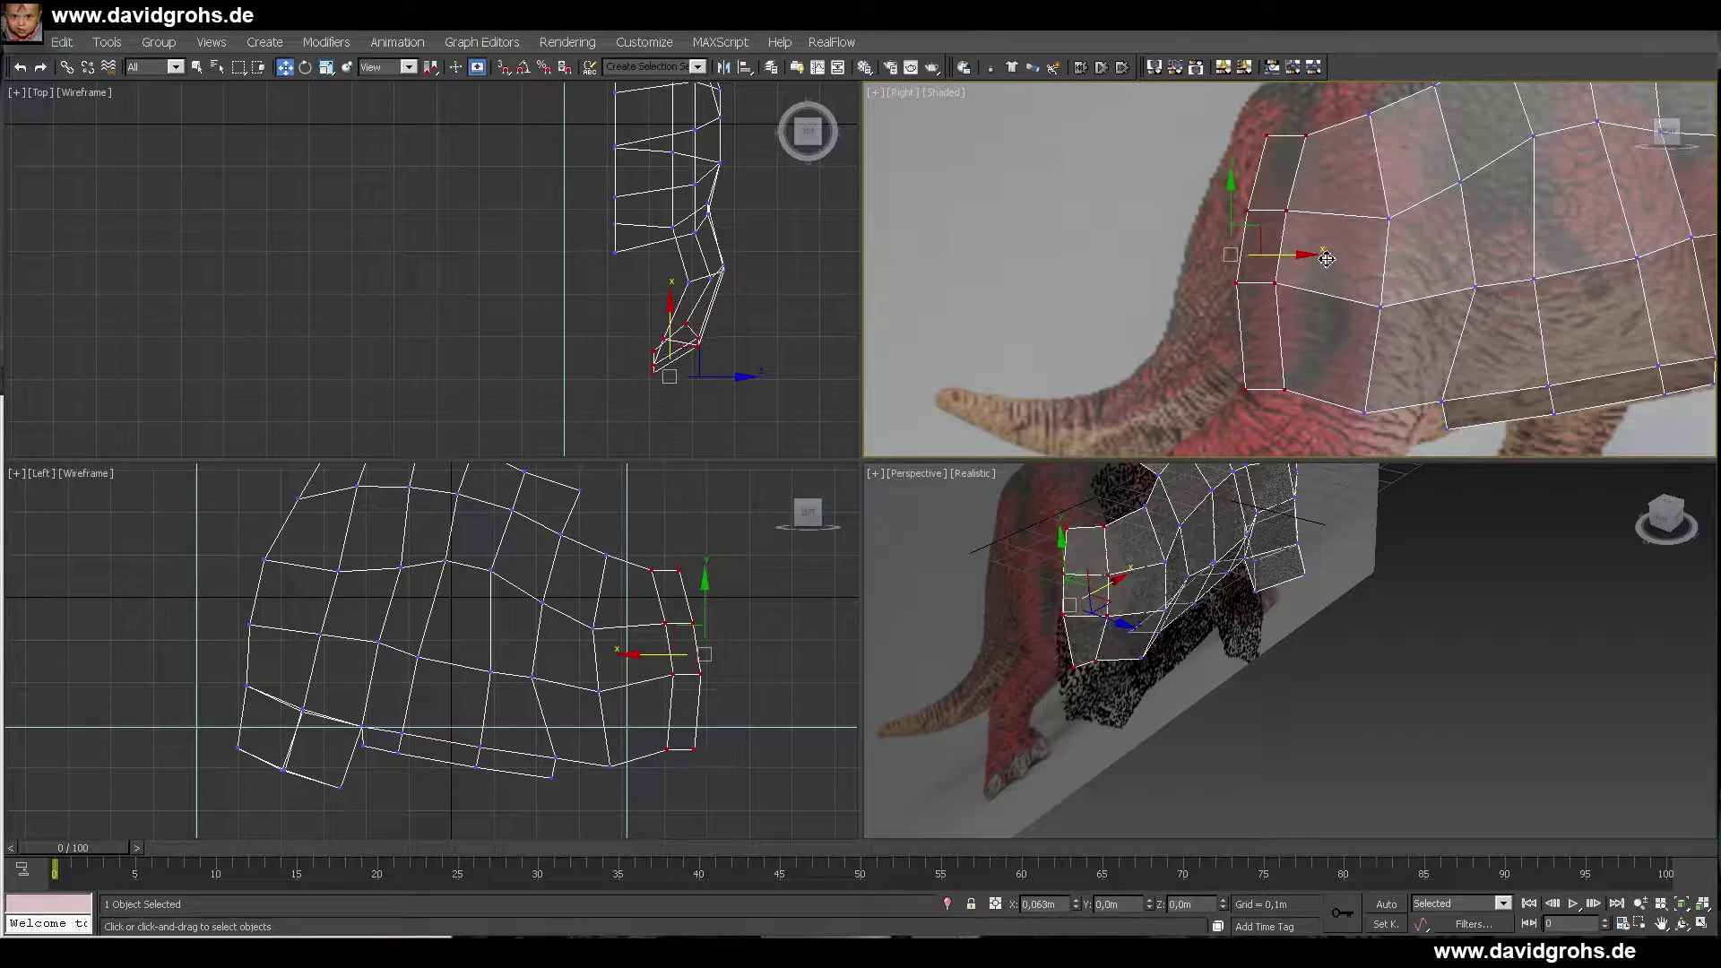
# - Extend the rear end edges of the body mesh inward to the model's centre line
pyautogui.click(1356, 183)
pyautogui.moveTo(1355, 170); pyautogui.dragTo(1352, 273, button='middle')
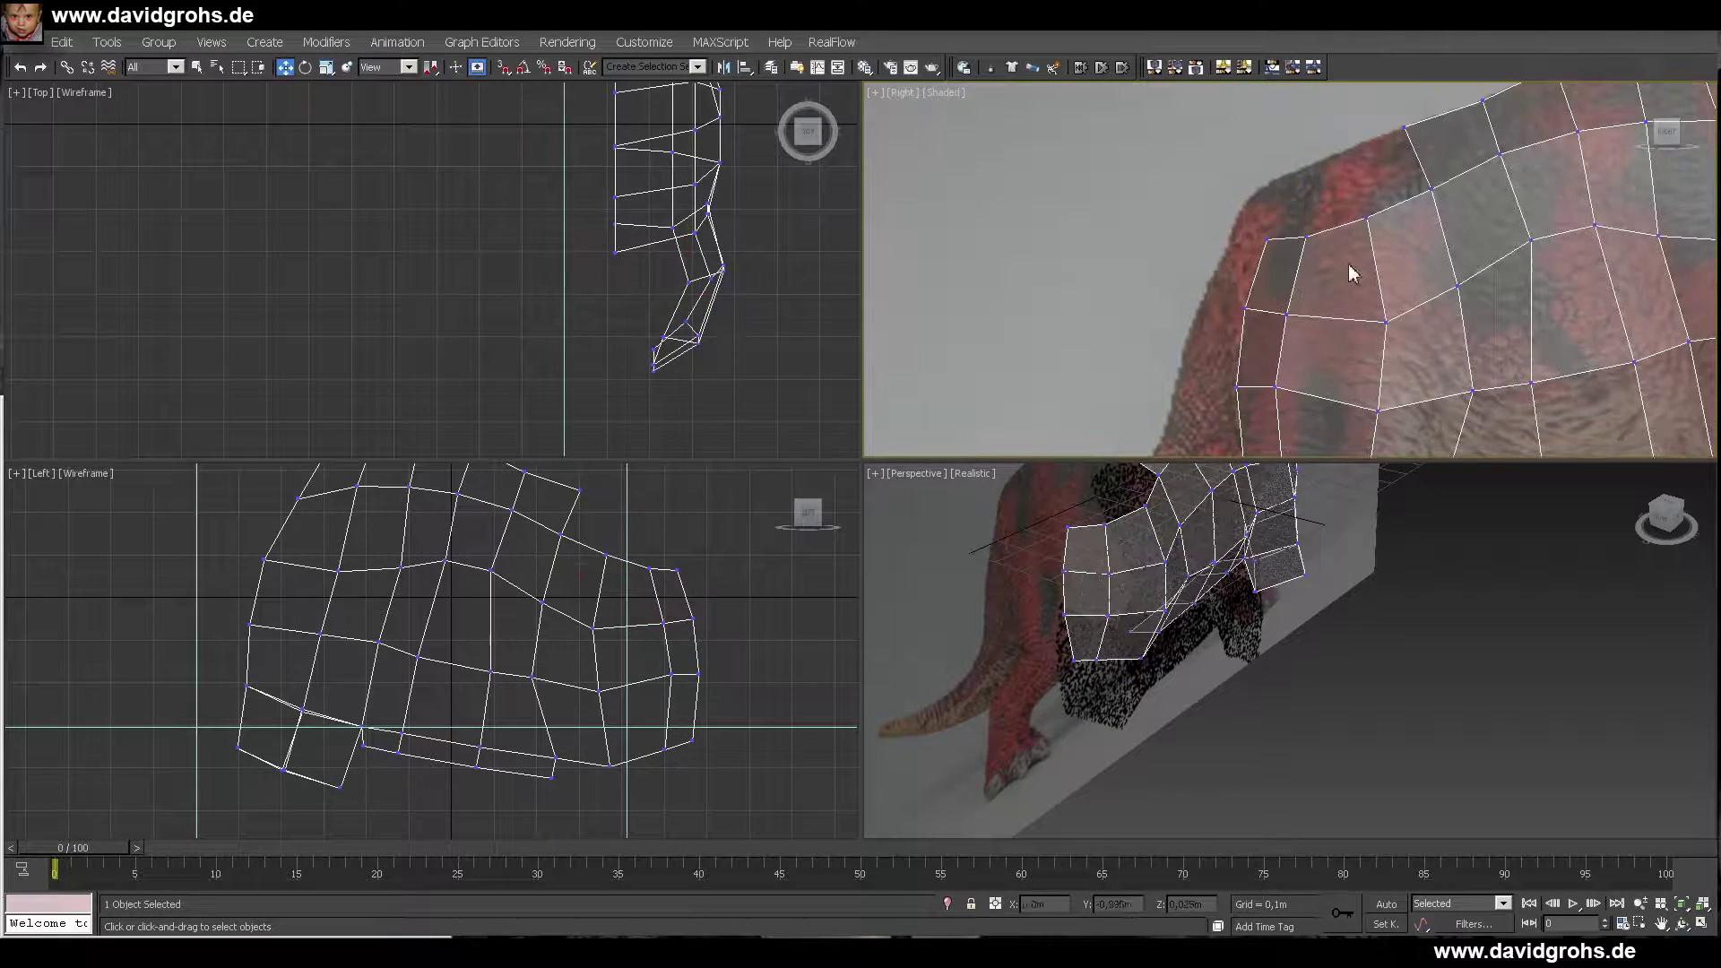
pyautogui.click(651, 339)
pyautogui.keyDown('alt'); pyautogui.moveTo(1121, 583); pyautogui.dragTo(1237, 574, button='middle'); pyautogui.keyUp('alt')
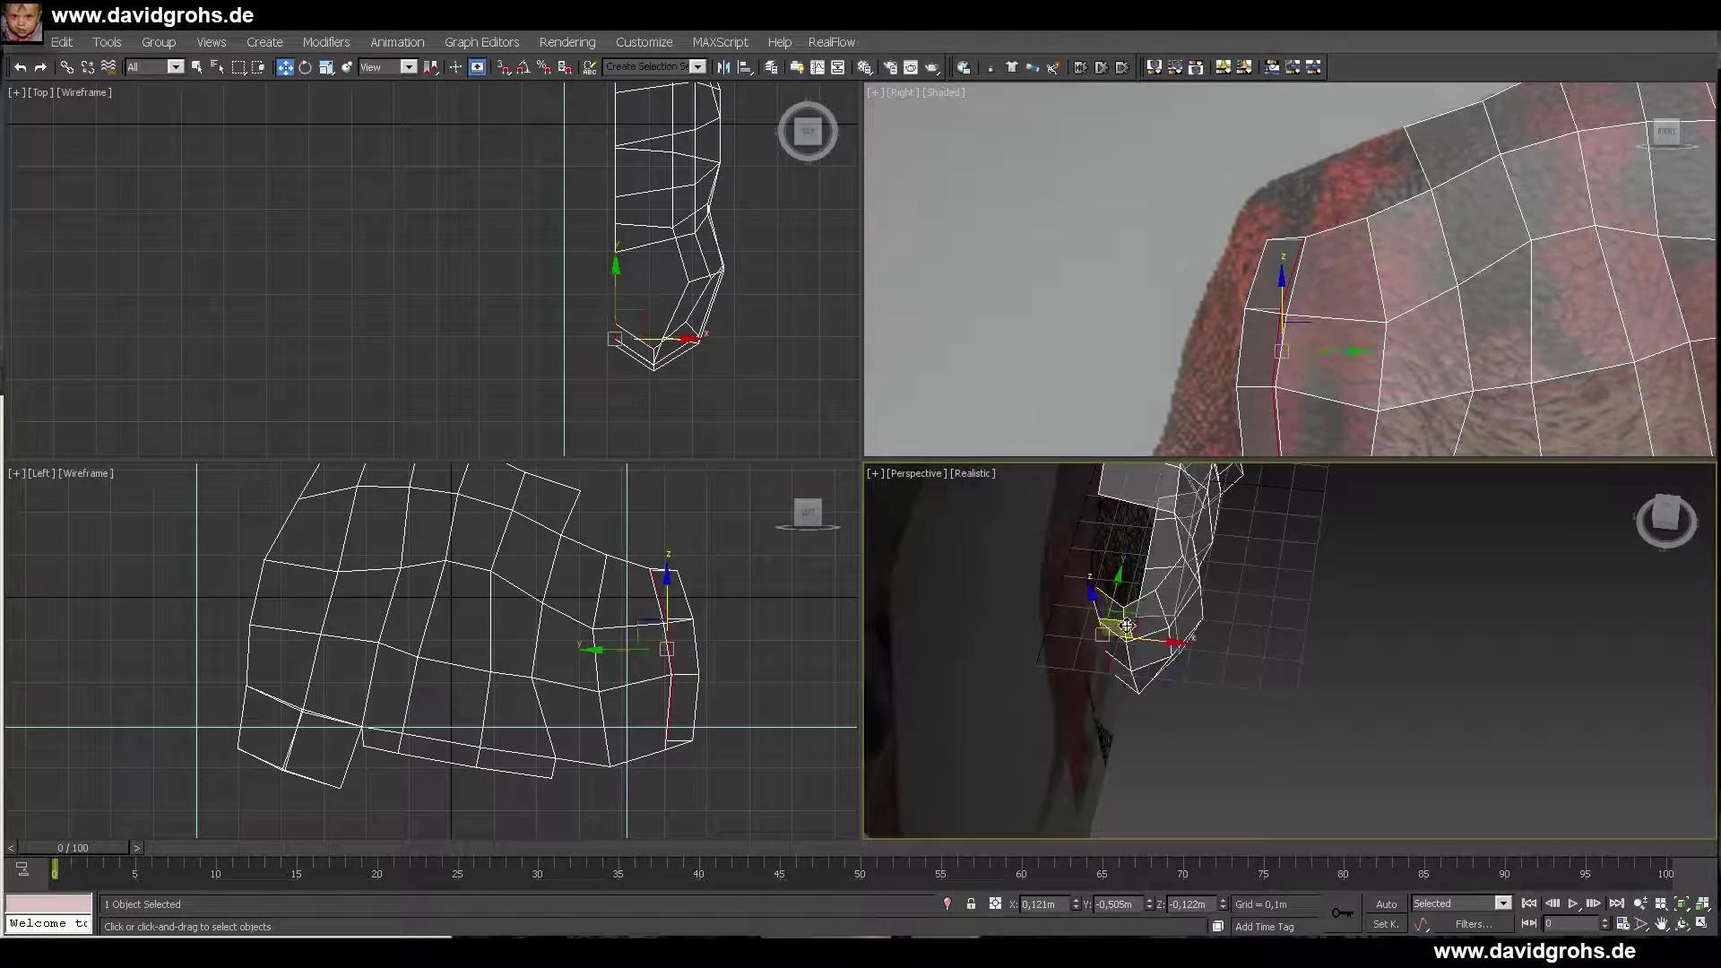
# - Remove the upper faces of the inward strip at the body's rear end
pyautogui.scroll(4, 653, 321)
pyautogui.moveTo(1341, 353); pyautogui.dragTo(1344, 266, button='middle')
pyautogui.press('1')
pyautogui.keyDown('alt'); pyautogui.moveTo(1336, 547); pyautogui.dragTo(1292, 575, button='middle'); pyautogui.keyUp('alt')
pyautogui.press('4')
pyautogui.click(1145, 642)
pyautogui.moveTo(1255, 260); pyautogui.dragTo(1189, 204, button='middle')
pyautogui.click(1189, 203)
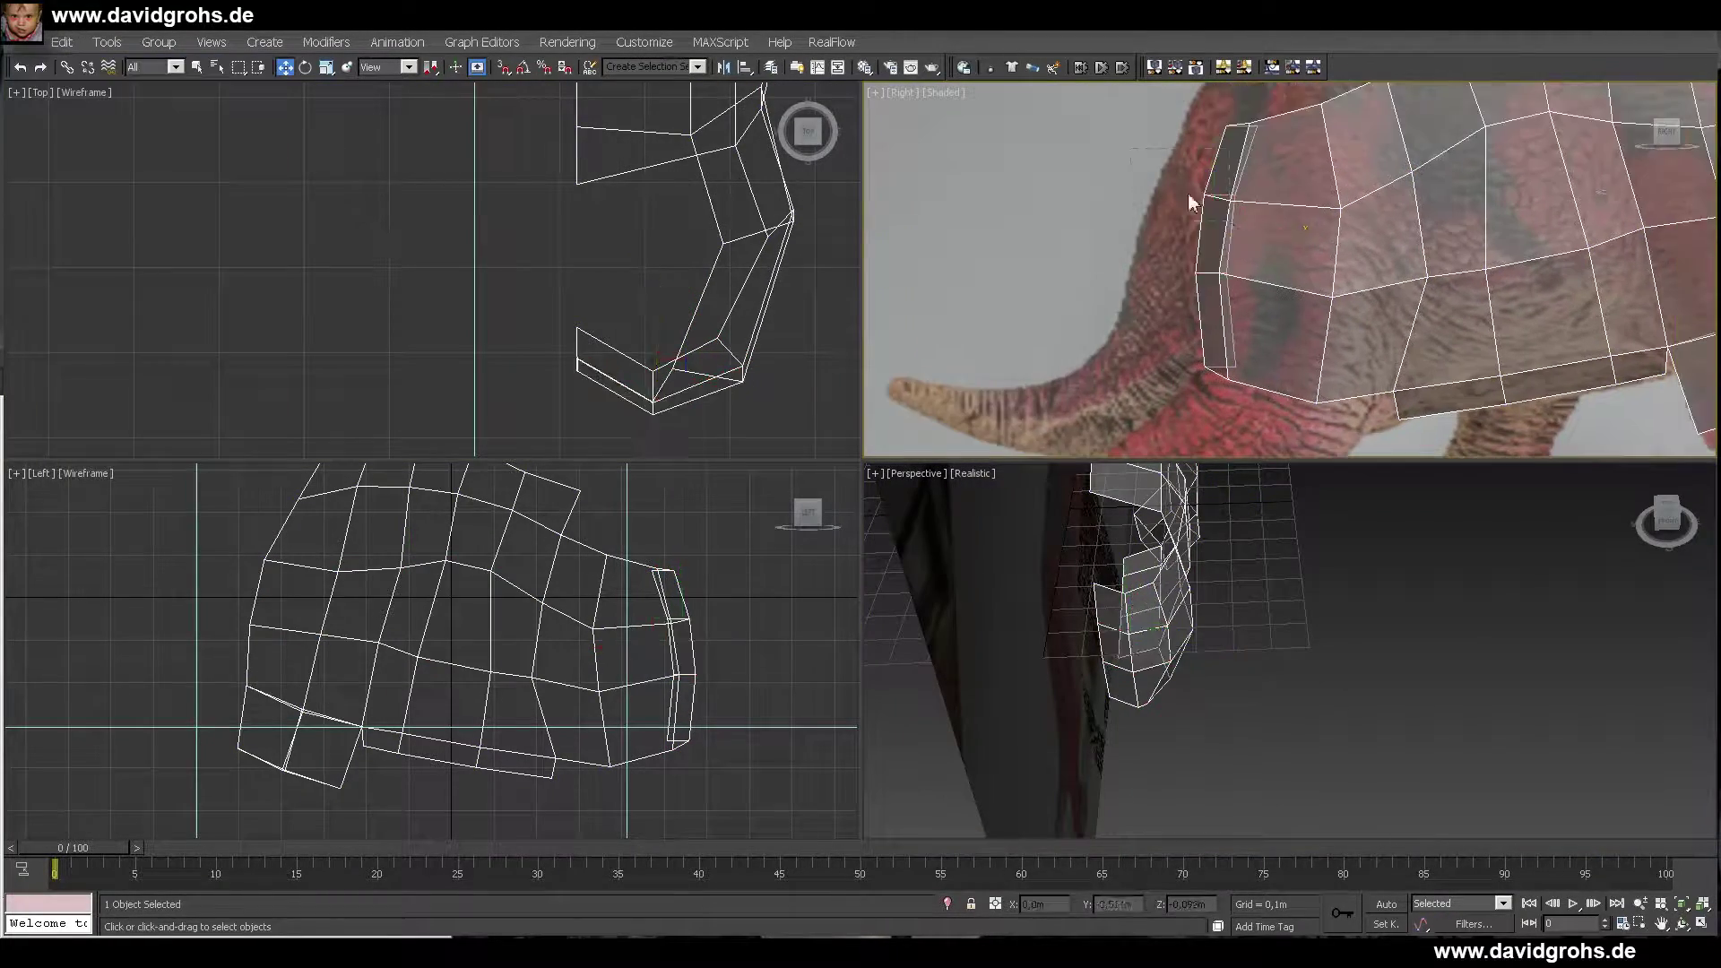
# - Extrude the upper rear edge toward the centre line and fit its inner corner vertices to the reference's back outline
pyautogui.scroll(-2, 1268, 235)
pyautogui.click(744, 290)
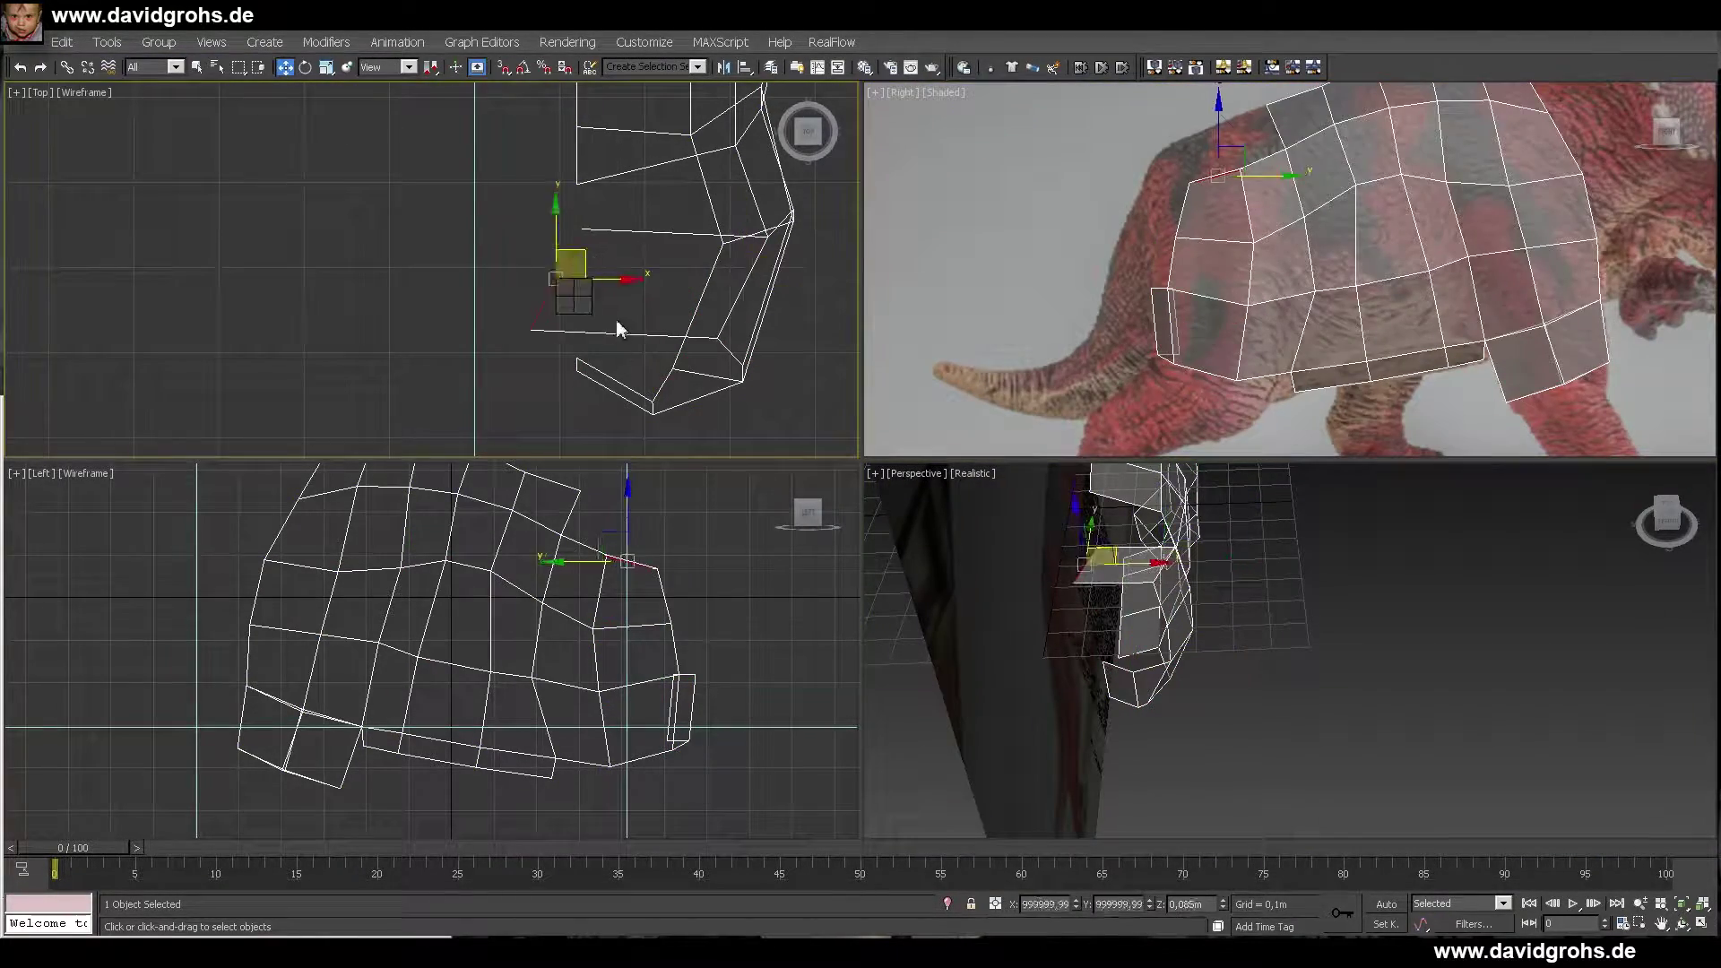
pyautogui.rightClick(1238, 142)
pyautogui.scroll(2, 1236, 195)
pyautogui.moveTo(1236, 194); pyautogui.dragTo(1227, 283, button='middle')
pyautogui.click(1167, 194)
pyautogui.moveTo(1182, 179); pyautogui.dragTo(1198, 177)
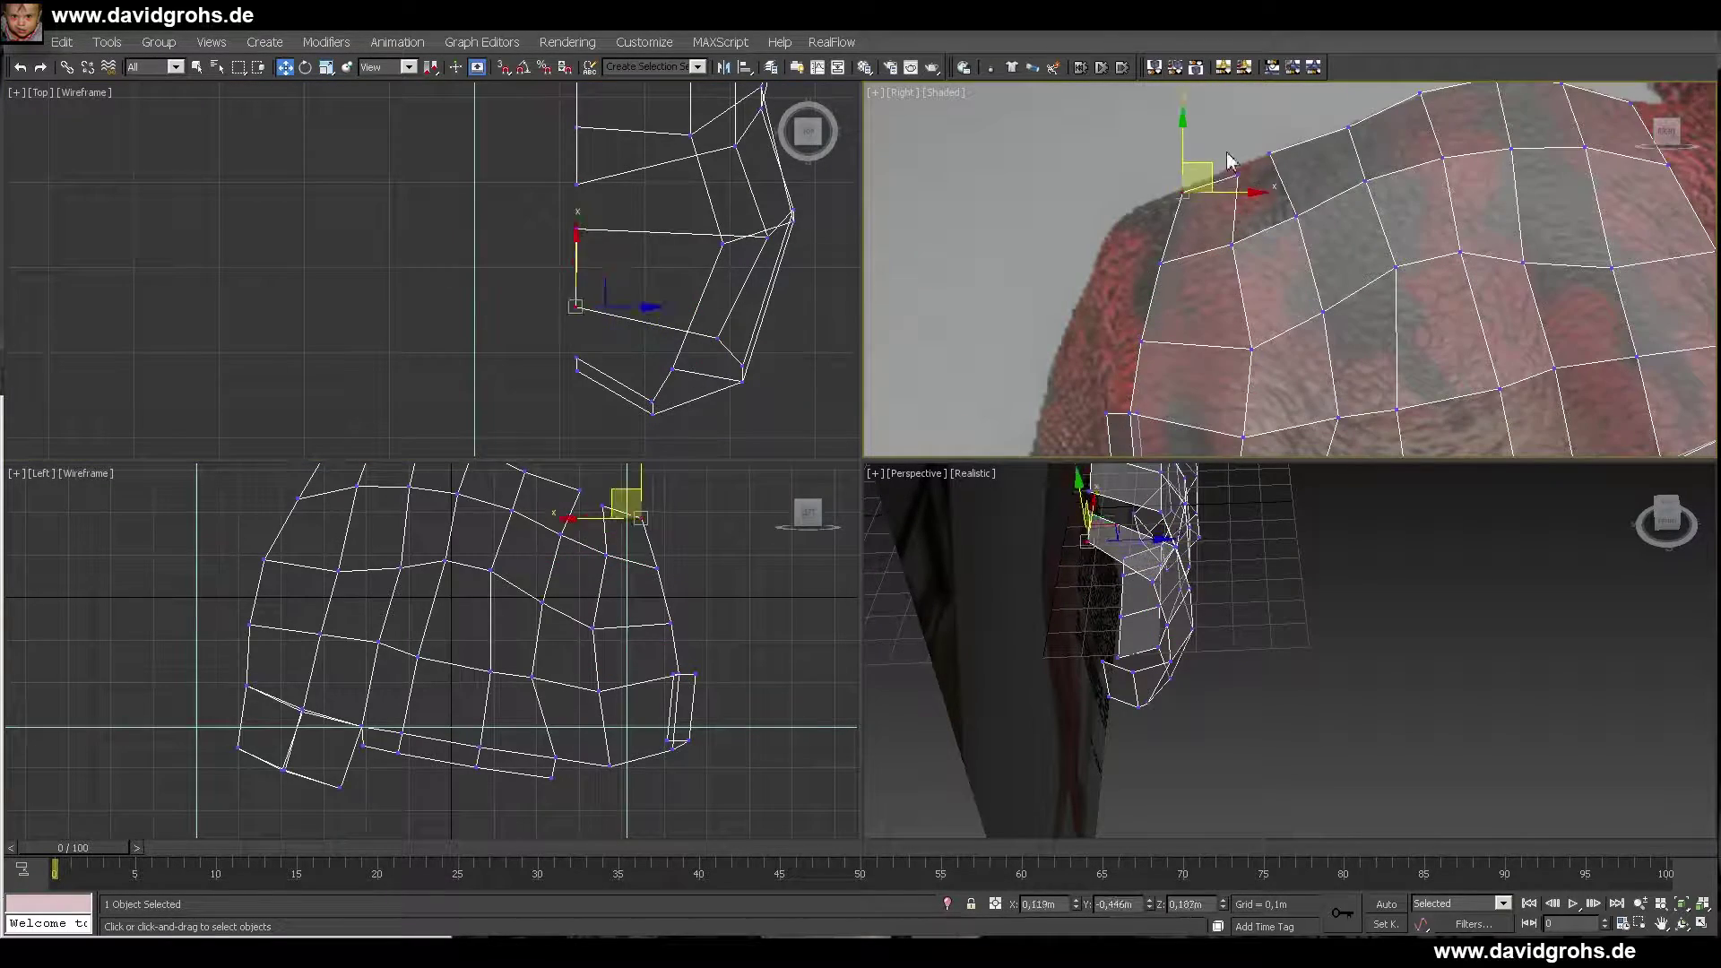
# - Reposition the vertices of the small lower rear strip to shape its inner corner
pyautogui.keyDown('alt'); pyautogui.moveTo(1299, 664); pyautogui.dragTo(1017, 538, button='middle'); pyautogui.keyUp('alt')
pyautogui.moveTo(1177, 683); pyautogui.dragTo(1170, 684)
pyautogui.click(1172, 745)
pyautogui.moveTo(1183, 759); pyautogui.dragTo(1178, 759)
pyautogui.press('2')
pyautogui.scroll(-5, 1165, 491)
pyautogui.keyDown('alt'); pyautogui.moveTo(1284, 581); pyautogui.dragTo(1254, 538, button='middle'); pyautogui.keyUp('alt')
pyautogui.scroll(5, 1184, 498)
pyautogui.moveTo(1255, 538); pyautogui.dragTo(1258, 593, button='middle')
pyautogui.scroll(3, 1254, 646)
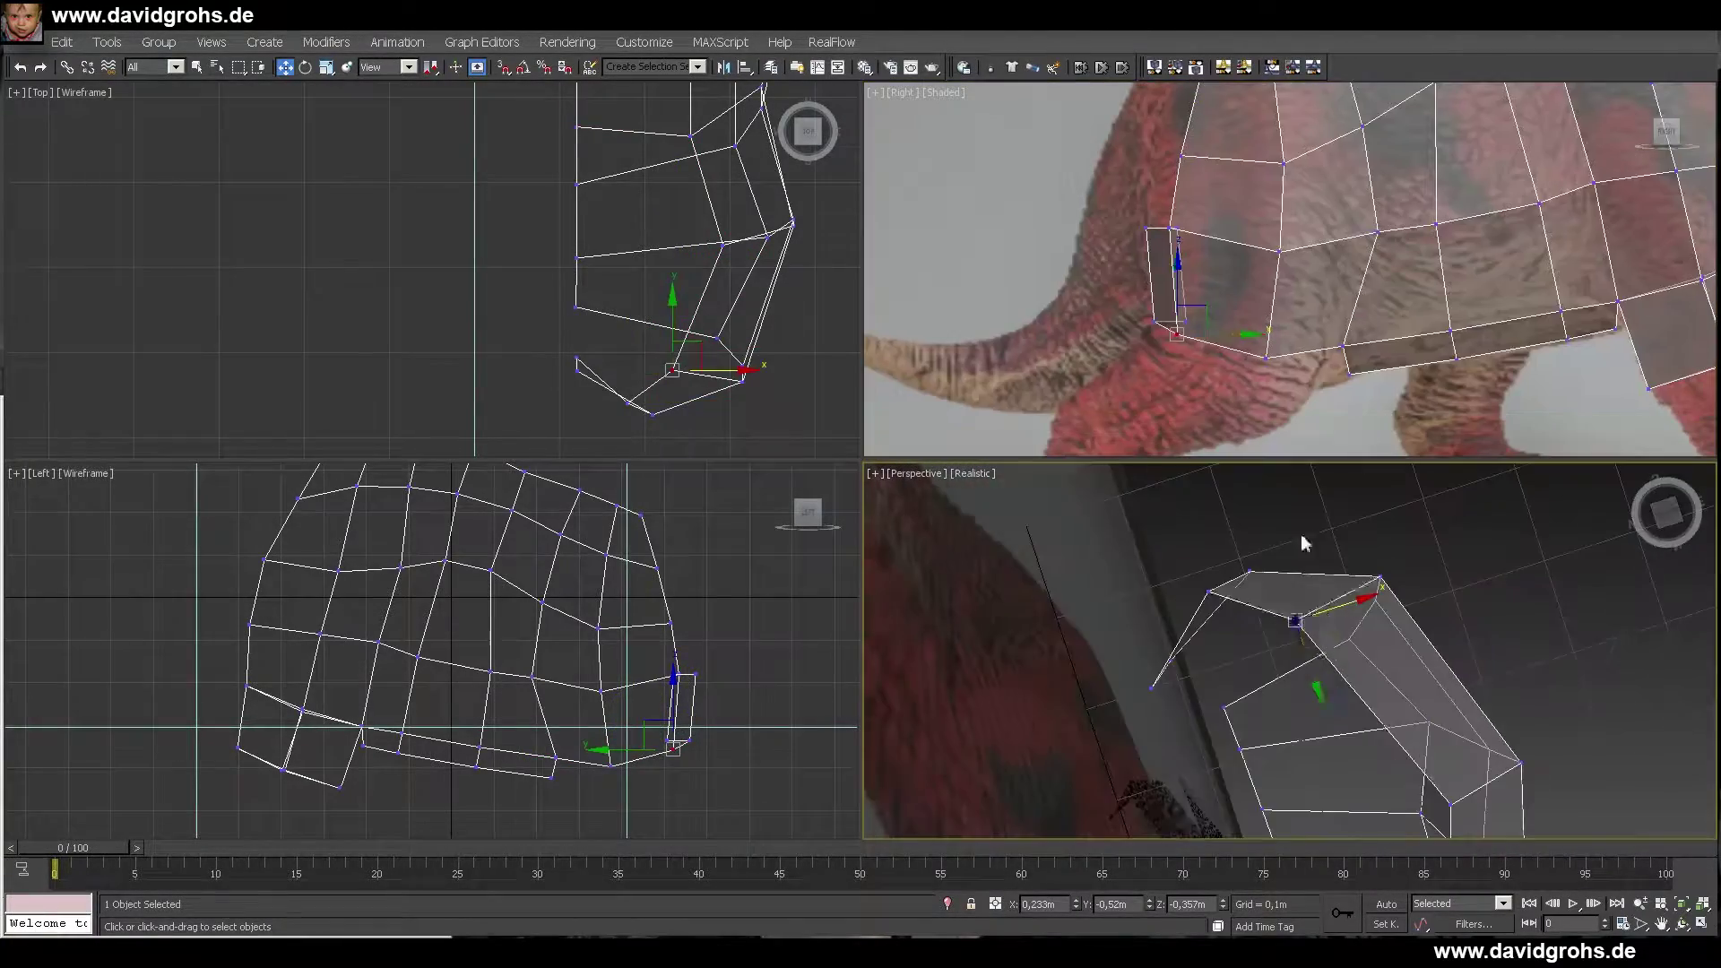
# - Move the rear side vertices backward to follow the rump outline in the reference image
pyautogui.keyDown('alt'); pyautogui.moveTo(1327, 588); pyautogui.dragTo(1344, 628, button='middle'); pyautogui.keyUp('alt')
pyautogui.click(1380, 567)
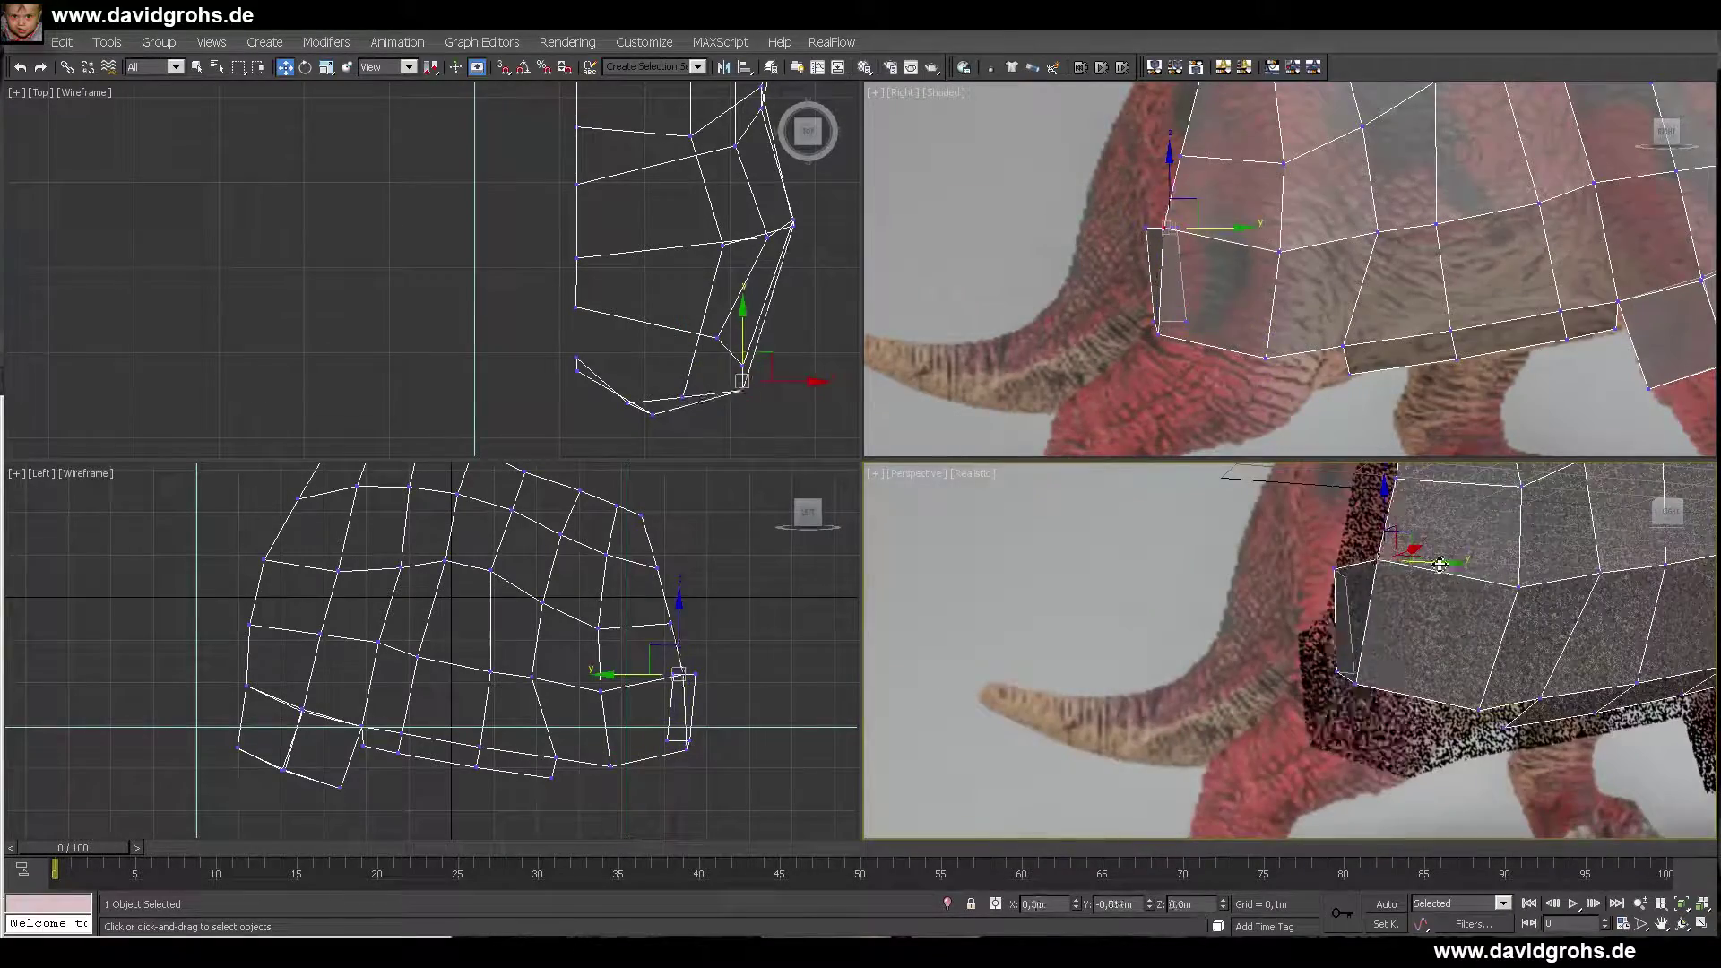
pyautogui.moveTo(1210, 157); pyautogui.dragTo(1210, 263, button='middle')
pyautogui.click(1181, 262)
pyautogui.moveTo(1234, 262); pyautogui.dragTo(1207, 262)
pyautogui.click(1150, 336)
# - Extrude the lower rear strip's edge forward beneath the body and position the new vertices near the belly
pyautogui.keyDown('alt'); pyautogui.moveTo(1345, 619); pyautogui.dragTo(1398, 501, button='middle'); pyautogui.keyUp('alt')
pyautogui.click(1332, 557)
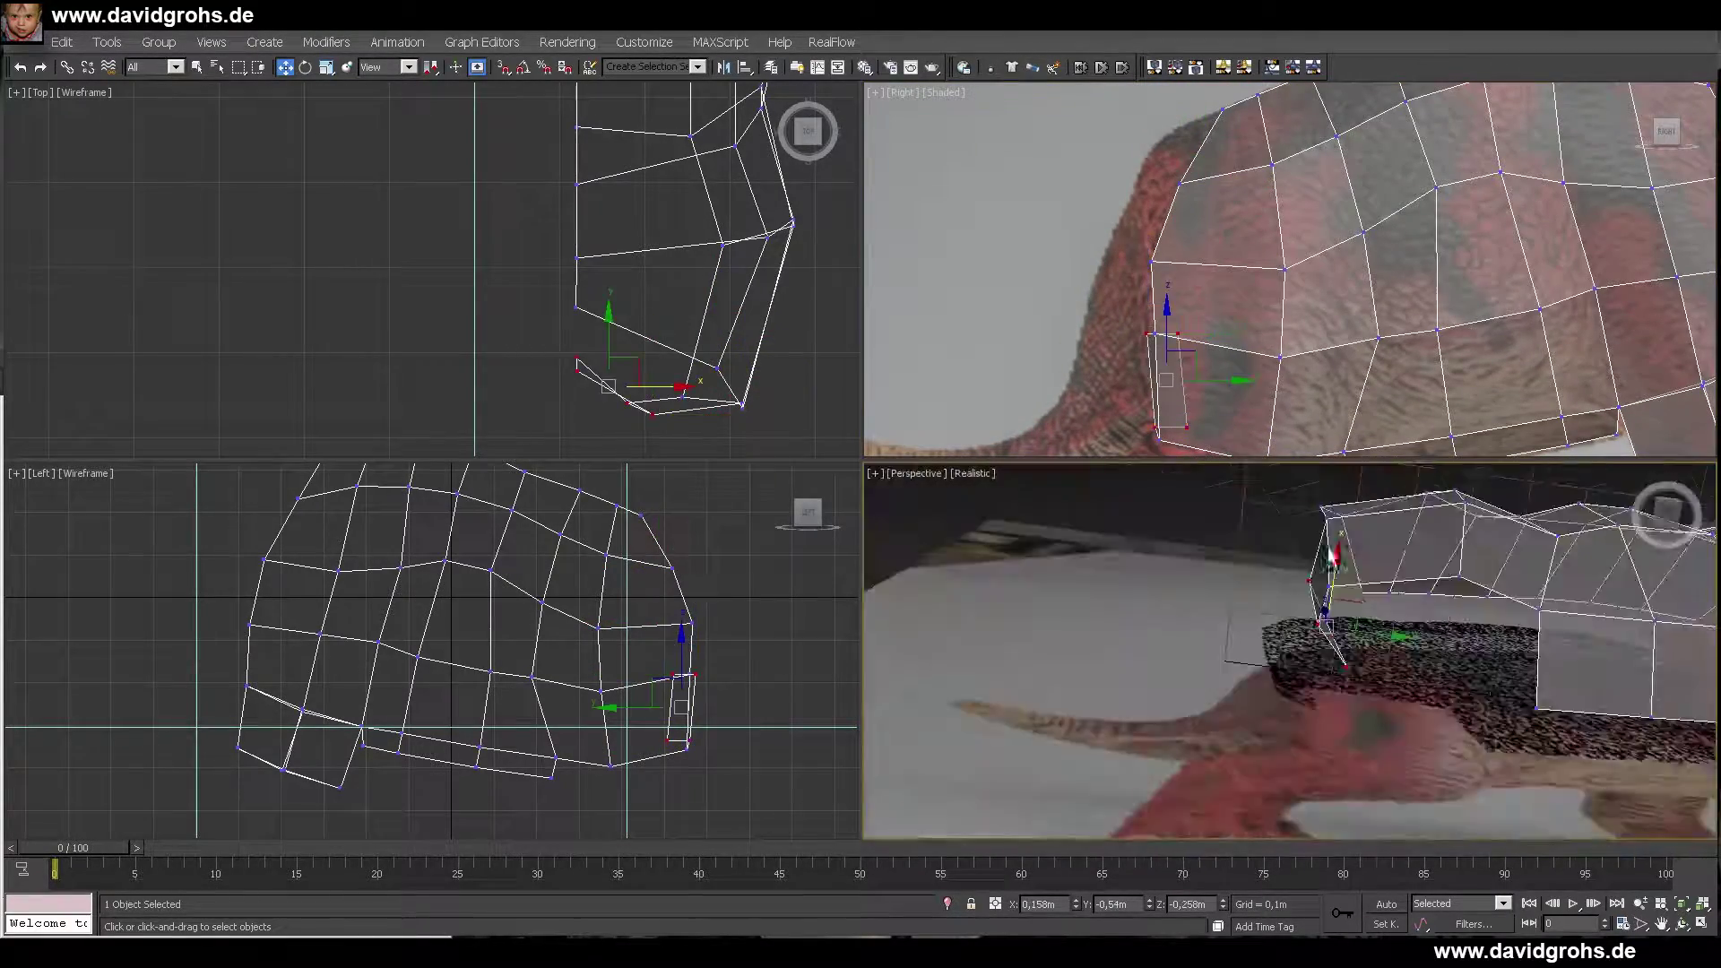
pyautogui.keyDown('alt'); pyautogui.moveTo(1333, 556); pyautogui.dragTo(1354, 538, button='middle'); pyautogui.keyUp('alt')
pyautogui.keyDown('shift'); pyautogui.moveTo(1340, 607); pyautogui.dragTo(1402, 625); pyautogui.keyUp('shift')
pyautogui.keyDown('alt'); pyautogui.moveTo(1402, 625); pyautogui.dragTo(1452, 583, button='middle'); pyautogui.keyUp('alt')
pyautogui.moveTo(1441, 661); pyautogui.dragTo(1585, 622)
pyautogui.keyDown('alt'); pyautogui.moveTo(1585, 622); pyautogui.dragTo(1478, 537, button='middle'); pyautogui.keyUp('alt')
pyautogui.moveTo(1478, 538); pyautogui.dragTo(1483, 591)
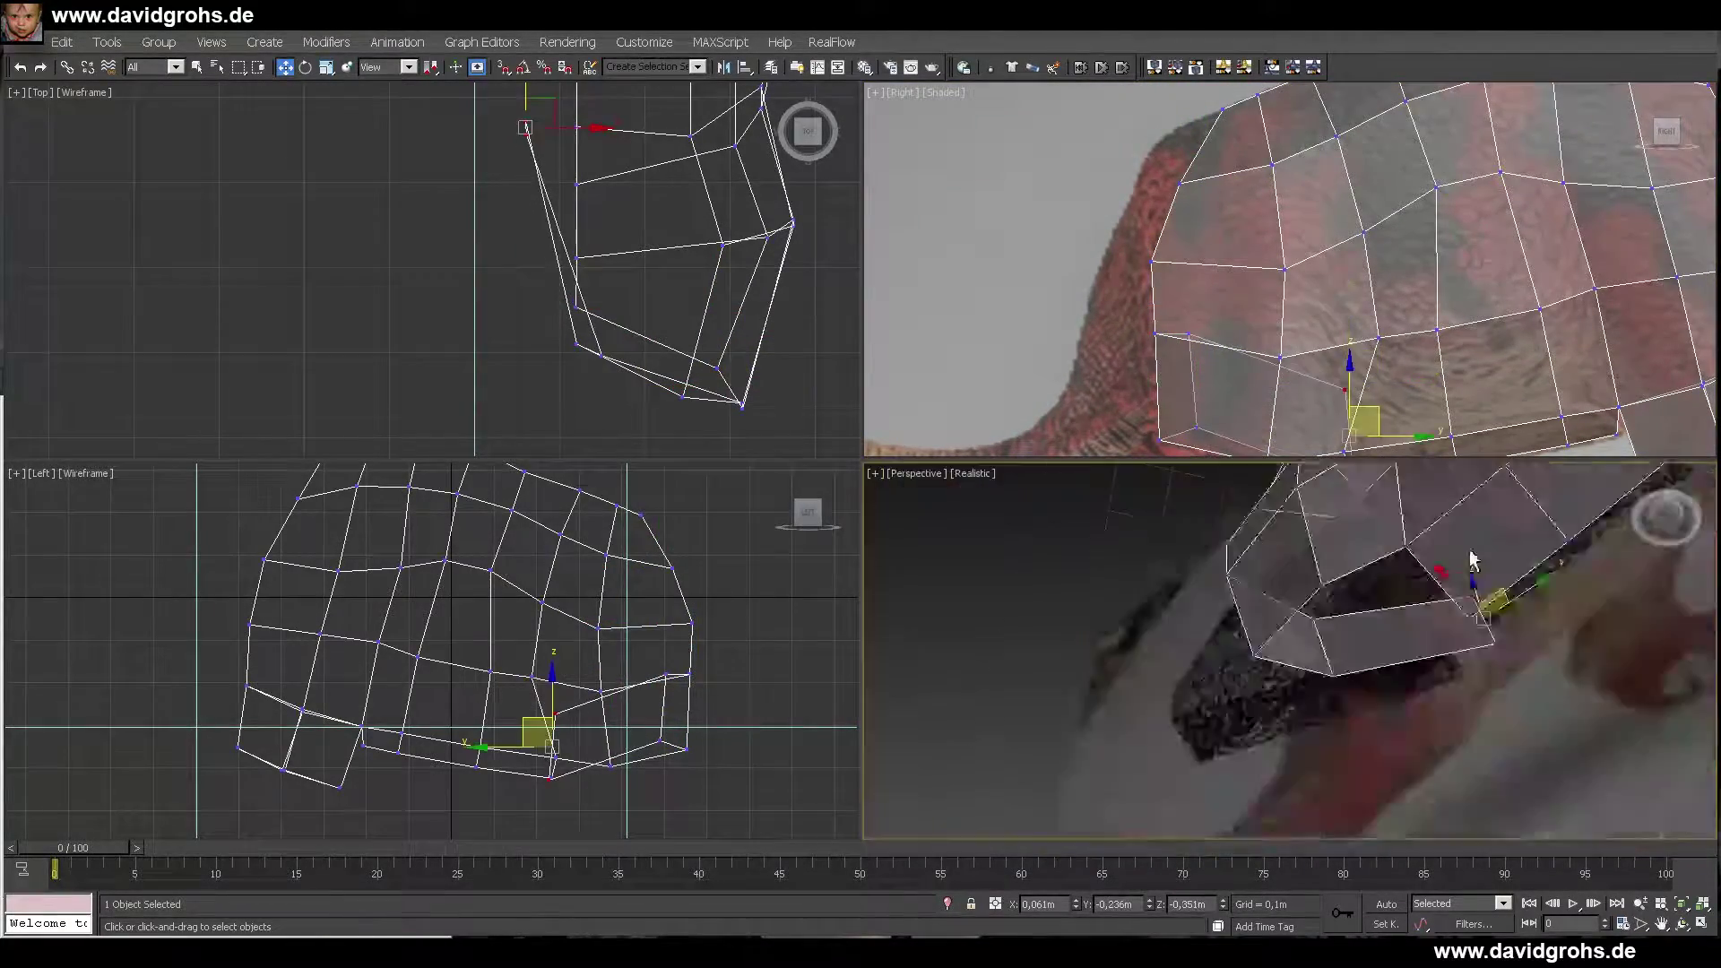
# - Target weld the new face's corner to the belly strip and reposition its remaining inner vertices near the underside
pyautogui.keyDown('alt'); pyautogui.moveTo(1471, 561); pyautogui.dragTo(1639, 638, button='middle'); pyautogui.keyUp('alt')
pyautogui.hotkey('ctrl', 'shift', 'w')
pyautogui.moveTo(1438, 619); pyautogui.dragTo(1401, 624)
pyautogui.keyDown('alt'); pyautogui.moveTo(1401, 624); pyautogui.dragTo(1560, 708, button='middle'); pyautogui.keyUp('alt')
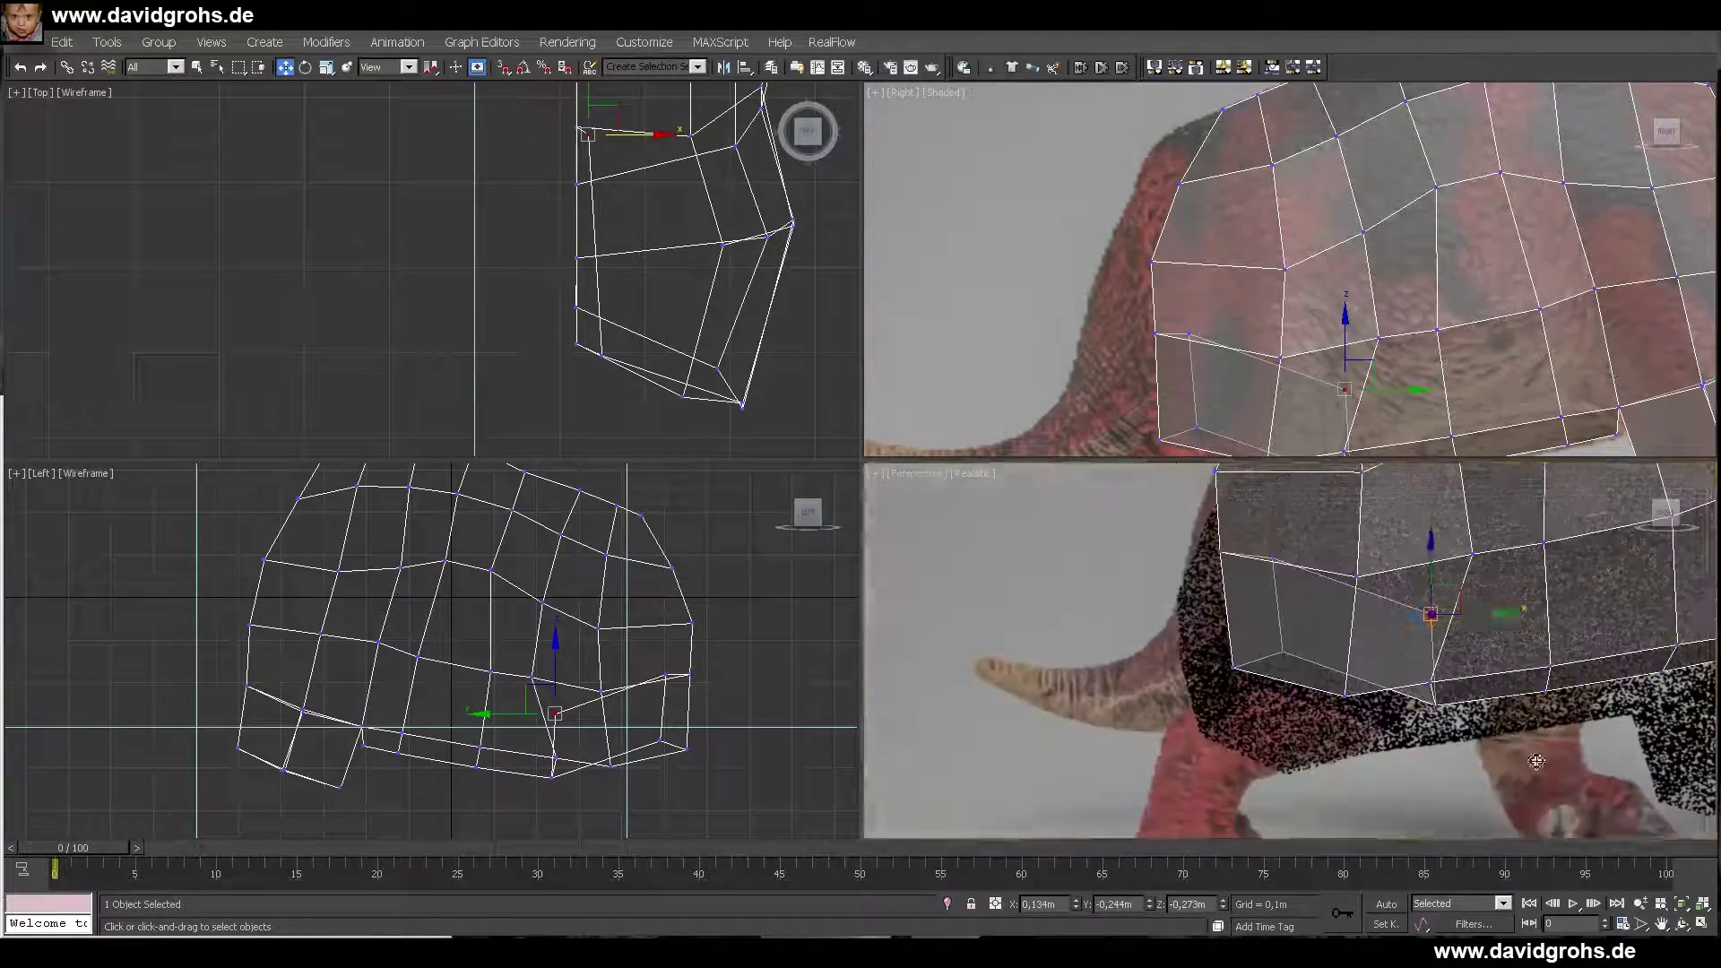
pyautogui.scroll(3, 1345, 386)
pyautogui.moveTo(1344, 385); pyautogui.dragTo(1292, 260, button='middle')
pyautogui.moveTo(1330, 300); pyautogui.dragTo(1334, 349)
pyautogui.click(1099, 240)
pyautogui.scroll(-3, 1134, 359)
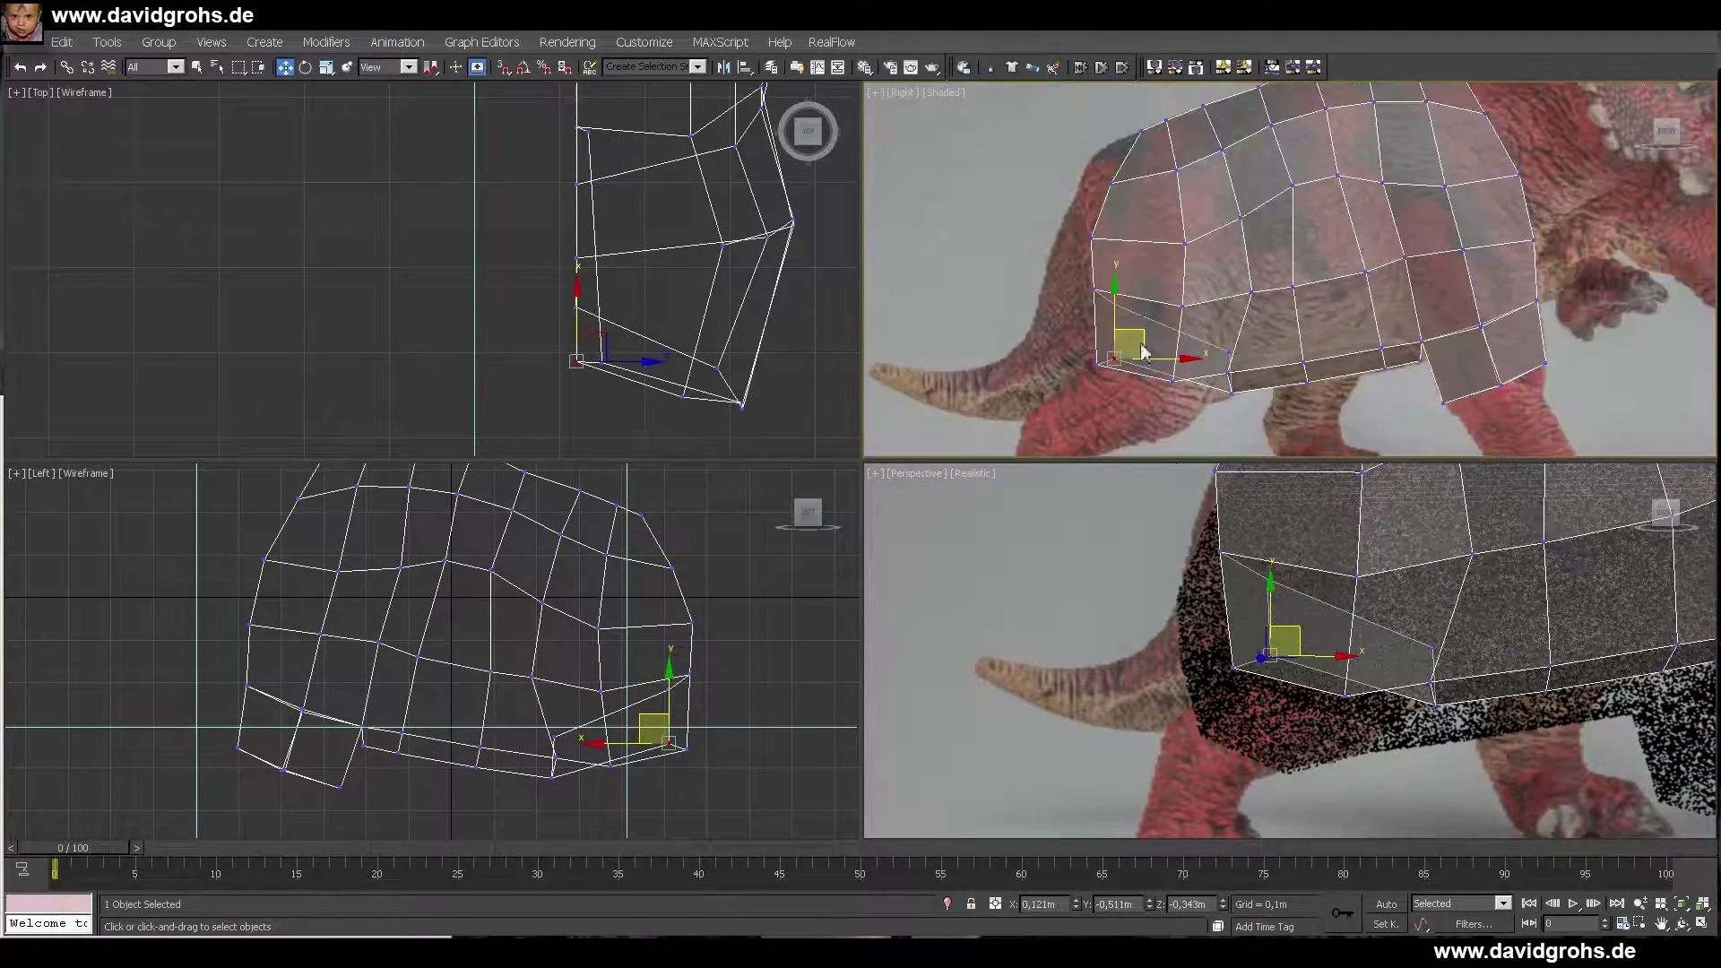
# - Select the vertices along the lower flank and shift them slightly inward
pyautogui.moveTo(1299, 171); pyautogui.dragTo(1233, 183, button='middle')
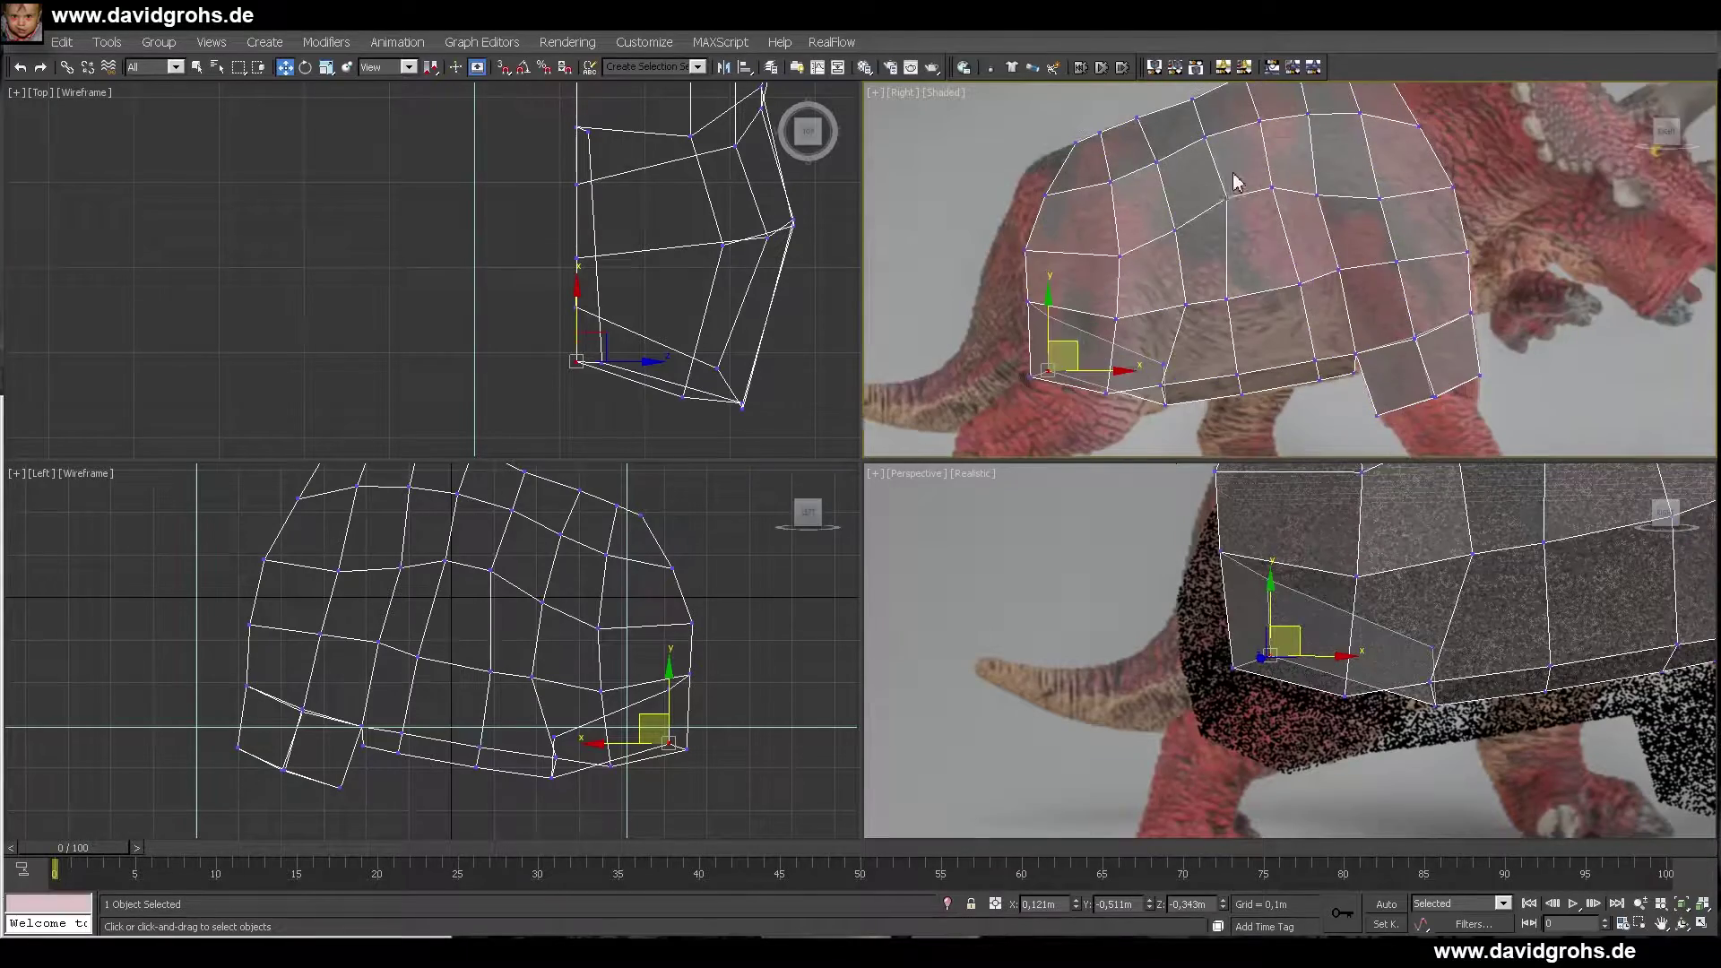
pyautogui.scroll(-2, 1299, 197)
pyautogui.scroll(-4, 1398, 609)
pyautogui.moveTo(1398, 609)
pyautogui.keyDown('alt'); pyautogui.mouseDown(button='middle')
pyautogui.moveTo(1444, 573)
pyautogui.moveTo(1427, 594)
pyautogui.mouseUp(button='middle'); pyautogui.keyUp('alt')
pyautogui.scroll(4, 1427, 594)
pyautogui.click(1421, 599)
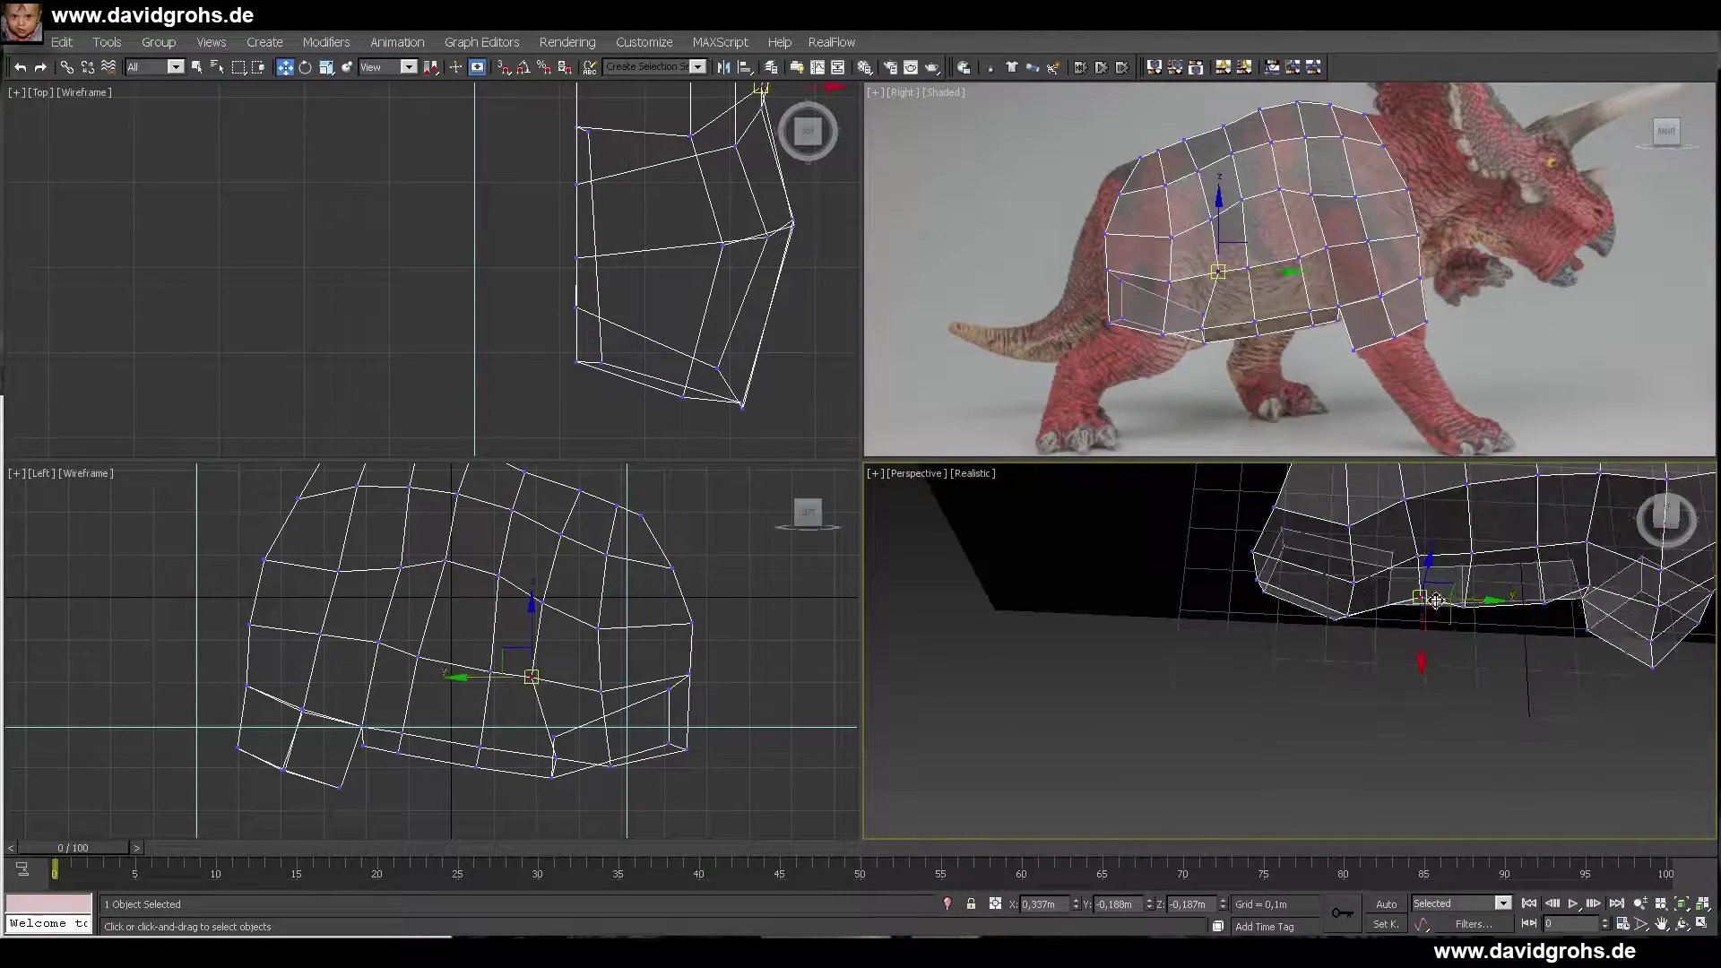
pyautogui.keyDown('ctrl'); pyautogui.click(1390, 627); pyautogui.keyUp('ctrl')
pyautogui.keyDown('ctrl'); pyautogui.click(1589, 586); pyautogui.keyUp('ctrl')
pyautogui.keyDown('ctrl'); pyautogui.click(1546, 602); pyautogui.keyUp('ctrl')
pyautogui.keyDown('alt'); pyautogui.moveTo(1585, 630); pyautogui.dragTo(1524, 484, button='middle'); pyautogui.keyUp('alt')
pyautogui.moveTo(1479, 590); pyautogui.dragTo(1467, 588)
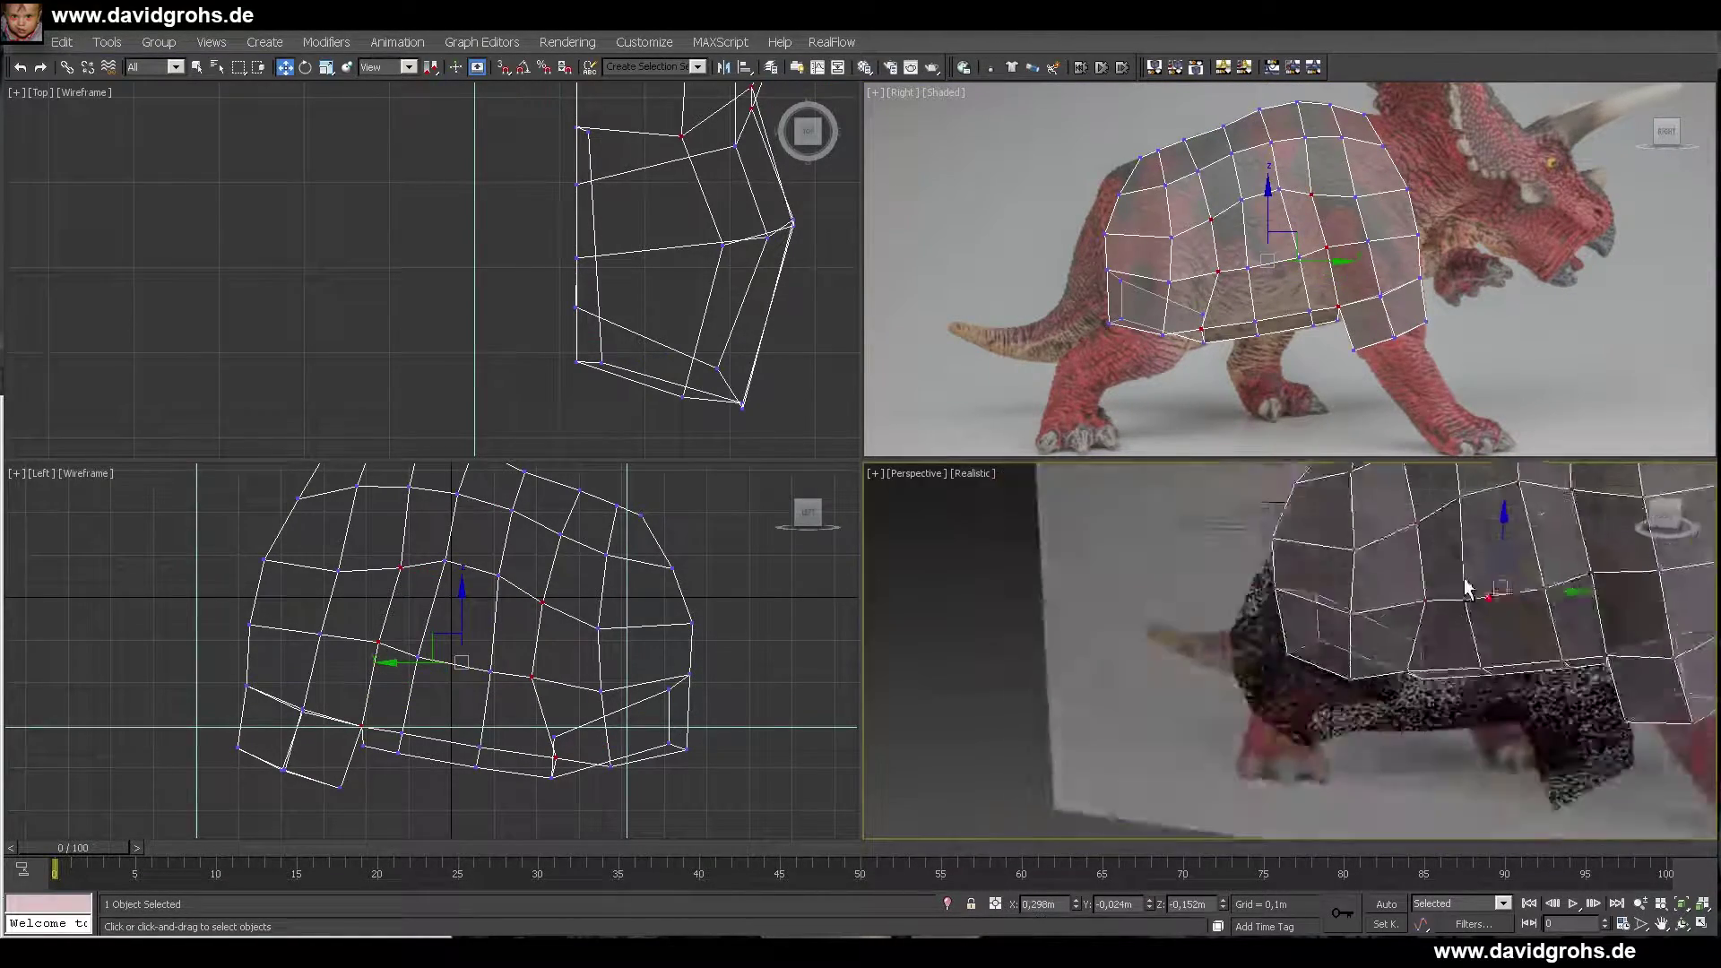
# - Adjust the belly's lower border so it follows the curve of the reference's underside
pyautogui.click(1508, 651)
pyautogui.click(1508, 652)
pyautogui.scroll(5, 1294, 278)
pyautogui.press('2')
pyautogui.scroll(-6, 1255, 341)
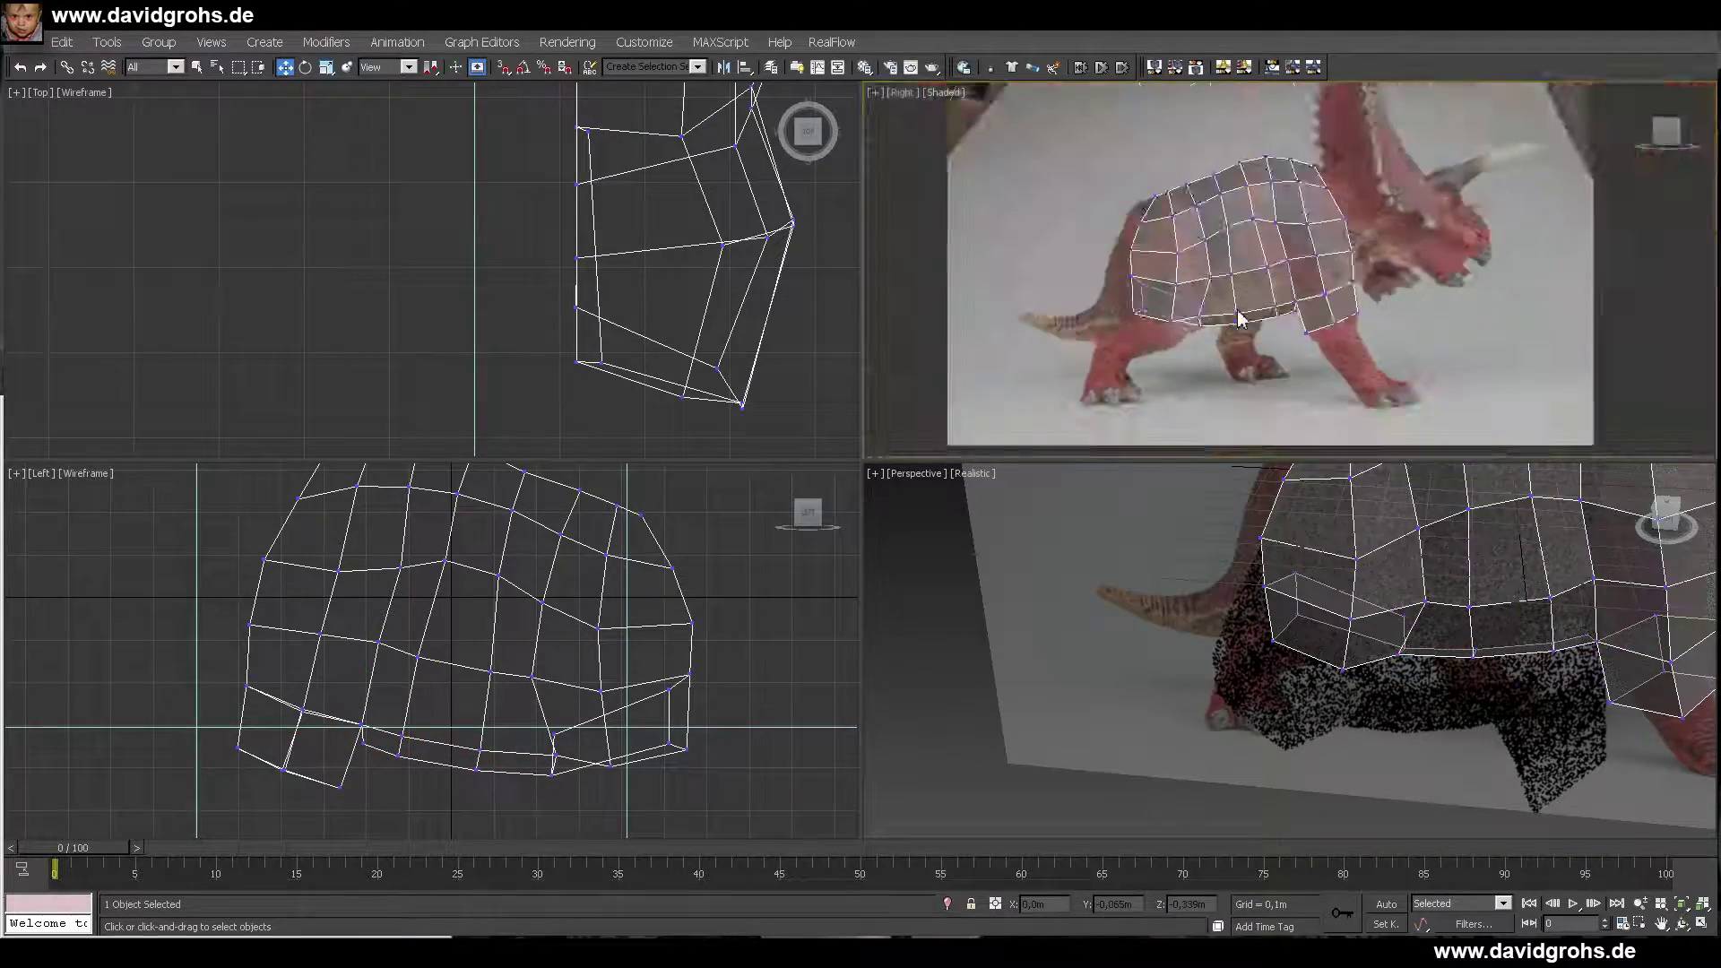
pyautogui.scroll(2, 1255, 341)
pyautogui.keyDown('alt'); pyautogui.moveTo(1300, 641); pyautogui.dragTo(1407, 661, button='middle'); pyautogui.keyUp('alt')
pyautogui.click(1340, 712)
pyautogui.click(1306, 518)
pyautogui.keyDown('alt'); pyautogui.moveTo(1306, 519); pyautogui.dragTo(1371, 565, button='middle'); pyautogui.keyUp('alt')
pyautogui.scroll(-2, 599, 308)
pyautogui.scroll(2, 600, 307)
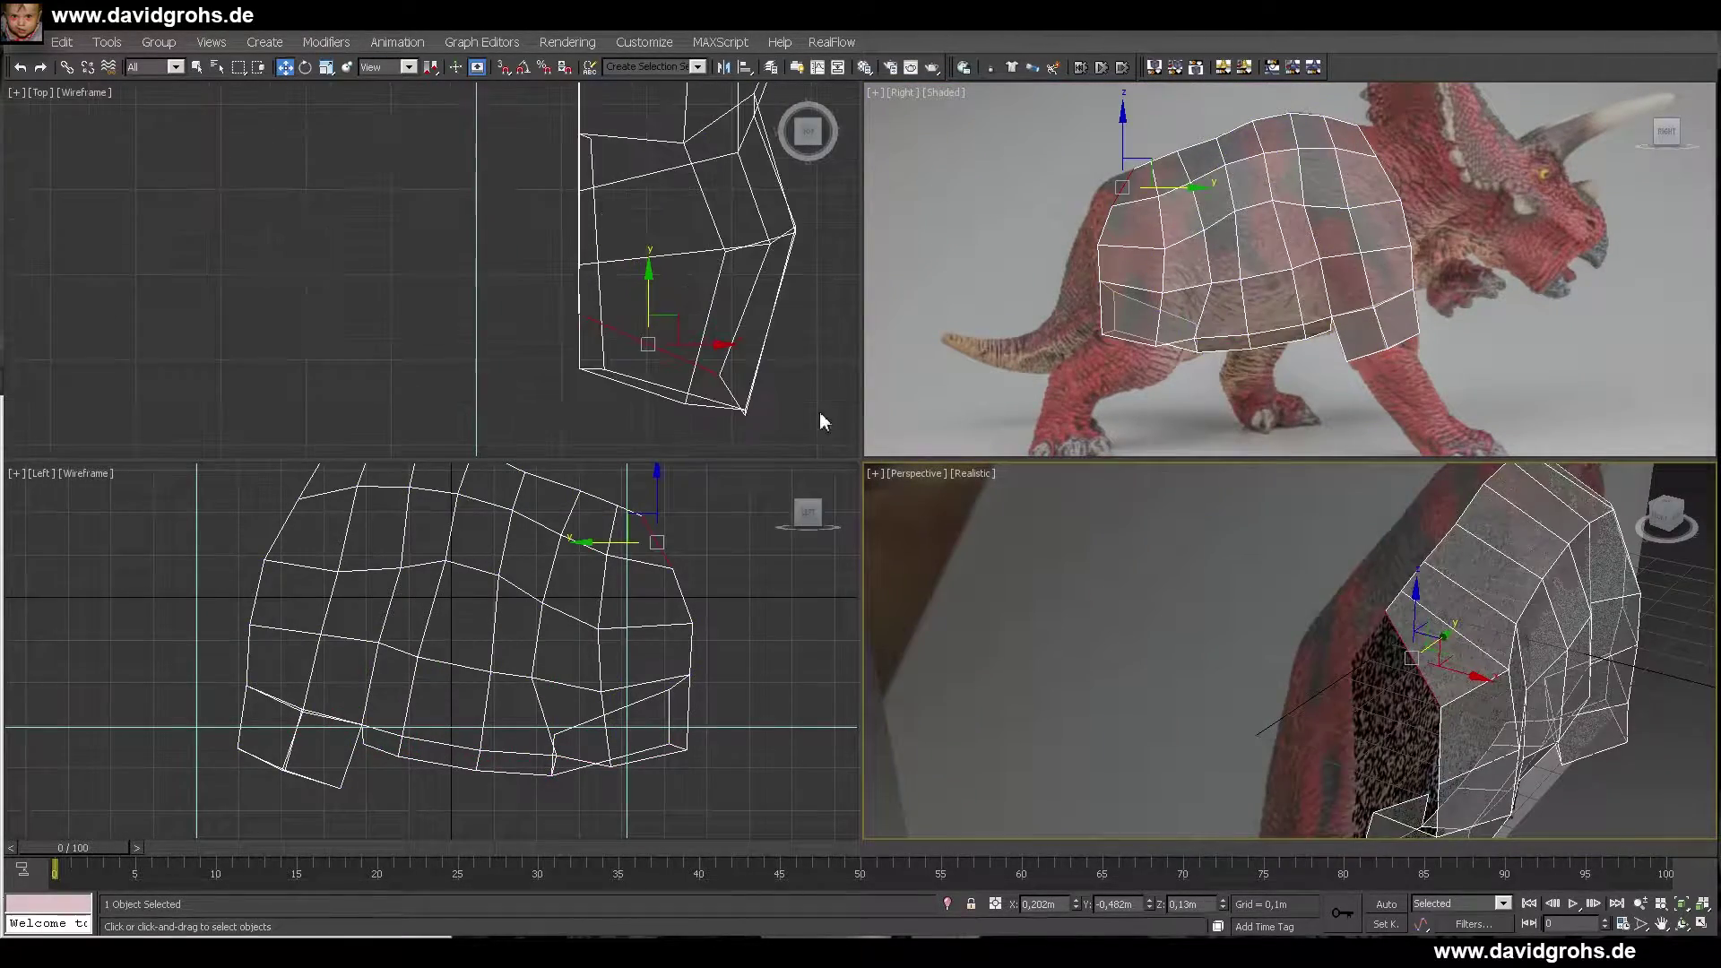
# - Try to lower the open edge of the rear belly face, and undo the last two operations
pyautogui.keyDown('alt'); pyautogui.moveTo(1210, 732); pyautogui.dragTo(1363, 636, button='middle'); pyautogui.keyUp('alt')
pyautogui.press('1')
pyautogui.hotkey('alt', 'w')
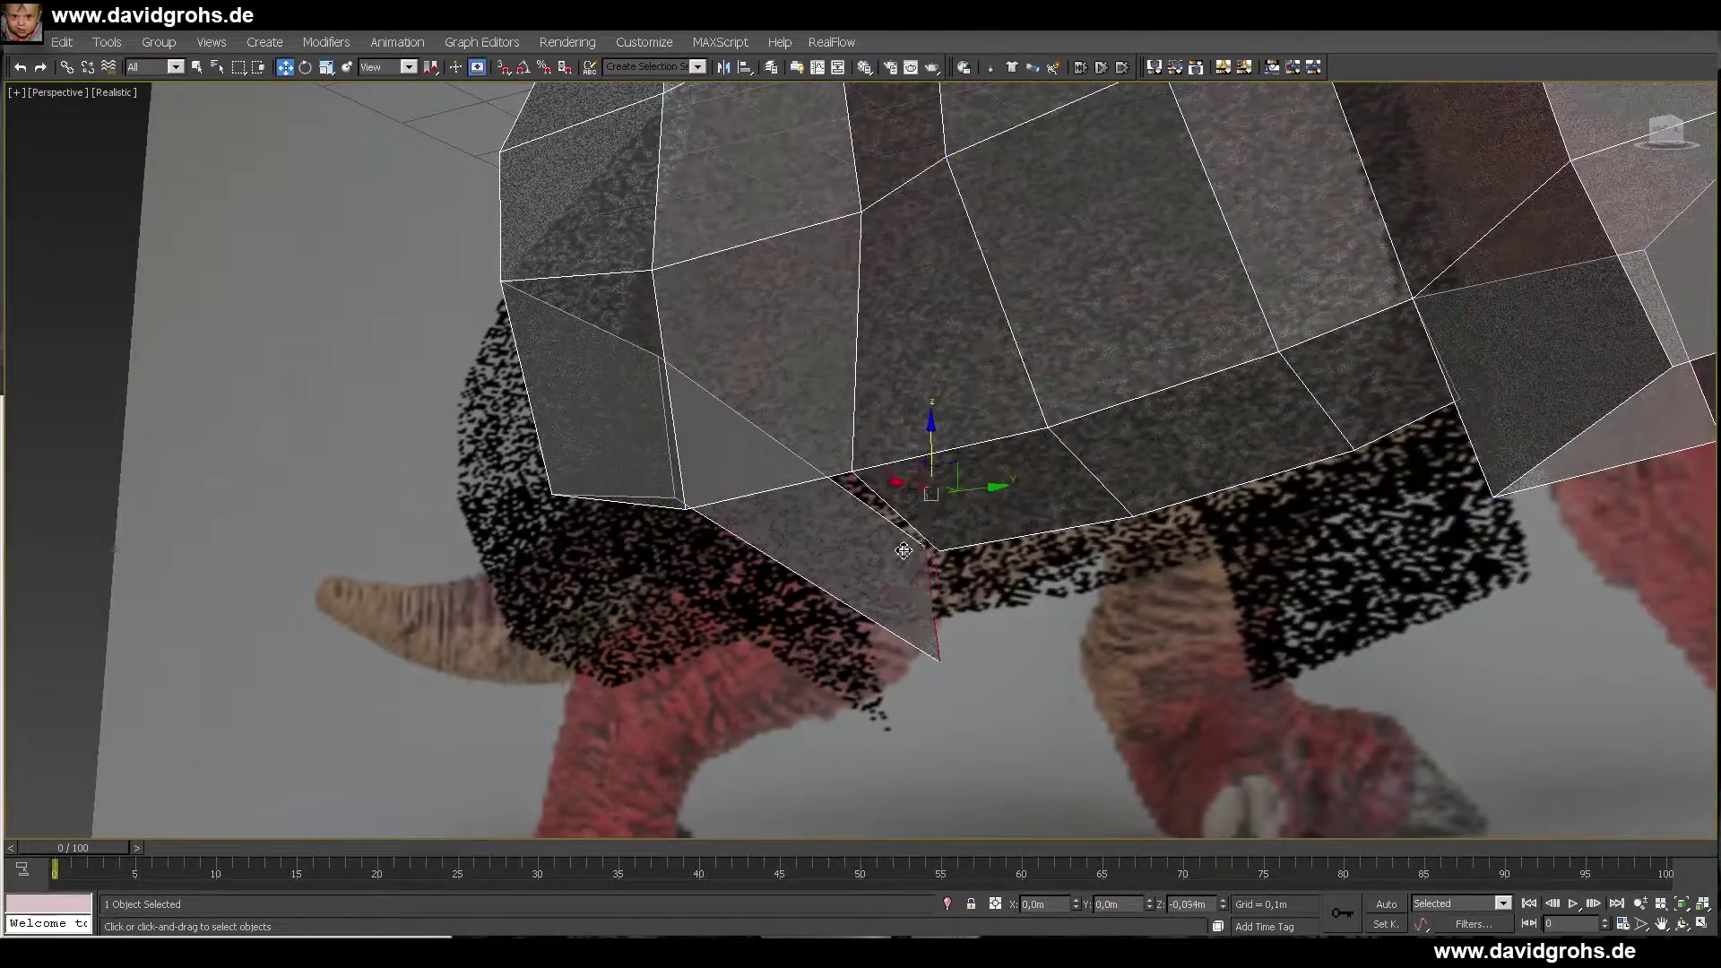
pyautogui.moveTo(941, 500); pyautogui.dragTo(946, 542)
pyautogui.scroll(-4, 946, 542)
pyautogui.keyDown('alt'); pyautogui.moveTo(945, 542); pyautogui.dragTo(995, 462, button='middle'); pyautogui.keyUp('alt')
pyautogui.click(60, 43)
pyautogui.click(65, 59)
pyautogui.click(60, 43)
pyautogui.click(64, 59)
# - Move the open edge of the rear belly face sideways to line it up with the belly strip
pyautogui.keyDown('alt'); pyautogui.moveTo(747, 418); pyautogui.dragTo(1039, 444, button='middle'); pyautogui.keyUp('alt')
pyautogui.moveTo(1039, 444); pyautogui.dragTo(1013, 448)
pyautogui.keyDown('alt'); pyautogui.moveTo(1012, 448); pyautogui.dragTo(699, 340, button='middle'); pyautogui.keyUp('alt')
pyautogui.hotkey('alt', 'w')
pyautogui.rightClick(556, 297)
pyautogui.scroll(-2, 557, 304)
# - Select the lower rear vertices of the body and shift them outward from the centre line
pyautogui.keyDown('alt'); pyautogui.moveTo(1273, 628); pyautogui.dragTo(1605, 411, button='middle'); pyautogui.keyUp('alt')
pyautogui.press('1')
pyautogui.scroll(-2, 618, 681)
pyautogui.moveTo(690, 676); pyautogui.dragTo(557, 611)
pyautogui.moveTo(668, 361); pyautogui.dragTo(698, 360)
pyautogui.keyDown('alt'); pyautogui.moveTo(1309, 762); pyautogui.dragTo(1390, 664, button='middle'); pyautogui.keyUp('alt')
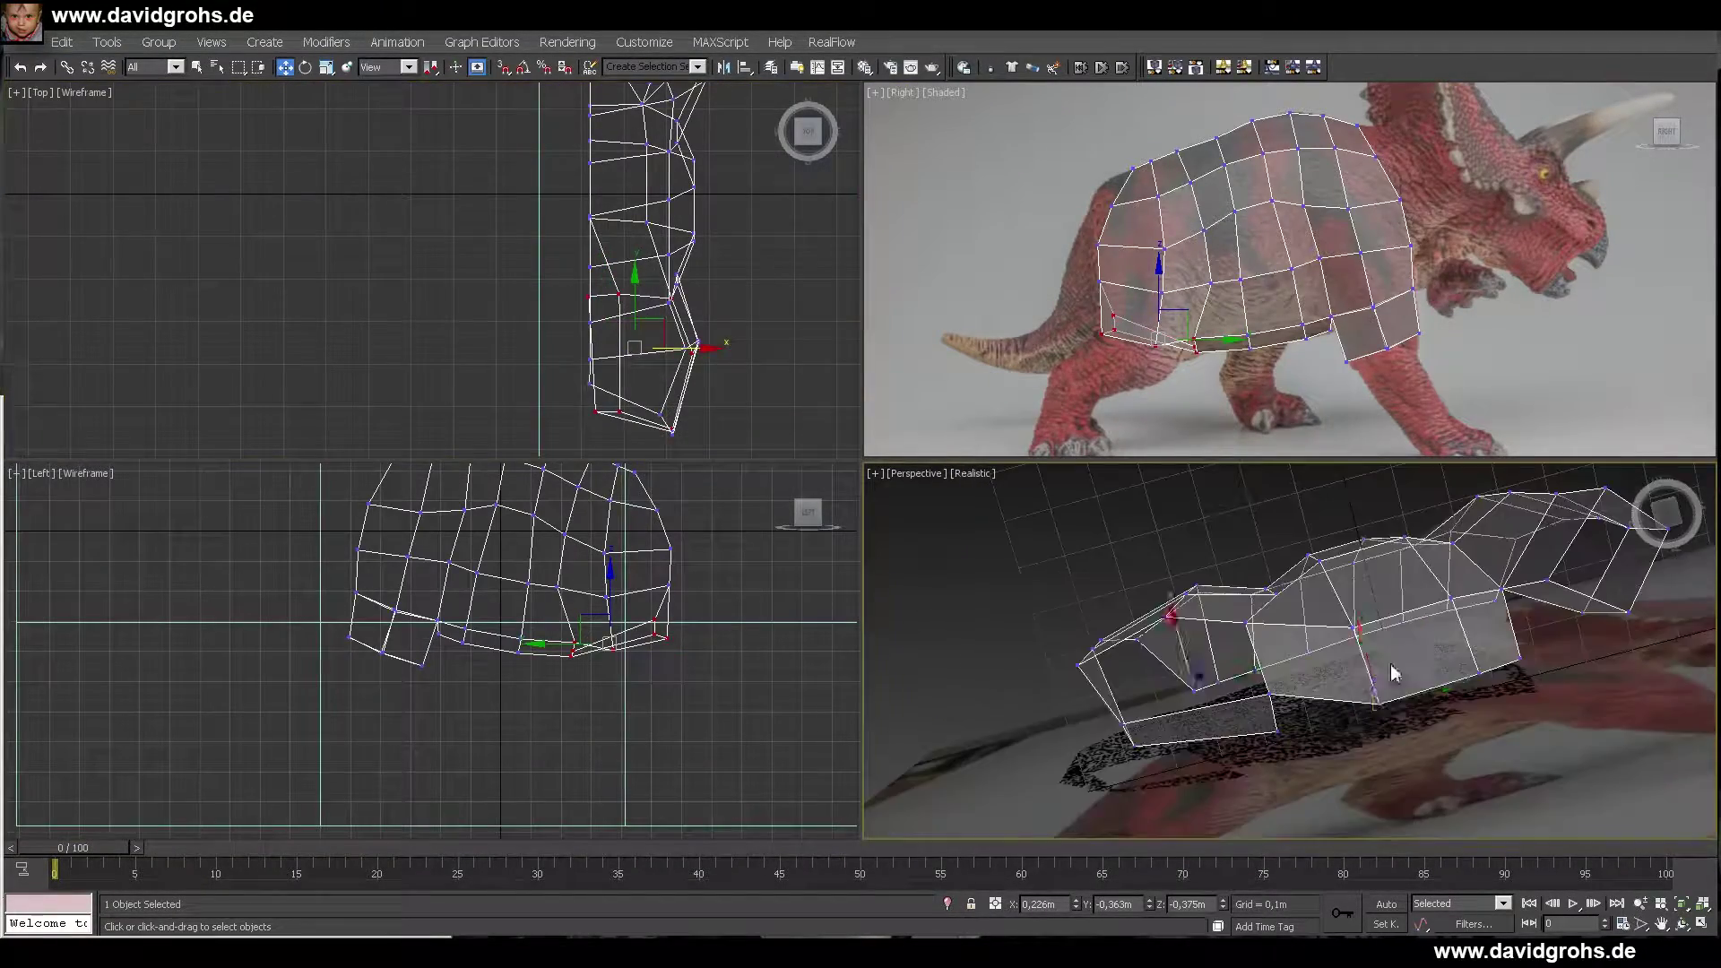
# - Select the inner vertices along the belly strip and shift them outward
pyautogui.click(1390, 666)
pyautogui.keyDown('ctrl'); pyautogui.click(1460, 673); pyautogui.keyUp('ctrl')
pyautogui.keyDown('ctrl'); pyautogui.click(1491, 674); pyautogui.keyUp('ctrl')
pyautogui.moveTo(660, 219); pyautogui.dragTo(652, 340, button='middle')
pyautogui.moveTo(656, 276); pyautogui.dragTo(684, 276)
# - Extend the inner belly edges to the centre line and set the perspective view's shading to Shaded
pyautogui.keyDown('alt'); pyautogui.moveTo(1273, 645); pyautogui.dragTo(1255, 520, button='middle'); pyautogui.keyUp('alt')
pyautogui.press('2')
pyautogui.click(1100, 718)
pyautogui.click(659, 276)
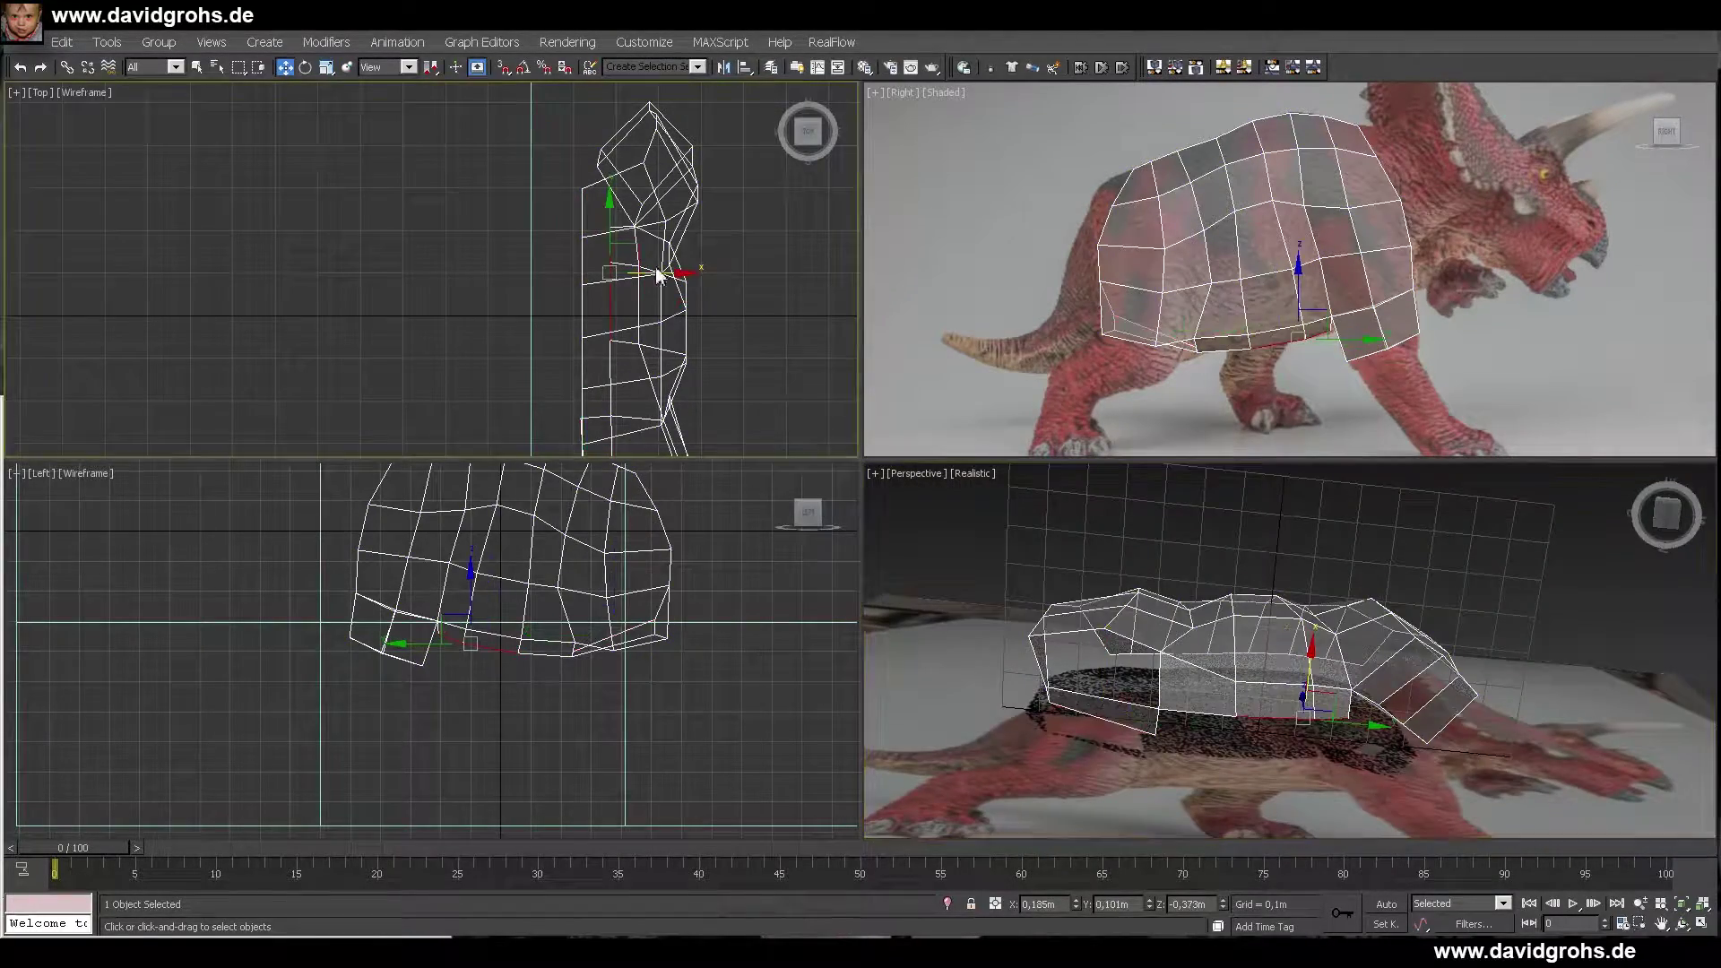
pyautogui.click(1150, 714)
pyautogui.click(973, 473)
pyautogui.scroll(3, 1202, 610)
# - Extrude the front belly edge toward the front leg and shift its corner vertex to the centre line
pyautogui.click(1229, 634)
pyautogui.moveTo(1148, 645)
pyautogui.keyDown('alt'); pyautogui.mouseDown(button='middle')
pyautogui.moveTo(1202, 596)
pyautogui.moveTo(1192, 645)
pyautogui.mouseUp(button='middle'); pyautogui.keyUp('alt')
pyautogui.click(1188, 655)
pyautogui.keyDown('shift'); pyautogui.moveTo(1212, 637); pyautogui.dragTo(1213, 702); pyautogui.keyUp('shift')
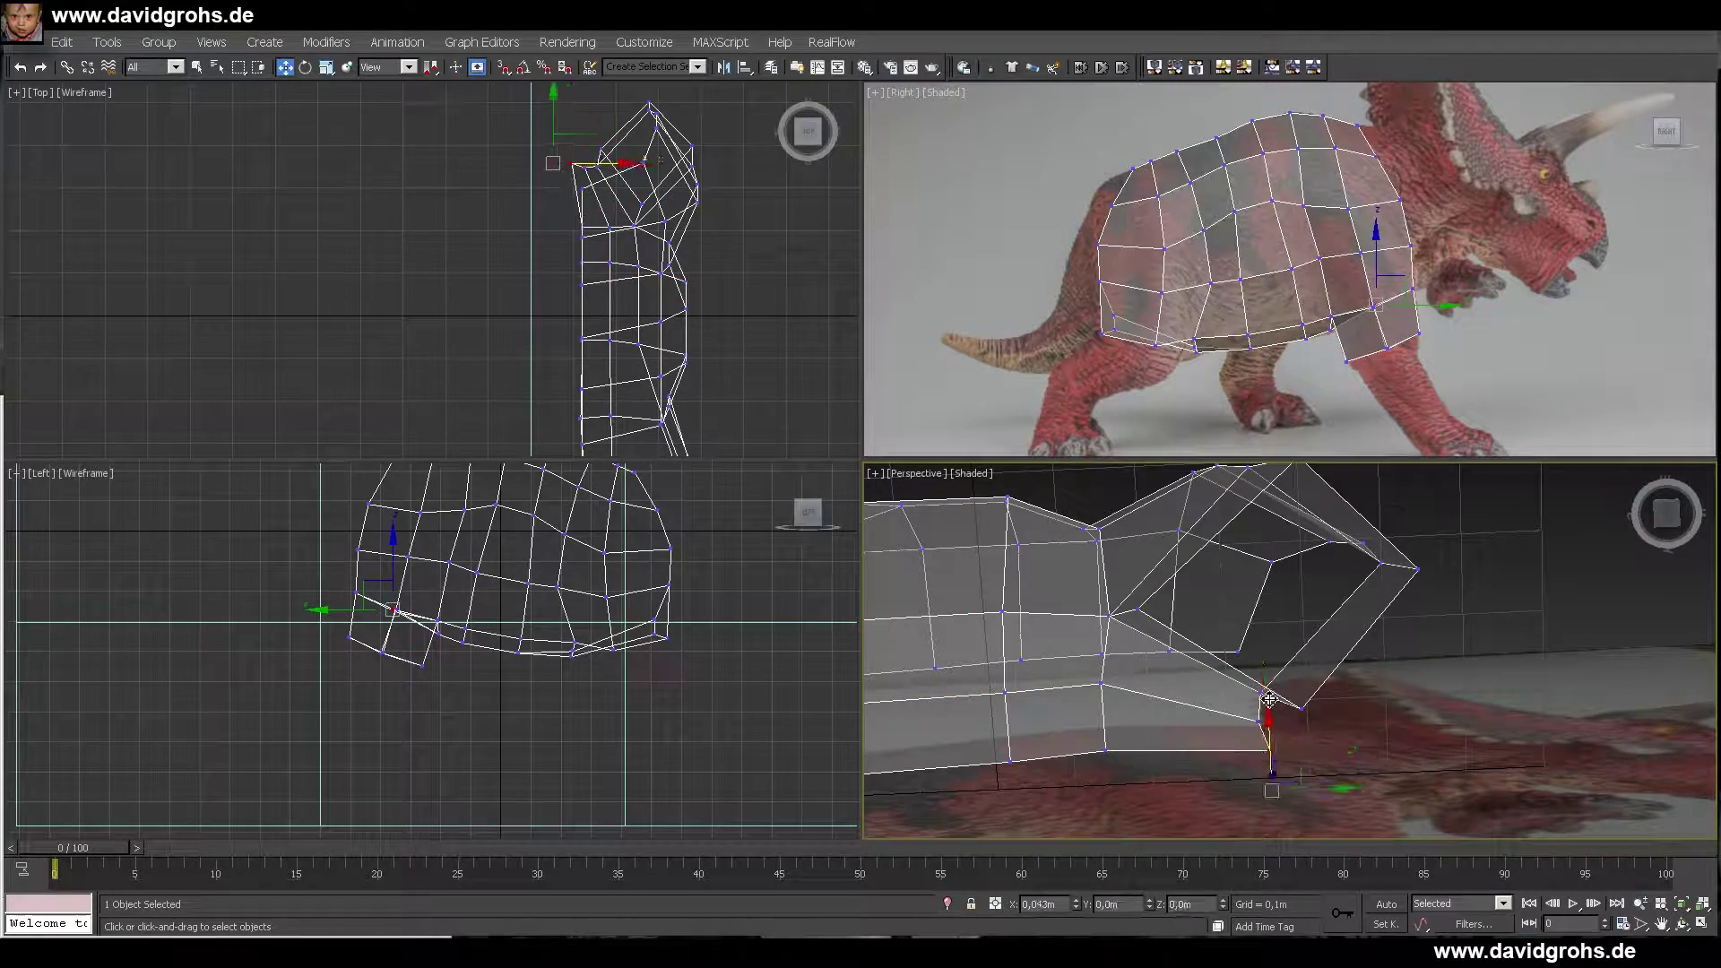
pyautogui.scroll(3, 638, 197)
pyautogui.scroll(-4, 642, 195)
# - Select the vertices along the body's centre line and scale them into a straight line
pyautogui.moveTo(583, 134); pyautogui.dragTo(647, 453)
pyautogui.moveTo(663, 243)
pyautogui.mouseDown(button='middle')
pyautogui.moveTo(672, 277)
pyautogui.moveTo(668, 212)
pyautogui.mouseUp(button='middle')
pyautogui.press('r')
pyautogui.moveTo(1150, 613); pyautogui.dragTo(1242, 748, button='middle')
pyautogui.click(1187, 599)
# - Move the inner vertex at the rear underside to even out the belly faces
pyautogui.press('w')
pyautogui.click(1280, 714)
pyautogui.moveTo(1235, 753); pyautogui.dragTo(1217, 756)
pyautogui.keyDown('alt'); pyautogui.moveTo(1217, 756); pyautogui.dragTo(1273, 618, button='middle'); pyautogui.keyUp('alt')
pyautogui.scroll(-4, 1279, 572)
pyautogui.scroll(3, 1327, 640)
pyautogui.press('2')
pyautogui.scroll(5, 1249, 249)
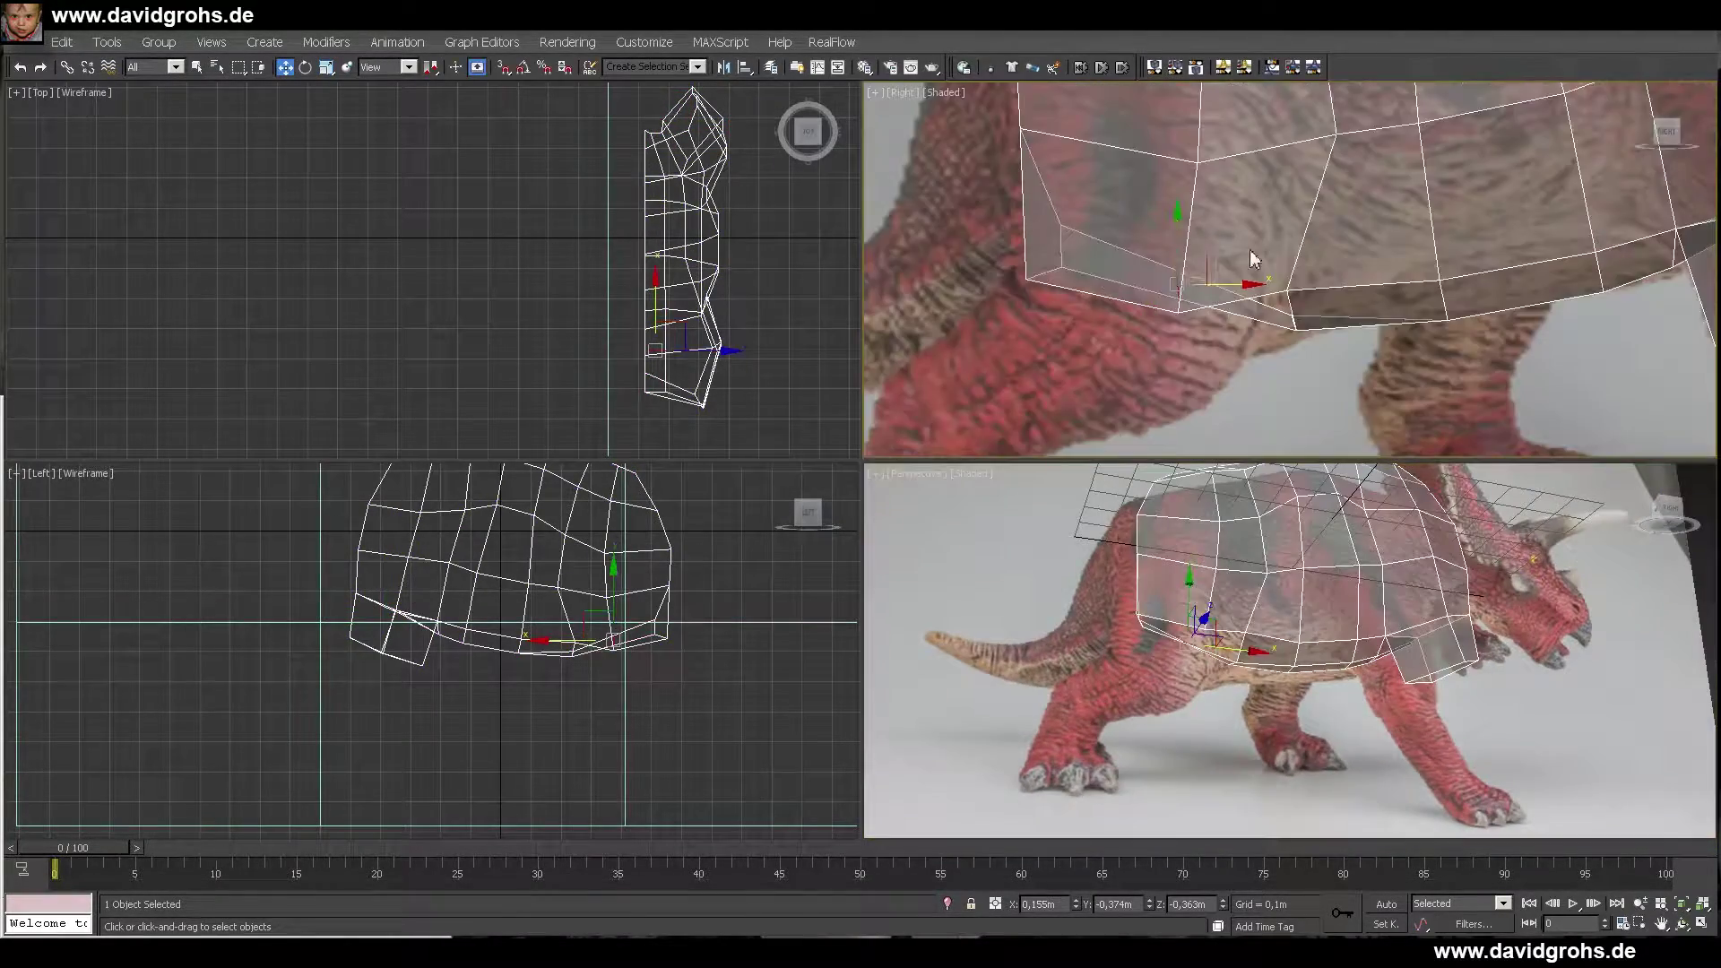
# - Move the lower rear edges backward and upward to match the top of the hind leg
pyautogui.moveTo(1077, 254); pyautogui.dragTo(1044, 261)
pyautogui.keyDown('alt'); pyautogui.moveTo(1166, 618); pyautogui.dragTo(1201, 627, button='middle'); pyautogui.keyUp('alt')
pyautogui.moveTo(1117, 298); pyautogui.dragTo(1120, 274)
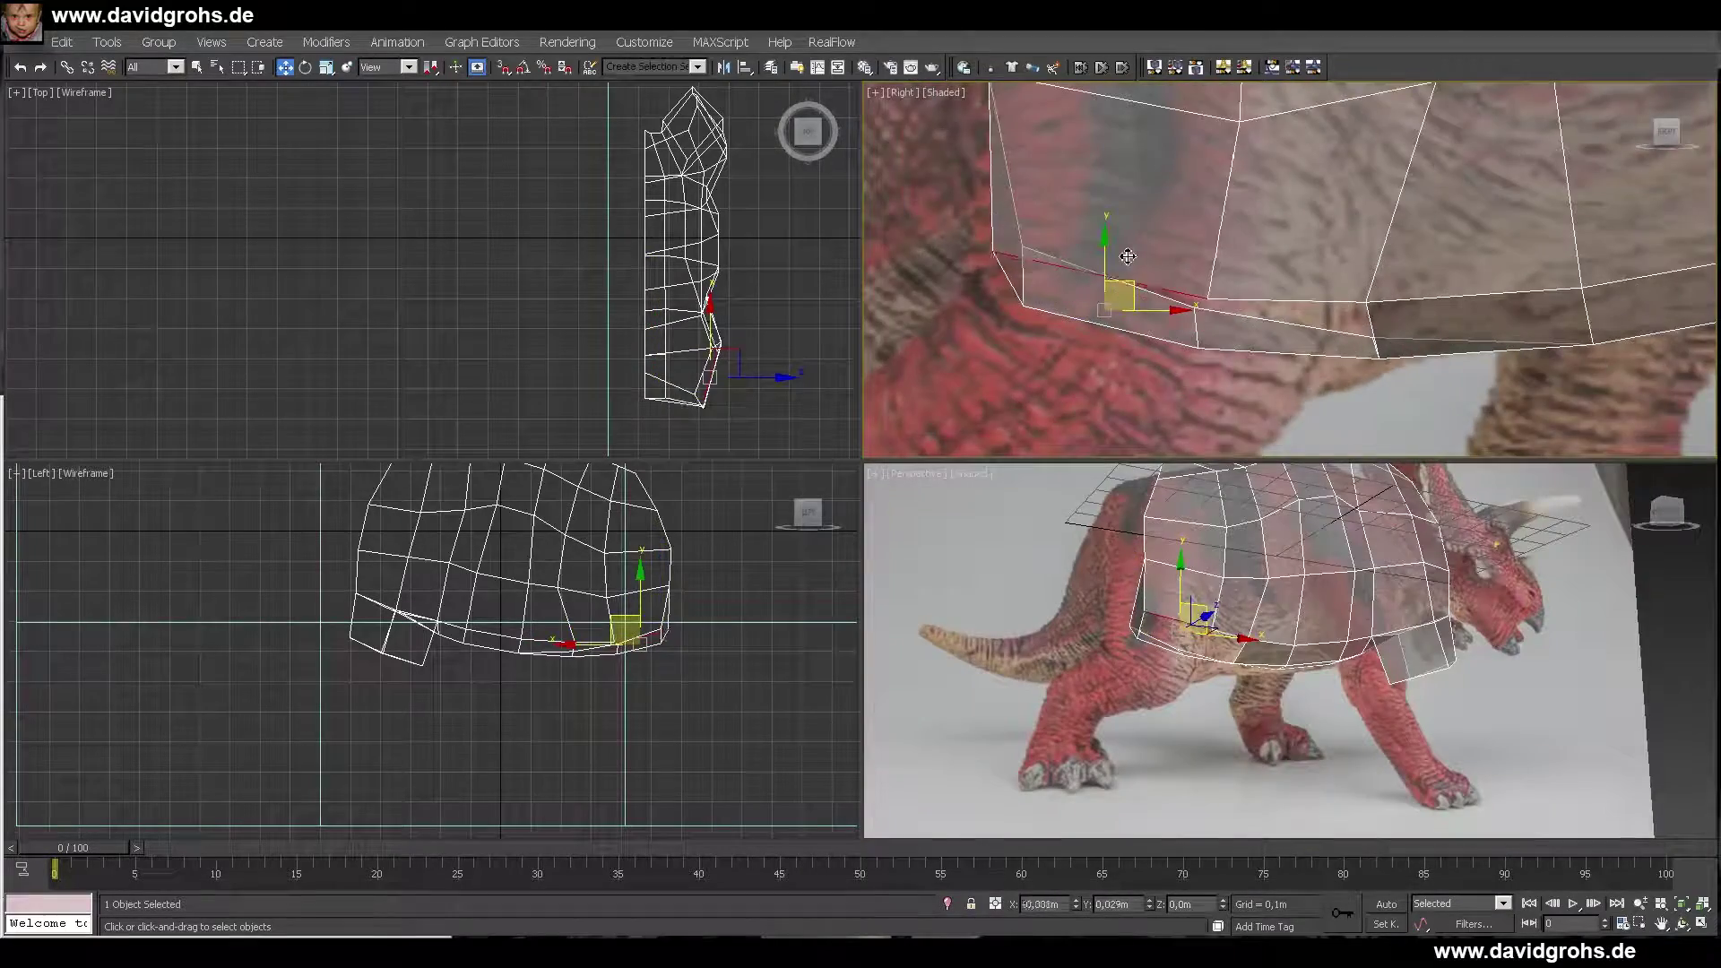
# - Shift the lower rear and belly vertices backward to even out the strip along the underside
pyautogui.press('1')
pyautogui.moveTo(1029, 255); pyautogui.dragTo(1091, 257, button='middle')
pyautogui.moveTo(1092, 257); pyautogui.dragTo(1075, 254)
pyautogui.moveTo(1083, 133); pyautogui.dragTo(1135, 254, button='middle')
pyautogui.click(1135, 253)
pyautogui.moveTo(1193, 258); pyautogui.dragTo(1179, 258)
pyautogui.moveTo(1398, 446); pyautogui.dragTo(1322, 343, button='middle')
pyautogui.scroll(2, 1322, 343)
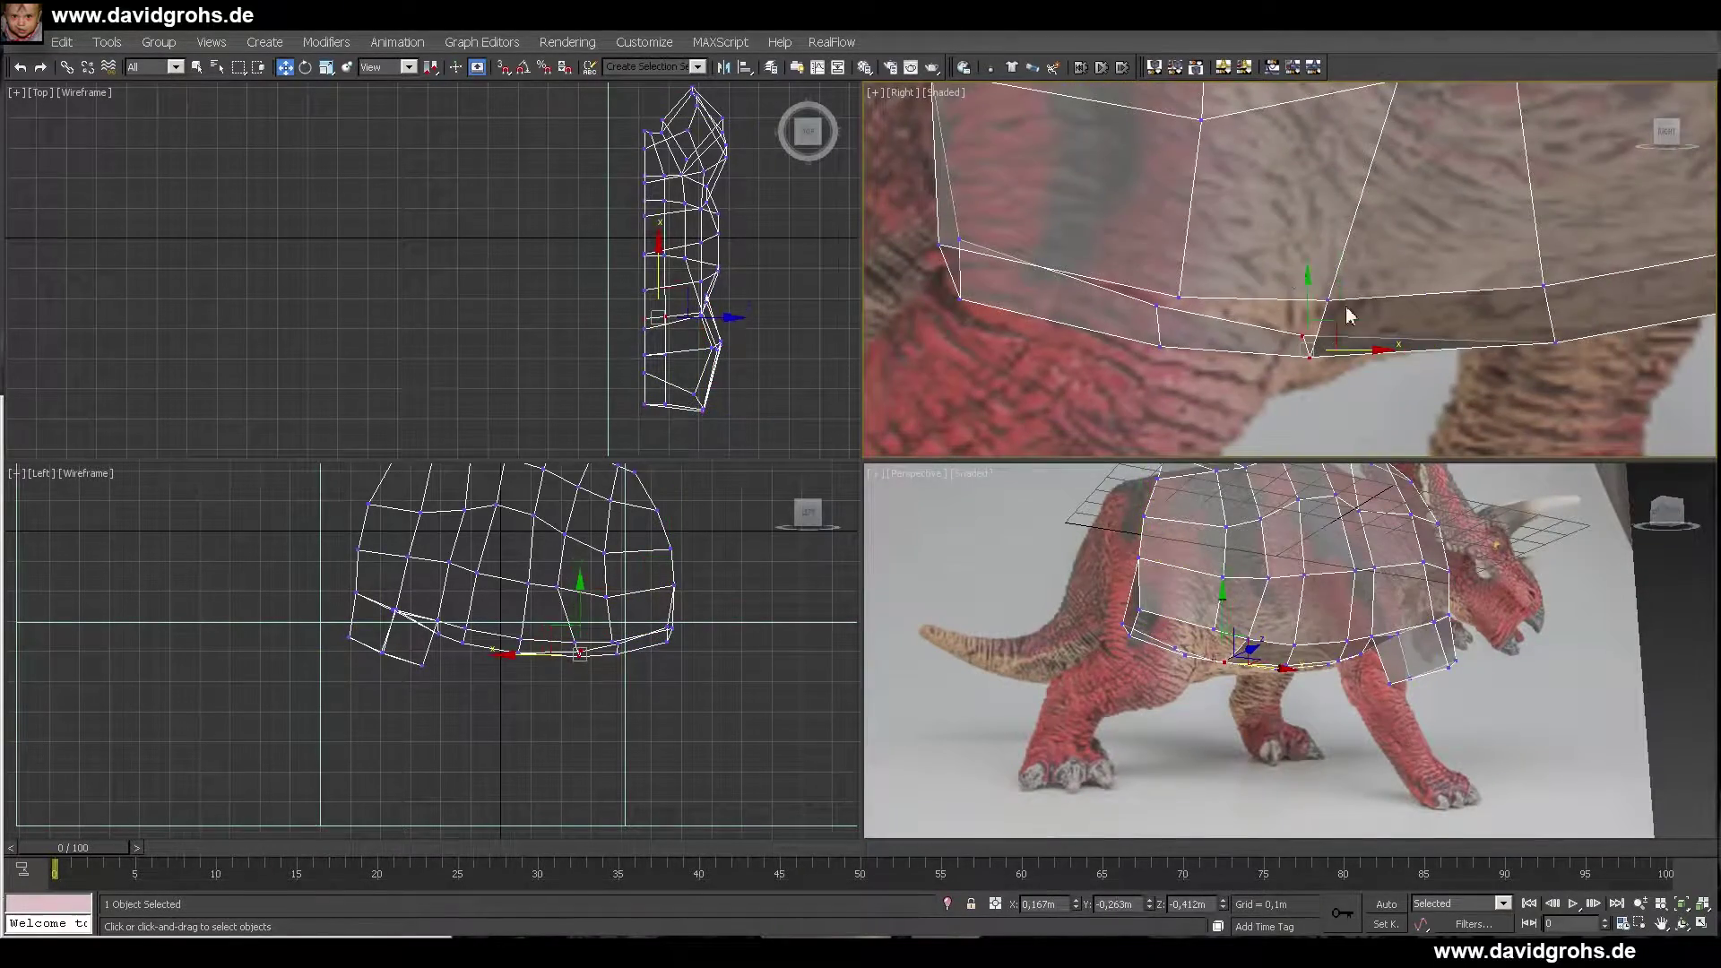
pyautogui.click(1327, 300)
# - Connect the edge ring at the front of the body with a new vertical loop and move its edges outward
pyautogui.keyDown('alt'); pyautogui.moveTo(1326, 619); pyautogui.dragTo(1355, 650, button='middle'); pyautogui.keyUp('alt')
pyautogui.hotkey('ctrl', 'shift', 'e')
pyautogui.click(1270, 587)
pyautogui.hotkey('alt', 'r')
pyautogui.hotkey('ctrl', 'shift', 'e')
pyautogui.scroll(5, 681, 134)
pyautogui.moveTo(681, 135); pyautogui.dragTo(598, 262, button='middle')
pyautogui.moveTo(336, 212); pyautogui.dragTo(494, 395)
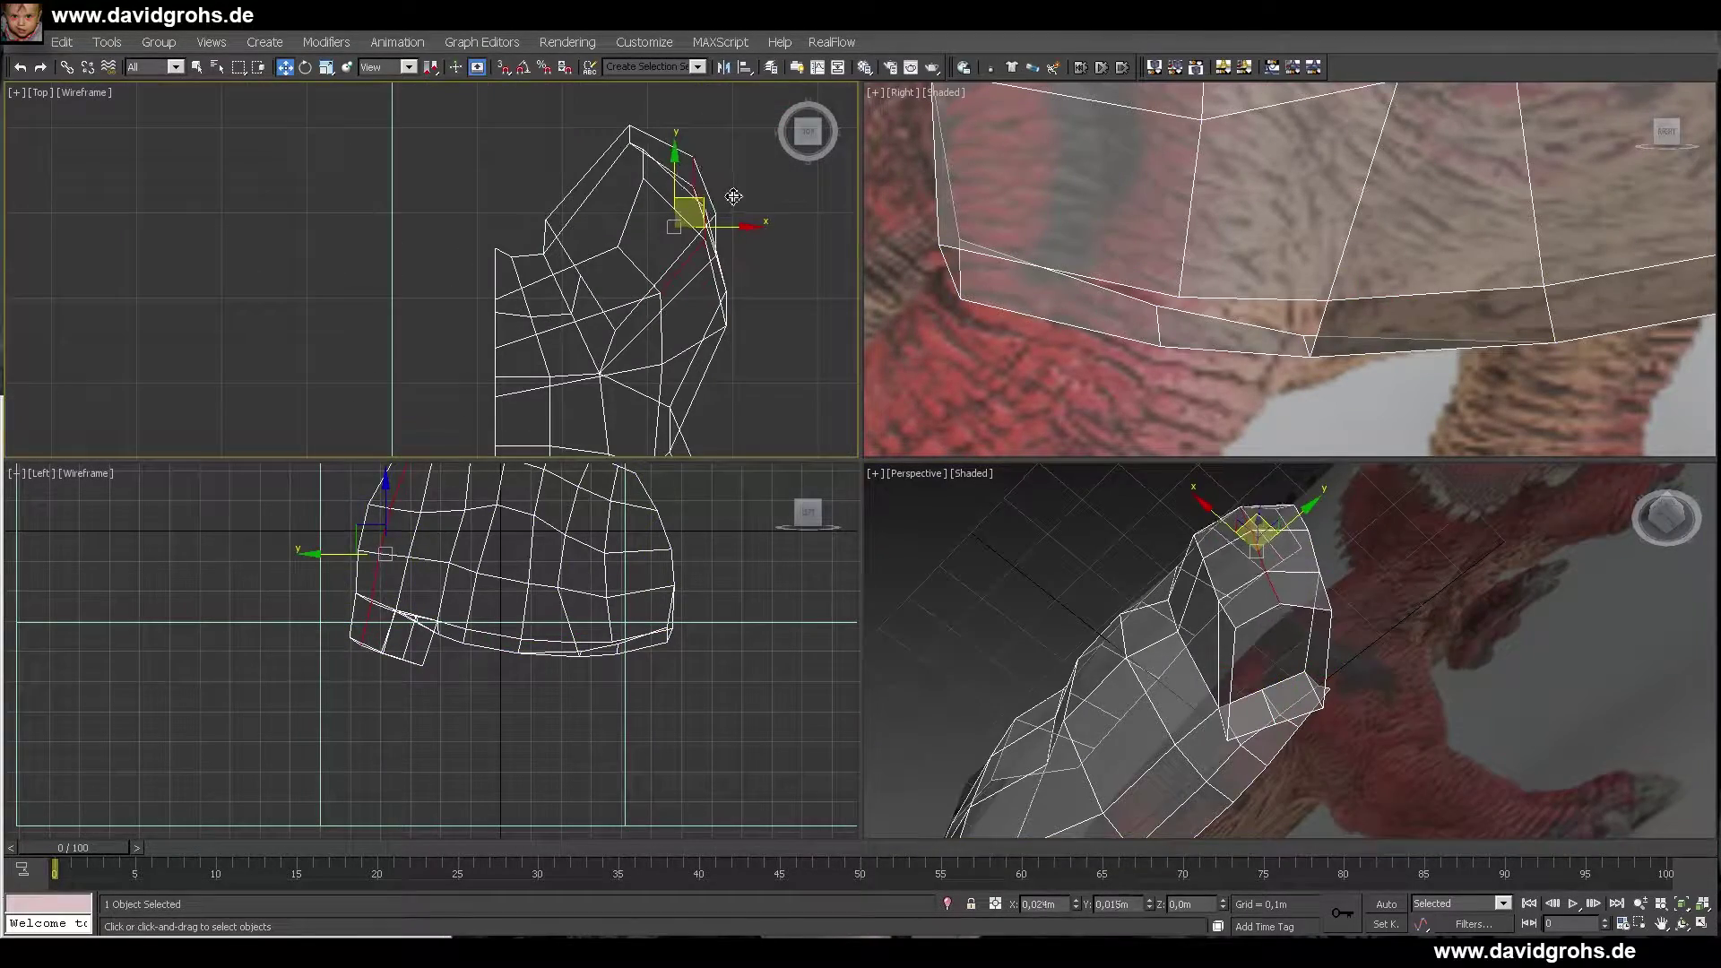
# - Connect the edge ring around the shoulder to add another loop running down into the front leg
pyautogui.click(1197, 567)
pyautogui.hotkey('alt', 'r')
pyautogui.hotkey('ctrl', 'shift', 'e')
pyautogui.keyDown('alt'); pyautogui.moveTo(1121, 609); pyautogui.dragTo(1268, 547, button='middle'); pyautogui.keyUp('alt')
pyautogui.scroll(-5, 1450, 346)
# - Adjust the vertices along the front leg's lower opening to match the reference leg and widen the opening outward
pyautogui.hotkey('alt', 'w')
pyautogui.moveTo(1008, 378); pyautogui.dragTo(1169, 322, button='middle')
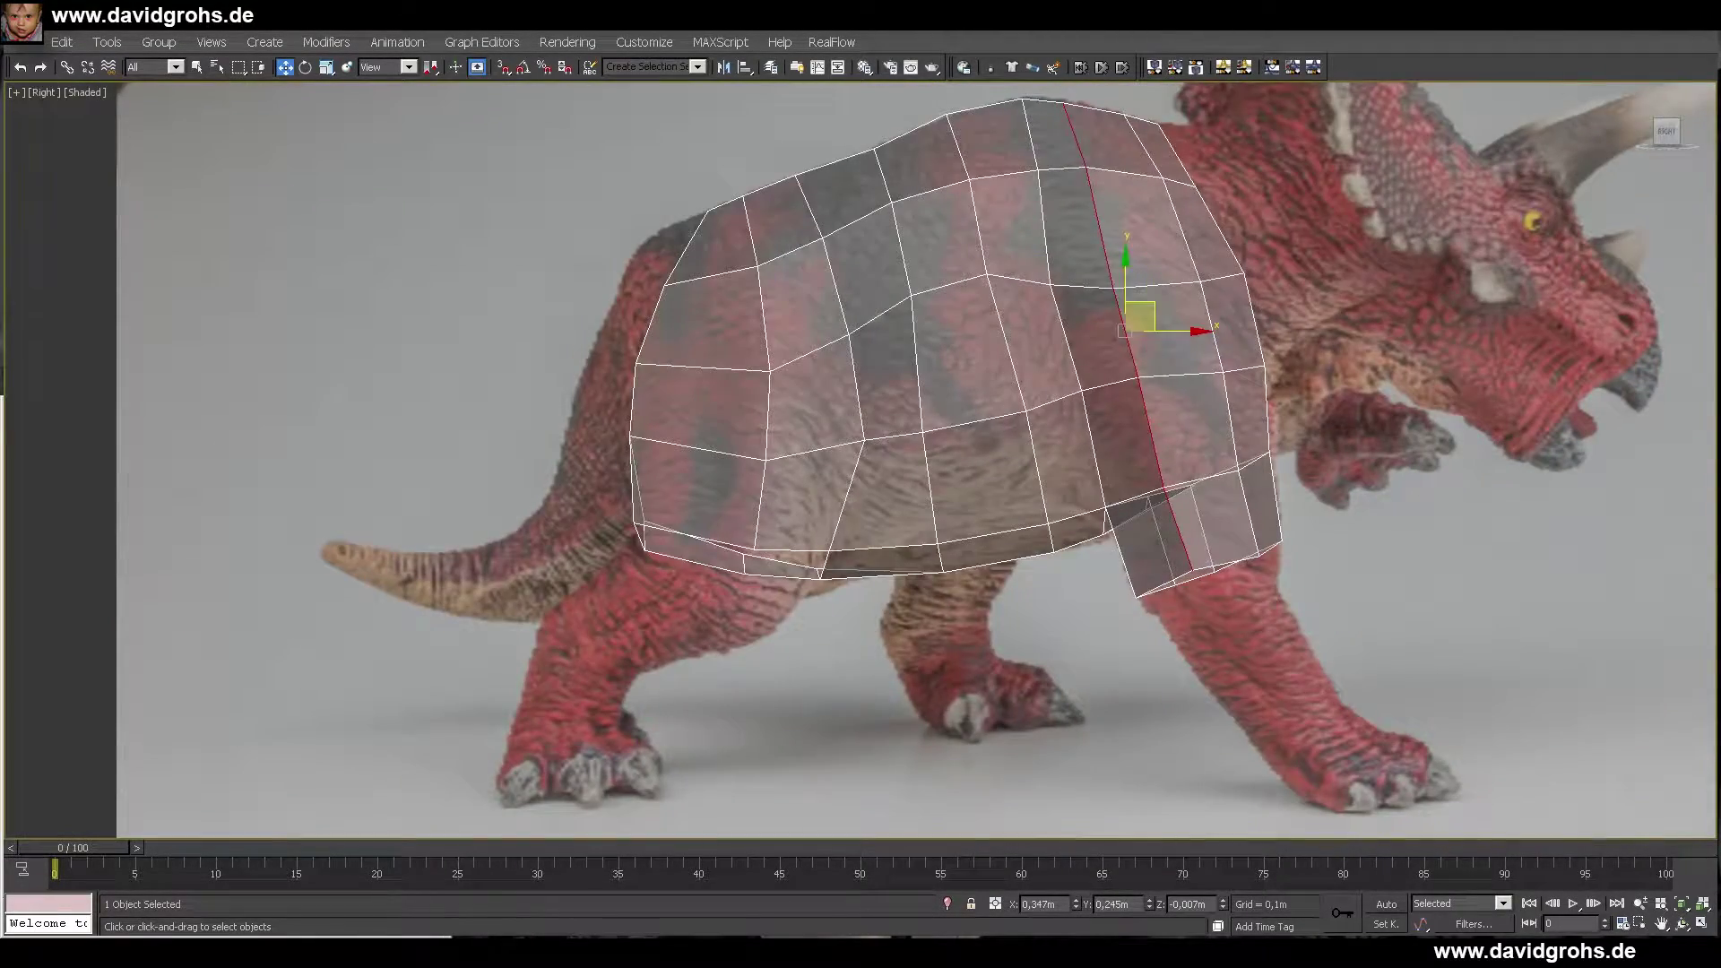
pyautogui.scroll(2, 1190, 551)
pyautogui.click(1193, 570)
pyautogui.click(1702, 919)
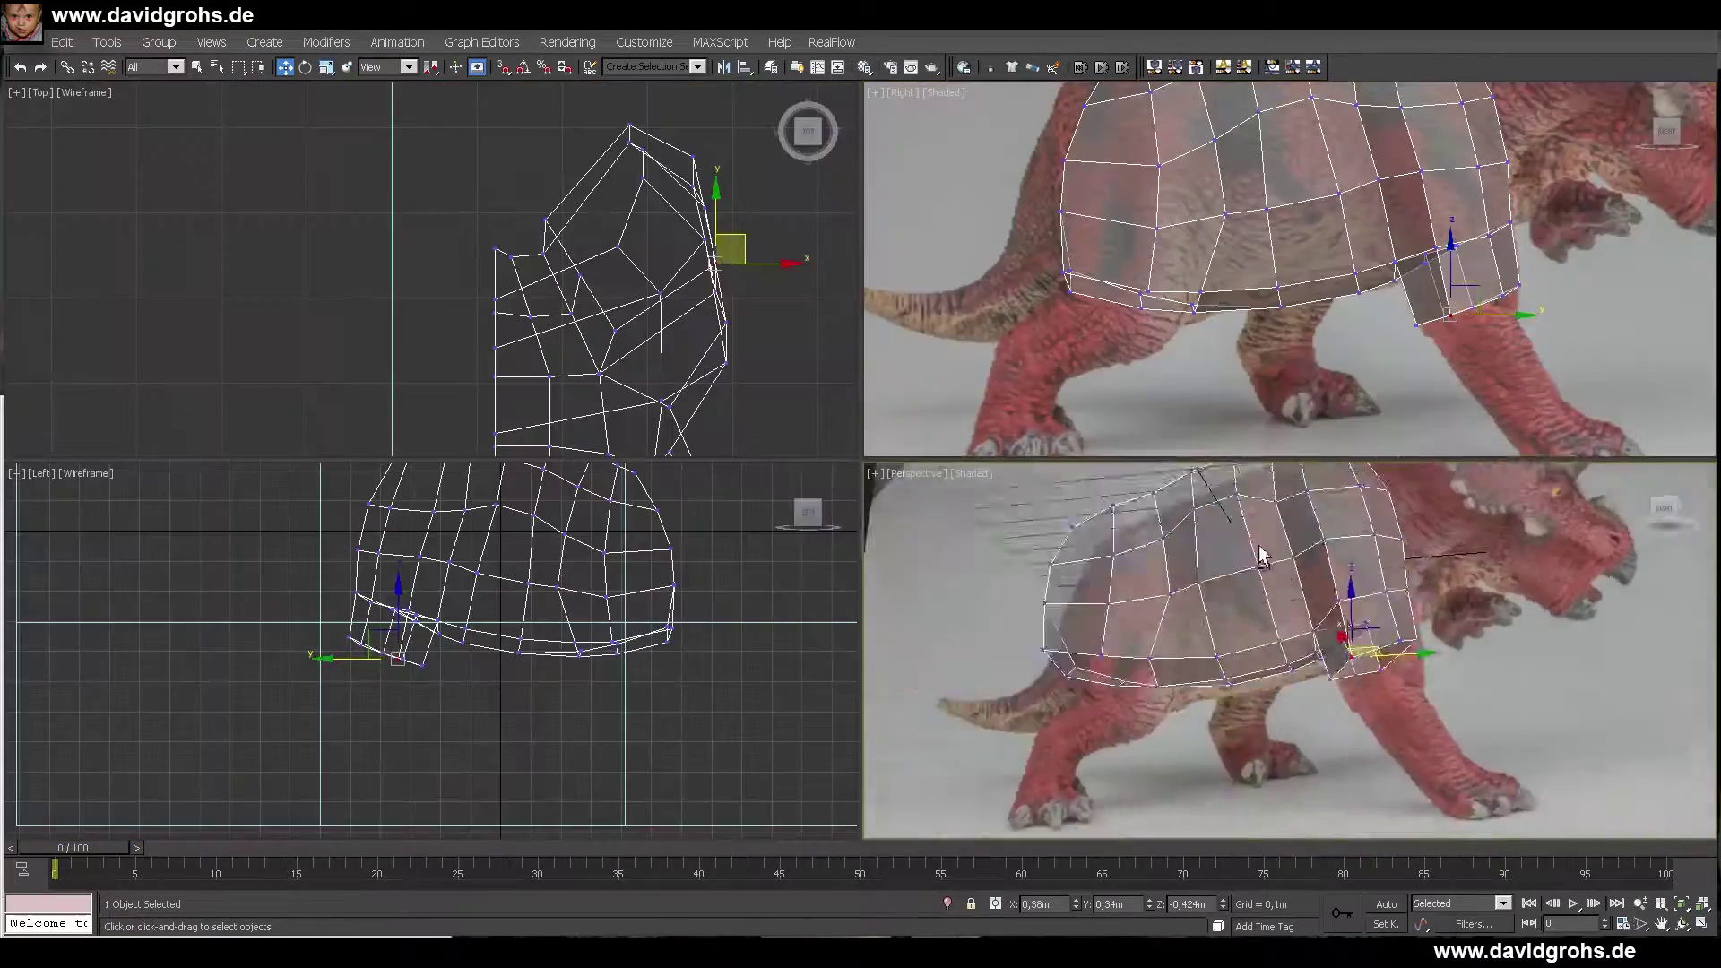
pyautogui.scroll(4, 1259, 549)
pyautogui.keyDown('alt'); pyautogui.moveTo(1259, 550); pyautogui.dragTo(1506, 650, button='middle'); pyautogui.keyUp('alt')
pyautogui.click(1470, 718)
pyautogui.keyDown('ctrl'); pyautogui.click(1510, 642); pyautogui.keyUp('ctrl')
pyautogui.moveTo(1466, 704); pyautogui.dragTo(1487, 713)
pyautogui.keyDown('alt'); pyautogui.moveTo(1487, 713); pyautogui.dragTo(1568, 788, button='middle'); pyautogui.keyUp('alt')
# - Reposition the lower rear vertices at the top of the hind leg, moving them slightly upward and sideways
pyautogui.scroll(-5, 1569, 789)
pyautogui.click(1241, 694)
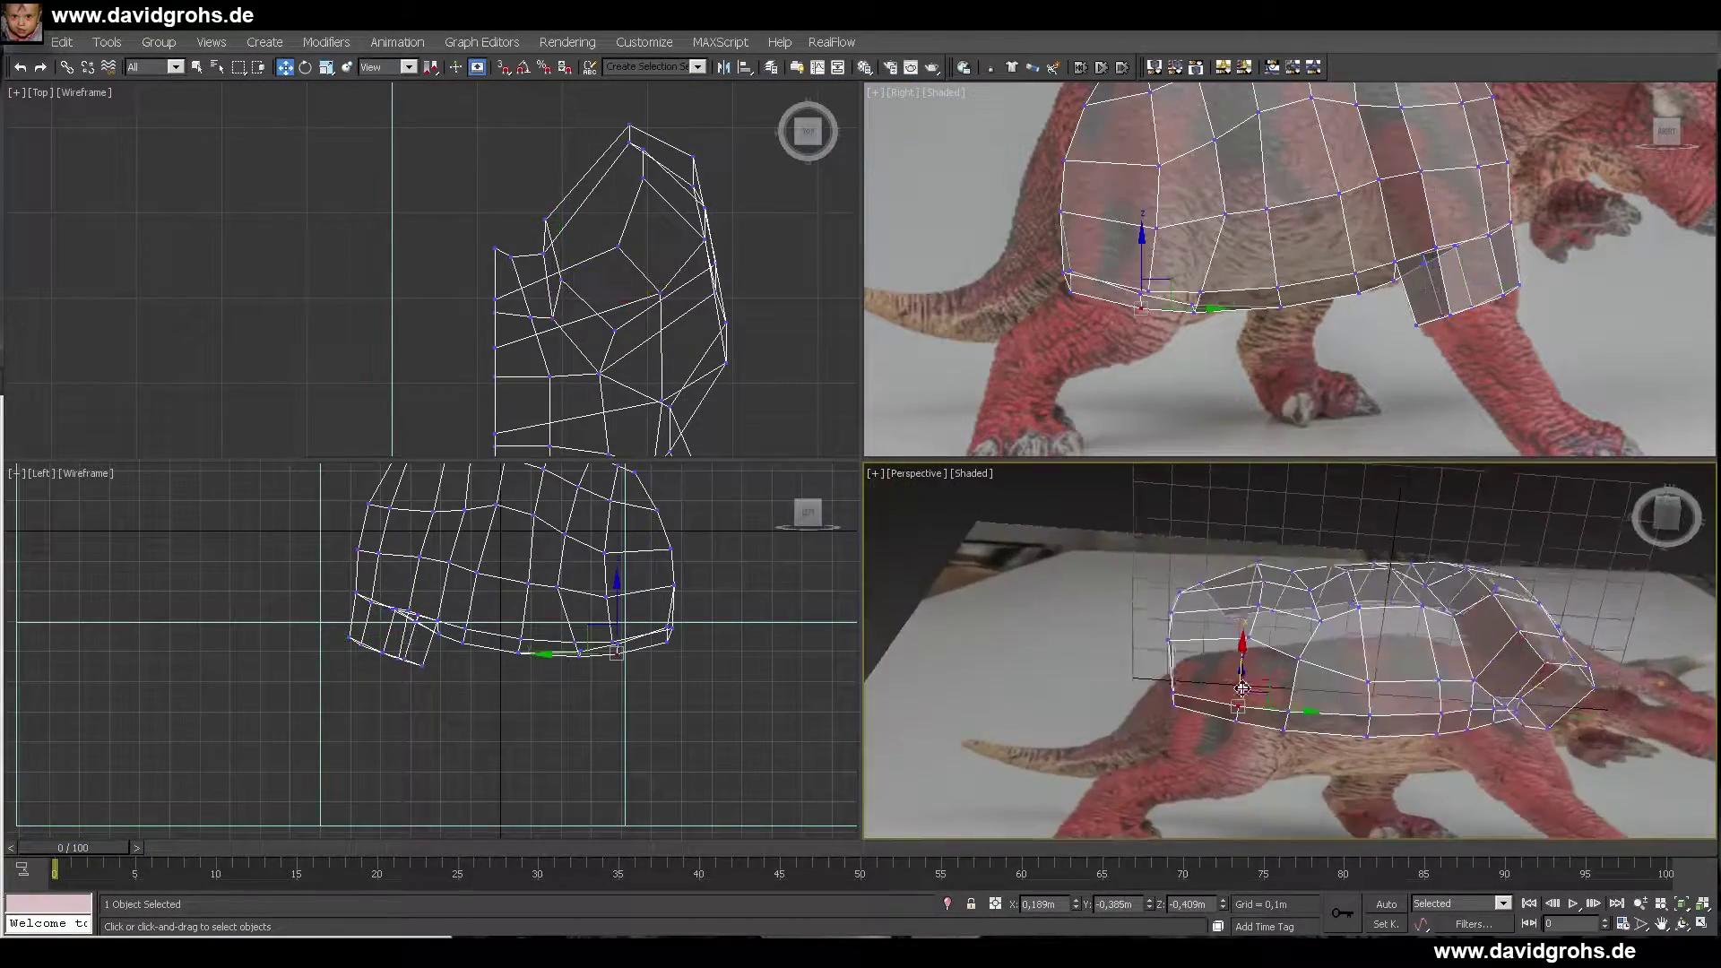
pyautogui.moveTo(1242, 654); pyautogui.dragTo(1242, 640)
pyautogui.keyDown('alt'); pyautogui.moveTo(1242, 641); pyautogui.dragTo(1252, 627, button='middle'); pyautogui.keyUp('alt')
pyautogui.moveTo(1286, 598); pyautogui.dragTo(1279, 596)
pyautogui.scroll(-4, 677, 368)
pyautogui.moveTo(677, 368); pyautogui.dragTo(676, 98, button='middle')
pyautogui.moveTo(703, 322); pyautogui.dragTo(712, 321)
# - Raise the lower rear vertices above the hind leg, even out their spacing and save the scene
pyautogui.keyDown('alt'); pyautogui.moveTo(1268, 618); pyautogui.dragTo(1253, 757, button='middle'); pyautogui.keyUp('alt')
pyautogui.scroll(5, 1151, 298)
pyautogui.moveTo(941, 219); pyautogui.dragTo(1291, 350)
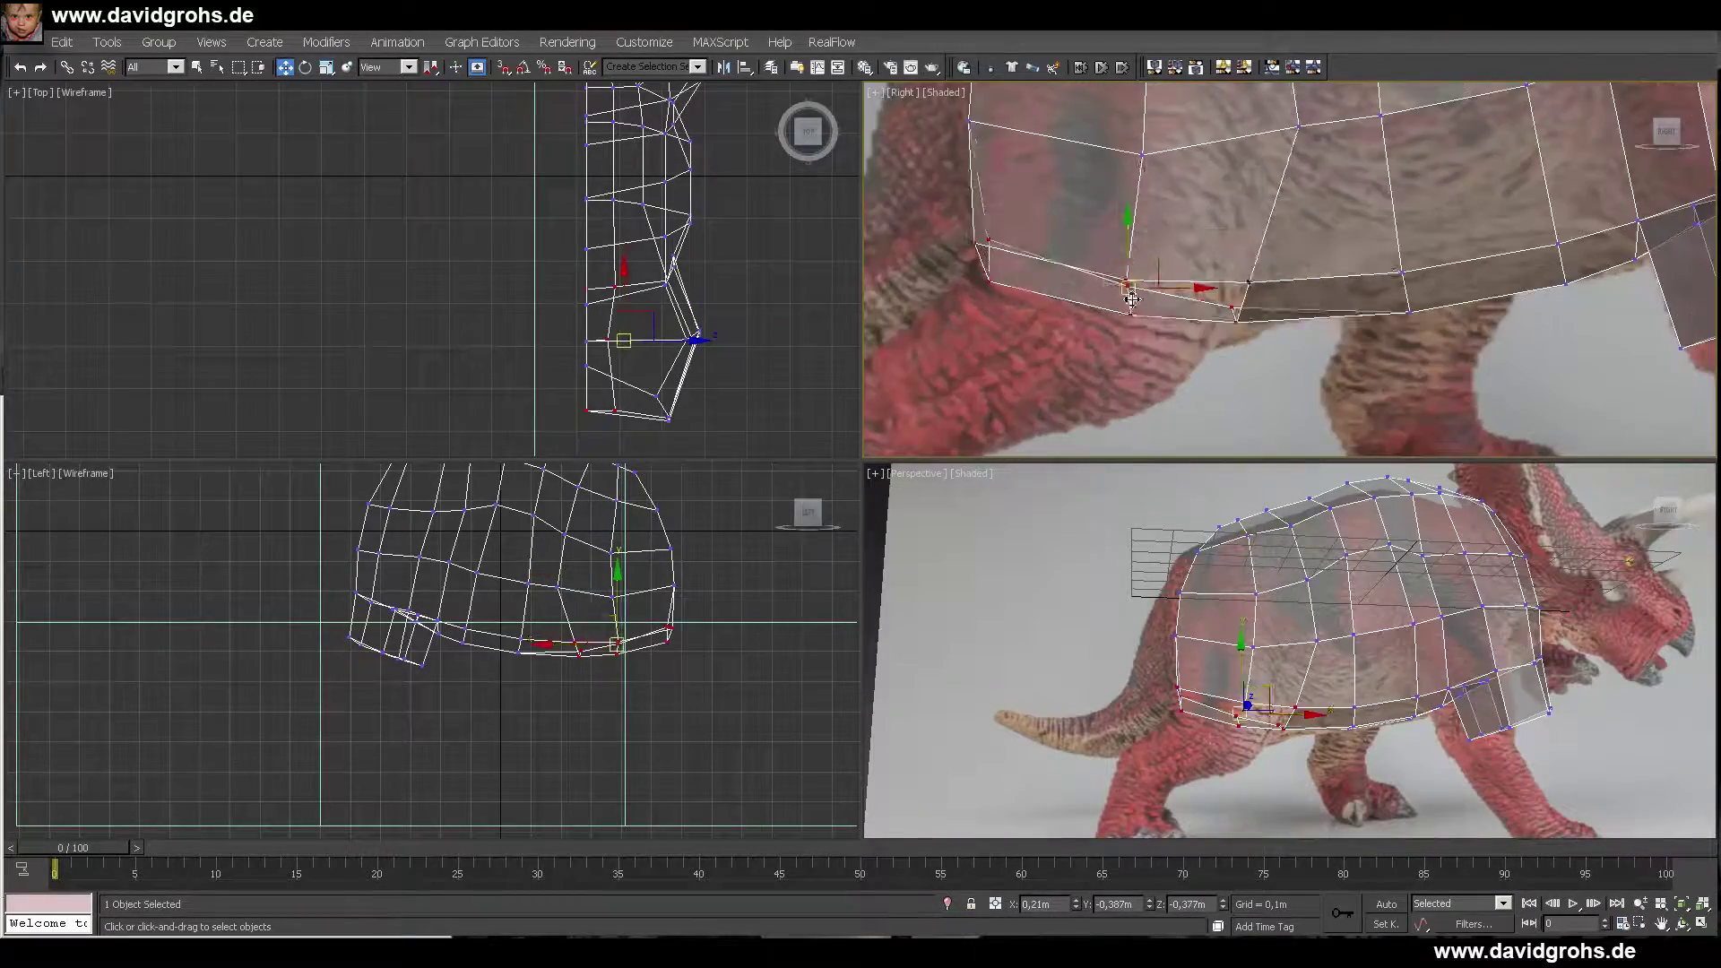
pyautogui.moveTo(1164, 268); pyautogui.dragTo(1167, 225)
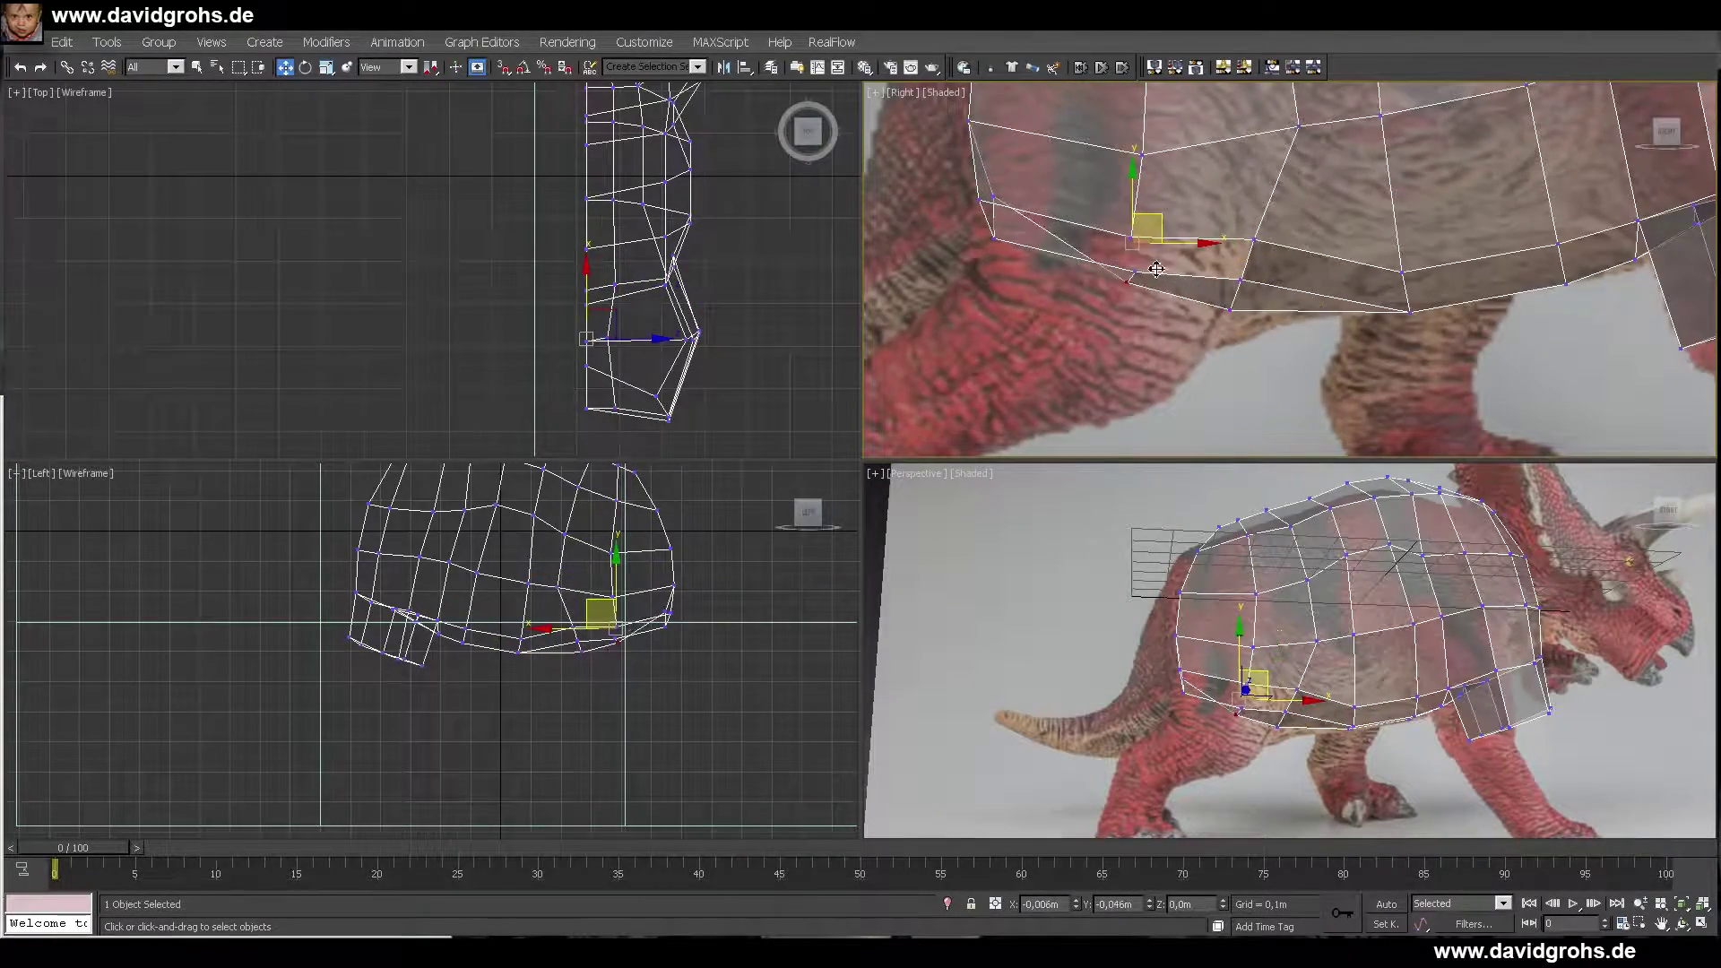
pyautogui.moveTo(1046, 240); pyautogui.dragTo(1035, 240)
pyautogui.keyDown('alt'); pyautogui.moveTo(1256, 681); pyautogui.dragTo(1268, 627, button='middle'); pyautogui.keyUp('alt')
pyautogui.scroll(-4, 1147, 287)
pyautogui.scroll(-4, 1308, 403)
pyautogui.hotkey('ctrl', 'shift', 's')
pyautogui.press('Return')
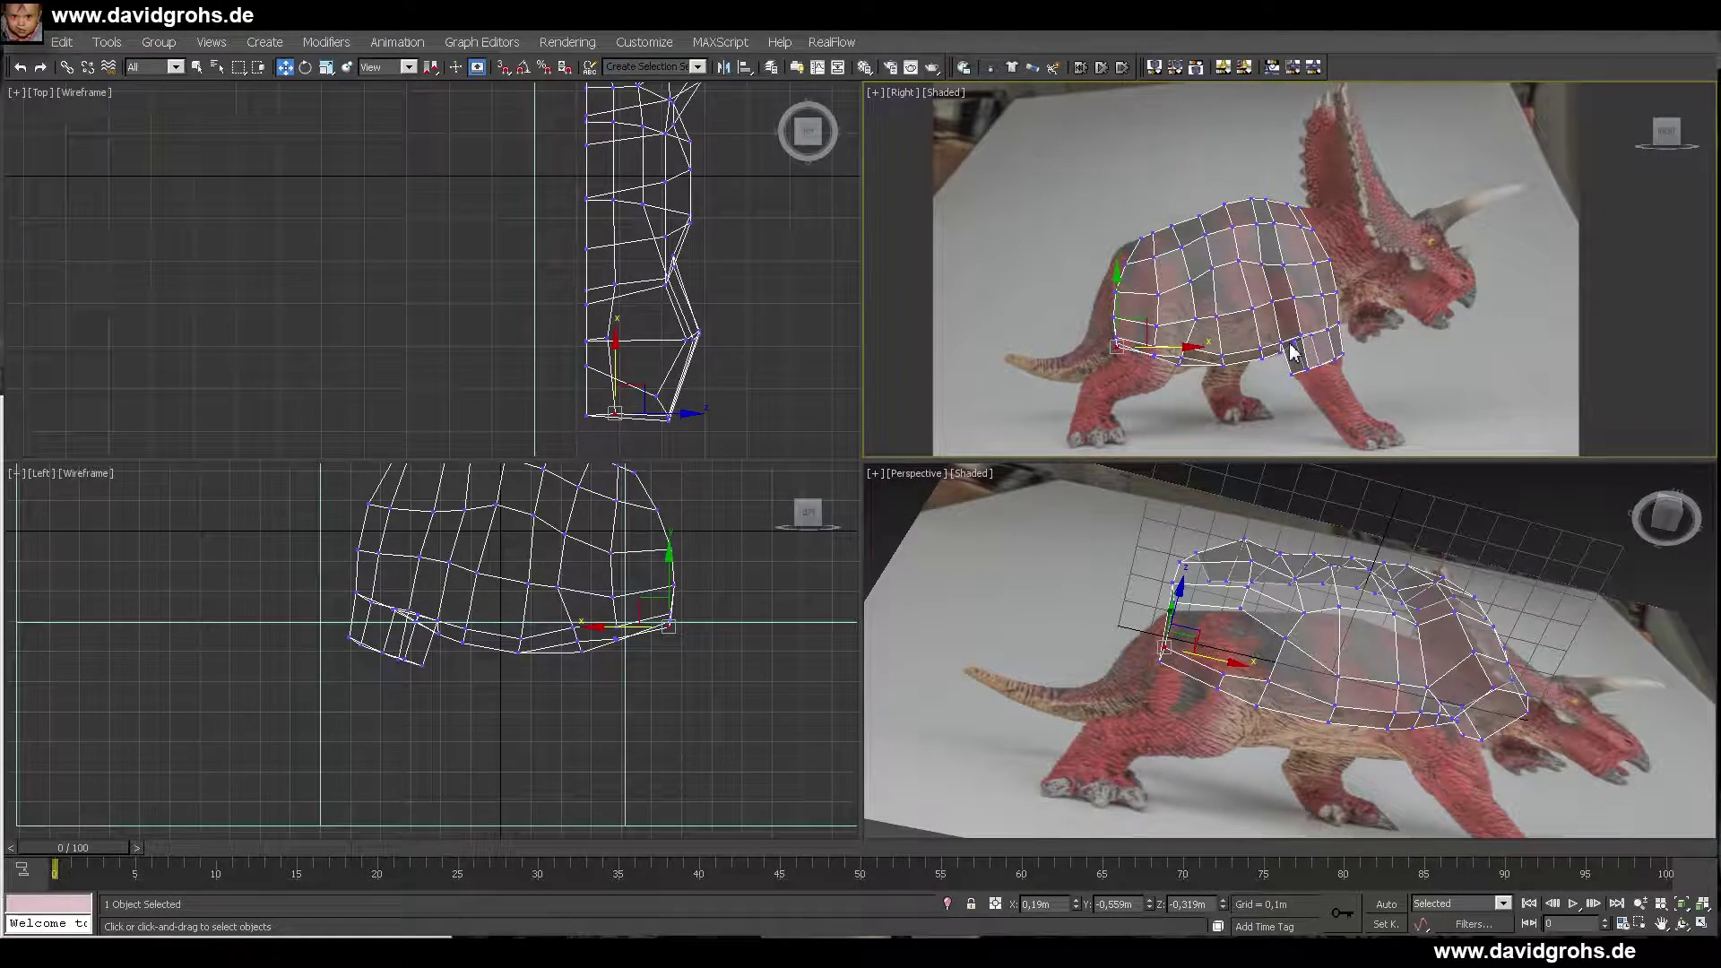
# - Extrude the border of the hind leg opening downward and adjust the new vertices along the thigh
pyautogui.scroll(5, 1163, 392)
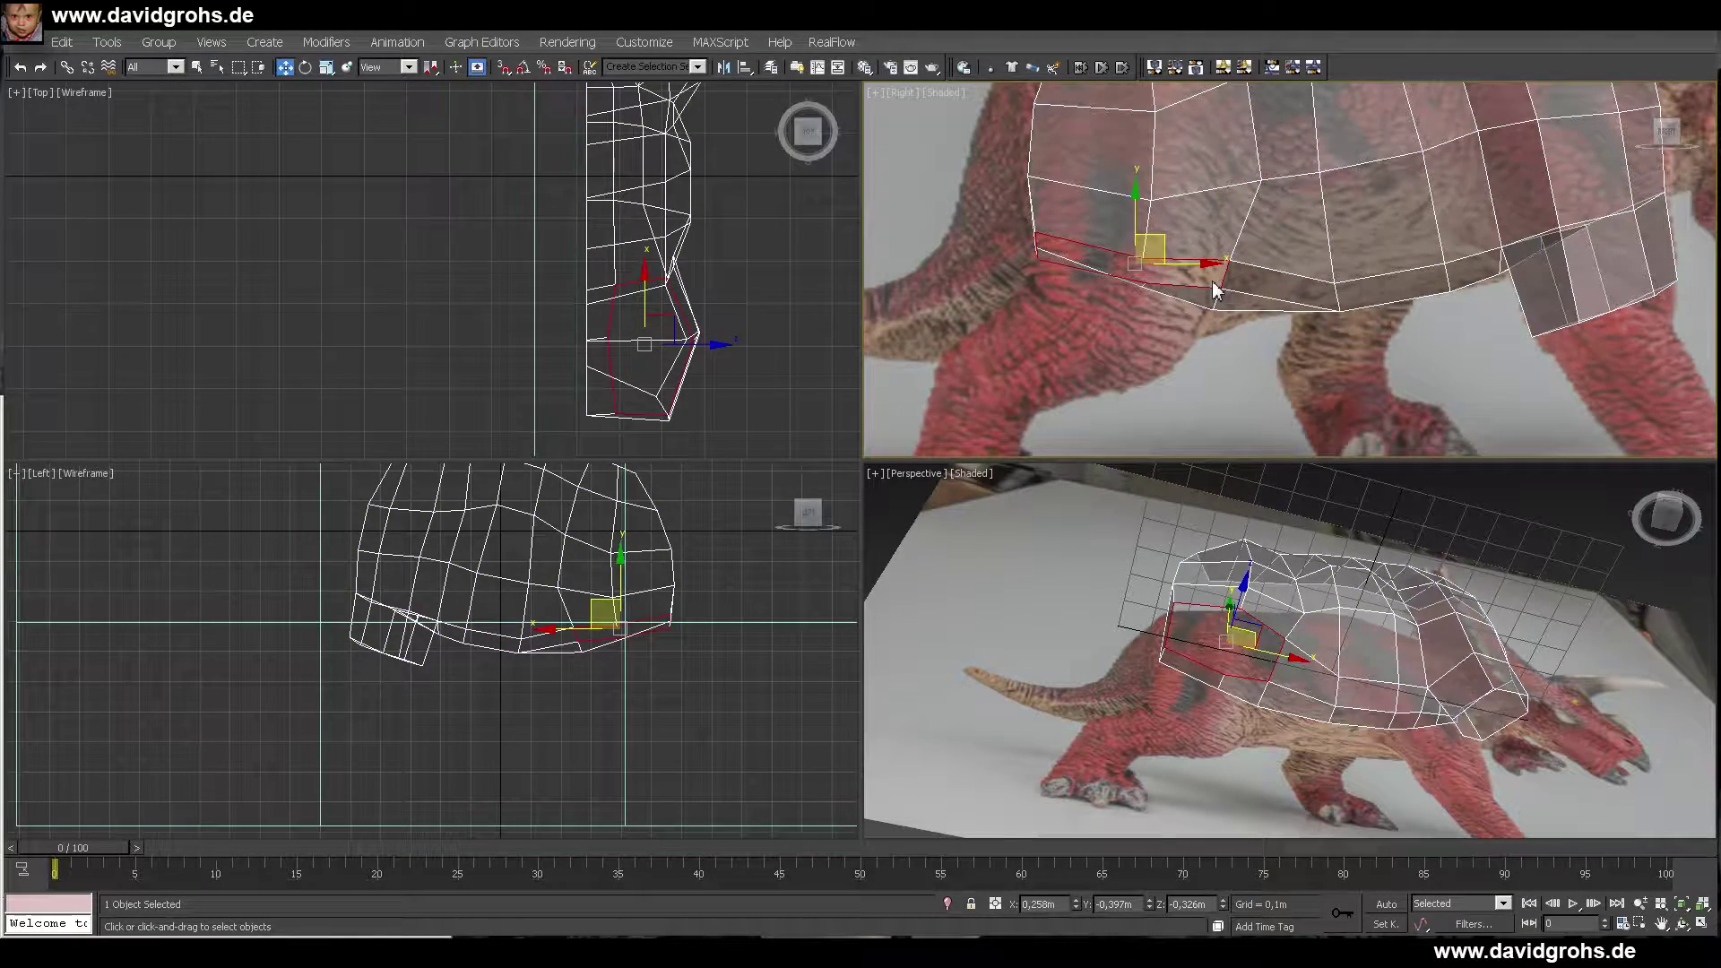
pyautogui.moveTo(1210, 291); pyautogui.dragTo(1251, 208, button='middle')
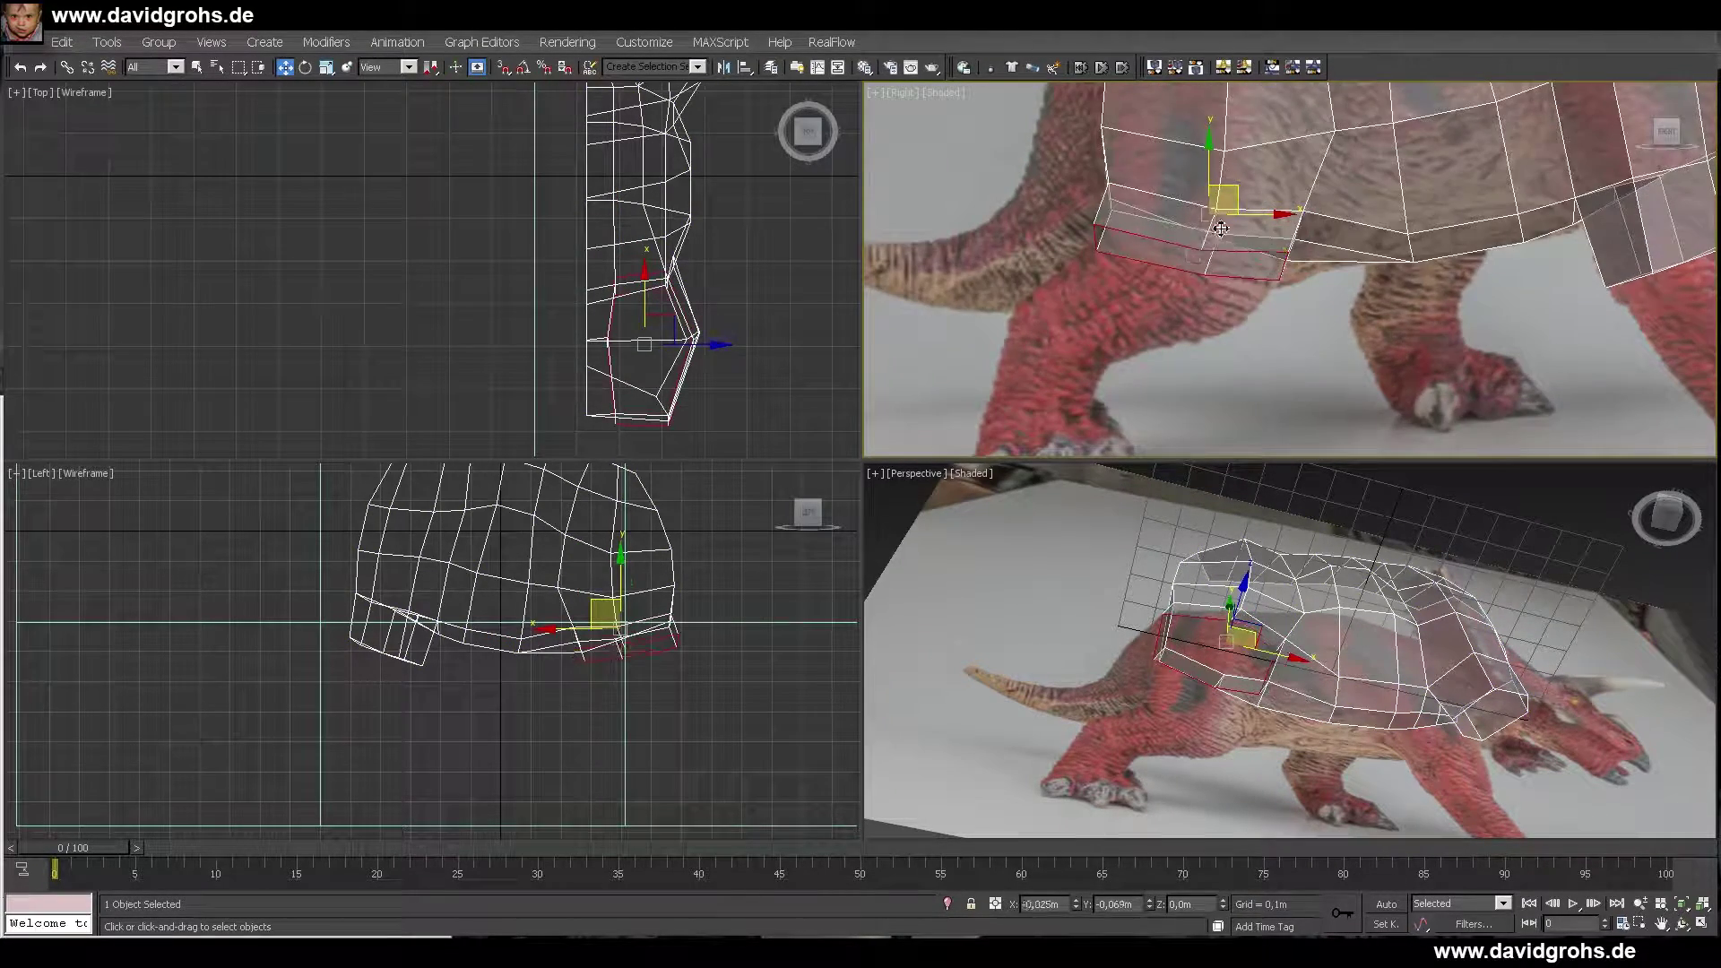
pyautogui.press('1')
pyautogui.scroll(3, 1197, 252)
pyautogui.moveTo(1195, 237); pyautogui.dragTo(1235, 303)
pyautogui.moveTo(1246, 256); pyautogui.dragTo(1217, 287)
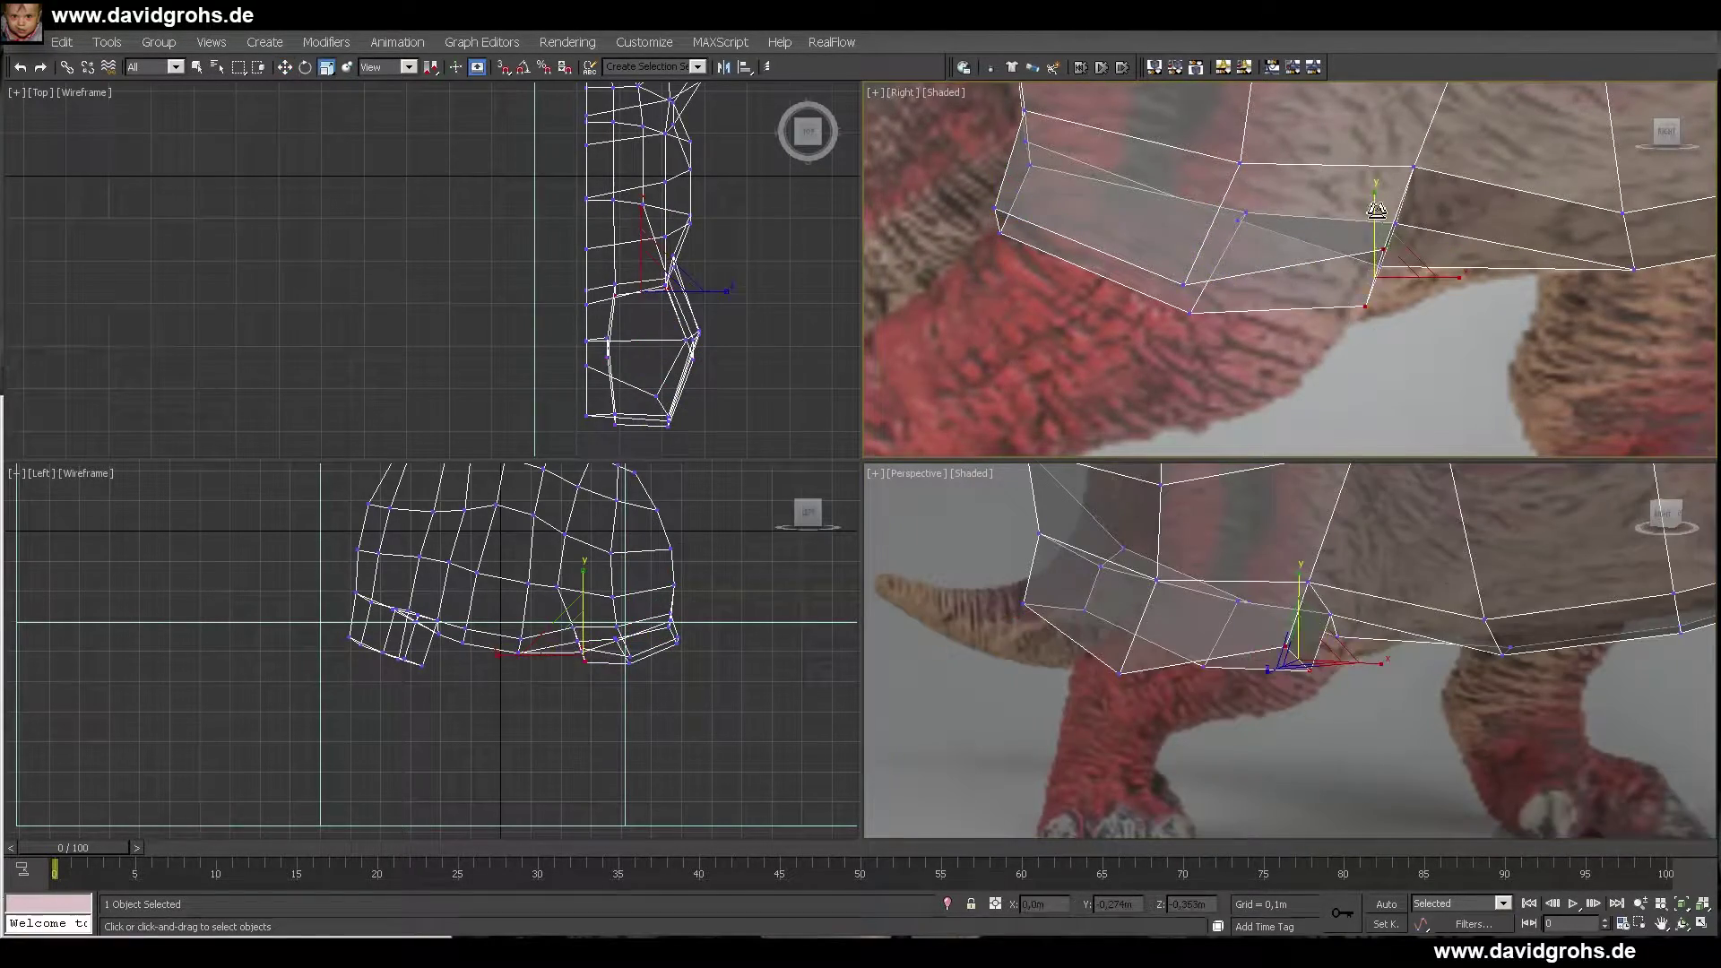
# - Pull the front vertices of the hind leg opening down to the thigh's front contour and correct their sideways position
pyautogui.click(1339, 365)
pyautogui.scroll(-2, 1327, 375)
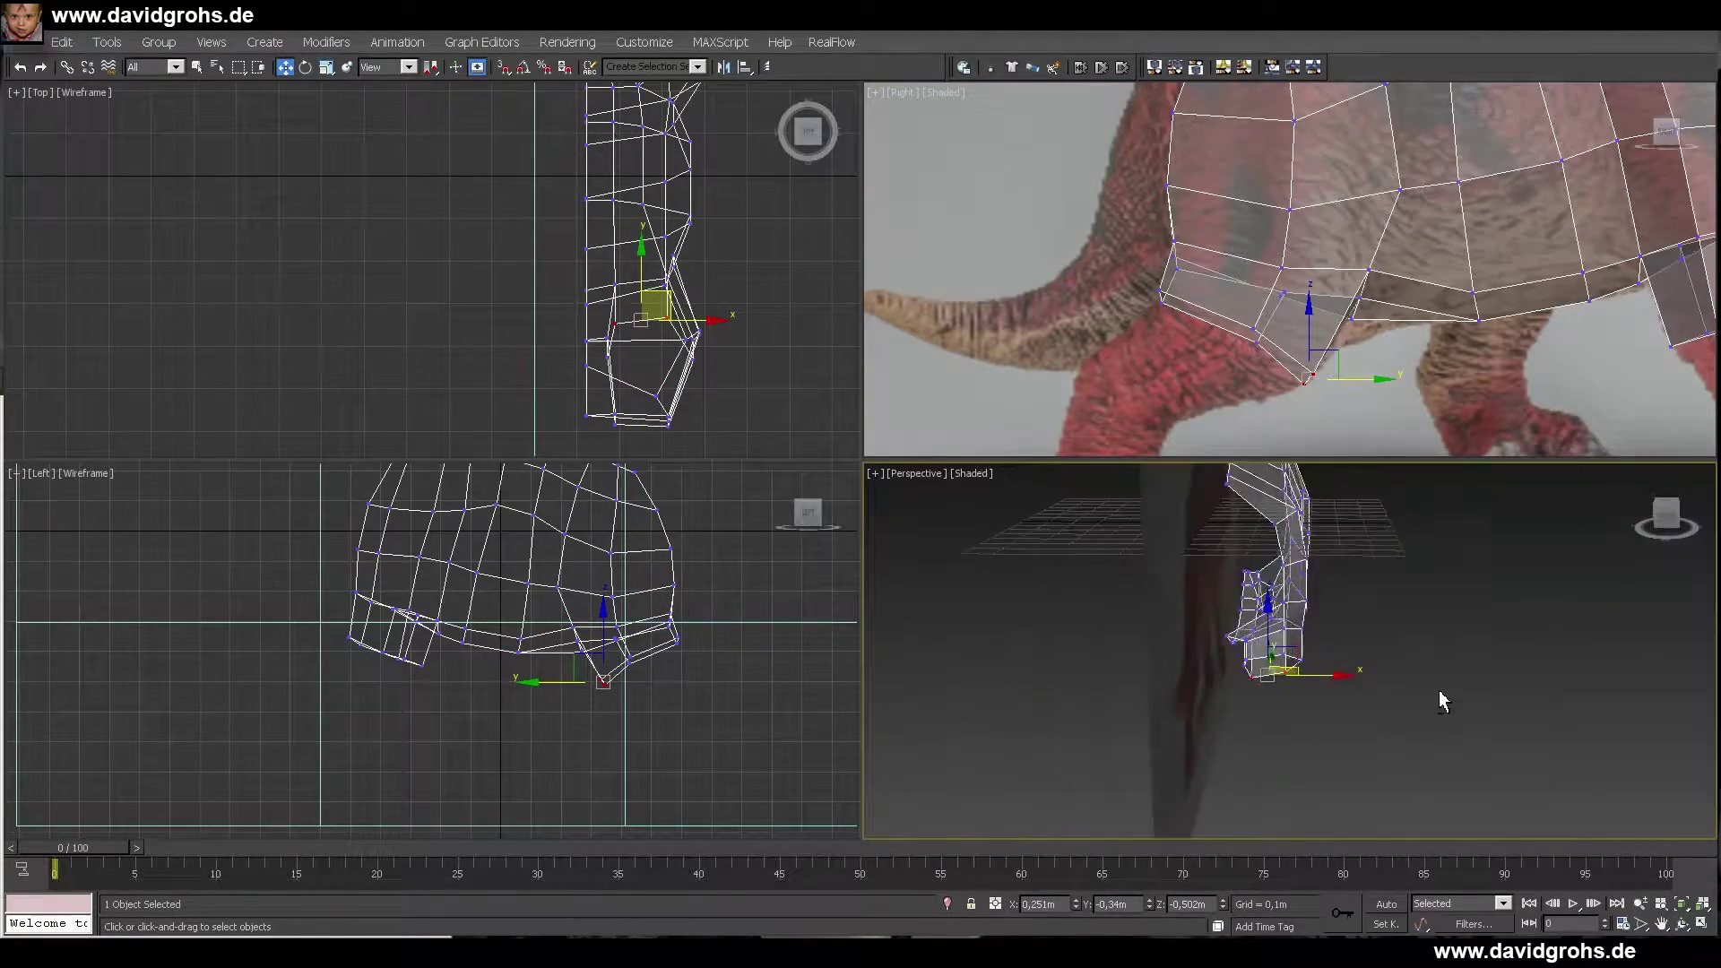
pyautogui.click(1311, 656)
pyautogui.keyDown('alt'); pyautogui.moveTo(1439, 690); pyautogui.dragTo(1224, 613, button='middle'); pyautogui.keyUp('alt')
pyautogui.moveTo(1211, 733); pyautogui.dragTo(1219, 732)
pyautogui.scroll(-3, 1255, 708)
pyautogui.keyDown('alt'); pyautogui.moveTo(1255, 708); pyautogui.dragTo(1398, 637, button='middle'); pyautogui.keyUp('alt')
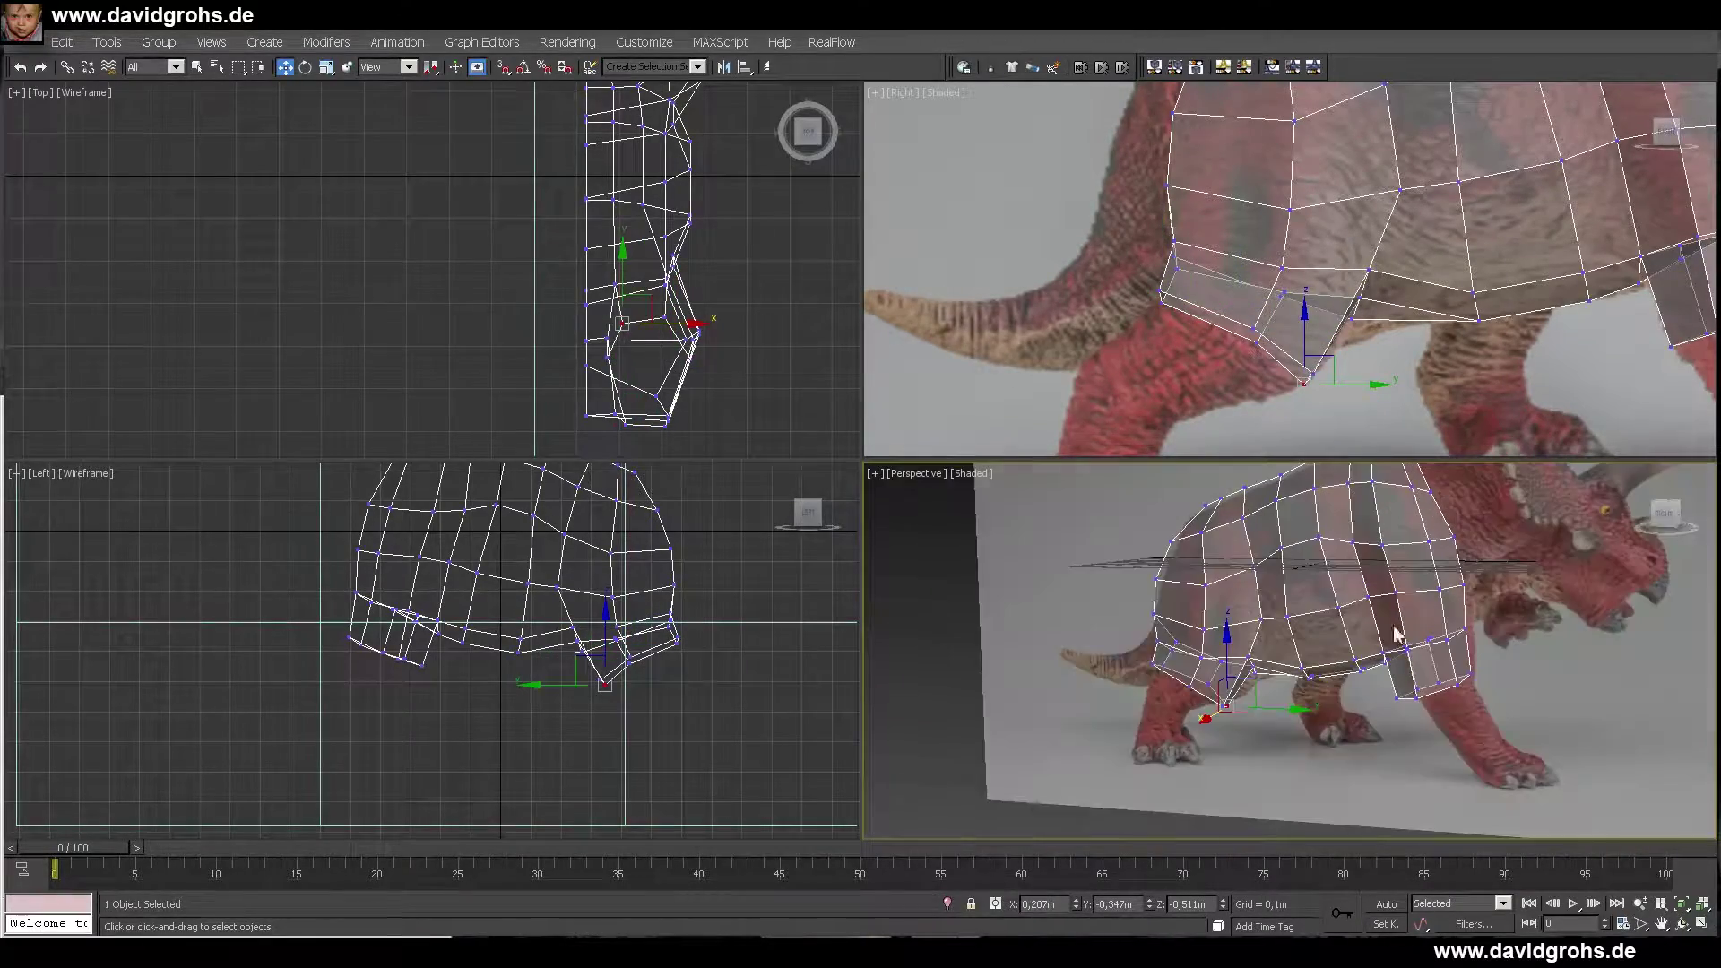
# - Add a short extruded and scaled ring at the hind leg's border and fit its front vertices to the thigh
pyautogui.press('3')
pyautogui.click(1256, 340)
pyautogui.scroll(2, 1260, 331)
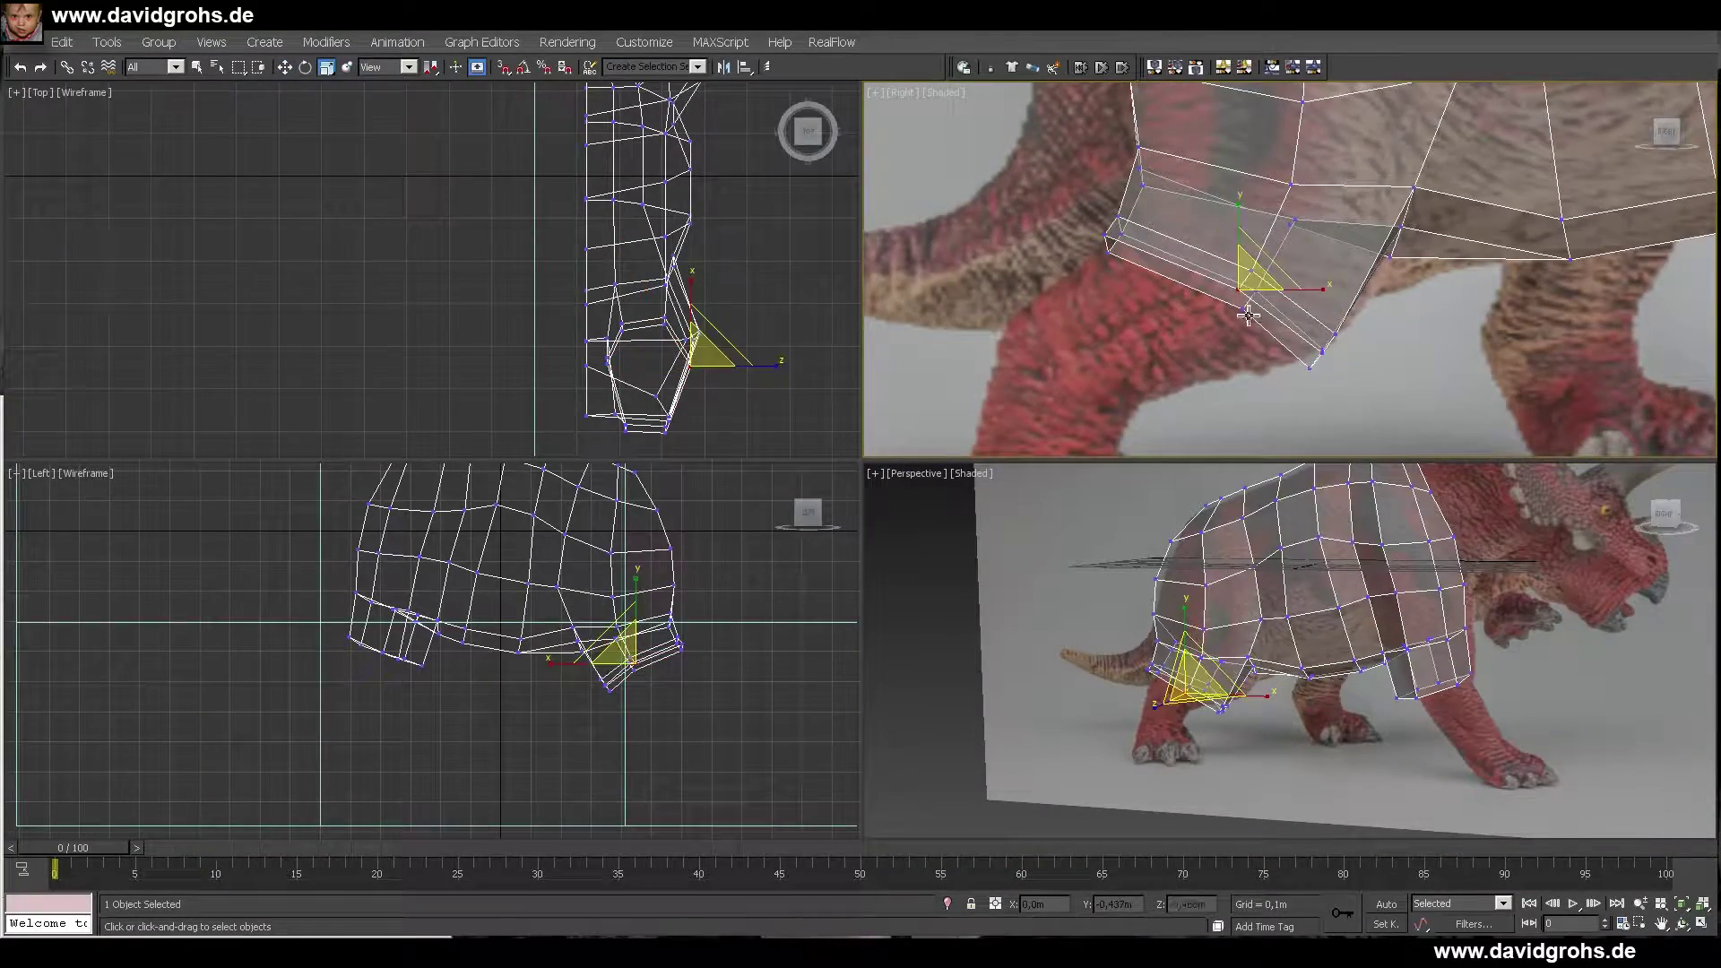
pyautogui.scroll(4, 1249, 664)
pyautogui.click(1248, 665)
pyautogui.keyDown('alt'); pyautogui.moveTo(1248, 664); pyautogui.dragTo(1259, 672, button='middle'); pyautogui.keyUp('alt')
pyautogui.moveTo(1324, 353); pyautogui.dragTo(1376, 344, button='middle')
pyautogui.moveTo(1375, 344); pyautogui.dragTo(1349, 352)
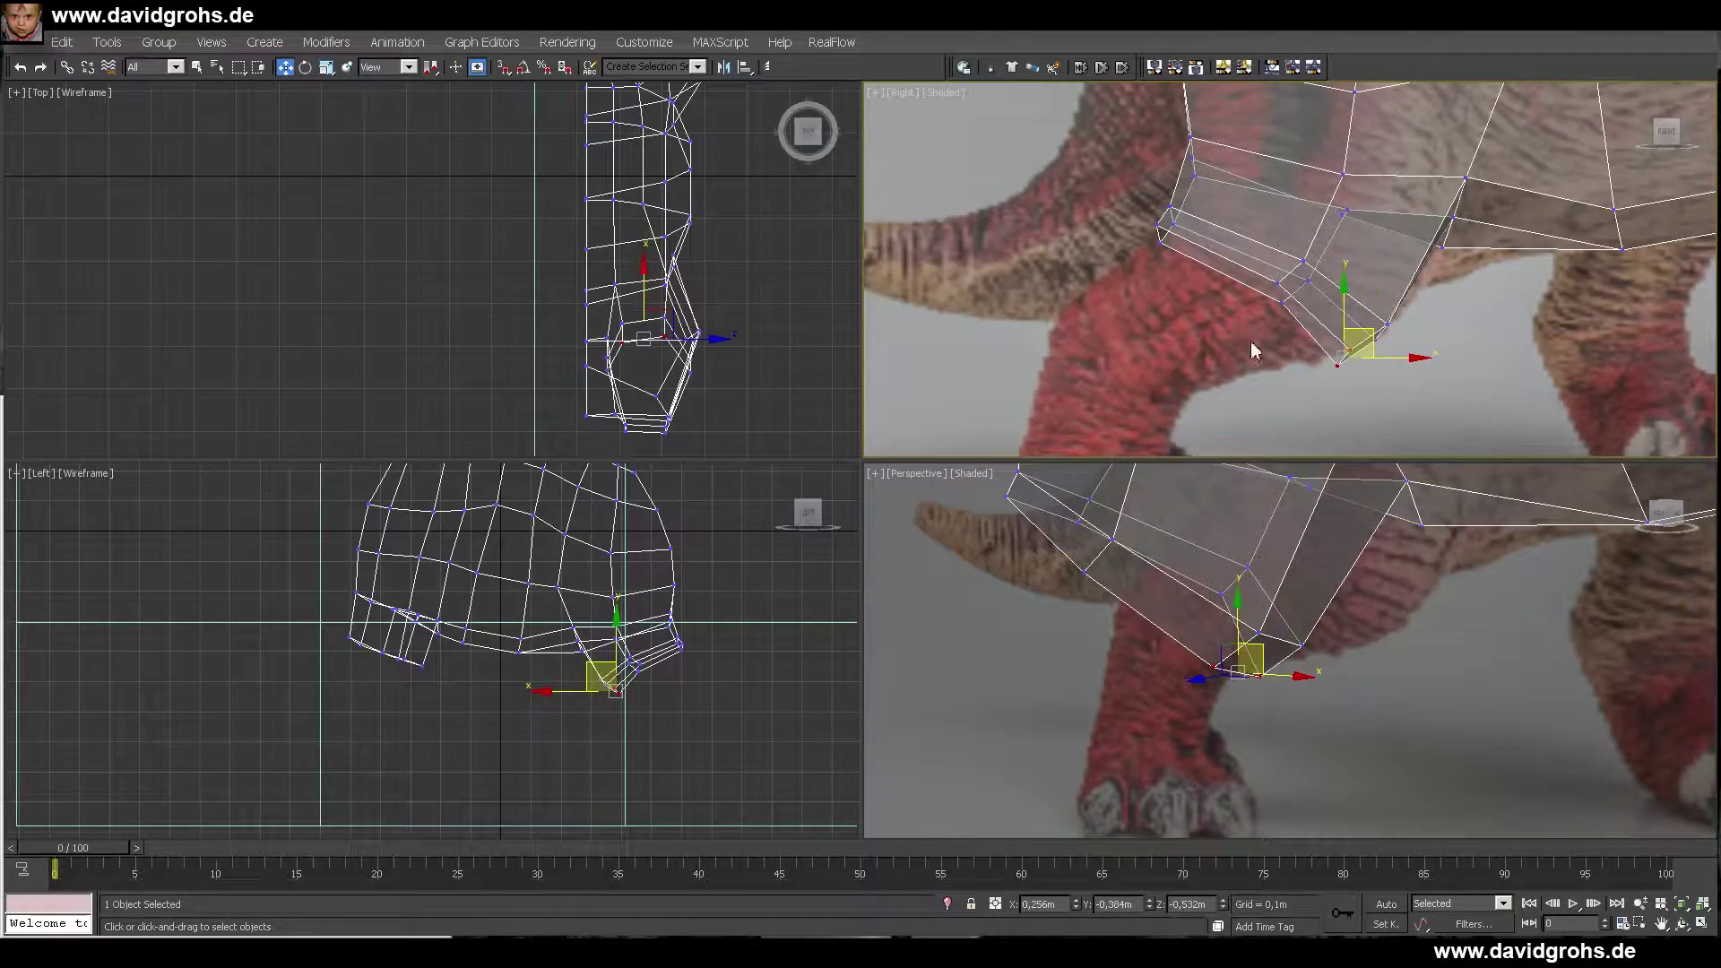
# - Extrude the hind leg's open border down and backward to the lower leg, aligning the new vertices with the reference
pyautogui.scroll(-3, 1253, 350)
pyautogui.click(1334, 320)
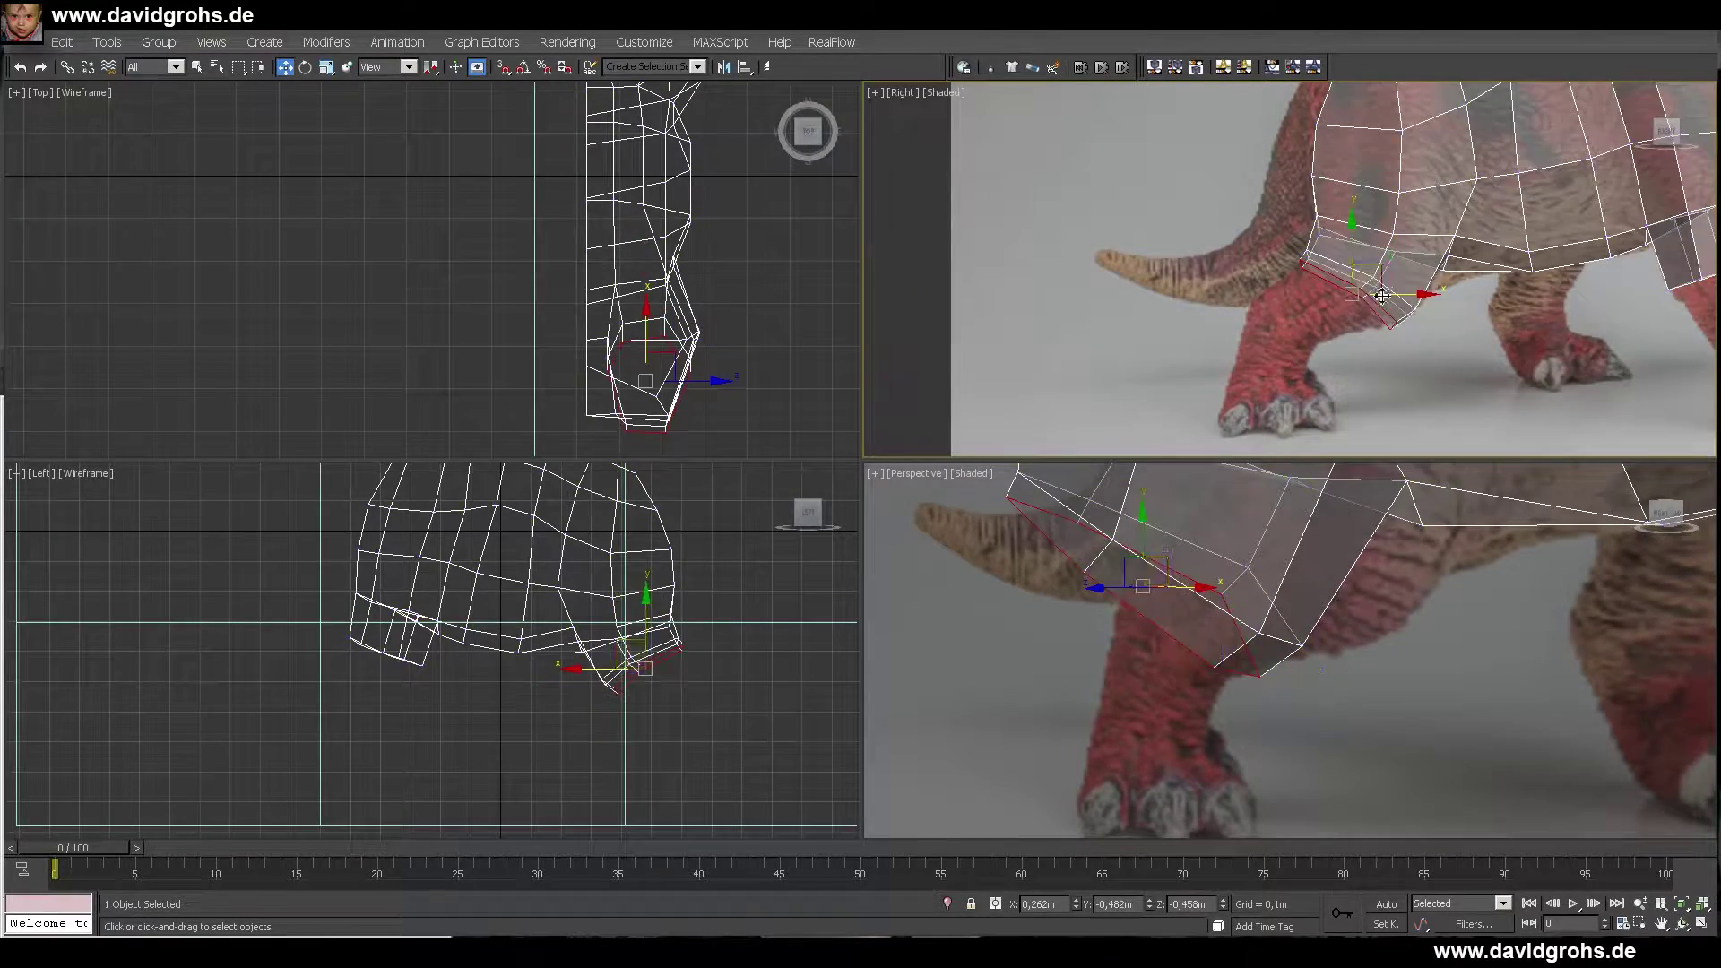
pyautogui.scroll(3, 1323, 323)
pyautogui.keyDown('shift'); pyautogui.moveTo(1375, 285); pyautogui.dragTo(1400, 432); pyautogui.keyUp('shift')
pyautogui.press('1')
pyautogui.moveTo(1369, 357); pyautogui.dragTo(1321, 321)
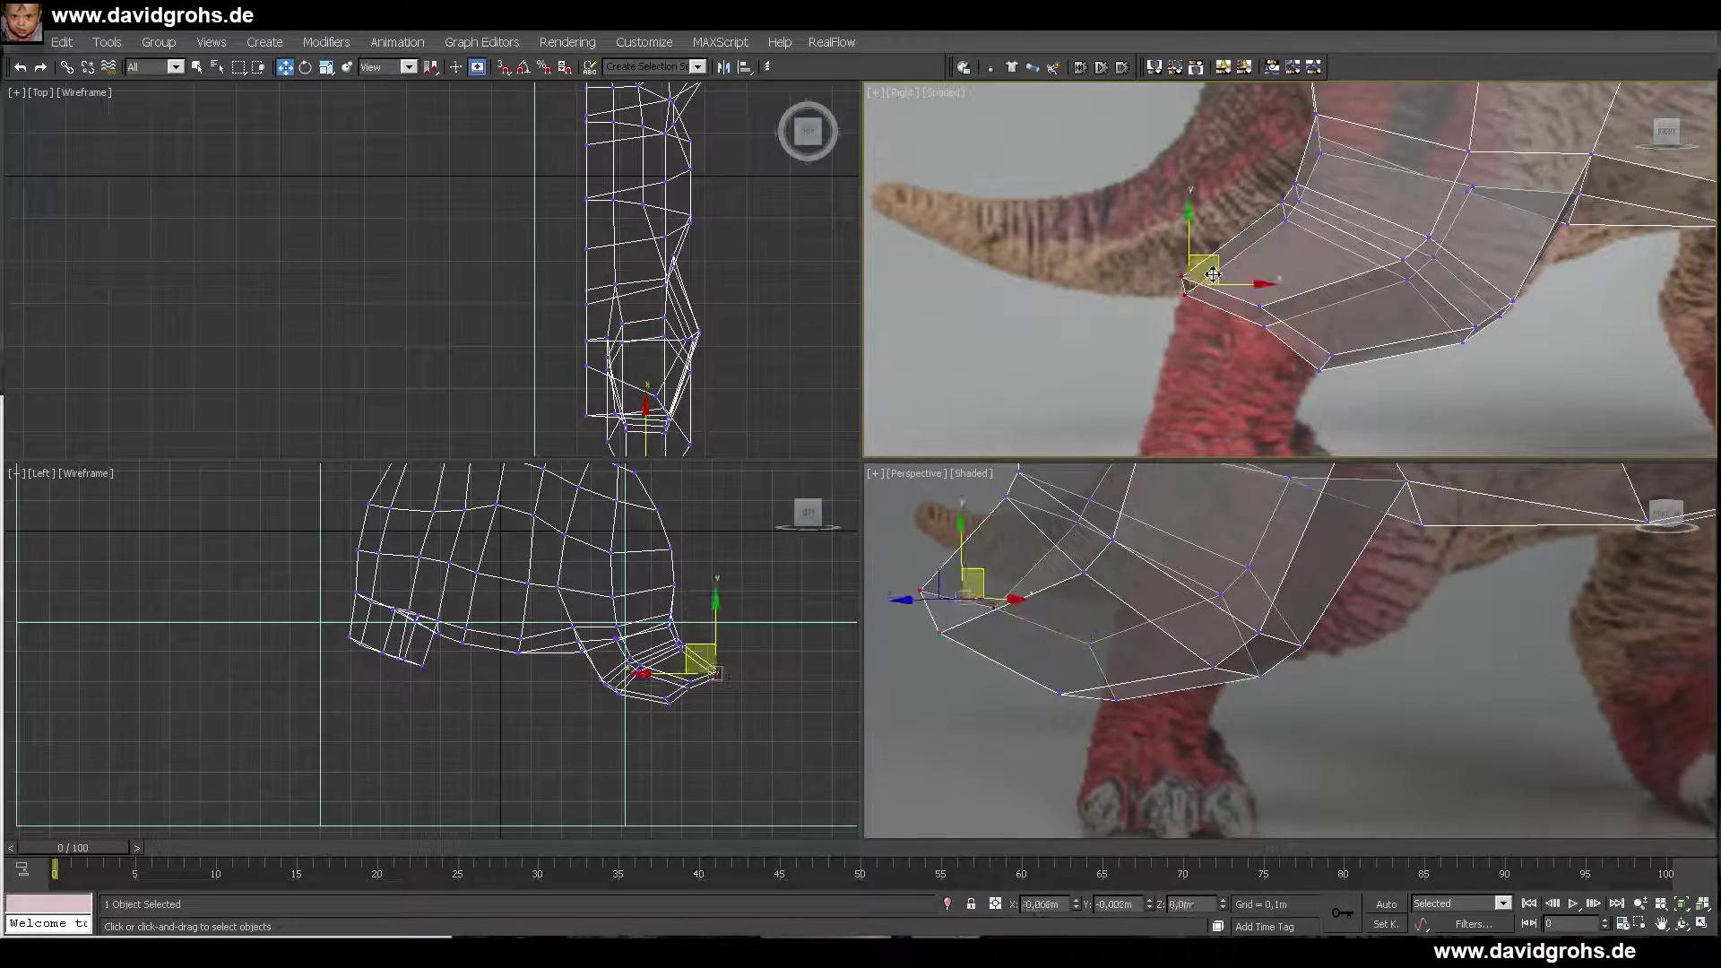
# - Reposition the inner vertices of the hind leg's lower opening to round out the leg
pyautogui.keyDown('alt'); pyautogui.moveTo(1013, 556); pyautogui.dragTo(1171, 541, button='middle'); pyautogui.keyUp('alt')
pyautogui.moveTo(1035, 552); pyautogui.dragTo(1052, 598)
pyautogui.moveTo(1187, 632); pyautogui.dragTo(1131, 578)
pyautogui.scroll(-4, 1207, 538)
pyautogui.keyDown('alt'); pyautogui.moveTo(1207, 538); pyautogui.dragTo(1272, 556, button='middle'); pyautogui.keyUp('alt')
pyautogui.scroll(-4, 1306, 387)
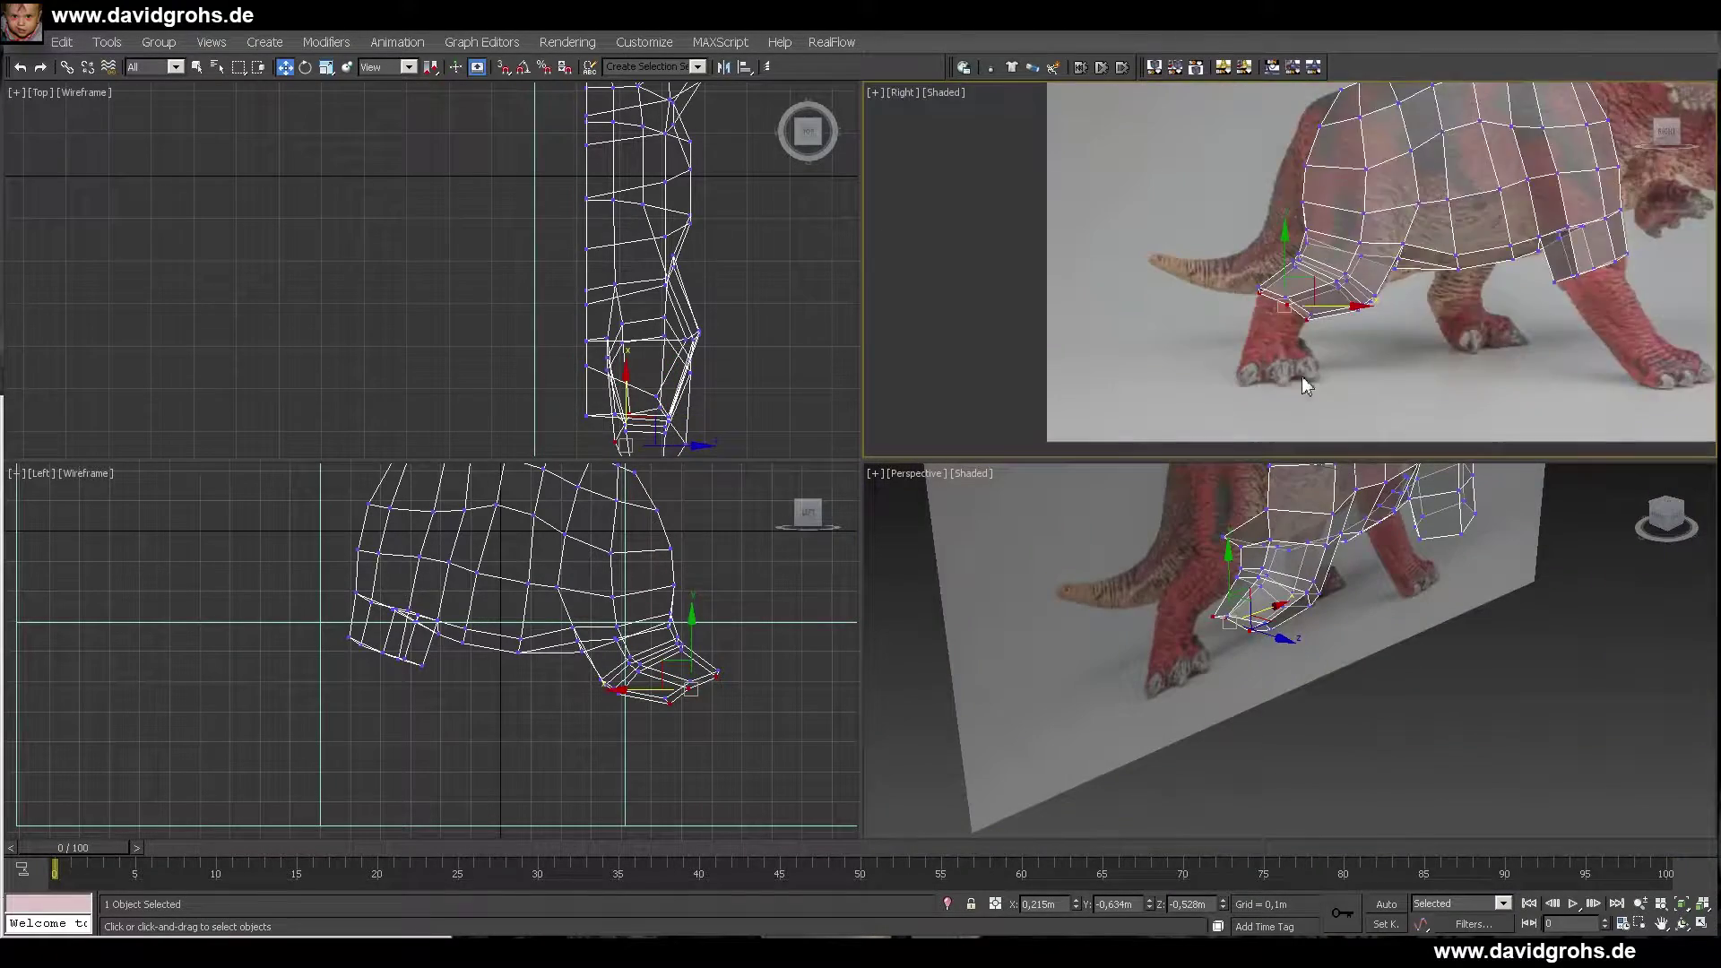
# - Select the hind leg's open border and reset the rotated side viewport to the Right view
pyautogui.keyDown('alt'); pyautogui.moveTo(1306, 386); pyautogui.dragTo(1432, 306, button='middle'); pyautogui.keyUp('alt')
pyautogui.scroll(-2, 1432, 307)
pyautogui.scroll(5, 1301, 309)
pyautogui.press('3')
pyautogui.scroll(1, 1286, 349)
pyautogui.click(907, 99)
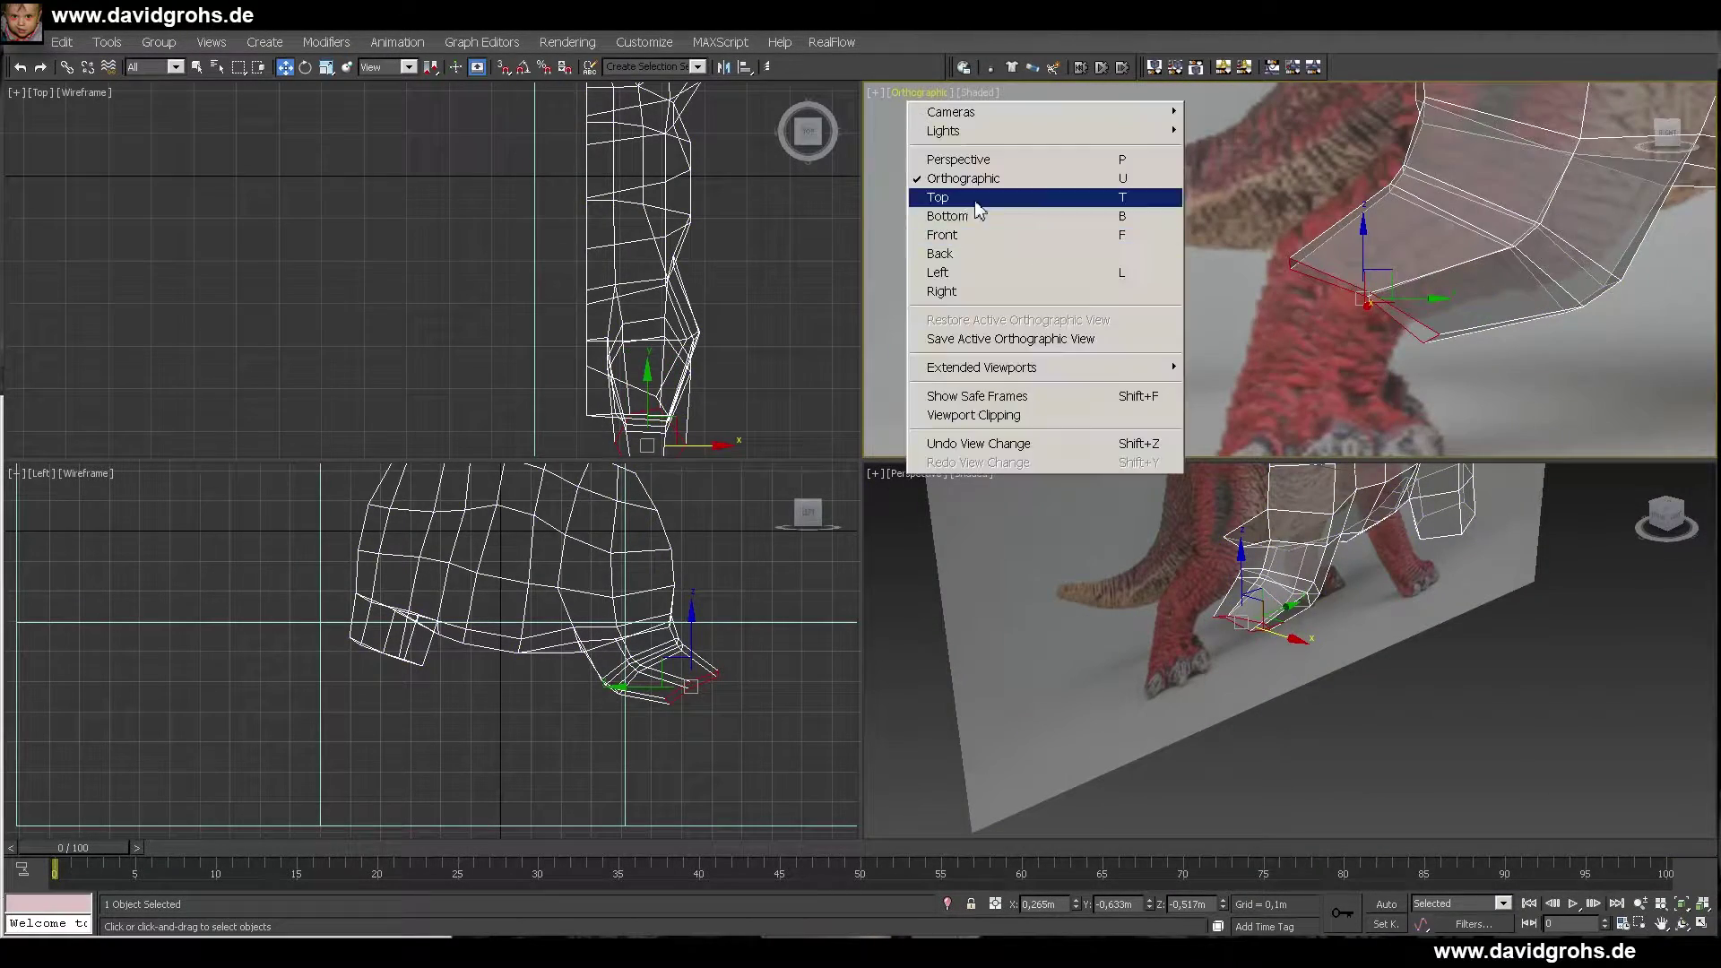
pyautogui.click(942, 291)
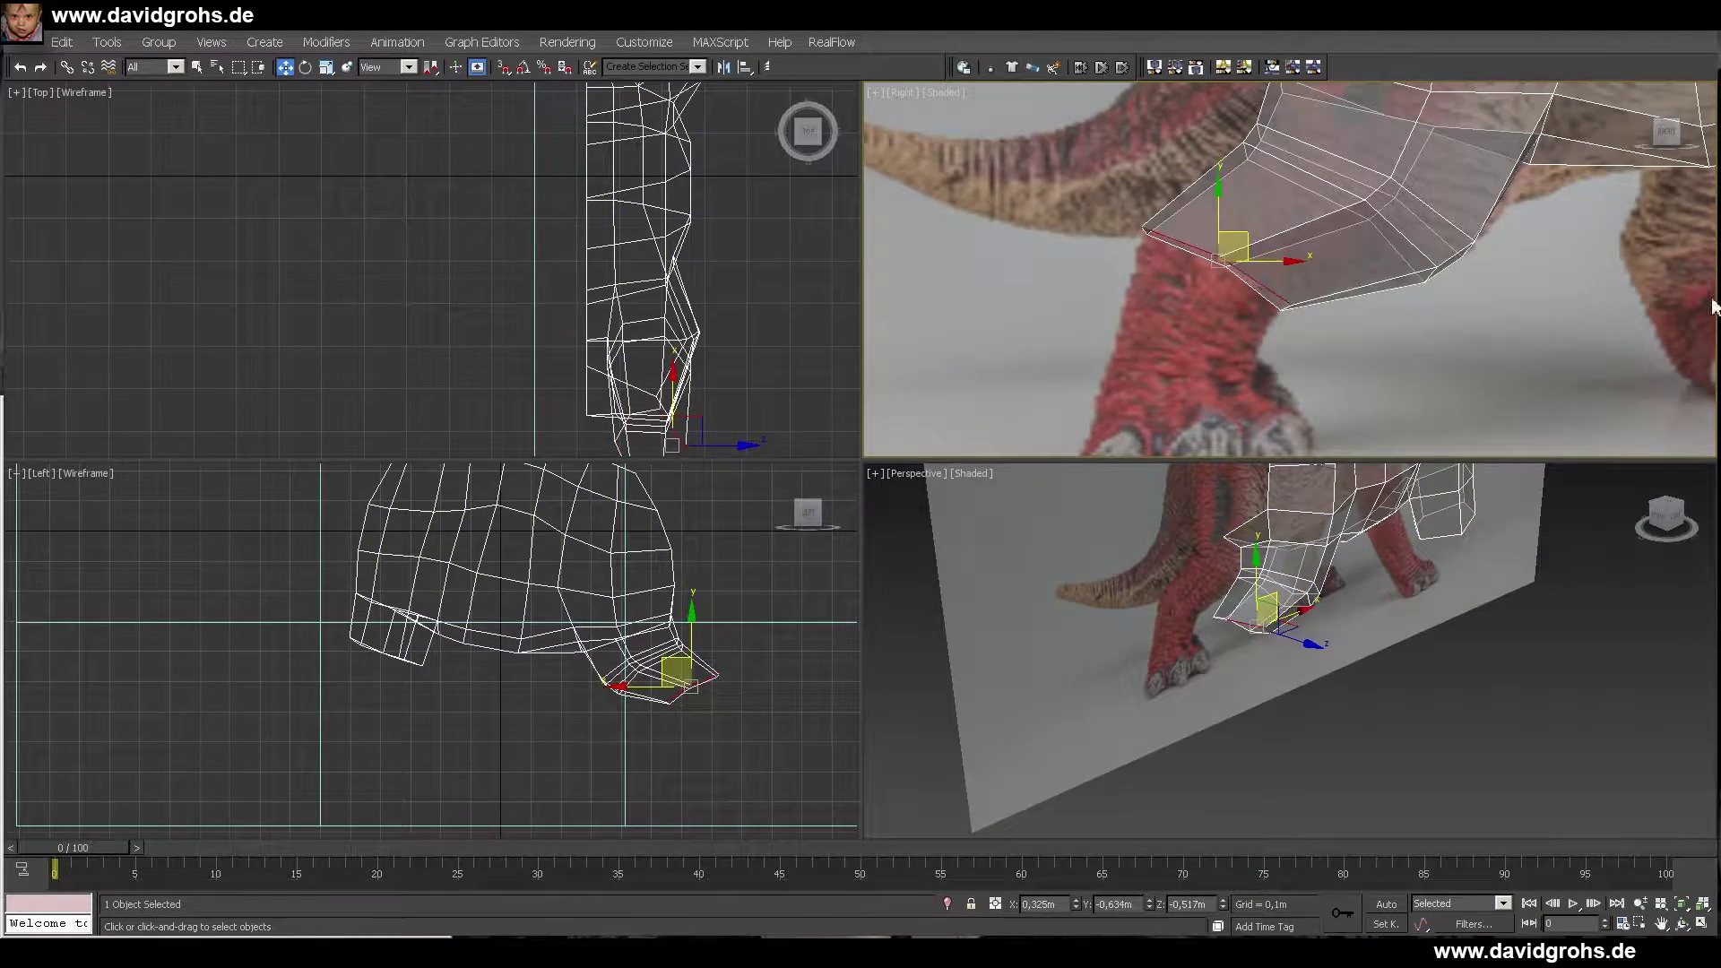
# - Align the vertices around the hind leg's lower opening with the top of the reference's lower leg
pyautogui.press('1')
pyautogui.scroll(2, 1405, 272)
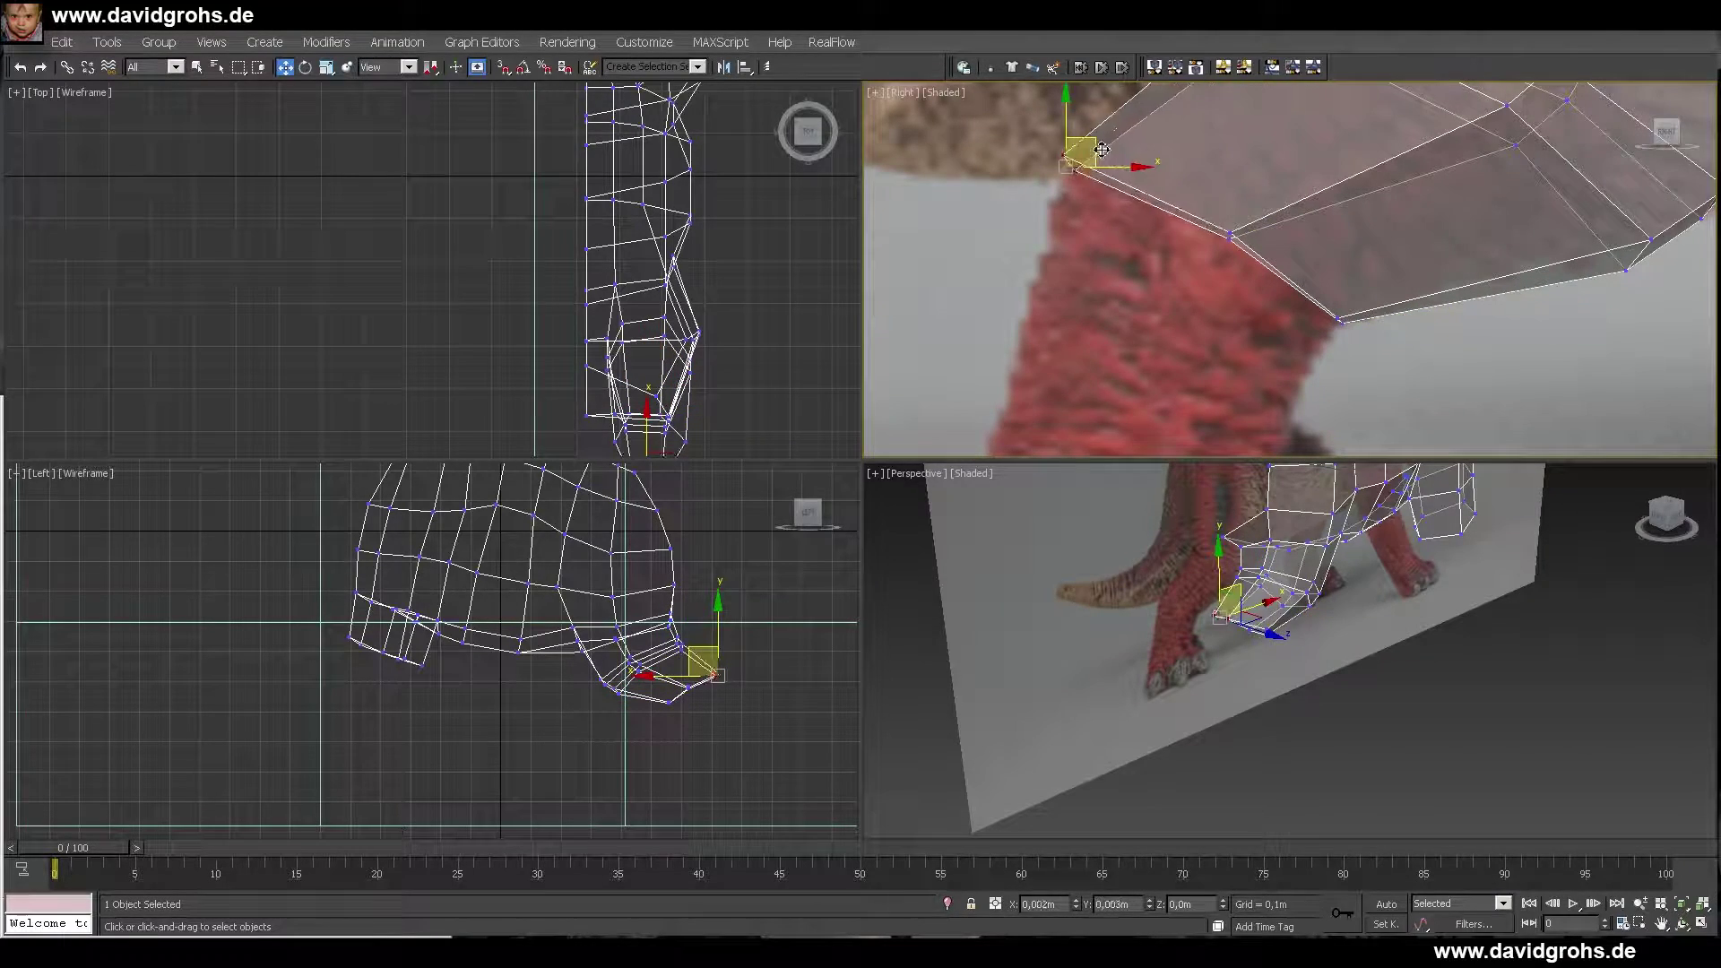
pyautogui.moveTo(1082, 143); pyautogui.dragTo(1077, 156)
pyautogui.moveTo(1076, 156); pyautogui.dragTo(1086, 224, button='middle')
pyautogui.moveTo(1217, 285); pyautogui.dragTo(1375, 400)
# - Extrude a short ring from the hind leg's open border and scale it sideways in the Top view
pyautogui.scroll(-4, 1385, 363)
pyautogui.moveTo(1439, 329); pyautogui.dragTo(1514, 220, button='middle')
pyautogui.scroll(3, 1515, 220)
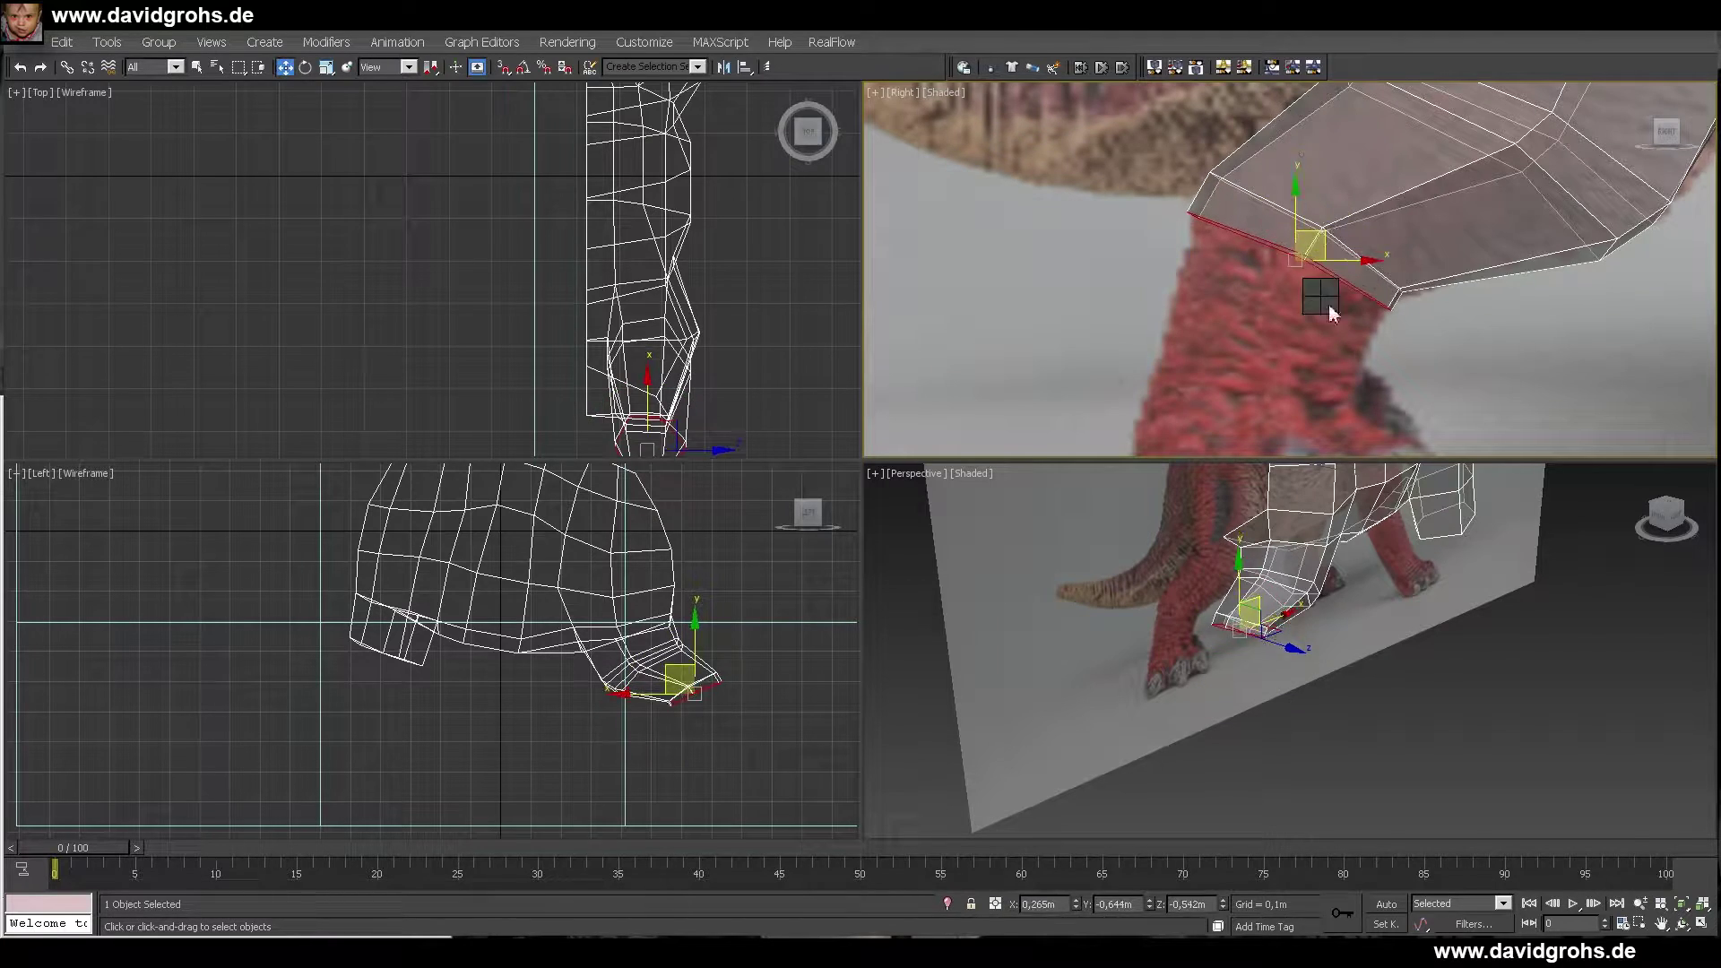
pyautogui.moveTo(686, 434); pyautogui.dragTo(703, 251, button='middle')
pyautogui.scroll(4, 703, 251)
pyautogui.moveTo(730, 268); pyautogui.dragTo(728, 274)
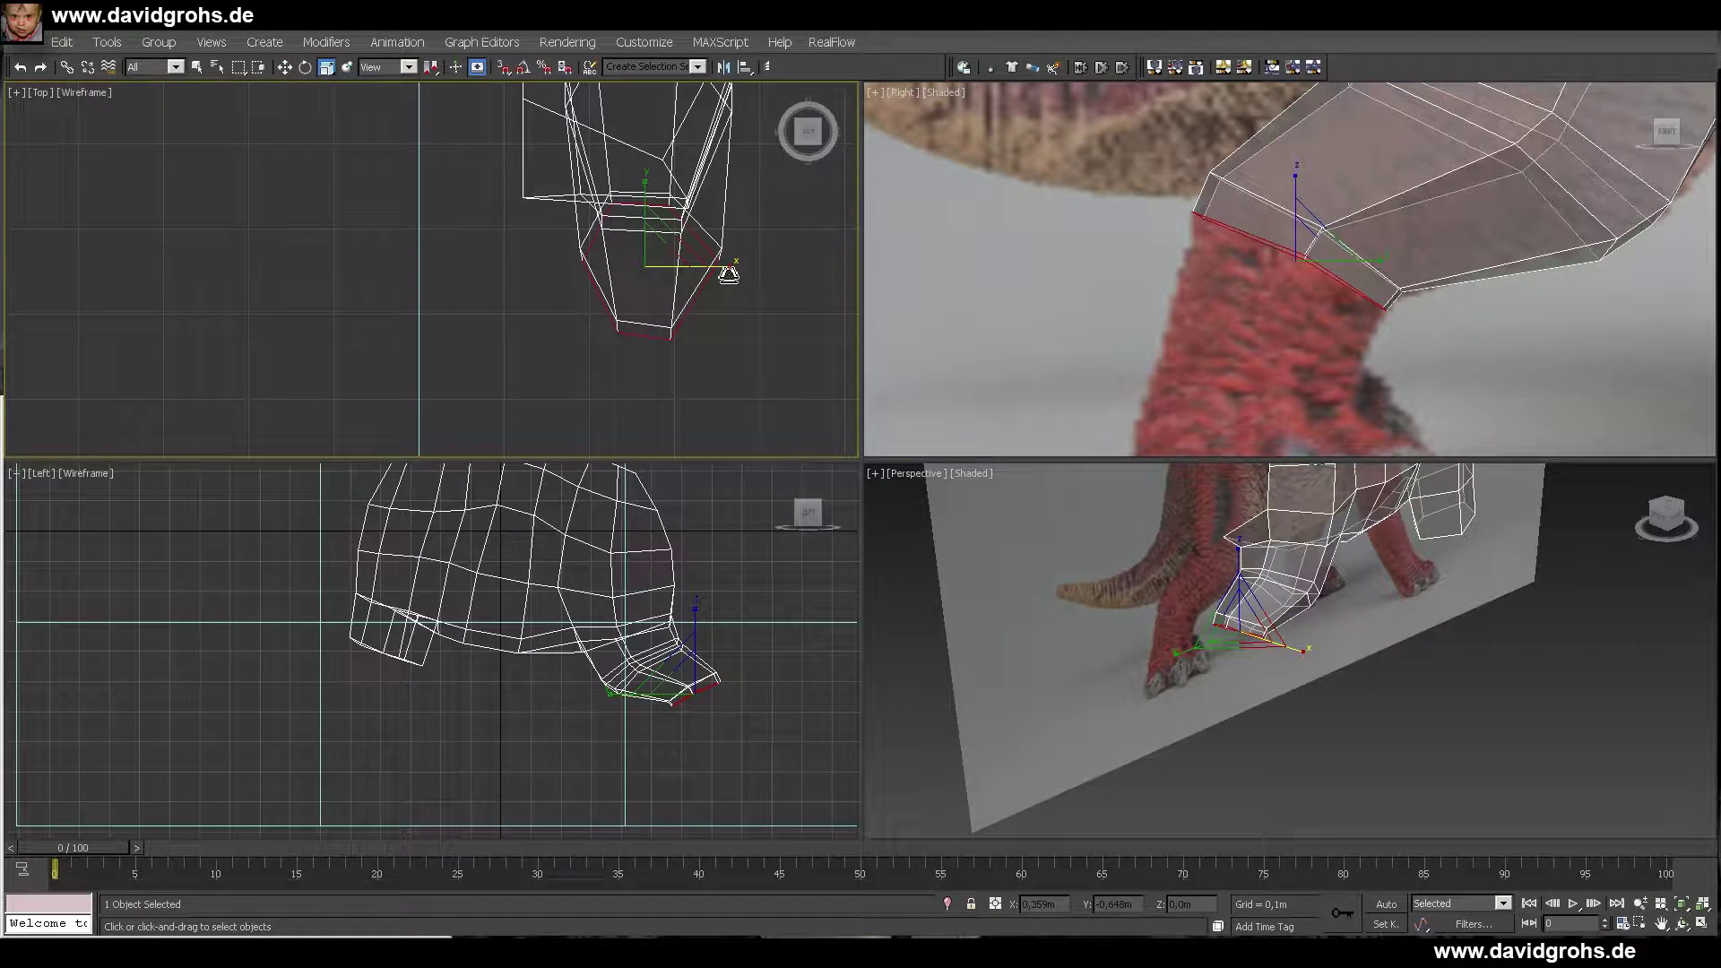
pyautogui.press('w')
# - Extrude the hind leg's border down to just above the foot, then scale it to level and fit the ankle
pyautogui.moveTo(1315, 242); pyautogui.dragTo(1239, 136, button='middle')
pyautogui.keyDown('shift'); pyautogui.moveTo(1238, 136); pyautogui.dragTo(1240, 252); pyautogui.keyUp('shift')
pyautogui.moveTo(1240, 253); pyautogui.dragTo(1243, 290, button='middle')
pyautogui.press('r')
pyautogui.moveTo(1225, 233); pyautogui.dragTo(1225, 301)
pyautogui.moveTo(1226, 235); pyautogui.dragTo(1202, 282)
pyautogui.press('w')
pyautogui.scroll(-8, 1242, 269)
# - Move the selected edge on the hind leg slightly upward to smooth the bend
pyautogui.scroll(6, 1287, 722)
pyautogui.keyDown('alt'); pyautogui.moveTo(1372, 690); pyautogui.dragTo(1252, 636, button='middle'); pyautogui.keyUp('alt')
pyautogui.press('2')
pyautogui.scroll(6, 1253, 637)
pyautogui.moveTo(1241, 593); pyautogui.dragTo(1239, 585)
pyautogui.scroll(-7, 1255, 538)
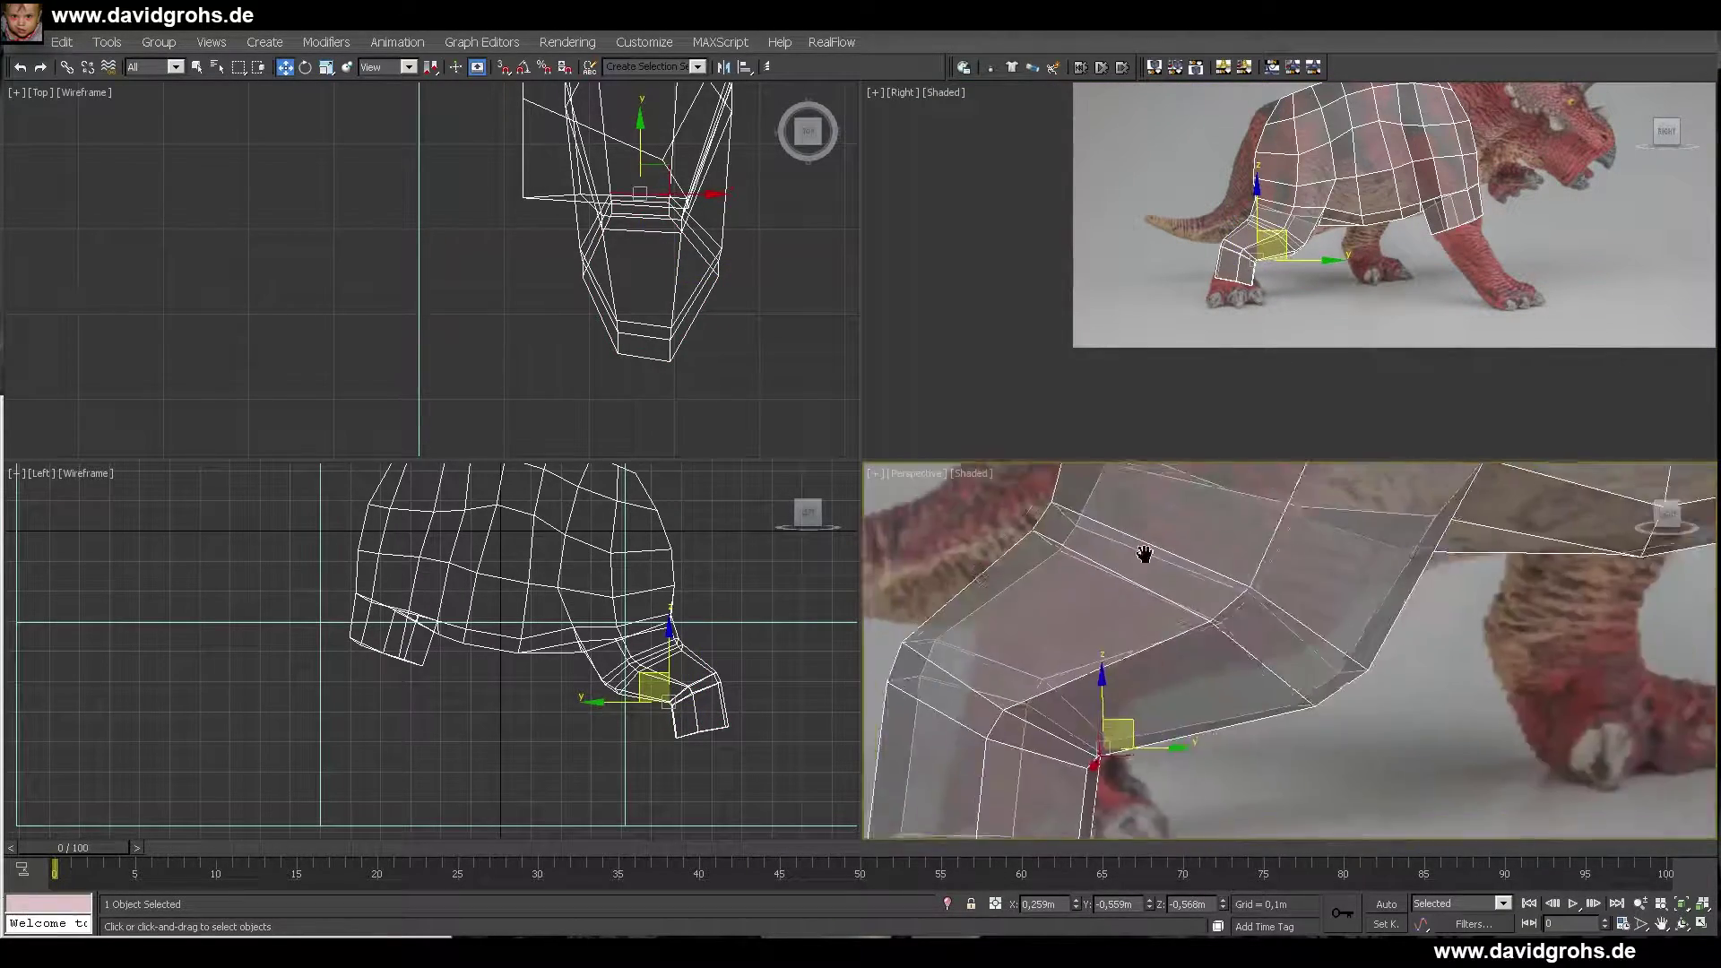
# - Shift the edges around the hind leg's thigh and knee to even out the closely spaced loops
pyautogui.keyDown('alt'); pyautogui.moveTo(1141, 553); pyautogui.dragTo(1201, 574, button='middle'); pyautogui.keyUp('alt')
pyautogui.click(1297, 670)
pyautogui.scroll(8, 1291, 251)
pyautogui.moveTo(1359, 261); pyautogui.dragTo(1352, 277, button='middle')
pyautogui.moveTo(1314, 654); pyautogui.dragTo(1322, 649)
pyautogui.click(1261, 711)
pyautogui.click(1297, 675)
pyautogui.scroll(5, 1102, 574)
# - Fine-tune the vertices along the back of the hind thigh and the knee bend to follow the reference contour
pyautogui.keyDown('alt'); pyautogui.moveTo(1129, 574); pyautogui.dragTo(1192, 582, button='middle'); pyautogui.keyUp('alt')
pyautogui.press('1')
pyautogui.click(1140, 565)
pyautogui.moveTo(1098, 126); pyautogui.dragTo(1157, 265, button='middle')
pyautogui.scroll(6, 1156, 260)
pyautogui.moveTo(1182, 132); pyautogui.dragTo(1173, 146)
pyautogui.moveTo(1148, 261); pyautogui.dragTo(1101, 186)
pyautogui.moveTo(1142, 208); pyautogui.dragTo(1153, 193)
pyautogui.click(1291, 270)
pyautogui.scroll(-8, 1290, 270)
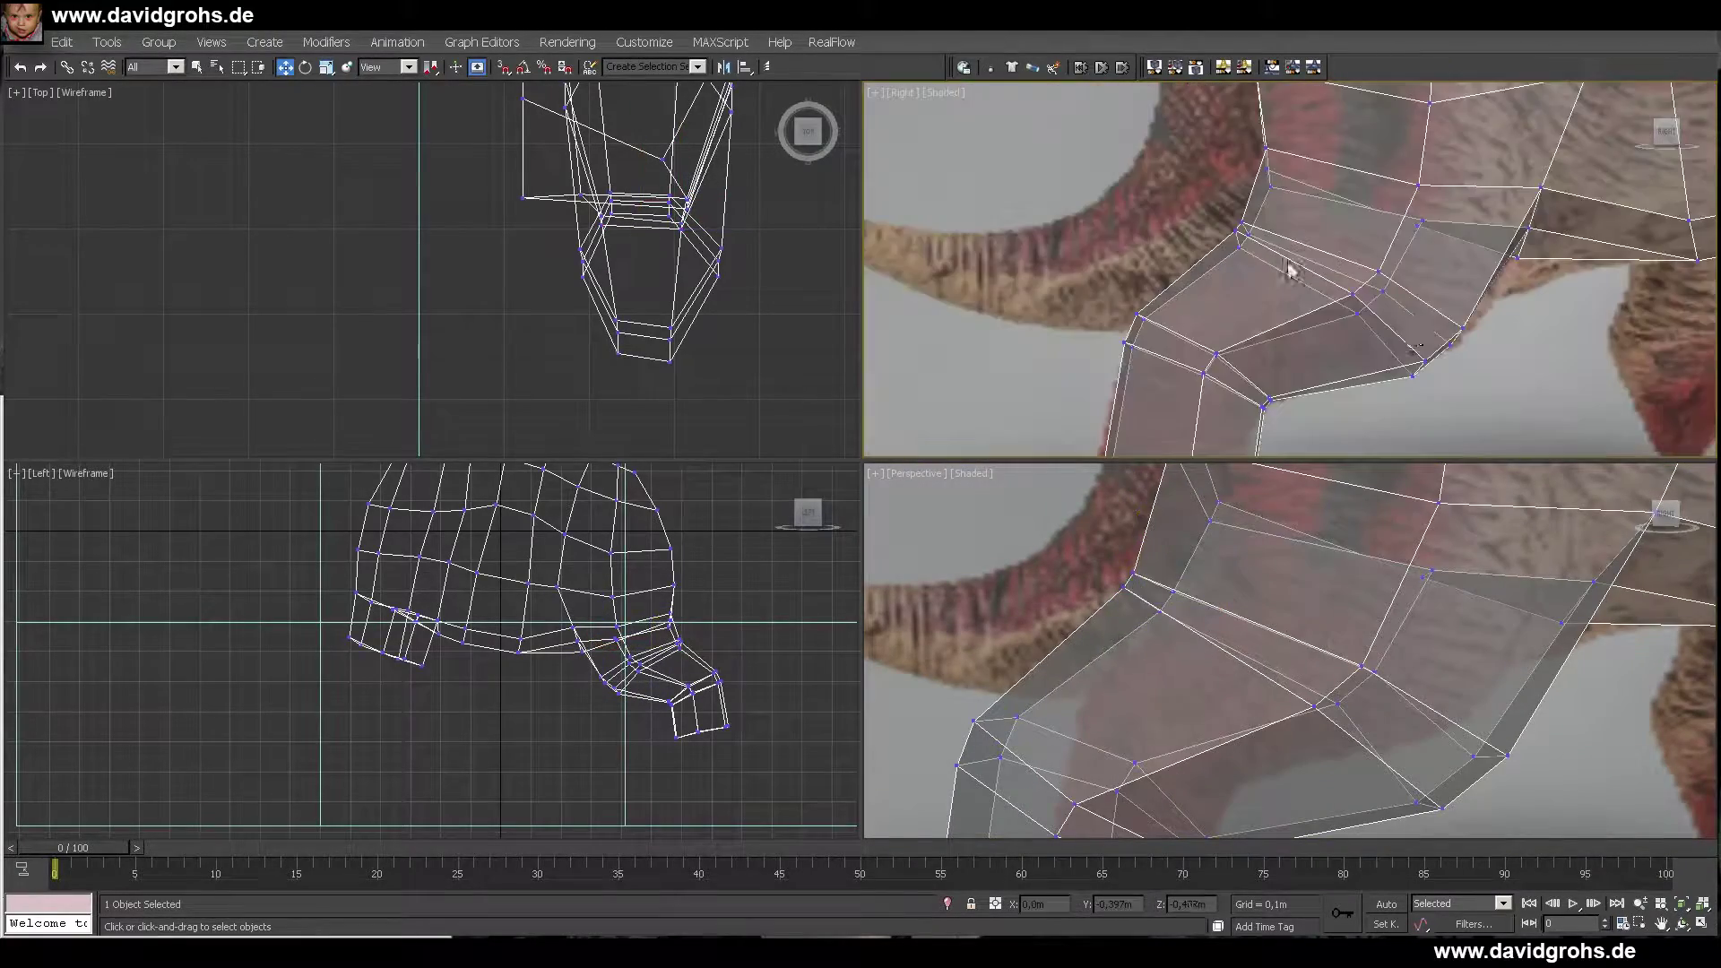
# - Extrude the front leg's open border downward along the reference's upper leg
pyautogui.scroll(-5, 1408, 320)
pyautogui.scroll(-8, 1389, 627)
pyautogui.moveTo(1353, 637)
pyautogui.keyDown('alt'); pyautogui.mouseDown(button='middle')
pyautogui.moveTo(1398, 654)
pyautogui.moveTo(1402, 565)
pyautogui.moveTo(1362, 618)
pyautogui.mouseUp(button='middle'); pyautogui.keyUp('alt')
pyautogui.scroll(-5, 1399, 318)
pyautogui.scroll(5, 1398, 319)
pyautogui.scroll(2, 1330, 190)
pyautogui.click(1432, 239)
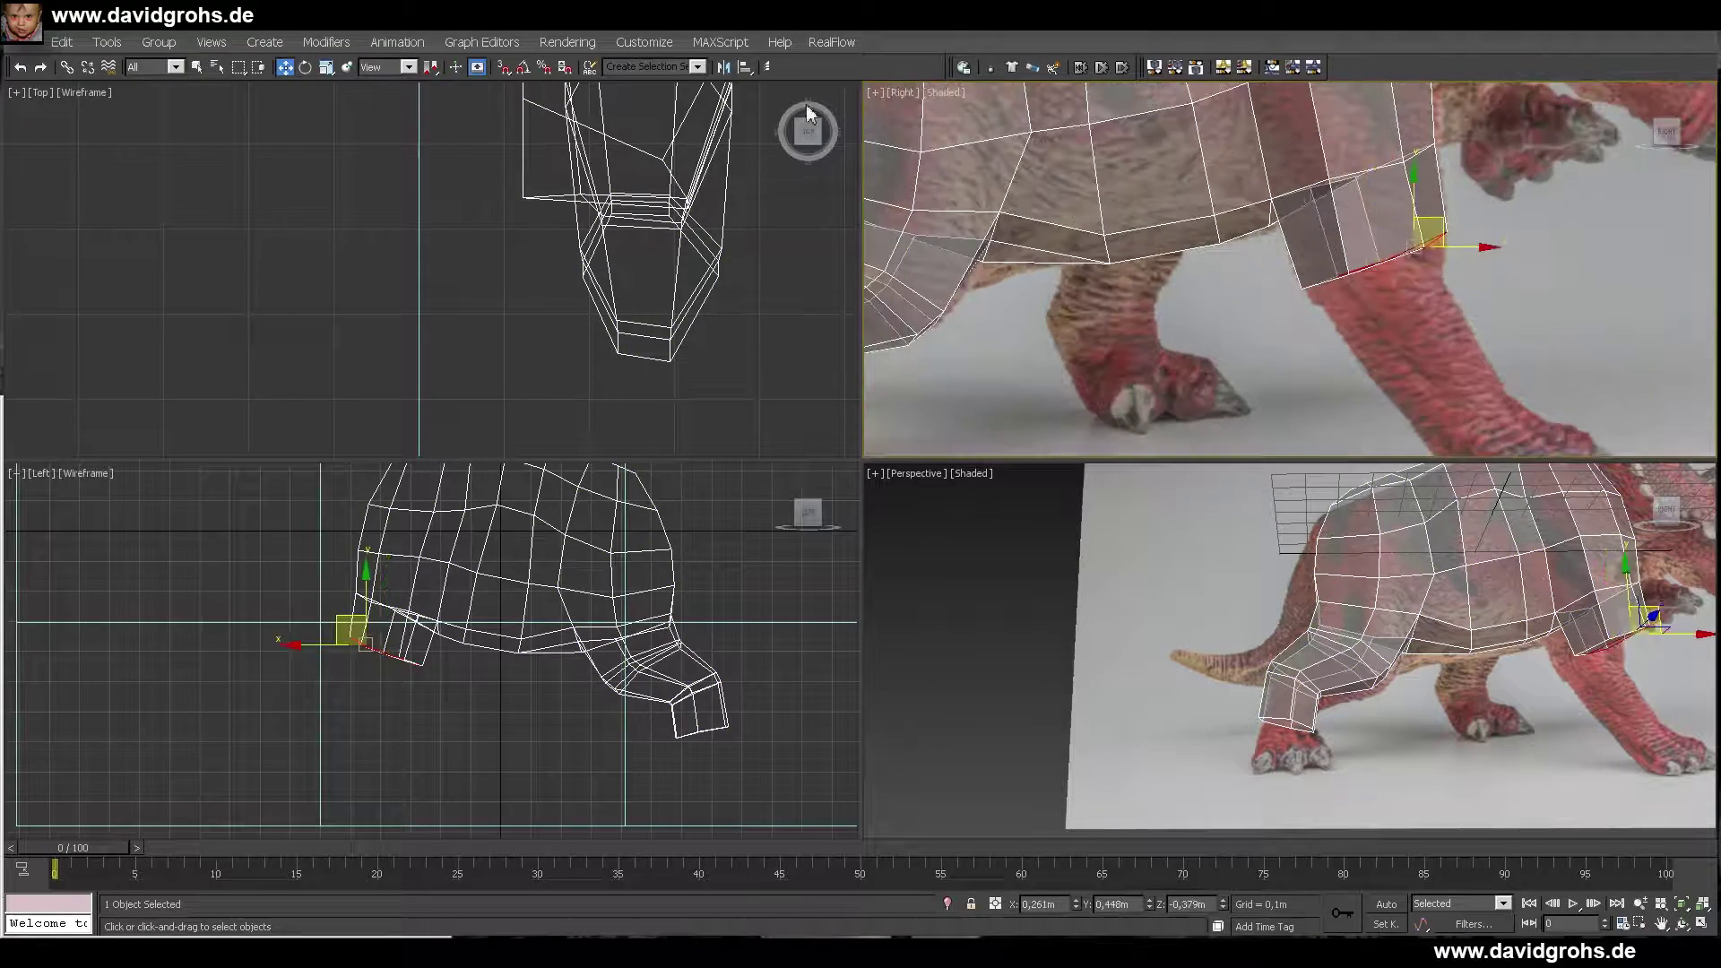
pyautogui.moveTo(1404, 303); pyautogui.dragTo(1355, 270, button='middle')
pyautogui.keyDown('shift'); pyautogui.moveTo(1341, 220); pyautogui.dragTo(1363, 268); pyautogui.keyUp('shift')
# - Scale the front leg's new border to the leg width and raise the front vertex of the loop above it
pyautogui.keyDown('alt'); pyautogui.moveTo(1506, 610); pyautogui.dragTo(1347, 624, button='middle'); pyautogui.keyUp('alt')
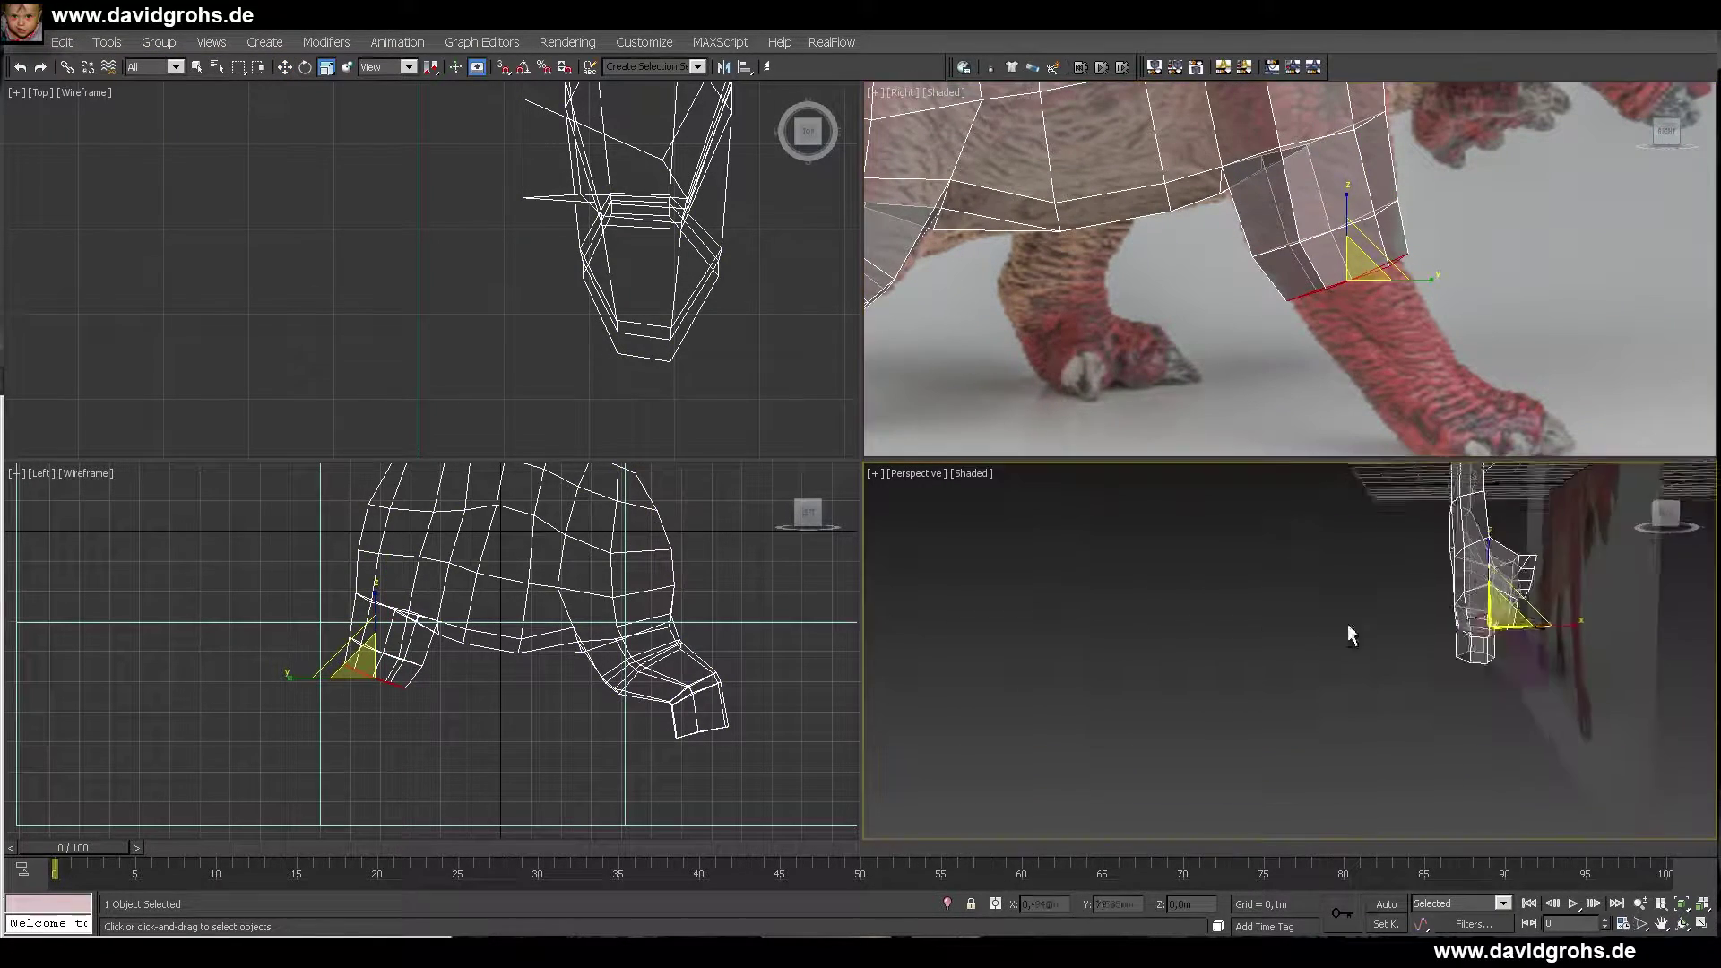
pyautogui.press('w')
pyautogui.scroll(4, 1367, 242)
pyautogui.press('r')
pyautogui.moveTo(1340, 290); pyautogui.dragTo(1385, 328)
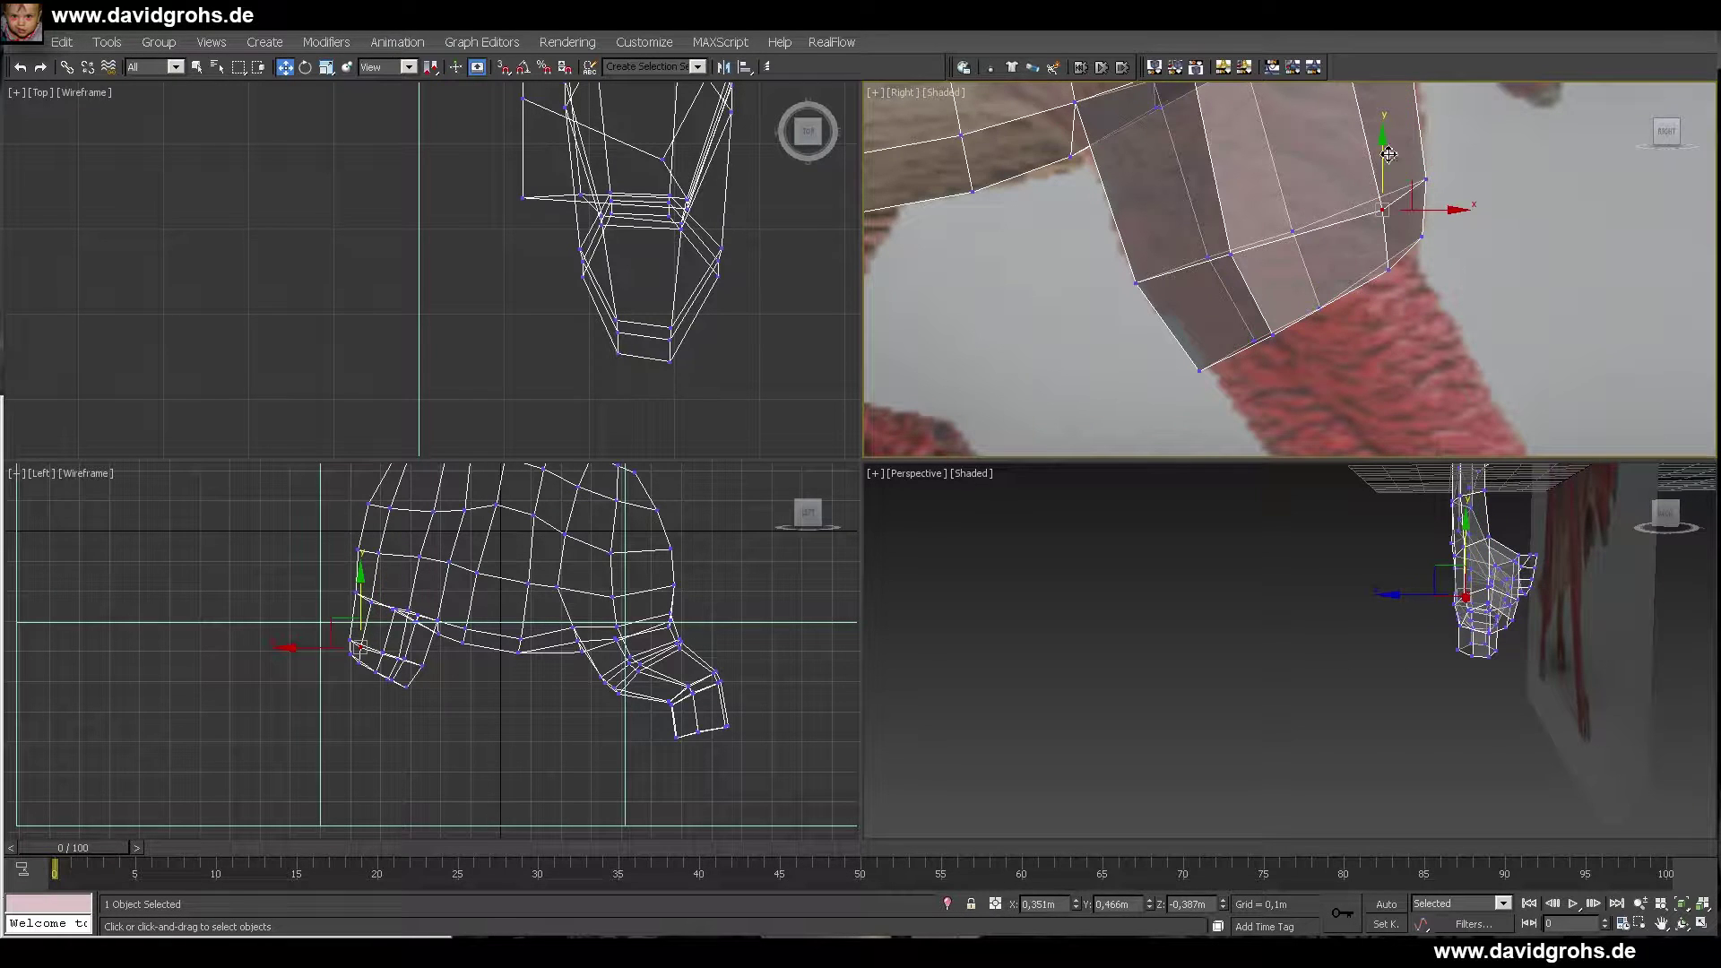
pyautogui.moveTo(1388, 154); pyautogui.dragTo(1388, 140)
# - Extrude the front leg's border down and forward to the ankle and align it with the reference
pyautogui.scroll(-5, 1371, 260)
pyautogui.moveTo(1372, 269); pyautogui.dragTo(1359, 225, button='middle')
pyautogui.press('3')
pyautogui.click(1359, 223)
pyautogui.keyDown('shift'); pyautogui.moveTo(1360, 216); pyautogui.dragTo(1409, 299); pyautogui.keyUp('shift')
pyautogui.scroll(-3, 1434, 588)
pyautogui.keyDown('alt'); pyautogui.moveTo(1434, 588); pyautogui.dragTo(1515, 600, button='middle'); pyautogui.keyUp('alt')
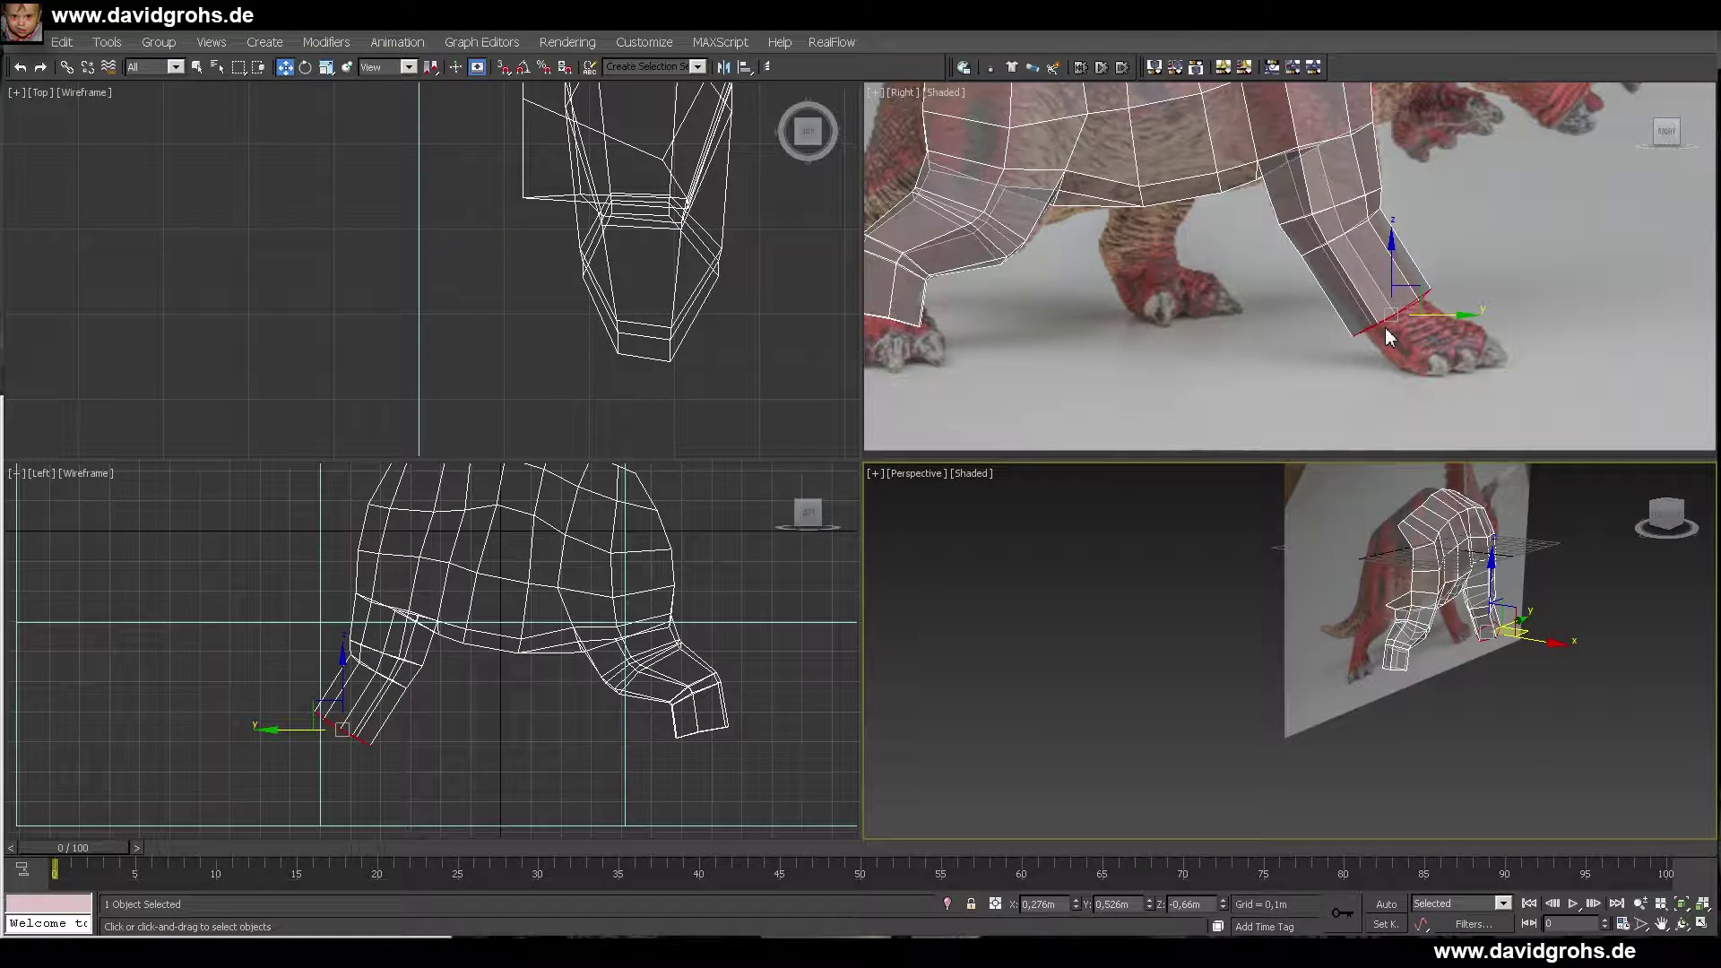
pyautogui.scroll(3, 1389, 337)
pyautogui.press('w')
pyautogui.scroll(-3, 1421, 323)
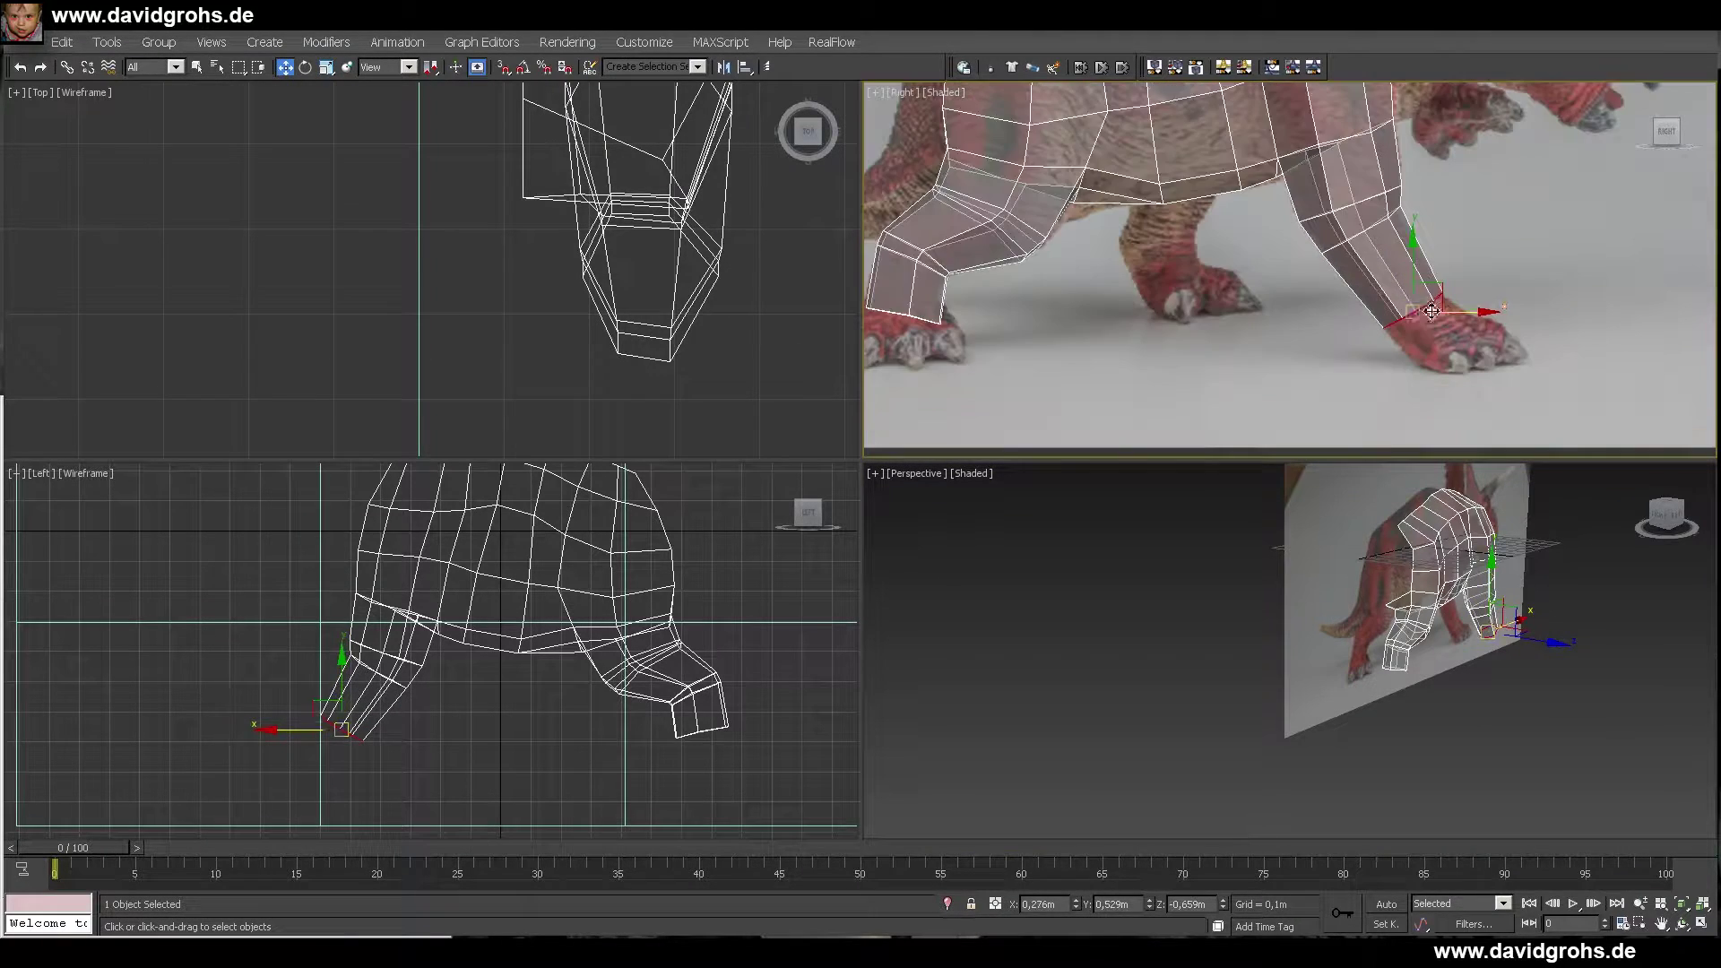
# - Extrude another short ring at the front ankle and scale it to match the top of the foot
pyautogui.keyDown('alt'); pyautogui.moveTo(1335, 565); pyautogui.dragTo(1254, 546, button='middle'); pyautogui.keyUp('alt')
pyautogui.scroll(3, 1416, 299)
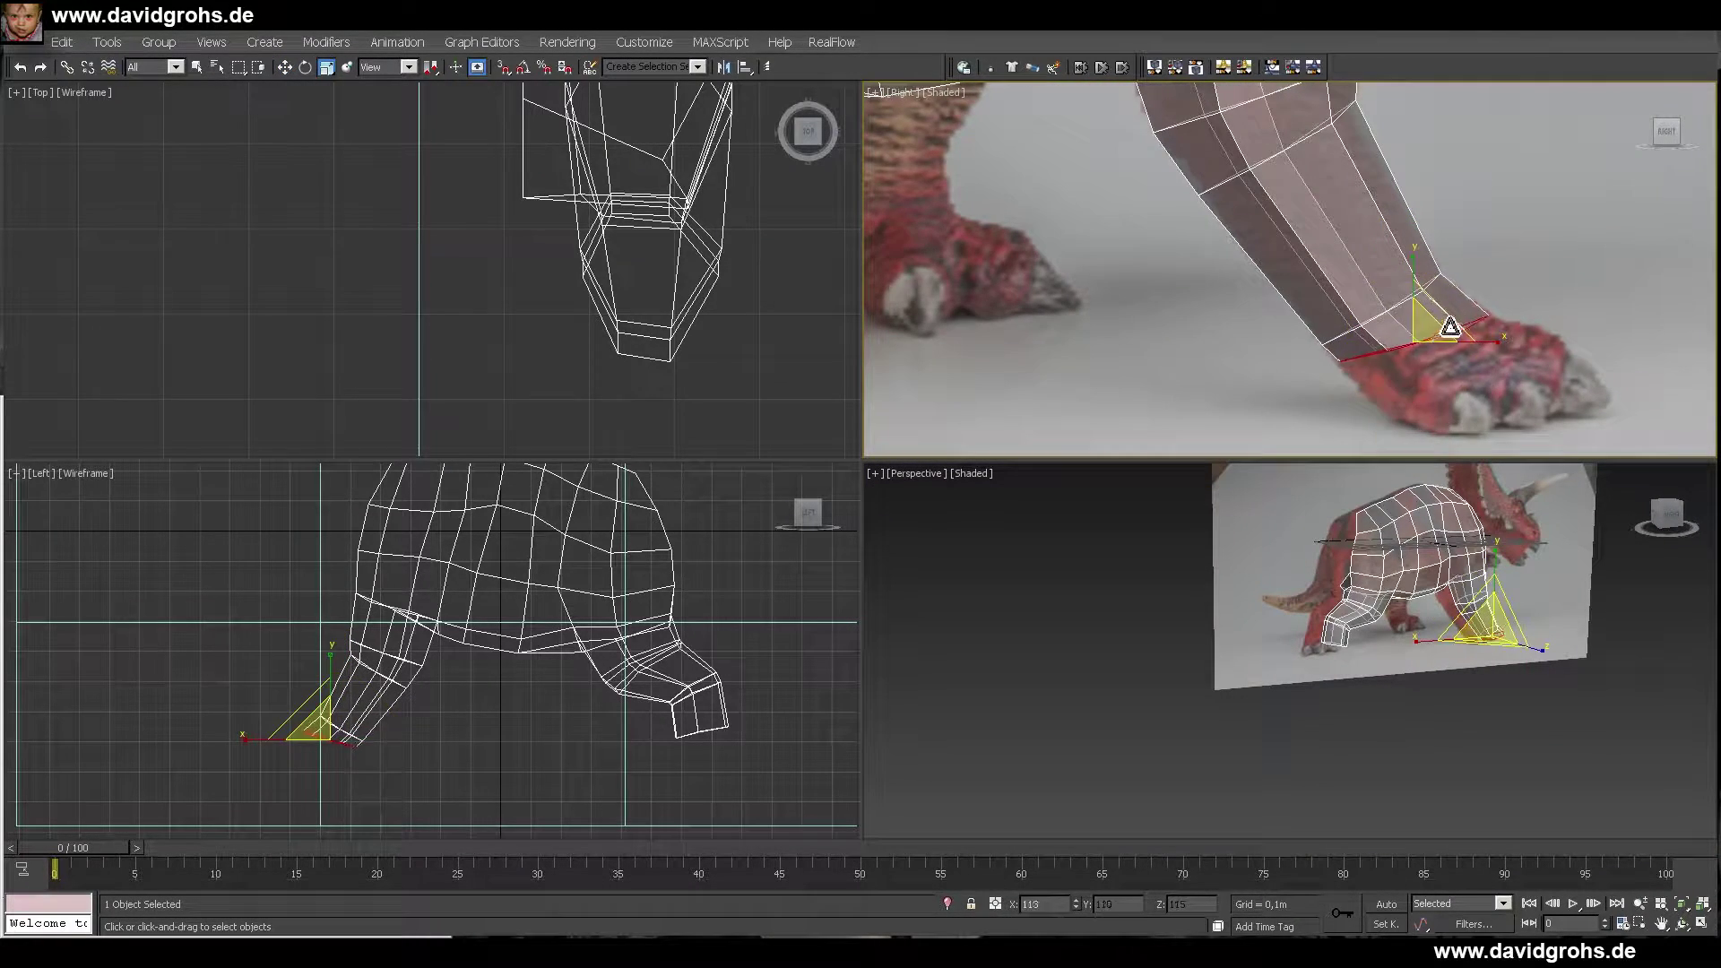
pyautogui.moveTo(1450, 328); pyautogui.dragTo(1450, 322)
pyautogui.press('w')
pyautogui.scroll(-4, 1434, 327)
# - Extrude a short ring from the hind leg's bottom border, rotating and scaling it to match the ankle
pyautogui.moveTo(1281, 309); pyautogui.dragTo(1364, 315, button='middle')
pyautogui.scroll(4, 985, 354)
pyautogui.click(1114, 313)
pyautogui.press('e')
pyautogui.moveTo(1117, 299)
pyautogui.keyDown('shift'); pyautogui.mouseDown()
pyautogui.moveTo(1109, 313)
pyautogui.moveTo(1114, 292)
pyautogui.mouseUp(); pyautogui.keyUp('shift')
pyautogui.press('r')
# - Move the bottom vertices of the hind leg to line up with the top of the reference foot
pyautogui.press('1')
pyautogui.press('w')
pyautogui.scroll(4, 1185, 337)
pyautogui.click(1229, 341)
pyautogui.scroll(-6, 1242, 341)
pyautogui.moveTo(1201, 355); pyautogui.dragTo(1227, 398)
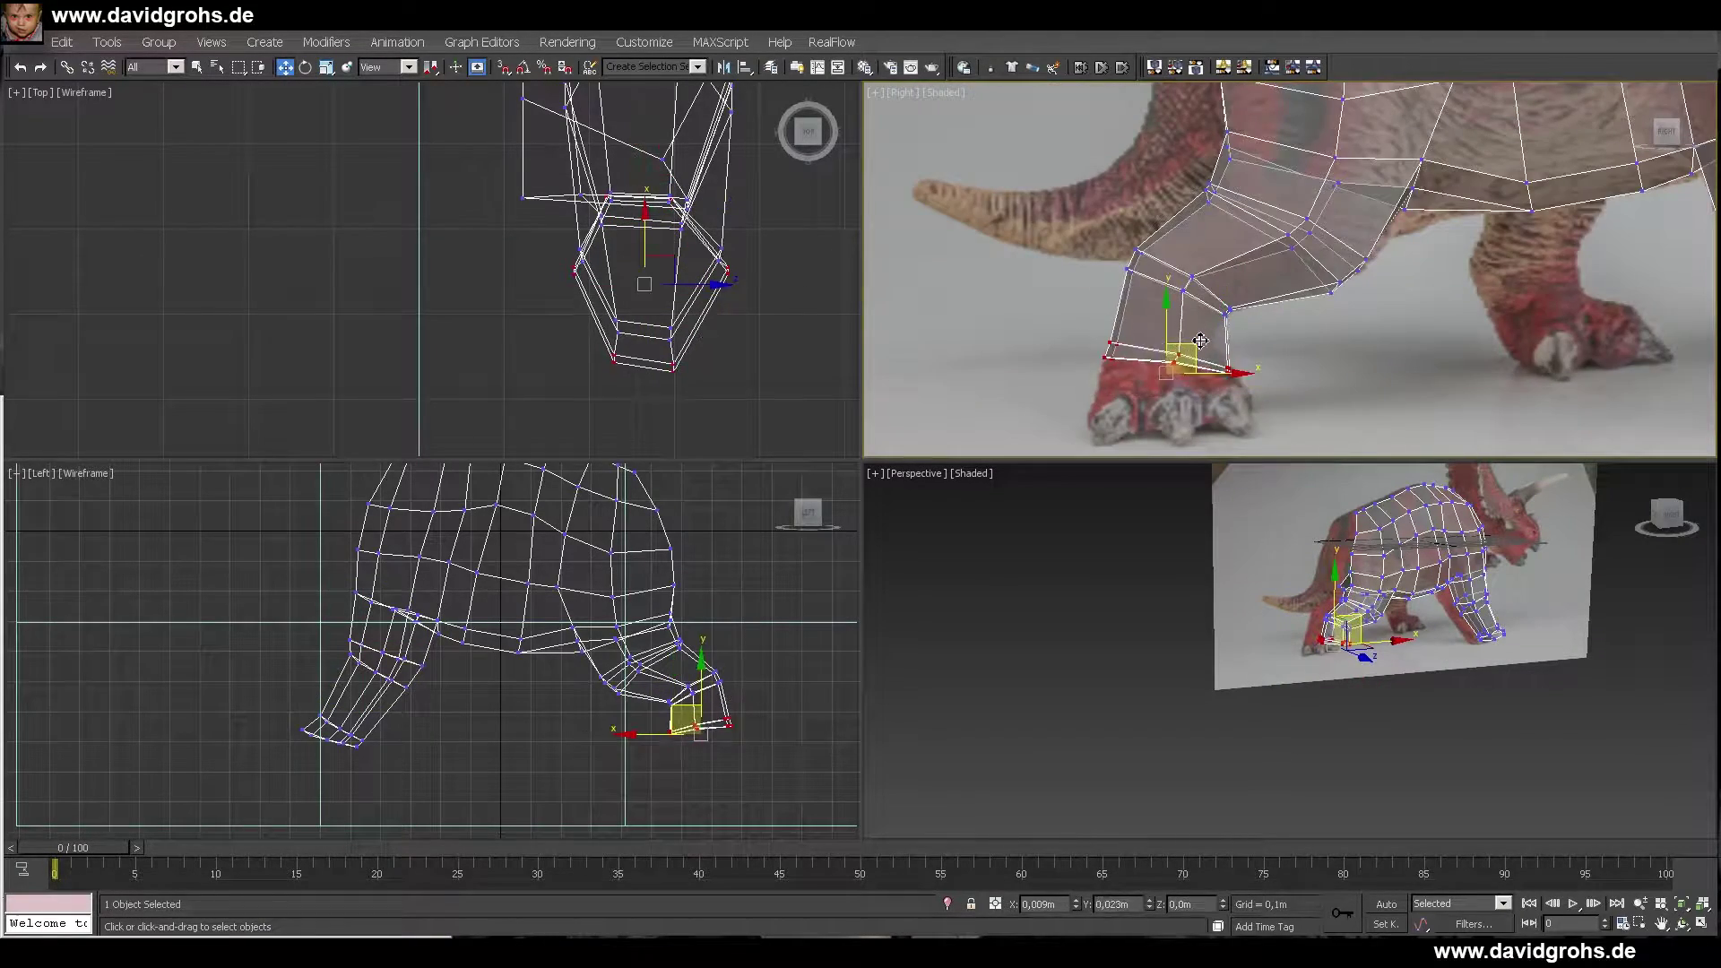
# - Leave vertex editing on the half body and change a display option in the object's properties
pyautogui.click(1212, 381)
pyautogui.moveTo(1205, 372); pyautogui.dragTo(1310, 346, button='middle')
pyautogui.scroll(-2, 1317, 341)
pyautogui.scroll(4, 1398, 256)
pyautogui.scroll(-6, 1405, 247)
pyautogui.keyDown('alt'); pyautogui.moveTo(1401, 526); pyautogui.dragTo(1478, 596, button='middle'); pyautogui.keyUp('alt')
pyautogui.press('1')
pyautogui.click(1552, 605)
pyautogui.rightClick(1552, 606)
pyautogui.click(1619, 752)
pyautogui.click(712, 493)
pyautogui.click(940, 786)
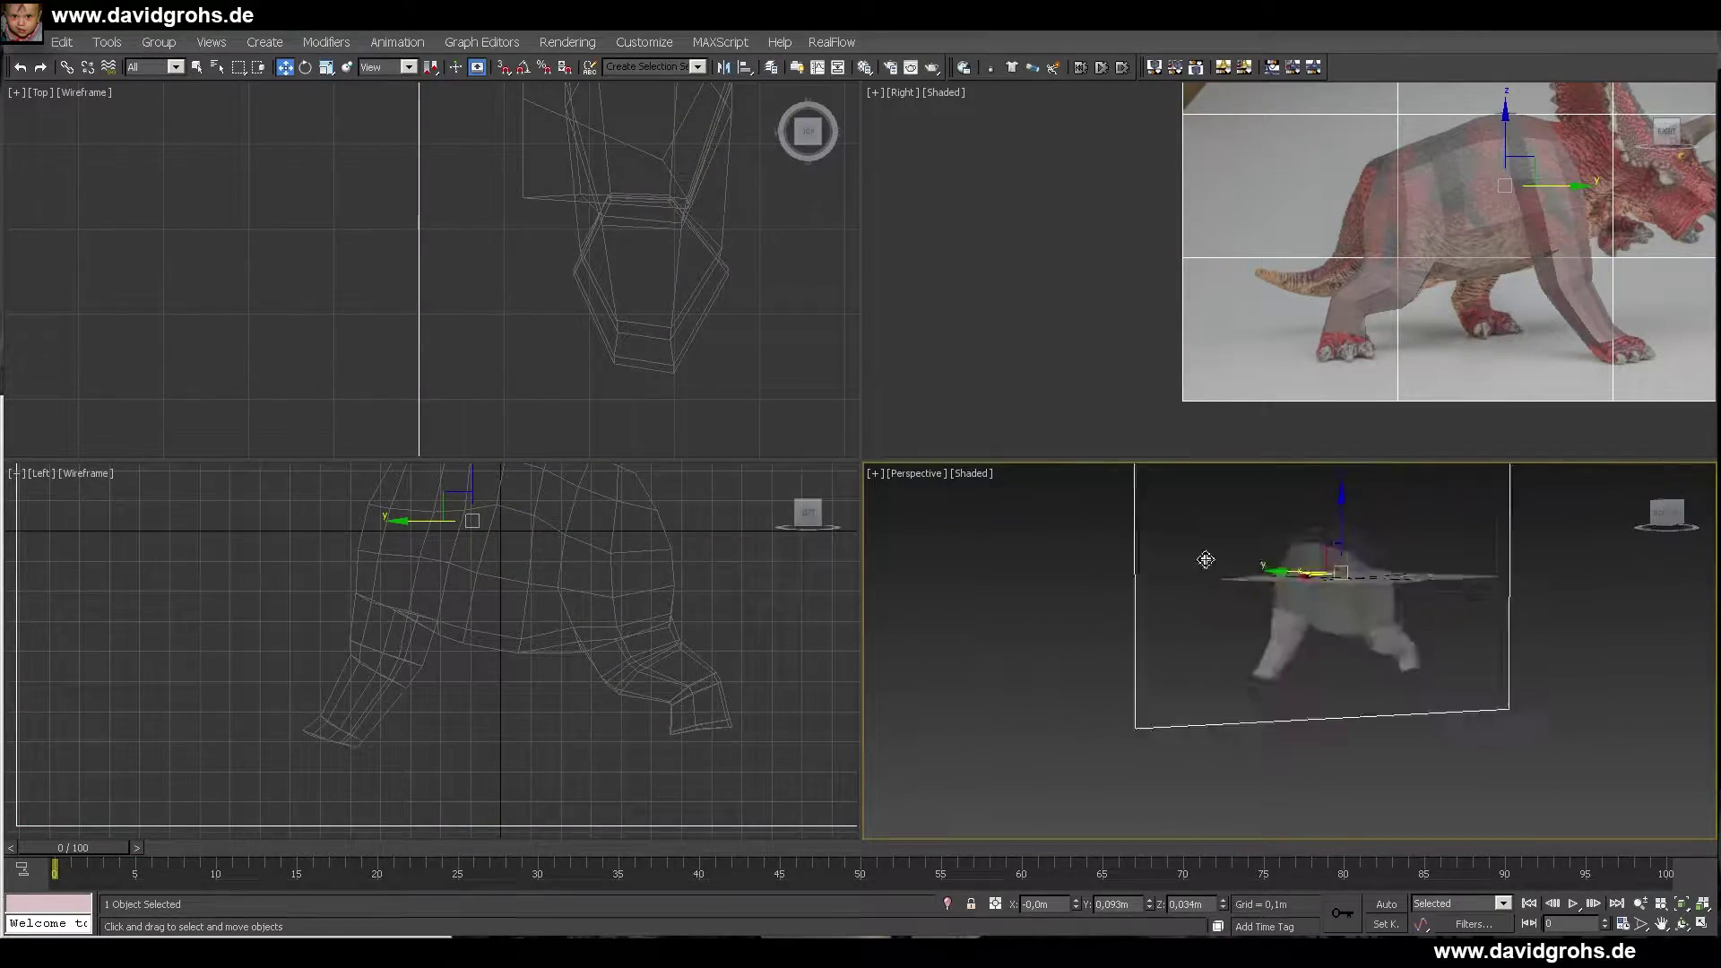
# - Extrude the front edge at the top of the front leg and move the new strip up toward the chest
pyautogui.scroll(8, 1254, 595)
pyautogui.moveTo(1254, 596)
pyautogui.keyDown('alt'); pyautogui.mouseDown(button='middle')
pyautogui.moveTo(1194, 516)
pyautogui.moveTo(1060, 611)
pyautogui.moveTo(1457, 664)
pyautogui.moveTo(1138, 601)
pyautogui.moveTo(1261, 596)
pyautogui.mouseUp(button='middle'); pyautogui.keyUp('alt')
pyautogui.scroll(-5, 1138, 600)
pyautogui.scroll(6, 1261, 596)
pyautogui.scroll(6, 1564, 246)
pyautogui.moveTo(1564, 246); pyautogui.dragTo(1371, 363, button='middle')
pyautogui.keyDown('shift'); pyautogui.moveTo(1378, 359); pyautogui.dragTo(1495, 271); pyautogui.keyUp('shift')
pyautogui.scroll(-3, 1495, 270)
pyautogui.moveTo(1495, 271); pyautogui.dragTo(1399, 327, button='middle')
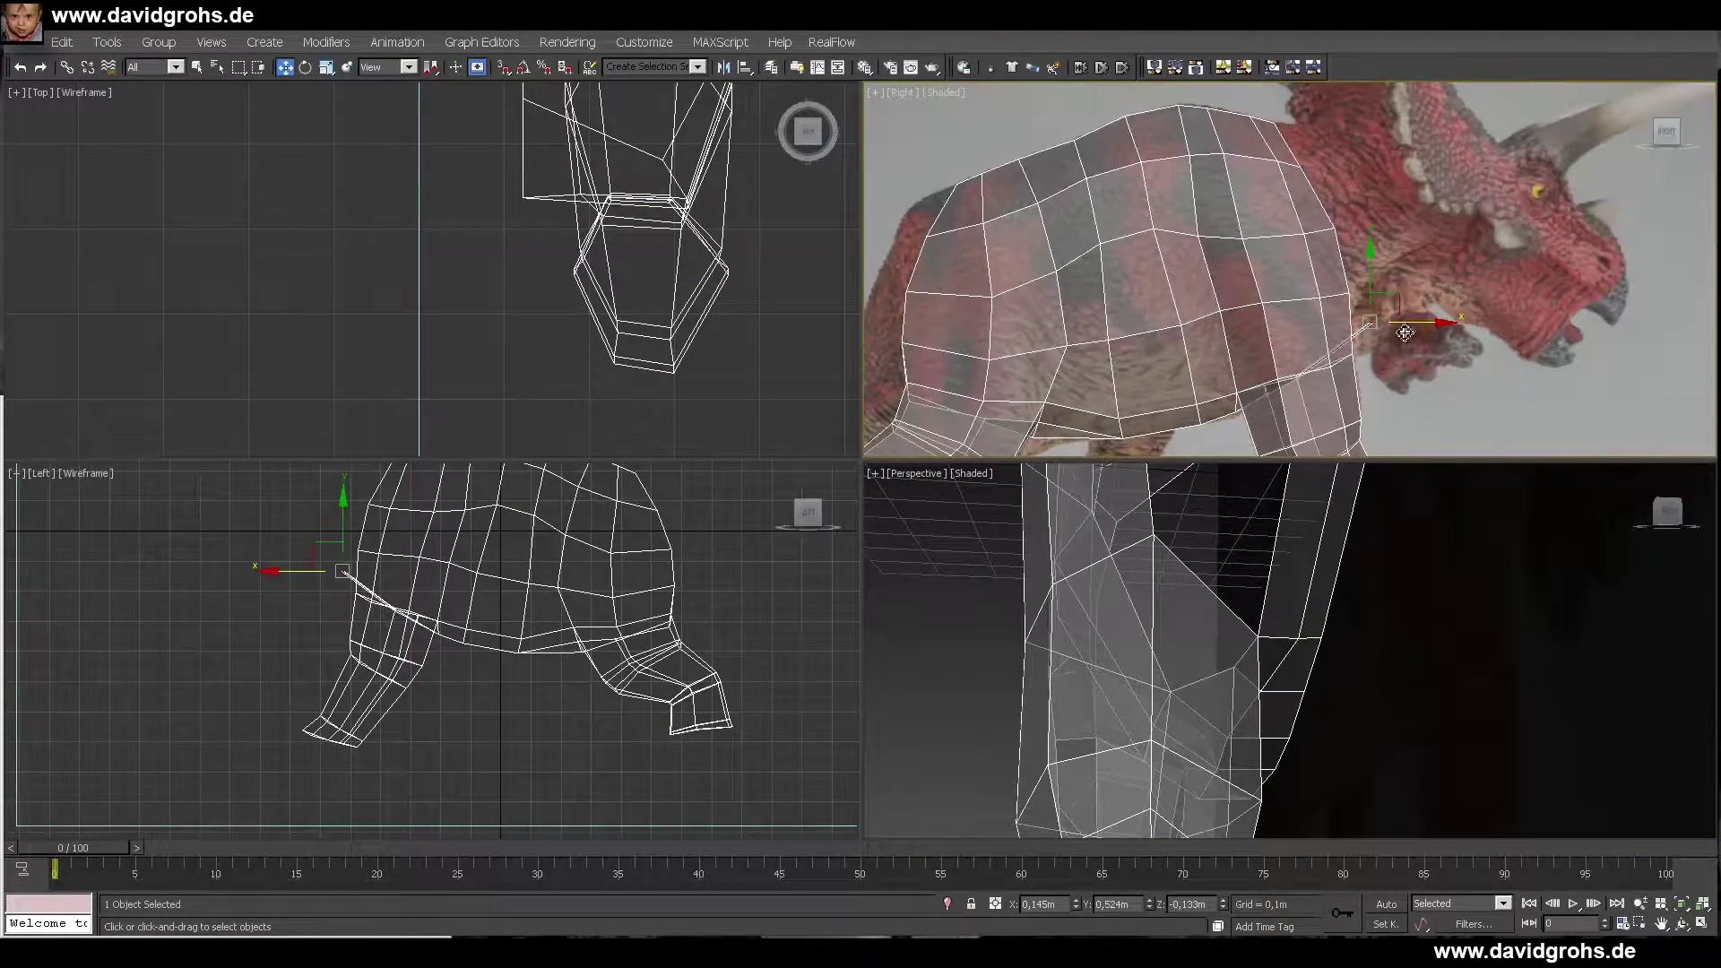
pyautogui.keyDown('alt'); pyautogui.moveTo(1290, 618); pyautogui.dragTo(1344, 588, button='middle'); pyautogui.keyUp('alt')
pyautogui.moveTo(1359, 491); pyautogui.dragTo(1310, 592)
pyautogui.keyDown('alt'); pyautogui.moveTo(1311, 592); pyautogui.dragTo(1374, 496, button='middle'); pyautogui.keyUp('alt')
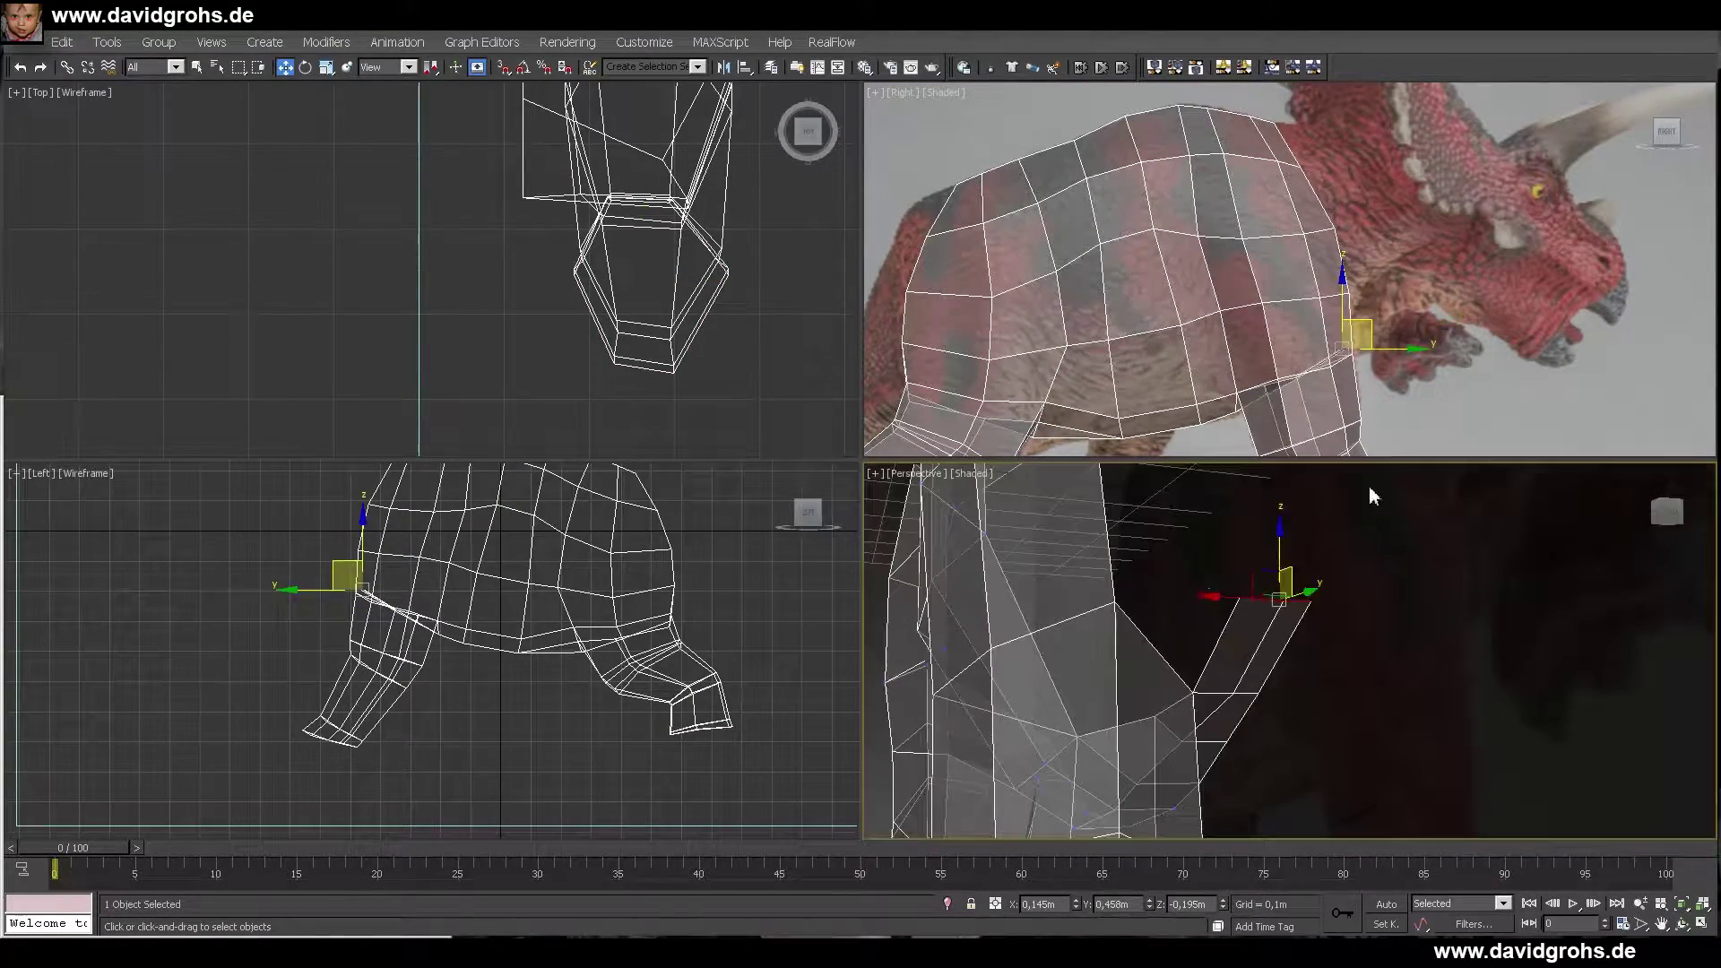
# - Move the vertices of the new strip above the front leg to fit them to the chest
pyautogui.click(1115, 605)
pyautogui.press('w')
pyautogui.click(1283, 601)
pyautogui.moveTo(1265, 641)
pyautogui.keyDown('alt'); pyautogui.mouseDown(button='middle')
pyautogui.moveTo(1301, 665)
pyautogui.moveTo(1282, 618)
pyautogui.mouseUp(button='middle'); pyautogui.keyUp('alt')
pyautogui.click(1239, 602)
pyautogui.moveTo(1210, 603); pyautogui.dragTo(1244, 600)
pyautogui.scroll(2, 1349, 345)
pyautogui.moveTo(1359, 342); pyautogui.dragTo(1368, 360)
pyautogui.keyDown('alt'); pyautogui.moveTo(1255, 663); pyautogui.dragTo(1157, 627, button='middle'); pyautogui.keyUp('alt')
pyautogui.moveTo(1141, 620); pyautogui.dragTo(1145, 590)
# - Select the row of front body edges above the front leg and extrude them forward toward the neck
pyautogui.keyDown('alt'); pyautogui.moveTo(1146, 590); pyautogui.dragTo(1250, 641, button='middle'); pyautogui.keyUp('alt')
pyautogui.press('2')
pyautogui.click(1256, 660)
pyautogui.click(1255, 728)
pyautogui.moveTo(1255, 728)
pyautogui.keyDown('alt'); pyautogui.mouseDown(button='middle')
pyautogui.moveTo(1344, 749)
pyautogui.moveTo(1273, 704)
pyautogui.mouseUp(button='middle'); pyautogui.keyUp('alt')
pyautogui.click(1263, 697)
pyautogui.moveTo(1349, 358); pyautogui.dragTo(1291, 331, button='middle')
pyautogui.keyDown('alt'); pyautogui.moveTo(1250, 574); pyautogui.dragTo(1287, 530, button='middle'); pyautogui.keyUp('alt')
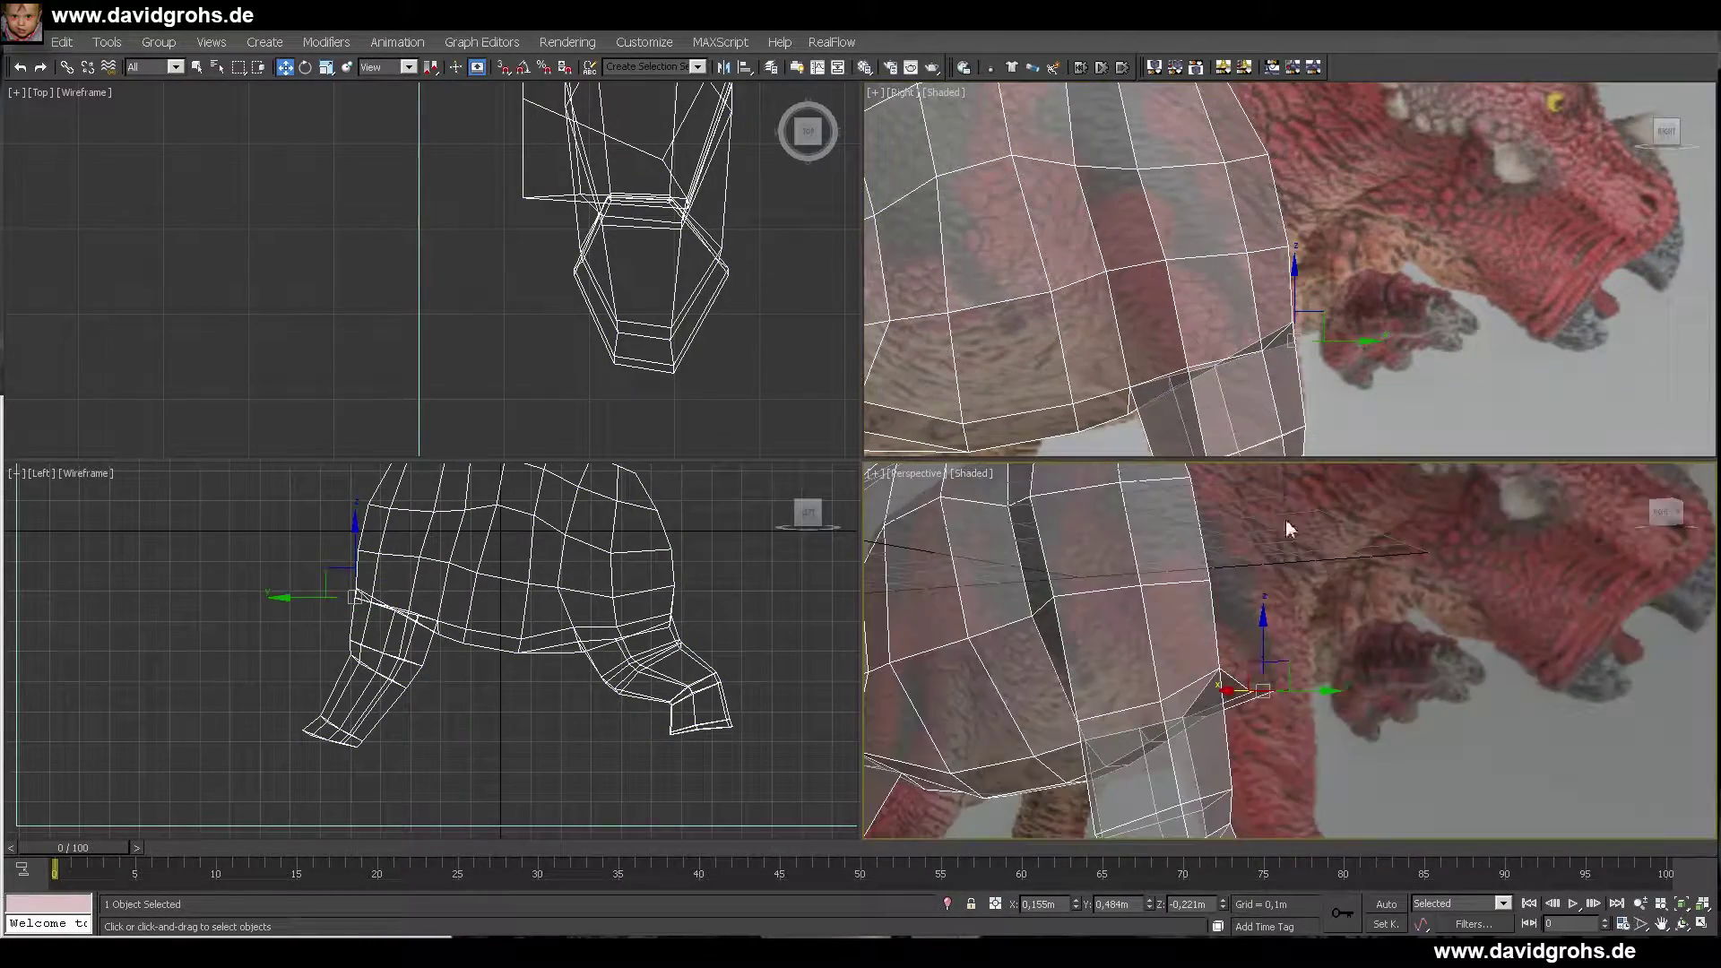
pyautogui.keyDown('ctrl'); pyautogui.click(1206, 547); pyautogui.keyUp('ctrl')
pyautogui.scroll(-3, 1207, 537)
pyautogui.keyDown('ctrl'); pyautogui.click(1207, 523); pyautogui.keyUp('ctrl')
pyautogui.keyDown('ctrl'); pyautogui.click(1198, 484); pyautogui.keyUp('ctrl')
pyautogui.scroll(-2, 1345, 449)
pyautogui.keyDown('shift'); pyautogui.moveTo(1321, 275); pyautogui.dragTo(1363, 275); pyautogui.keyUp('shift')
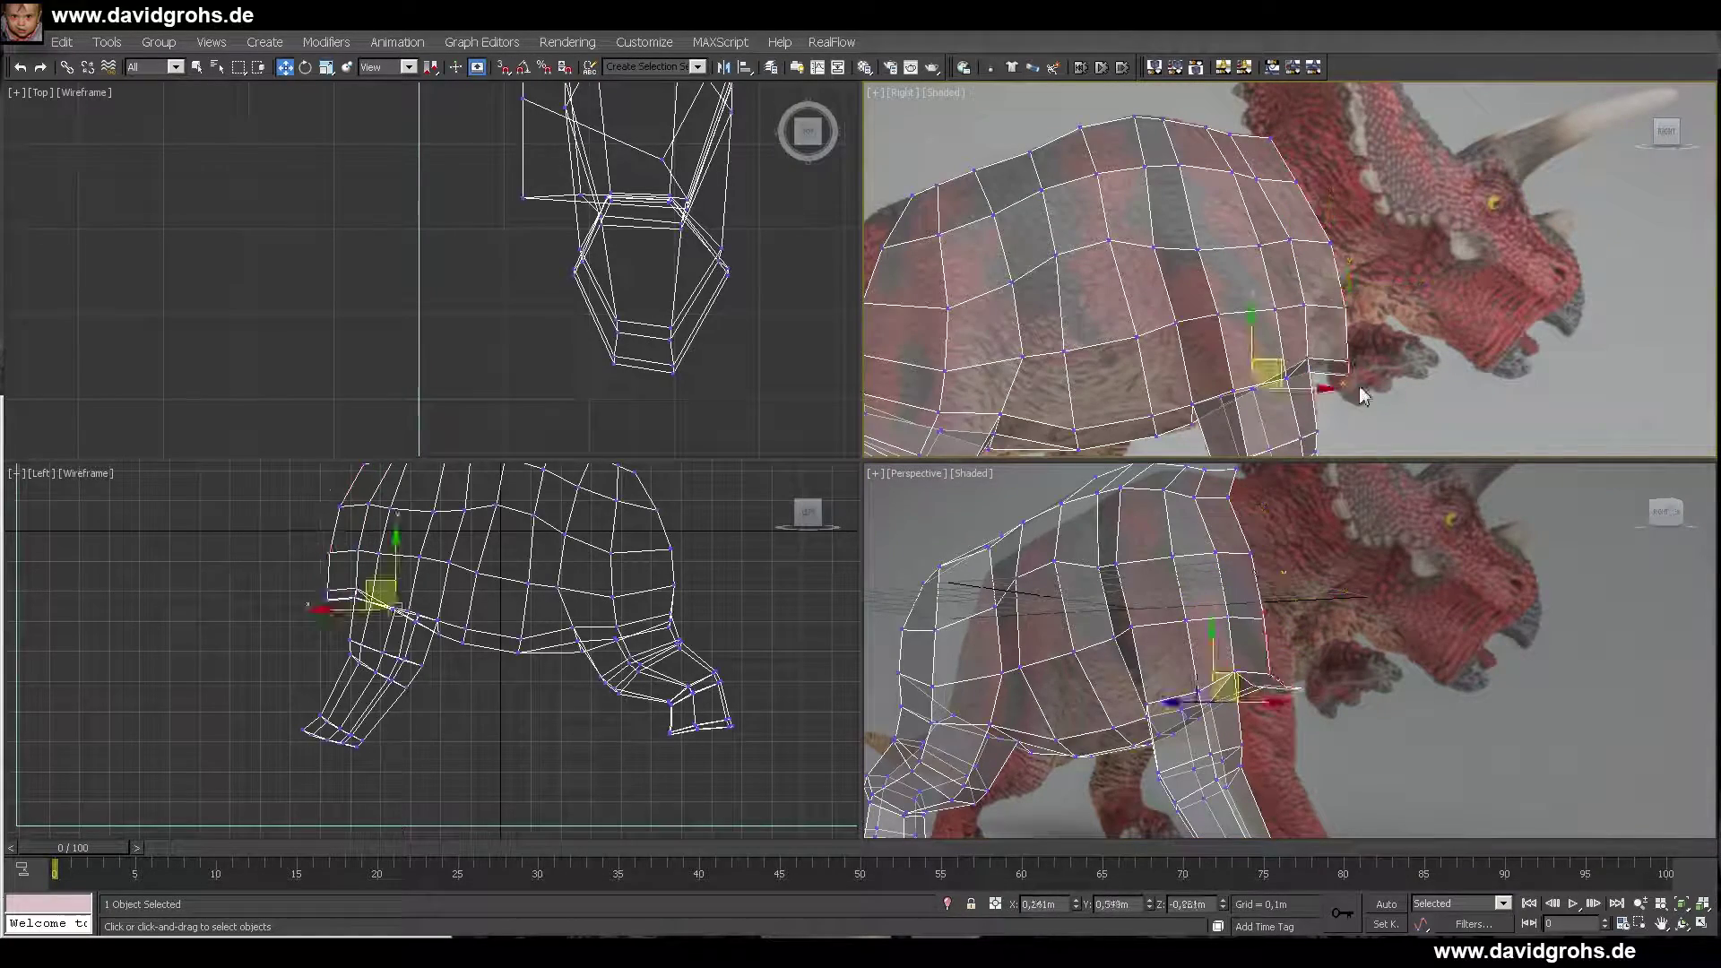
# - Move the vertices of the extruded chest strip to follow the reference outline and round the body in depth, and save the scene
pyautogui.moveTo(1346, 199); pyautogui.dragTo(1323, 254, button='middle')
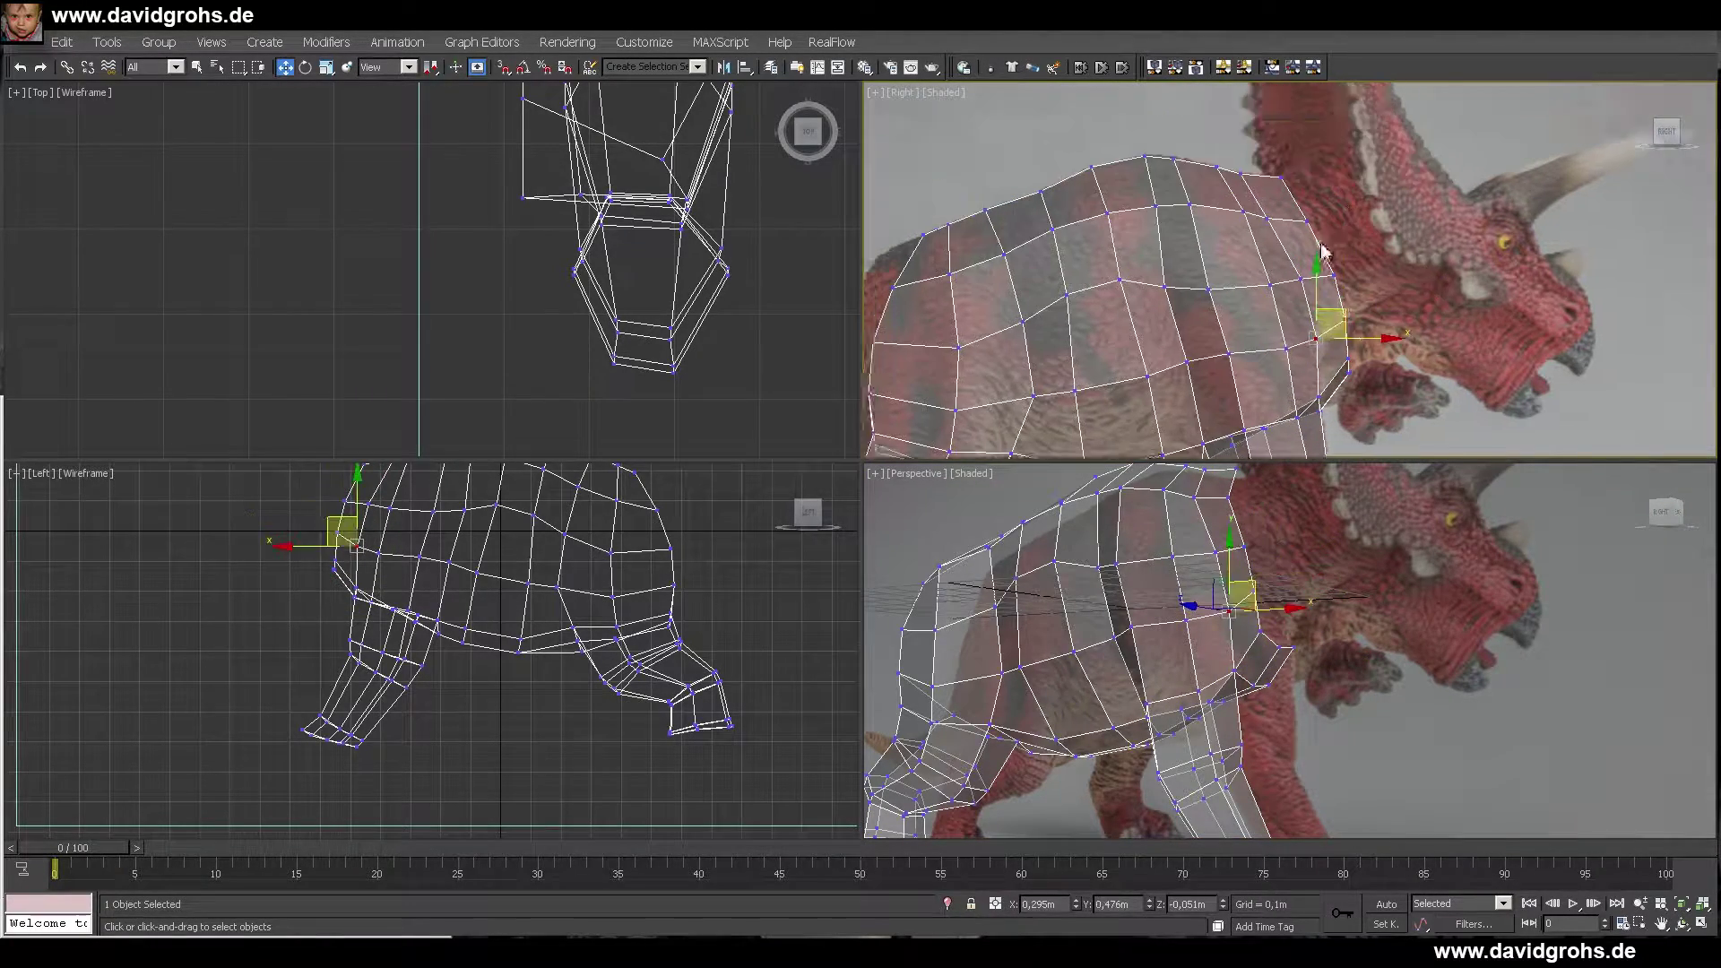
pyautogui.scroll(2, 1295, 215)
pyautogui.click(1266, 157)
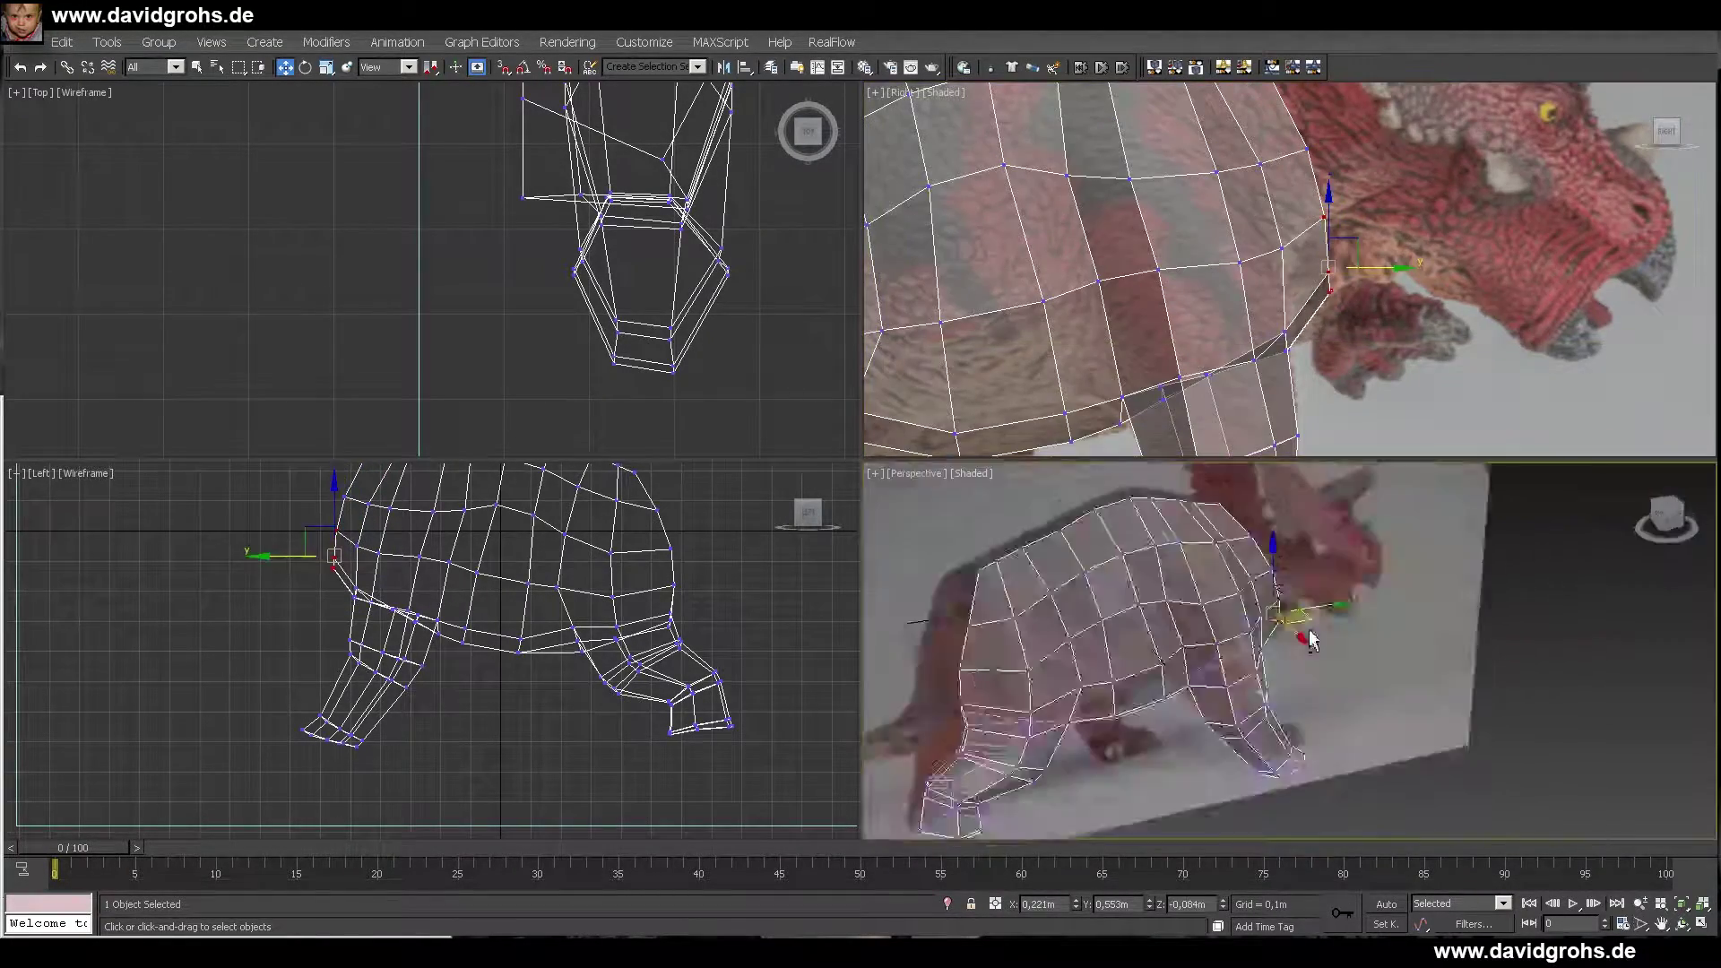
pyautogui.moveTo(723, 321)
pyautogui.mouseDown()
pyautogui.moveTo(685, 327)
pyautogui.moveTo(657, 284)
pyautogui.mouseUp()
pyautogui.moveTo(573, 387); pyautogui.dragTo(596, 209, button='middle')
pyautogui.moveTo(511, 218); pyautogui.dragTo(536, 242)
pyautogui.keyDown('alt'); pyautogui.moveTo(1326, 582); pyautogui.dragTo(1327, 529, button='middle'); pyautogui.keyUp('alt')
pyautogui.scroll(-5, 1290, 573)
pyautogui.hotkey('ctrl', 's')
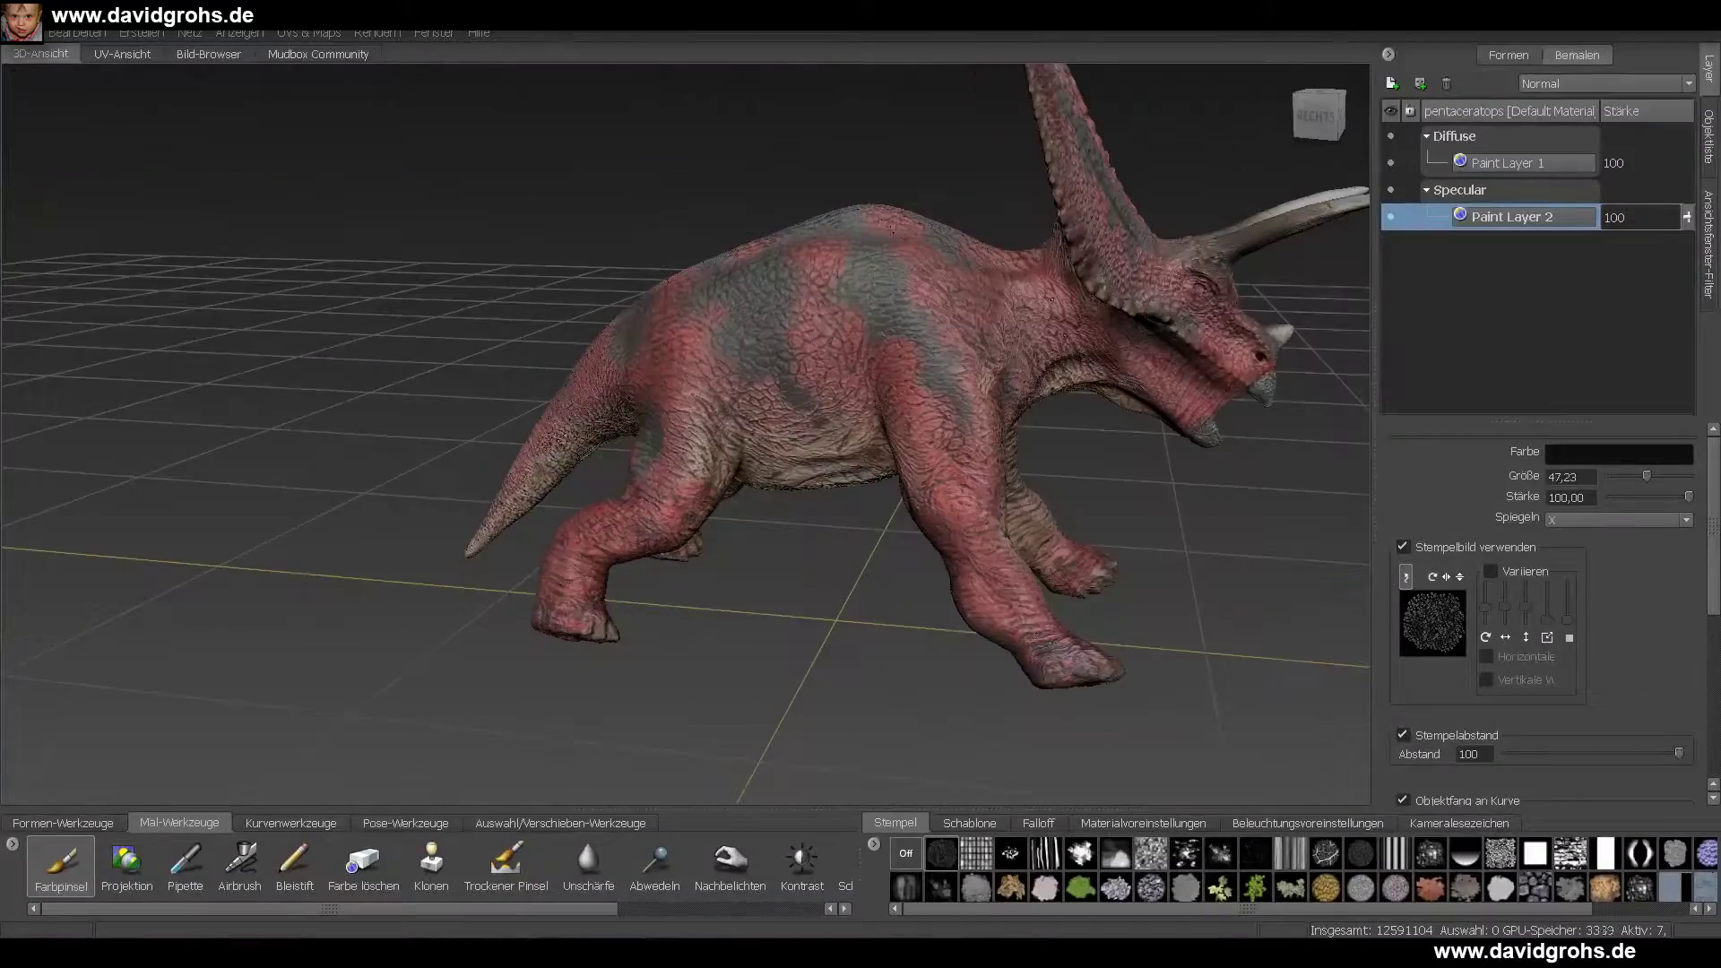
# - Switch to Mudbox and reduce the paint brush size to 2,94 with the stamp image turned off
pyautogui.click(1625, 462)
pyautogui.scroll(6, 686, 434)
pyautogui.keyDown('alt'); pyautogui.moveTo(681, 431); pyautogui.dragTo(717, 448); pyautogui.keyUp('alt')
pyautogui.scroll(-4, 685, 434)
pyautogui.moveTo(1647, 476); pyautogui.dragTo(1628, 475)
pyautogui.moveTo(717, 448)
pyautogui.keyDown('alt'); pyautogui.mouseDown()
pyautogui.moveTo(645, 421)
pyautogui.moveTo(628, 358)
pyautogui.moveTo(753, 385)
pyautogui.moveTo(879, 349)
pyautogui.mouseUp(); pyautogui.keyUp('alt')
pyautogui.keyDown('alt'); pyautogui.moveTo(627, 430); pyautogui.dragTo(879, 430); pyautogui.keyUp('alt')
pyautogui.keyDown('alt'); pyautogui.moveTo(806, 502); pyautogui.dragTo(897, 394); pyautogui.keyUp('alt')
pyautogui.moveTo(1628, 476); pyautogui.dragTo(1612, 476)
pyautogui.click(1403, 546)
pyautogui.moveTo(933, 603)
pyautogui.keyDown('alt'); pyautogui.mouseDown()
pyautogui.moveTo(1022, 573)
pyautogui.moveTo(888, 547)
pyautogui.moveTo(1093, 556)
pyautogui.moveTo(1013, 582)
pyautogui.moveTo(932, 529)
pyautogui.moveTo(959, 619)
pyautogui.moveTo(924, 623)
pyautogui.mouseUp(); pyautogui.keyUp('alt')
# - Activate Paint Layer 1 under Diffuse and choose dark red paint colours for the inside of the mouth
pyautogui.click(1511, 163)
pyautogui.click(1619, 454)
pyautogui.click(350, 684)
pyautogui.click(310, 852)
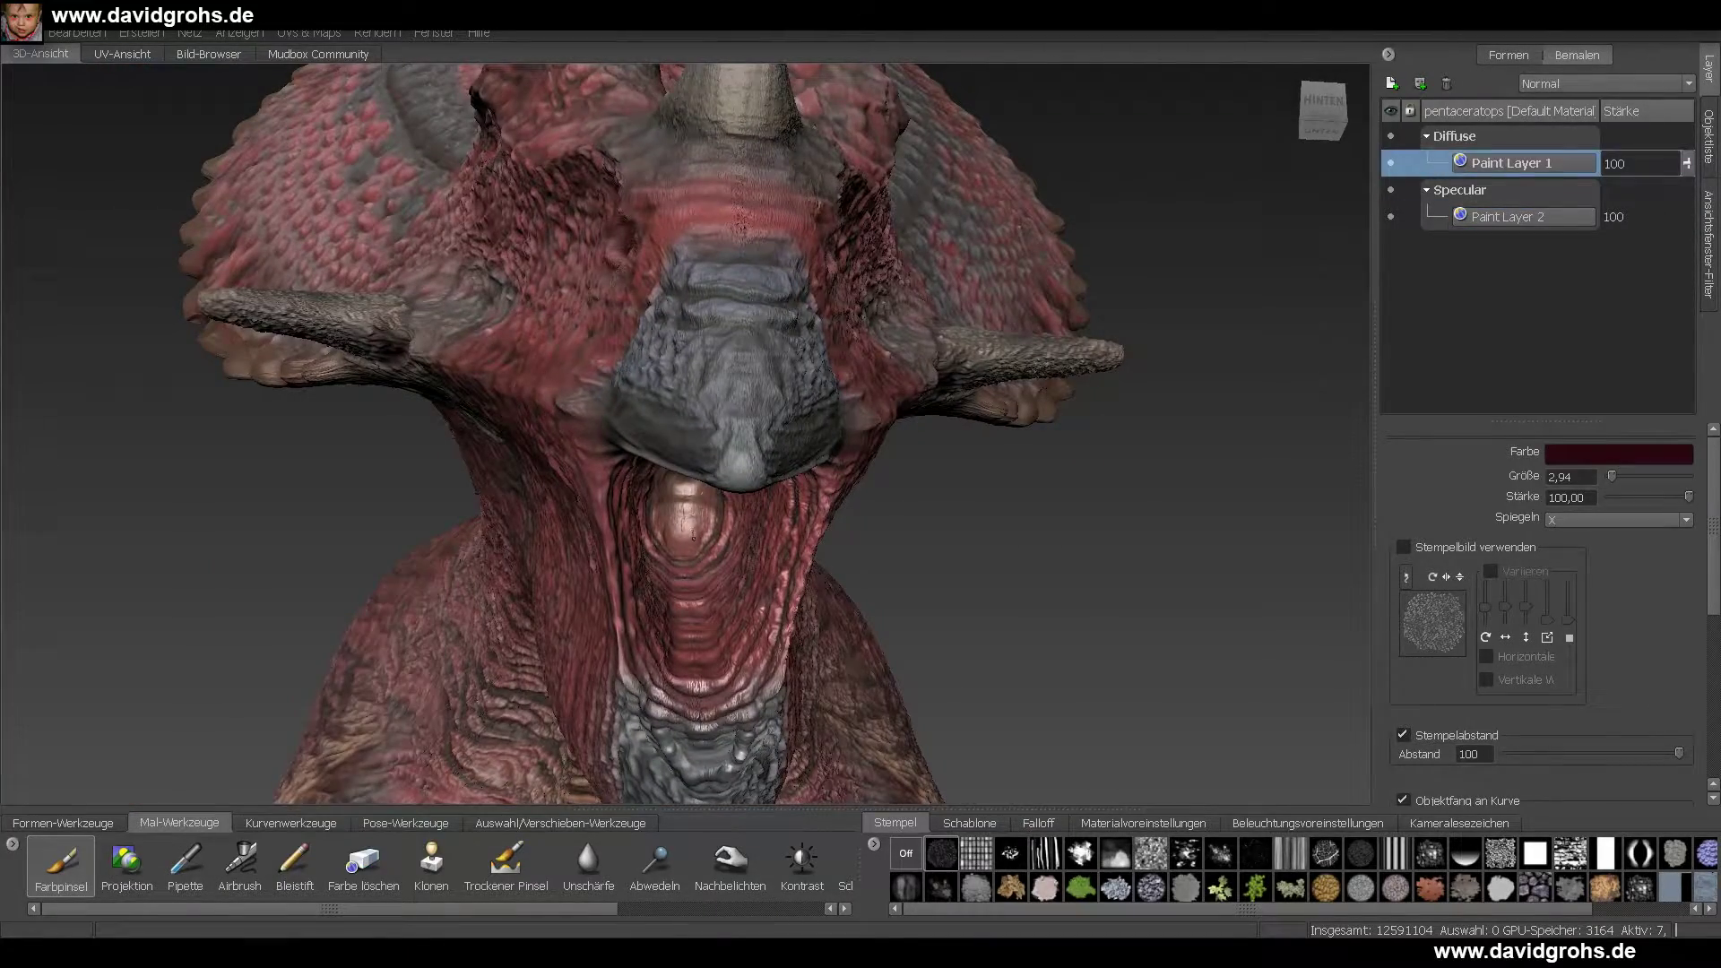
pyautogui.moveTo(567, 566)
pyautogui.keyDown('alt'); pyautogui.mouseDown()
pyautogui.moveTo(502, 502)
pyautogui.moveTo(439, 538)
pyautogui.moveTo(520, 475)
pyautogui.moveTo(739, 504)
pyautogui.moveTo(686, 457)
pyautogui.moveTo(546, 466)
pyautogui.moveTo(807, 439)
pyautogui.moveTo(556, 466)
pyautogui.moveTo(645, 484)
pyautogui.moveTo(650, 448)
pyautogui.moveTo(968, 448)
pyautogui.mouseUp(); pyautogui.keyUp('alt')
pyautogui.click(1619, 455)
pyautogui.click(314, 872)
pyautogui.click(1619, 455)
pyautogui.click(301, 720)
pyautogui.click(314, 894)
pyautogui.scroll(-5, 717, 484)
pyautogui.scroll(5, 806, 466)
# - Activate Paint Layer 2 under Specular, choose a light grey colour, and paint shine onto the beak
pyautogui.click(1512, 218)
pyautogui.click(1618, 455)
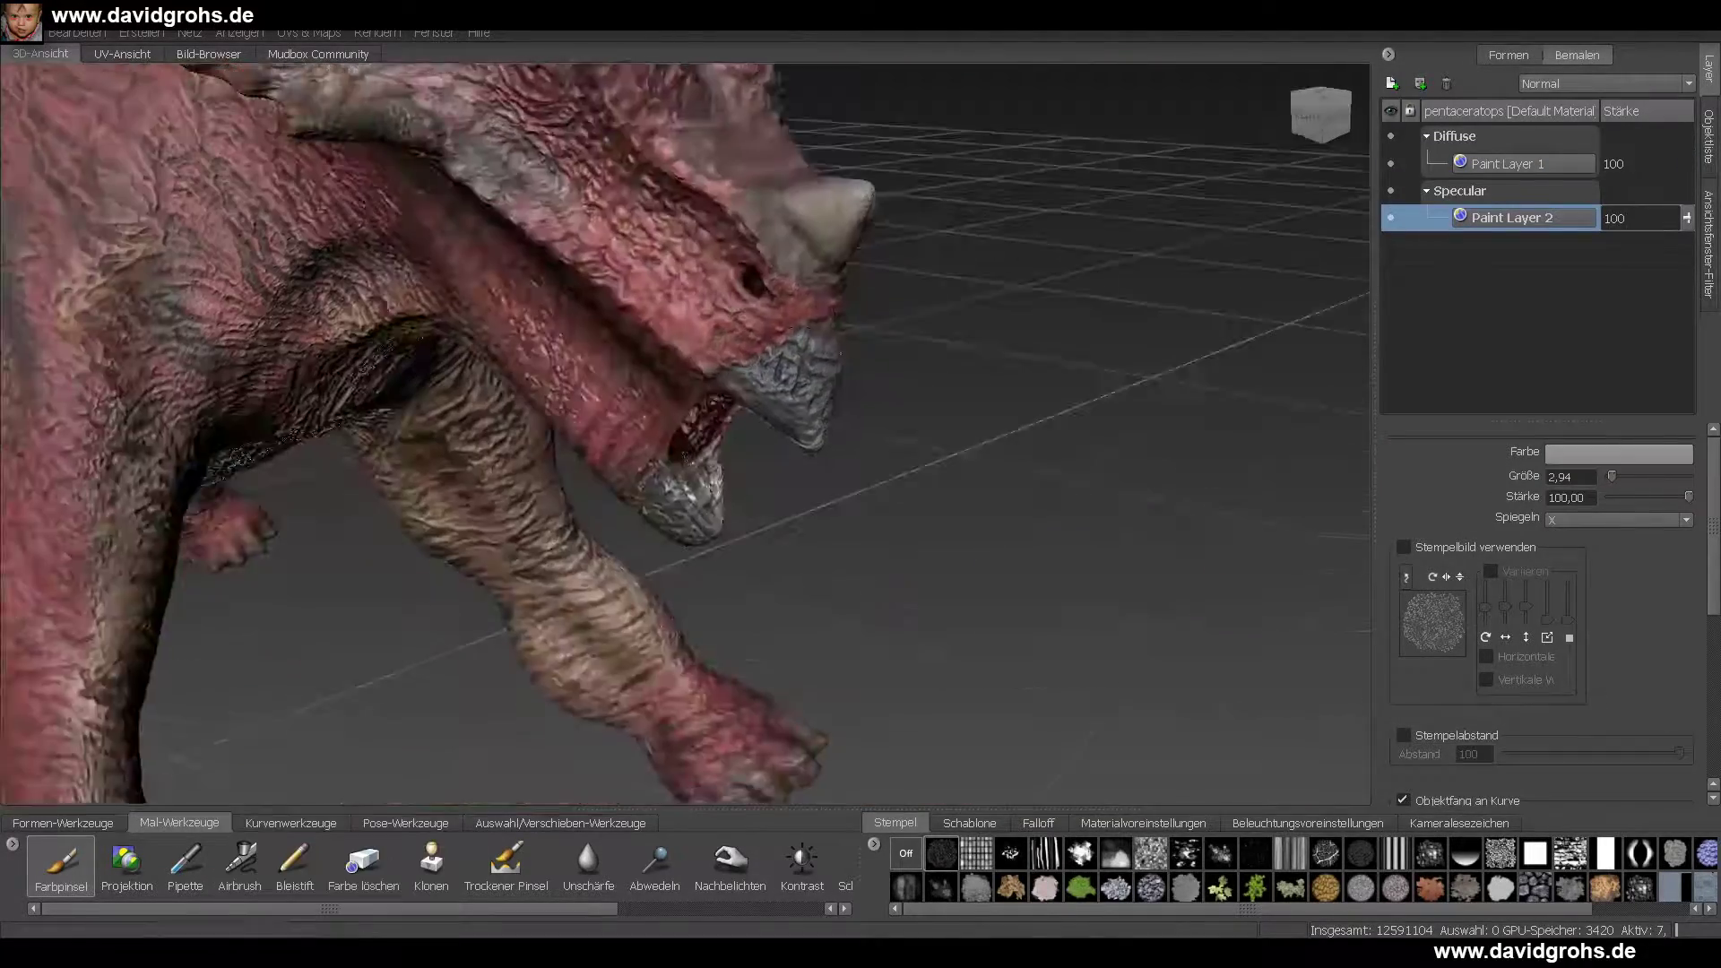
pyautogui.keyDown('alt'); pyautogui.moveTo(816, 369); pyautogui.dragTo(807, 403); pyautogui.keyUp('alt')
pyautogui.scroll(-5, 807, 404)
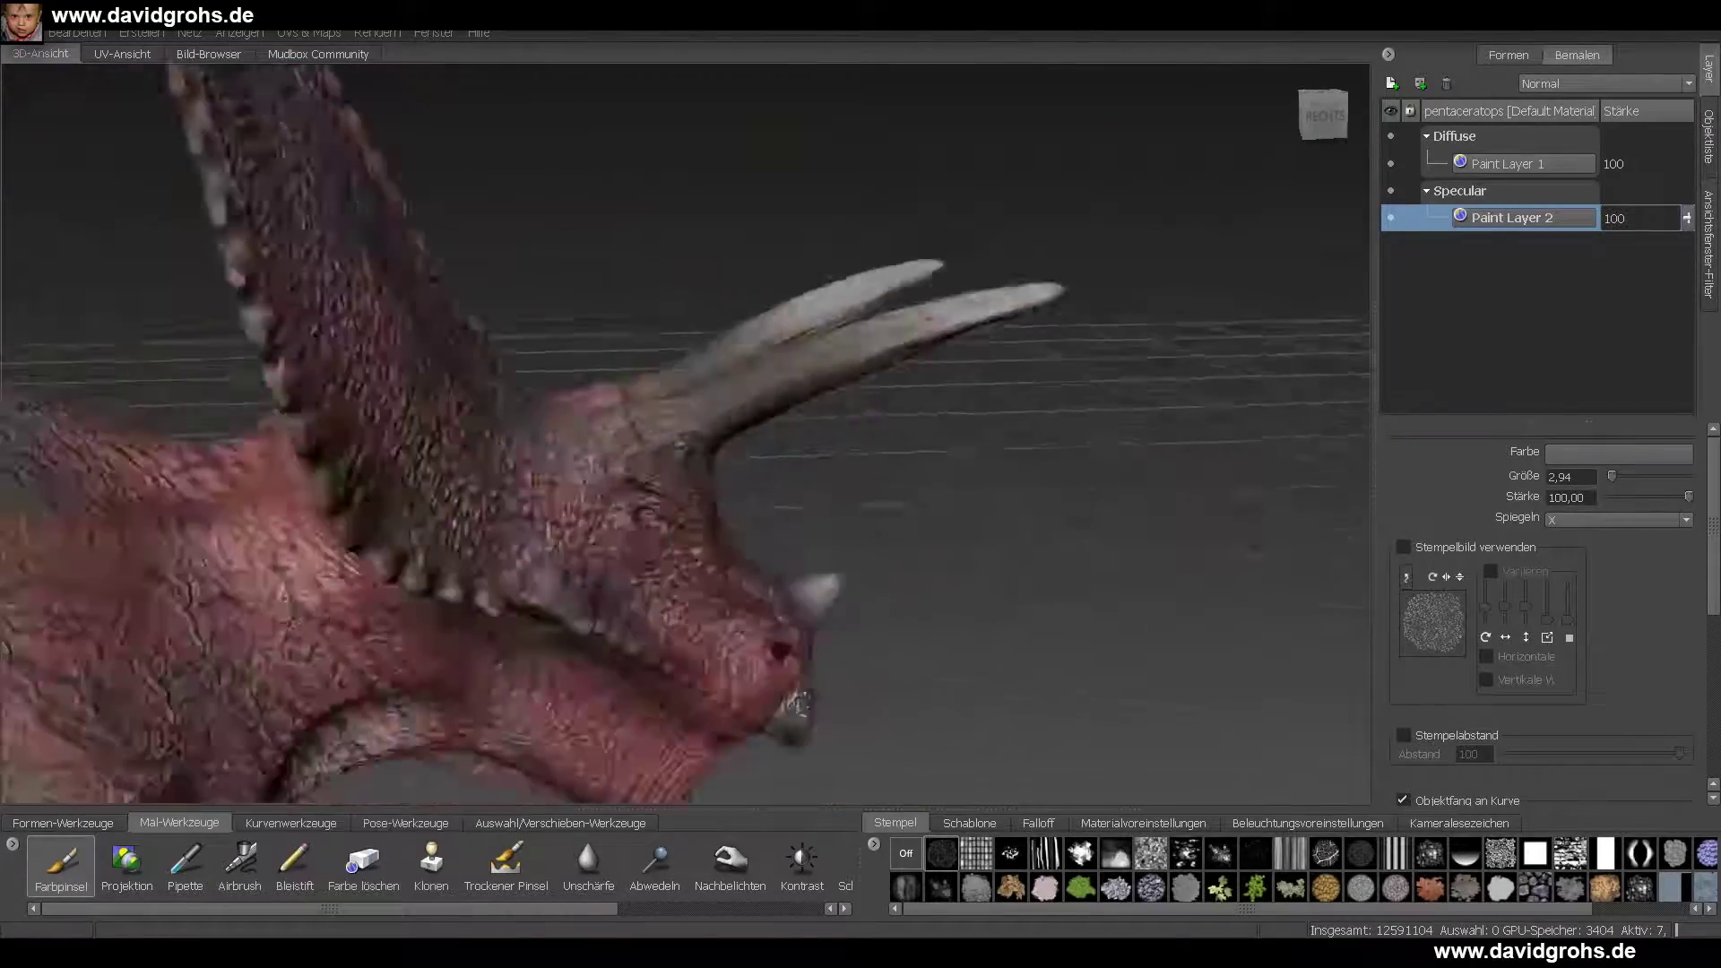
pyautogui.moveTo(610, 445)
pyautogui.keyDown('alt'); pyautogui.mouseDown()
pyautogui.moveTo(555, 508)
pyautogui.moveTo(573, 655)
pyautogui.moveTo(413, 520)
pyautogui.moveTo(744, 484)
pyautogui.moveTo(824, 430)
pyautogui.moveTo(573, 538)
pyautogui.moveTo(806, 466)
pyautogui.mouseUp(); pyautogui.keyUp('alt')
pyautogui.moveTo(627, 502)
pyautogui.keyDown('alt'); pyautogui.mouseDown(button='right')
pyautogui.moveTo(771, 502)
pyautogui.moveTo(744, 502)
pyautogui.mouseUp(button='right'); pyautogui.keyUp('alt')
pyautogui.moveTo(708, 574)
pyautogui.mouseDown()
pyautogui.moveTo(736, 521)
pyautogui.moveTo(1076, 520)
pyautogui.moveTo(852, 610)
pyautogui.mouseUp()
pyautogui.keyDown('alt'); pyautogui.moveTo(851, 609); pyautogui.dragTo(574, 537, button='right'); pyautogui.keyUp('alt')
pyautogui.keyDown('alt'); pyautogui.moveTo(574, 537); pyautogui.dragTo(158, 438); pyautogui.keyUp('alt')
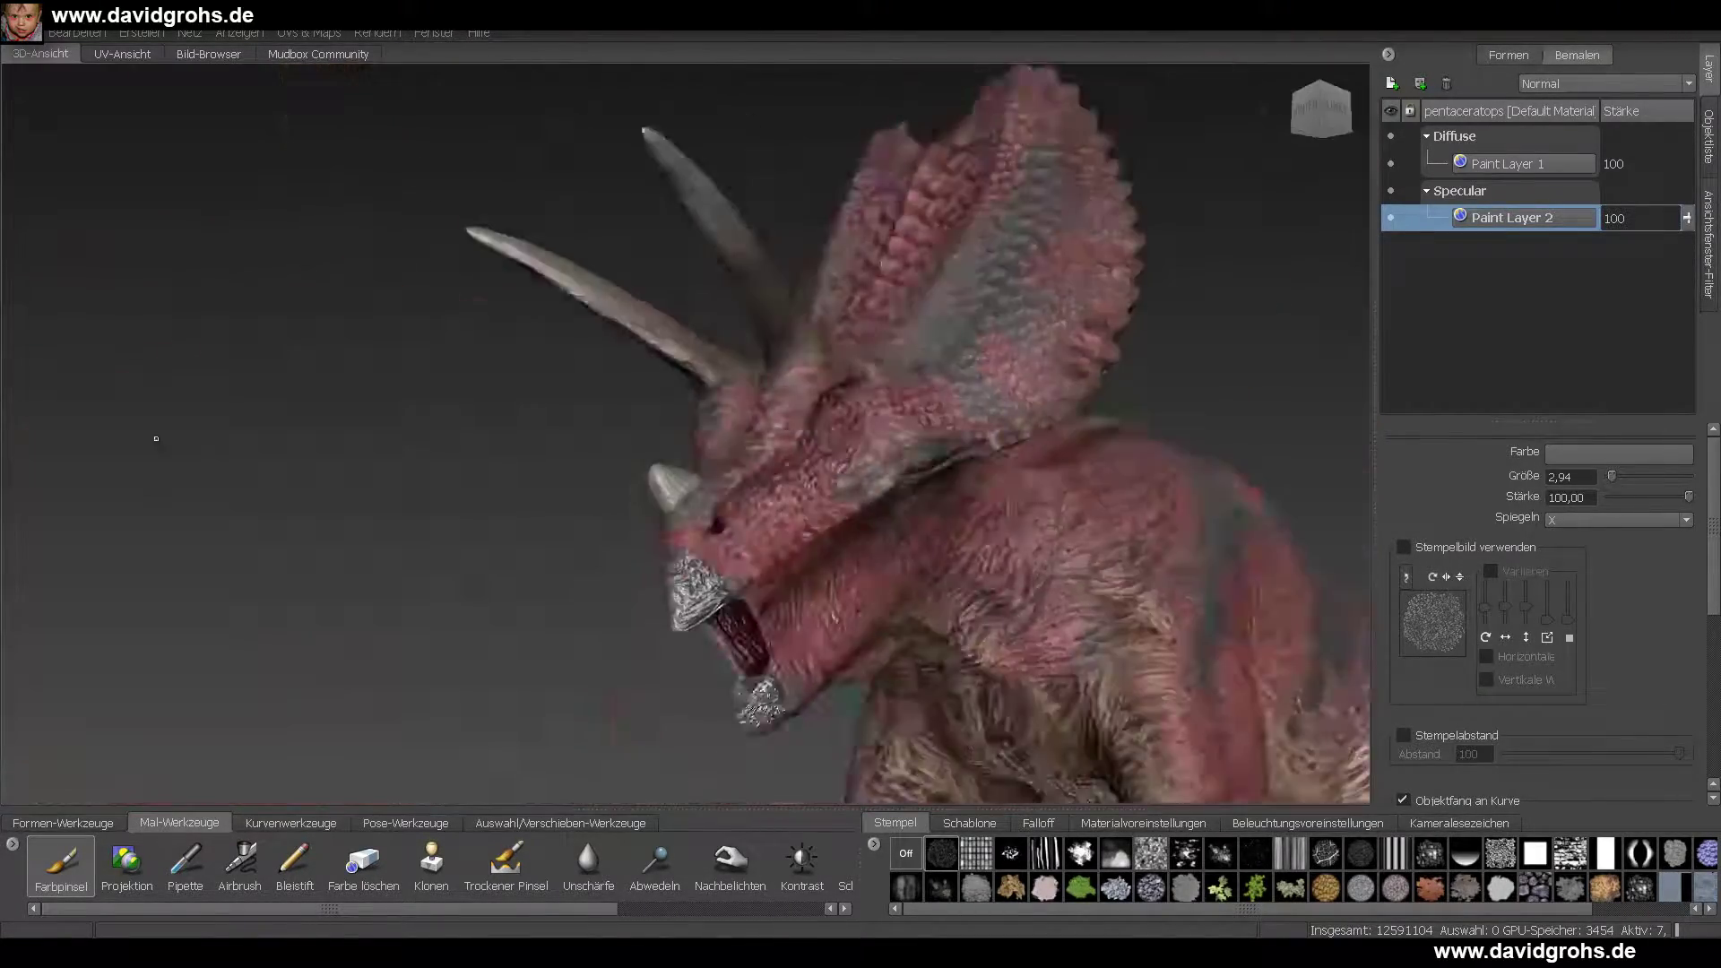
# - Reduce the brush size to 1,23 and paint a small specular stroke on the head
pyautogui.keyDown('alt'); pyautogui.moveTo(574, 448); pyautogui.dragTo(476, 403); pyautogui.keyUp('alt')
pyautogui.keyDown('alt'); pyautogui.moveTo(476, 218); pyautogui.dragTo(771, 358, button='right'); pyautogui.keyUp('alt')
pyautogui.moveTo(961, 191)
pyautogui.mouseDown()
pyautogui.moveTo(939, 209)
pyautogui.moveTo(973, 246)
pyautogui.moveTo(934, 251)
pyautogui.mouseUp()
pyautogui.moveTo(1076, 269)
pyautogui.keyDown('alt'); pyautogui.mouseDown(button='right')
pyautogui.moveTo(973, 195)
pyautogui.moveTo(574, 304)
pyautogui.mouseUp(button='right'); pyautogui.keyUp('alt')
pyautogui.keyDown('alt'); pyautogui.moveTo(807, 358); pyautogui.dragTo(717, 404); pyautogui.keyUp('alt')
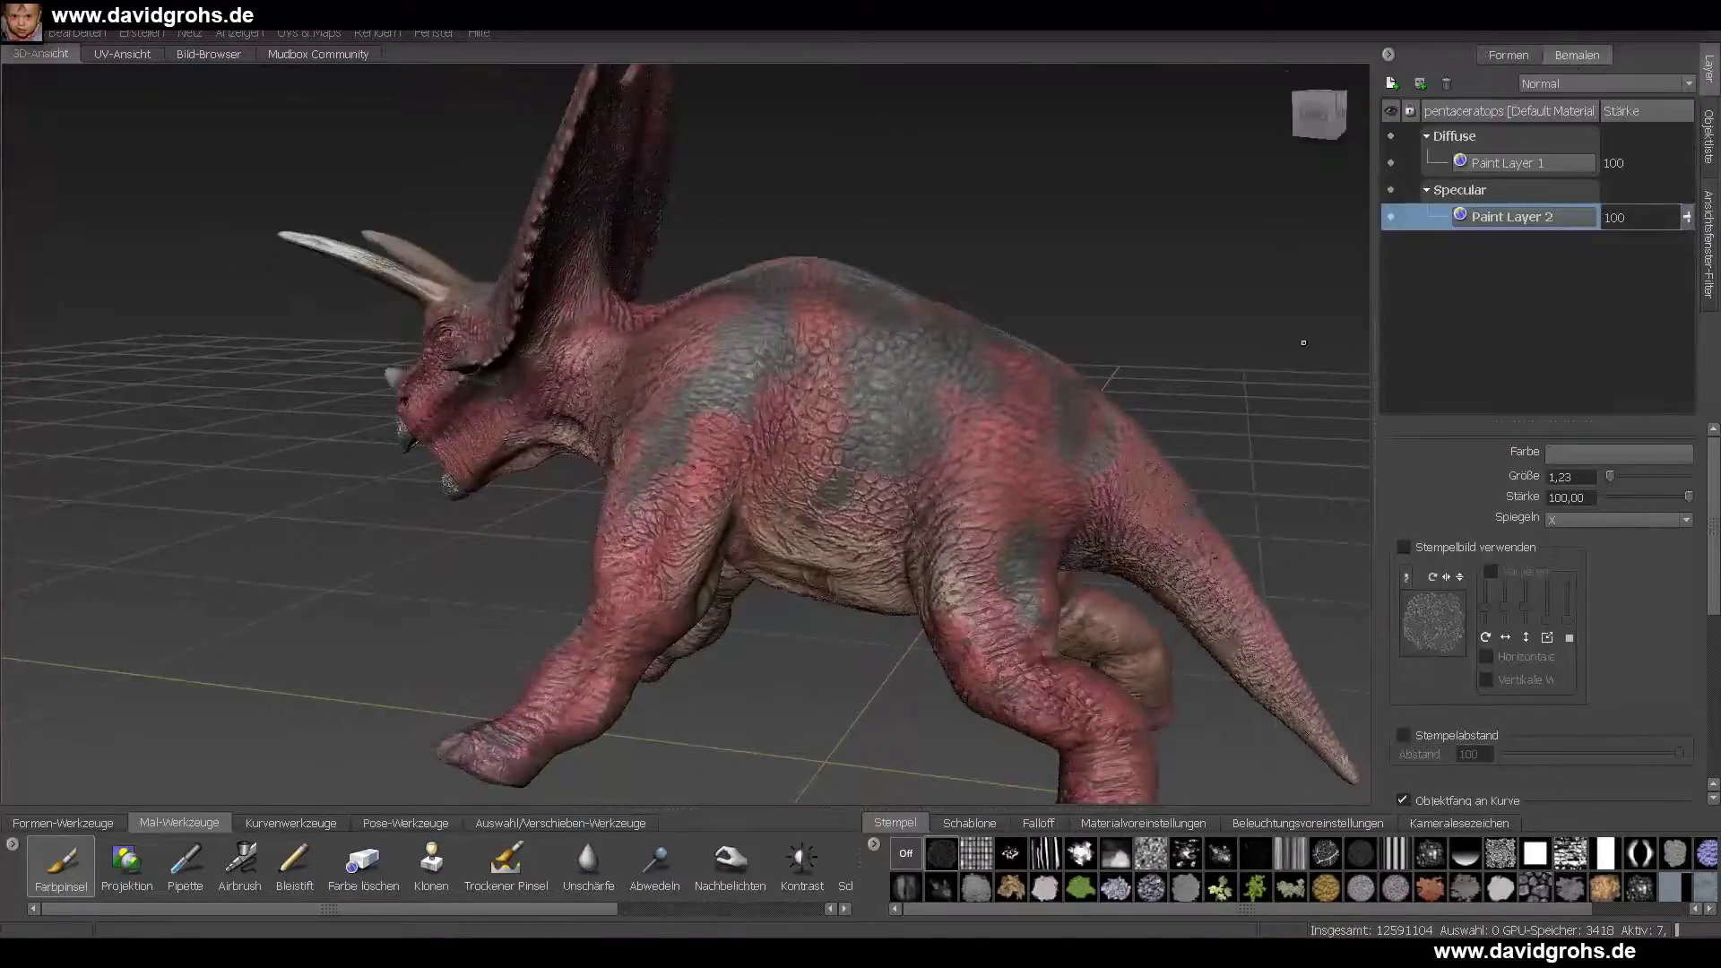
pyautogui.keyDown('alt'); pyautogui.moveTo(744, 269); pyautogui.dragTo(1206, 338); pyautogui.keyUp('alt')
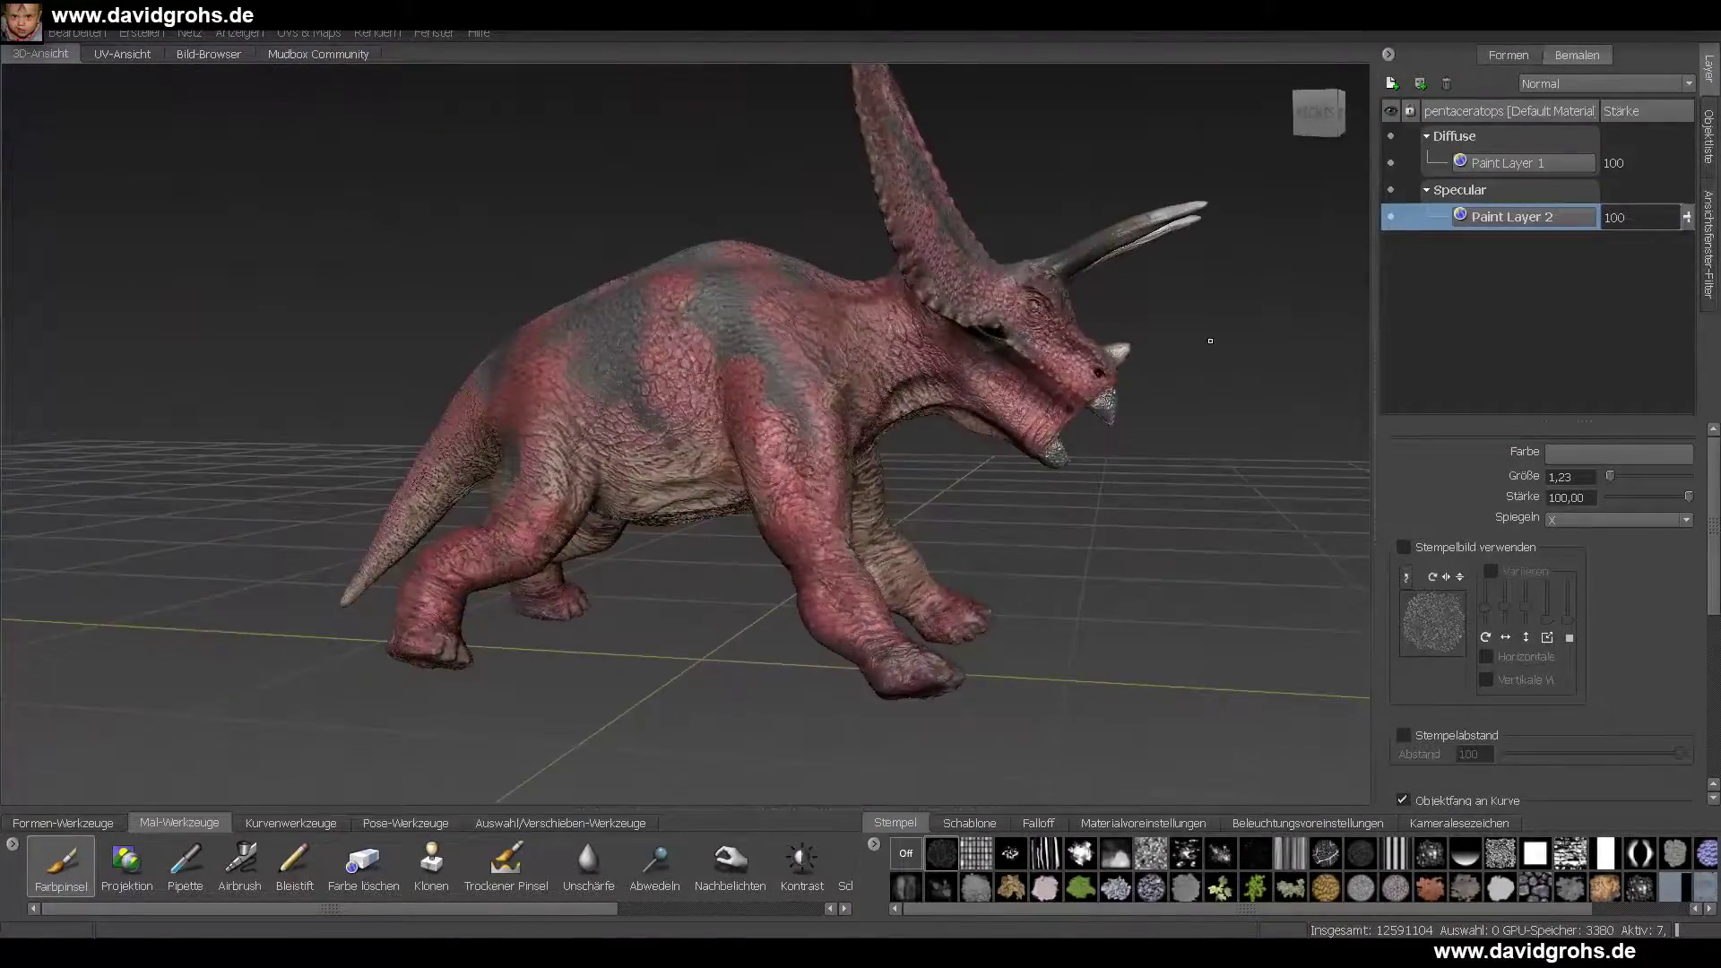
# - Show the sculpt layers at subdivision level 8 and flatten them all into the pentaceratops mesh
pyautogui.click(1509, 56)
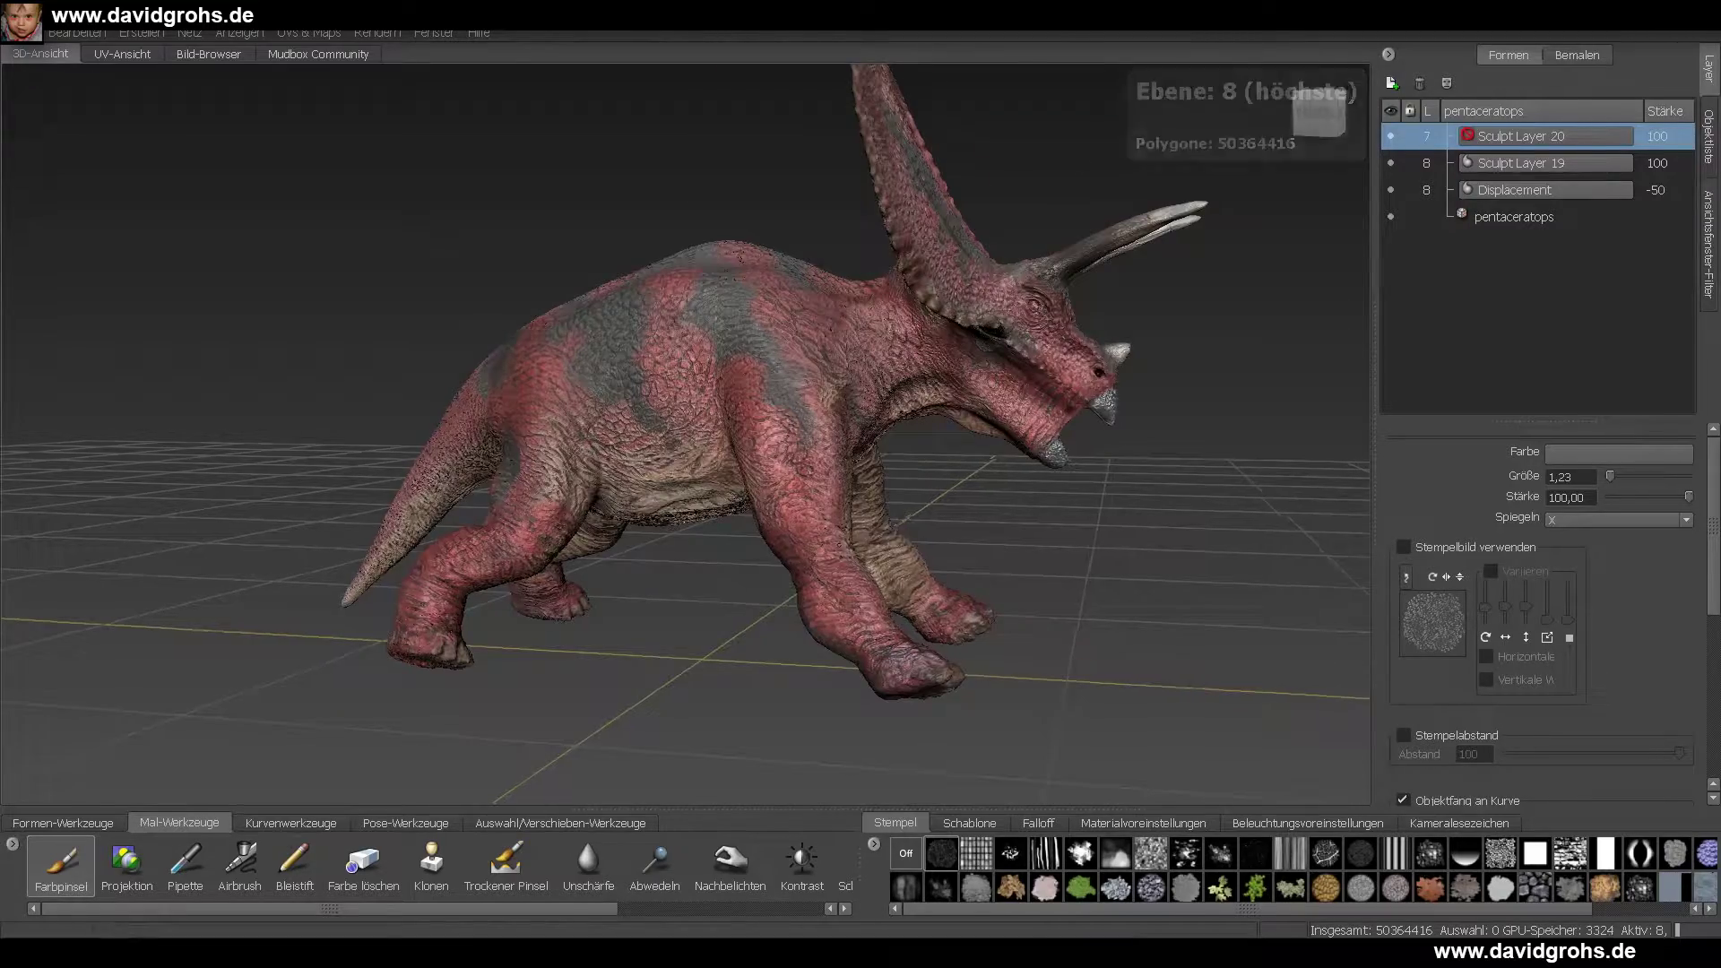
pyautogui.keyDown('alt'); pyautogui.moveTo(879, 518); pyautogui.dragTo(1398, 502); pyautogui.keyUp('alt')
pyautogui.keyDown('alt'); pyautogui.moveTo(1201, 529); pyautogui.dragTo(428, 463); pyautogui.keyUp('alt')
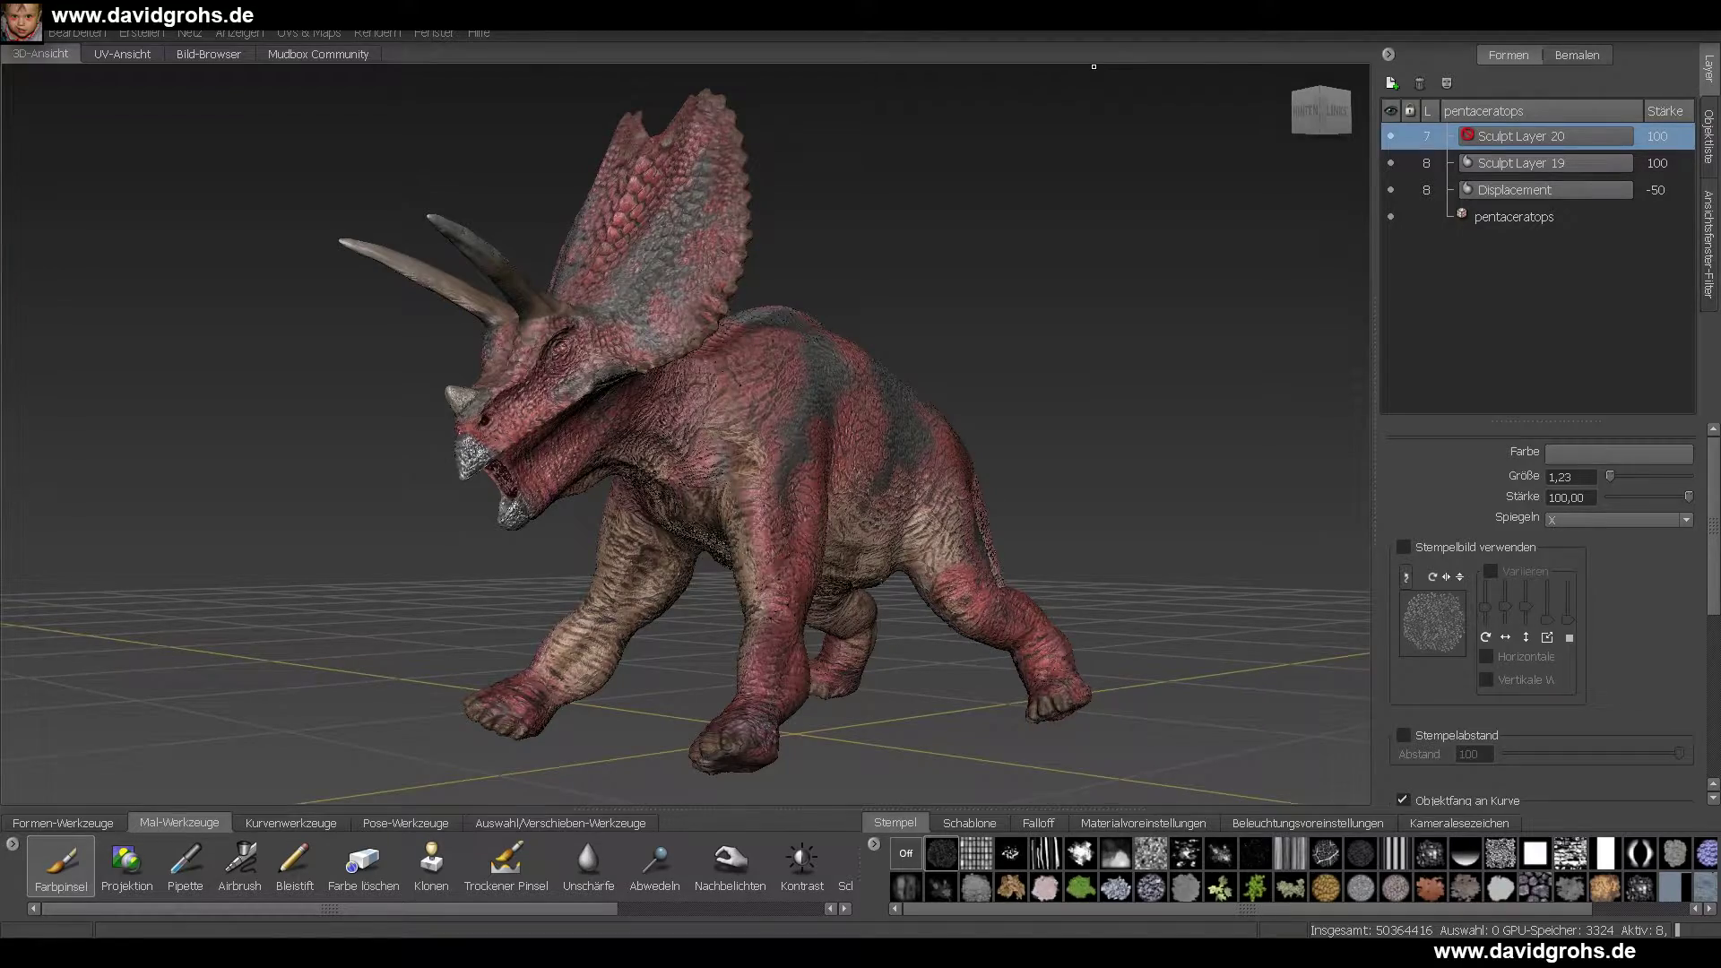
pyautogui.keyDown('alt'); pyautogui.moveTo(627, 466); pyautogui.dragTo(968, 476); pyautogui.keyUp('alt')
pyautogui.keyDown('alt'); pyautogui.moveTo(717, 466); pyautogui.dragTo(986, 431, button='right'); pyautogui.keyUp('alt')
pyautogui.keyDown('alt'); pyautogui.moveTo(986, 449); pyautogui.dragTo(986, 502); pyautogui.keyUp('alt')
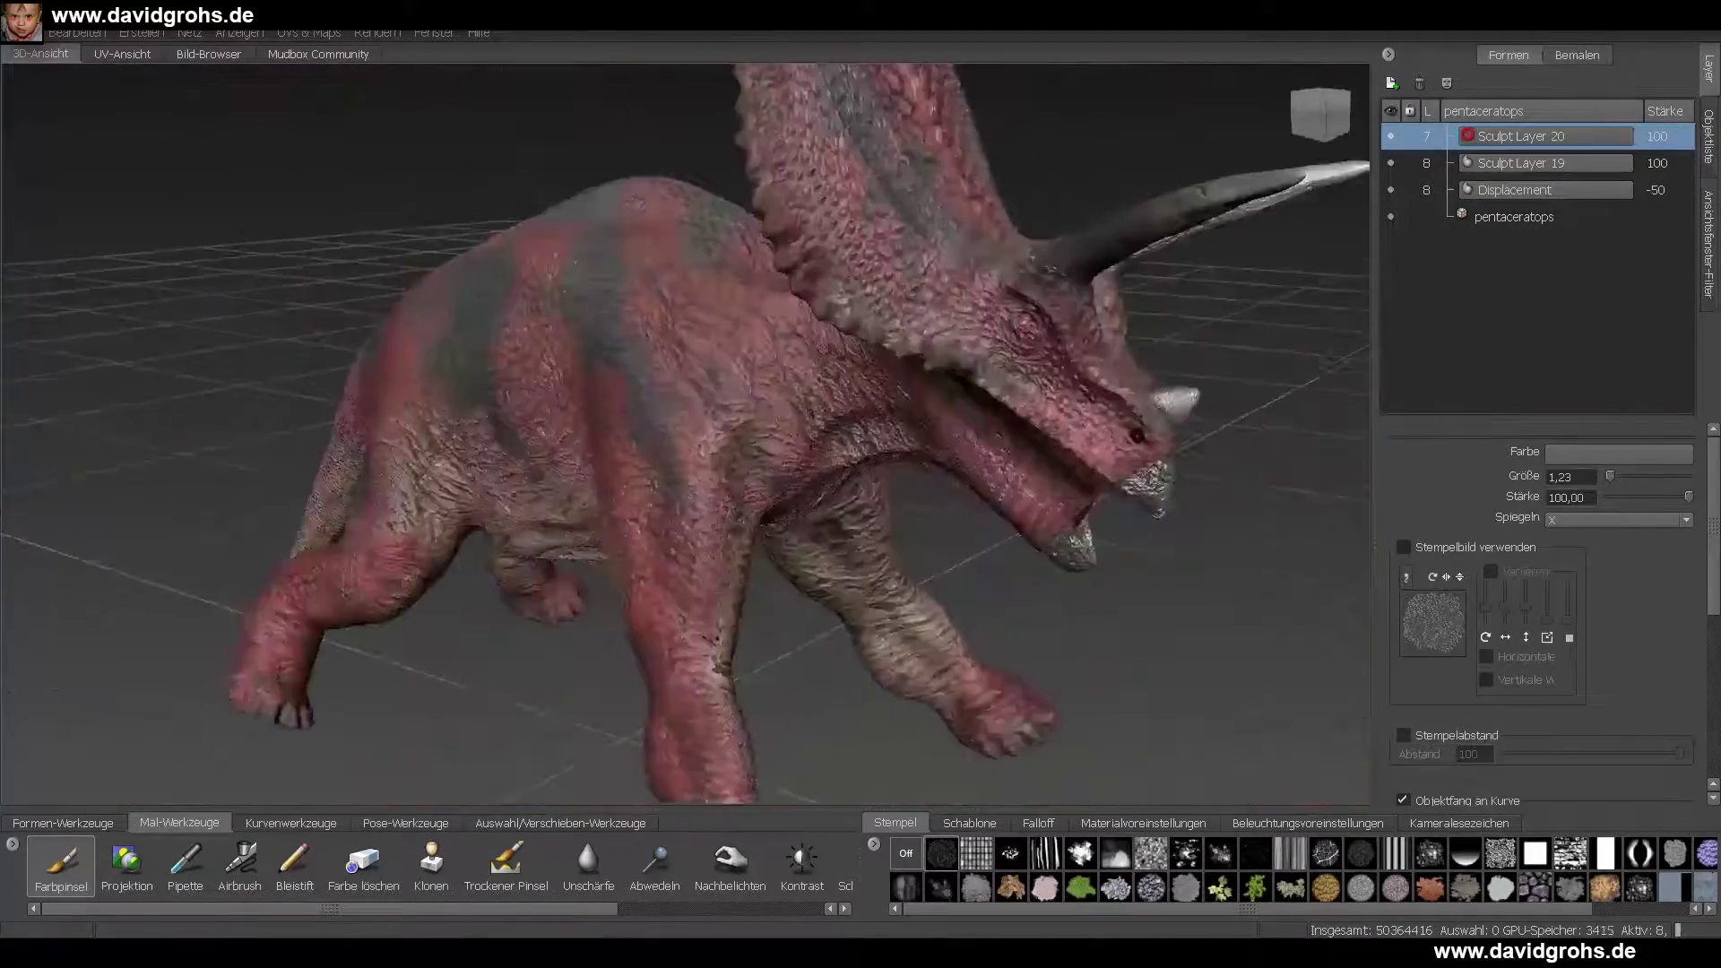
pyautogui.keyDown('alt'); pyautogui.moveTo(986, 448); pyautogui.dragTo(762, 466, button='right'); pyautogui.keyUp('alt')
pyautogui.rightClick(1526, 222)
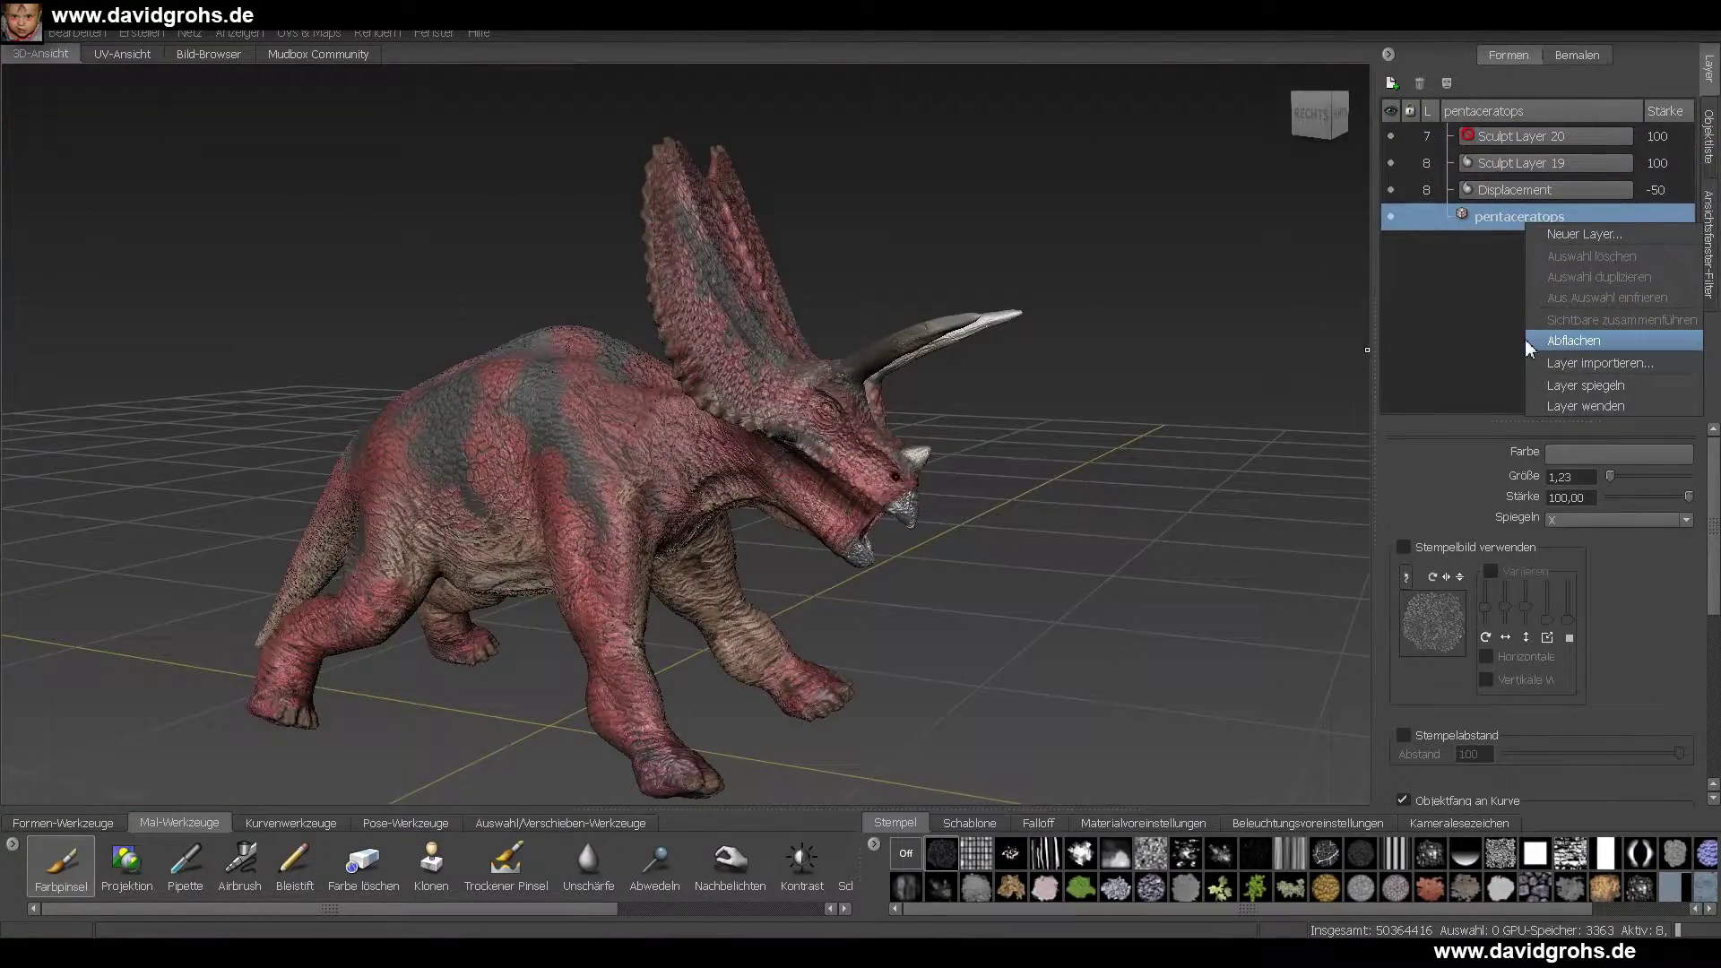
pyautogui.click(1529, 343)
pyautogui.press('Return')
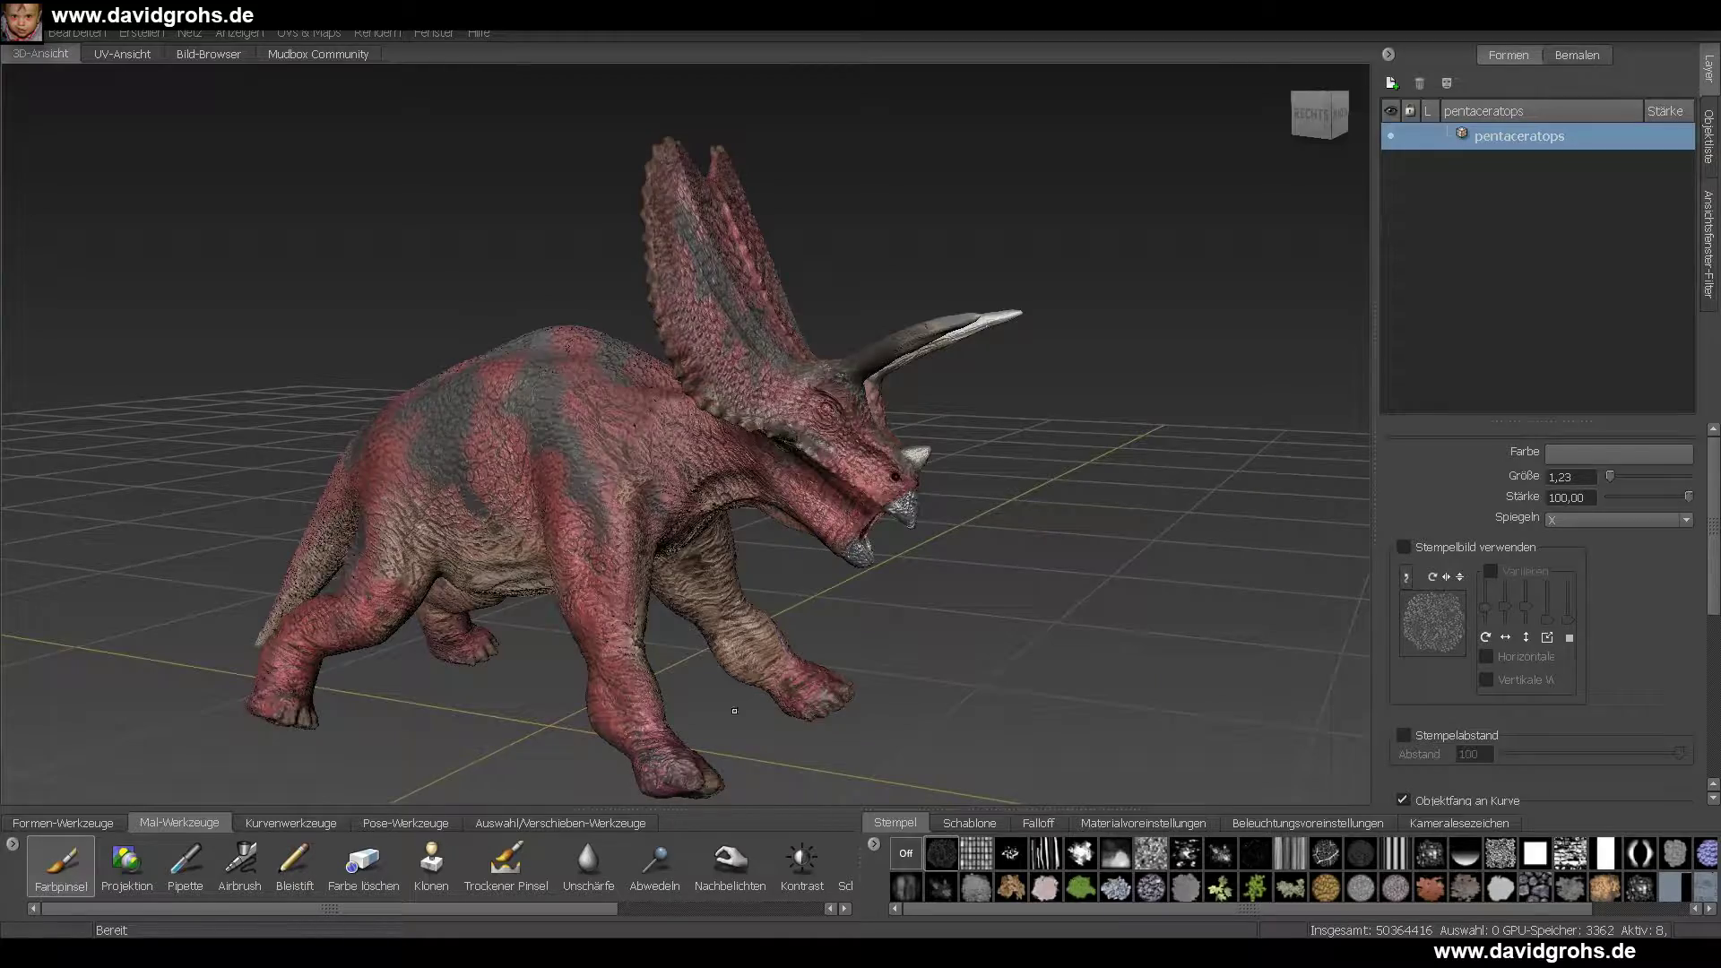
pyautogui.keyDown('alt'); pyautogui.moveTo(734, 711); pyautogui.dragTo(778, 545); pyautogui.keyUp('alt')
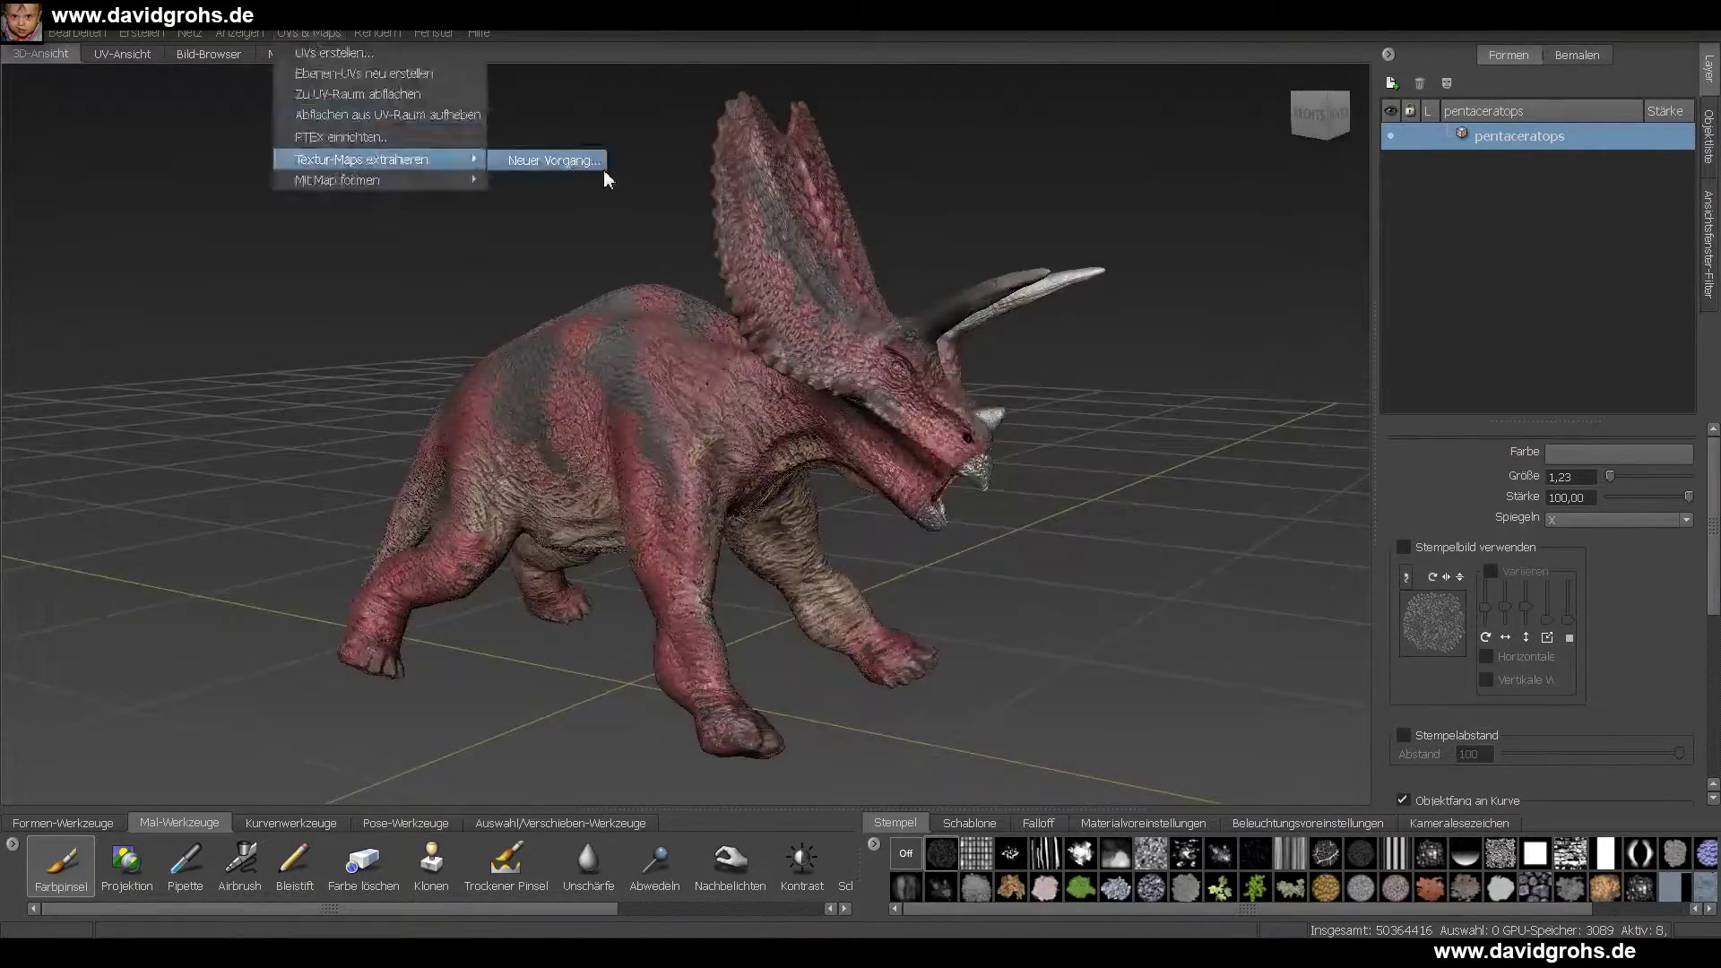
pyautogui.click(604, 169)
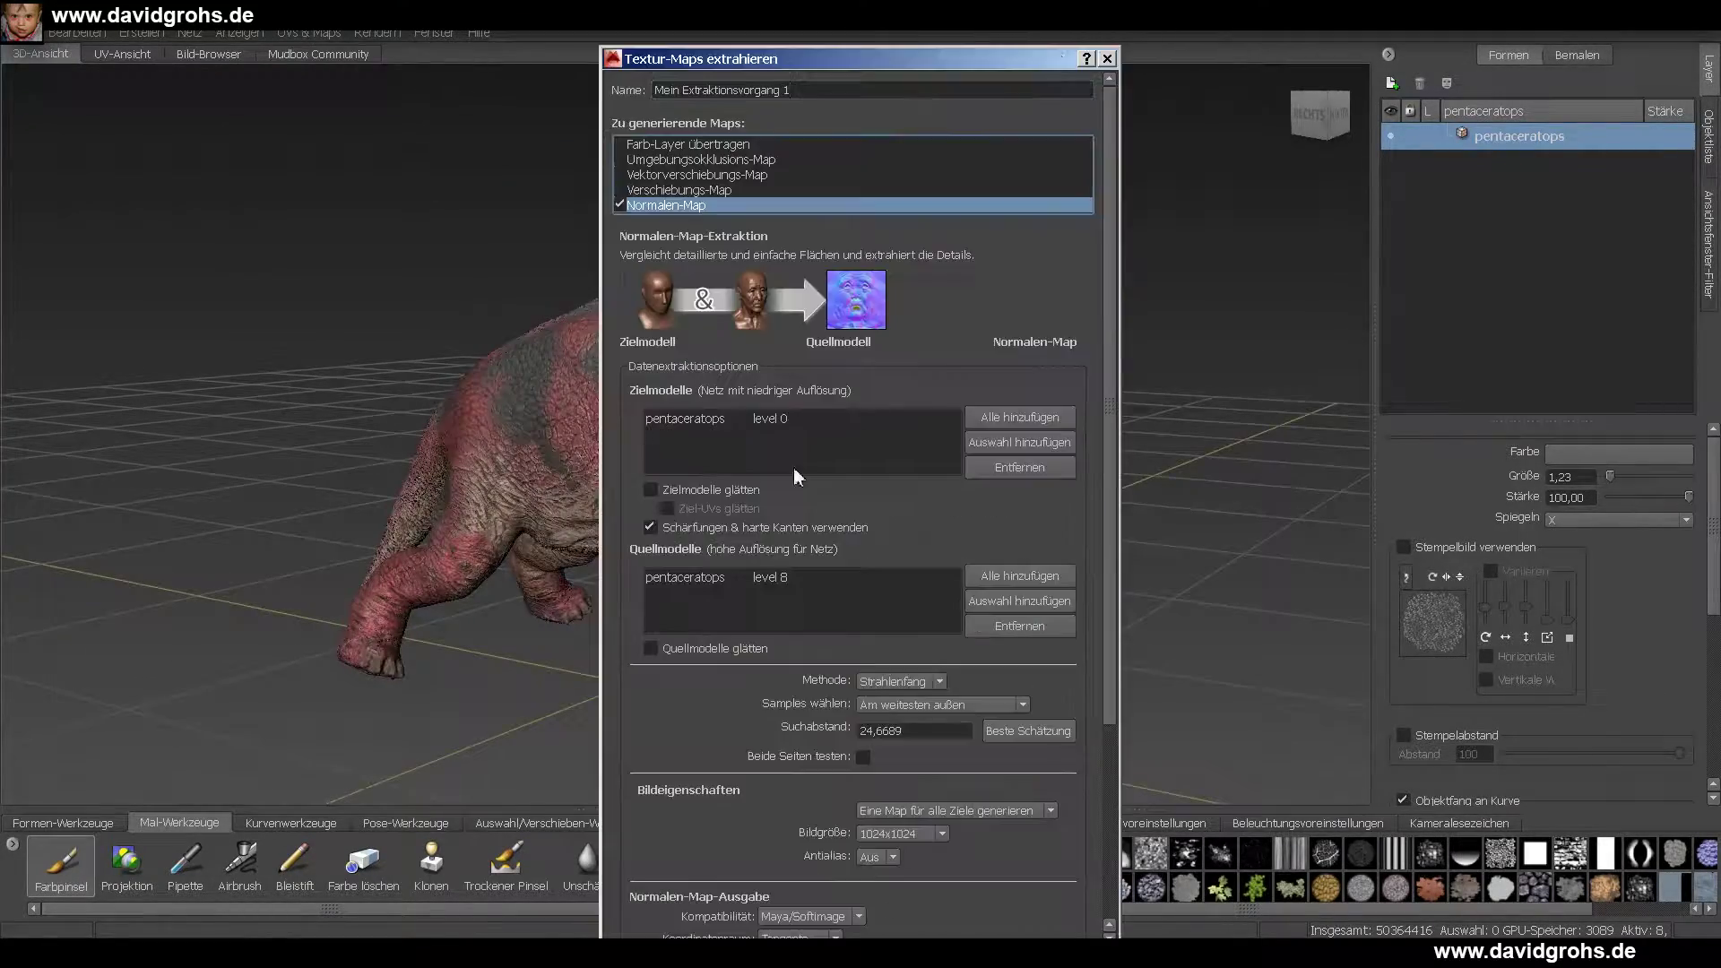
pyautogui.press('Return')
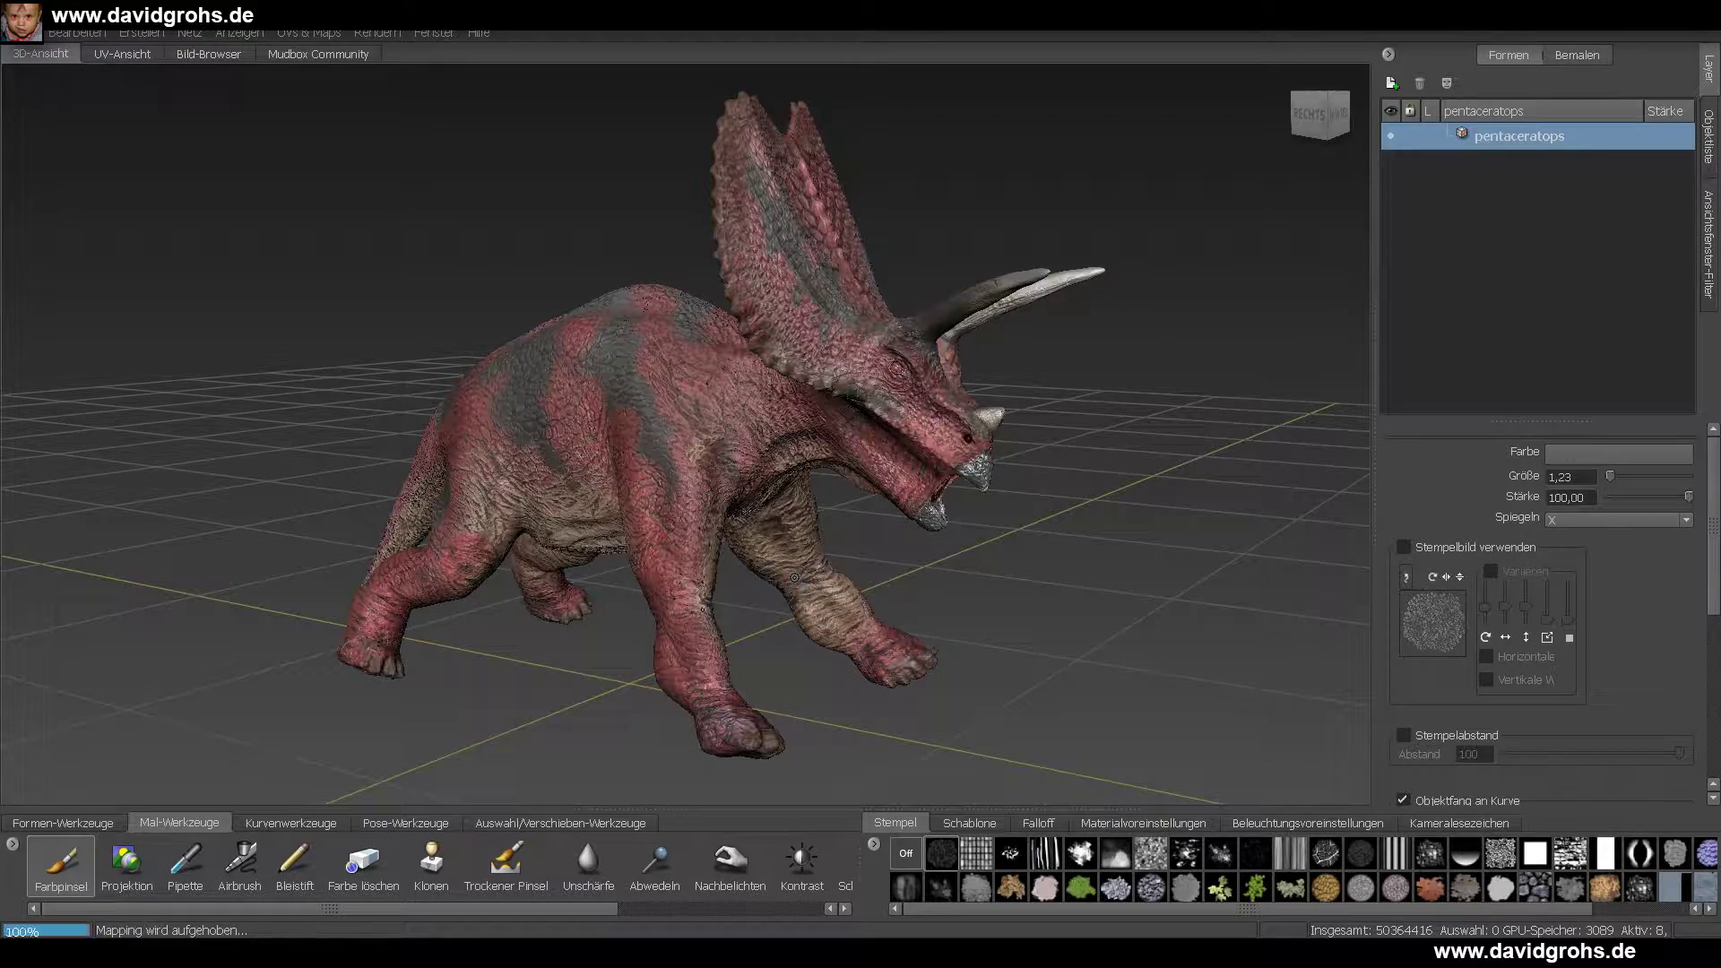
# - Step the model down to subdivision level 1
pyautogui.press('pagedown')
pyautogui.press('pagedown')
pyautogui.press('pagedown')
pyautogui.press('pagedown')
pyautogui.press('pagedown')
pyautogui.press('pagedown')
pyautogui.press('pagedown')
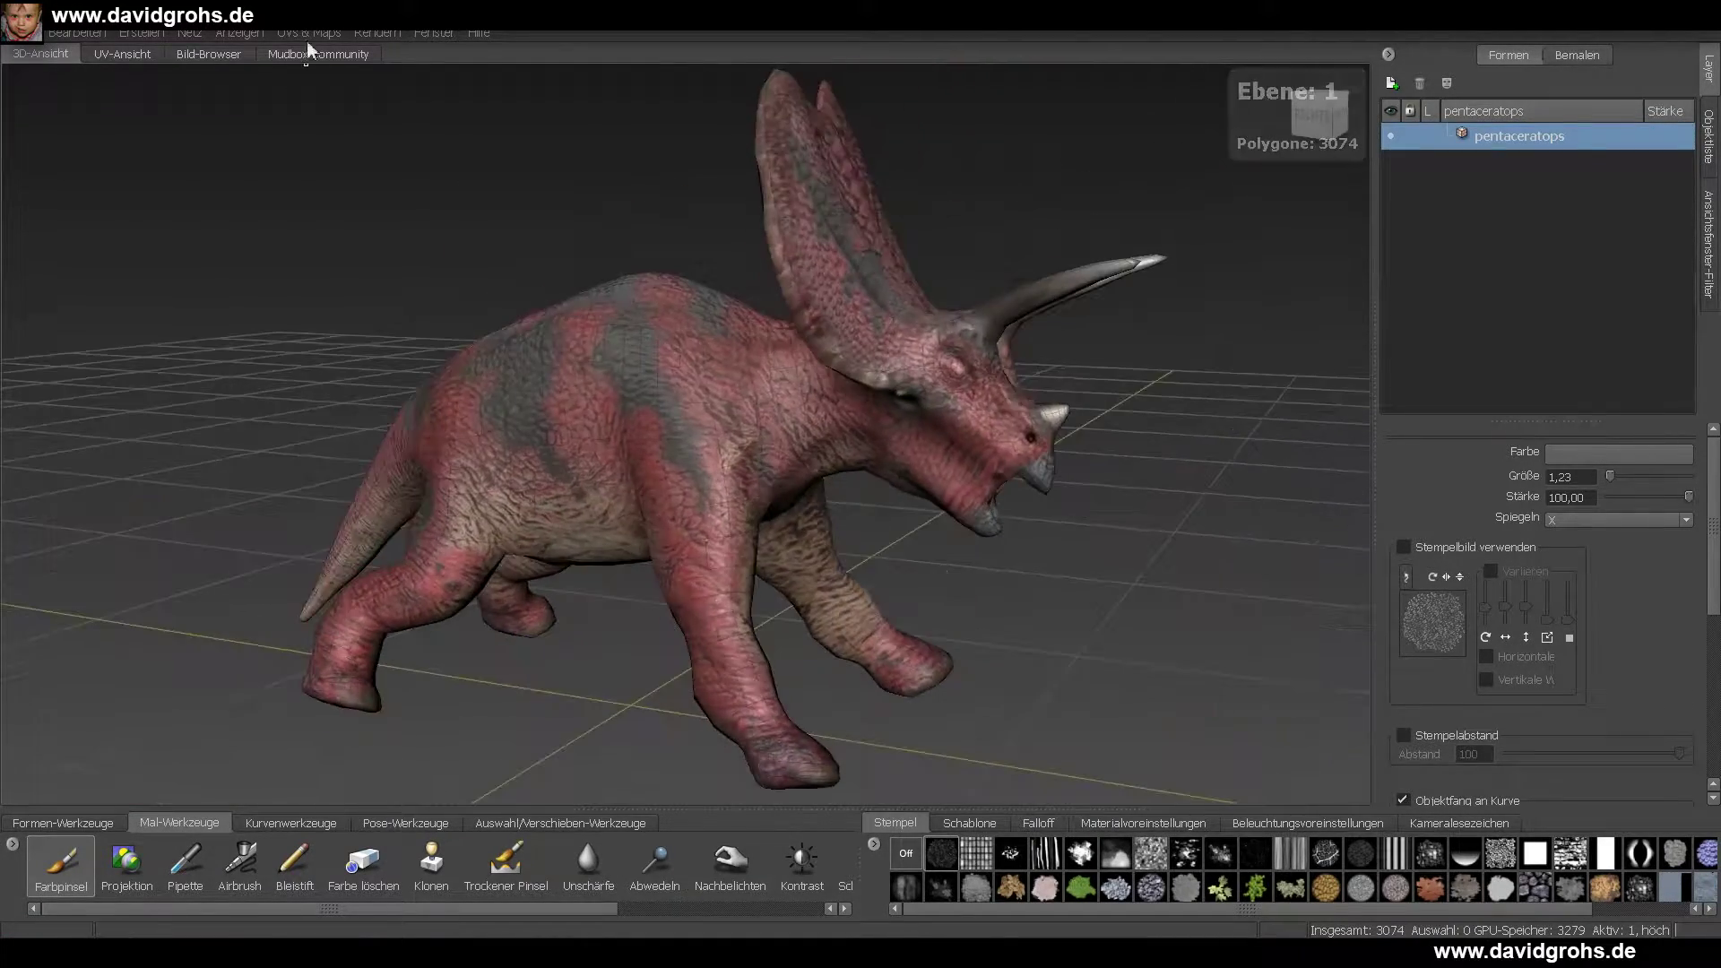
# - Set up a normal map extraction from level 8 to level 1 with the Unterteilung method and 3ds Max compatibility
pyautogui.click(306, 32)
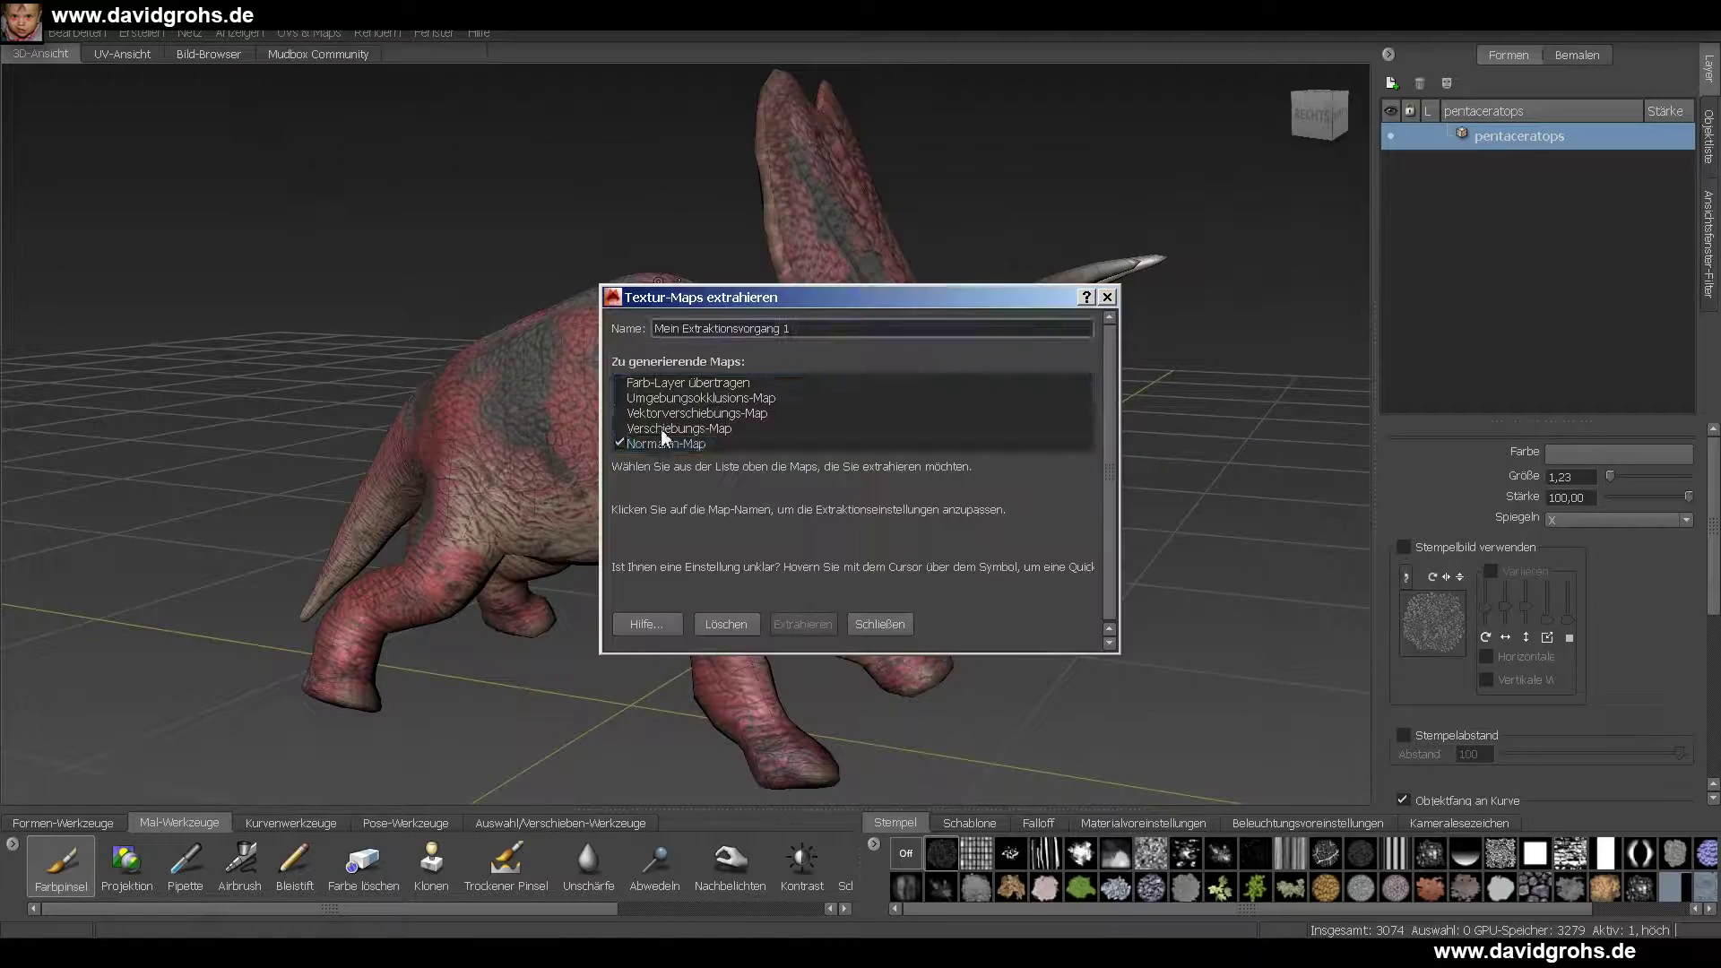
pyautogui.click(664, 441)
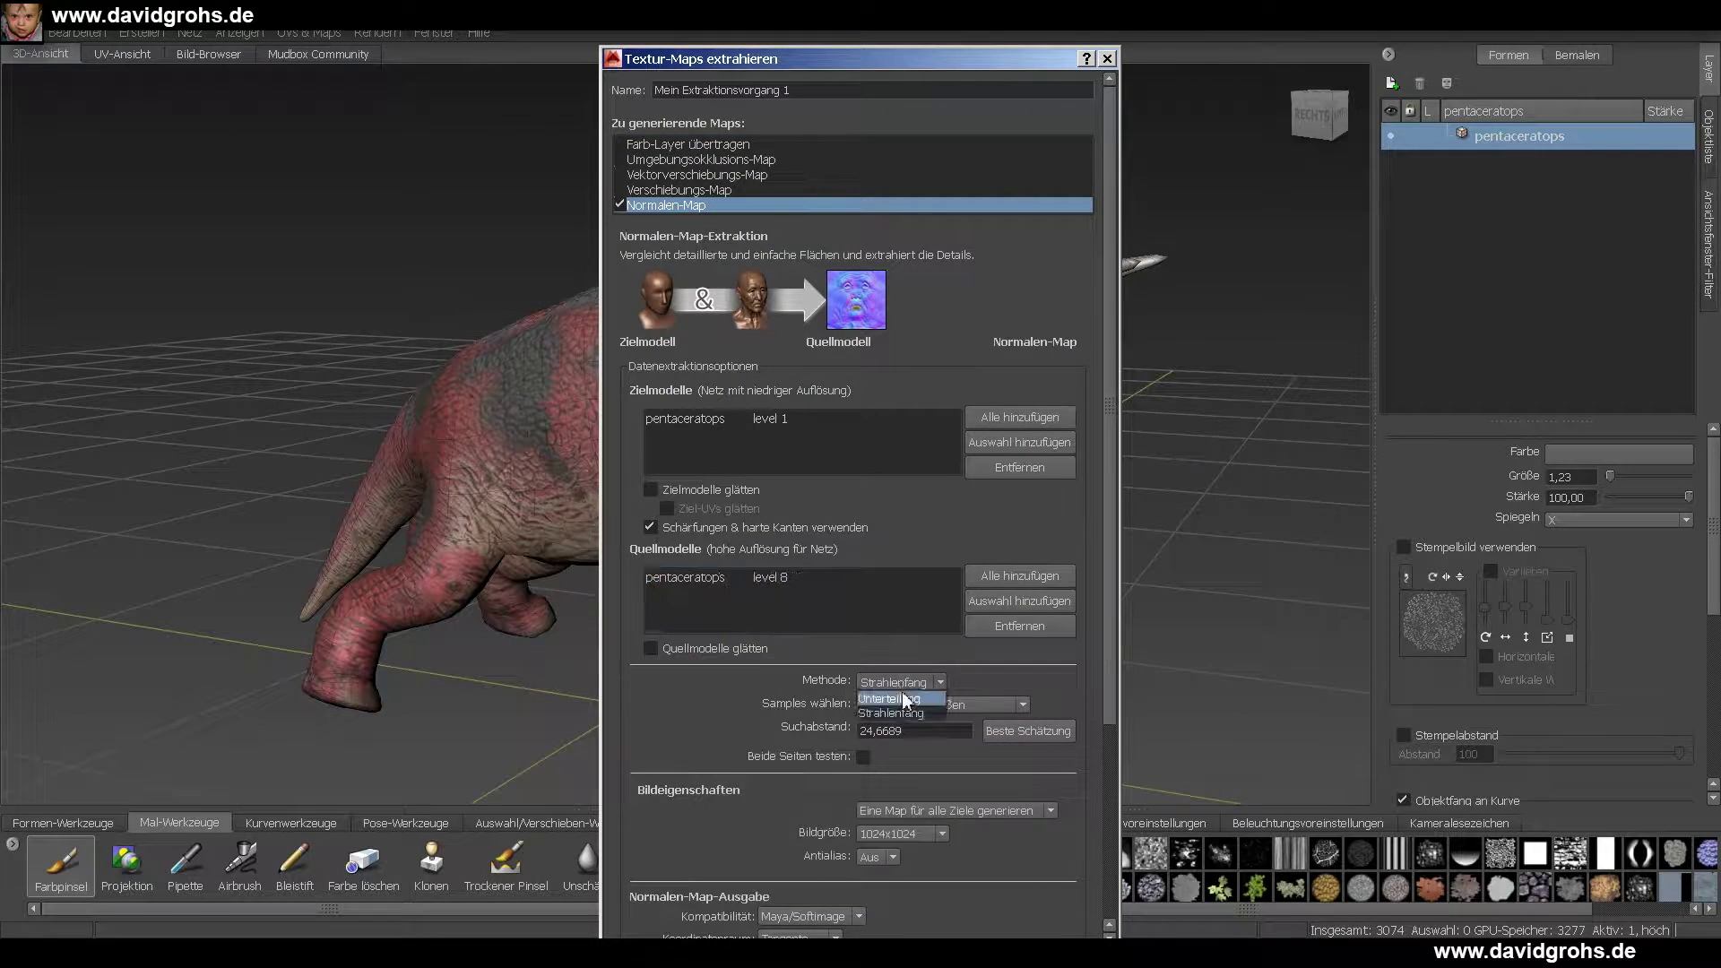
pyautogui.scroll(-3, 1101, 775)
# - Extract the normal map as PNG file normal_pentac_8K into a new maps folder inside Pentaceratops and close the results
pyautogui.click(1067, 757)
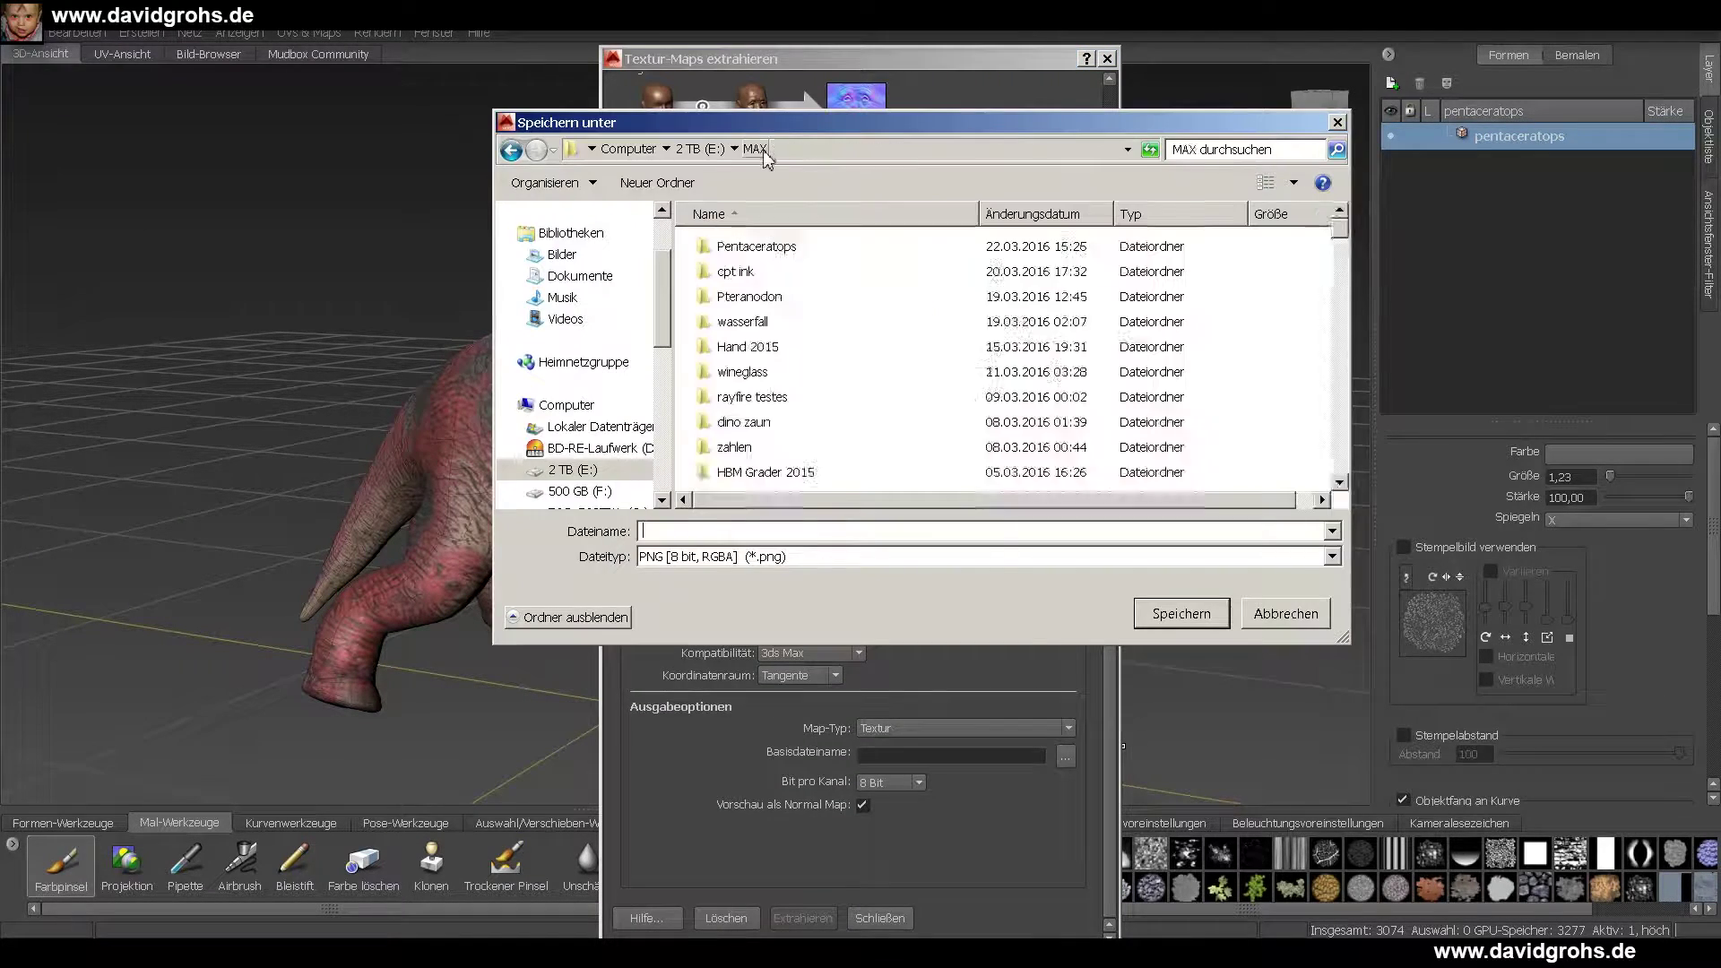
pyautogui.rightClick(753, 351)
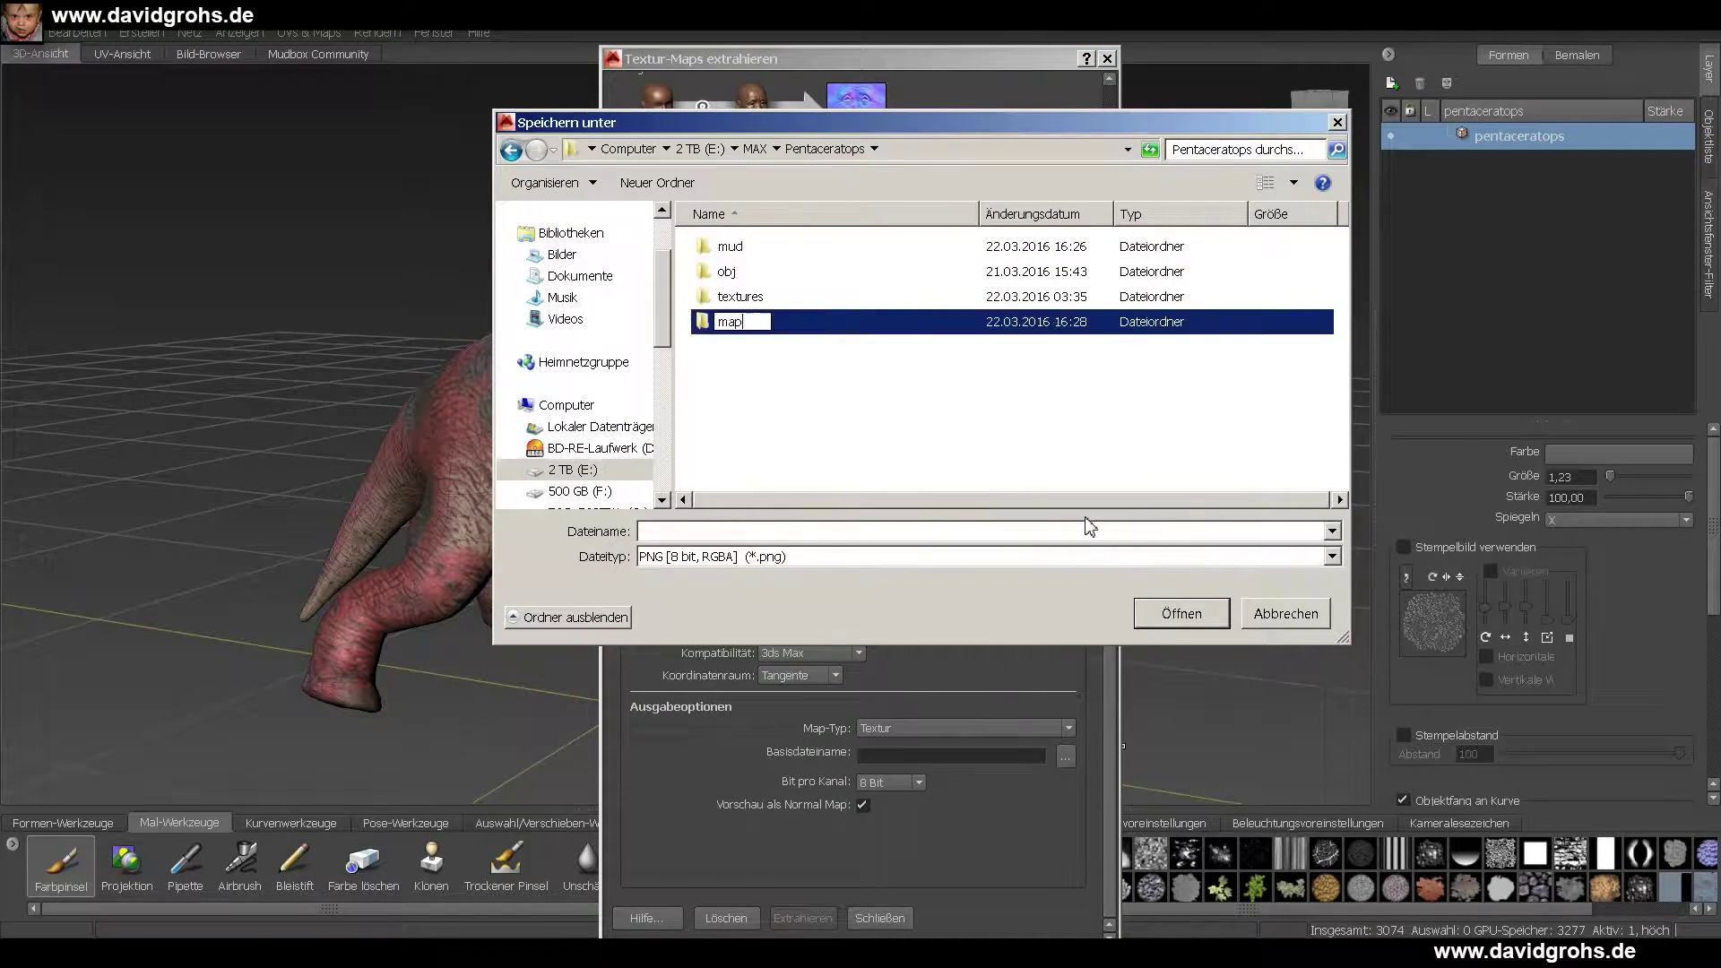
pyautogui.press('Return')
pyautogui.write('normal_')
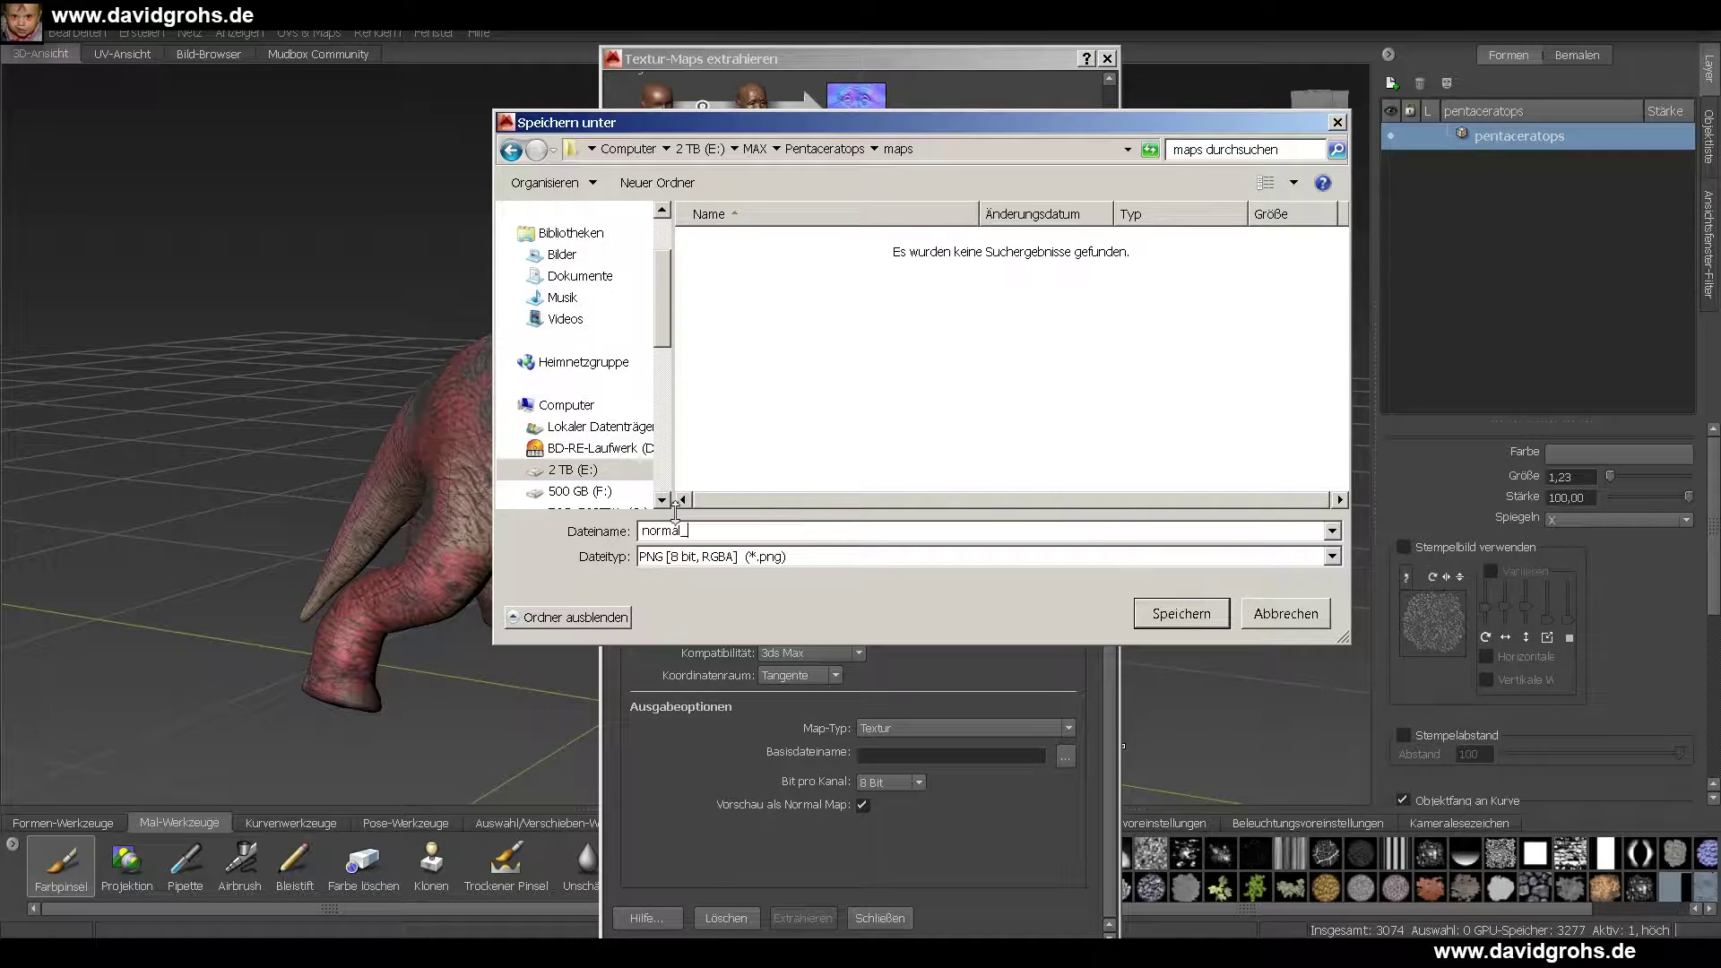
pyautogui.write('pentac_8K')
pyautogui.press('Return')
pyautogui.click(803, 917)
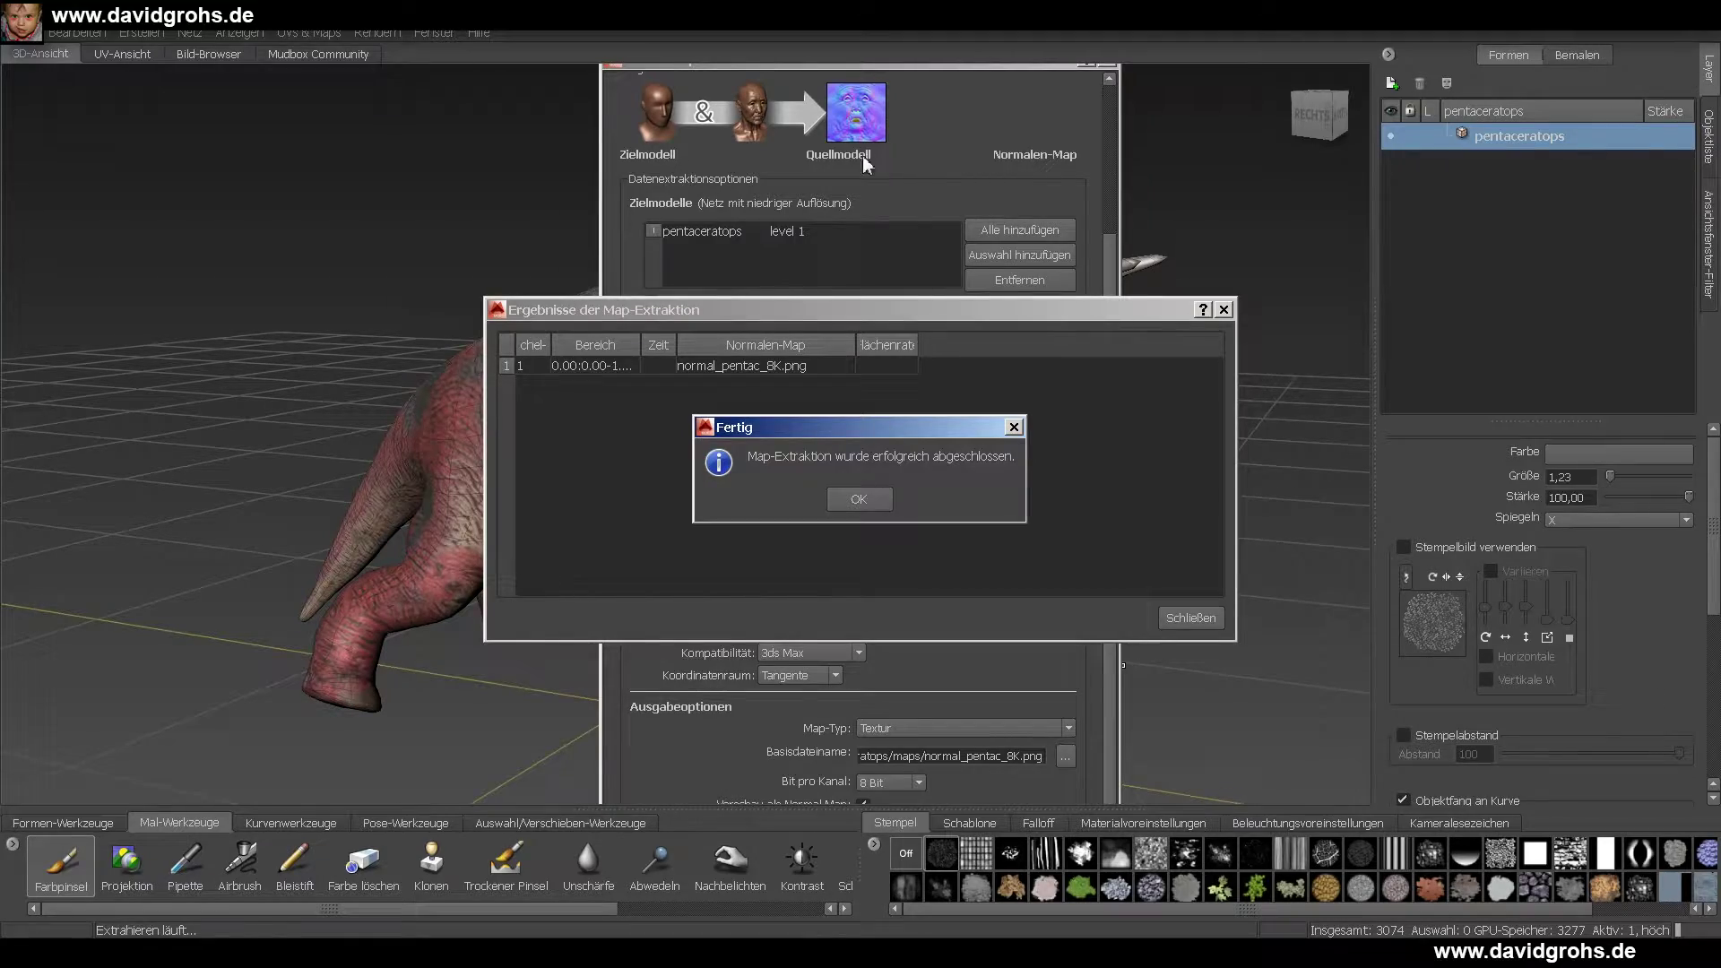
pyautogui.click(853, 498)
pyautogui.click(1190, 618)
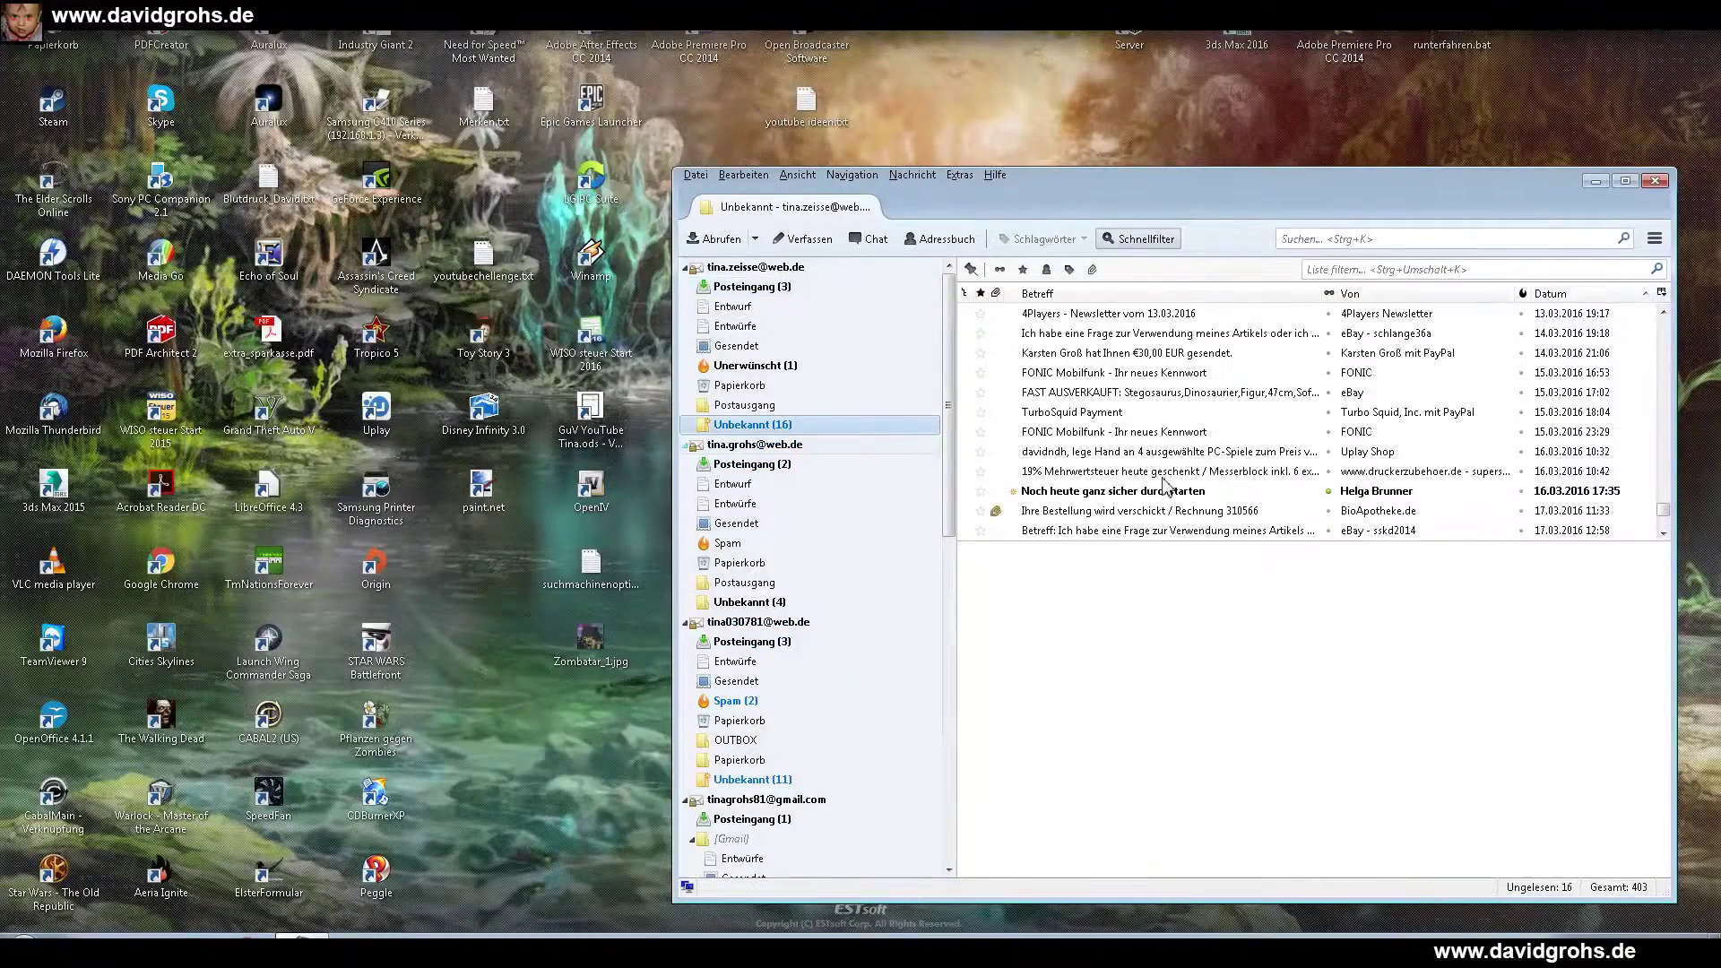
pyautogui.scroll(-4, 1165, 484)
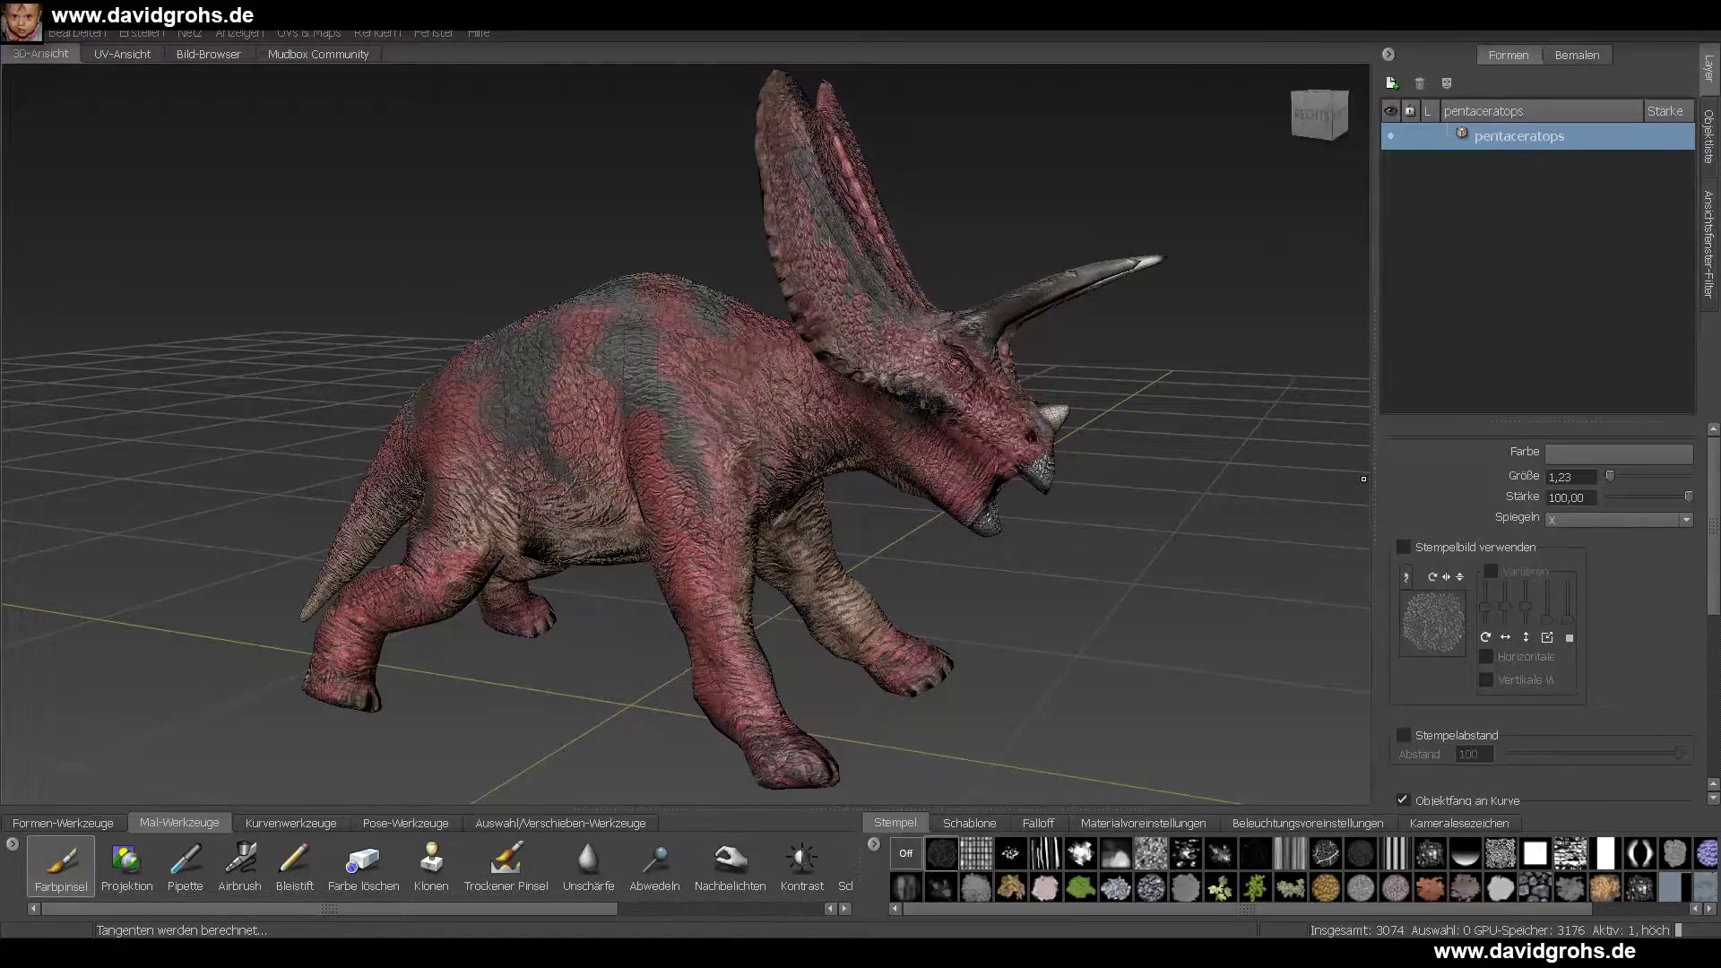
# - Set the model material's normal map compatibility to 3ds Max and expand the Normal Map group in the paint layers
pyautogui.scroll(5, 706, 192)
pyautogui.keyDown('alt'); pyautogui.moveTo(707, 192); pyautogui.dragTo(717, 341); pyautogui.keyUp('alt')
pyautogui.click(1709, 244)
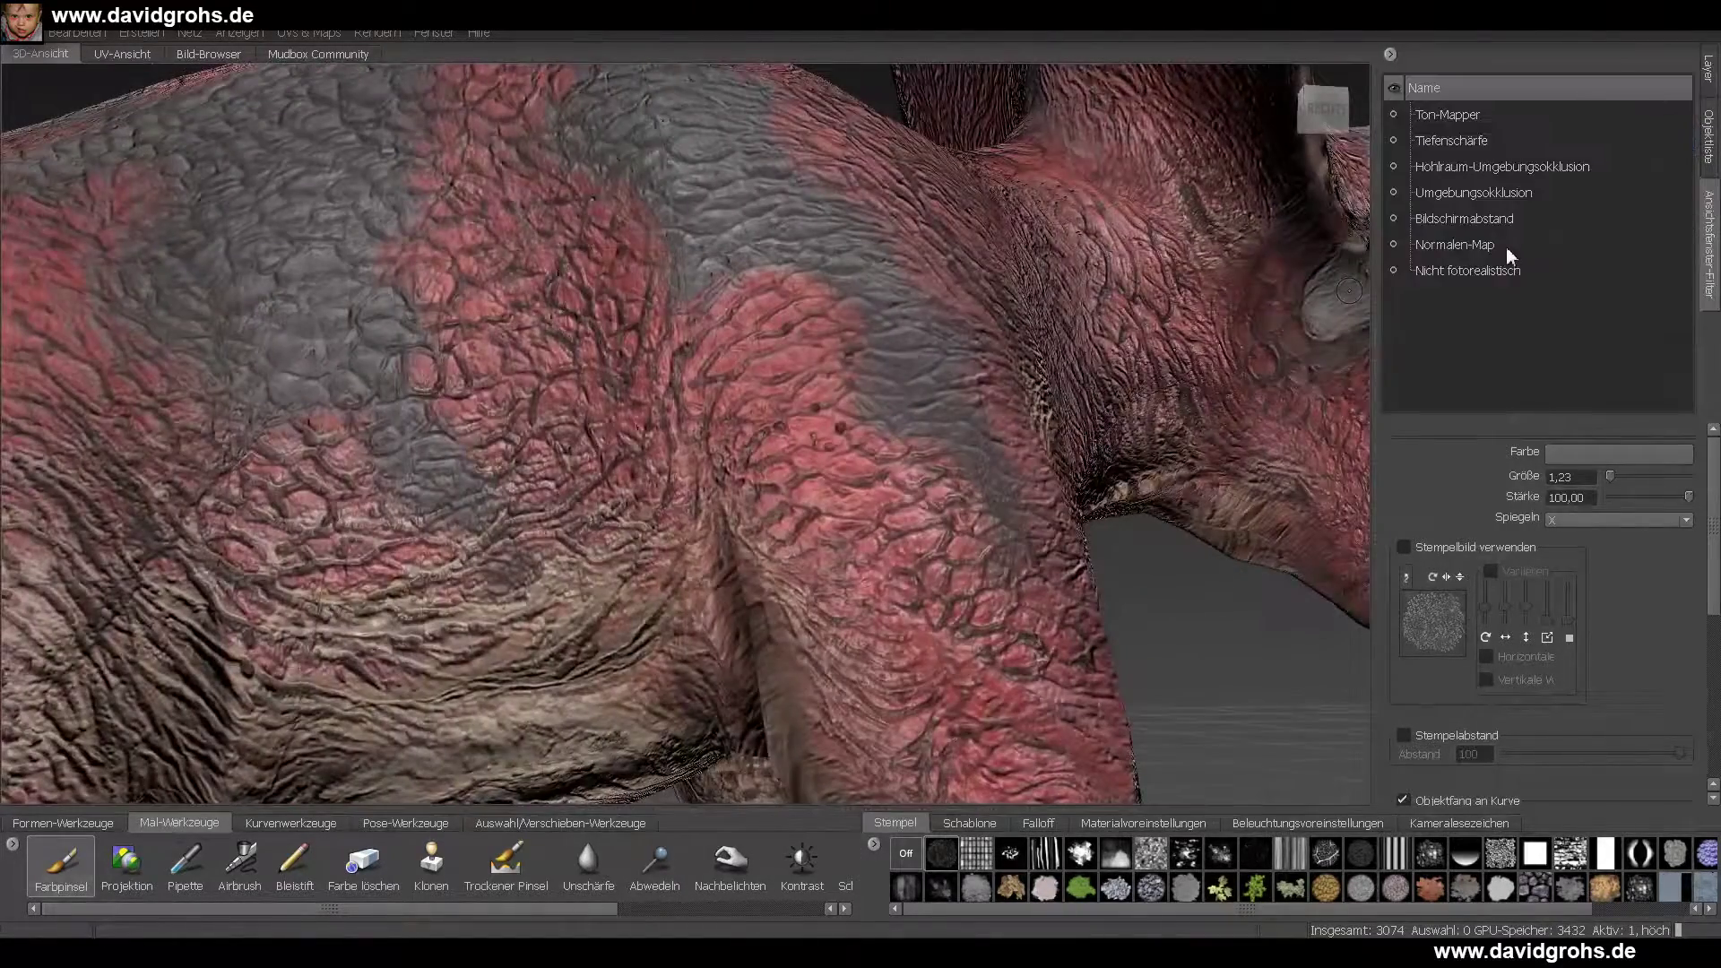
pyautogui.click(1708, 136)
pyautogui.click(1501, 345)
pyautogui.scroll(-5, 1460, 642)
pyautogui.click(1595, 691)
pyautogui.click(1582, 710)
pyautogui.keyDown('alt'); pyautogui.moveTo(807, 430); pyautogui.dragTo(646, 430); pyautogui.keyUp('alt')
pyautogui.scroll(-5, 681, 466)
pyautogui.scroll(-3, 576, 265)
pyautogui.click(1708, 69)
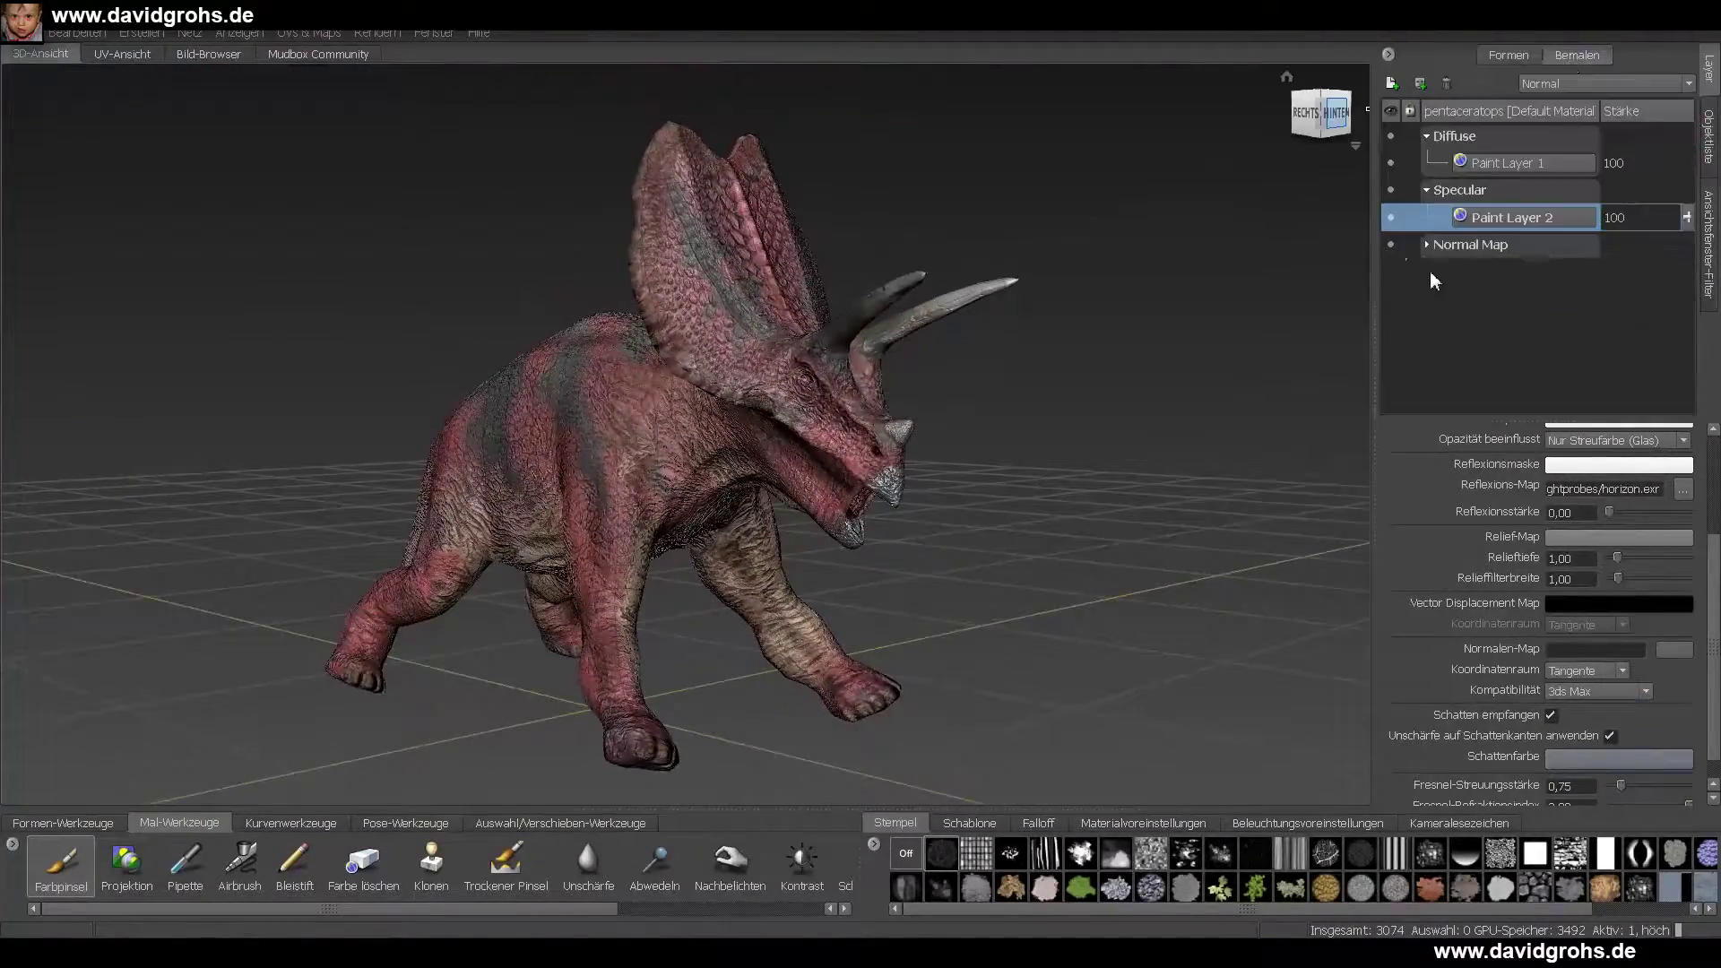
pyautogui.click(1426, 244)
# - Set up a displacement map extraction from level 8 to level 1 with the Unterteilung method at 8192x8192
pyautogui.click(308, 33)
pyautogui.click(355, 158)
pyautogui.scroll(-3, 1099, 757)
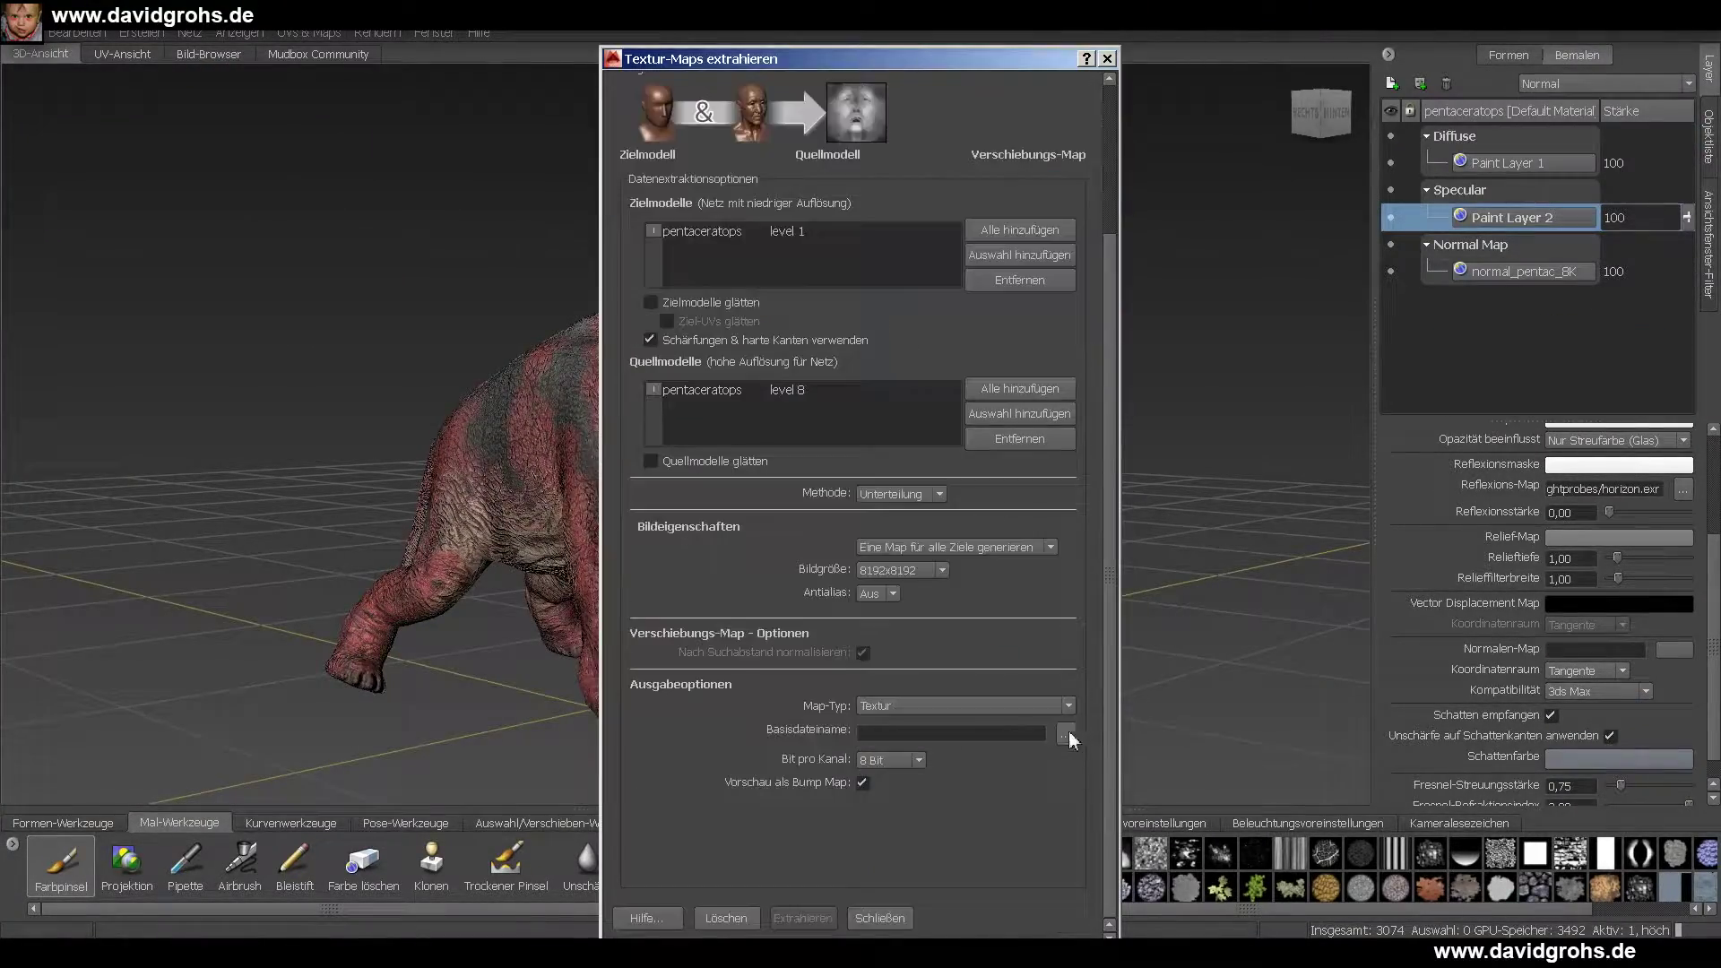
# - Set the displacement output to a 16-bit floating point TIFF named displace_pentac_8K in the maps folder and extract it
pyautogui.click(1067, 734)
pyautogui.click(797, 557)
pyautogui.click(797, 653)
pyautogui.click(825, 533)
pyautogui.write('displace')
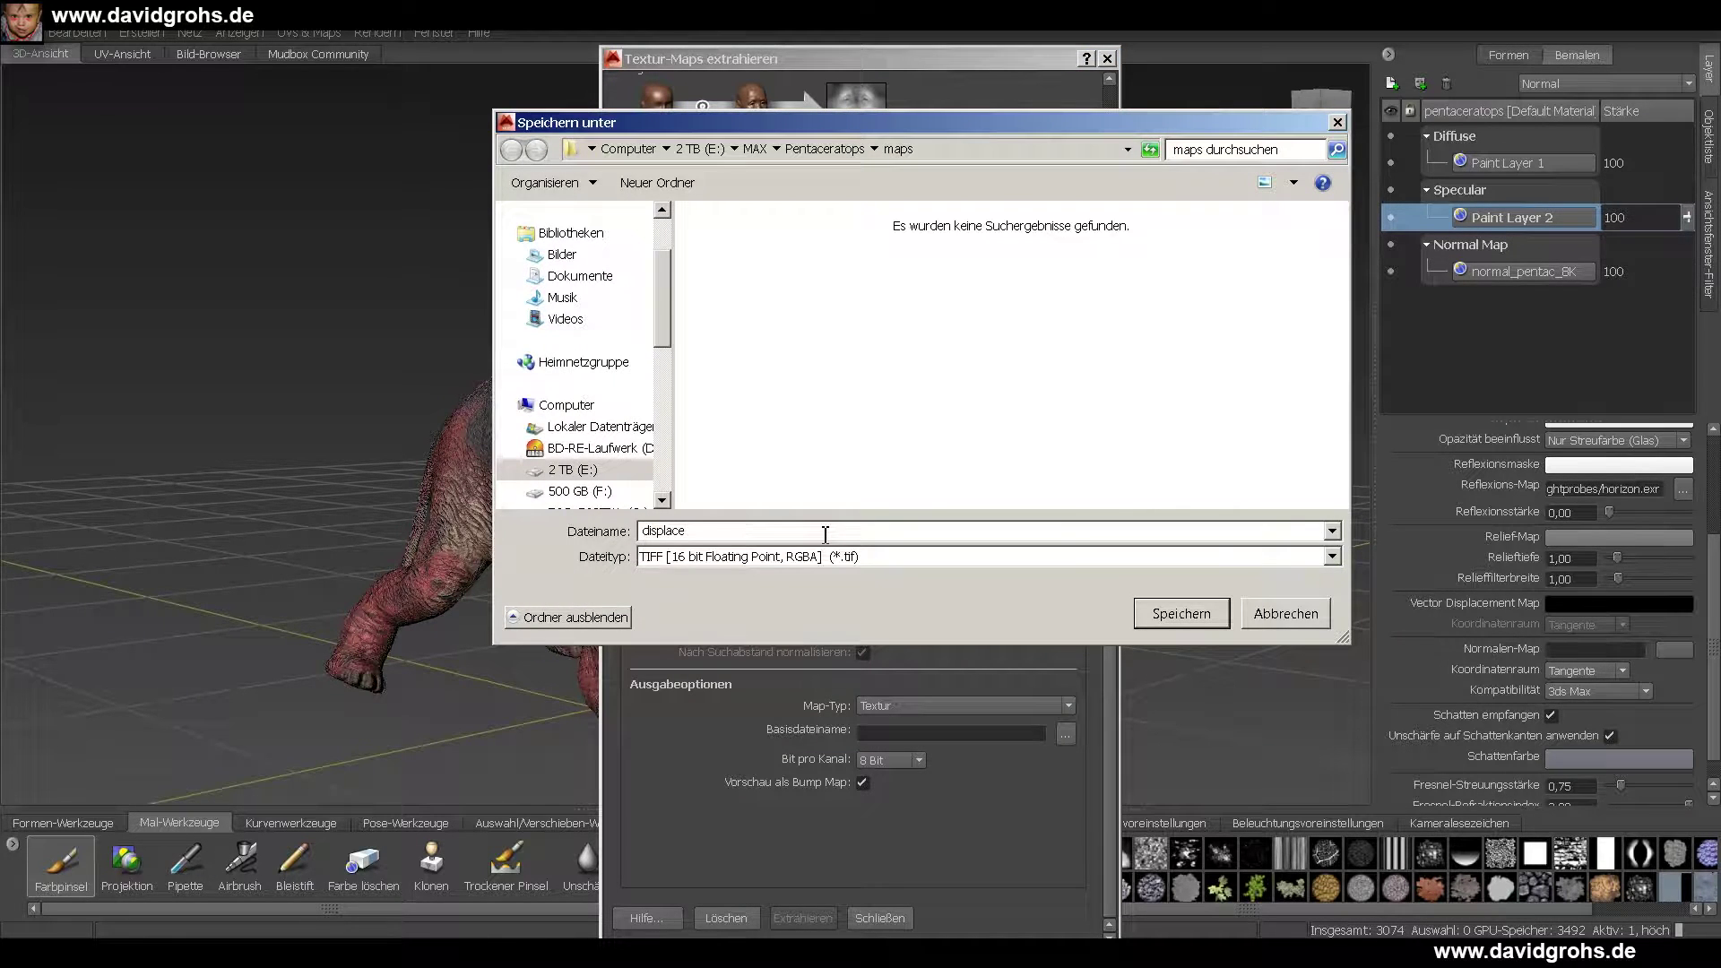
pyautogui.write('_pentac_8K')
pyautogui.press('Return')
pyautogui.click(803, 918)
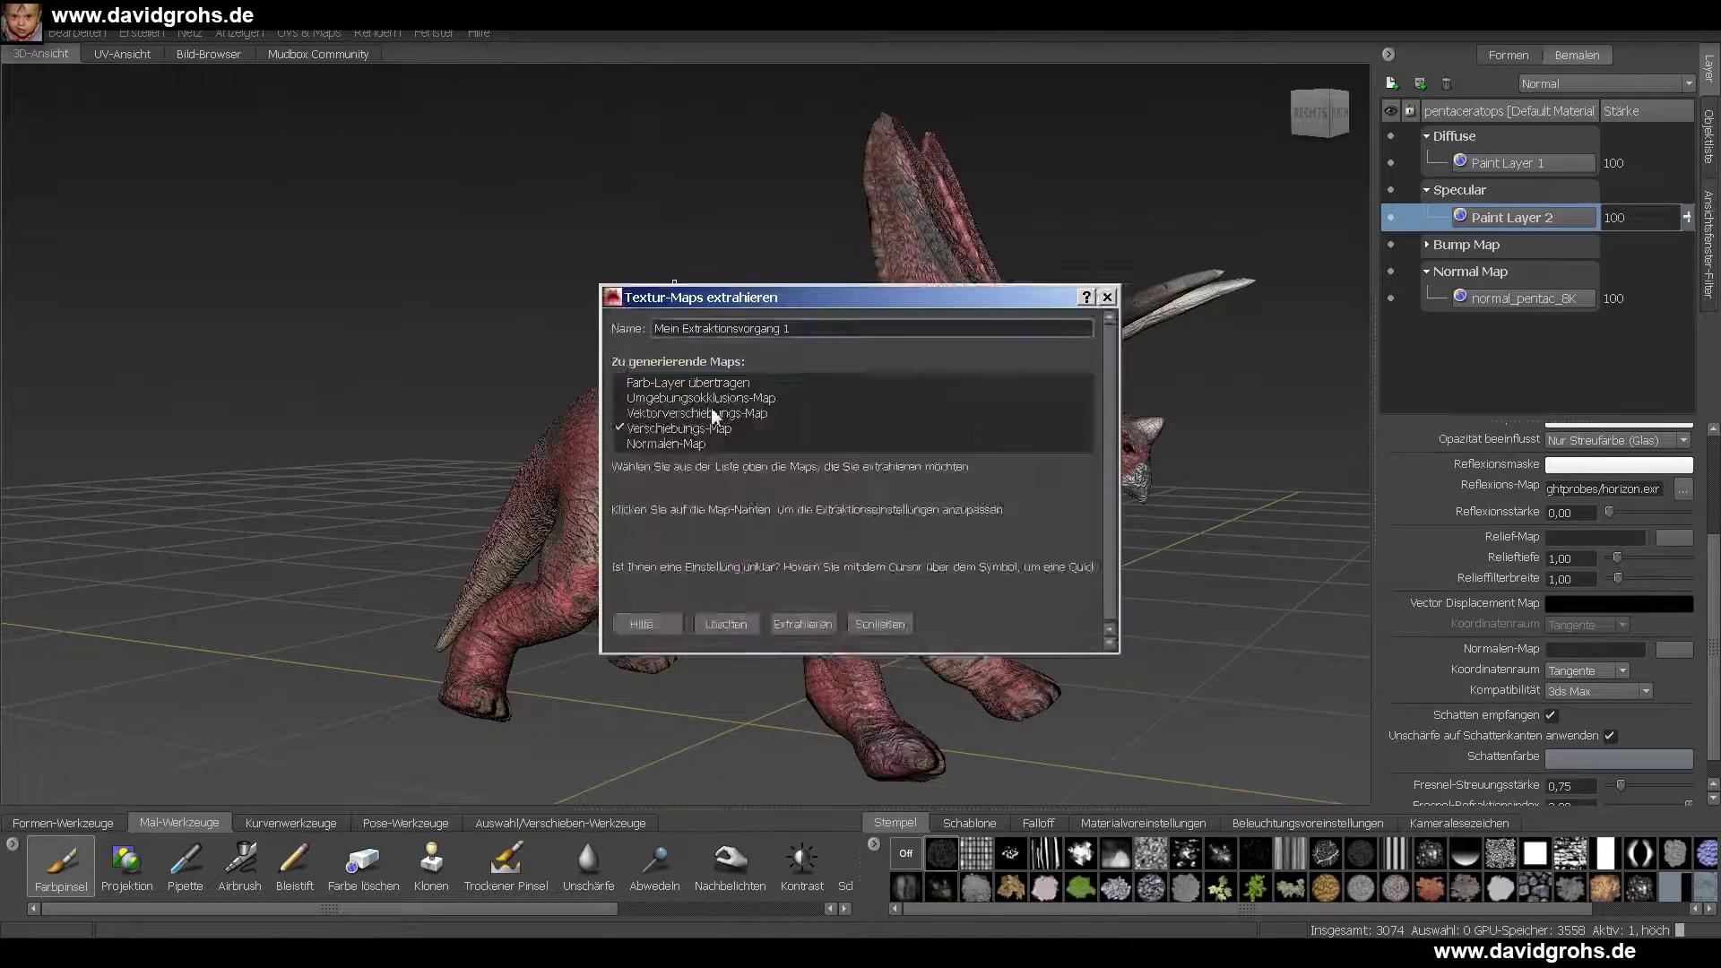
# - Enable target model smoothing for the displacement extraction and set the output file name to bump_pentac_8K in the maps folder
pyautogui.click(712, 428)
pyautogui.click(1065, 920)
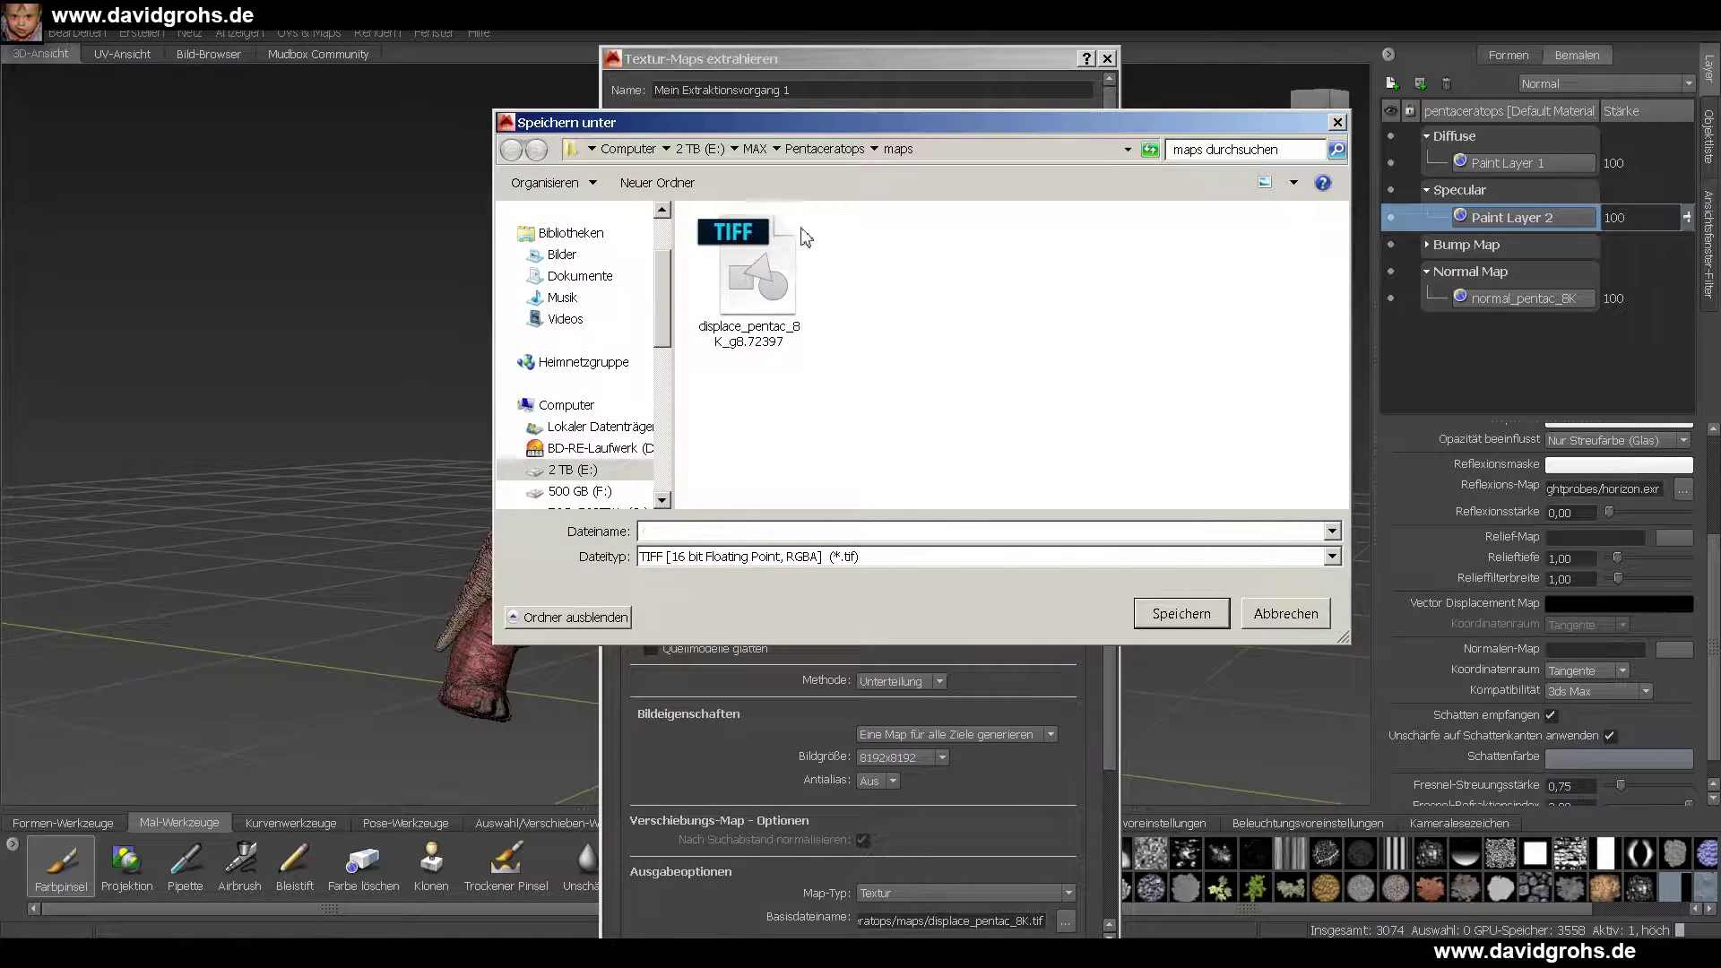
pyautogui.click(750, 278)
pyautogui.click(853, 418)
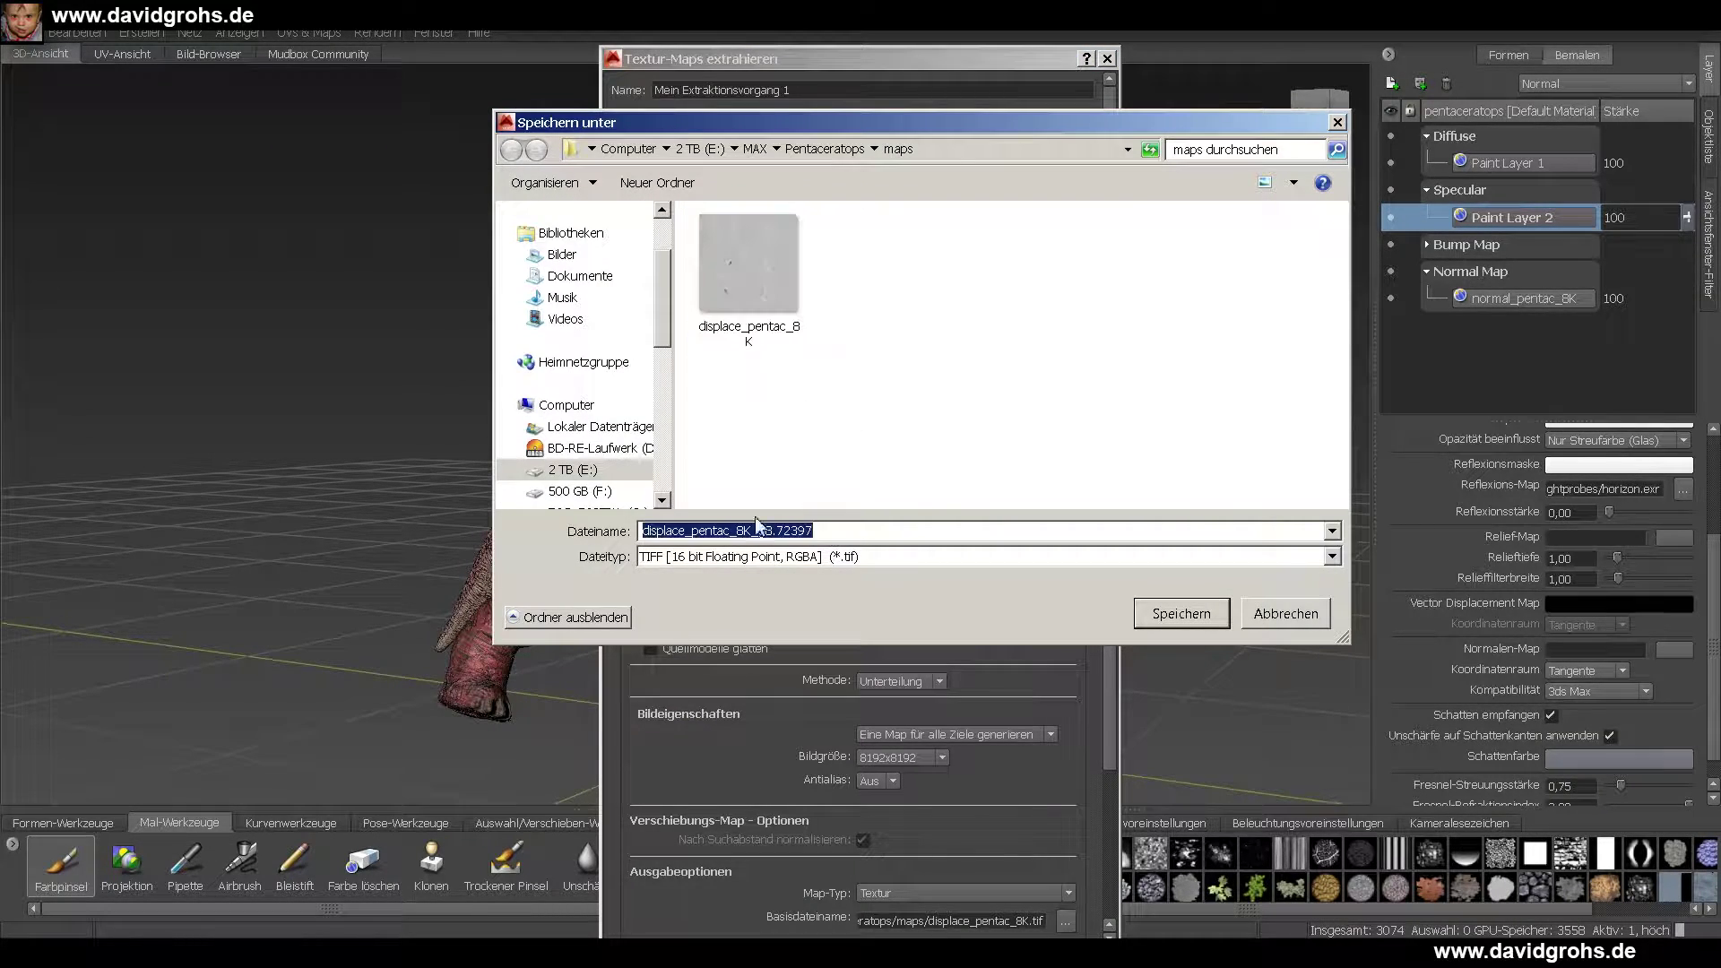
pyautogui.moveTo(685, 531); pyautogui.dragTo(642, 531)
pyautogui.write('bump')
pyautogui.press('End')
pyautogui.press('BackSpace')
pyautogui.press('BackSpace')
pyautogui.press('BackSpace')
pyautogui.press('BackSpace')
pyautogui.press('BackSpace')
pyautogui.press('BackSpace')
pyautogui.press('BackSpace')
pyautogui.press('BackSpace')
pyautogui.press('BackSpace')
pyautogui.press('Return')
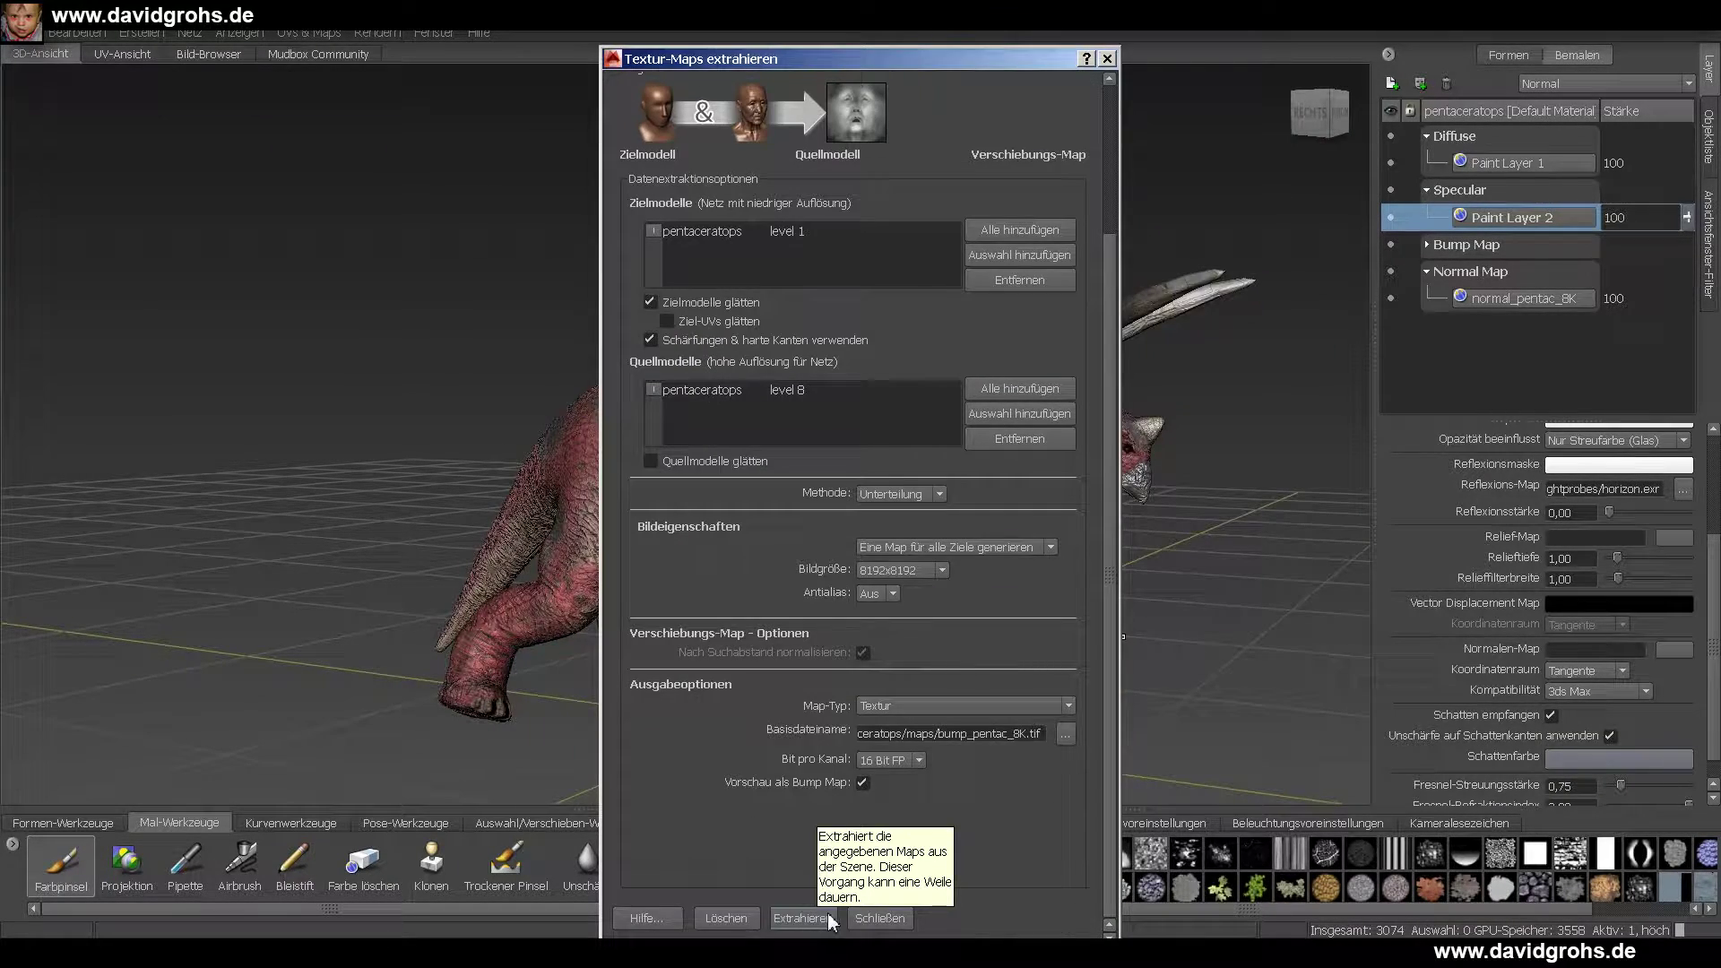
# - Extract the bump_pentac_8K map and close the extraction results
pyautogui.click(827, 913)
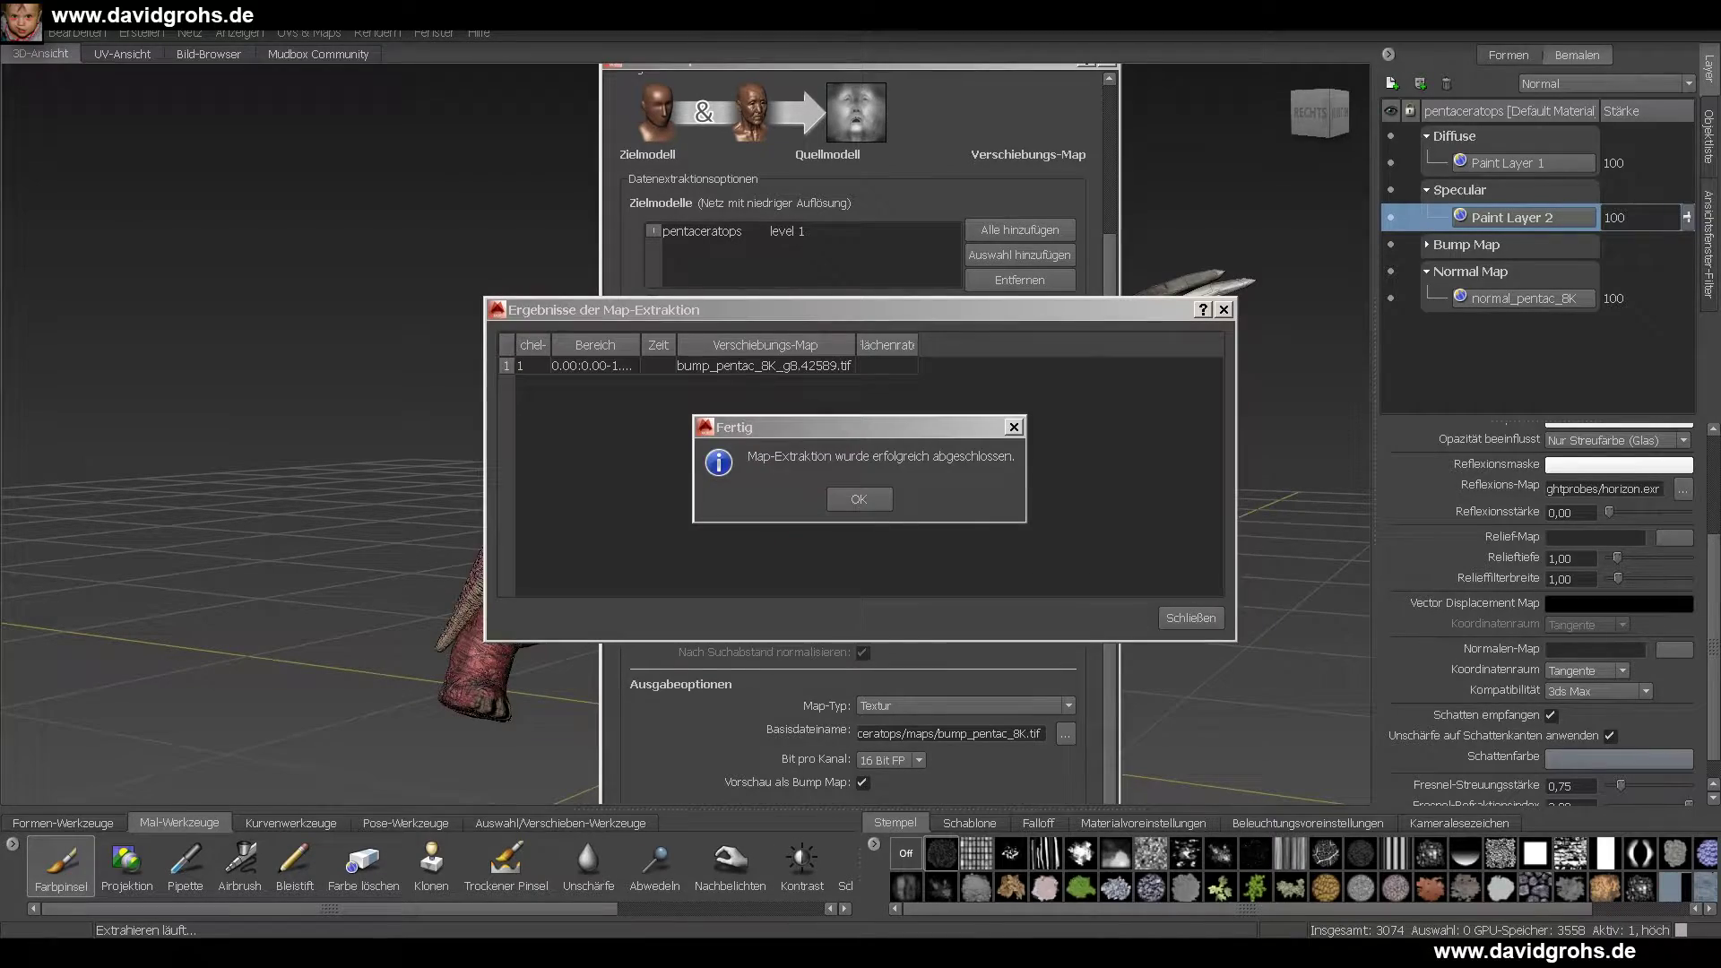
pyautogui.click(860, 498)
pyautogui.click(1190, 619)
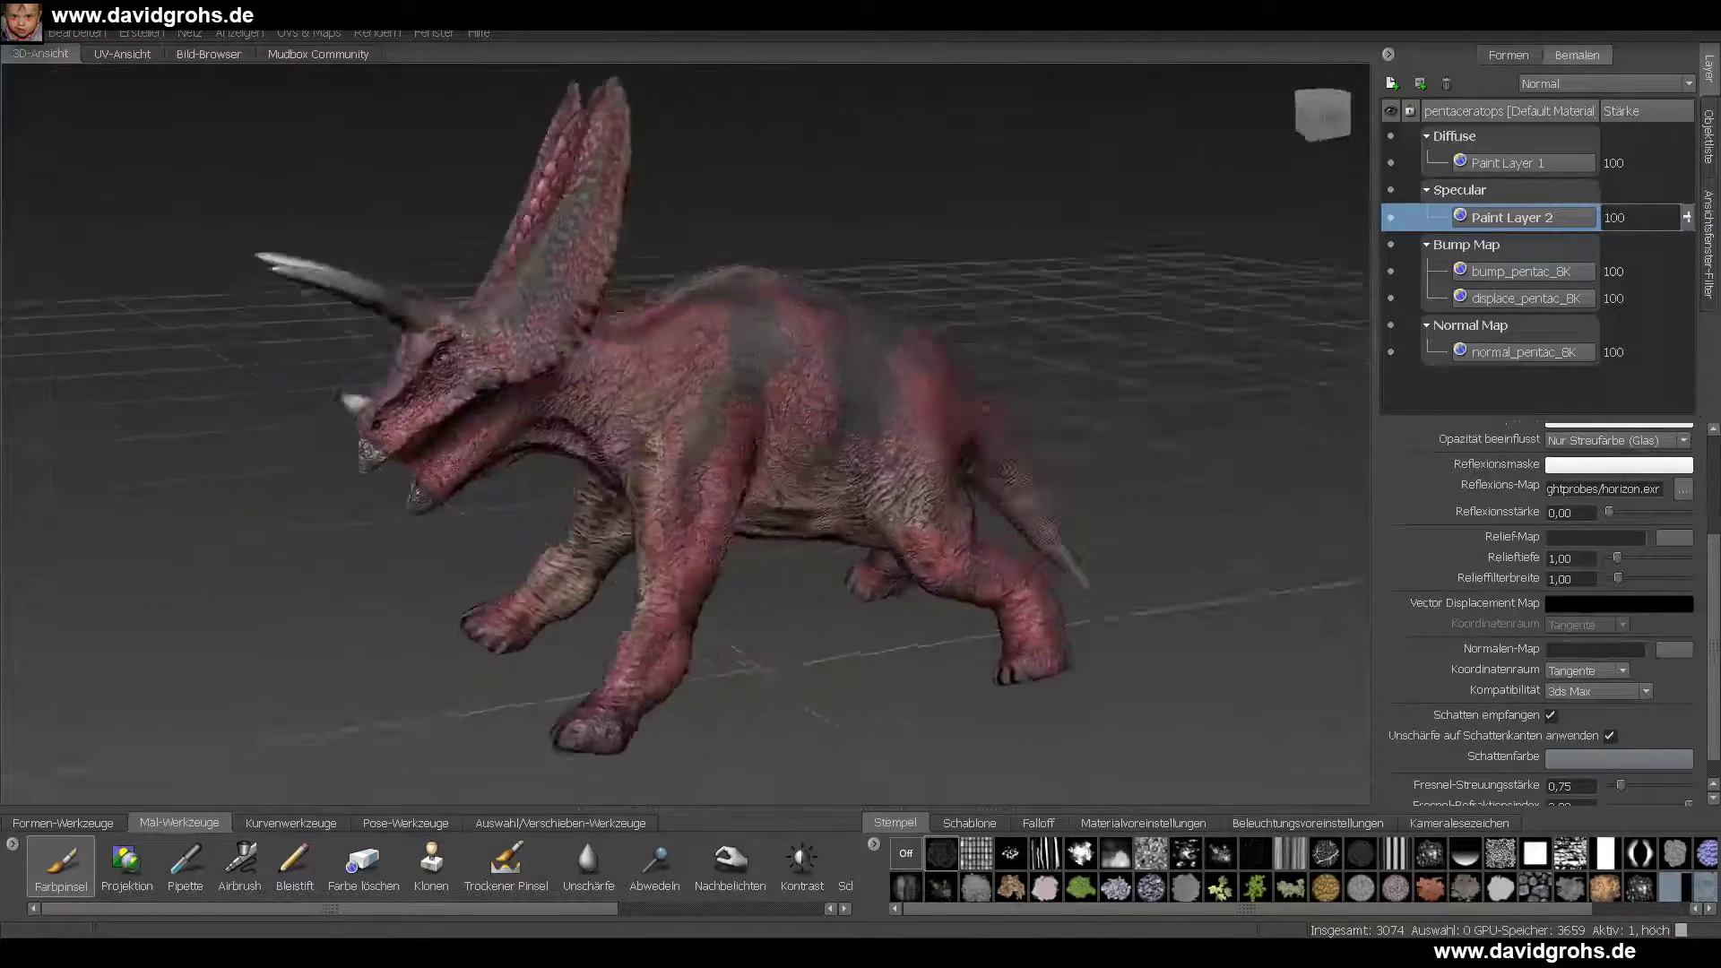
# - Select the pentaceratops object in the object list and export the selection as an OBJ file
pyautogui.click(577, 825)
pyautogui.click(109, 863)
pyautogui.keyDown('alt'); pyautogui.moveTo(681, 574); pyautogui.dragTo(628, 582); pyautogui.keyUp('alt')
pyautogui.click(1709, 137)
pyautogui.click(1506, 267)
pyautogui.click(22, 34)
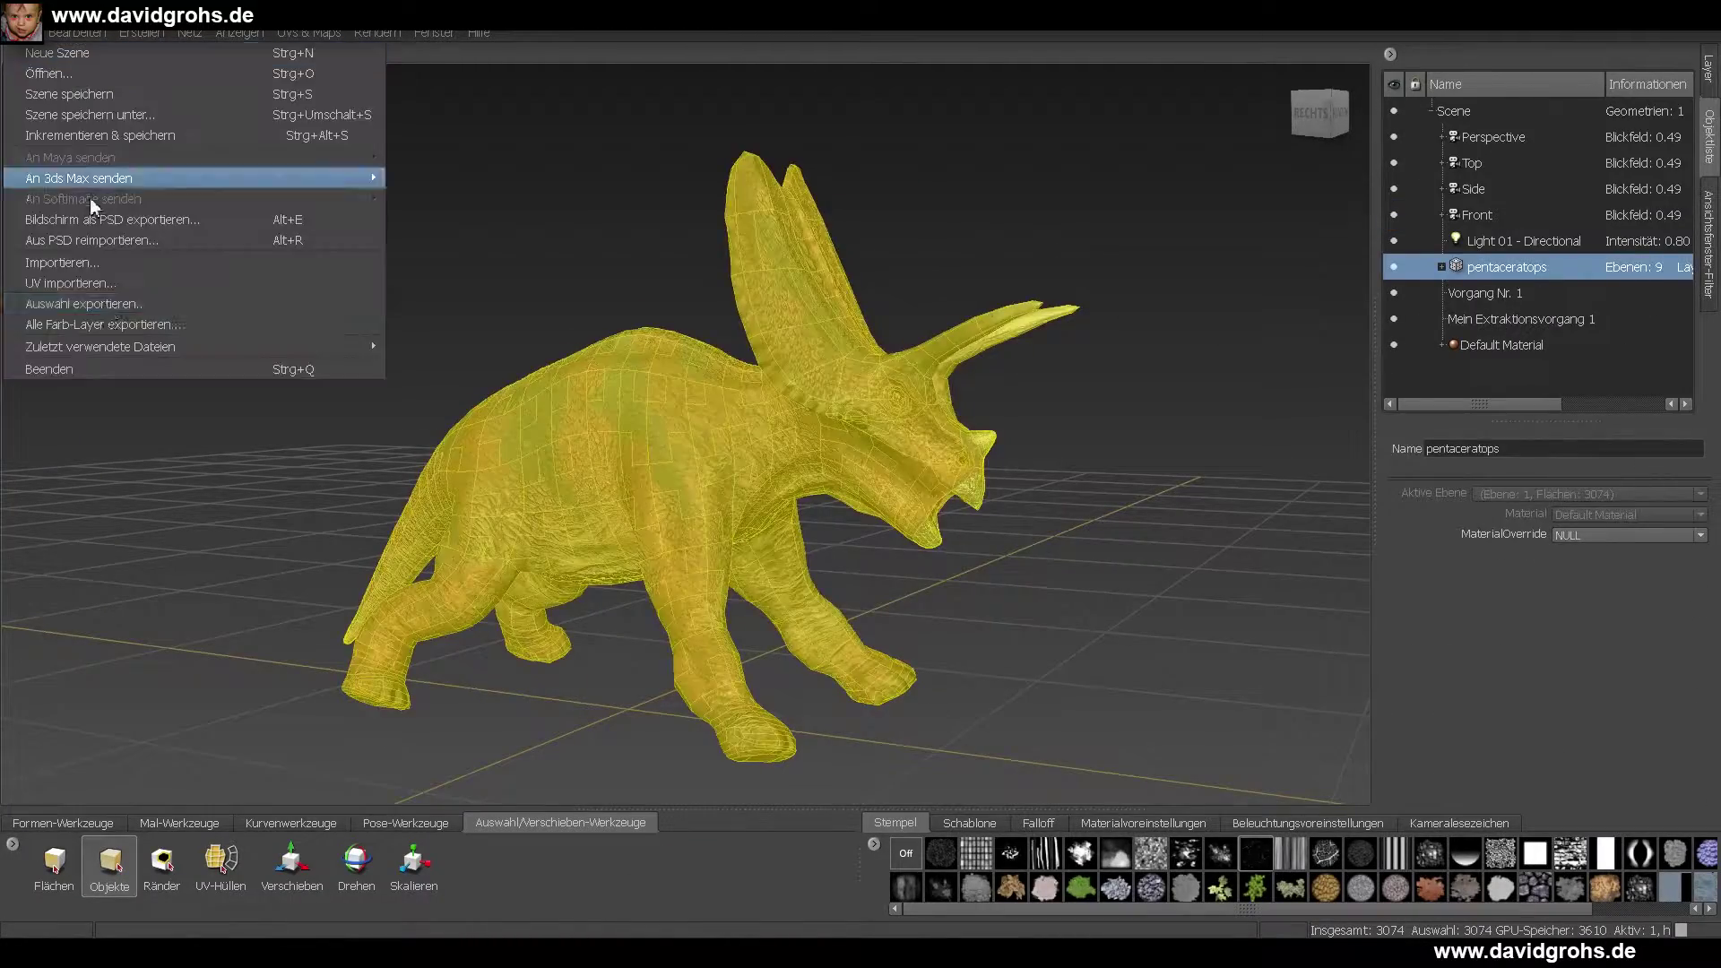
pyautogui.click(95, 304)
pyautogui.click(757, 151)
pyautogui.doubleClick(753, 278)
pyautogui.doubleClick(750, 278)
pyautogui.click(1157, 618)
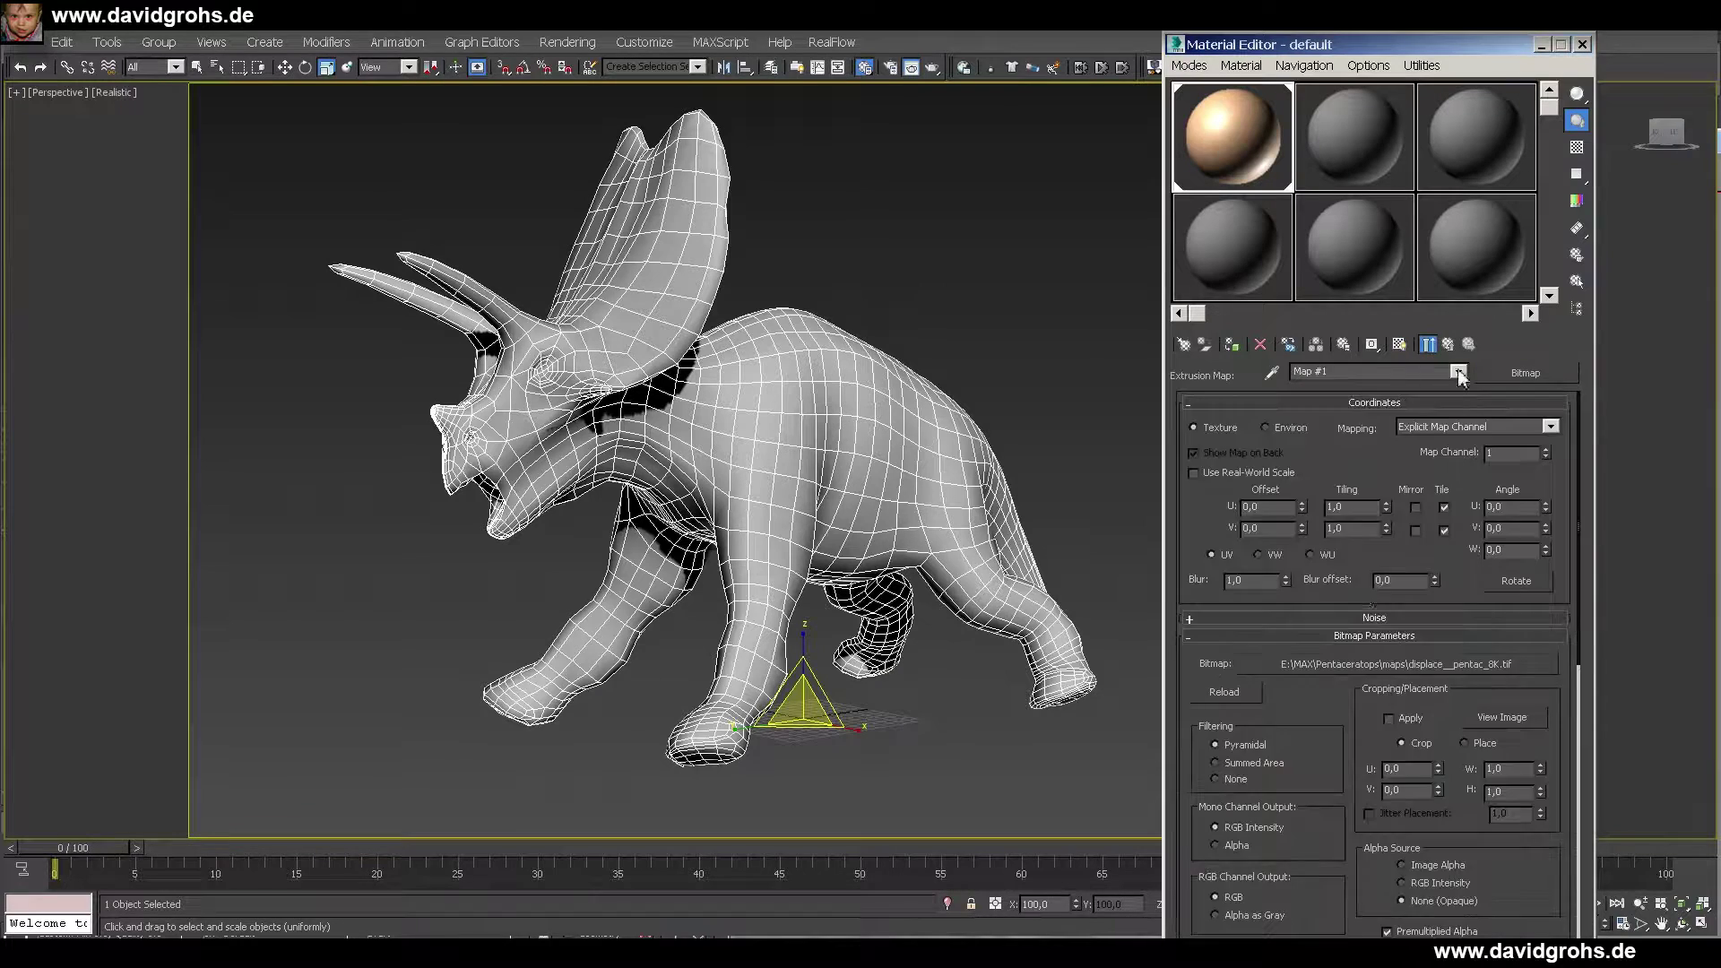
# - Render the pentaceratops in 3ds Max
pyautogui.click(911, 67)
pyautogui.moveTo(631, 70); pyautogui.dragTo(649, 34)
pyautogui.click(661, 908)
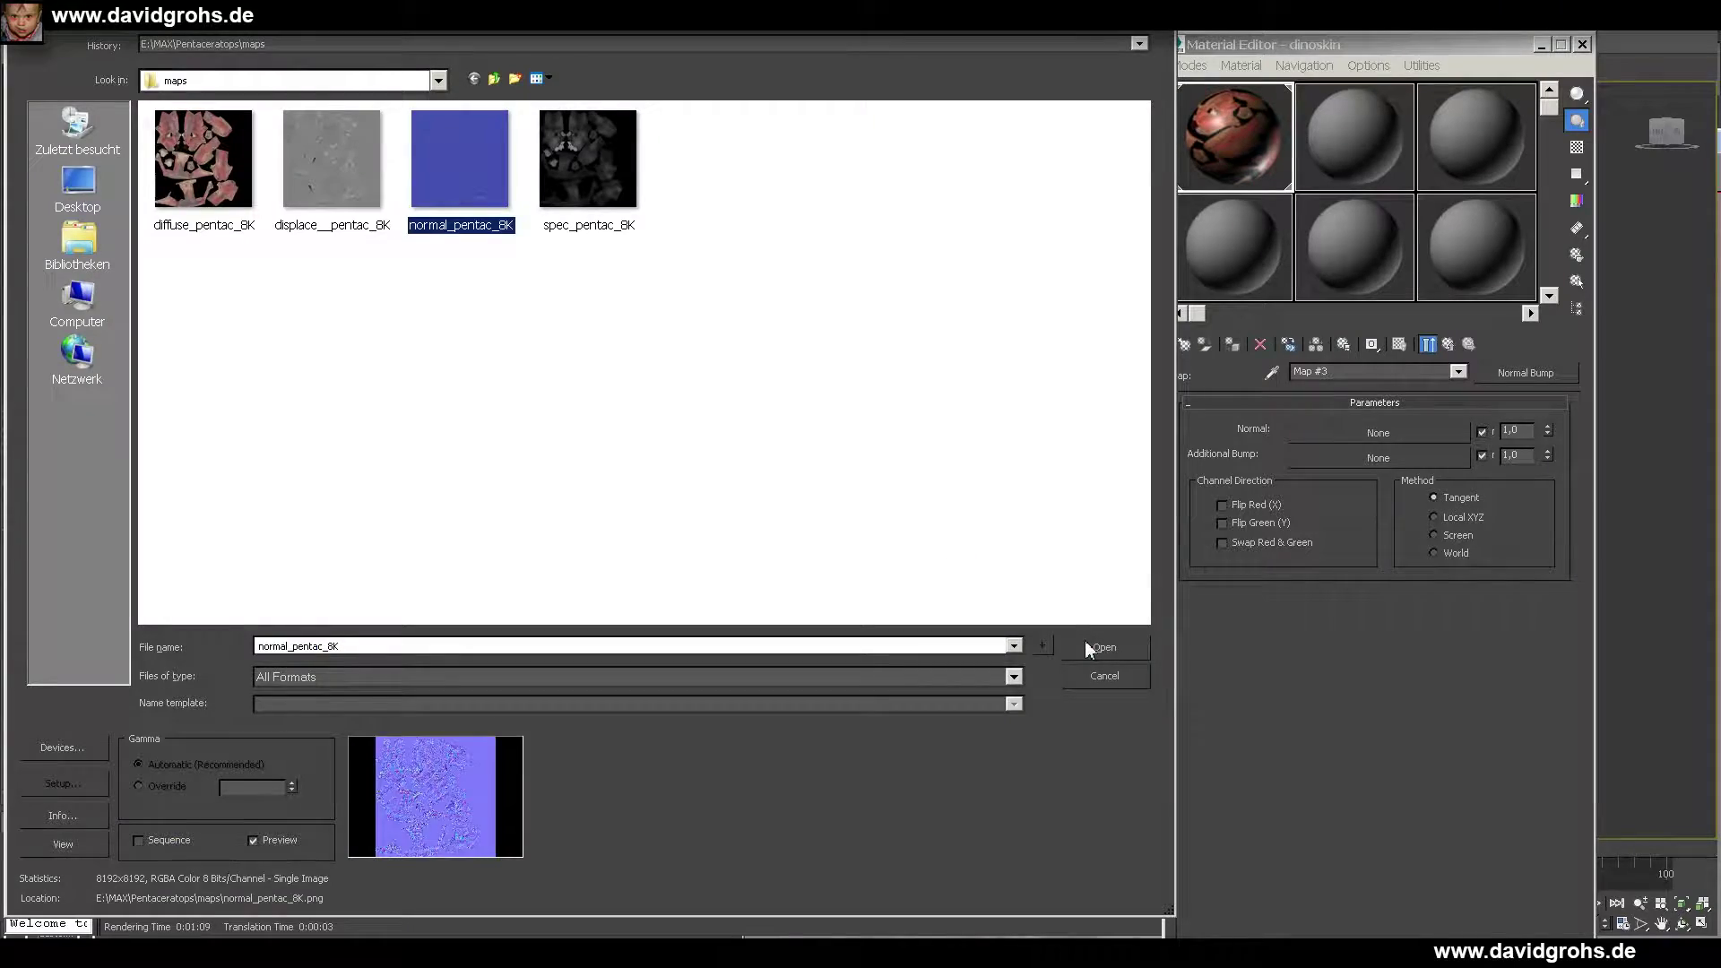
# - Load normal_pentac_8K.png as the normal of the dinoskin material's Normal Bump map and close the enlarged map preview
pyautogui.click(1102, 648)
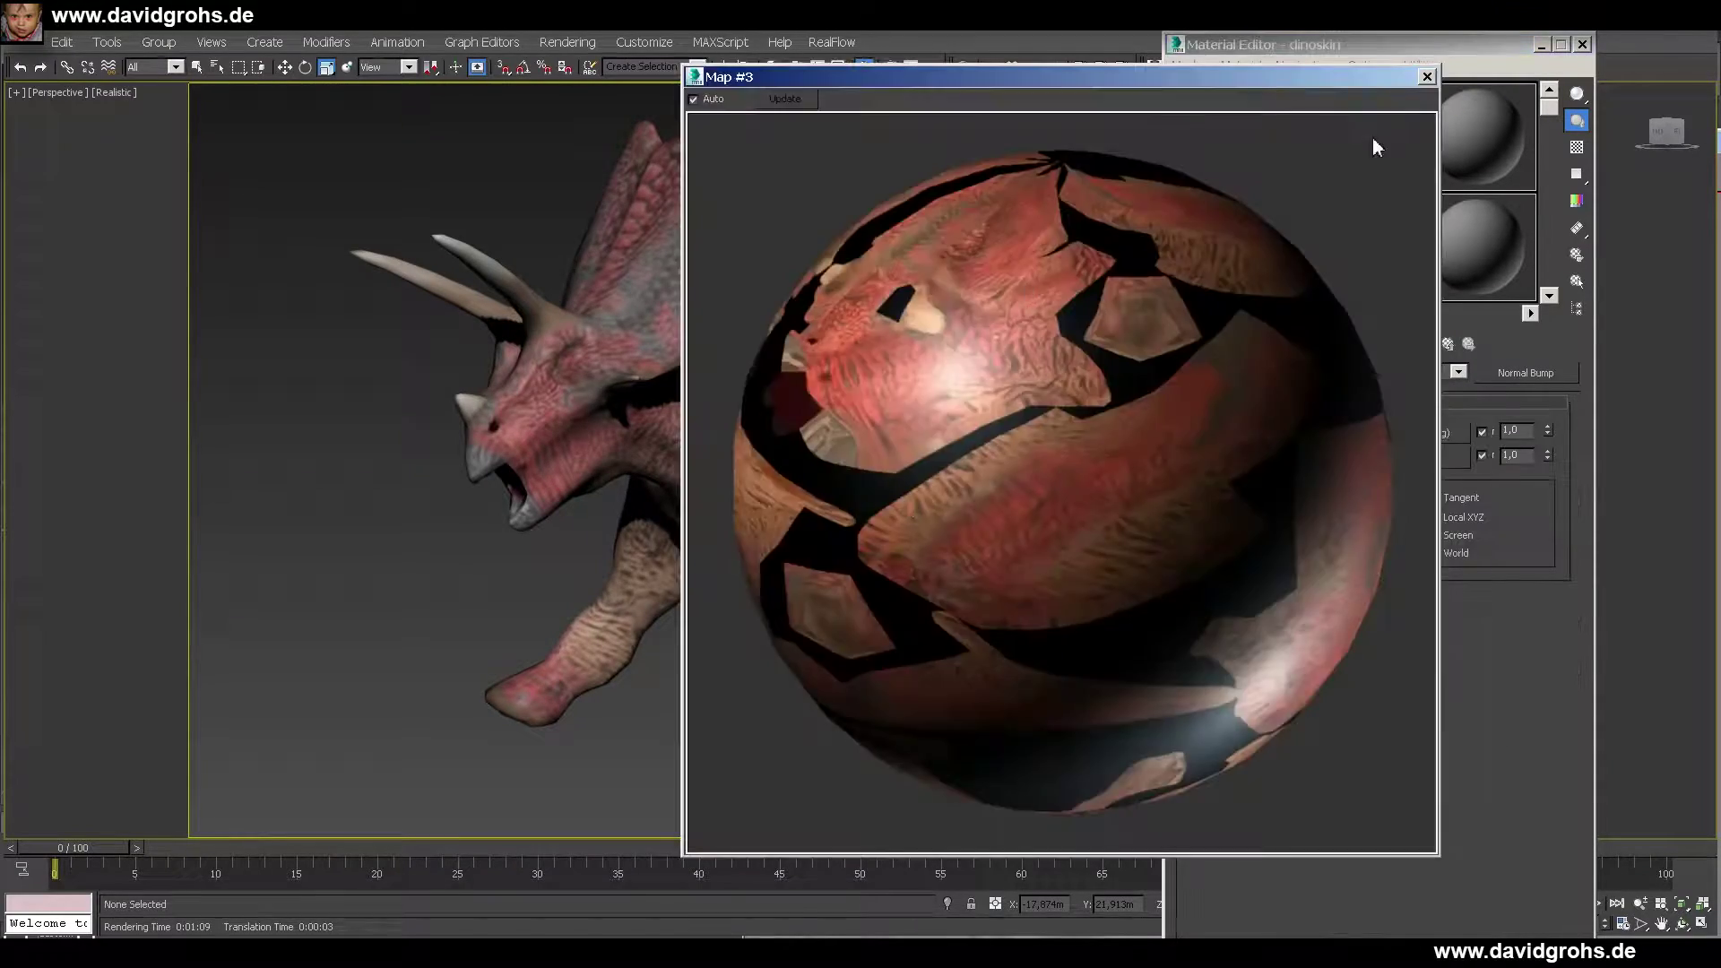
pyautogui.click(1427, 77)
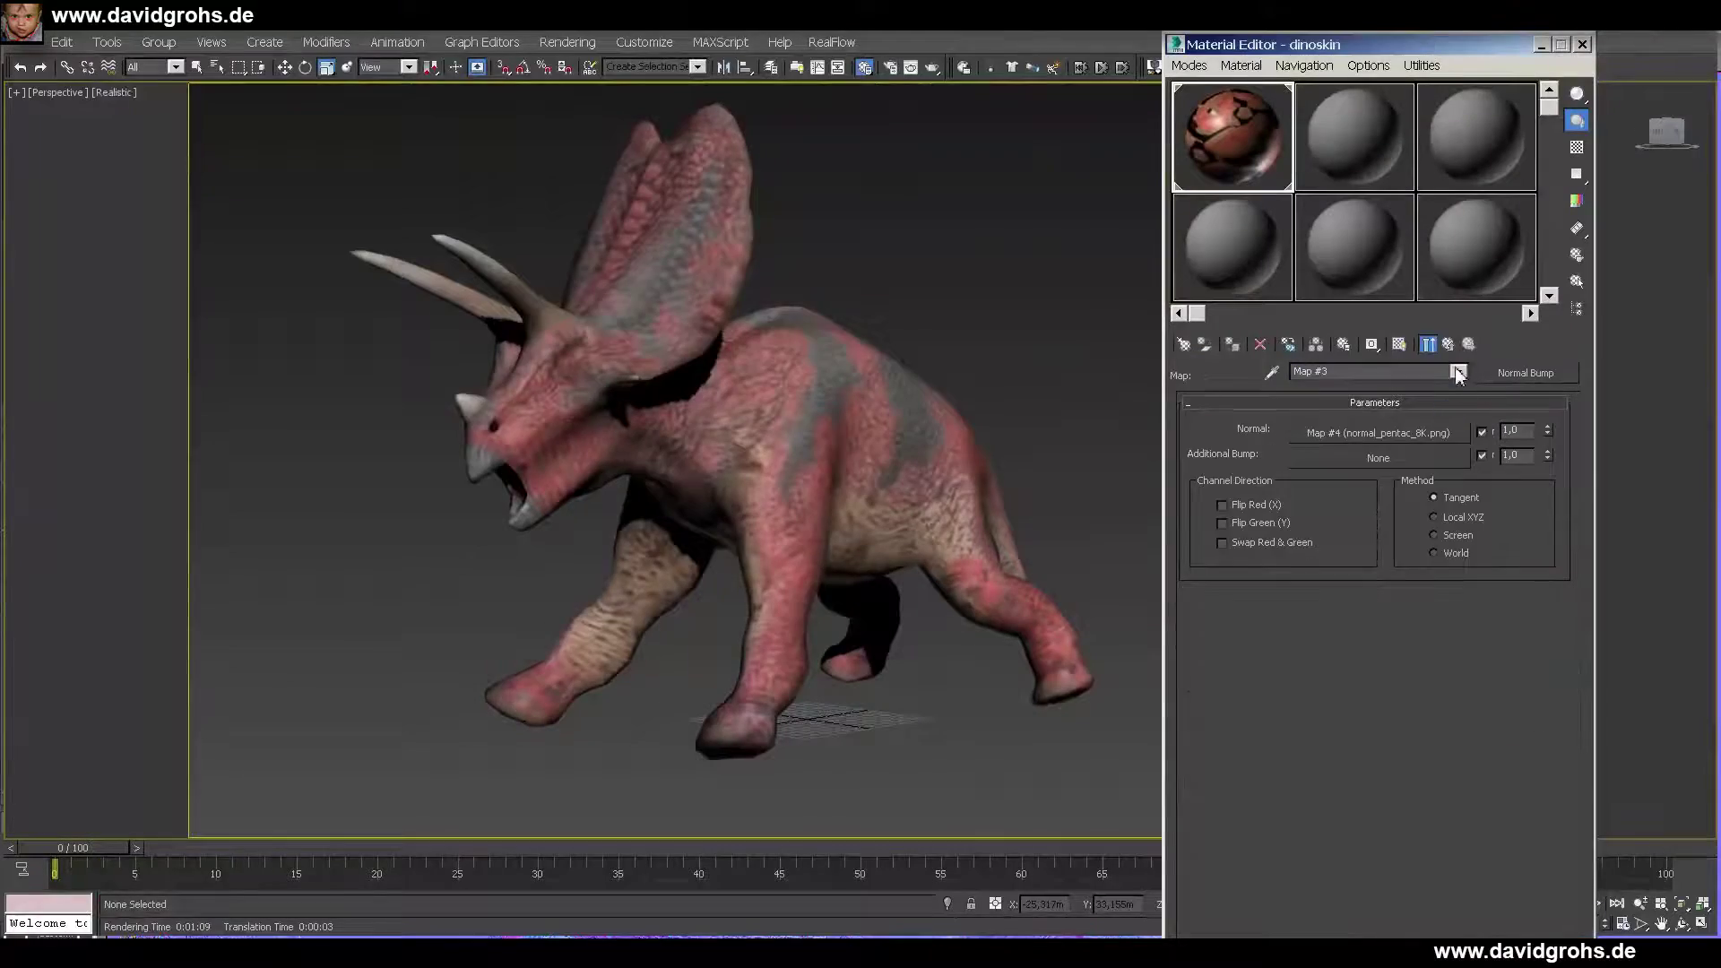
# - Export the selected pentaceratops from Mudbox as OBJ file dino_M in the obj folder
pyautogui.click(23, 19)
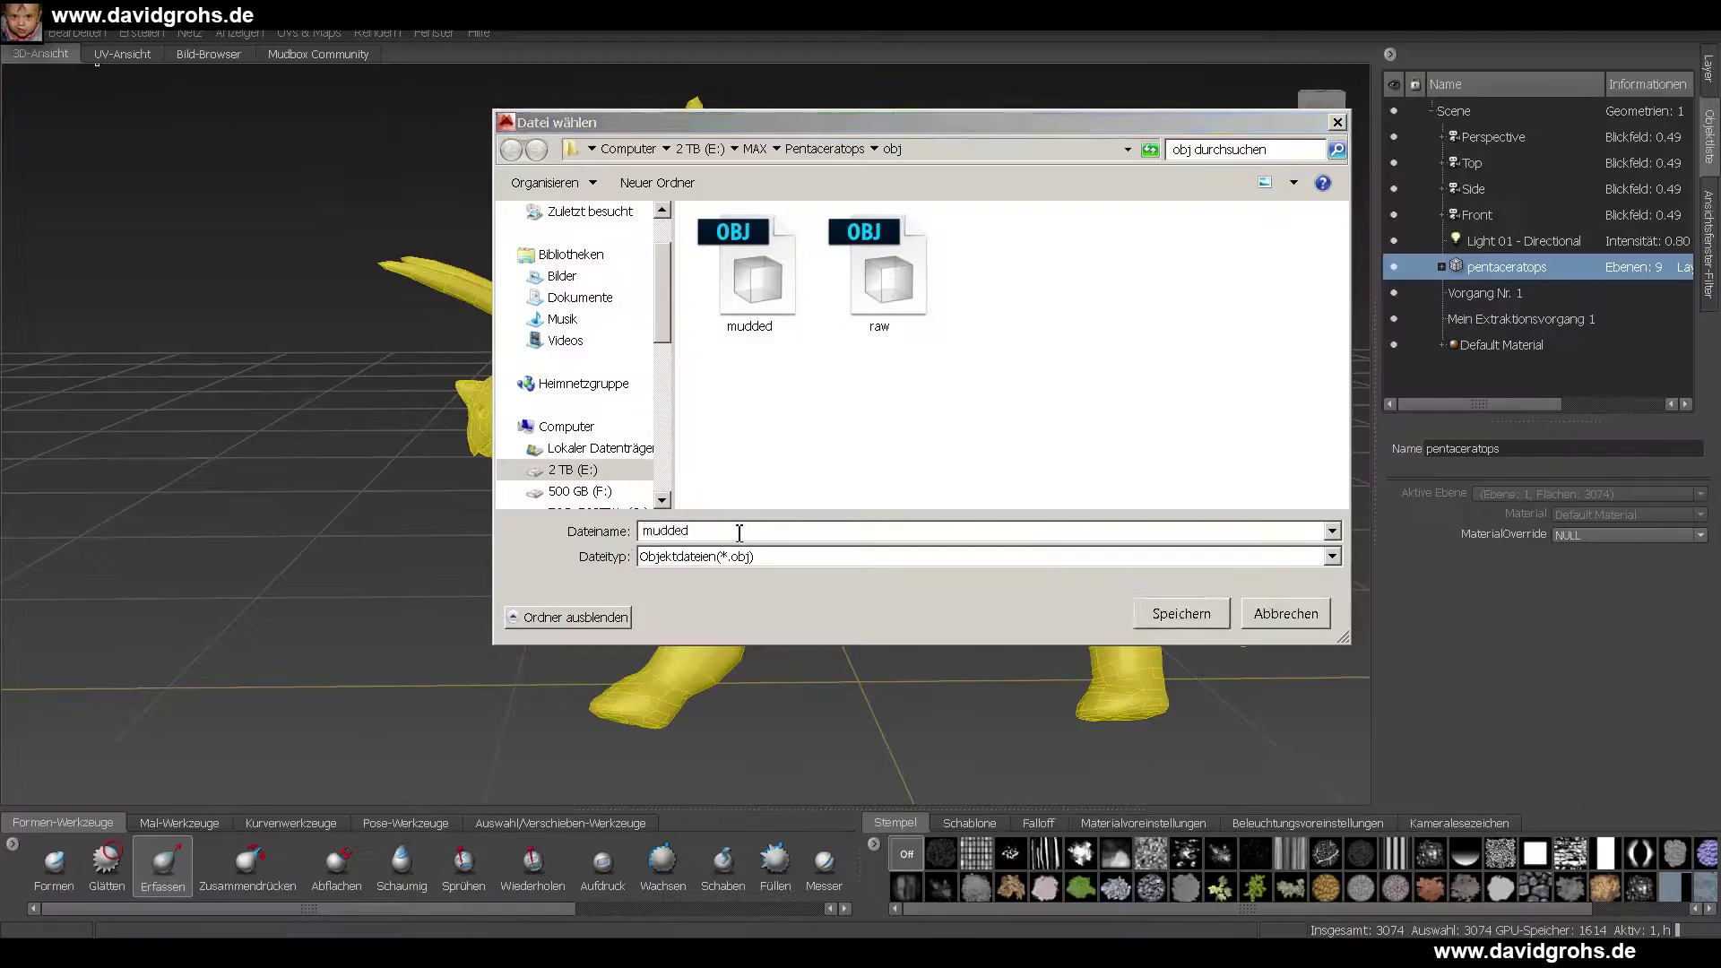
pyautogui.write('dino_M')
pyautogui.press('Return')
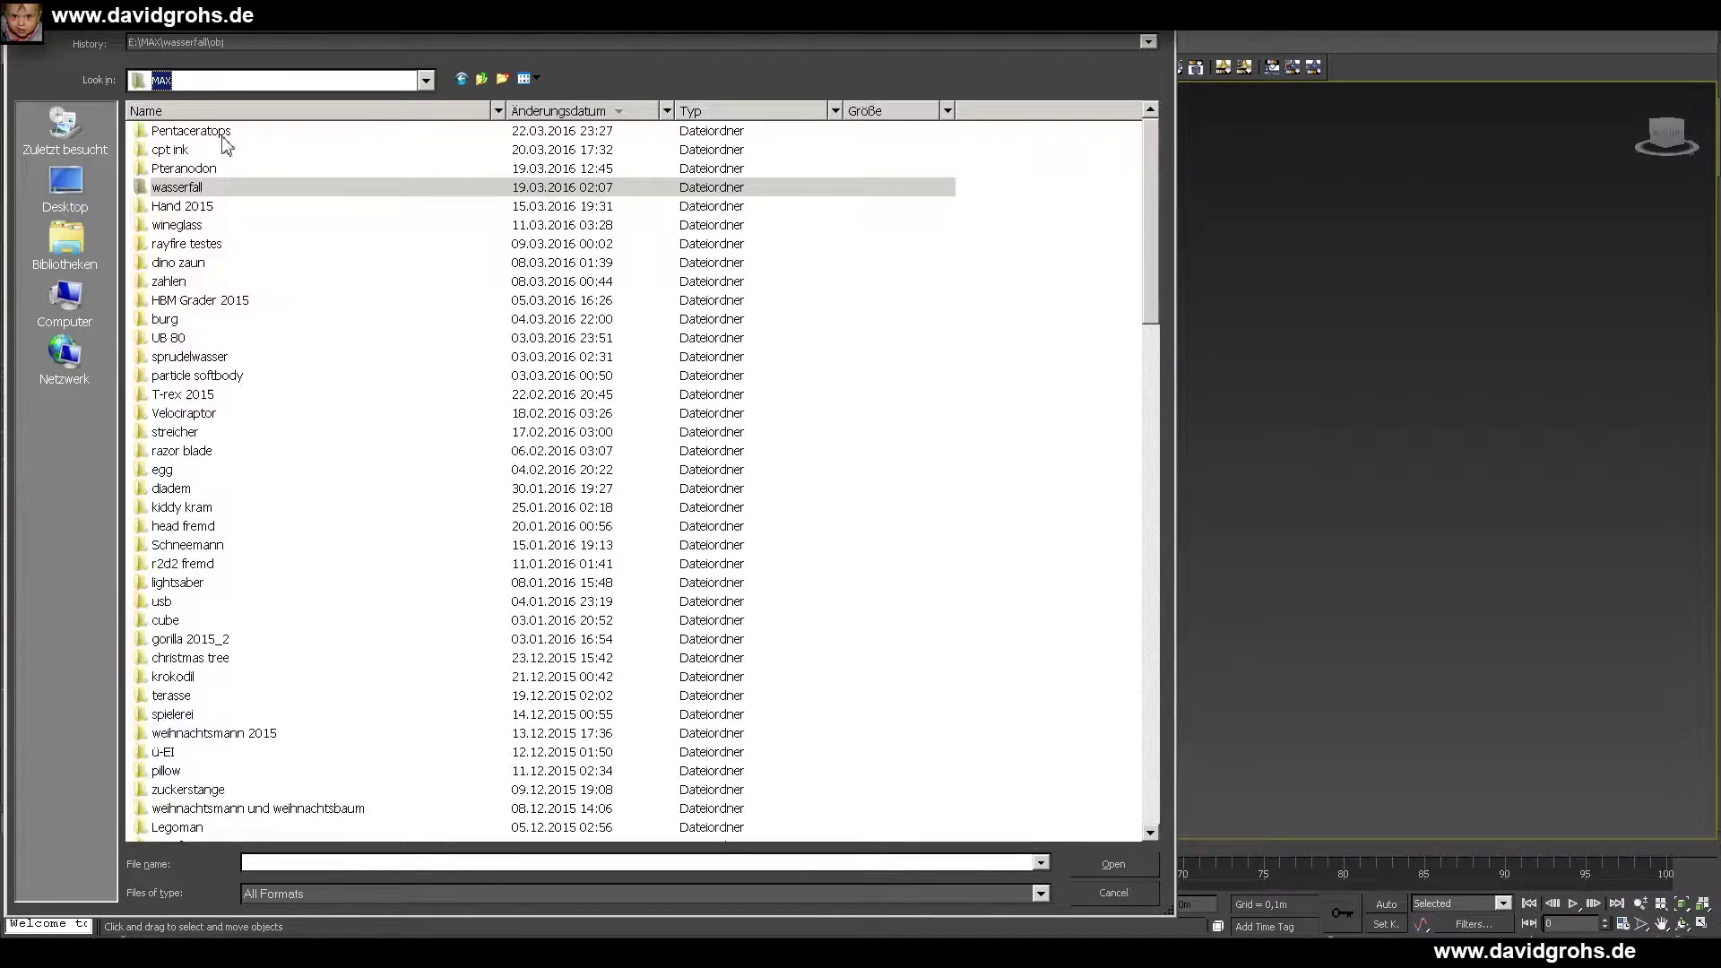
# - Import the pentaceratops OBJ into 3ds Max as an editable poly with texture coordinates and materials
pyautogui.doubleClick(191, 180)
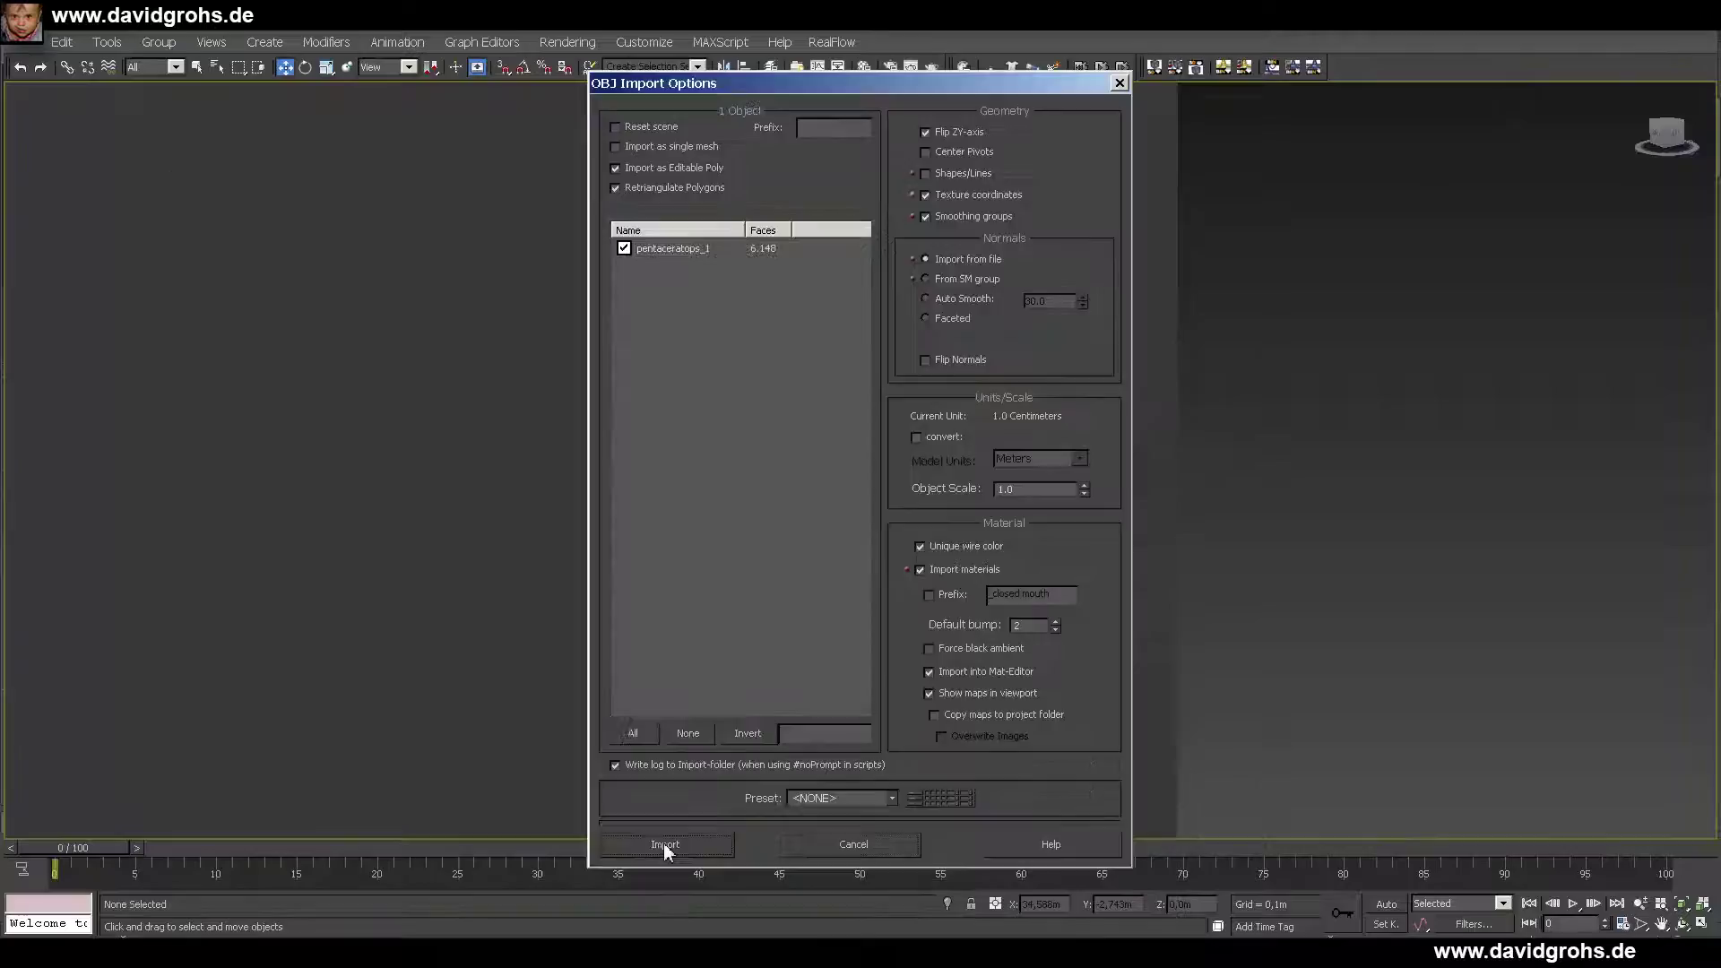
pyautogui.click(663, 843)
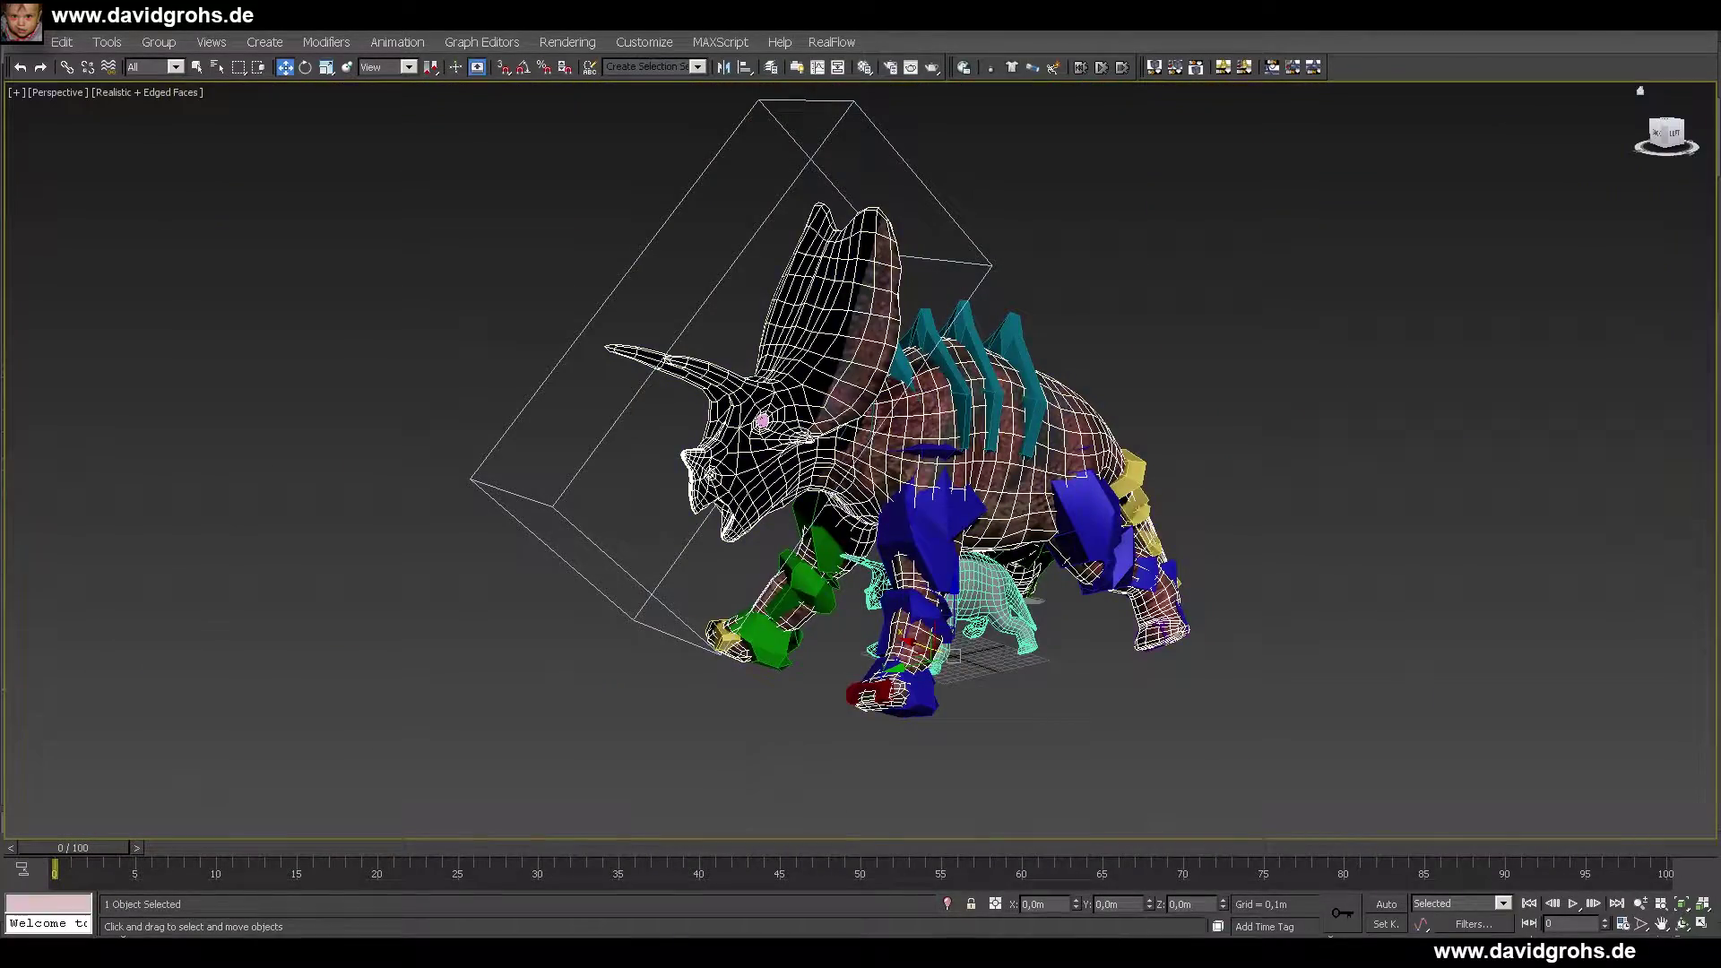
# - Scale up the small imported pentaceratops and move it away from the rigged model
pyautogui.click(997, 591)
pyautogui.press('r')
pyautogui.moveTo(955, 638); pyautogui.dragTo(1000, 475)
pyautogui.press('w')
pyautogui.moveTo(927, 538); pyautogui.dragTo(1367, 627)
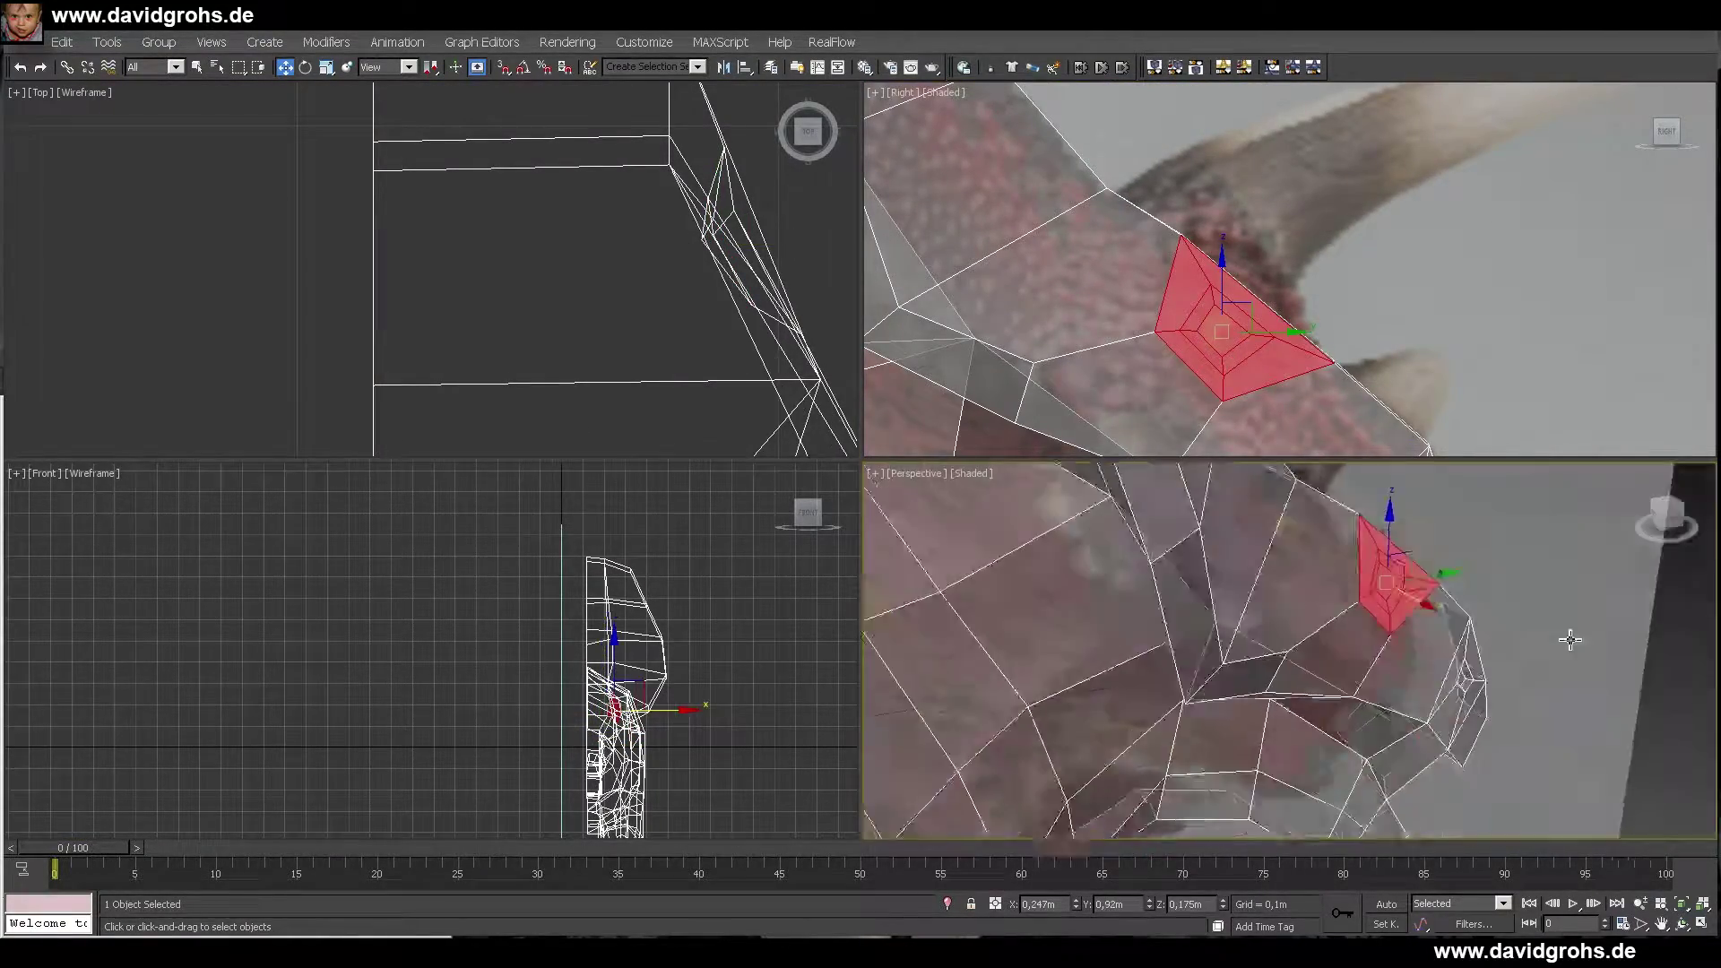
# - Shape the brow horn from the polygons above the eye, rotating and moving its sections to follow the reference
pyautogui.press('e')
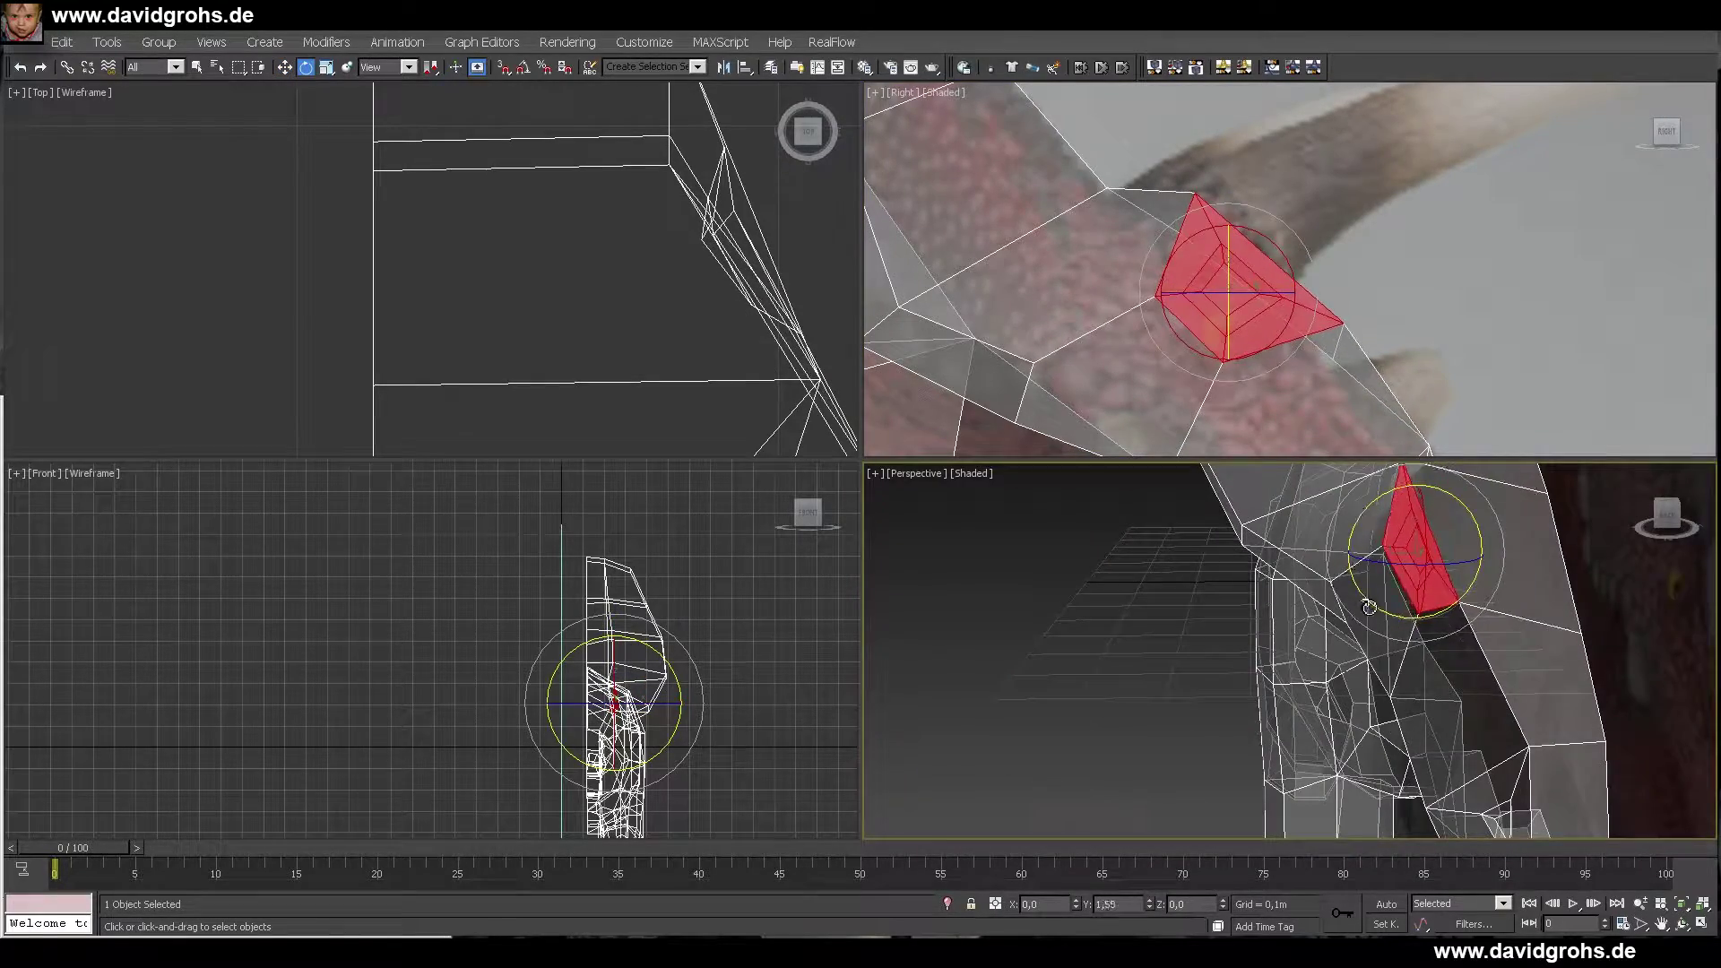
pyautogui.press('w')
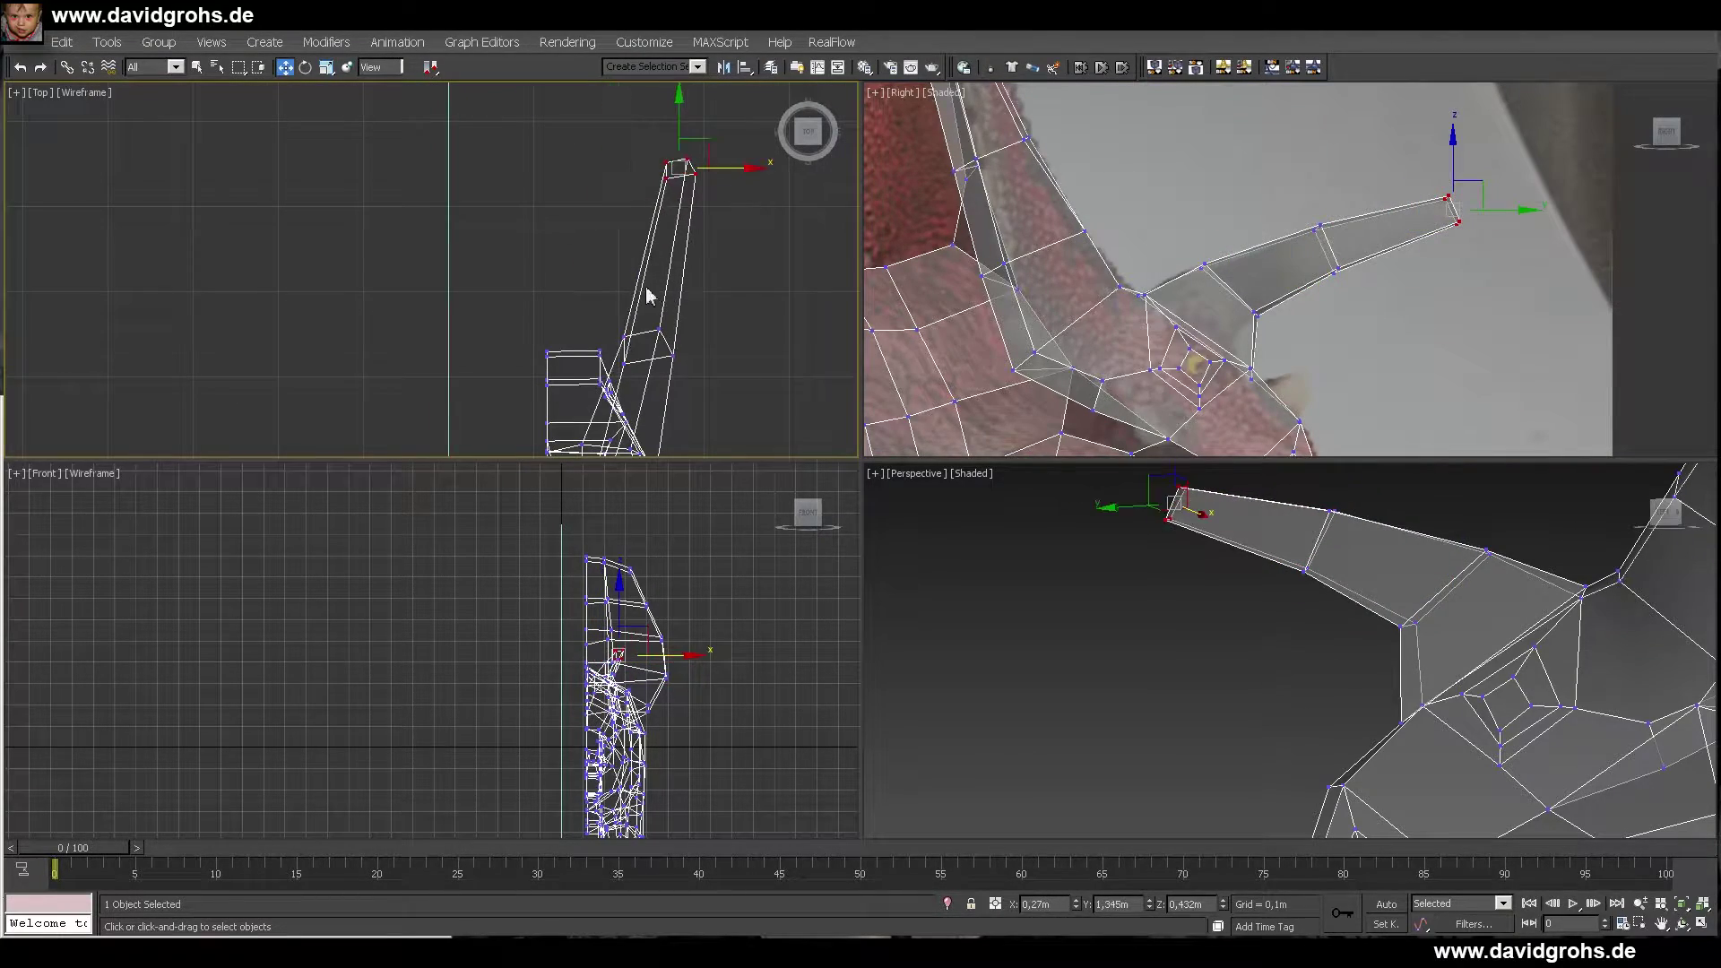
pyautogui.scroll(-8, 1432, 611)
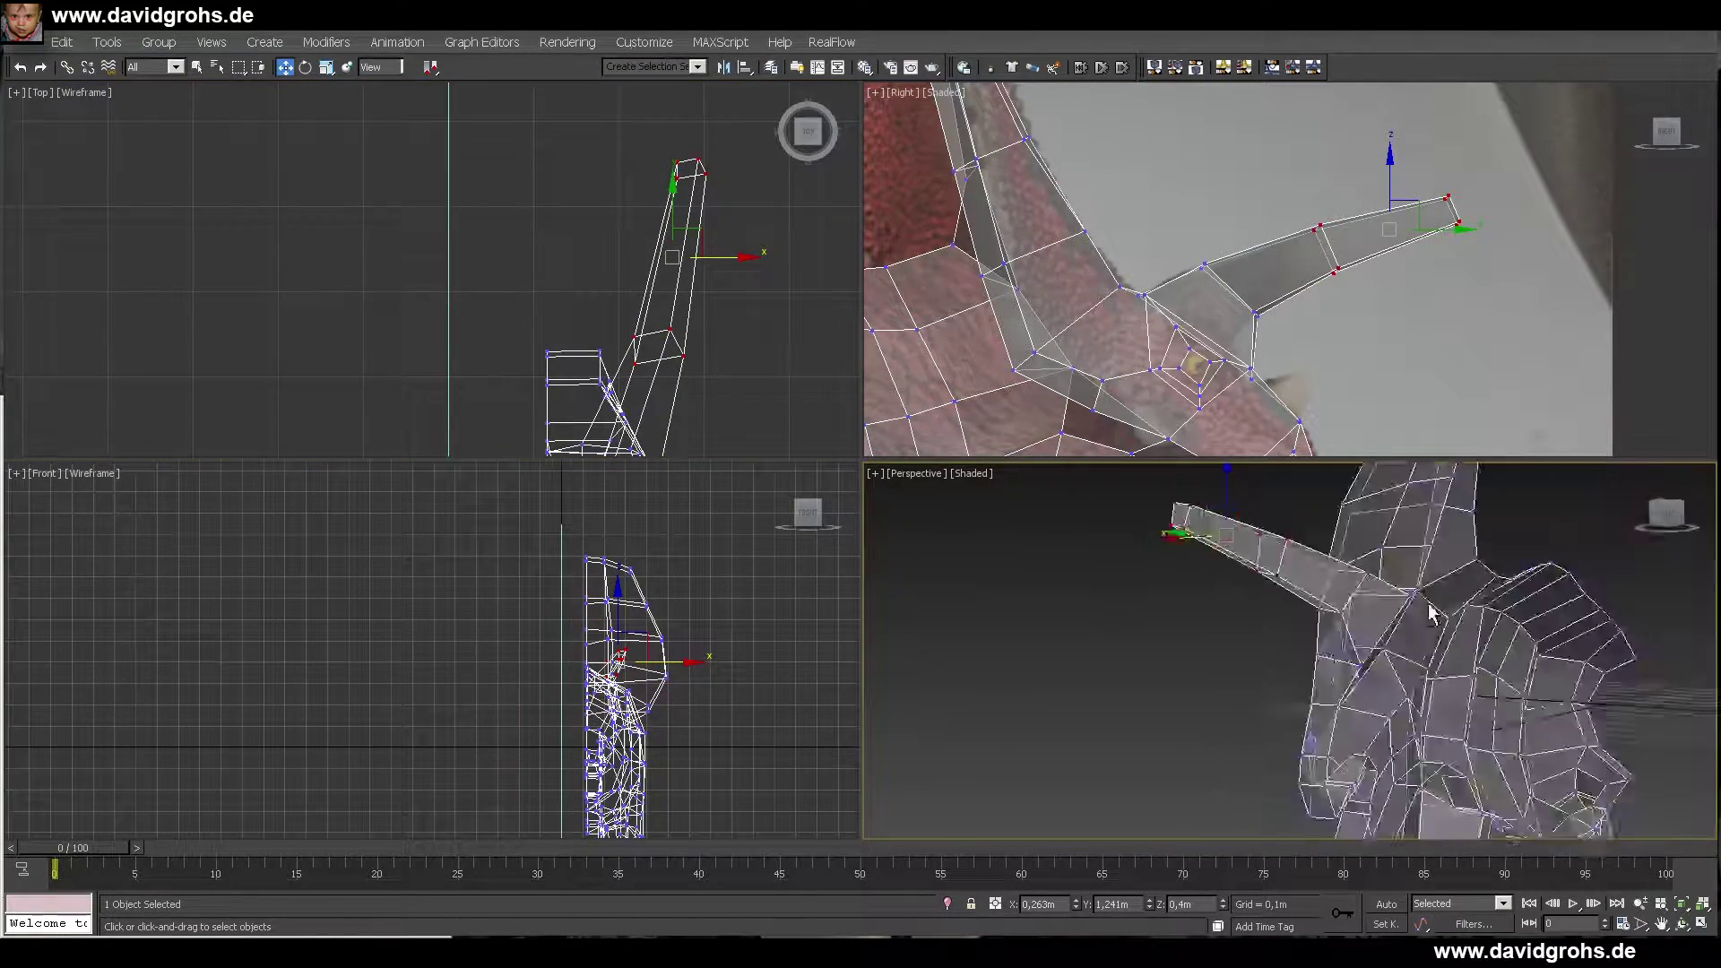
pyautogui.keyDown('alt'); pyautogui.moveTo(1432, 611); pyautogui.dragTo(1407, 547, button='middle'); pyautogui.keyUp('alt')
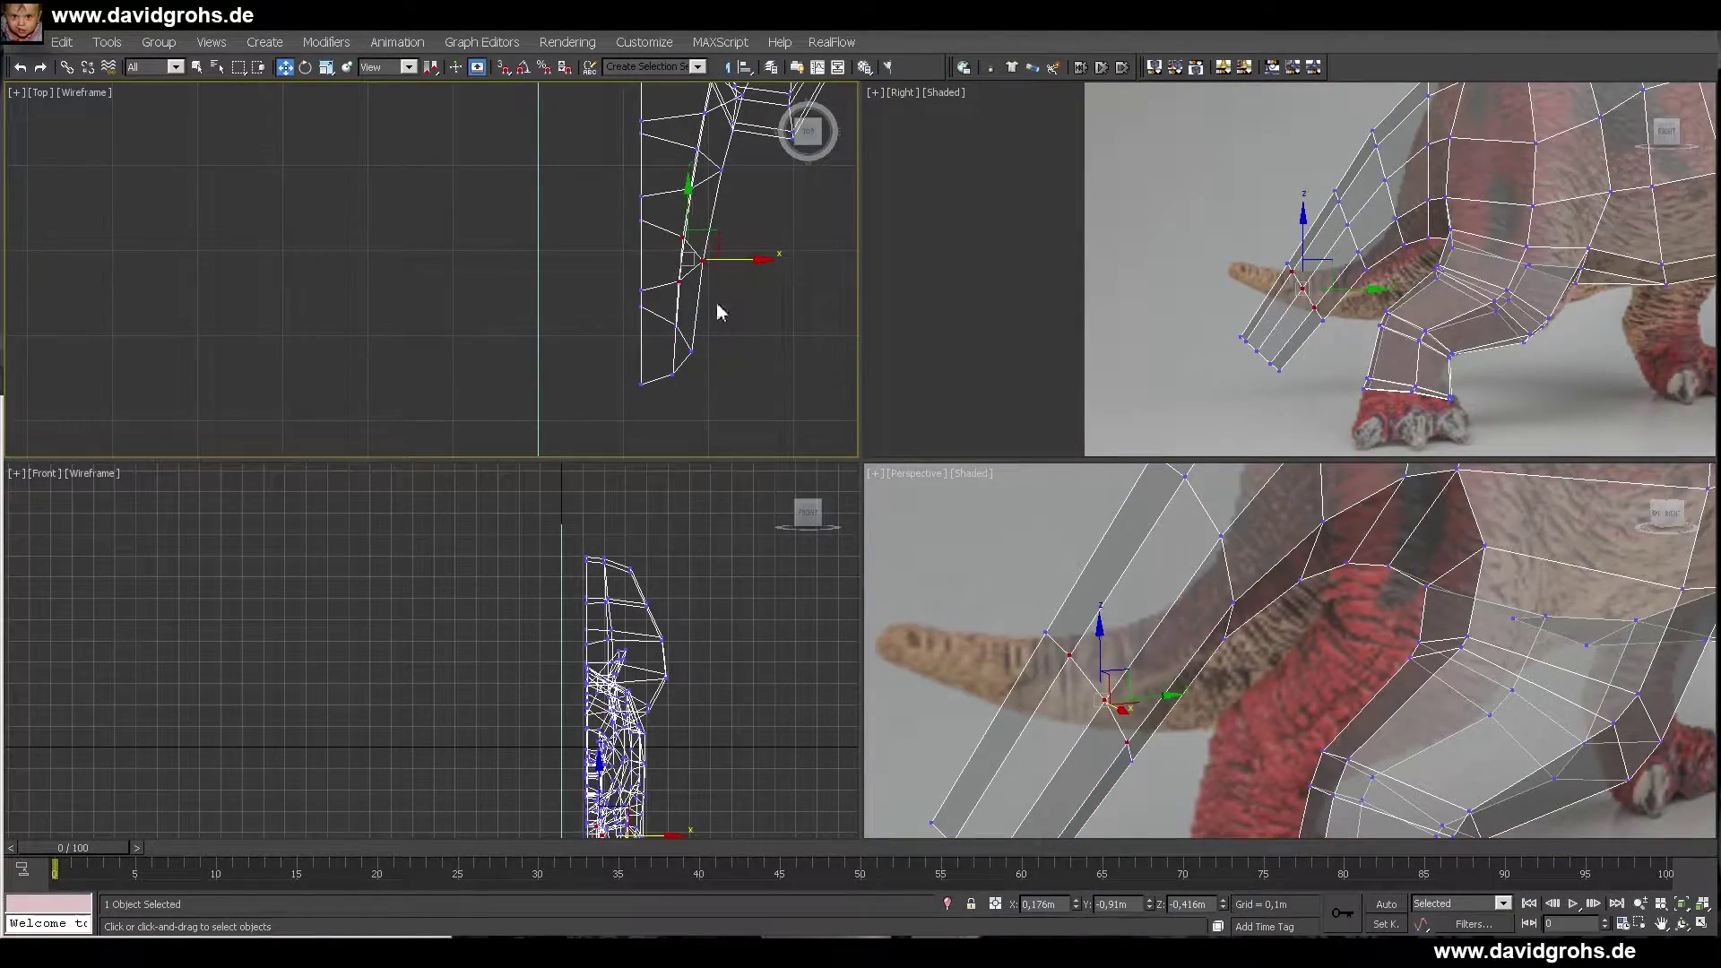
# - Reposition the vertices around the open tail tip to round it off, and connect the selected edges there
pyautogui.scroll(4, 1279, 350)
pyautogui.scroll(-4, 1237, 619)
pyautogui.keyDown('alt'); pyautogui.moveTo(1255, 574); pyautogui.dragTo(1172, 652, button='middle'); pyautogui.keyUp('alt')
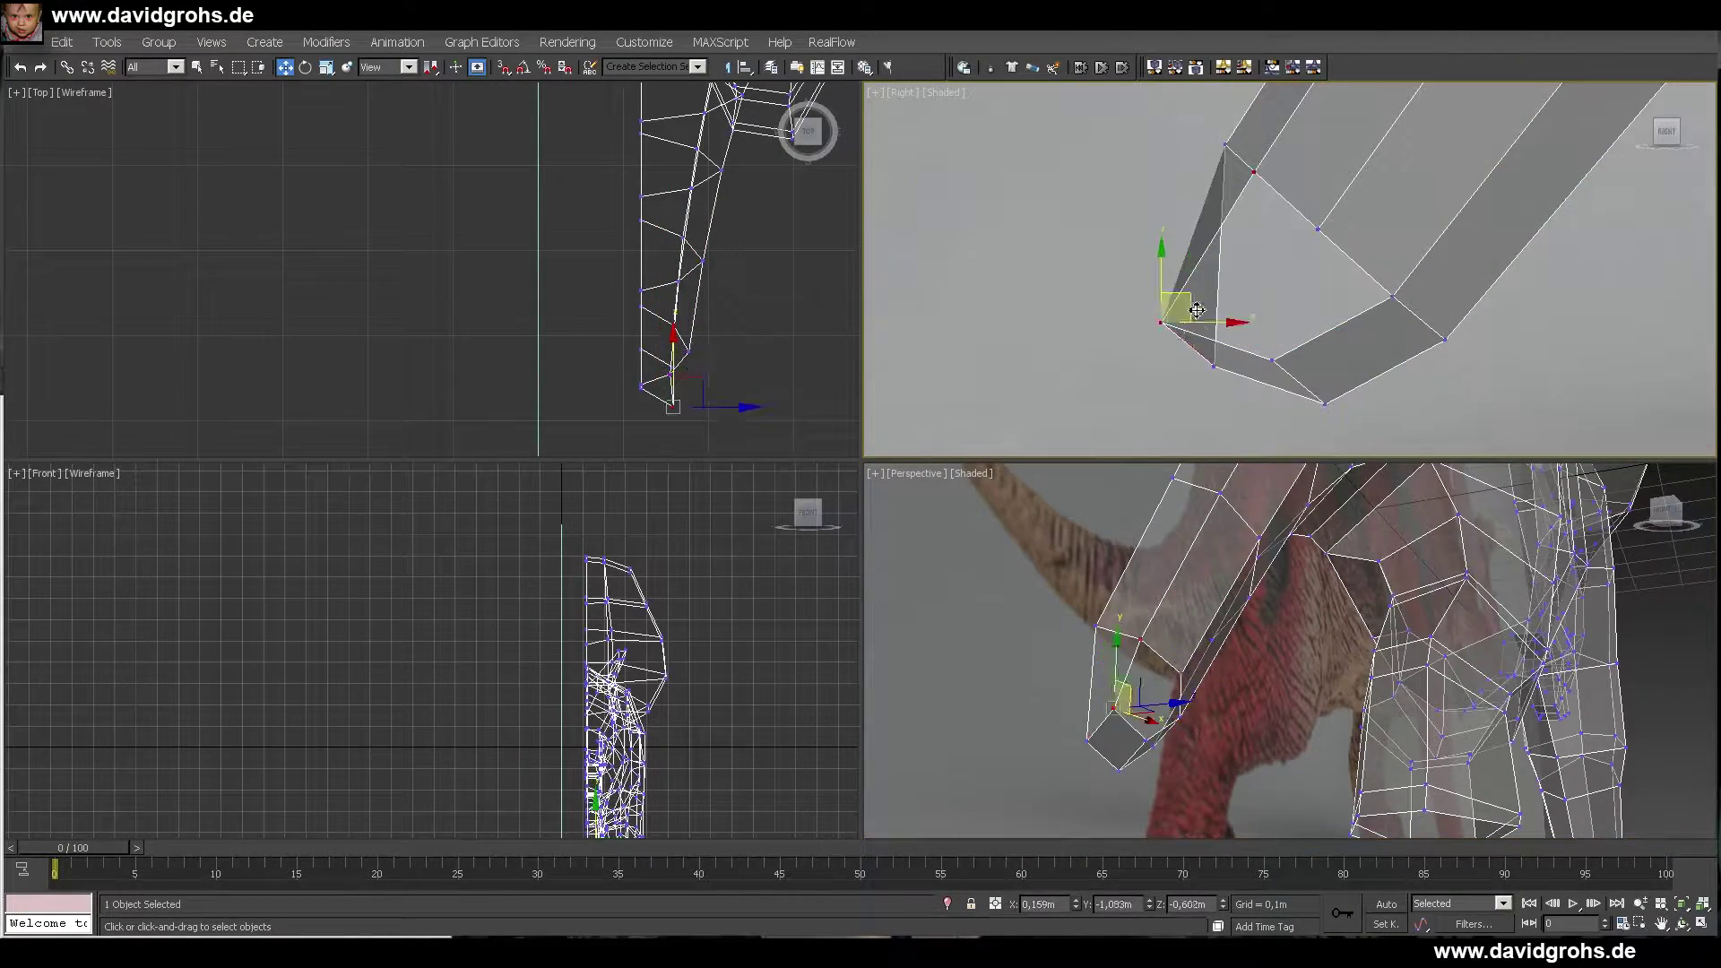
pyautogui.moveTo(1197, 310); pyautogui.dragTo(1206, 340)
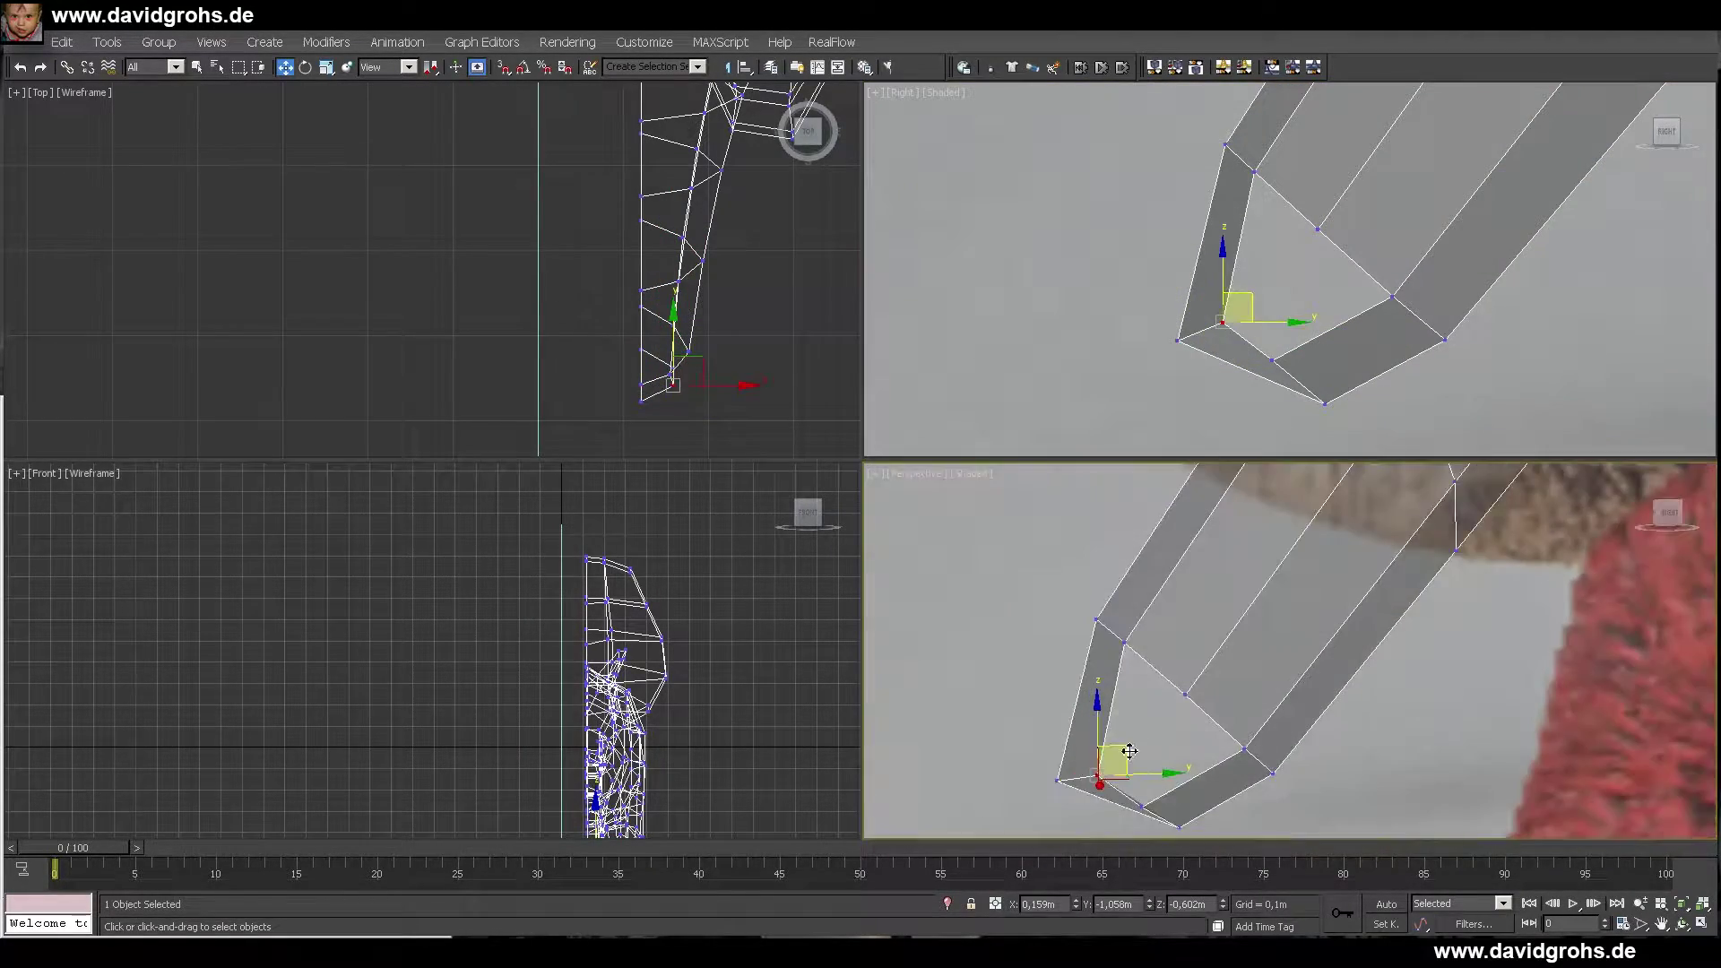
pyautogui.scroll(-3, 1304, 333)
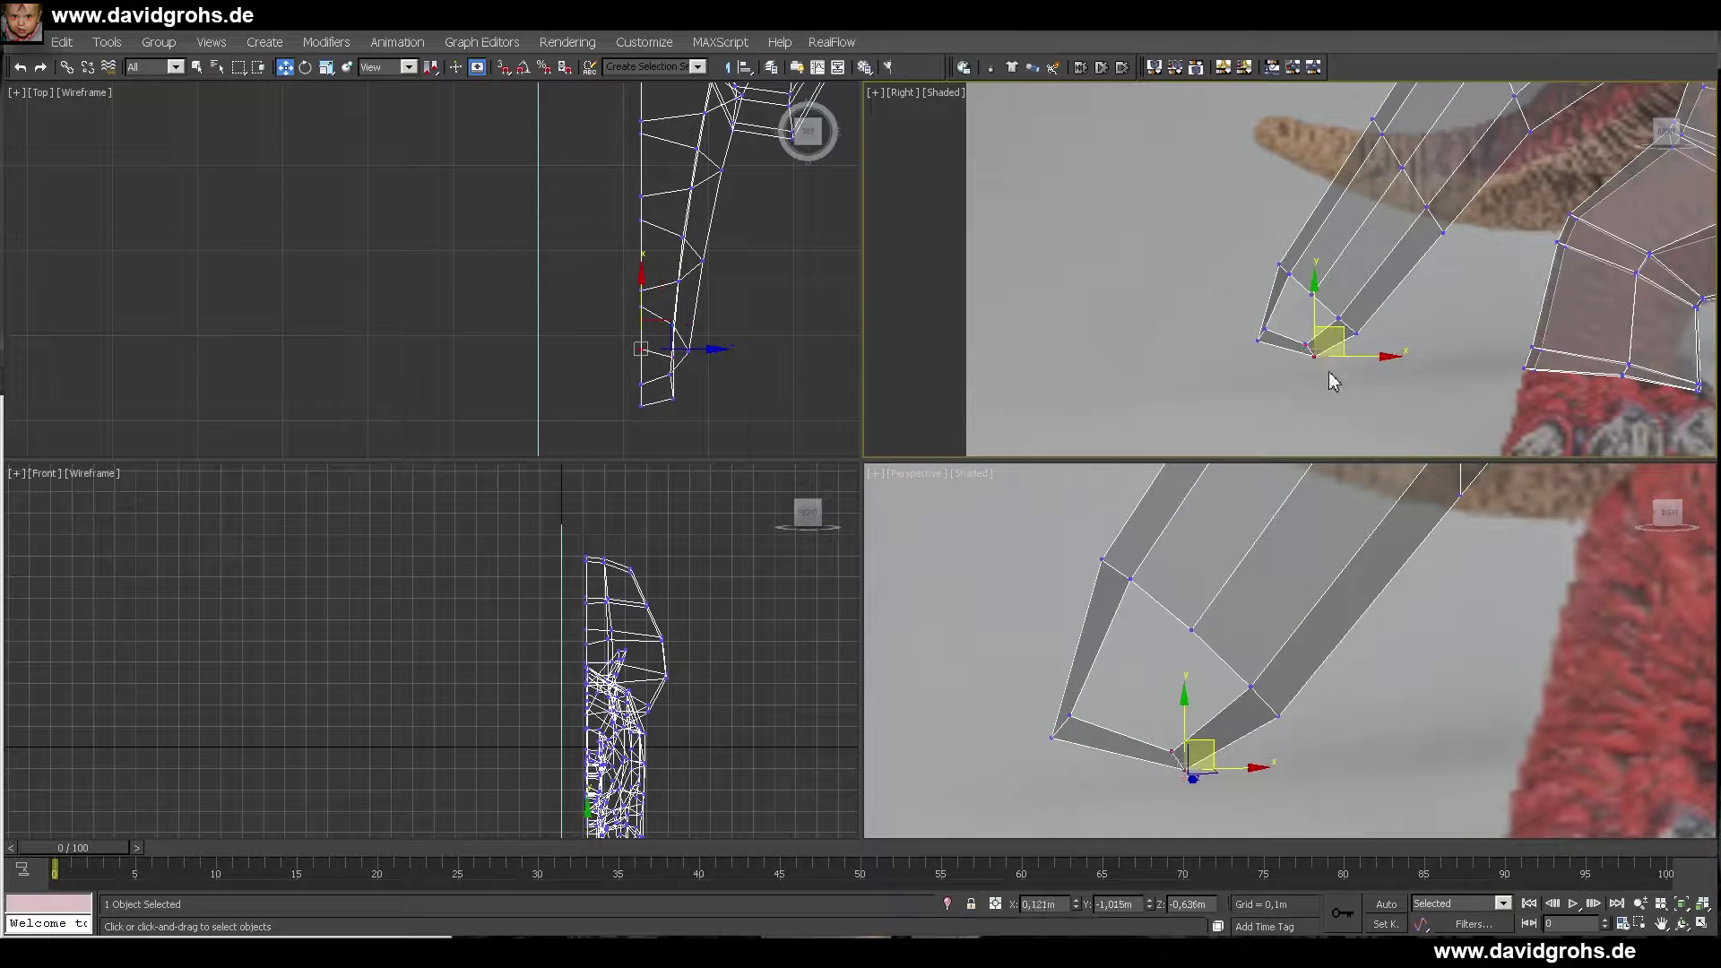
pyautogui.moveTo(1301, 345); pyautogui.dragTo(1317, 369)
pyautogui.scroll(2, 1291, 266)
pyautogui.moveTo(1318, 345); pyautogui.dragTo(1268, 412)
pyautogui.hotkey('ctrl', 'shift', 'e')
pyautogui.scroll(3, 1297, 355)
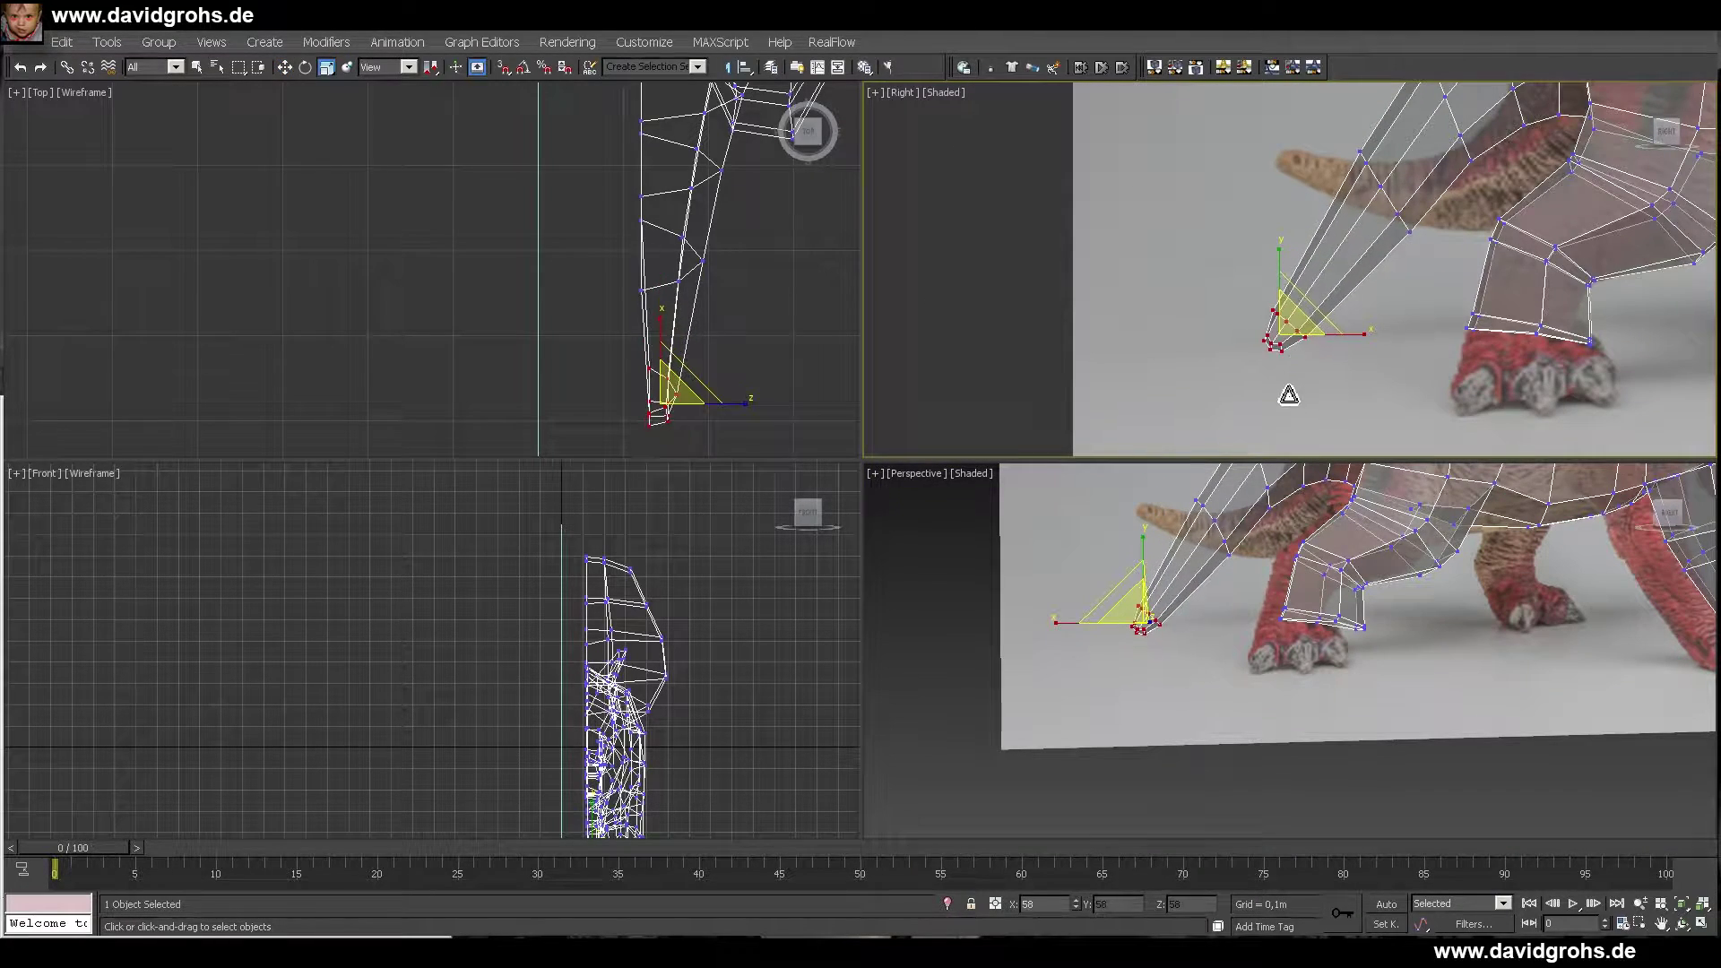
# - Move the tail-end vertices in the top and side views to taper the tail toward its tip
pyautogui.rightClick(679, 375)
pyautogui.press('w')
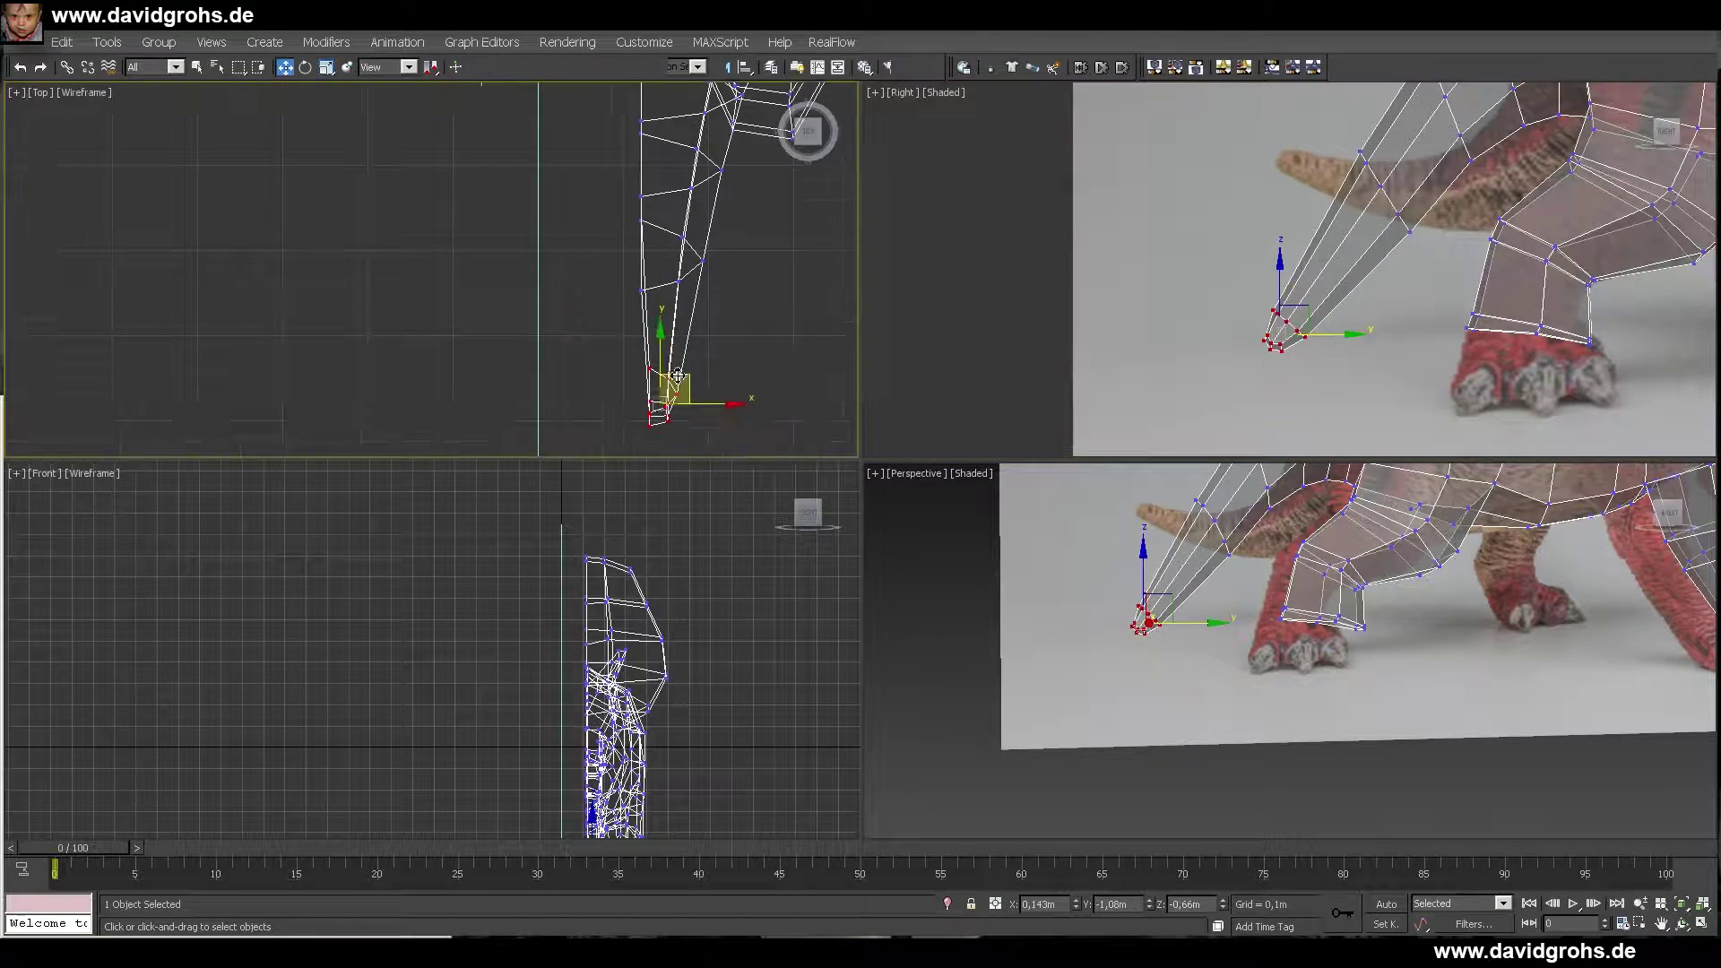
pyautogui.scroll(2, 1353, 260)
pyautogui.moveTo(1353, 260); pyautogui.dragTo(1333, 364, button='middle')
pyautogui.moveTo(1380, 287); pyautogui.dragTo(1427, 339)
pyautogui.moveTo(1531, 191); pyautogui.dragTo(1534, 192)
pyautogui.scroll(-2, 1390, 246)
pyautogui.moveTo(1297, 320); pyautogui.dragTo(1299, 291)
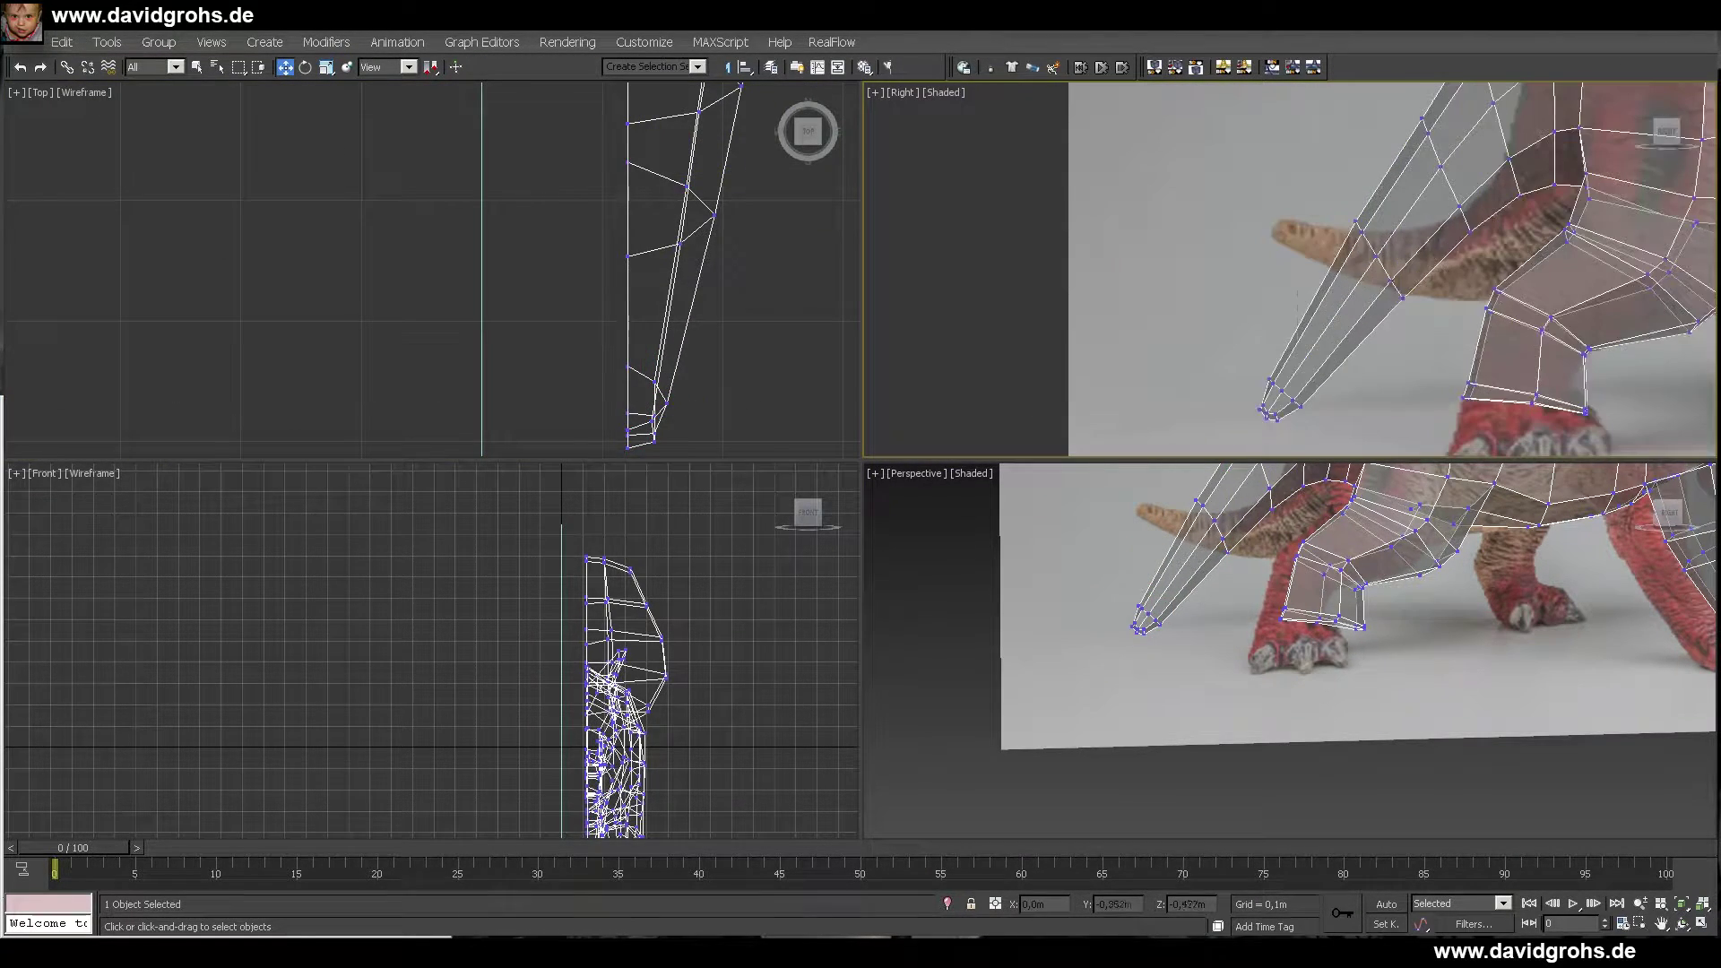
# - Add an edge loop across the lower part of the tail
pyautogui.click(1439, 153)
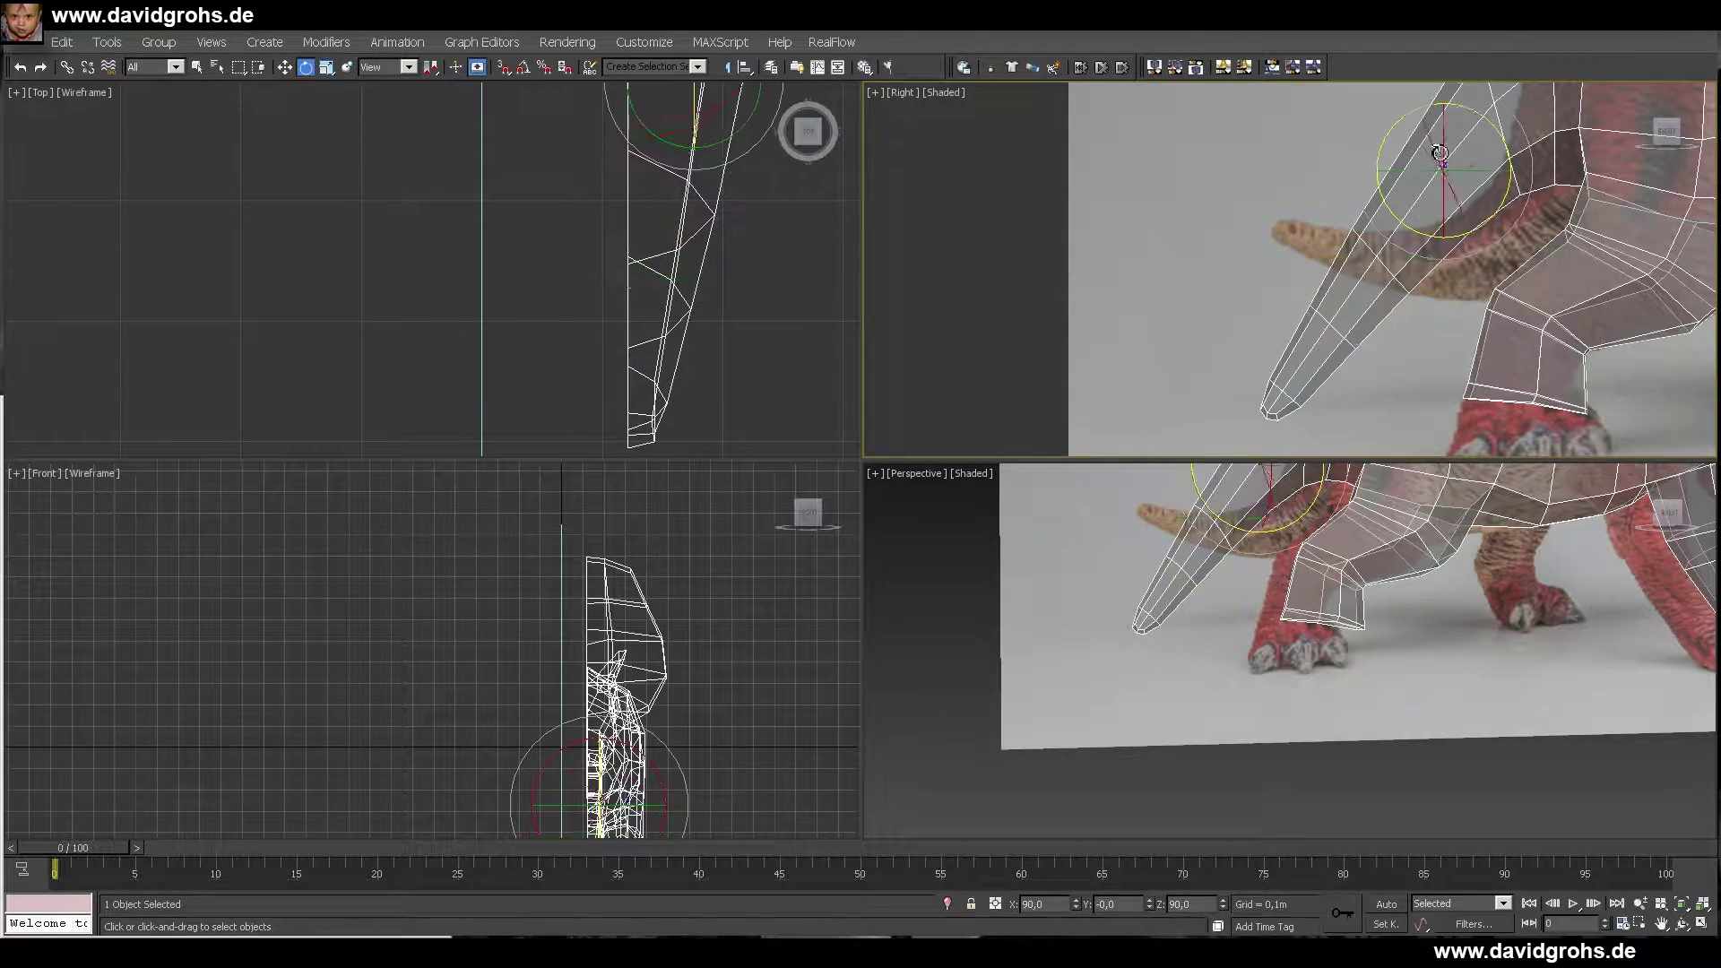
pyautogui.scroll(-4, 1443, 260)
pyautogui.scroll(-5, 1291, 600)
pyautogui.moveTo(1246, 596)
pyautogui.keyDown('alt'); pyautogui.mouseDown(button='middle')
pyautogui.moveTo(1333, 588)
pyautogui.moveTo(1268, 582)
pyautogui.mouseUp(button='middle'); pyautogui.keyUp('alt')
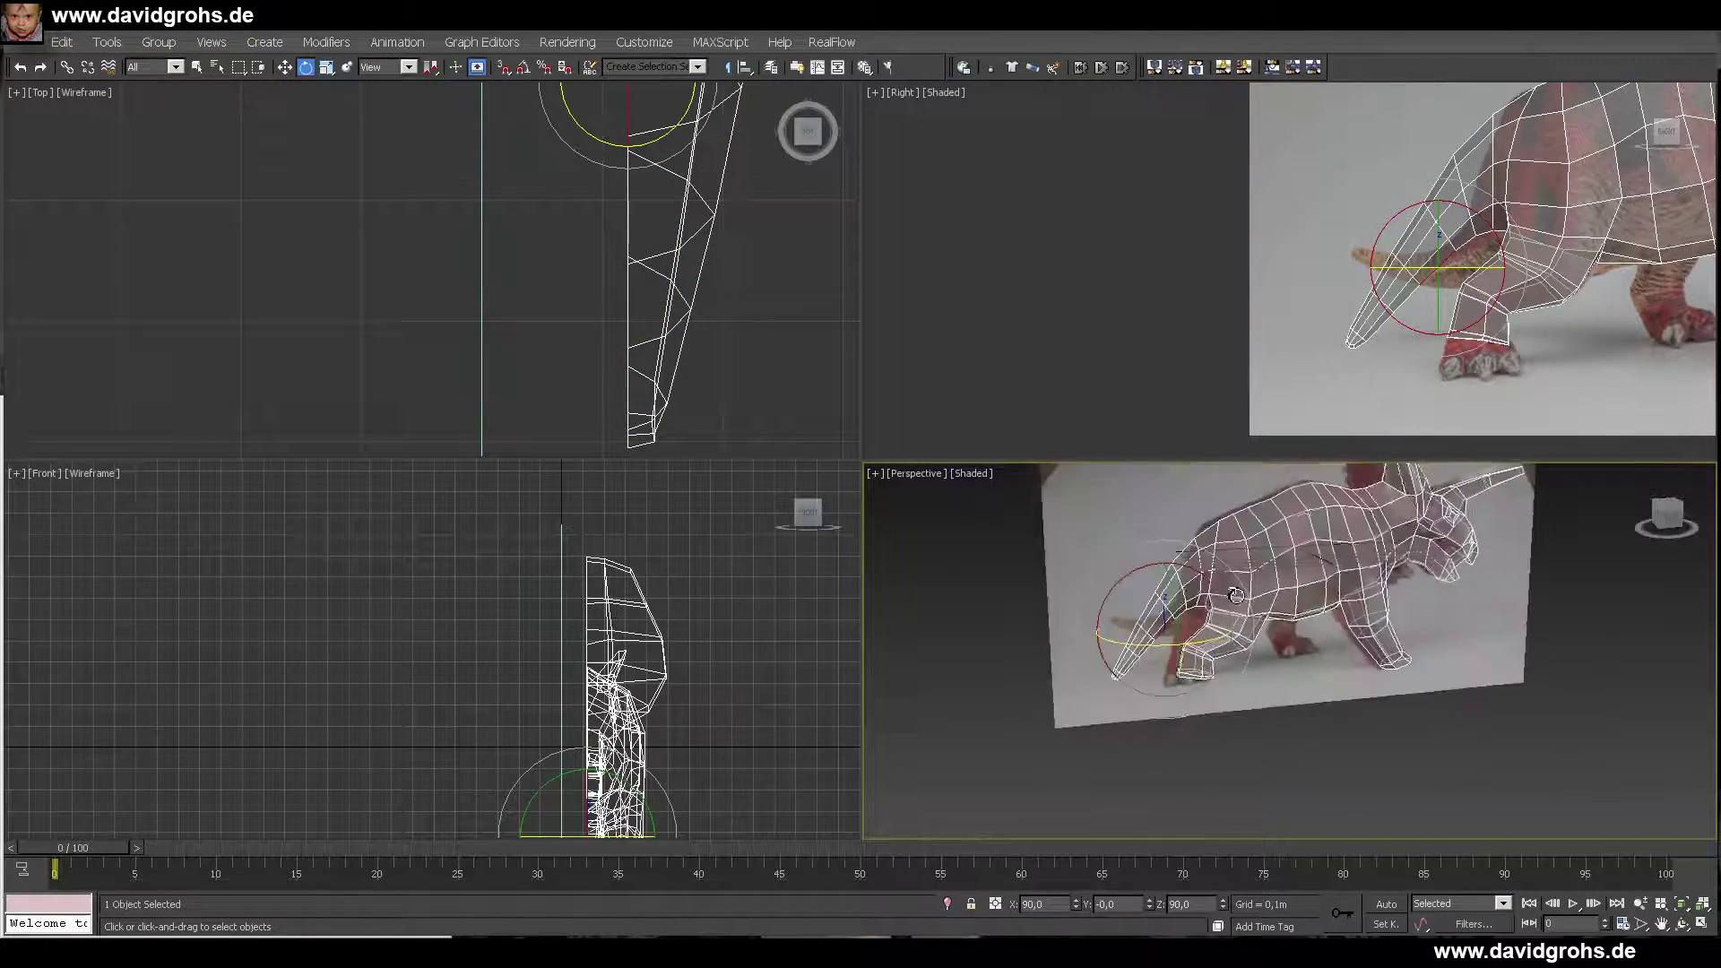
# - Scale and rotate the vertices of the lower tail section in the side view to refine its taper
pyautogui.press('1')
pyautogui.scroll(4, 1373, 296)
pyautogui.moveTo(1293, 265); pyautogui.dragTo(1302, 284)
pyautogui.press('r')
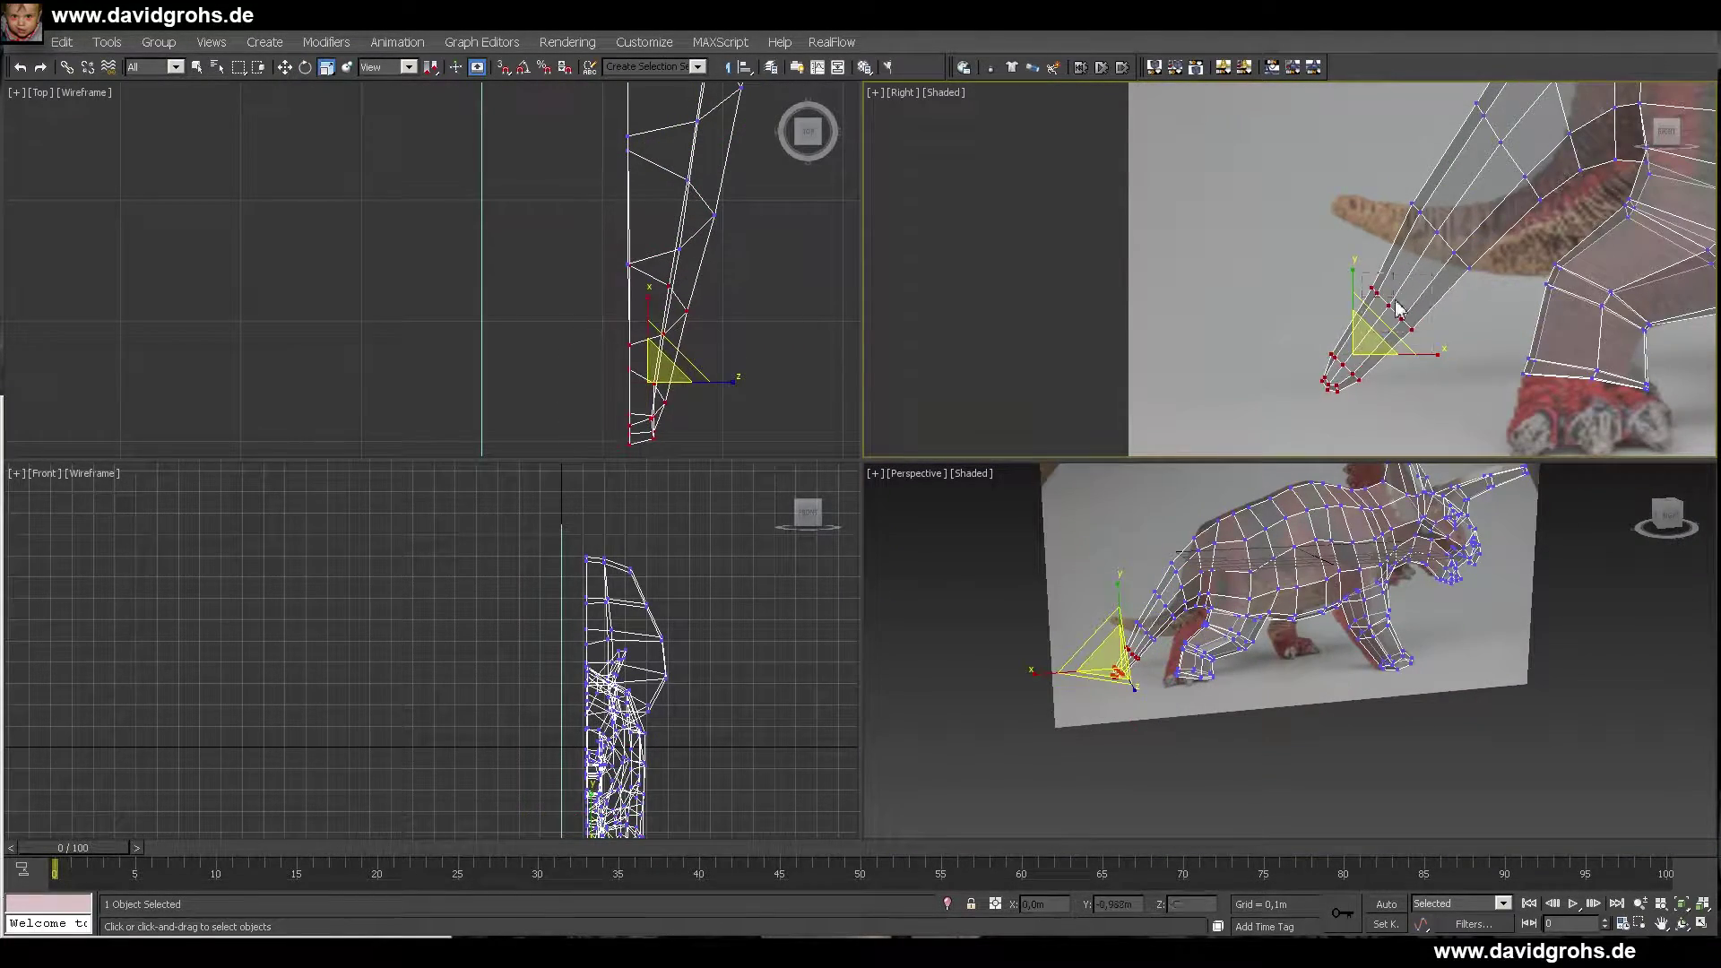
pyautogui.press('e')
pyautogui.moveTo(1440, 359); pyautogui.dragTo(1451, 351)
pyautogui.click(1490, 349)
pyautogui.scroll(-4, 1491, 349)
pyautogui.moveTo(1490, 350); pyautogui.dragTo(1340, 361, button='middle')
pyautogui.scroll(2, 1264, 300)
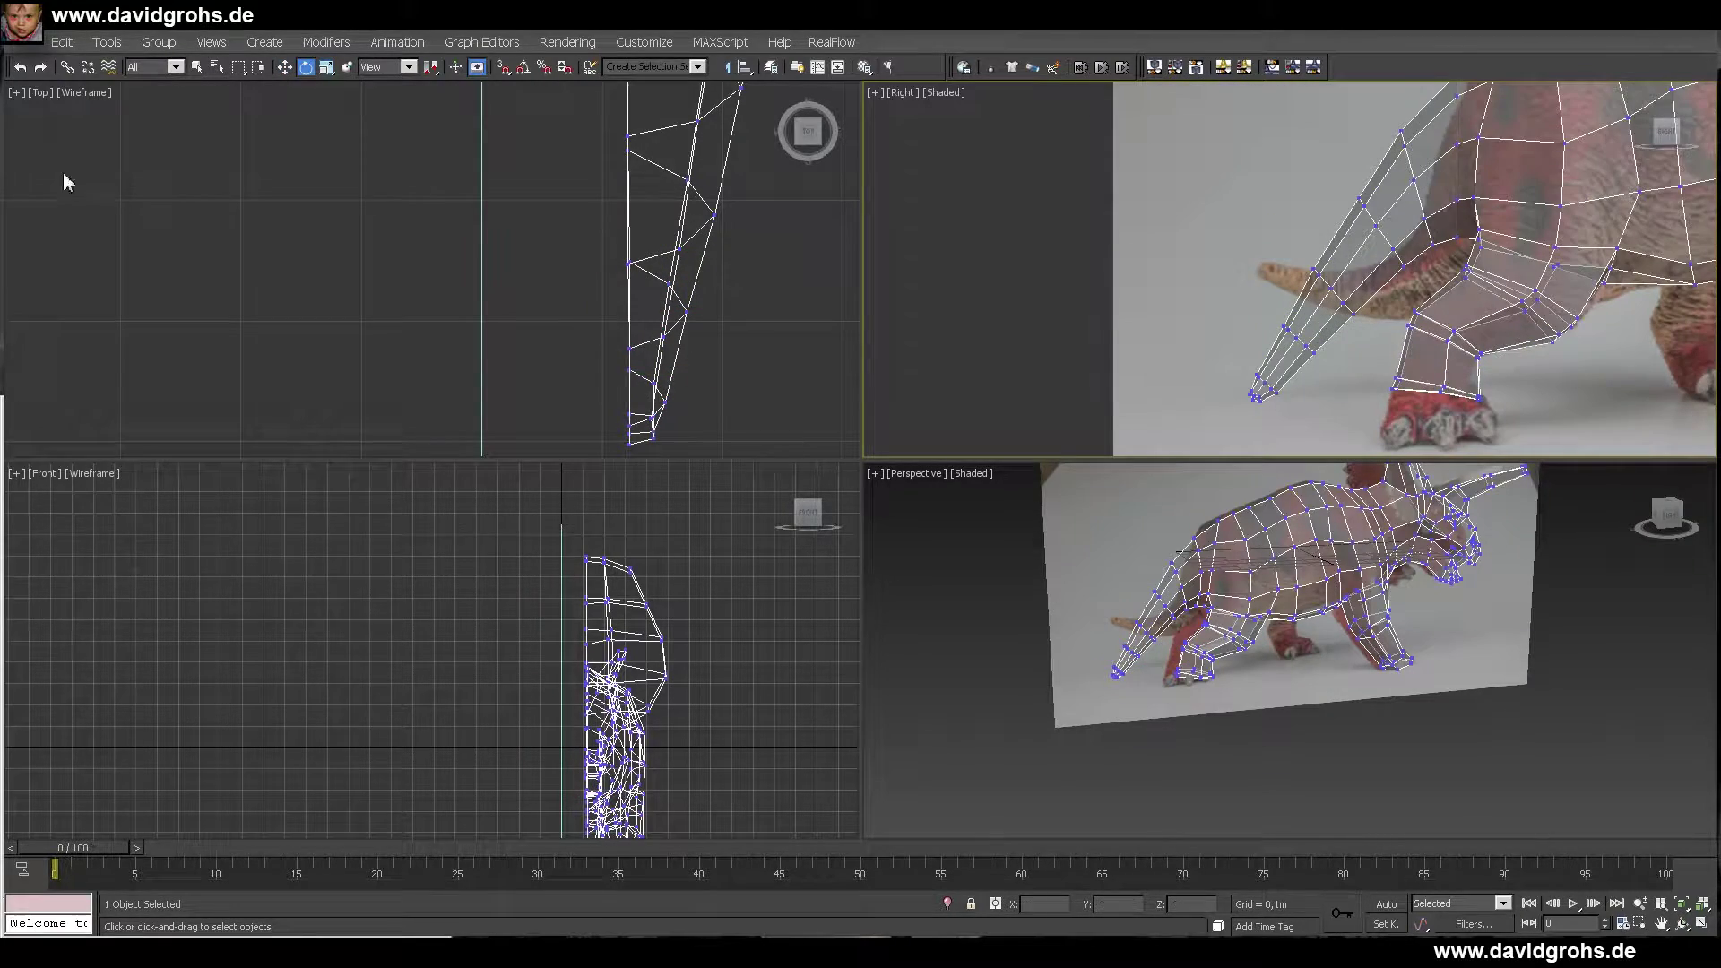
# - Move and rotate the vertex rows in the middle of the tail to even out its segments
pyautogui.scroll(2, 1330, 369)
pyautogui.moveTo(1201, 207); pyautogui.dragTo(1385, 423)
pyautogui.press('w')
pyautogui.moveTo(1197, 303); pyautogui.dragTo(1326, 425)
pyautogui.moveTo(1270, 347); pyautogui.dragTo(1261, 359)
pyautogui.moveTo(1254, 213); pyautogui.dragTo(1370, 332)
pyautogui.press('e')
pyautogui.moveTo(1348, 336); pyautogui.dragTo(1317, 389, button='middle')
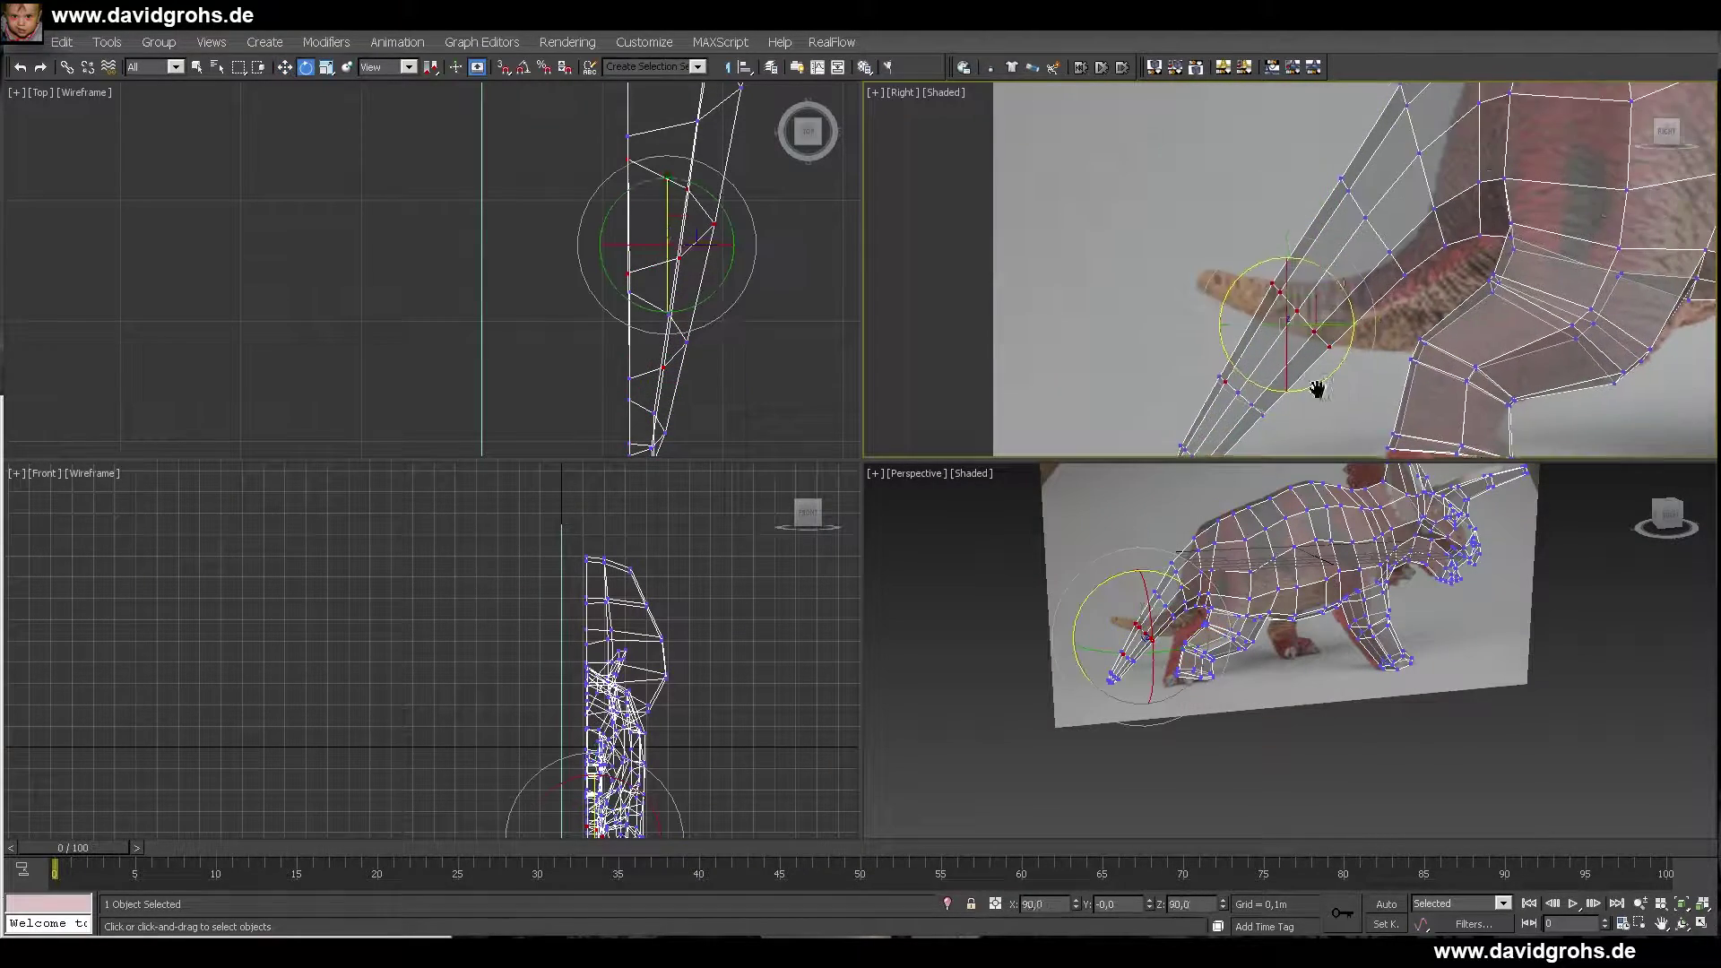
pyautogui.moveTo(1336, 288); pyautogui.dragTo(1340, 289)
pyautogui.click(1371, 304)
pyautogui.scroll(-4, 1371, 305)
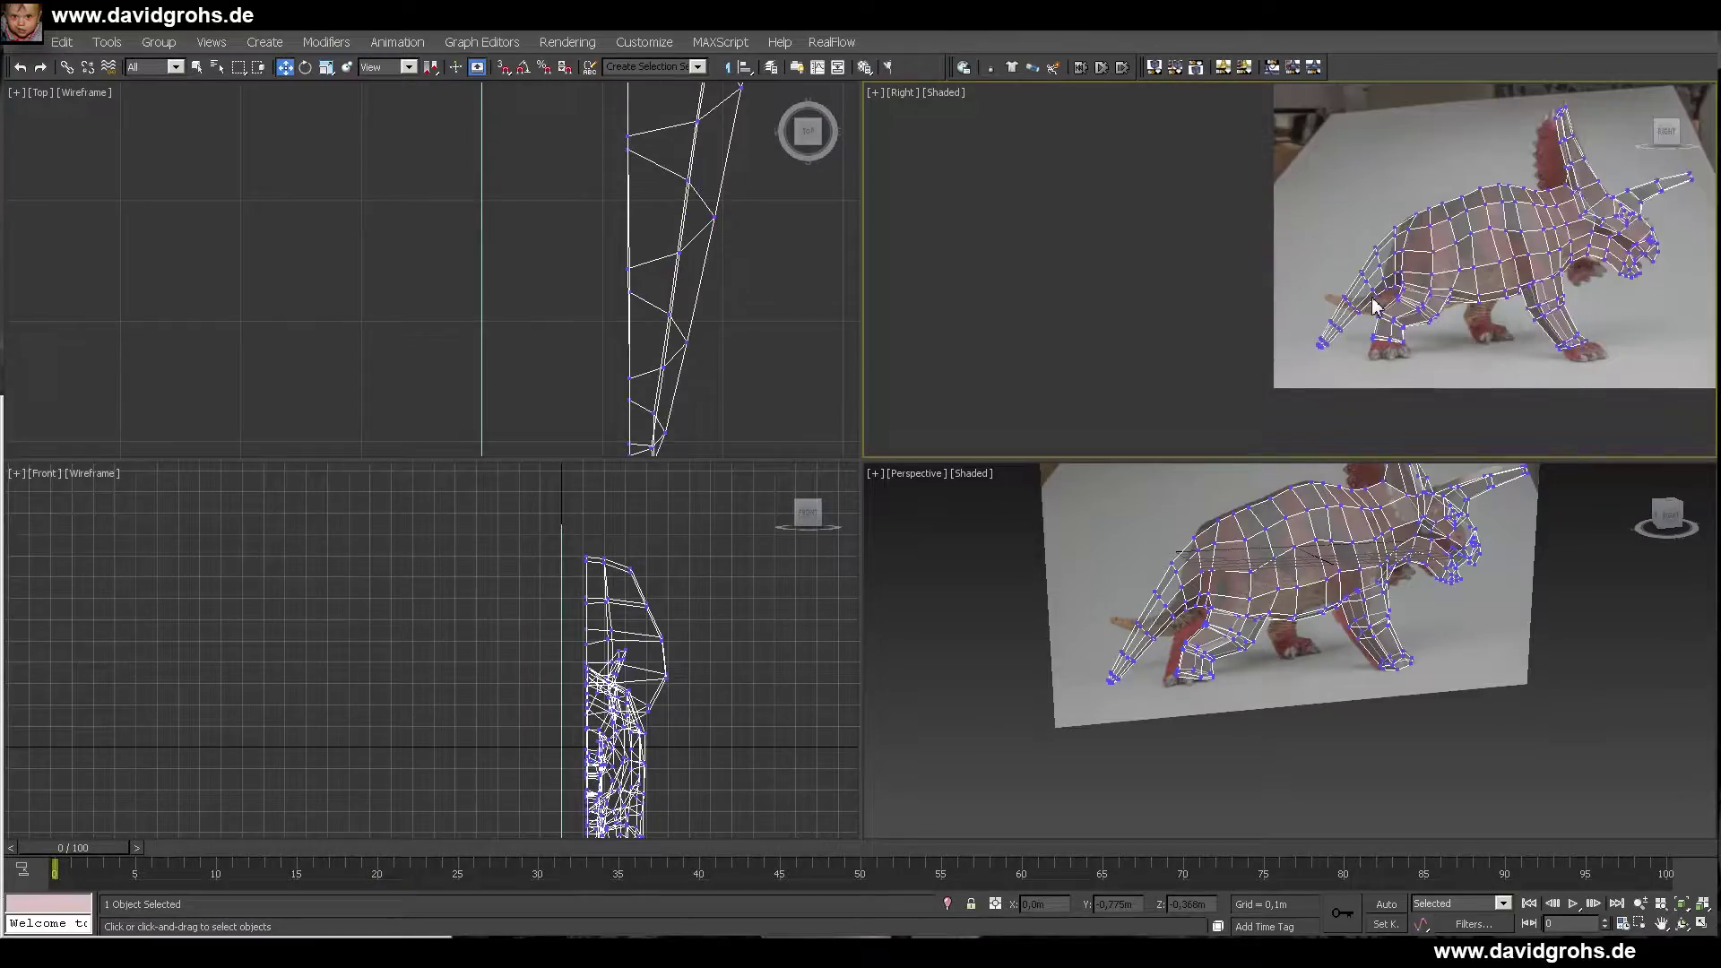
# - Move the vertices along the tail's outer side inward in the top view to slim the tail
pyautogui.scroll(1, 735, 331)
pyautogui.moveTo(692, 334); pyautogui.dragTo(633, 224)
pyautogui.moveTo(704, 269); pyautogui.dragTo(697, 269)
pyautogui.scroll(-1, 749, 309)
pyautogui.moveTo(748, 313); pyautogui.dragTo(673, 214)
pyautogui.moveTo(739, 254); pyautogui.dragTo(731, 255)
pyautogui.moveTo(793, 212); pyautogui.dragTo(776, 346, button='middle')
pyautogui.scroll(-2, 776, 346)
pyautogui.scroll(1, 777, 346)
pyautogui.moveTo(776, 346); pyautogui.dragTo(766, 288)
# - Examine the low-poly body, back and neck frill against the reference image in the side and perspective views
pyautogui.scroll(3, 1141, 654)
pyautogui.keyDown('alt'); pyautogui.moveTo(1141, 653); pyautogui.dragTo(1273, 637, button='middle'); pyautogui.keyUp('alt')
pyautogui.scroll(-4, 1272, 595)
pyautogui.scroll(6, 1128, 385)
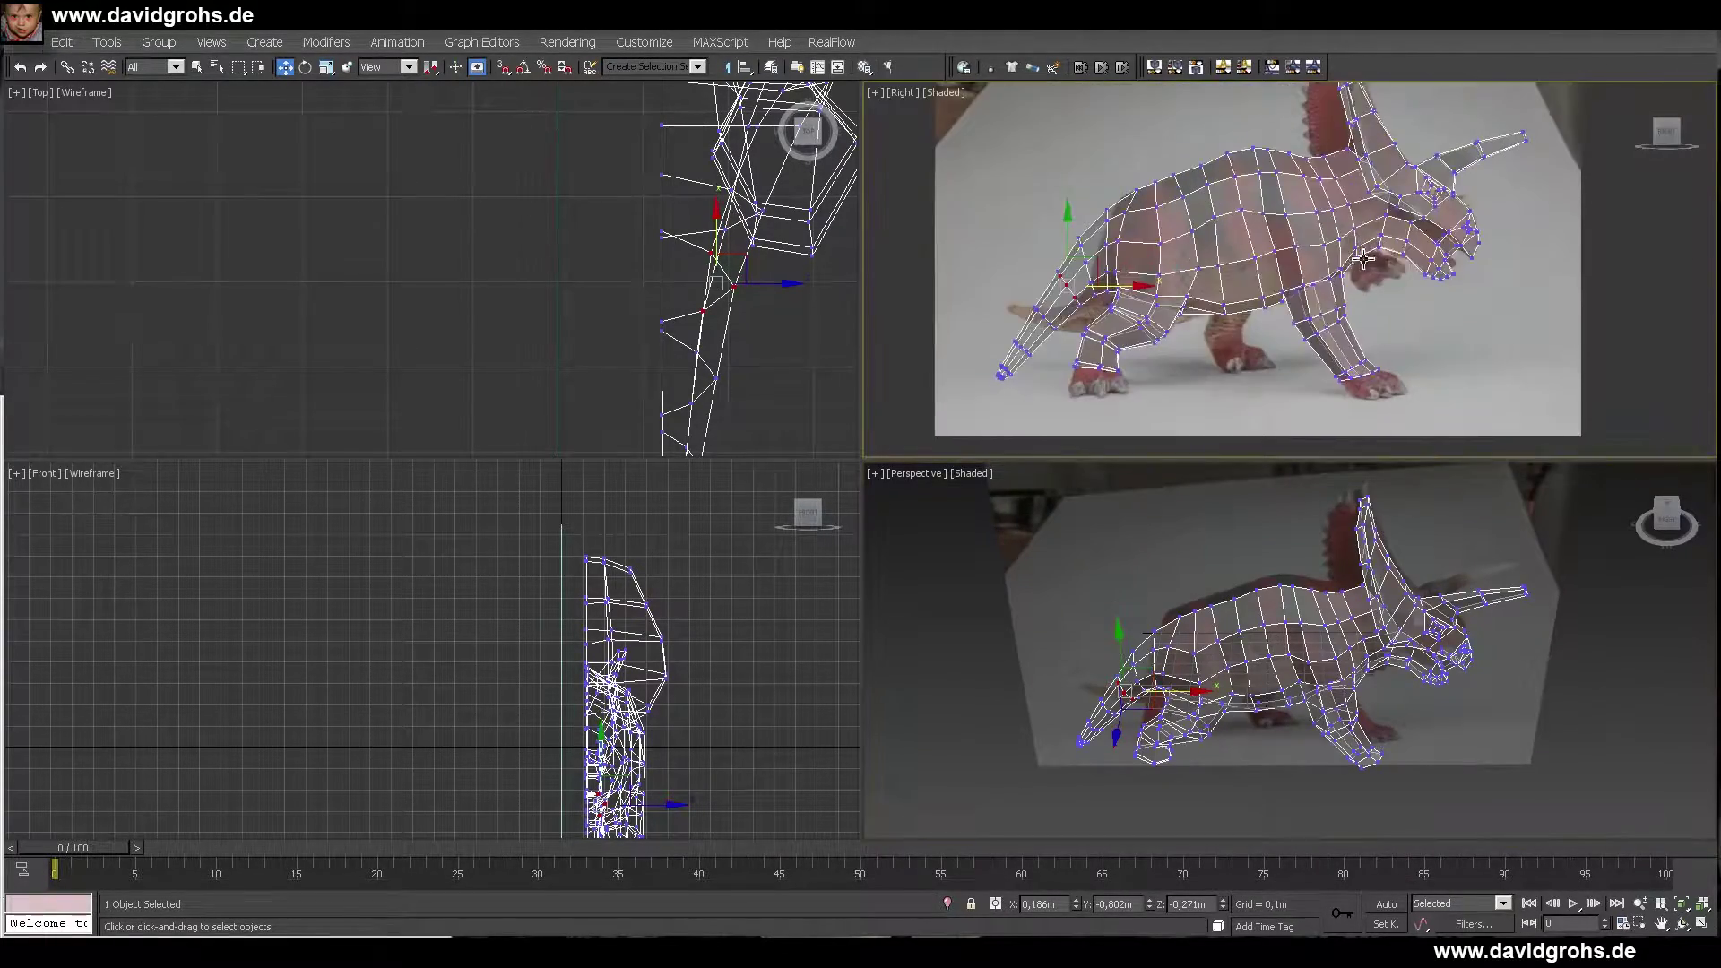
pyautogui.scroll(-3, 1128, 386)
pyautogui.moveTo(1255, 206); pyautogui.dragTo(1213, 311, button='middle')
pyautogui.scroll(4, 1291, 574)
pyautogui.keyDown('alt'); pyautogui.moveTo(1291, 574); pyautogui.dragTo(1389, 565, button='middle'); pyautogui.keyUp('alt')
pyautogui.scroll(1, 1331, 272)
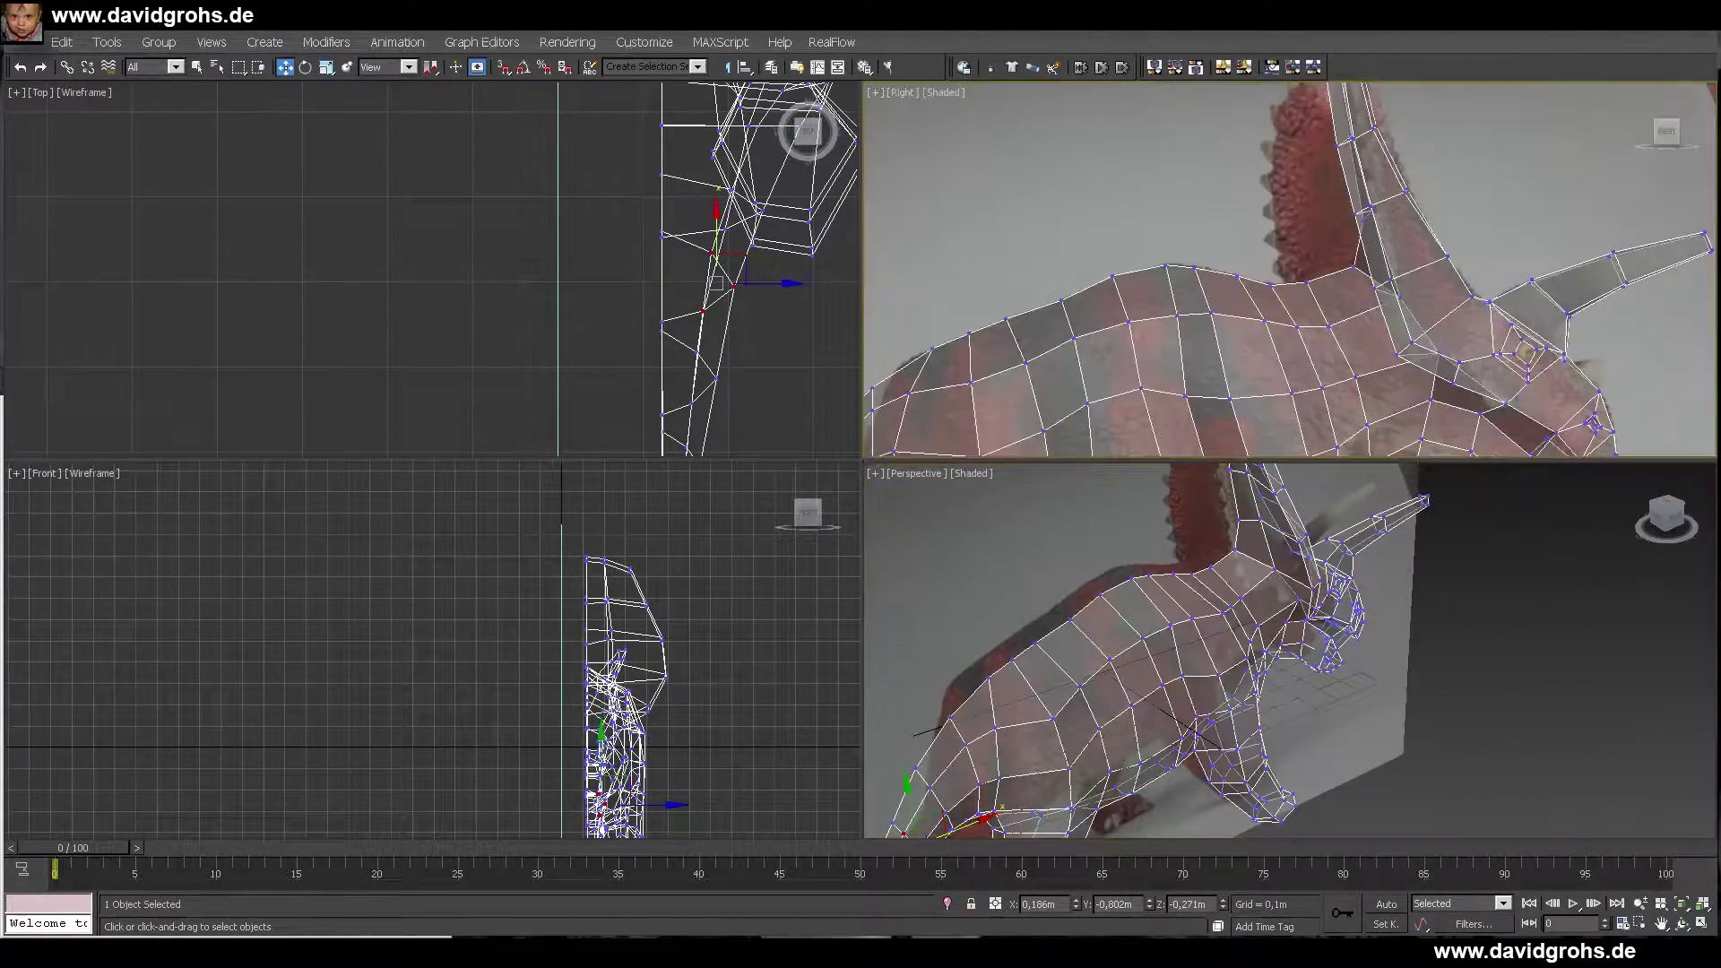
# - Mirror the half body across its length and shift the mirror plane sideways so both halves come together
pyautogui.press('1')
pyautogui.press('z')
pyautogui.scroll(2, 1309, 346)
pyautogui.scroll(-9, 593, 307)
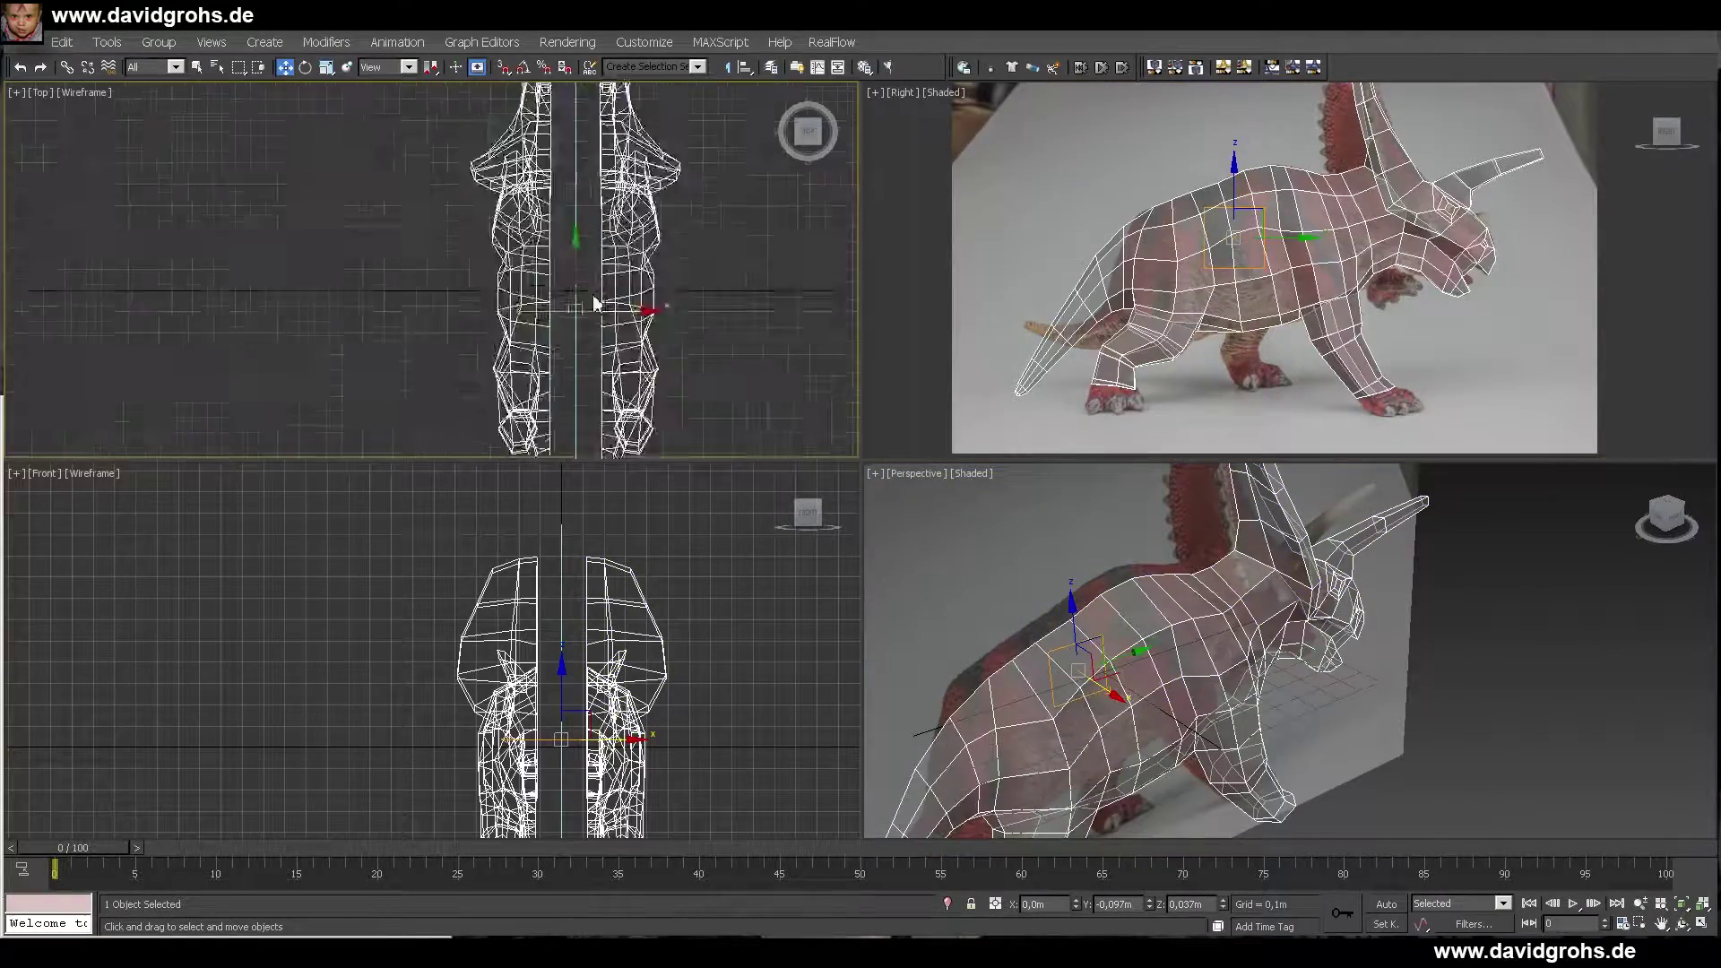
pyautogui.scroll(2, 592, 323)
pyautogui.moveTo(594, 303); pyautogui.dragTo(634, 266)
pyautogui.scroll(8, 605, 307)
pyautogui.scroll(-10, 641, 268)
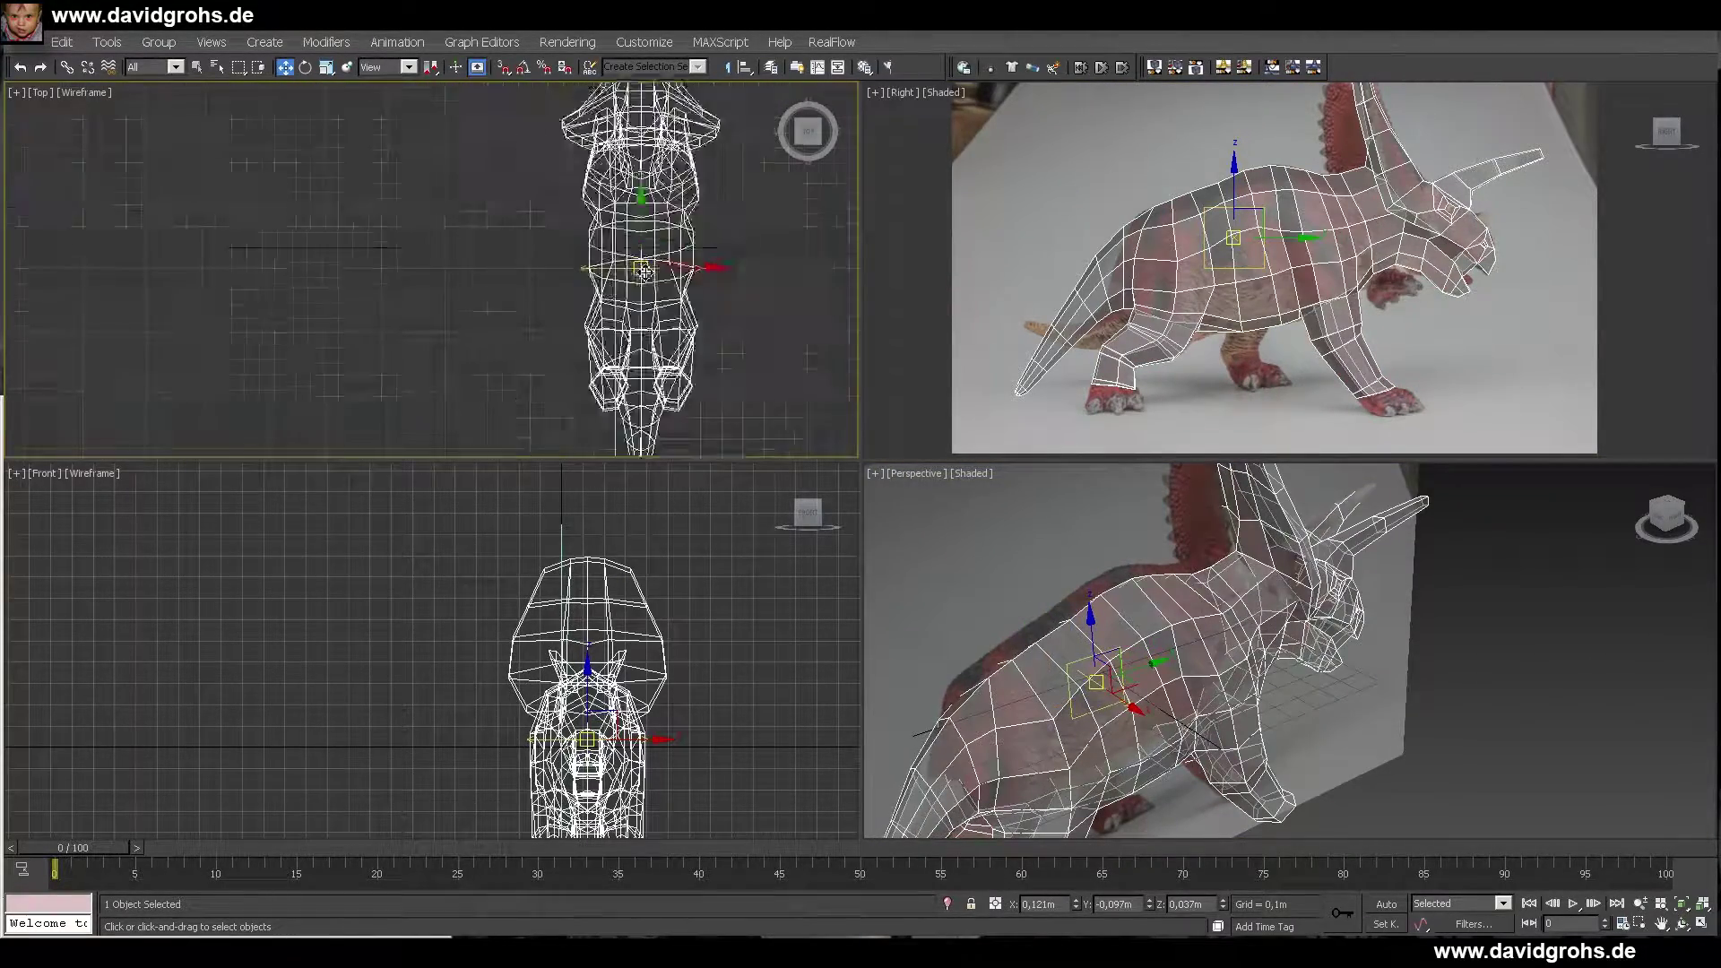
# - Isolate the dinosaur, adjust the mirror plane's spacing between the halves, and set the X position to 0 m to centre the model
pyautogui.keyDown('alt'); pyautogui.moveTo(1255, 610); pyautogui.dragTo(1524, 726, button='middle'); pyautogui.keyUp('alt')
pyautogui.scroll(4, 621, 261)
pyautogui.moveTo(714, 277); pyautogui.dragTo(707, 281)
pyautogui.click(1253, 657)
pyautogui.click(947, 904)
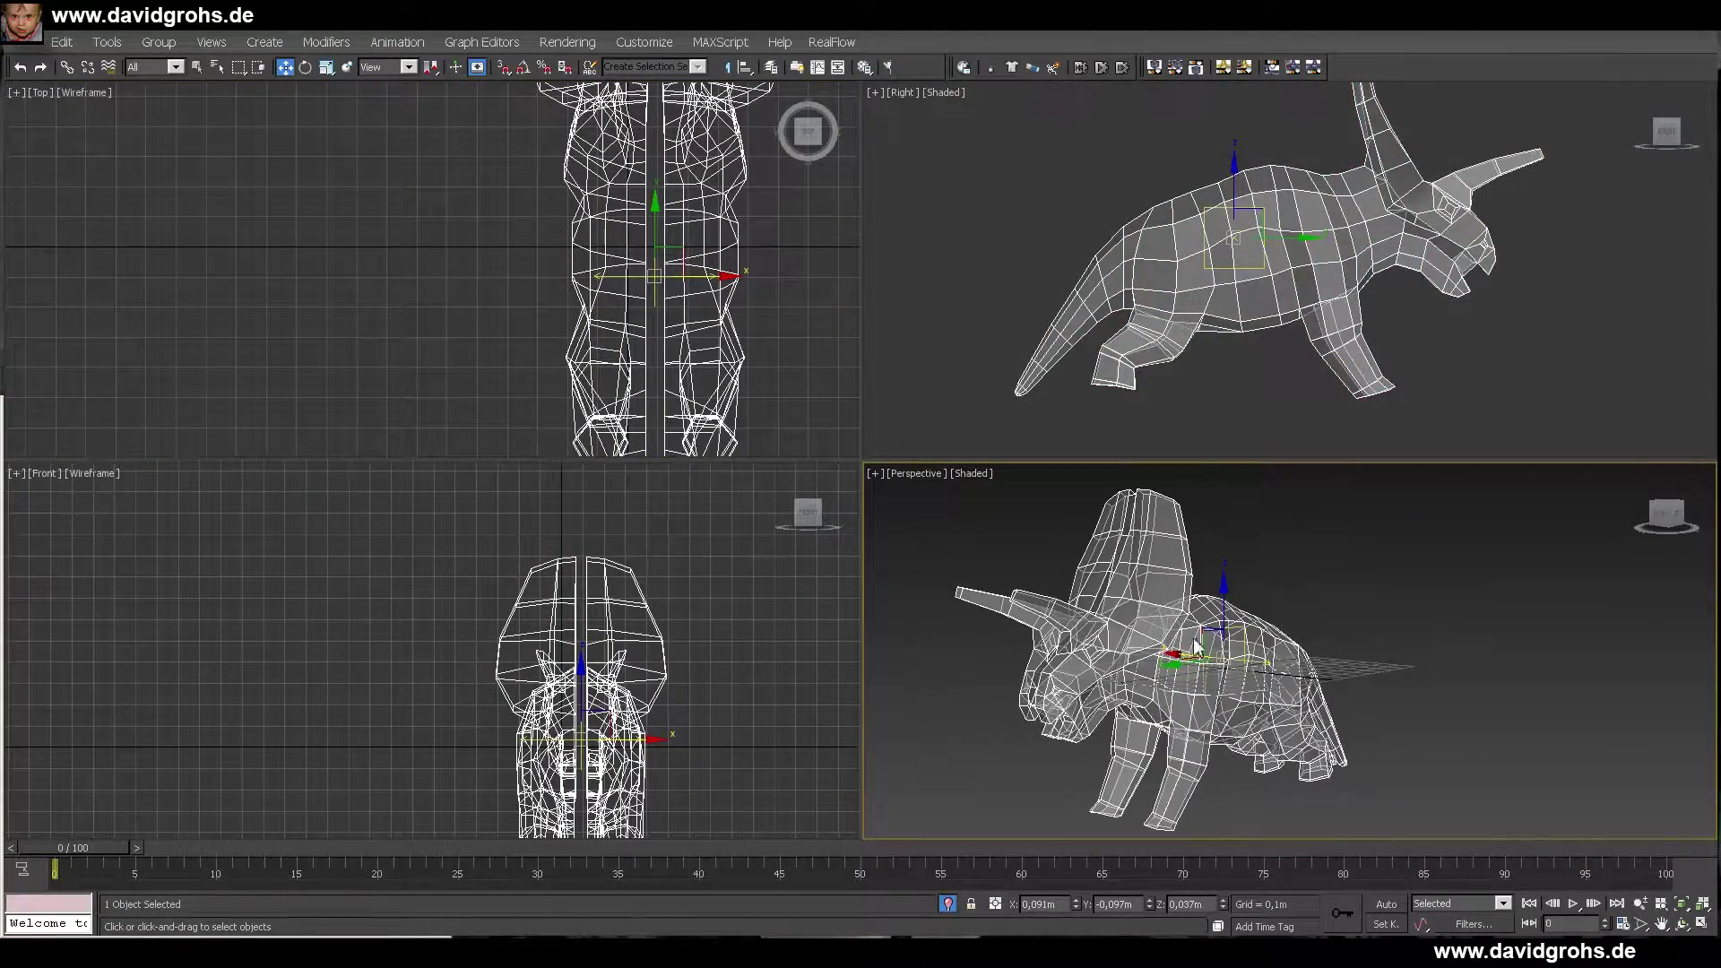
pyautogui.scroll(3, 1259, 170)
pyautogui.keyDown('alt'); pyautogui.moveTo(1259, 170); pyautogui.dragTo(1255, 377, button='middle'); pyautogui.keyUp('alt')
pyautogui.scroll(4, 676, 273)
pyautogui.moveTo(675, 282); pyautogui.dragTo(680, 284)
pyautogui.scroll(-3, 1210, 305)
pyautogui.click(742, 280)
pyautogui.scroll(-4, 741, 281)
pyautogui.rightClick(1076, 904)
pyautogui.scroll(4, 618, 256)
pyautogui.rightClick(599, 259)
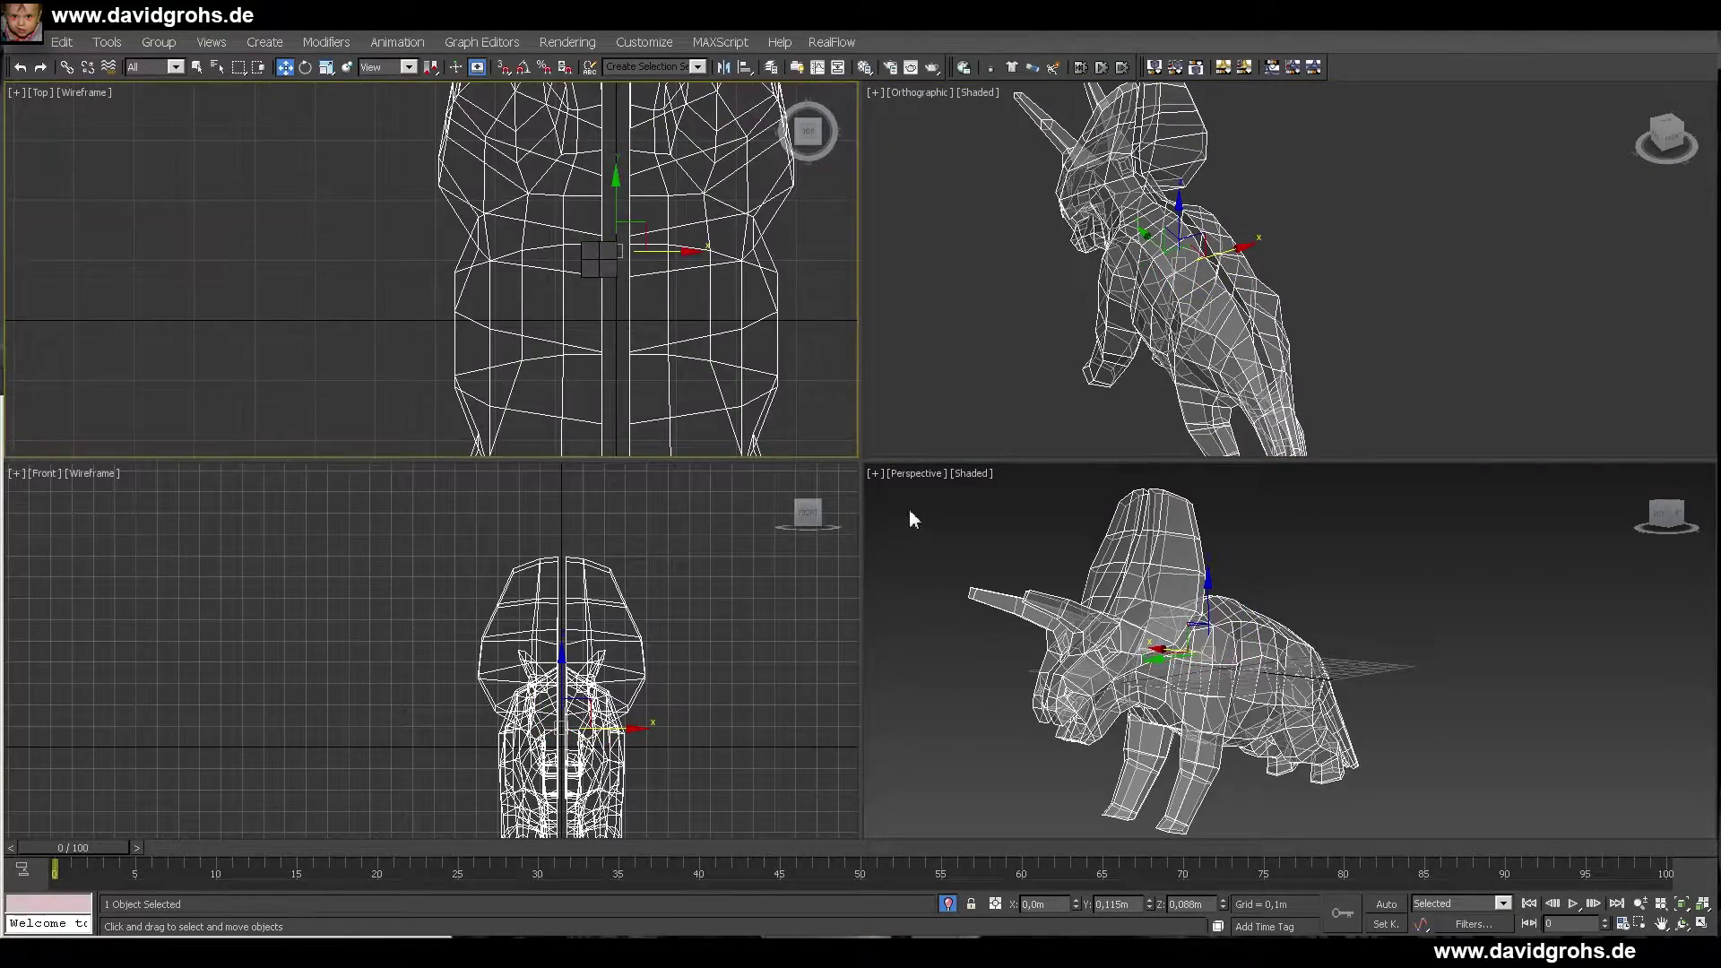
# - Select the end vertices of the tail in an enlarged perspective view and scale them narrower
pyautogui.keyDown('alt'); pyautogui.moveTo(910, 520); pyautogui.dragTo(1058, 628, button='middle'); pyautogui.keyUp('alt')
pyautogui.moveTo(655, 325); pyautogui.dragTo(657, 269, button='middle')
pyautogui.scroll(-4, 657, 269)
pyautogui.keyDown('alt'); pyautogui.moveTo(1193, 709); pyautogui.dragTo(1138, 583, button='middle'); pyautogui.keyUp('alt')
pyautogui.scroll(3, 1141, 634)
pyautogui.scroll(3, 680, 361)
pyautogui.hotkey('alt', 'w')
pyautogui.press('1')
pyautogui.moveTo(793, 681); pyautogui.dragTo(1067, 744)
pyautogui.press('r')
pyautogui.moveTo(950, 720); pyautogui.dragTo(865, 726)
# - Try to move the tail-end vertices sideways toward the centre line, and undo that move
pyautogui.keyDown('alt'); pyautogui.moveTo(986, 645); pyautogui.dragTo(577, 502, button='middle'); pyautogui.keyUp('alt')
pyautogui.press('w')
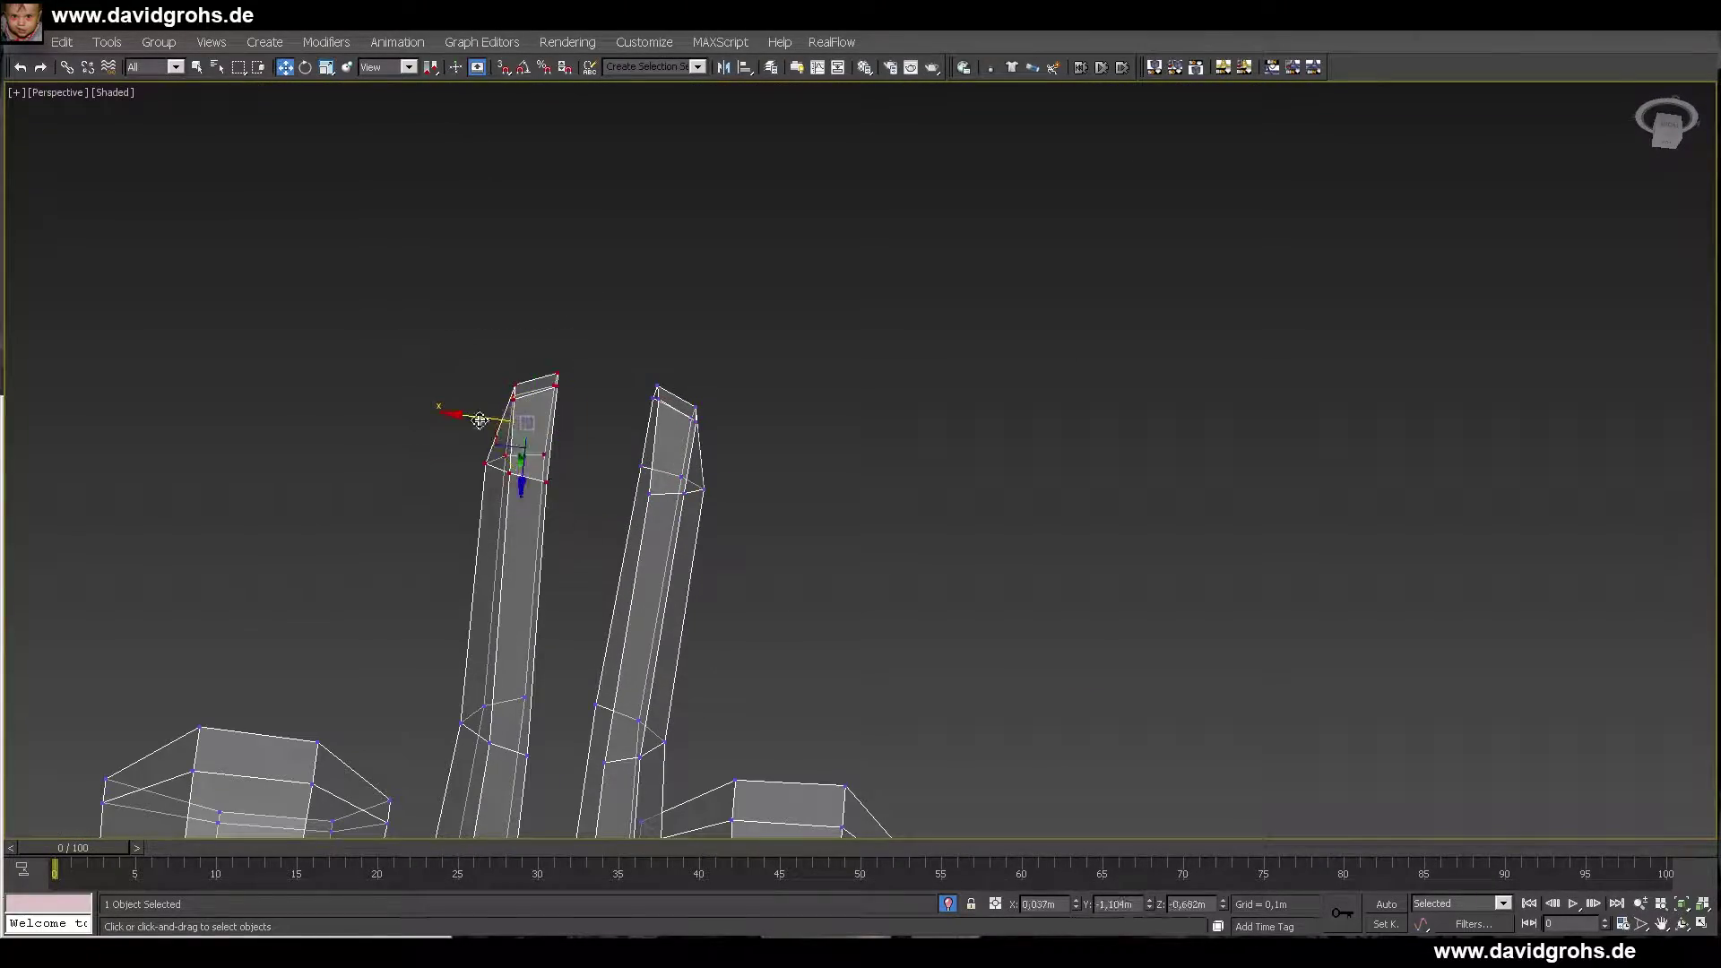
pyautogui.moveTo(480, 421); pyautogui.dragTo(506, 424)
pyautogui.click(62, 43)
pyautogui.click(69, 69)
# - Move the tail tip vertices inward toward the mirrored half to narrow the gap at the tip
pyautogui.keyDown('alt'); pyautogui.moveTo(574, 421); pyautogui.dragTo(851, 717, button='middle'); pyautogui.keyUp('alt')
pyautogui.press('1')
pyautogui.moveTo(851, 717); pyautogui.dragTo(1012, 502, button='middle')
pyautogui.press('1')
pyautogui.scroll(2, 1048, 609)
pyautogui.moveTo(1074, 635); pyautogui.dragTo(1048, 649)
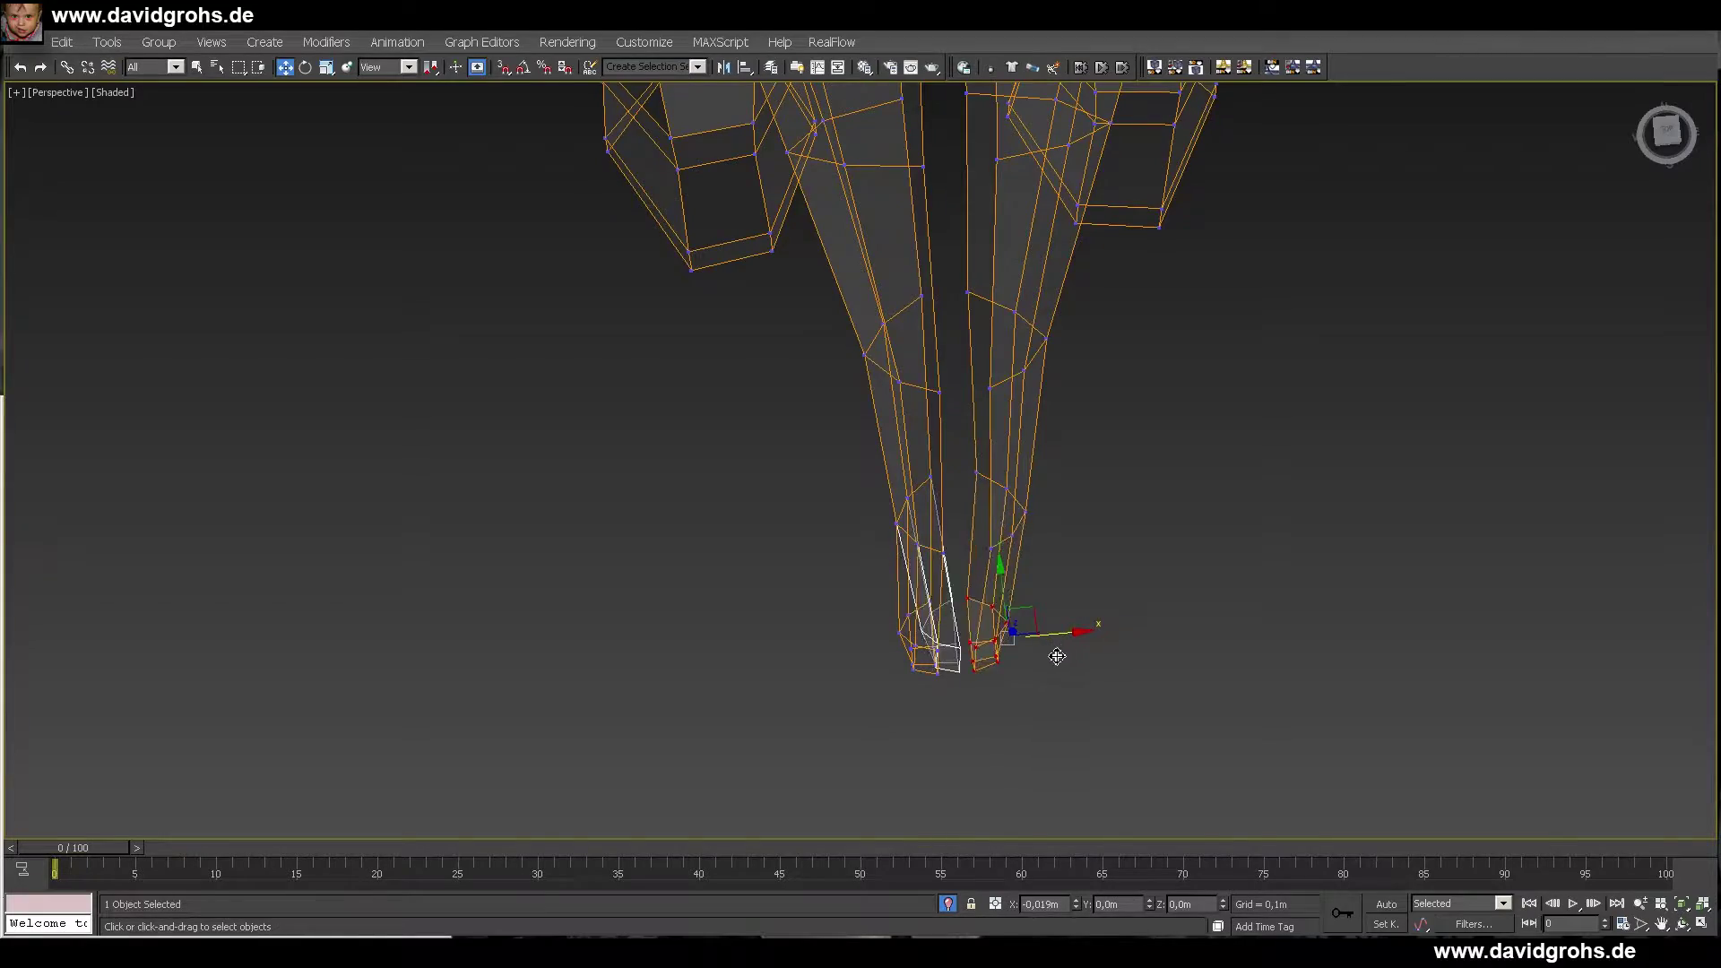
# - Examine the seam between the two mirrored halves along the tail, back, neck and head
pyautogui.keyDown('alt'); pyautogui.moveTo(1057, 657); pyautogui.dragTo(1017, 606, button='middle'); pyautogui.keyUp('alt')
pyautogui.keyDown('alt'); pyautogui.moveTo(1063, 451); pyautogui.dragTo(1084, 358, button='middle'); pyautogui.keyUp('alt')
pyautogui.scroll(-5, 1048, 430)
pyautogui.scroll(-3, 687, 542)
pyautogui.keyDown('alt'); pyautogui.moveTo(989, 573); pyautogui.dragTo(942, 283, button='middle'); pyautogui.keyUp('alt')
pyautogui.scroll(3, 1144, 666)
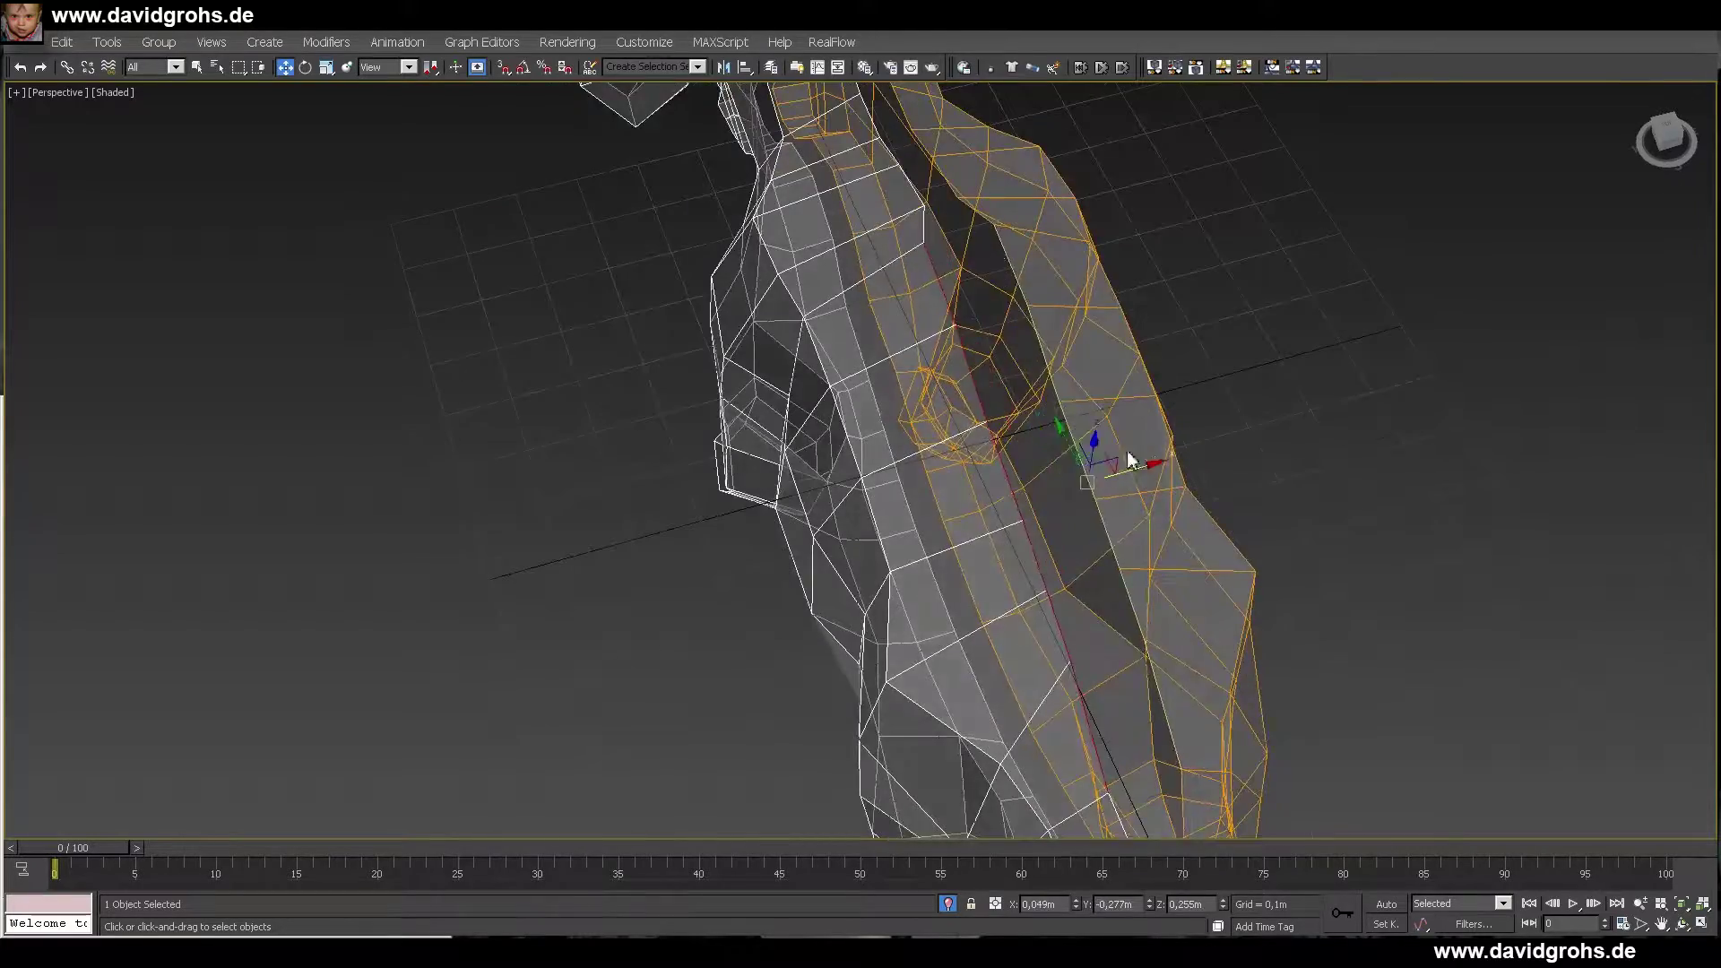
pyautogui.keyDown('alt'); pyautogui.moveTo(1131, 460); pyautogui.dragTo(1210, 578, button='middle'); pyautogui.keyUp('alt')
pyautogui.keyDown('alt'); pyautogui.moveTo(1296, 347); pyautogui.dragTo(1112, 657, button='middle'); pyautogui.keyUp('alt')
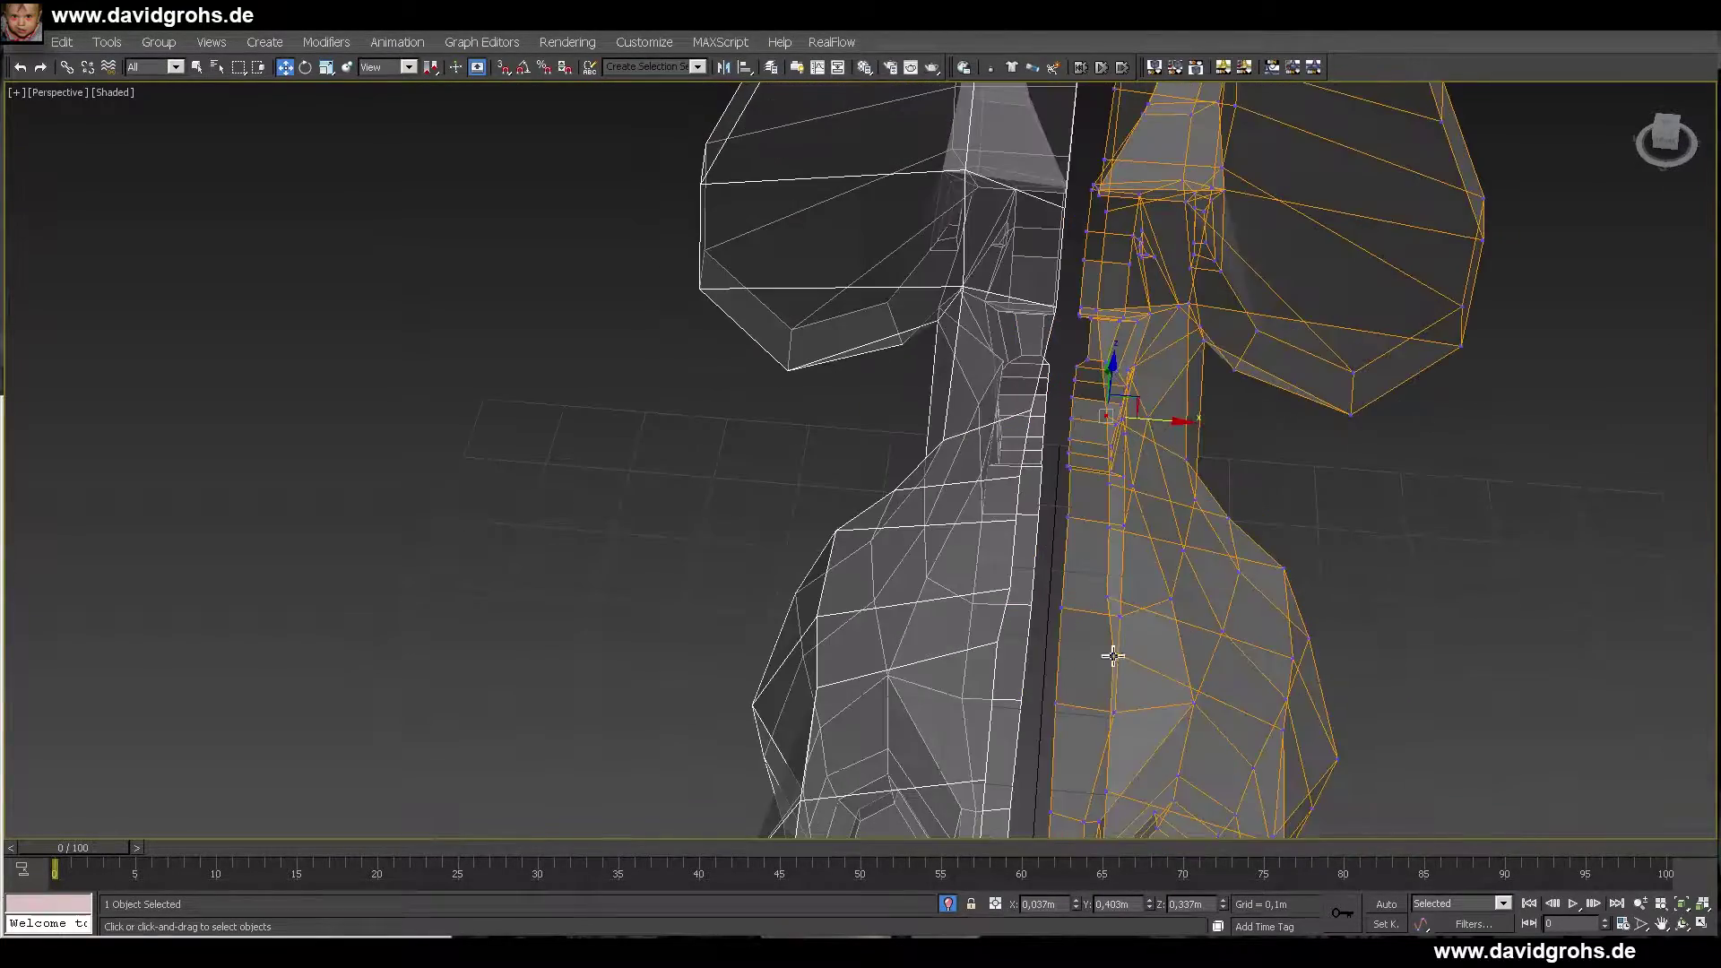
pyautogui.keyDown('alt'); pyautogui.moveTo(1174, 605); pyautogui.dragTo(1165, 190, button='middle'); pyautogui.keyUp('alt')
pyautogui.keyDown('alt'); pyautogui.moveTo(1167, 644); pyautogui.dragTo(1165, 340, button='middle'); pyautogui.keyUp('alt')
pyautogui.moveTo(1156, 431)
pyautogui.keyDown('alt'); pyautogui.mouseDown(button='middle')
pyautogui.moveTo(1300, 404)
pyautogui.moveTo(1471, 454)
pyautogui.moveTo(1333, 376)
pyautogui.moveTo(1253, 484)
pyautogui.moveTo(1126, 446)
pyautogui.mouseUp(button='middle'); pyautogui.keyUp('alt')
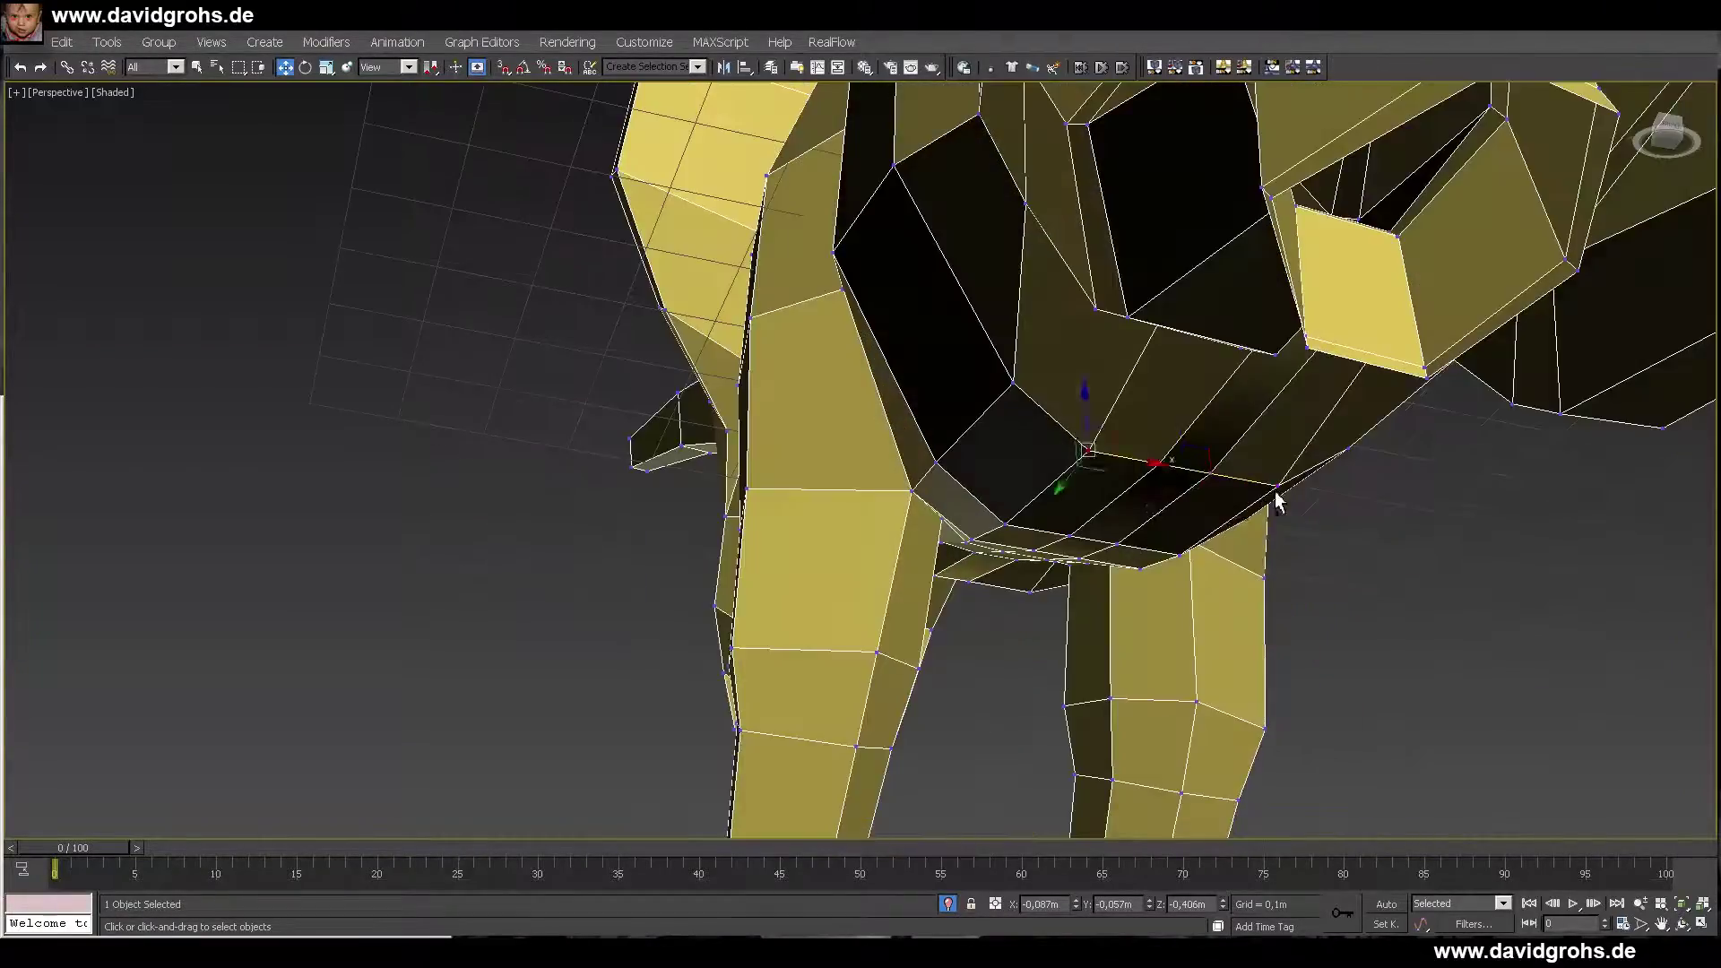
# - Scale and move the selected vertices on the underside of the belly to smooth its curve
pyautogui.keyDown('alt'); pyautogui.moveTo(1279, 492); pyautogui.dragTo(1217, 485, button='middle'); pyautogui.keyUp('alt')
pyautogui.click(1013, 341)
pyautogui.keyDown('ctrl'); pyautogui.click(1156, 385); pyautogui.keyUp('ctrl')
pyautogui.press('r')
pyautogui.moveTo(1217, 484); pyautogui.dragTo(1196, 485)
pyautogui.press('w')
pyautogui.keyDown('alt'); pyautogui.moveTo(1196, 485); pyautogui.dragTo(1187, 395, button='middle'); pyautogui.keyUp('alt')
pyautogui.press('r')
pyautogui.press('w')
pyautogui.moveTo(1188, 395); pyautogui.dragTo(1199, 422)
# - Move the vertices at the front of the lower jaw to reshape it, working from the side and front
pyautogui.click(1353, 519)
pyautogui.keyDown('alt'); pyautogui.moveTo(1199, 422); pyautogui.dragTo(1559, 502, button='middle'); pyautogui.keyUp('alt')
pyautogui.click(1583, 546)
pyautogui.scroll(-5, 1560, 502)
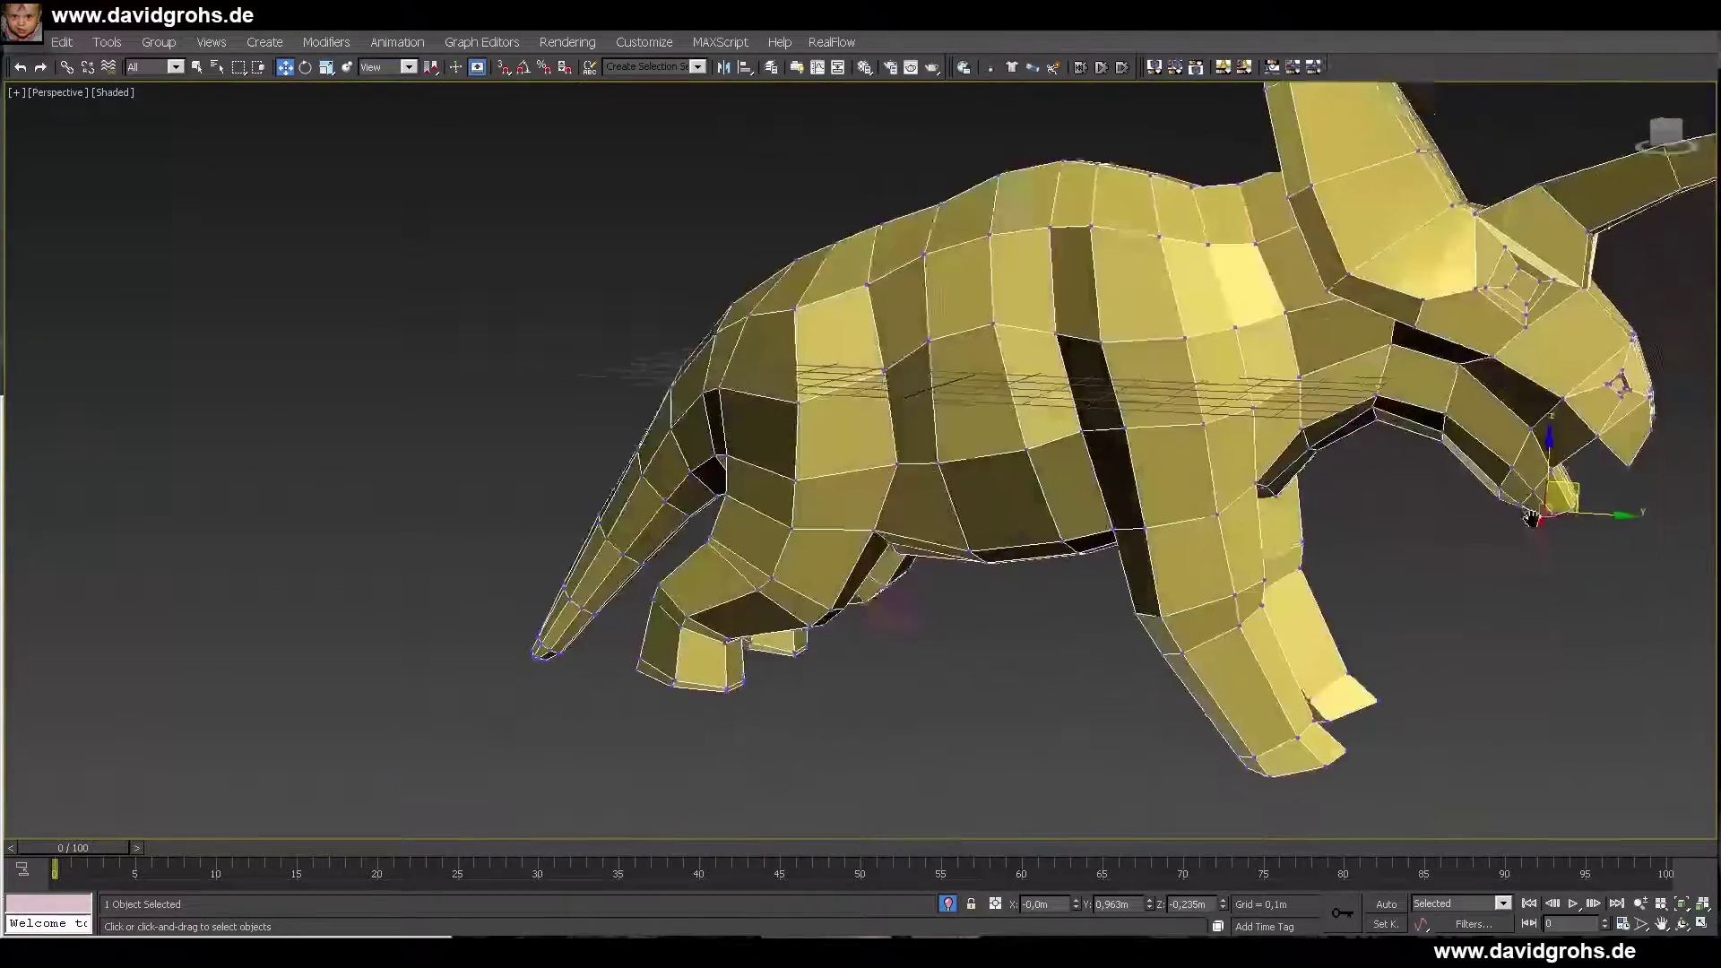
pyautogui.press('F3')
pyautogui.scroll(5, 1524, 520)
pyautogui.moveTo(1449, 543); pyautogui.dragTo(1473, 498)
pyautogui.press('F3')
pyautogui.moveTo(1470, 529)
pyautogui.keyDown('alt'); pyautogui.mouseDown(button='middle')
pyautogui.moveTo(1310, 526)
pyautogui.moveTo(1335, 493)
pyautogui.mouseUp(button='middle'); pyautogui.keyUp('alt')
pyautogui.moveTo(1461, 523); pyautogui.dragTo(1467, 549)
pyautogui.moveTo(1398, 556)
pyautogui.keyDown('alt'); pyautogui.mouseDown(button='middle')
pyautogui.moveTo(1497, 580)
pyautogui.moveTo(1515, 547)
pyautogui.mouseUp(button='middle'); pyautogui.keyUp('alt')
pyautogui.moveTo(1475, 507); pyautogui.dragTo(1493, 523)
pyautogui.moveTo(1494, 522)
pyautogui.keyDown('alt'); pyautogui.mouseDown(button='middle')
pyautogui.moveTo(1399, 499)
pyautogui.moveTo(1332, 529)
pyautogui.moveTo(1506, 469)
pyautogui.moveTo(1341, 562)
pyautogui.moveTo(1371, 583)
pyautogui.moveTo(1514, 529)
pyautogui.moveTo(1445, 519)
pyautogui.moveTo(1515, 529)
pyautogui.mouseUp(button='middle'); pyautogui.keyUp('alt')
pyautogui.scroll(-5, 1372, 537)
pyautogui.scroll(5, 1371, 538)
pyautogui.moveTo(1391, 511); pyautogui.dragTo(1406, 521)
pyautogui.keyDown('alt'); pyautogui.moveTo(1407, 521); pyautogui.dragTo(1237, 502, button='middle'); pyautogui.keyUp('alt')
# - Select the outer vertices on both sides at the front of the snout and scale them together
pyautogui.press('1')
pyautogui.click(1229, 468)
pyautogui.keyDown('alt'); pyautogui.moveTo(1291, 573); pyautogui.dragTo(1237, 573, button='middle'); pyautogui.keyUp('alt')
pyautogui.keyDown('ctrl'); pyautogui.click(1524, 583); pyautogui.keyUp('ctrl')
pyautogui.press('r')
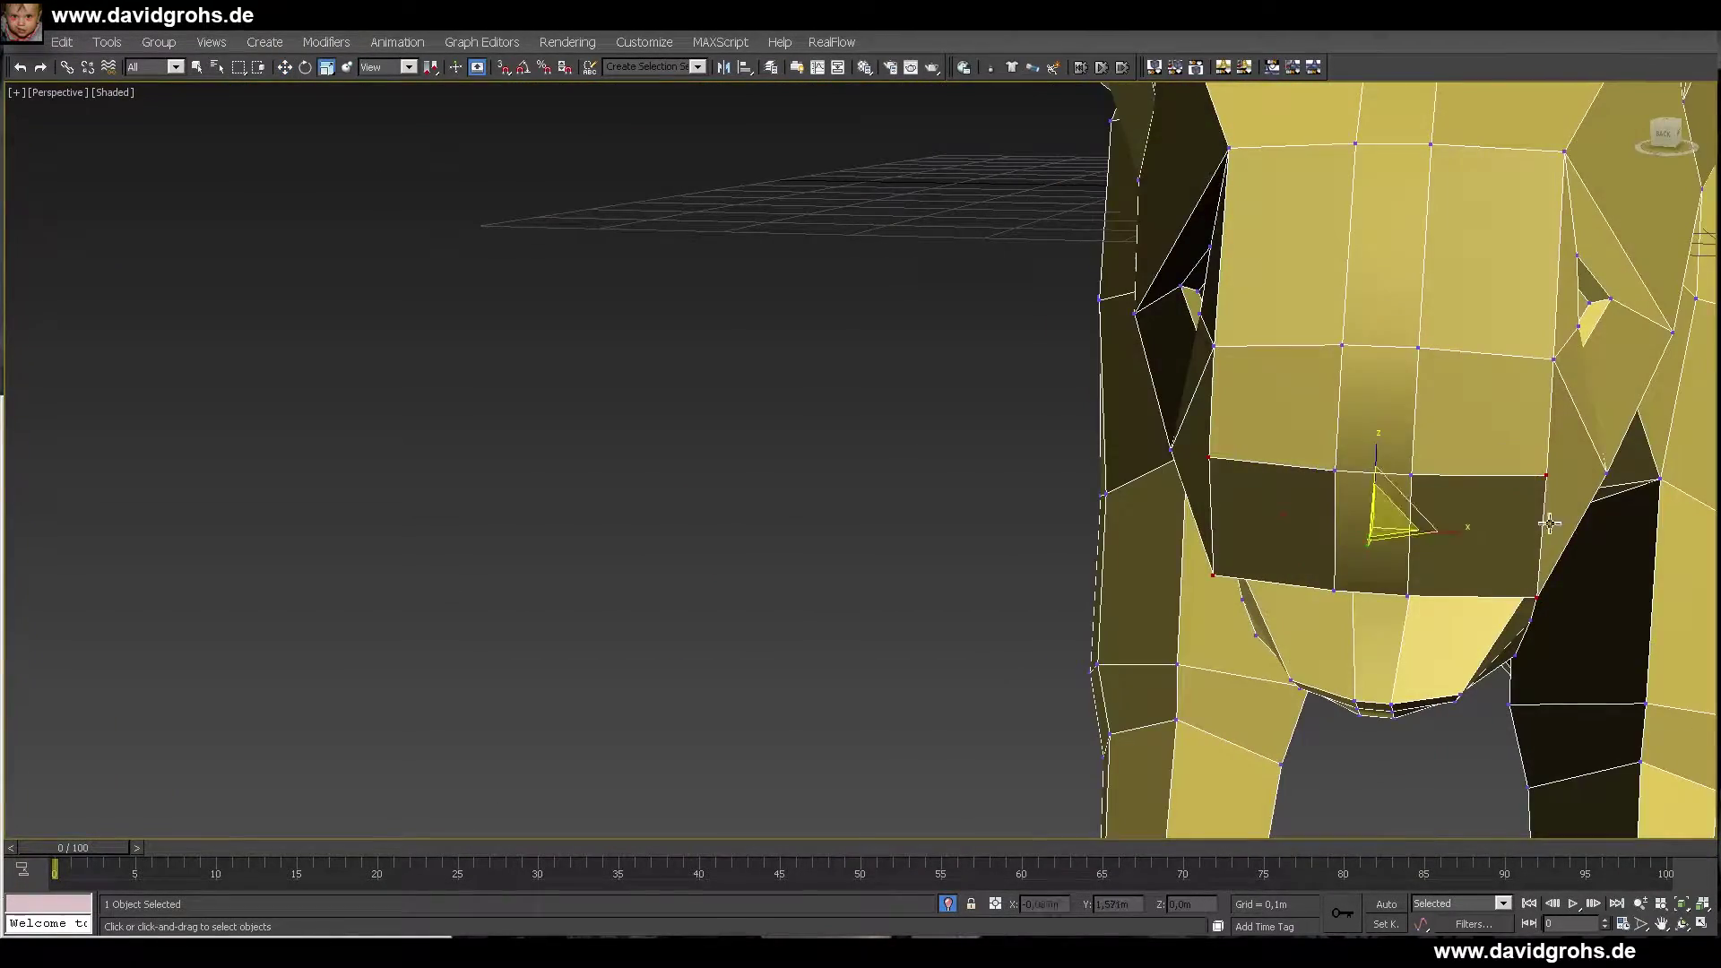
pyautogui.press('w')
pyautogui.keyDown('alt'); pyautogui.moveTo(1372, 529); pyautogui.dragTo(1388, 472, button='middle'); pyautogui.keyUp('alt')
# - Examine the closed model in shaded and wireframe display from the front, the side and around the head
pyautogui.scroll(-5, 1460, 454)
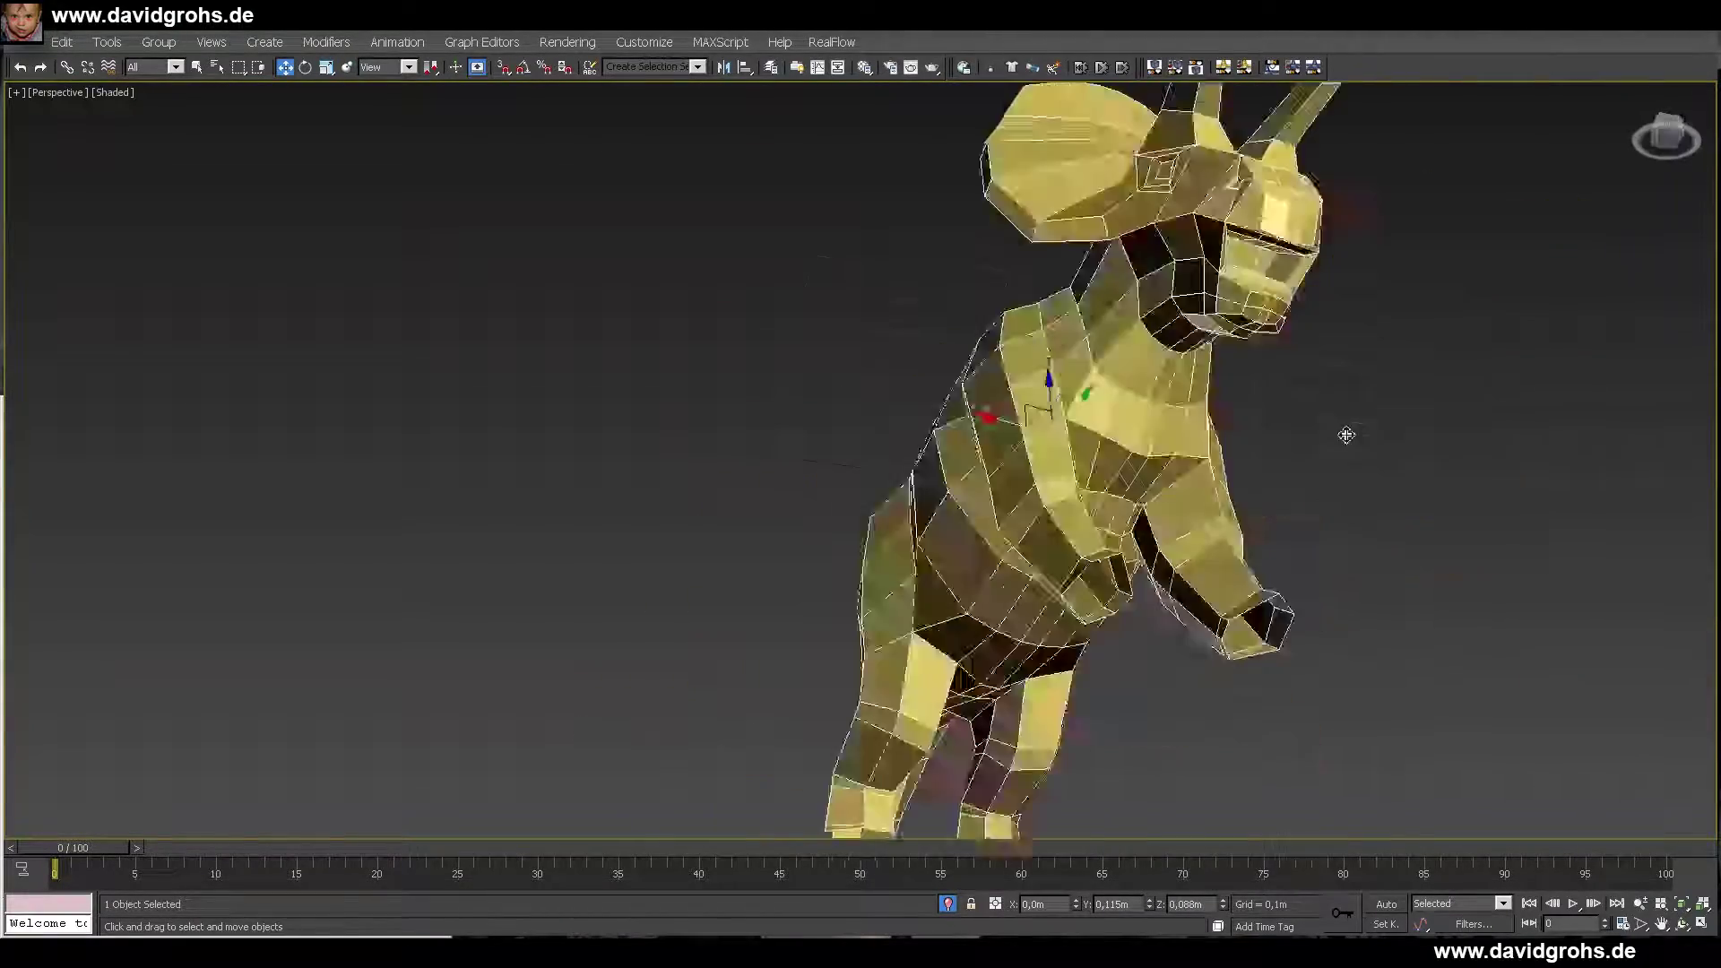
pyautogui.scroll(5, 1346, 434)
pyautogui.moveTo(1346, 435)
pyautogui.keyDown('alt'); pyautogui.mouseDown(button='middle')
pyautogui.moveTo(1255, 430)
pyautogui.moveTo(1164, 395)
pyautogui.moveTo(1222, 460)
pyautogui.moveTo(1222, 510)
pyautogui.moveTo(1269, 576)
pyautogui.moveTo(1157, 556)
pyautogui.moveTo(1147, 438)
pyautogui.moveTo(1121, 448)
pyautogui.moveTo(1218, 526)
pyautogui.mouseUp(button='middle'); pyautogui.keyUp('alt')
pyautogui.press('F3')
pyautogui.press('F3')
pyautogui.click(1120, 448)
pyautogui.press('r')
pyautogui.scroll(-8, 1204, 446)
pyautogui.scroll(6, 1218, 526)
pyautogui.press('F3')
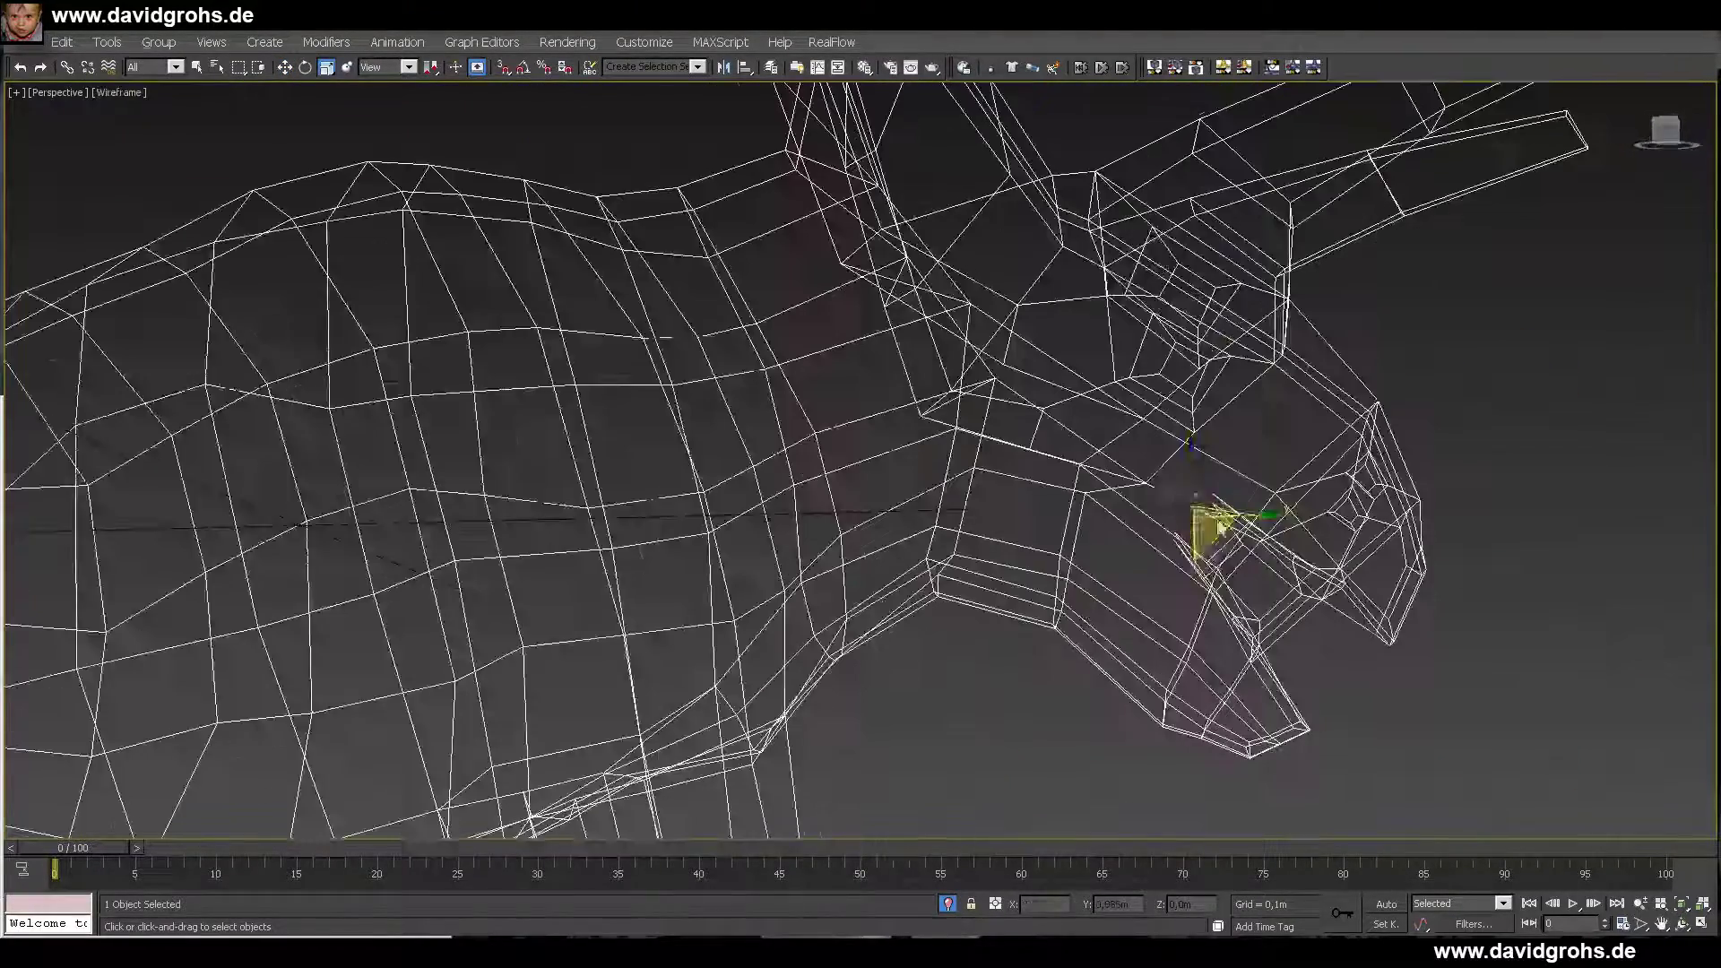
pyautogui.press('e')
pyautogui.press('F3')
pyautogui.scroll(-6, 1207, 577)
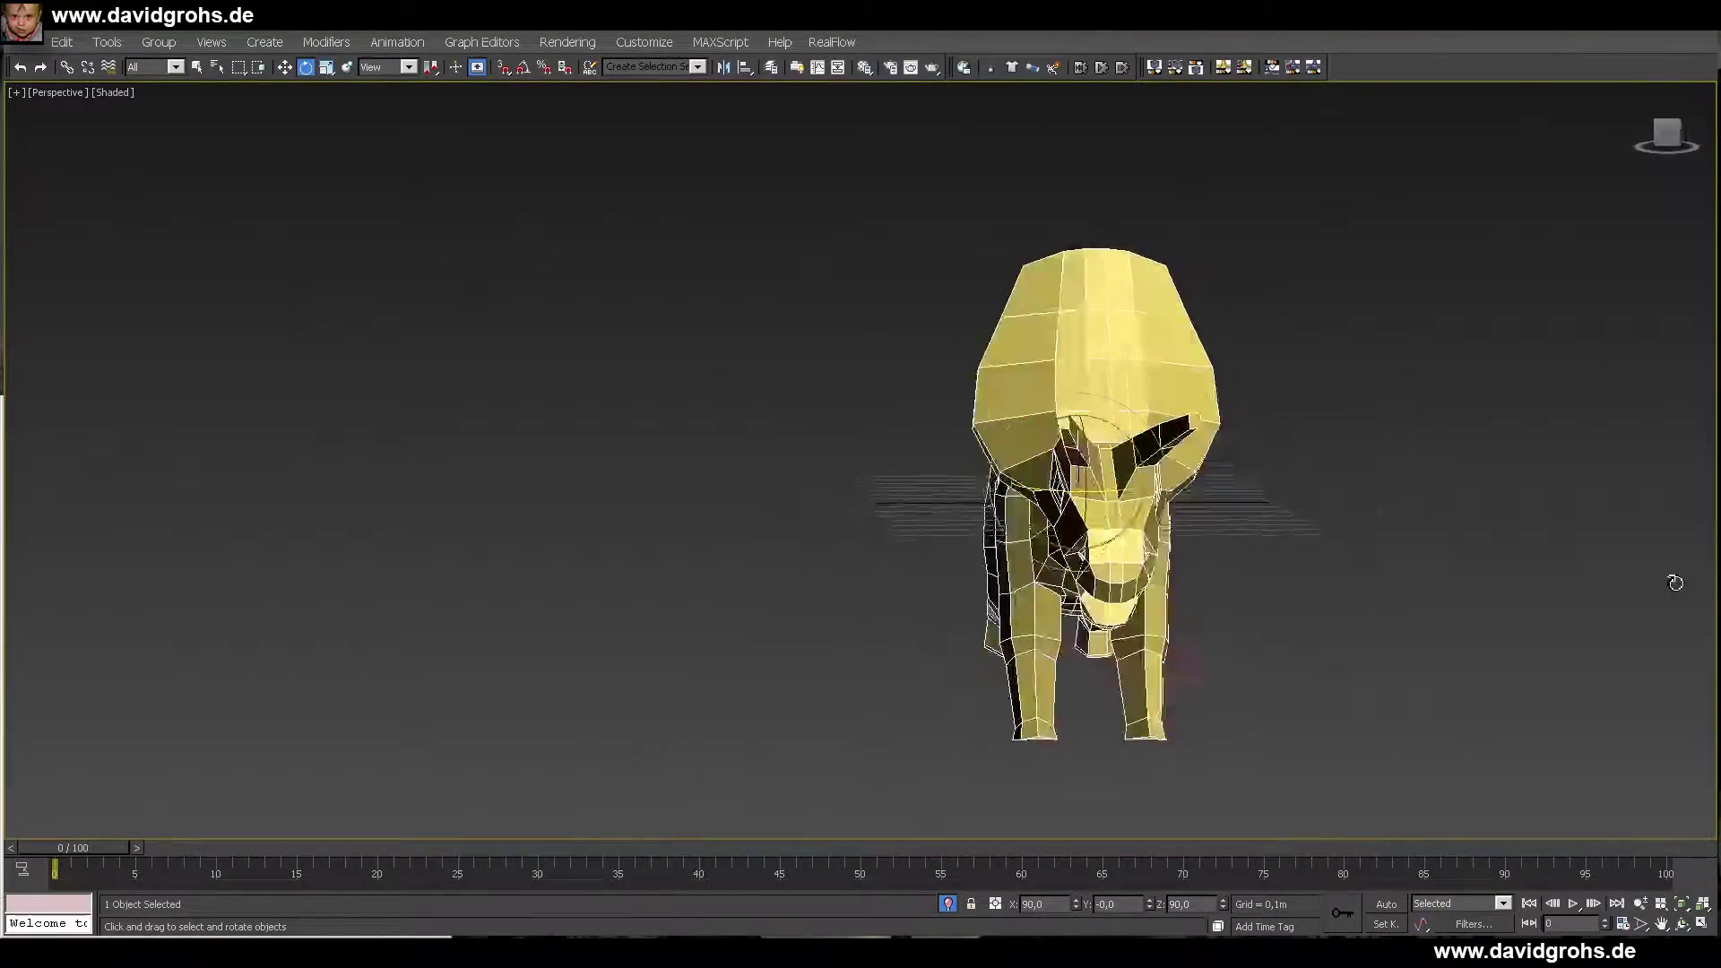
# - Scale the vertex pairs beside the centre line on the rump and neck frill to even out their spacing
pyautogui.scroll(5, 1237, 538)
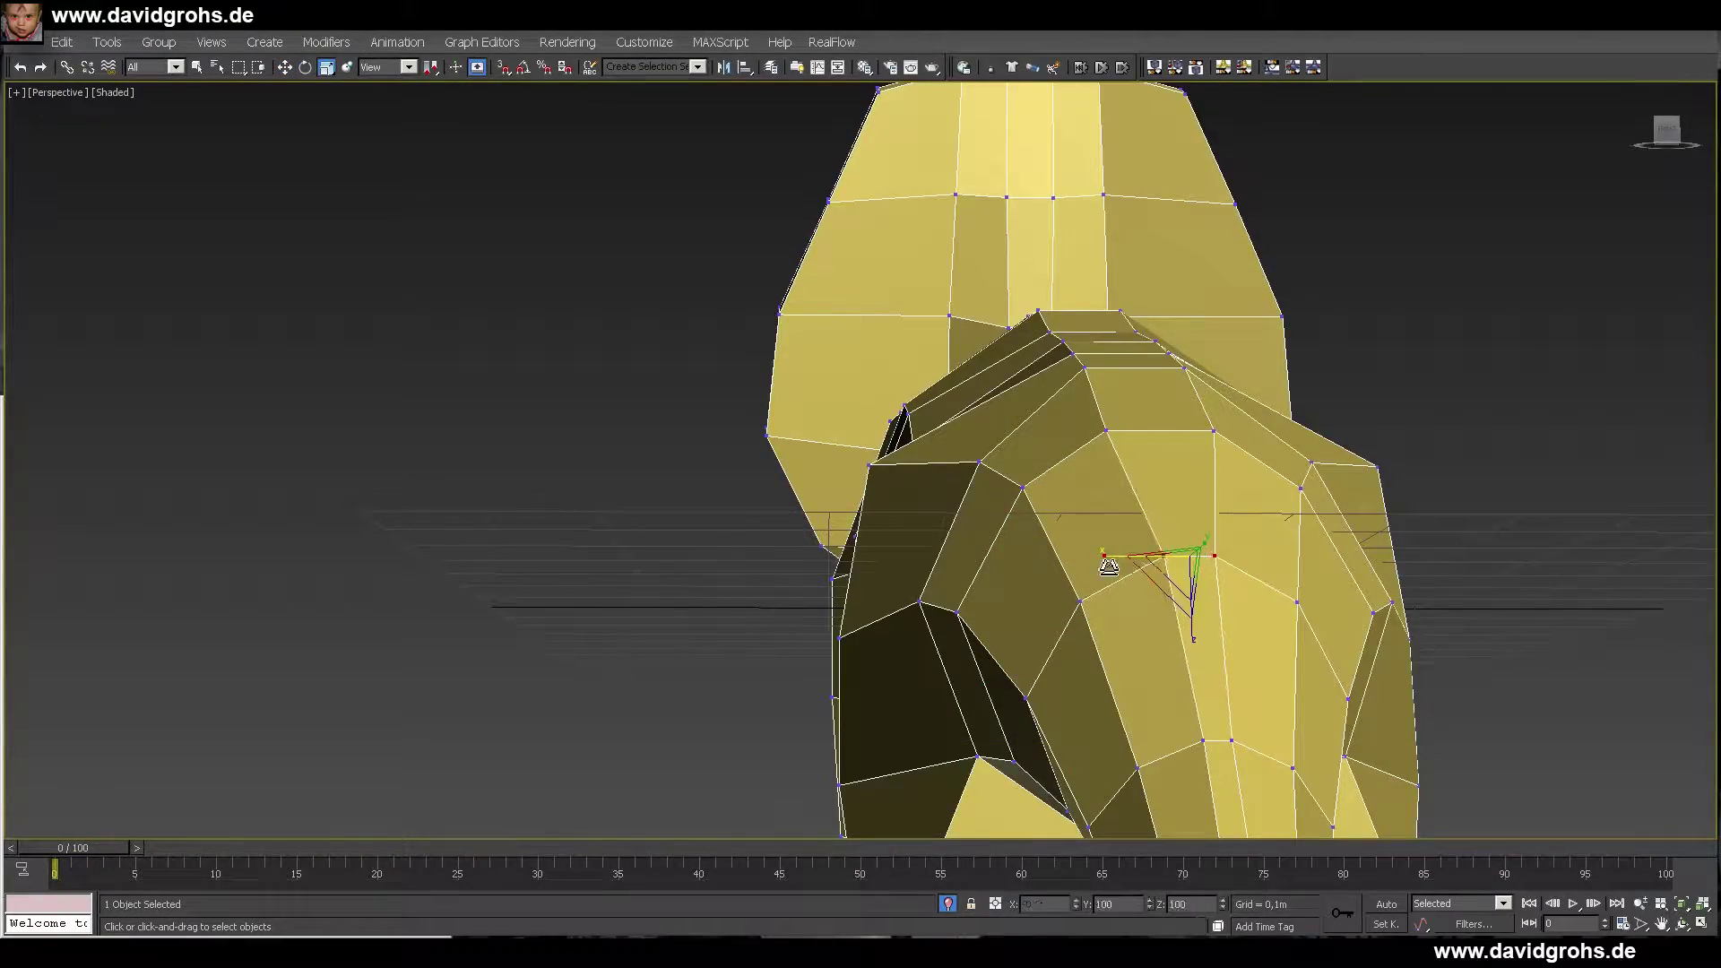
pyautogui.scroll(-5, 1108, 566)
pyautogui.keyDown('alt'); pyautogui.moveTo(1109, 567); pyautogui.dragTo(834, 576, button='middle'); pyautogui.keyUp('alt')
pyautogui.scroll(5, 895, 417)
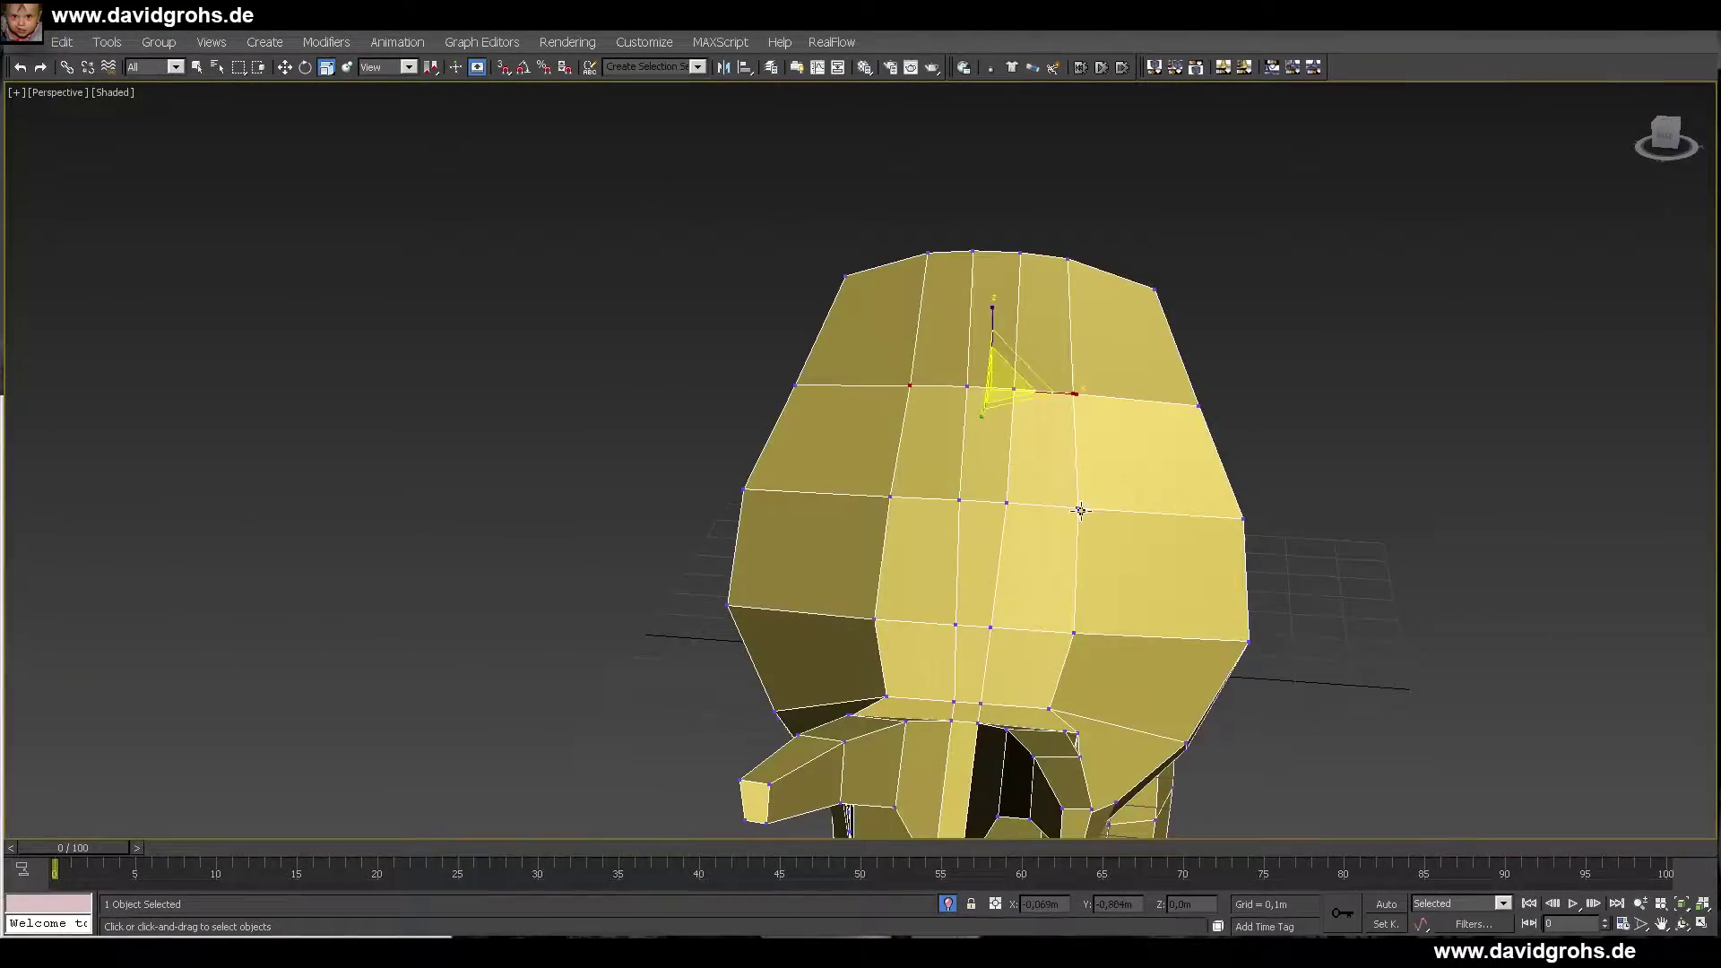
pyautogui.keyDown('alt'); pyautogui.moveTo(1080, 510); pyautogui.dragTo(904, 418, button='middle'); pyautogui.keyUp('alt')
pyautogui.keyDown('alt'); pyautogui.moveTo(1074, 415); pyautogui.dragTo(1123, 450, button='middle'); pyautogui.keyUp('alt')
pyautogui.scroll(-5, 1123, 450)
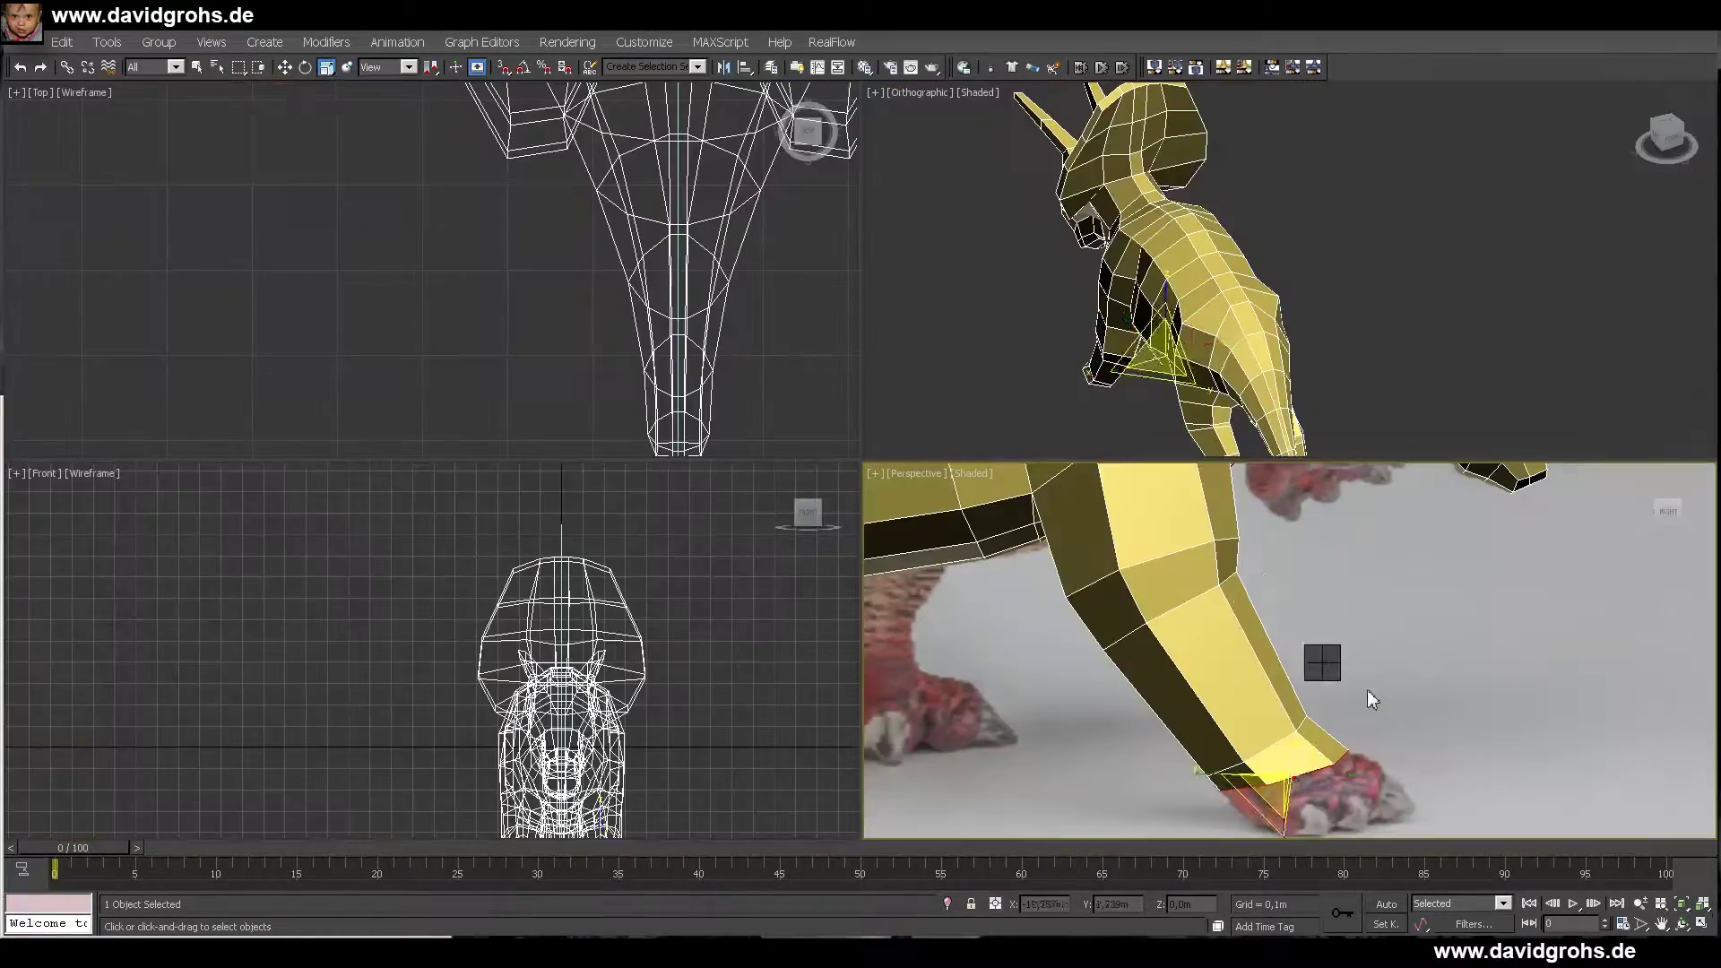
# - Bring up the right side view against the reference and adjust the sole of the front foot to match it
pyautogui.click(920, 92)
pyautogui.click(979, 294)
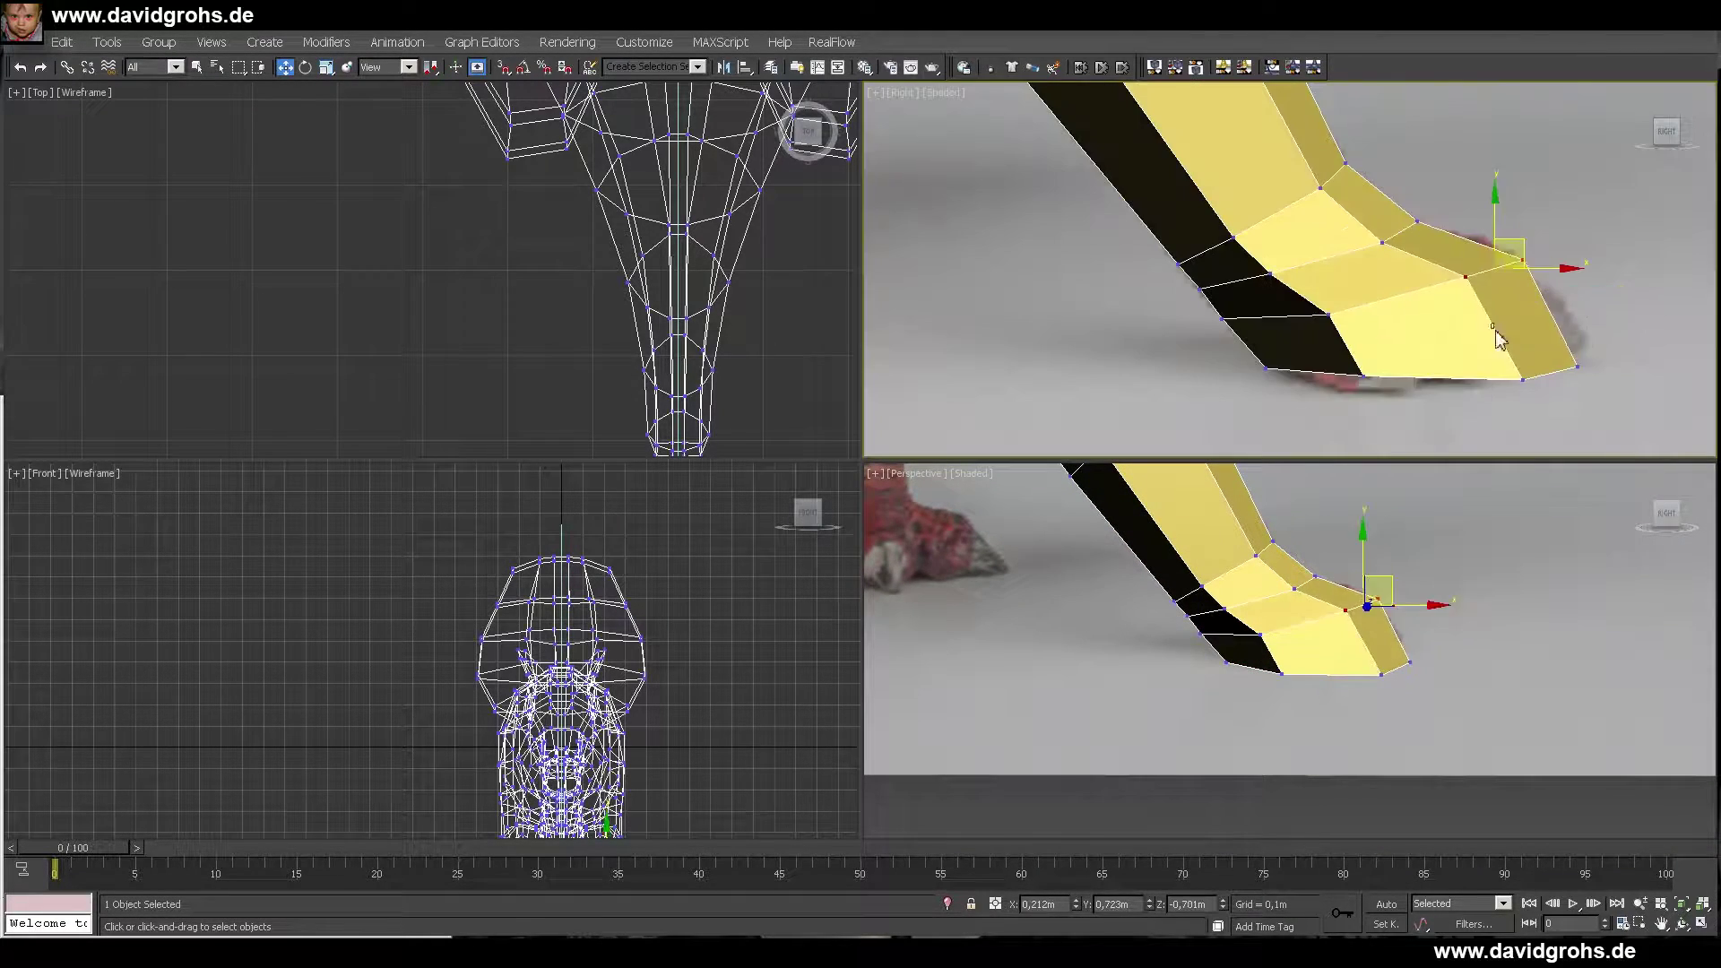
pyautogui.moveTo(1396, 369); pyautogui.dragTo(1397, 363)
pyautogui.keyDown('alt'); pyautogui.moveTo(1452, 645); pyautogui.dragTo(1381, 717, button='middle'); pyautogui.keyUp('alt')
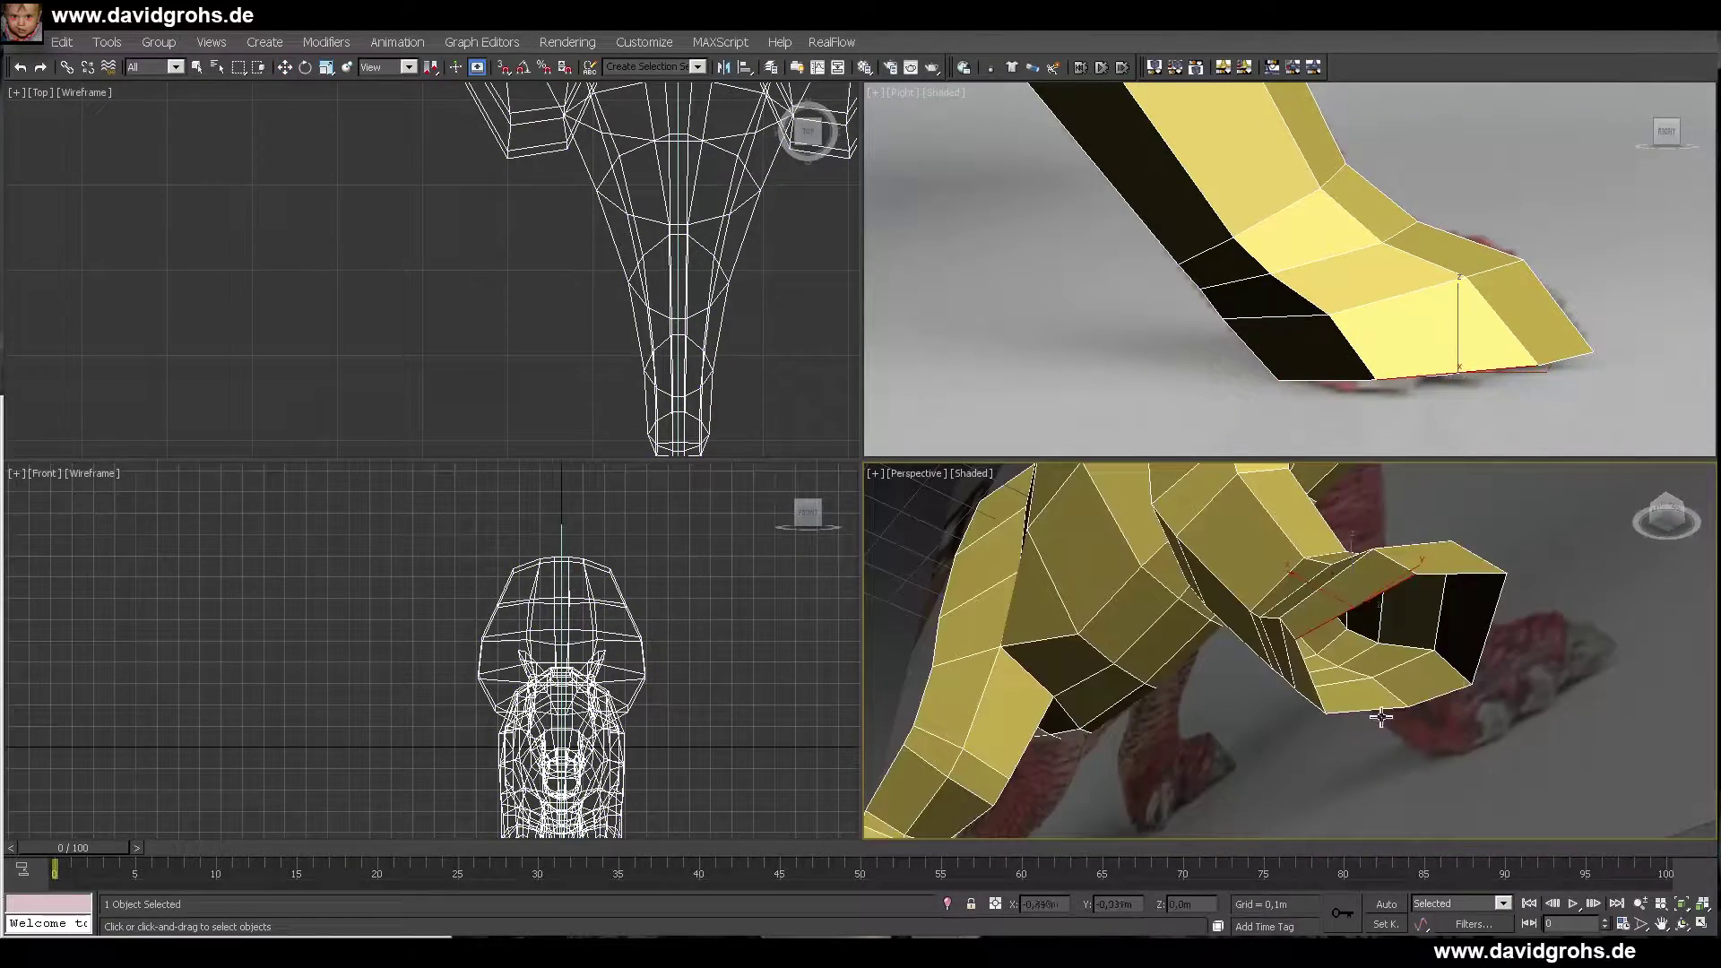
pyautogui.keyDown('alt'); pyautogui.moveTo(1477, 581); pyautogui.dragTo(1470, 538, button='middle'); pyautogui.keyUp('alt')
pyautogui.rightClick(1548, 314)
pyautogui.scroll(-5, 1434, 296)
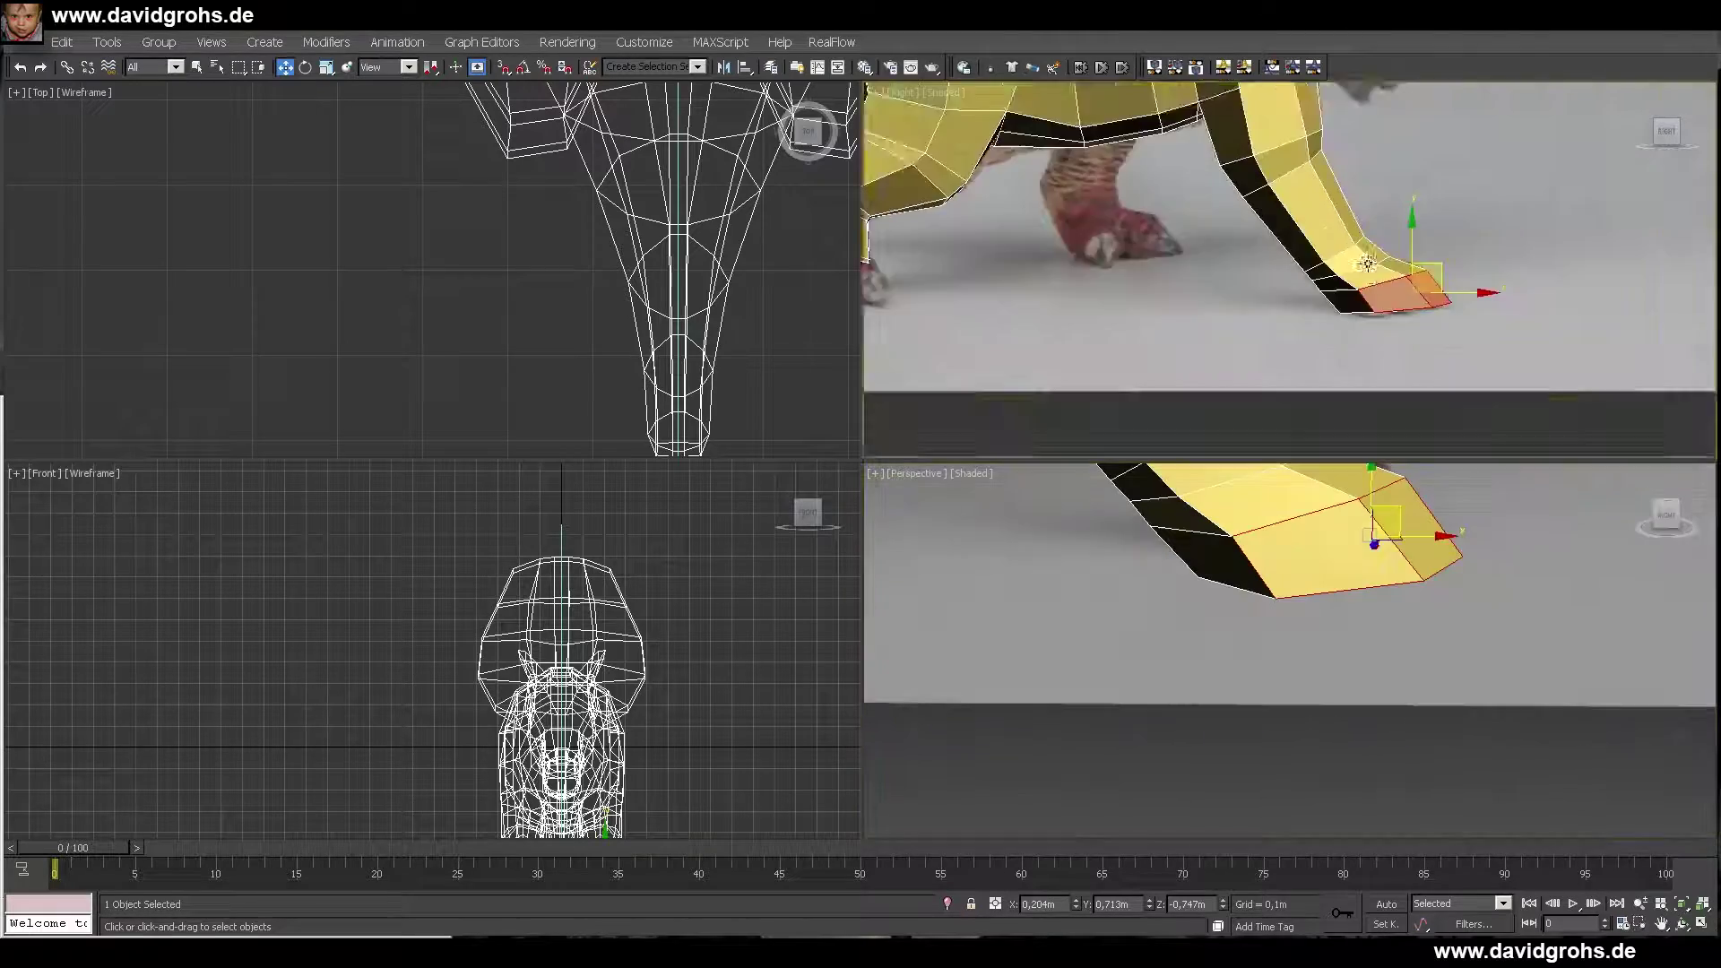
# - Add an edge loop around the front foot above the sole and move it down close to the bottom edge
pyautogui.scroll(4, 1434, 296)
pyautogui.moveTo(1649, 358); pyautogui.dragTo(1488, 336, button='middle')
pyautogui.scroll(3, 1492, 339)
pyautogui.press('2')
pyautogui.click(1496, 341)
pyautogui.press('F3')
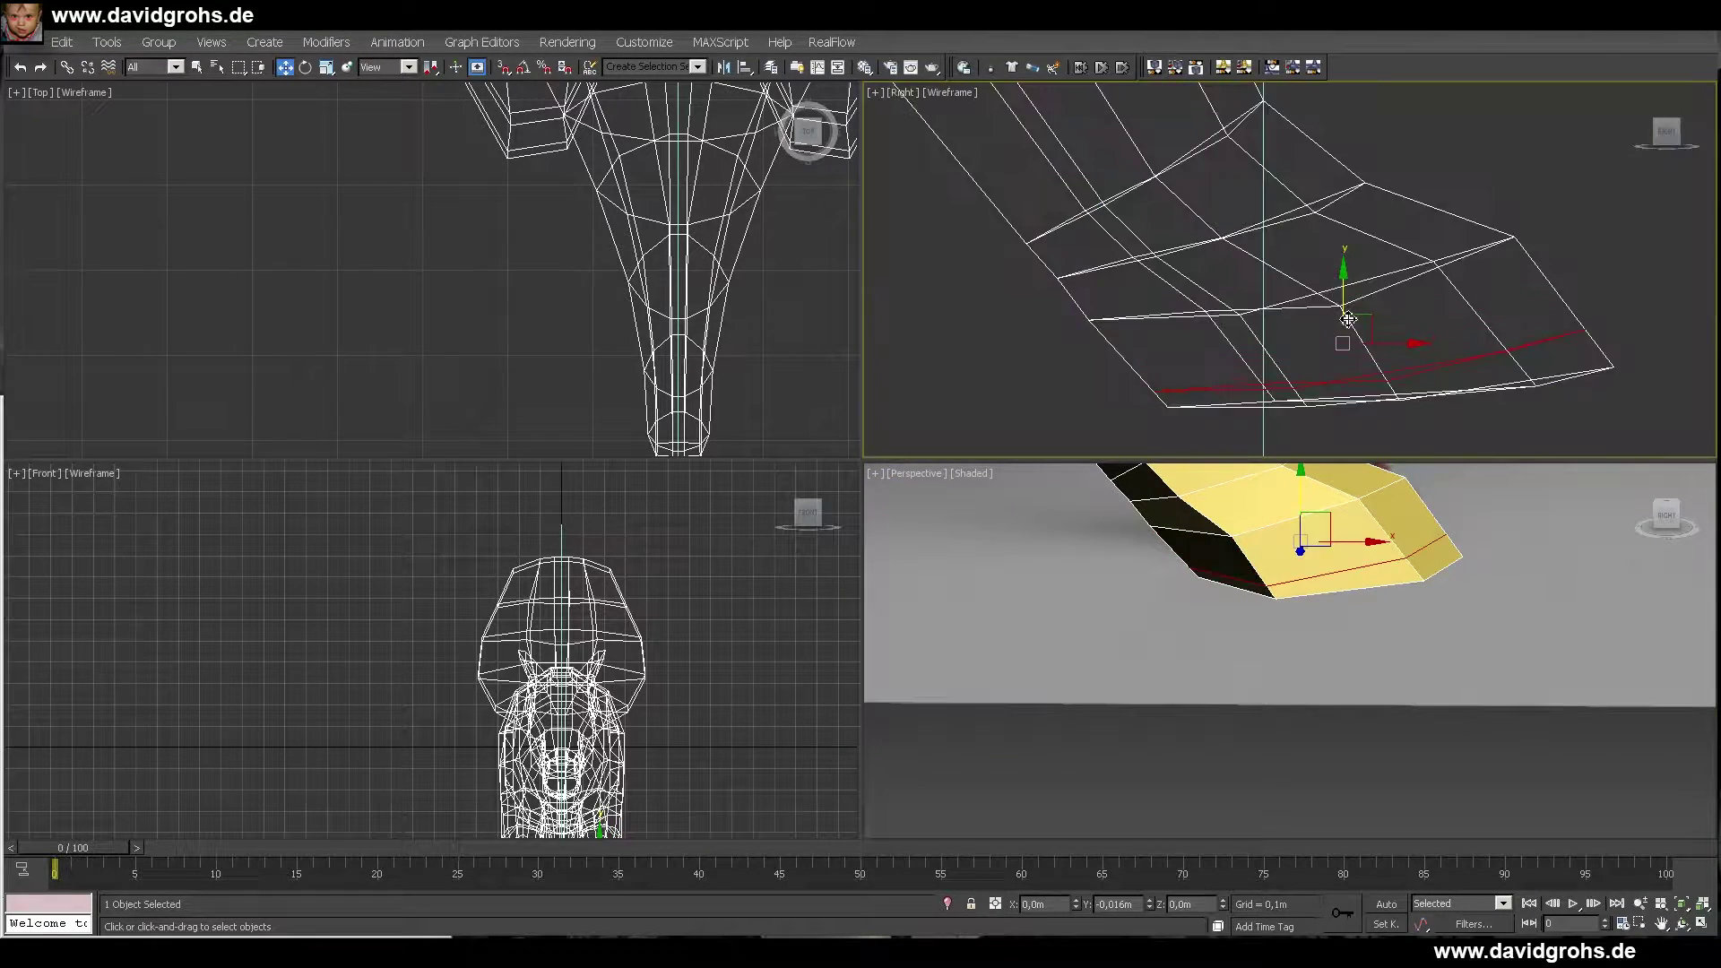
pyautogui.moveTo(1613, 324); pyautogui.dragTo(1626, 341)
# - Move individual vertices of the loop near the front foot's sole so it follows the bottom edge evenly
pyautogui.scroll(4, 1626, 345)
pyautogui.moveTo(1626, 345); pyautogui.dragTo(1440, 166, button='middle')
pyautogui.click(1548, 261)
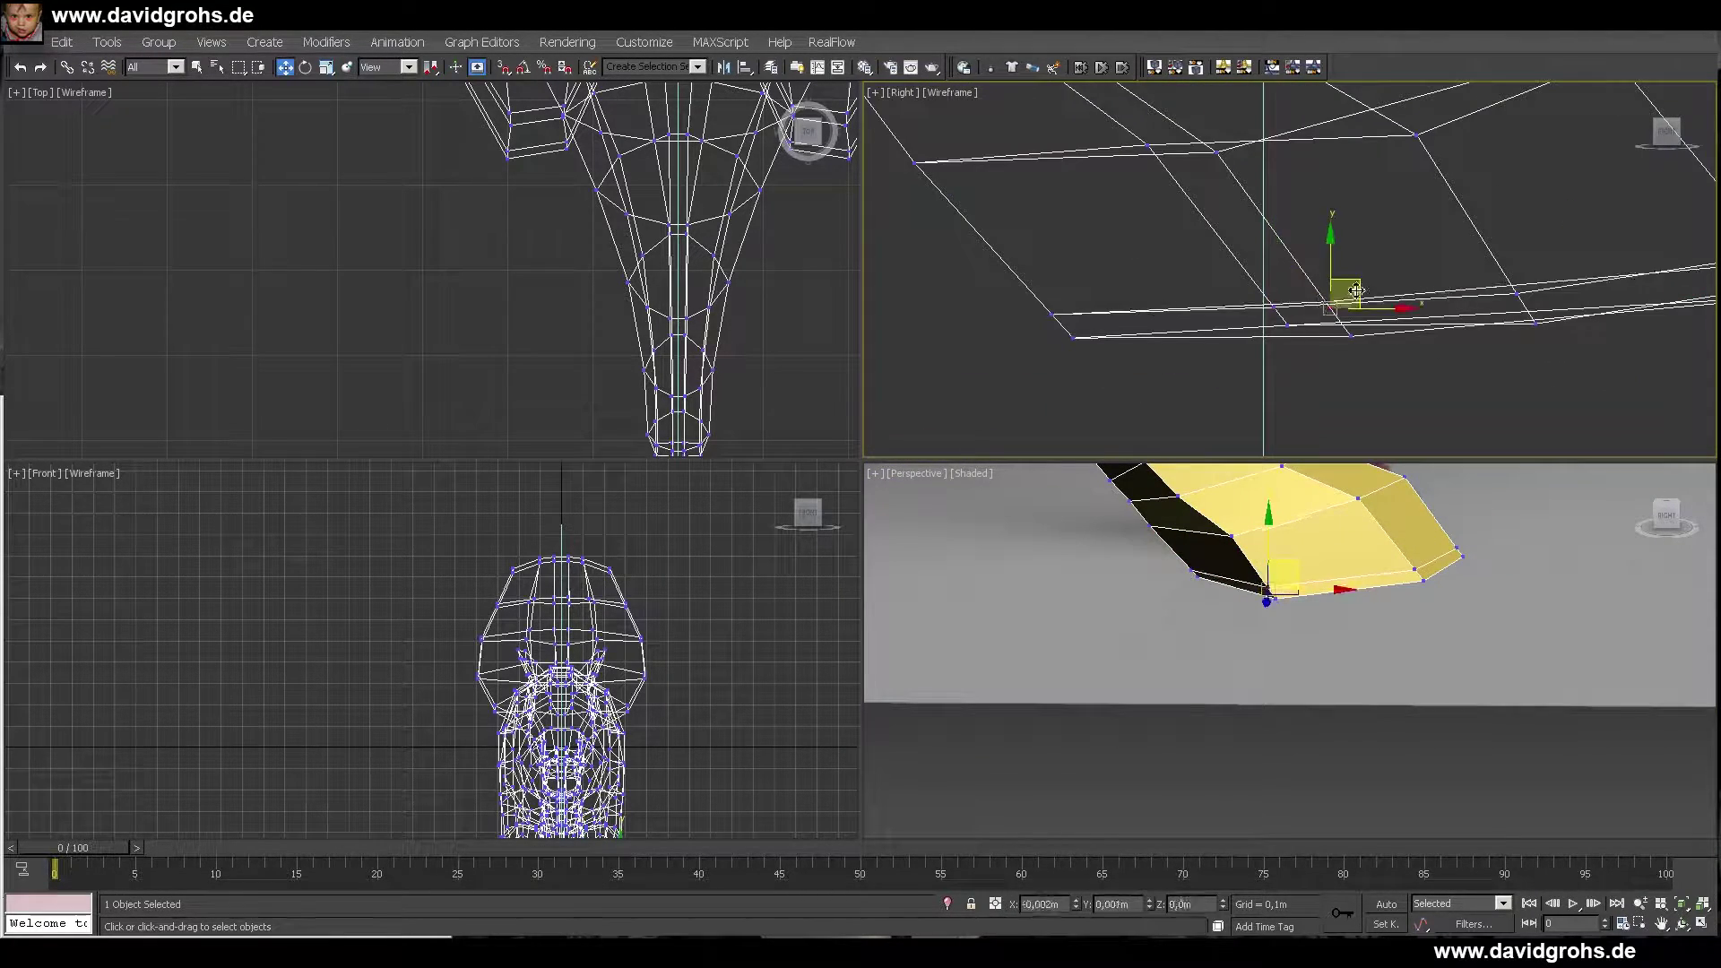
pyautogui.moveTo(1531, 277); pyautogui.dragTo(1417, 303, button='middle')
pyautogui.scroll(3, 1450, 573)
pyautogui.moveTo(1450, 484); pyautogui.dragTo(1613, 596, button='middle')
pyautogui.scroll(-3, 1450, 583)
# - Select the side and toe faces of the front foot and move them to round out the foot's shape
pyautogui.press('4')
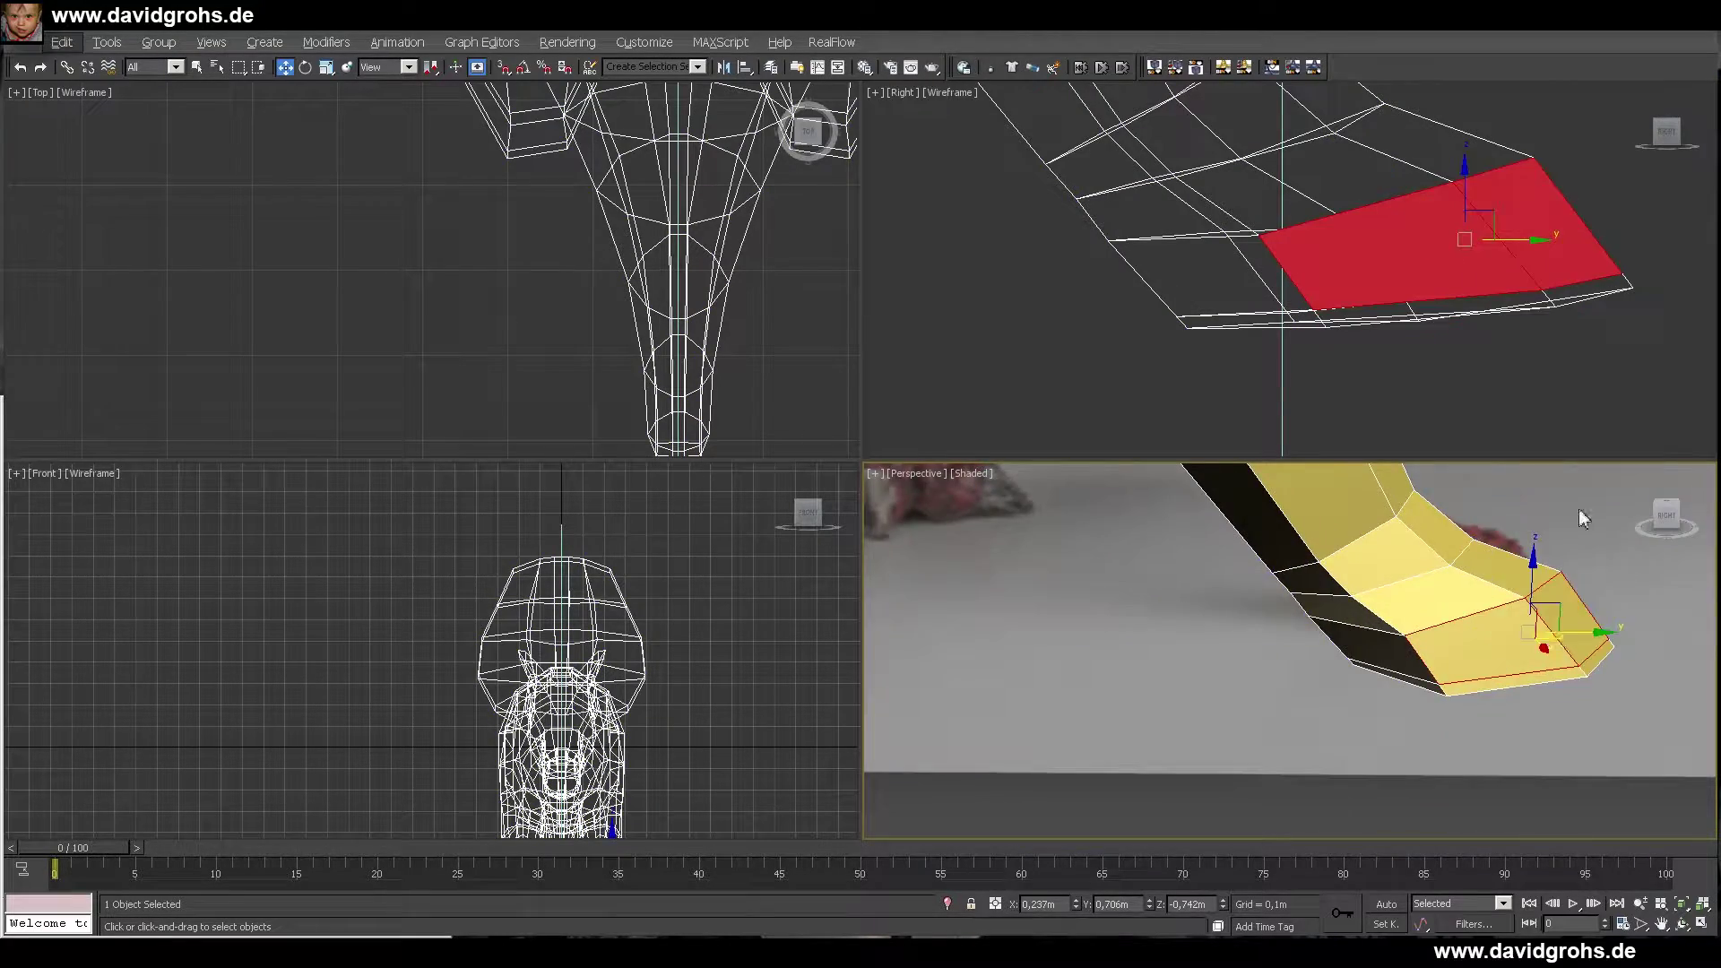
pyautogui.keyDown('alt'); pyautogui.moveTo(1579, 509); pyautogui.dragTo(1564, 359, button='middle'); pyautogui.keyUp('alt')
pyautogui.click(1470, 704)
pyautogui.keyDown('ctrl'); pyautogui.click(1564, 717); pyautogui.keyUp('ctrl')
pyautogui.press('r')
pyautogui.press('w')
pyautogui.moveTo(1425, 297); pyautogui.dragTo(1420, 292)
pyautogui.keyDown('alt'); pyautogui.moveTo(1523, 592); pyautogui.dragTo(1614, 708, button='middle'); pyautogui.keyUp('alt')
pyautogui.click(1628, 703)
pyautogui.moveTo(1629, 703); pyautogui.dragTo(1629, 690)
pyautogui.keyDown('alt'); pyautogui.moveTo(1629, 690); pyautogui.dragTo(1532, 717, button='middle'); pyautogui.keyUp('alt')
pyautogui.scroll(3, 1484, 284)
pyautogui.moveTo(1517, 222); pyautogui.dragTo(1541, 223)
pyautogui.scroll(-3, 1587, 690)
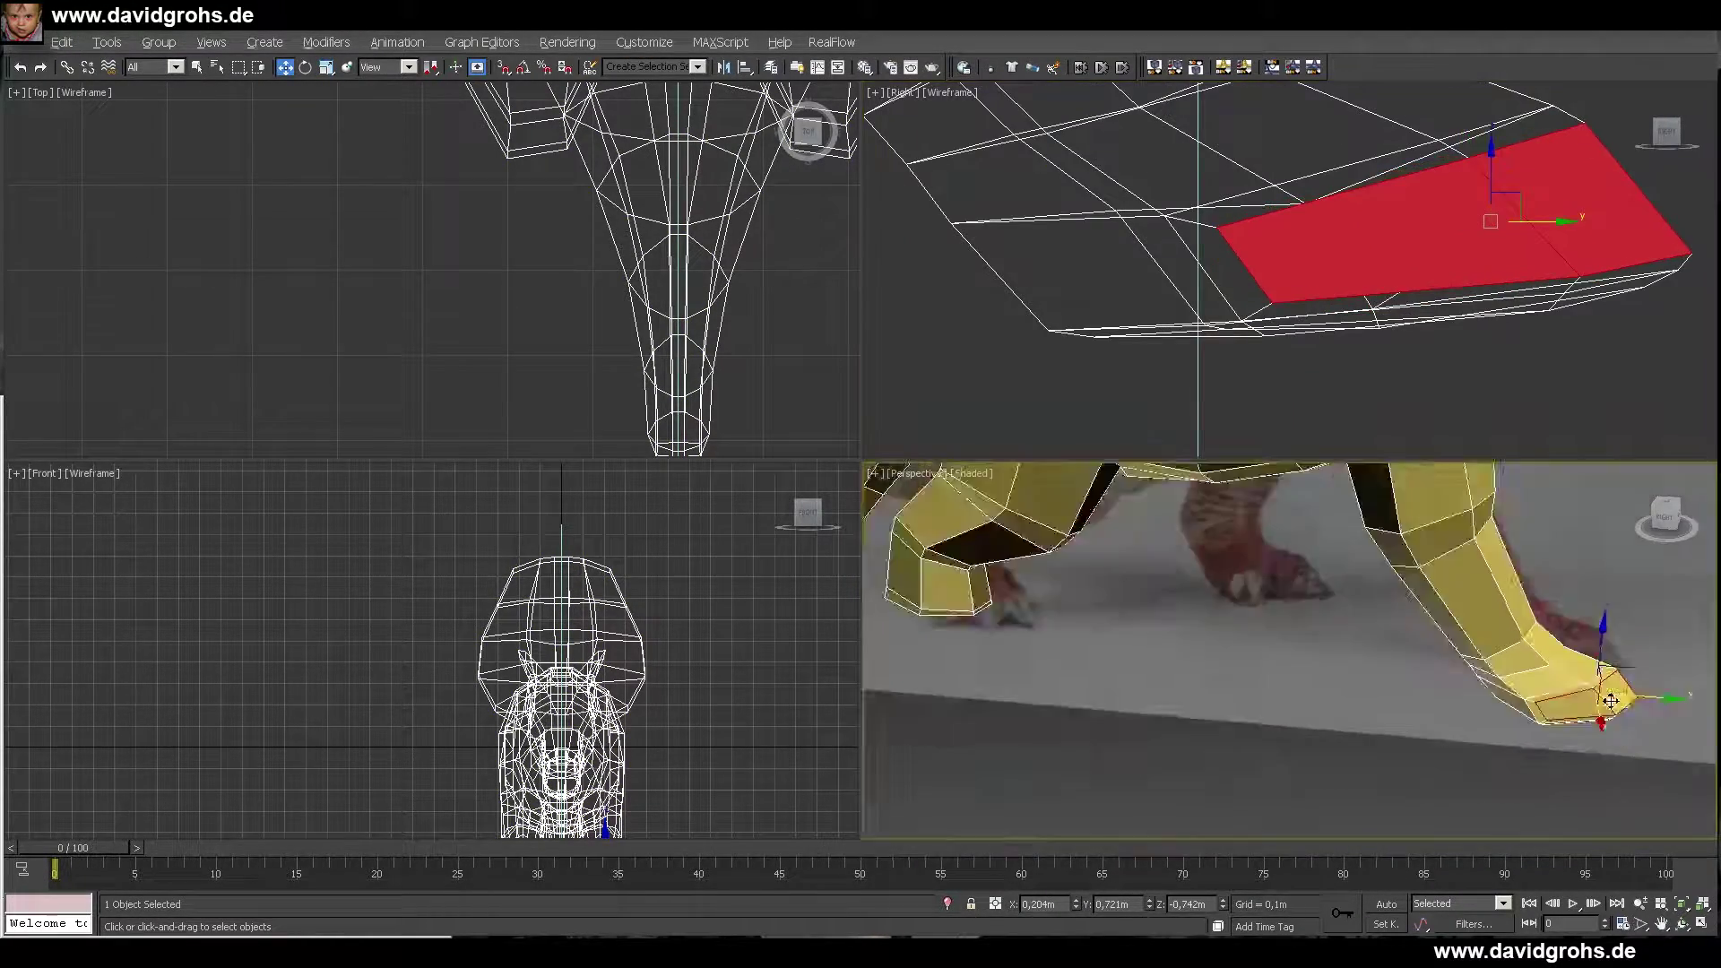
# - Select all faces of the front foot and clone them as an element below the hind leg
pyautogui.moveTo(1587, 690)
pyautogui.keyDown('alt'); pyautogui.mouseDown(button='middle')
pyautogui.moveTo(1422, 700)
pyautogui.moveTo(1506, 663)
pyautogui.mouseUp(button='middle'); pyautogui.keyUp('alt')
pyautogui.scroll(-3, 1347, 325)
pyautogui.press('F3')
pyautogui.scroll(-3, 1347, 324)
pyautogui.moveTo(1437, 372); pyautogui.dragTo(1631, 365, button='middle')
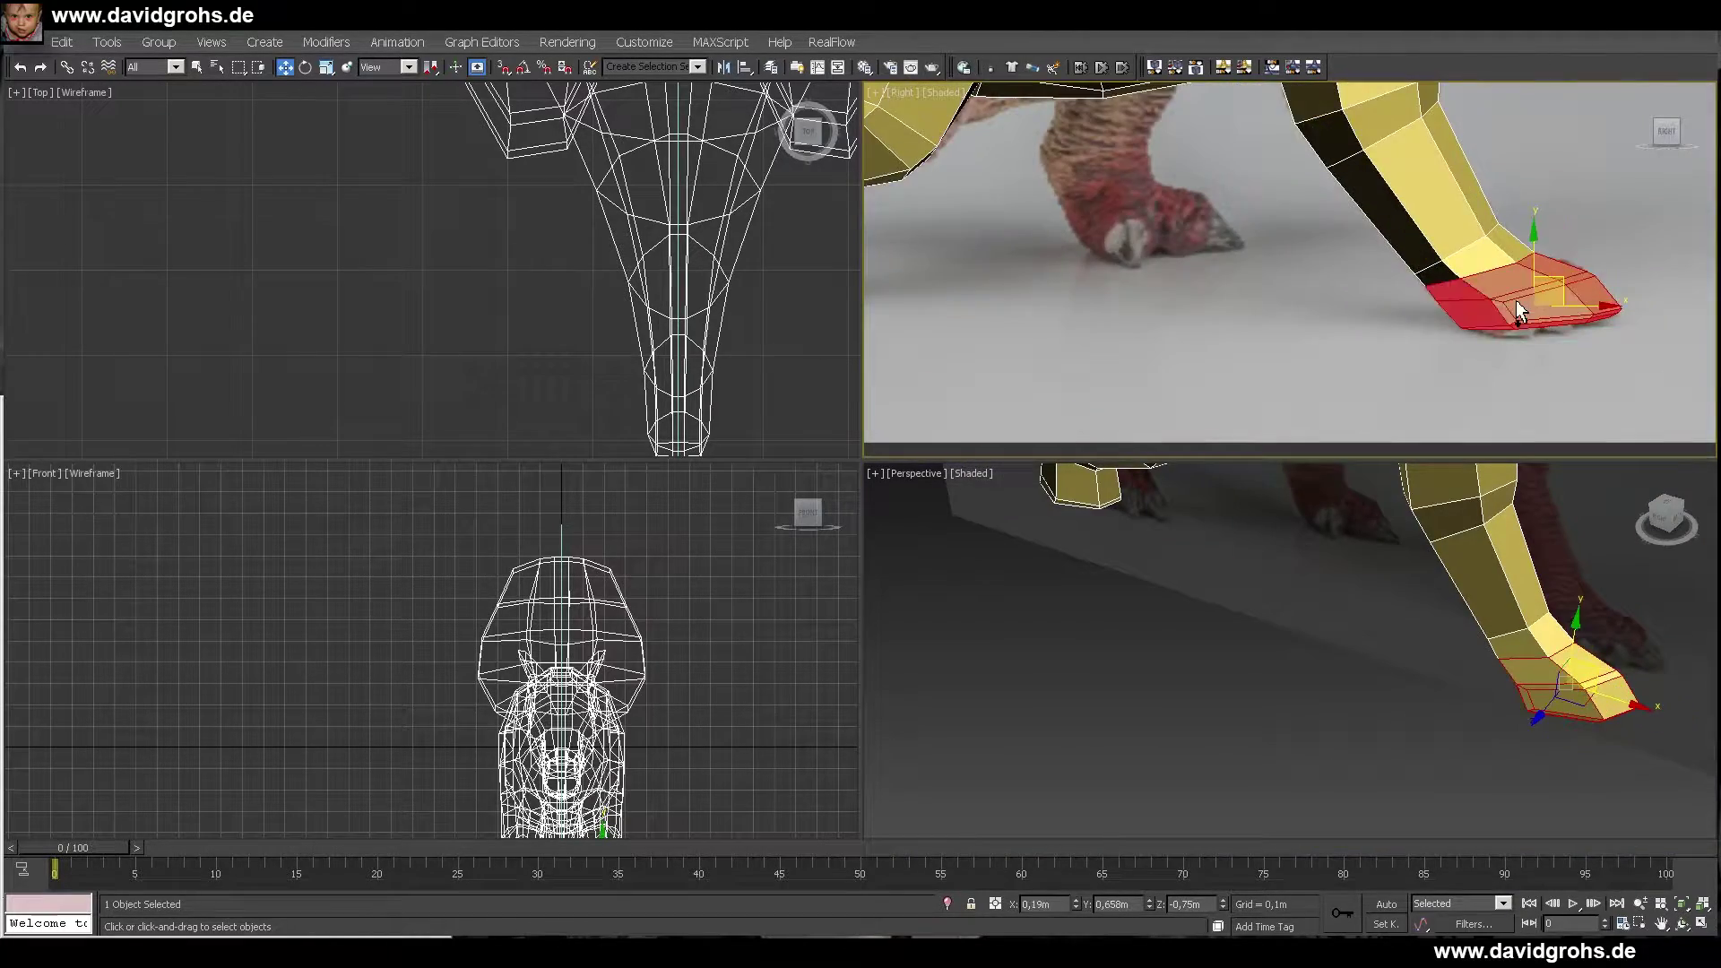
pyautogui.moveTo(1470, 619)
pyautogui.keyDown('alt'); pyautogui.mouseDown(button='middle')
pyautogui.moveTo(1255, 603)
pyautogui.moveTo(1556, 654)
pyautogui.moveTo(1526, 573)
pyautogui.mouseUp(button='middle'); pyautogui.keyUp('alt')
pyautogui.scroll(-3, 1608, 345)
pyautogui.keyDown('shift'); pyautogui.moveTo(1595, 326); pyautogui.dragTo(1238, 352); pyautogui.keyUp('shift')
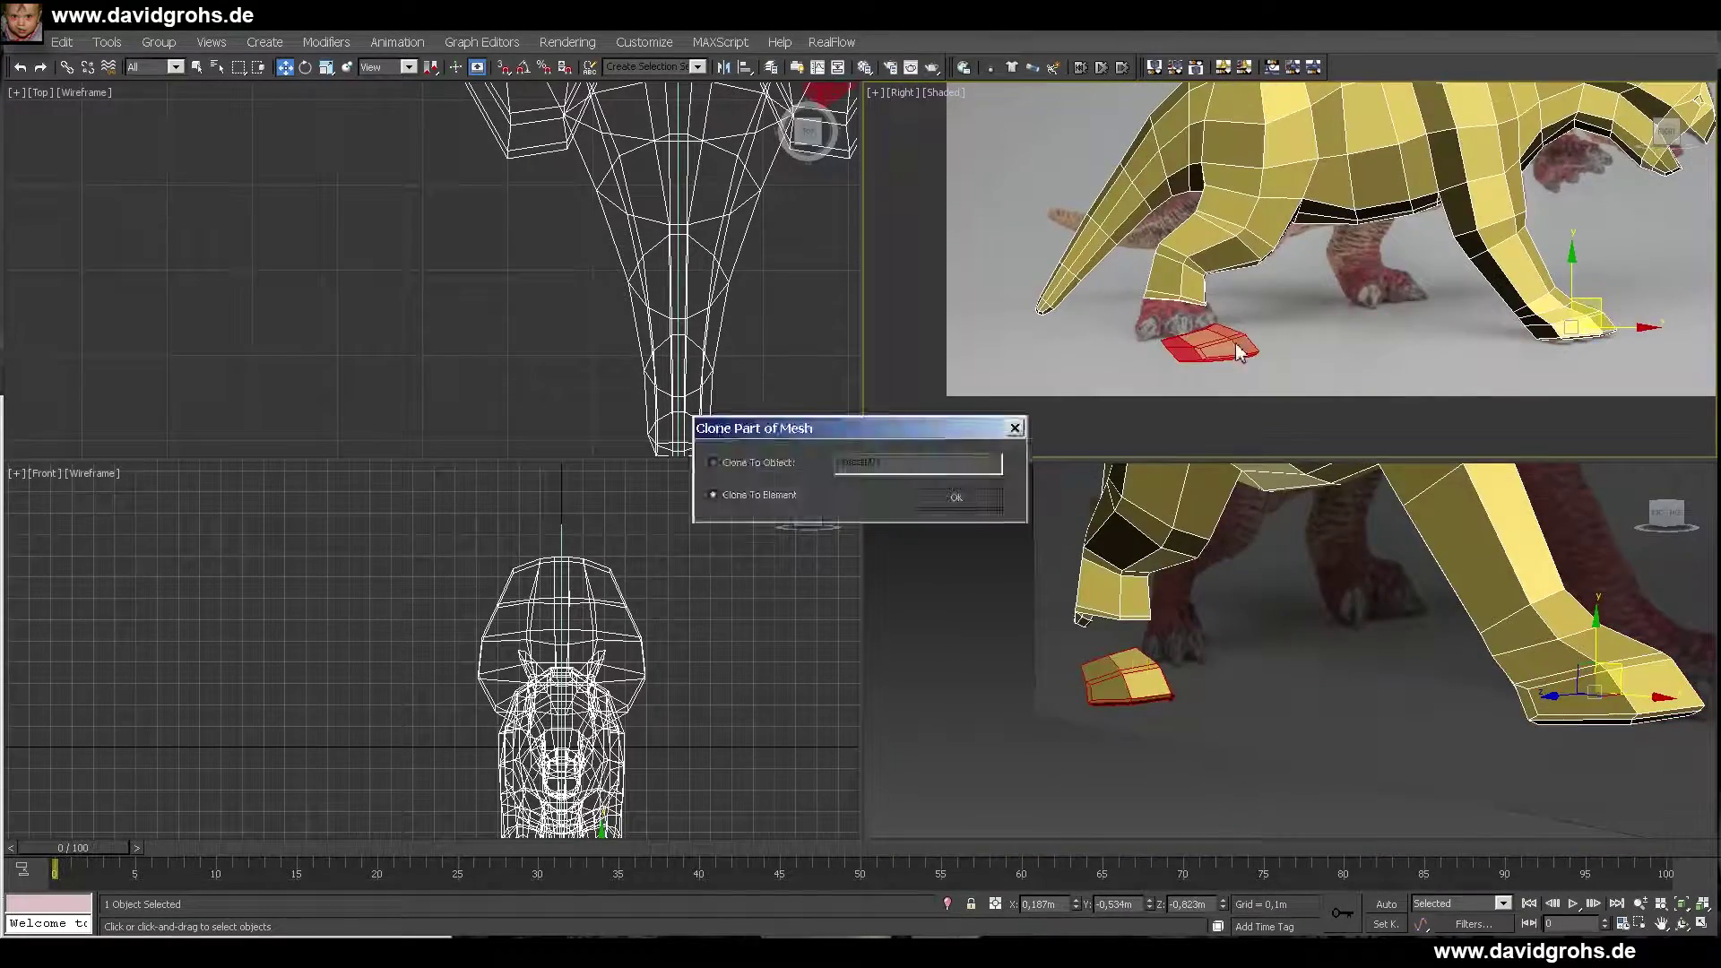
pyautogui.click(956, 496)
# - Confirm cloning the front foot as an element and rotate the copy to line up with the hind foot in the reference
pyautogui.scroll(3, 1165, 346)
pyautogui.keyDown('alt'); pyautogui.moveTo(1344, 645); pyautogui.dragTo(1255, 627, button='middle'); pyautogui.keyUp('alt')
pyautogui.scroll(2, 1336, 350)
pyautogui.press('e')
pyautogui.moveTo(1388, 331)
pyautogui.mouseDown()
pyautogui.moveTo(1337, 298)
pyautogui.moveTo(1362, 316)
pyautogui.mouseUp()
pyautogui.scroll(-1, 1336, 350)
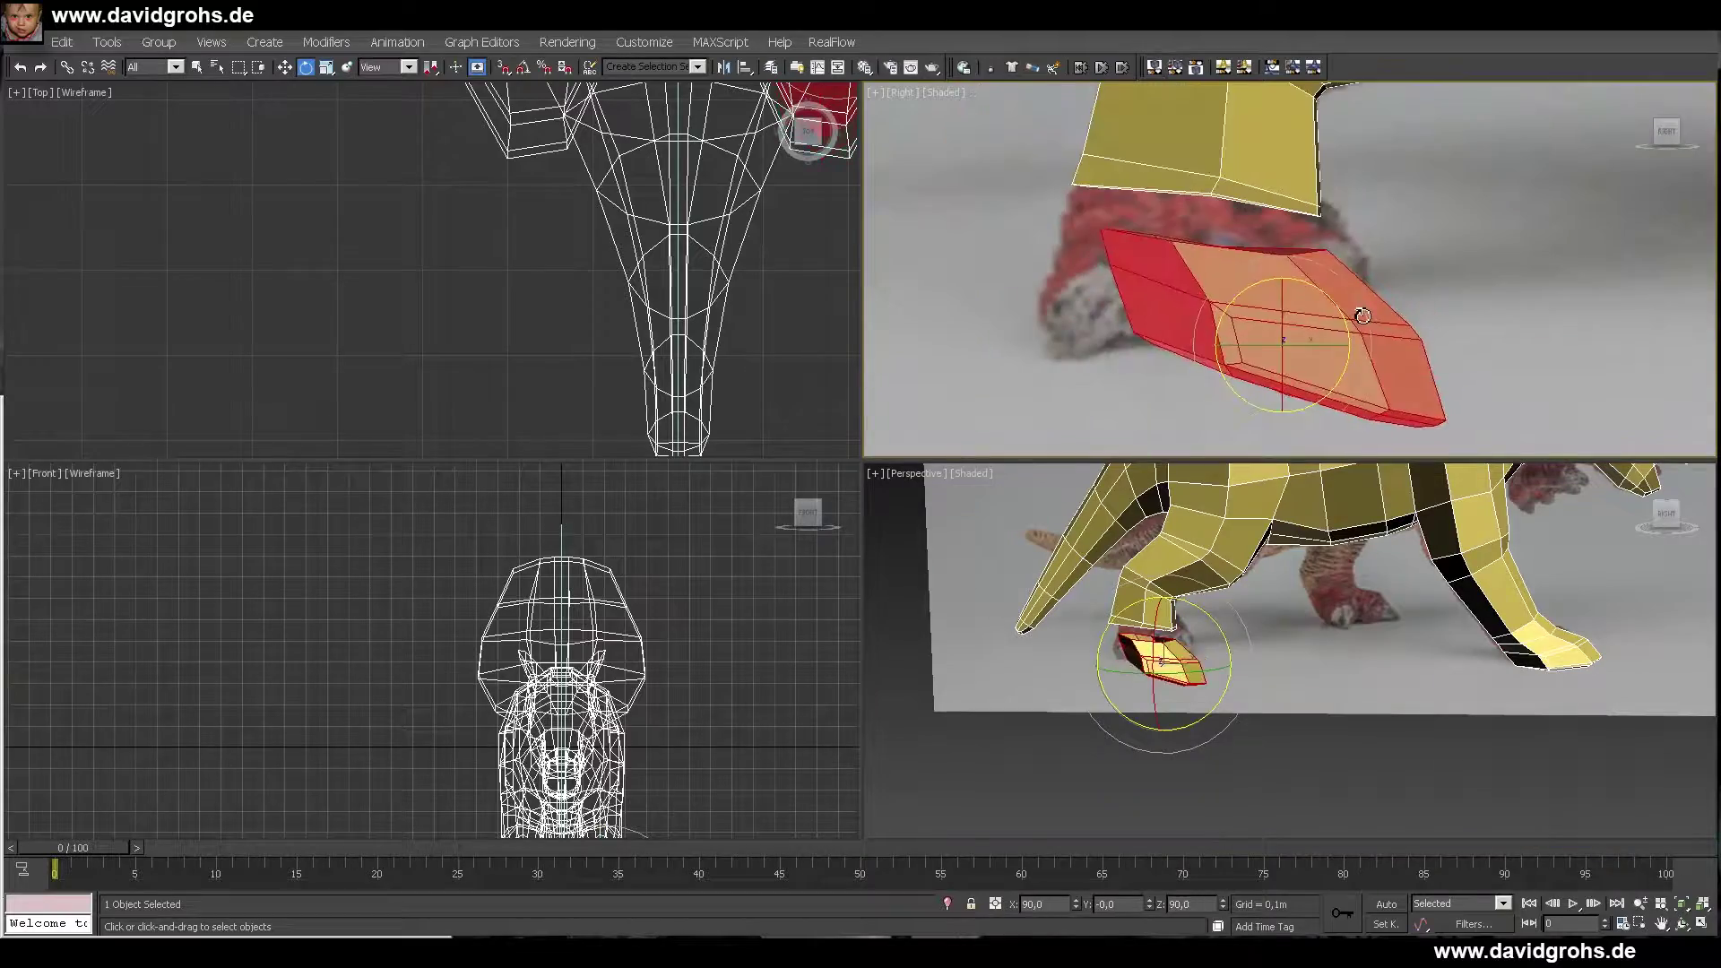
# - Weld the first upper vertices of the cloned foot to the lower edge of the hind leg
pyautogui.press('1')
pyautogui.scroll(4, 1192, 640)
pyautogui.moveTo(1138, 632)
pyautogui.mouseDown(button='middle')
pyautogui.moveTo(1565, 601)
pyautogui.moveTo(1165, 634)
pyautogui.mouseUp(button='middle')
pyautogui.click(1344, 593)
pyautogui.click(1700, 923)
pyautogui.keyDown('alt'); pyautogui.moveTo(1344, 583); pyautogui.dragTo(1495, 588, button='middle'); pyautogui.keyUp('alt')
pyautogui.click(1474, 499)
pyautogui.click(1619, 557)
pyautogui.click(1661, 502)
# - Weld the remaining upper foot vertices to the hind leg's ankle to close the gap between them
pyautogui.keyDown('alt'); pyautogui.moveTo(1659, 511); pyautogui.dragTo(1479, 476, button='middle'); pyautogui.keyUp('alt')
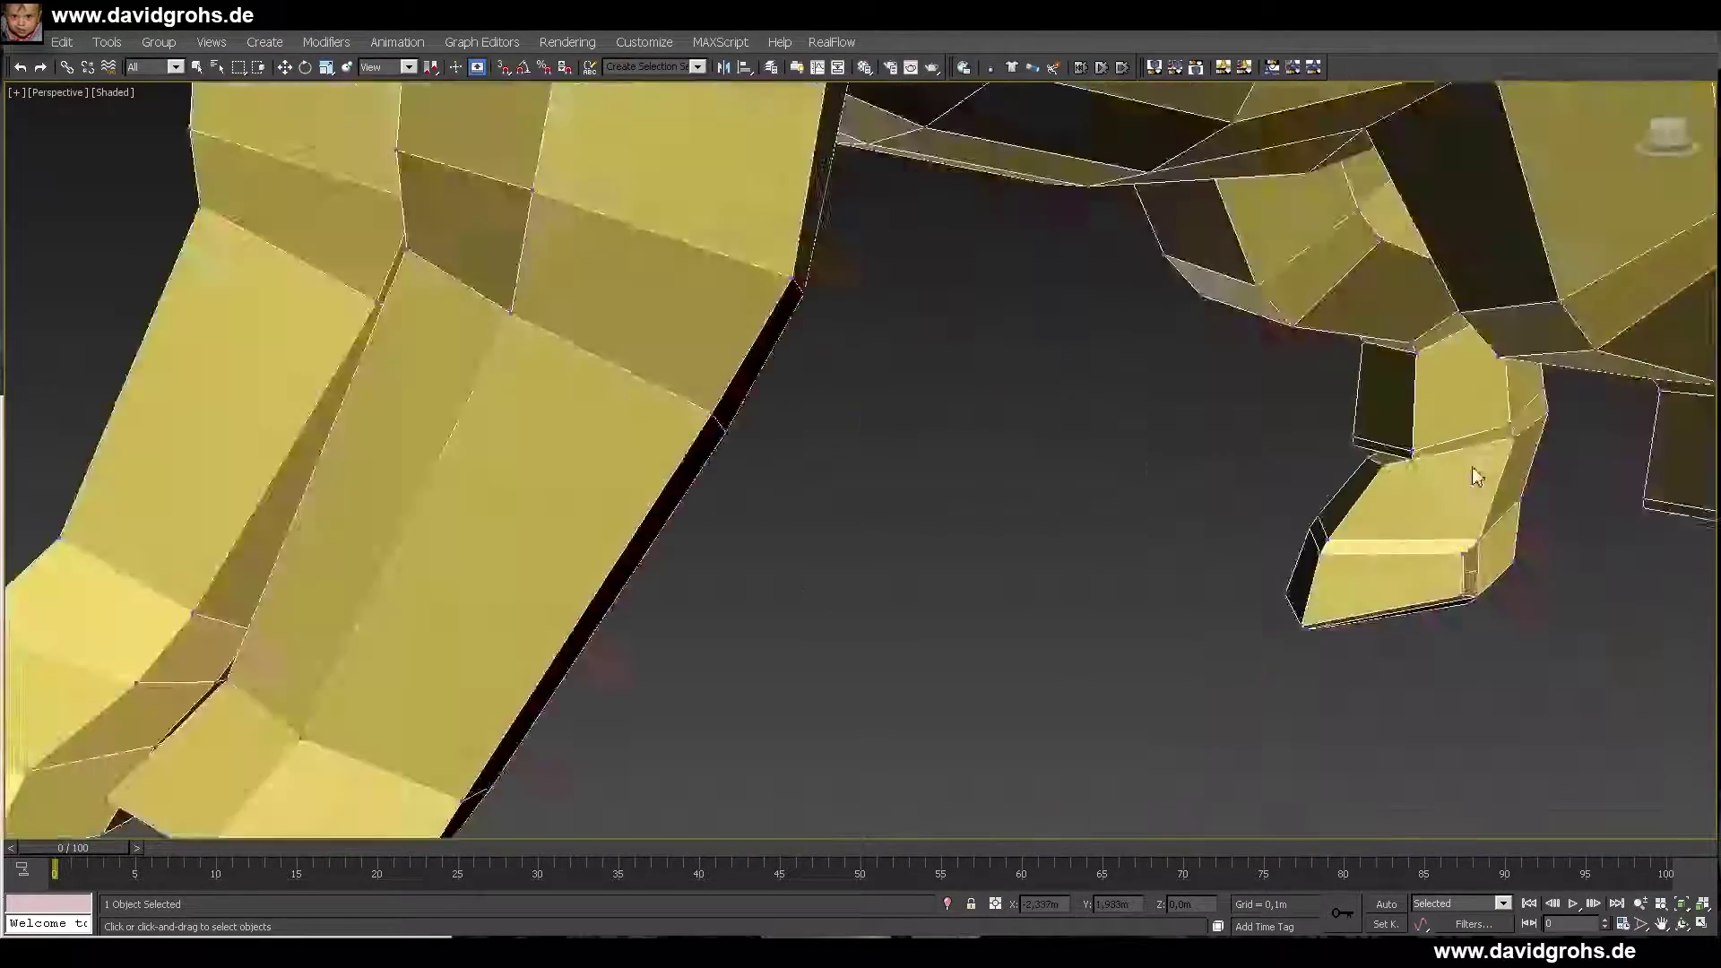
pyautogui.scroll(4, 1416, 455)
pyautogui.click(1383, 457)
pyautogui.keyDown('alt'); pyautogui.moveTo(1252, 449); pyautogui.dragTo(1380, 439, button='middle'); pyautogui.keyUp('alt')
pyautogui.click(1250, 450)
pyautogui.click(1470, 385)
pyautogui.keyDown('alt'); pyautogui.moveTo(1470, 386); pyautogui.dragTo(1160, 469, button='middle'); pyautogui.keyUp('alt')
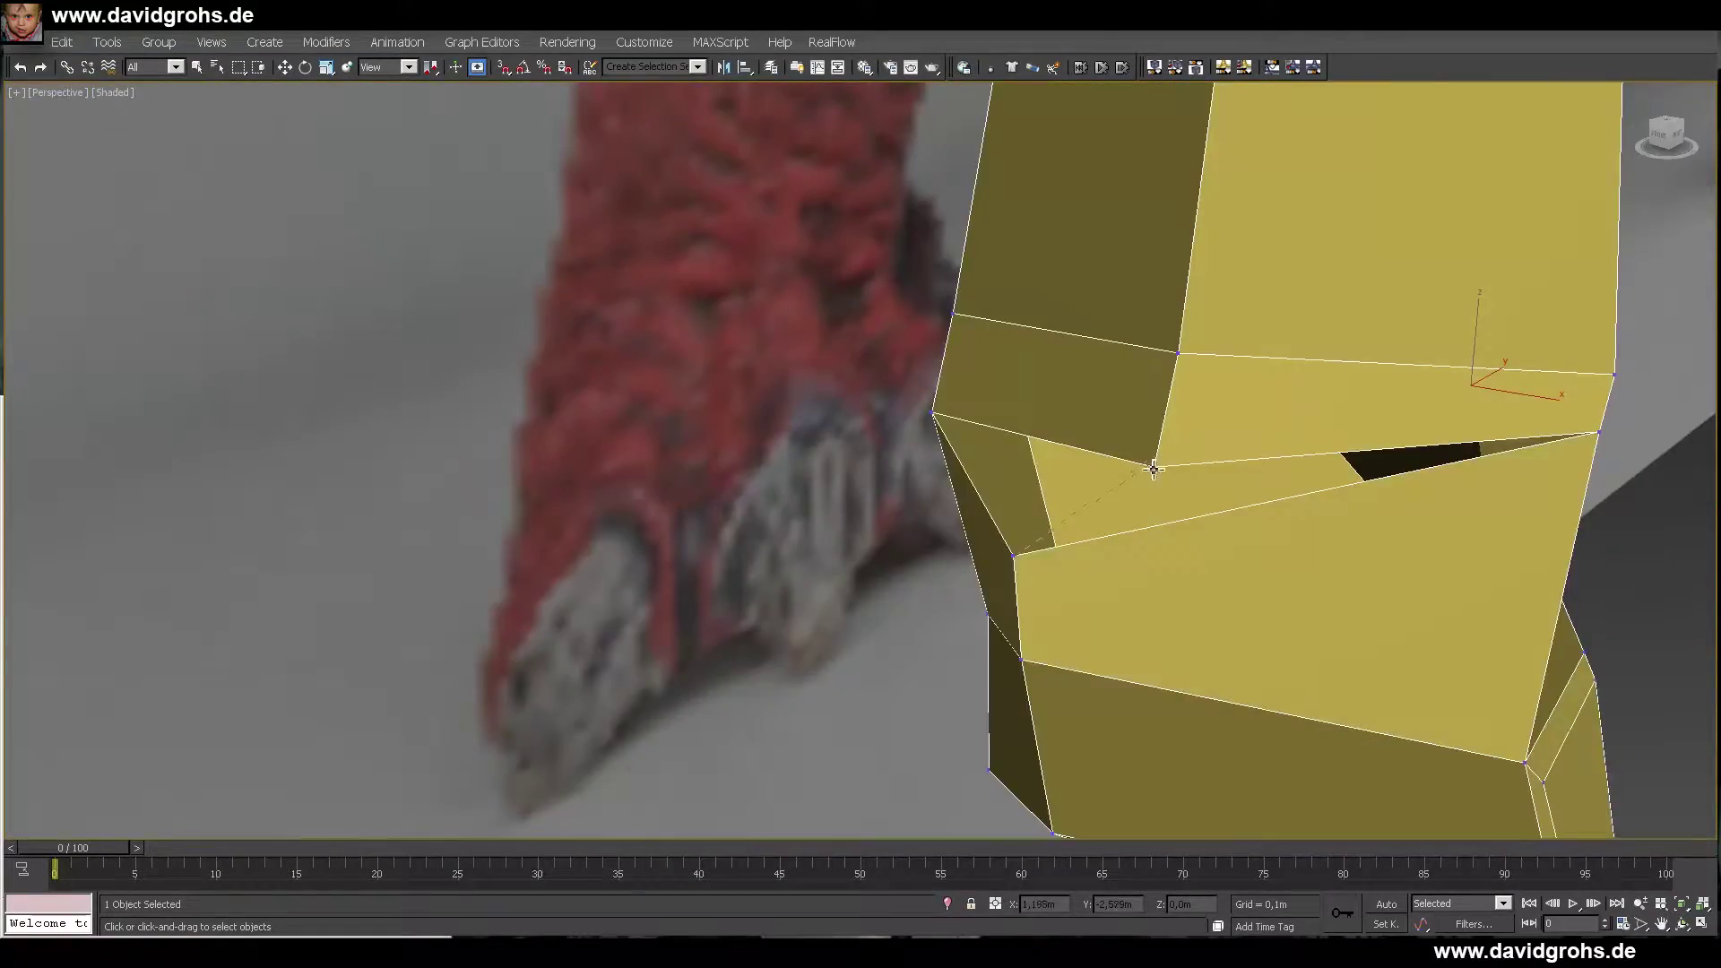
pyautogui.click(1159, 469)
# - Adjust the position and rotation of the selected vertices around the hind ankle and foot
pyautogui.scroll(-4, 1237, 537)
pyautogui.press('w')
pyautogui.keyDown('alt'); pyautogui.moveTo(1237, 614); pyautogui.dragTo(1155, 536, button='middle'); pyautogui.keyUp('alt')
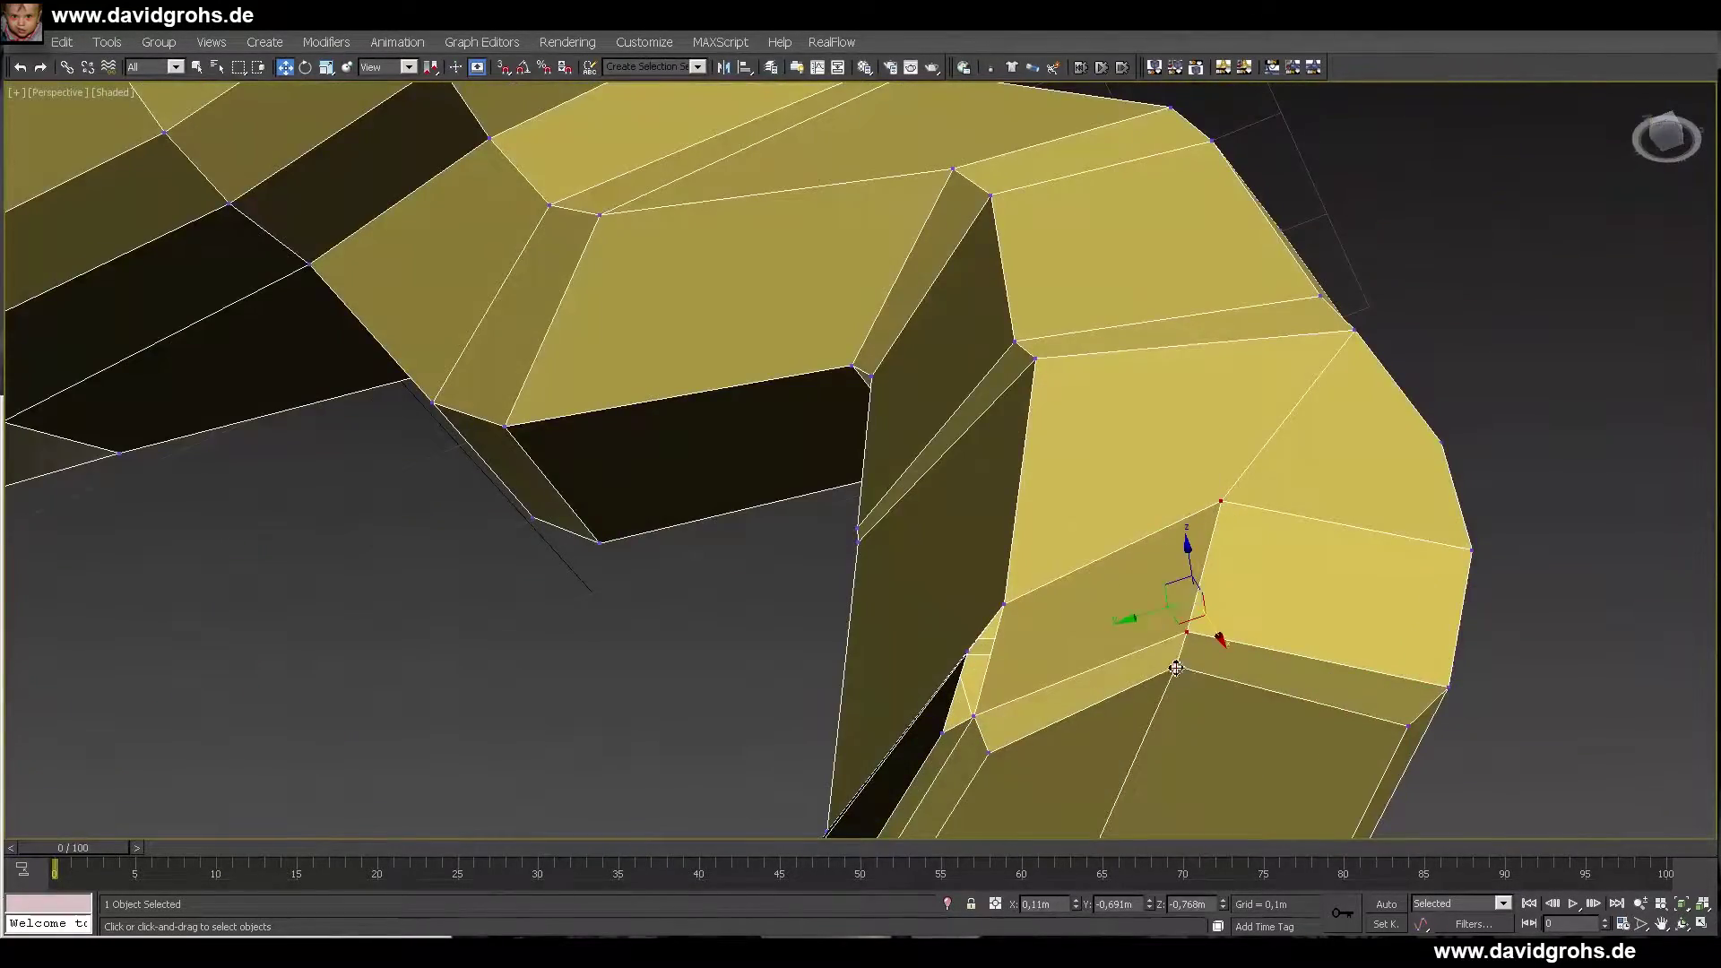
pyautogui.keyDown('alt'); pyautogui.moveTo(1176, 668); pyautogui.dragTo(1400, 623, button='middle'); pyautogui.keyUp('alt')
pyautogui.press('e')
pyautogui.scroll(-5, 1400, 623)
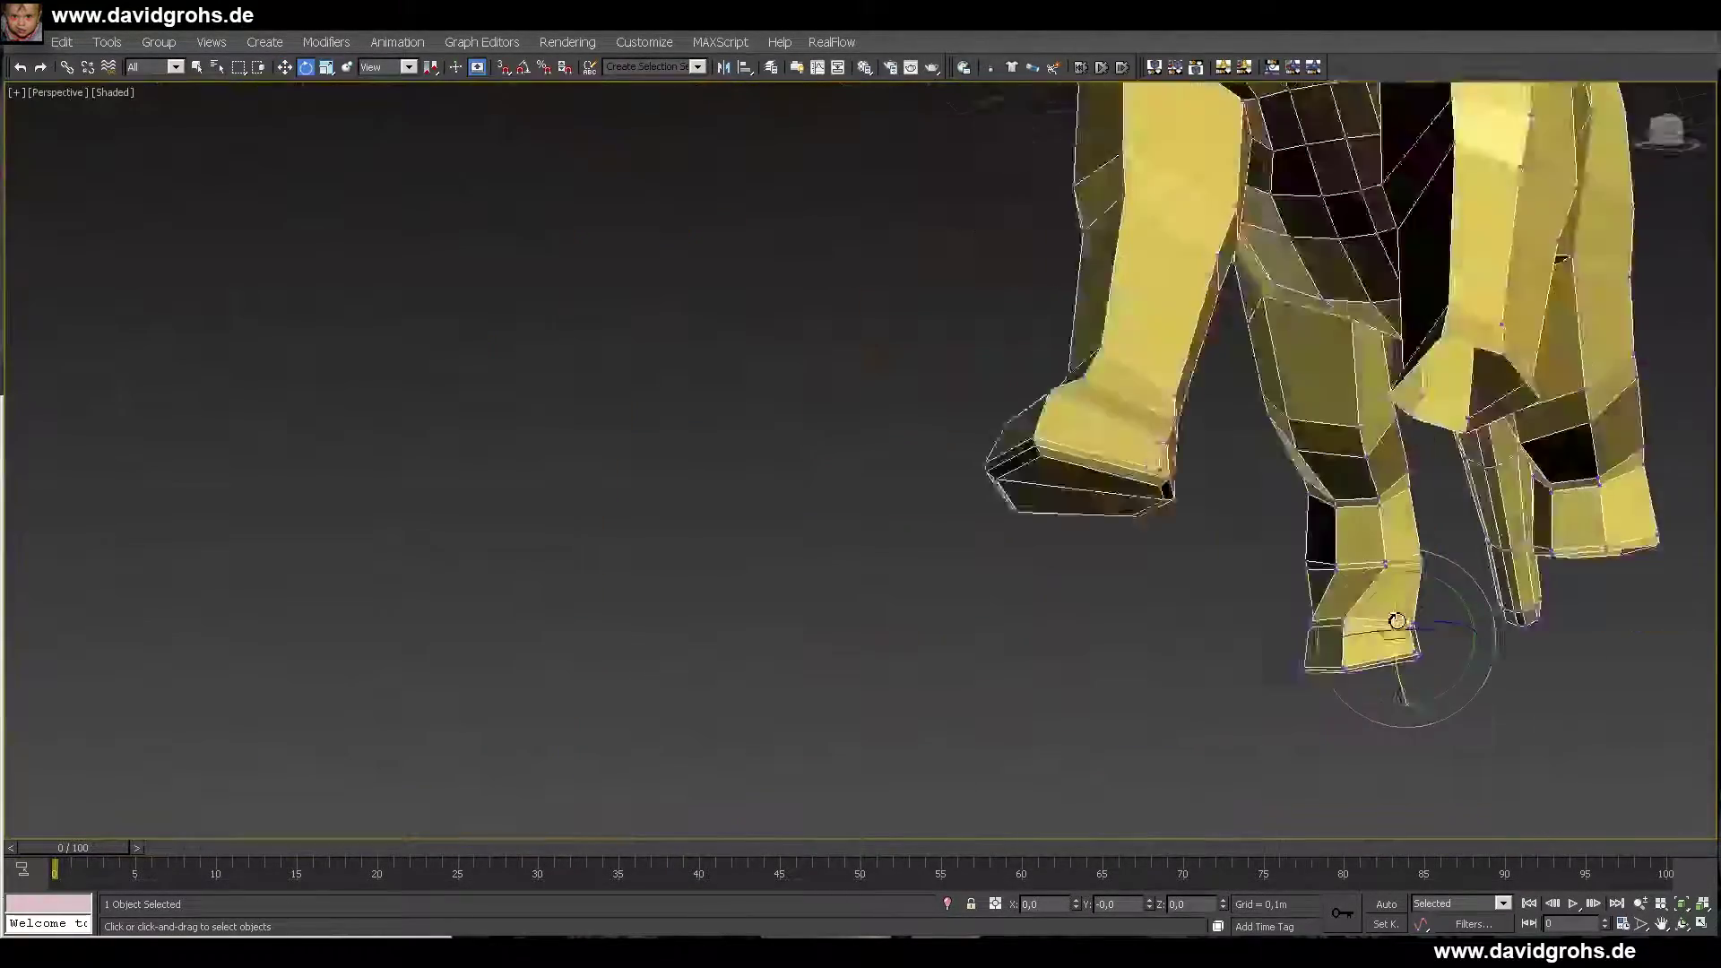
pyautogui.scroll(5, 1400, 623)
pyautogui.press('w')
# - Move individual vertices of the hind foot to even out its shape below the ankle
pyautogui.click(1272, 598)
pyautogui.keyDown('alt'); pyautogui.moveTo(1269, 621); pyautogui.dragTo(1300, 599, button='middle'); pyautogui.keyUp('alt')
pyautogui.moveTo(1299, 598); pyautogui.dragTo(1314, 591)
pyautogui.keyDown('alt'); pyautogui.moveTo(1314, 592); pyautogui.dragTo(1256, 811, button='middle'); pyautogui.keyUp('alt')
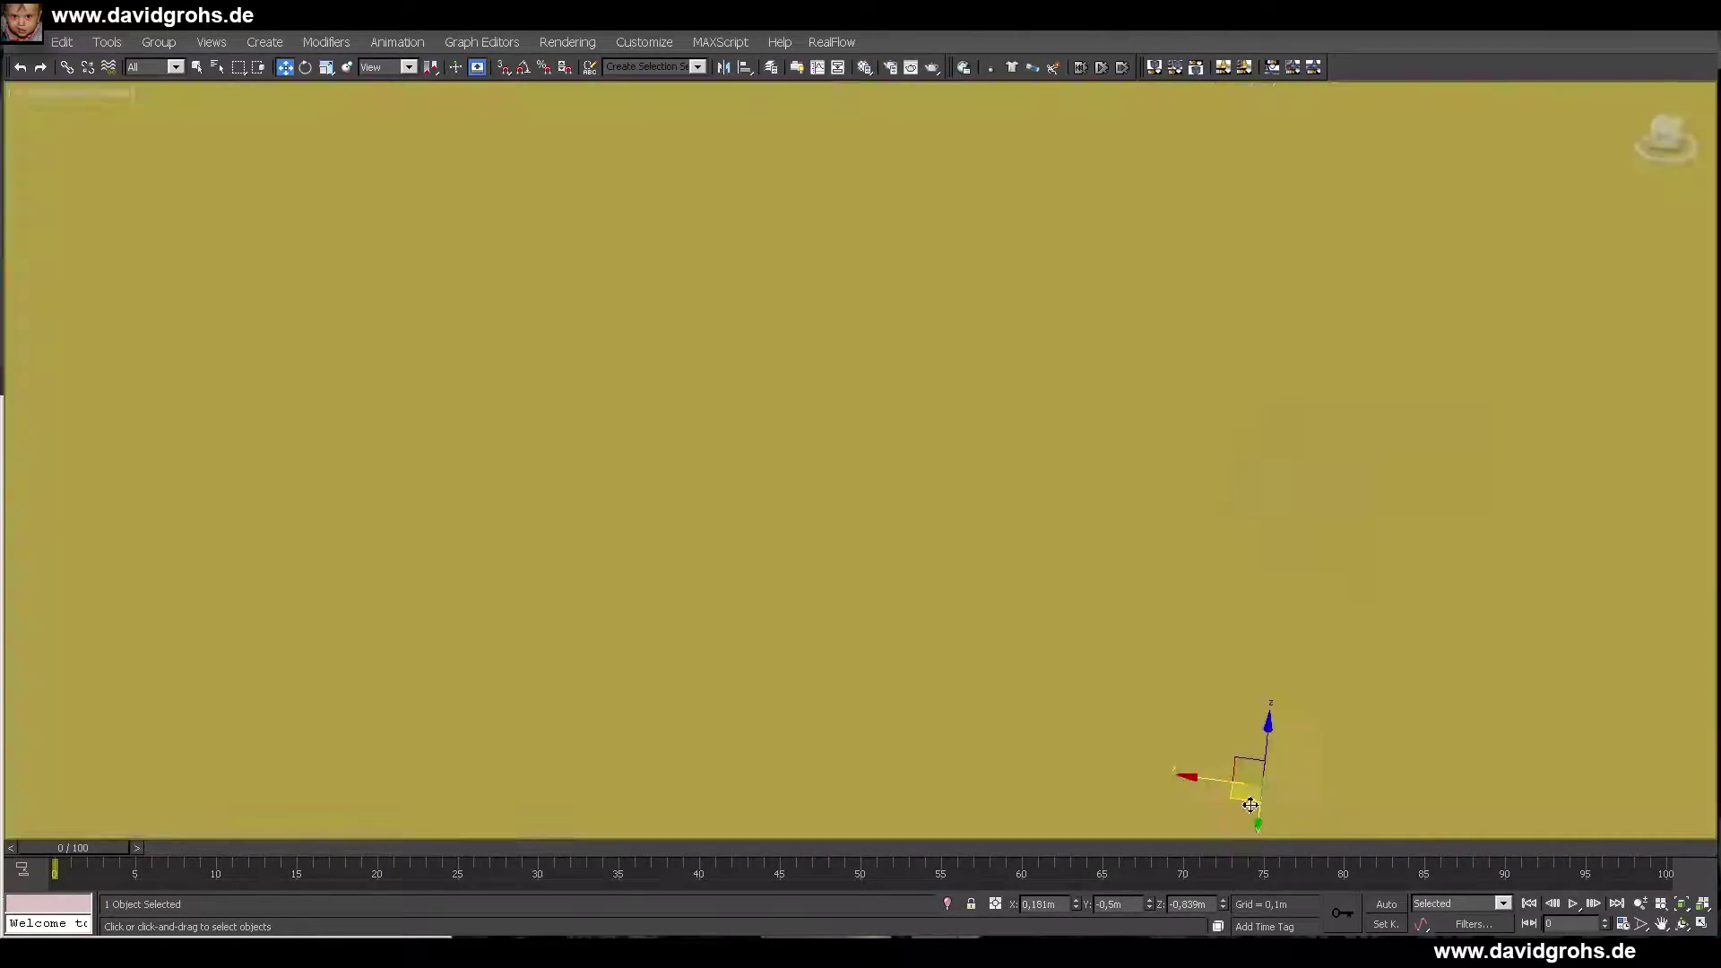
pyautogui.scroll(-5, 1257, 811)
pyautogui.click(1383, 702)
pyautogui.keyDown('alt'); pyautogui.moveTo(1475, 696); pyautogui.dragTo(1315, 587, button='middle'); pyautogui.keyUp('alt')
pyautogui.scroll(-4, 1315, 587)
# - Make the mesh see-through and scale the hind foot's vertices lengthwise to match the reference photo
pyautogui.click(1700, 923)
pyautogui.press('F3')
pyautogui.rightClick(1272, 296)
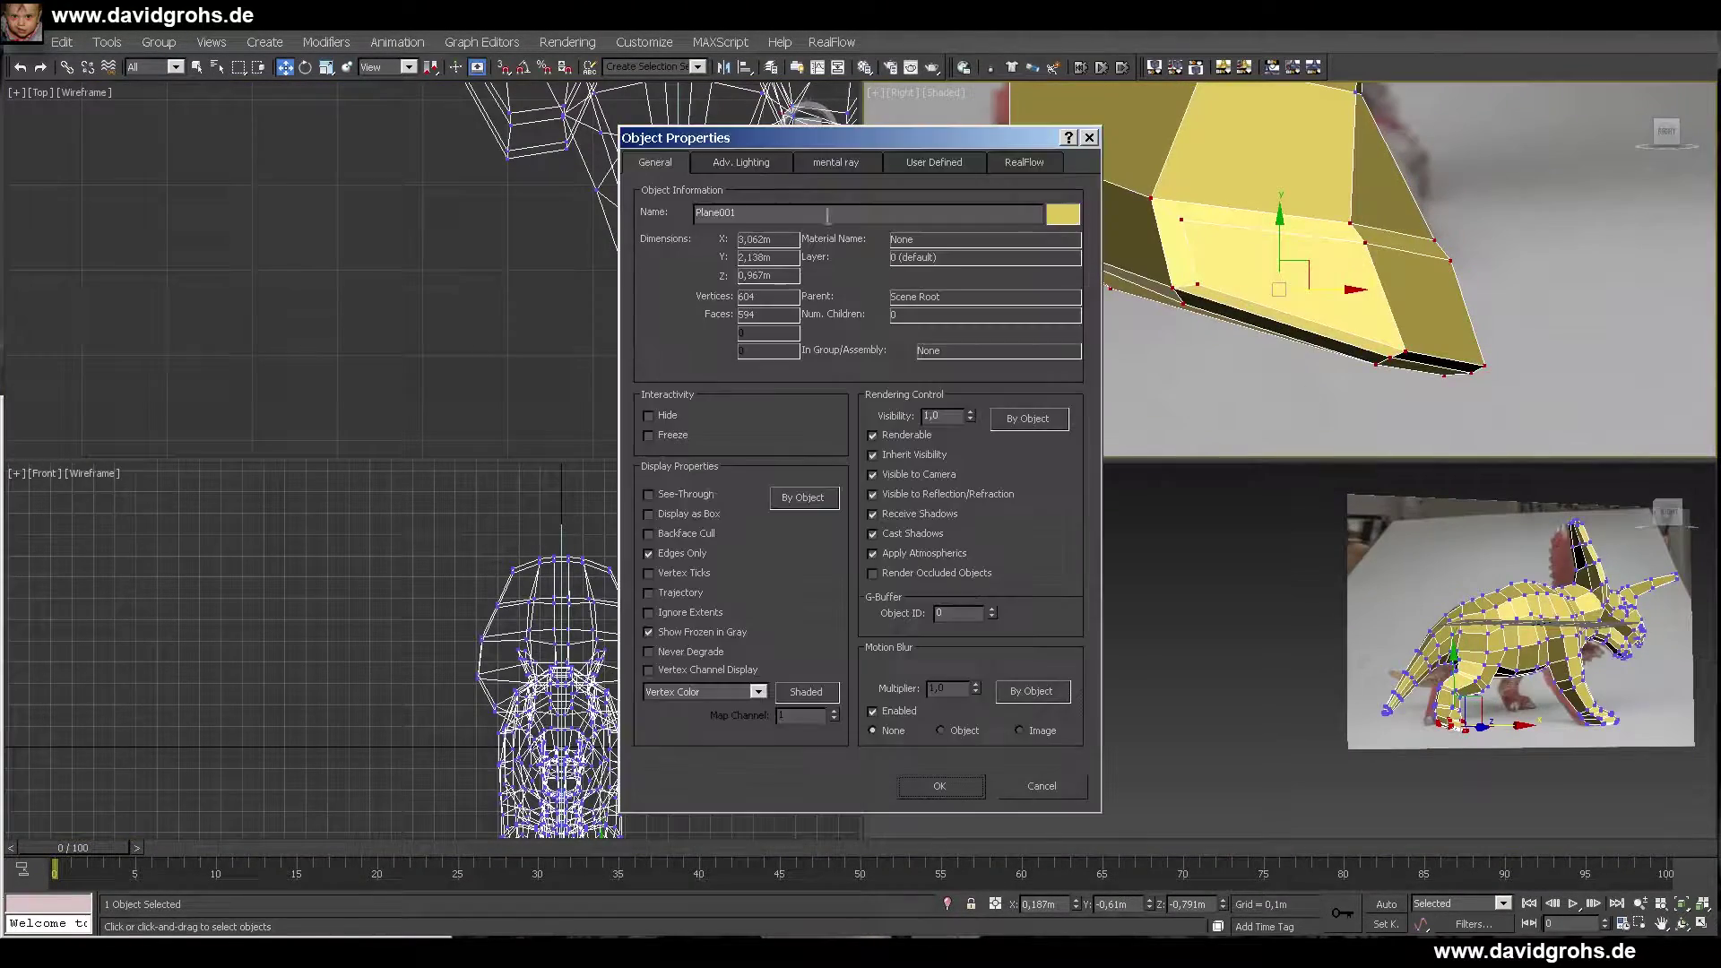
pyautogui.click(645, 489)
pyautogui.click(937, 788)
pyautogui.scroll(-2, 1202, 393)
pyautogui.press('r')
pyautogui.rightClick(1212, 314)
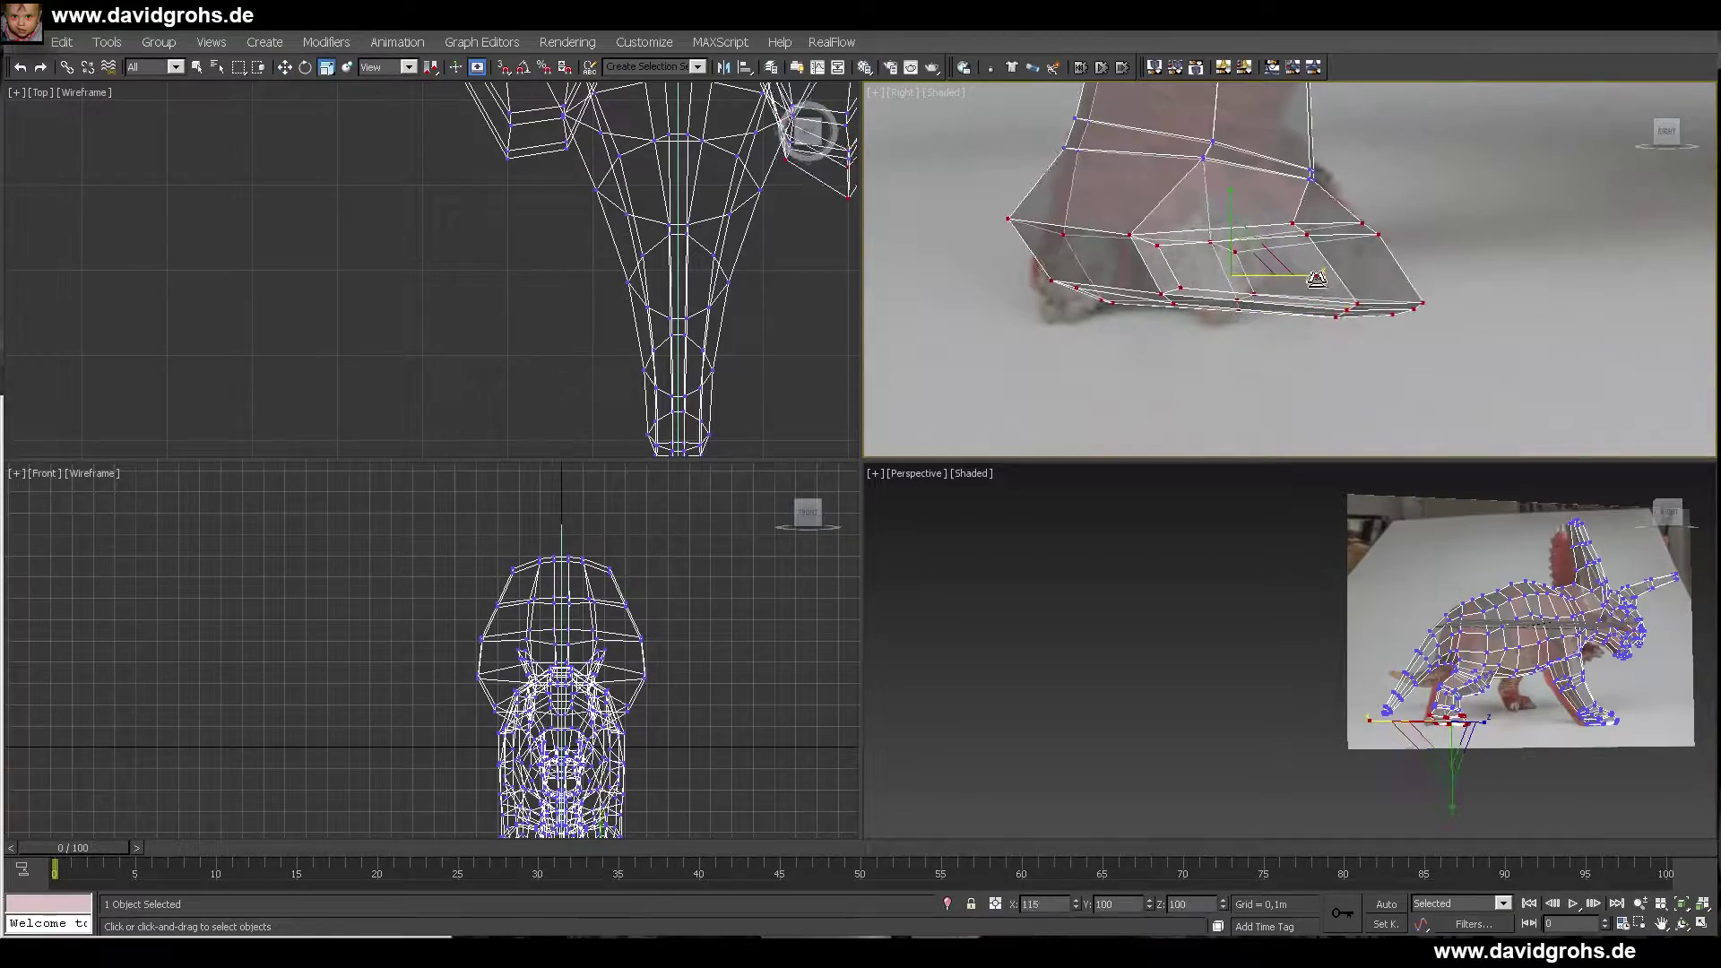
# - Move the hind foot's heel and side vertices in wireframe display to refine the foot's outline
pyautogui.scroll(5, 1375, 609)
pyautogui.keyDown('alt'); pyautogui.moveTo(1375, 610); pyautogui.dragTo(1344, 663, button='middle'); pyautogui.keyUp('alt')
pyautogui.moveTo(1241, 712); pyautogui.dragTo(1278, 733)
pyautogui.keyDown('alt'); pyautogui.moveTo(1277, 733); pyautogui.dragTo(1326, 761, button='middle'); pyautogui.keyUp('alt')
pyautogui.scroll(4, 1344, 744)
pyautogui.moveTo(1327, 659); pyautogui.dragTo(1463, 705)
pyautogui.keyDown('alt'); pyautogui.moveTo(1462, 705); pyautogui.dragTo(1434, 735, button='middle'); pyautogui.keyUp('alt')
pyautogui.moveTo(1416, 789); pyautogui.dragTo(1533, 757)
pyautogui.keyDown('alt'); pyautogui.moveTo(1533, 758); pyautogui.dragTo(1380, 686, button='middle'); pyautogui.keyUp('alt')
pyautogui.press('F3')
pyautogui.scroll(-6, 735, 254)
pyautogui.press('1')
# - Select the vertices along the body's centre line in an enlarged top view
pyautogui.scroll(4, 1371, 627)
pyautogui.keyDown('alt'); pyautogui.moveTo(1462, 836); pyautogui.dragTo(1463, 726, button='middle'); pyautogui.keyUp('alt')
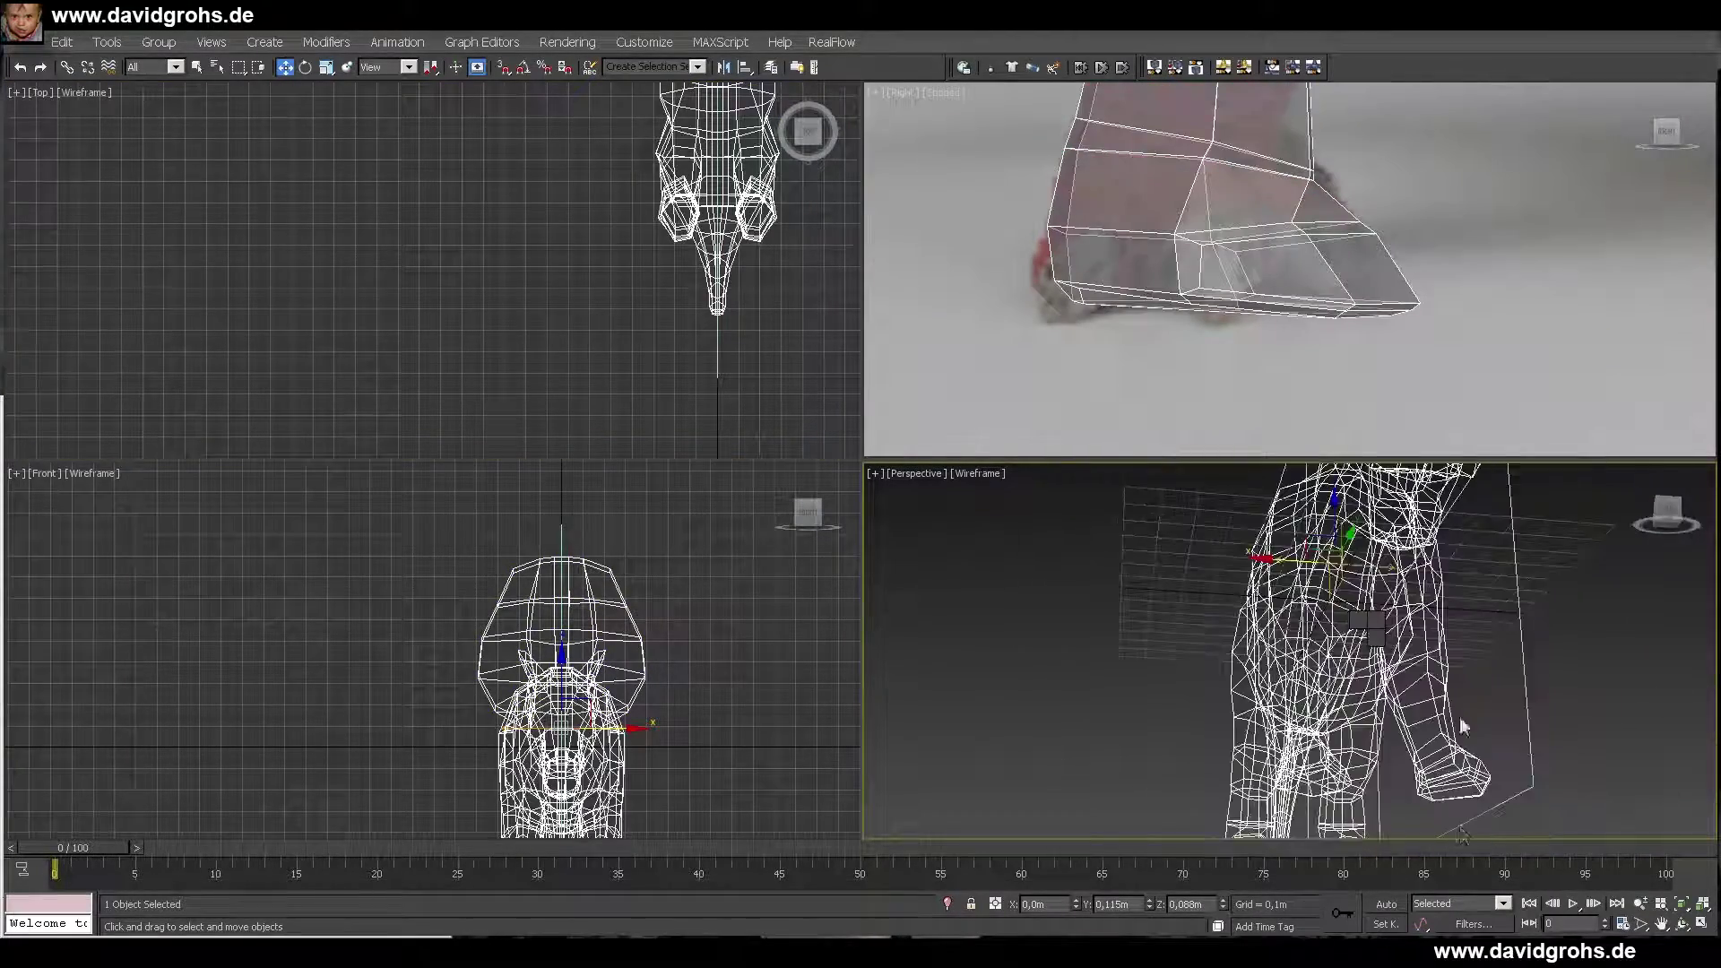
pyautogui.scroll(6, 708, 179)
pyautogui.keyDown('alt'); pyautogui.moveTo(1381, 627); pyautogui.dragTo(1291, 682, button='middle'); pyautogui.keyUp('alt')
pyautogui.press('1')
pyautogui.scroll(-4, 664, 314)
pyautogui.click(1700, 923)
pyautogui.scroll(-3, 1133, 448)
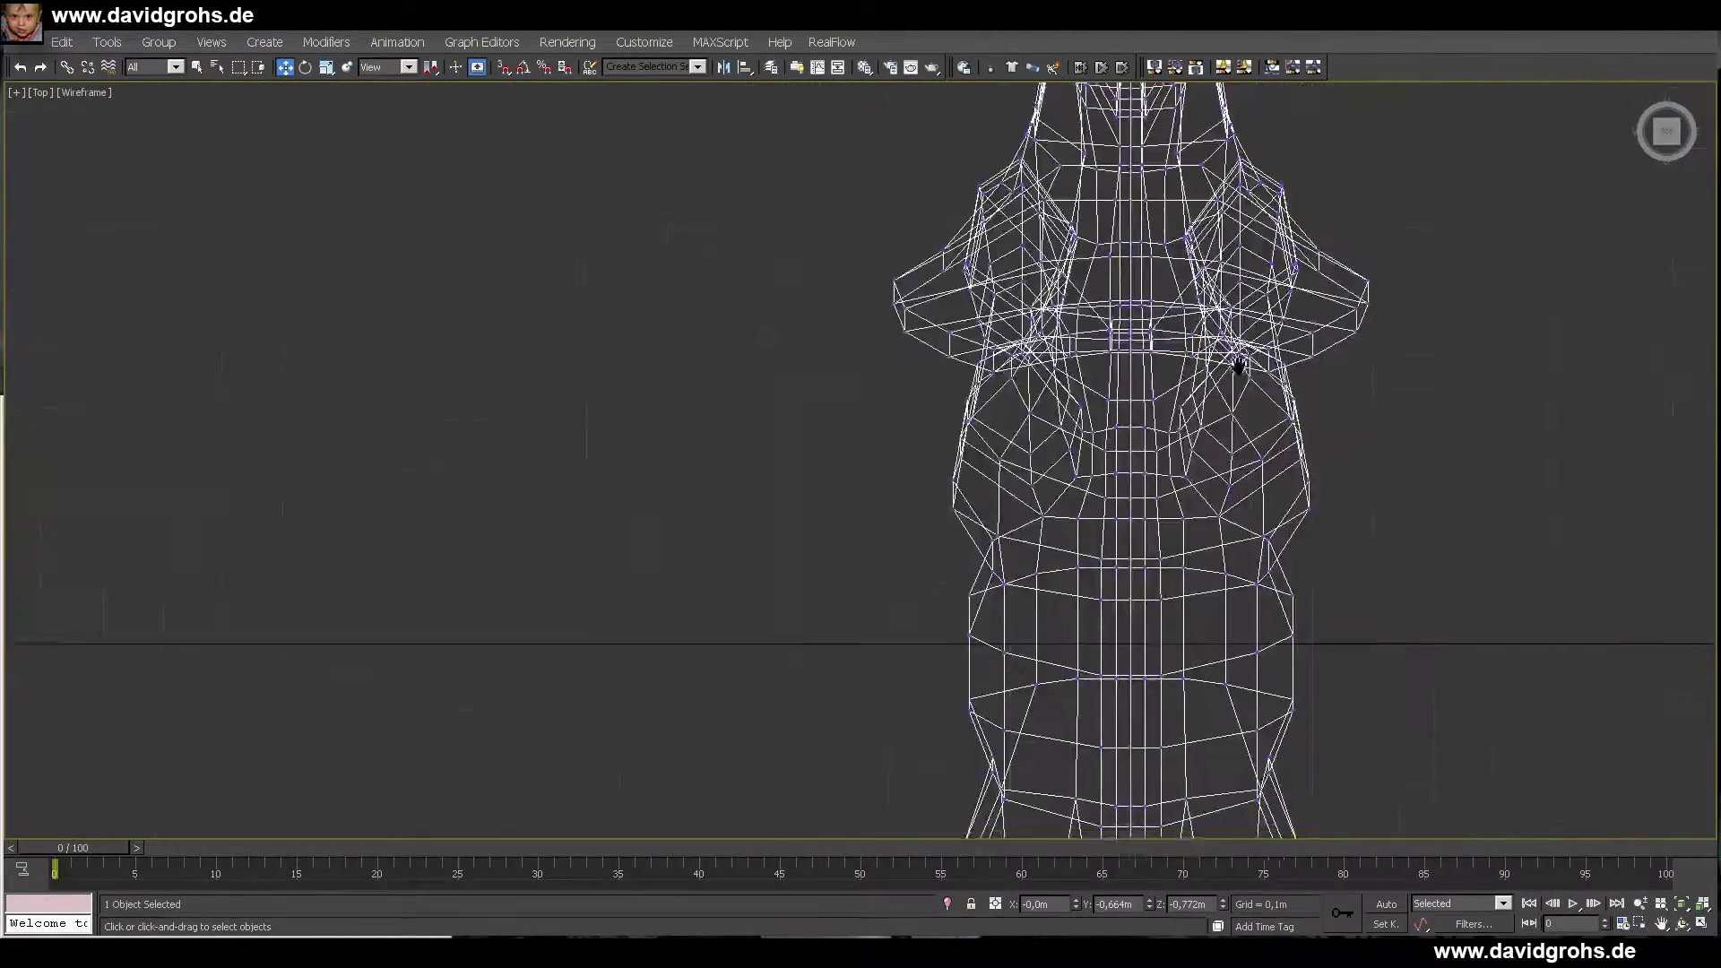
pyautogui.scroll(4, 1108, 173)
pyautogui.moveTo(1097, 173); pyautogui.dragTo(1110, 812)
pyautogui.moveTo(1112, 820); pyautogui.dragTo(1107, 293, button='middle')
pyautogui.scroll(3, 1128, 775)
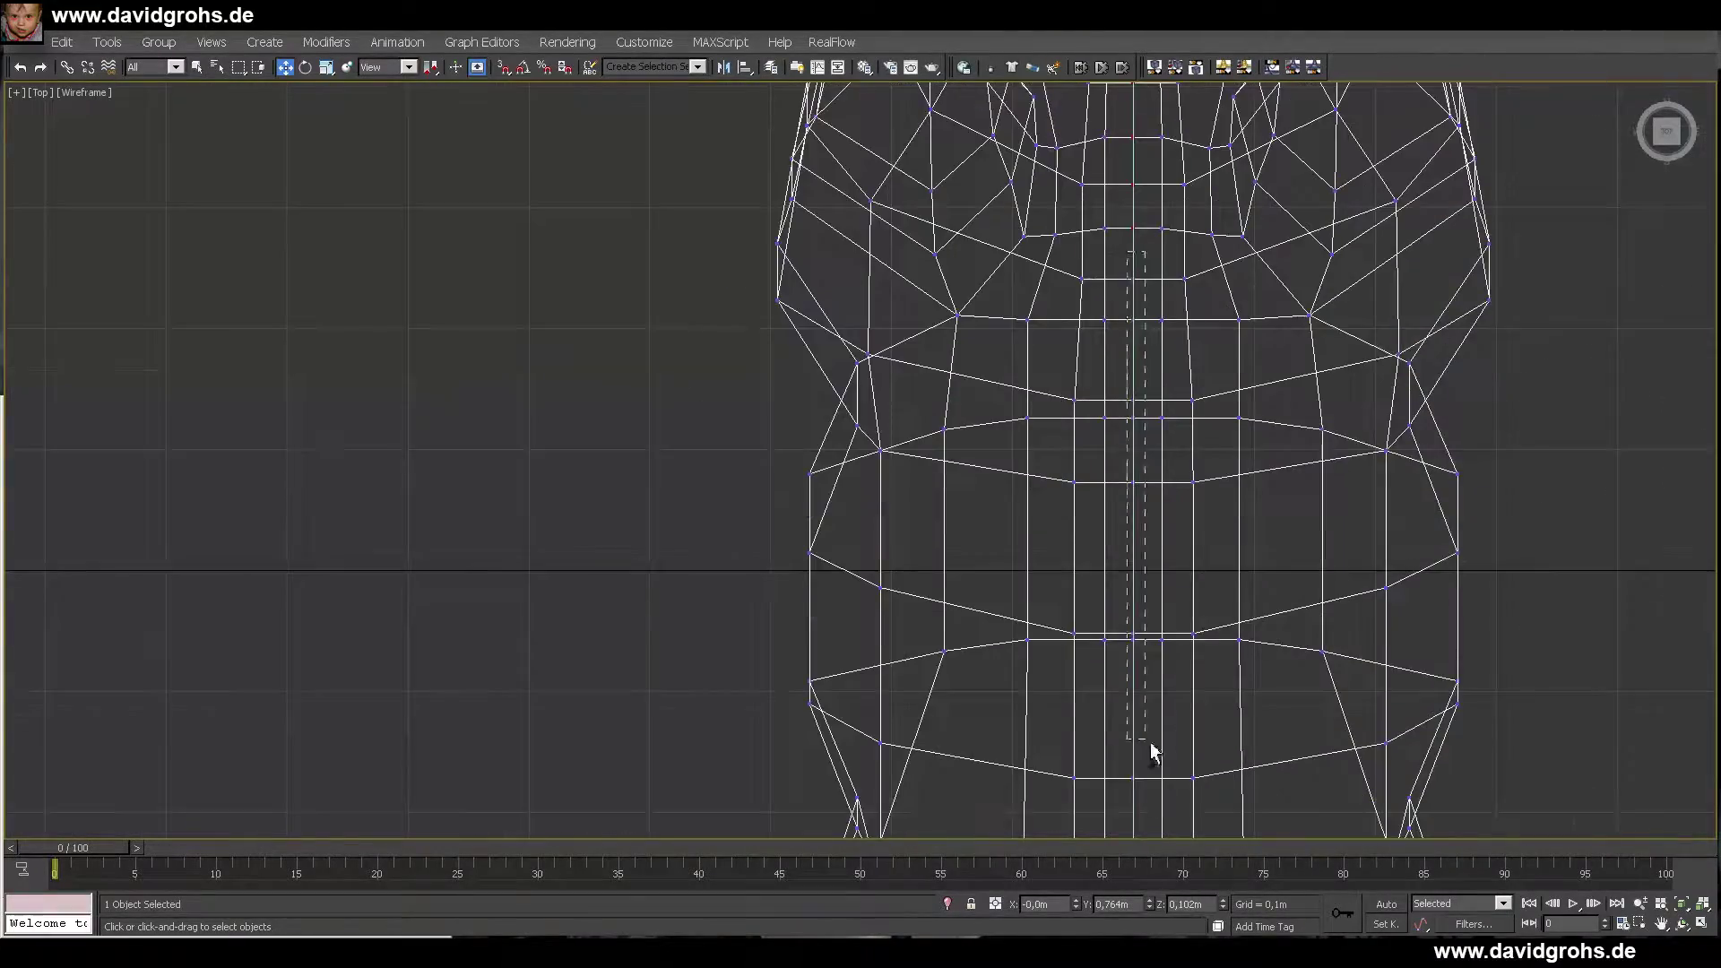
pyautogui.scroll(-3, 1154, 766)
pyautogui.moveTo(1175, 769); pyautogui.dragTo(1159, 553, button='middle')
pyautogui.scroll(-5, 1324, 441)
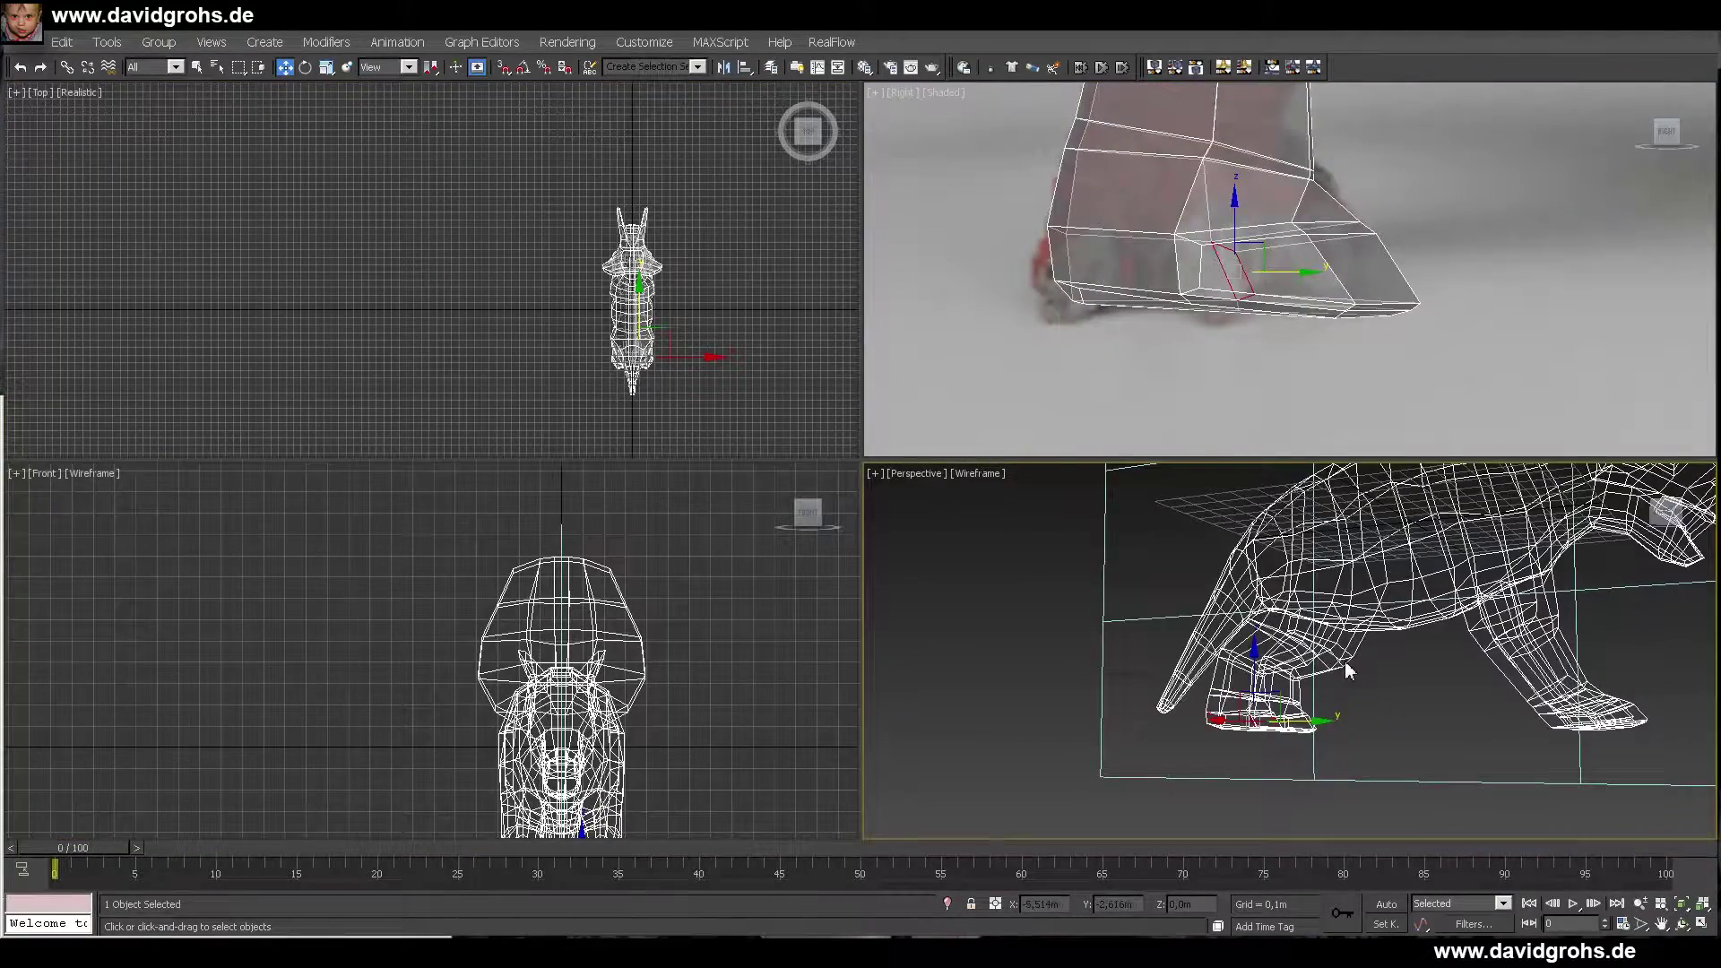
# - Examine the hind feet's edges up close and the whole body against the reference photo
pyautogui.scroll(10, 1222, 780)
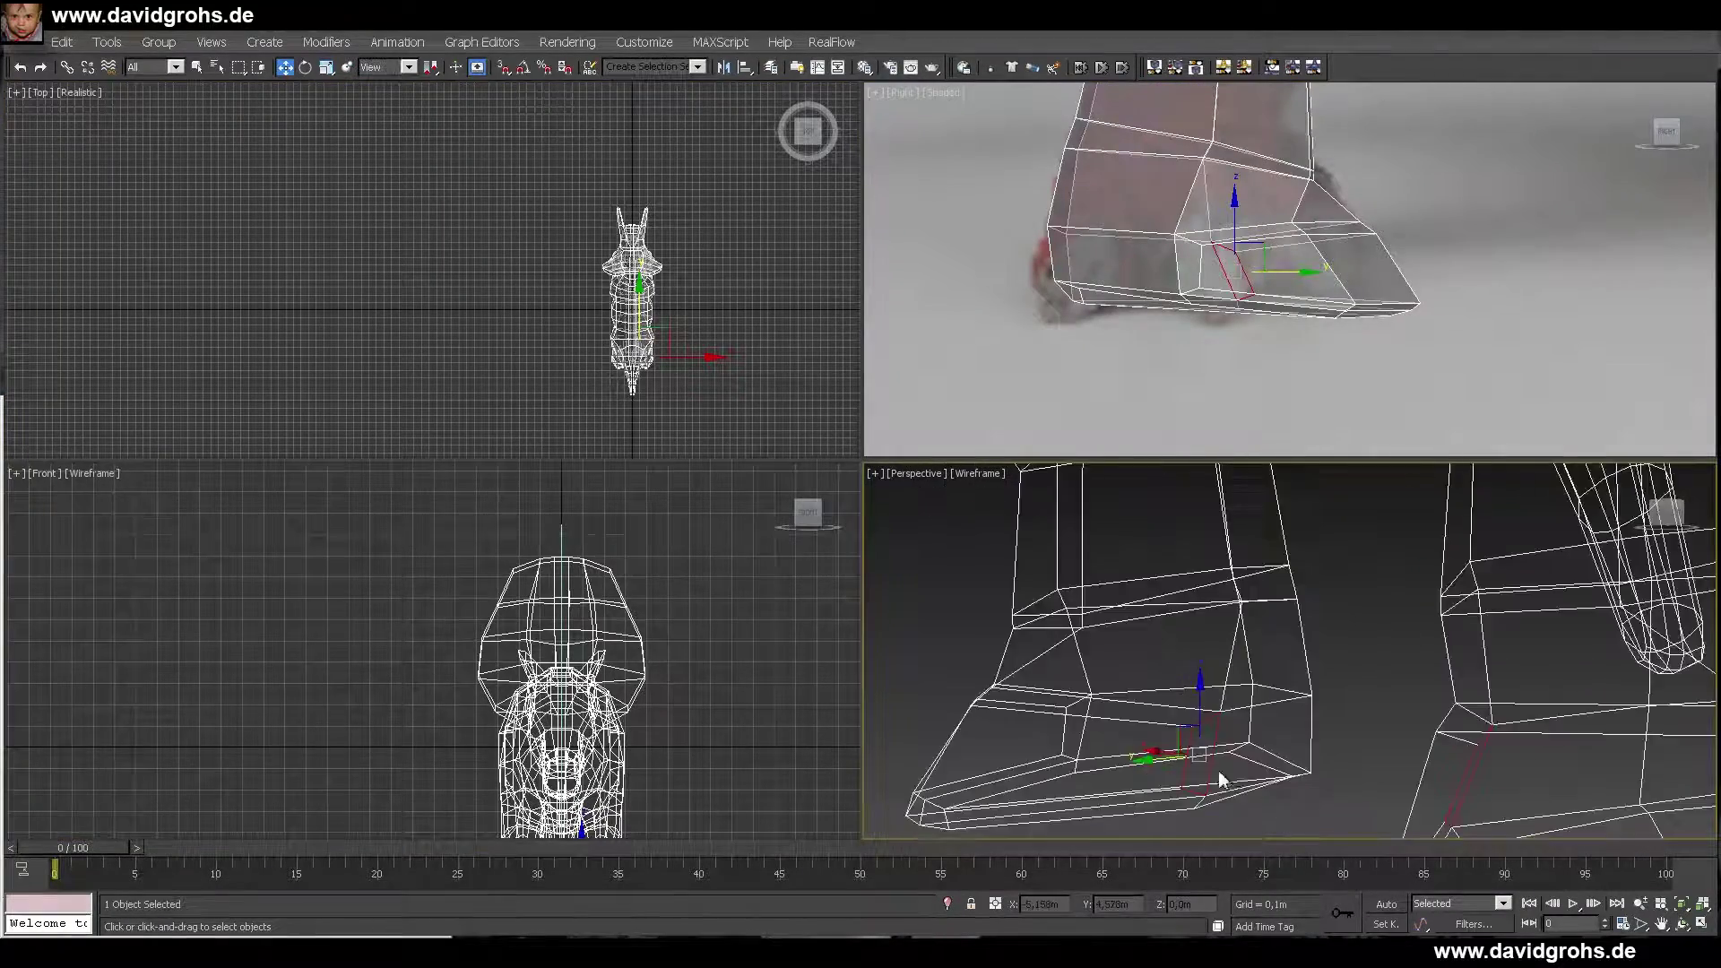
pyautogui.press('x')
pyautogui.click(1024, 518)
pyautogui.click(1277, 677)
pyautogui.scroll(-3, 1300, 682)
pyautogui.keyDown('alt'); pyautogui.moveTo(1299, 681); pyautogui.dragTo(1395, 695, button='middle'); pyautogui.keyUp('alt')
pyautogui.press('F3')
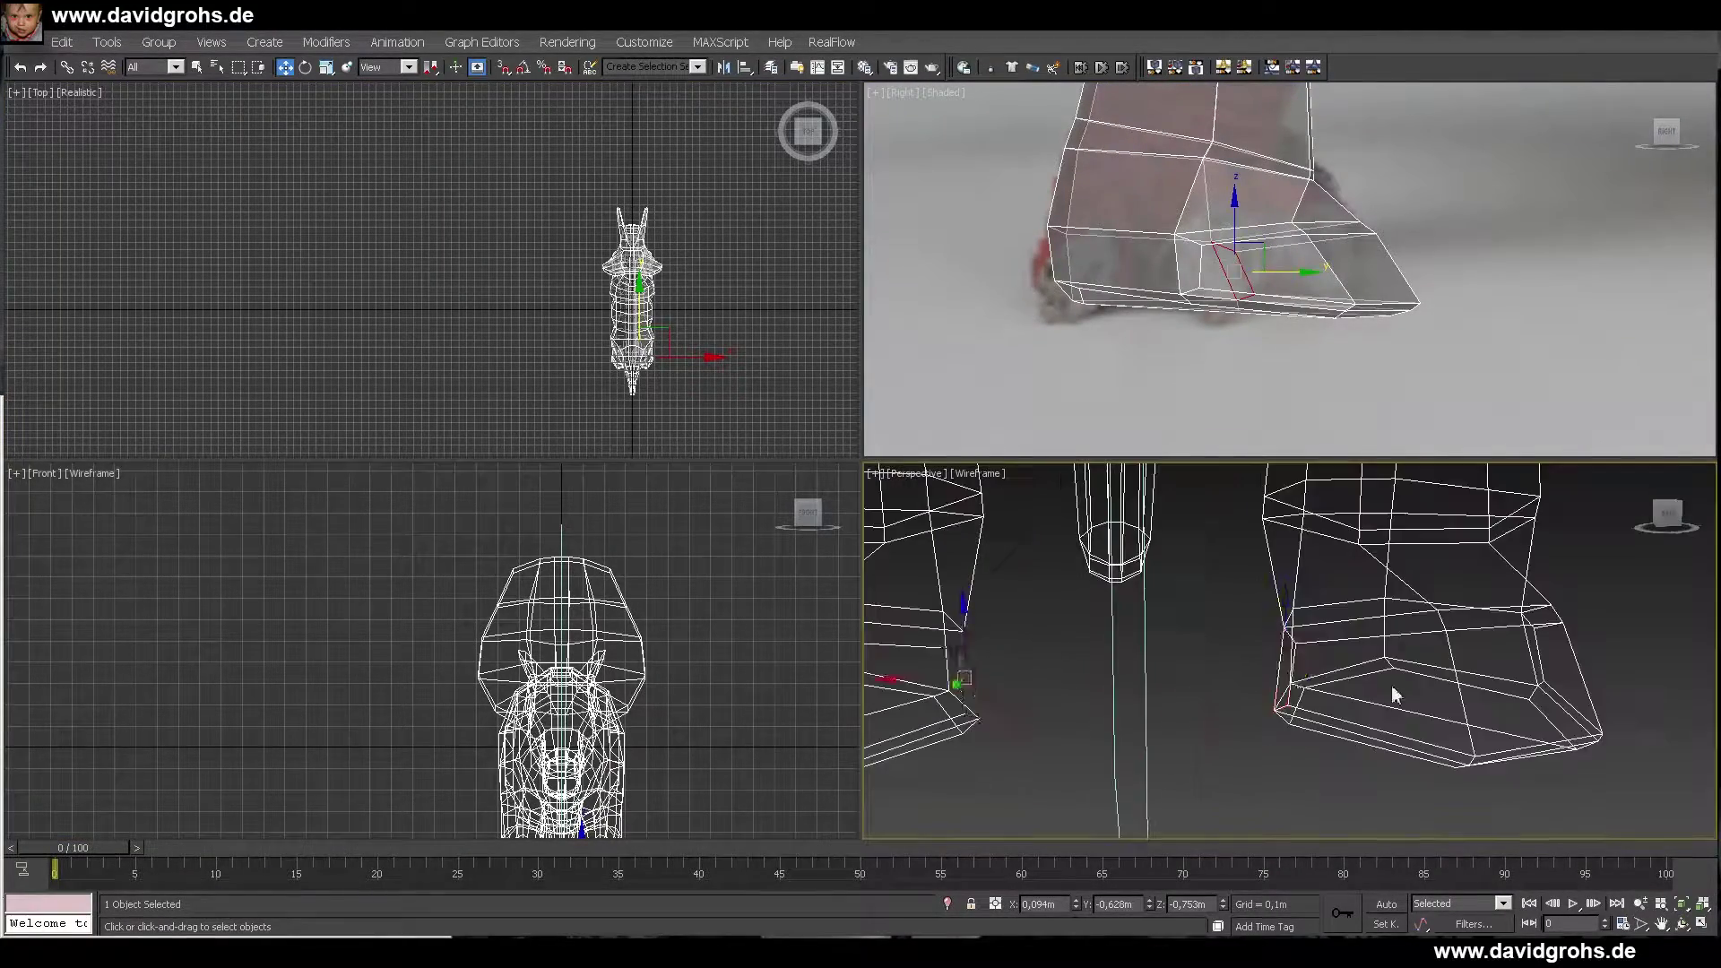
pyautogui.scroll(5, 1271, 610)
pyautogui.keyDown('alt'); pyautogui.moveTo(1452, 540); pyautogui.dragTo(1164, 647, button='middle'); pyautogui.keyUp('alt')
pyautogui.scroll(-5, 1163, 647)
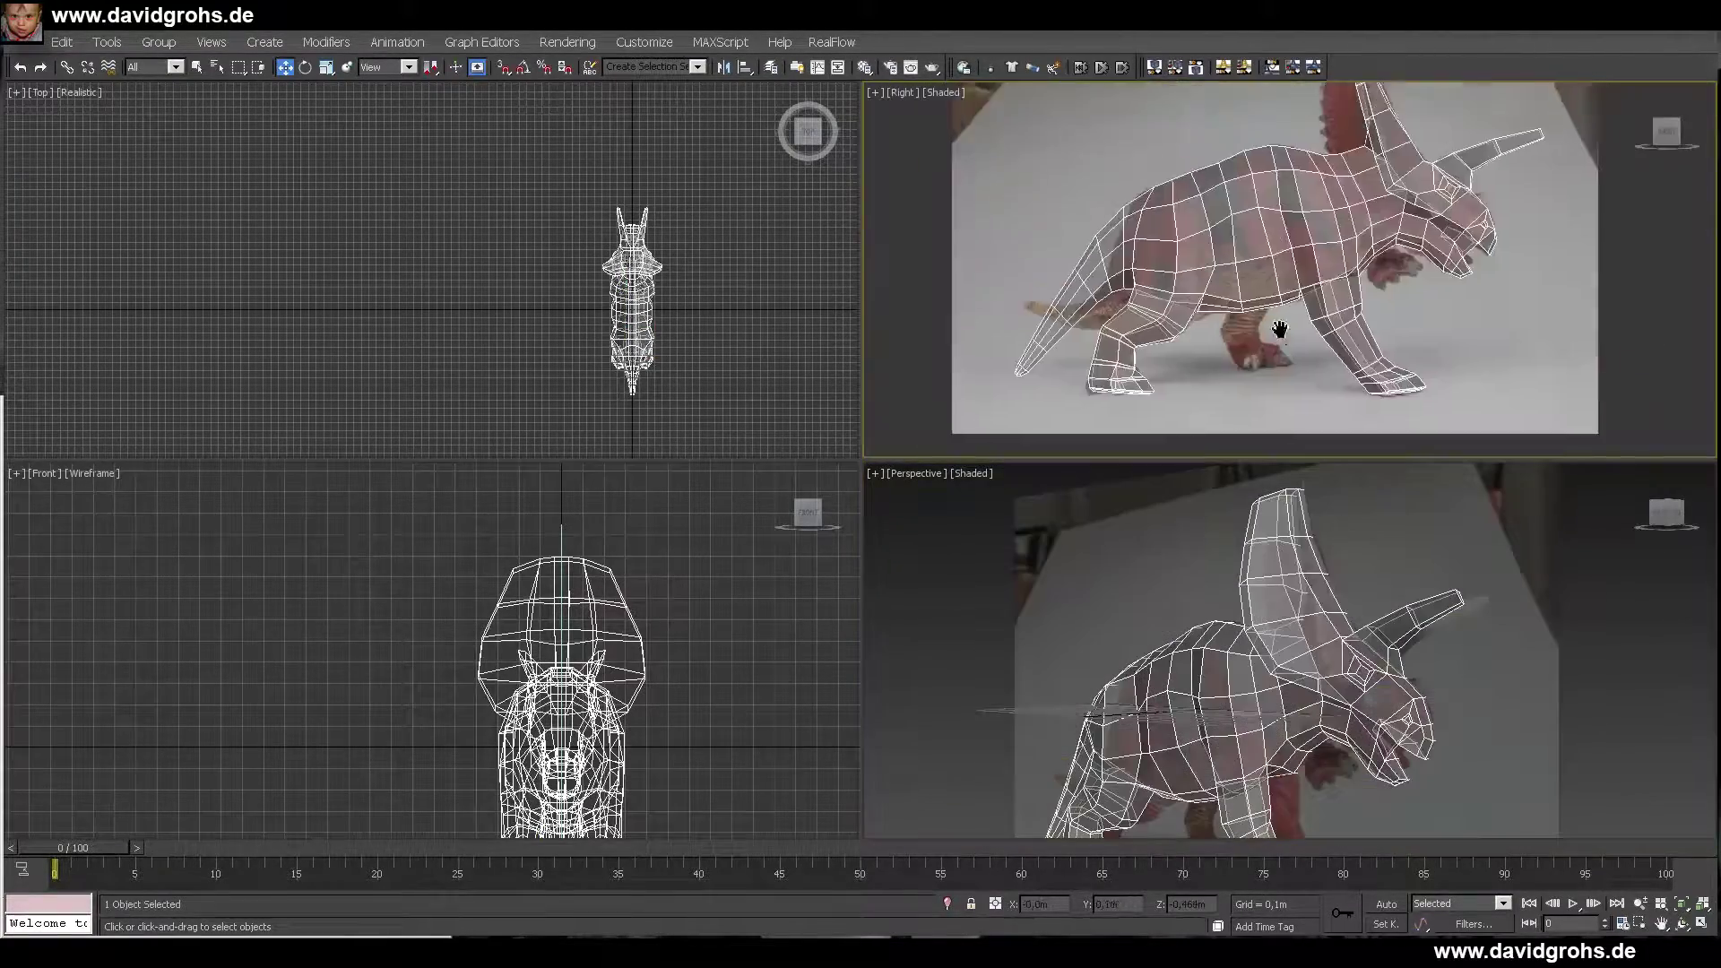
pyautogui.click(645, 332)
pyautogui.press('z')
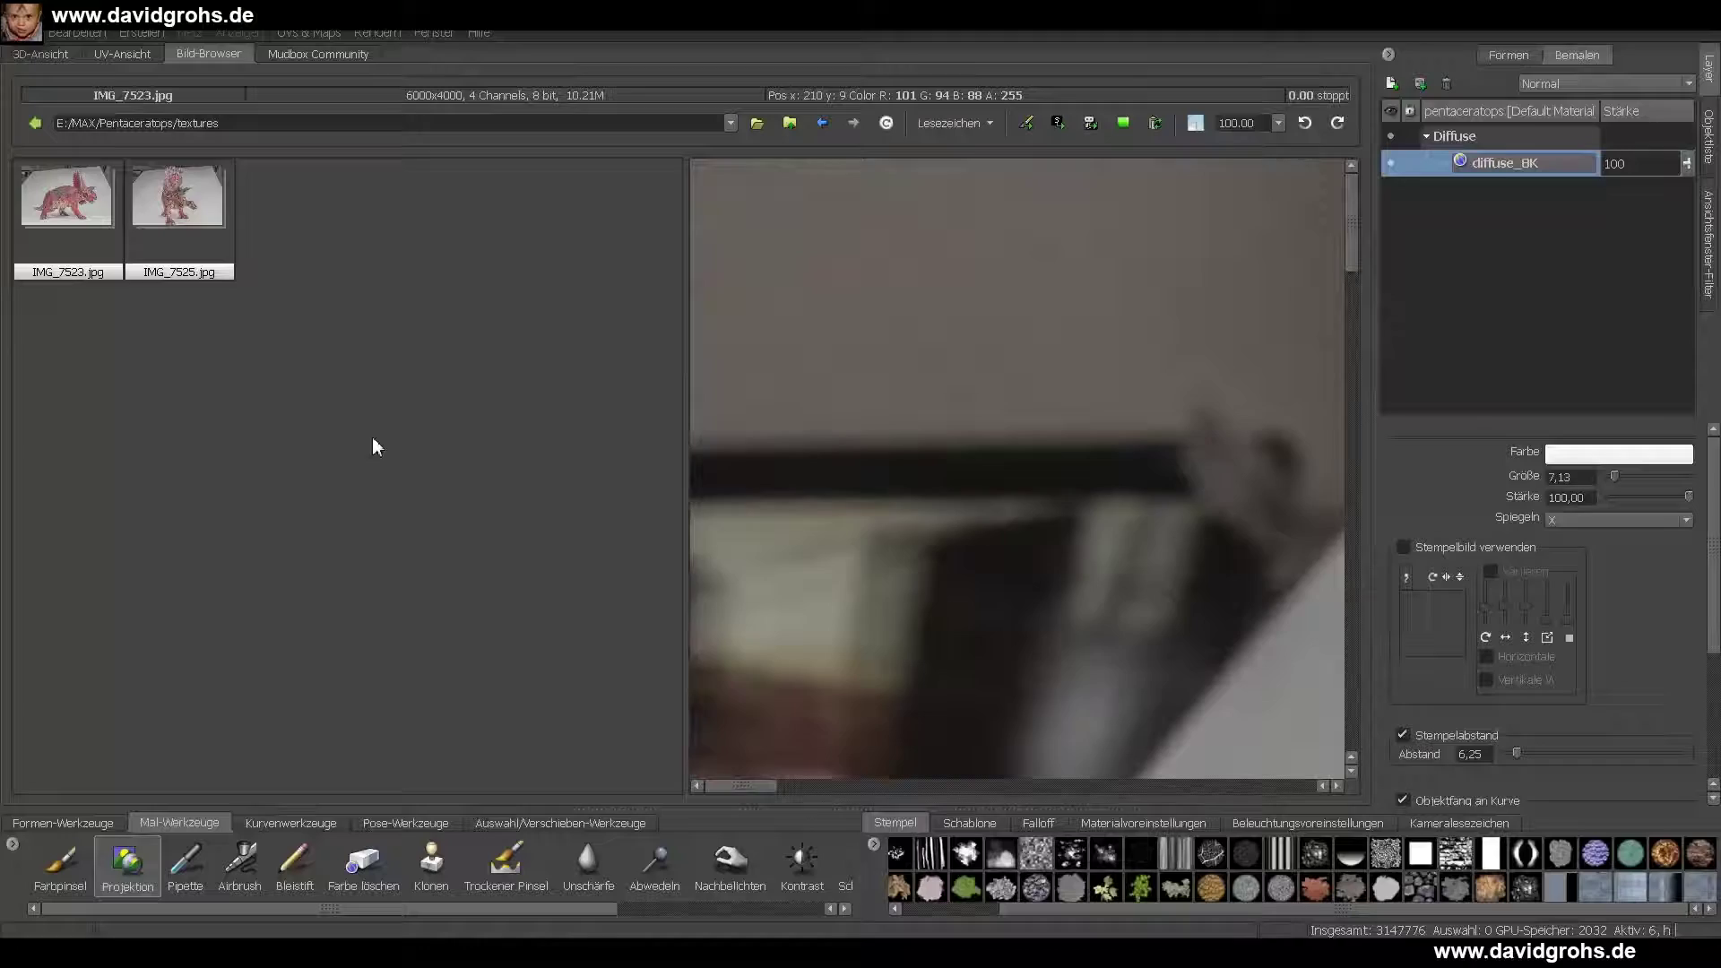
# - In Mudbox, set IMG_7525.jpg from the textures folder as the projection stencil over the model
pyautogui.click(64, 56)
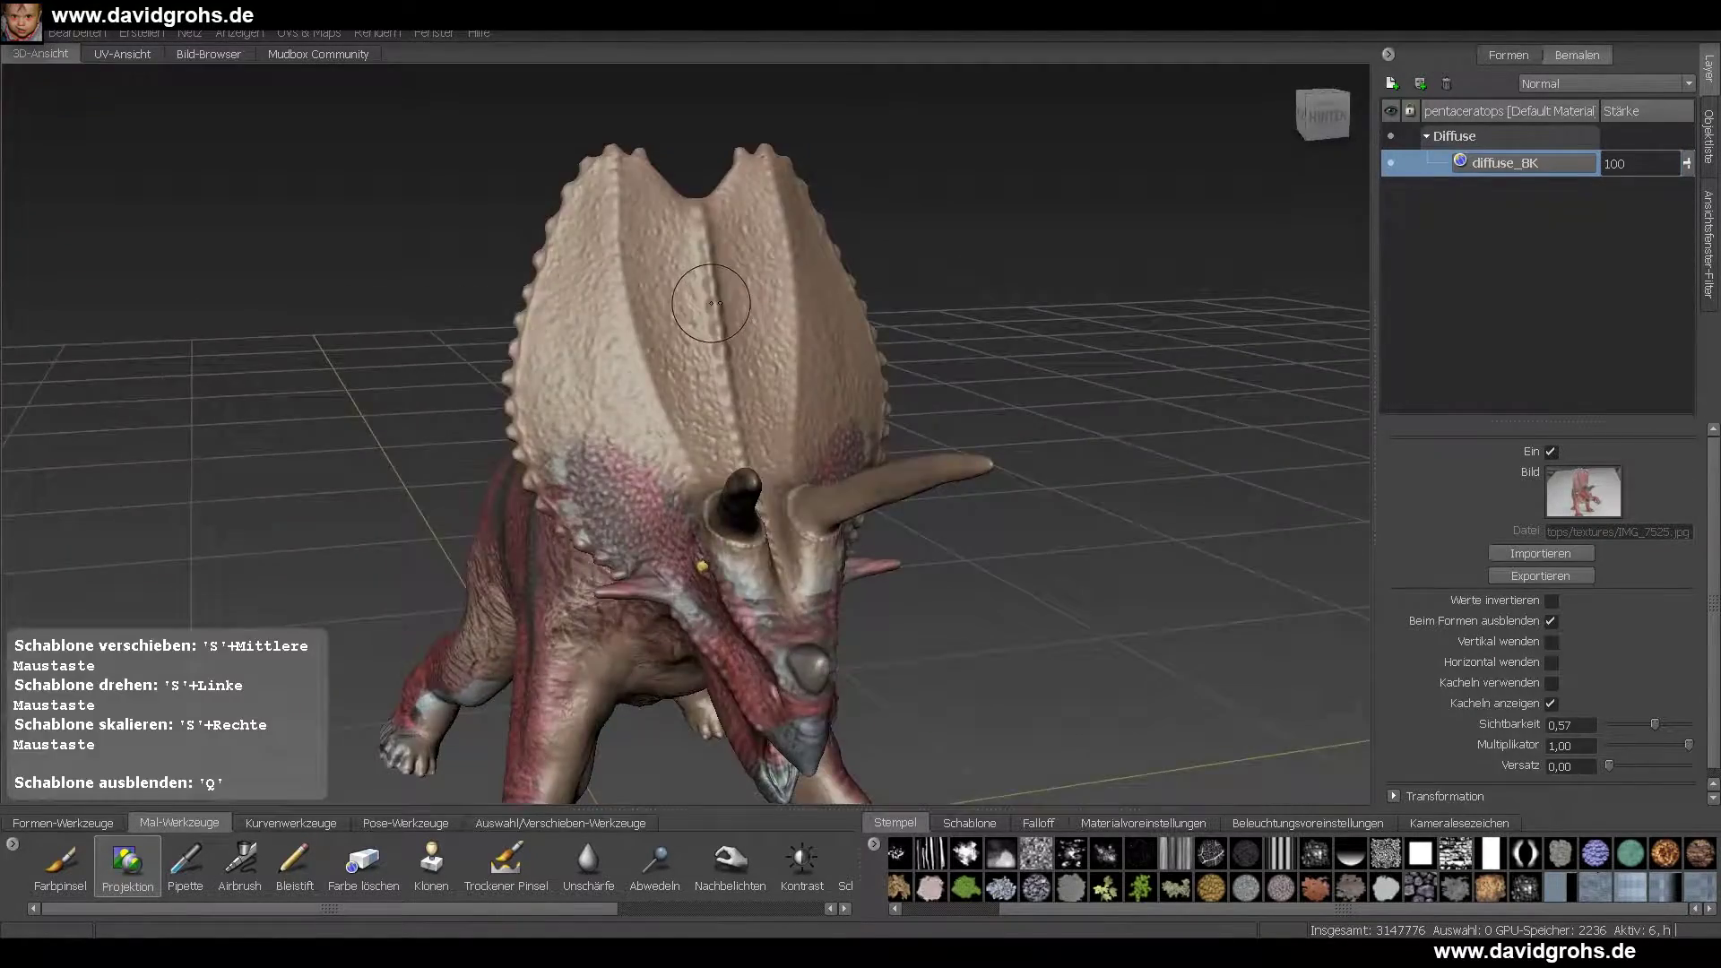
pyautogui.click(123, 55)
pyautogui.click(205, 58)
pyautogui.click(1059, 122)
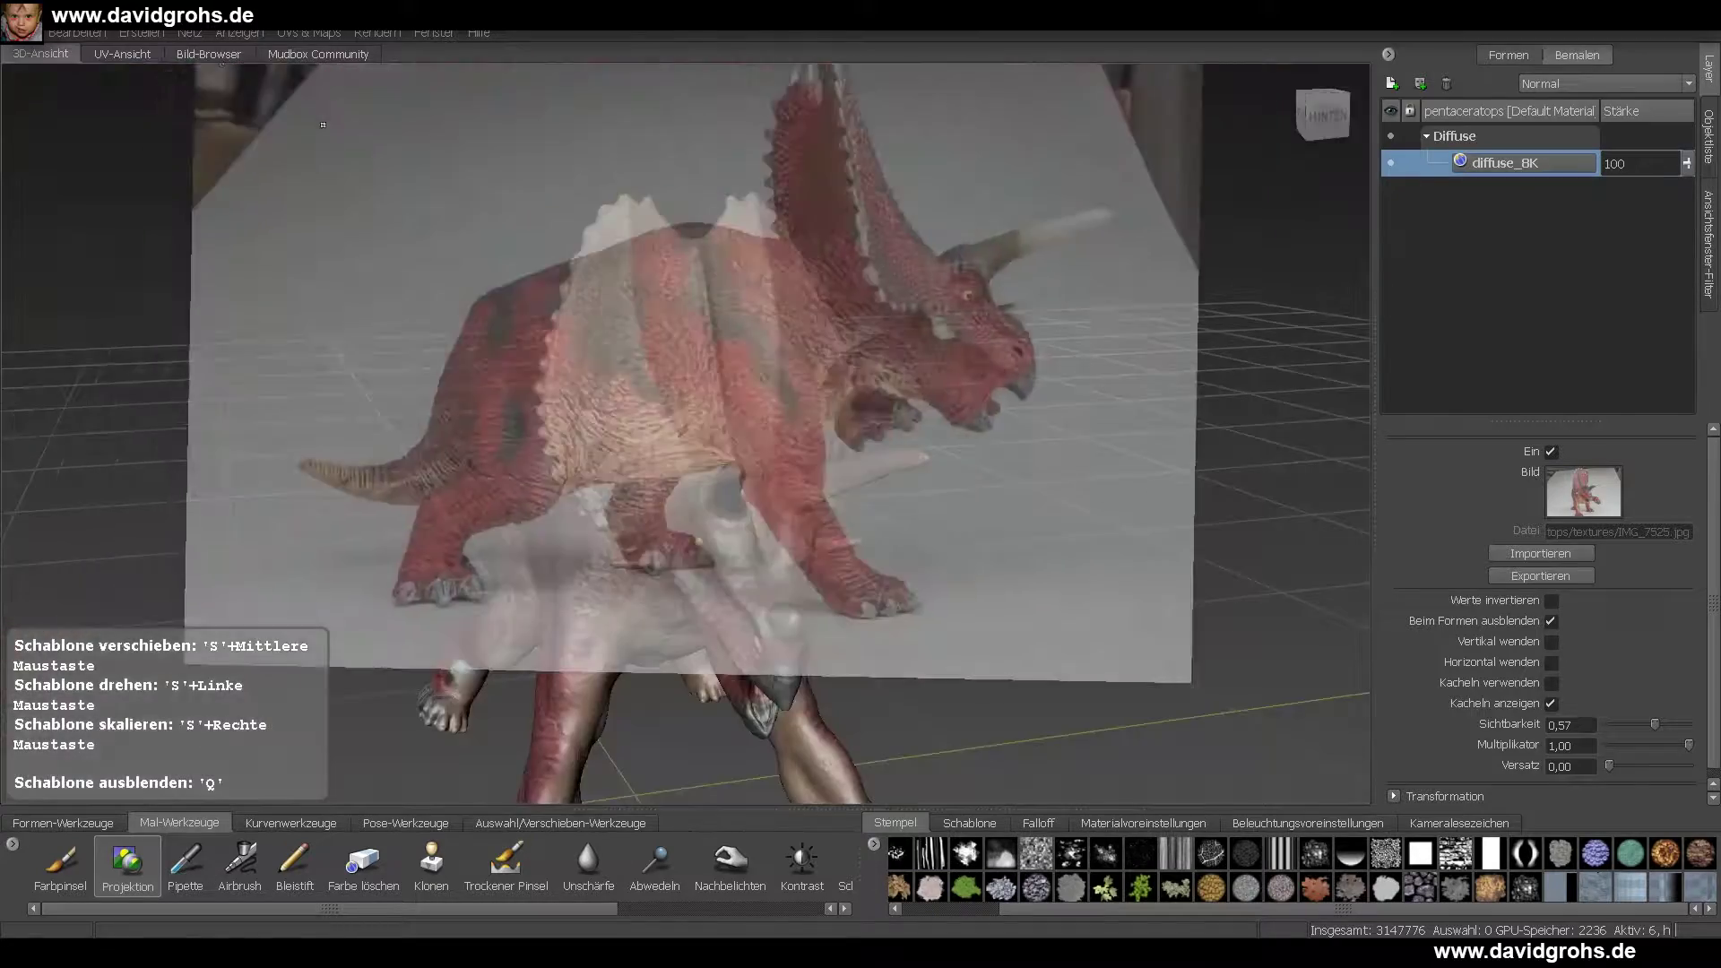
pyautogui.click(208, 54)
pyautogui.click(1059, 122)
pyautogui.click(54, 55)
pyautogui.click(211, 54)
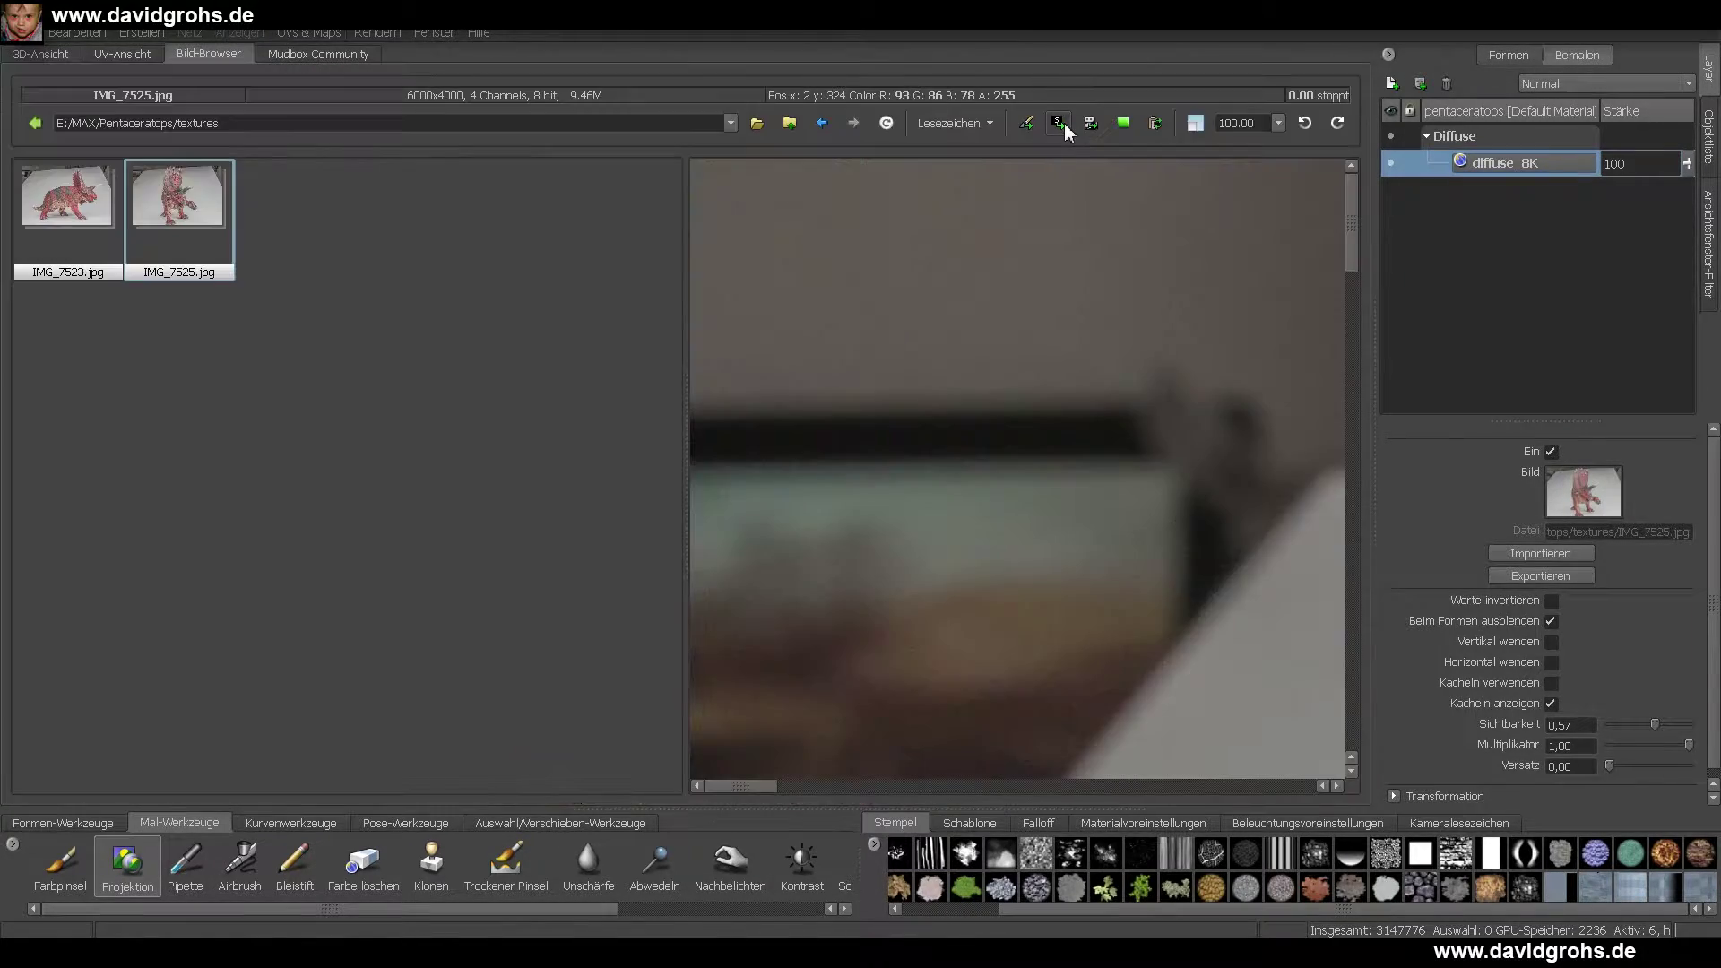
pyautogui.click(40, 54)
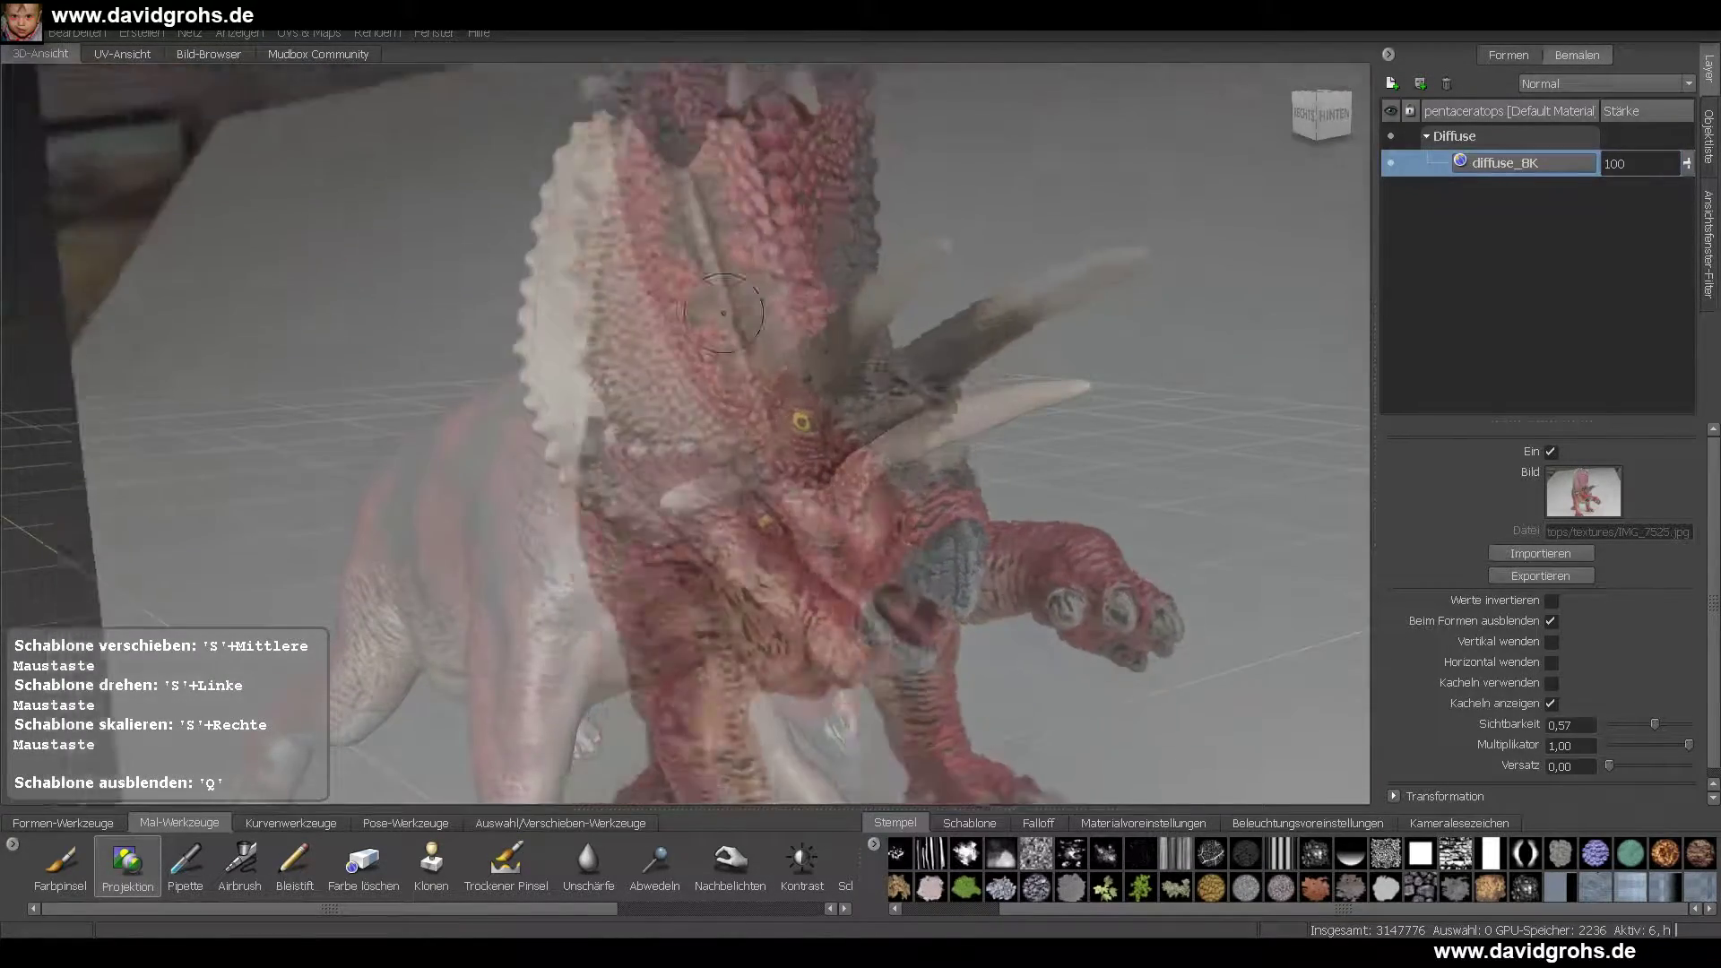
# - Align the IMG_7525.jpg stencil with the head and project its scale pattern onto the neck frill with mirroring off
pyautogui.moveTo(620, 327); pyautogui.dragTo(621, 336)
pyautogui.moveTo(822, 334); pyautogui.dragTo(811, 304)
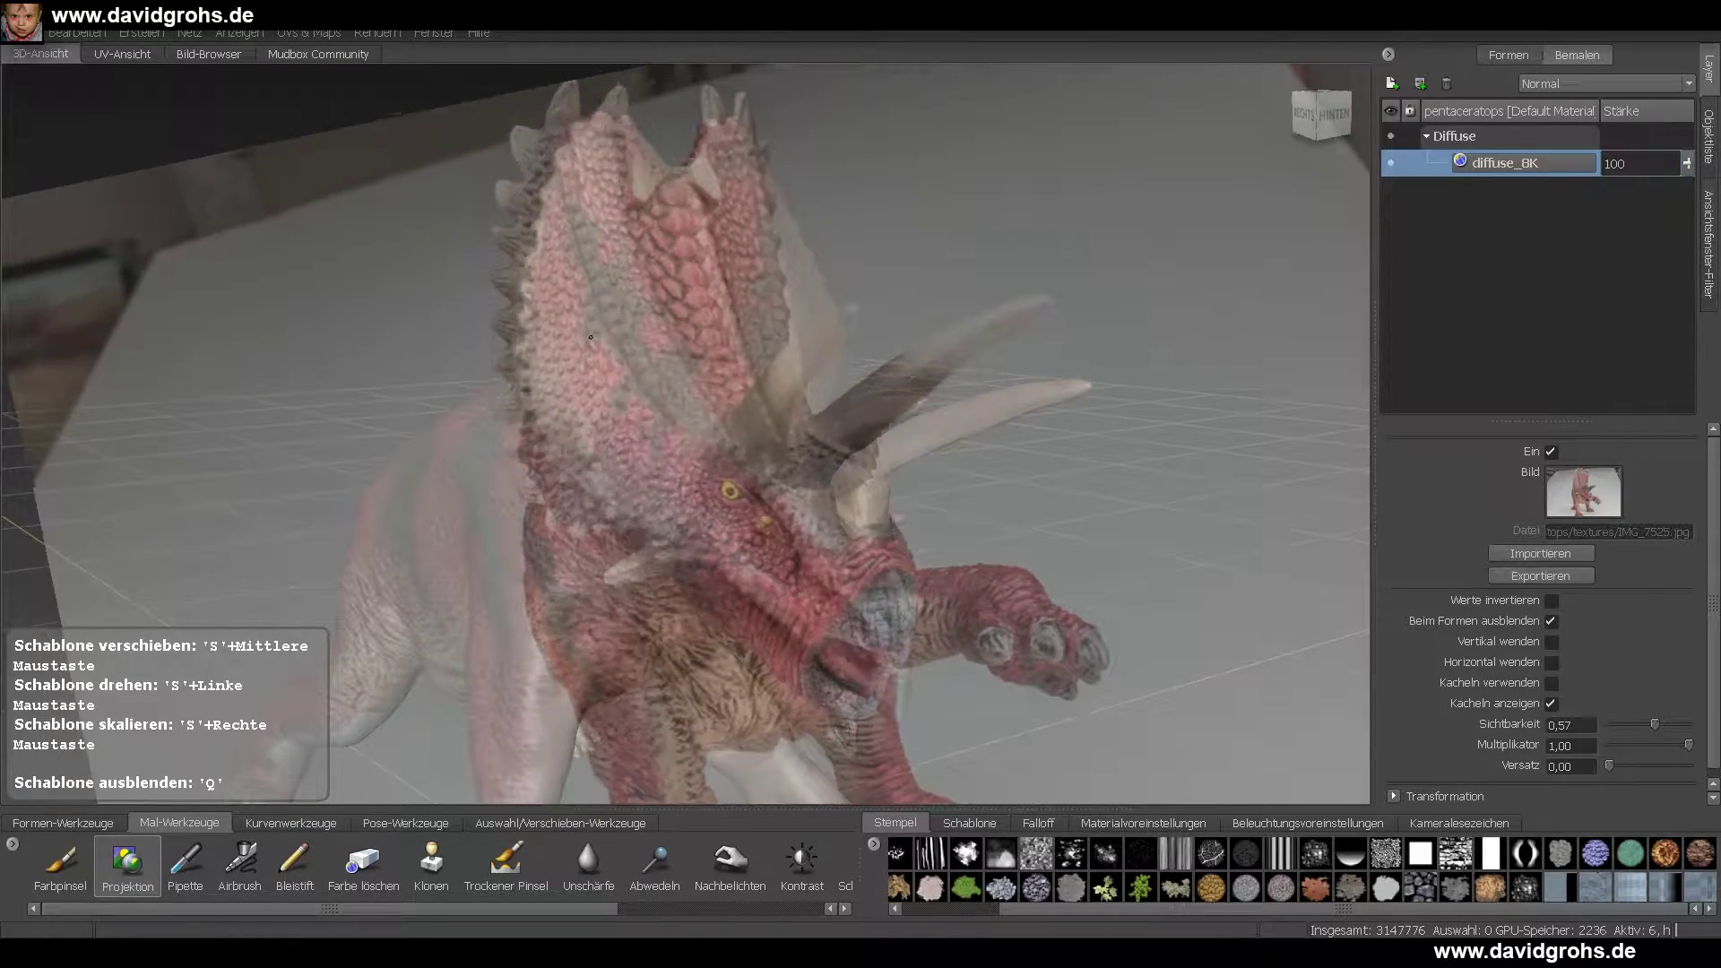
pyautogui.moveTo(603, 346); pyautogui.dragTo(636, 365, button='right')
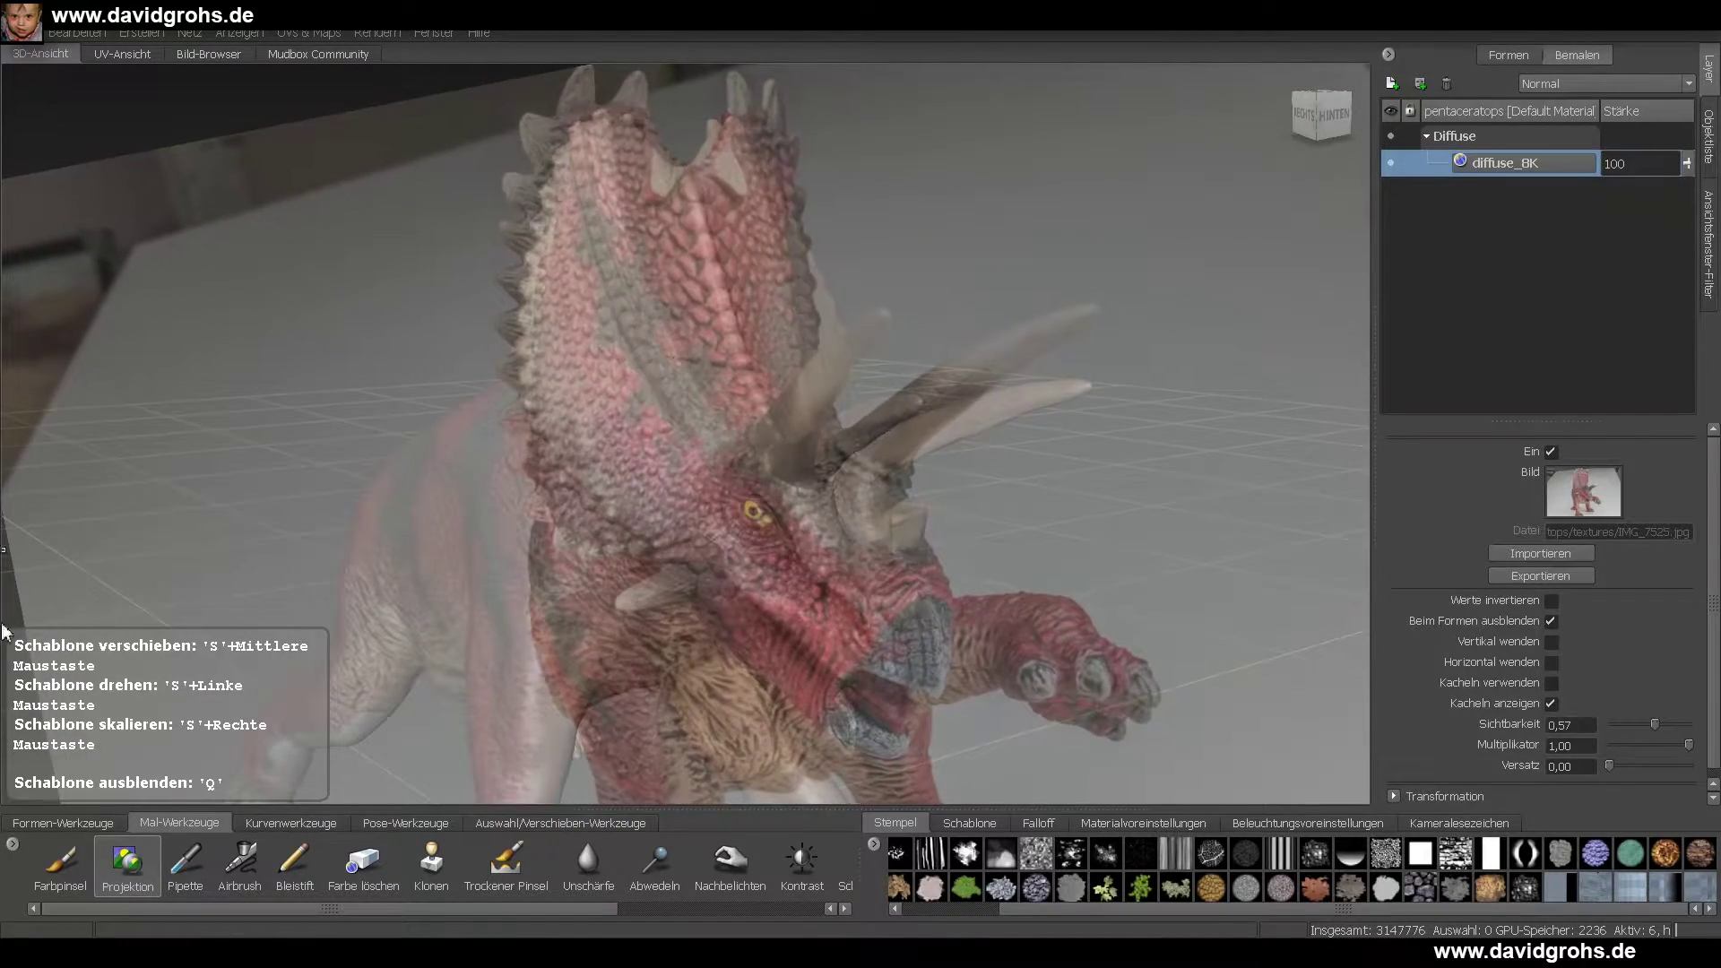
pyautogui.click(126, 858)
pyautogui.press('q')
pyautogui.press('q')
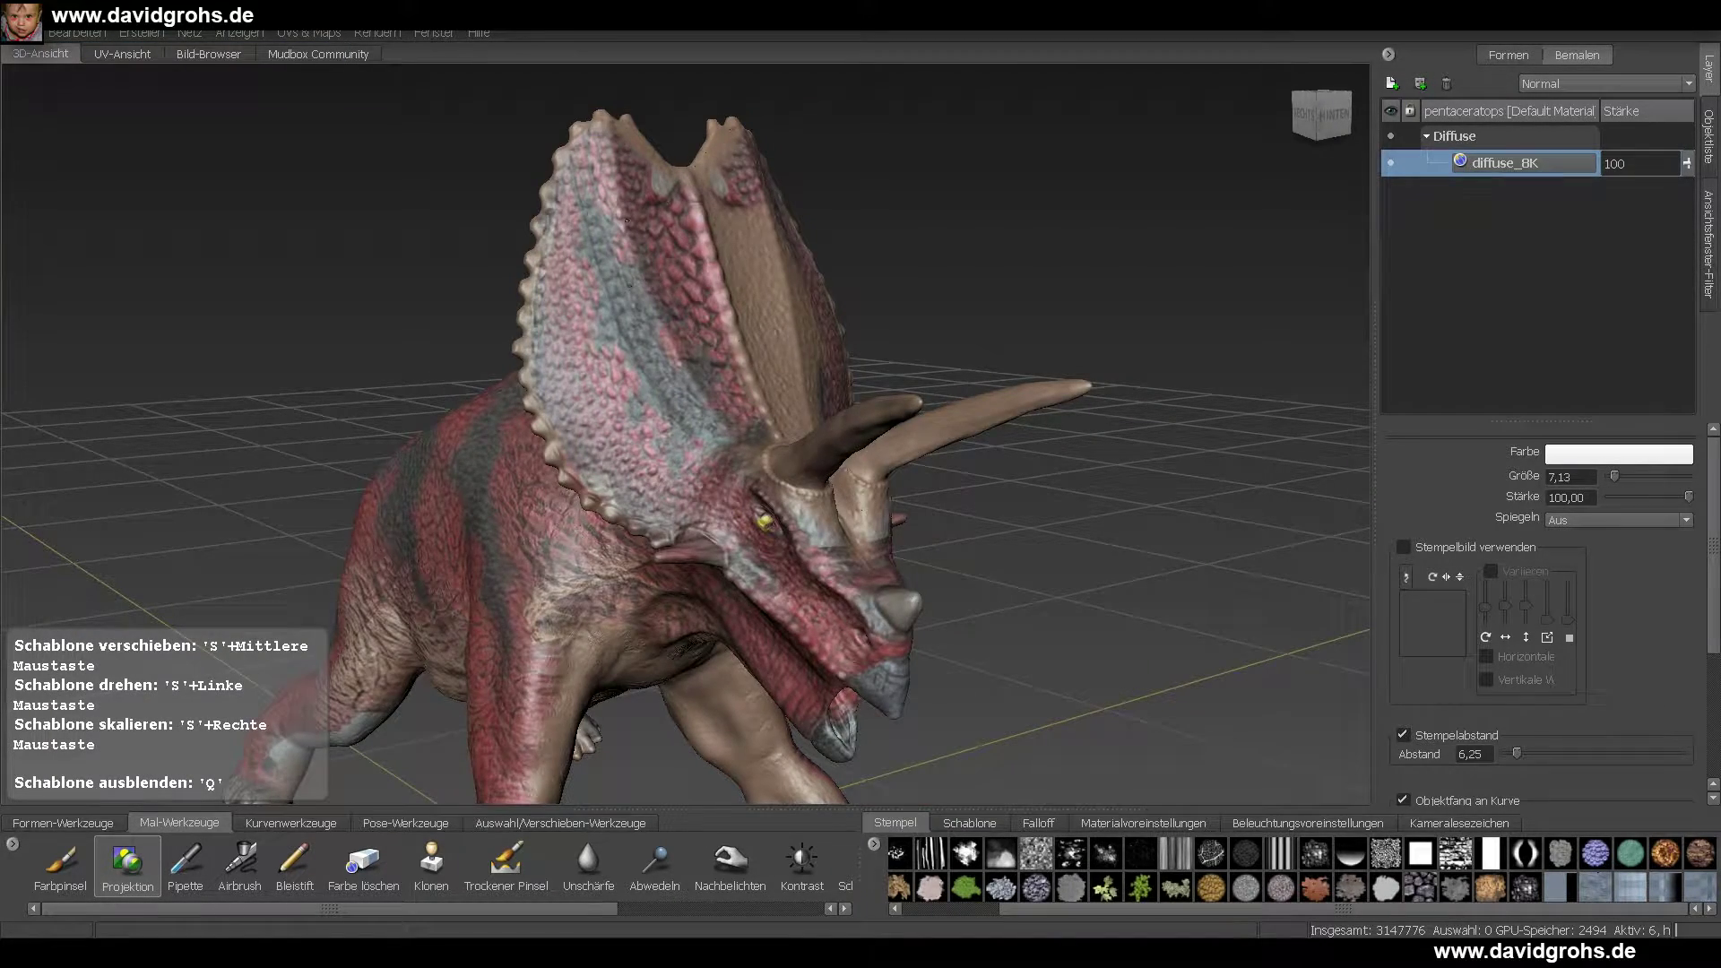
pyautogui.press('q')
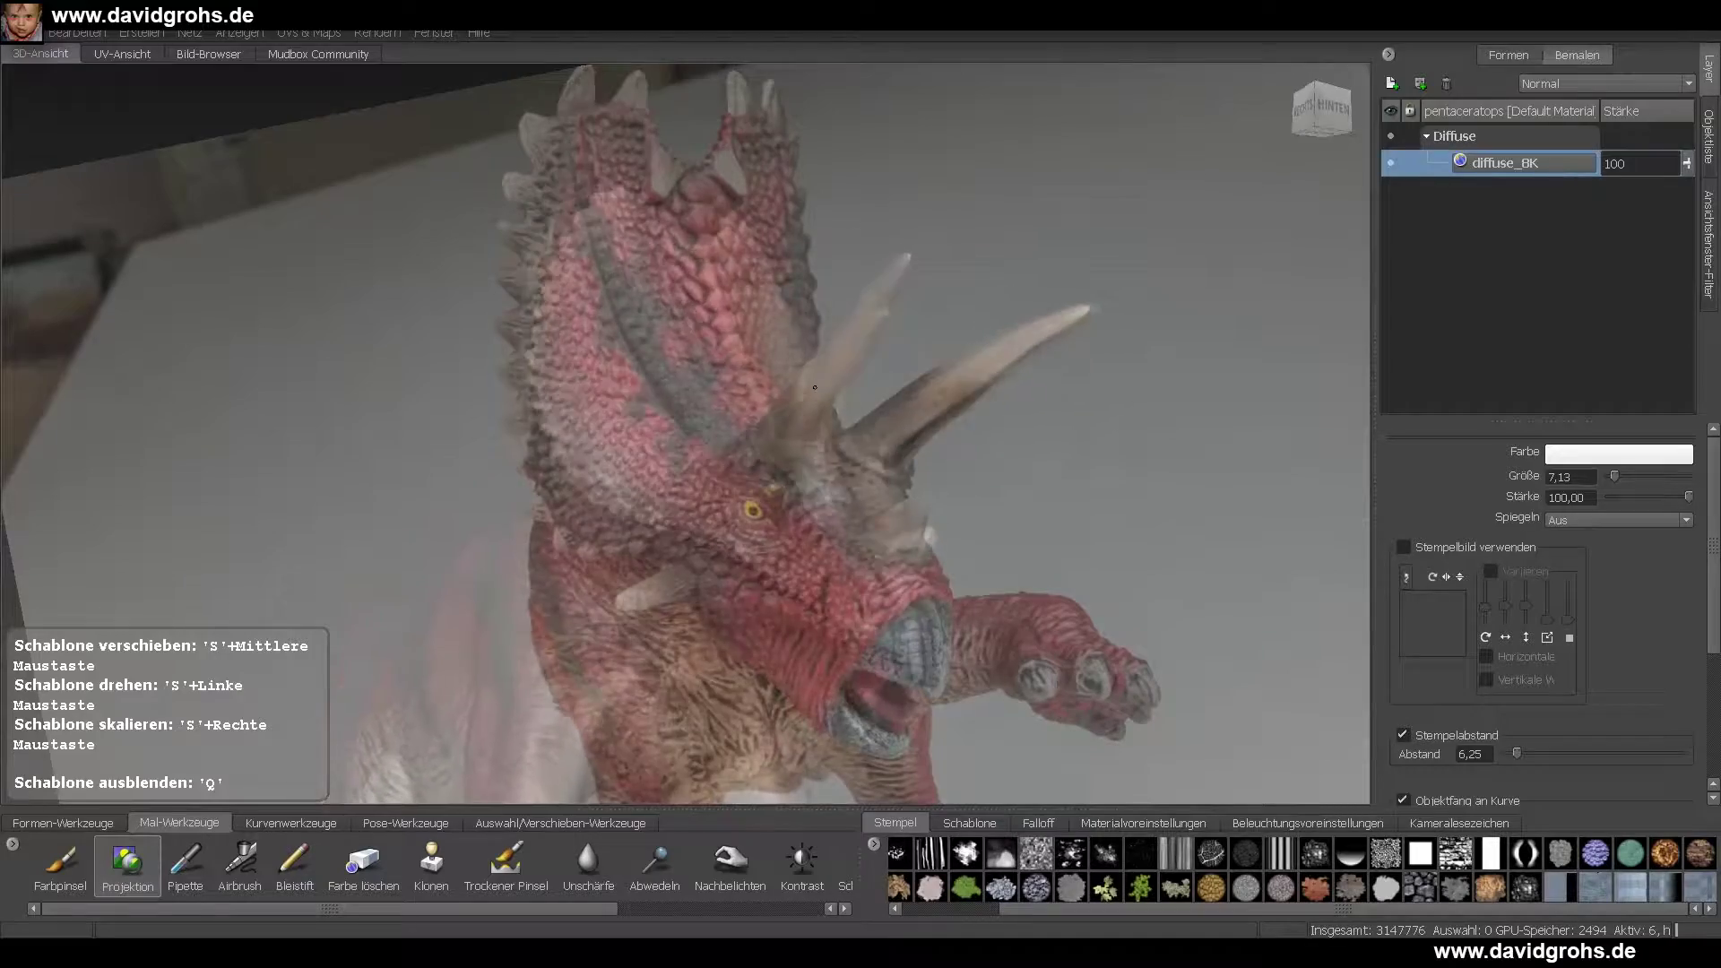
# - Project the stencil photo's colours onto the two brow horns and check them with the stencil hidden
pyautogui.press('q')
pyautogui.press('q')
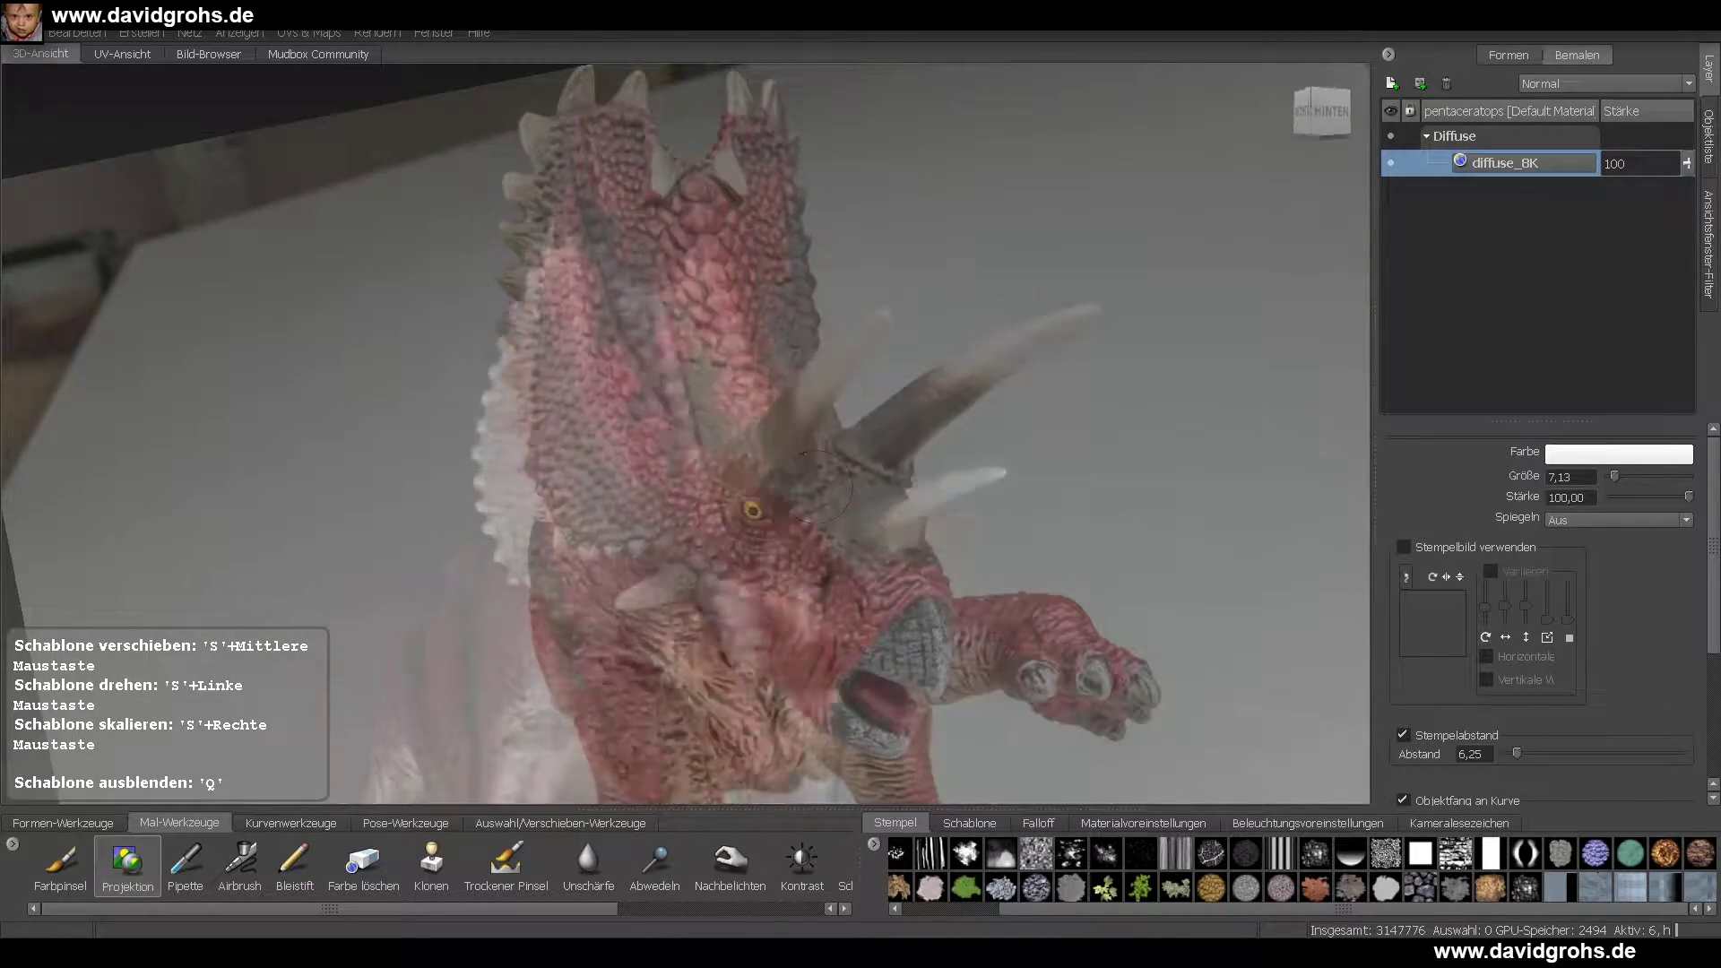
pyautogui.press('q')
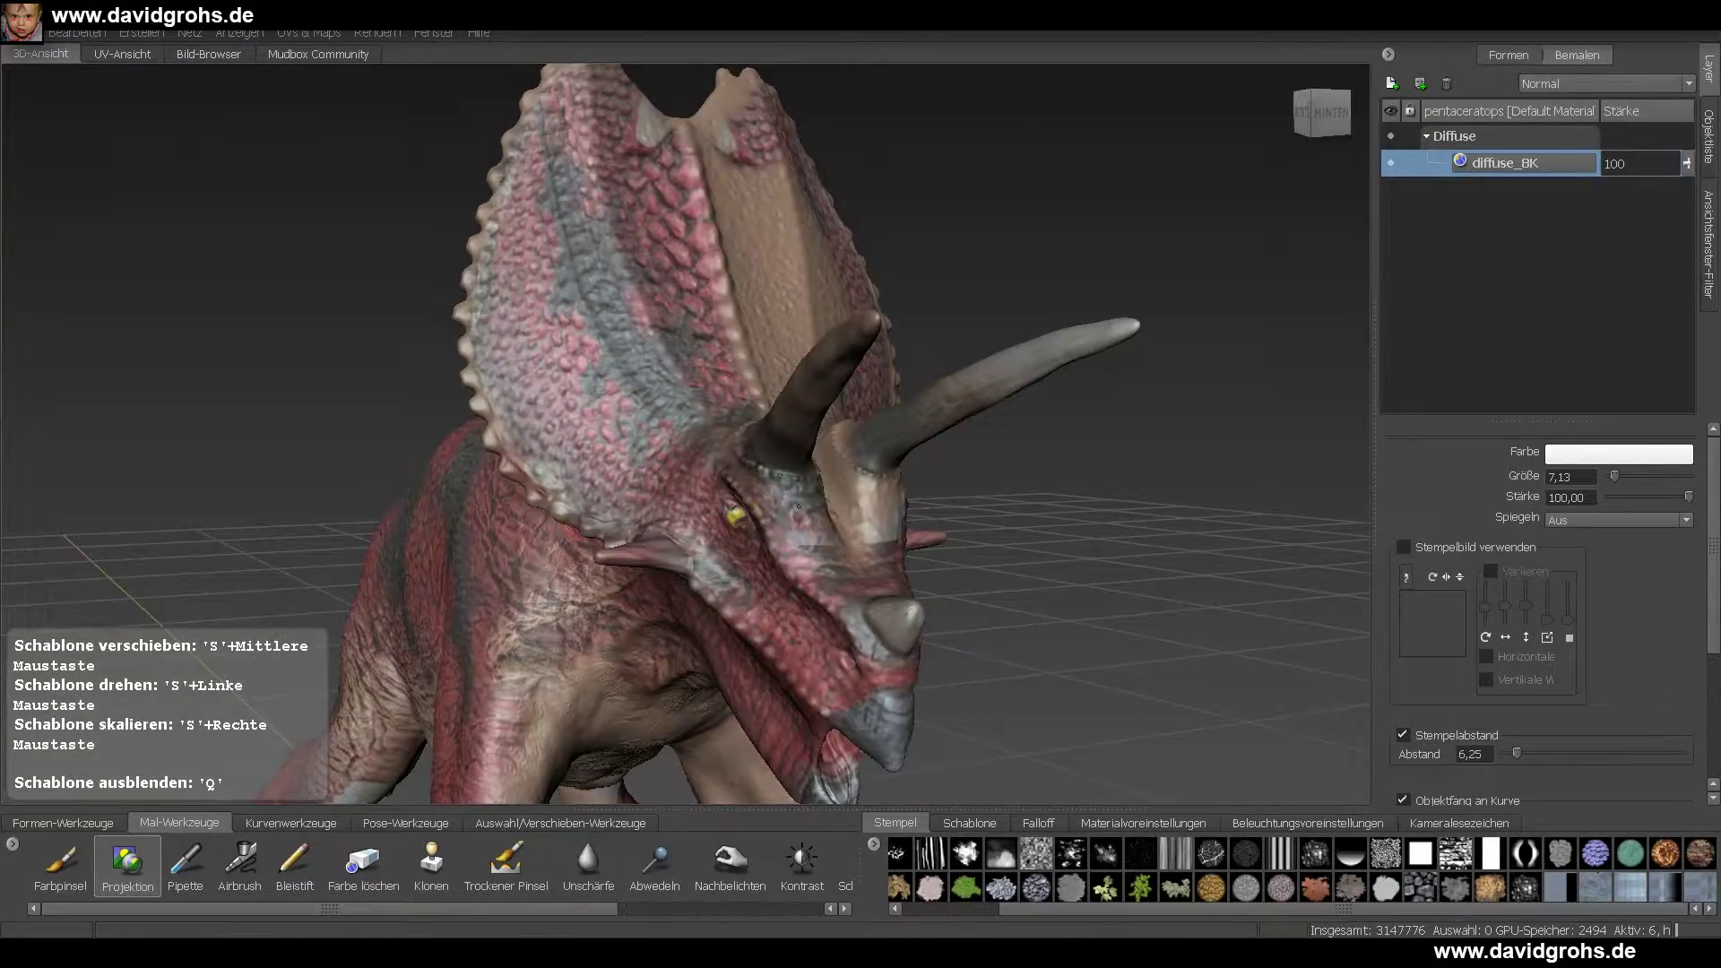
# - Realign the photo stencil with the body and front legs and project its texture onto them
pyautogui.keyDown('alt'); pyautogui.moveTo(717, 448); pyautogui.dragTo(771, 457); pyautogui.keyUp('alt')
pyautogui.press('q')
pyautogui.keyDown('alt'); pyautogui.moveTo(771, 457); pyautogui.dragTo(663, 457, button='right'); pyautogui.keyUp('alt')
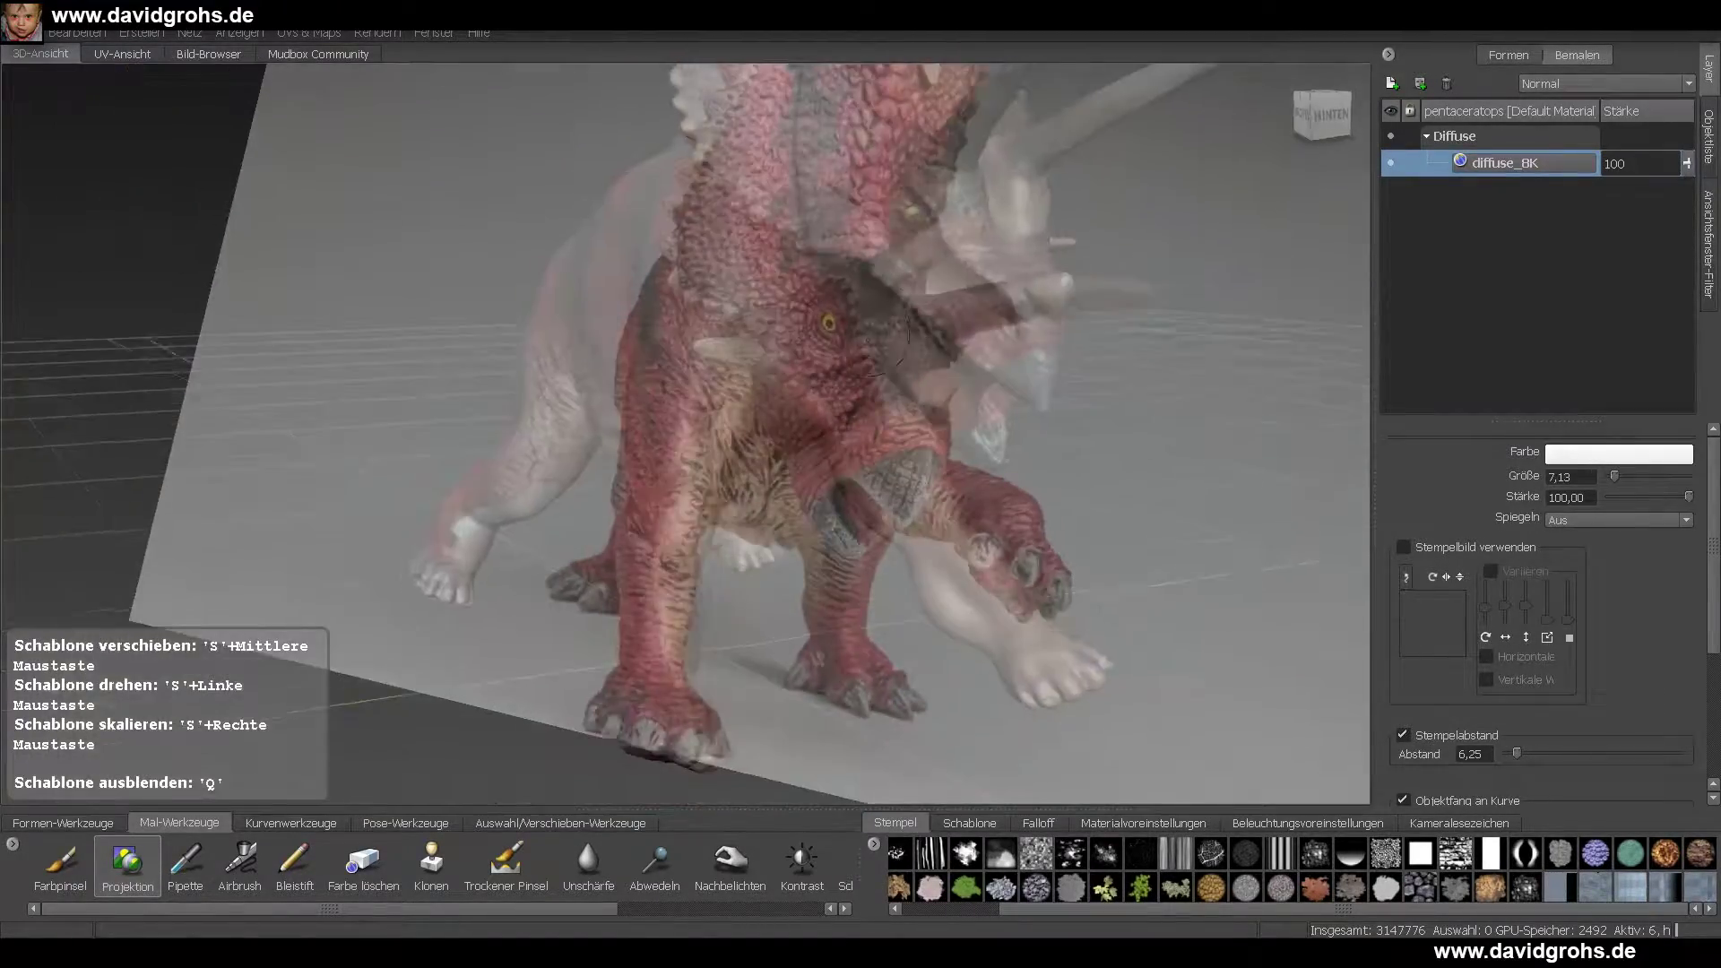
pyautogui.moveTo(868, 334); pyautogui.dragTo(878, 300, button='right')
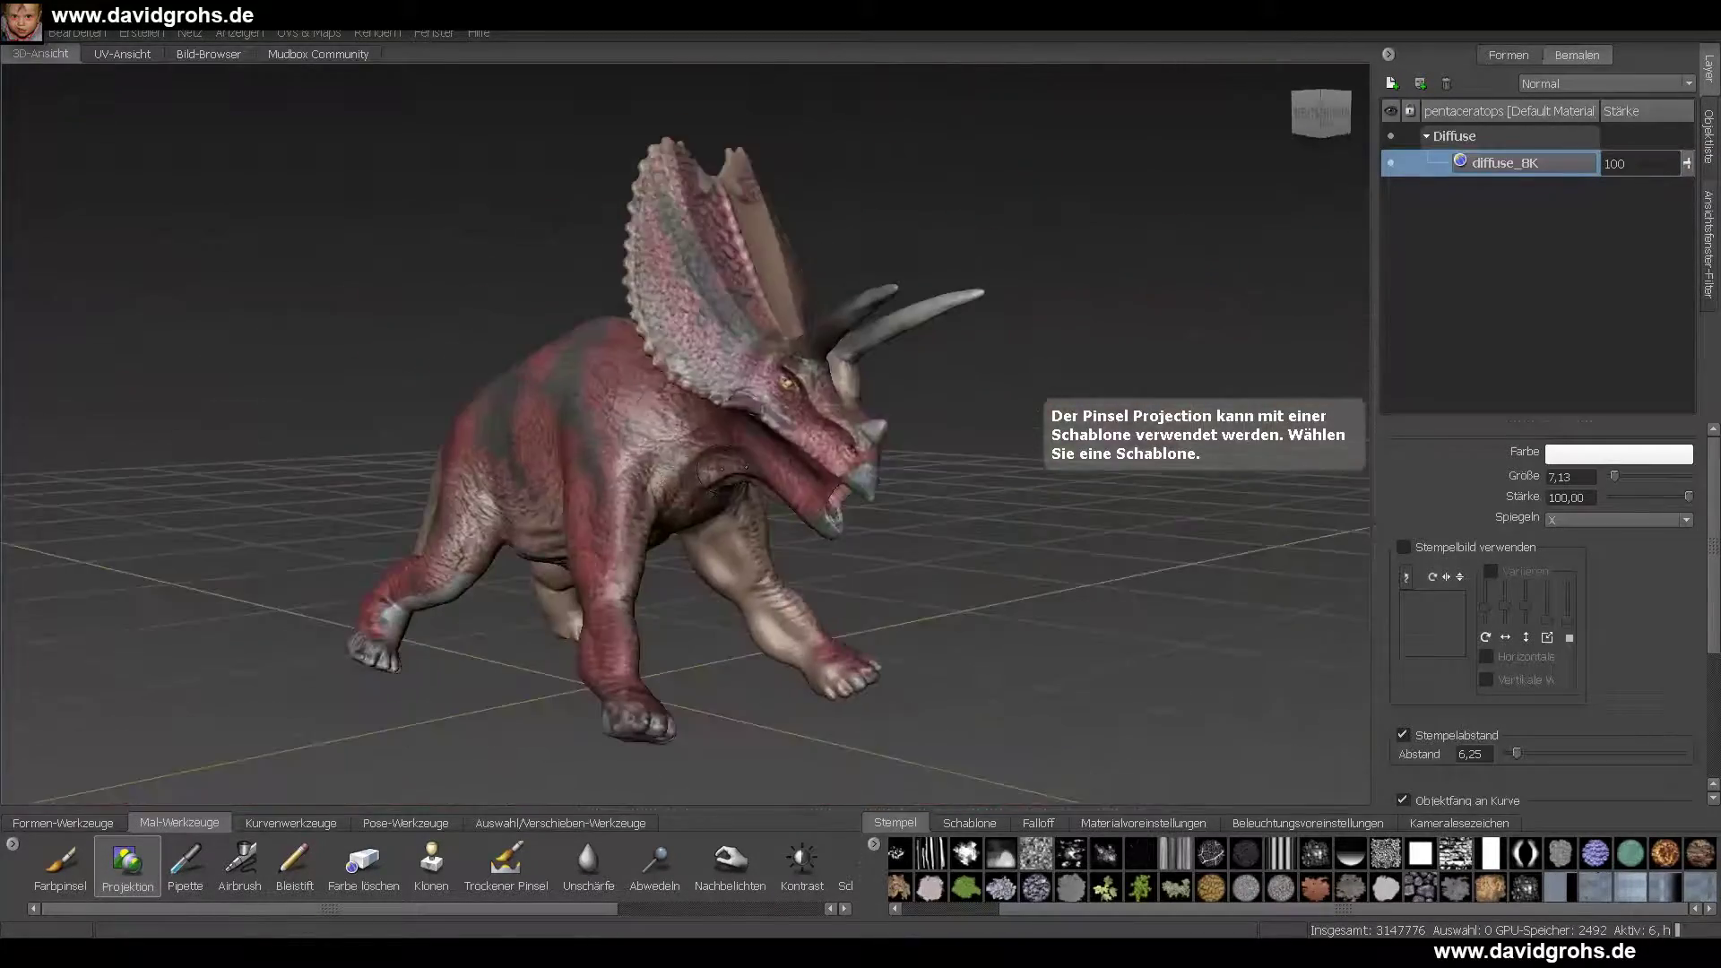
# - Save the painted scene as a new Mudbox file in the mud folder
pyautogui.click(29, 33)
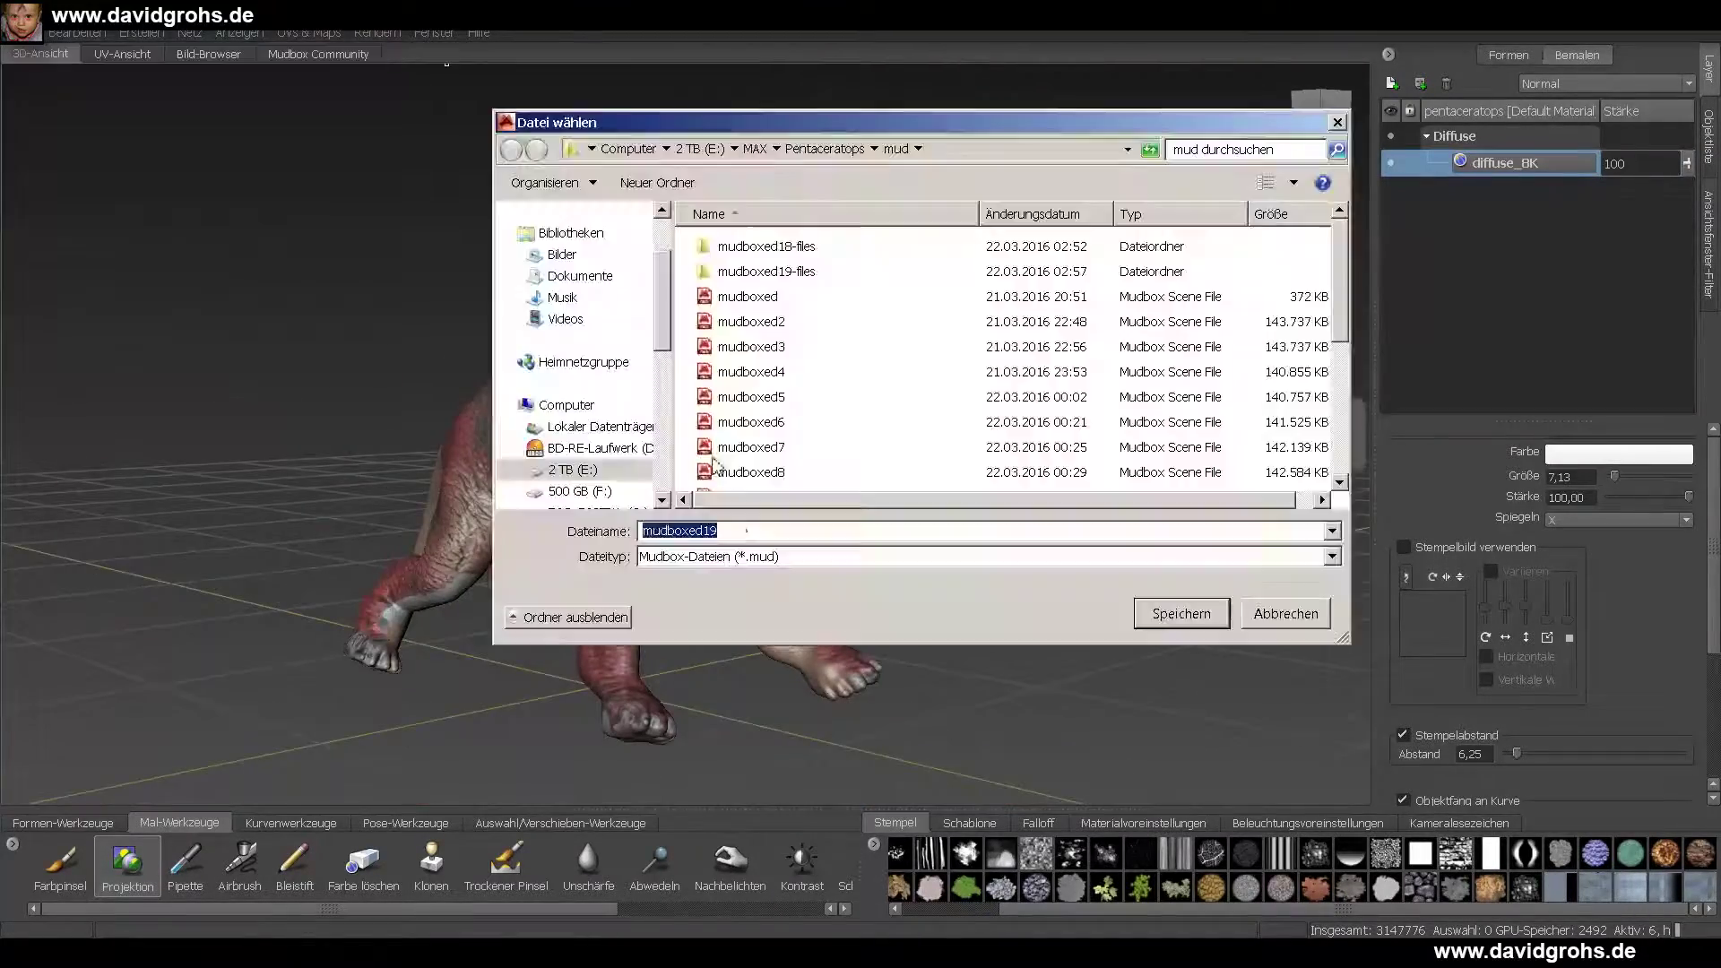
pyautogui.click(701, 531)
pyautogui.press('Return')
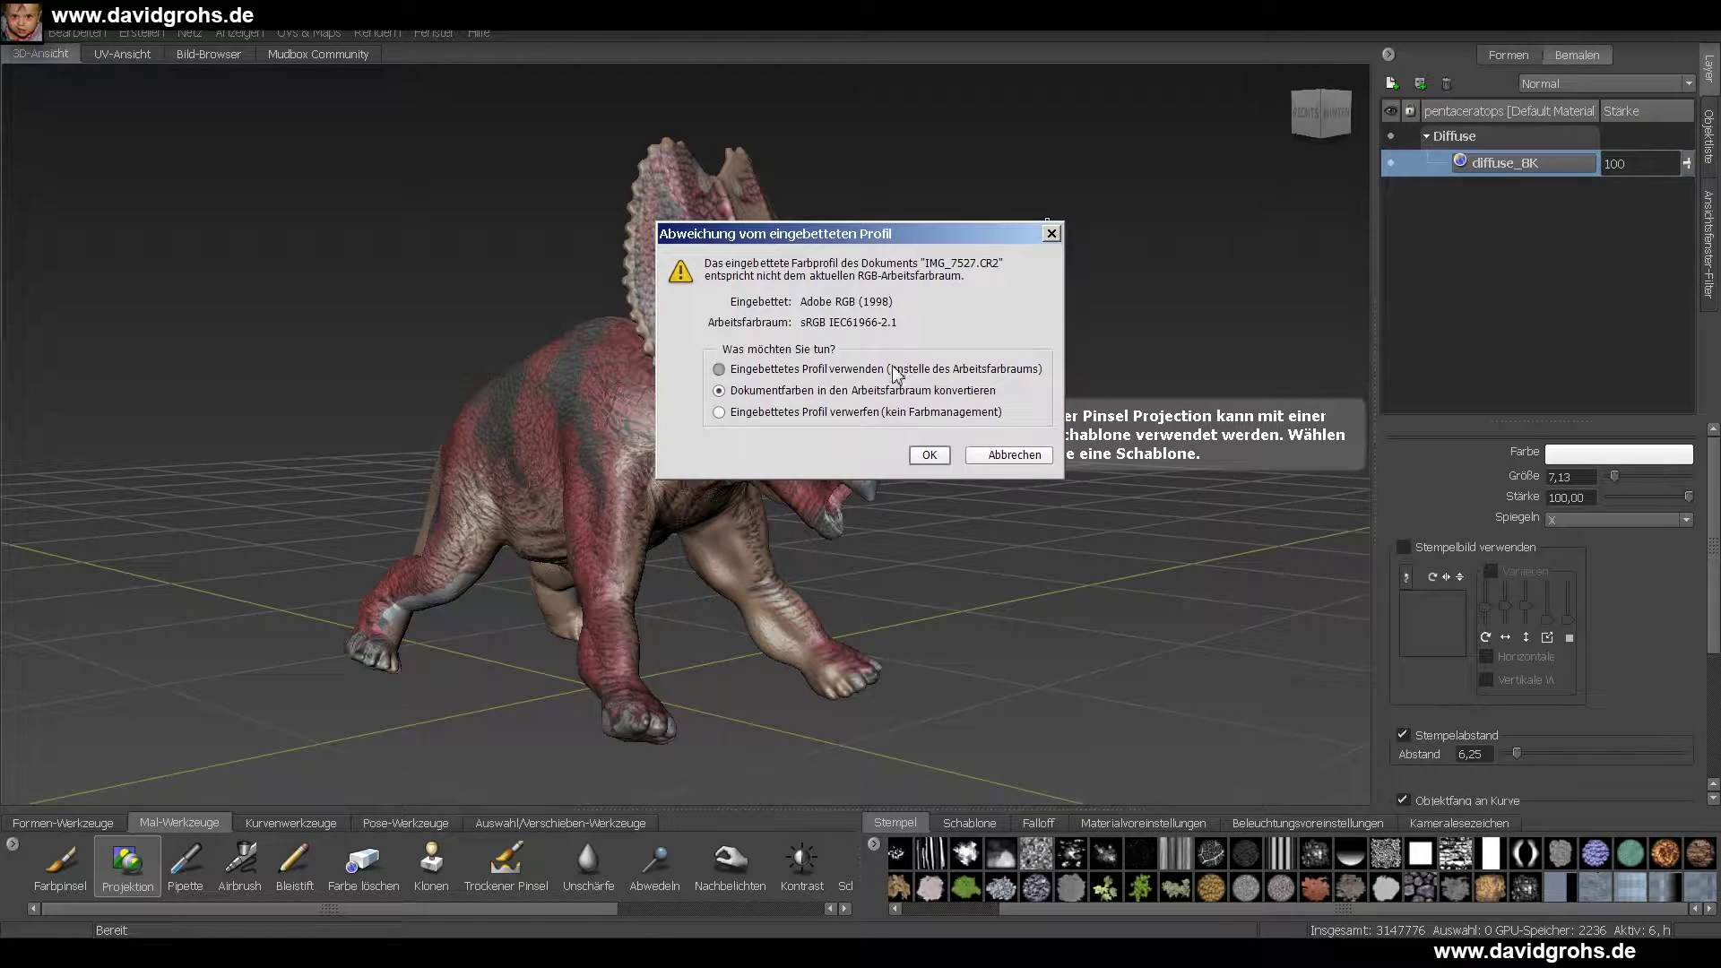
# - Convert the colours of IMG_7527.CR2 to the working colour space and set IMG_7527.jpg as the Mudbox stencil
pyautogui.click(928, 454)
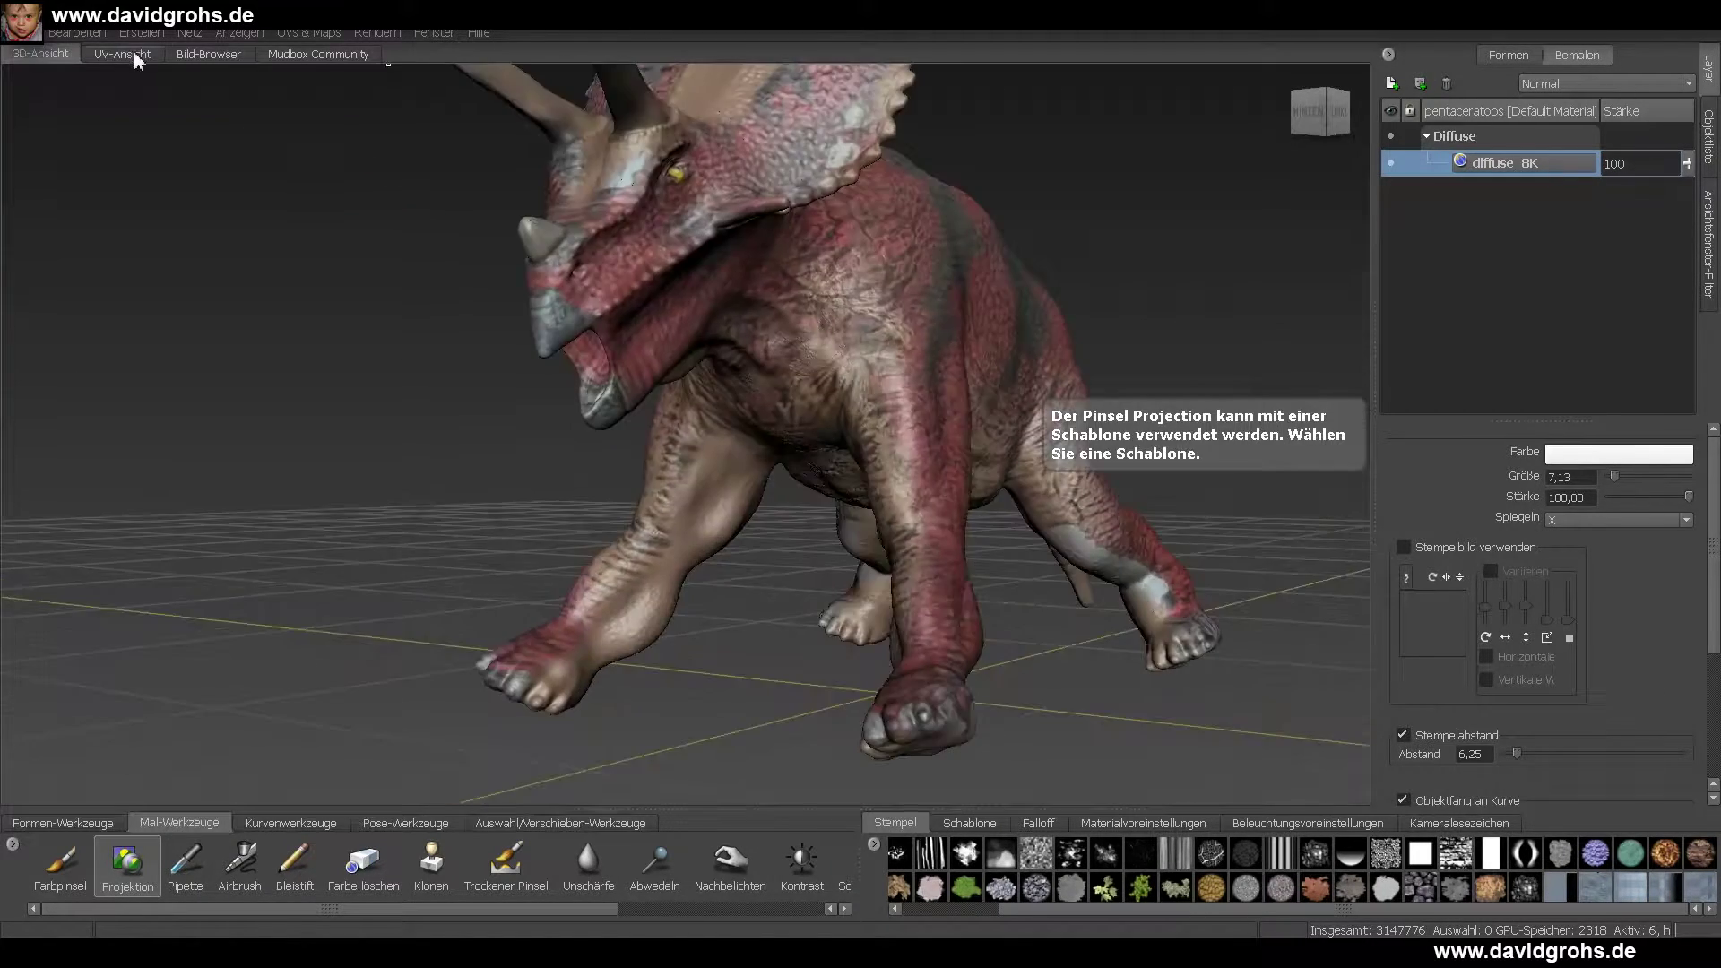
pyautogui.click(208, 54)
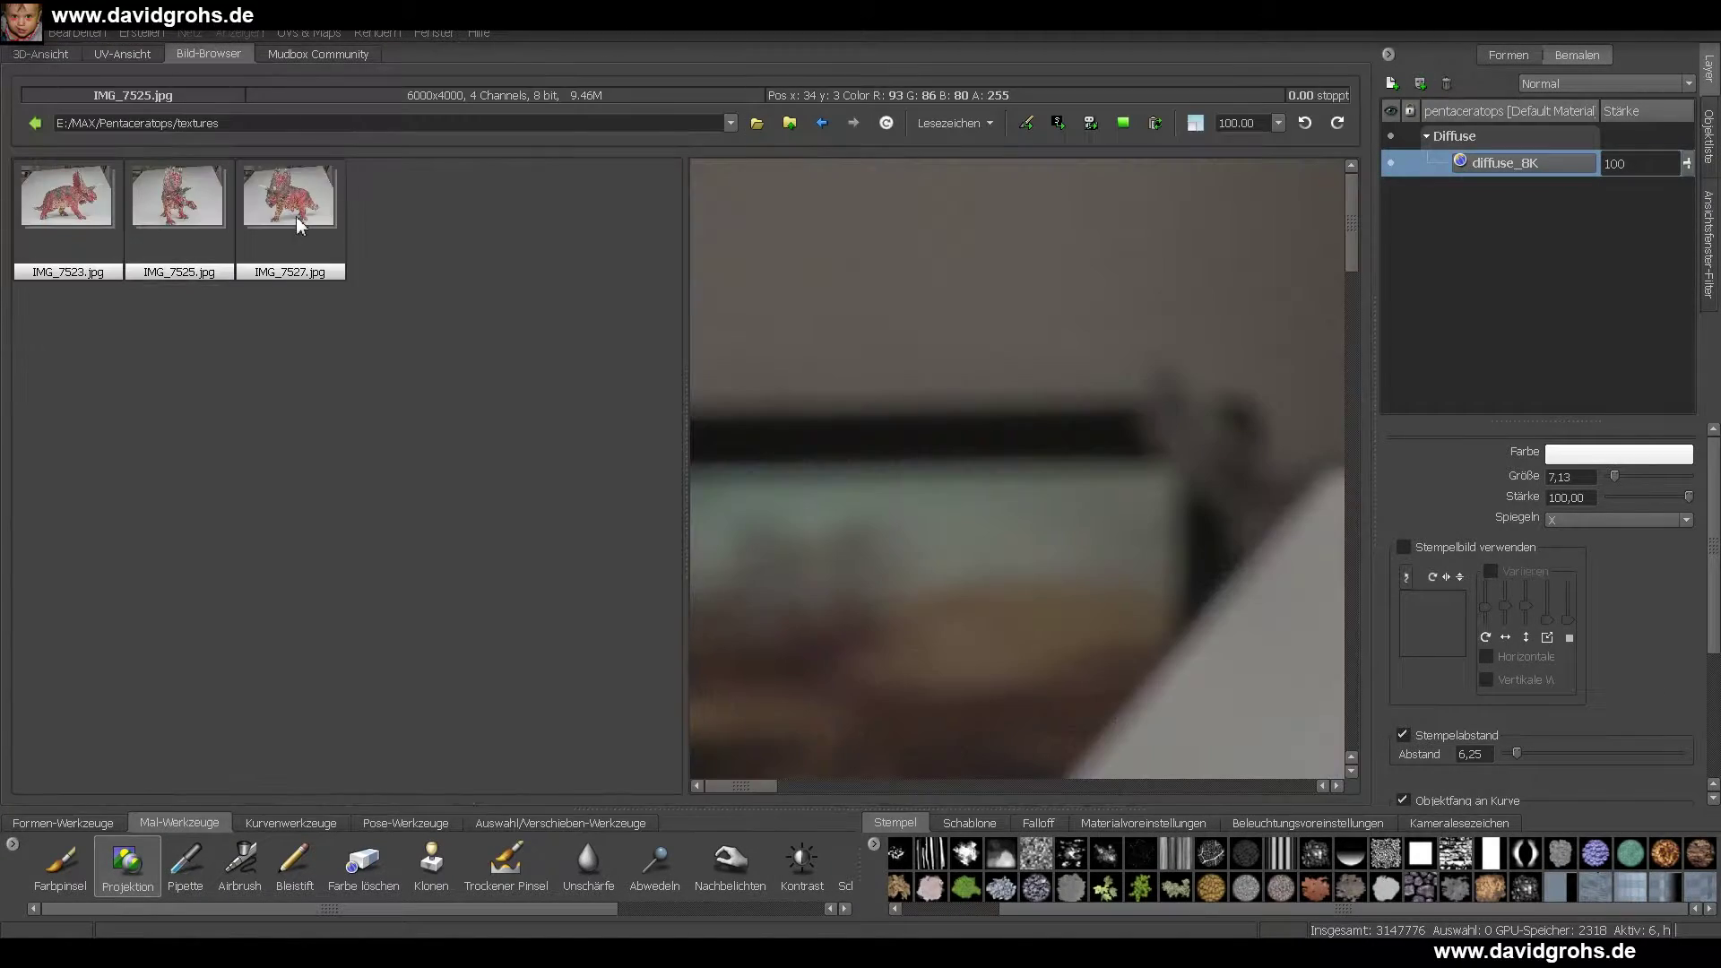
pyautogui.click(294, 218)
pyautogui.click(1055, 122)
# - Align the IMG_7527.jpg stencil in the 3D view and project its texture onto the front of the neck frill, checking with the stencil hidden
pyautogui.click(33, 56)
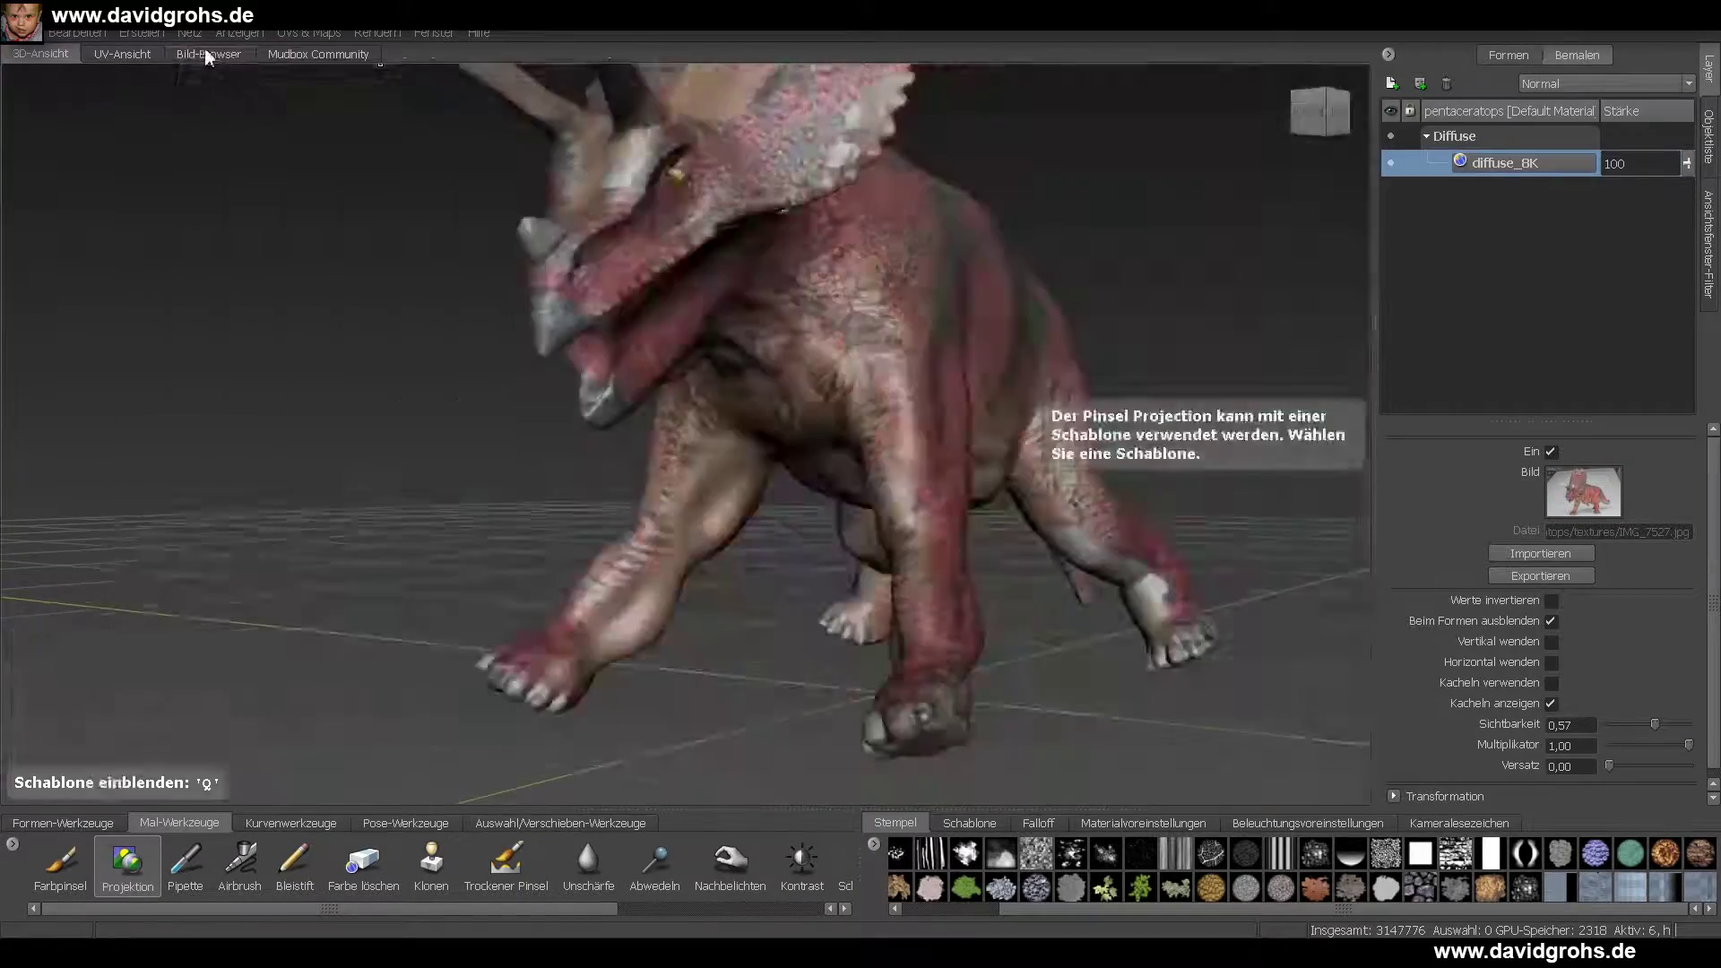
pyautogui.click(208, 54)
pyautogui.click(41, 54)
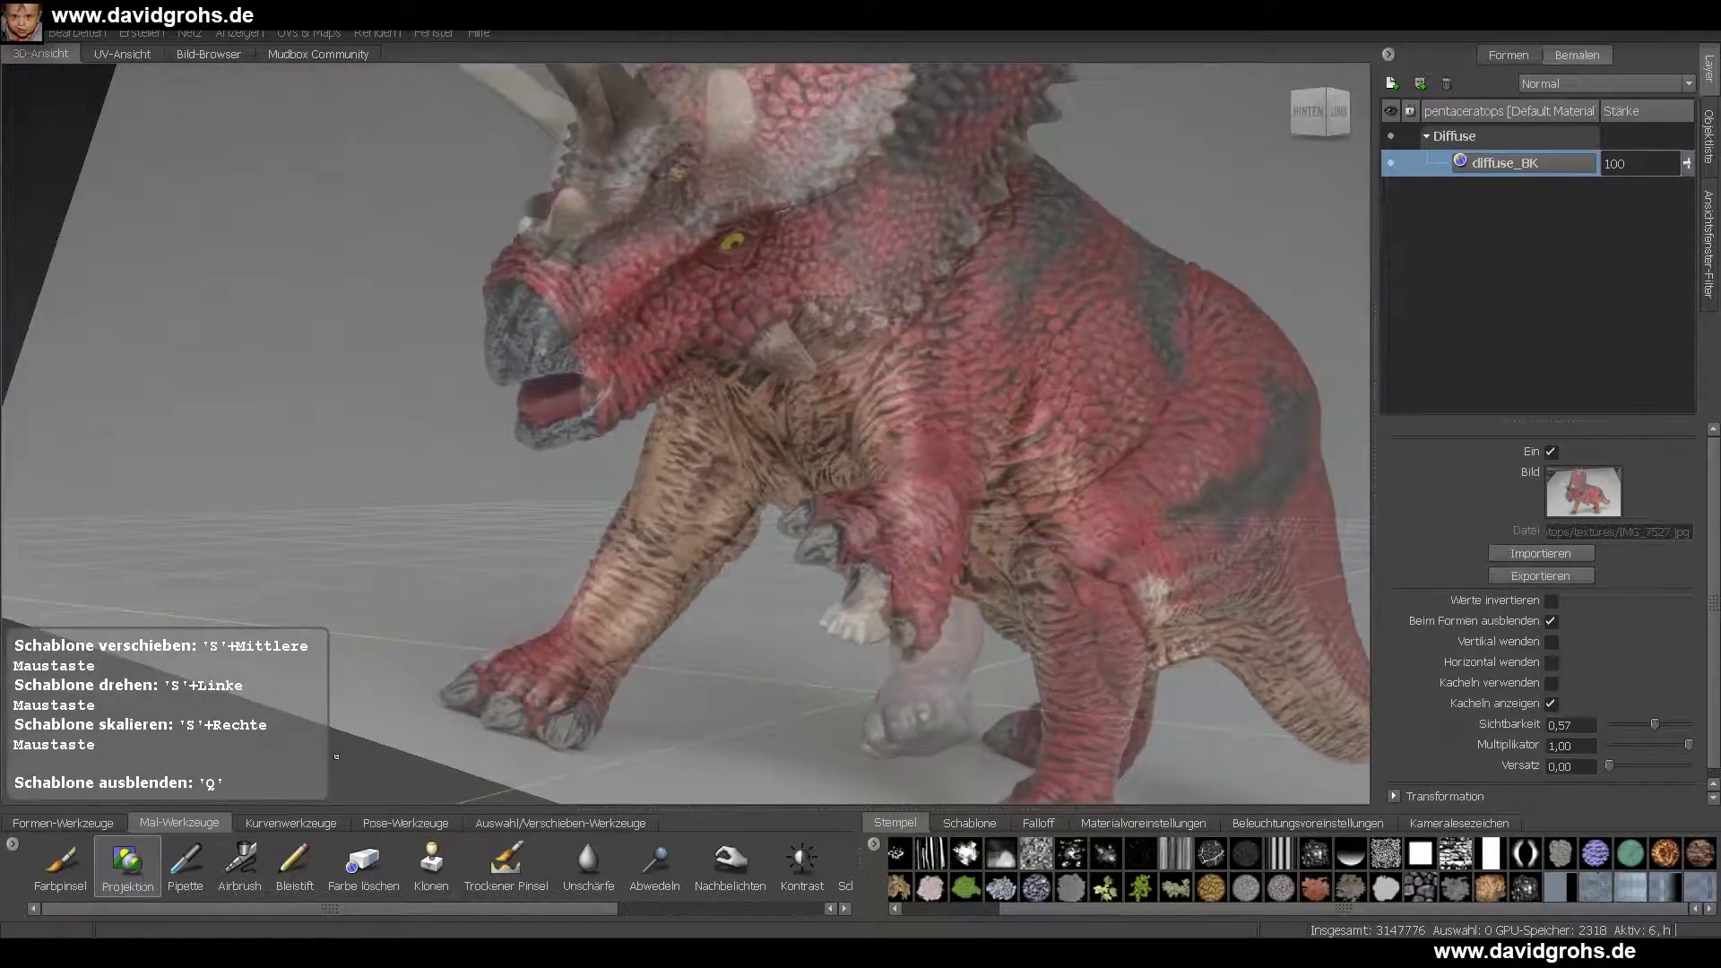
pyautogui.press('q')
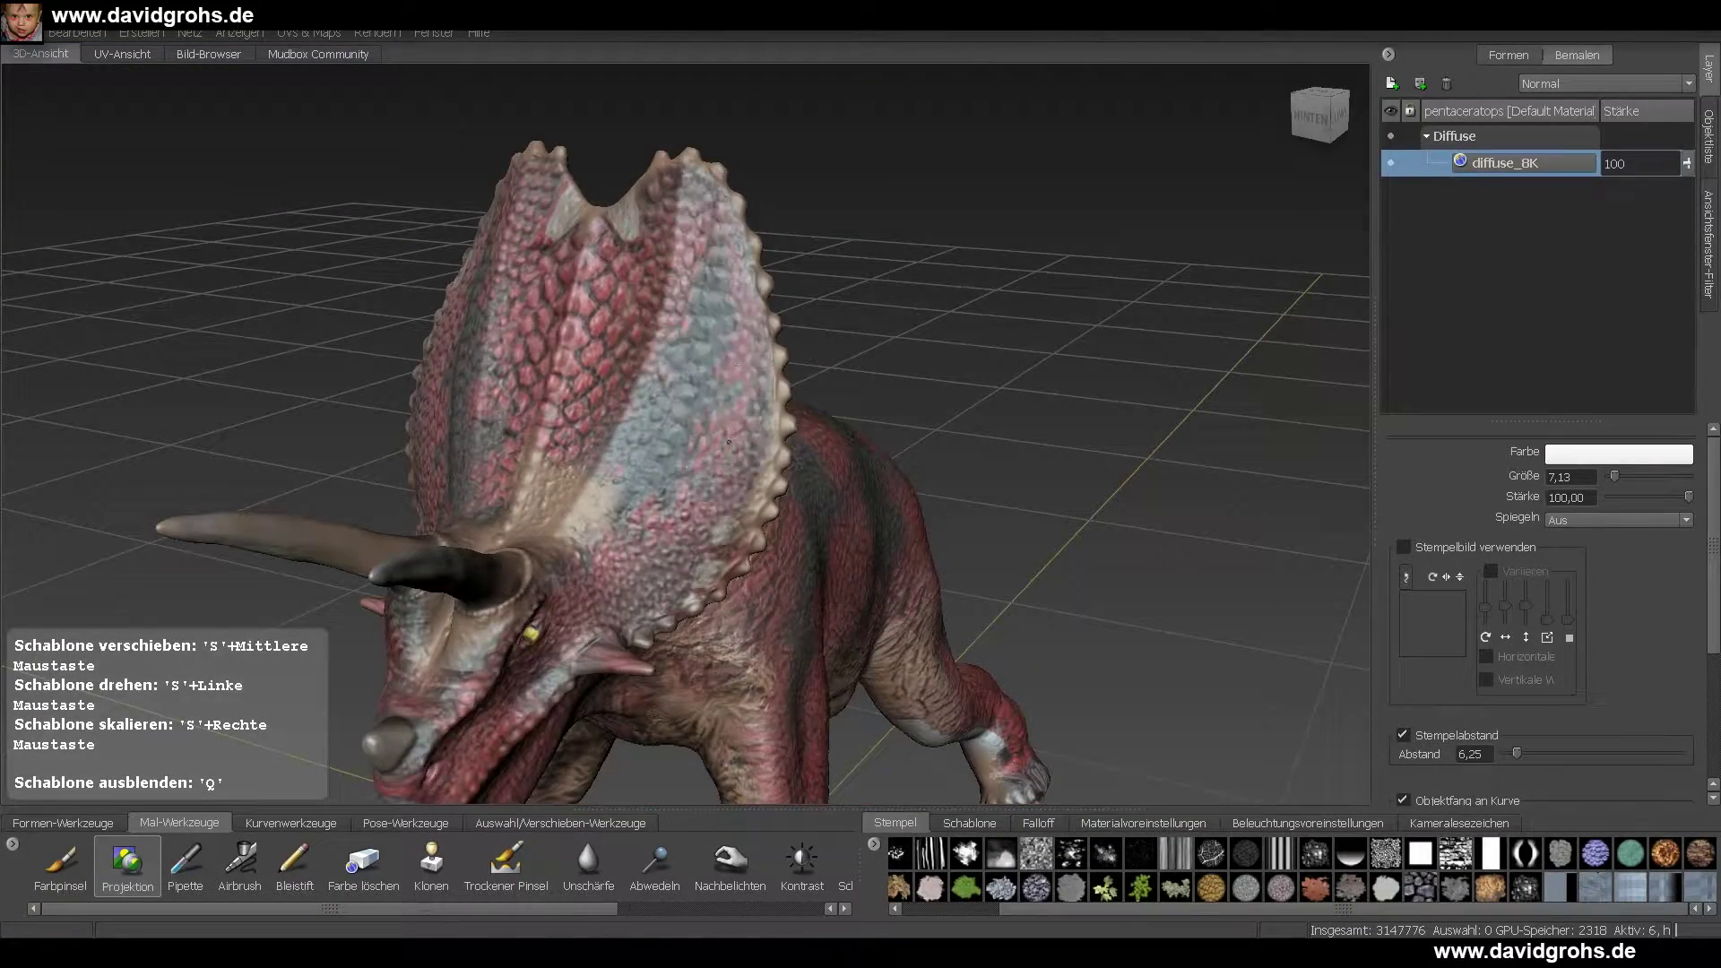
pyautogui.press('q')
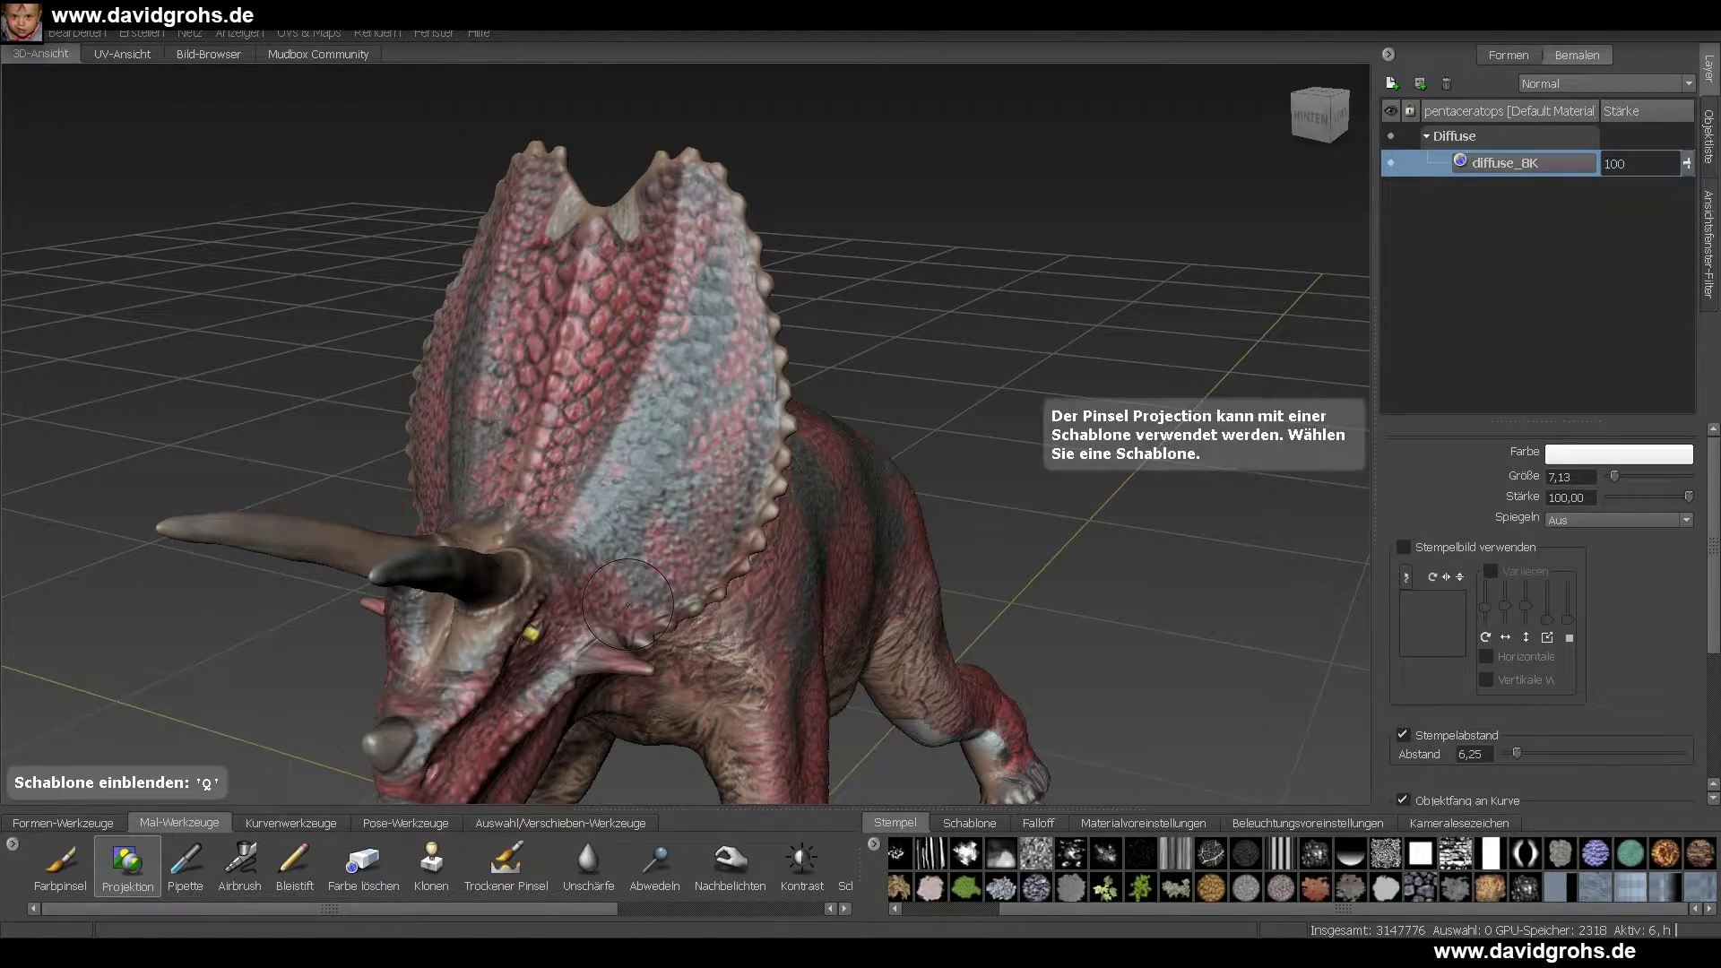
pyautogui.press('q')
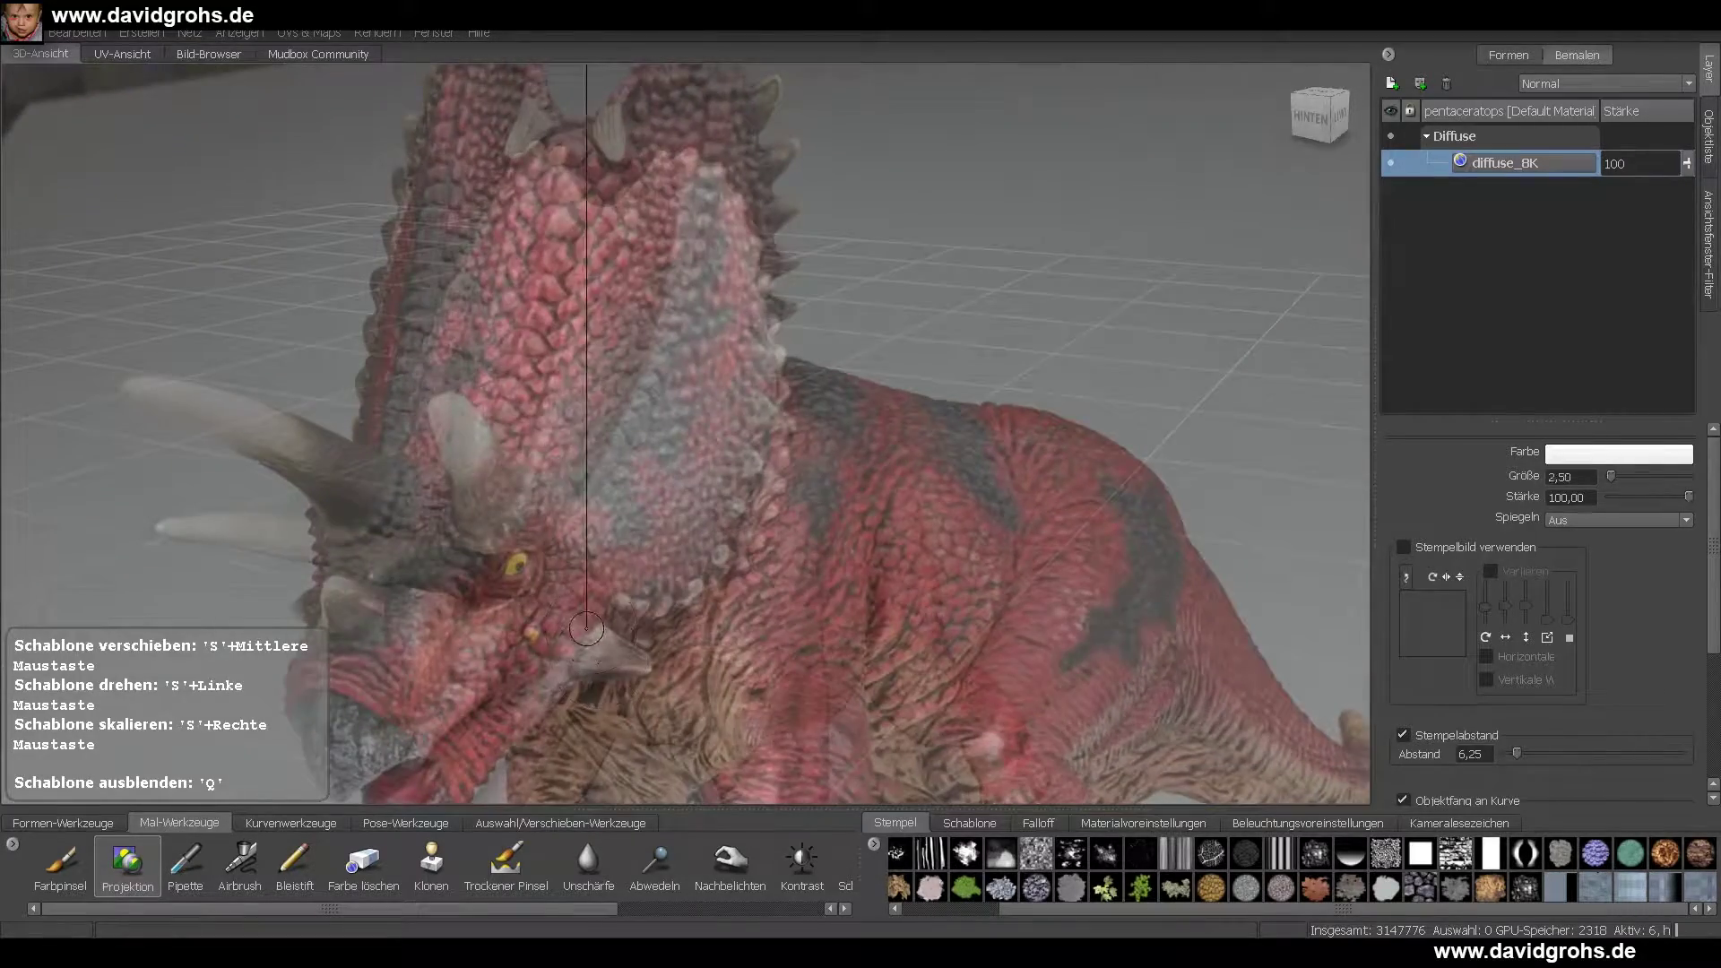
pyautogui.press('q')
pyautogui.press('q')
pyautogui.press('q')
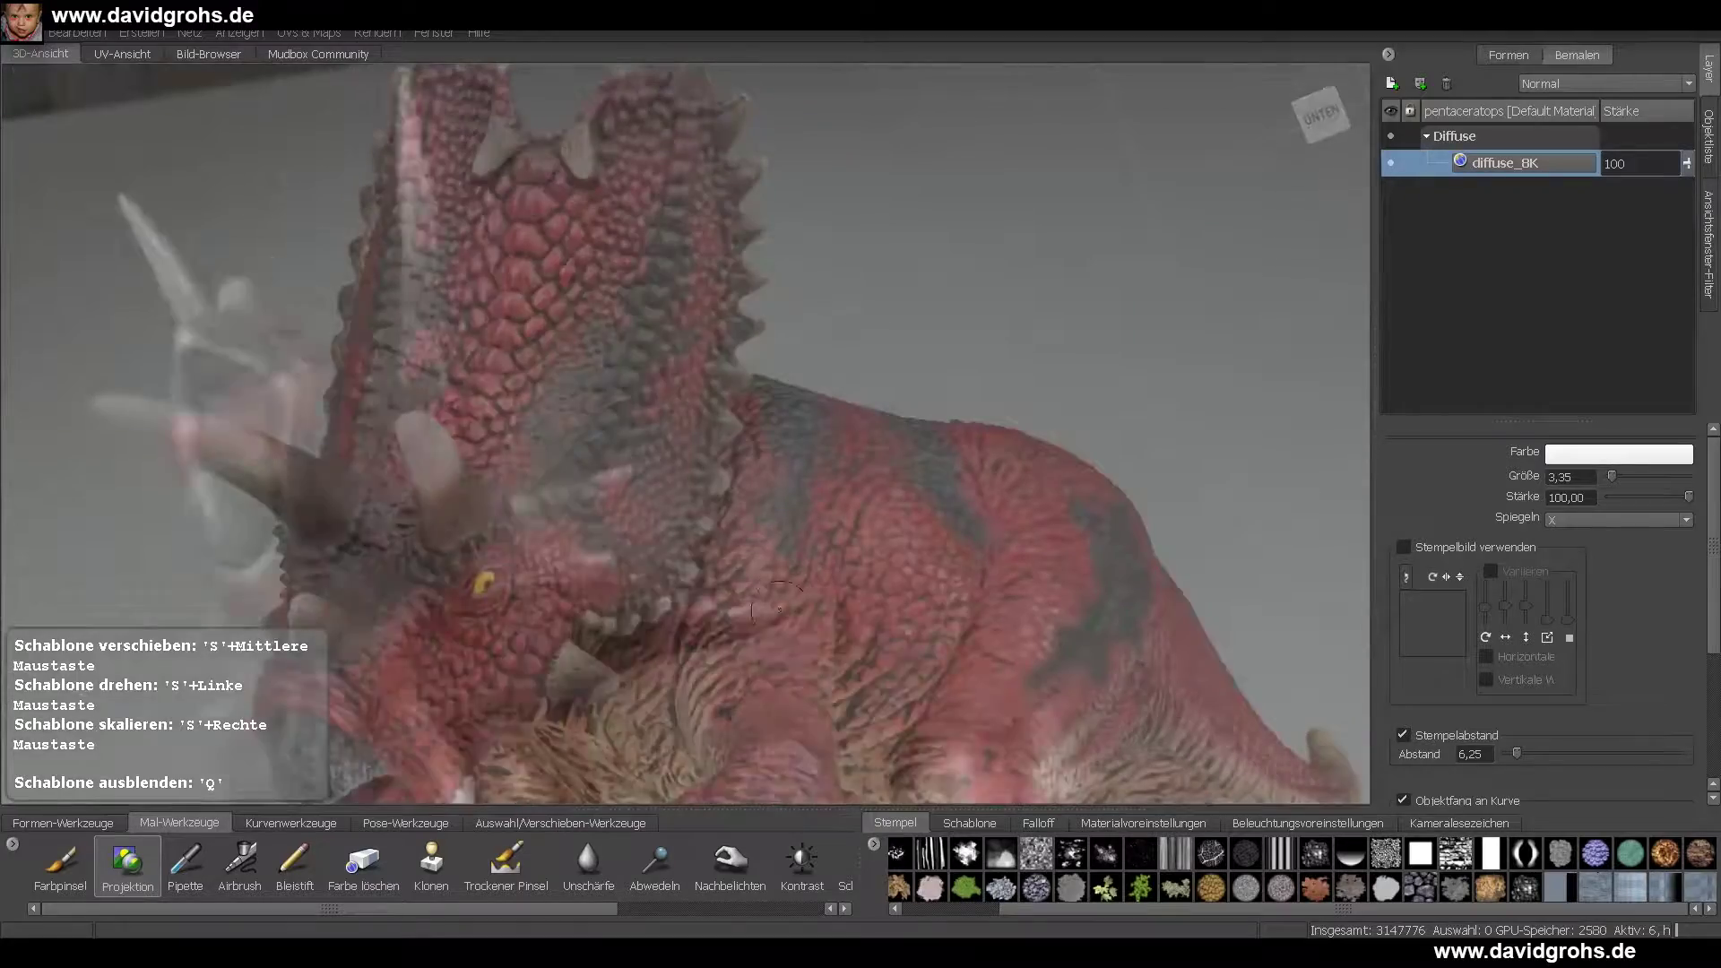
pyautogui.press('q')
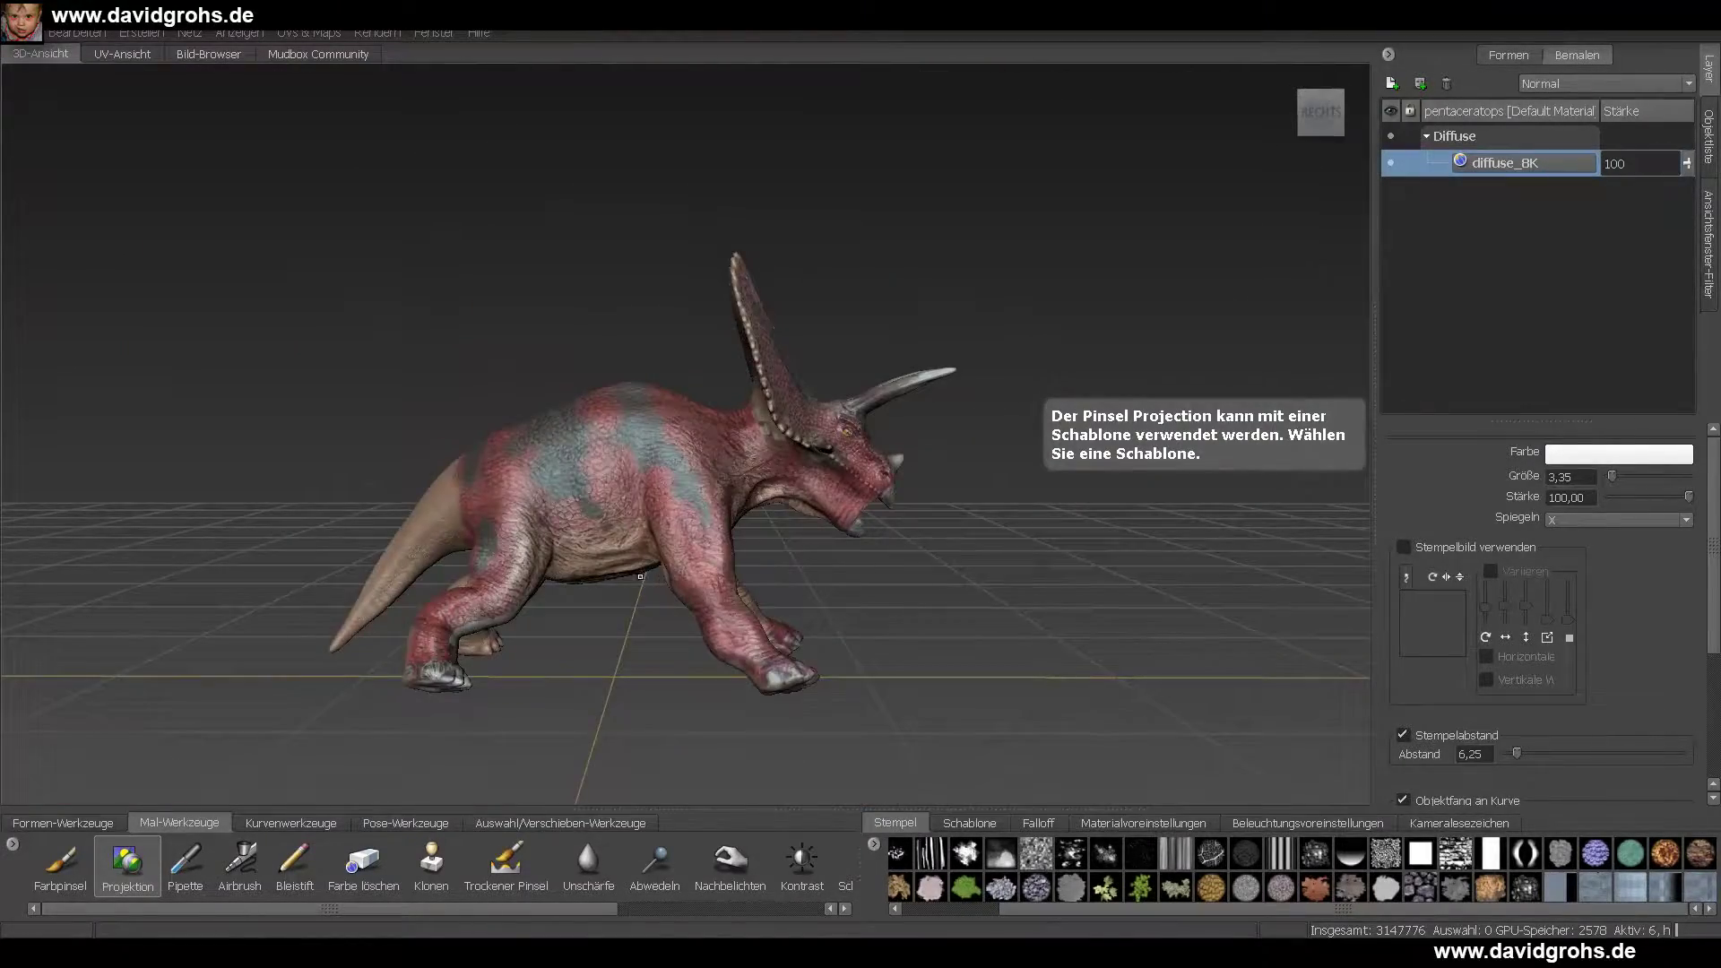
# - Save the scene and set IMG_7531.jpg as the stencil for the model viewed from above
pyautogui.click(20, 33)
pyautogui.click(56, 94)
pyautogui.keyDown('alt'); pyautogui.moveTo(488, 690); pyautogui.dragTo(527, 483); pyautogui.keyUp('alt')
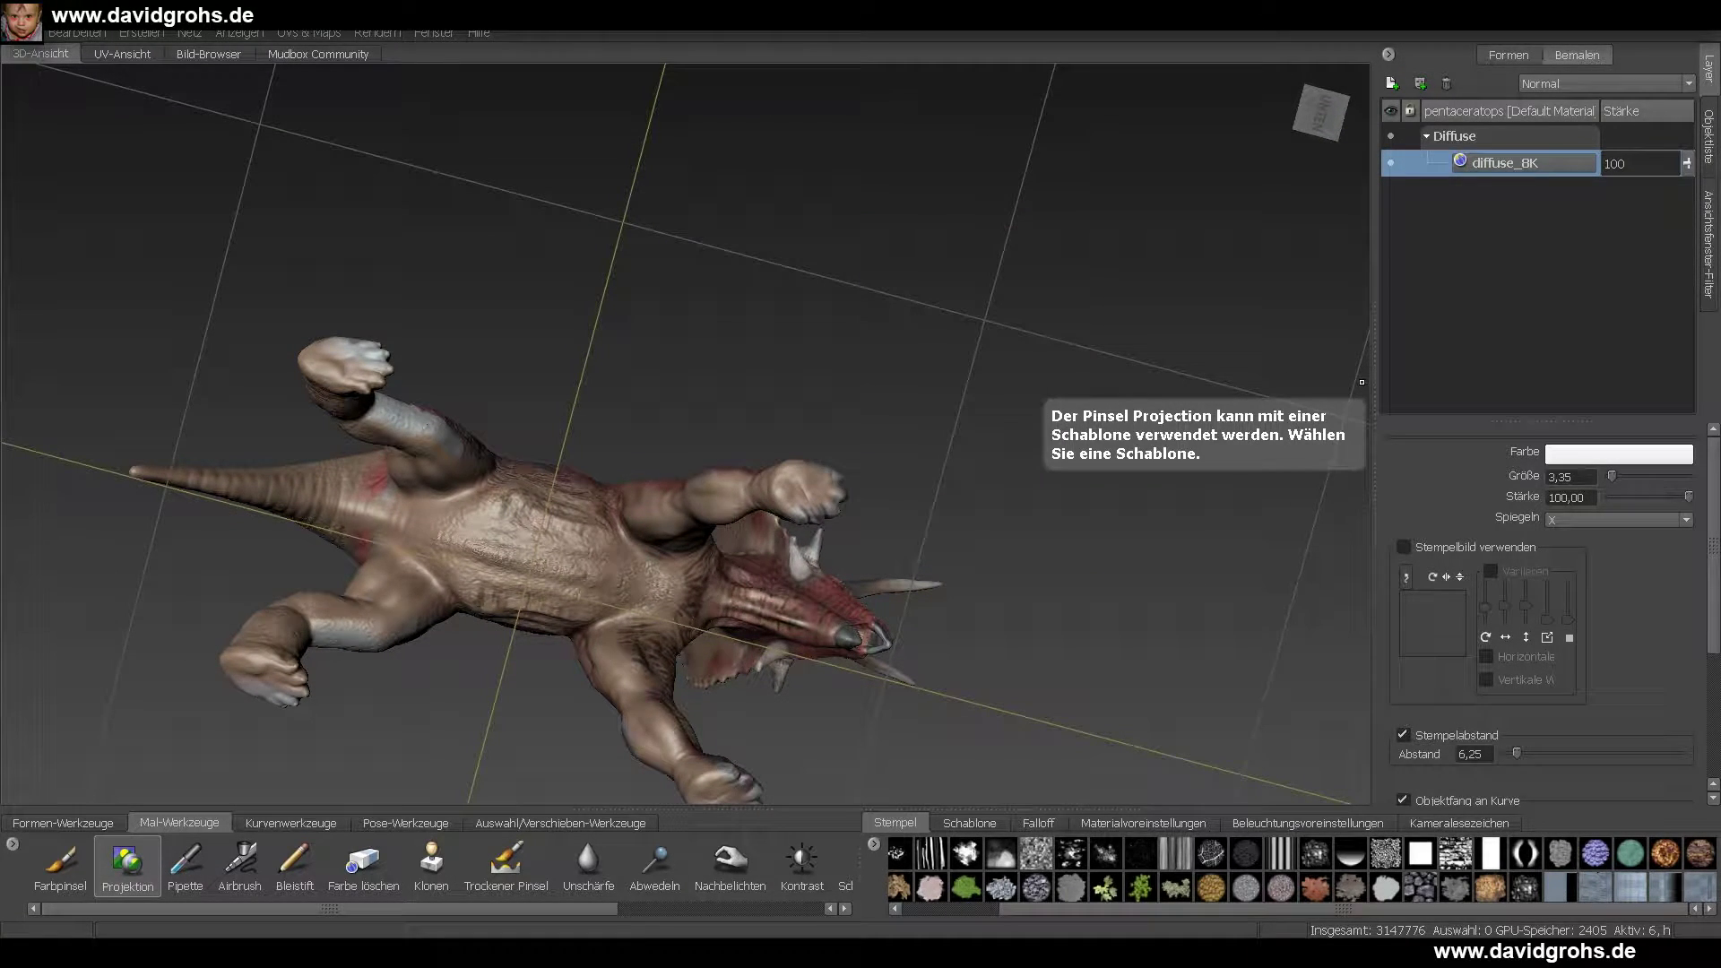
pyautogui.keyDown('alt'); pyautogui.moveTo(686, 422); pyautogui.dragTo(998, 684); pyautogui.keyUp('alt')
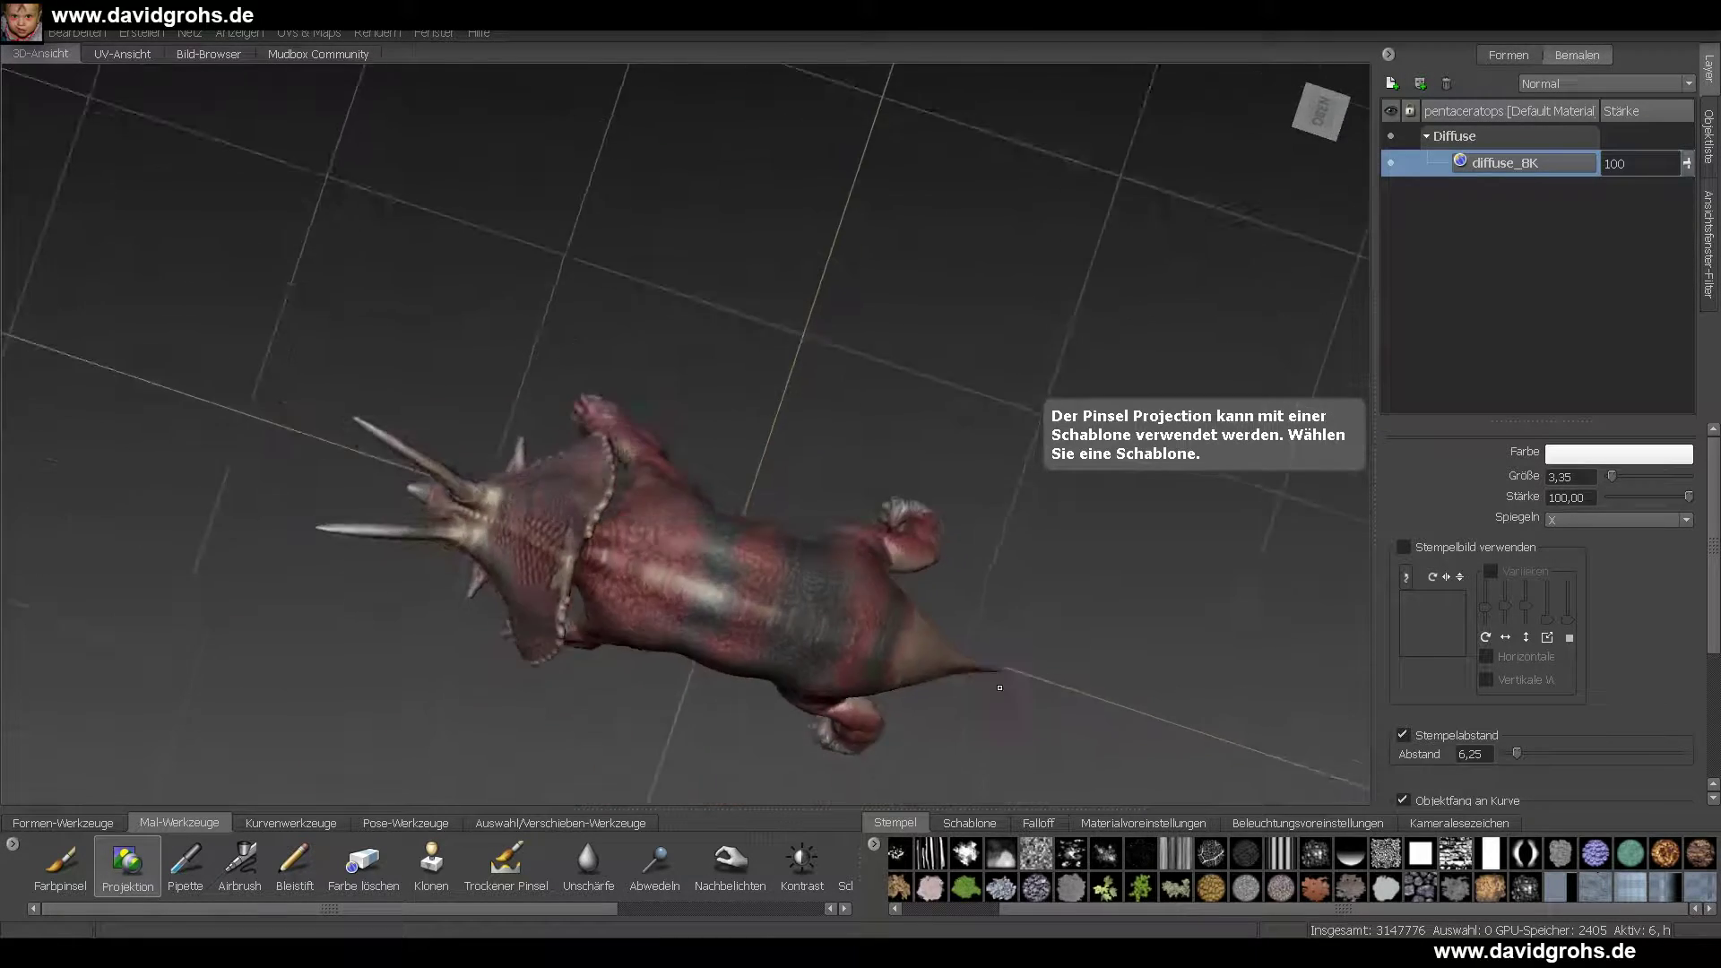
pyautogui.scroll(4, 999, 684)
pyautogui.click(208, 54)
pyautogui.click(436, 215)
pyautogui.click(1058, 123)
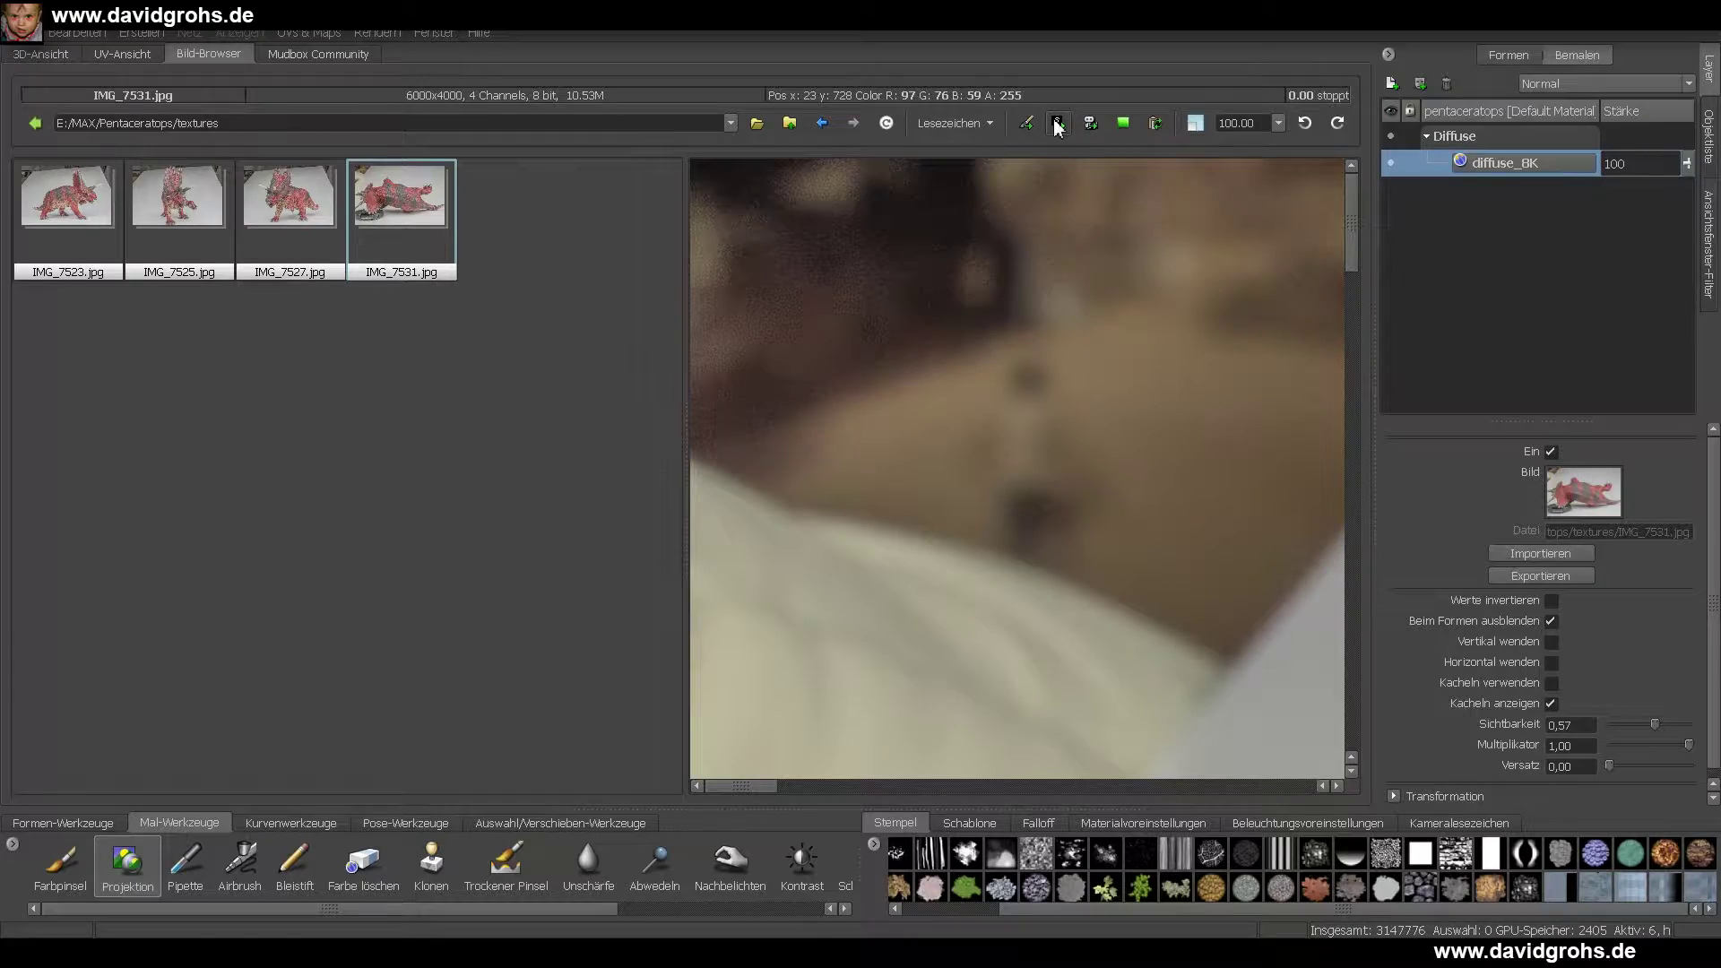
pyautogui.click(68, 53)
# - Scale and rotate the stencil to match the dinosaur's back from above, and undo the last action
pyautogui.moveTo(787, 128); pyautogui.dragTo(897, 404)
pyautogui.moveTo(896, 403); pyautogui.dragTo(1004, 404, button='right')
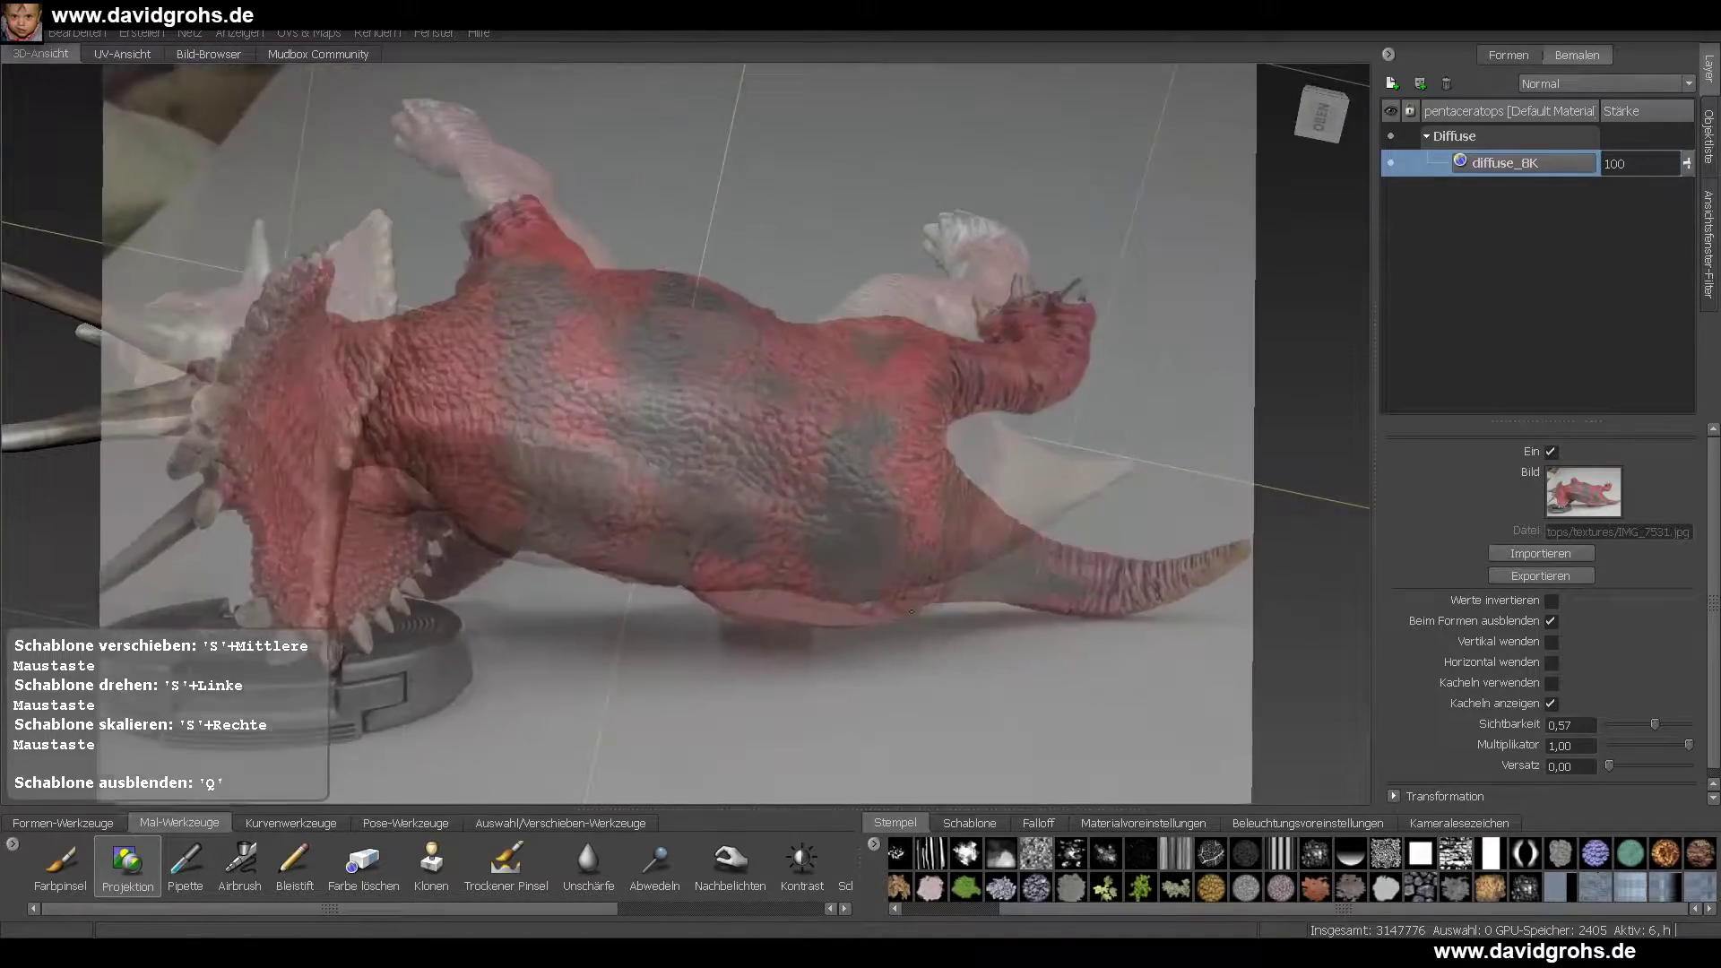
pyautogui.moveTo(1003, 403); pyautogui.dragTo(995, 350)
pyautogui.moveTo(663, 413); pyautogui.dragTo(671, 415, button='middle')
pyautogui.click(77, 35)
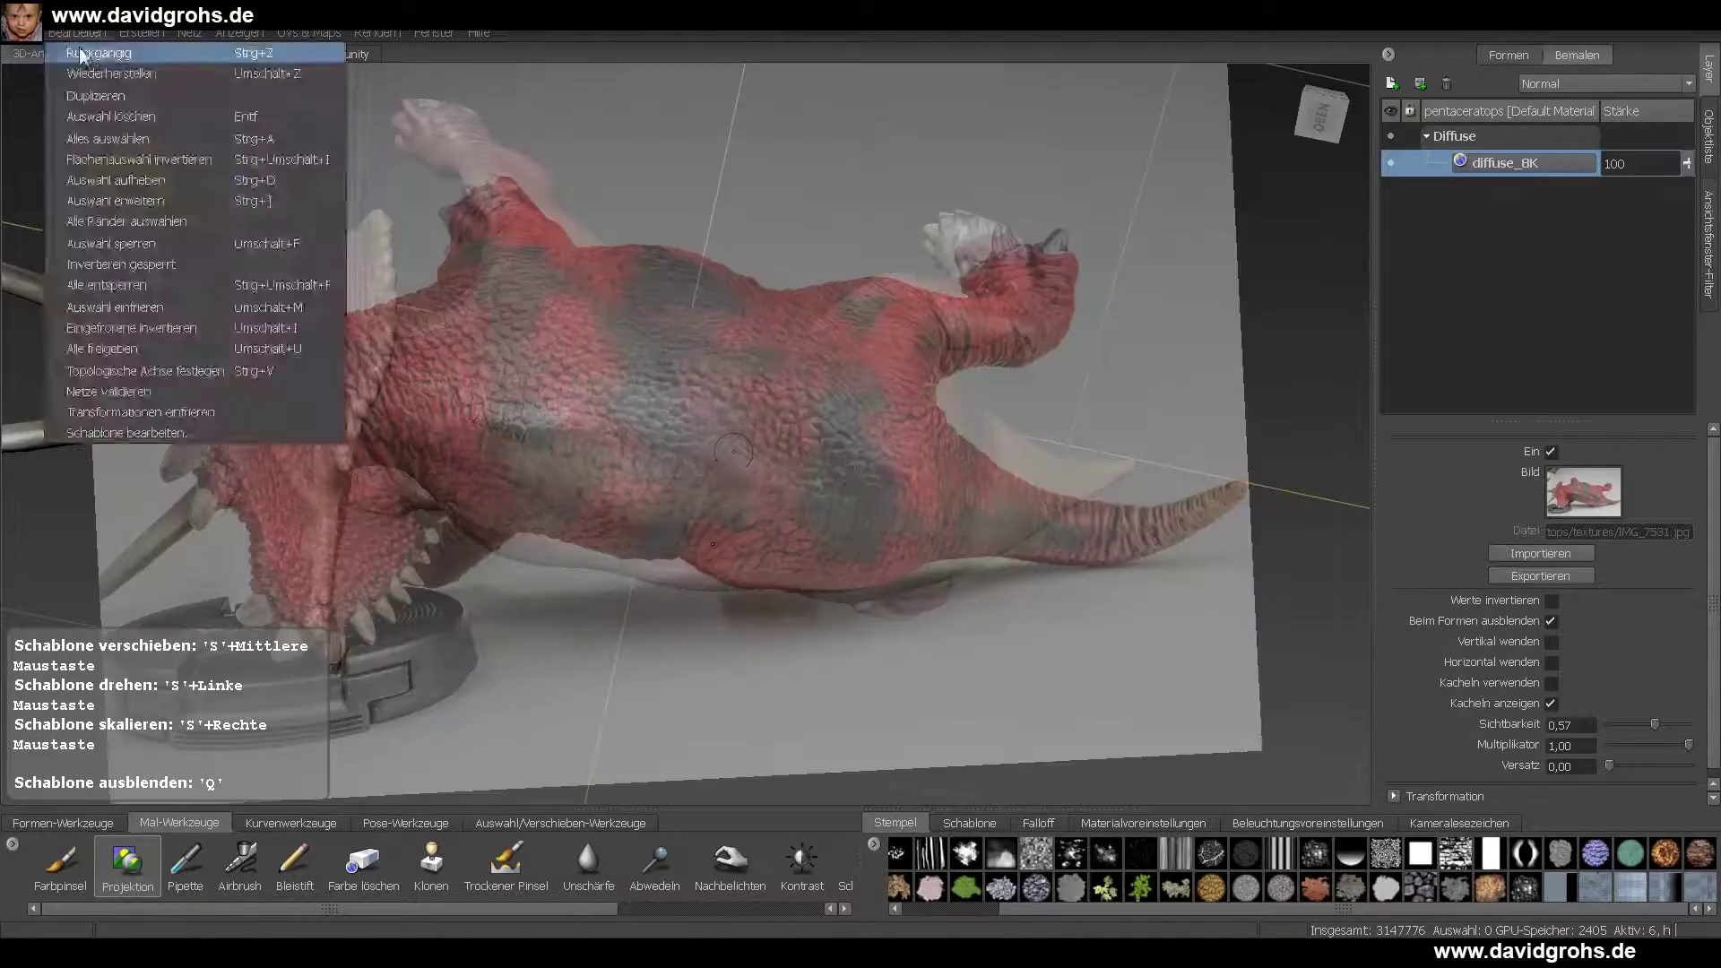
pyautogui.click(83, 56)
# - Realign the stencil with the back and project its scale pattern there using the Projection brush
pyautogui.keyDown('alt'); pyautogui.moveTo(663, 448); pyautogui.dragTo(687, 520); pyautogui.keyUp('alt')
pyautogui.moveTo(717, 314); pyautogui.dragTo(744, 336)
pyautogui.moveTo(744, 336); pyautogui.dragTo(789, 345, button='middle')
pyautogui.click(127, 866)
pyautogui.press('q')
pyautogui.press('q')
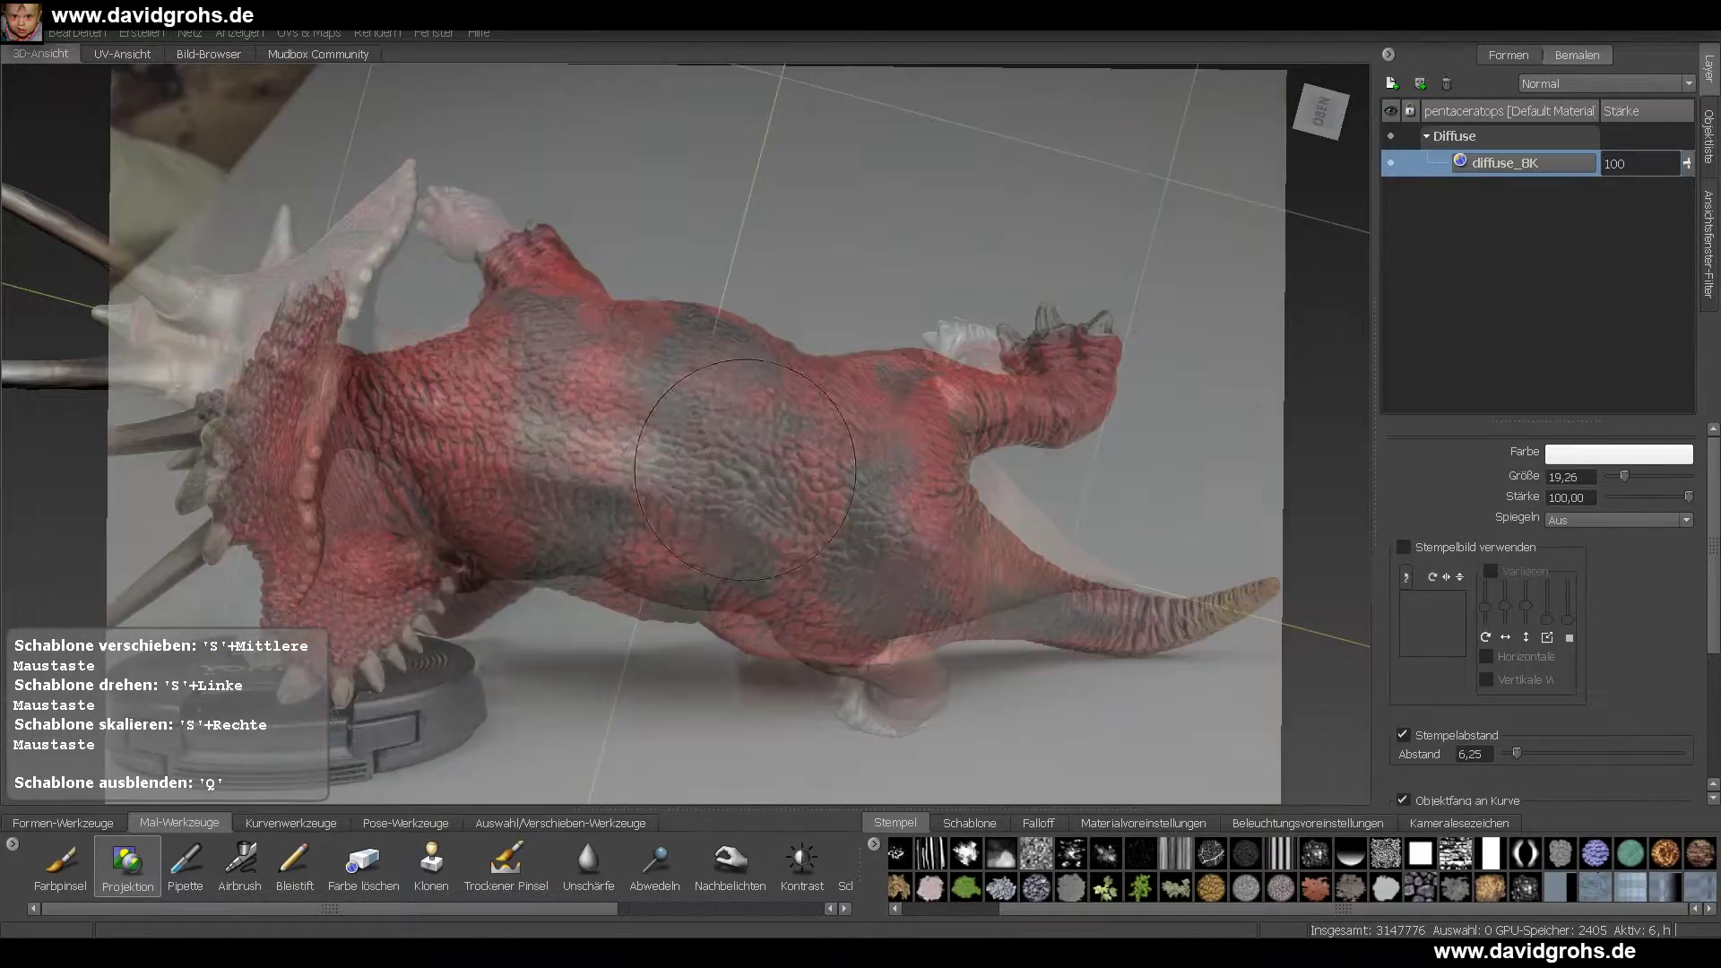
pyautogui.press('q')
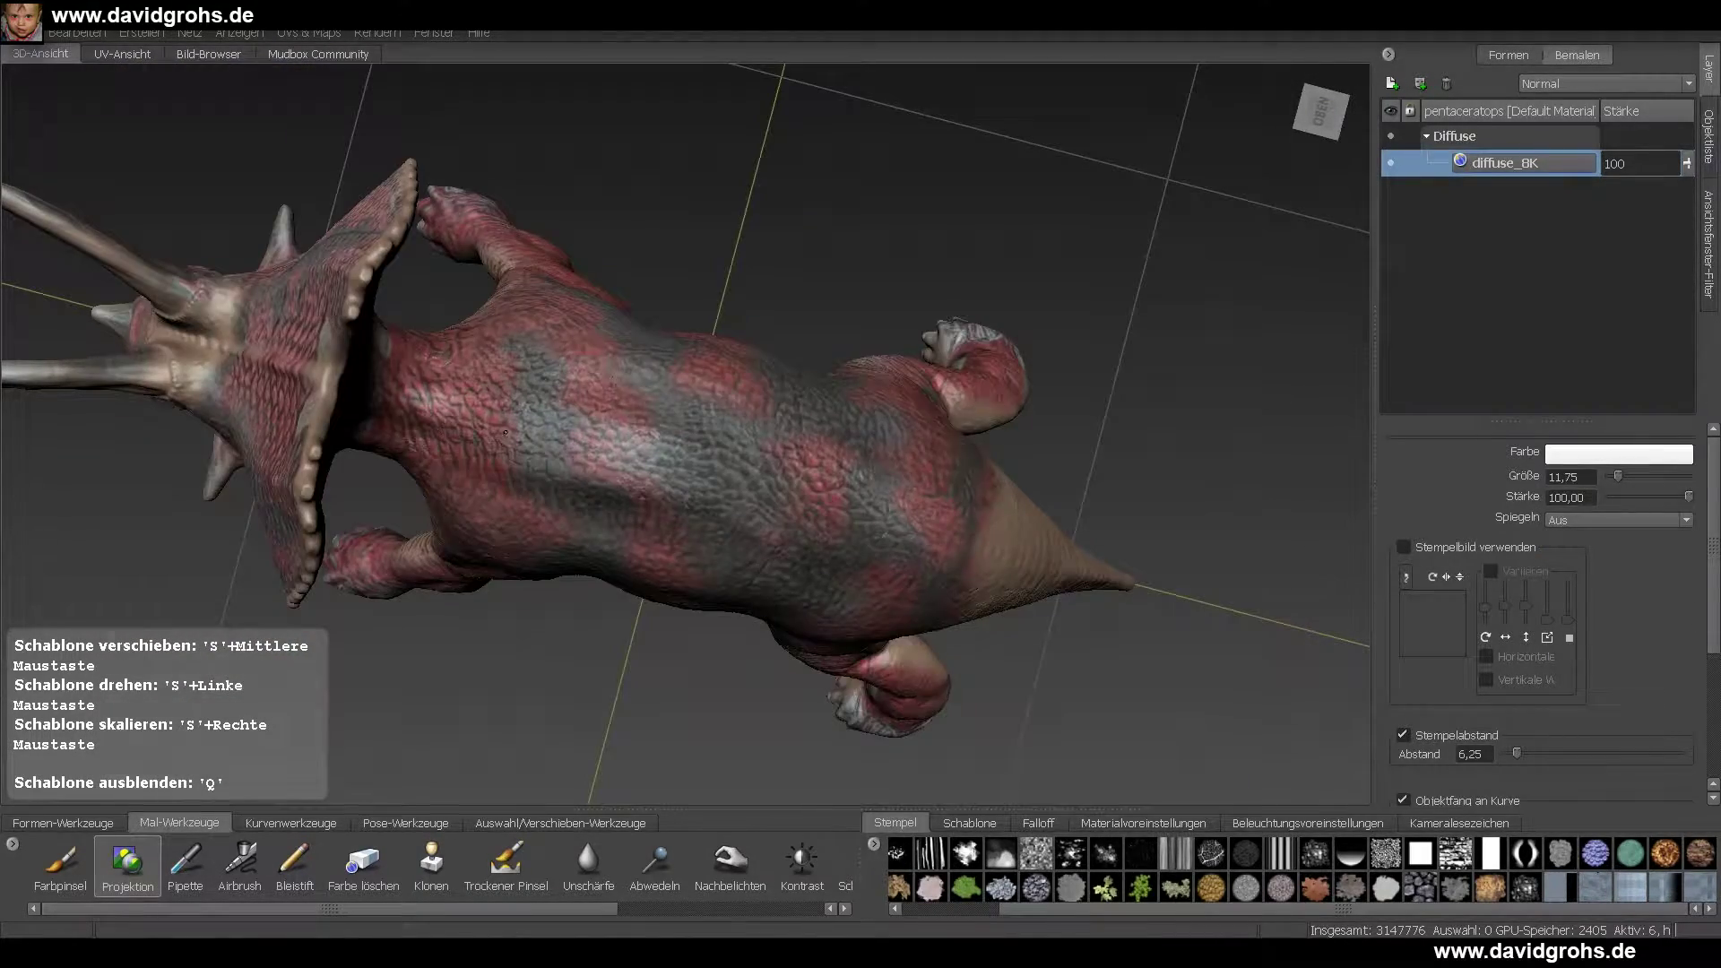
# - Match the stencil to the back and flank from the rear side, set brush mirroring to X, and inspect the model with the stencil hidden
pyautogui.moveTo(505, 432)
pyautogui.keyDown('alt'); pyautogui.mouseDown()
pyautogui.moveTo(883, 354)
pyautogui.moveTo(412, 358)
pyautogui.moveTo(753, 493)
pyautogui.moveTo(640, 442)
pyautogui.moveTo(681, 430)
pyautogui.moveTo(637, 499)
pyautogui.mouseUp(); pyautogui.keyUp('alt')
pyautogui.press('q')
pyautogui.press('q')
pyautogui.press('q')
pyautogui.keyDown('alt'); pyautogui.moveTo(661, 432); pyautogui.dragTo(691, 529); pyautogui.keyUp('alt')
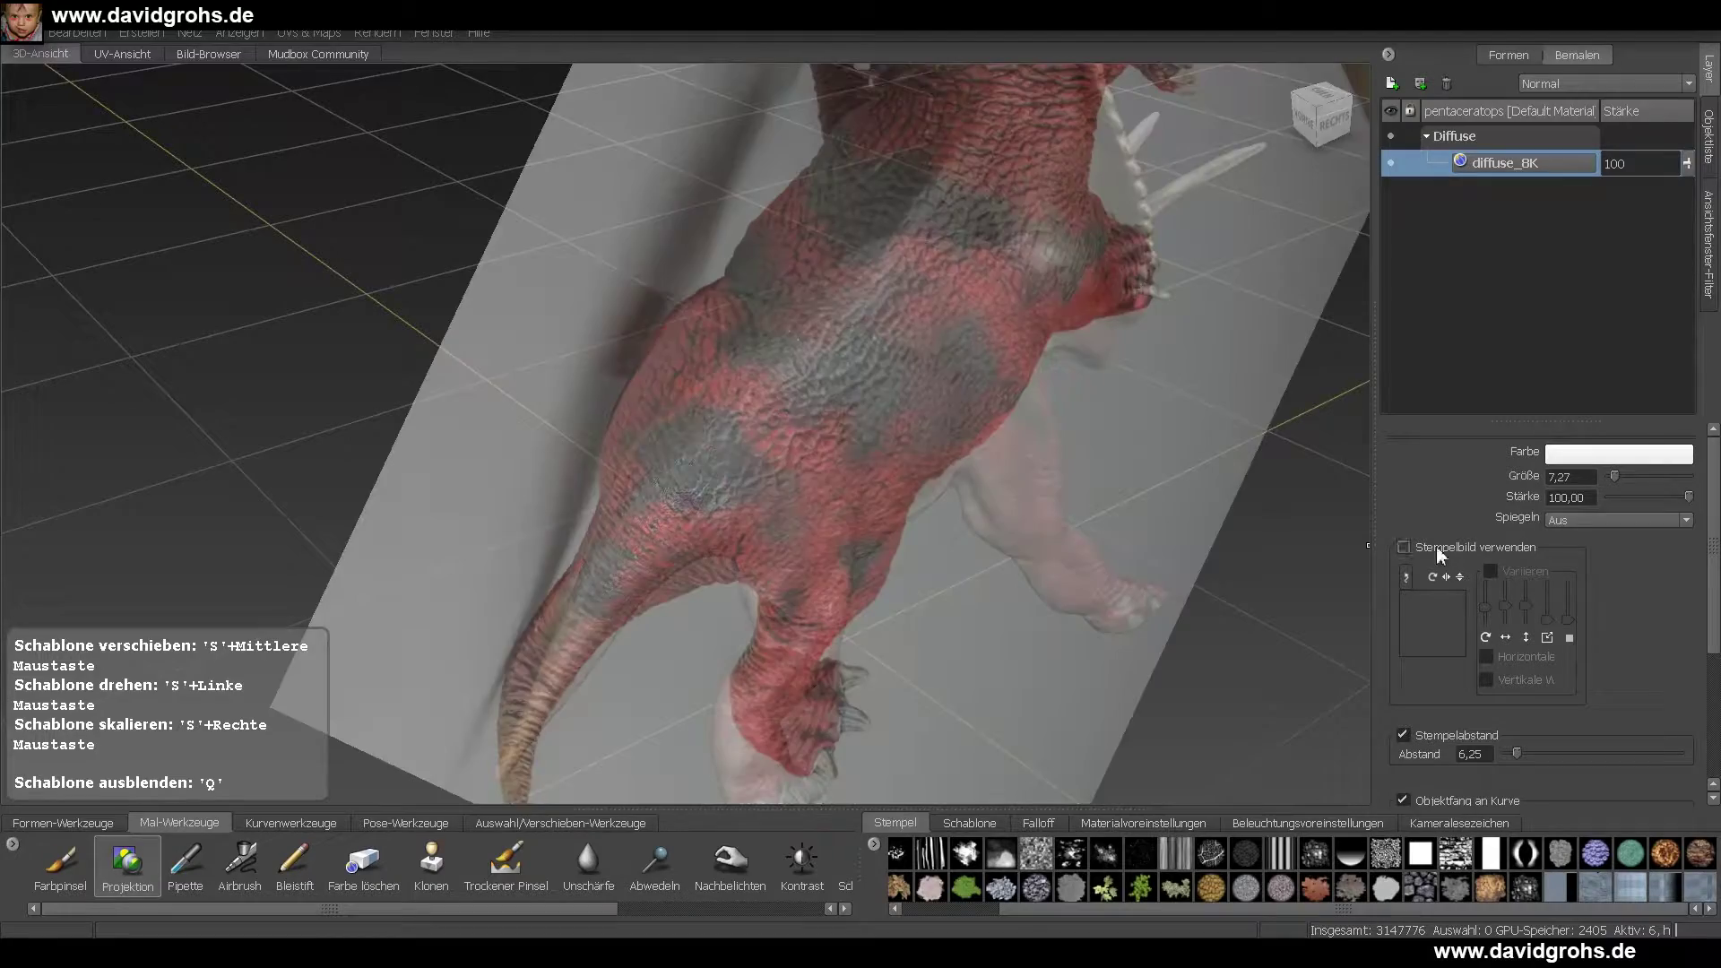
pyautogui.click(1619, 520)
pyautogui.click(1587, 536)
pyautogui.keyDown('alt'); pyautogui.moveTo(627, 403); pyautogui.dragTo(851, 339); pyautogui.keyUp('alt')
pyautogui.press('q')
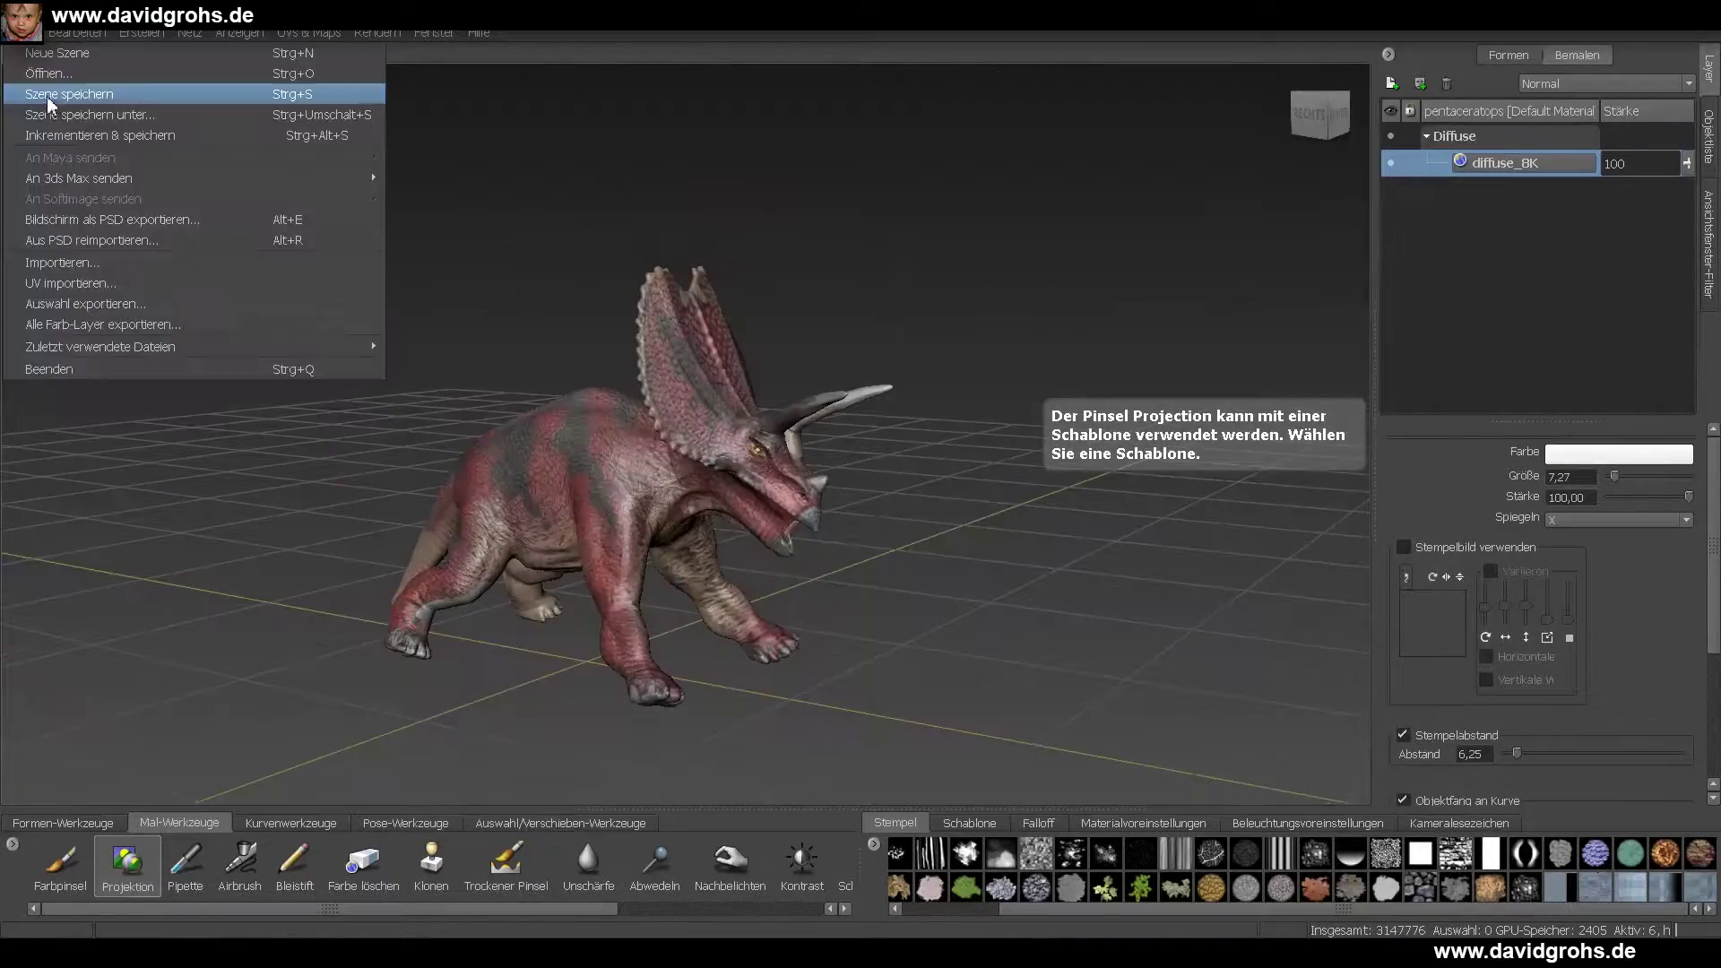
# - Save the painted scene with the back texture
pyautogui.click(135, 93)
pyautogui.click(1179, 610)
pyautogui.keyDown('alt'); pyautogui.moveTo(564, 856); pyautogui.dragTo(555, 802); pyautogui.keyUp('alt')
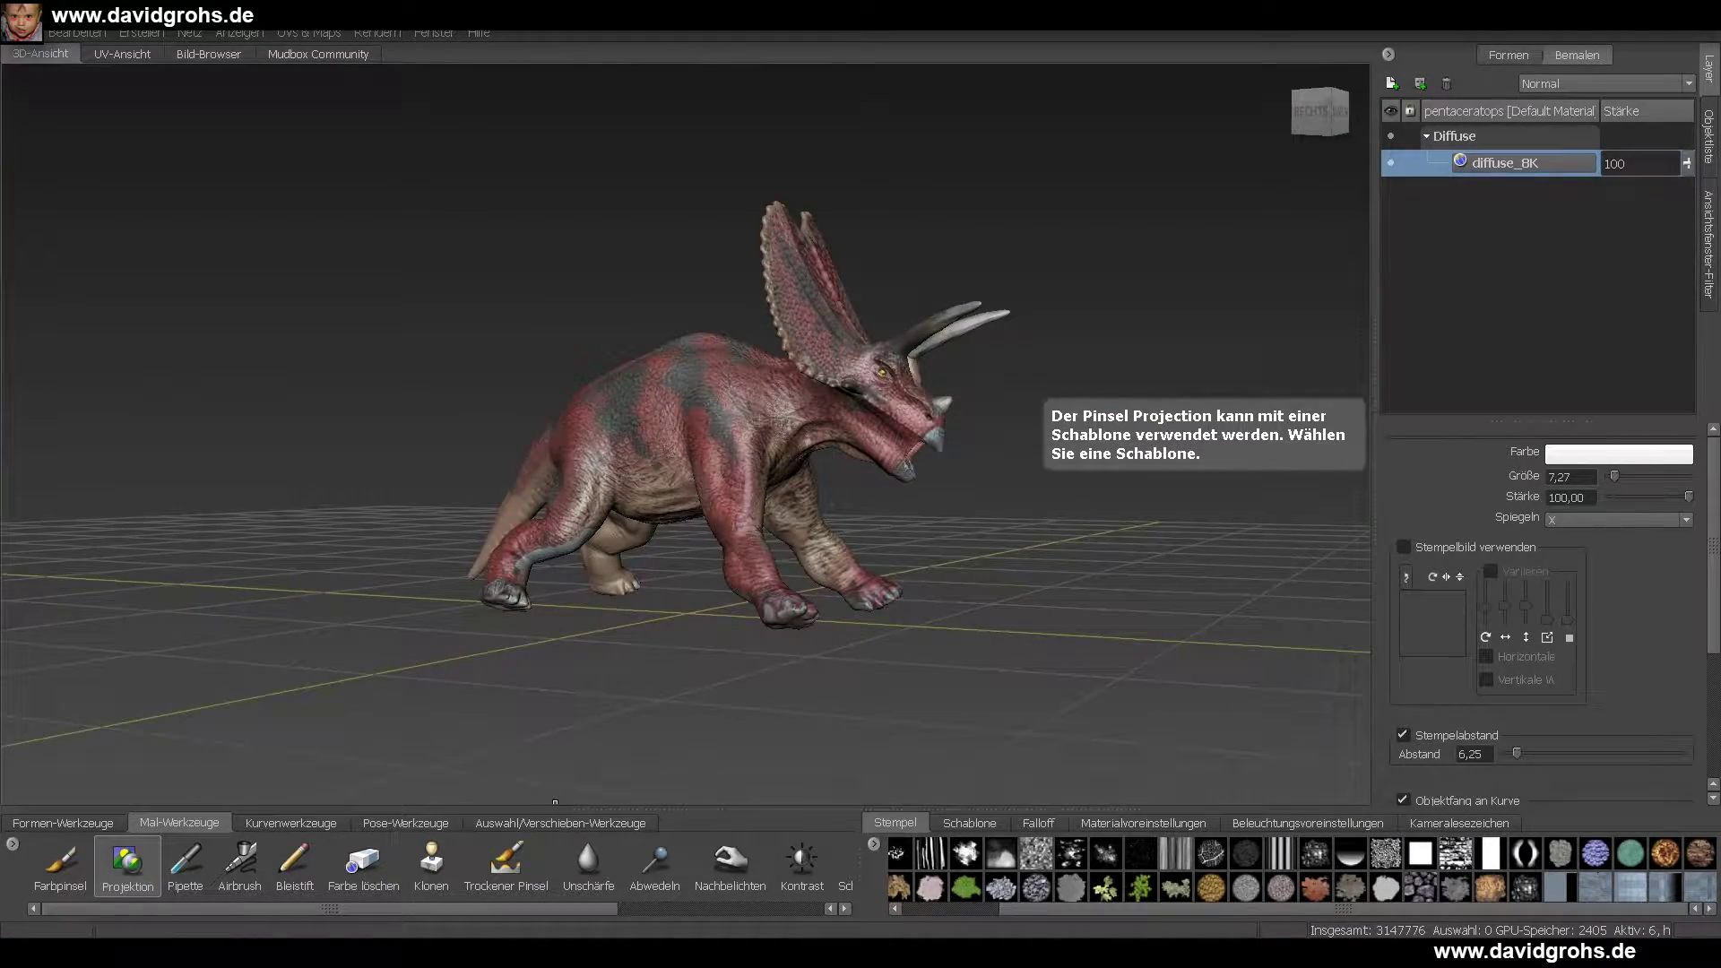
# - Set IMG_7534.jpg as the stencil and return to the 3D view
pyautogui.click(207, 54)
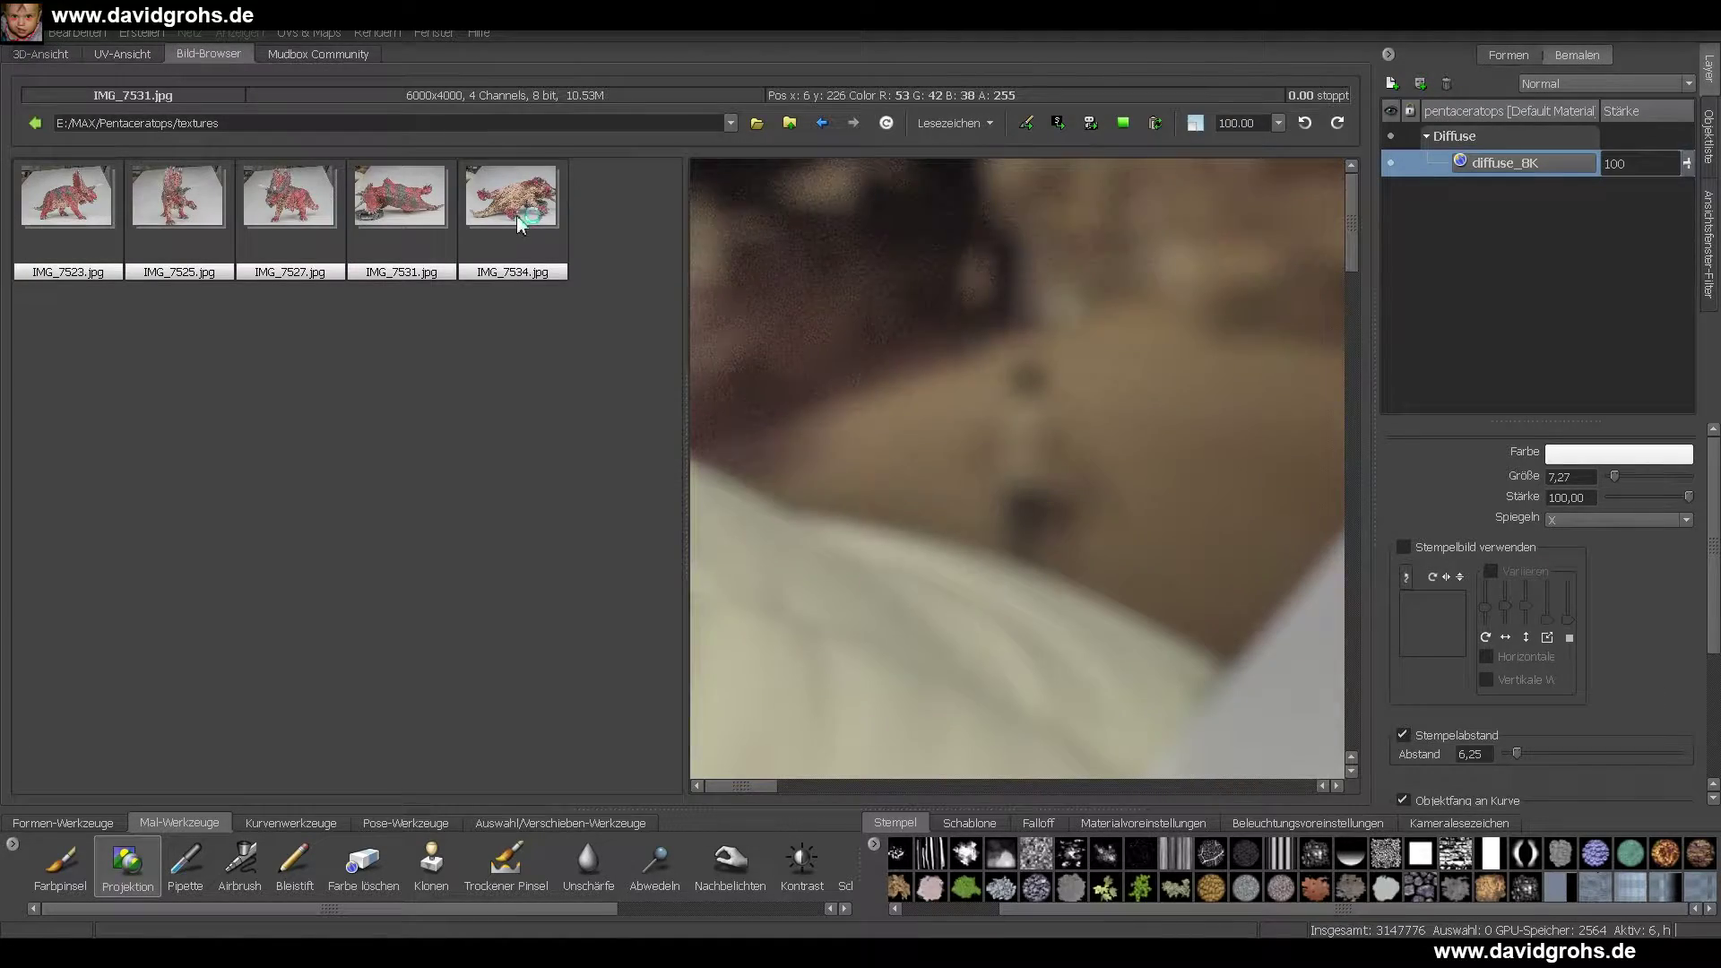
pyautogui.click(518, 222)
pyautogui.click(1059, 123)
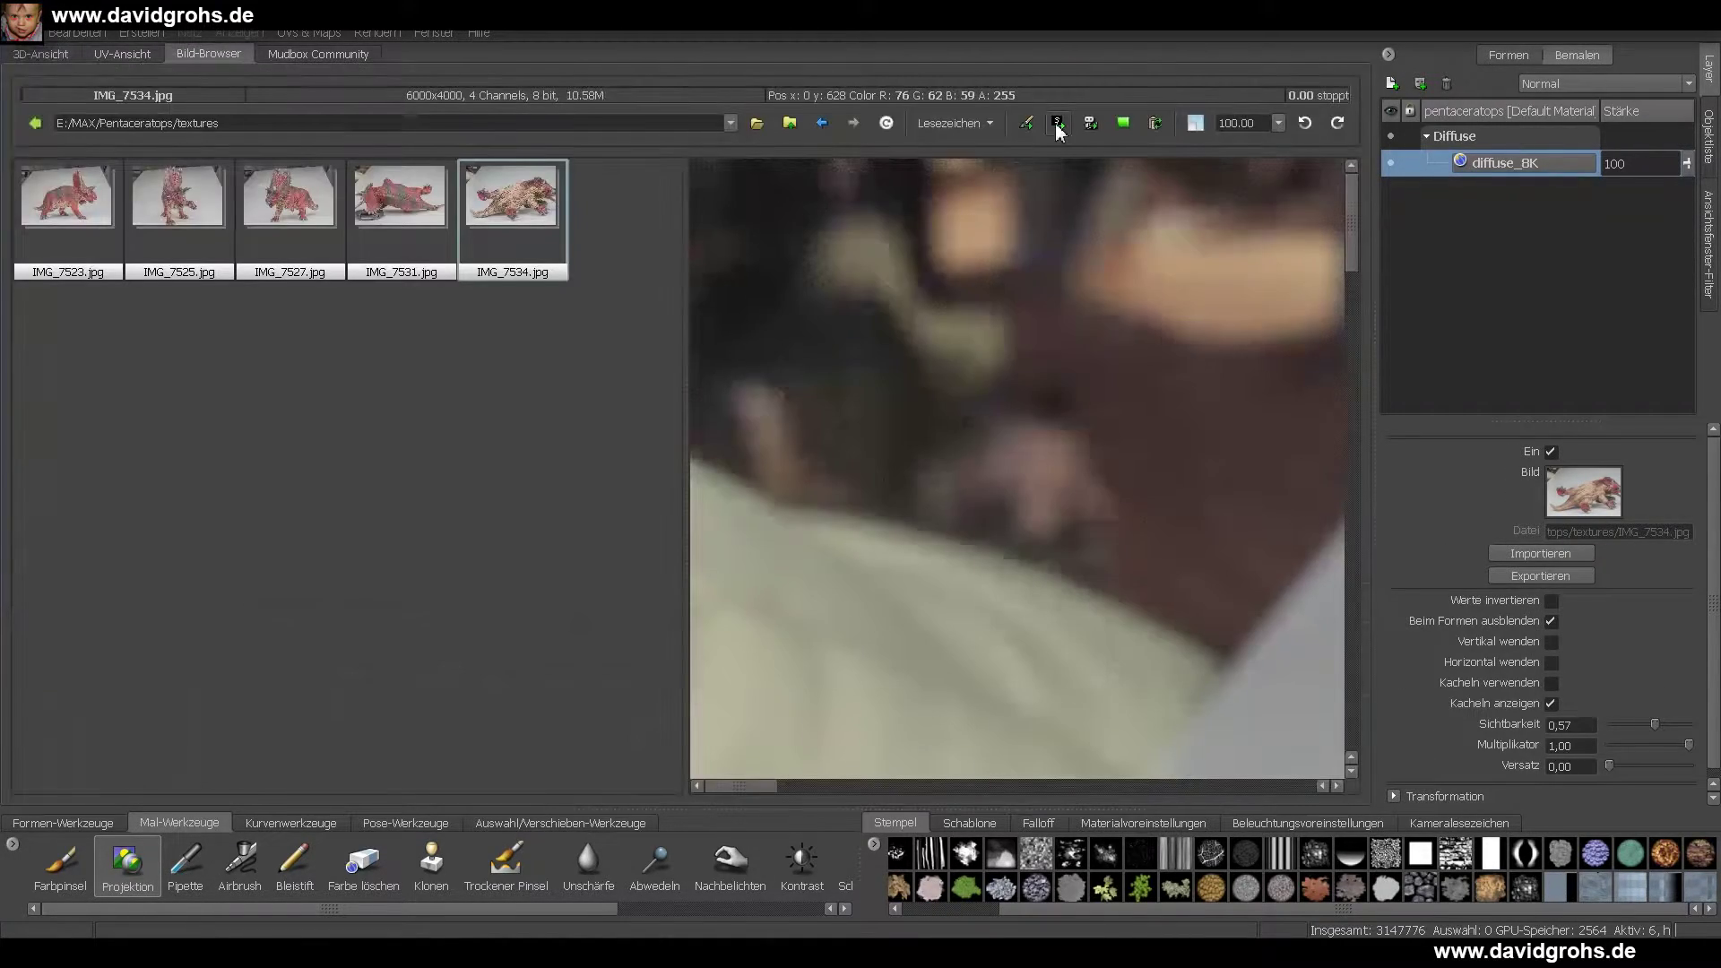
pyautogui.click(41, 54)
# - Turn the model to show its underside and move, rotate and scale the stencil to fit the belly
pyautogui.press('q')
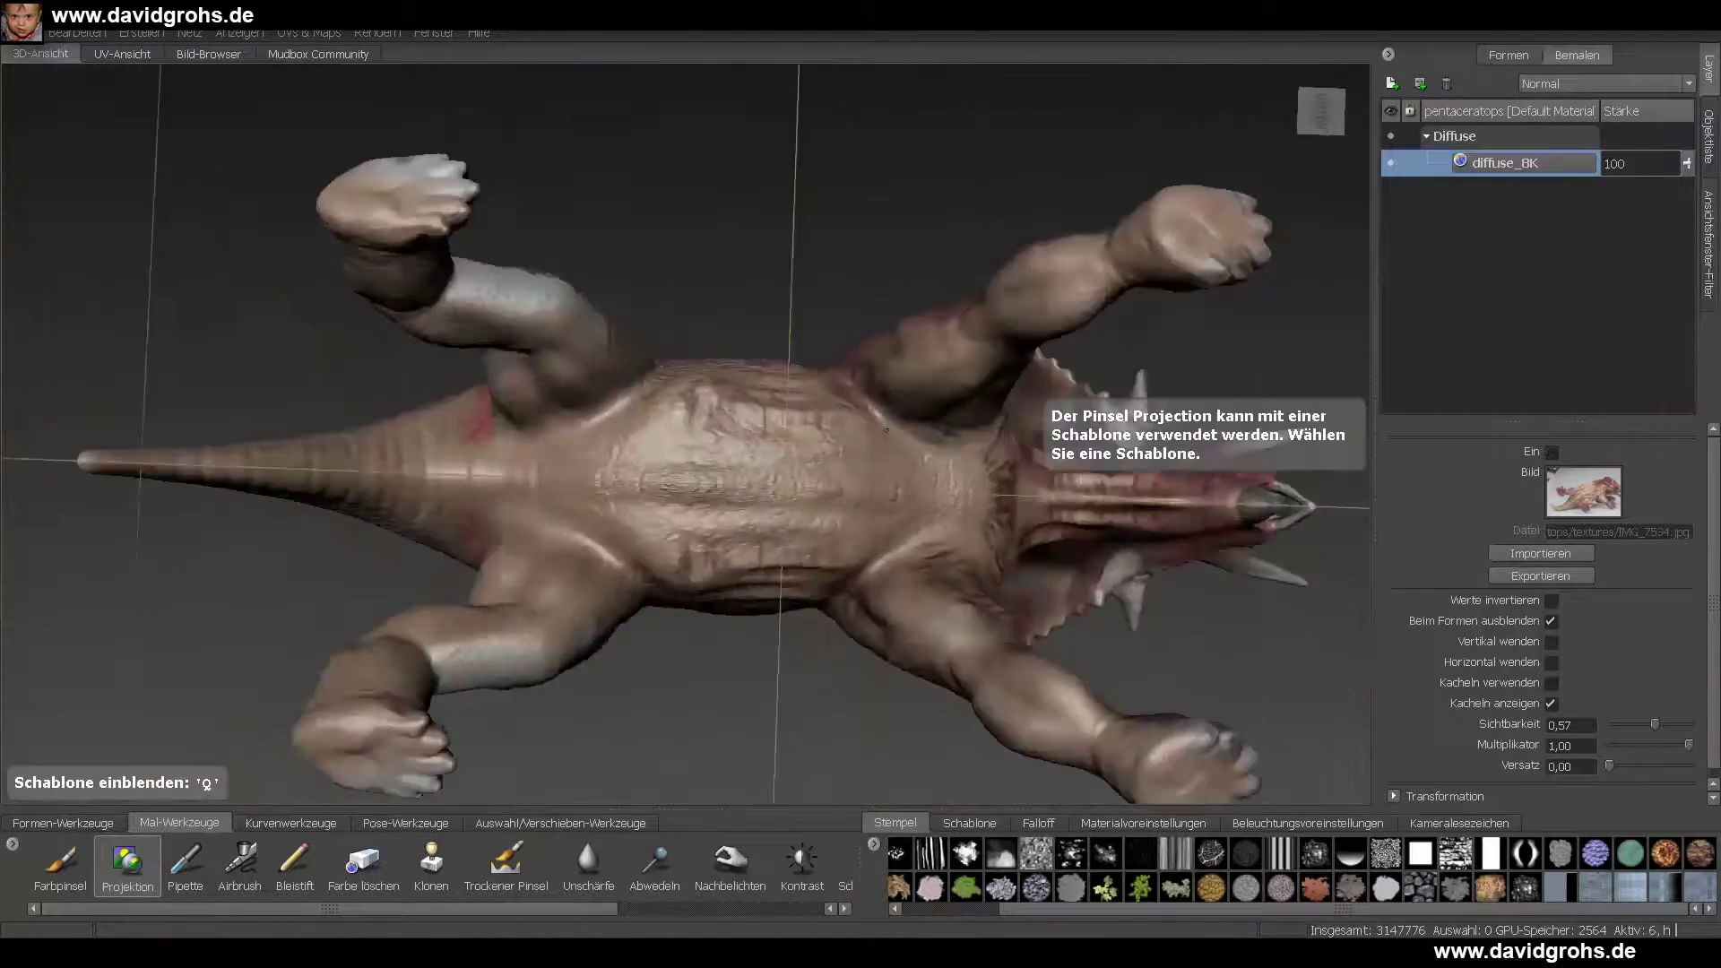
pyautogui.keyDown('alt'); pyautogui.moveTo(1287, 500); pyautogui.dragTo(1166, 493); pyautogui.keyUp('alt')
pyautogui.keyDown('alt'); pyautogui.moveTo(806, 358); pyautogui.dragTo(820, 385); pyautogui.keyUp('alt')
pyautogui.keyDown('alt'); pyautogui.moveTo(820, 269); pyautogui.dragTo(744, 404, button='middle'); pyautogui.keyUp('alt')
pyautogui.press('q')
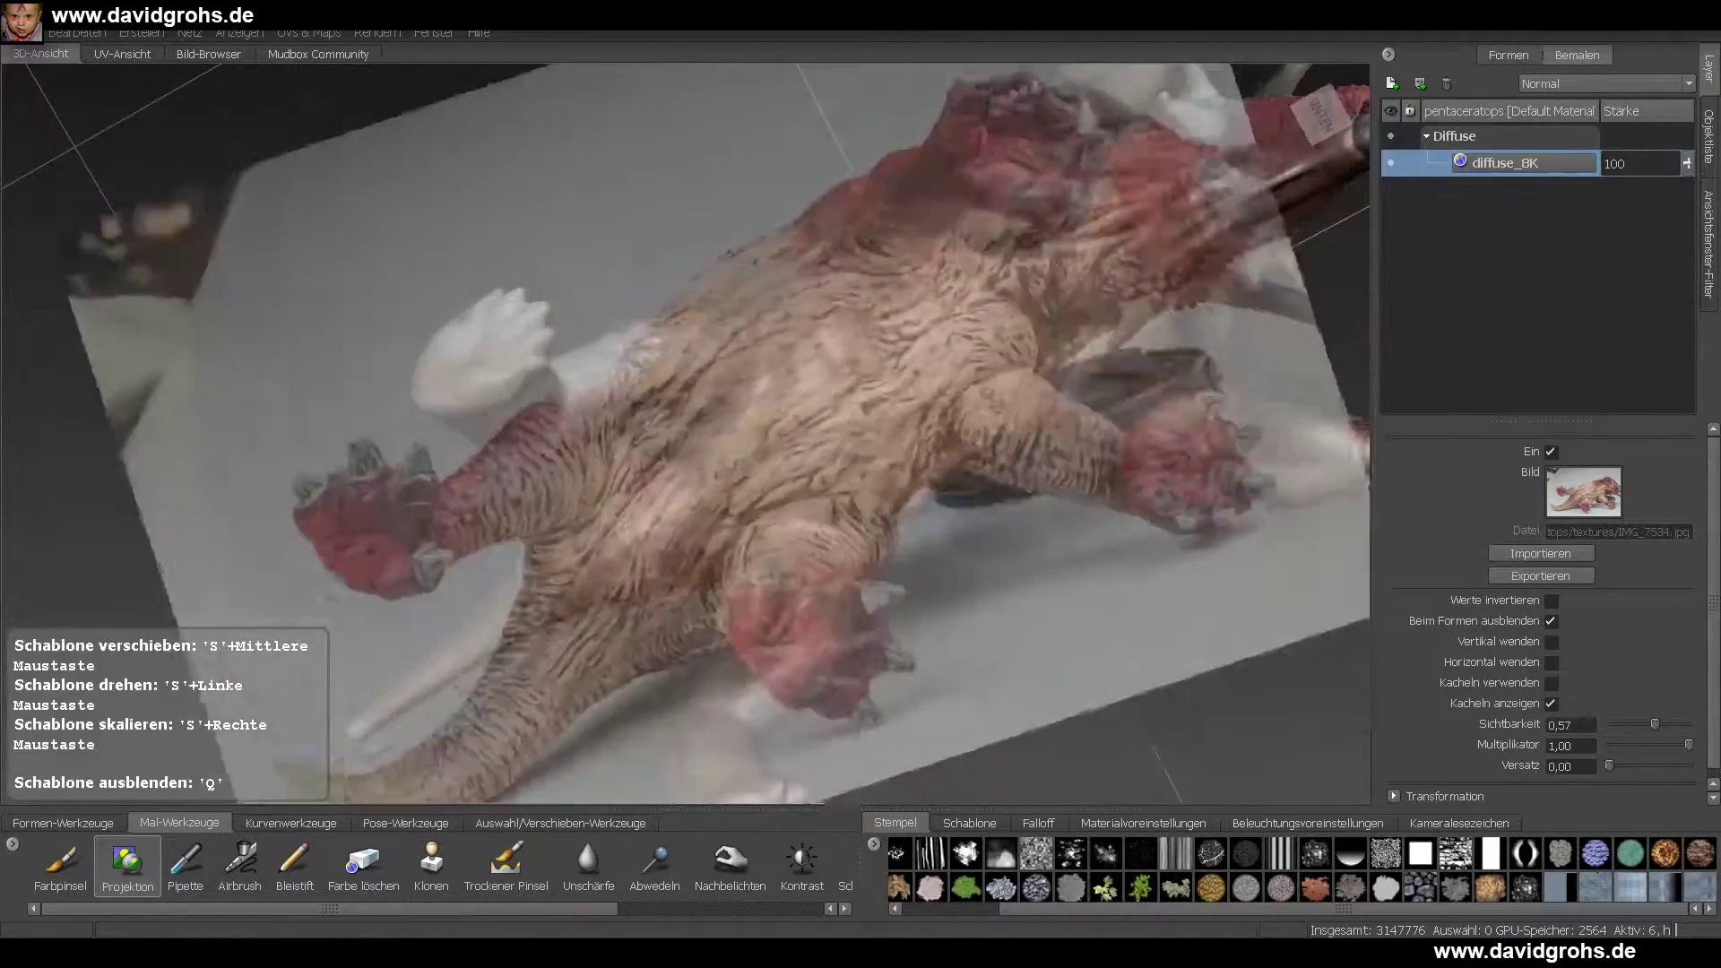
pyautogui.moveTo(753, 292); pyautogui.dragTo(767, 280, button='middle')
pyautogui.moveTo(768, 280); pyautogui.dragTo(730, 359)
pyautogui.moveTo(730, 359); pyautogui.dragTo(811, 314, button='middle')
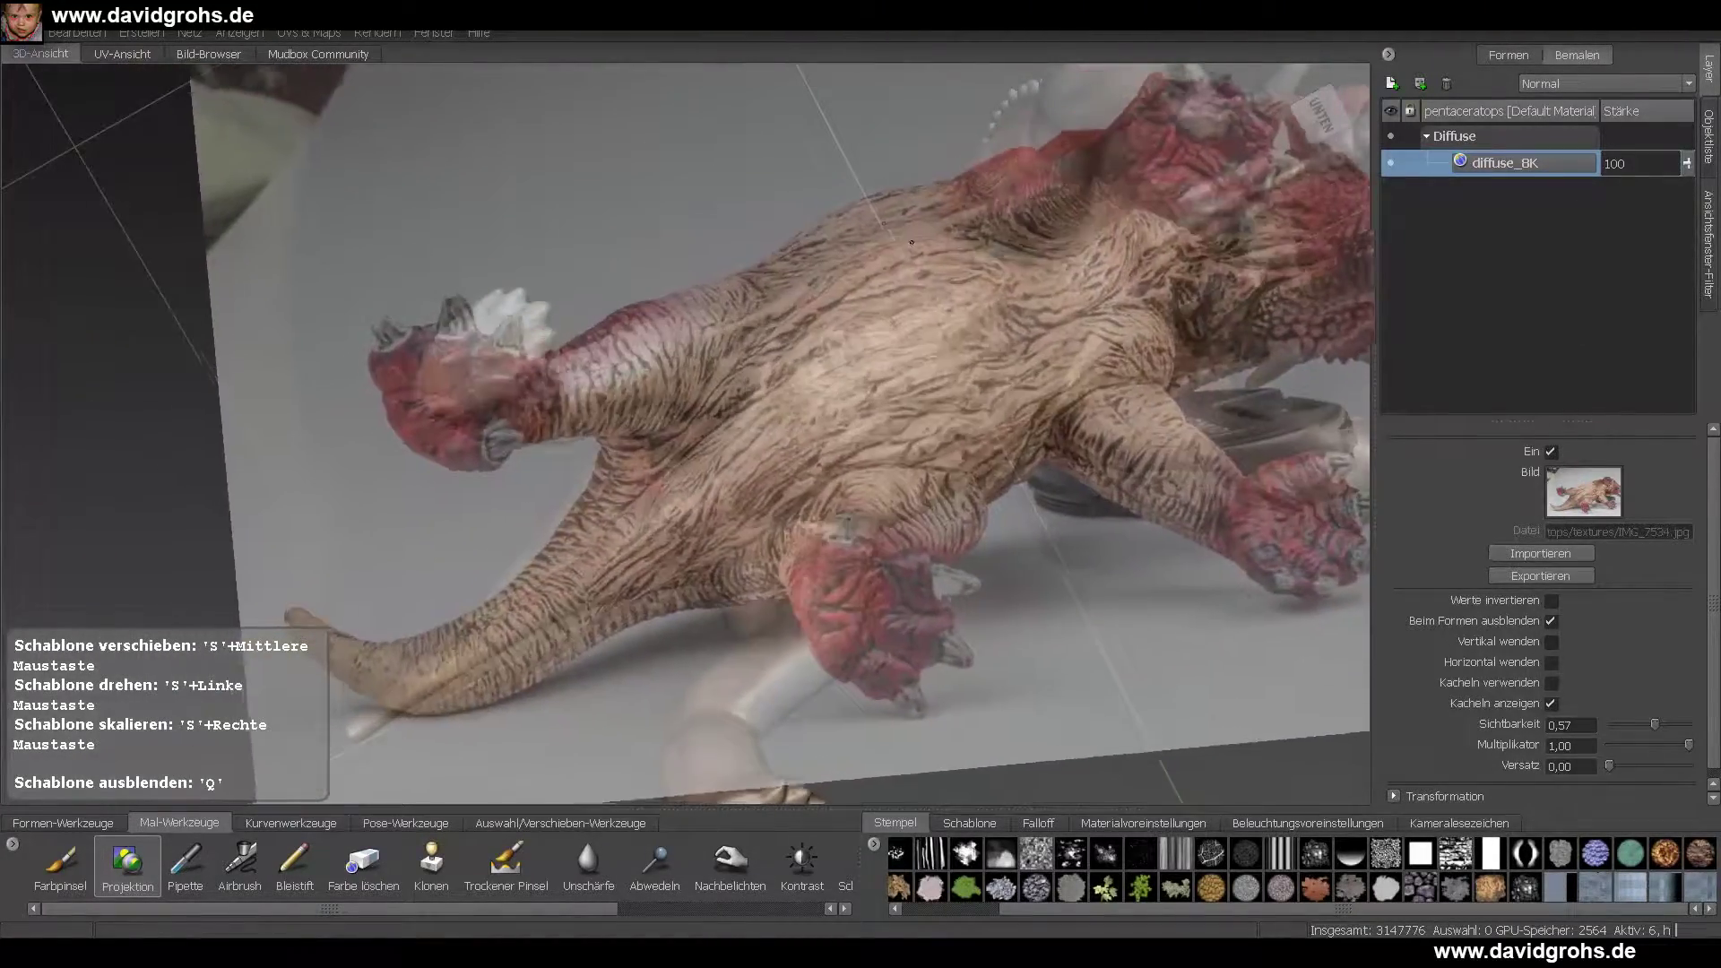
pyautogui.moveTo(811, 313); pyautogui.dragTo(791, 336, button='right')
pyautogui.moveTo(791, 336)
pyautogui.mouseDown()
pyautogui.moveTo(896, 394)
pyautogui.moveTo(841, 324)
pyautogui.mouseUp()
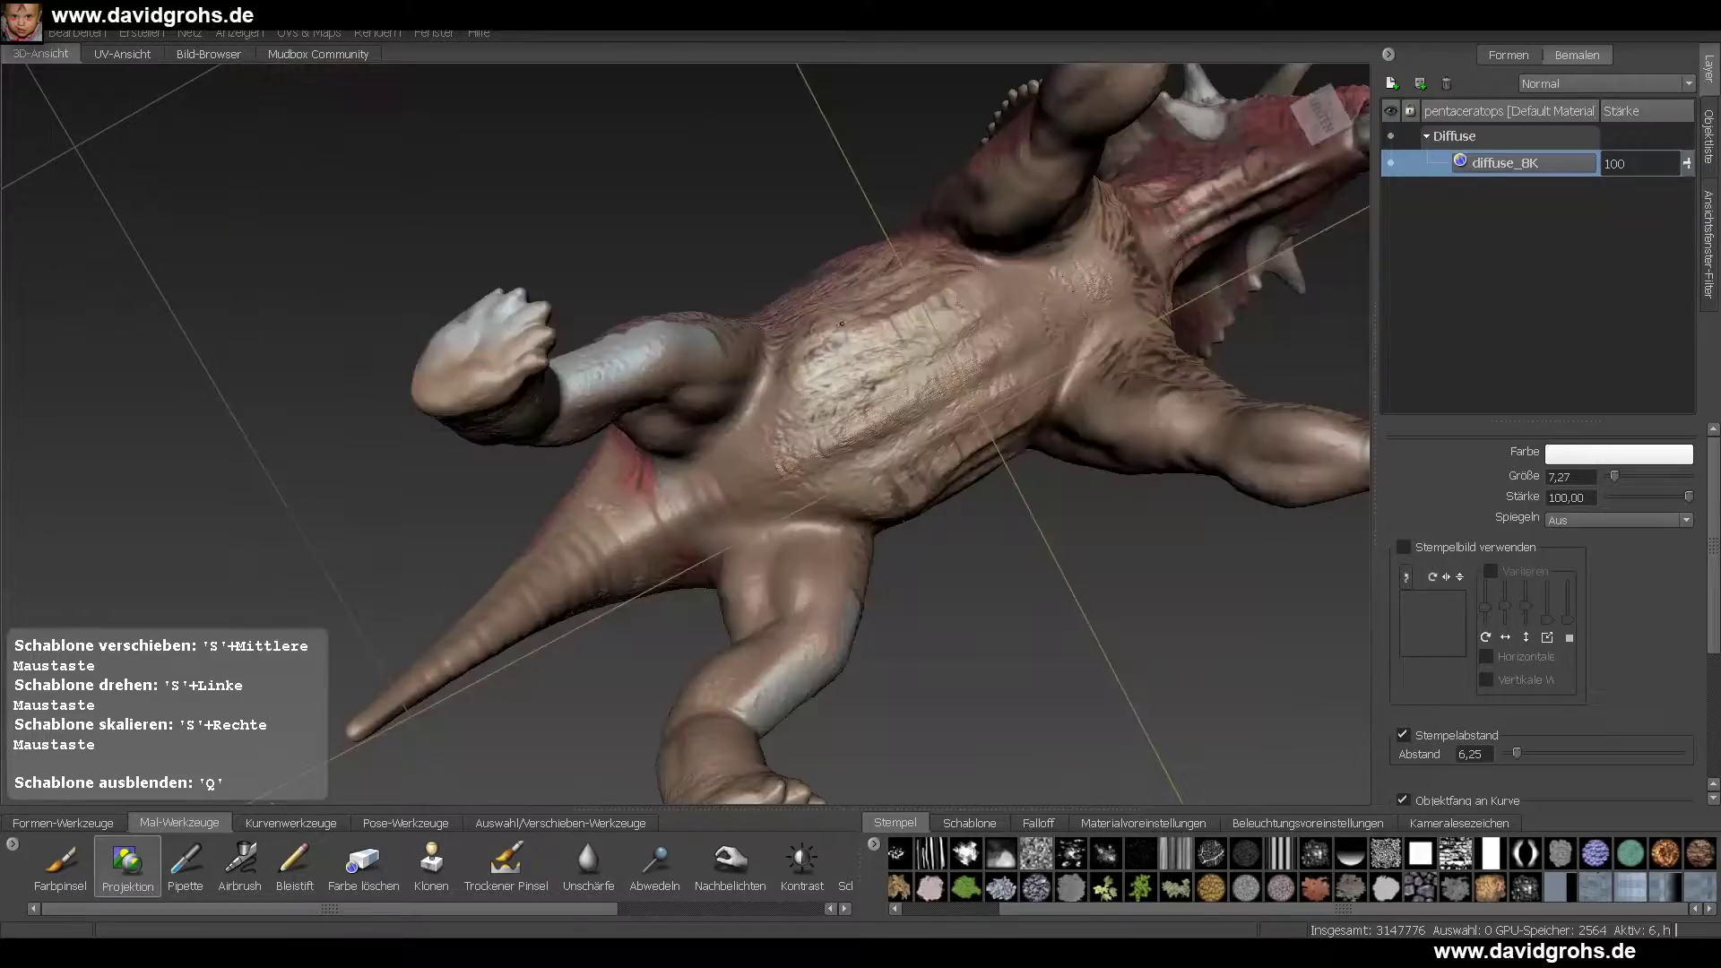
# - Refine the stencil's alignment and project the wrinkled skin texture onto the belly and the base of the tail
pyautogui.moveTo(1050, 366); pyautogui.dragTo(1044, 358)
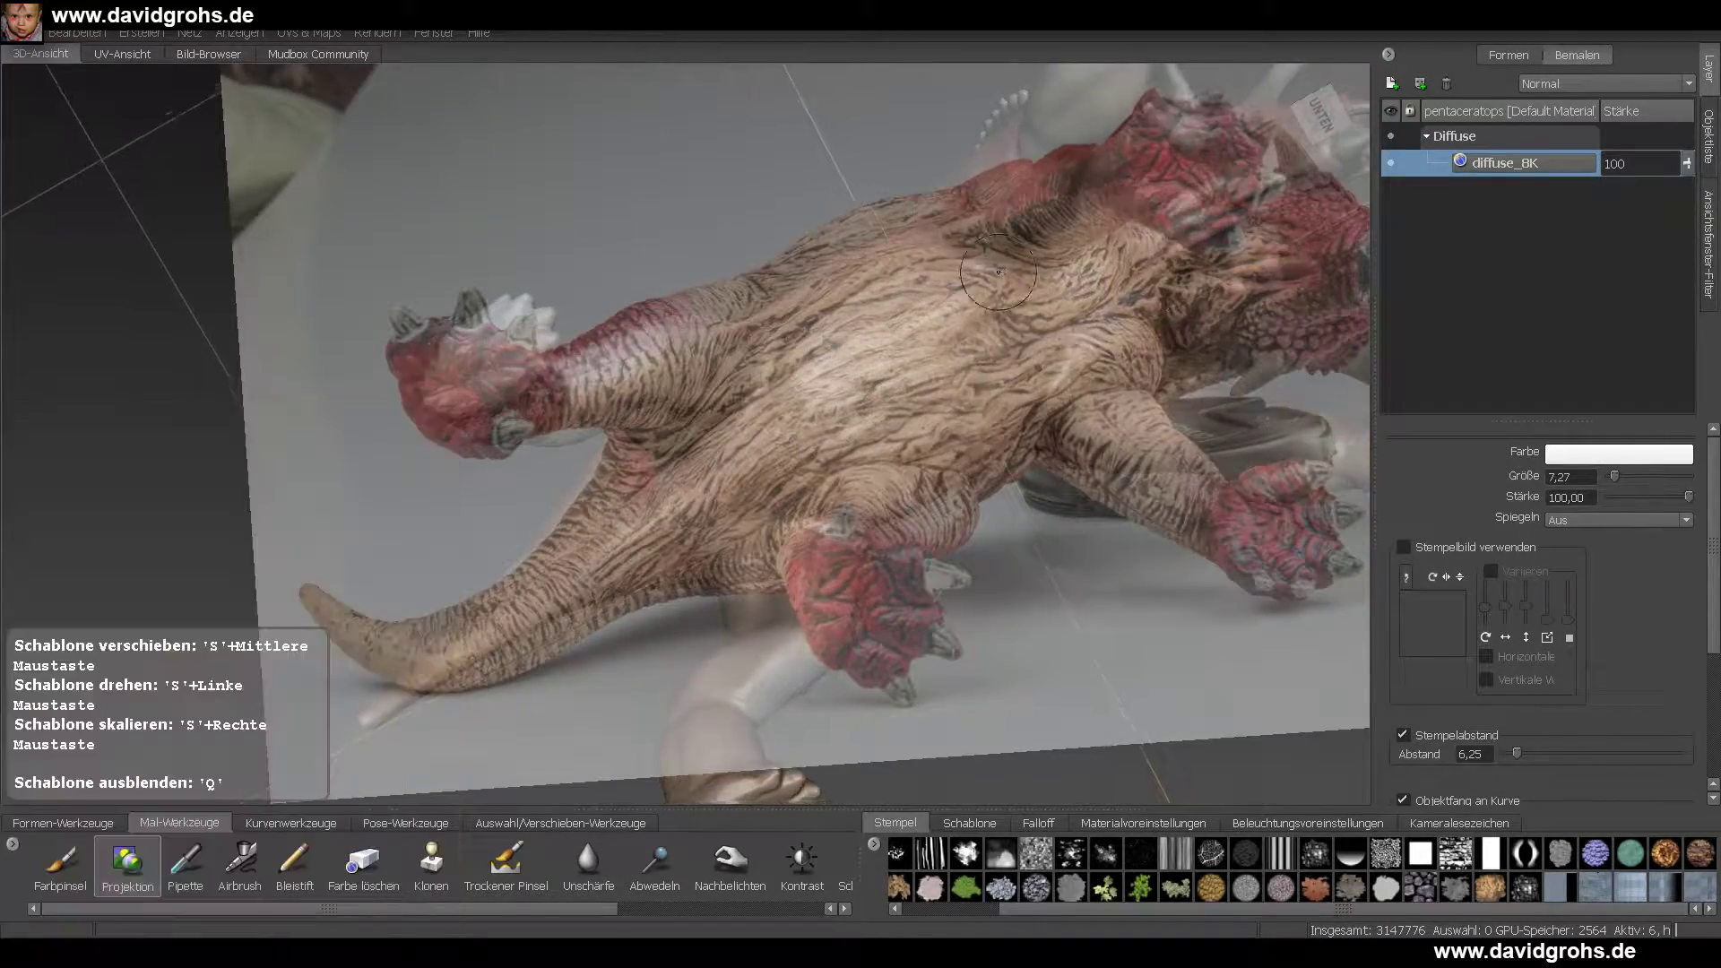
pyautogui.scroll(1, 973, 265)
pyautogui.moveTo(972, 264); pyautogui.dragTo(1011, 301, button='middle')
pyautogui.moveTo(1011, 301); pyautogui.dragTo(994, 306, button='right')
pyautogui.moveTo(994, 306); pyautogui.dragTo(1049, 291)
pyautogui.press('q')
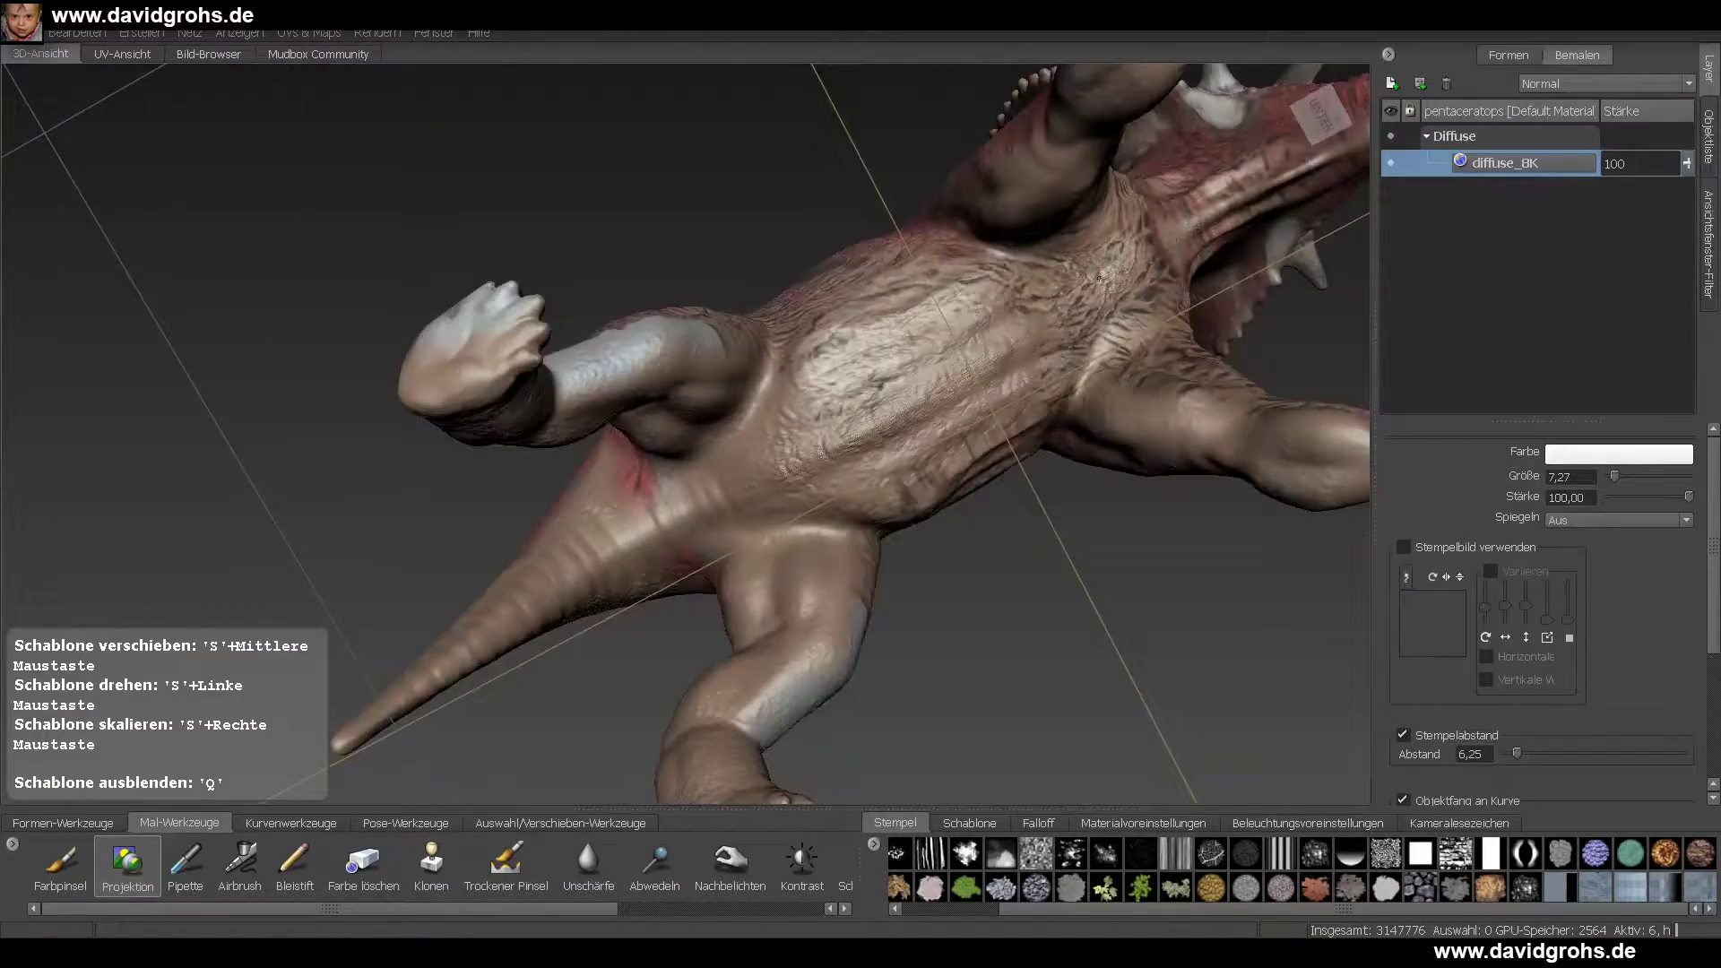
pyautogui.moveTo(751, 449)
pyautogui.mouseDown()
pyautogui.moveTo(789, 493)
pyautogui.moveTo(619, 542)
pyautogui.mouseUp()
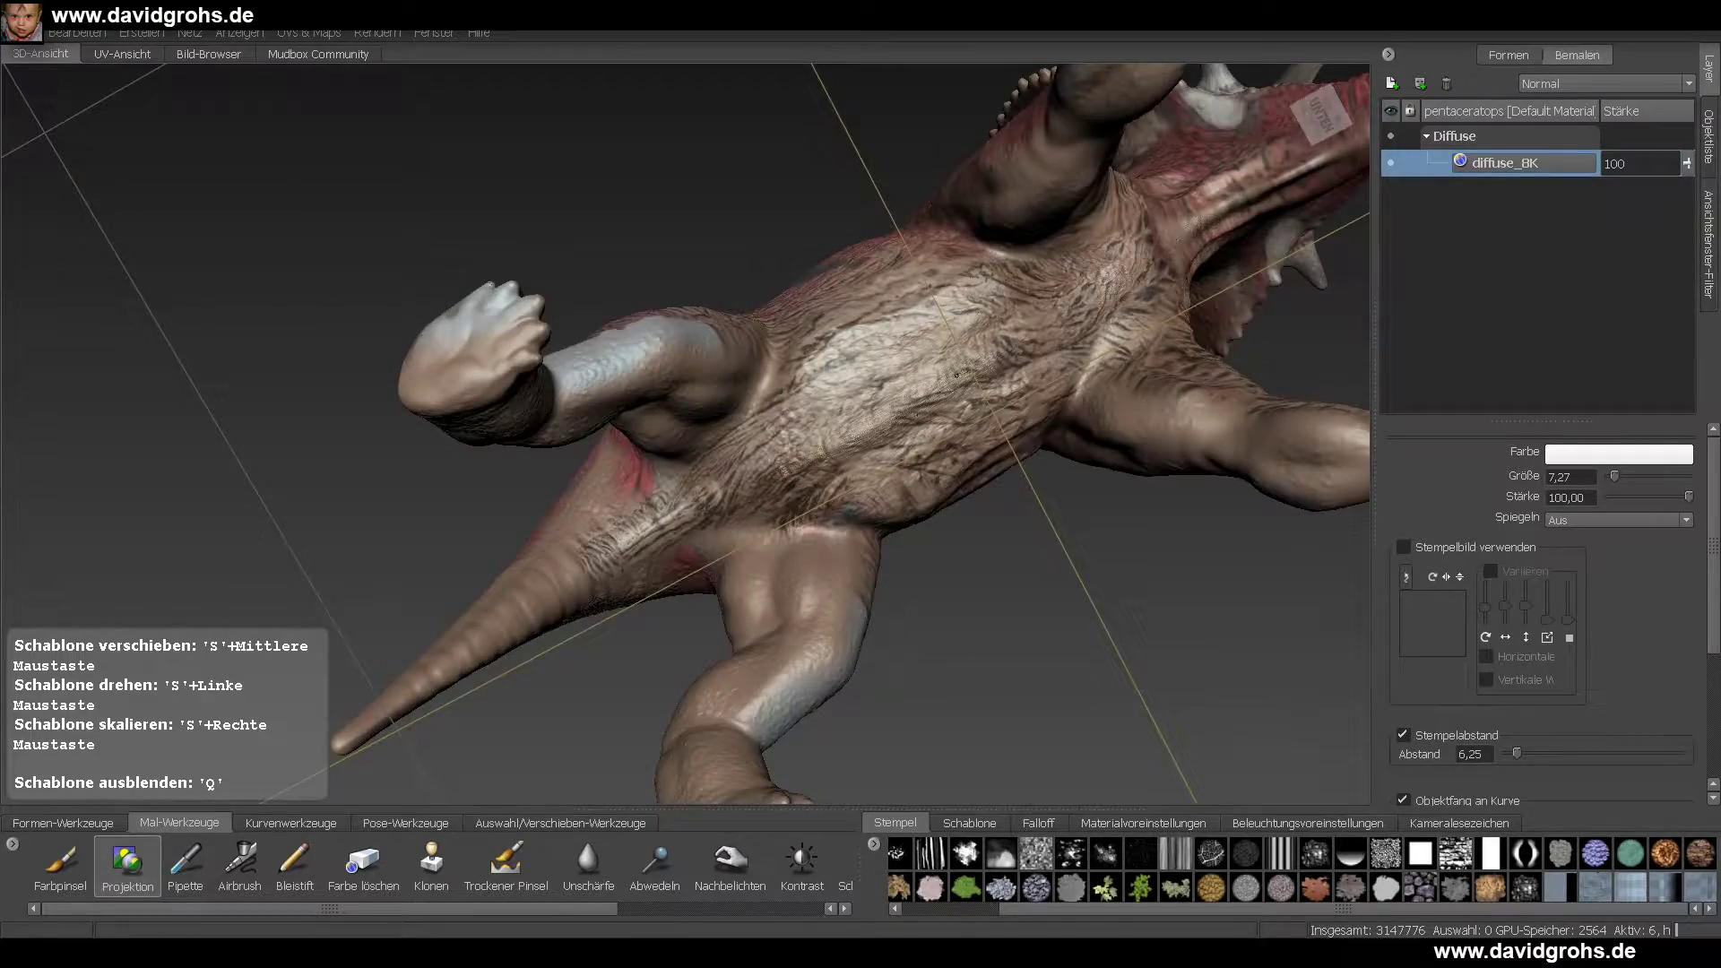
# - Tilt the underside view and realign the stencil with the belly and tail, comparing with the stencil hidden
pyautogui.keyDown('alt'); pyautogui.moveTo(1175, 274); pyautogui.dragTo(1112, 332); pyautogui.keyUp('alt')
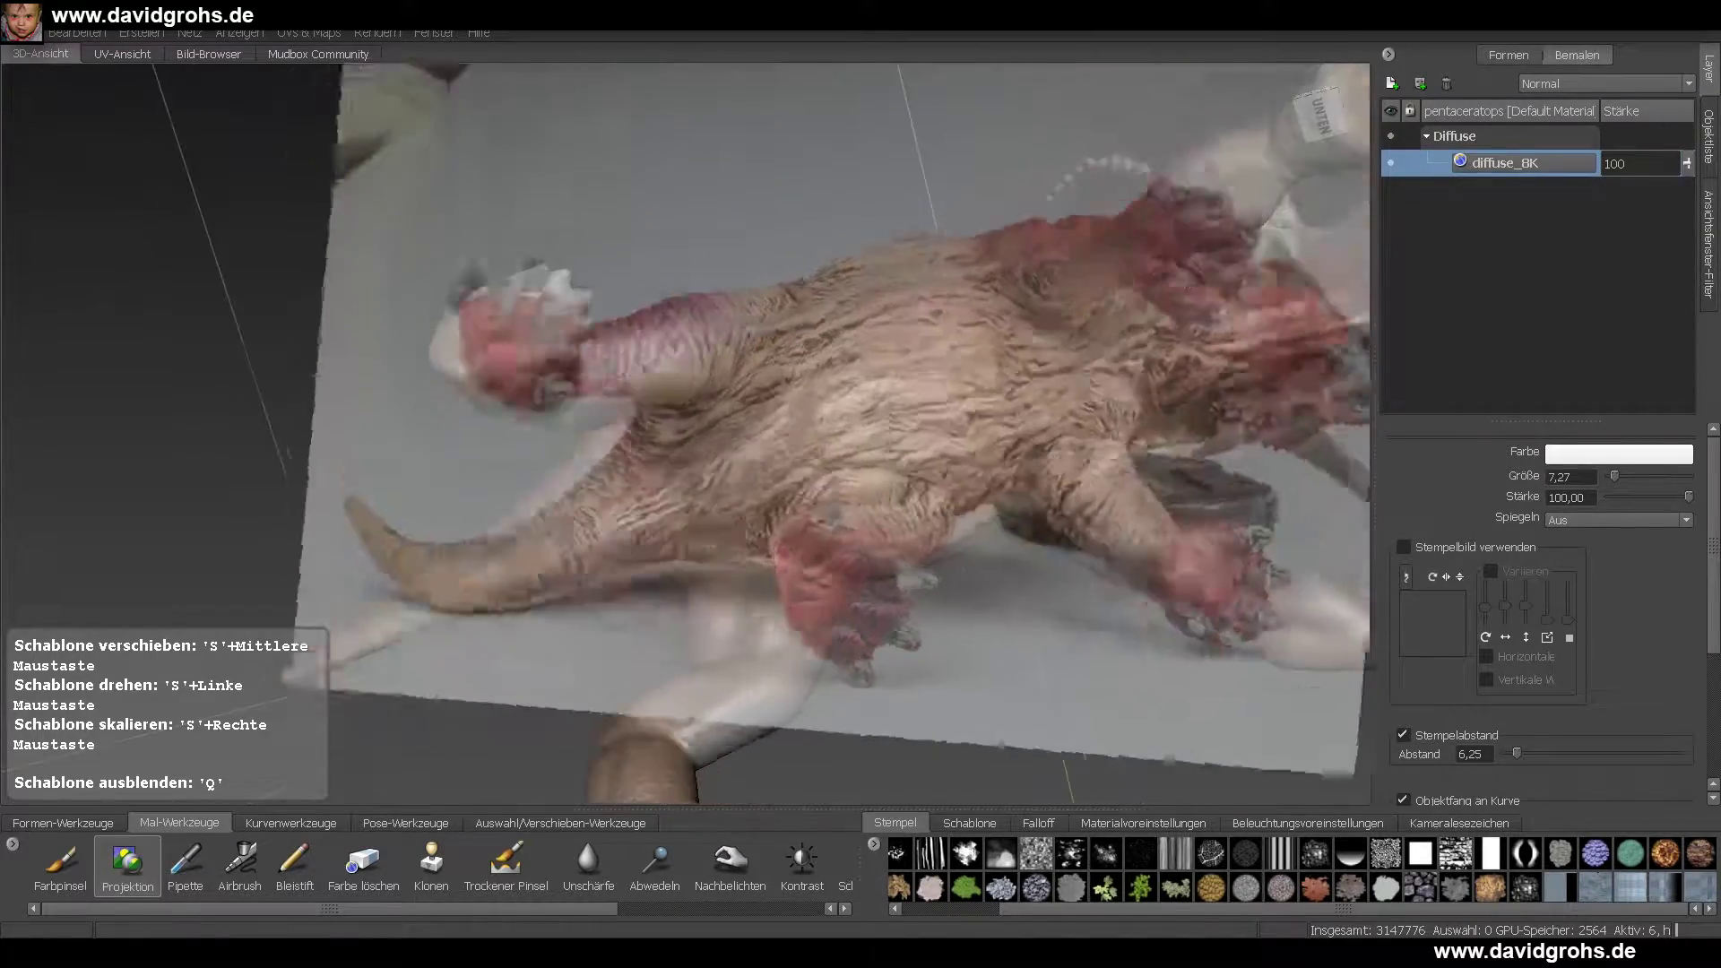
pyautogui.moveTo(1111, 332); pyautogui.dragTo(1192, 385, button='middle')
pyautogui.moveTo(1201, 376); pyautogui.dragTo(1249, 341)
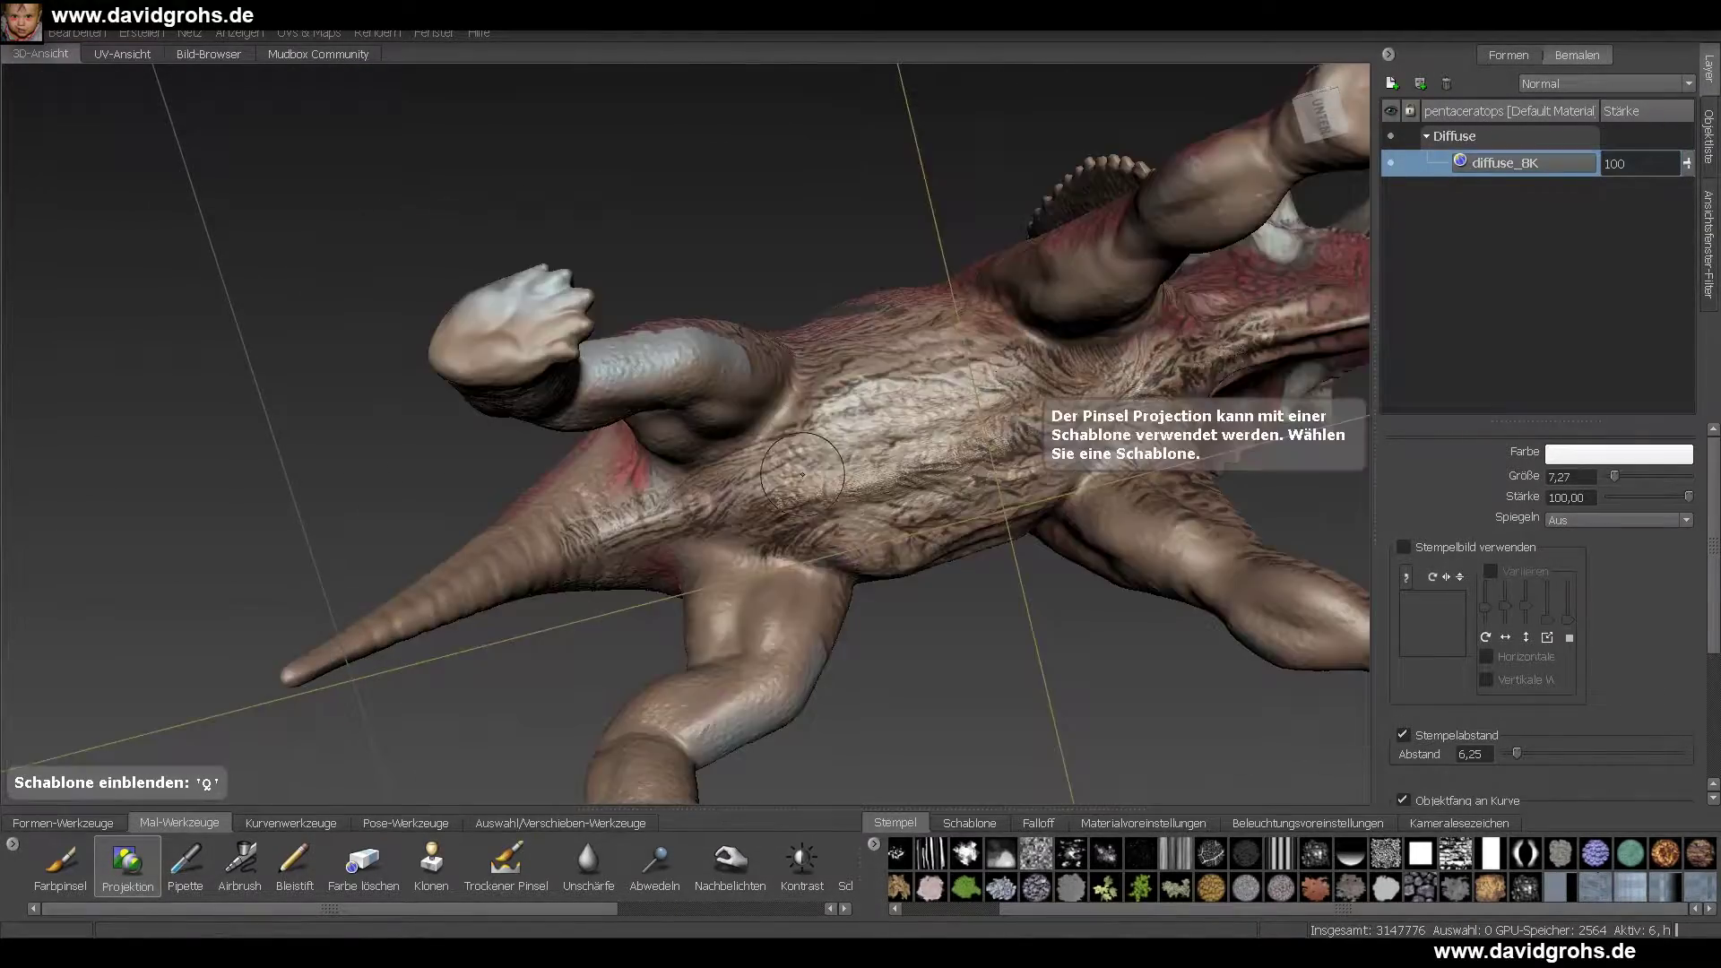
pyautogui.press('q')
pyautogui.press('q')
pyautogui.press('q')
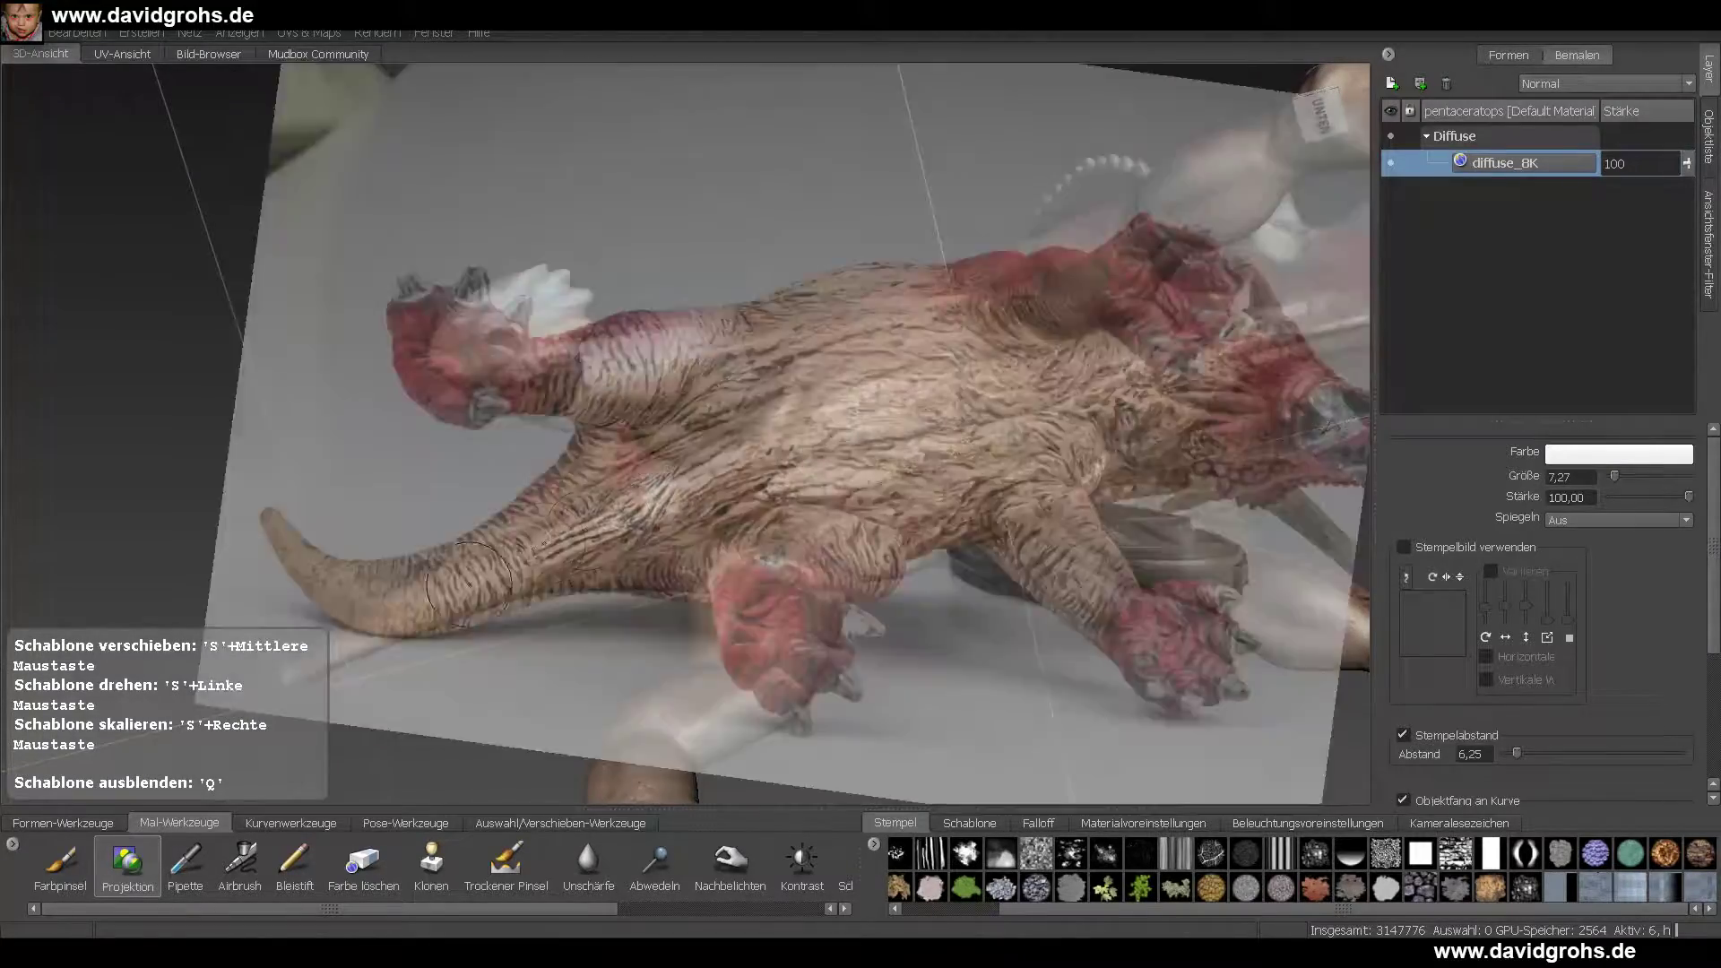
# - Project the stencil's texture onto the underside of the tail and inspect the whole model without the stencil
pyautogui.press('q')
pyautogui.press('q')
pyautogui.moveTo(396, 591)
pyautogui.mouseDown()
pyautogui.moveTo(529, 581)
pyautogui.moveTo(574, 502)
pyautogui.mouseUp()
pyautogui.press('q')
pyautogui.keyDown('alt'); pyautogui.moveTo(574, 377); pyautogui.dragTo(879, 574); pyautogui.keyUp('alt')
pyautogui.keyDown('alt'); pyautogui.moveTo(699, 502); pyautogui.dragTo(1057, 493); pyautogui.keyUp('alt')
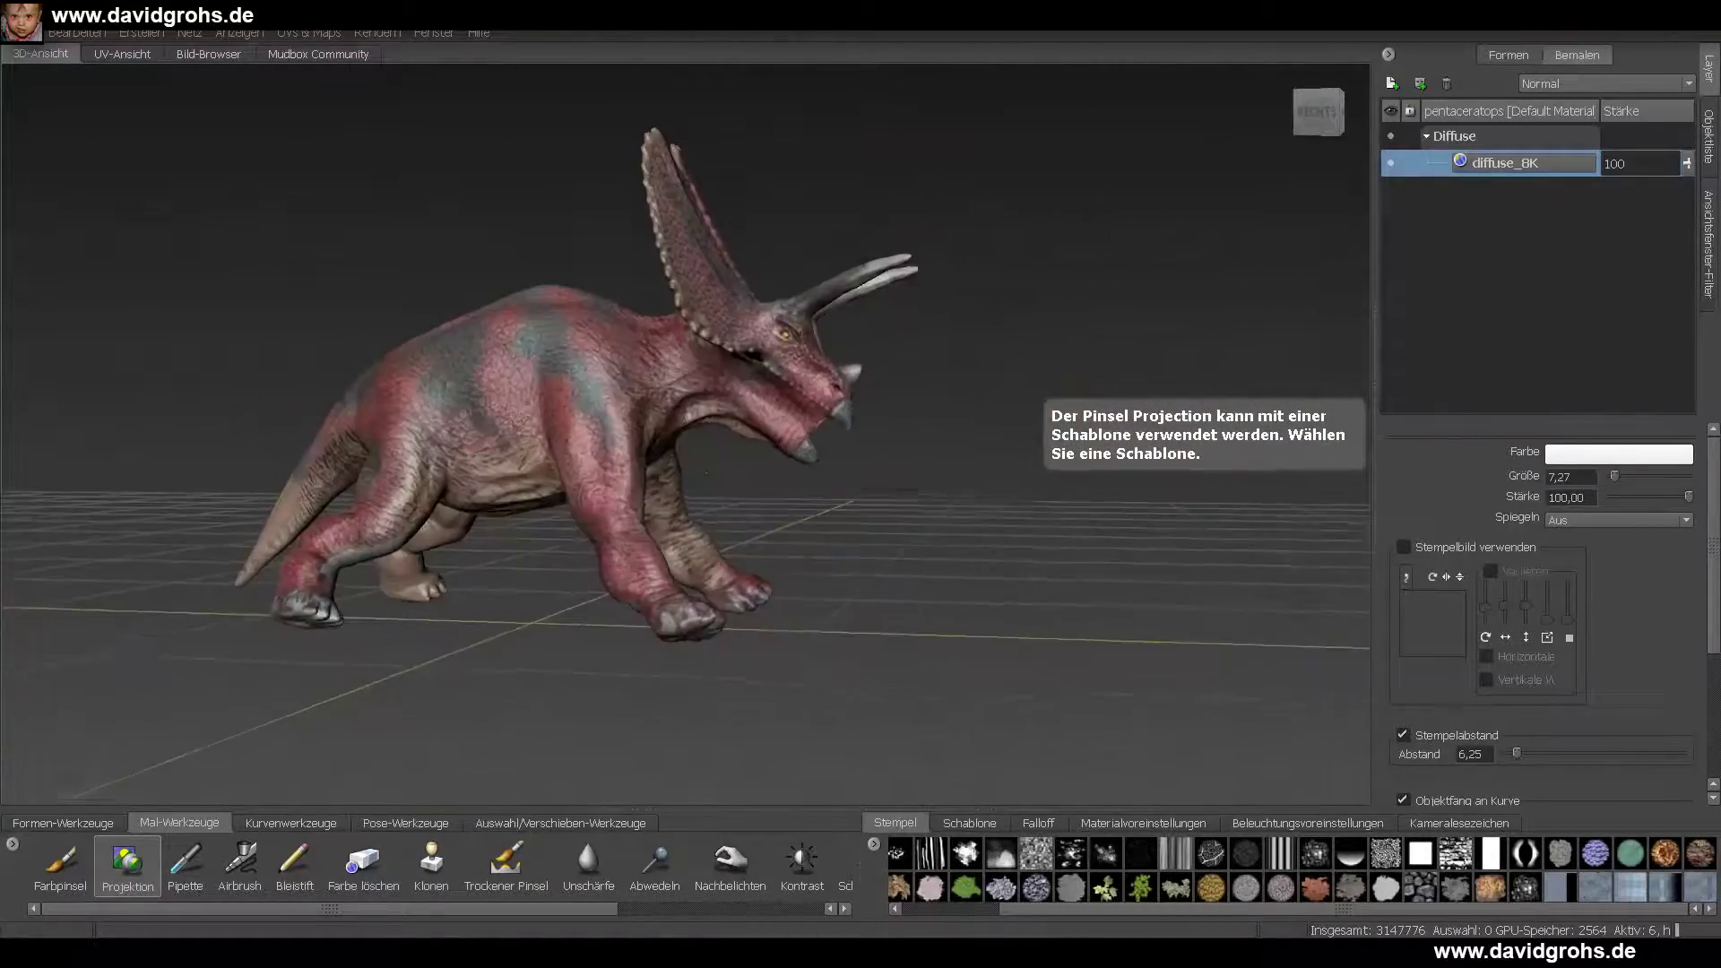
# - Save the scene and inspect the painted dinosaur from both sides
pyautogui.hotkey('ctrl', 's')
pyautogui.press('Return')
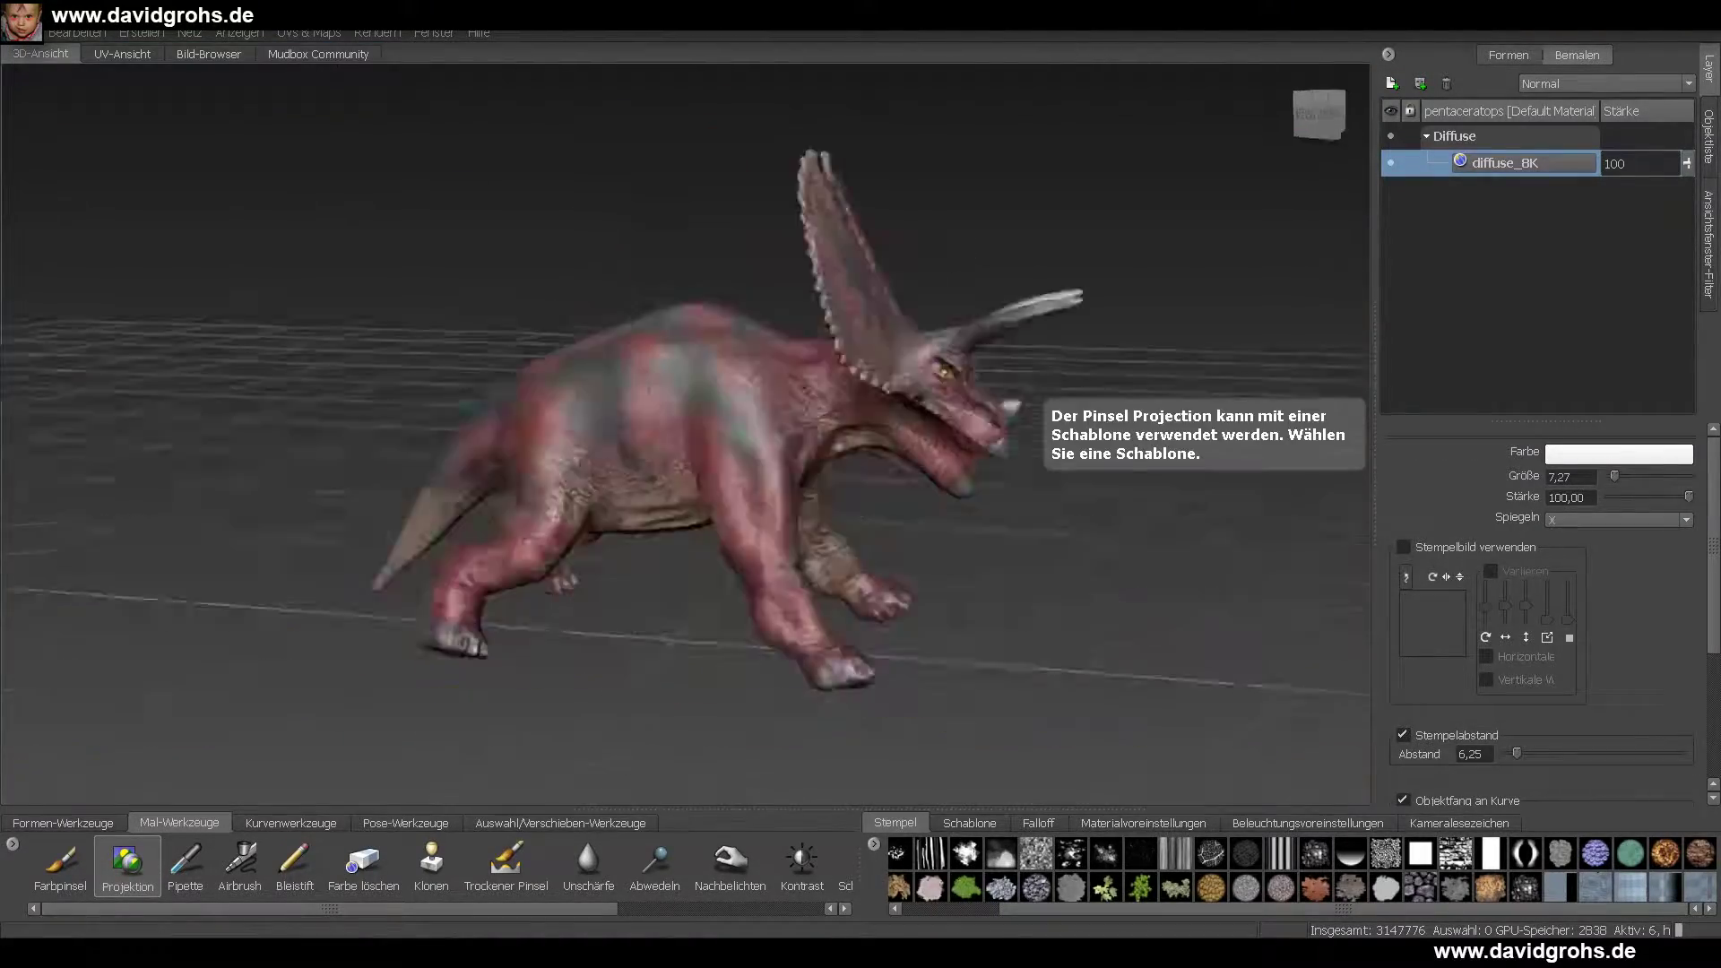
pyautogui.keyDown('alt'); pyautogui.moveTo(807, 449); pyautogui.dragTo(609, 513); pyautogui.keyUp('alt')
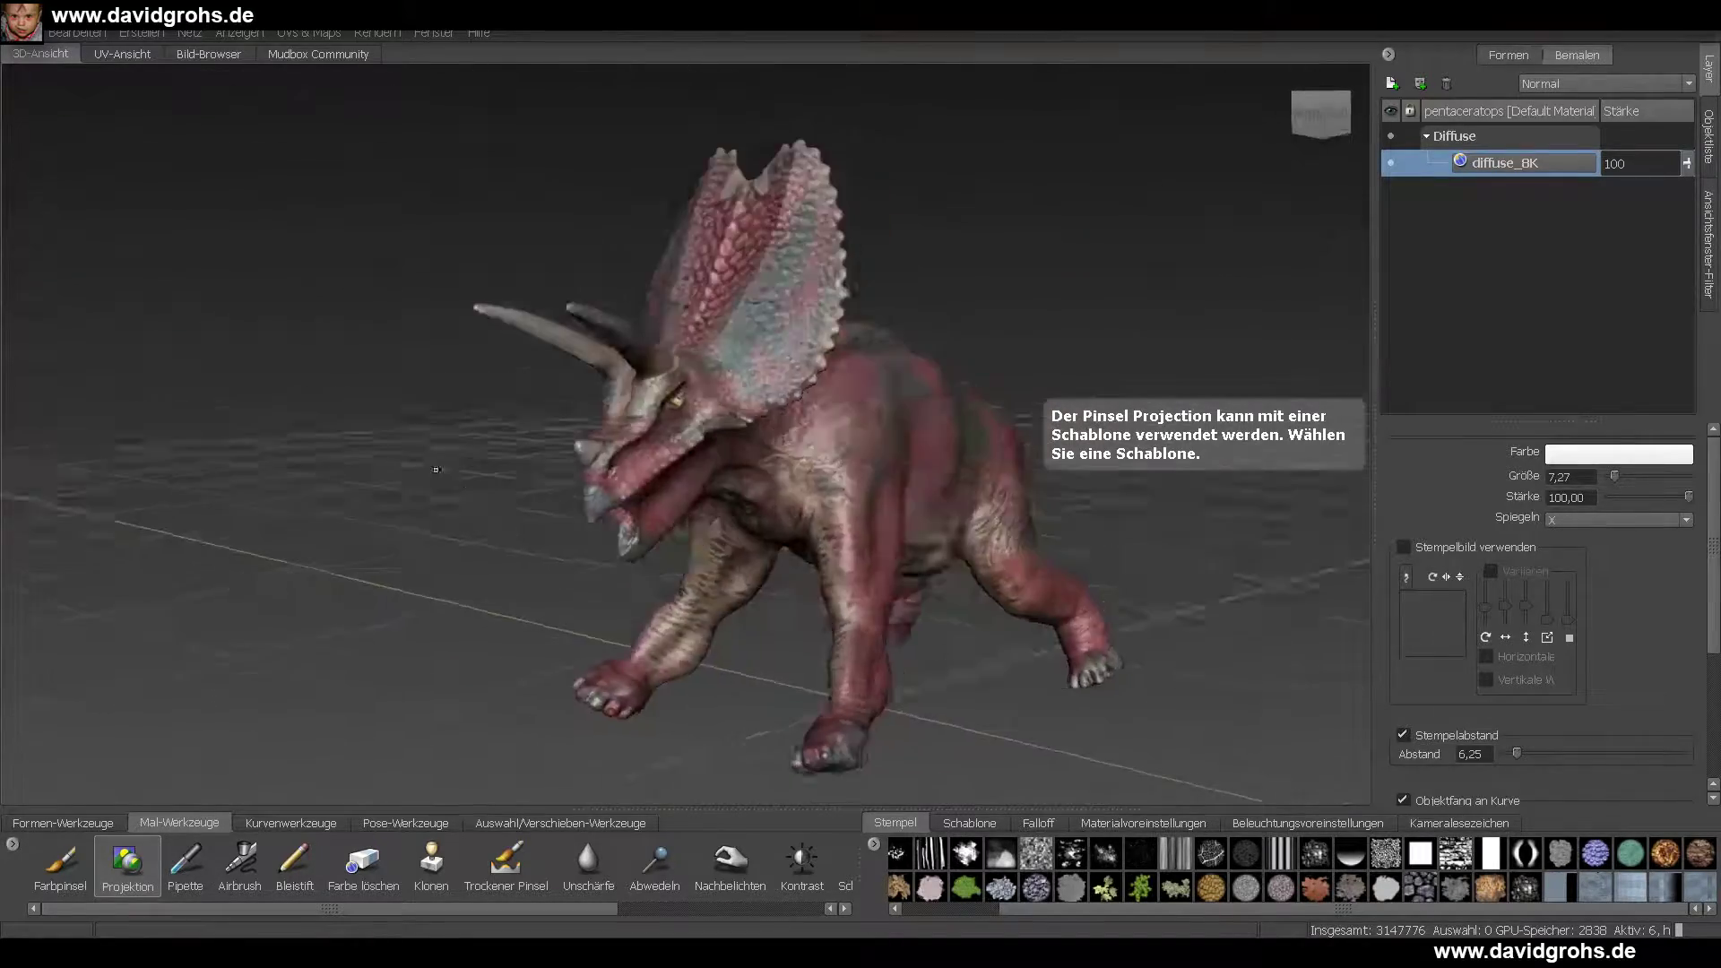
pyautogui.keyDown('alt'); pyautogui.moveTo(436, 469); pyautogui.dragTo(777, 518); pyautogui.keyUp('alt')
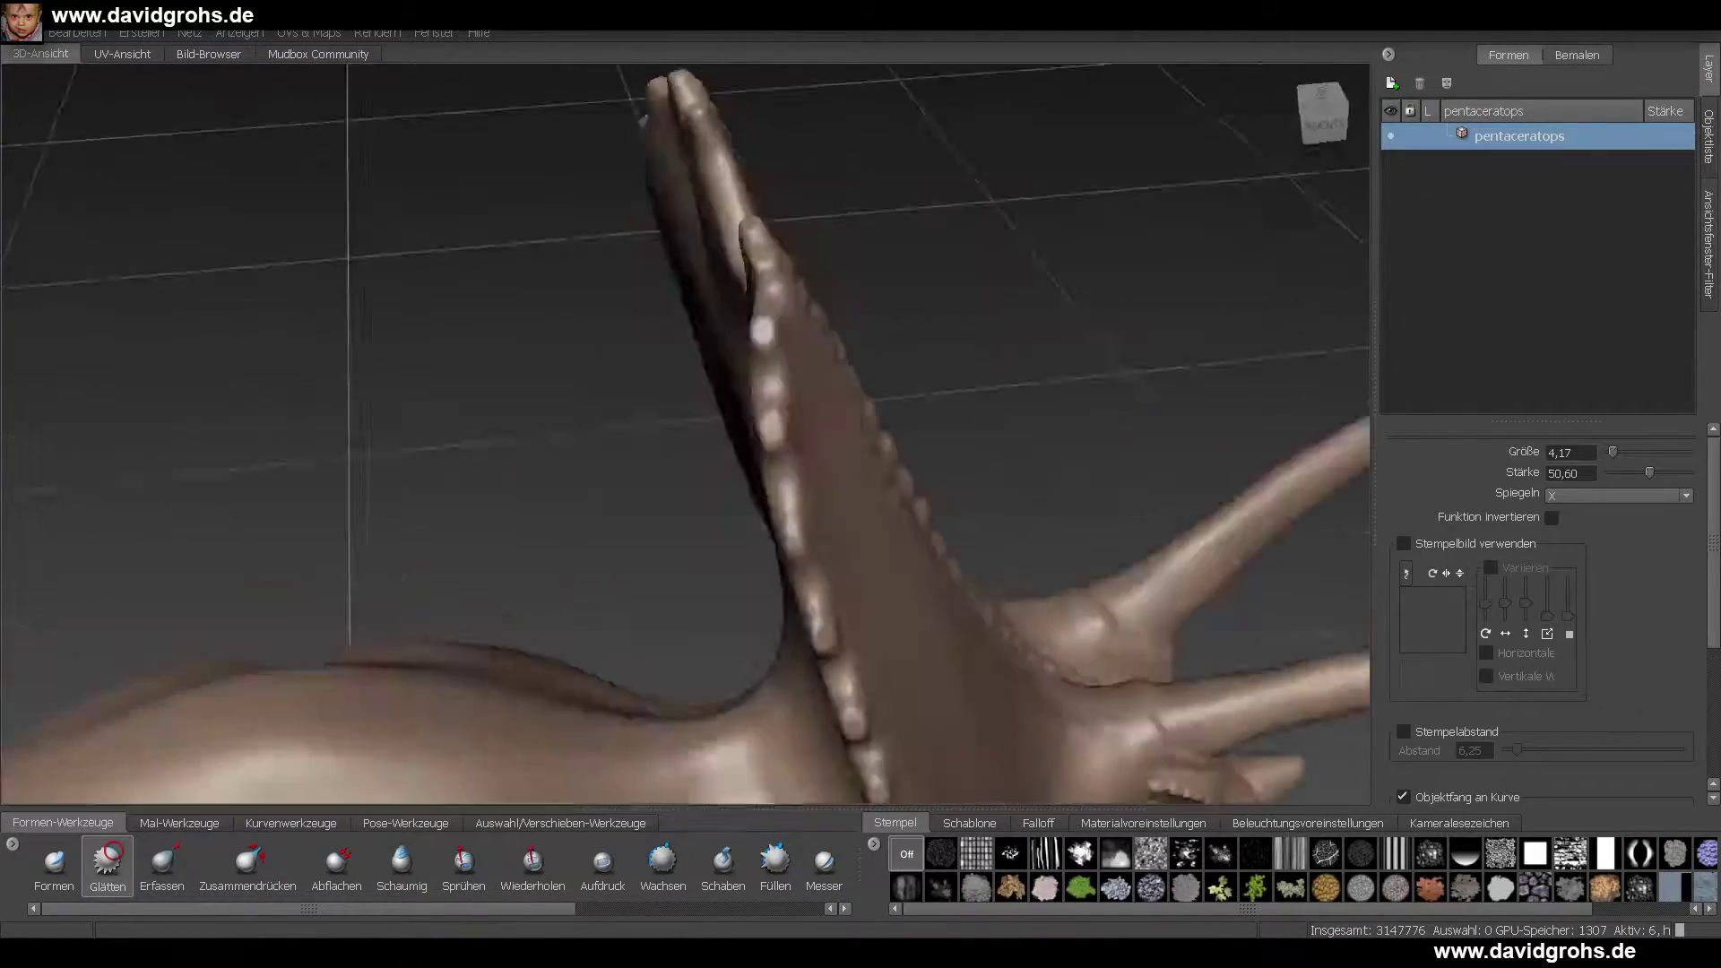
# - Lower the mesh by one subdivision level and save the scene under a new name
pyautogui.press('pagedown')
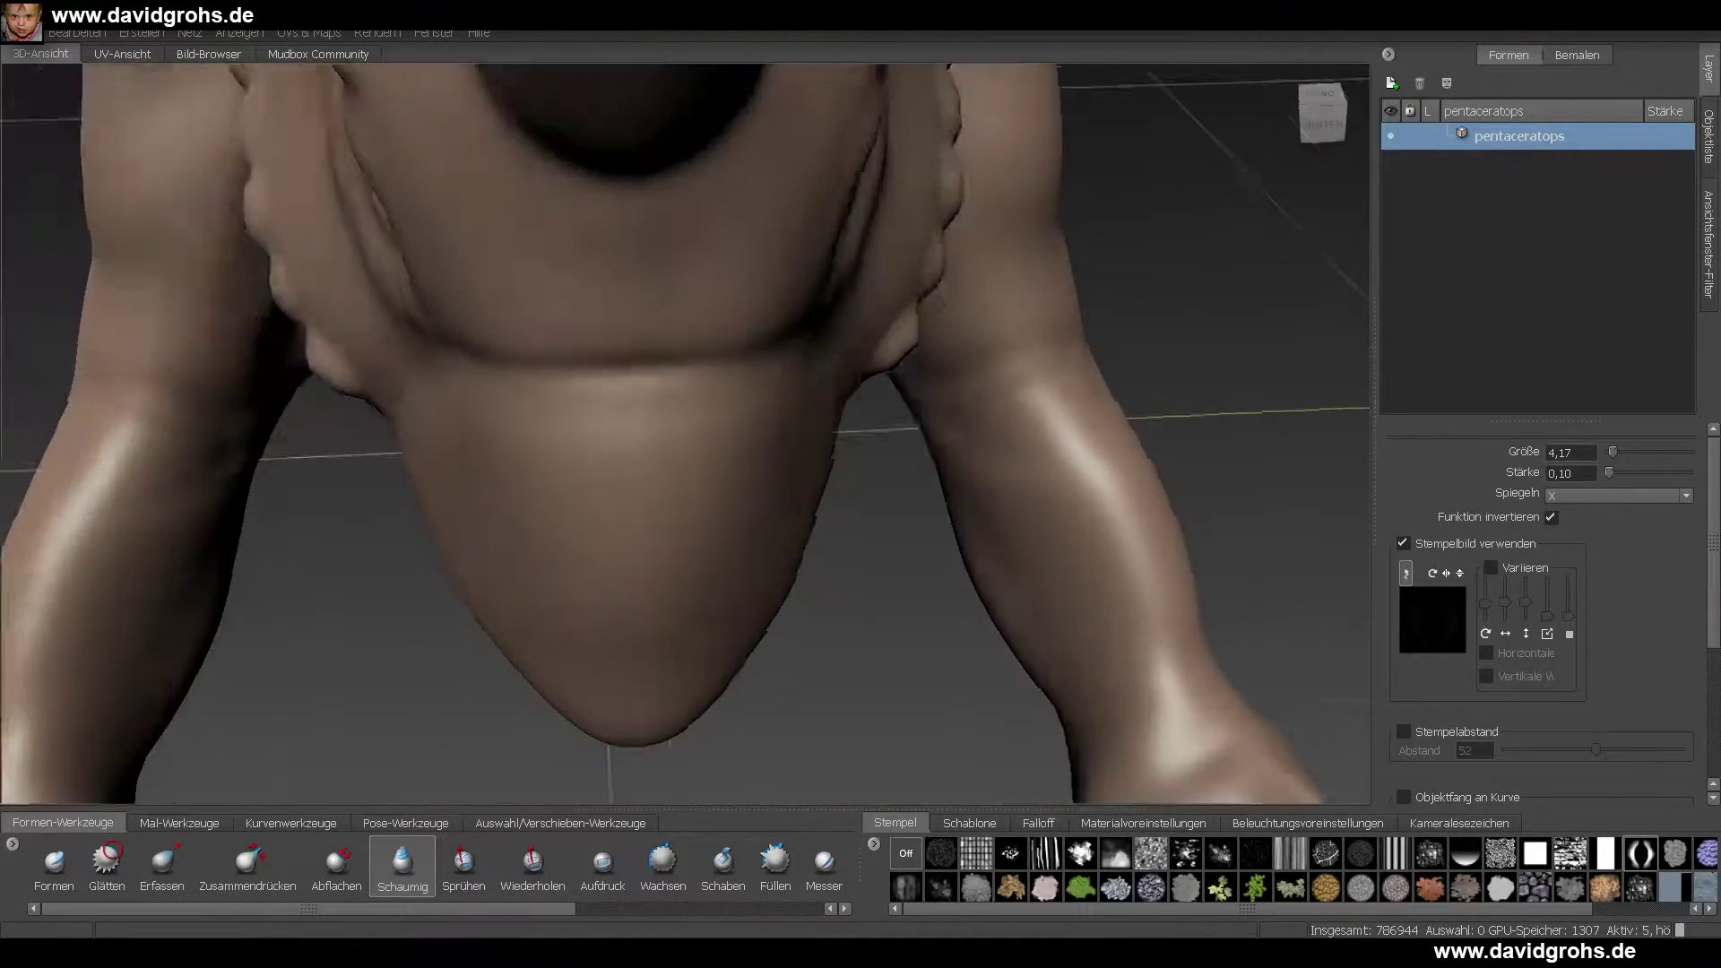
pyautogui.press('3')
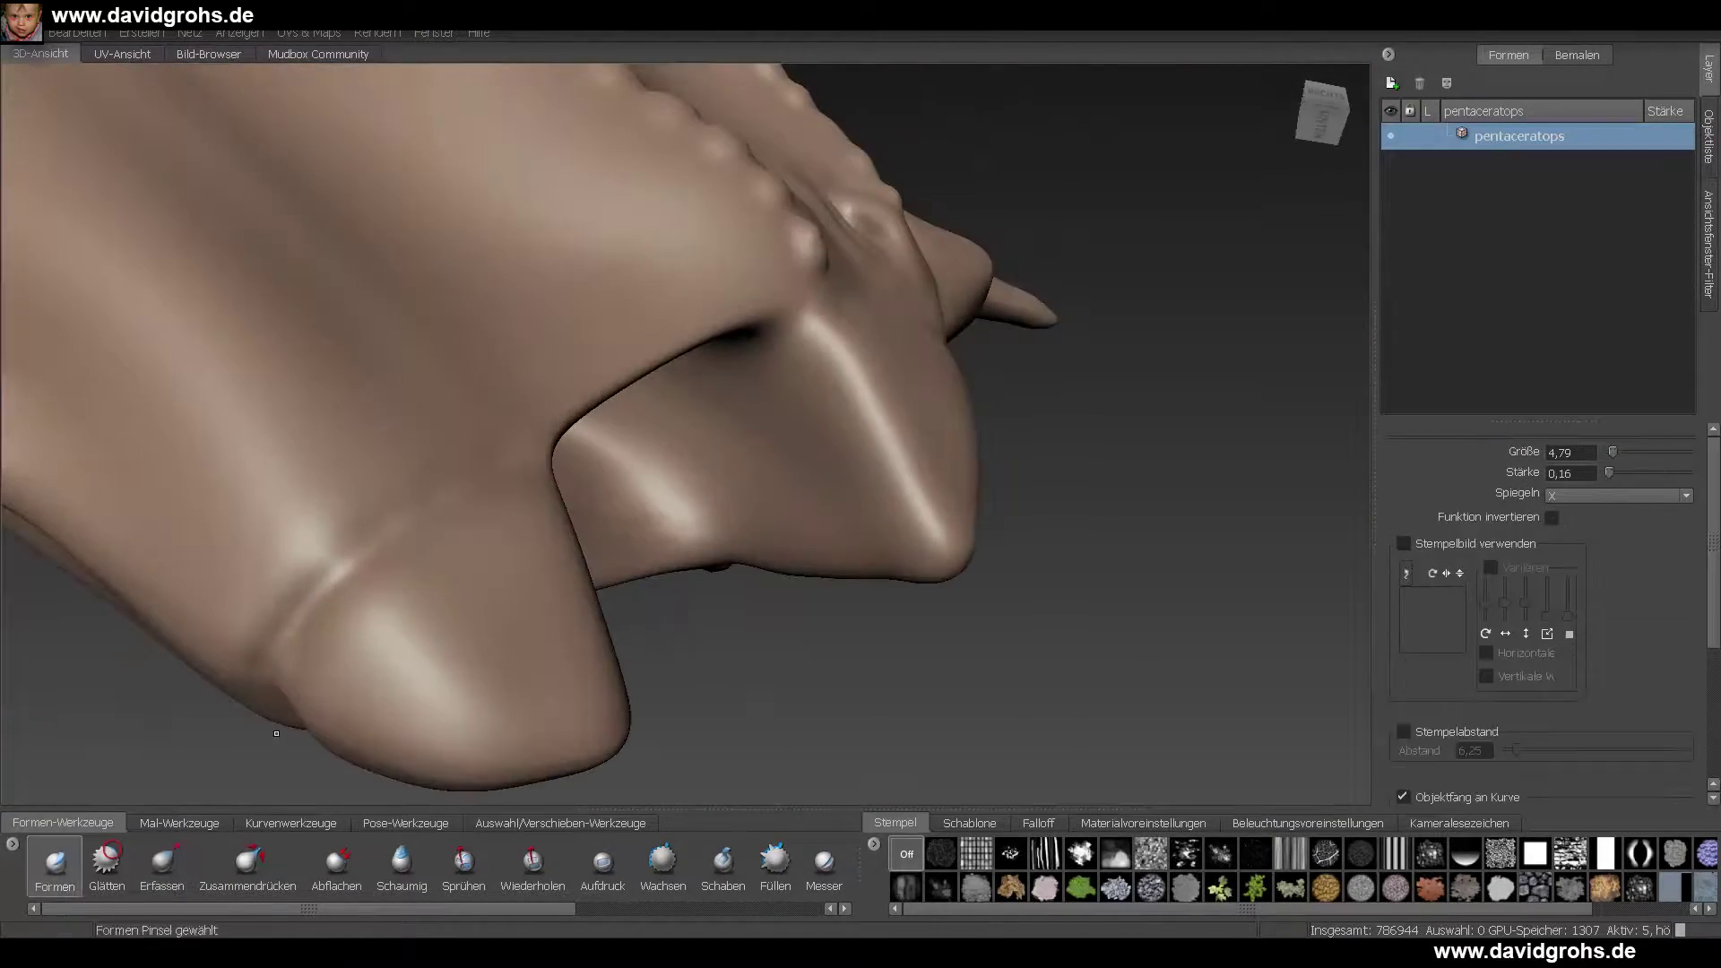
pyautogui.click(18, 33)
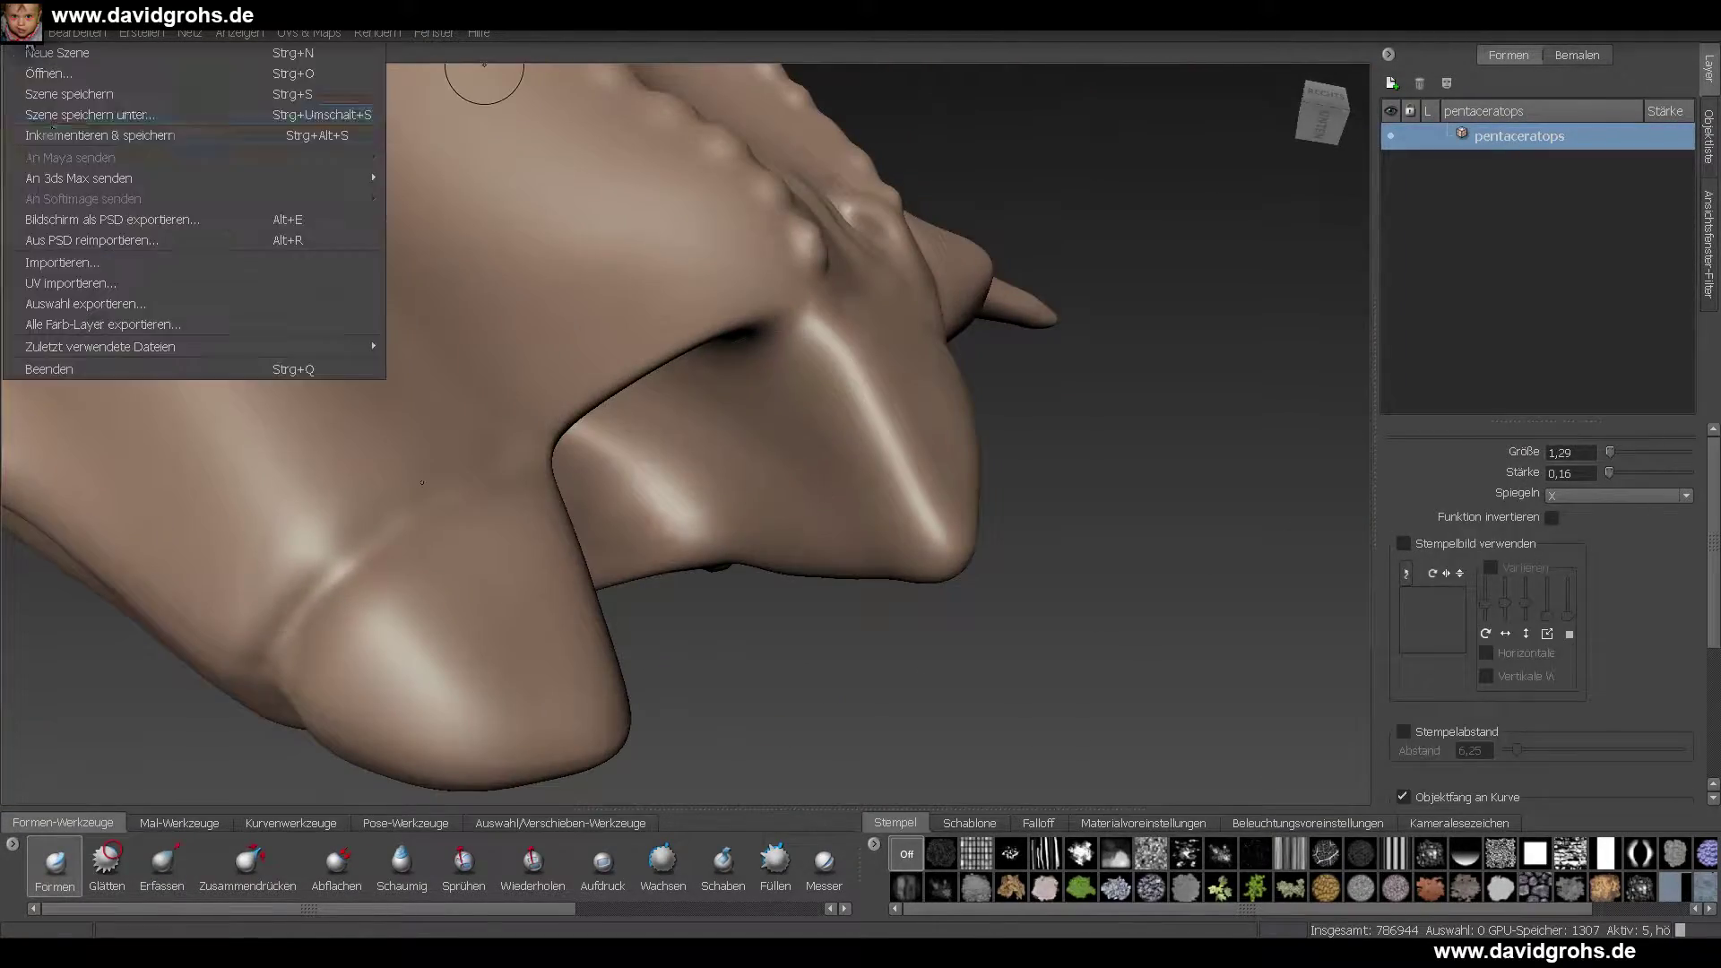
pyautogui.click(54, 110)
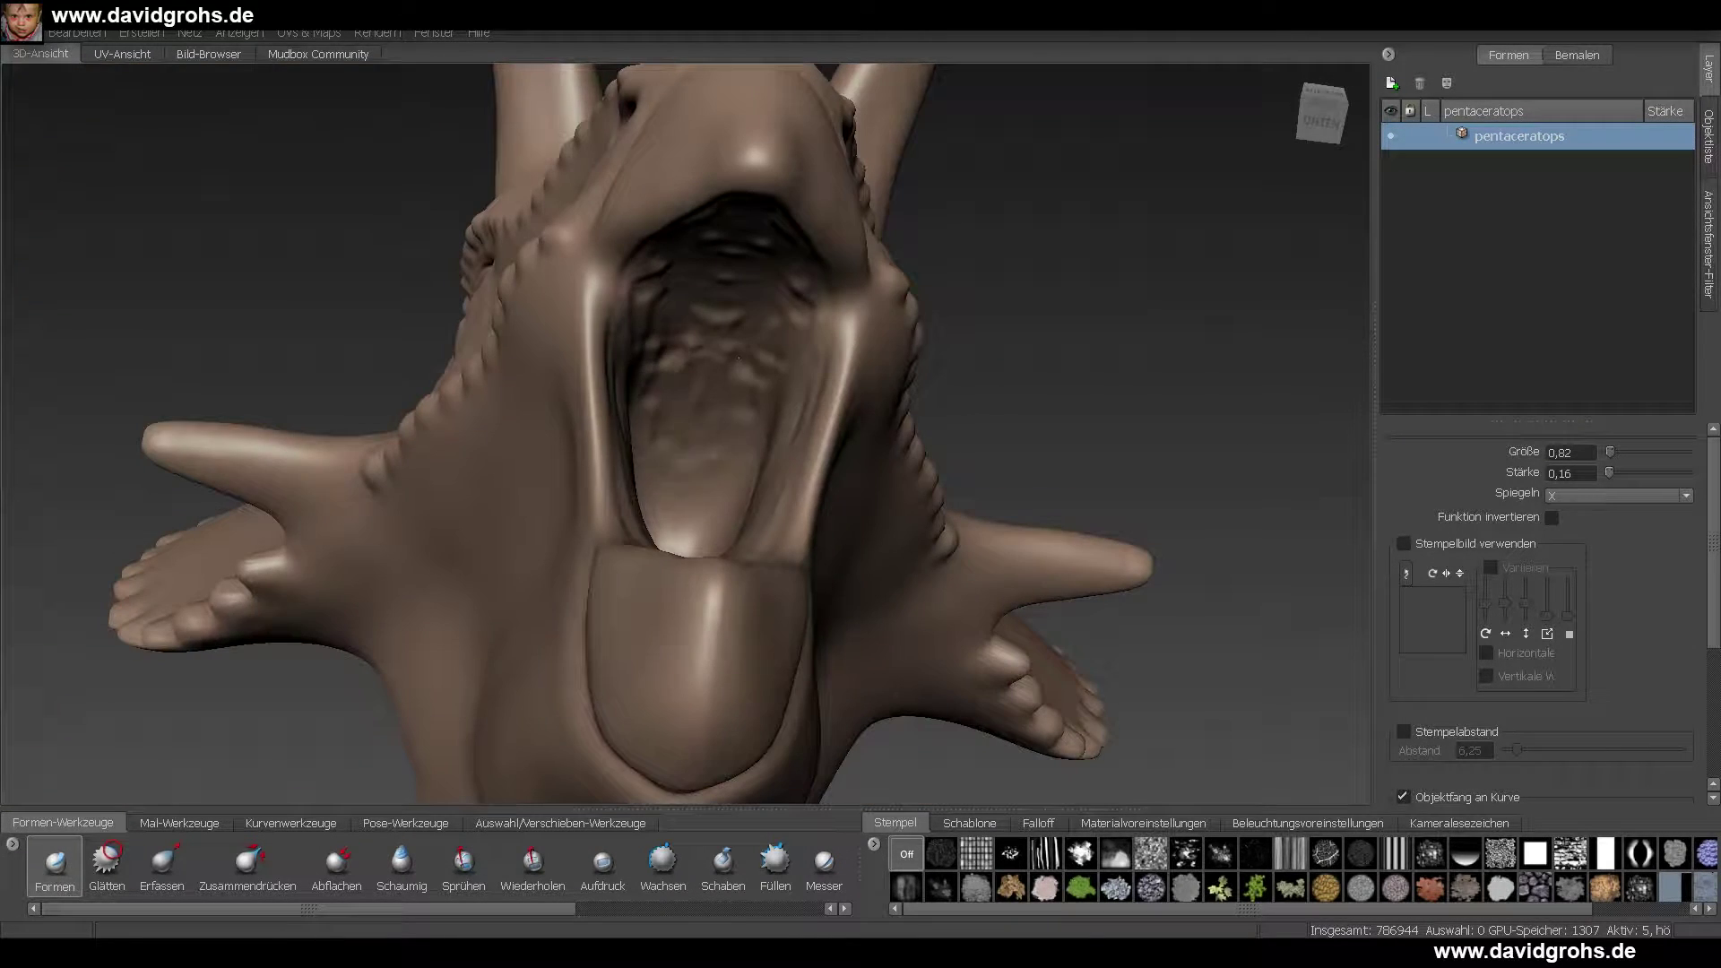
# - Sculpt fleshy wrinkles inside the mouth and along the lower jaw with the Sculpt brush and the inverted Foamy stamp brush
pyautogui.keyDown('alt'); pyautogui.moveTo(738, 359); pyautogui.dragTo(753, 341); pyautogui.keyUp('alt')
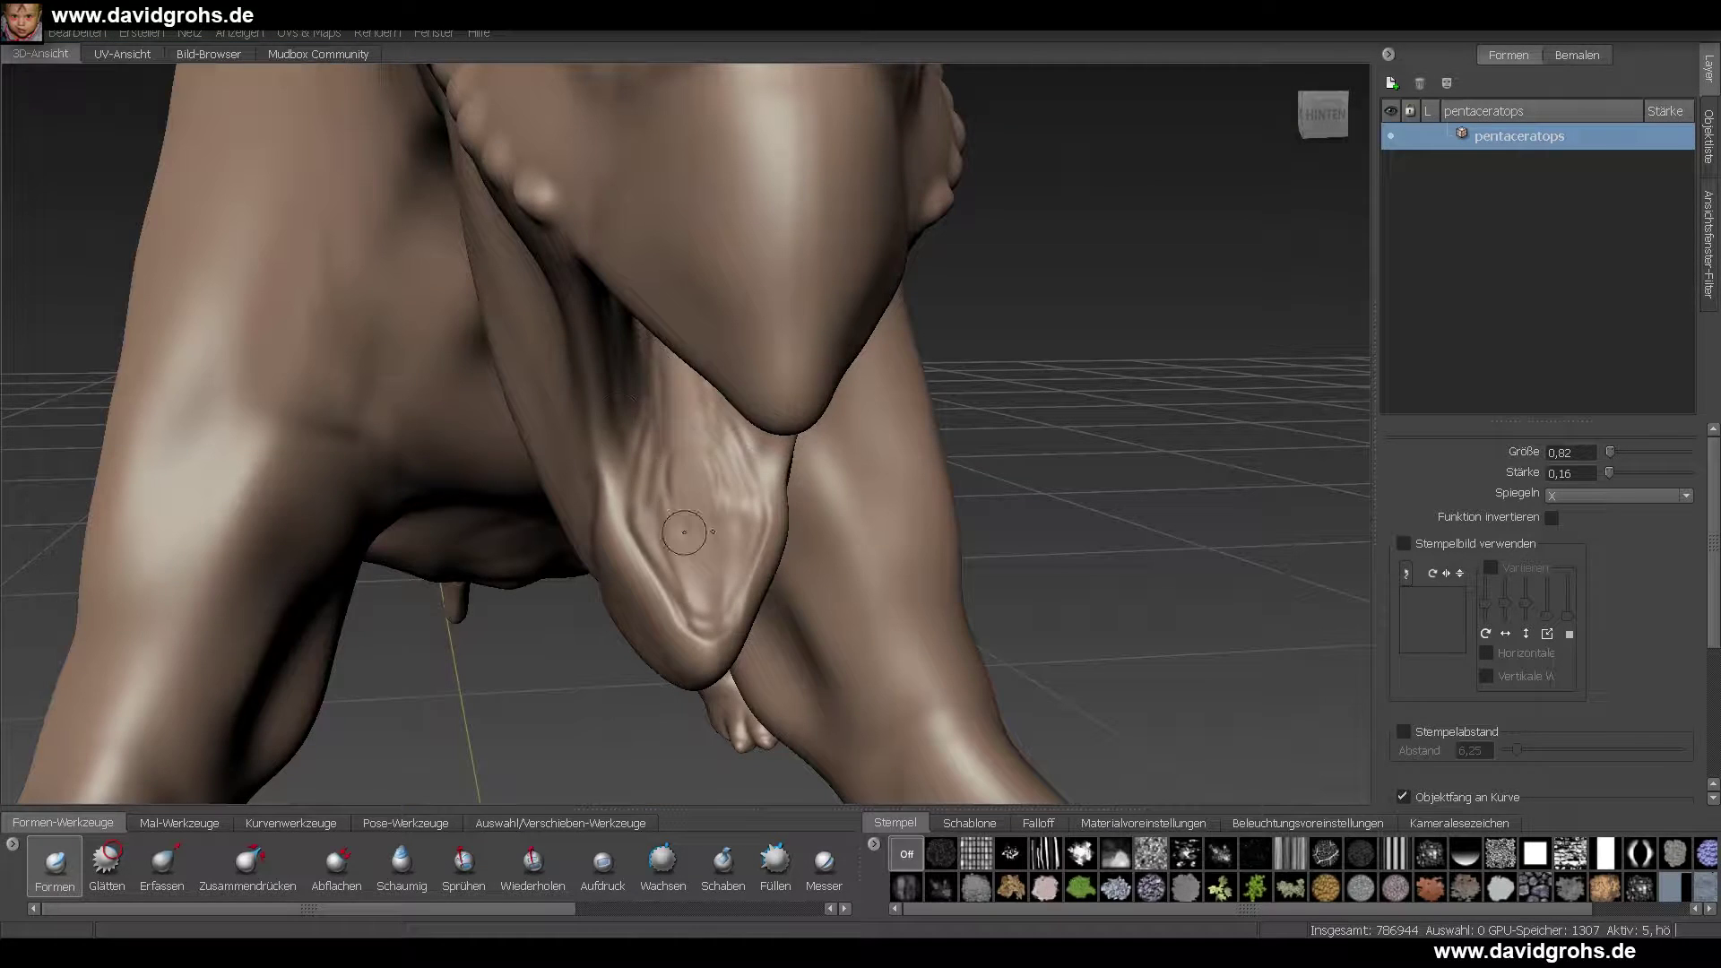
pyautogui.keyDown('alt'); pyautogui.moveTo(684, 532); pyautogui.dragTo(493, 361); pyautogui.keyUp('alt')
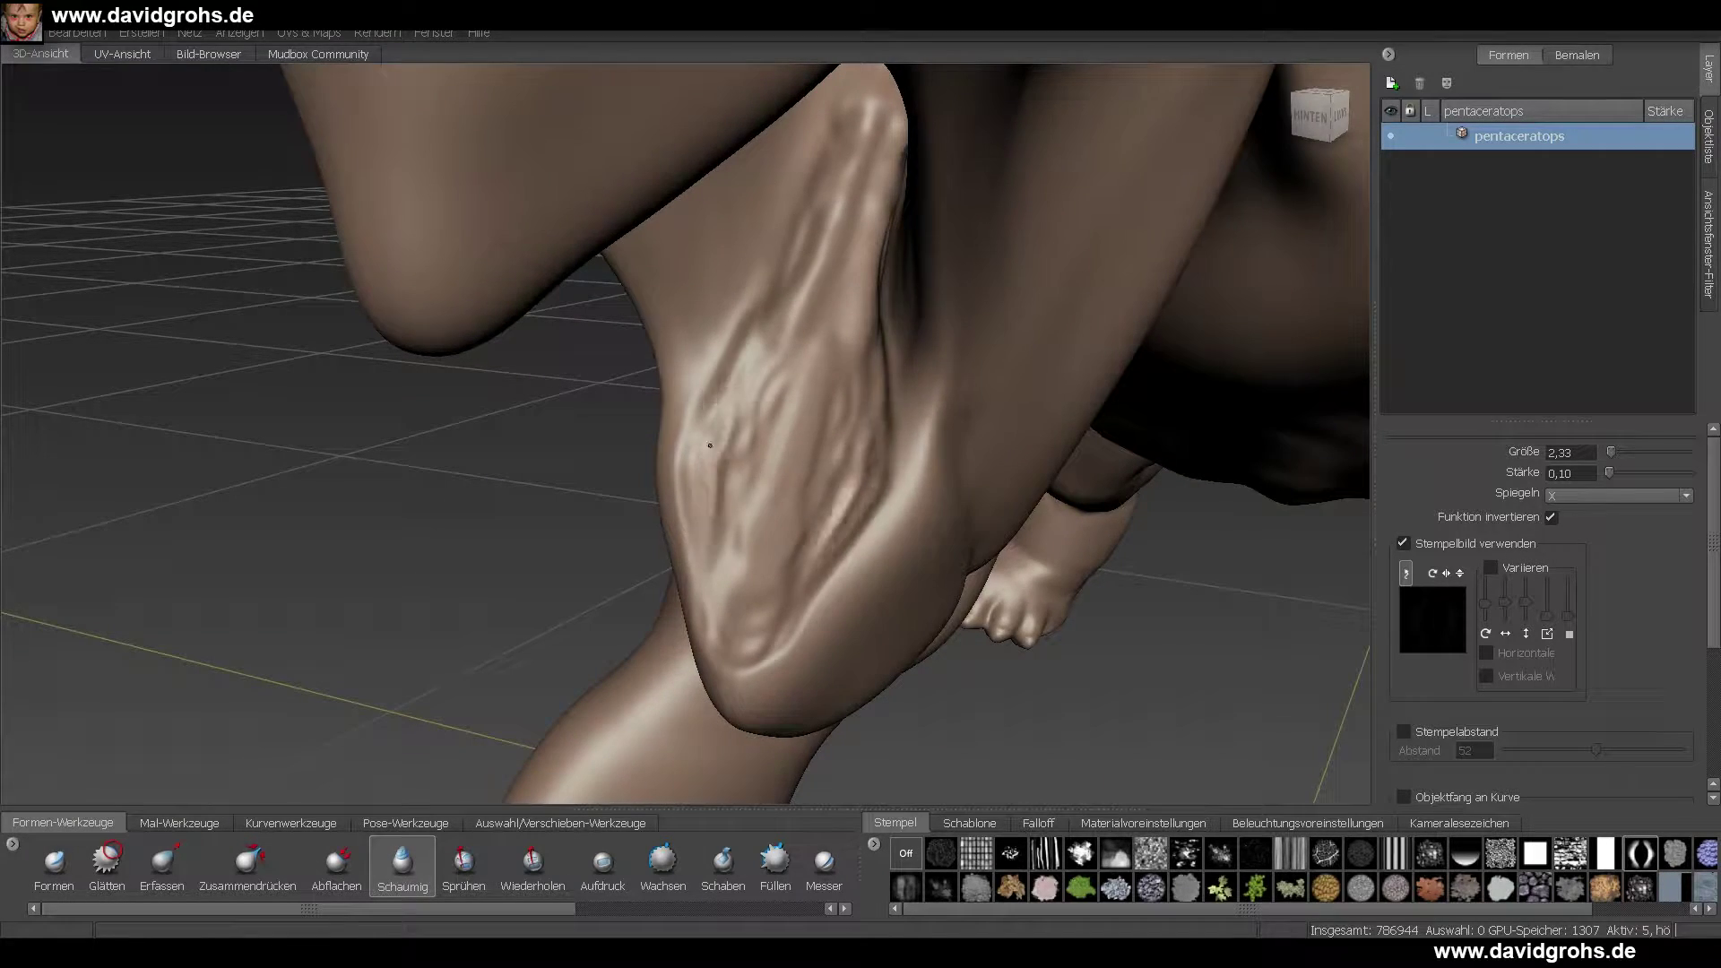
pyautogui.keyDown('alt'); pyautogui.moveTo(709, 445); pyautogui.dragTo(800, 243); pyautogui.keyUp('alt')
pyautogui.keyDown('alt'); pyautogui.moveTo(656, 334); pyautogui.dragTo(495, 293); pyautogui.keyUp('alt')
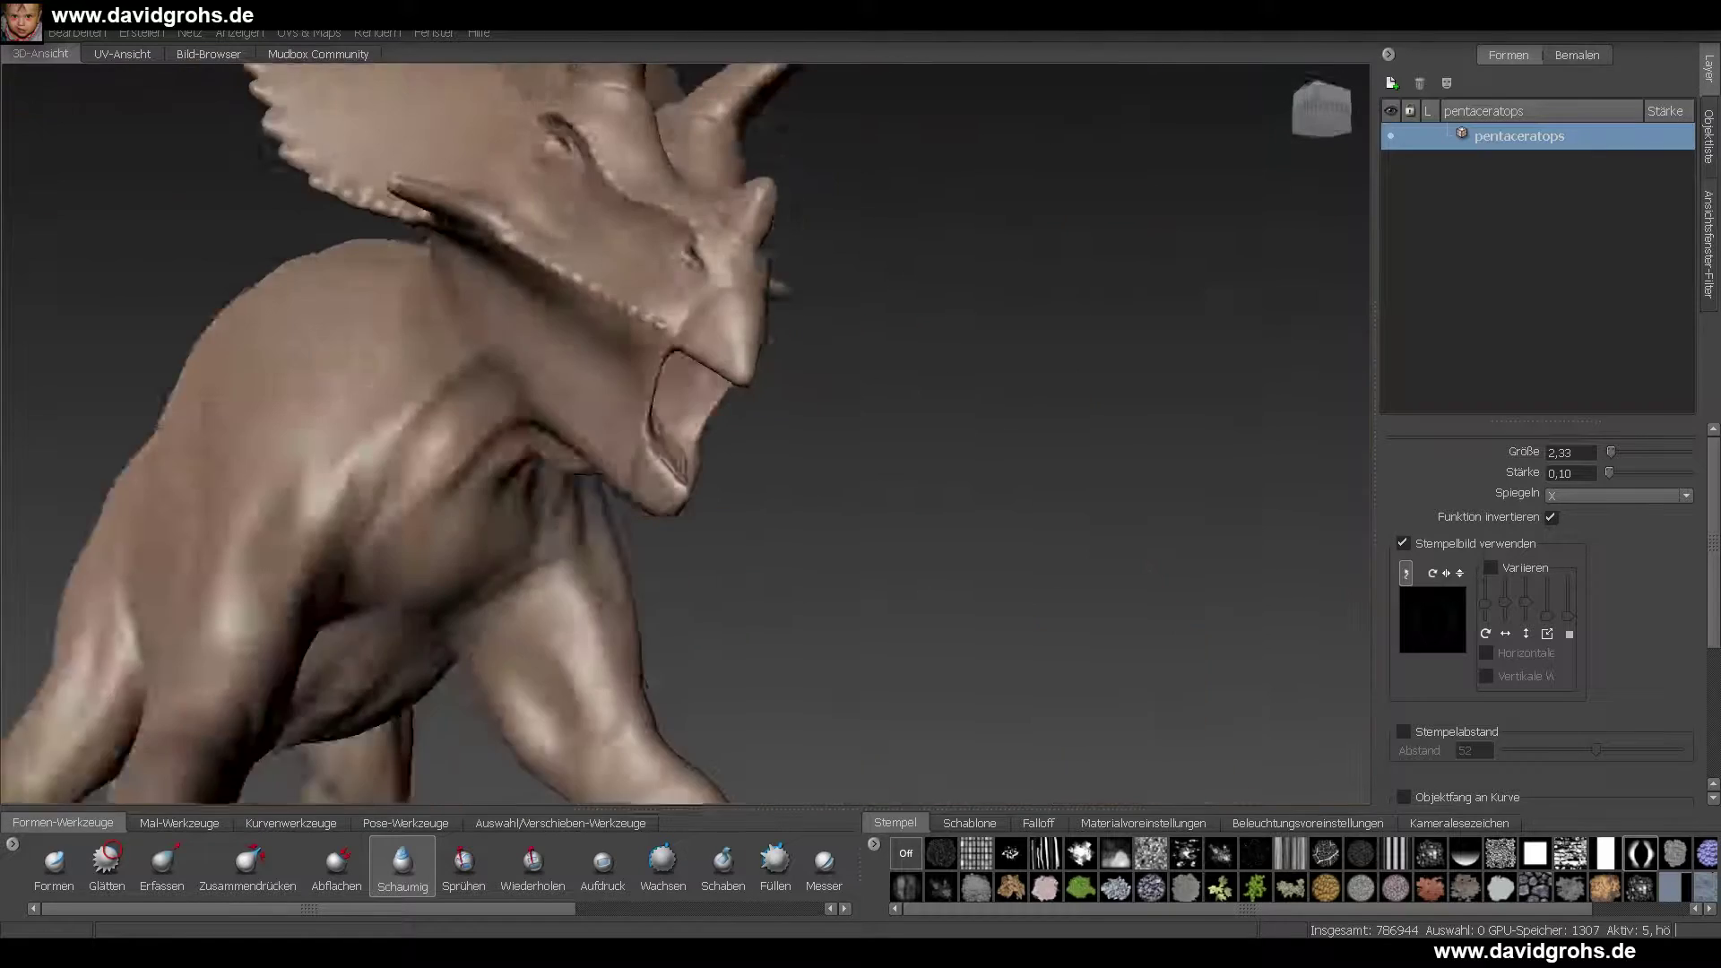
# - Deepen the skin folds between throat and shoulder with the inverted Foamy brush at size 9.55 and strength 0.10
pyautogui.keyDown('alt'); pyautogui.moveTo(744, 340); pyautogui.dragTo(793, 366, button='right'); pyautogui.keyUp('alt')
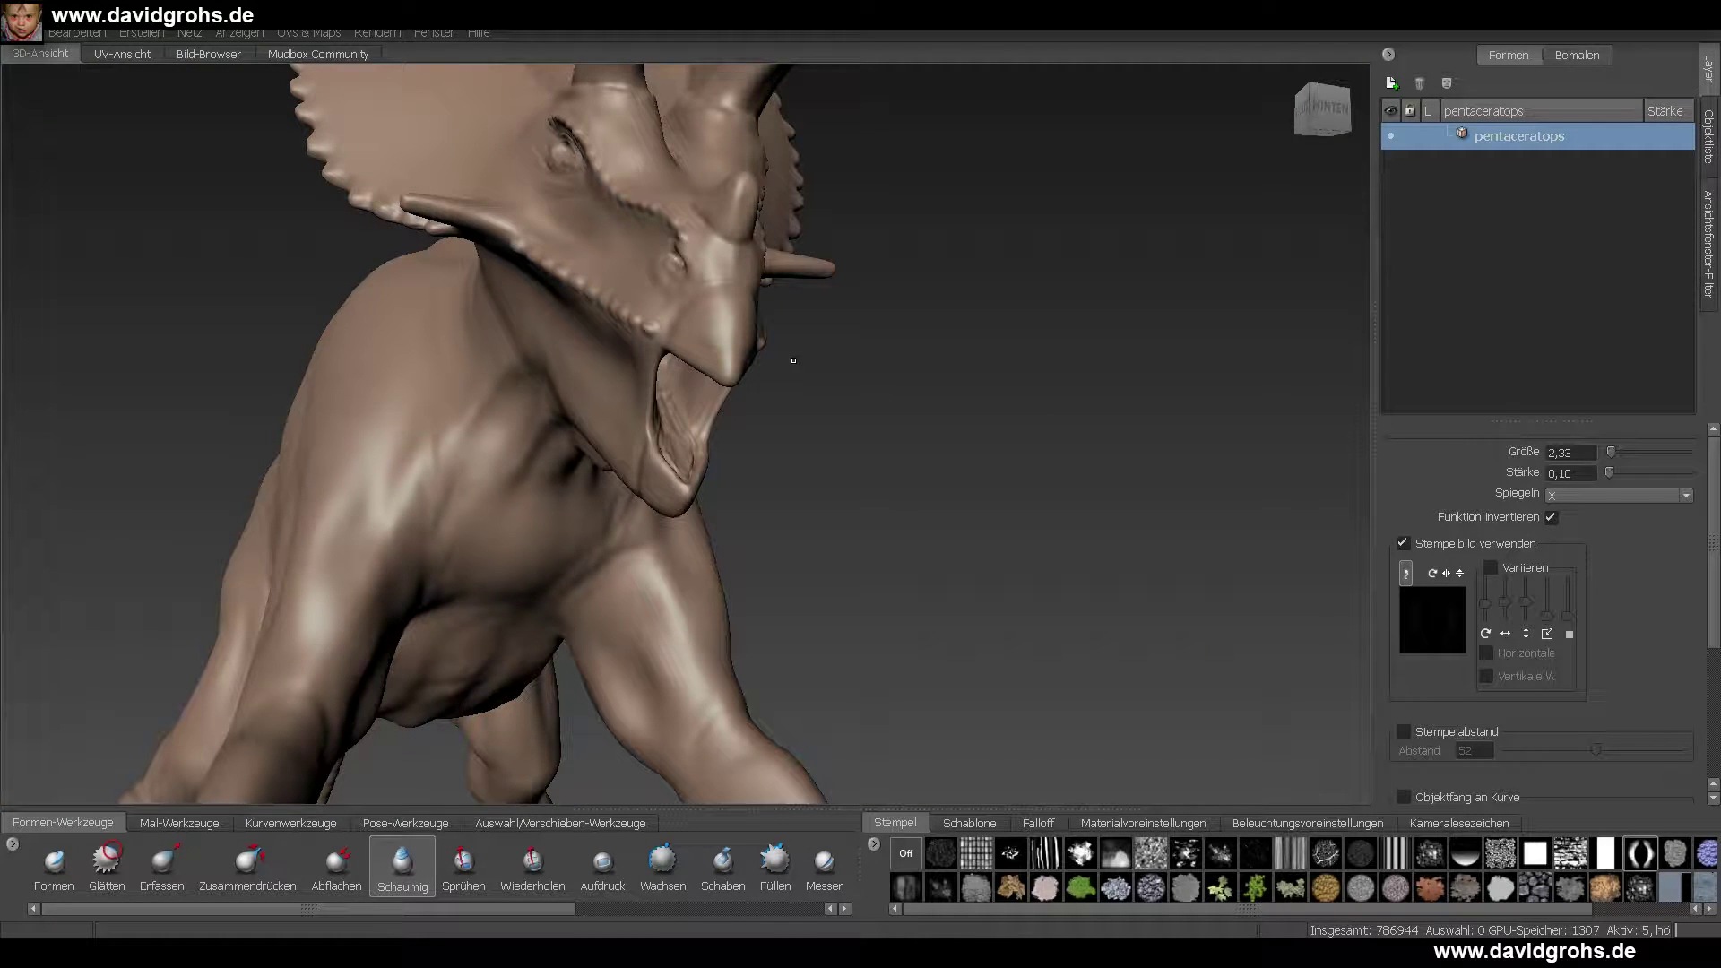
pyautogui.keyDown('alt'); pyautogui.moveTo(683, 400); pyautogui.dragTo(634, 453); pyautogui.keyUp('alt')
pyautogui.keyDown('alt'); pyautogui.moveTo(633, 454); pyautogui.dragTo(595, 432, button='right'); pyautogui.keyUp('alt')
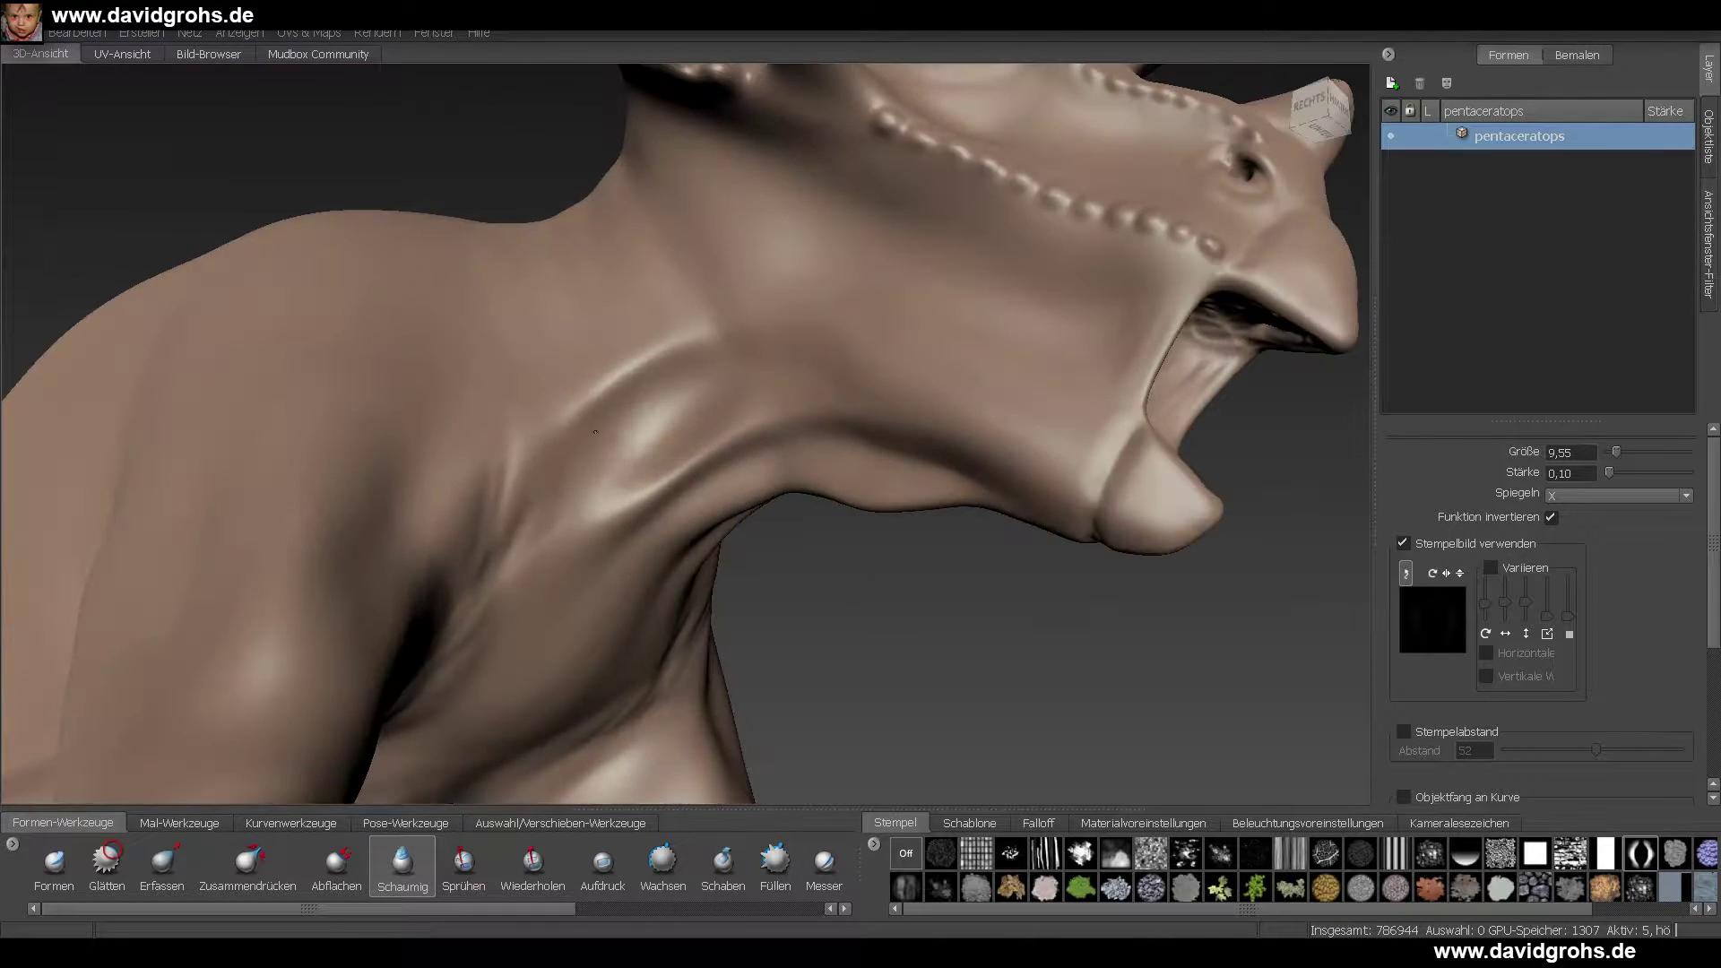
pyautogui.moveTo(645, 411); pyautogui.dragTo(621, 483)
pyautogui.keyDown('alt'); pyautogui.moveTo(677, 364); pyautogui.dragTo(686, 237); pyautogui.keyUp('alt')
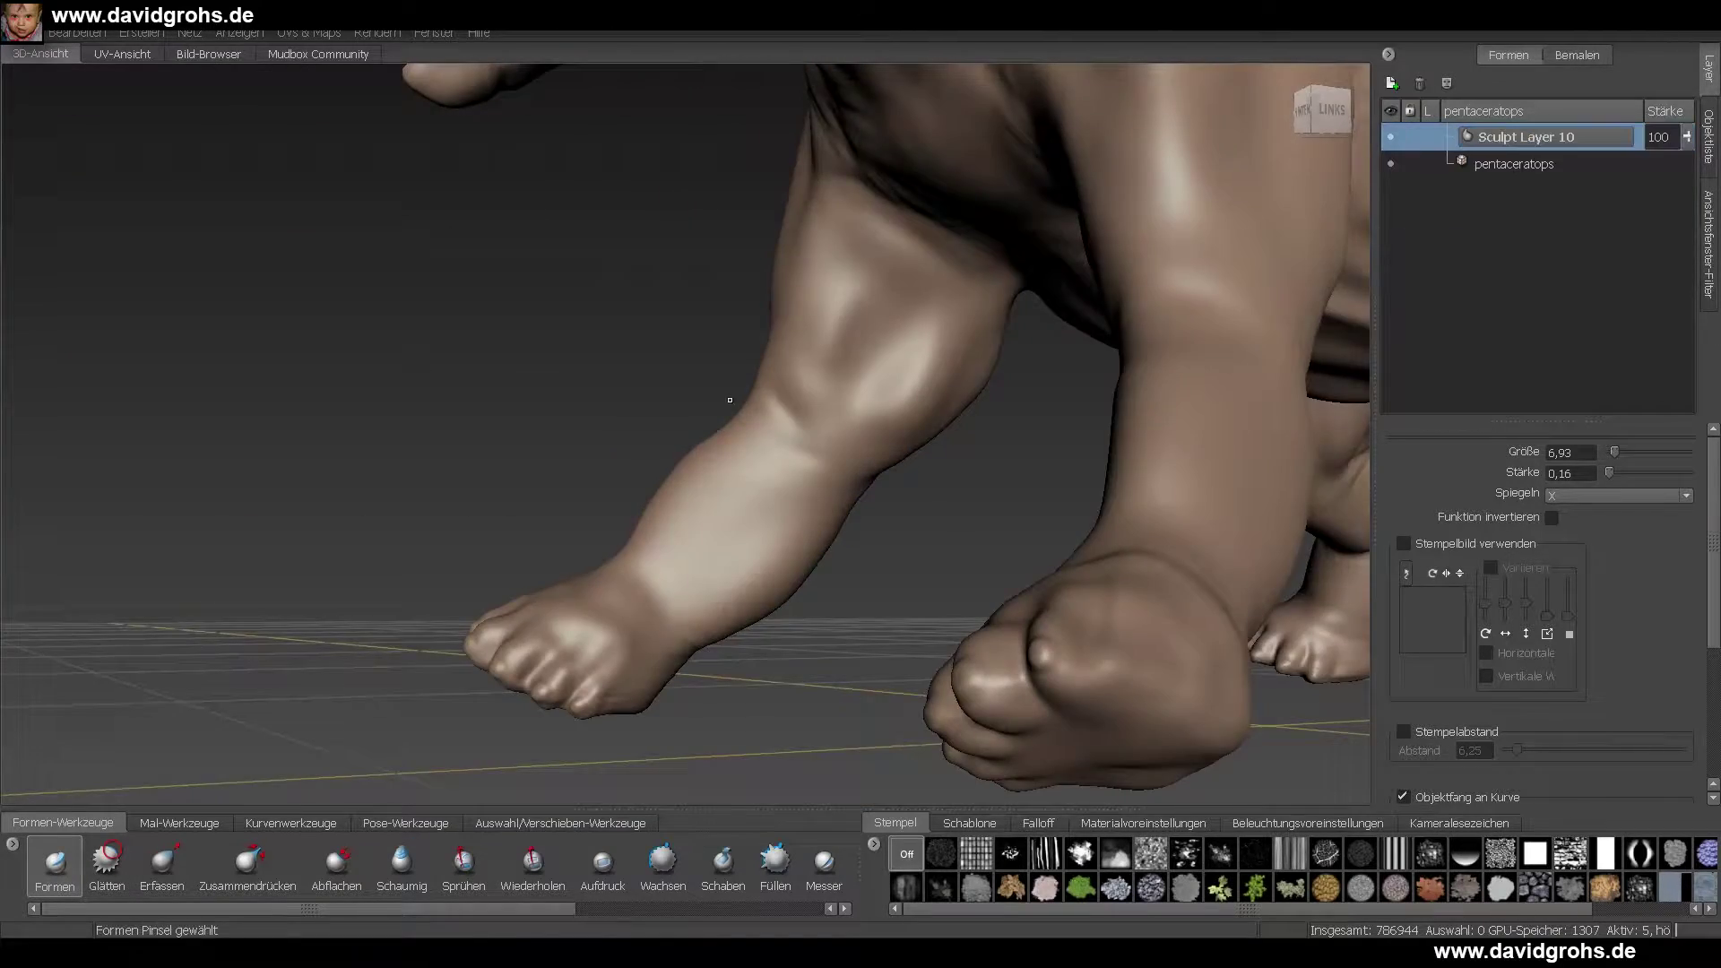
# - Build up the muscle shapes on the lower front leg with the Sculpt brush at strength 0.16
pyautogui.moveTo(730, 400)
pyautogui.keyDown('alt'); pyautogui.mouseDown()
pyautogui.moveTo(924, 598)
pyautogui.moveTo(1004, 619)
pyautogui.moveTo(624, 617)
pyautogui.mouseUp(); pyautogui.keyUp('alt')
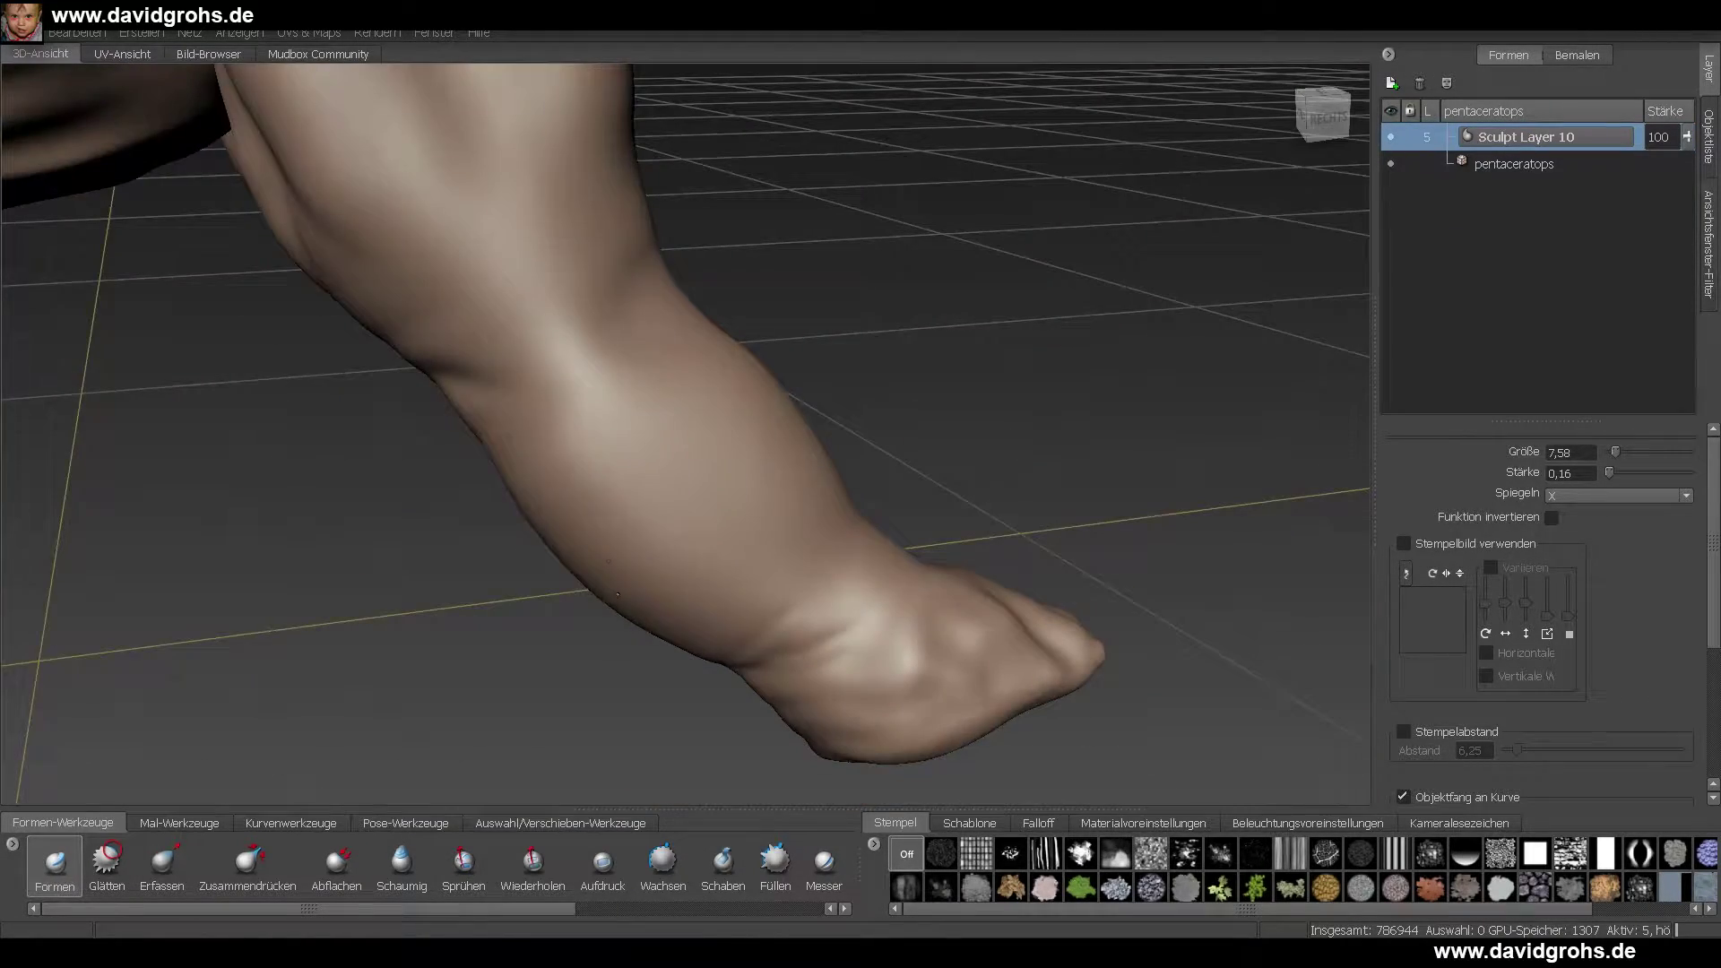
pyautogui.keyDown('alt'); pyautogui.moveTo(422, 374); pyautogui.dragTo(723, 396); pyautogui.keyUp('alt')
pyautogui.keyDown('alt'); pyautogui.moveTo(547, 309); pyautogui.dragTo(702, 463, button='right'); pyautogui.keyUp('alt')
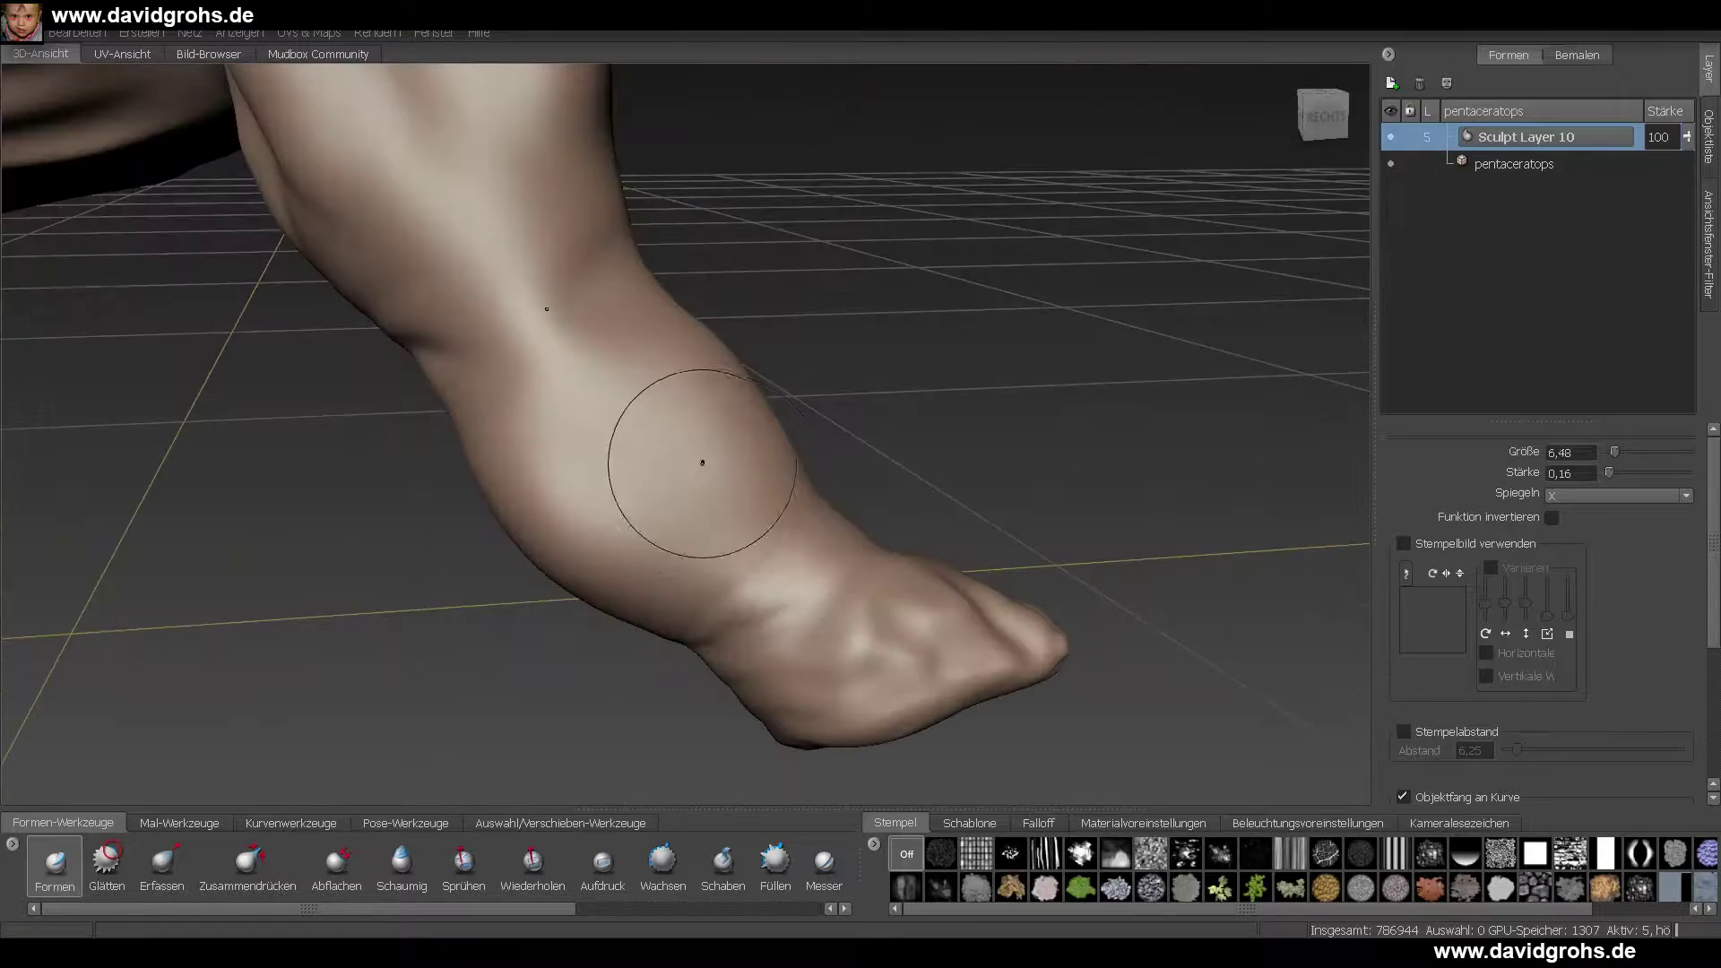
pyautogui.keyDown('alt'); pyautogui.moveTo(574, 417); pyautogui.dragTo(535, 368, button='right'); pyautogui.keyUp('alt')
pyautogui.keyDown('alt'); pyautogui.moveTo(535, 369); pyautogui.dragTo(780, 415); pyautogui.keyUp('alt')
pyautogui.keyDown('alt'); pyautogui.moveTo(537, 448); pyautogui.dragTo(652, 611, button='right'); pyautogui.keyUp('alt')
# - Carve a hollow between the lower leg muscles with the inverted Foamy brush at about size 21 and strength 0.20
pyautogui.keyDown('alt'); pyautogui.moveTo(641, 362); pyautogui.dragTo(780, 457); pyautogui.keyUp('alt')
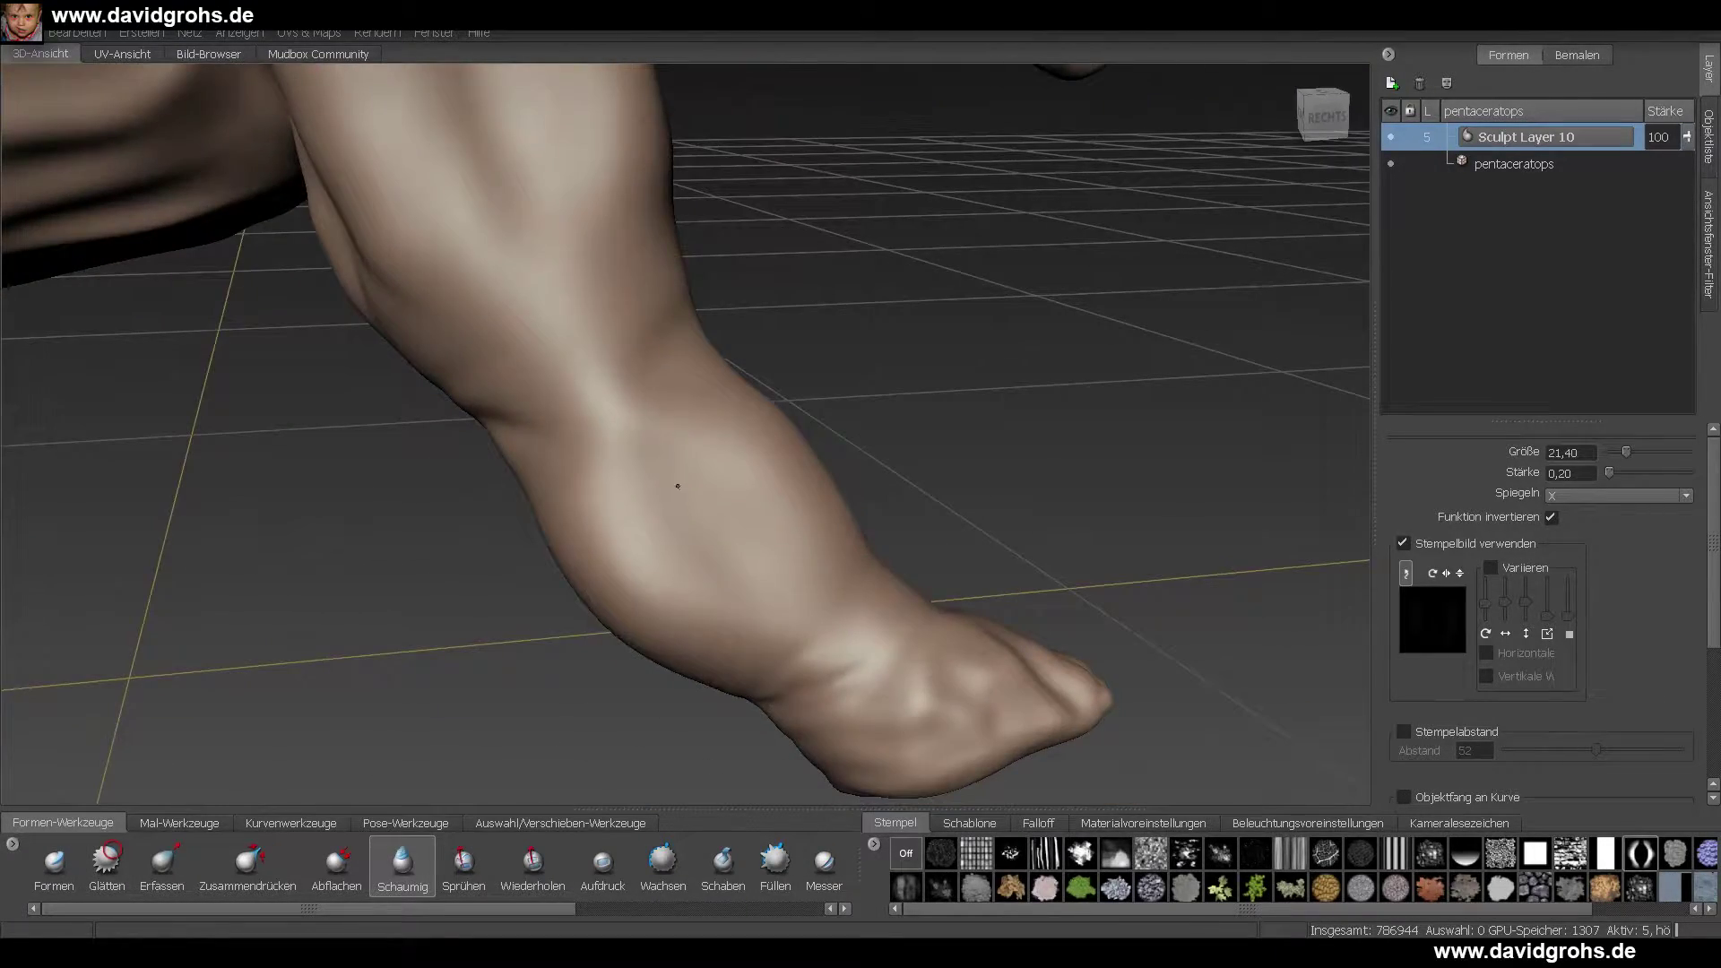
pyautogui.moveTo(776, 557)
pyautogui.keyDown('alt'); pyautogui.mouseDown()
pyautogui.moveTo(559, 469)
pyautogui.moveTo(717, 574)
pyautogui.moveTo(578, 493)
pyautogui.moveTo(643, 441)
pyautogui.moveTo(753, 413)
pyautogui.moveTo(857, 438)
pyautogui.mouseUp(); pyautogui.keyUp('alt')
pyautogui.click(53, 867)
pyautogui.click(402, 868)
pyautogui.keyDown('alt'); pyautogui.moveTo(950, 466); pyautogui.dragTo(864, 446); pyautogui.keyUp('alt')
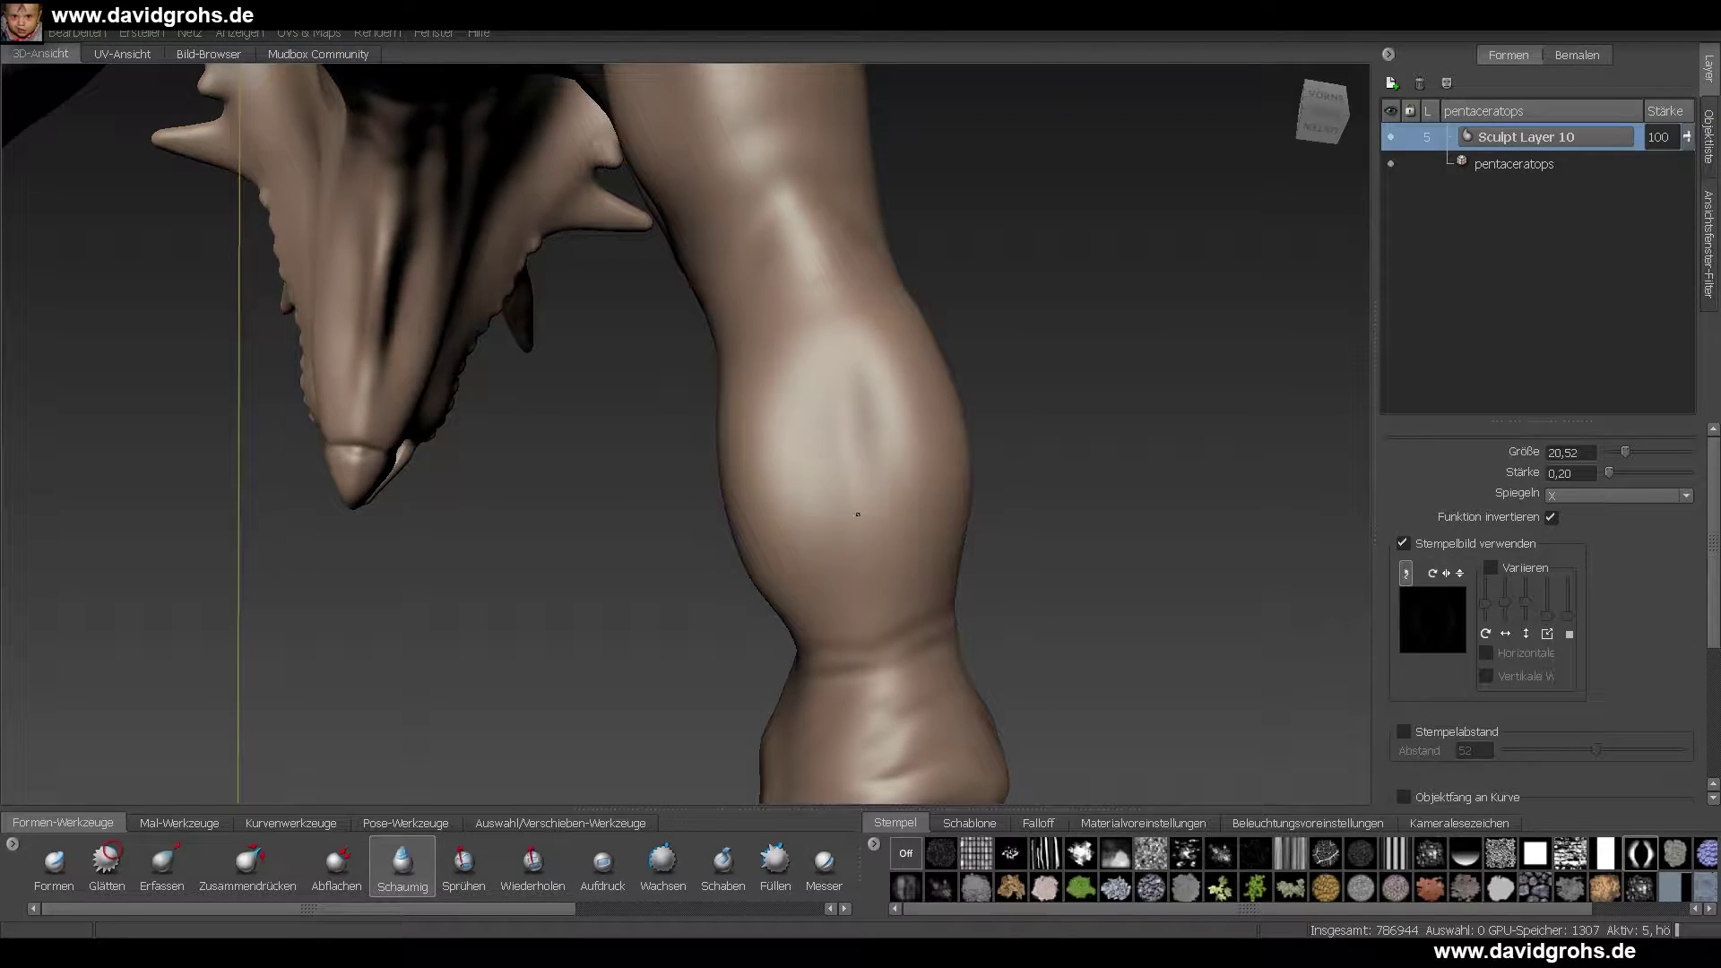
pyautogui.moveTo(836, 426)
pyautogui.keyDown('alt'); pyautogui.mouseDown()
pyautogui.moveTo(717, 466)
pyautogui.moveTo(592, 430)
pyautogui.moveTo(699, 484)
pyautogui.moveTo(771, 358)
pyautogui.moveTo(699, 412)
pyautogui.mouseUp(); pyautogui.keyUp('alt')
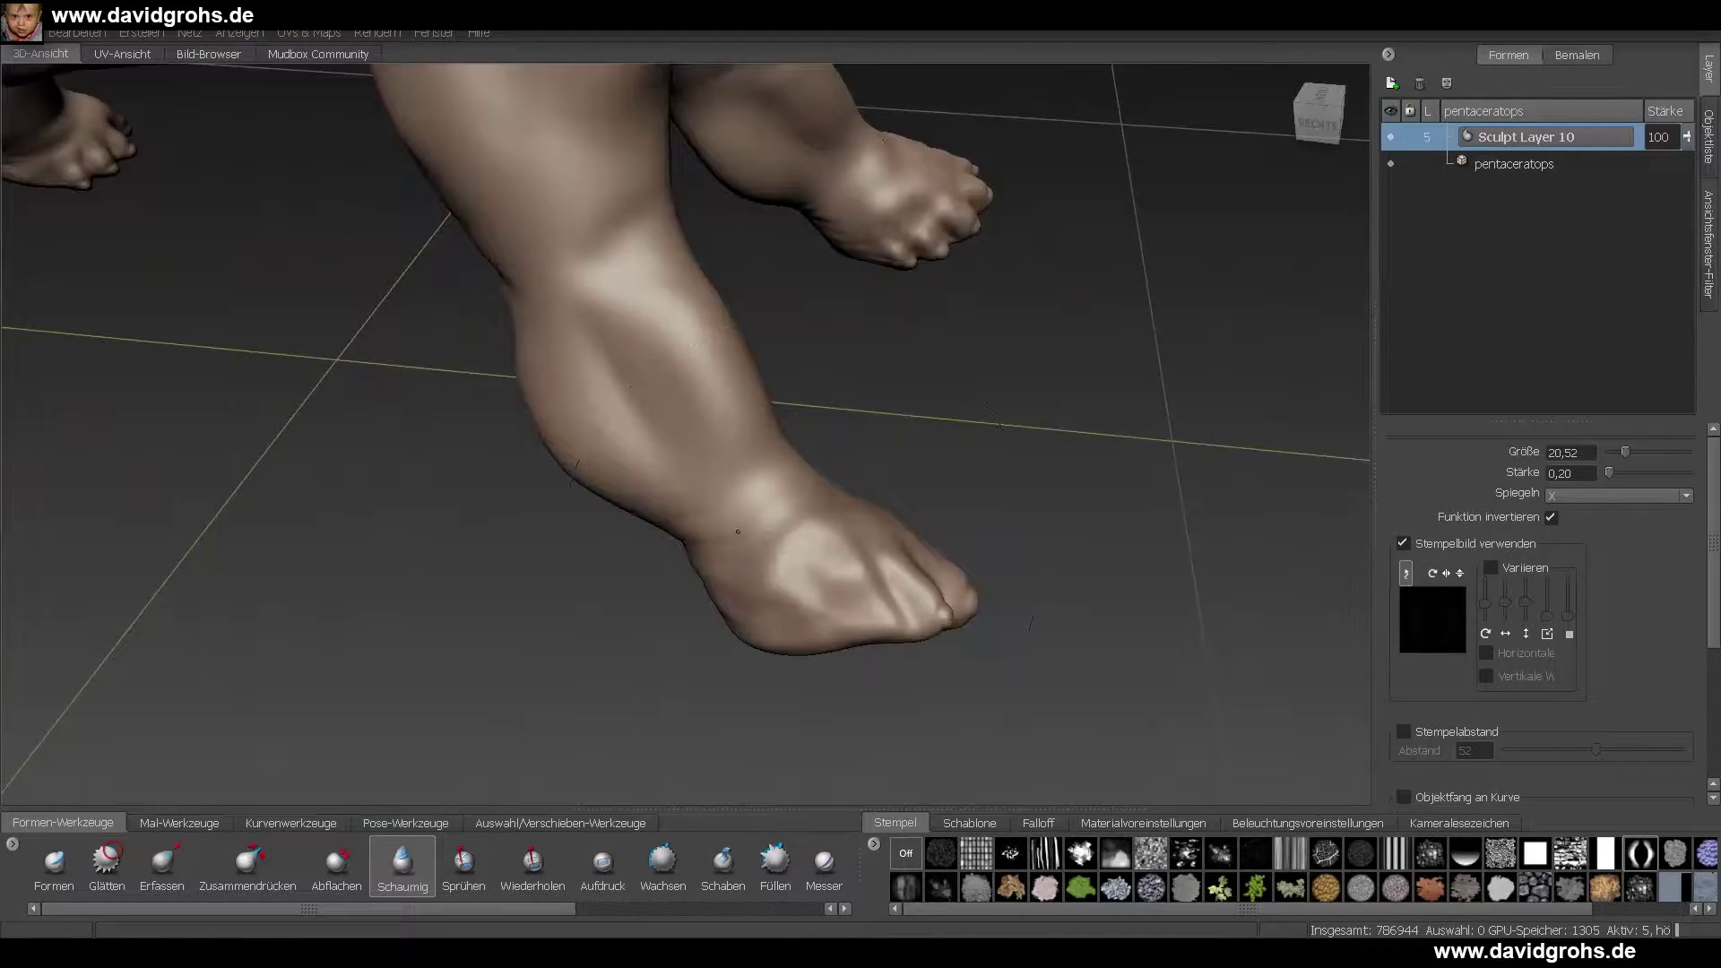
pyautogui.moveTo(699, 413)
pyautogui.keyDown('alt'); pyautogui.mouseDown(button='right')
pyautogui.moveTo(781, 437)
pyautogui.moveTo(645, 394)
pyautogui.mouseUp(button='right'); pyautogui.keyUp('alt')
pyautogui.keyDown('alt'); pyautogui.moveTo(646, 394); pyautogui.dragTo(681, 376); pyautogui.keyUp('alt')
# - Undo the last few brush strokes on the sole of the front foot
pyautogui.click(77, 34)
pyautogui.click(99, 53)
pyautogui.click(77, 34)
pyautogui.click(87, 54)
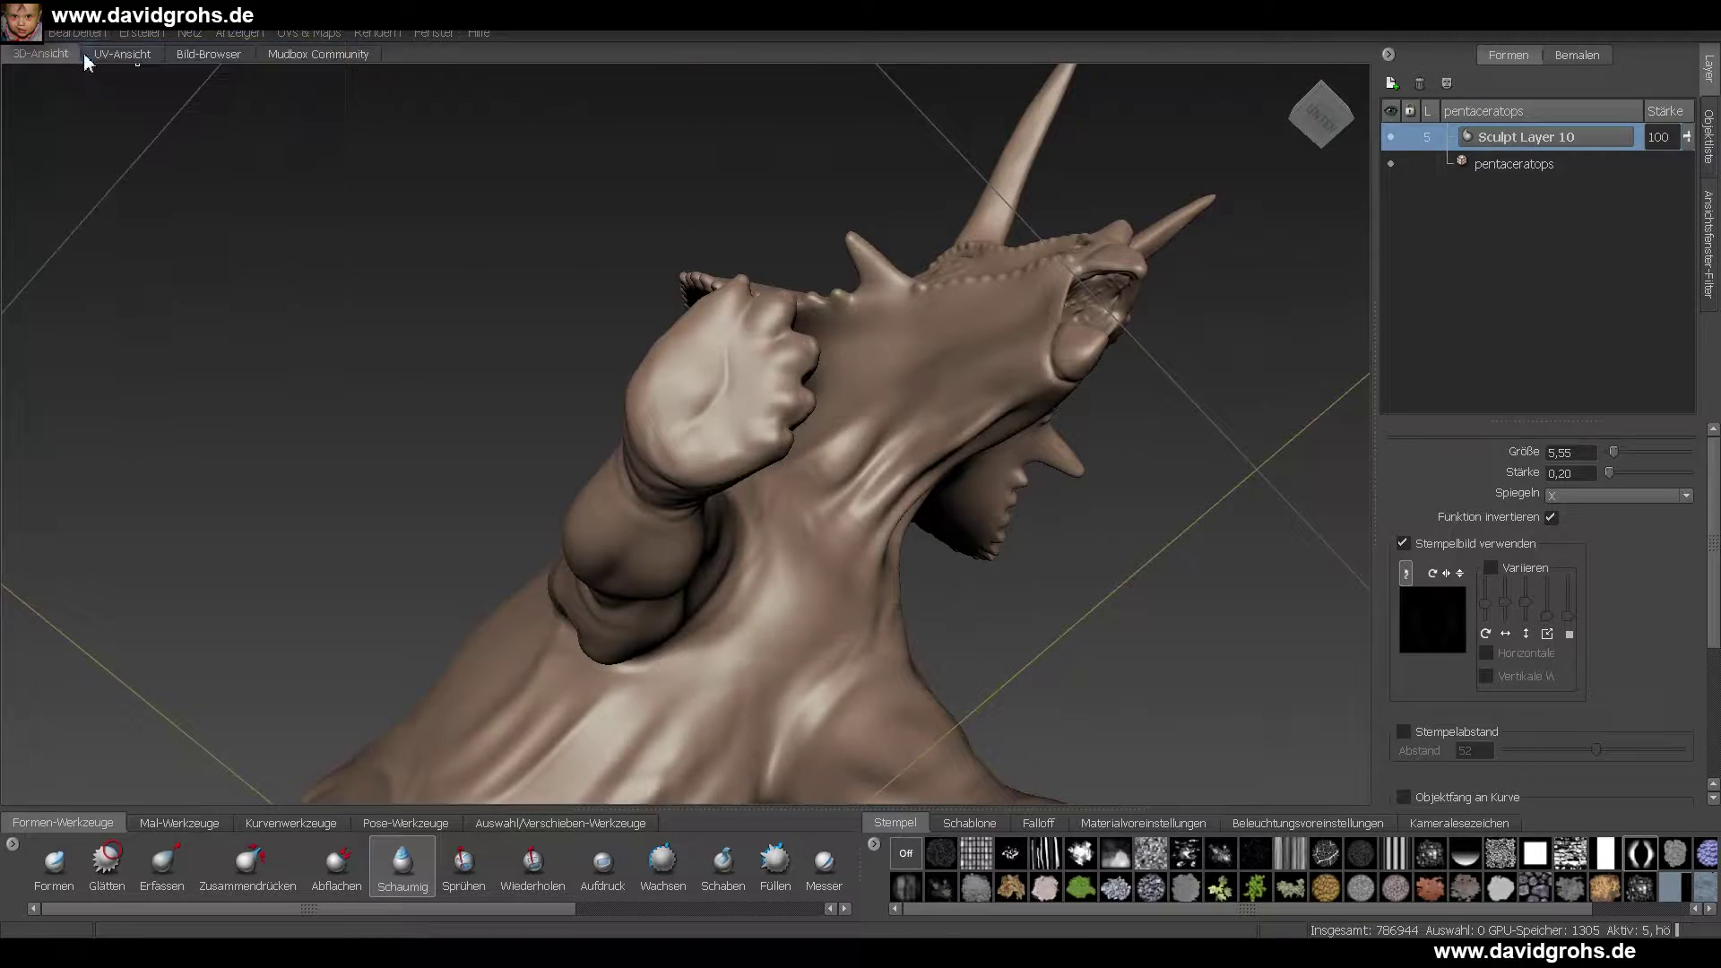
pyautogui.click(79, 34)
pyautogui.click(121, 54)
# - Resculpt the sole of the front foot with the inverted Foamy brush at size 5.55 and strength 0.20
pyautogui.keyDown('alt'); pyautogui.moveTo(681, 386); pyautogui.dragTo(762, 394, button='right'); pyautogui.keyUp('alt')
pyautogui.moveTo(668, 435); pyautogui.dragTo(704, 371)
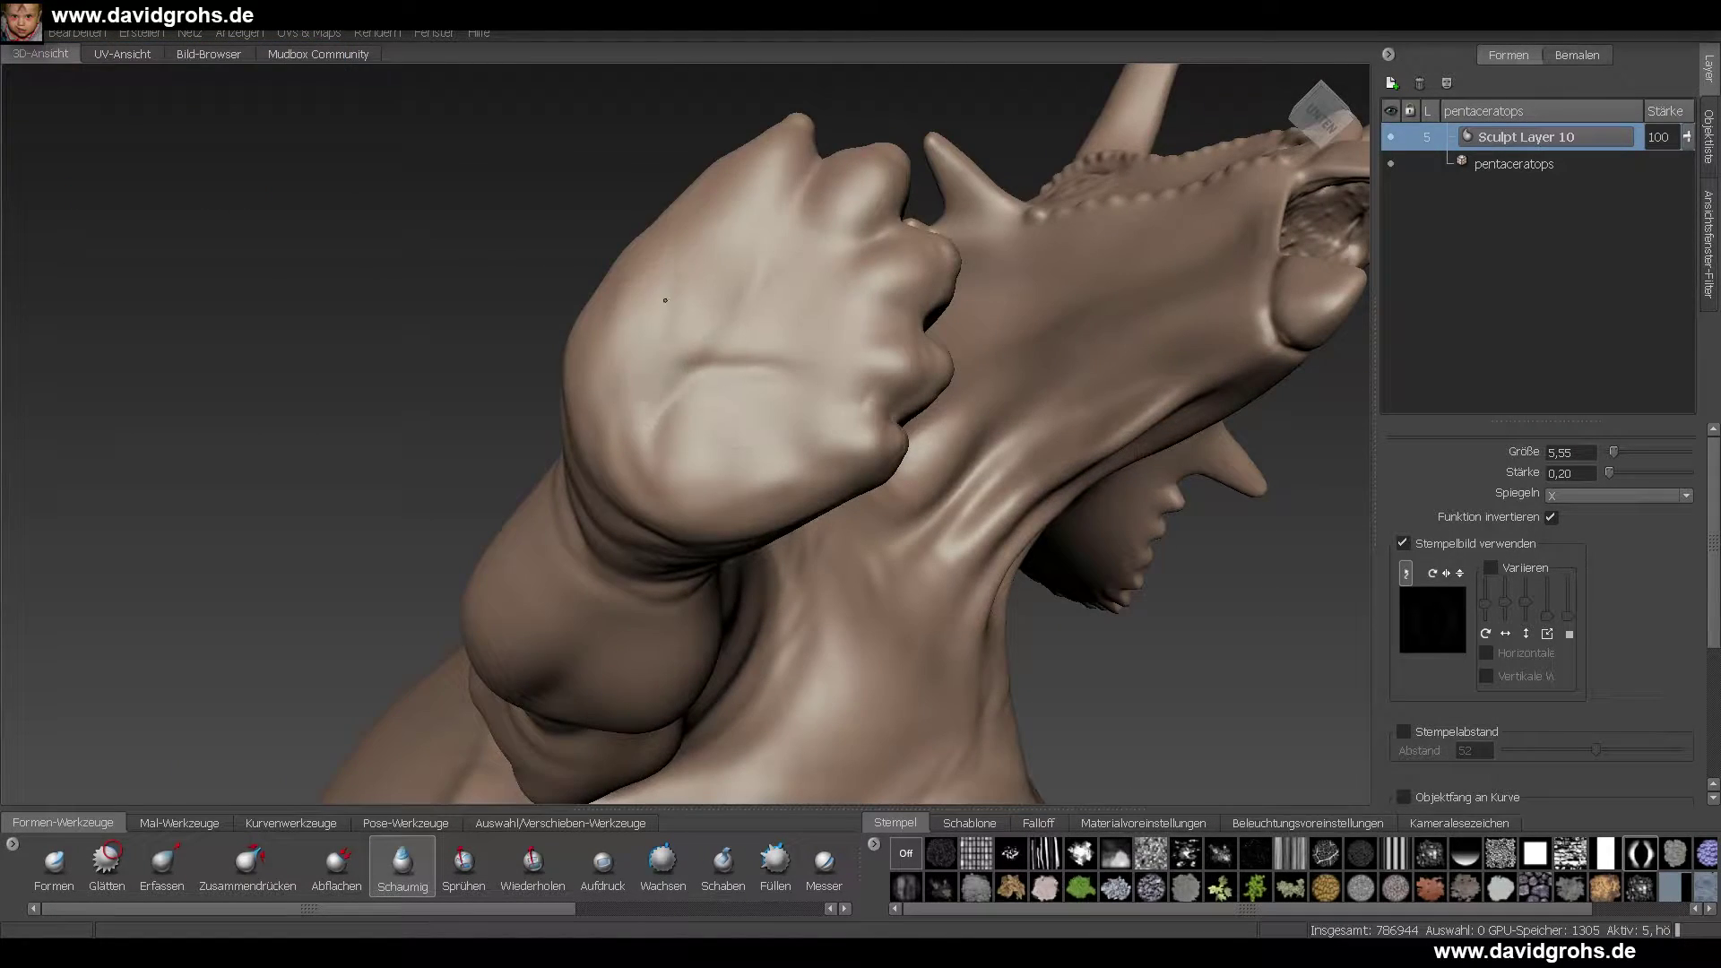
pyautogui.keyDown('alt'); pyautogui.moveTo(811, 320); pyautogui.dragTo(681, 327, button='right'); pyautogui.keyUp('alt')
pyautogui.moveTo(681, 327)
pyautogui.keyDown('alt'); pyautogui.mouseDown()
pyautogui.moveTo(709, 431)
pyautogui.moveTo(628, 332)
pyautogui.mouseUp(); pyautogui.keyUp('alt')
pyautogui.keyDown('alt'); pyautogui.moveTo(574, 368); pyautogui.dragTo(681, 372, button='right'); pyautogui.keyUp('alt')
pyautogui.moveTo(583, 358); pyautogui.dragTo(664, 305)
pyautogui.keyDown('alt'); pyautogui.moveTo(664, 304); pyautogui.dragTo(717, 403); pyautogui.keyUp('alt')
pyautogui.keyDown('alt'); pyautogui.moveTo(789, 422); pyautogui.dragTo(681, 431, button='right'); pyautogui.keyUp('alt')
# - Model soft vertical ridges on the back of the neck frill with the Foamy brush at size 5.55 and strength 0.17
pyautogui.keyDown('alt'); pyautogui.moveTo(681, 430); pyautogui.dragTo(806, 449); pyautogui.keyUp('alt')
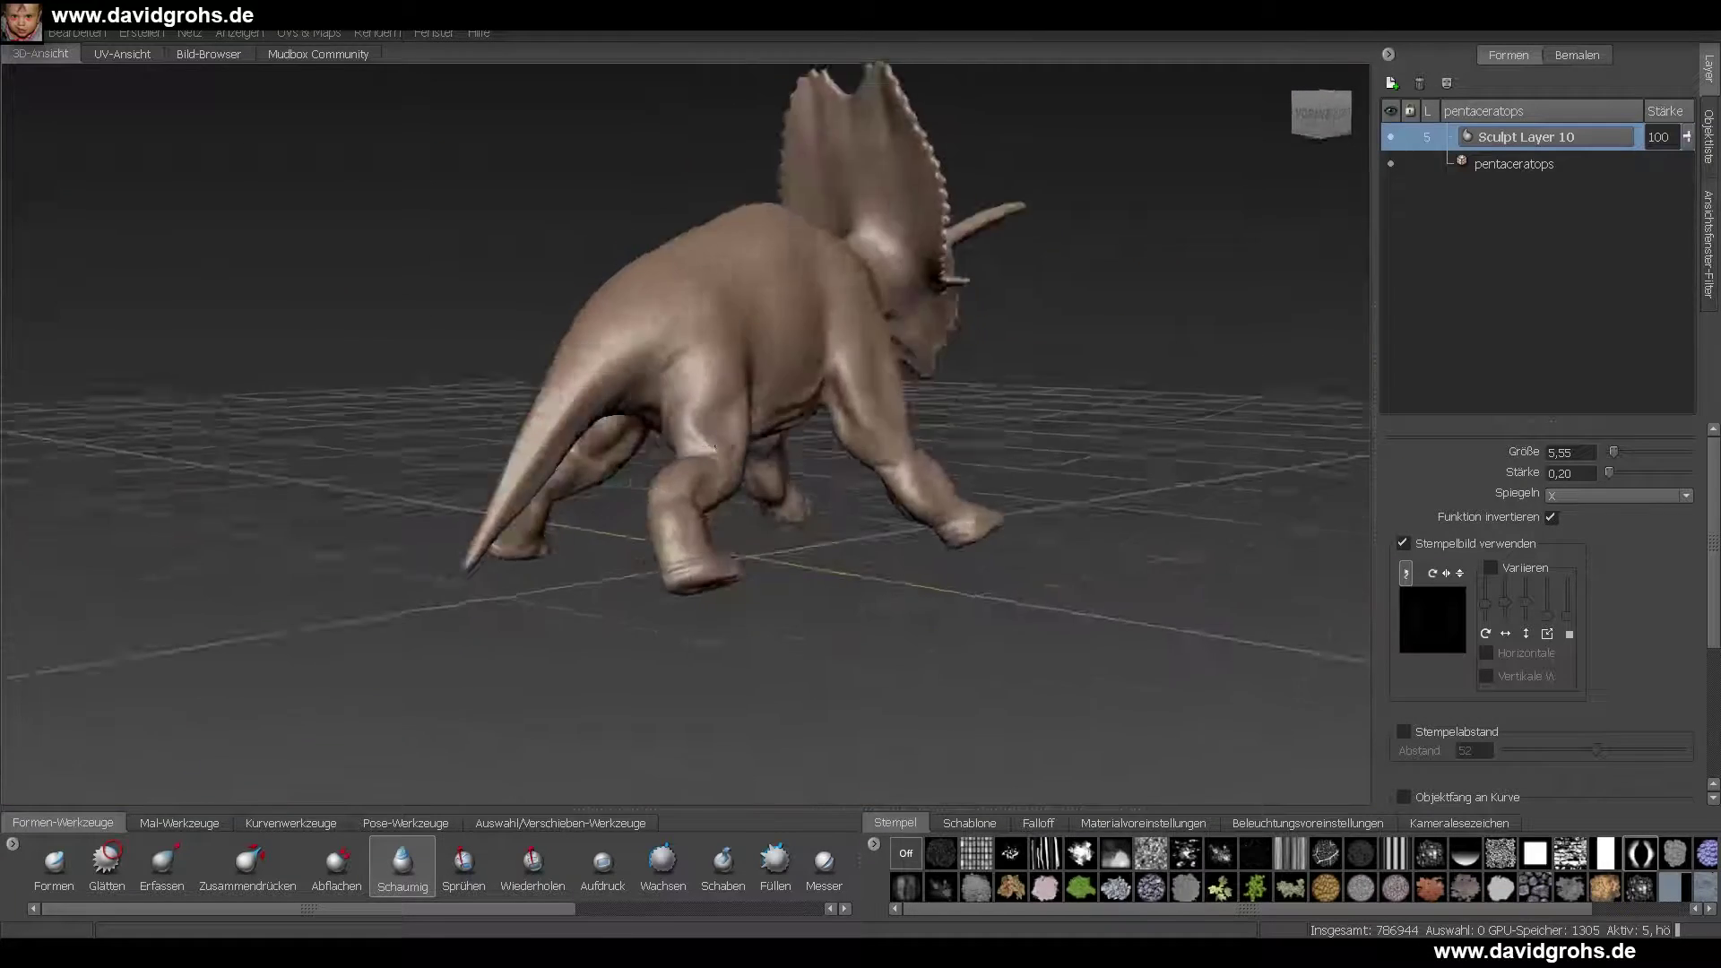
pyautogui.keyDown('alt'); pyautogui.moveTo(807, 448); pyautogui.dragTo(977, 520, button='right'); pyautogui.keyUp('alt')
pyautogui.keyDown('alt'); pyautogui.moveTo(977, 520); pyautogui.dragTo(796, 458, button='middle'); pyautogui.keyUp('alt')
pyautogui.moveTo(699, 504)
pyautogui.keyDown('alt'); pyautogui.mouseDown()
pyautogui.moveTo(783, 610)
pyautogui.moveTo(788, 542)
pyautogui.moveTo(846, 712)
pyautogui.mouseUp(); pyautogui.keyUp('alt')
pyautogui.moveTo(903, 550)
pyautogui.keyDown('alt'); pyautogui.mouseDown()
pyautogui.moveTo(789, 326)
pyautogui.moveTo(550, 488)
pyautogui.moveTo(626, 410)
pyautogui.mouseUp(); pyautogui.keyUp('alt')
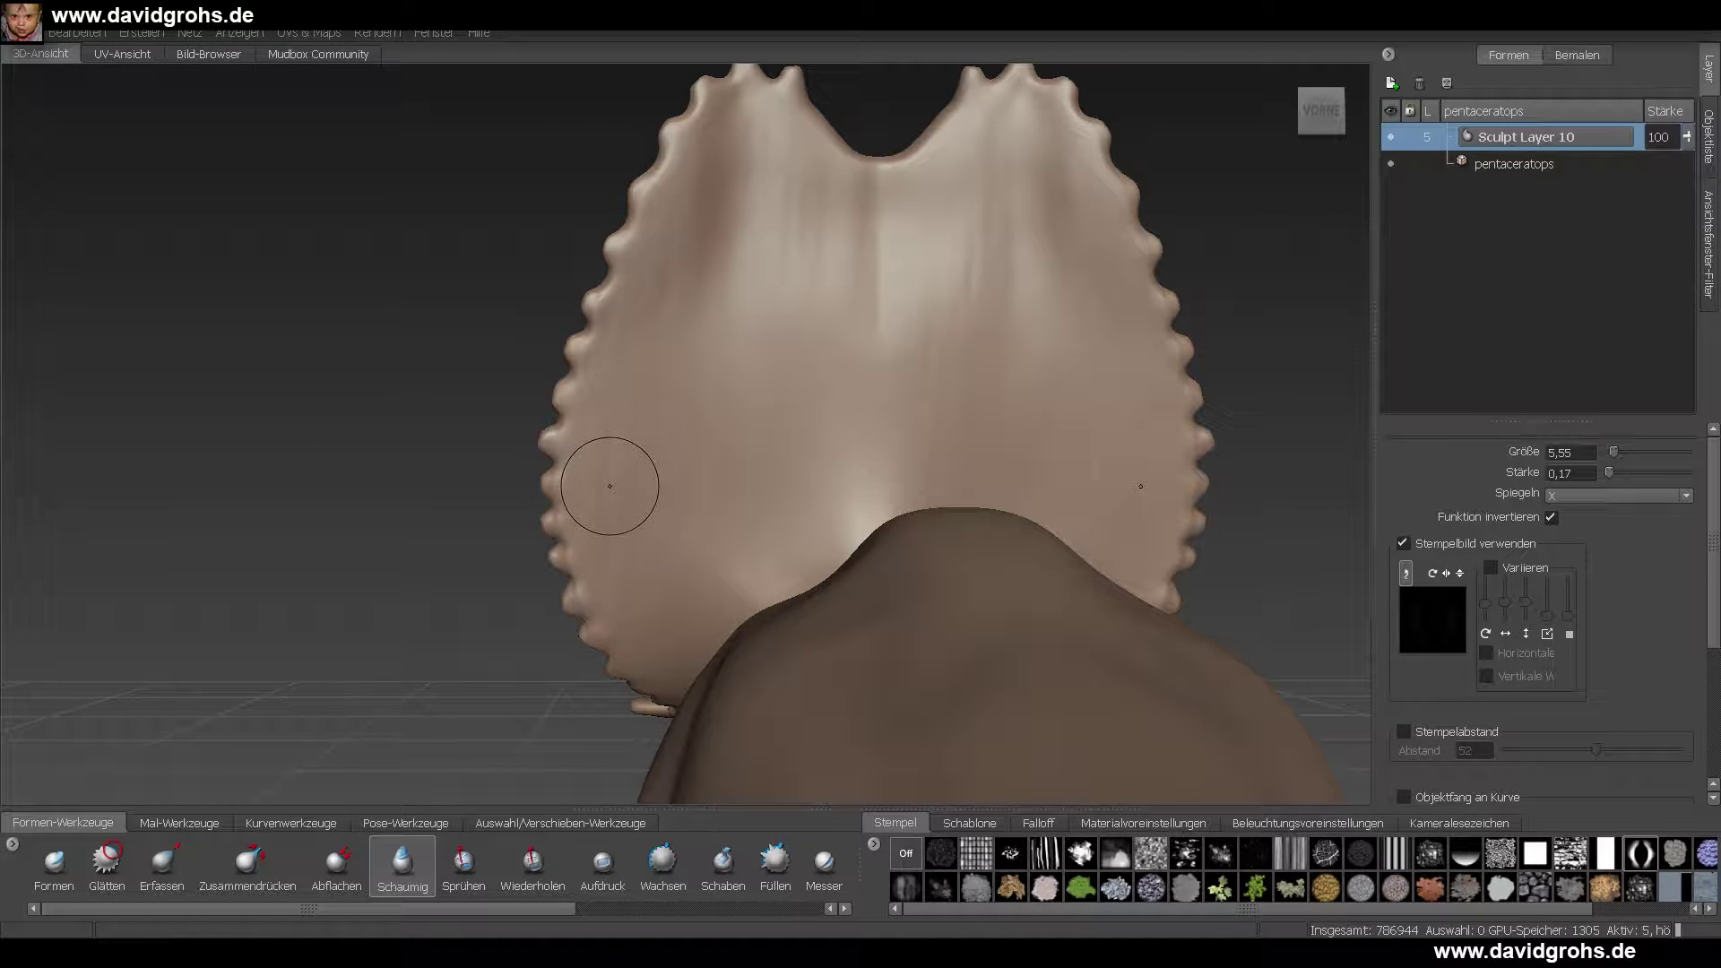
pyautogui.keyDown('alt'); pyautogui.moveTo(610, 485); pyautogui.dragTo(625, 370); pyautogui.keyUp('alt')
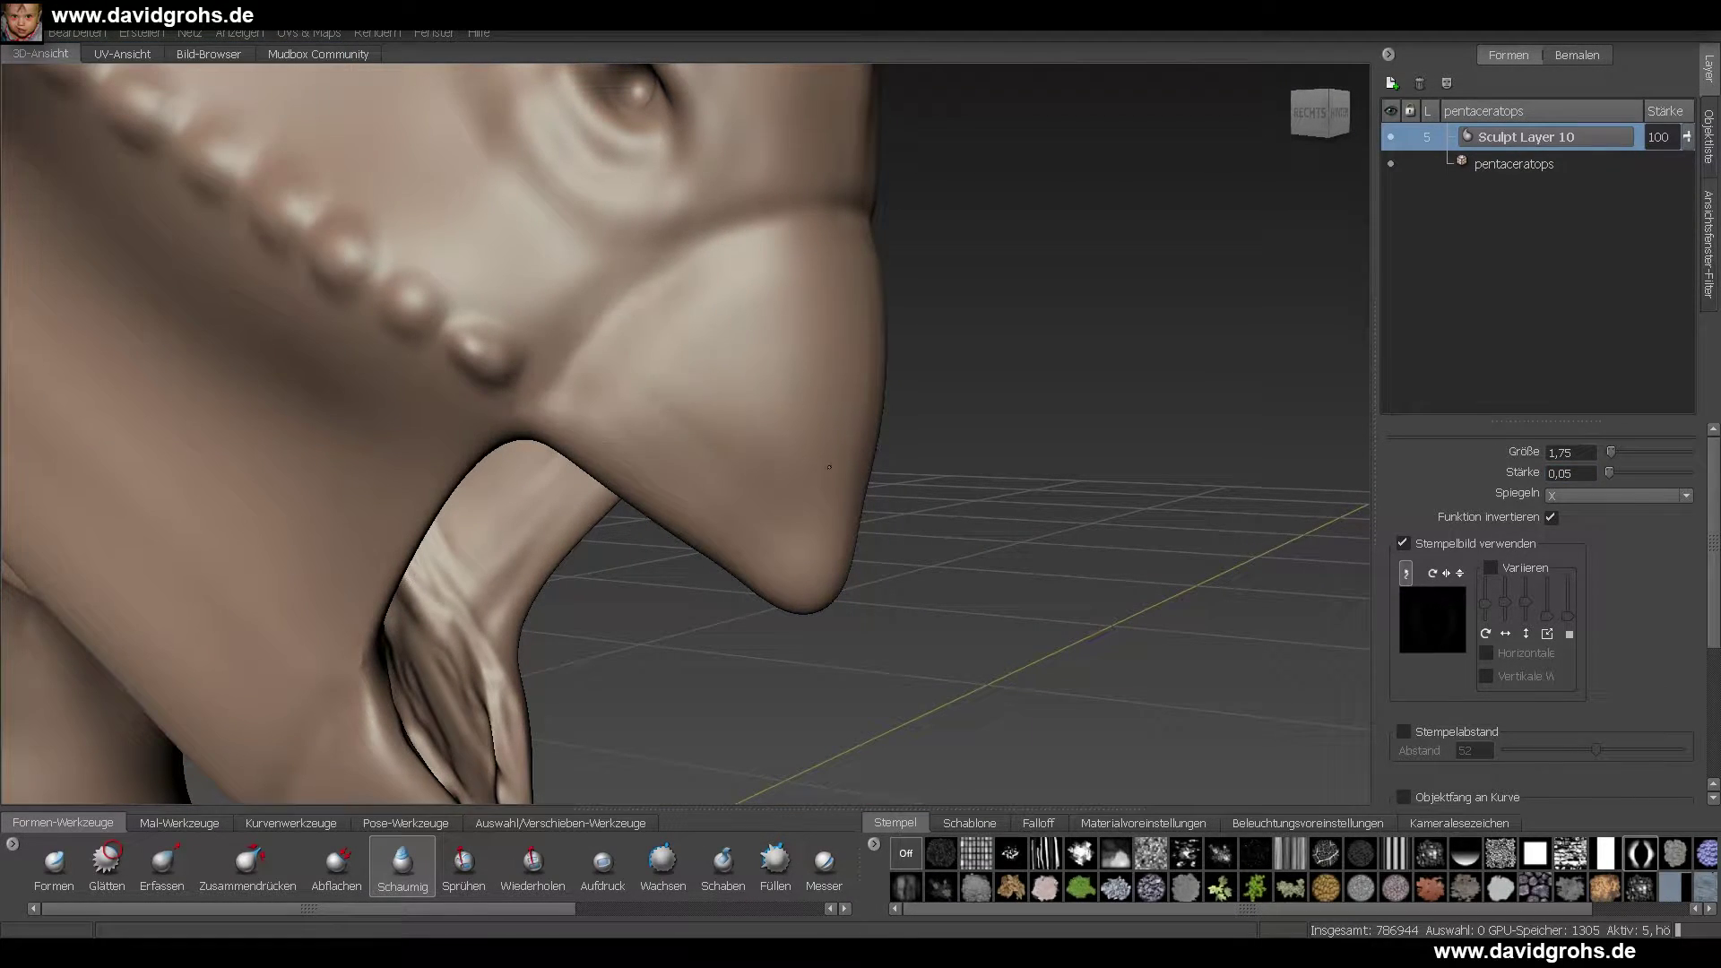
# - Roughen the upper beak and the lower beak tip with the inverted Foamy brush at size 1.75 and strength 0.05
pyautogui.keyDown('alt'); pyautogui.moveTo(829, 467); pyautogui.dragTo(398, 310); pyautogui.keyUp('alt')
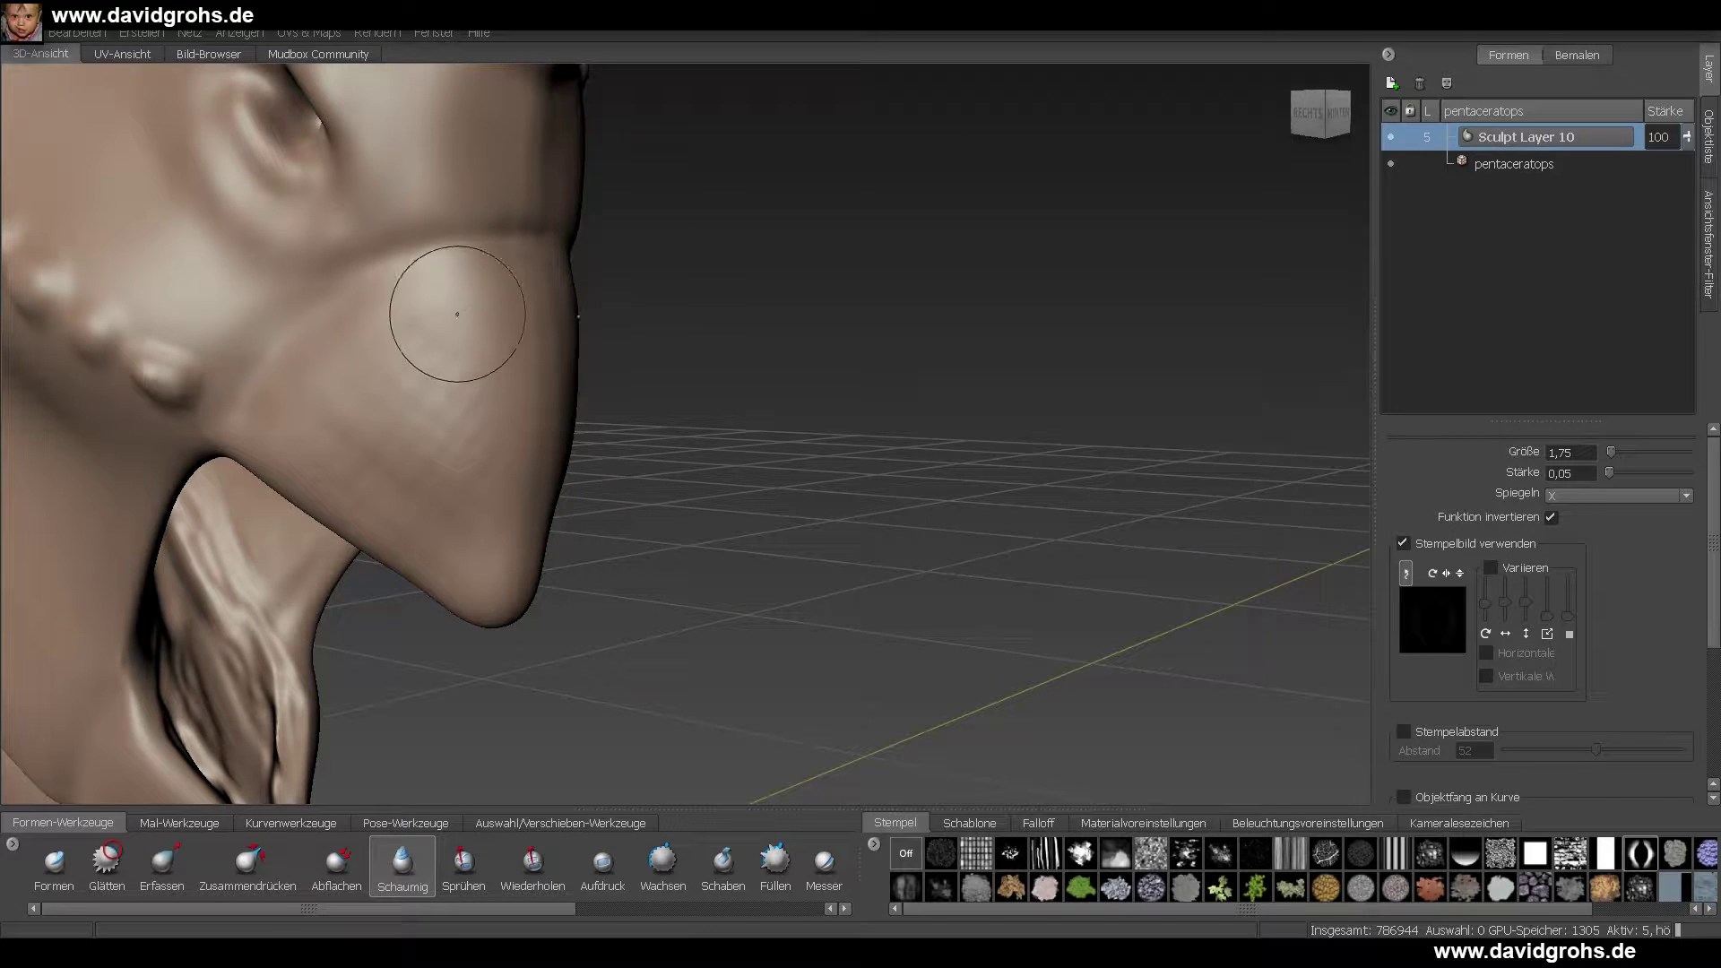
pyautogui.keyDown('alt'); pyautogui.moveTo(441, 430); pyautogui.dragTo(518, 461); pyautogui.keyUp('alt')
pyautogui.keyDown('alt'); pyautogui.moveTo(518, 461); pyautogui.dragTo(878, 316, button='right'); pyautogui.keyUp('alt')
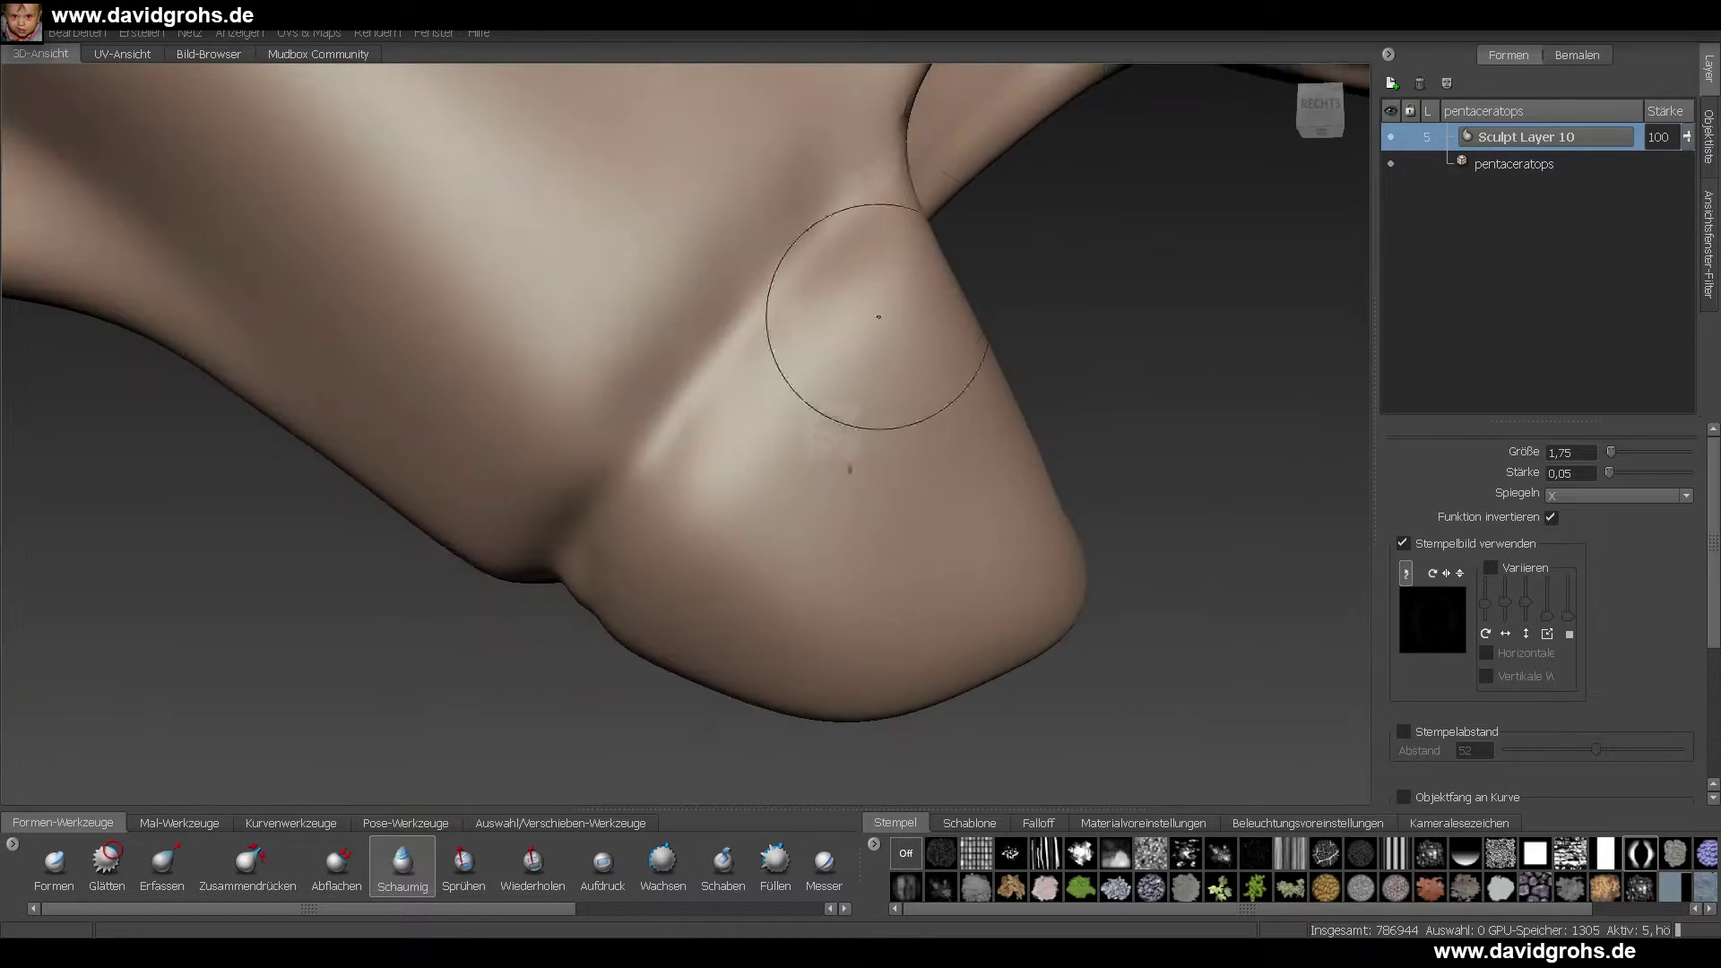
pyautogui.keyDown('alt'); pyautogui.moveTo(1050, 585); pyautogui.dragTo(768, 404); pyautogui.keyUp('alt')
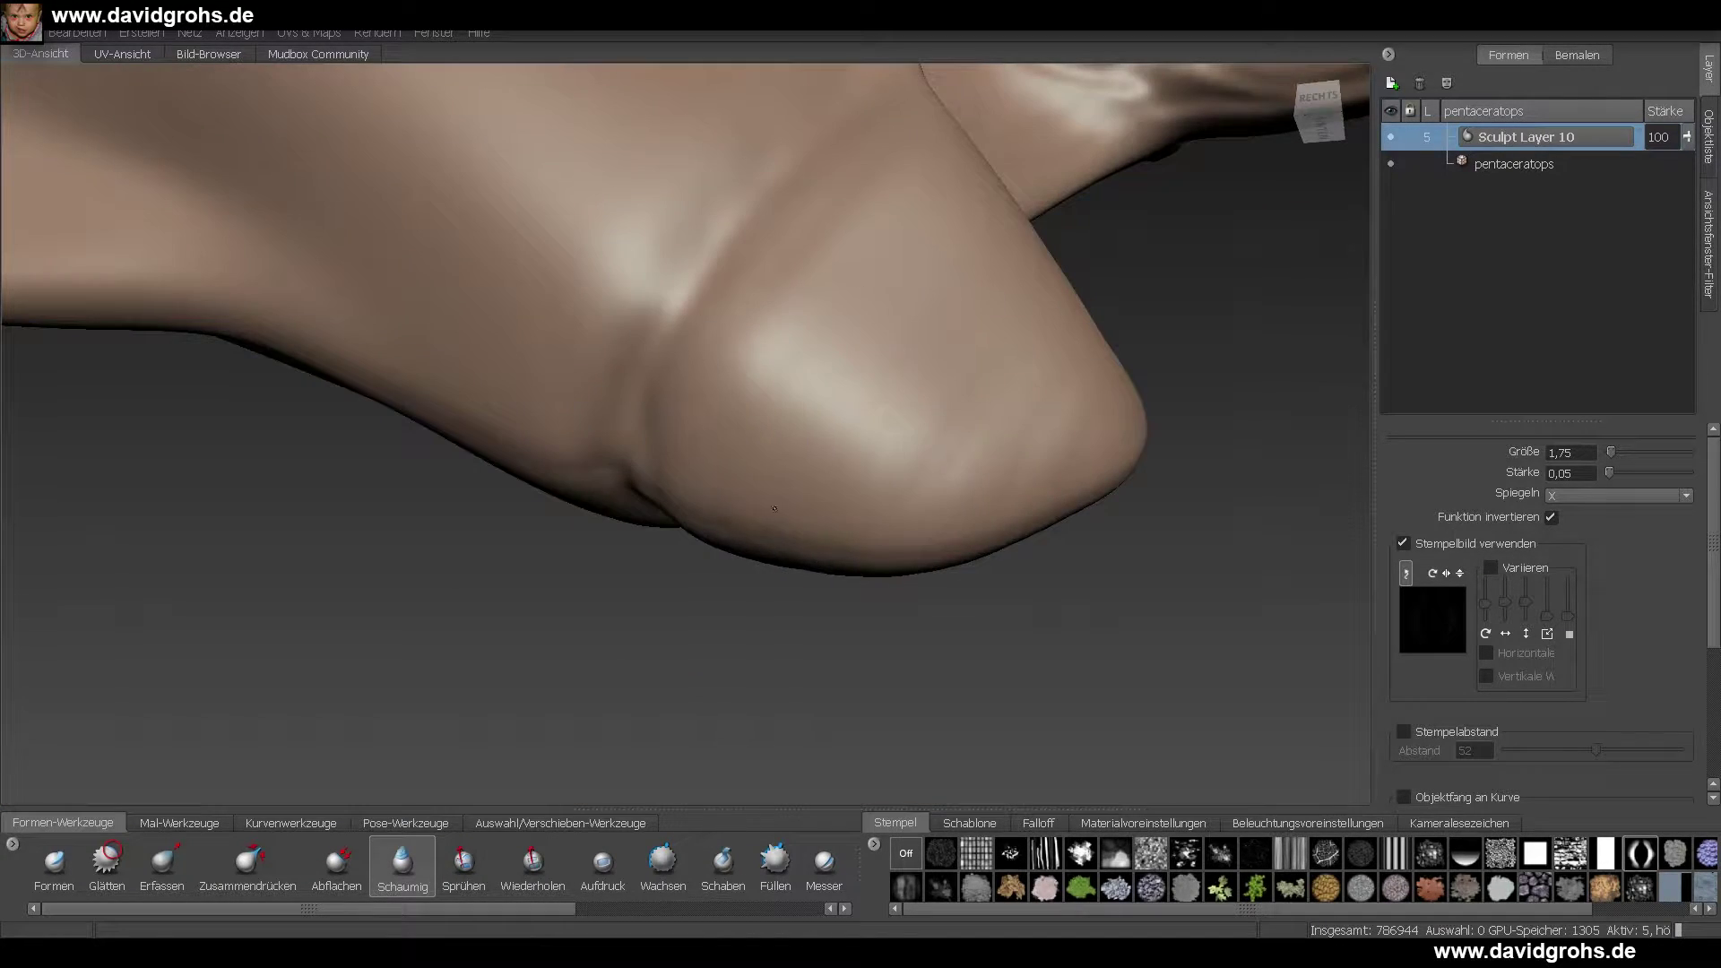
pyautogui.keyDown('alt'); pyautogui.moveTo(979, 514); pyautogui.dragTo(1018, 487); pyautogui.keyUp('alt')
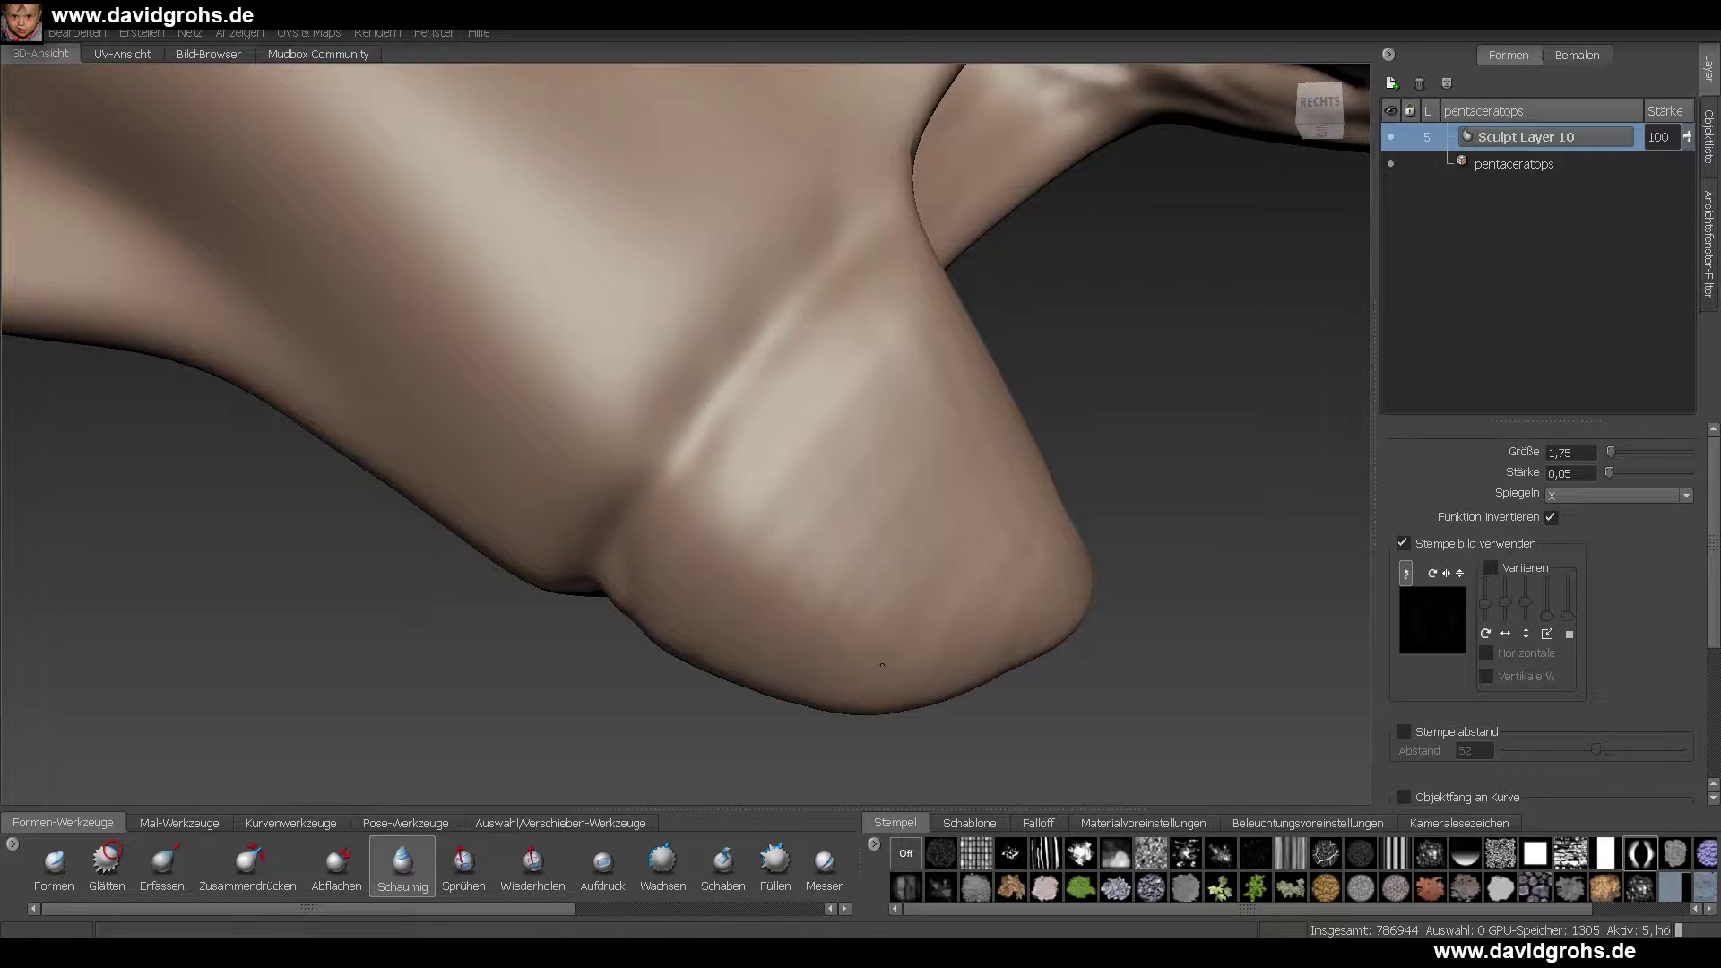
# - Extend the faint surface texture across the side of the lower beak, matching it to the upper beak
pyautogui.keyDown('alt'); pyautogui.moveTo(882, 665); pyautogui.dragTo(574, 618, button='right'); pyautogui.keyUp('alt')
pyautogui.keyDown('alt'); pyautogui.moveTo(574, 618); pyautogui.dragTo(520, 654); pyautogui.keyUp('alt')
pyautogui.keyDown('alt'); pyautogui.moveTo(520, 655); pyautogui.dragTo(788, 556, button='right'); pyautogui.keyUp('alt')
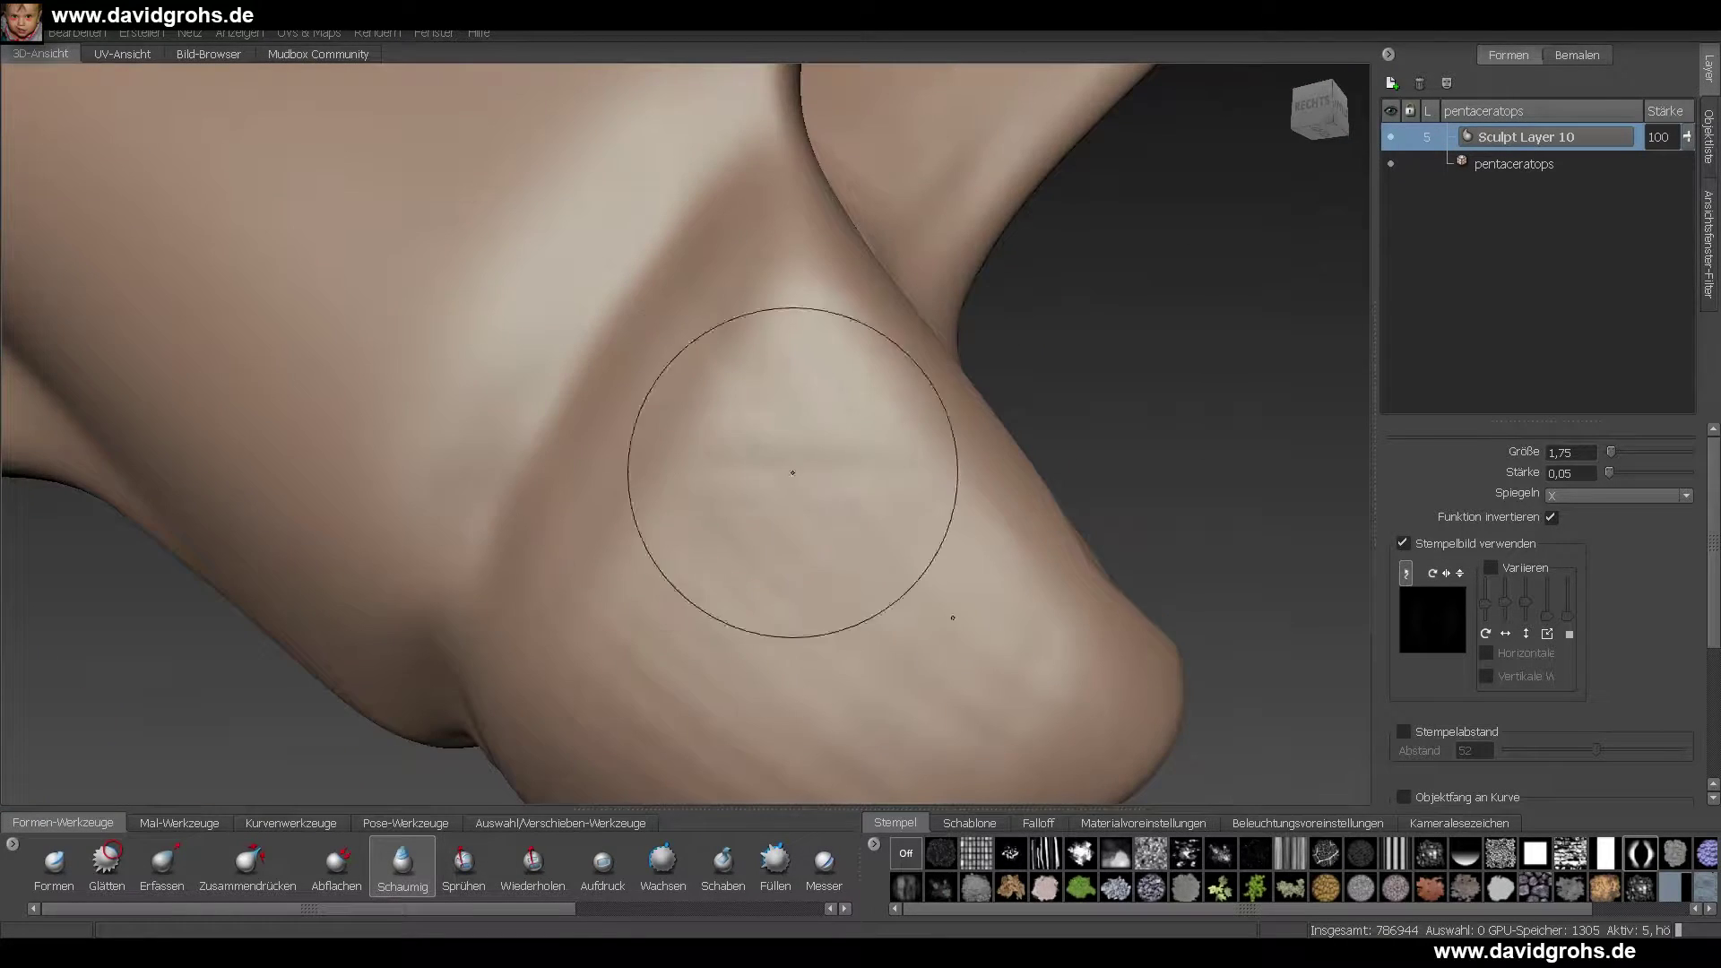
pyautogui.keyDown('alt'); pyautogui.moveTo(689, 628); pyautogui.dragTo(574, 573, button='right'); pyautogui.keyUp('alt')
pyautogui.keyDown('alt'); pyautogui.moveTo(807, 488); pyautogui.dragTo(995, 461); pyautogui.keyUp('alt')
pyautogui.keyDown('alt'); pyautogui.moveTo(1013, 461); pyautogui.dragTo(896, 484, button='right'); pyautogui.keyUp('alt')
pyautogui.keyDown('alt'); pyautogui.moveTo(897, 484); pyautogui.dragTo(875, 531); pyautogui.keyUp('alt')
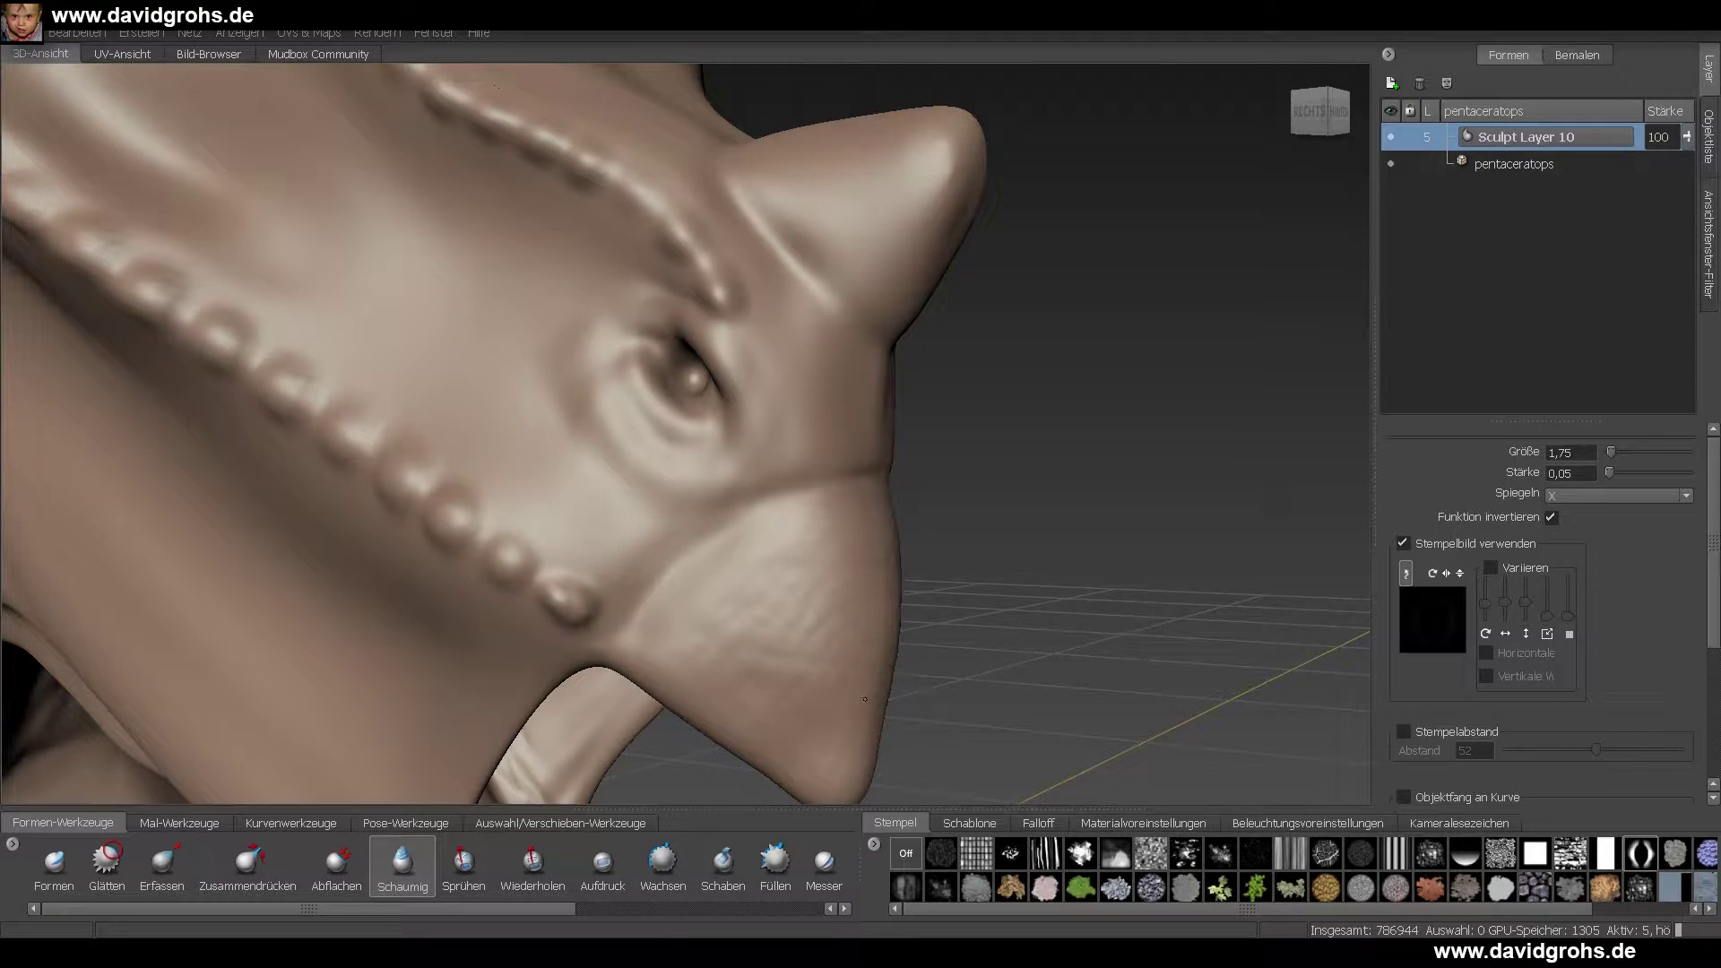
# - Carve a fine groove along the rear edge of the upper beak with the Foamy brush at size 0.81
pyautogui.keyDown('alt'); pyautogui.moveTo(864, 699); pyautogui.dragTo(628, 645, button='right'); pyautogui.keyUp('alt')
pyautogui.moveTo(627, 646)
pyautogui.keyDown('alt'); pyautogui.mouseDown()
pyautogui.moveTo(466, 573)
pyautogui.moveTo(699, 538)
pyautogui.mouseUp(); pyautogui.keyUp('alt')
pyautogui.keyDown('alt'); pyautogui.moveTo(699, 538); pyautogui.dragTo(905, 475, button='right'); pyautogui.keyUp('alt')
pyautogui.keyDown('alt'); pyautogui.moveTo(717, 394); pyautogui.dragTo(834, 395, button='right'); pyautogui.keyUp('alt')
pyautogui.keyDown('alt'); pyautogui.moveTo(582, 336); pyautogui.dragTo(842, 434, button='middle'); pyautogui.keyUp('alt')
pyautogui.moveTo(775, 659); pyautogui.dragTo(1103, 318)
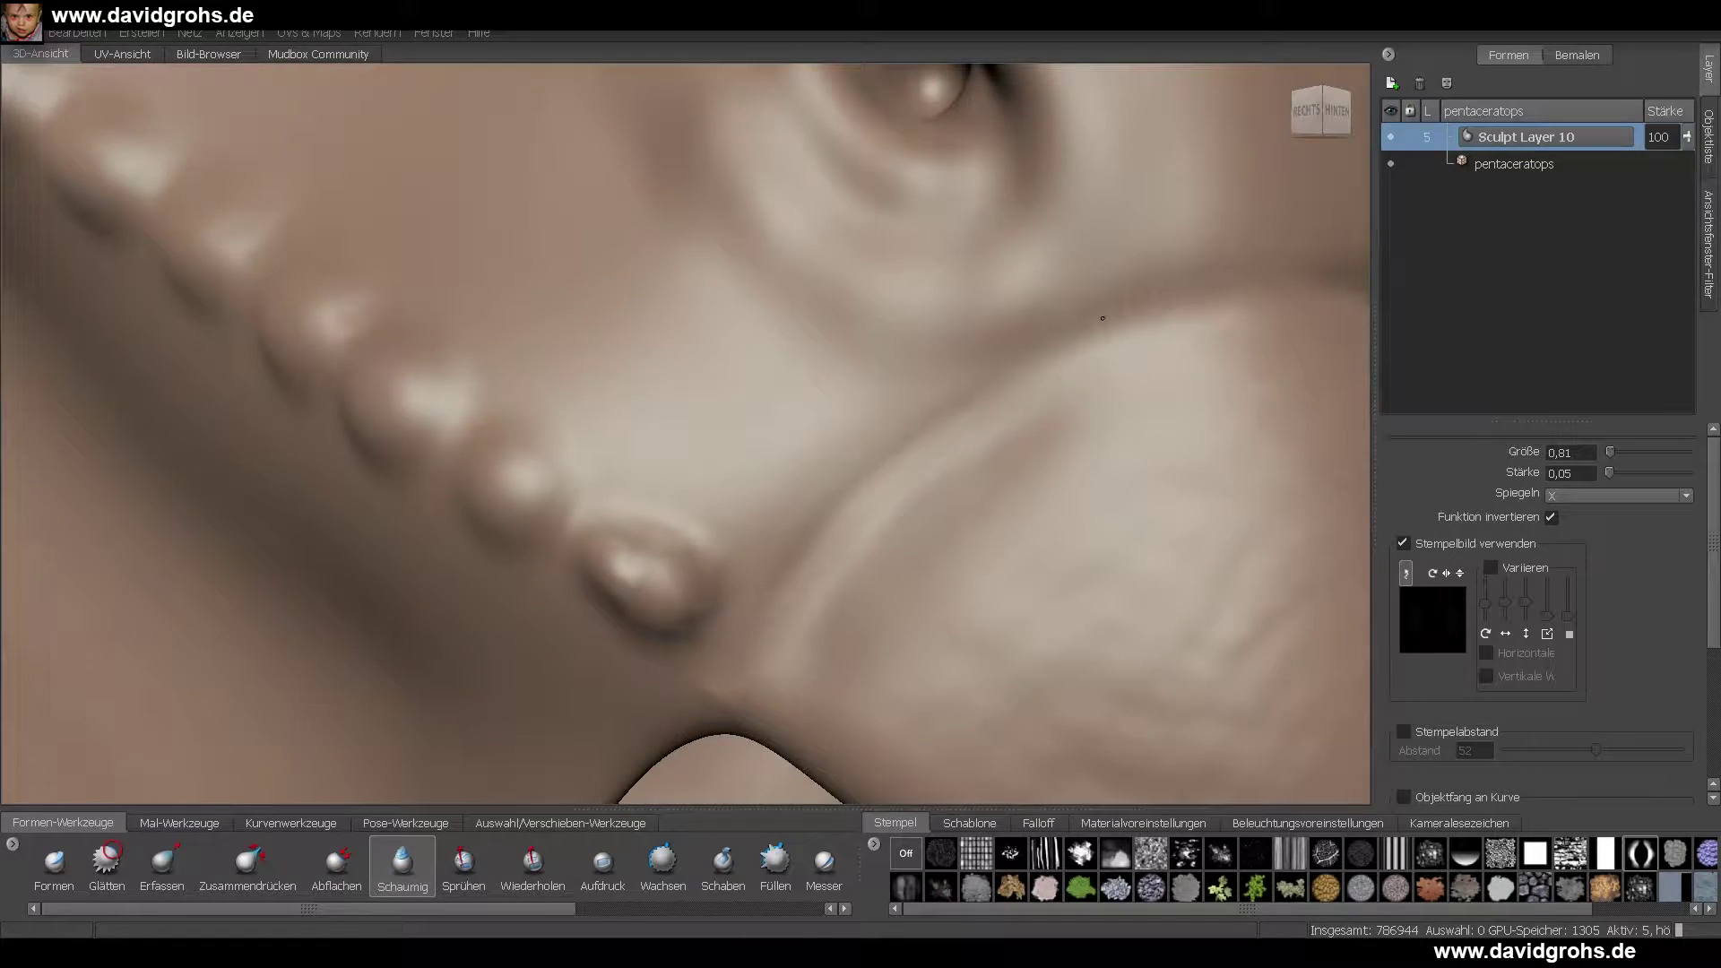
# - Raise the mesh to the next subdivision level and start a fresh sculpt layer in place of the previous one
pyautogui.moveTo(1102, 318)
pyautogui.keyDown('alt'); pyautogui.mouseDown(button='right')
pyautogui.moveTo(615, 392)
pyautogui.moveTo(957, 488)
pyautogui.moveTo(1039, 449)
pyautogui.mouseUp(button='right'); pyautogui.keyUp('alt')
pyautogui.press('pageup')
pyautogui.click(1039, 348)
pyautogui.rightClick(1504, 235)
pyautogui.click(1555, 385)
# - Add finer surface detail to the upper beak's edge and the lower beak at brush size 0.81 and strength 0.05
pyautogui.moveTo(567, 477); pyautogui.dragTo(933, 219)
pyautogui.moveTo(932, 220)
pyautogui.keyDown('alt'); pyautogui.mouseDown()
pyautogui.moveTo(258, 395)
pyautogui.moveTo(434, 392)
pyautogui.mouseUp(); pyautogui.keyUp('alt')
pyautogui.keyDown('alt'); pyautogui.moveTo(749, 433); pyautogui.dragTo(502, 413, button='right'); pyautogui.keyUp('alt')
pyautogui.keyDown('alt'); pyautogui.moveTo(502, 413); pyautogui.dragTo(556, 359); pyautogui.keyUp('alt')
pyautogui.keyDown('alt'); pyautogui.moveTo(502, 431); pyautogui.dragTo(602, 447, button='right'); pyautogui.keyUp('alt')
pyautogui.keyDown('alt'); pyautogui.moveTo(602, 447); pyautogui.dragTo(722, 392); pyautogui.keyUp('alt')
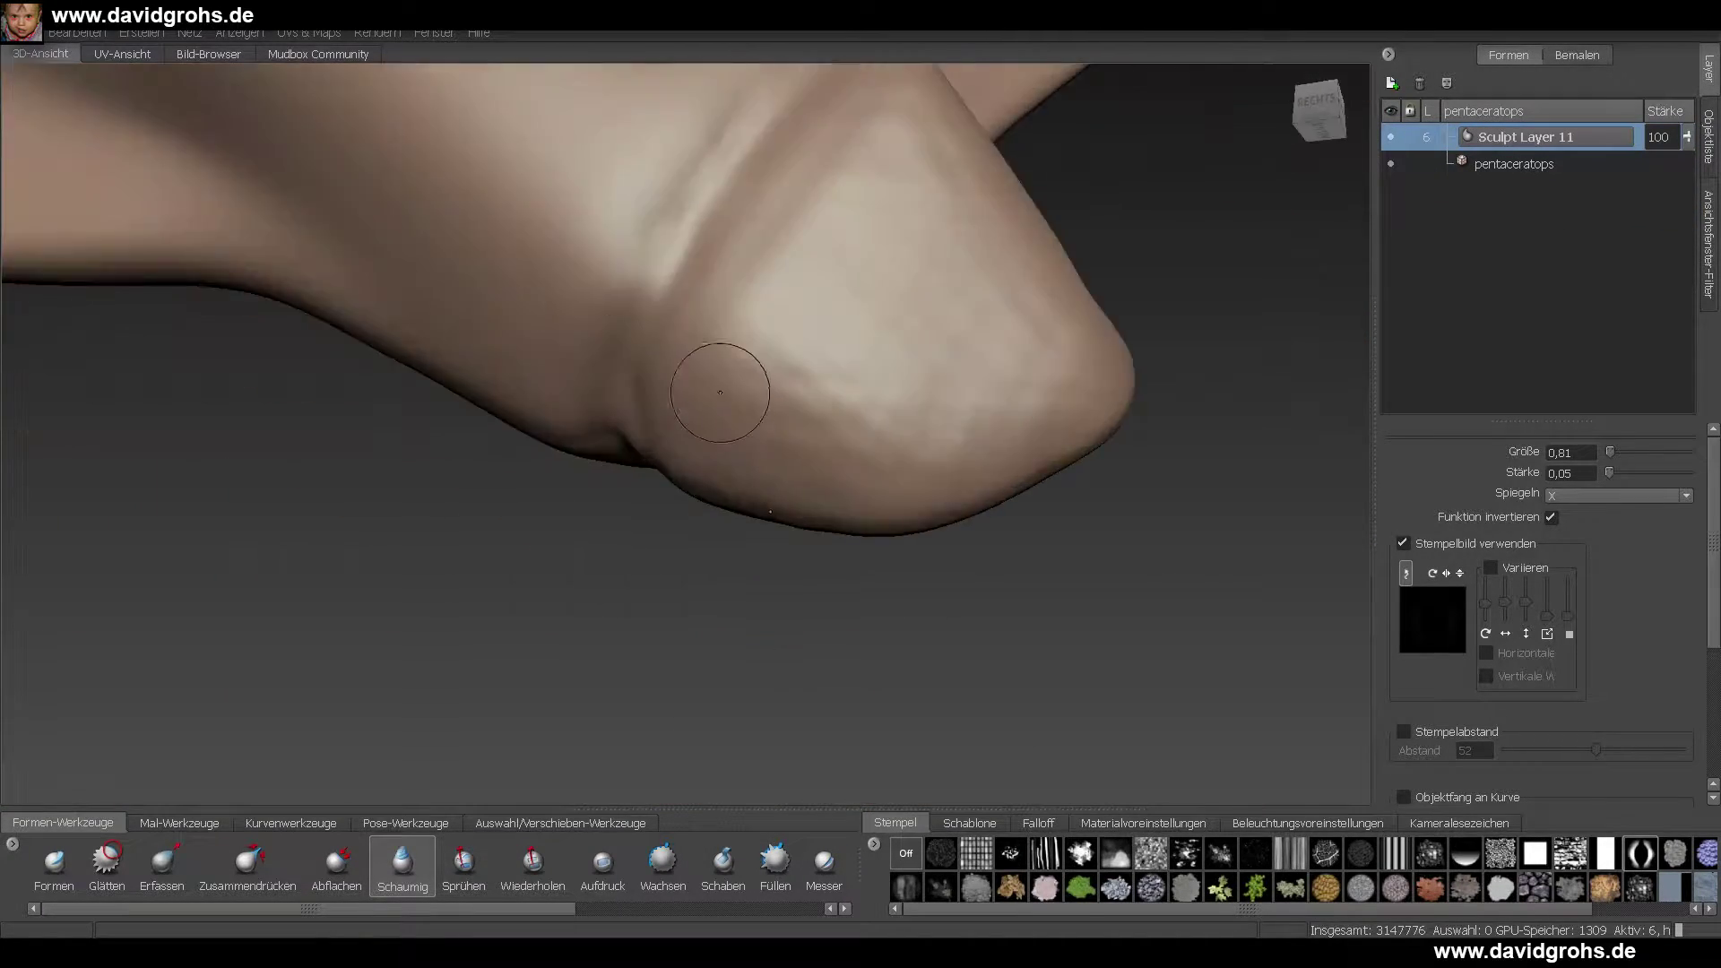
pyautogui.keyDown('alt'); pyautogui.moveTo(722, 391); pyautogui.dragTo(869, 511, button='middle'); pyautogui.keyUp('alt')
pyautogui.keyDown('alt'); pyautogui.moveTo(869, 511); pyautogui.dragTo(807, 466); pyautogui.keyUp('alt')
pyautogui.keyDown('alt'); pyautogui.moveTo(753, 619); pyautogui.dragTo(822, 488, button='middle'); pyautogui.keyUp('alt')
# - Work broad forms and skin folds into the flank and shoulder with the Foamy brush at size 45.37 and strength 0.85
pyautogui.keyDown('alt'); pyautogui.moveTo(822, 488); pyautogui.dragTo(556, 439, button='right'); pyautogui.keyUp('alt')
pyautogui.keyDown('alt'); pyautogui.moveTo(699, 439); pyautogui.dragTo(834, 444); pyautogui.keyUp('alt')
pyautogui.keyDown('alt'); pyautogui.moveTo(834, 444); pyautogui.dragTo(931, 437, button='right'); pyautogui.keyUp('alt')
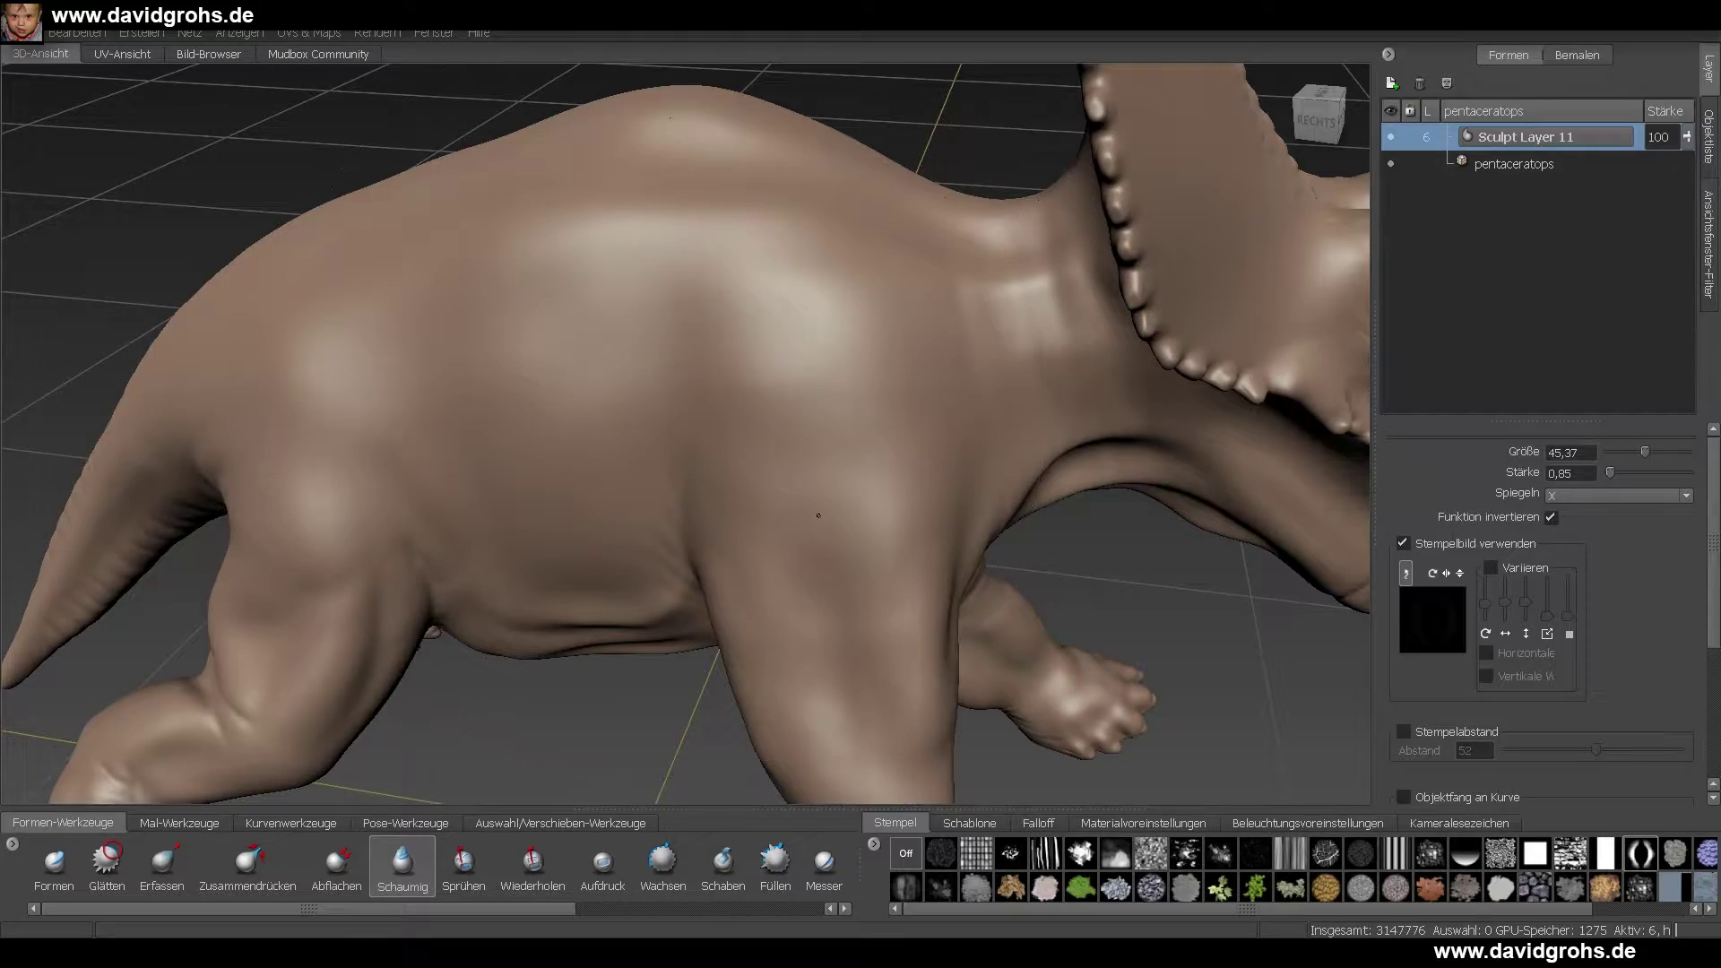
pyautogui.keyDown('alt'); pyautogui.moveTo(818, 515); pyautogui.dragTo(739, 574); pyautogui.keyUp('alt')
pyautogui.keyDown('alt'); pyautogui.moveTo(740, 395); pyautogui.dragTo(627, 367, button='right'); pyautogui.keyUp('alt')
pyautogui.keyDown('alt'); pyautogui.moveTo(684, 380); pyautogui.dragTo(708, 332); pyautogui.keyUp('alt')
pyautogui.keyDown('alt'); pyautogui.moveTo(663, 376); pyautogui.dragTo(934, 393, button='right'); pyautogui.keyUp('alt')
pyautogui.keyDown('alt'); pyautogui.moveTo(934, 392); pyautogui.dragTo(648, 458); pyautogui.keyUp('alt')
# - Sculpt a row of small bumps around the base of both brow horns with the Sculpt brush at size 0.61
pyautogui.press('pageup')
pyautogui.keyDown('alt'); pyautogui.moveTo(750, 355); pyautogui.dragTo(538, 367); pyautogui.keyUp('alt')
pyautogui.moveTo(300, 394); pyautogui.dragTo(466, 394)
pyautogui.moveTo(574, 395)
pyautogui.keyDown('alt'); pyautogui.mouseDown()
pyautogui.moveTo(395, 411)
pyautogui.moveTo(502, 414)
pyautogui.mouseUp(); pyautogui.keyUp('alt')
pyautogui.keyDown('alt'); pyautogui.moveTo(717, 422); pyautogui.dragTo(502, 448); pyautogui.keyUp('alt')
pyautogui.moveTo(403, 466)
pyautogui.keyDown('alt'); pyautogui.mouseDown()
pyautogui.moveTo(646, 412)
pyautogui.moveTo(224, 556)
pyautogui.mouseUp(); pyautogui.keyUp('alt')
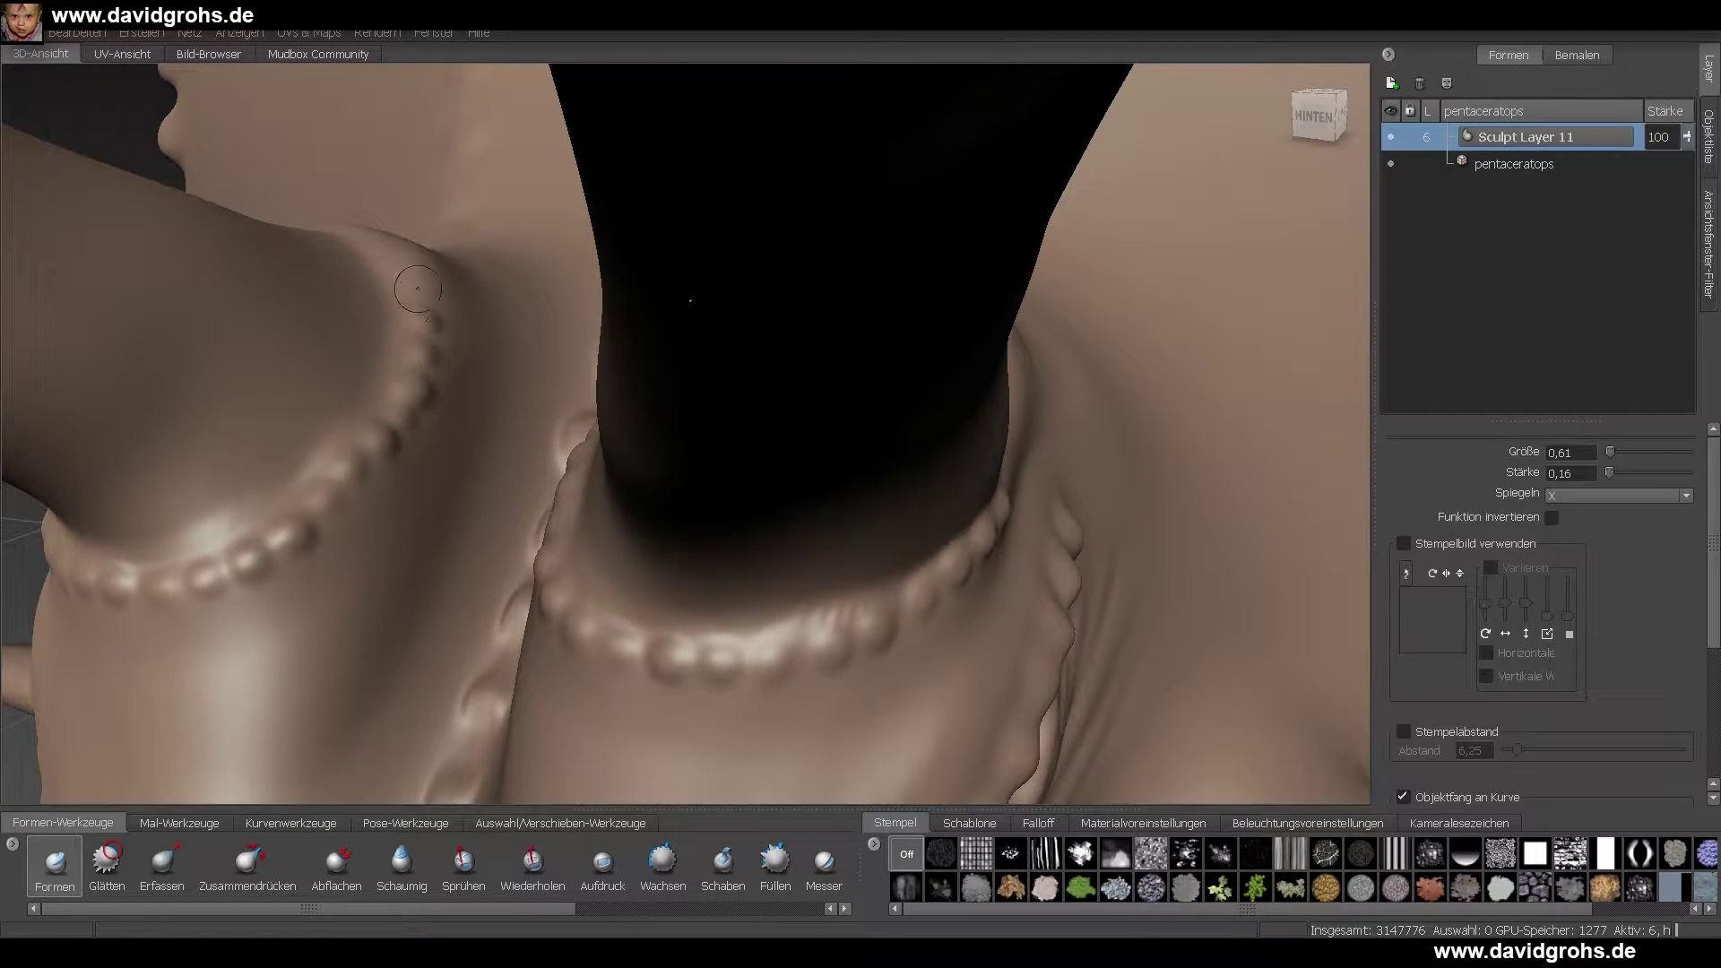
pyautogui.keyDown('alt'); pyautogui.moveTo(417, 289); pyautogui.dragTo(839, 375); pyautogui.keyUp('alt')
# - Shape the inner and outer corners of the eye and smooth them at brush size 0.60 and strength 50.60
pyautogui.keyDown('alt'); pyautogui.moveTo(839, 375); pyautogui.dragTo(897, 404, button='right'); pyautogui.keyUp('alt')
pyautogui.keyDown('alt'); pyautogui.moveTo(502, 547); pyautogui.dragTo(753, 430, button='middle'); pyautogui.keyUp('alt')
pyautogui.moveTo(627, 448)
pyautogui.keyDown('alt'); pyautogui.mouseDown(button='right')
pyautogui.moveTo(699, 502)
pyautogui.moveTo(728, 565)
pyautogui.mouseUp(button='right'); pyautogui.keyUp('alt')
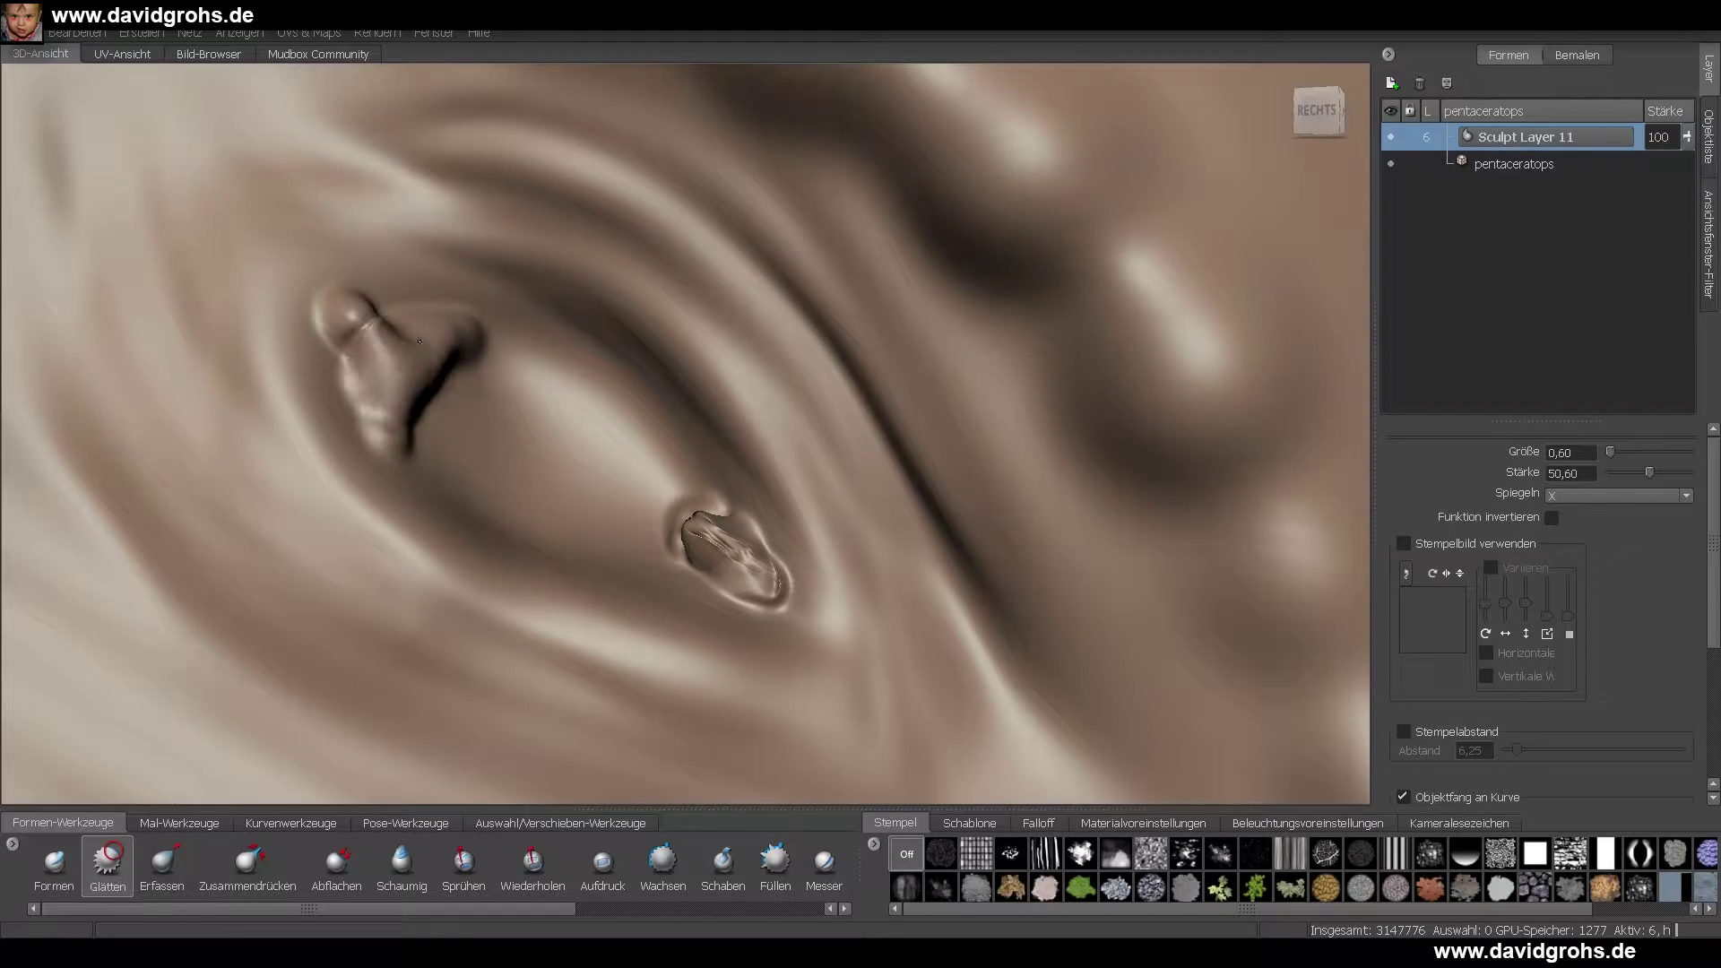
pyautogui.keyDown('alt'); pyautogui.moveTo(770, 597); pyautogui.dragTo(618, 574, button='right'); pyautogui.keyUp('alt')
pyautogui.keyDown('alt'); pyautogui.moveTo(618, 574); pyautogui.dragTo(771, 538); pyautogui.keyUp('alt')
# - Refine the surface of the long brow horns with the inverted Foamy brush at size 10.49 and strength 0.85
pyautogui.keyDown('alt'); pyautogui.moveTo(771, 538); pyautogui.dragTo(914, 536, button='right'); pyautogui.keyUp('alt')
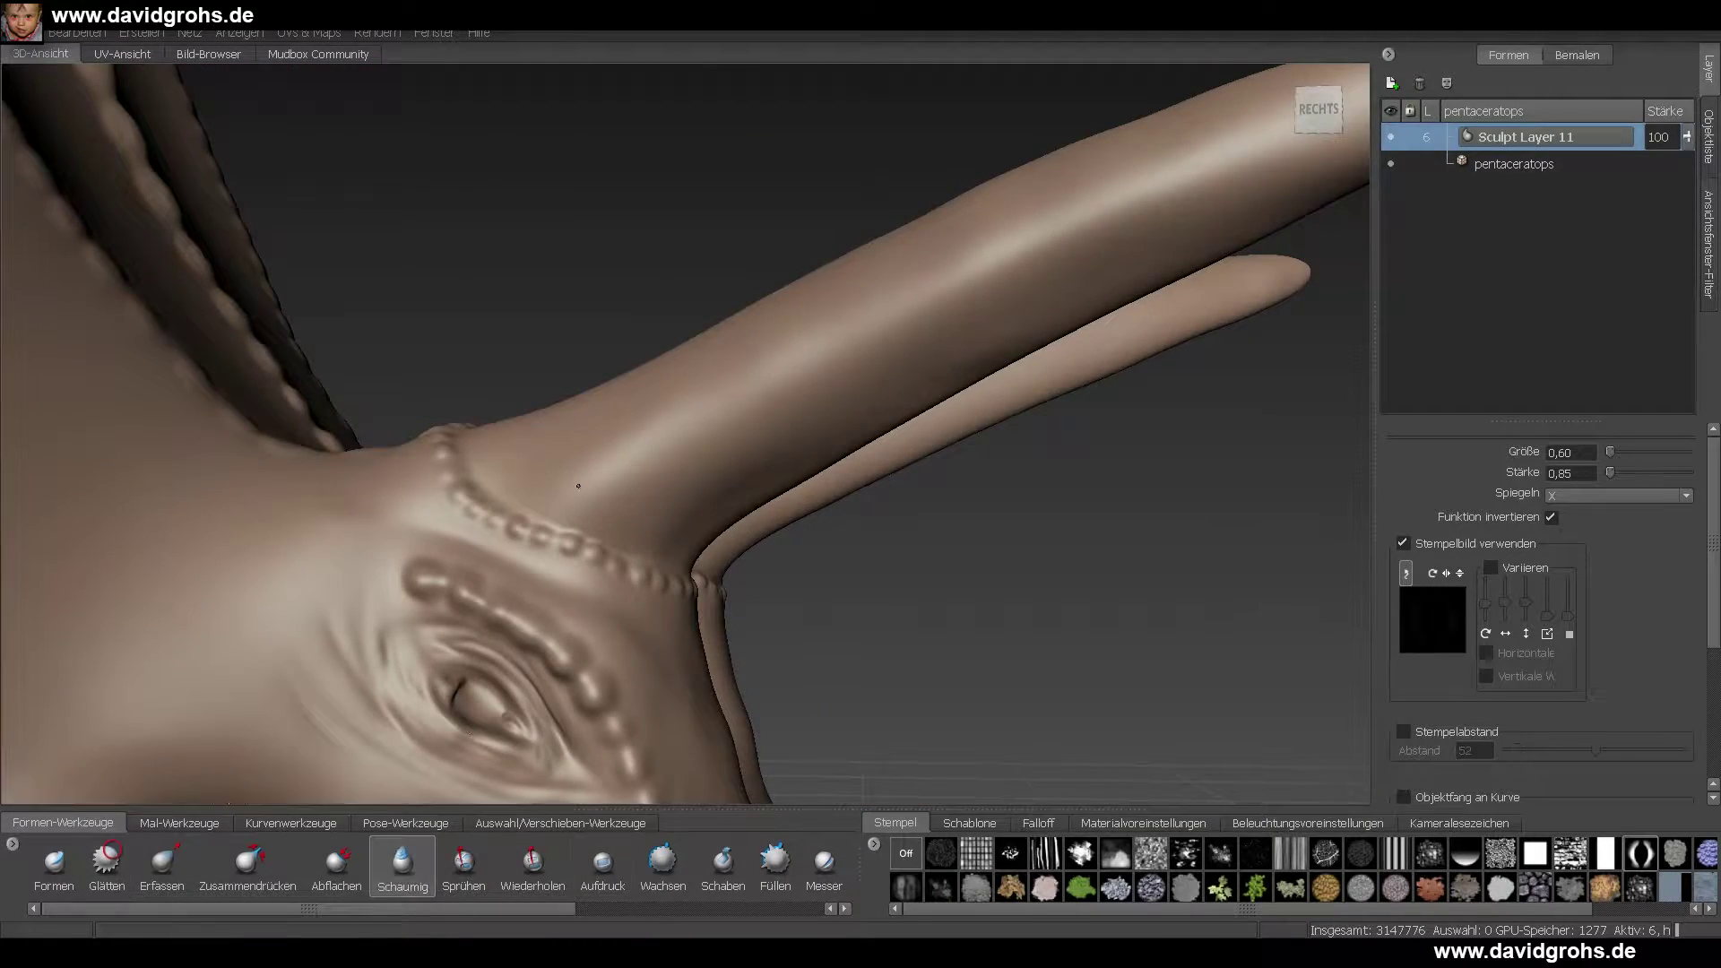
pyautogui.keyDown('alt'); pyautogui.moveTo(578, 486); pyautogui.dragTo(703, 491, button='right'); pyautogui.keyUp('alt')
pyautogui.moveTo(830, 434)
pyautogui.keyDown('alt'); pyautogui.mouseDown()
pyautogui.moveTo(749, 563)
pyautogui.moveTo(802, 204)
pyautogui.moveTo(638, 459)
pyautogui.moveTo(496, 335)
pyautogui.mouseUp(); pyautogui.keyUp('alt')
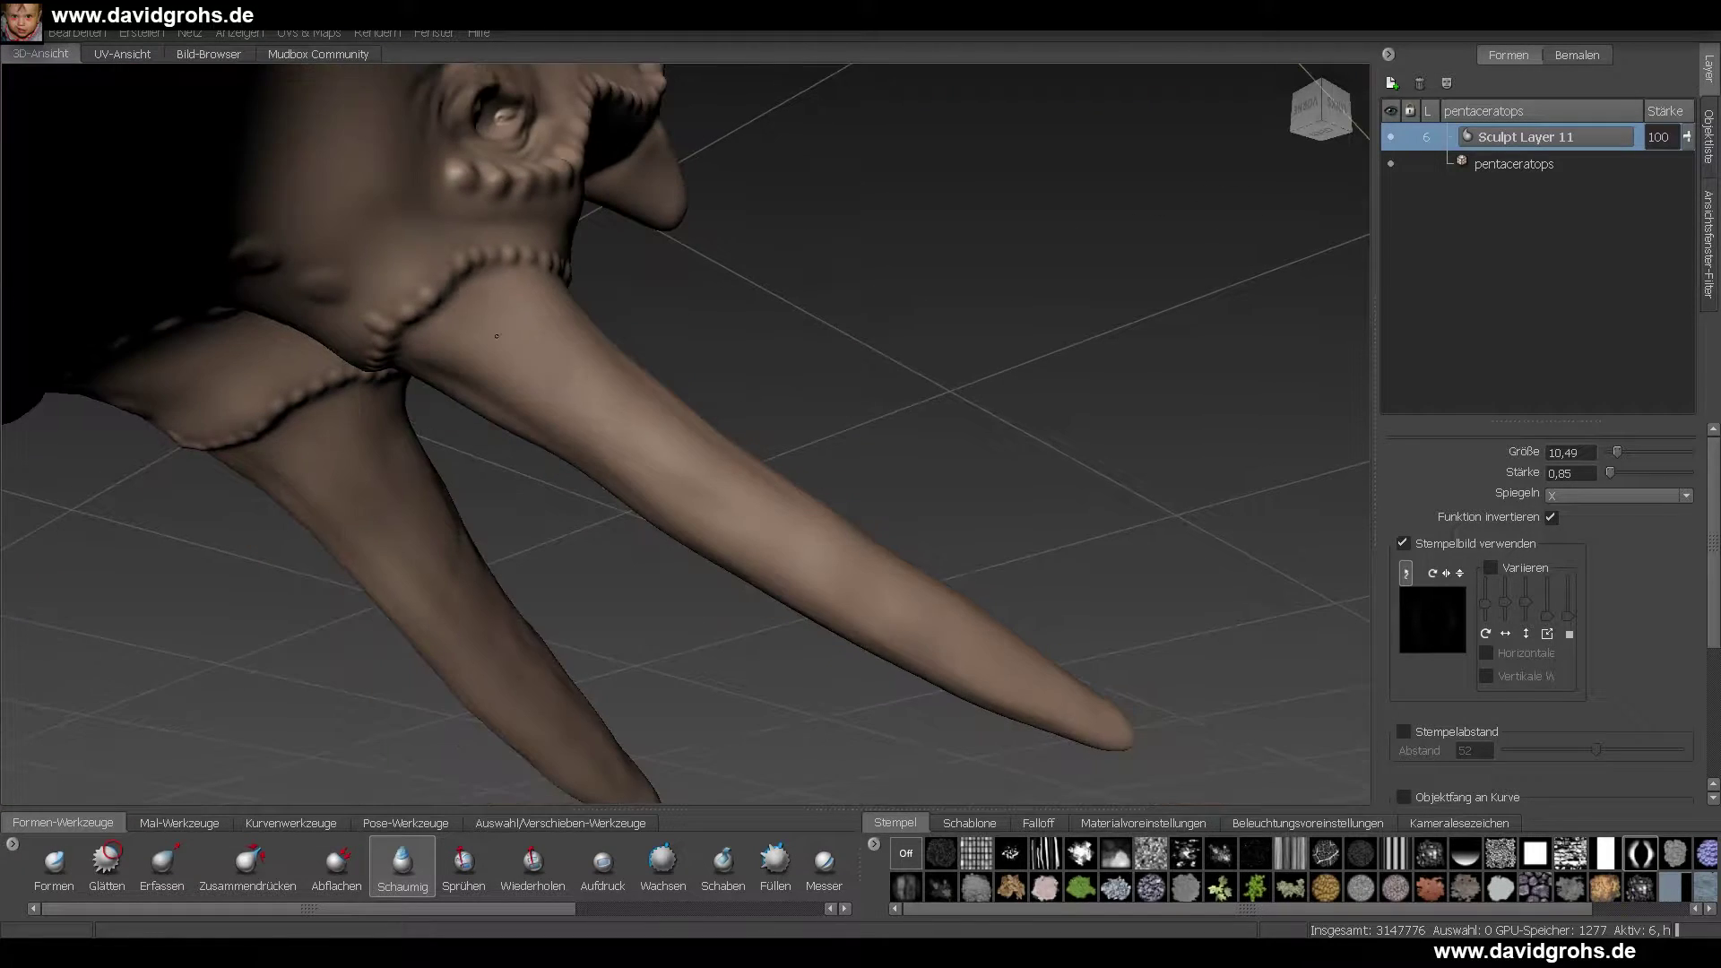
pyautogui.keyDown('alt'); pyautogui.moveTo(604, 400); pyautogui.dragTo(563, 489); pyautogui.keyUp('alt')
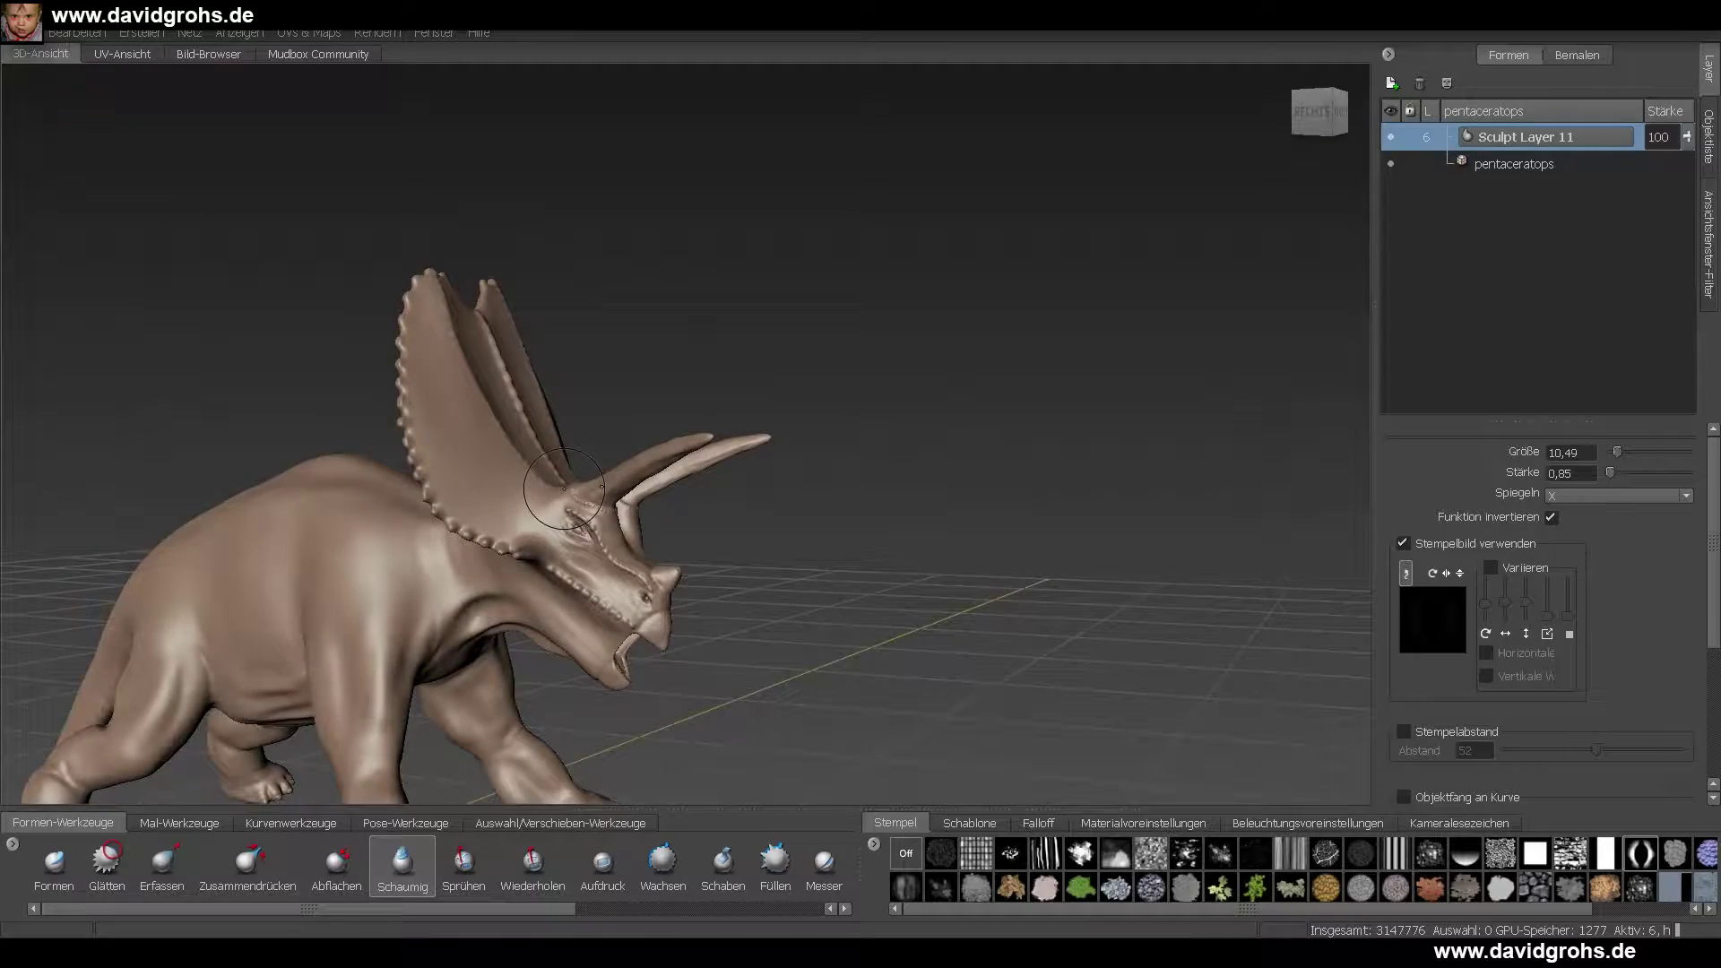
# - Flatten the sculpting of pentaceratops into a single new sculpt layer and save the scene
pyautogui.moveTo(584, 486)
pyautogui.keyDown('alt'); pyautogui.mouseDown(button='right')
pyautogui.moveTo(715, 442)
pyautogui.moveTo(625, 496)
pyautogui.mouseUp(button='right'); pyautogui.keyUp('alt')
pyautogui.click(77, 33)
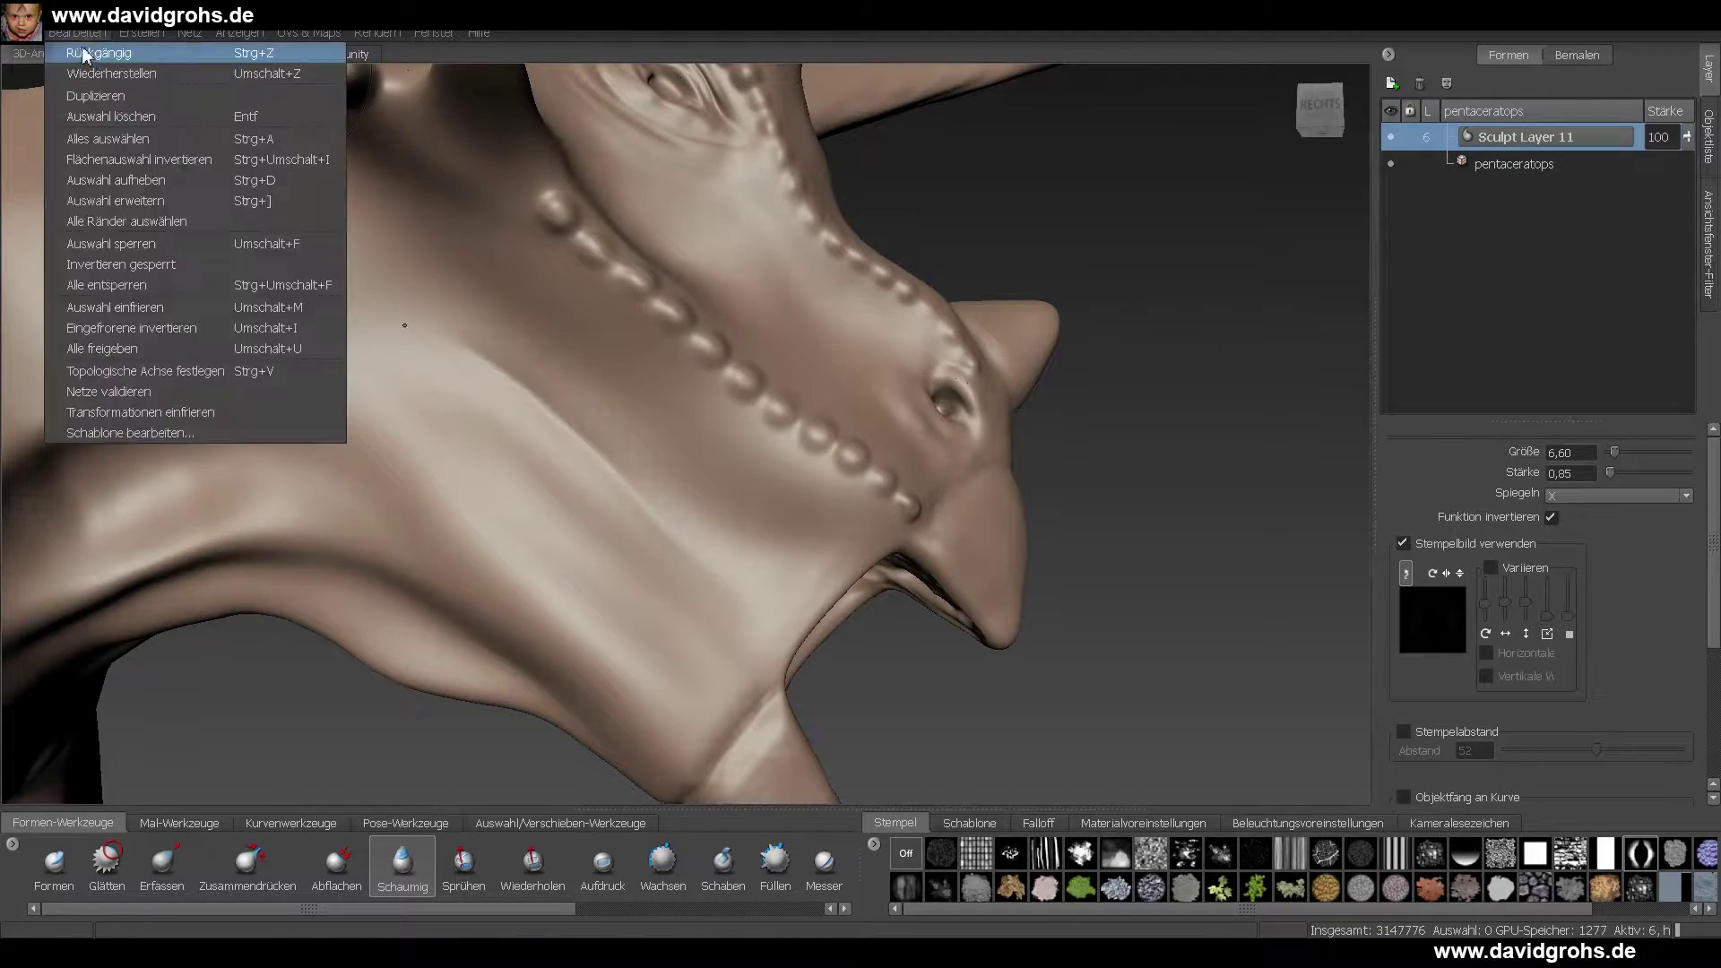
pyautogui.rightClick(1500, 137)
pyautogui.click(1564, 277)
pyautogui.click(25, 34)
pyautogui.click(74, 114)
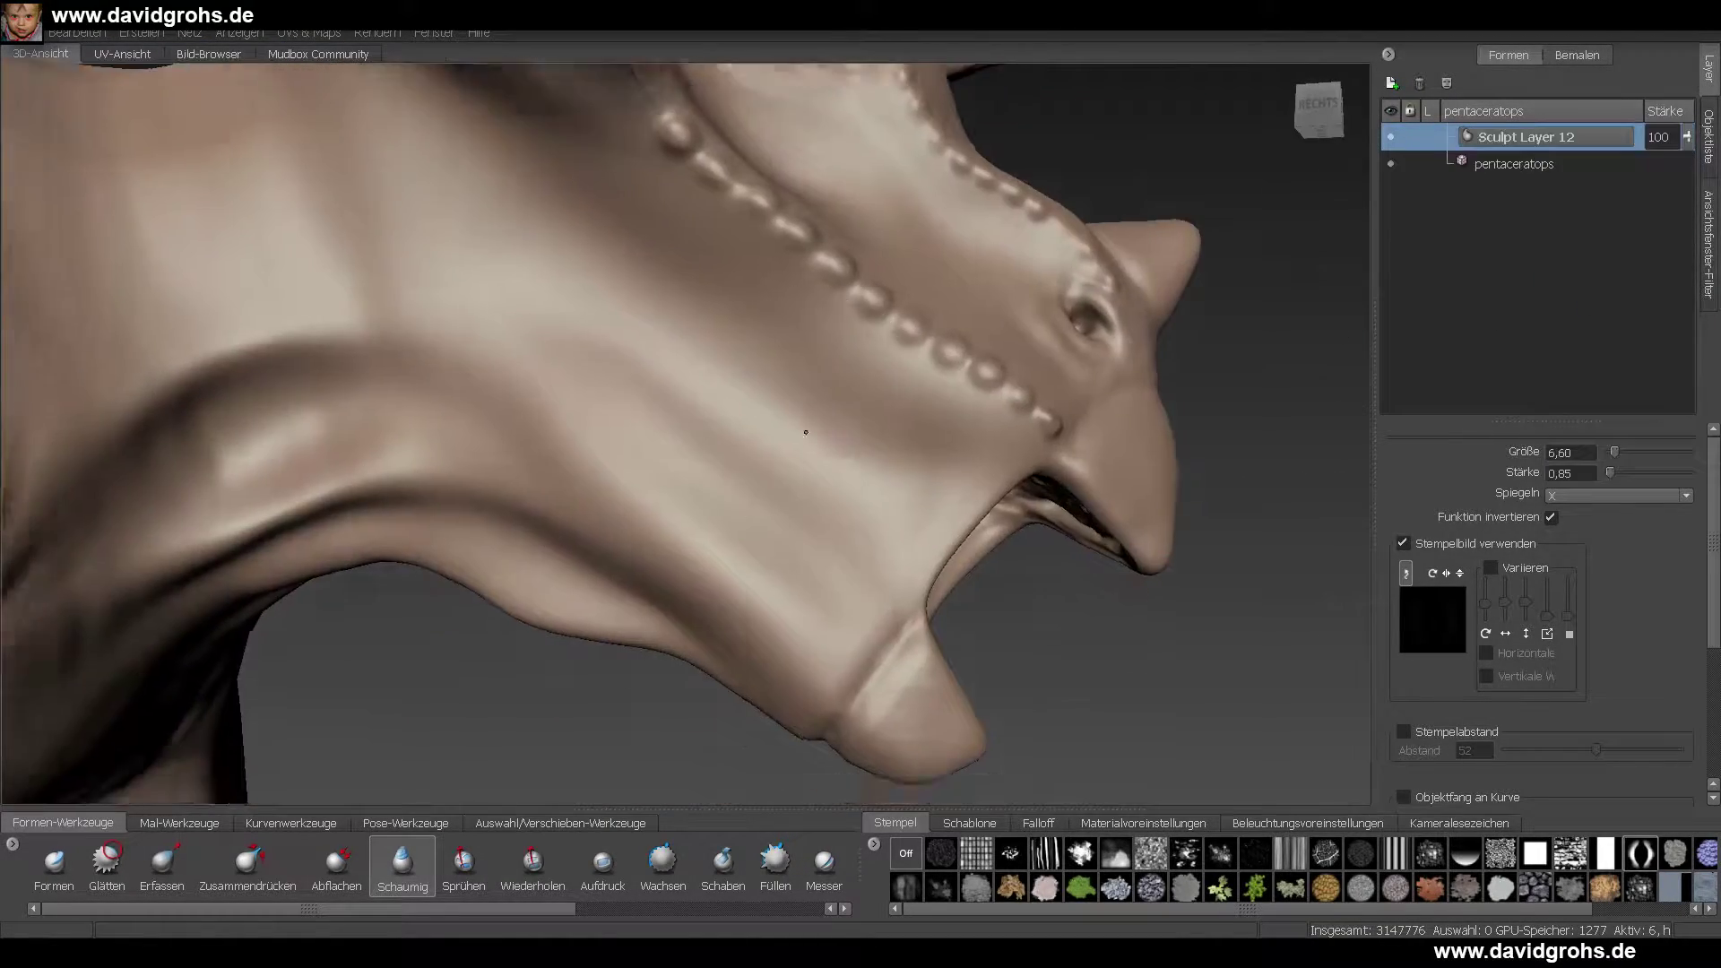
# - Carve skin folds along the cheek and neck with the inverted Foamy brush at size 6.60 and strength 0.85, and smooth them
pyautogui.keyDown('alt'); pyautogui.moveTo(806, 432); pyautogui.dragTo(834, 457); pyautogui.keyUp('alt')
pyautogui.moveTo(654, 327)
pyautogui.mouseDown()
pyautogui.moveTo(950, 501)
pyautogui.moveTo(528, 479)
pyautogui.mouseUp()
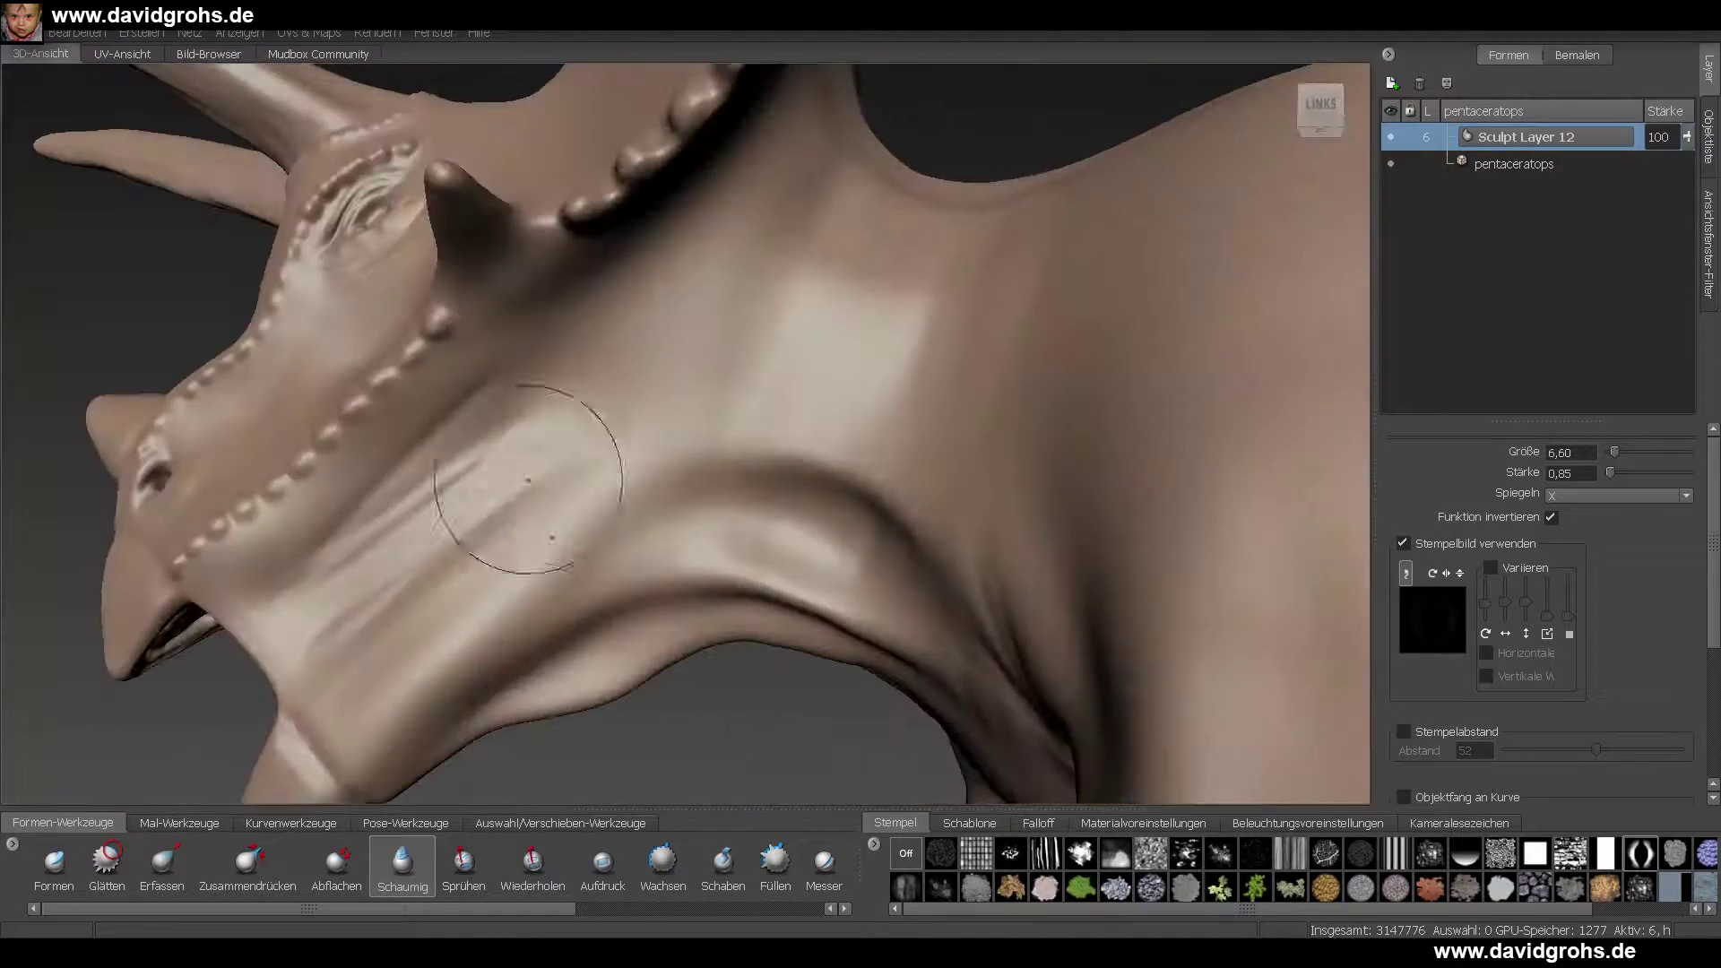
pyautogui.keyDown('alt'); pyautogui.moveTo(484, 425); pyautogui.dragTo(665, 239, button='right'); pyautogui.keyUp('alt')
pyautogui.press('shift')
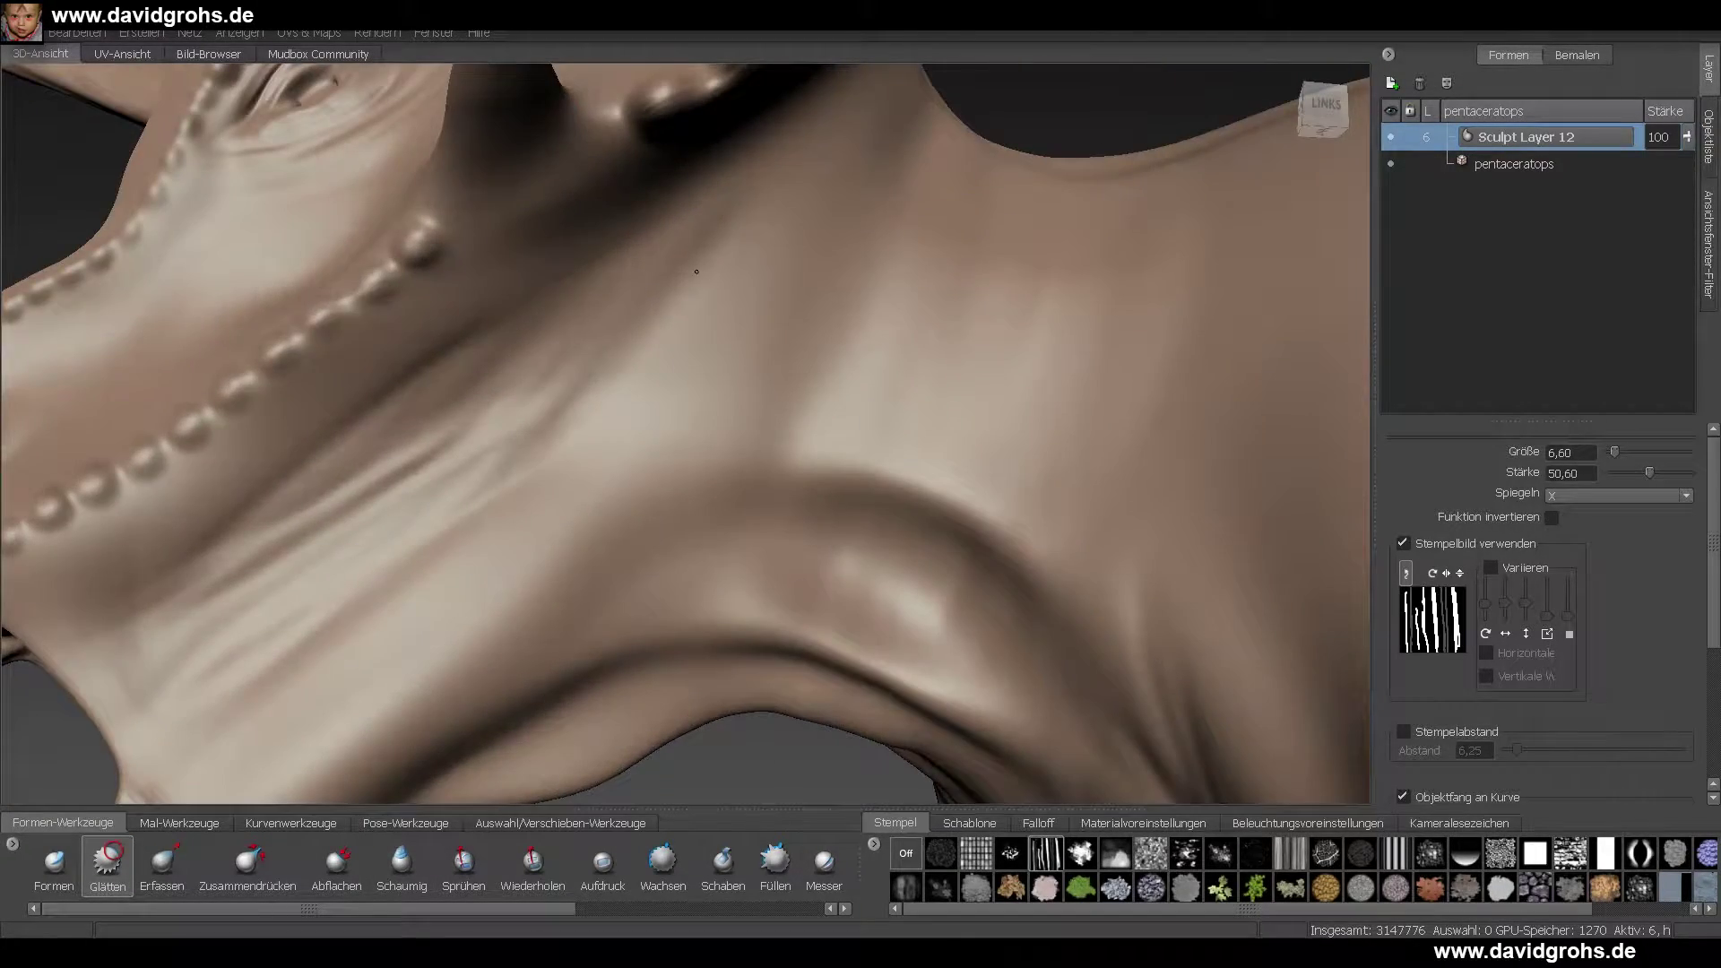
# - Carve lengthwise grooves into the nose horn with the inverted Foamy brush at size 2.94, then at size 1.85 and strength 0.49
pyautogui.keyDown('alt'); pyautogui.moveTo(697, 272); pyautogui.dragTo(950, 376); pyautogui.keyUp('alt')
pyautogui.keyDown('alt'); pyautogui.moveTo(950, 376); pyautogui.dragTo(615, 365, button='right'); pyautogui.keyUp('alt')
pyautogui.keyDown('alt'); pyautogui.moveTo(615, 365); pyautogui.dragTo(574, 430); pyautogui.keyUp('alt')
pyautogui.keyDown('alt'); pyautogui.moveTo(574, 430); pyautogui.dragTo(891, 514, button='right'); pyautogui.keyUp('alt')
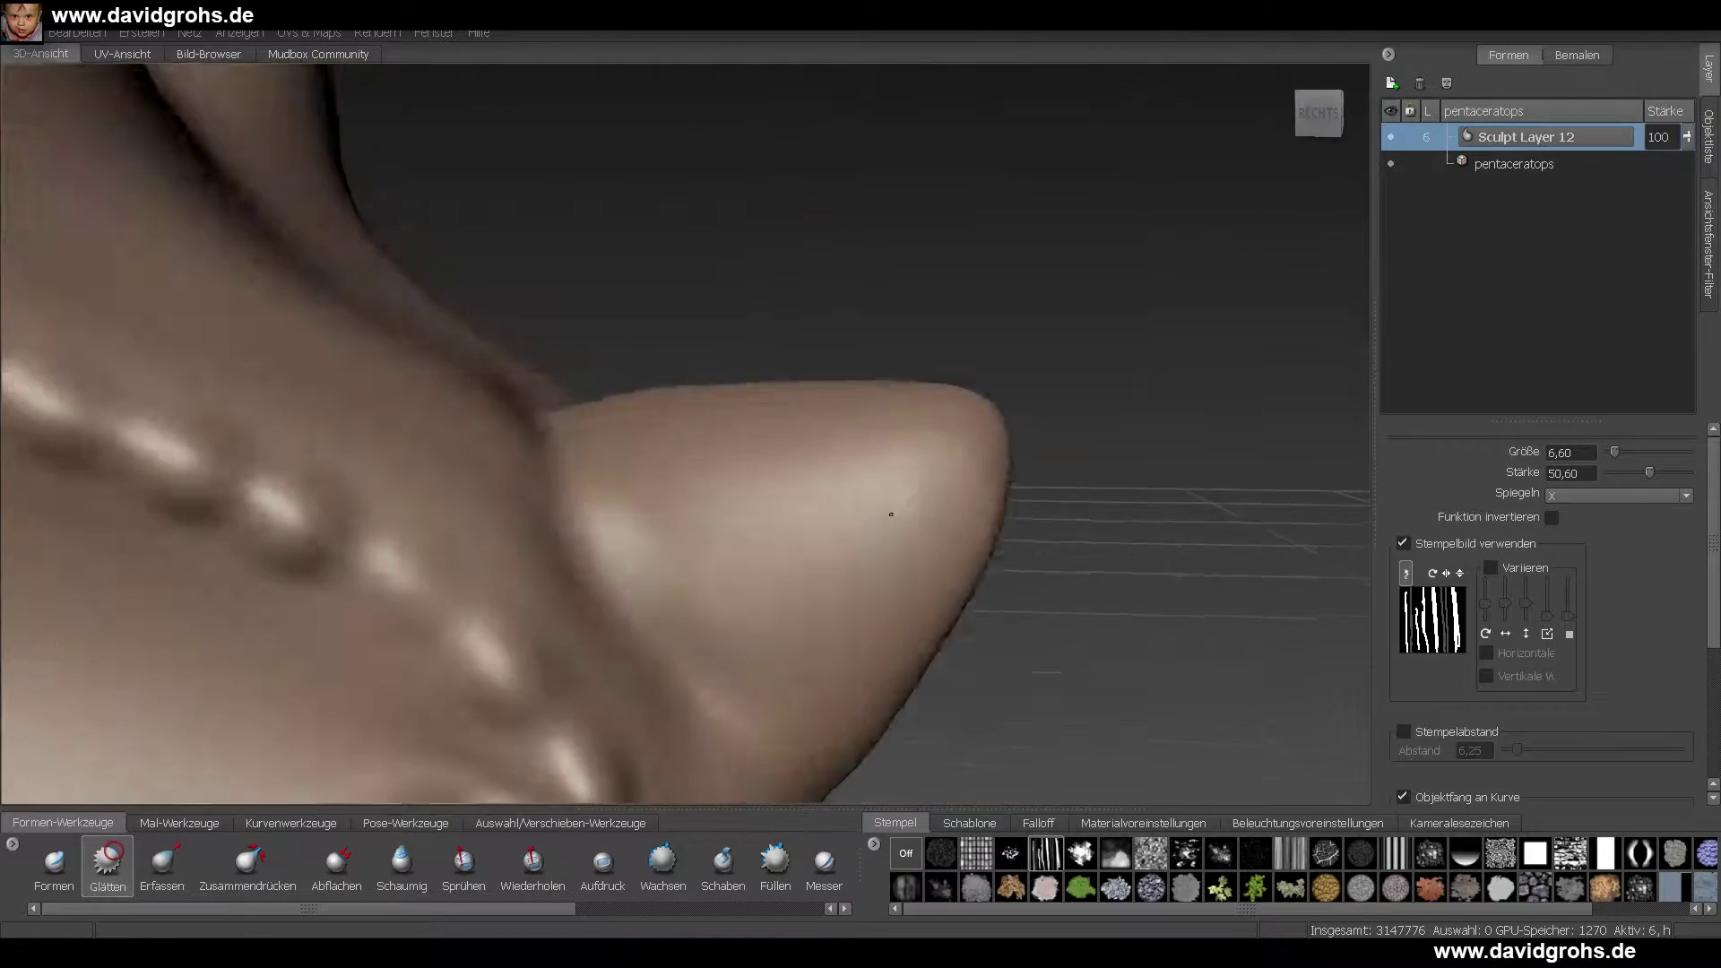
pyautogui.keyDown('alt'); pyautogui.moveTo(891, 515); pyautogui.dragTo(819, 375); pyautogui.keyUp('alt')
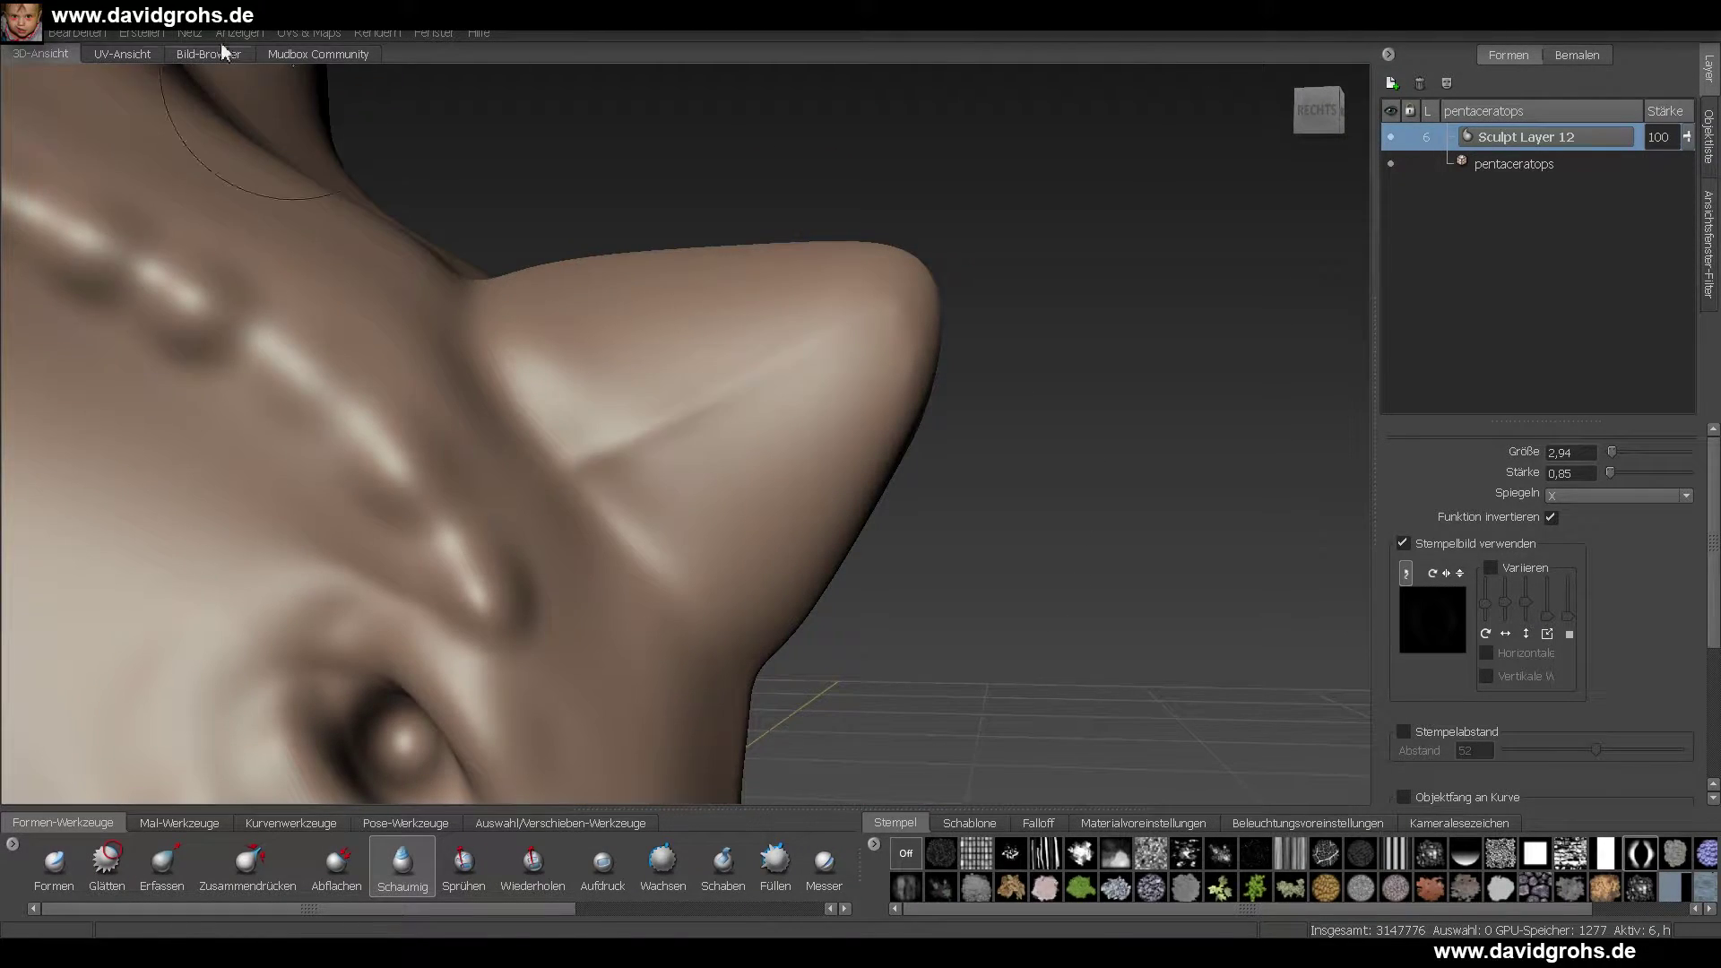
pyautogui.moveTo(772, 412); pyautogui.dragTo(757, 430)
pyautogui.moveTo(807, 340); pyautogui.dragTo(681, 502)
pyautogui.moveTo(681, 502)
pyautogui.keyDown('alt'); pyautogui.mouseDown()
pyautogui.moveTo(538, 385)
pyautogui.moveTo(822, 492)
pyautogui.mouseUp(); pyautogui.keyUp('alt')
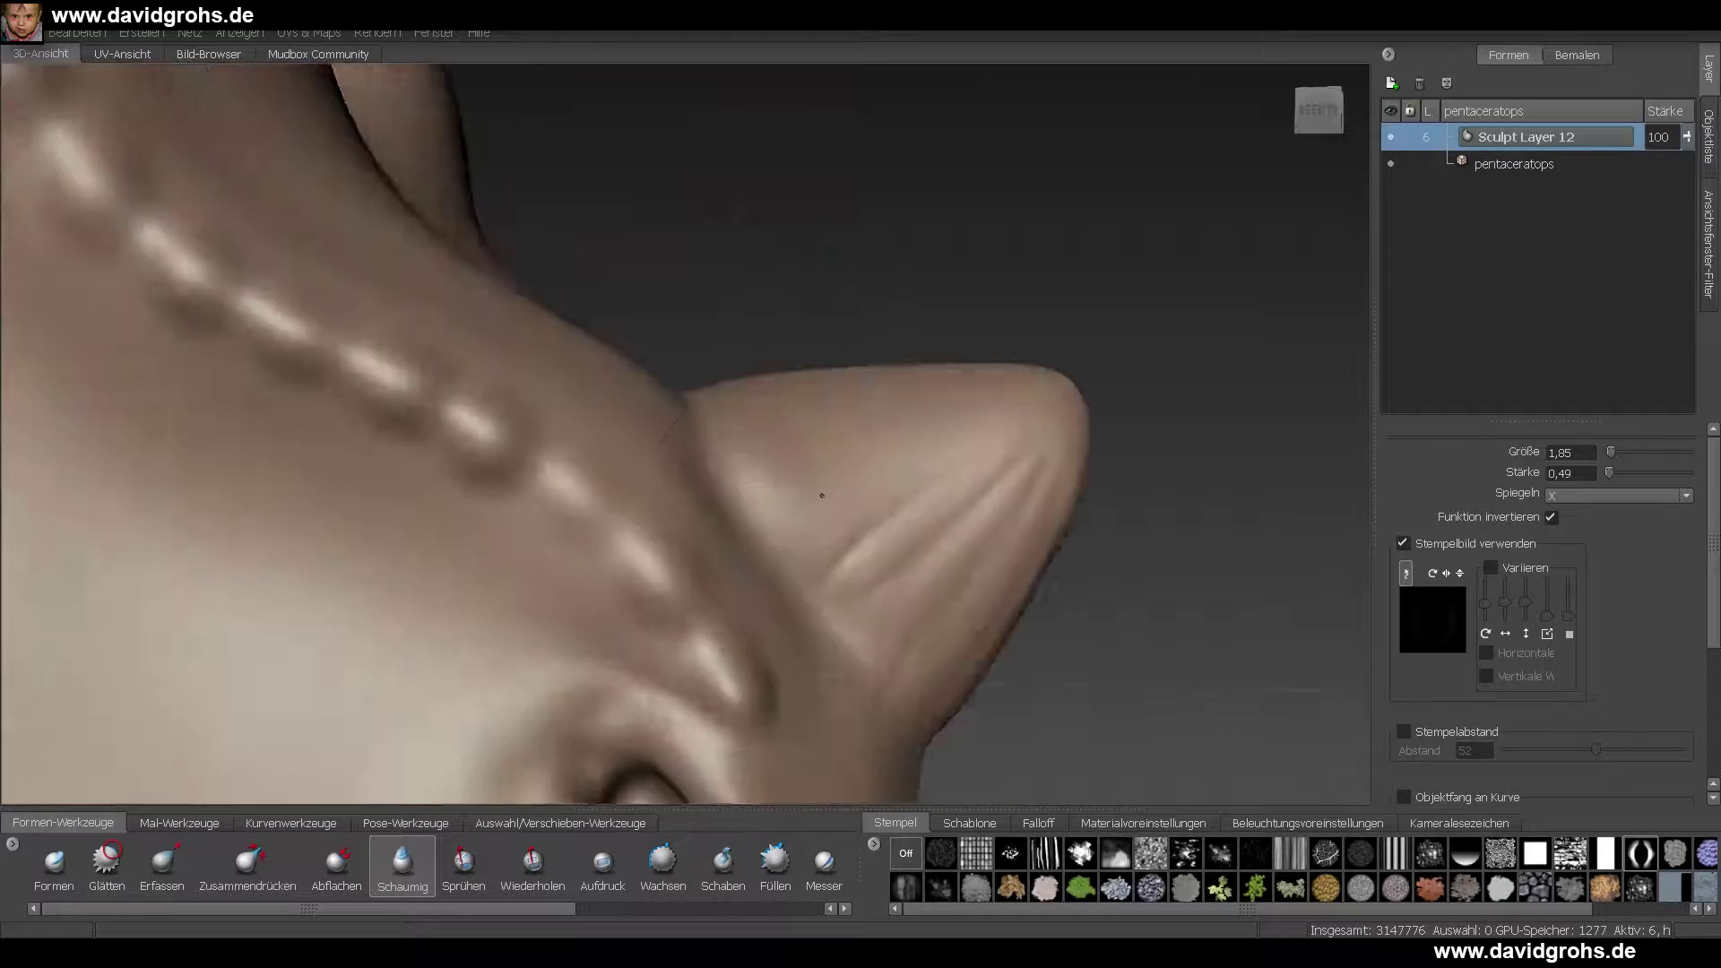
pyautogui.moveTo(1013, 484); pyautogui.dragTo(897, 592)
pyautogui.moveTo(821, 492)
pyautogui.keyDown('alt'); pyautogui.mouseDown()
pyautogui.moveTo(914, 457)
pyautogui.moveTo(824, 538)
pyautogui.mouseUp(); pyautogui.keyUp('alt')
# - Set the inverted Foamy brush to strength 0.17 for the fine grooves on the long brow horns
pyautogui.moveTo(824, 377)
pyautogui.keyDown('alt'); pyautogui.mouseDown()
pyautogui.moveTo(745, 463)
pyautogui.moveTo(528, 443)
pyautogui.mouseUp(); pyautogui.keyUp('alt')
pyautogui.click(98, 34)
pyautogui.write('0,1')
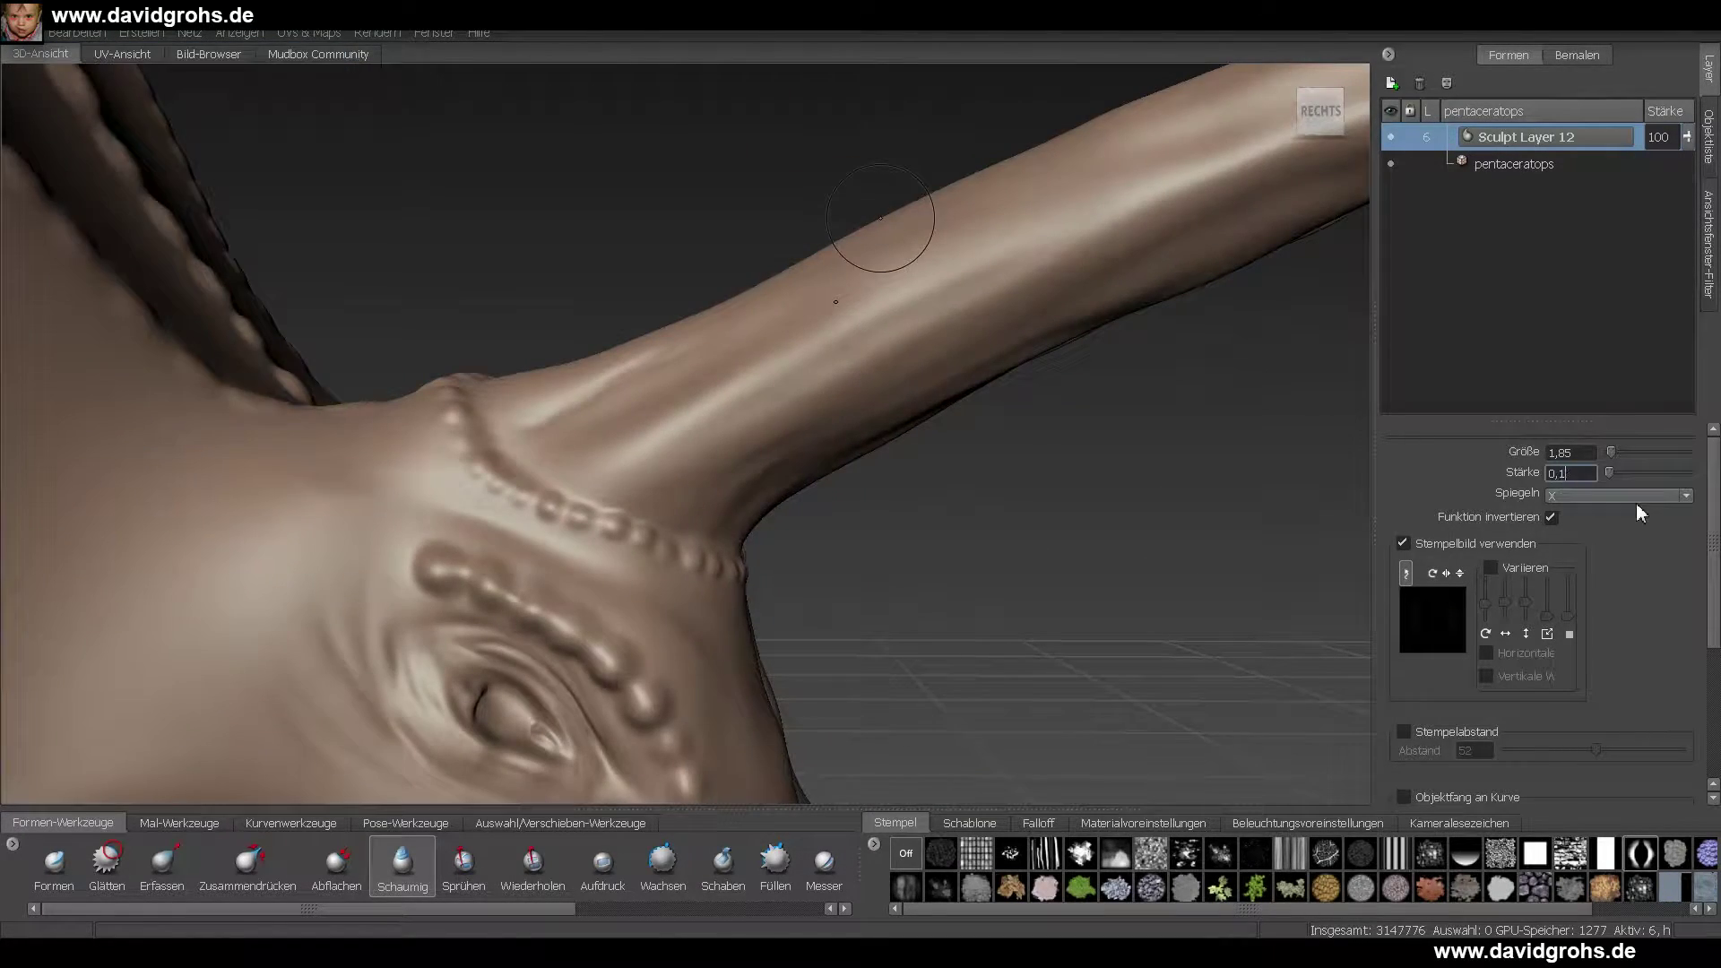
pyautogui.write('7')
pyautogui.keyDown('alt'); pyautogui.moveTo(699, 421); pyautogui.dragTo(766, 563); pyautogui.keyUp('alt')
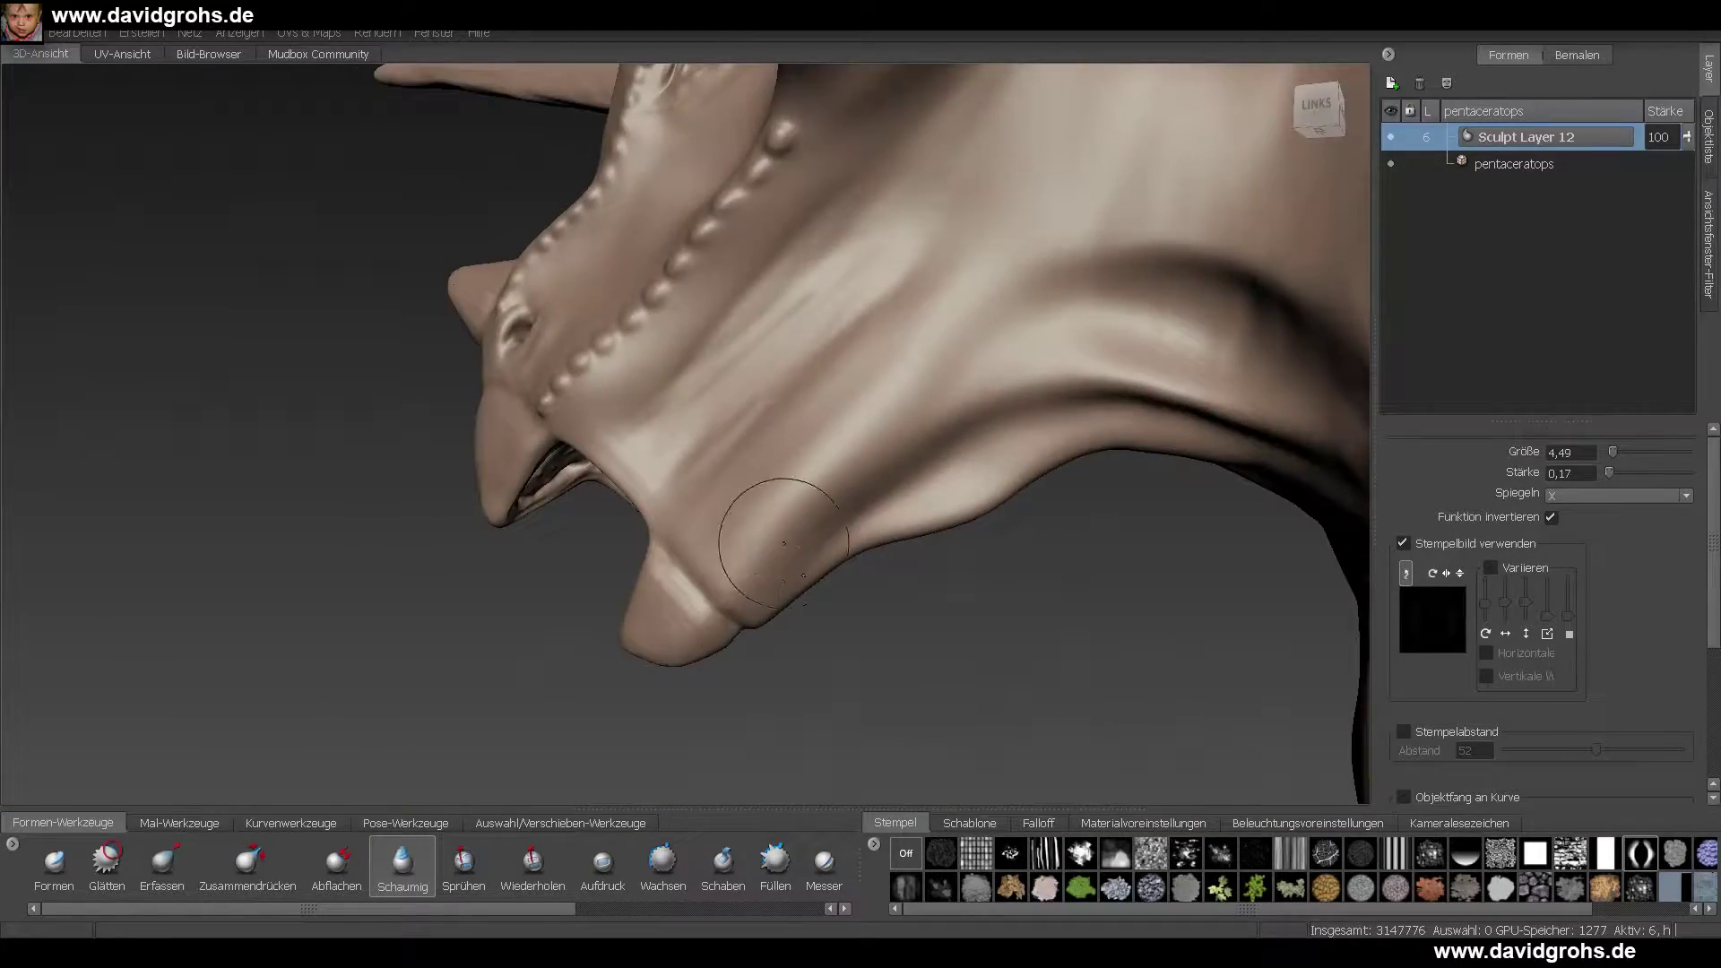
pyautogui.doubleClick(90, 34)
pyautogui.doubleClick(89, 37)
pyautogui.moveTo(90, 34); pyautogui.dragTo(120, 42)
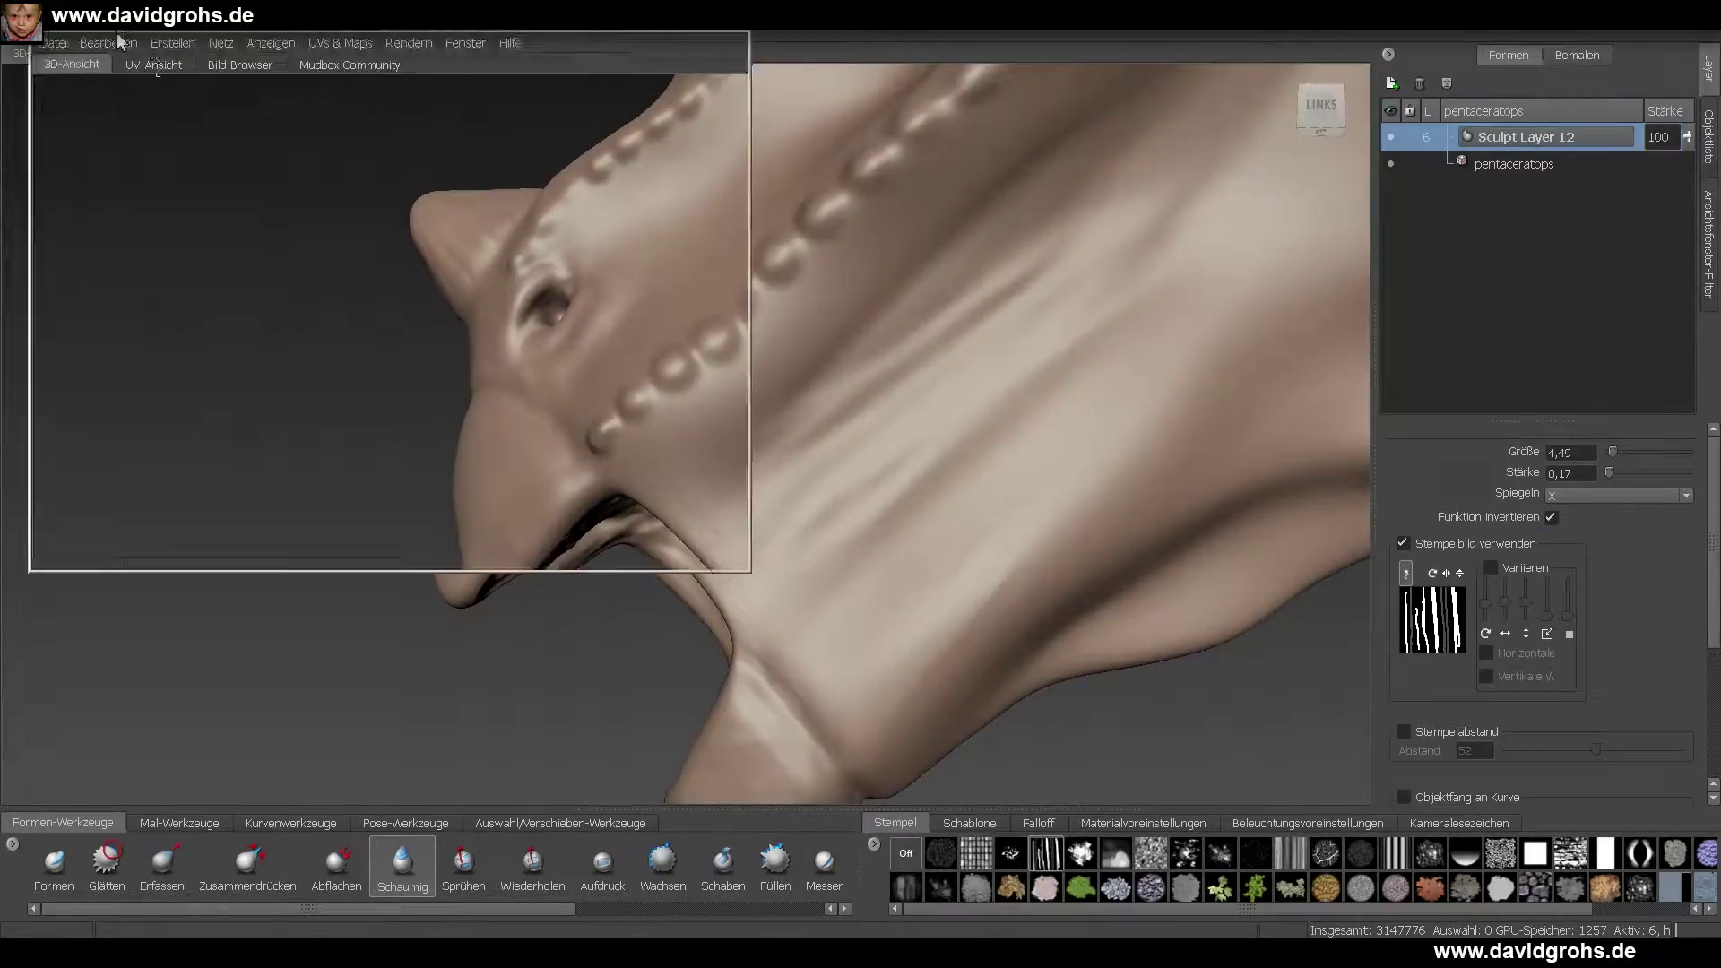
# - Sculpt cross wrinkles along the underside of the tail with the Foamy brush, stripe stamp, size 7.42 and strength 0.35
pyautogui.keyDown('alt'); pyautogui.moveTo(762, 302); pyautogui.dragTo(638, 481); pyautogui.keyUp('alt')
pyautogui.keyDown('alt'); pyautogui.moveTo(638, 481); pyautogui.dragTo(670, 472, button='right'); pyautogui.keyUp('alt')
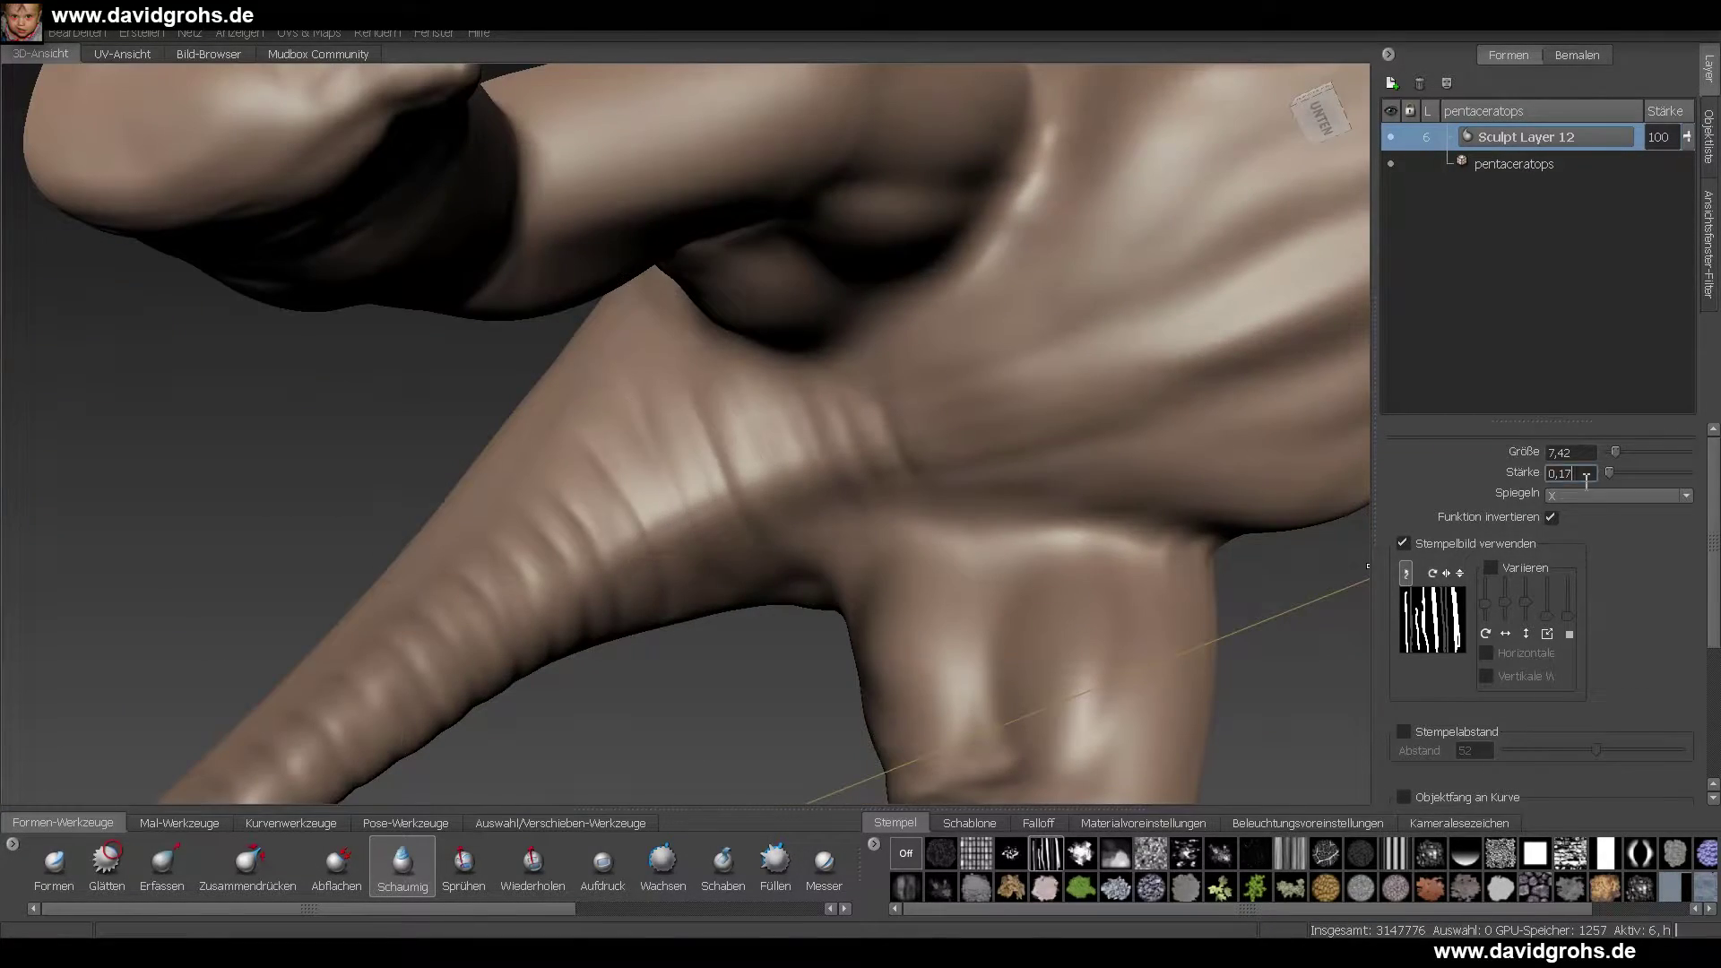
pyautogui.press('BackSpace')
pyautogui.press('BackSpace')
pyautogui.write('35')
pyautogui.moveTo(717, 431); pyautogui.dragTo(645, 520)
pyautogui.moveTo(439, 623)
pyautogui.keyDown('alt'); pyautogui.mouseDown(button='middle')
pyautogui.moveTo(618, 547)
pyautogui.moveTo(672, 404)
pyautogui.mouseUp(button='middle'); pyautogui.keyUp('alt')
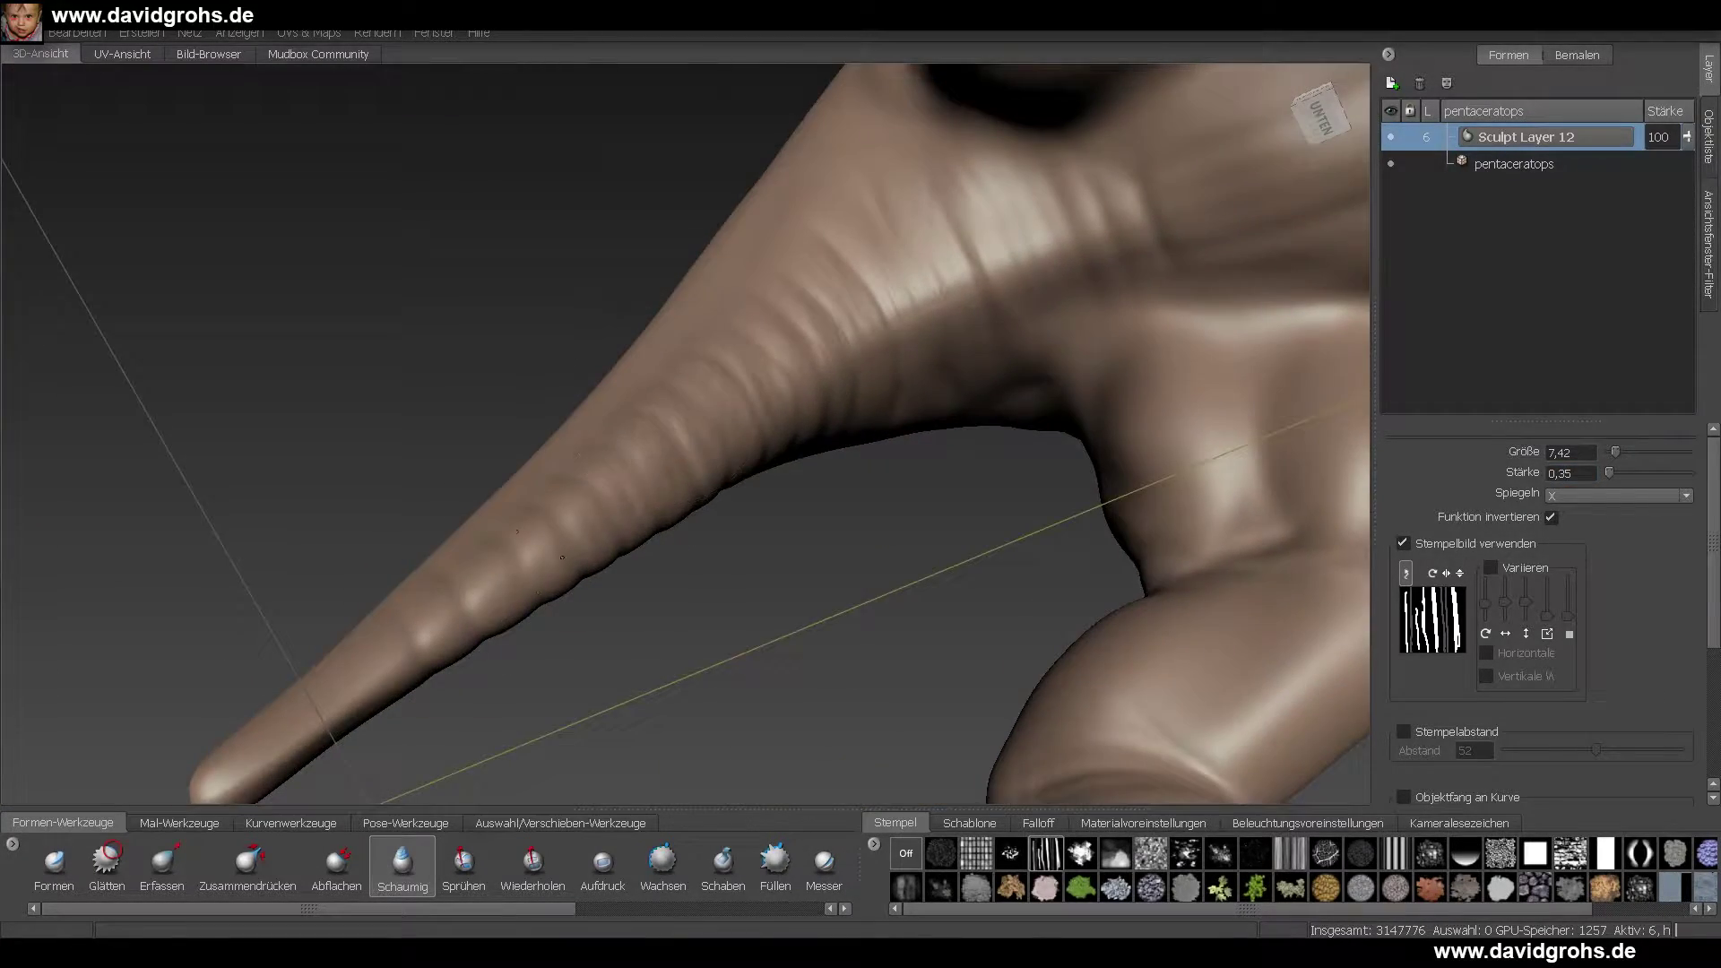
pyautogui.keyDown('alt'); pyautogui.moveTo(562, 557); pyautogui.dragTo(805, 462); pyautogui.keyUp('alt')
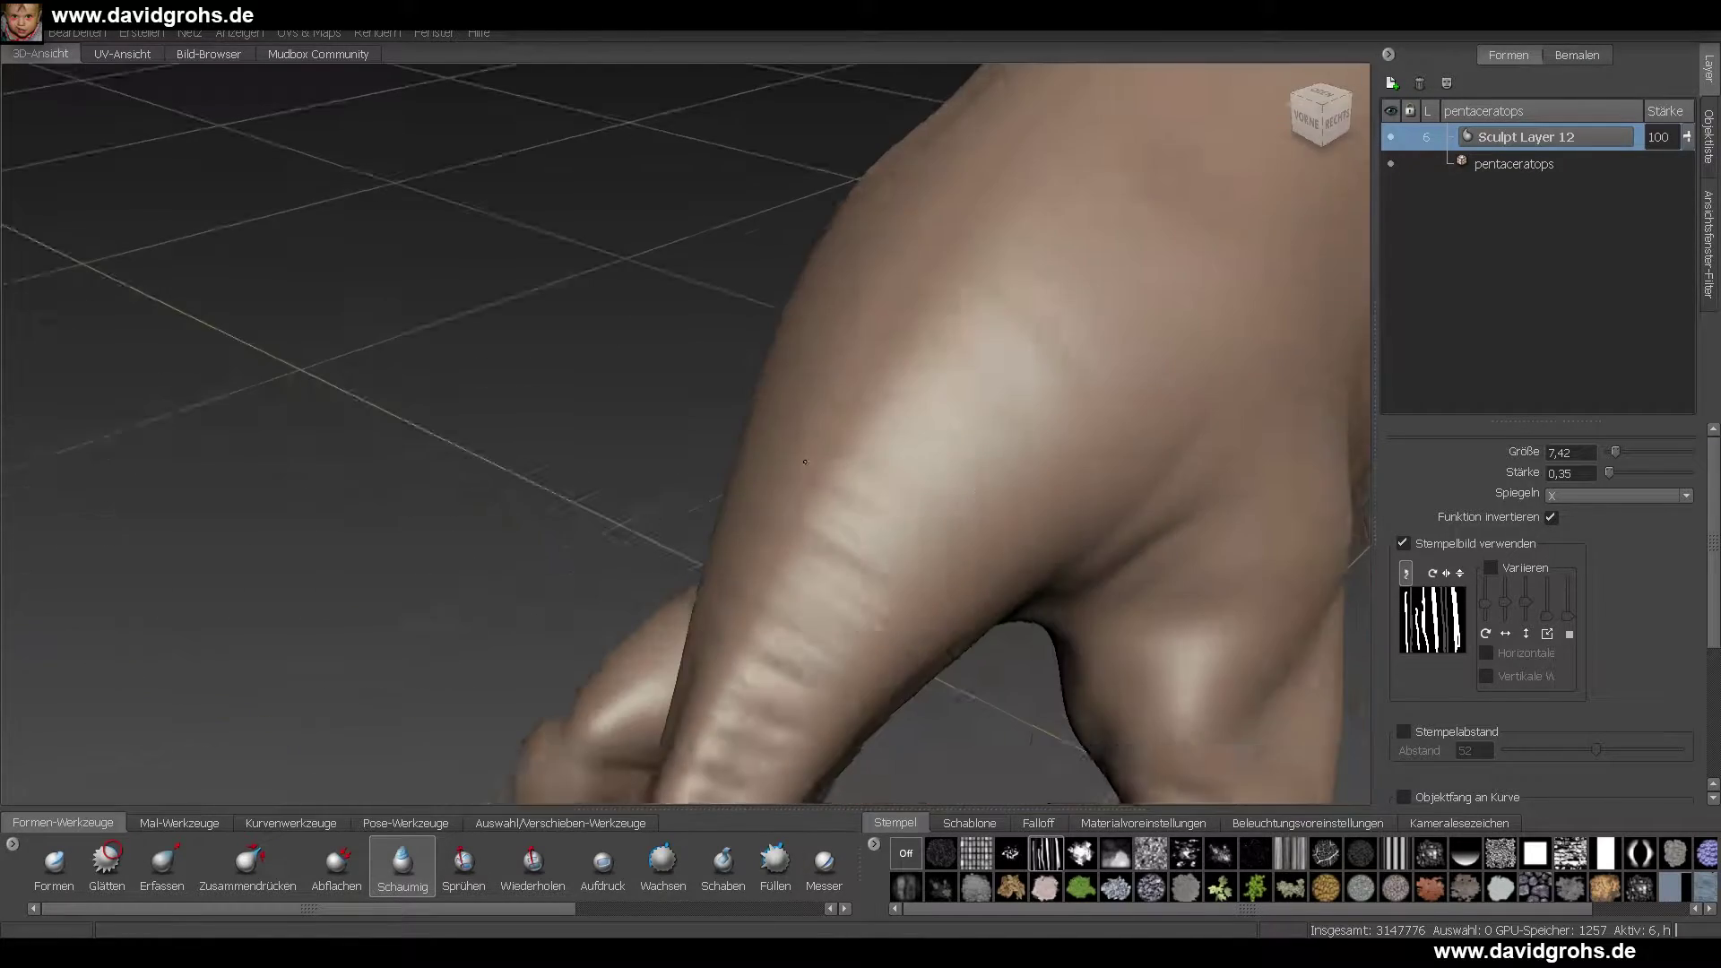
pyautogui.keyDown('alt'); pyautogui.moveTo(805, 462); pyautogui.dragTo(591, 520, button='right'); pyautogui.keyUp('alt')
pyautogui.keyDown('alt'); pyautogui.moveTo(591, 520); pyautogui.dragTo(861, 430); pyautogui.keyUp('alt')
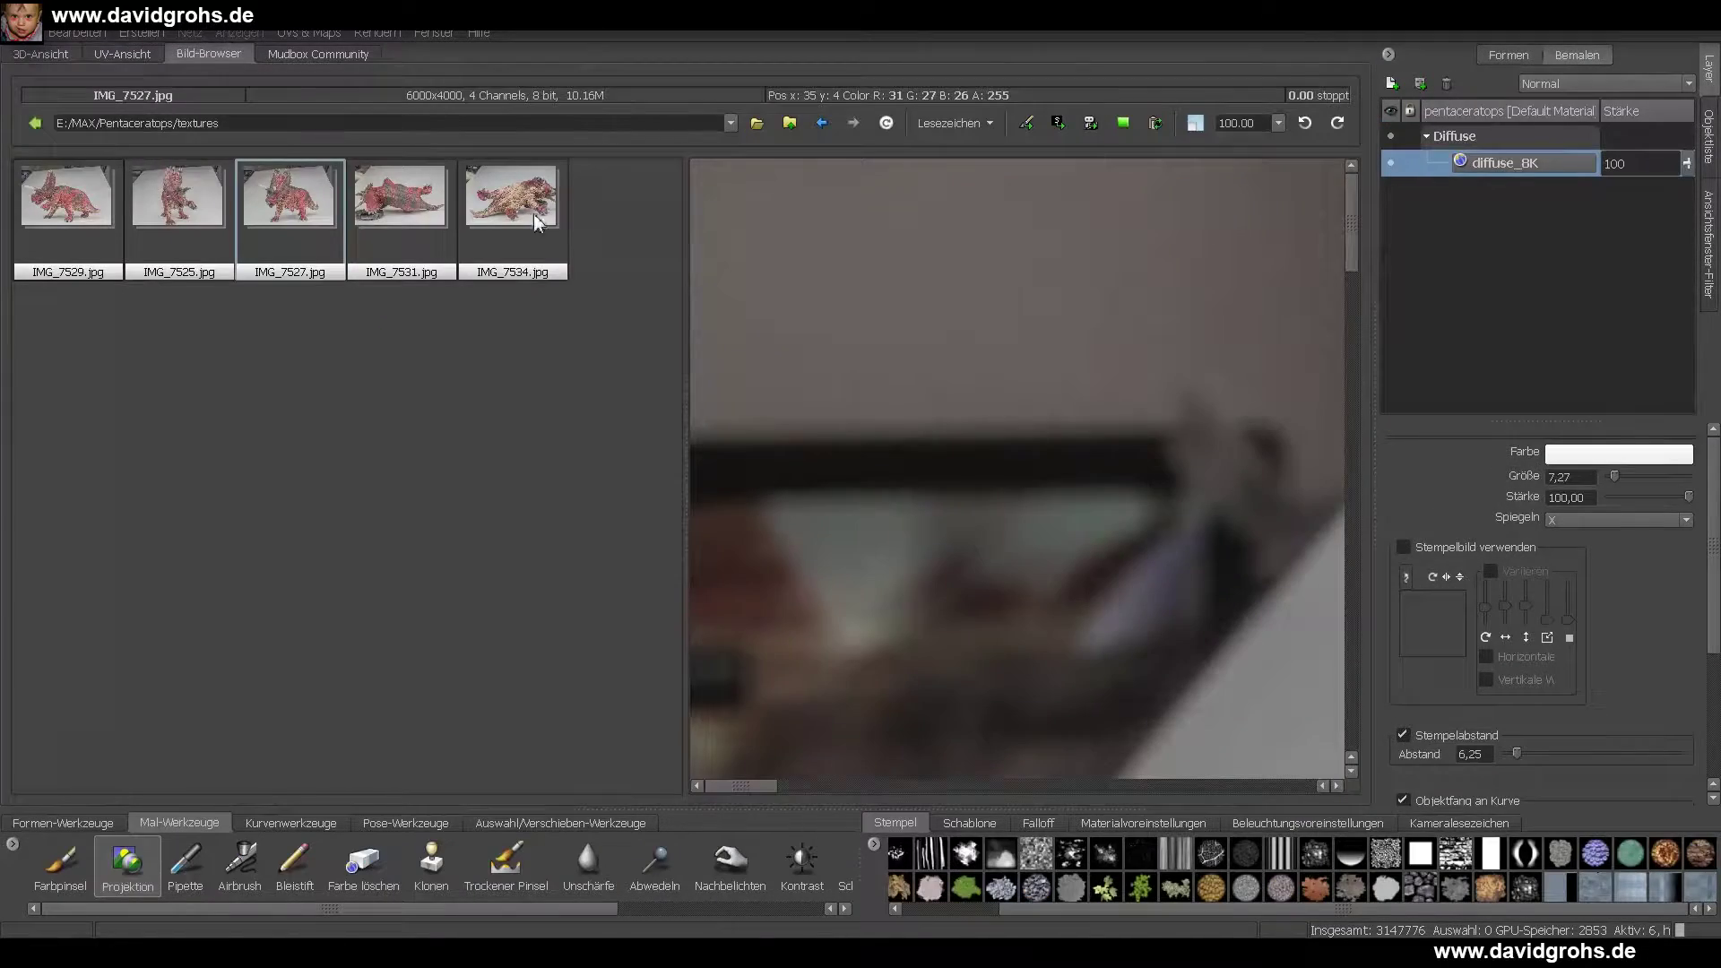
# - Set the photo IMG_7529.jpg as the stencil and activate the Projection tool for painting on diffuse_BK
pyautogui.click(1090, 123)
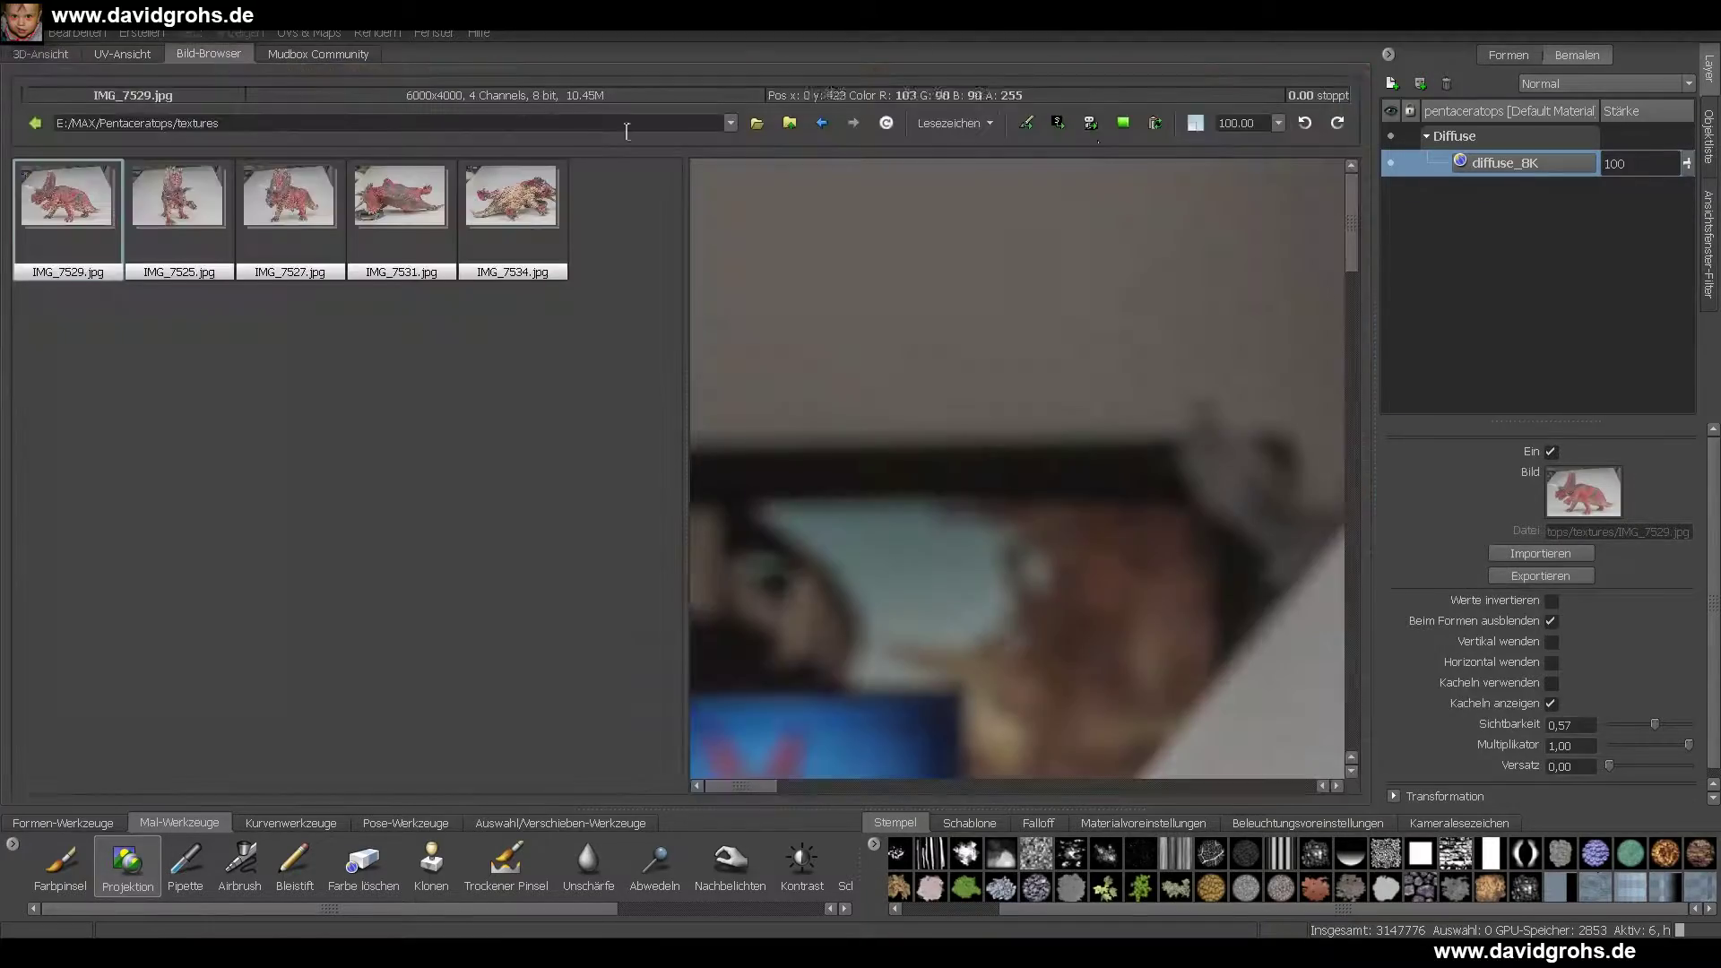
pyautogui.click(1058, 123)
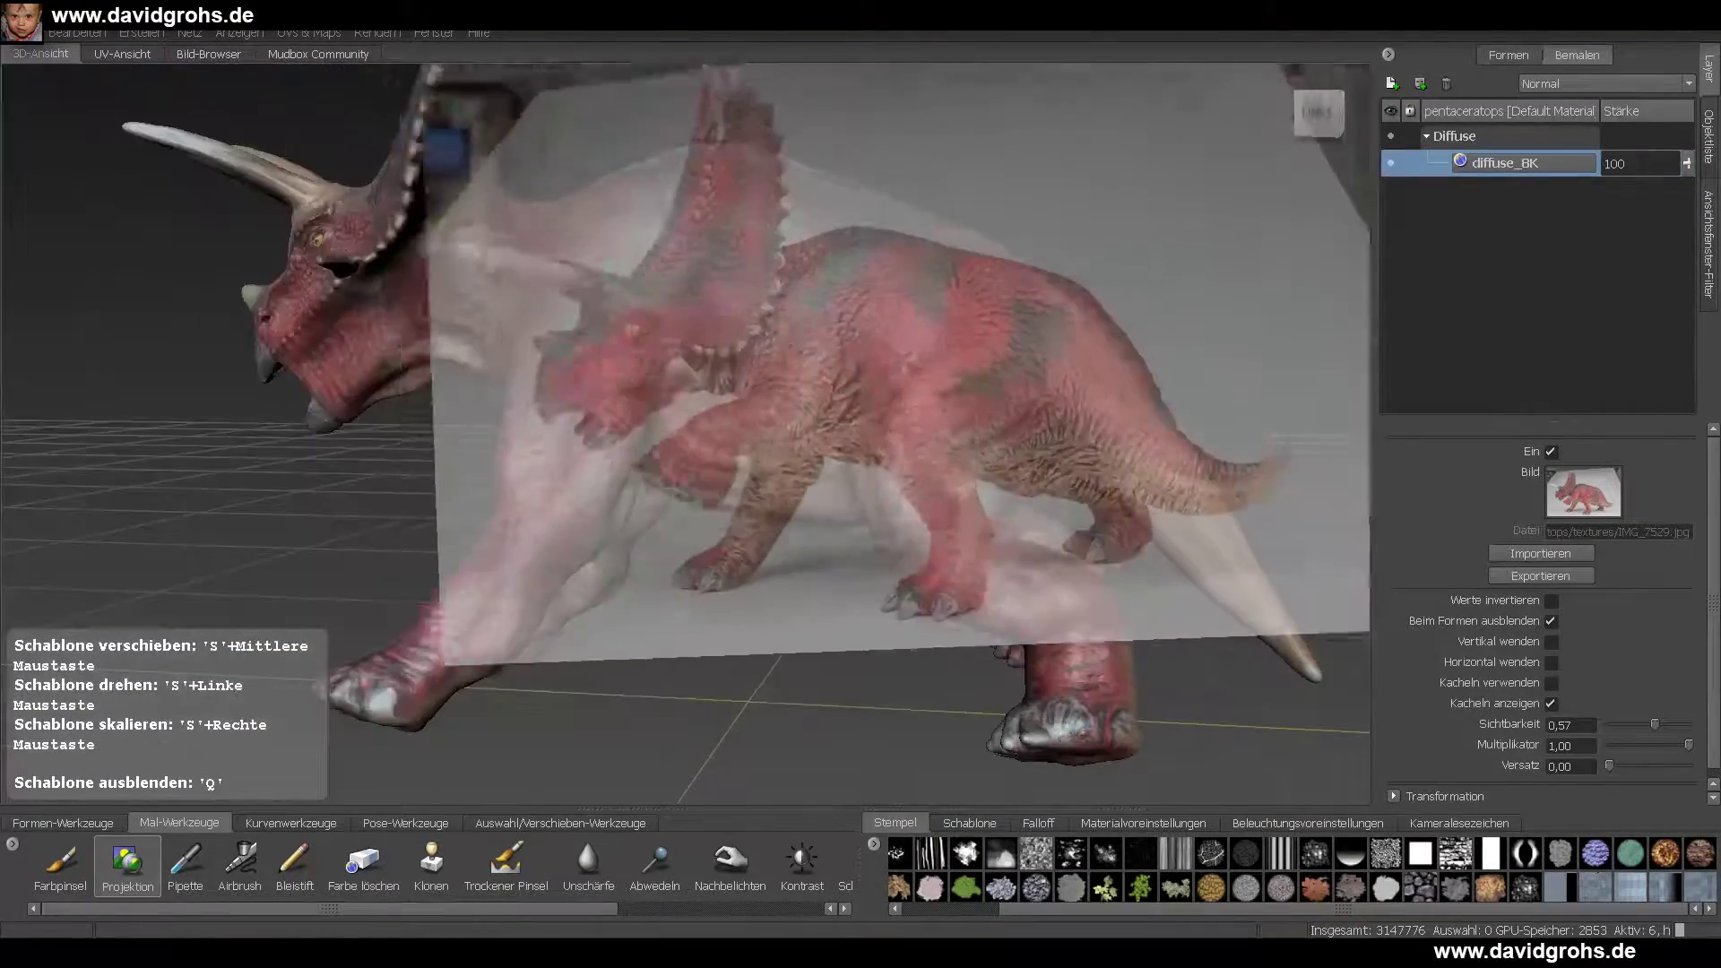
pyautogui.moveTo(789, 346); pyautogui.dragTo(819, 365)
pyautogui.click(127, 867)
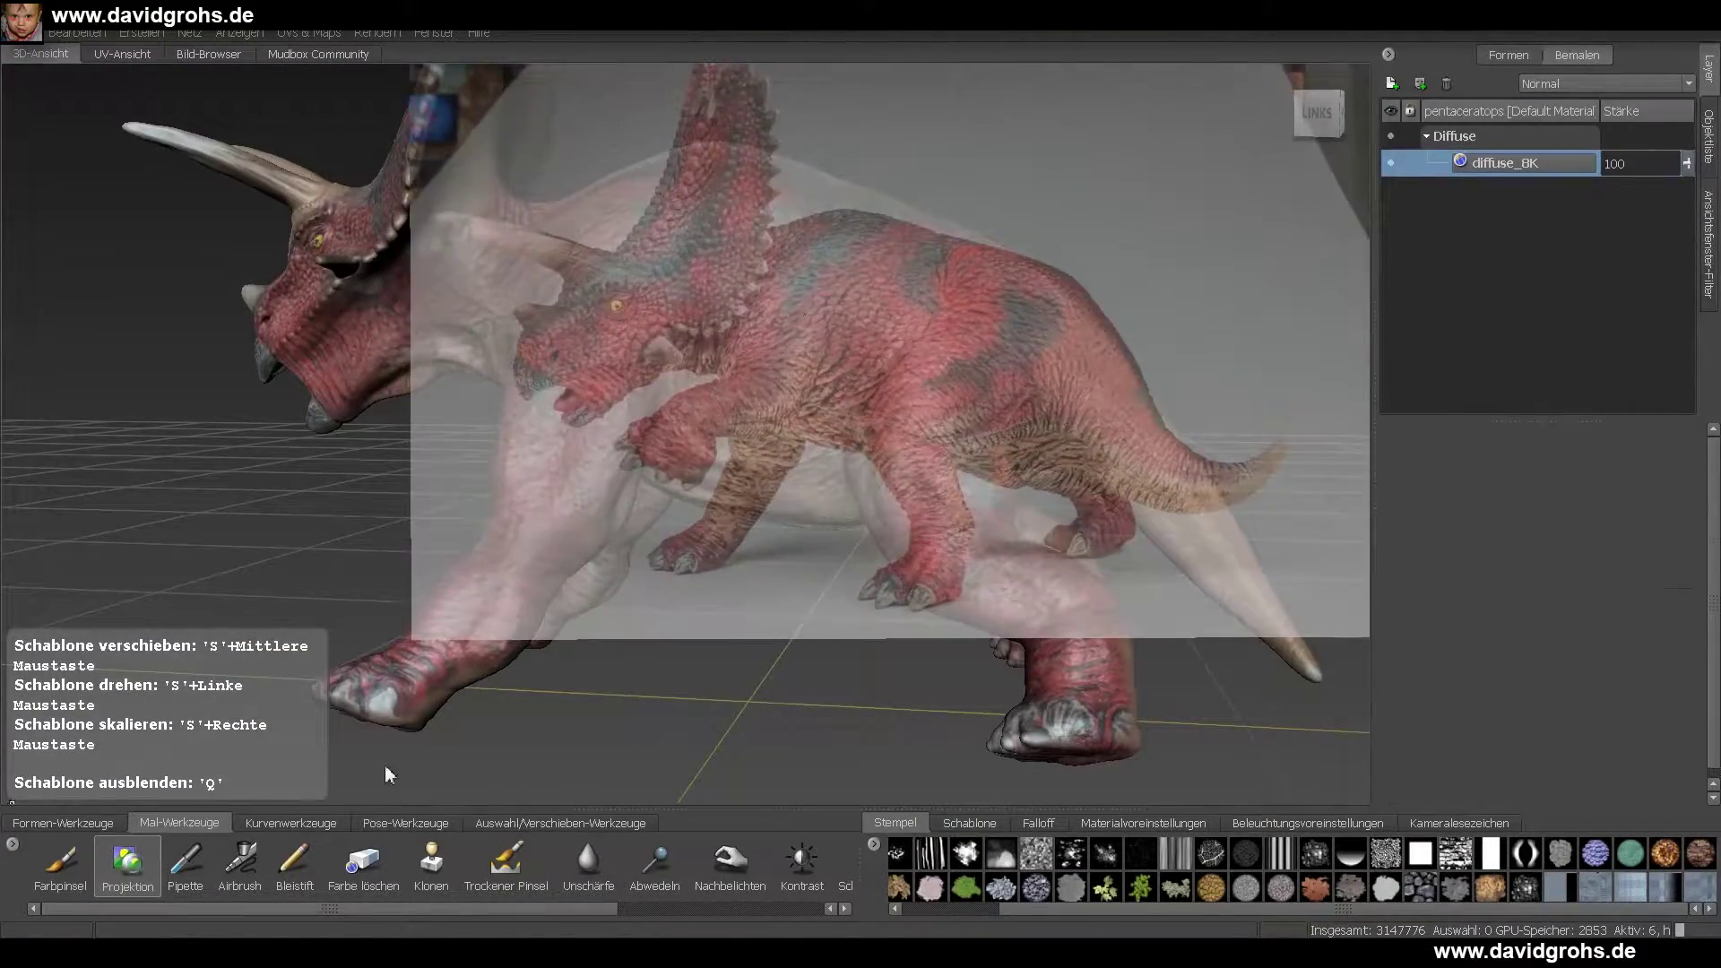
# - Scale and rotate the photo stencil so the photographed body lines up with the model's flank and hindquarters
pyautogui.press('q')
pyautogui.press('q')
pyautogui.moveTo(807, 404); pyautogui.dragTo(905, 403, button='right')
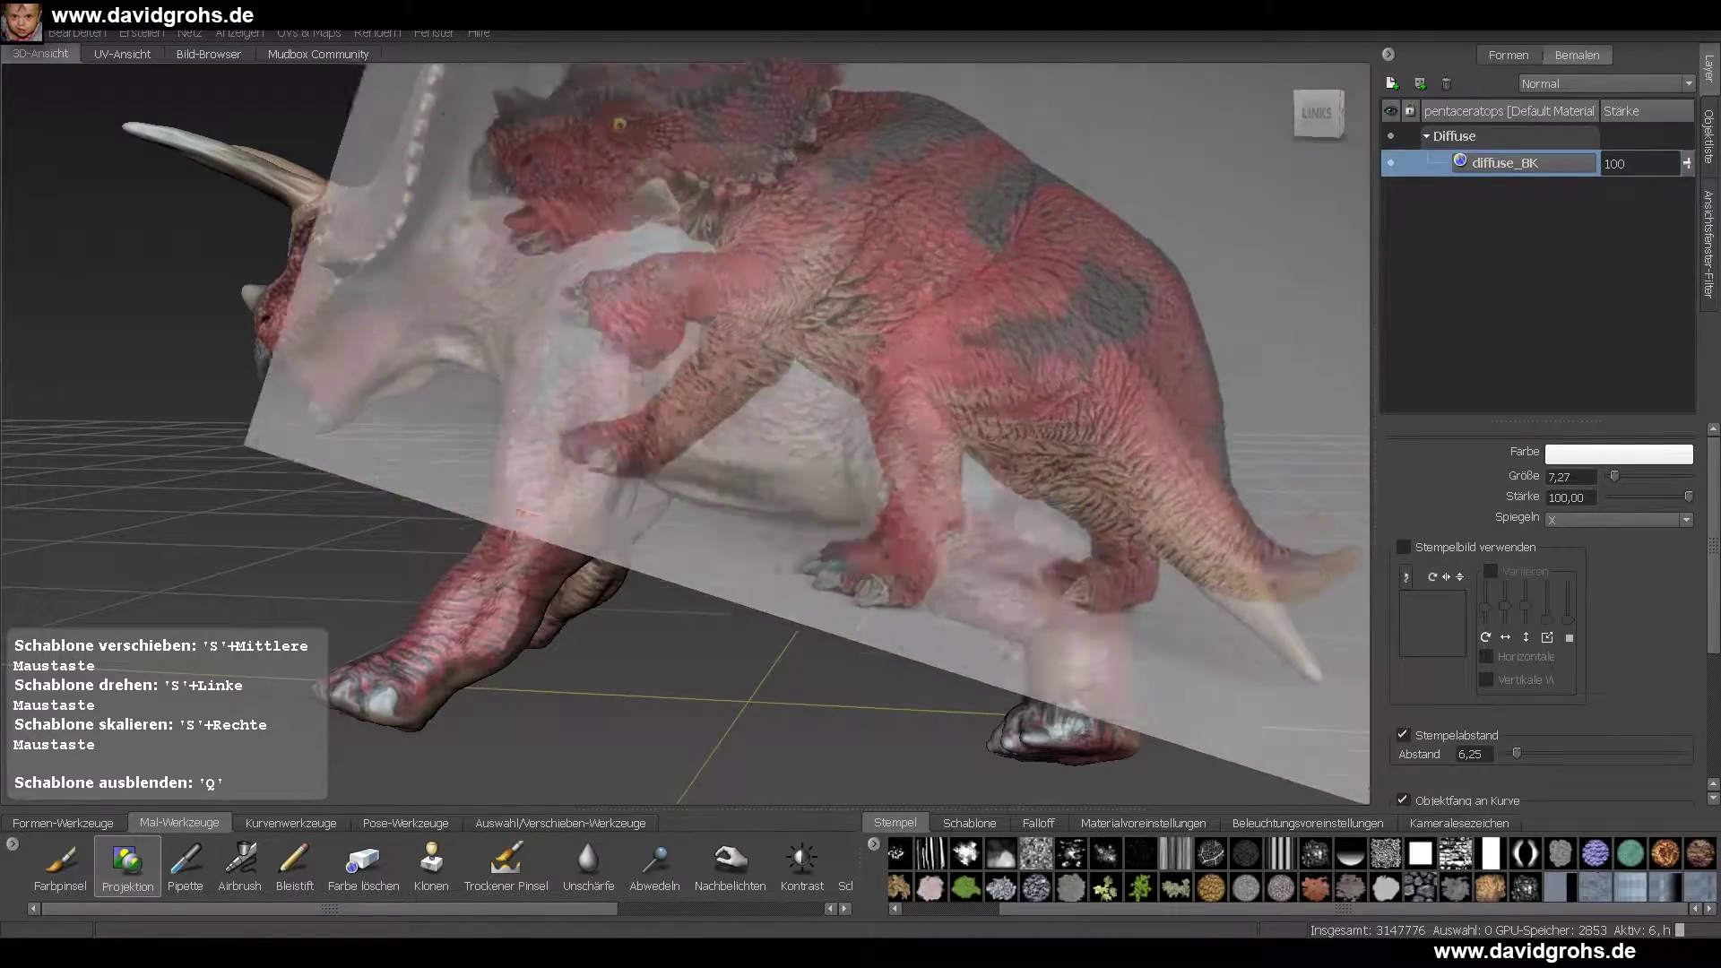
pyautogui.moveTo(905, 403); pyautogui.dragTo(932, 376)
pyautogui.press('q')
pyautogui.press('q')
# - Rotate, enlarge and move the photo stencil to fit the photographed tail over the model's tail
pyautogui.keyDown('alt'); pyautogui.moveTo(1188, 464); pyautogui.dragTo(896, 457, button='middle'); pyautogui.keyUp('alt')
pyautogui.moveTo(897, 458); pyautogui.dragTo(941, 502)
pyautogui.moveTo(941, 502); pyautogui.dragTo(1013, 502, button='right')
pyautogui.moveTo(1012, 502); pyautogui.dragTo(896, 421, button='middle')
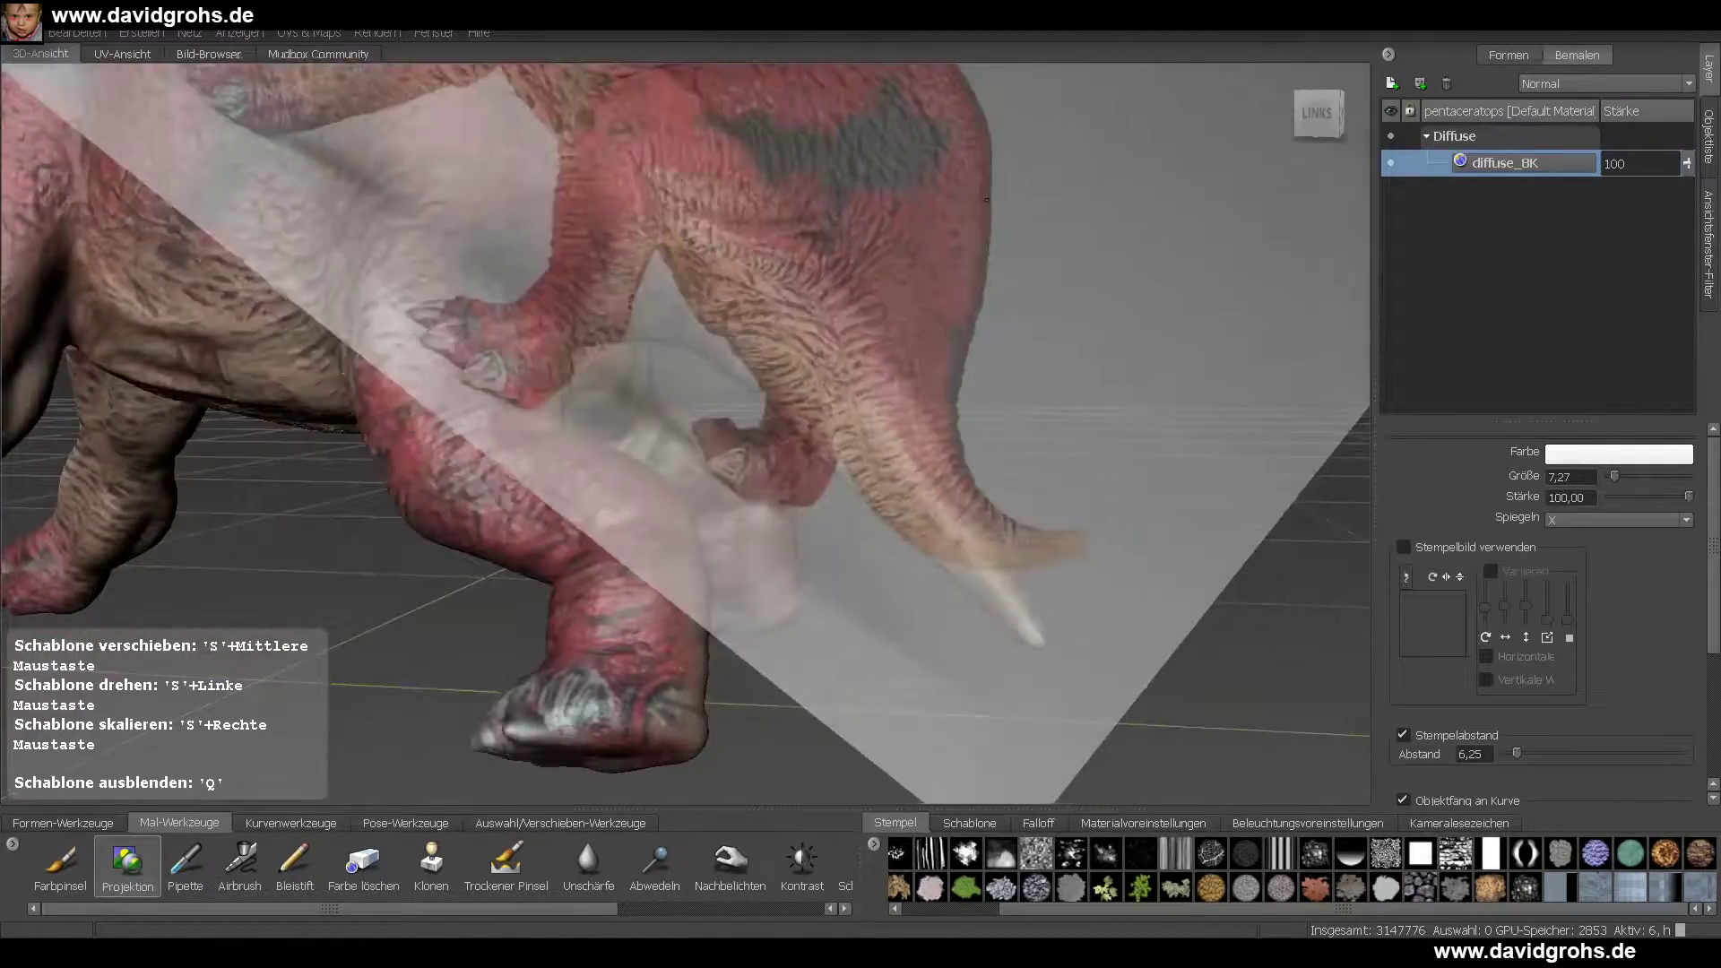
pyautogui.moveTo(896, 421); pyautogui.dragTo(1022, 619)
pyautogui.press('q')
pyautogui.press('q')
pyautogui.moveTo(1057, 395); pyautogui.dragTo(992, 433, button='middle')
pyautogui.keyDown('alt'); pyautogui.moveTo(992, 434); pyautogui.dragTo(1347, 457); pyautogui.keyUp('alt')
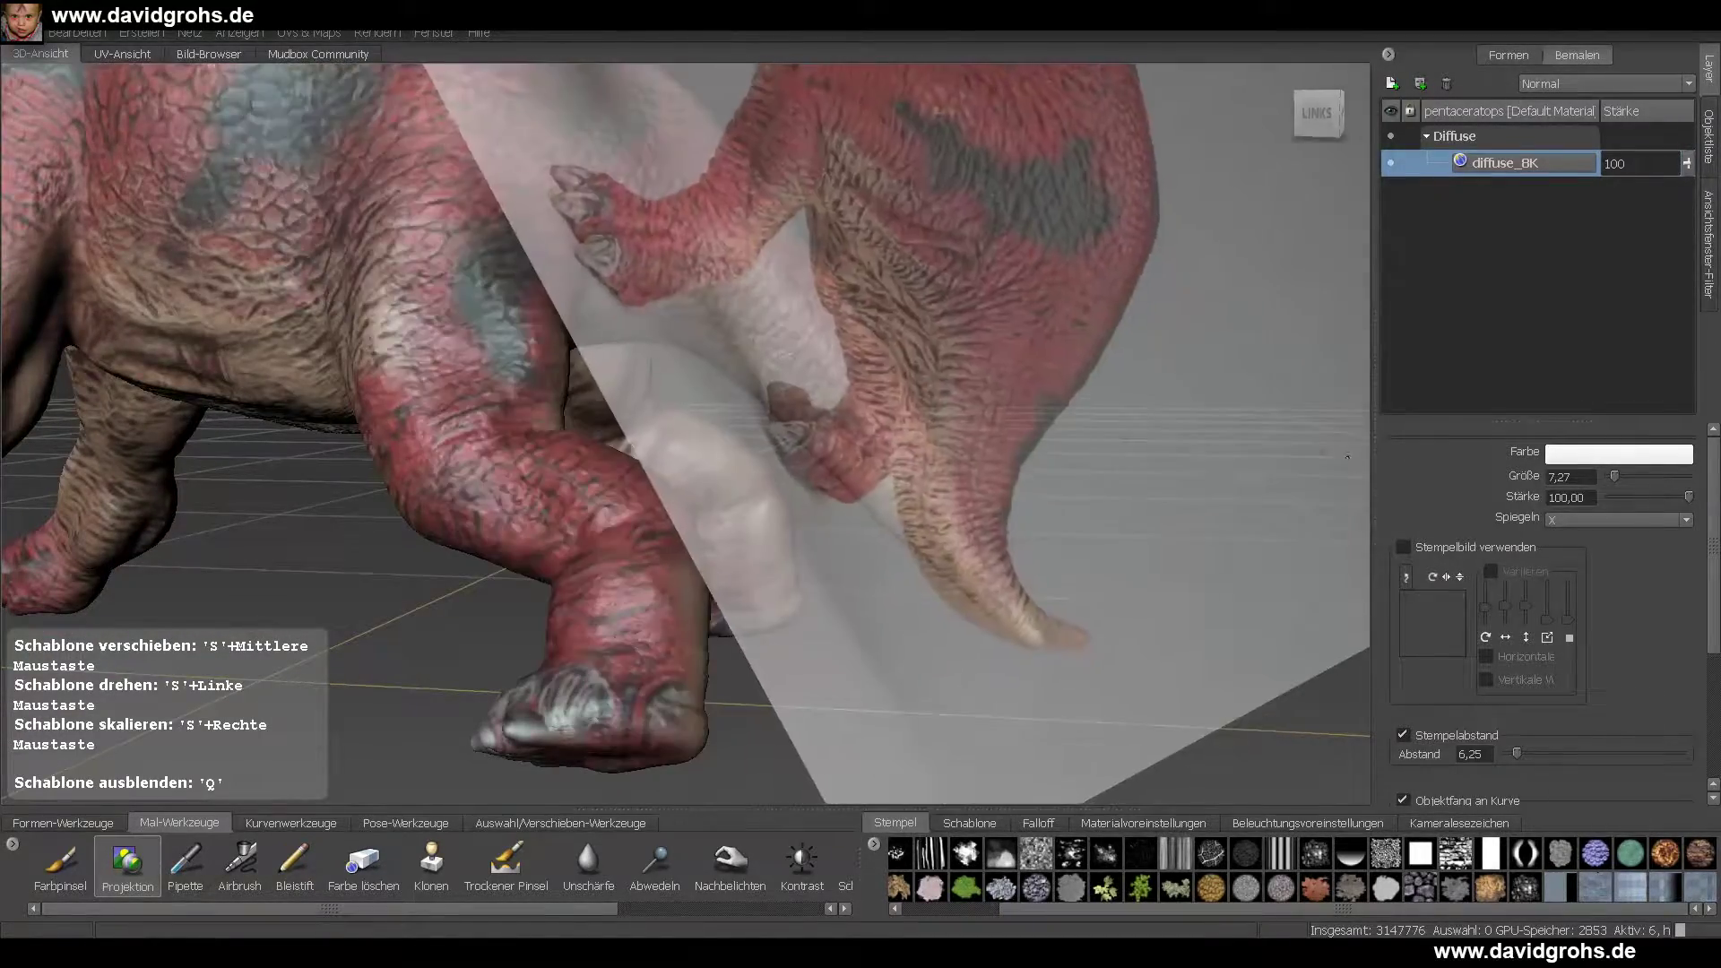
pyautogui.press('q')
# - Set the close-up photo IMG_7542.jpg as the projection stencil
pyautogui.keyDown('alt'); pyautogui.moveTo(990, 578); pyautogui.dragTo(825, 555, button='right'); pyautogui.keyUp('alt')
pyautogui.keyDown('alt'); pyautogui.moveTo(825, 555); pyautogui.dragTo(502, 546); pyautogui.keyUp('alt')
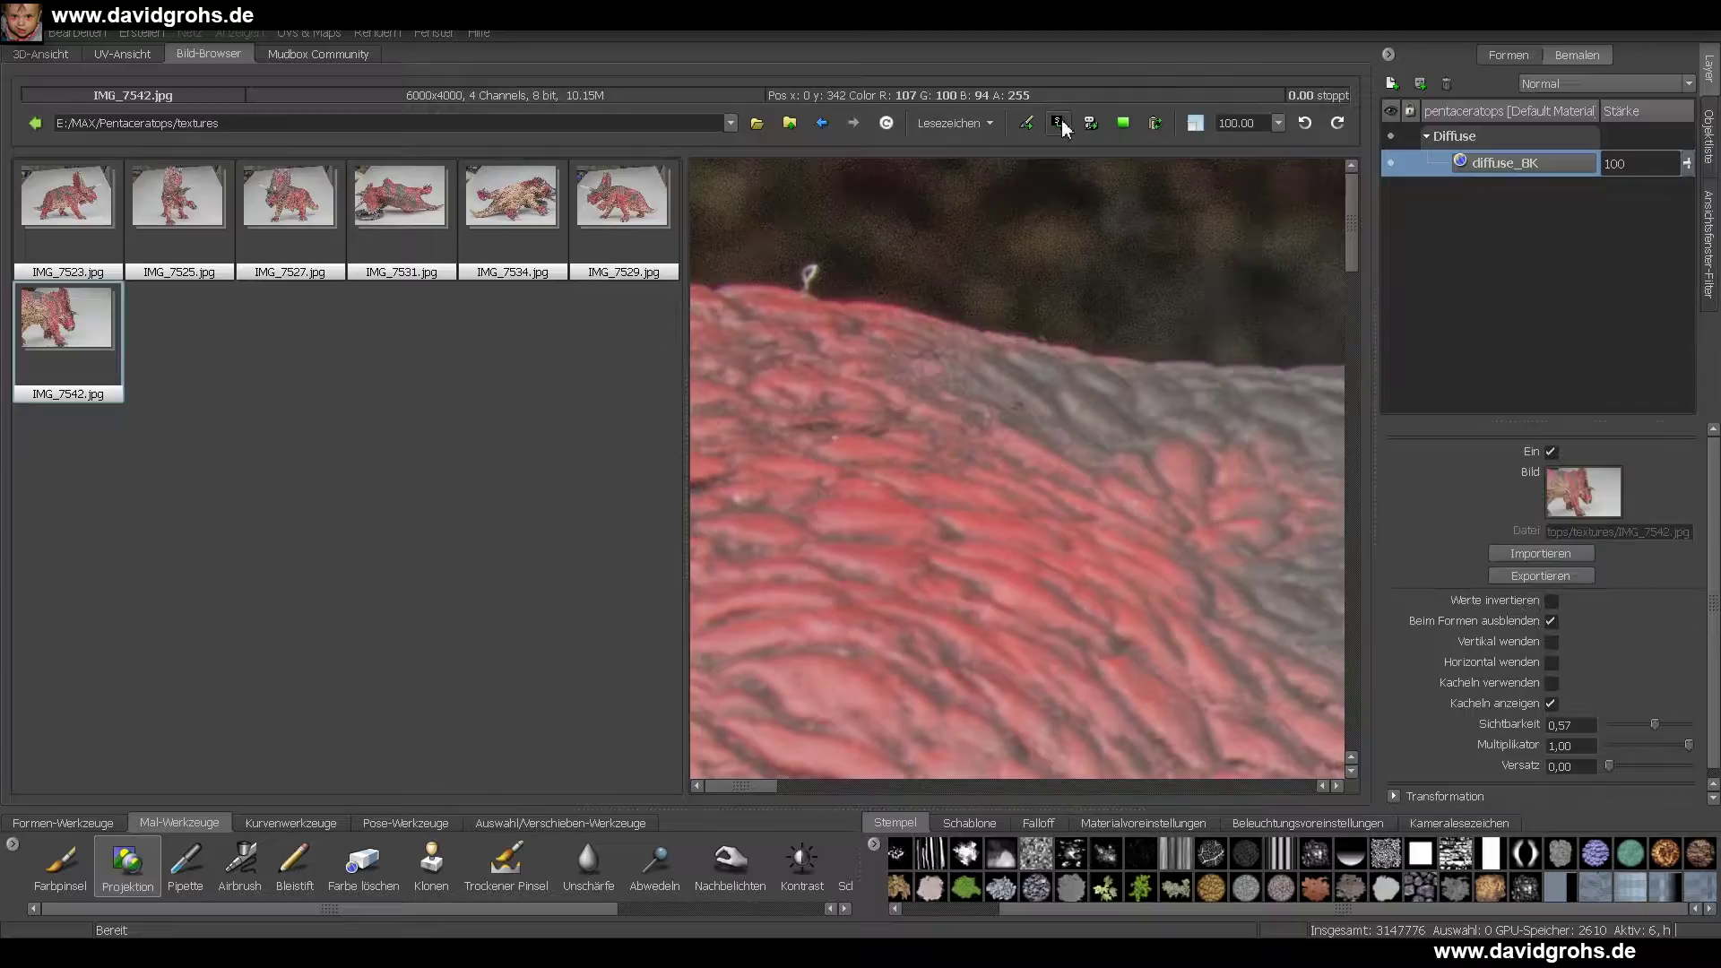
pyautogui.click(1058, 123)
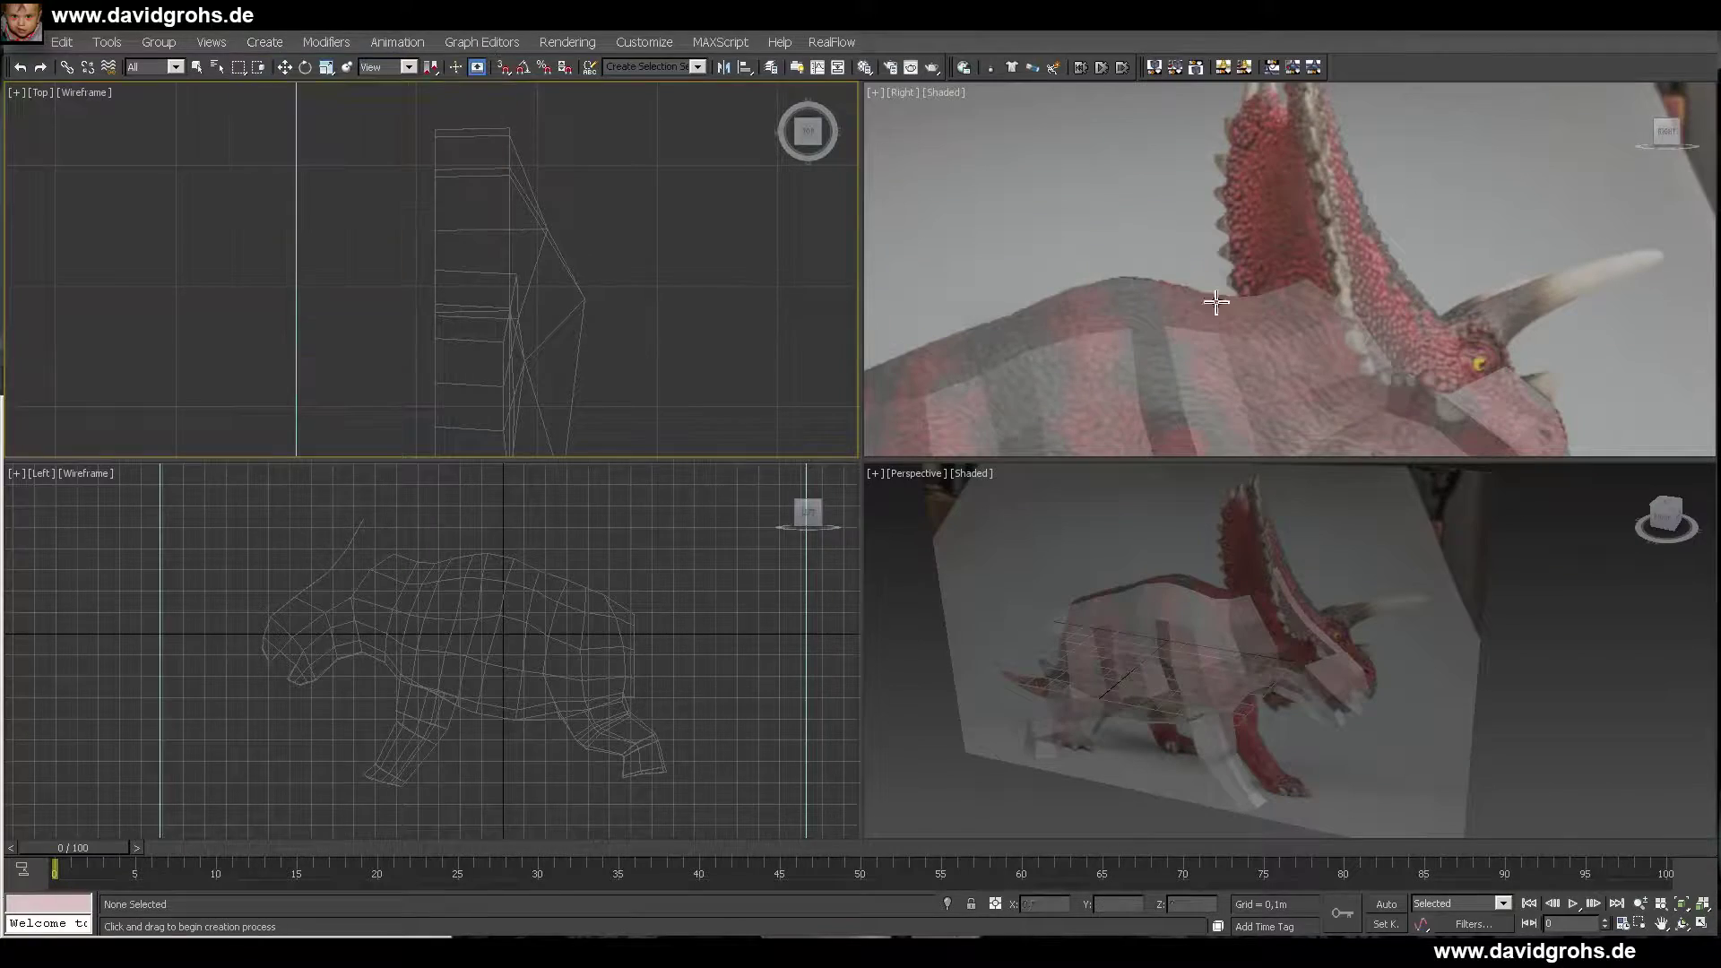
# - Switch the Left viewport to Front in 3ds Max and move the neck frill's lower vertex rows into a forward-curving profile
pyautogui.rightClick(522, 604)
pyautogui.press('f')
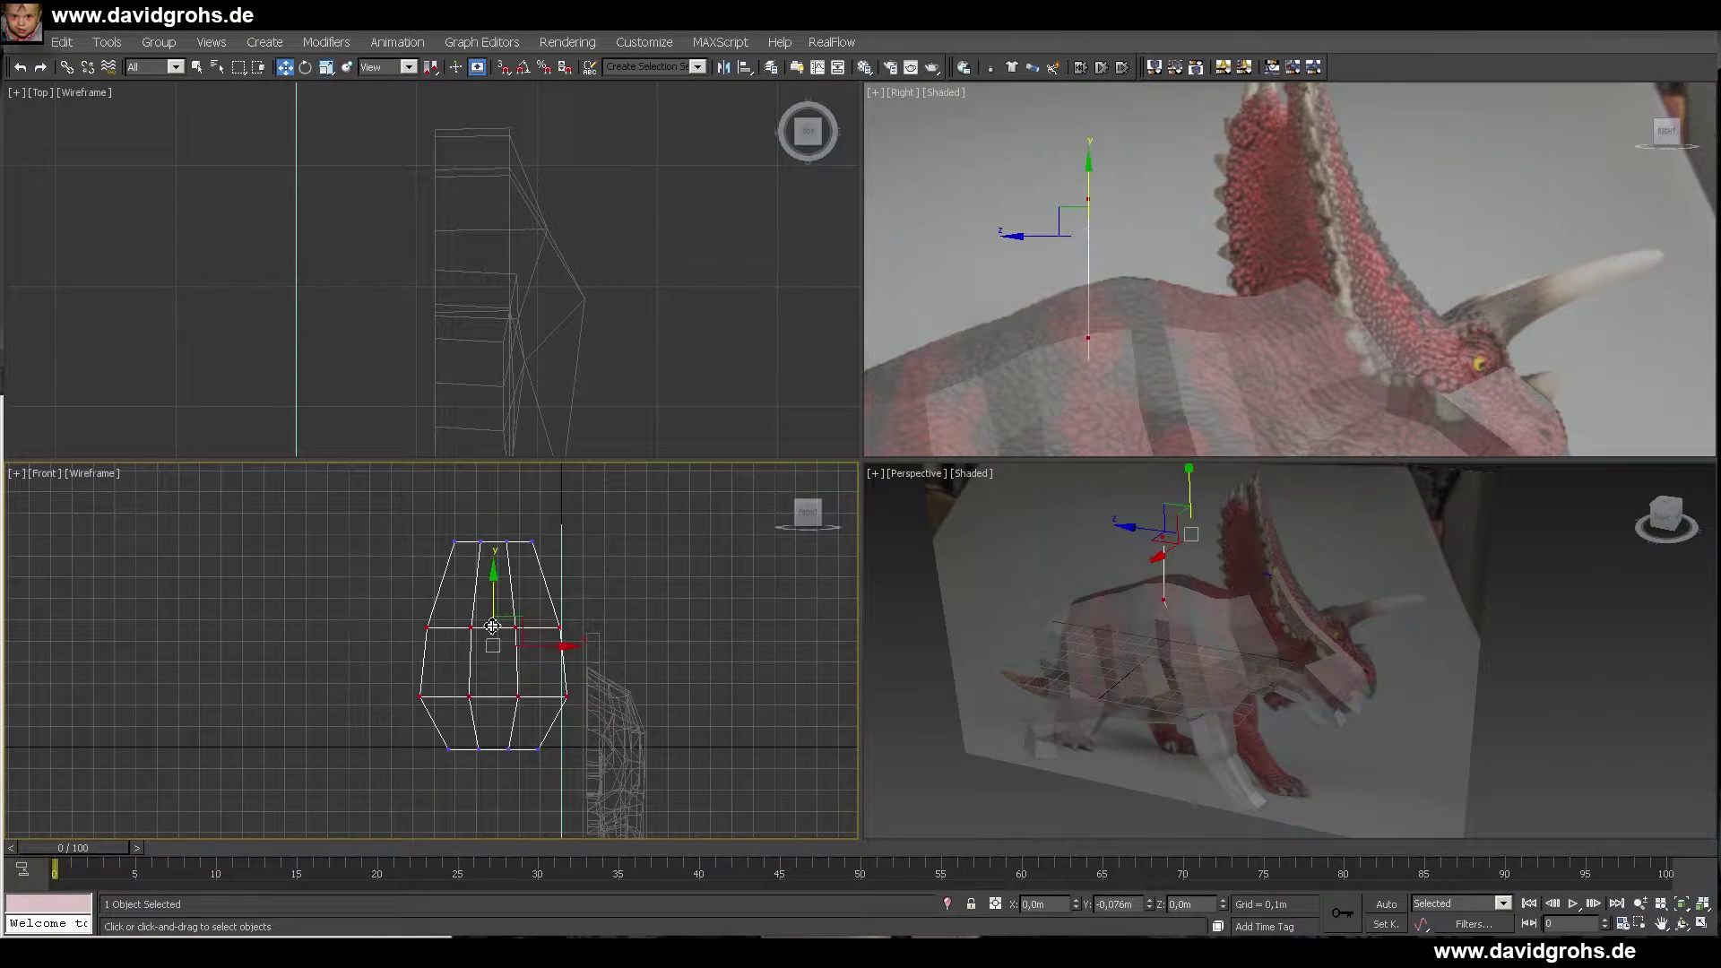
pyautogui.moveTo(1282, 278); pyautogui.dragTo(1300, 281, button='middle')
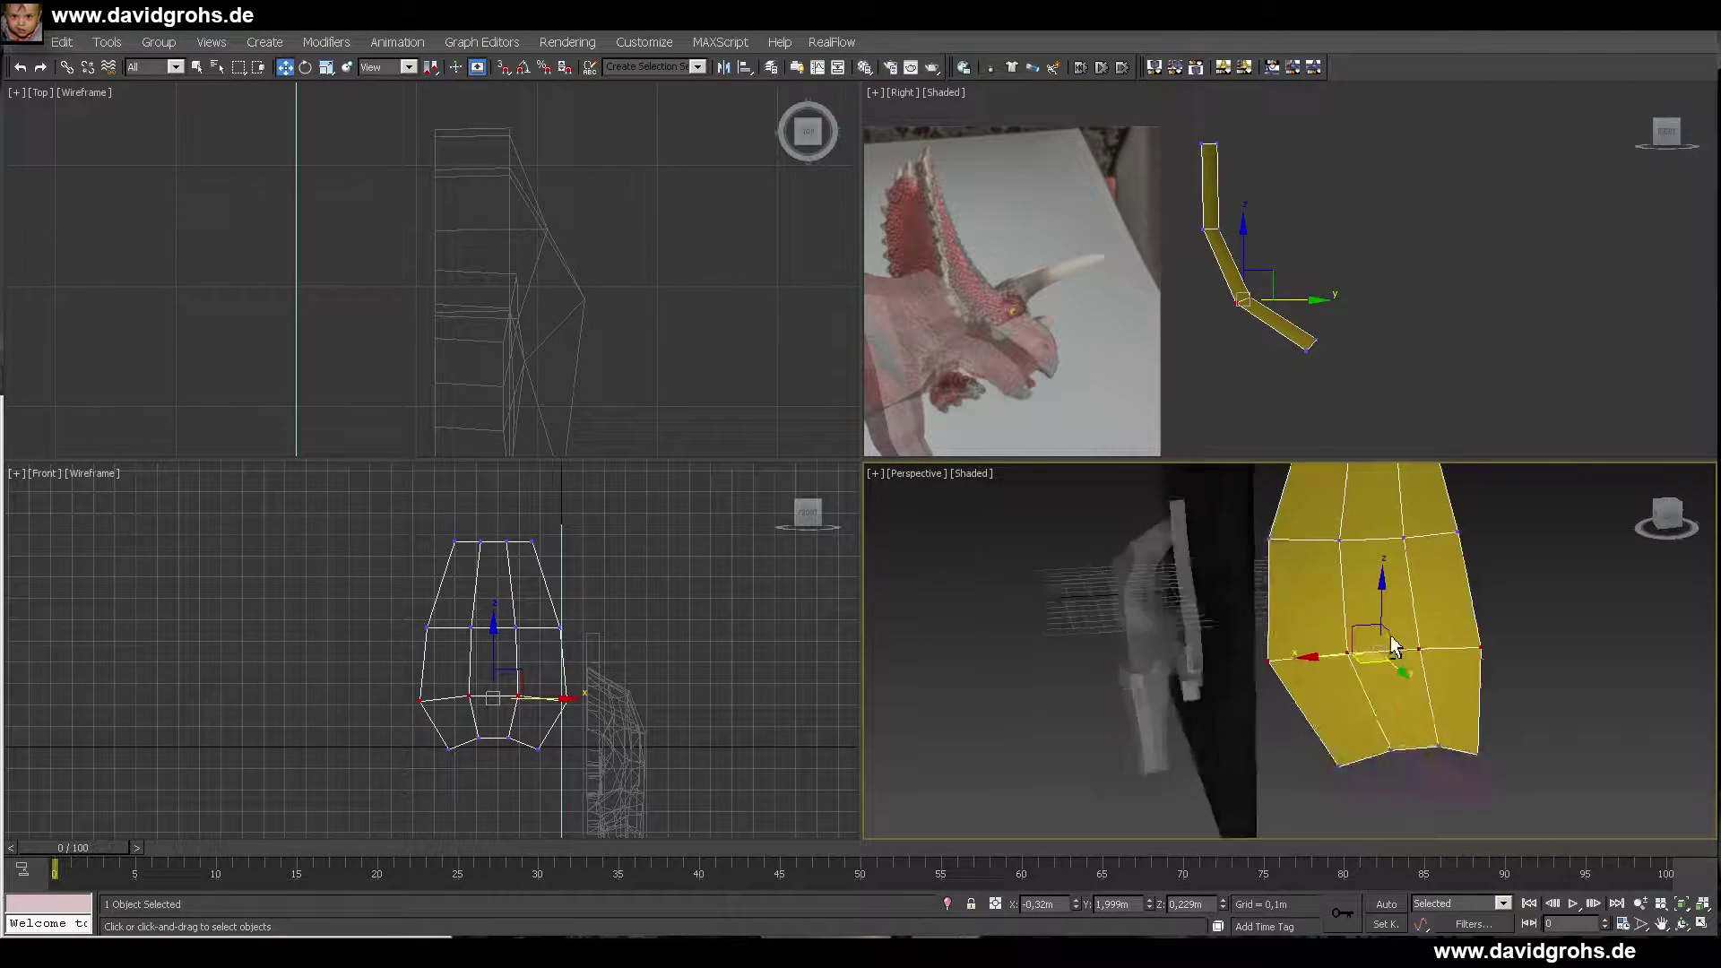
pyautogui.keyDown('alt'); pyautogui.moveTo(1395, 649); pyautogui.dragTo(1501, 644, button='middle'); pyautogui.keyUp('alt')
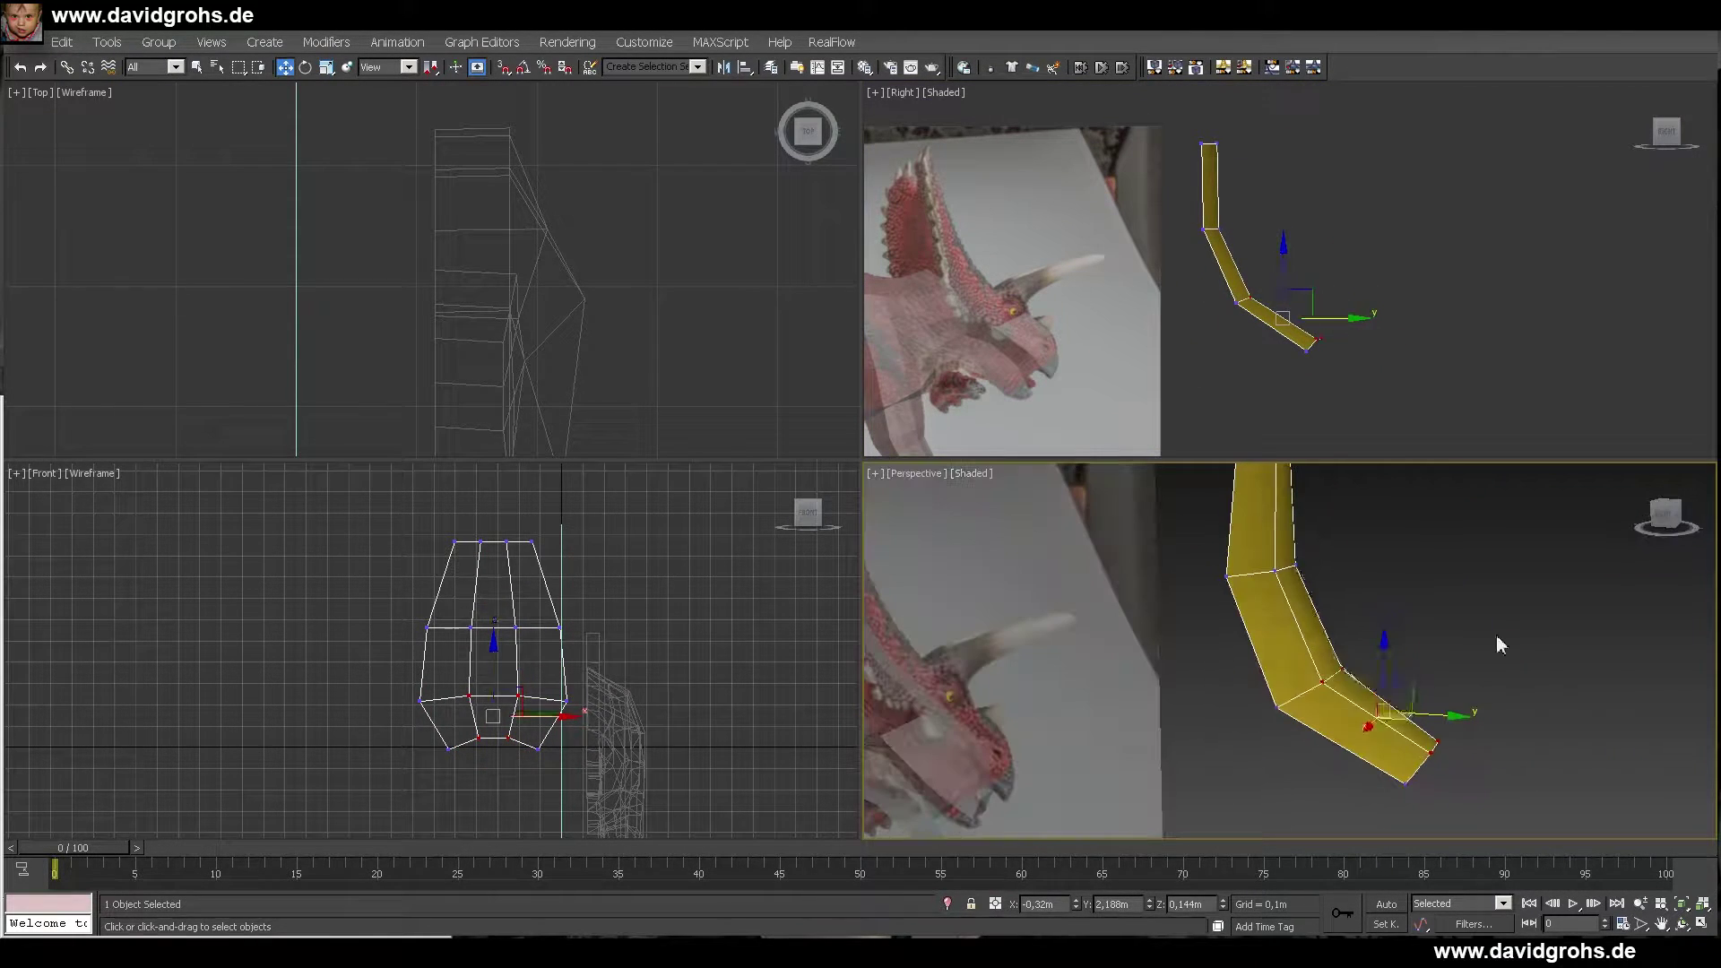
pyautogui.keyDown('alt'); pyautogui.moveTo(1386, 533); pyautogui.dragTo(1219, 665, button='middle'); pyautogui.keyUp('alt')
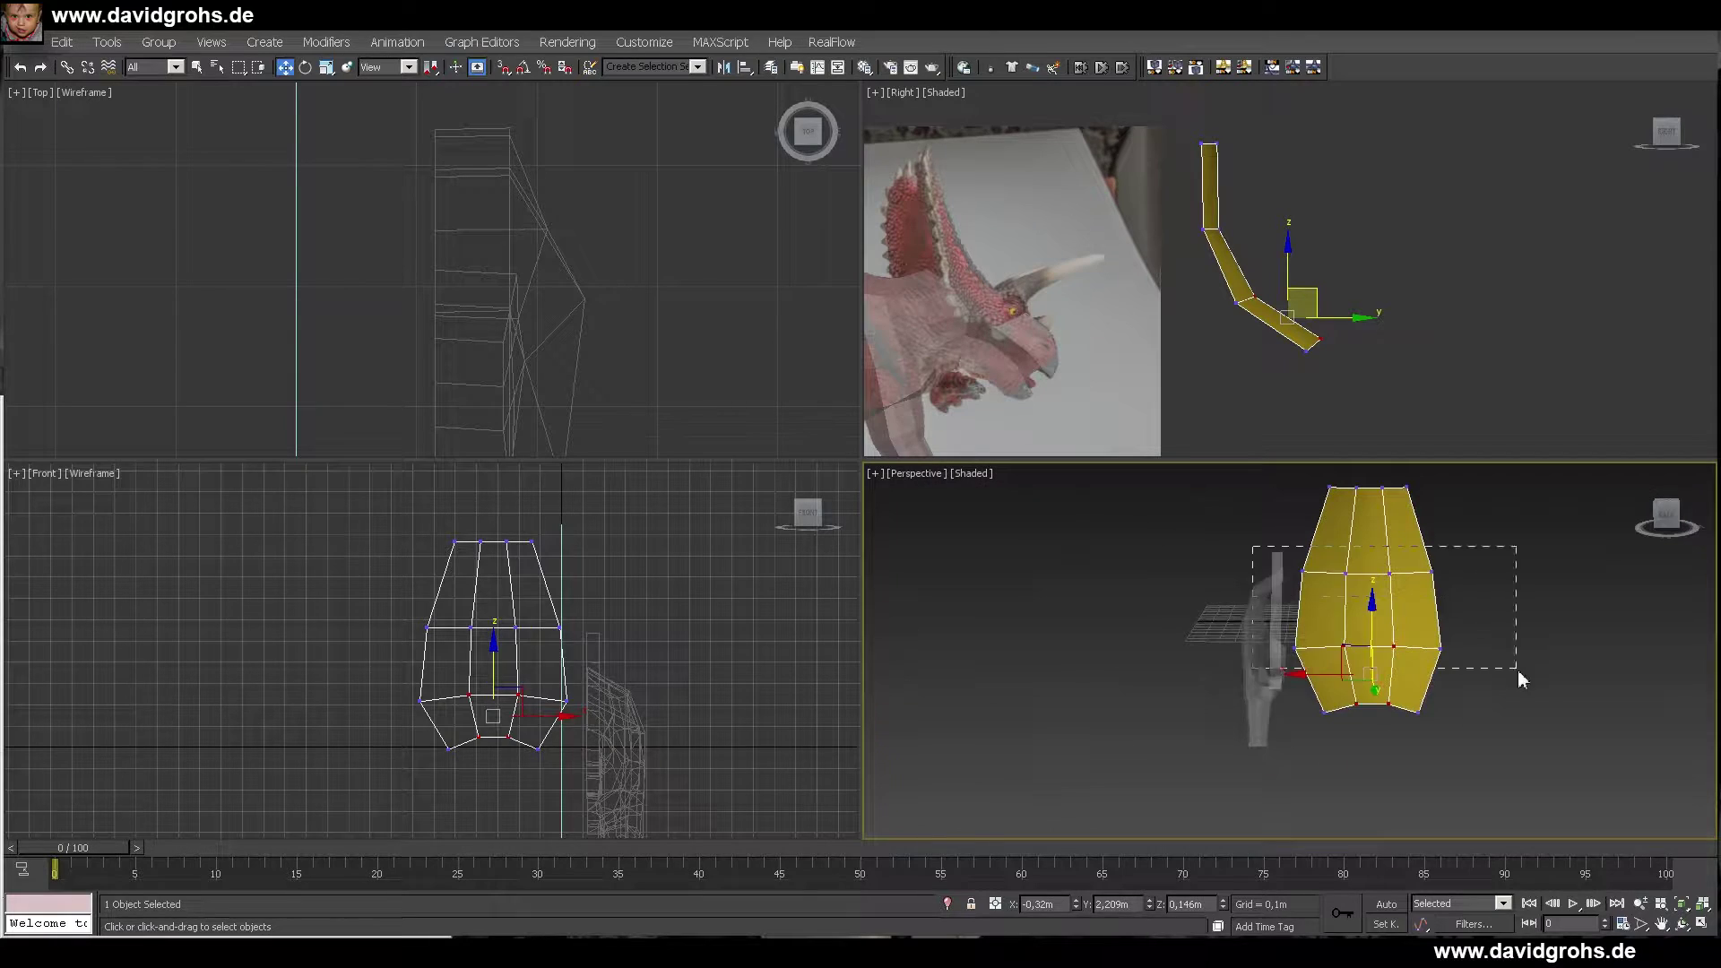
# - Scale the lower vertex rows of the neck frill outward to widen it
pyautogui.scroll(3, 1315, 484)
pyautogui.moveTo(1398, 520); pyautogui.dragTo(1504, 692, button='middle')
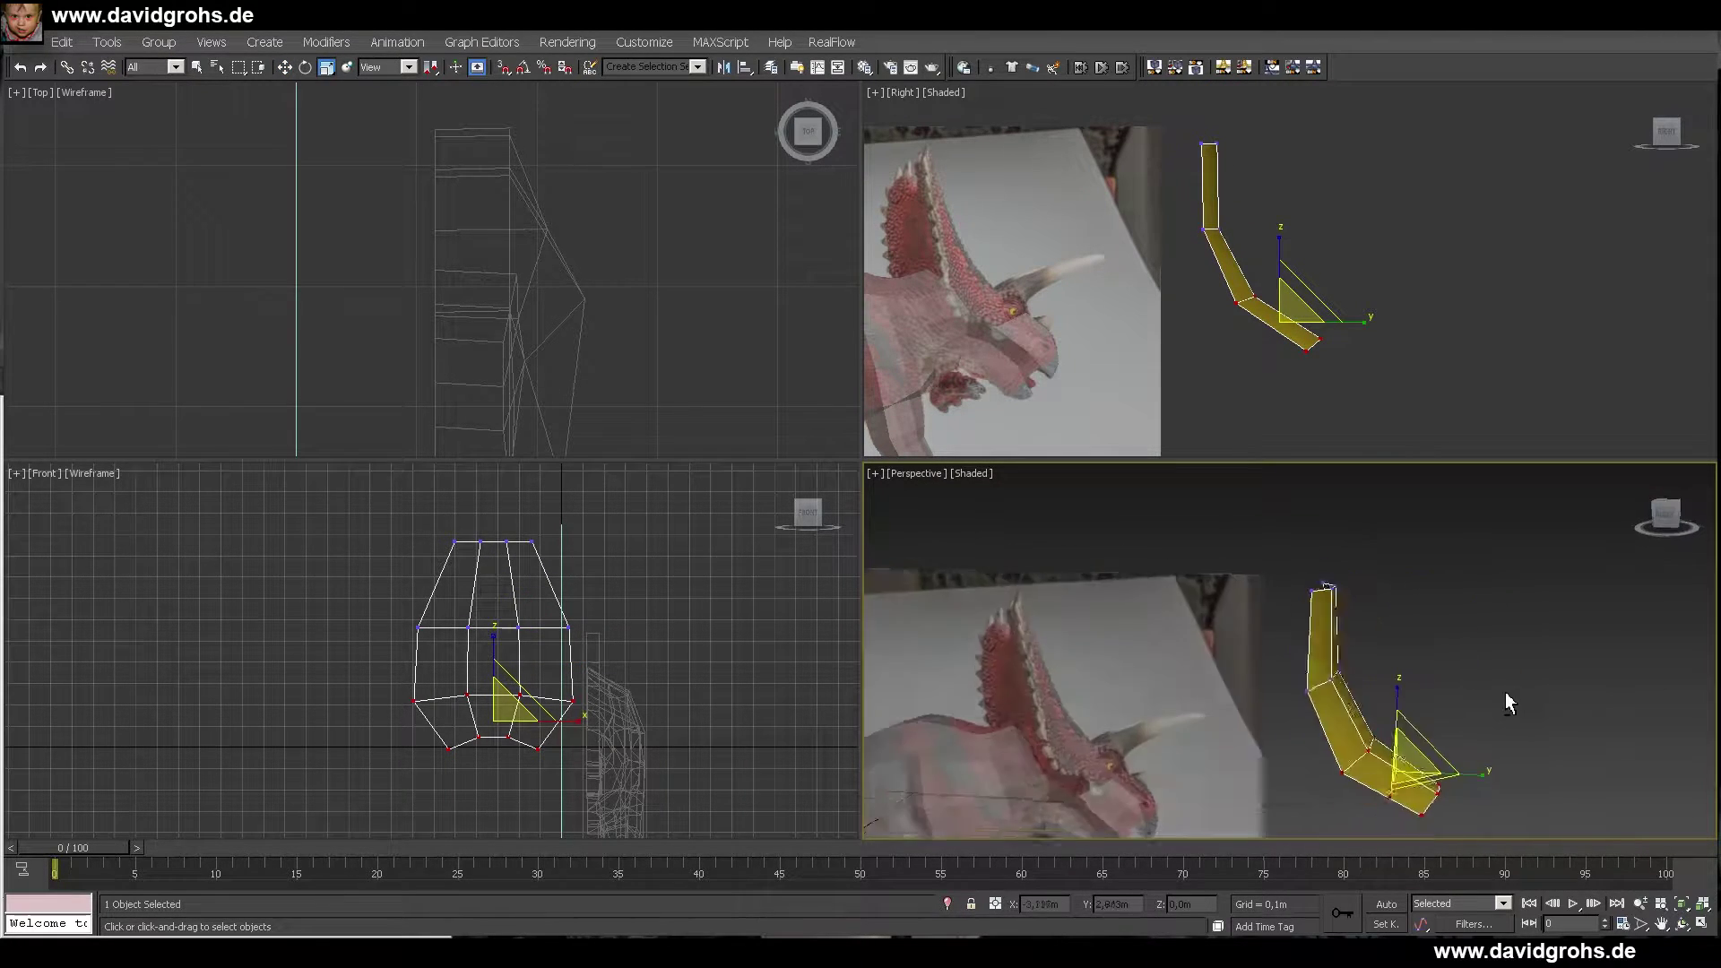
pyautogui.scroll(-3, 1470, 677)
# - Position the frill over the head in the side view and align its inner edge with the body's centre line
pyautogui.press('1')
pyautogui.moveTo(1352, 645); pyautogui.dragTo(1401, 577, button='middle')
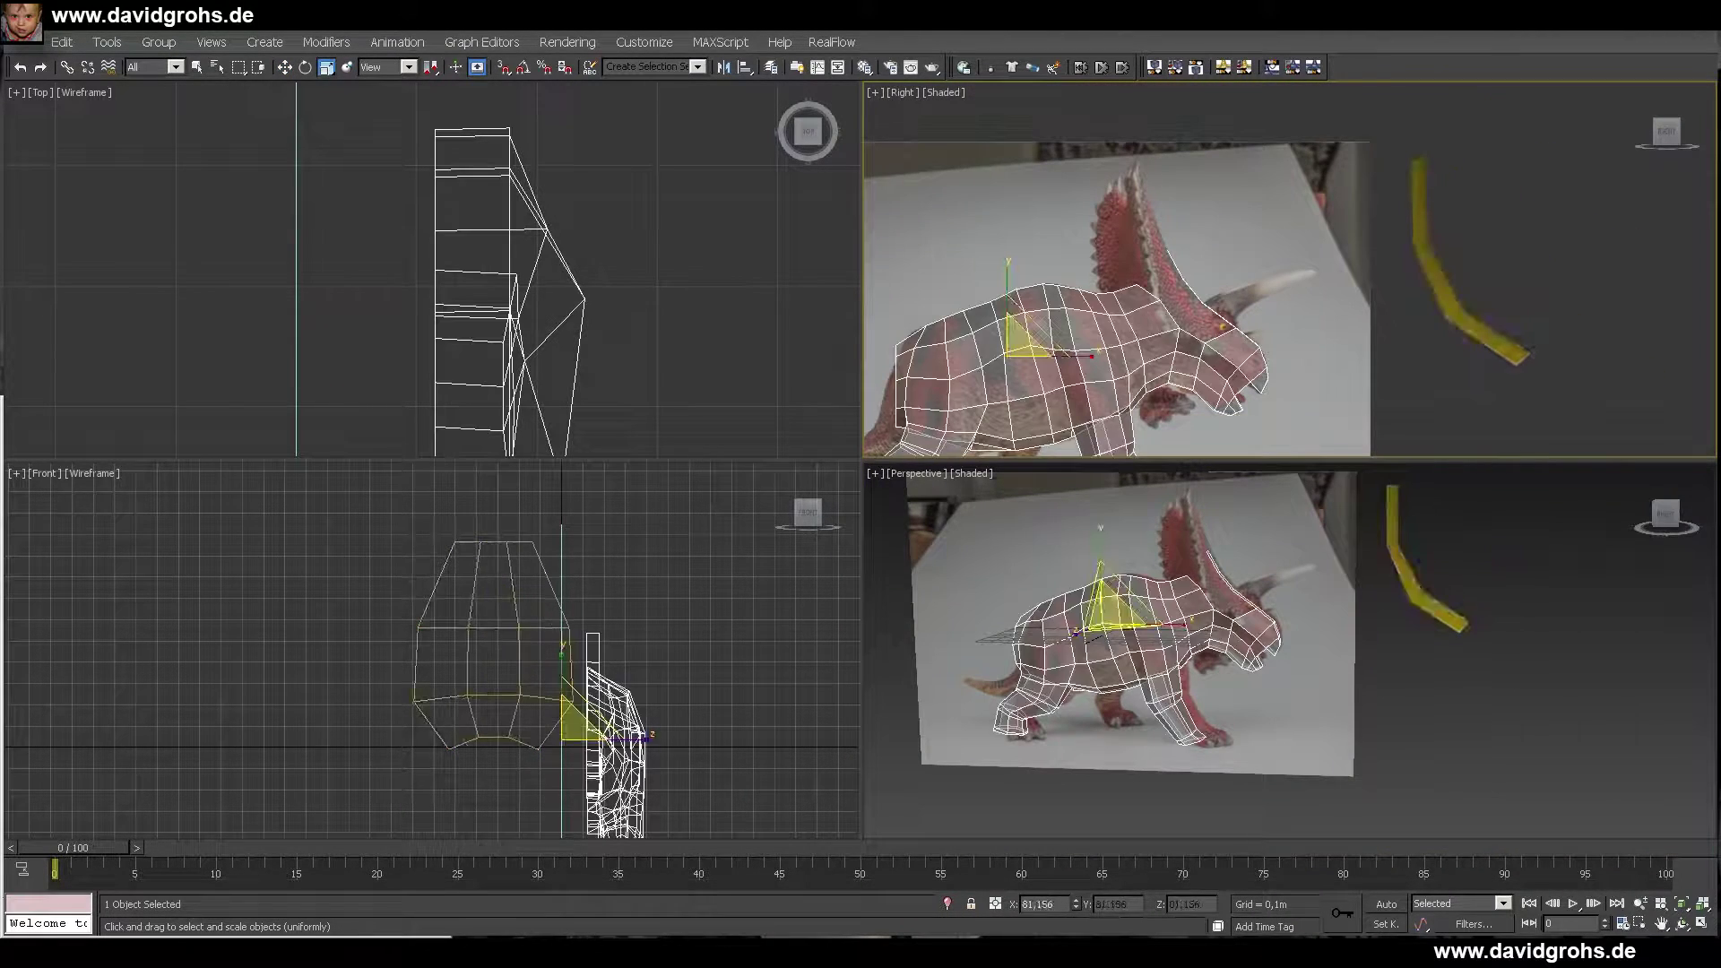
pyautogui.keyDown('alt'); pyautogui.moveTo(1403, 557); pyautogui.dragTo(1401, 496, button='middle'); pyautogui.keyUp('alt')
pyautogui.moveTo(1456, 316); pyautogui.dragTo(1477, 327)
pyautogui.keyDown('alt'); pyautogui.moveTo(1410, 594); pyautogui.dragTo(1456, 570, button='middle'); pyautogui.keyUp('alt')
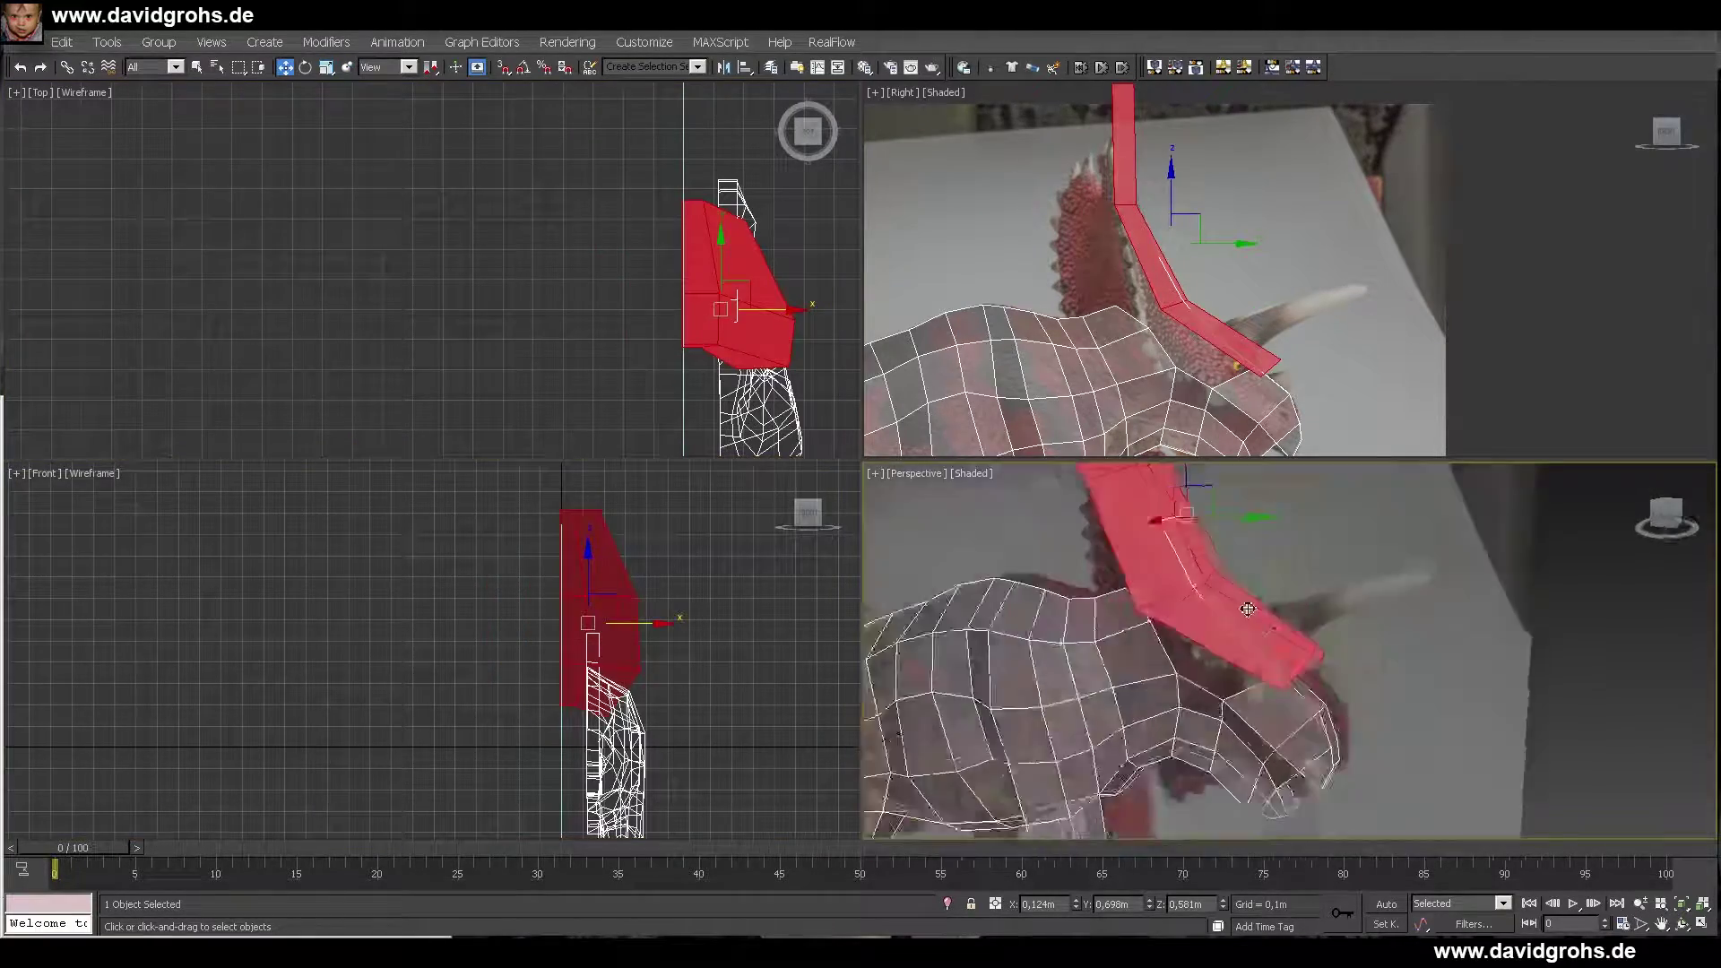
pyautogui.moveTo(1210, 582)
pyautogui.keyDown('alt'); pyautogui.mouseDown(button='middle')
pyautogui.moveTo(1112, 620)
pyautogui.moveTo(1098, 587)
pyautogui.moveTo(1121, 622)
pyautogui.moveTo(1274, 619)
pyautogui.moveTo(1209, 613)
pyautogui.mouseUp(button='middle'); pyautogui.keyUp('alt')
pyautogui.click(817, 357)
pyautogui.scroll(-4, 1088, 583)
pyautogui.scroll(4, 1087, 583)
# - Move the cross edge on the lower part of the frill to follow the photographed outline
pyautogui.press('2')
pyautogui.scroll(3, 1209, 613)
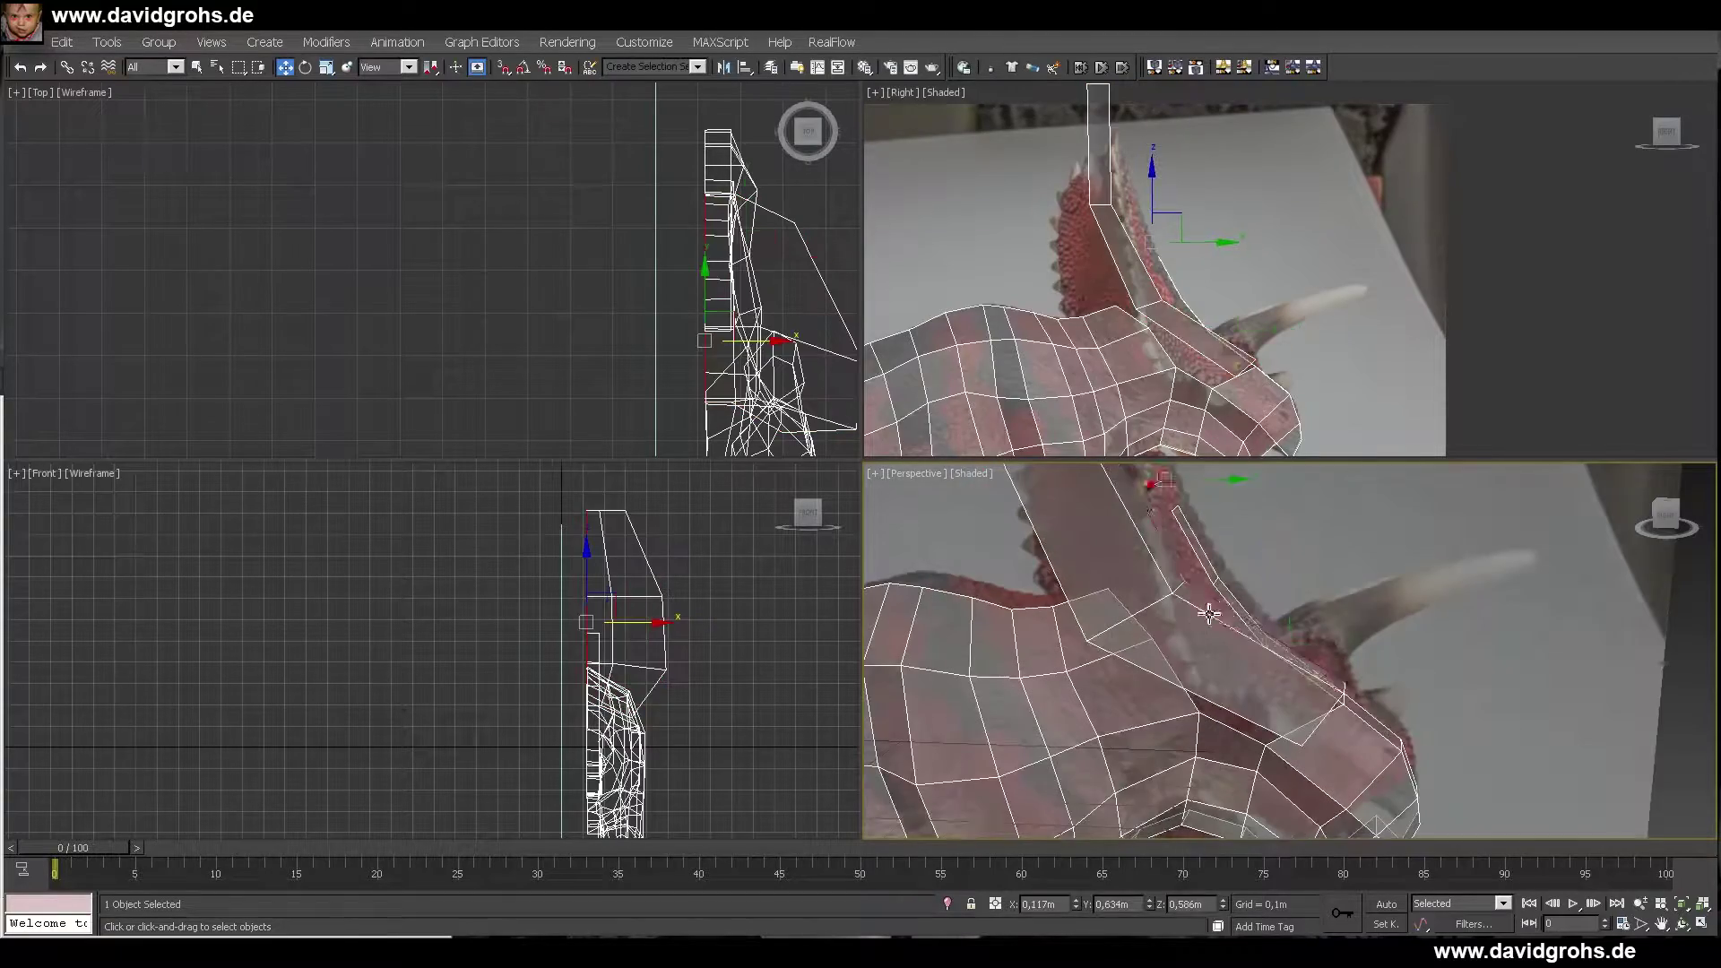
pyautogui.scroll(4, 1192, 309)
pyautogui.click(1116, 307)
pyautogui.keyDown('alt'); pyautogui.moveTo(1141, 502); pyautogui.dragTo(1225, 469, button='middle'); pyautogui.keyUp('alt')
pyautogui.scroll(4, 1165, 300)
pyautogui.moveTo(1089, 310); pyautogui.dragTo(1073, 307)
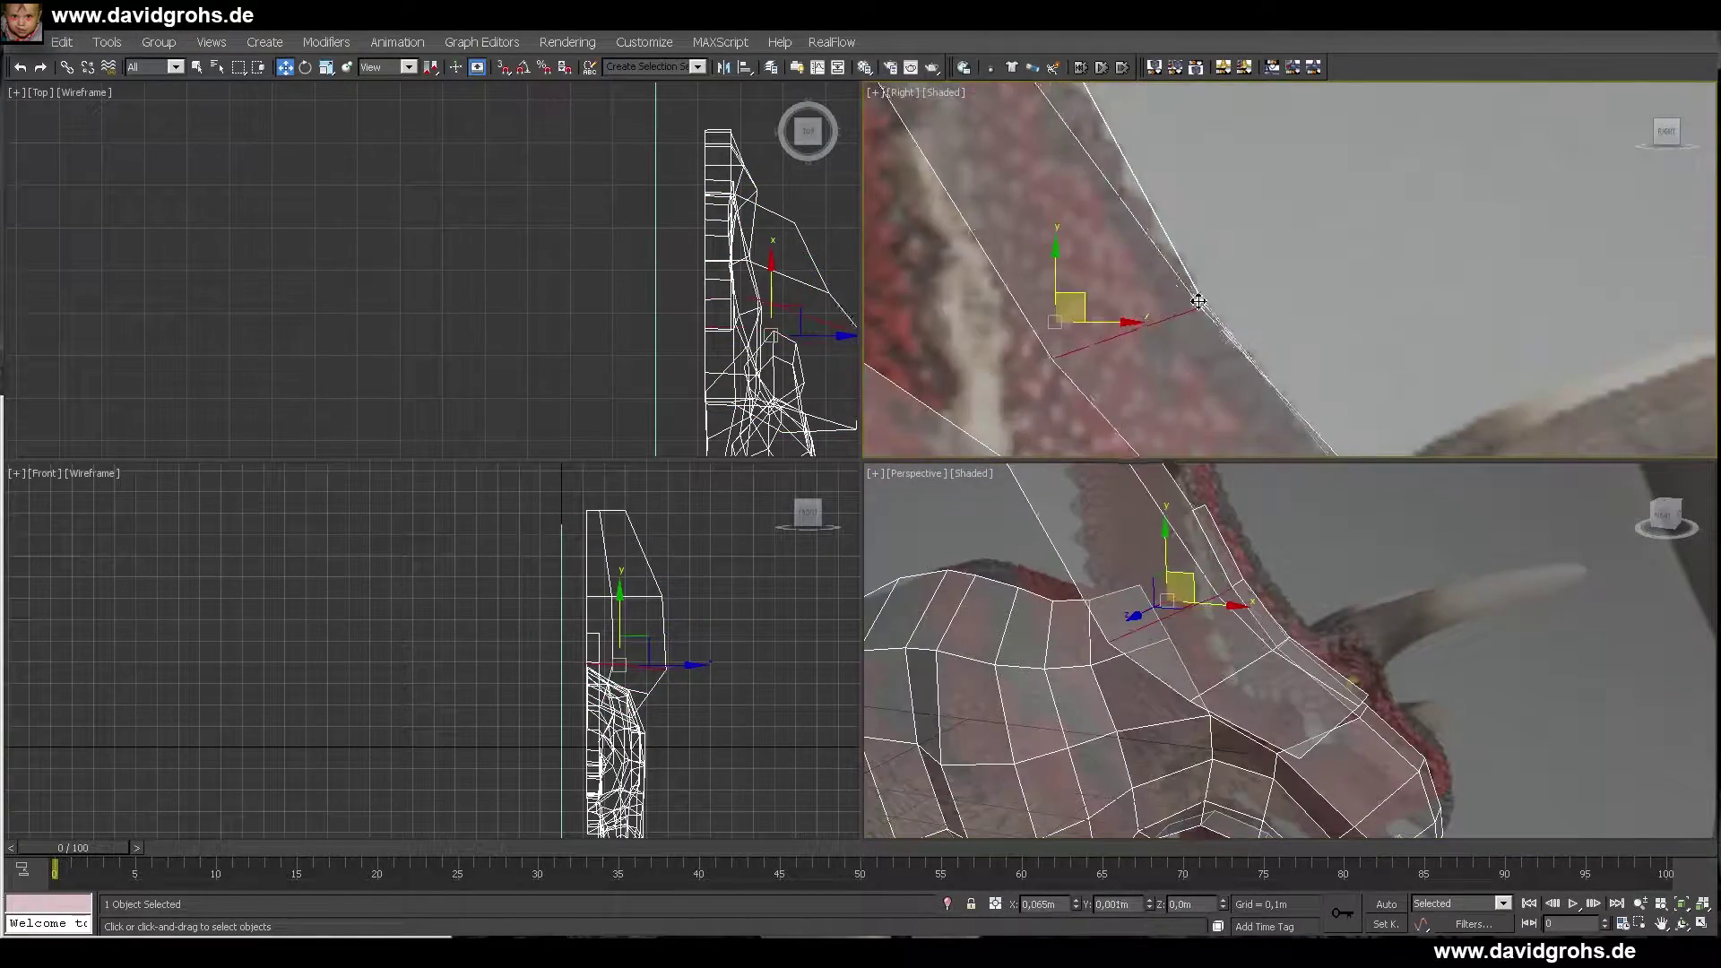
# - Move the top edges of the frill down toward the tip of the photographed frill
pyautogui.scroll(-6, 1120, 287)
pyautogui.click(1097, 264)
pyautogui.scroll(-5, 1255, 619)
pyautogui.moveTo(1300, 618)
pyautogui.keyDown('alt'); pyautogui.mouseDown(button='middle')
pyautogui.moveTo(1202, 615)
pyautogui.moveTo(1308, 619)
pyautogui.mouseUp(button='middle'); pyautogui.keyUp('alt')
pyautogui.moveTo(1117, 142); pyautogui.dragTo(1175, 234)
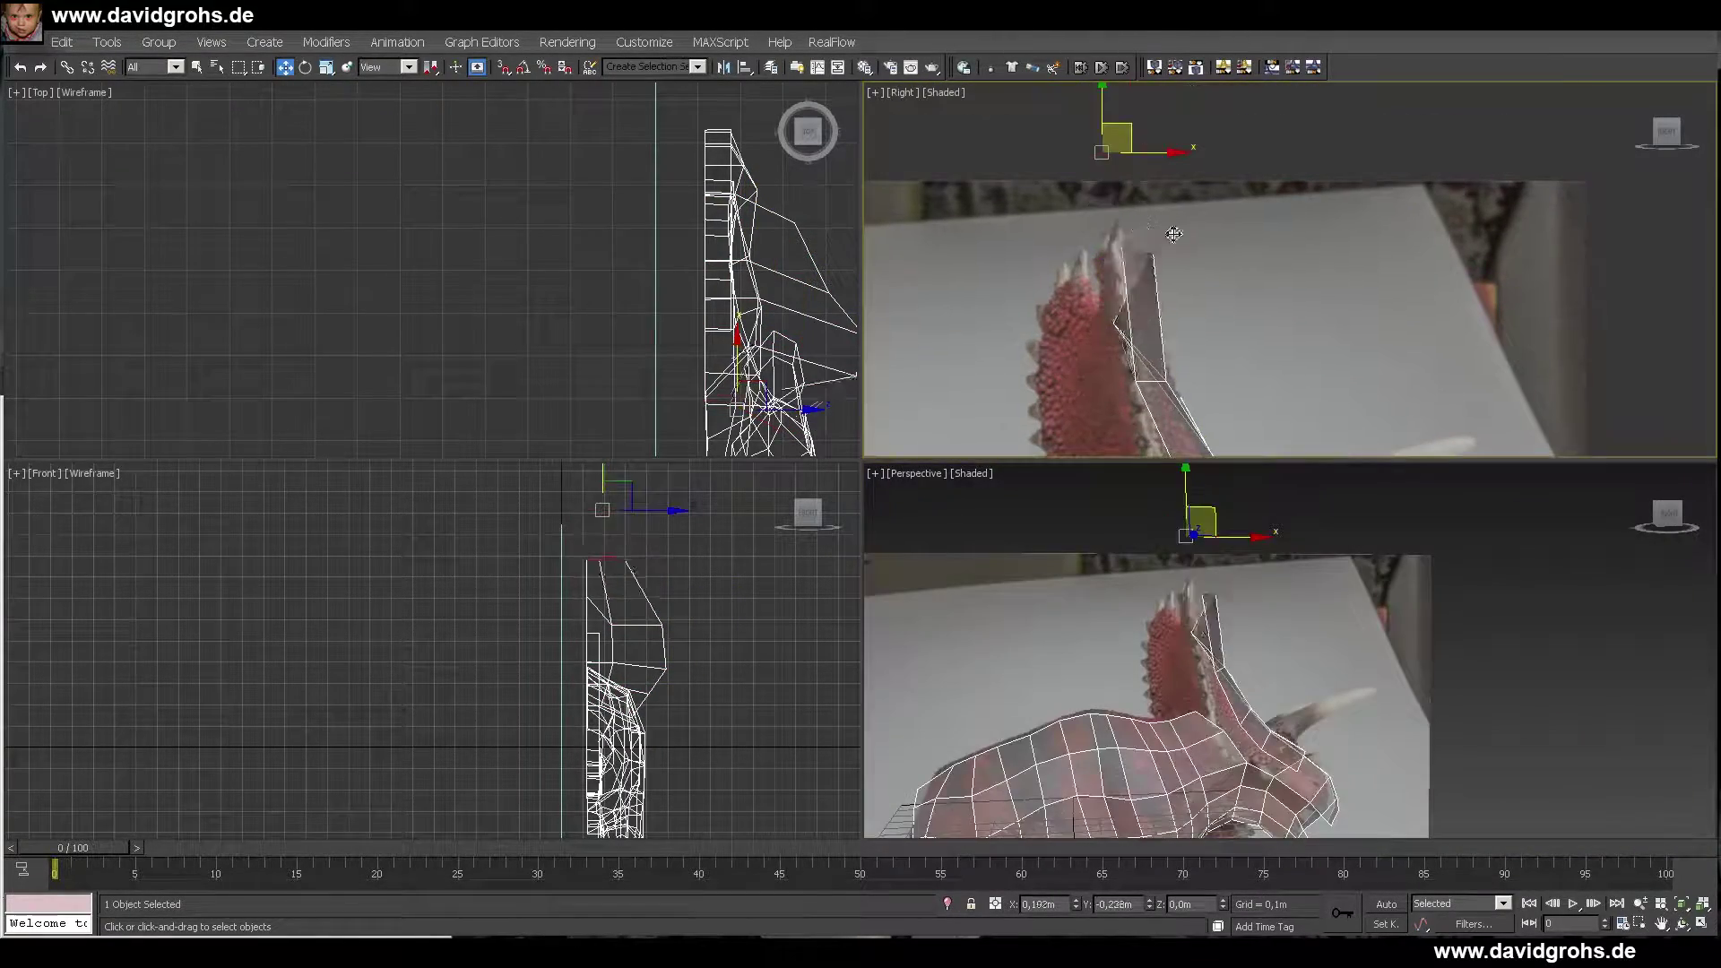
# - Adjust the vertices in the middle of the frill to match the photographed front contour
pyautogui.press('1')
pyautogui.keyDown('alt'); pyautogui.moveTo(1168, 702); pyautogui.dragTo(1067, 681, button='middle'); pyautogui.keyUp('alt')
pyautogui.click(1109, 338)
pyautogui.moveTo(1133, 321); pyautogui.dragTo(1162, 323)
pyautogui.scroll(2, 1222, 403)
pyautogui.moveTo(1222, 404); pyautogui.dragTo(1206, 202, button='middle')
pyautogui.scroll(3, 1245, 660)
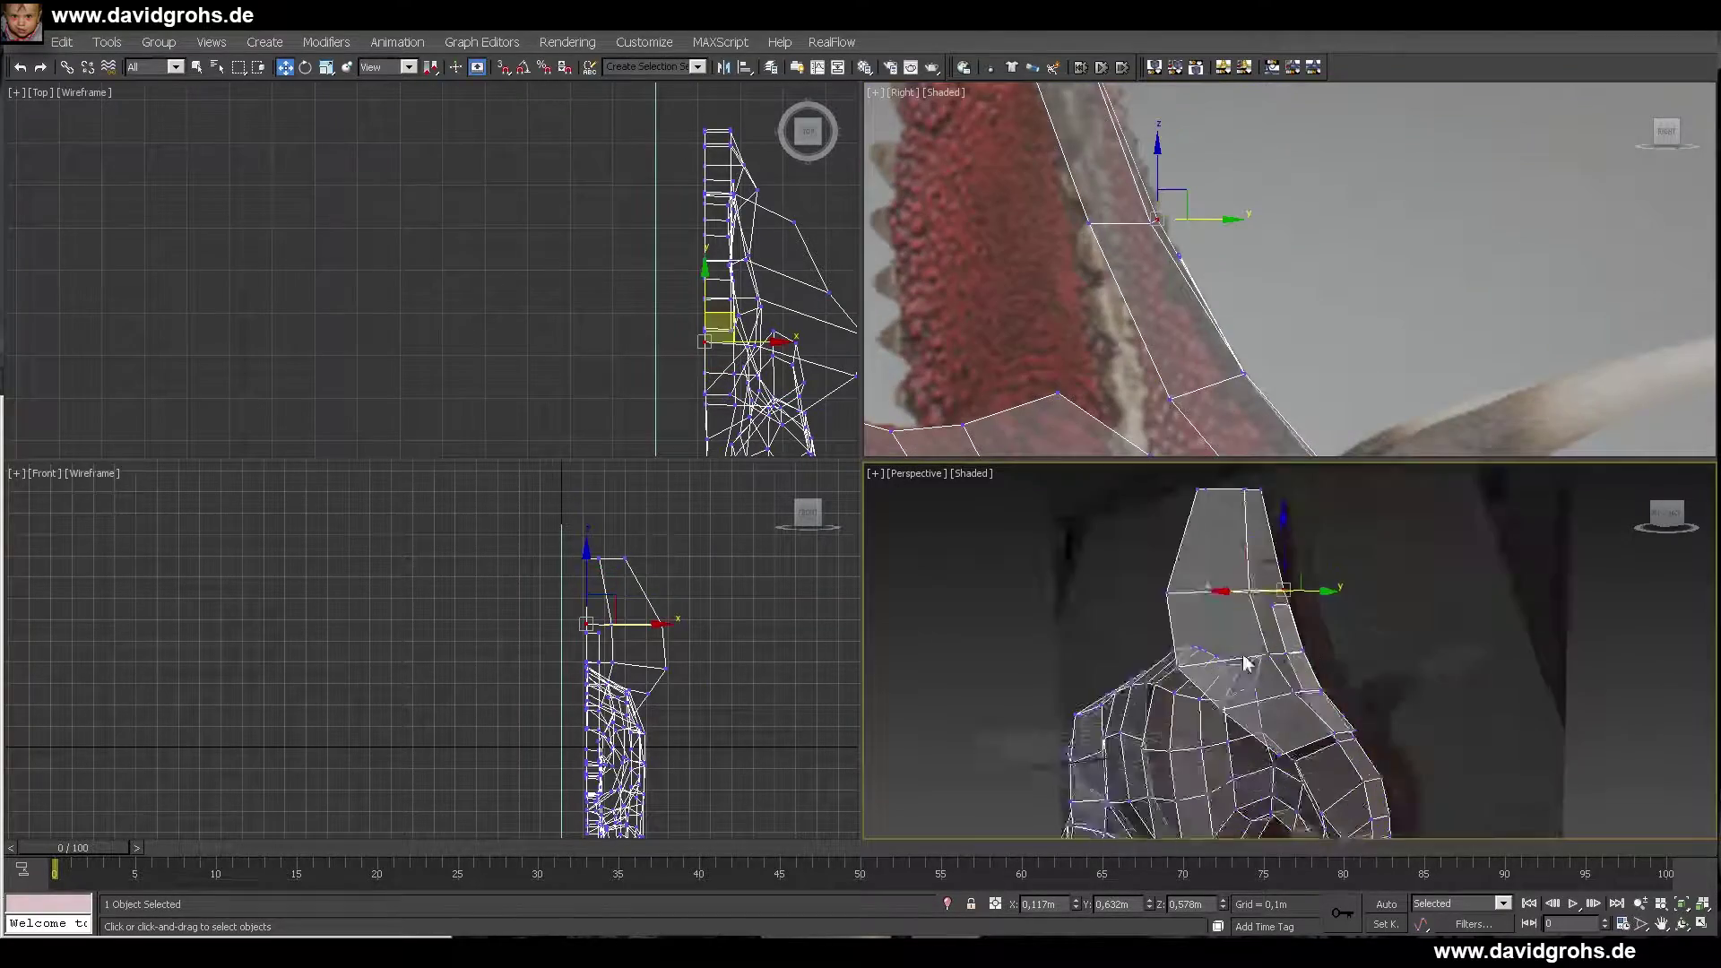
# - Delete the surplus geometry along the frill's centre edge
pyautogui.keyDown('alt'); pyautogui.moveTo(1245, 660); pyautogui.dragTo(1282, 668, button='middle'); pyautogui.keyUp('alt')
pyautogui.press('Delete')
pyautogui.scroll(-5, 1376, 702)
pyautogui.scroll(-4, 1290, 319)
pyautogui.moveTo(1292, 321); pyautogui.dragTo(1296, 215, button='middle')
pyautogui.scroll(4, 1360, 679)
pyautogui.keyDown('alt'); pyautogui.moveTo(1470, 677); pyautogui.dragTo(1404, 673, button='middle'); pyautogui.keyUp('alt')
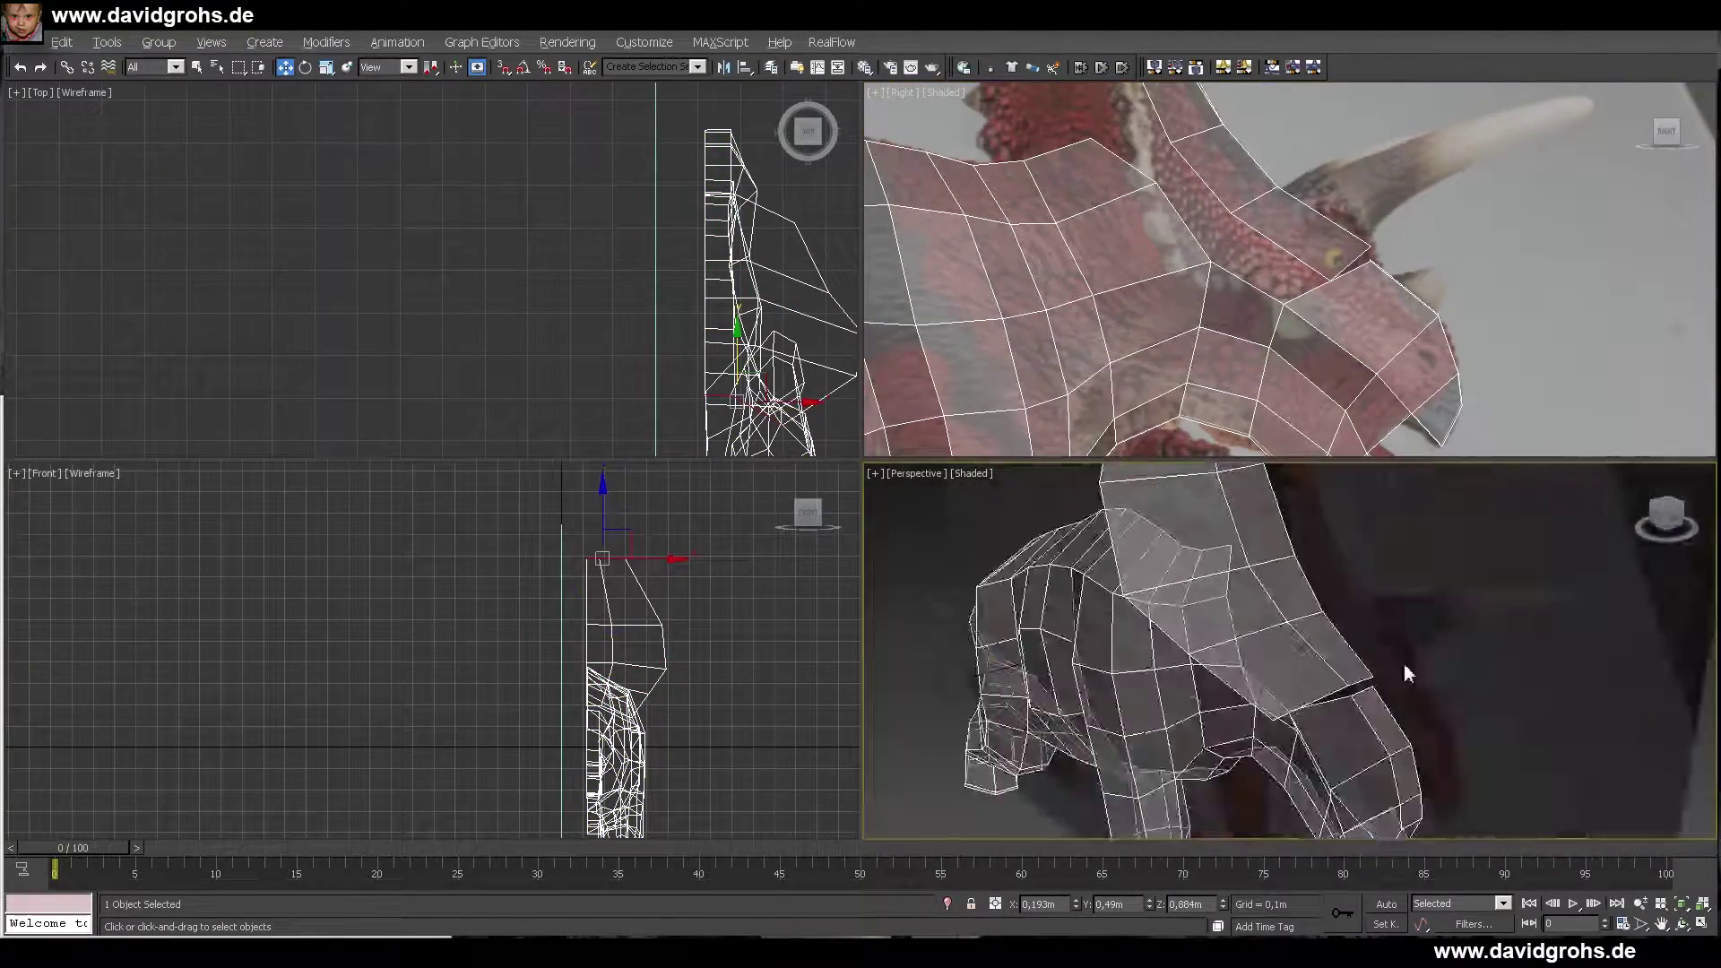
# - Move the frill's front vertex down to meet the edge of the head mesh
pyautogui.press('1')
pyautogui.scroll(3, 1405, 673)
pyautogui.moveTo(1327, 694); pyautogui.dragTo(1329, 709)
# - Reposition the frill's middle and lower rear vertices to follow the reference photo
pyautogui.scroll(-3, 1345, 242)
pyautogui.moveTo(1344, 237); pyautogui.dragTo(1395, 337, button='middle')
pyautogui.scroll(3, 1358, 251)
pyautogui.press('w')
pyautogui.moveTo(1334, 285); pyautogui.dragTo(1387, 243)
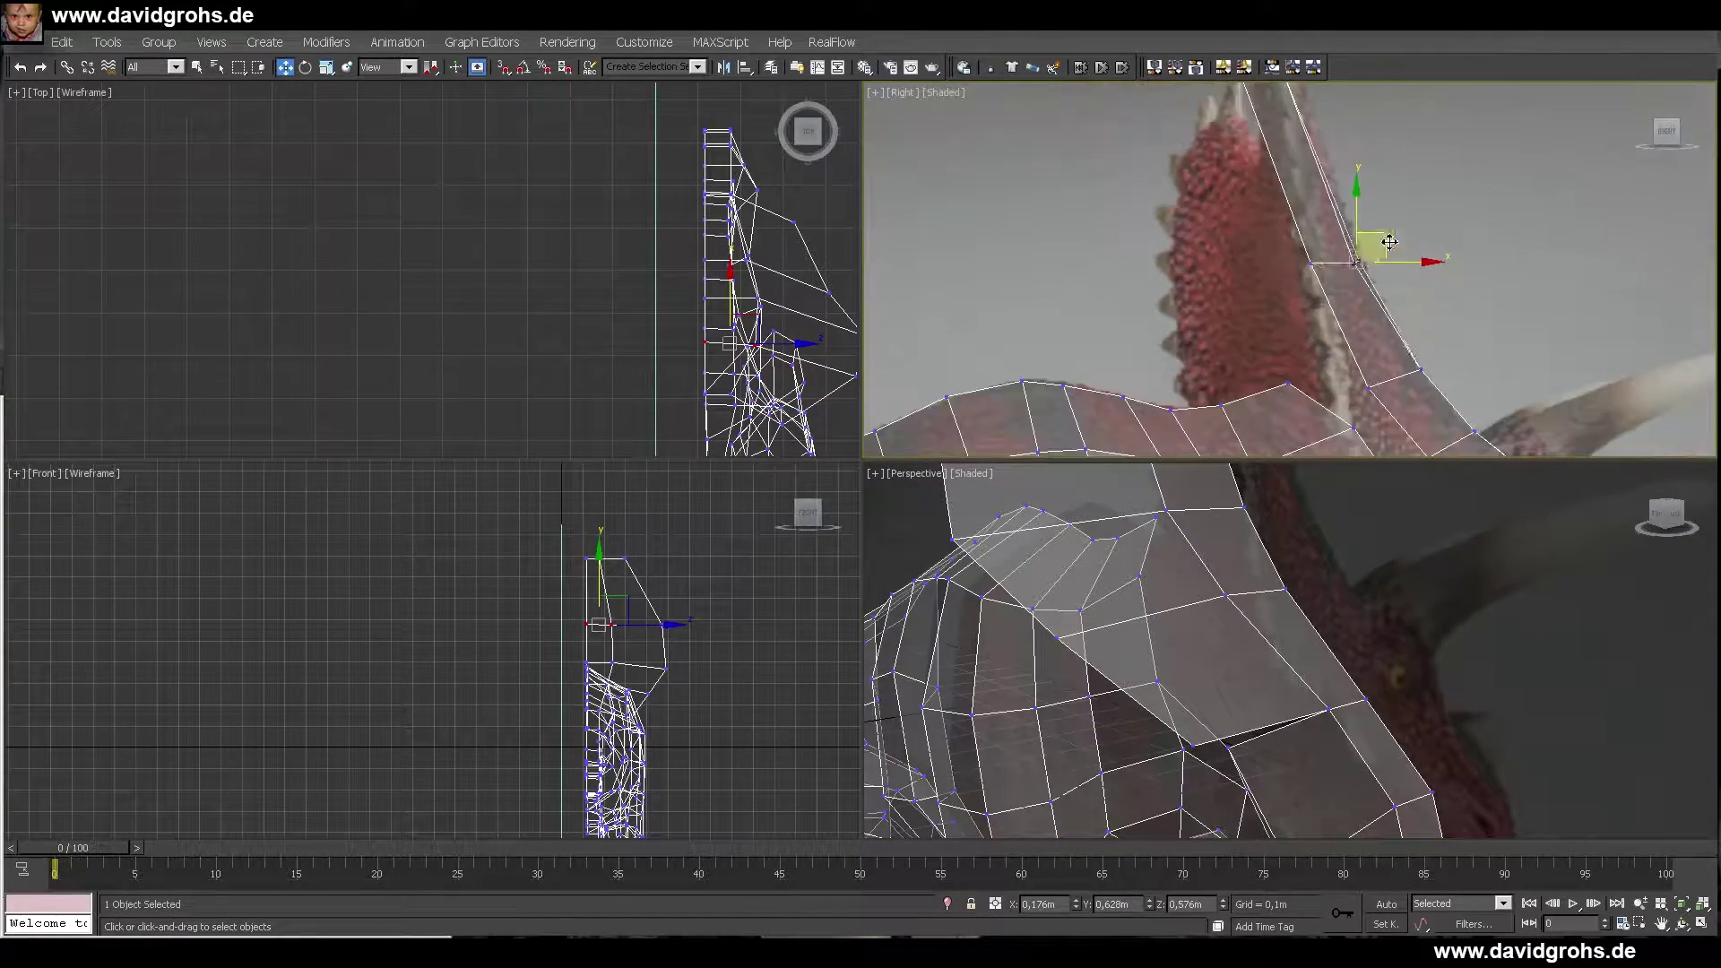
pyautogui.moveTo(1363, 373); pyautogui.dragTo(1358, 195, button='middle')
pyautogui.moveTo(1363, 209); pyautogui.dragTo(1336, 224)
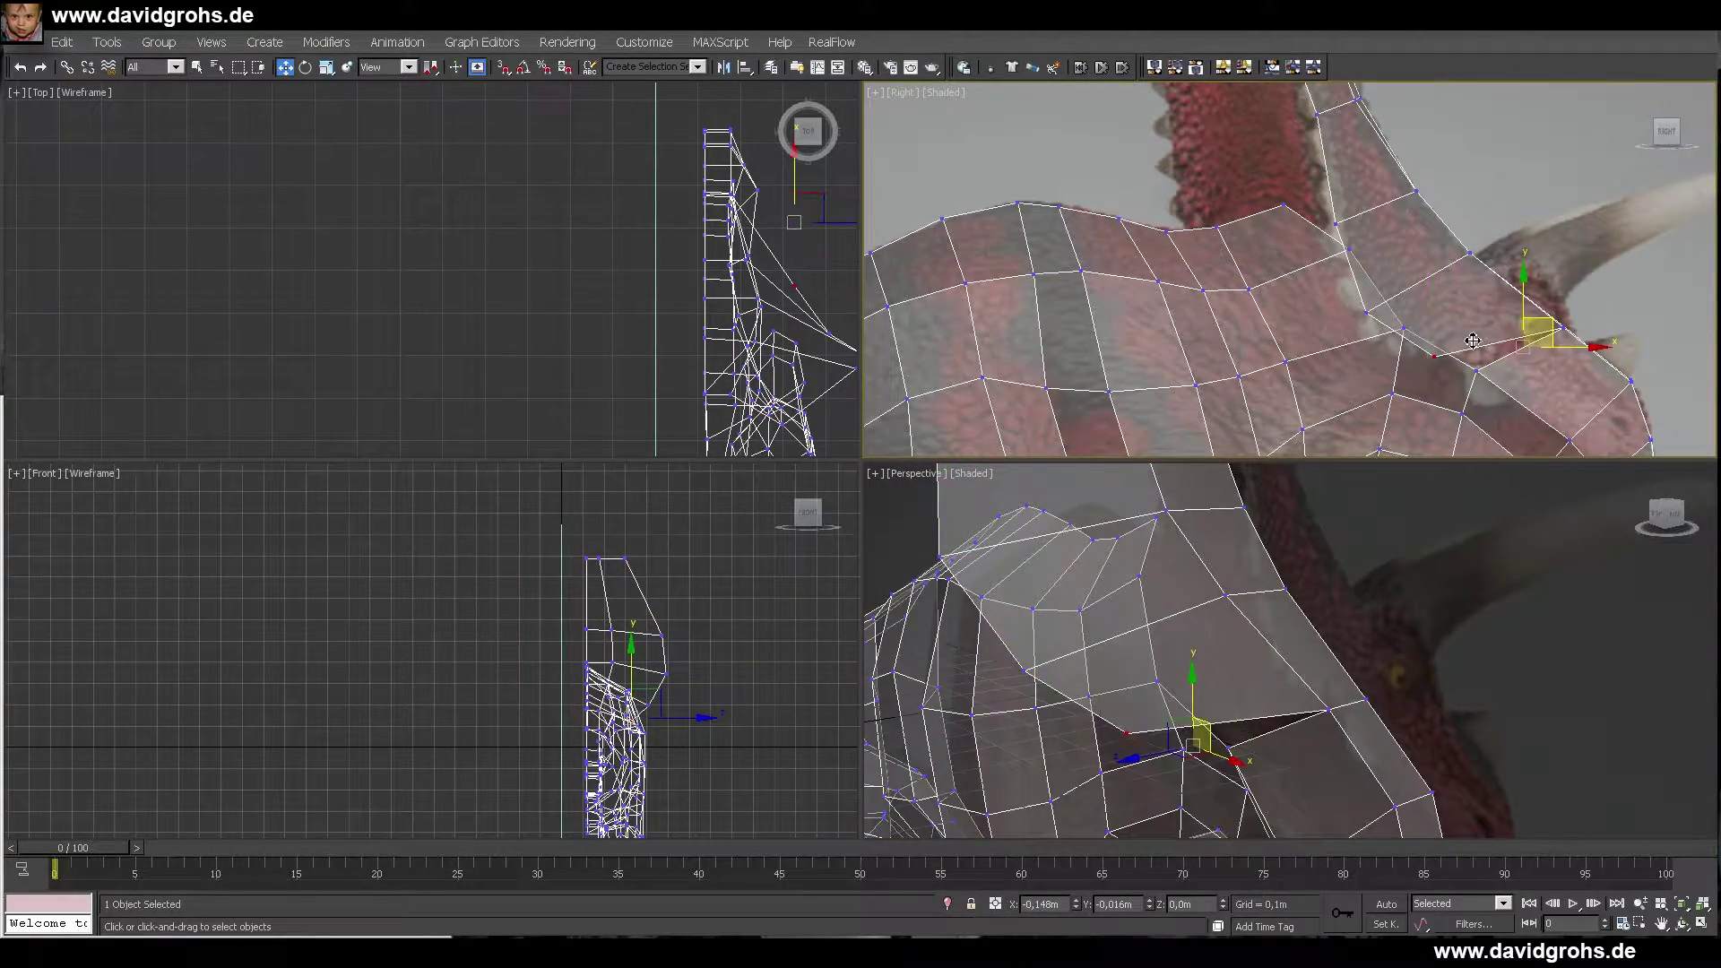
# - Edit the vertices along the seam between the frill and the head, and undo the last change
pyautogui.scroll(-5, 1214, 717)
pyautogui.keyDown('alt'); pyautogui.moveTo(1213, 726); pyautogui.dragTo(1255, 789, button='middle'); pyautogui.keyUp('alt')
pyautogui.click(1202, 672)
pyautogui.click(1167, 669)
pyautogui.keyDown('alt'); pyautogui.moveTo(1167, 669); pyautogui.dragTo(1201, 681, button='middle'); pyautogui.keyUp('alt')
pyautogui.click(61, 42)
pyautogui.click(79, 62)
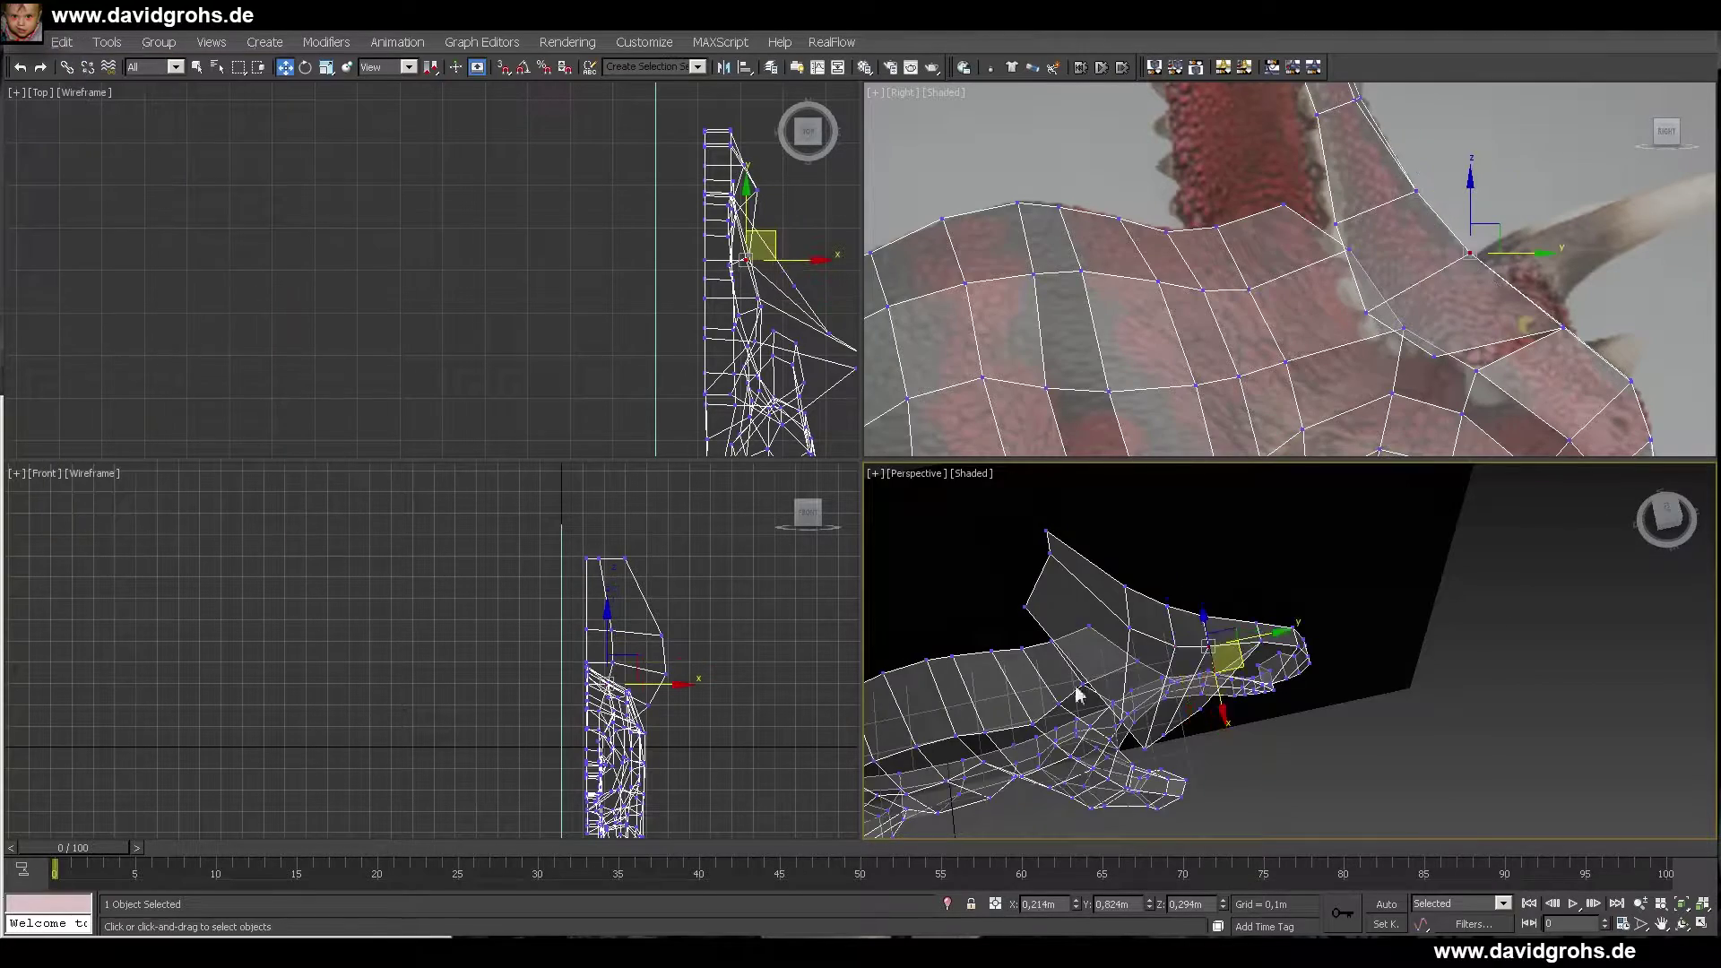
# - Select the outer corner vertex at the top of the frill
pyautogui.keyDown('alt'); pyautogui.moveTo(1080, 695); pyautogui.dragTo(1195, 564, button='middle'); pyautogui.keyUp('alt')
pyautogui.scroll(-4, 1160, 530)
pyautogui.click(1168, 526)
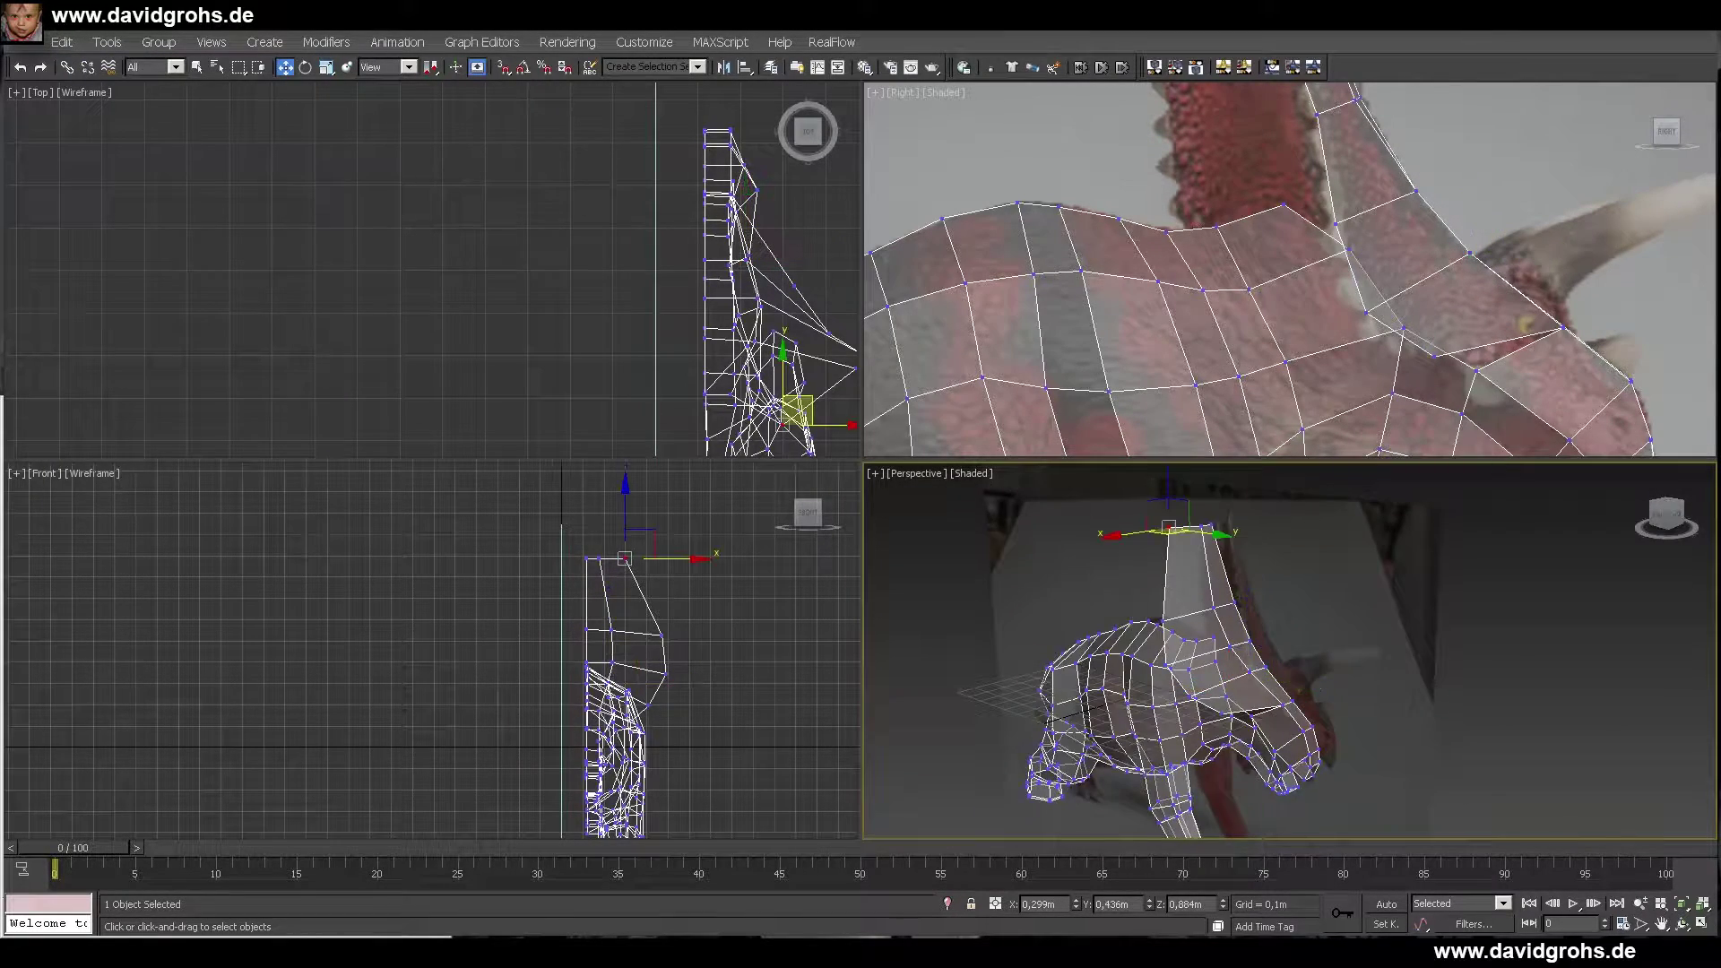
# - Lower the outer top vertices of the neck frill to round off its upper edge
pyautogui.moveTo(1169, 533); pyautogui.dragTo(1166, 541)
pyautogui.keyDown('alt'); pyautogui.moveTo(1166, 541); pyautogui.dragTo(1206, 560, button='middle'); pyautogui.keyUp('alt')
pyautogui.moveTo(1176, 536); pyautogui.dragTo(1176, 550)
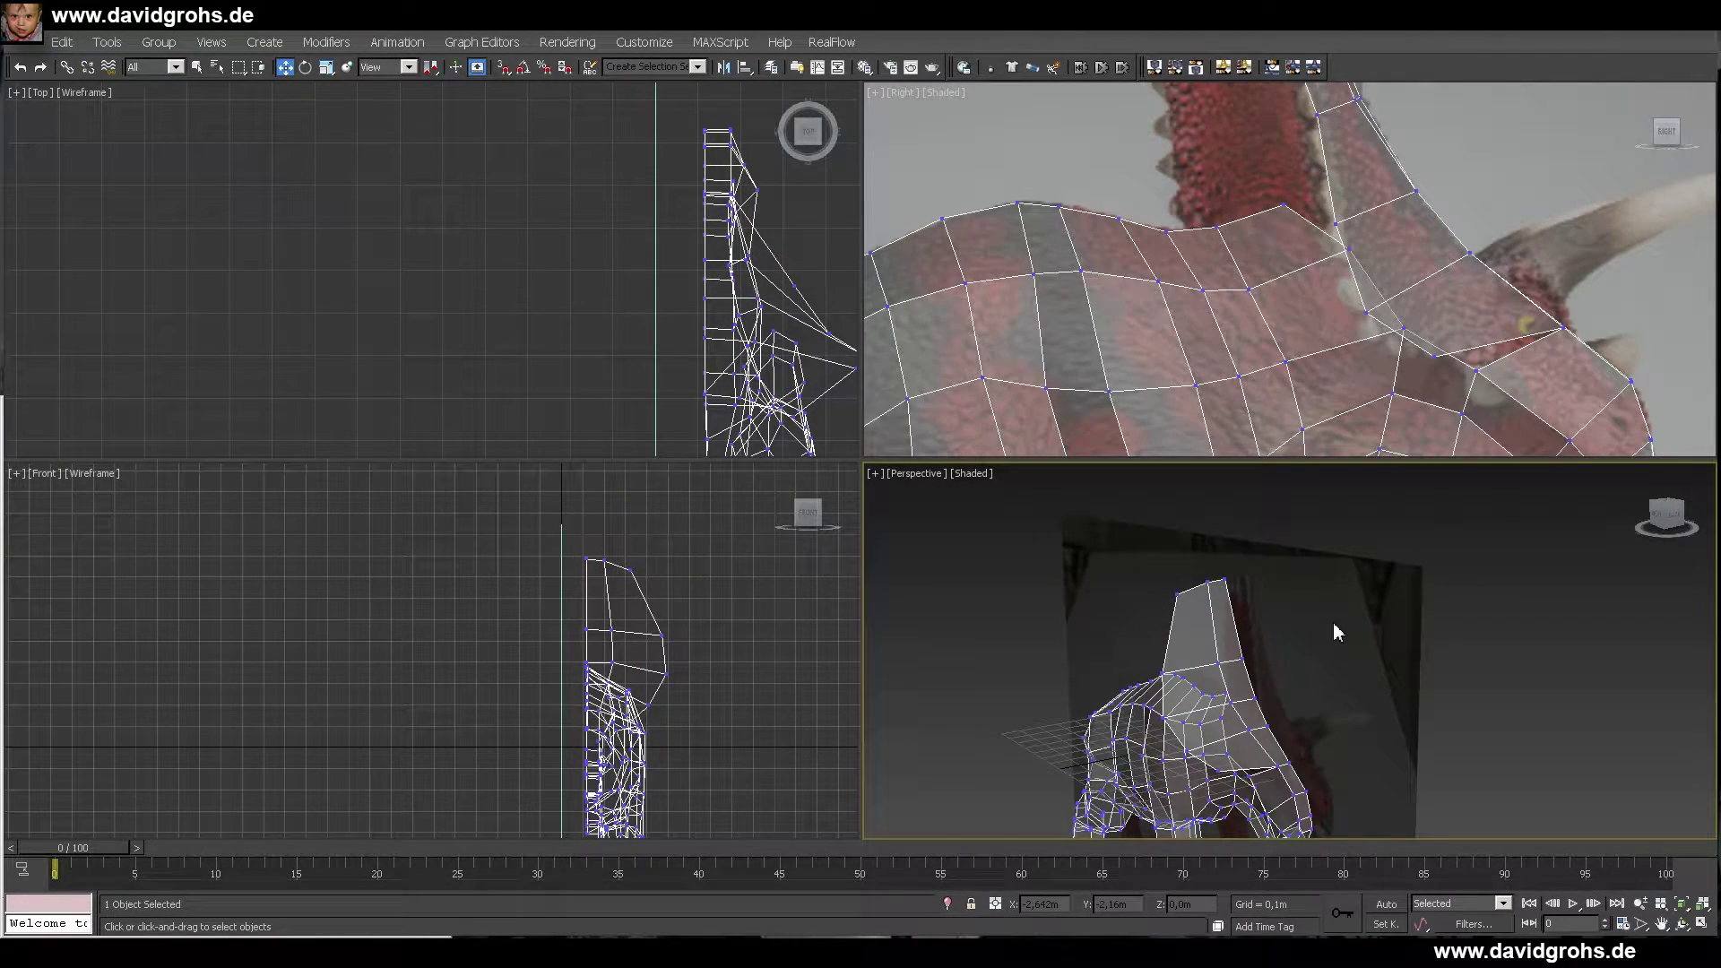
# - Reposition two vertices on the frill's rear edge in the side view to follow the reference photo
pyautogui.moveTo(1291, 215); pyautogui.dragTo(1308, 349, button='middle')
pyautogui.click(1333, 248)
pyautogui.moveTo(1349, 234); pyautogui.dragTo(1340, 238)
pyautogui.moveTo(1366, 274); pyautogui.dragTo(1400, 396, button='middle')
pyautogui.click(1302, 184)
pyautogui.moveTo(1317, 168); pyautogui.dragTo(1328, 165)
pyautogui.scroll(-2, 1353, 309)
# - Cut a new edge across the polygons between the neck and the cheek below the frill
pyautogui.keyDown('alt'); pyautogui.moveTo(1192, 588); pyautogui.dragTo(1098, 499, button='middle'); pyautogui.keyUp('alt')
pyautogui.scroll(3, 1160, 622)
pyautogui.click(1299, 647)
pyautogui.click(1098, 499)
pyautogui.keyDown('alt'); pyautogui.moveTo(1291, 591); pyautogui.dragTo(1226, 613, button='middle'); pyautogui.keyUp('alt')
pyautogui.hotkey('alt', 'c')
pyautogui.click(1226, 613)
pyautogui.click(1104, 629)
# - Move the vertex behind the cheek to shape the transition from neck to head
pyautogui.keyDown('alt'); pyautogui.moveTo(1103, 629); pyautogui.dragTo(1284, 485, button='middle'); pyautogui.keyUp('alt')
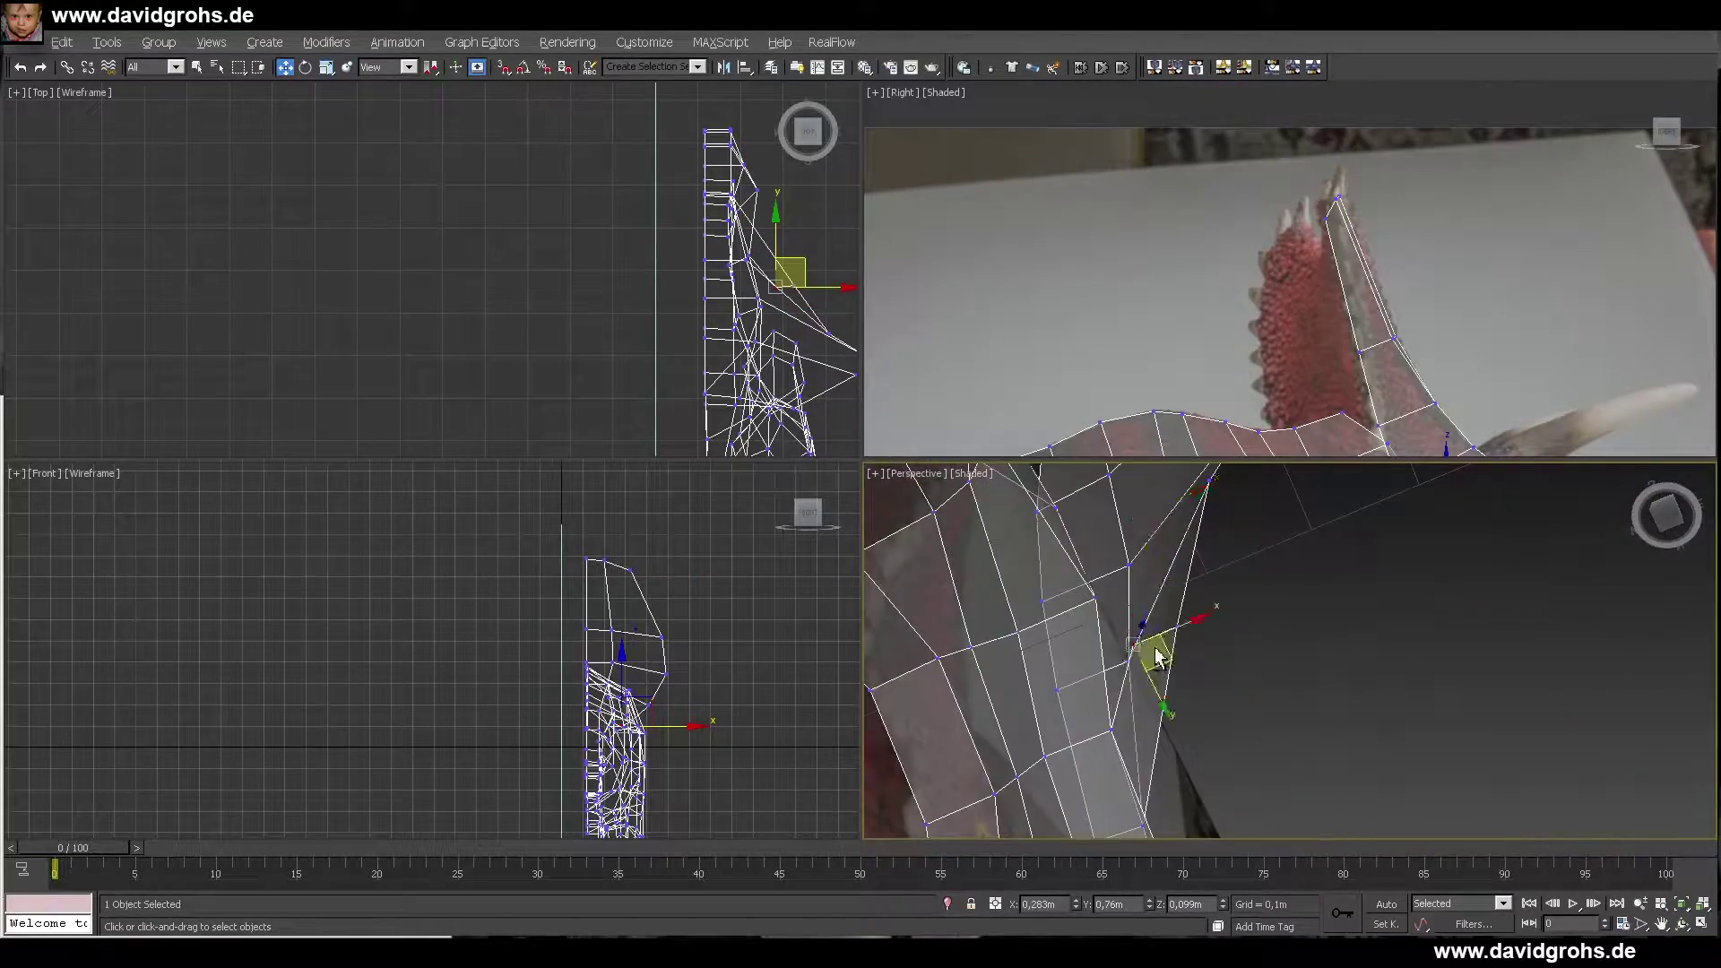
pyautogui.keyDown('alt'); pyautogui.moveTo(1156, 657); pyautogui.dragTo(1120, 651, button='middle'); pyautogui.keyUp('alt')
pyautogui.moveTo(1120, 651); pyautogui.dragTo(1088, 653)
pyautogui.keyDown('alt'); pyautogui.moveTo(1087, 654); pyautogui.dragTo(1168, 646, button='middle'); pyautogui.keyUp('alt')
pyautogui.moveTo(1168, 645); pyautogui.dragTo(1183, 642)
pyautogui.moveTo(1183, 642)
pyautogui.keyDown('alt'); pyautogui.mouseDown(button='middle')
pyautogui.moveTo(1187, 663)
pyautogui.moveTo(1153, 653)
pyautogui.mouseUp(button='middle'); pyautogui.keyUp('alt')
pyautogui.moveTo(1152, 654); pyautogui.dragTo(1158, 650)
pyautogui.keyDown('alt'); pyautogui.moveTo(1158, 651); pyautogui.dragTo(1352, 603, button='middle'); pyautogui.keyUp('alt')
# - Select four border edges along the outer side of the frill and extrude them backwards to give it thickness
pyautogui.press('2')
pyautogui.click(1270, 529)
pyautogui.keyDown('ctrl'); pyautogui.click(1254, 570); pyautogui.keyUp('ctrl')
pyautogui.keyDown('ctrl'); pyautogui.click(1256, 668); pyautogui.keyUp('ctrl')
pyautogui.keyDown('ctrl'); pyautogui.click(1368, 778); pyautogui.keyUp('ctrl')
pyautogui.moveTo(1376, 244); pyautogui.dragTo(1365, 266, button='middle')
pyautogui.keyDown('shift'); pyautogui.moveTo(1365, 266); pyautogui.dragTo(1355, 265); pyautogui.keyUp('shift')
# - Extrude the lower frill border edge towards the neck in the side view
pyautogui.scroll(-4, 1340, 610)
pyautogui.moveTo(1340, 609)
pyautogui.keyDown('alt'); pyautogui.mouseDown(button='middle')
pyautogui.moveTo(1336, 557)
pyautogui.moveTo(1362, 591)
pyautogui.mouseUp(button='middle'); pyautogui.keyUp('alt')
pyautogui.click(1371, 617)
pyautogui.moveTo(1387, 431); pyautogui.dragTo(1382, 209, button='middle')
pyautogui.scroll(2, 1383, 245)
pyautogui.keyDown('shift'); pyautogui.moveTo(1383, 245); pyautogui.dragTo(1359, 264); pyautogui.keyUp('shift')
pyautogui.scroll(4, 1340, 602)
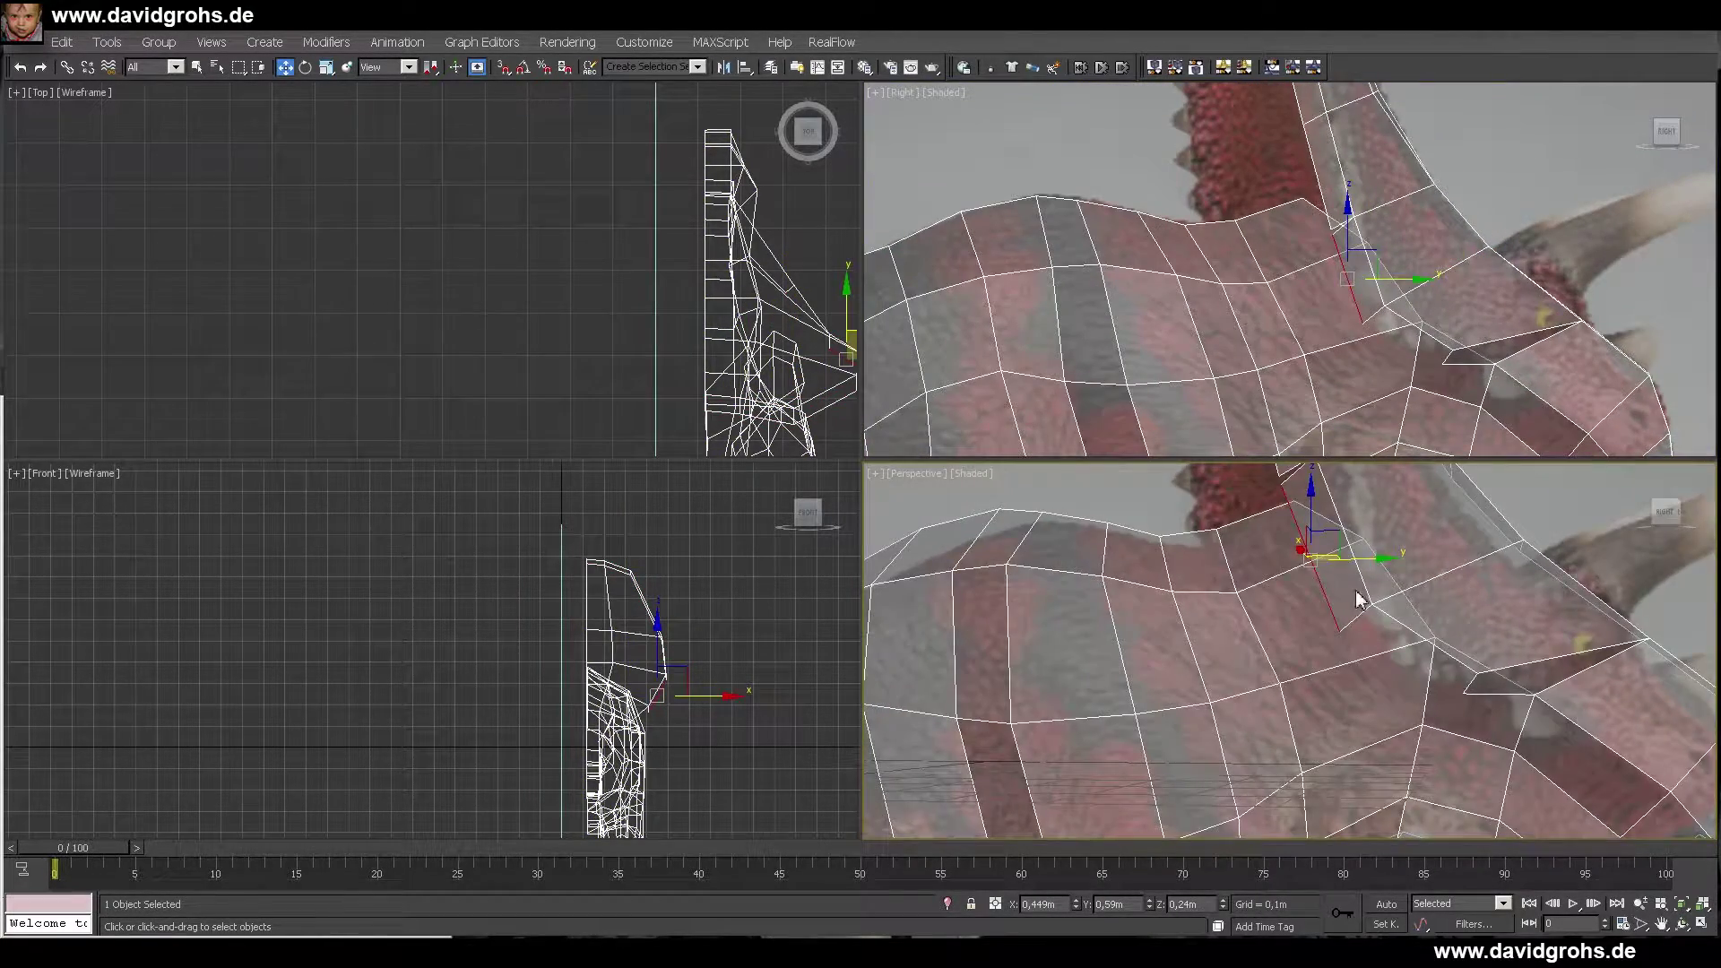
# - Weld the first open vertex of the extruded frill edge to its neighbouring vertex
pyautogui.scroll(3, 1359, 601)
pyautogui.press('1')
pyautogui.keyDown('alt'); pyautogui.moveTo(1360, 601); pyautogui.dragTo(1370, 633, button='middle'); pyautogui.keyUp('alt')
pyautogui.click(1295, 610)
pyautogui.click(1291, 592)
pyautogui.scroll(-3, 1291, 574)
pyautogui.rightClick(1291, 556)
# - Weld the remaining open vertices at the lower end of the frill to close the gap near the neck
pyautogui.keyDown('alt'); pyautogui.moveTo(1290, 557); pyautogui.dragTo(1174, 612, button='middle'); pyautogui.keyUp('alt')
pyautogui.click(1375, 608)
pyautogui.keyDown('alt'); pyautogui.moveTo(1375, 608); pyautogui.dragTo(1425, 641, button='middle'); pyautogui.keyUp('alt')
pyautogui.click(1268, 655)
pyautogui.rightClick(1268, 656)
pyautogui.keyDown('alt'); pyautogui.moveTo(1268, 655); pyautogui.dragTo(1192, 647, button='middle'); pyautogui.keyUp('alt')
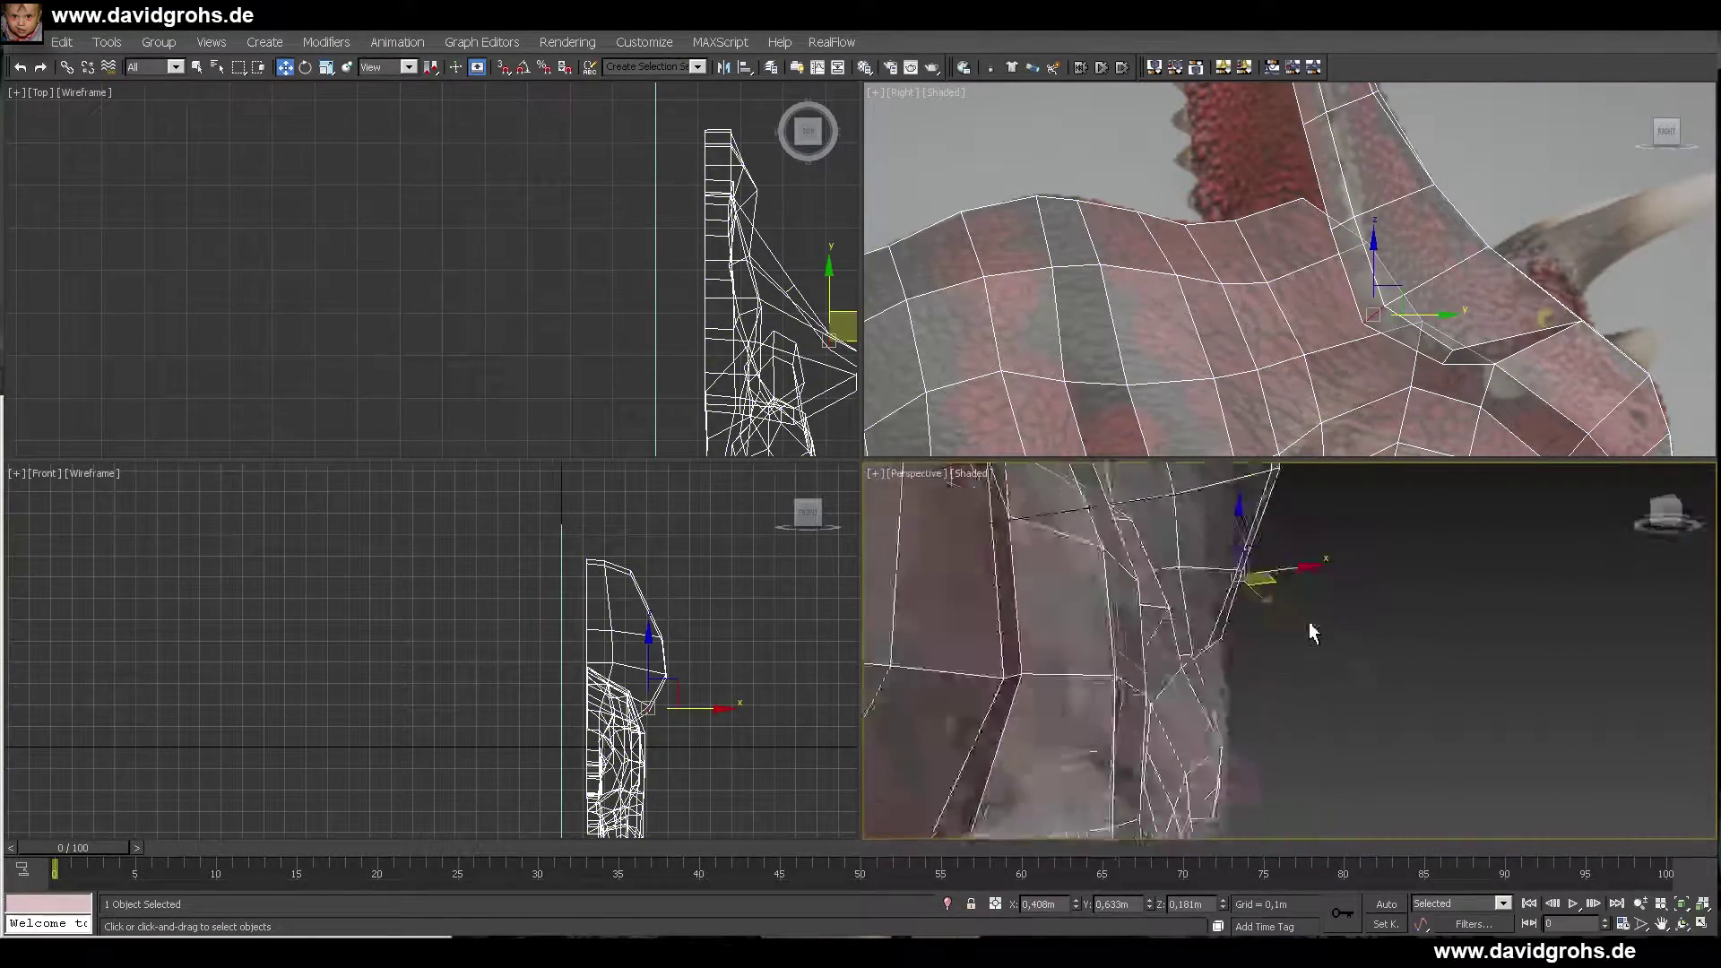
pyautogui.click(1310, 630)
pyautogui.keyDown('alt'); pyautogui.moveTo(1309, 630); pyautogui.dragTo(1349, 640, button='middle'); pyautogui.keyUp('alt')
# - Adjust the upper back side of the thickened frill in the side view to match the reference photo
pyautogui.keyDown('alt'); pyautogui.moveTo(1226, 644); pyautogui.dragTo(1251, 685, button='middle'); pyautogui.keyUp('alt')
pyautogui.scroll(-4, 1195, 646)
pyautogui.scroll(4, 1288, 677)
pyautogui.click(1348, 503)
pyautogui.keyDown('alt'); pyautogui.moveTo(1349, 504); pyautogui.dragTo(1316, 608, button='middle'); pyautogui.keyUp('alt')
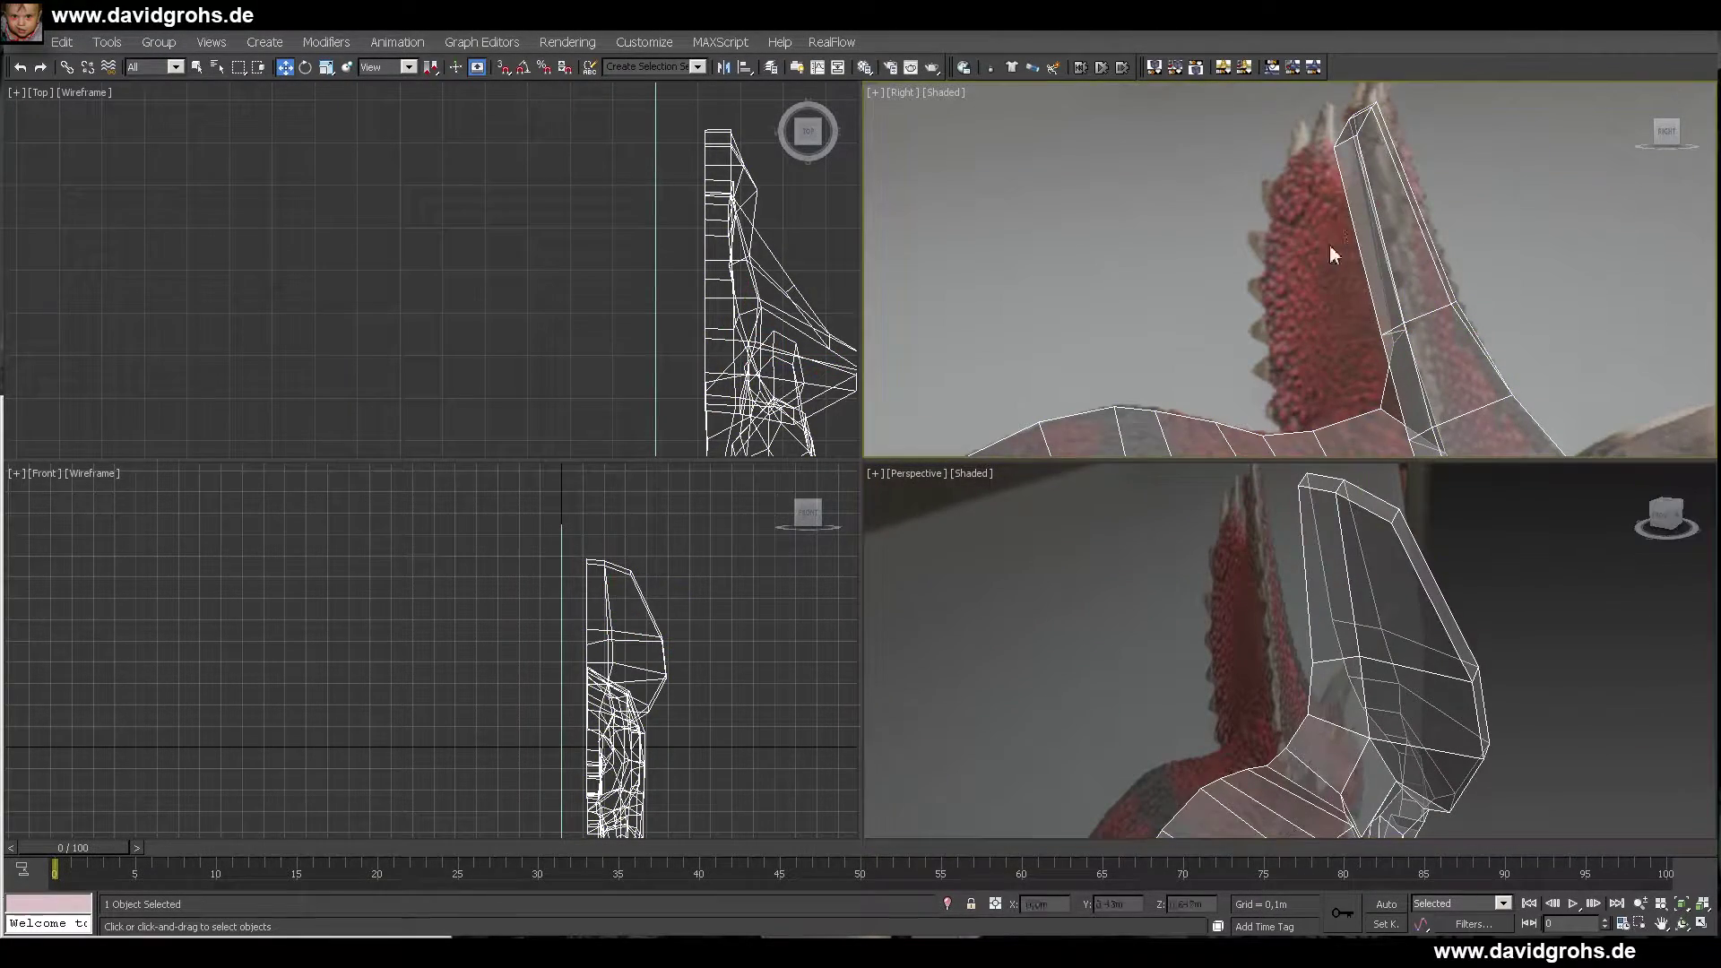
pyautogui.moveTo(1405, 179); pyautogui.dragTo(1403, 177)
pyautogui.moveTo(1427, 190); pyautogui.dragTo(1423, 196)
pyautogui.moveTo(1398, 170); pyautogui.dragTo(1401, 217, button='middle')
pyautogui.moveTo(1310, 138); pyautogui.dragTo(1342, 177)
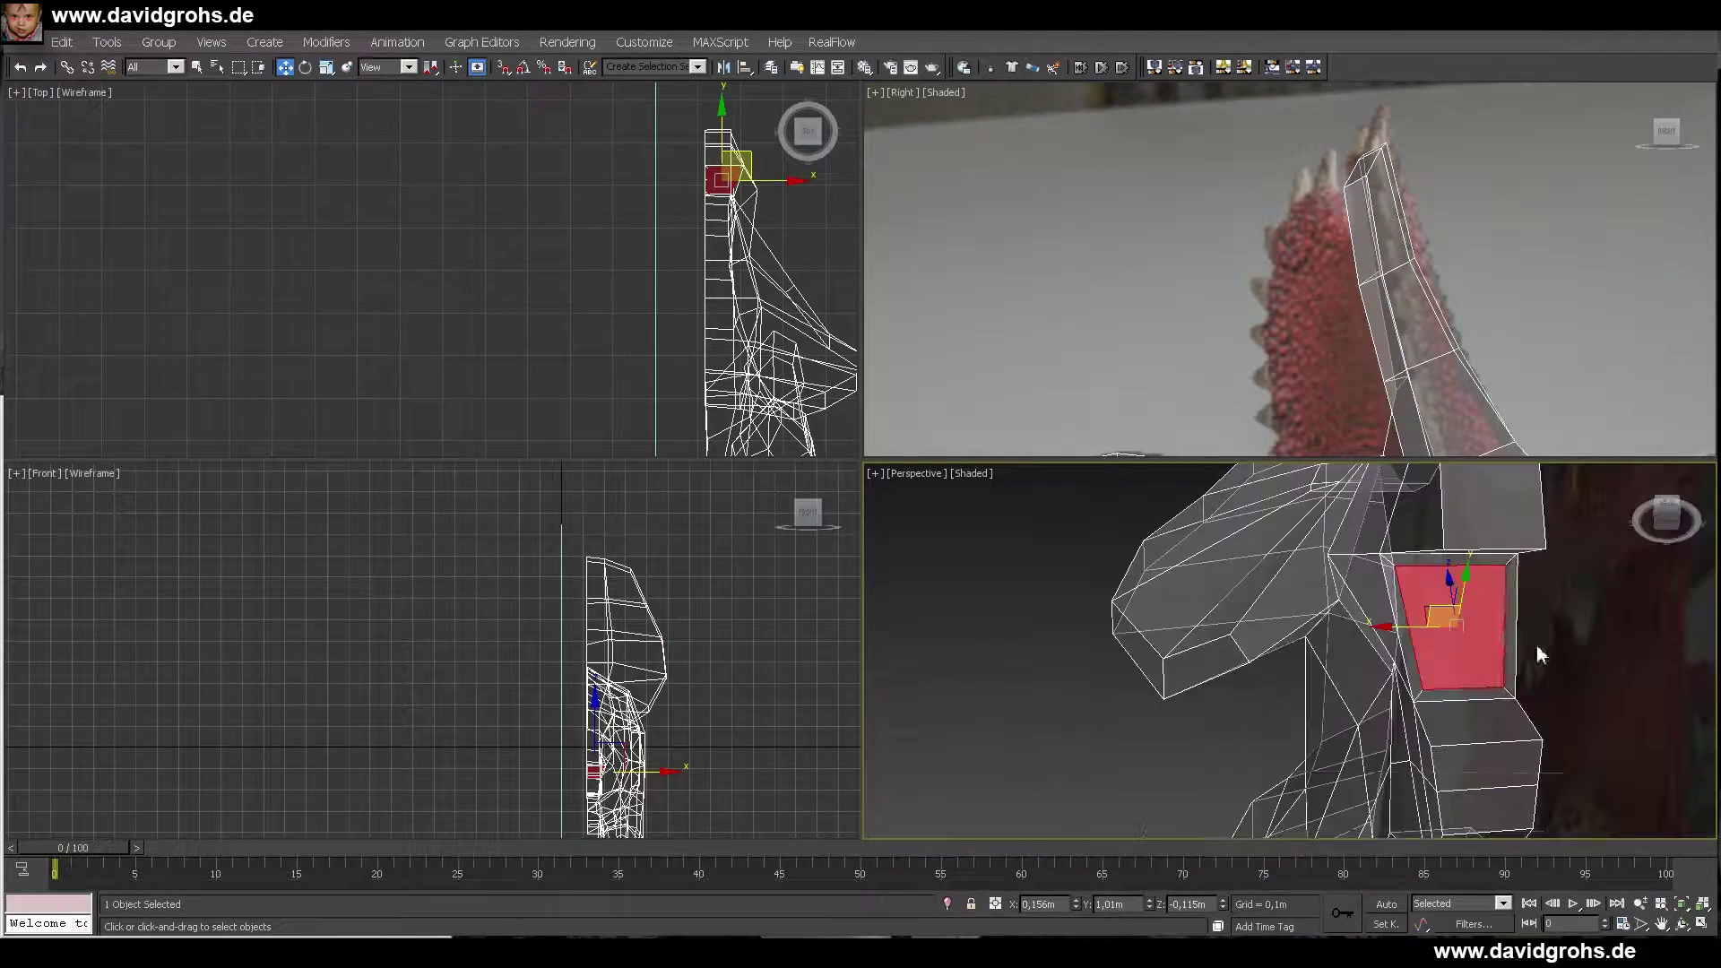
# - Select the short edge at the mouth corner between the upper and lower jaw
pyautogui.scroll(10, 726, 160)
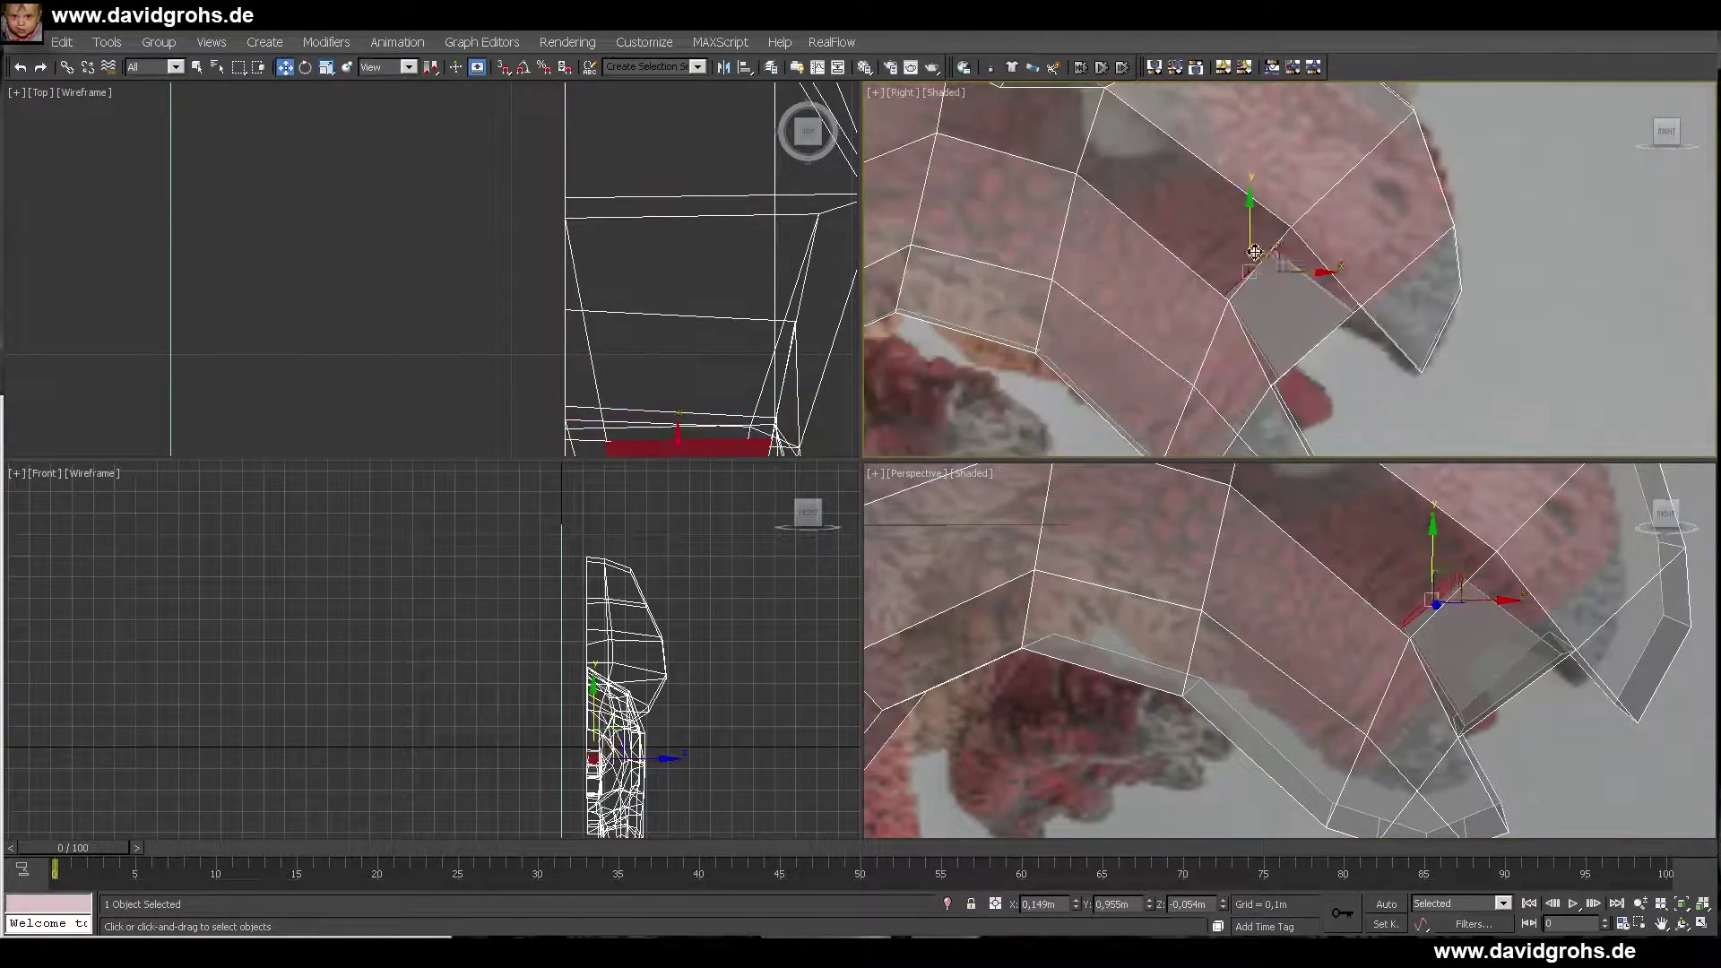
pyautogui.click(1401, 628)
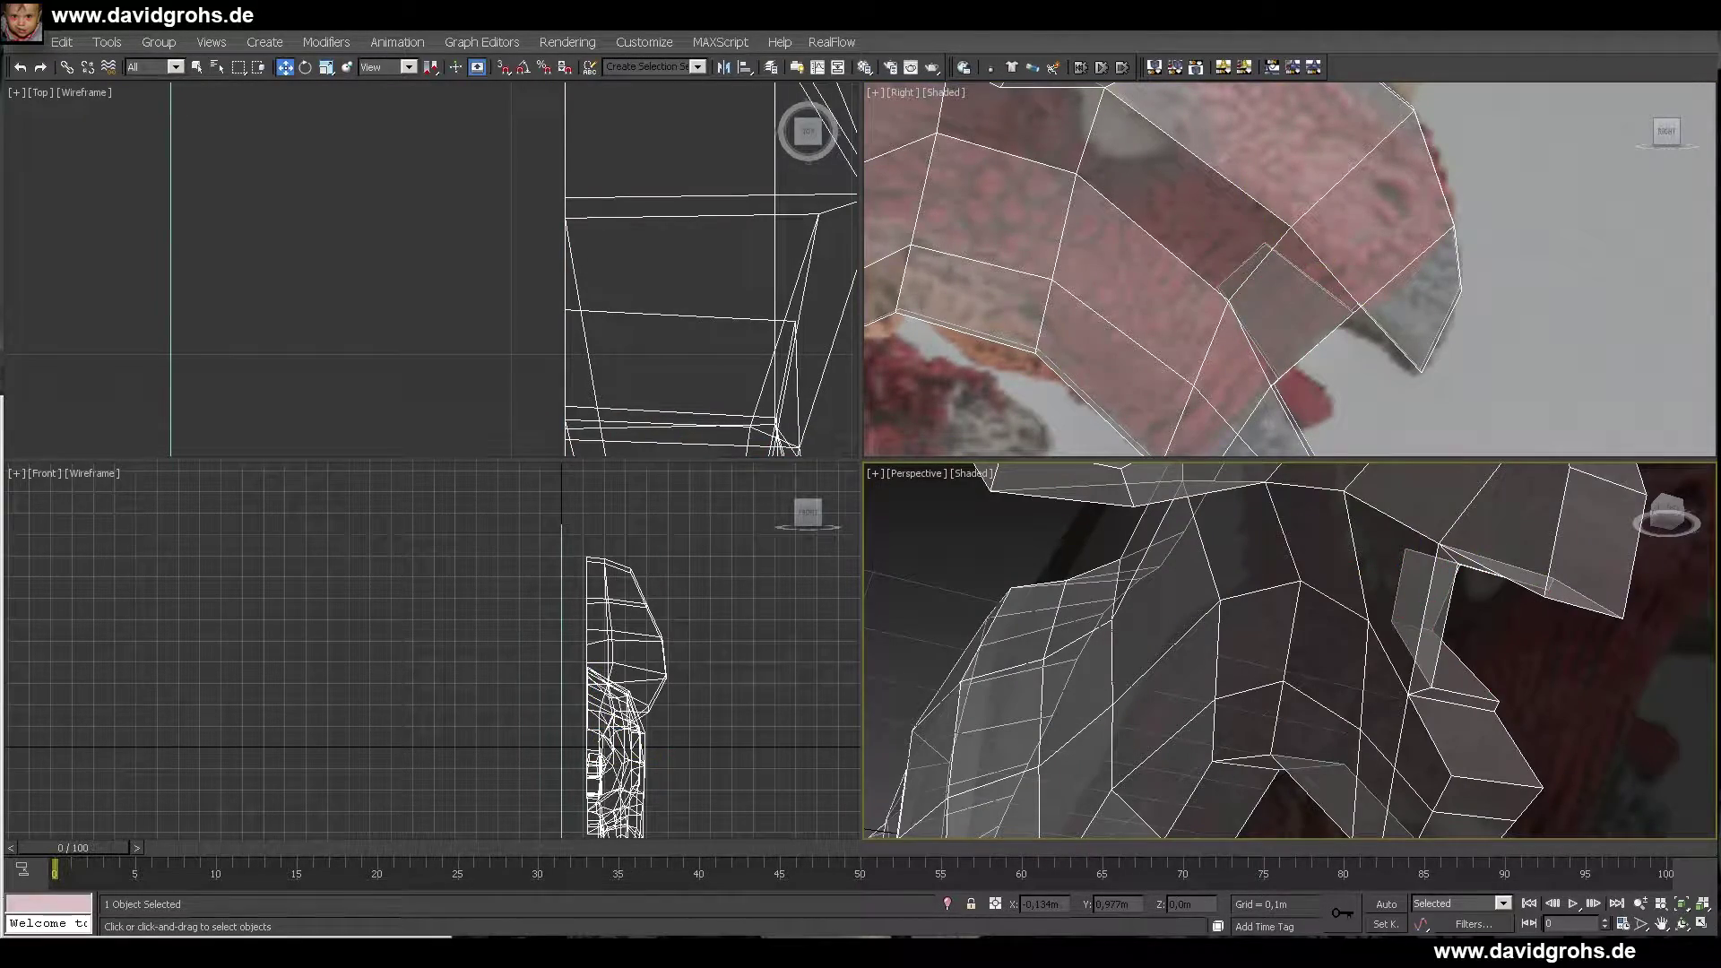
pyautogui.click(1497, 681)
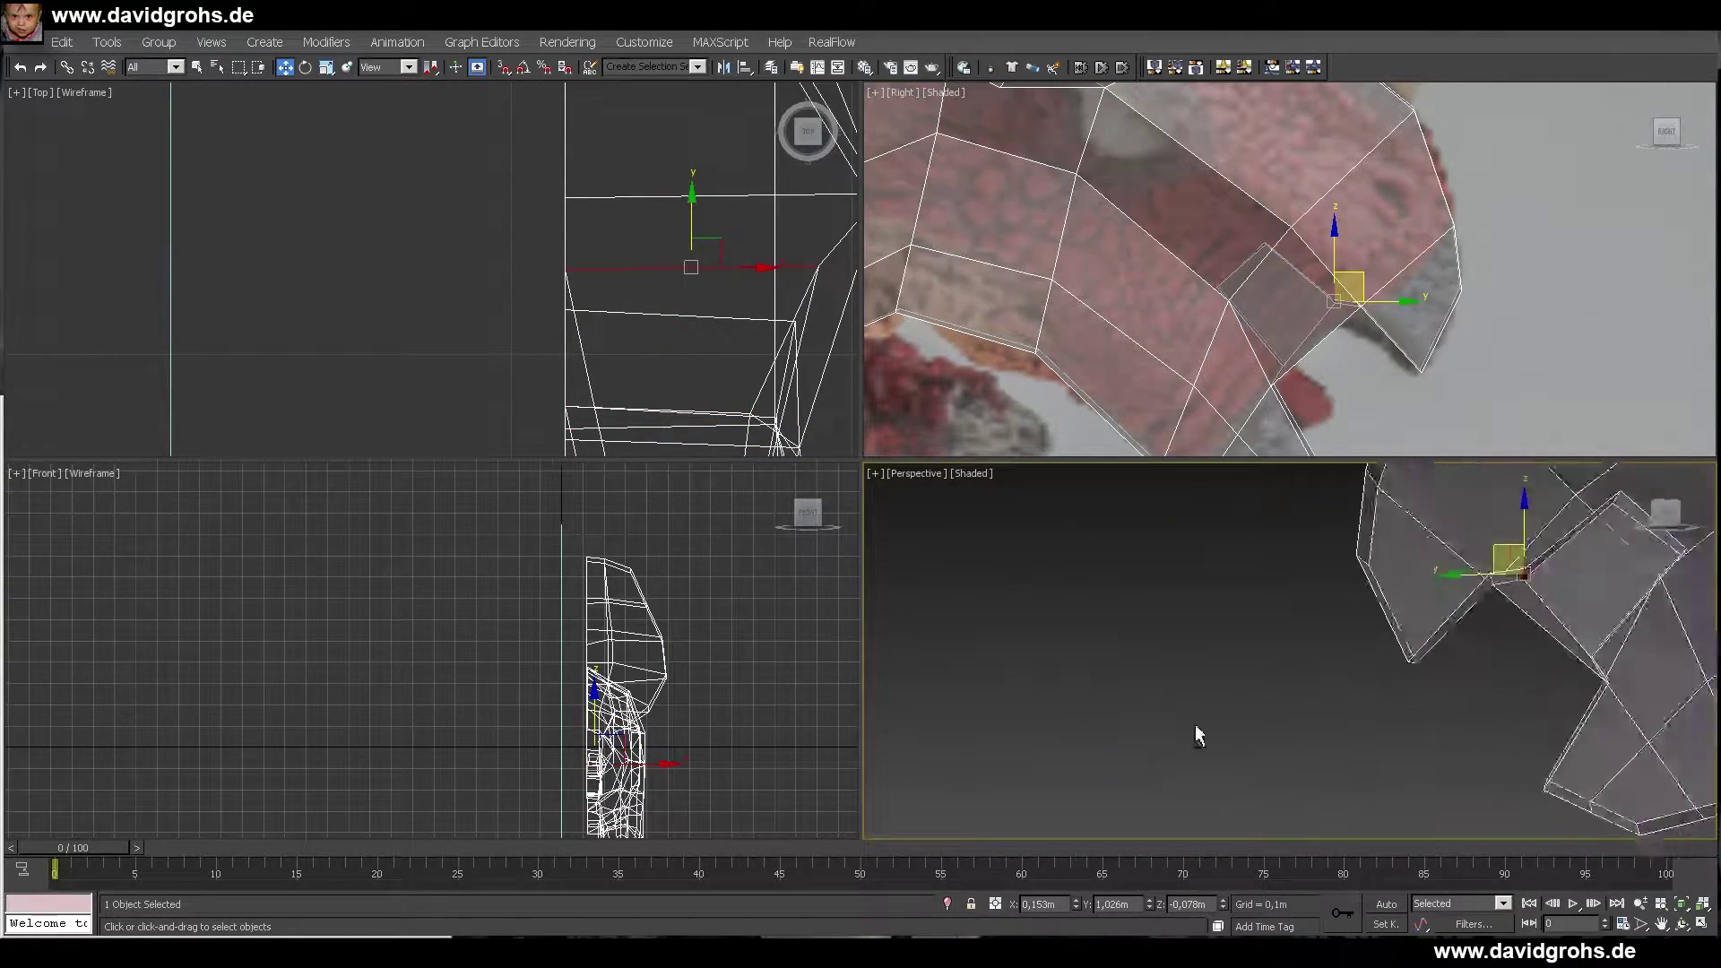
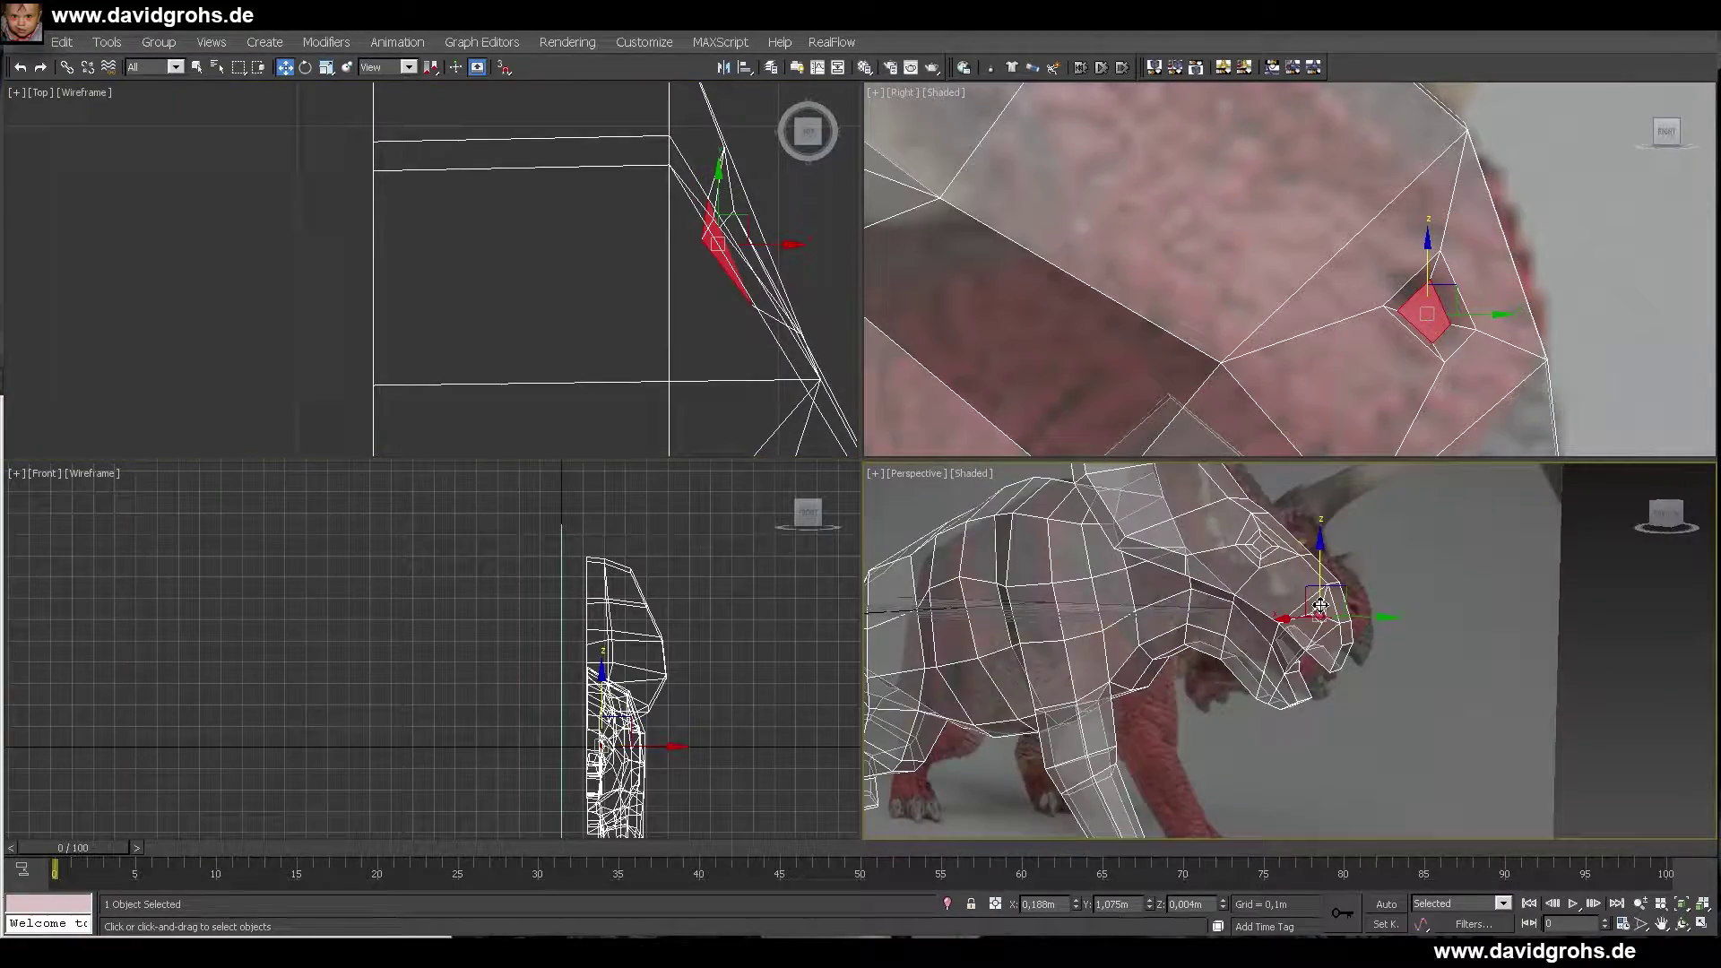
pyautogui.click(1640, 472)
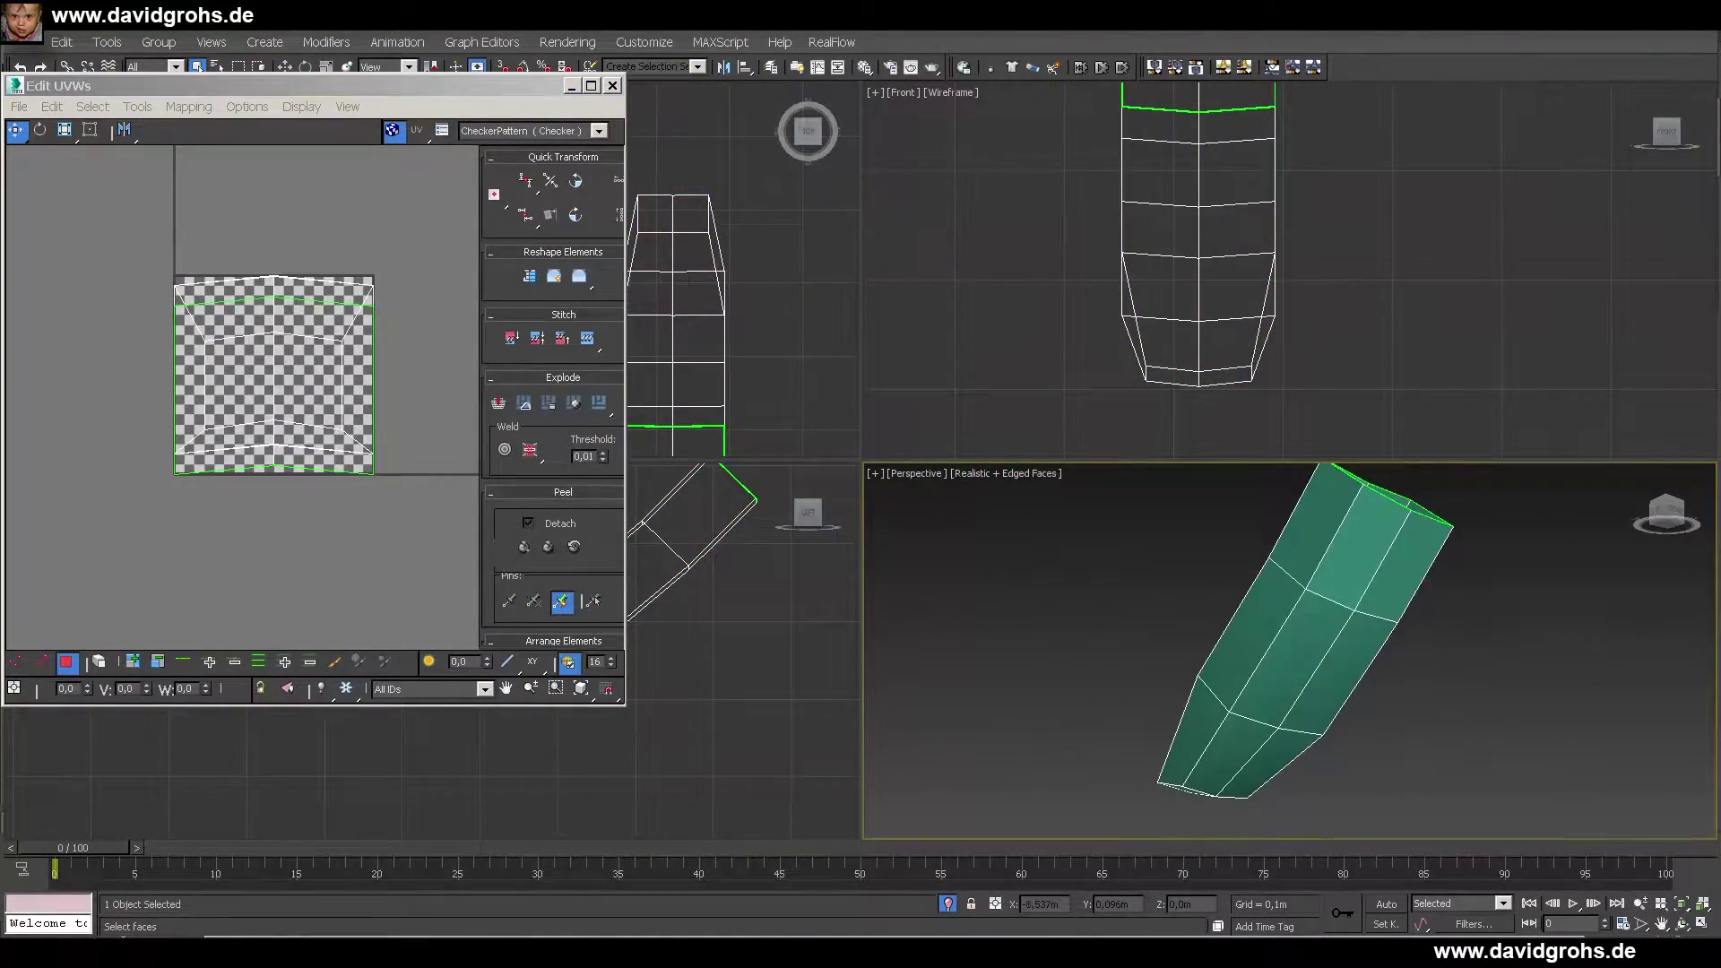
pyautogui.keyDown('alt'); pyautogui.moveTo(1192, 815); pyautogui.dragTo(1518, 772, button='middle'); pyautogui.keyUp('alt')
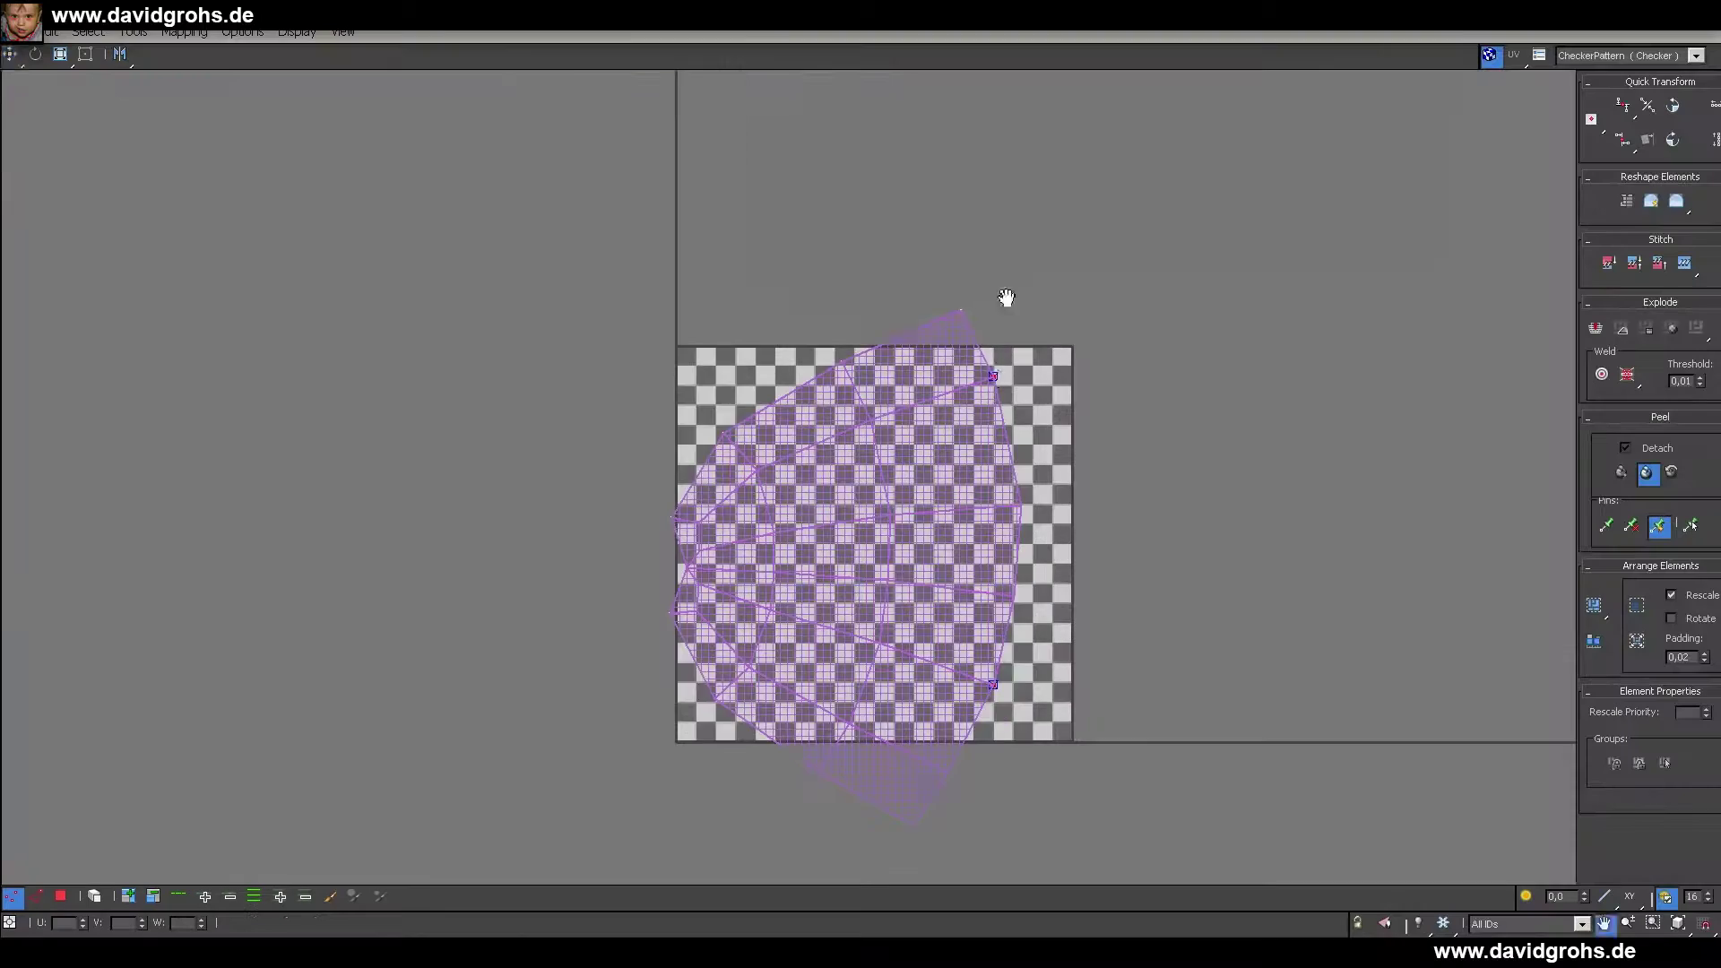
pyautogui.scroll(3, 735, 628)
pyautogui.scroll(-4, 678, 478)
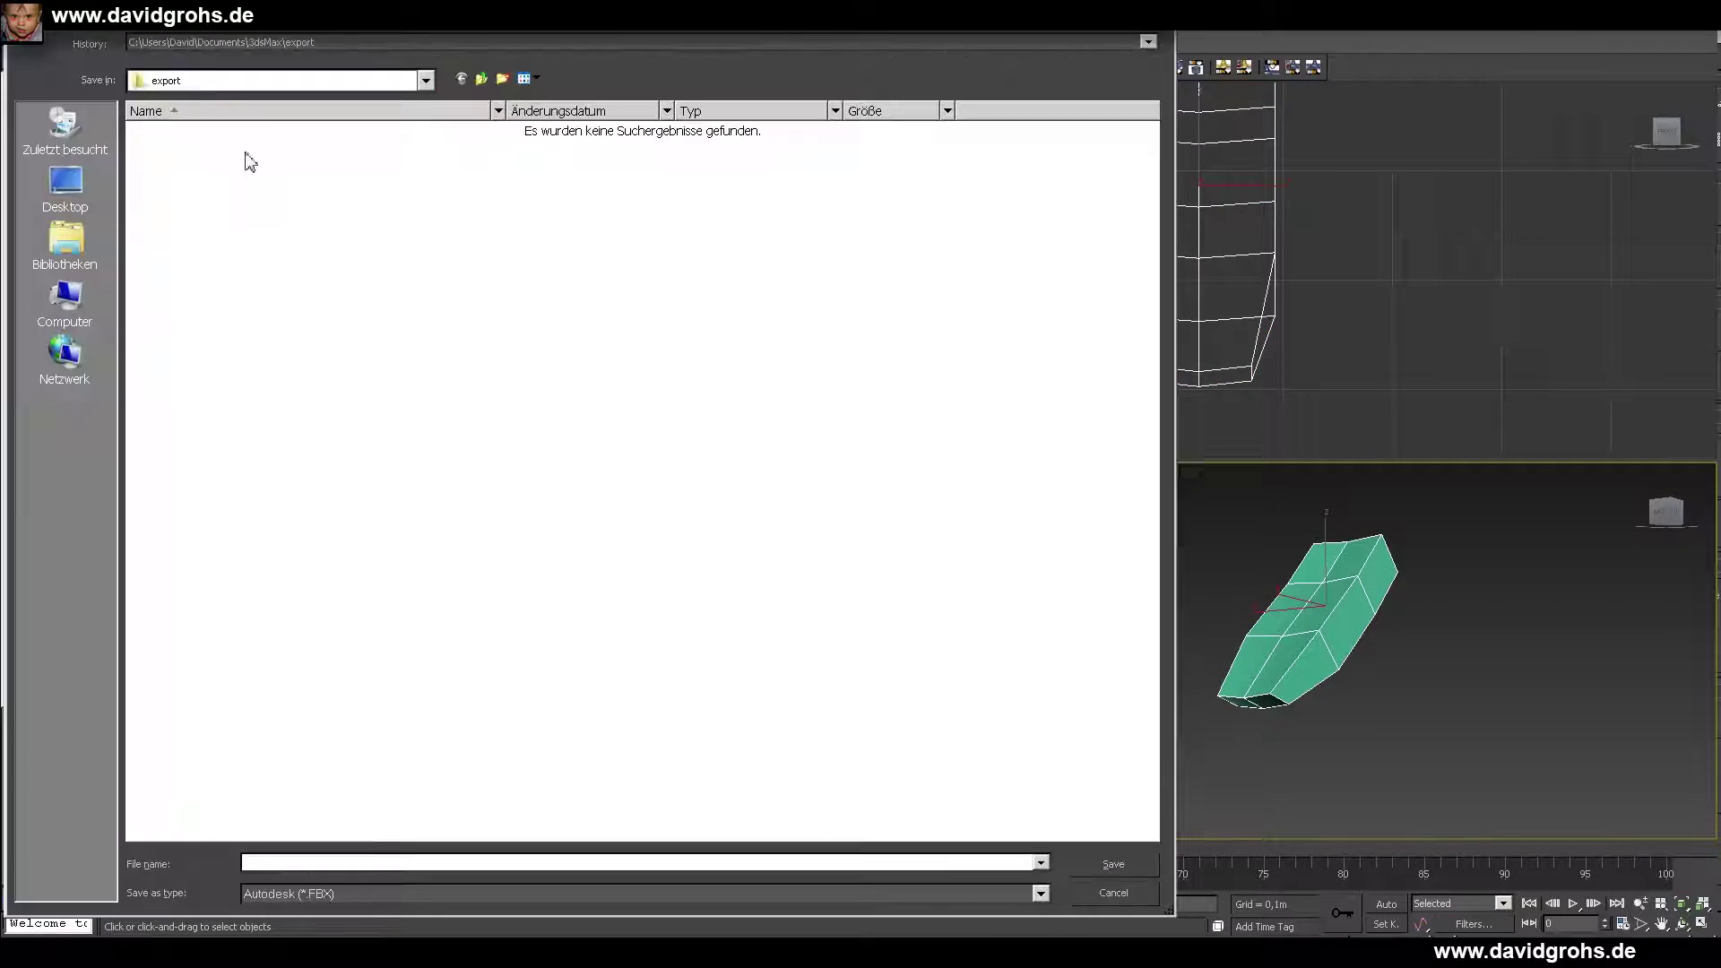
# - Export the tongue with the gw::OBJ-Exporter format into the obj folder as zunge
pyautogui.doubleClick(179, 132)
pyautogui.doubleClick(169, 170)
pyautogui.click(385, 894)
pyautogui.click(377, 803)
pyautogui.click(367, 862)
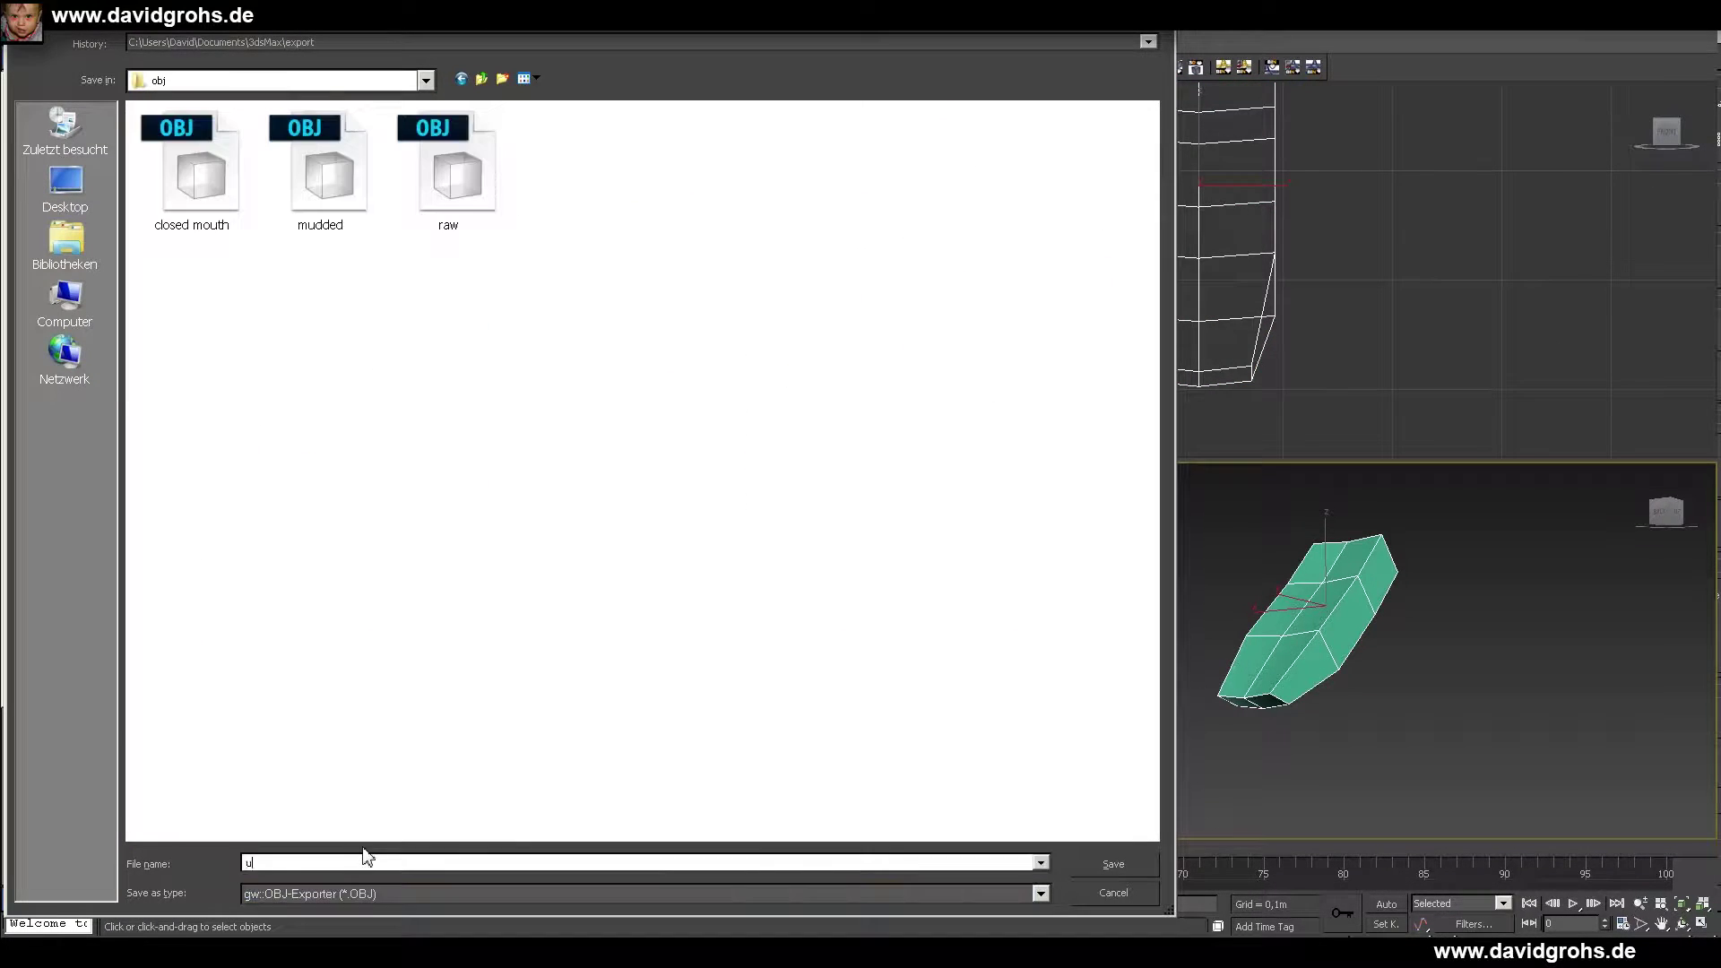
pyautogui.write('tongue')
pyautogui.press('Return')
pyautogui.click(724, 651)
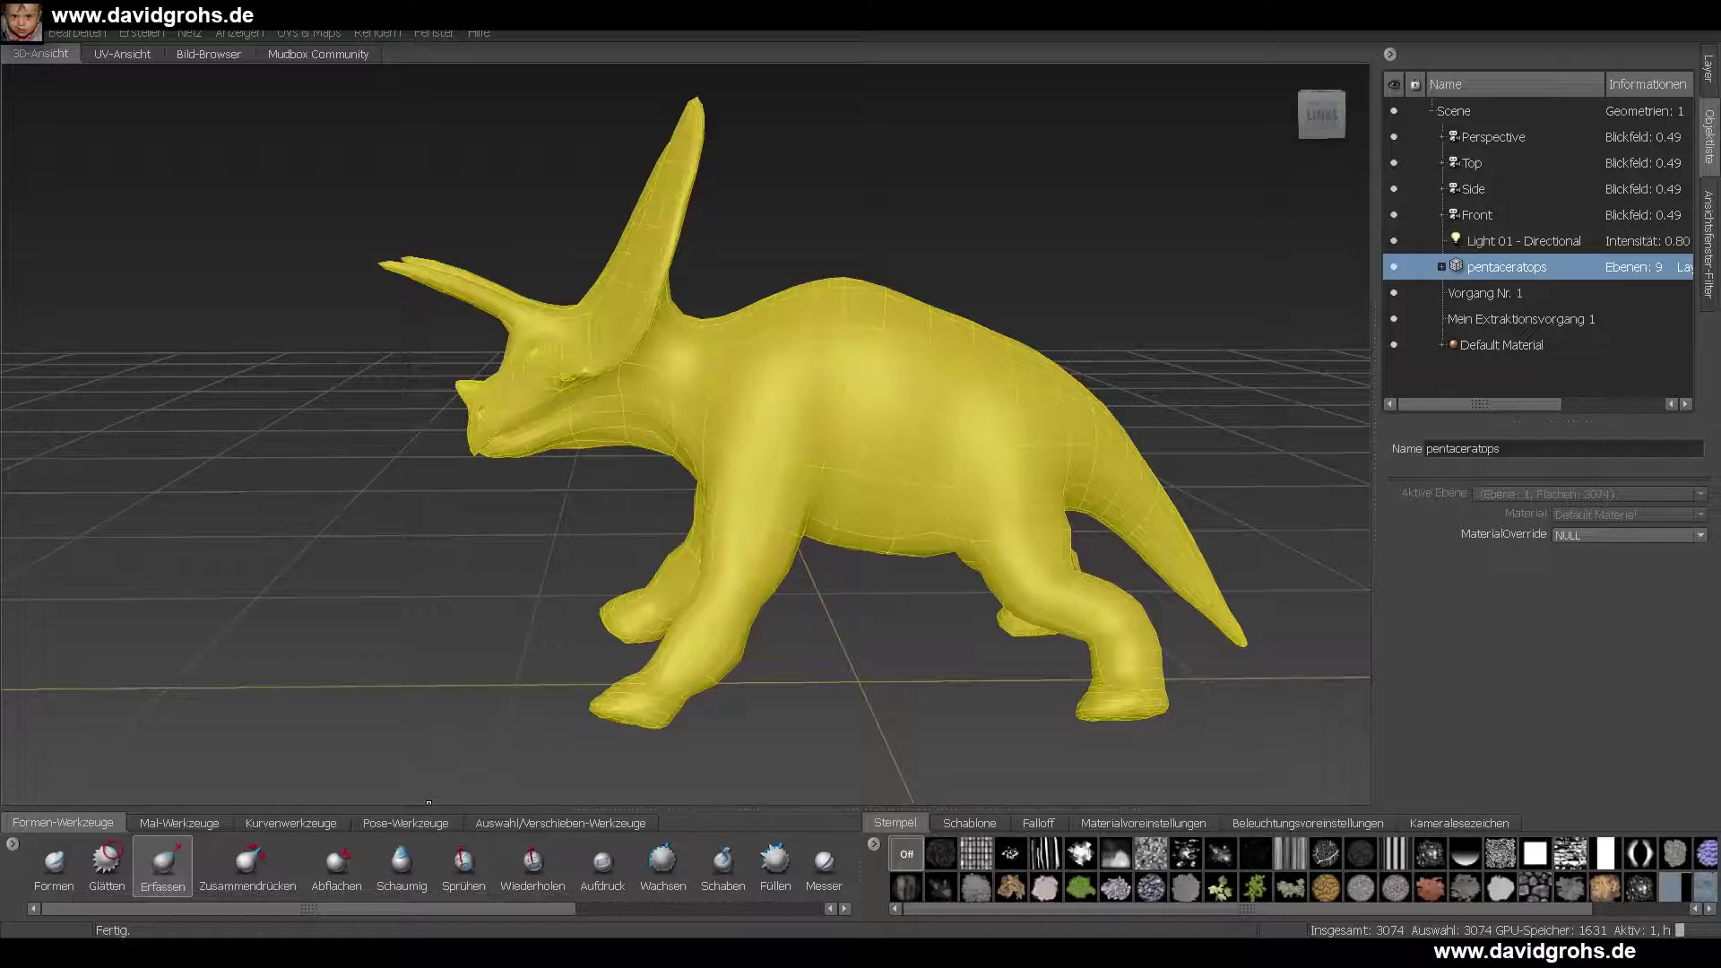
# - Switch to Mudbox, start a new scene for the tongue and subdivide its mesh to level 3
pyautogui.click(18, 34)
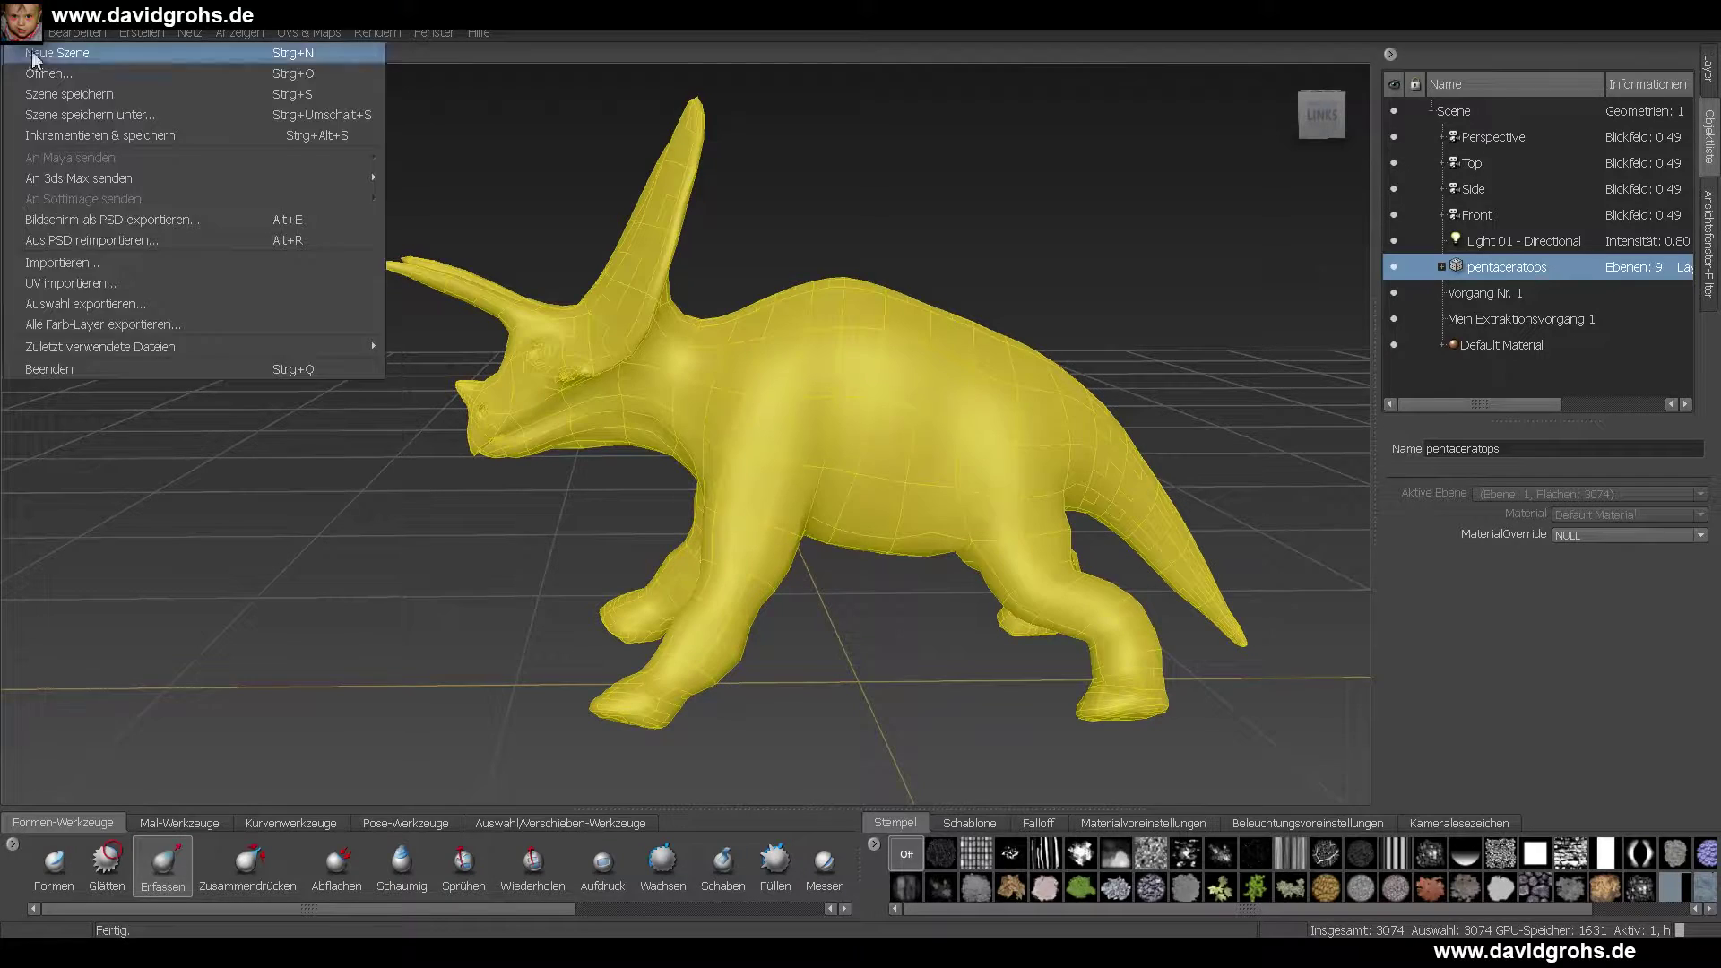
pyautogui.click(54, 57)
pyautogui.click(853, 499)
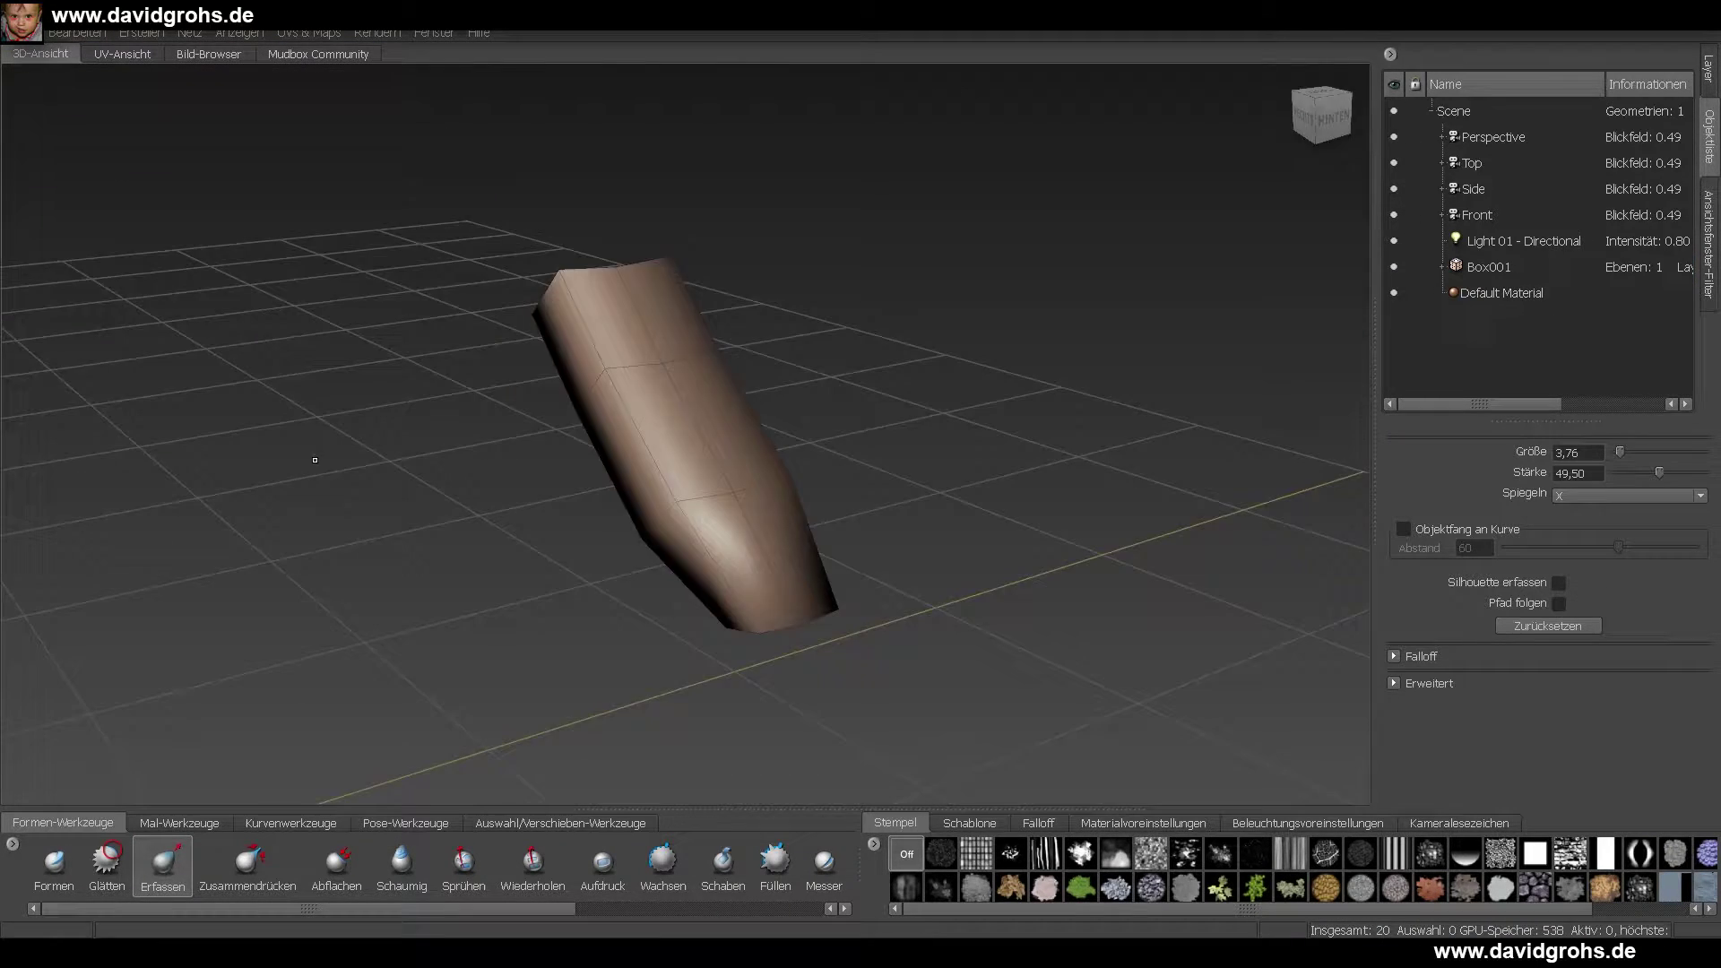
pyautogui.hotkey('shift', 'd')
pyautogui.keyDown('alt'); pyautogui.moveTo(314, 460); pyautogui.dragTo(288, 391); pyautogui.keyUp('alt')
# - Sculpt a lengthwise groove into the tongue with the Formen tool mirrored along LokalX
pyautogui.click(54, 867)
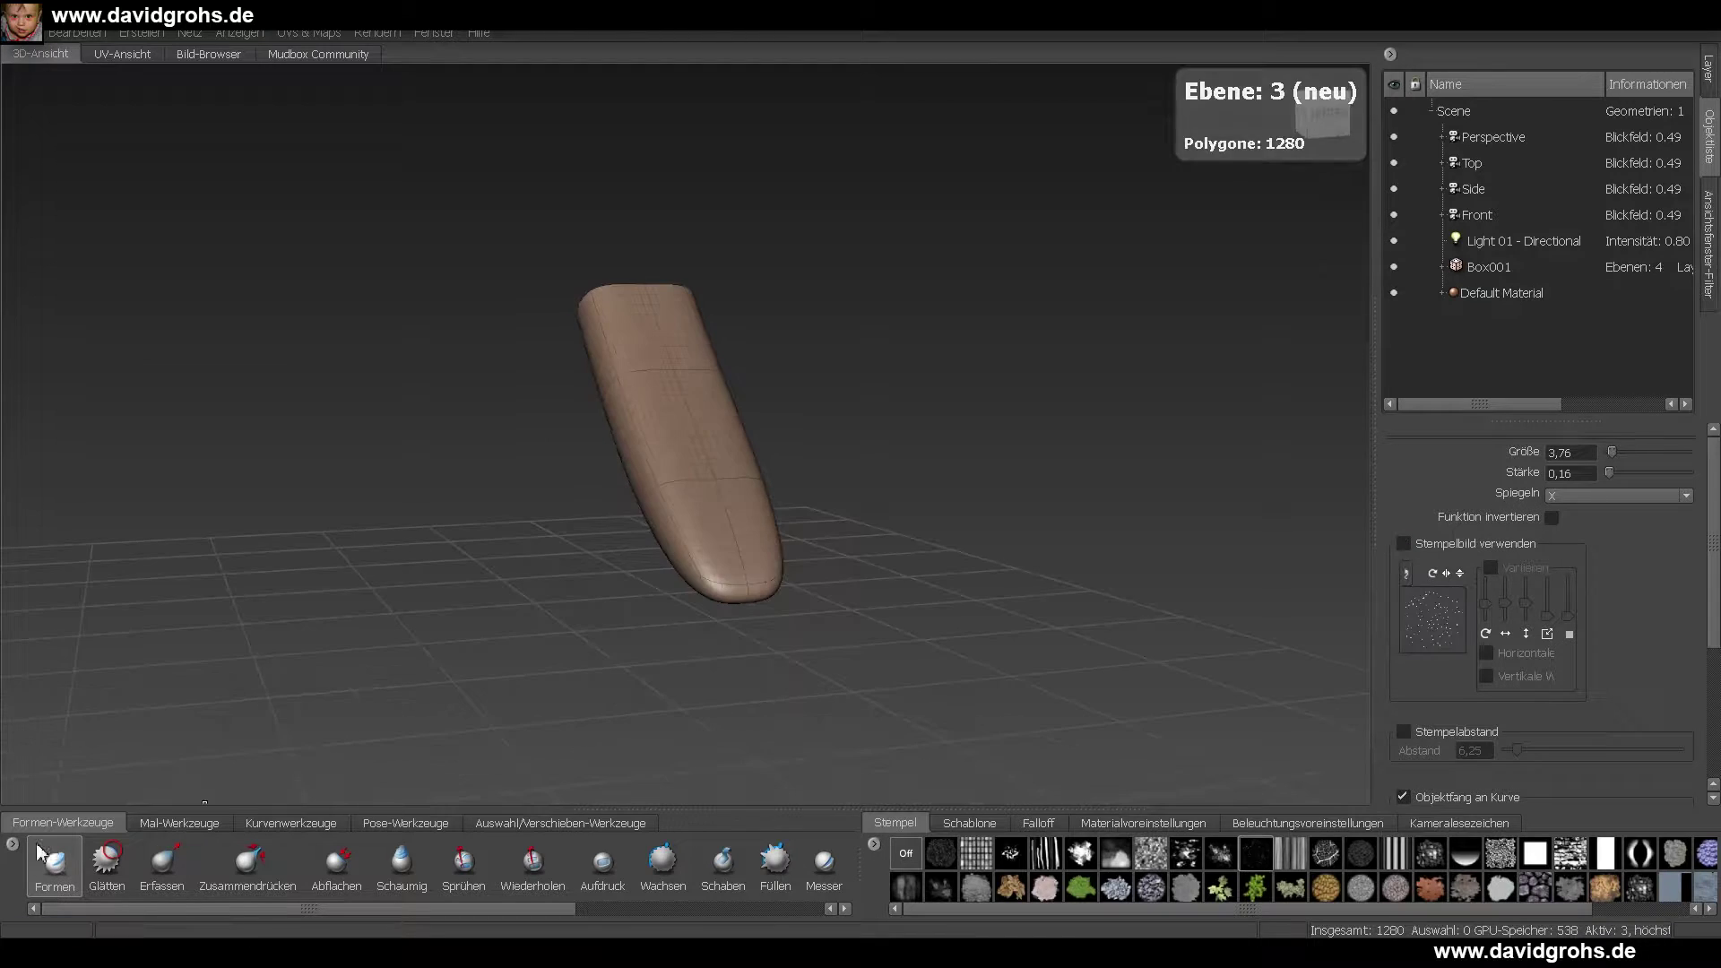
pyautogui.keyDown('alt'); pyautogui.moveTo(860, 466); pyautogui.dragTo(558, 452); pyautogui.keyUp('alt')
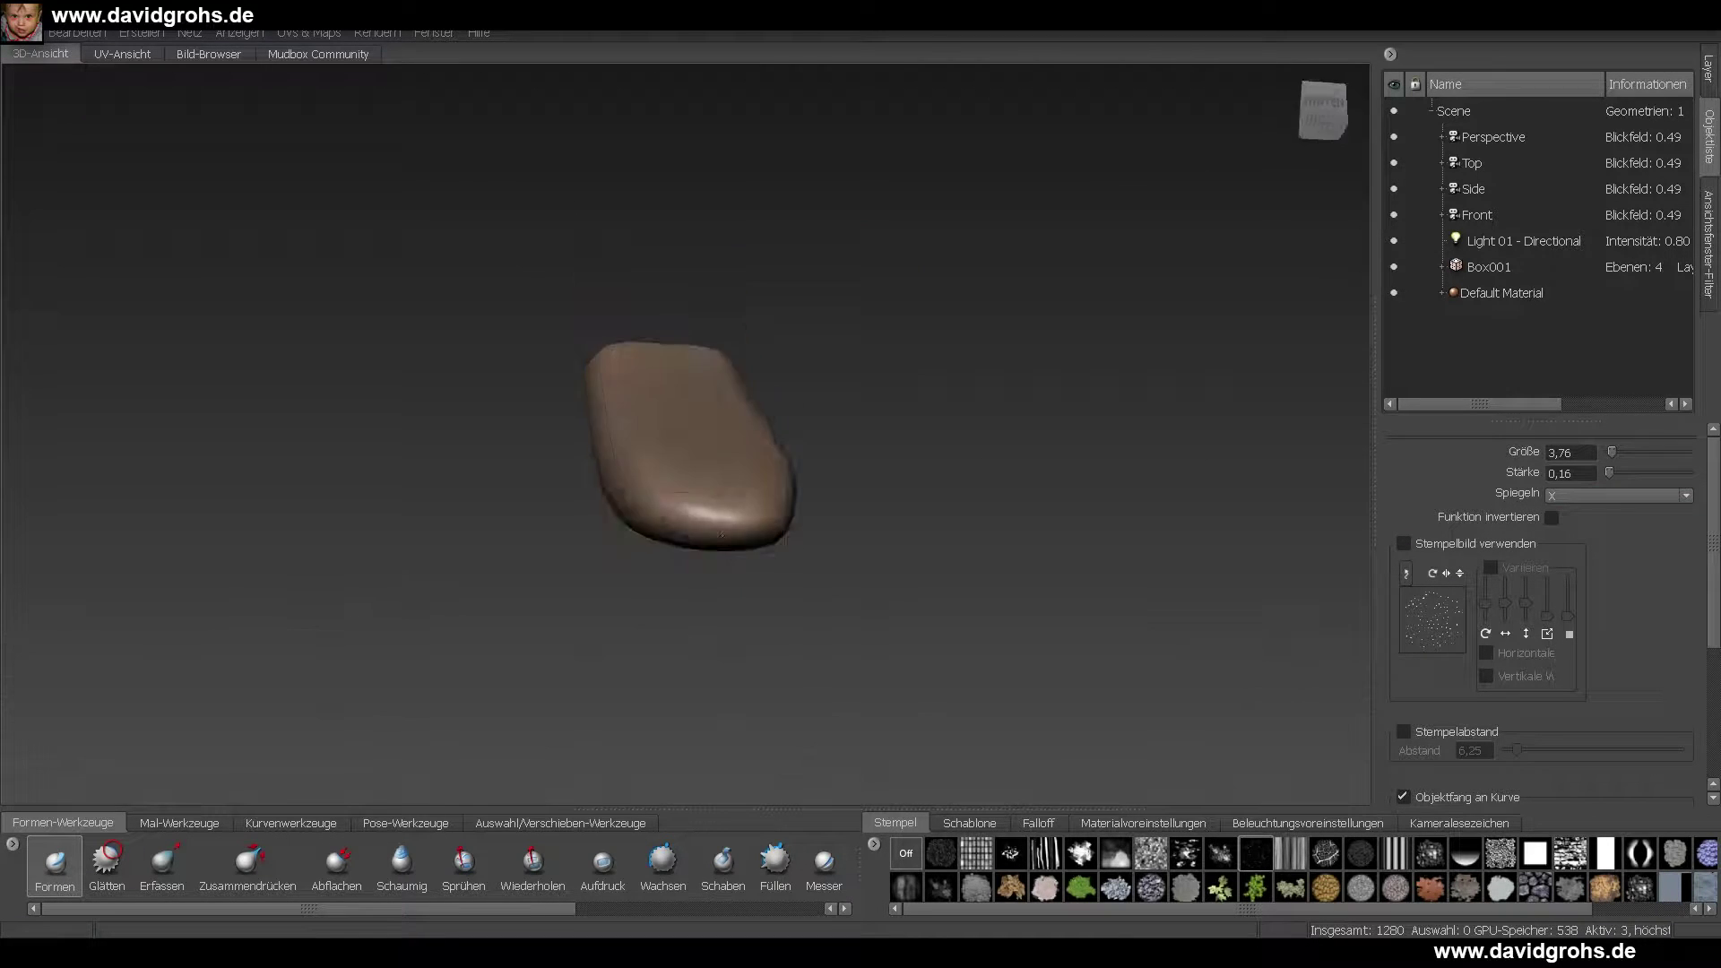
pyautogui.click(1568, 578)
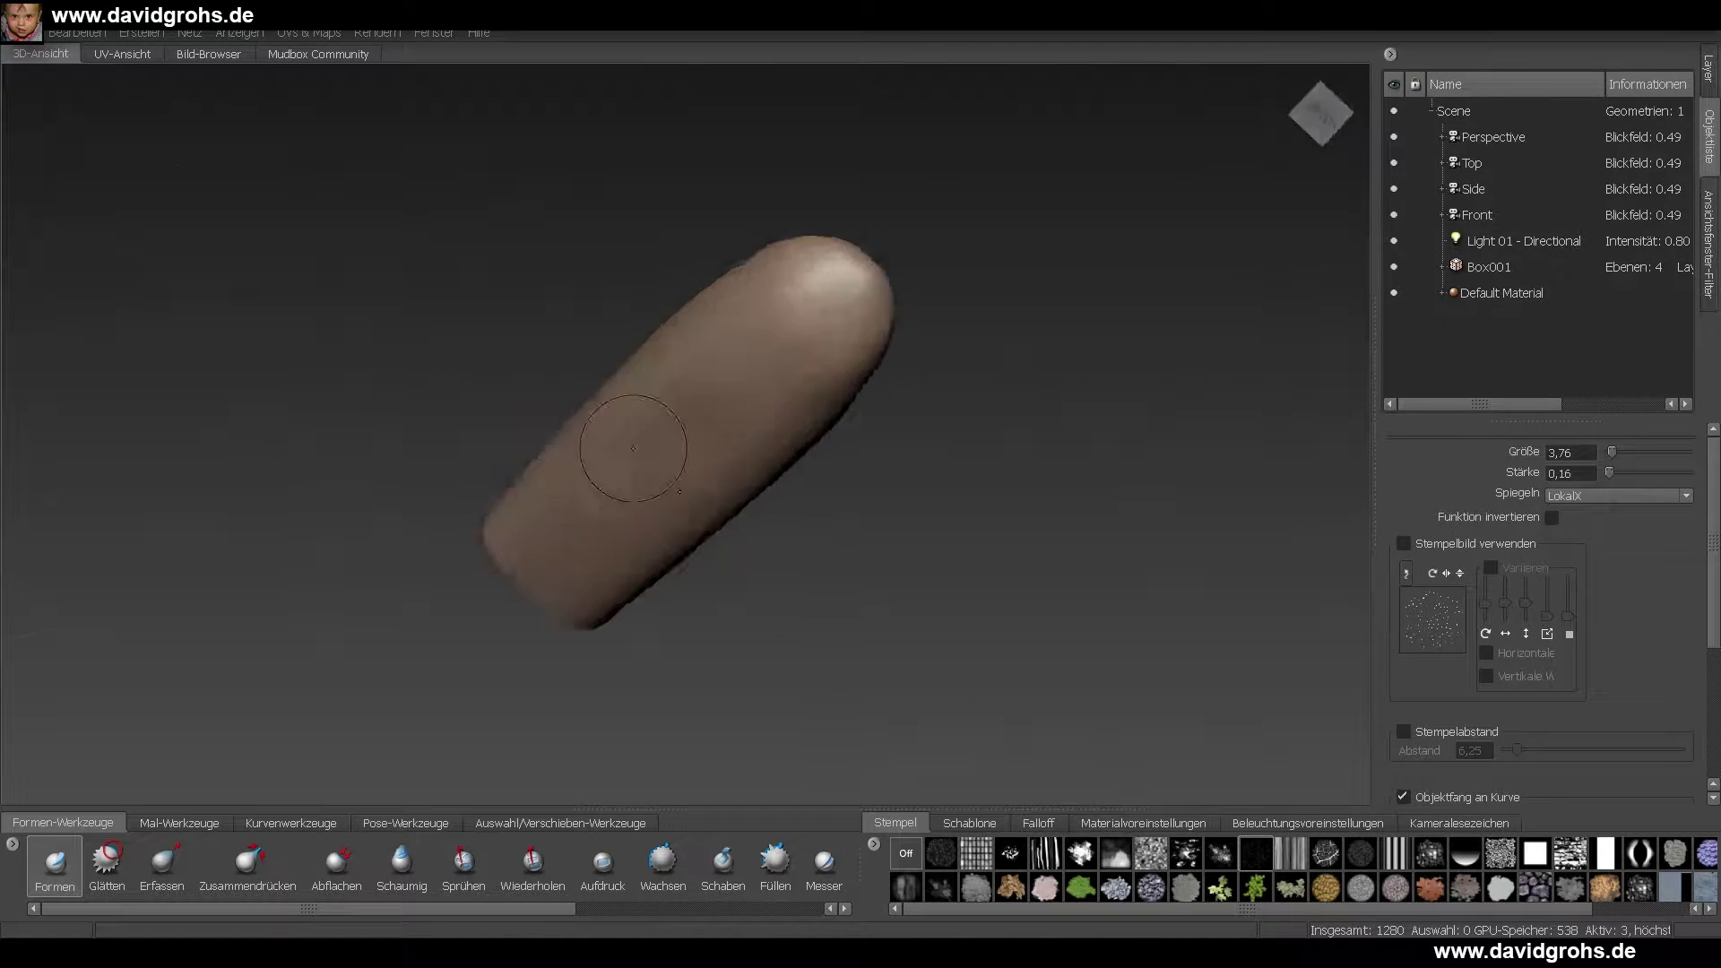
pyautogui.moveTo(633, 448)
pyautogui.keyDown('alt'); pyautogui.mouseDown()
pyautogui.moveTo(691, 454)
pyautogui.moveTo(663, 269)
pyautogui.mouseUp(); pyautogui.keyUp('alt')
pyautogui.moveTo(664, 268)
pyautogui.mouseDown()
pyautogui.moveTo(675, 358)
pyautogui.moveTo(818, 541)
pyautogui.moveTo(519, 595)
pyautogui.moveTo(762, 502)
pyautogui.mouseUp()
# - Paint the whole tongue dark red with the Farbpinsel paint brush
pyautogui.click(179, 823)
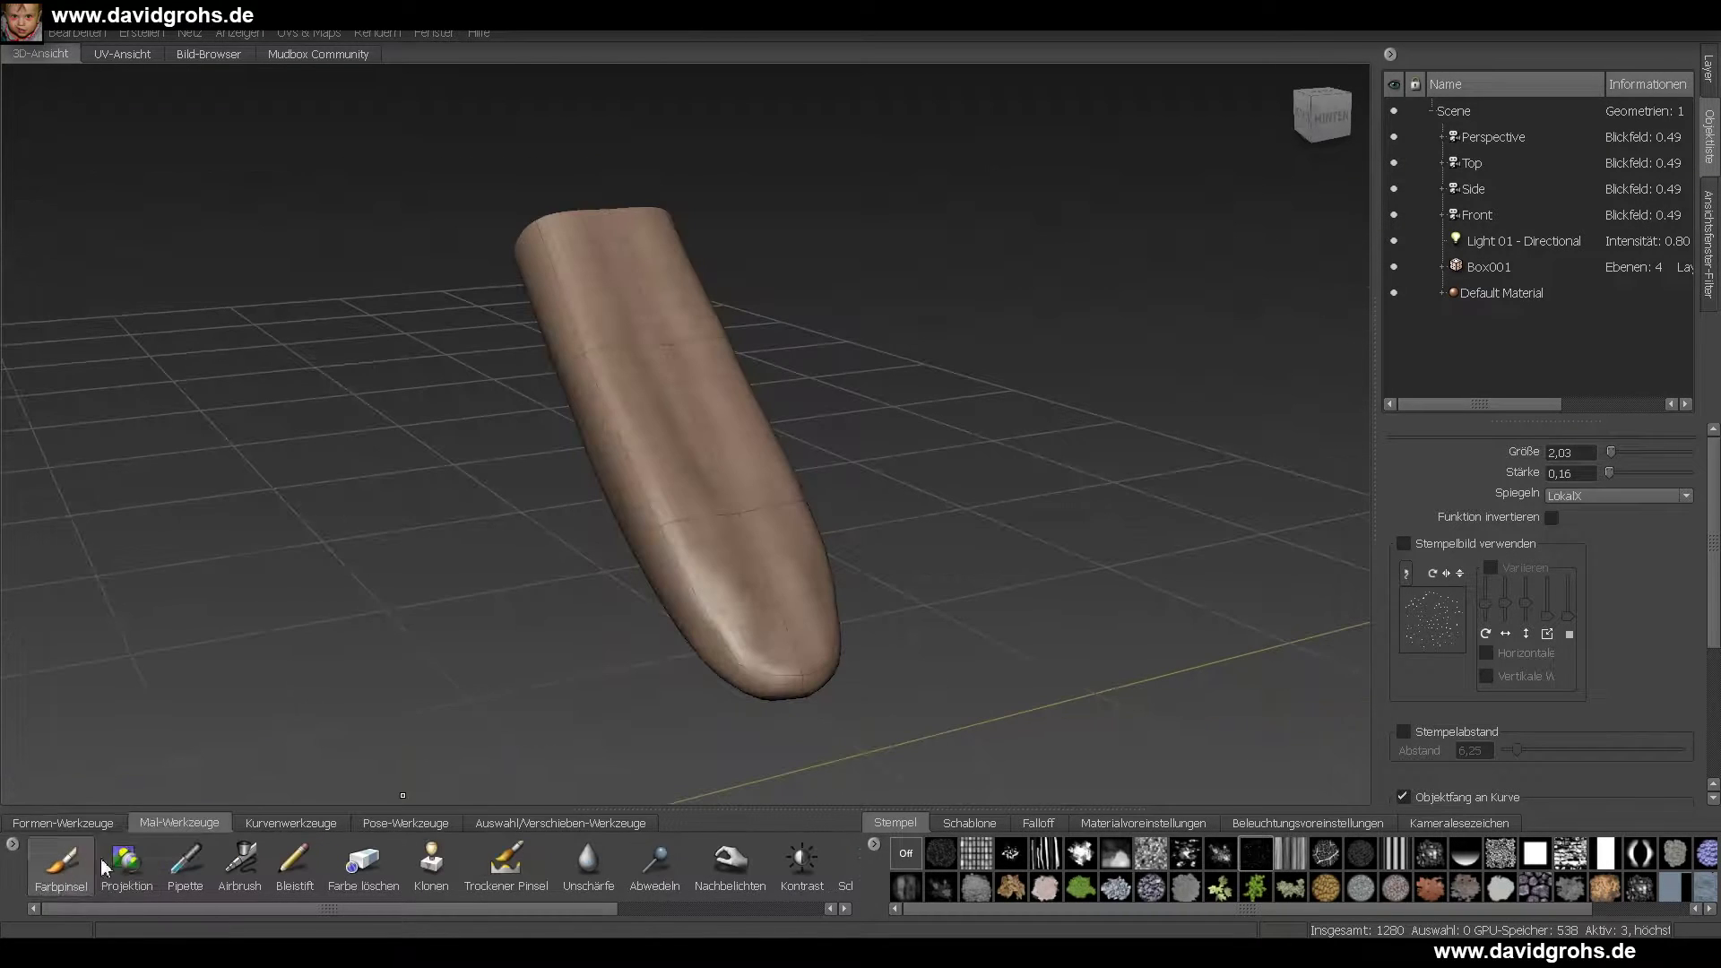
pyautogui.click(60, 866)
pyautogui.click(1619, 455)
pyautogui.click(196, 307)
pyautogui.click(164, 454)
pyautogui.moveTo(676, 442); pyautogui.dragTo(734, 436)
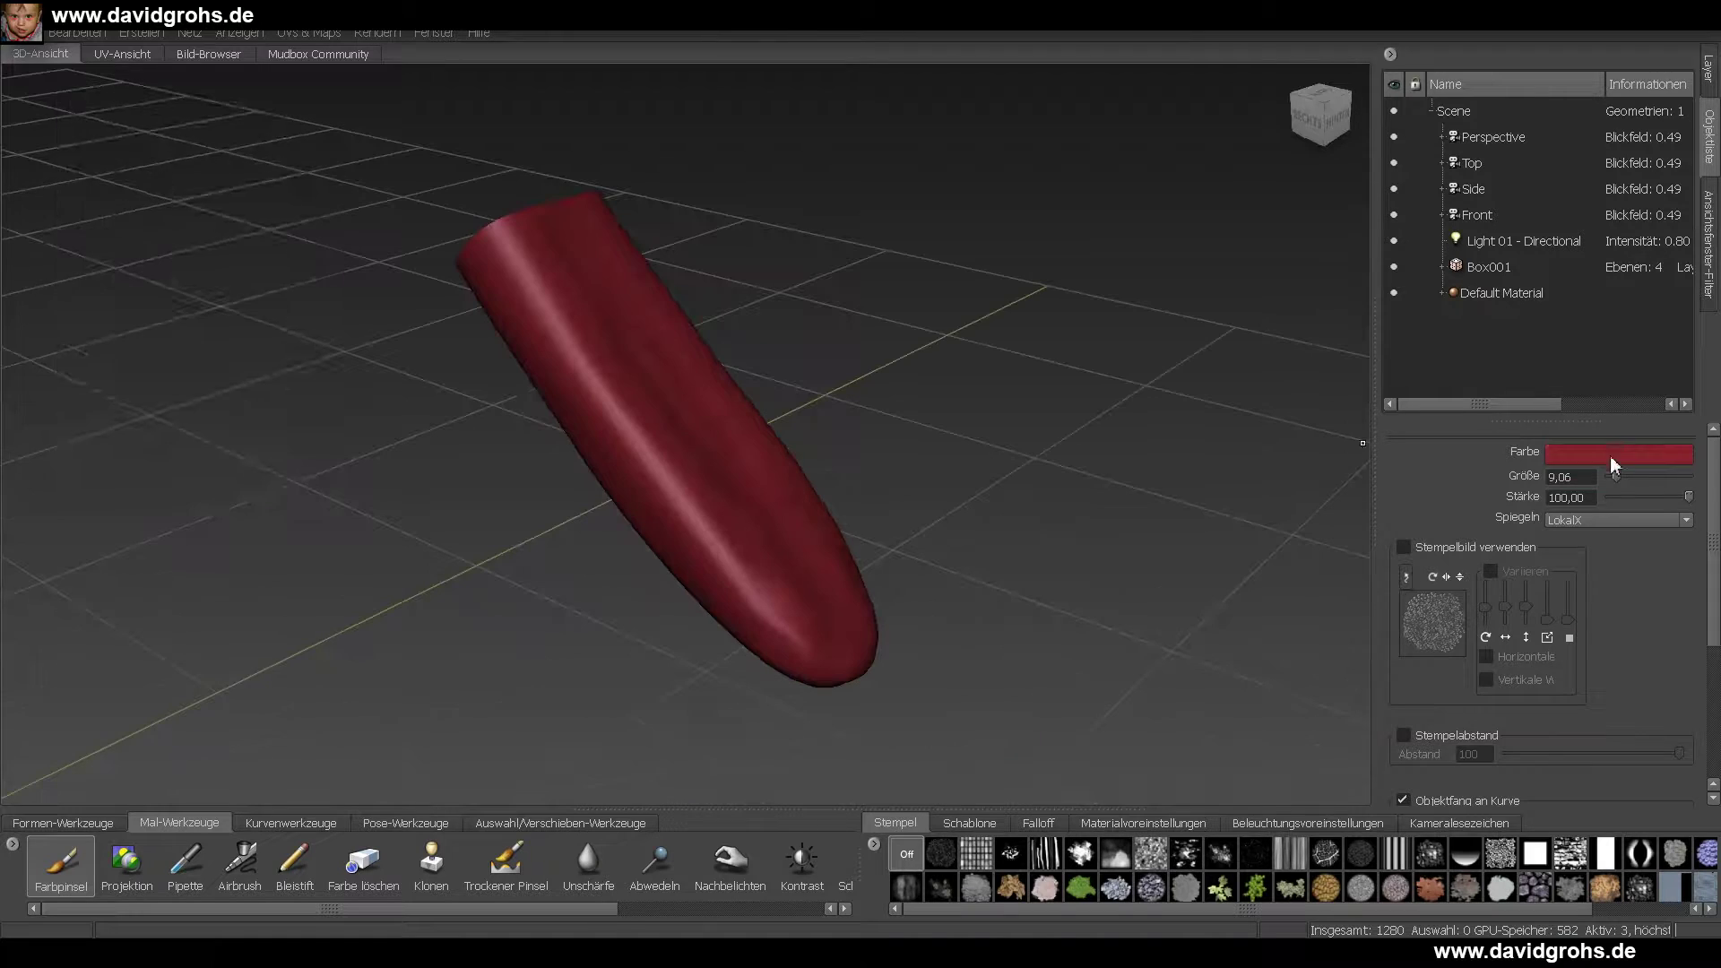
# - Paint lighter red veins and light and dark red speckles over the tongue using veined and dotted stamp images
pyautogui.click(1605, 452)
pyautogui.press('Return')
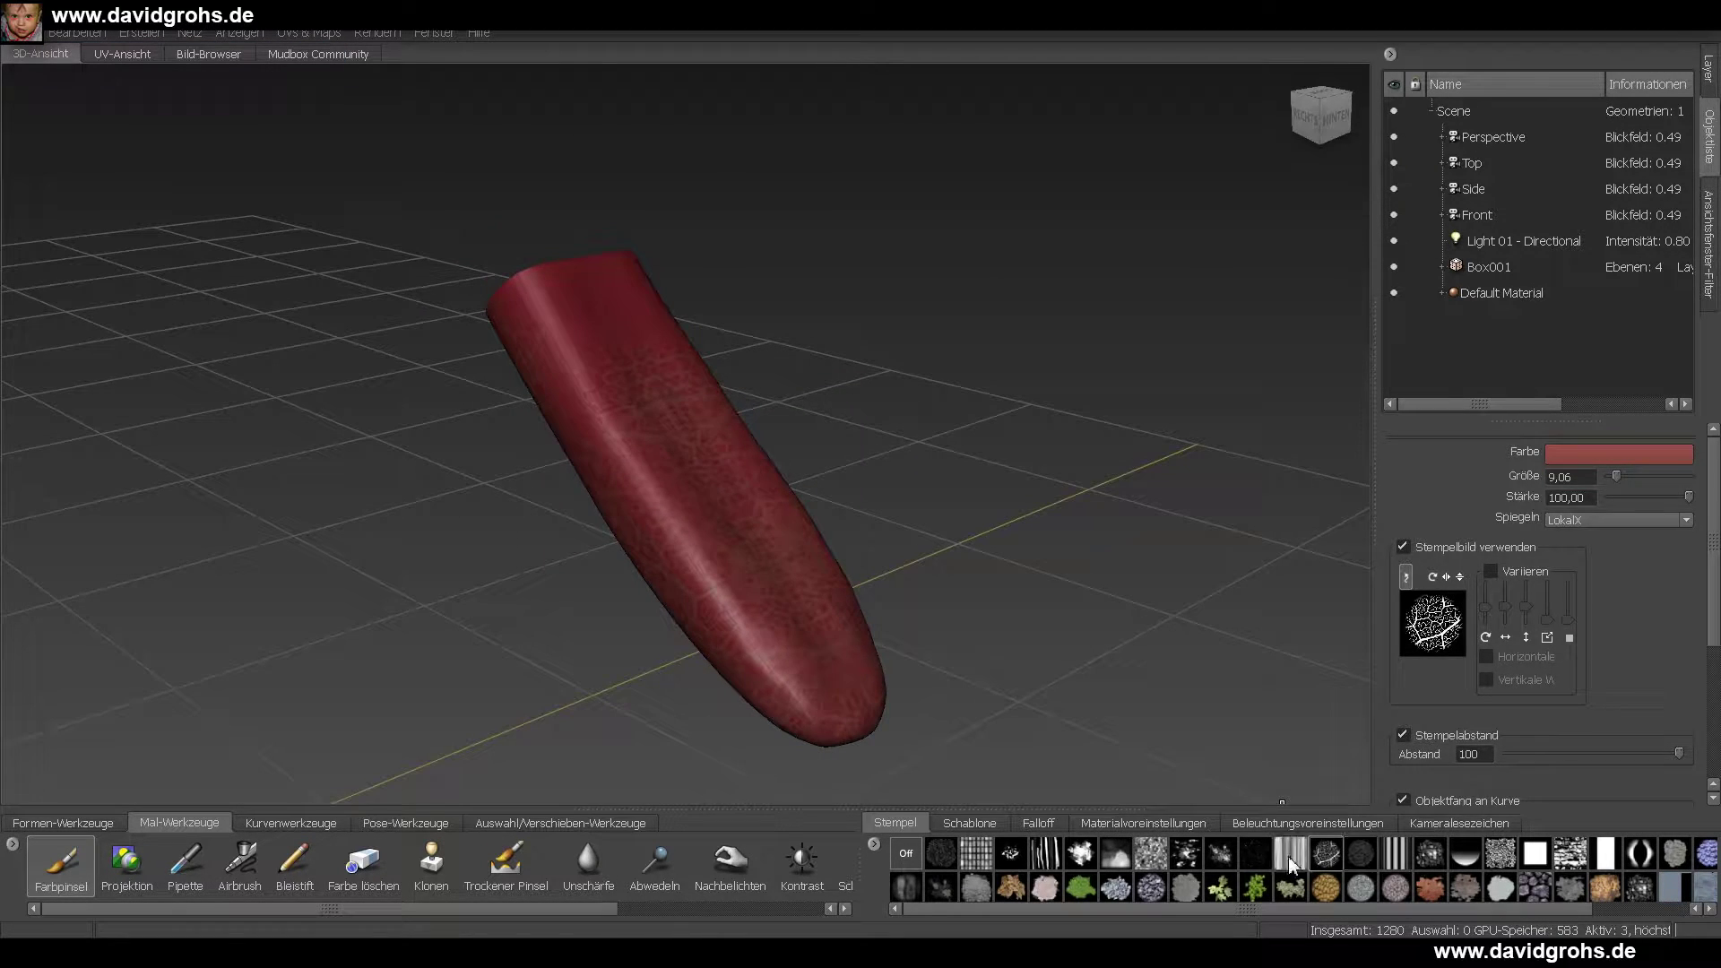
pyautogui.click(1256, 854)
pyautogui.click(1619, 453)
pyautogui.click(170, 493)
pyautogui.keyDown('alt'); pyautogui.moveTo(807, 502); pyautogui.dragTo(825, 573); pyautogui.keyUp('alt')
pyautogui.click(1619, 453)
pyautogui.click(170, 513)
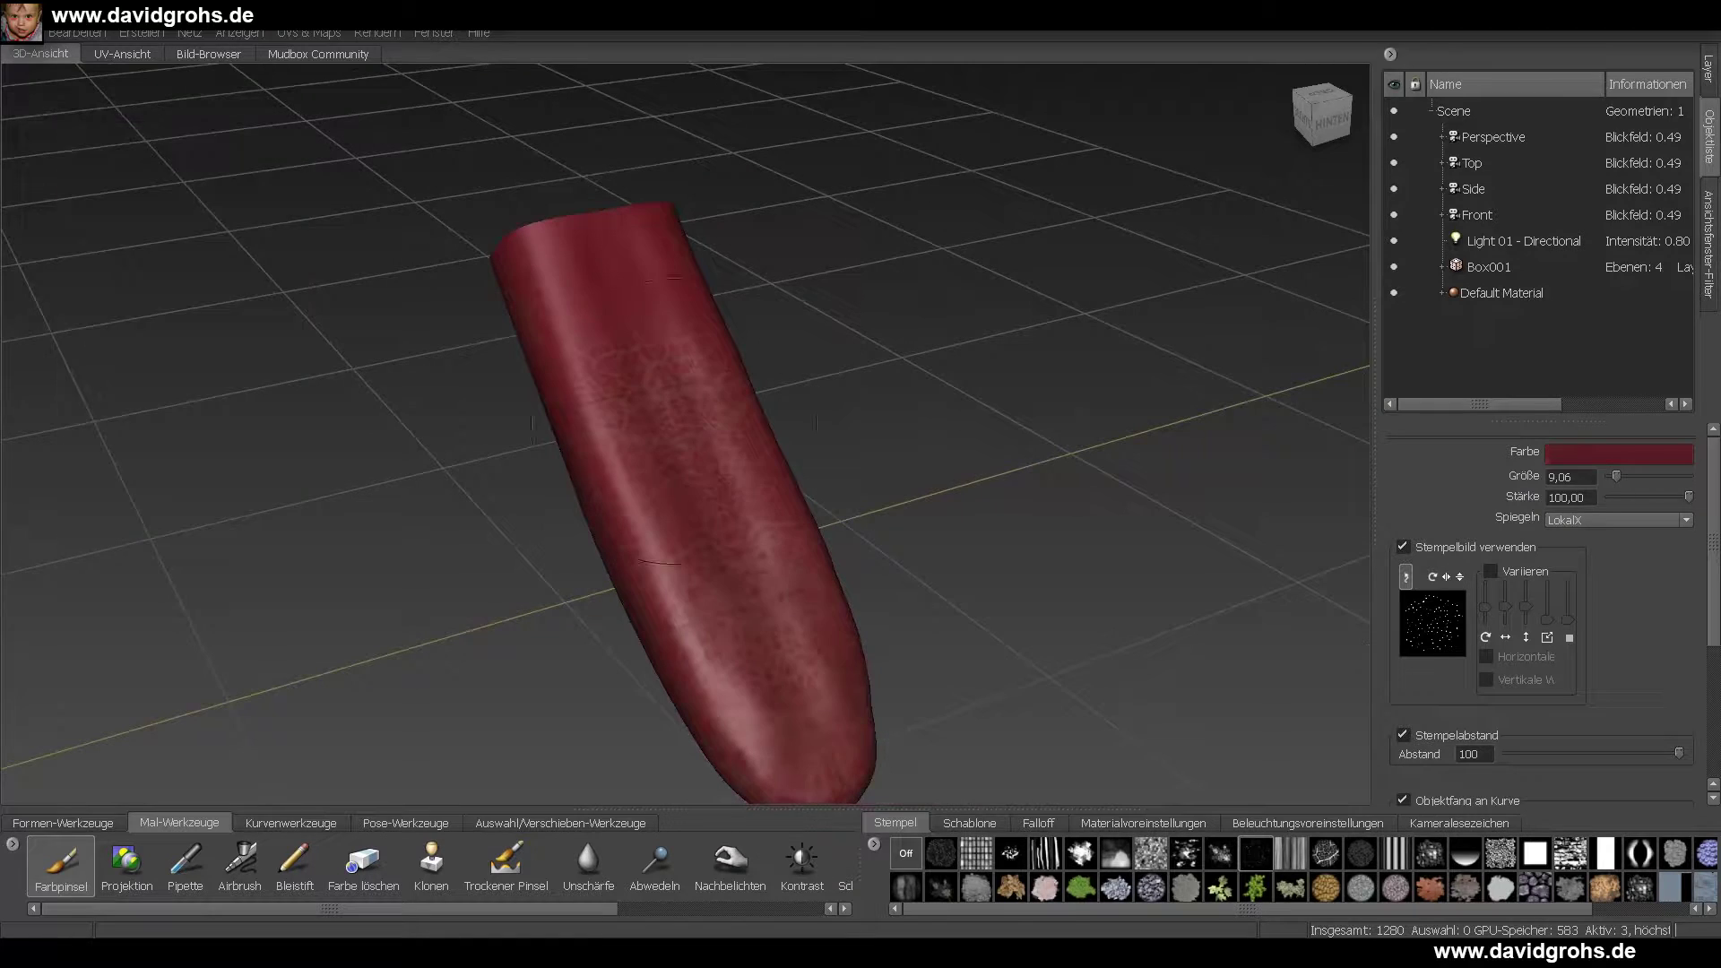
pyautogui.moveTo(674, 422)
pyautogui.keyDown('alt'); pyautogui.mouseDown()
pyautogui.moveTo(762, 359)
pyautogui.moveTo(784, 443)
pyautogui.mouseUp(); pyautogui.keyUp('alt')
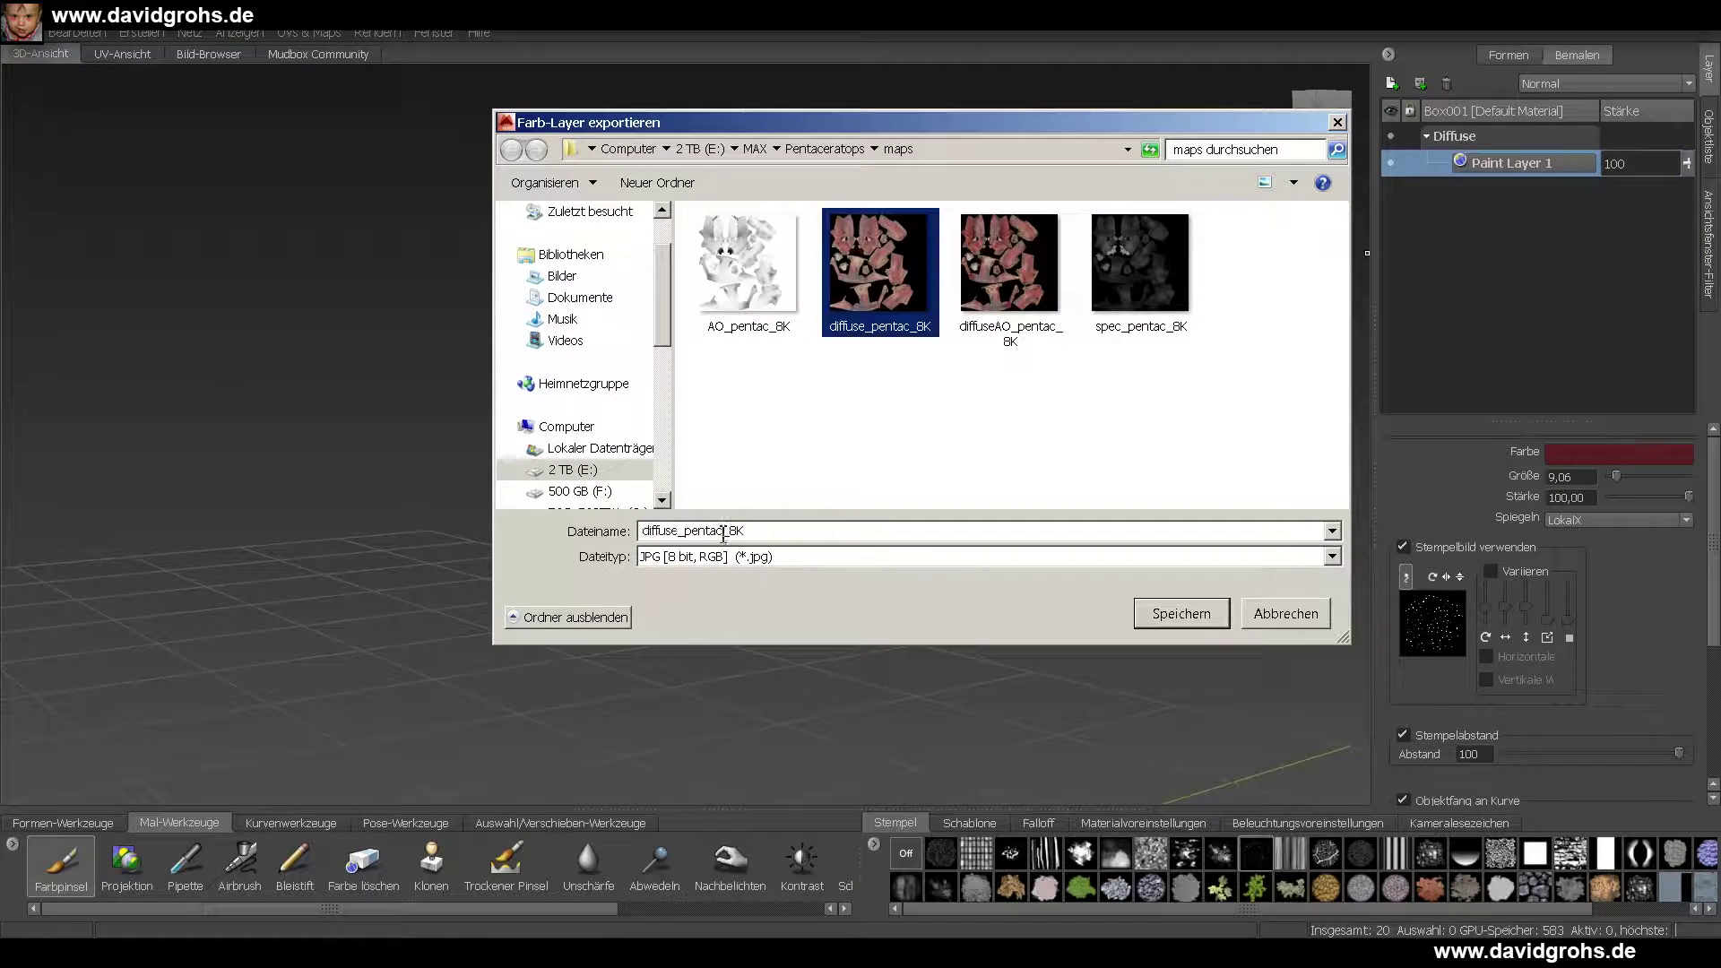
# - Export the tongue's paint layer as a JPG in the maps folder and its mesh as the OBJ file mudded_zunge
pyautogui.press('Return')
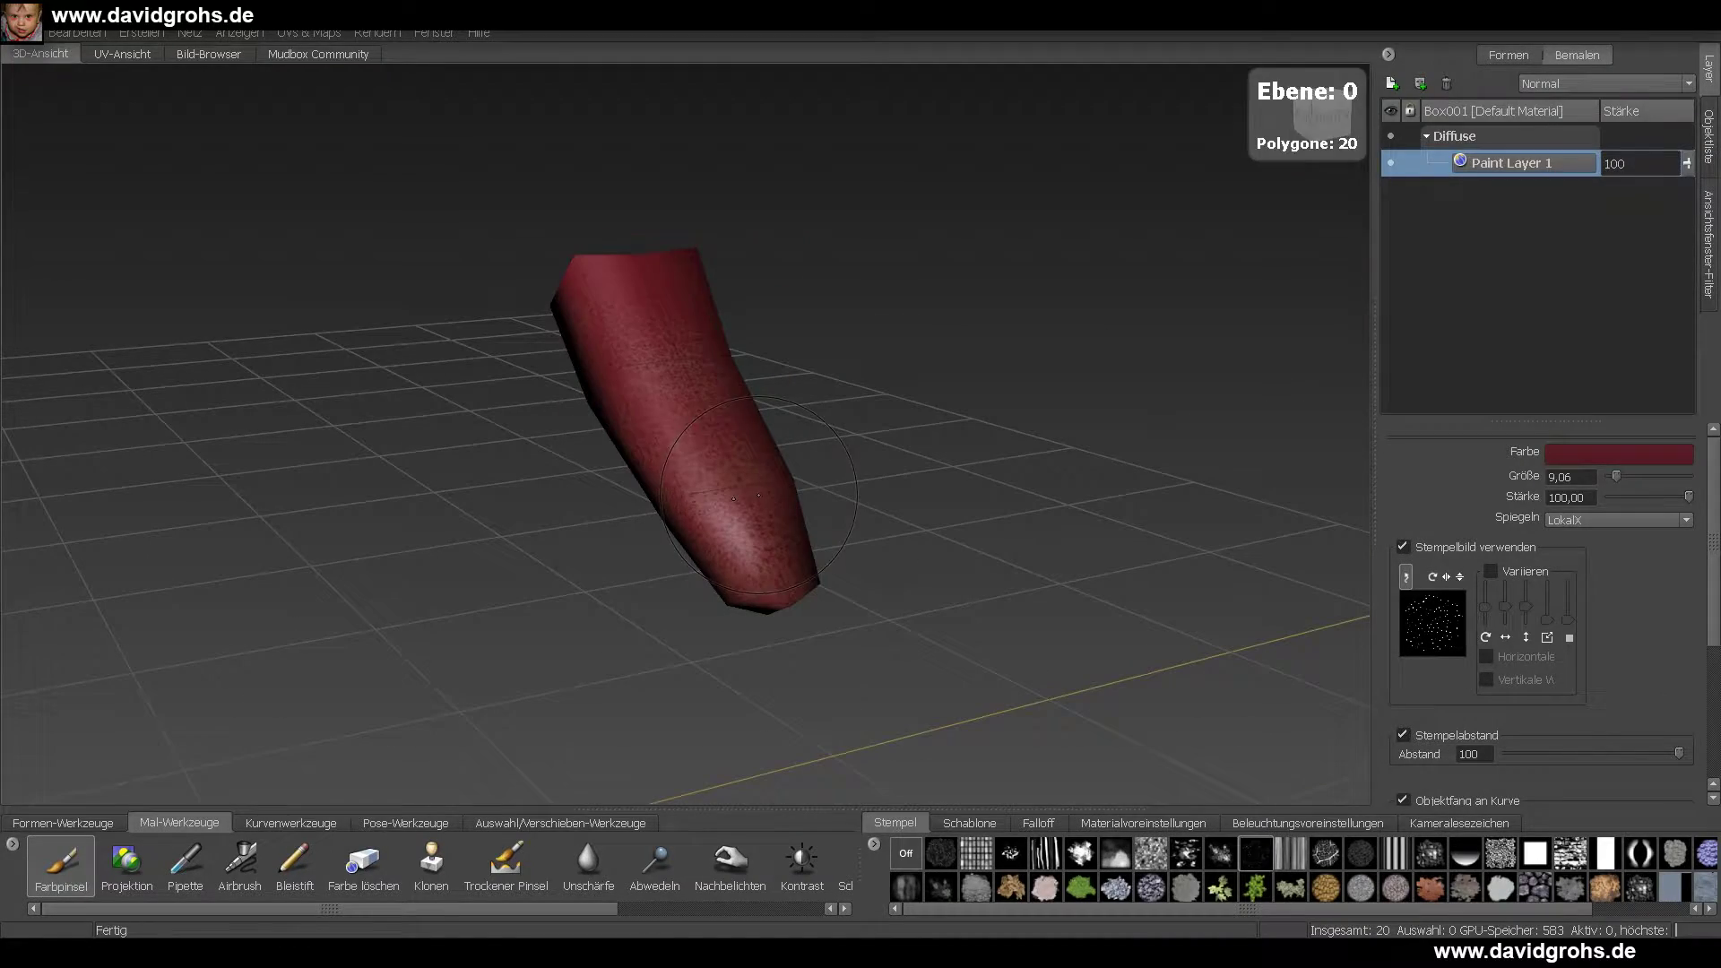
pyautogui.click(1708, 135)
pyautogui.click(25, 33)
pyautogui.click(85, 303)
pyautogui.click(894, 283)
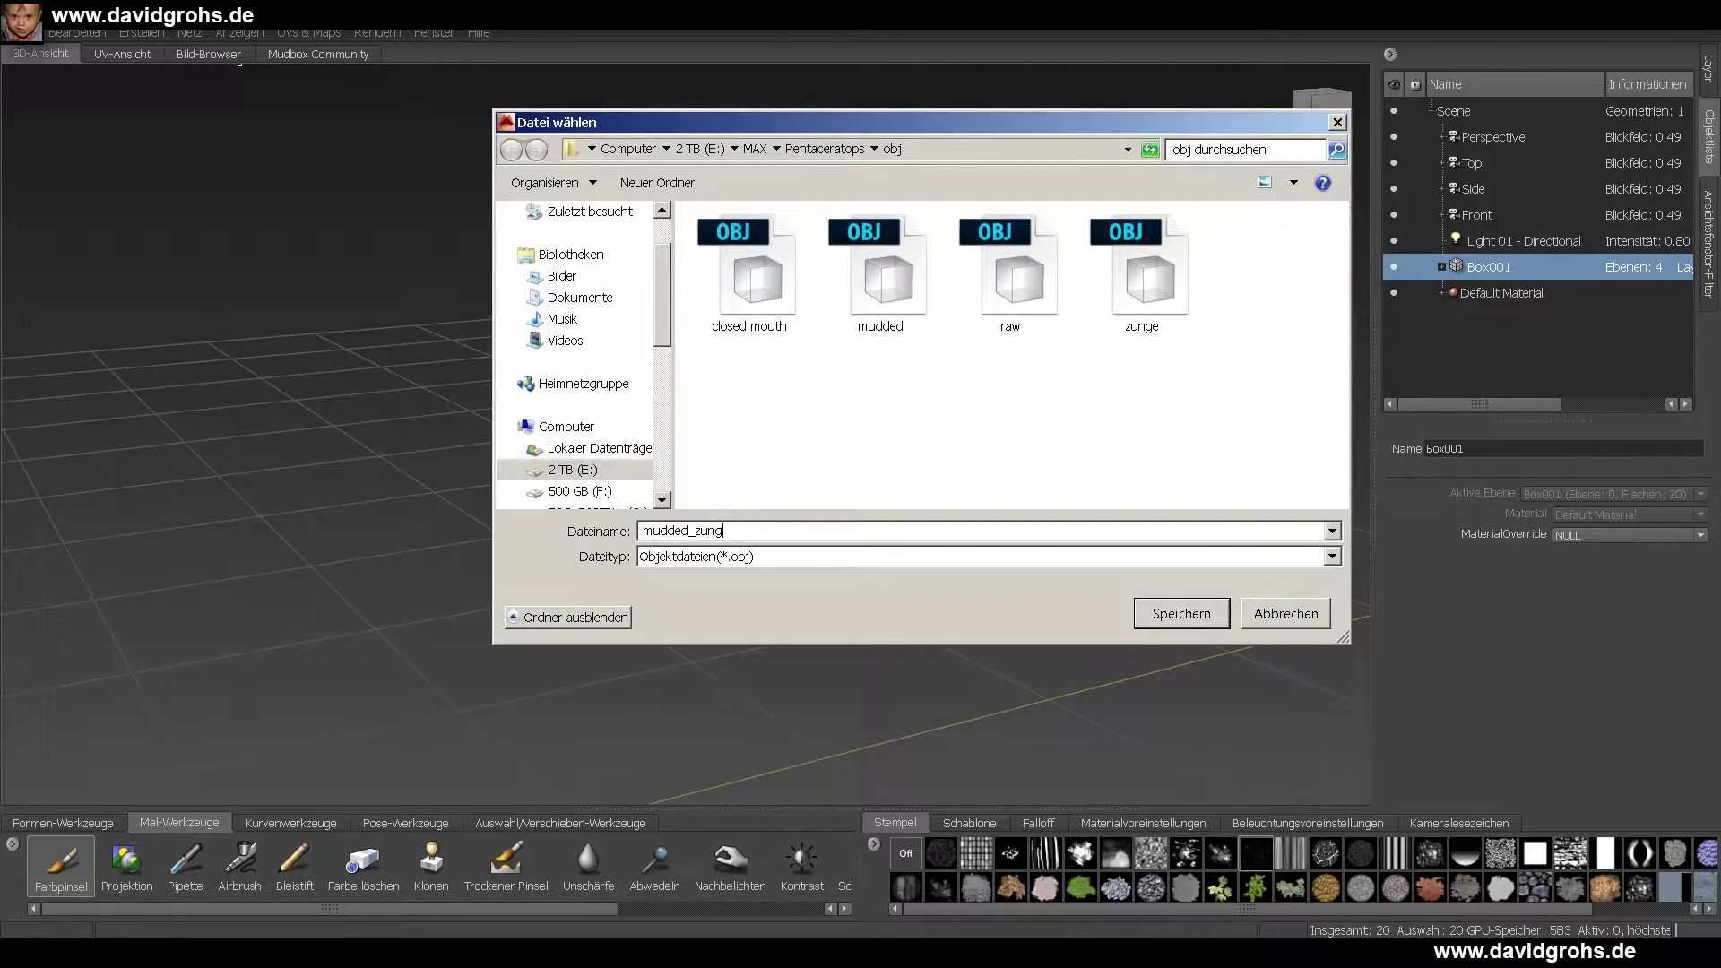
pyautogui.press('Return')
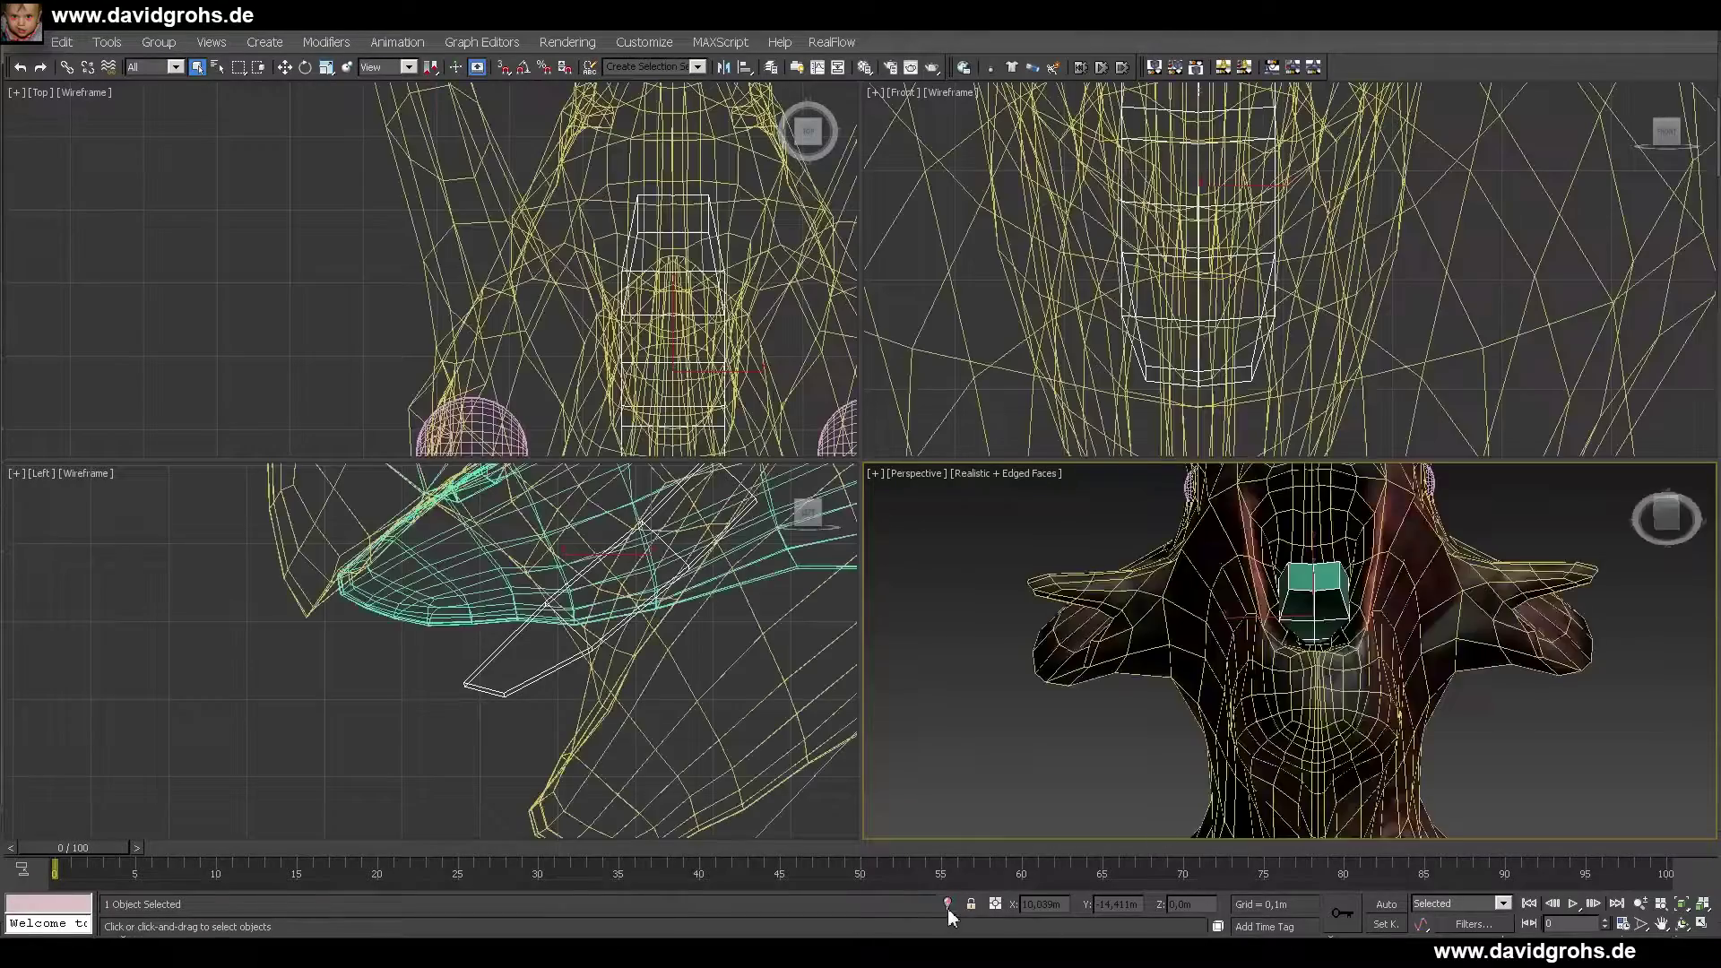
# - Switch to 3ds Max, import the sculpted tongue and position it inside the pentaceratops' open mouth
pyautogui.click(25, 18)
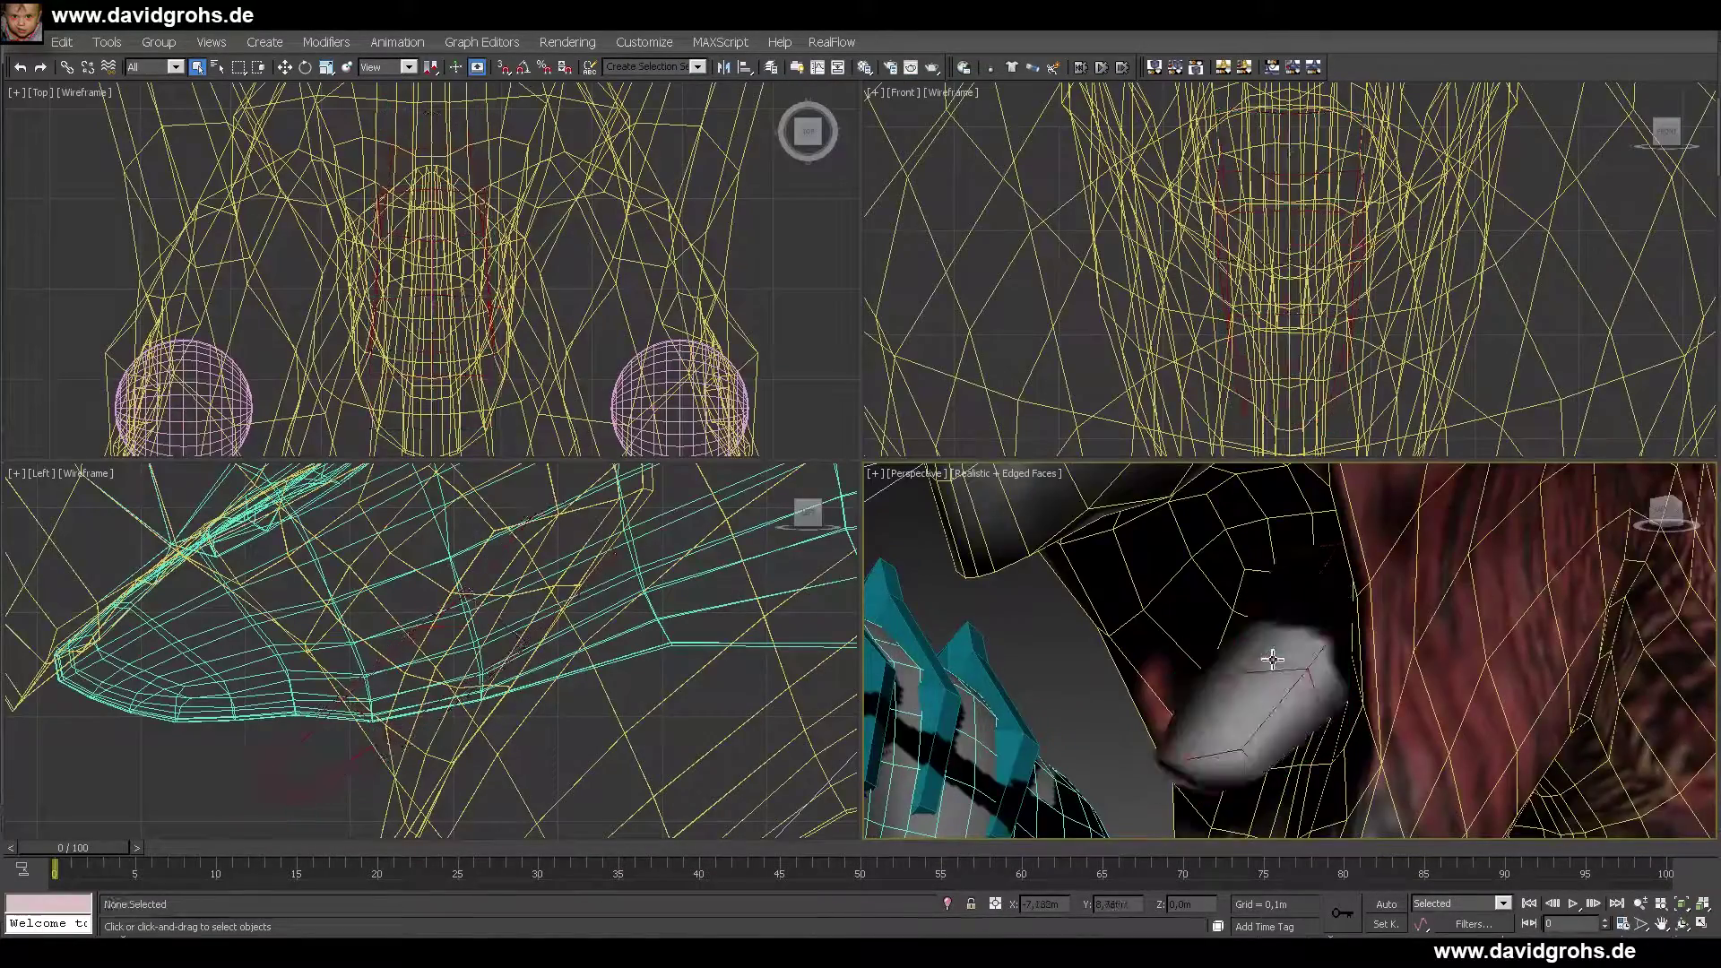
pyautogui.keyDown('alt'); pyautogui.moveTo(1267, 653); pyautogui.dragTo(1308, 631, button='middle'); pyautogui.keyUp('alt')
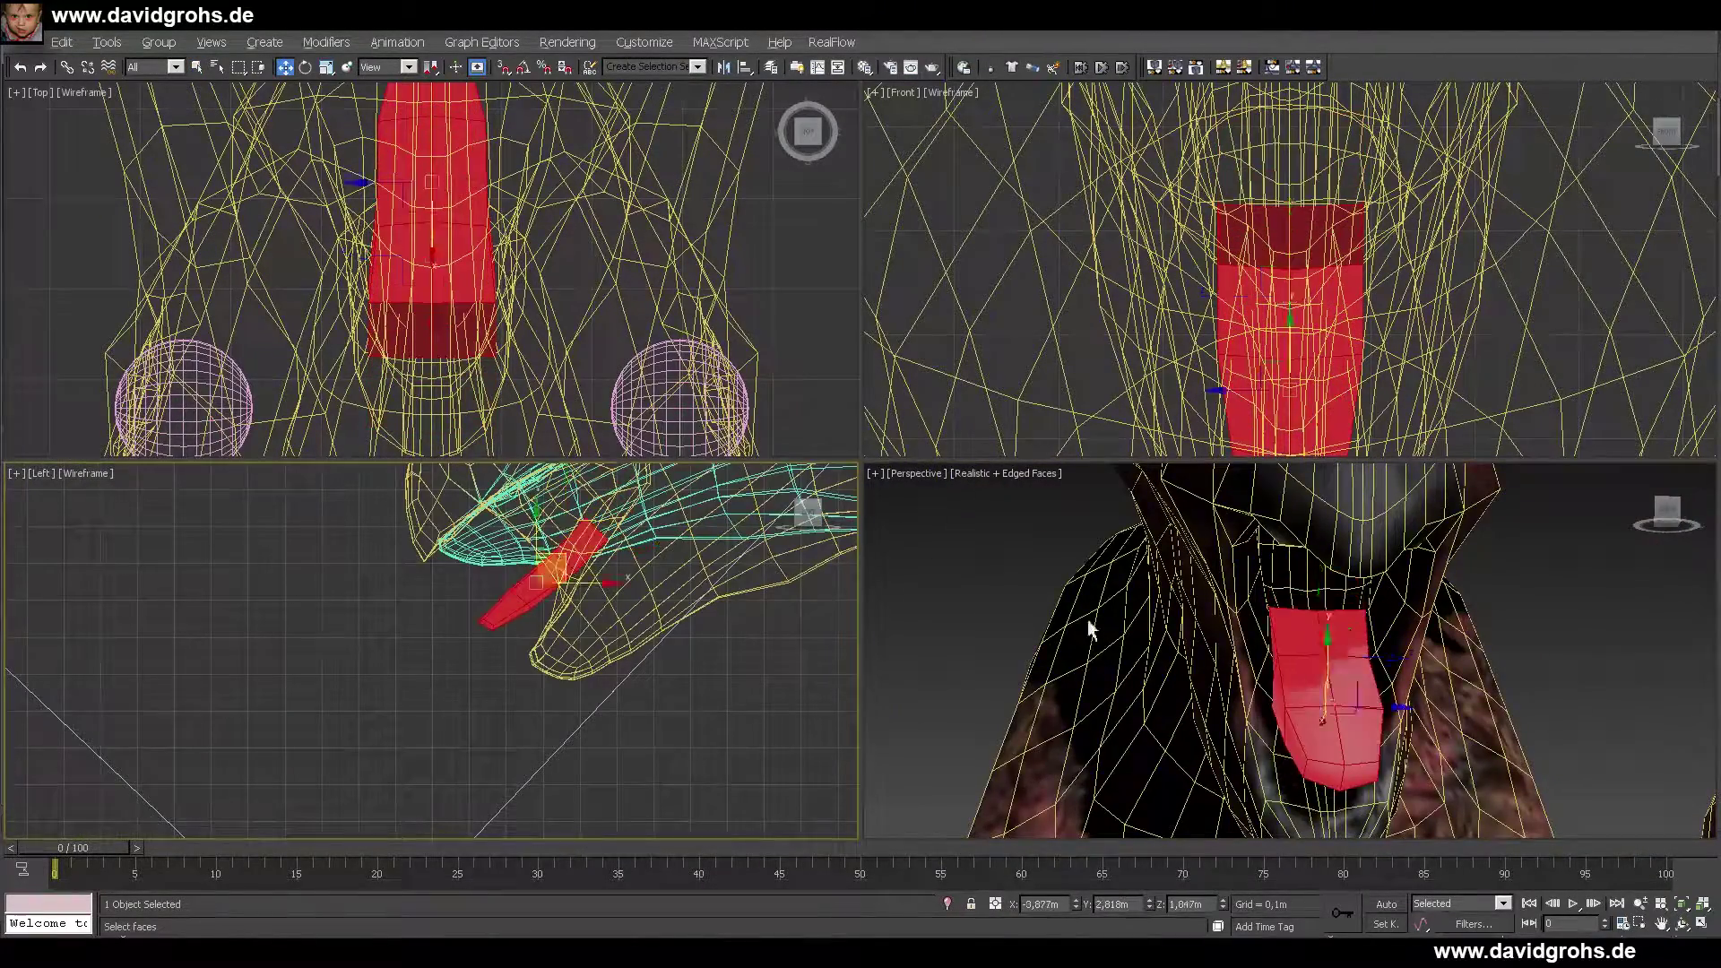
pyautogui.keyDown('alt'); pyautogui.moveTo(1088, 629); pyautogui.dragTo(1291, 668, button='middle'); pyautogui.keyUp('alt')
pyautogui.moveTo(1315, 685); pyautogui.dragTo(1321, 653)
pyautogui.scroll(-3, 1345, 657)
pyautogui.keyDown('alt'); pyautogui.moveTo(1367, 657); pyautogui.dragTo(1352, 636, button='middle'); pyautogui.keyUp('alt')
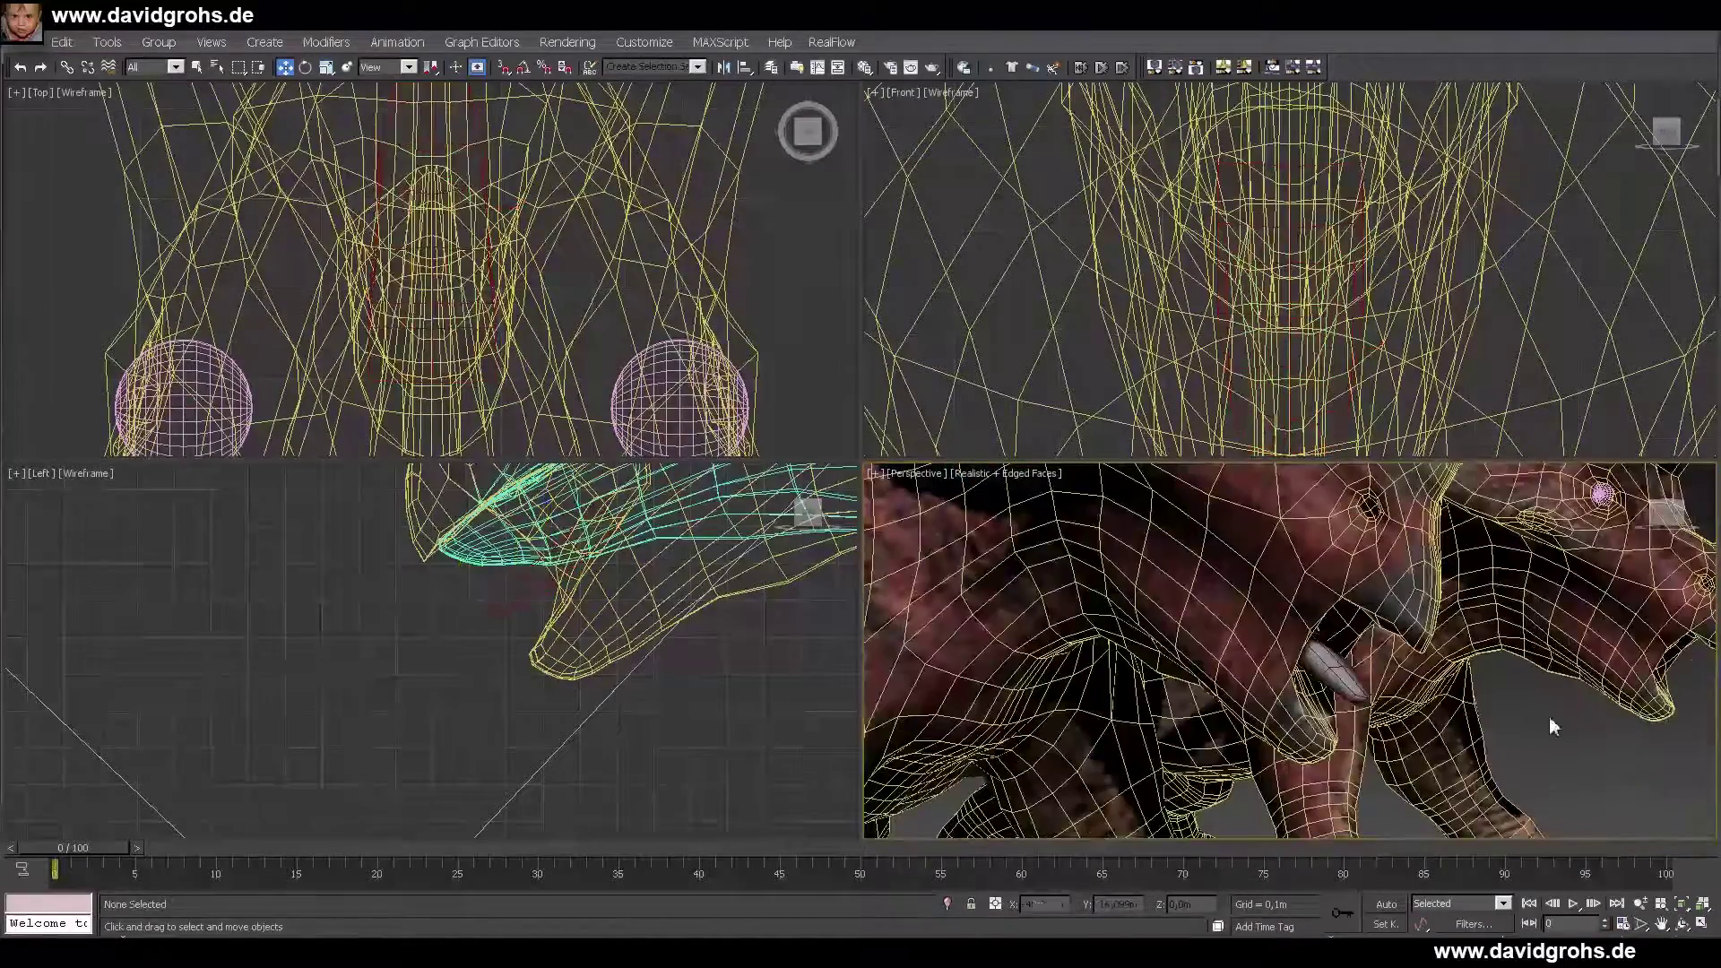
# - Change the material type of 08 - Default for the tongue and assign a map to it
pyautogui.press('m')
pyautogui.click(692, 353)
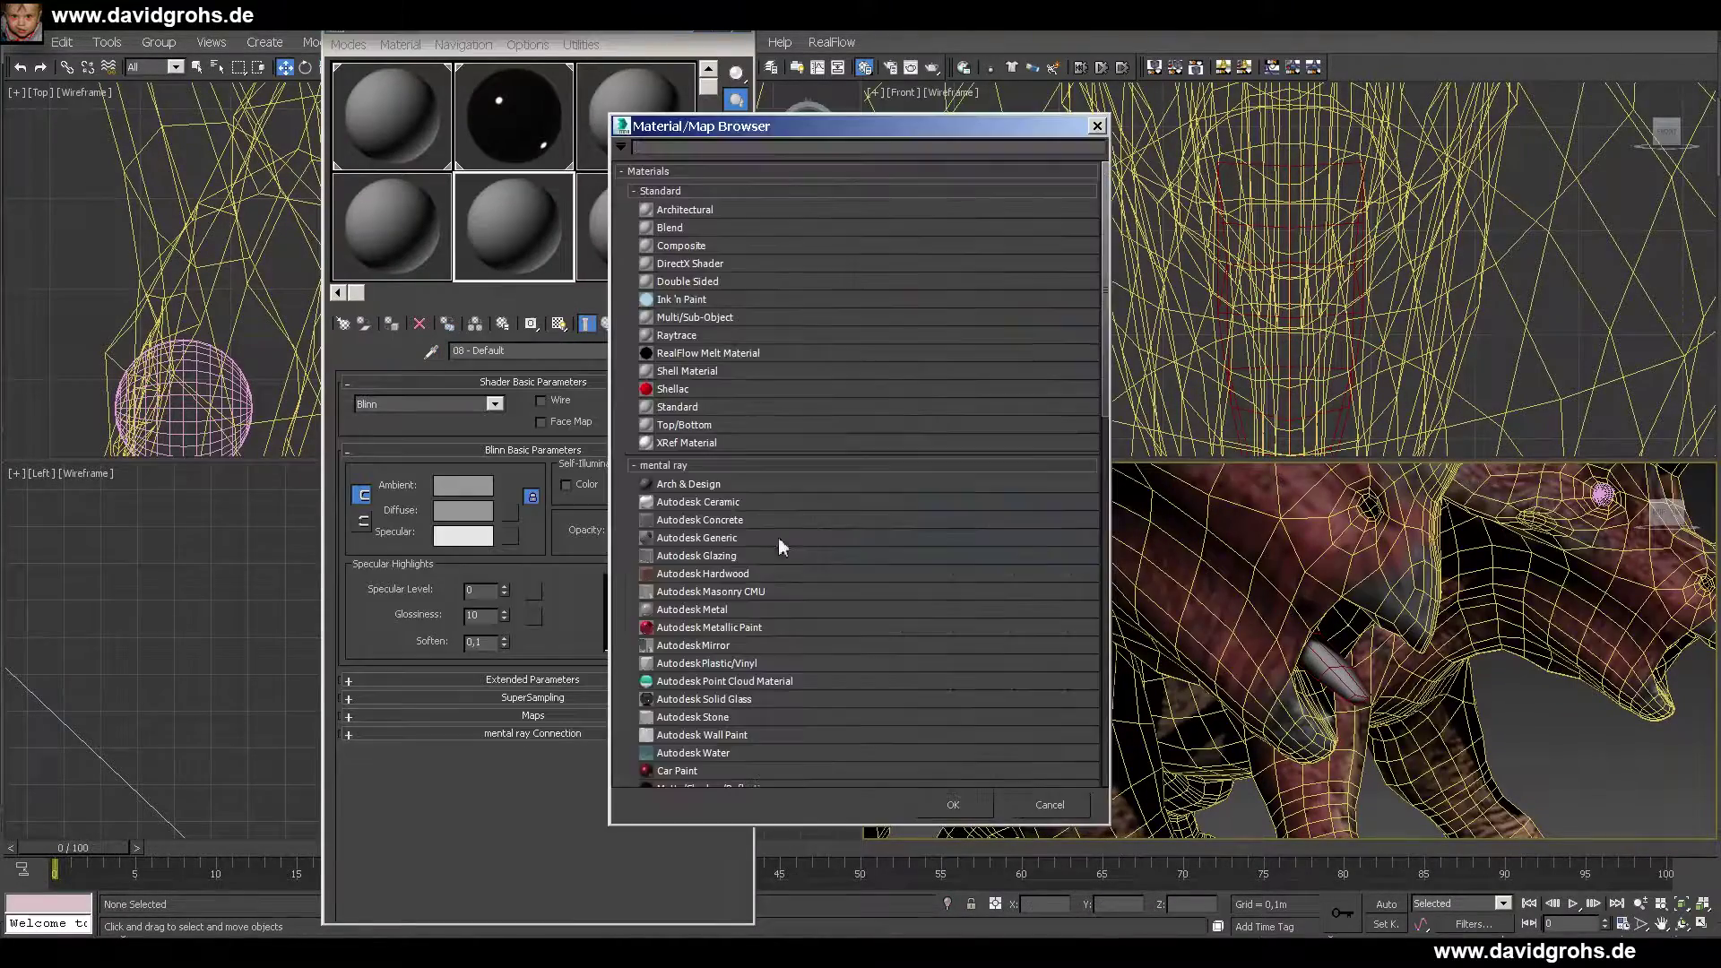
pyautogui.scroll(-3, 778, 538)
pyautogui.doubleClick(729, 697)
pyautogui.click(681, 569)
pyautogui.doubleClick(689, 247)
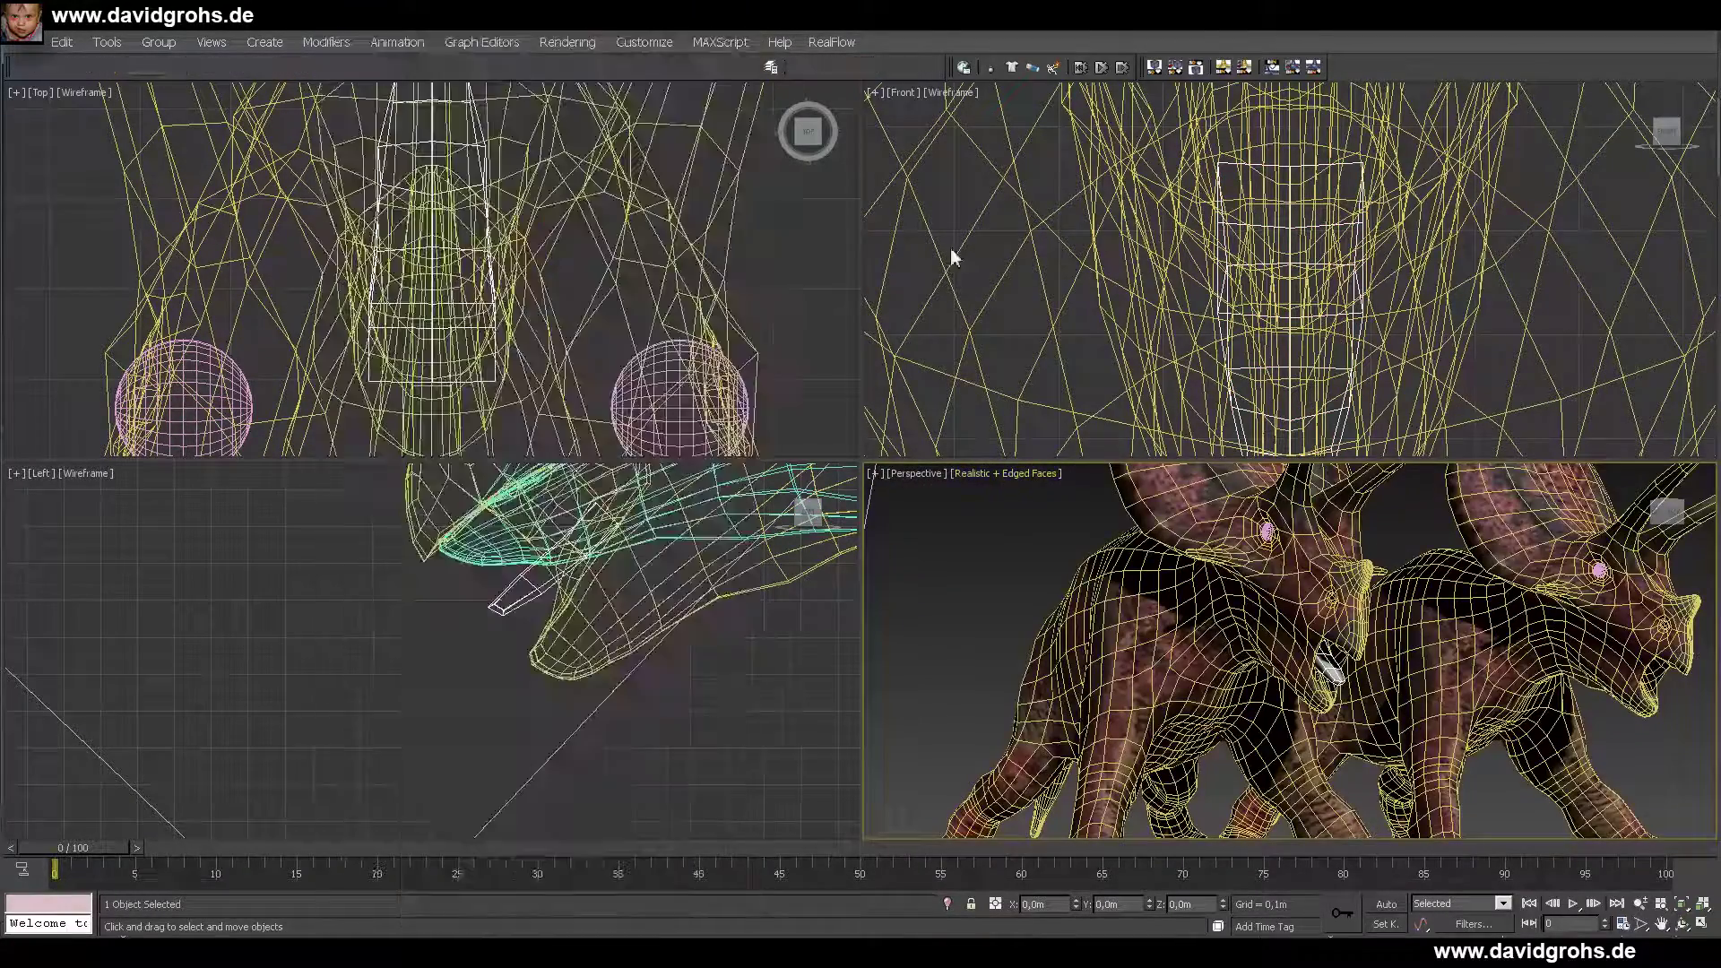
# - Clone the tongue for the neighbouring pentaceratops model
pyautogui.scroll(-3, 1305, 632)
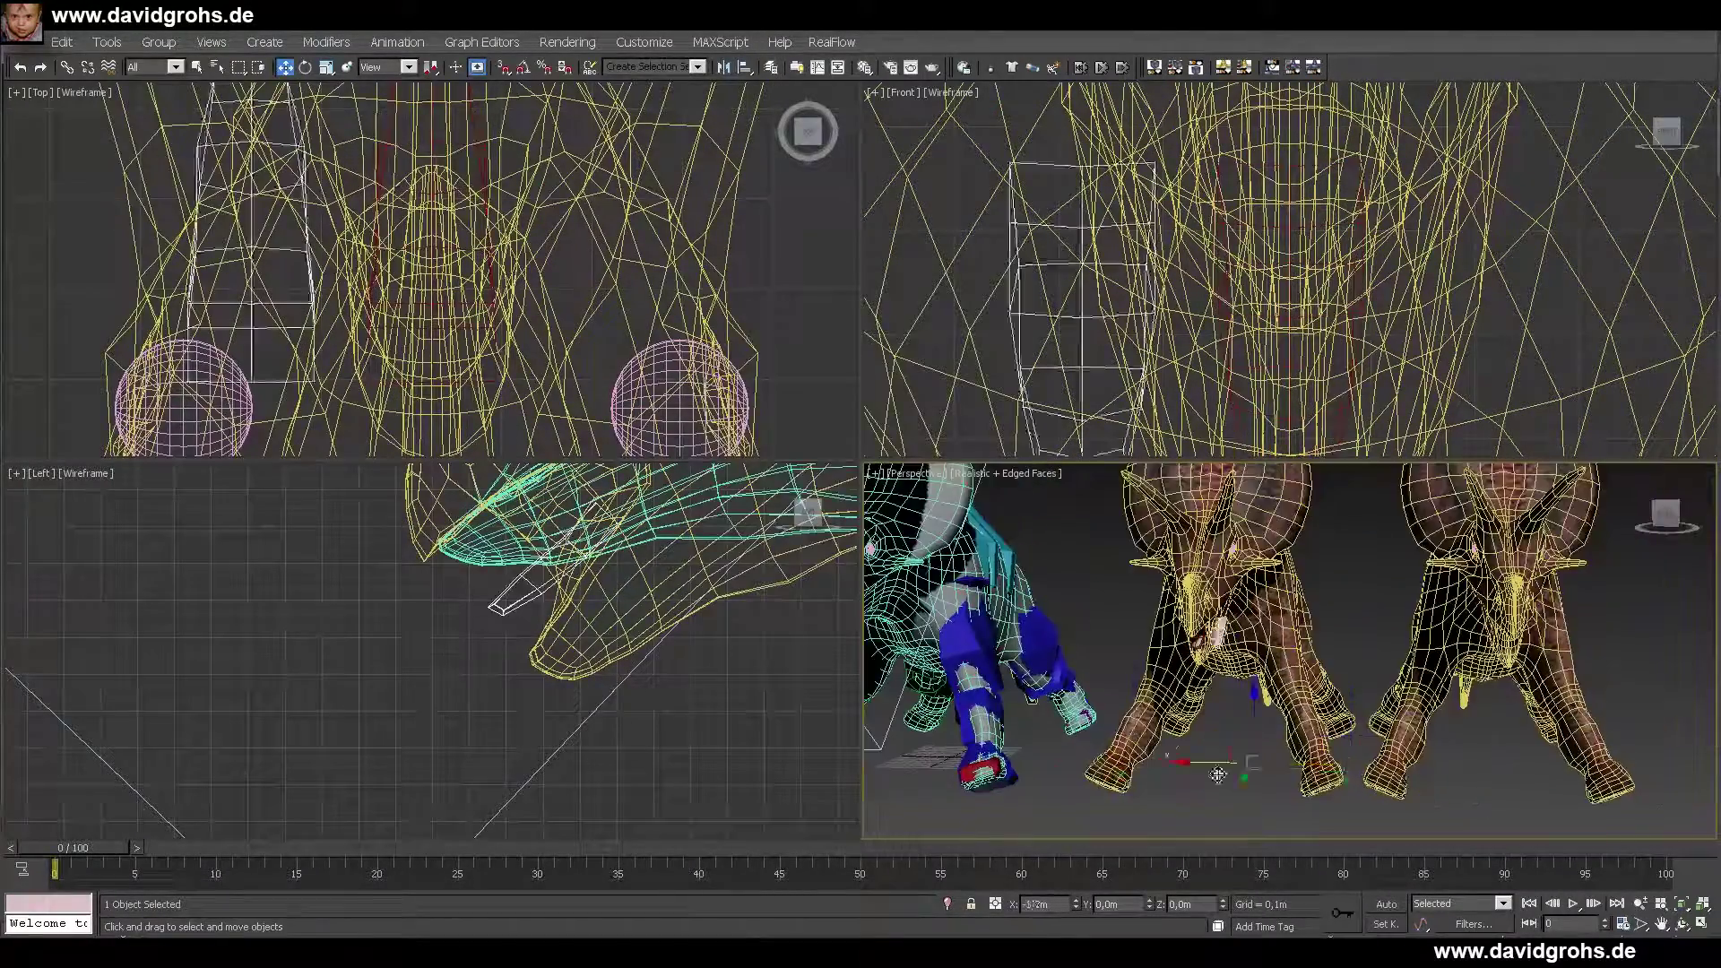
pyautogui.hotkey('ctrl', 'v')
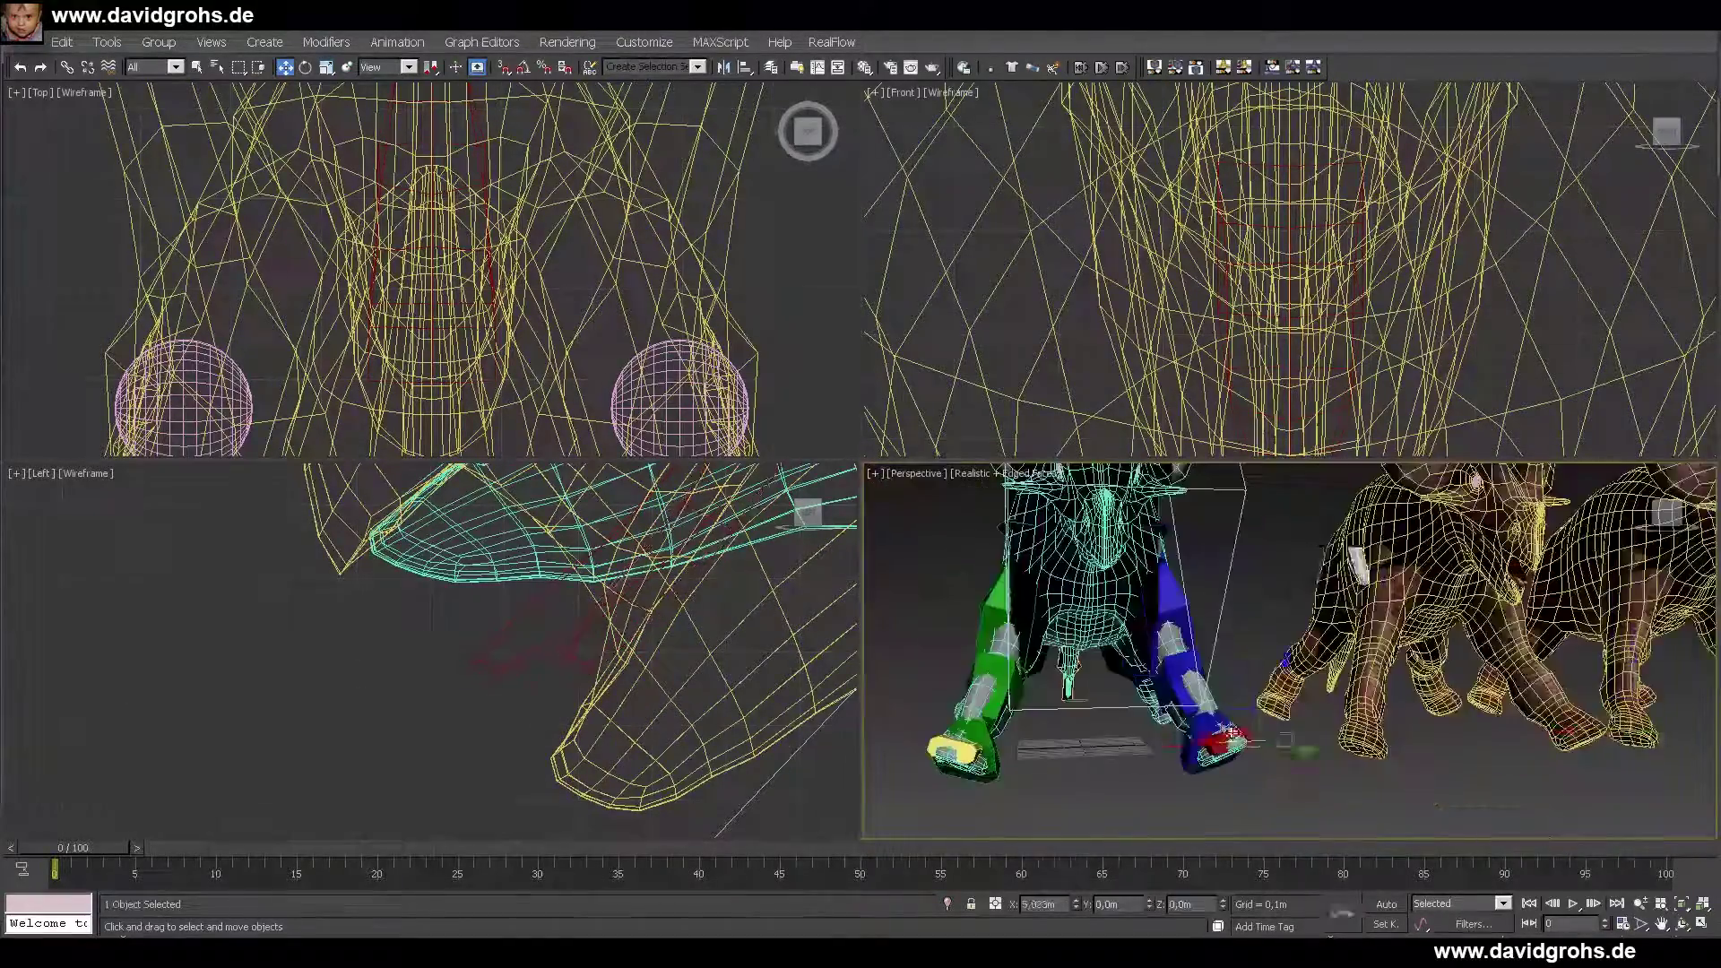
# - Create a snapshot copy of the tongue mesh and rotate it to fit inside the rigged pentaceratops' mouth
pyautogui.click(106, 42)
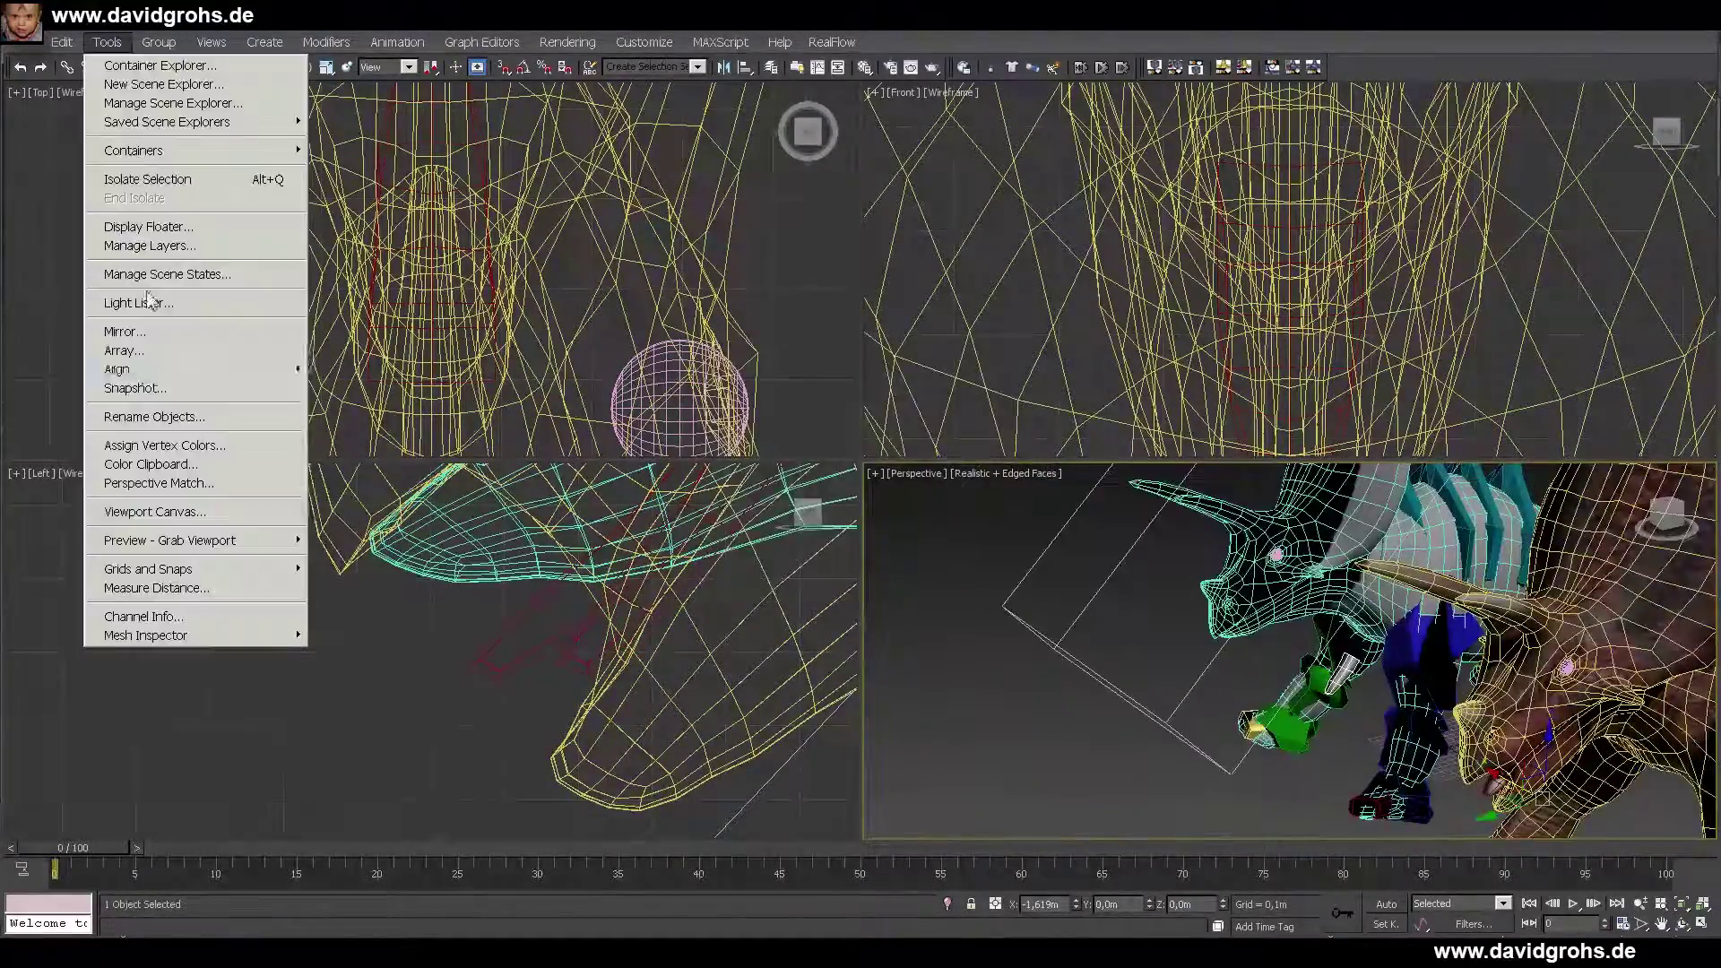
pyautogui.click(135, 388)
pyautogui.click(852, 657)
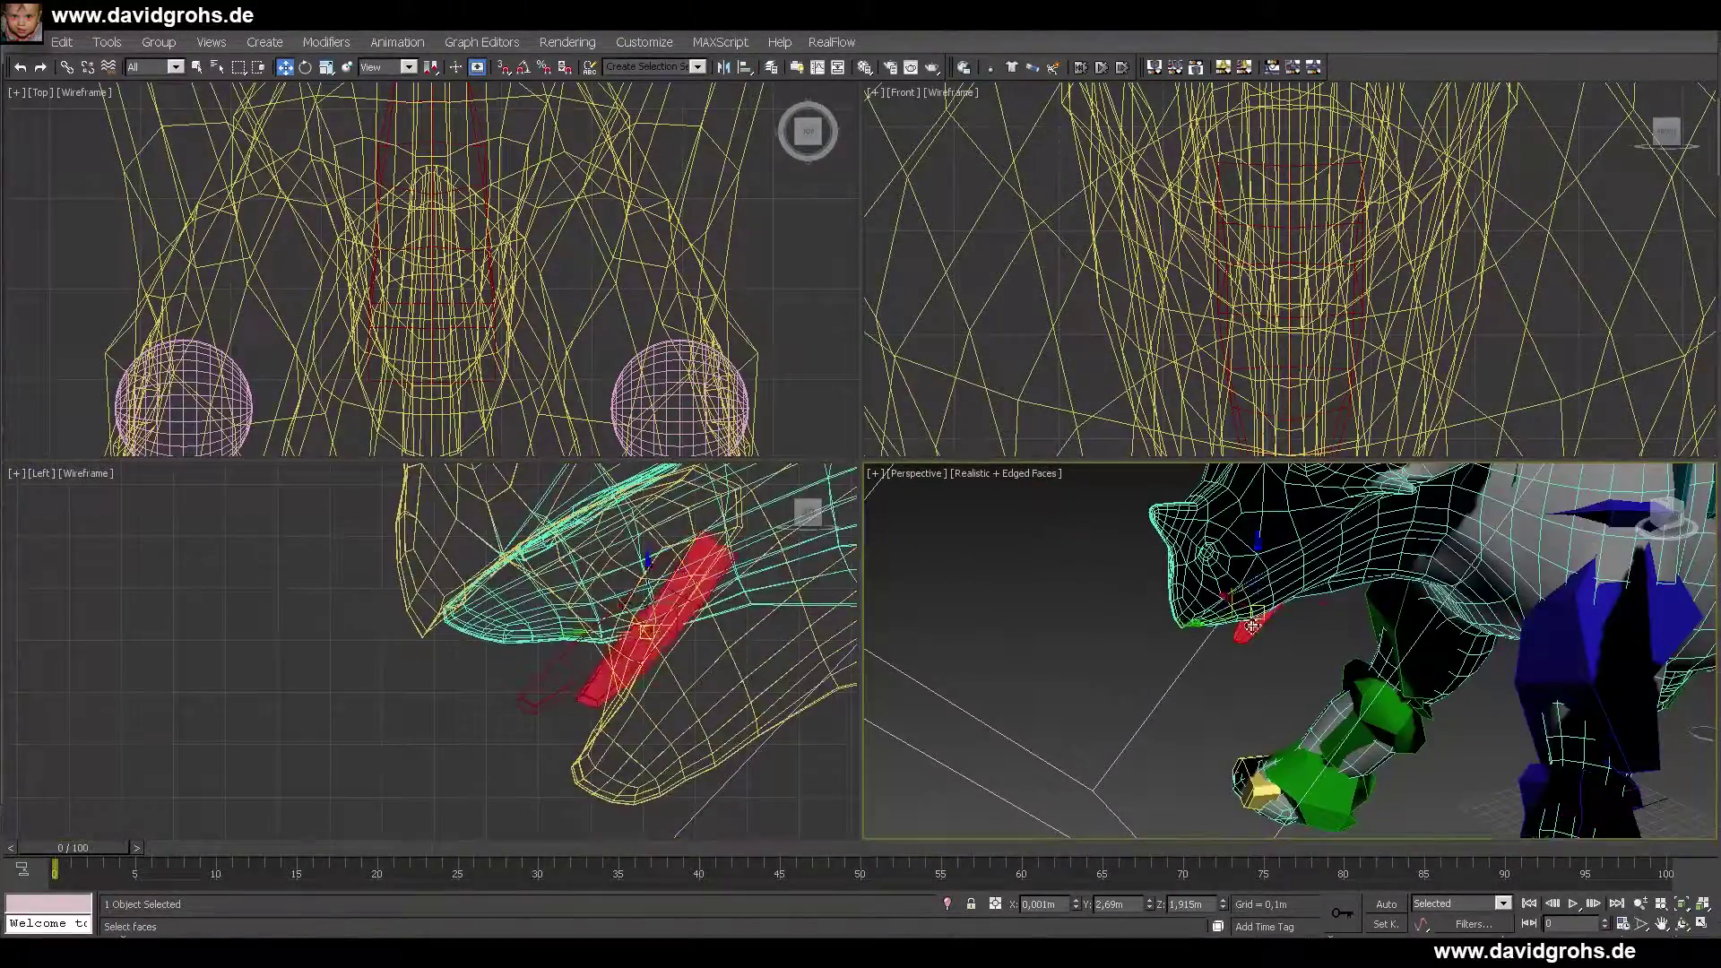
pyautogui.scroll(3, 647, 632)
pyautogui.moveTo(665, 618)
pyautogui.mouseDown()
pyautogui.moveTo(619, 551)
pyautogui.moveTo(670, 630)
pyautogui.mouseUp()
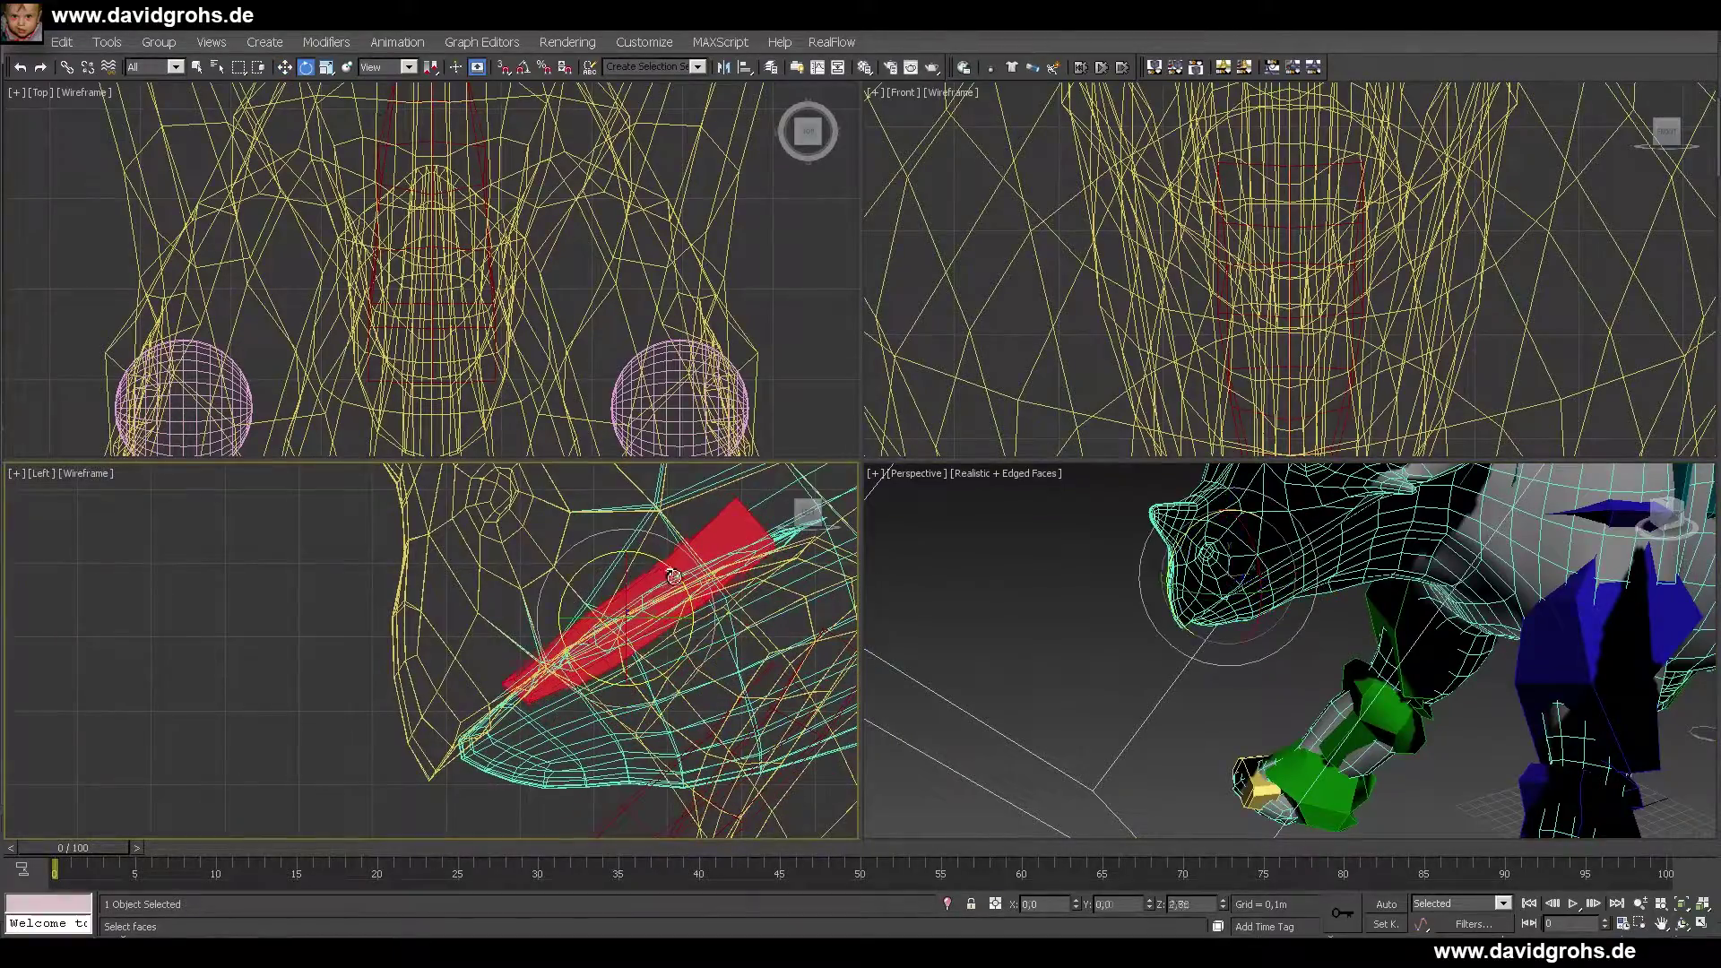
# - Display the perspective view in wireframe and pick the rigged pentaceratops near its mouth
pyautogui.press('F3')
pyautogui.scroll(3, 1255, 578)
pyautogui.moveTo(1255, 578)
pyautogui.keyDown('alt'); pyautogui.mouseDown(button='middle')
pyautogui.moveTo(1325, 603)
pyautogui.moveTo(1276, 568)
pyautogui.mouseUp(button='middle'); pyautogui.keyUp('alt')
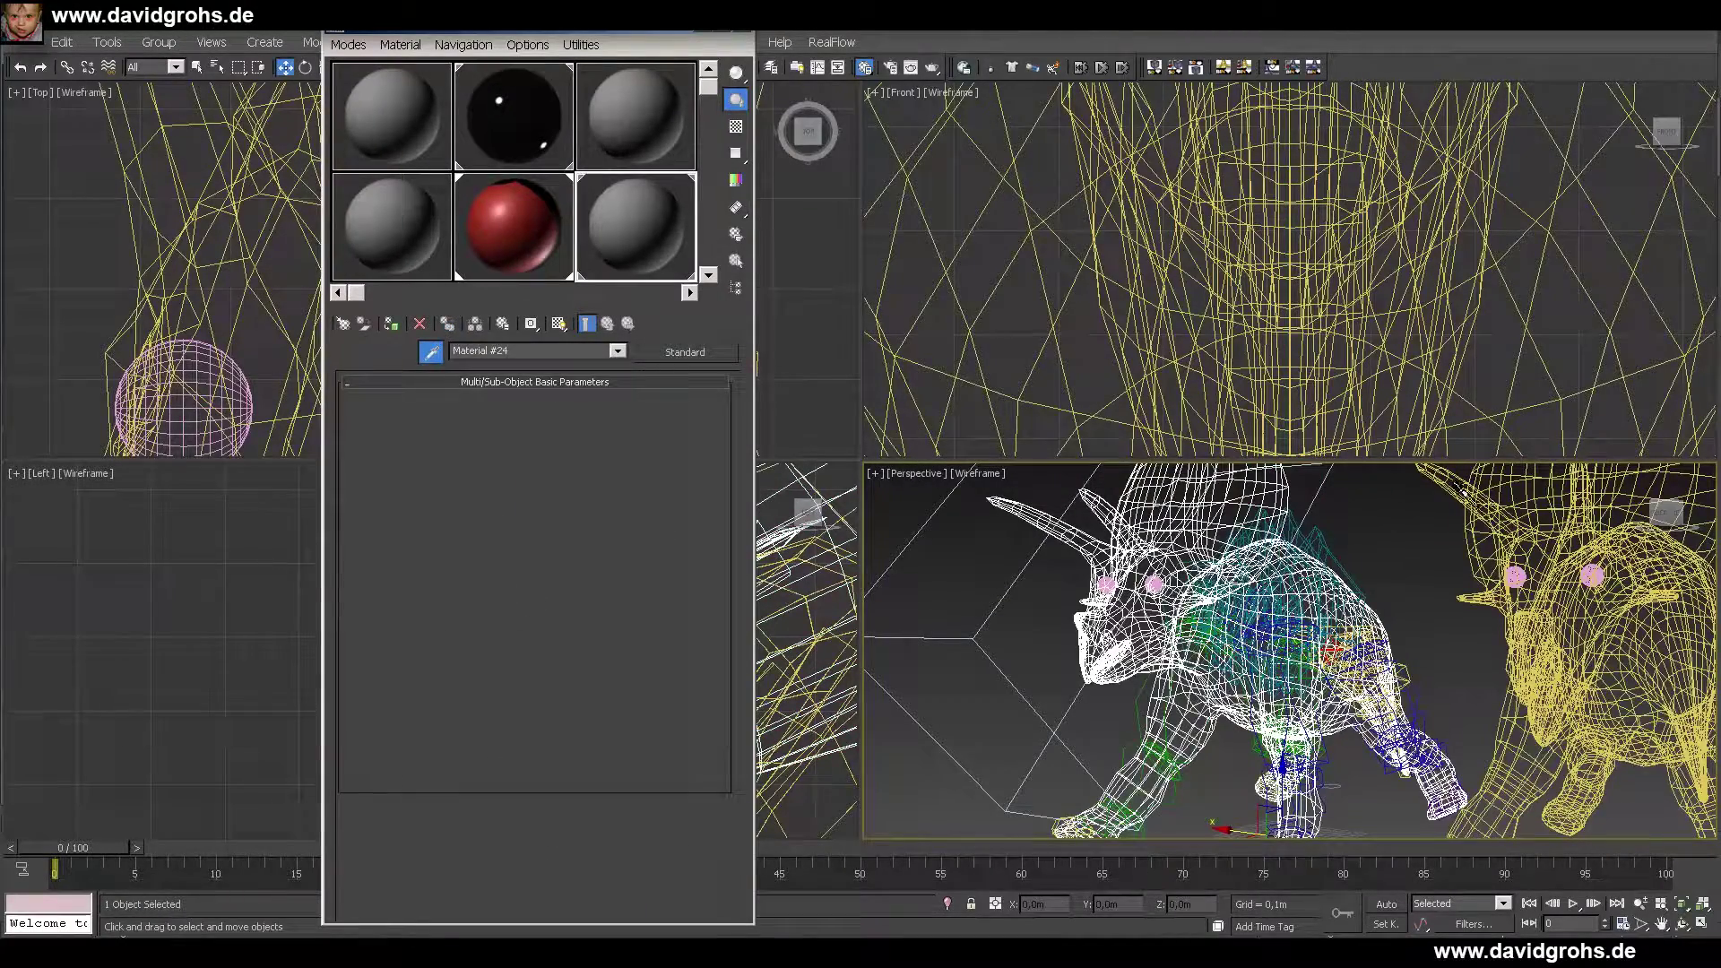
pyautogui.click(1145, 633)
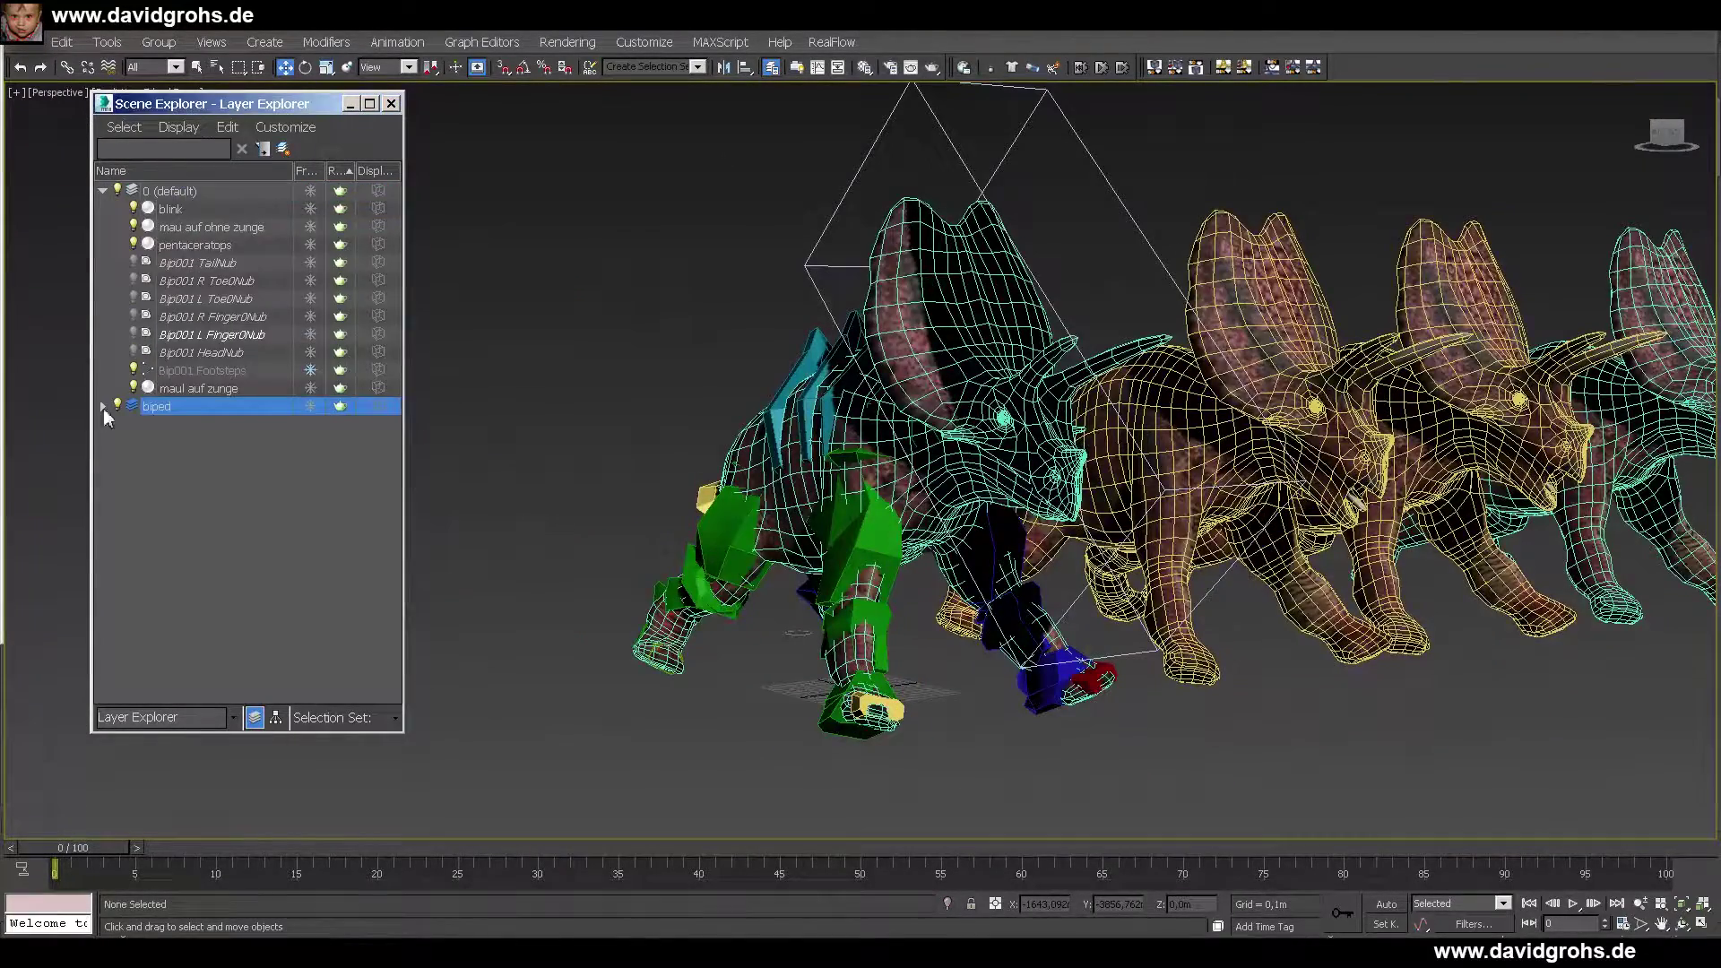
# - Move the Bip001 nub objects and Bip001 Footsteps from the 0 (default) layer into the biped layer
pyautogui.click(190, 263)
pyautogui.keyDown('ctrl'); pyautogui.click(192, 369); pyautogui.keyUp('ctrl')
pyautogui.keyDown('ctrl'); pyautogui.click(191, 352); pyautogui.keyUp('ctrl')
pyautogui.keyDown('ctrl'); pyautogui.click(193, 332); pyautogui.keyUp('ctrl')
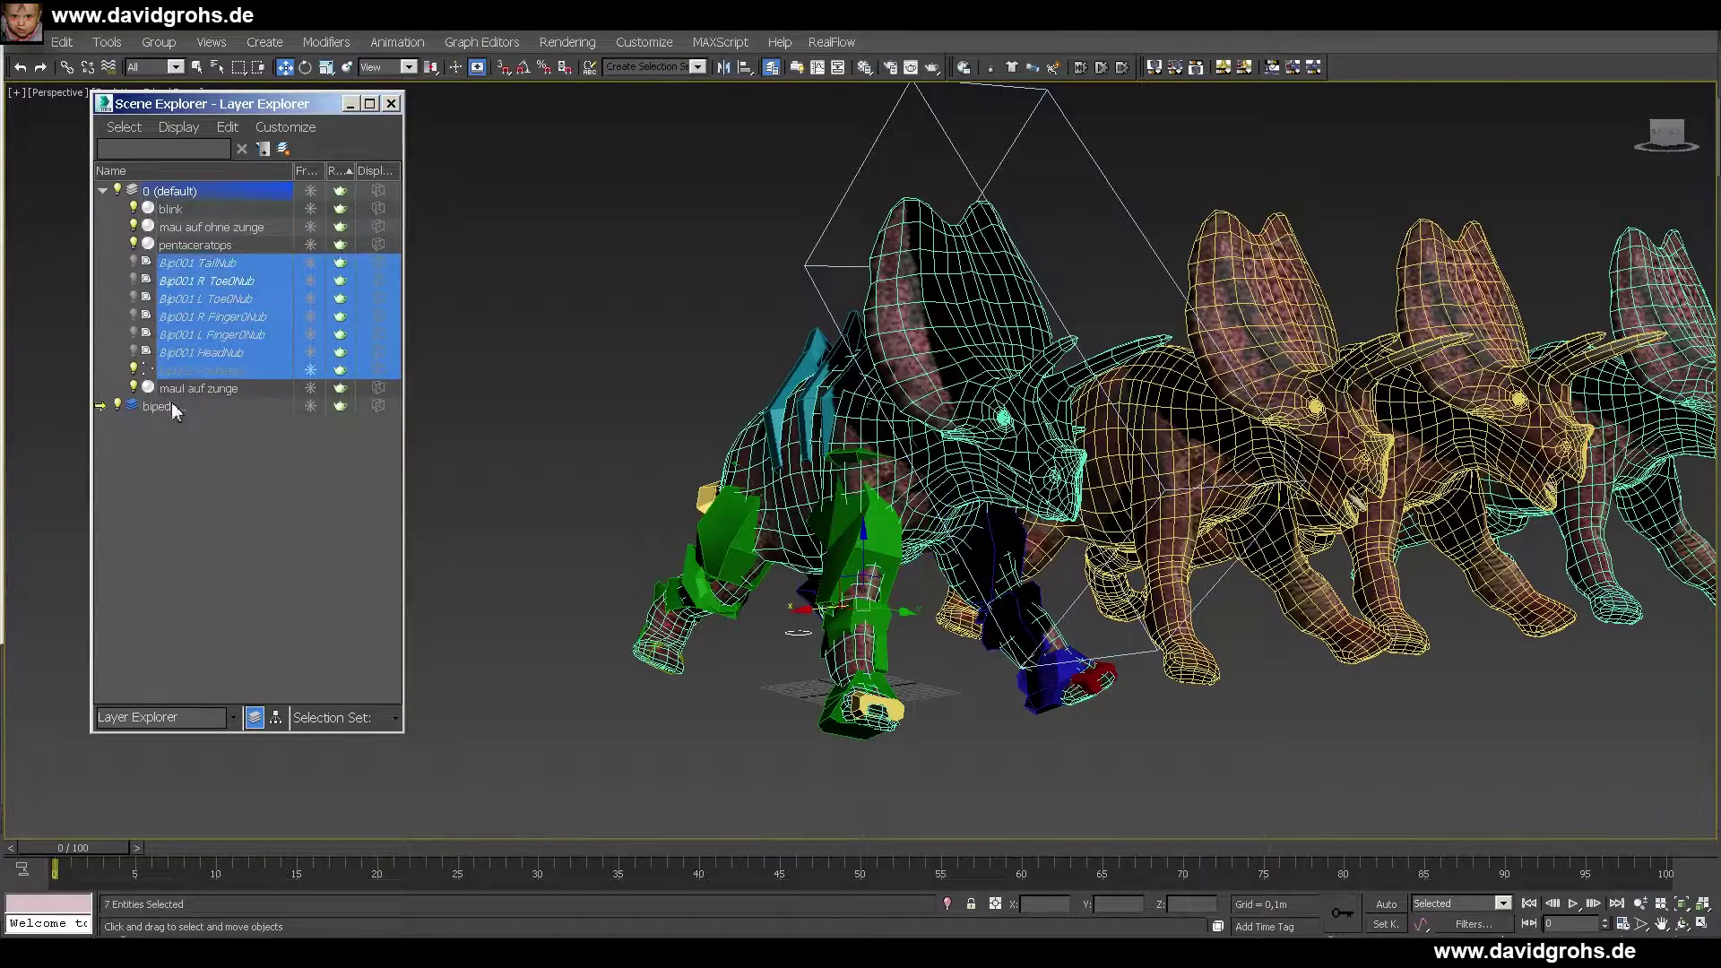
pyautogui.moveTo(173, 408); pyautogui.dragTo(173, 408)
pyautogui.click(392, 103)
# - Select every object in the biped layer and turn off Renderable in their object properties
pyautogui.click(770, 67)
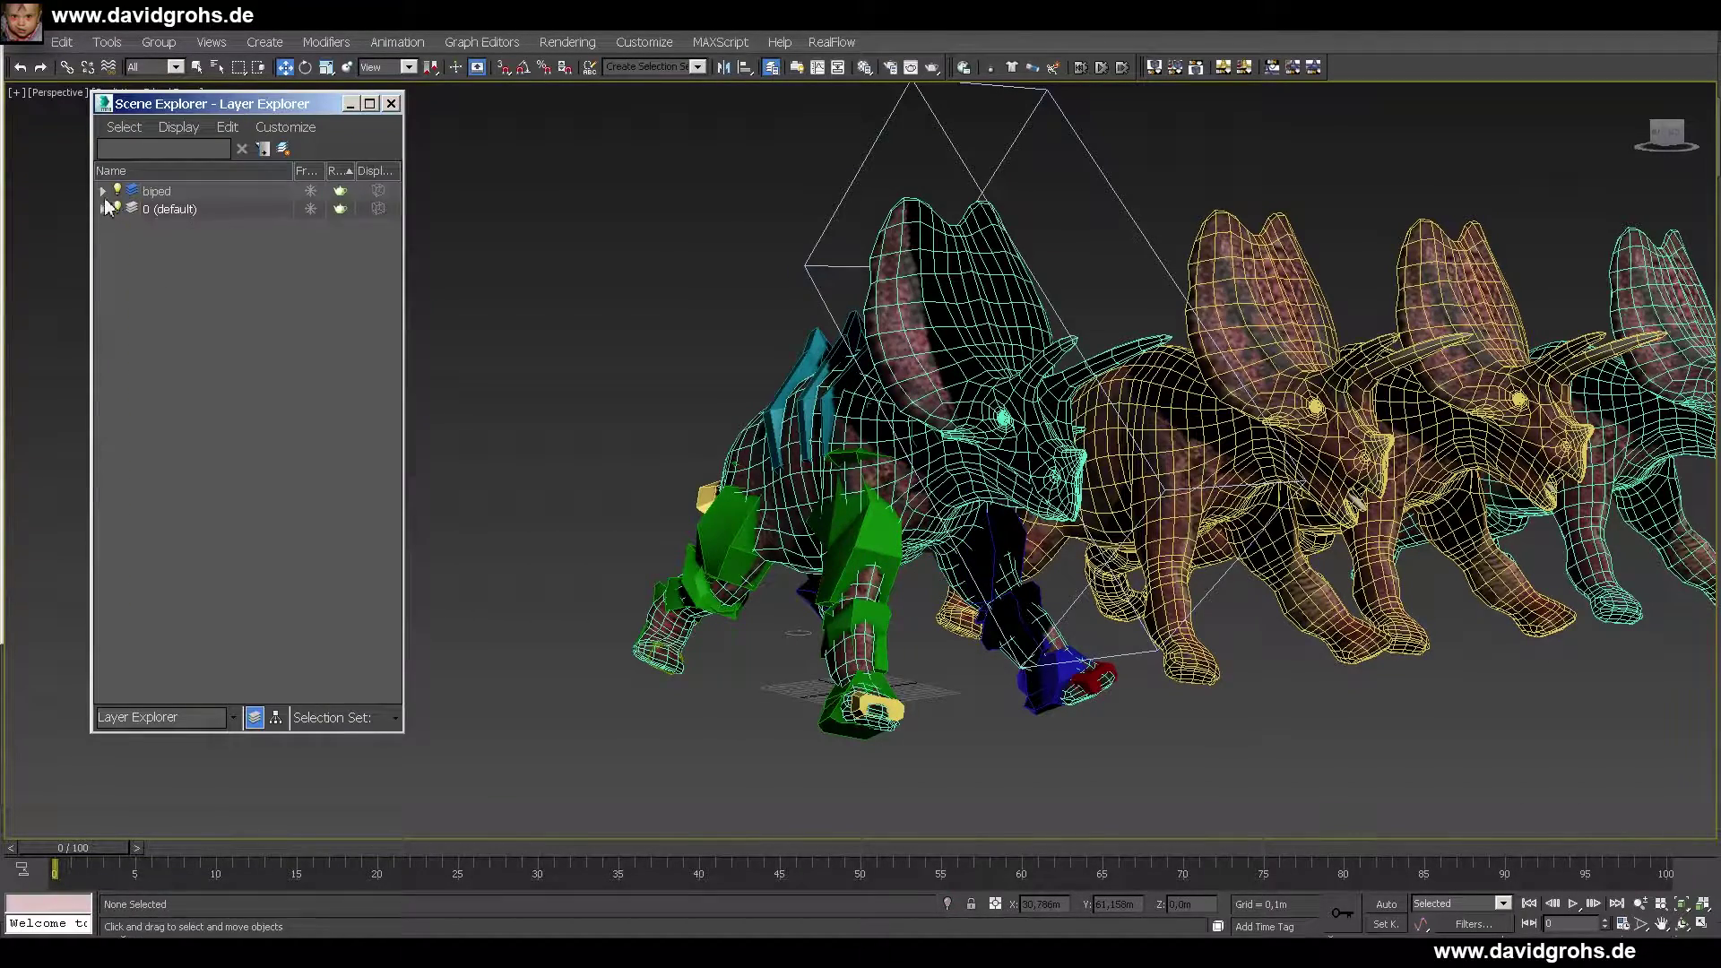
pyautogui.click(103, 191)
pyautogui.click(197, 208)
pyautogui.moveTo(393, 394); pyautogui.dragTo(392, 546)
pyautogui.keyDown('shift'); pyautogui.click(202, 657); pyautogui.keyUp('shift')
pyautogui.rightClick(789, 98)
pyautogui.click(849, 167)
pyautogui.click(752, 163)
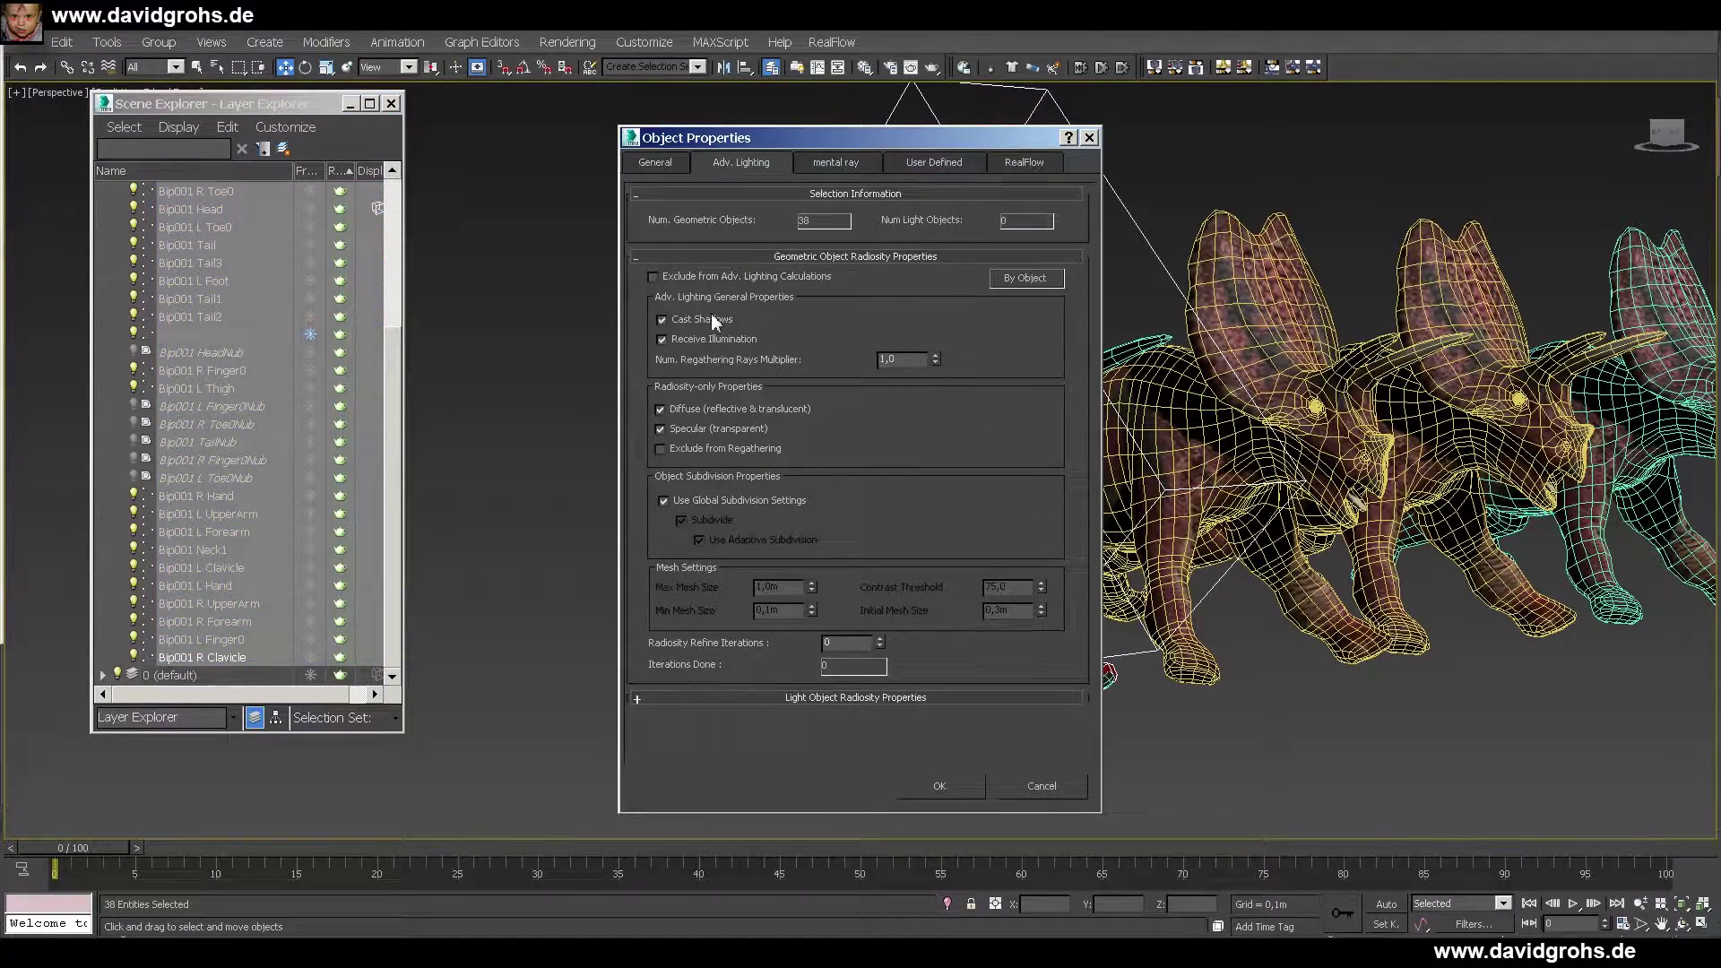
pyautogui.click(835, 162)
pyautogui.click(666, 163)
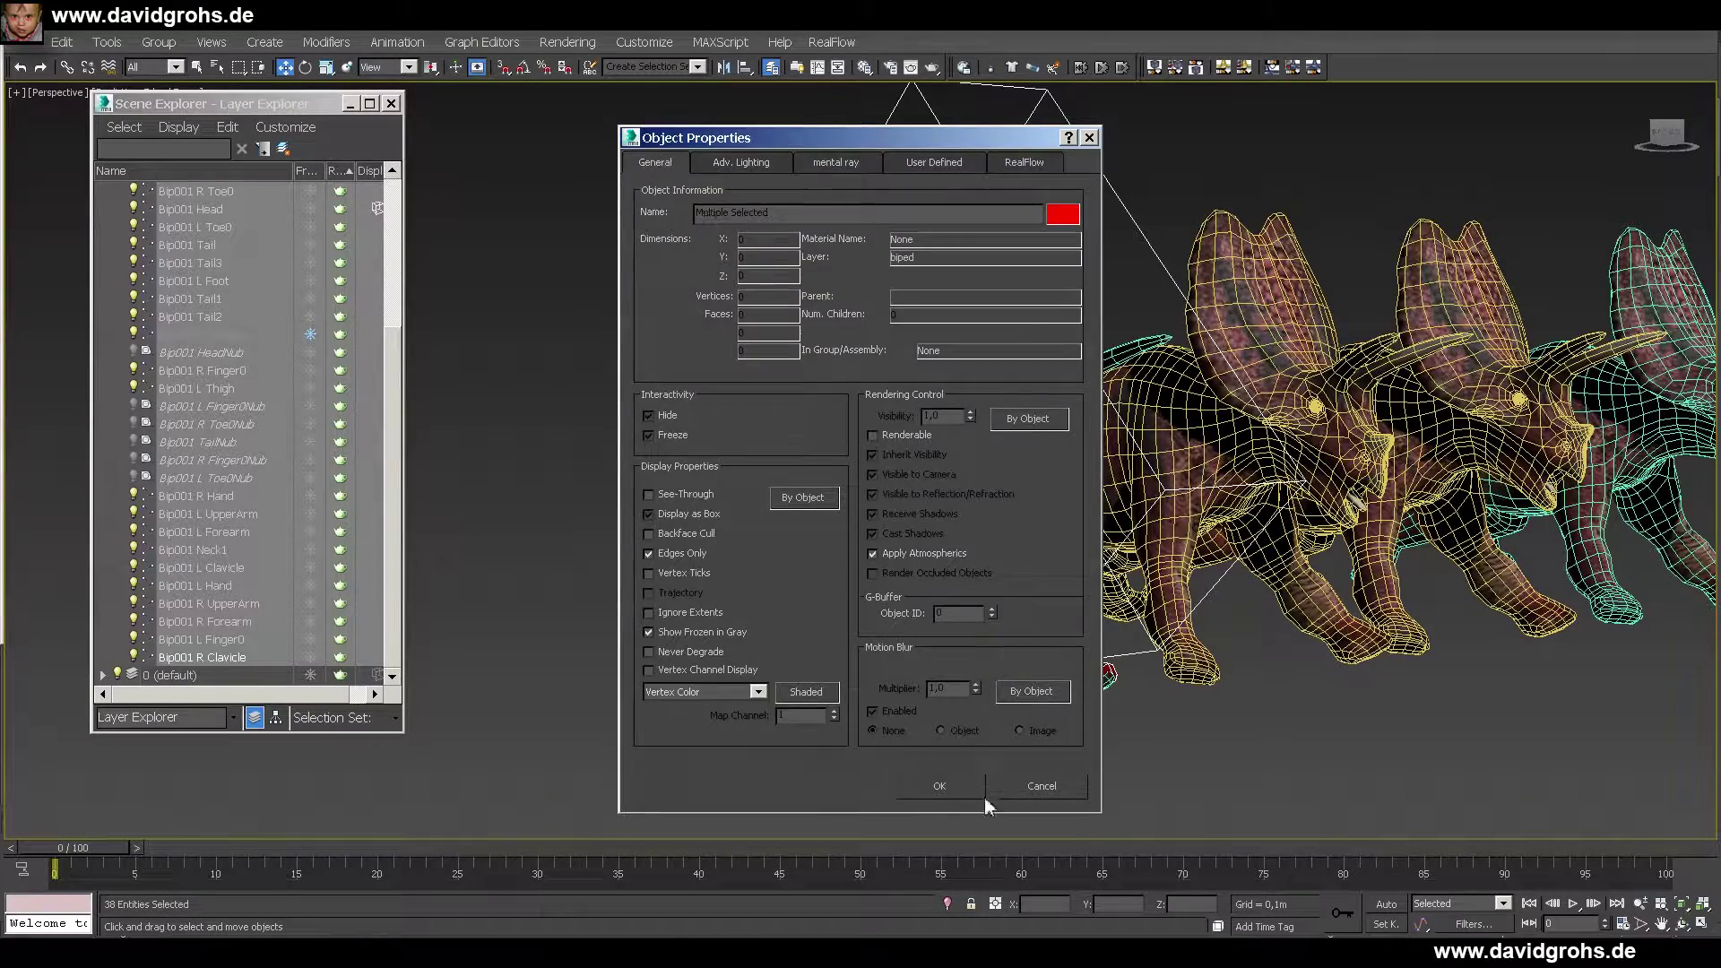
pyautogui.click(977, 793)
# - Exclude the selected biped objects from advanced lighting calculations in their object properties
pyautogui.rightClick(680, 201)
pyautogui.click(741, 269)
pyautogui.click(820, 163)
pyautogui.click(745, 363)
pyautogui.click(751, 401)
pyautogui.click(744, 162)
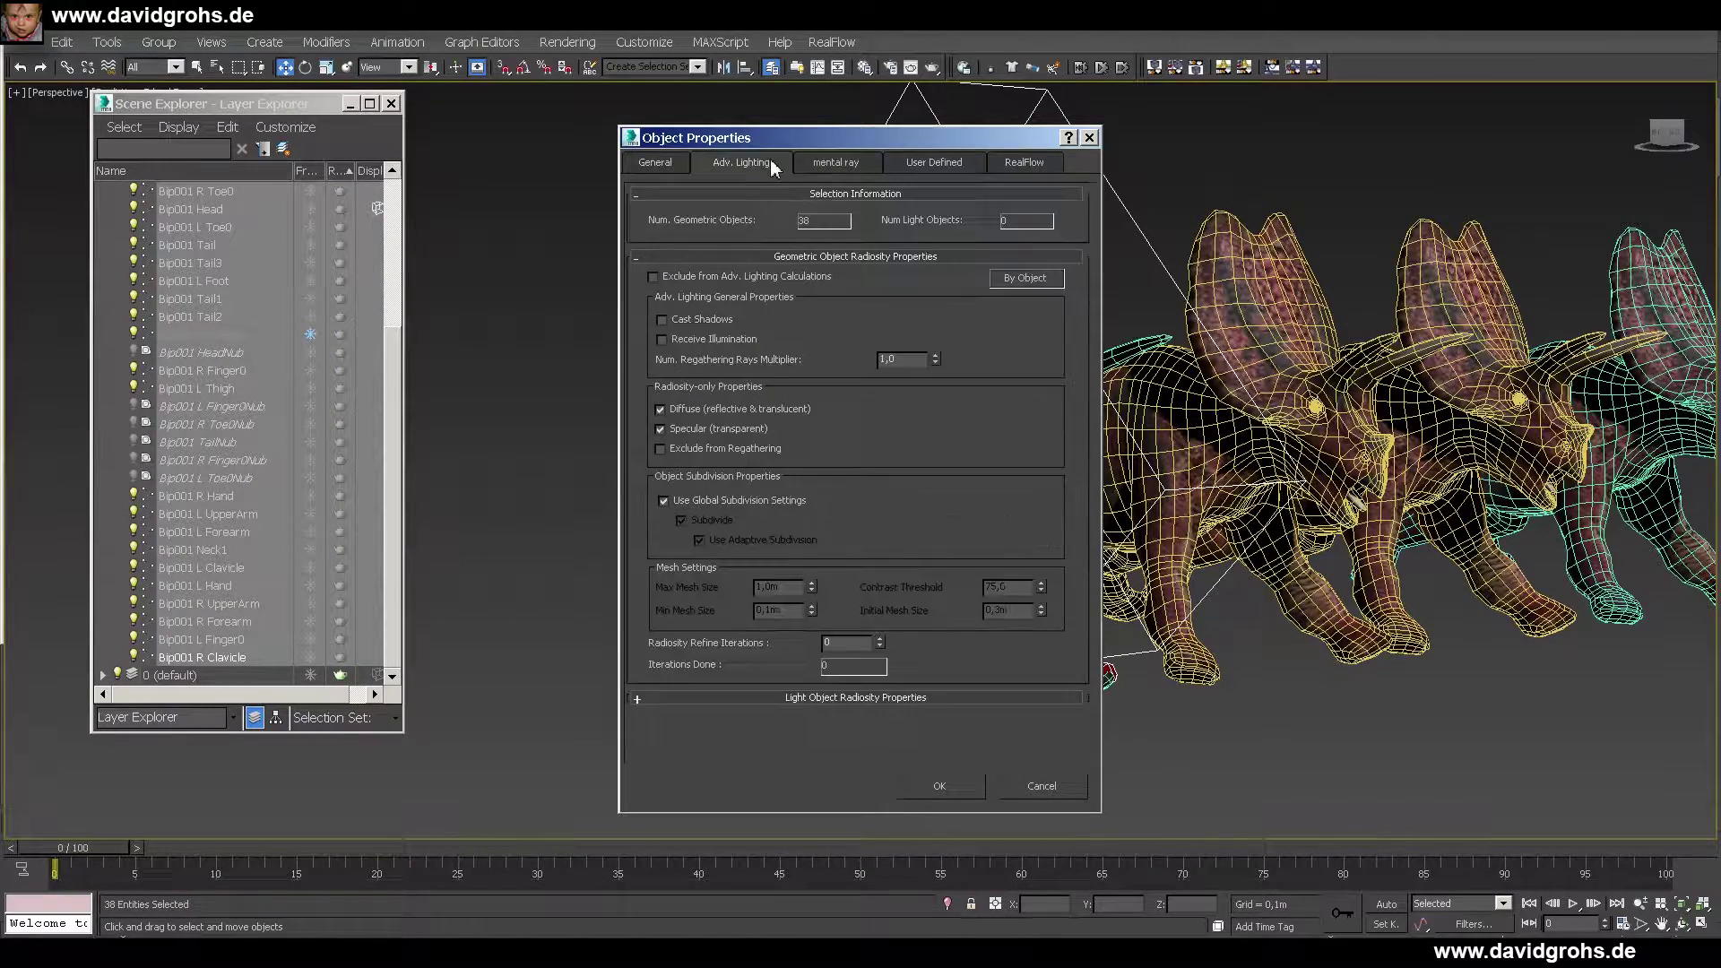
pyautogui.click(668, 163)
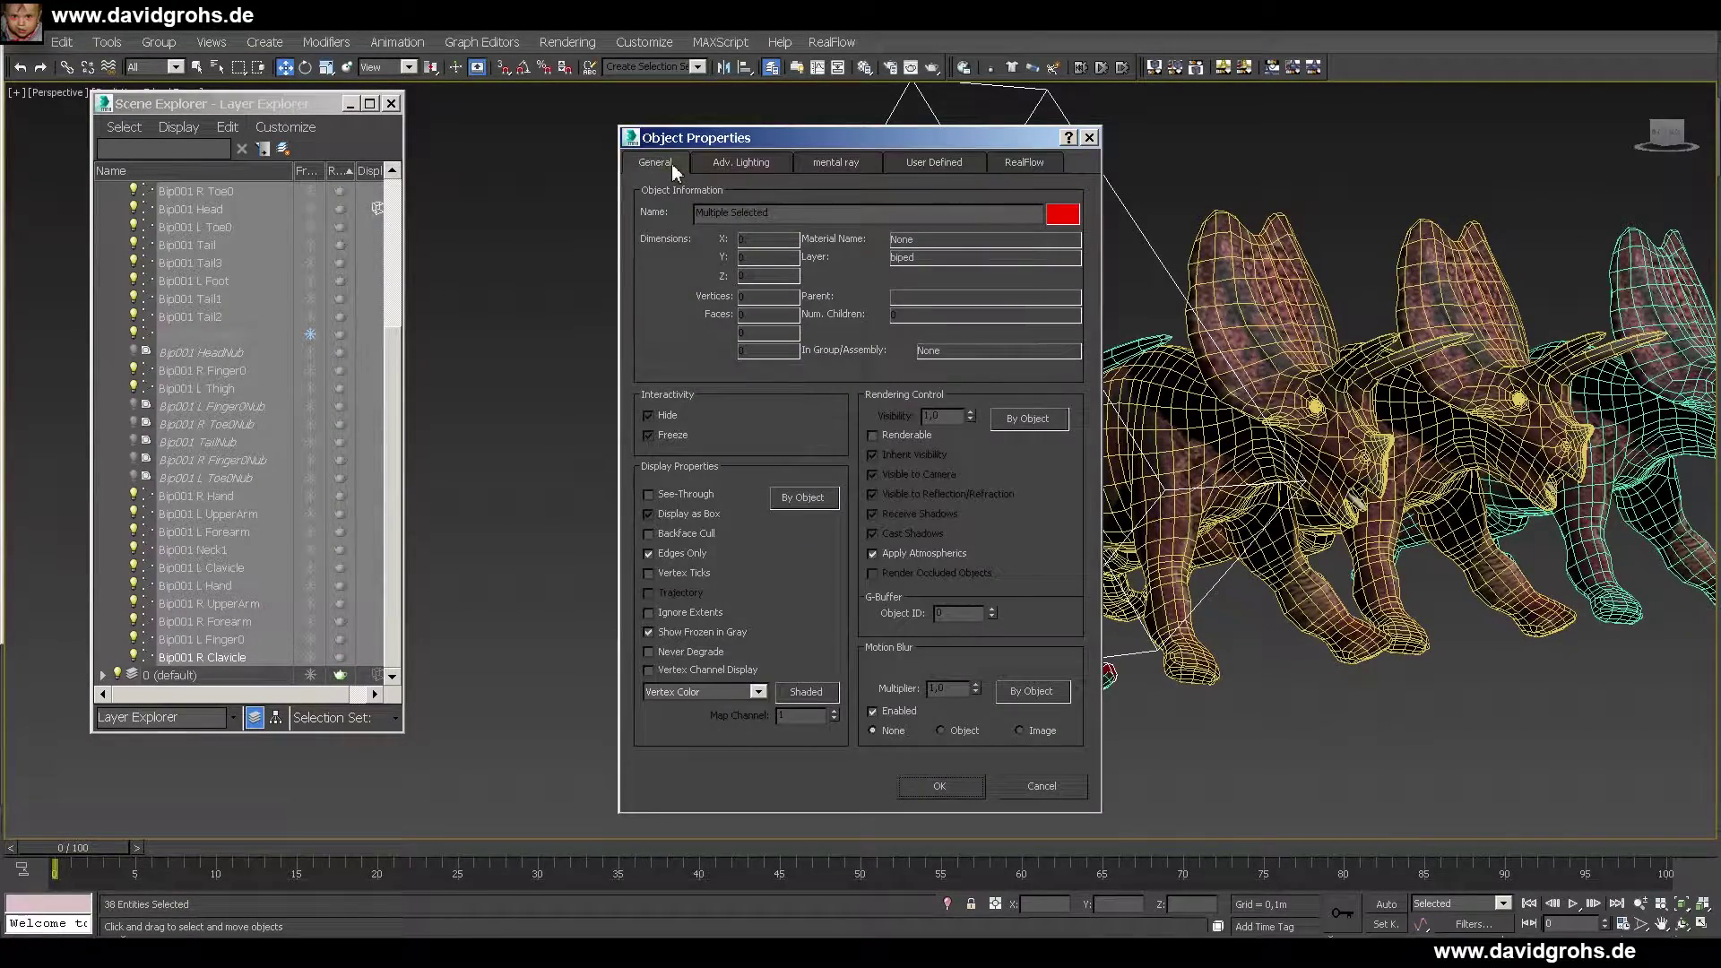
pyautogui.click(836, 164)
pyautogui.click(1002, 163)
pyautogui.click(773, 165)
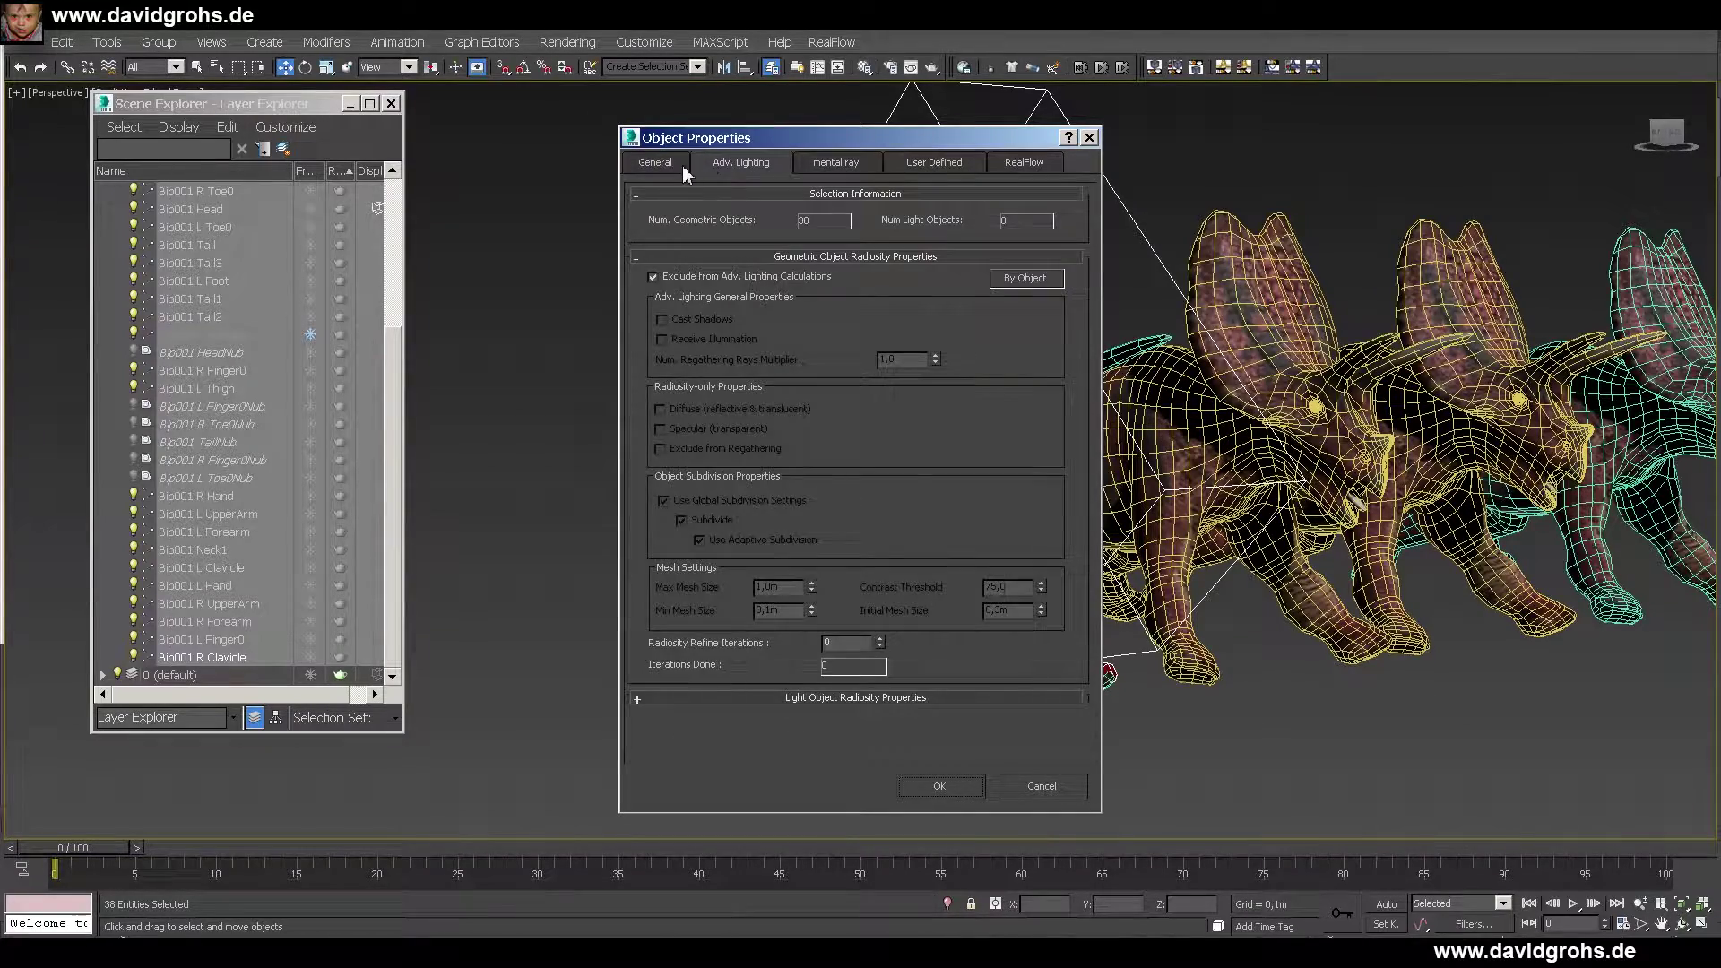
pyautogui.click(668, 165)
pyautogui.click(963, 788)
# - Collapse the biped layer, clear the selection and turn off edged faces in the perspective view
pyautogui.keyDown('alt'); pyautogui.moveTo(1067, 672); pyautogui.dragTo(1111, 634, button='middle'); pyautogui.keyUp('alt')
pyautogui.scroll(5, 359, 412)
pyautogui.click(103, 191)
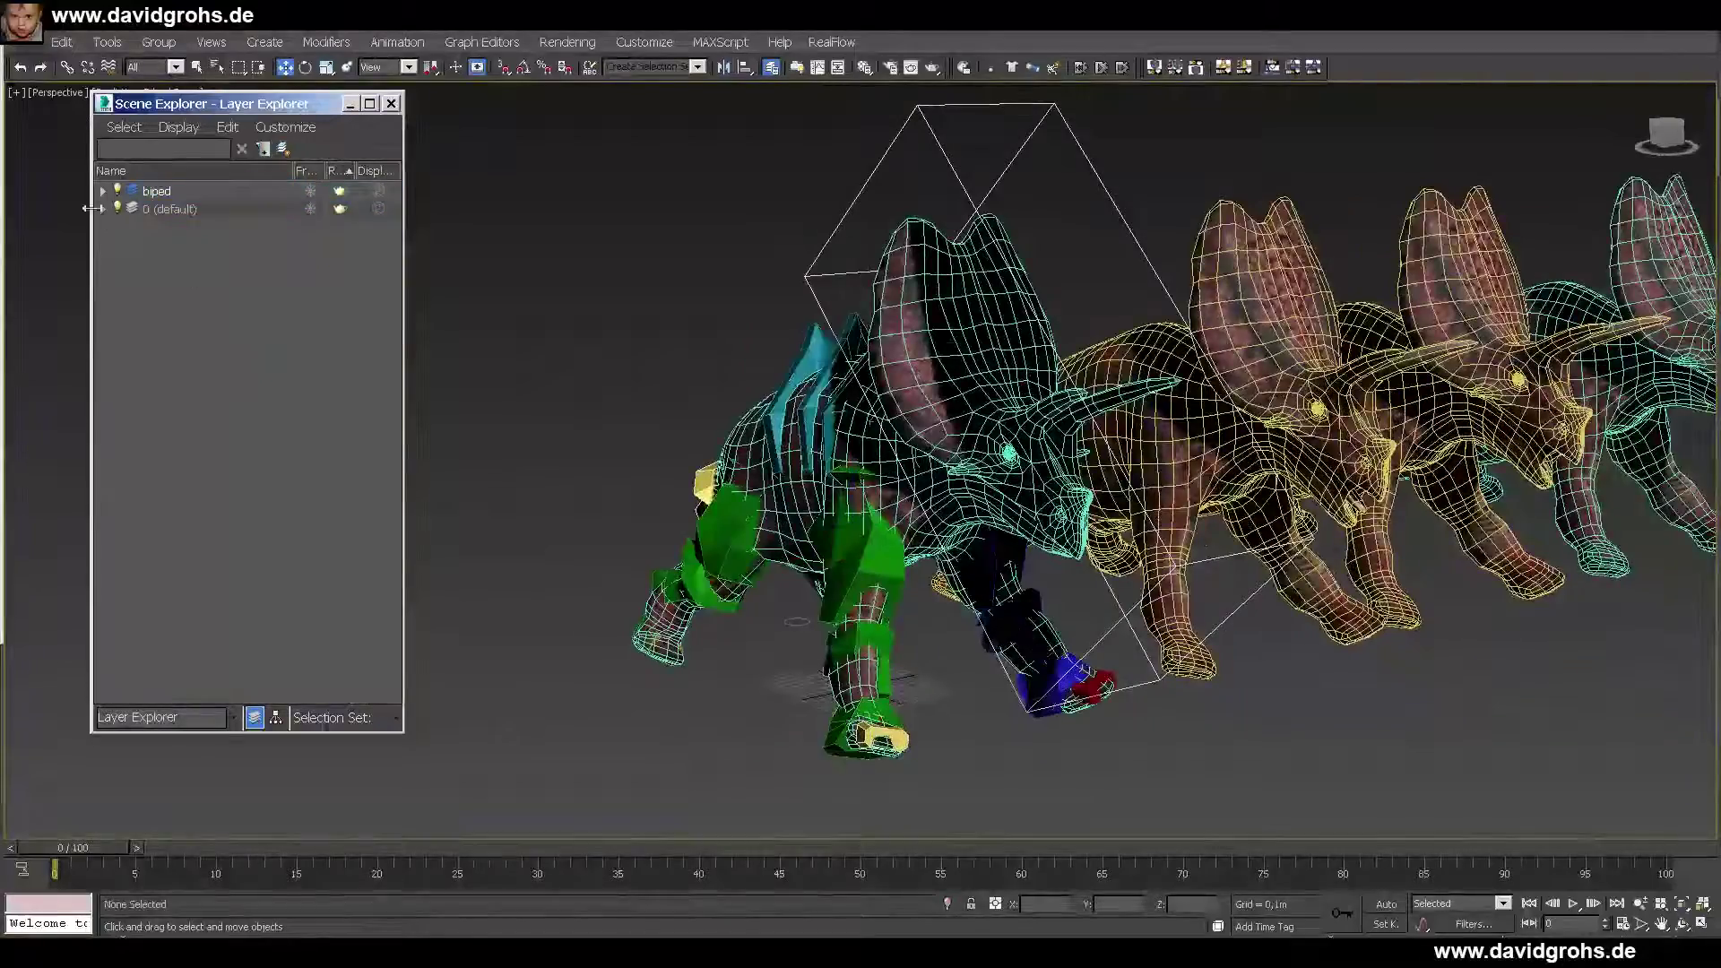
pyautogui.keyDown('alt'); pyautogui.moveTo(947, 350); pyautogui.dragTo(946, 443, button='middle'); pyautogui.keyUp('alt')
pyautogui.click(1052, 375)
pyautogui.press('F4')
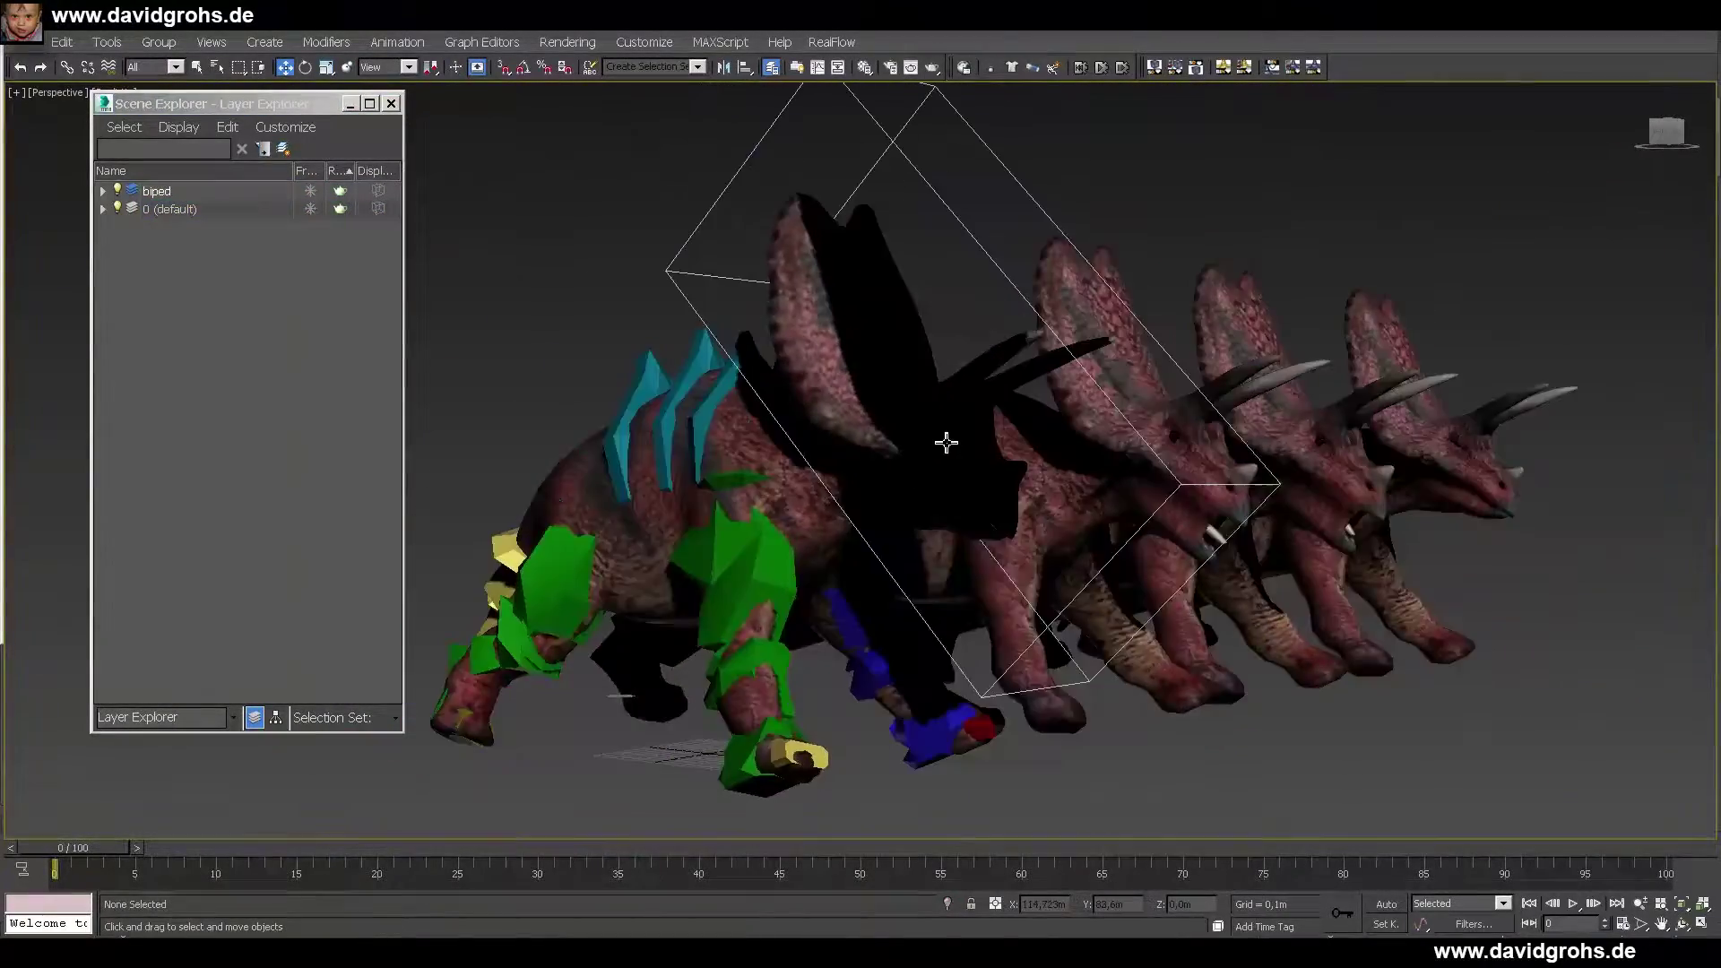
# - Configure the perspective viewport to shade selected objects
pyautogui.click(39, 93)
pyautogui.moveTo(224, 104); pyautogui.dragTo(221, 183)
pyautogui.click(116, 95)
pyautogui.click(180, 434)
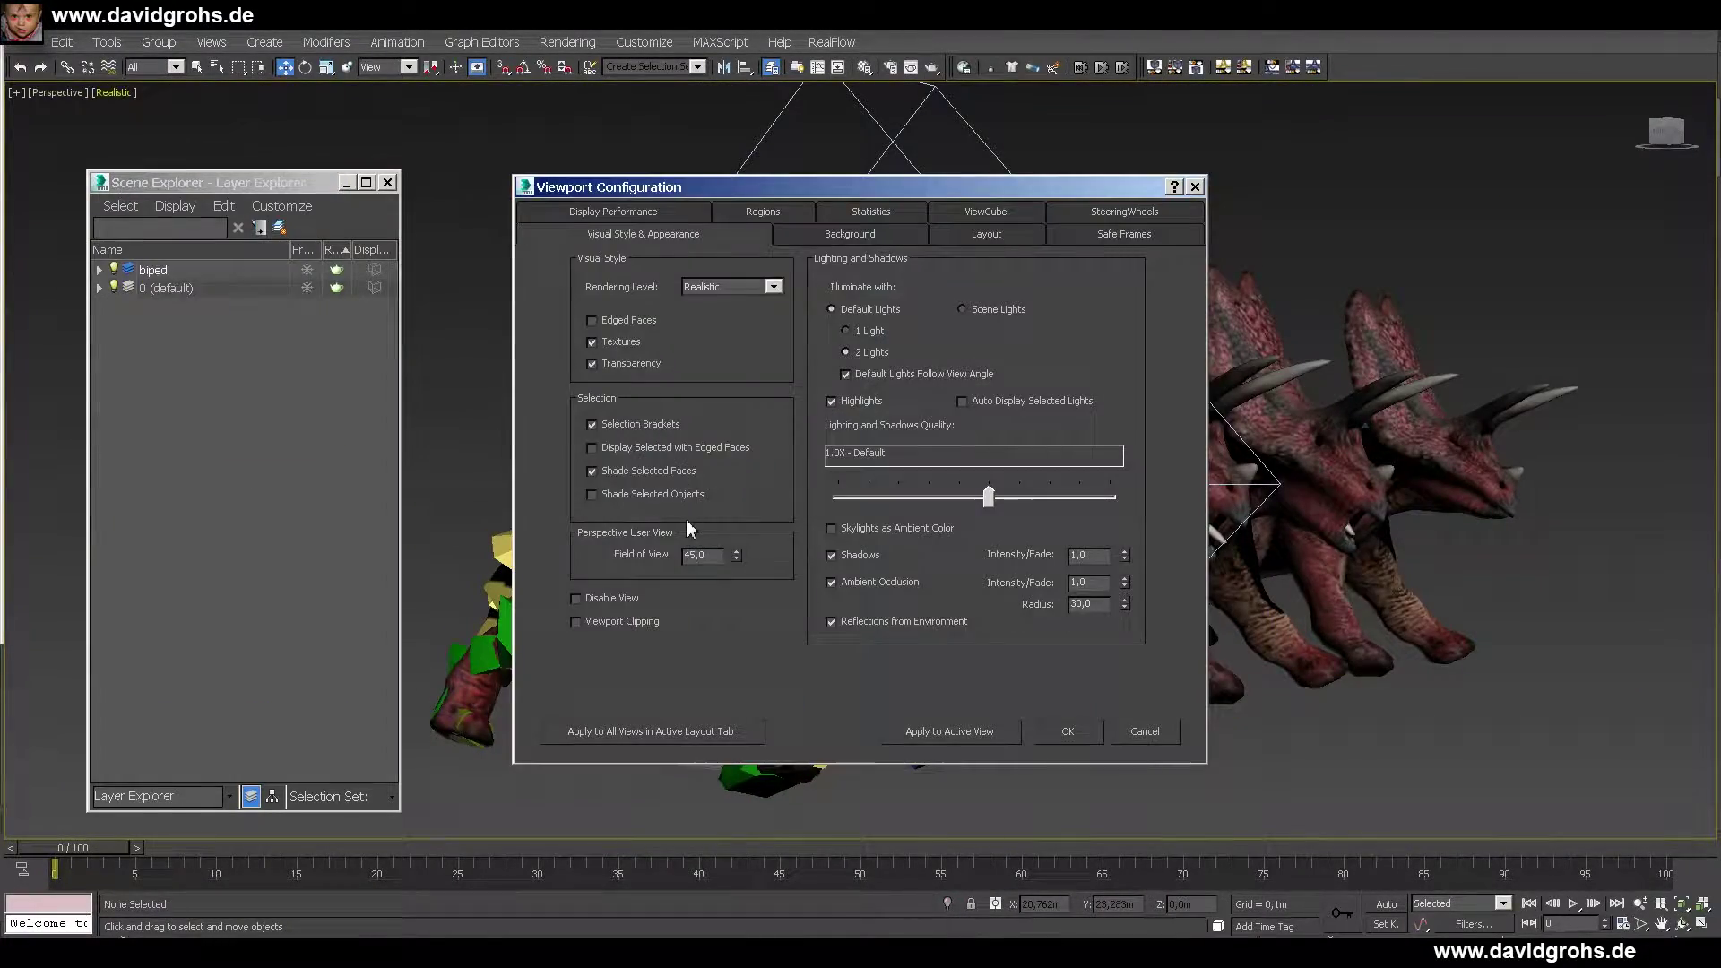
pyautogui.click(592, 494)
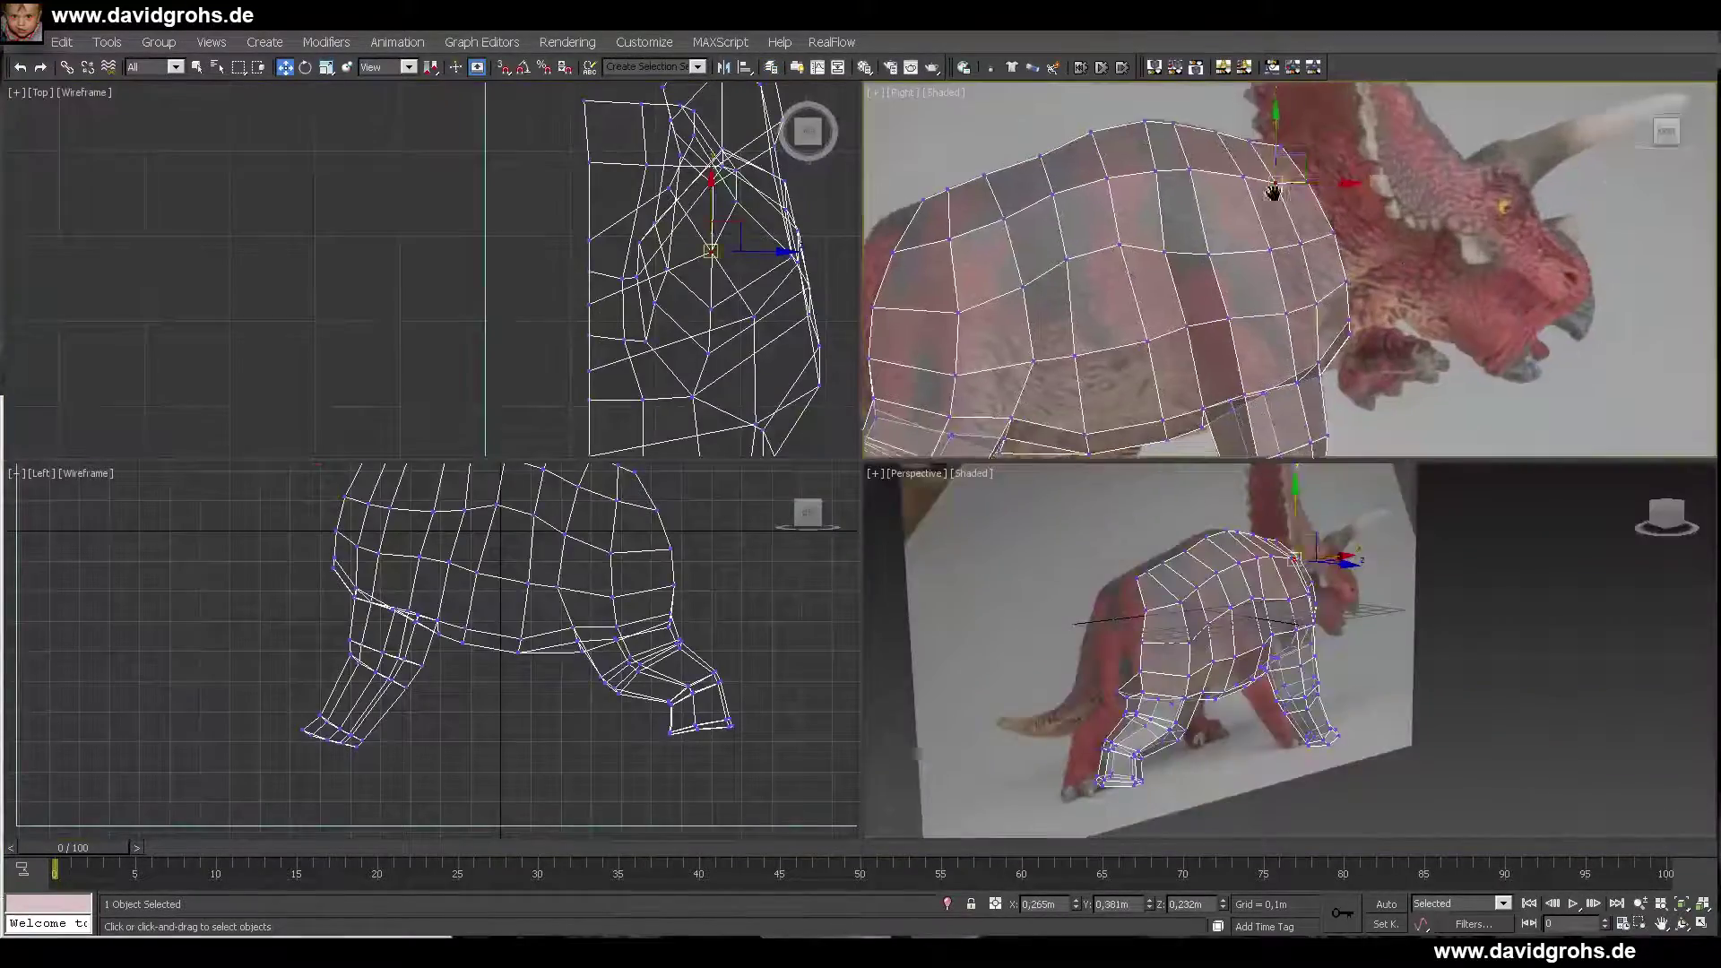
# - Extend the rear edges of the body mesh toward the tail, align them vertically and shift them toward the centre line
pyautogui.keyDown('alt'); pyautogui.moveTo(1156, 619); pyautogui.dragTo(1186, 624, button='middle'); pyautogui.keyUp('alt')
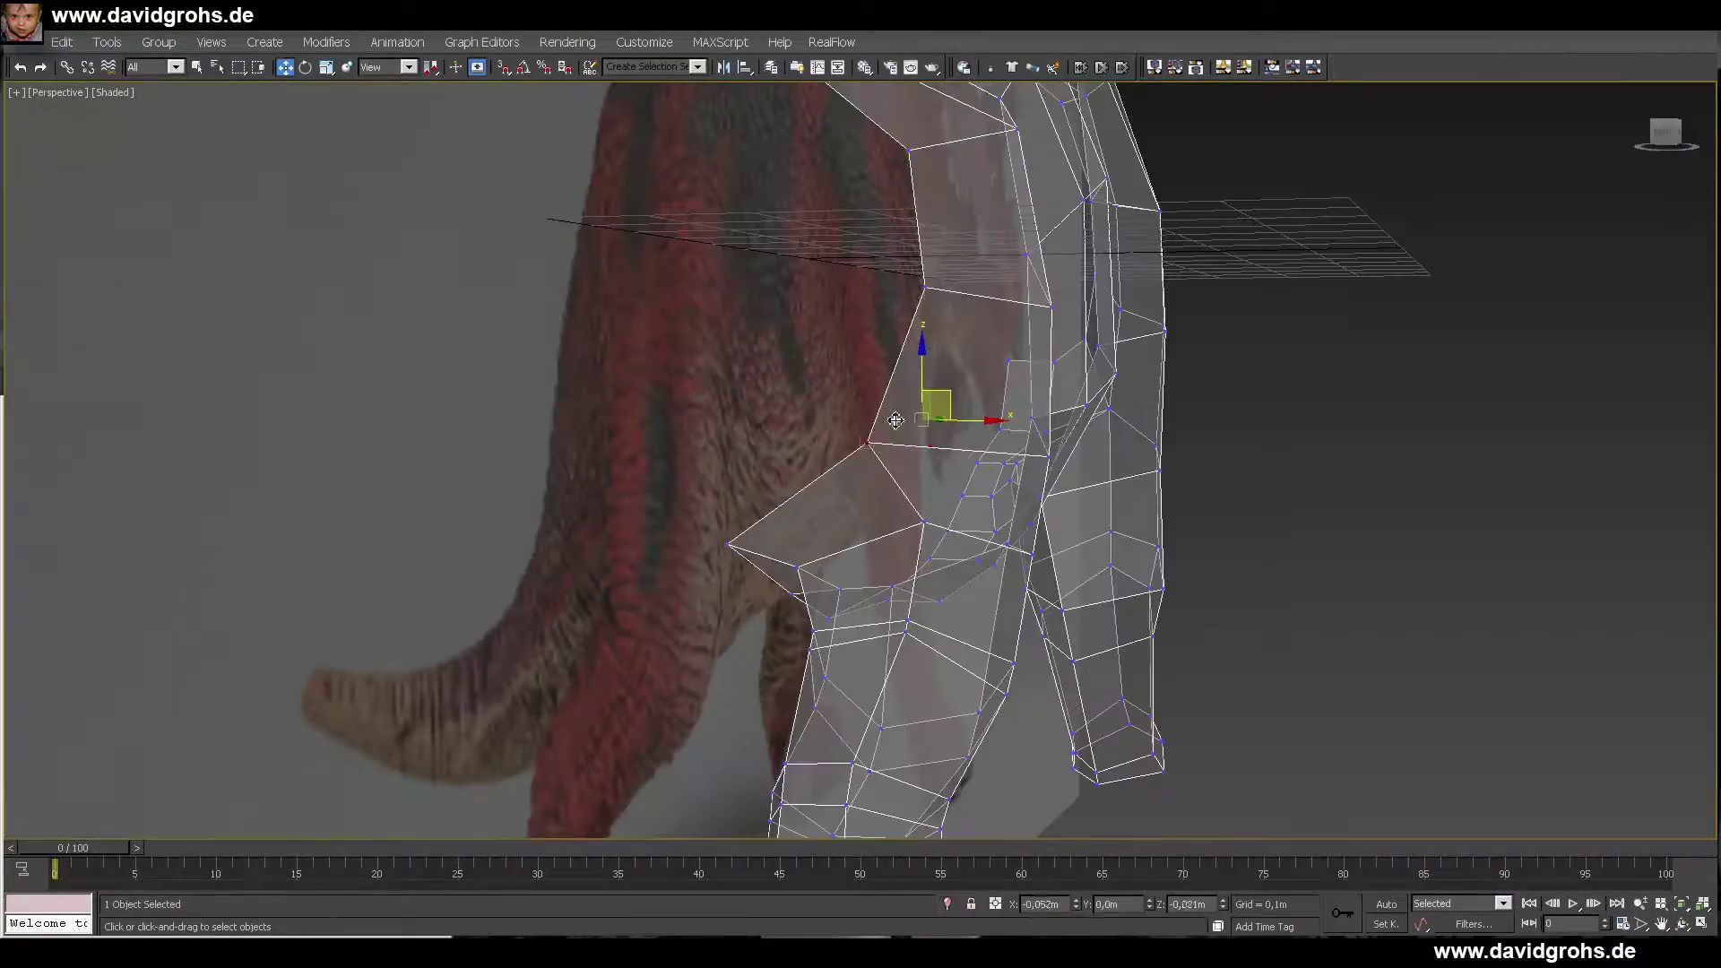
pyautogui.moveTo(950, 309); pyautogui.dragTo(969, 528, button='middle')
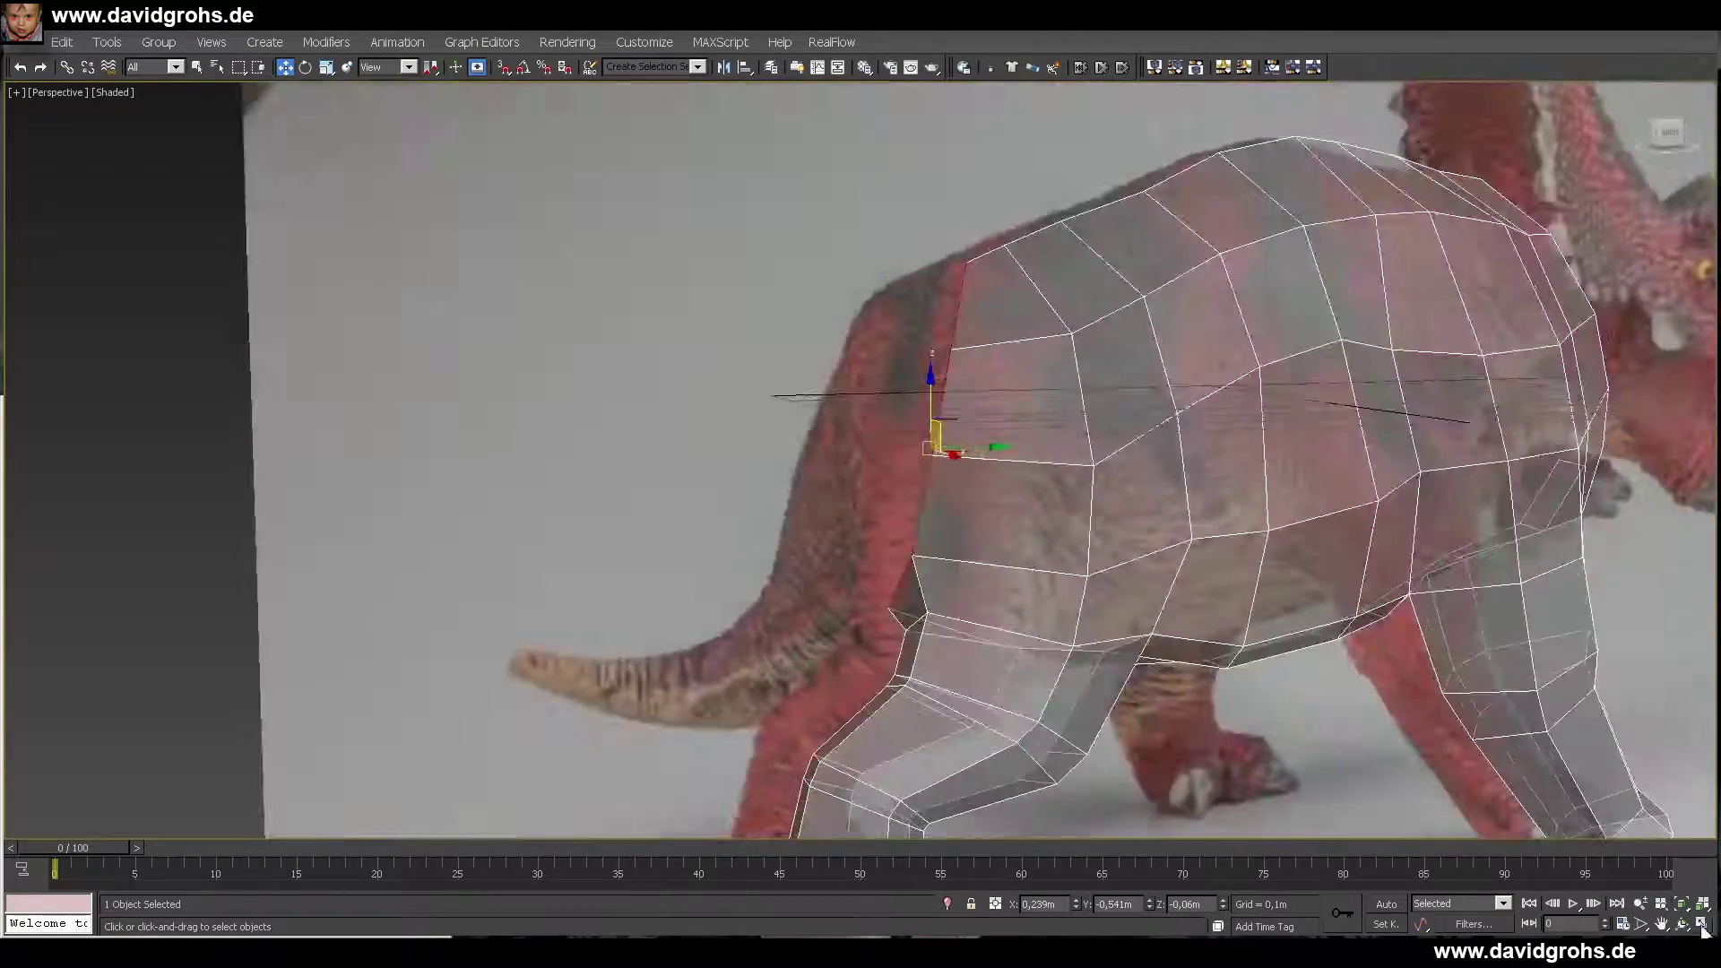
pyautogui.click(1703, 926)
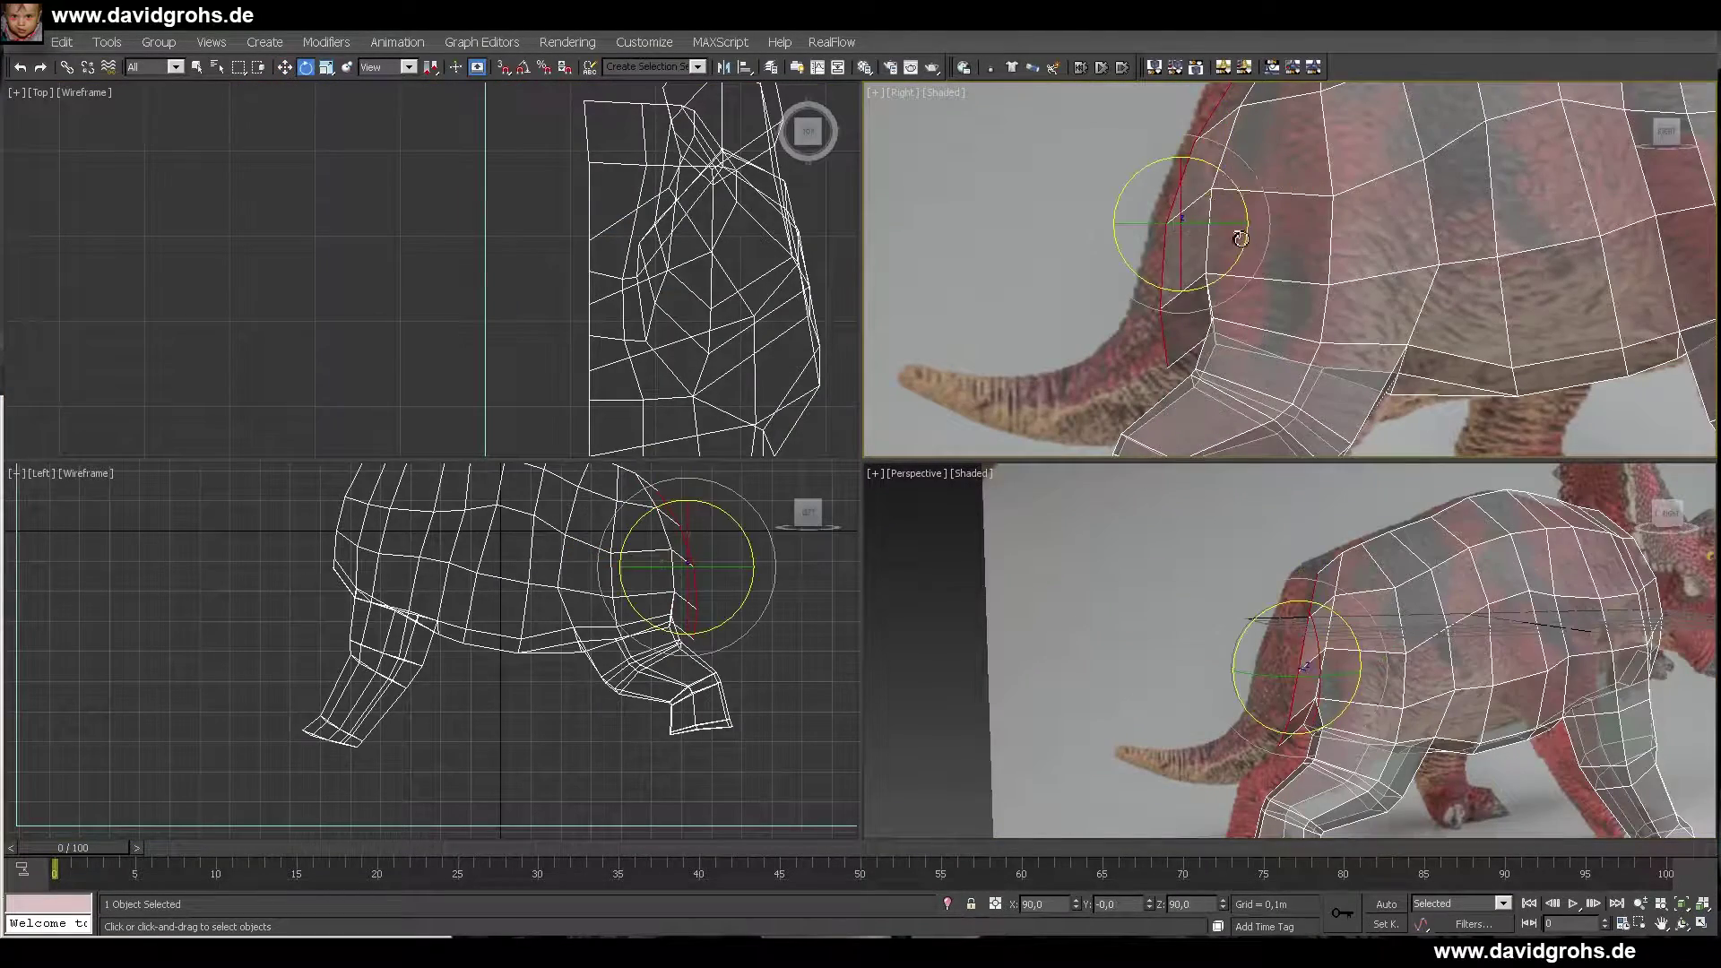
pyautogui.scroll(-5, 595, 310)
pyautogui.scroll(6, 625, 351)
pyautogui.press('w')
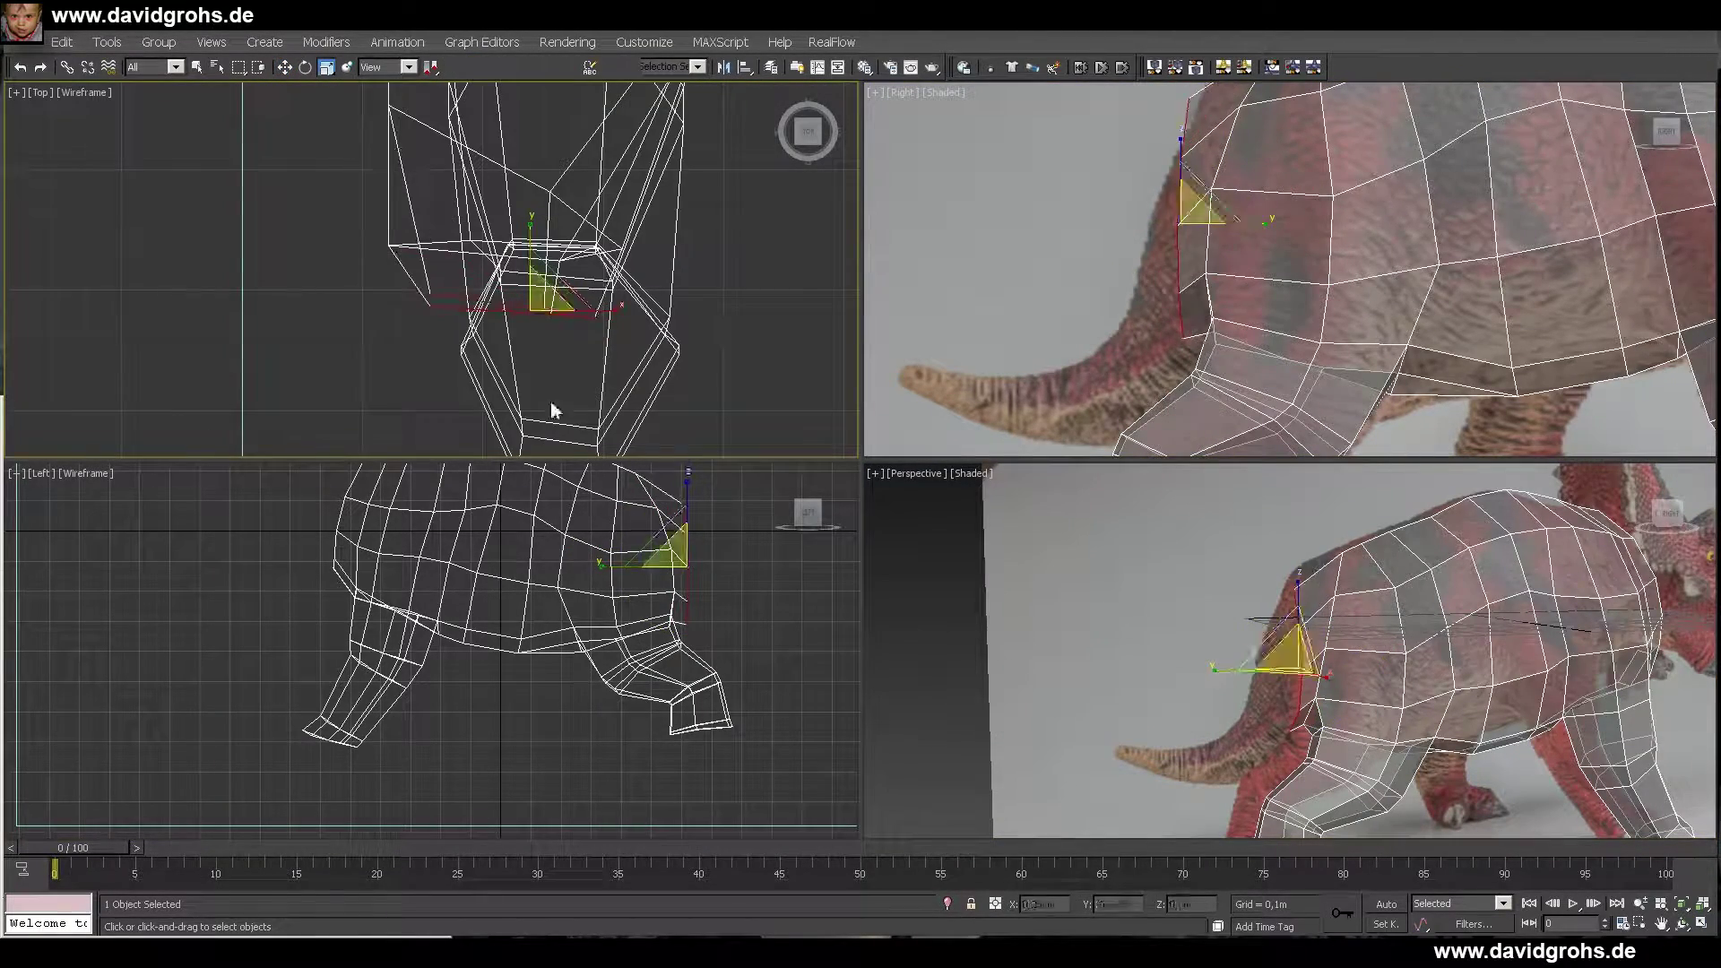
pyautogui.scroll(3, 1295, 607)
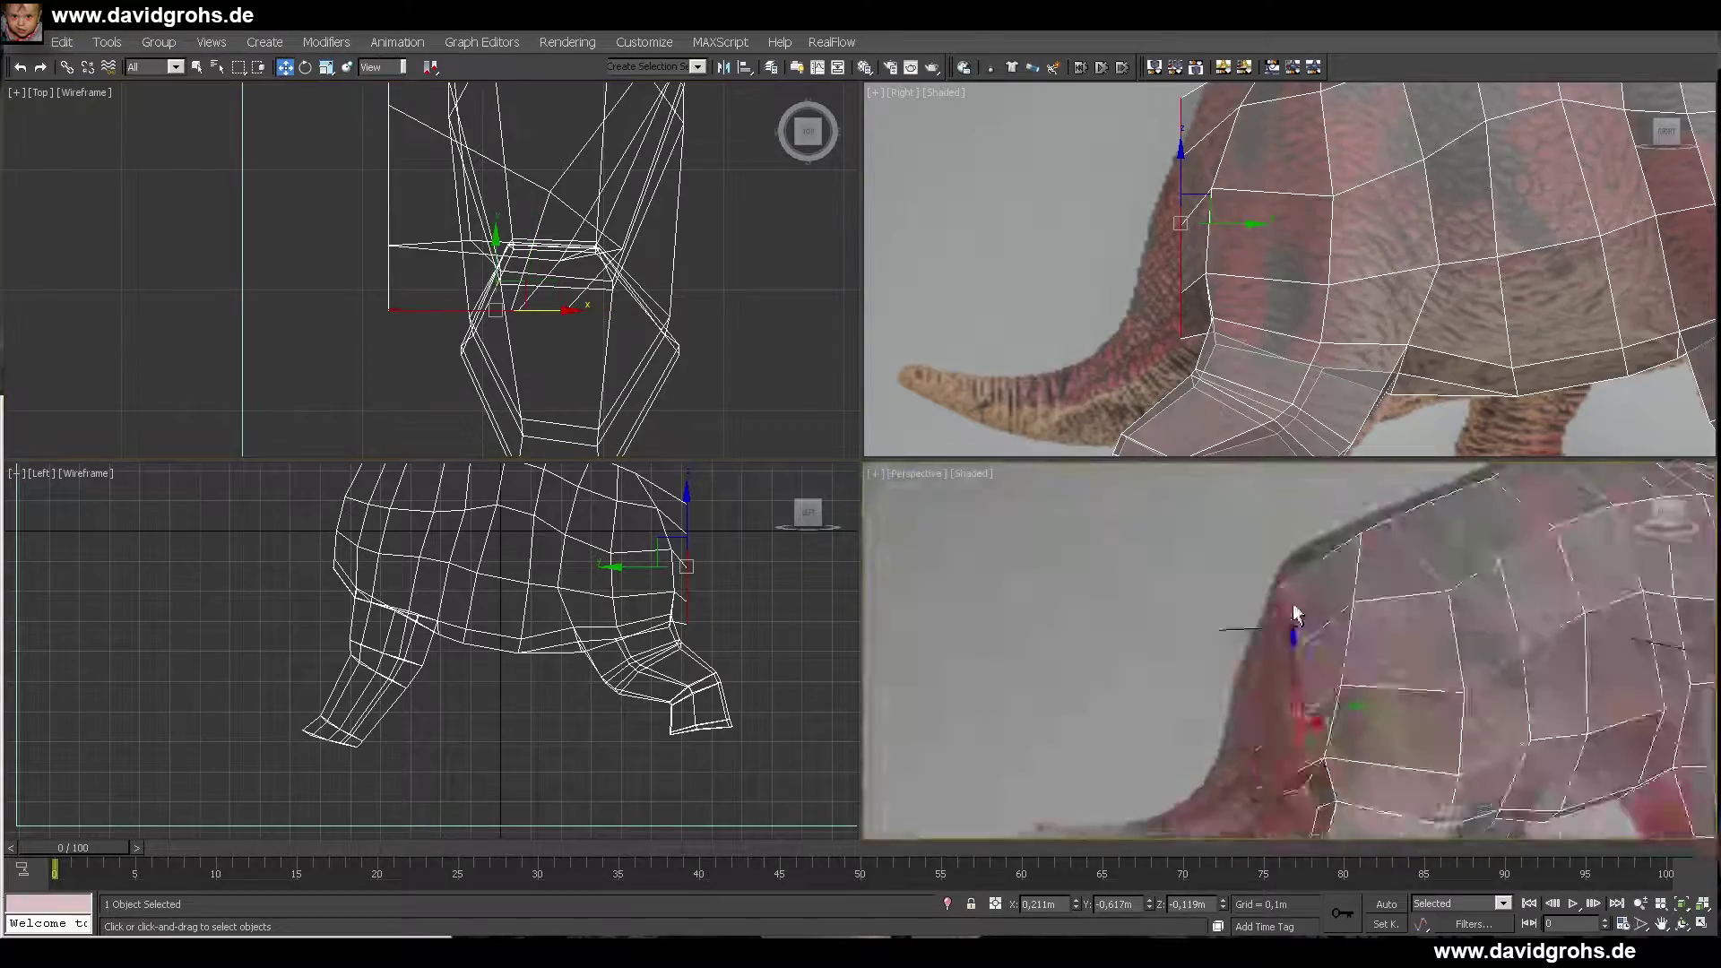
# - Reposition the individual vertices at the rear of the body to shape the hindquarters around the tail base
pyautogui.press('1')
pyautogui.click(1353, 603)
pyautogui.scroll(3, 1179, 204)
pyautogui.click(1180, 260)
pyautogui.keyDown('alt'); pyautogui.moveTo(1300, 672); pyautogui.dragTo(1344, 708, button='middle'); pyautogui.keyUp('alt')
pyautogui.moveTo(1328, 717); pyautogui.dragTo(1344, 728)
pyautogui.click(1282, 628)
pyautogui.keyDown('alt'); pyautogui.moveTo(1345, 728); pyautogui.dragTo(1362, 627, button='middle'); pyautogui.keyUp('alt')
pyautogui.moveTo(1261, 665); pyautogui.dragTo(1260, 642)
pyautogui.keyDown('alt'); pyautogui.moveTo(1260, 642); pyautogui.dragTo(1201, 659, button='middle'); pyautogui.keyUp('alt')
pyautogui.click(1201, 722)
pyautogui.keyDown('alt'); pyautogui.moveTo(1206, 717); pyautogui.dragTo(1263, 717, button='middle'); pyautogui.keyUp('alt')
pyautogui.moveTo(1263, 719); pyautogui.dragTo(1263, 705)
pyautogui.click(1316, 659)
pyautogui.keyDown('alt'); pyautogui.moveTo(1263, 706); pyautogui.dragTo(1362, 628, button='middle'); pyautogui.keyUp('alt')
pyautogui.moveTo(1329, 627); pyautogui.dragTo(1341, 626)
pyautogui.keyDown('alt'); pyautogui.moveTo(1340, 626); pyautogui.dragTo(1300, 641, button='middle'); pyautogui.keyUp('alt')
pyautogui.click(1364, 648)
pyautogui.moveTo(1378, 634); pyautogui.dragTo(1374, 633)
pyautogui.scroll(-4, 1166, 280)
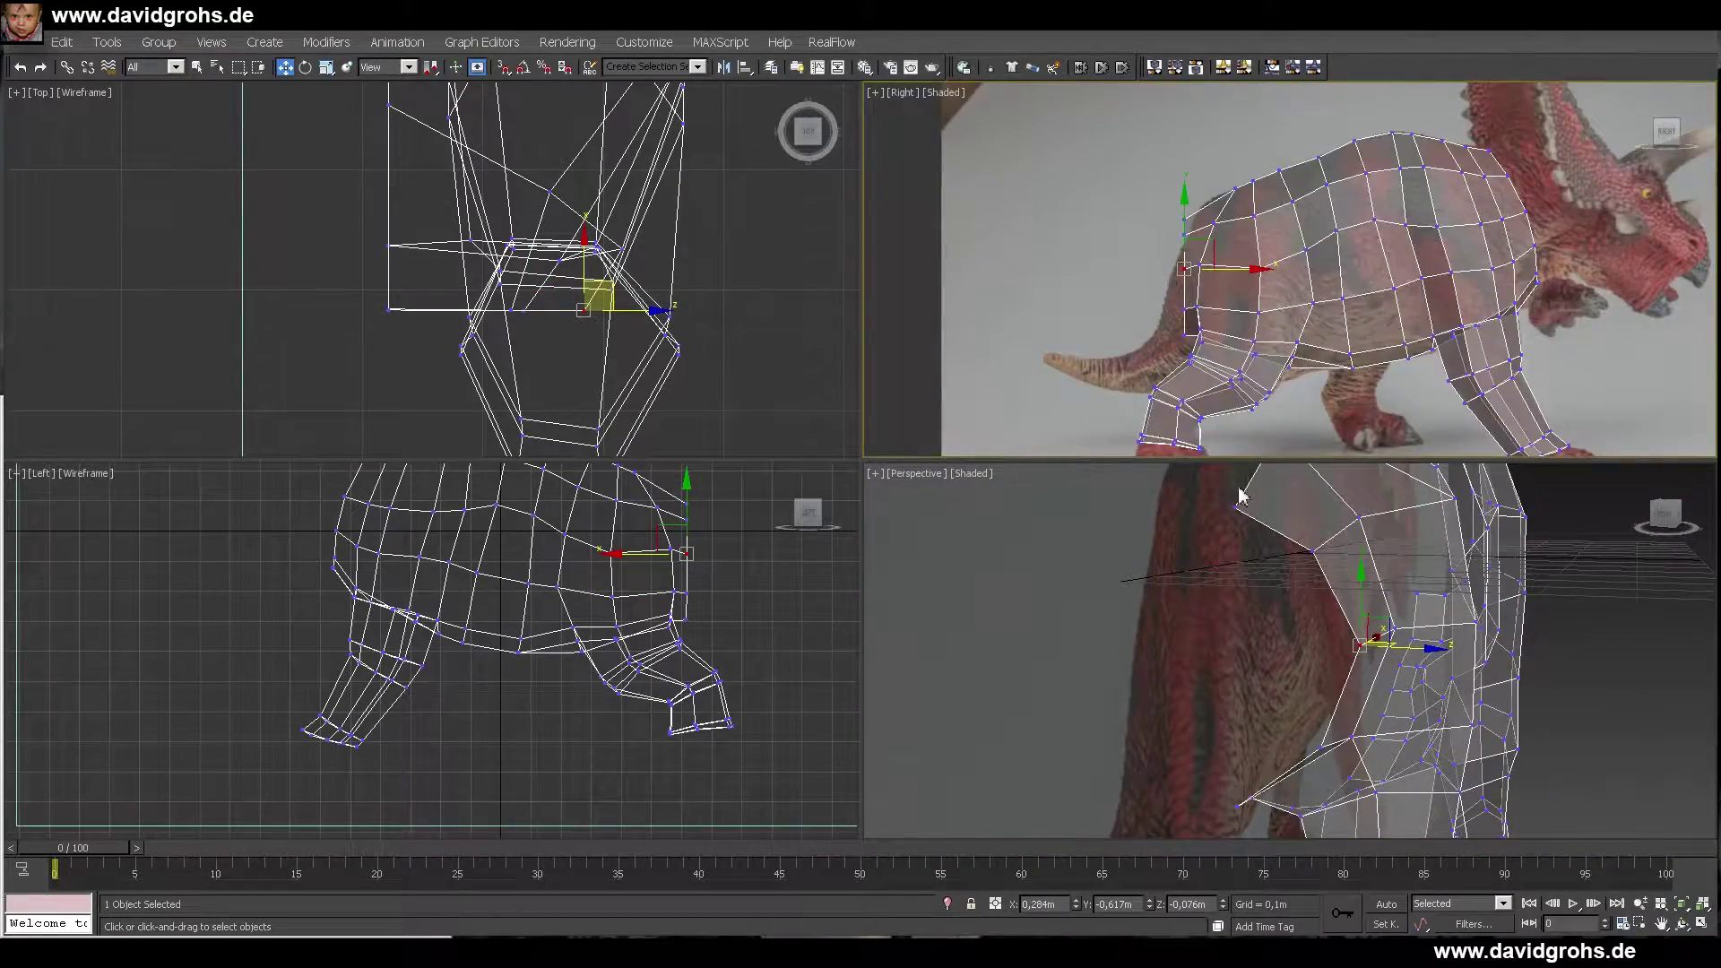
# - Adjust the vertices along the upper rump to follow the back contour in the reference photo
pyautogui.scroll(6, 1192, 251)
pyautogui.click(1181, 256)
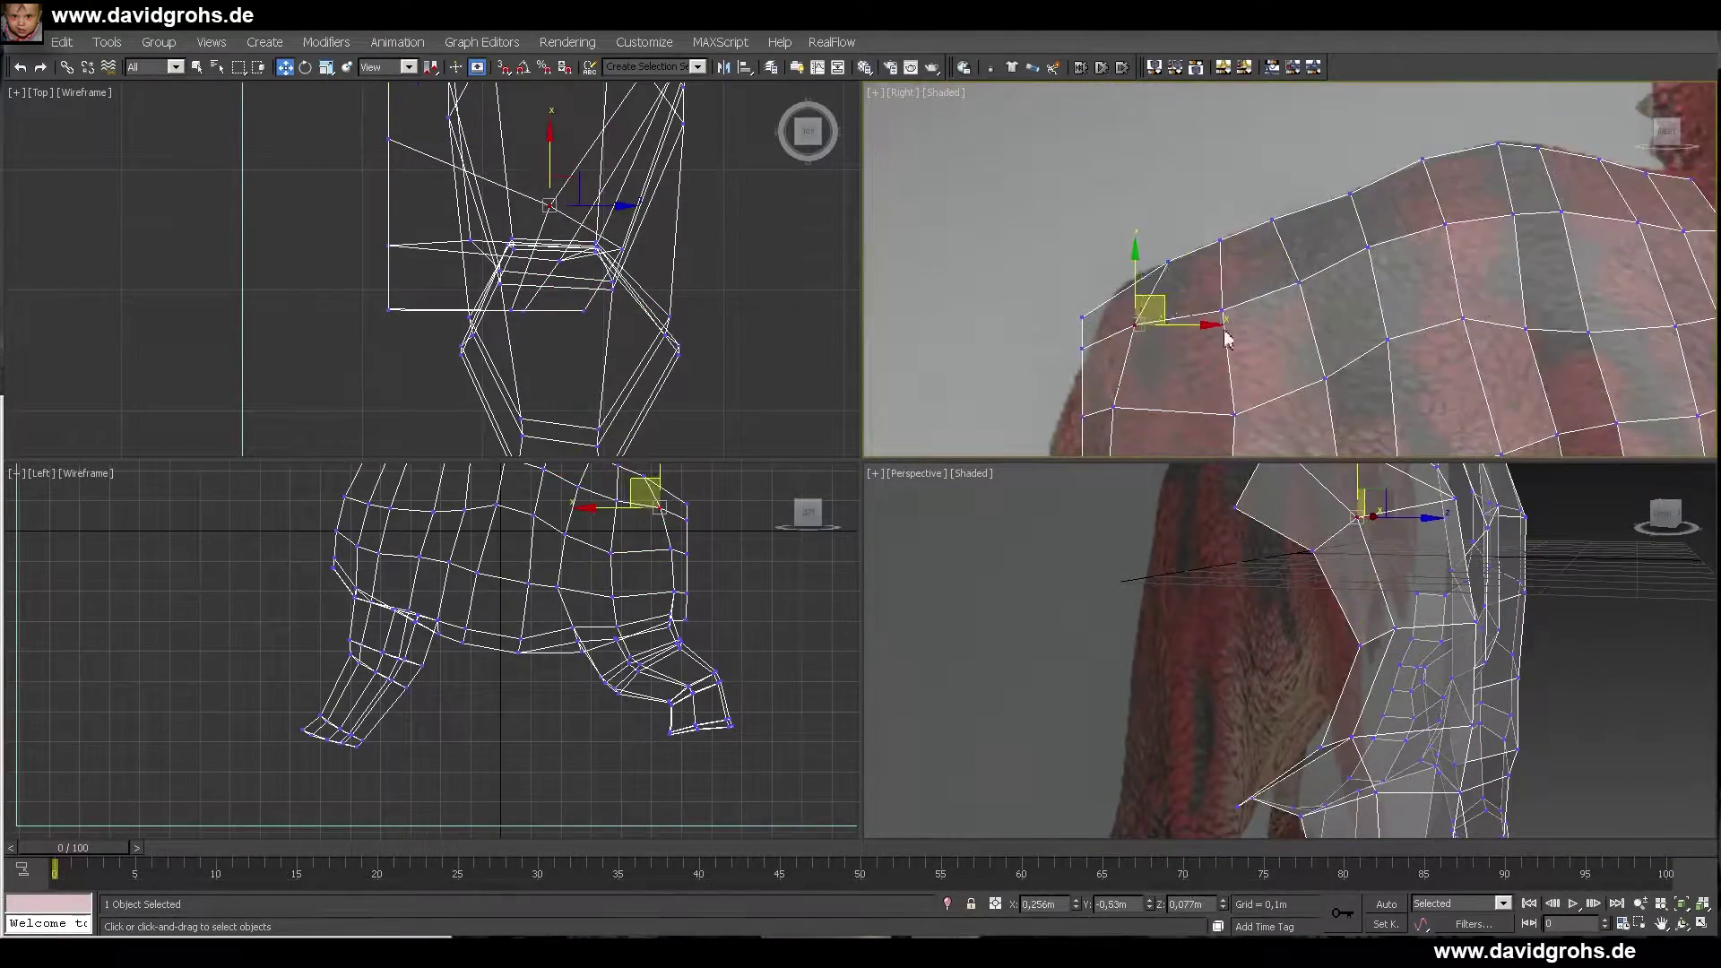
pyautogui.scroll(-4, 1225, 334)
pyautogui.click(1255, 358)
pyautogui.scroll(-4, 1327, 573)
pyautogui.keyDown('alt'); pyautogui.moveTo(1470, 556); pyautogui.dragTo(1241, 587, button='middle'); pyautogui.keyUp('alt')
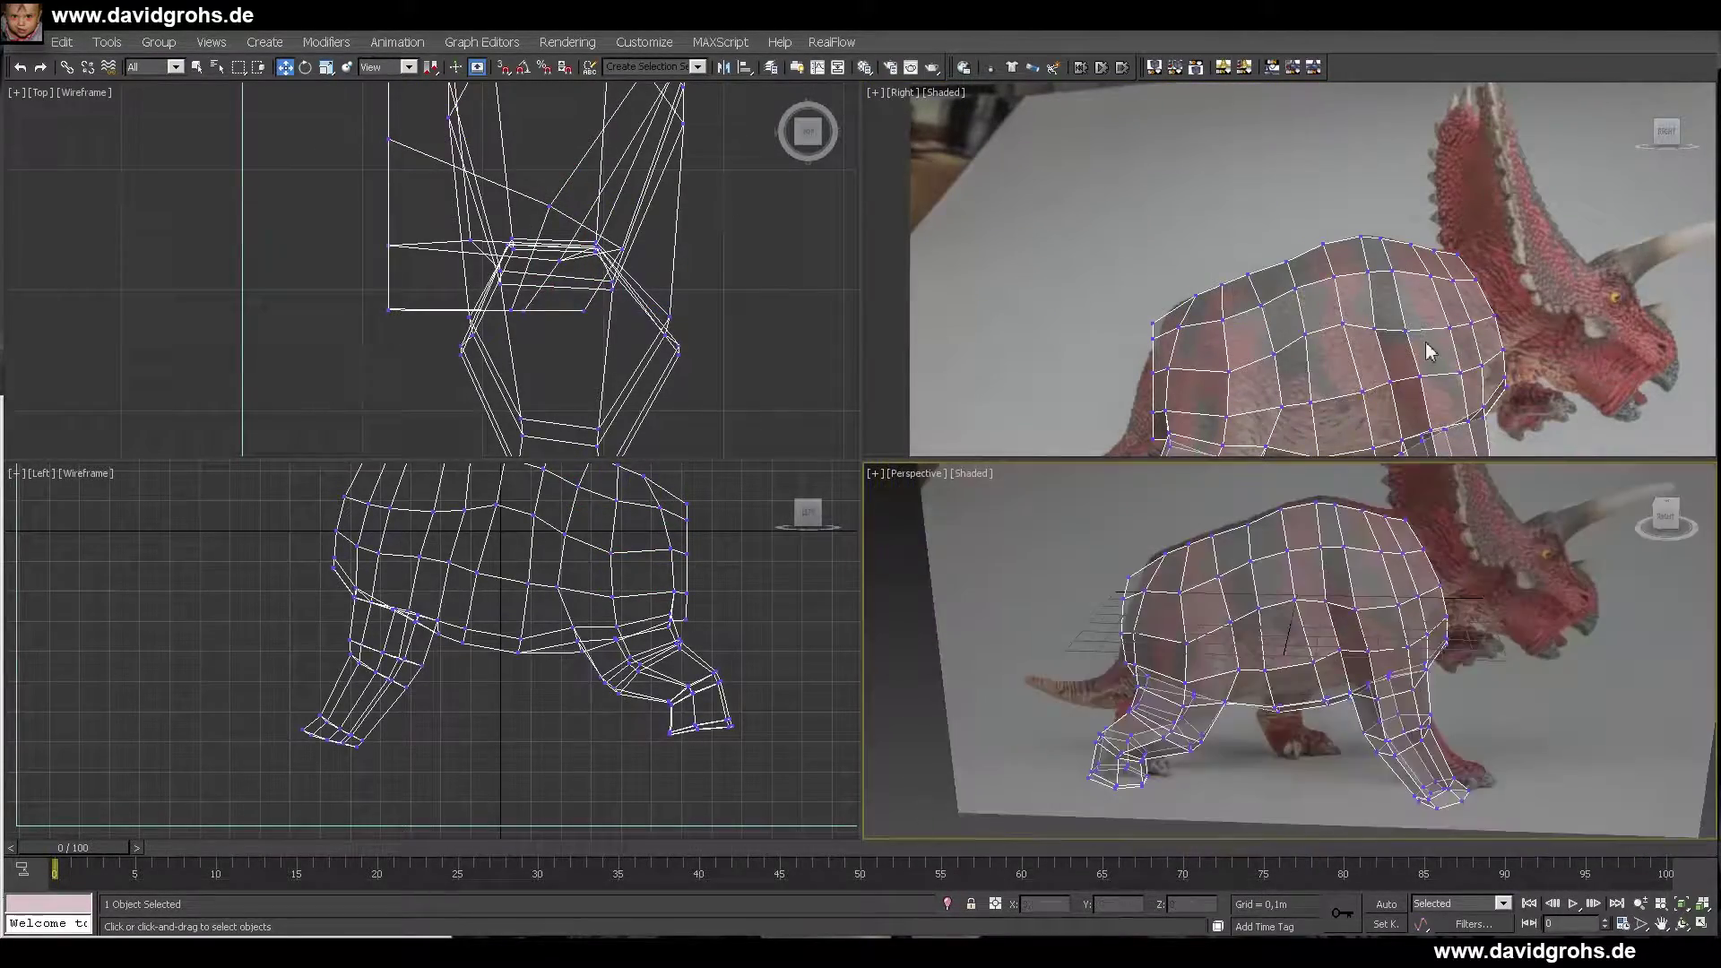
# - Extrude the lower chest edge forward in several segments along the throat and lower jaw to the beak
pyautogui.moveTo(1512, 356); pyautogui.dragTo(1309, 242, button='middle')
pyautogui.scroll(4, 1309, 224)
pyautogui.scroll(4, 1443, 618)
pyautogui.press('2')
pyautogui.keyDown('alt'); pyautogui.moveTo(1425, 601); pyautogui.dragTo(1537, 614, button='middle'); pyautogui.keyUp('alt')
pyautogui.click(1435, 655)
pyautogui.click(1329, 337)
pyautogui.scroll(-5, 1524, 614)
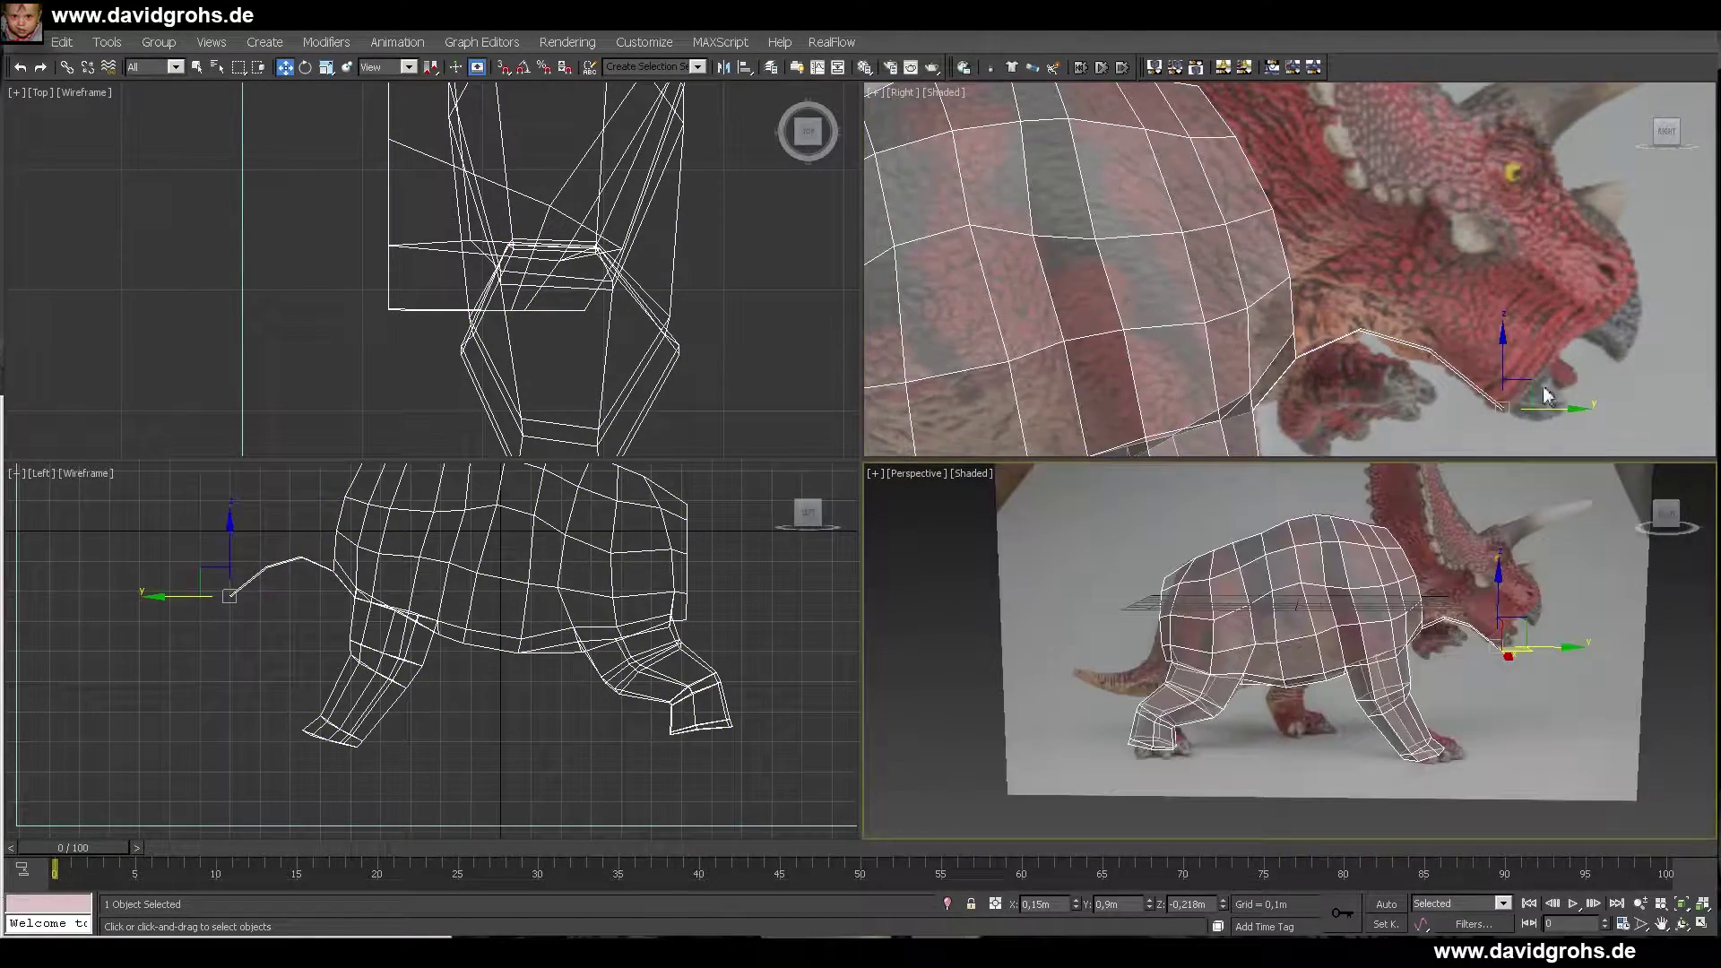
pyautogui.moveTo(1521, 400); pyautogui.dragTo(1477, 333, button='middle')
pyautogui.scroll(3, 1477, 333)
pyautogui.scroll(-4, 1416, 305)
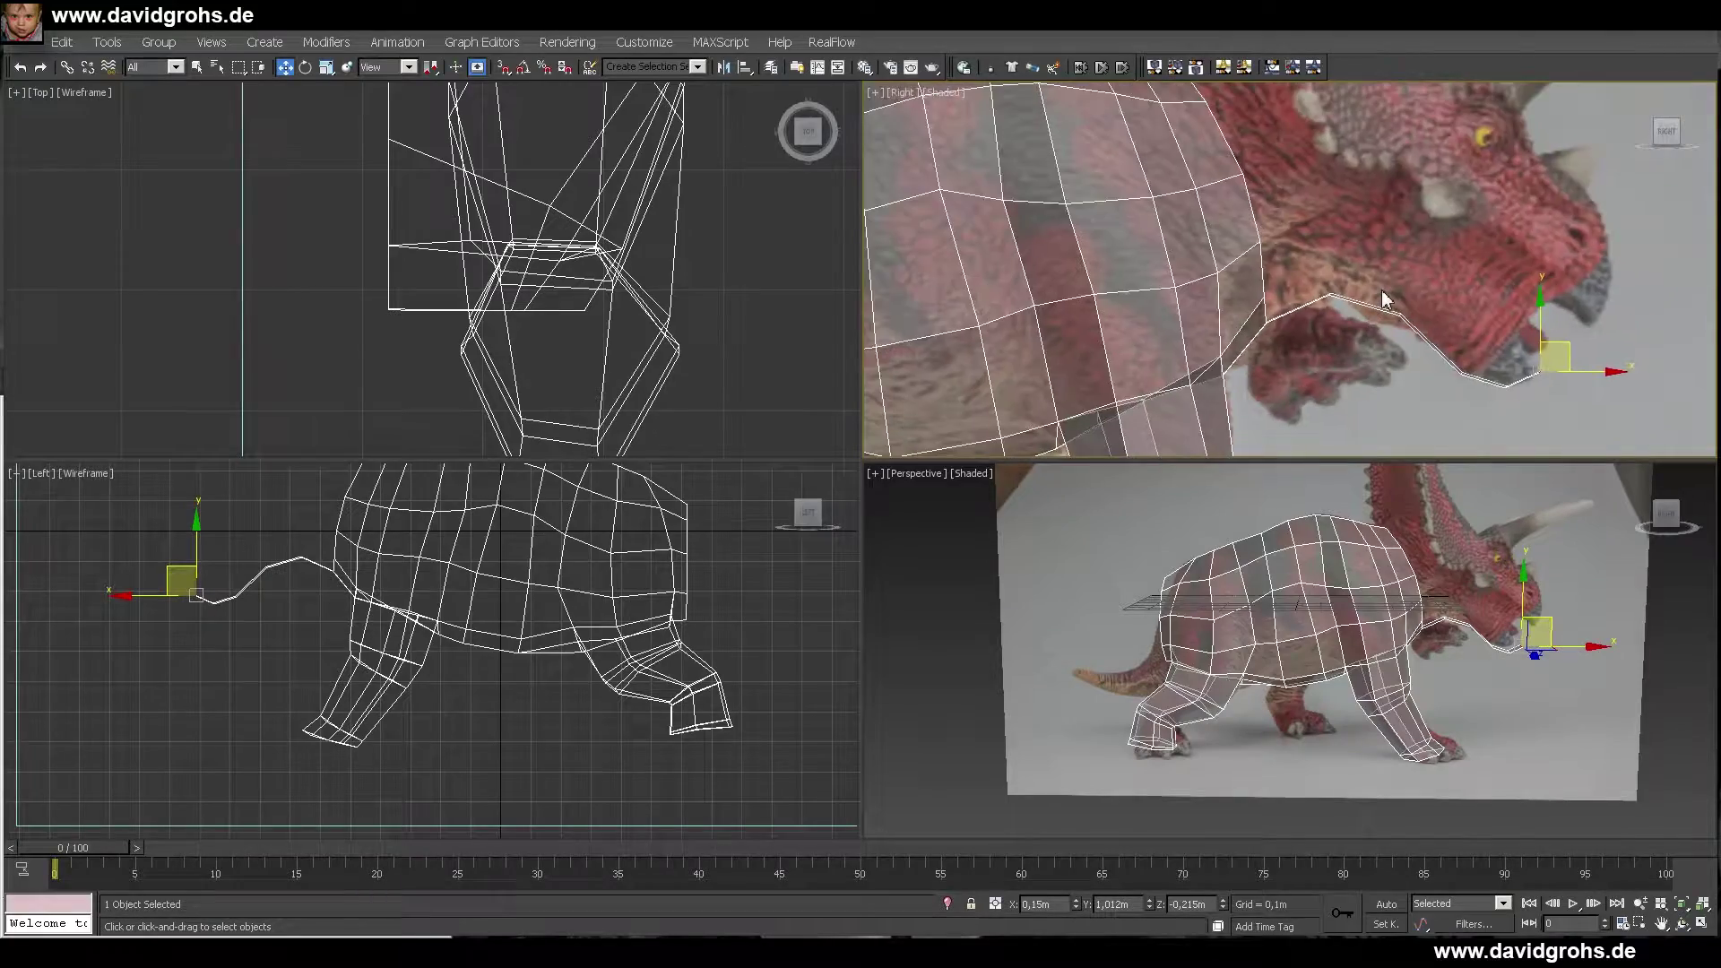
# - Extrude an edge of the throat strip upward onto the side of the neck and move it outward in the top view
pyautogui.scroll(4, 1462, 691)
pyautogui.click(1462, 690)
pyautogui.moveTo(1374, 298); pyautogui.dragTo(1356, 296, button='middle')
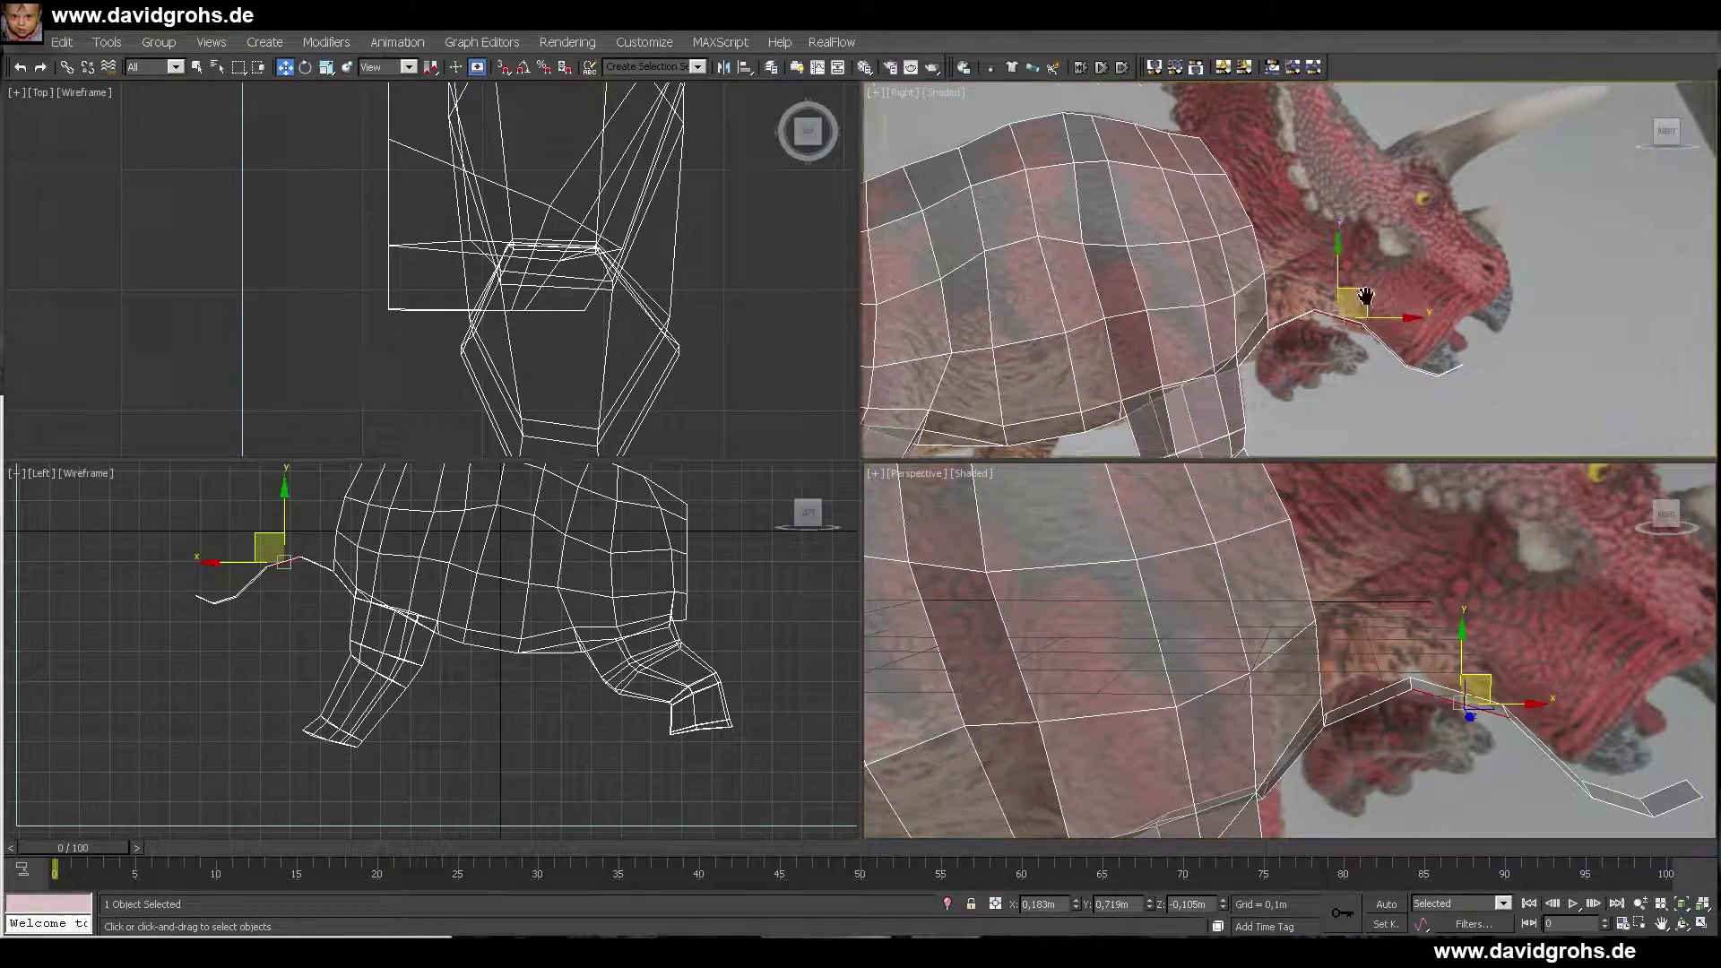
pyautogui.scroll(3, 1358, 291)
pyautogui.keyDown('shift'); pyautogui.moveTo(1350, 306); pyautogui.dragTo(1369, 218); pyautogui.keyUp('shift')
pyautogui.scroll(-6, 573, 233)
pyautogui.moveTo(537, 161); pyautogui.dragTo(646, 309, button='middle')
pyautogui.scroll(3, 642, 241)
pyautogui.moveTo(684, 313); pyautogui.dragTo(717, 318)
pyautogui.scroll(-5, 1621, 691)
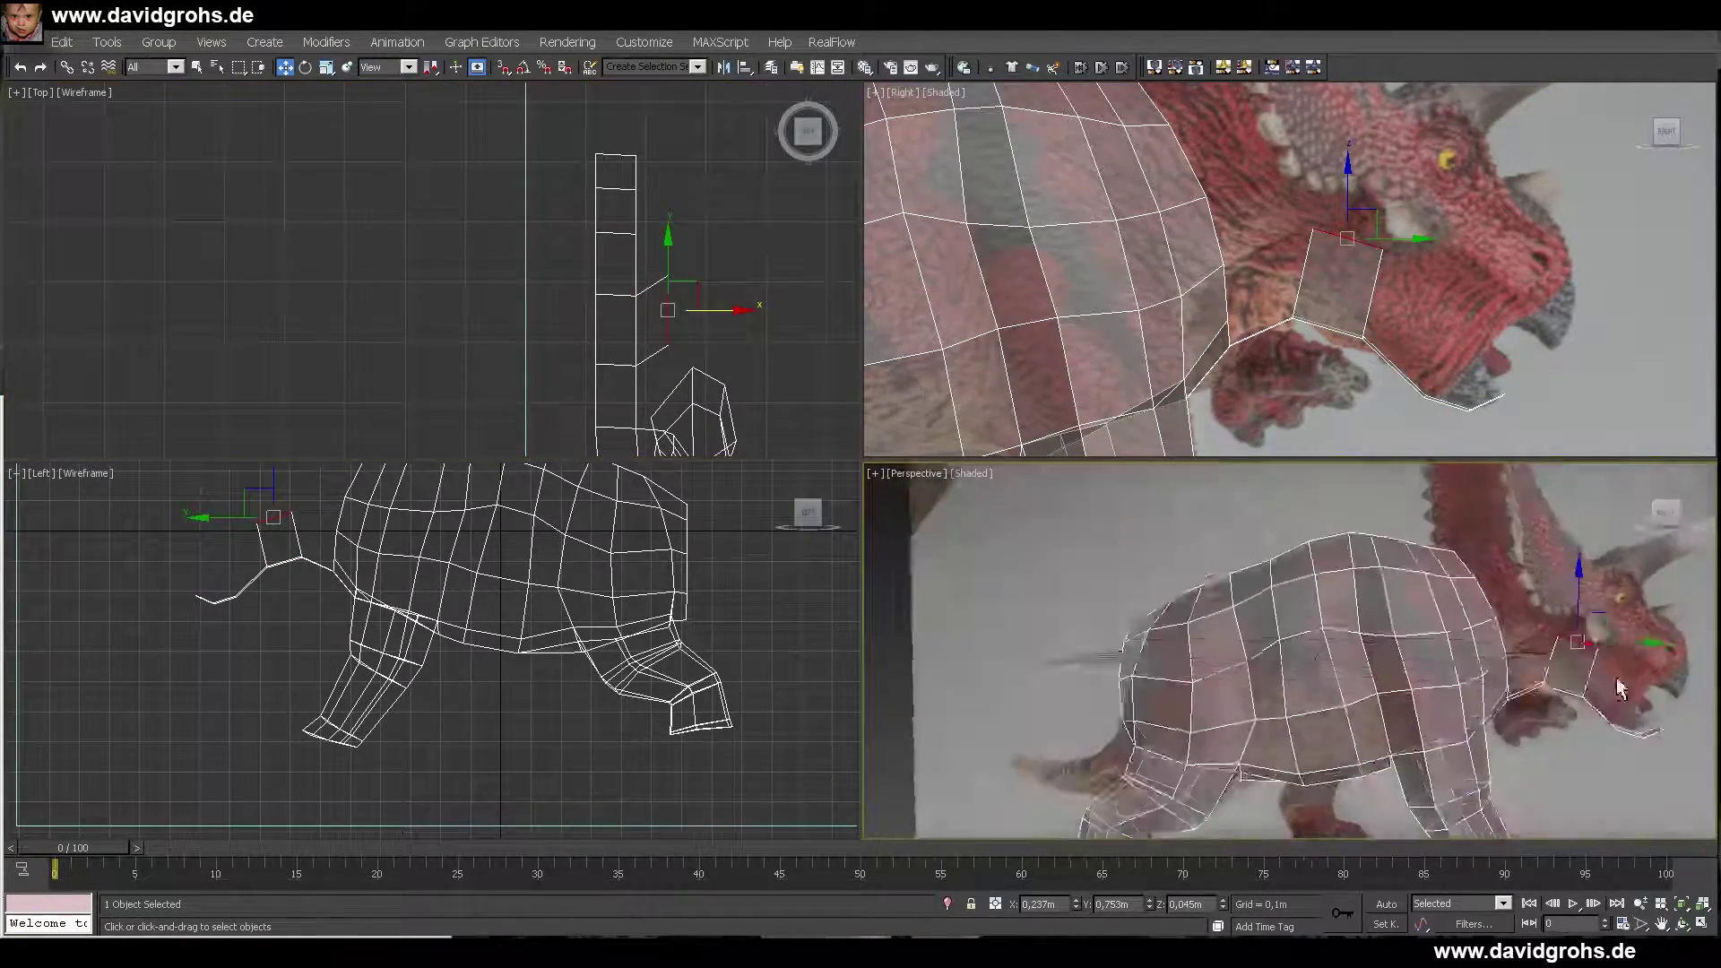
# - Extrude the adjacent throat edge up toward the cheek and join its corner vertex to the neighbouring face
pyautogui.keyDown('alt'); pyautogui.moveTo(1620, 691); pyautogui.dragTo(1571, 684, button='middle'); pyautogui.keyUp('alt')
pyautogui.scroll(3, 1398, 296)
pyautogui.scroll(3, 1524, 663)
pyautogui.click(1432, 638)
pyautogui.moveTo(1465, 381); pyautogui.dragTo(1353, 326, button='middle')
pyautogui.keyDown('shift'); pyautogui.moveTo(1352, 328); pyautogui.dragTo(1400, 209); pyautogui.keyUp('shift')
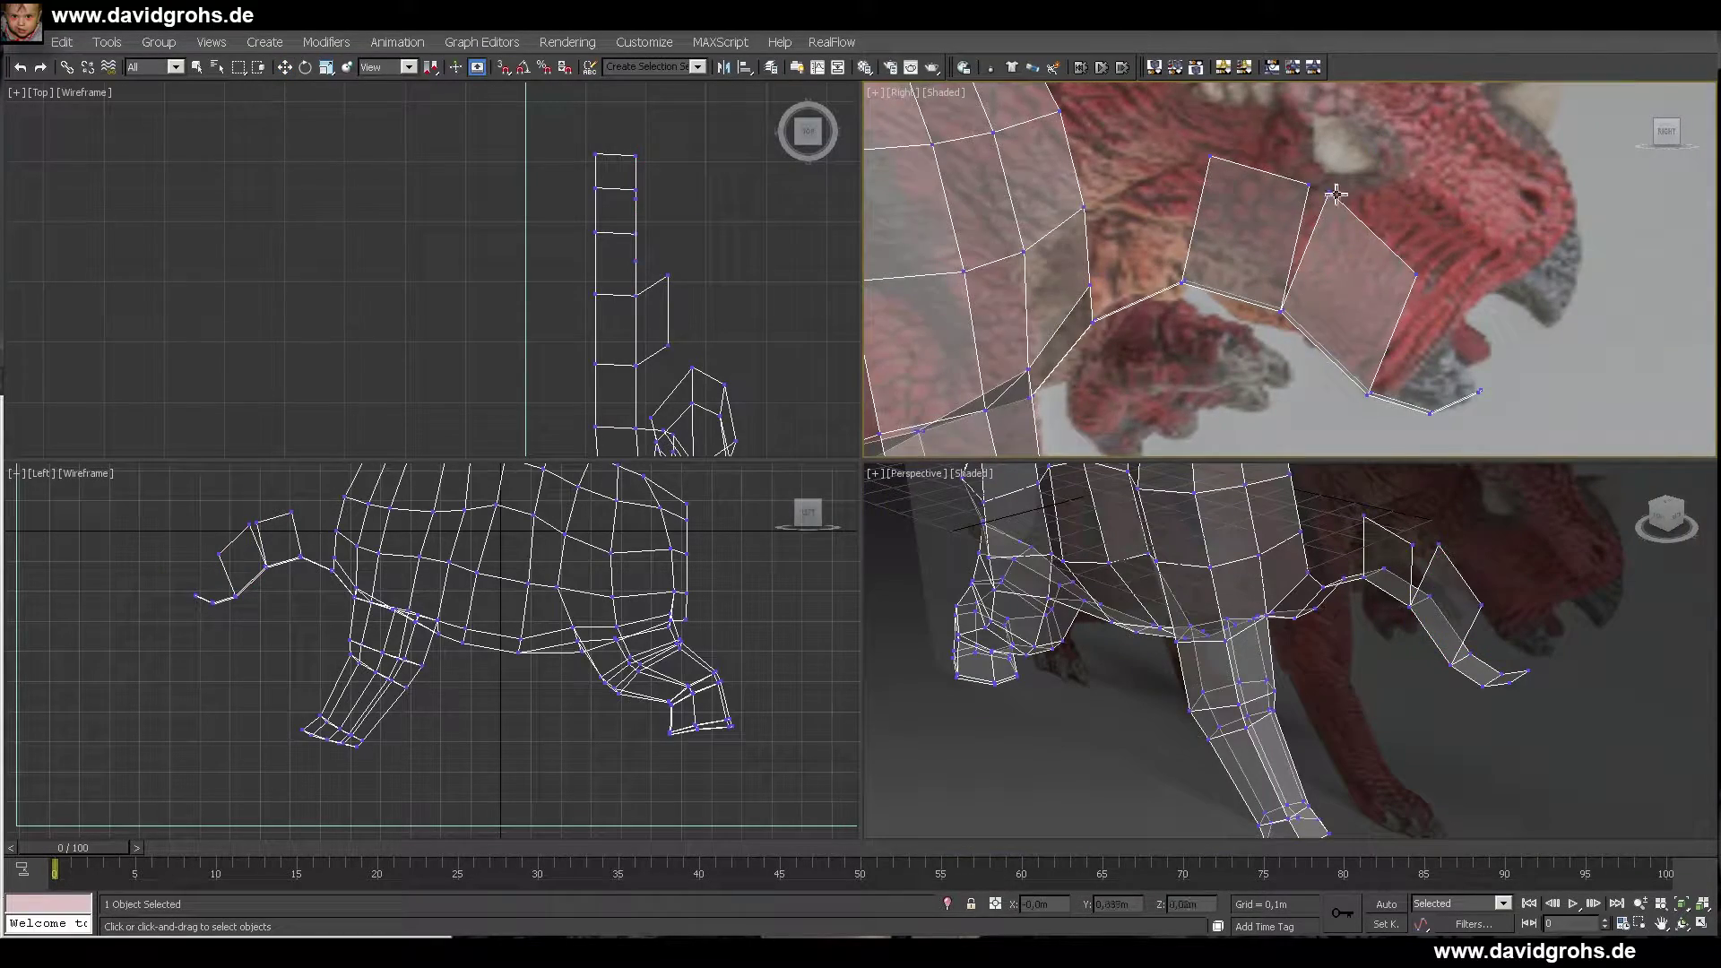
pyautogui.click(1330, 194)
pyautogui.click(1309, 184)
pyautogui.press('w')
# - Move the front cheek vertex outward in the top view and restore the side view of the head
pyautogui.scroll(-4, 1310, 235)
pyautogui.keyDown('alt'); pyautogui.moveTo(1313, 238); pyautogui.dragTo(1260, 269, button='middle'); pyautogui.keyUp('alt')
pyautogui.click(1228, 276)
pyautogui.moveTo(695, 201); pyautogui.dragTo(710, 215)
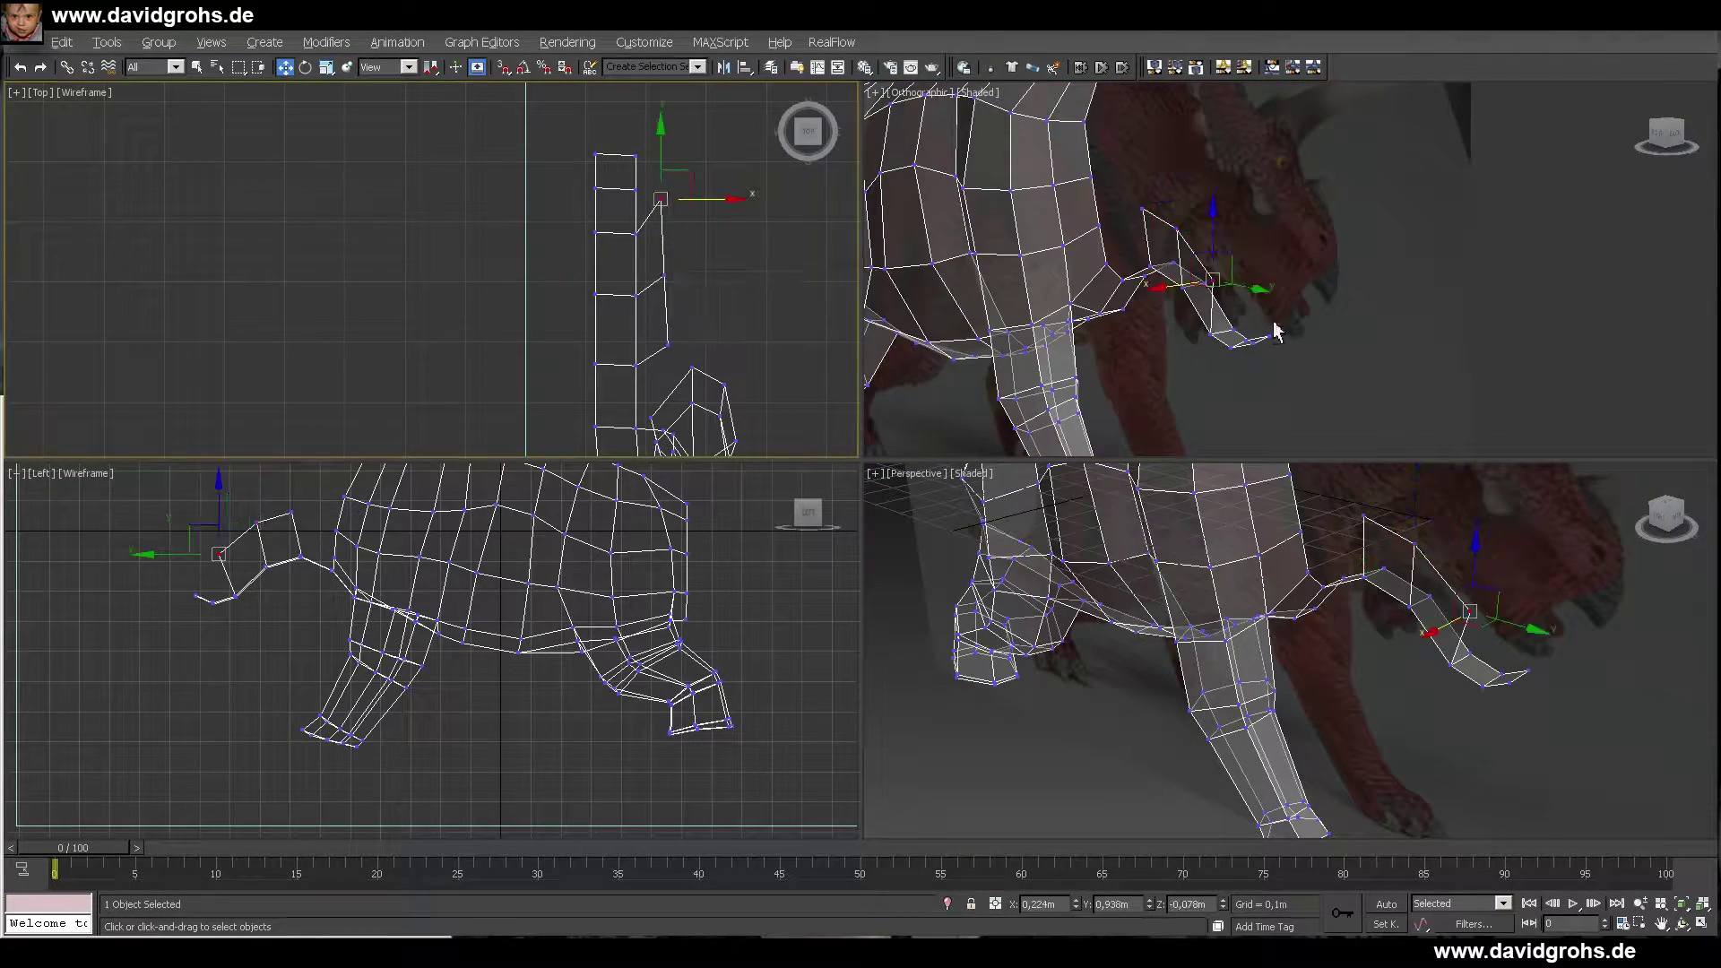
pyautogui.click(1657, 134)
pyautogui.scroll(4, 1594, 238)
# - Cut a new edge across the faces at the front of the lower jaw
pyautogui.press('2')
pyautogui.keyDown('alt'); pyautogui.moveTo(1492, 704); pyautogui.dragTo(1549, 699, button='middle'); pyautogui.keyUp('alt')
pyautogui.hotkey('alt', 'c')
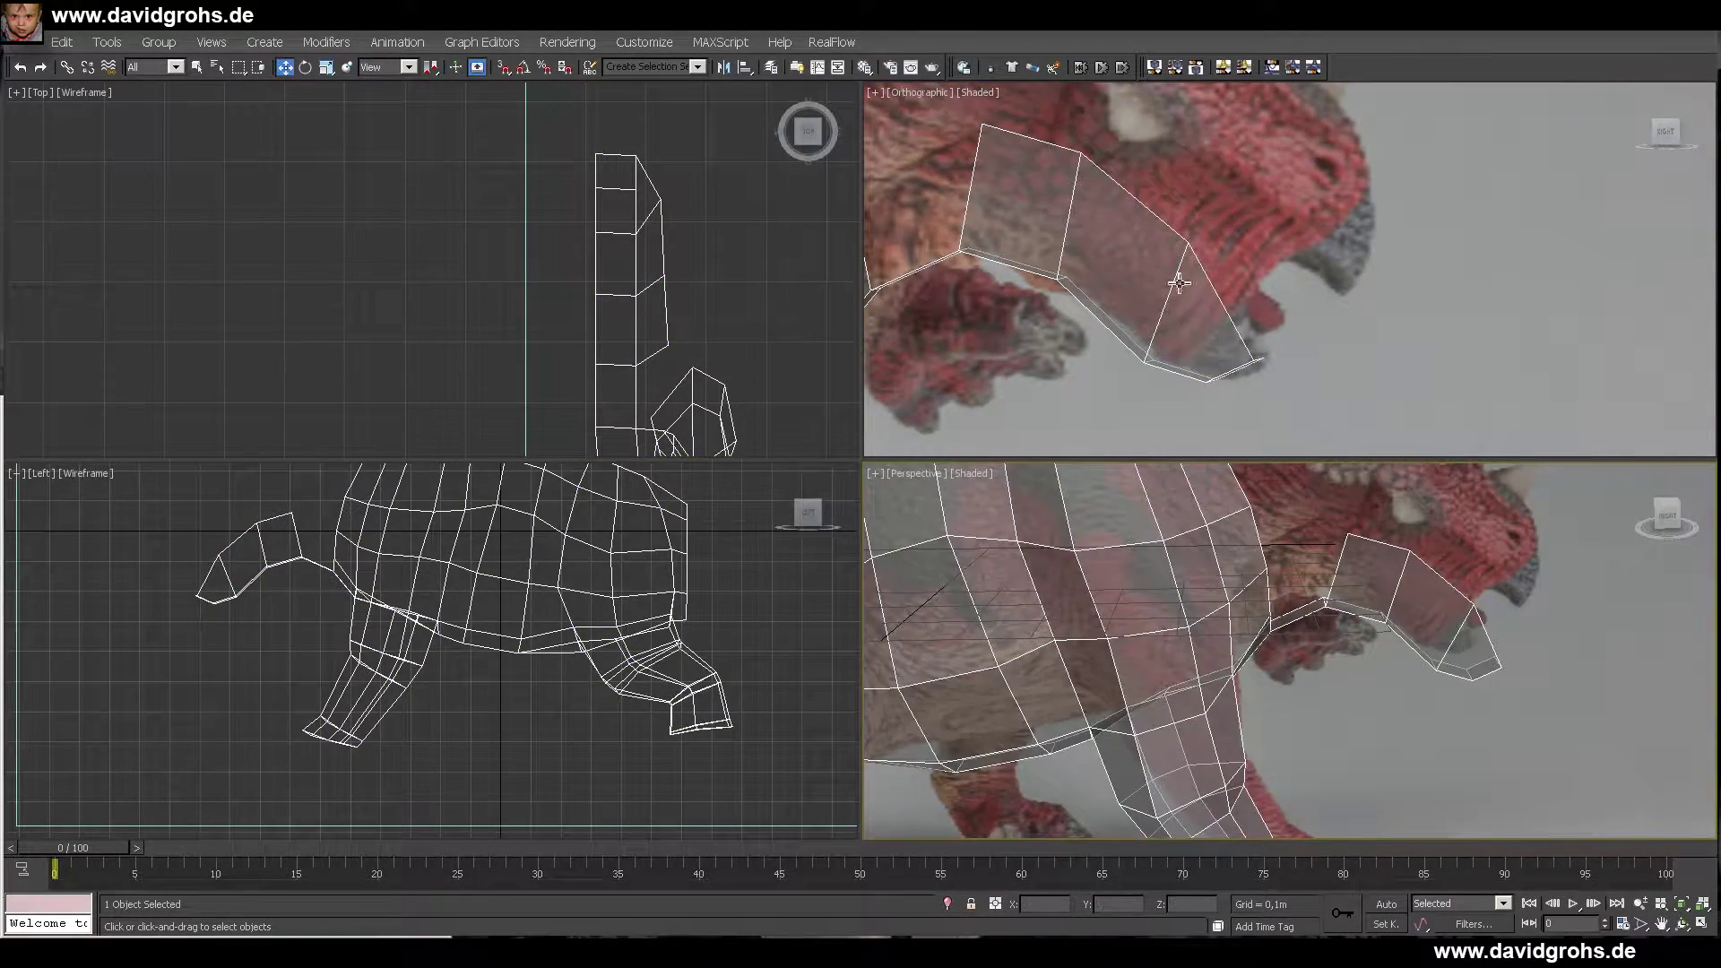
pyautogui.click(1221, 301)
pyautogui.click(1176, 371)
pyautogui.rightClick(1234, 406)
# - Extrude the upper edge of the jaw face up and forward toward the snout
pyautogui.scroll(2, 1233, 405)
pyautogui.click(1192, 217)
pyautogui.keyDown('alt'); pyautogui.moveTo(1385, 618); pyautogui.dragTo(1448, 615, button='middle'); pyautogui.keyUp('alt')
pyautogui.scroll(-2, 1290, 305)
pyautogui.keyDown('shift'); pyautogui.moveTo(1289, 304); pyautogui.dragTo(1362, 255); pyautogui.keyUp('shift')
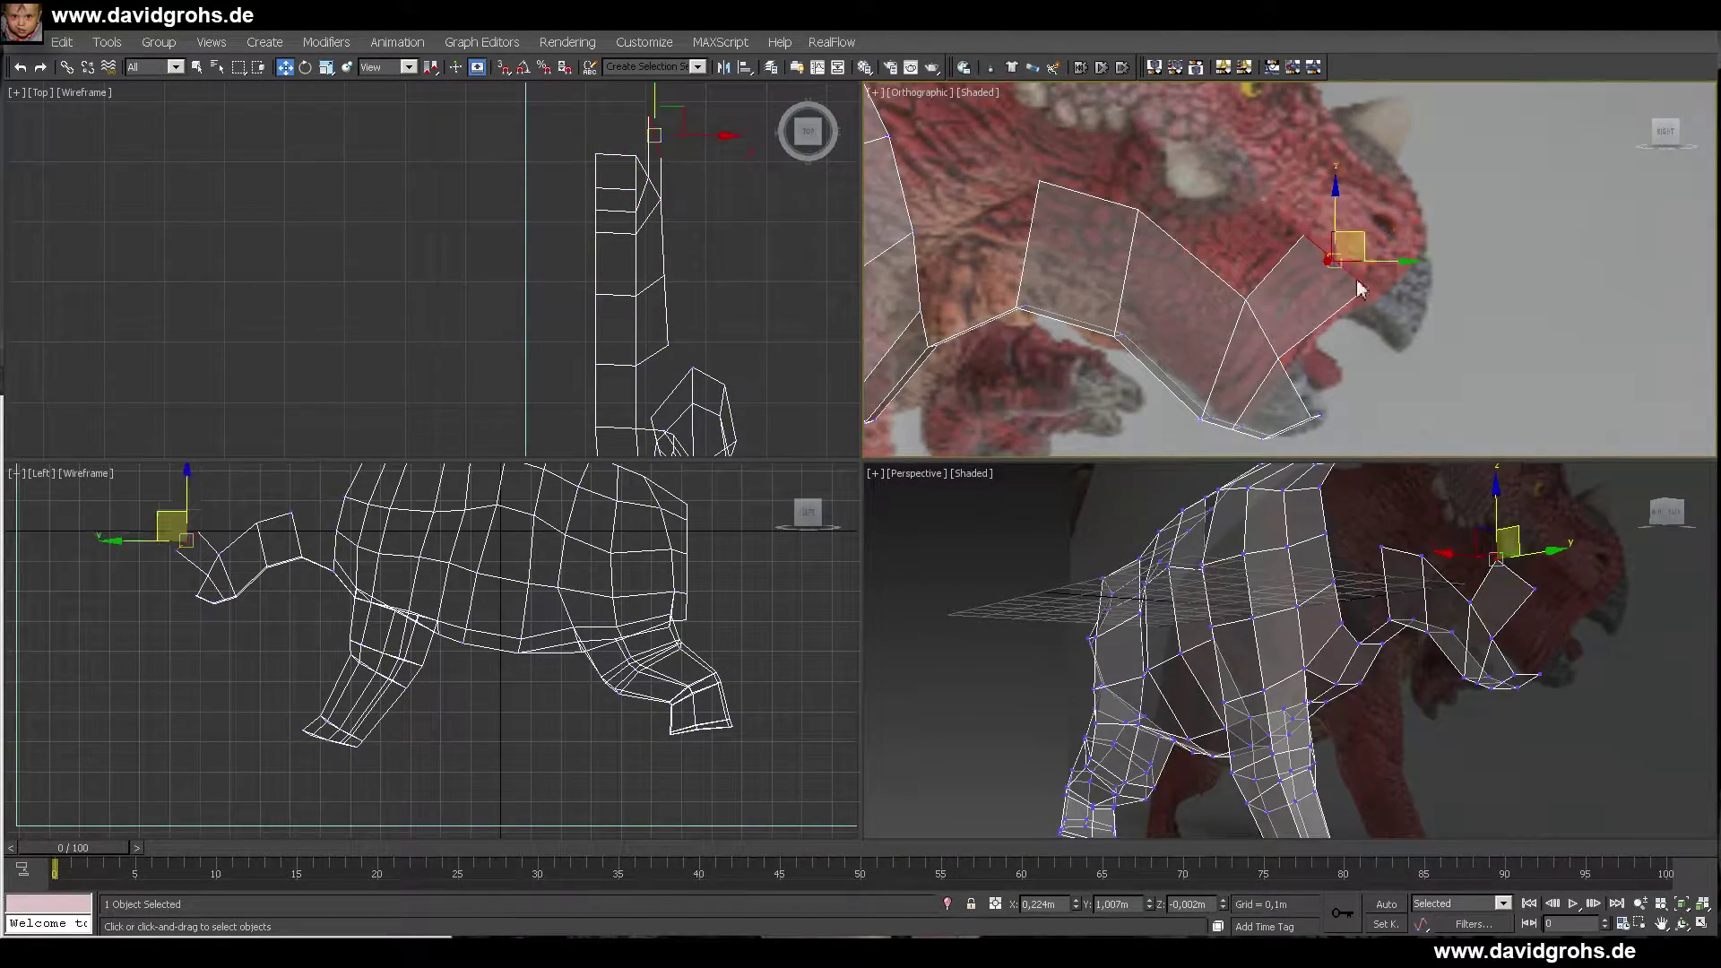
# - Select two edges at the front of the jaw and reposition them
pyautogui.press('2')
pyautogui.keyDown('alt'); pyautogui.moveTo(1457, 574); pyautogui.dragTo(1492, 659, button='middle'); pyautogui.keyUp('alt')
pyautogui.scroll(2, 1492, 659)
pyautogui.click(1481, 609)
pyautogui.keyDown('ctrl'); pyautogui.click(1482, 700); pyautogui.keyUp('ctrl')
pyautogui.moveTo(1488, 504); pyautogui.dragTo(1463, 484)
pyautogui.keyDown('alt'); pyautogui.moveTo(1475, 574); pyautogui.dragTo(1422, 603, button='middle'); pyautogui.keyUp('alt')
# - Extrude the top edge of the neck-side face upward toward the base of the frill
pyautogui.click(1391, 568)
pyautogui.click(1427, 587)
pyautogui.click(1089, 196)
pyautogui.moveTo(1107, 198); pyautogui.dragTo(1204, 372, button='middle')
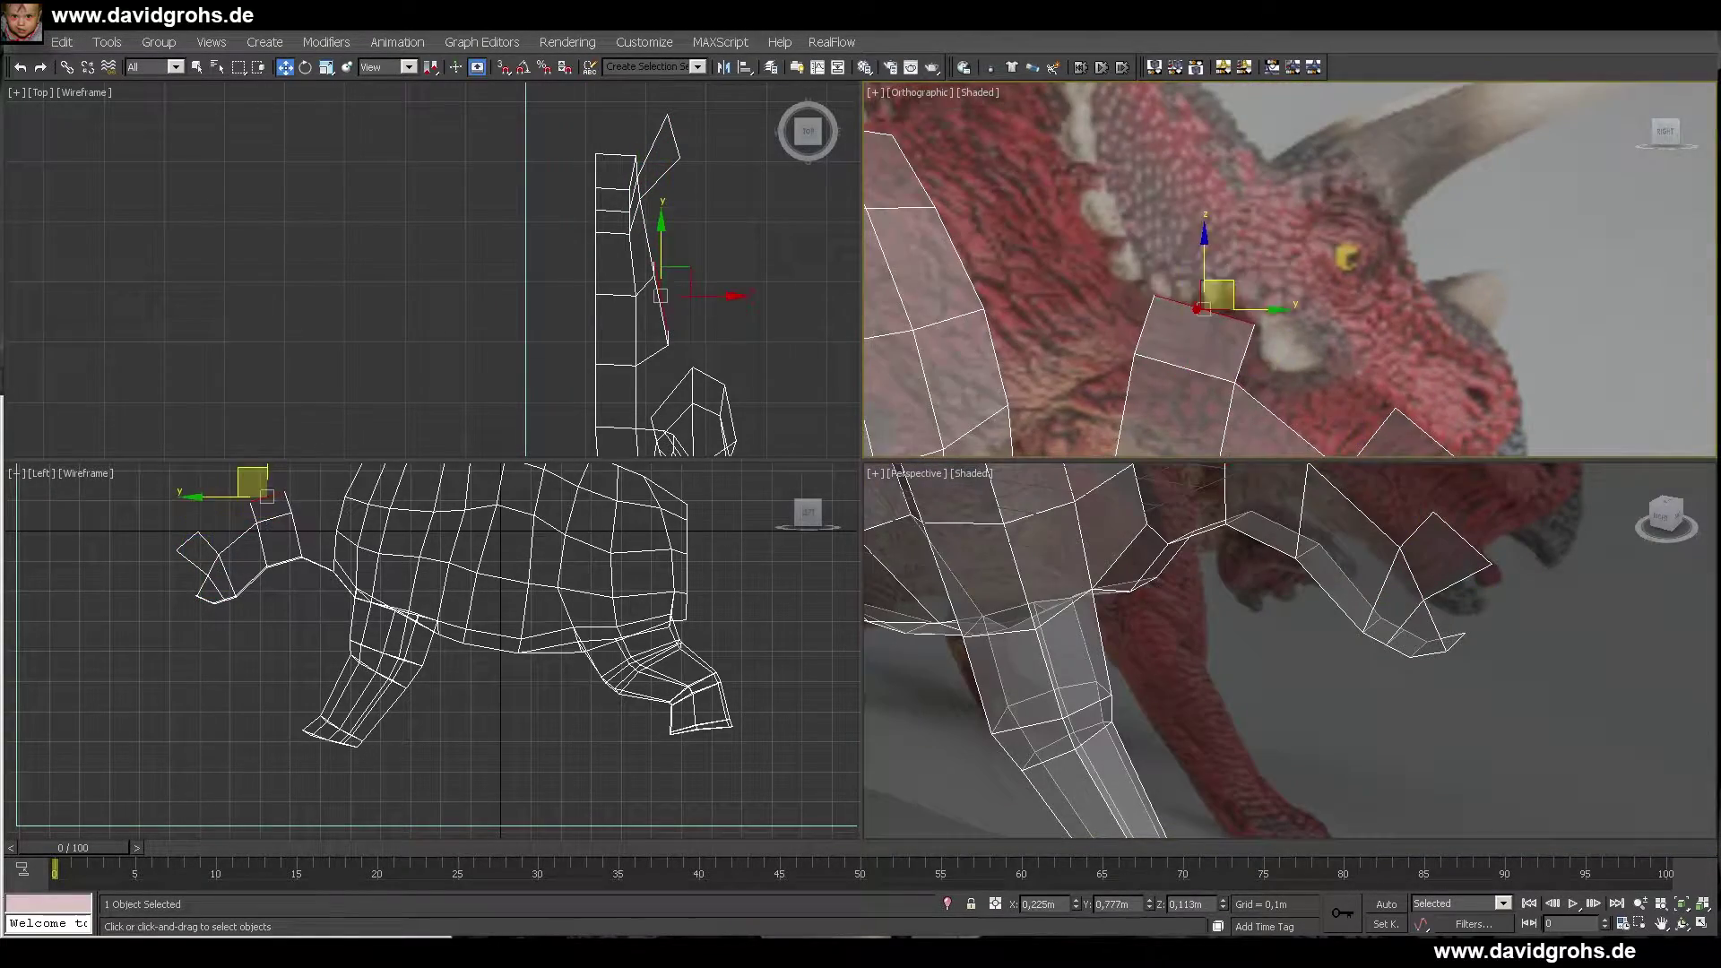
# - Adjust the vertices of the new neck face and move the pair along its lower edge inward
pyautogui.press('1')
pyautogui.scroll(-3, 1290, 358)
pyautogui.moveTo(1289, 385); pyautogui.dragTo(1288, 360)
pyautogui.moveTo(1346, 412); pyautogui.dragTo(1314, 288, button='middle')
pyautogui.keyDown('ctrl'); pyautogui.click(1314, 285); pyautogui.keyUp('ctrl')
pyautogui.keyDown('alt'); pyautogui.moveTo(1425, 551); pyautogui.dragTo(1279, 538, button='middle'); pyautogui.keyUp('alt')
pyautogui.moveTo(1275, 551); pyautogui.dragTo(1356, 614)
pyautogui.keyDown('alt'); pyautogui.moveTo(1326, 358); pyautogui.dragTo(1293, 358, button='middle'); pyautogui.keyUp('alt')
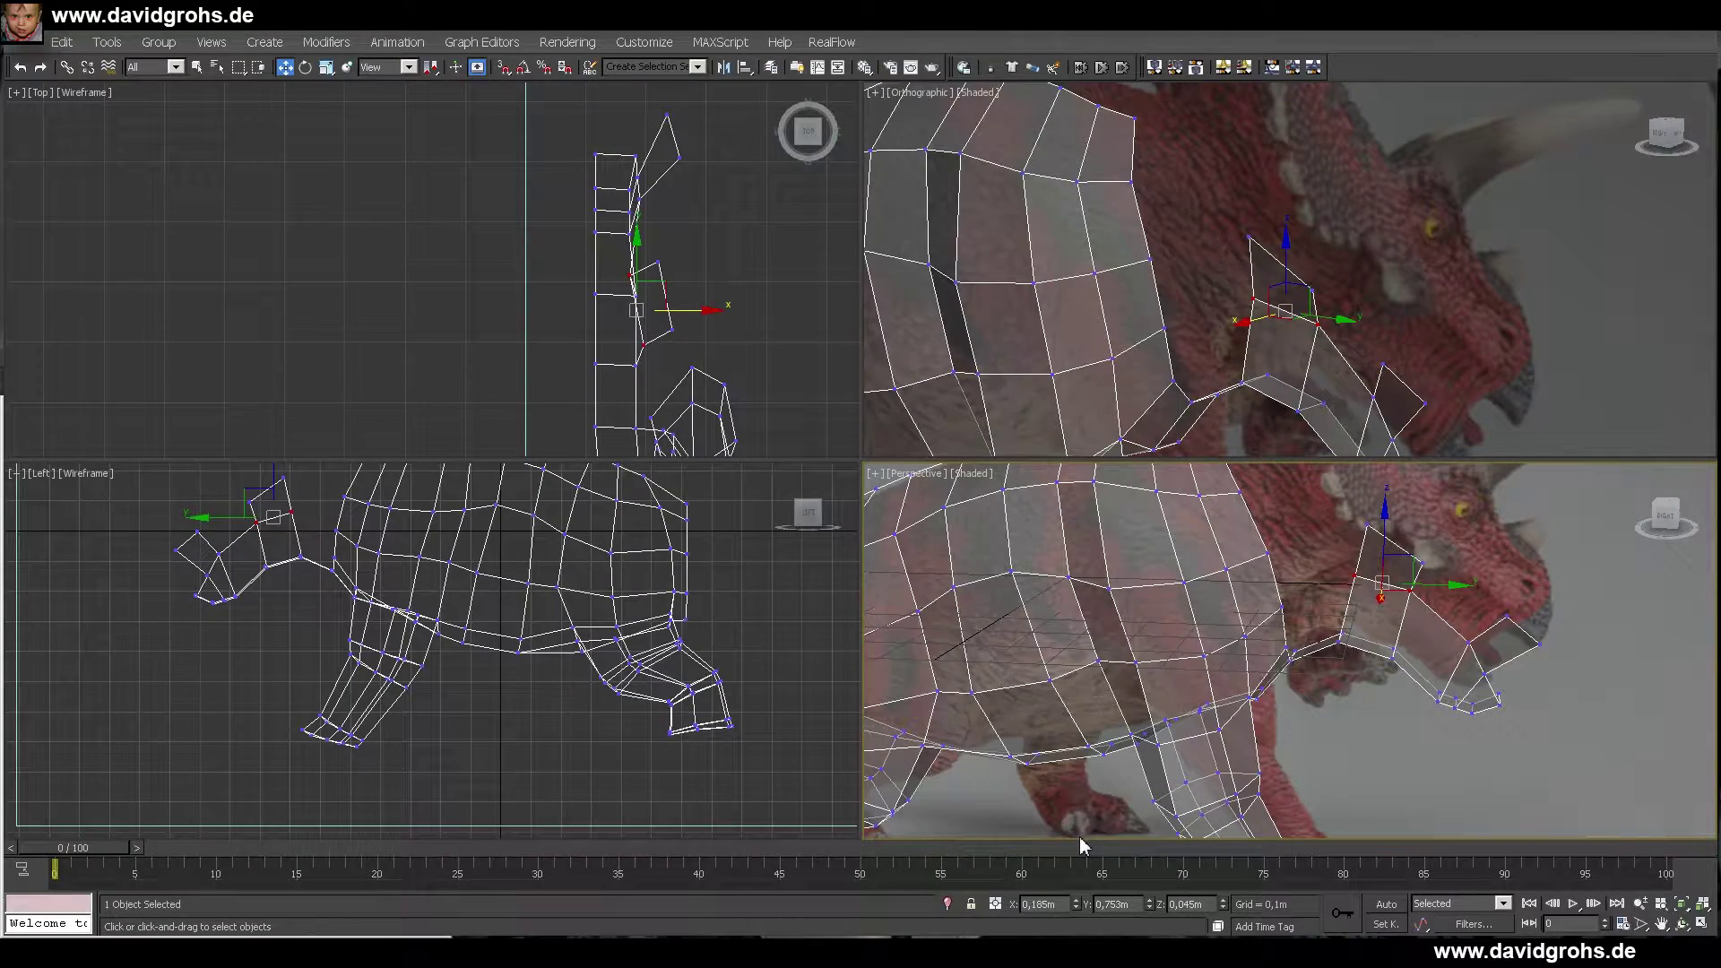
pyautogui.keyDown('alt'); pyautogui.moveTo(1336, 354); pyautogui.dragTo(1376, 309, button='middle'); pyautogui.keyUp('alt')
pyautogui.press('2')
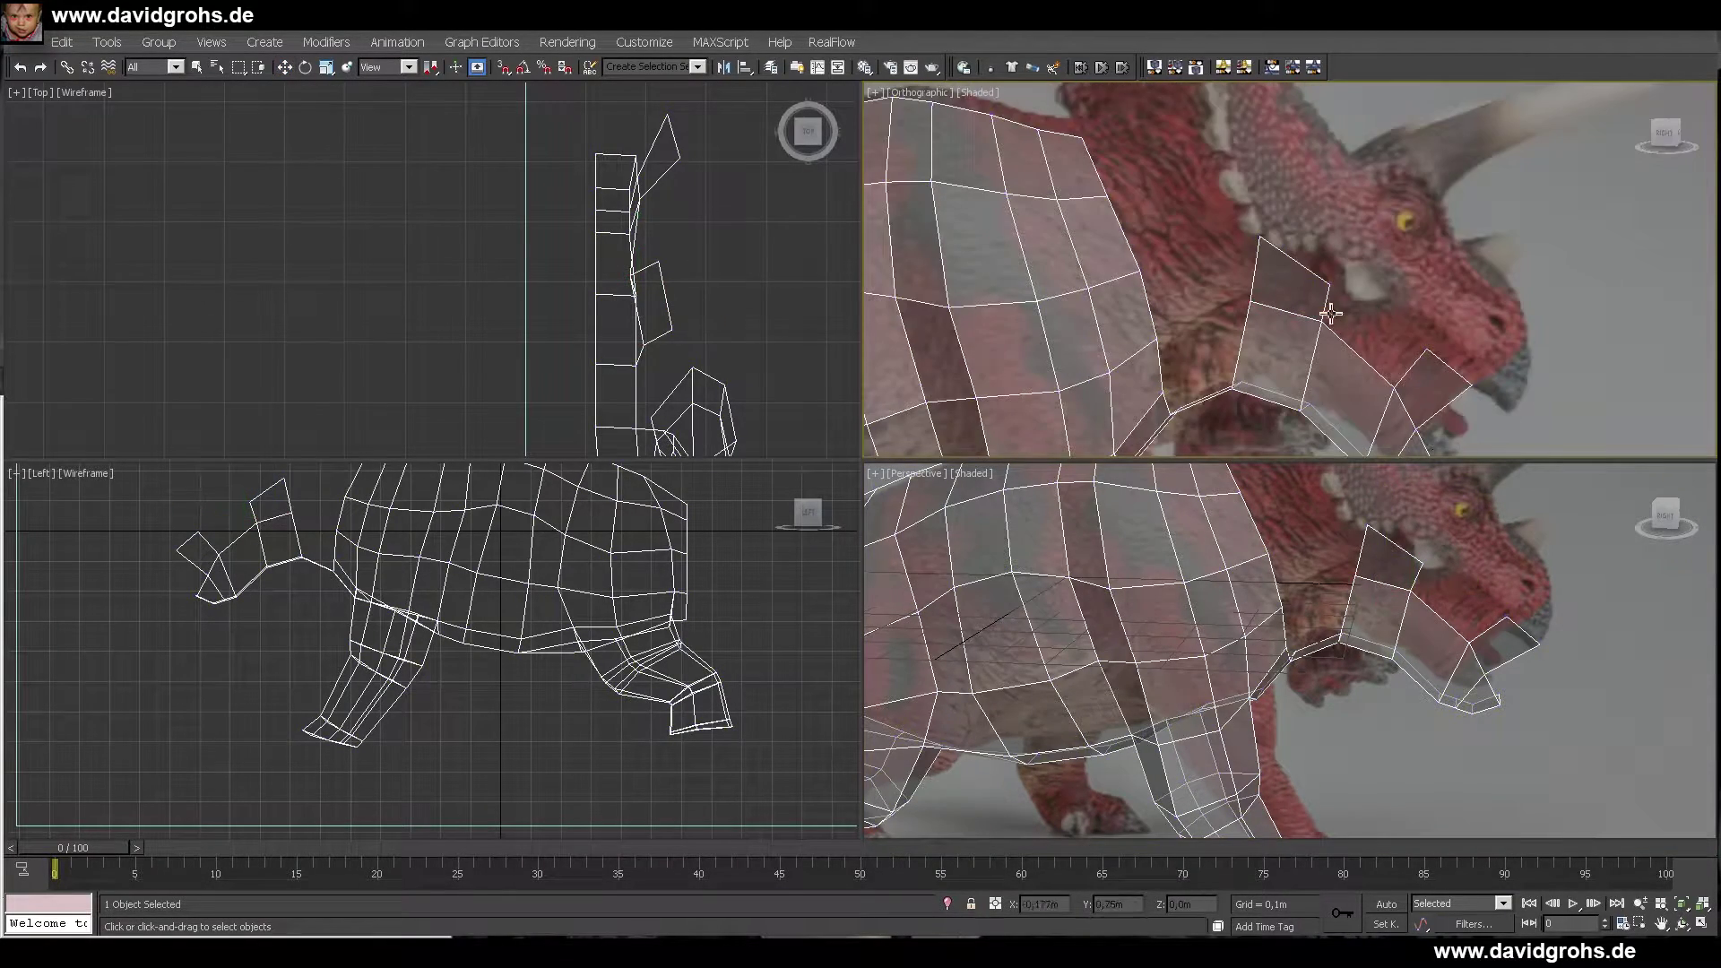
# - Bridge the front edge of the upper neck face to the snout face and return the viewport to the Right view
pyautogui.click(1331, 313)
pyautogui.click(1410, 374)
pyautogui.moveTo(1434, 439); pyautogui.dragTo(1436, 313, button='middle')
pyautogui.click(918, 92)
pyautogui.click(950, 271)
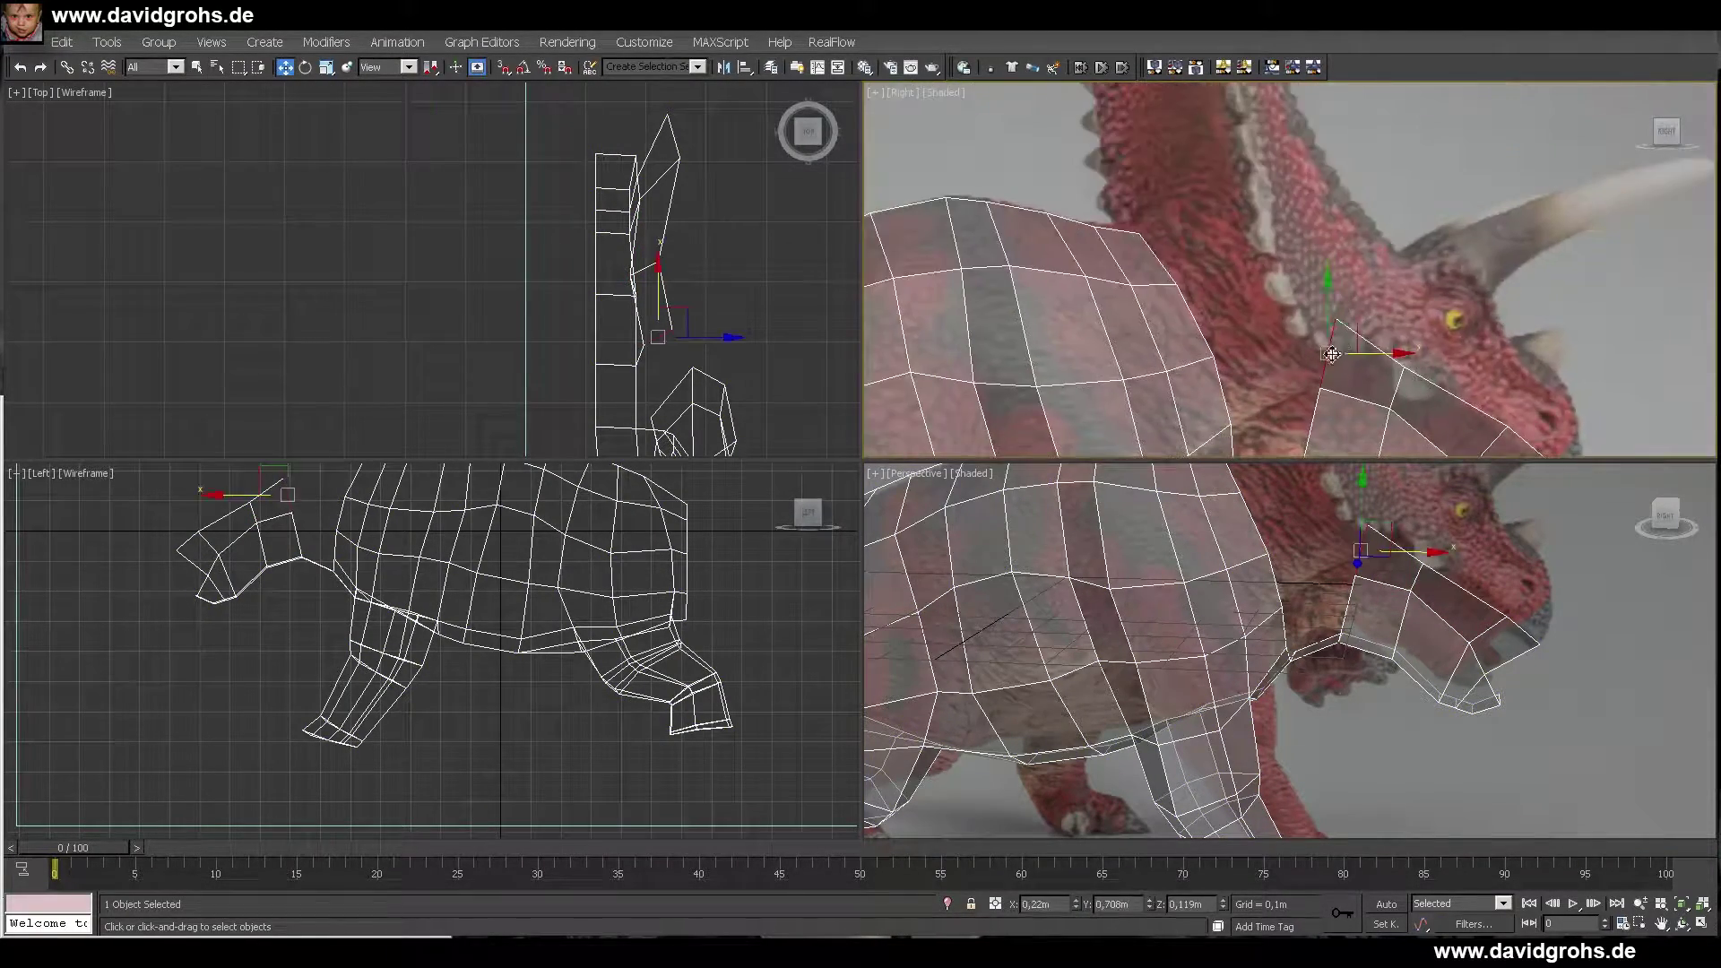
# - Reposition the vertices along the side of the neck and at the throat to follow the reference shape
pyautogui.keyDown('alt'); pyautogui.moveTo(1387, 550); pyautogui.dragTo(1282, 538, button='middle'); pyautogui.keyUp('alt')
pyautogui.click(1329, 580)
pyautogui.press('1')
pyautogui.click(1422, 615)
pyautogui.click(1304, 545)
pyautogui.scroll(3, 1291, 537)
pyautogui.moveTo(1321, 518); pyautogui.dragTo(1316, 552)
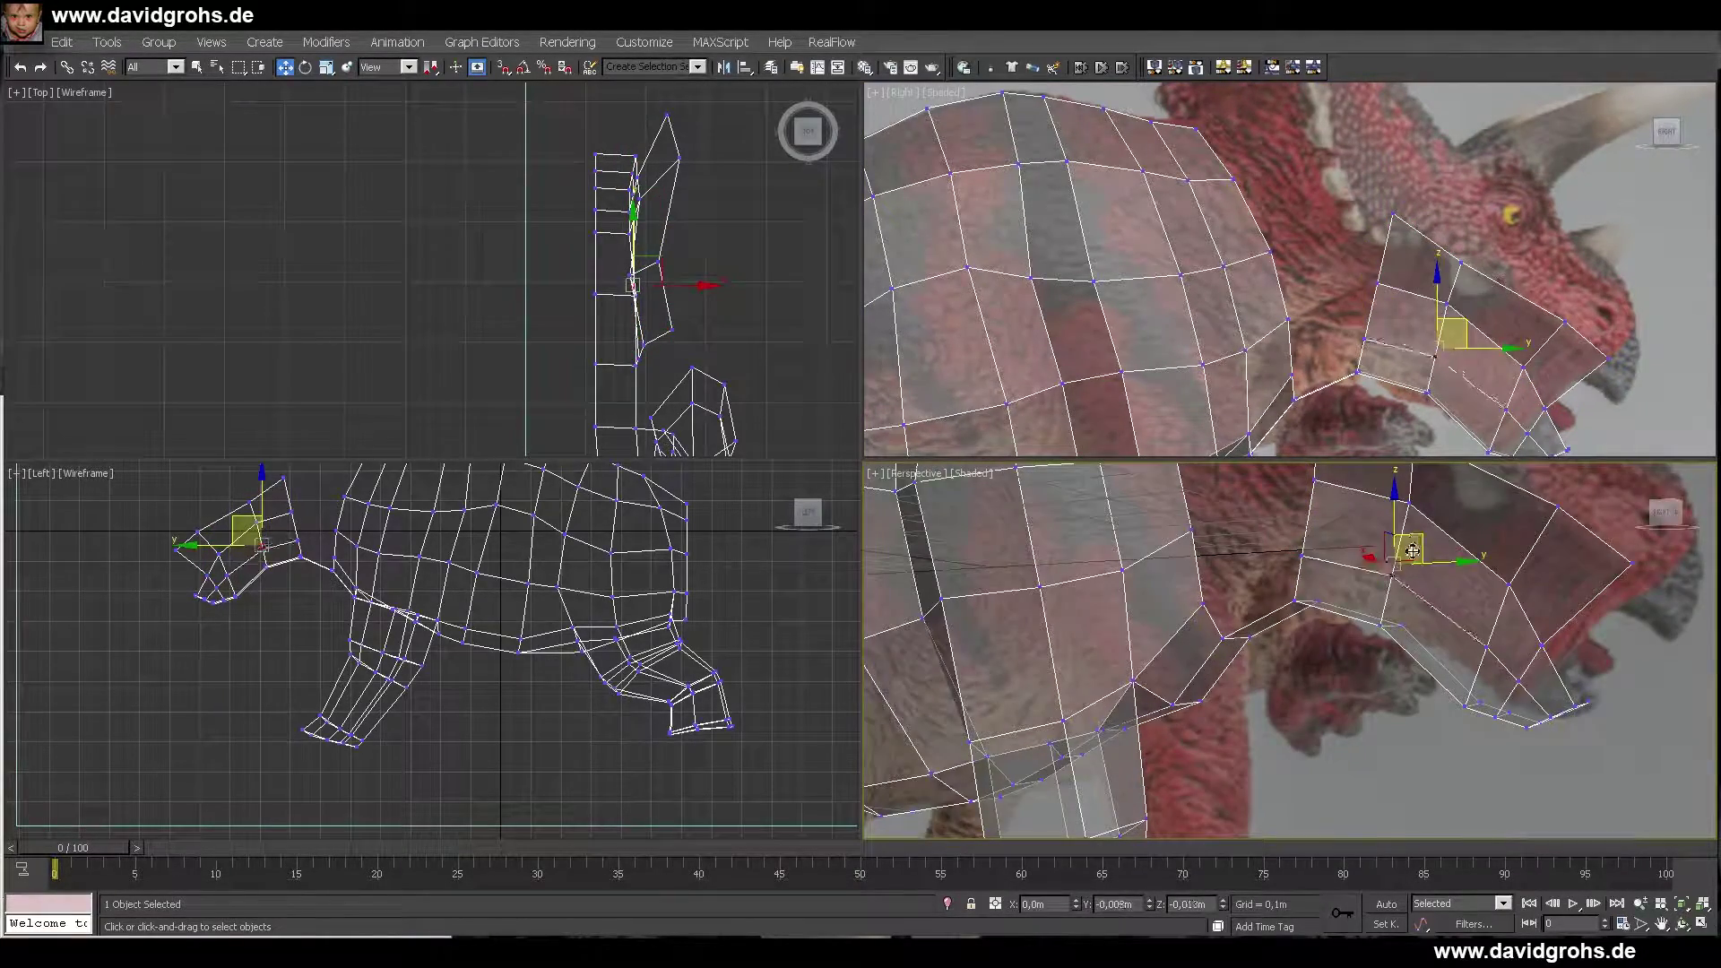
pyautogui.keyDown('alt'); pyautogui.moveTo(1328, 609); pyautogui.dragTo(1205, 664, button='middle'); pyautogui.keyUp('alt')
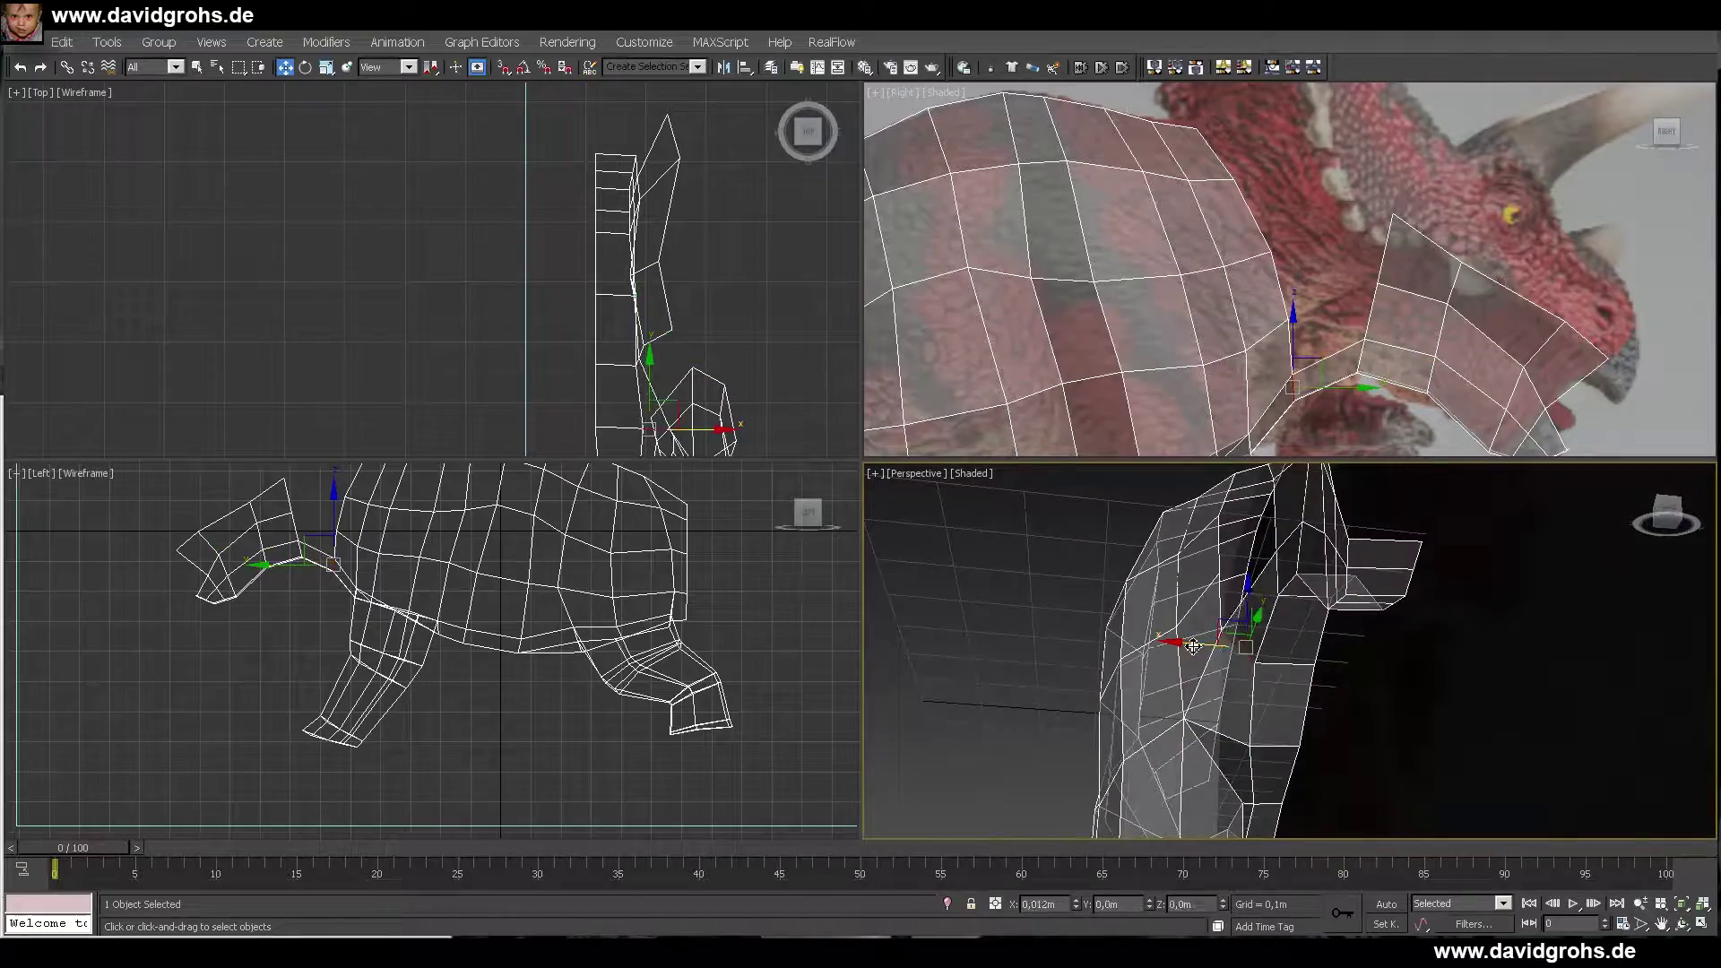
pyautogui.moveTo(1260, 667); pyautogui.dragTo(1267, 667)
pyautogui.keyDown('alt'); pyautogui.moveTo(1267, 668); pyautogui.dragTo(1425, 587, button='middle'); pyautogui.keyUp('alt')
# - Fill the gap between shoulder and neck, then extrude the top edge and shift it inward toward the body's centre
pyautogui.click(1652, 306)
pyautogui.press('2')
pyautogui.click(1280, 283)
pyautogui.click(1386, 249)
pyautogui.press('w')
pyautogui.scroll(-8, 1414, 588)
pyautogui.moveTo(1324, 239); pyautogui.dragTo(1359, 335, button='middle')
pyautogui.click(1358, 335)
pyautogui.keyDown('shift'); pyautogui.moveTo(1372, 235); pyautogui.dragTo(1367, 234); pyautogui.keyUp('shift')
pyautogui.moveTo(725, 421); pyautogui.dragTo(717, 289, button='middle')
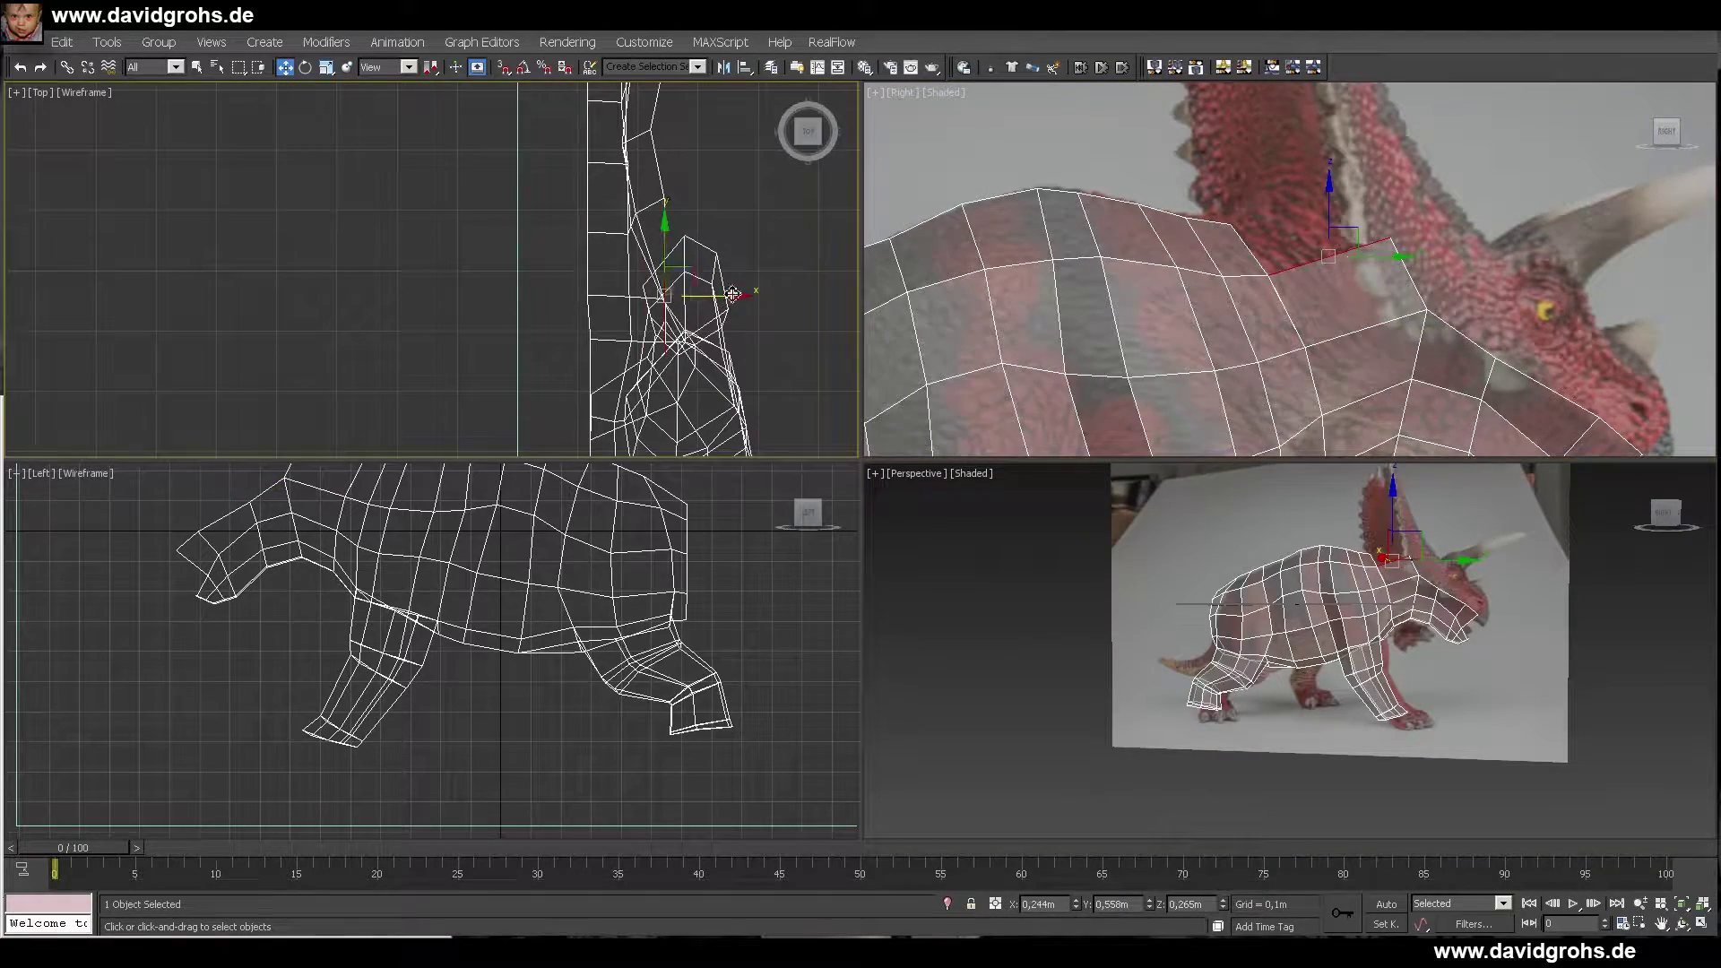
pyautogui.moveTo(732, 296); pyautogui.dragTo(696, 296)
# - Extend the neck surface up to the back ridge and align its top vertices with the reference outline
pyautogui.scroll(6, 1434, 577)
pyautogui.keyDown('alt'); pyautogui.moveTo(1433, 576); pyautogui.dragTo(1393, 558, button='middle'); pyautogui.keyUp('alt')
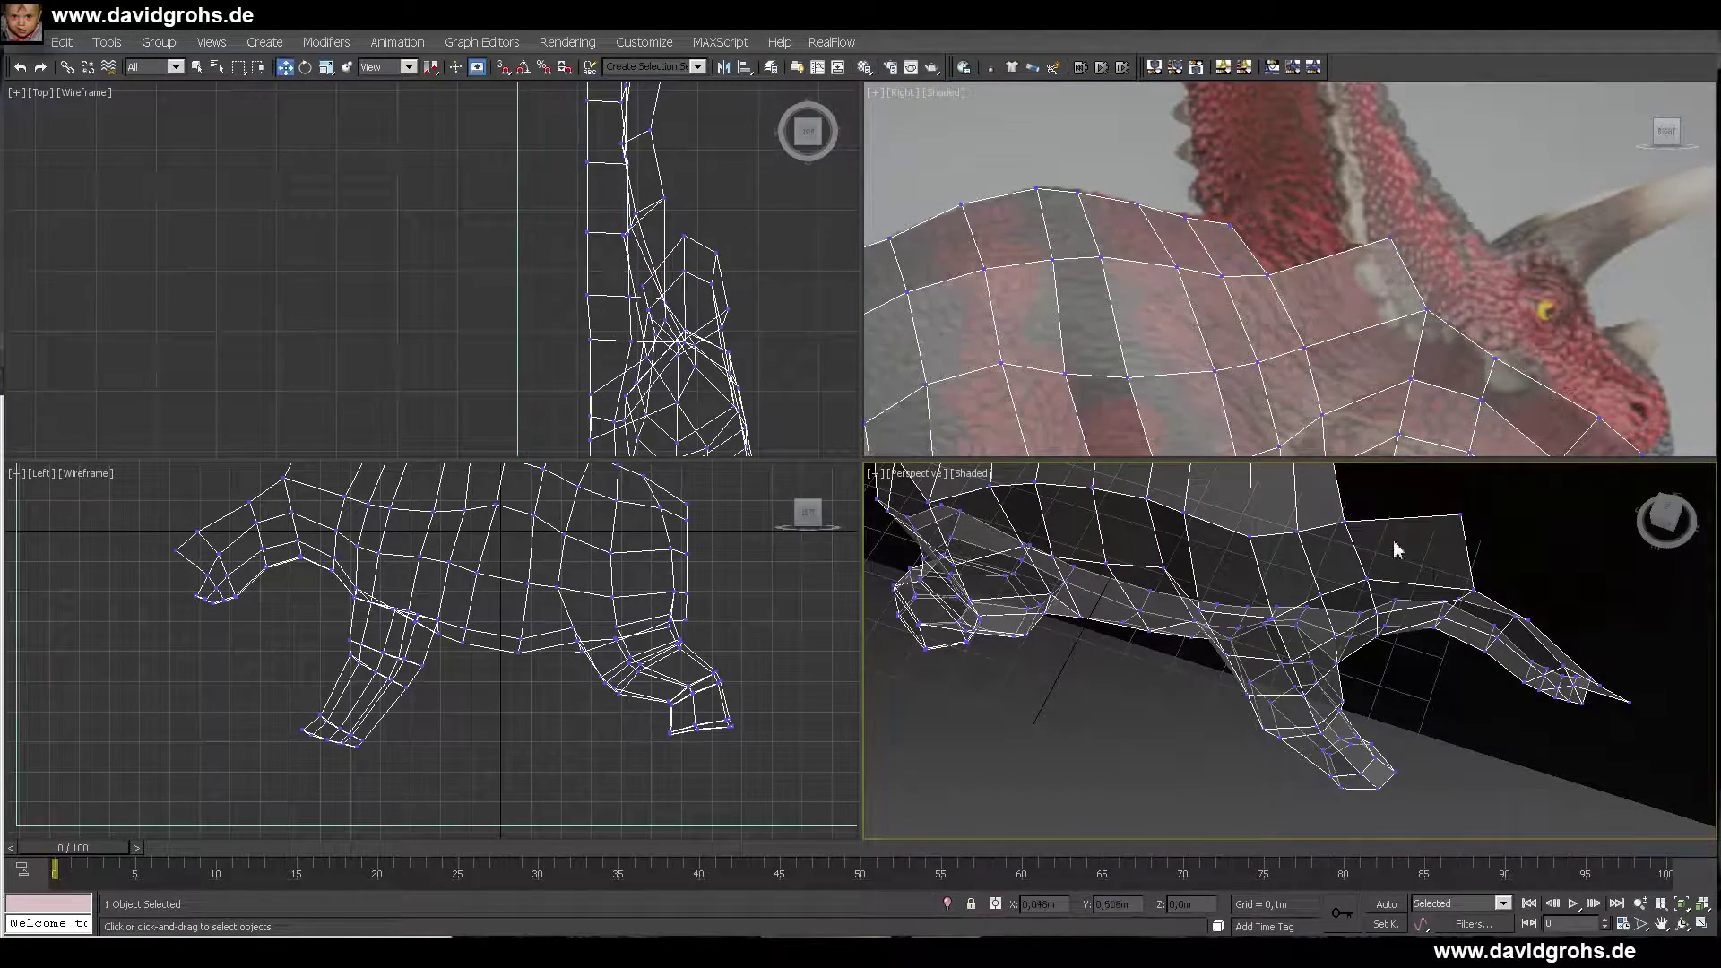
pyautogui.moveTo(1425, 251); pyautogui.dragTo(1395, 220)
pyautogui.moveTo(1655, 291); pyautogui.dragTo(1690, 350, button='middle')
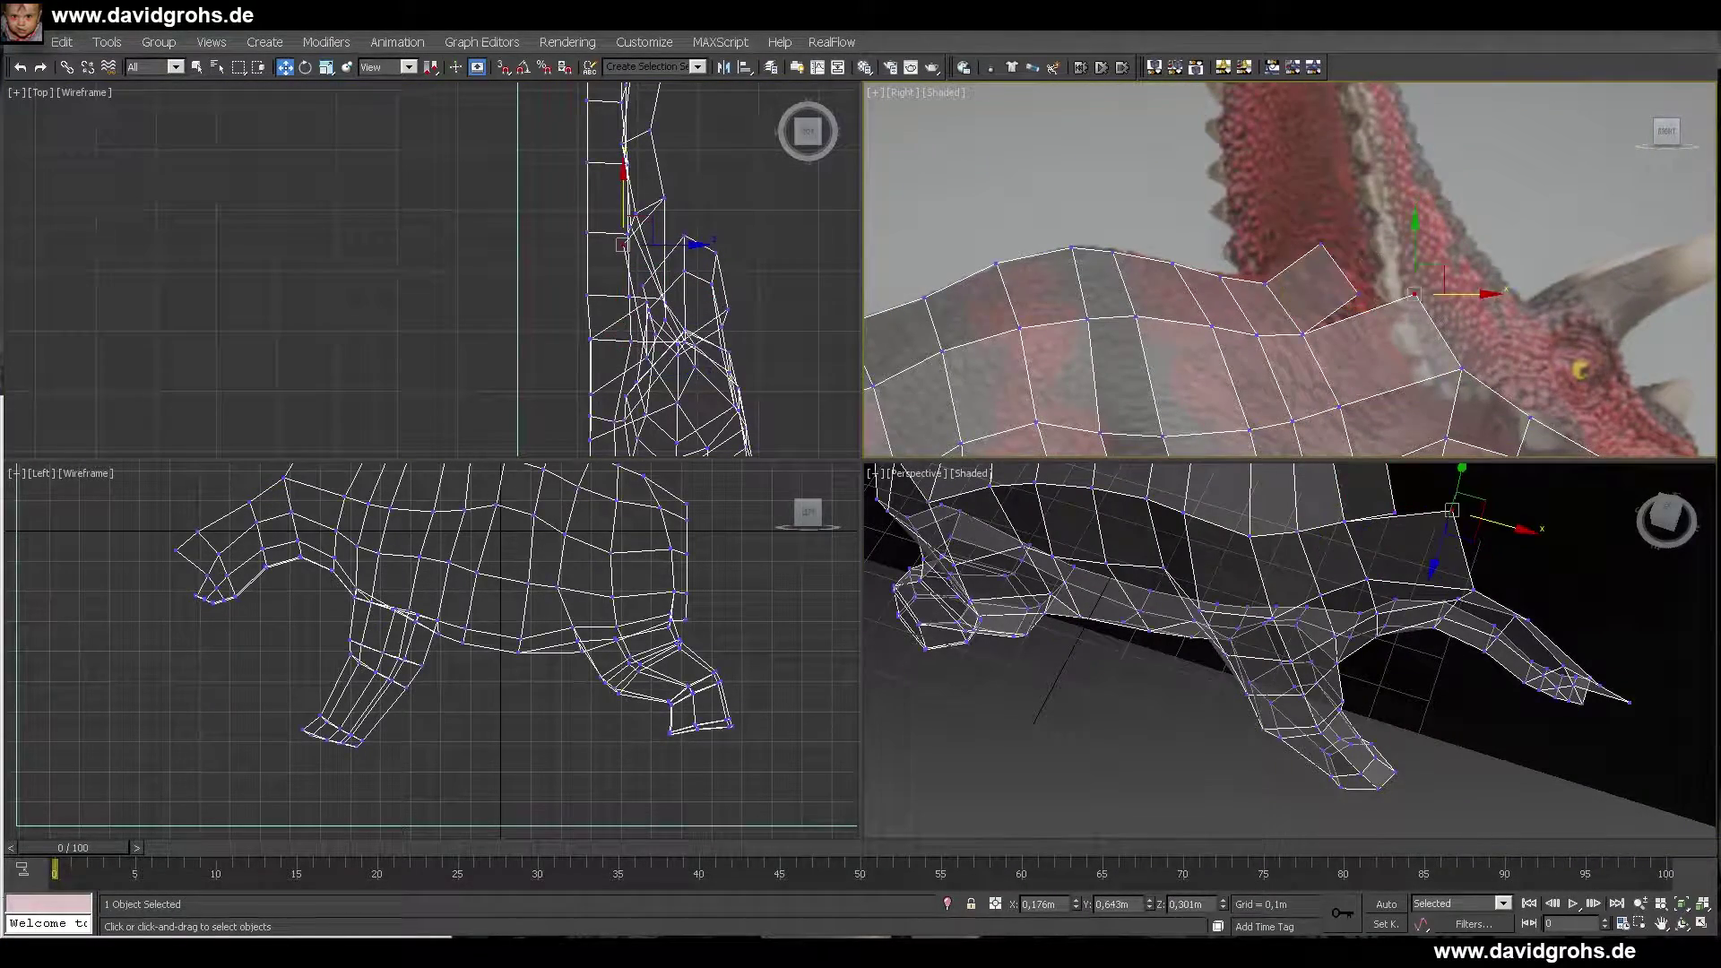
pyautogui.moveTo(1265, 283); pyautogui.dragTo(1269, 273)
pyautogui.scroll(-6, 1434, 568)
pyautogui.keyDown('alt'); pyautogui.moveTo(1439, 568); pyautogui.dragTo(1387, 538, button='middle'); pyautogui.keyUp('alt')
pyautogui.scroll(4, 1387, 538)
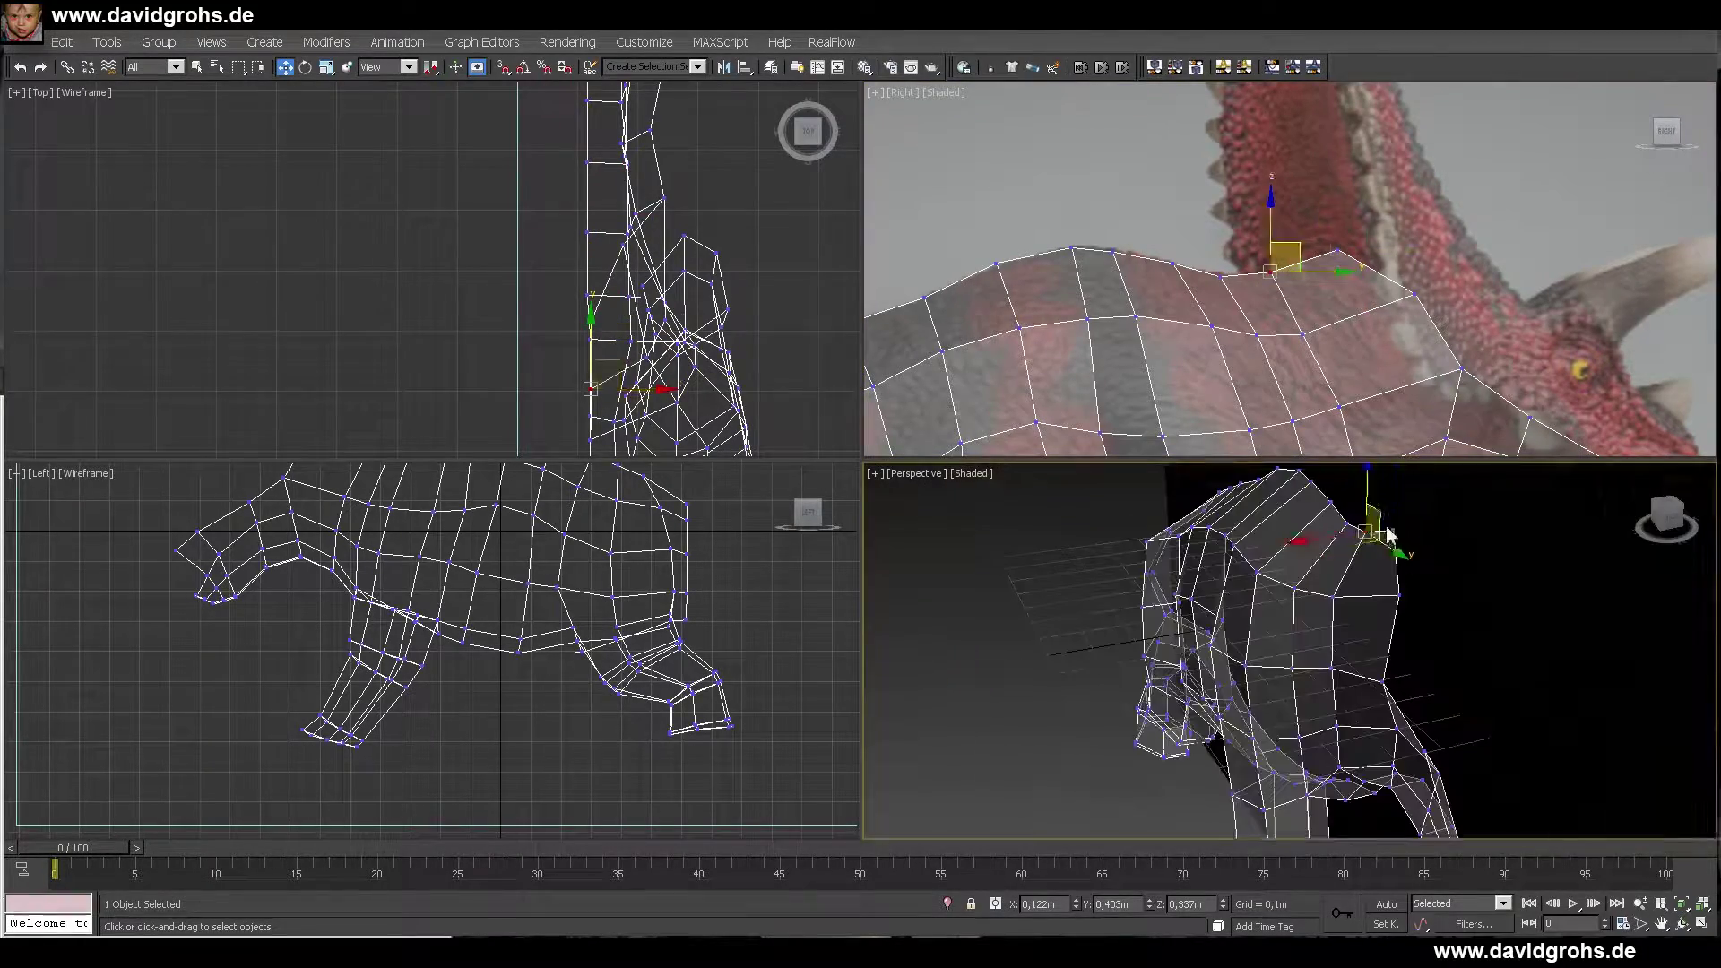
# - Move the upper vertices at the front rim of the neck slightly inward
pyautogui.click(1393, 531)
pyautogui.scroll(4, 532, 322)
pyautogui.moveTo(702, 328); pyautogui.dragTo(698, 329)
pyautogui.keyDown('alt'); pyautogui.moveTo(1344, 619); pyautogui.dragTo(1426, 591, button='middle'); pyautogui.keyUp('alt')
pyautogui.click(1394, 606)
pyautogui.moveTo(1391, 613); pyautogui.dragTo(1369, 618)
# - Adjust the neck-side vertices where the neck meets the back of the head
pyautogui.keyDown('alt'); pyautogui.moveTo(1398, 627); pyautogui.dragTo(1544, 642, button='middle'); pyautogui.keyUp('alt')
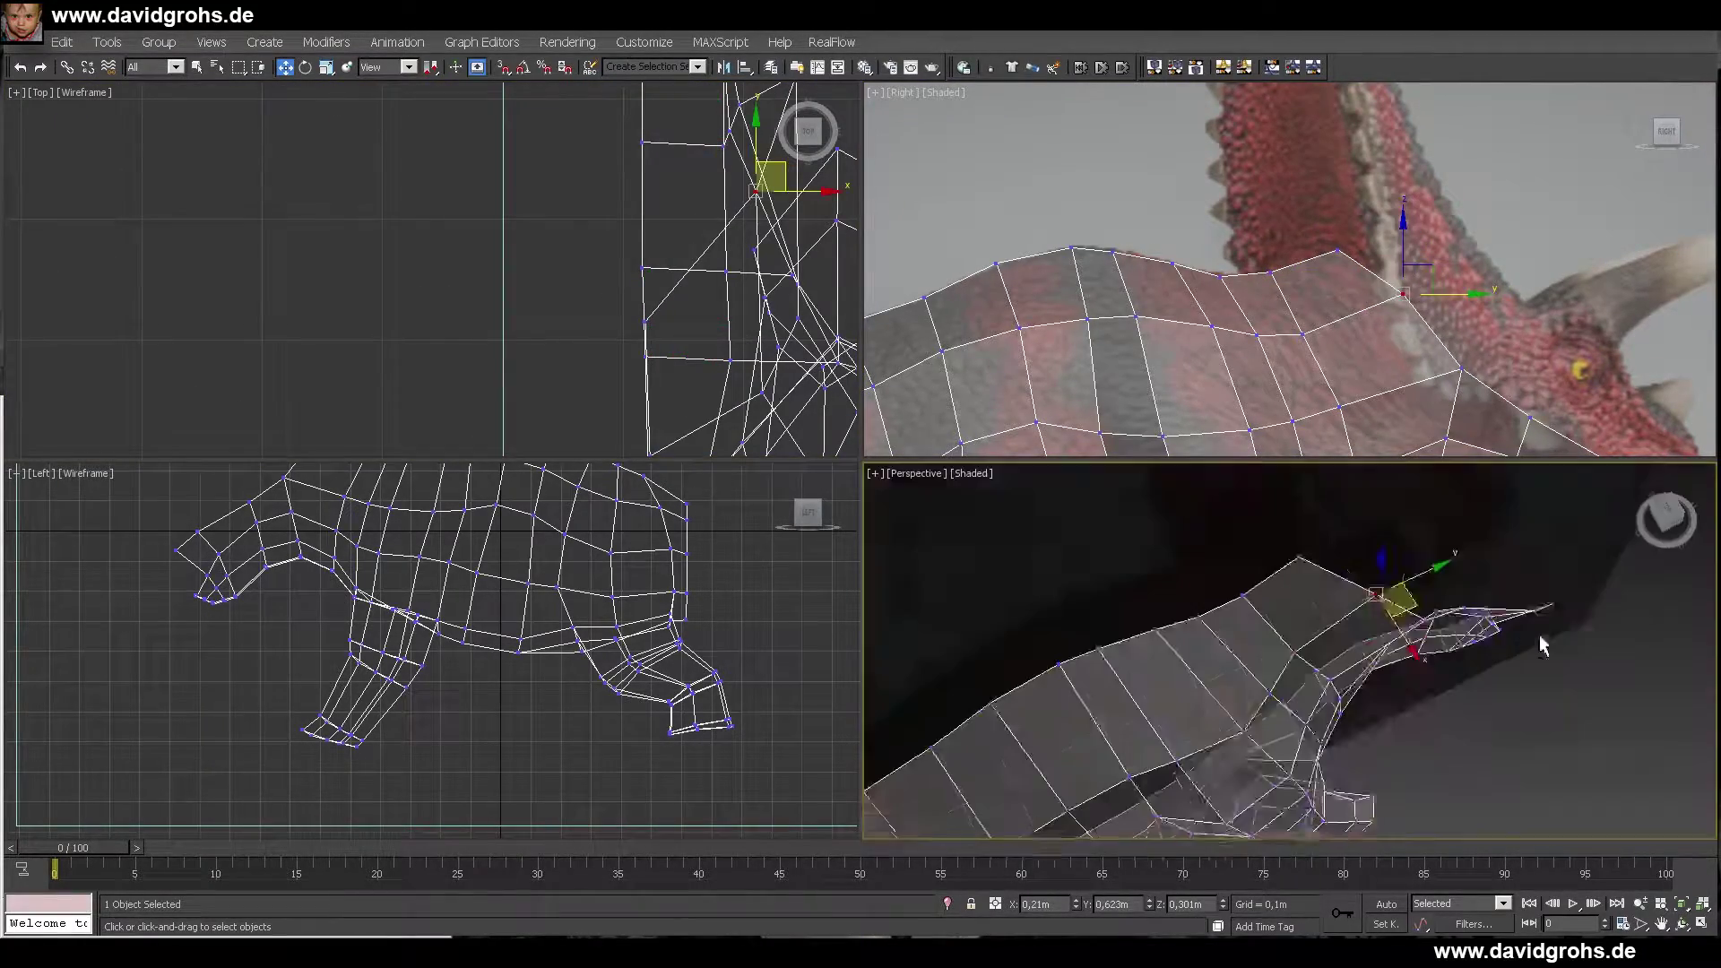
pyautogui.keyDown('ctrl'); pyautogui.click(1290, 667); pyautogui.keyUp('ctrl')
pyautogui.moveTo(1372, 680); pyautogui.dragTo(1376, 685)
pyautogui.keyDown('alt'); pyautogui.moveTo(1417, 676); pyautogui.dragTo(1309, 664, button='middle'); pyautogui.keyUp('alt')
pyautogui.click(1378, 705)
pyautogui.moveTo(1338, 715); pyautogui.dragTo(1331, 715)
pyautogui.scroll(-4, 1331, 699)
pyautogui.keyDown('alt'); pyautogui.moveTo(1291, 646); pyautogui.dragTo(1208, 535, button='middle'); pyautogui.keyUp('alt')
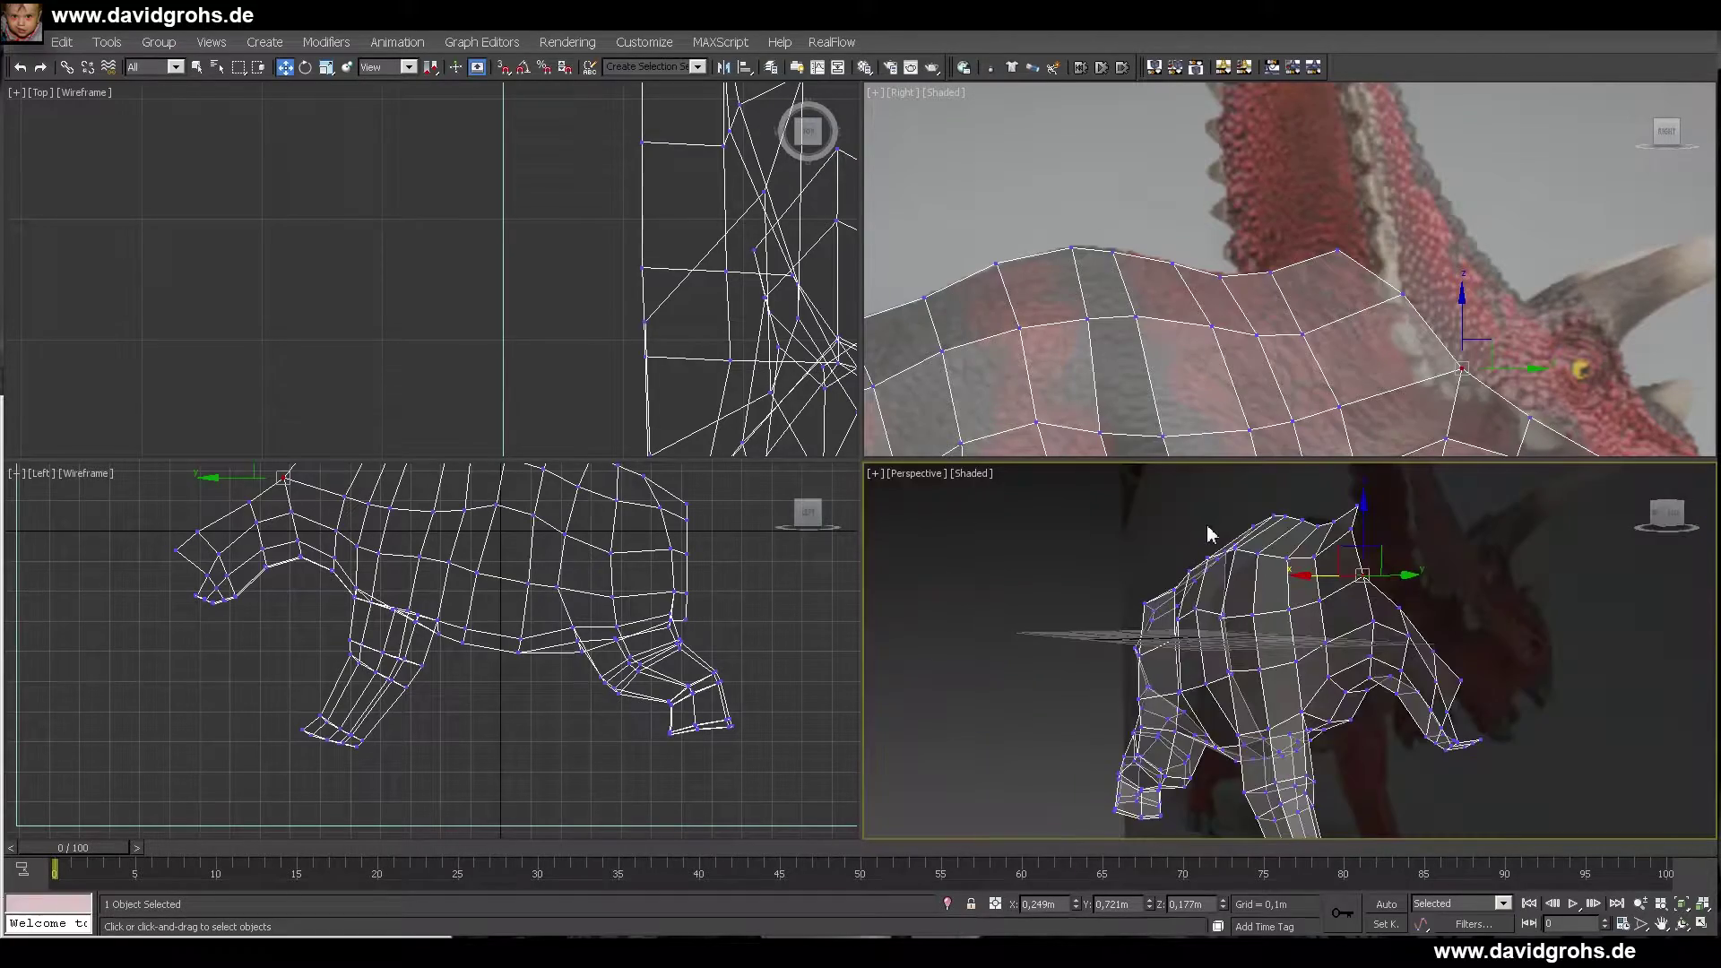
# - Extrude the inner mouth edge up toward the snout tip and adjust the new face to the lip line
pyautogui.click(1355, 518)
pyautogui.scroll(-3, 1317, 269)
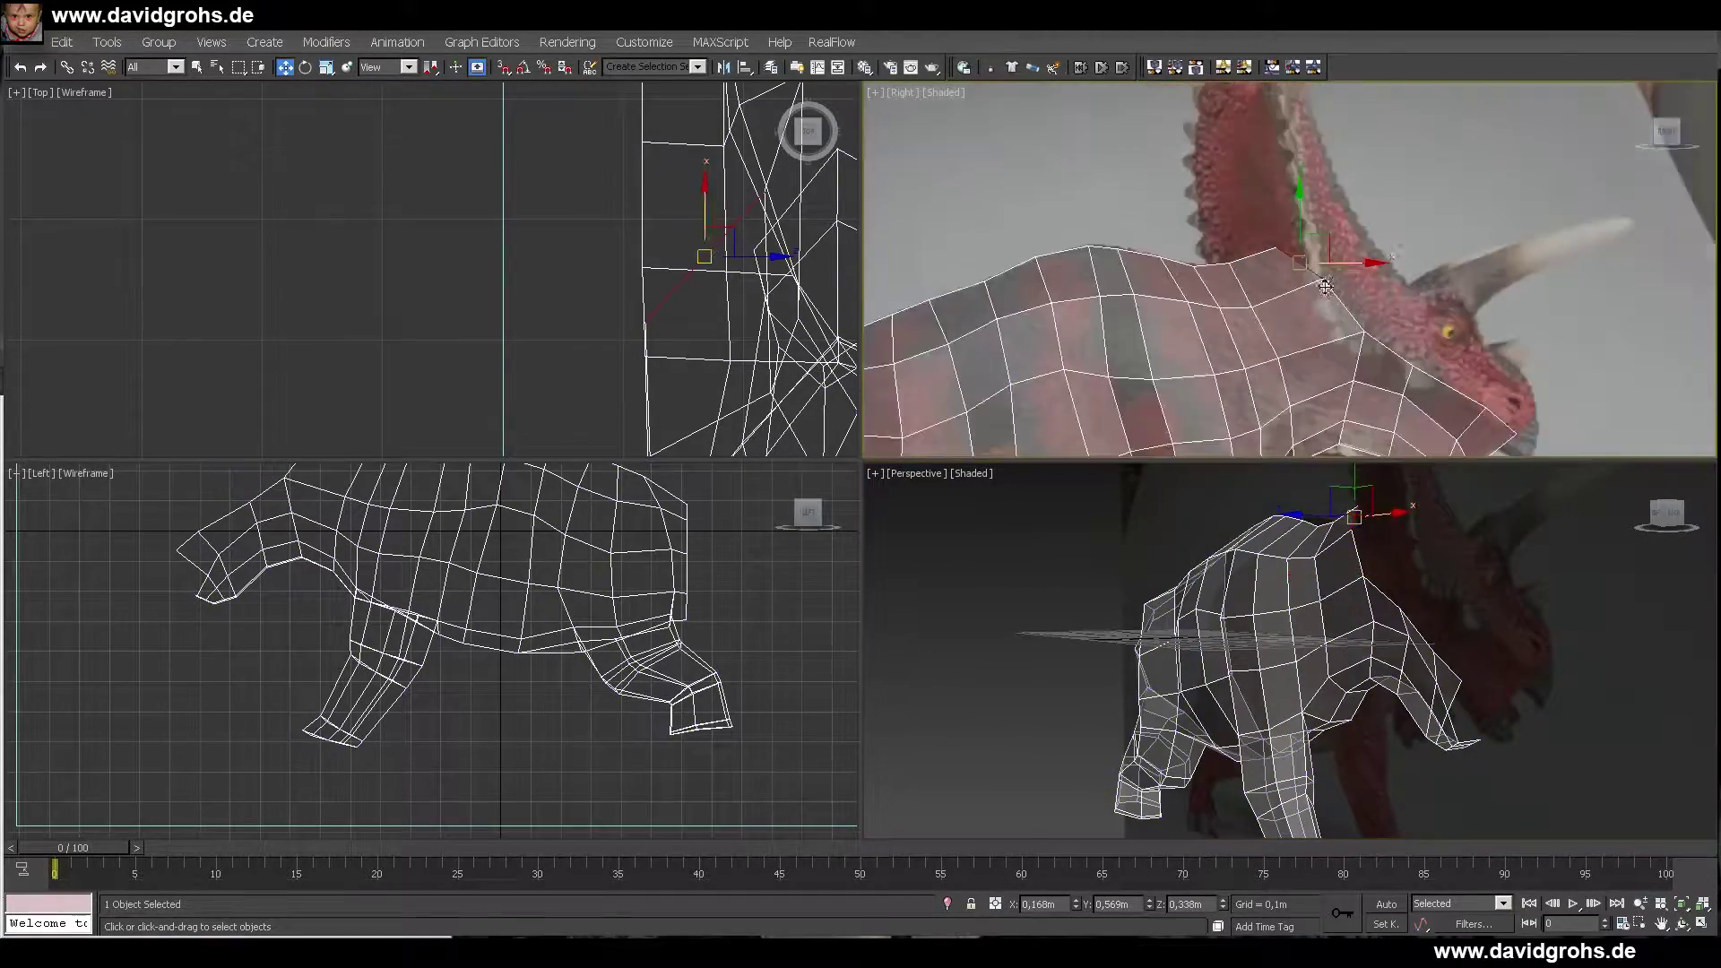
pyautogui.keyDown('alt'); pyautogui.moveTo(1344, 619); pyautogui.dragTo(1433, 603, button='middle'); pyautogui.keyUp('alt')
pyautogui.scroll(3, 1434, 604)
pyautogui.click(1452, 685)
pyautogui.scroll(4, 1470, 359)
pyautogui.keyDown('shift'); pyautogui.moveTo(1504, 349); pyautogui.dragTo(1472, 292); pyautogui.keyUp('shift')
pyautogui.keyDown('alt'); pyautogui.moveTo(1470, 645); pyautogui.dragTo(1515, 663, button='middle'); pyautogui.keyUp('alt')
pyautogui.scroll(4, 1515, 664)
pyautogui.press('1')
pyautogui.click(1413, 699)
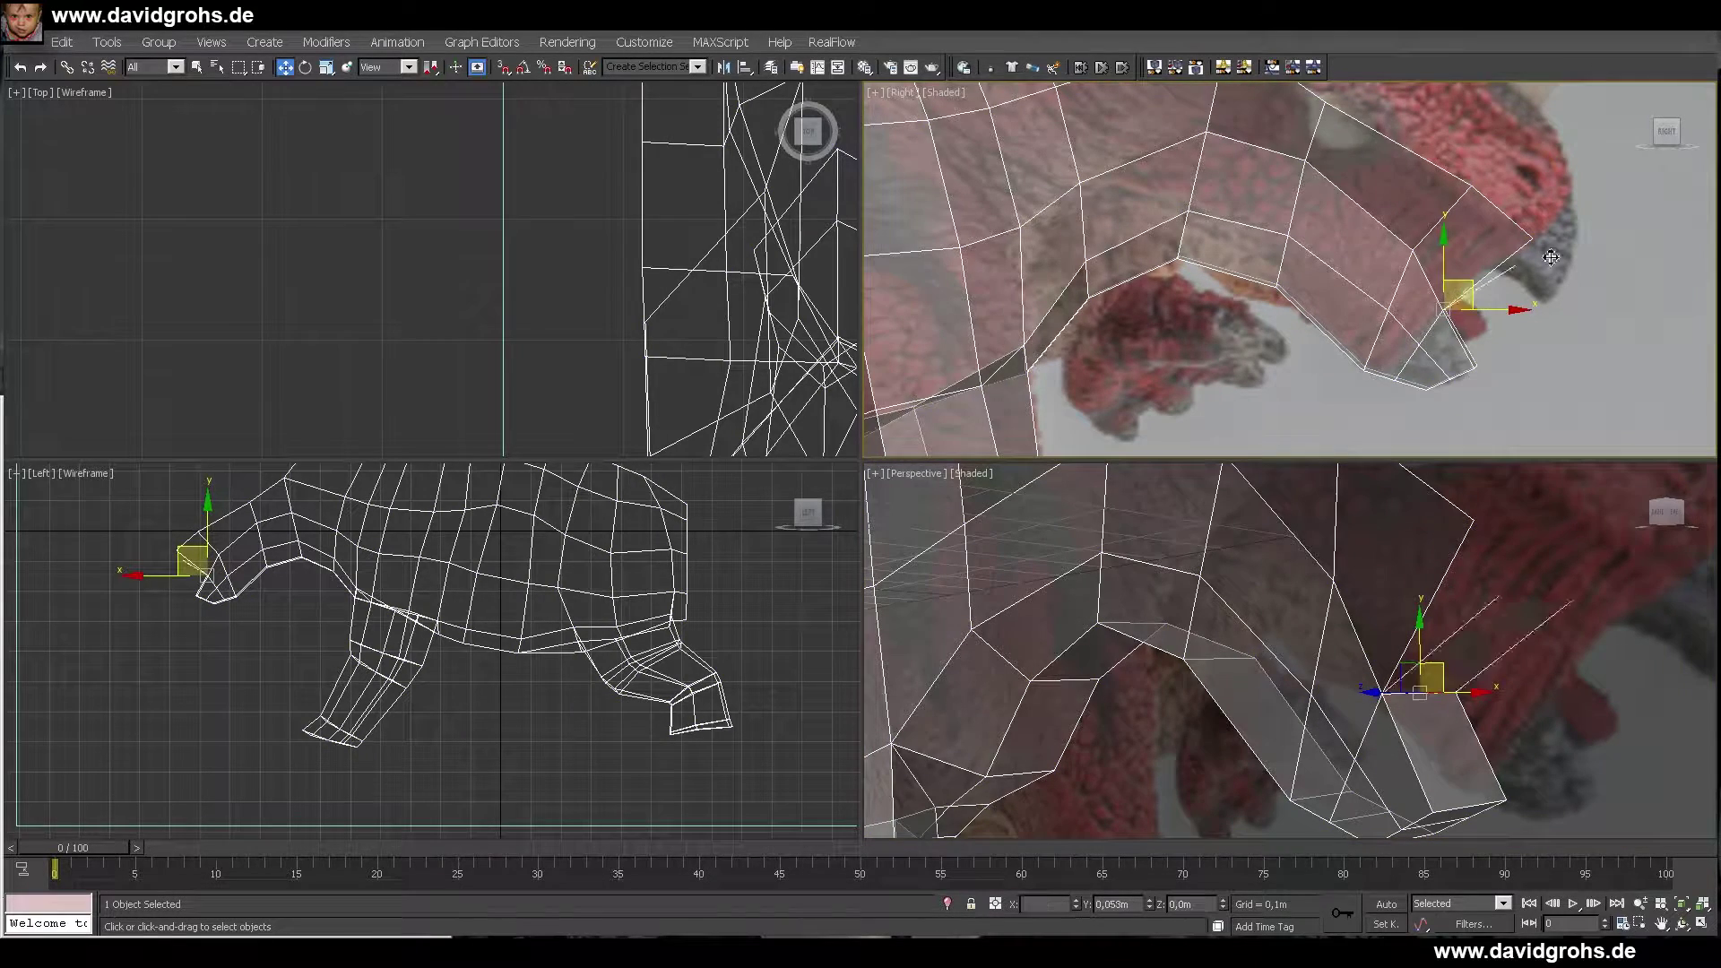
pyautogui.click(1486, 199)
pyautogui.moveTo(1458, 235); pyautogui.dragTo(1464, 306, button='middle')
pyautogui.moveTo(1532, 258); pyautogui.dragTo(1519, 269)
# - Close the gap between the cheek surface and the new mouth face
pyautogui.moveTo(1398, 198); pyautogui.dragTo(1428, 282, button='middle')
pyautogui.click(1327, 232)
pyautogui.rightClick(1320, 296)
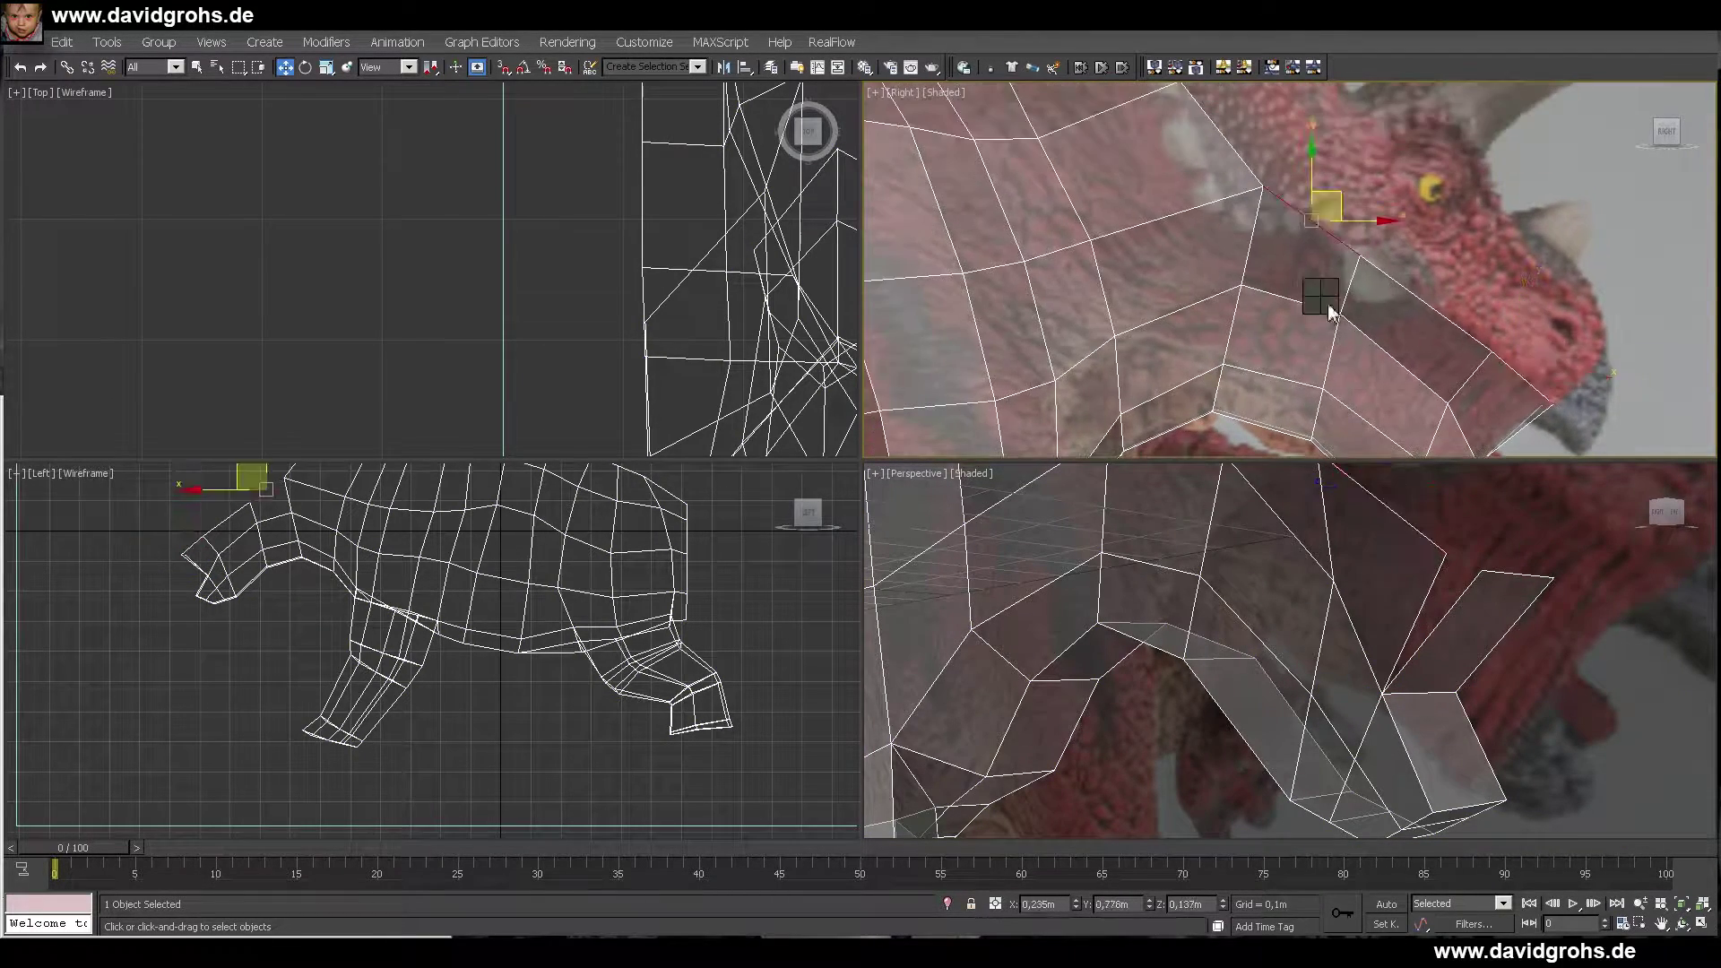
pyautogui.moveTo(1580, 419); pyautogui.dragTo(1561, 344, button='middle')
# - Extrude the front edge of the snout downward to start the upper beak
pyautogui.press('2')
pyautogui.click(1492, 566)
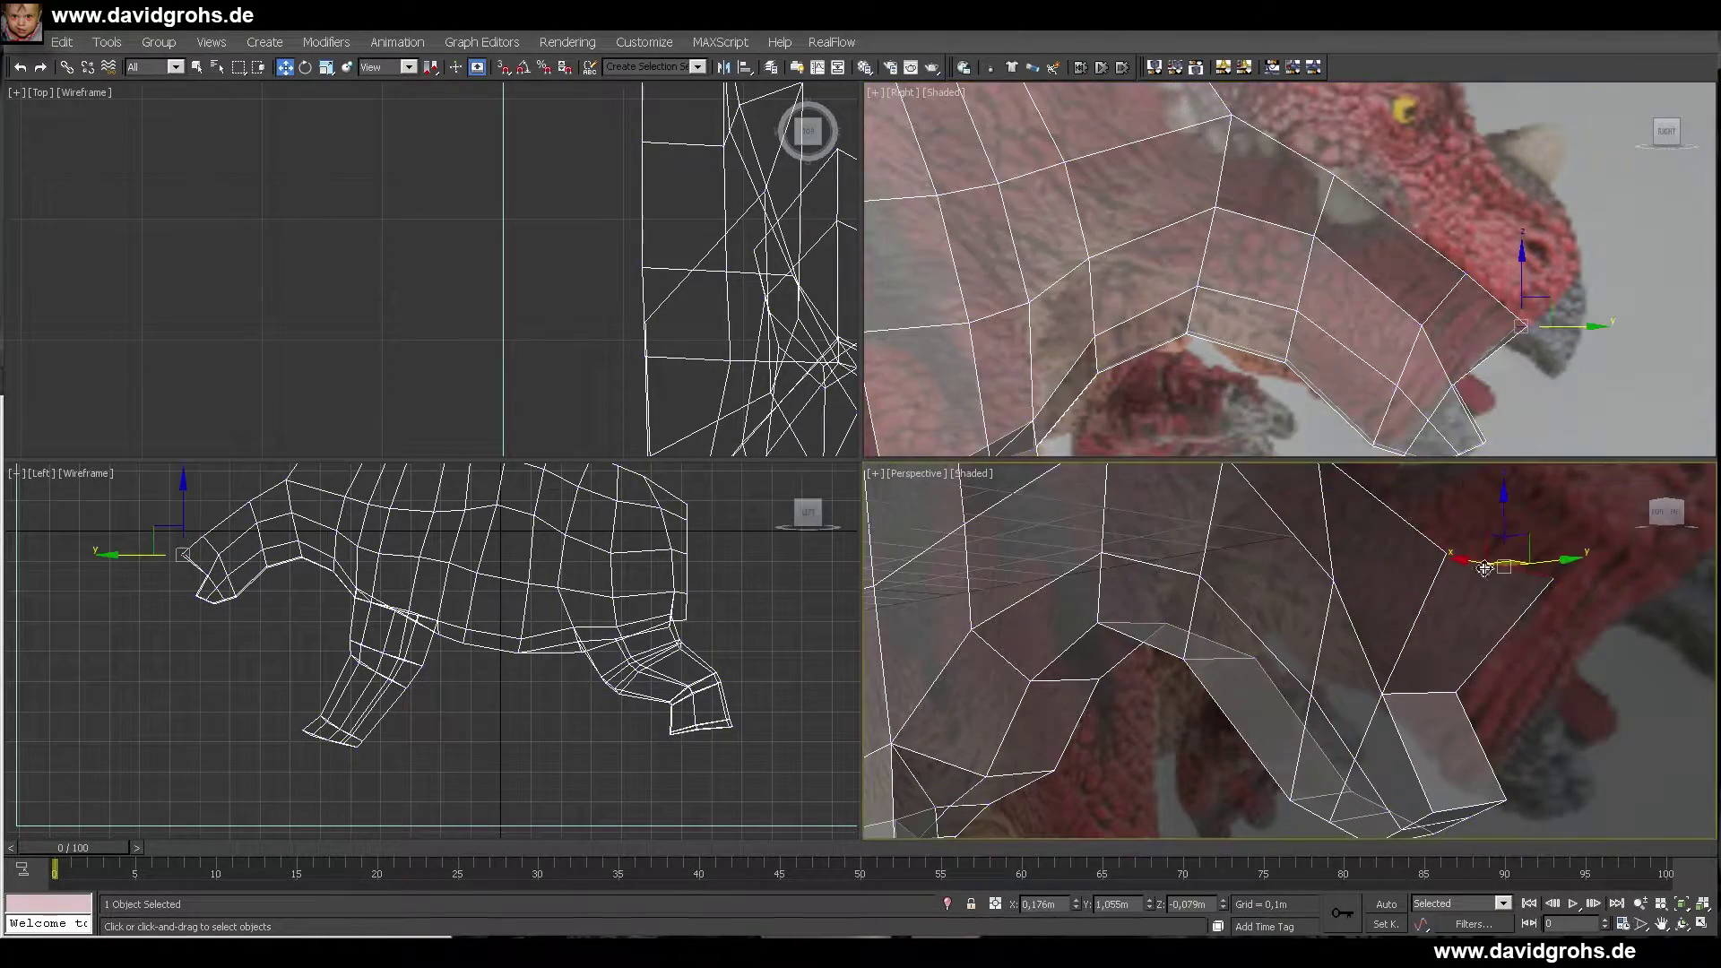
pyautogui.scroll(-6, 1492, 578)
pyautogui.keyDown('alt'); pyautogui.moveTo(1492, 587); pyautogui.dragTo(1546, 573, button='middle'); pyautogui.keyUp('alt')
pyautogui.moveTo(1491, 302); pyautogui.dragTo(1449, 277, button='middle')
pyautogui.scroll(2, 1449, 277)
pyautogui.keyDown('alt'); pyautogui.moveTo(1479, 619); pyautogui.dragTo(1381, 619, button='middle'); pyautogui.keyUp('alt')
# - Move the outer vertices of the beak and snout inward so the muzzle tapers toward the tip
pyautogui.scroll(-3, 766, 269)
pyautogui.moveTo(761, 285); pyautogui.dragTo(539, 238, button='middle')
pyautogui.press('1')
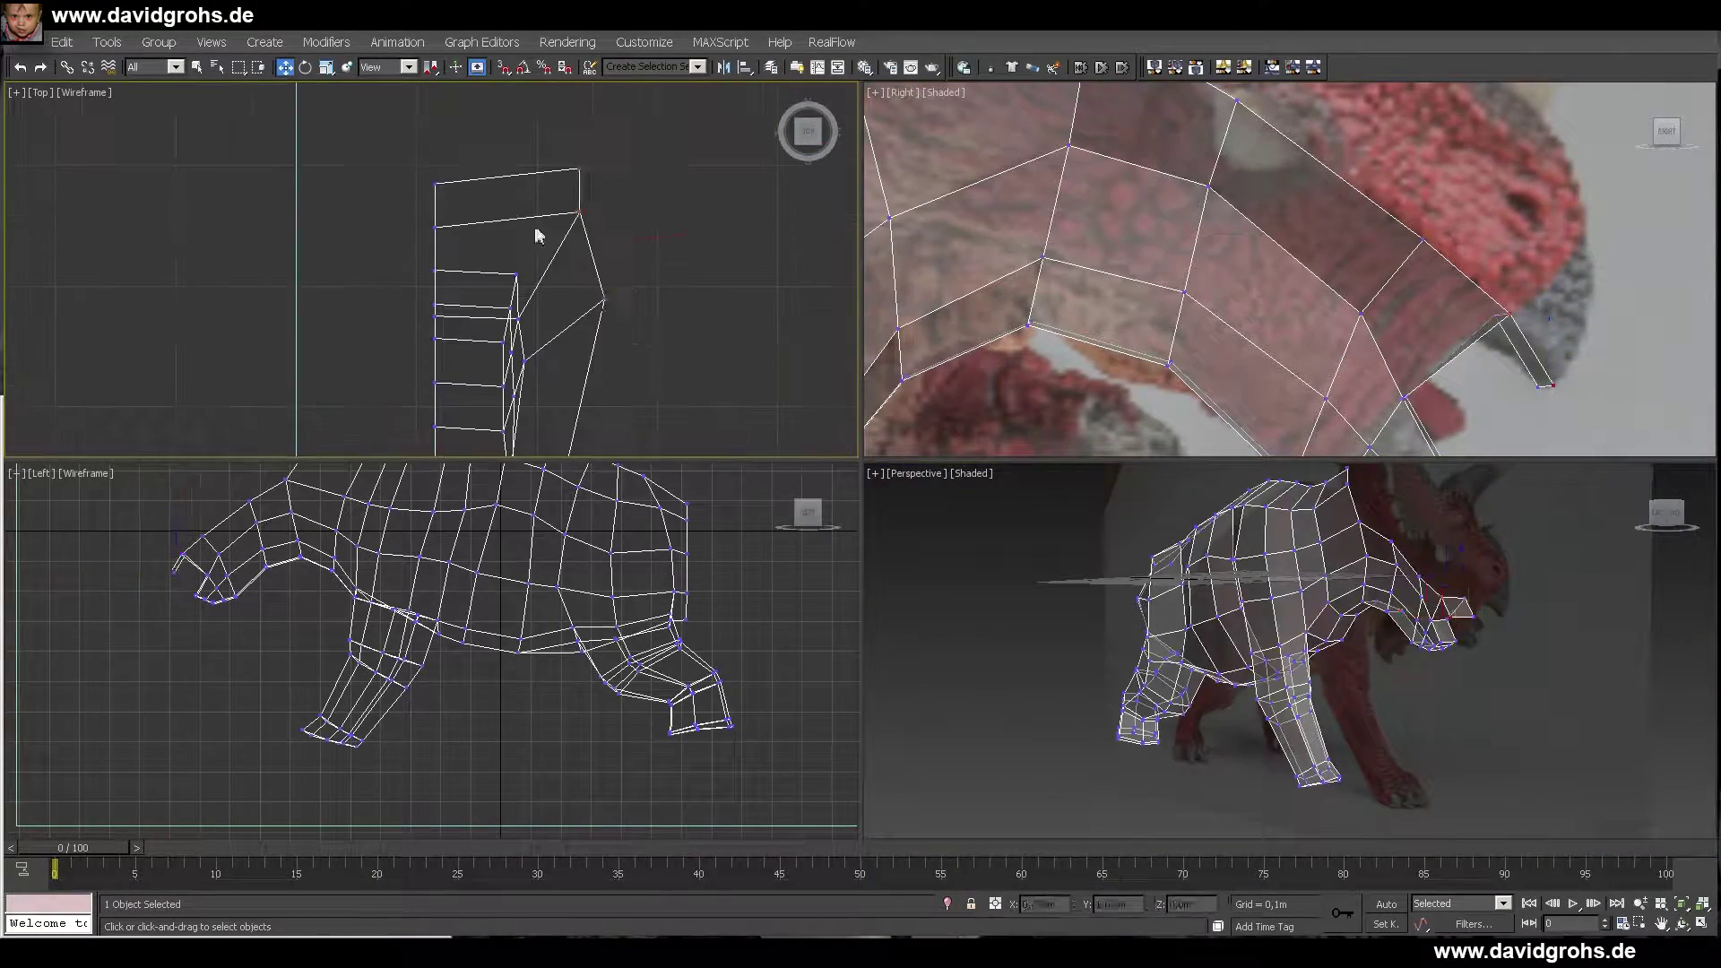
pyautogui.click(580, 213)
pyautogui.moveTo(1224, 565)
pyautogui.keyDown('alt'); pyautogui.mouseDown(button='middle')
pyautogui.moveTo(1317, 561)
pyautogui.moveTo(1255, 563)
pyautogui.mouseUp(button='middle'); pyautogui.keyUp('alt')
pyautogui.moveTo(609, 235); pyautogui.dragTo(557, 158)
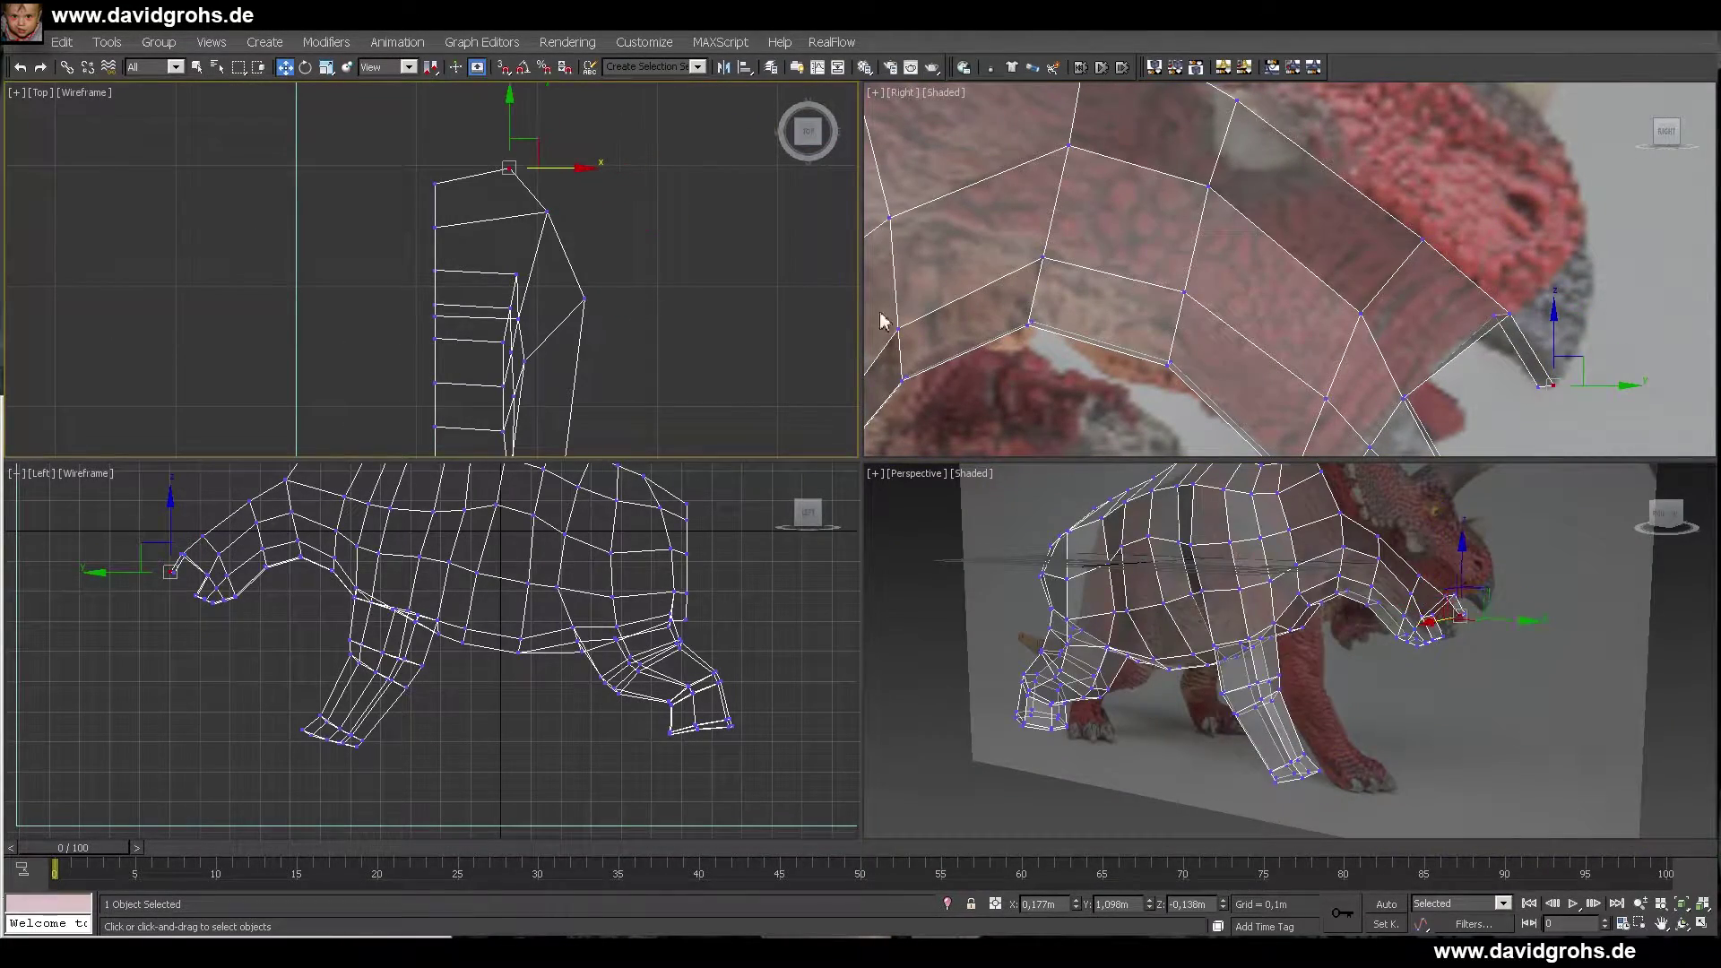
# - Reposition the lower and rear edges of the upper beak to match the reference photo
pyautogui.scroll(2, 1463, 612)
pyautogui.moveTo(1416, 618)
pyautogui.keyDown('alt'); pyautogui.mouseDown(button='middle')
pyautogui.moveTo(1463, 612)
pyautogui.moveTo(1427, 610)
pyautogui.mouseUp(button='middle'); pyautogui.keyUp('alt')
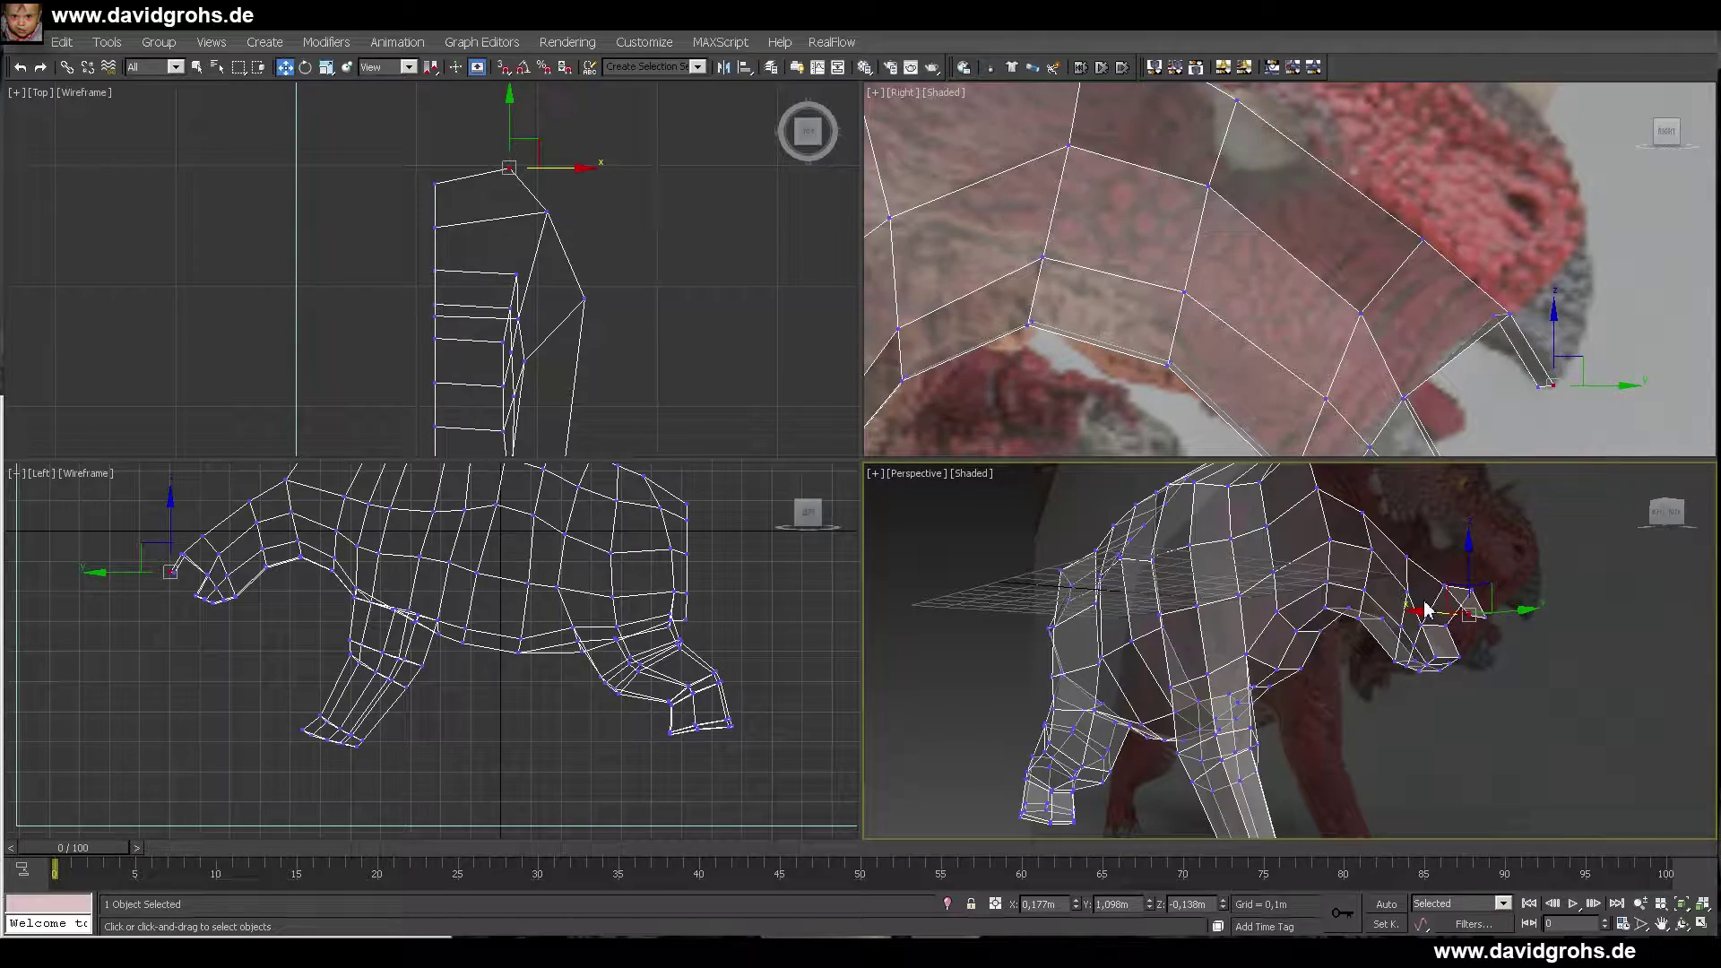
pyautogui.scroll(5, 1481, 606)
pyautogui.press('2')
pyautogui.moveTo(1543, 336); pyautogui.dragTo(1513, 372, button='middle')
pyautogui.moveTo(1501, 383); pyautogui.dragTo(1516, 384)
pyautogui.click(1527, 408)
pyautogui.moveTo(1525, 352); pyautogui.dragTo(1527, 327, button='middle')
pyautogui.click(1485, 329)
pyautogui.moveTo(1514, 311); pyautogui.dragTo(1495, 316)
# - Extrude the beak's front edge up over the nose and back along the snout to the brow
pyautogui.click(1470, 655)
pyautogui.keyDown('shift'); pyautogui.moveTo(1555, 380); pyautogui.dragTo(1585, 229); pyautogui.keyUp('shift')
pyautogui.scroll(-4, 1459, 593)
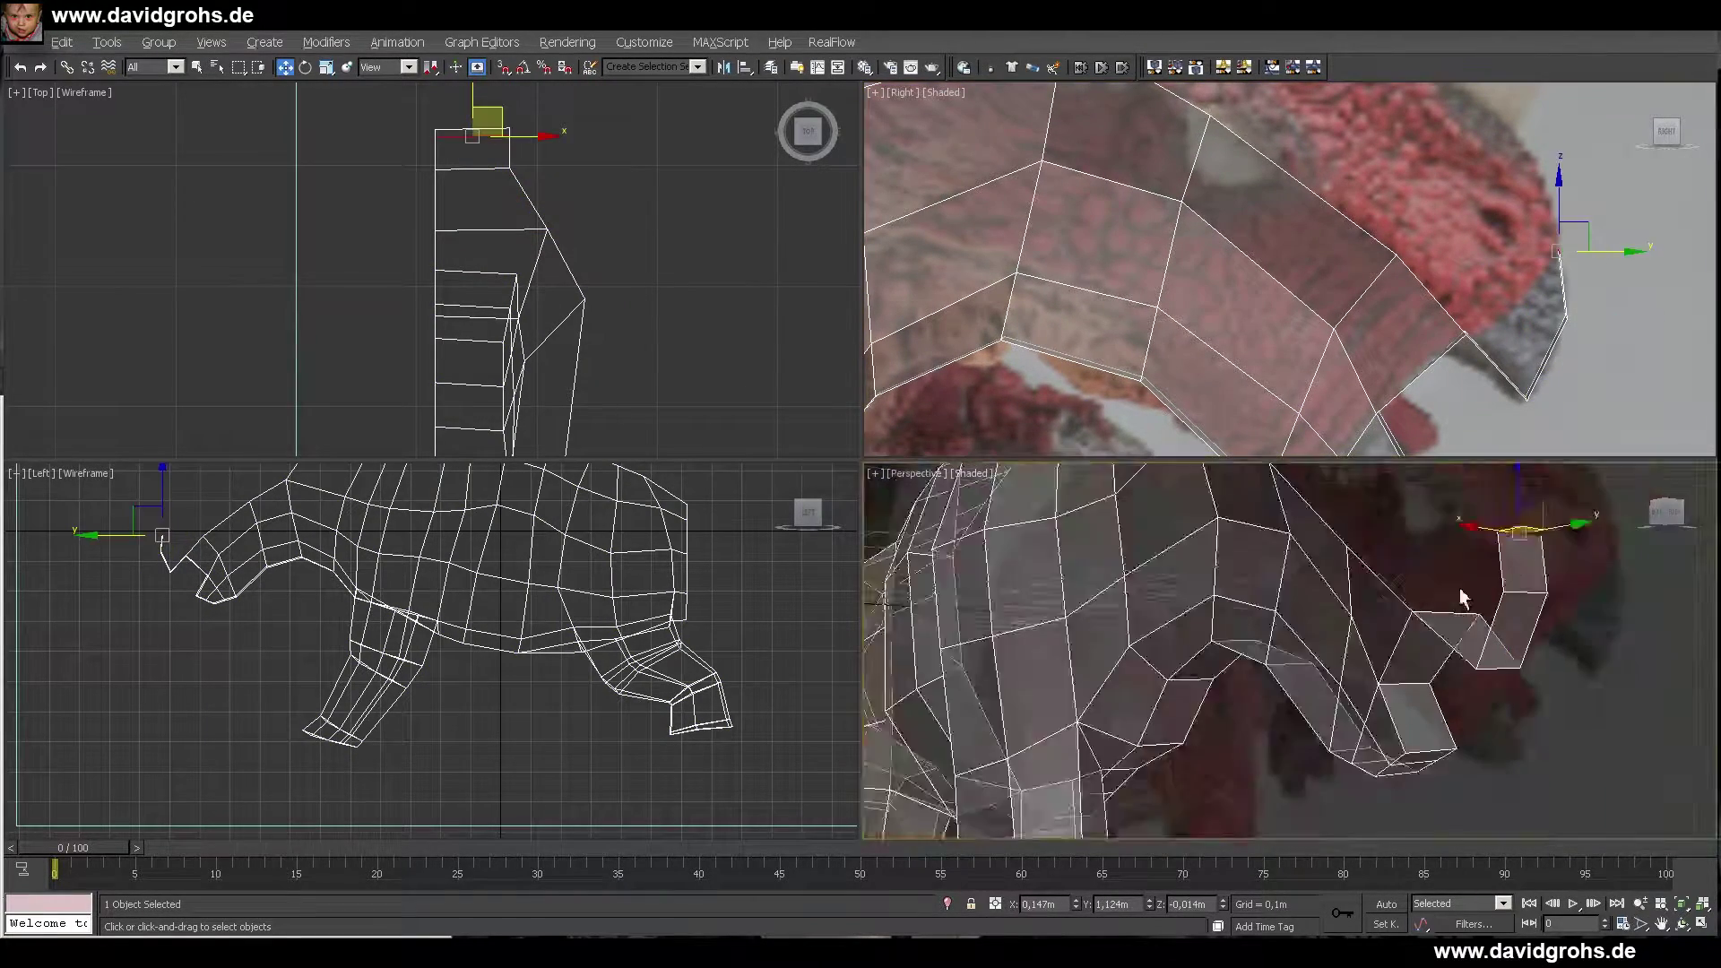
pyautogui.press('1')
pyautogui.moveTo(1459, 593)
pyautogui.keyDown('alt'); pyautogui.mouseDown(button='middle')
pyautogui.moveTo(1497, 630)
pyautogui.moveTo(1473, 568)
pyautogui.mouseUp(button='middle'); pyautogui.keyUp('alt')
pyautogui.scroll(2, 1472, 568)
pyautogui.press('w')
pyautogui.click(1509, 566)
pyautogui.scroll(-4, 1562, 380)
pyautogui.keyDown('shift'); pyautogui.moveTo(1586, 297); pyautogui.dragTo(1511, 198); pyautogui.keyUp('shift')
pyautogui.scroll(-4, 1470, 582)
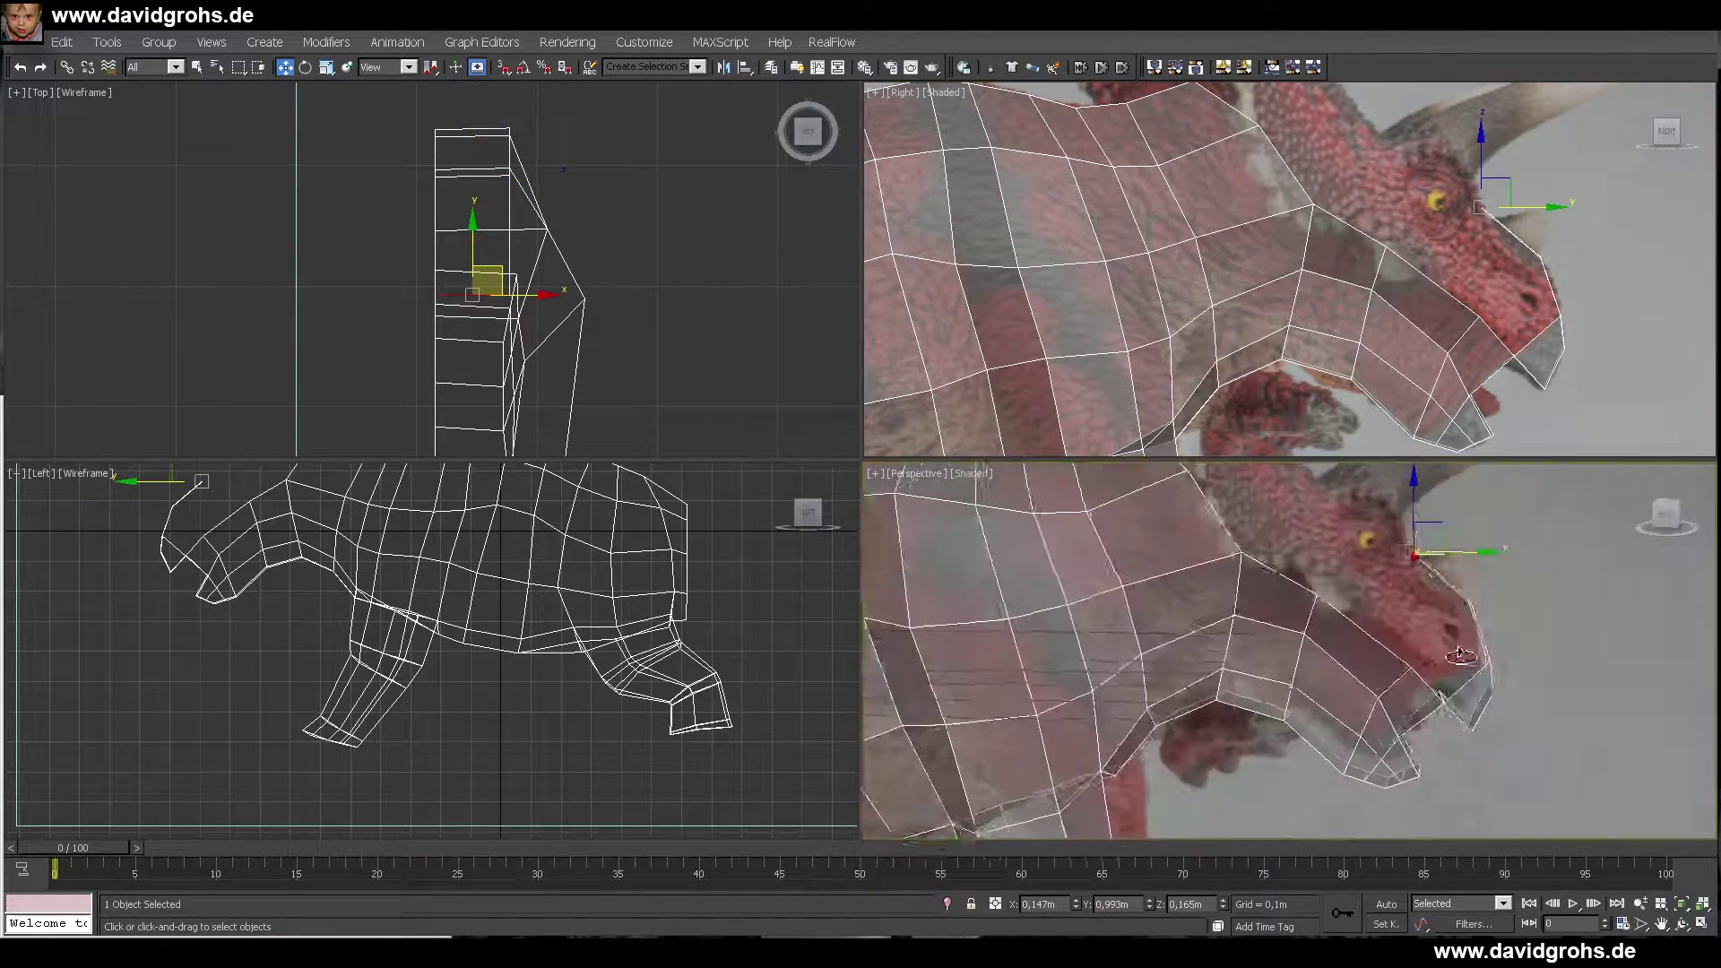
# - Fill the side of the snout between the top profile strip and the cheek, checking its vertices
pyautogui.click(1514, 187)
pyautogui.keyDown('alt'); pyautogui.moveTo(1470, 583); pyautogui.dragTo(1371, 610, button='middle'); pyautogui.keyUp('alt')
pyautogui.press('1')
pyautogui.click(1385, 660)
pyautogui.press('w')
pyautogui.scroll(-4, 1345, 636)
# - Extrude the brow edge twice more up along the front outline of the frill
pyautogui.moveTo(1448, 161); pyautogui.dragTo(1515, 300, button='middle')
pyautogui.click(1553, 345)
pyautogui.keyDown('shift'); pyautogui.moveTo(1578, 330); pyautogui.dragTo(1495, 265); pyautogui.keyUp('shift')
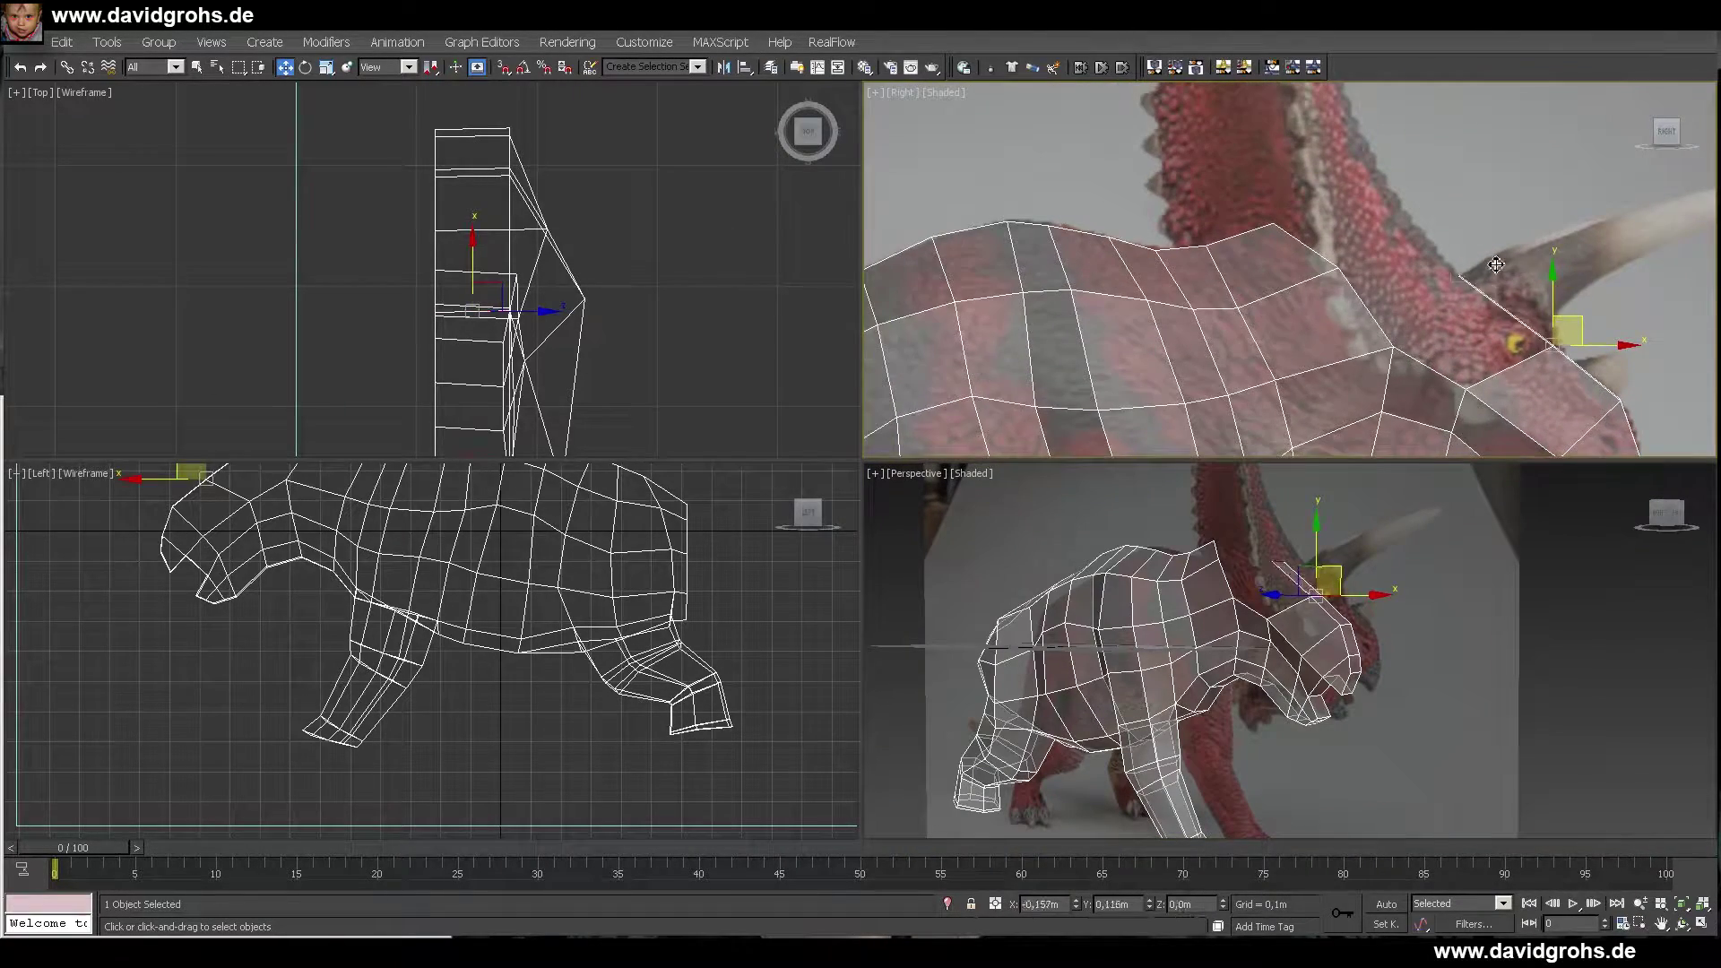
pyautogui.moveTo(1490, 254); pyautogui.dragTo(1534, 311, button='middle')
pyautogui.keyDown('shift'); pyautogui.moveTo(1534, 311); pyautogui.dragTo(1438, 163); pyautogui.keyUp('shift')
pyautogui.moveTo(1479, 421); pyautogui.dragTo(1425, 319, button='middle')
pyautogui.press('1')
pyautogui.scroll(-2, 1317, 628)
pyautogui.keyDown('alt'); pyautogui.moveTo(1313, 628); pyautogui.dragTo(1376, 651, button='middle'); pyautogui.keyUp('alt')
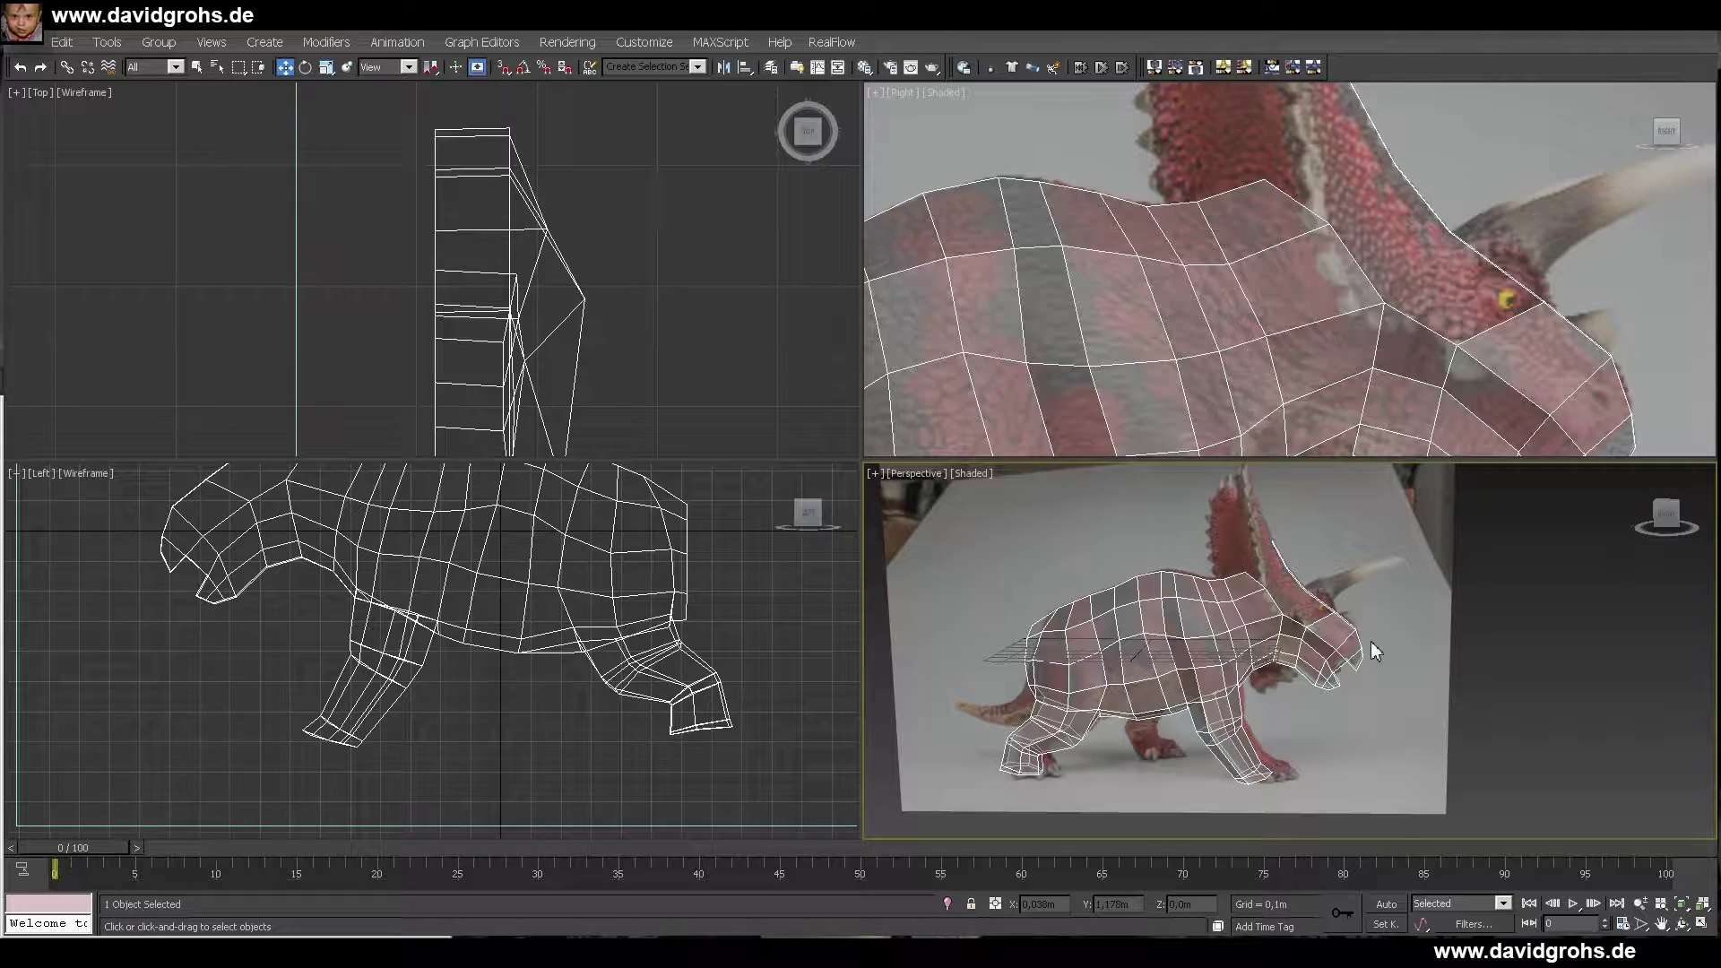
pyautogui.keyDown('alt'); pyautogui.moveTo(1434, 260); pyautogui.dragTo(1479, 224, button='middle'); pyautogui.keyUp('alt')
pyautogui.click(905, 95)
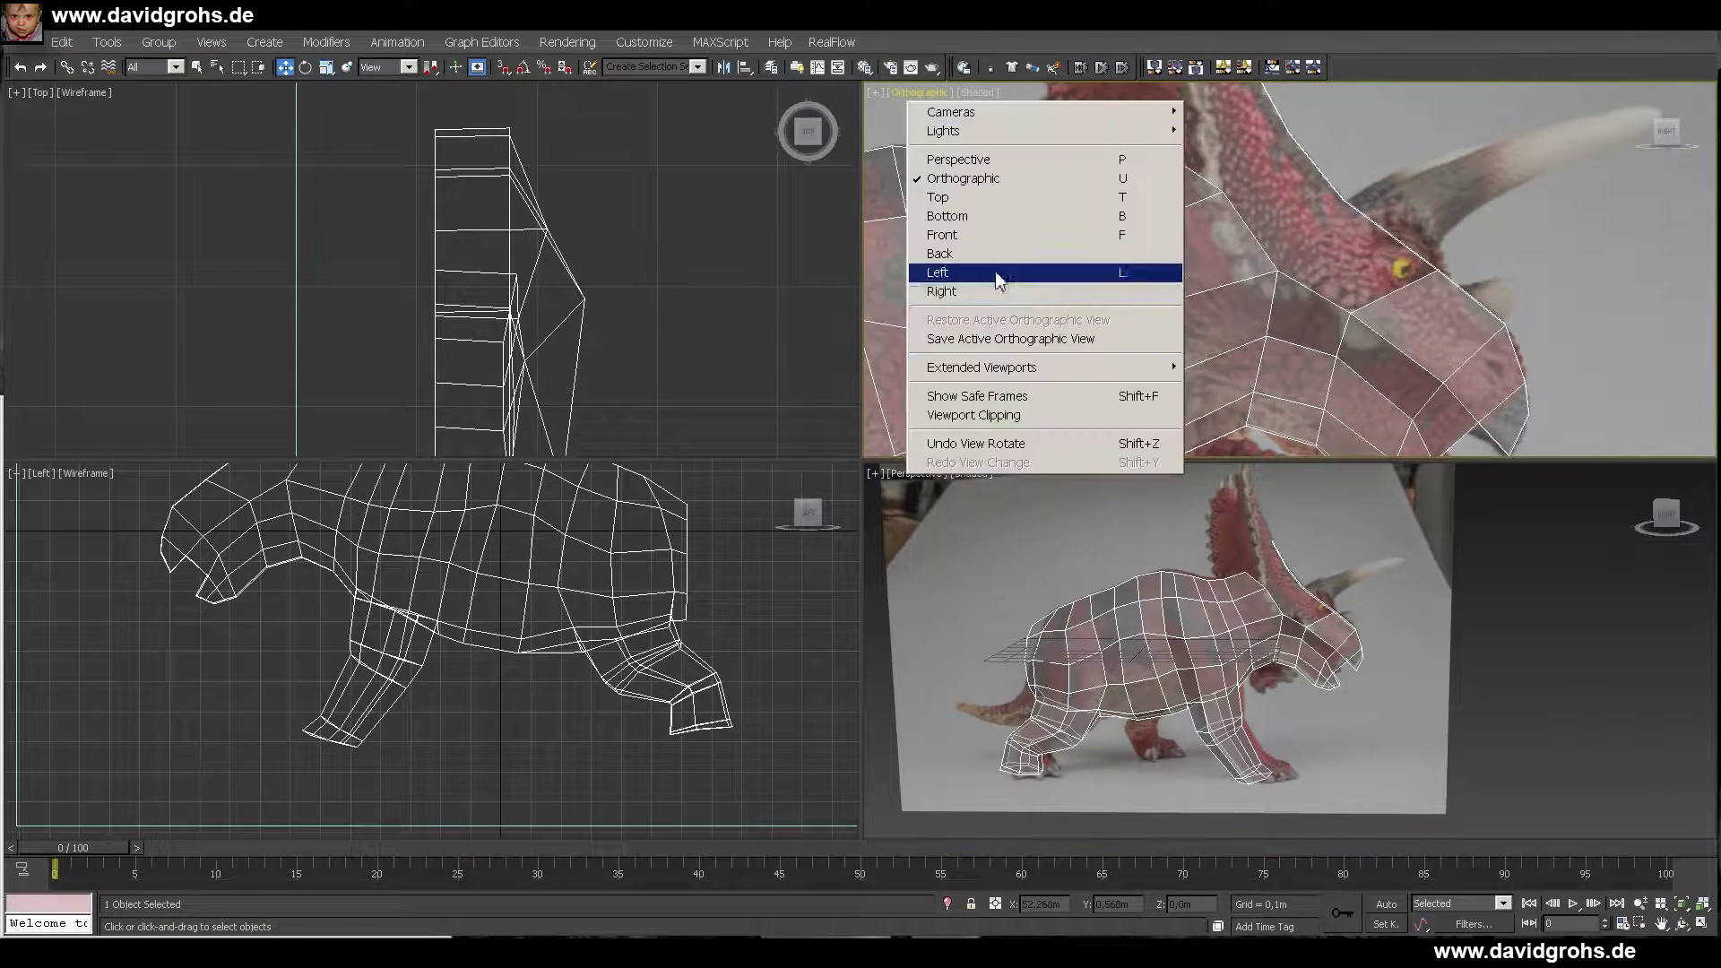
pyautogui.click(996, 292)
# - Try to bridge the brow strip to the rear cheek edge, then delete the resulting face on the head's side
pyautogui.scroll(4, 1336, 619)
pyautogui.keyDown('alt'); pyautogui.moveTo(1336, 618); pyautogui.dragTo(1282, 641, button='middle'); pyautogui.keyUp('alt')
pyautogui.click(1200, 710)
pyautogui.click(1255, 661)
pyautogui.rightClick(1395, 277)
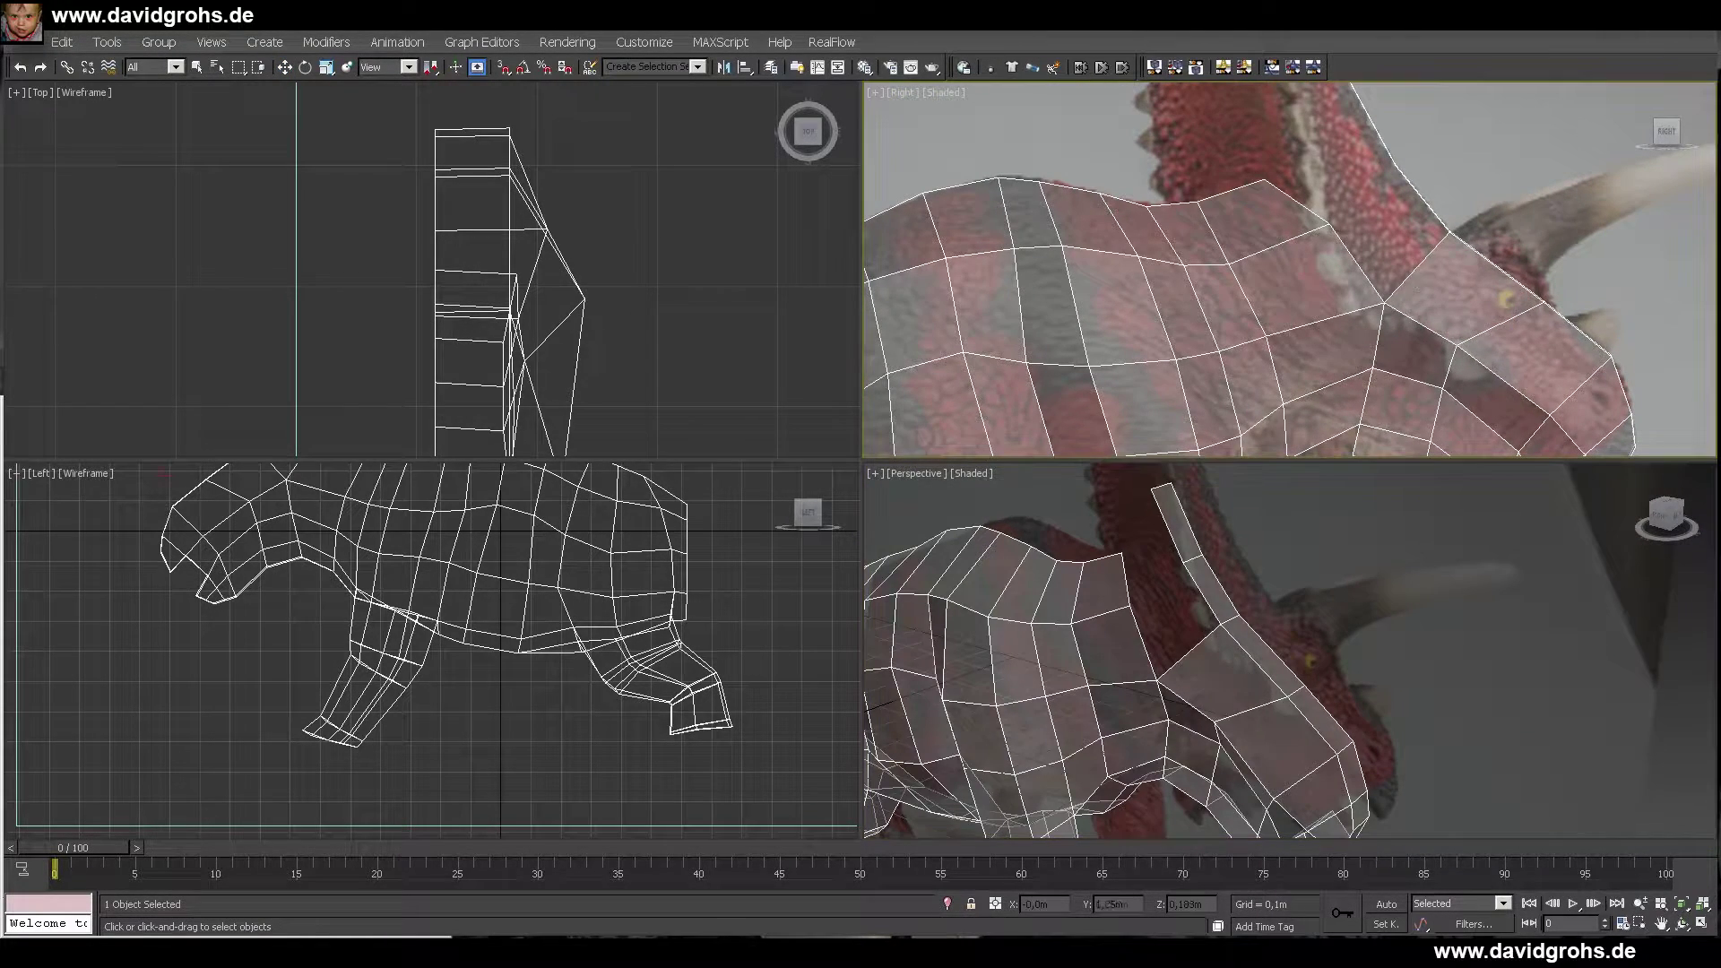
pyautogui.press('4')
pyautogui.click(1471, 312)
pyautogui.press('Delete')
# - Leave edge editing and examine the whole body and head mesh against the reference photo from several angles
pyautogui.press('2')
pyautogui.click(1260, 665)
pyautogui.click(1323, 695)
pyautogui.scroll(-5, 1246, 705)
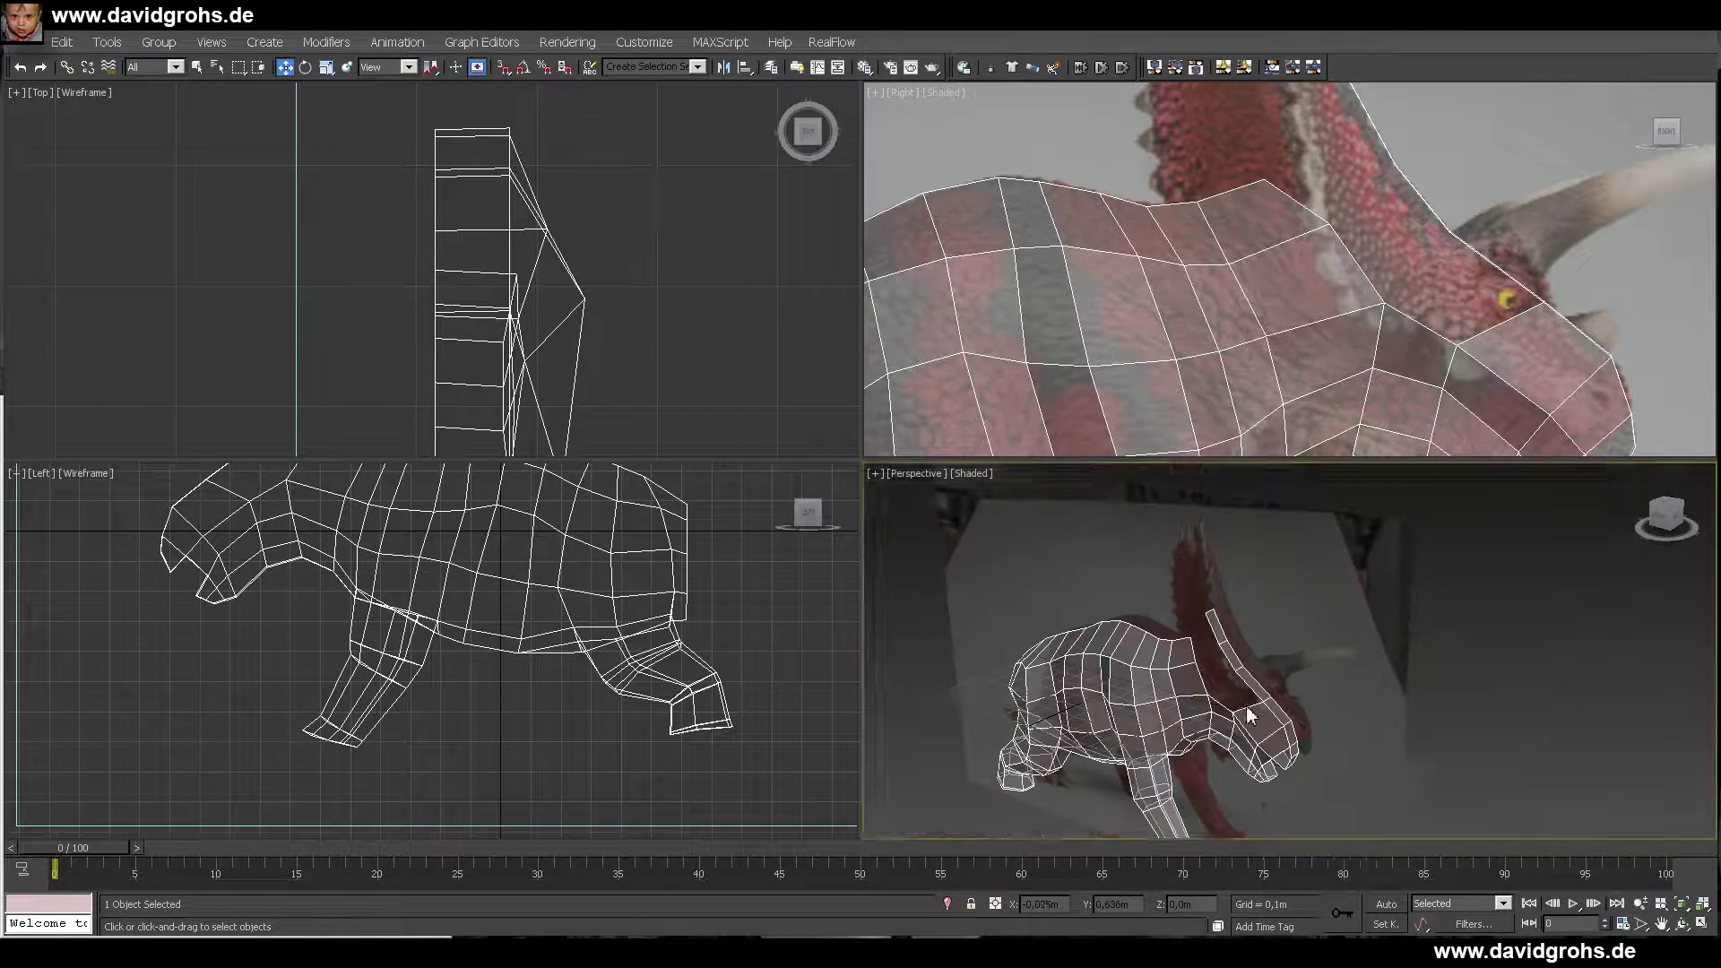
pyautogui.moveTo(1273, 259); pyautogui.dragTo(1300, 368, button='middle')
pyautogui.scroll(-3, 1300, 368)
pyautogui.keyDown('alt'); pyautogui.moveTo(1262, 582); pyautogui.dragTo(1181, 654, button='middle'); pyautogui.keyUp('alt')
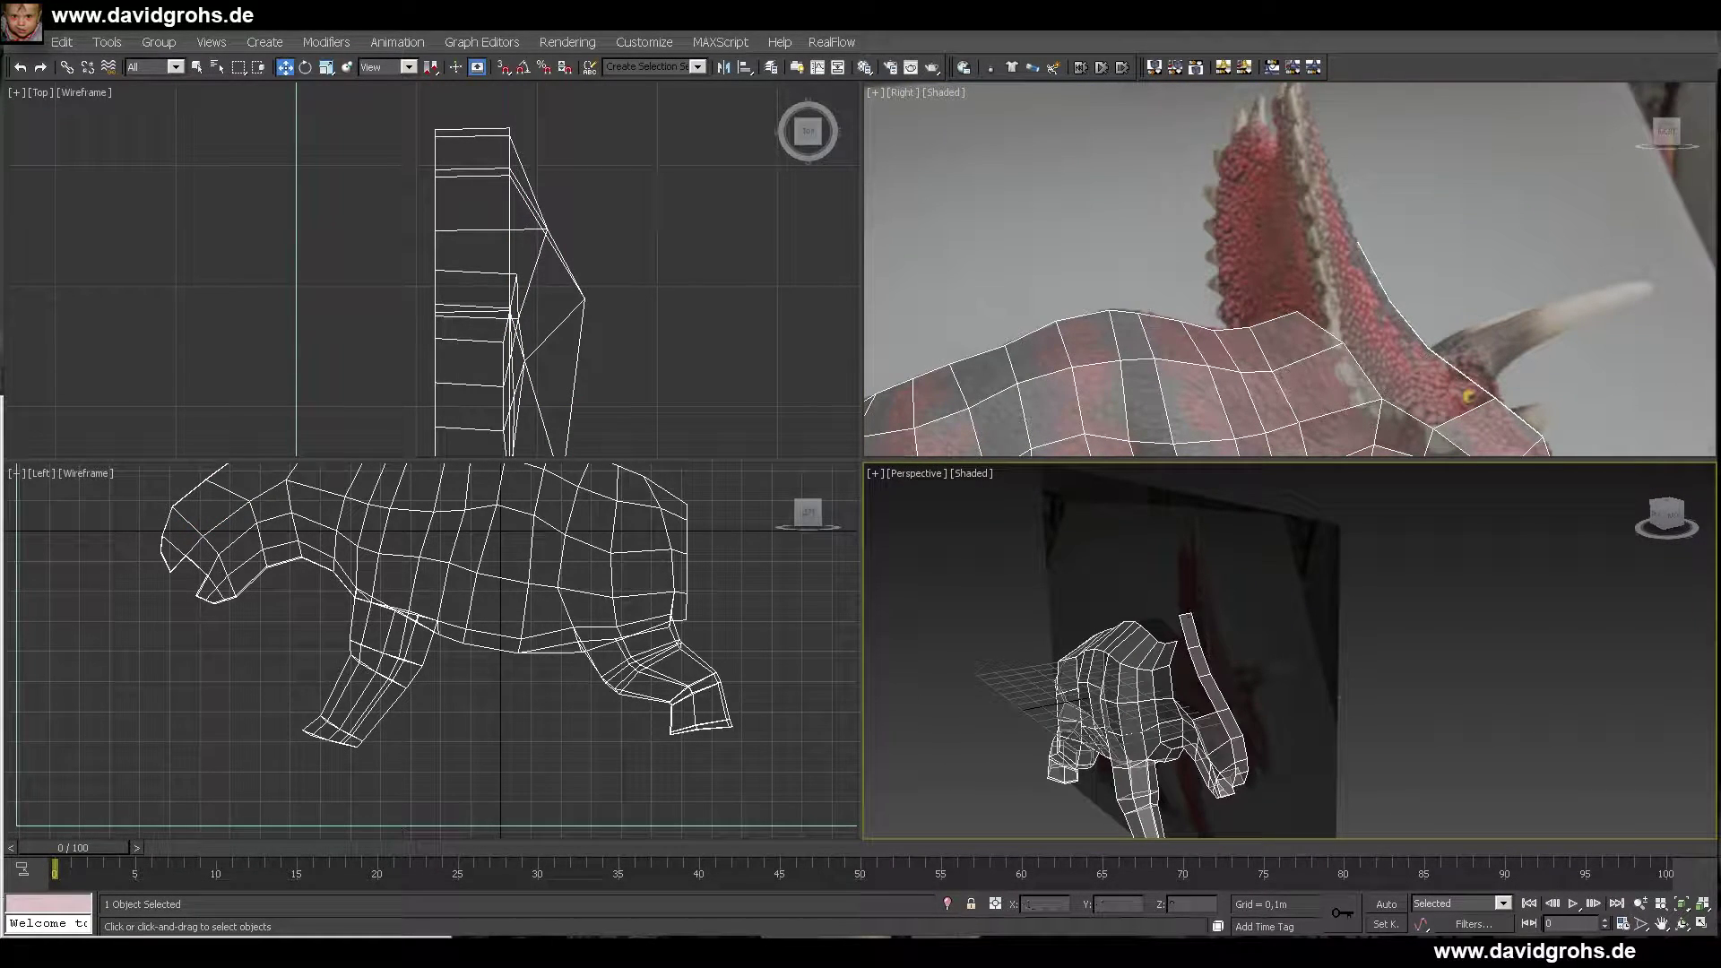
pyautogui.press('2')
pyautogui.moveTo(463, 587); pyautogui.dragTo(475, 674, button='middle')
pyautogui.scroll(-2, 475, 674)
pyautogui.keyDown('alt'); pyautogui.moveTo(1156, 663); pyautogui.dragTo(1242, 668, button='middle'); pyautogui.keyUp('alt')
pyautogui.scroll(-5, 1343, 273)
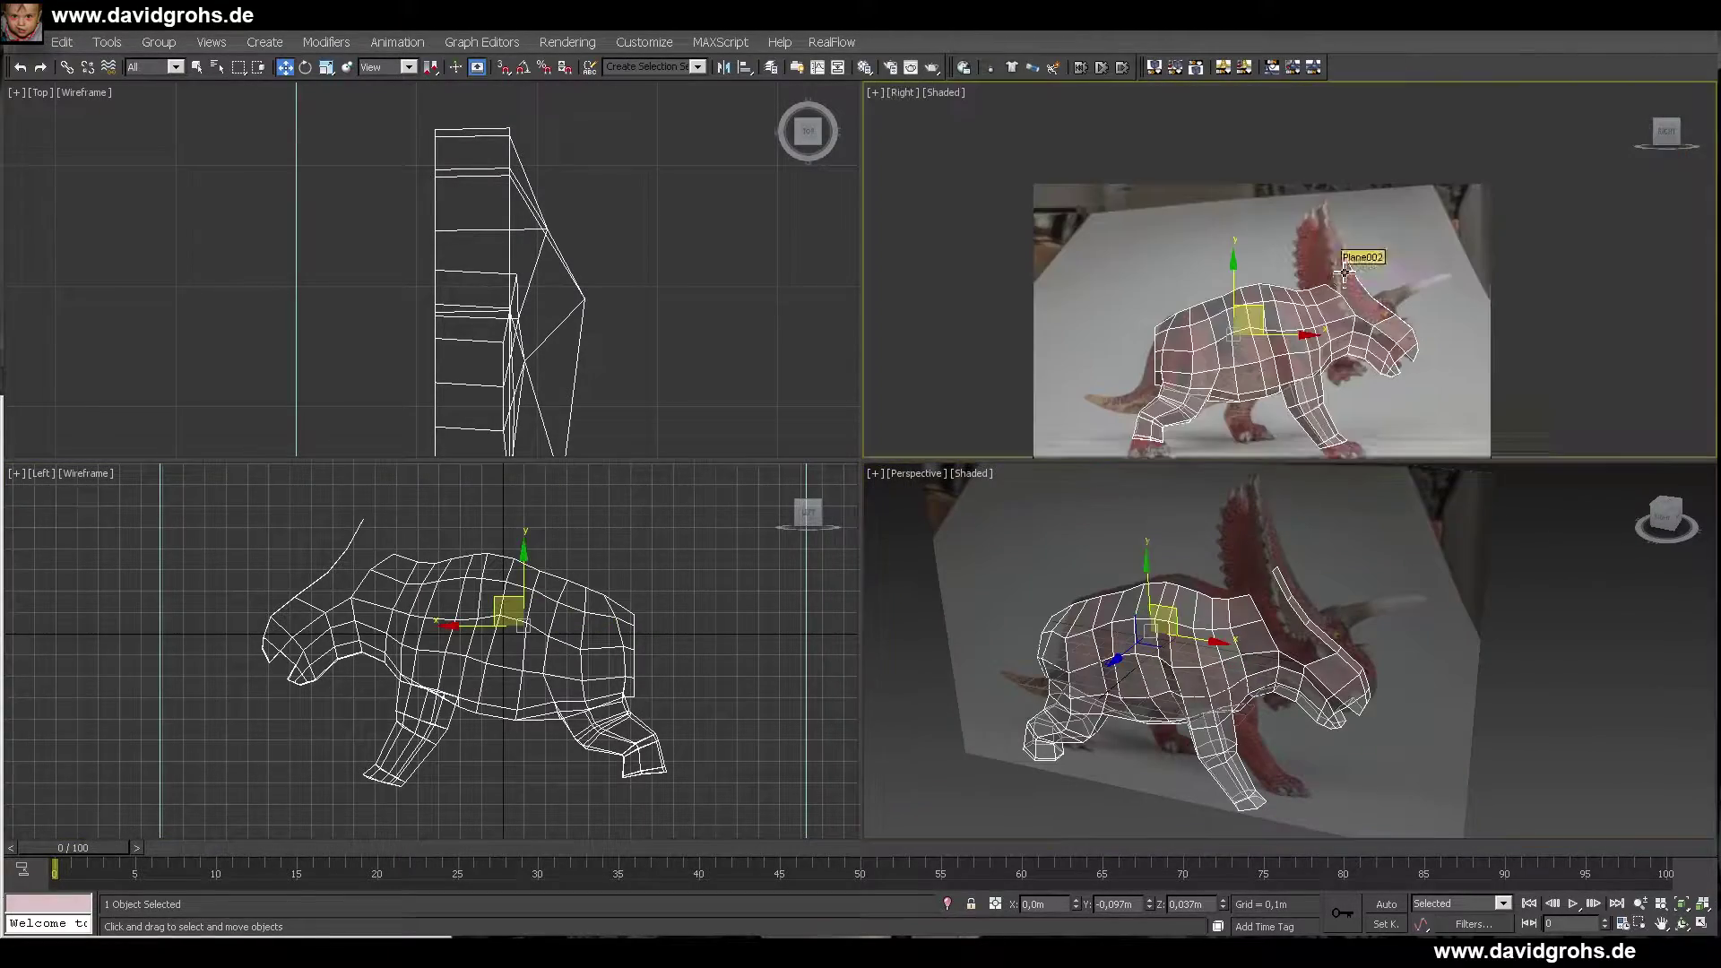
pyautogui.moveTo(1343, 272); pyautogui.dragTo(1369, 233, button='middle')
# - Switch to Mudbox and examine the textured pentaceratops's head and frill from the front
pyautogui.click(22, 34)
pyautogui.click(90, 269)
pyautogui.scroll(3, 1470, 276)
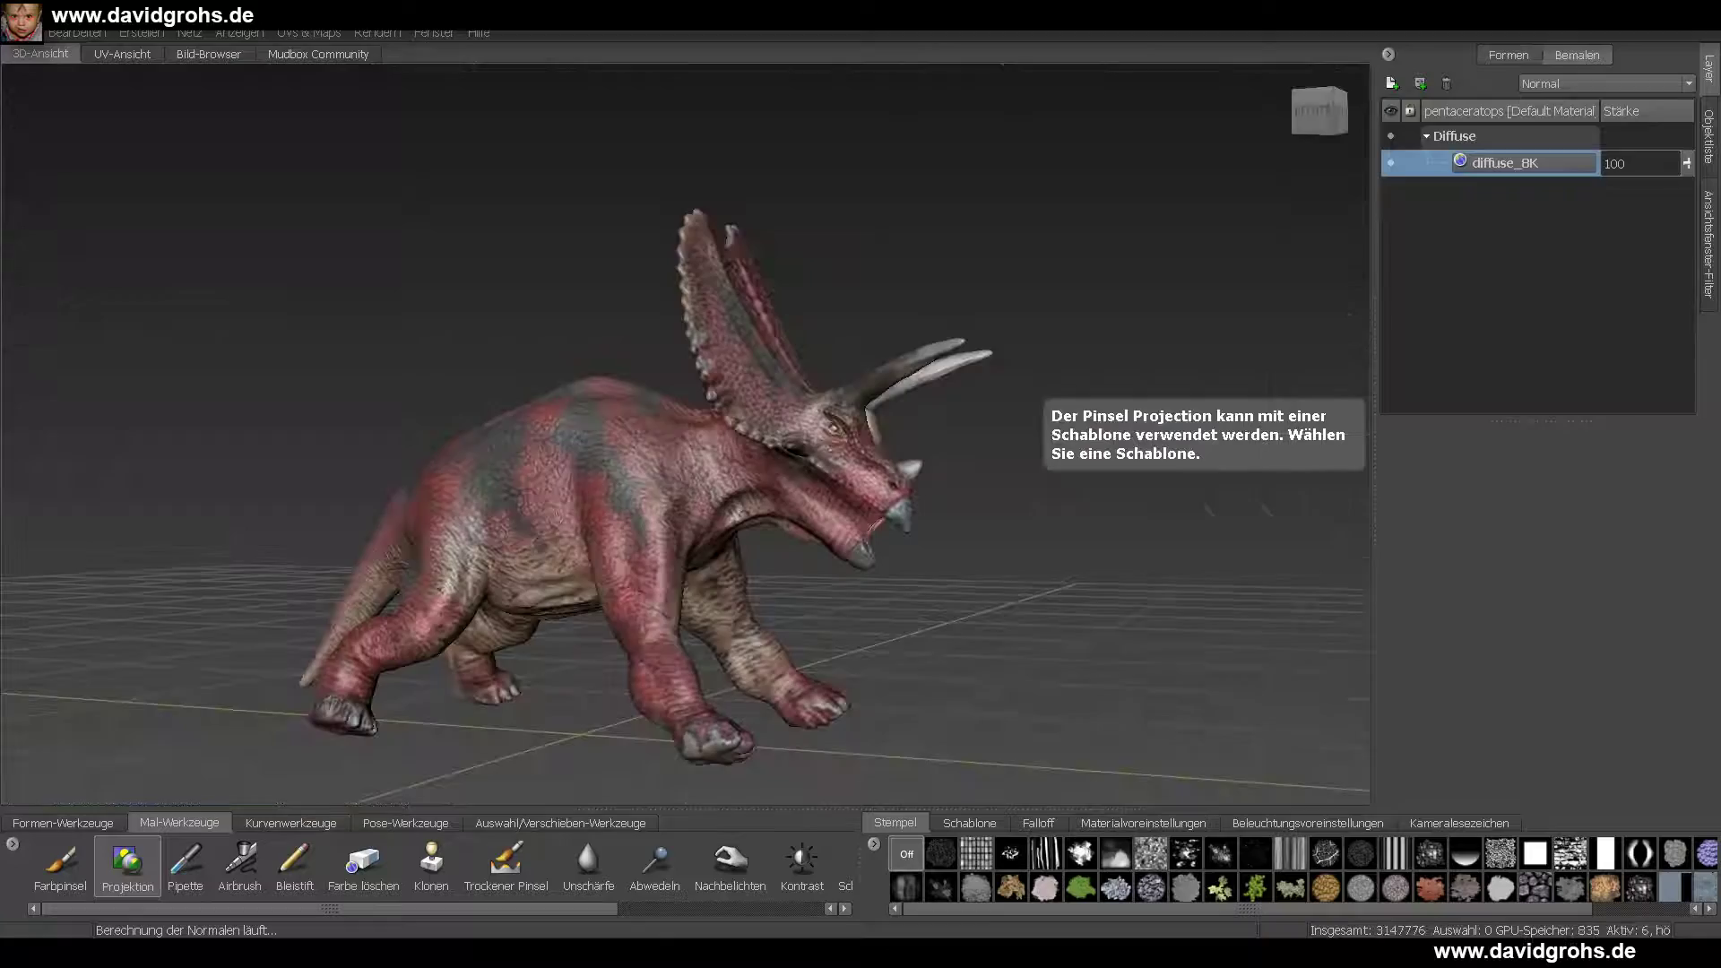
pyautogui.keyDown('alt'); pyautogui.moveTo(701, 464); pyautogui.dragTo(749, 424); pyautogui.keyUp('alt')
pyautogui.scroll(5, 717, 448)
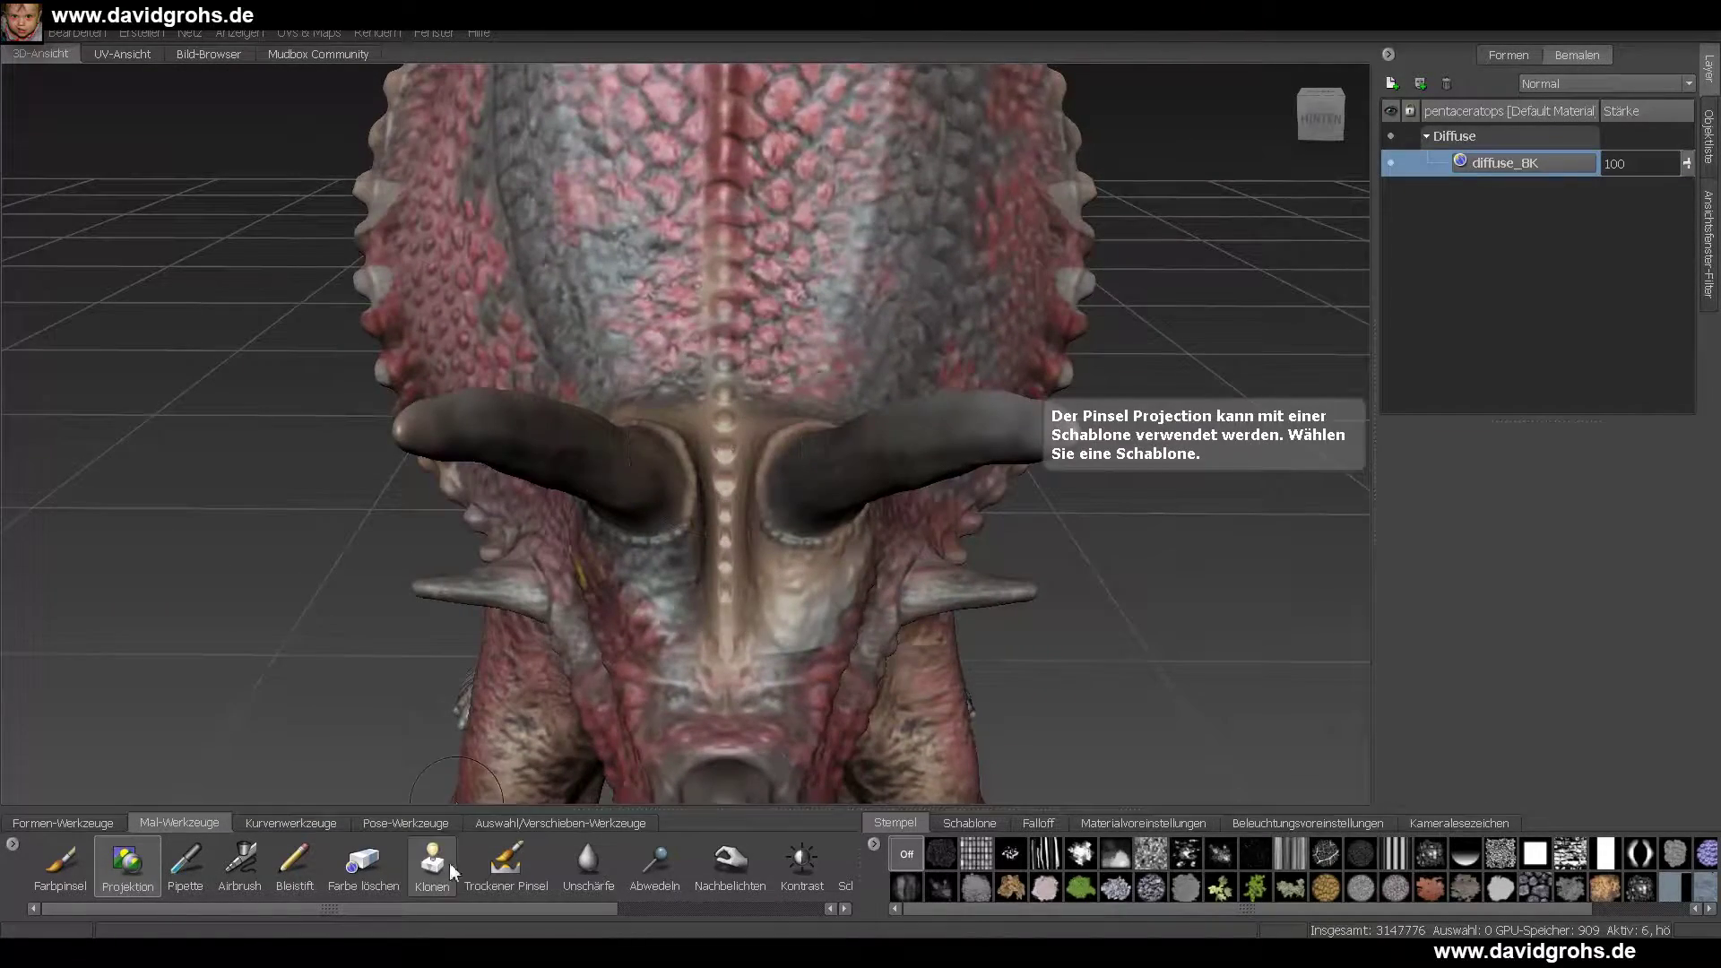
# - Choose the Klonen brush, expand its Erweitert settings and inspect the texture around the horn bases
pyautogui.click(431, 860)
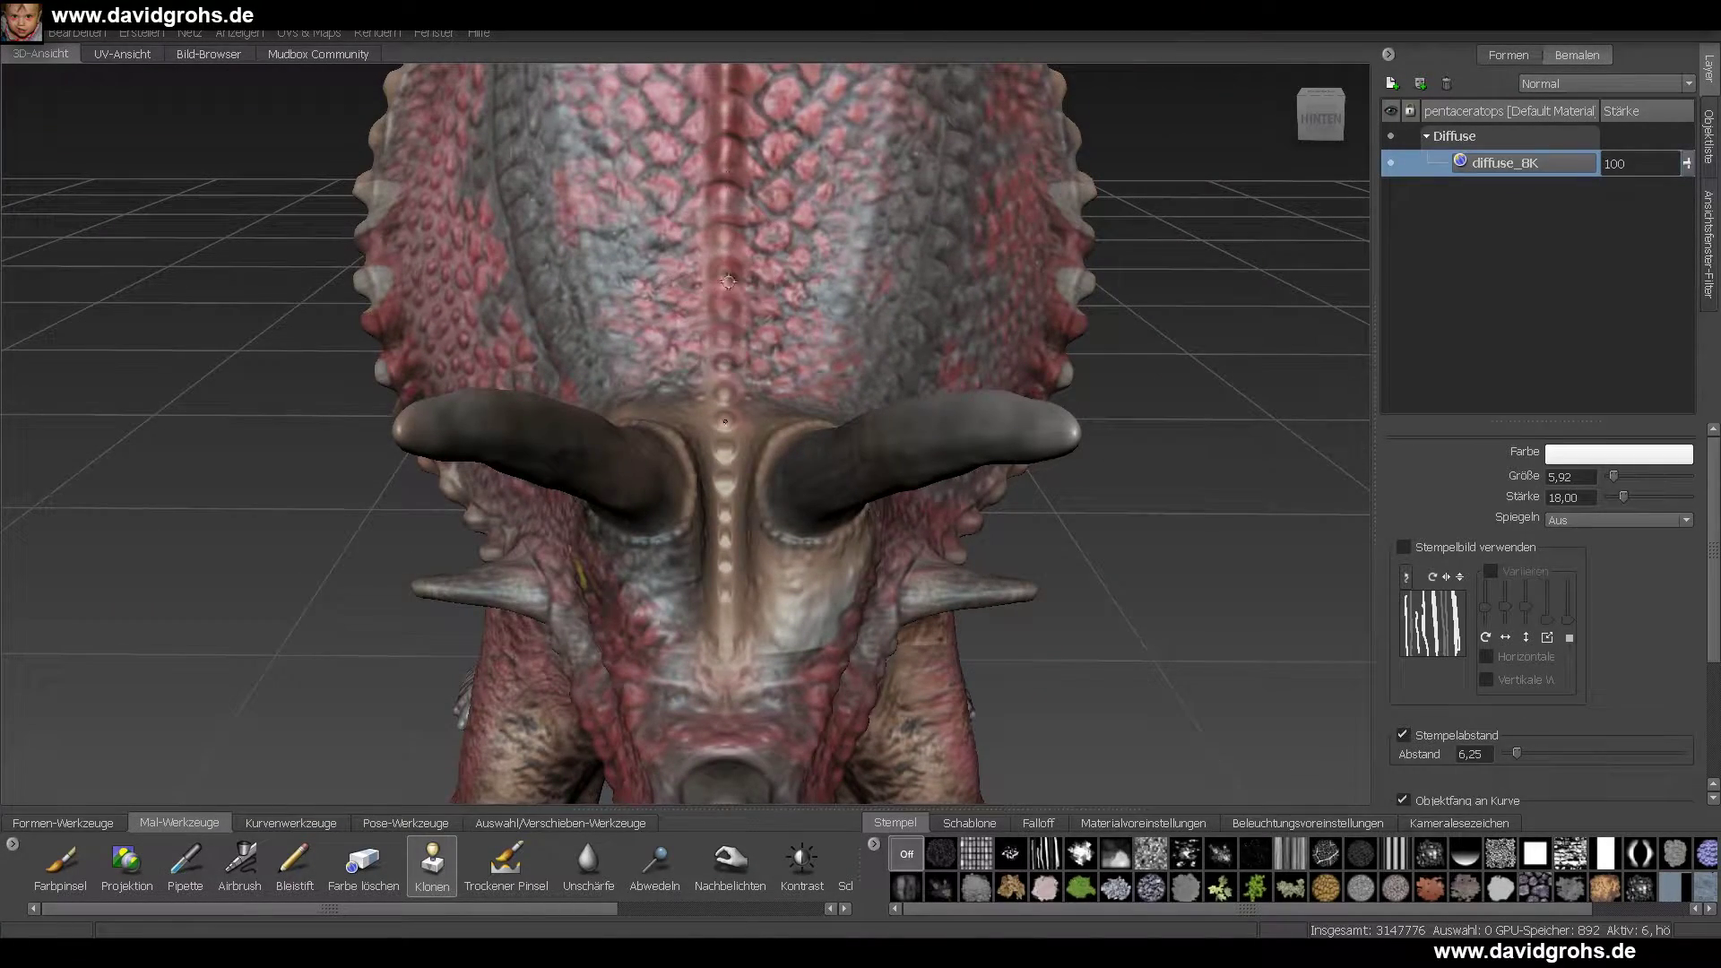
pyautogui.moveTo(704, 671)
pyautogui.keyDown('alt'); pyautogui.mouseDown()
pyautogui.moveTo(905, 627)
pyautogui.moveTo(717, 681)
pyautogui.mouseUp(); pyautogui.keyUp('alt')
pyautogui.scroll(-3, 1415, 696)
pyautogui.click(1393, 787)
pyautogui.scroll(-2, 1394, 781)
pyautogui.keyDown('alt'); pyautogui.moveTo(627, 484); pyautogui.dragTo(588, 387); pyautogui.keyUp('alt')
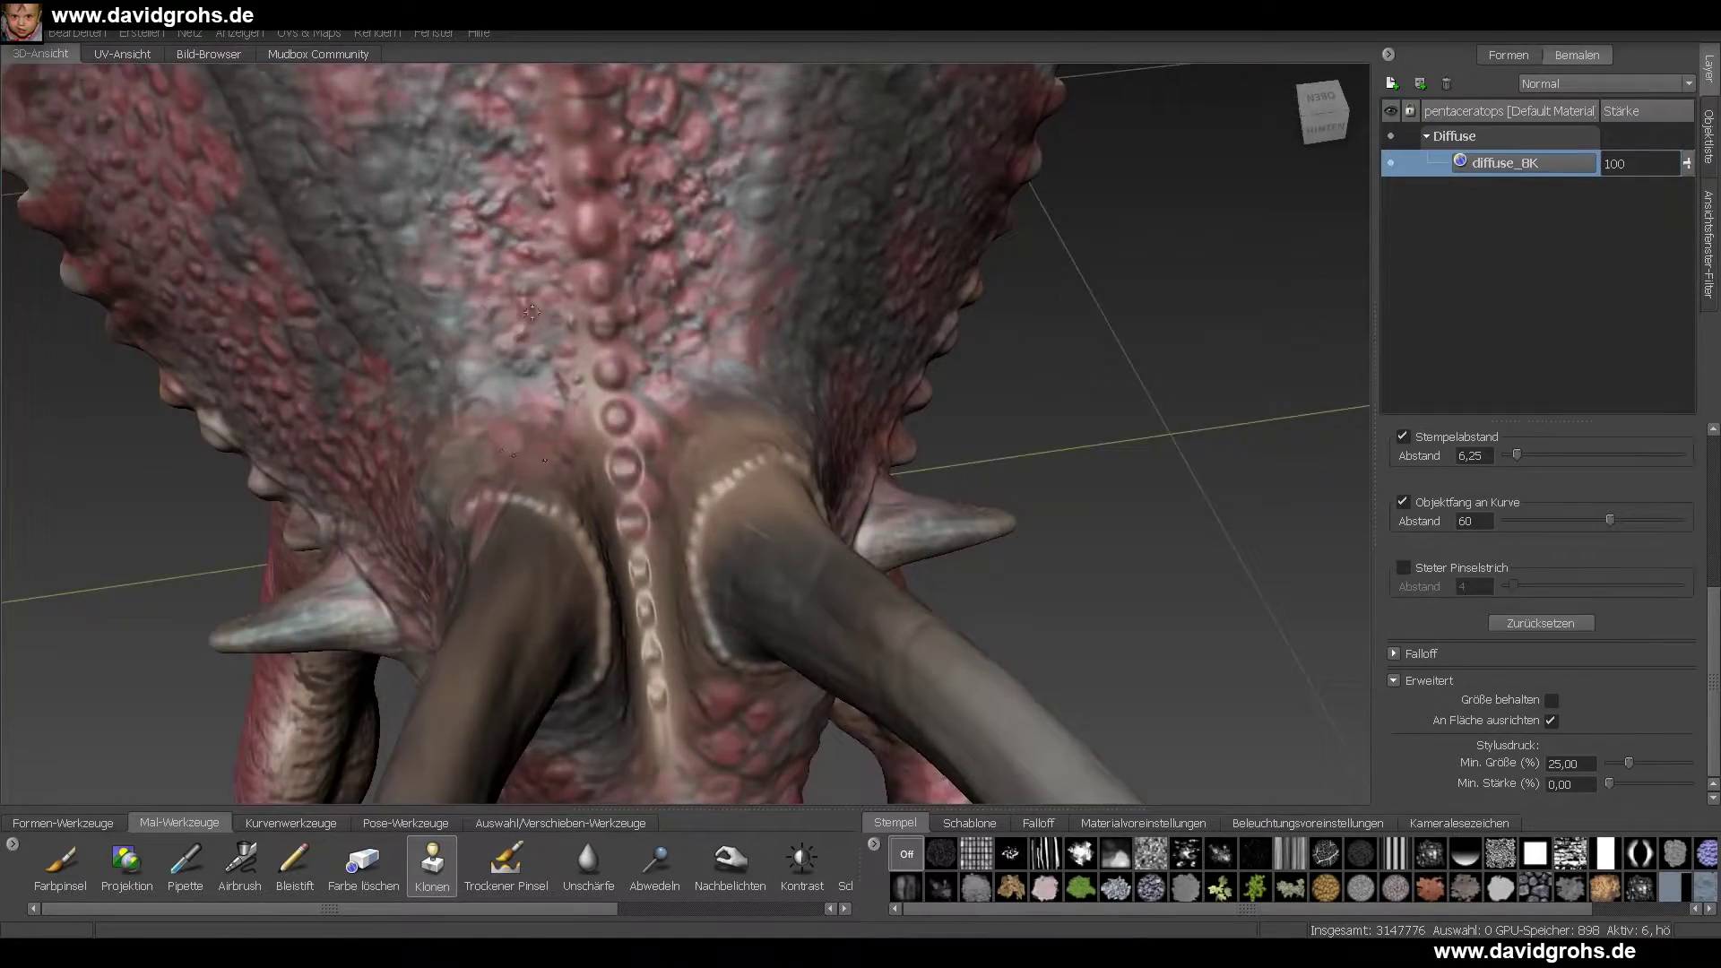
pyautogui.scroll(-5, 748, 432)
pyautogui.keyDown('alt'); pyautogui.moveTo(747, 432); pyautogui.dragTo(746, 393); pyautogui.keyUp('alt')
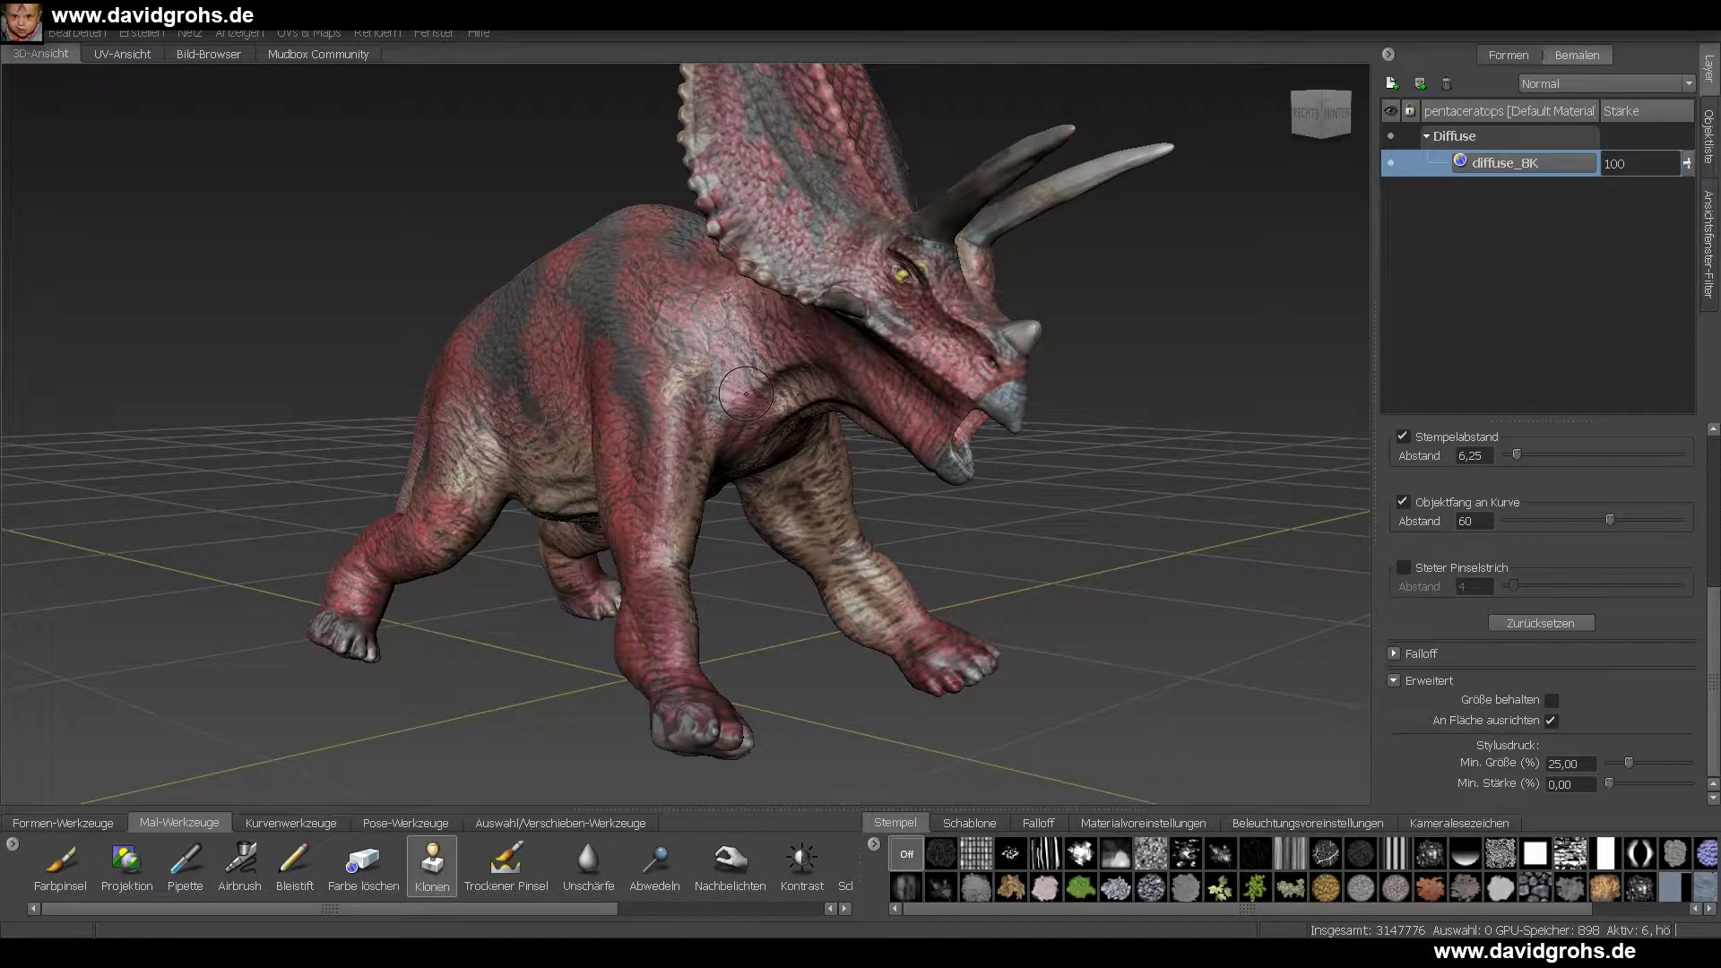
# - Add a new paint layer below diffuse_BK in the Diffuse channel and choose the Farbpinsel brush
pyautogui.keyDown('alt'); pyautogui.moveTo(745, 392); pyautogui.dragTo(766, 434, button='middle'); pyautogui.keyUp('alt')
pyautogui.rightClick(1434, 216)
pyautogui.click(1470, 231)
pyautogui.click(886, 536)
pyautogui.moveTo(1479, 164)
pyautogui.mouseDown()
pyautogui.moveTo(1441, 205)
pyautogui.moveTo(1461, 201)
pyautogui.mouseUp()
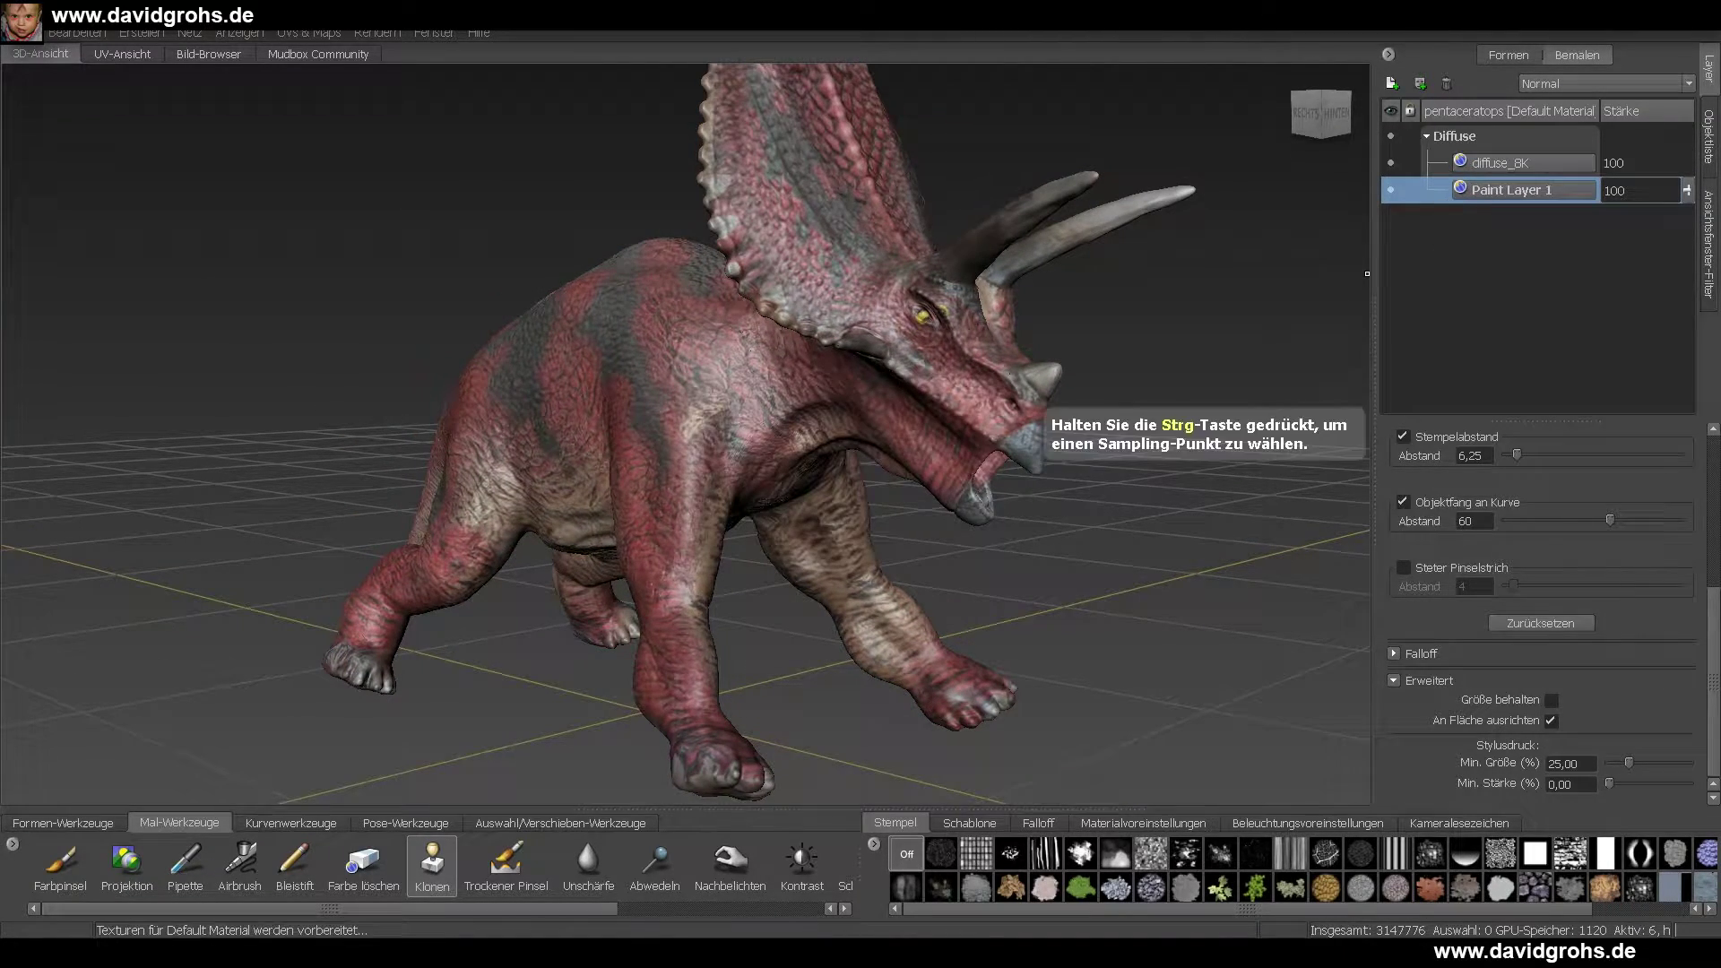
pyautogui.scroll(-1, 771, 538)
pyautogui.click(61, 866)
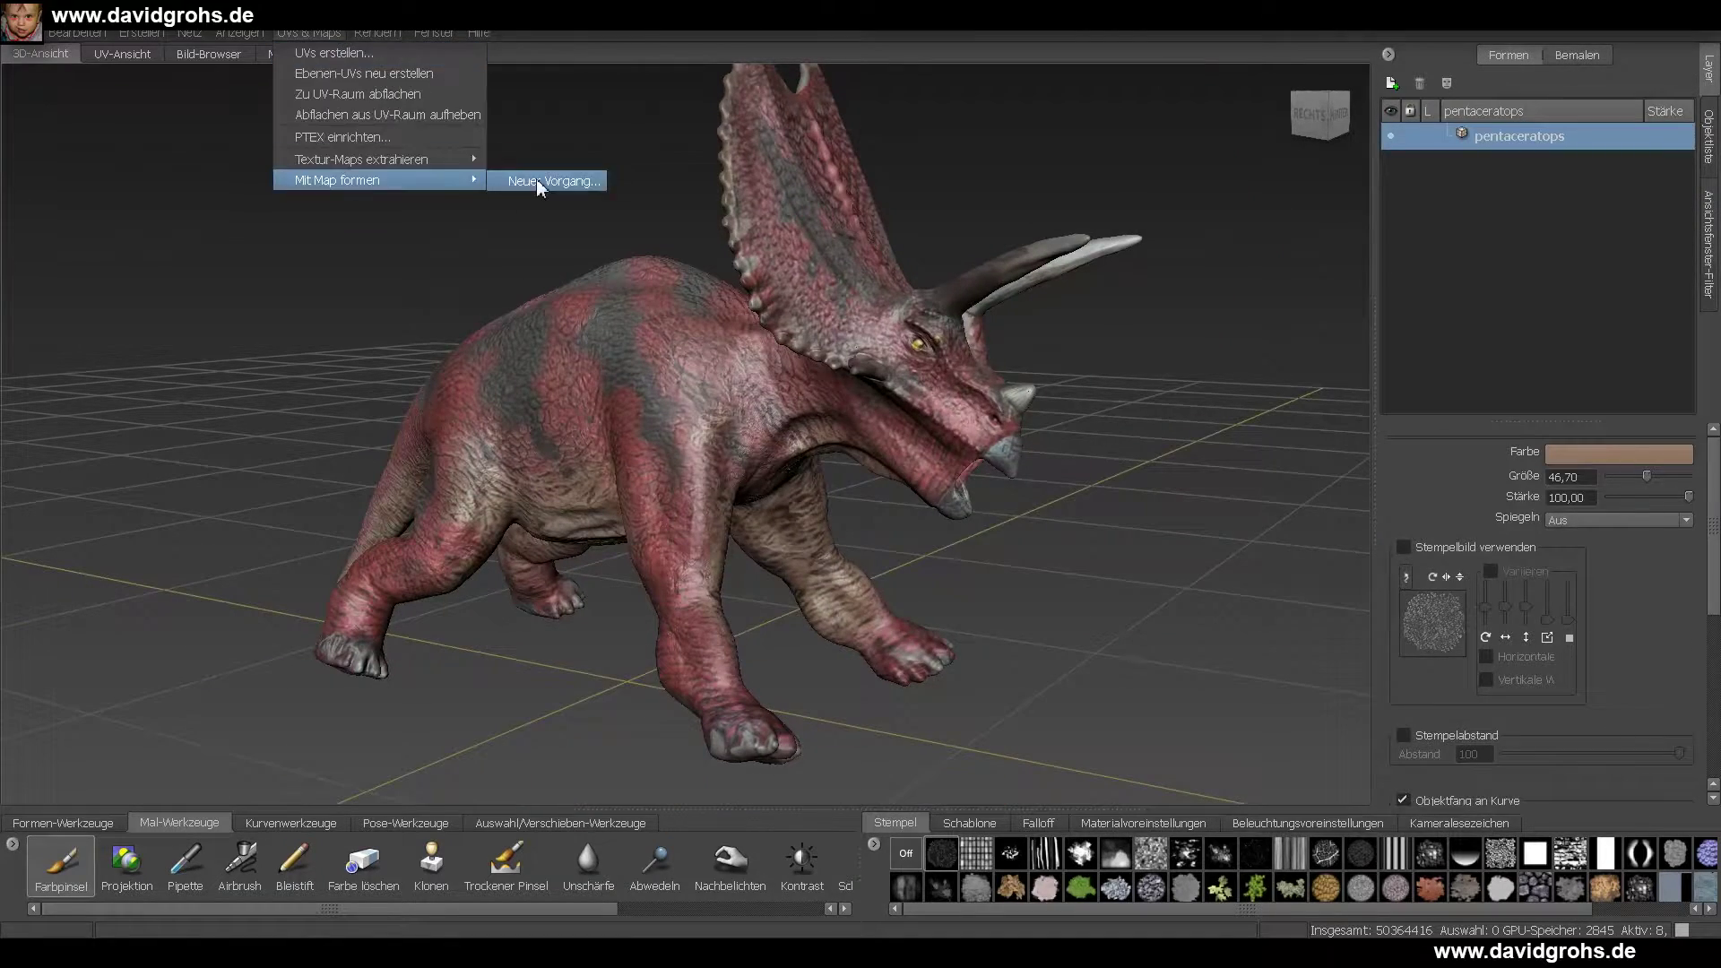
# - Create a sculpt-with-map operation that applies formlayer.jpg to pentaceratops using the Normale map space
pyautogui.click(560, 182)
pyautogui.moveTo(976, 643); pyautogui.dragTo(1173, 769)
pyautogui.click(1048, 382)
pyautogui.click(1026, 401)
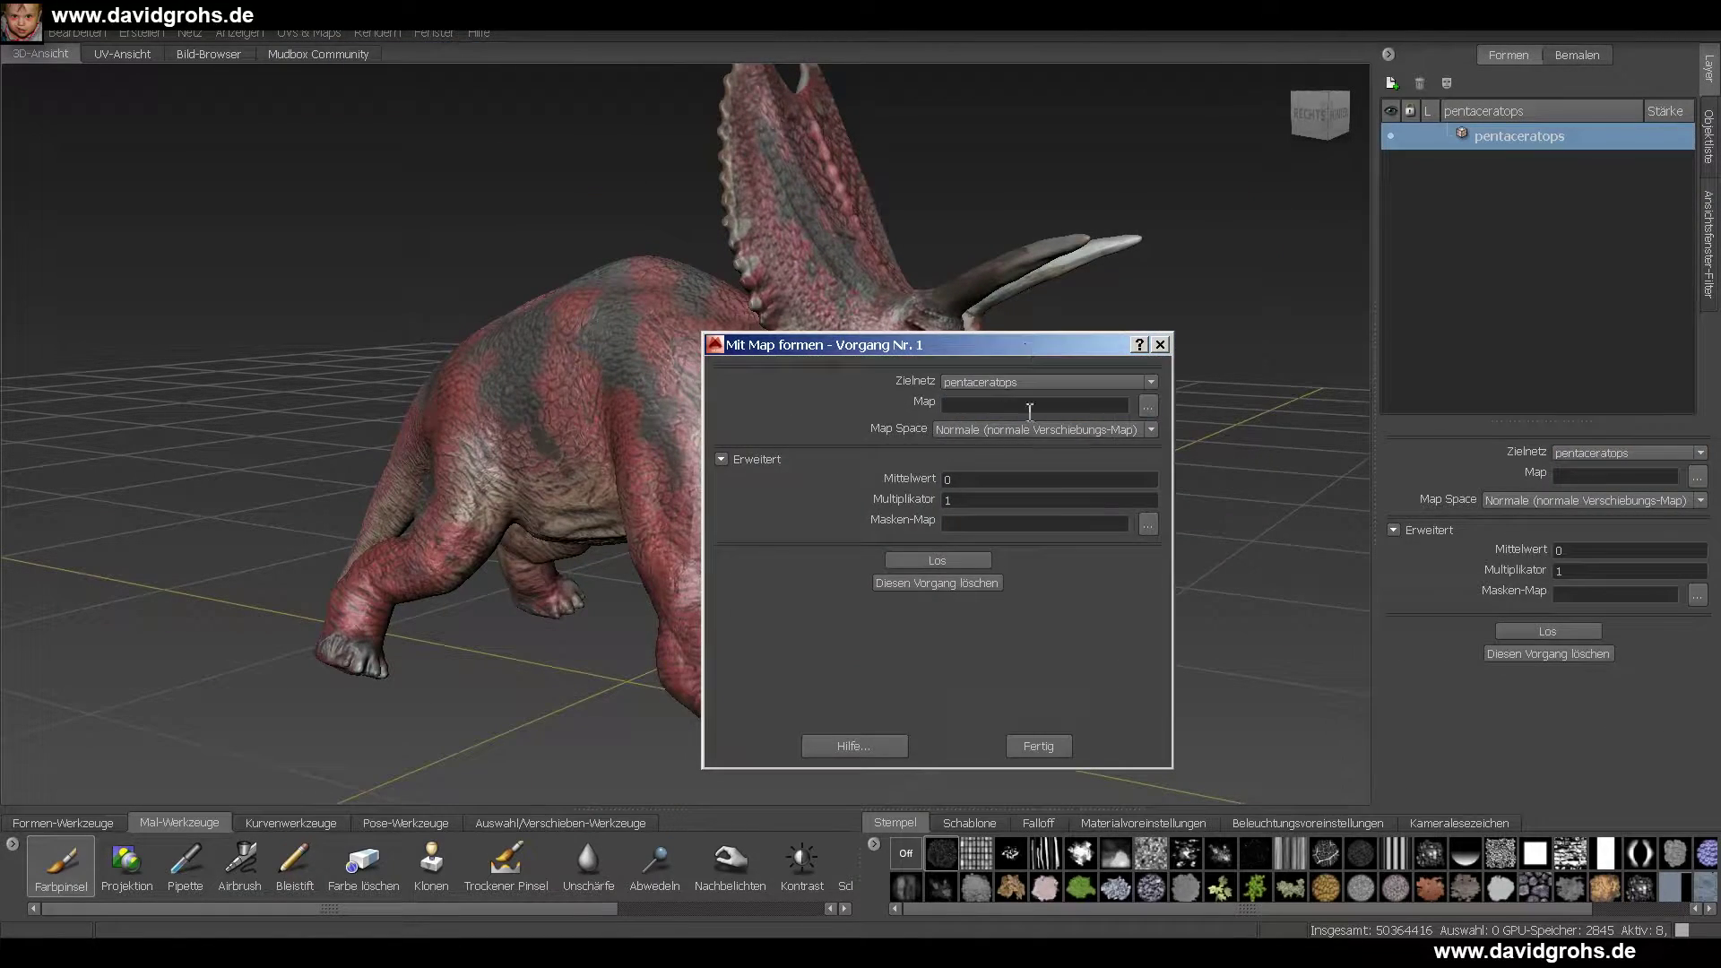
pyautogui.click(1148, 407)
pyautogui.click(582, 511)
pyautogui.doubleClick(867, 350)
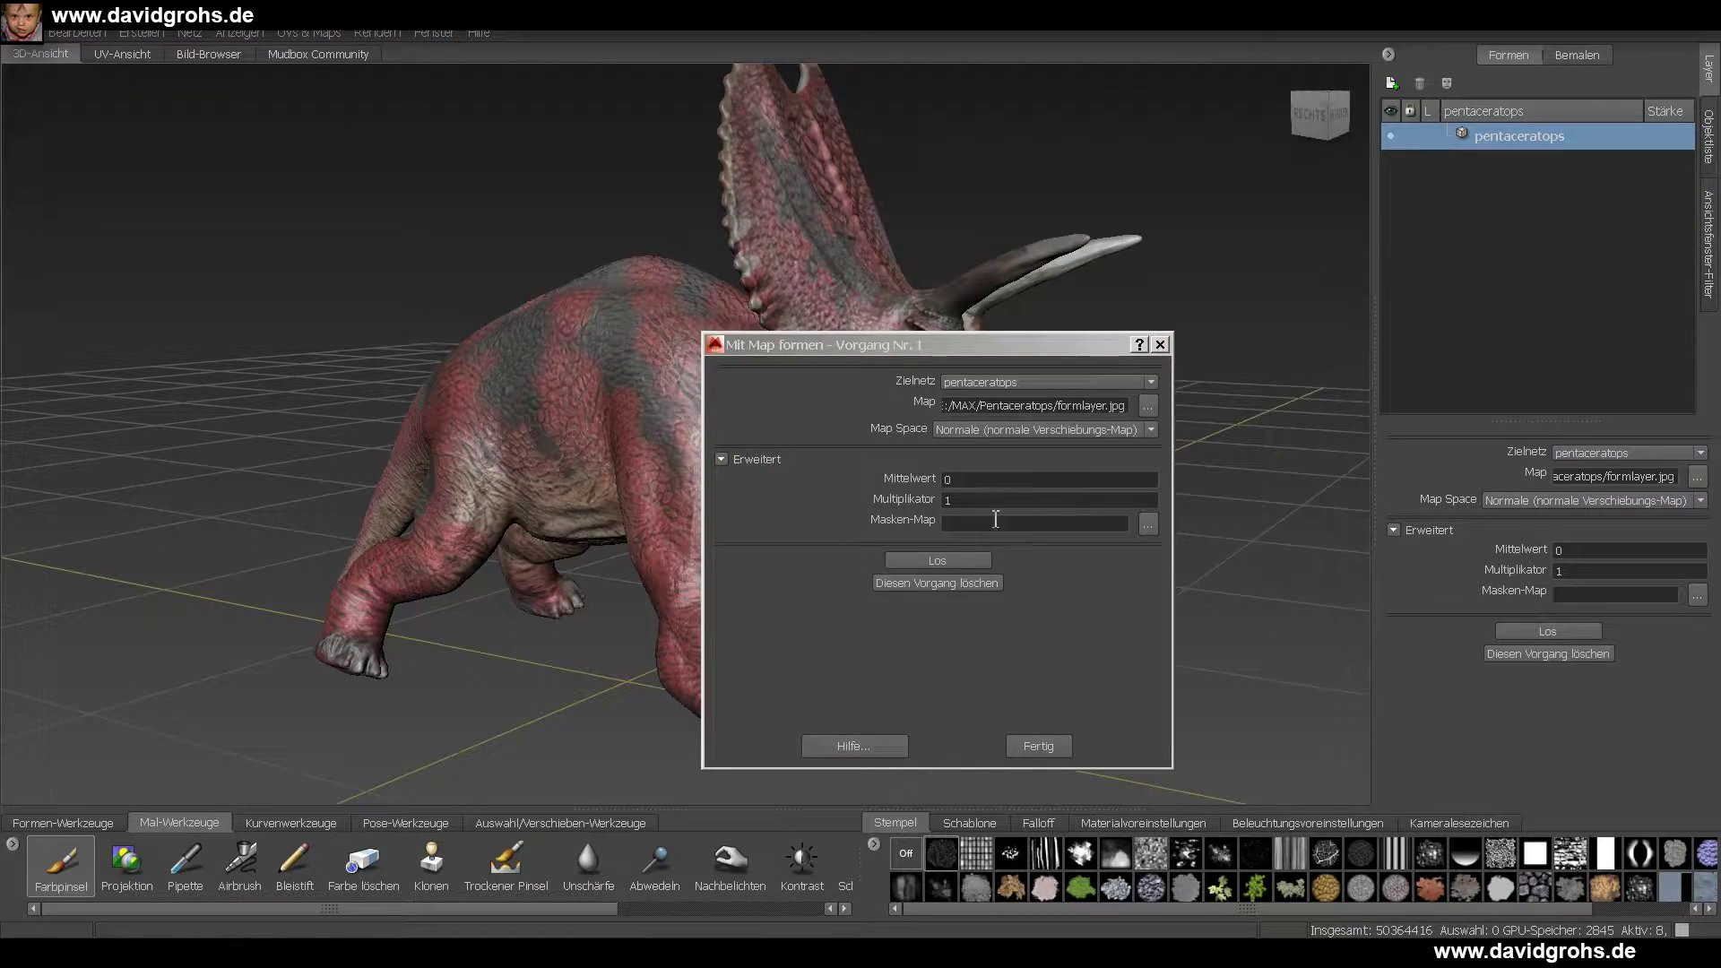
pyautogui.click(1148, 434)
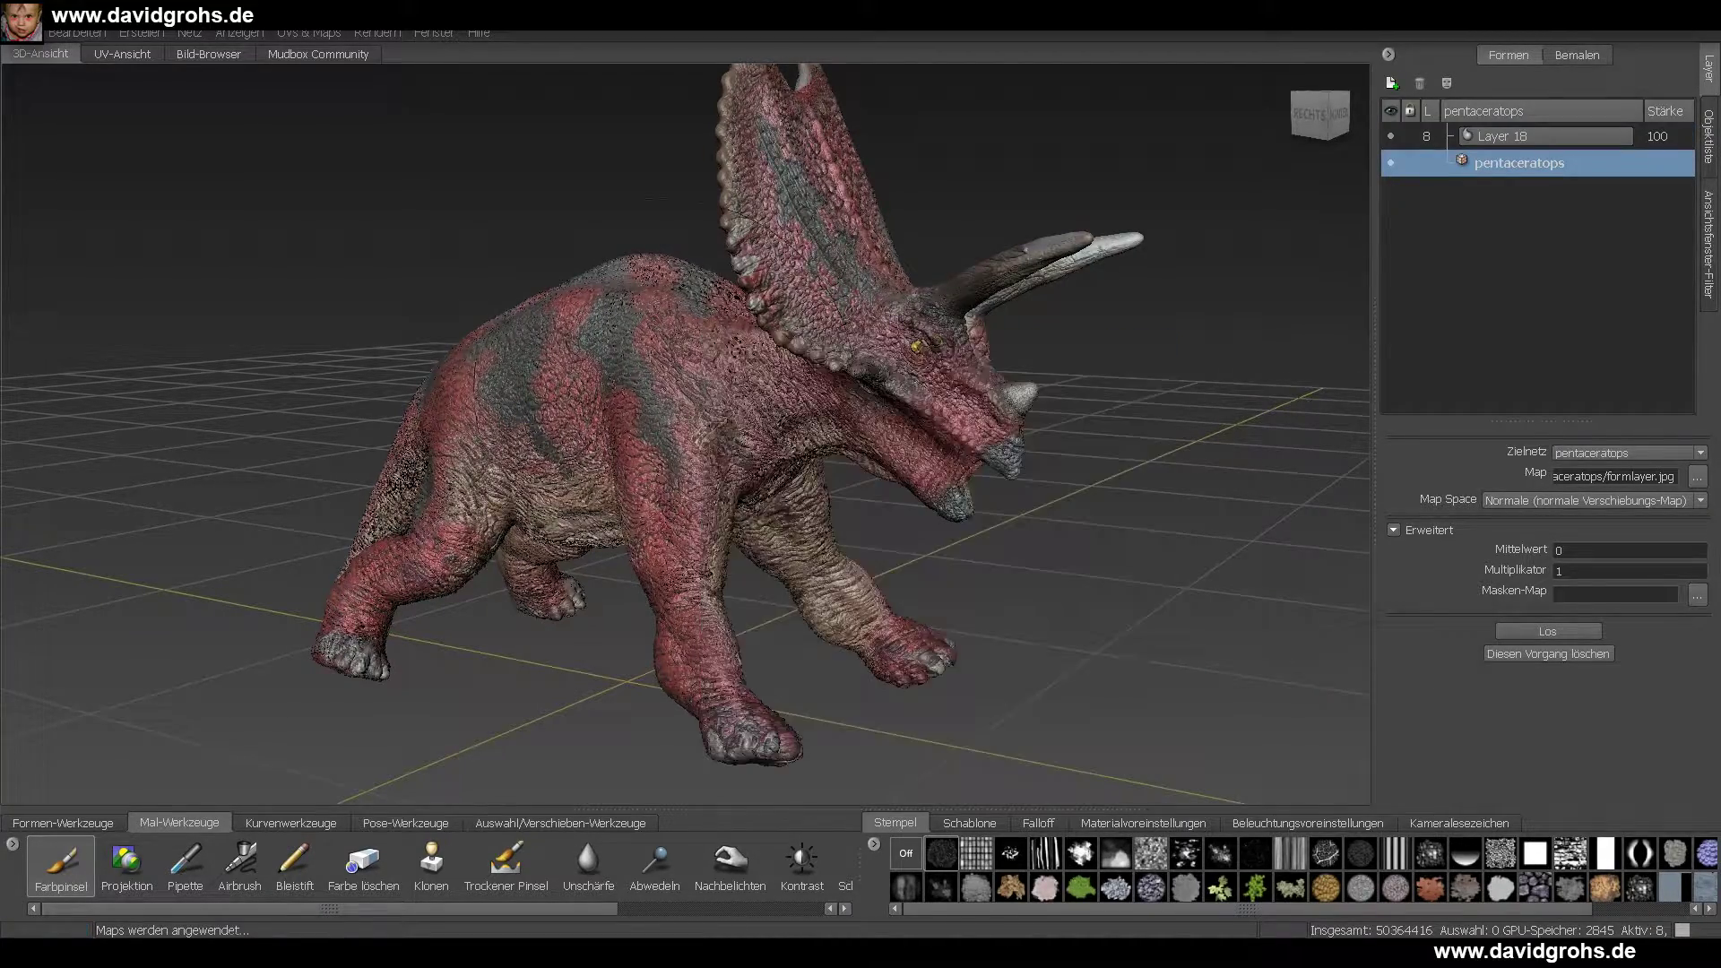
# - Set the strength of Layer 18 to -100 and check the inverted skin relief on the body
pyautogui.scroll(10, 684, 431)
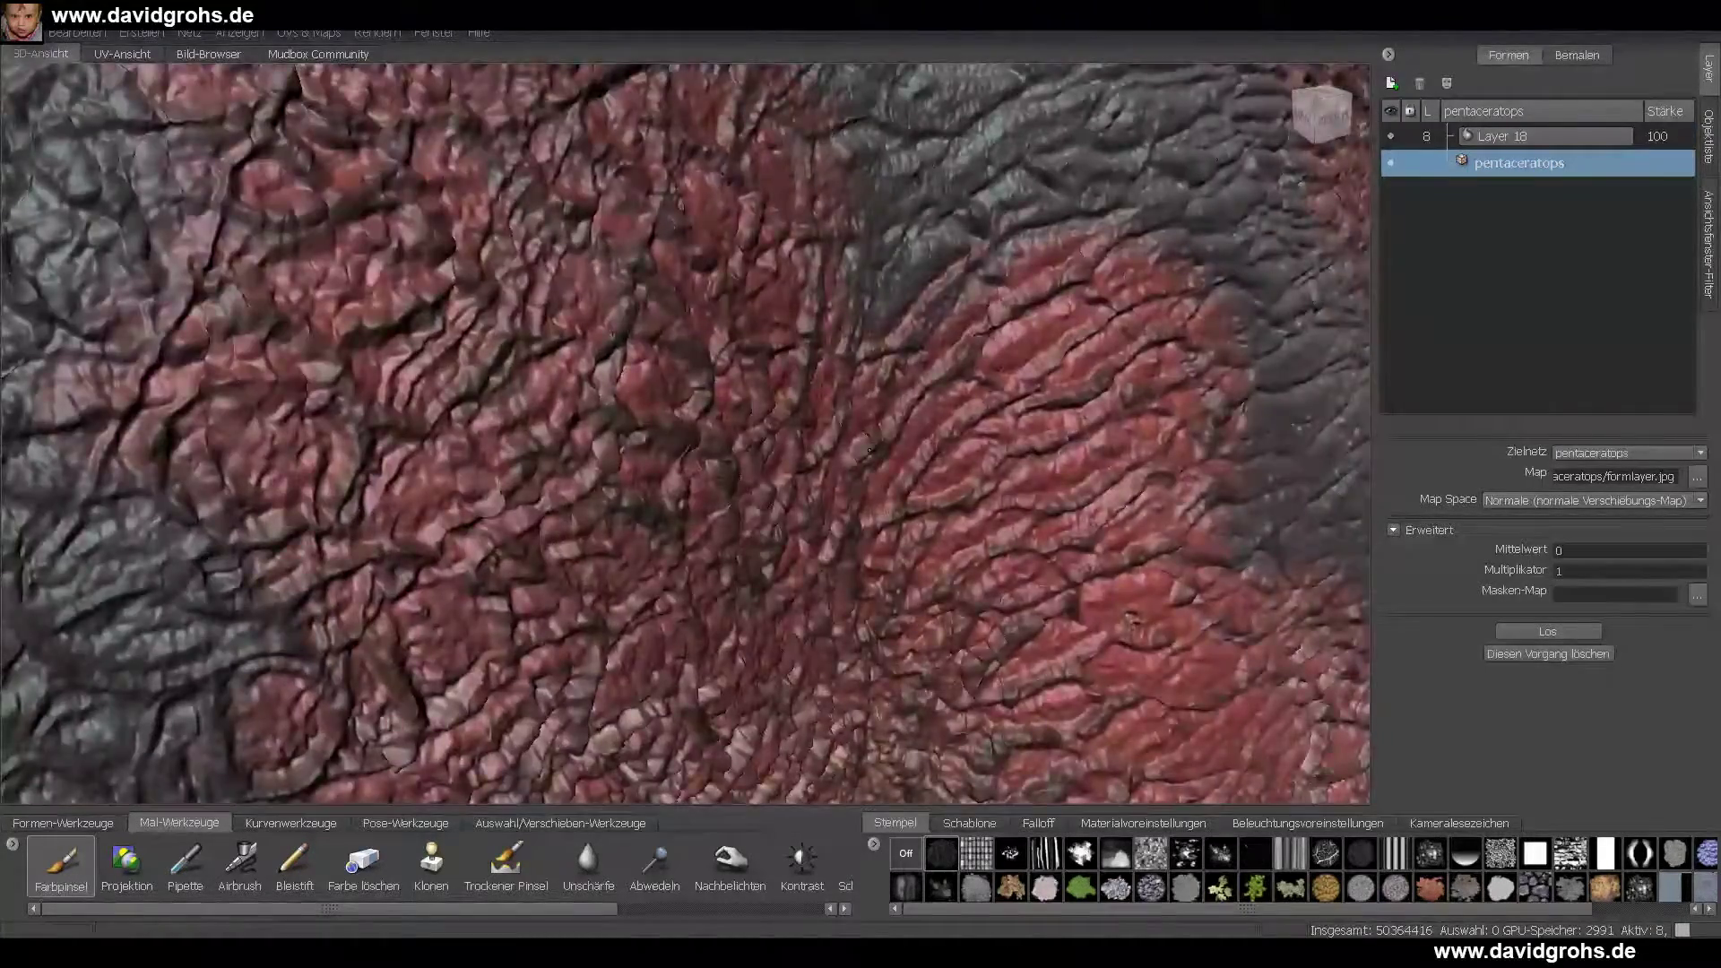
pyautogui.scroll(-5, 868, 448)
pyautogui.click(1683, 136)
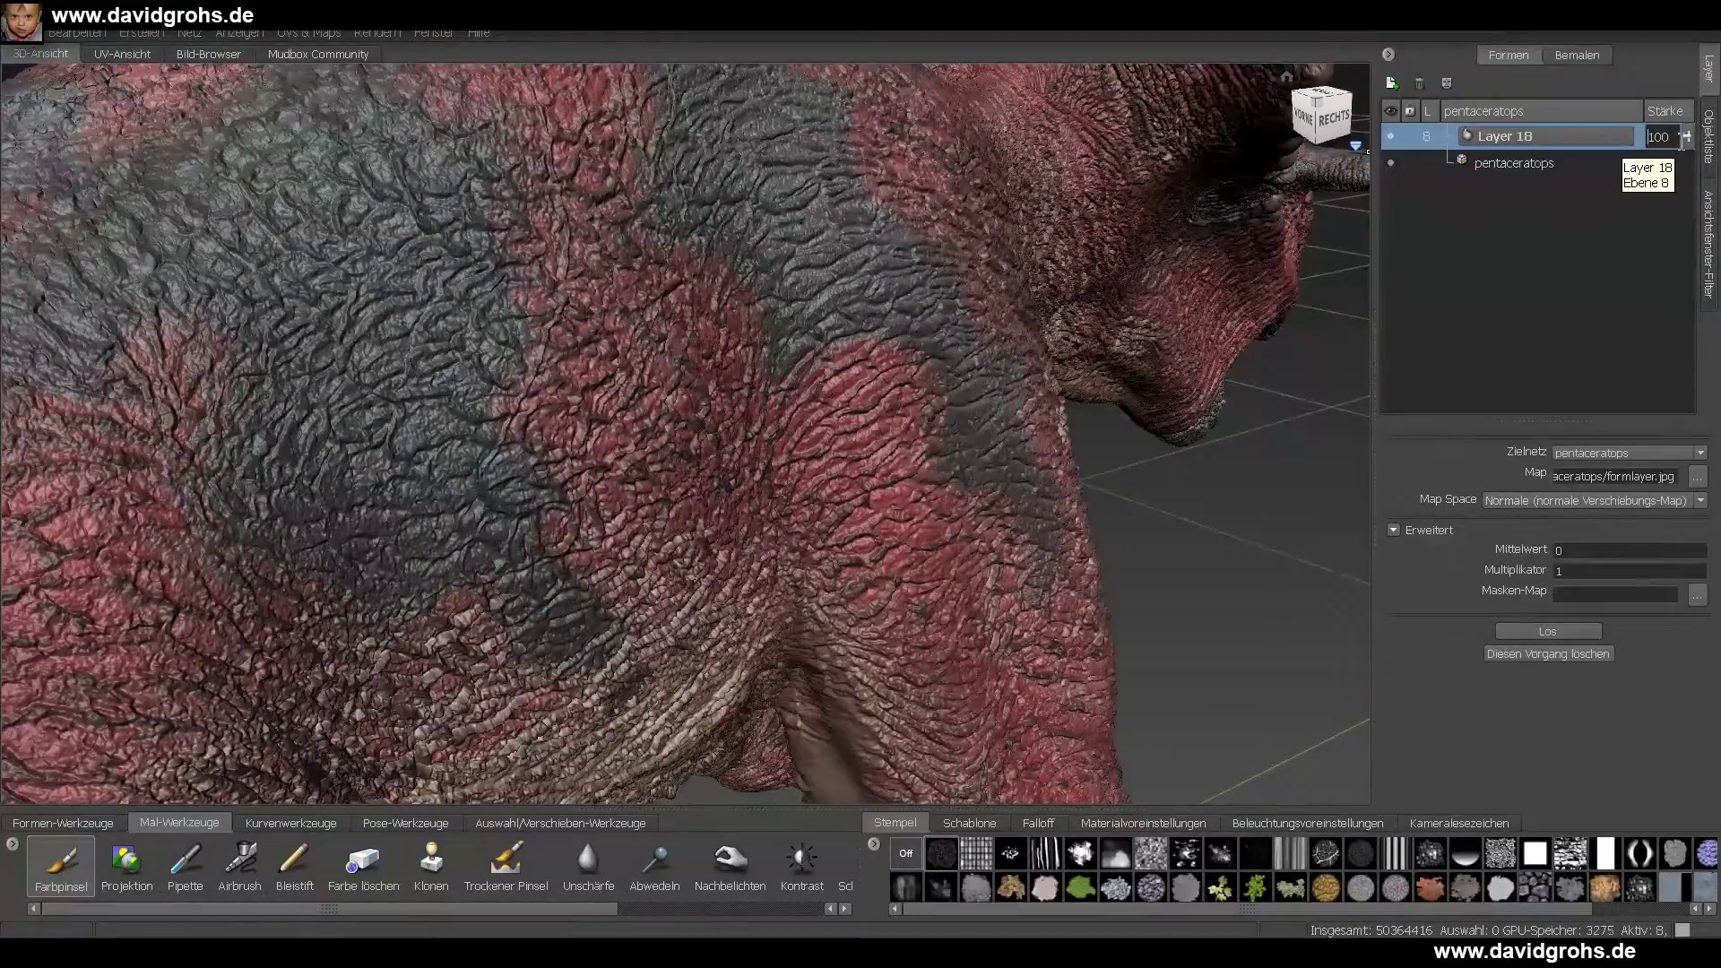
pyautogui.write('-')
pyautogui.press('Return')
pyautogui.scroll(5, 685, 431)
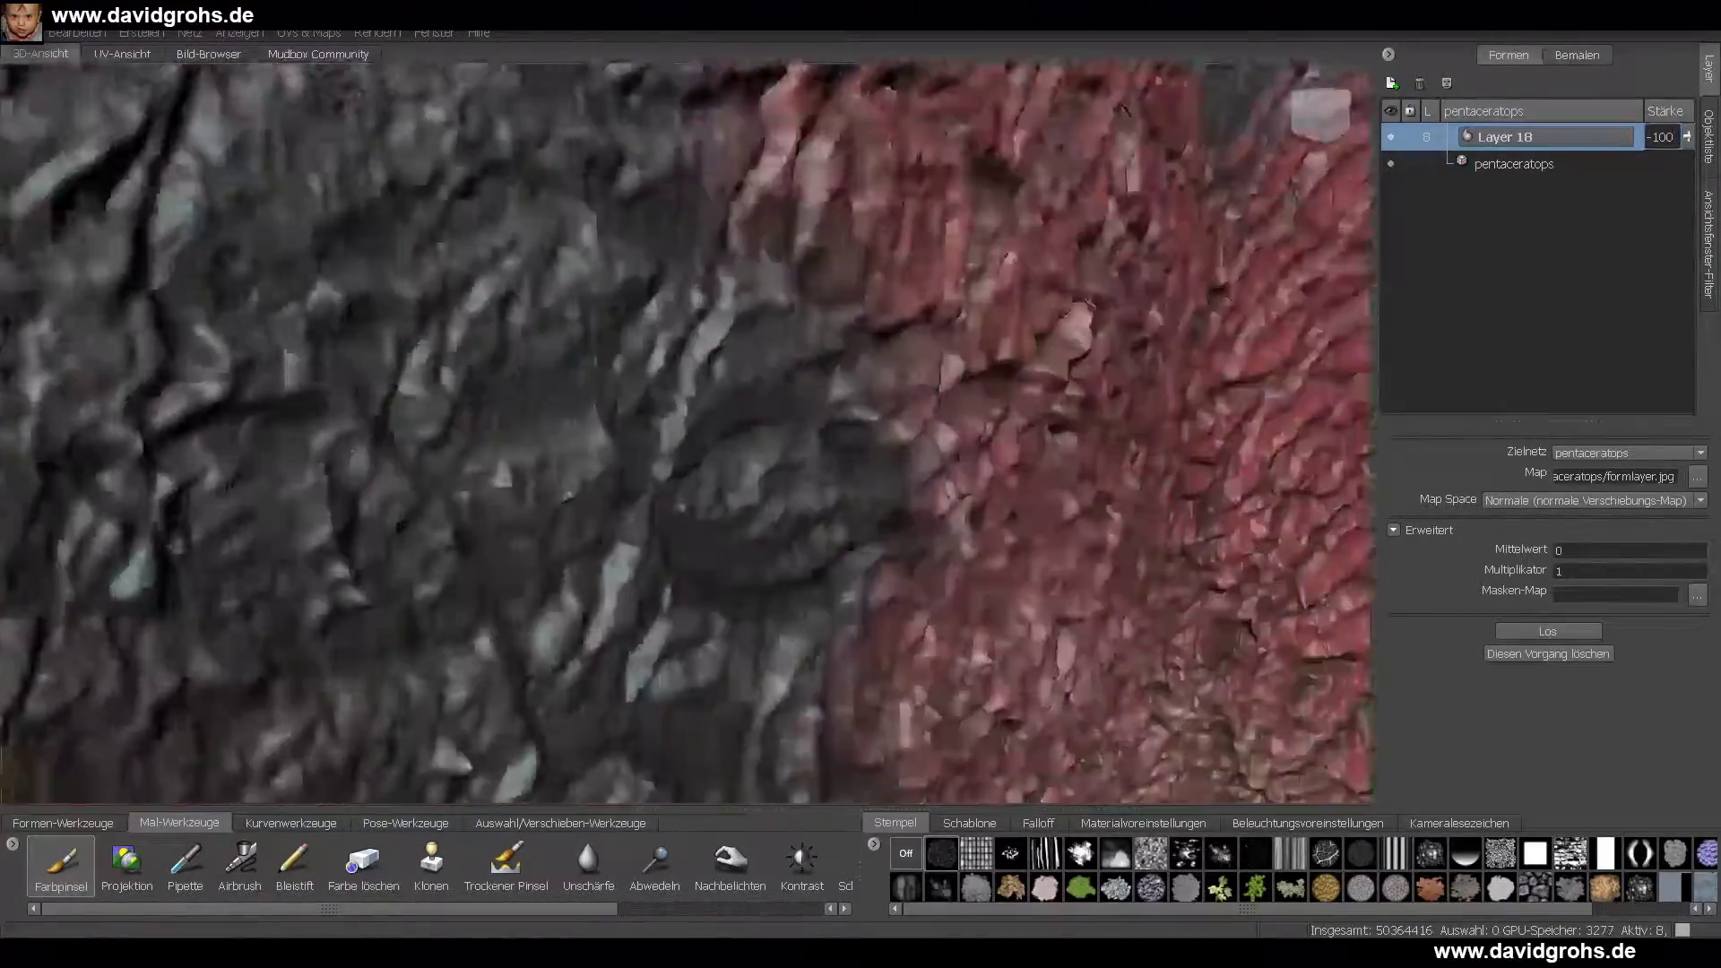
pyautogui.scroll(-10, 685, 430)
pyautogui.keyDown('alt'); pyautogui.moveTo(806, 430); pyautogui.dragTo(627, 386); pyautogui.keyUp('alt')
# - Give the map layer a strength of -50 and the name Displacement, and add a new sculpt layer above it
pyautogui.doubleClick(1663, 136)
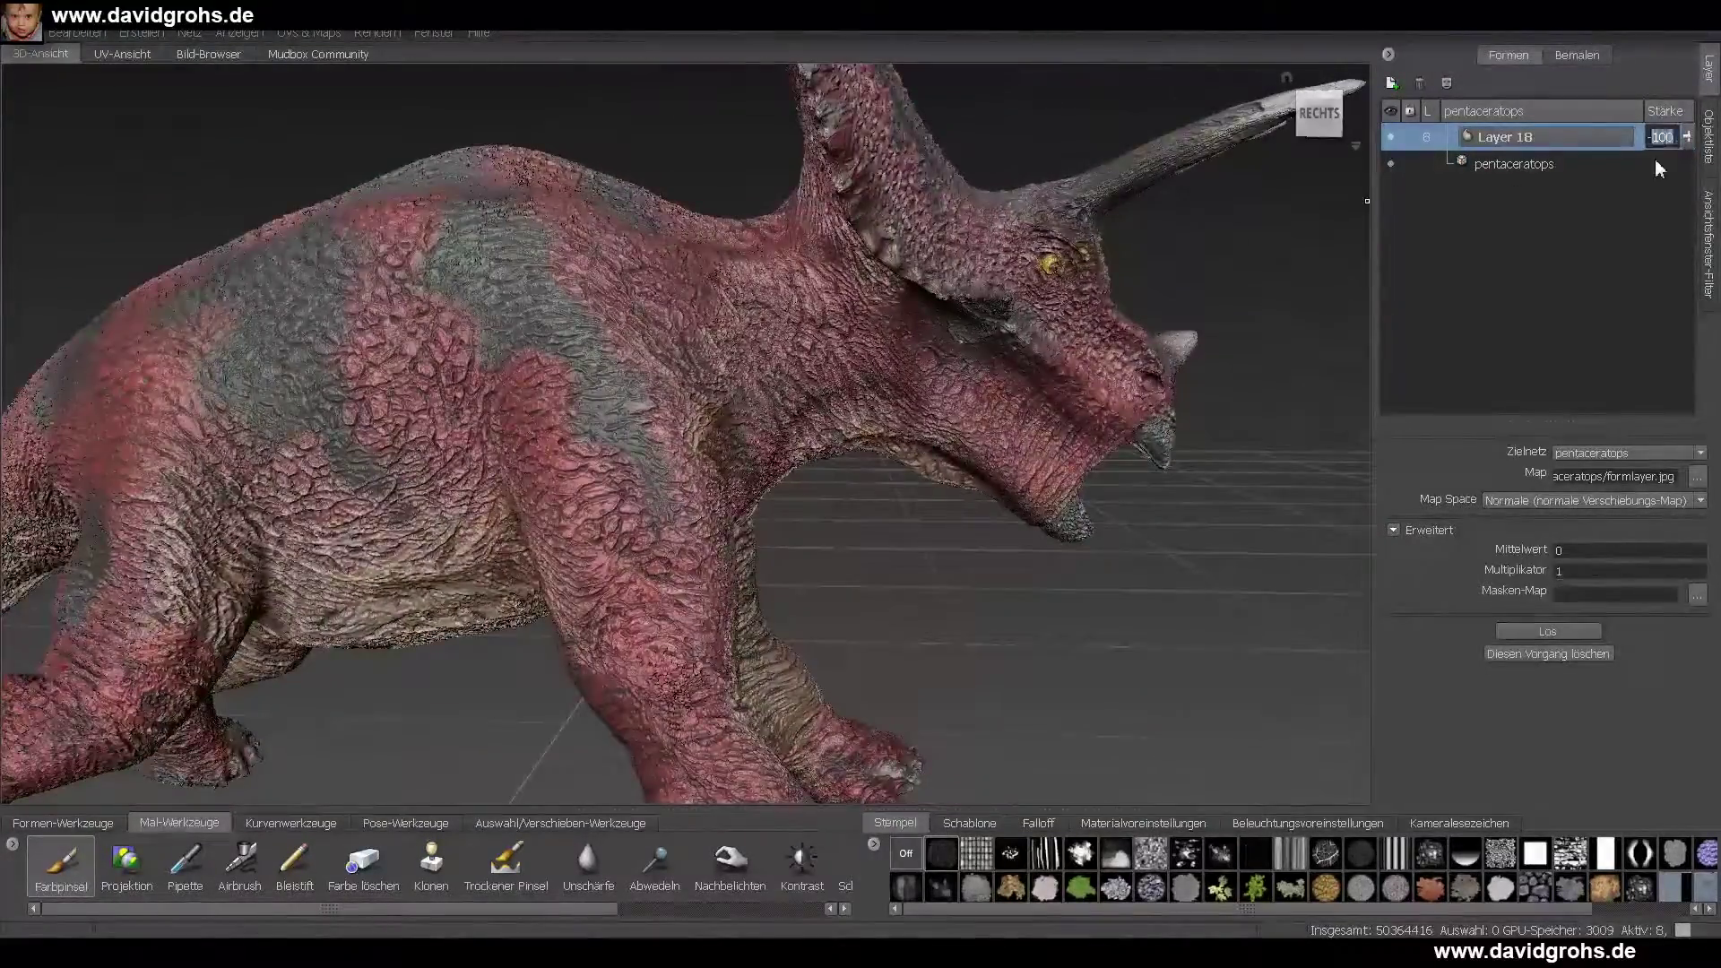
pyautogui.keyDown('alt'); pyautogui.moveTo(891, 324); pyautogui.dragTo(888, 403); pyautogui.keyUp('alt')
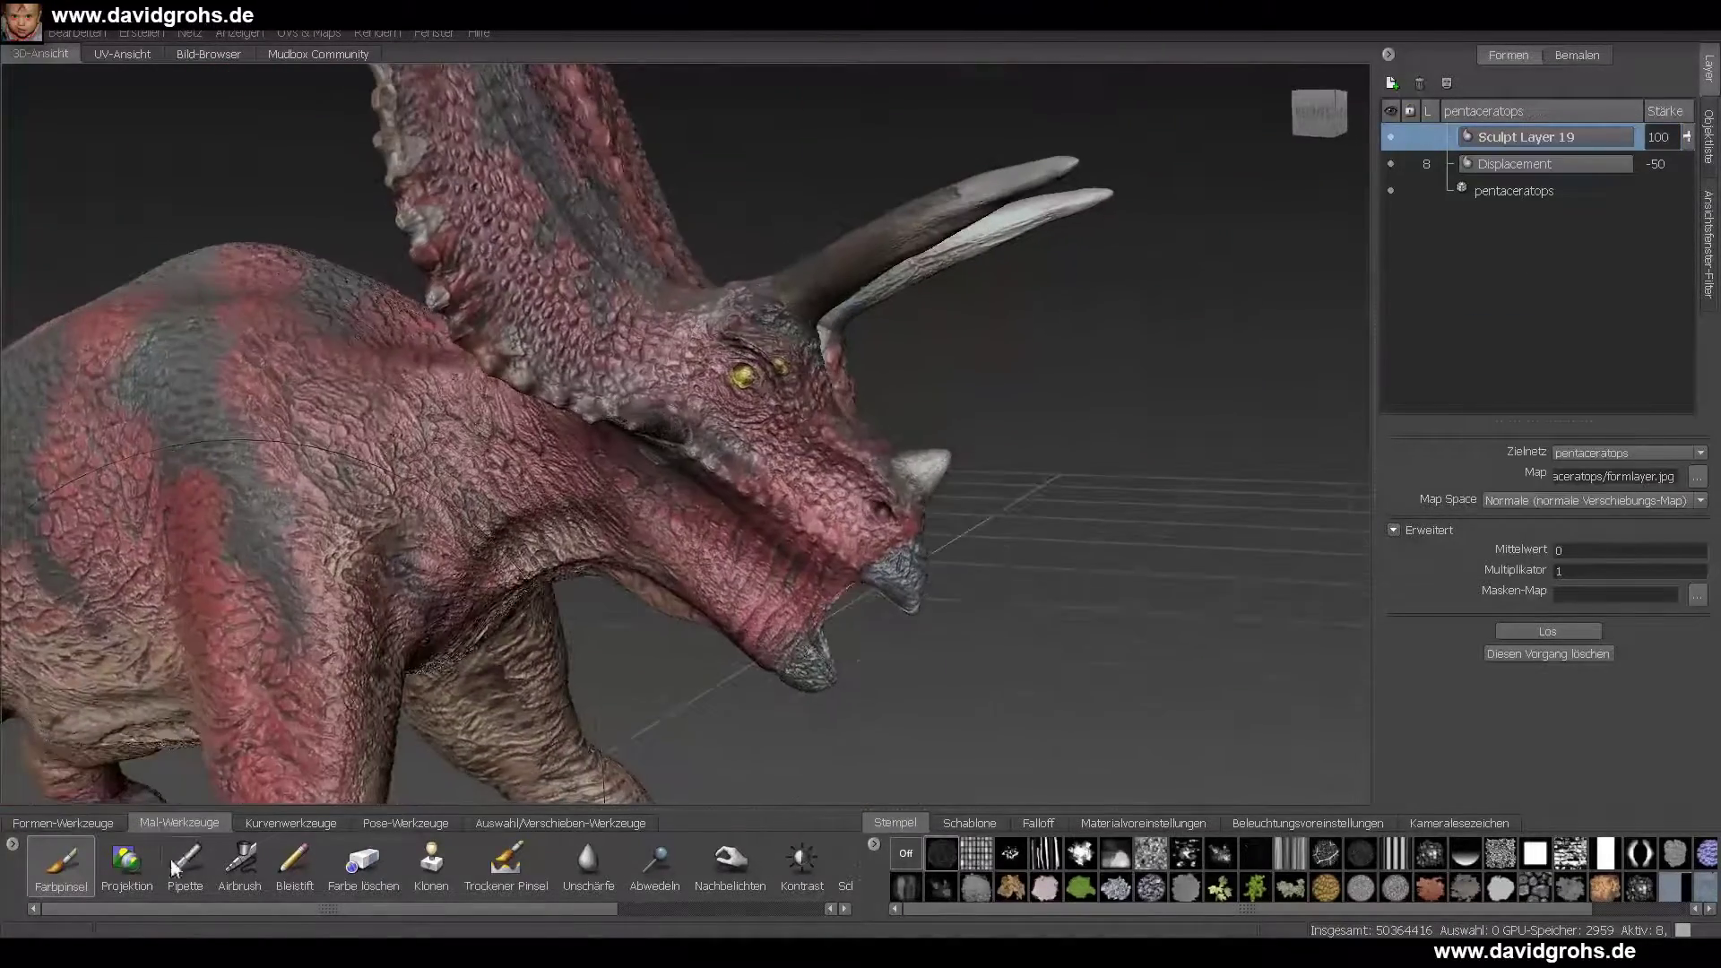
# - Smooth the skin relief along the neck on the new sculpt layer with the Glätten brush
pyautogui.press('2')
pyautogui.moveTo(749, 603); pyautogui.dragTo(686, 602)
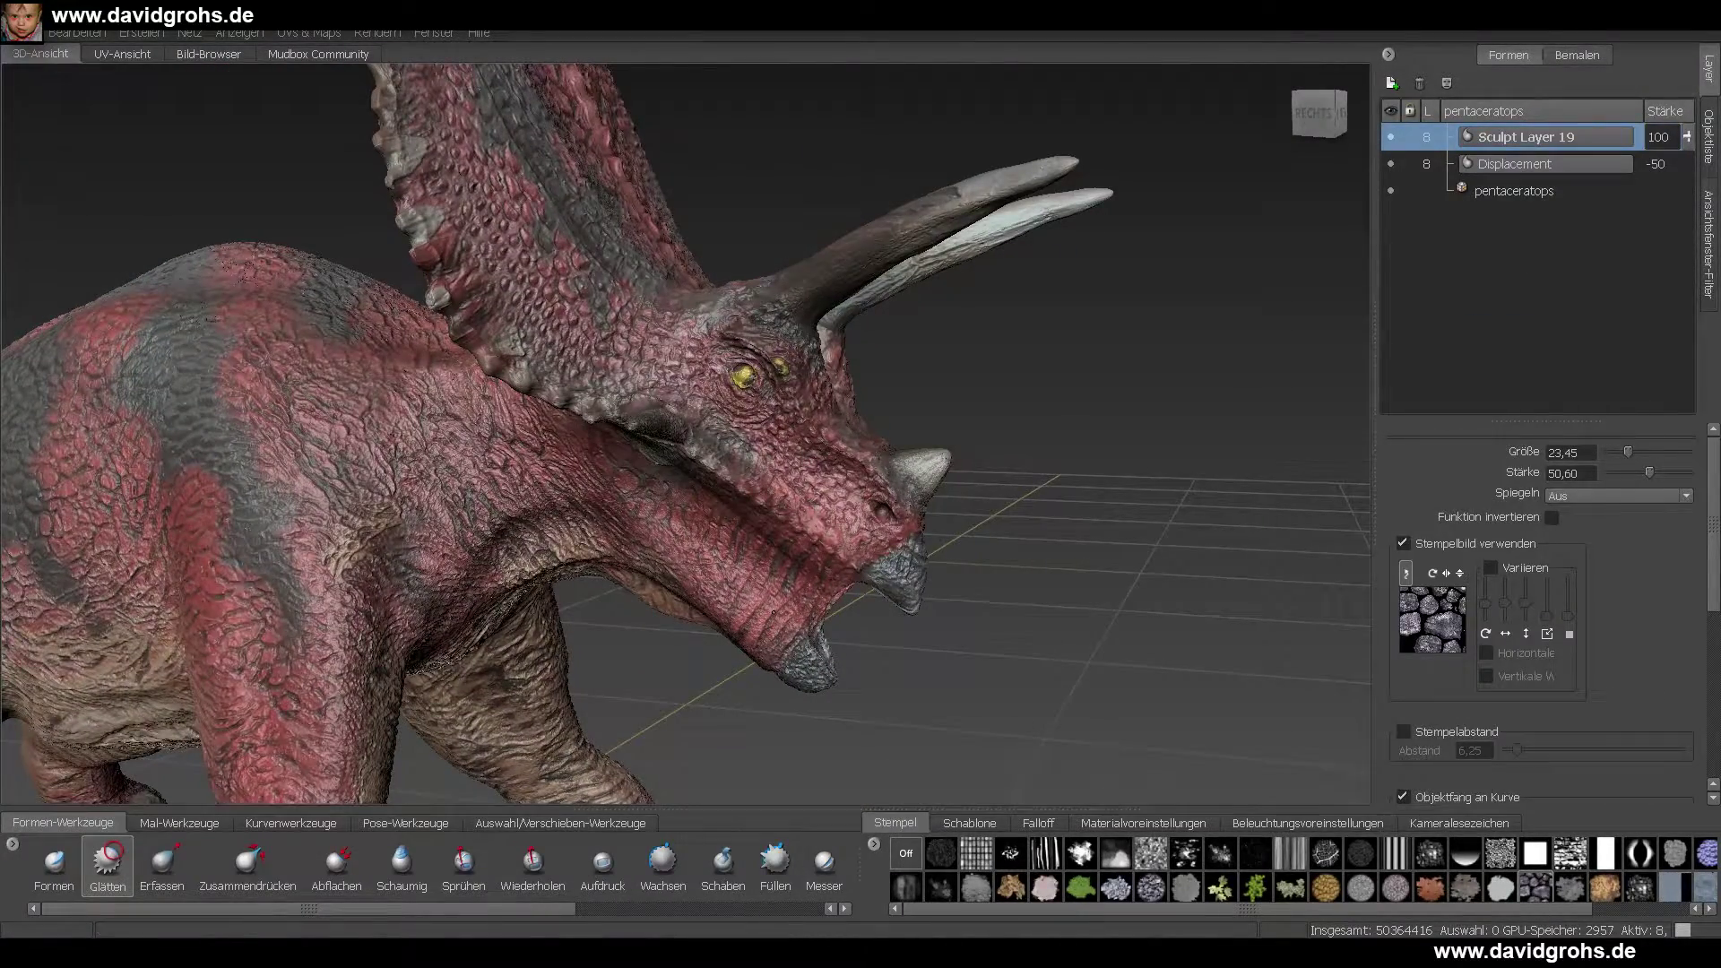
pyautogui.keyDown('alt'); pyautogui.moveTo(774, 612); pyautogui.dragTo(861, 544, button='right'); pyautogui.keyUp('alt')
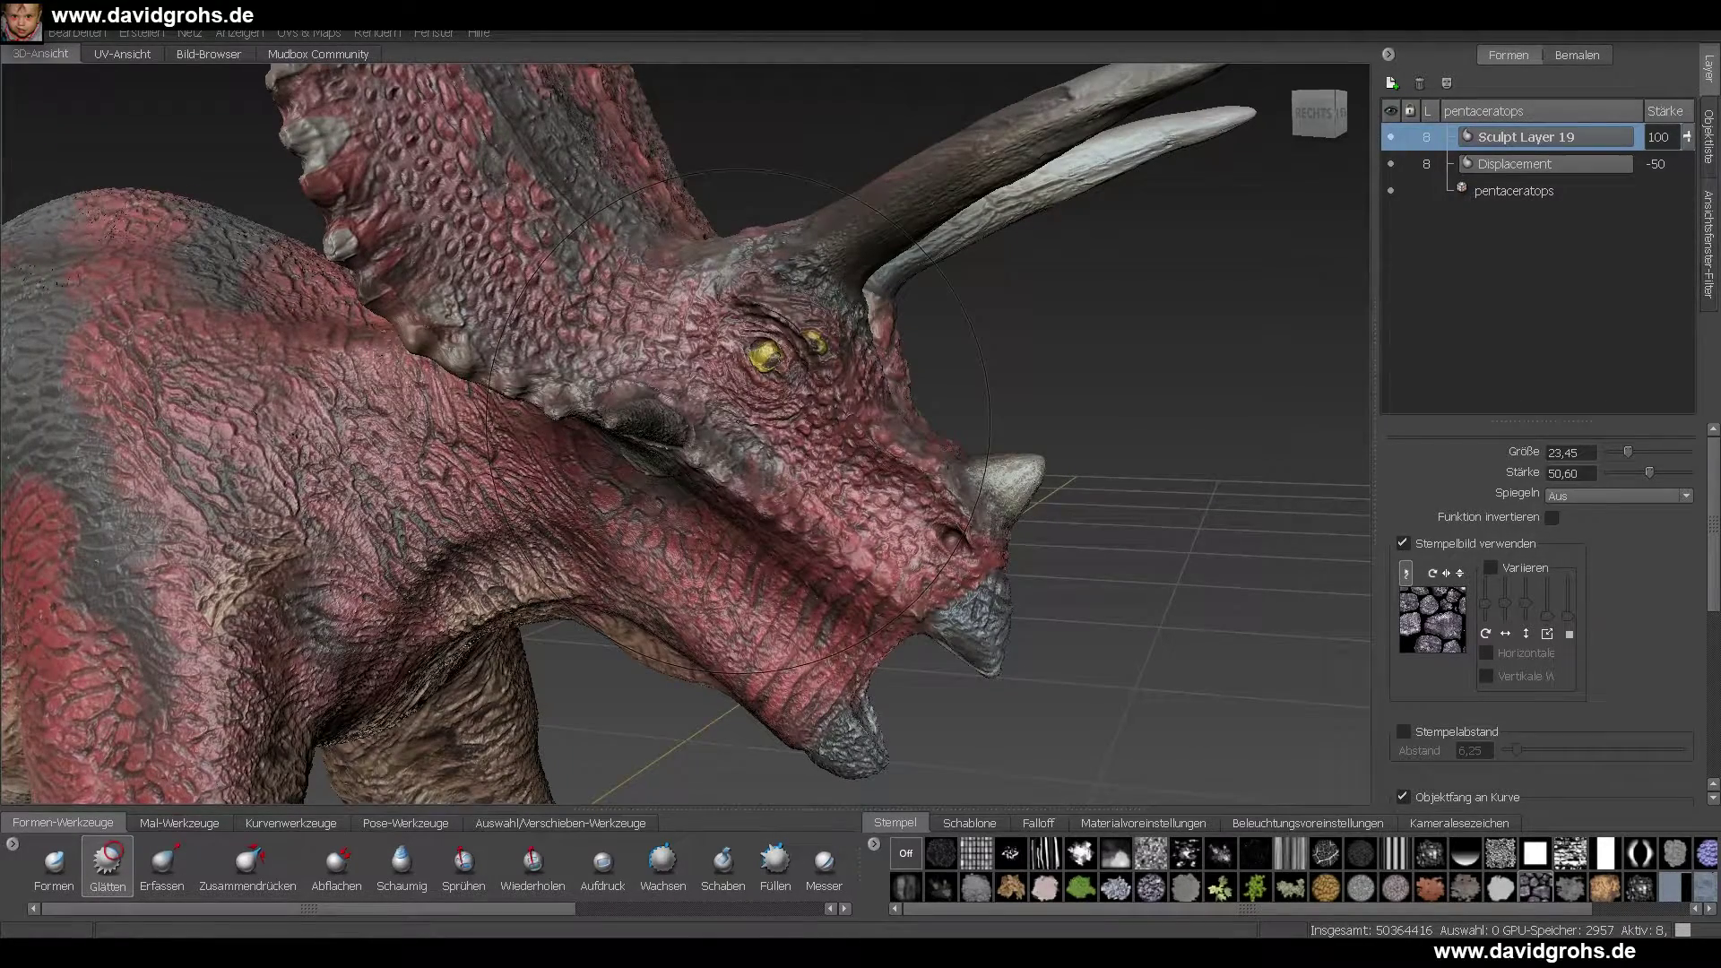
pyautogui.keyDown('alt'); pyautogui.moveTo(852, 251); pyautogui.dragTo(1058, 358, button='right'); pyautogui.keyUp('alt')
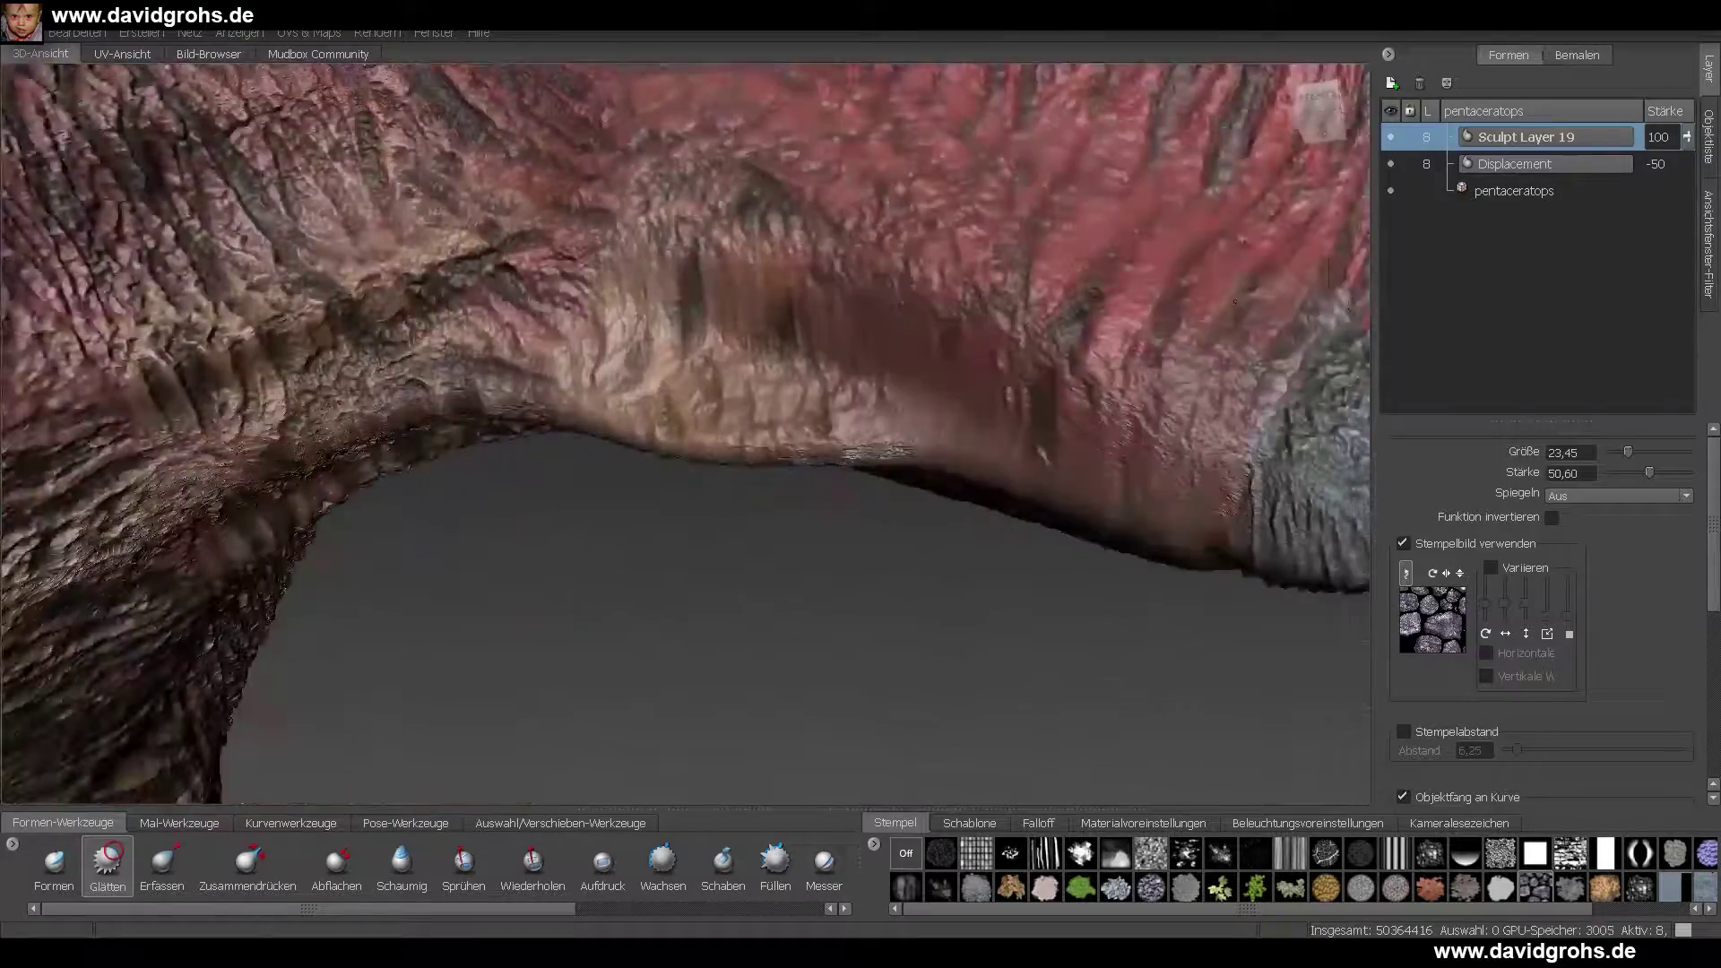
pyautogui.keyDown('alt'); pyautogui.moveTo(1165, 430); pyautogui.dragTo(556, 520, button='middle'); pyautogui.keyUp('alt')
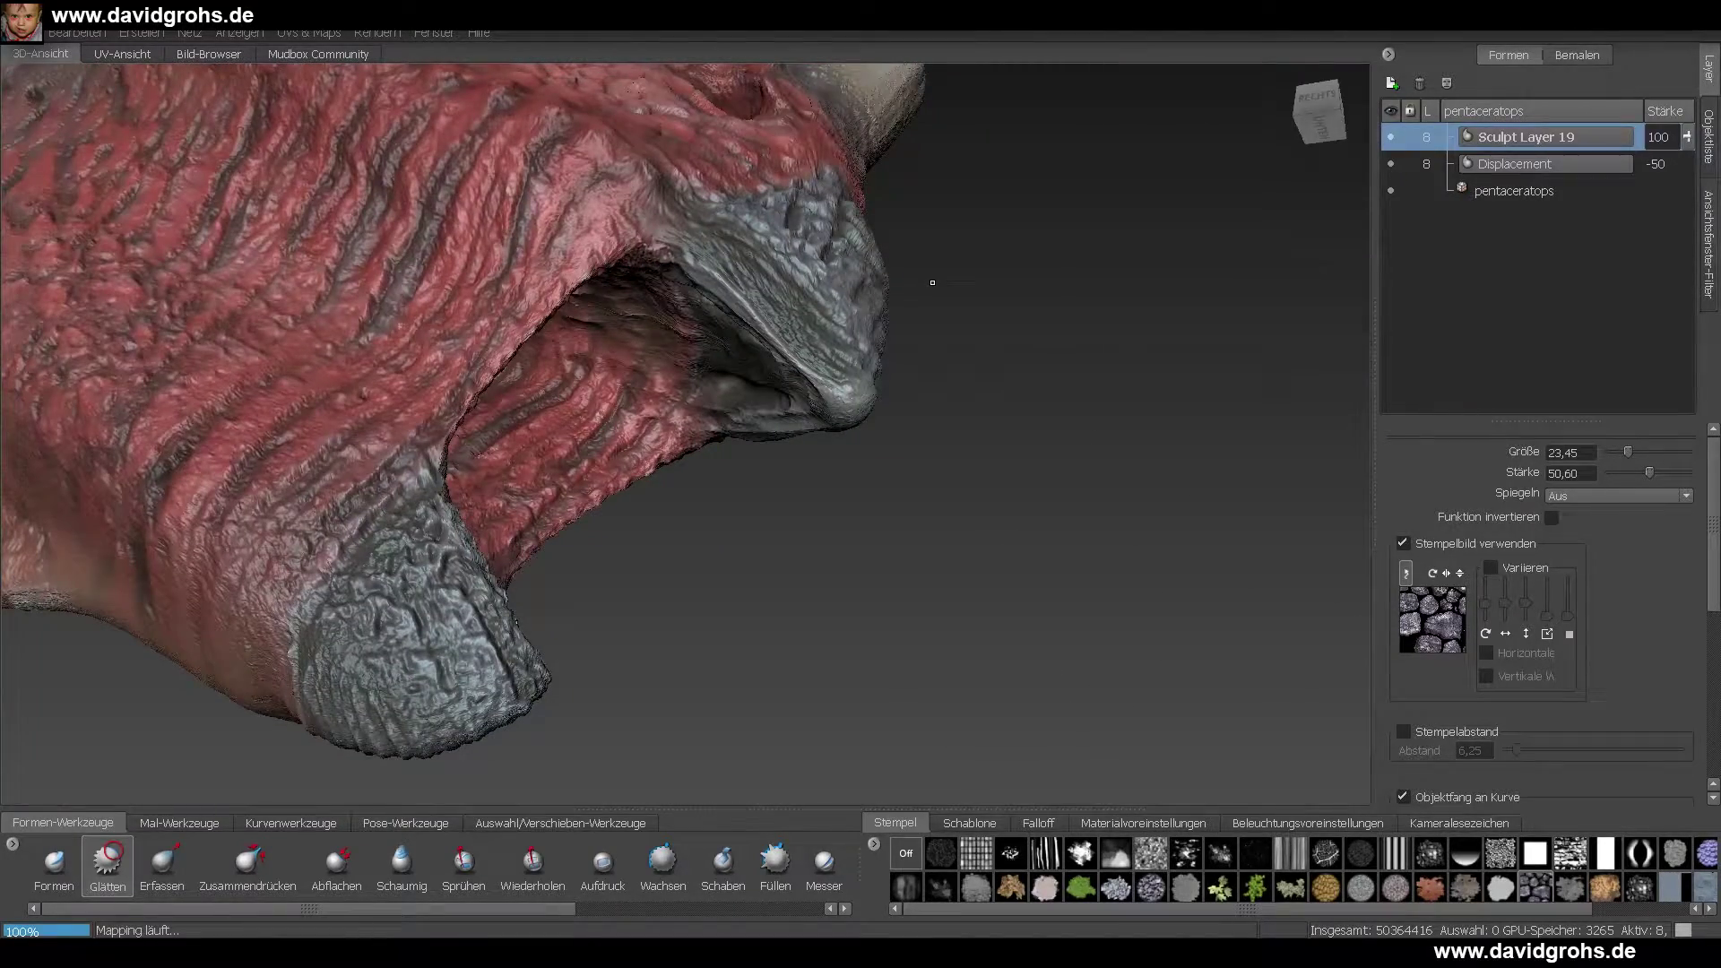
# - Add a sculpt layer at subdivision level 7 and set Glätten to size 4.16 and strength 100 without a stamp
pyautogui.press('pagedown')
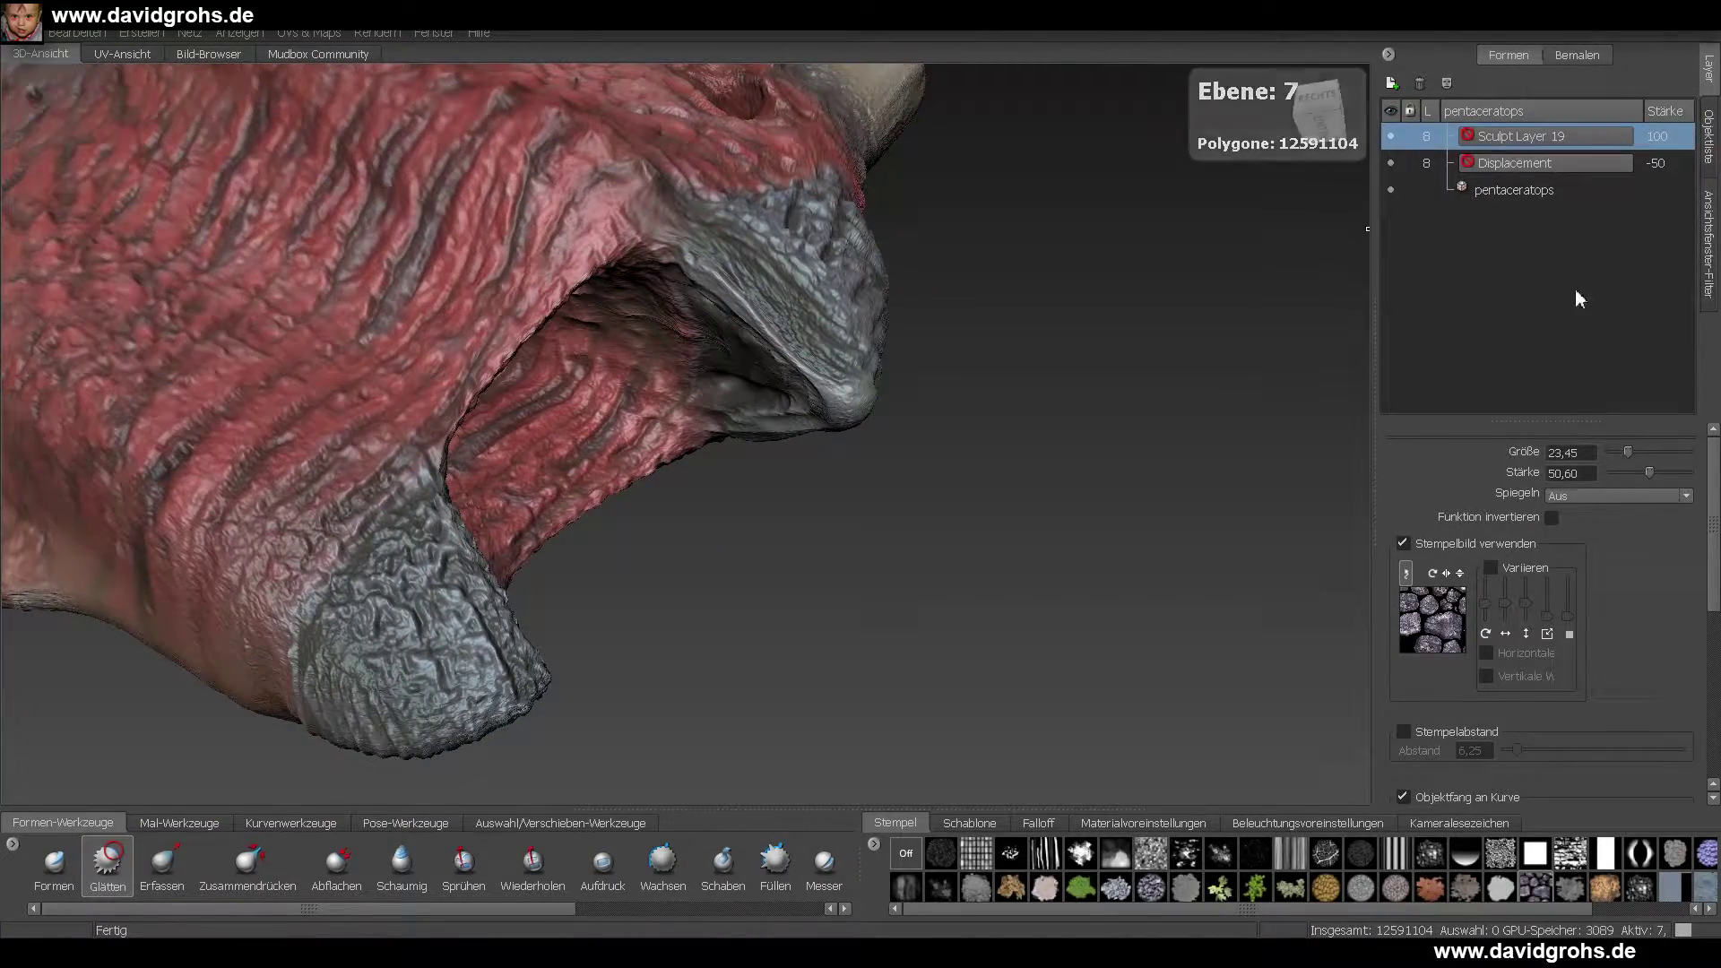
pyautogui.click(1391, 82)
pyautogui.moveTo(1628, 452); pyautogui.dragTo(1613, 452)
pyautogui.click(1404, 543)
pyautogui.moveTo(431, 576); pyautogui.dragTo(390, 618)
pyautogui.moveTo(1649, 472); pyautogui.dragTo(1688, 473)
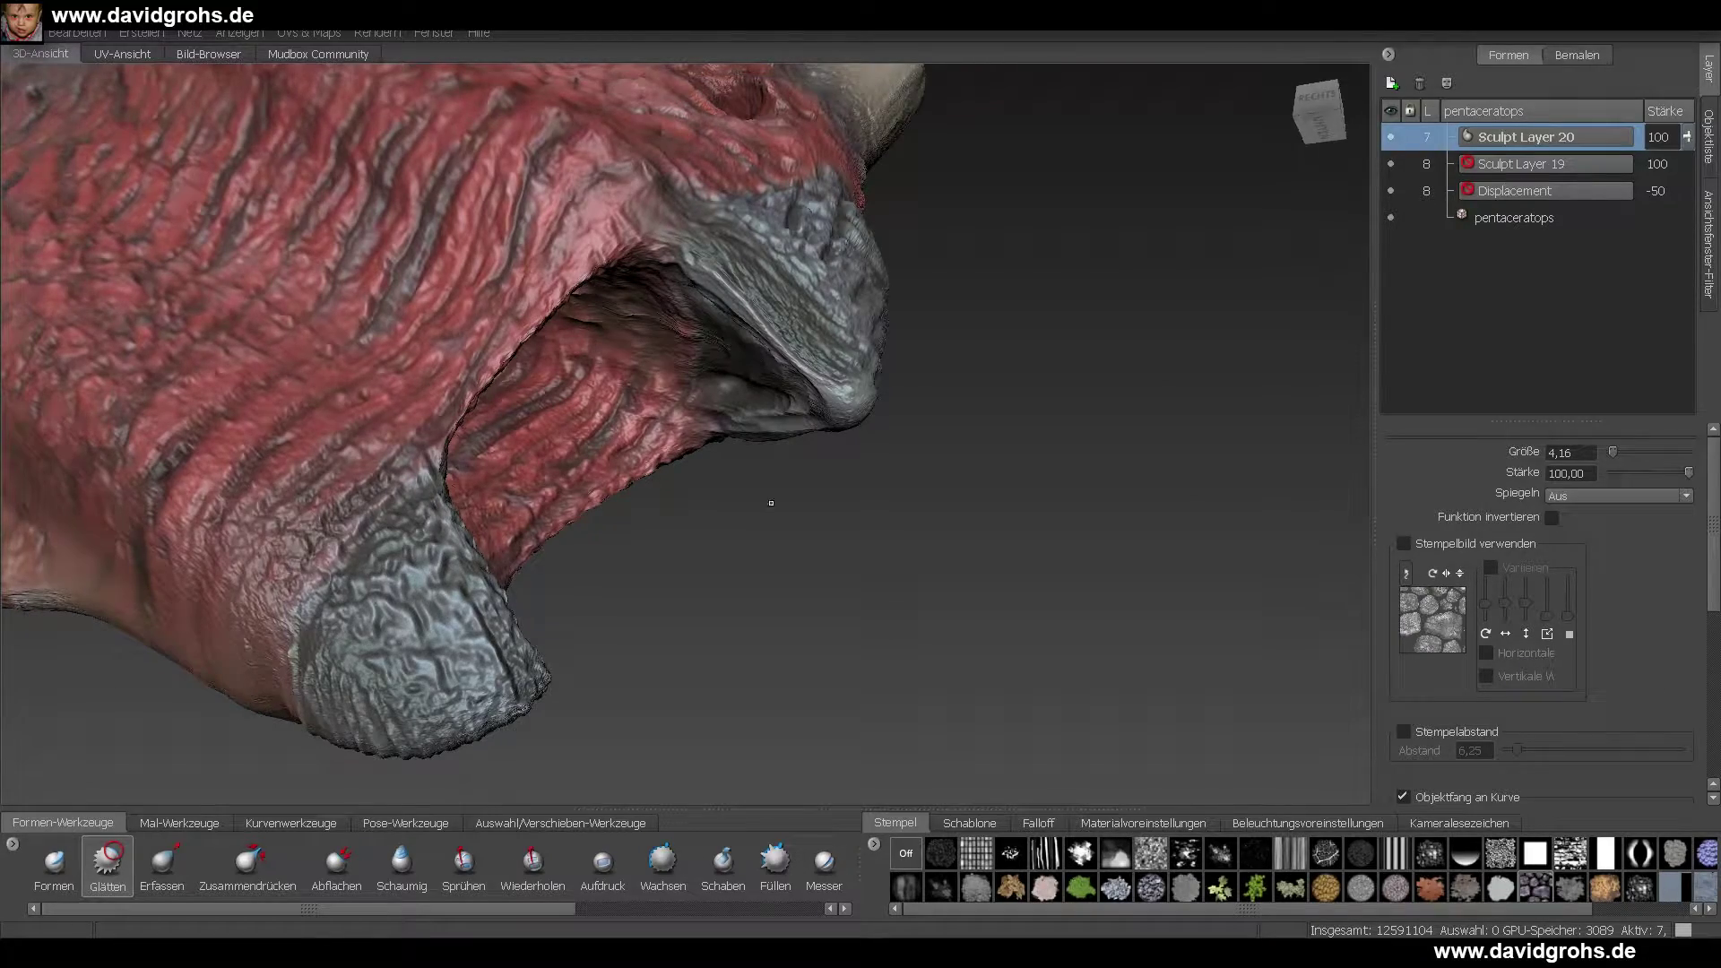
# - Smooth the lower beak, the upper beak's edge and the corner and rim of the mouth
pyautogui.moveTo(439, 574); pyautogui.dragTo(484, 685)
pyautogui.keyDown('alt'); pyautogui.moveTo(628, 359); pyautogui.dragTo(623, 520, button='middle'); pyautogui.keyUp('alt')
pyautogui.moveTo(655, 394); pyautogui.dragTo(744, 408)
pyautogui.moveTo(573, 439); pyautogui.dragTo(443, 598)
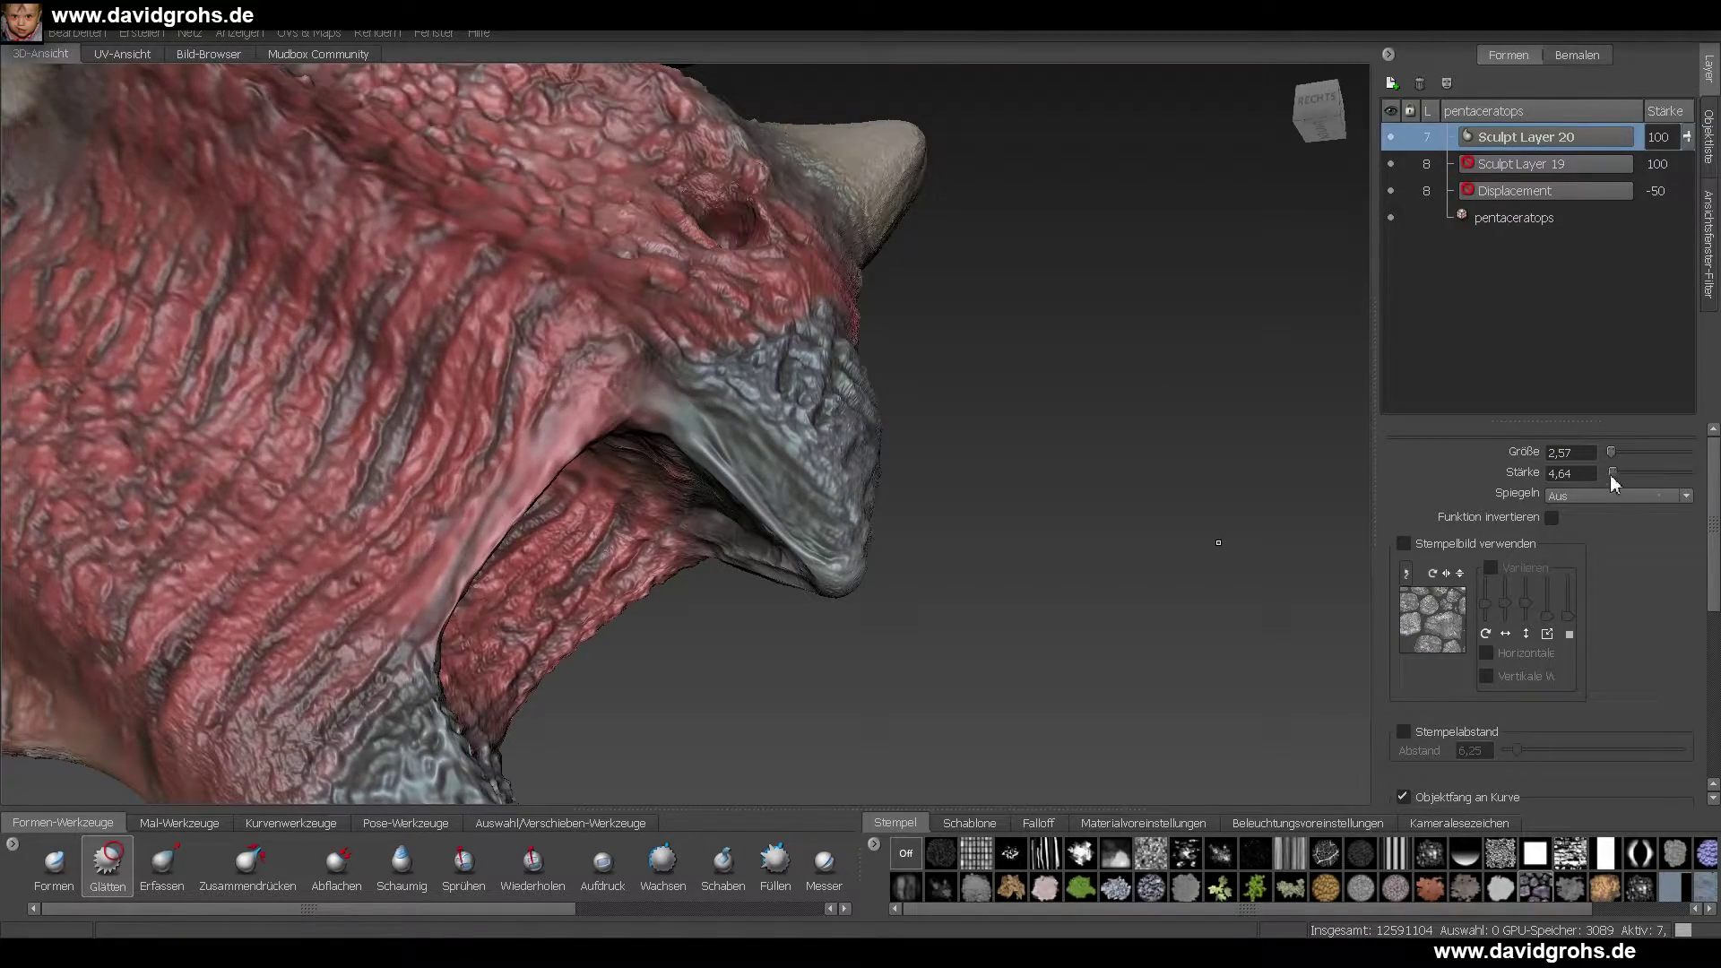
# - Set the Glätten strength to 41.60 and smooth the areas around the cheek horn and frill edge
pyautogui.moveTo(1612, 474); pyautogui.dragTo(1642, 473)
pyautogui.keyDown('alt'); pyautogui.moveTo(807, 466); pyautogui.dragTo(681, 394, button='right'); pyautogui.keyUp('alt')
pyautogui.keyDown('alt'); pyautogui.moveTo(645, 323); pyautogui.dragTo(682, 547, button='middle'); pyautogui.keyUp('alt')
pyautogui.keyDown('alt'); pyautogui.moveTo(556, 431); pyautogui.dragTo(770, 448); pyautogui.keyUp('alt')
pyautogui.keyDown('alt'); pyautogui.moveTo(691, 251); pyautogui.dragTo(679, 460, button='middle'); pyautogui.keyUp('alt')
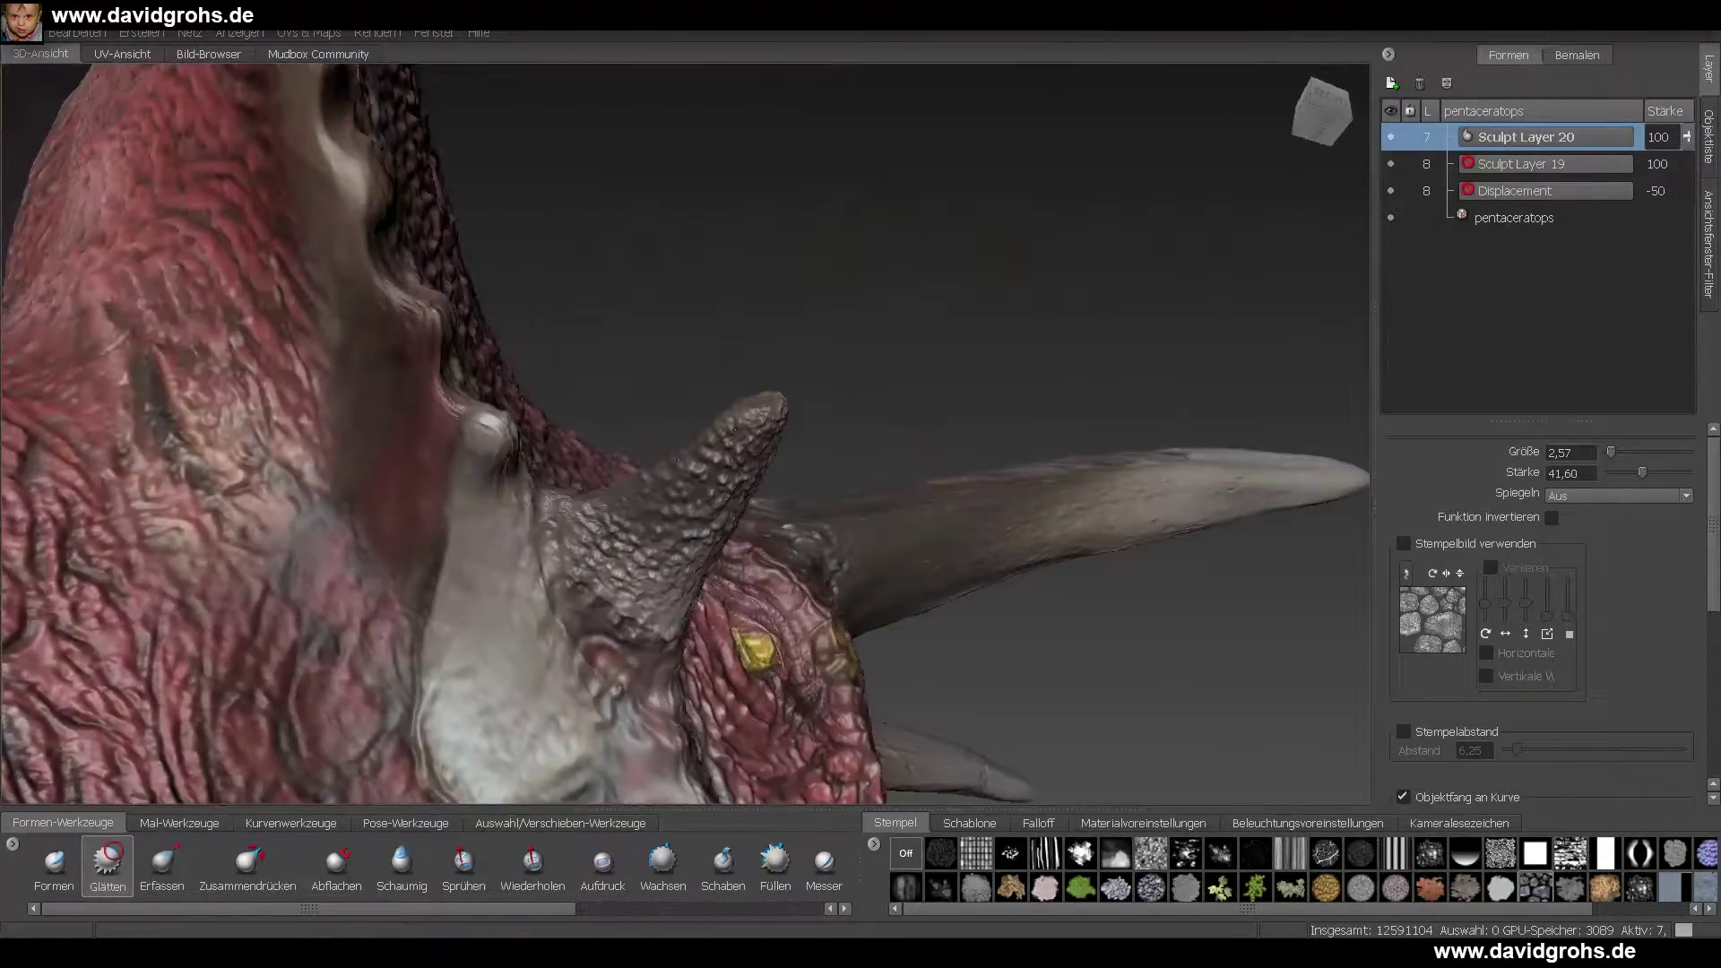
pyautogui.keyDown('alt'); pyautogui.moveTo(679, 460); pyautogui.dragTo(731, 553); pyautogui.keyUp('alt')
pyautogui.keyDown('alt'); pyautogui.moveTo(740, 547); pyautogui.dragTo(806, 574, button='right'); pyautogui.keyUp('alt')
pyautogui.keyDown('alt'); pyautogui.moveTo(807, 574); pyautogui.dragTo(753, 511); pyautogui.keyUp('alt')
# - Clone red skin over the stray yellow spot beside the eye on Paint Layer 1 with the Klonen brush
pyautogui.click(1576, 55)
pyautogui.click(179, 823)
pyautogui.click(432, 864)
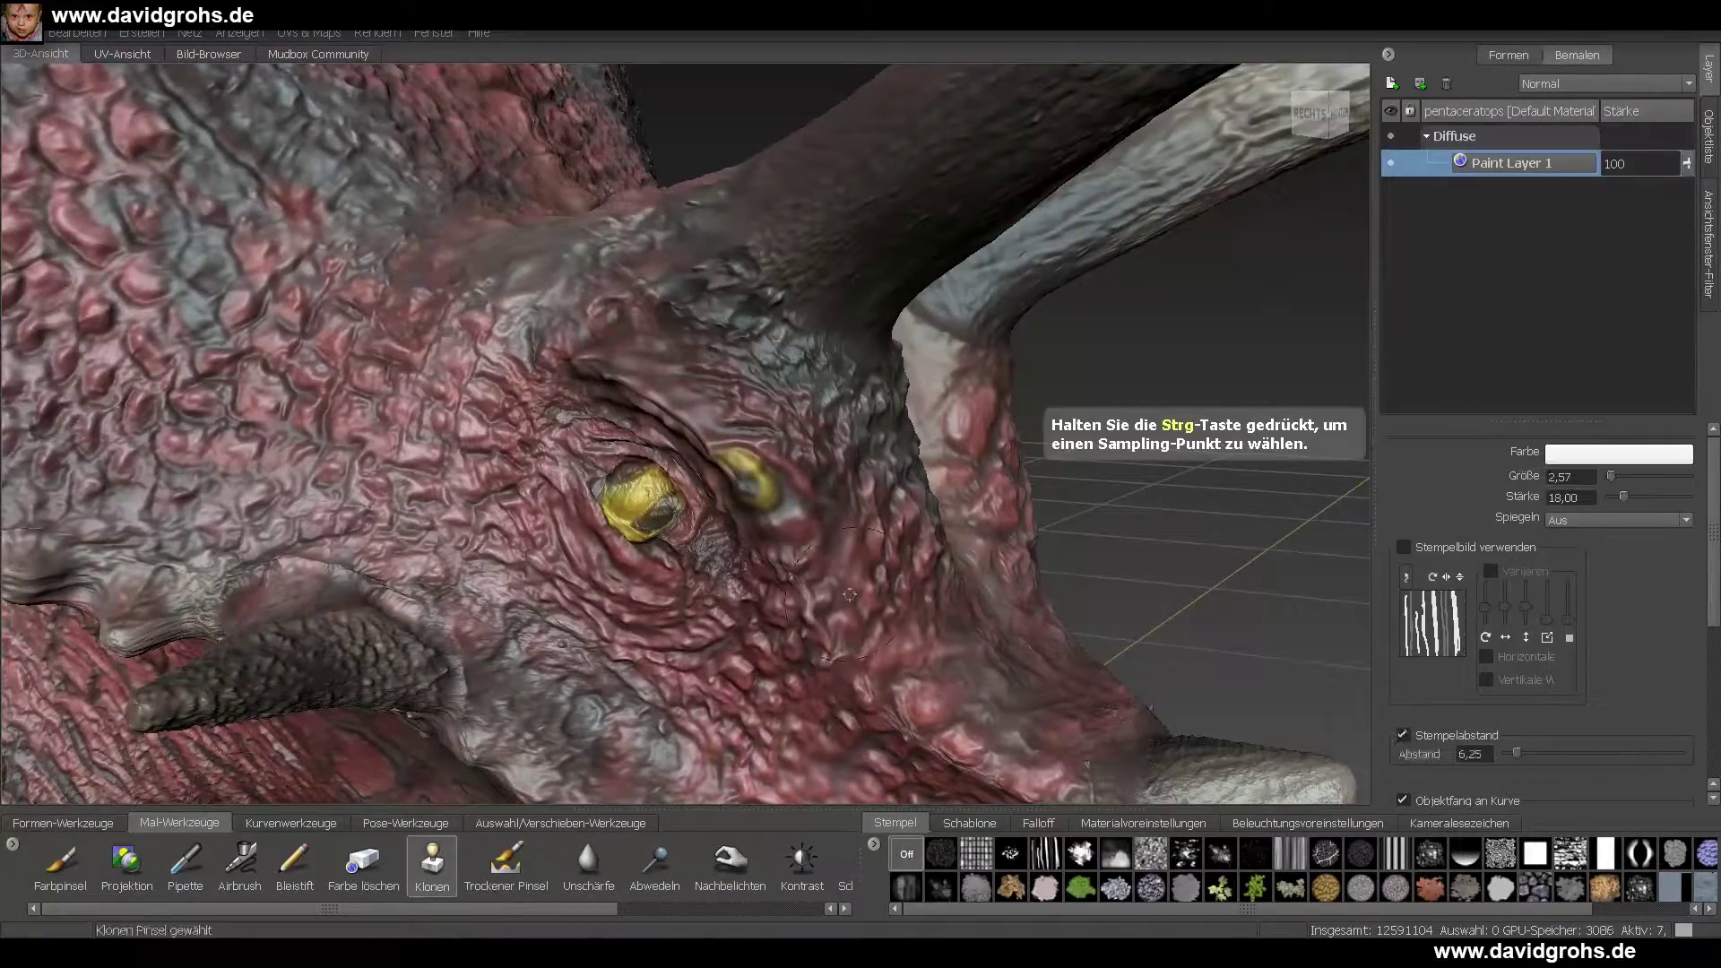
pyautogui.hotkey('ctrl', 'z')
pyautogui.keyDown('alt'); pyautogui.moveTo(850, 594); pyautogui.dragTo(950, 538); pyautogui.keyUp('alt')
pyautogui.keyDown('alt'); pyautogui.moveTo(807, 538); pyautogui.dragTo(897, 565, button='right'); pyautogui.keyUp('alt')
pyautogui.keyDown('ctrl'); pyautogui.click(859, 571); pyautogui.keyUp('ctrl')
pyautogui.moveTo(735, 484)
pyautogui.mouseDown()
pyautogui.moveTo(761, 493)
pyautogui.moveTo(788, 449)
pyautogui.moveTo(791, 493)
pyautogui.mouseUp()
# - Pick a Farbpinsel colour, and retouch the yellow eye using Klonen at size 1.28 with X mirroring
pyautogui.click(61, 864)
pyautogui.click(1577, 454)
pyautogui.click(363, 495)
pyautogui.click(303, 498)
pyautogui.click(277, 637)
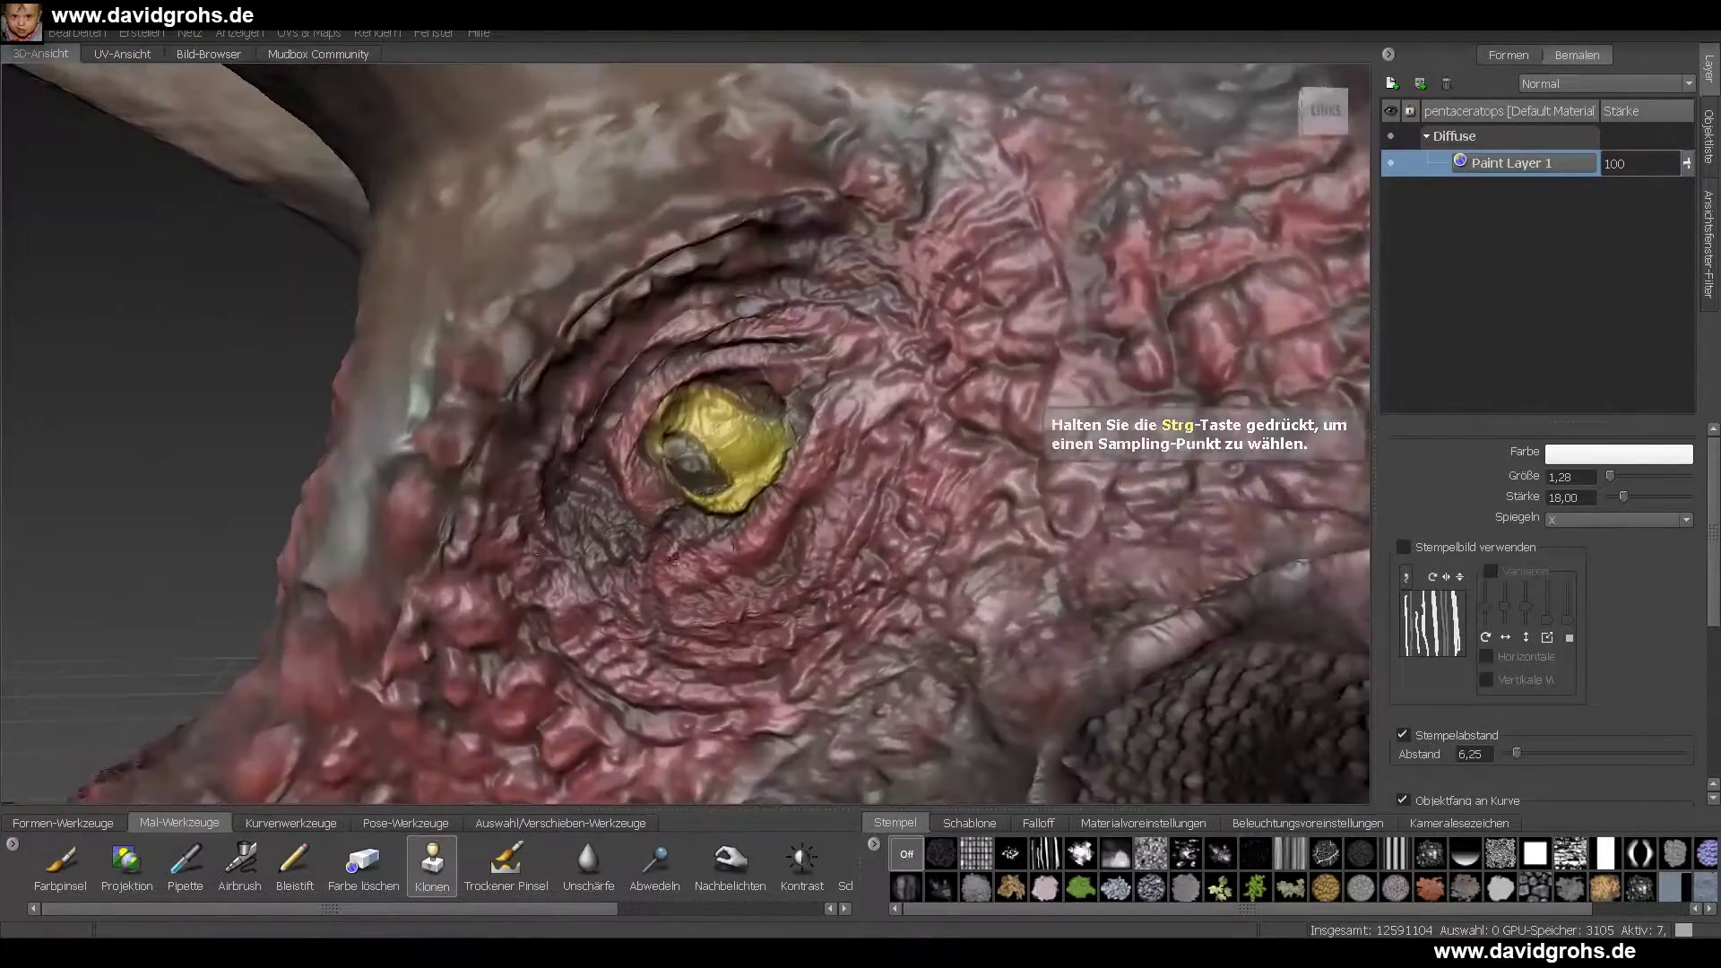
pyautogui.keyDown('ctrl'); pyautogui.click(677, 559); pyautogui.keyUp('ctrl')
pyautogui.moveTo(680, 435)
pyautogui.mouseDown()
pyautogui.moveTo(699, 466)
pyautogui.moveTo(762, 439)
pyautogui.mouseUp()
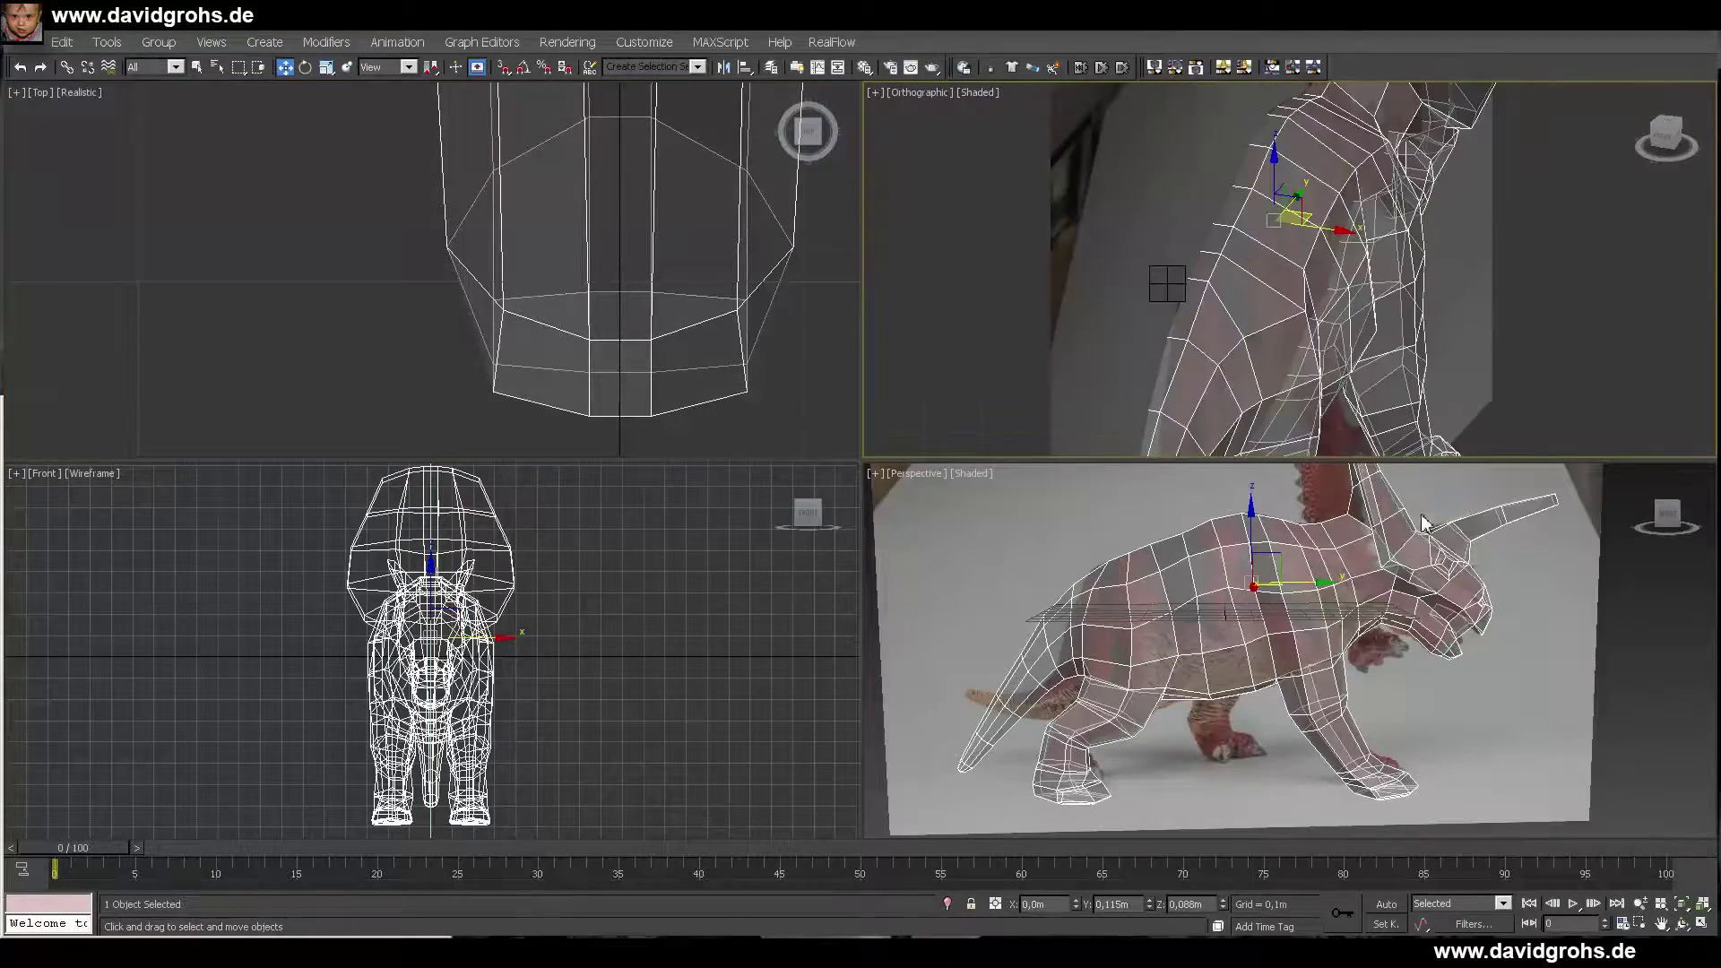
# - Switch to 3ds Max and delete one symmetrical half of the pentaceratops mesh along its centre line
pyautogui.scroll(3, 1216, 251)
pyautogui.keyDown('alt'); pyautogui.moveTo(1172, 338); pyautogui.dragTo(1287, 287, button='middle'); pyautogui.keyUp('alt')
pyautogui.scroll(5, 1287, 250)
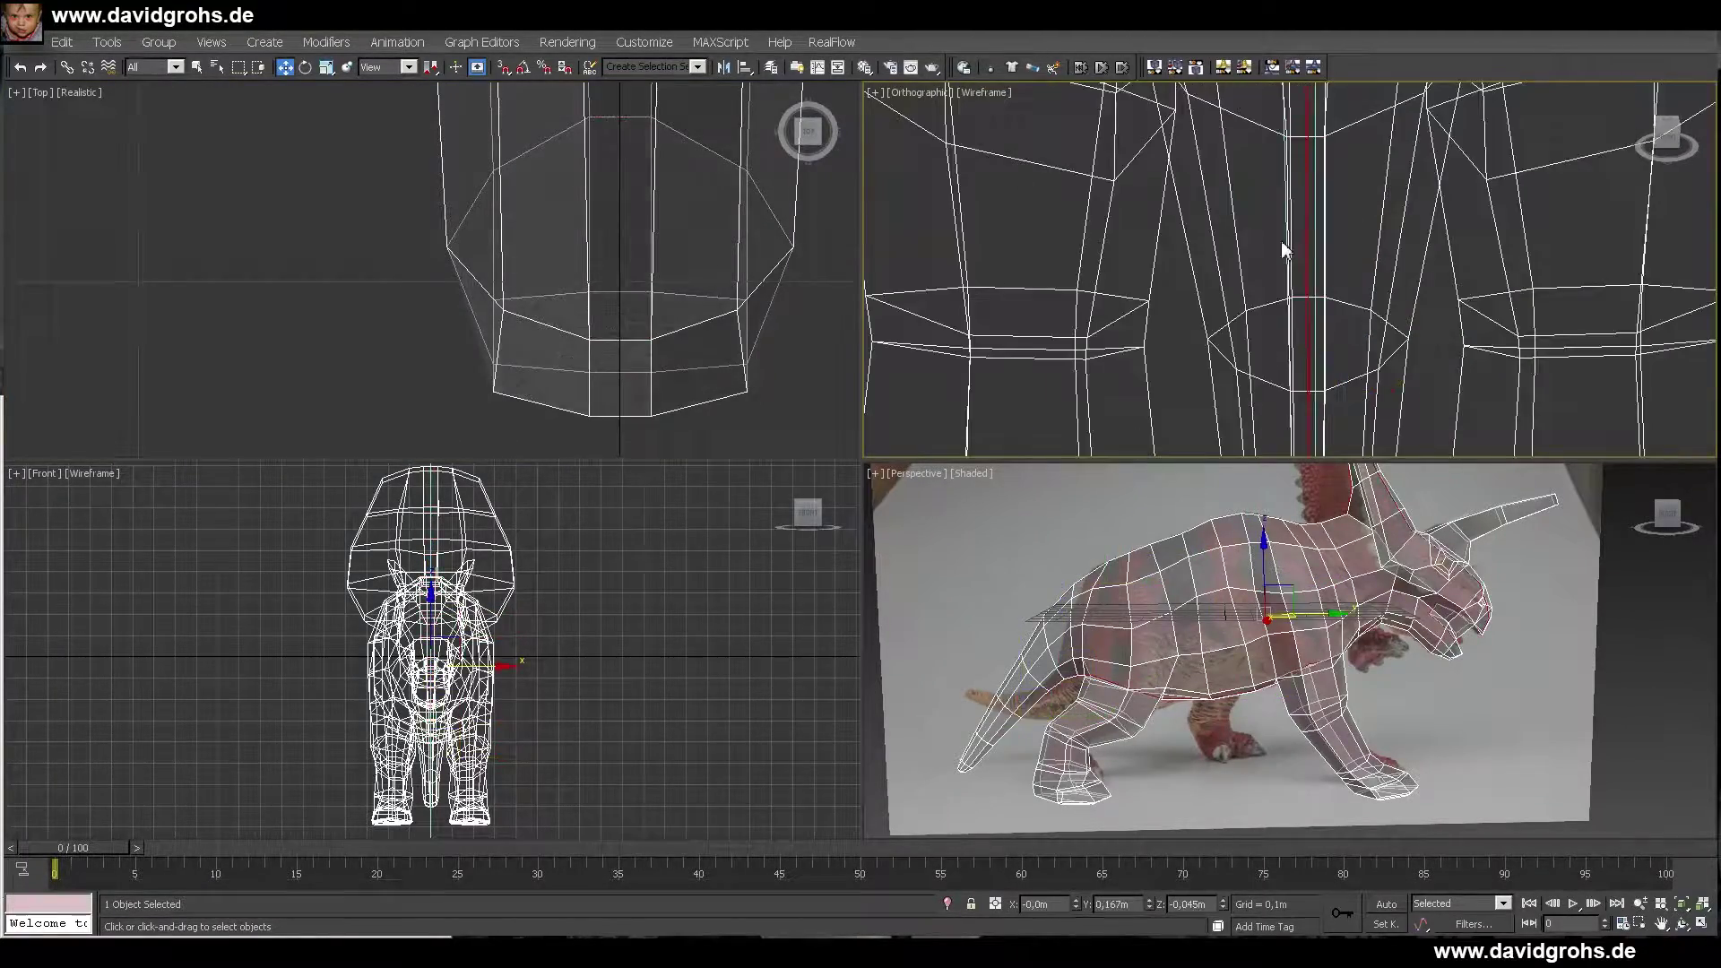
pyautogui.scroll(-7, 1287, 250)
pyautogui.click(633, 332)
pyautogui.hotkey('ctrl', 'z')
pyautogui.scroll(-5, 742, 249)
pyautogui.scroll(2, 744, 249)
pyautogui.click(744, 286)
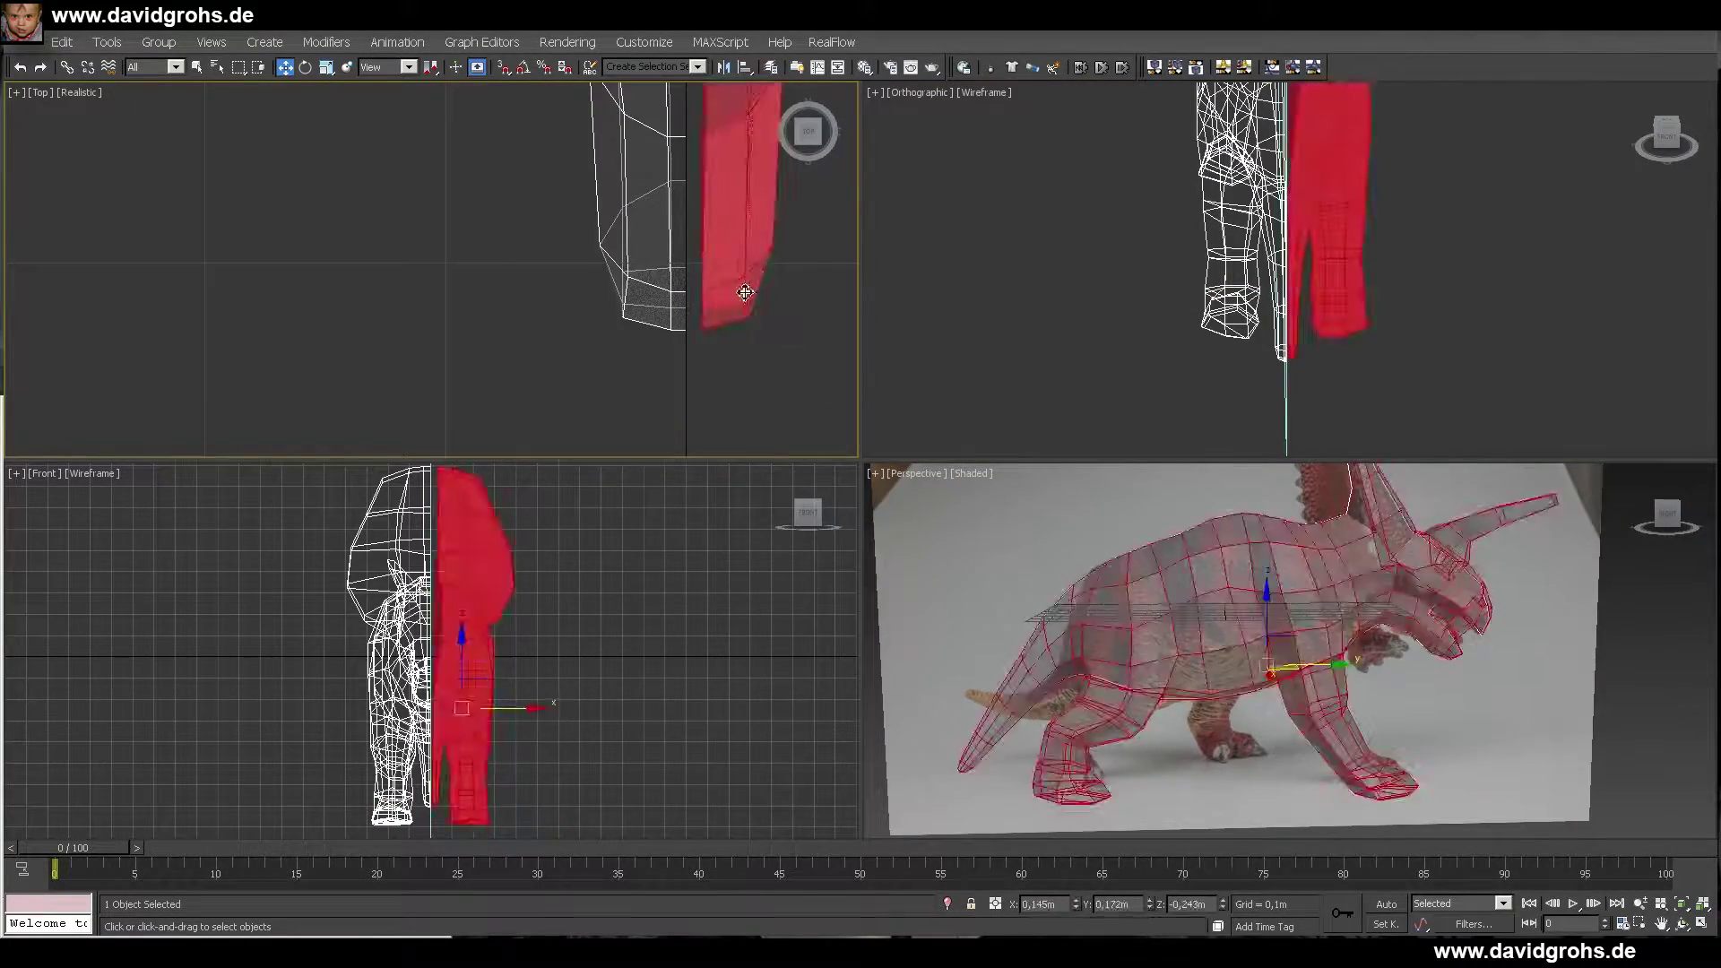
pyautogui.press('Delete')
# - Enlarge the perspective view and examine the remaining half of the body from the side
pyautogui.keyDown('alt'); pyautogui.moveTo(1156, 527); pyautogui.dragTo(1099, 456, button='middle'); pyautogui.keyUp('alt')
pyautogui.keyDown('alt'); pyautogui.moveTo(1248, 626); pyautogui.dragTo(1642, 636, button='middle'); pyautogui.keyUp('alt')
pyautogui.keyDown('alt'); pyautogui.moveTo(1277, 668); pyautogui.dragTo(1291, 627, button='middle'); pyautogui.keyUp('alt')
pyautogui.hotkey('alt', 'w')
pyautogui.moveTo(811, 354); pyautogui.dragTo(905, 430, button='middle')
pyautogui.keyDown('alt'); pyautogui.moveTo(906, 431); pyautogui.dragTo(905, 394, button='middle'); pyautogui.keyUp('alt')
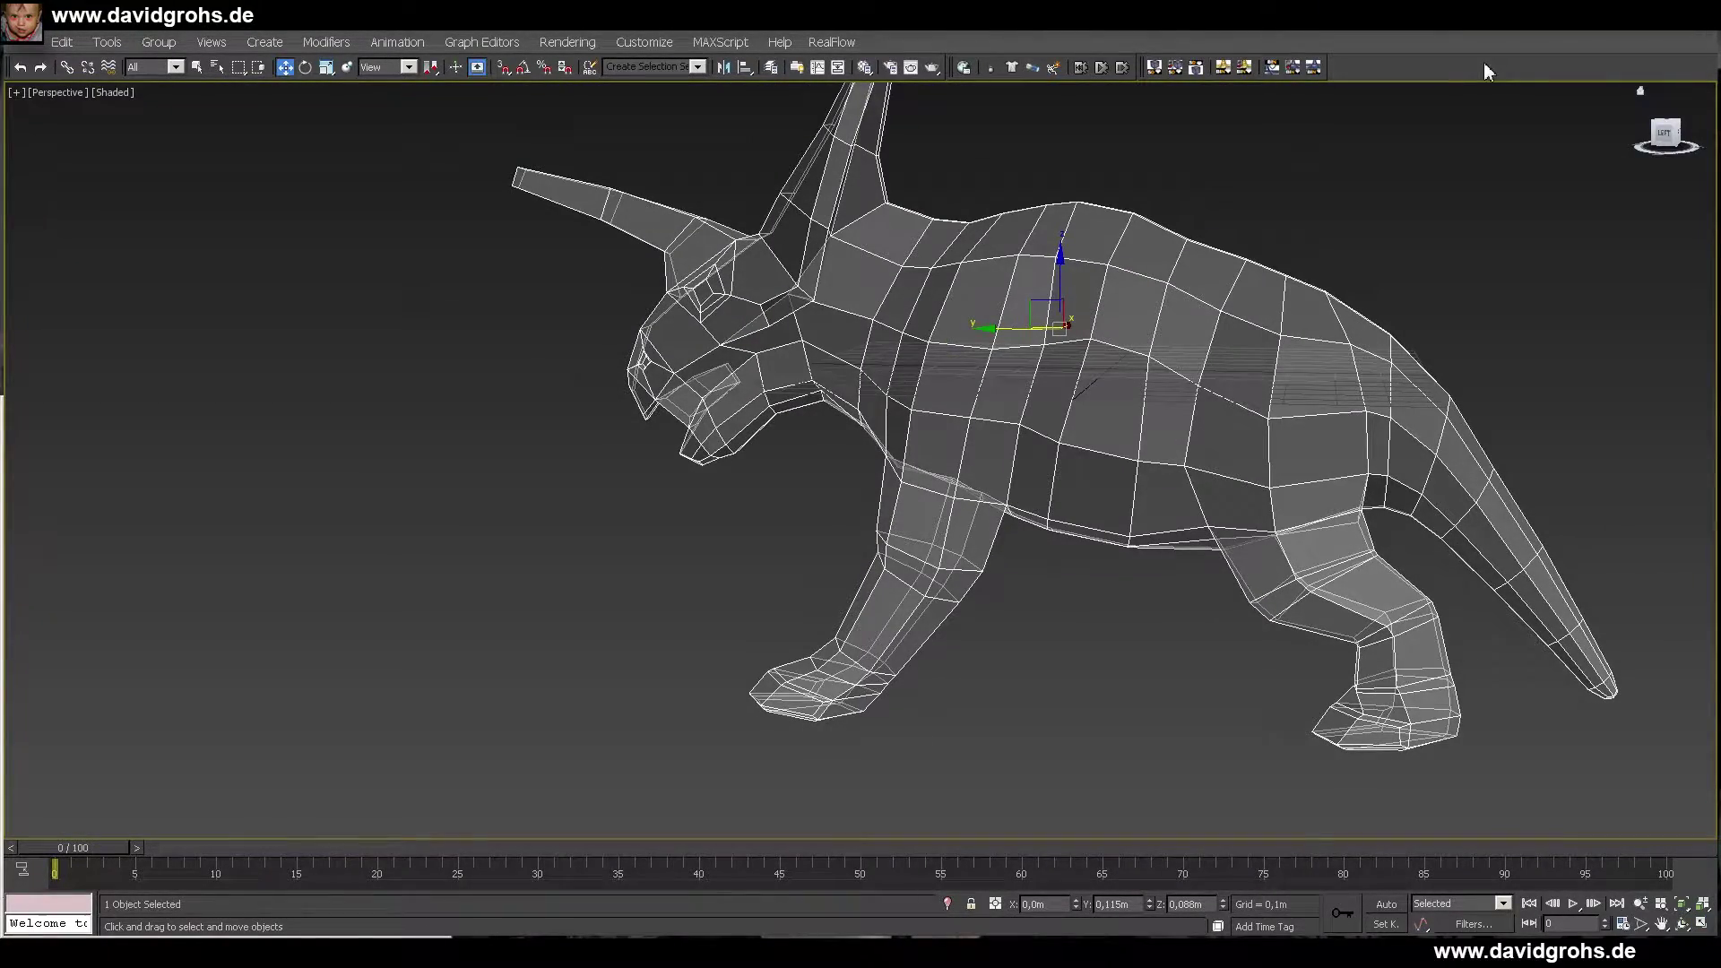
pyautogui.keyDown('alt'); pyautogui.moveTo(1072, 297); pyautogui.dragTo(1135, 294, button='middle'); pyautogui.keyUp('alt')
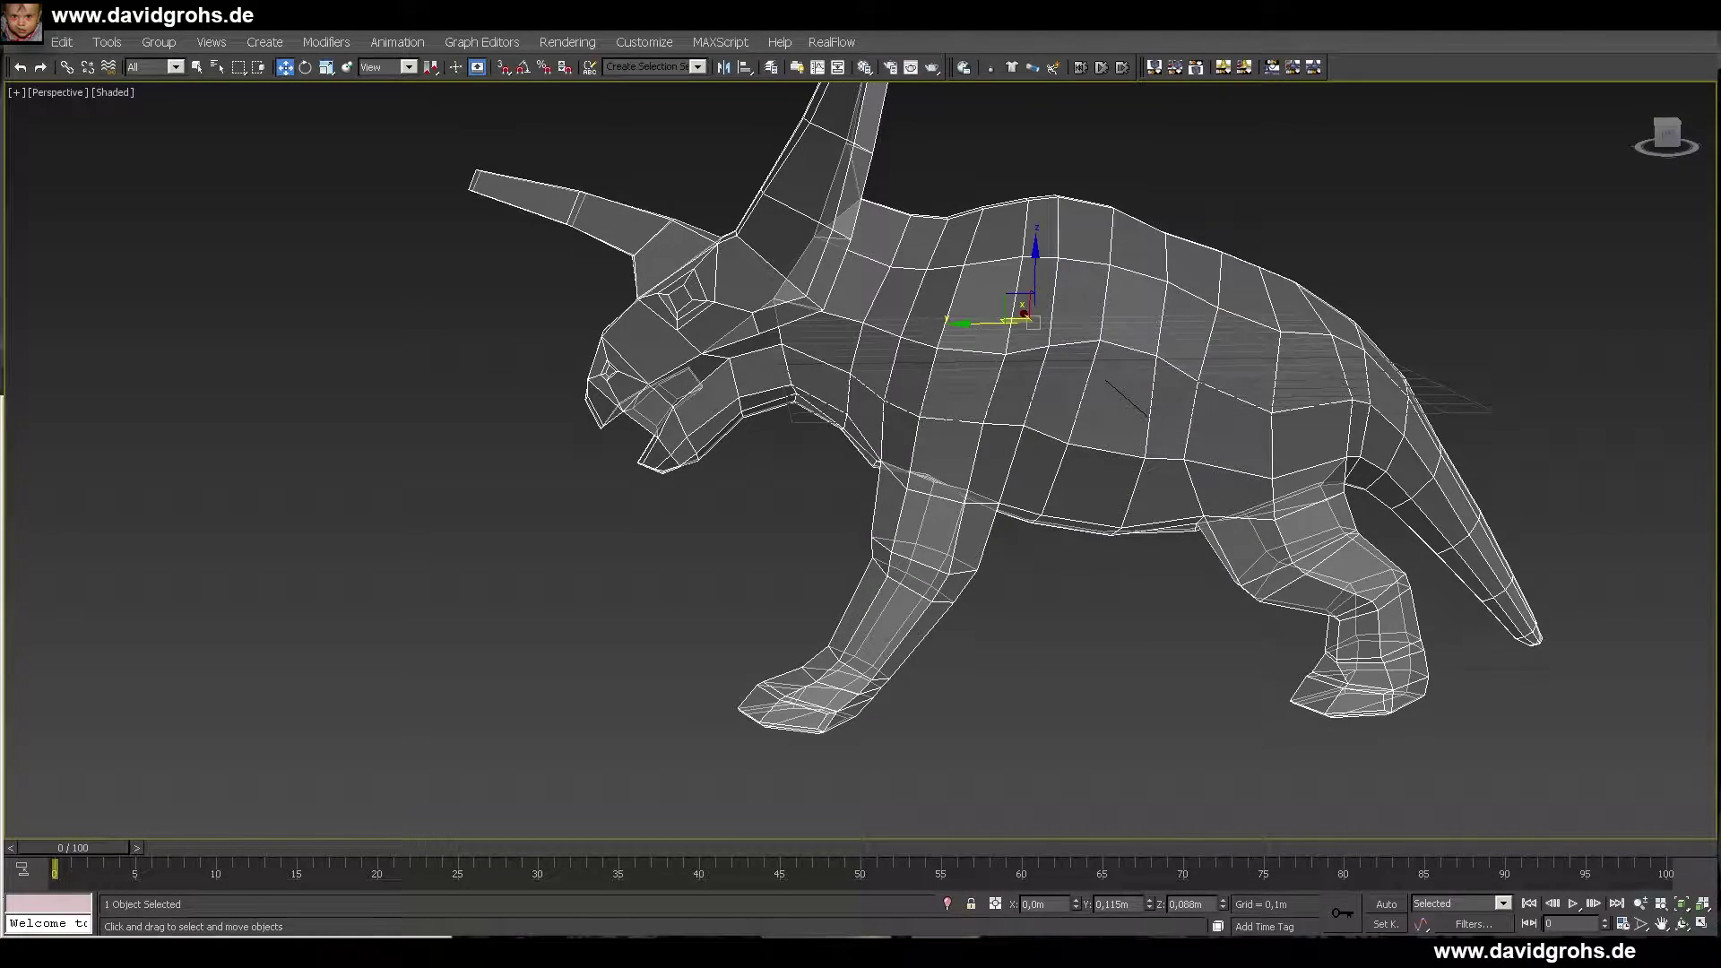
pyautogui.keyDown('alt'); pyautogui.moveTo(1150, 493); pyautogui.dragTo(1155, 412, button='middle'); pyautogui.keyUp('alt')
# - Switch the UV unwrap to face selection and turn off the mesh's see-through display
pyautogui.press('3')
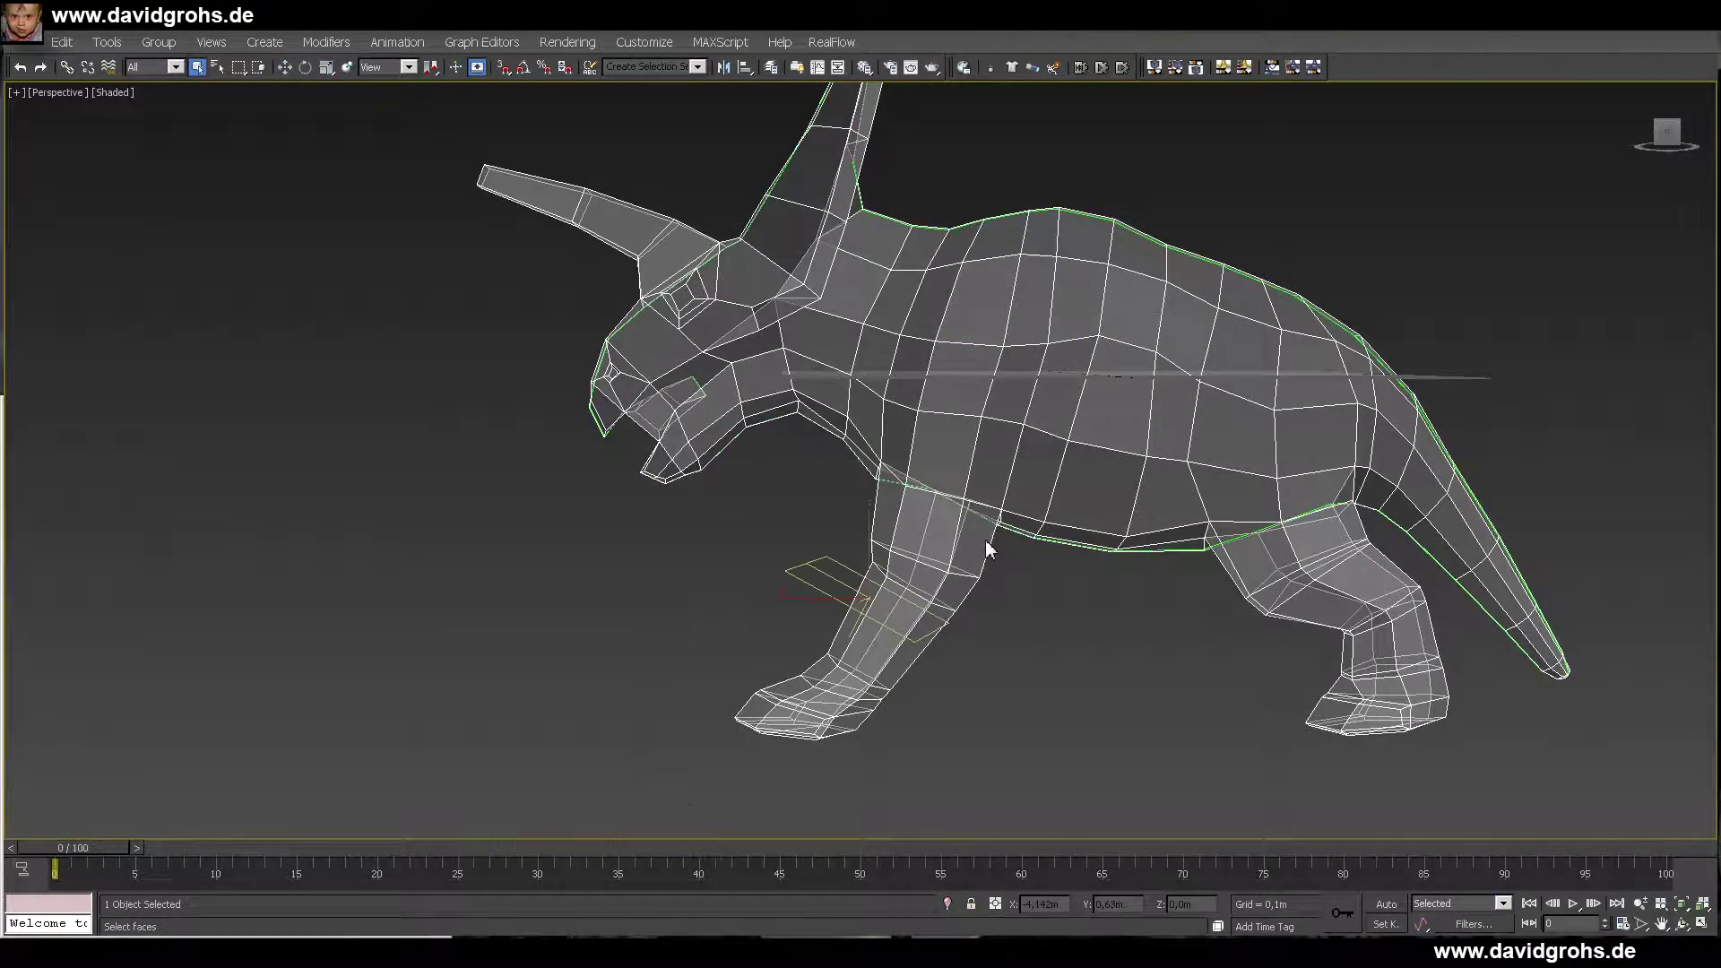
pyautogui.keyDown('alt'); pyautogui.moveTo(986, 542); pyautogui.dragTo(956, 560, button='middle'); pyautogui.keyUp('alt')
pyautogui.rightClick(923, 296)
pyautogui.click(952, 412)
pyautogui.click(938, 782)
pyautogui.hotkey('alt', 'x')
# - Check the viewport shading options and select the faces of the front leg below the body
pyautogui.moveTo(999, 794); pyautogui.dragTo(734, 562)
pyautogui.click(71, 92)
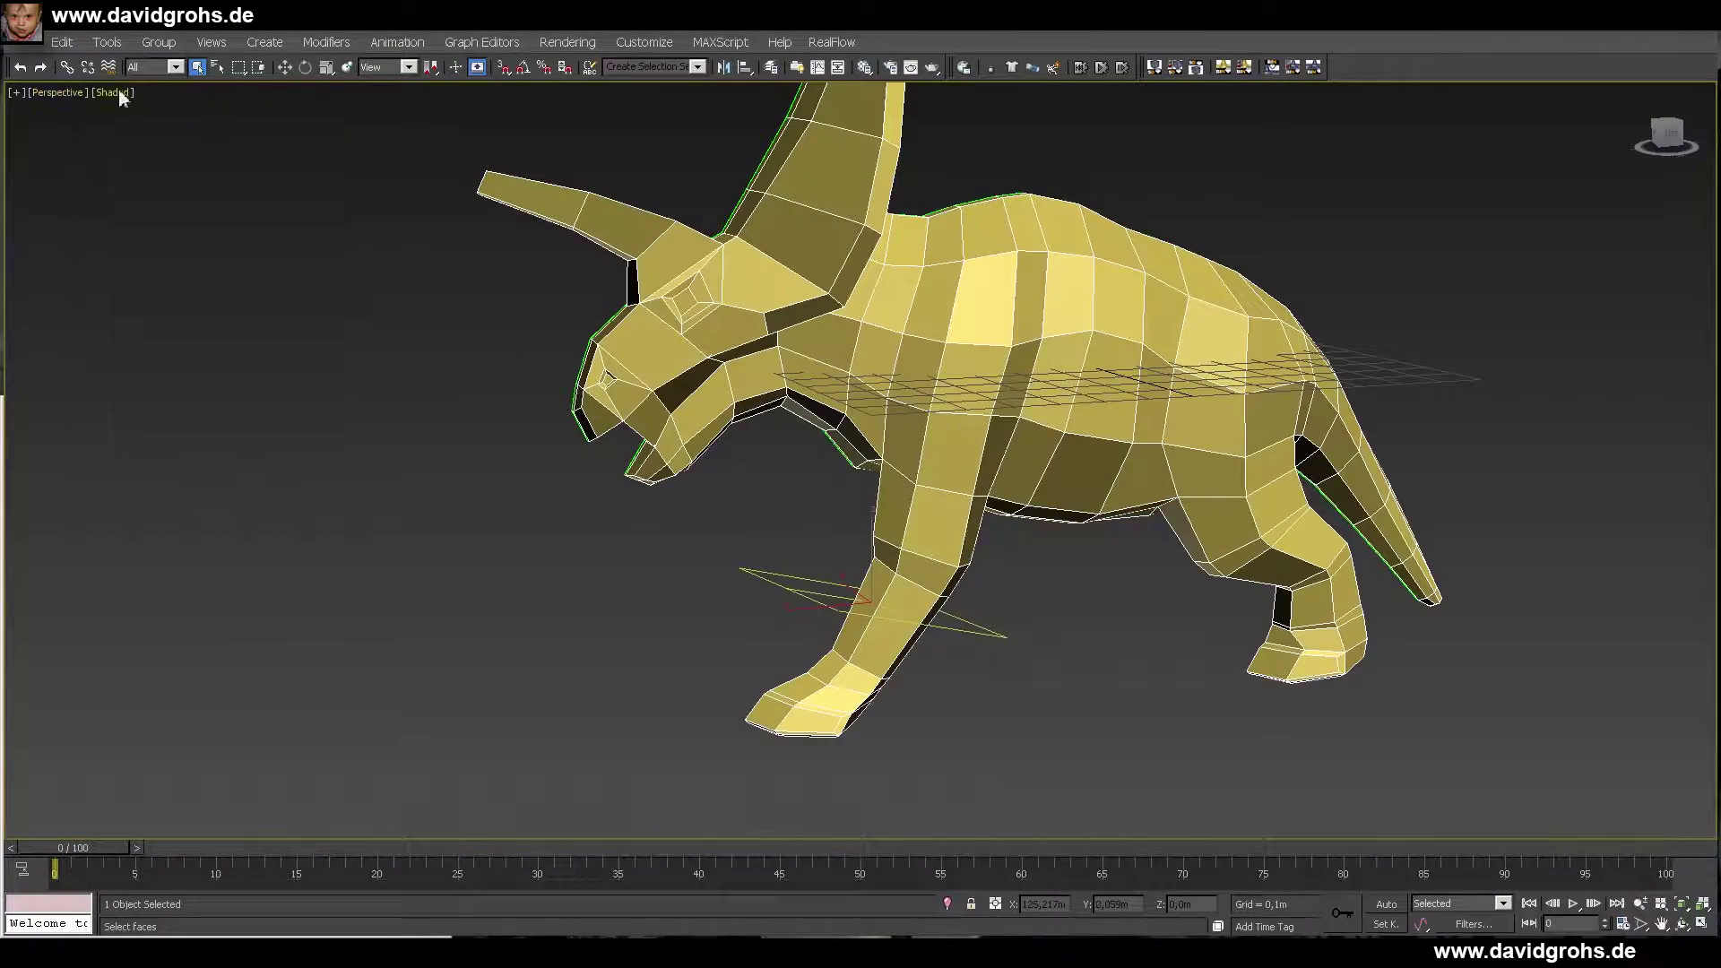
pyautogui.click(120, 92)
pyautogui.click(185, 430)
pyautogui.click(1068, 731)
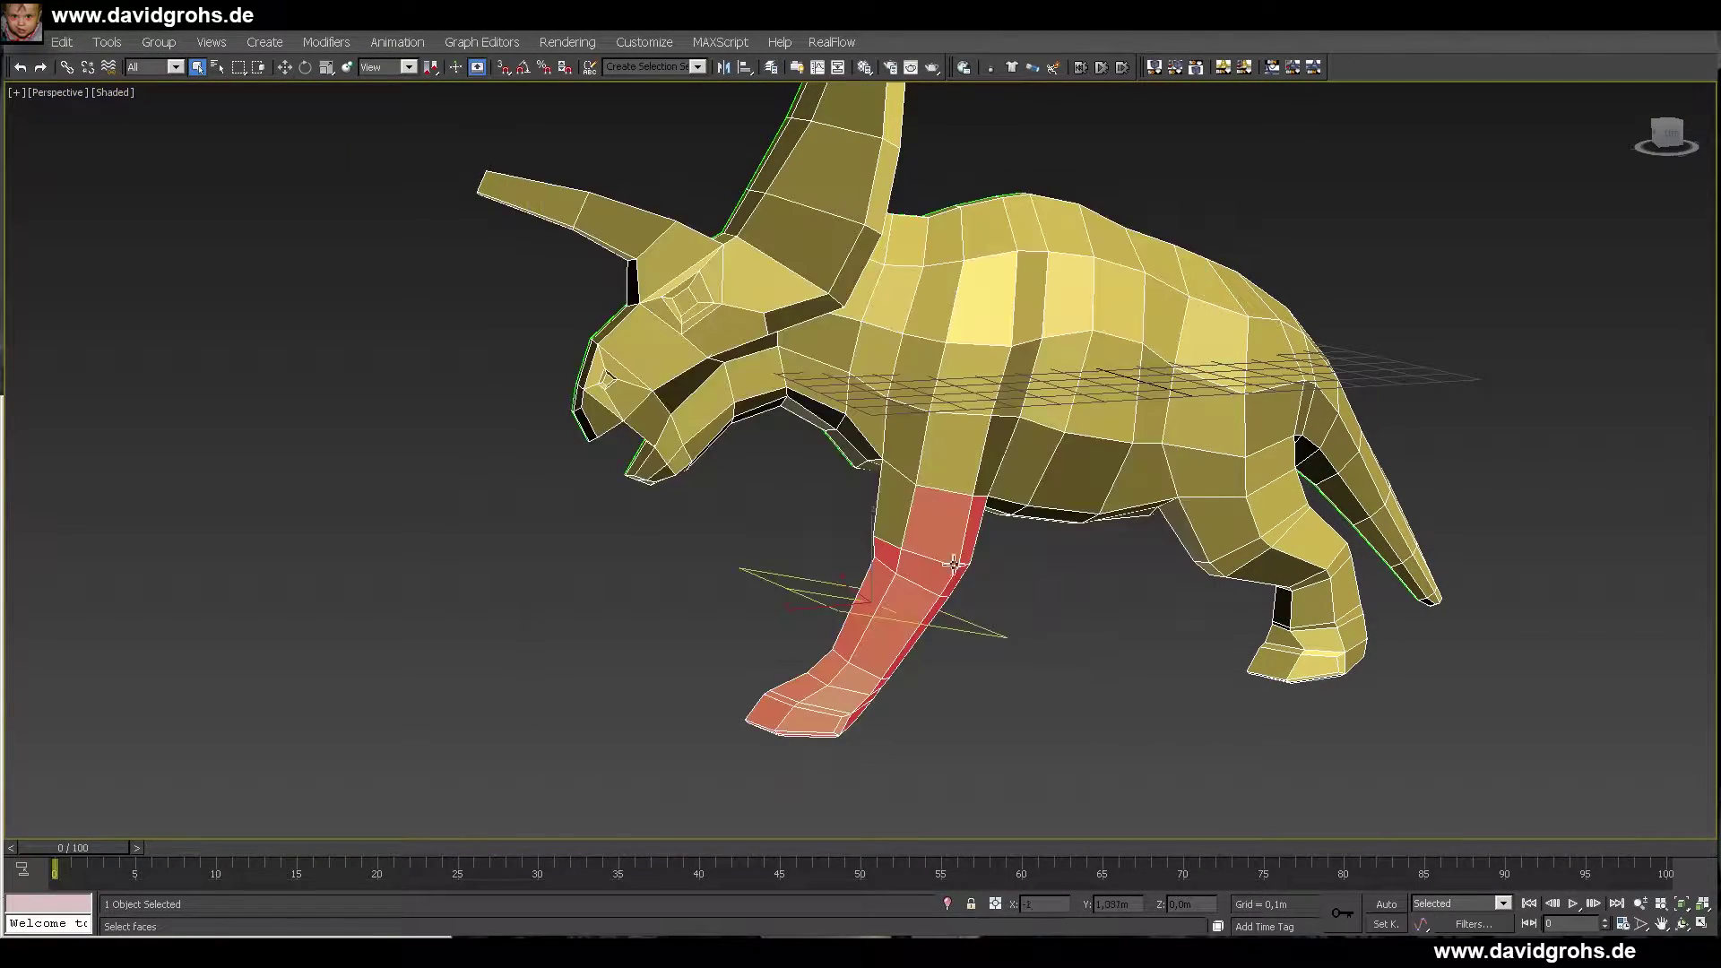
# - Extend the face selection from the front leg up over the shoulder and check the leg's inner side
pyautogui.keyDown('alt'); pyautogui.moveTo(883, 555); pyautogui.dragTo(917, 572, button='middle'); pyautogui.keyUp('alt')
pyautogui.keyDown('ctrl'); pyautogui.click(900, 527); pyautogui.keyUp('ctrl')
pyautogui.keyDown('ctrl'); pyautogui.click(916, 453); pyautogui.keyUp('ctrl')
pyautogui.keyDown('ctrl'); pyautogui.click(941, 385); pyautogui.keyUp('ctrl')
pyautogui.keyDown('ctrl'); pyautogui.click(899, 386); pyautogui.keyUp('ctrl')
pyautogui.keyDown('ctrl'); pyautogui.click(869, 452); pyautogui.keyUp('ctrl')
pyautogui.keyDown('ctrl'); pyautogui.click(957, 450); pyautogui.keyUp('ctrl')
pyautogui.keyDown('ctrl'); pyautogui.click(985, 386); pyautogui.keyUp('ctrl')
pyautogui.keyDown('ctrl'); pyautogui.click(956, 526); pyautogui.keyUp('ctrl')
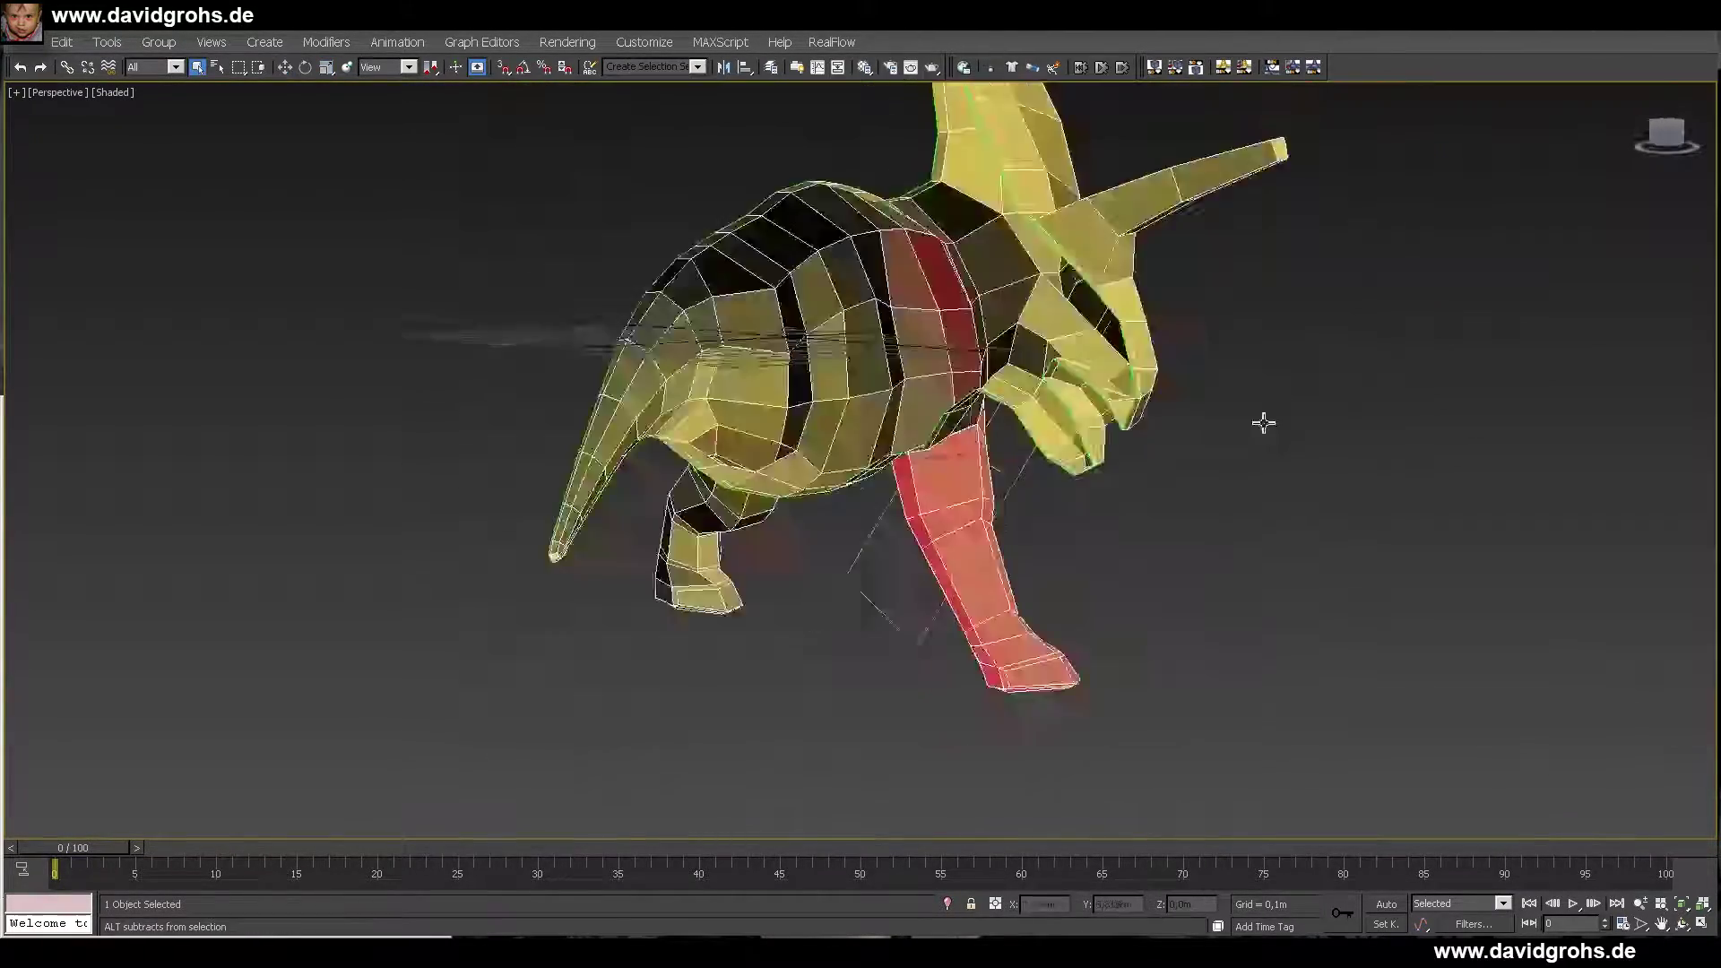
pyautogui.press('z')
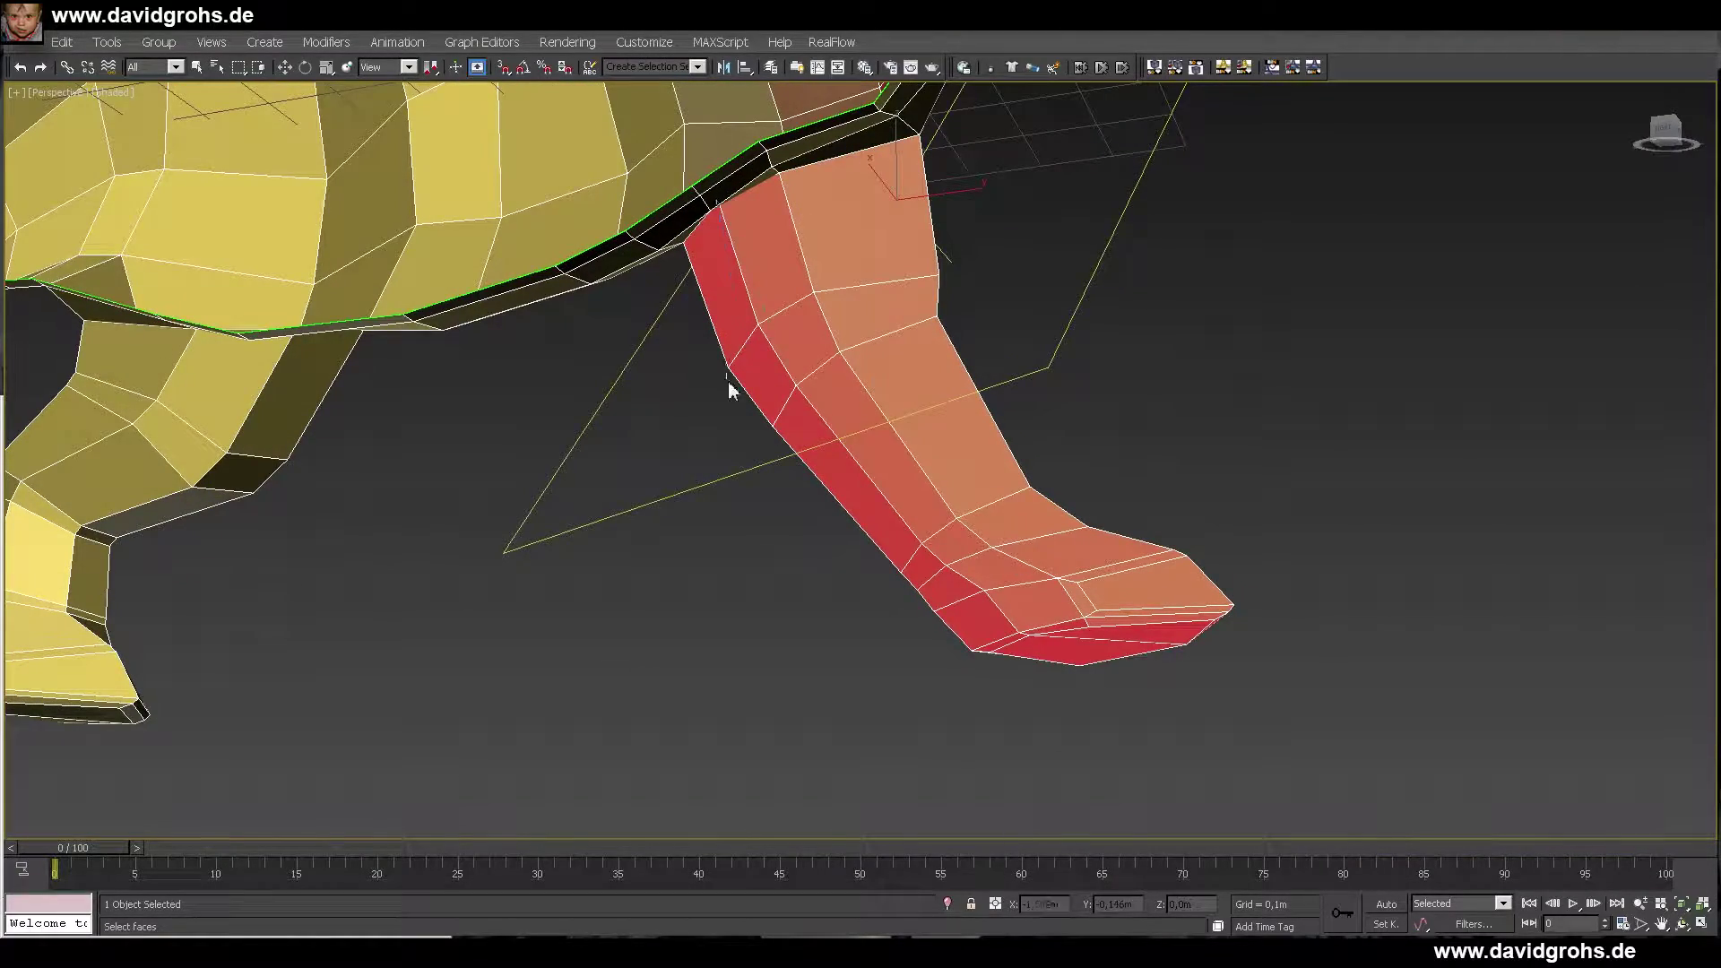
pyautogui.moveTo(1064, 626); pyautogui.dragTo(679, 438, button='middle')
# - Peel the front leg's UVs in the UV editor and move the shell outside the checker tile
pyautogui.scroll(-5, 1036, 377)
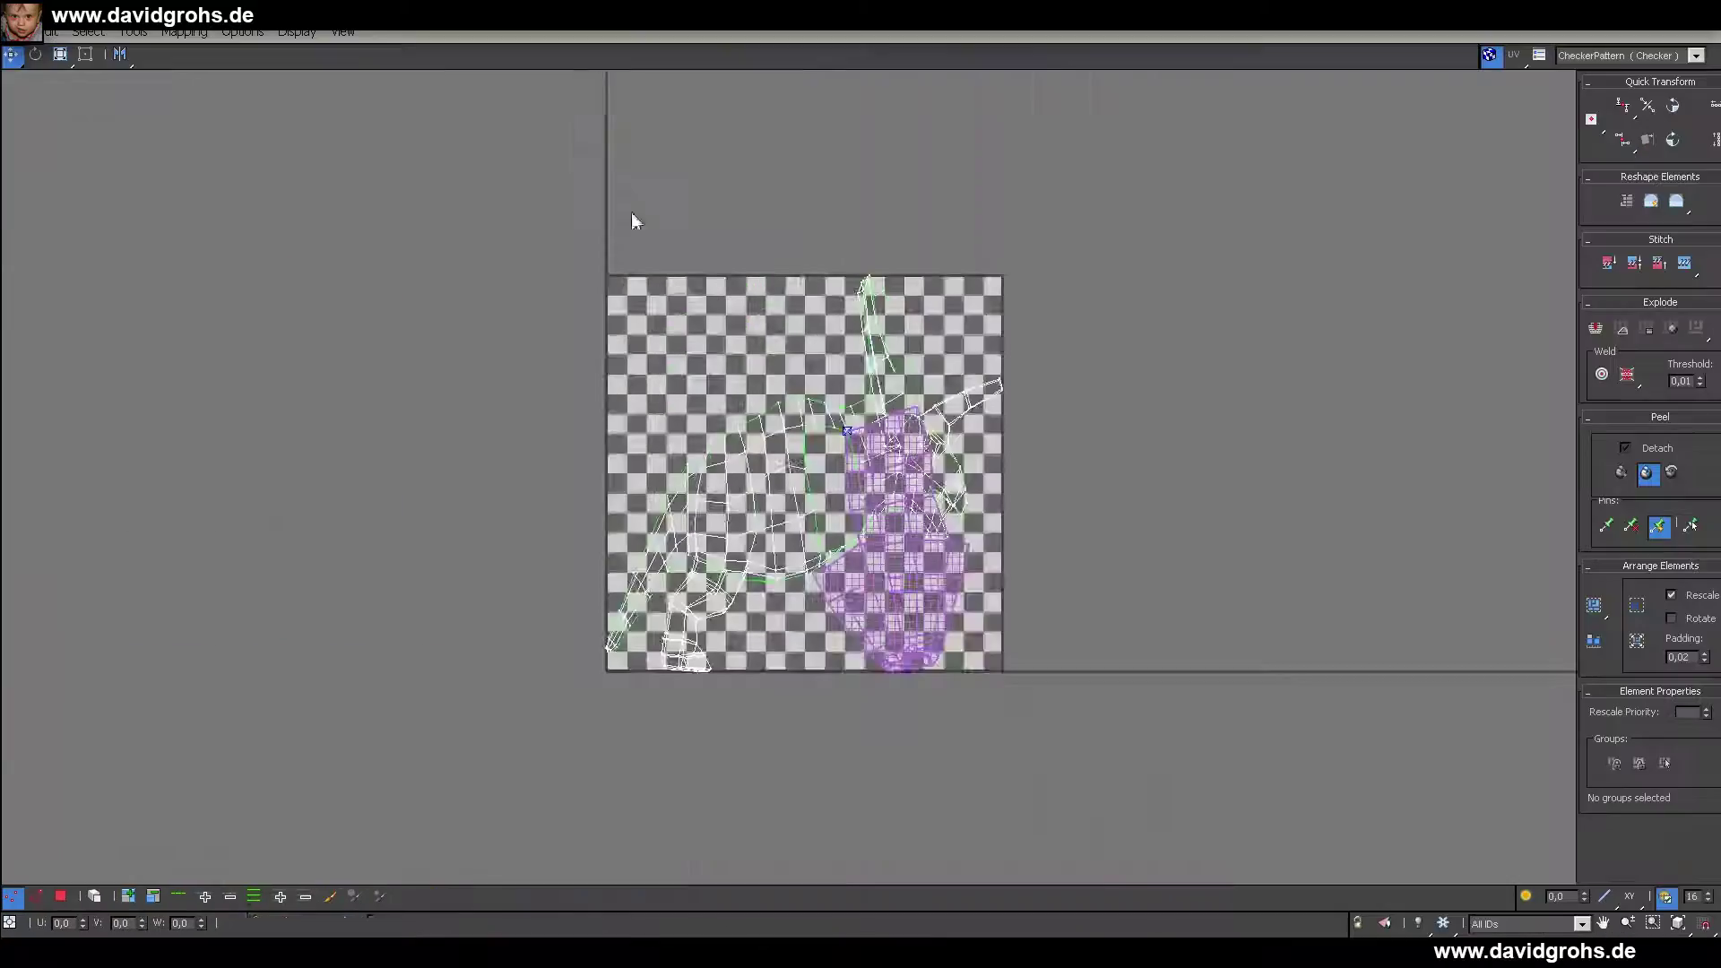
pyautogui.scroll(4, 712, 453)
pyautogui.scroll(-1, 1246, 749)
pyautogui.moveTo(1079, 833); pyautogui.dragTo(747, 369, button='middle')
pyautogui.scroll(1, 826, 511)
pyautogui.scroll(-2, 826, 502)
pyautogui.moveTo(1037, 190); pyautogui.dragTo(1312, 364)
pyautogui.click(763, 656)
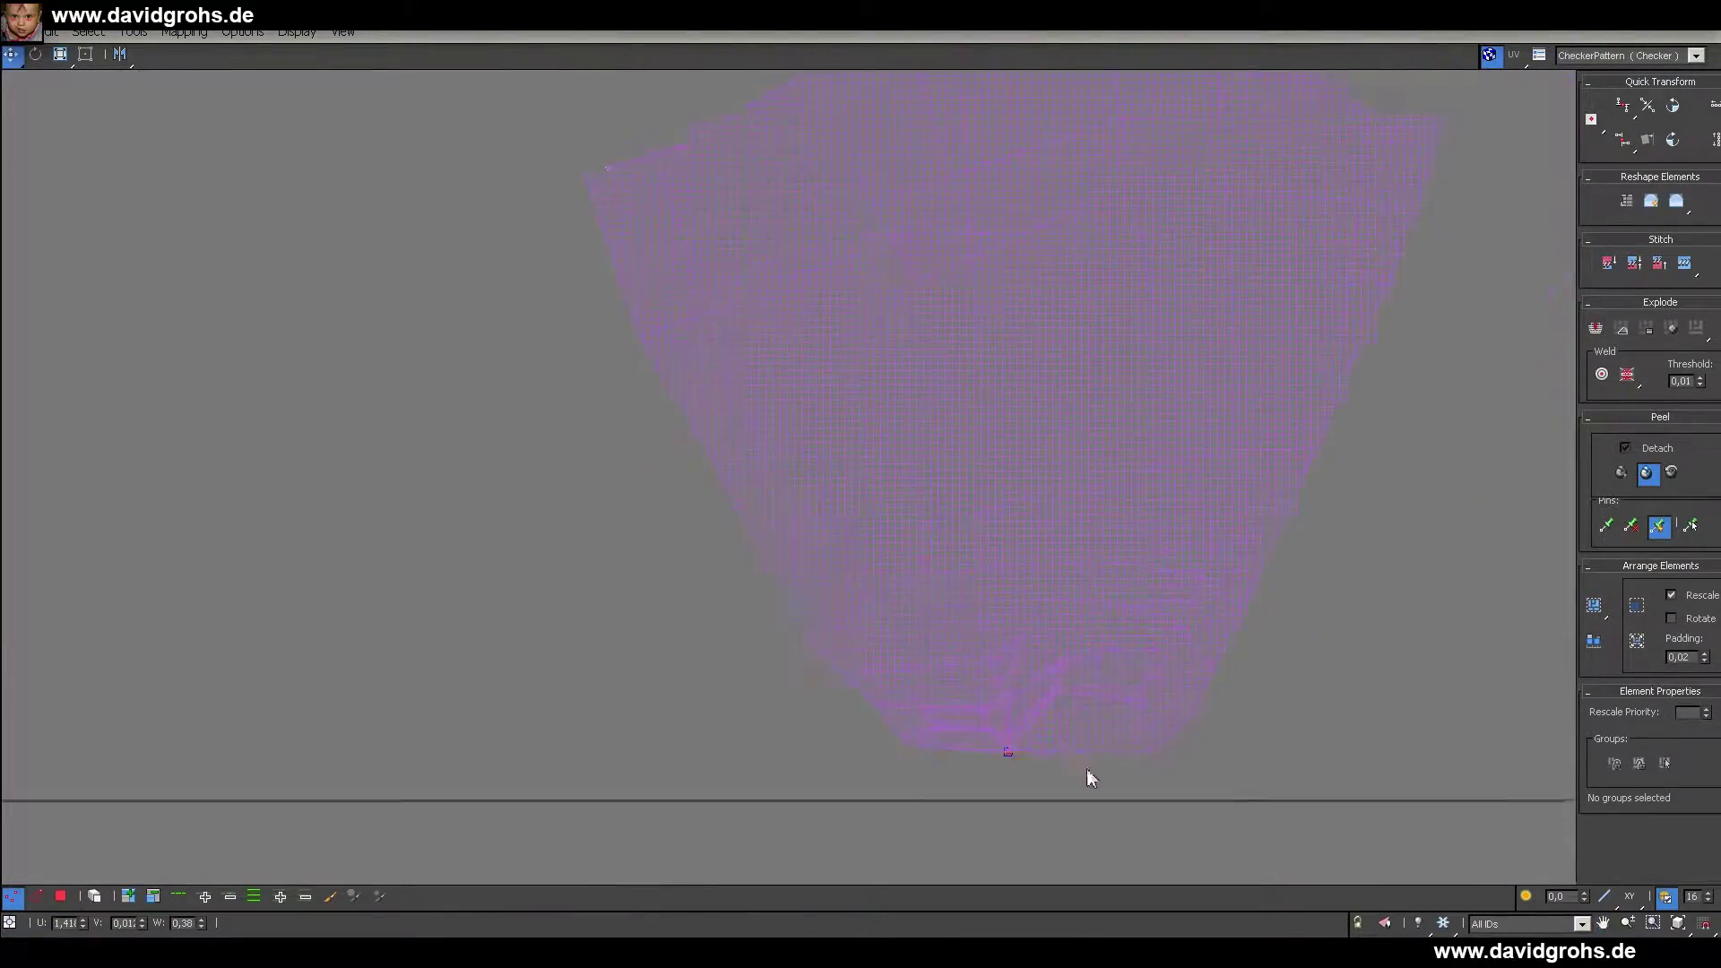
# - Pin and spread the outline points of the peeled leg shell down to the foot's edge
pyautogui.scroll(-3, 1088, 776)
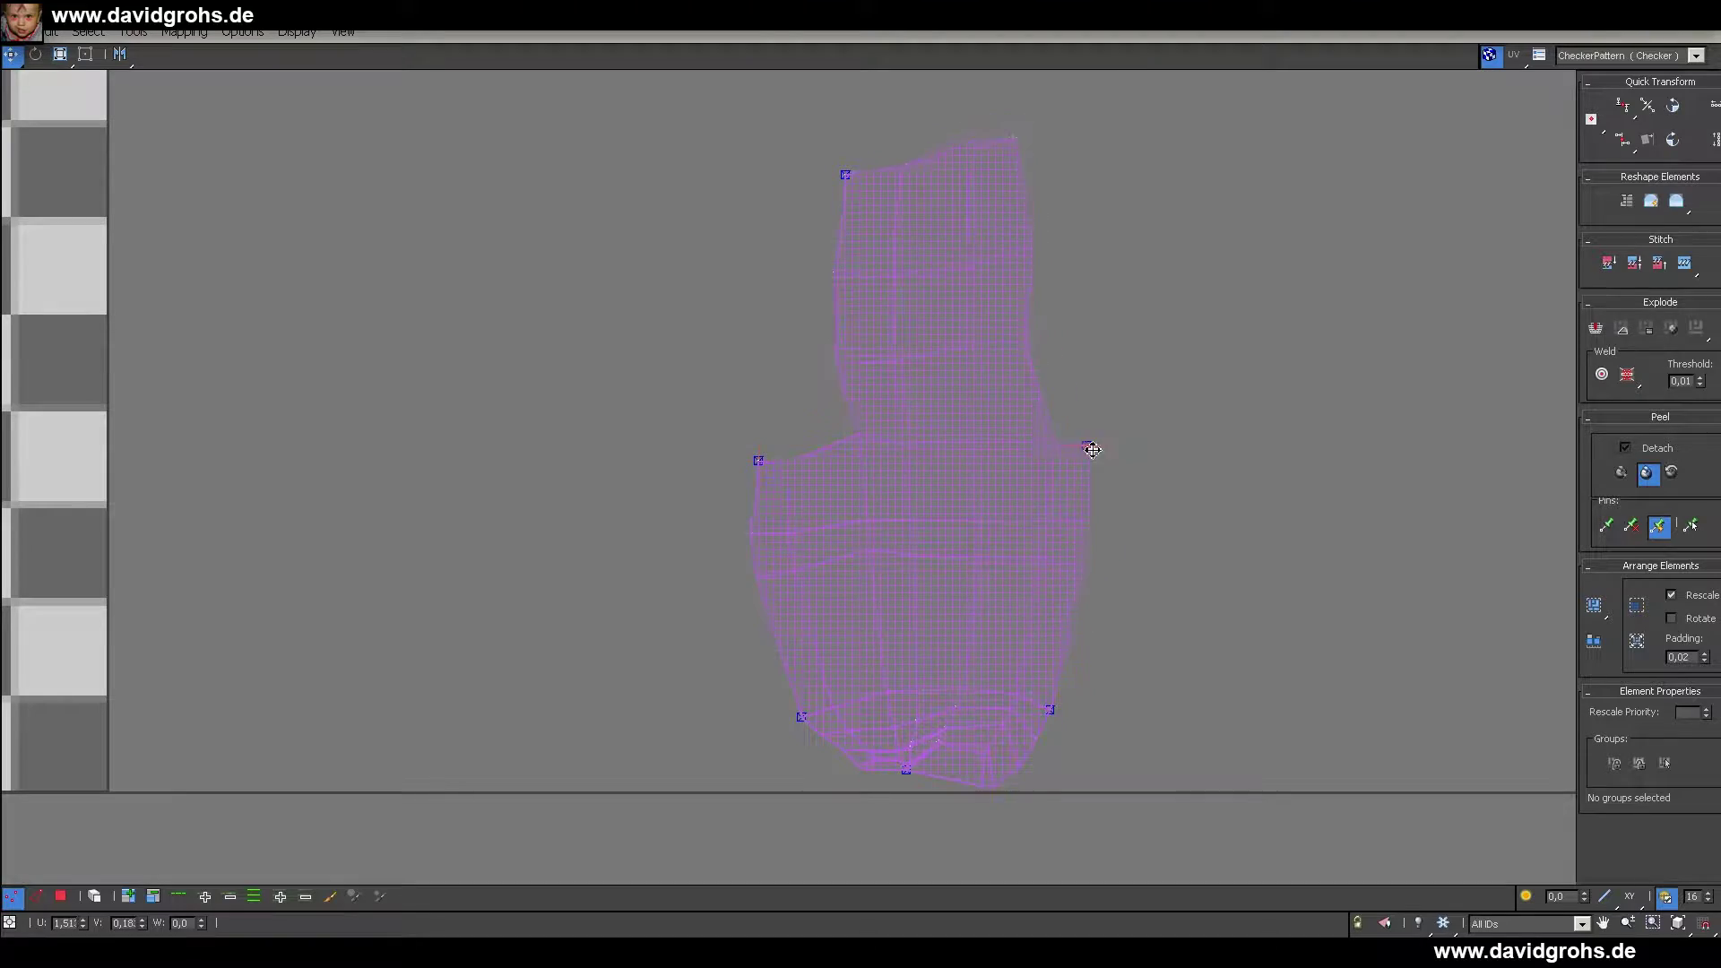
pyautogui.scroll(5, 826, 710)
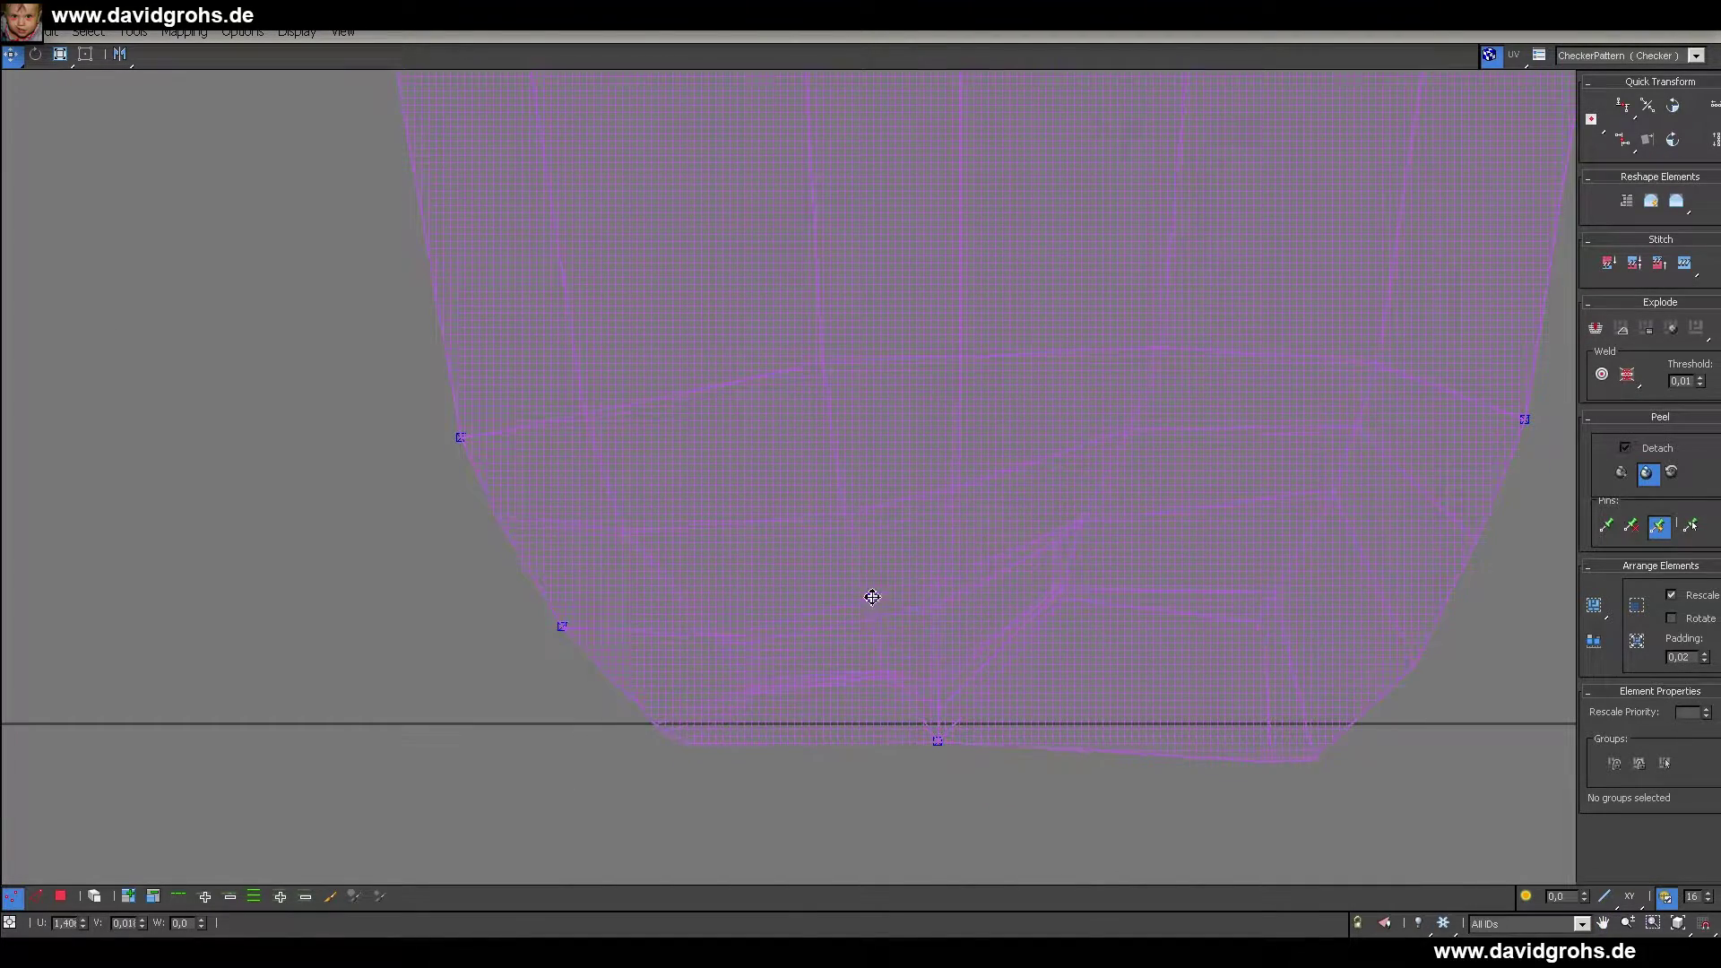
pyautogui.scroll(2, 872, 597)
pyautogui.scroll(-3, 1134, 565)
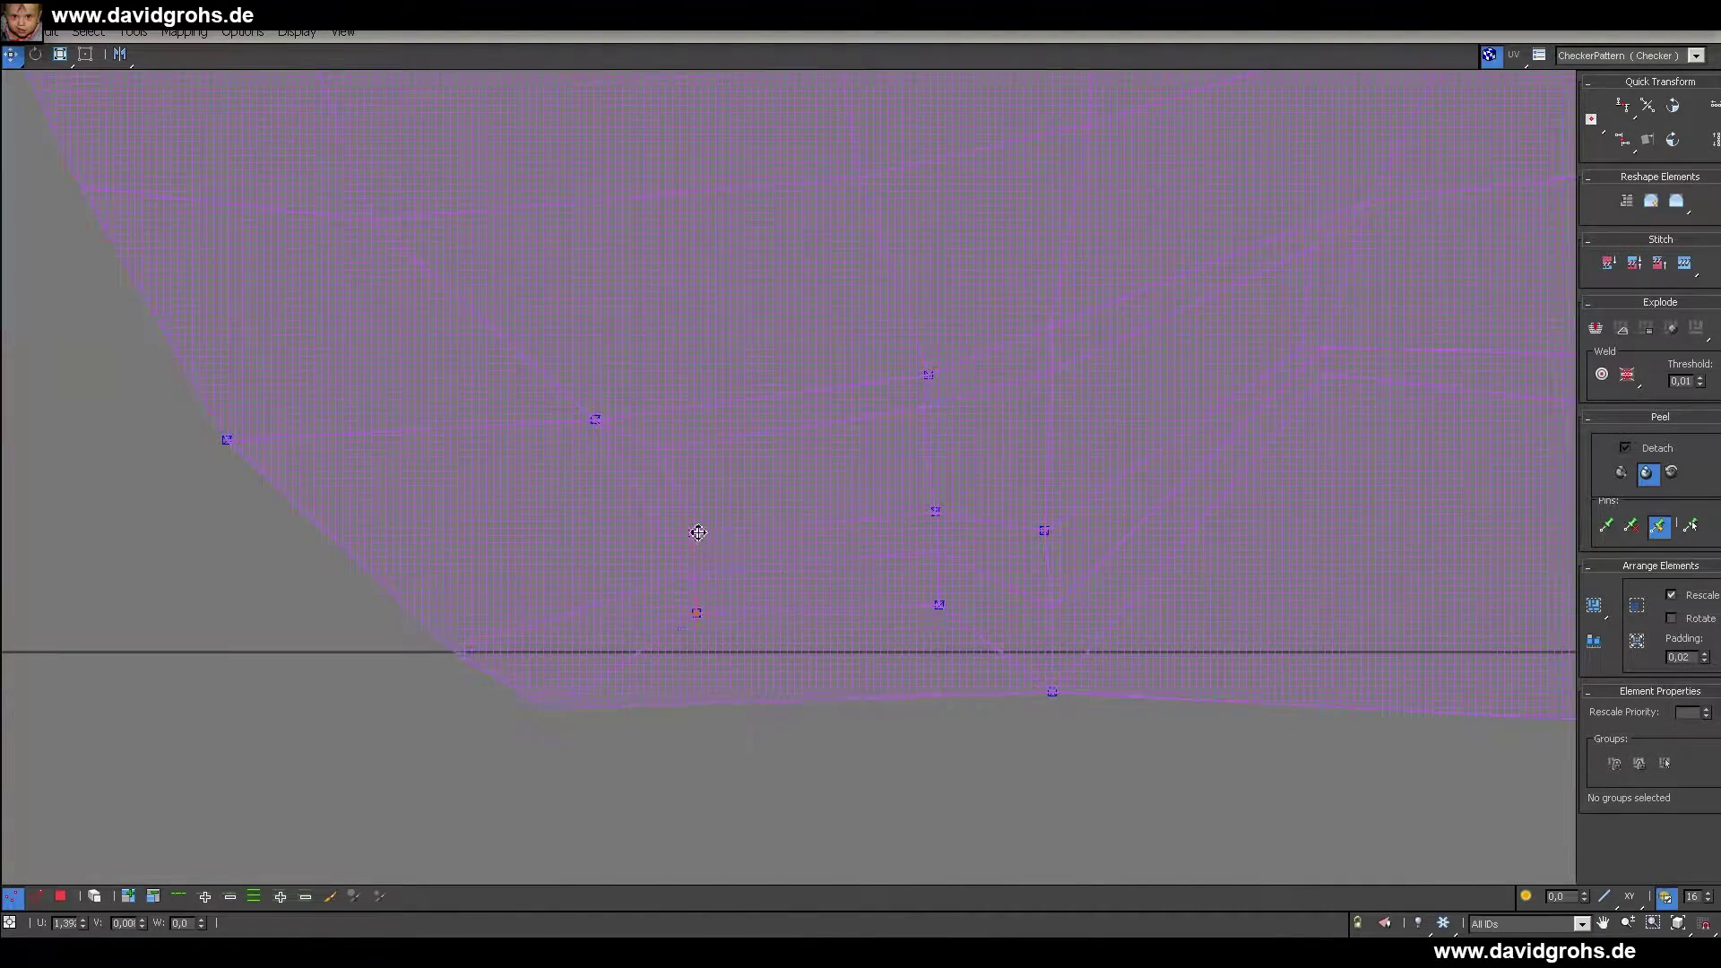
# - Pin and spread the inner points around the foot of the peeled front leg shell and straighten the rows above it
pyautogui.scroll(3, 859, 424)
pyautogui.scroll(-3, 518, 526)
pyautogui.scroll(3, 624, 523)
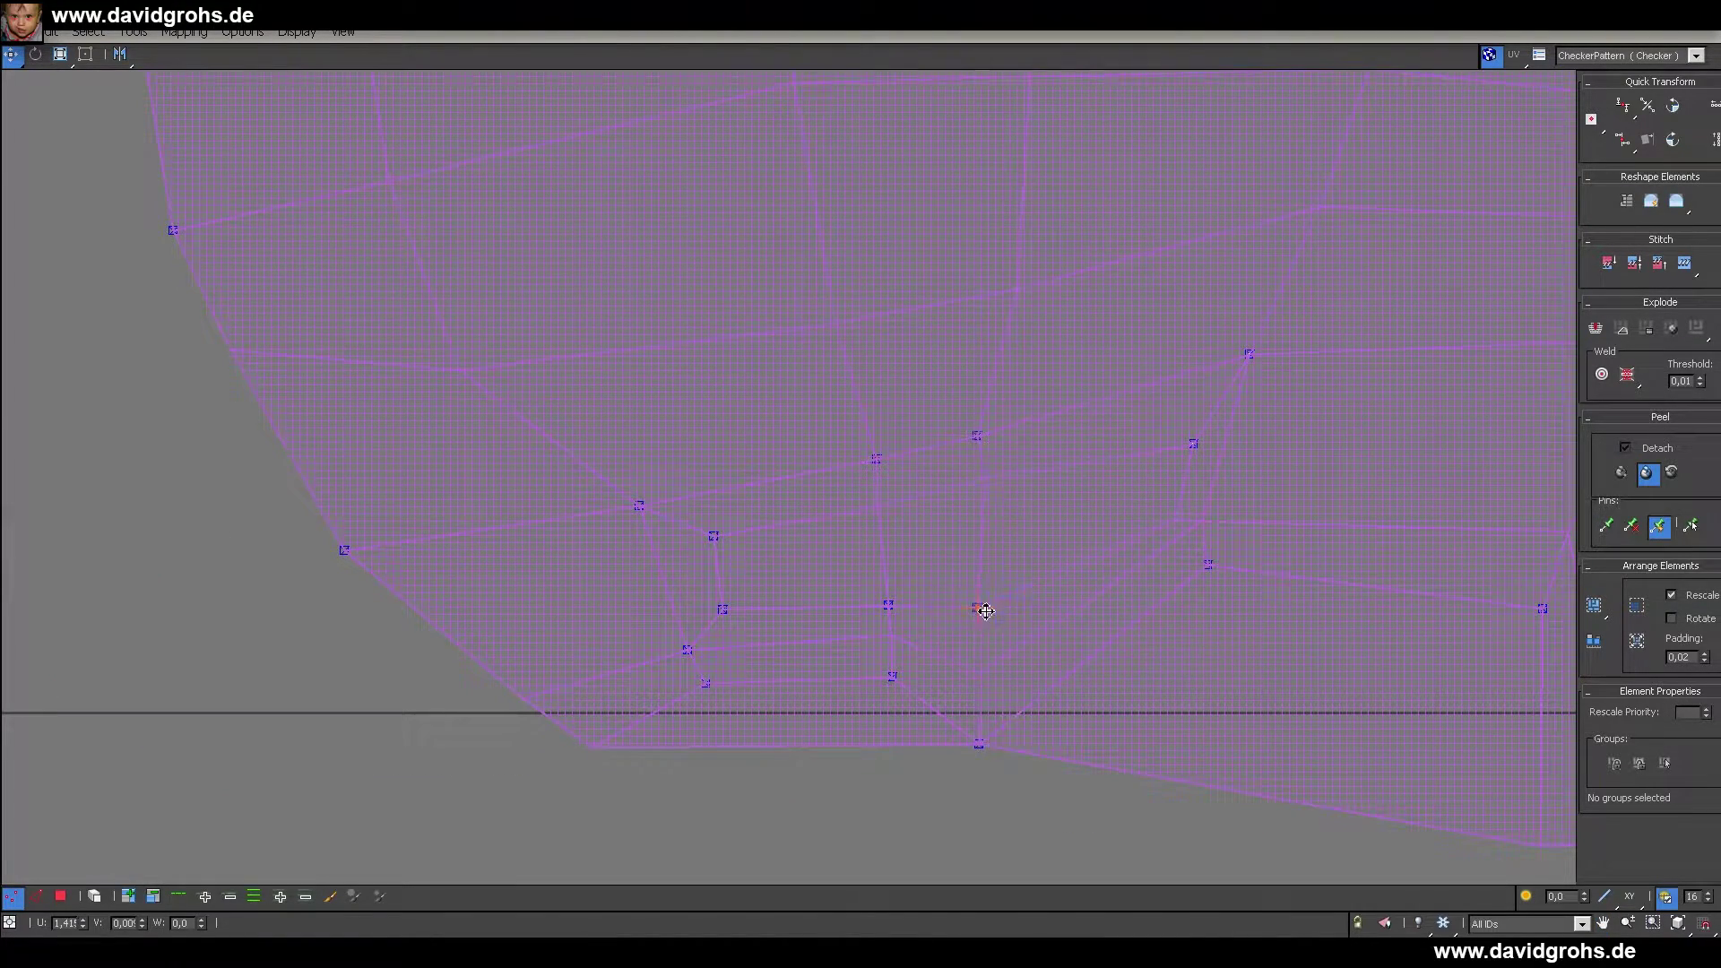
pyautogui.scroll(-3, 1203, 545)
pyautogui.scroll(3, 751, 684)
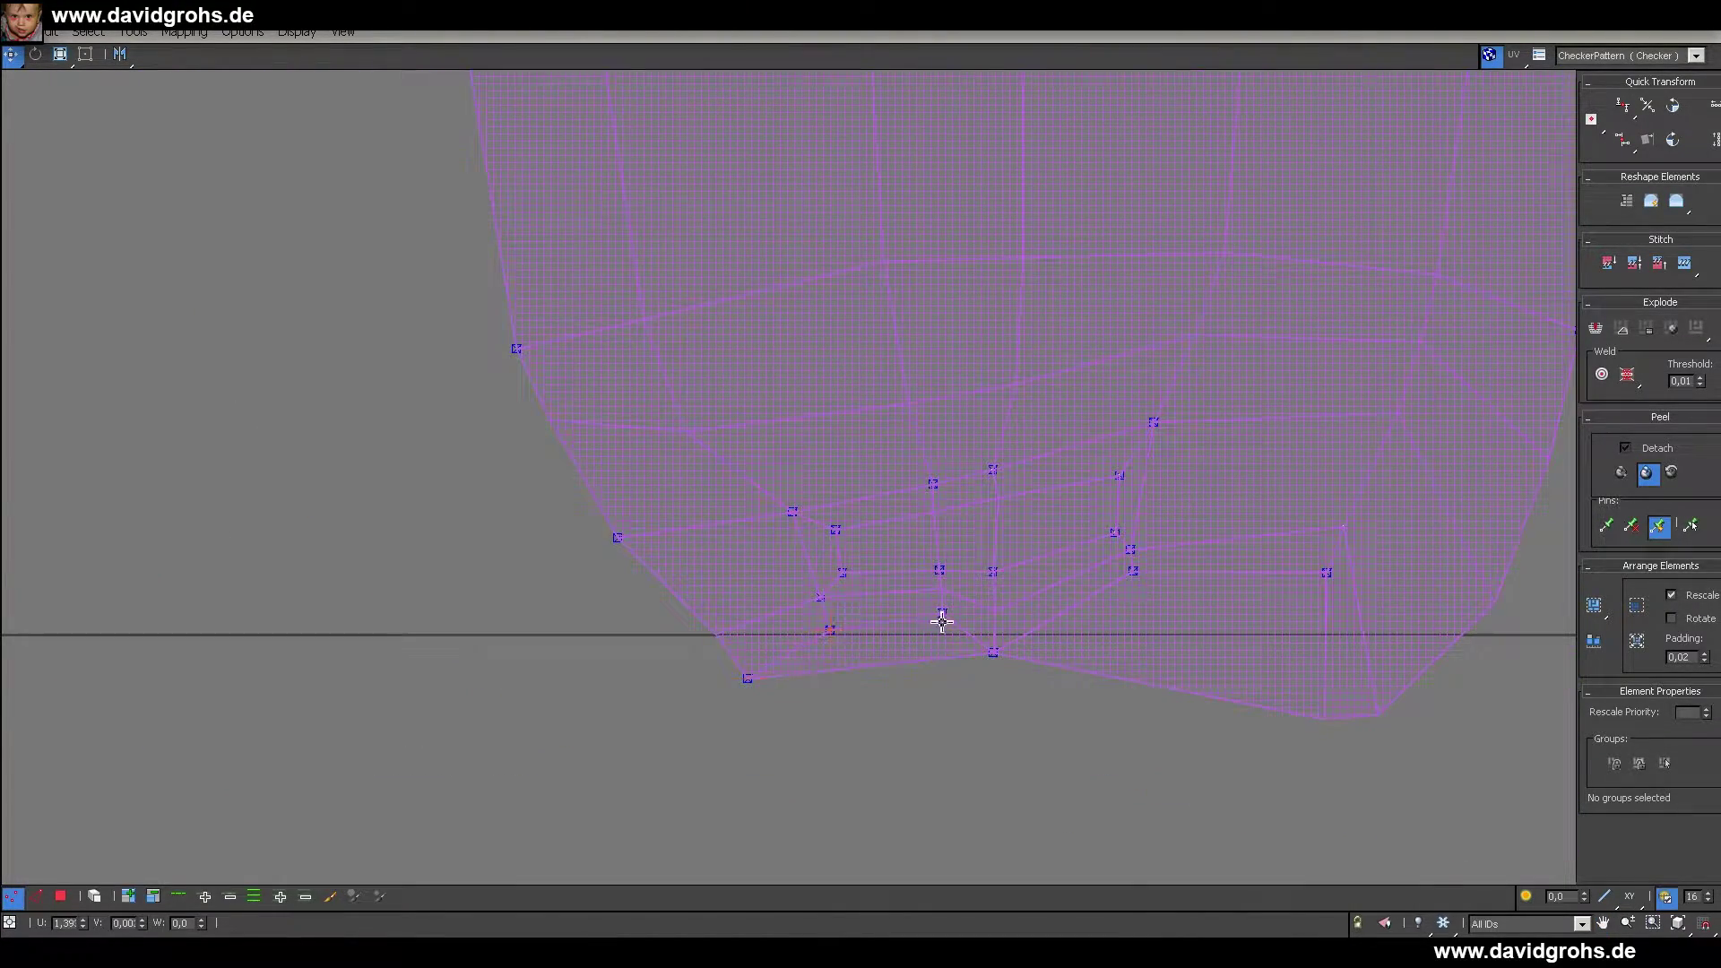
pyautogui.scroll(-3, 999, 687)
pyautogui.scroll(3, 1089, 400)
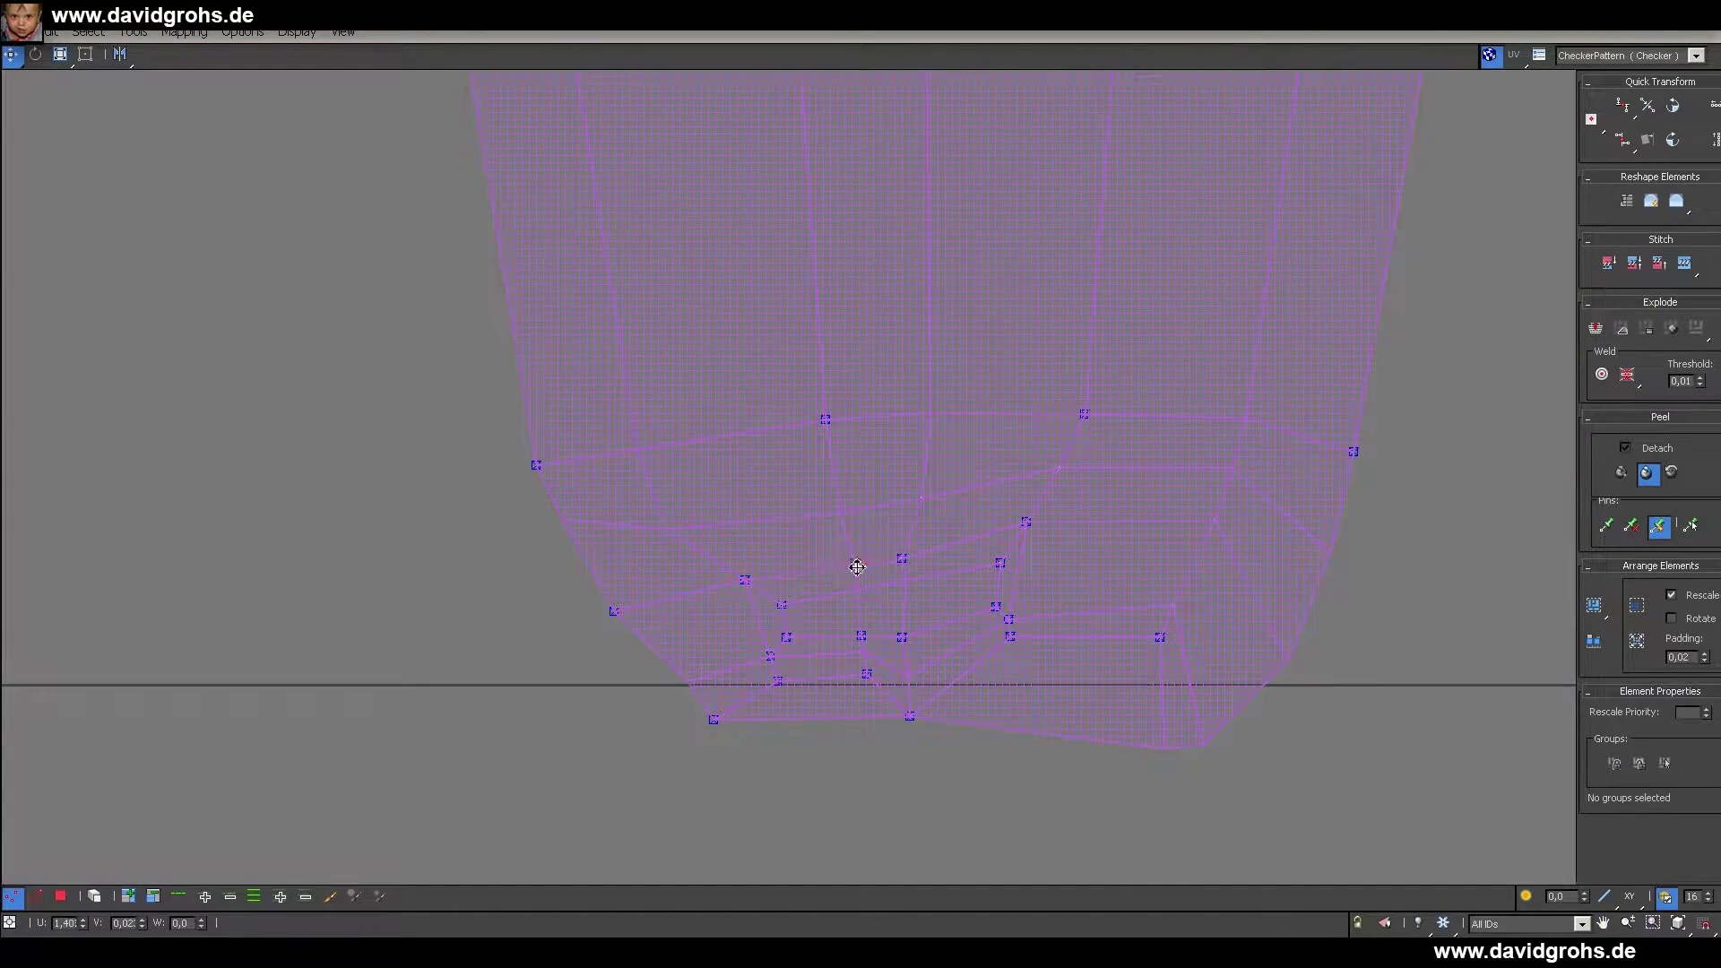
pyautogui.scroll(-3, 858, 567)
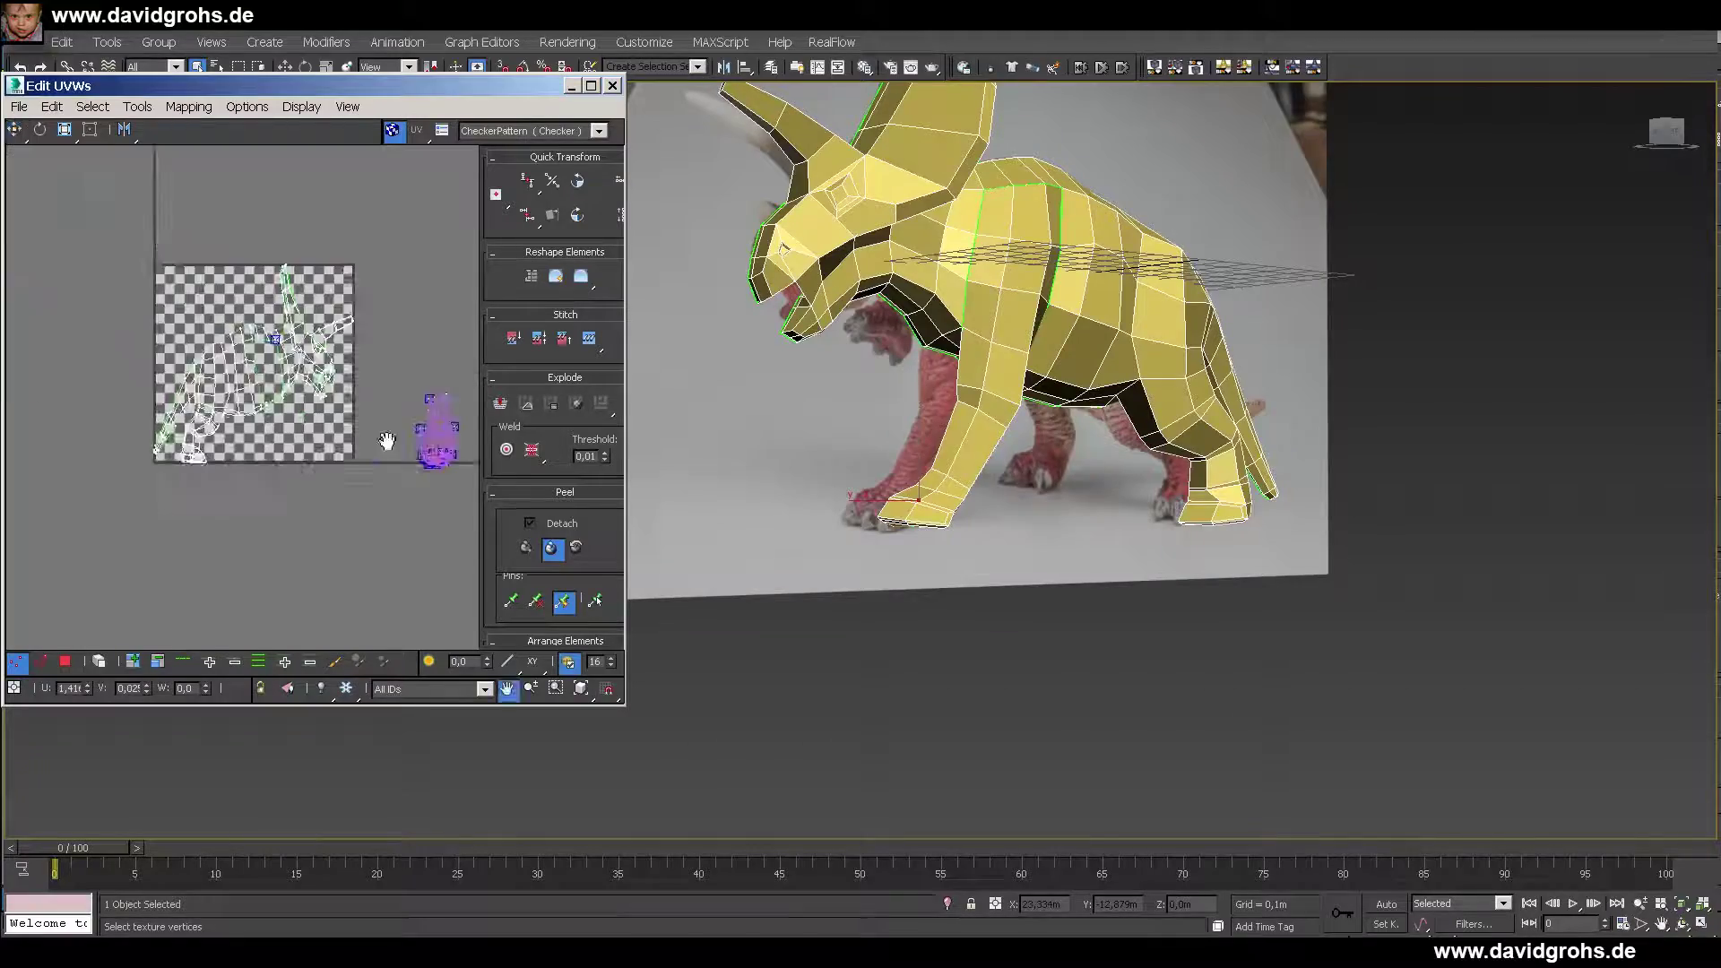
# - Select the hind leg's faces from the foot up over the thigh, including the inner side below the belly
pyautogui.click(1013, 565)
pyautogui.moveTo(1096, 674); pyautogui.dragTo(1321, 453)
pyautogui.scroll(3, 1321, 449)
pyautogui.keyDown('ctrl'); pyautogui.click(1242, 390); pyautogui.keyUp('ctrl')
pyautogui.keyDown('alt'); pyautogui.moveTo(1241, 390); pyautogui.dragTo(940, 341, button='middle'); pyautogui.keyUp('alt')
pyautogui.keyDown('ctrl'); pyautogui.click(1205, 359); pyautogui.keyUp('ctrl')
pyautogui.keyDown('ctrl'); pyautogui.click(1336, 439); pyautogui.keyUp('ctrl')
pyautogui.keyDown('alt'); pyautogui.moveTo(1165, 431); pyautogui.dragTo(1210, 328, button='middle'); pyautogui.keyUp('alt')
pyautogui.scroll(3, 1209, 328)
pyautogui.hotkey('ctrl', 'd')
pyautogui.hotkey('ctrl', 'z')
pyautogui.press('q')
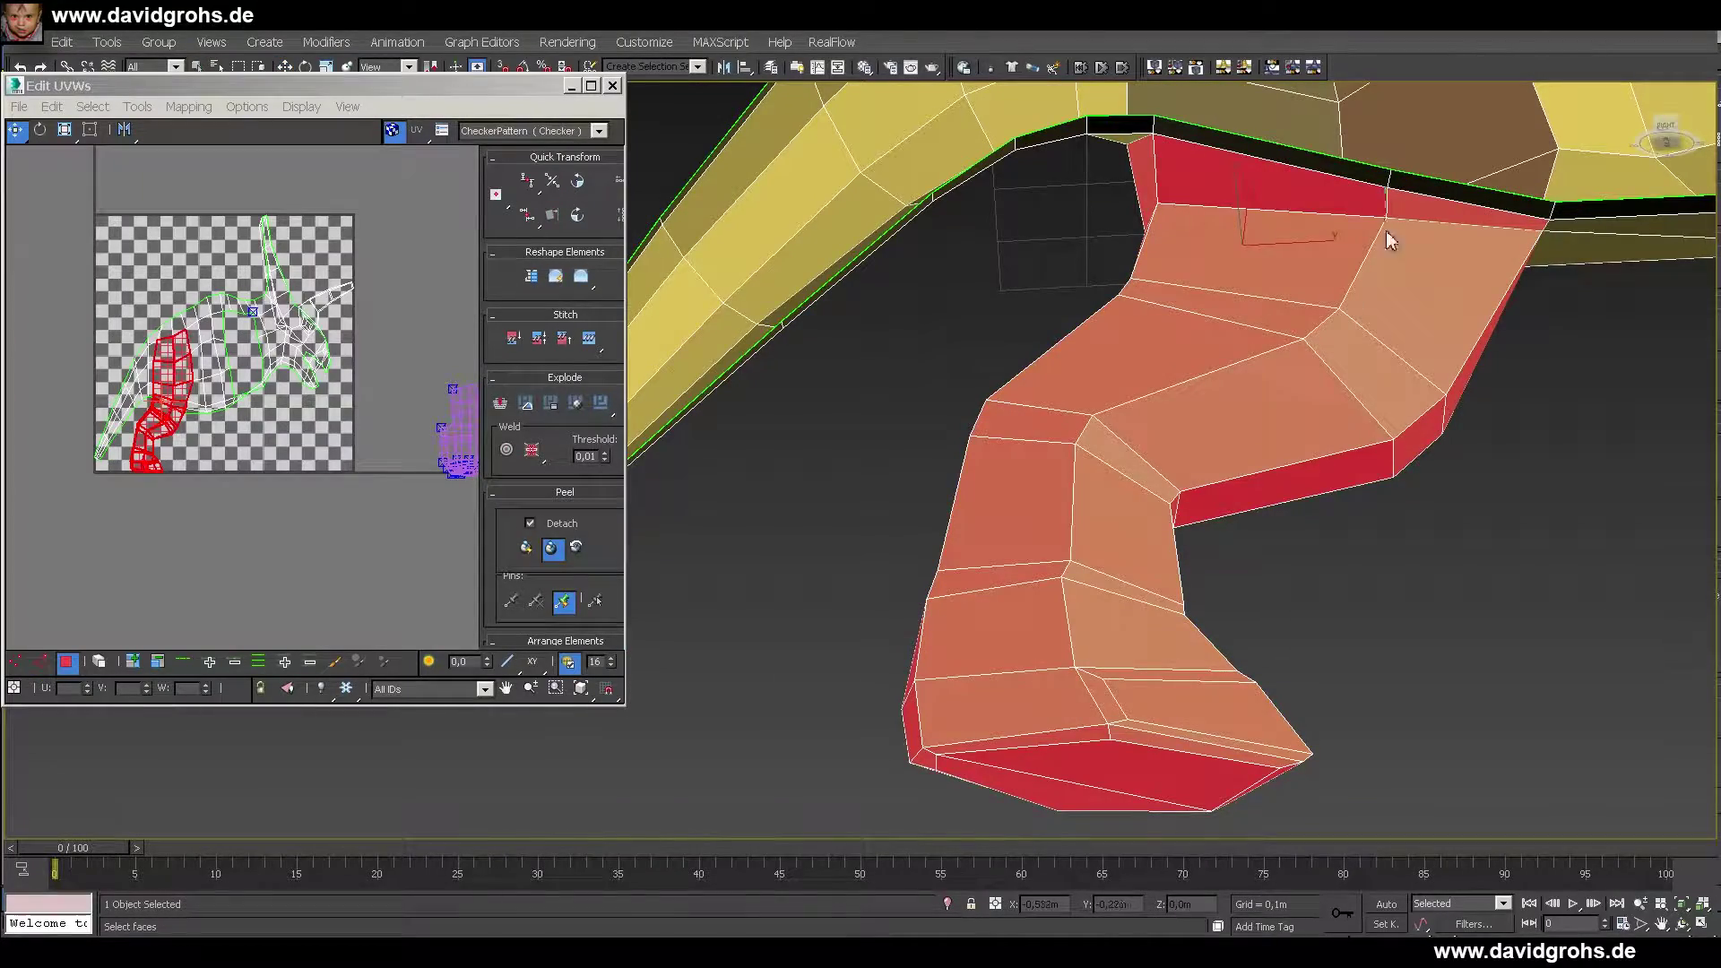
pyautogui.scroll(-4, 940, 760)
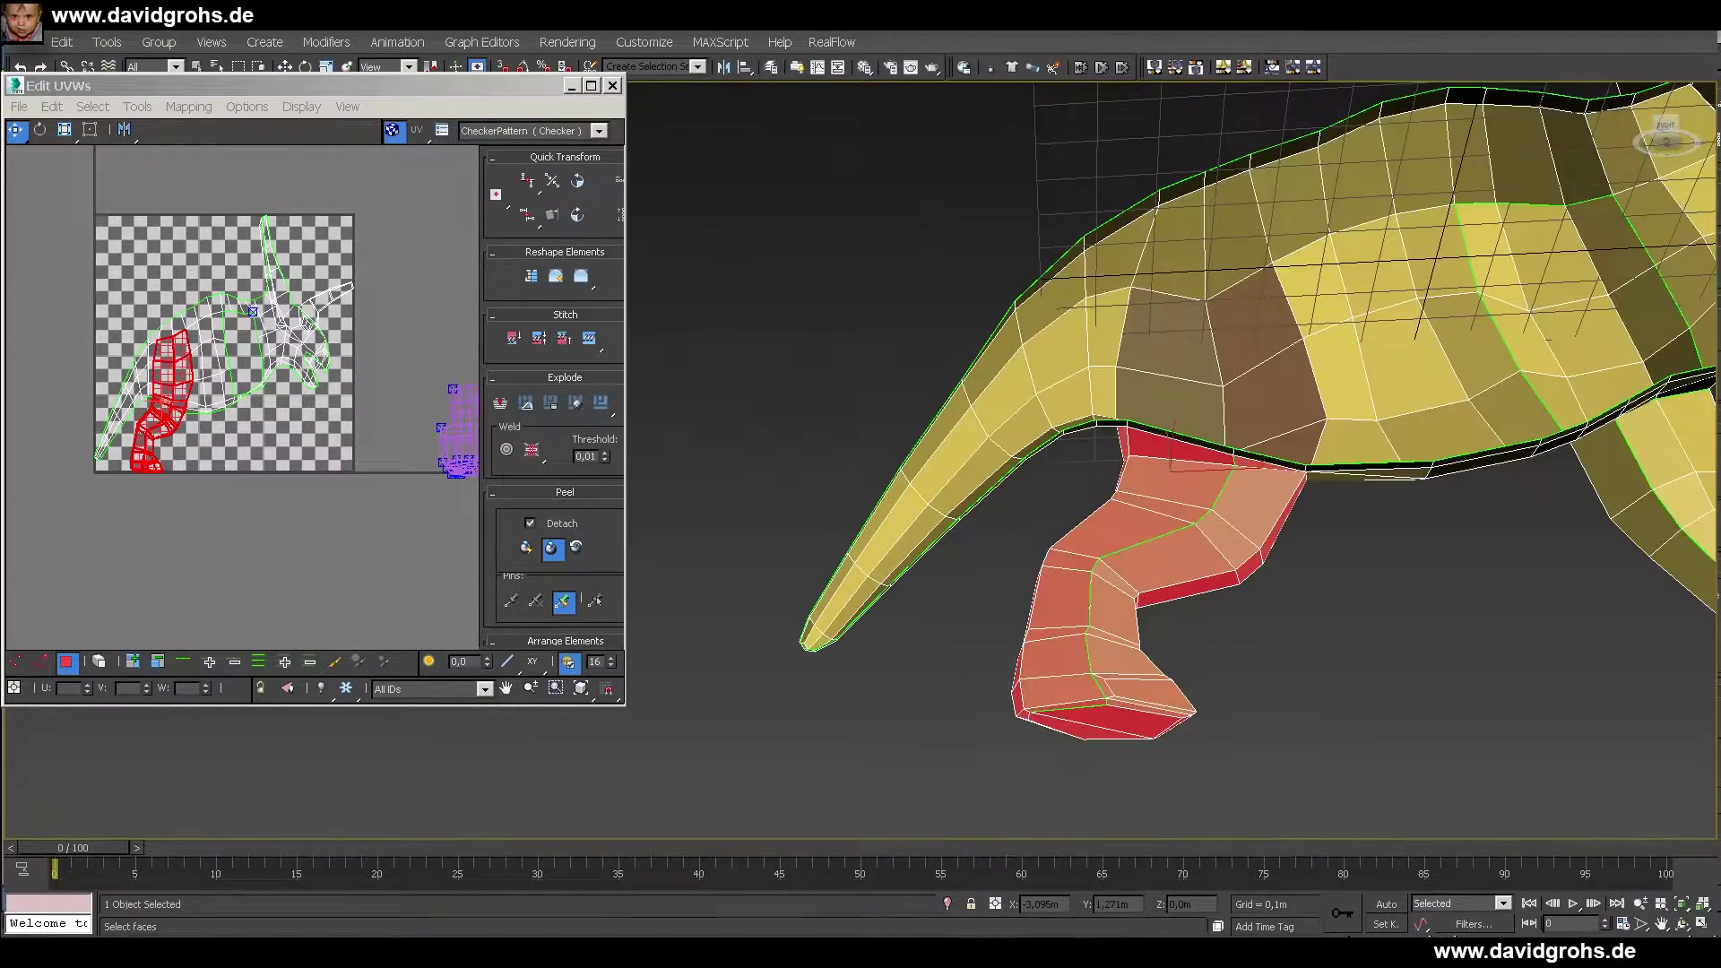
# - Peel the hind leg's UVs and pull the shell out of the checker tile by its outline points
pyautogui.click(553, 549)
pyautogui.click(591, 86)
pyautogui.scroll(4, 599, 564)
pyautogui.moveTo(724, 700); pyautogui.dragTo(194, 778)
pyautogui.scroll(5, 830, 296)
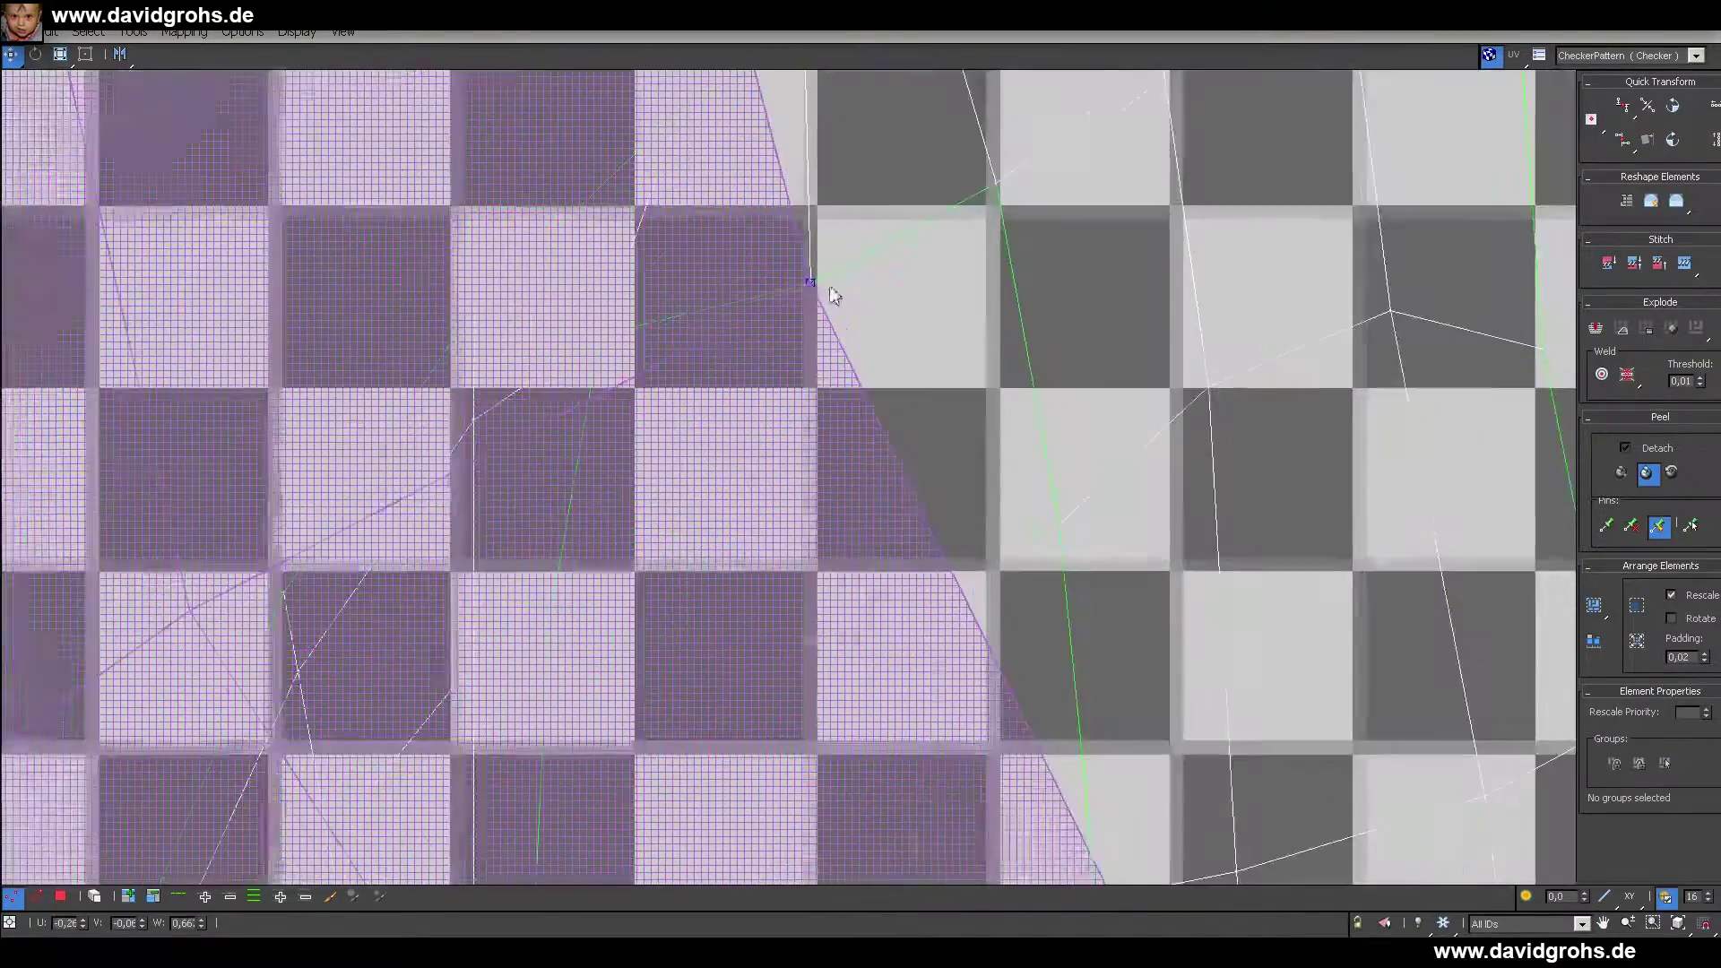
pyautogui.moveTo(826, 289); pyautogui.dragTo(146, 254)
pyautogui.scroll(-6, 897, 318)
pyautogui.moveTo(764, 307); pyautogui.dragTo(311, 193)
# - Pin and spread the outline points of the peeled hind leg shell down to the foot's edge
pyautogui.moveTo(304, 790); pyautogui.dragTo(850, 485, button='middle')
pyautogui.click(683, 662)
pyautogui.click(661, 360)
pyautogui.scroll(3, 852, 588)
pyautogui.moveTo(511, 510); pyautogui.dragTo(482, 494)
pyautogui.click(997, 301)
pyautogui.scroll(1, 692, 685)
pyautogui.moveTo(692, 685); pyautogui.dragTo(684, 572, button='middle')
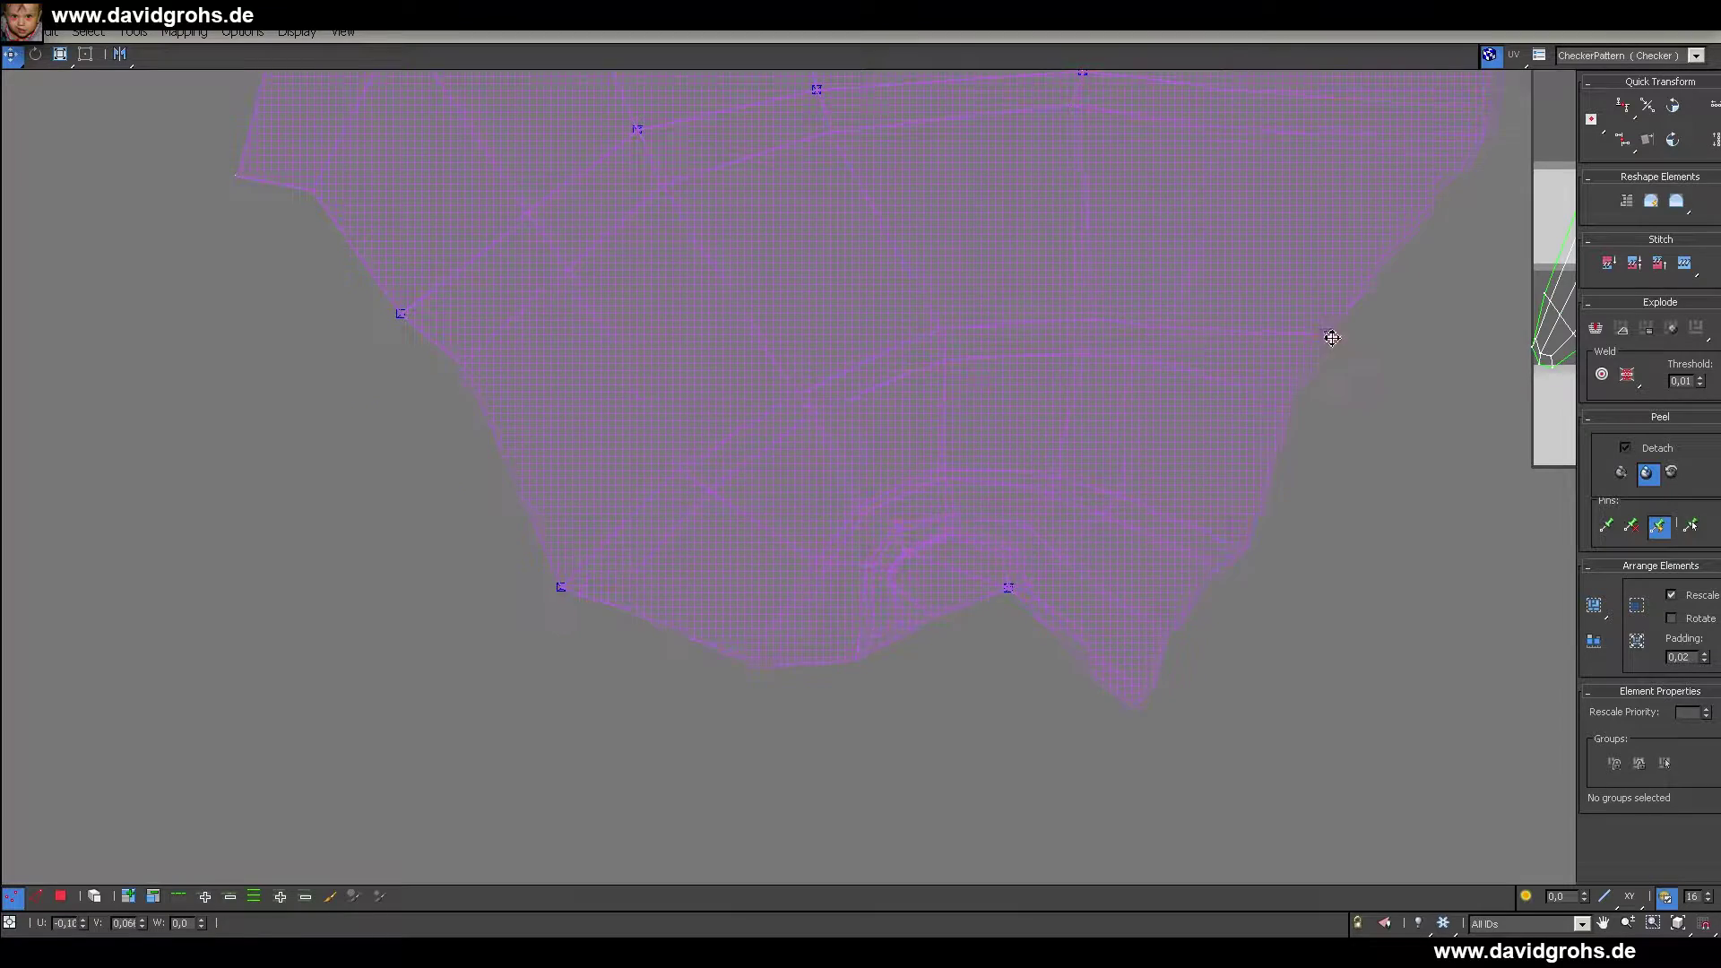
pyautogui.scroll(2, 816, 640)
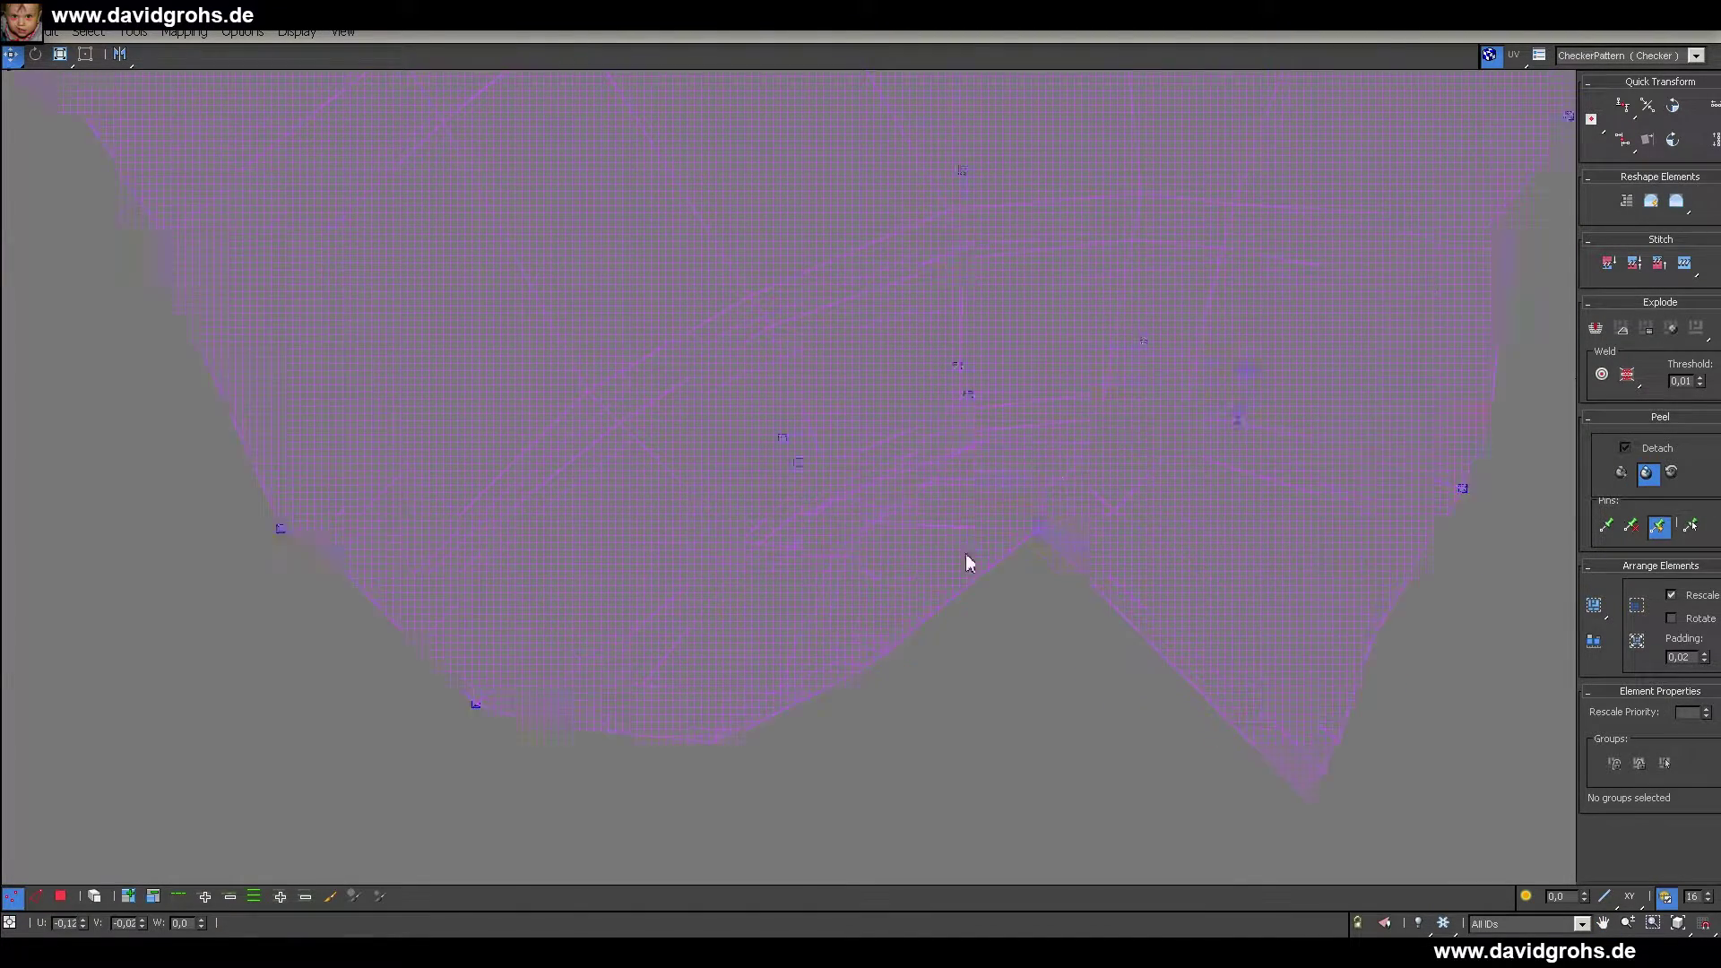
pyautogui.moveTo(1053, 539); pyautogui.dragTo(1080, 431, button='middle')
pyautogui.click(883, 643)
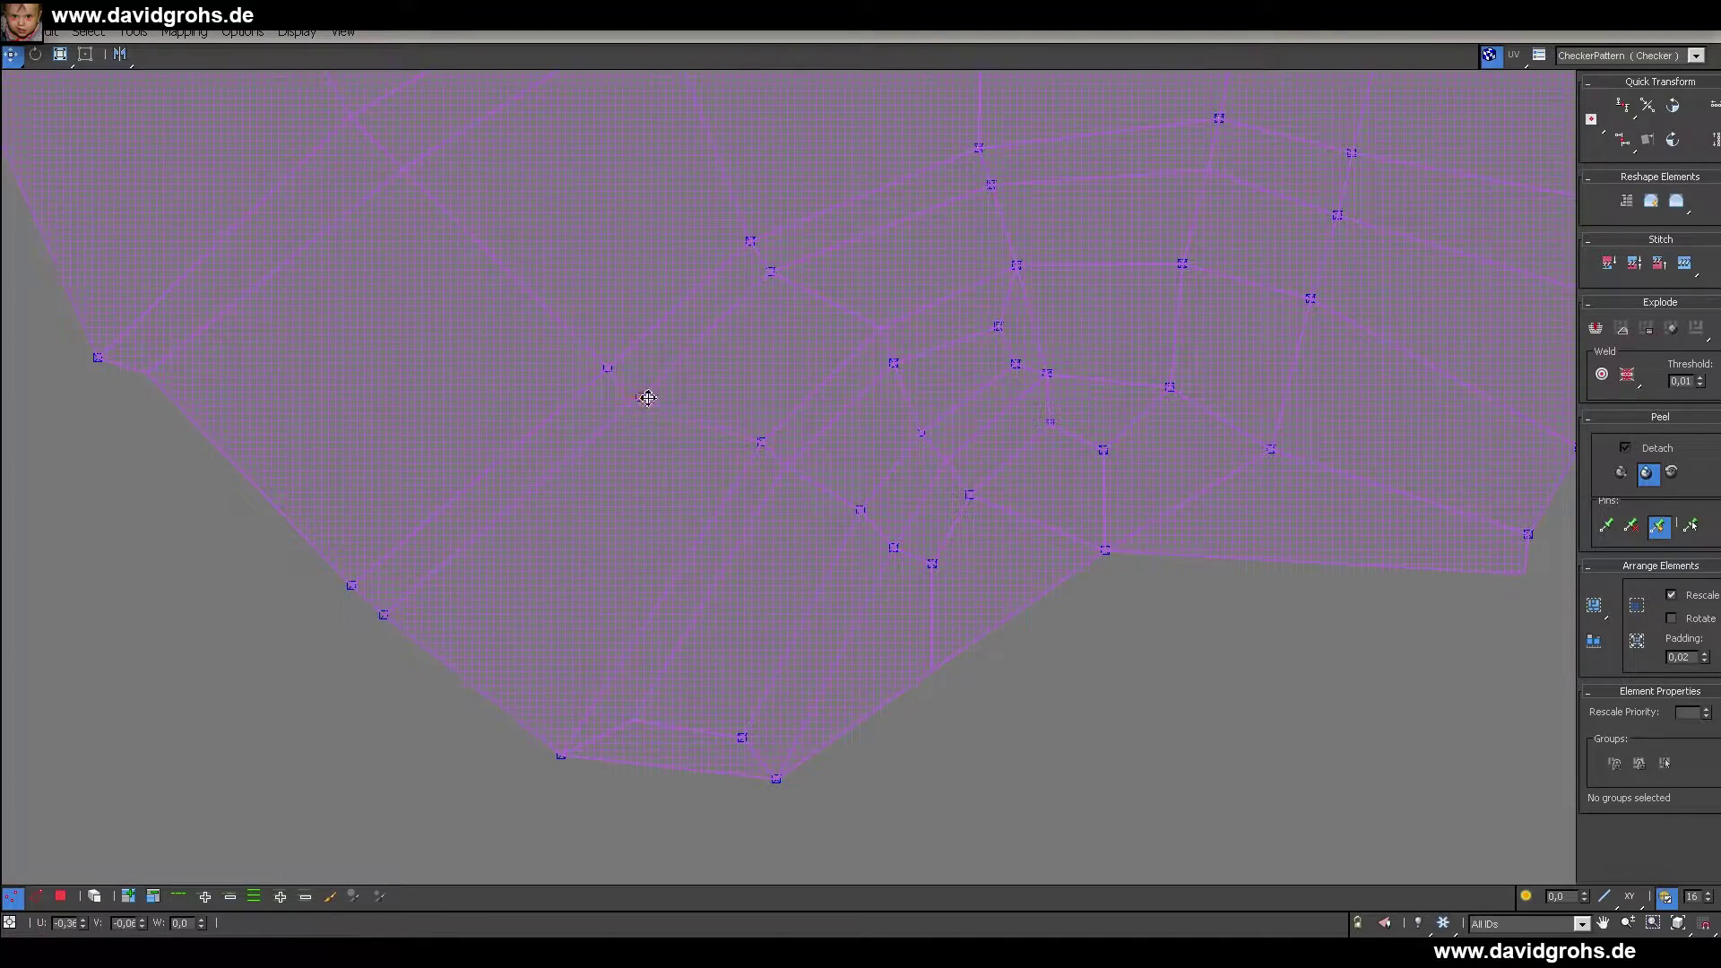
# - Pin and space out the inner points around the foot and across the upper part of the hind leg shell
pyautogui.scroll(-5, 928, 543)
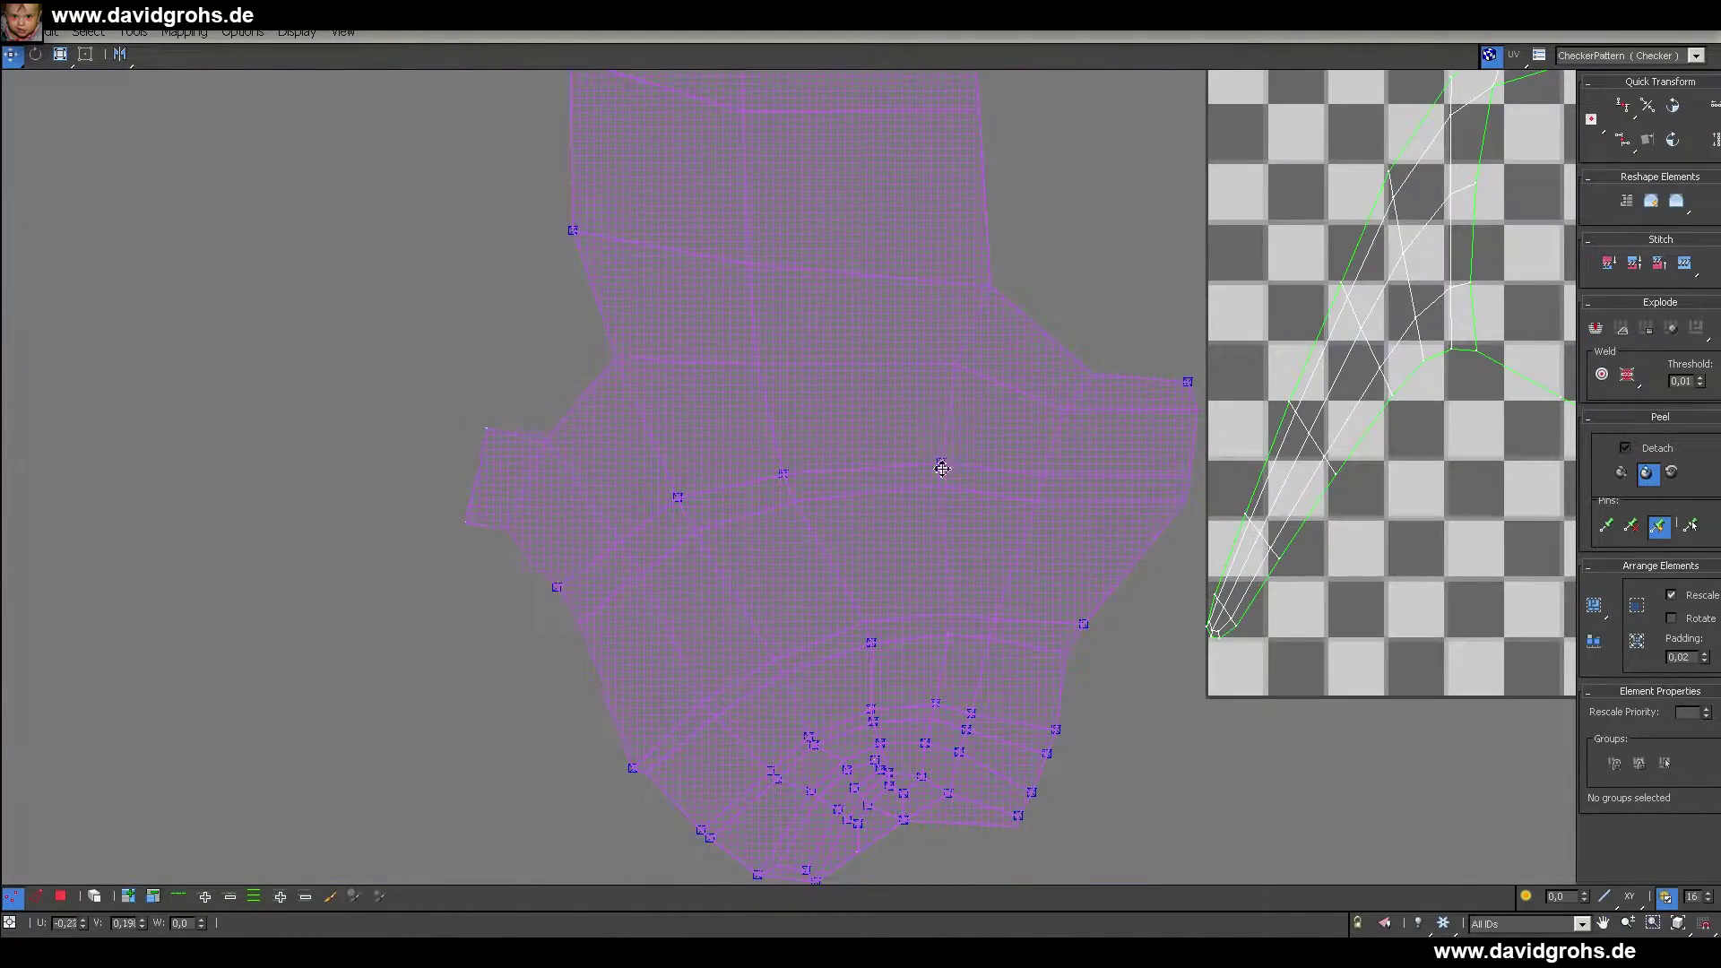
pyautogui.scroll(-2, 749, 415)
pyautogui.scroll(5, 888, 598)
pyautogui.scroll(-2, 899, 626)
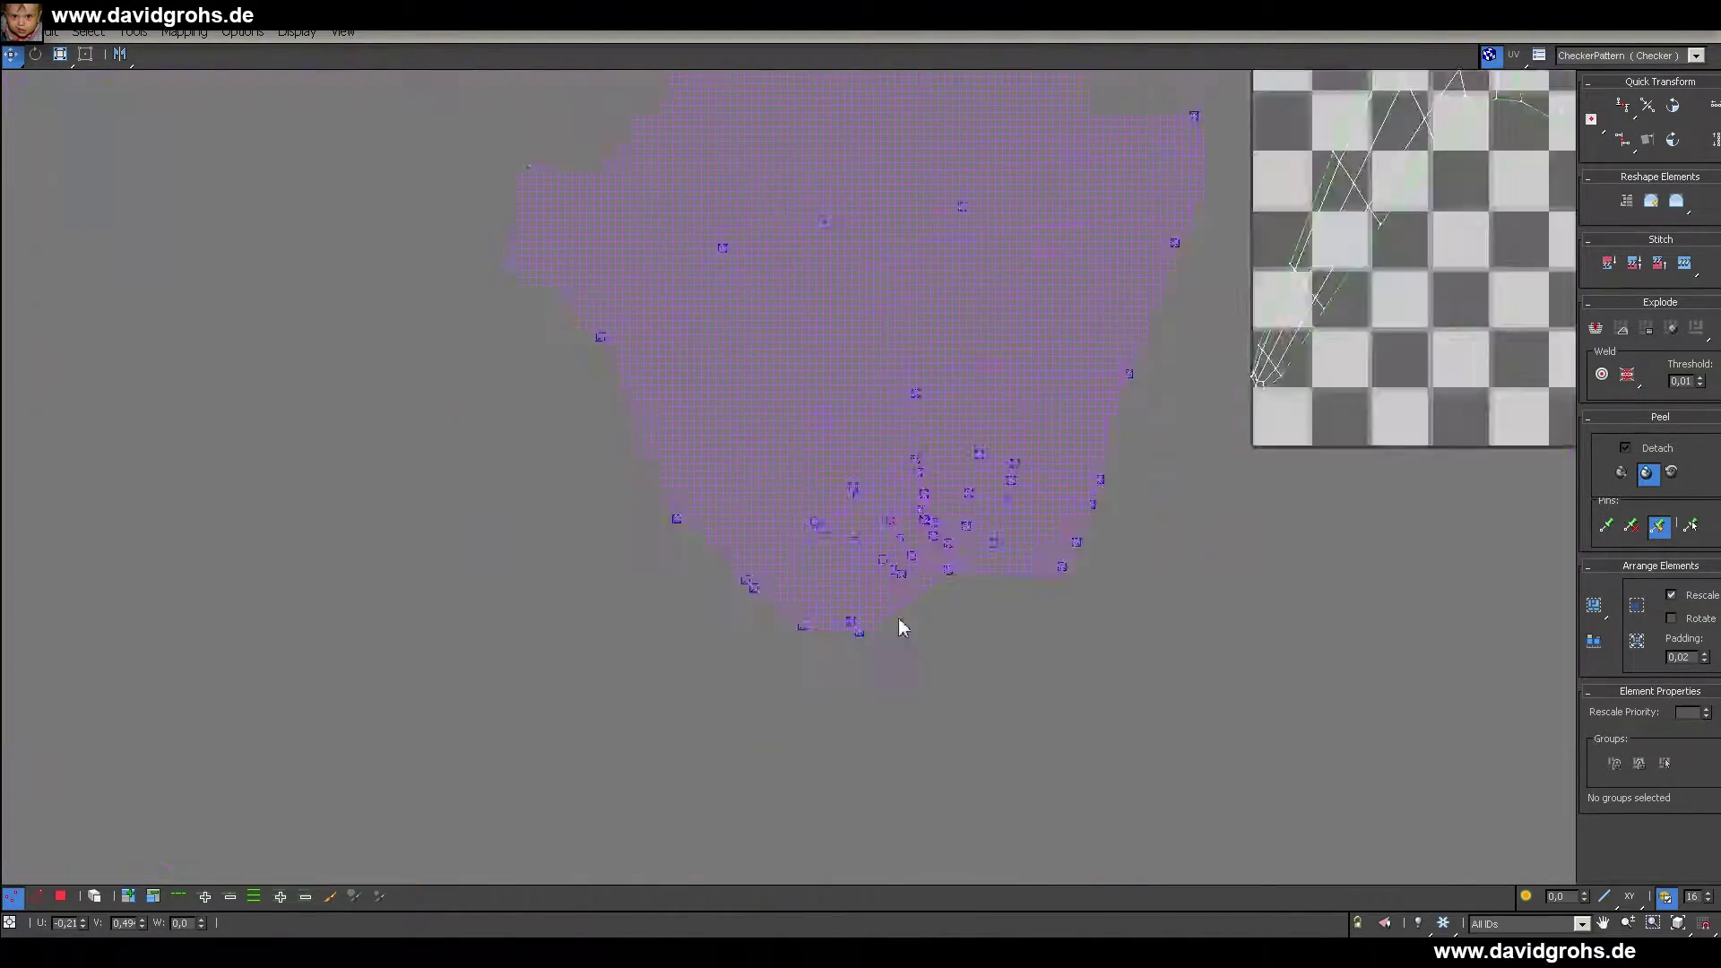
pyautogui.scroll(3, 1022, 475)
pyautogui.scroll(-3, 1018, 491)
pyautogui.scroll(3, 1000, 466)
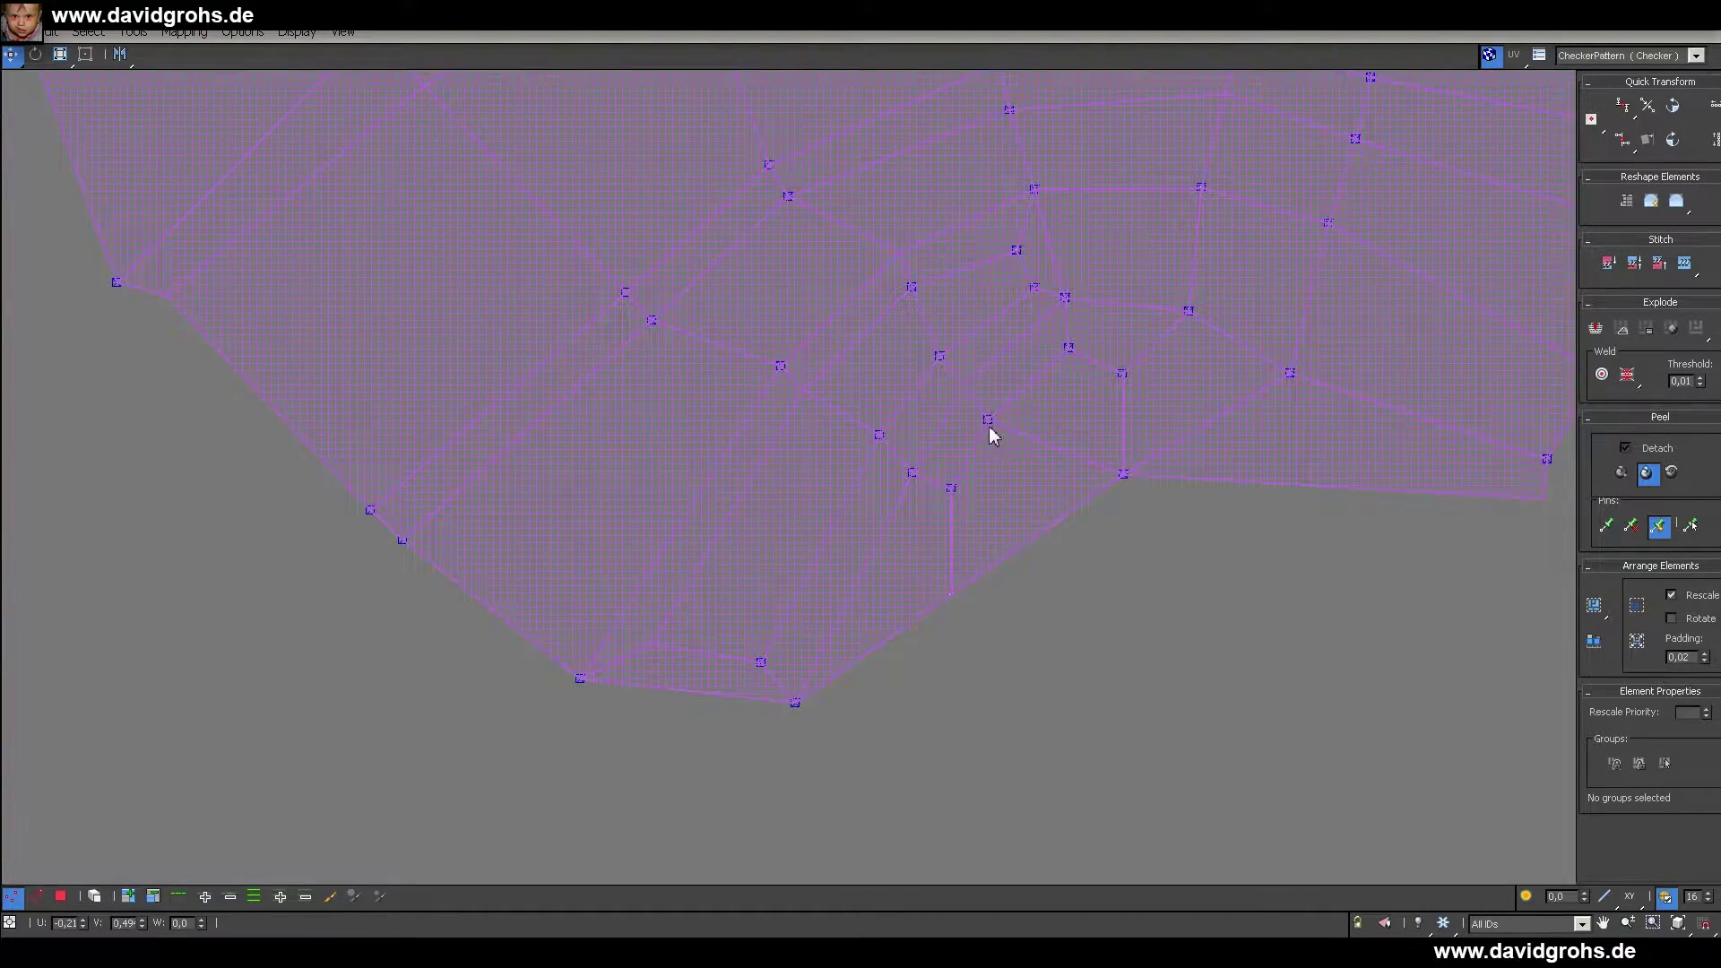
pyautogui.scroll(-6, 993, 599)
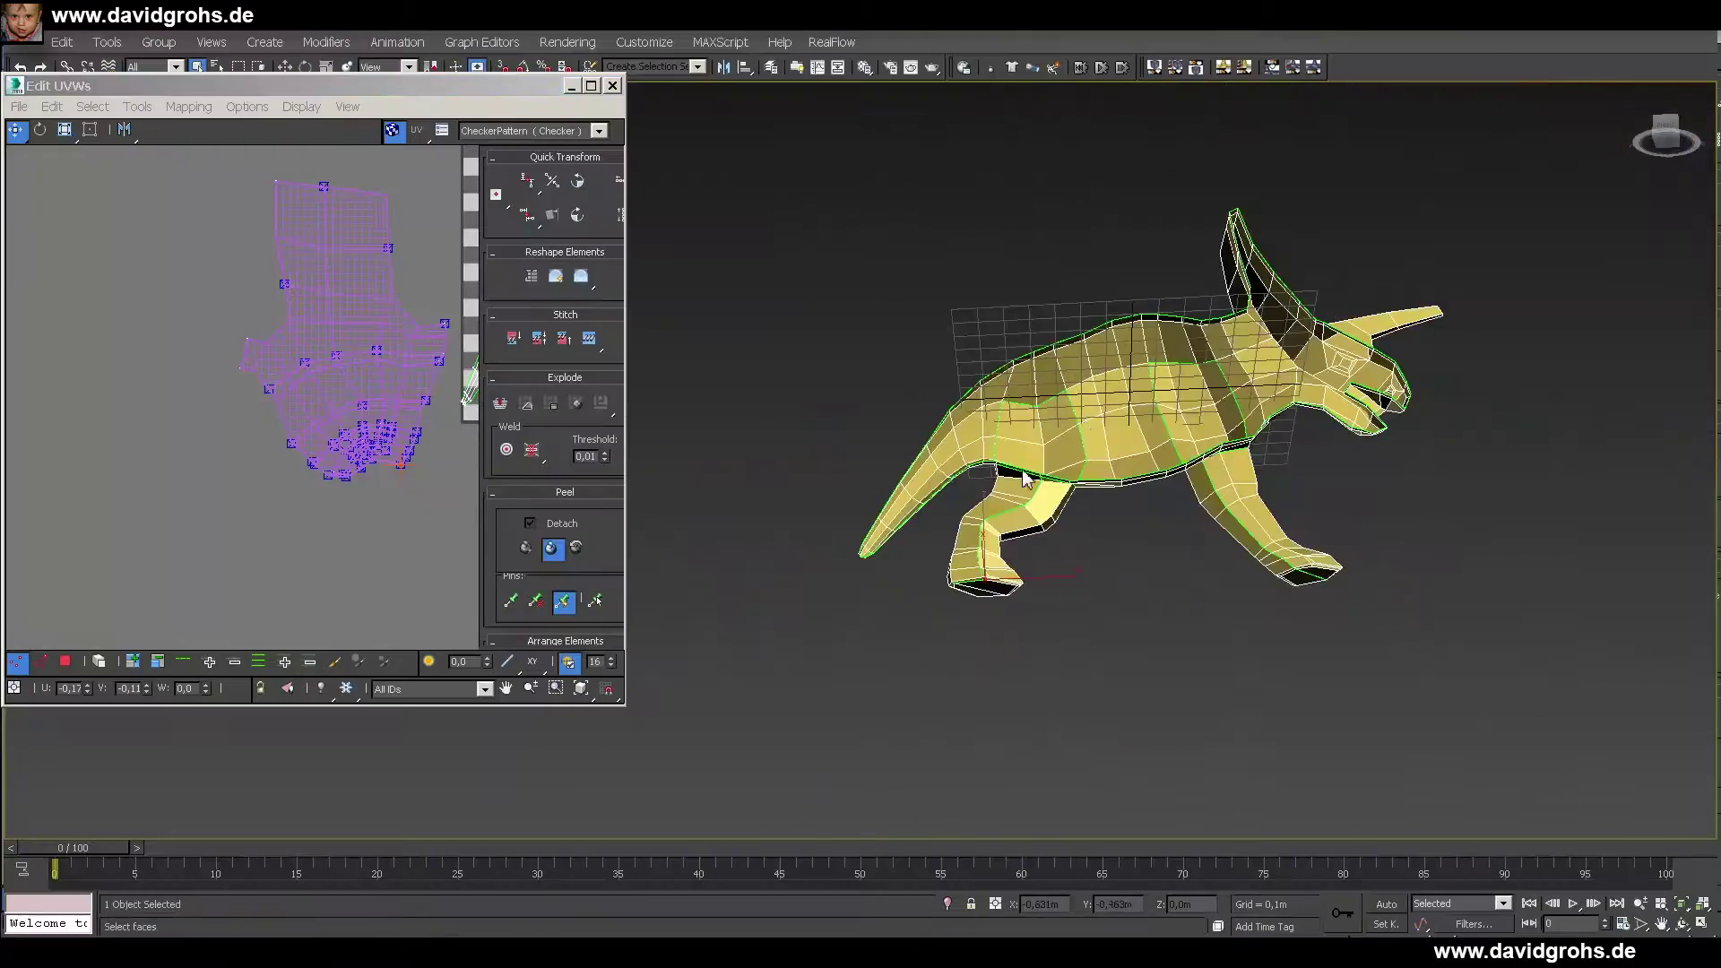
# - Select all the unpeeled faces remaining inside the checker tile, leaving out both leg shells
pyautogui.scroll(3, 1026, 479)
pyautogui.click(1059, 475)
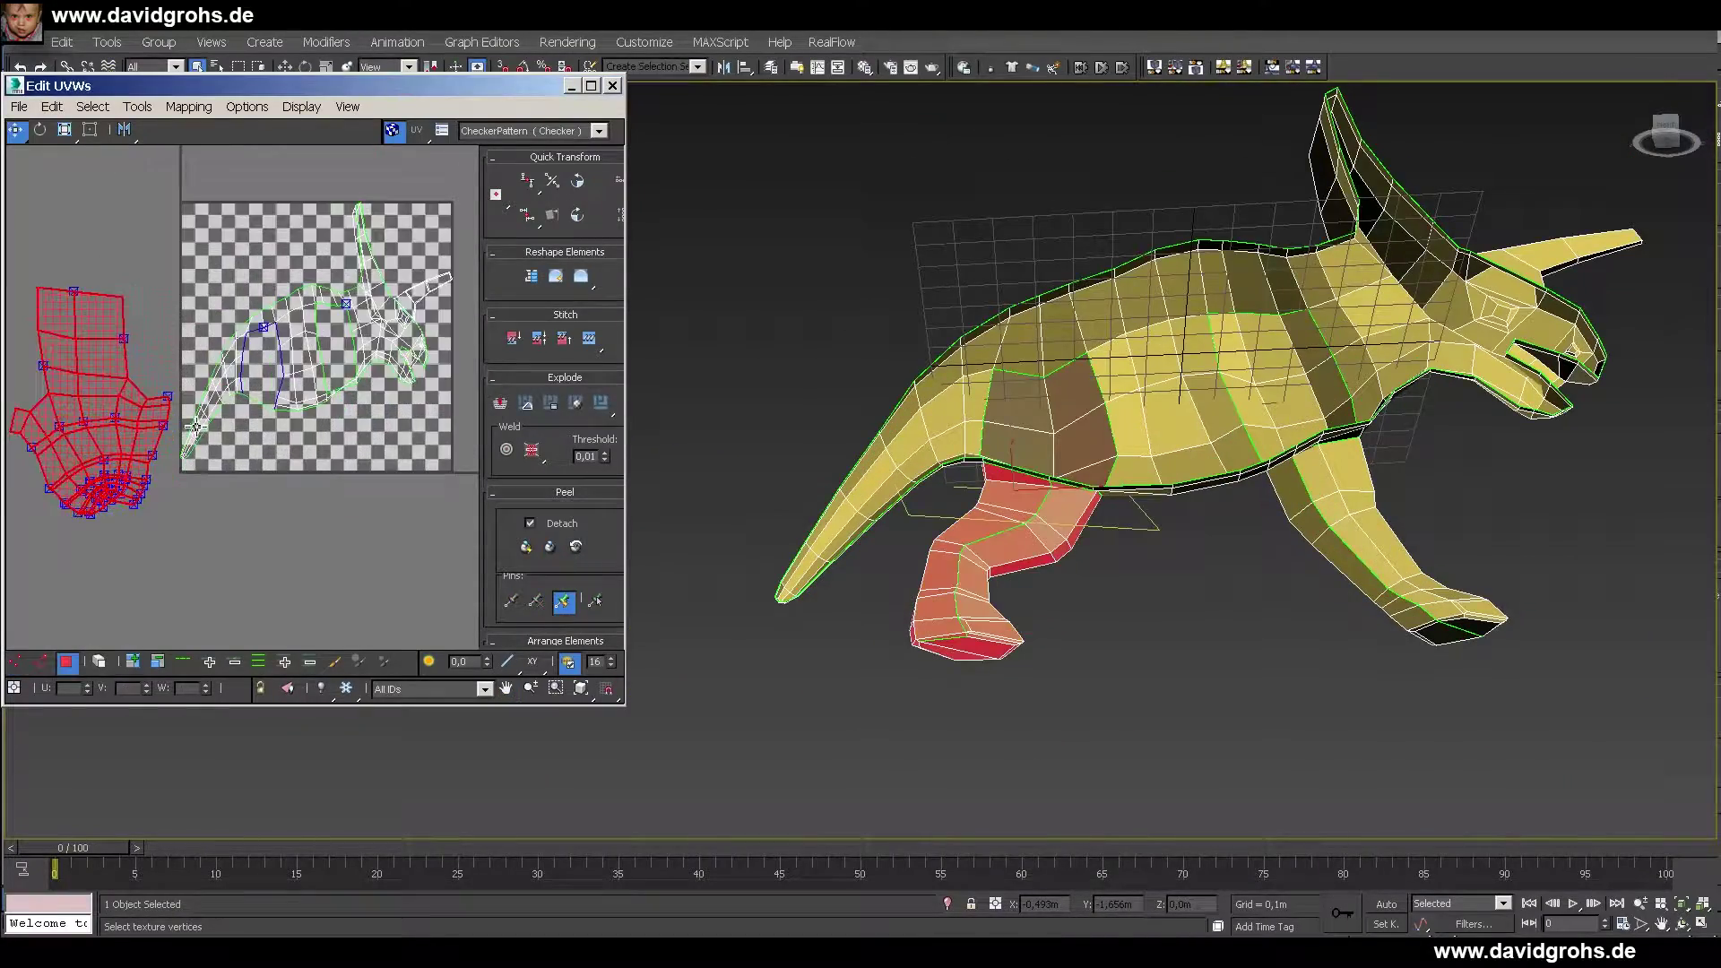
pyautogui.click(1174, 472)
pyautogui.keyDown('alt'); pyautogui.moveTo(1174, 472); pyautogui.dragTo(1380, 498, button='middle'); pyautogui.keyUp('alt')
pyautogui.moveTo(181, 483); pyautogui.dragTo(92, 497, button='middle')
pyautogui.moveTo(91, 497); pyautogui.dragTo(381, 205)
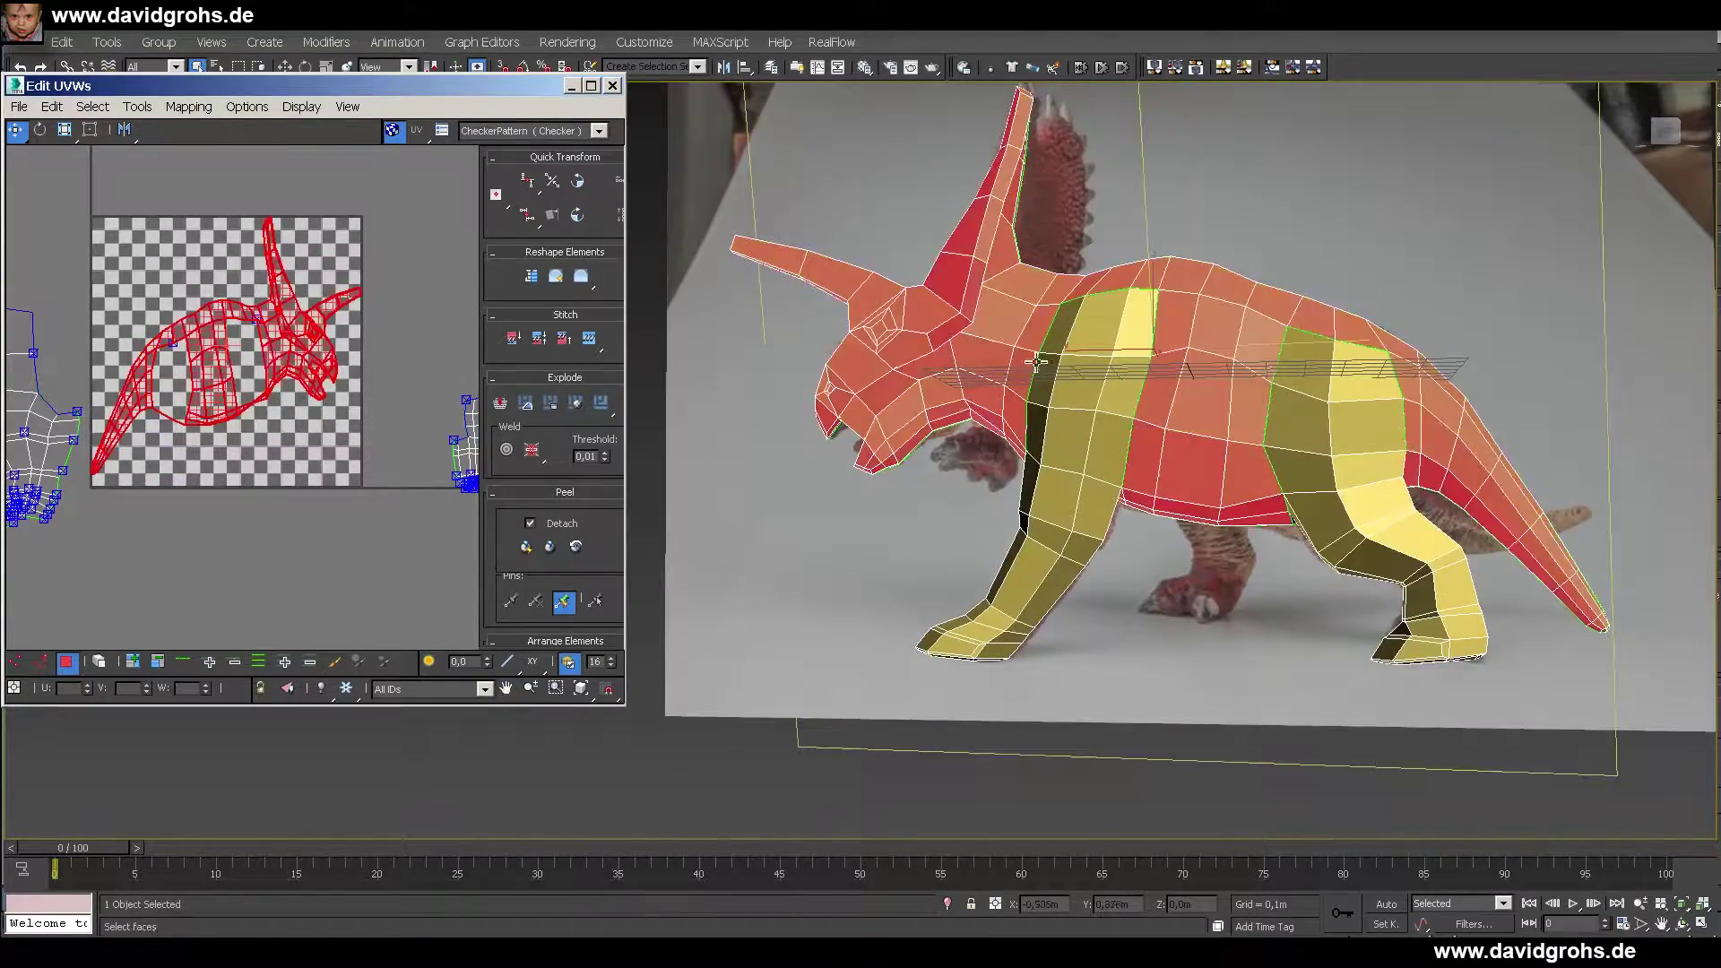
# - Remove the head, horn and frill faces from the selection so only the torso, belly and tail are kept
pyautogui.keyDown('alt'); pyautogui.moveTo(1058, 376); pyautogui.dragTo(1044, 390, button='middle'); pyautogui.keyUp('alt')
pyautogui.keyDown('alt'); pyautogui.moveTo(779, 511); pyautogui.dragTo(986, 288); pyautogui.keyUp('alt')
pyautogui.keyDown('alt'); pyautogui.moveTo(1046, 310); pyautogui.dragTo(932, 340, button='middle'); pyautogui.keyUp('alt')
pyautogui.keyDown('alt'); pyautogui.moveTo(1103, 511); pyautogui.dragTo(1053, 206); pyautogui.keyUp('alt')
pyautogui.keyDown('alt'); pyautogui.moveTo(1013, 269); pyautogui.dragTo(1111, 503, button='middle'); pyautogui.keyUp('alt')
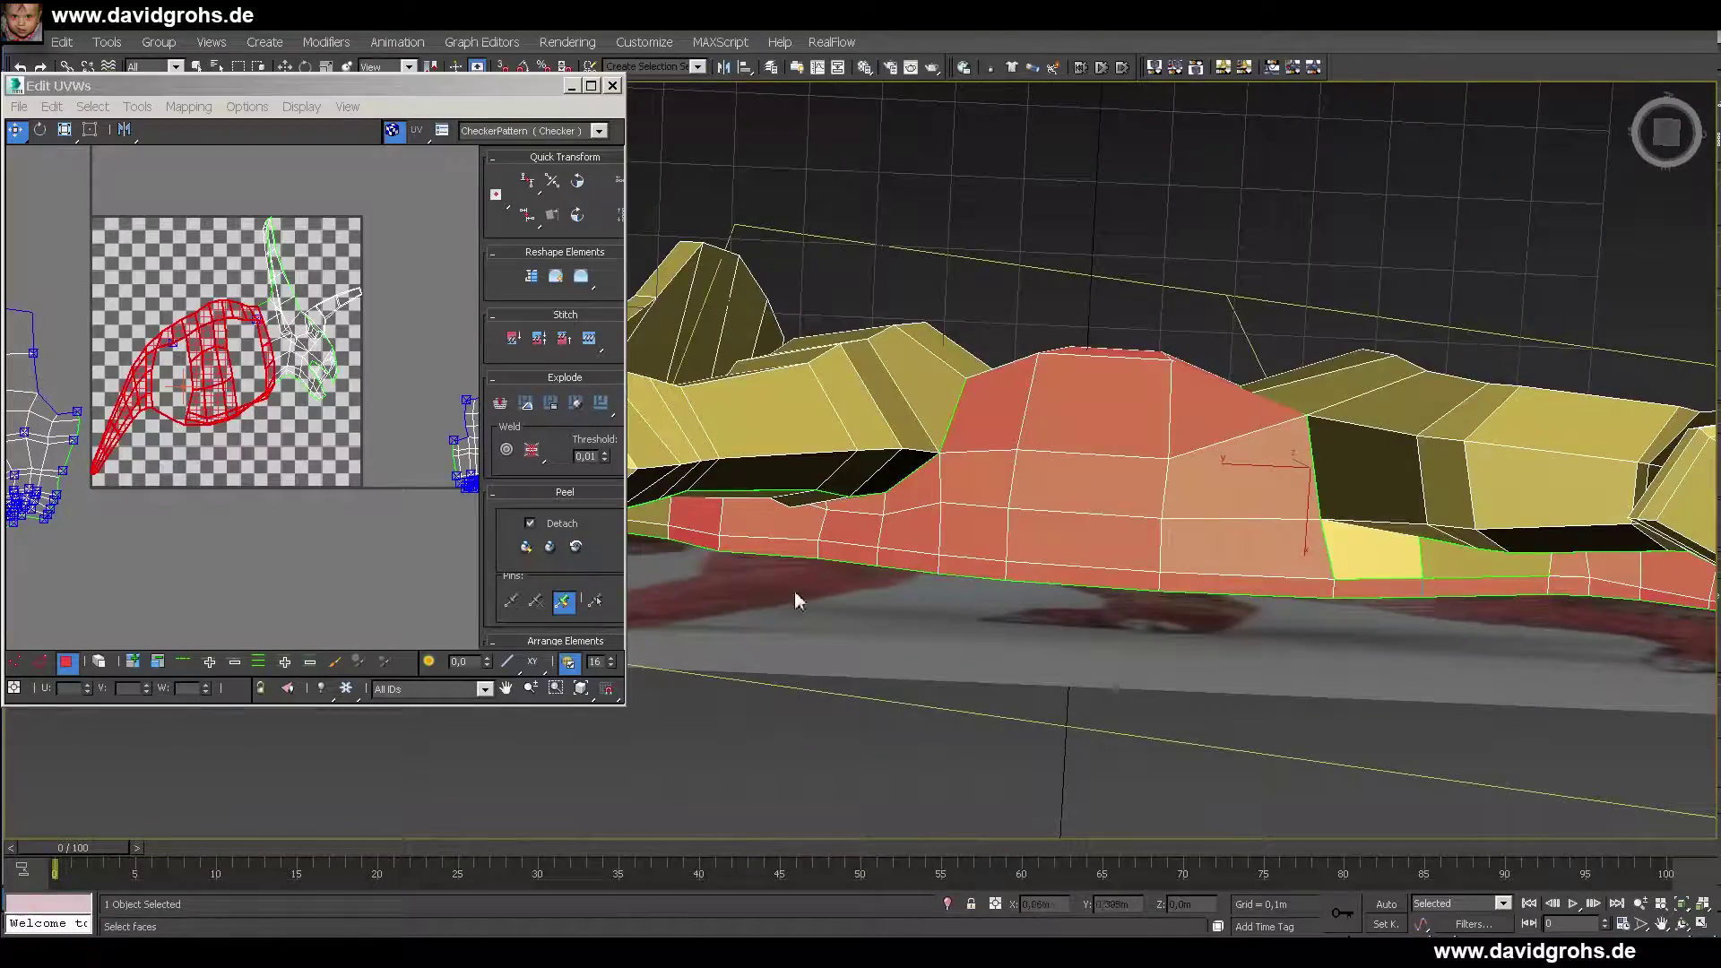
pyautogui.keyDown('alt'); pyautogui.moveTo(797, 601); pyautogui.dragTo(1318, 550, button='middle'); pyautogui.keyUp('alt')
pyautogui.press('c')
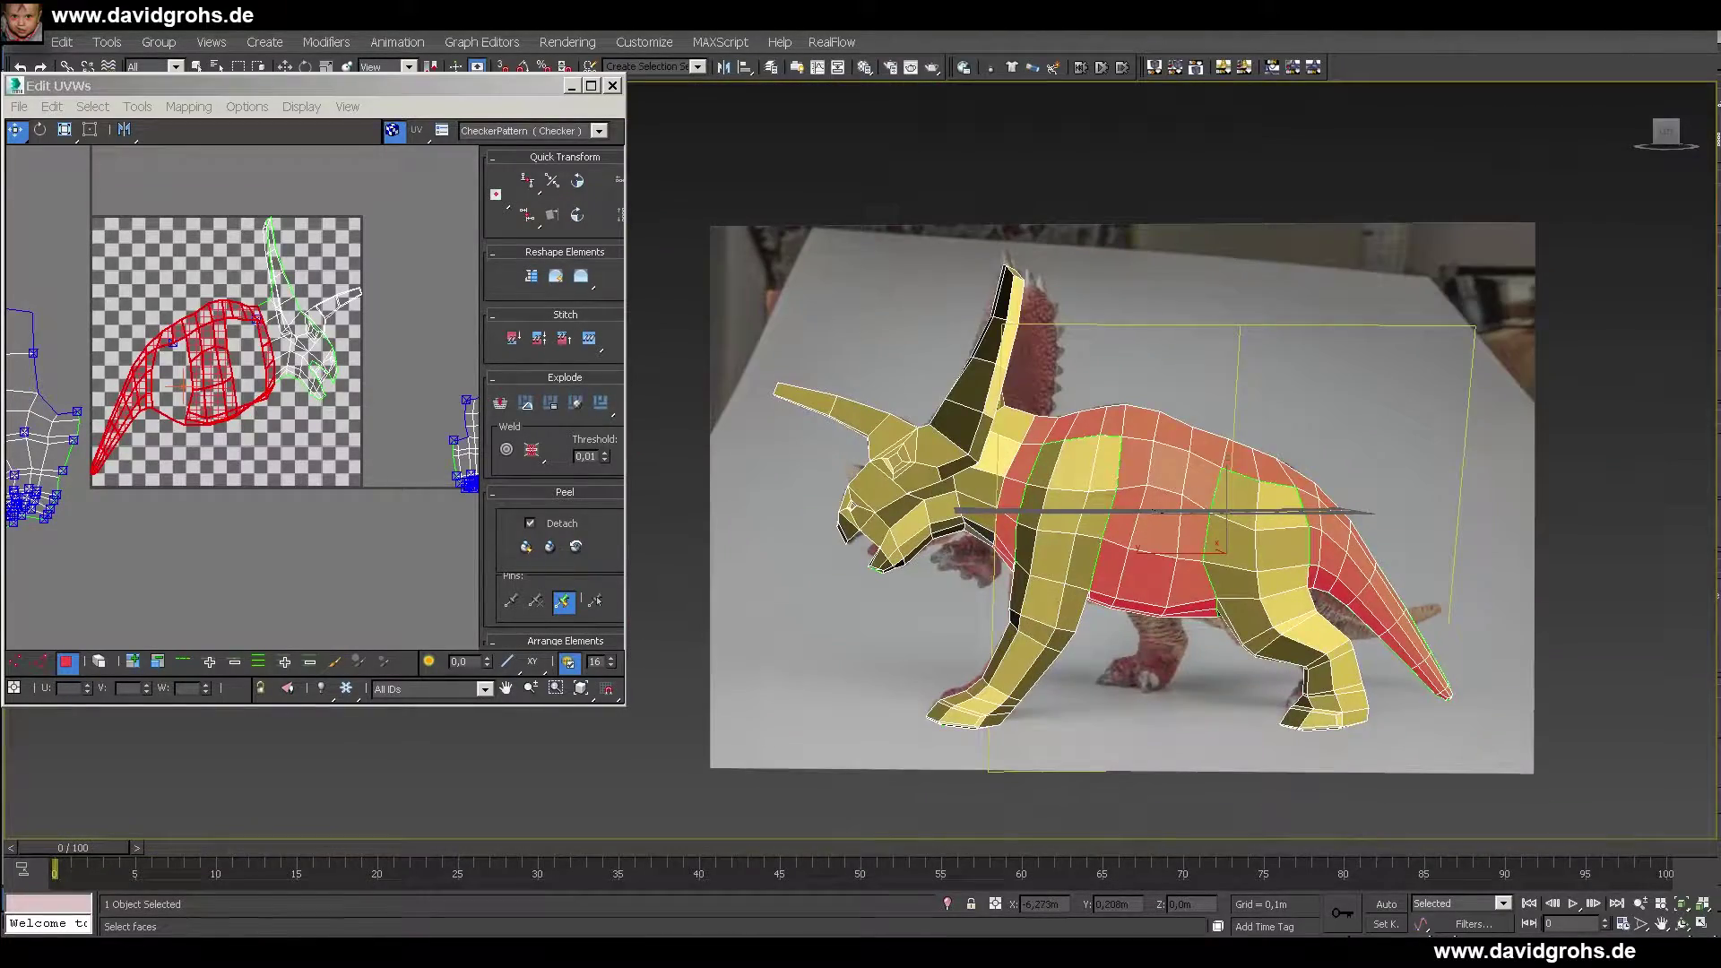
# - Peel the torso and tail UVs and place the shell above the checker tile with two pinned points
pyautogui.click(550, 546)
pyautogui.click(591, 86)
pyautogui.scroll(4, 769, 441)
pyautogui.scroll(-4, 769, 441)
pyautogui.moveTo(722, 442); pyautogui.dragTo(952, 594, button='middle')
pyautogui.moveTo(1008, 583); pyautogui.dragTo(1216, 156)
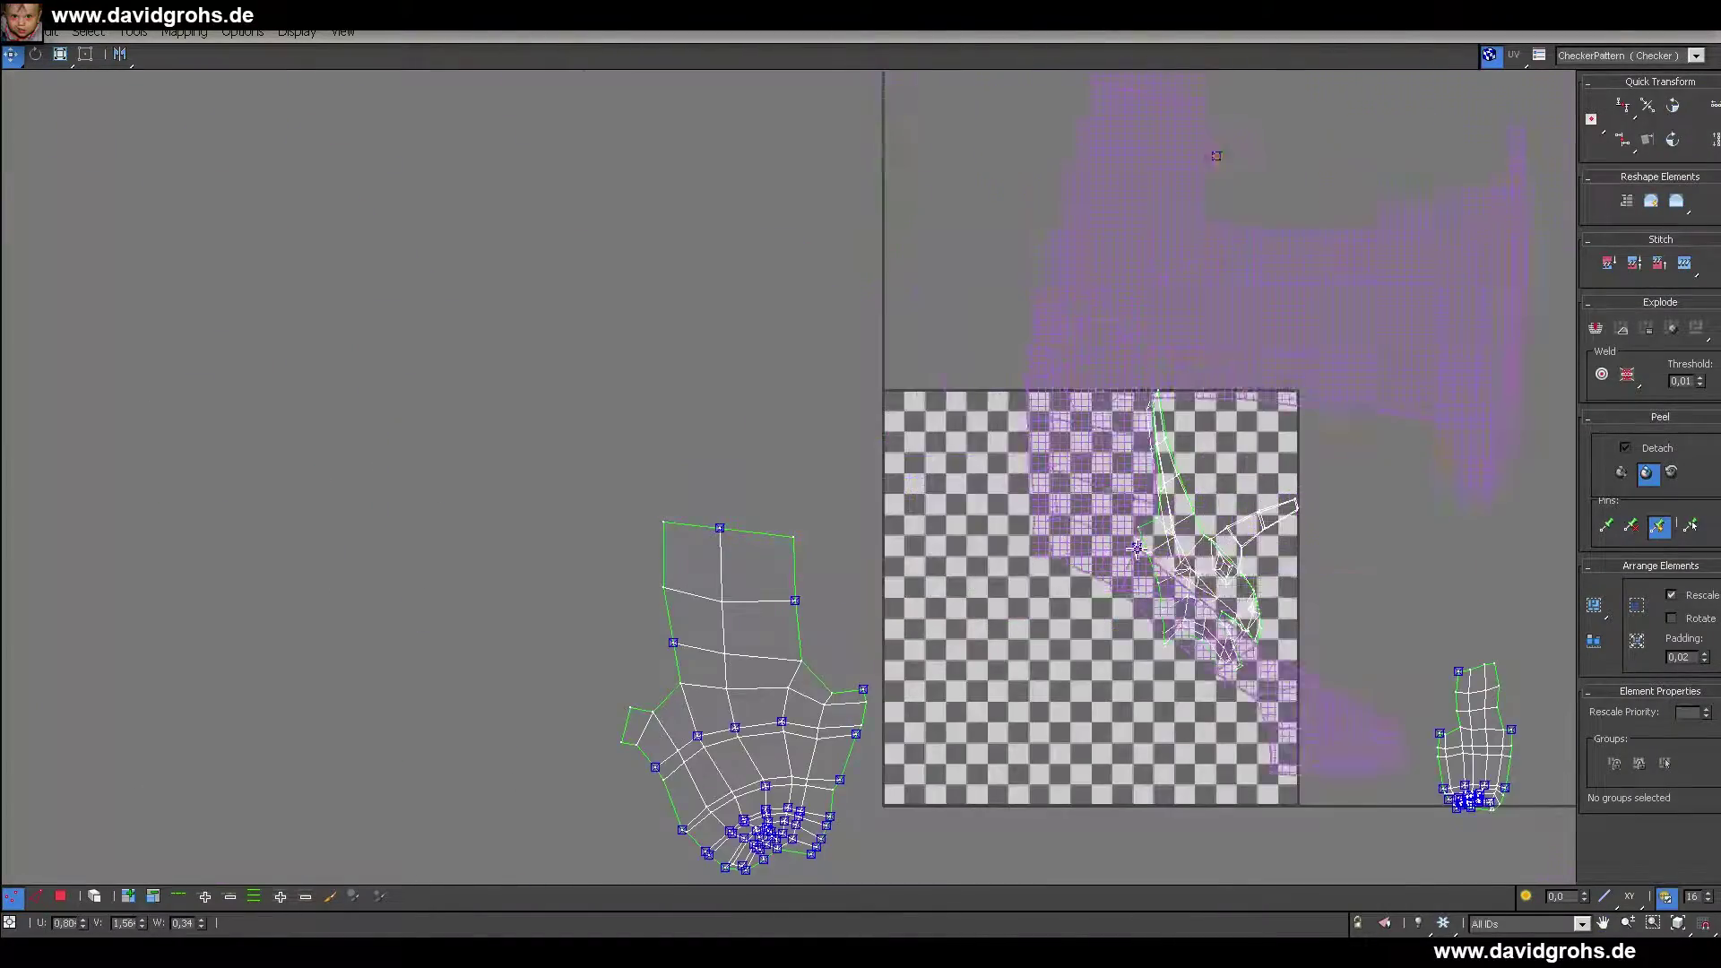
pyautogui.scroll(3, 1136, 548)
pyautogui.moveTo(1137, 549); pyautogui.dragTo(852, 331)
pyautogui.scroll(-2, 852, 331)
pyautogui.moveTo(853, 330); pyautogui.dragTo(846, 606, button='middle')
pyautogui.moveTo(846, 605); pyautogui.dragTo(779, 165)
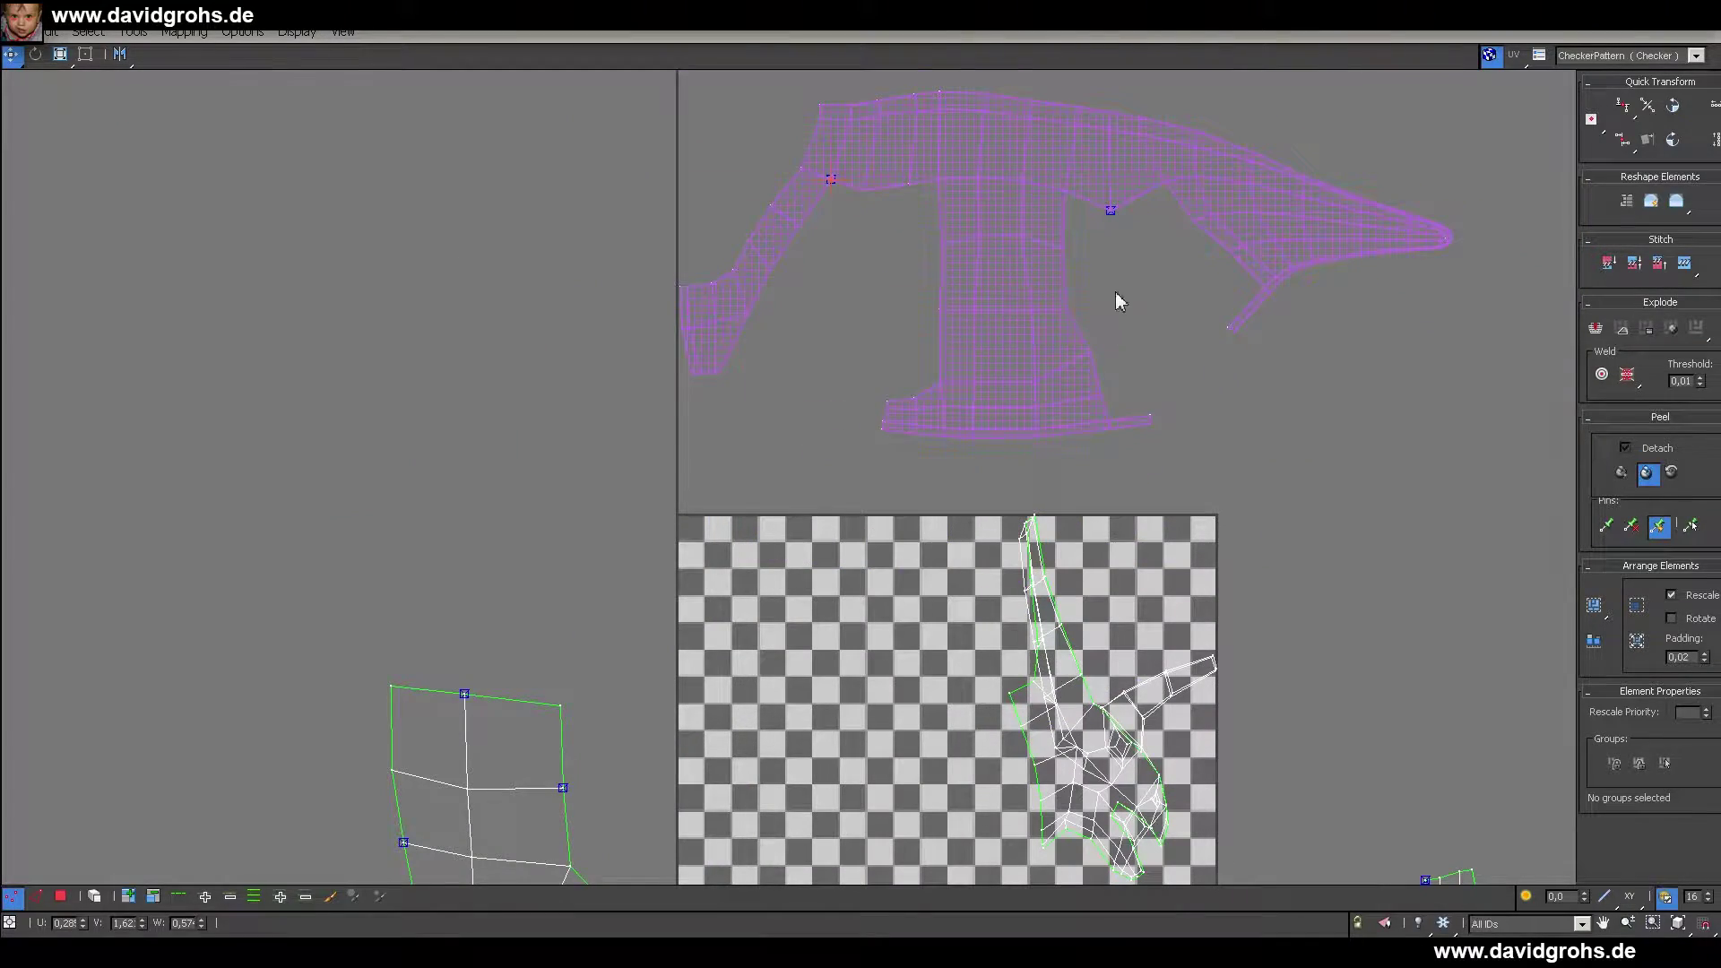
pyautogui.scroll(-3, 957, 296)
# - Select the head faces with horns and frill, and check the selection behind the frill and on the inner side
pyautogui.click(1688, 11)
pyautogui.moveTo(458, 351); pyautogui.dragTo(319, 303, button='middle')
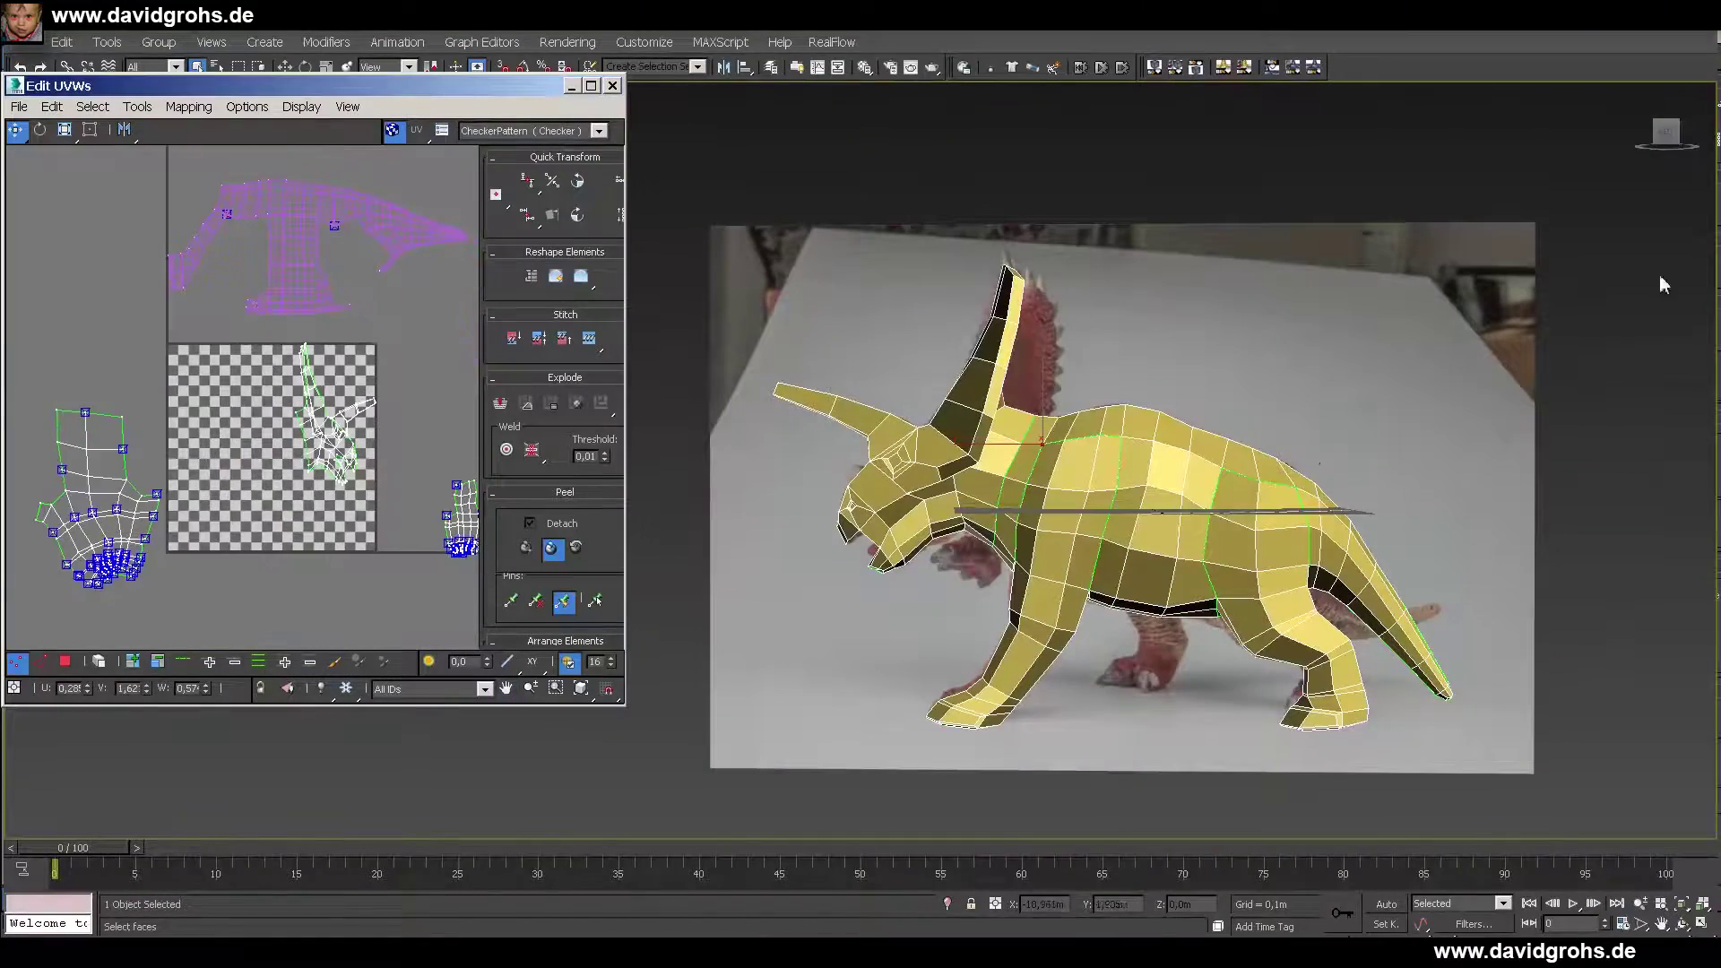
pyautogui.click(65, 662)
pyautogui.click(224, 457)
pyautogui.click(950, 502)
pyautogui.scroll(4, 950, 502)
pyautogui.keyDown('alt'); pyautogui.moveTo(972, 497); pyautogui.dragTo(1178, 433, button='middle'); pyautogui.keyUp('alt')
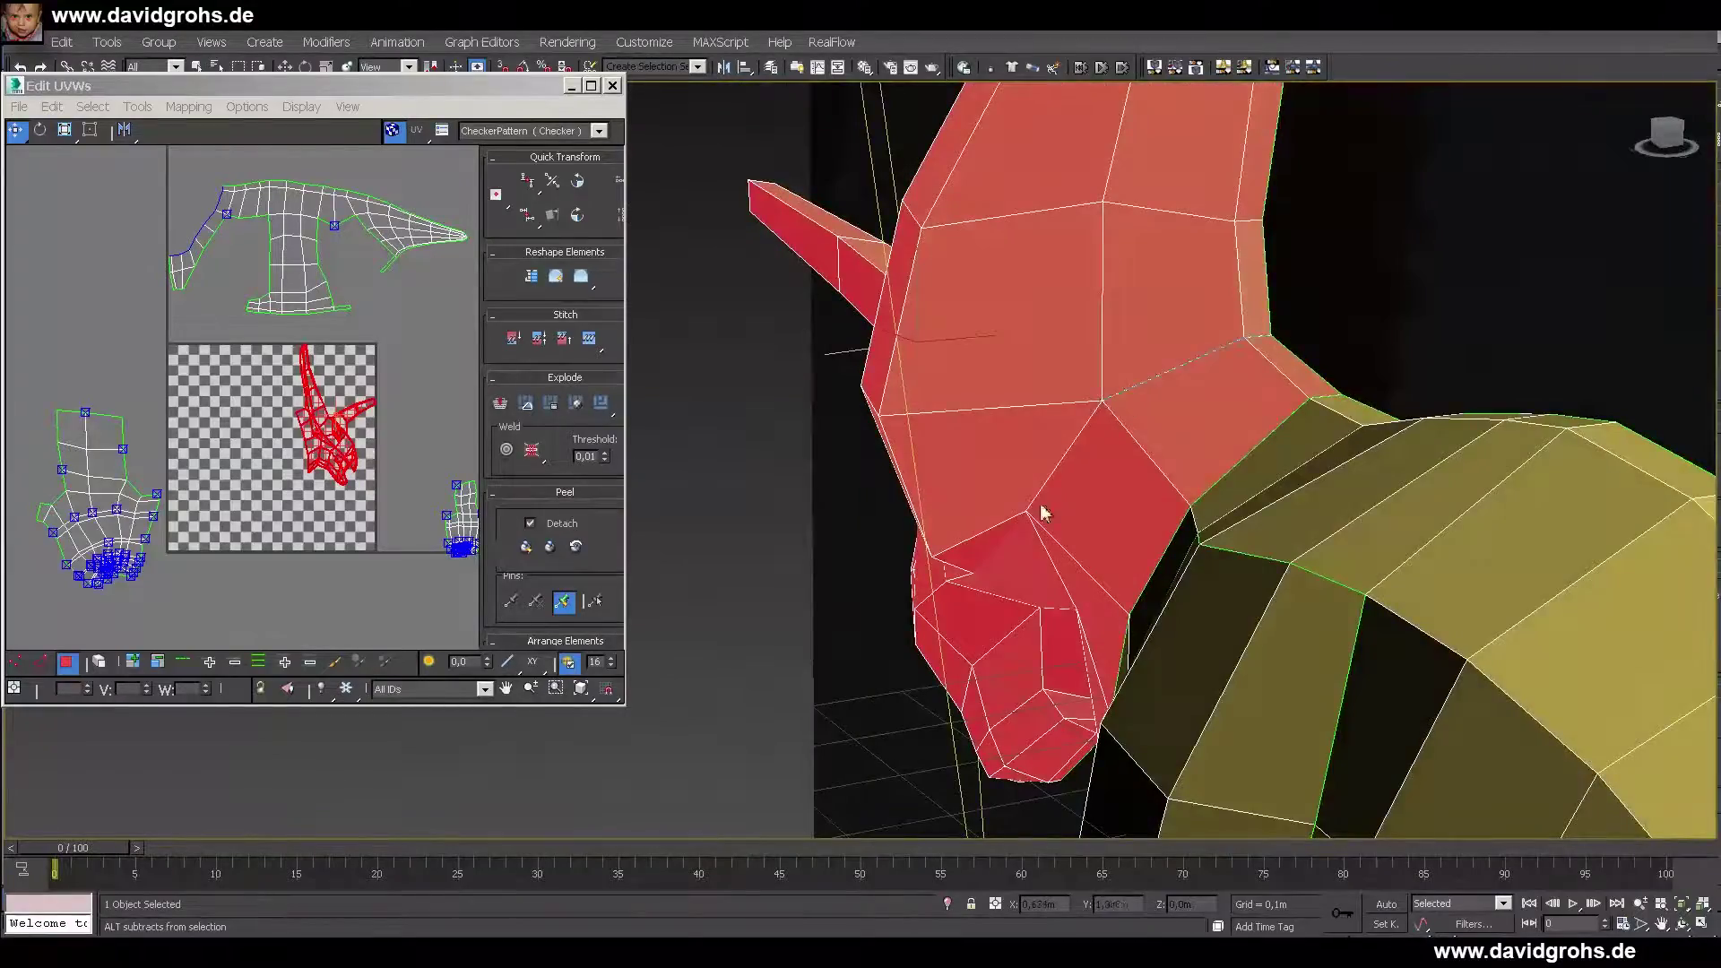
pyautogui.keyDown('alt'); pyautogui.moveTo(1042, 513); pyautogui.dragTo(990, 591, button='middle'); pyautogui.keyUp('alt')
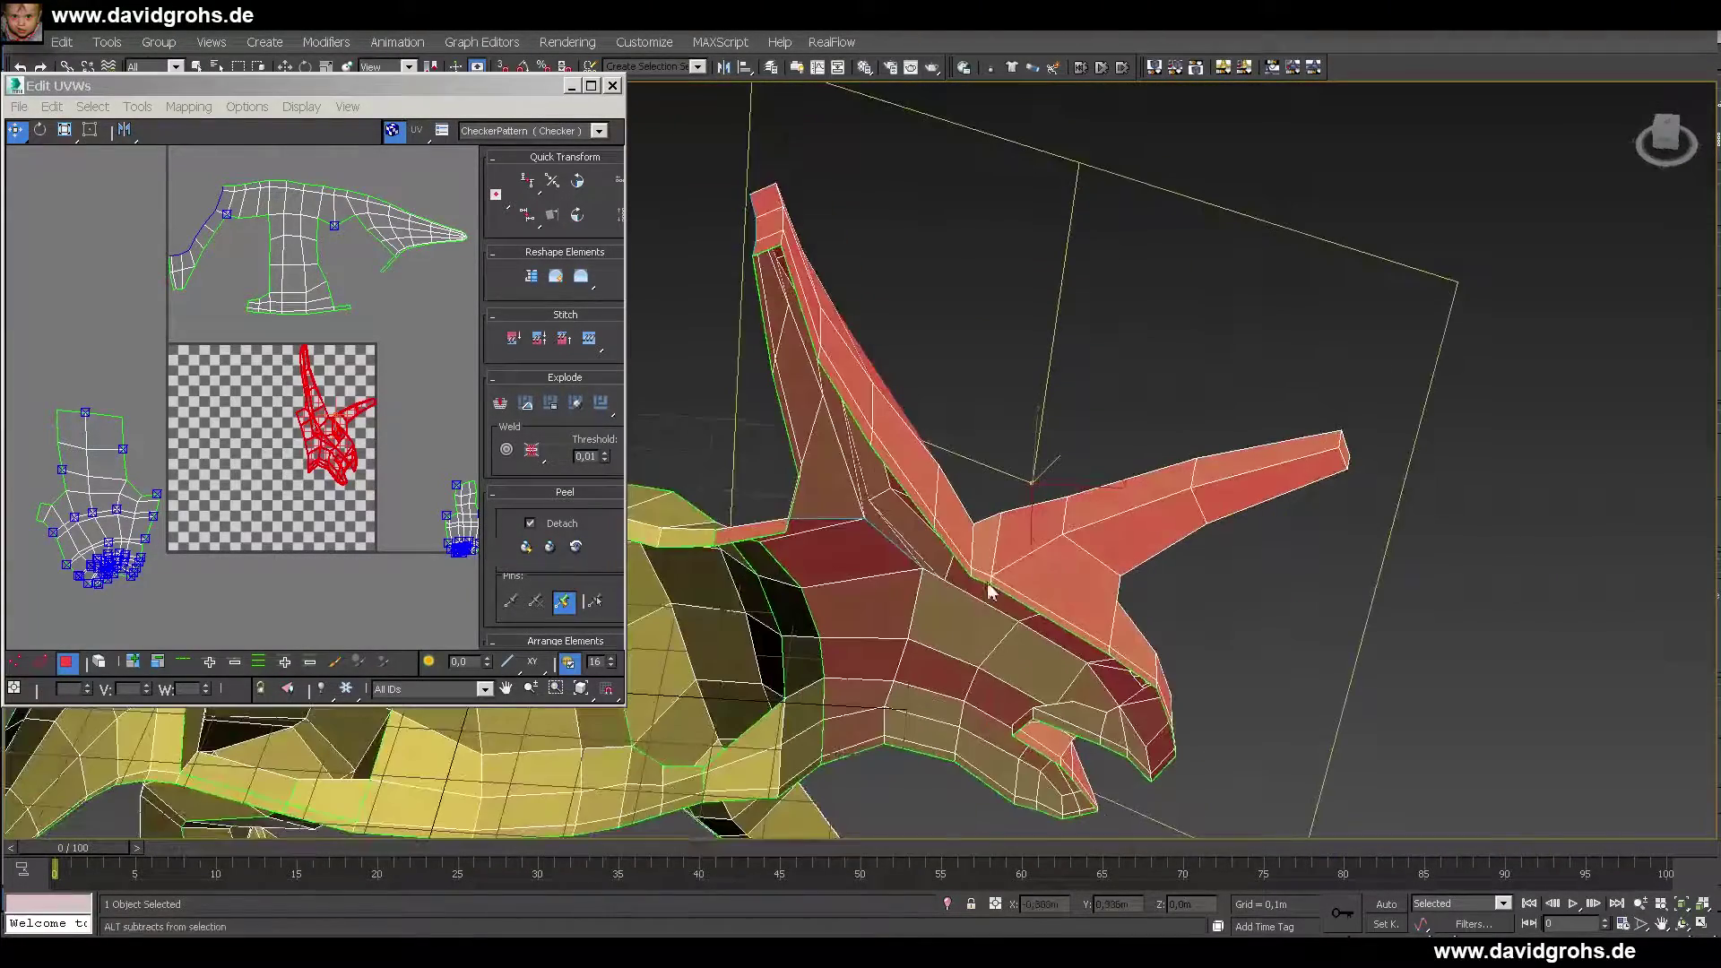
pyautogui.keyDown('alt'); pyautogui.moveTo(1344, 436); pyautogui.dragTo(1112, 497, button='middle'); pyautogui.keyUp('alt')
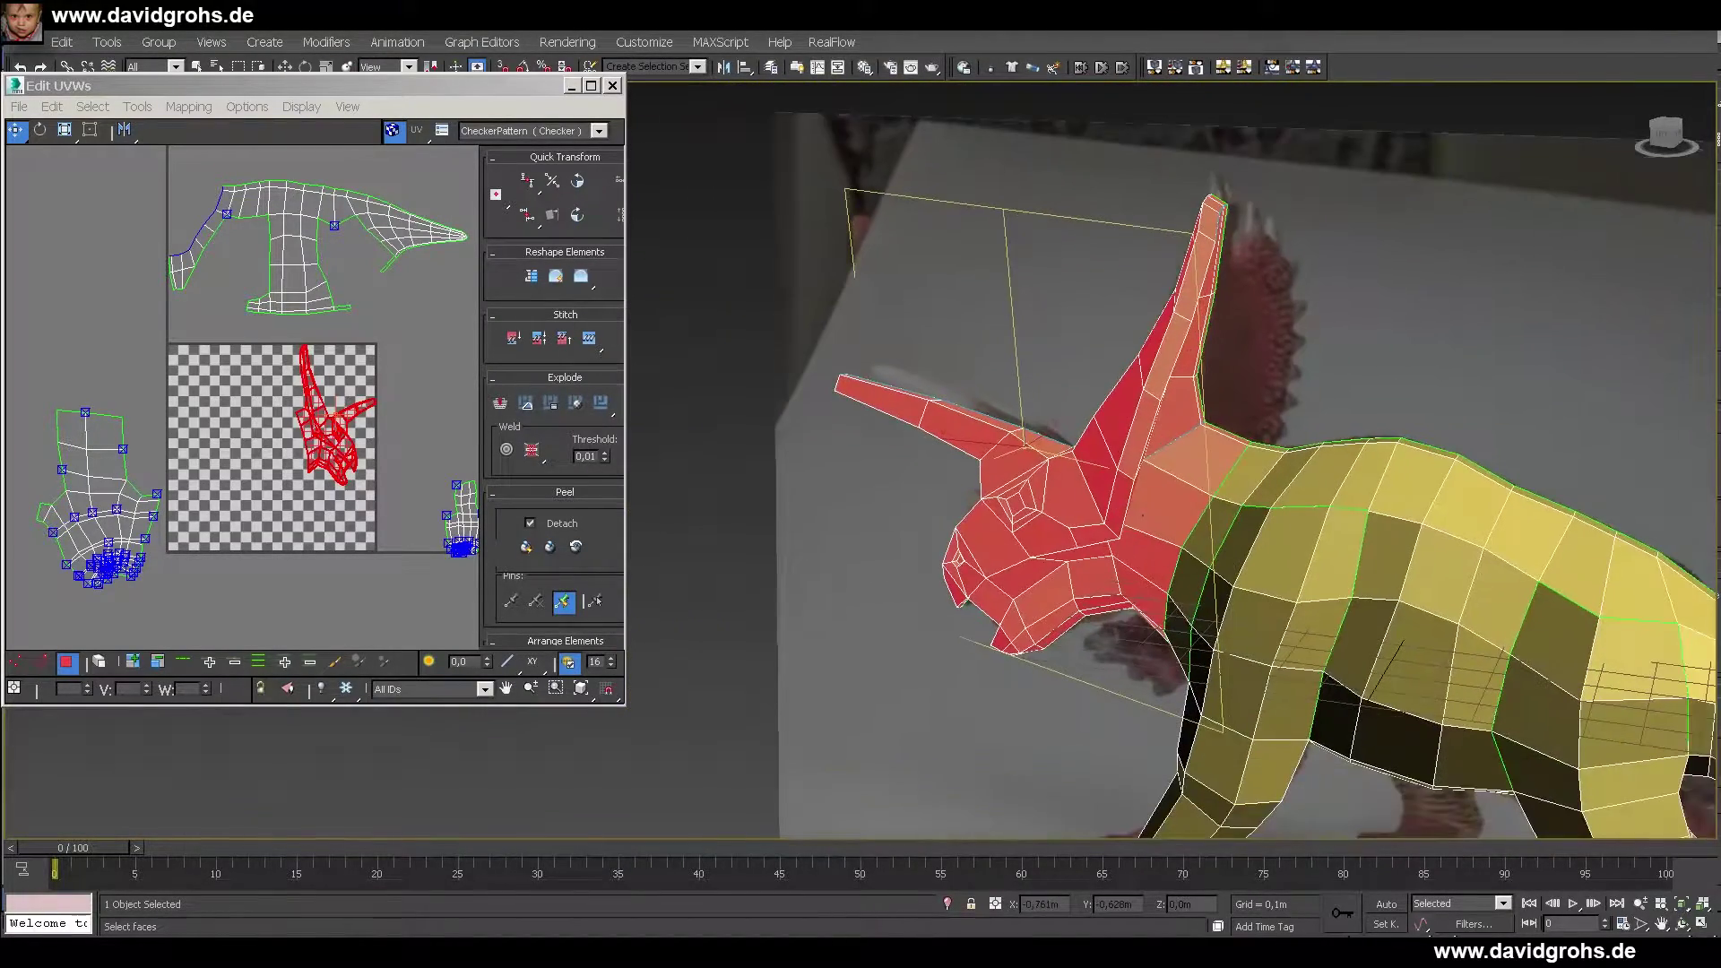
# - Peel the head's UVs and stretch the shell into free space beside the checker tile using pinned outline points
pyautogui.click(550, 547)
pyautogui.doubleClick(192, 86)
pyautogui.moveTo(851, 357); pyautogui.dragTo(1238, 472, button='middle')
pyautogui.scroll(-2, 1329, 615)
pyautogui.scroll(3, 1329, 615)
pyautogui.moveTo(906, 355); pyautogui.dragTo(1441, 331)
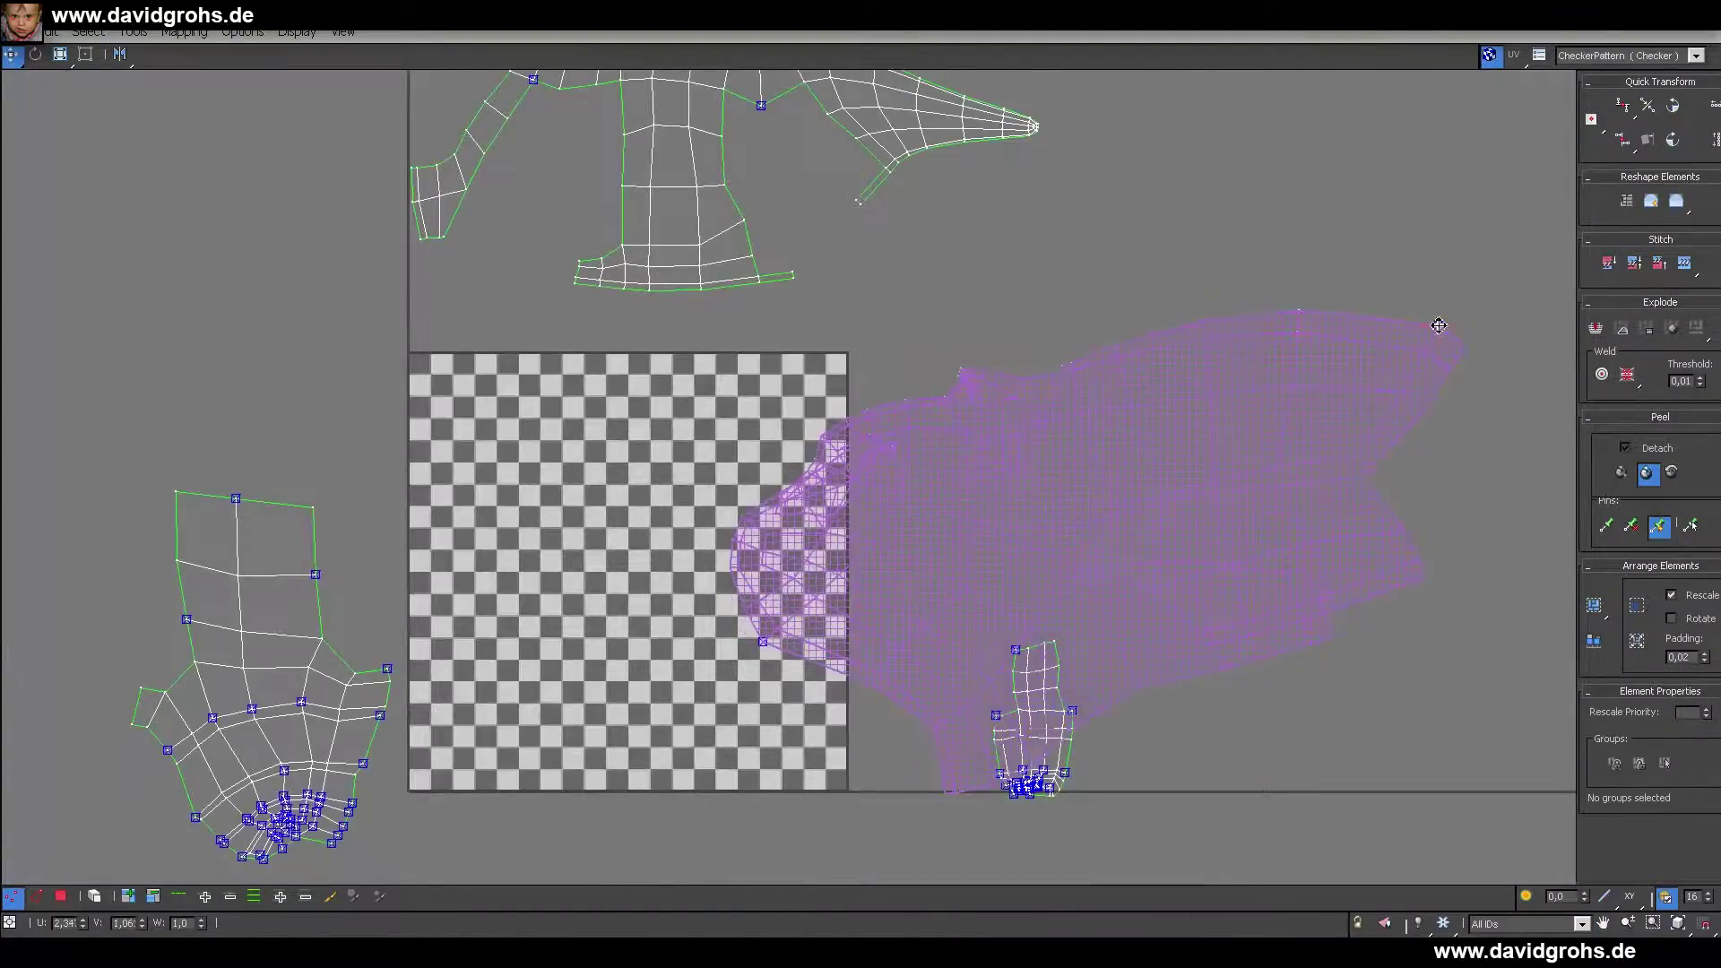
pyautogui.scroll(3, 748, 627)
pyautogui.moveTo(789, 668); pyautogui.dragTo(1256, 337)
pyautogui.moveTo(1255, 338); pyautogui.dragTo(858, 631, button='middle')
pyautogui.scroll(2, 858, 632)
pyautogui.scroll(-4, 921, 211)
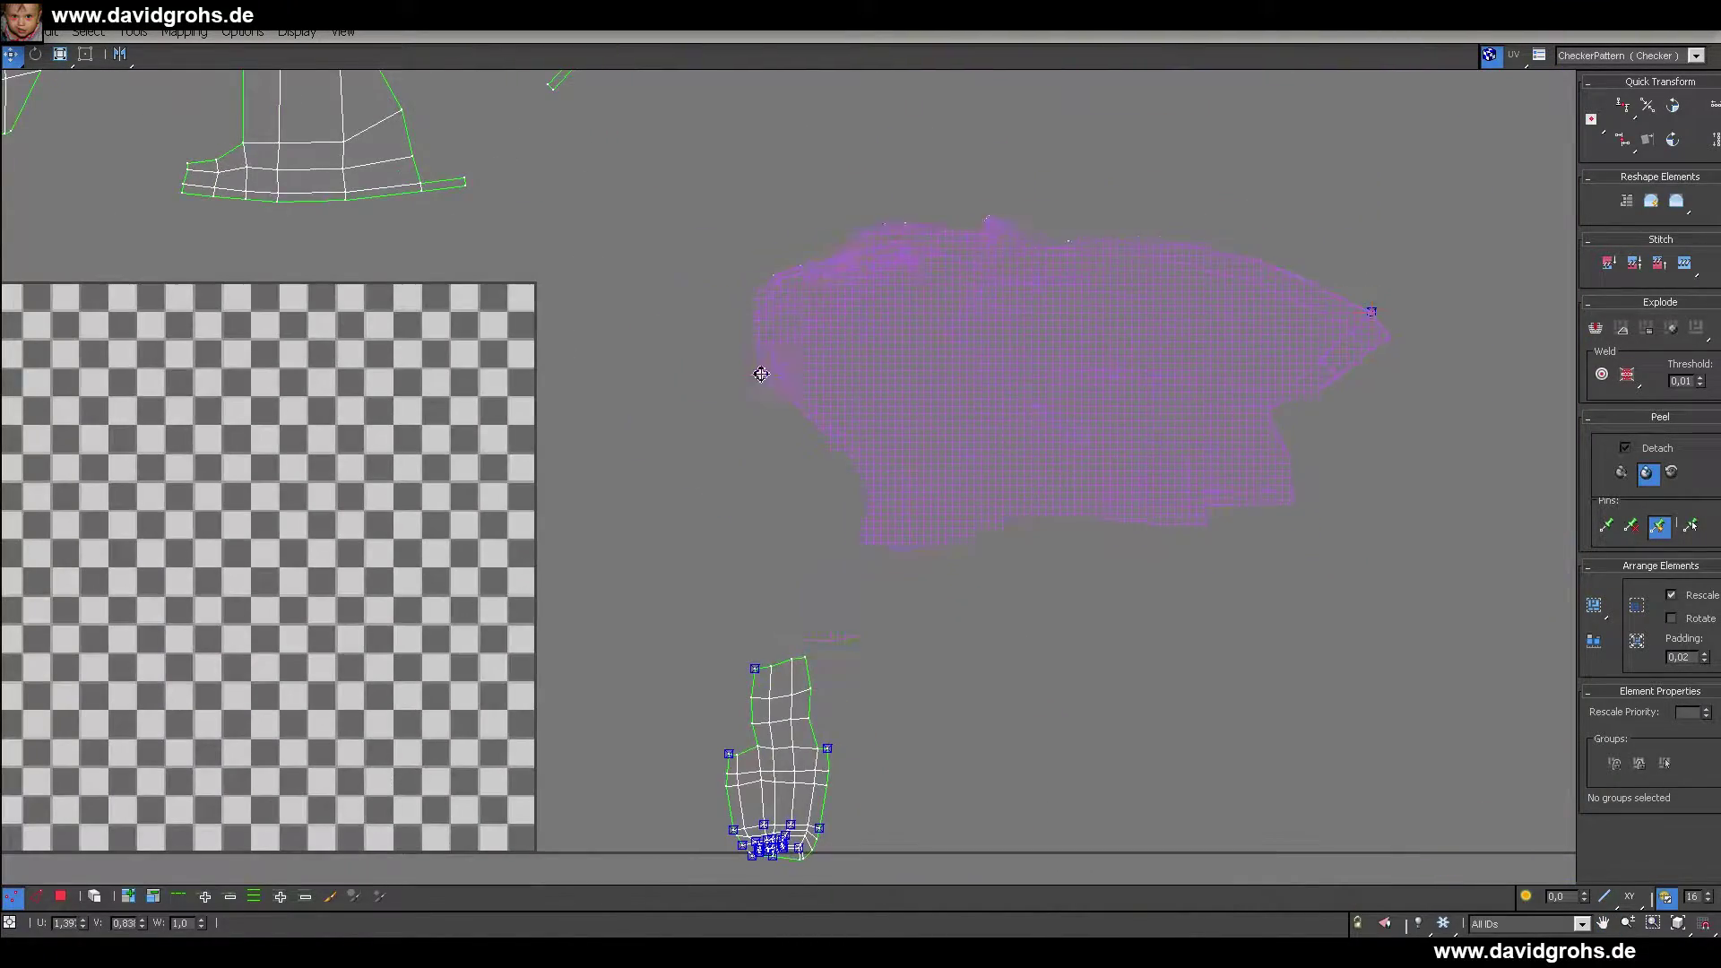
# - Pin and spread the outline points of the head shell along its pointed tips and its curved edge
pyautogui.scroll(5, 760, 373)
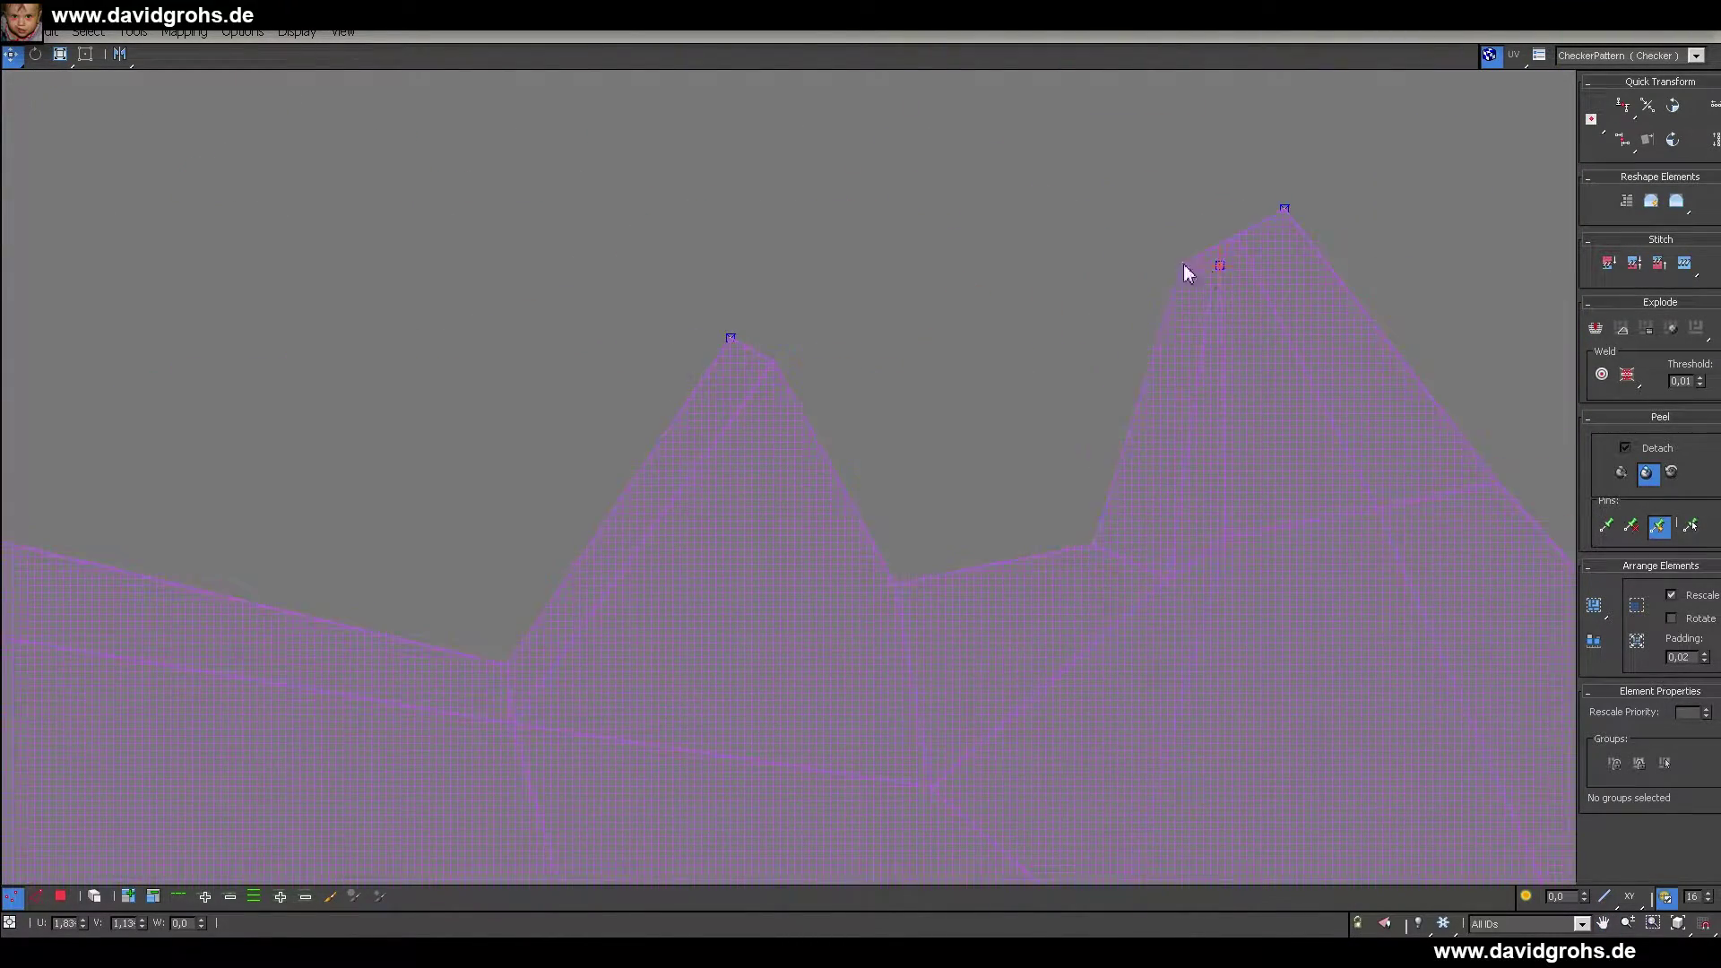
pyautogui.scroll(-2, 1156, 581)
pyautogui.moveTo(1155, 581); pyautogui.dragTo(1398, 464, button='middle')
pyautogui.moveTo(1014, 518); pyautogui.dragTo(1005, 516)
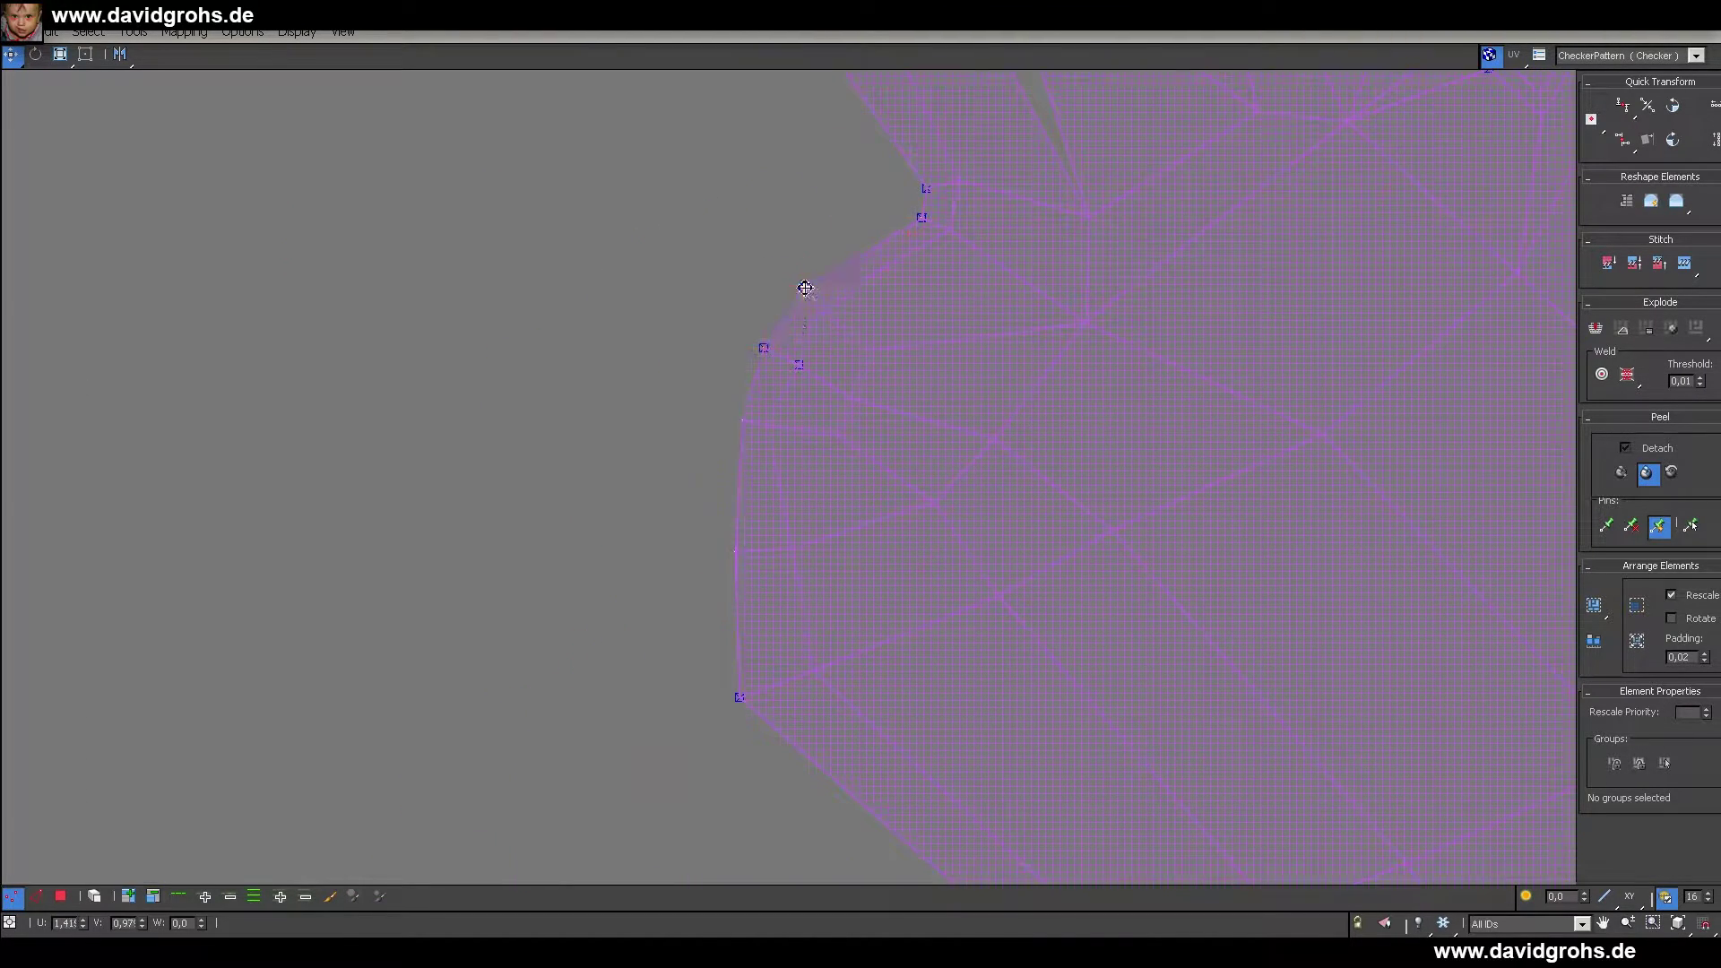
pyautogui.moveTo(760, 432); pyautogui.dragTo(747, 424)
pyautogui.scroll(-3, 746, 424)
pyautogui.moveTo(746, 424); pyautogui.dragTo(651, 109, button='middle')
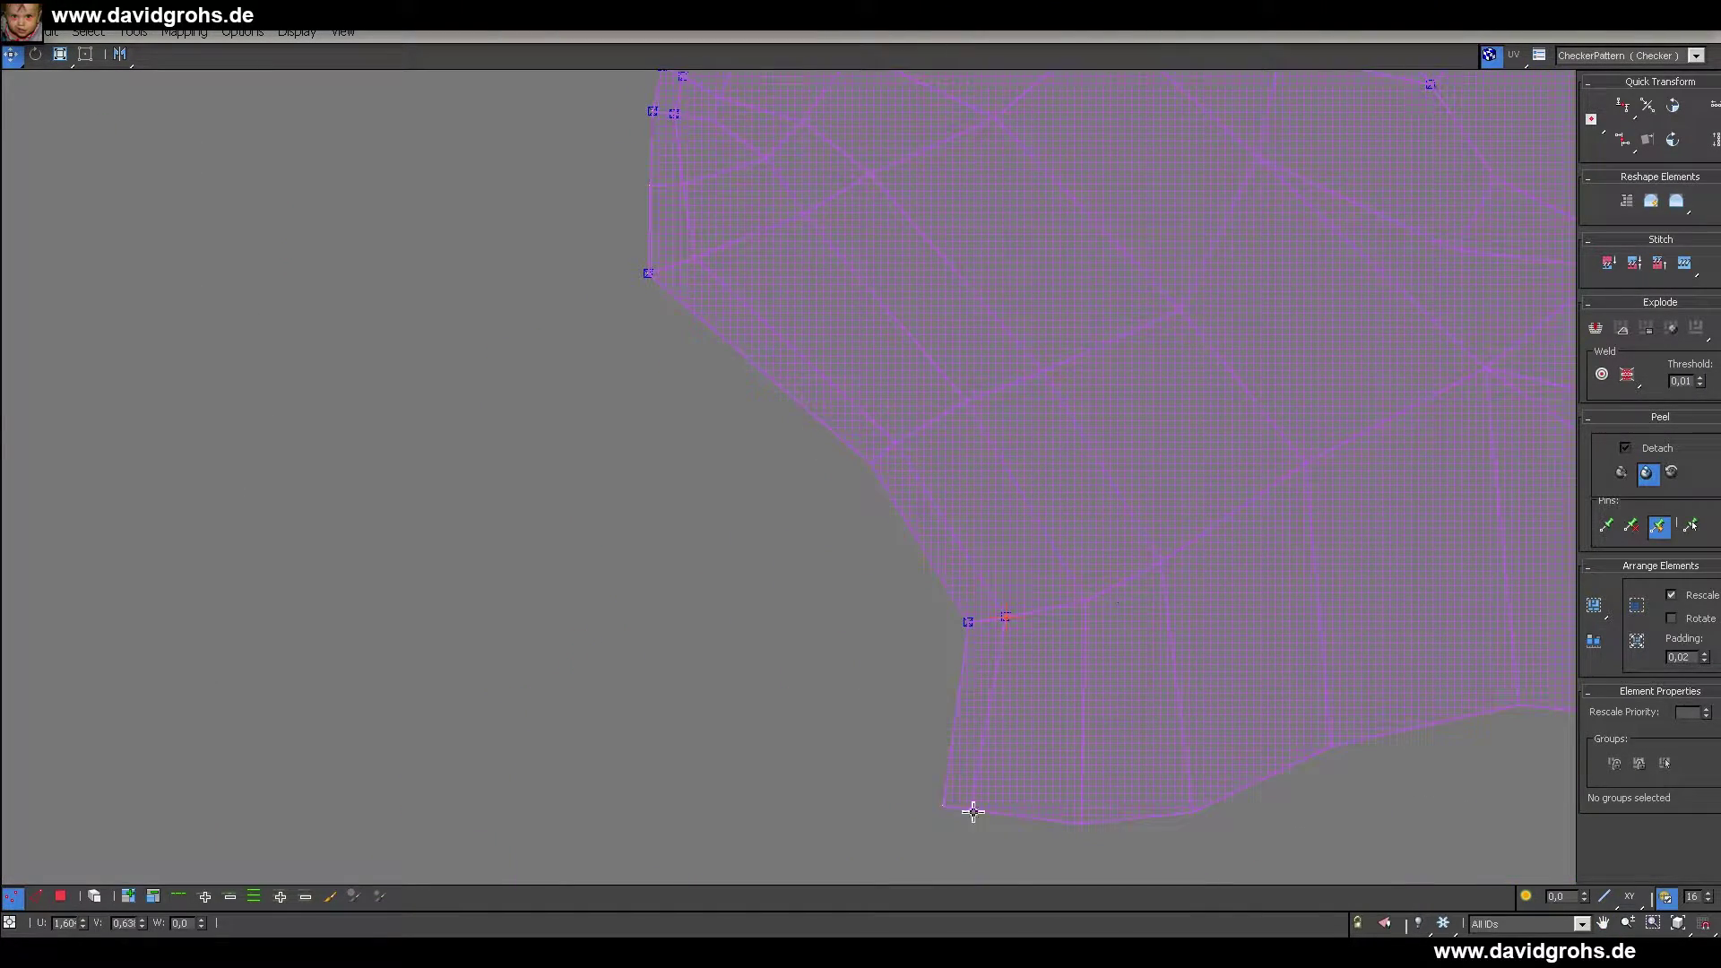
# - Pin and space out the remaining edge points and the inner points across the head shell to untangle it
pyautogui.scroll(-5, 1037, 488)
pyautogui.scroll(2, 1202, 632)
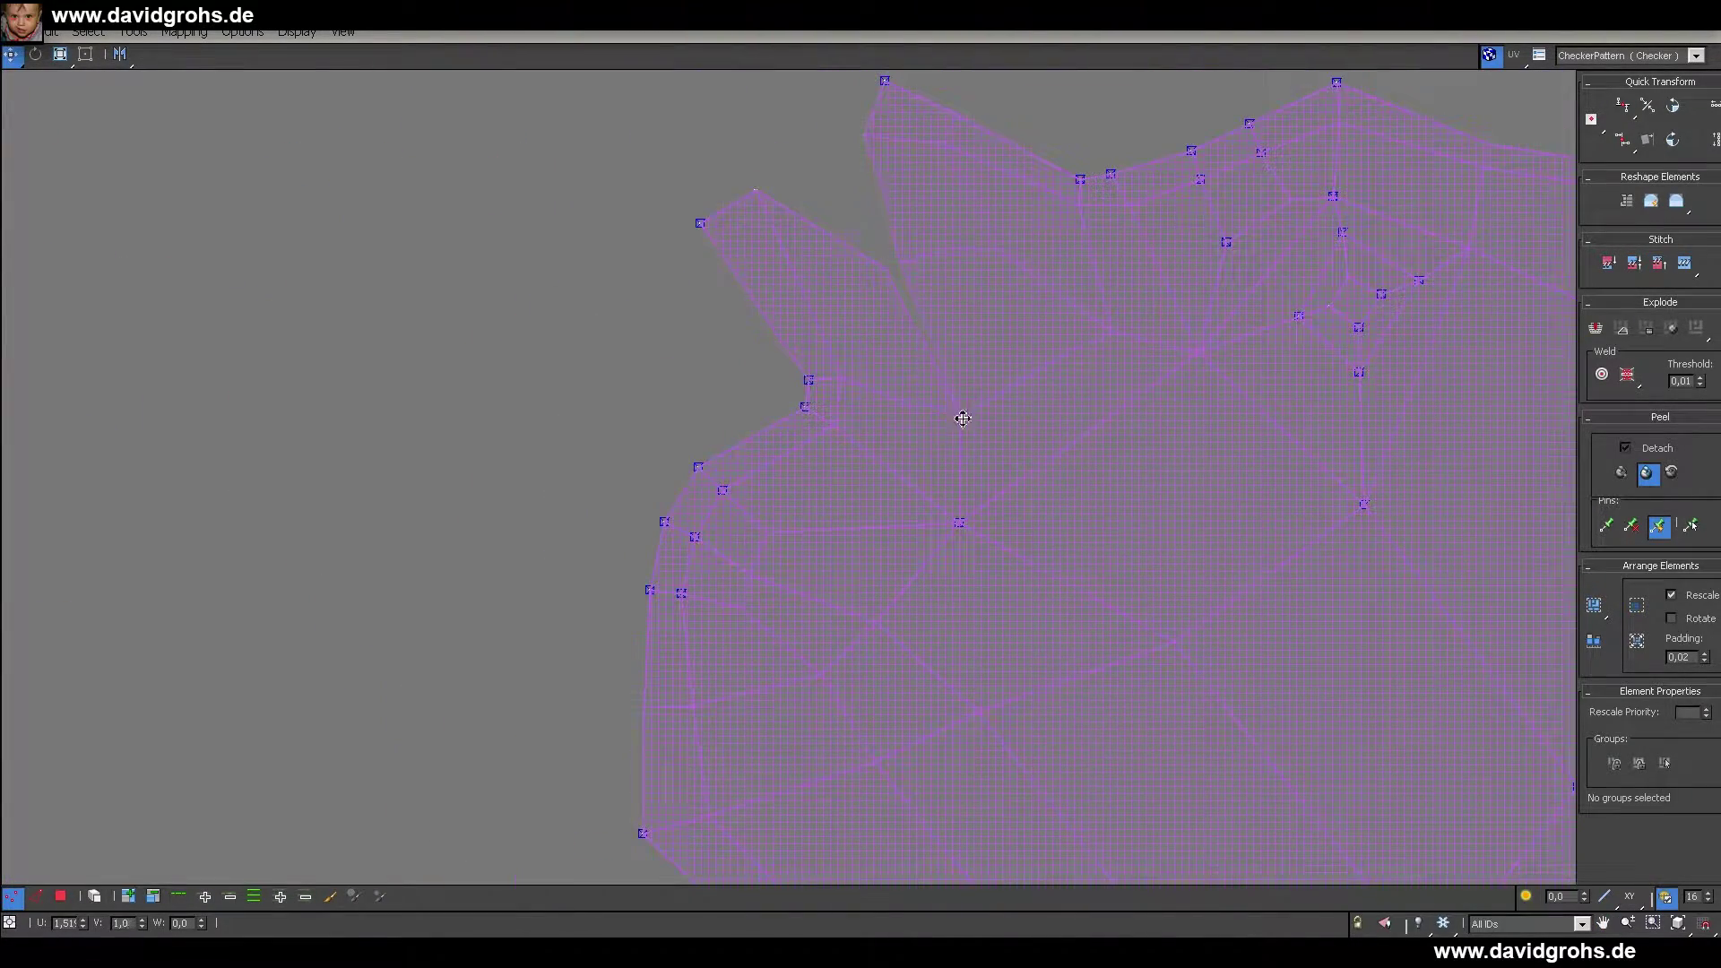
pyautogui.scroll(-6, 1229, 584)
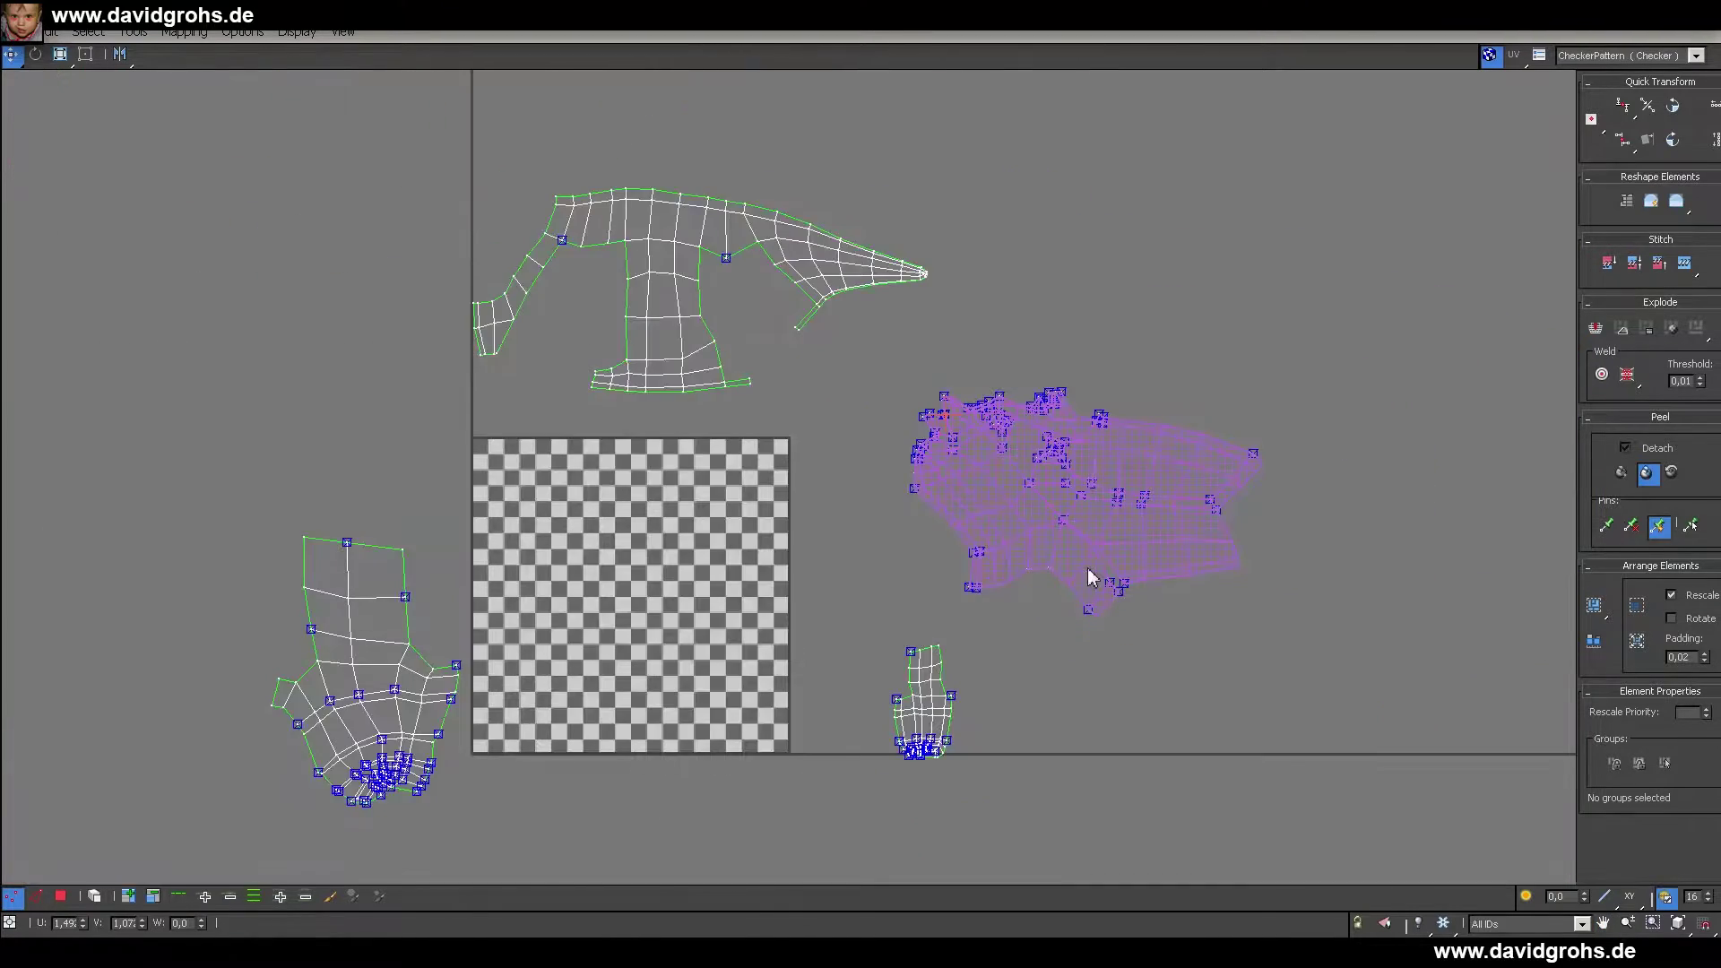
pyautogui.scroll(4, 899, 430)
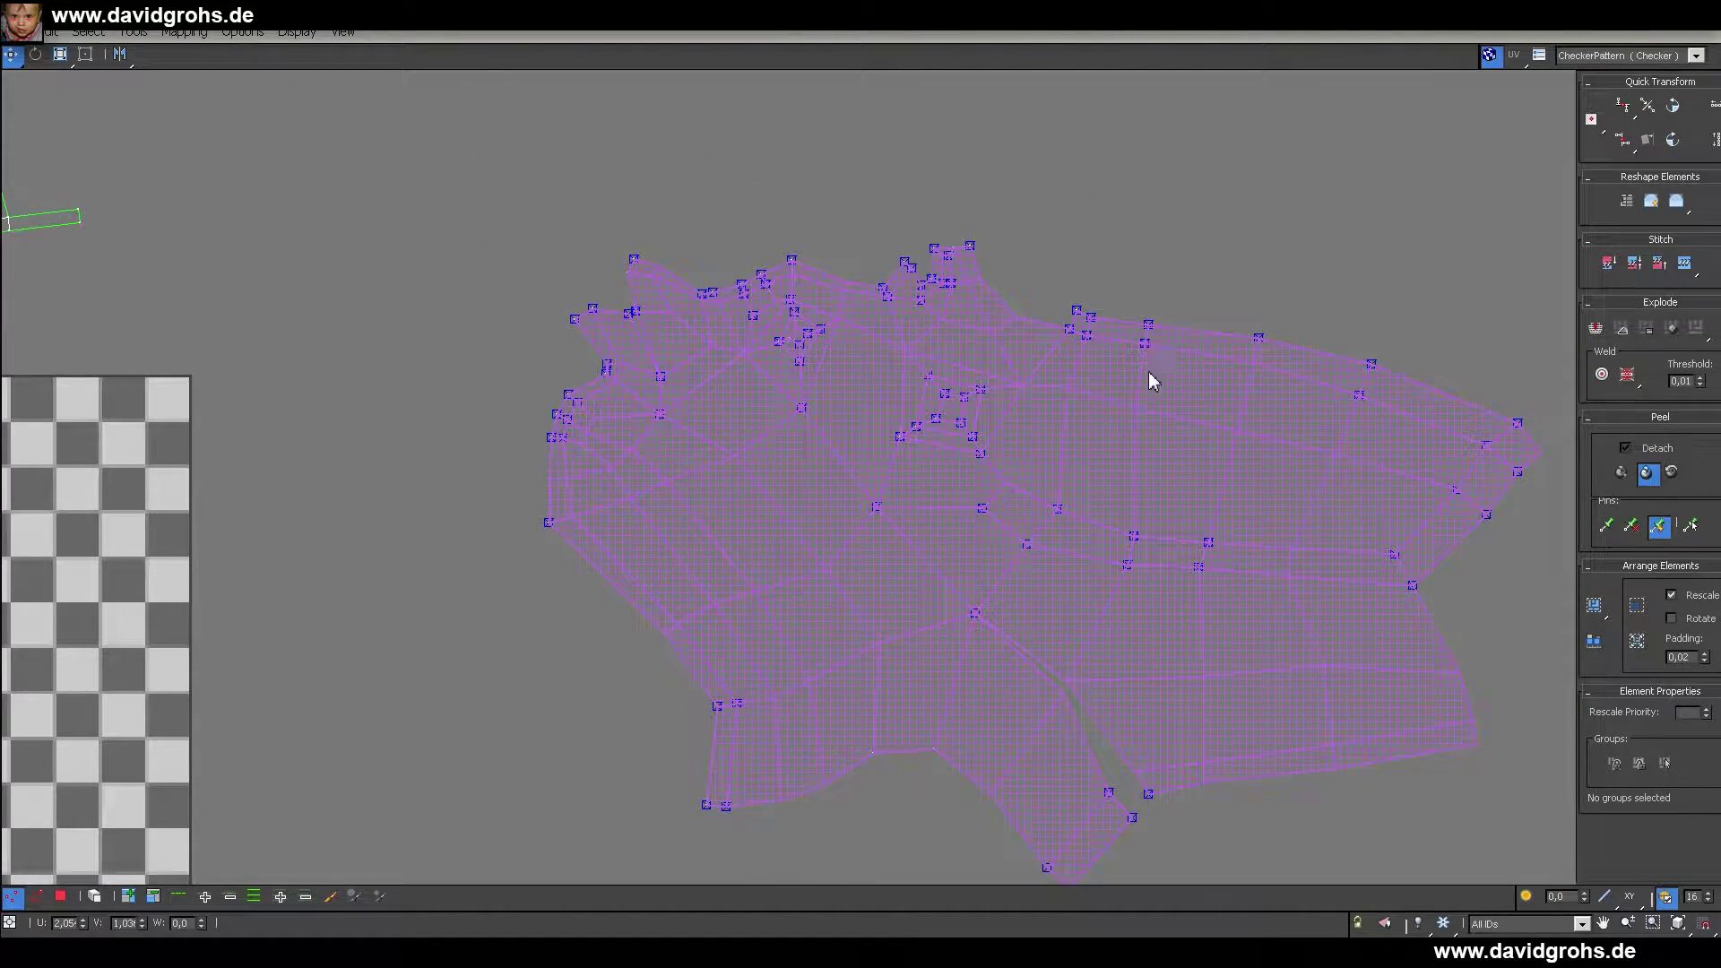
pyautogui.scroll(-3, 1208, 469)
# - Select the faces of the complete head shell, shift it slightly in the UV layout and deselect it
pyautogui.moveTo(1208, 469); pyautogui.dragTo(1233, 341, button='middle')
pyautogui.press('3')
pyautogui.moveTo(1261, 418); pyautogui.dragTo(1241, 411)
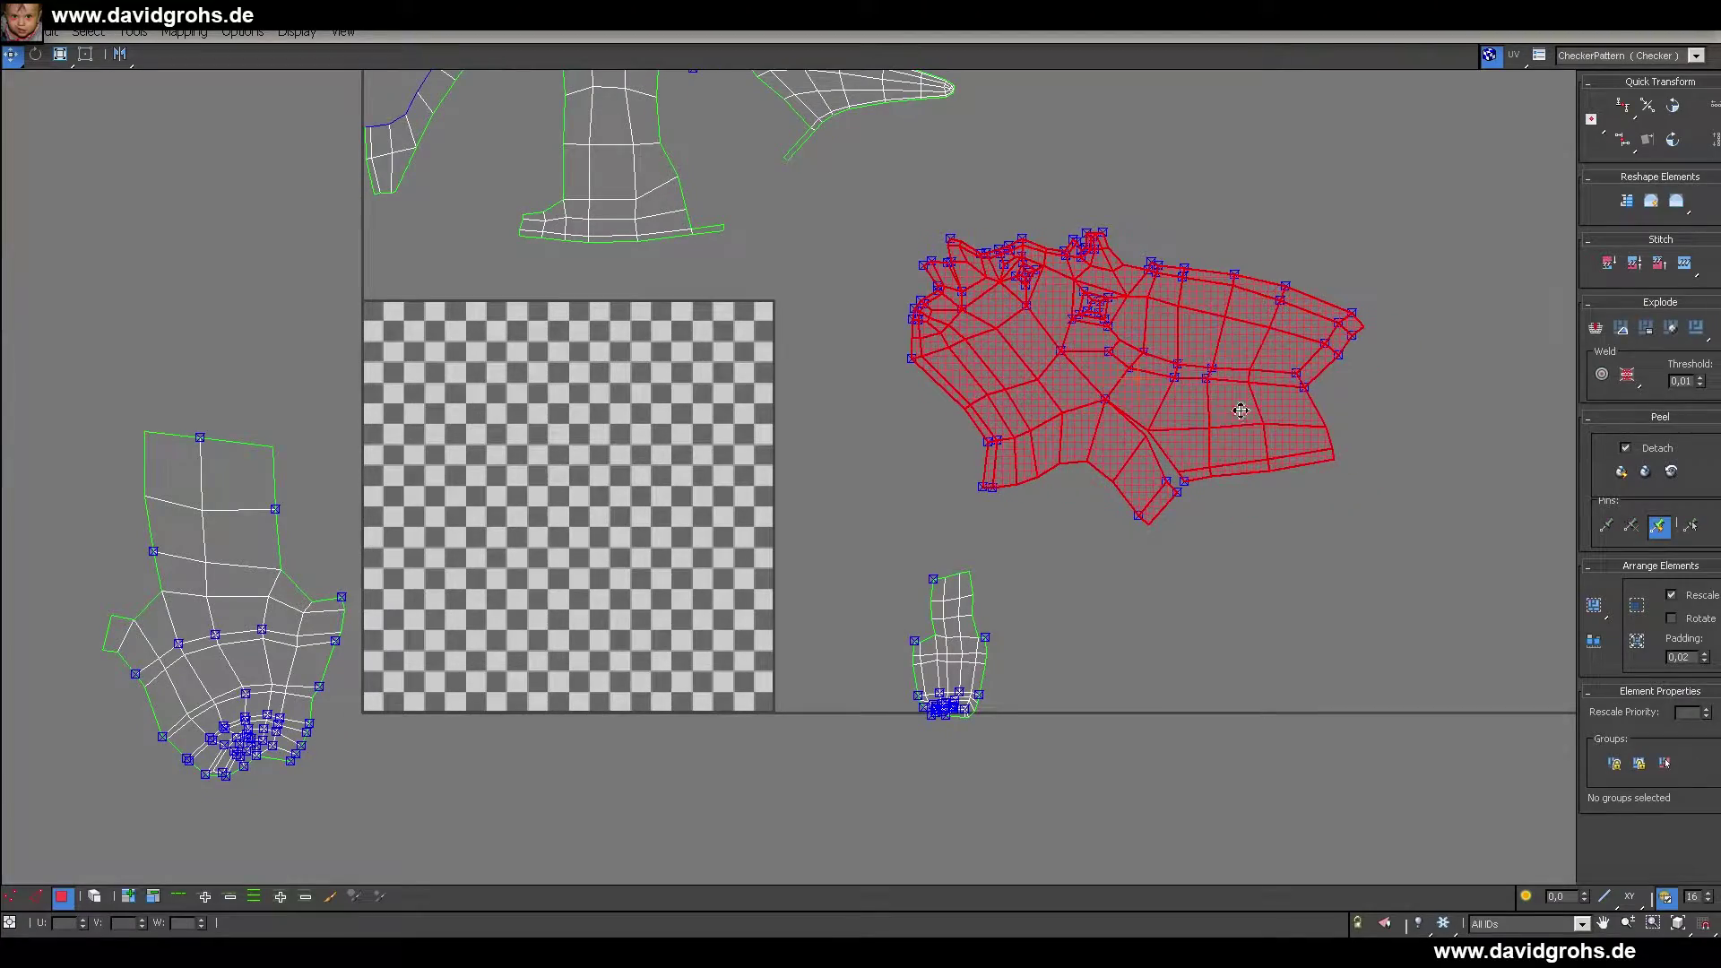
pyautogui.click(887, 486)
pyautogui.scroll(-3, 941, 380)
pyautogui.scroll(1, 941, 380)
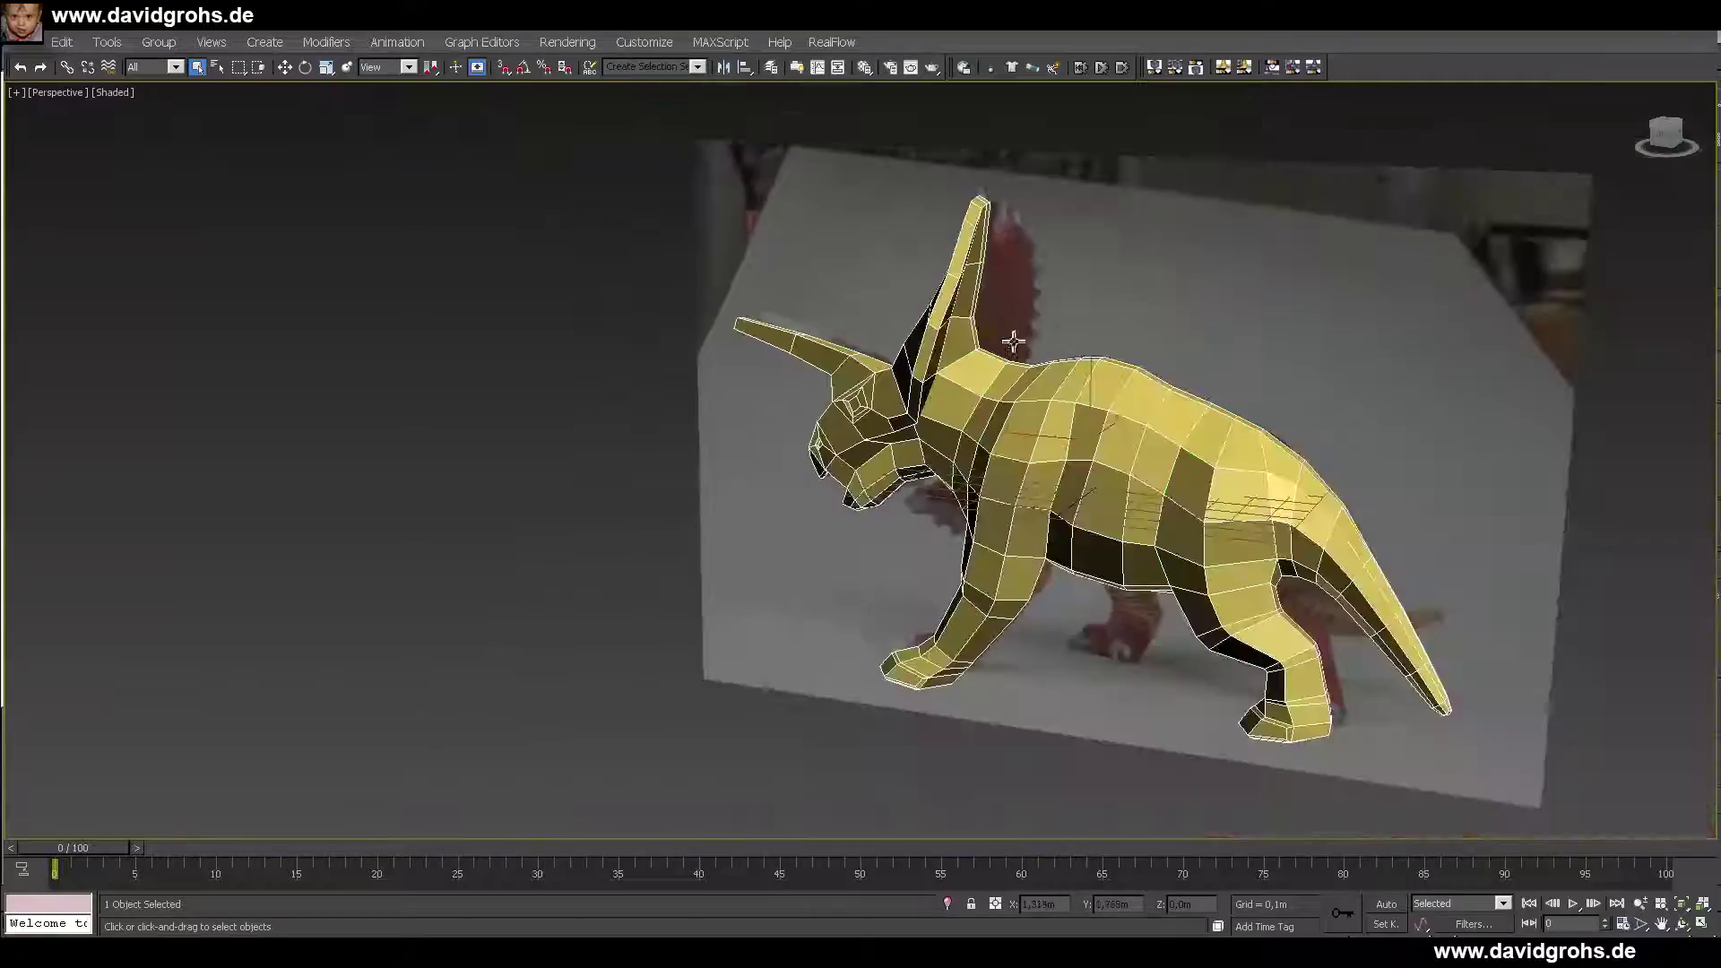
# - Check the dinosaur model for face orientation problems and overlapping faces using the xView displays
pyautogui.keyDown('alt'); pyautogui.moveTo(1006, 302); pyautogui.dragTo(1357, 457, button='middle'); pyautogui.keyUp('alt')
pyautogui.click(211, 43)
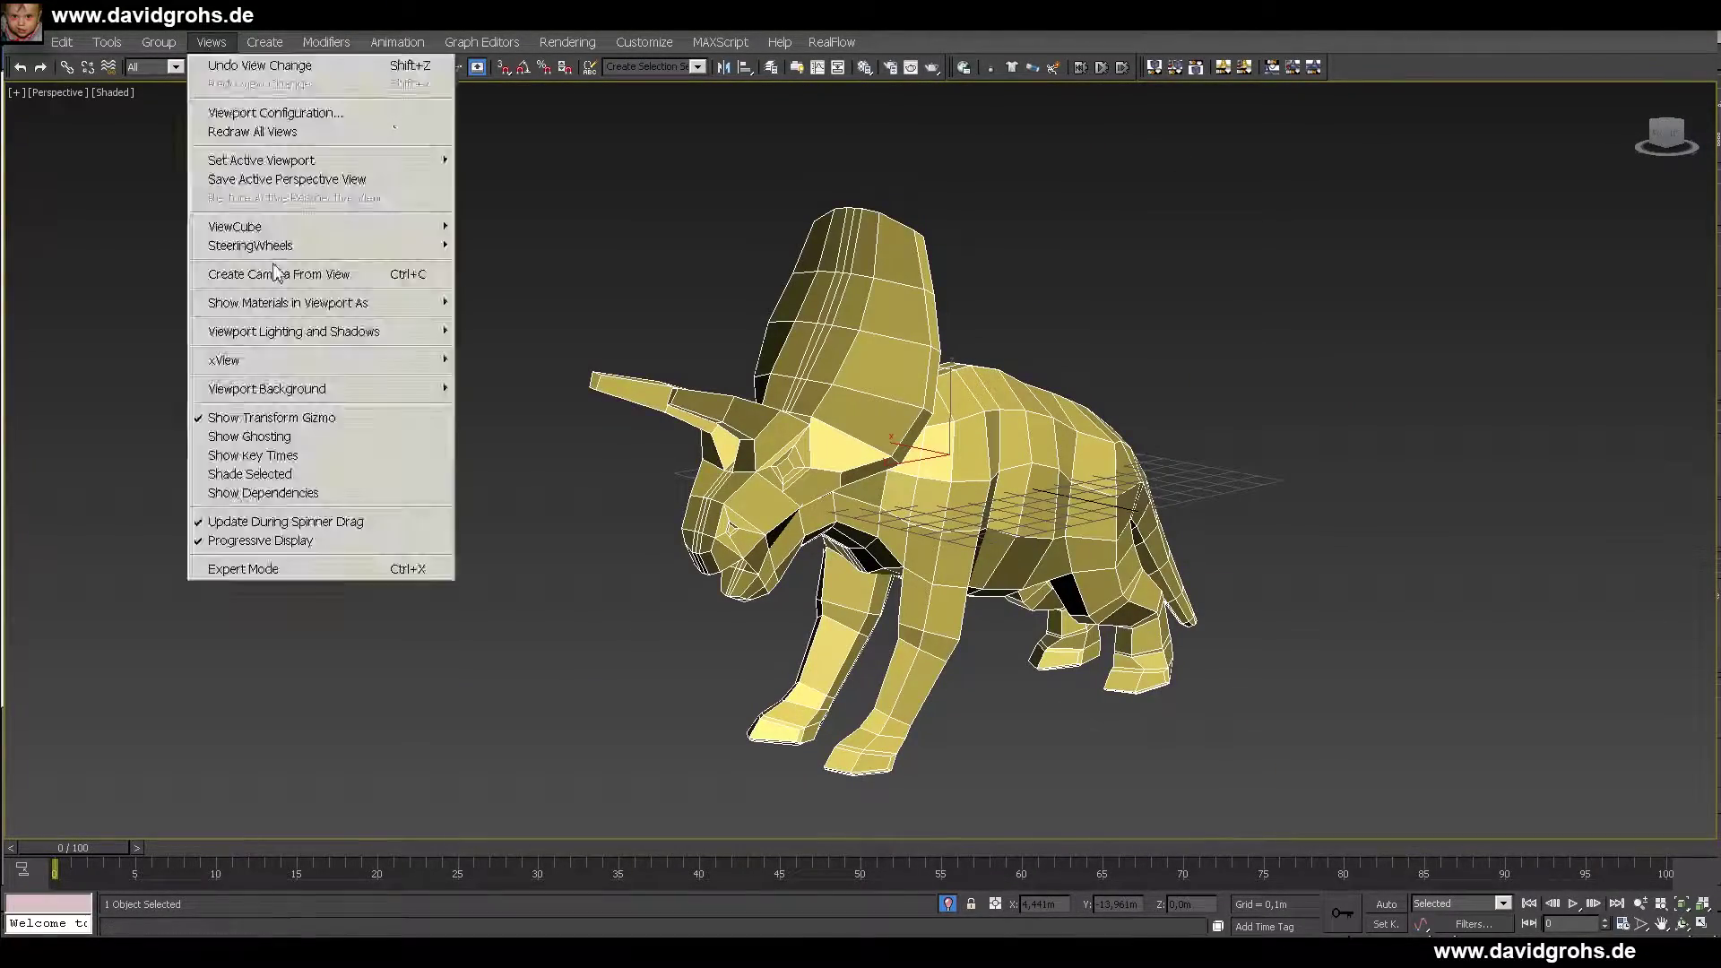
pyautogui.moveTo(431, 360)
pyautogui.click(515, 380)
pyautogui.keyDown('alt'); pyautogui.moveTo(565, 421); pyautogui.dragTo(399, 215, button='middle'); pyautogui.keyUp('alt')
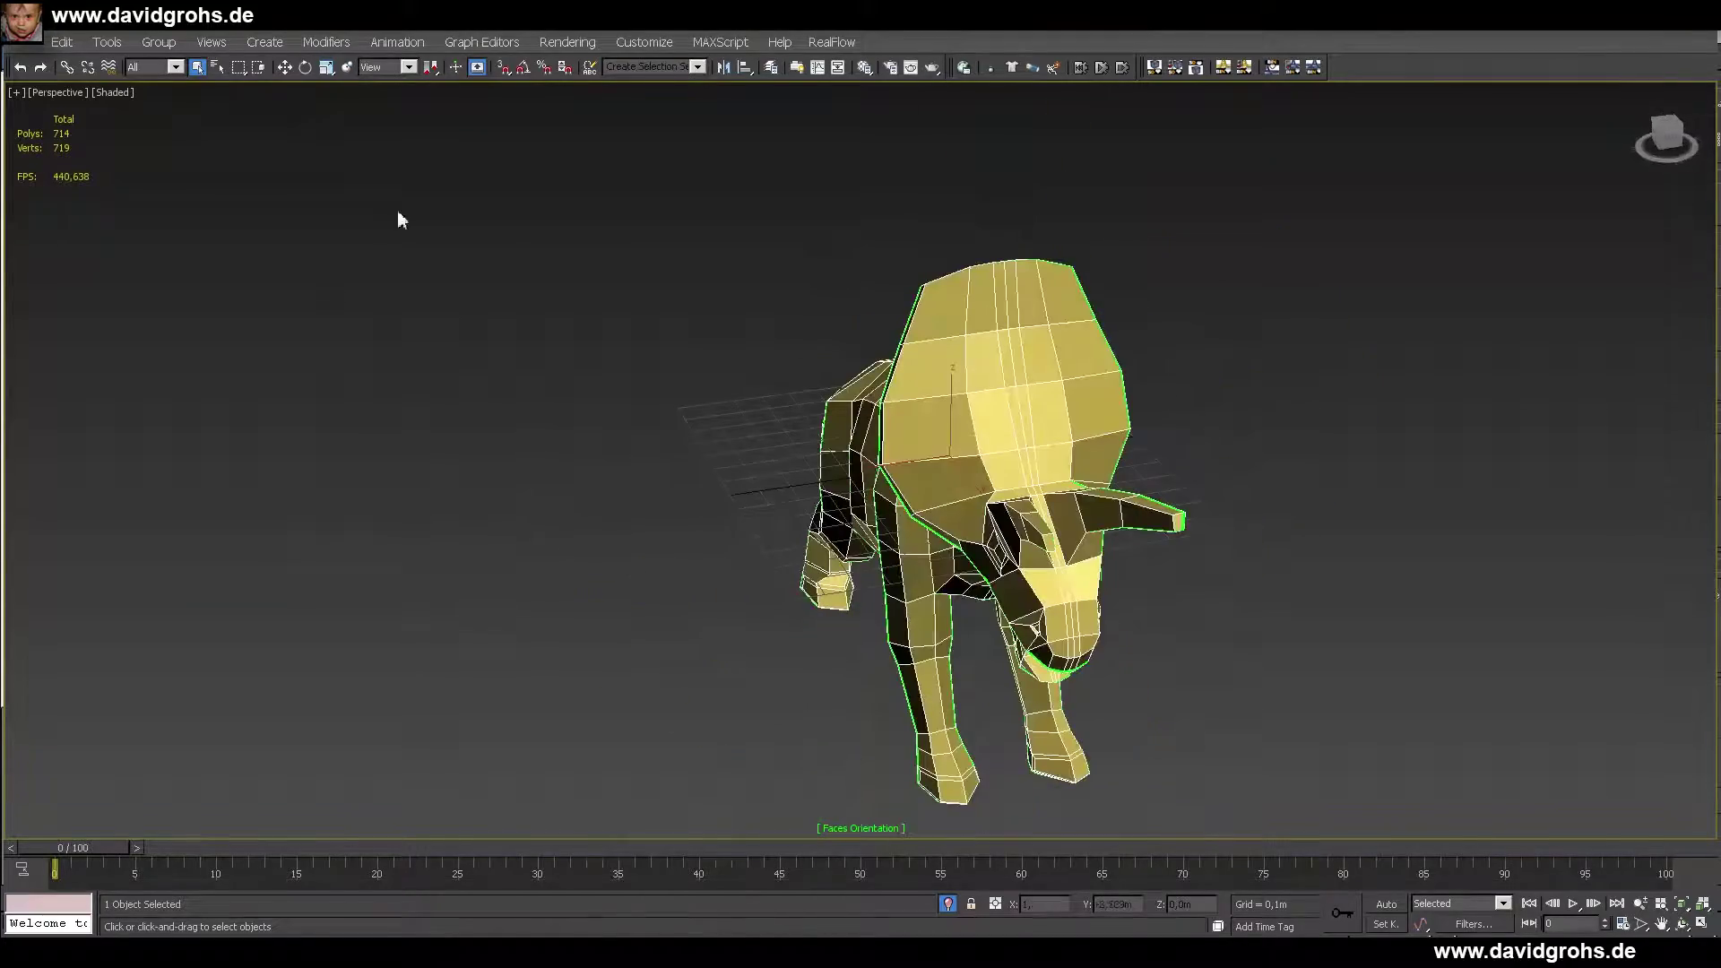
pyautogui.click(212, 42)
pyautogui.click(564, 400)
pyautogui.keyDown('alt'); pyautogui.moveTo(681, 430); pyautogui.dragTo(502, 368, button='middle'); pyautogui.keyUp('alt')
# - Check the model for open edges and multiple edges with xView, inspecting it from several sides
pyautogui.click(211, 43)
pyautogui.click(515, 417)
pyautogui.keyDown('alt'); pyautogui.moveTo(592, 421); pyautogui.dragTo(876, 357, button='middle'); pyautogui.keyUp('alt')
pyautogui.click(211, 42)
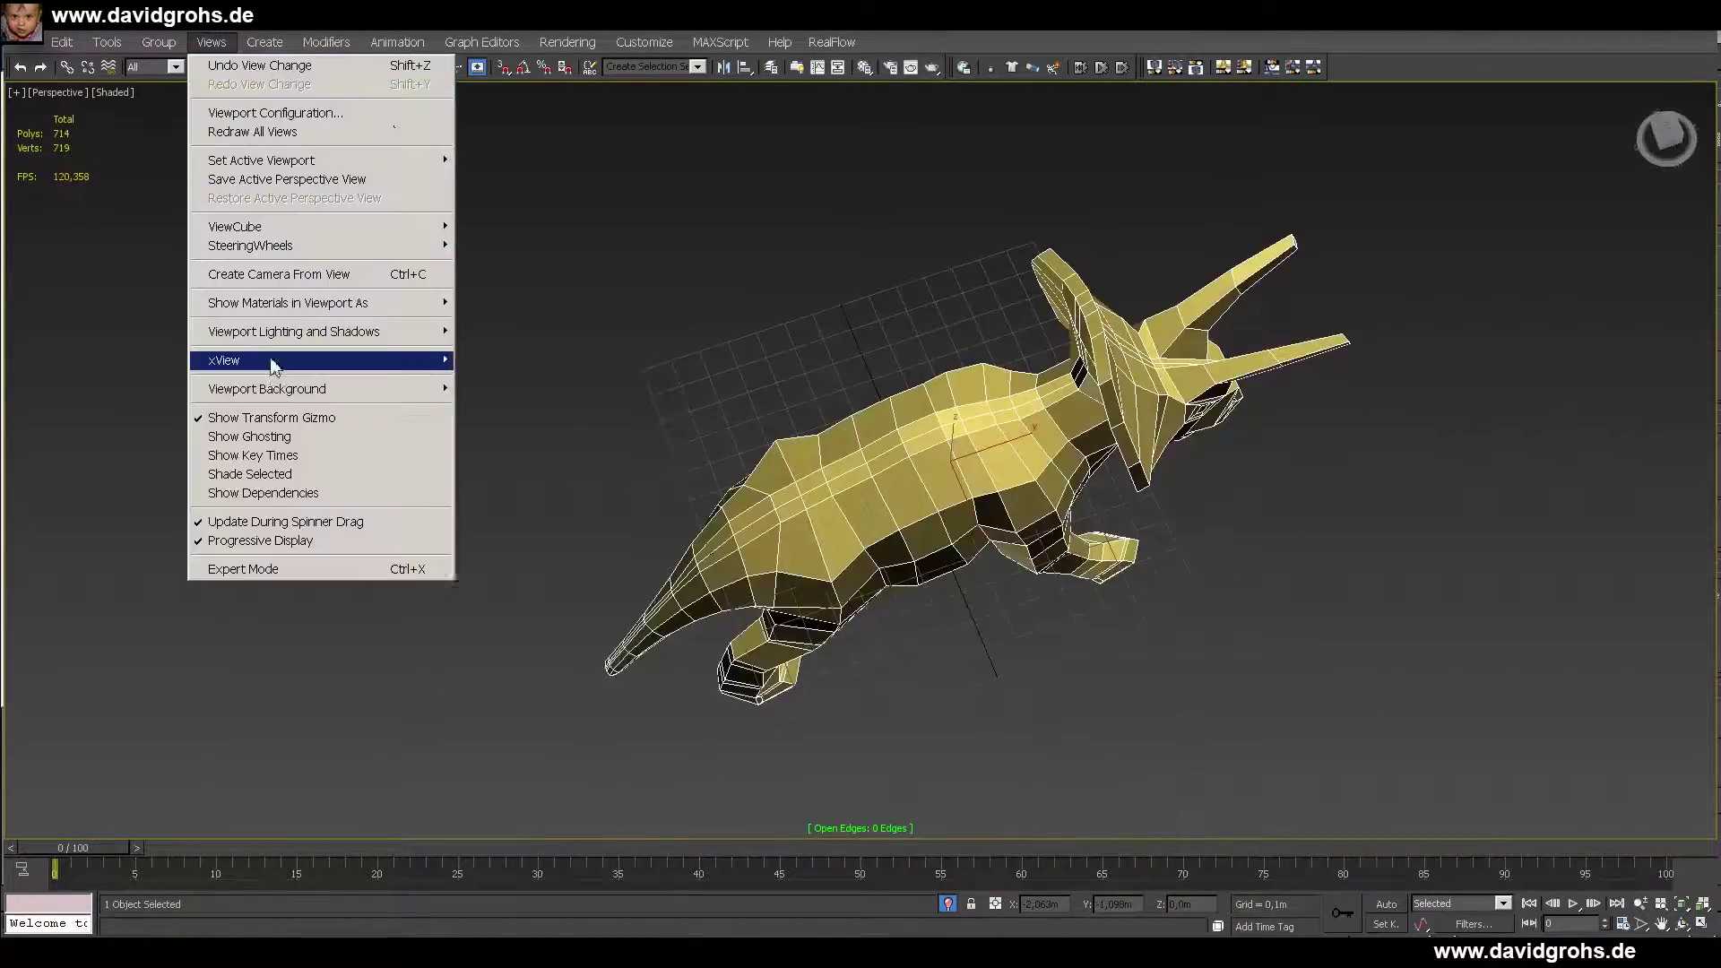
pyautogui.click(516, 436)
pyautogui.keyDown('alt'); pyautogui.moveTo(628, 430); pyautogui.dragTo(404, 197, button='middle'); pyautogui.keyUp('alt')
# - Run the xView checks for isolated vertices, overlapping vertices and T-vertices on the model
pyautogui.click(211, 42)
pyautogui.click(515, 454)
pyautogui.click(211, 42)
pyautogui.click(515, 473)
pyautogui.keyDown('alt'); pyautogui.moveTo(595, 489); pyautogui.dragTo(708, 457, button='middle'); pyautogui.keyUp('alt')
pyautogui.click(211, 42)
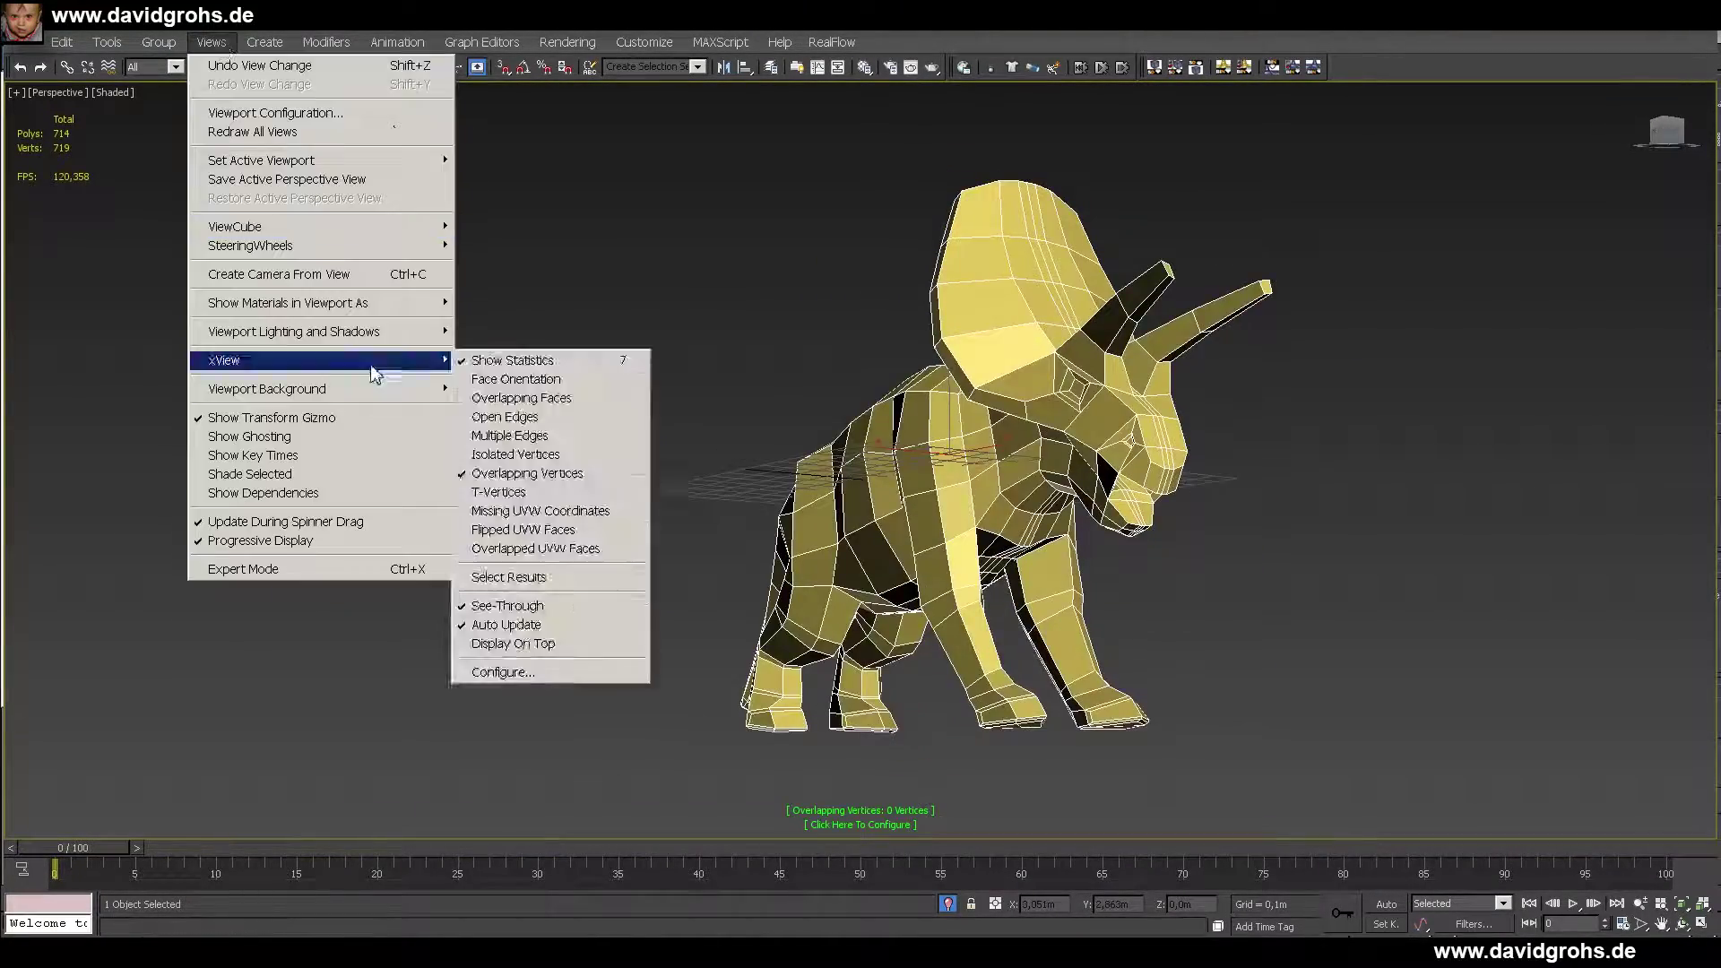
pyautogui.click(515, 492)
# - Check the model for missing UVW coordinates, flipped UVW faces and overlapped UVW faces with xView
pyautogui.click(211, 42)
pyautogui.click(556, 510)
pyautogui.keyDown('alt'); pyautogui.moveTo(574, 501); pyautogui.dragTo(395, 448, button='middle'); pyautogui.keyUp('alt')
pyautogui.click(211, 42)
pyautogui.click(600, 530)
pyautogui.click(211, 42)
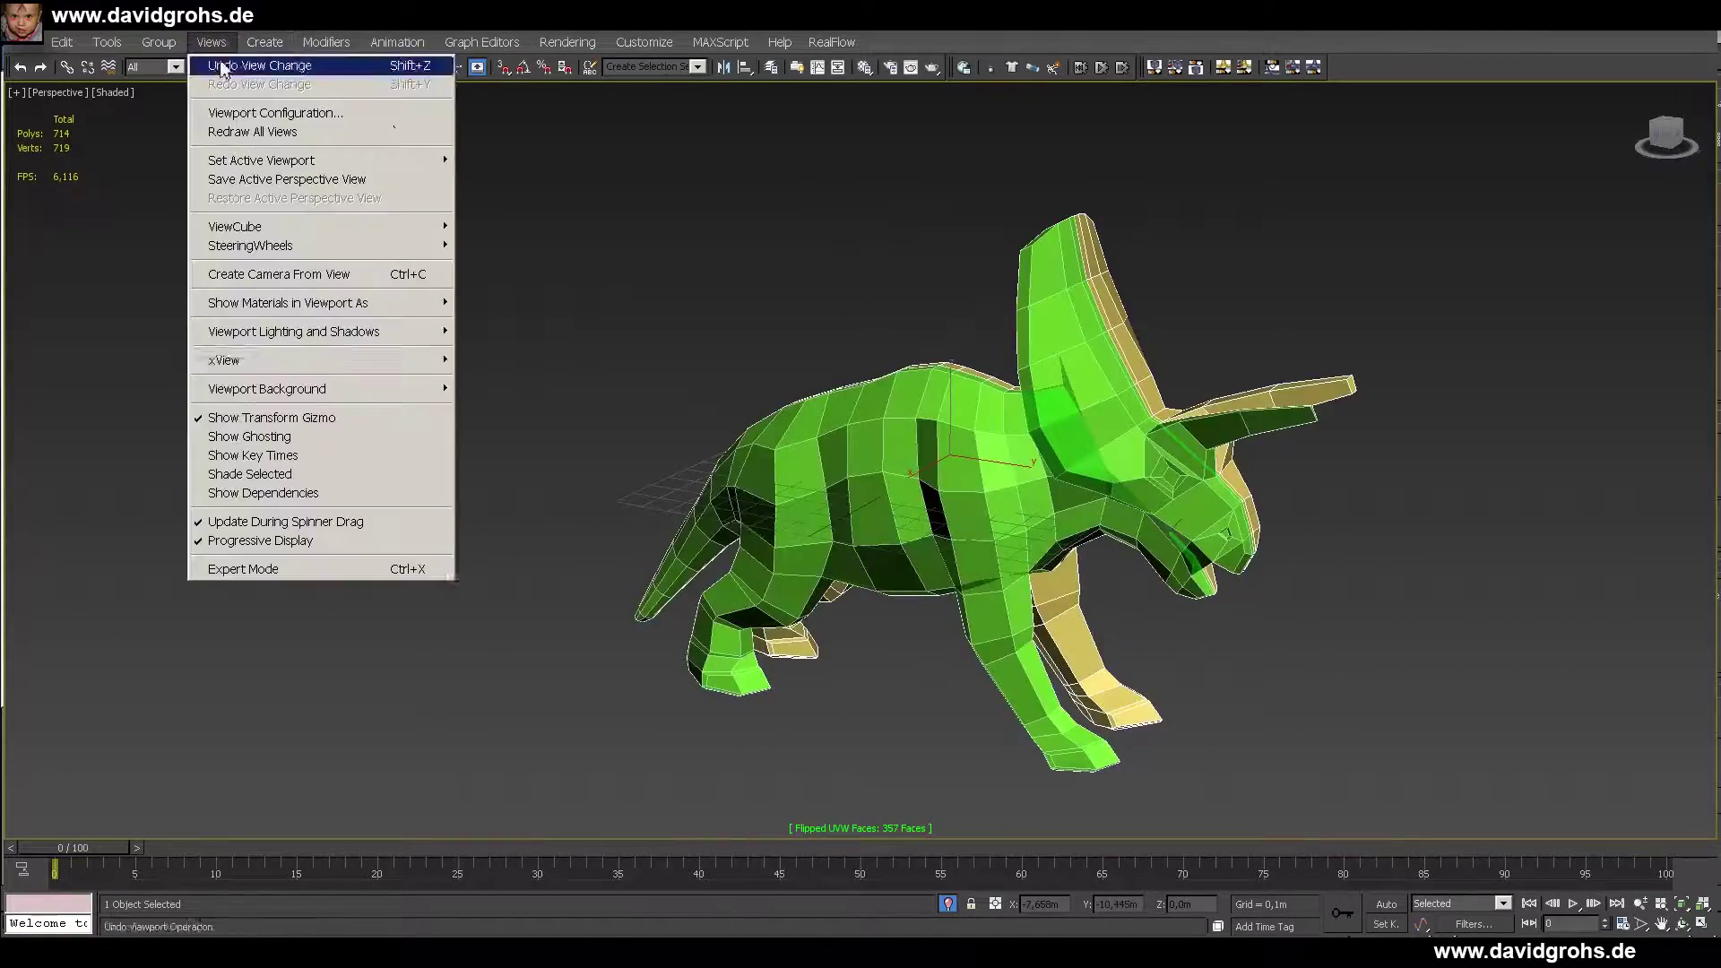
pyautogui.click(574, 549)
pyautogui.keyDown('alt'); pyautogui.moveTo(699, 403); pyautogui.dragTo(502, 394, button='middle'); pyautogui.keyUp('alt')
# - Highlight the flipped UVW faces on the model again and inspect the affected side
pyautogui.click(211, 42)
pyautogui.click(556, 517)
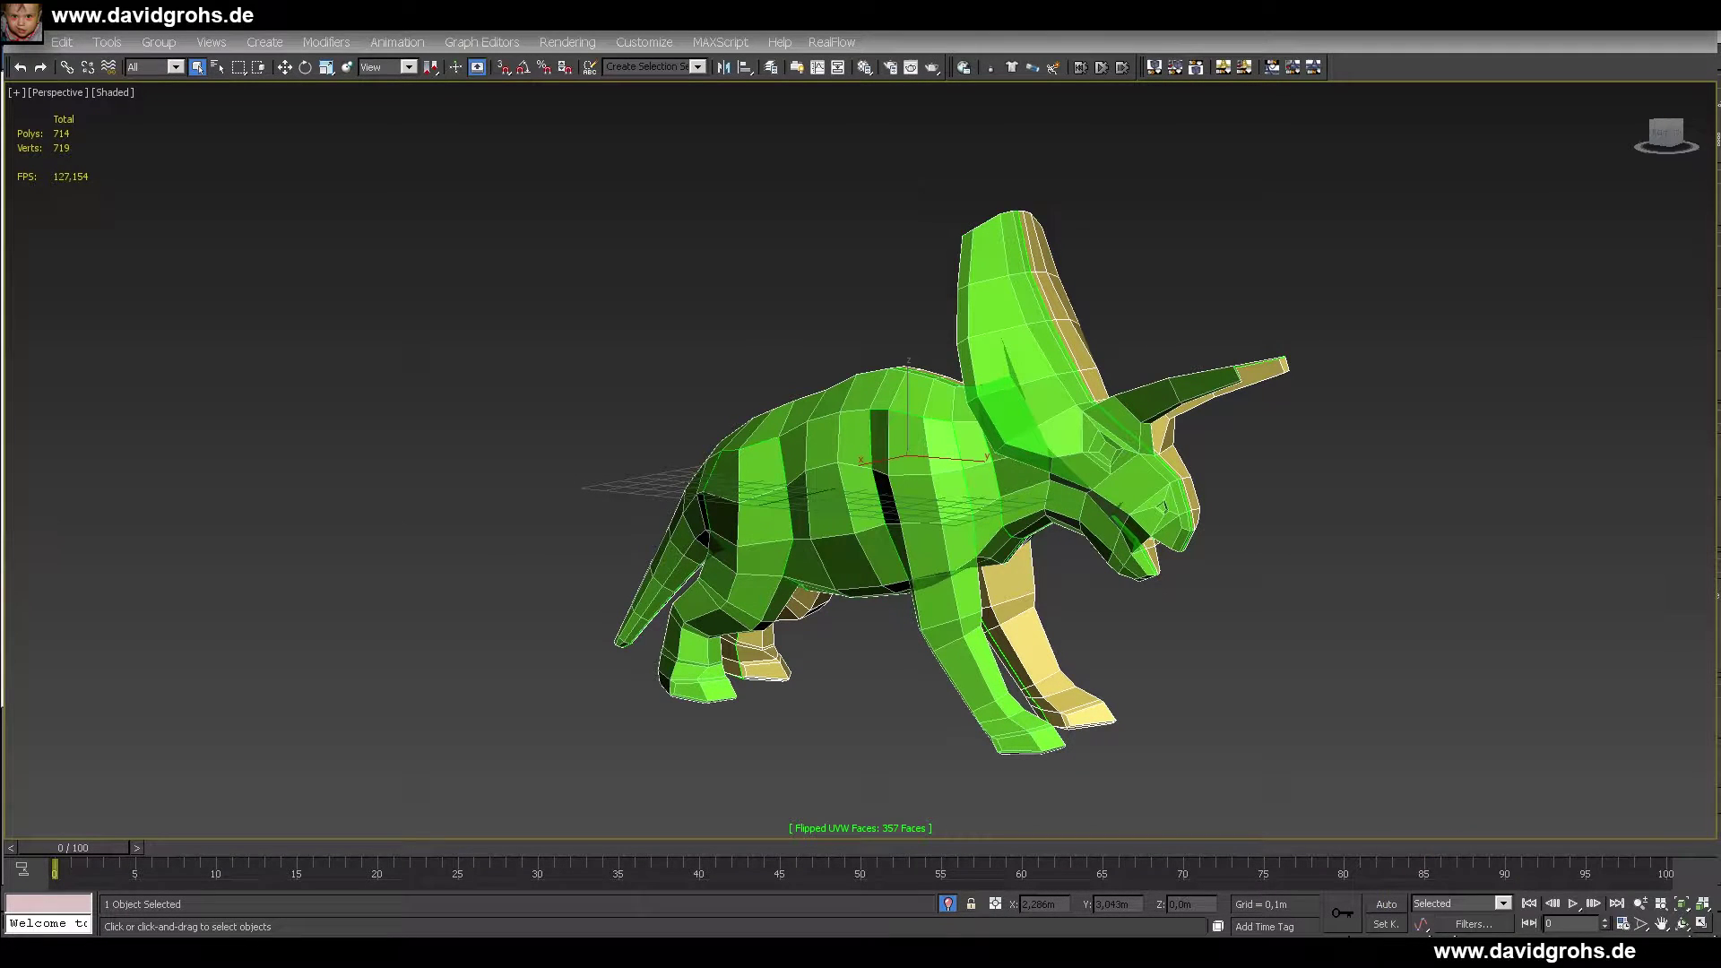
pyautogui.keyDown('alt'); pyautogui.moveTo(986, 367); pyautogui.dragTo(807, 368, button='middle'); pyautogui.keyUp('alt')
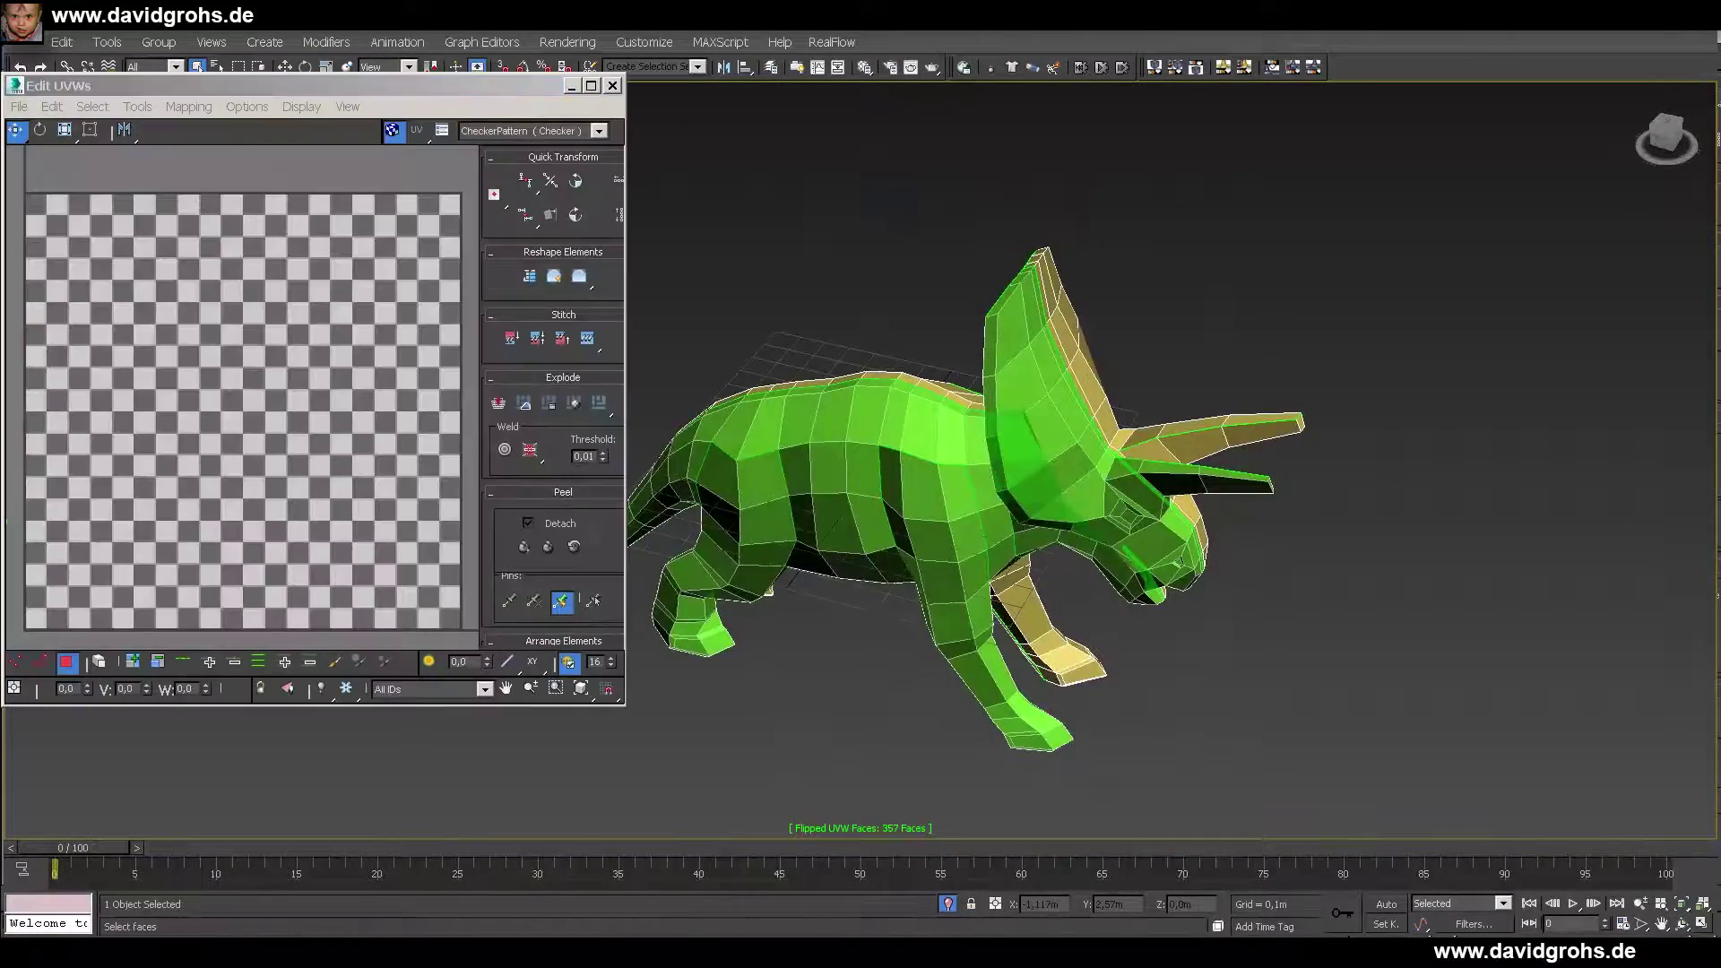
# - Pack the UVs in the Edit UVWs window so all shells are arranged inside the texture tile
pyautogui.scroll(-8, 294, 415)
pyautogui.click(137, 107)
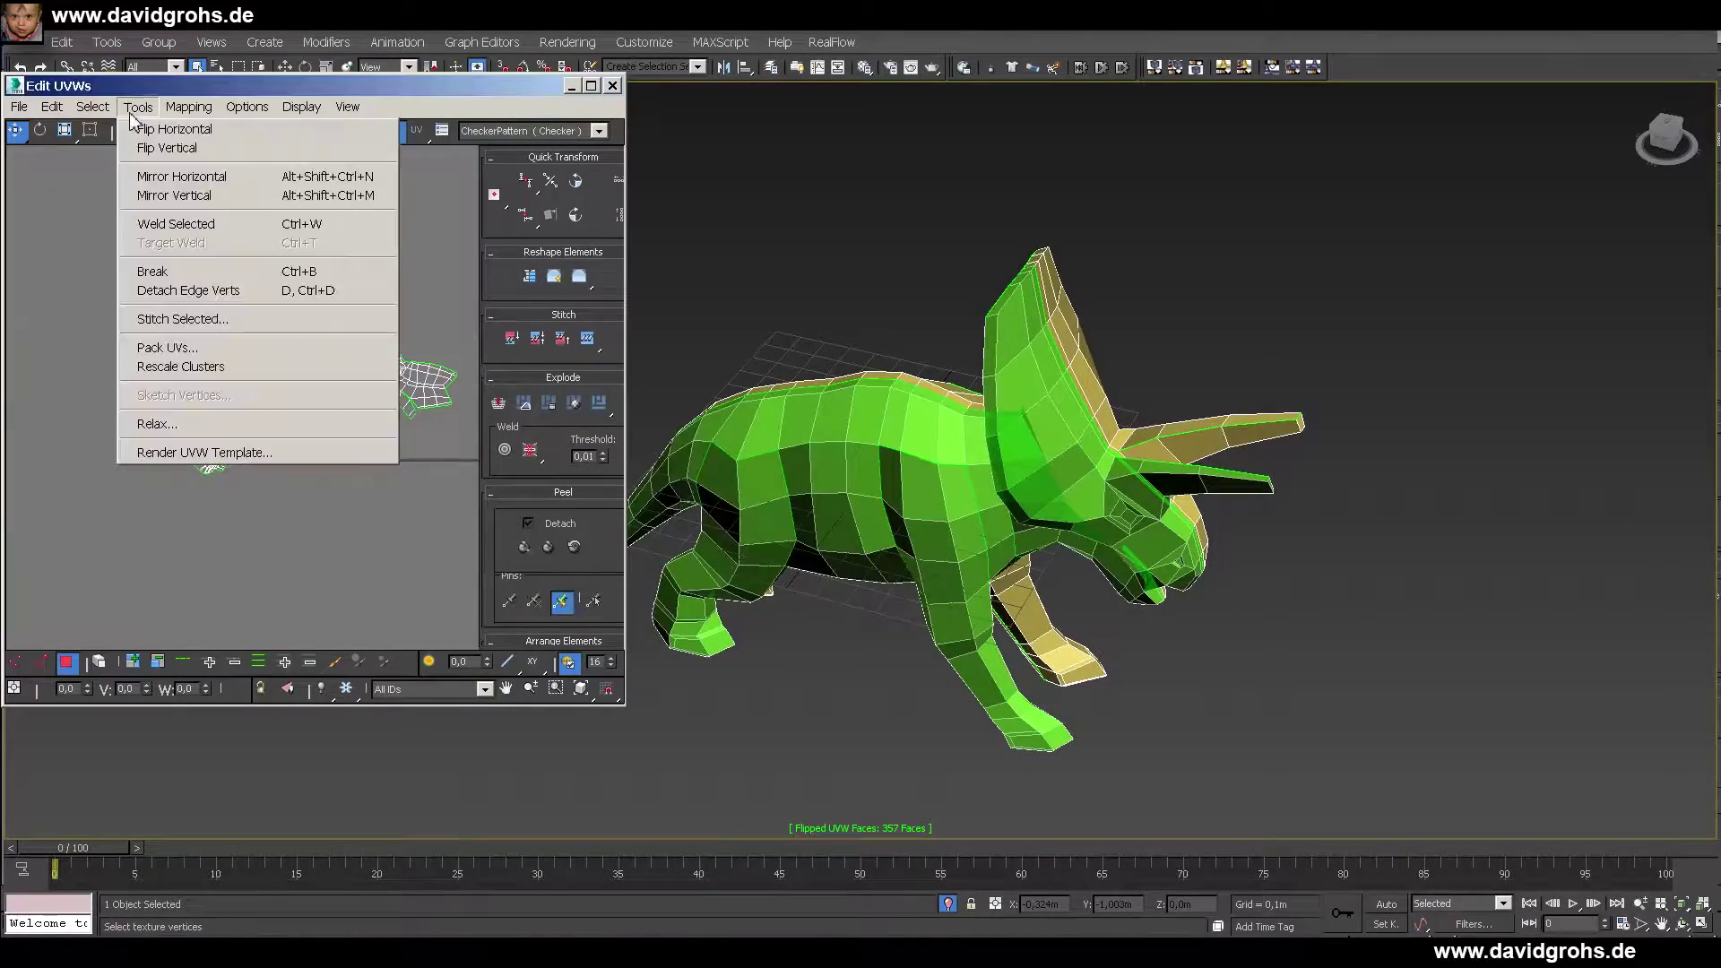
pyautogui.click(137, 106)
pyautogui.click(138, 107)
pyautogui.click(137, 106)
pyautogui.scroll(2, 413, 500)
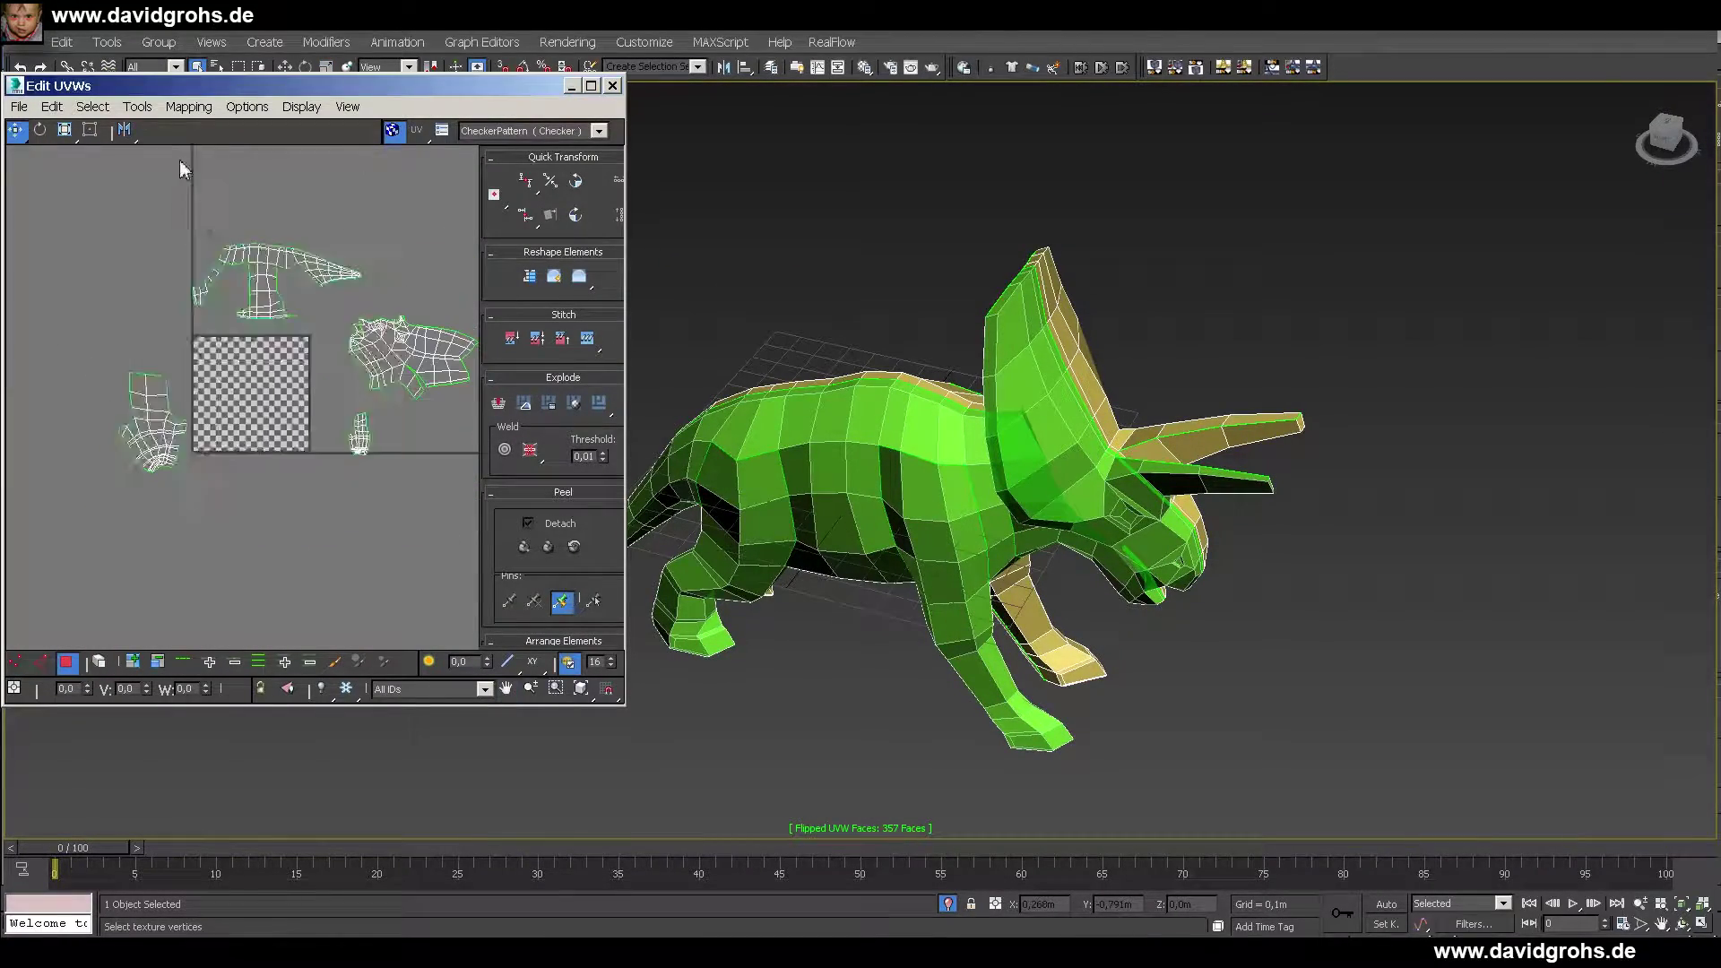
pyautogui.click(137, 107)
pyautogui.click(175, 360)
pyautogui.click(371, 256)
# - Maximize the UV editor and box-select the packed shells in the texture tile
pyautogui.scroll(8, 263, 365)
pyautogui.click(590, 86)
pyautogui.scroll(-2, 769, 411)
pyautogui.moveTo(556, 296); pyautogui.dragTo(1017, 722)
pyautogui.scroll(5, 805, 525)
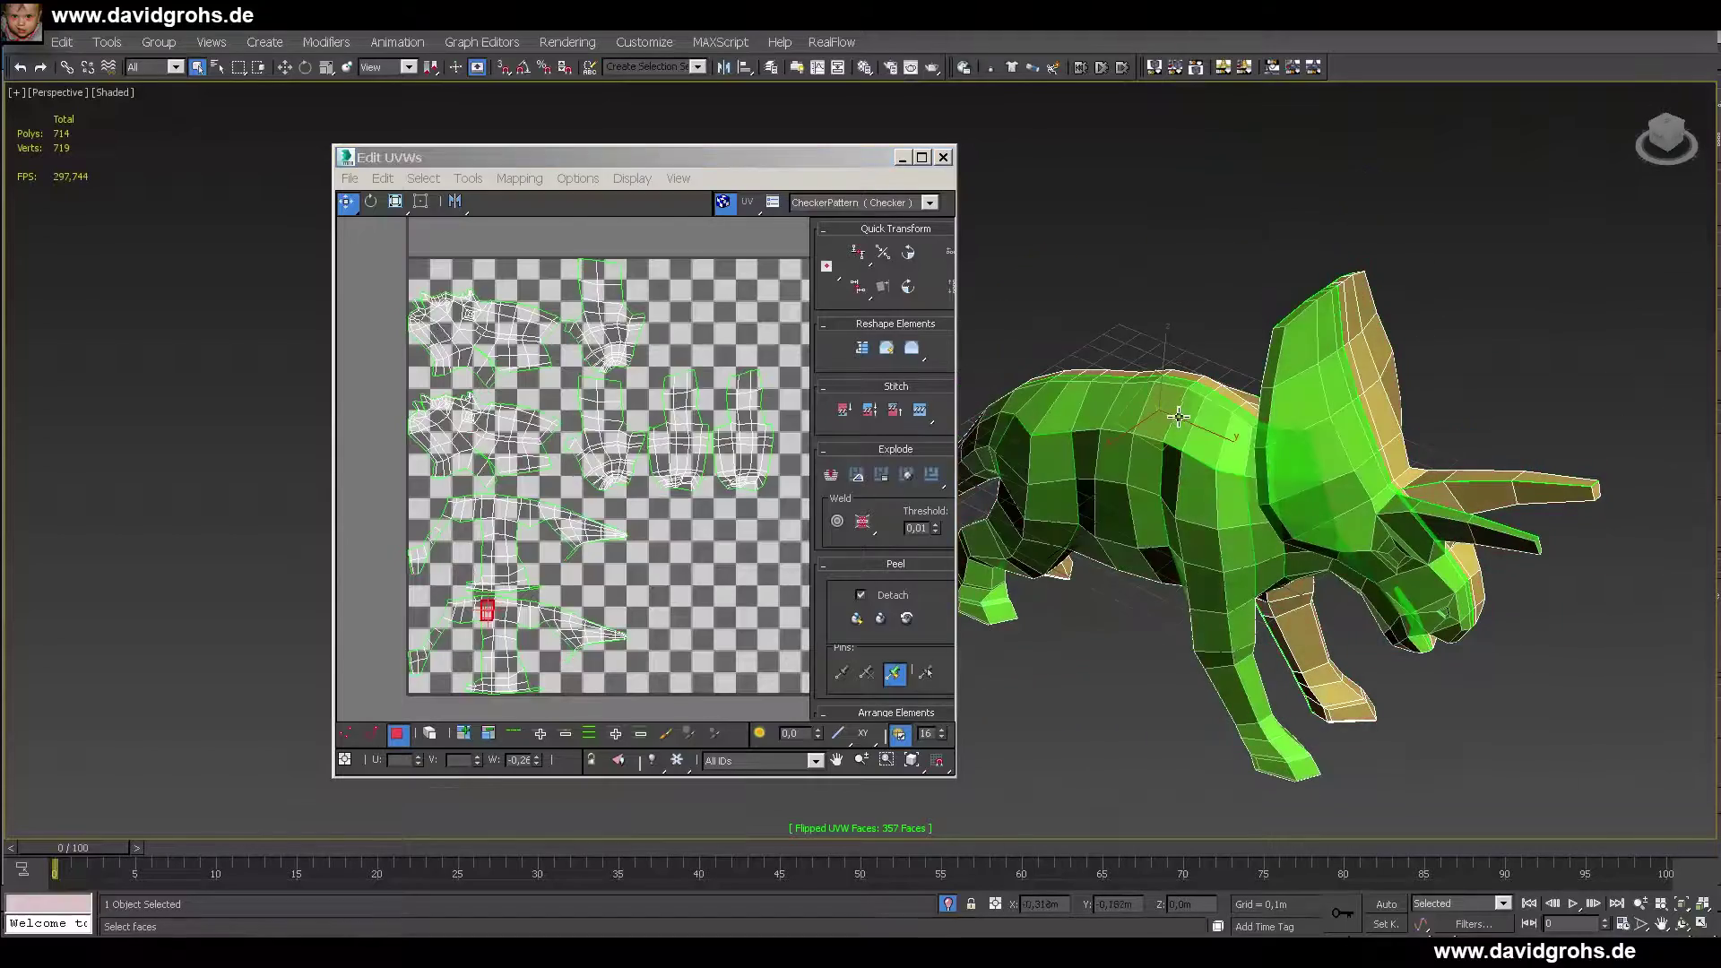
pyautogui.scroll(-3, 518, 502)
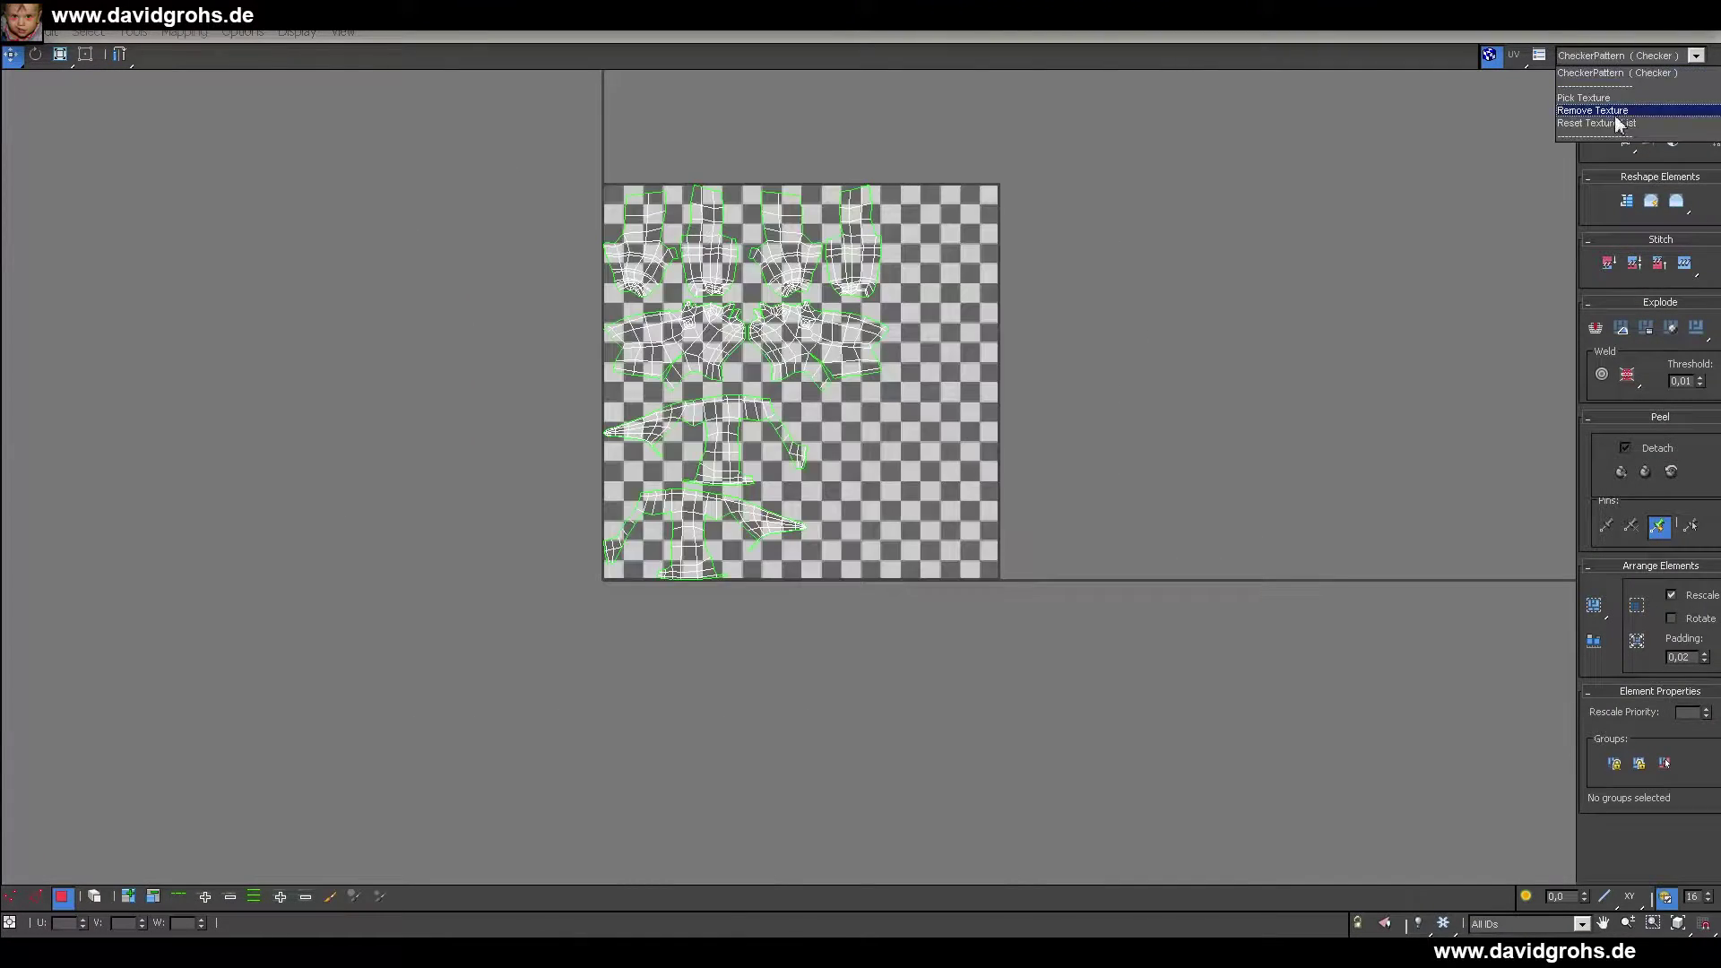
# - Remove the checker texture from the UV editor background and lay one narrow leg shell horizontally beside the body shells
pyautogui.click(1615, 116)
pyautogui.moveTo(853, 400); pyautogui.dragTo(867, 432, button='middle')
pyautogui.scroll(3, 794, 336)
pyautogui.moveTo(974, 143); pyautogui.dragTo(856, 332)
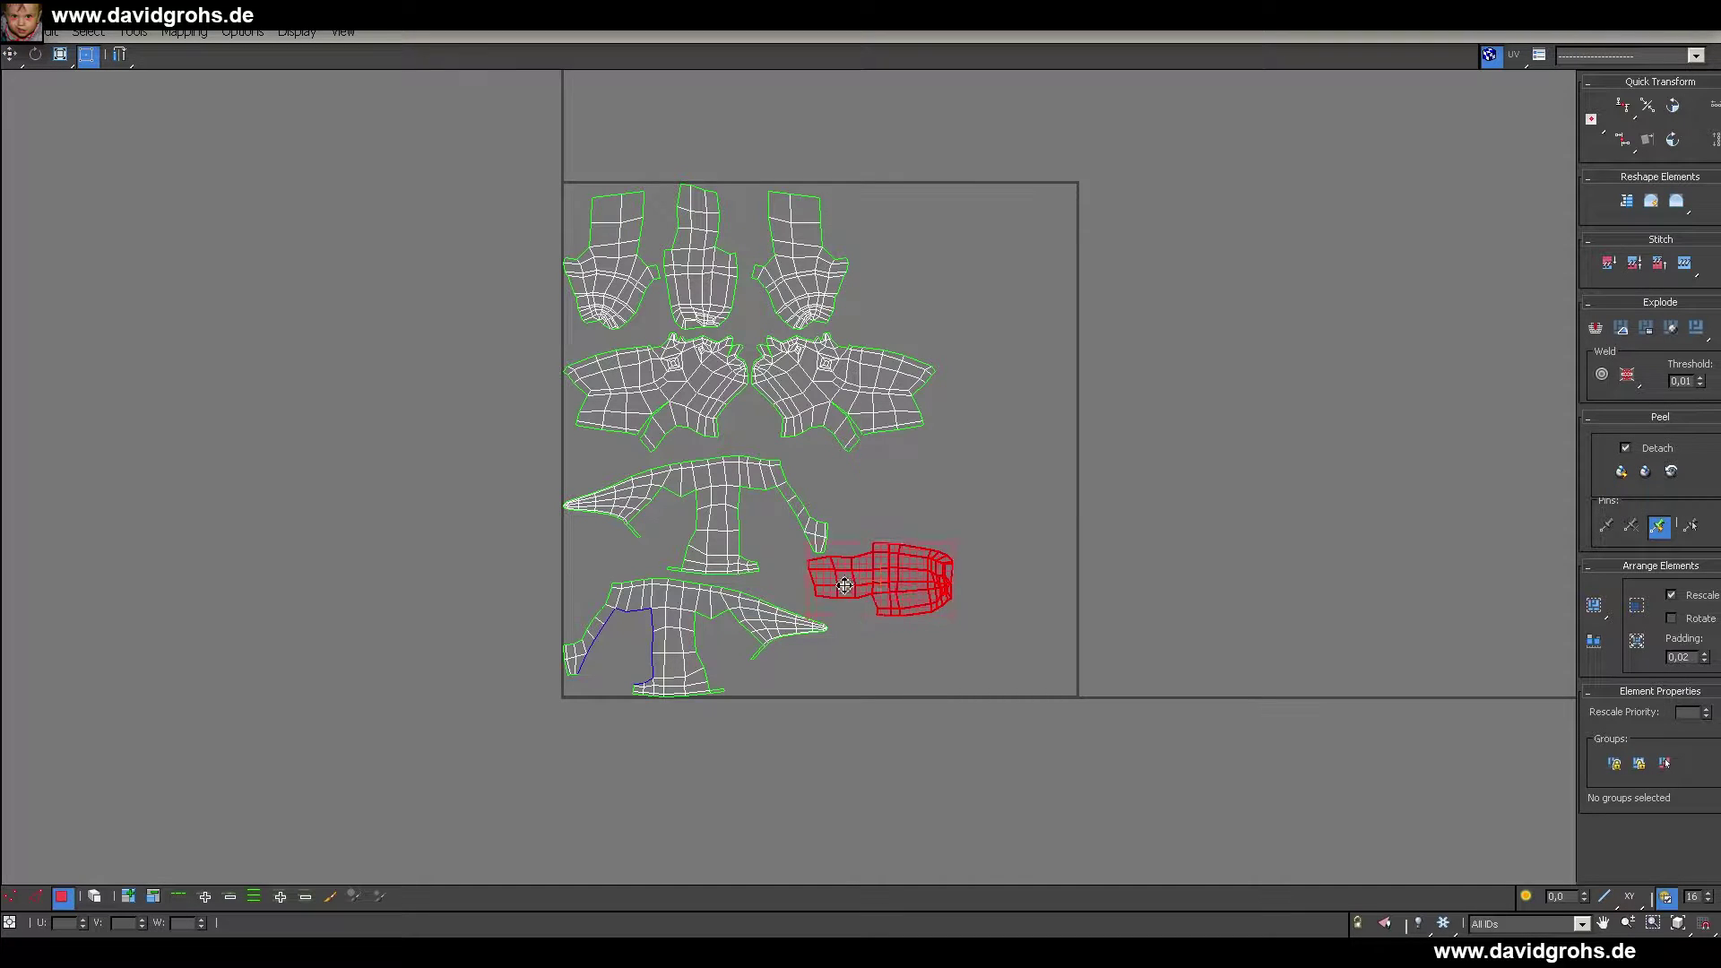
pyautogui.scroll(3, 805, 586)
pyautogui.moveTo(815, 580); pyautogui.dragTo(807, 579)
pyautogui.click(842, 546)
pyautogui.scroll(-2, 834, 529)
# - Move and rotate the two wide leg shells into the free space right of the two body shells
pyautogui.moveTo(829, 502); pyautogui.dragTo(840, 643, button='middle')
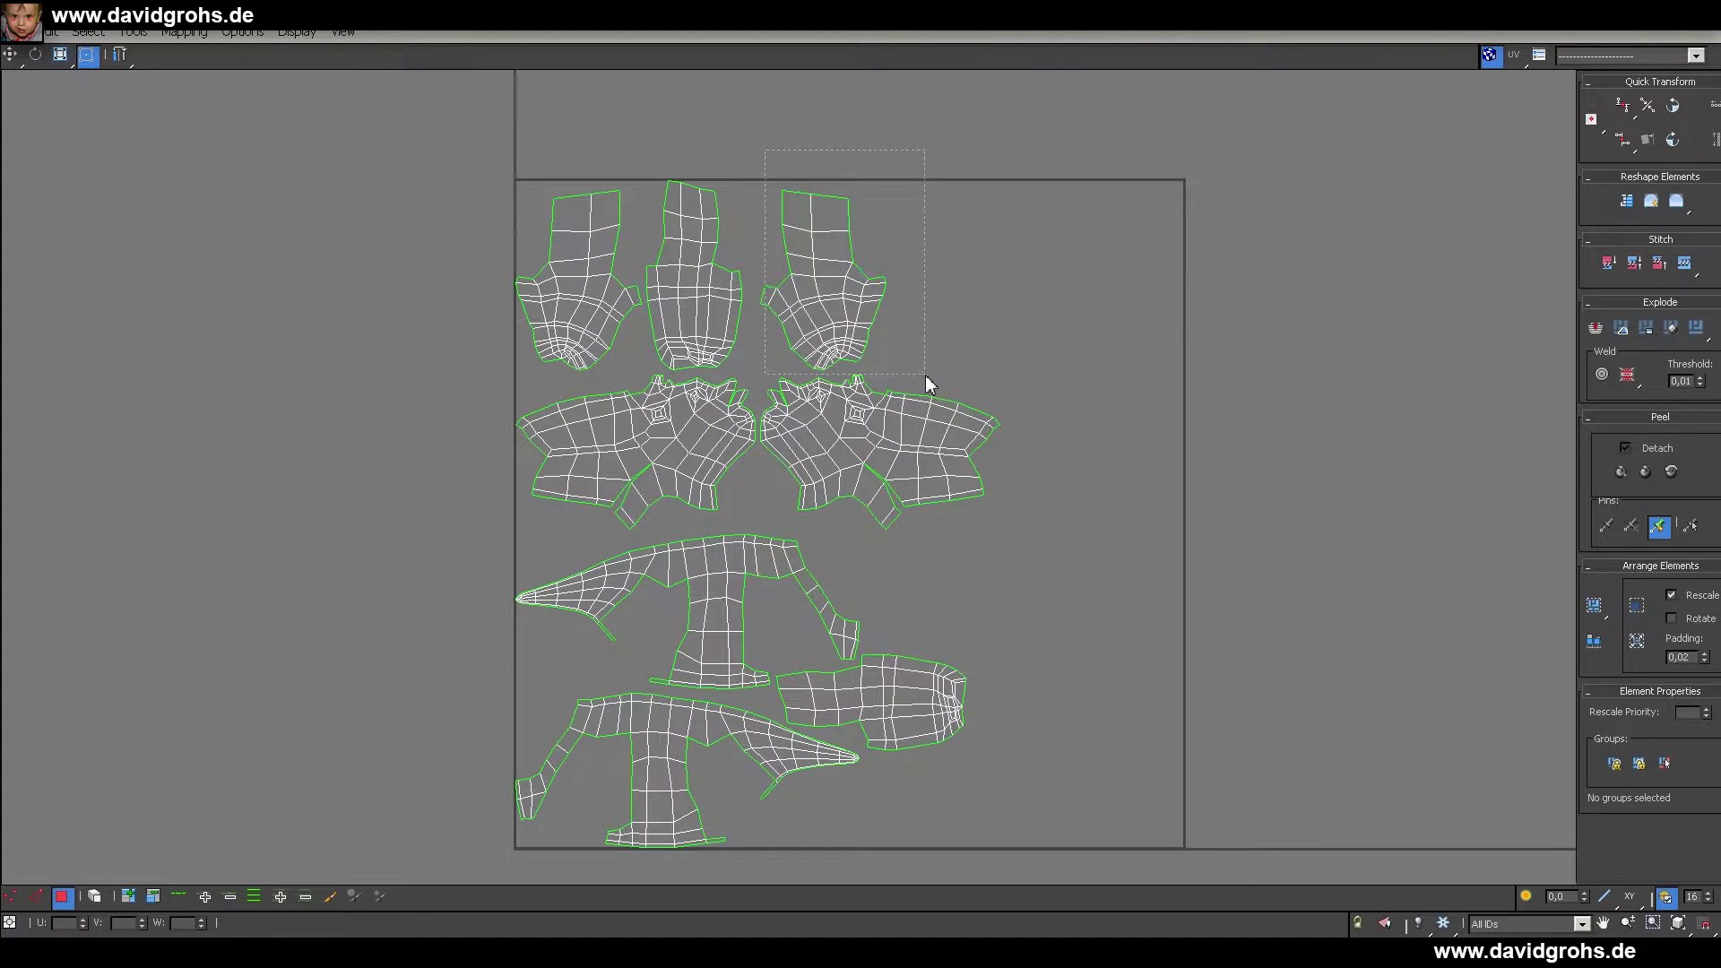
pyautogui.moveTo(928, 383); pyautogui.dragTo(926, 374)
pyautogui.moveTo(837, 202); pyautogui.dragTo(1009, 498)
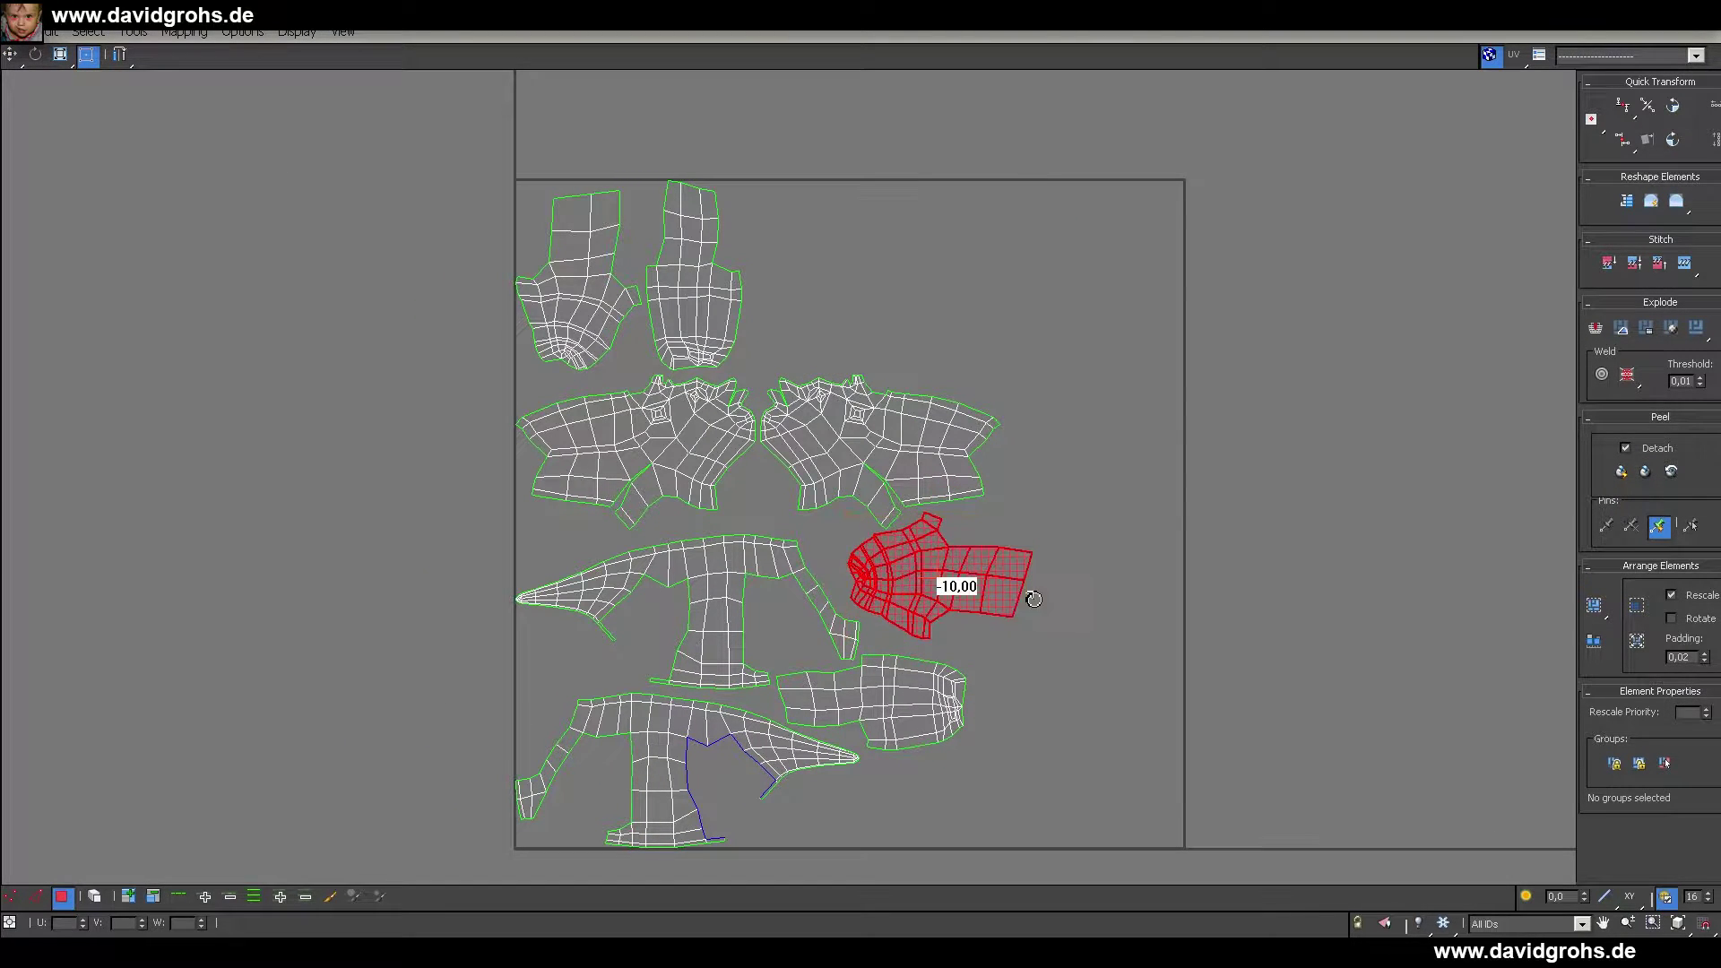
pyautogui.moveTo(633, 380); pyautogui.dragTo(633, 380)
pyautogui.moveTo(583, 296); pyautogui.dragTo(1085, 732)
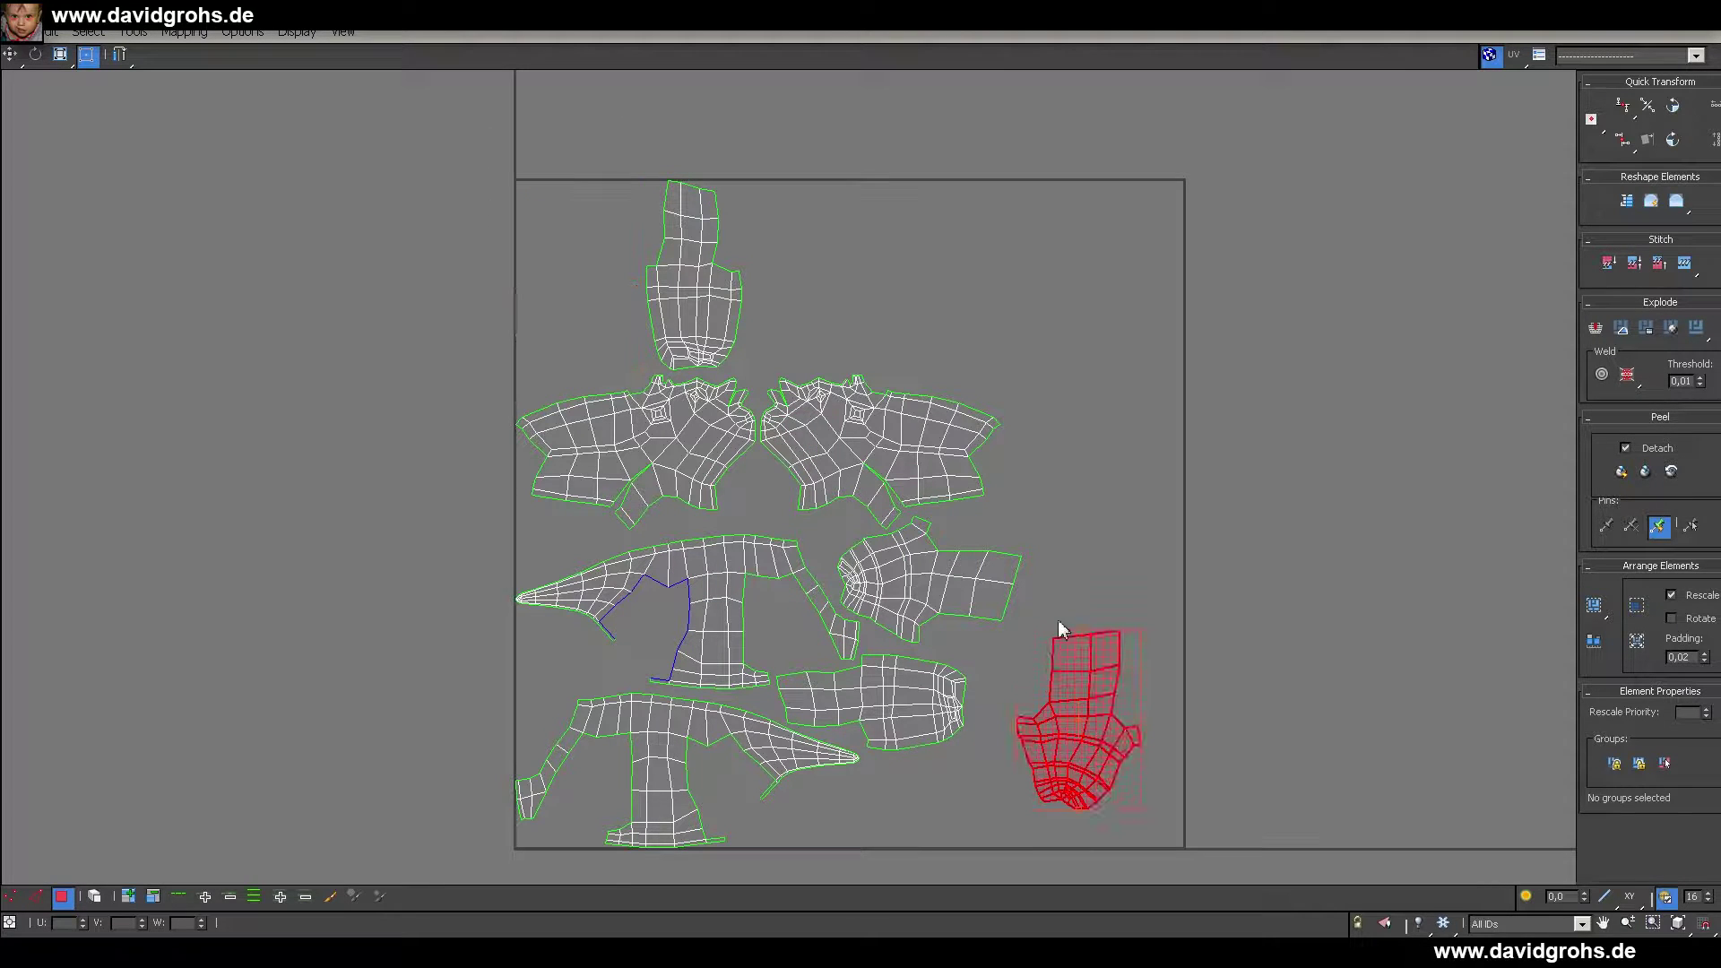
pyautogui.moveTo(1081, 627); pyautogui.dragTo(989, 728)
pyautogui.moveTo(1057, 715); pyautogui.dragTo(940, 802)
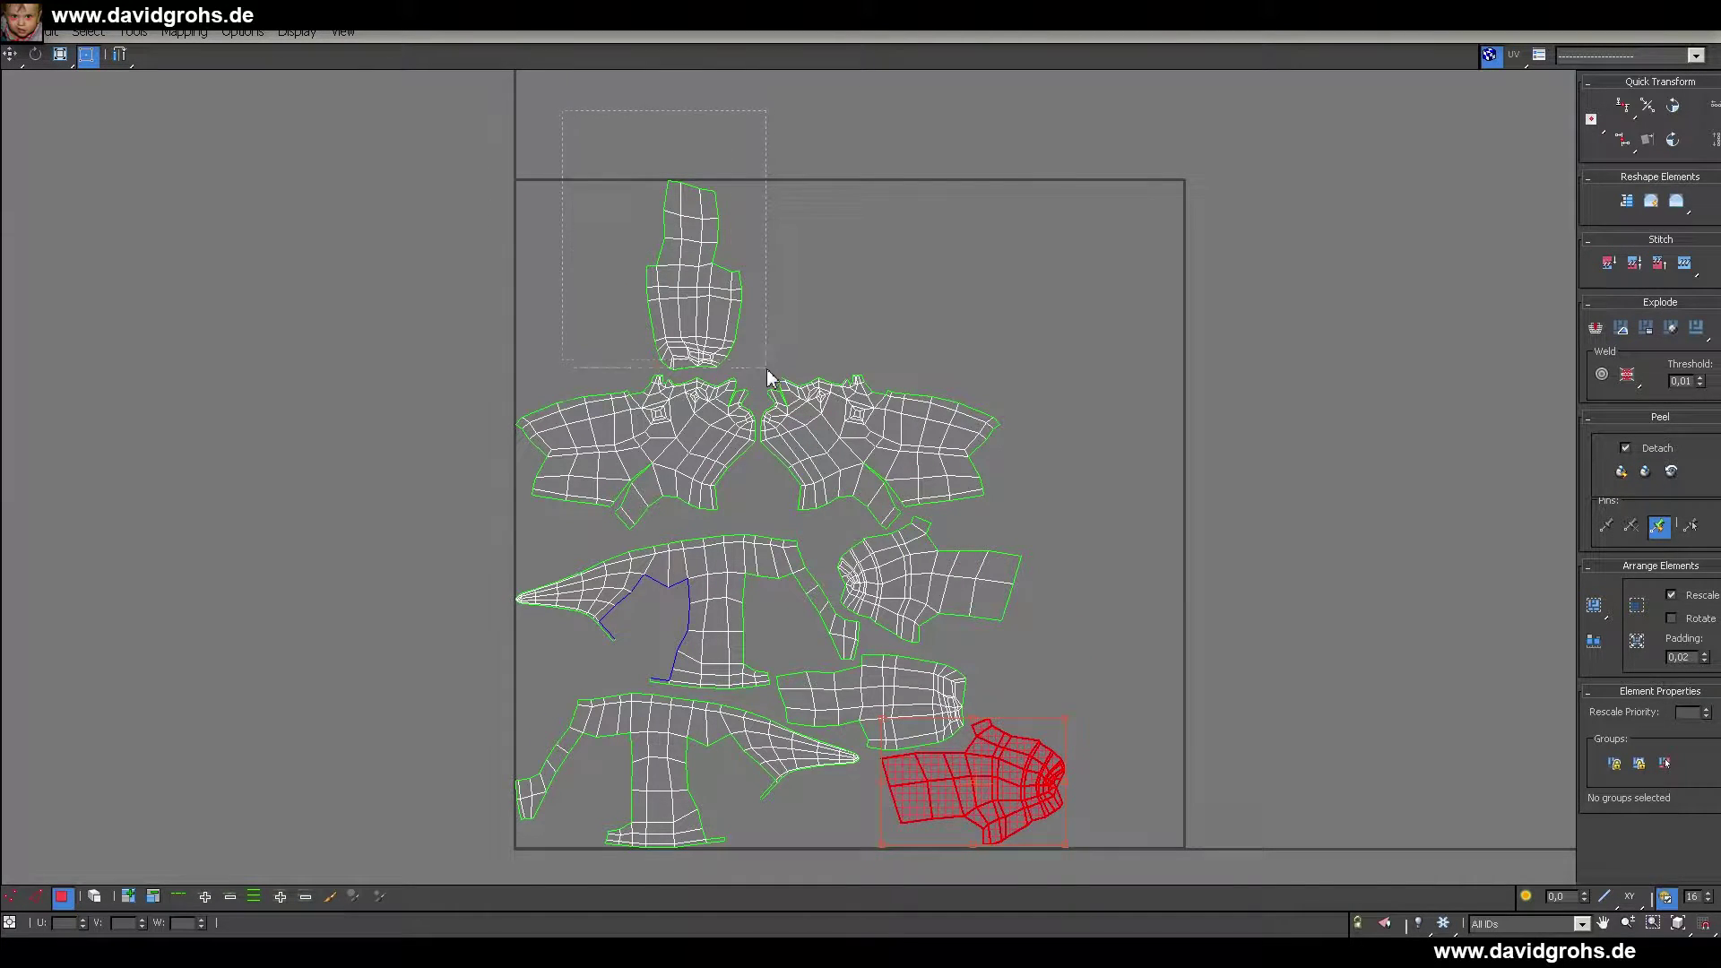
# - Place the remaining narrow leg shell right of the head shells and scale up all shells together to fill the tile better
pyautogui.moveTo(767, 369); pyautogui.dragTo(769, 372)
pyautogui.scroll(-3, 671, 355)
pyautogui.moveTo(688, 328); pyautogui.dragTo(915, 536)
pyautogui.scroll(5, 881, 432)
pyautogui.moveTo(883, 432); pyautogui.dragTo(863, 441)
pyautogui.scroll(-4, 861, 443)
pyautogui.click(991, 514)
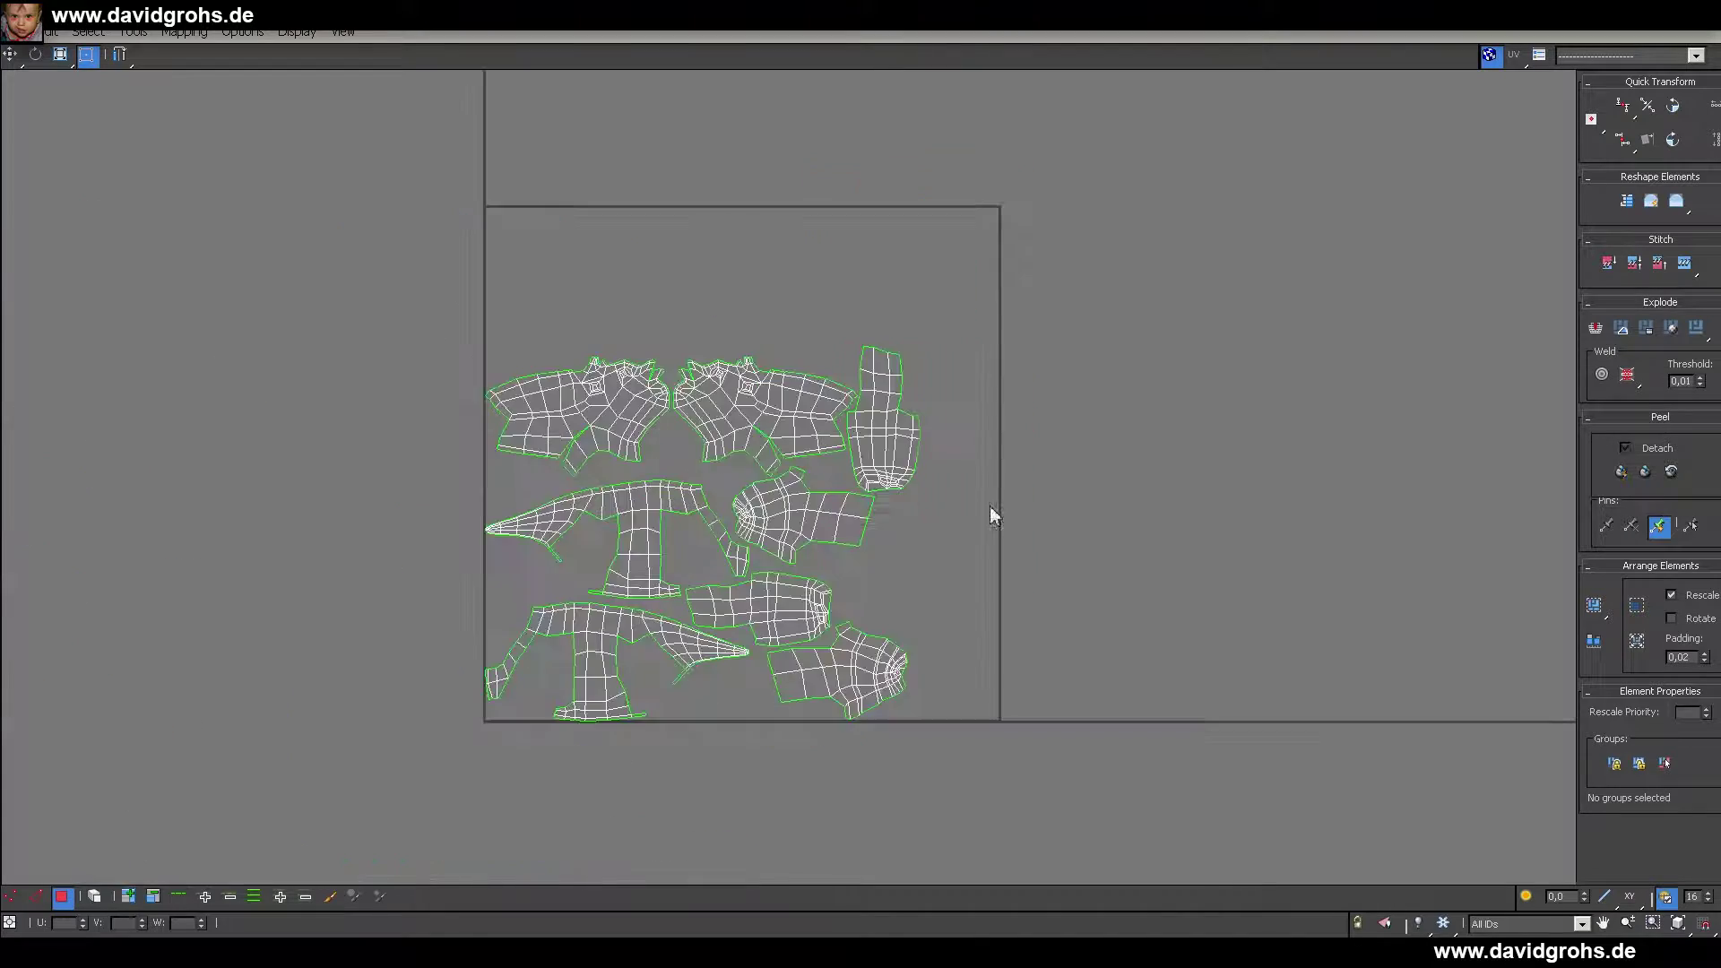
pyautogui.hotkey('ctrl', 'a')
pyautogui.keyDown('ctrl'); pyautogui.moveTo(924, 347); pyautogui.dragTo(950, 283); pyautogui.keyUp('ctrl')
# - Rotate both head shells upright and place them side by side in the tile's upper left corner
pyautogui.scroll(2, 479, 258)
pyautogui.moveTo(422, 238); pyautogui.dragTo(775, 485)
pyautogui.moveTo(770, 395); pyautogui.dragTo(631, 260)
pyautogui.moveTo(628, 403); pyautogui.dragTo(581, 345)
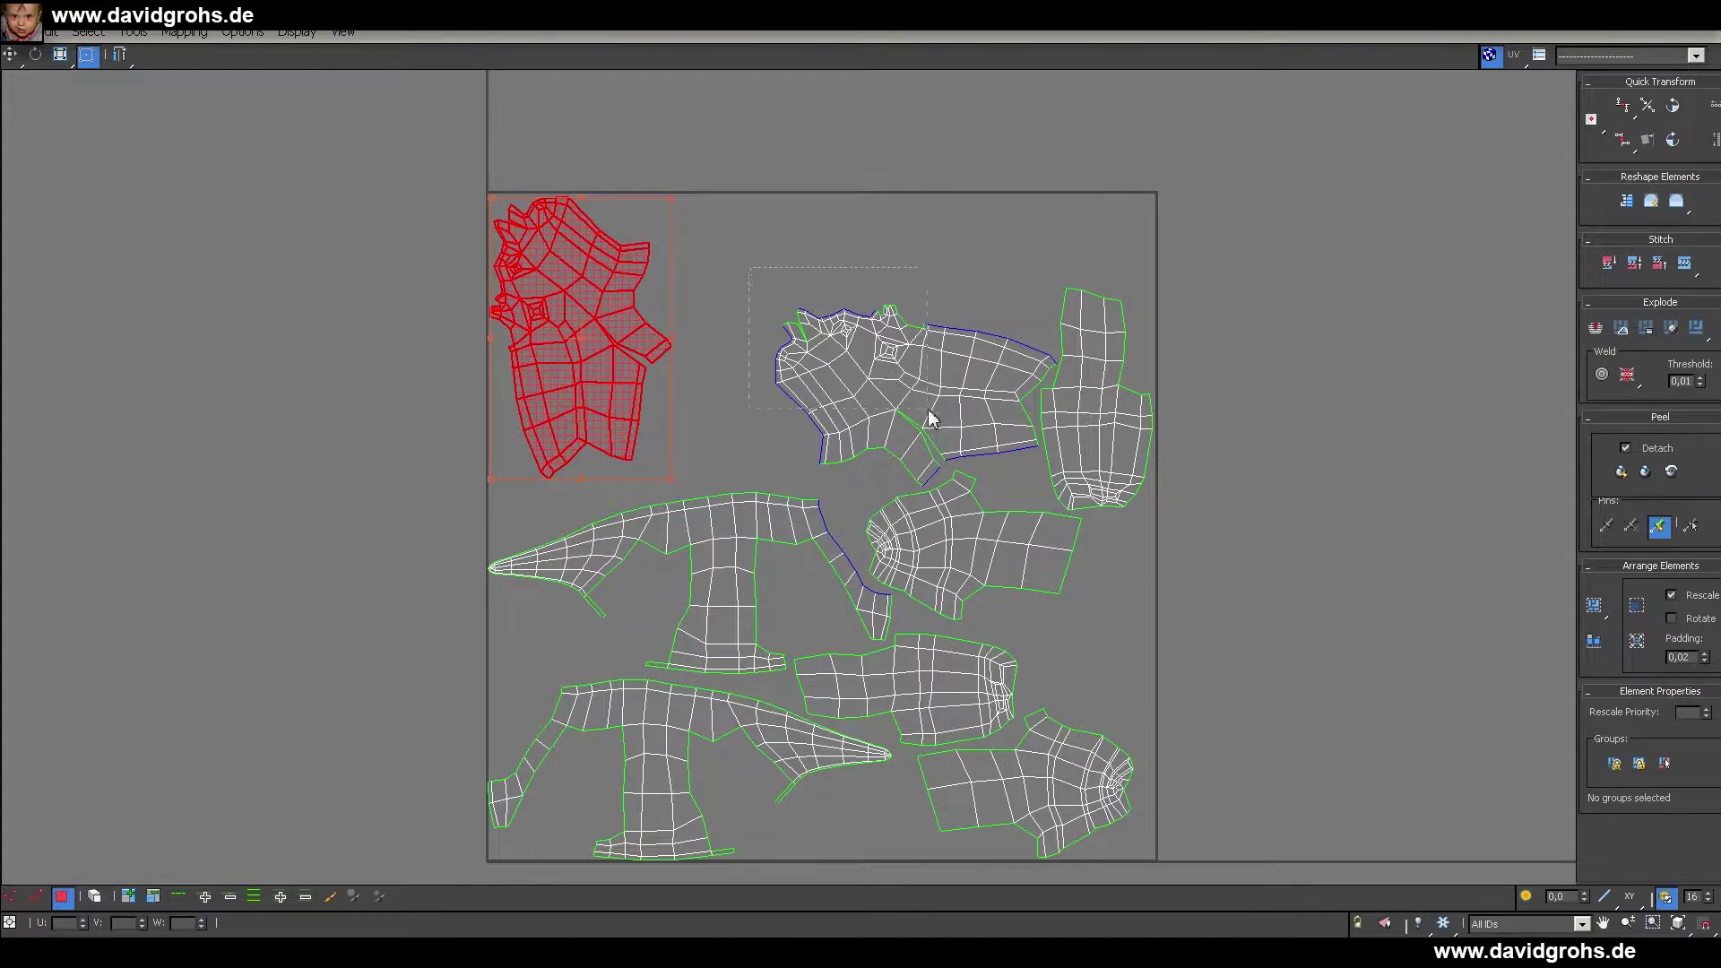
pyautogui.moveTo(930, 417); pyautogui.dragTo(1035, 460)
pyautogui.moveTo(921, 313); pyautogui.dragTo(720, 270)
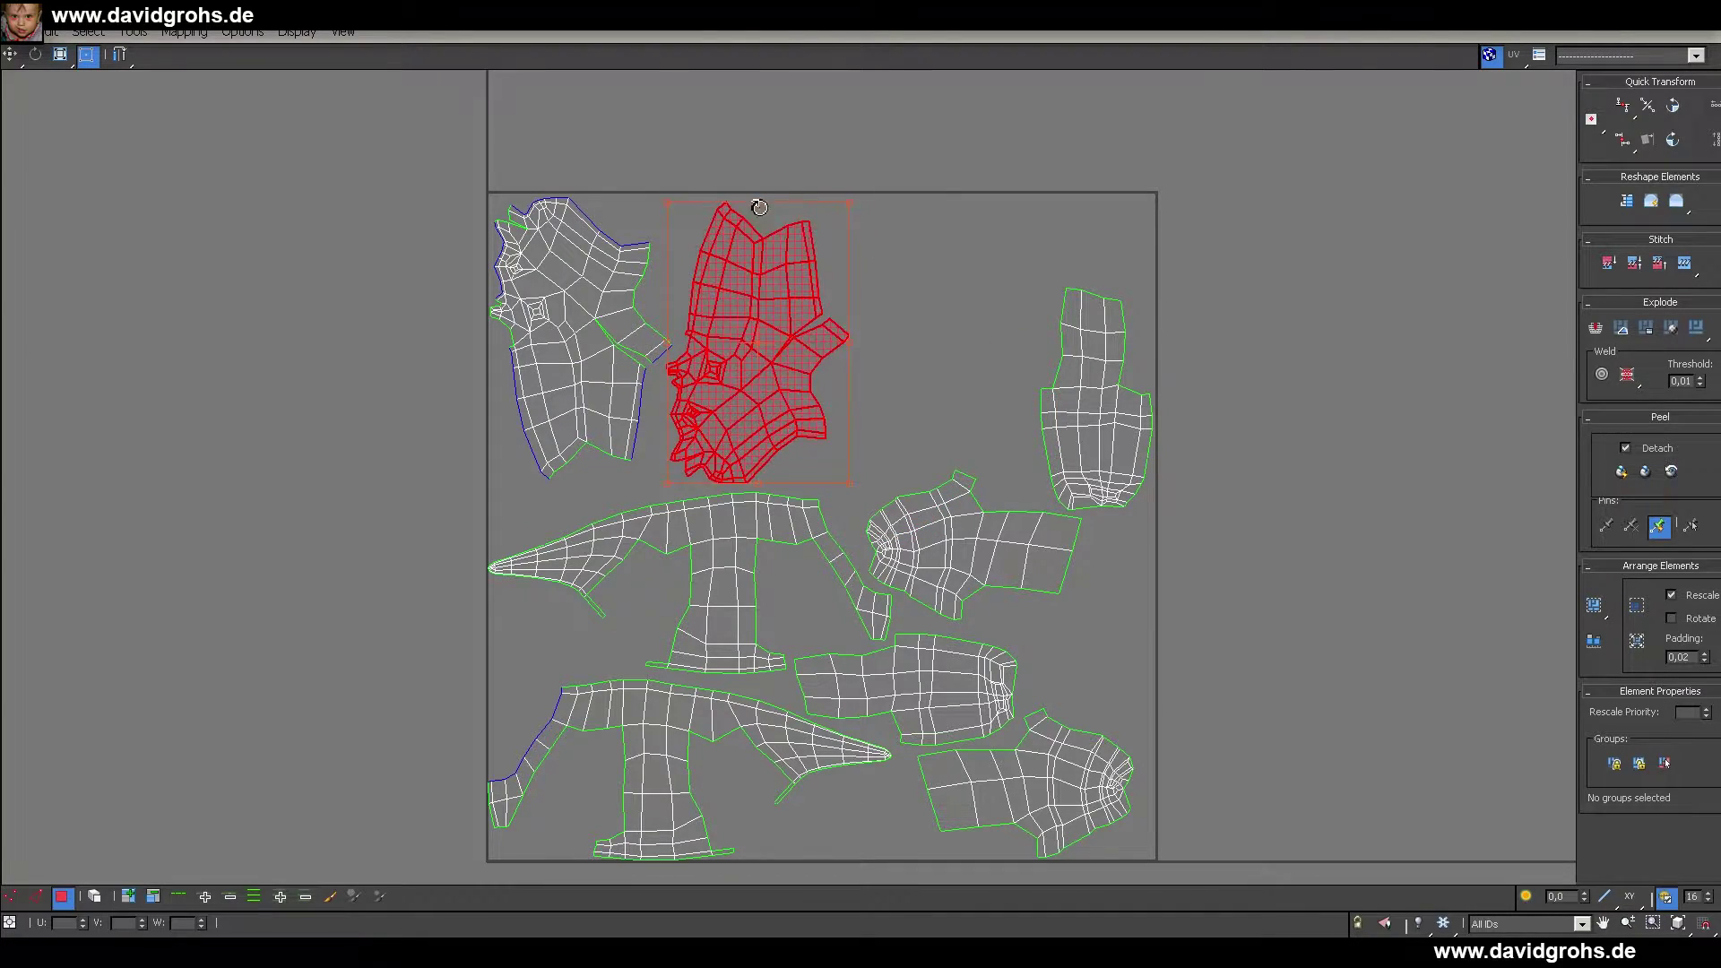
pyautogui.moveTo(759, 208); pyautogui.dragTo(732, 152)
pyautogui.moveTo(768, 311); pyautogui.dragTo(759, 311)
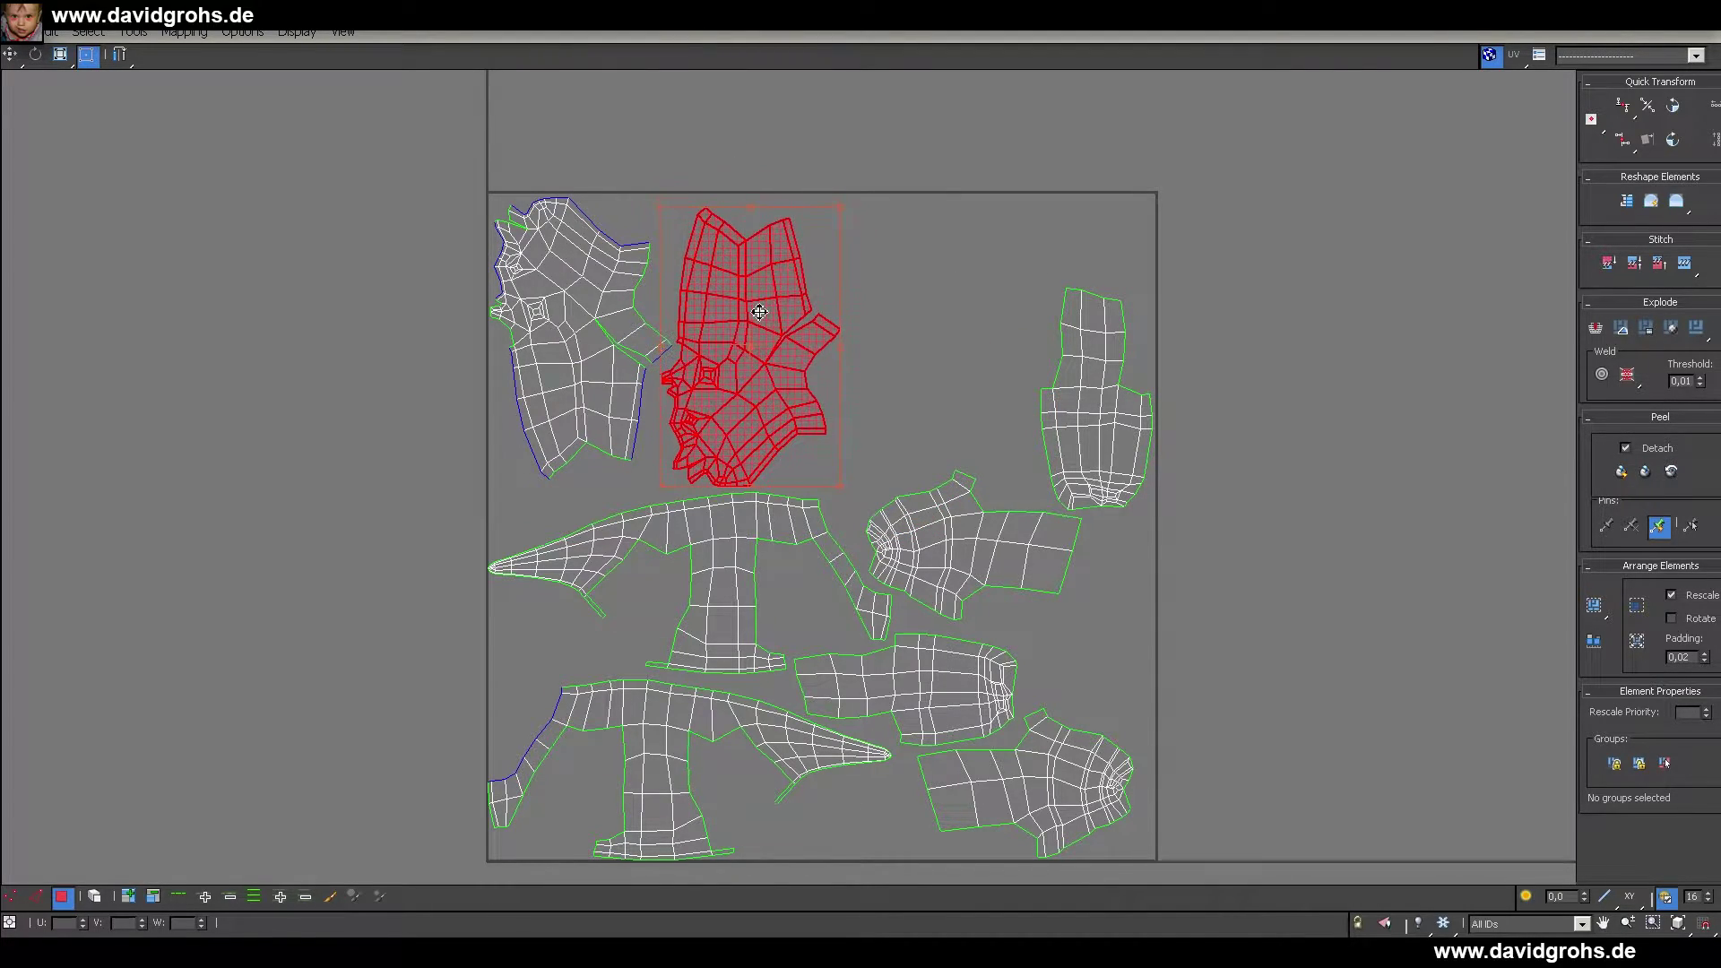
# - Nudge the left head shell so that it fits closely beside the neighbouring head shell
pyautogui.click(616, 450)
pyautogui.scroll(3, 654, 377)
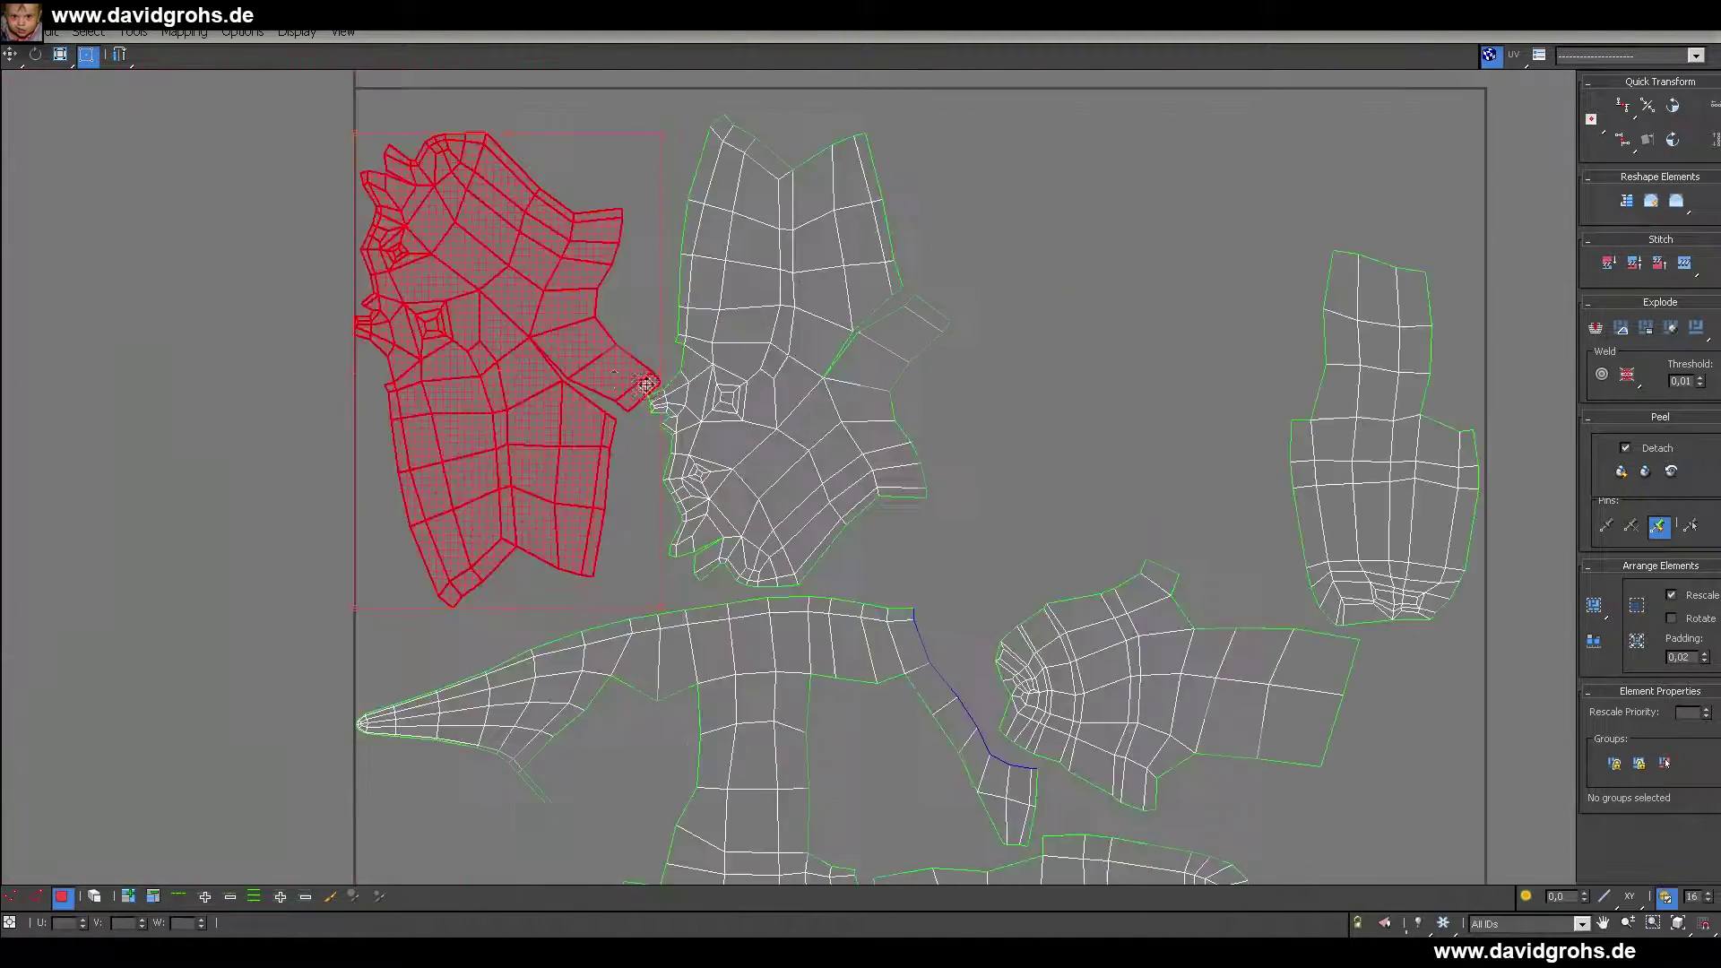
pyautogui.scroll(1, 645, 386)
pyautogui.moveTo(645, 385); pyautogui.dragTo(737, 439, button='middle')
pyautogui.moveTo(589, 398); pyautogui.dragTo(592, 391)
pyautogui.scroll(-2, 626, 400)
pyautogui.scroll(1, 1276, 556)
# - Move the upright narrow leg shell close to the right side of the second head shell
pyautogui.click(1275, 524)
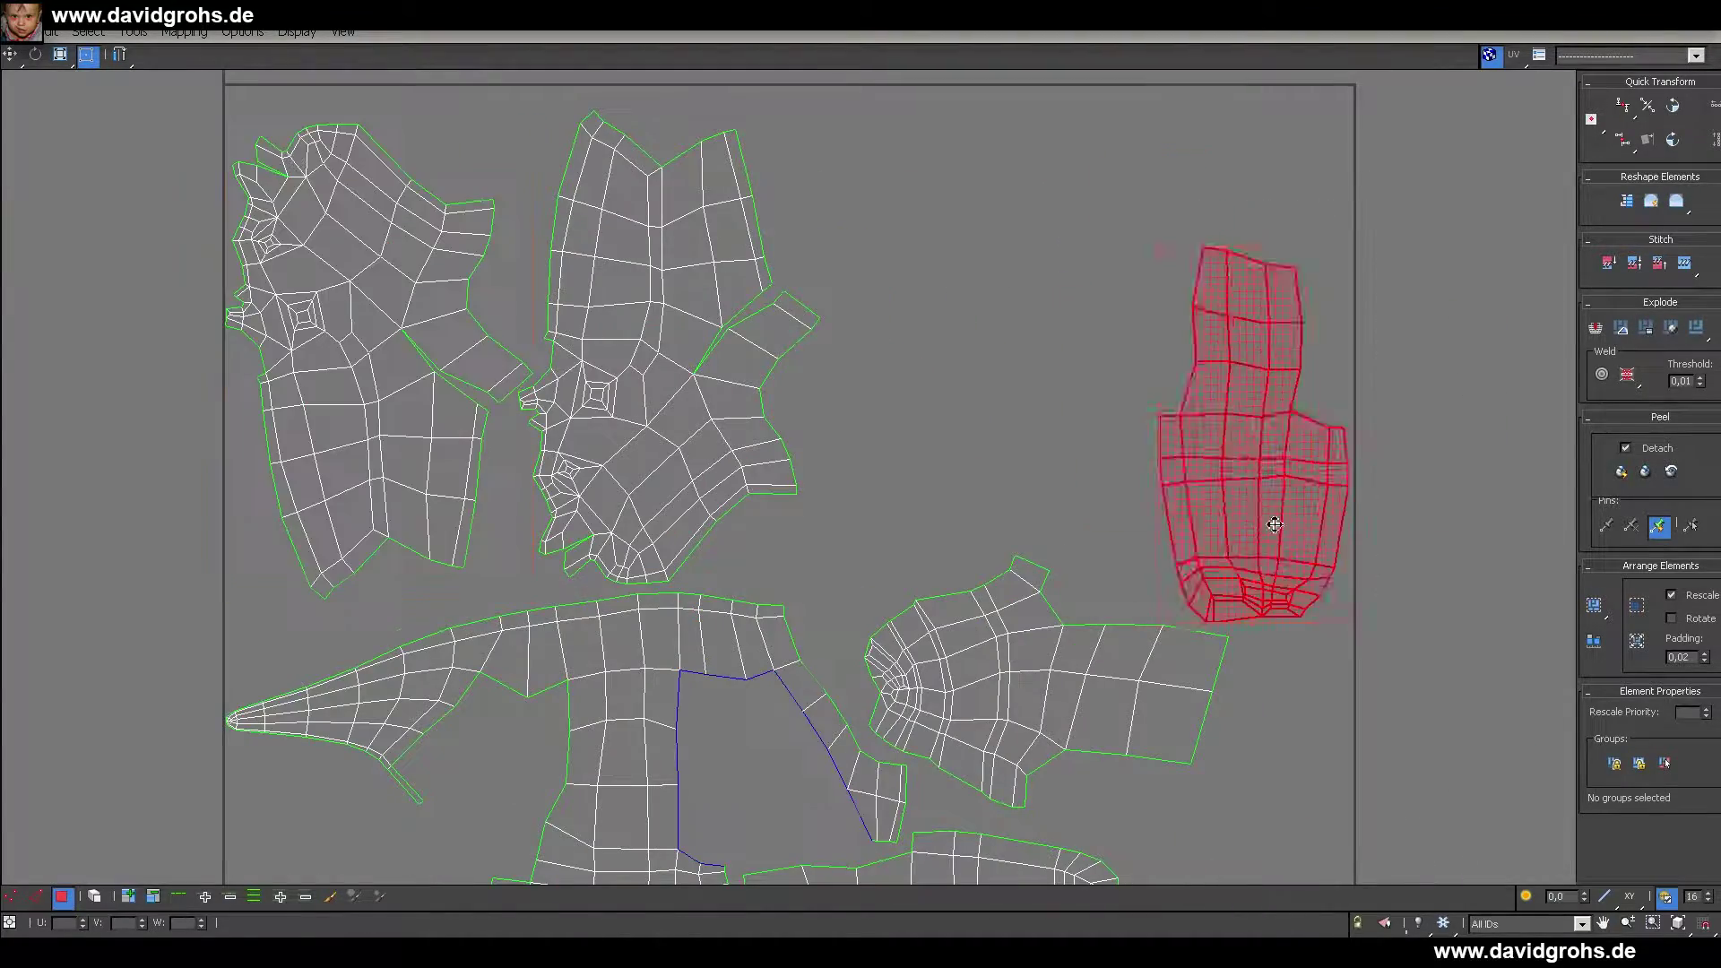
pyautogui.moveTo(1275, 525); pyautogui.dragTo(914, 492)
pyautogui.scroll(-2, 914, 492)
# - Move the wide leg shell from the tile's lower right area to its upper right corner and turn it upright
pyautogui.moveTo(1058, 664); pyautogui.dragTo(1167, 496, button='middle')
pyautogui.scroll(1, 1237, 726)
pyautogui.click(1149, 626)
pyautogui.moveTo(1149, 626); pyautogui.dragTo(1149, 179)
pyautogui.moveTo(1149, 180); pyautogui.dragTo(1273, 555, button='middle')
pyautogui.moveTo(1273, 555); pyautogui.dragTo(1269, 447)
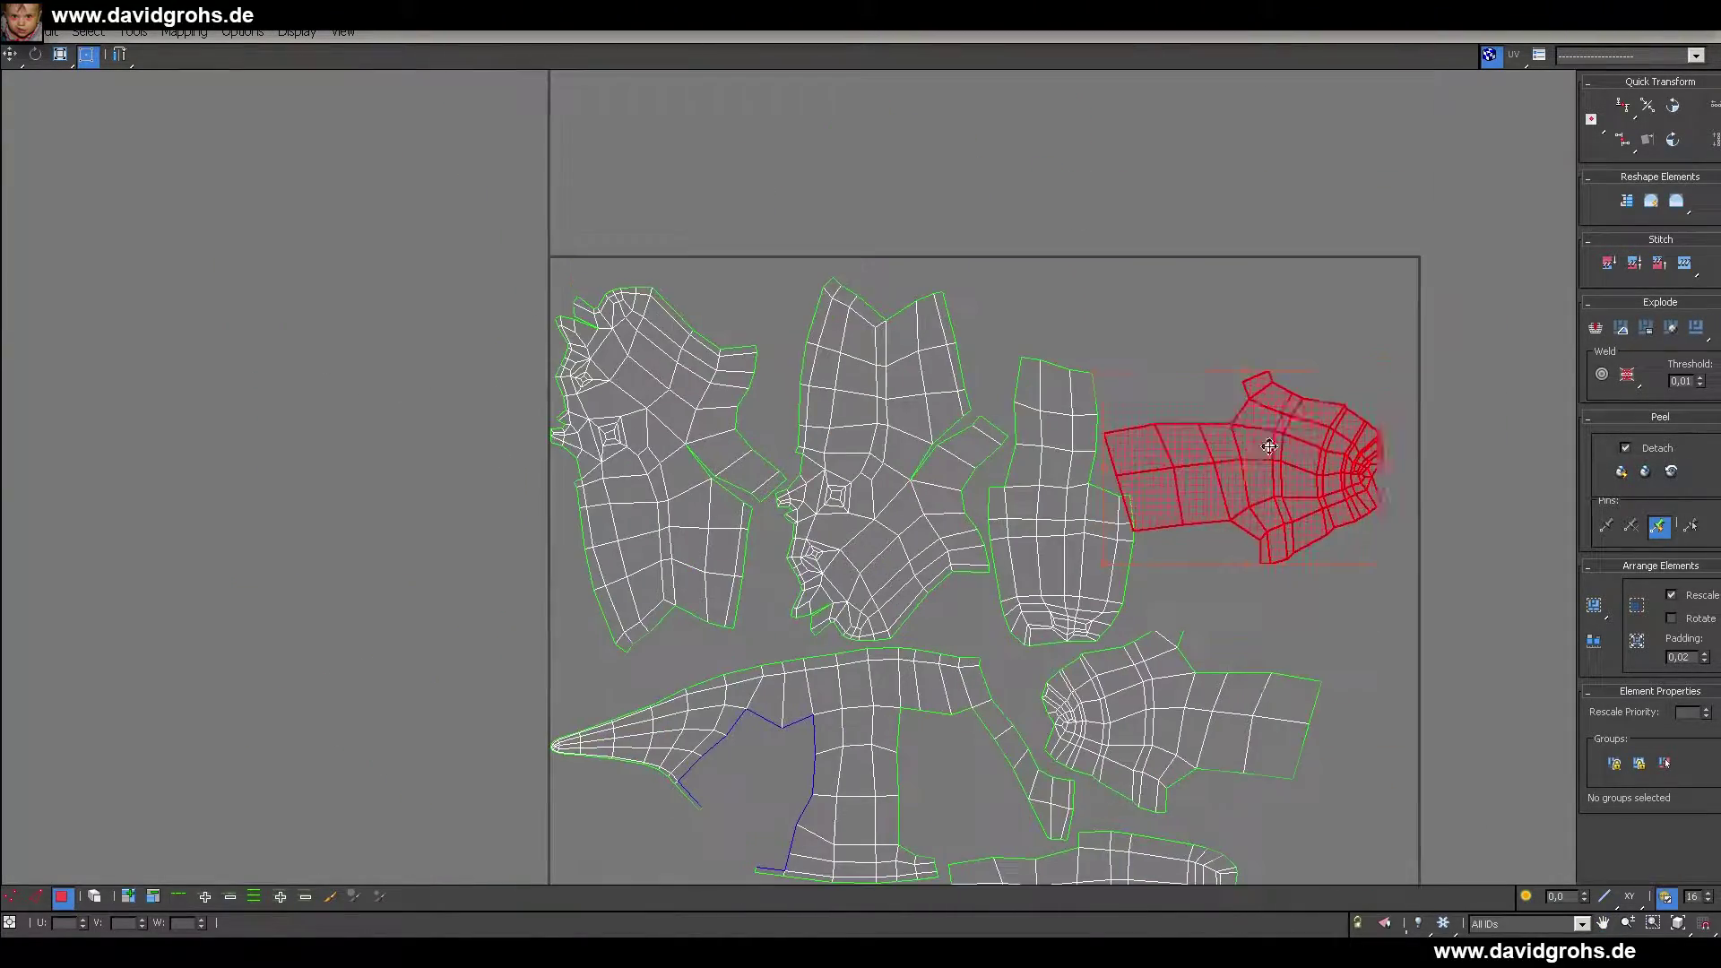
pyautogui.moveTo(1244, 371); pyautogui.dragTo(1205, 470)
pyautogui.scroll(-4, 1205, 469)
pyautogui.scroll(2, 1302, 773)
# - Select all UV shells, scale them proportionally to the tile's height and inspect the spacing between them
pyautogui.moveTo(1304, 778); pyautogui.dragTo(863, 352)
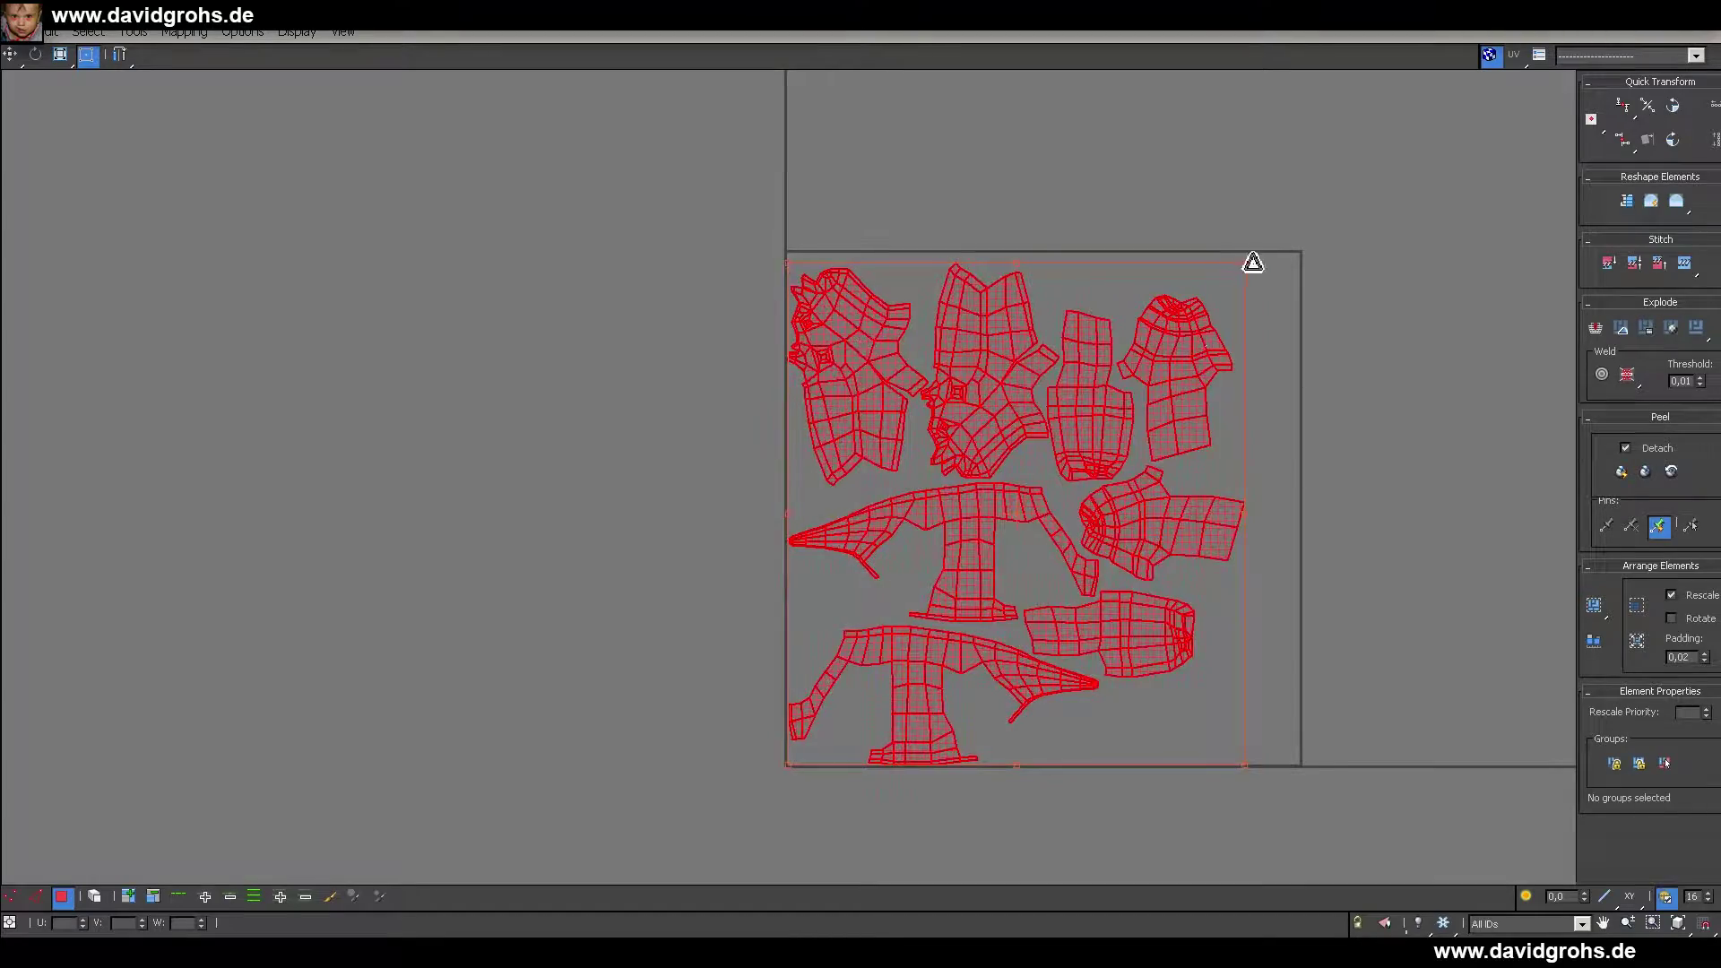
pyautogui.keyDown('ctrl'); pyautogui.moveTo(1253, 263); pyautogui.dragTo(1260, 269); pyautogui.keyUp('ctrl')
pyautogui.scroll(4, 807, 231)
pyautogui.scroll(4, 690, 345)
pyautogui.scroll(-6, 730, 423)
pyautogui.moveTo(1327, 807); pyautogui.dragTo(1207, 569, button='middle')
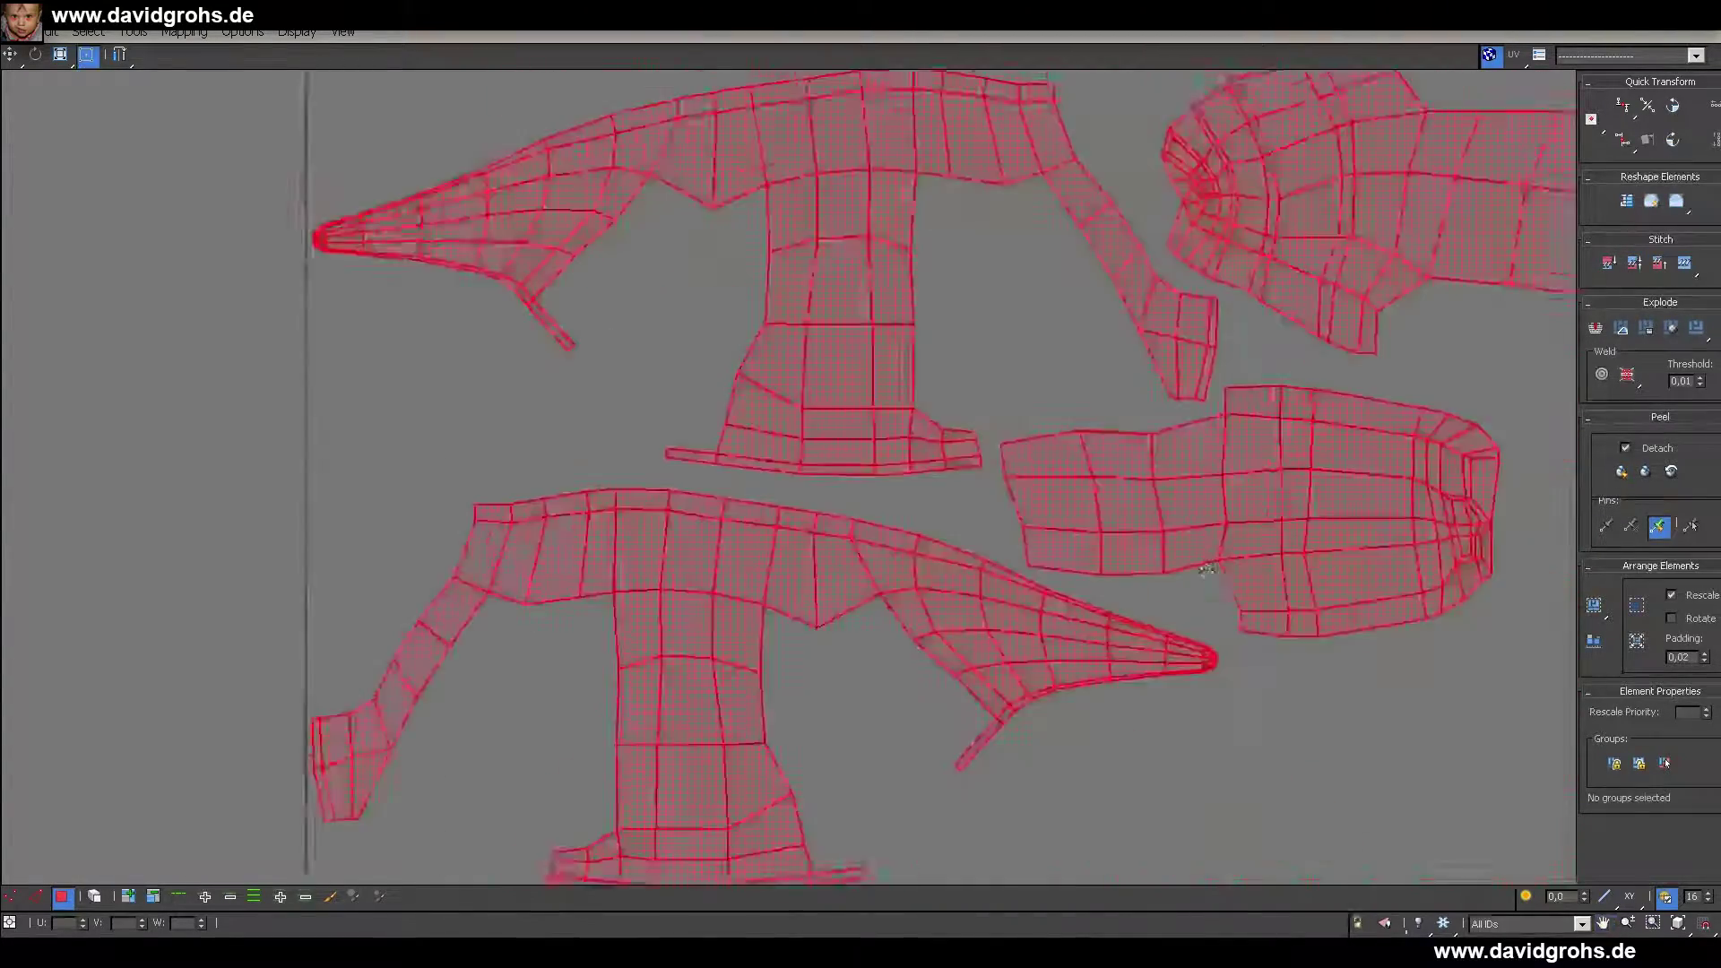
pyautogui.scroll(3, 1208, 569)
pyautogui.scroll(-8, 1341, 568)
pyautogui.scroll(2, 1143, 434)
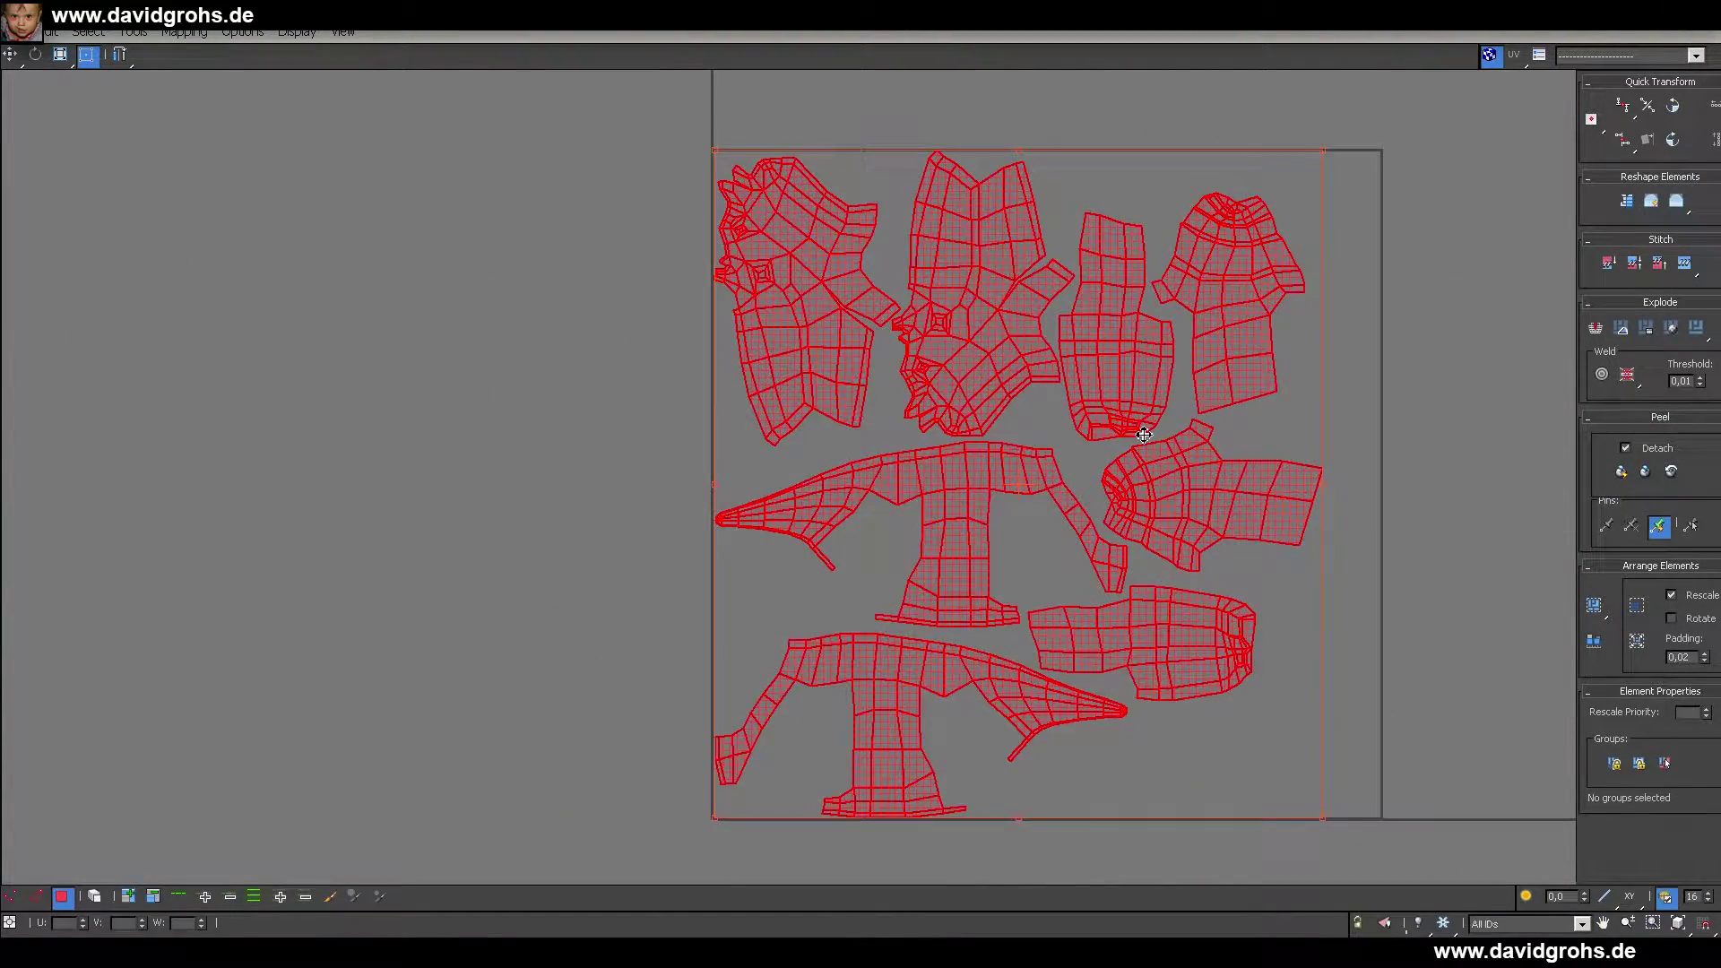
# - Turn the lower narrow leg shell upright near the tile's right edge and rotate the bottom body shell upside down
pyautogui.click(1333, 704)
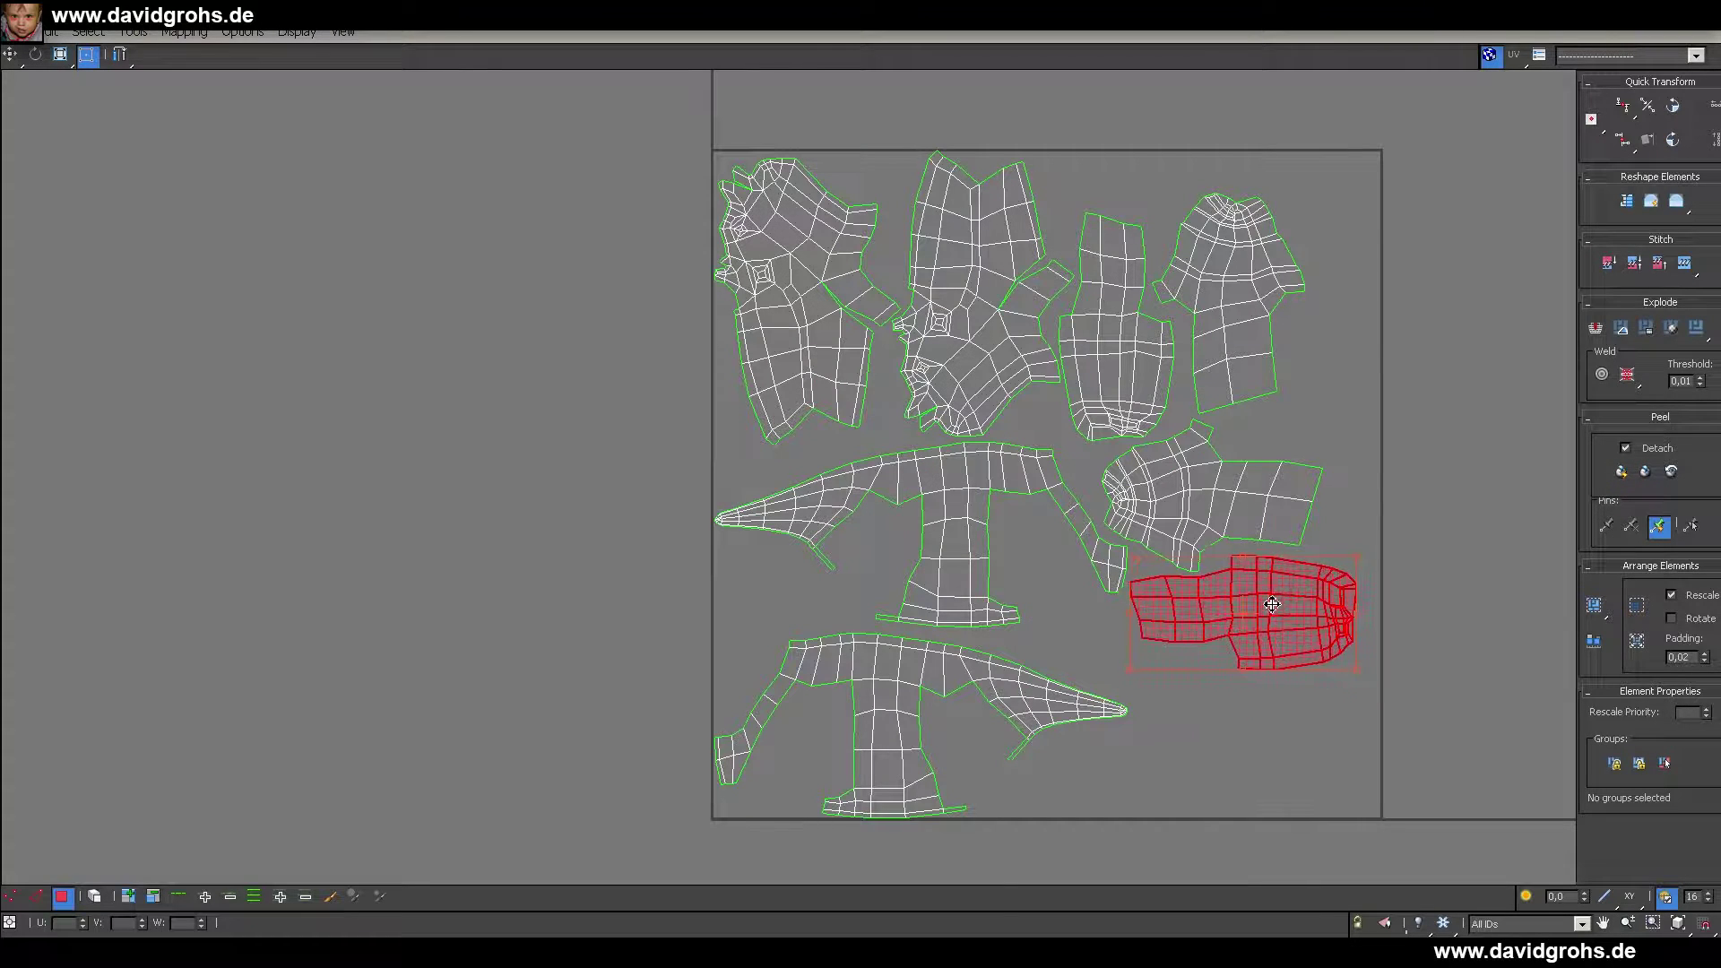
pyautogui.moveTo(1359, 615); pyautogui.dragTo(1368, 621)
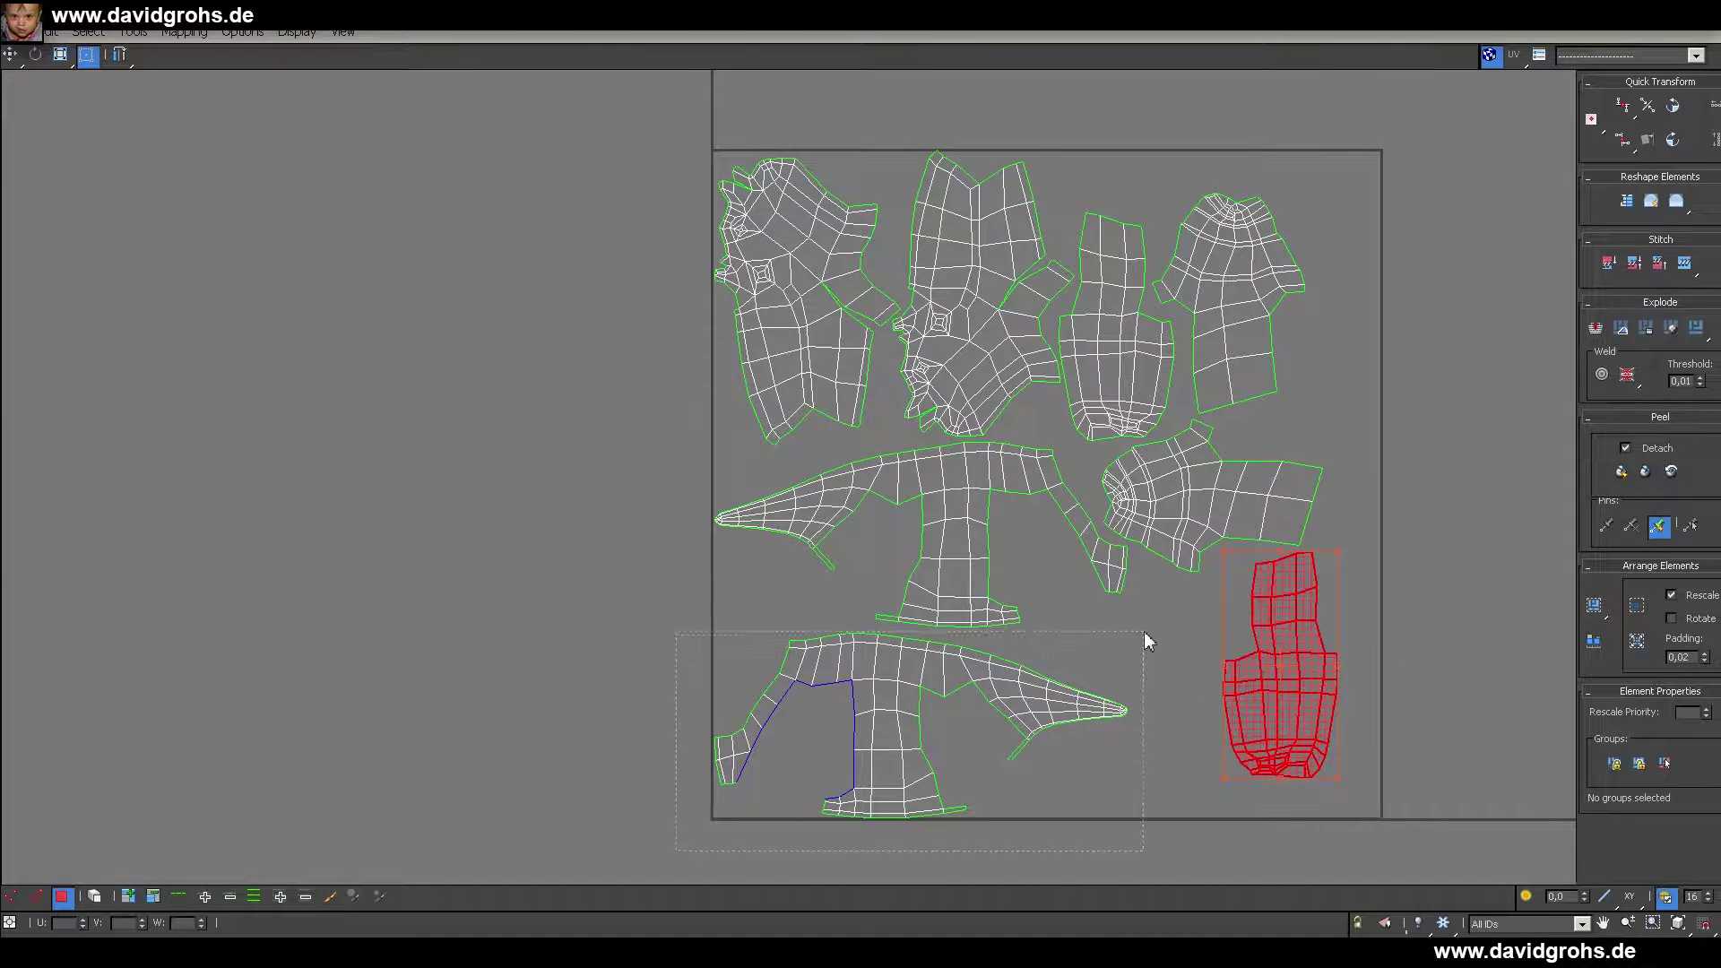
pyautogui.moveTo(1144, 632); pyautogui.dragTo(1145, 630)
pyautogui.moveTo(921, 635); pyautogui.dragTo(954, 813)
pyautogui.moveTo(1083, 692); pyautogui.dragTo(1035, 732)
# - Move the upside-down body shell to the tile's lower right and place the narrow leg shell diagonally in the lower left corner
pyautogui.moveTo(1390, 809); pyautogui.dragTo(1219, 580)
pyautogui.moveTo(1282, 699); pyautogui.dragTo(498, 694)
pyautogui.moveTo(1077, 762); pyautogui.dragTo(732, 644)
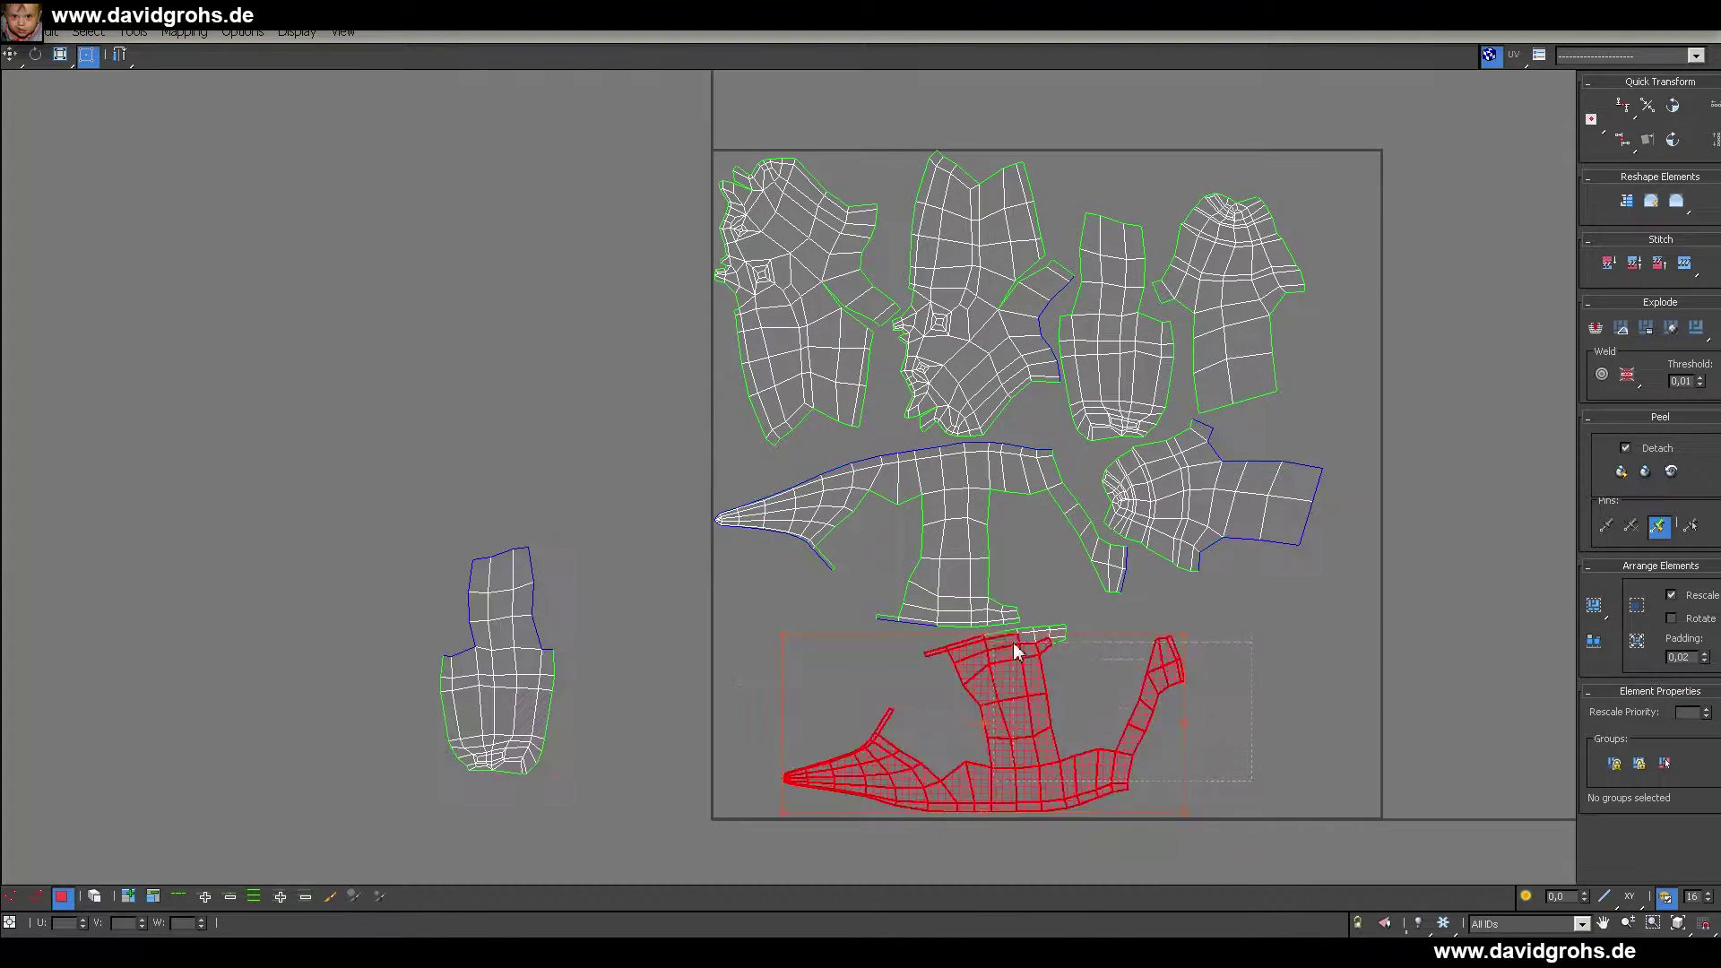
pyautogui.moveTo(1040, 636); pyautogui.dragTo(1190, 594)
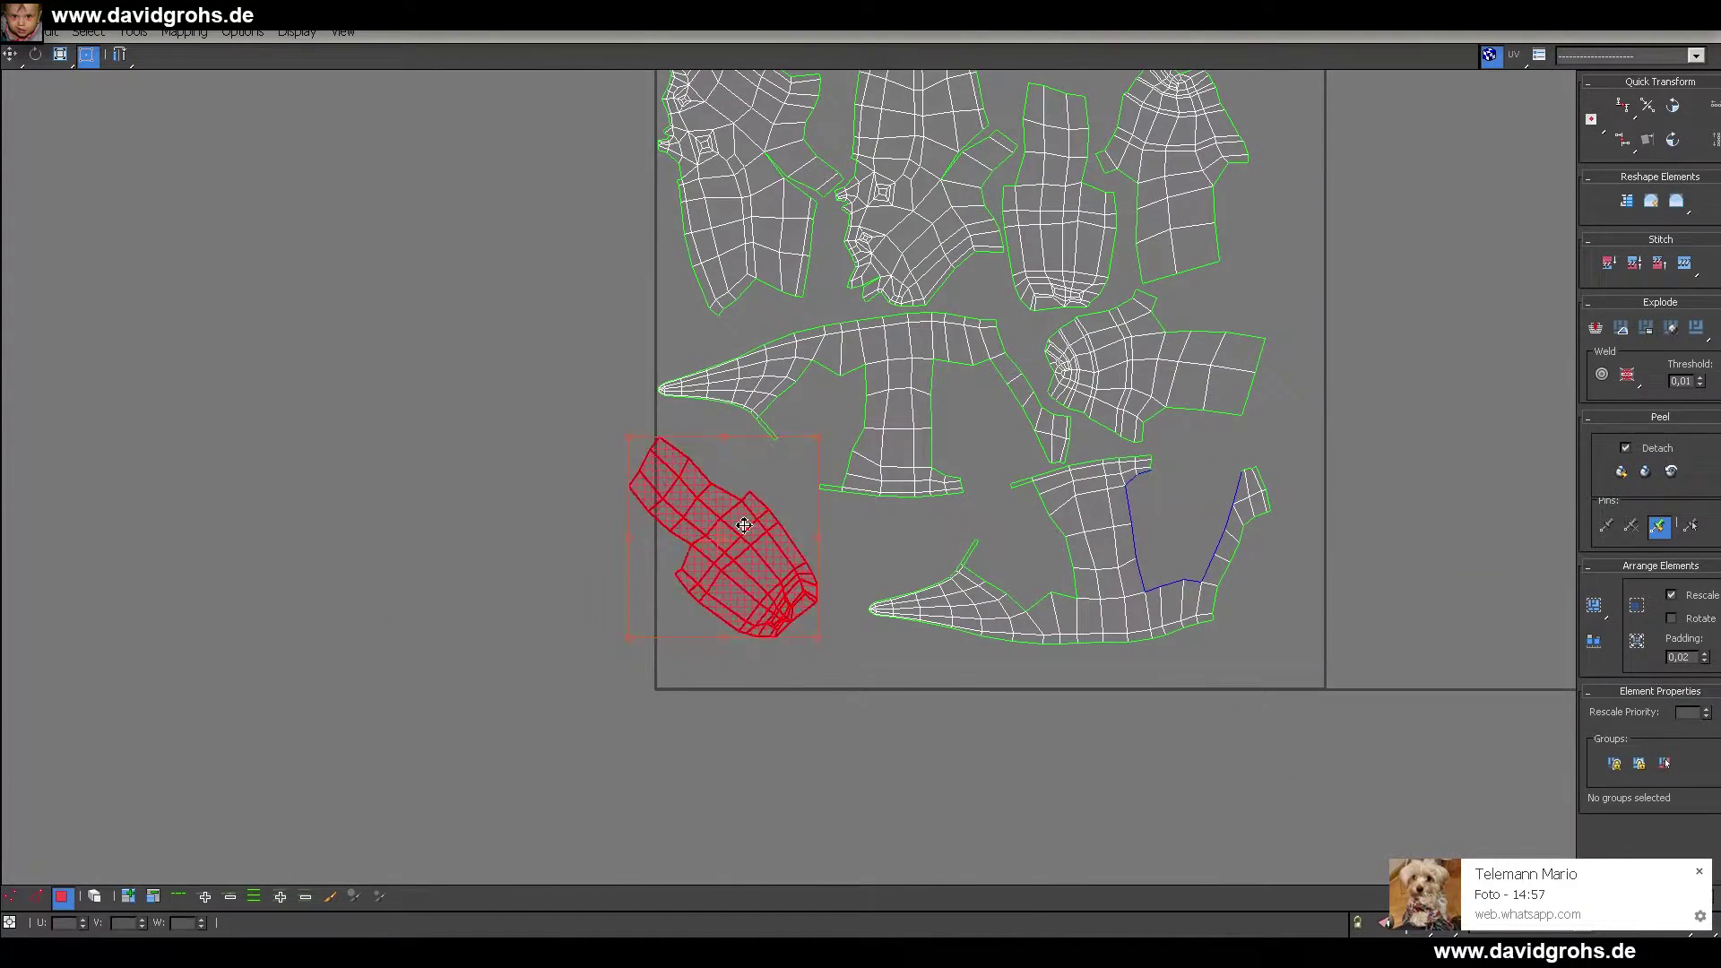
pyautogui.moveTo(749, 524); pyautogui.dragTo(775, 503)
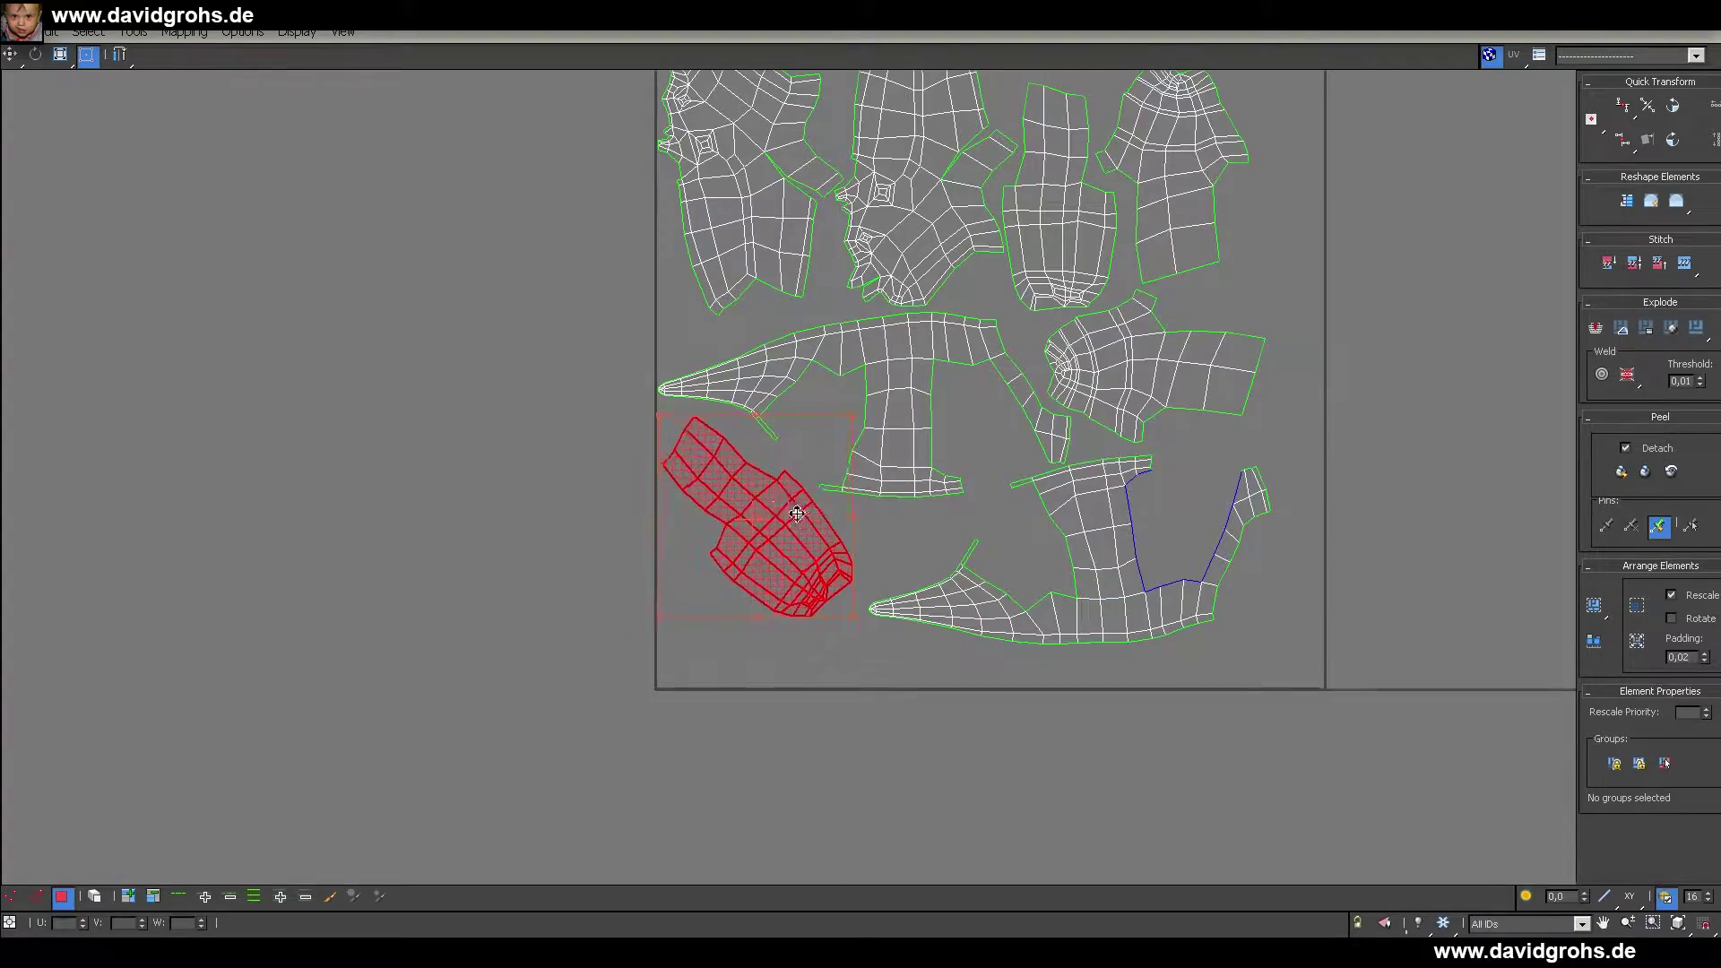
# - Select all shells of the rearranged layout and fit them to the borders of the texture tile
pyautogui.hotkey('ctrl', 'a')
pyautogui.scroll(5, 1255, 598)
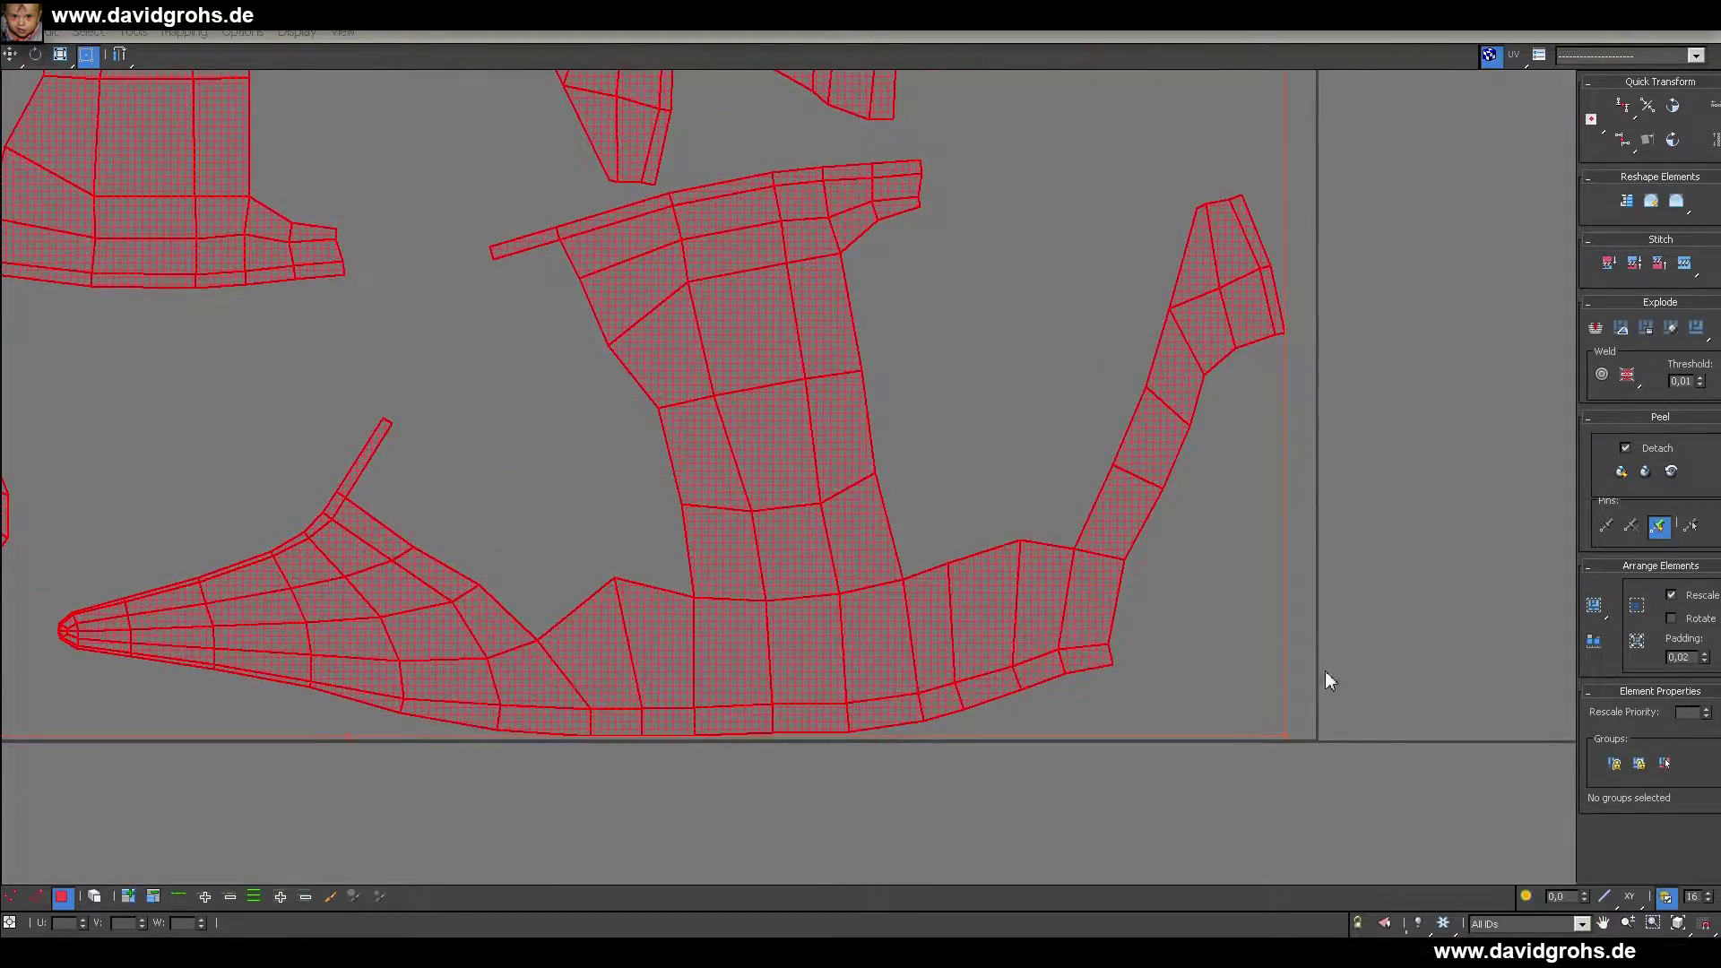
pyautogui.scroll(-3, 1325, 681)
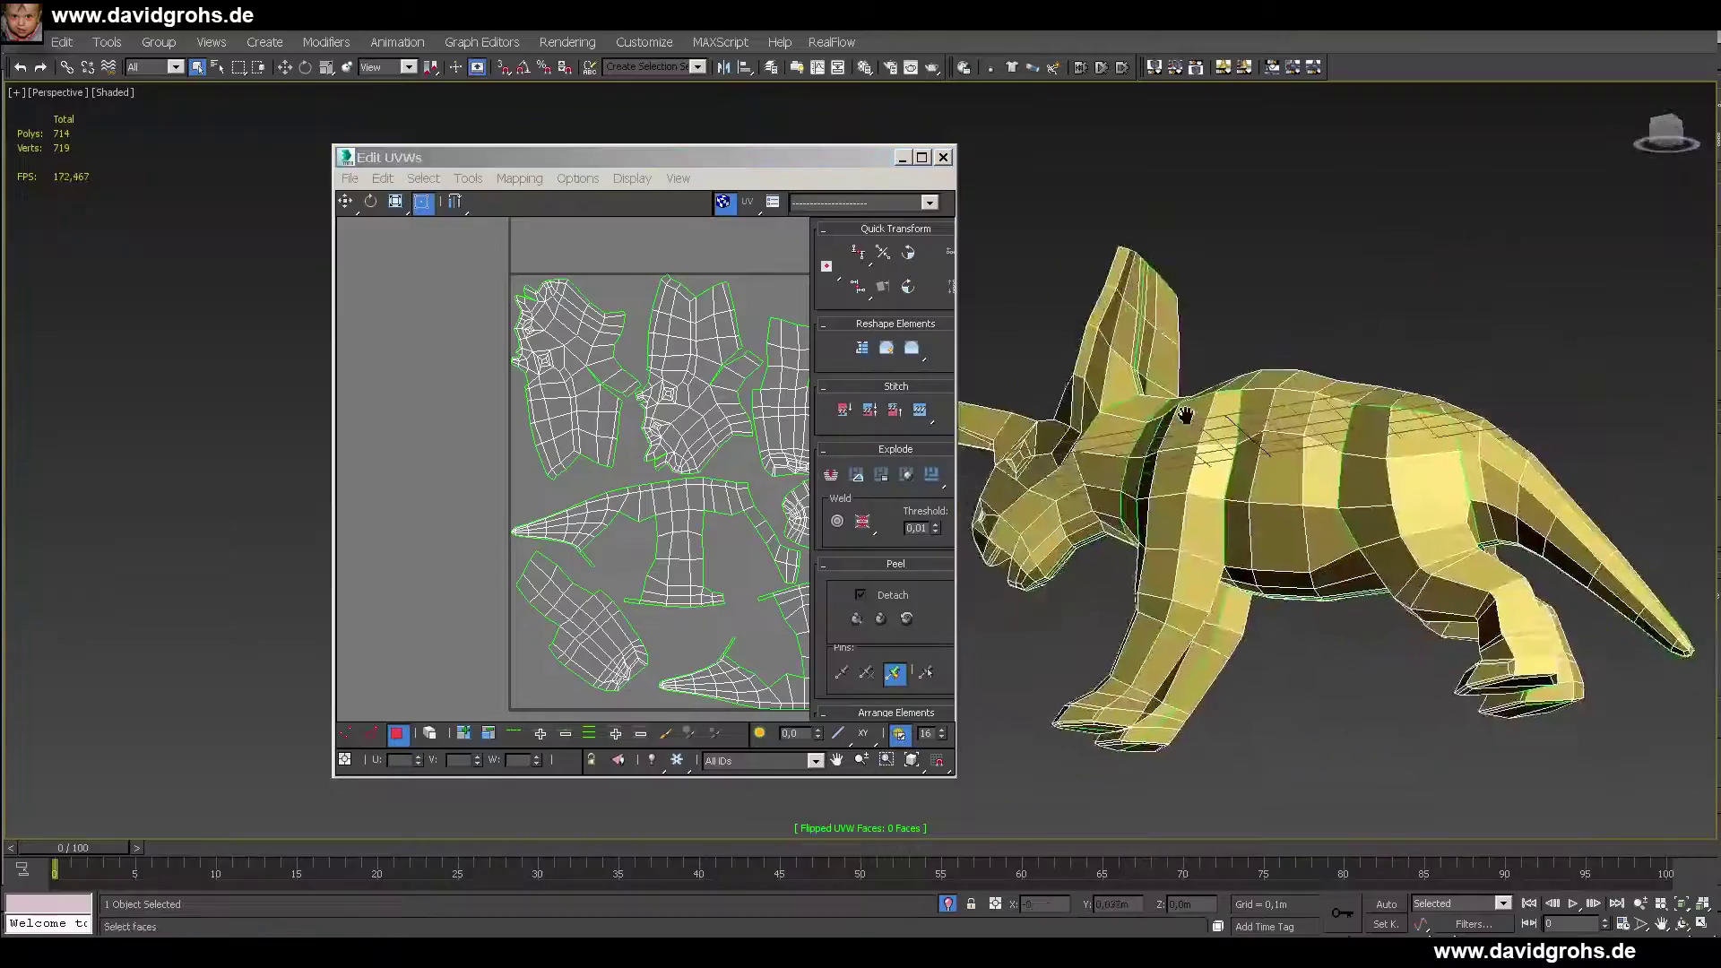
# - Extrude the cheek polygons on both sides of the head outward and scale down their tips to form short spikes
pyautogui.keyDown('alt'); pyautogui.moveTo(1434, 448); pyautogui.dragTo(1503, 458, button='middle'); pyautogui.keyUp('alt')
pyautogui.scroll(5, 1503, 458)
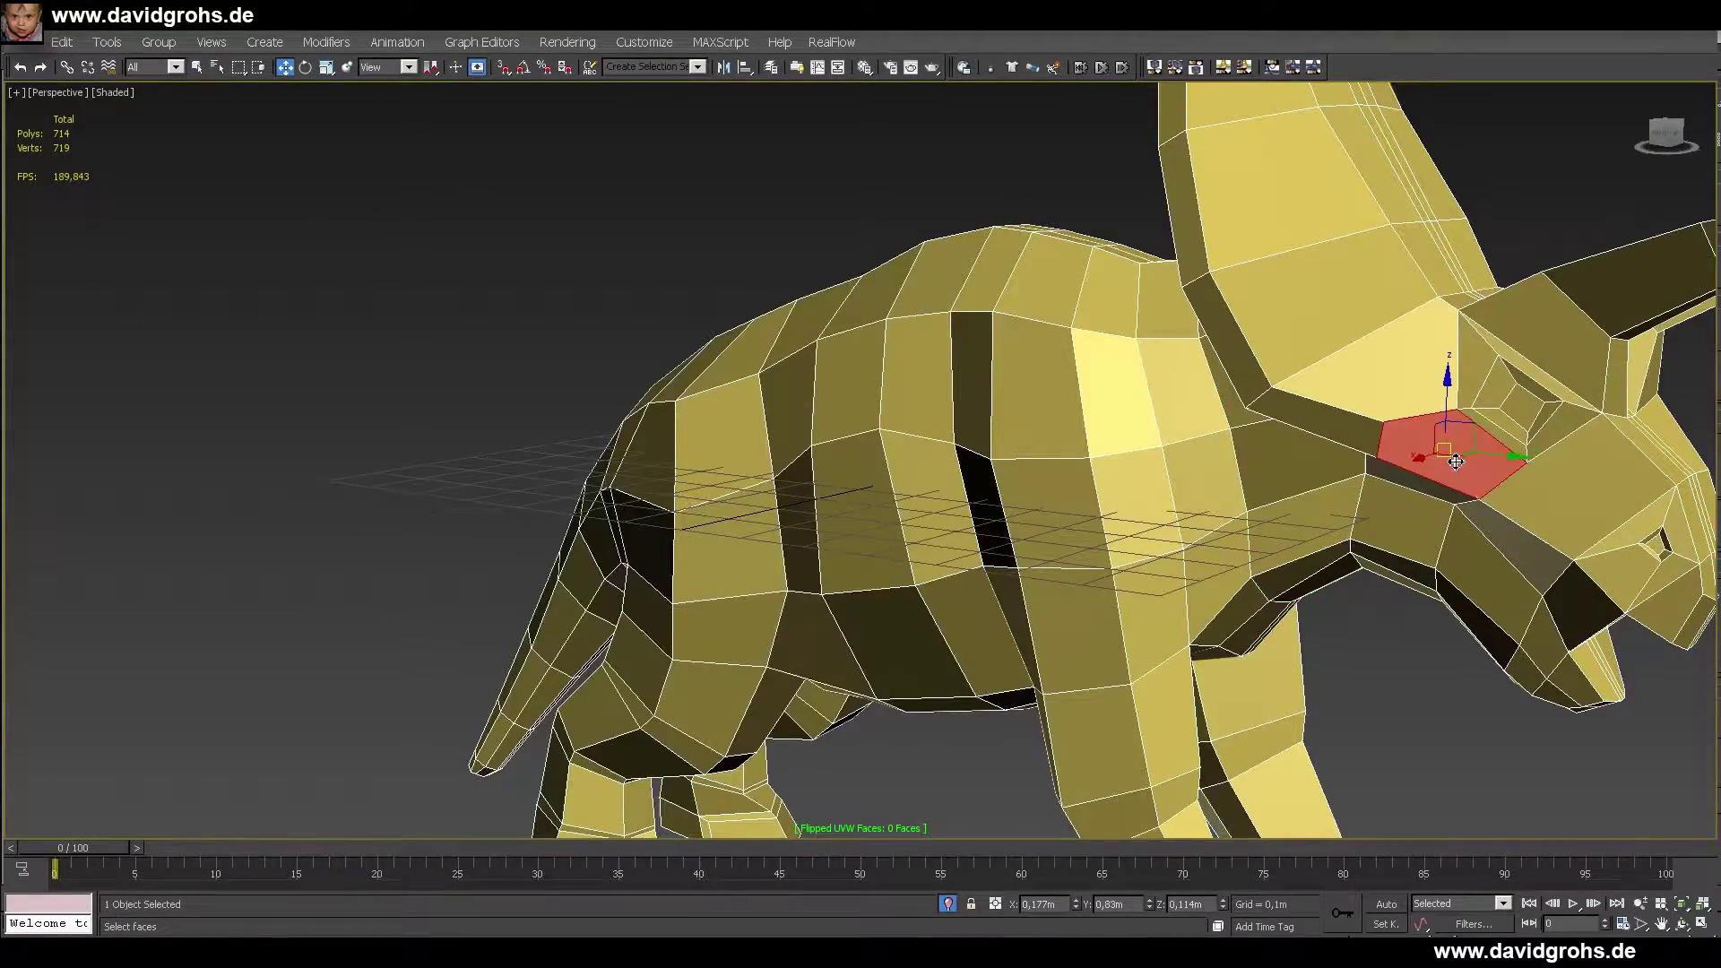
pyautogui.keyDown('alt'); pyautogui.moveTo(1454, 462); pyautogui.dragTo(1237, 538, button='middle'); pyautogui.keyUp('alt')
pyautogui.moveTo(878, 502); pyautogui.dragTo(874, 529)
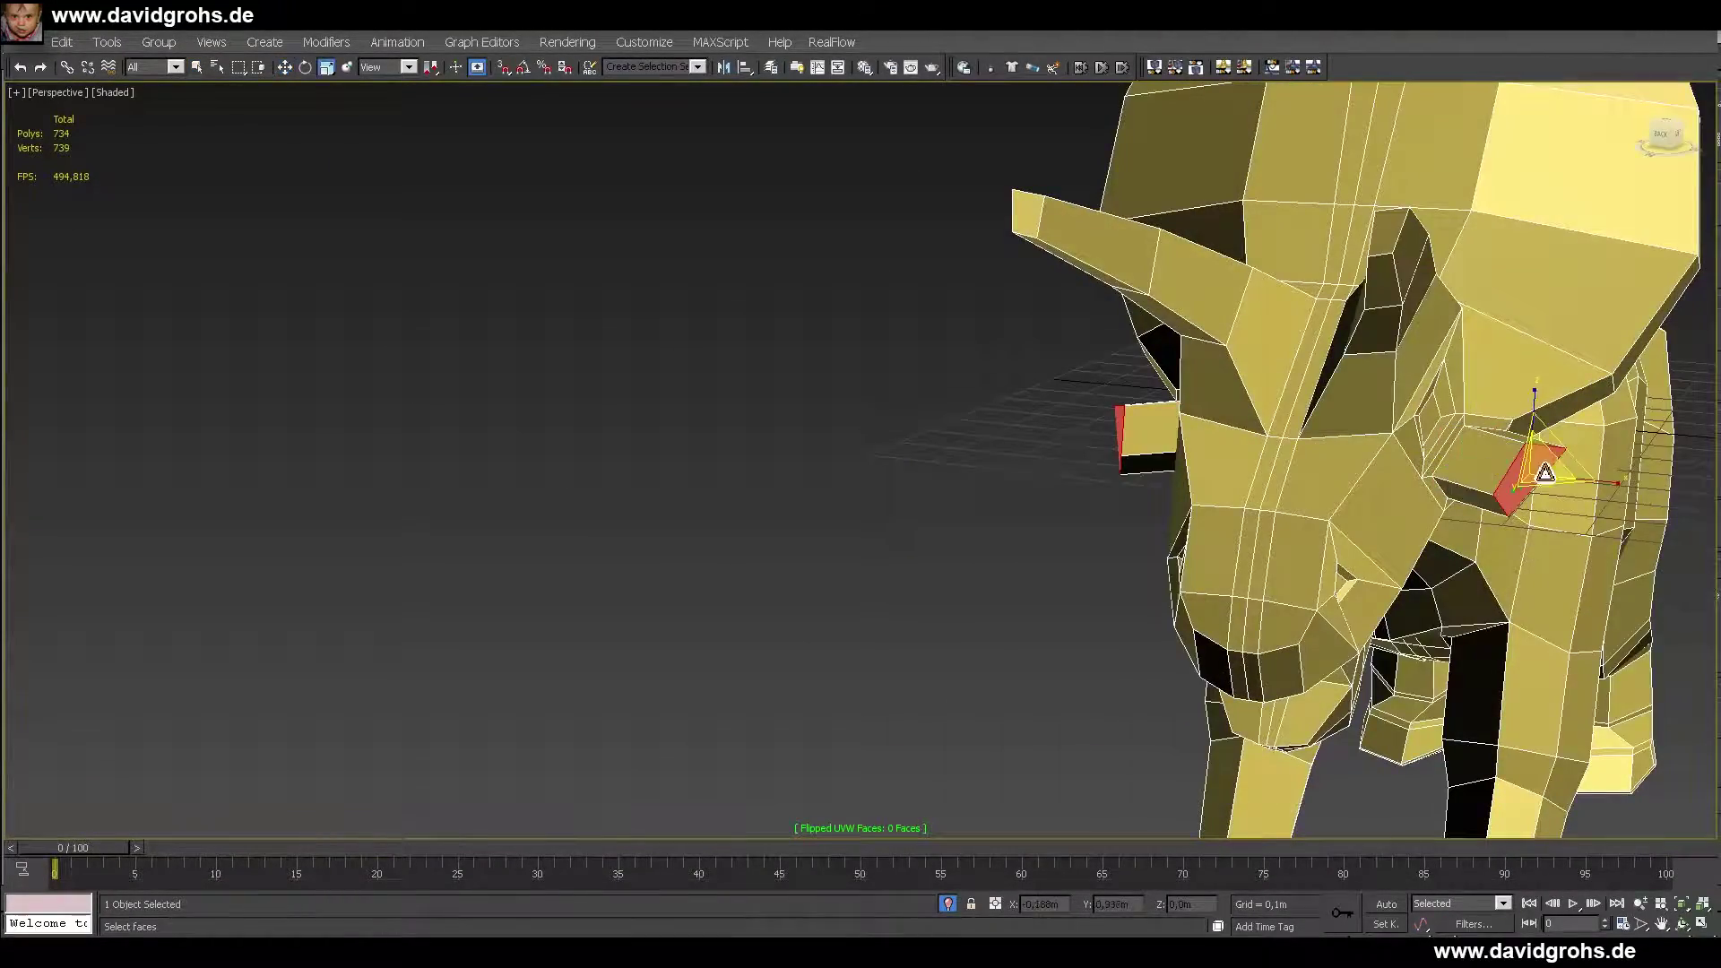
pyautogui.moveTo(1545, 474); pyautogui.dragTo(1545, 515)
pyautogui.keyDown('alt'); pyautogui.moveTo(1545, 515); pyautogui.dragTo(1224, 485, button='middle'); pyautogui.keyUp('alt')
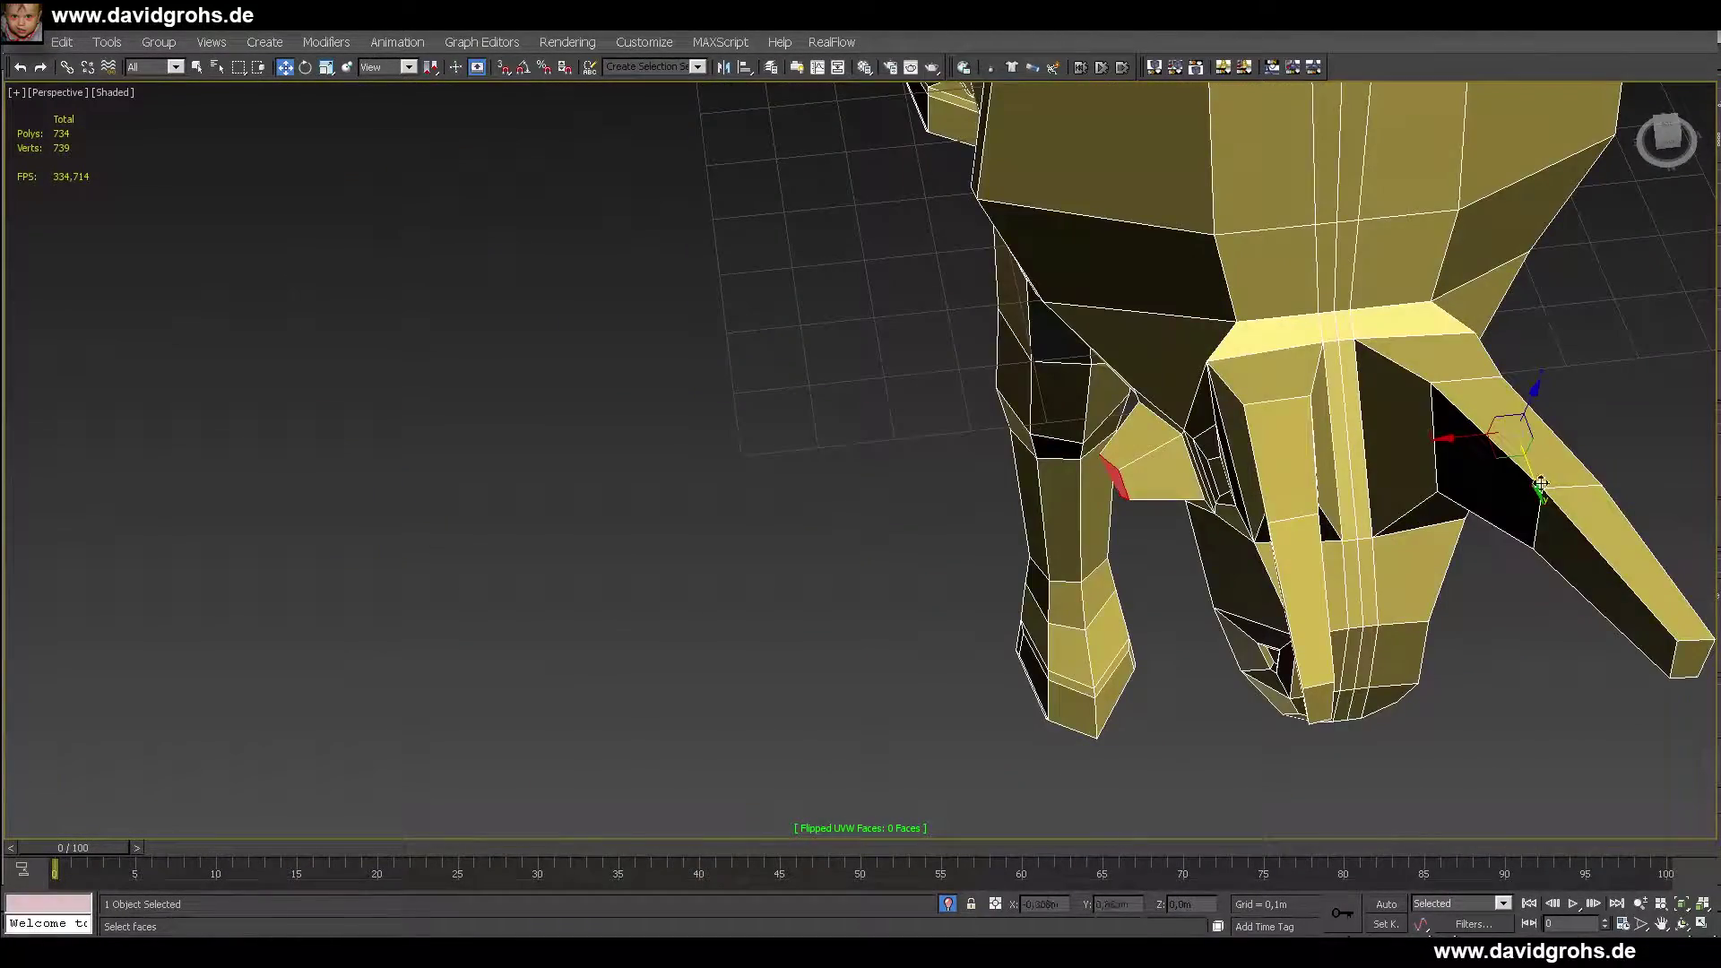
pyautogui.keyDown('alt'); pyautogui.moveTo(1540, 484); pyautogui.dragTo(1434, 421, button='middle'); pyautogui.keyUp('alt')
pyautogui.keyDown('alt'); pyautogui.moveTo(1318, 446); pyautogui.dragTo(1244, 412, button='middle'); pyautogui.keyUp('alt')
pyautogui.scroll(-1, 202, 309)
# - Peel the UVs of both cheek spikes and move the two shells out beside the texture tile
pyautogui.click(66, 662)
pyautogui.click(548, 547)
pyautogui.scroll(8, 198, 312)
pyautogui.scroll(-6, 215, 376)
pyautogui.moveTo(220, 353); pyautogui.dragTo(223, 321)
pyautogui.click(215, 386)
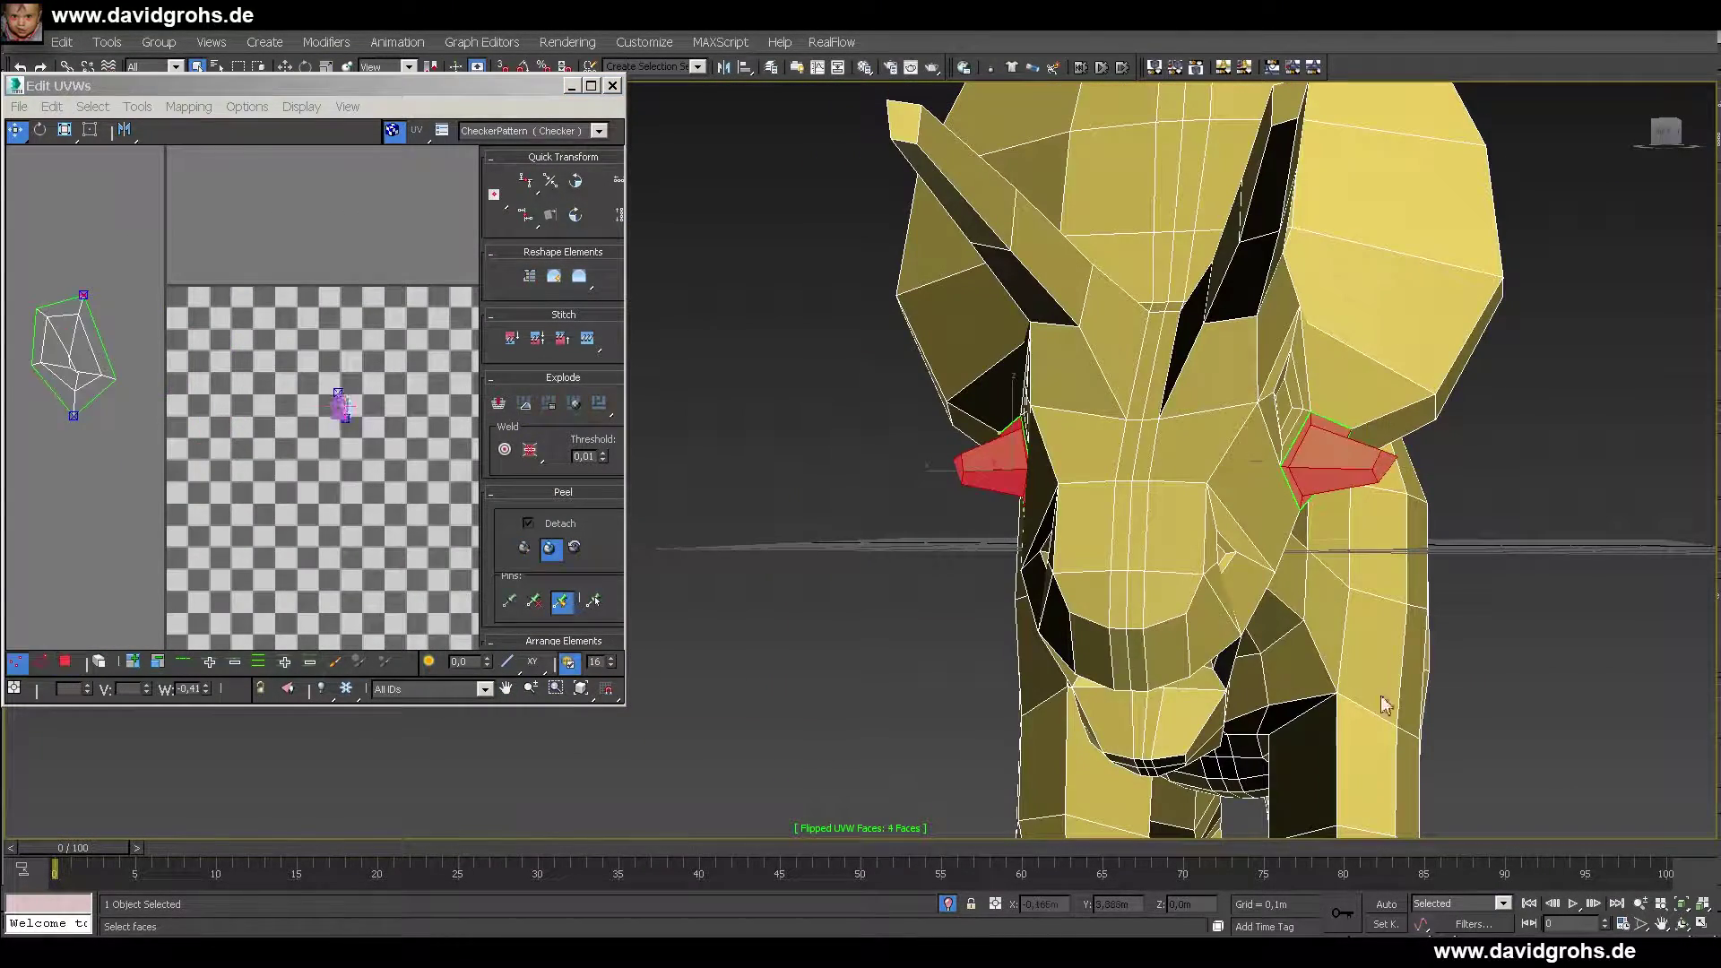
pyautogui.scroll(3, 368, 499)
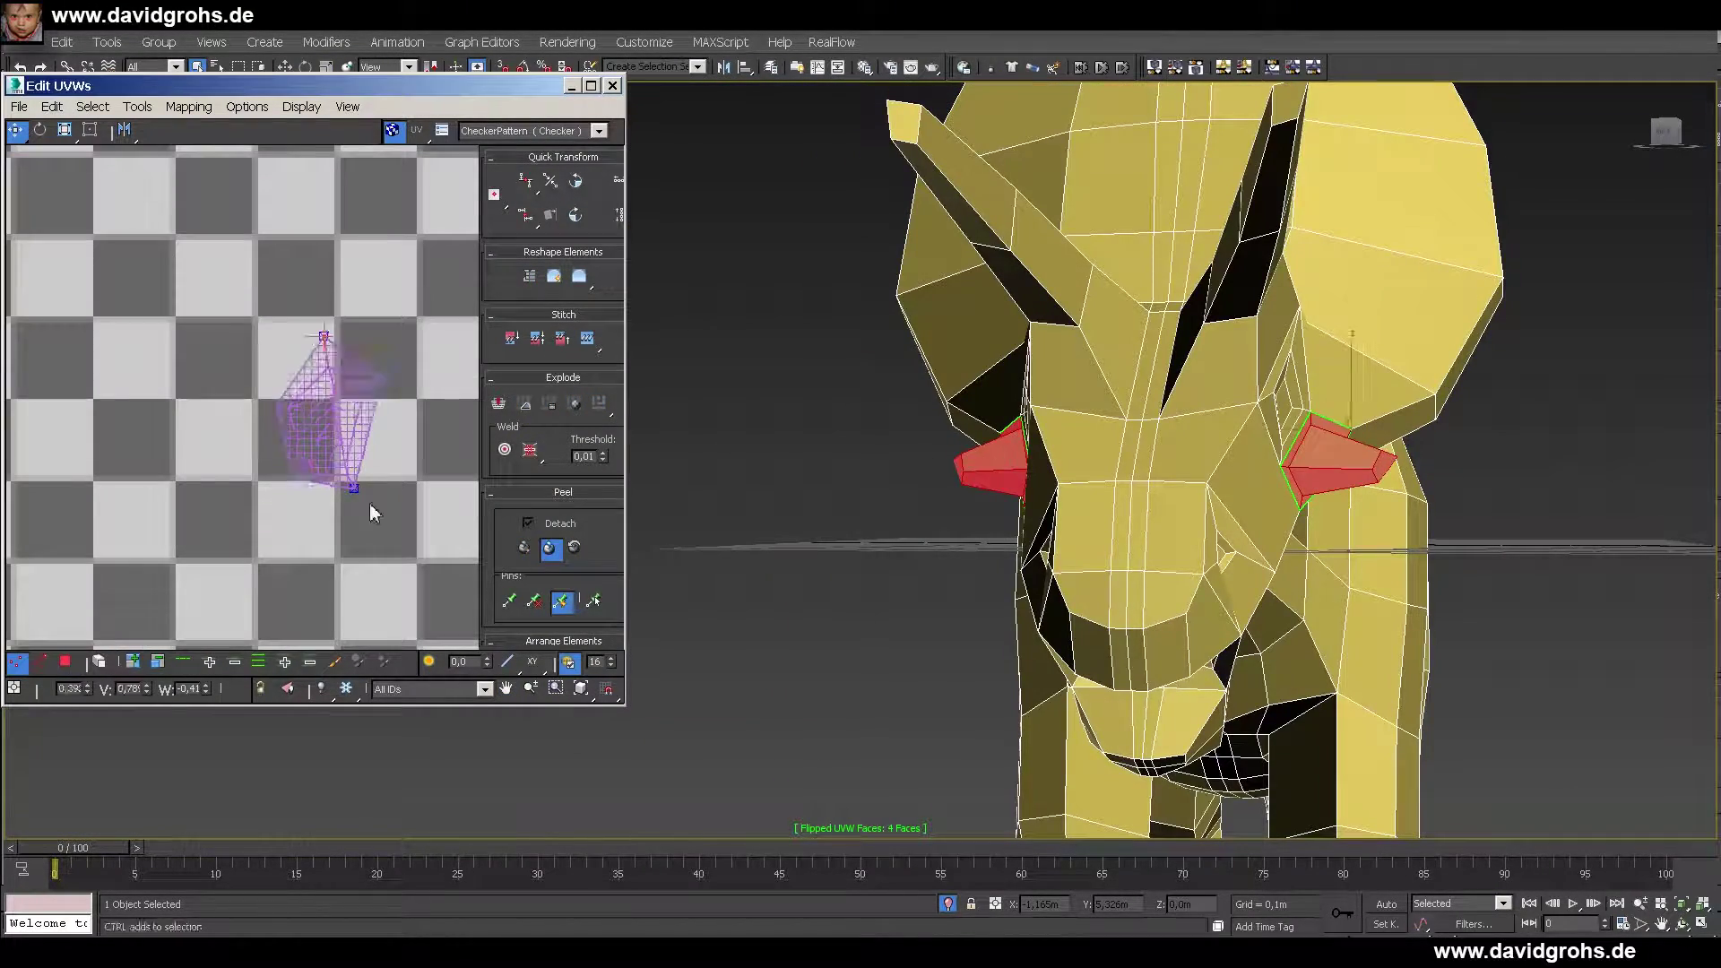
pyautogui.scroll(-3, 148, 366)
pyautogui.moveTo(191, 460); pyautogui.dragTo(278, 467, button='middle')
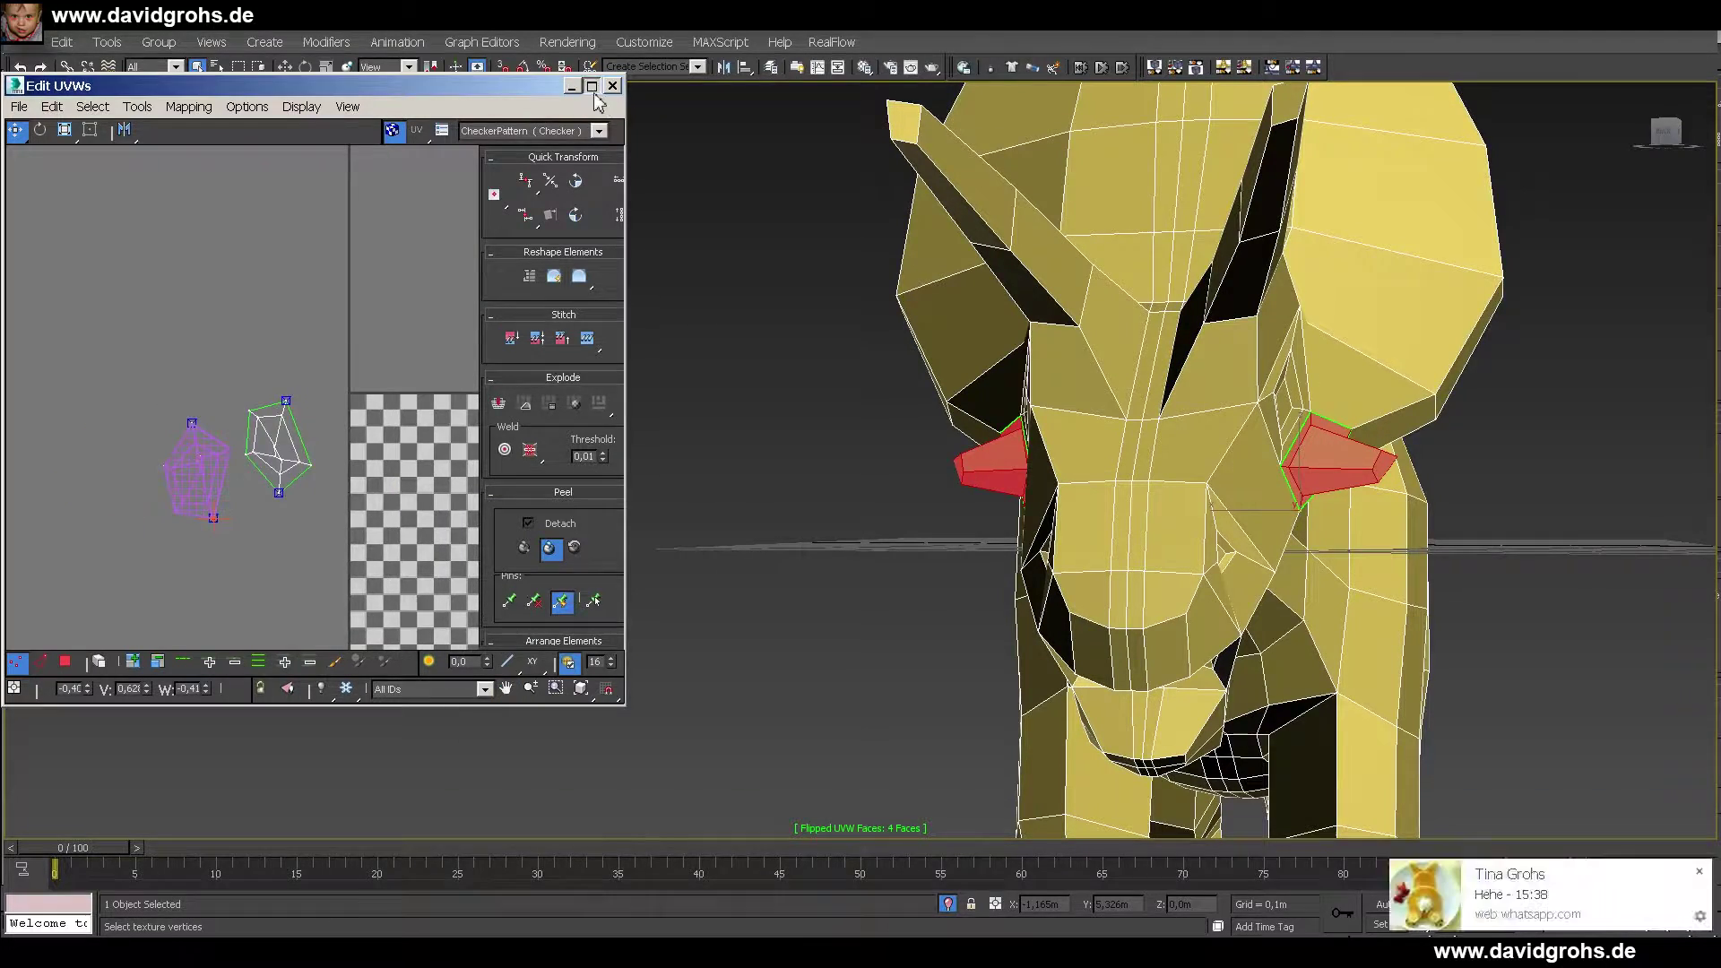
# - Enlarge the UV editor and spread the tip vertices of the spike shell nearest the tile into a small open ring
pyautogui.click(591, 86)
pyautogui.scroll(4, 646, 417)
pyautogui.moveTo(674, 477); pyautogui.dragTo(760, 574)
pyautogui.moveTo(720, 498); pyautogui.dragTo(711, 481)
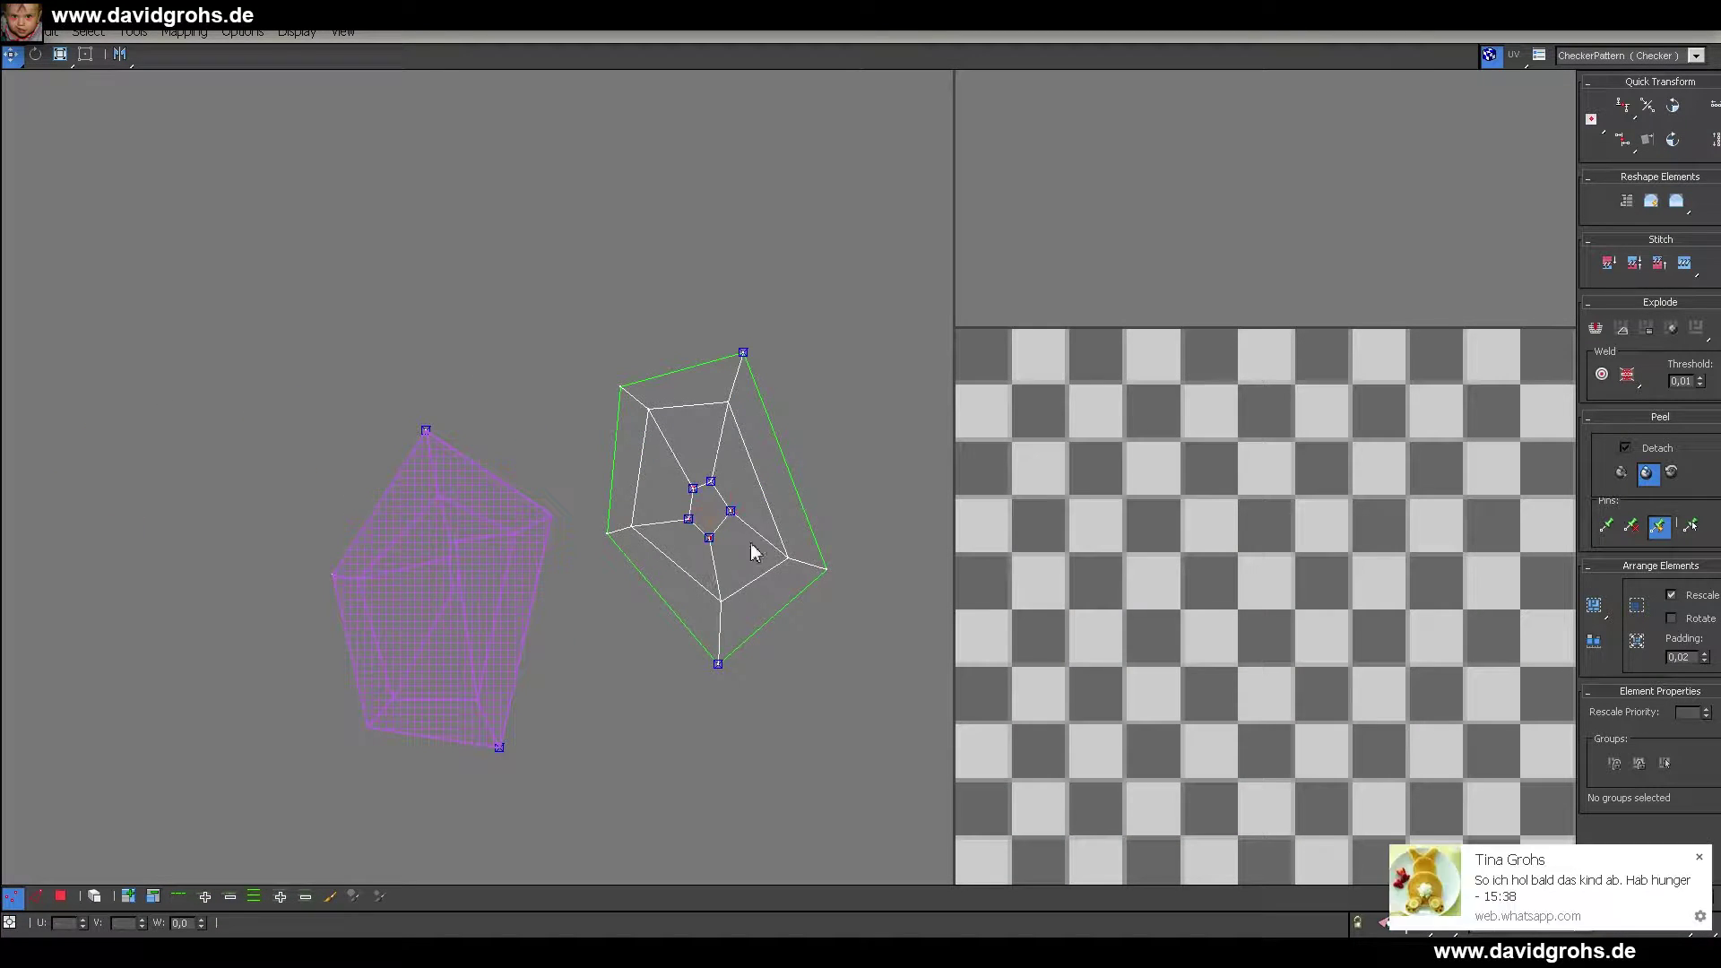
pyautogui.click(753, 553)
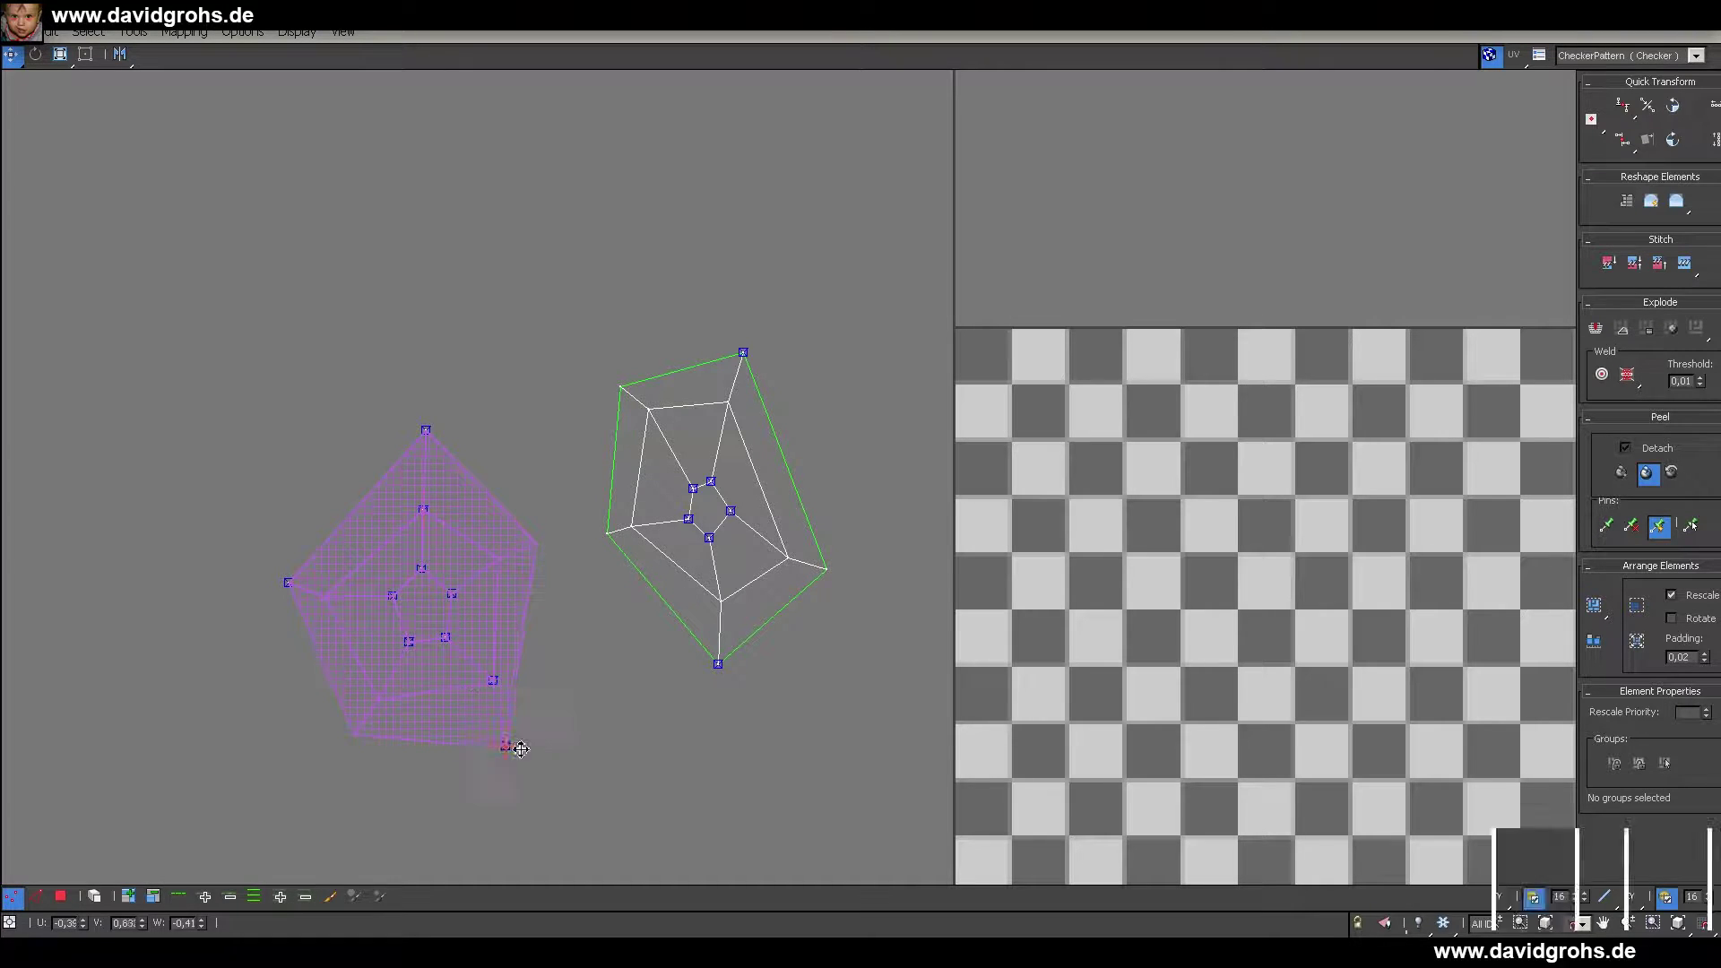
# - Pull the corner vertices of the other spike shell outward into an even pentagon and leave peel mode
pyautogui.moveTo(521, 749); pyautogui.dragTo(542, 734)
pyautogui.moveTo(354, 735); pyautogui.dragTo(338, 768)
pyautogui.moveTo(287, 584); pyautogui.dragTo(262, 582)
pyautogui.moveTo(325, 597); pyautogui.dragTo(317, 593)
pyautogui.scroll(-4, 742, 534)
pyautogui.click(1687, 11)
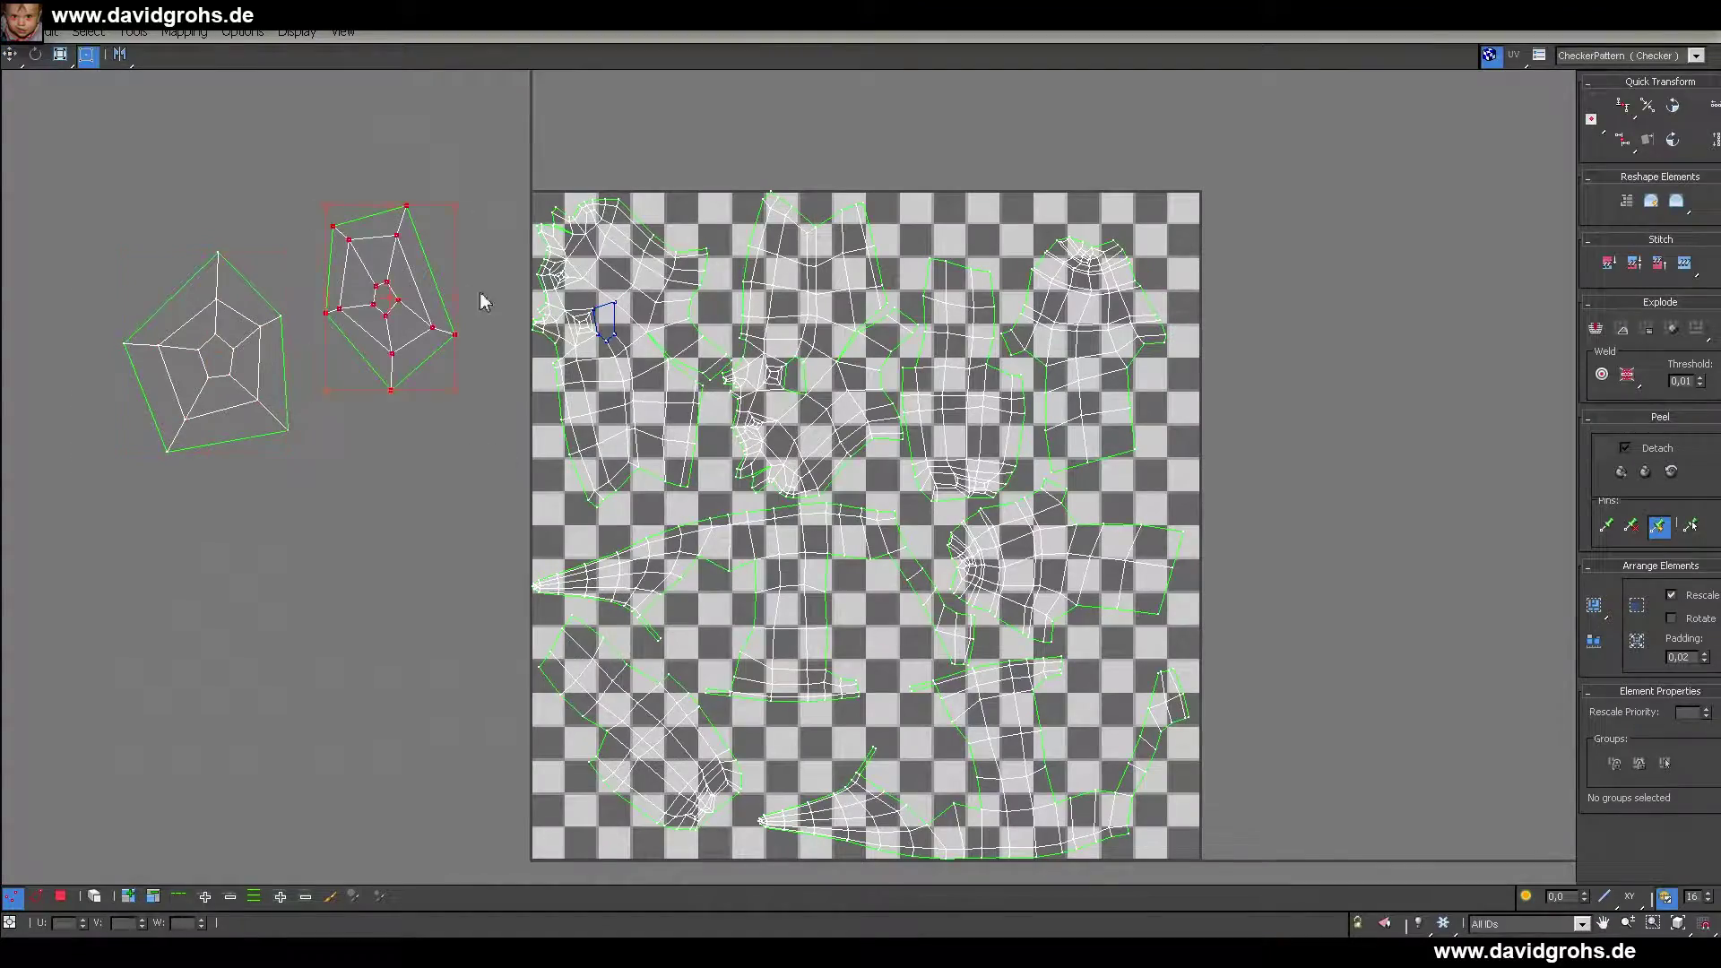
# - Move both cheek spike shells onto the upper part of the texture tile and scale them down
pyautogui.moveTo(463, 387); pyautogui.dragTo(1112, 323)
pyautogui.scroll(4, 989, 224)
pyautogui.moveTo(934, 223); pyautogui.dragTo(926, 223)
pyautogui.moveTo(538, 277); pyautogui.dragTo(771, 335)
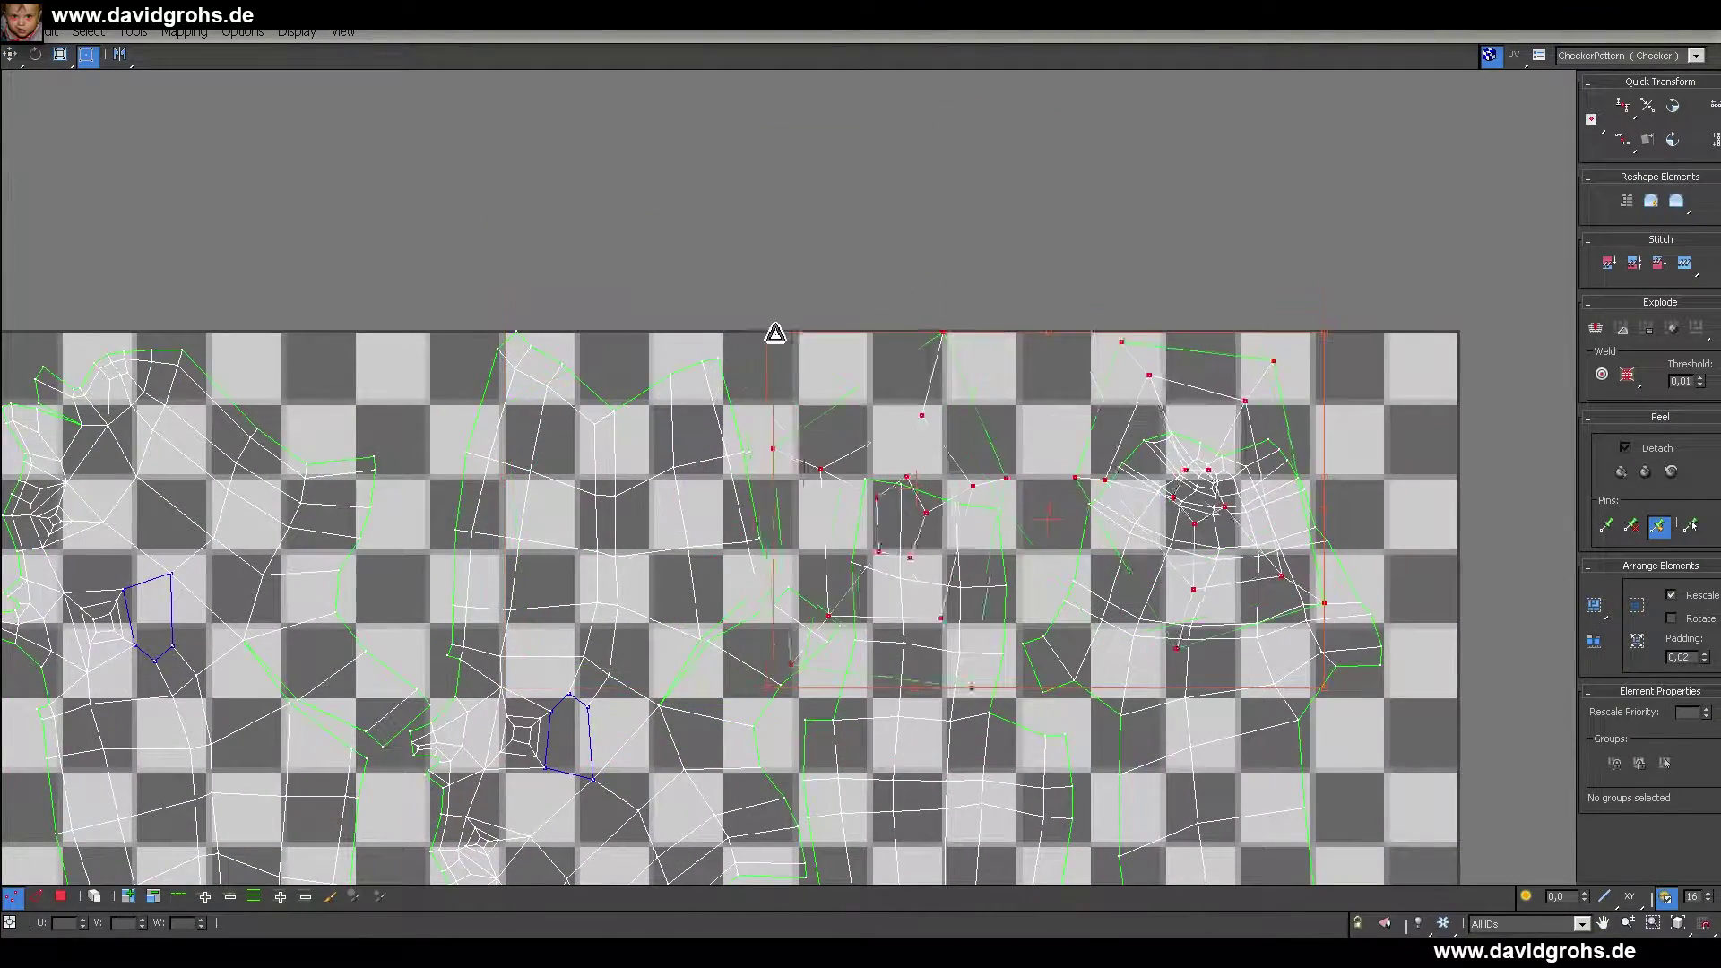
pyautogui.moveTo(1323, 670); pyautogui.dragTo(1065, 486)
pyautogui.scroll(-1, 1009, 493)
pyautogui.moveTo(1008, 493); pyautogui.dragTo(963, 466, button='middle')
# - Select one cheek spike shell and fit it into the free space near the tile's lower right
pyautogui.scroll(2, 1017, 439)
pyautogui.moveTo(883, 239); pyautogui.dragTo(1095, 439)
pyautogui.scroll(-1, 1095, 439)
pyautogui.moveTo(1011, 428); pyautogui.dragTo(896, 139, button='middle')
pyautogui.moveTo(1228, 683); pyautogui.dragTo(1288, 848, button='middle')
pyautogui.scroll(-3, 952, 100)
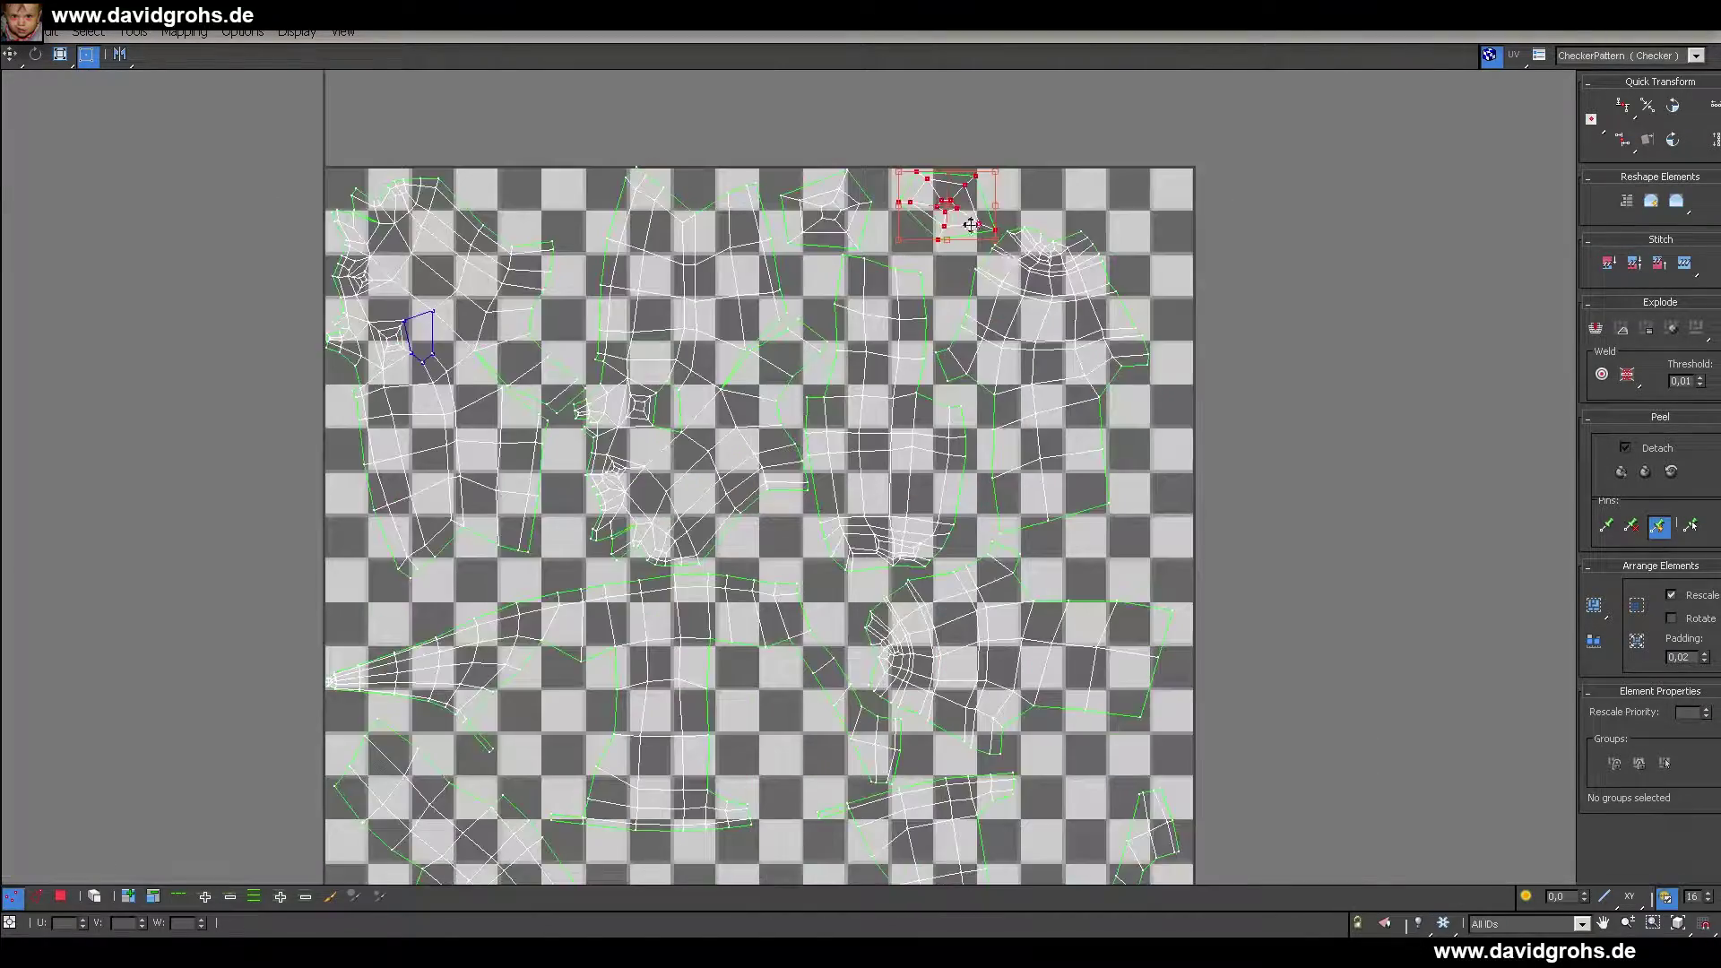
pyautogui.moveTo(919, 218); pyautogui.dragTo(1056, 792)
pyautogui.moveTo(1056, 792); pyautogui.dragTo(1038, 543, button='middle')
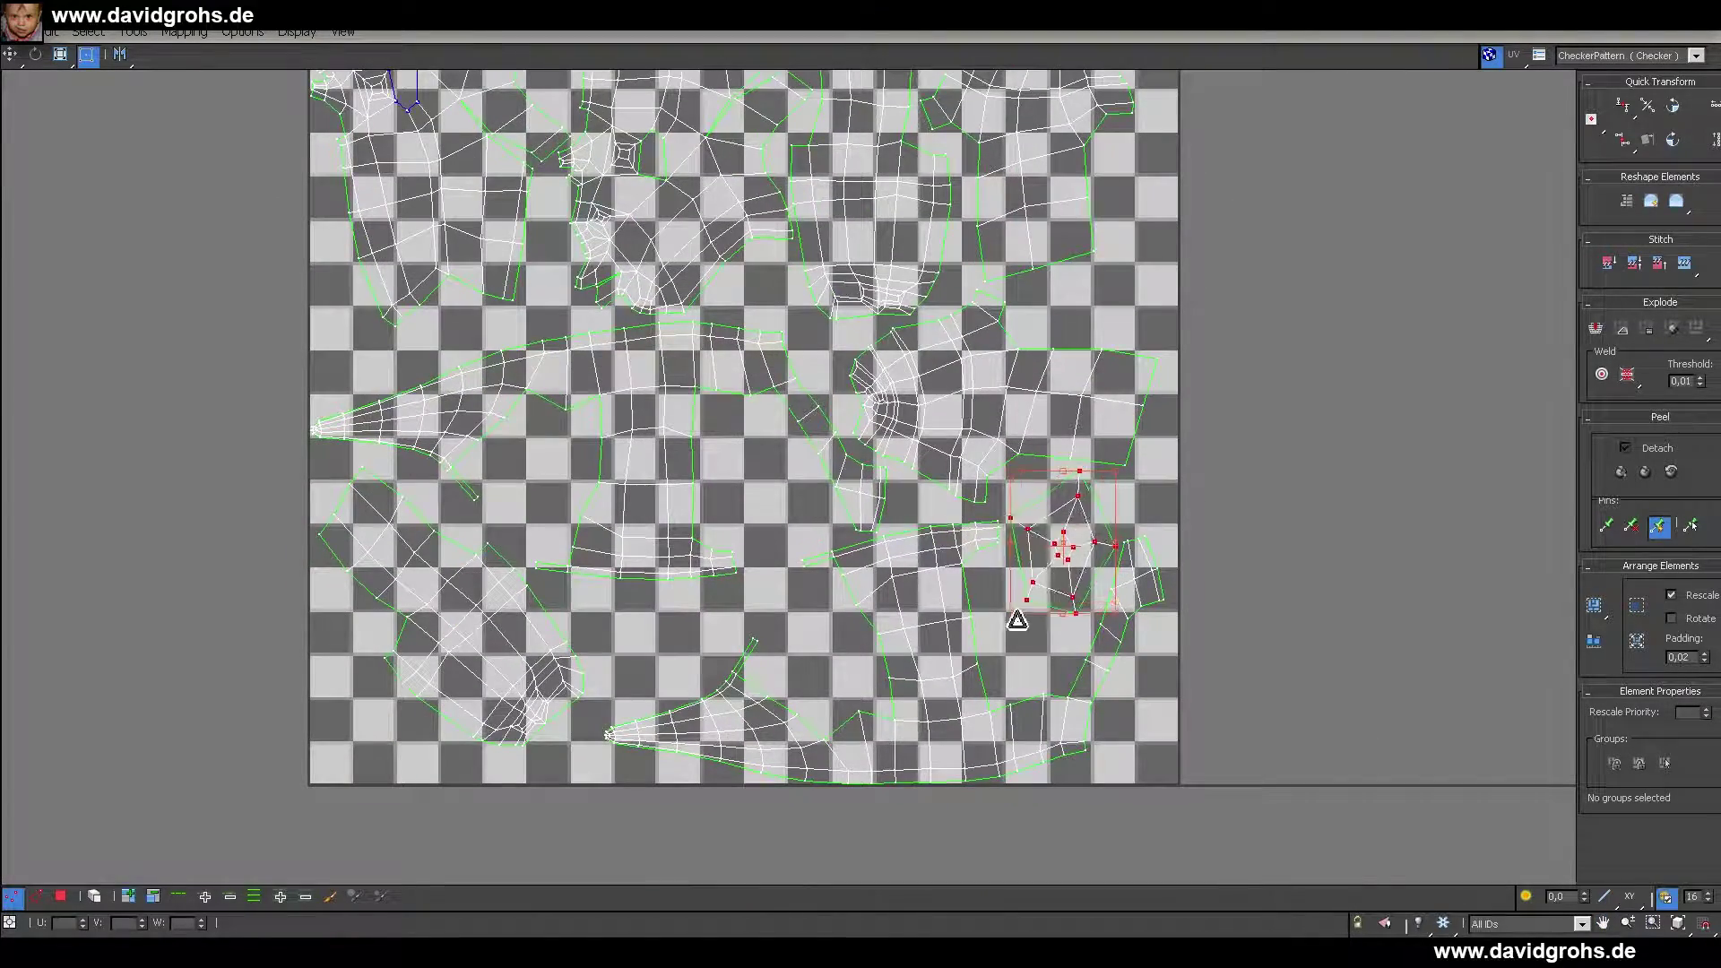
# - Move the remaining cheek spike shell into the gap beneath the tapering tail shell, beside its leg strip
pyautogui.moveTo(995, 466); pyautogui.dragTo(1259, 853, button='middle')
pyautogui.scroll(2, 1080, 359)
pyautogui.moveTo(984, 240); pyautogui.dragTo(1206, 415)
pyautogui.scroll(-4, 1213, 308)
pyautogui.moveTo(1123, 366); pyautogui.dragTo(1148, 662)
pyautogui.scroll(3, 1136, 659)
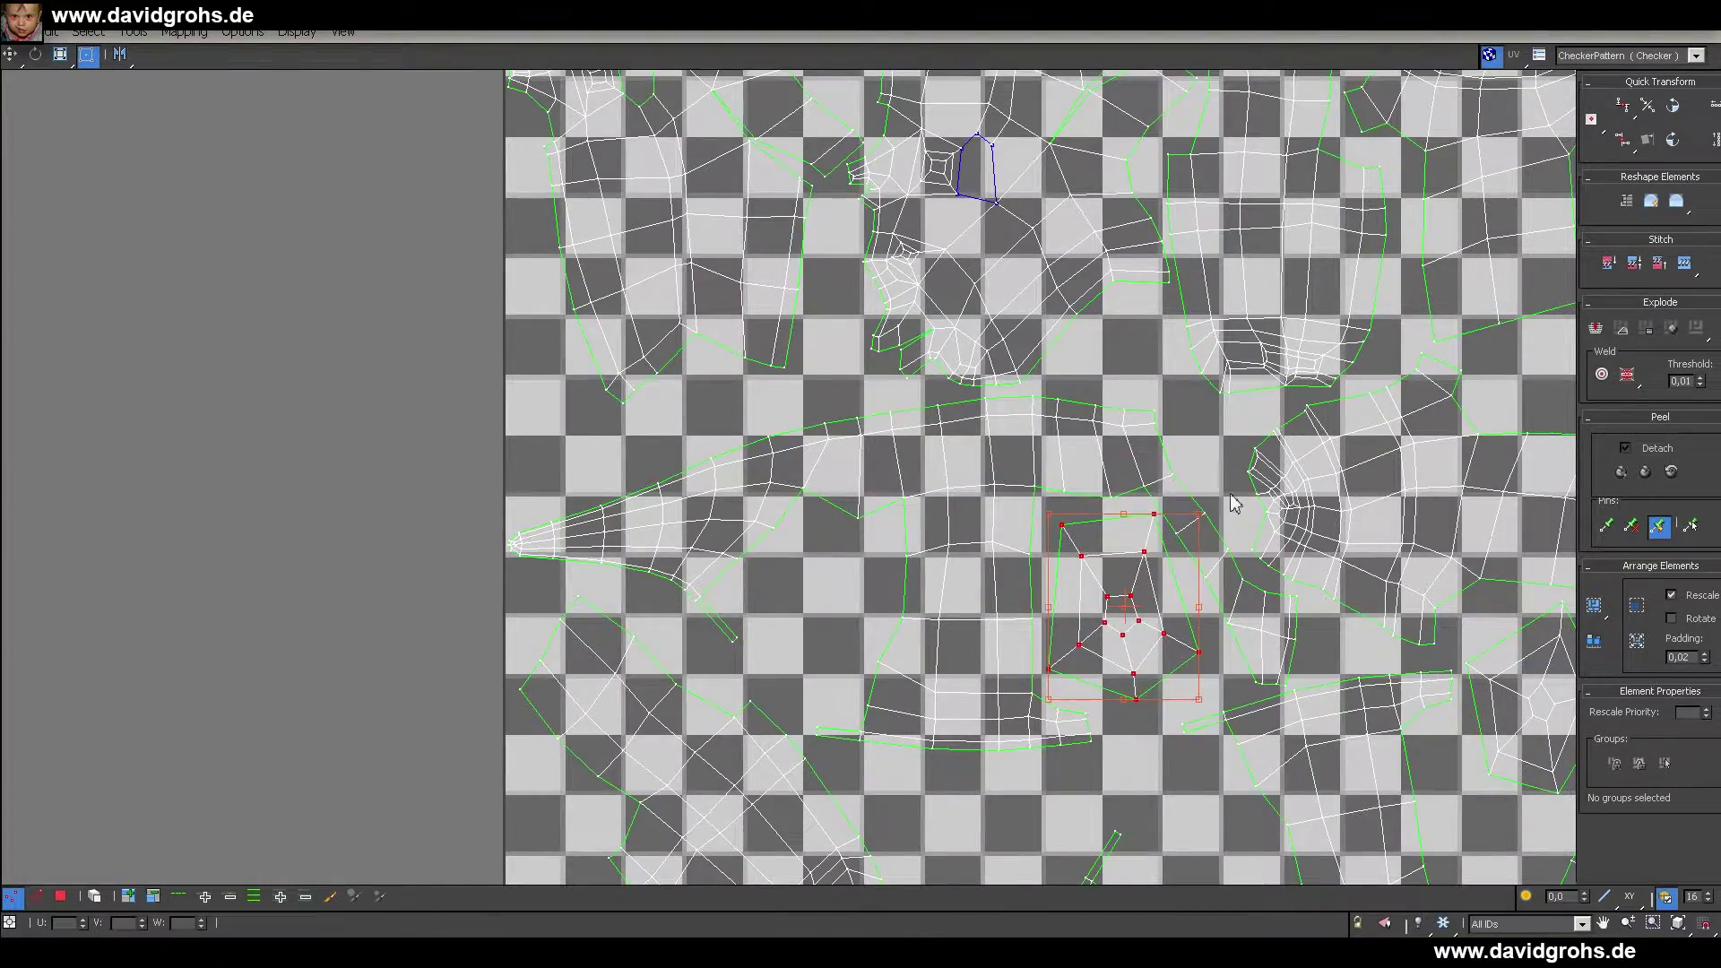
pyautogui.scroll(-4, 1235, 503)
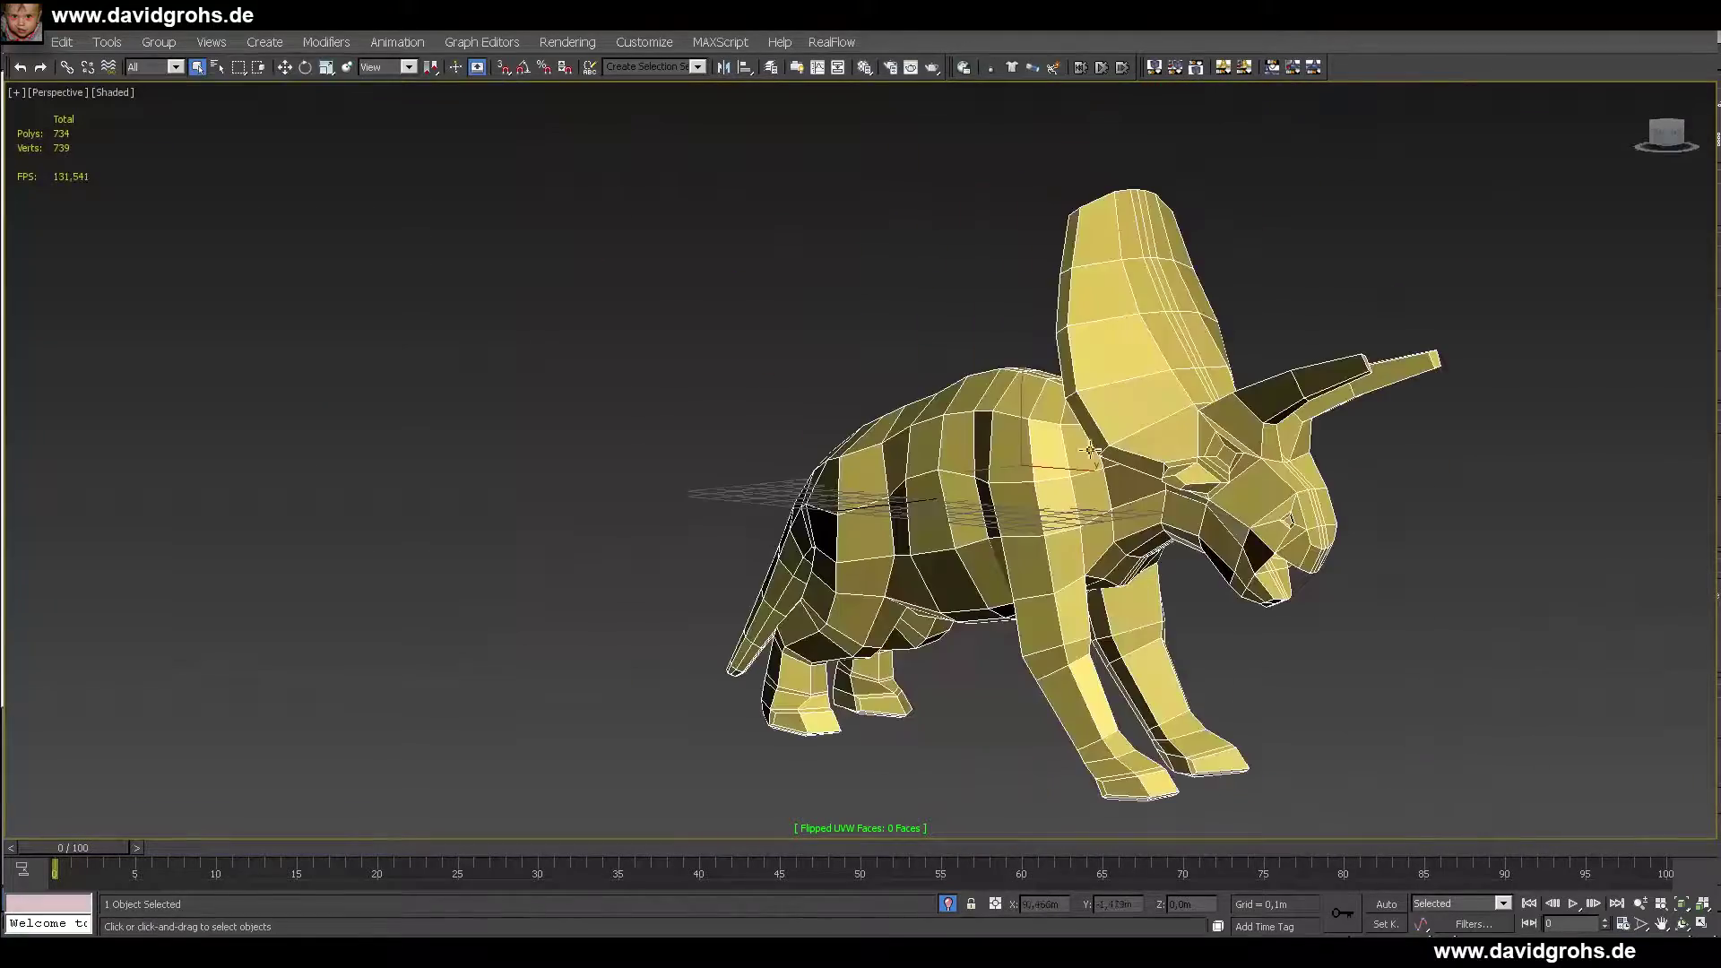
# - Check the model's UV mapping with the xView diagnostics, including missing UVW coordinates, and inspect it from several angles
pyautogui.click(212, 42)
pyautogui.click(541, 548)
pyautogui.keyDown('alt'); pyautogui.moveTo(1107, 435); pyautogui.dragTo(771, 439, button='middle'); pyautogui.keyUp('alt')
pyautogui.click(211, 43)
pyautogui.click(522, 511)
pyautogui.click(211, 43)
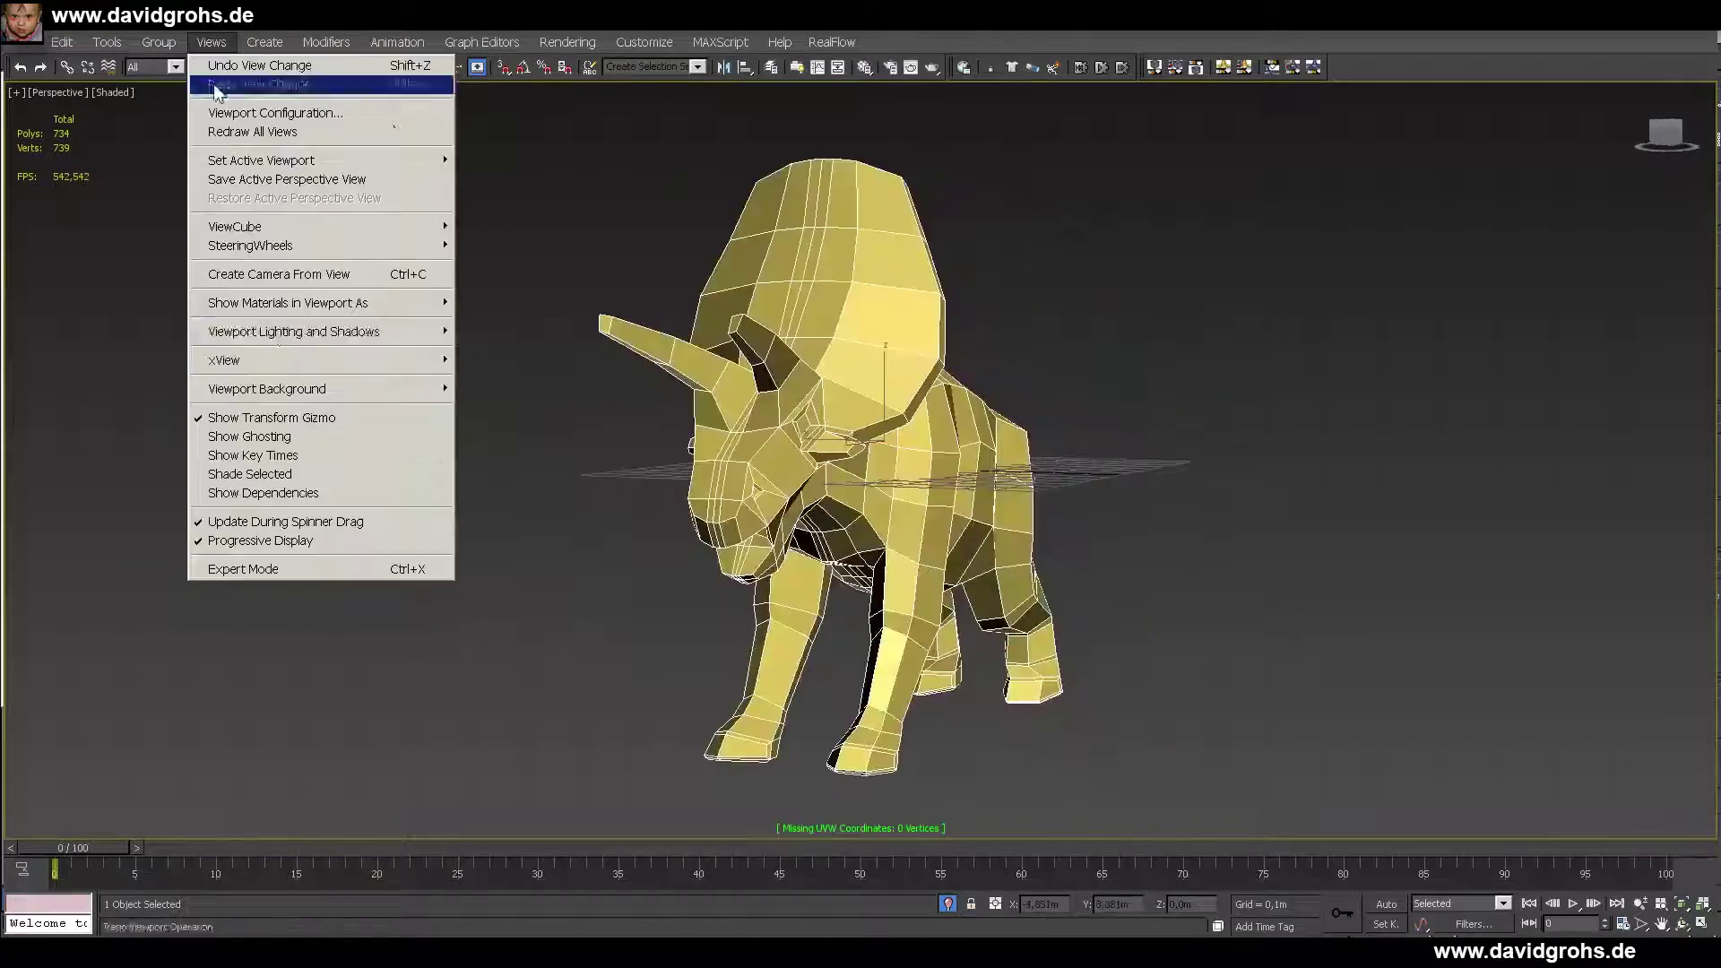
pyautogui.click(529, 492)
pyautogui.keyDown('alt'); pyautogui.moveTo(421, 278); pyautogui.dragTo(568, 269, button='middle'); pyautogui.keyUp('alt')
pyautogui.click(211, 42)
pyautogui.click(538, 473)
pyautogui.keyDown('alt'); pyautogui.moveTo(573, 394); pyautogui.dragTo(1083, 609, button='middle'); pyautogui.keyUp('alt')
# - Run the remaining xView mesh checks one after another through to Faces Orientation
pyautogui.click(211, 42)
pyautogui.click(573, 455)
pyautogui.click(212, 43)
pyautogui.click(538, 437)
pyautogui.click(212, 43)
pyautogui.click(522, 418)
pyautogui.click(212, 43)
pyautogui.click(538, 398)
pyautogui.click(212, 42)
pyautogui.click(538, 379)
# - Raise the dinosaur so that its feet stand on the ground grid
pyautogui.scroll(2, 502, 395)
pyautogui.press('w')
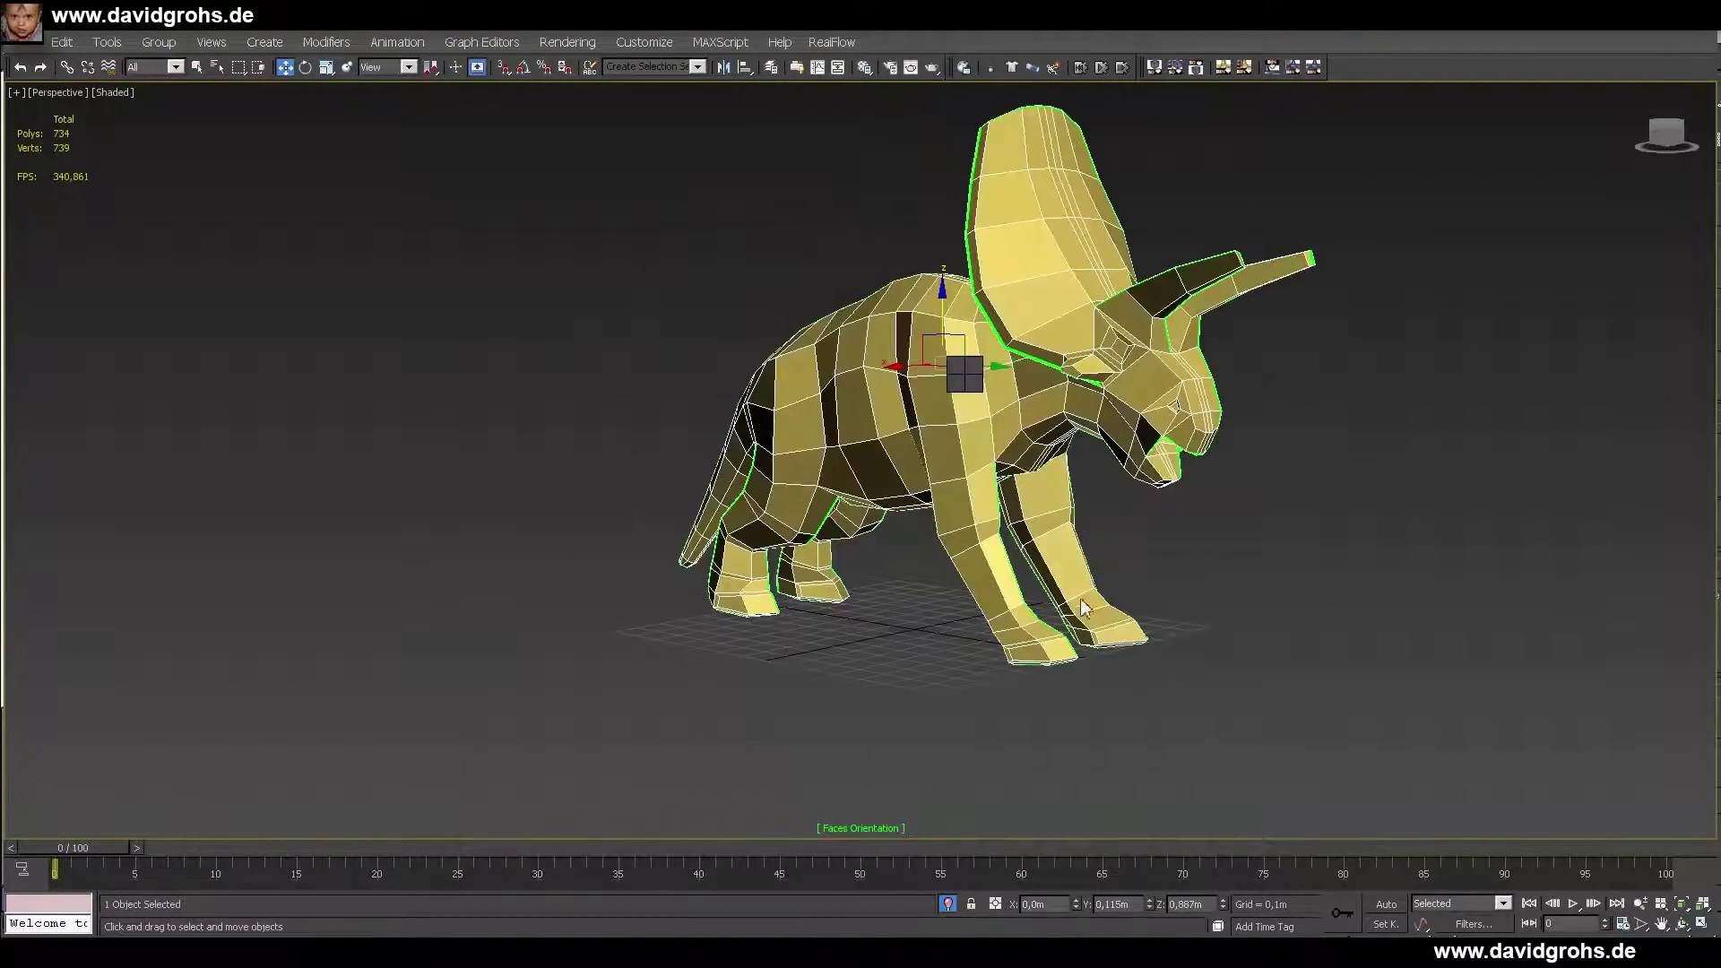
pyautogui.click(1214, 530)
pyautogui.keyDown('alt'); pyautogui.moveTo(1217, 566); pyautogui.dragTo(1214, 530, button='middle'); pyautogui.keyUp('alt')
pyautogui.click(1040, 404)
pyautogui.keyDown('alt'); pyautogui.moveTo(1040, 502); pyautogui.dragTo(1214, 530, button='middle'); pyautogui.keyUp('alt')
# - Select all of the dinosaur's polygons and smooth the shading across its faces
pyautogui.press('4')
pyautogui.hotkey('ctrl', 'a')
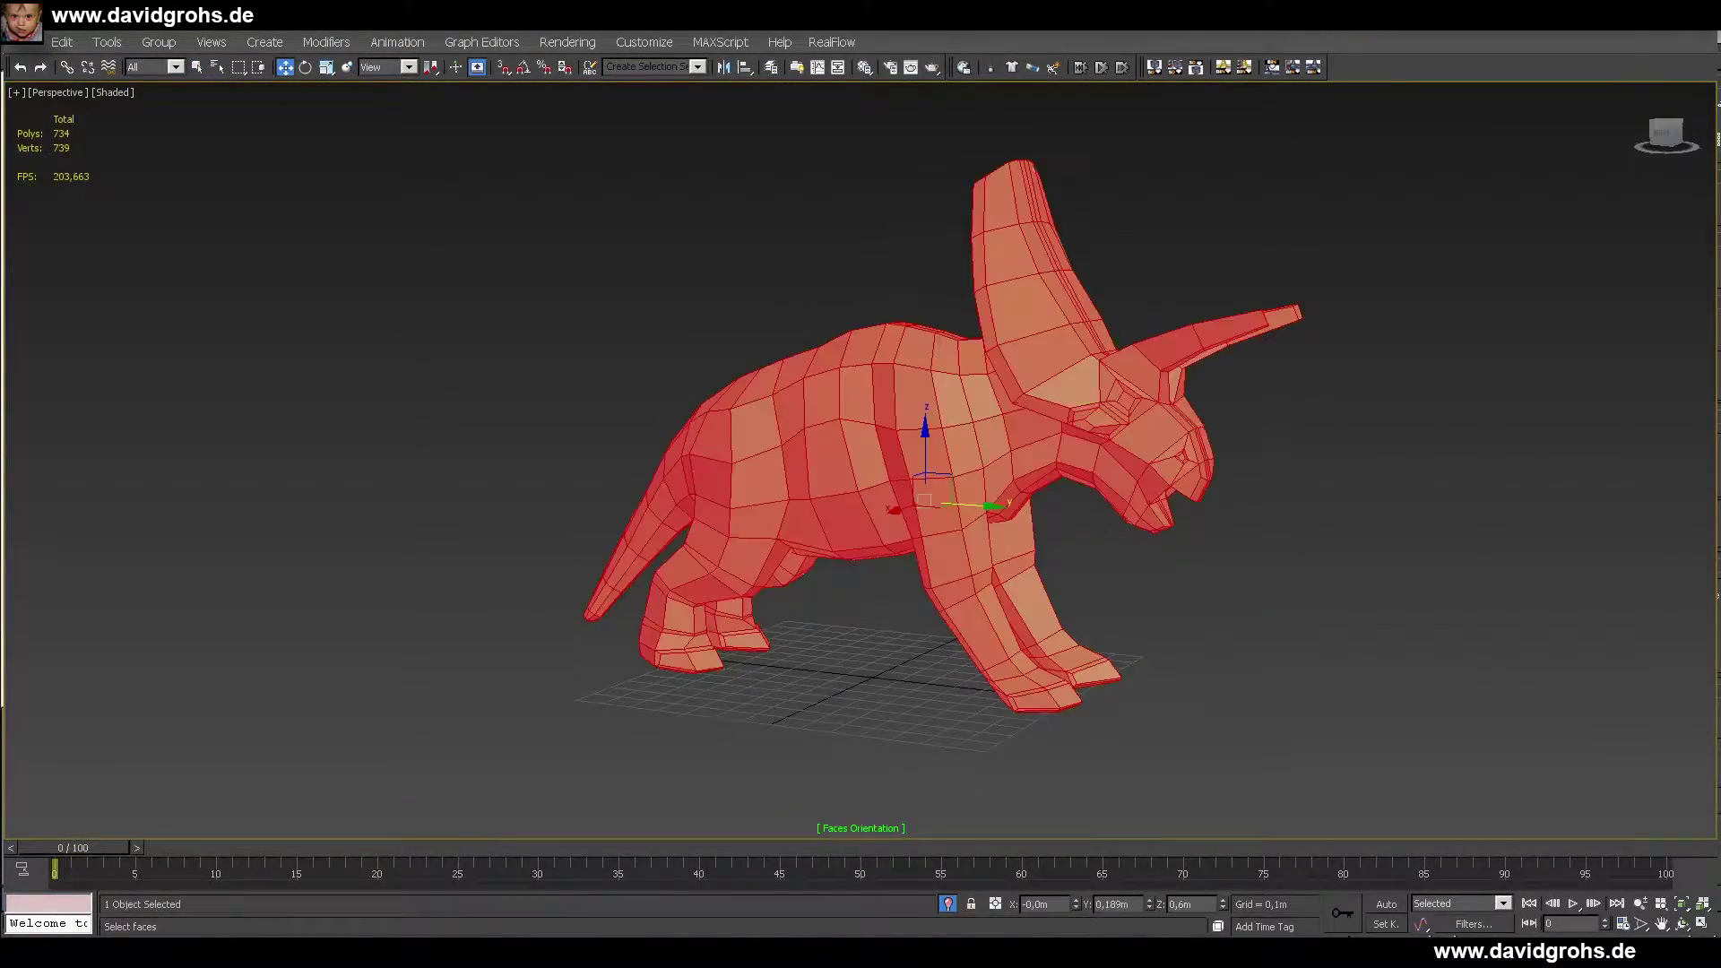
pyautogui.rightClick(1132, 448)
pyautogui.click(1244, 658)
pyautogui.press('4')
pyautogui.click(1255, 661)
# - Save the scene as an incremented version of Pentaceratops_14
pyautogui.keyDown('alt'); pyautogui.moveTo(1019, 573); pyautogui.dragTo(1018, 502, button='middle'); pyautogui.keyUp('alt')
pyautogui.scroll(1, 1018, 503)
pyautogui.click(1018, 502)
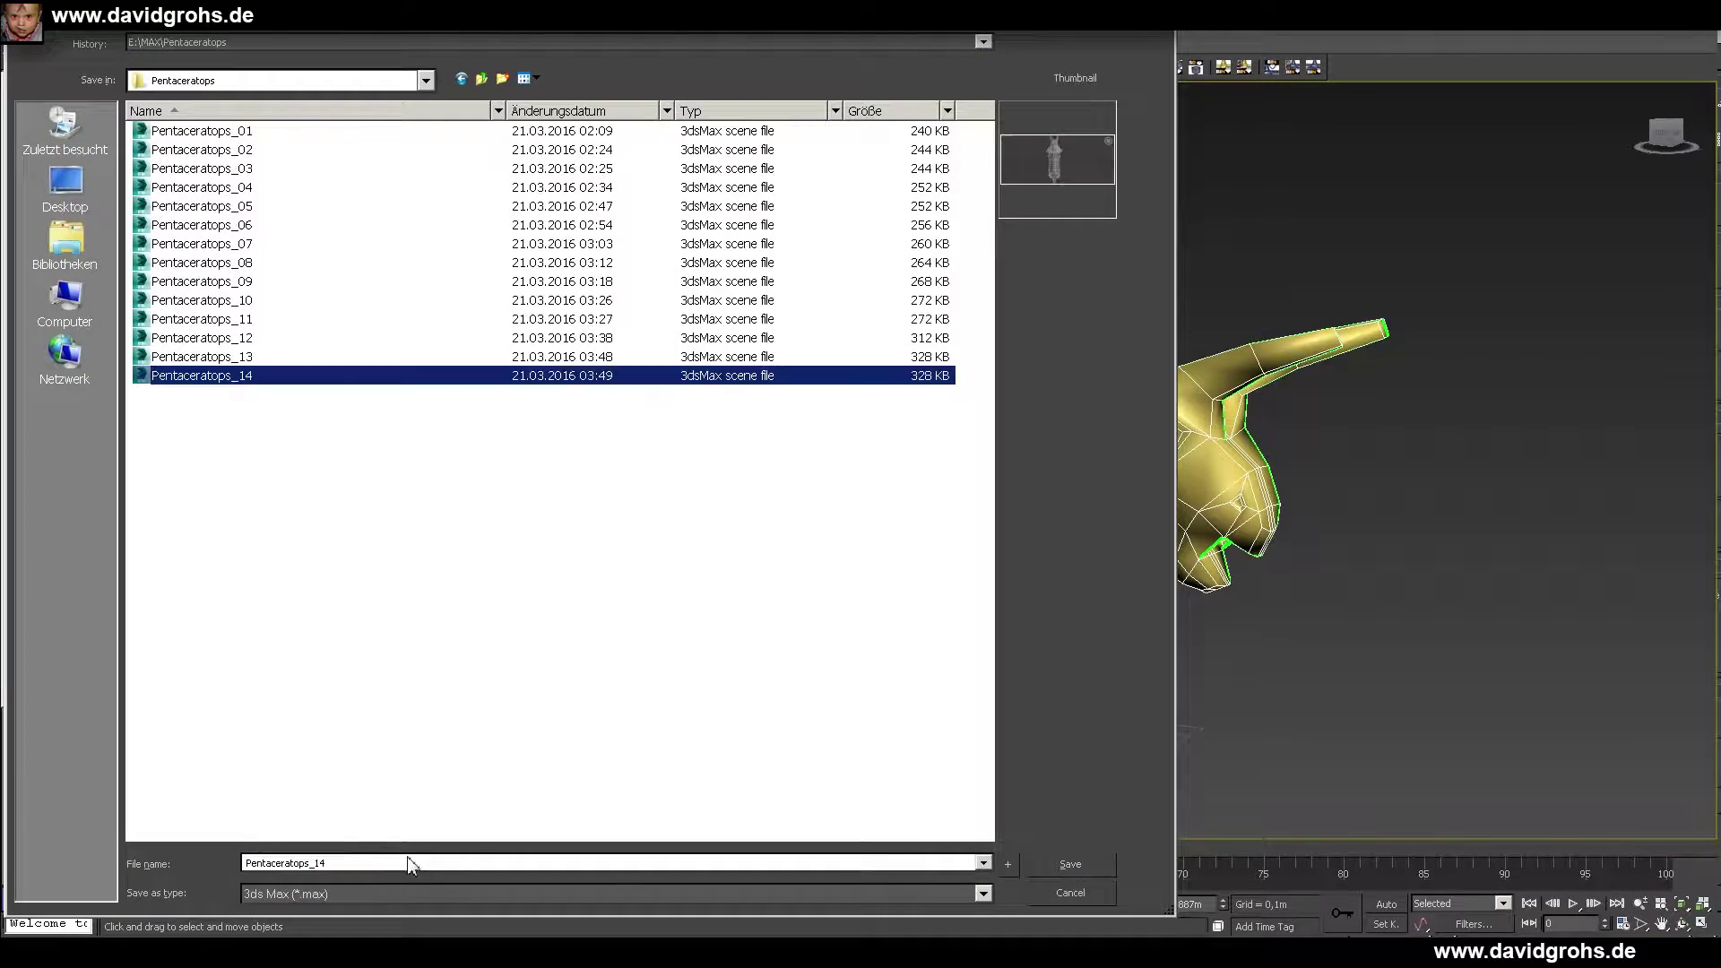
pyautogui.click(1007, 865)
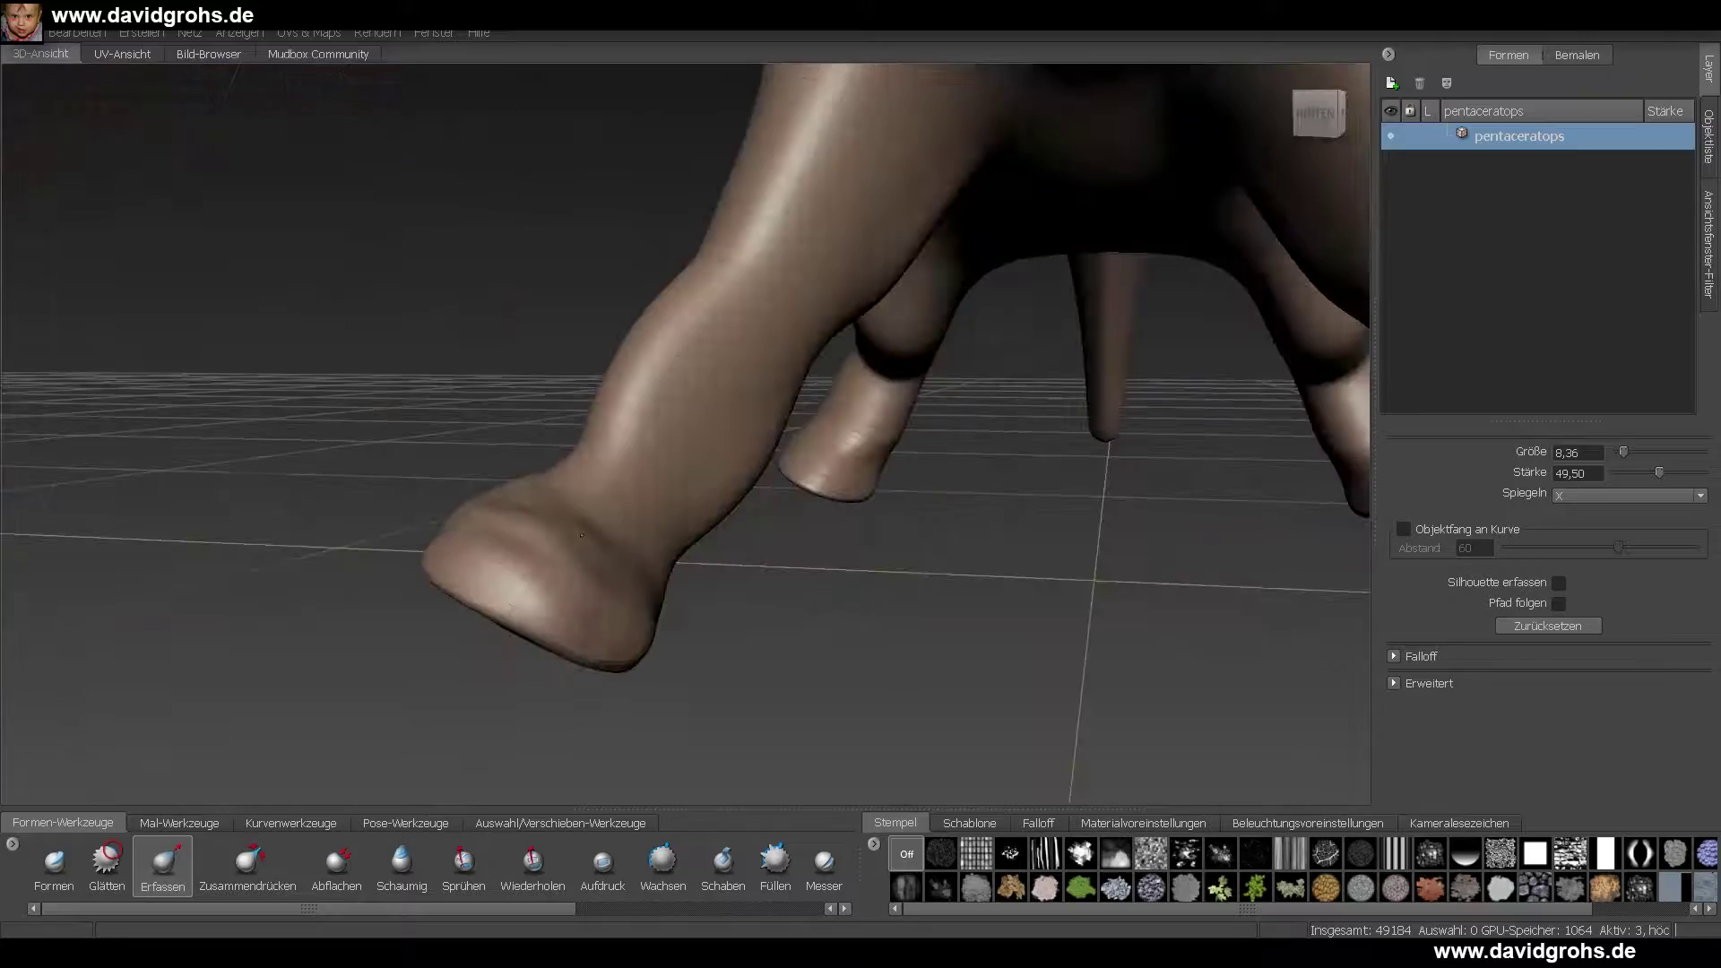
# - Switch to Mudbox, carve the toe grooves into the front foot with the inverted Foamy brush and smooth them
pyautogui.keyDown('alt'); pyautogui.moveTo(581, 535); pyautogui.dragTo(627, 502); pyautogui.keyUp('alt')
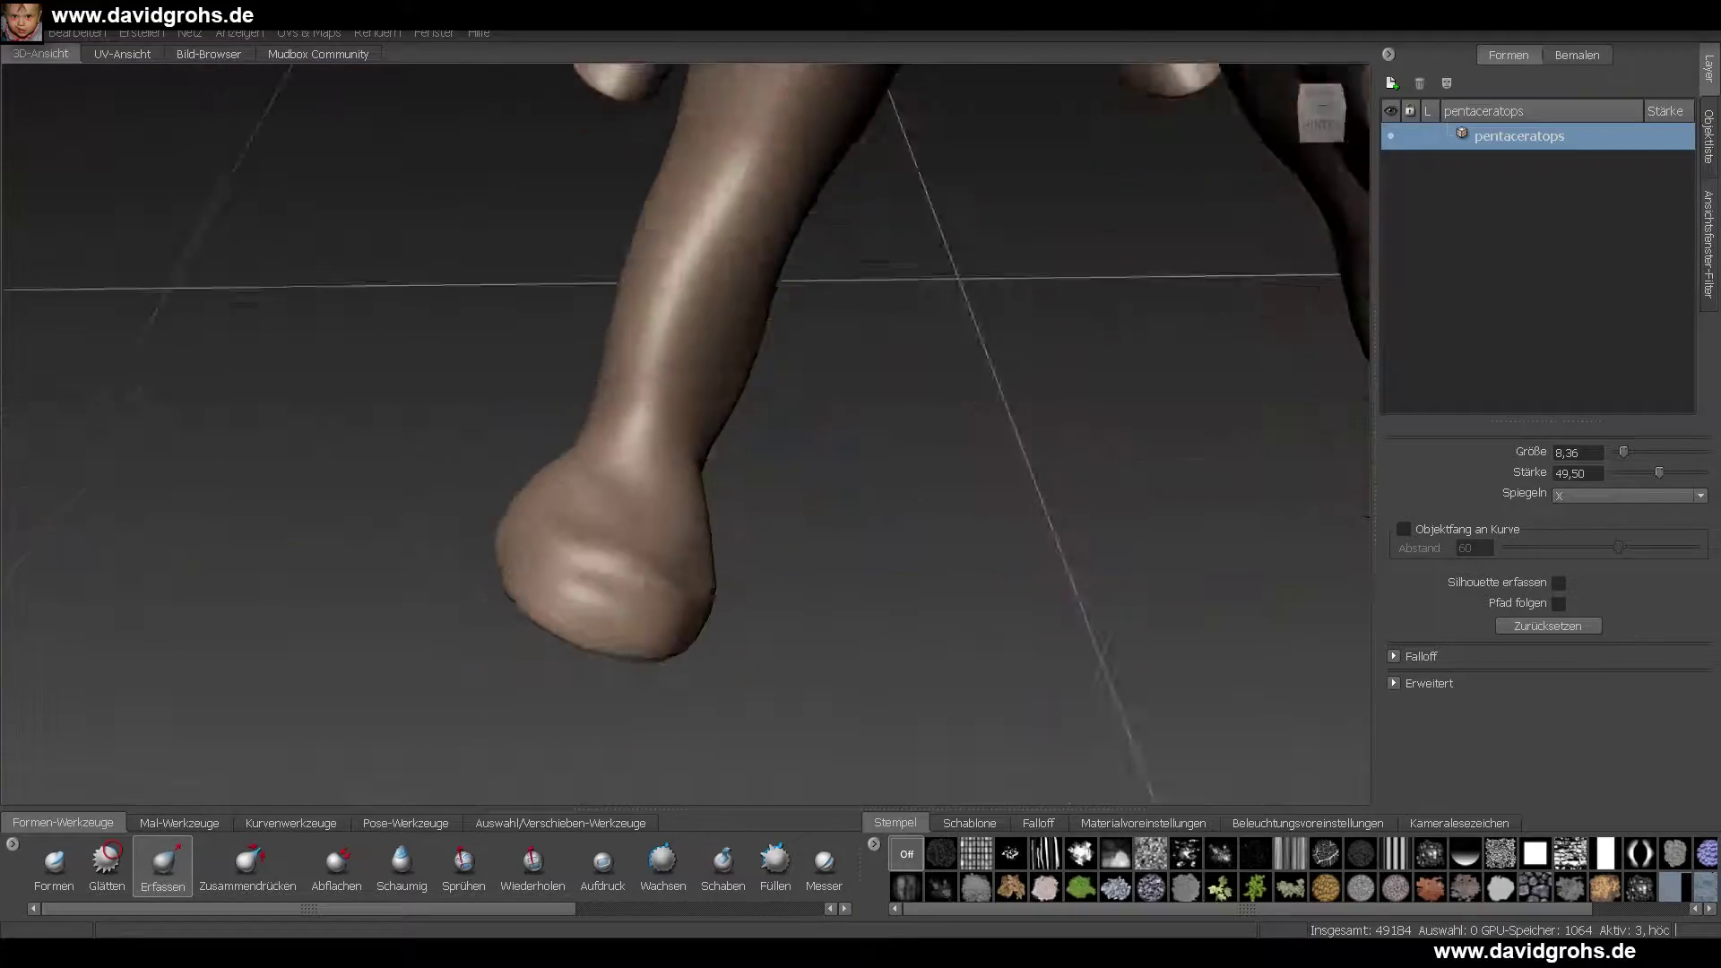
pyautogui.keyDown('alt'); pyautogui.moveTo(584, 513); pyautogui.dragTo(683, 519, button='middle'); pyautogui.keyUp('alt')
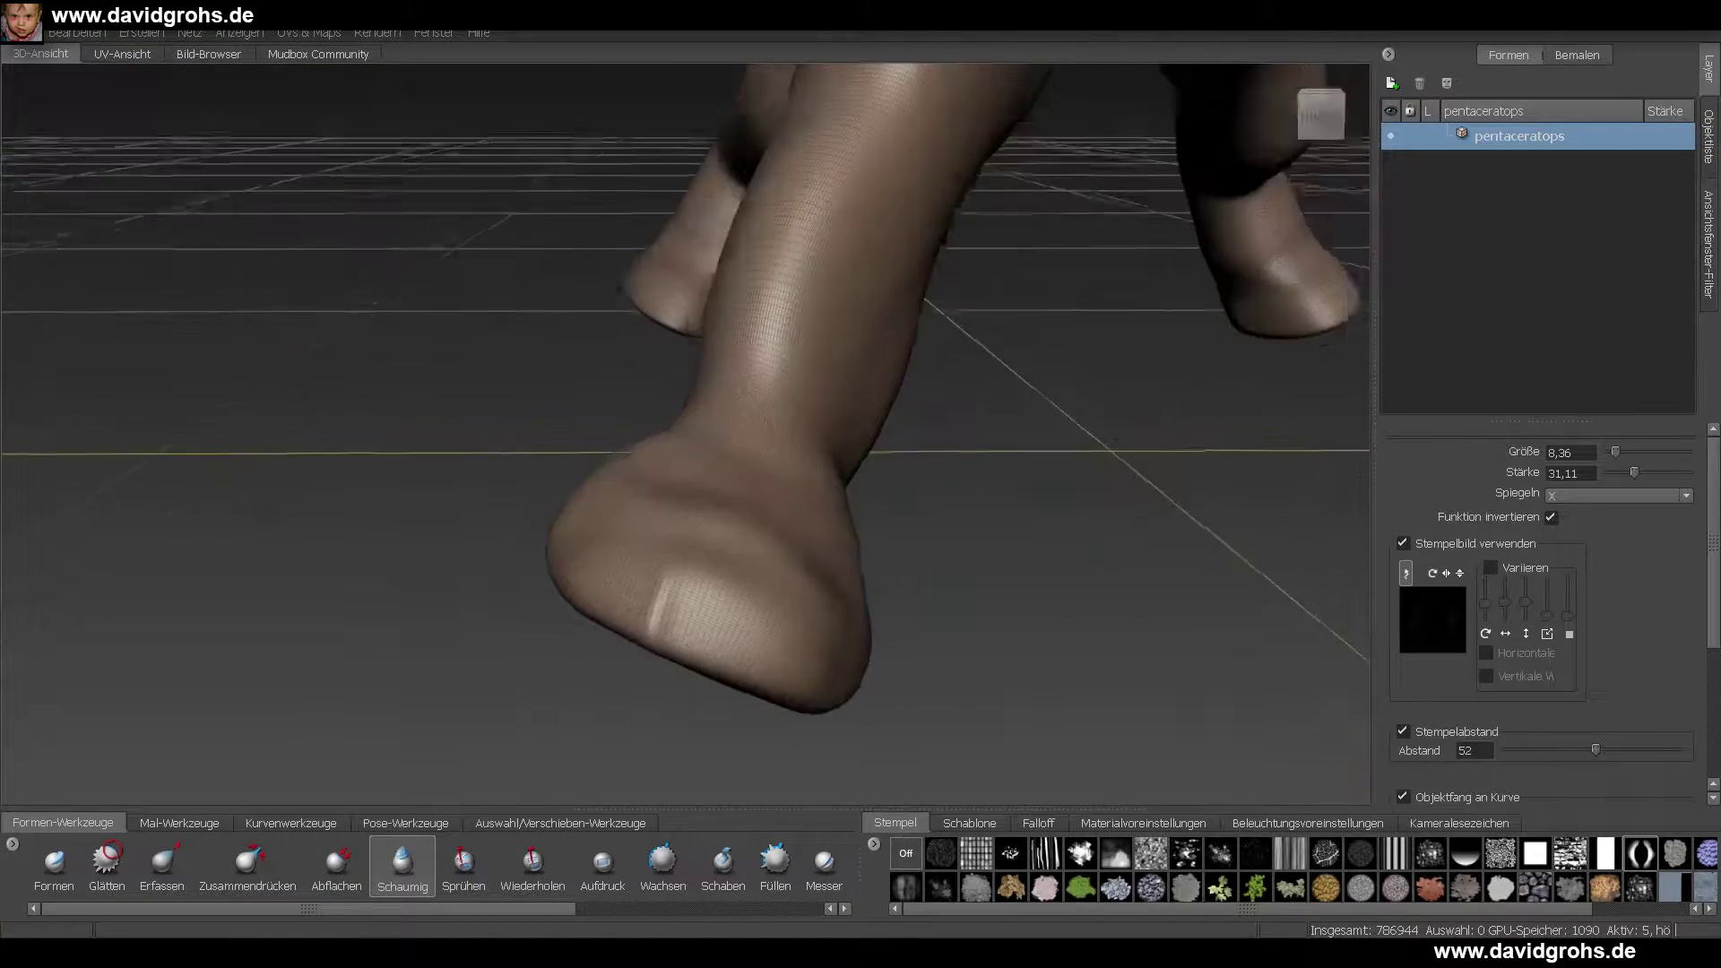
pyautogui.keyDown('alt'); pyautogui.moveTo(691, 598); pyautogui.dragTo(1296, 705); pyautogui.keyUp('alt')
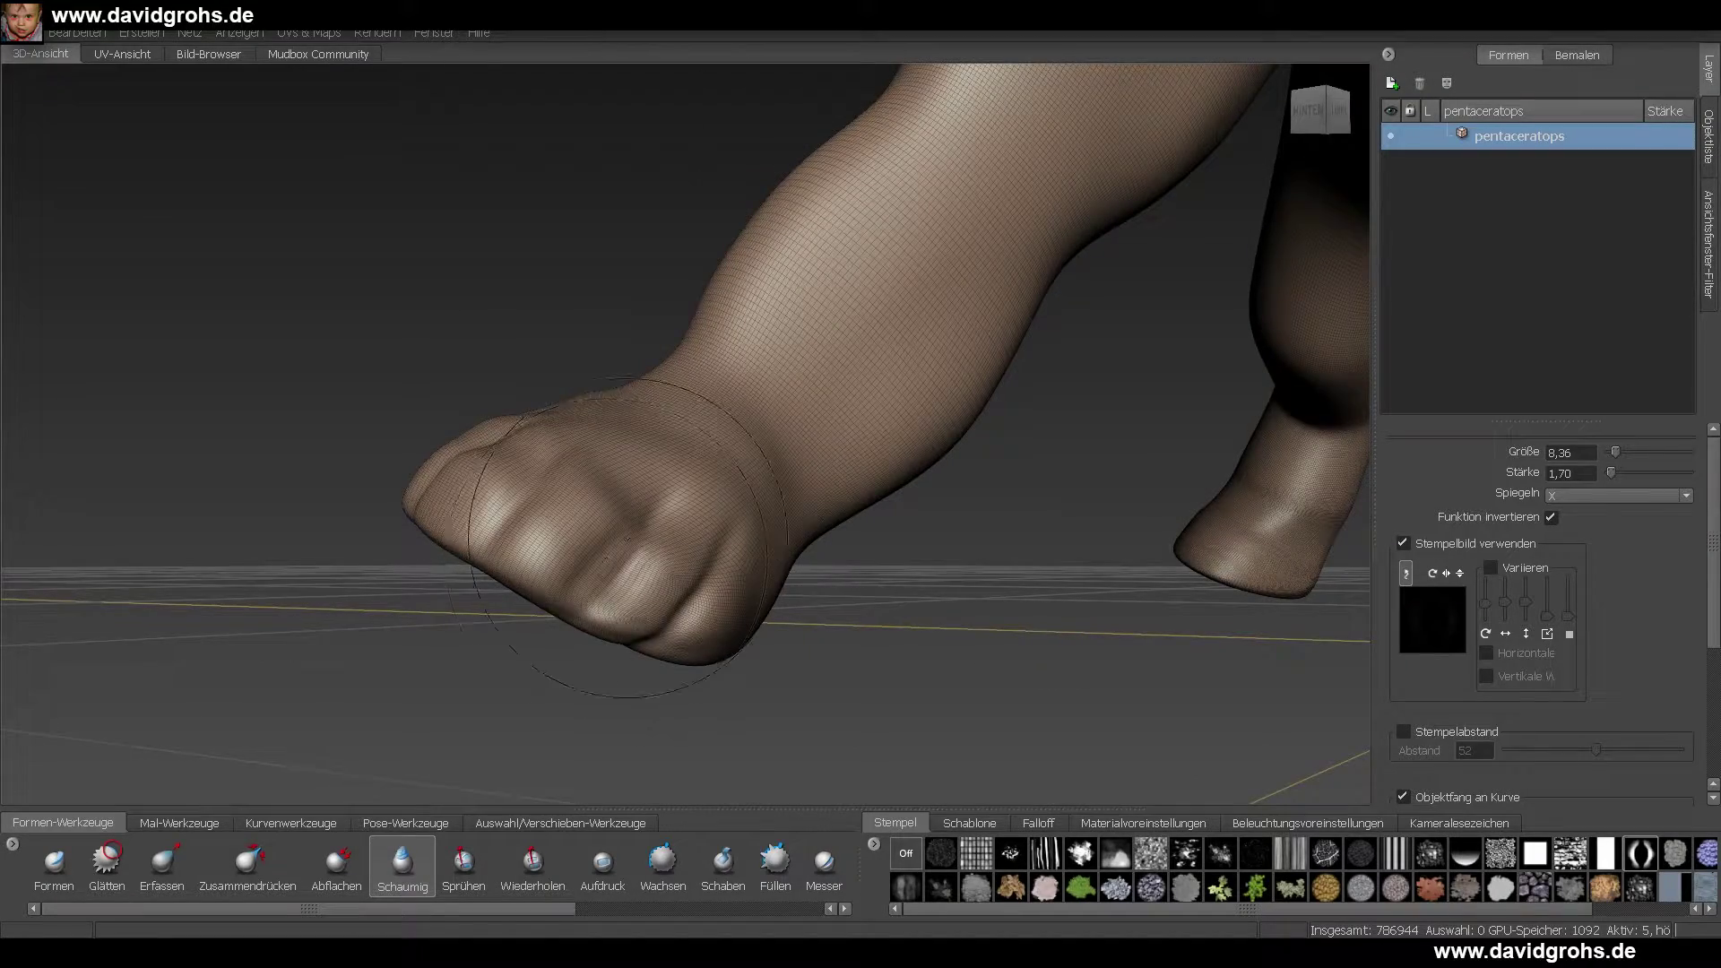
pyautogui.keyDown('alt'); pyautogui.moveTo(627, 540); pyautogui.dragTo(749, 619); pyautogui.keyUp('alt')
pyautogui.keyDown('shift'); pyautogui.moveTo(748, 619); pyautogui.dragTo(645, 556); pyautogui.keyUp('shift')
pyautogui.moveTo(646, 556)
pyautogui.mouseDown()
pyautogui.moveTo(612, 555)
pyautogui.moveTo(744, 551)
pyautogui.moveTo(757, 582)
pyautogui.moveTo(636, 452)
pyautogui.moveTo(717, 538)
pyautogui.moveTo(807, 484)
pyautogui.moveTo(571, 557)
pyautogui.moveTo(856, 532)
pyautogui.moveTo(883, 573)
pyautogui.moveTo(807, 448)
pyautogui.moveTo(968, 469)
pyautogui.mouseUp()
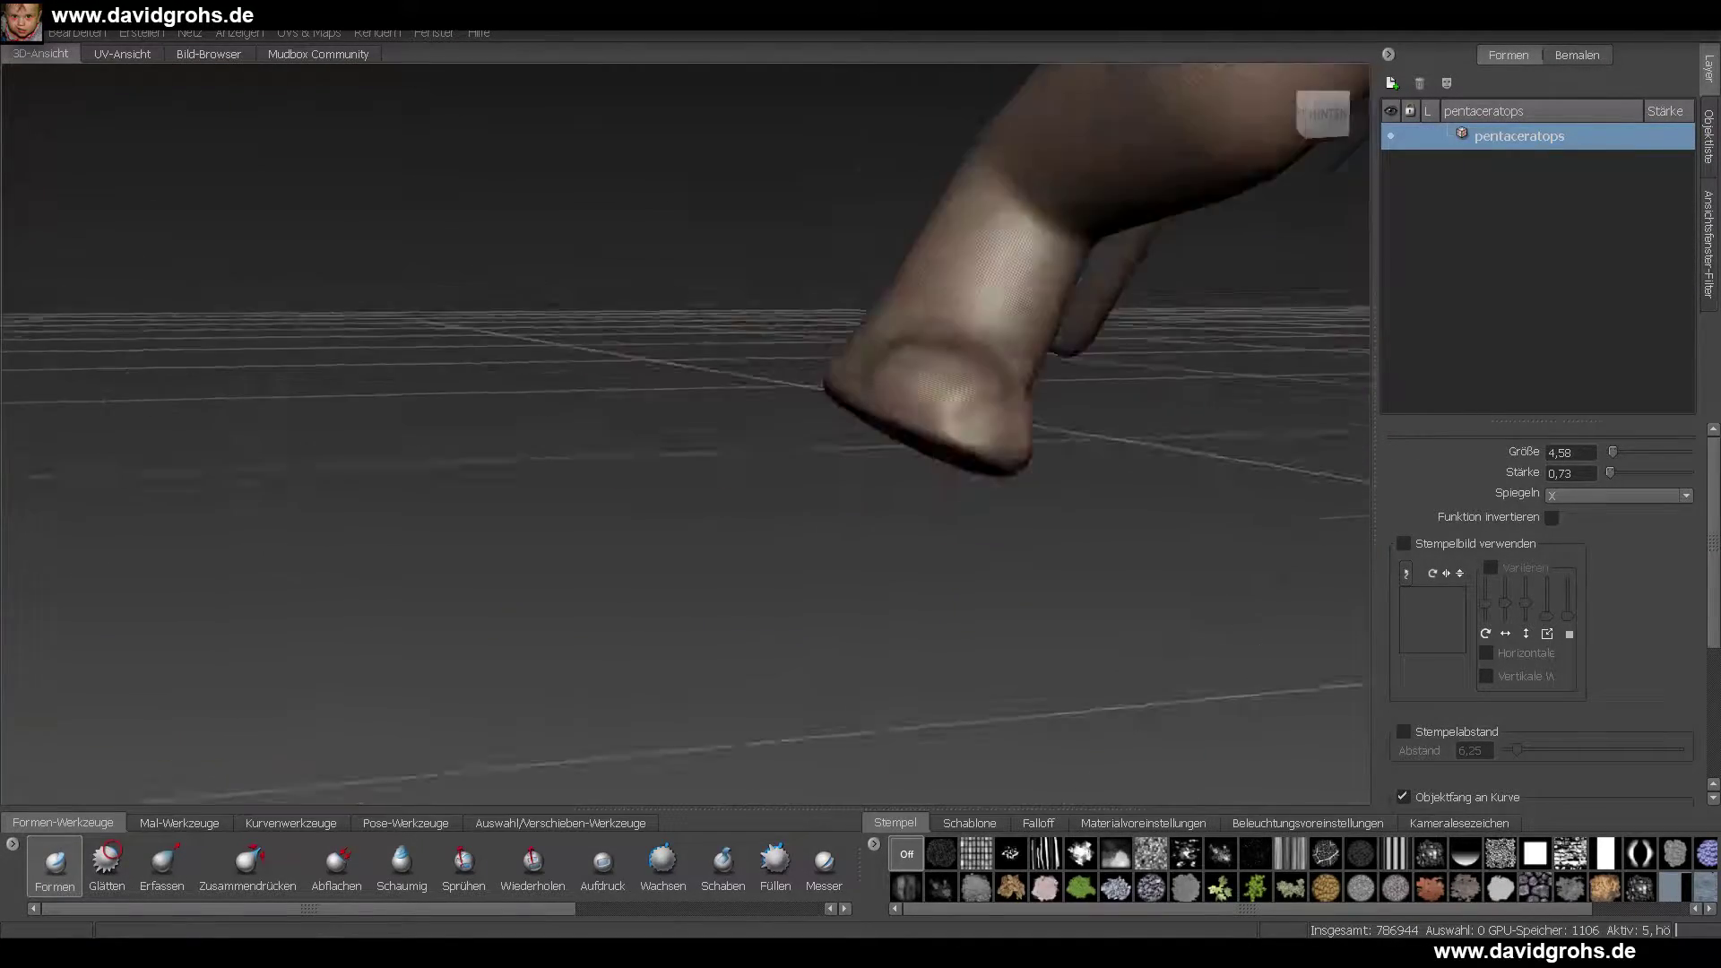
# - Smooth the surface of the hind foot and hide the wireframe
pyautogui.keyDown('alt'); pyautogui.moveTo(941, 403); pyautogui.dragTo(789, 529, button='middle'); pyautogui.keyUp('alt')
pyautogui.moveTo(789, 529)
pyautogui.keyDown('shift'); pyautogui.mouseDown()
pyautogui.moveTo(762, 520)
pyautogui.moveTo(824, 529)
pyautogui.moveTo(430, 475)
pyautogui.moveTo(628, 376)
pyautogui.moveTo(762, 502)
pyautogui.mouseUp(); pyautogui.keyUp('shift')
pyautogui.press('w')
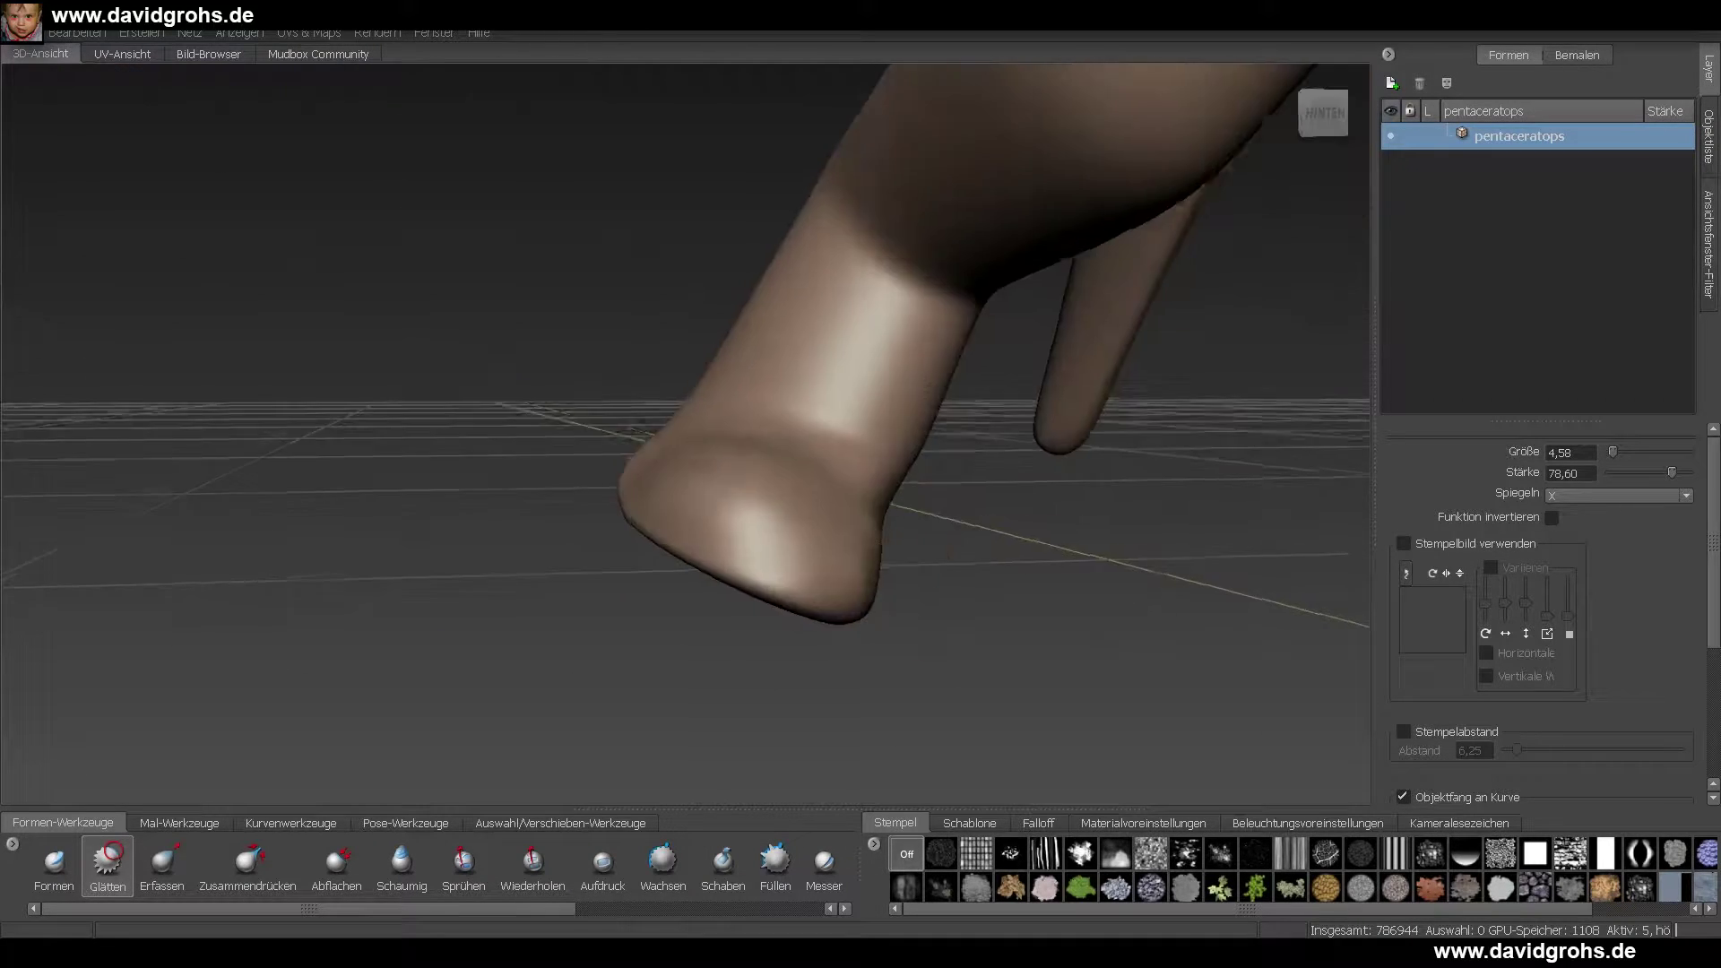
# - Sculpt separate toes into the front edge of the hind foot and smooth the grooves between them
pyautogui.keyDown('alt'); pyautogui.moveTo(789, 439); pyautogui.dragTo(921, 517); pyautogui.keyUp('alt')
pyautogui.press('6')
pyautogui.moveTo(812, 615)
pyautogui.keyDown('alt'); pyautogui.mouseDown()
pyautogui.moveTo(618, 562)
pyautogui.moveTo(613, 596)
pyautogui.mouseUp(); pyautogui.keyUp('alt')
pyautogui.moveTo(682, 537)
pyautogui.keyDown('alt'); pyautogui.mouseDown()
pyautogui.moveTo(415, 469)
pyautogui.moveTo(401, 538)
pyautogui.mouseUp(); pyautogui.keyUp('alt')
pyautogui.moveTo(430, 537)
pyautogui.keyDown('alt'); pyautogui.mouseDown()
pyautogui.moveTo(663, 574)
pyautogui.moveTo(483, 585)
pyautogui.moveTo(592, 529)
pyautogui.moveTo(452, 537)
pyautogui.moveTo(627, 502)
pyautogui.moveTo(789, 582)
pyautogui.mouseUp(); pyautogui.keyUp('alt')
pyautogui.keyDown('shift'); pyautogui.moveTo(788, 582); pyautogui.dragTo(718, 586); pyautogui.keyUp('shift')
pyautogui.keyDown('alt'); pyautogui.moveTo(538, 502); pyautogui.dragTo(770, 556); pyautogui.keyUp('alt')
pyautogui.keyDown('alt'); pyautogui.moveTo(771, 556); pyautogui.dragTo(793, 354, button='right'); pyautogui.keyUp('alt')
# - Reshape the hind foot's toes and sole from several sides with the Grab brush
pyautogui.click(162, 866)
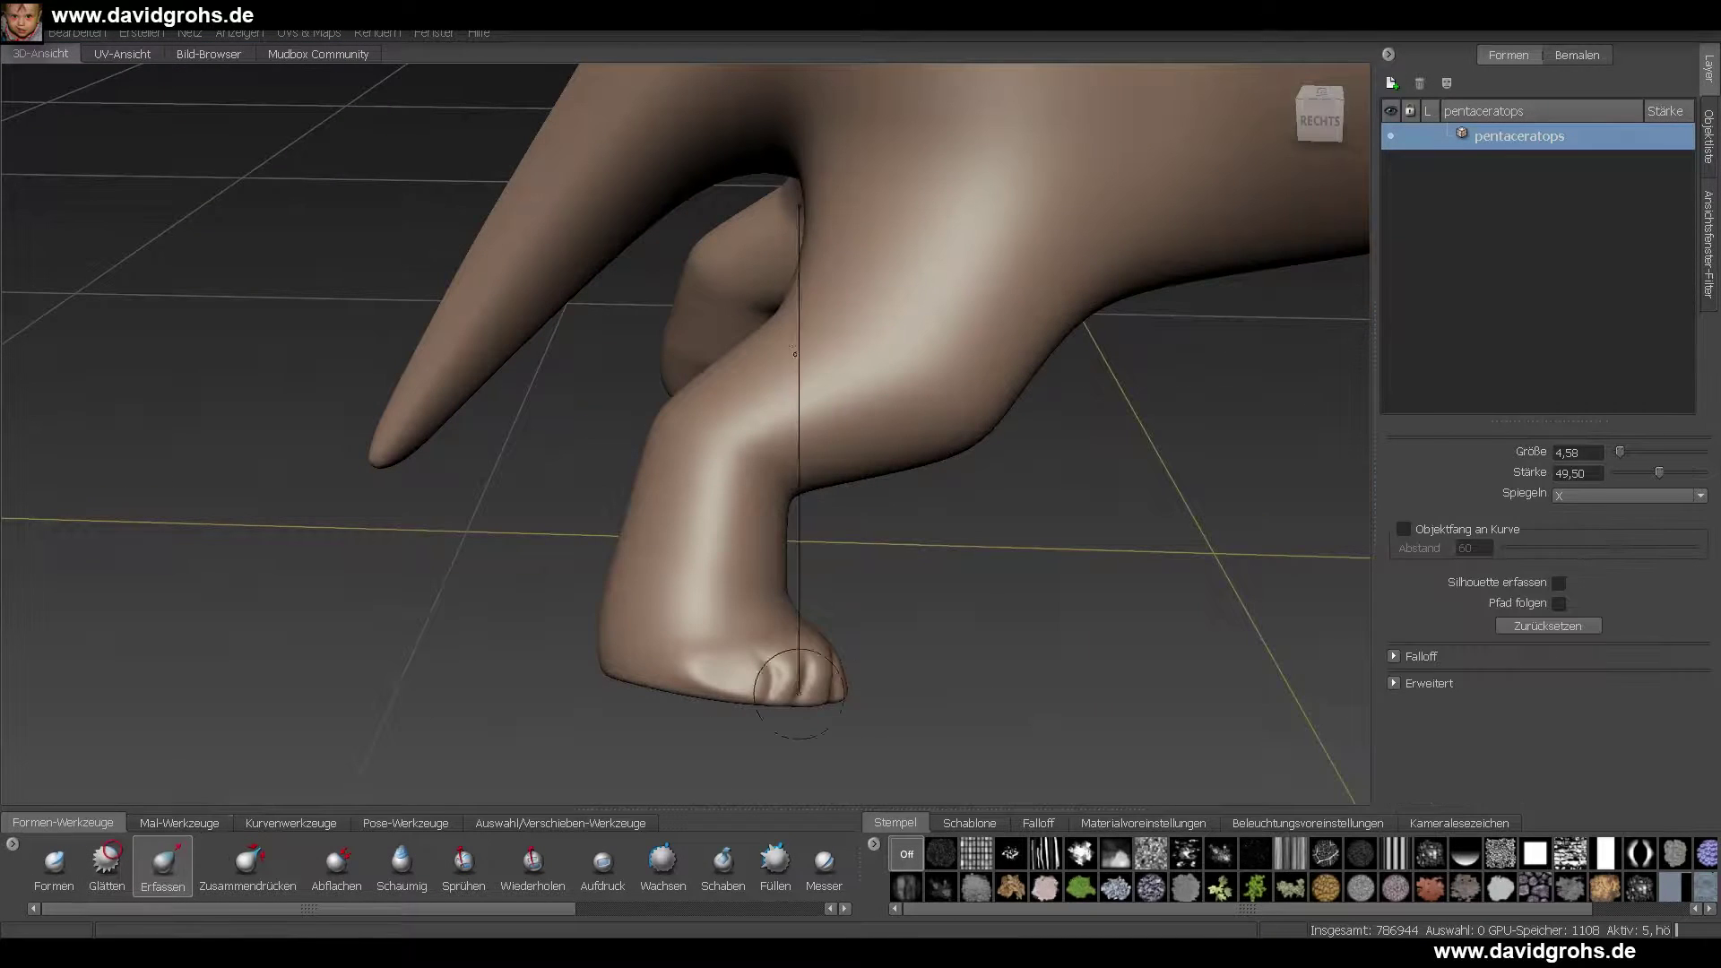
pyautogui.keyDown('alt'); pyautogui.moveTo(779, 329); pyautogui.dragTo(588, 160); pyautogui.keyUp('alt')
pyautogui.keyDown('alt'); pyautogui.moveTo(787, 475); pyautogui.dragTo(696, 632); pyautogui.keyUp('alt')
pyautogui.moveTo(683, 696); pyautogui.dragTo(672, 685)
pyautogui.keyDown('alt'); pyautogui.moveTo(690, 627); pyautogui.dragTo(762, 717); pyautogui.keyUp('alt')
pyautogui.moveTo(680, 682); pyautogui.dragTo(688, 668)
pyautogui.keyDown('alt'); pyautogui.moveTo(735, 663); pyautogui.dragTo(717, 547); pyautogui.keyUp('alt')
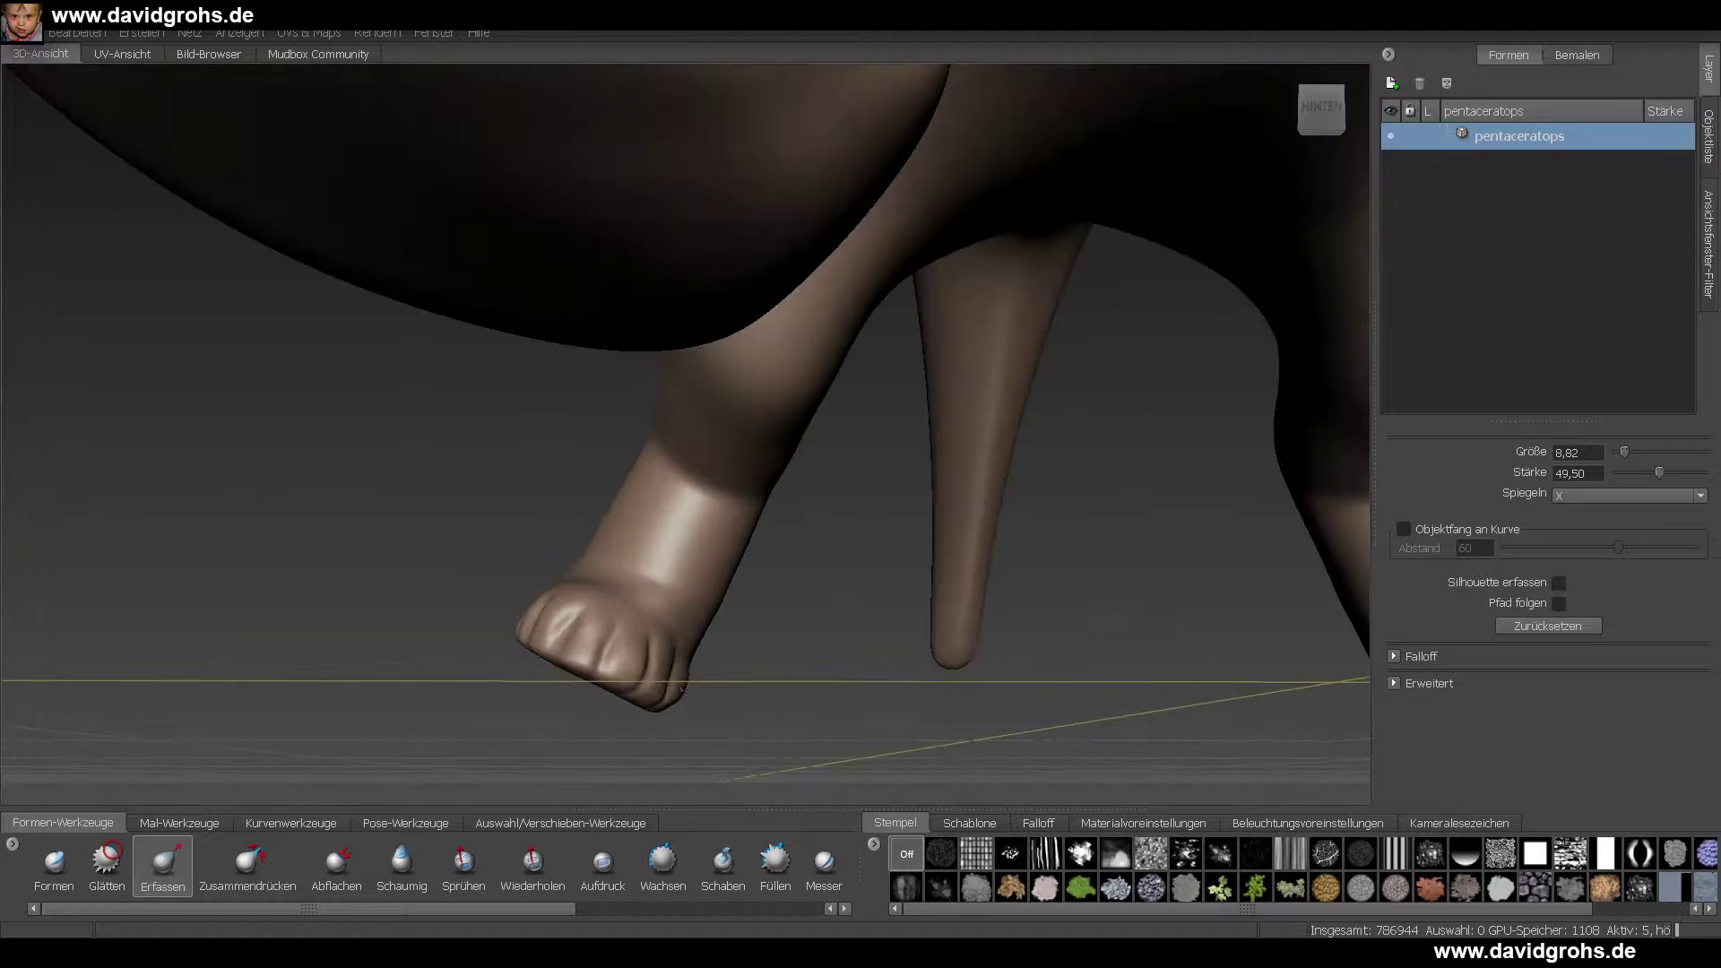
# - Adjust the outline of the hind foot with the Grab brush at size 8.82
pyautogui.keyDown('alt'); pyautogui.moveTo(897, 555); pyautogui.dragTo(717, 556, button='right'); pyautogui.keyUp('alt')
pyautogui.keyDown('alt'); pyautogui.moveTo(896, 502); pyautogui.dragTo(771, 556); pyautogui.keyUp('alt')
pyautogui.keyDown('alt'); pyautogui.moveTo(860, 556); pyautogui.dragTo(1049, 574, button='right'); pyautogui.keyUp('alt')
pyautogui.keyDown('alt'); pyautogui.moveTo(700, 717); pyautogui.dragTo(749, 515, button='middle'); pyautogui.keyUp('alt')
pyautogui.keyDown('alt'); pyautogui.moveTo(749, 515); pyautogui.dragTo(466, 440); pyautogui.keyUp('alt')
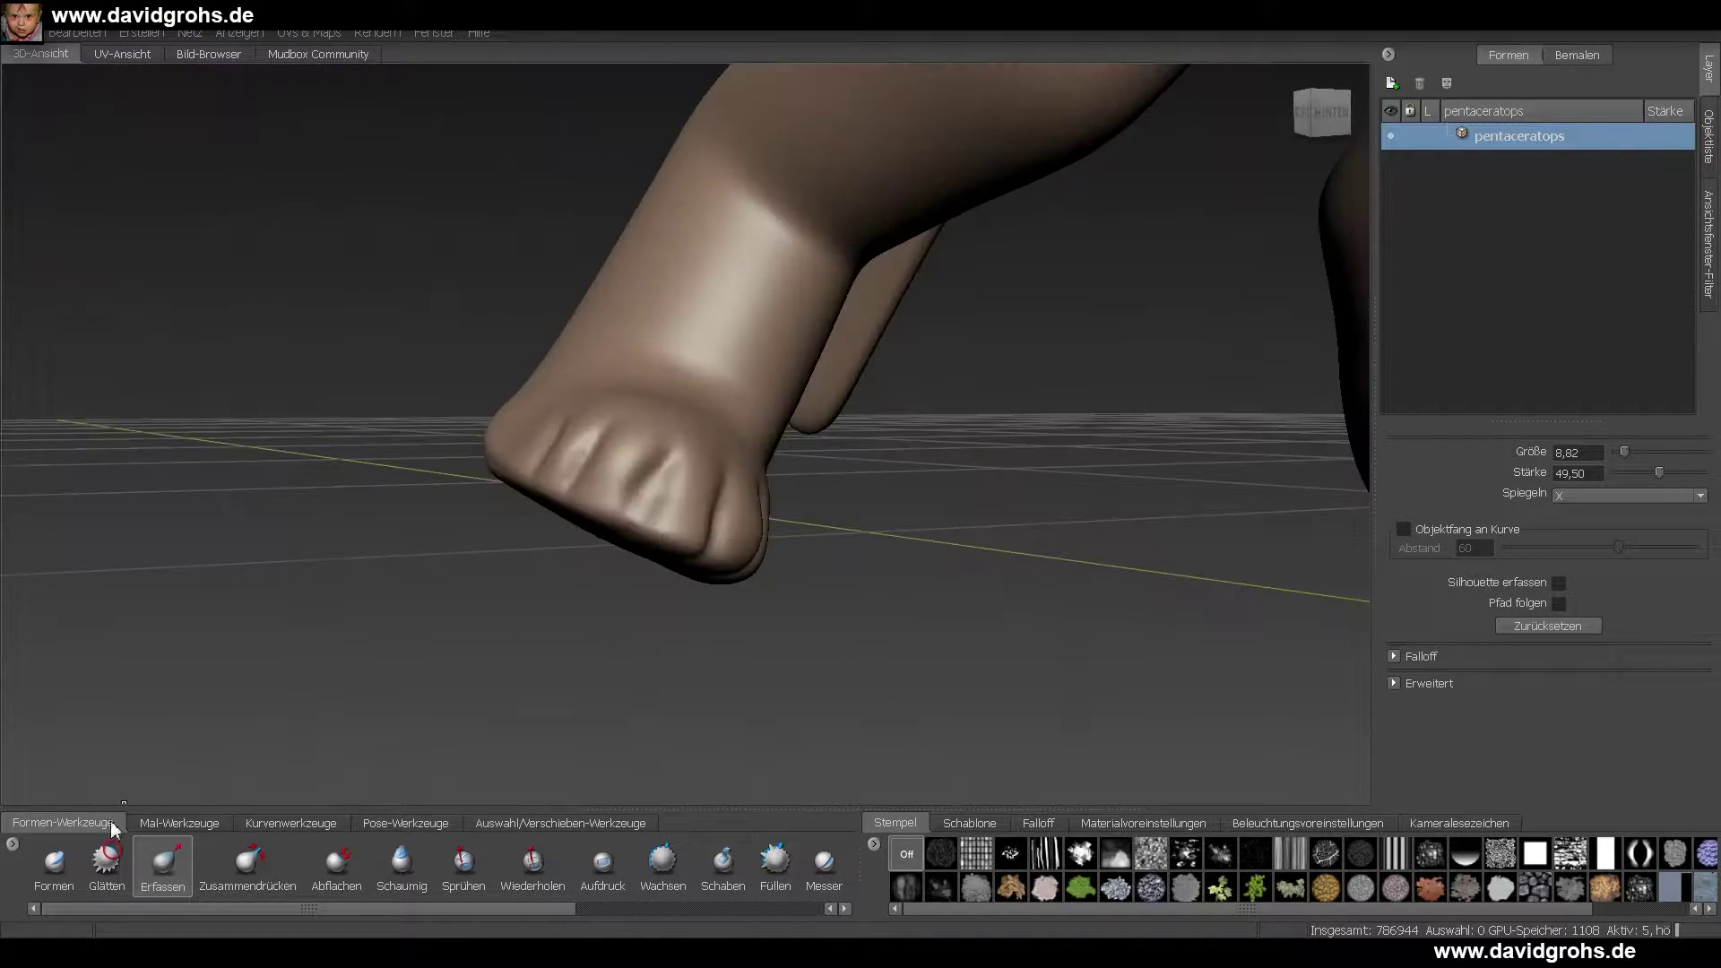
pyautogui.moveTo(694, 489)
pyautogui.mouseDown()
pyautogui.moveTo(690, 475)
pyautogui.moveTo(608, 513)
pyautogui.moveTo(553, 491)
pyautogui.moveTo(726, 503)
pyautogui.mouseUp()
# - Build up the individual hind toes with the Sculpt brush at size 2.64 and strength 0.24
pyautogui.click(560, 823)
pyautogui.click(107, 862)
pyautogui.click(62, 822)
pyautogui.click(54, 865)
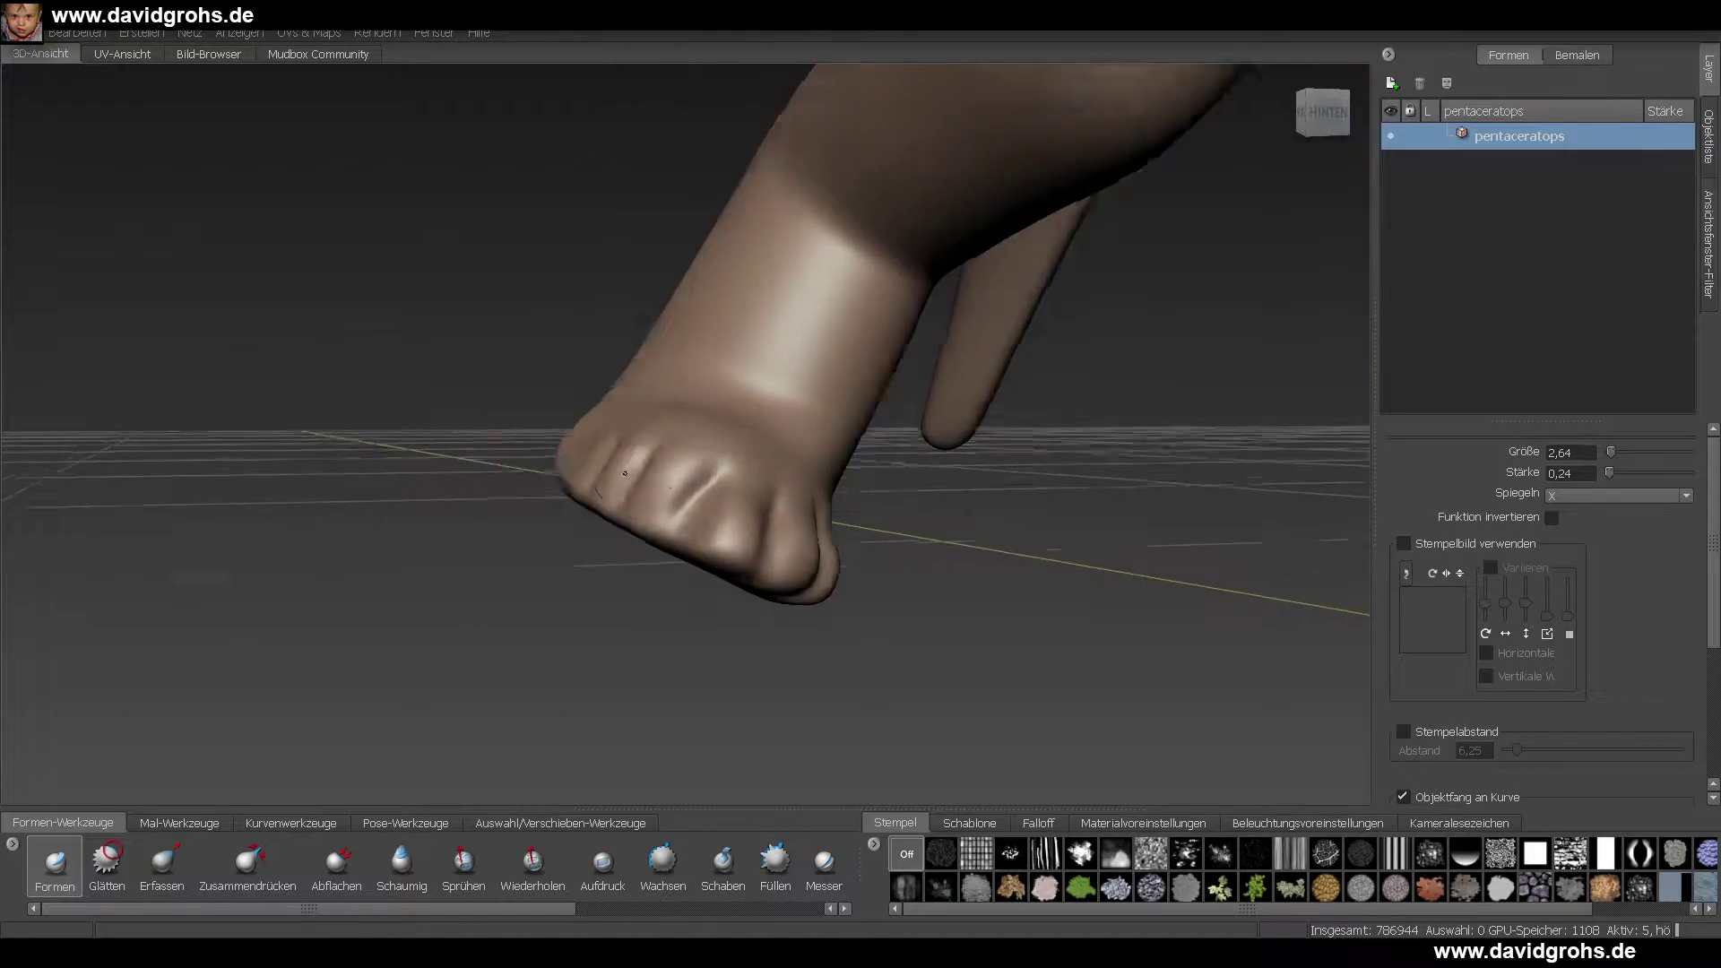
pyautogui.keyDown('alt'); pyautogui.moveTo(726, 504); pyautogui.dragTo(797, 510, button='right'); pyautogui.keyUp('alt')
pyautogui.moveTo(807, 502)
pyautogui.keyDown('alt'); pyautogui.mouseDown()
pyautogui.moveTo(798, 555)
pyautogui.moveTo(737, 500)
pyautogui.mouseUp(); pyautogui.keyUp('alt')
pyautogui.keyDown('alt'); pyautogui.moveTo(737, 500); pyautogui.dragTo(619, 502, button='right'); pyautogui.keyUp('alt')
pyautogui.moveTo(618, 502)
pyautogui.keyDown('alt'); pyautogui.mouseDown()
pyautogui.moveTo(681, 556)
pyautogui.moveTo(610, 484)
pyautogui.mouseUp(); pyautogui.keyUp('alt')
pyautogui.keyDown('alt'); pyautogui.moveTo(609, 484); pyautogui.dragTo(699, 502, button='right'); pyautogui.keyUp('alt')
pyautogui.keyDown('alt'); pyautogui.moveTo(699, 502); pyautogui.dragTo(538, 466, button='middle'); pyautogui.keyUp('alt')
pyautogui.keyDown('alt'); pyautogui.moveTo(538, 466); pyautogui.dragTo(609, 511, button='right'); pyautogui.keyUp('alt')
pyautogui.keyDown('alt'); pyautogui.moveTo(609, 511); pyautogui.dragTo(420, 678); pyautogui.keyUp('alt')
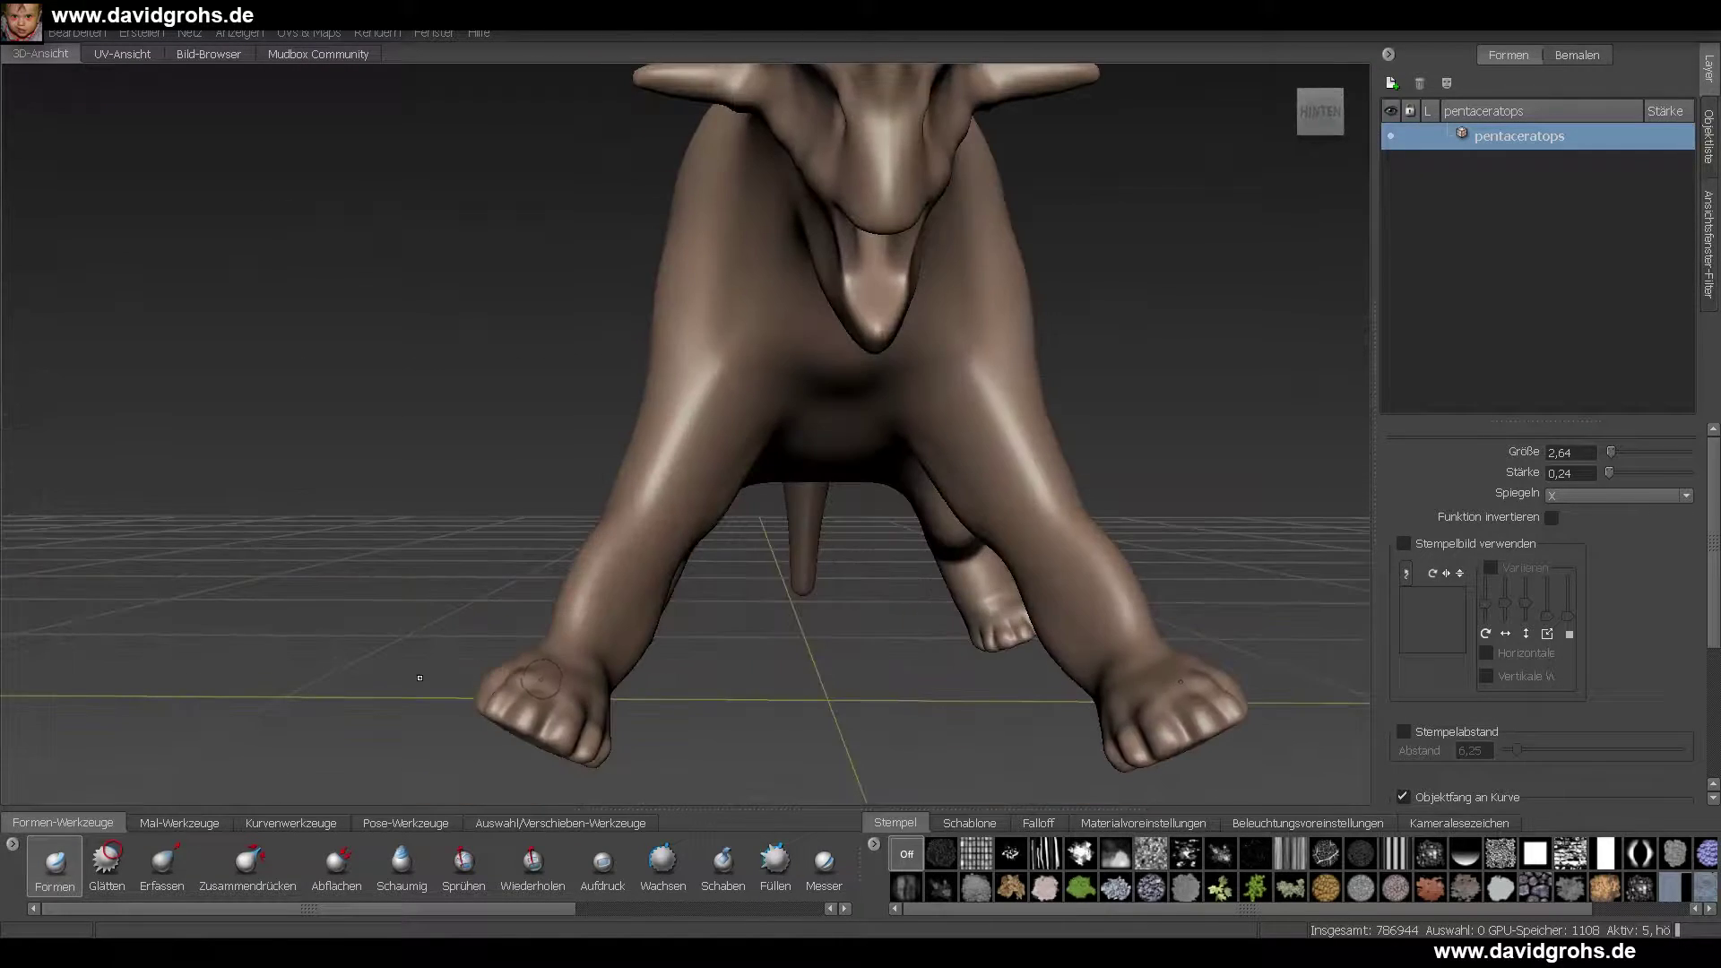
# - Reshape the chest, shoulders and front legs from below with the Grab brush
pyautogui.moveTo(842, 412); pyautogui.dragTo(897, 414)
pyautogui.keyDown('alt'); pyautogui.moveTo(735, 529); pyautogui.dragTo(717, 403); pyautogui.keyUp('alt')
pyautogui.keyDown('alt'); pyautogui.moveTo(717, 404); pyautogui.dragTo(758, 417, button='right'); pyautogui.keyUp('alt')
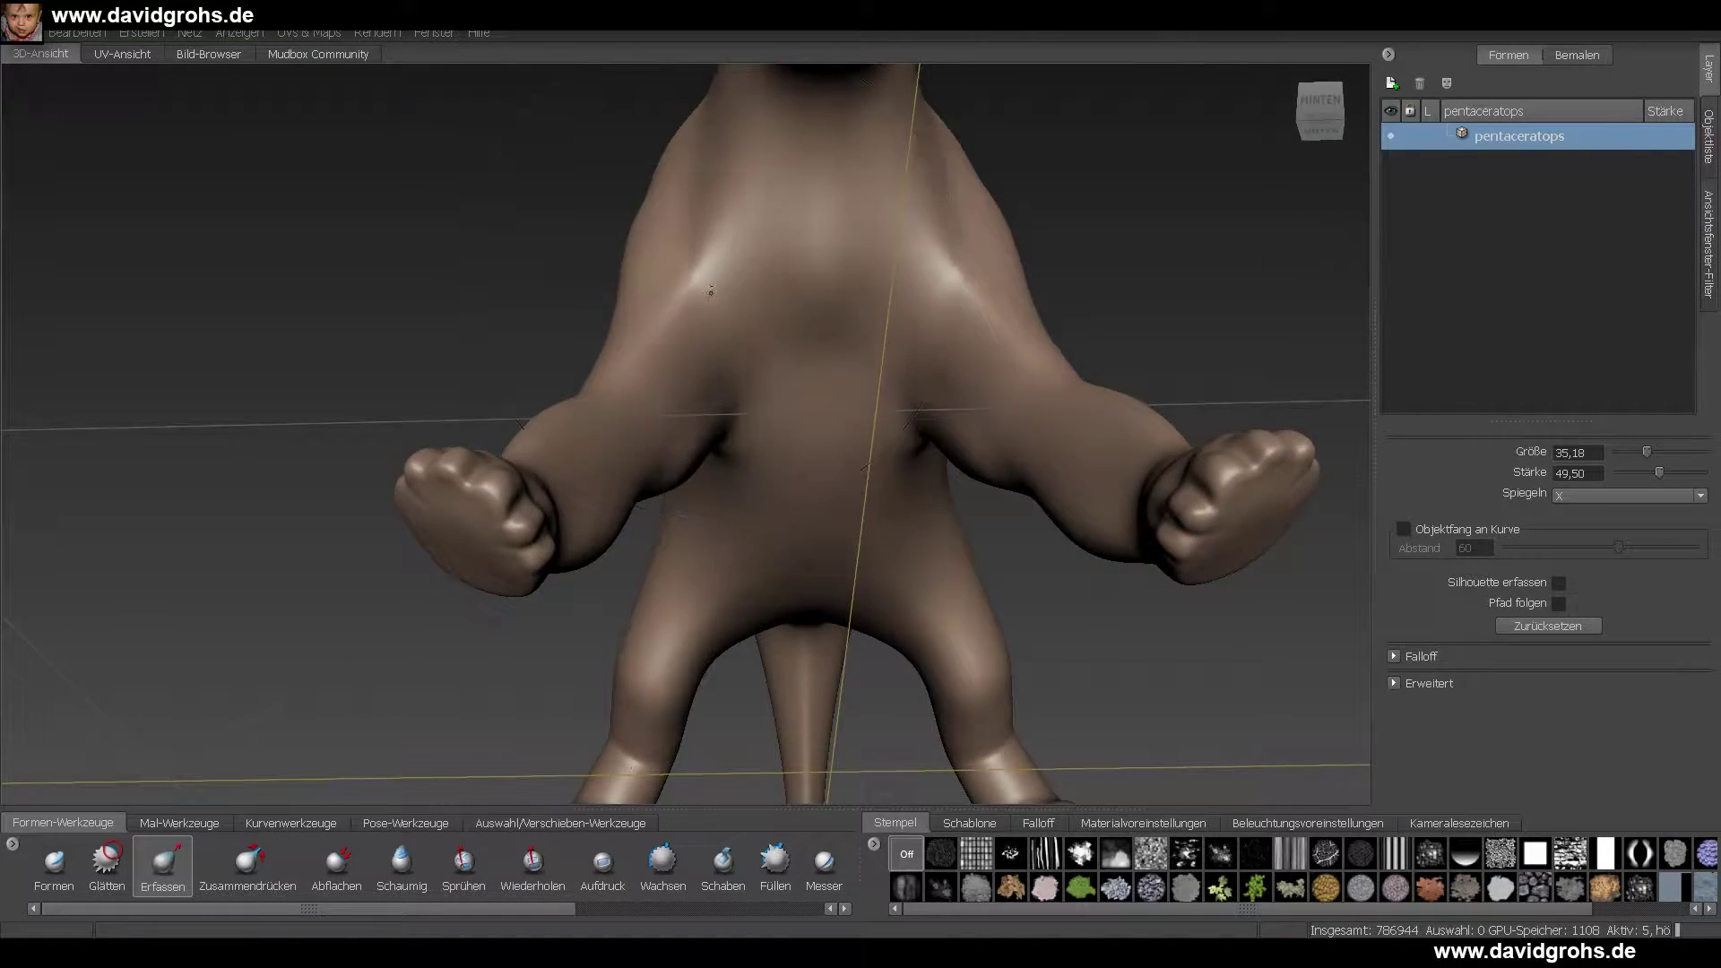
pyautogui.moveTo(710, 292)
pyautogui.keyDown('alt'); pyautogui.mouseDown()
pyautogui.moveTo(834, 421)
pyautogui.moveTo(834, 467)
pyautogui.mouseUp(); pyautogui.keyUp('alt')
pyautogui.moveTo(878, 502)
pyautogui.keyDown('alt'); pyautogui.mouseDown()
pyautogui.moveTo(807, 499)
pyautogui.moveTo(833, 502)
pyautogui.moveTo(741, 467)
pyautogui.moveTo(851, 463)
pyautogui.mouseUp(); pyautogui.keyUp('alt')
pyautogui.keyDown('alt'); pyautogui.moveTo(837, 448); pyautogui.dragTo(607, 492, button='right'); pyautogui.keyUp('alt')
pyautogui.keyDown('alt'); pyautogui.moveTo(607, 492); pyautogui.dragTo(646, 358); pyautogui.keyUp('alt')
pyautogui.keyDown('alt'); pyautogui.moveTo(645, 358); pyautogui.dragTo(752, 386, button='right'); pyautogui.keyUp('alt')
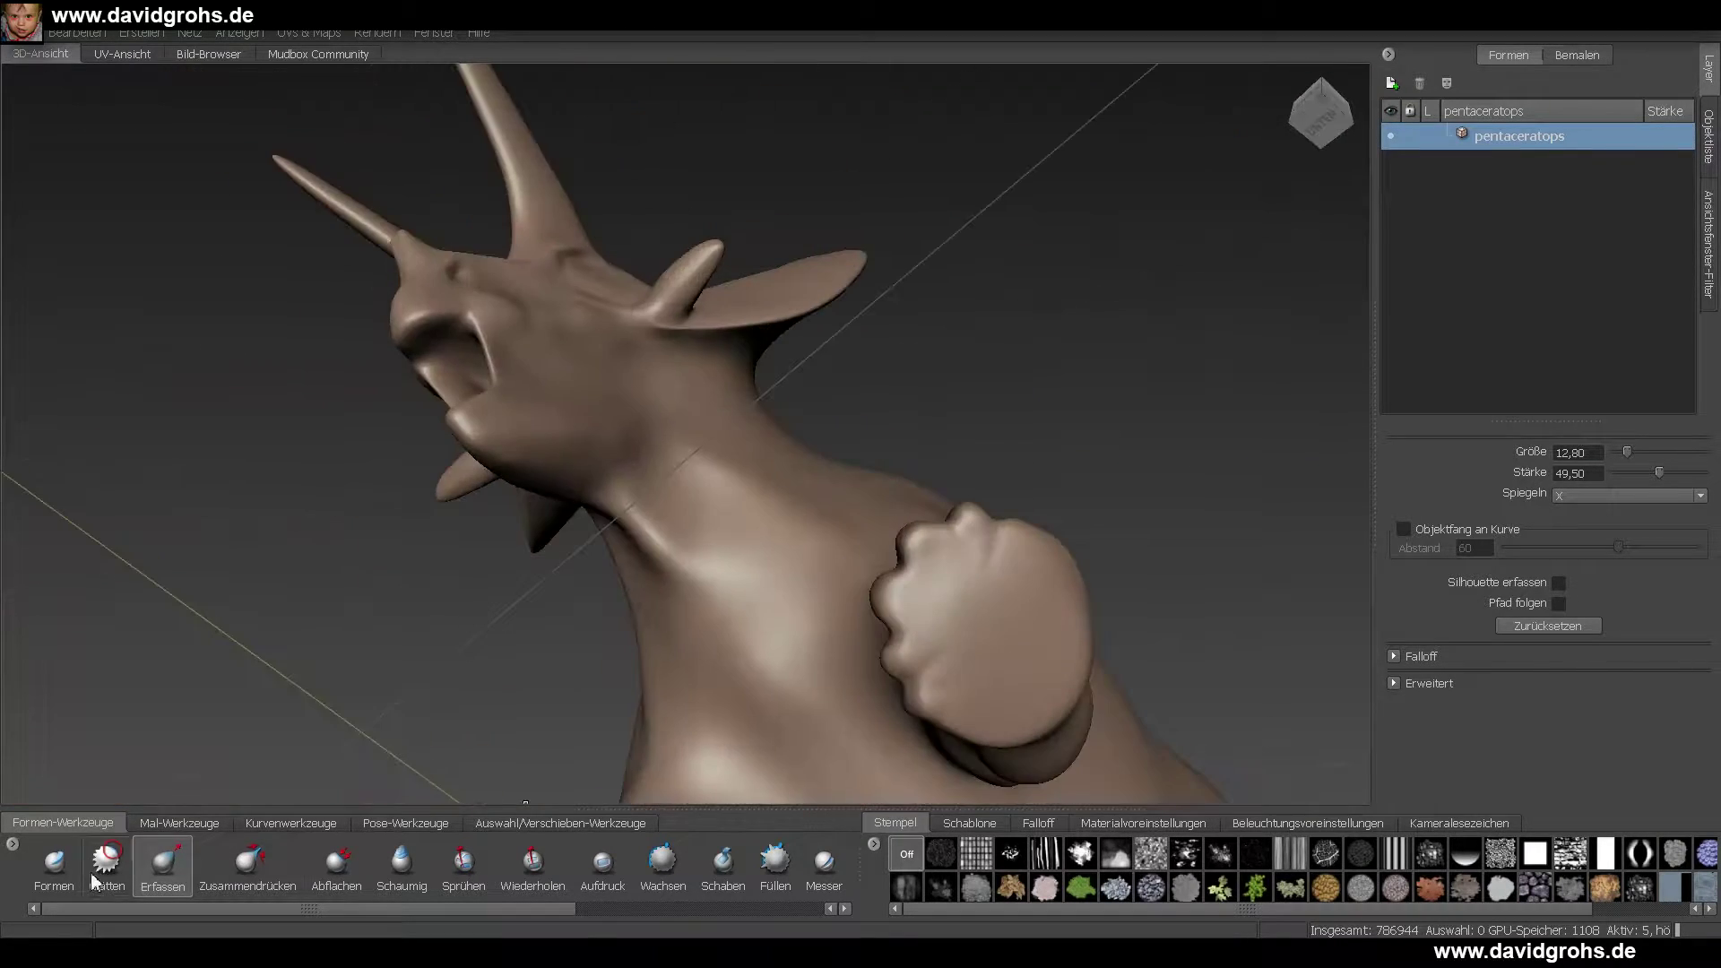
# - Shape the throat and jaw with the inverted Foamy brush at size 18.37 and strength 0.49
pyautogui.click(401, 867)
pyautogui.keyDown('alt'); pyautogui.moveTo(762, 448); pyautogui.dragTo(565, 453); pyautogui.keyUp('alt')
pyautogui.keyDown('alt'); pyautogui.moveTo(576, 606); pyautogui.dragTo(741, 454); pyautogui.keyUp('alt')
pyautogui.keyDown('alt'); pyautogui.moveTo(741, 453); pyautogui.dragTo(583, 439, button='right'); pyautogui.keyUp('alt')
pyautogui.keyDown('alt'); pyautogui.moveTo(583, 439); pyautogui.dragTo(778, 443); pyautogui.keyUp('alt')
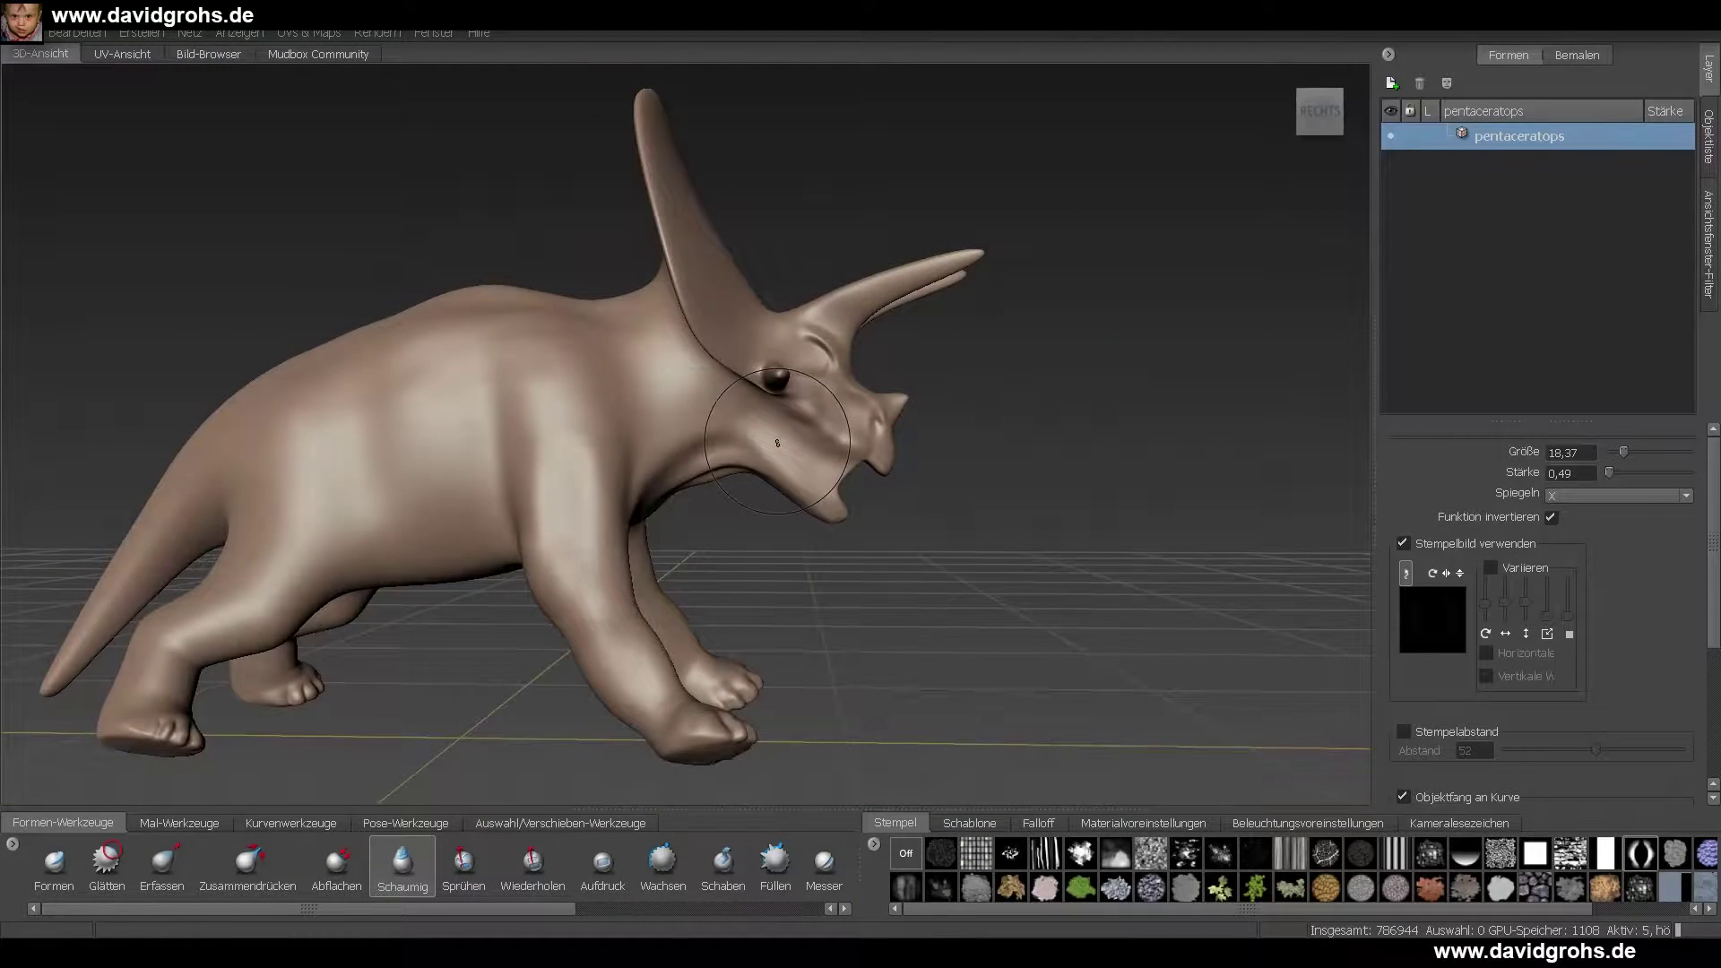
# - Refine the proportions of the neck and body with the Grab brush
pyautogui.click(162, 867)
pyautogui.keyDown('alt'); pyautogui.moveTo(618, 327); pyautogui.dragTo(689, 314); pyautogui.keyUp('alt')
pyautogui.keyDown('alt'); pyautogui.moveTo(731, 463); pyautogui.dragTo(807, 475); pyautogui.keyUp('alt')
pyautogui.keyDown('alt'); pyautogui.moveTo(673, 448); pyautogui.dragTo(833, 457, button='right'); pyautogui.keyUp('alt')
# - Deepen the body's folds and muscle contours with the inverted Foamy brush at size 30.99 and strength 3.54
pyautogui.click(399, 867)
pyautogui.keyDown('alt'); pyautogui.moveTo(834, 574); pyautogui.dragTo(730, 347); pyautogui.keyUp('alt')
pyautogui.keyDown('alt'); pyautogui.moveTo(771, 408); pyautogui.dragTo(869, 382); pyautogui.keyUp('alt')
pyautogui.keyDown('alt'); pyautogui.moveTo(1029, 370); pyautogui.dragTo(860, 475); pyautogui.keyUp('alt')
pyautogui.keyDown('alt'); pyautogui.moveTo(860, 475); pyautogui.dragTo(717, 449, button='right'); pyautogui.keyUp('alt')
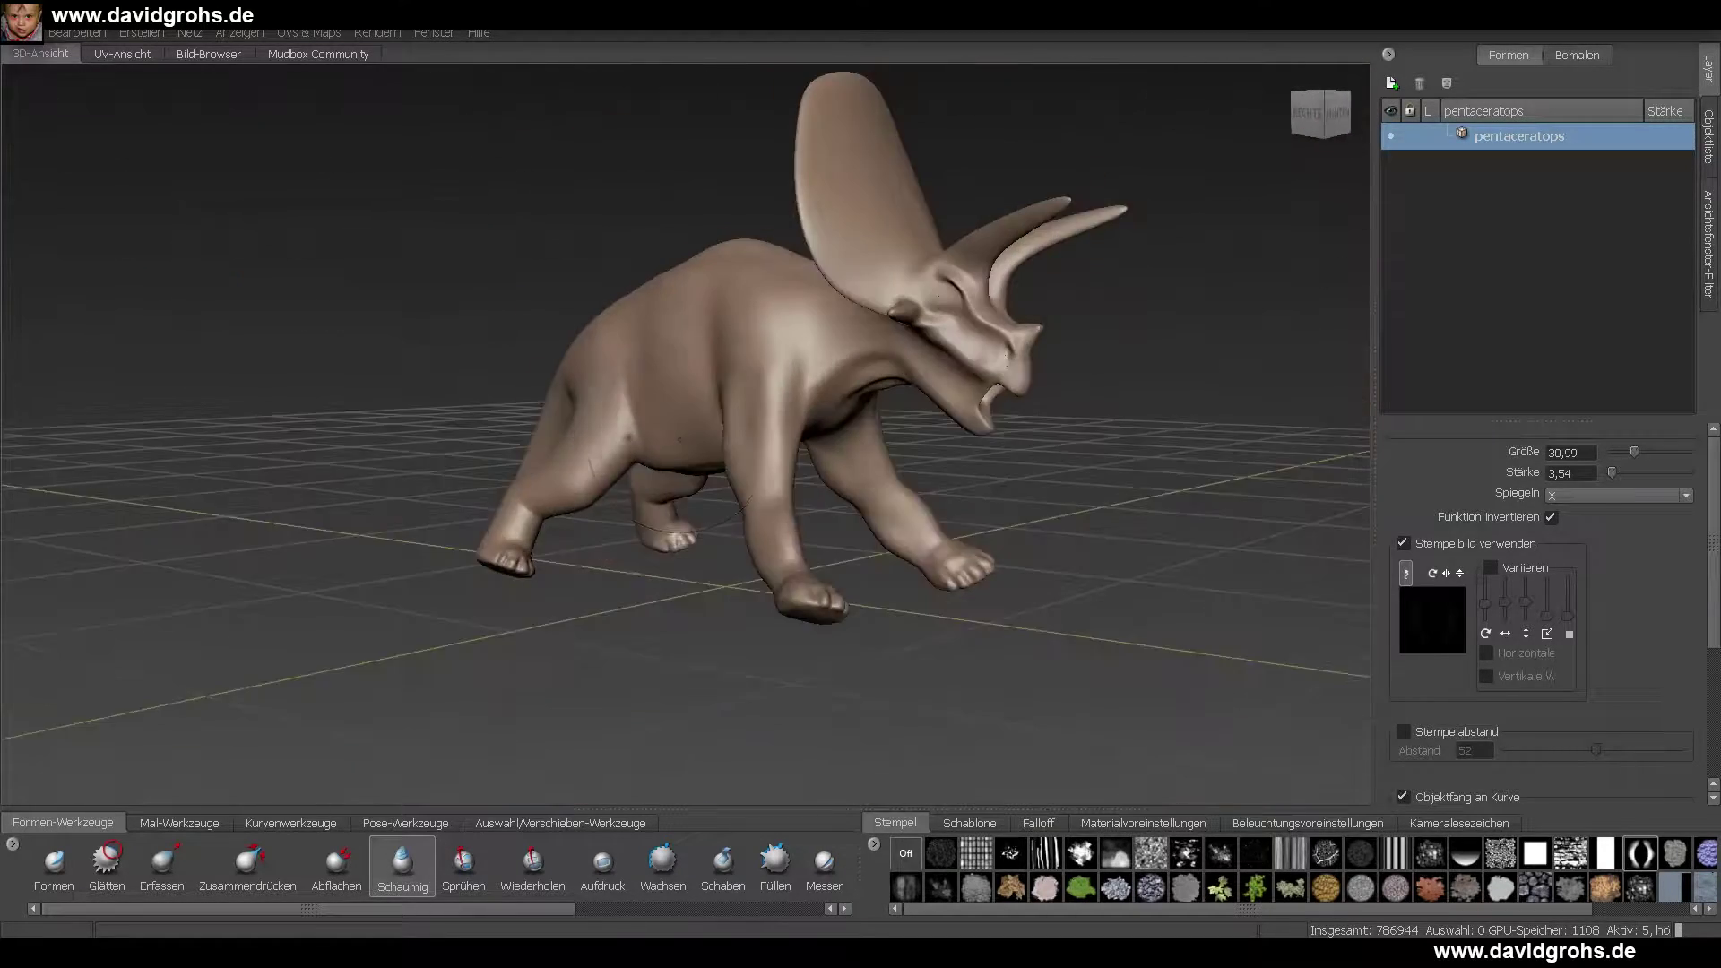
pyautogui.keyDown('alt'); pyautogui.moveTo(717, 448); pyautogui.dragTo(691, 442); pyautogui.keyUp('alt')
pyautogui.keyDown('alt'); pyautogui.moveTo(691, 442); pyautogui.dragTo(896, 430, button='right'); pyautogui.keyUp('alt')
pyautogui.keyDown('alt'); pyautogui.moveTo(896, 431); pyautogui.dragTo(858, 424); pyautogui.keyUp('alt')
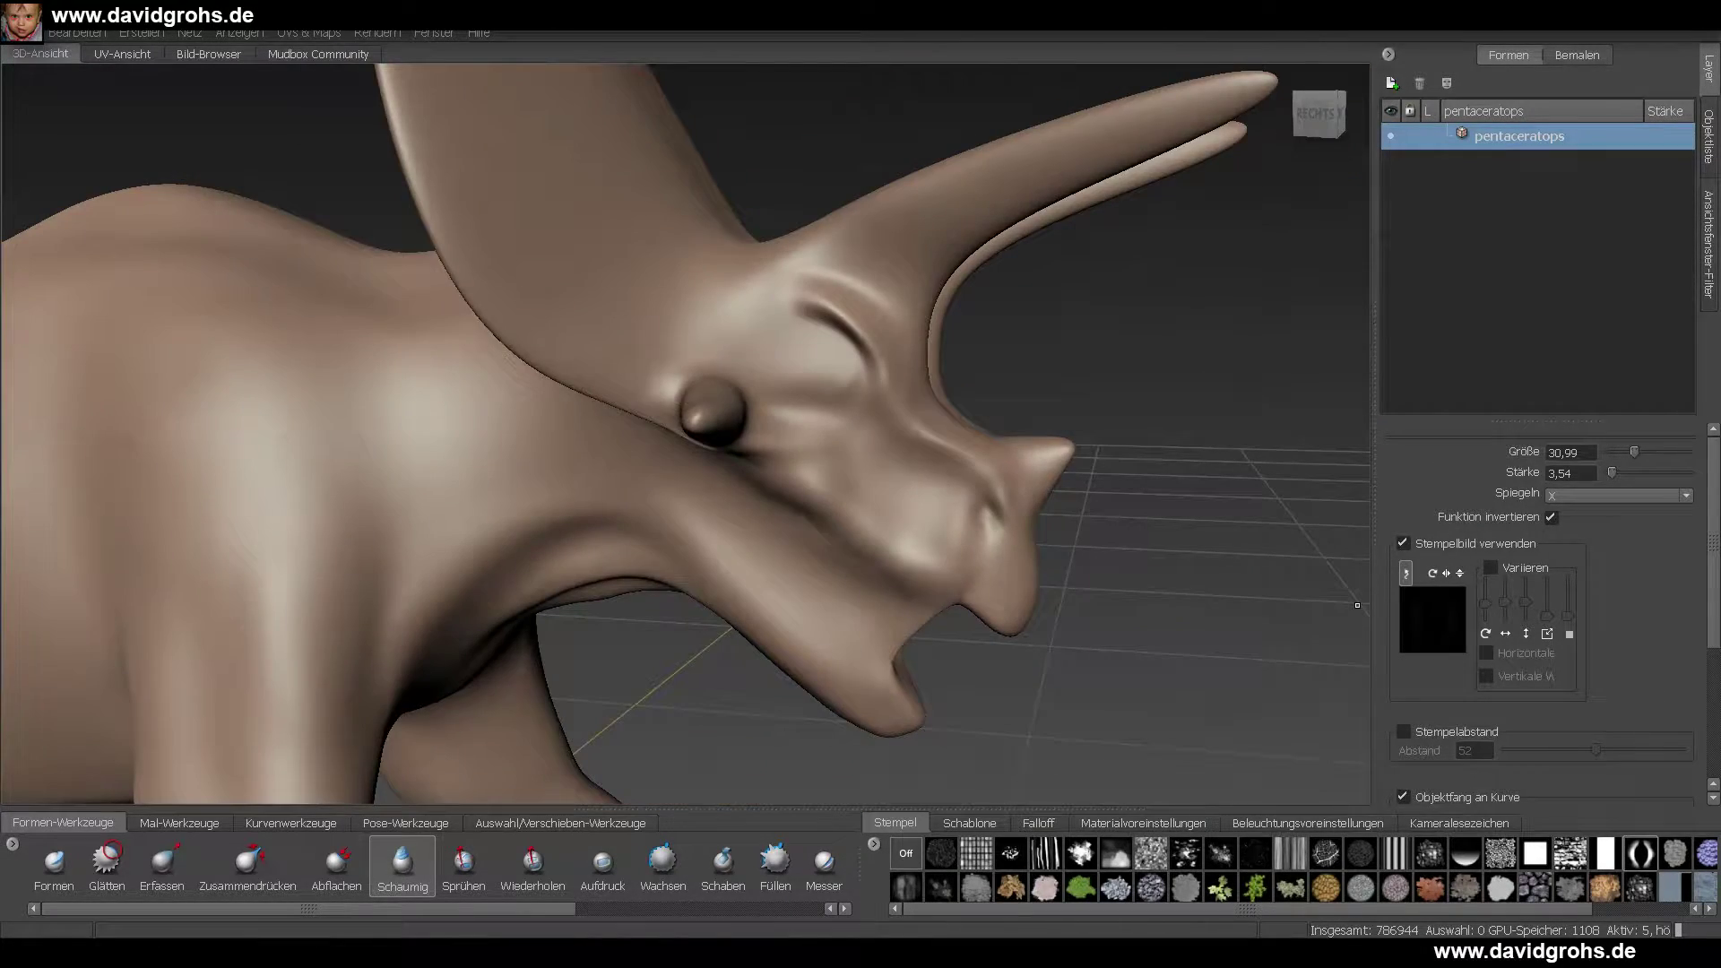
# - Reshape the brow ridge above the eye with the Grab brush at size 4.73 and strength 49.50
pyautogui.click(162, 868)
pyautogui.keyDown('alt'); pyautogui.moveTo(699, 448); pyautogui.dragTo(897, 422, button='right'); pyautogui.keyUp('alt')
pyautogui.keyDown('alt'); pyautogui.moveTo(1071, 166); pyautogui.dragTo(922, 334, button='middle'); pyautogui.keyUp('alt')
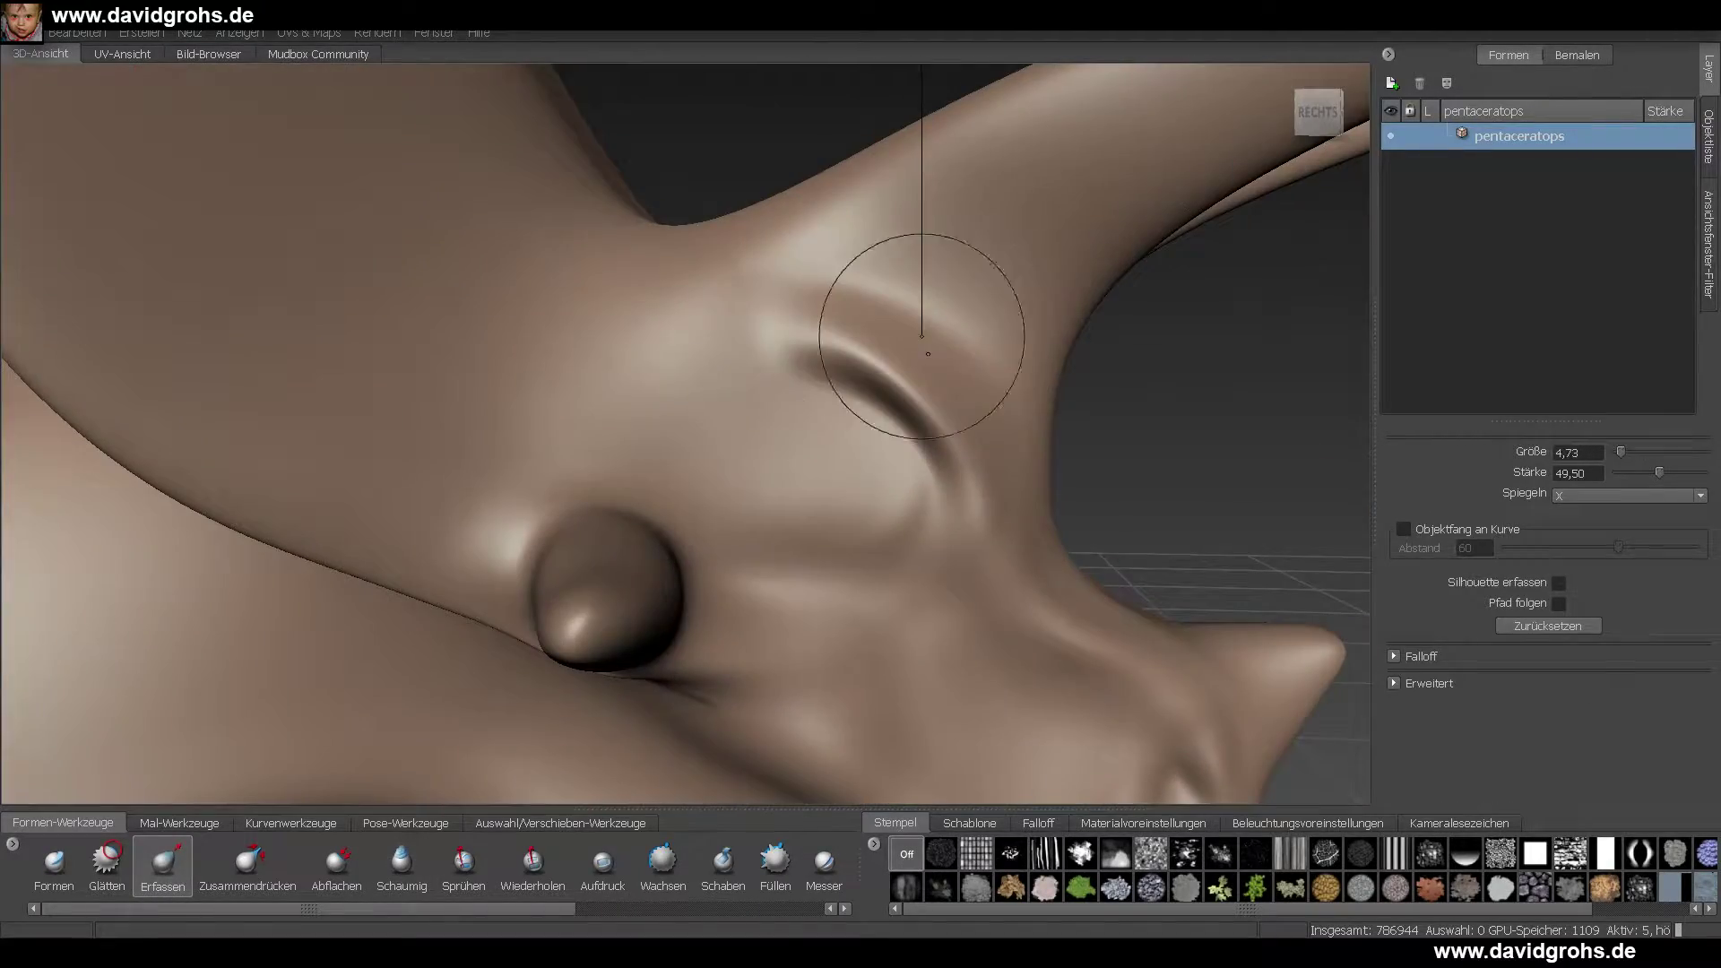
pyautogui.moveTo(921, 334); pyautogui.dragTo(957, 388)
# - Turn on the wireframe and sculpt the eyeball and eyelids with the Sculpt brush at size 0.93 and strength 0.24
pyautogui.press('w')
pyautogui.click(54, 868)
pyautogui.keyDown('alt'); pyautogui.moveTo(898, 489); pyautogui.dragTo(905, 428); pyautogui.keyUp('alt')
pyautogui.keyDown('shift'); pyautogui.moveTo(896, 408); pyautogui.dragTo(865, 361); pyautogui.keyUp('shift')
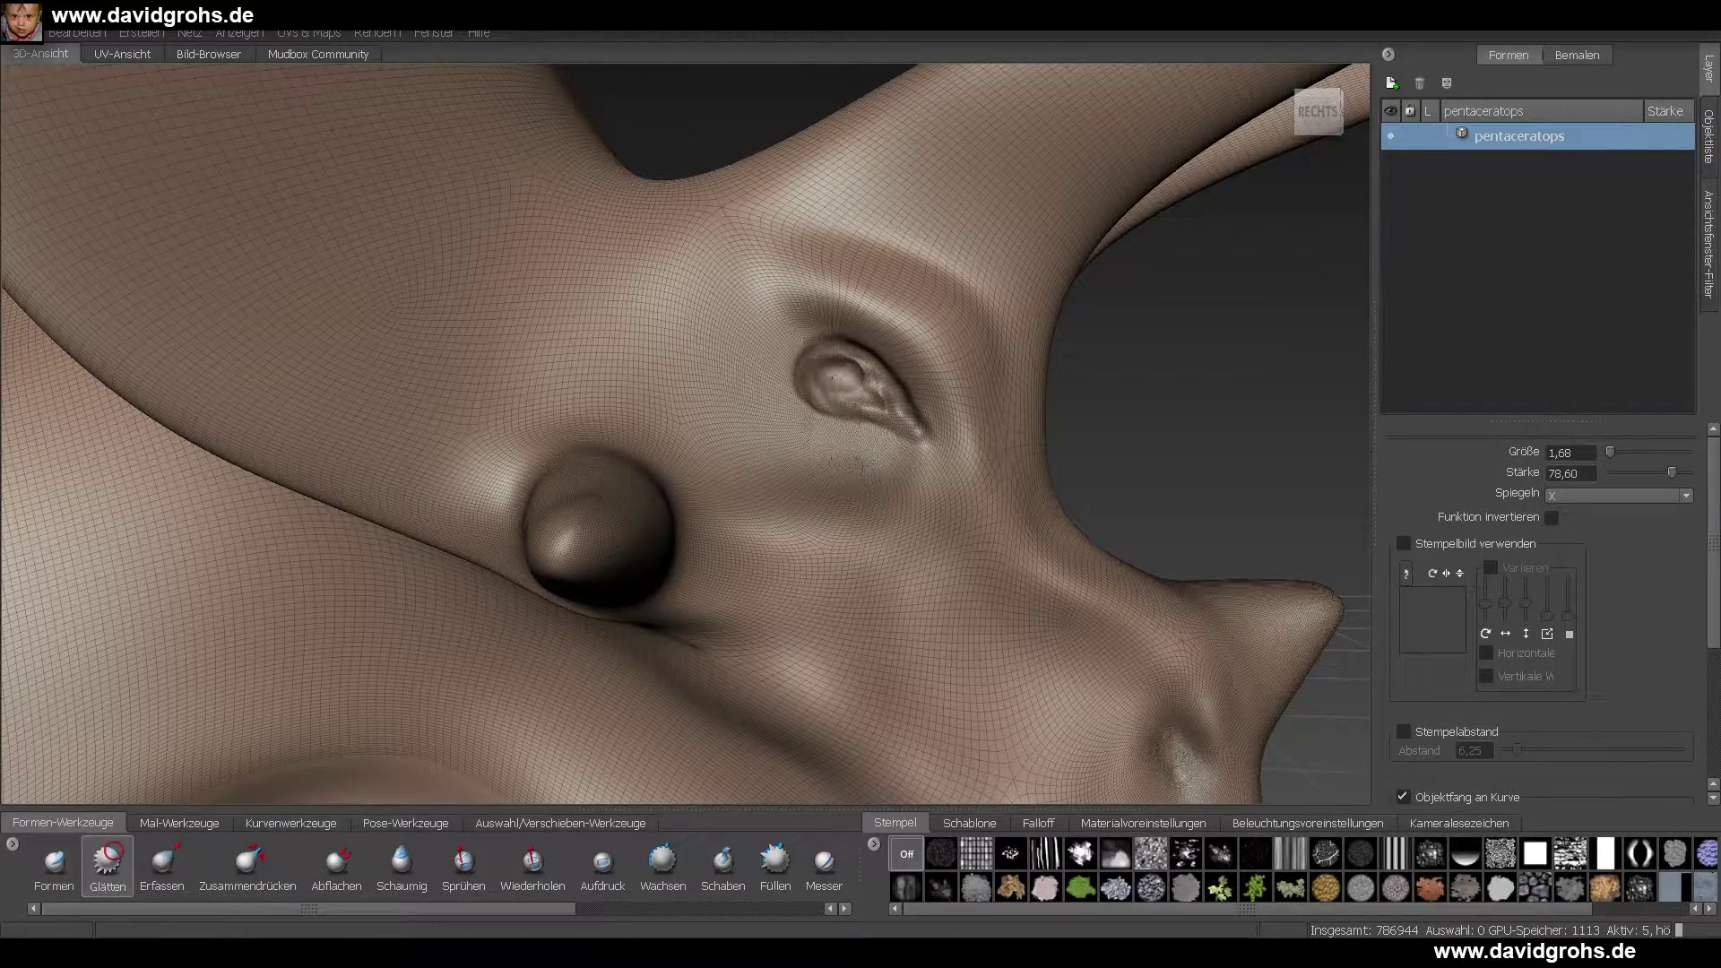
pyautogui.keyDown('alt'); pyautogui.moveTo(330, 778); pyautogui.dragTo(421, 744, button='right'); pyautogui.keyUp('alt')
pyautogui.keyDown('alt'); pyautogui.moveTo(851, 385); pyautogui.dragTo(634, 422, button='middle'); pyautogui.keyUp('alt')
pyautogui.keyDown('alt'); pyautogui.moveTo(634, 422); pyautogui.dragTo(610, 435); pyautogui.keyUp('alt')
pyautogui.moveTo(578, 502); pyautogui.dragTo(550, 463)
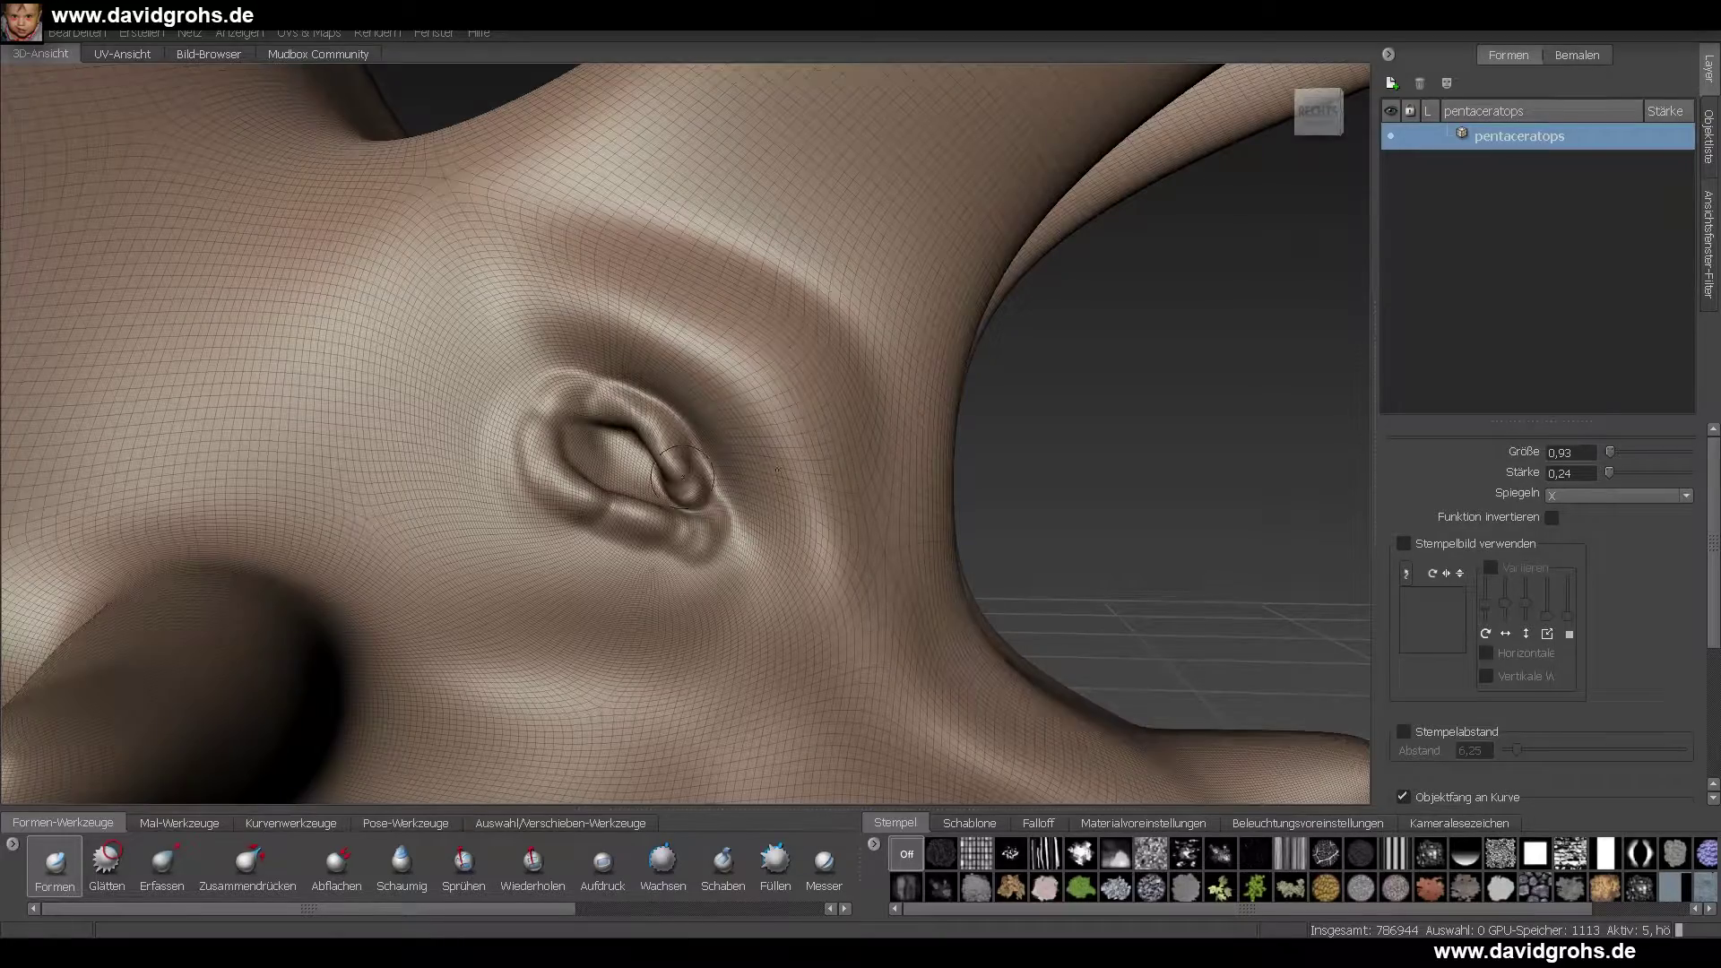
# - Subdivide the mesh to level 6, turn off the wireframe and smooth the eyelids at strength 78.60
pyautogui.keyDown('alt'); pyautogui.moveTo(683, 477); pyautogui.dragTo(771, 488, button='right'); pyautogui.keyUp('alt')
pyautogui.keyDown('alt'); pyautogui.moveTo(683, 489); pyautogui.dragTo(863, 498, button='middle'); pyautogui.keyUp('alt')
pyautogui.keyDown('alt'); pyautogui.moveTo(903, 379); pyautogui.dragTo(860, 412, button='right'); pyautogui.keyUp('alt')
pyautogui.hotkey('shift', 'd')
pyautogui.keyDown('alt'); pyautogui.moveTo(672, 386); pyautogui.dragTo(887, 480, button='middle'); pyautogui.keyUp('alt')
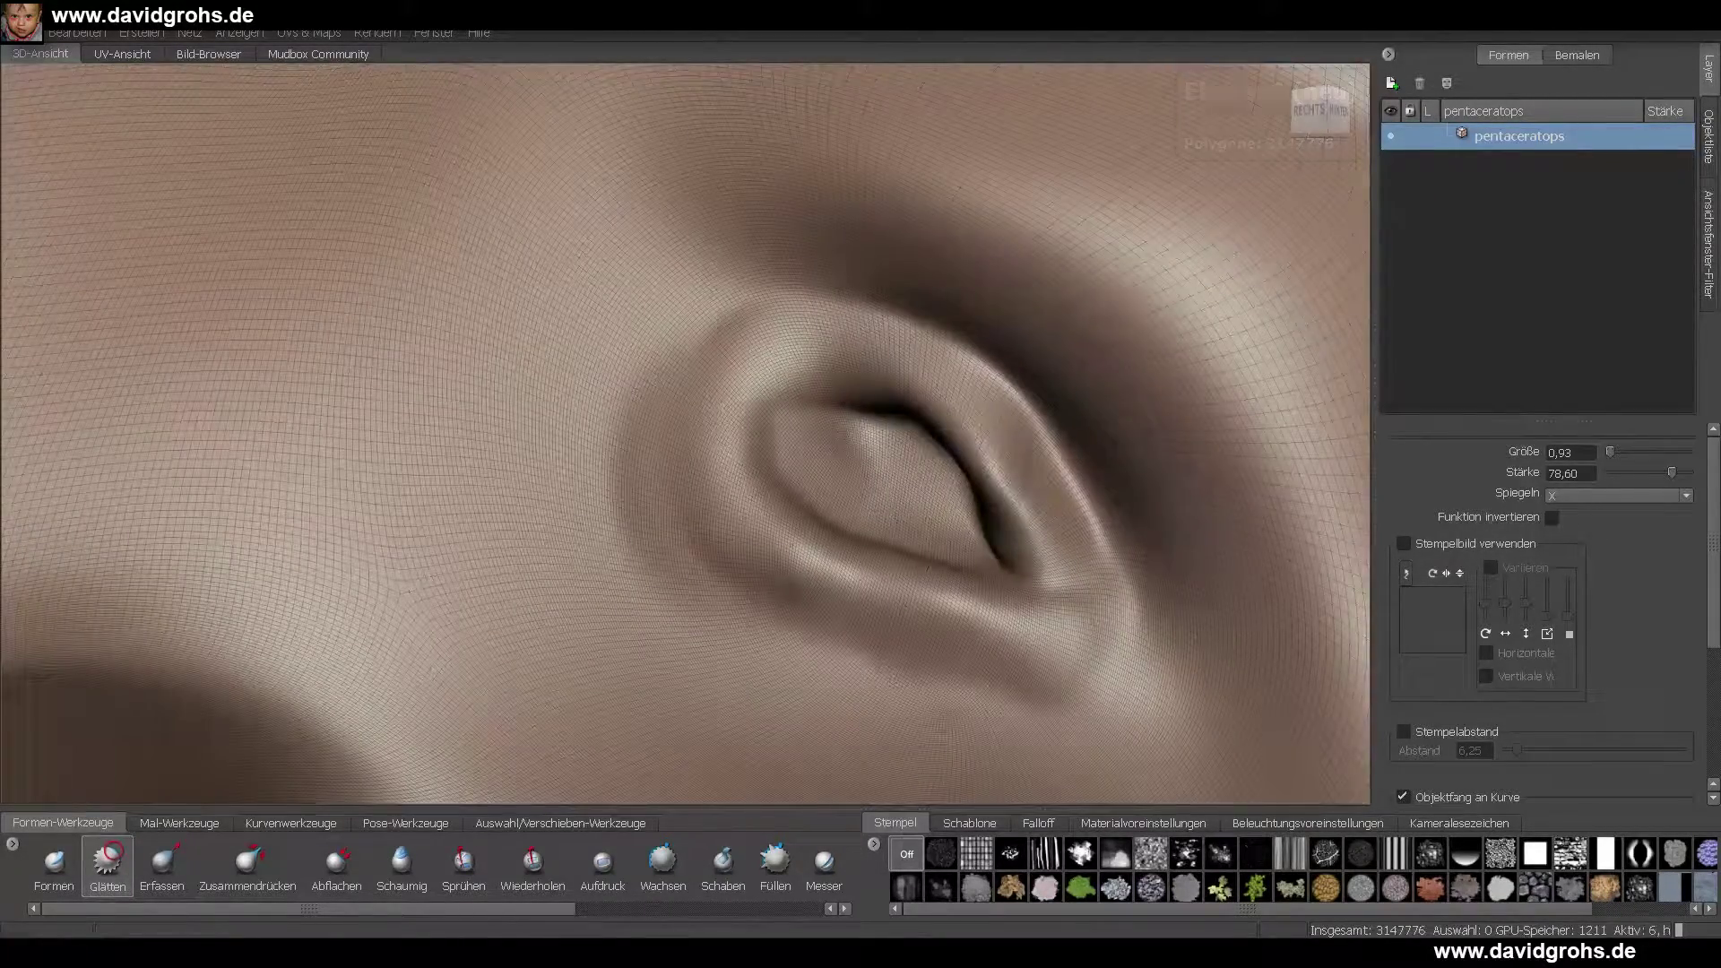
pyautogui.press('w')
pyautogui.keyDown('alt'); pyautogui.moveTo(771, 475); pyautogui.dragTo(837, 550, button='right'); pyautogui.keyUp('alt')
pyautogui.moveTo(837, 550); pyautogui.dragTo(852, 607)
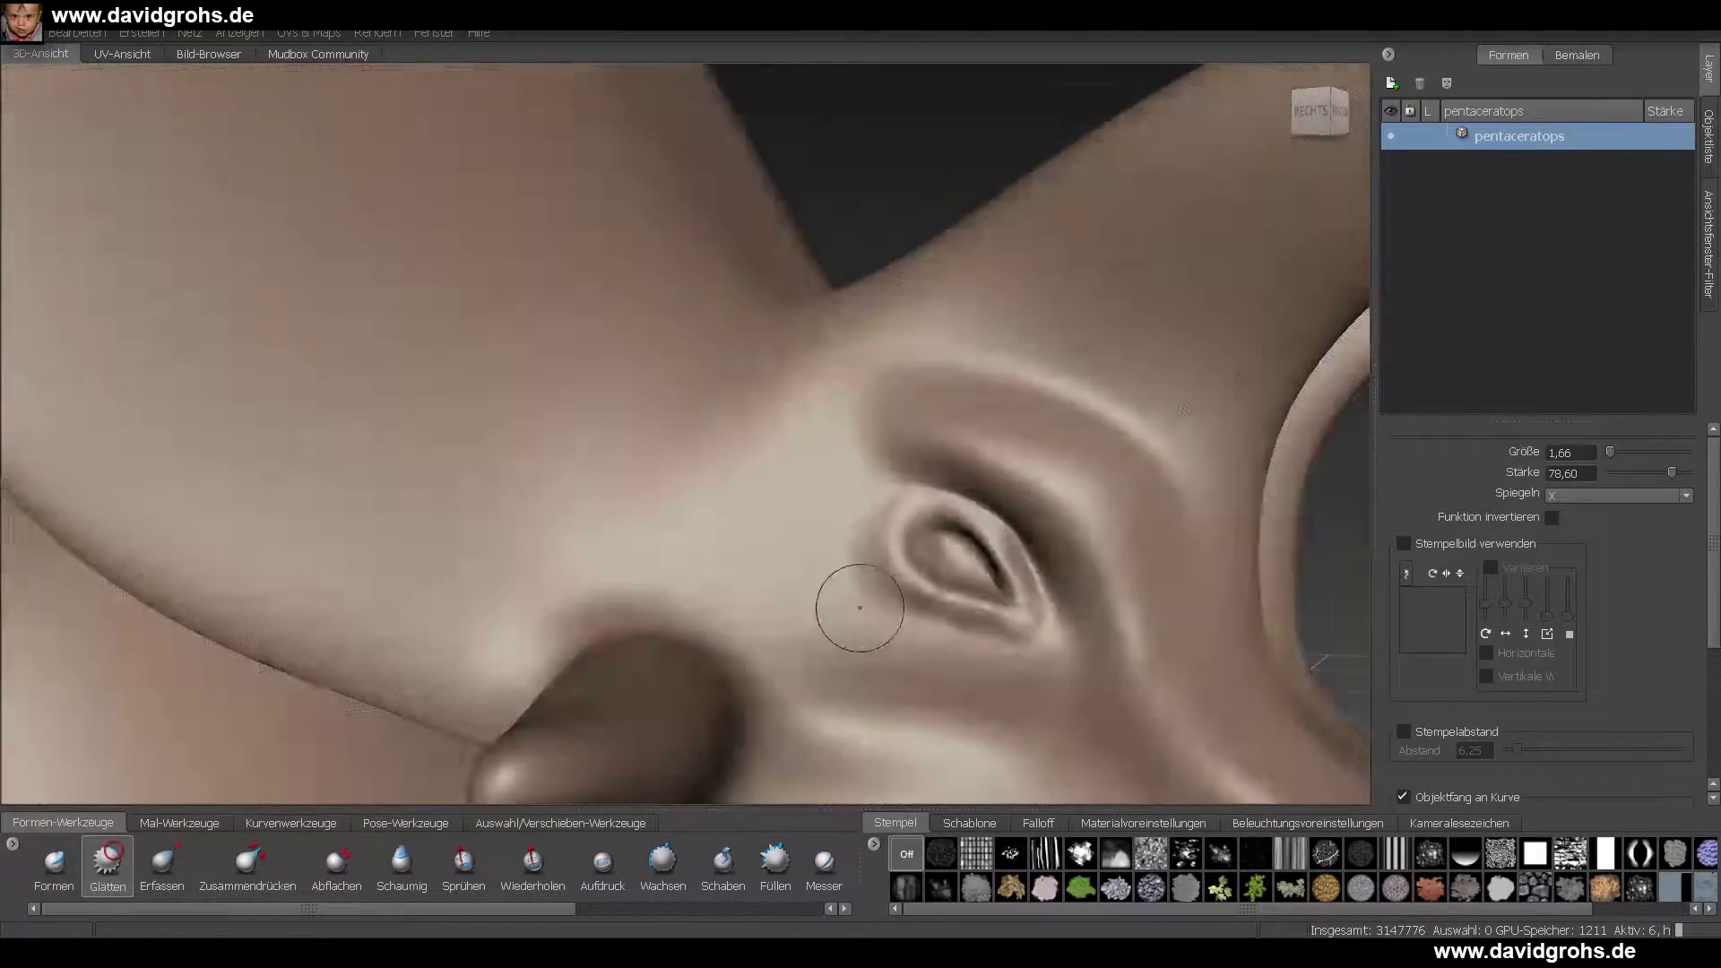
pyautogui.keyDown('alt'); pyautogui.moveTo(853, 606); pyautogui.dragTo(986, 655, button='right'); pyautogui.keyUp('alt')
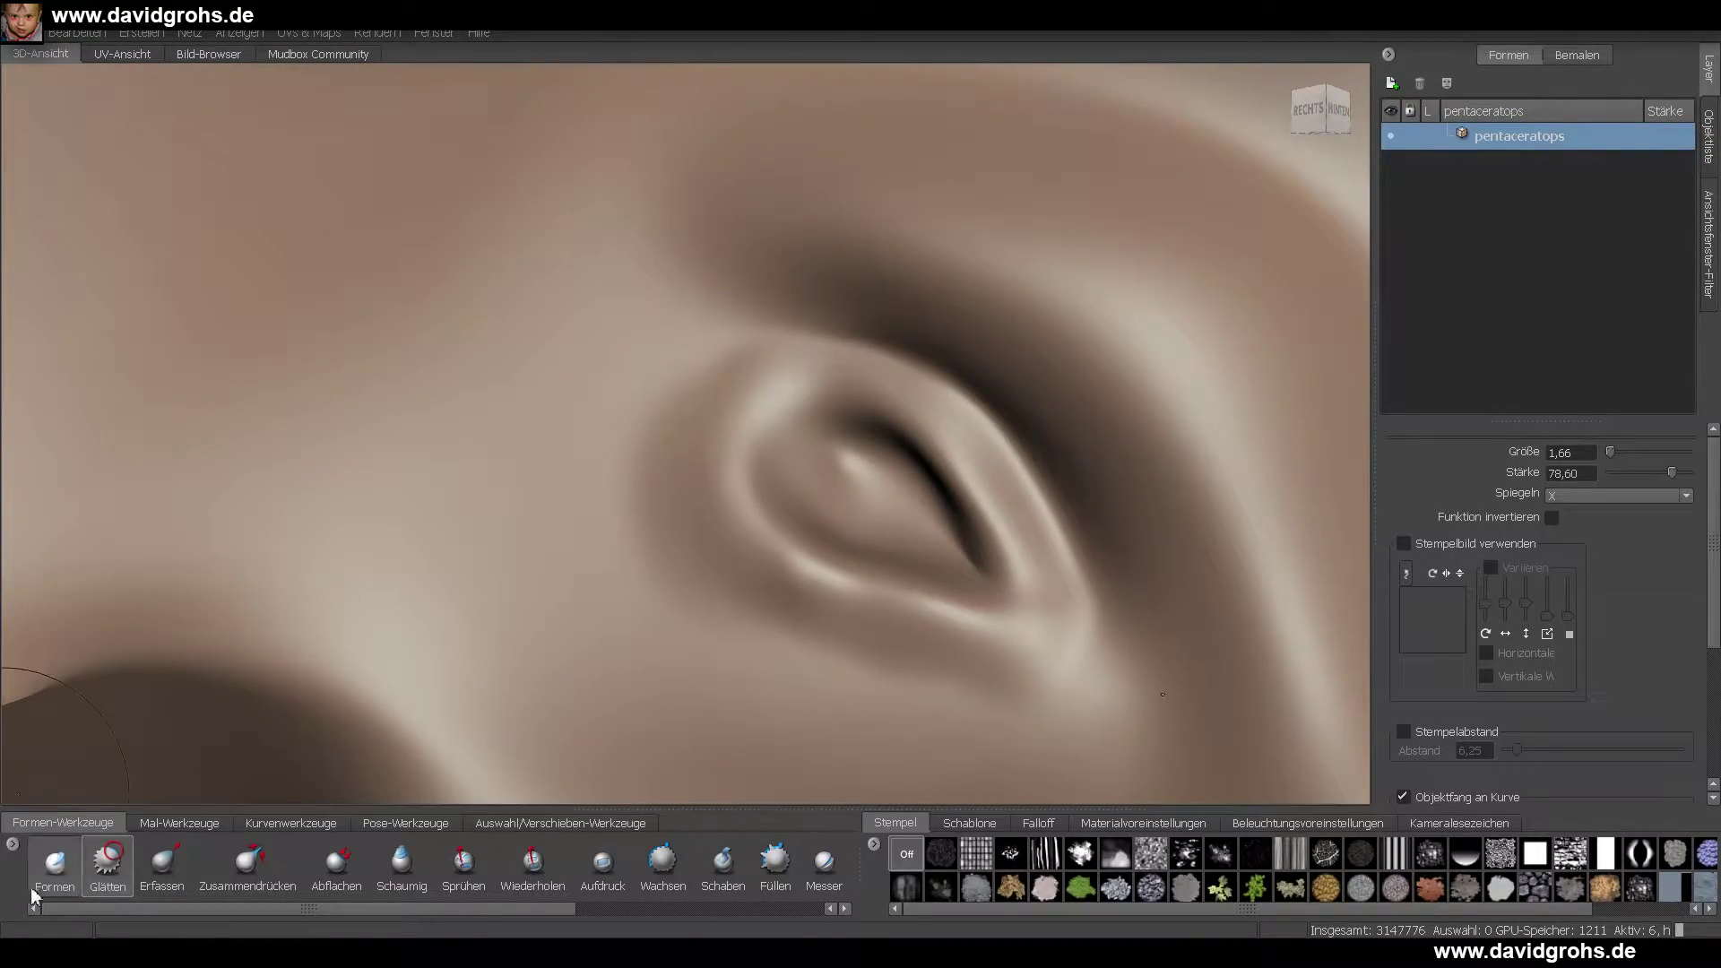
# - Sculpt parallel skin wrinkles above the upper eyelid with the Sculpt brush at size 0.65 and strength 0.24
pyautogui.moveTo(926, 356); pyautogui.dragTo(1089, 507)
pyautogui.keyDown('alt'); pyautogui.moveTo(986, 708); pyautogui.dragTo(866, 720); pyautogui.keyUp('alt')
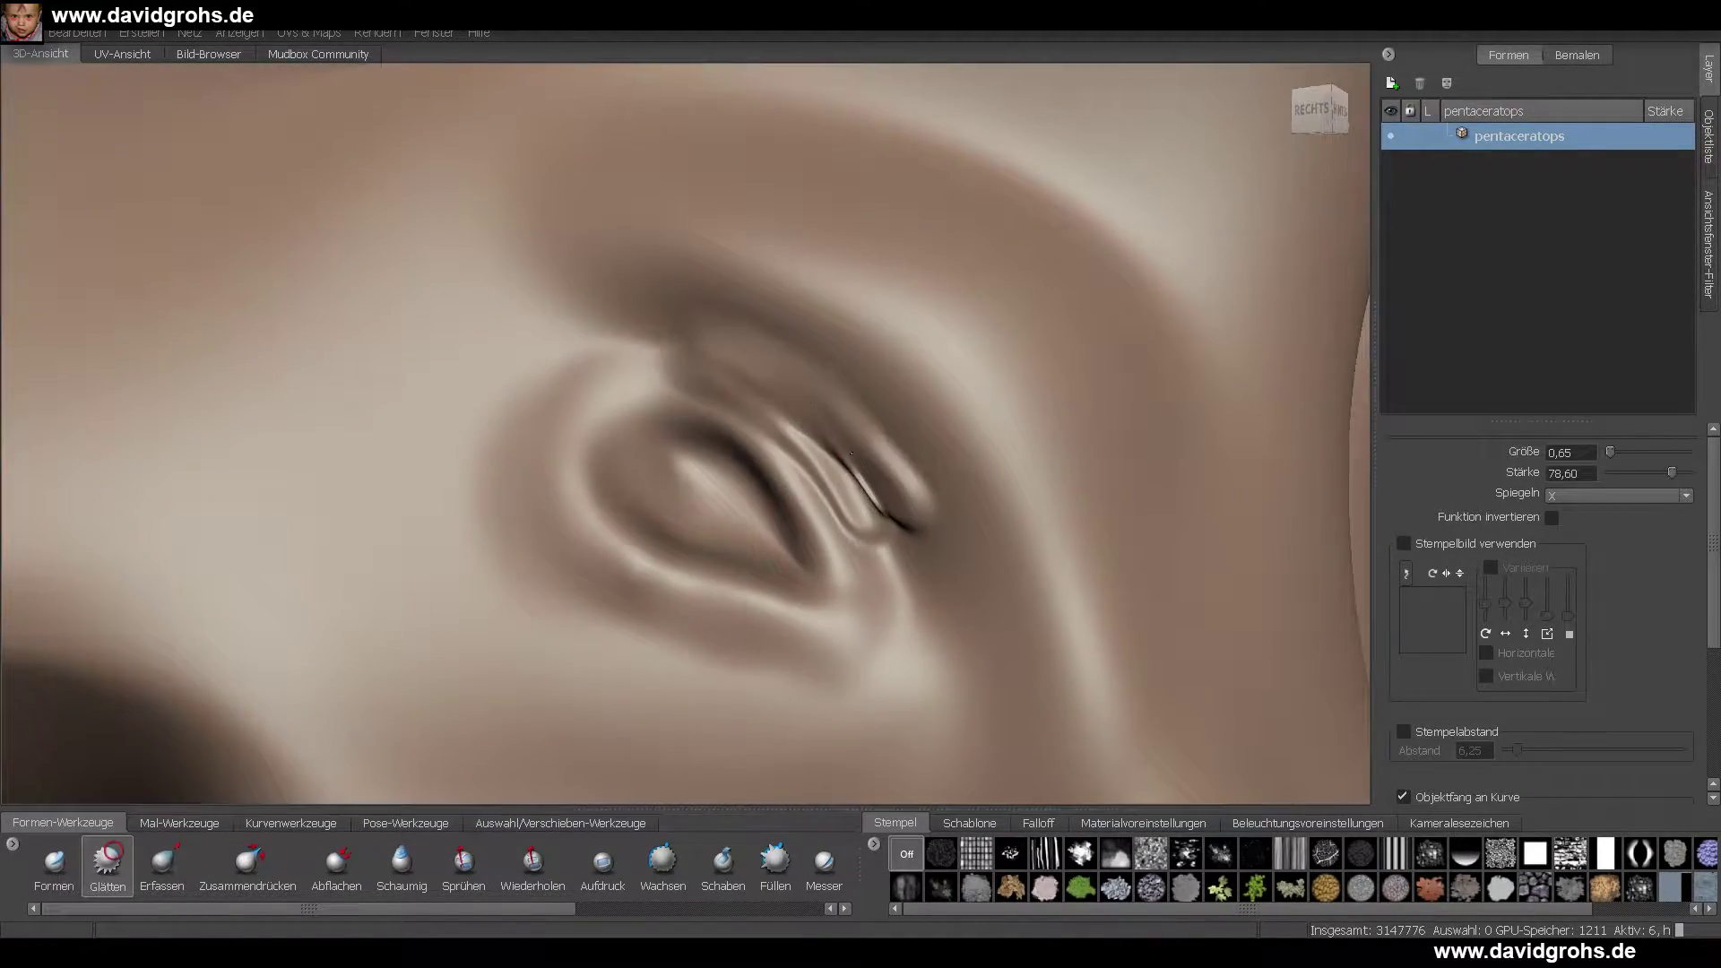
pyautogui.click(55, 867)
pyautogui.keyDown('alt'); pyautogui.moveTo(627, 502); pyautogui.dragTo(681, 448); pyautogui.keyUp('alt')
pyautogui.keyDown('alt'); pyautogui.moveTo(681, 448); pyautogui.dragTo(745, 346, button='right'); pyautogui.keyUp('alt')
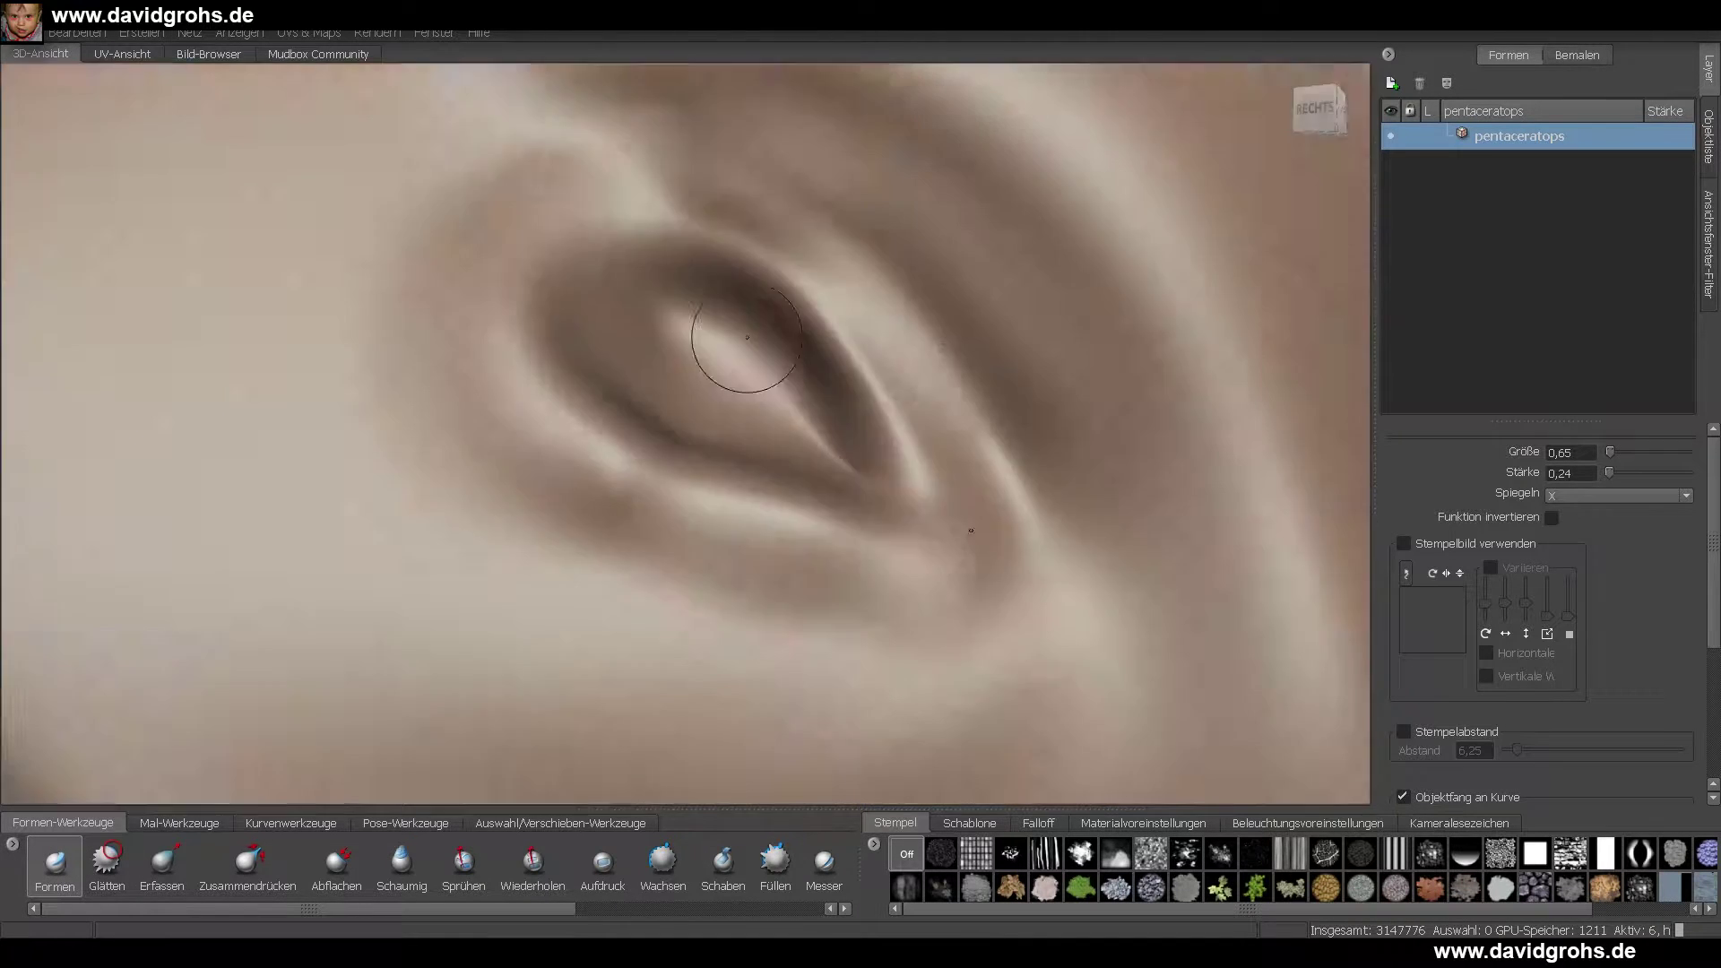
pyautogui.keyDown('alt'); pyautogui.moveTo(745, 346); pyautogui.dragTo(789, 574, button='middle'); pyautogui.keyUp('alt')
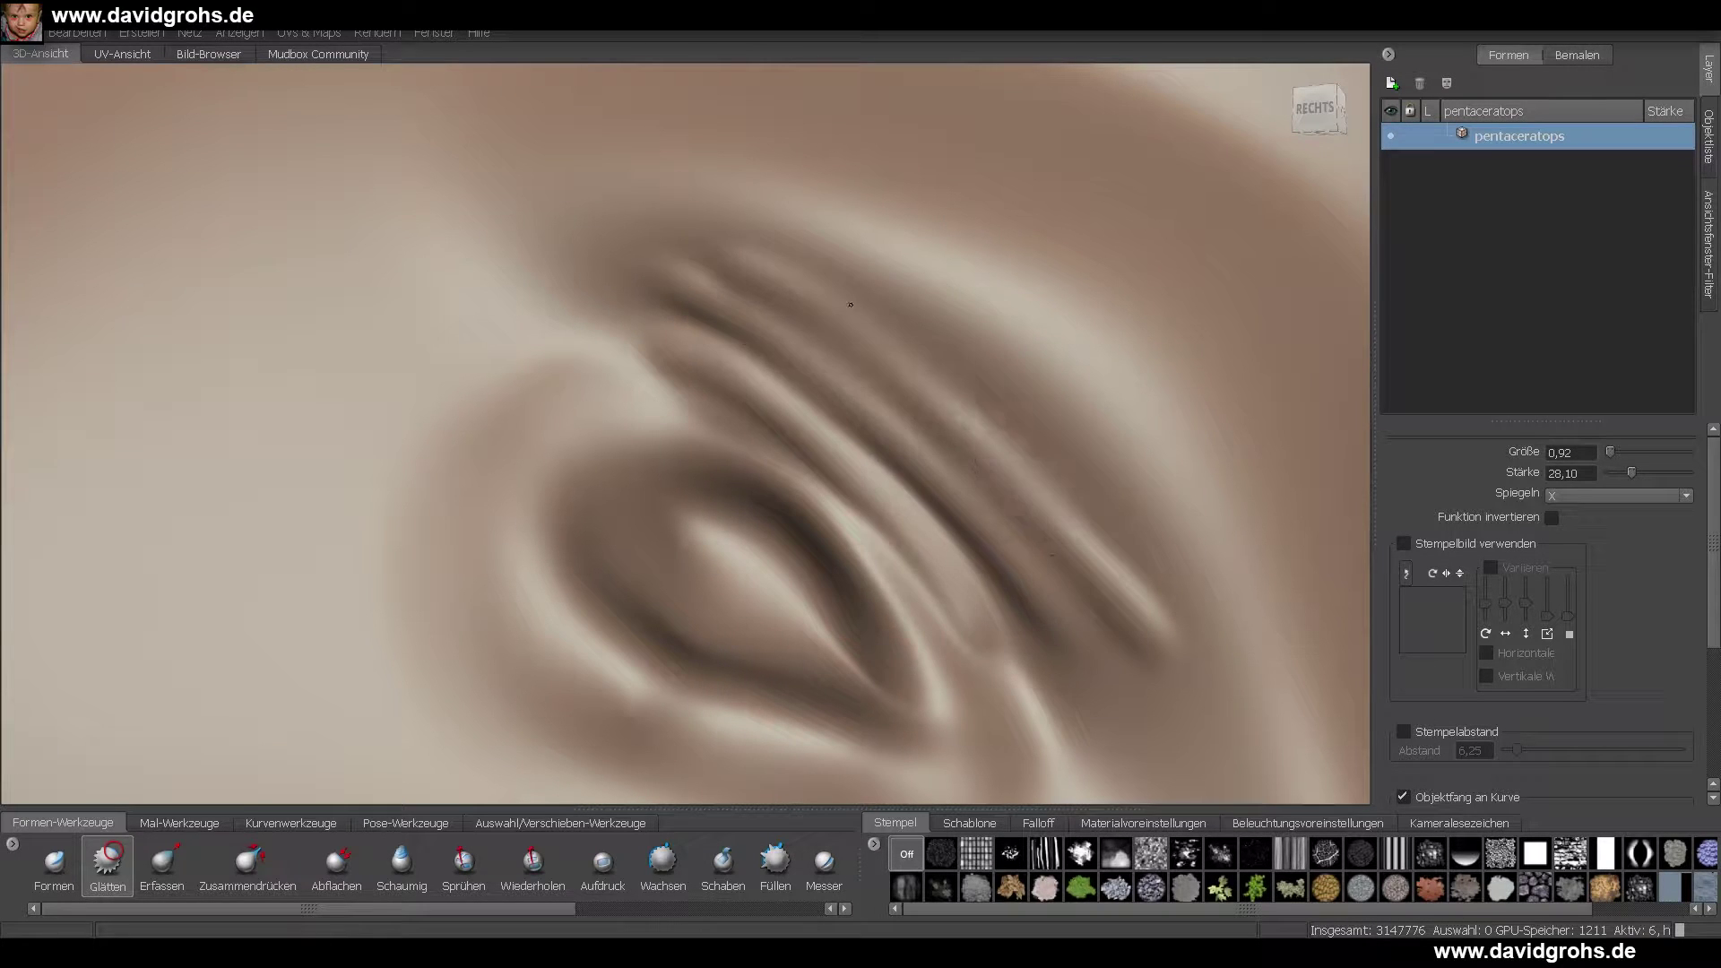
# - Refine the eye shape with the Grab brush at size 1.70, and soften the area with Smooth at strength 5.42
pyautogui.keyDown('alt'); pyautogui.moveTo(892, 608); pyautogui.dragTo(842, 538, button='right'); pyautogui.keyUp('alt')
pyautogui.click(162, 867)
pyautogui.moveTo(842, 538)
pyautogui.keyDown('alt'); pyautogui.mouseDown()
pyautogui.moveTo(977, 556)
pyautogui.moveTo(959, 333)
pyautogui.moveTo(1087, 538)
pyautogui.moveTo(1016, 530)
pyautogui.mouseUp(); pyautogui.keyUp('alt')
pyautogui.keyDown('alt'); pyautogui.moveTo(952, 446); pyautogui.dragTo(718, 403, button='right'); pyautogui.keyUp('alt')
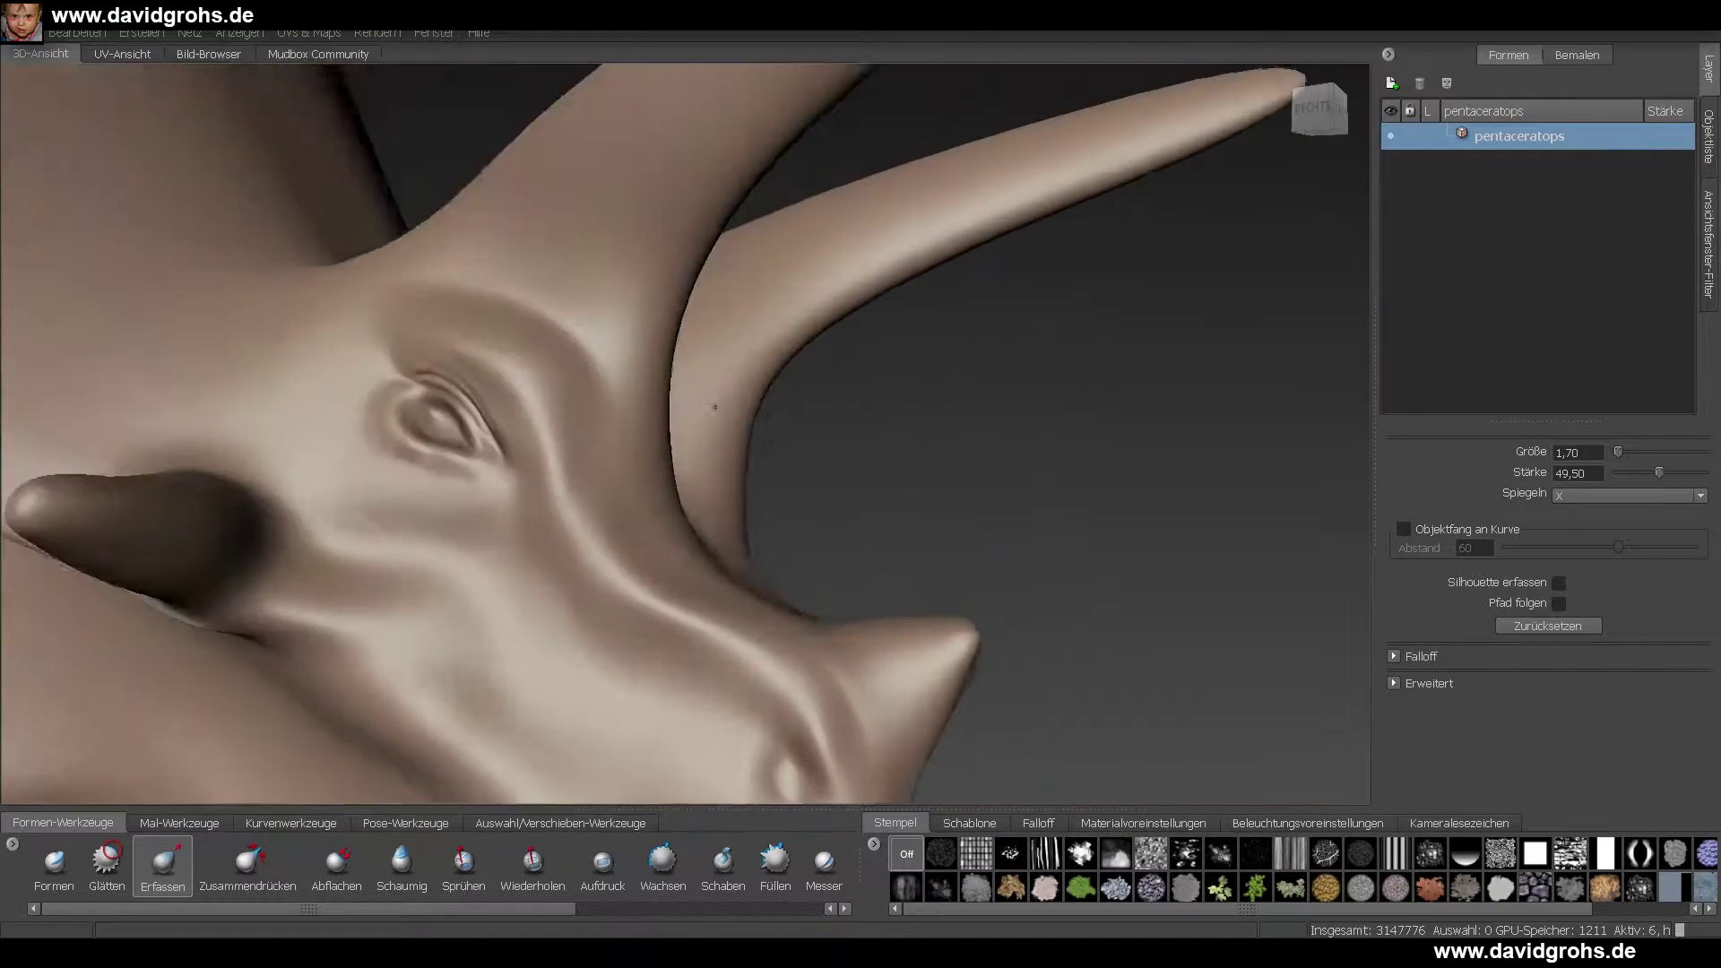
pyautogui.keyDown('alt'); pyautogui.moveTo(717, 403); pyautogui.dragTo(878, 498); pyautogui.keyUp('alt')
pyautogui.click(106, 867)
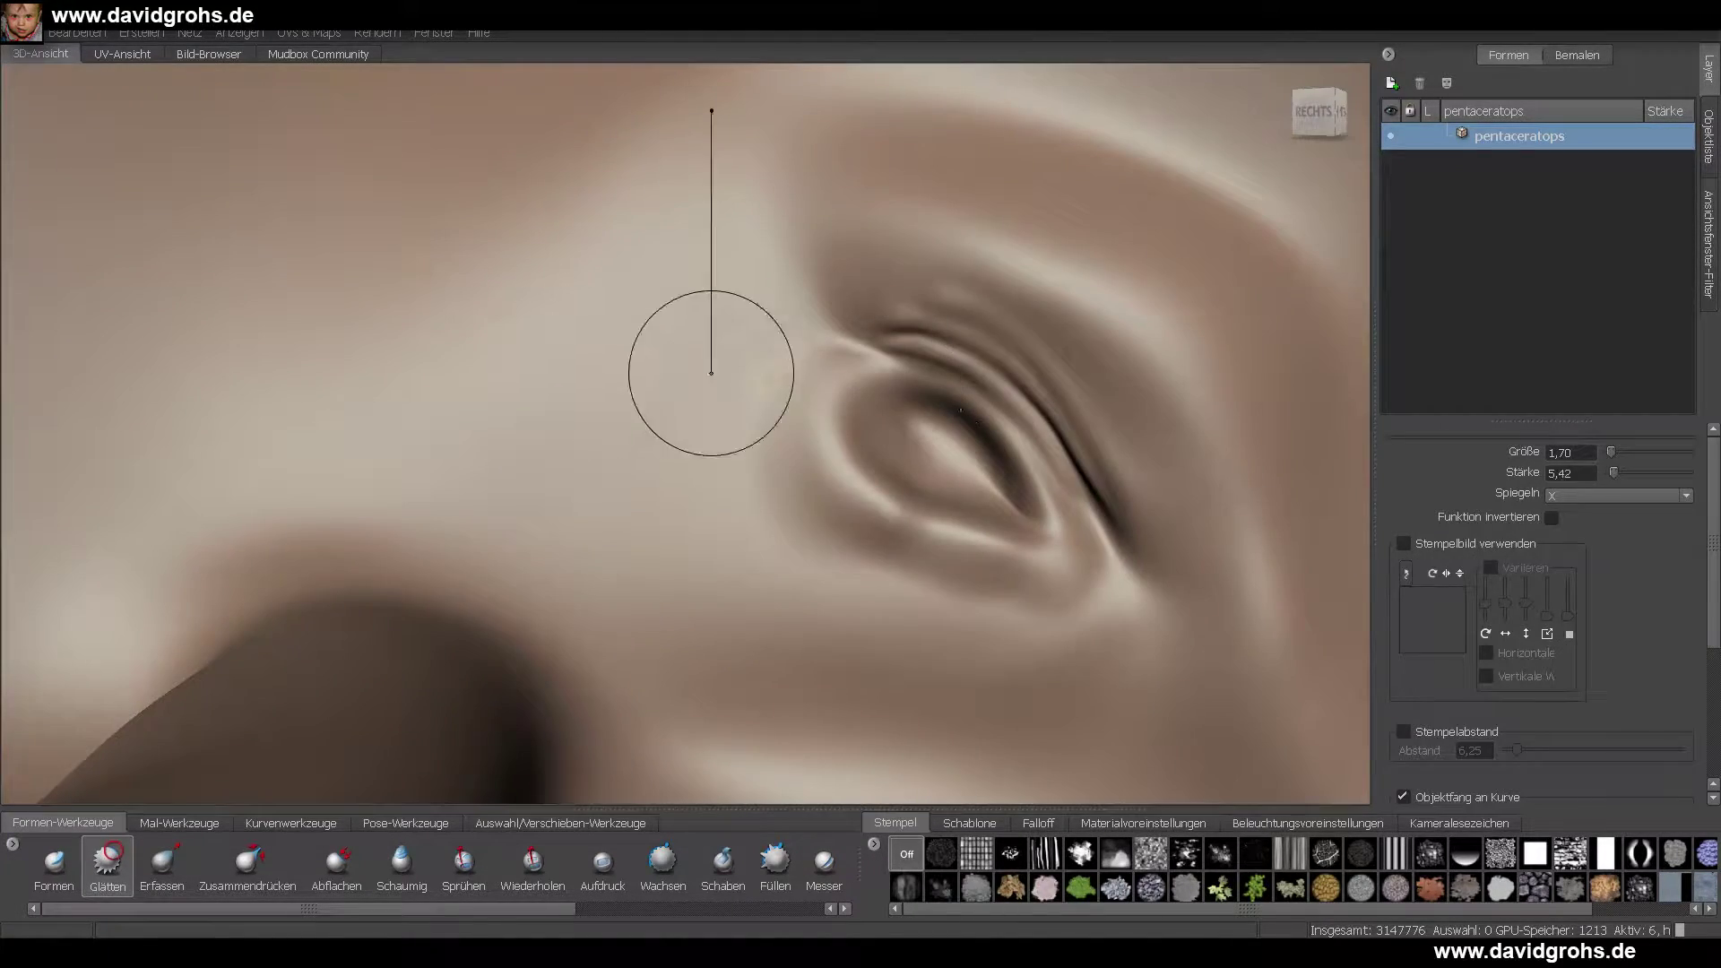
pyautogui.keyDown('alt'); pyautogui.moveTo(1160, 540); pyautogui.dragTo(806, 476, button='right'); pyautogui.keyUp('alt')
pyautogui.keyDown('alt'); pyautogui.moveTo(807, 477); pyautogui.dragTo(744, 470); pyautogui.keyUp('alt')
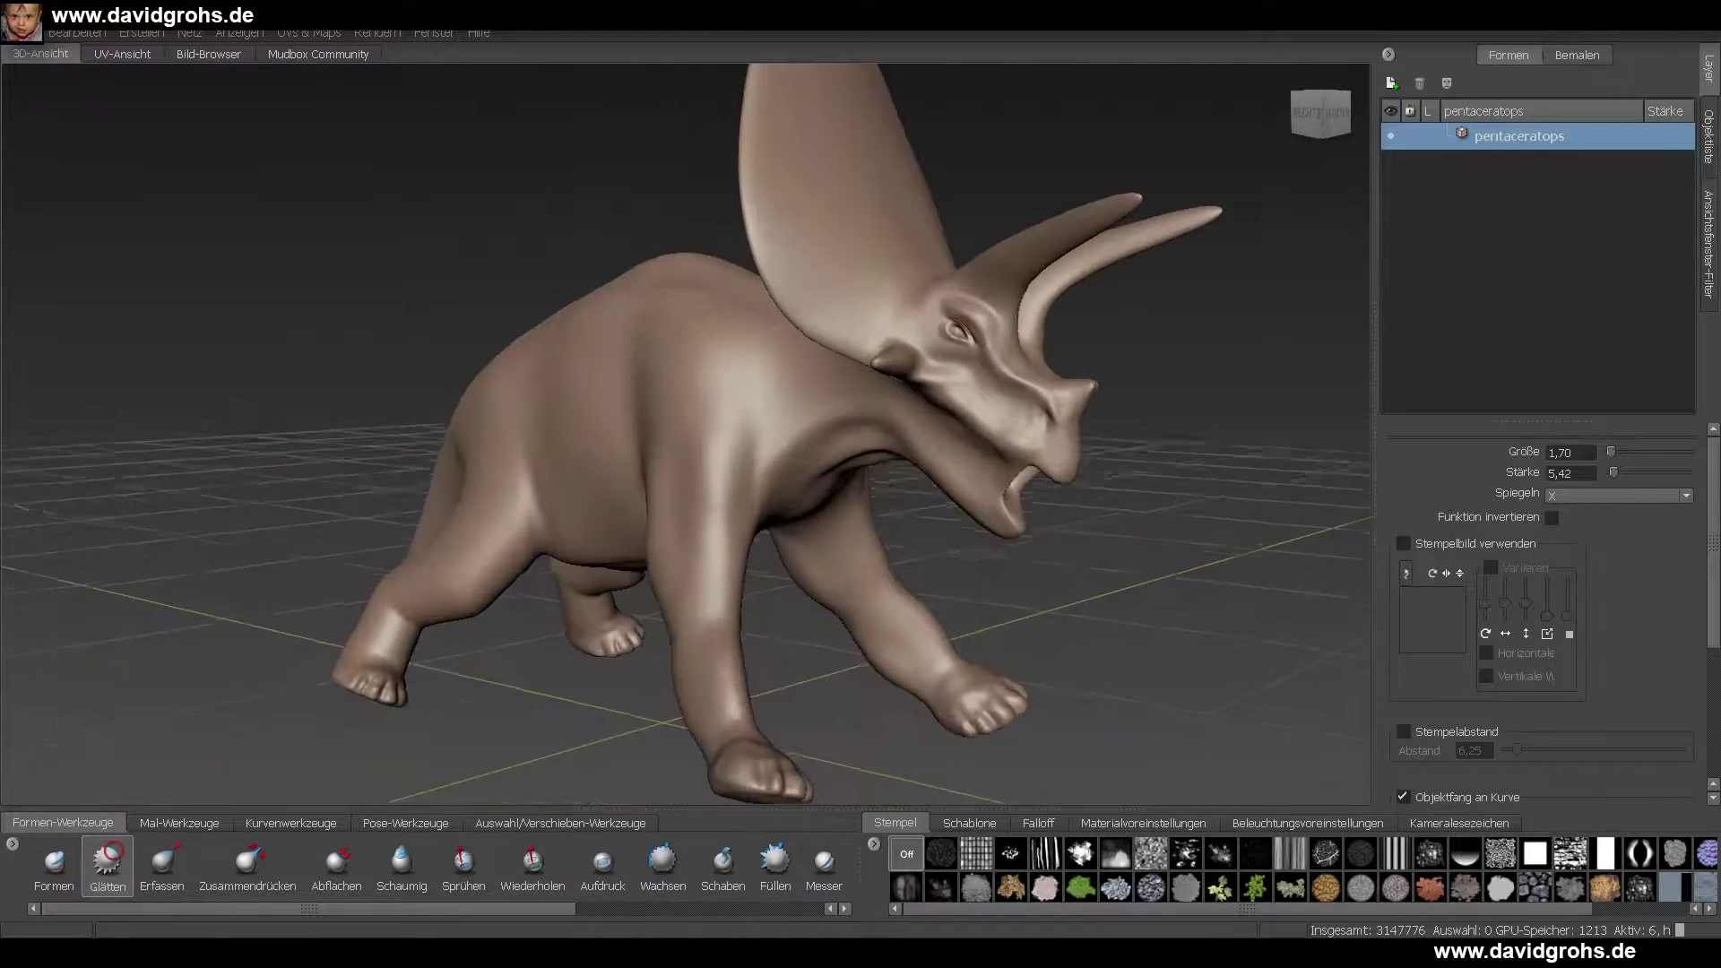
# - Sculpt skin folds across the front-leg joint and soften them with the Smooth brush at size 7.79 and strength 5.42
pyautogui.click(18, 33)
pyautogui.keyDown('alt'); pyautogui.moveTo(896, 404); pyautogui.dragTo(717, 502); pyautogui.keyUp('alt')
pyautogui.keyDown('alt'); pyautogui.moveTo(717, 502); pyautogui.dragTo(860, 520, button='right'); pyautogui.keyUp('alt')
pyautogui.keyDown('alt'); pyautogui.moveTo(860, 520); pyautogui.dragTo(789, 493); pyautogui.keyUp('alt')
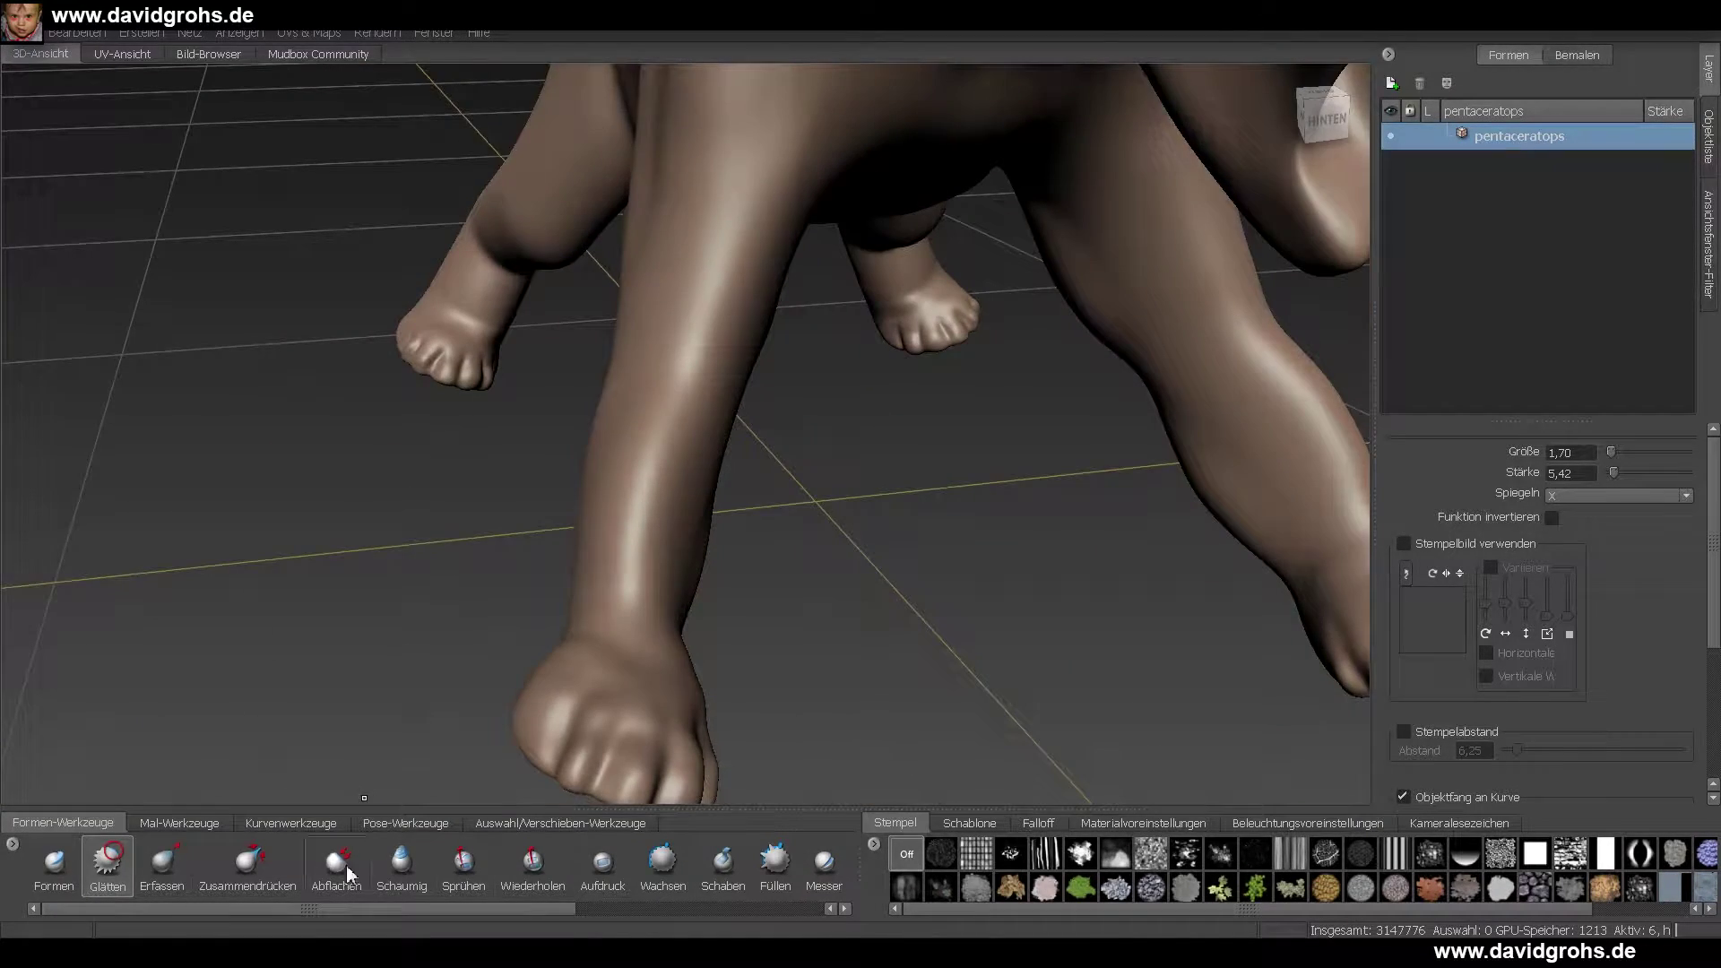
pyautogui.keyDown('alt'); pyautogui.moveTo(717, 431); pyautogui.dragTo(673, 386); pyautogui.keyUp('alt')
pyautogui.moveTo(637, 376)
pyautogui.mouseDown()
pyautogui.moveTo(743, 377)
pyautogui.moveTo(718, 381)
pyautogui.mouseUp()
pyautogui.moveTo(691, 377)
pyautogui.mouseDown()
pyautogui.moveTo(735, 385)
pyautogui.moveTo(628, 448)
pyautogui.moveTo(731, 348)
pyautogui.moveTo(1007, 537)
pyautogui.moveTo(1037, 492)
pyautogui.moveTo(949, 397)
pyautogui.moveTo(787, 492)
pyautogui.moveTo(986, 385)
pyautogui.moveTo(390, 536)
pyautogui.mouseUp()
pyautogui.click(108, 865)
pyautogui.keyDown('alt'); pyautogui.moveTo(390, 536); pyautogui.dragTo(573, 484, button='right'); pyautogui.keyUp('alt')
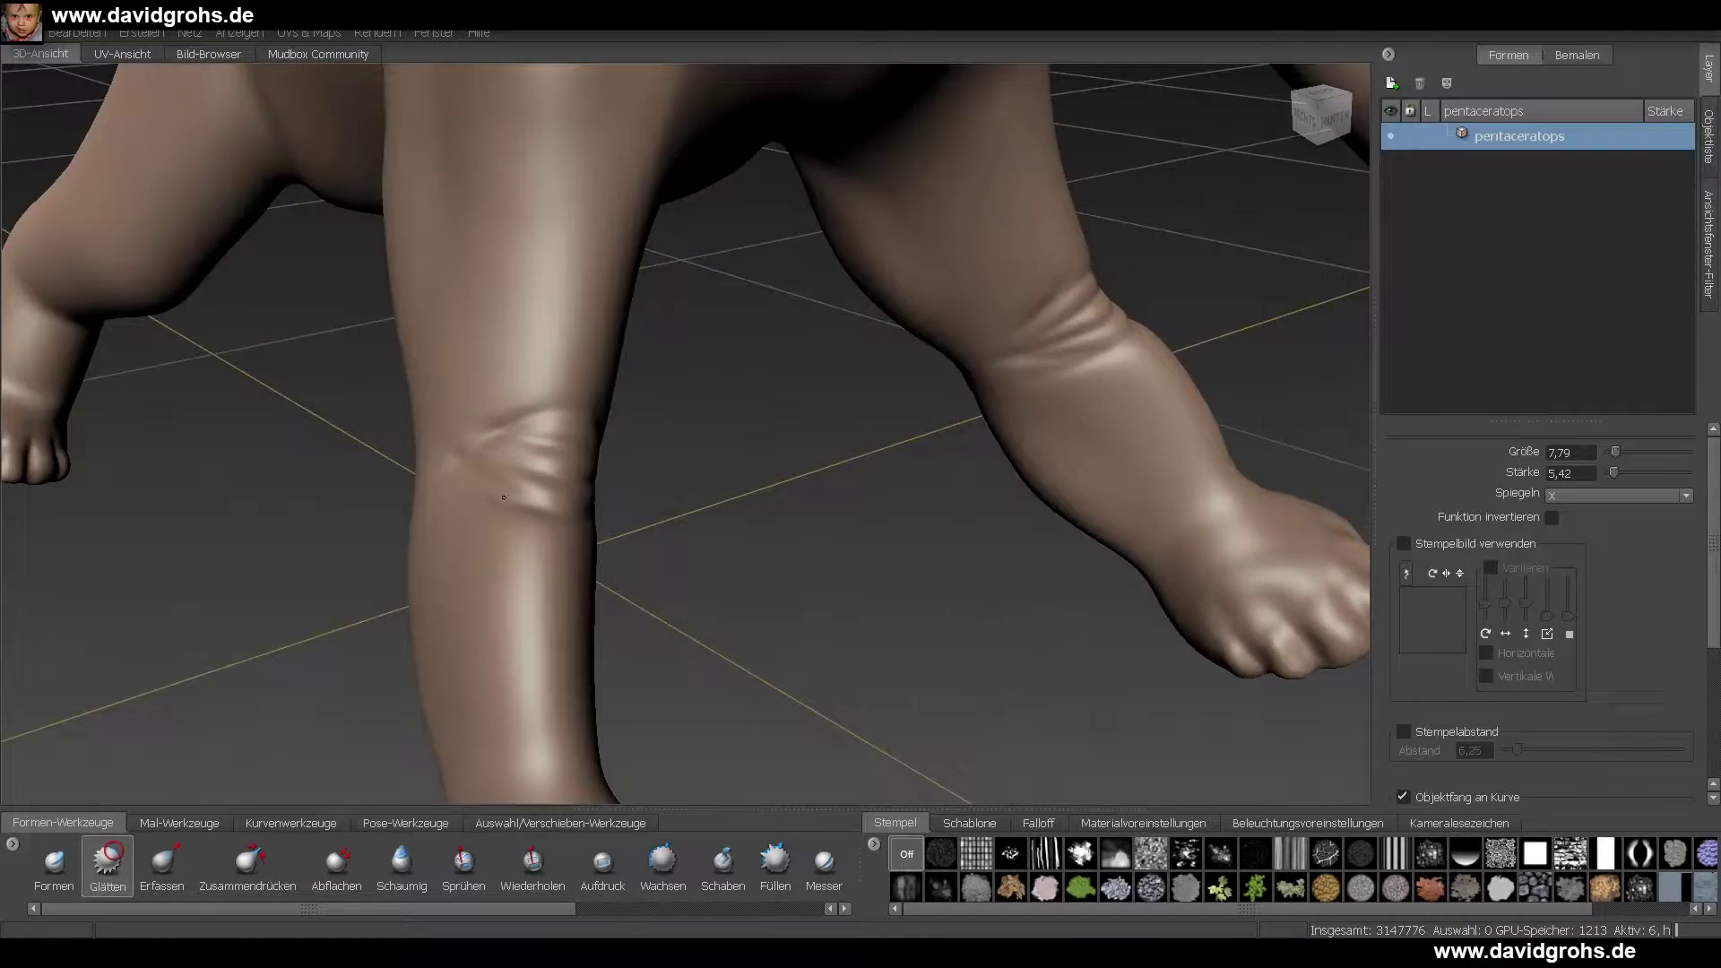
# - Smooth the front leg and its joint folds, raising the Smooth brush to size 39.75 and strength 50.14
pyautogui.keyDown('alt'); pyautogui.moveTo(573, 484); pyautogui.dragTo(682, 448); pyautogui.keyUp('alt')
pyautogui.moveTo(690, 529)
pyautogui.mouseDown()
pyautogui.moveTo(696, 405)
pyautogui.moveTo(592, 550)
pyautogui.moveTo(653, 521)
pyautogui.mouseUp()
pyautogui.moveTo(654, 522)
pyautogui.mouseDown()
pyautogui.moveTo(654, 449)
pyautogui.moveTo(770, 466)
pyautogui.moveTo(249, 479)
pyautogui.moveTo(133, 856)
pyautogui.mouseUp()
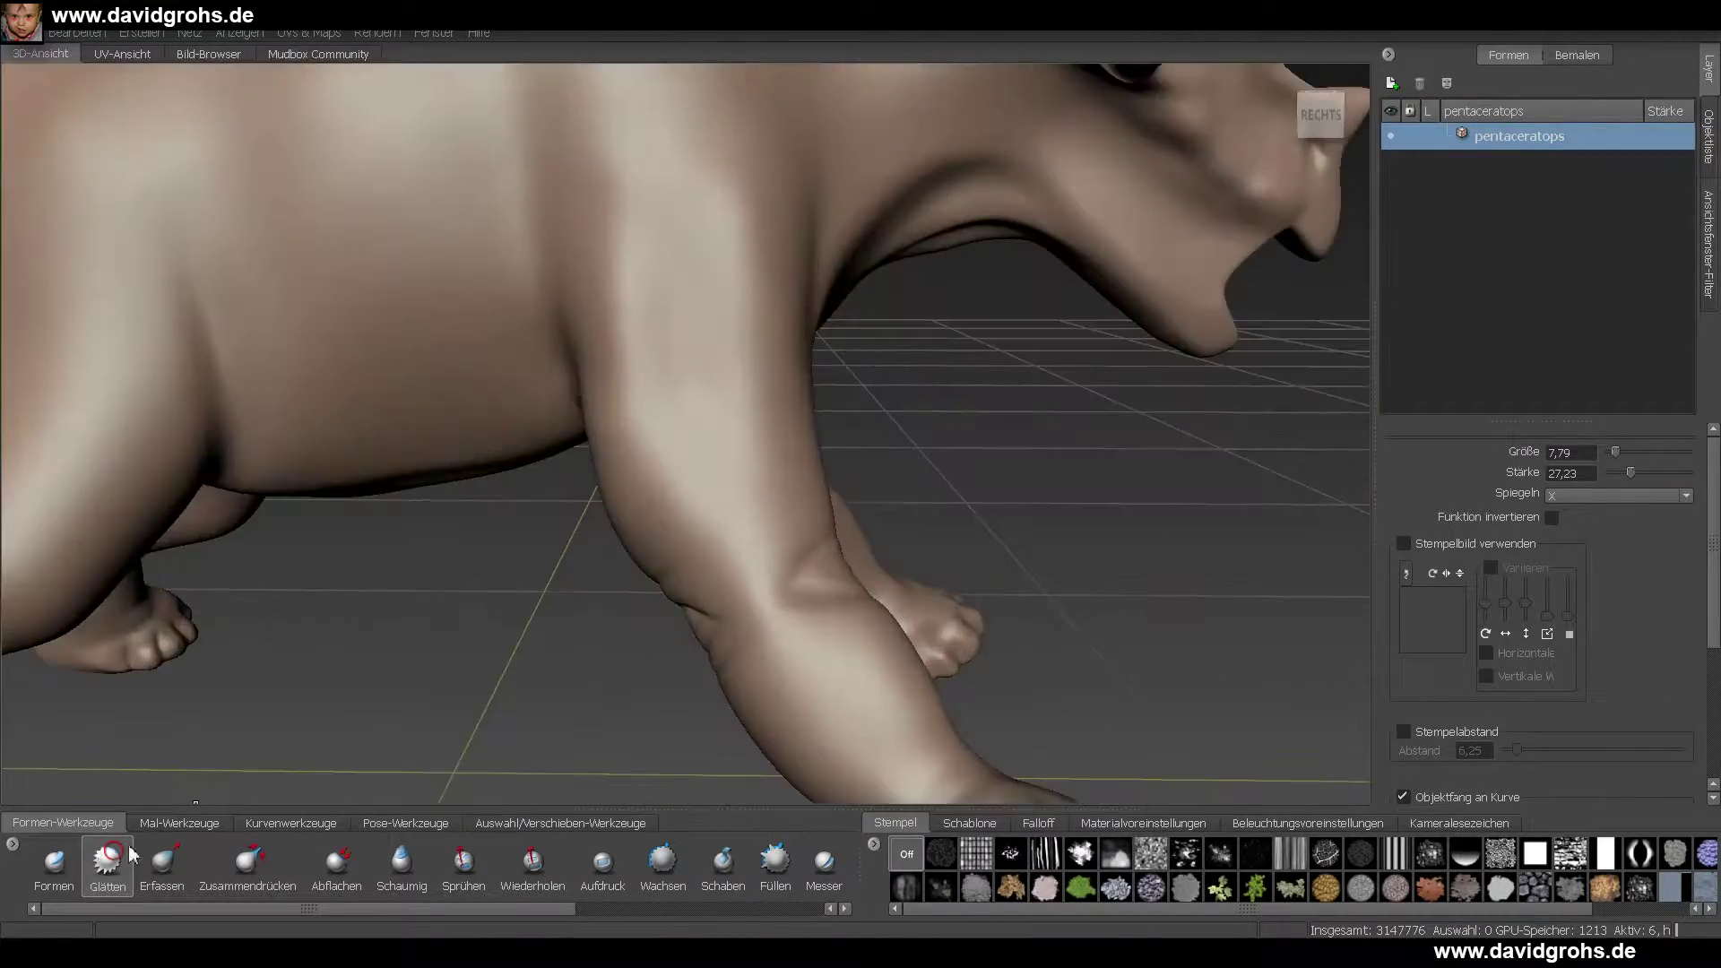
pyautogui.keyDown('alt'); pyautogui.moveTo(697, 388); pyautogui.dragTo(679, 367); pyautogui.keyUp('alt')
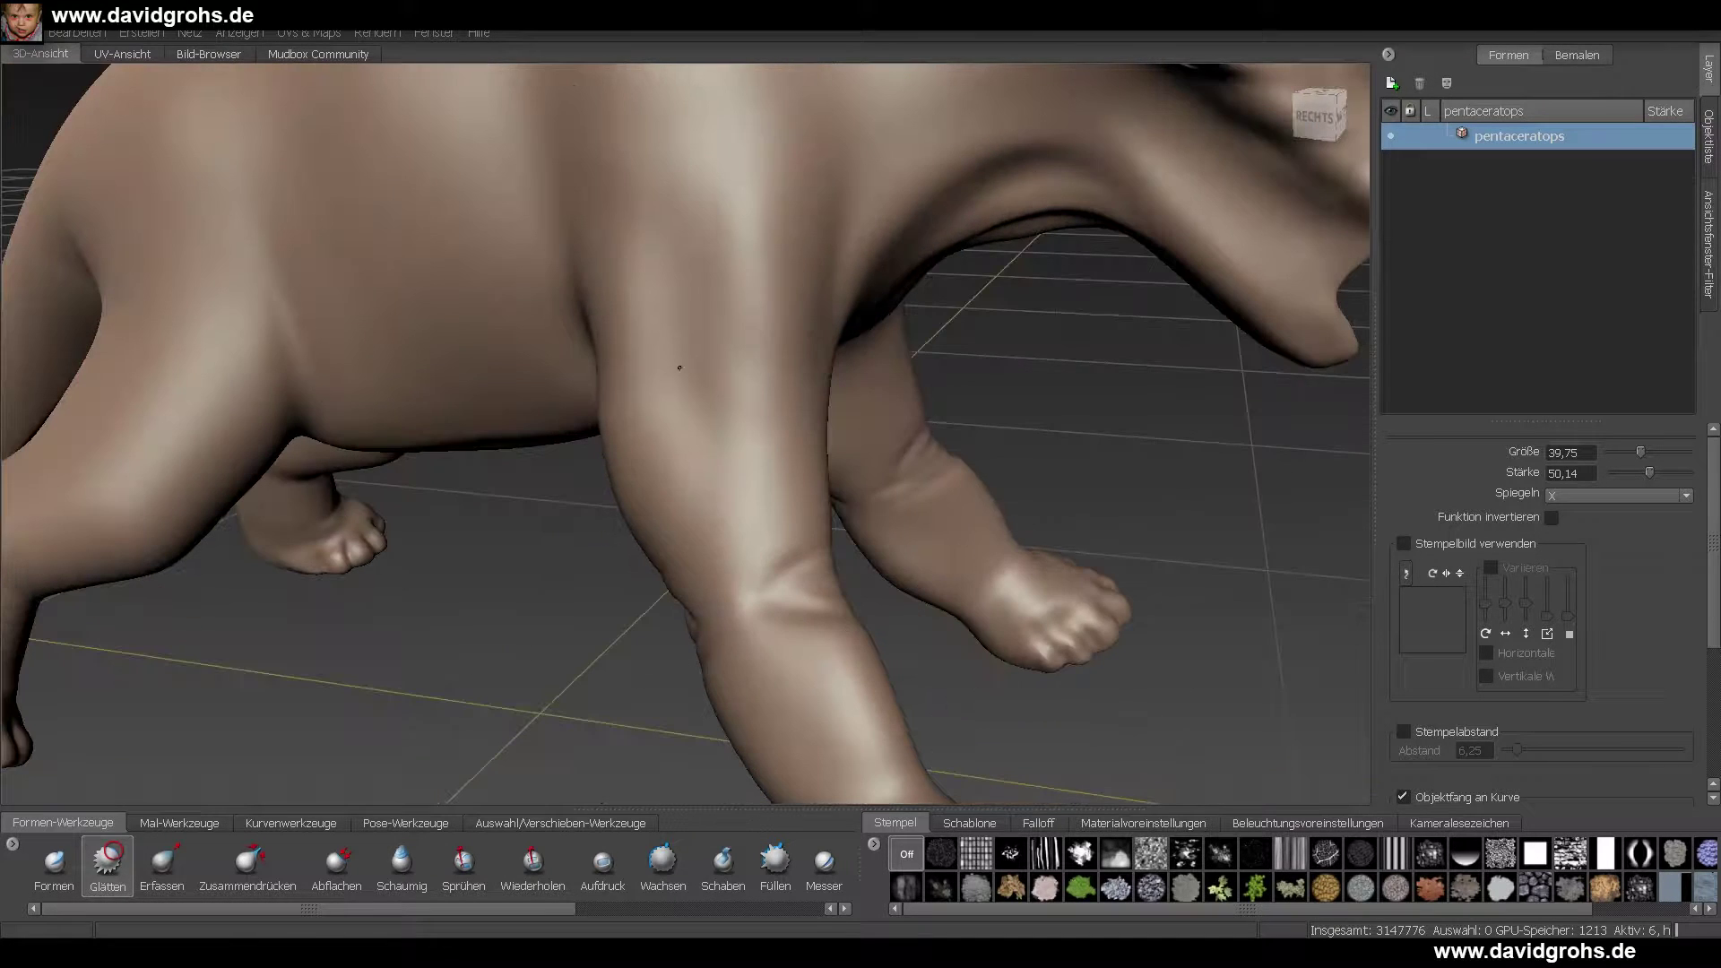
pyautogui.keyDown('alt'); pyautogui.moveTo(226, 155); pyautogui.dragTo(695, 362); pyautogui.keyUp('alt')
# - Sculpt muscle contours on the upper front leg with the Sculpt brush at size 4.48 and strength 0.10, and smooth them
pyautogui.click(55, 865)
pyautogui.keyDown('alt'); pyautogui.moveTo(656, 309); pyautogui.dragTo(716, 325); pyautogui.keyUp('alt')
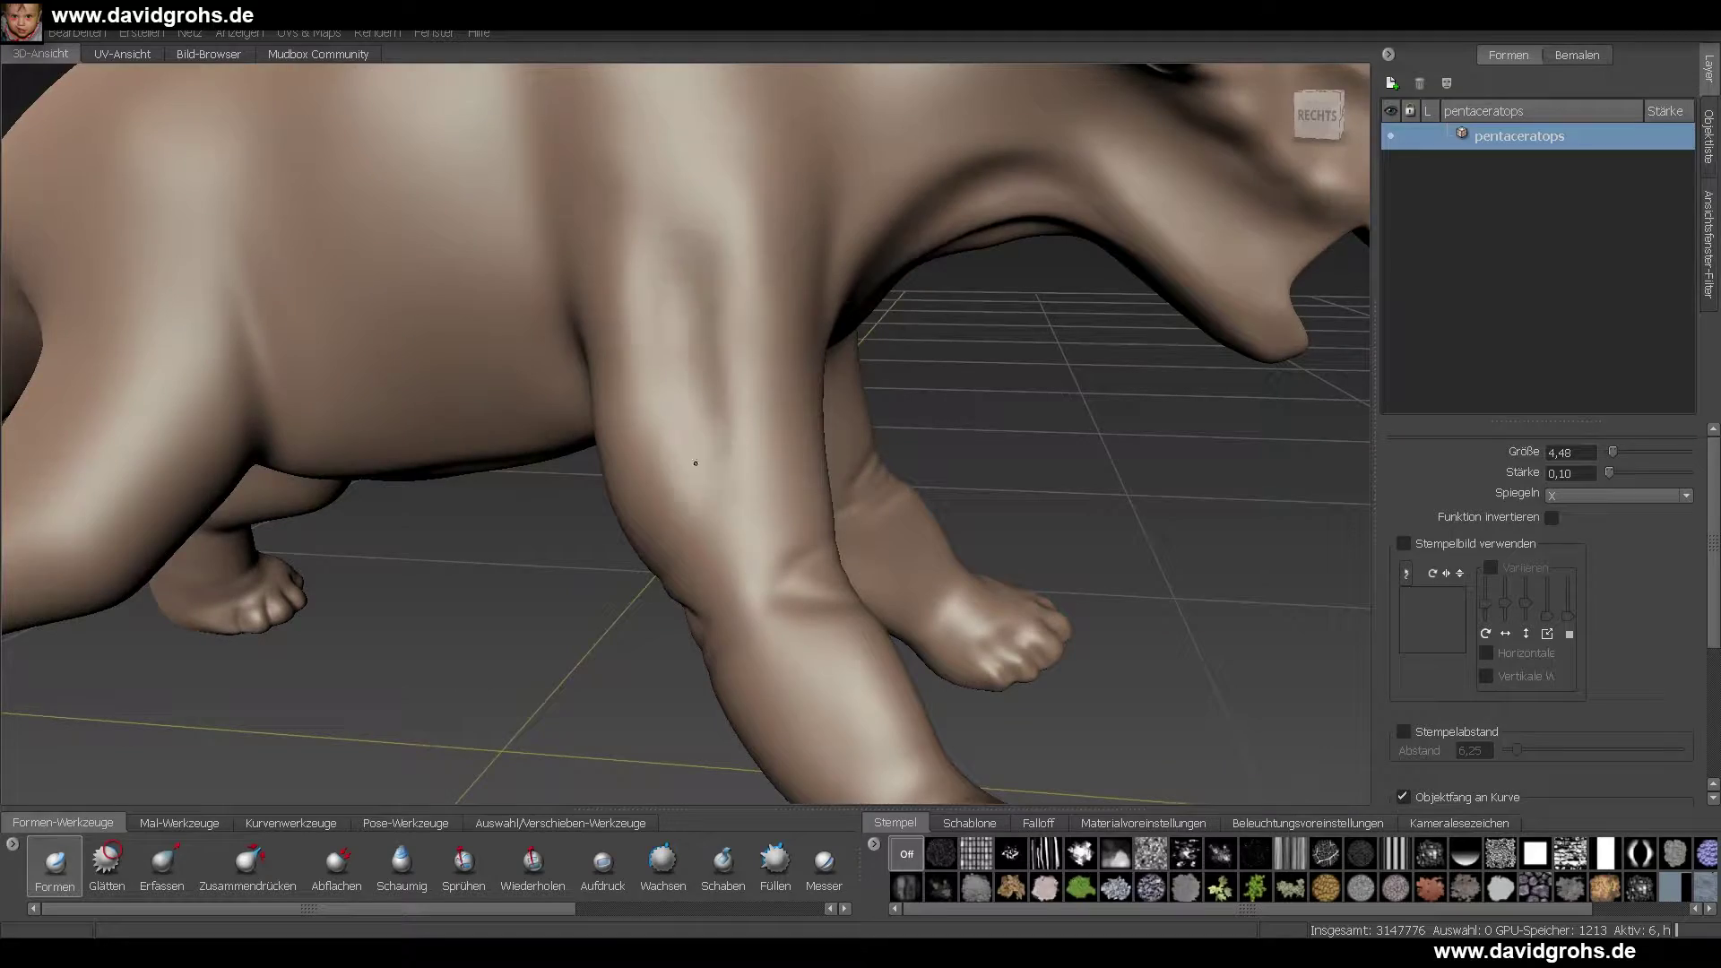
pyautogui.moveTo(695, 464)
pyautogui.keyDown('alt'); pyautogui.mouseDown()
pyautogui.moveTo(664, 395)
pyautogui.moveTo(743, 386)
pyautogui.moveTo(672, 480)
pyautogui.moveTo(780, 338)
pyautogui.moveTo(699, 494)
pyautogui.moveTo(778, 473)
pyautogui.moveTo(769, 359)
pyautogui.moveTo(765, 462)
pyautogui.moveTo(4, 251)
pyautogui.mouseUp(); pyautogui.keyUp('alt')
pyautogui.click(107, 865)
pyautogui.click(1640, 854)
pyautogui.hotkey('ctrl', 'z')
pyautogui.click(1404, 544)
pyautogui.click(77, 32)
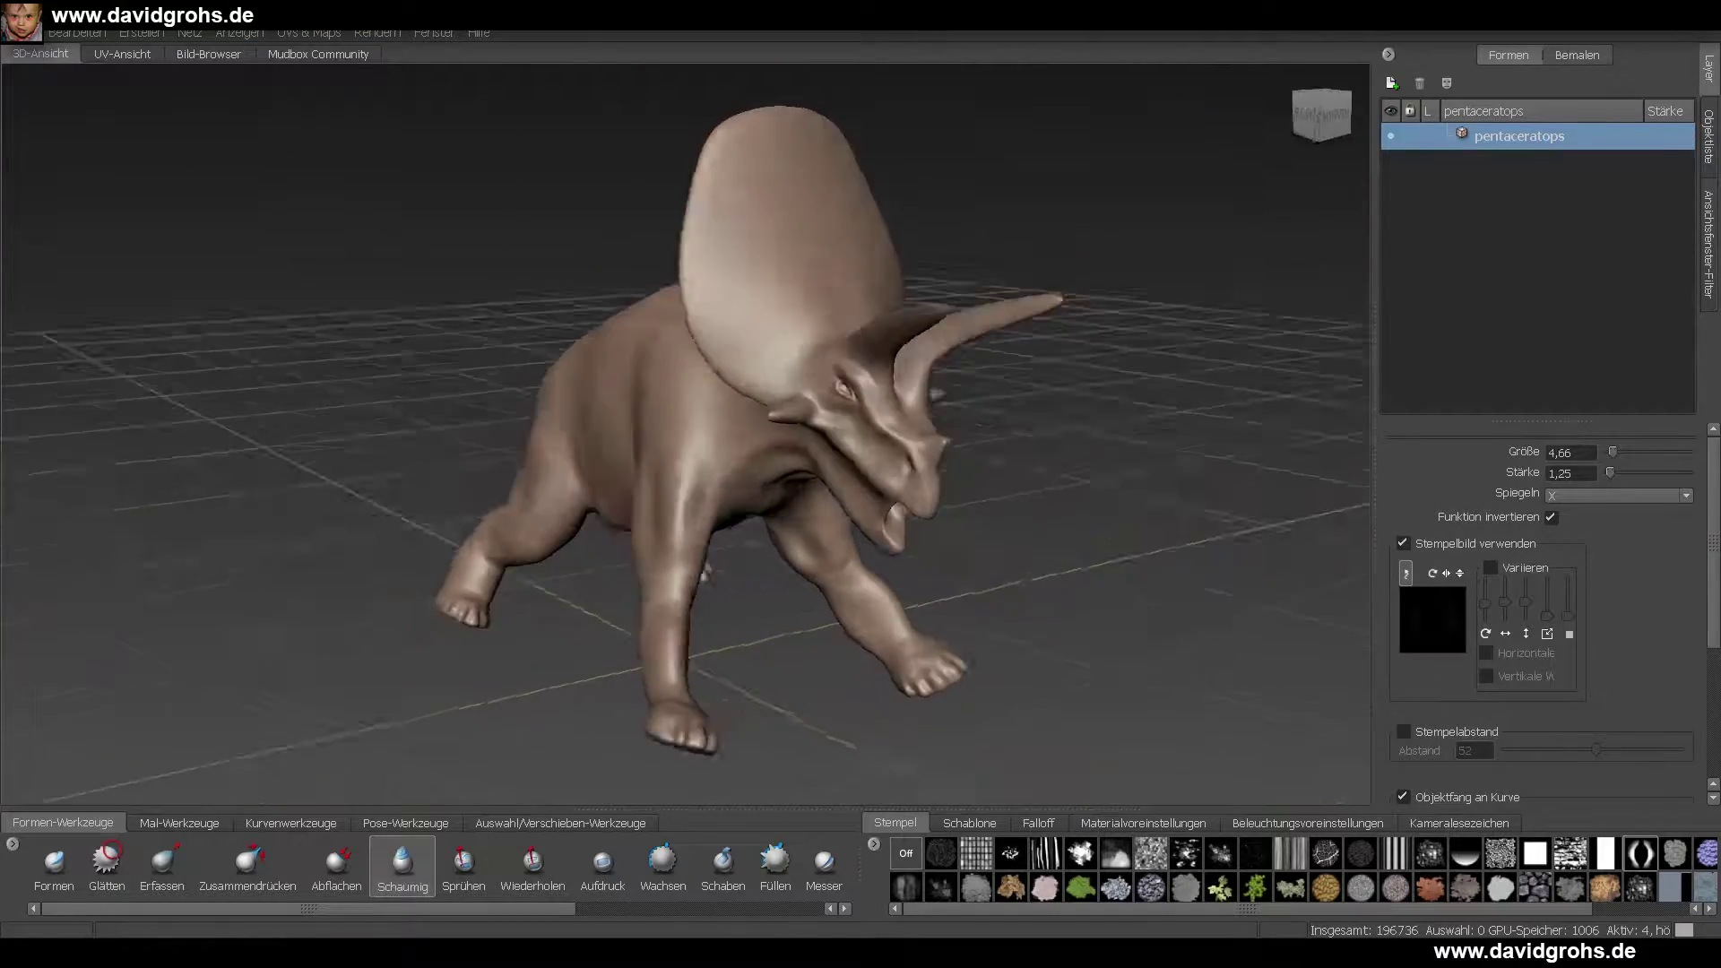
# - Carve muscle contours into the hind leg with the inverted Foamy brush at size 9.84 to 18.72 and strength 0.37
pyautogui.keyDown('alt'); pyautogui.moveTo(891, 340); pyautogui.dragTo(915, 233, button='right'); pyautogui.keyUp('alt')
pyautogui.keyDown('alt'); pyautogui.moveTo(915, 233); pyautogui.dragTo(735, 498, button='middle'); pyautogui.keyUp('alt')
pyautogui.keyDown('alt'); pyautogui.moveTo(4, 492); pyautogui.dragTo(278, 484); pyautogui.keyUp('alt')
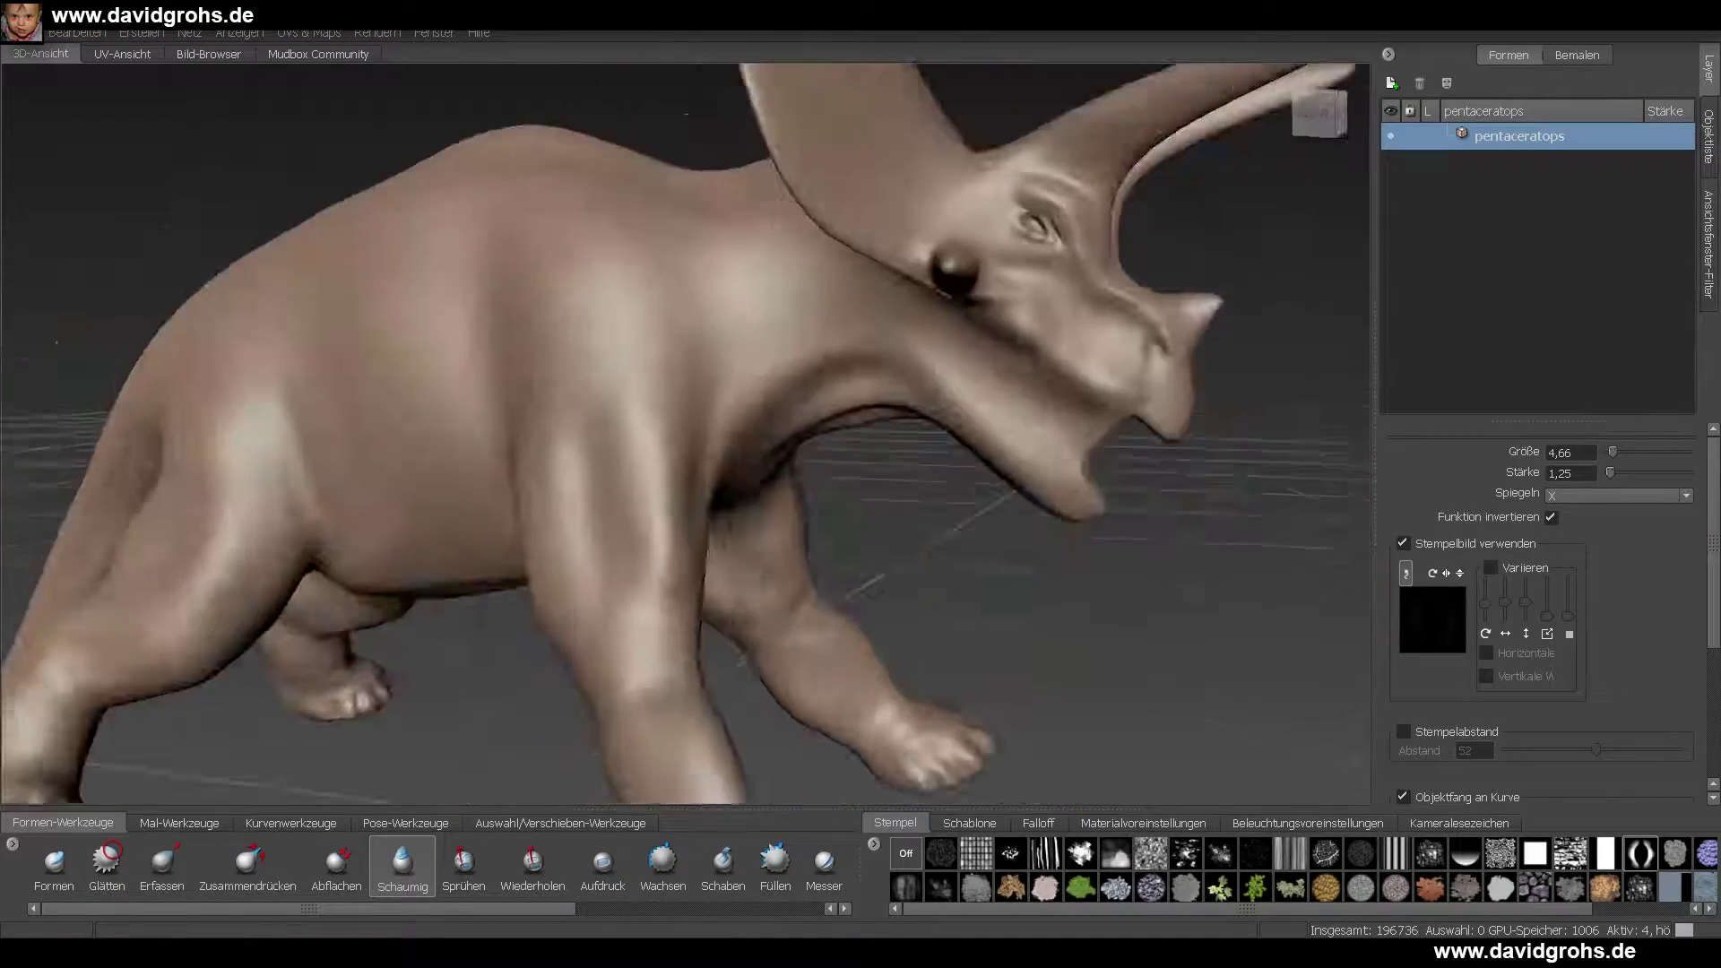
pyautogui.keyDown('alt'); pyautogui.moveTo(277, 484); pyautogui.dragTo(413, 439, button='middle'); pyautogui.keyUp('alt')
pyautogui.keyDown('alt'); pyautogui.moveTo(412, 439); pyautogui.dragTo(492, 431, button='right'); pyautogui.keyUp('alt')
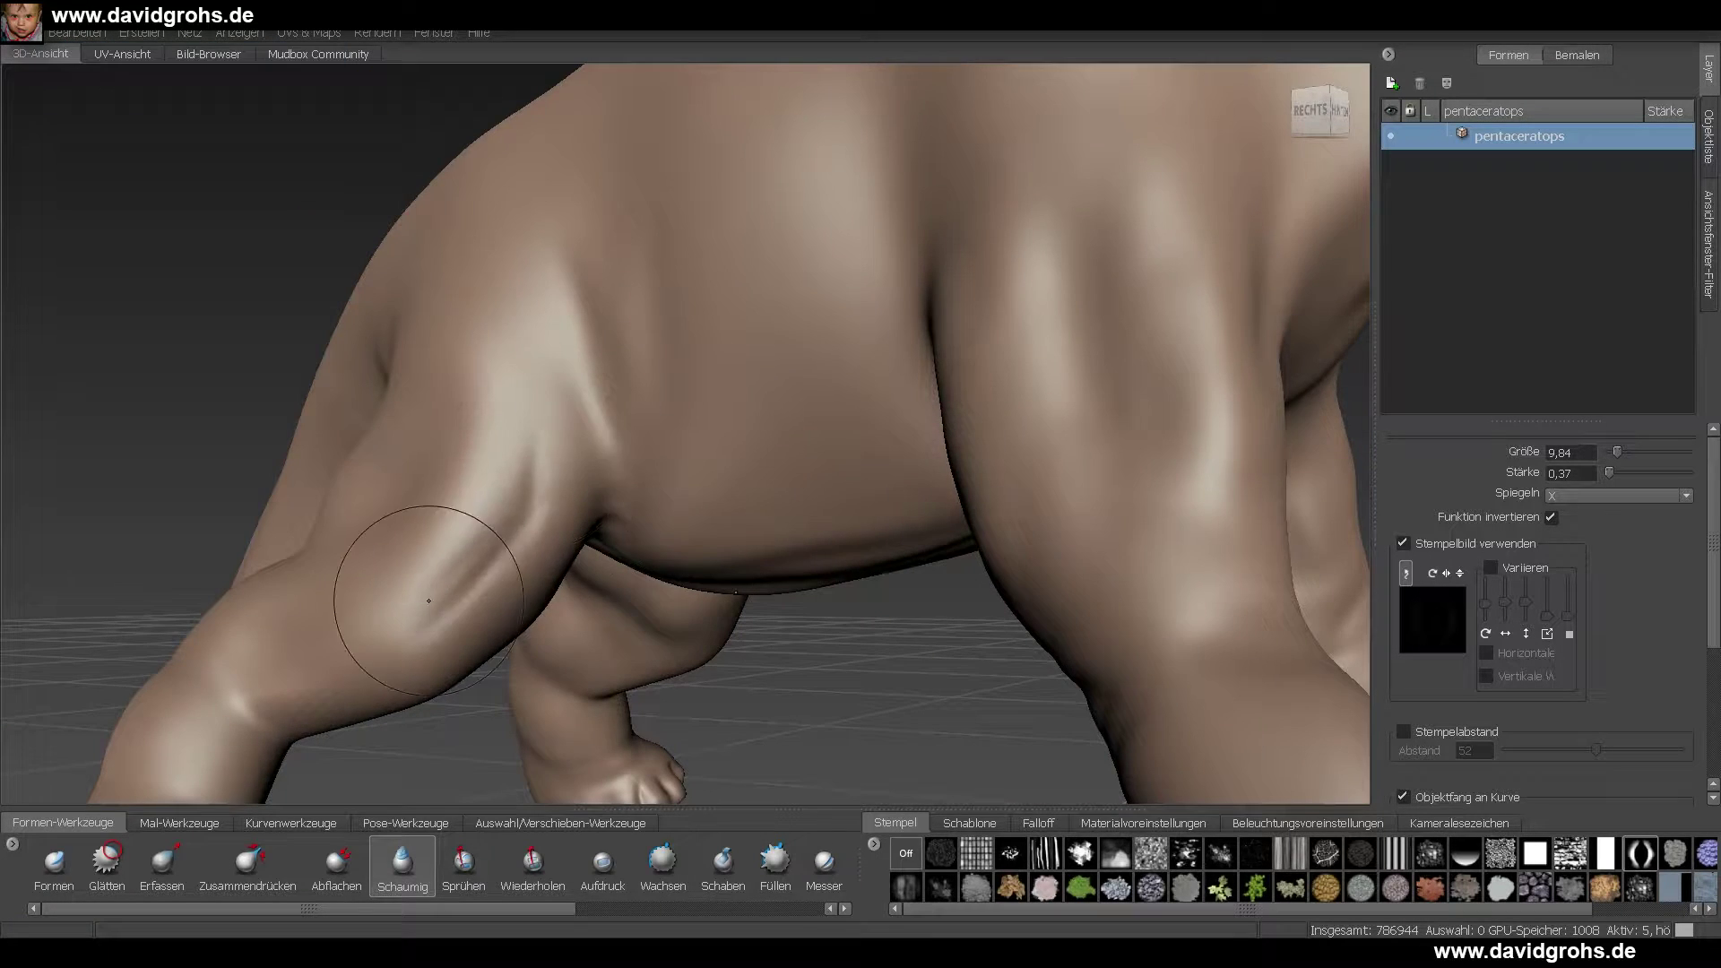
pyautogui.moveTo(429, 601)
pyautogui.keyDown('alt'); pyautogui.mouseDown()
pyautogui.moveTo(686, 388)
pyautogui.moveTo(573, 394)
pyautogui.mouseUp(); pyautogui.keyUp('alt')
pyautogui.keyDown('alt'); pyautogui.moveTo(574, 394); pyautogui.dragTo(645, 529, button='right'); pyautogui.keyUp('alt')
pyautogui.moveTo(542, 574); pyautogui.dragTo(609, 409)
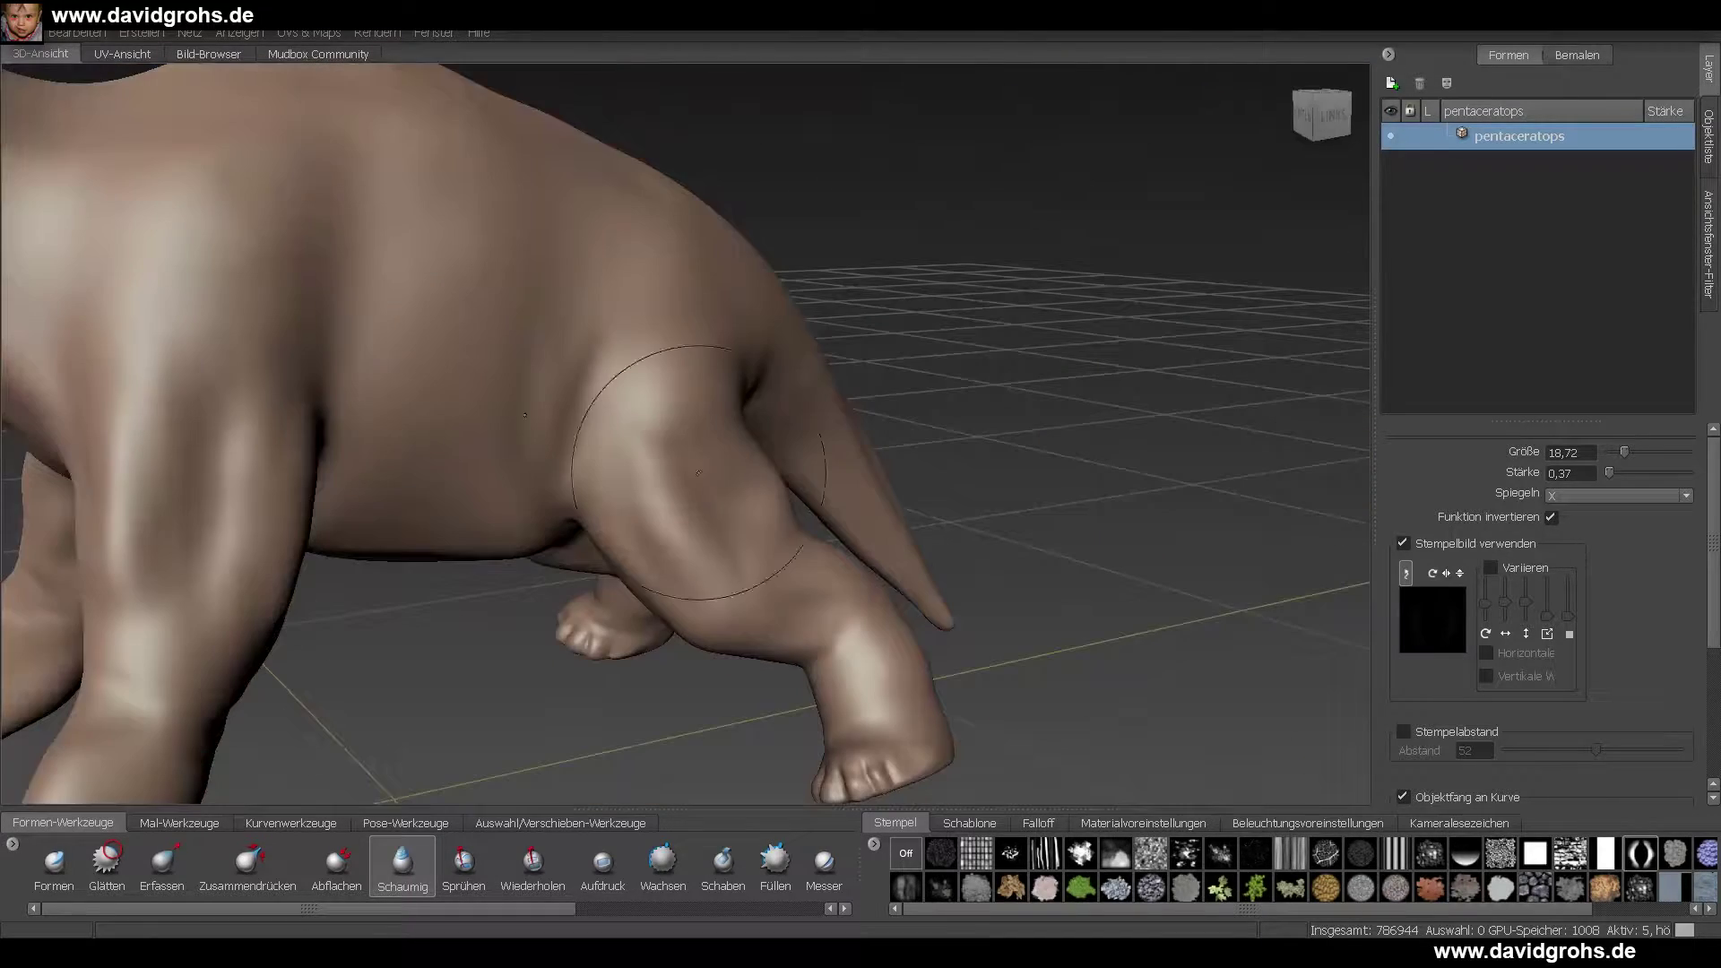
# - Smooth the flank at size 6.99 and strength 34.90, and adjust the body shape with the Grab brush at size 24.31
pyautogui.press('2')
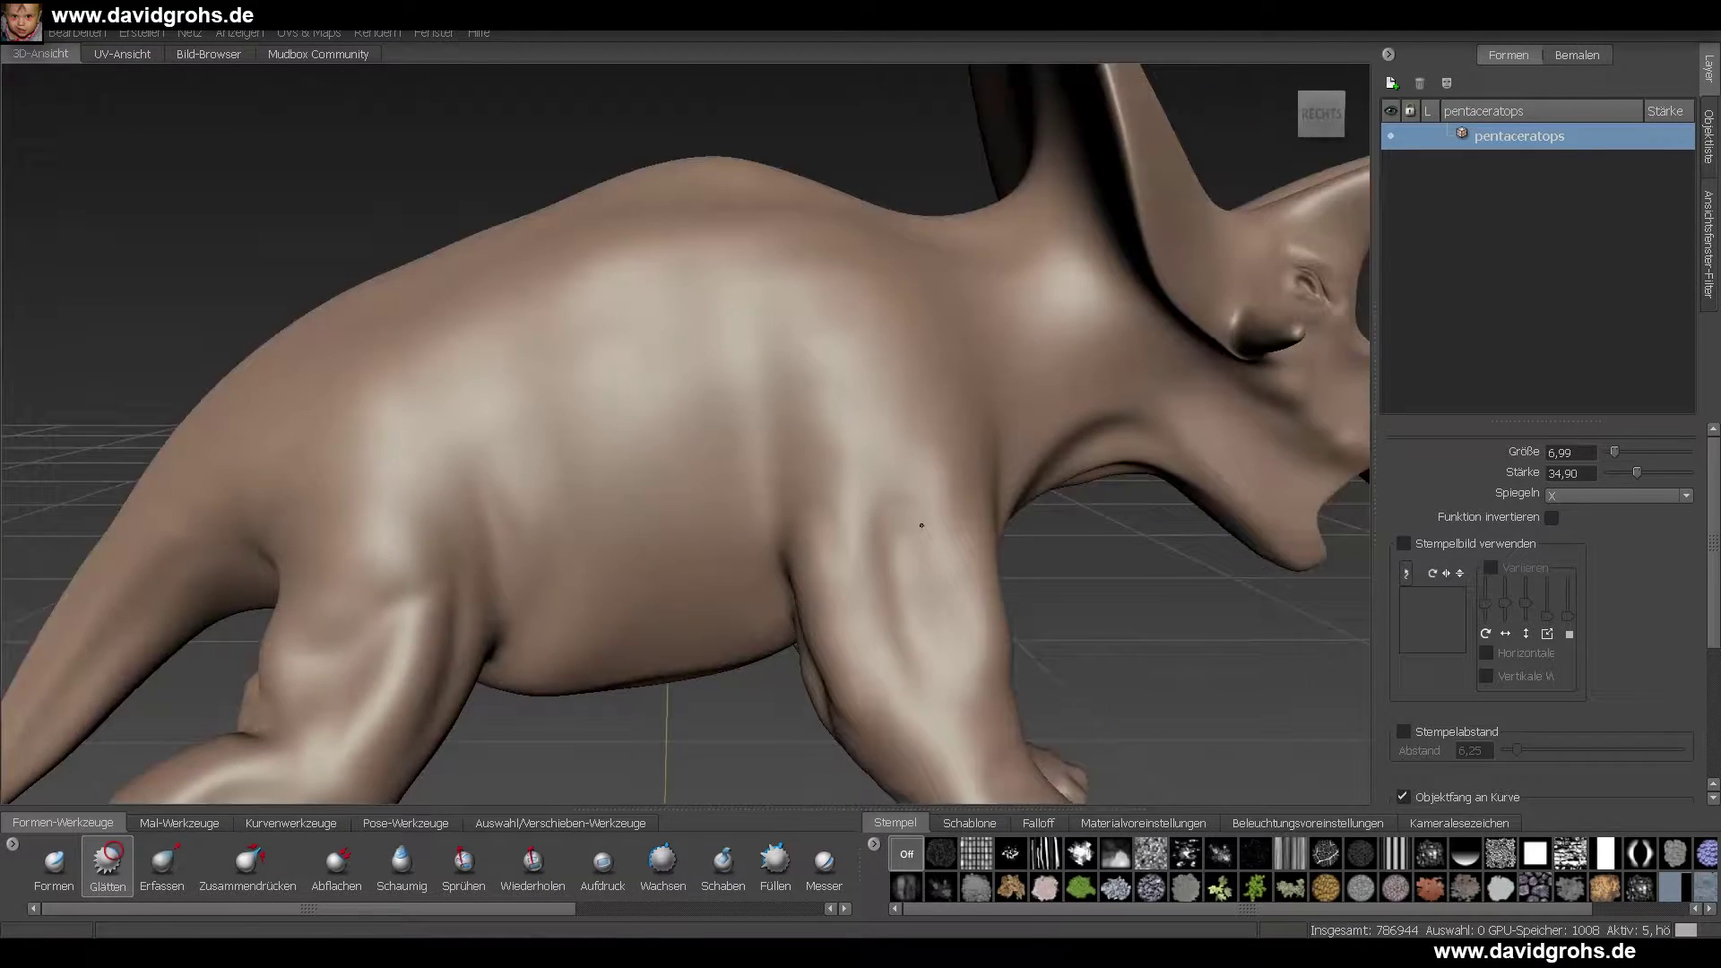
pyautogui.press('3')
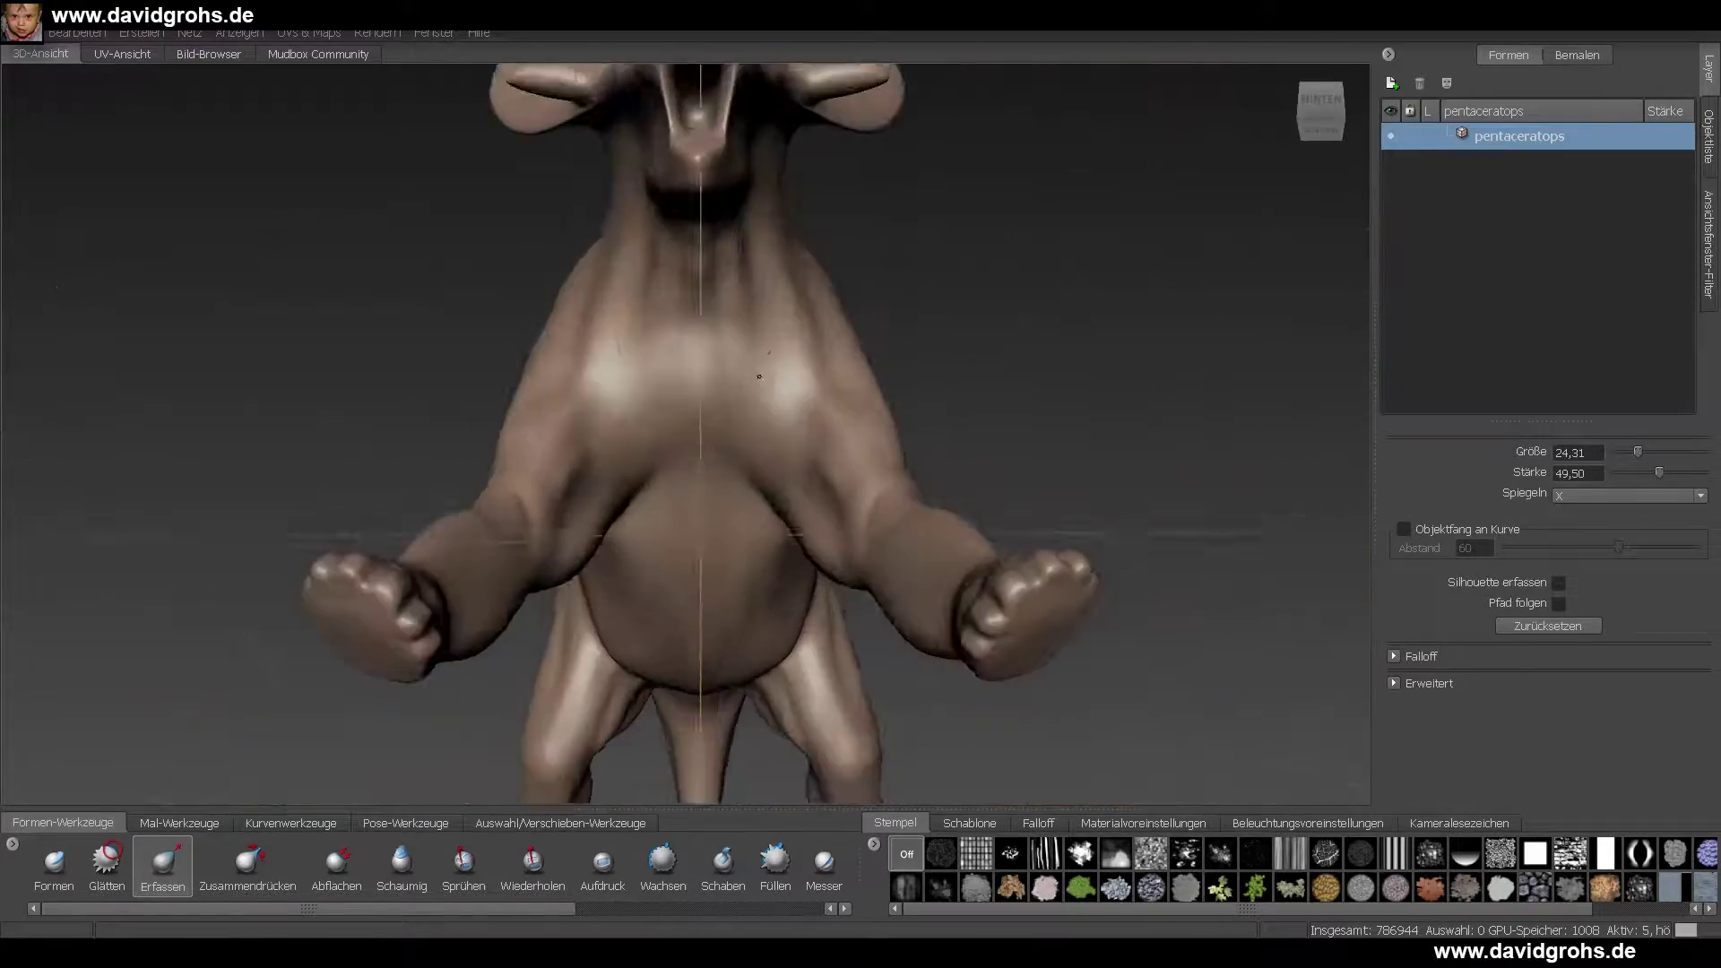
pyautogui.keyDown('alt'); pyautogui.moveTo(760, 377); pyautogui.dragTo(358, 385); pyautogui.keyUp('alt')
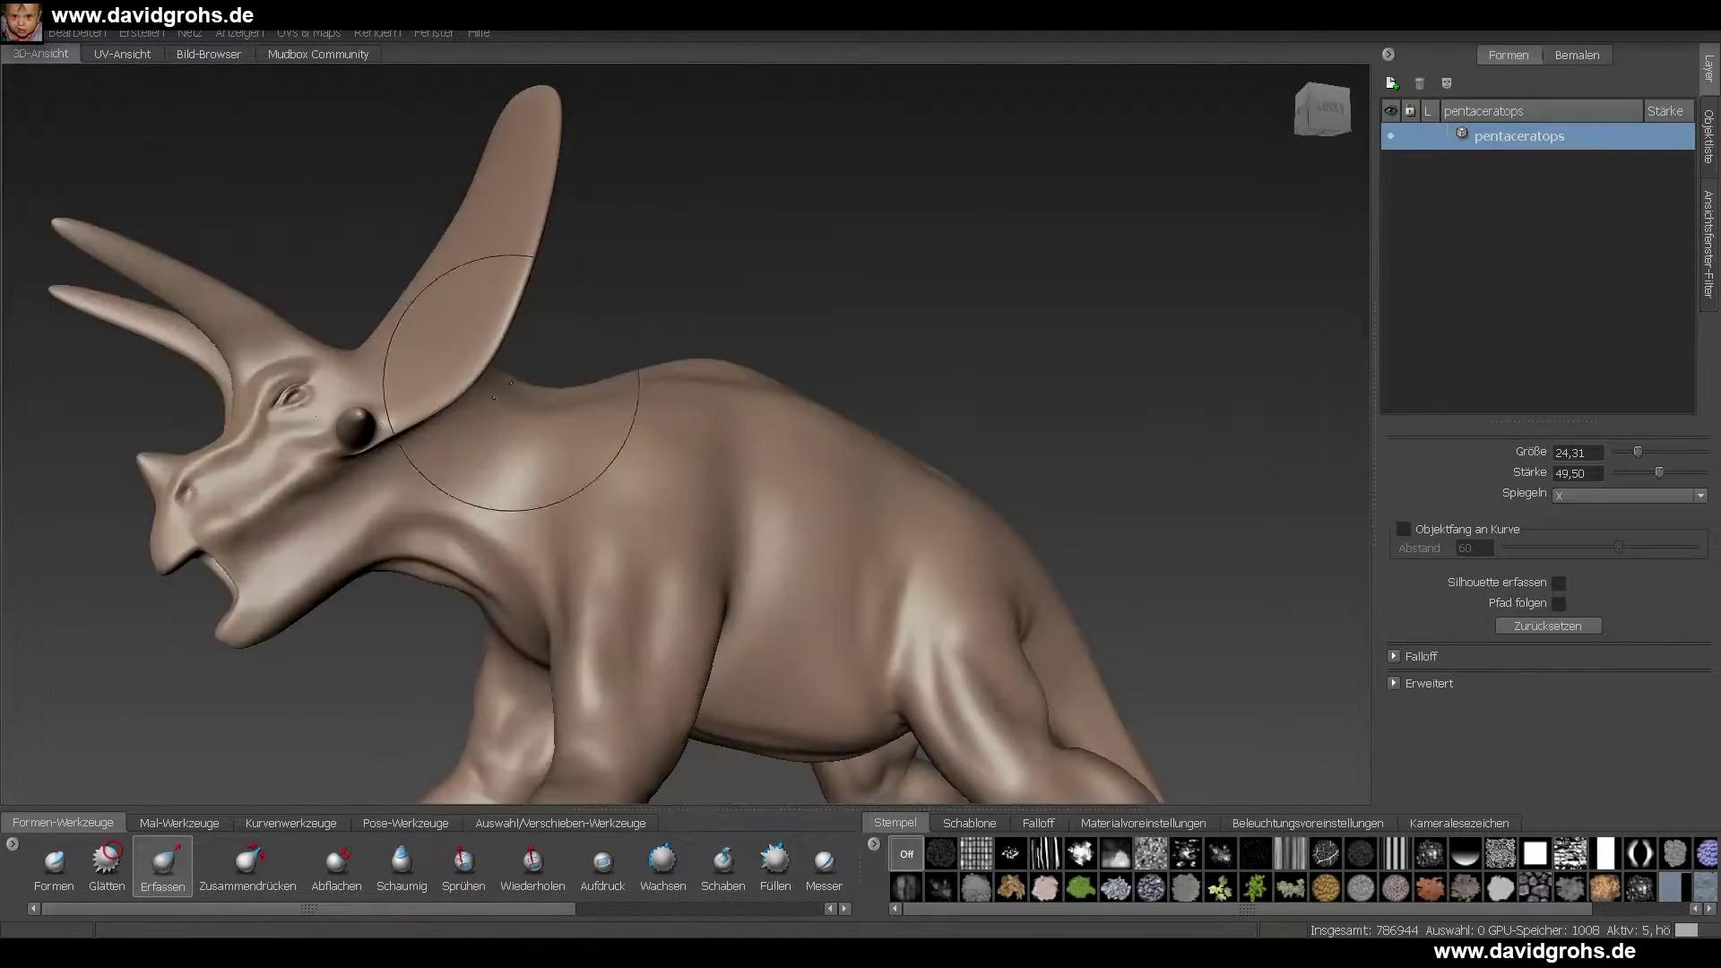
pyautogui.keyDown('alt'); pyautogui.moveTo(519, 377); pyautogui.dragTo(502, 574); pyautogui.keyUp('alt')
# - Shape the lower hind leg's muscles and heel with the inverted Foamy brush at size 24.31 and strength 0.32
pyautogui.click(401, 862)
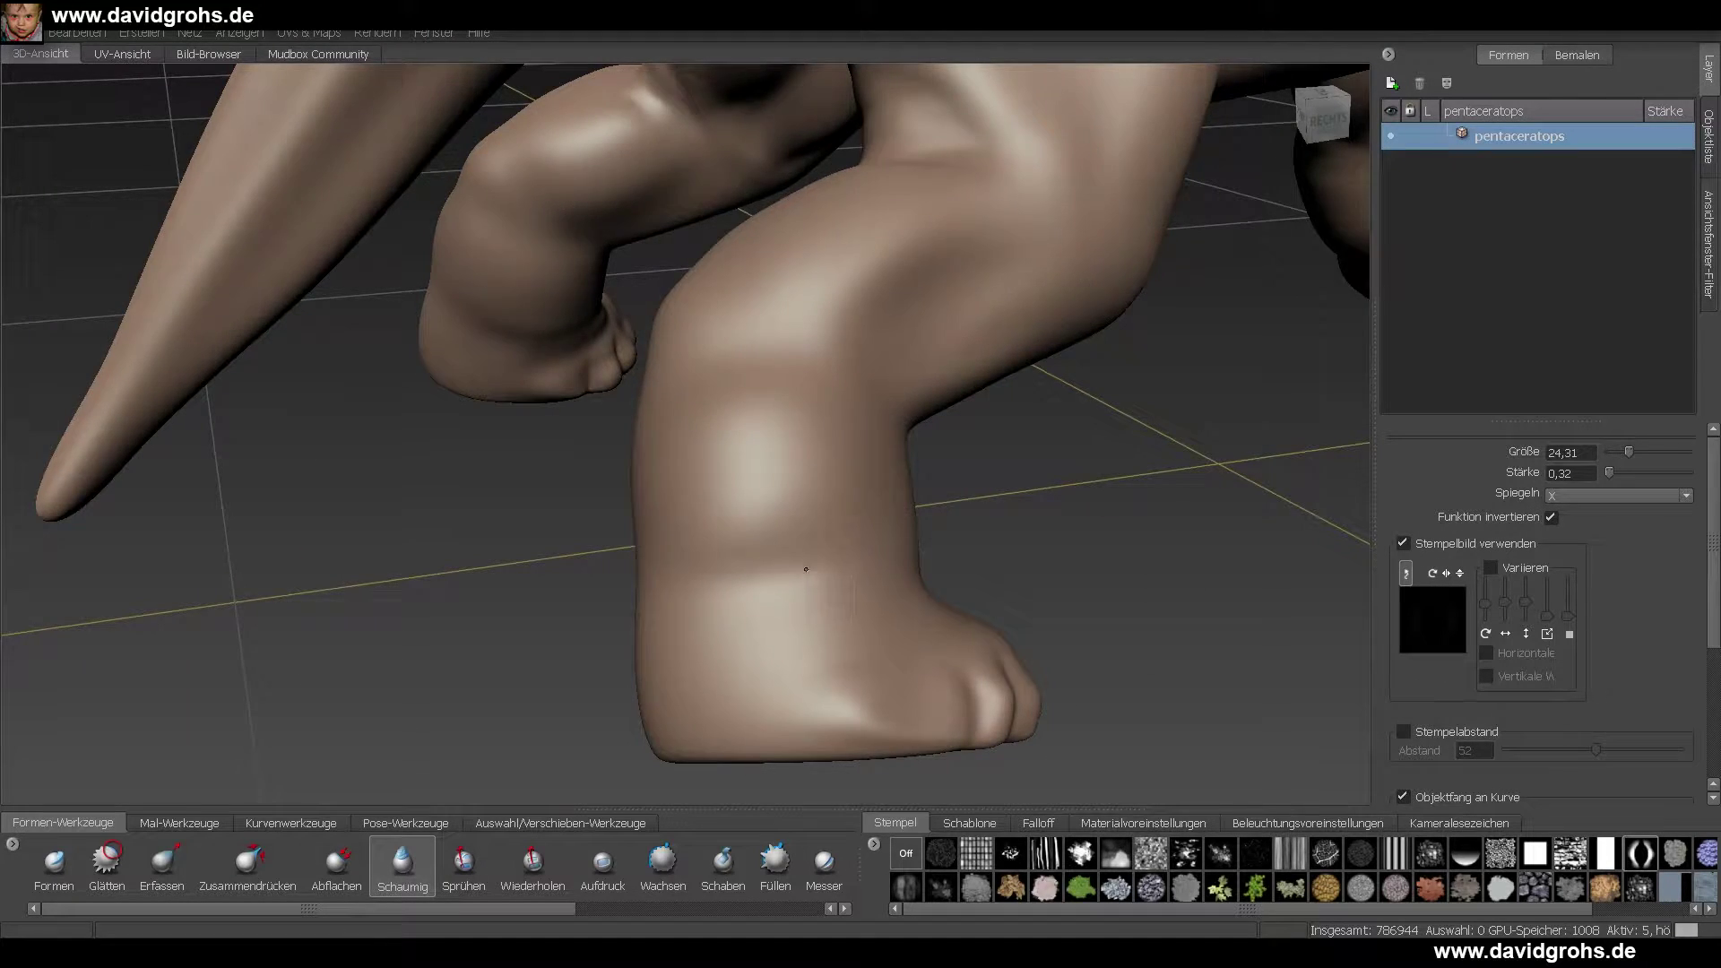
pyautogui.keyDown('alt'); pyautogui.moveTo(805, 569); pyautogui.dragTo(612, 627); pyautogui.keyUp('alt')
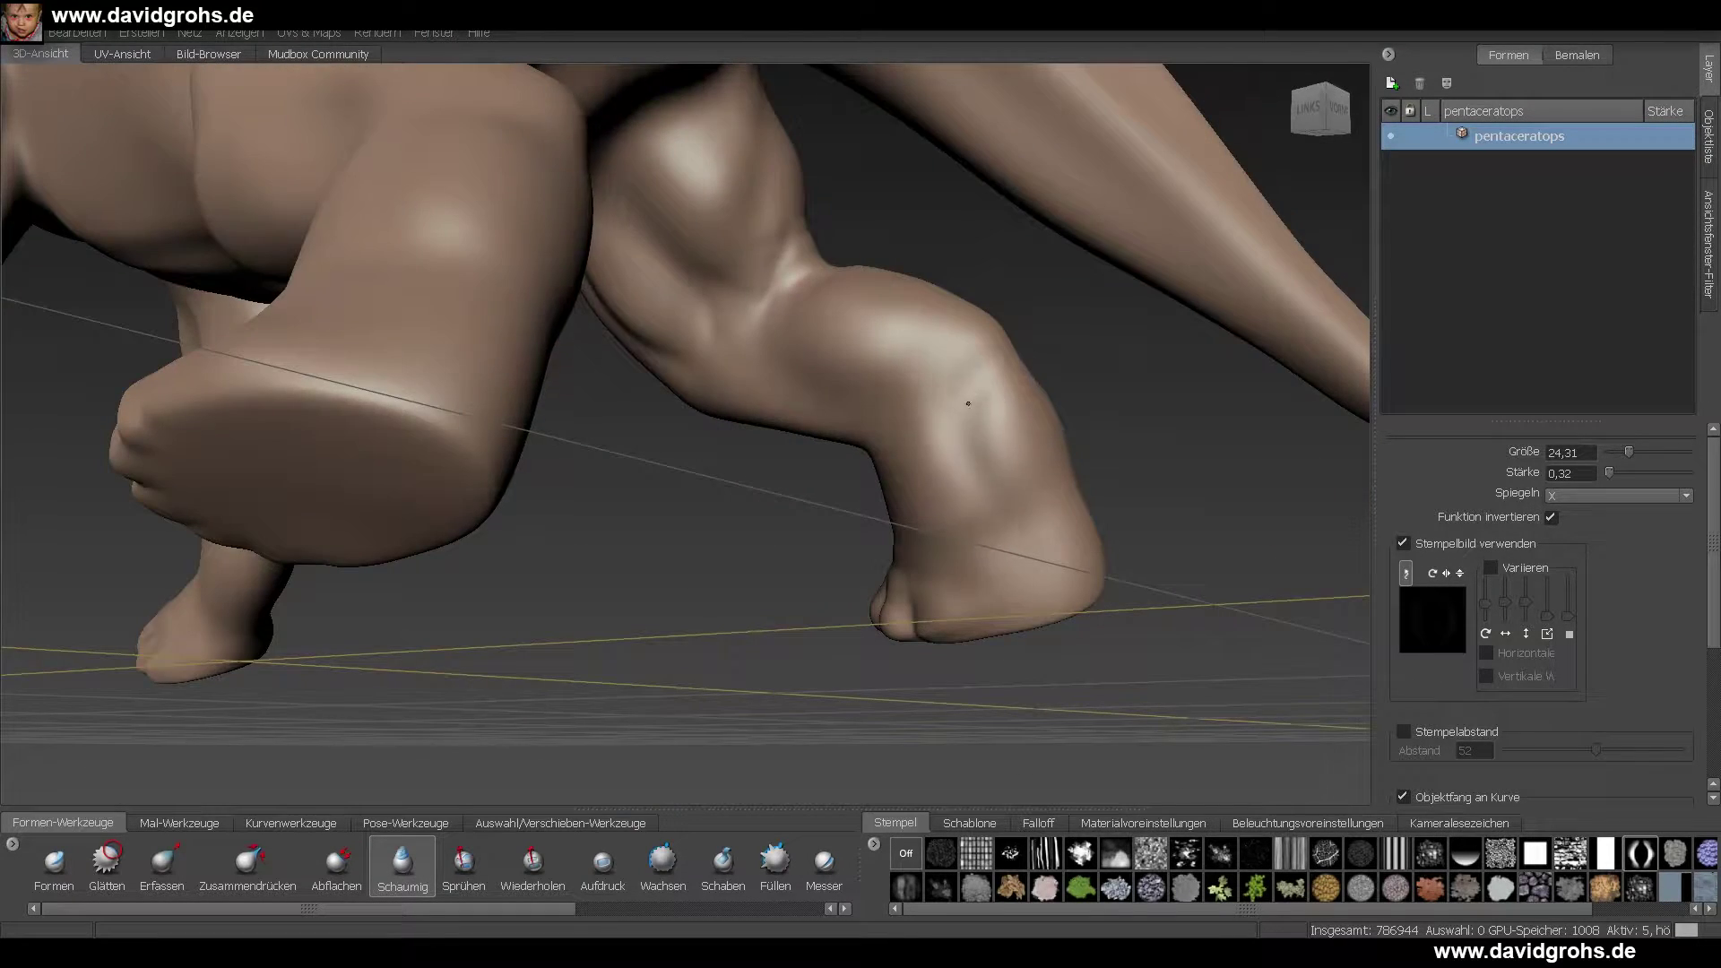
pyautogui.moveTo(950, 448)
pyautogui.keyDown('alt'); pyautogui.mouseDown()
pyautogui.moveTo(751, 559)
pyautogui.moveTo(825, 573)
pyautogui.moveTo(771, 681)
pyautogui.mouseUp(); pyautogui.keyUp('alt')
pyautogui.moveTo(708, 582); pyautogui.dragTo(896, 538)
pyautogui.keyDown('alt'); pyautogui.moveTo(770, 682); pyautogui.dragTo(836, 575); pyautogui.keyUp('alt')
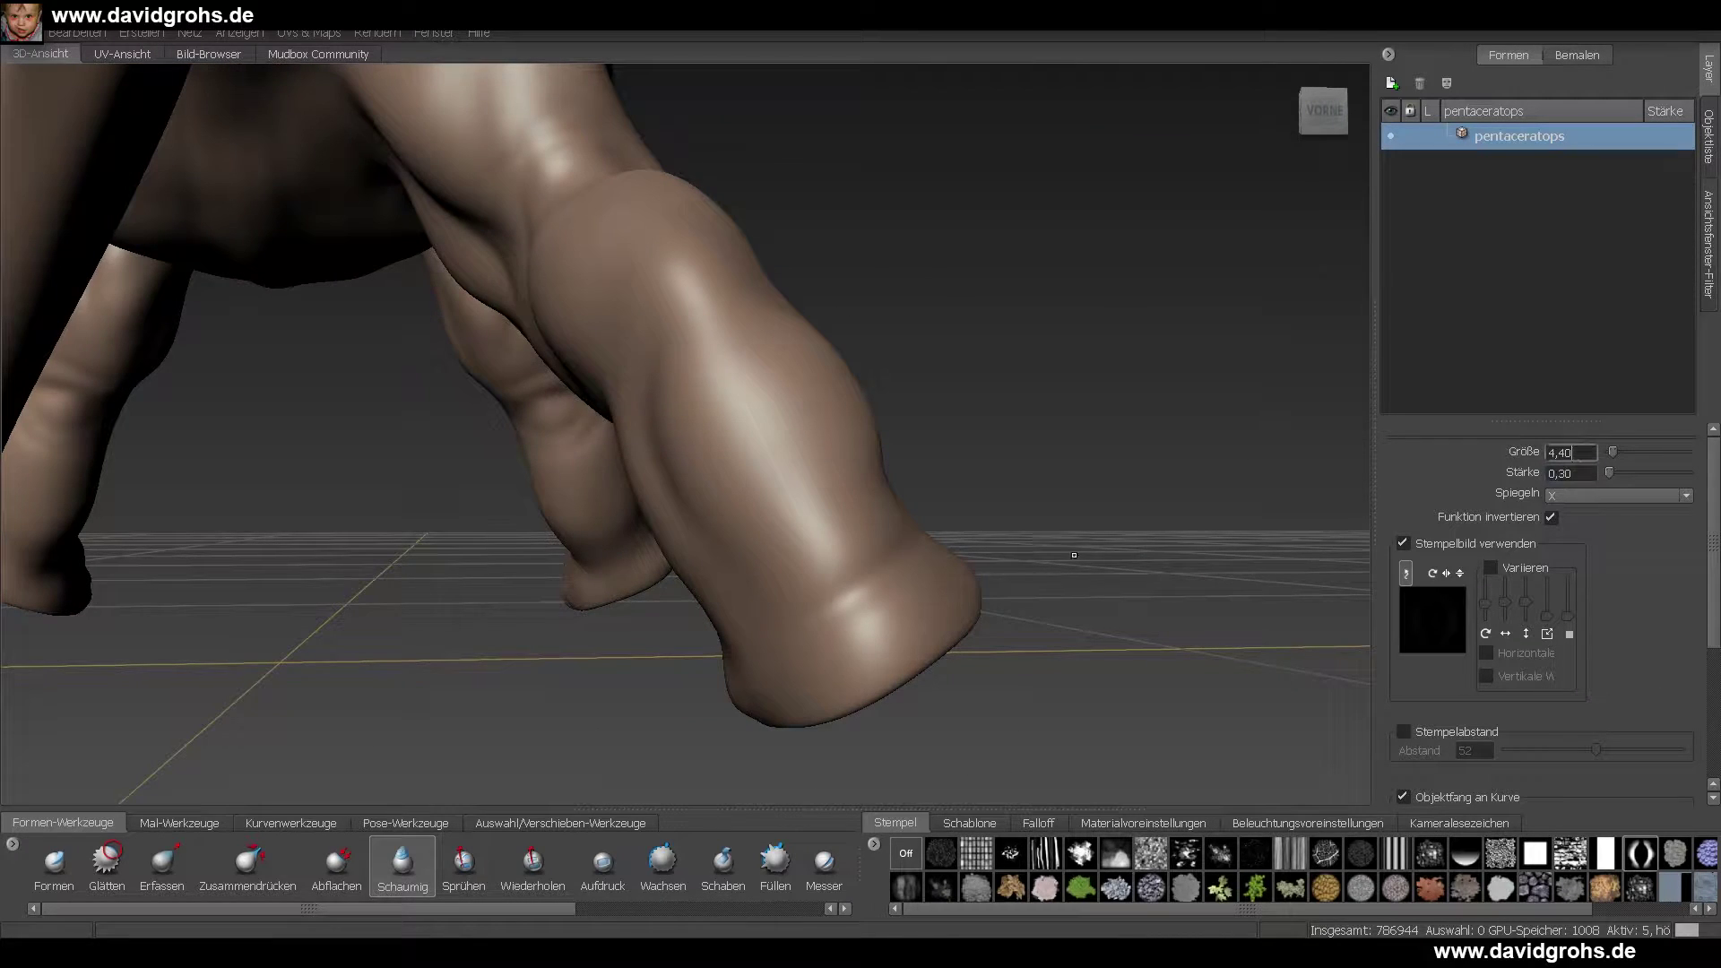
# - Carve folds along the foot's lower edge with the inverted Foamy brush at size 4.40 and strength 0.30
pyautogui.keyDown('alt'); pyautogui.moveTo(995, 587); pyautogui.dragTo(790, 456); pyautogui.keyUp('alt')
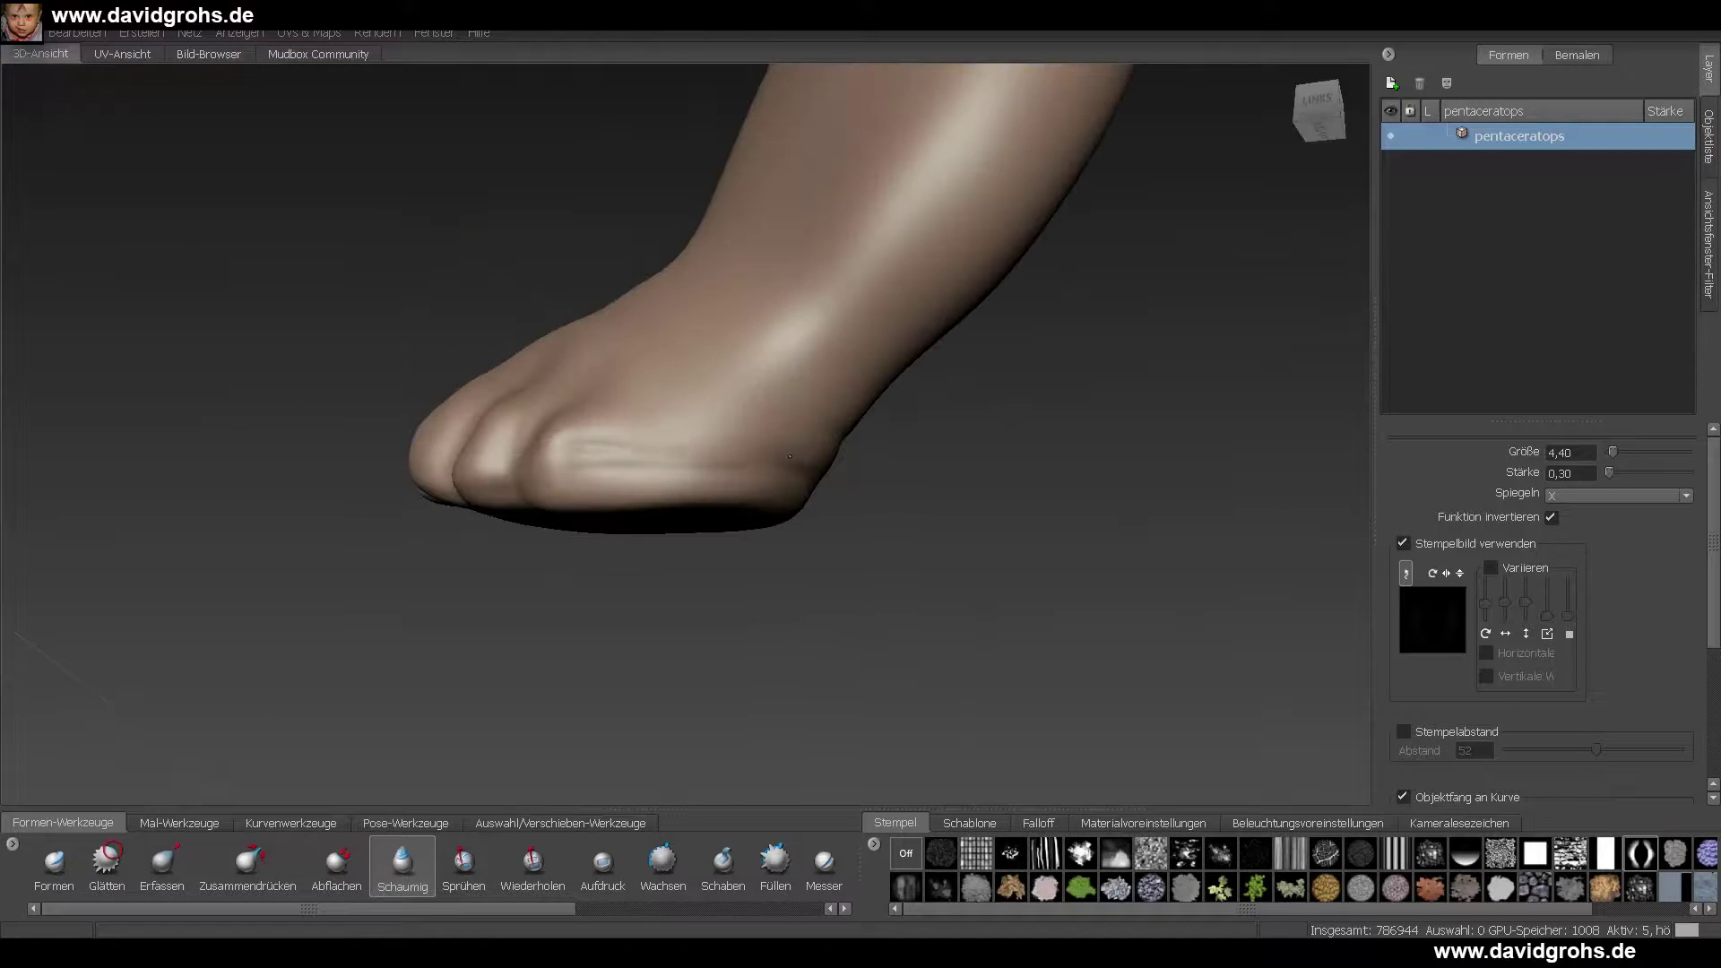
pyautogui.moveTo(929, 458)
pyautogui.keyDown('alt'); pyautogui.mouseDown()
pyautogui.moveTo(691, 488)
pyautogui.moveTo(653, 503)
pyautogui.moveTo(765, 505)
pyautogui.moveTo(592, 529)
pyautogui.mouseUp(); pyautogui.keyUp('alt')
pyautogui.keyDown('alt'); pyautogui.moveTo(814, 526); pyautogui.dragTo(783, 724); pyautogui.keyUp('alt')
pyautogui.keyDown('alt'); pyautogui.moveTo(700, 587); pyautogui.dragTo(585, 618); pyautogui.keyUp('alt')
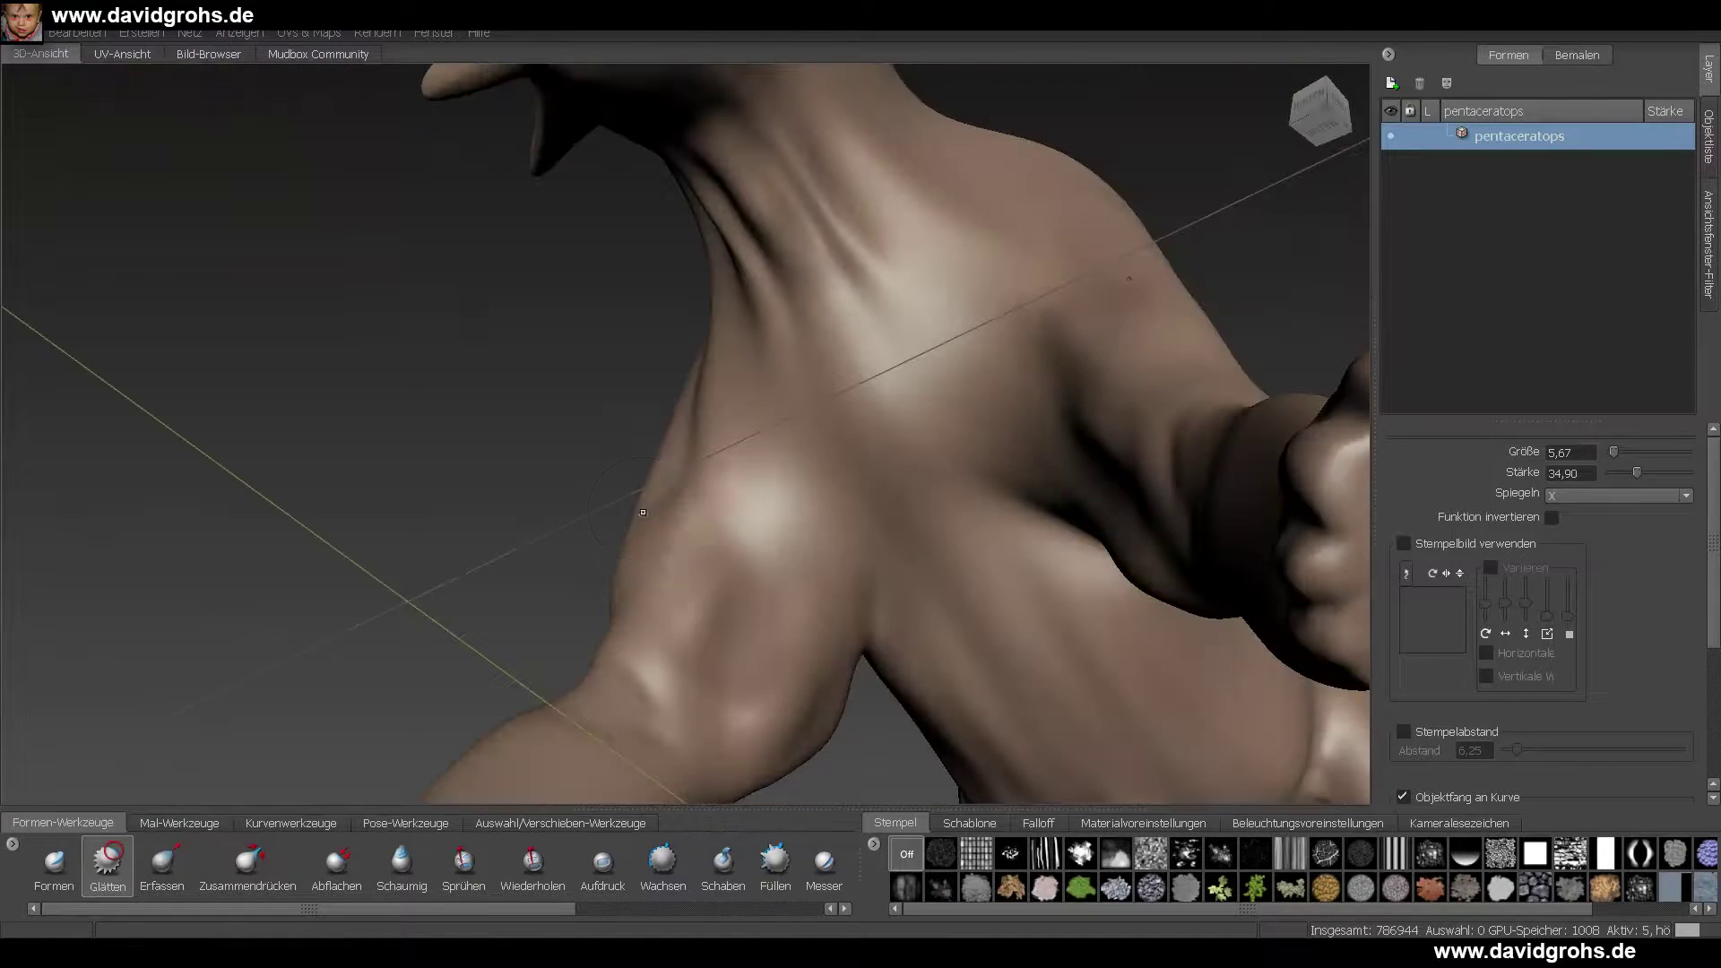
# - Return to subdivision level 5 and shape the neck and cheek with the inverted Foamy brush at size 15.50 and strength 0.48
pyautogui.press('pageup')
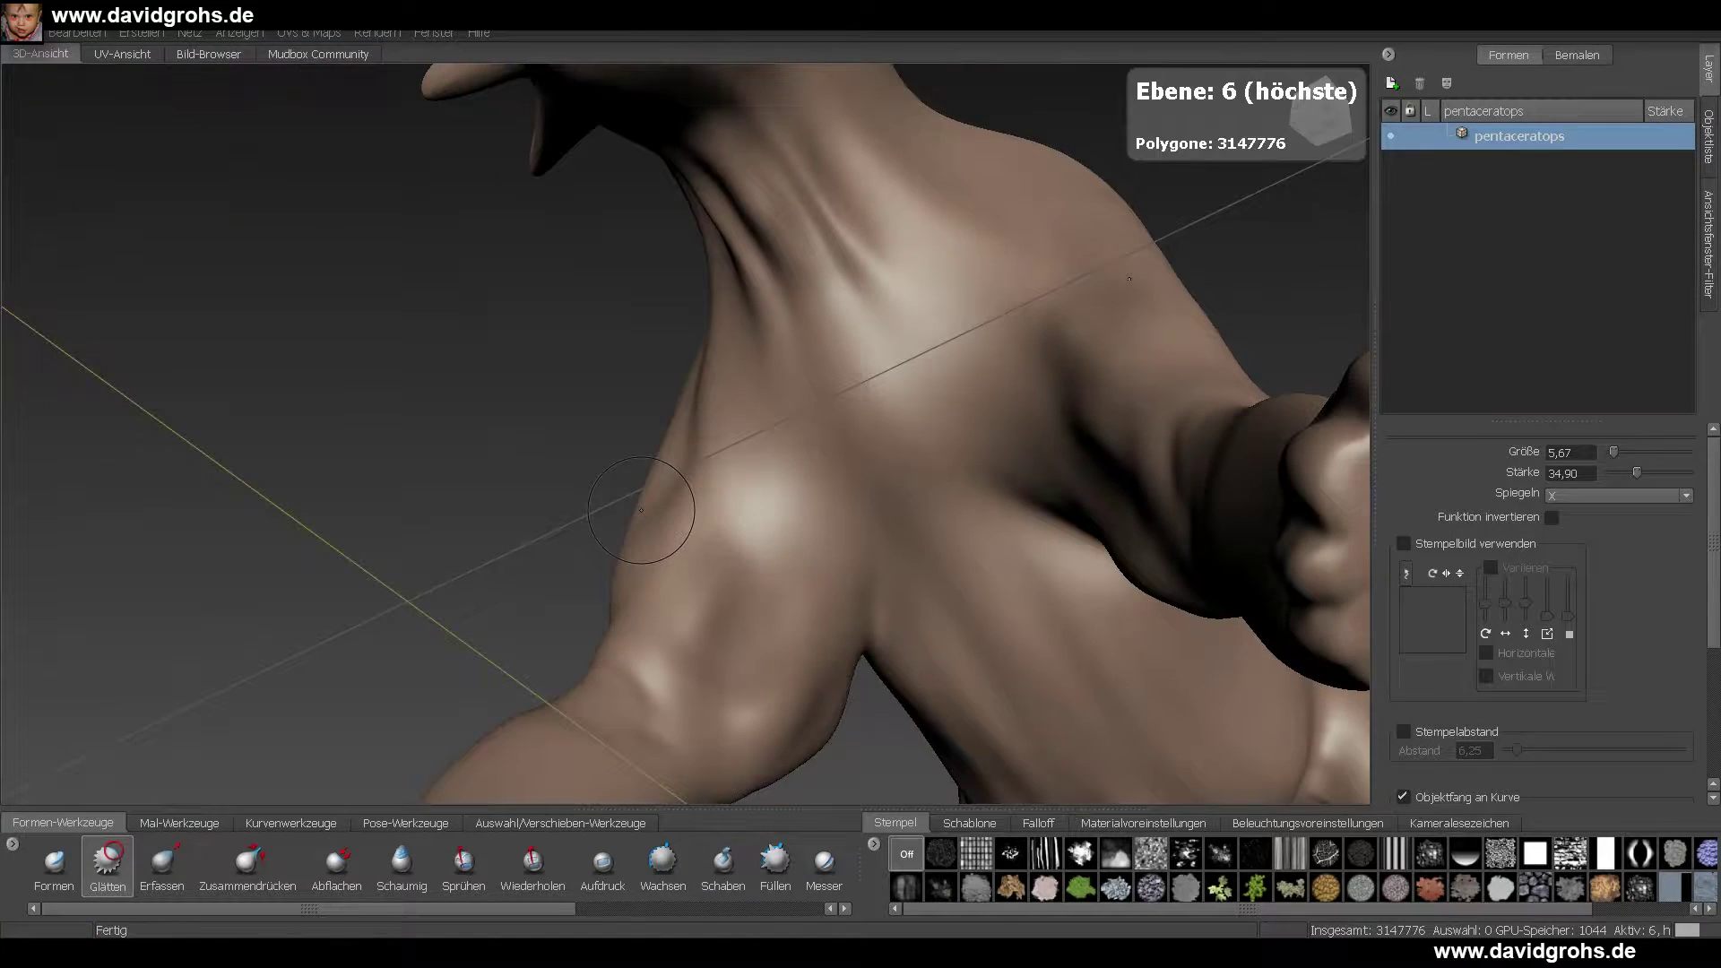
pyautogui.press('pagedown')
pyautogui.click(401, 865)
pyautogui.moveTo(740, 457)
pyautogui.mouseDown()
pyautogui.moveTo(858, 596)
pyautogui.moveTo(753, 340)
pyautogui.moveTo(833, 432)
pyautogui.moveTo(793, 340)
pyautogui.moveTo(939, 278)
pyautogui.moveTo(860, 448)
pyautogui.mouseUp()
pyautogui.keyDown('alt'); pyautogui.moveTo(646, 439); pyautogui.dragTo(818, 466); pyautogui.keyUp('alt')
pyautogui.keyDown('alt'); pyautogui.moveTo(819, 466); pyautogui.dragTo(896, 430, button='right'); pyautogui.keyUp('alt')
pyautogui.moveTo(789, 422)
pyautogui.keyDown('alt'); pyautogui.mouseDown()
pyautogui.moveTo(696, 412)
pyautogui.moveTo(791, 367)
pyautogui.moveTo(753, 349)
pyautogui.moveTo(873, 421)
pyautogui.mouseUp(); pyautogui.keyUp('alt')
pyautogui.press('shift')
pyautogui.keyDown('alt'); pyautogui.moveTo(874, 422); pyautogui.dragTo(771, 413); pyautogui.keyUp('alt')
pyautogui.moveTo(628, 341)
pyautogui.keyDown('alt'); pyautogui.mouseDown()
pyautogui.moveTo(674, 309)
pyautogui.moveTo(578, 367)
pyautogui.moveTo(768, 346)
pyautogui.mouseUp(); pyautogui.keyUp('alt')
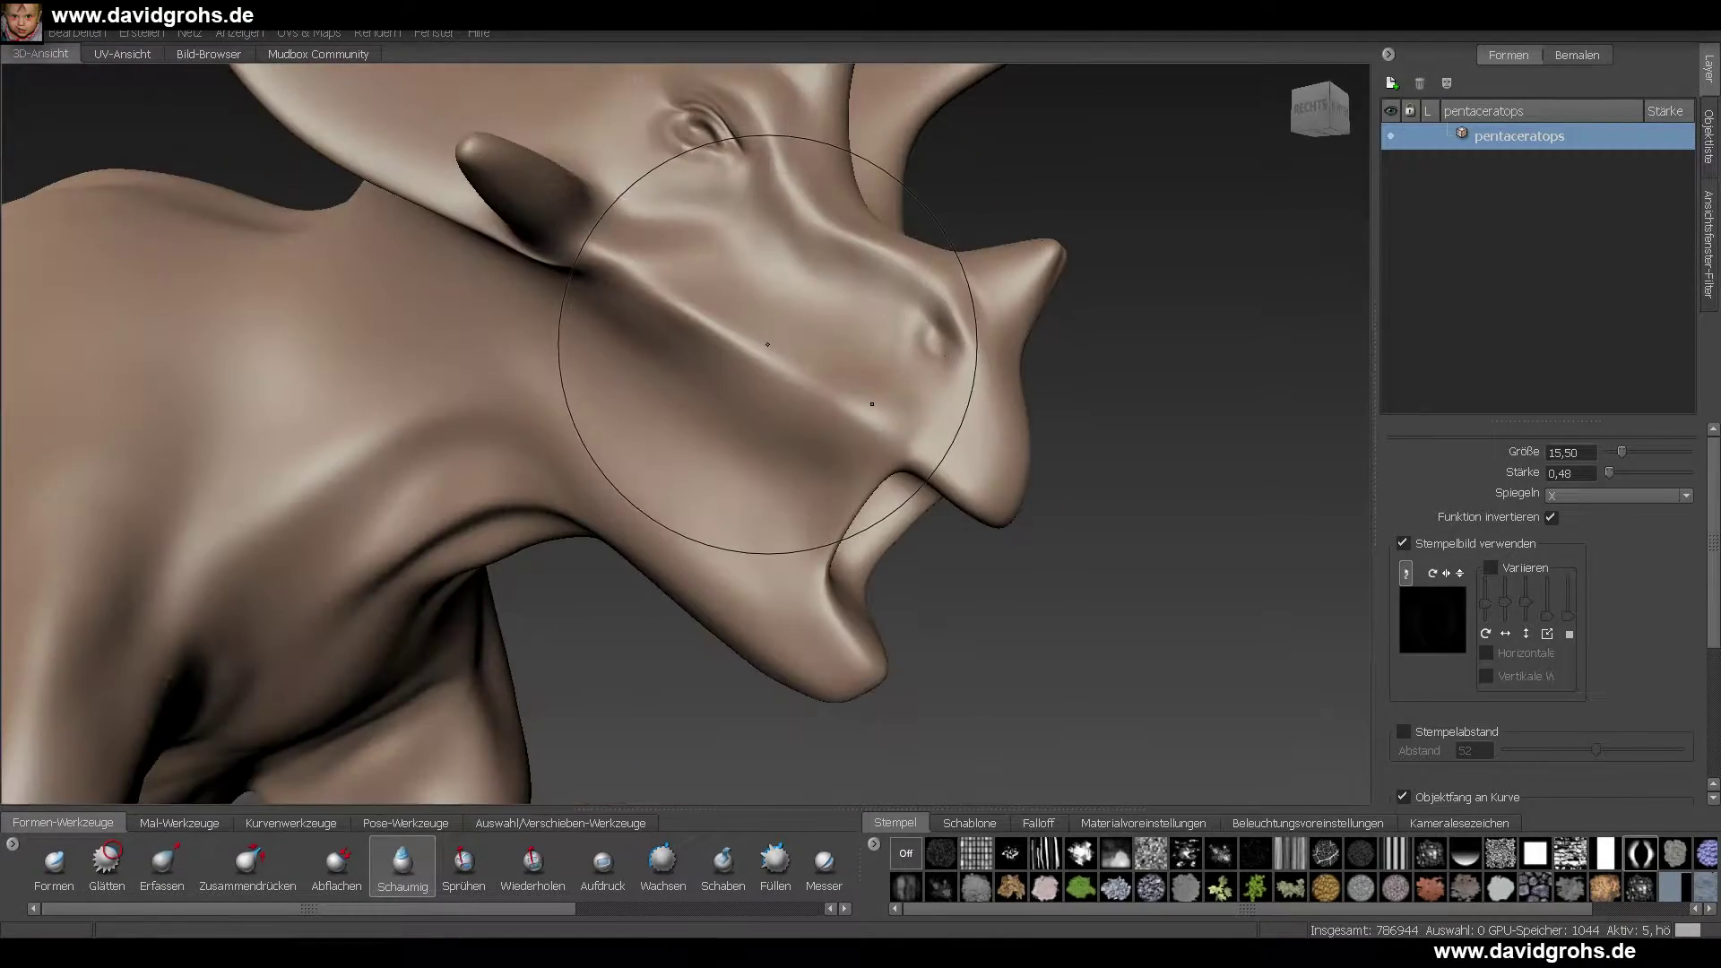
# - Refine the snout and mouth area with the inverted Foamy brush at size 3.53 and strength 0.12
pyautogui.keyDown('alt'); pyautogui.moveTo(768, 346); pyautogui.dragTo(1094, 386, button='right'); pyautogui.keyUp('alt')
pyautogui.keyDown('alt'); pyautogui.moveTo(1094, 385); pyautogui.dragTo(964, 459, button='middle'); pyautogui.keyUp('alt')
pyautogui.moveTo(989, 476)
pyautogui.mouseDown()
pyautogui.moveTo(891, 476)
pyautogui.moveTo(1006, 413)
pyautogui.mouseUp()
pyautogui.moveTo(1006, 413)
pyautogui.keyDown('alt'); pyautogui.mouseDown()
pyautogui.moveTo(511, 415)
pyautogui.moveTo(862, 453)
pyautogui.moveTo(807, 521)
pyautogui.mouseUp(); pyautogui.keyUp('alt')
pyautogui.keyDown('alt'); pyautogui.moveTo(807, 521); pyautogui.dragTo(868, 256, button='middle'); pyautogui.keyUp('alt')
pyautogui.moveTo(810, 442)
pyautogui.keyDown('alt'); pyautogui.mouseDown()
pyautogui.moveTo(818, 502)
pyautogui.moveTo(836, 432)
pyautogui.mouseUp(); pyautogui.keyUp('alt')
pyautogui.moveTo(835, 432); pyautogui.dragTo(865, 361)
pyautogui.keyDown('alt'); pyautogui.moveTo(865, 360); pyautogui.dragTo(780, 502); pyautogui.keyUp('alt')
pyautogui.keyDown('alt'); pyautogui.moveTo(780, 502); pyautogui.dragTo(718, 314, button='right'); pyautogui.keyUp('alt')
pyautogui.keyDown('alt'); pyautogui.moveTo(718, 315); pyautogui.dragTo(656, 370); pyautogui.keyUp('alt')
# - Save the scene under a new file name
pyautogui.click(18, 33)
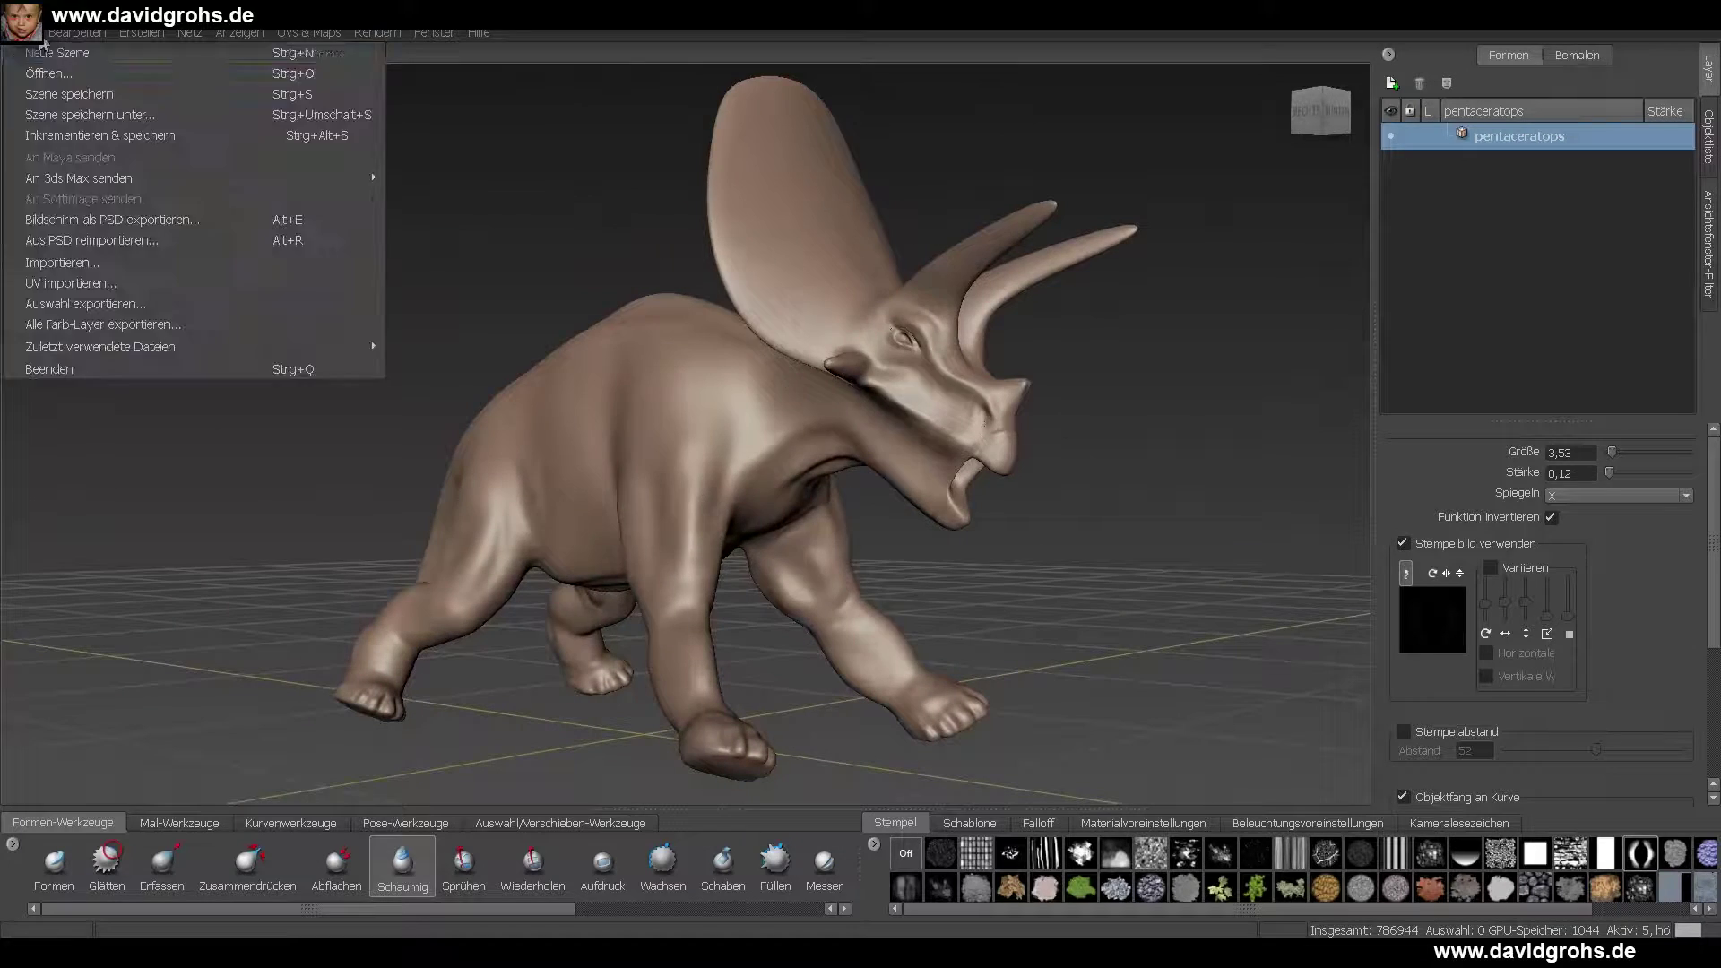
pyautogui.click(83, 114)
pyautogui.click(728, 532)
pyautogui.press('BackSpace')
pyautogui.press('Return')
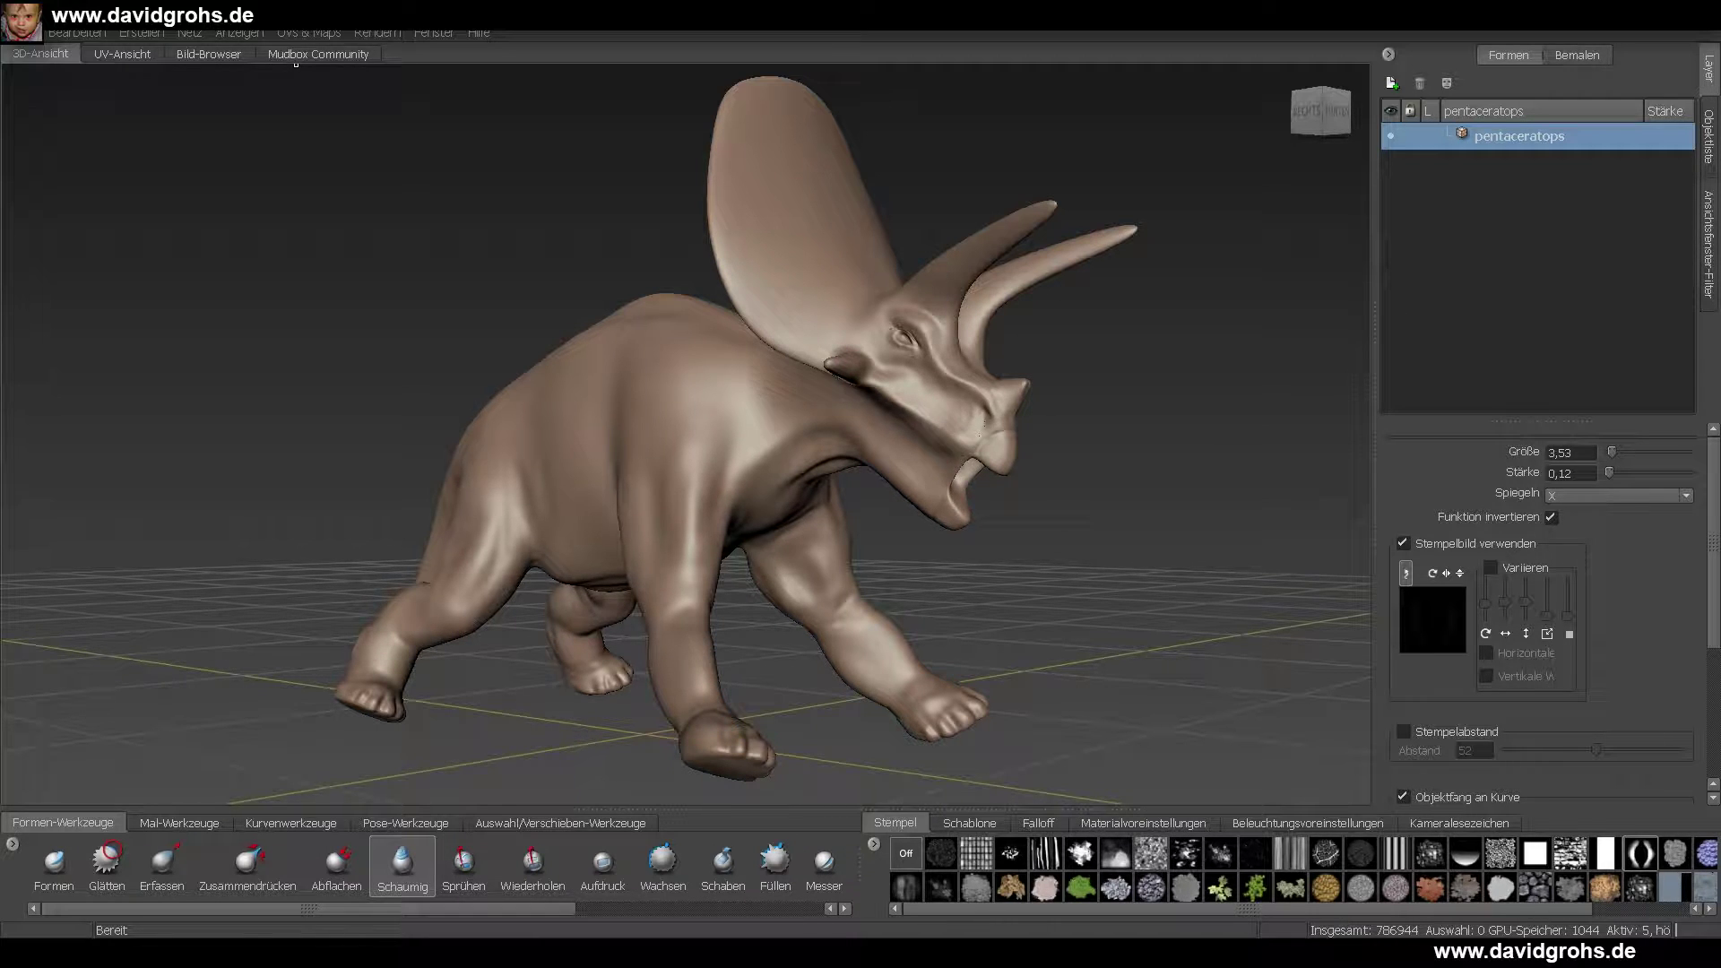
# - Smooth the frill base around the cheek spike at subdivision level 1 with size 3.53 and strength 34.90, and return to level 4
pyautogui.moveTo(979, 434)
pyautogui.keyDown('alt'); pyautogui.mouseDown()
pyautogui.moveTo(887, 448)
pyautogui.moveTo(860, 537)
pyautogui.mouseUp(); pyautogui.keyUp('alt')
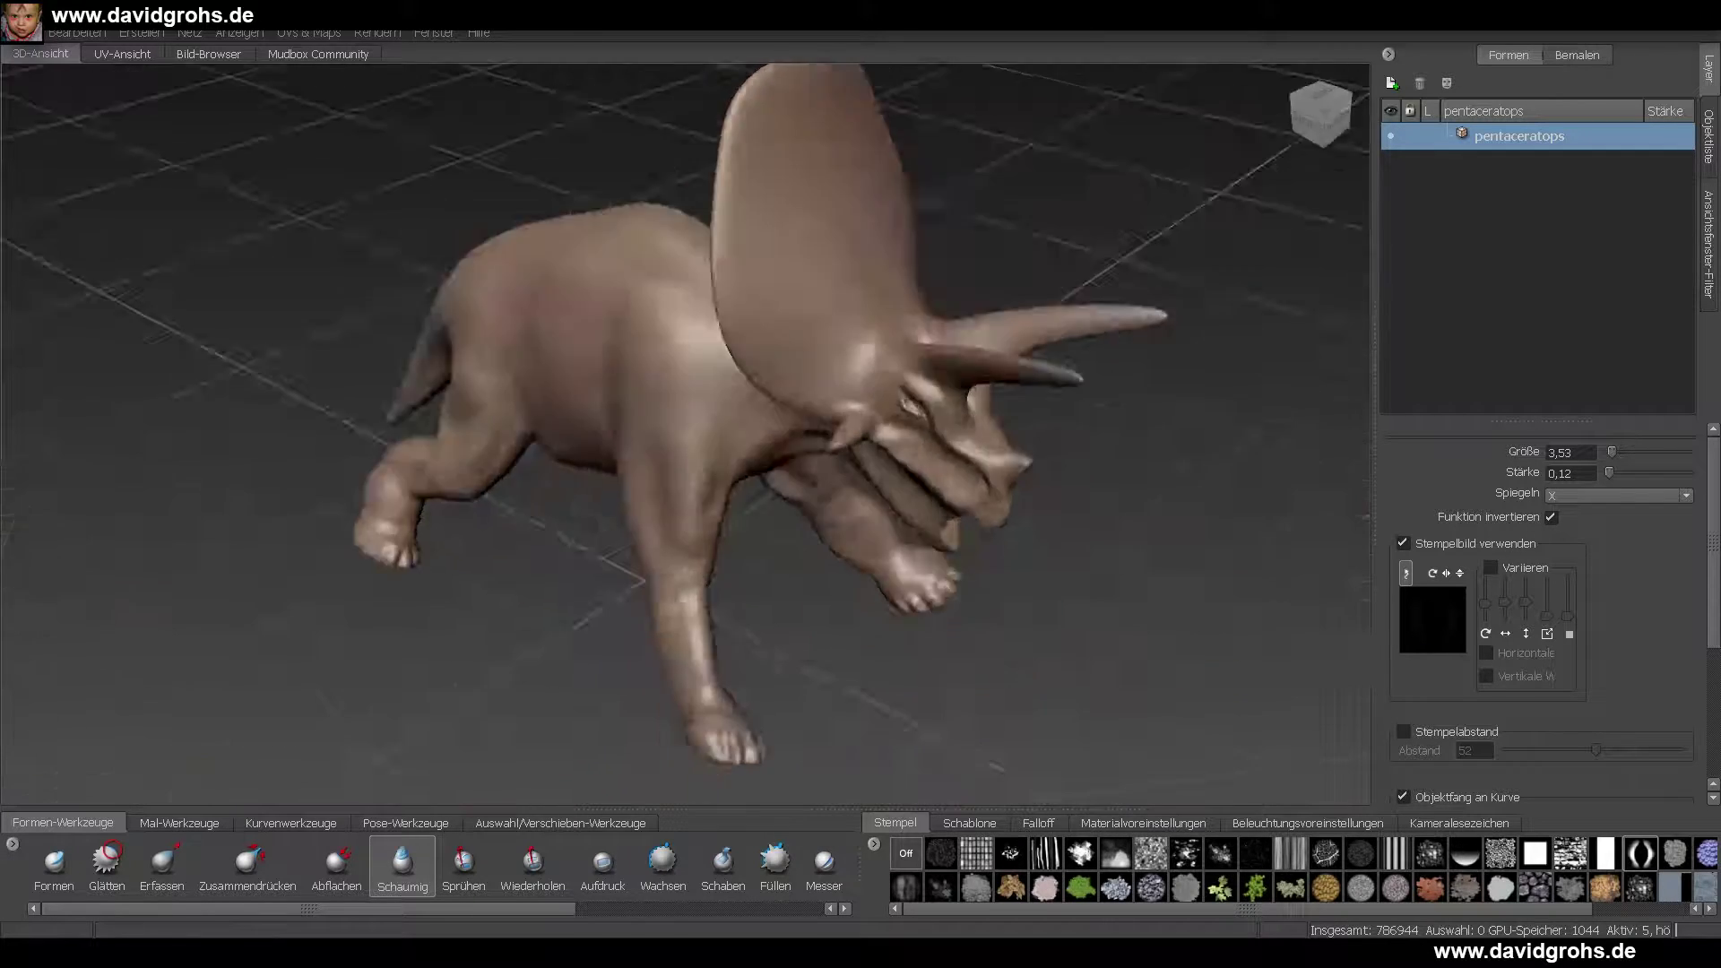
pyautogui.keyDown('alt'); pyautogui.moveTo(860, 537); pyautogui.dragTo(986, 430, button='right'); pyautogui.keyUp('alt')
pyautogui.keyDown('alt'); pyautogui.moveTo(986, 431); pyautogui.dragTo(943, 451); pyautogui.keyUp('alt')
pyautogui.press('pagedown')
pyautogui.press('2')
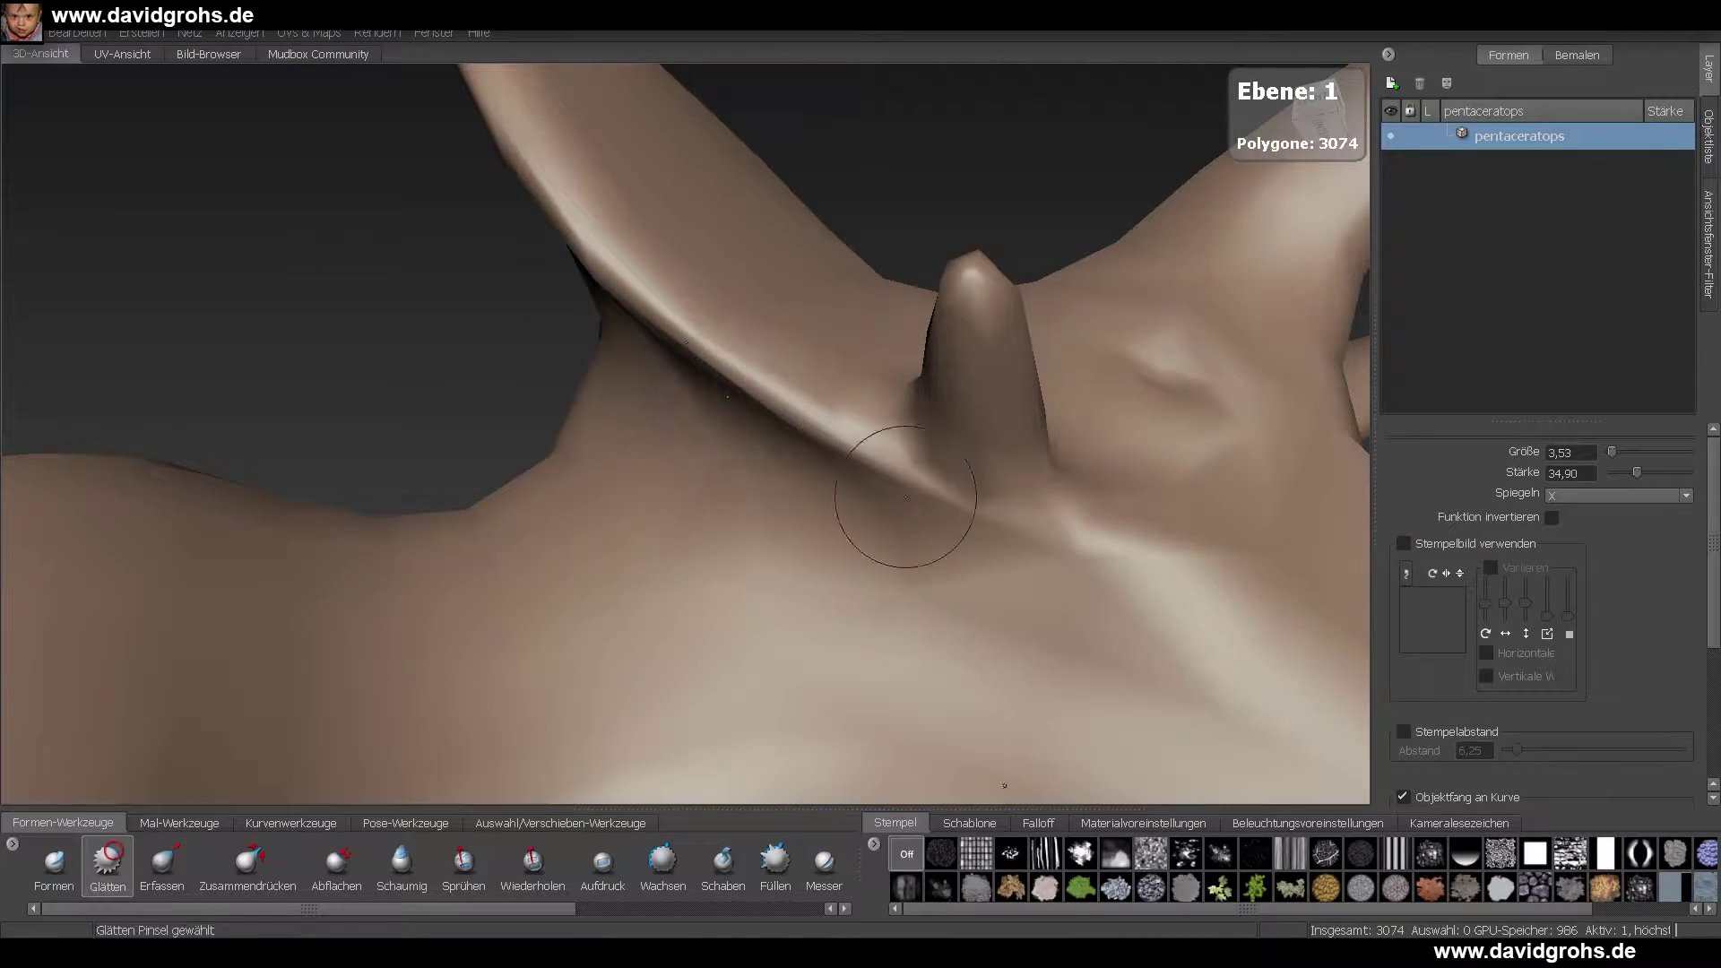
pyautogui.keyDown('alt'); pyautogui.moveTo(932, 525); pyautogui.dragTo(902, 389); pyautogui.keyUp('alt')
pyautogui.press('pageup')
pyautogui.press('pageup')
pyautogui.keyDown('alt'); pyautogui.moveTo(1022, 361); pyautogui.dragTo(819, 403); pyautogui.keyUp('alt')
pyautogui.press('pageup')
pyautogui.moveTo(771, 484)
pyautogui.keyDown('alt'); pyautogui.mouseDown()
pyautogui.moveTo(740, 415)
pyautogui.moveTo(761, 439)
pyautogui.mouseUp(); pyautogui.keyUp('alt')
pyautogui.keyDown('alt'); pyautogui.moveTo(762, 439); pyautogui.dragTo(860, 466, button='right'); pyautogui.keyUp('alt')
# - Pull the frill's upper edge into two lobes with a central notch using the X-mirrored Grab brush at size 3.53 and strength 49.50
pyautogui.click(72, 870)
pyautogui.moveTo(681, 395)
pyautogui.keyDown('alt'); pyautogui.mouseDown()
pyautogui.moveTo(903, 423)
pyautogui.moveTo(842, 449)
pyautogui.mouseUp(); pyautogui.keyUp('alt')
pyautogui.click(163, 867)
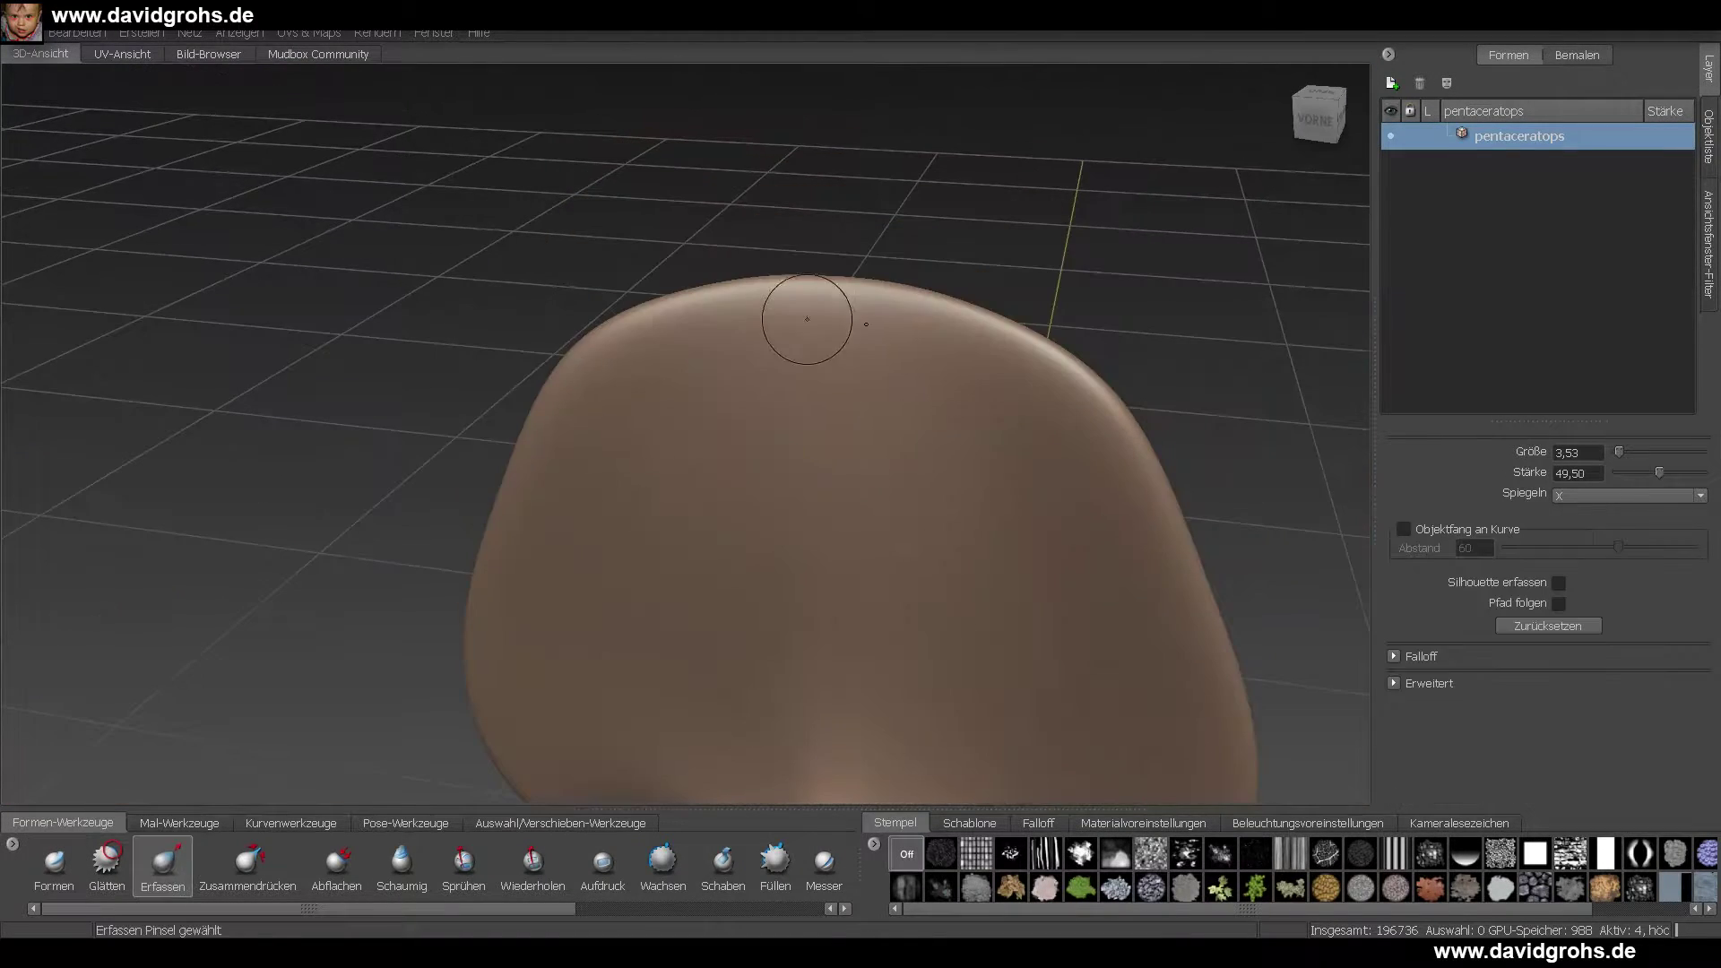
pyautogui.keyDown('alt'); pyautogui.moveTo(807, 319); pyautogui.dragTo(838, 256); pyautogui.keyUp('alt')
pyautogui.moveTo(838, 250)
pyautogui.mouseDown()
pyautogui.moveTo(841, 268)
pyautogui.moveTo(878, 269)
pyautogui.mouseUp()
pyautogui.moveTo(838, 260)
pyautogui.mouseDown()
pyautogui.moveTo(829, 295)
pyautogui.moveTo(769, 278)
pyautogui.moveTo(977, 296)
pyautogui.mouseUp()
pyautogui.moveTo(538, 448); pyautogui.dragTo(511, 448)
pyautogui.keyDown('alt'); pyautogui.moveTo(861, 430); pyautogui.dragTo(645, 421); pyautogui.keyUp('alt')
pyautogui.moveTo(641, 282); pyautogui.dragTo(842, 287)
# - Flatten the frill's surface and rim with the X-mirrored Flatten brush at size 15.13 and strength 15.00
pyautogui.moveTo(843, 287)
pyautogui.keyDown('alt'); pyautogui.mouseDown(button='right')
pyautogui.moveTo(640, 351)
pyautogui.moveTo(592, 395)
pyautogui.mouseUp(button='right'); pyautogui.keyUp('alt')
pyautogui.keyDown('alt'); pyautogui.moveTo(592, 395); pyautogui.dragTo(447, 442); pyautogui.keyUp('alt')
pyautogui.moveTo(558, 421)
pyautogui.keyDown('alt'); pyautogui.mouseDown()
pyautogui.moveTo(708, 404)
pyautogui.moveTo(795, 353)
pyautogui.moveTo(772, 388)
pyautogui.moveTo(430, 392)
pyautogui.moveTo(645, 399)
pyautogui.mouseUp(); pyautogui.keyUp('alt')
pyautogui.keyDown('alt'); pyautogui.moveTo(646, 399); pyautogui.dragTo(538, 448, button='right'); pyautogui.keyUp('alt')
pyautogui.click(337, 865)
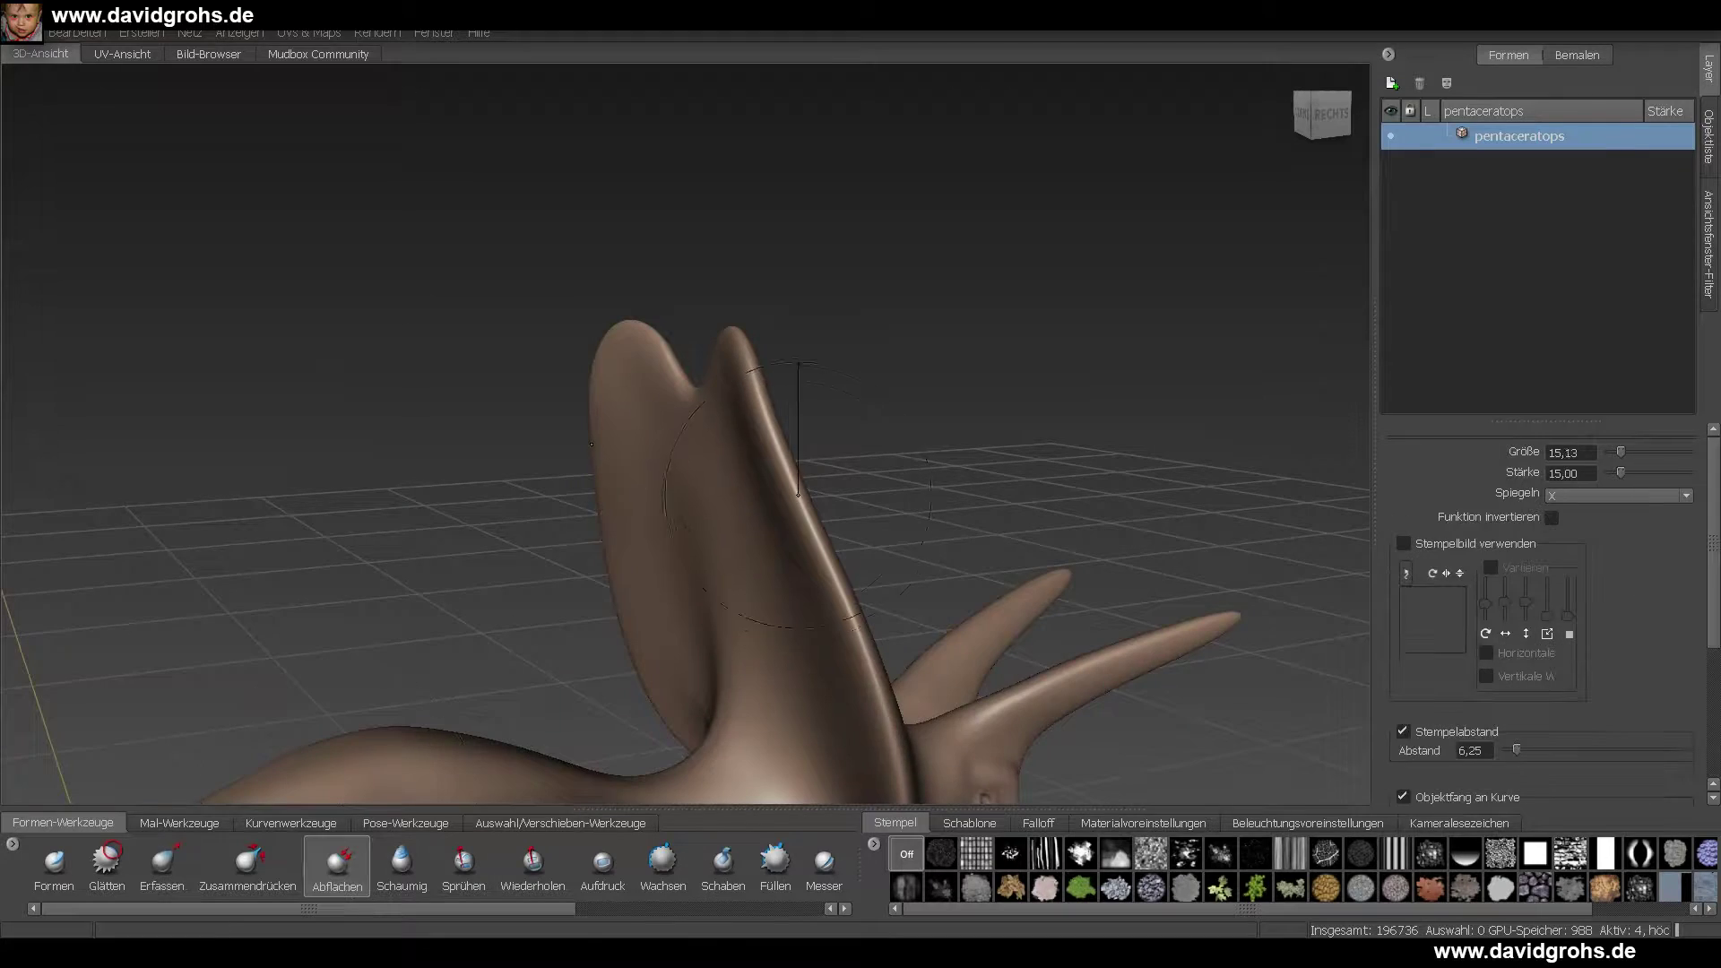
pyautogui.moveTo(799, 386); pyautogui.dragTo(709, 385)
pyautogui.keyDown('alt'); pyautogui.moveTo(708, 386); pyautogui.dragTo(753, 395, button='right'); pyautogui.keyUp('alt')
pyautogui.moveTo(753, 395)
pyautogui.keyDown('alt'); pyautogui.mouseDown()
pyautogui.moveTo(785, 545)
pyautogui.moveTo(662, 302)
pyautogui.mouseUp(); pyautogui.keyUp('alt')
pyautogui.moveTo(792, 669)
pyautogui.keyDown('alt'); pyautogui.mouseDown()
pyautogui.moveTo(762, 520)
pyautogui.moveTo(923, 475)
pyautogui.moveTo(717, 430)
pyautogui.mouseUp(); pyautogui.keyUp('alt')
pyautogui.moveTo(492, 326); pyautogui.dragTo(525, 412)
# - Add a sculpt layer and raise a row of bumps along the frill's rim with the unstamped Sculpt brush at size 2.24 and strength 0.78
pyautogui.click(54, 865)
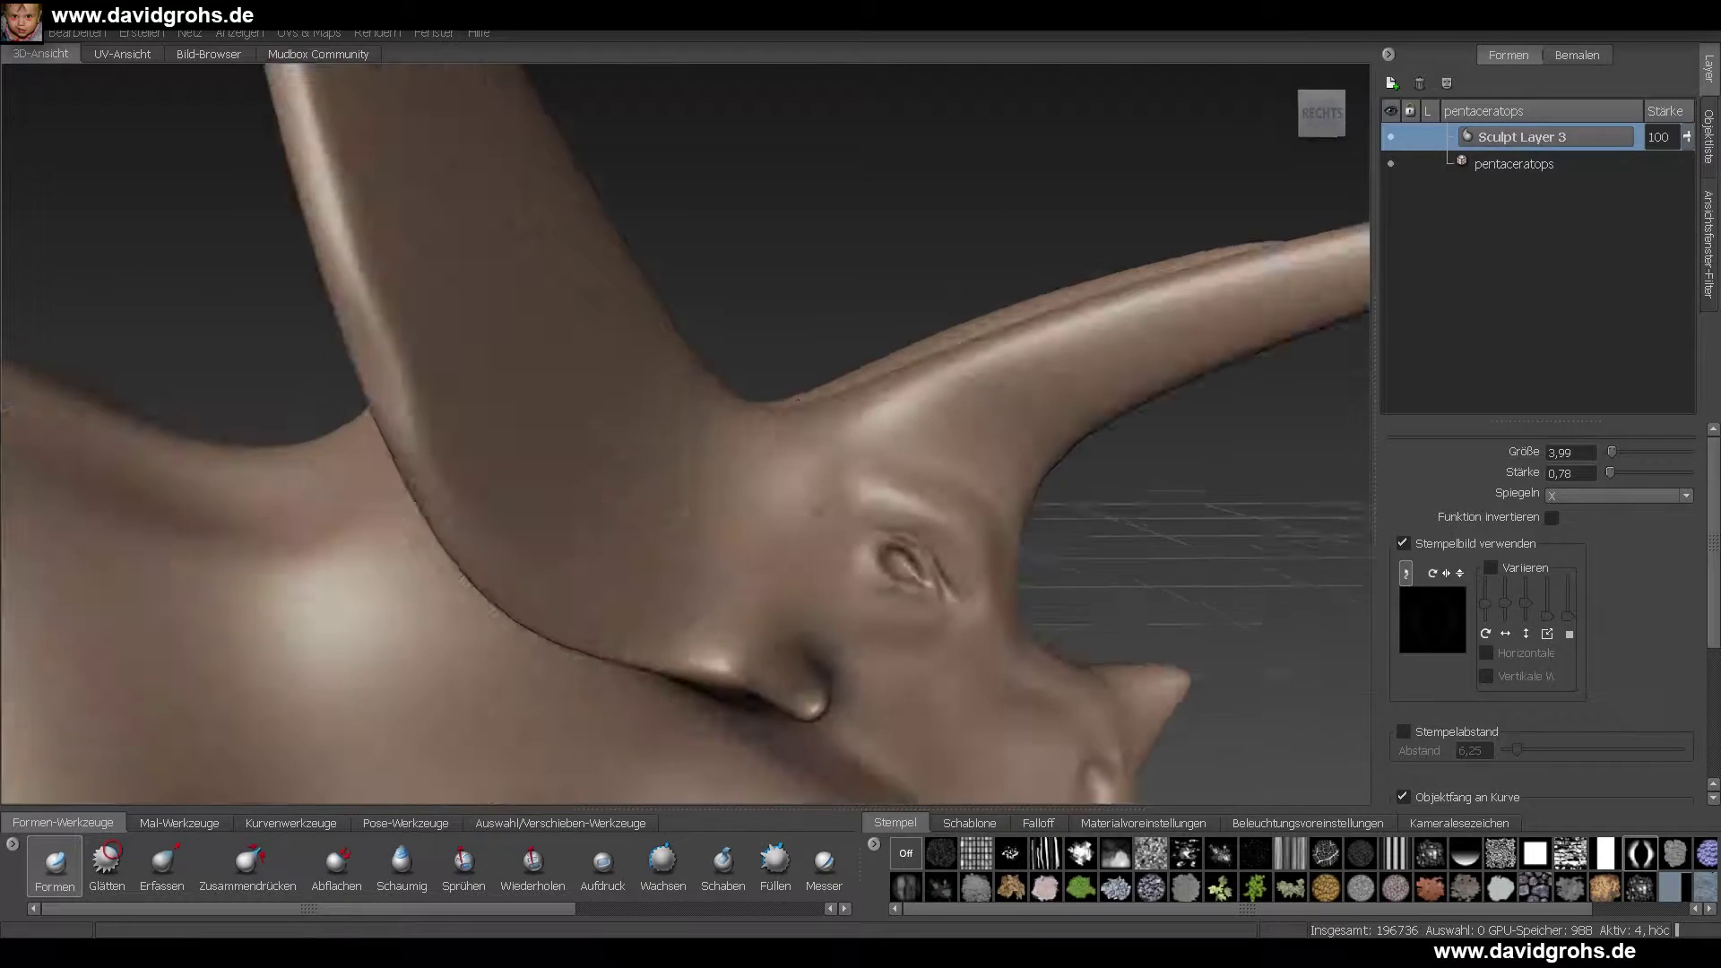
pyautogui.keyDown('alt'); pyautogui.moveTo(628, 574); pyautogui.dragTo(573, 556); pyautogui.keyUp('alt')
pyautogui.click(76, 32)
pyautogui.click(98, 46)
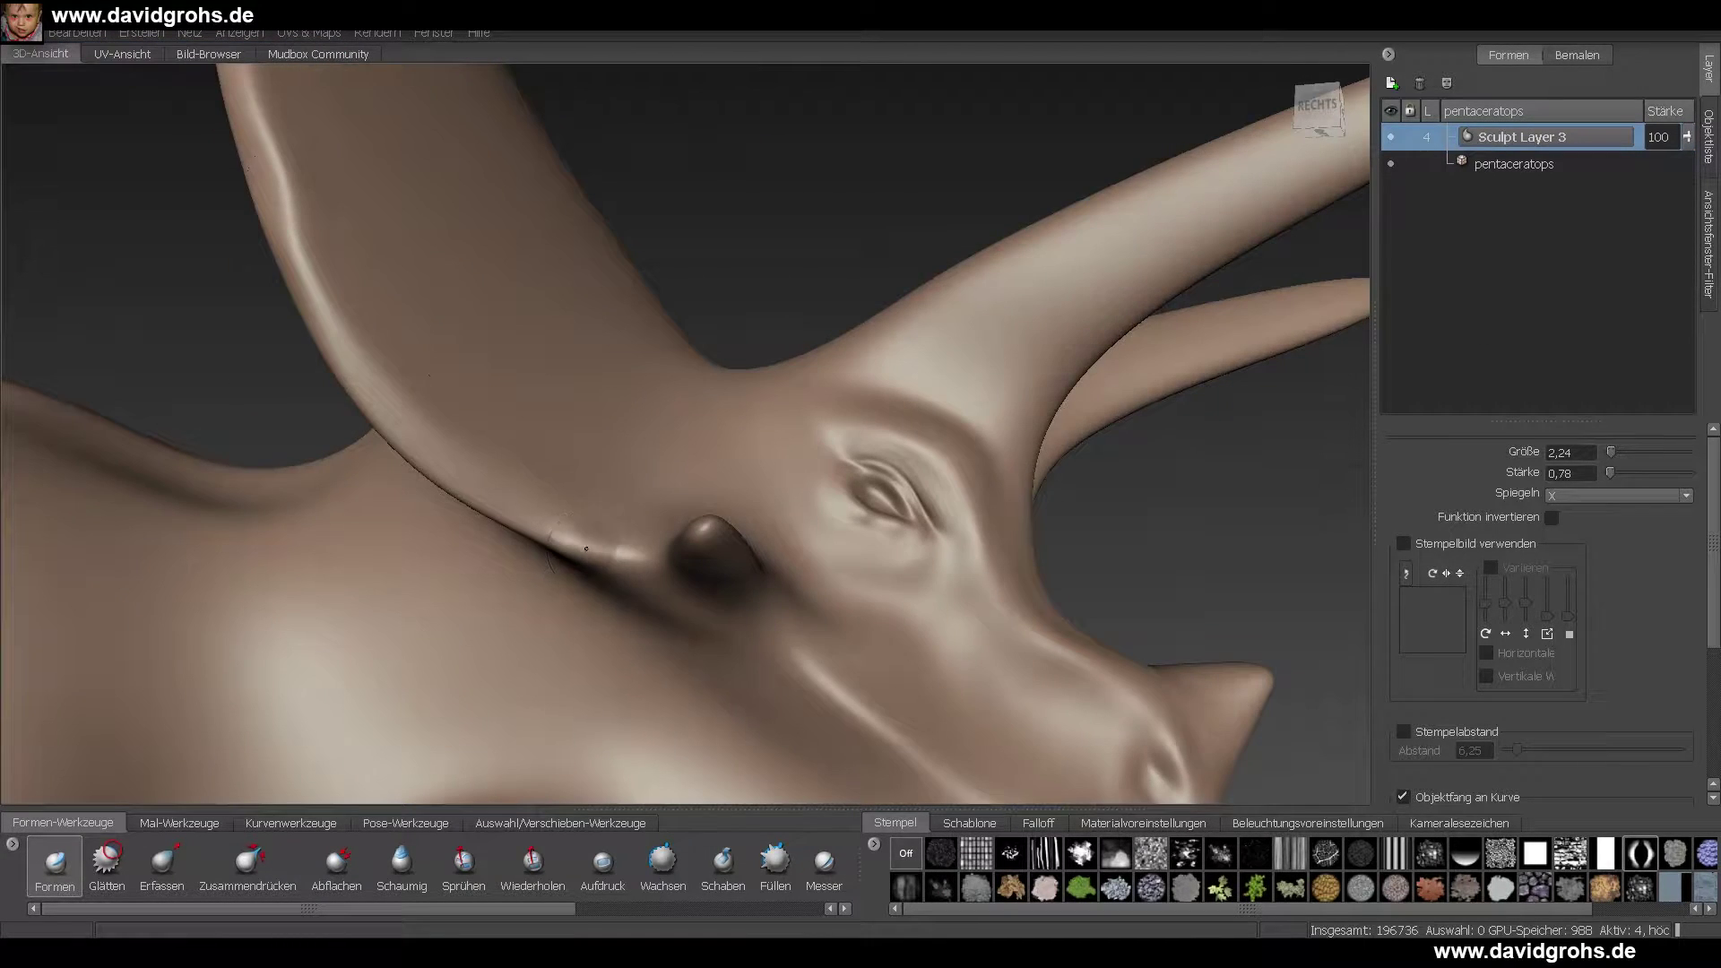
pyautogui.moveTo(586, 548)
pyautogui.keyDown('alt'); pyautogui.mouseDown()
pyautogui.moveTo(673, 574)
pyautogui.moveTo(618, 531)
pyautogui.mouseUp(); pyautogui.keyUp('alt')
pyautogui.keyDown('alt'); pyautogui.moveTo(602, 535); pyautogui.dragTo(722, 618, button='middle'); pyautogui.keyUp('alt')
pyautogui.moveTo(722, 577)
pyautogui.mouseDown()
pyautogui.moveTo(735, 556)
pyautogui.moveTo(878, 583)
pyautogui.mouseUp()
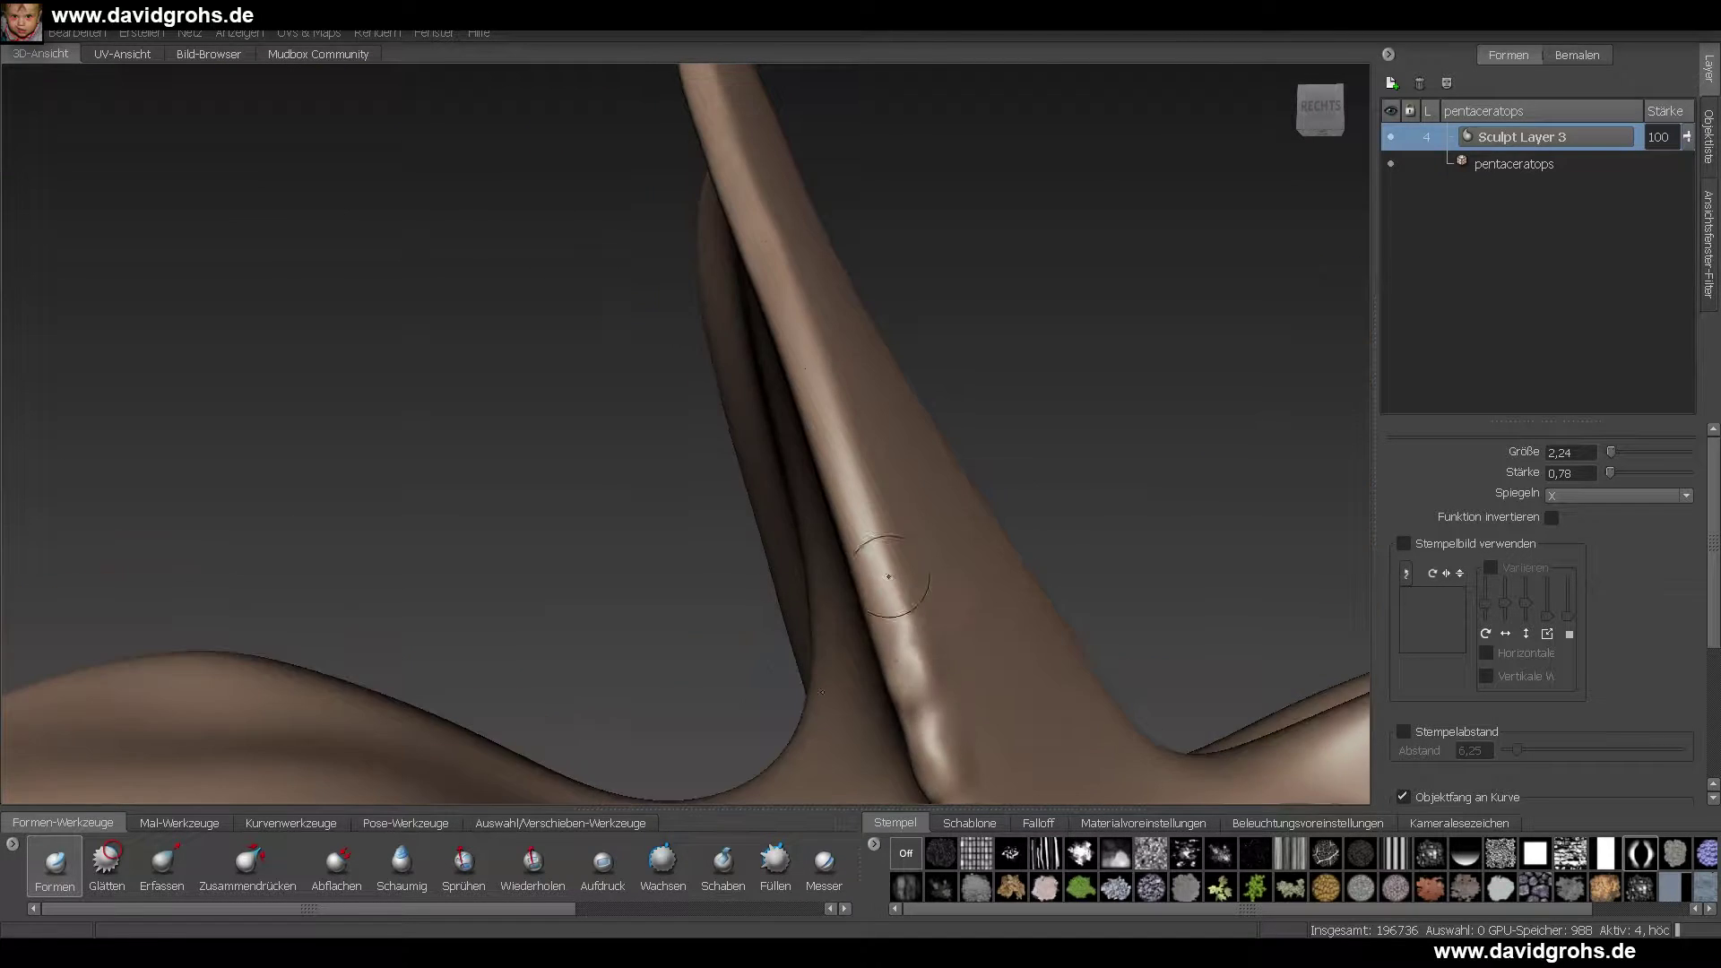
pyautogui.keyDown('alt'); pyautogui.moveTo(878, 583); pyautogui.dragTo(845, 665, button='middle'); pyautogui.keyUp('alt')
pyautogui.keyDown('alt'); pyautogui.moveTo(846, 664); pyautogui.dragTo(956, 526); pyautogui.keyUp('alt')
pyautogui.keyDown('alt'); pyautogui.moveTo(549, 181); pyautogui.dragTo(642, 117); pyautogui.keyUp('alt')
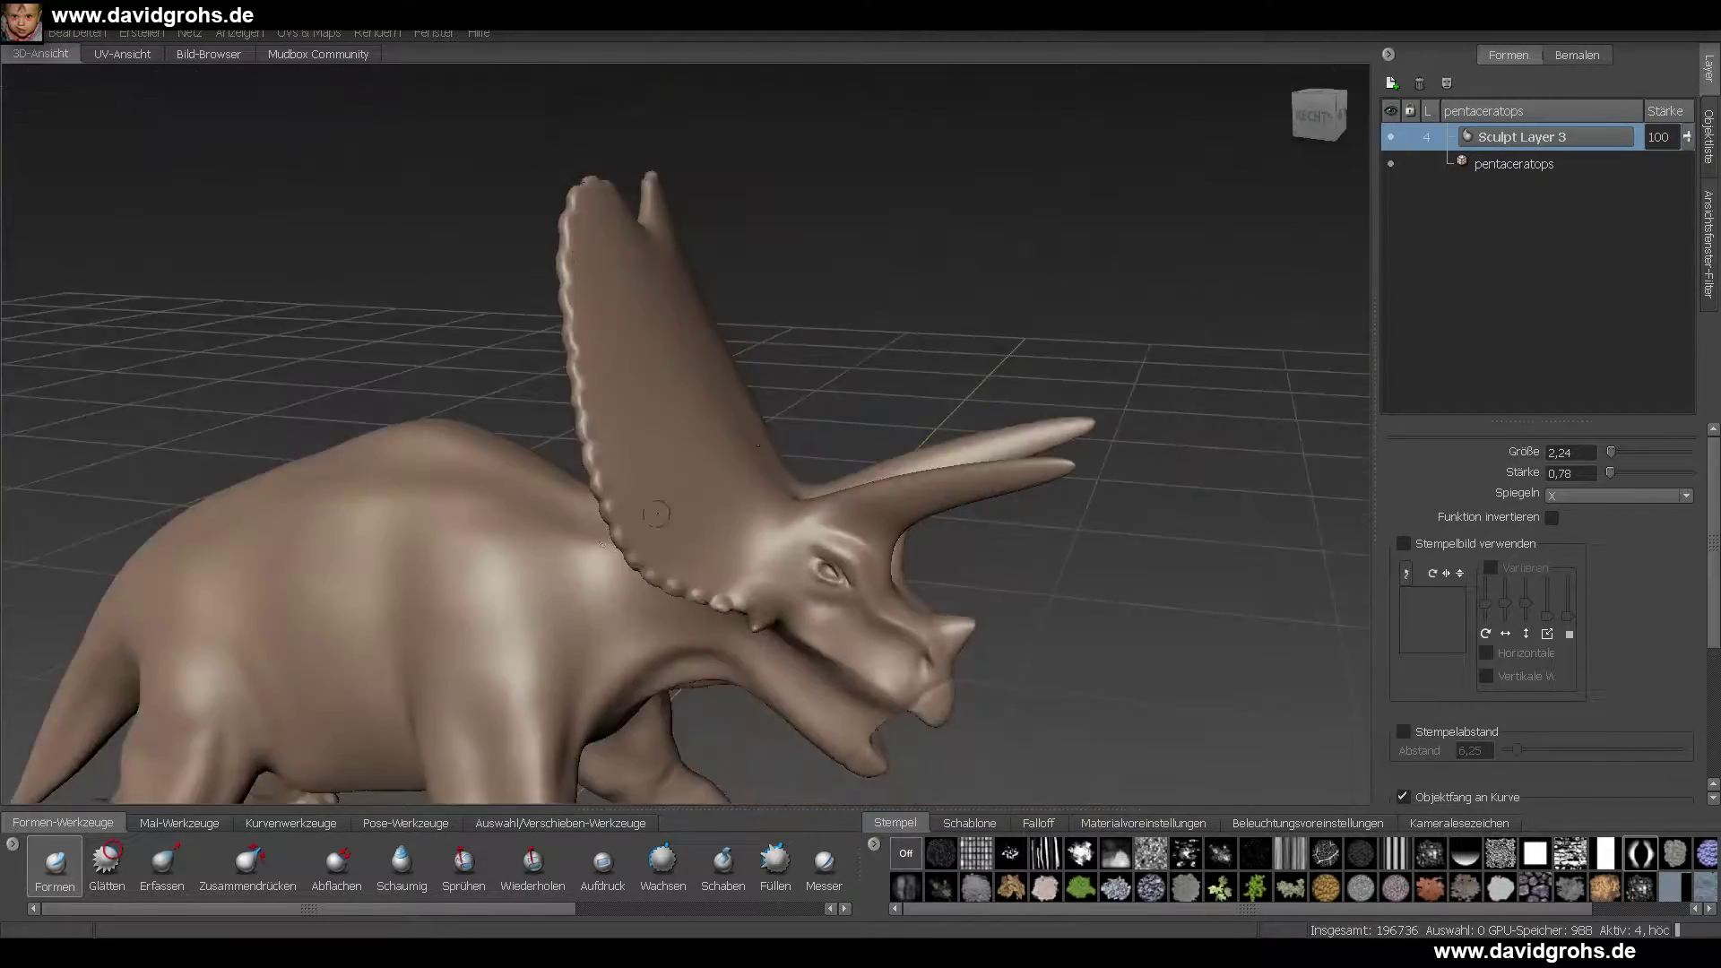
# - Show the wireframe and sharpen the frill rim bumps into small points with the Sculpt brush at size 1.41 and strength 0.78
pyautogui.keyDown('alt'); pyautogui.moveTo(641, 511); pyautogui.dragTo(770, 538, button='right'); pyautogui.keyUp('alt')
pyautogui.keyDown('alt'); pyautogui.moveTo(771, 537); pyautogui.dragTo(717, 582); pyautogui.keyUp('alt')
pyautogui.moveTo(709, 677)
pyautogui.mouseDown()
pyautogui.moveTo(723, 686)
pyautogui.moveTo(658, 616)
pyautogui.mouseUp()
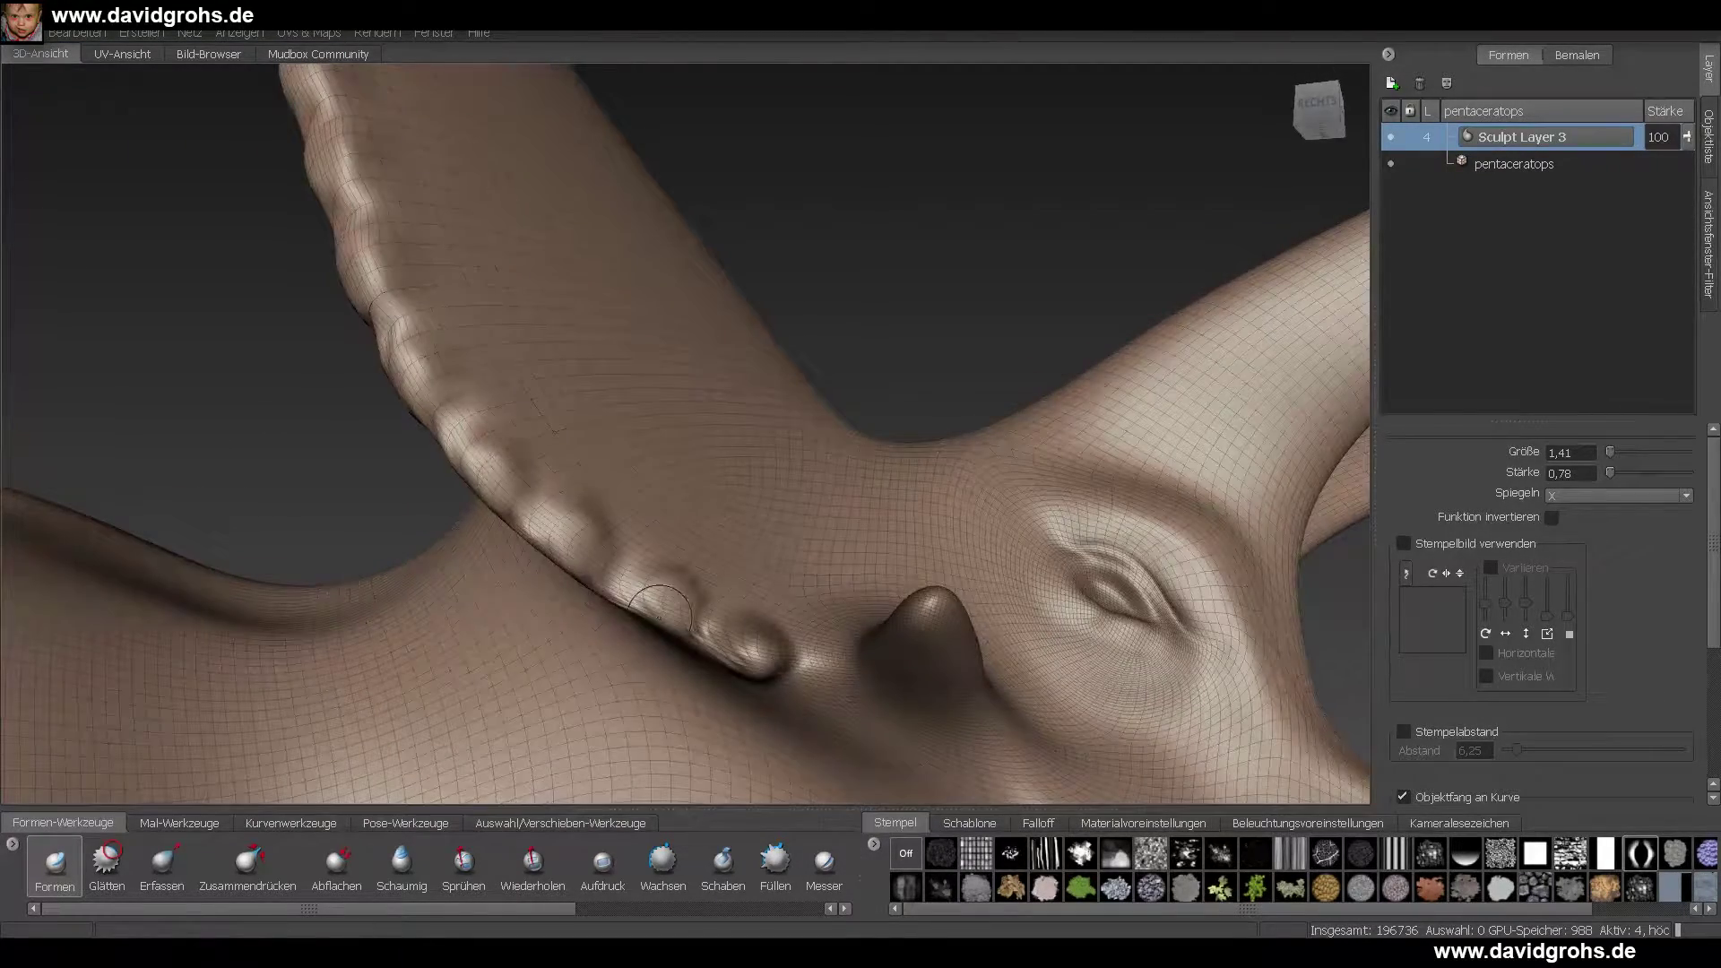
pyautogui.keyDown('alt'); pyautogui.moveTo(554, 552); pyautogui.dragTo(825, 377); pyautogui.keyUp('alt')
pyautogui.keyDown('alt'); pyautogui.moveTo(825, 376); pyautogui.dragTo(681, 394, button='right'); pyautogui.keyUp('alt')
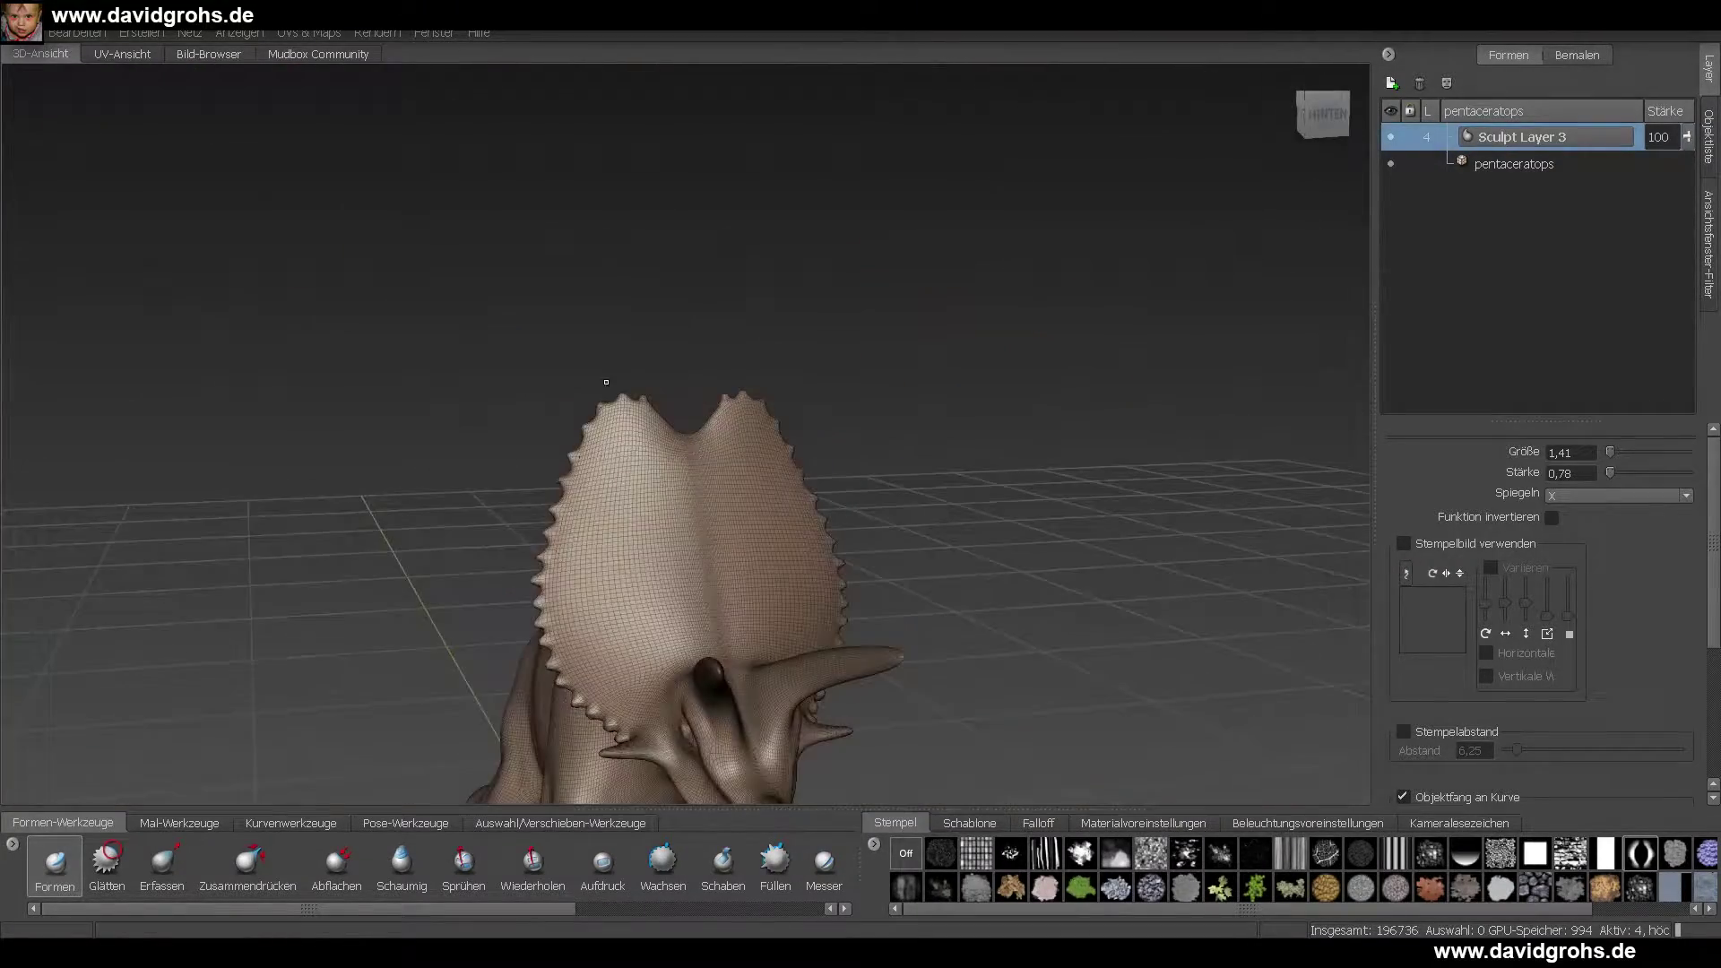
pyautogui.keyDown('alt'); pyautogui.moveTo(681, 395); pyautogui.dragTo(807, 412); pyautogui.keyUp('alt')
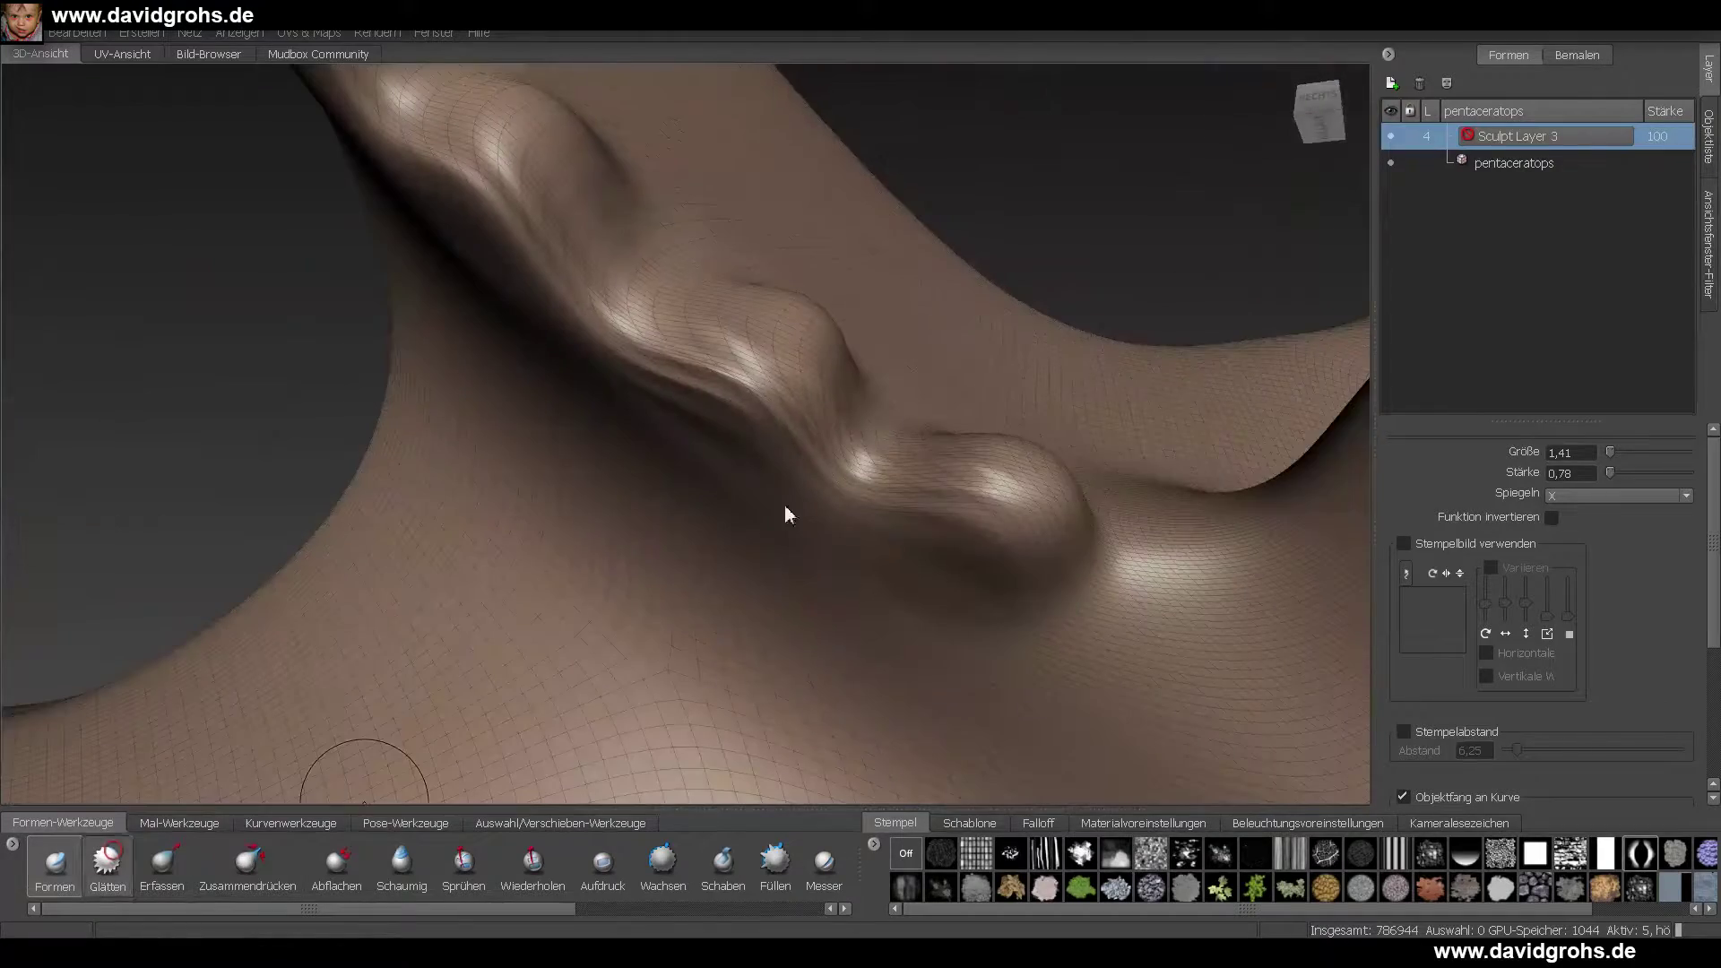
# - Smooth the frill rim bumps on the base layer at subdivision level 5 with size 1.41 and strength 34.90, and hide the wireframe
pyautogui.press('shift')
pyautogui.moveTo(642, 337)
pyautogui.mouseDown()
pyautogui.moveTo(789, 403)
pyautogui.moveTo(1087, 604)
pyautogui.mouseUp()
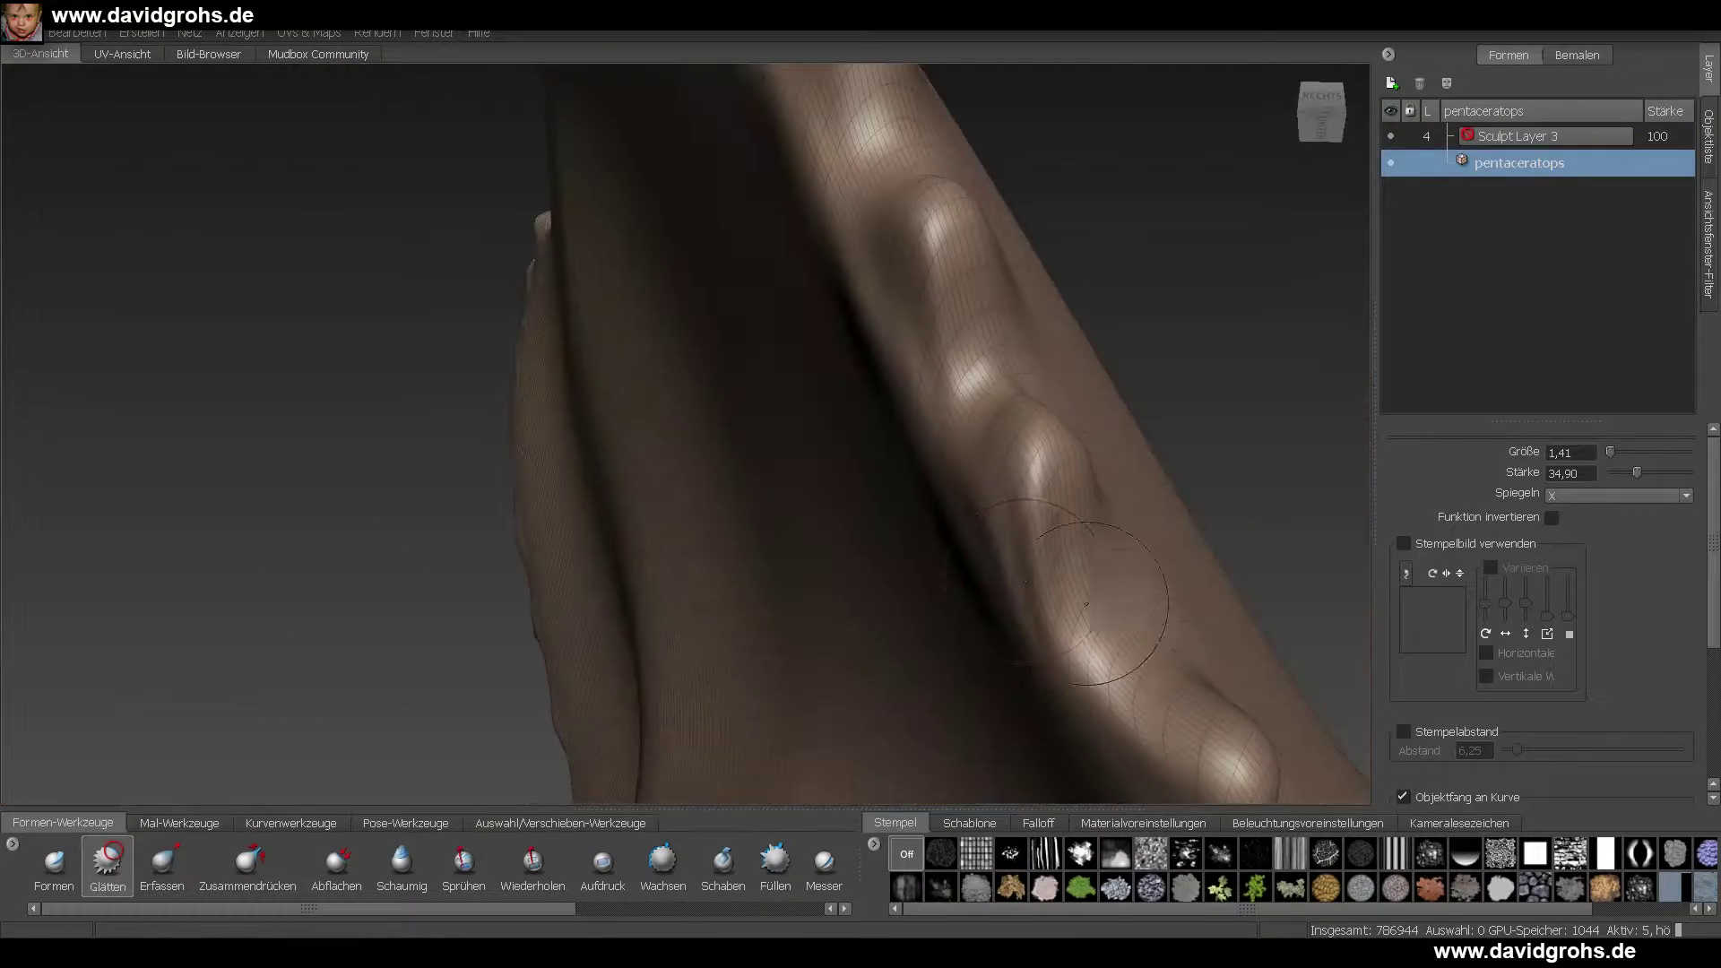
pyautogui.keyDown('alt'); pyautogui.moveTo(1001, 543); pyautogui.dragTo(896, 511); pyautogui.keyUp('alt')
pyautogui.keyDown('alt'); pyautogui.moveTo(896, 511); pyautogui.dragTo(681, 556, button='right'); pyautogui.keyUp('alt')
pyautogui.keyDown('alt'); pyautogui.moveTo(681, 556); pyautogui.dragTo(771, 556); pyautogui.keyUp('alt')
pyautogui.press('w')
pyautogui.keyDown('alt'); pyautogui.moveTo(771, 556); pyautogui.dragTo(645, 538, button='right'); pyautogui.keyUp('alt')
pyautogui.keyDown('alt'); pyautogui.moveTo(646, 538); pyautogui.dragTo(807, 520); pyautogui.keyUp('alt')
pyautogui.keyDown('alt'); pyautogui.moveTo(806, 519); pyautogui.dragTo(914, 528, button='right'); pyautogui.keyUp('alt')
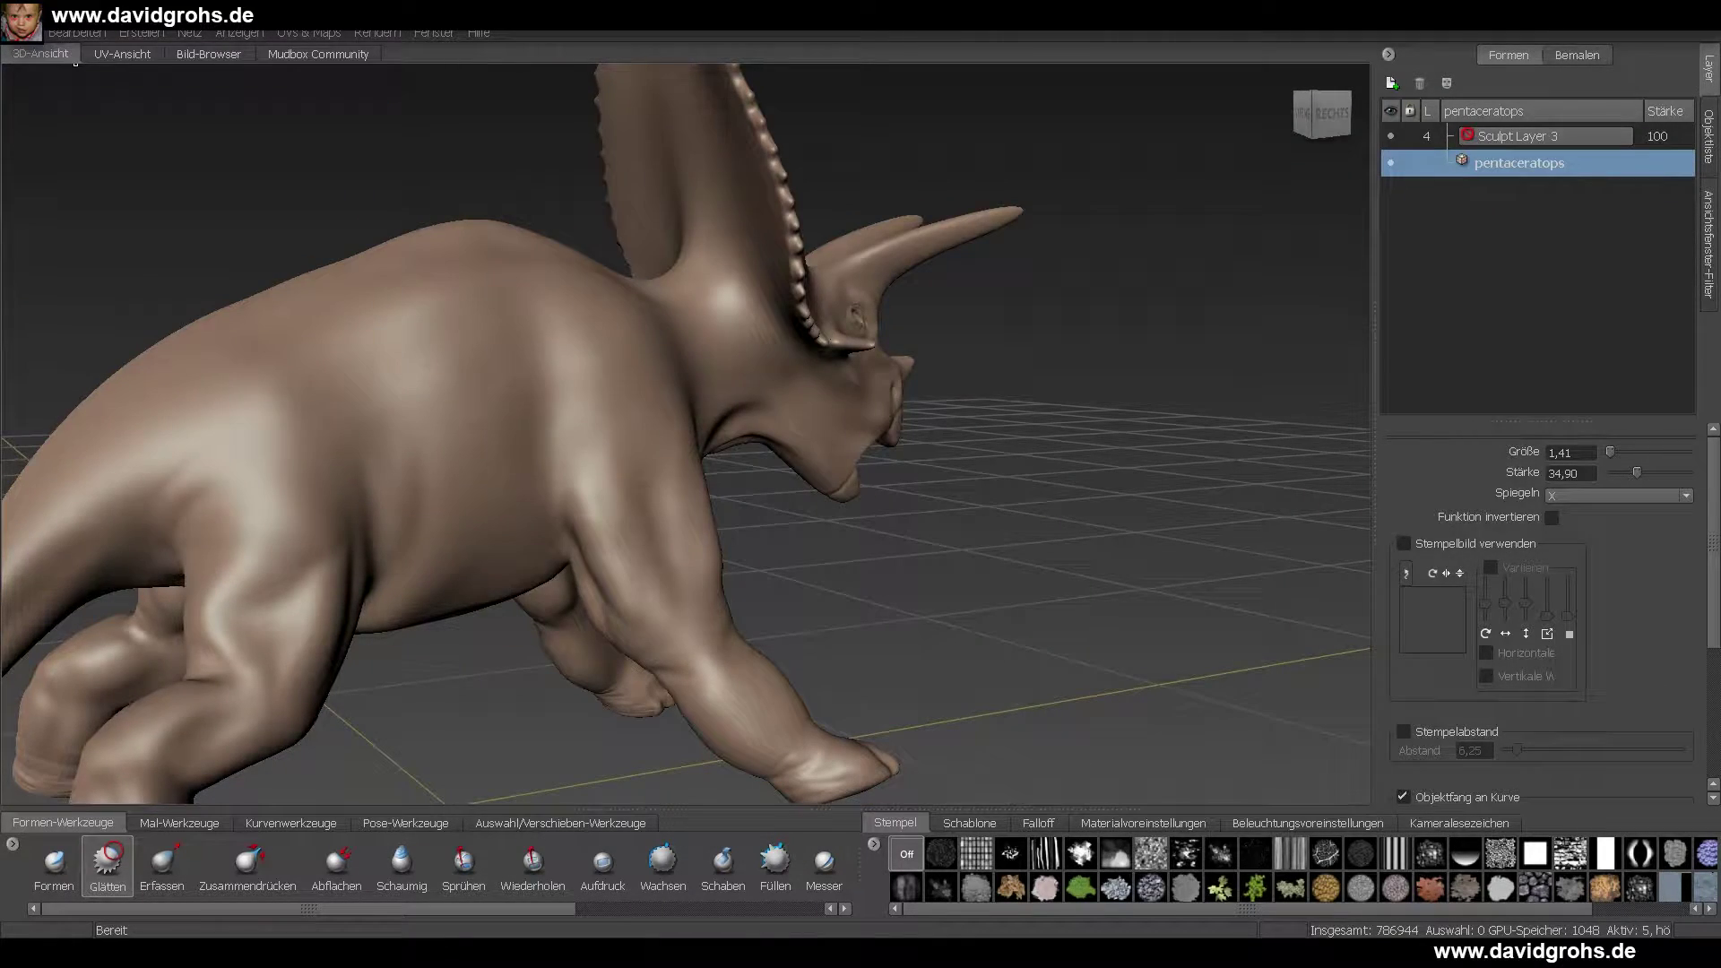
# - Raise a row of small round bumps along the brow above the eye with the Sculpt brush at size 0.81 and strength 0.43
pyautogui.keyDown('alt'); pyautogui.moveTo(914, 502); pyautogui.dragTo(663, 492); pyautogui.keyUp('alt')
pyautogui.keyDown('alt'); pyautogui.moveTo(717, 484); pyautogui.dragTo(962, 454, button='right'); pyautogui.keyUp('alt')
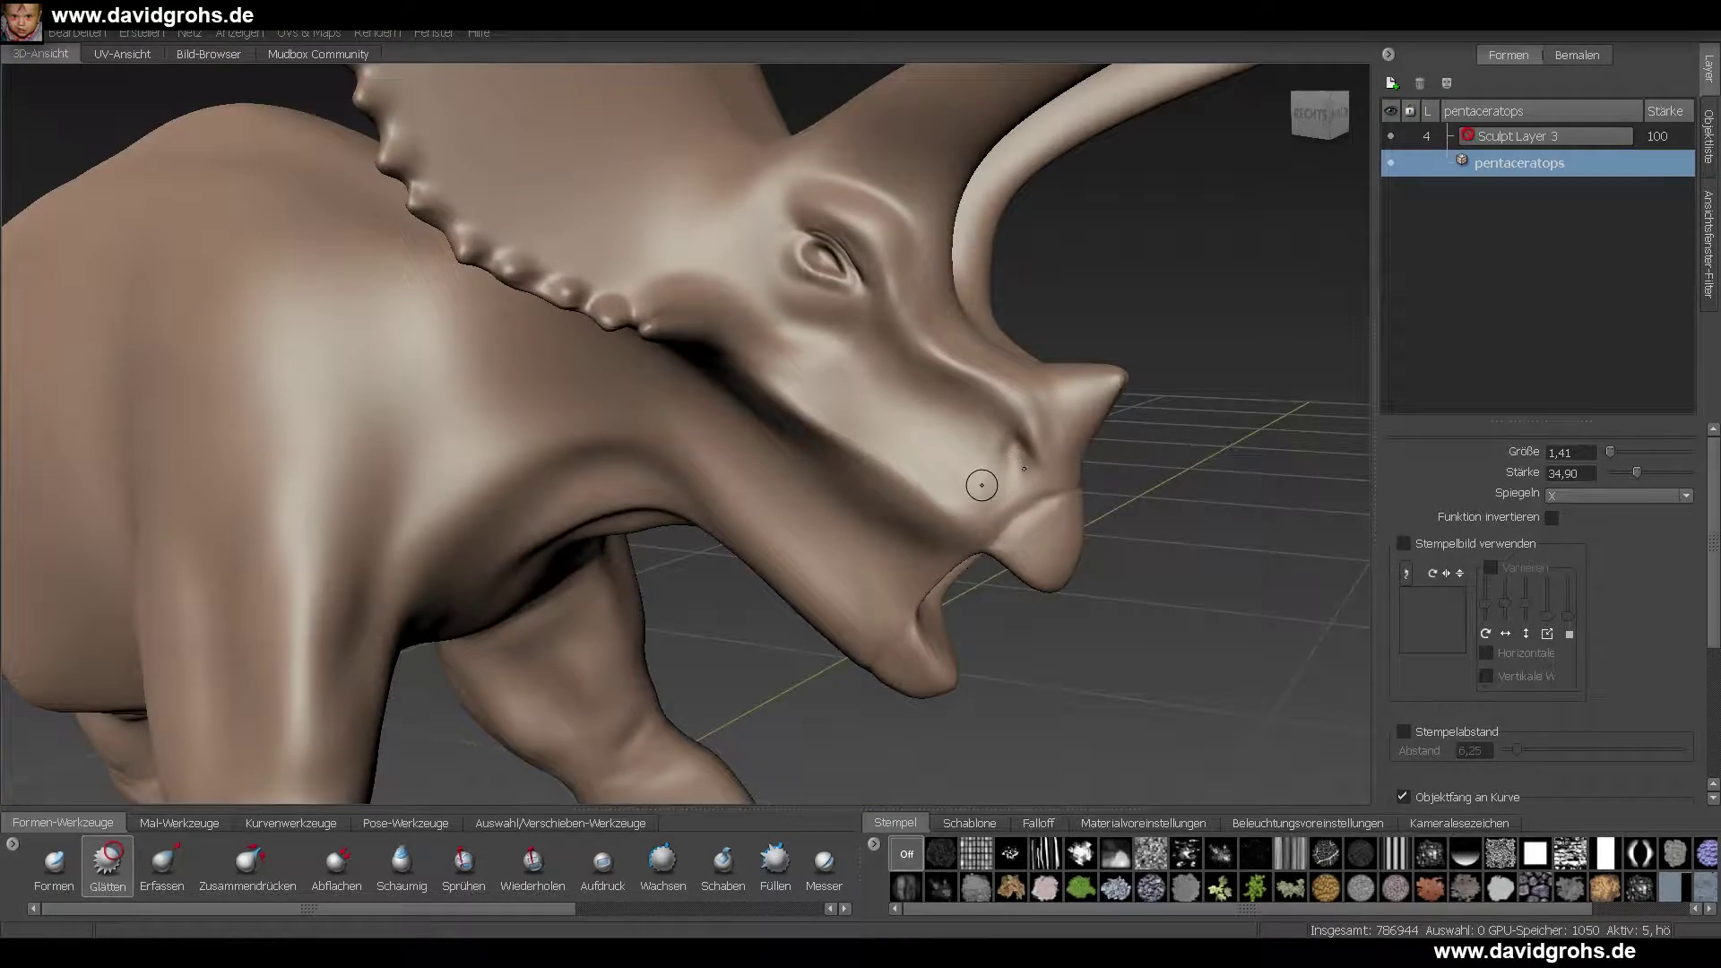
pyautogui.keyDown('alt'); pyautogui.moveTo(897, 215); pyautogui.dragTo(834, 403, button='middle'); pyautogui.keyUp('alt')
pyautogui.keyDown('alt'); pyautogui.moveTo(780, 377); pyautogui.dragTo(968, 358, button='right'); pyautogui.keyUp('alt')
pyautogui.click(55, 866)
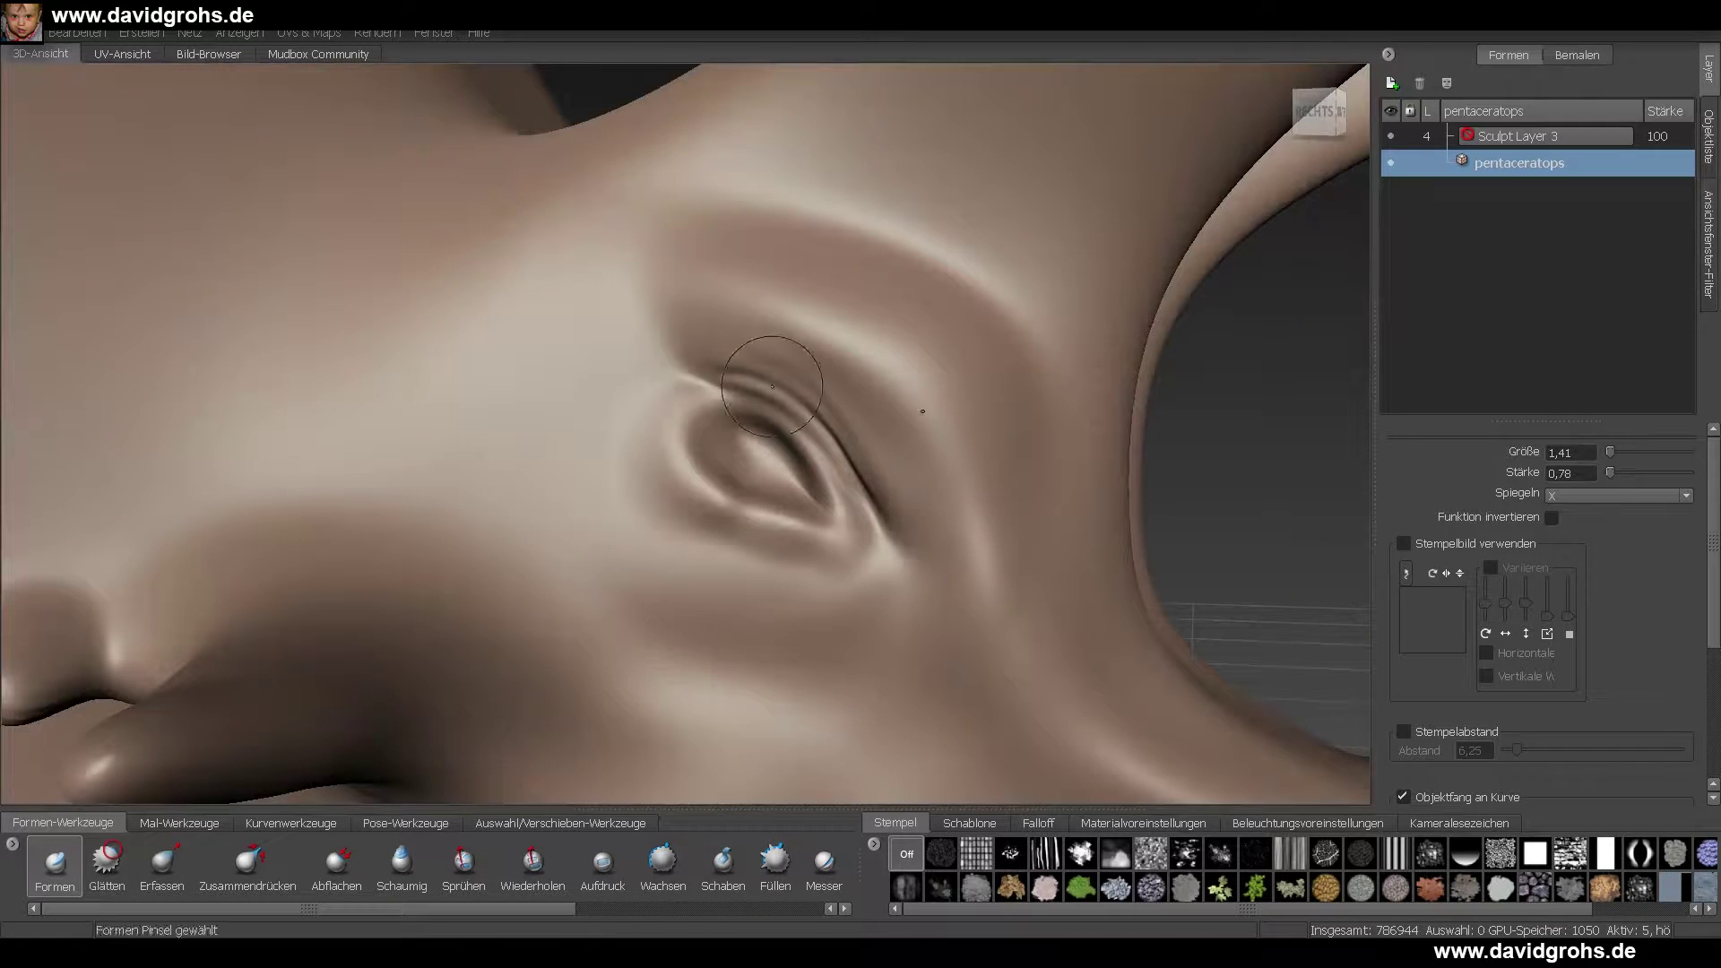
pyautogui.moveTo(773, 312)
pyautogui.mouseDown()
pyautogui.moveTo(919, 439)
pyautogui.moveTo(953, 508)
pyautogui.mouseUp()
pyautogui.keyDown('alt'); pyautogui.moveTo(973, 533); pyautogui.dragTo(975, 377, button='middle'); pyautogui.keyUp('alt')
pyautogui.moveTo(959, 326); pyautogui.dragTo(1020, 458)
pyautogui.keyDown('alt'); pyautogui.moveTo(1051, 508); pyautogui.dragTo(895, 430, button='middle'); pyautogui.keyUp('alt')
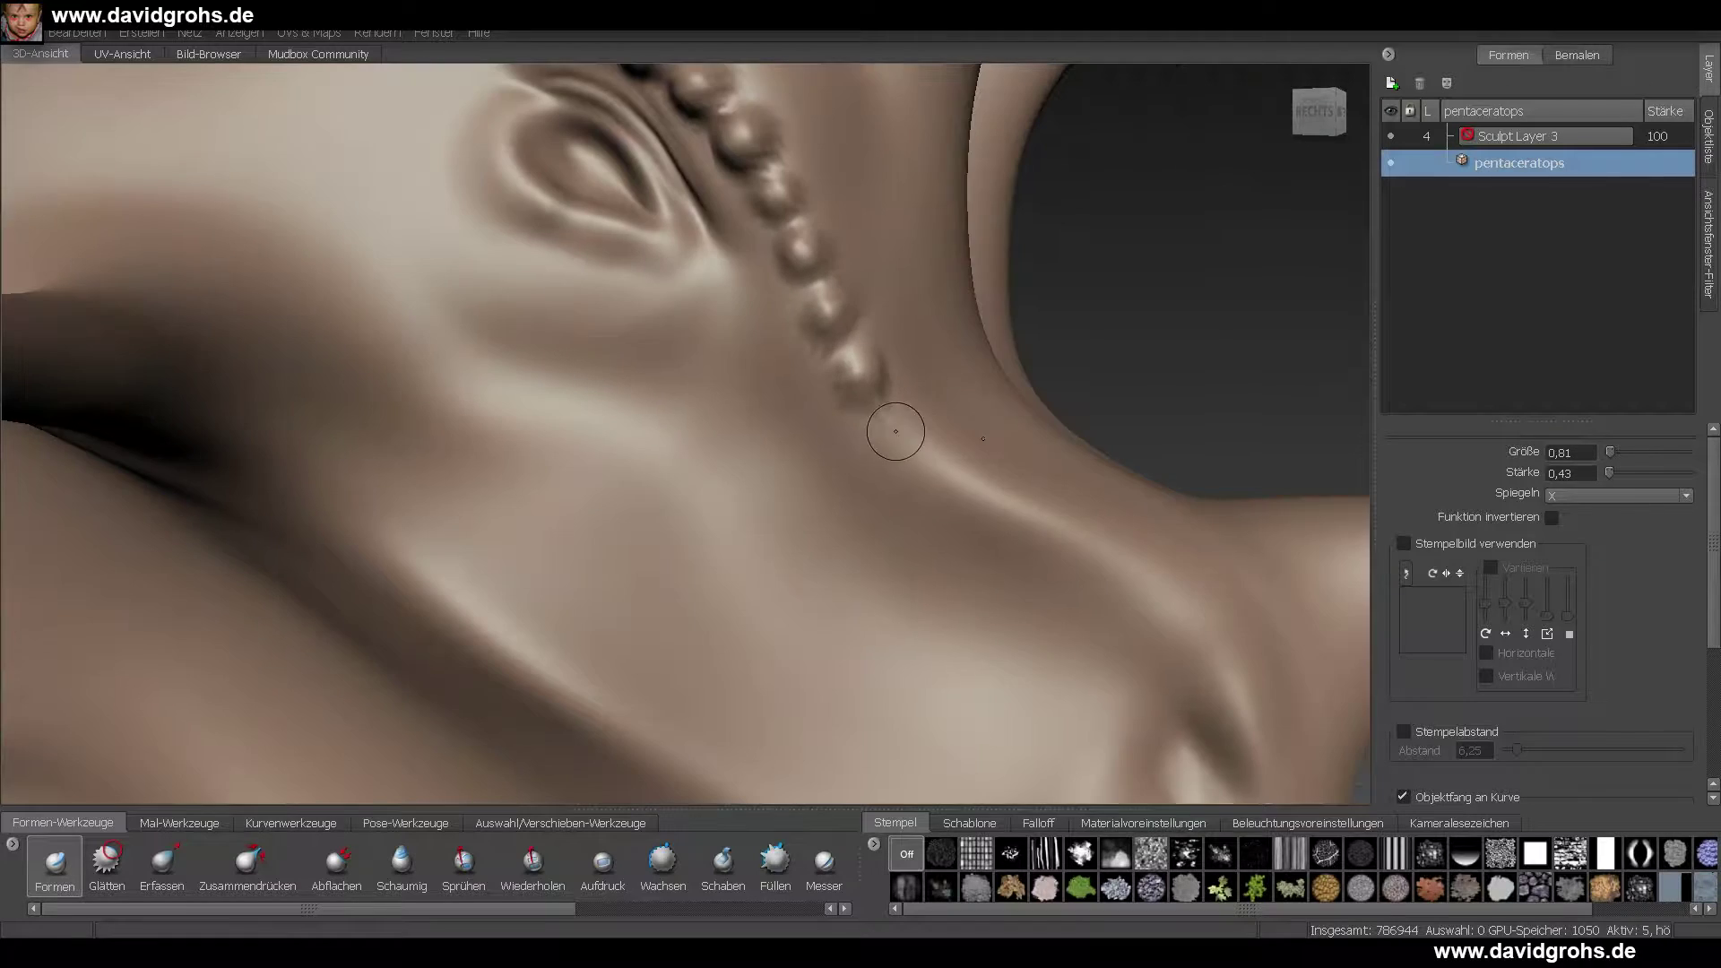
# - Extend the row of small bumps down the snout ridge toward the nostril with the Sculpt brush at size 0.81 and strength 0.43
pyautogui.moveTo(894, 425); pyautogui.dragTo(903, 445)
pyautogui.moveTo(946, 477); pyautogui.dragTo(1011, 514)
pyautogui.moveTo(1057, 535); pyautogui.dragTo(1068, 541)
pyautogui.moveTo(1105, 557); pyautogui.dragTo(1112, 562)
pyautogui.keyDown('alt'); pyautogui.moveTo(1205, 591); pyautogui.dragTo(1010, 461, button='middle'); pyautogui.keyUp('alt')
pyautogui.moveTo(956, 439); pyautogui.dragTo(965, 447)
pyautogui.moveTo(1006, 483); pyautogui.dragTo(1016, 493)
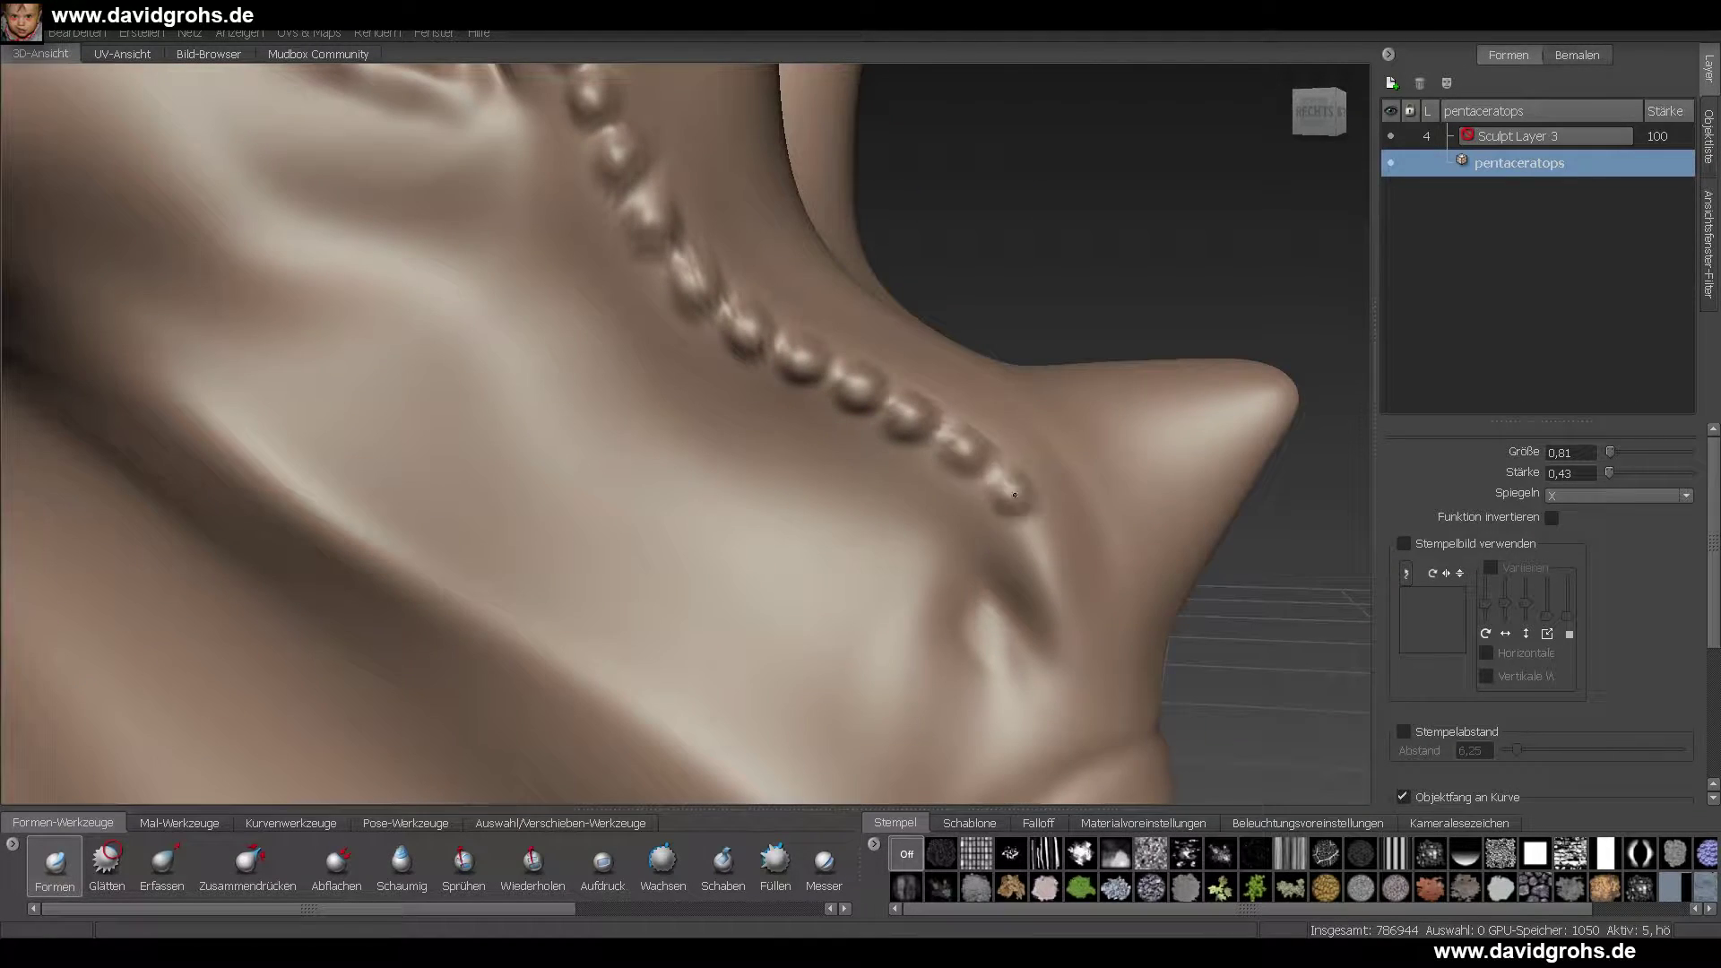
# - Extend the row of round scale bumps from the snout up over the eye using the Sculpt brush at size 0,81 and strength 0,43
pyautogui.moveTo(1046, 550); pyautogui.dragTo(1052, 563)
pyautogui.keyDown('alt'); pyautogui.moveTo(1052, 564); pyautogui.dragTo(681, 430, button='right'); pyautogui.keyUp('alt')
pyautogui.moveTo(681, 430)
pyautogui.keyDown('alt'); pyautogui.mouseDown()
pyautogui.moveTo(466, 376)
pyautogui.moveTo(541, 365)
pyautogui.mouseUp(); pyautogui.keyUp('alt')
pyautogui.keyDown('alt'); pyautogui.moveTo(541, 365); pyautogui.dragTo(681, 458, button='middle'); pyautogui.keyUp('alt')
pyautogui.keyDown('alt'); pyautogui.moveTo(681, 457); pyautogui.dragTo(857, 407, button='right'); pyautogui.keyUp('alt')
pyautogui.moveTo(869, 399); pyautogui.dragTo(878, 405)
pyautogui.moveTo(809, 379); pyautogui.dragTo(815, 382)
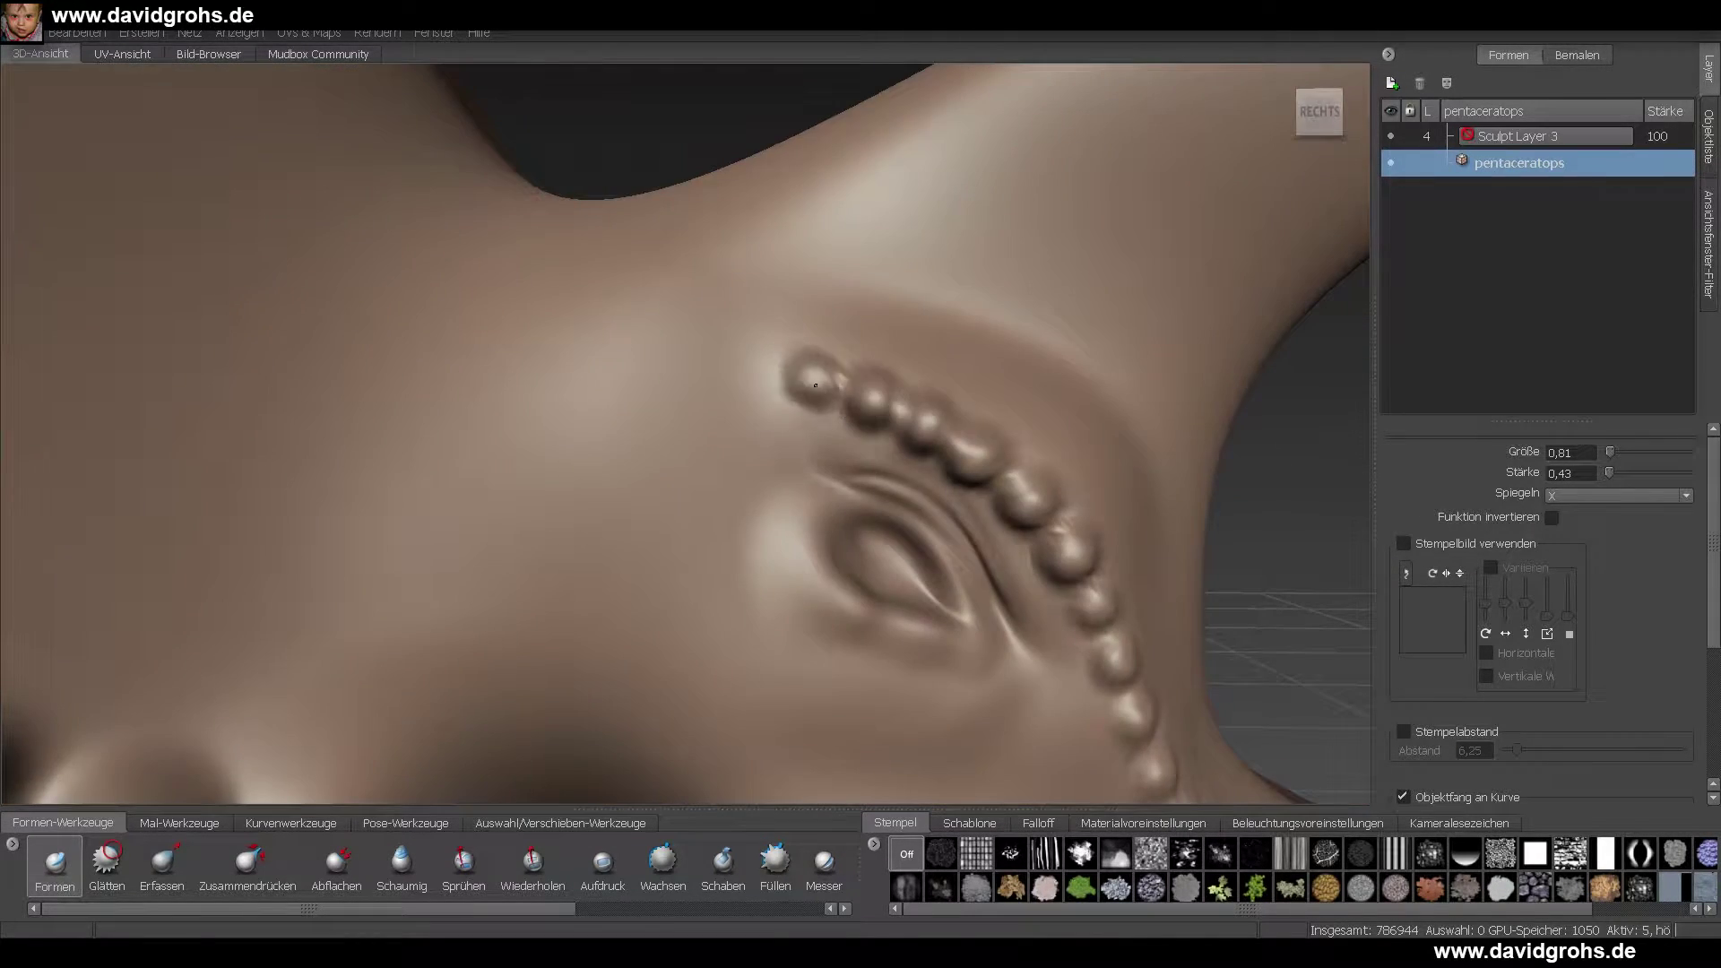
# - Smooth the skin around the eye and brow with the Smooth brush at strength 5,90
pyautogui.moveTo(812, 380)
pyautogui.keyDown('alt'); pyautogui.mouseDown(button='right')
pyautogui.moveTo(534, 550)
pyautogui.moveTo(769, 697)
pyautogui.mouseUp(button='right'); pyautogui.keyUp('alt')
pyautogui.keyDown('alt'); pyautogui.moveTo(769, 698); pyautogui.dragTo(548, 620, button='middle'); pyautogui.keyUp('alt')
pyautogui.press('shift')
pyautogui.moveTo(529, 195)
pyautogui.keyDown('shift'); pyautogui.mouseDown()
pyautogui.moveTo(724, 328)
pyautogui.moveTo(1019, 647)
pyautogui.mouseUp(); pyautogui.keyUp('shift')
pyautogui.keyDown('alt'); pyautogui.moveTo(670, 310); pyautogui.dragTo(730, 433, button='middle'); pyautogui.keyUp('alt')
pyautogui.keyDown('alt'); pyautogui.moveTo(729, 433); pyautogui.dragTo(851, 422, button='right'); pyautogui.keyUp('alt')
pyautogui.moveTo(545, 267)
pyautogui.mouseDown()
pyautogui.moveTo(842, 462)
pyautogui.moveTo(580, 287)
pyautogui.moveTo(735, 350)
pyautogui.mouseUp()
pyautogui.press('shift')
pyautogui.keyDown('alt'); pyautogui.moveTo(734, 350); pyautogui.dragTo(538, 430, button='right'); pyautogui.keyUp('alt')
pyautogui.keyDown('alt'); pyautogui.moveTo(538, 430); pyautogui.dragTo(574, 466); pyautogui.keyUp('alt')
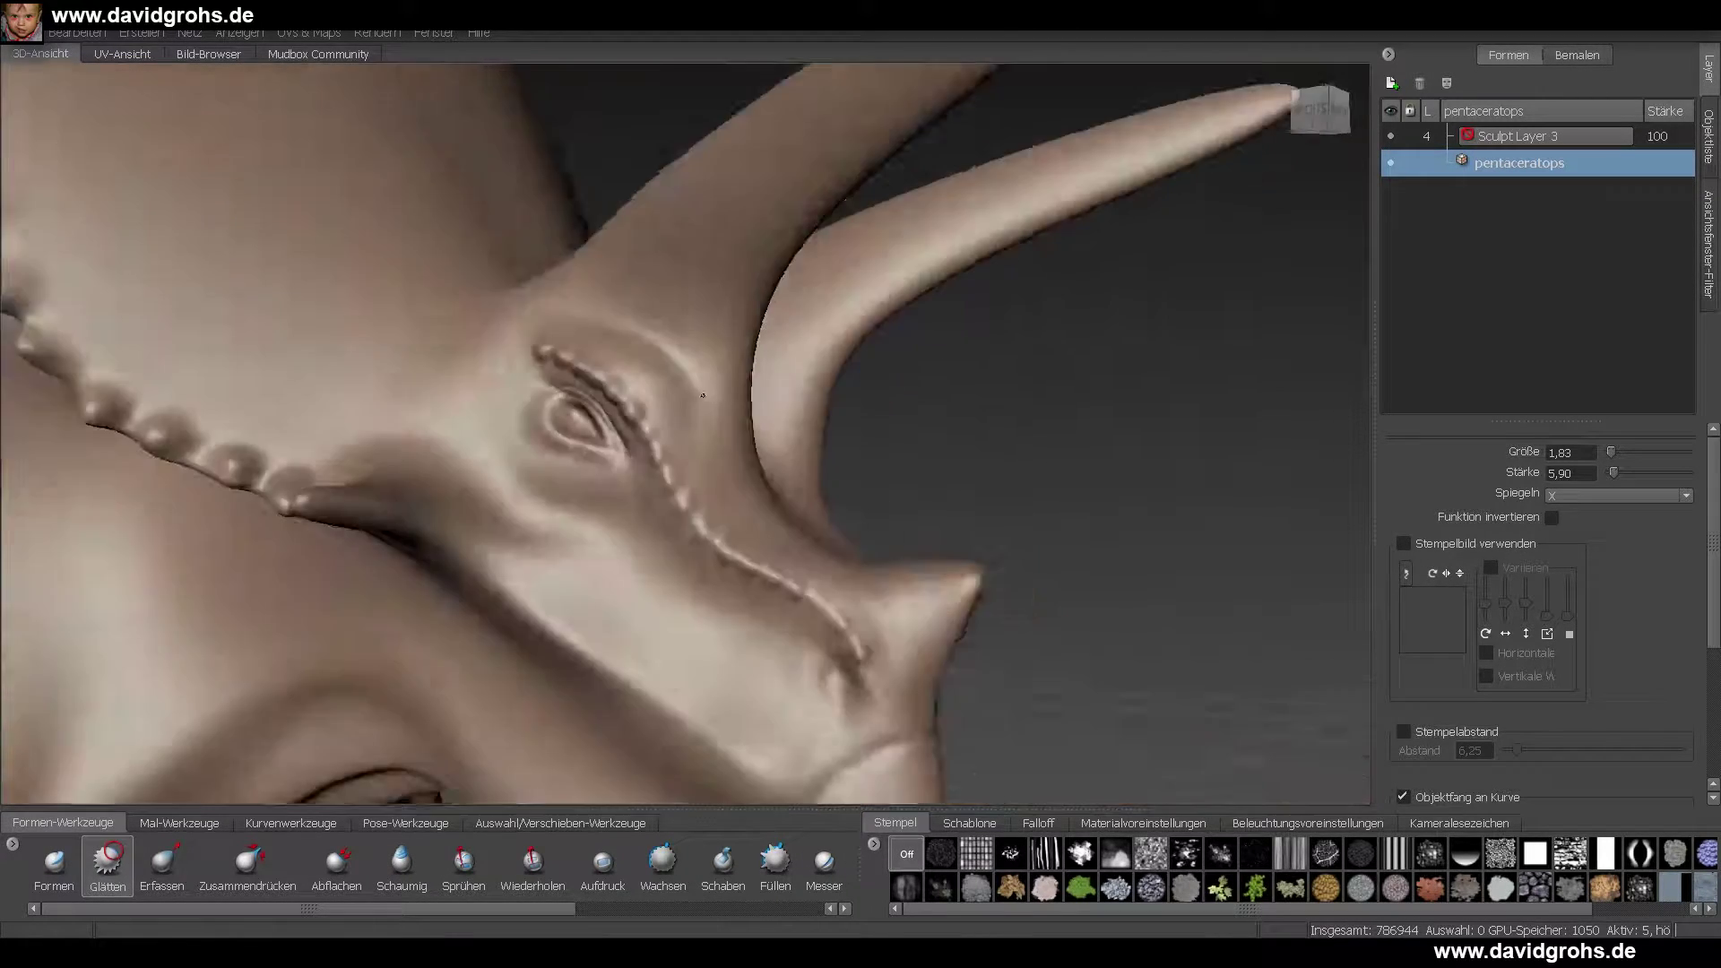
# - Sculpt a row of small scale bumps along the upper jaw edge at size 0,82 and strength 0,43
pyautogui.keyDown('alt'); pyautogui.moveTo(806, 431); pyautogui.dragTo(627, 502, button='right'); pyautogui.keyUp('alt')
pyautogui.keyDown('alt'); pyautogui.moveTo(807, 484); pyautogui.dragTo(852, 502); pyautogui.keyUp('alt')
pyautogui.keyDown('alt'); pyautogui.moveTo(852, 502); pyautogui.dragTo(866, 340, button='middle'); pyautogui.keyUp('alt')
pyautogui.keyDown('alt'); pyautogui.moveTo(699, 394); pyautogui.dragTo(914, 368, button='right'); pyautogui.keyUp('alt')
pyautogui.keyDown('alt'); pyautogui.moveTo(762, 345); pyautogui.dragTo(843, 448, button='middle'); pyautogui.keyUp('alt')
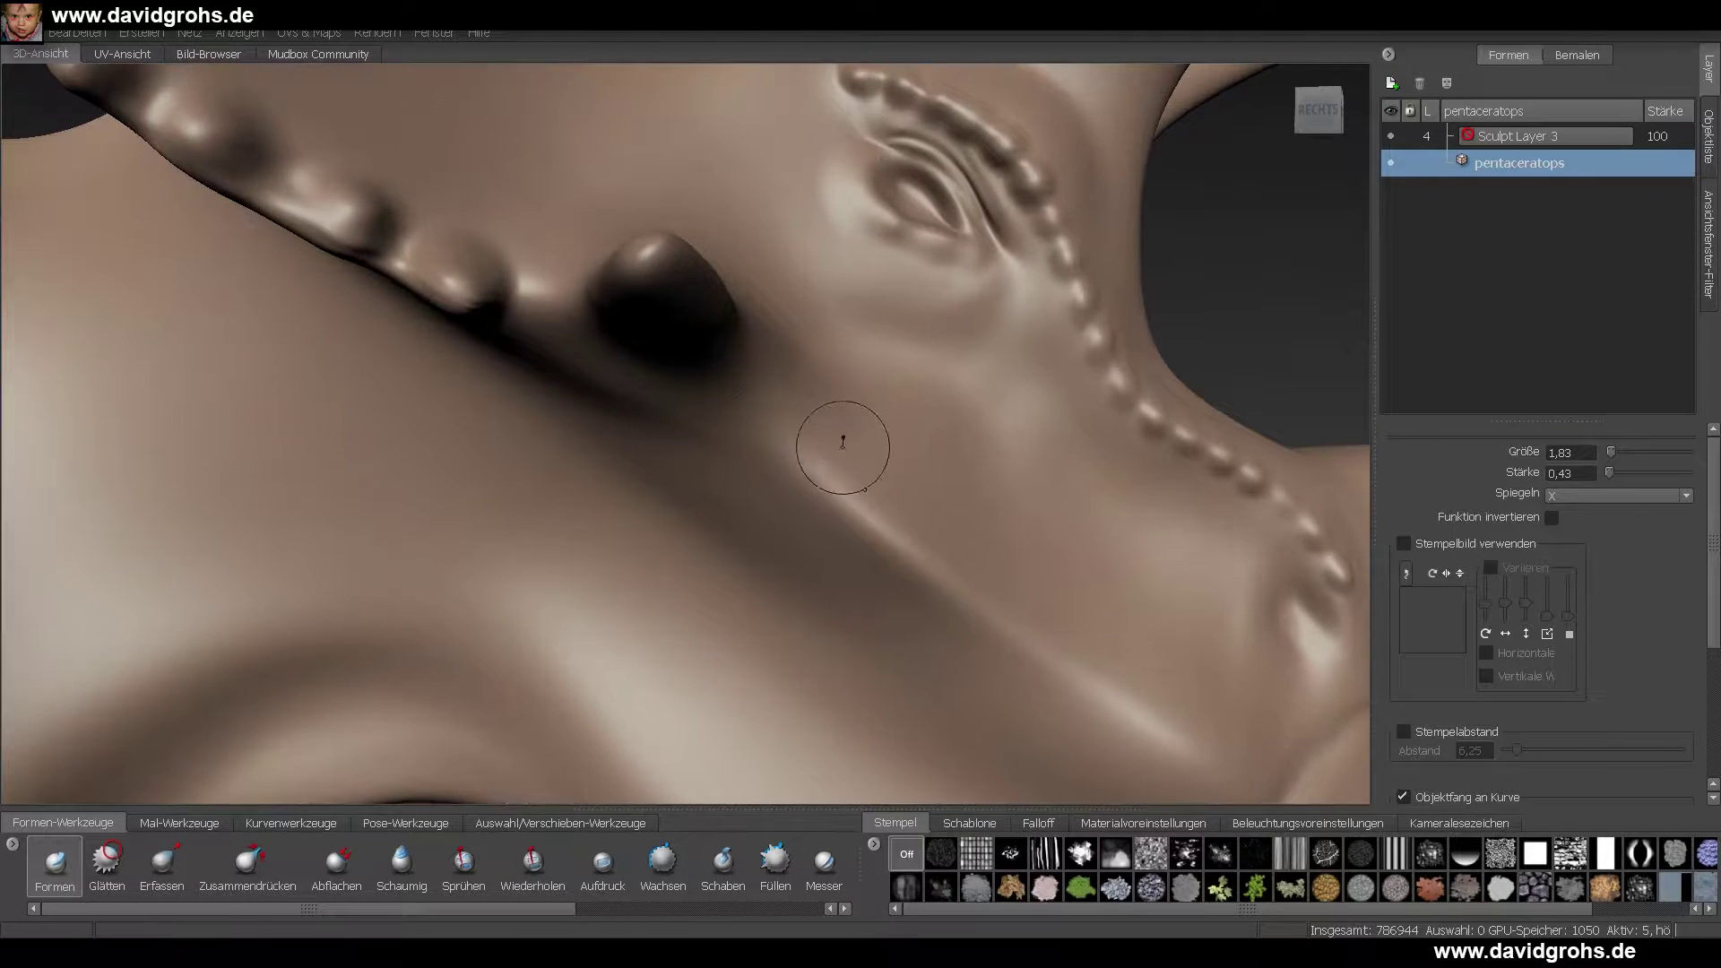
pyautogui.keyDown('alt'); pyautogui.moveTo(887, 525); pyautogui.dragTo(864, 453, button='right'); pyautogui.keyUp('alt')
pyautogui.moveTo(907, 470)
pyautogui.mouseDown()
pyautogui.moveTo(993, 559)
pyautogui.moveTo(1056, 590)
pyautogui.mouseUp()
pyautogui.keyDown('alt'); pyautogui.moveTo(1082, 620); pyautogui.dragTo(860, 538, button='right'); pyautogui.keyUp('alt')
pyautogui.keyDown('alt'); pyautogui.moveTo(807, 502); pyautogui.dragTo(757, 523); pyautogui.keyUp('alt')
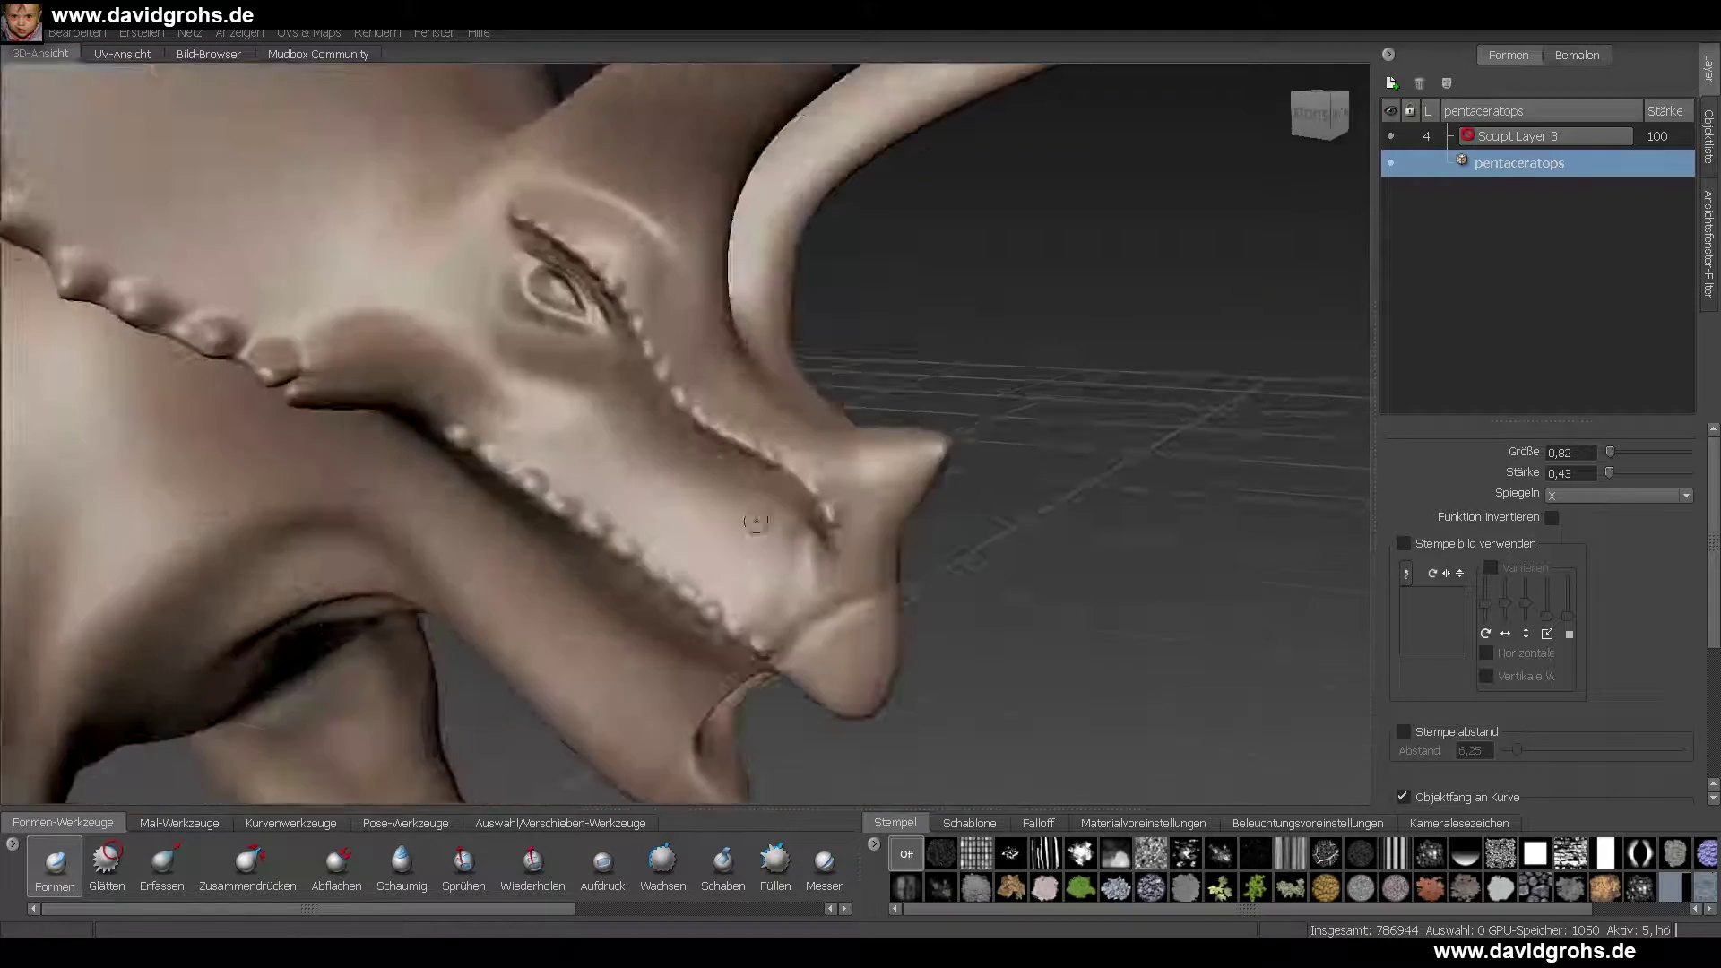
# - Sculpt a fold on the cheek below the eye and soften it one subdivision level lower, with Smooth at size 3,30 and strength 7,13
pyautogui.keyDown('alt'); pyautogui.moveTo(756, 523); pyautogui.dragTo(898, 578, button='middle'); pyautogui.keyUp('alt')
pyautogui.keyDown('alt'); pyautogui.moveTo(618, 502); pyautogui.dragTo(673, 509, button='right'); pyautogui.keyUp('alt')
pyautogui.moveTo(673, 508)
pyautogui.mouseDown()
pyautogui.moveTo(708, 509)
pyautogui.moveTo(788, 564)
pyautogui.mouseUp()
pyautogui.moveTo(789, 537)
pyautogui.keyDown('alt'); pyautogui.mouseDown()
pyautogui.moveTo(574, 502)
pyautogui.moveTo(770, 529)
pyautogui.mouseUp(); pyautogui.keyUp('alt')
pyautogui.click(105, 867)
pyautogui.keyDown('alt'); pyautogui.moveTo(609, 466); pyautogui.dragTo(780, 470, button='middle'); pyautogui.keyUp('alt')
pyautogui.press('pagedown')
pyautogui.moveTo(780, 457)
pyautogui.mouseDown()
pyautogui.moveTo(780, 506)
pyautogui.moveTo(835, 518)
pyautogui.mouseUp()
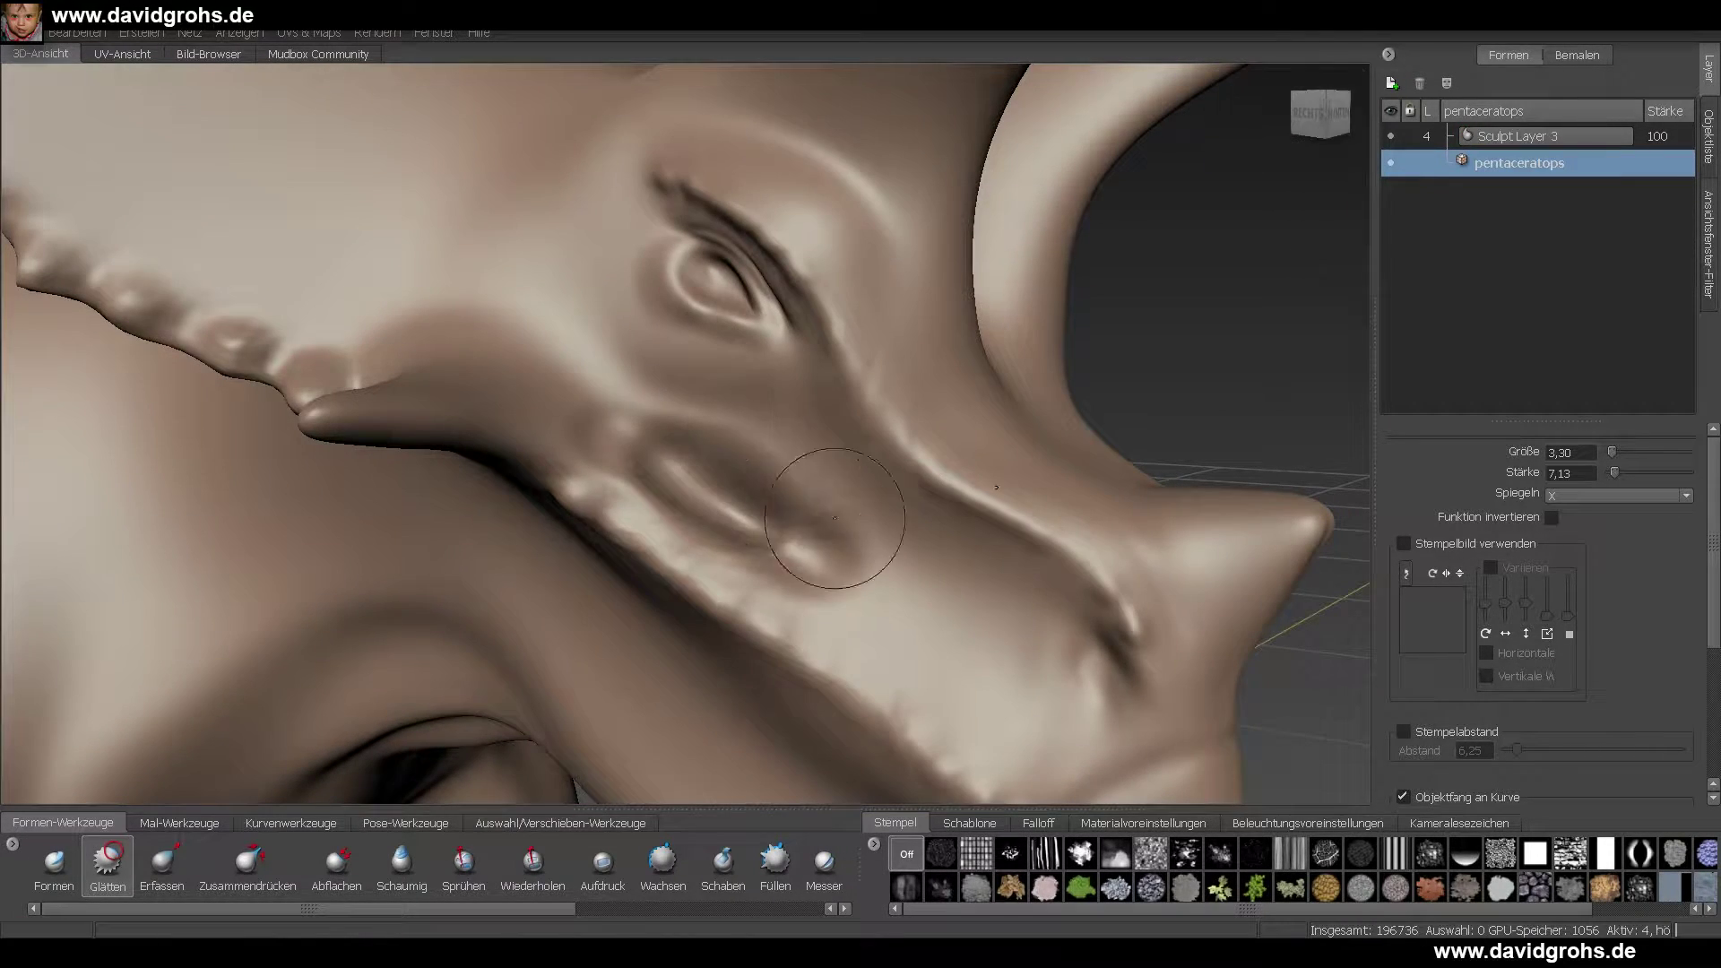
# - Return to the highest subdivision level and smooth the cheek and face details with a size 1,73 brush, raising the strength to 12,93
pyautogui.keyDown('alt'); pyautogui.moveTo(812, 562); pyautogui.dragTo(663, 538, button='right'); pyautogui.keyUp('alt')
pyautogui.moveTo(807, 537)
pyautogui.keyDown('alt'); pyautogui.mouseDown()
pyautogui.moveTo(574, 520)
pyautogui.moveTo(834, 529)
pyautogui.mouseUp(); pyautogui.keyUp('alt')
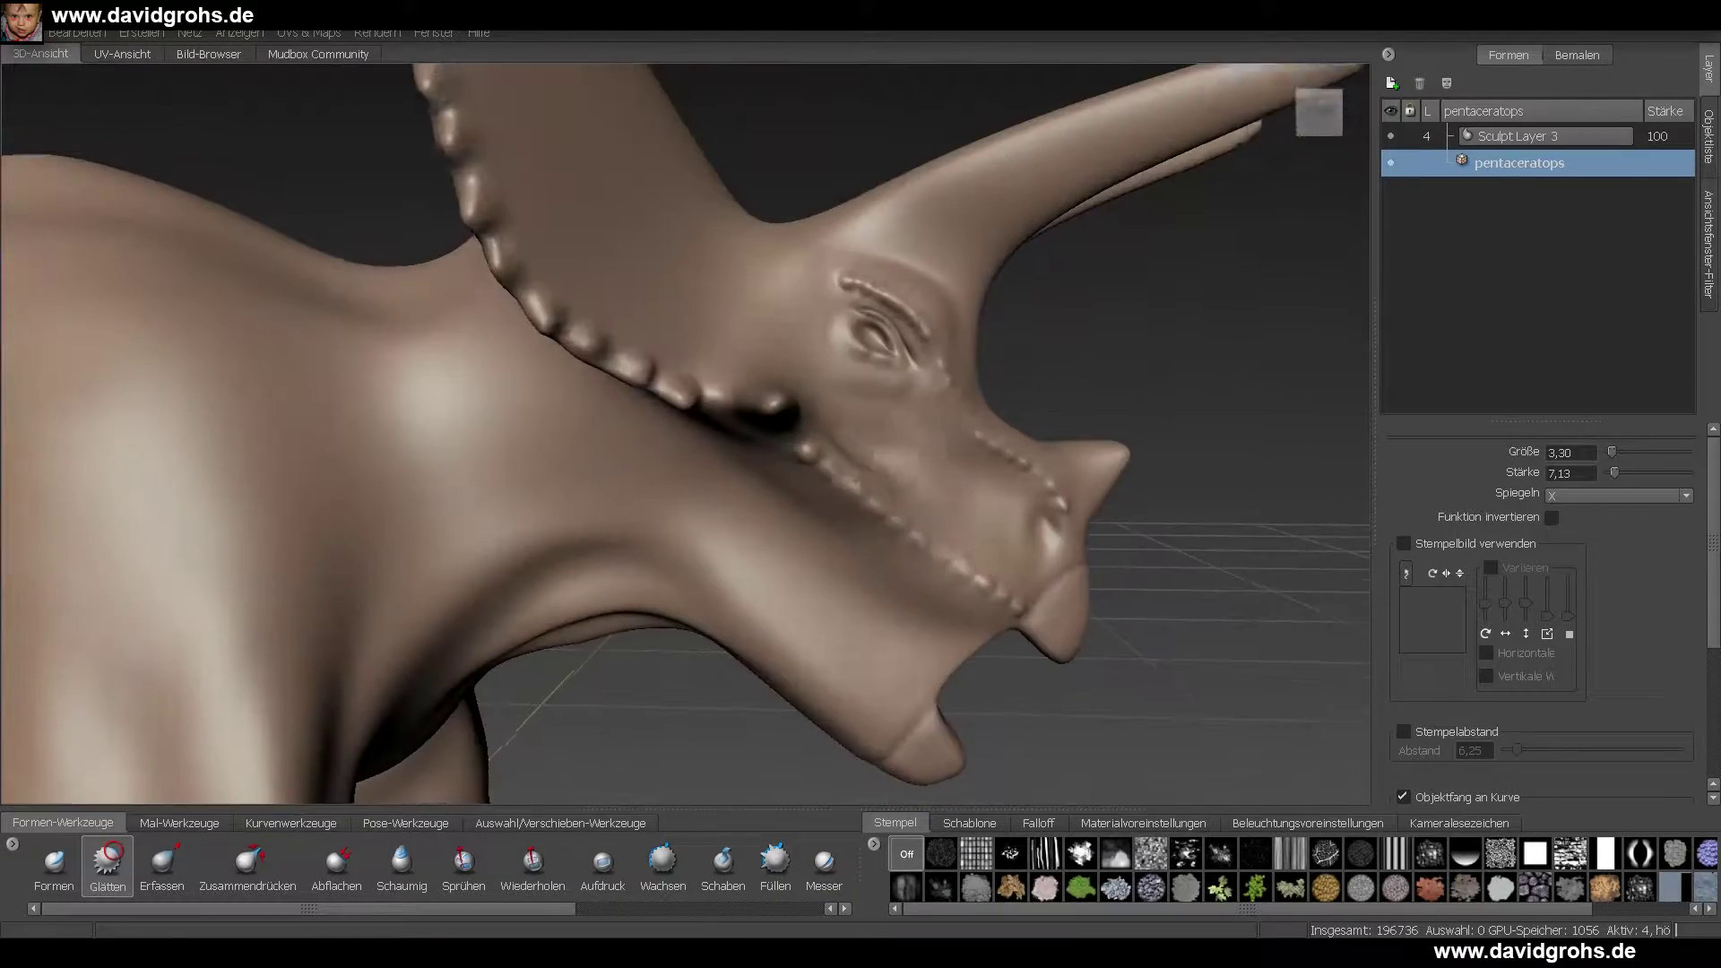
pyautogui.press('pageup')
pyautogui.keyDown('alt'); pyautogui.moveTo(833, 528); pyautogui.dragTo(986, 531, button='right'); pyautogui.keyUp('alt')
pyautogui.moveTo(744, 614)
pyautogui.mouseDown()
pyautogui.moveTo(709, 614)
pyautogui.moveTo(755, 681)
pyautogui.mouseUp()
pyautogui.keyDown('alt'); pyautogui.moveTo(755, 664); pyautogui.dragTo(628, 628, button='right'); pyautogui.keyUp('alt')
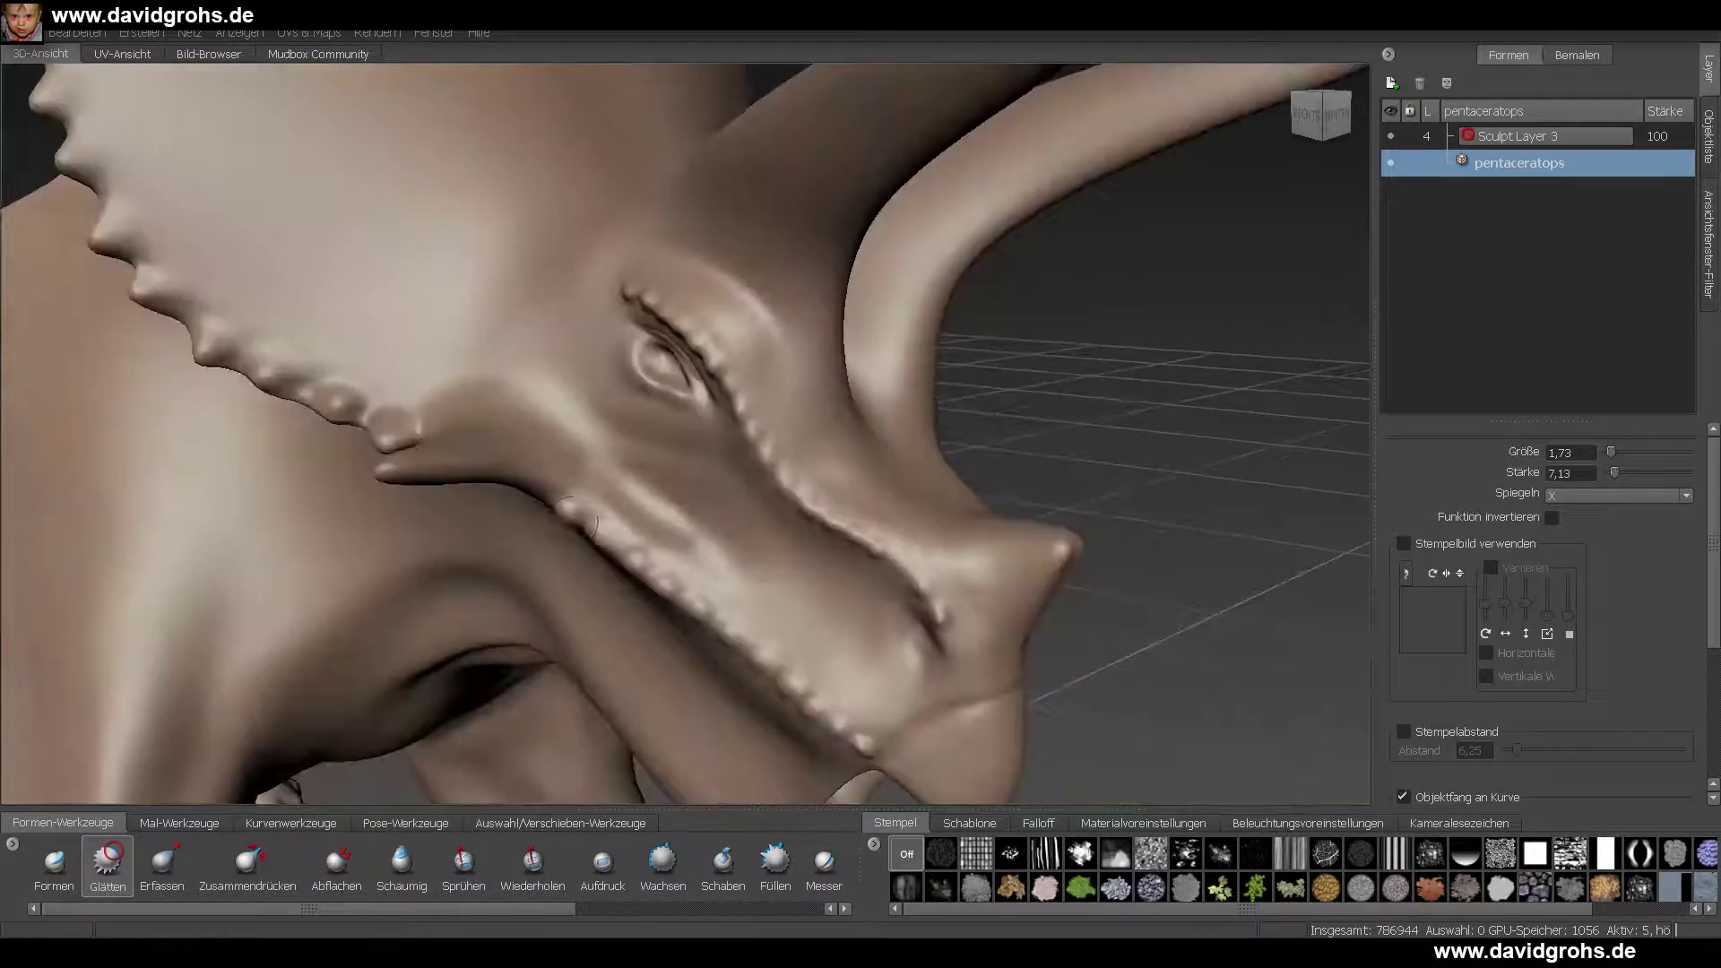
pyautogui.keyDown('alt'); pyautogui.moveTo(682, 555); pyautogui.dragTo(762, 537); pyautogui.keyUp('alt')
pyautogui.keyDown('alt'); pyautogui.moveTo(762, 538); pyautogui.dragTo(844, 511, button='right'); pyautogui.keyUp('alt')
pyautogui.moveTo(845, 498); pyautogui.dragTo(965, 475)
pyautogui.keyDown('alt'); pyautogui.moveTo(779, 471); pyautogui.dragTo(627, 475, button='right'); pyautogui.keyUp('alt')
pyautogui.moveTo(771, 502)
pyautogui.keyDown('alt'); pyautogui.mouseDown()
pyautogui.moveTo(663, 502)
pyautogui.moveTo(743, 502)
pyautogui.mouseUp(); pyautogui.keyUp('alt')
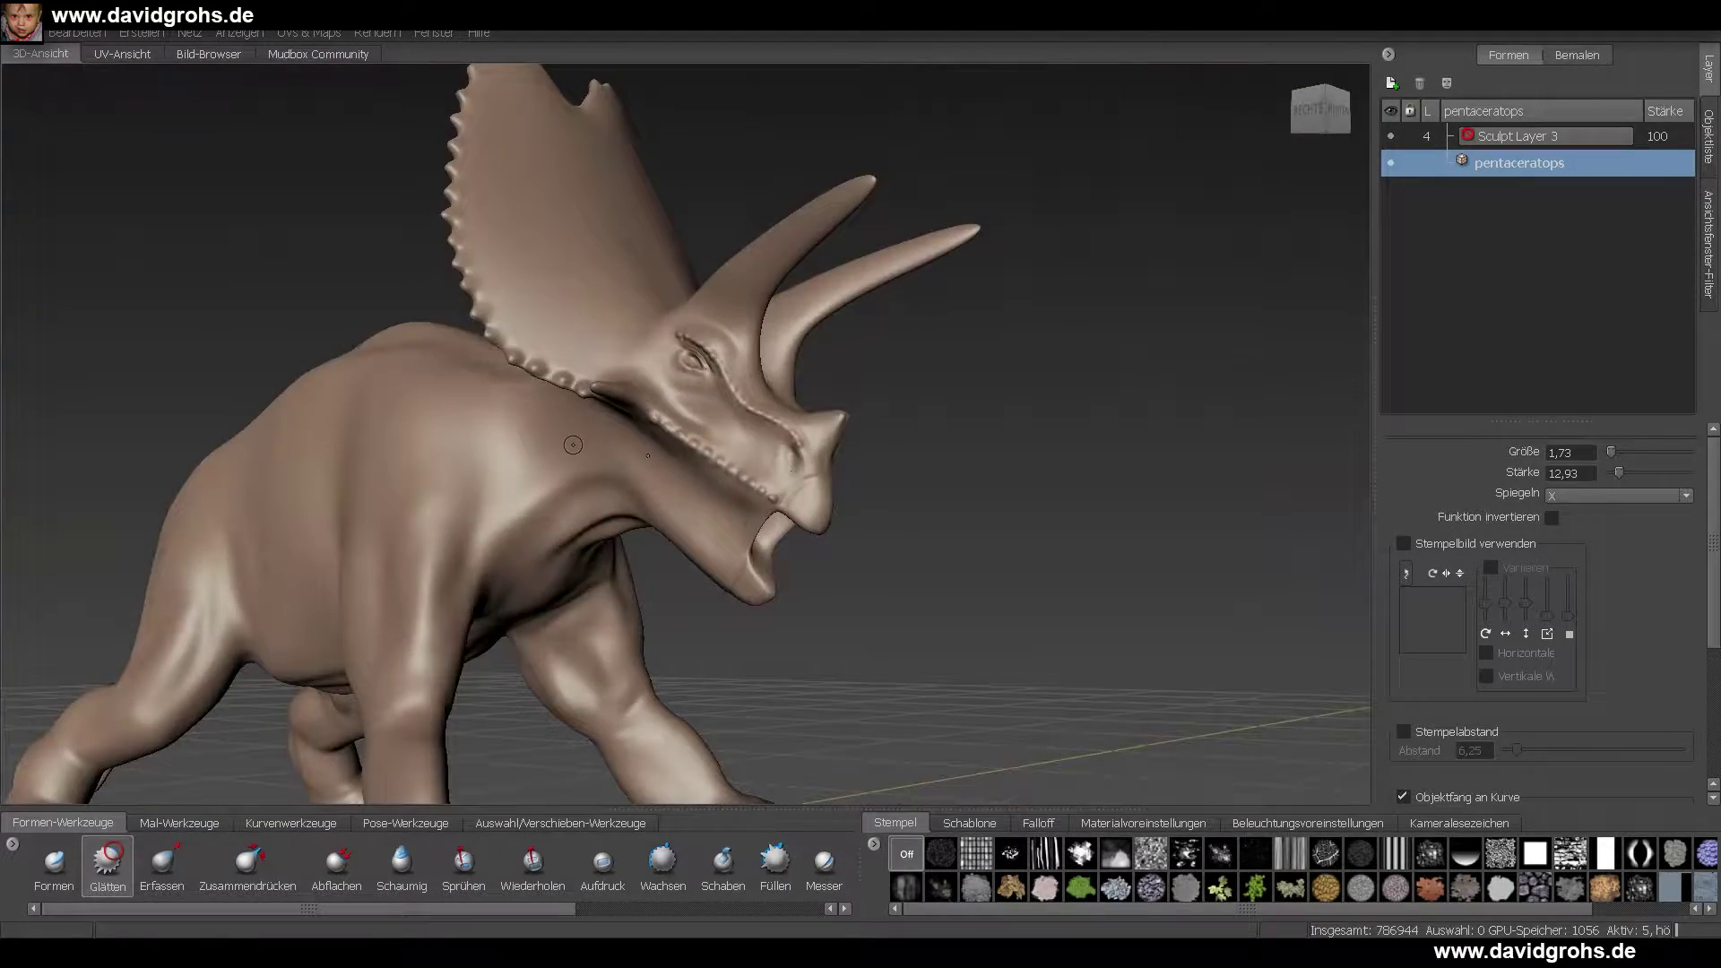
# - Mask the area around the eye and brow bumps with the Freeze (Einfrieren) brush at size 3,47 and strength 100
pyautogui.keyDown('alt'); pyautogui.moveTo(717, 502); pyautogui.dragTo(932, 502, button='right'); pyautogui.keyUp('alt')
pyautogui.keyDown('alt'); pyautogui.moveTo(806, 502); pyautogui.dragTo(681, 484, button='right'); pyautogui.keyUp('alt')
pyautogui.keyDown('alt'); pyautogui.moveTo(699, 475); pyautogui.dragTo(640, 431); pyautogui.keyUp('alt')
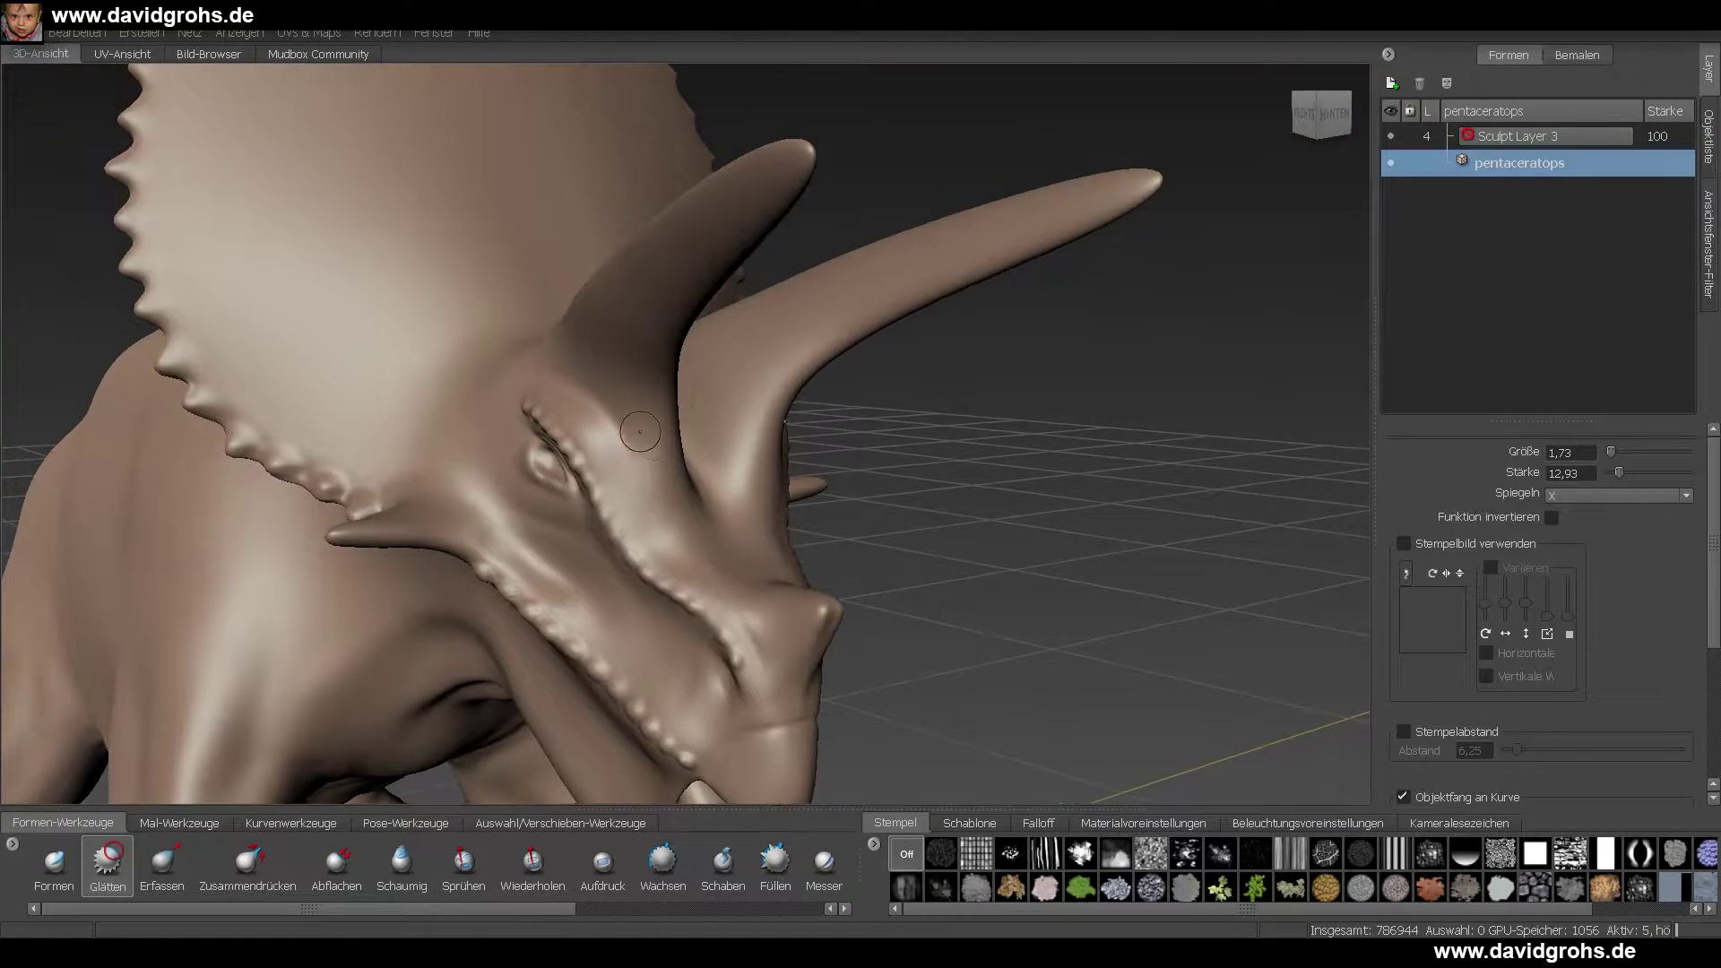
pyautogui.keyDown('alt'); pyautogui.moveTo(709, 482); pyautogui.dragTo(851, 466); pyautogui.keyUp('alt')
pyautogui.click(162, 865)
pyautogui.moveTo(309, 909); pyautogui.dragTo(557, 909)
pyautogui.click(696, 865)
pyautogui.keyDown('alt'); pyautogui.moveTo(789, 449); pyautogui.dragTo(717, 448); pyautogui.keyUp('alt')
pyautogui.moveTo(650, 498)
pyautogui.mouseDown()
pyautogui.moveTo(686, 431)
pyautogui.moveTo(781, 460)
pyautogui.moveTo(738, 569)
pyautogui.mouseUp()
pyautogui.keyDown('alt'); pyautogui.moveTo(738, 448); pyautogui.dragTo(771, 430); pyautogui.keyUp('alt')
pyautogui.keyDown('alt'); pyautogui.moveTo(771, 430); pyautogui.dragTo(861, 448, button='right'); pyautogui.keyUp('alt')
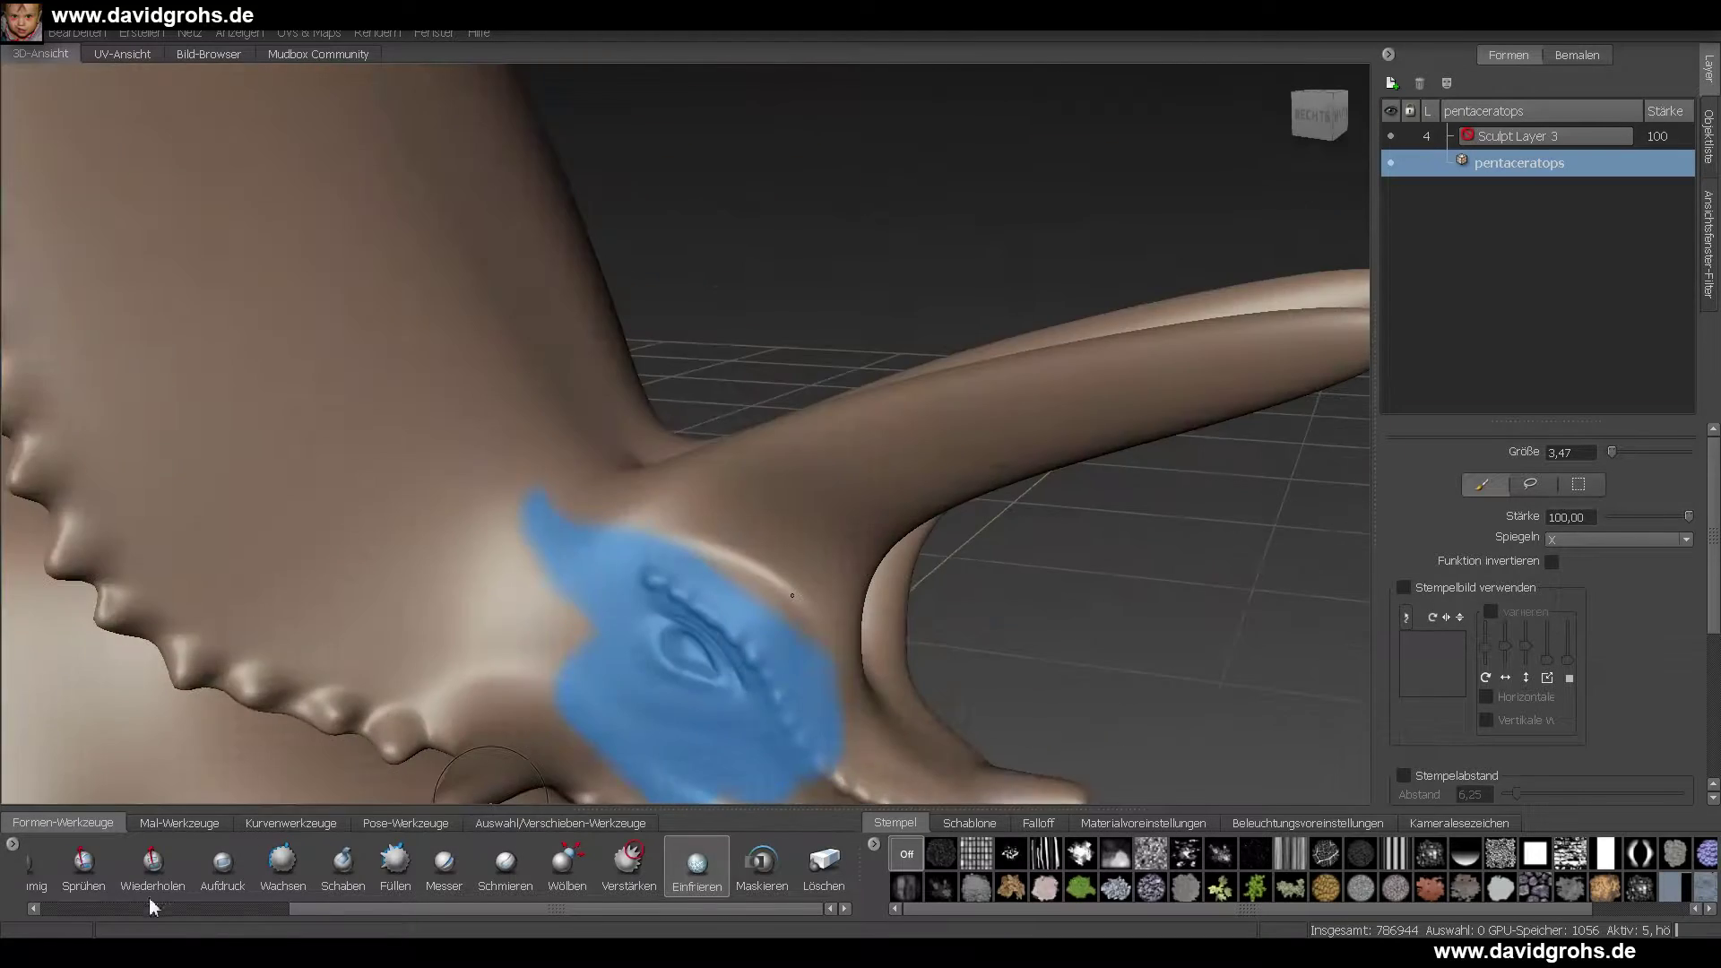
# - Reshape the brow horns and their bases with the Grab (Erfassen) tool at strength 49,50, using sizes 12,36 and 4,33
pyautogui.click(151, 908)
pyautogui.click(162, 865)
pyautogui.keyDown('alt'); pyautogui.moveTo(879, 538); pyautogui.dragTo(948, 505); pyautogui.keyUp('alt')
pyautogui.moveTo(949, 506)
pyautogui.keyDown('alt'); pyautogui.mouseDown()
pyautogui.moveTo(935, 465)
pyautogui.moveTo(1008, 457)
pyautogui.mouseUp(); pyautogui.keyUp('alt')
pyautogui.moveTo(852, 370)
pyautogui.mouseDown()
pyautogui.moveTo(881, 368)
pyautogui.moveTo(628, 409)
pyautogui.mouseUp()
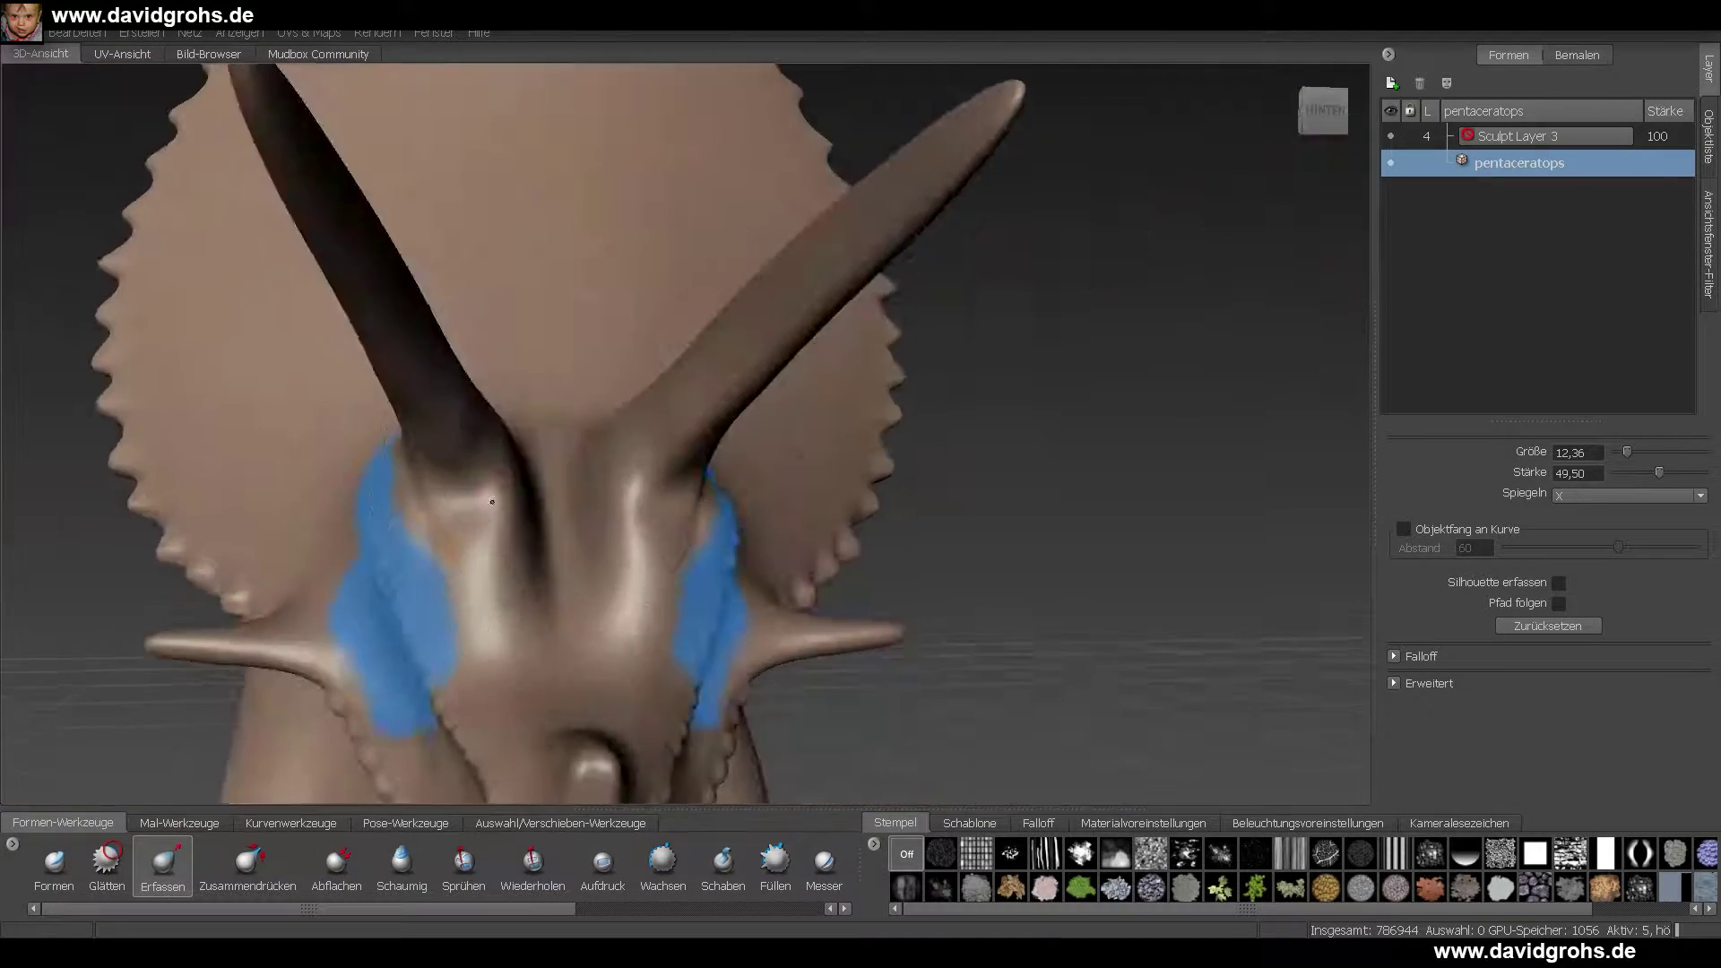
pyautogui.keyDown('alt'); pyautogui.moveTo(828, 400); pyautogui.dragTo(1177, 416, button='right'); pyautogui.keyUp('alt')
pyautogui.moveTo(828, 400); pyautogui.dragTo(793, 400)
pyautogui.moveTo(820, 400)
pyautogui.mouseDown()
pyautogui.moveTo(843, 395)
pyautogui.moveTo(638, 335)
pyautogui.moveTo(436, 429)
pyautogui.mouseUp()
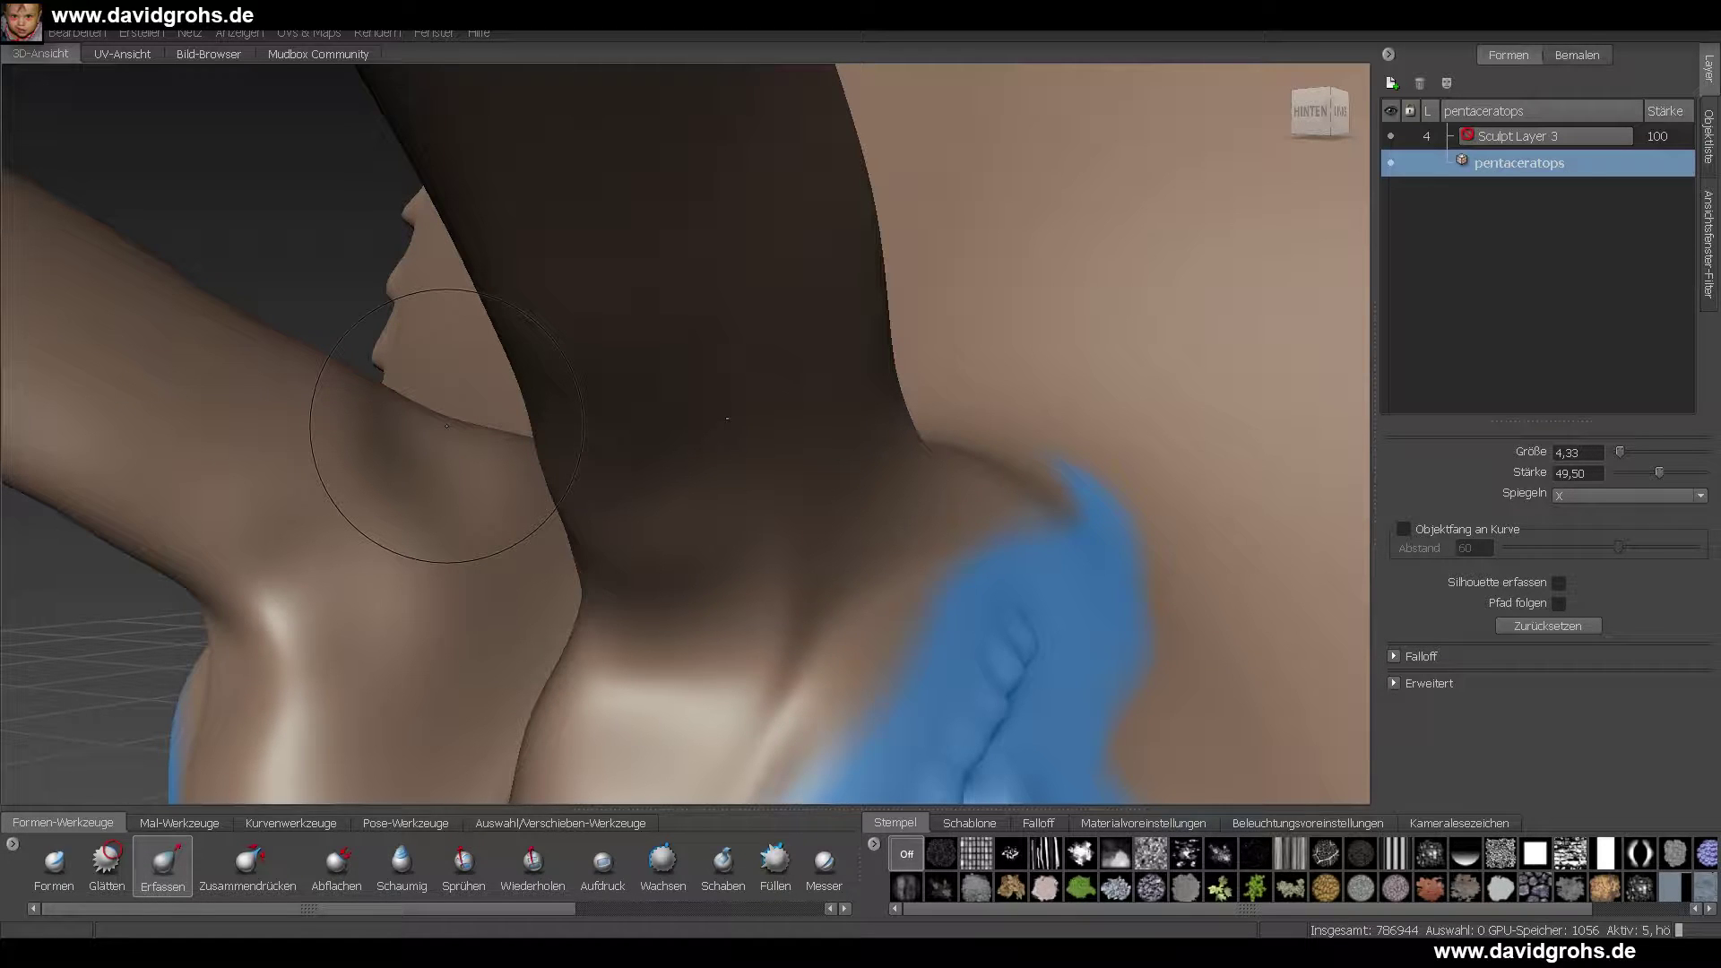
pyautogui.keyDown('alt'); pyautogui.moveTo(447, 425); pyautogui.dragTo(806, 439); pyautogui.keyUp('alt')
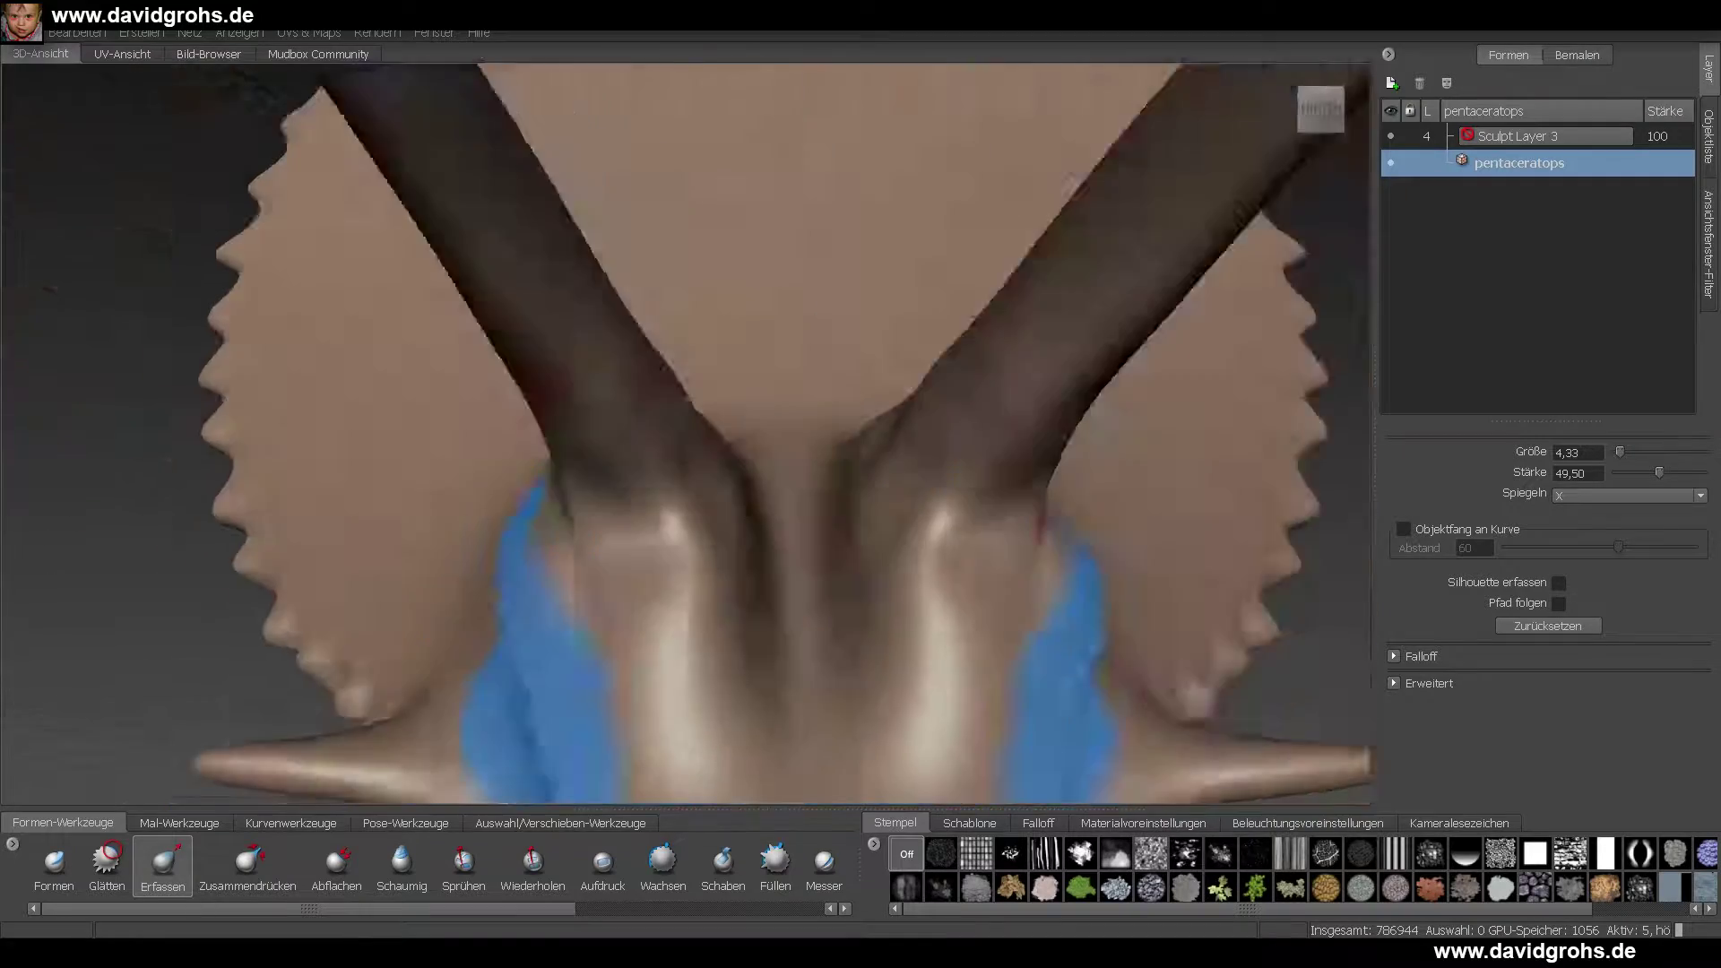
# - Sculpt uneven bumps along the brow horns with the Sculpt brush at strength 0,43, reducing the size to 3,54
pyautogui.click(337, 866)
pyautogui.moveTo(1018, 511)
pyautogui.keyDown('alt'); pyautogui.mouseDown()
pyautogui.moveTo(619, 583)
pyautogui.moveTo(1035, 532)
pyautogui.moveTo(1045, 434)
pyautogui.moveTo(1098, 528)
pyautogui.moveTo(461, 547)
pyautogui.moveTo(577, 622)
pyautogui.moveTo(229, 388)
pyautogui.moveTo(392, 492)
pyautogui.moveTo(582, 498)
pyautogui.moveTo(711, 641)
pyautogui.moveTo(598, 557)
pyautogui.mouseUp(); pyautogui.keyUp('alt')
pyautogui.press('2')
pyautogui.press('F2')
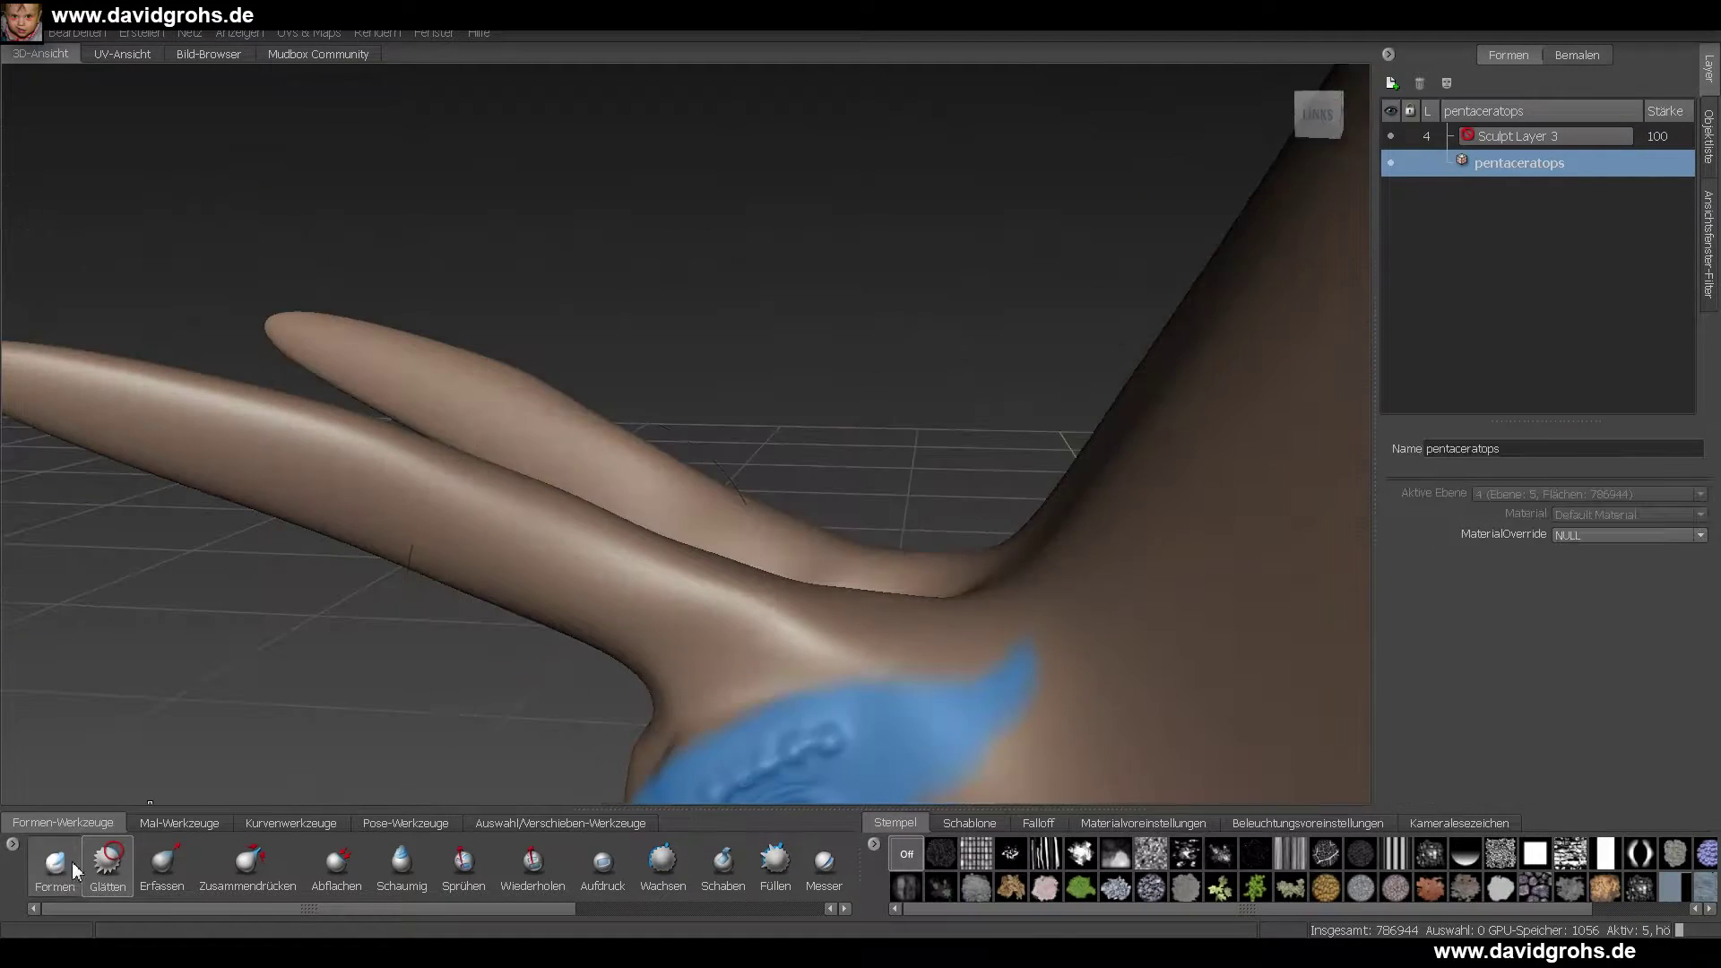
pyautogui.click(72, 863)
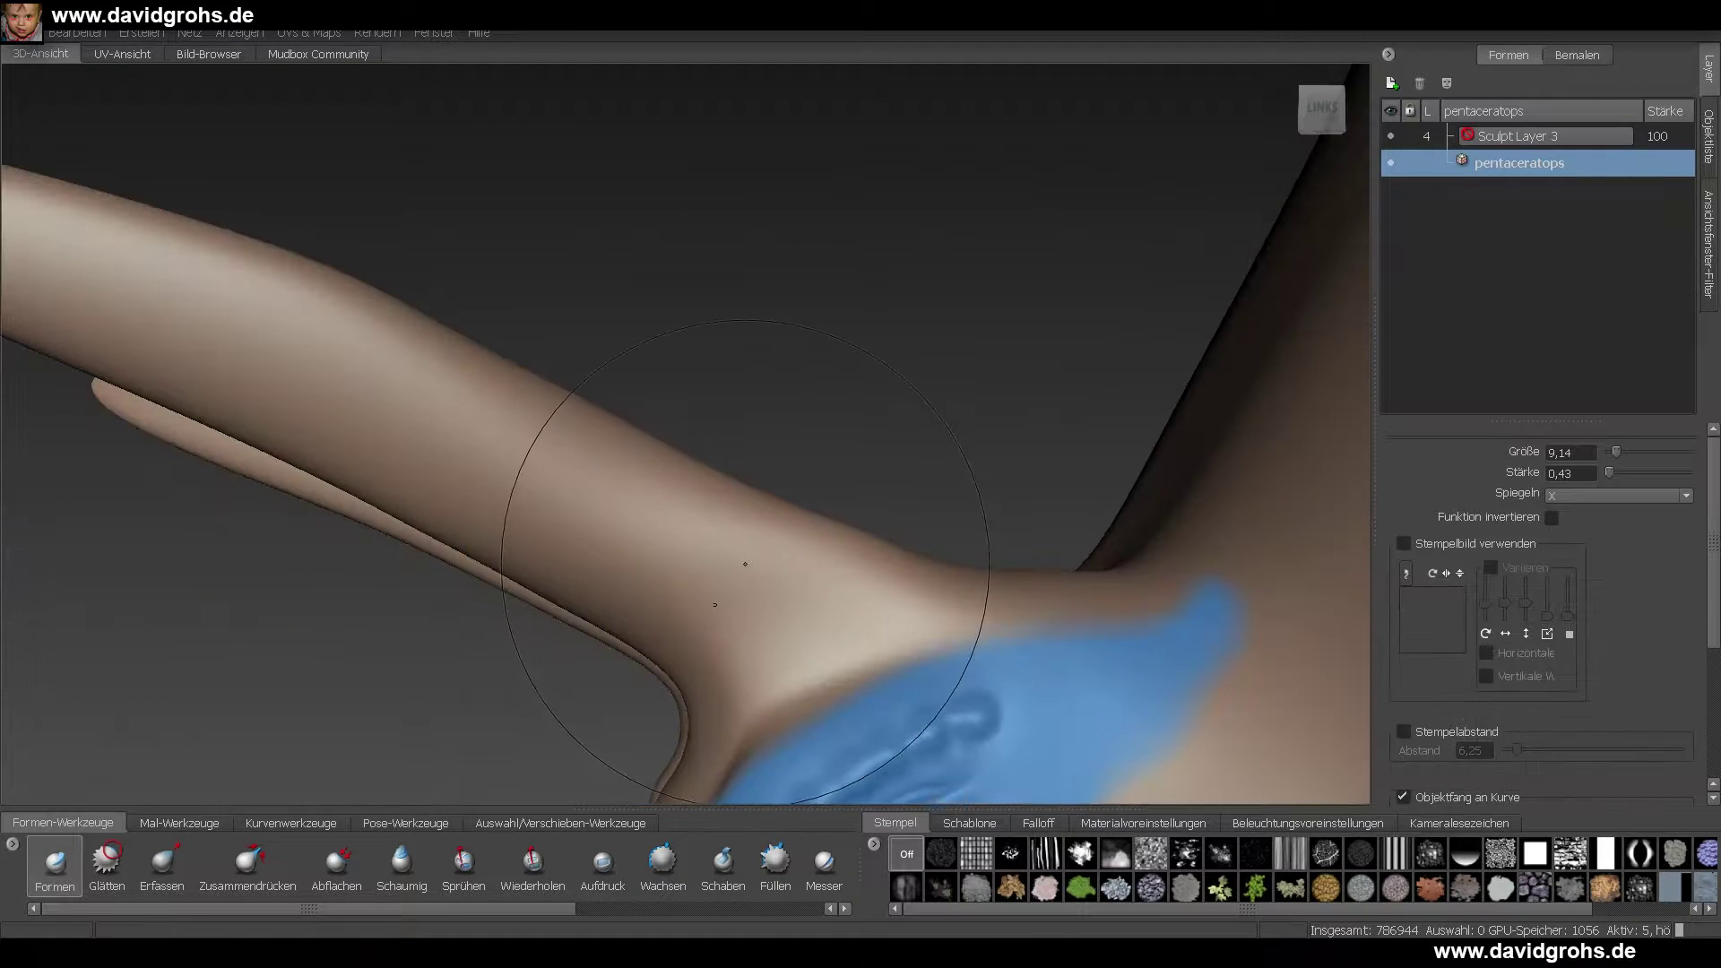
pyautogui.moveTo(583, 502); pyautogui.dragTo(825, 632)
pyautogui.moveTo(663, 556)
pyautogui.mouseDown()
pyautogui.moveTo(448, 448)
pyautogui.moveTo(403, 555)
pyautogui.mouseUp()
pyautogui.moveTo(627, 663); pyautogui.dragTo(47, 493)
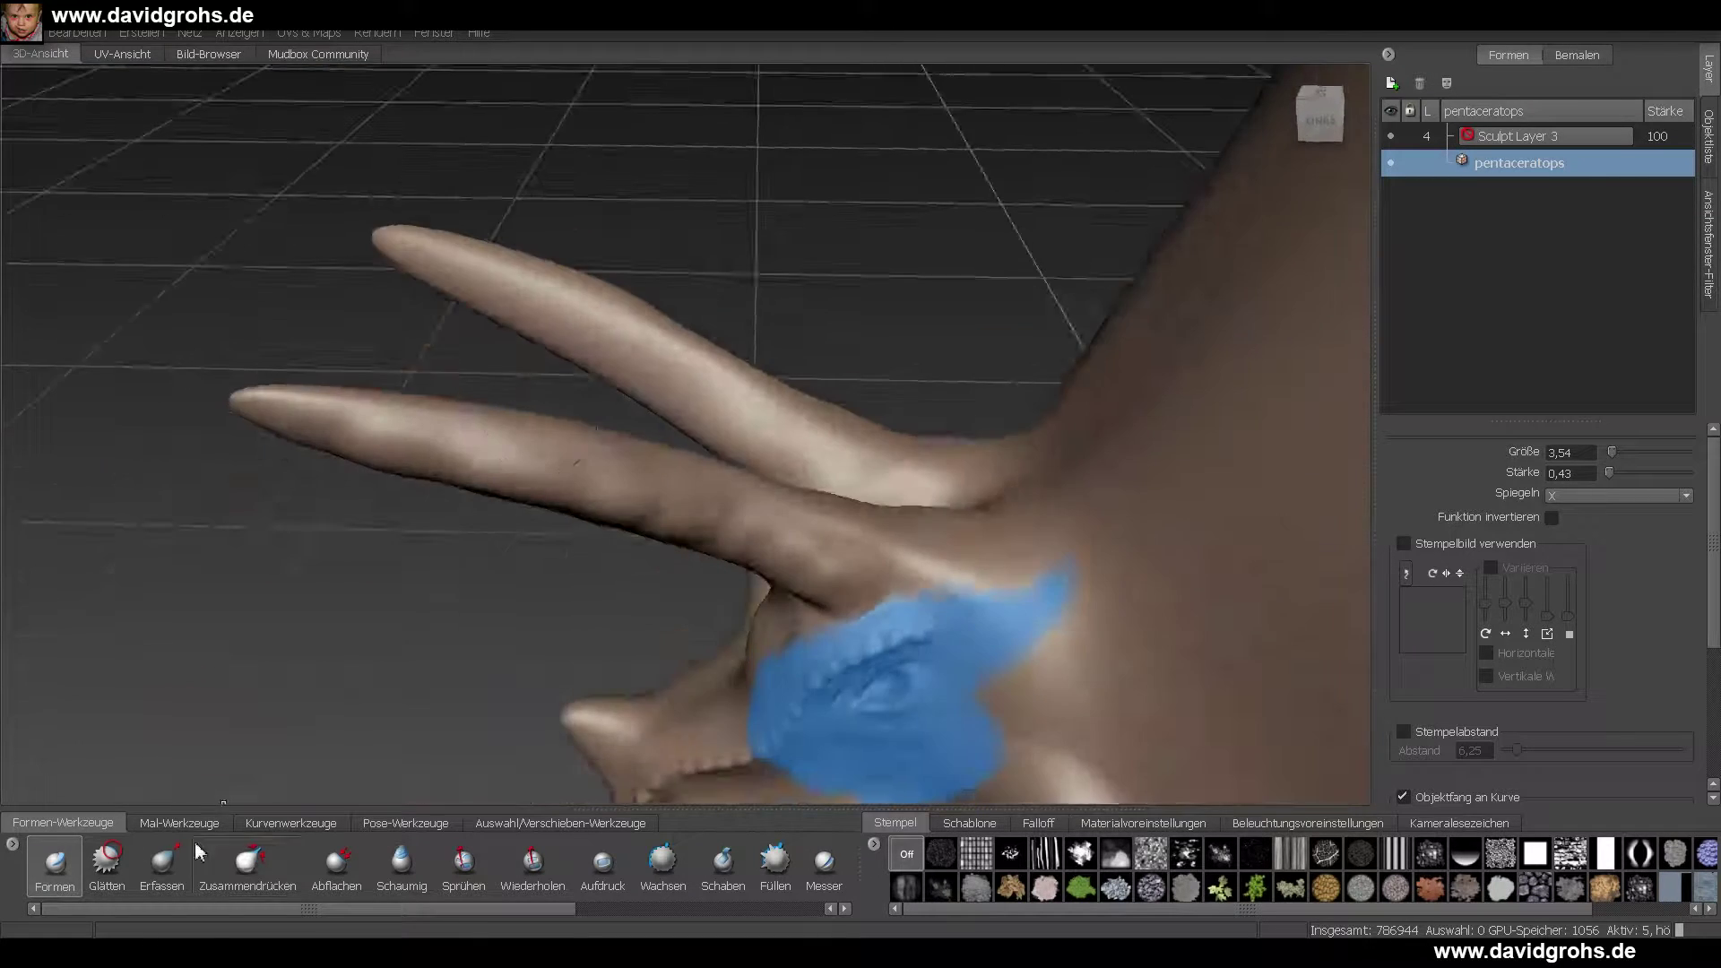
# - Soften the bumps on the brow horns with the Smooth brush at size 3,54 and strength 12,93
pyautogui.click(107, 862)
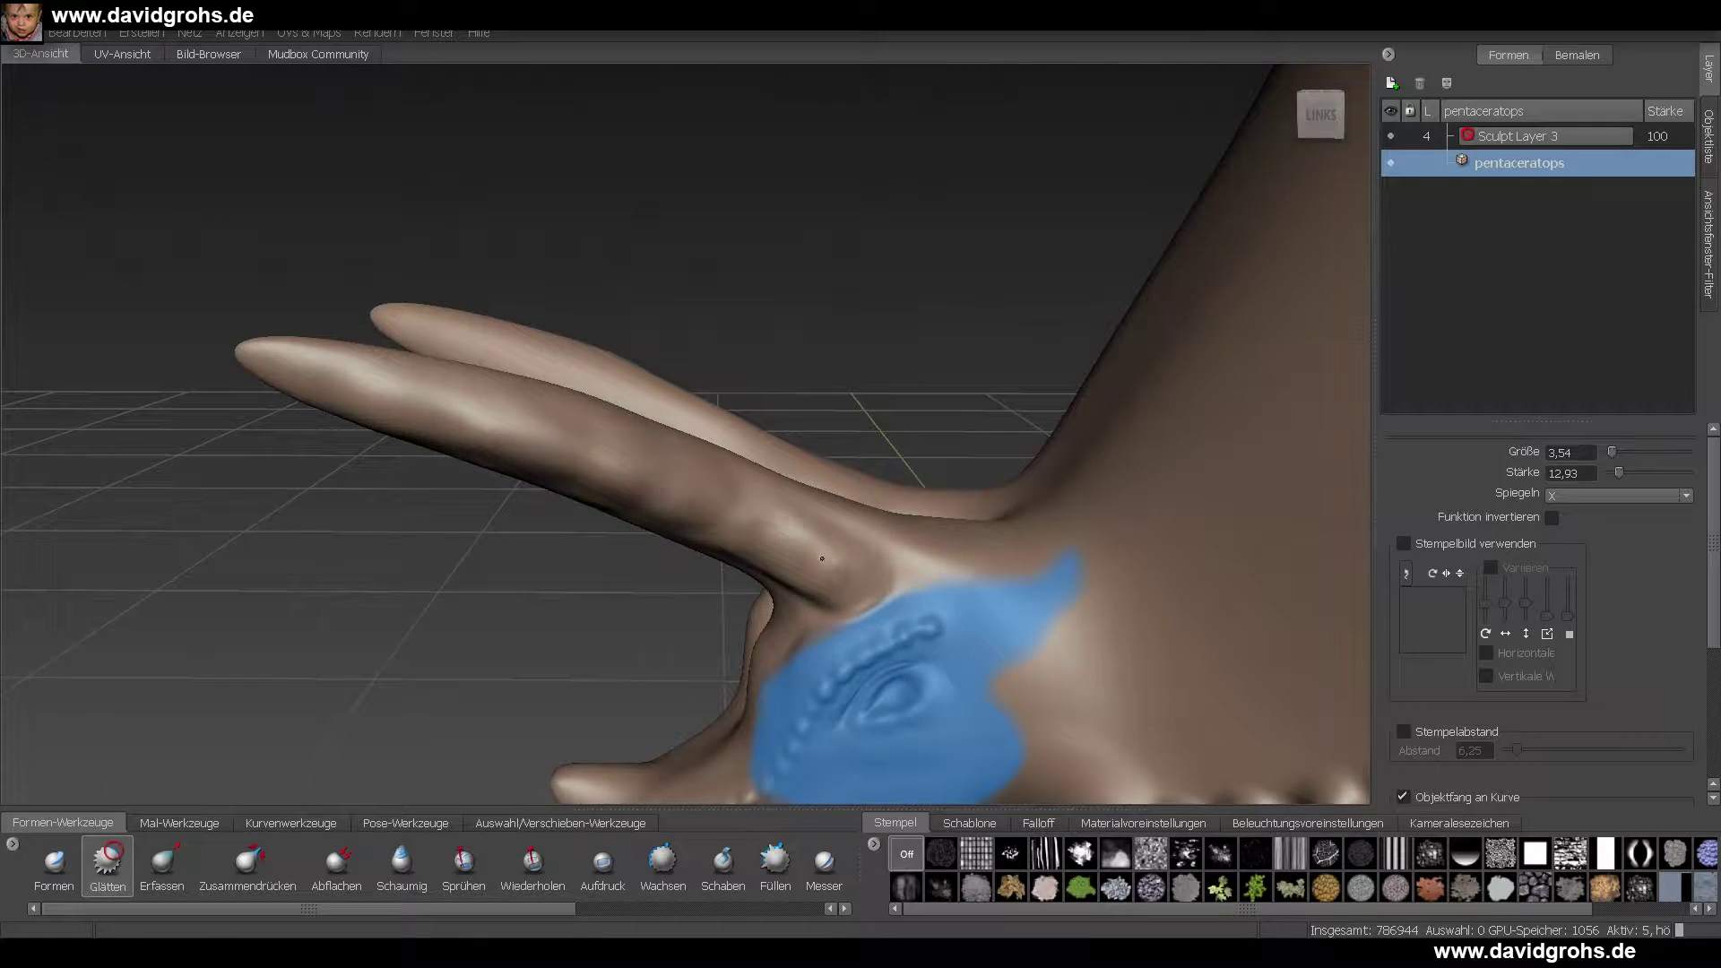
pyautogui.moveTo(681, 385); pyautogui.dragTo(860, 555)
pyautogui.moveTo(762, 395)
pyautogui.keyDown('alt'); pyautogui.mouseDown()
pyautogui.moveTo(780, 493)
pyautogui.moveTo(443, 440)
pyautogui.moveTo(852, 576)
pyautogui.moveTo(525, 541)
pyautogui.mouseUp(); pyautogui.keyUp('alt')
# - Reshape the tips of the brow horns with the Grab tool at sizes 3,64 and 10,26, strength 49,50
pyautogui.click(162, 864)
pyautogui.moveTo(652, 549)
pyautogui.mouseDown()
pyautogui.moveTo(762, 548)
pyautogui.moveTo(691, 549)
pyautogui.mouseUp()
pyautogui.moveTo(690, 548)
pyautogui.keyDown('alt'); pyautogui.mouseDown()
pyautogui.moveTo(398, 563)
pyautogui.moveTo(771, 399)
pyautogui.moveTo(502, 276)
pyautogui.moveTo(489, 300)
pyautogui.mouseUp(); pyautogui.keyUp('alt')
pyautogui.keyDown('alt'); pyautogui.moveTo(488, 300); pyautogui.dragTo(681, 448); pyautogui.keyUp('alt')
pyautogui.moveTo(774, 554); pyautogui.dragTo(735, 554)
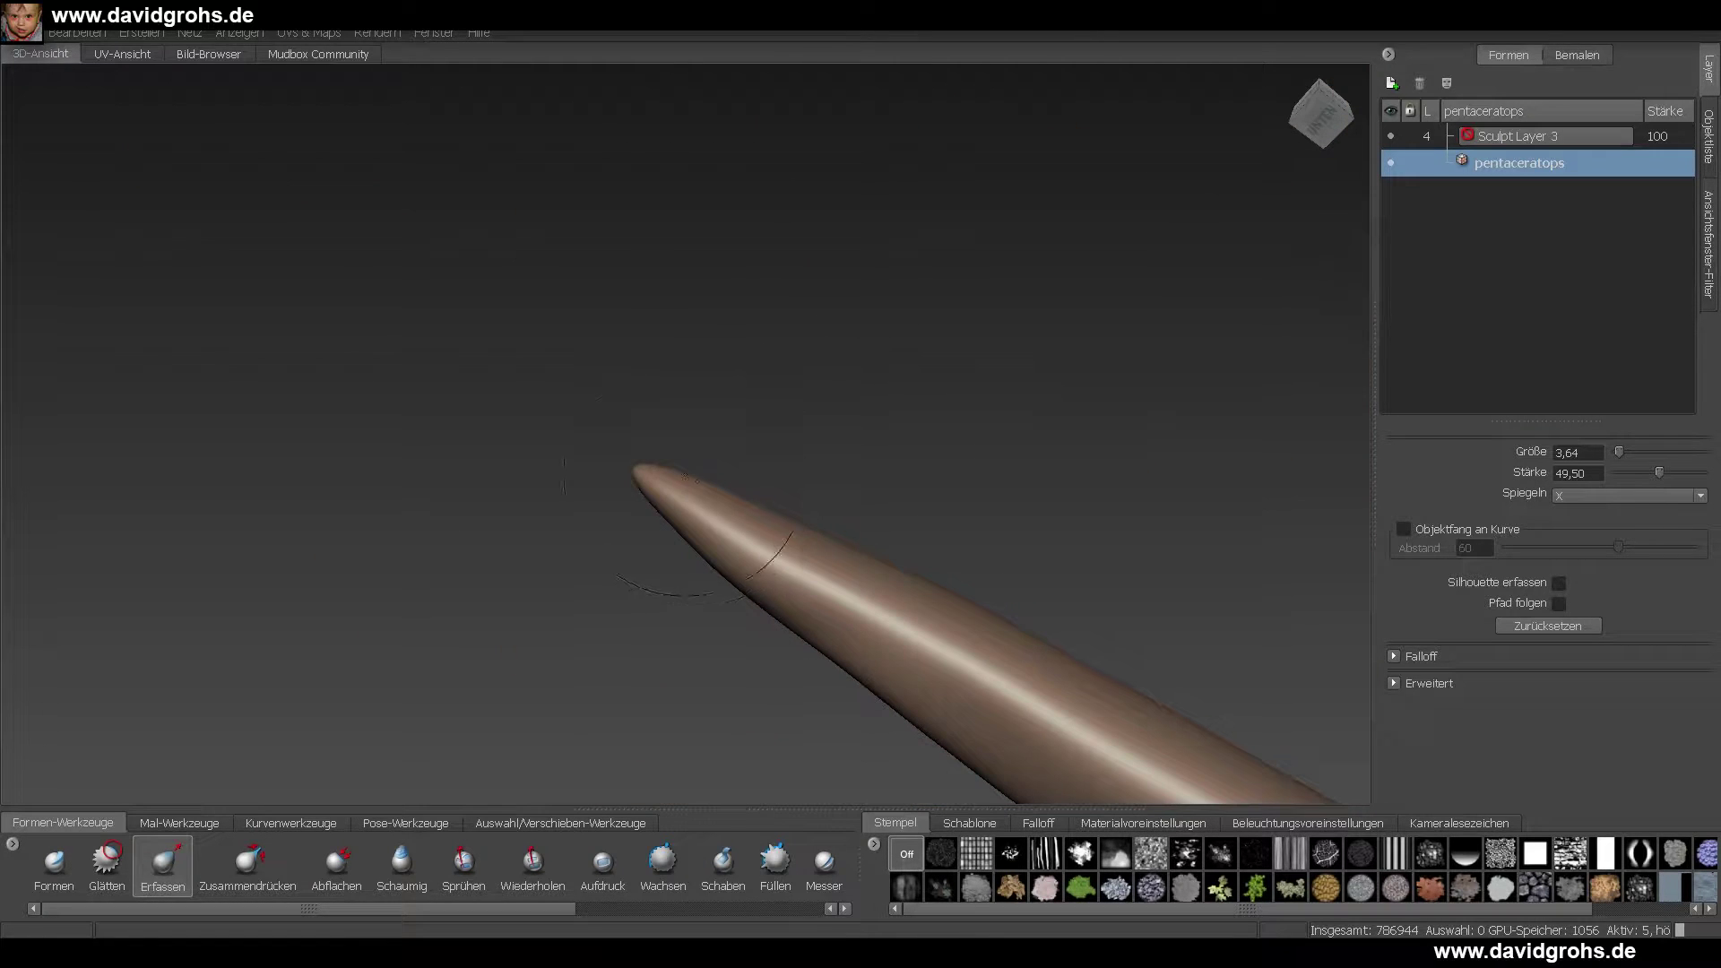
pyautogui.moveTo(663, 502)
pyautogui.mouseDown()
pyautogui.moveTo(641, 520)
pyautogui.moveTo(699, 457)
pyautogui.moveTo(653, 470)
pyautogui.mouseUp()
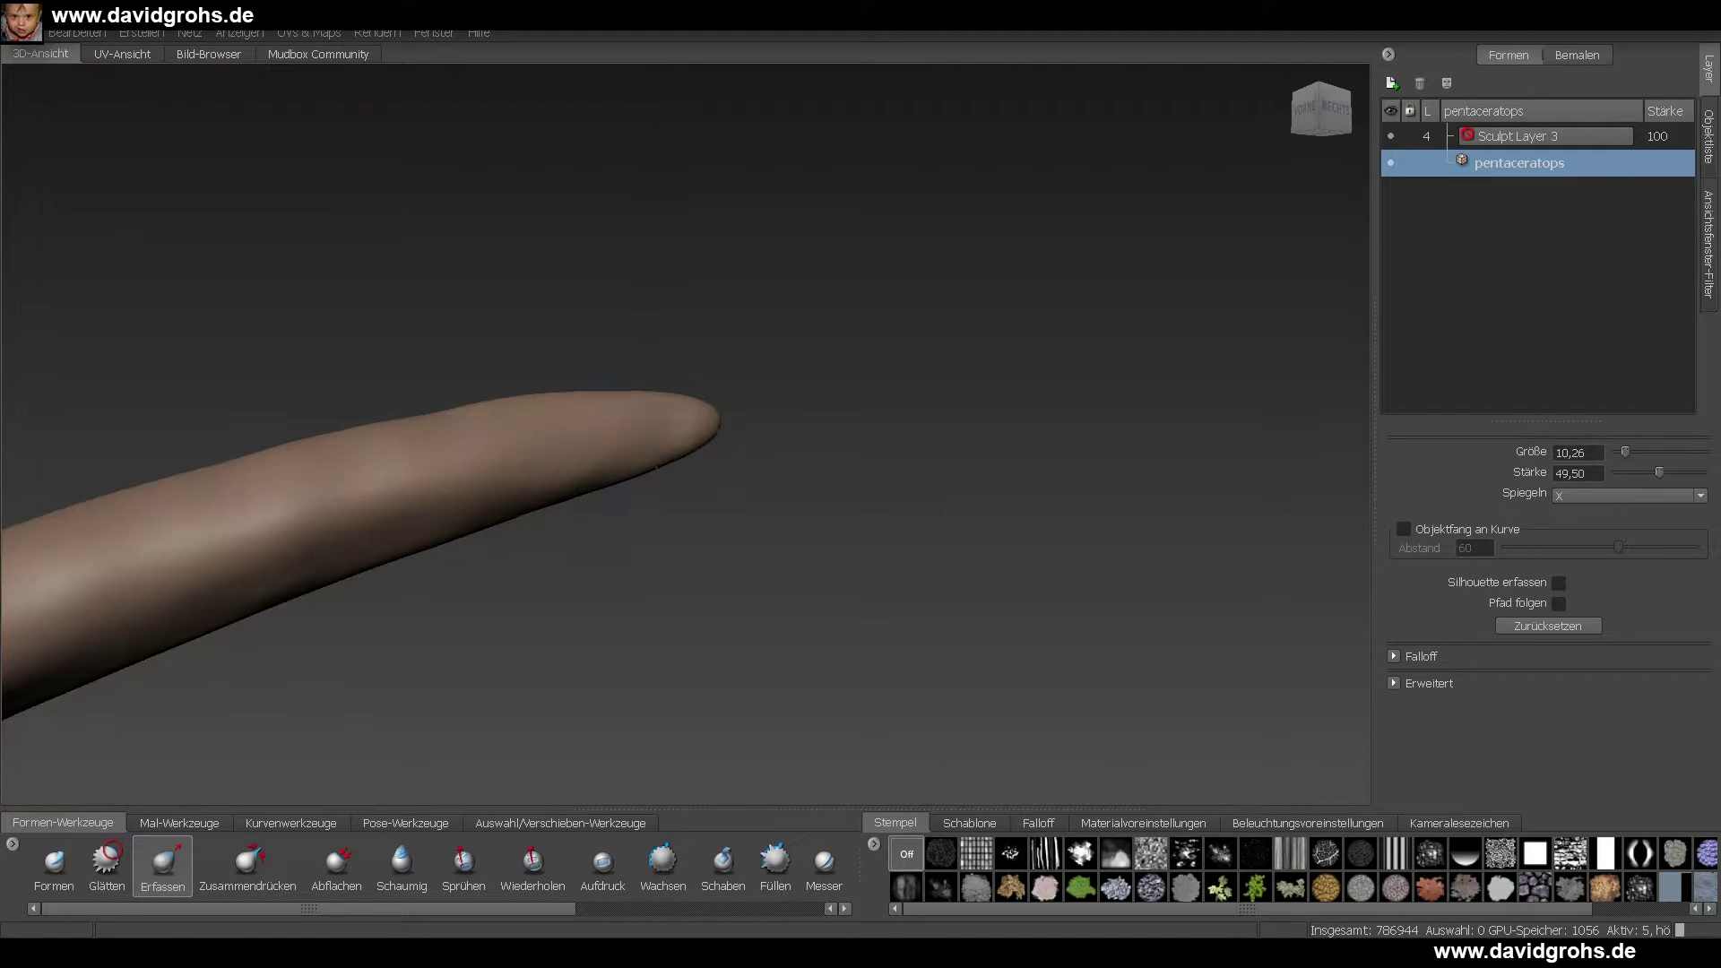
pyautogui.keyDown('alt'); pyautogui.moveTo(637, 396); pyautogui.dragTo(660, 448); pyautogui.keyUp('alt')
pyautogui.scroll(-5, 583, 466)
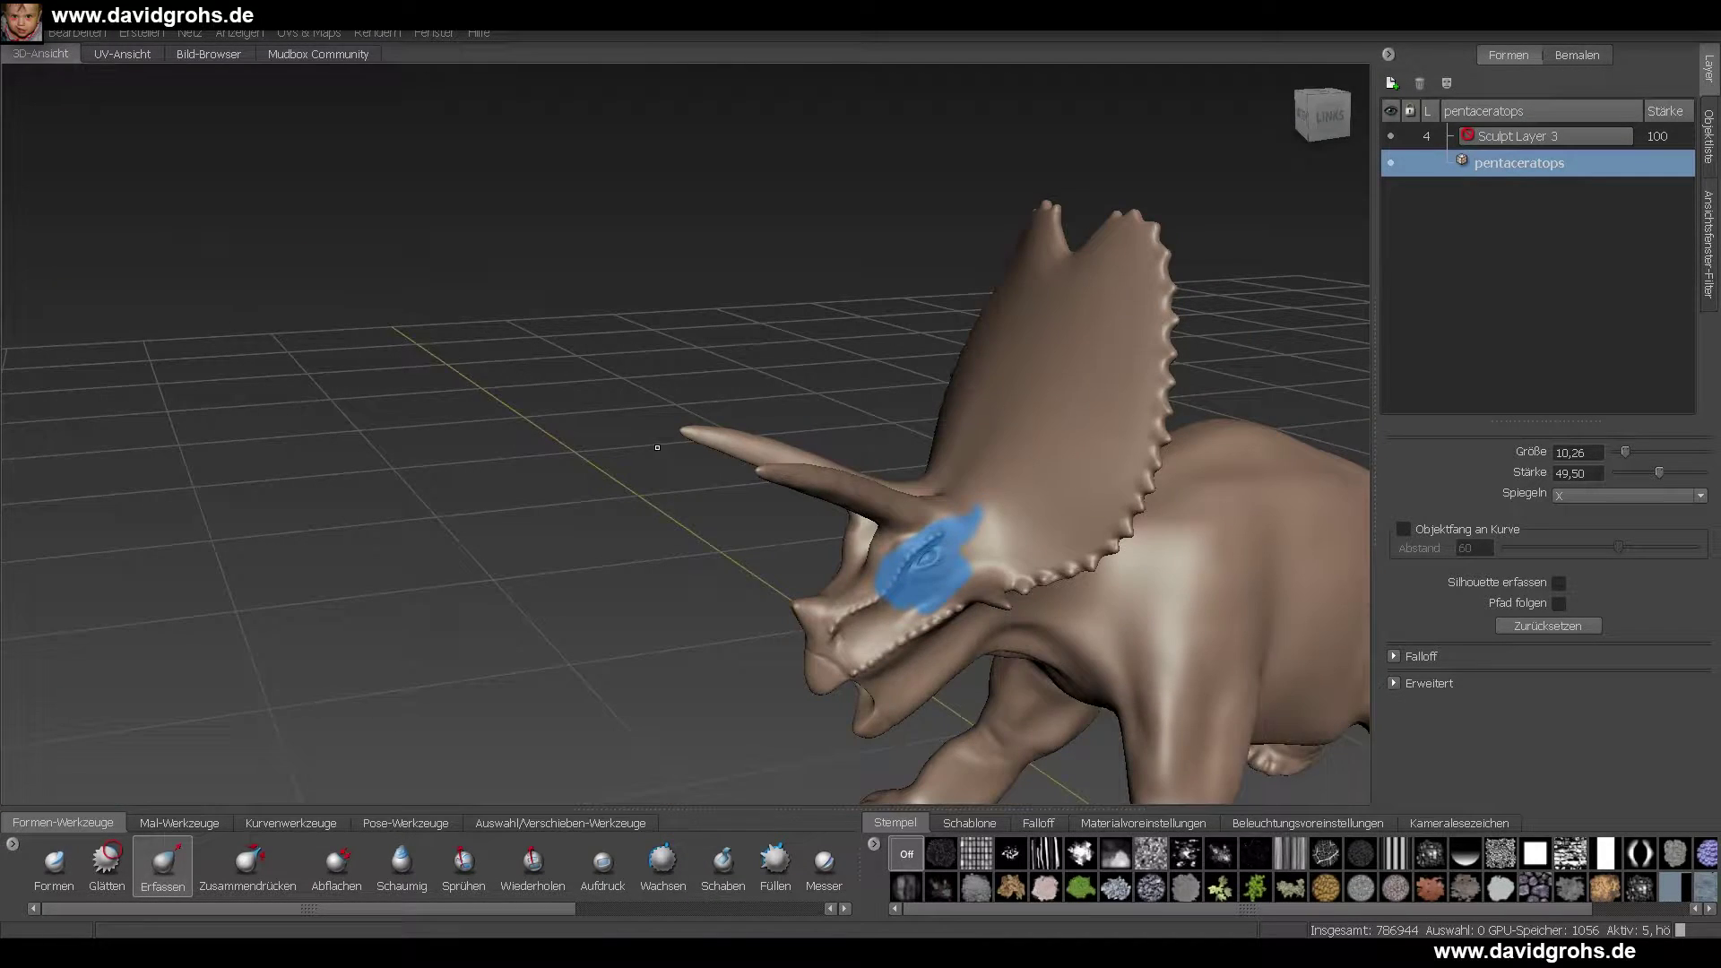
# - Sculpt raised skin folds around the brow horn bases with the Sculpt brush at size 1,55 and strength 0,43
pyautogui.scroll(5, 907, 545)
pyautogui.keyDown('alt'); pyautogui.moveTo(950, 537); pyautogui.dragTo(746, 479, button='middle'); pyautogui.keyUp('alt')
pyautogui.click(55, 865)
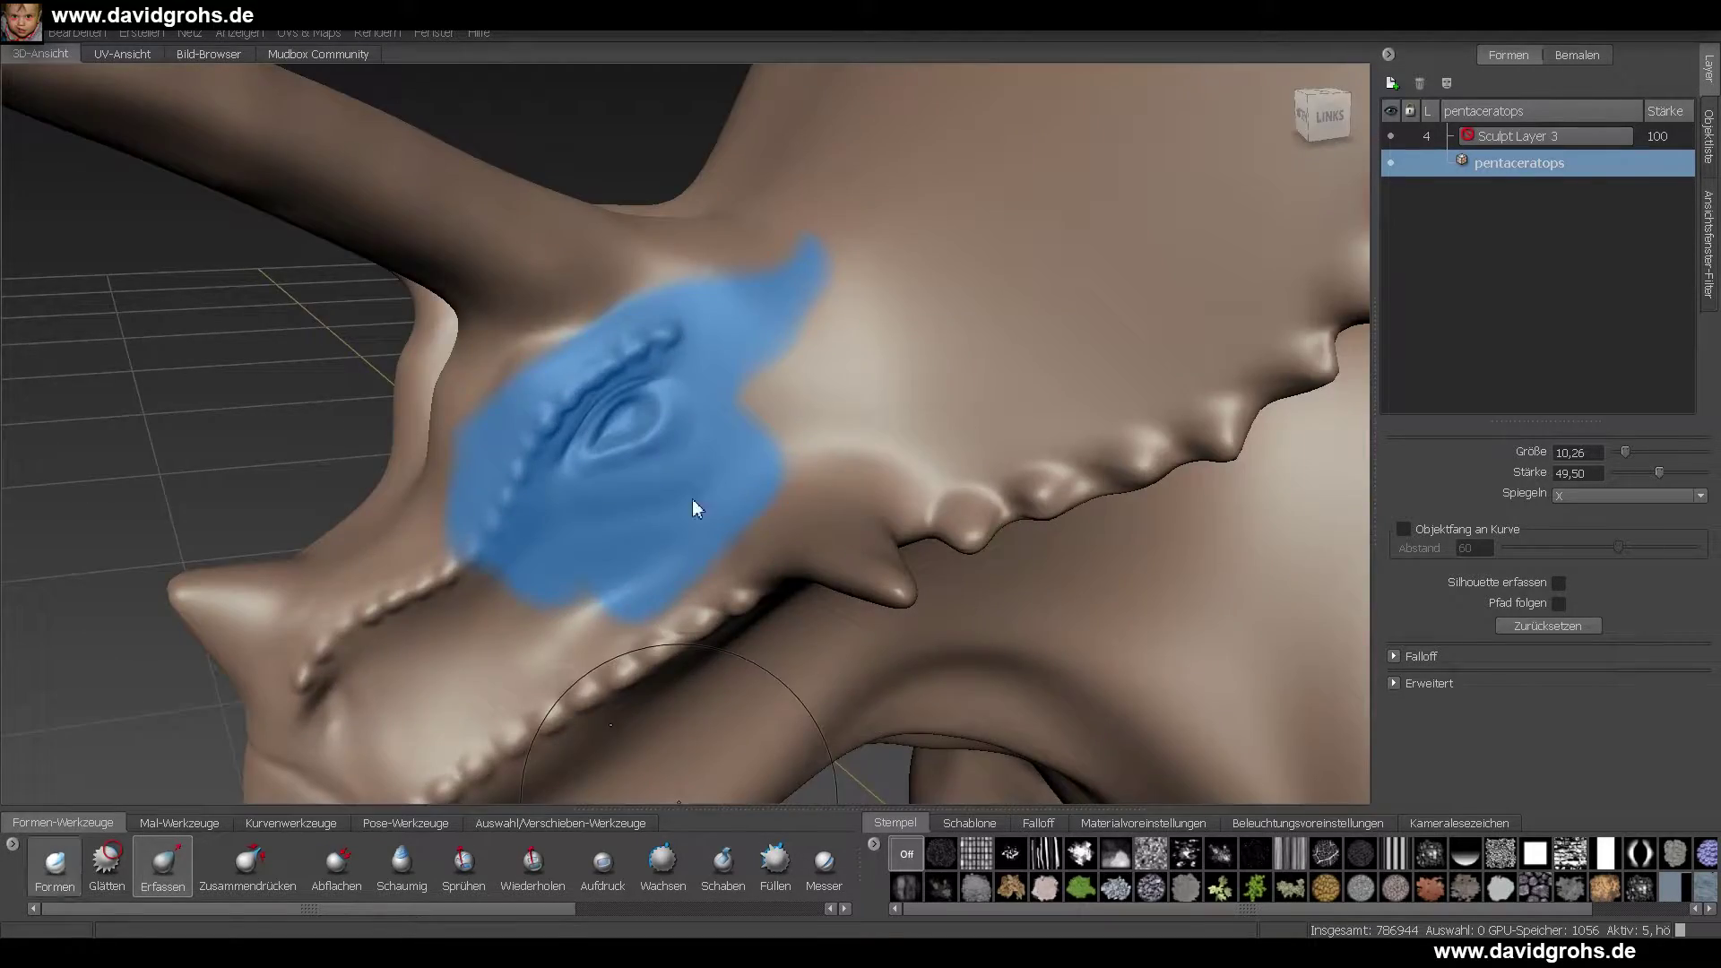
pyautogui.keyDown('alt'); pyautogui.moveTo(692, 498); pyautogui.dragTo(717, 600); pyautogui.keyUp('alt')
pyautogui.moveTo(697, 621)
pyautogui.mouseDown()
pyautogui.moveTo(717, 505)
pyautogui.moveTo(739, 493)
pyautogui.moveTo(562, 514)
pyautogui.mouseUp()
pyautogui.scroll(-5, 562, 515)
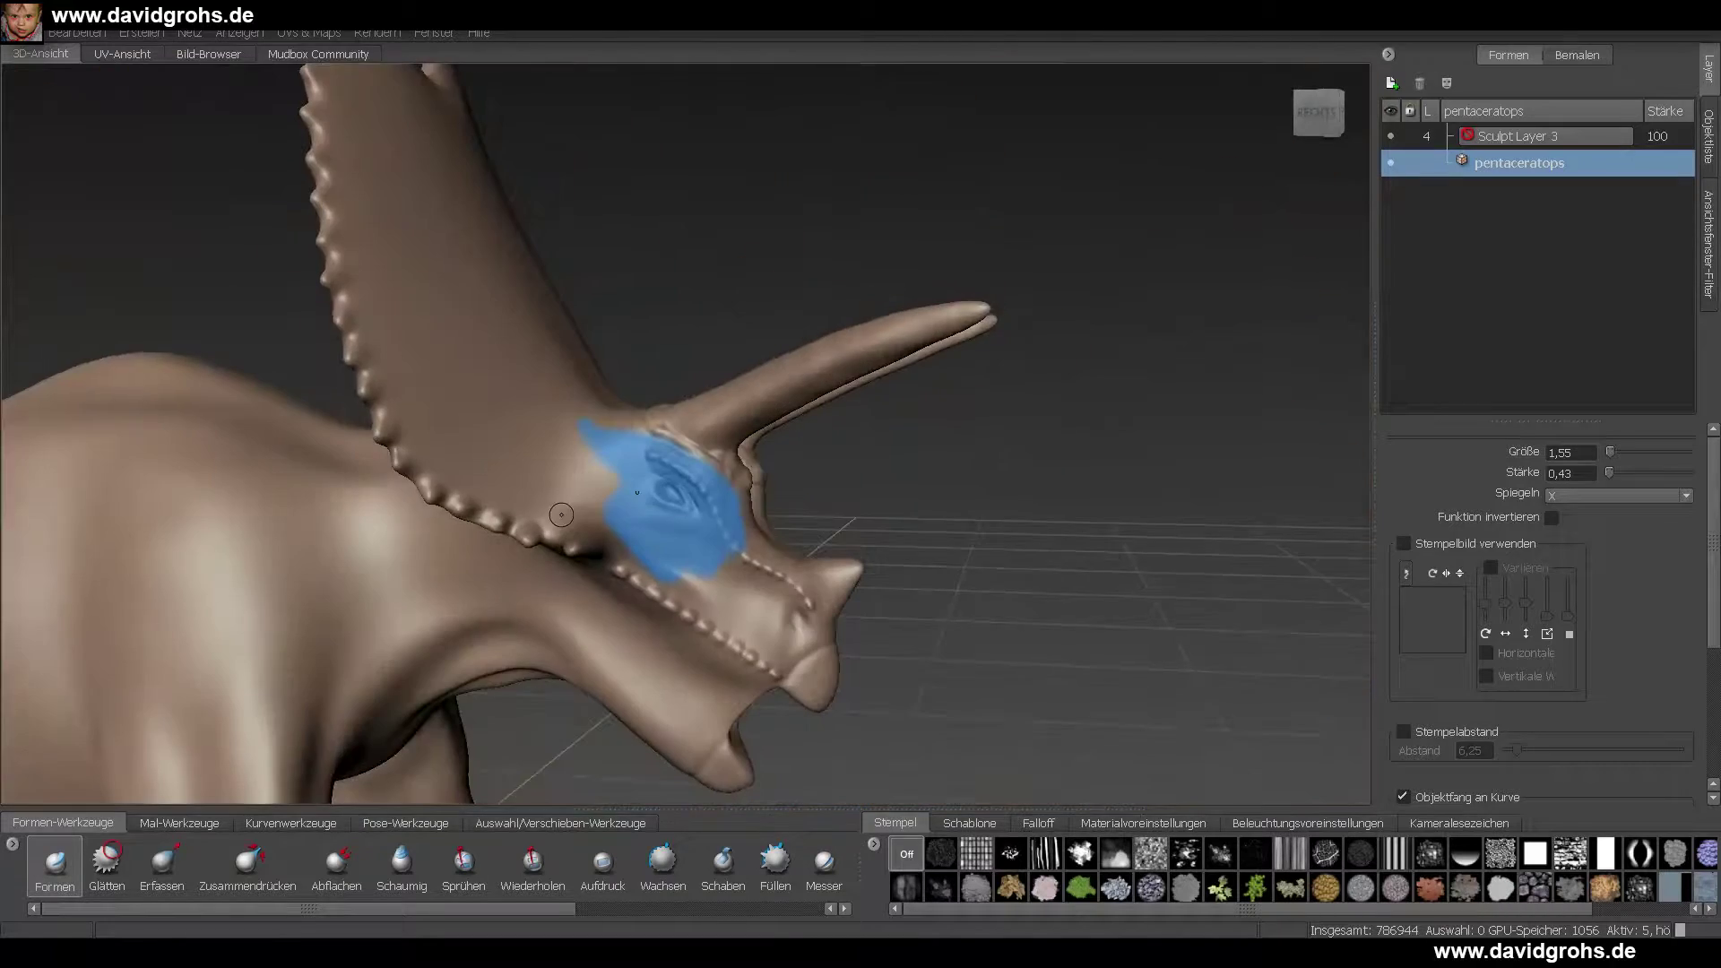
# - Adjust the brow horn bases with Grab at size 5,24, and soften the folds with Smooth at size 2,25 and strength 16,00
pyautogui.click(162, 866)
pyautogui.scroll(5, 681, 520)
pyautogui.keyDown('alt'); pyautogui.moveTo(681, 520); pyautogui.dragTo(768, 654); pyautogui.keyUp('alt')
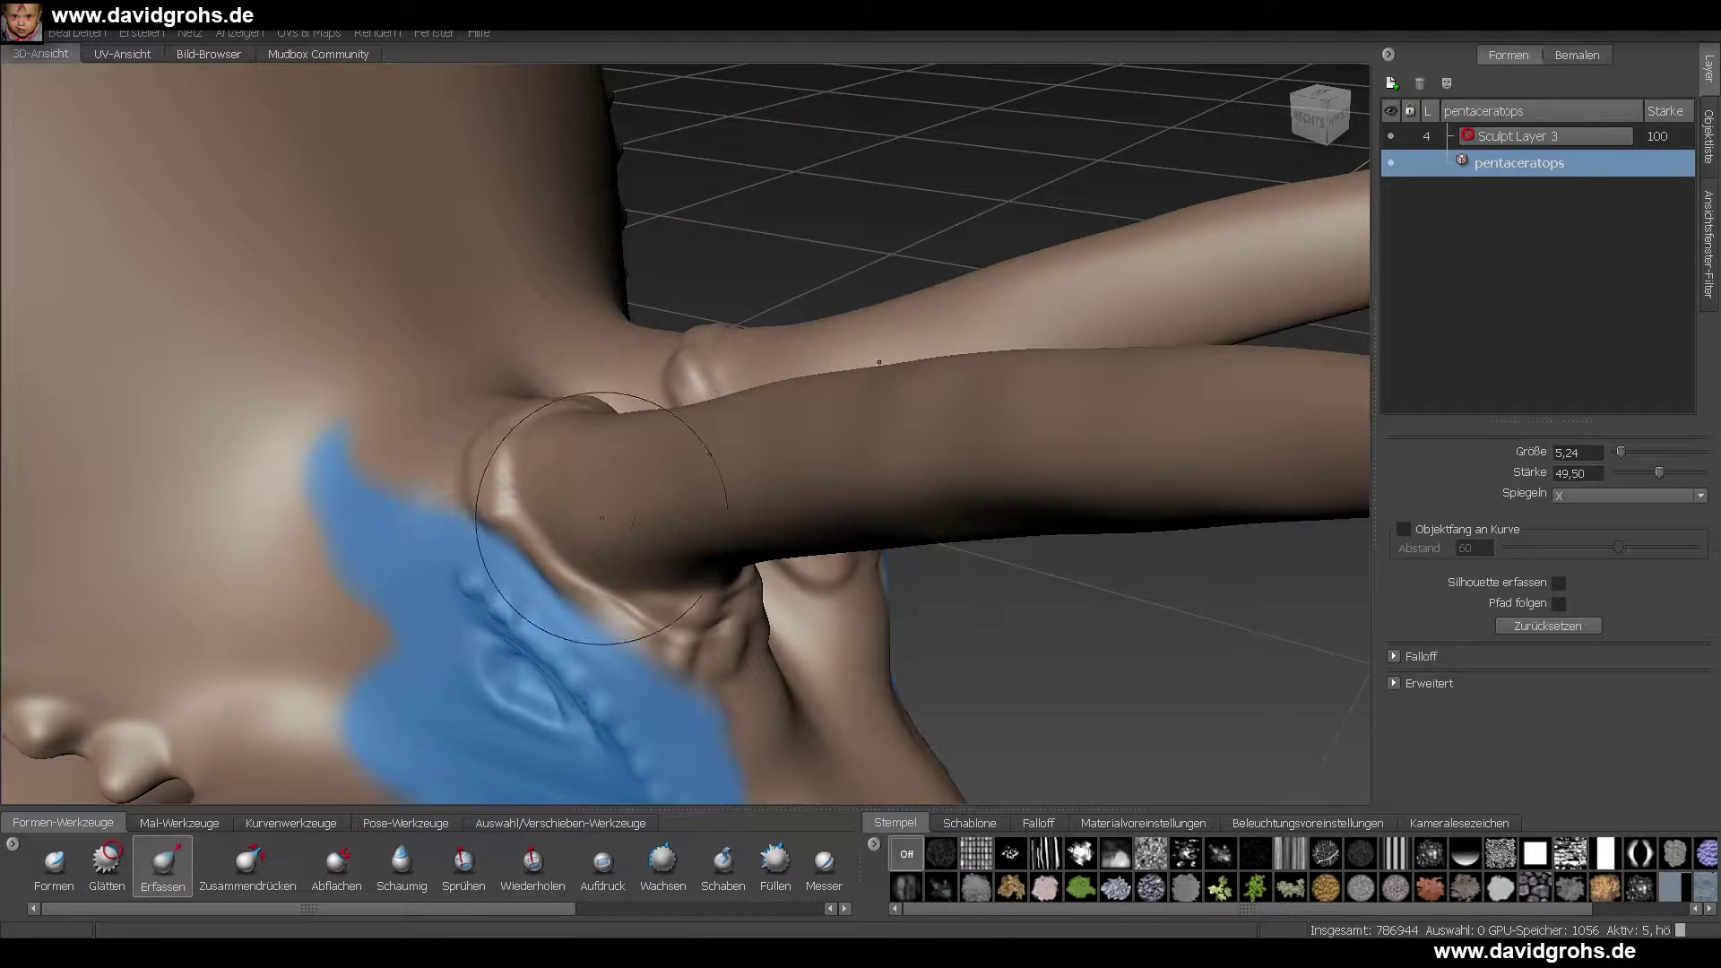
pyautogui.scroll(-5, 538, 538)
pyautogui.click(106, 865)
pyautogui.keyDown('alt'); pyautogui.moveTo(601, 518); pyautogui.dragTo(538, 574); pyautogui.keyUp('alt')
# - Remove the frozen mask from the area around the eyes
pyautogui.moveTo(529, 908); pyautogui.dragTo(776, 909)
pyautogui.click(696, 866)
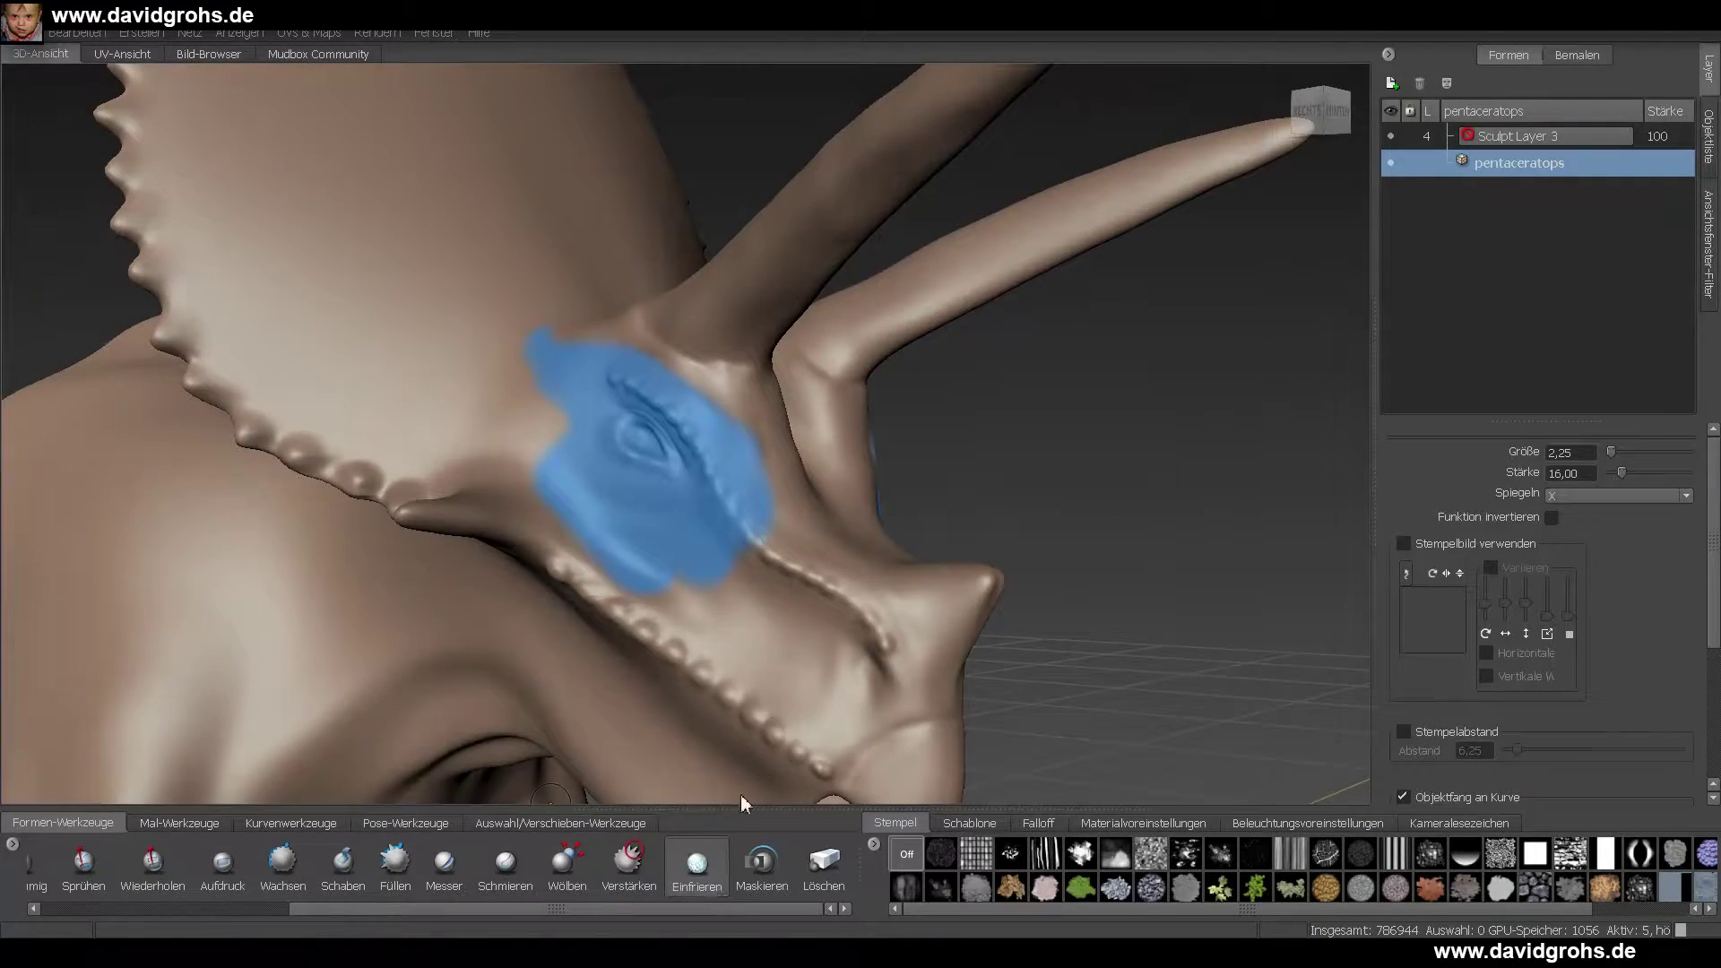
pyautogui.click(697, 863)
# - Sculpt the skin transition between the eye and the horn base with the Sculpt brush at size 1,94 and strength 0,43
pyautogui.moveTo(556, 909); pyautogui.dragTo(308, 909)
pyautogui.click(54, 866)
pyautogui.keyDown('alt'); pyautogui.moveTo(502, 502); pyautogui.dragTo(580, 407, button='right'); pyautogui.keyUp('alt')
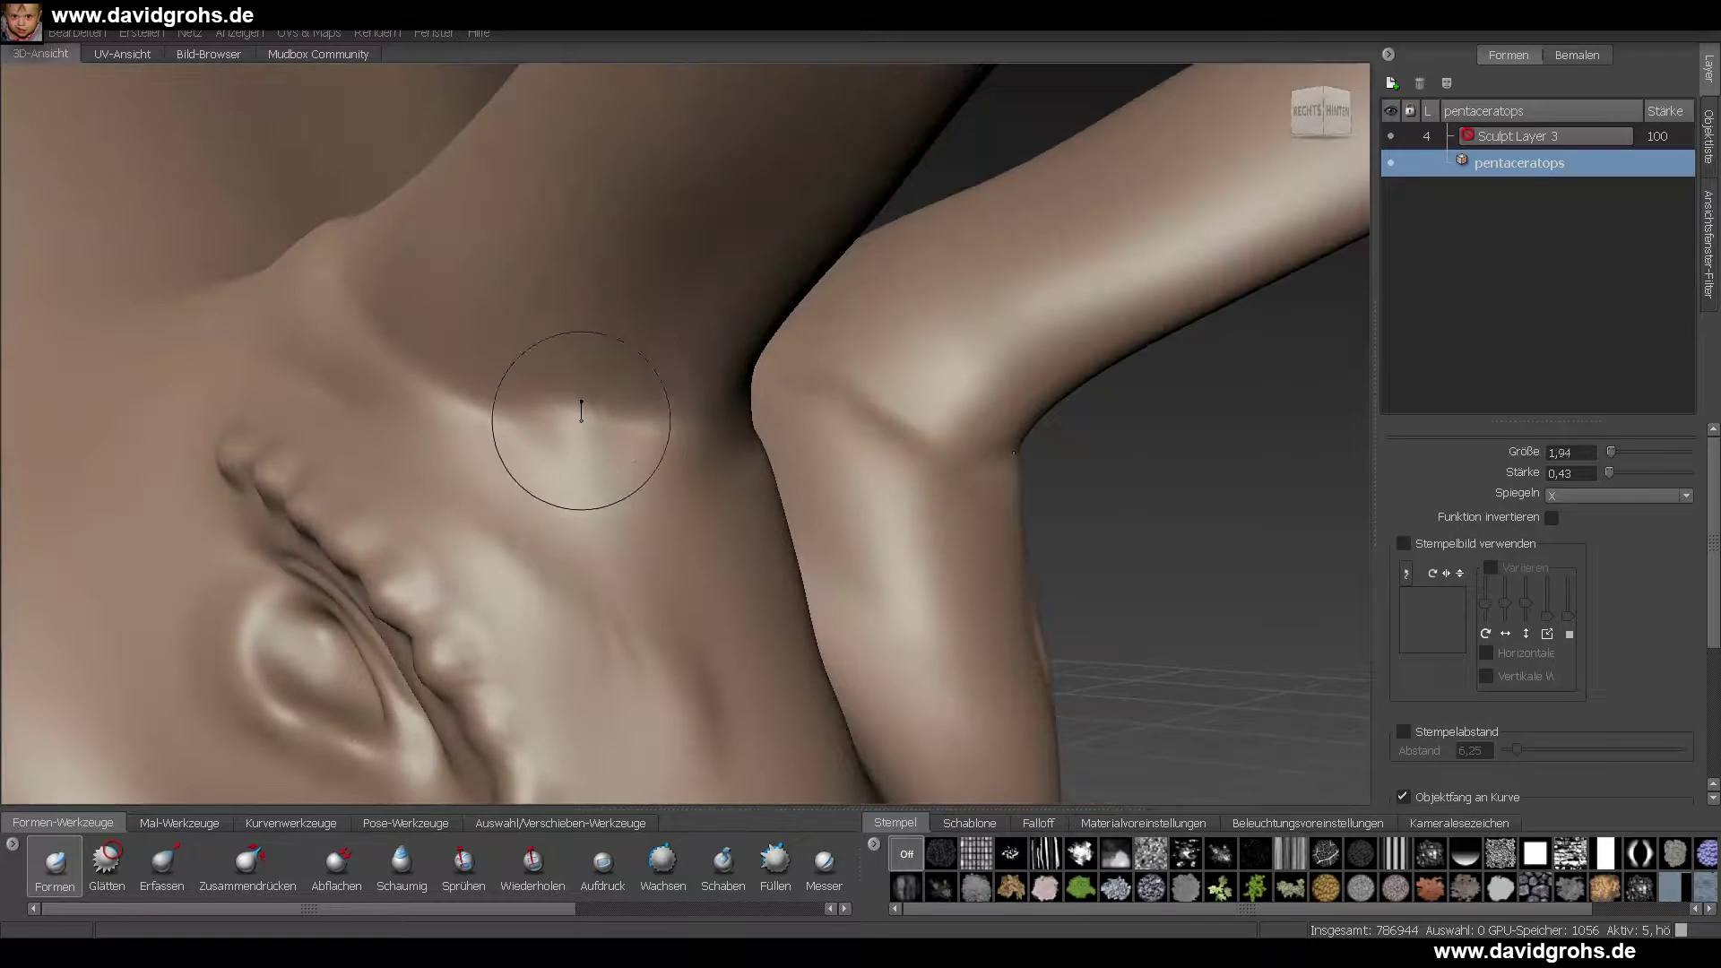
pyautogui.click(77, 33)
pyautogui.moveTo(580, 407)
pyautogui.mouseDown()
pyautogui.moveTo(557, 407)
pyautogui.moveTo(619, 448)
pyautogui.mouseUp()
pyautogui.click(94, 54)
pyautogui.moveTo(538, 538)
pyautogui.keyDown('alt'); pyautogui.mouseDown()
pyautogui.moveTo(807, 520)
pyautogui.moveTo(538, 538)
pyautogui.mouseUp(); pyautogui.keyUp('alt')
# - Smooth the newly sculpted skin above the eye
pyautogui.click(106, 862)
pyautogui.moveTo(493, 439); pyautogui.dragTo(551, 432)
pyautogui.moveTo(673, 484)
pyautogui.keyDown('alt'); pyautogui.mouseDown()
pyautogui.moveTo(635, 635)
pyautogui.moveTo(807, 451)
pyautogui.moveTo(830, 541)
pyautogui.moveTo(760, 439)
pyautogui.moveTo(741, 533)
pyautogui.moveTo(713, 439)
pyautogui.mouseUp(); pyautogui.keyUp('alt')
# - Reshape the underside of the lower jaw and the throat with the Grab tool at sizes 7,56 and 10,15
pyautogui.press('3')
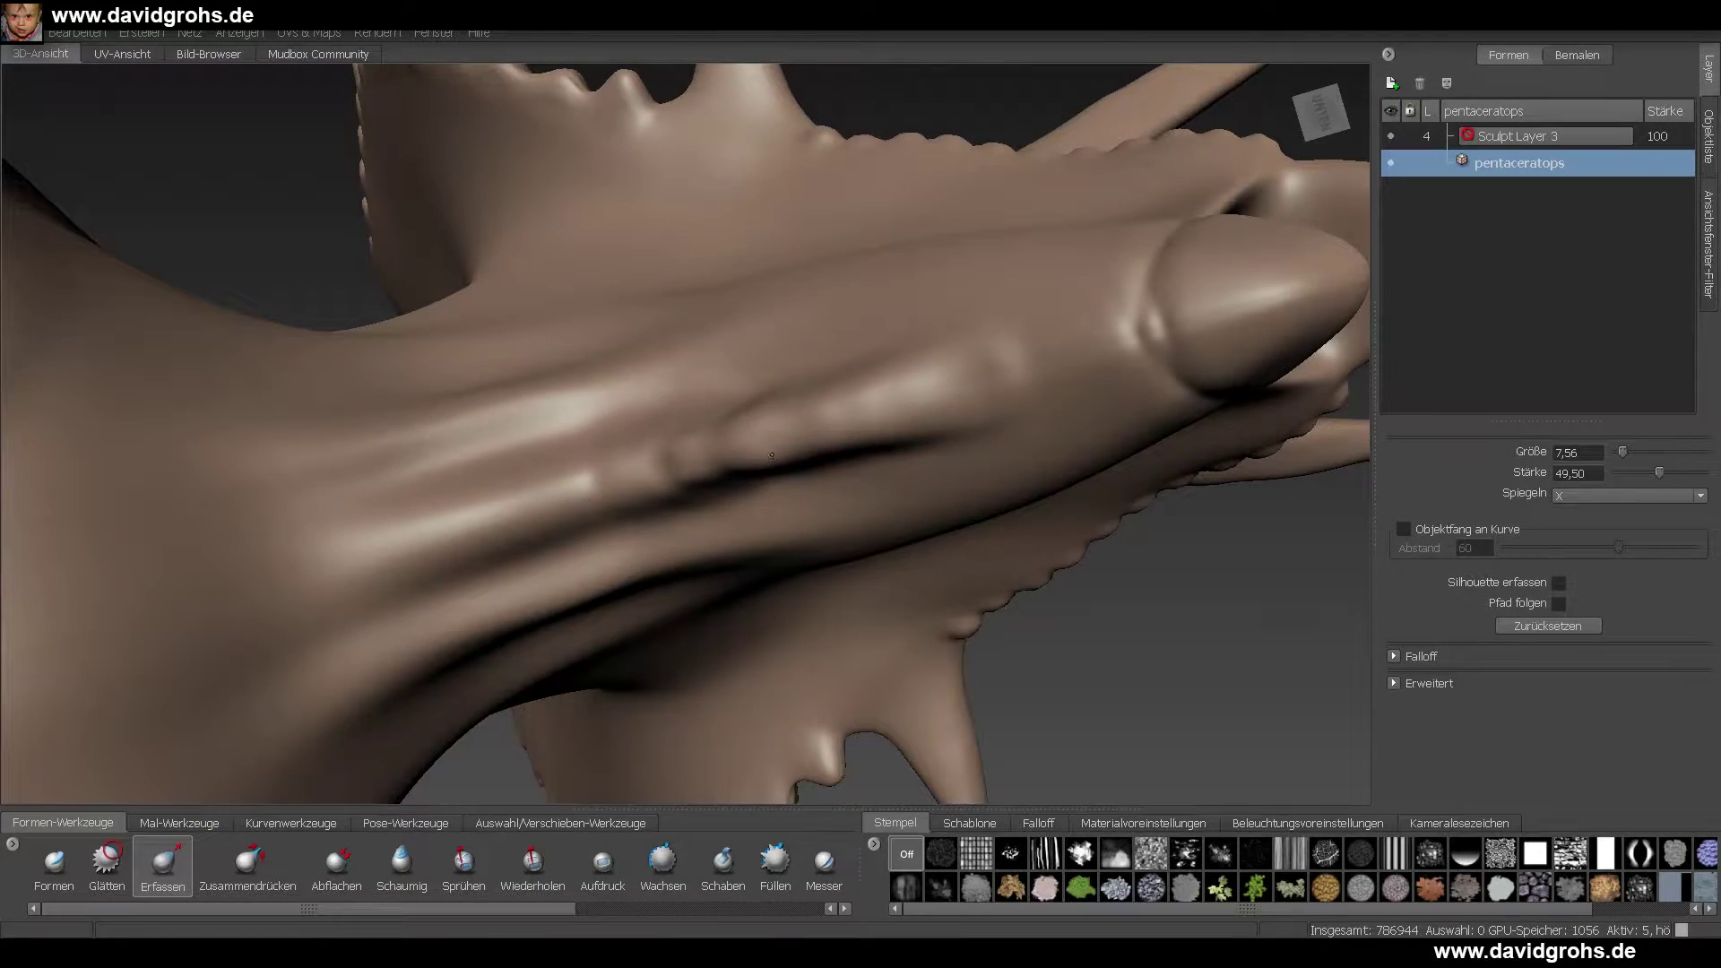
pyautogui.keyDown('alt'); pyautogui.moveTo(744, 517); pyautogui.dragTo(788, 624); pyautogui.keyUp('alt')
pyautogui.press('2')
pyautogui.press('3')
pyautogui.moveTo(788, 624)
pyautogui.keyDown('alt'); pyautogui.mouseDown(button='right')
pyautogui.moveTo(583, 434)
pyautogui.moveTo(766, 546)
pyautogui.moveTo(615, 454)
pyautogui.mouseUp(button='right'); pyautogui.keyUp('alt')
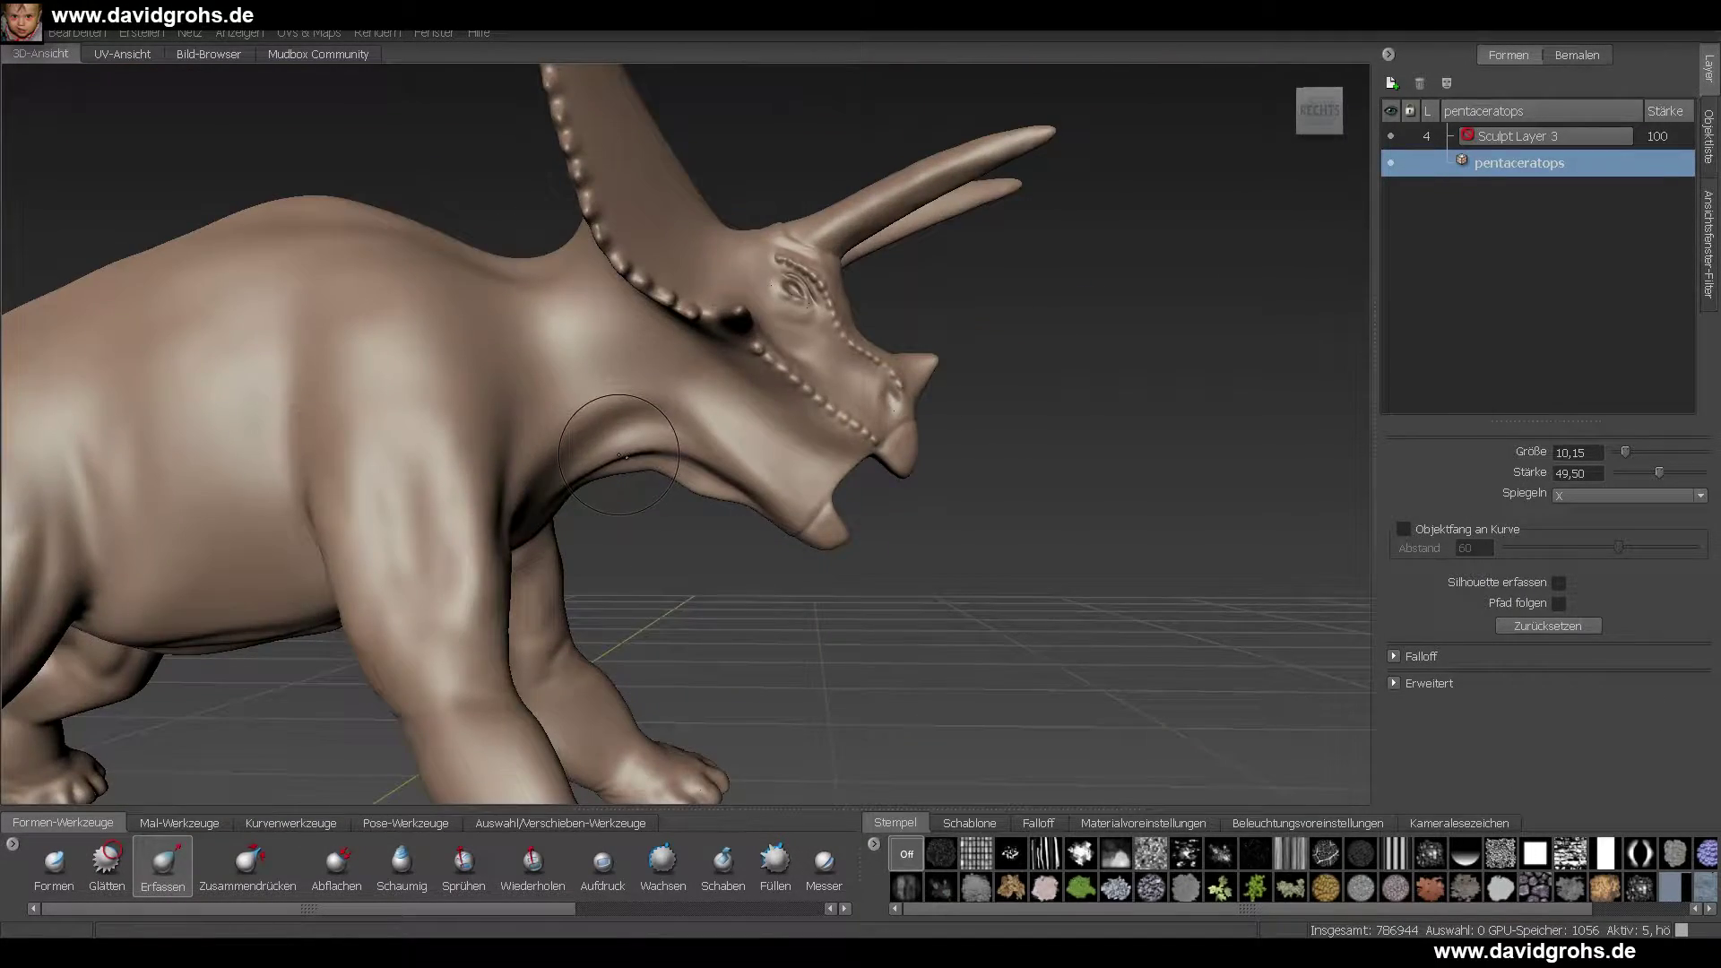
pyautogui.keyDown('alt'); pyautogui.moveTo(618, 455); pyautogui.dragTo(681, 421); pyautogui.keyUp('alt')
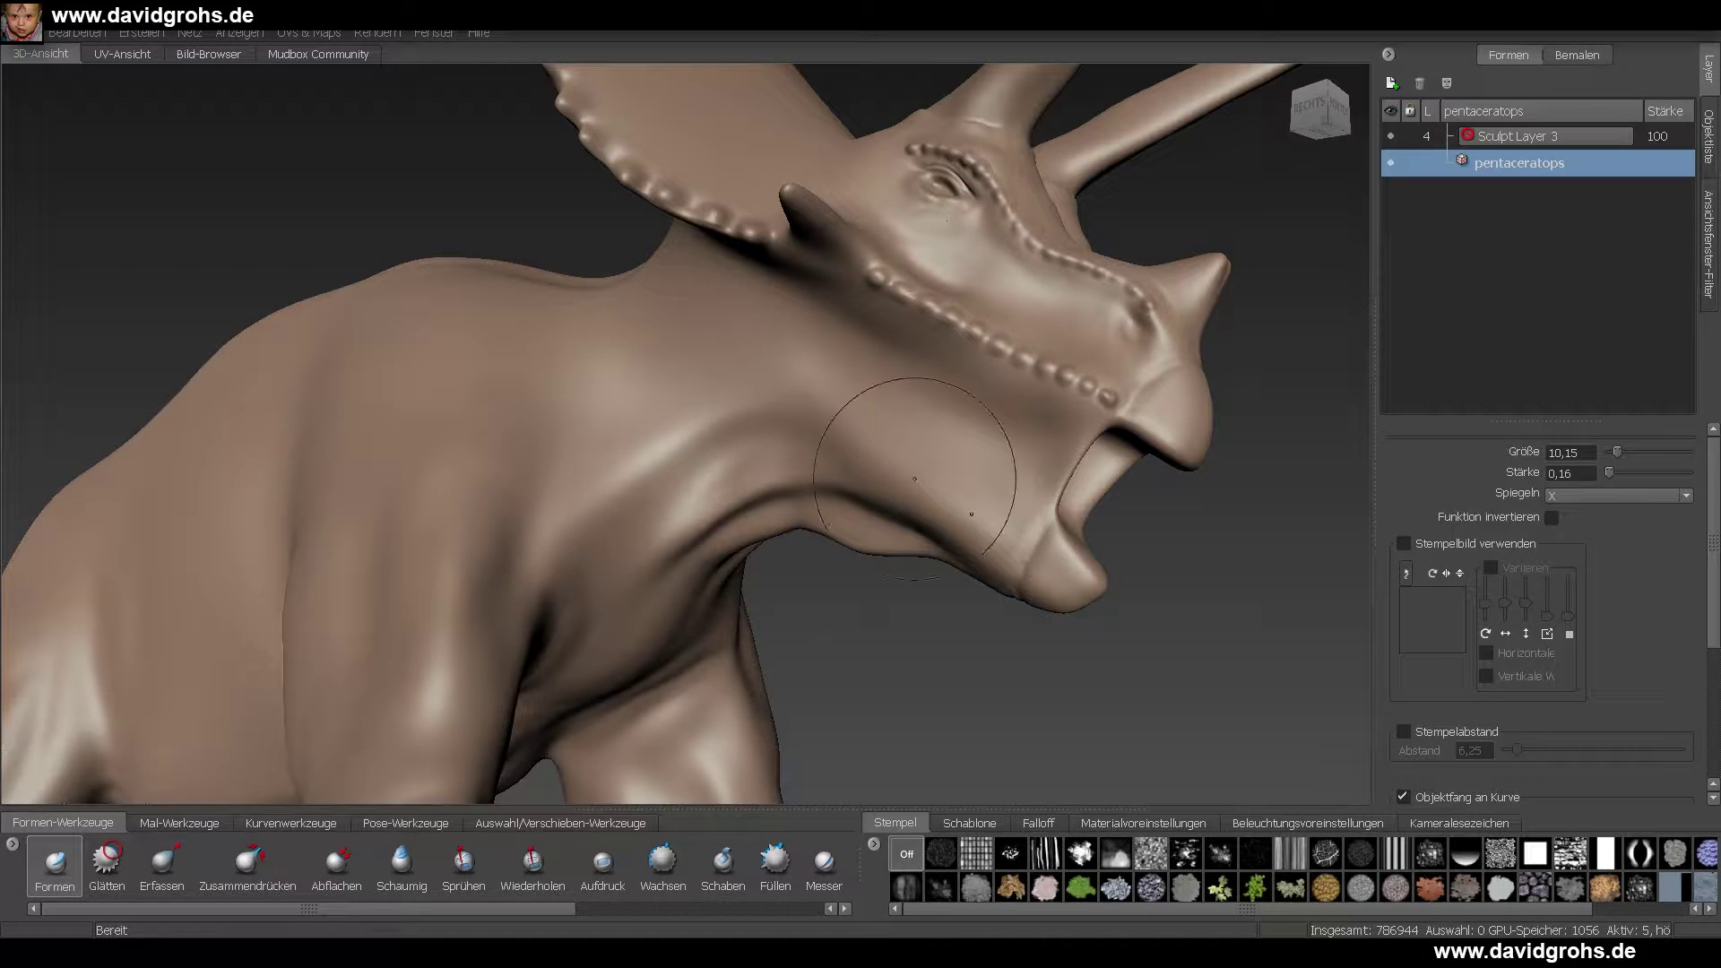
# - Sculpt the neck folds beneath the jaw at strength 0,16, reducing the brush size to 5,59, and smooth them
pyautogui.keyDown('alt'); pyautogui.moveTo(914, 478); pyautogui.dragTo(789, 423); pyautogui.keyUp('alt')
pyautogui.keyDown('alt'); pyautogui.moveTo(789, 423); pyautogui.dragTo(829, 484, button='right'); pyautogui.keyUp('alt')
pyautogui.keyDown('alt'); pyautogui.moveTo(829, 484); pyautogui.dragTo(778, 501); pyautogui.keyUp('alt')
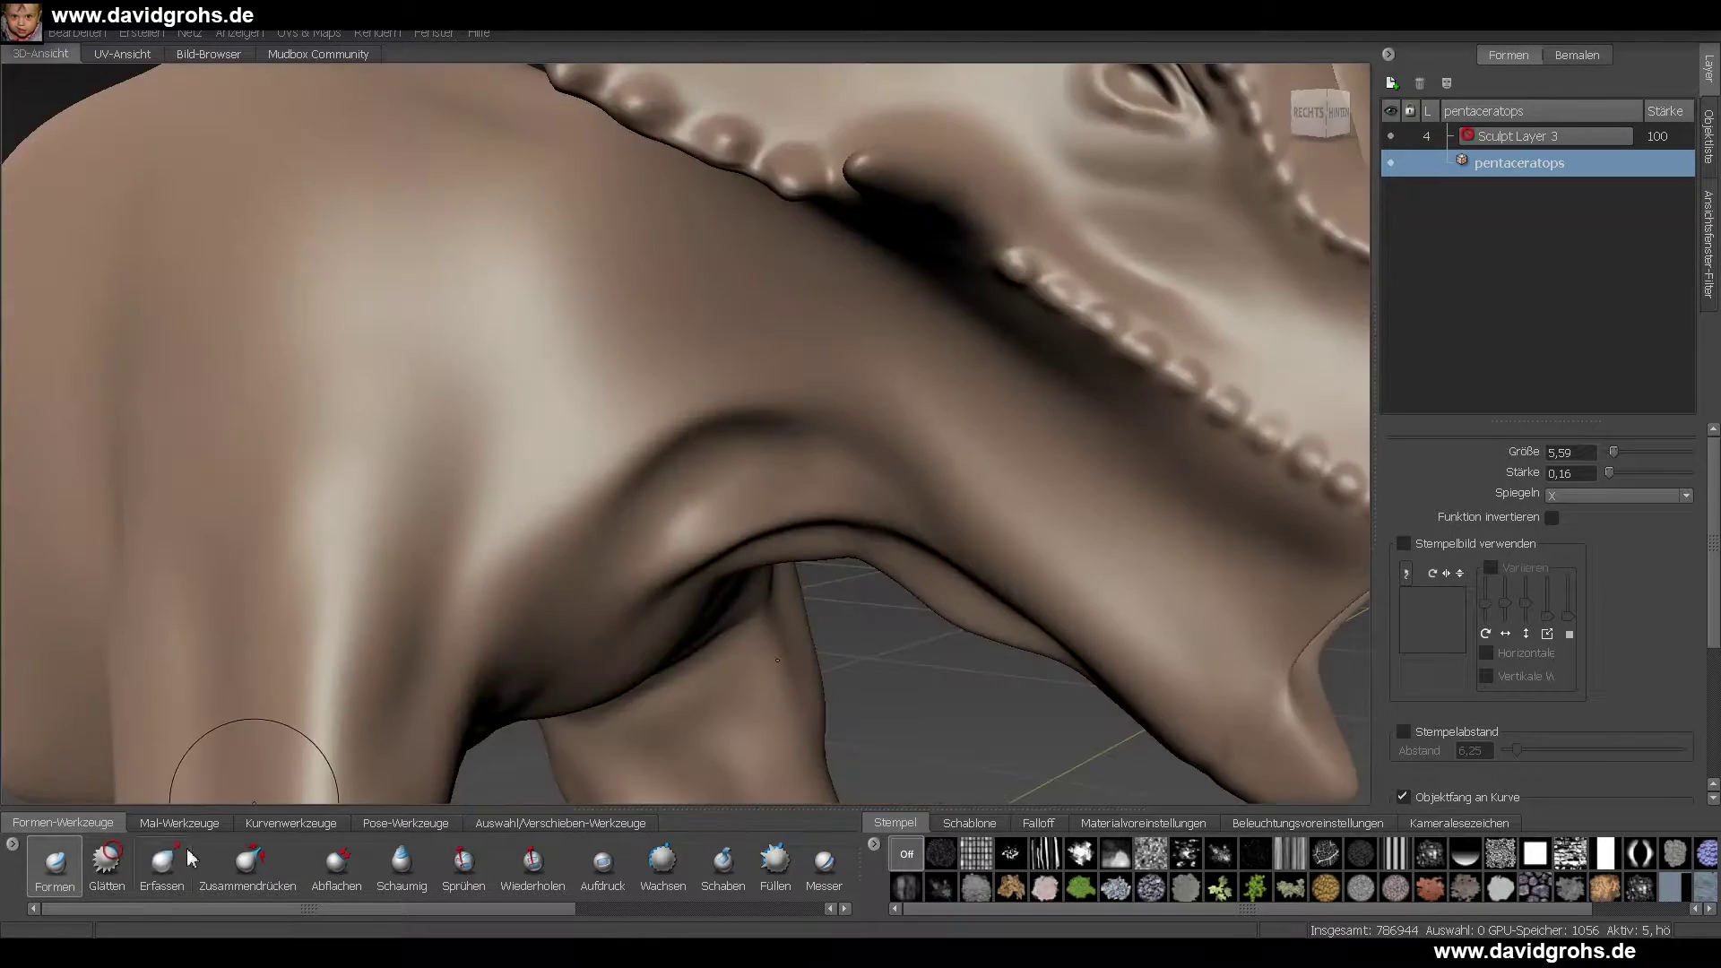
pyautogui.click(108, 865)
pyautogui.keyDown('alt'); pyautogui.moveTo(788, 520); pyautogui.dragTo(681, 457, button='right'); pyautogui.keyUp('alt')
pyautogui.keyDown('alt'); pyautogui.moveTo(681, 457); pyautogui.dragTo(806, 538); pyautogui.keyUp('alt')
pyautogui.keyDown('alt'); pyautogui.moveTo(699, 466); pyautogui.dragTo(834, 549, button='right'); pyautogui.keyUp('alt')
pyautogui.click(54, 864)
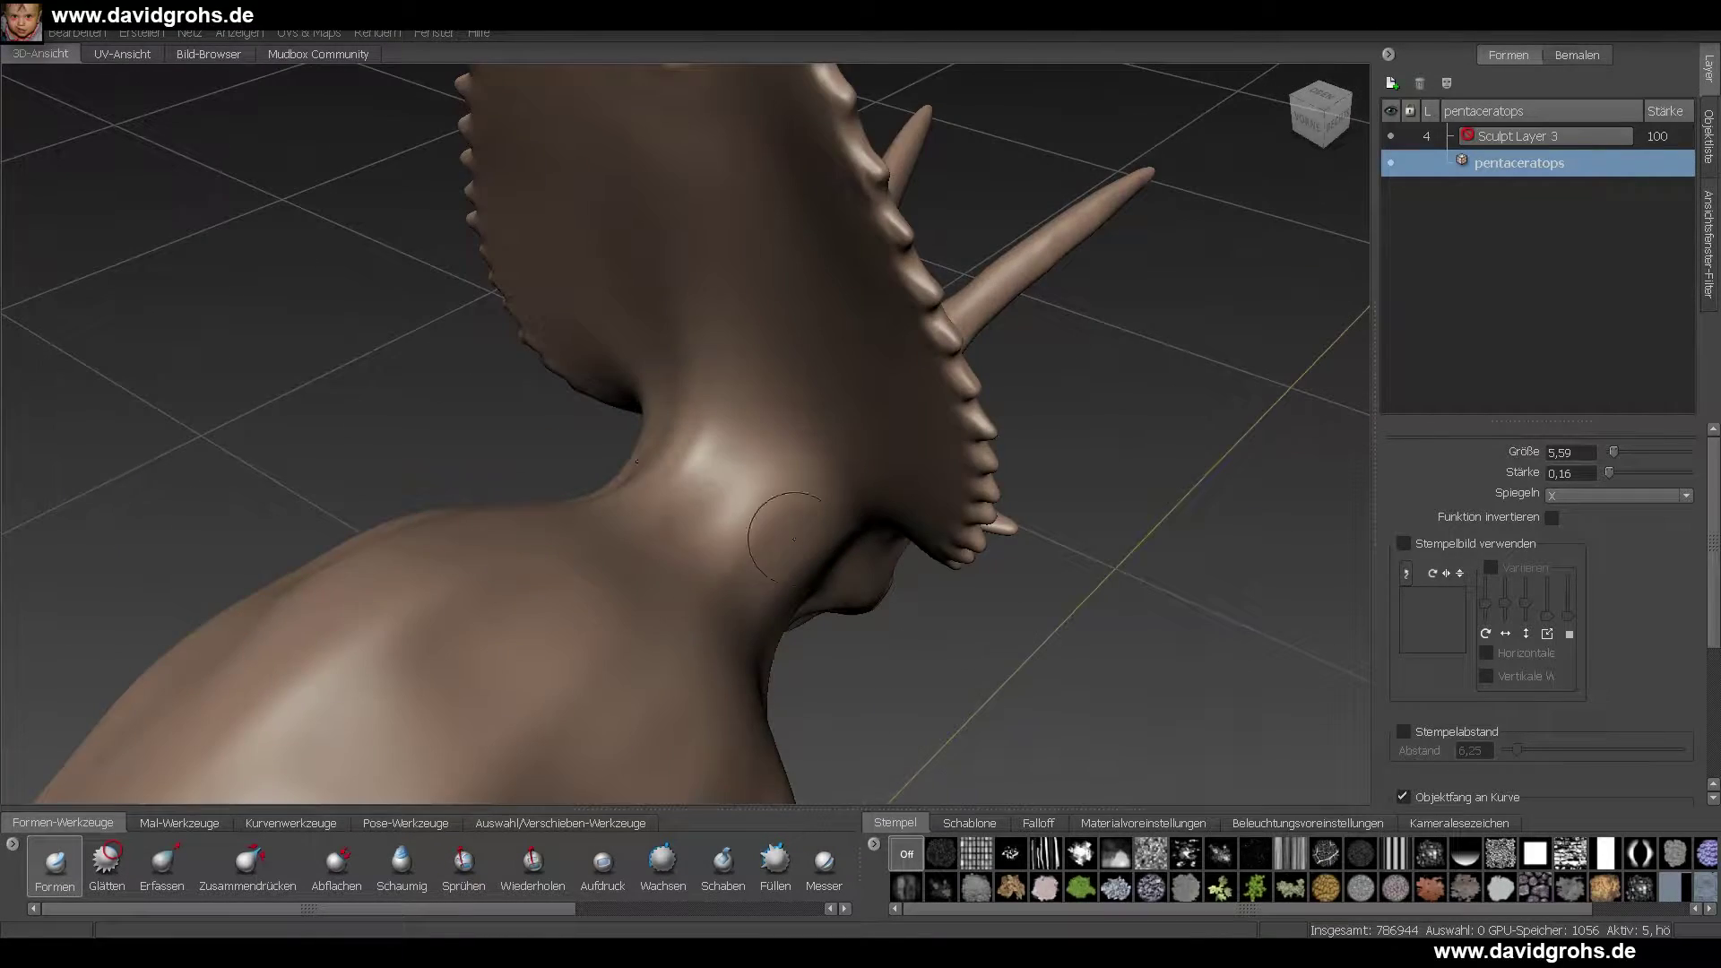
# - Shape the neck behind the frill with the inverted Foamy (Schaumig) brush at size 18,92, and smooth it at size 11,76 and strength 16,00
pyautogui.moveTo(627, 511)
pyautogui.keyDown('alt'); pyautogui.mouseDown()
pyautogui.moveTo(709, 455)
pyautogui.moveTo(658, 511)
pyautogui.moveTo(710, 461)
pyautogui.mouseUp(); pyautogui.keyUp('alt')
pyautogui.click(402, 865)
pyautogui.moveTo(753, 430)
pyautogui.keyDown('alt'); pyautogui.mouseDown()
pyautogui.moveTo(711, 461)
pyautogui.moveTo(726, 759)
pyautogui.mouseUp(); pyautogui.keyUp('alt')
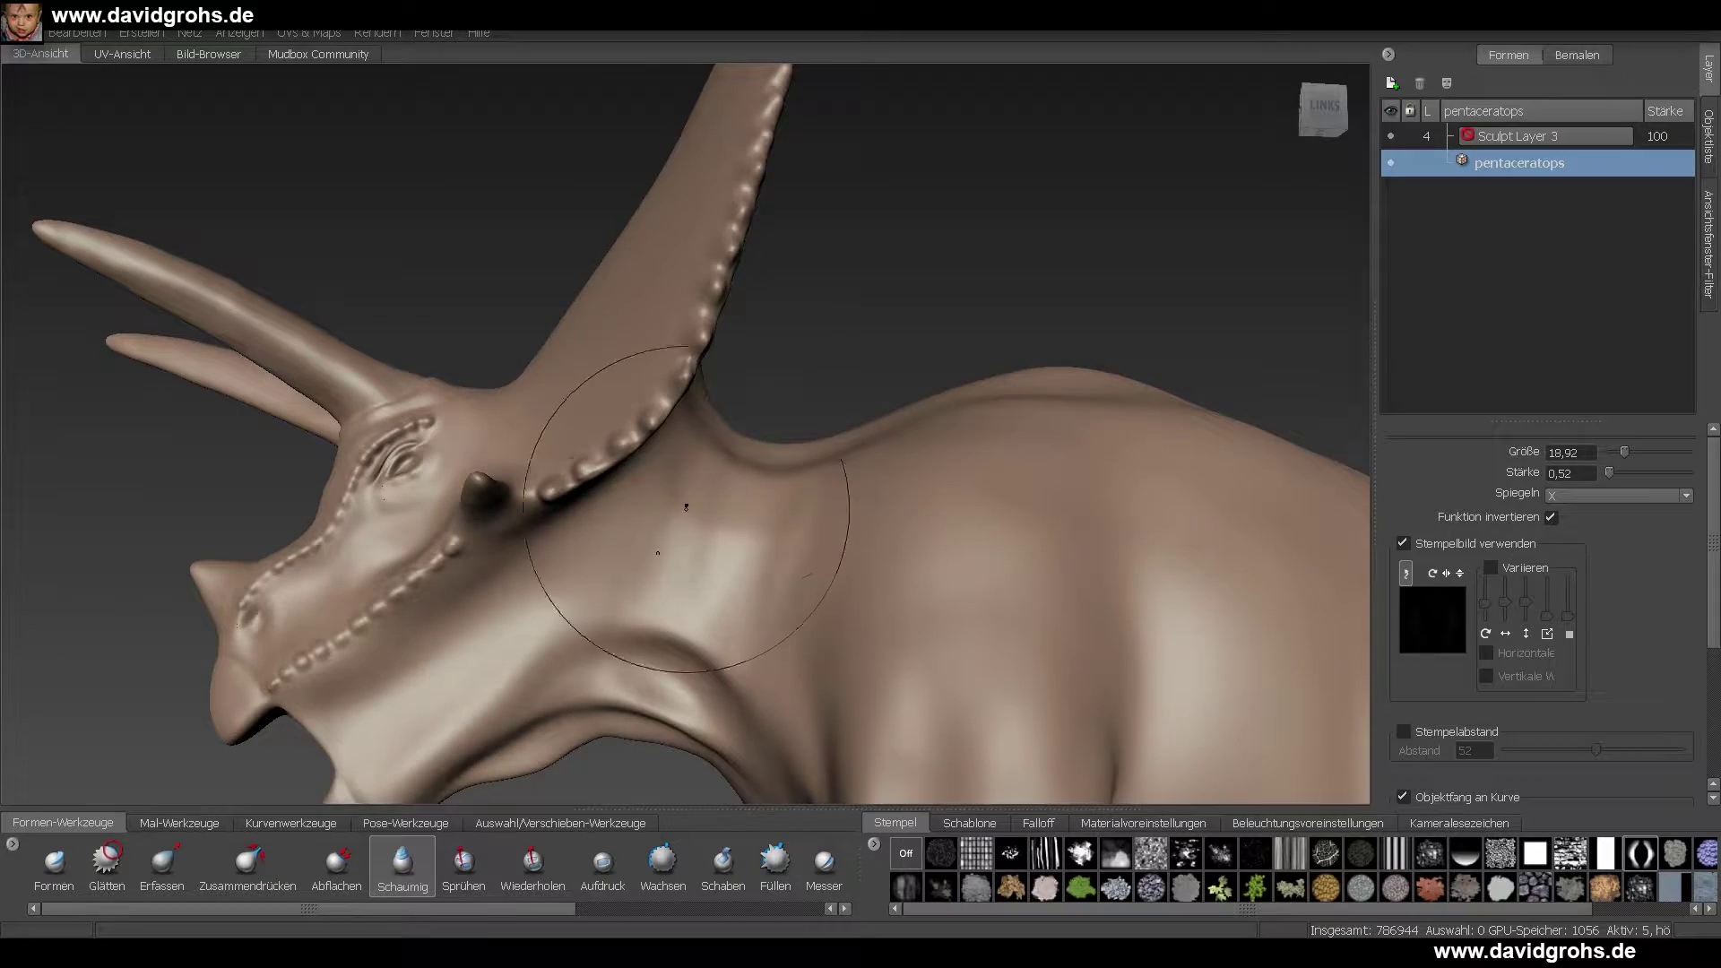
pyautogui.keyDown('alt'); pyautogui.moveTo(762, 469); pyautogui.dragTo(690, 538); pyautogui.keyUp('alt')
pyautogui.click(108, 865)
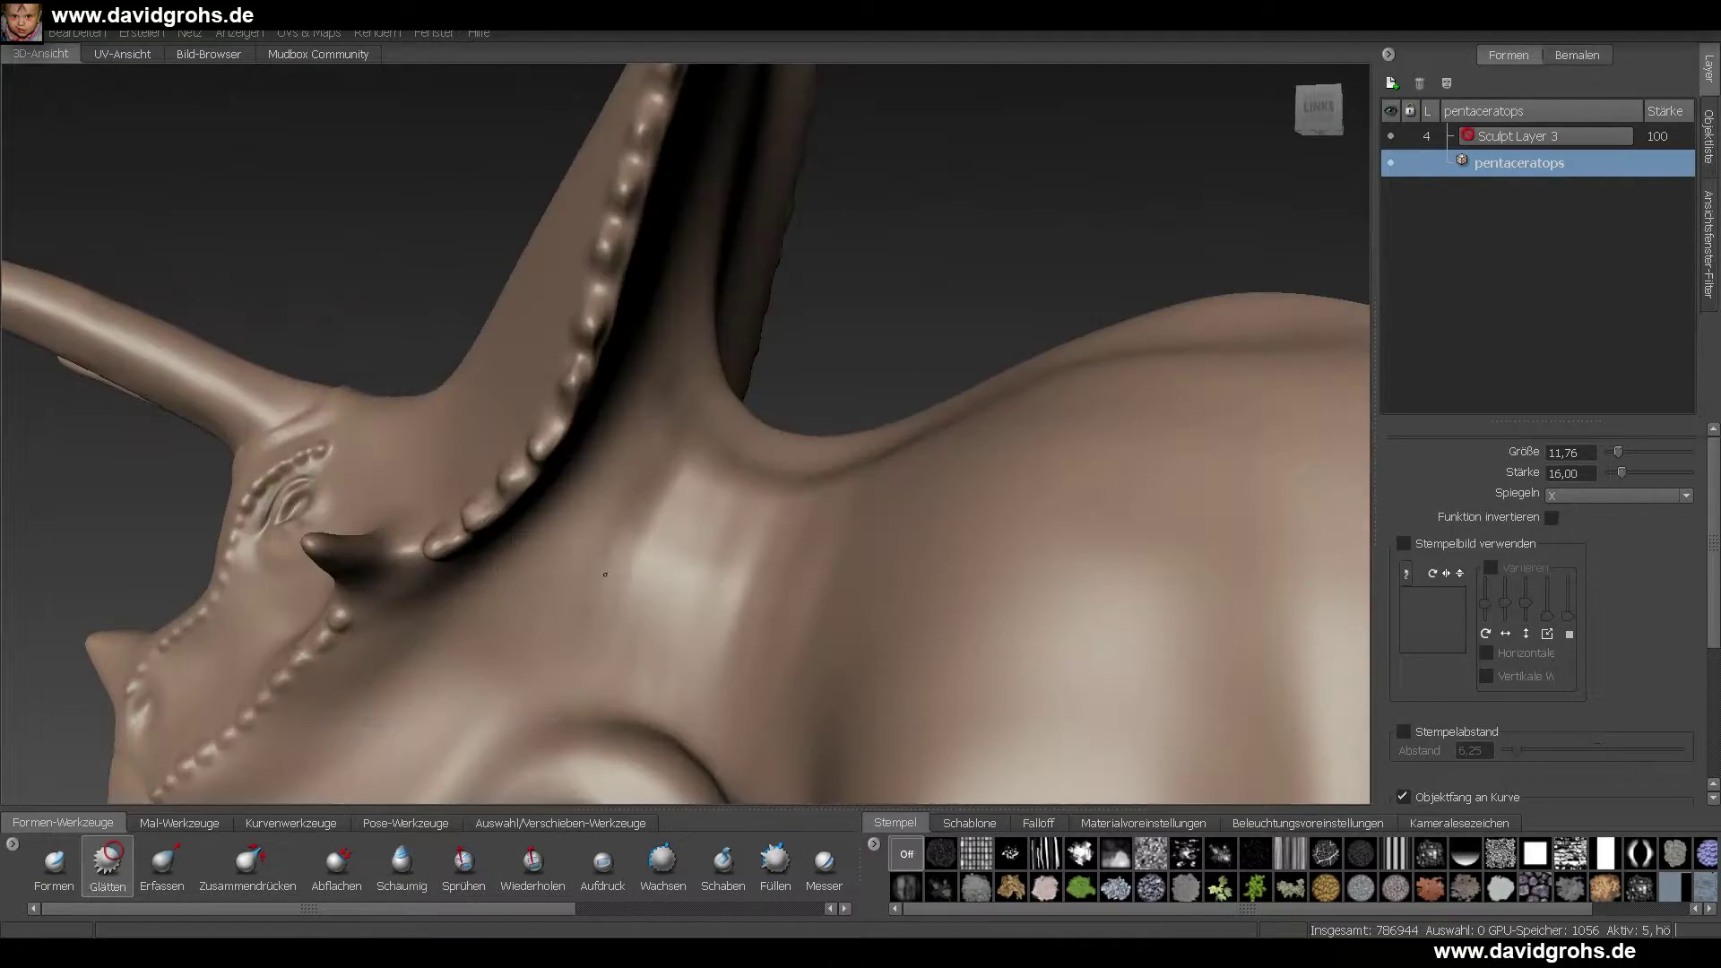
pyautogui.keyDown('alt'); pyautogui.moveTo(932, 394); pyautogui.dragTo(807, 475); pyautogui.keyUp('alt')
# - Add a new sculpt layer for the body and work on it with the Foamy brush
pyautogui.click(401, 865)
pyautogui.click(1391, 84)
pyautogui.moveTo(658, 459); pyautogui.dragTo(761, 473)
pyautogui.moveTo(789, 430)
pyautogui.keyDown('alt'); pyautogui.mouseDown()
pyautogui.moveTo(837, 453)
pyautogui.moveTo(874, 314)
pyautogui.mouseUp(); pyautogui.keyUp('alt')
# - Look through the remaining options in the Foamy brush's properties
pyautogui.moveTo(1713, 619); pyautogui.dragTo(1713, 738)
pyautogui.scroll(-1, 1674, 637)
pyautogui.click(1404, 566)
pyautogui.moveTo(642, 519)
pyautogui.keyDown('alt'); pyautogui.mouseDown()
pyautogui.moveTo(648, 610)
pyautogui.moveTo(641, 513)
pyautogui.moveTo(659, 592)
pyautogui.moveTo(666, 477)
pyautogui.moveTo(807, 475)
pyautogui.mouseUp(); pyautogui.keyUp('alt')
pyautogui.click(1394, 786)
pyautogui.scroll(-1, 1478, 778)
pyautogui.scroll(-2, 1479, 778)
pyautogui.click(1394, 660)
pyautogui.scroll(2, 1394, 579)
pyautogui.moveTo(686, 448)
pyautogui.keyDown('alt'); pyautogui.mouseDown()
pyautogui.moveTo(622, 514)
pyautogui.moveTo(635, 475)
pyautogui.moveTo(618, 610)
pyautogui.moveTo(645, 466)
pyautogui.moveTo(627, 475)
pyautogui.mouseUp(); pyautogui.keyUp('alt')
# - Form the skin folds on the belly with the Grab tool and soften them with Smooth at size 3,69 and strength 16,00
pyautogui.click(162, 867)
pyautogui.moveTo(655, 466)
pyautogui.keyDown('alt'); pyautogui.mouseDown()
pyautogui.moveTo(710, 502)
pyautogui.moveTo(753, 592)
pyautogui.mouseUp(); pyautogui.keyUp('alt')
pyautogui.keyDown('shift'); pyautogui.moveTo(752, 472); pyautogui.dragTo(761, 527); pyautogui.keyUp('shift')
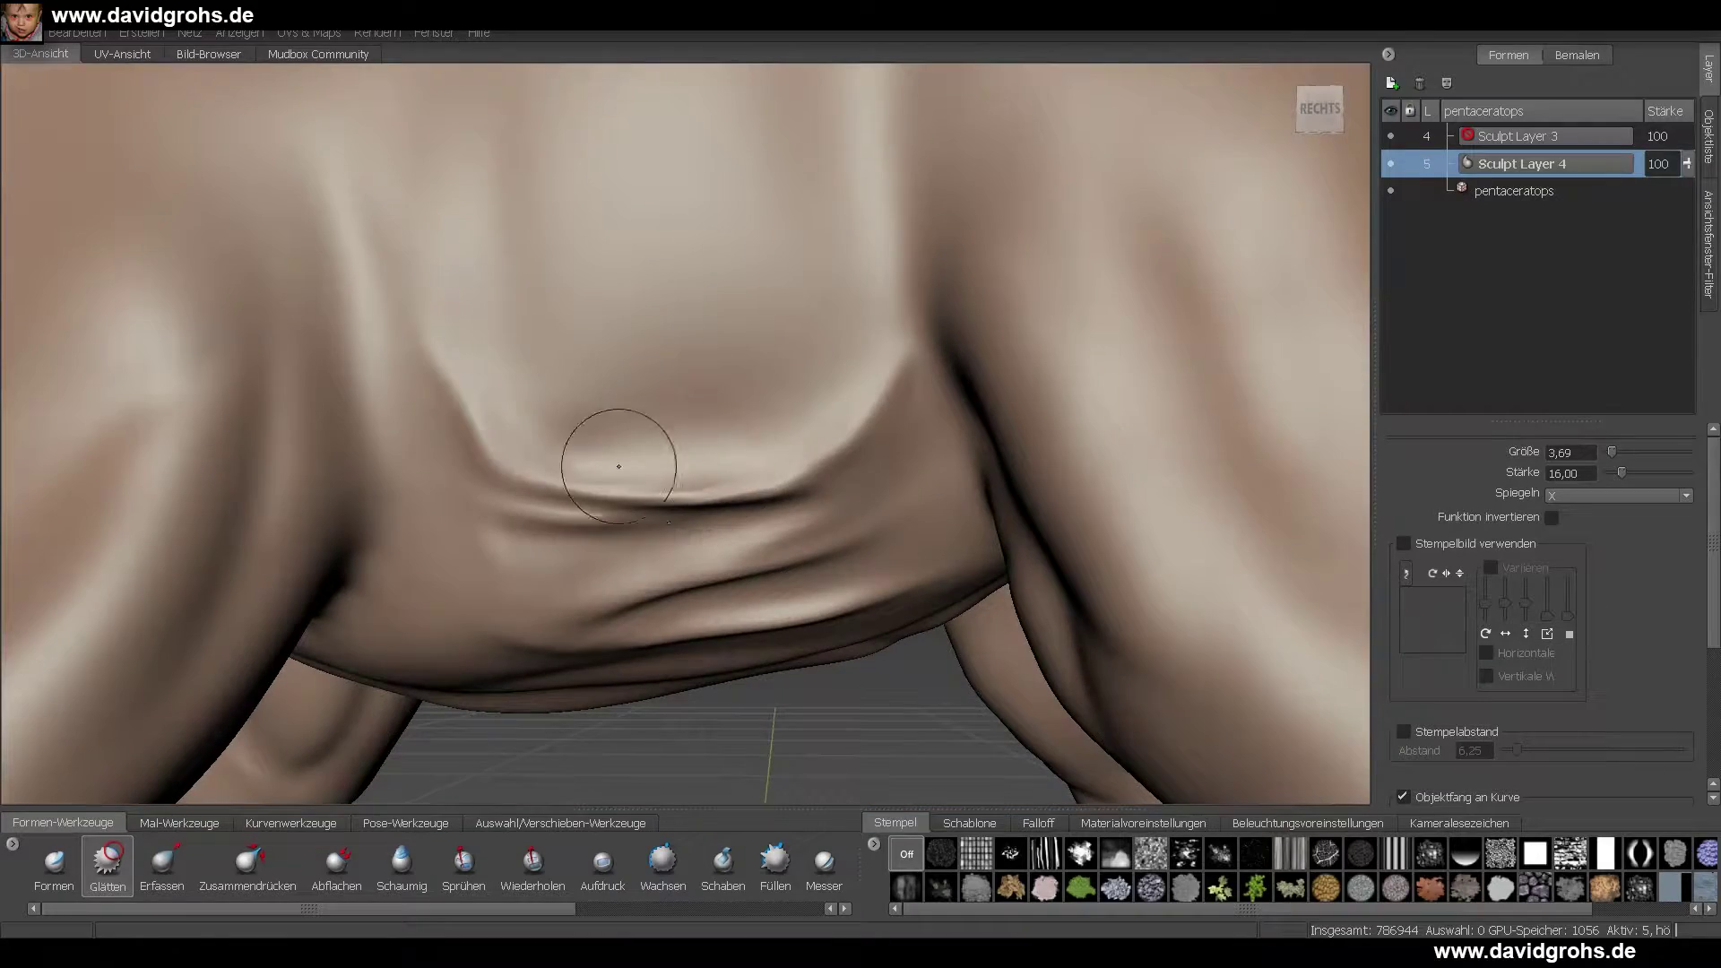
pyautogui.keyDown('alt'); pyautogui.moveTo(562, 462); pyautogui.dragTo(771, 421); pyautogui.keyUp('alt')
pyautogui.keyDown('alt'); pyautogui.moveTo(770, 421); pyautogui.dragTo(573, 448, button='right'); pyautogui.keyUp('alt')
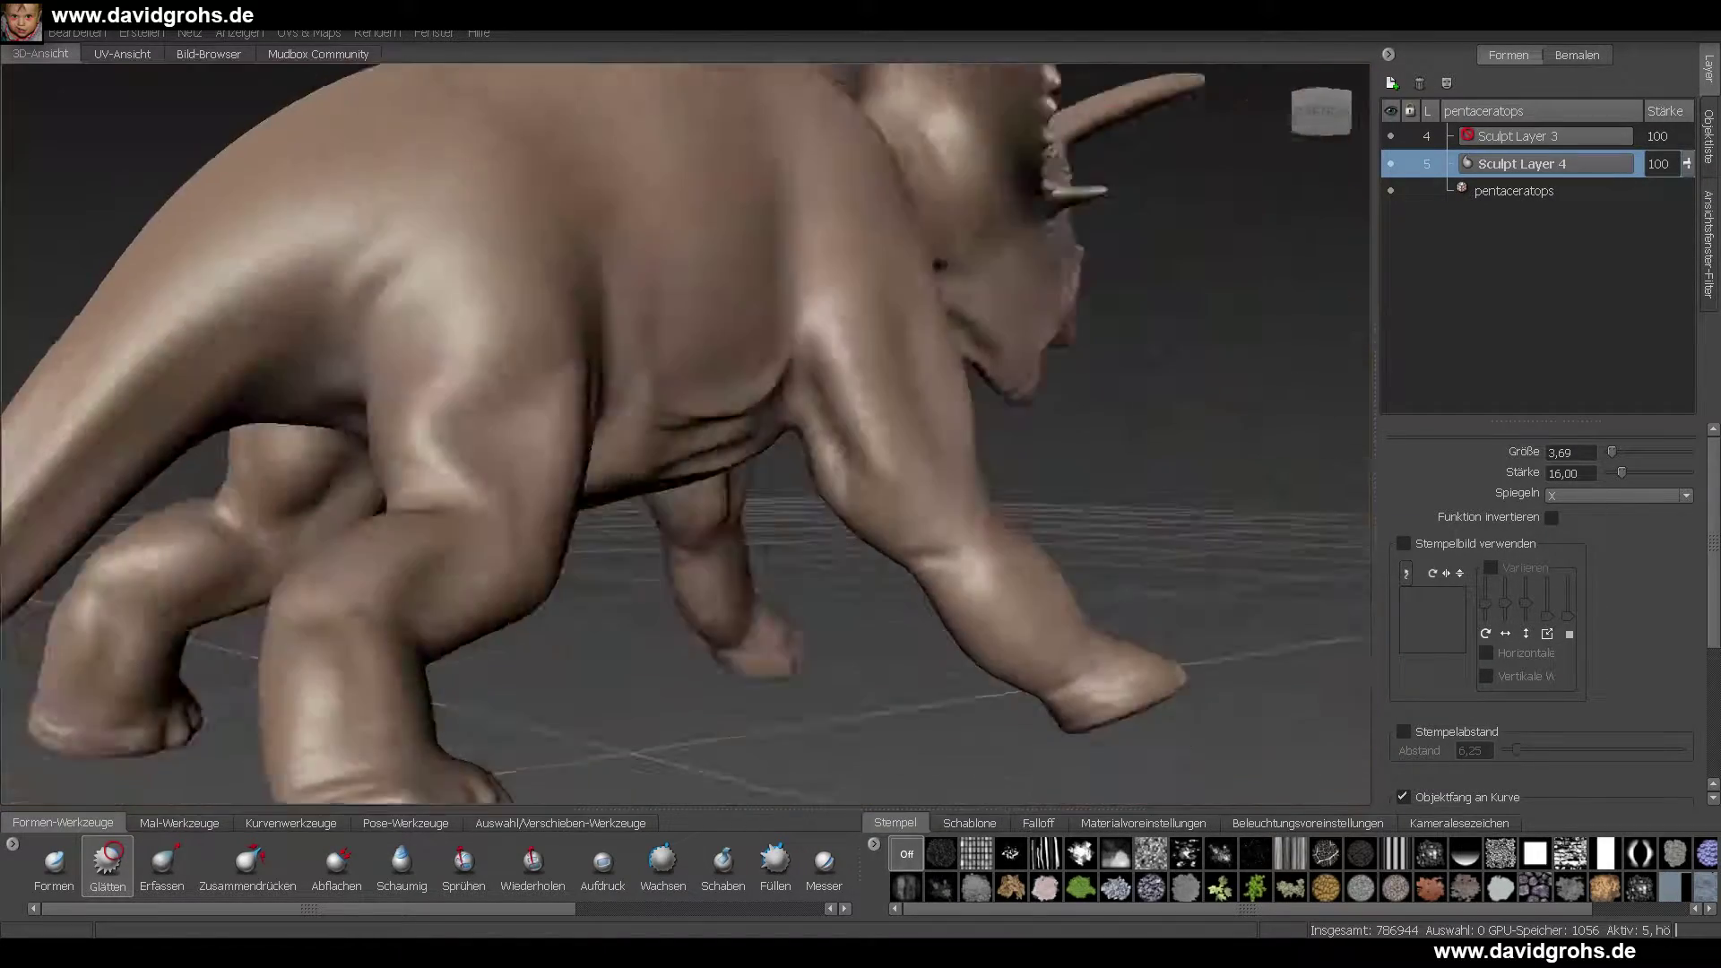
# - Save the scene under the new file name mudboxed7 in the mud folder
pyautogui.keyDown('alt'); pyautogui.moveTo(412, 466); pyautogui.dragTo(717, 475); pyautogui.keyUp('alt')
pyautogui.keyDown('alt'); pyautogui.moveTo(574, 475); pyautogui.dragTo(340, 508, button='right'); pyautogui.keyUp('alt')
pyautogui.keyDown('alt'); pyautogui.moveTo(771, 475); pyautogui.dragTo(1158, 530); pyautogui.keyUp('alt')
pyautogui.click(740, 527)
pyautogui.press('BackSpace')
pyautogui.write('7')
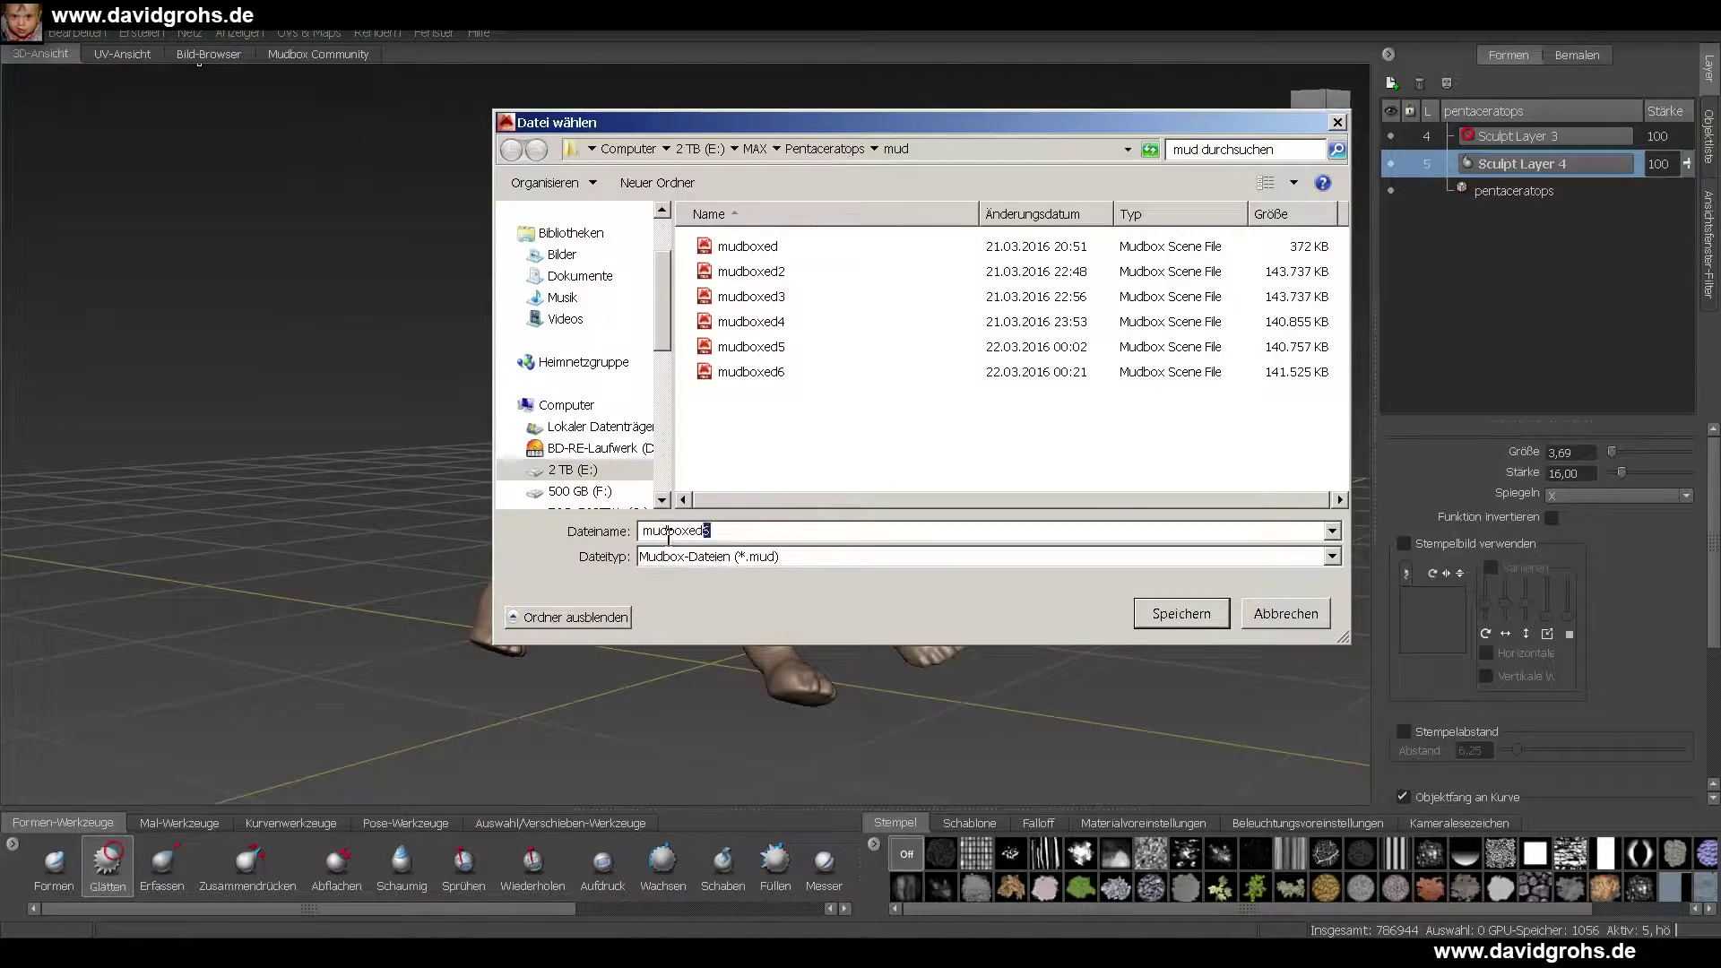
pyautogui.press('Return')
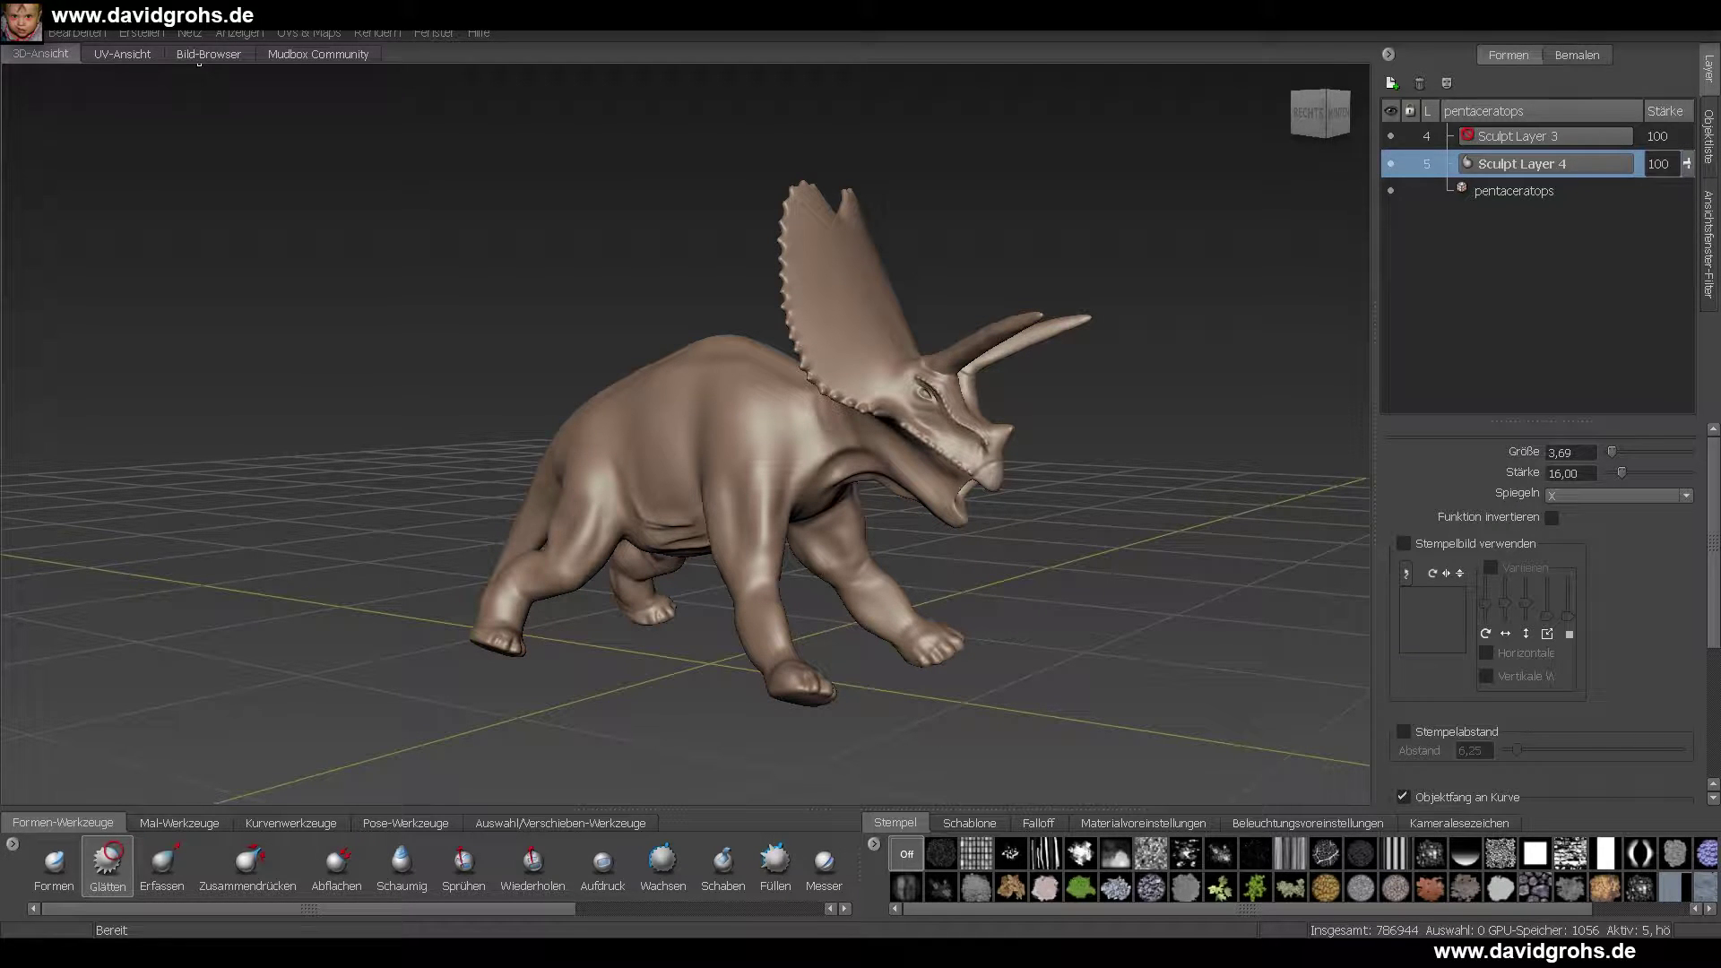
# - Raise the model to subdivision level 6 and create a new sculpt layer on that level
pyautogui.keyDown('alt'); pyautogui.moveTo(819, 467); pyautogui.dragTo(771, 475); pyautogui.keyUp('alt')
pyautogui.keyDown('alt'); pyautogui.moveTo(771, 475); pyautogui.dragTo(887, 502, button='right'); pyautogui.keyUp('alt')
pyautogui.keyDown('alt'); pyautogui.moveTo(788, 502); pyautogui.dragTo(816, 552); pyautogui.keyUp('alt')
pyautogui.press('pageup')
pyautogui.keyDown('alt'); pyautogui.moveTo(816, 552); pyautogui.dragTo(822, 588, button='right'); pyautogui.keyUp('alt')
pyautogui.press('w')
pyautogui.keyDown('alt'); pyautogui.moveTo(822, 588); pyautogui.dragTo(771, 609); pyautogui.keyUp('alt')
pyautogui.click(55, 868)
pyautogui.click(919, 460)
pyautogui.rightClick(1490, 165)
pyautogui.click(1495, 254)
pyautogui.rightClick(1495, 255)
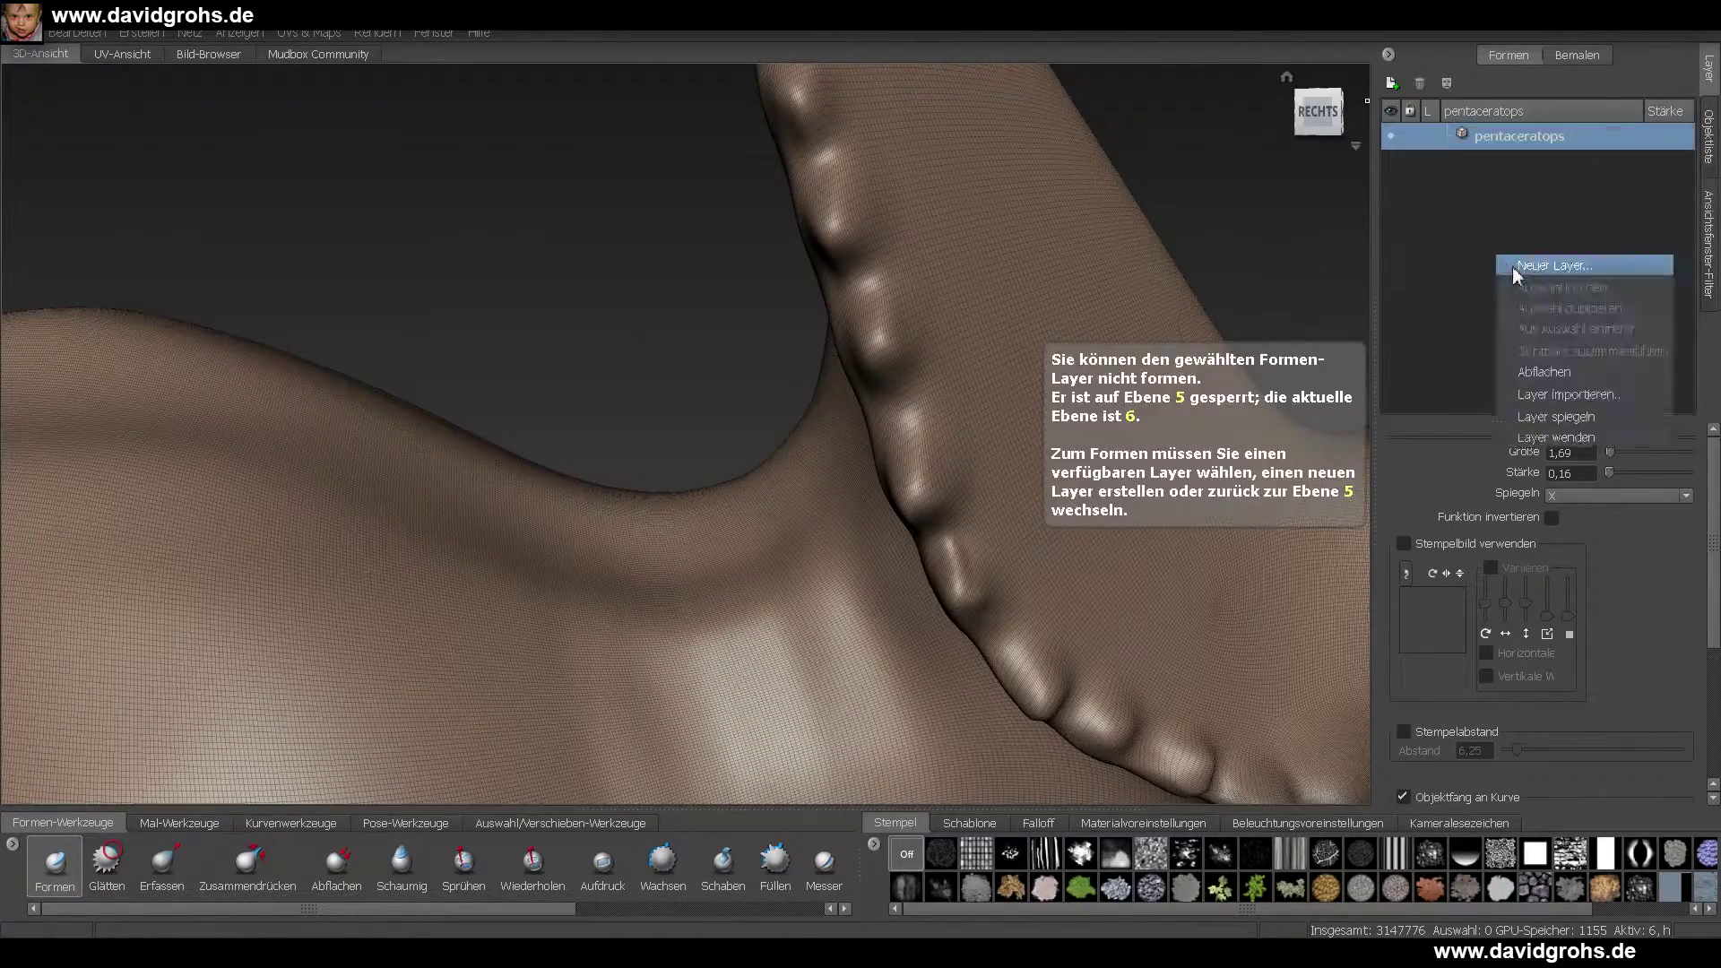
pyautogui.click(1513, 267)
# - Rework the lower frill edge scales near the cheek horn with Sculpt and Flatten at size 1,69, and smooth them
pyautogui.moveTo(915, 475)
pyautogui.keyDown('alt'); pyautogui.mouseDown()
pyautogui.moveTo(1121, 475)
pyautogui.moveTo(1132, 503)
pyautogui.mouseUp(); pyautogui.keyUp('alt')
pyautogui.moveTo(1120, 503)
pyautogui.keyDown('alt'); pyautogui.mouseDown()
pyautogui.moveTo(1108, 480)
pyautogui.moveTo(1152, 557)
pyautogui.moveTo(1120, 584)
pyautogui.moveTo(1142, 567)
pyautogui.moveTo(1131, 663)
pyautogui.moveTo(968, 538)
pyautogui.moveTo(799, 496)
pyautogui.moveTo(932, 573)
pyautogui.moveTo(1067, 502)
pyautogui.mouseUp(); pyautogui.keyUp('alt')
pyautogui.keyDown('alt'); pyautogui.moveTo(807, 502); pyautogui.dragTo(950, 556, button='right'); pyautogui.keyUp('alt')
pyautogui.moveTo(695, 475); pyautogui.dragTo(710, 499)
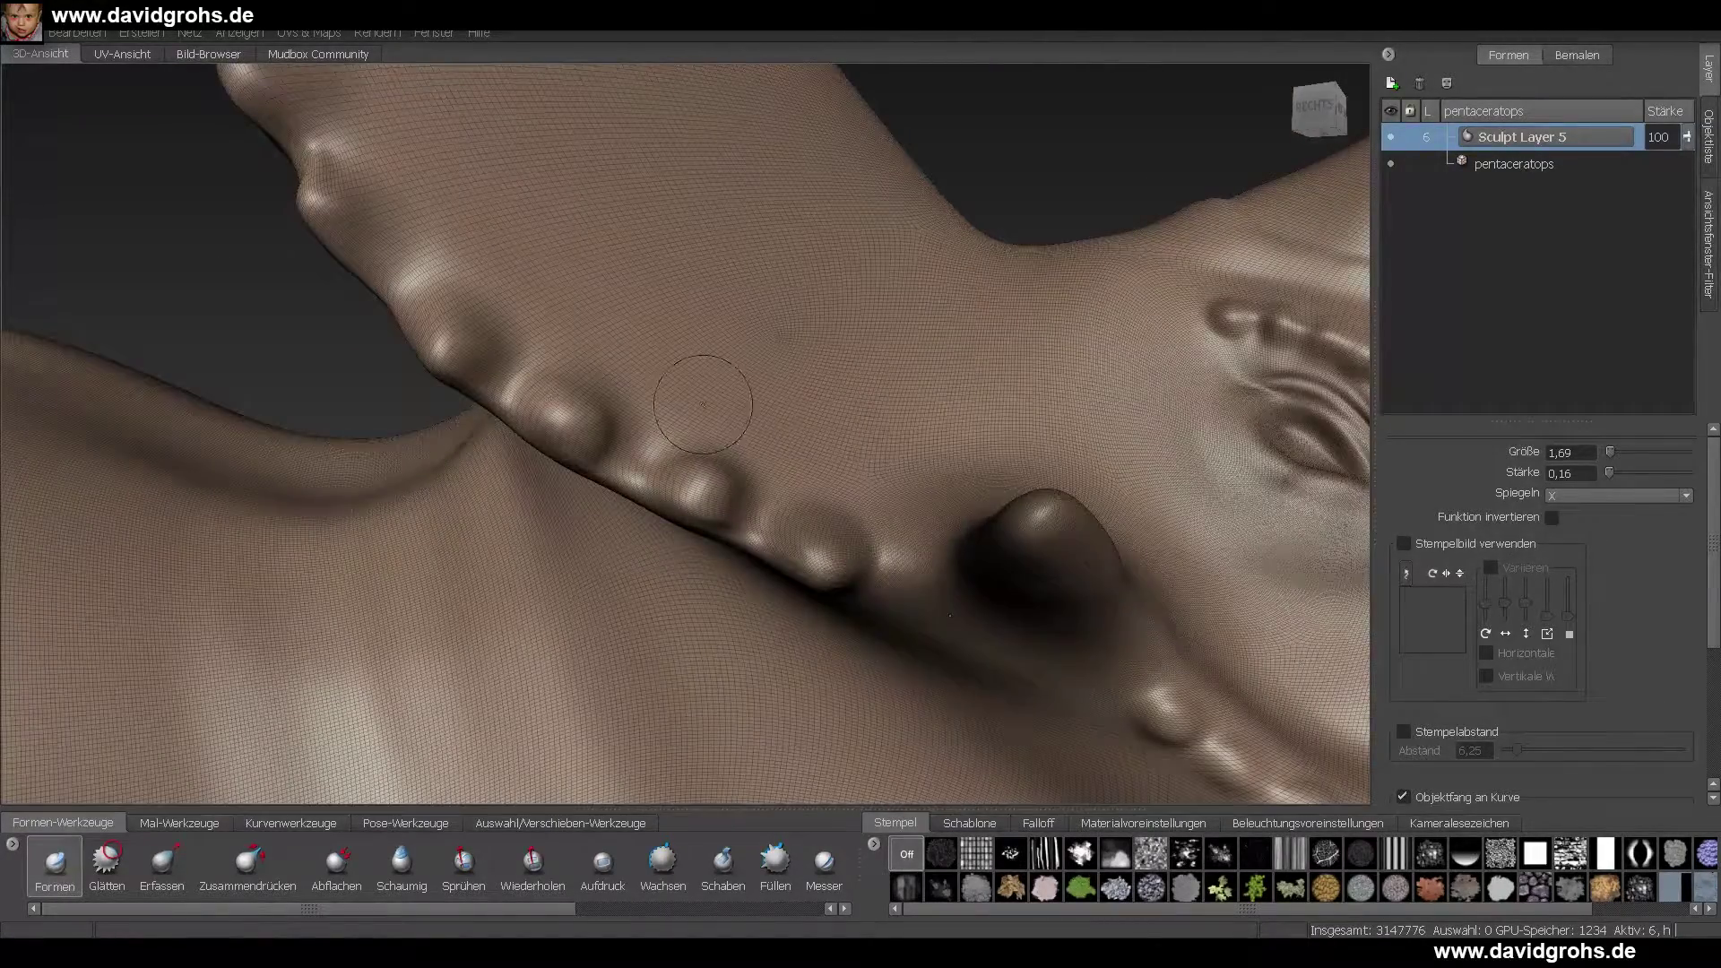
pyautogui.click(337, 866)
pyautogui.moveTo(574, 439)
pyautogui.keyDown('alt'); pyautogui.mouseDown()
pyautogui.moveTo(668, 530)
pyautogui.moveTo(840, 611)
pyautogui.moveTo(874, 588)
pyautogui.moveTo(886, 538)
pyautogui.moveTo(579, 367)
pyautogui.mouseUp(); pyautogui.keyUp('alt')
pyautogui.scroll(-10, 671, 521)
pyautogui.keyDown('alt'); pyautogui.moveTo(610, 502); pyautogui.dragTo(670, 521); pyautogui.keyUp('alt')
pyautogui.scroll(10, 670, 521)
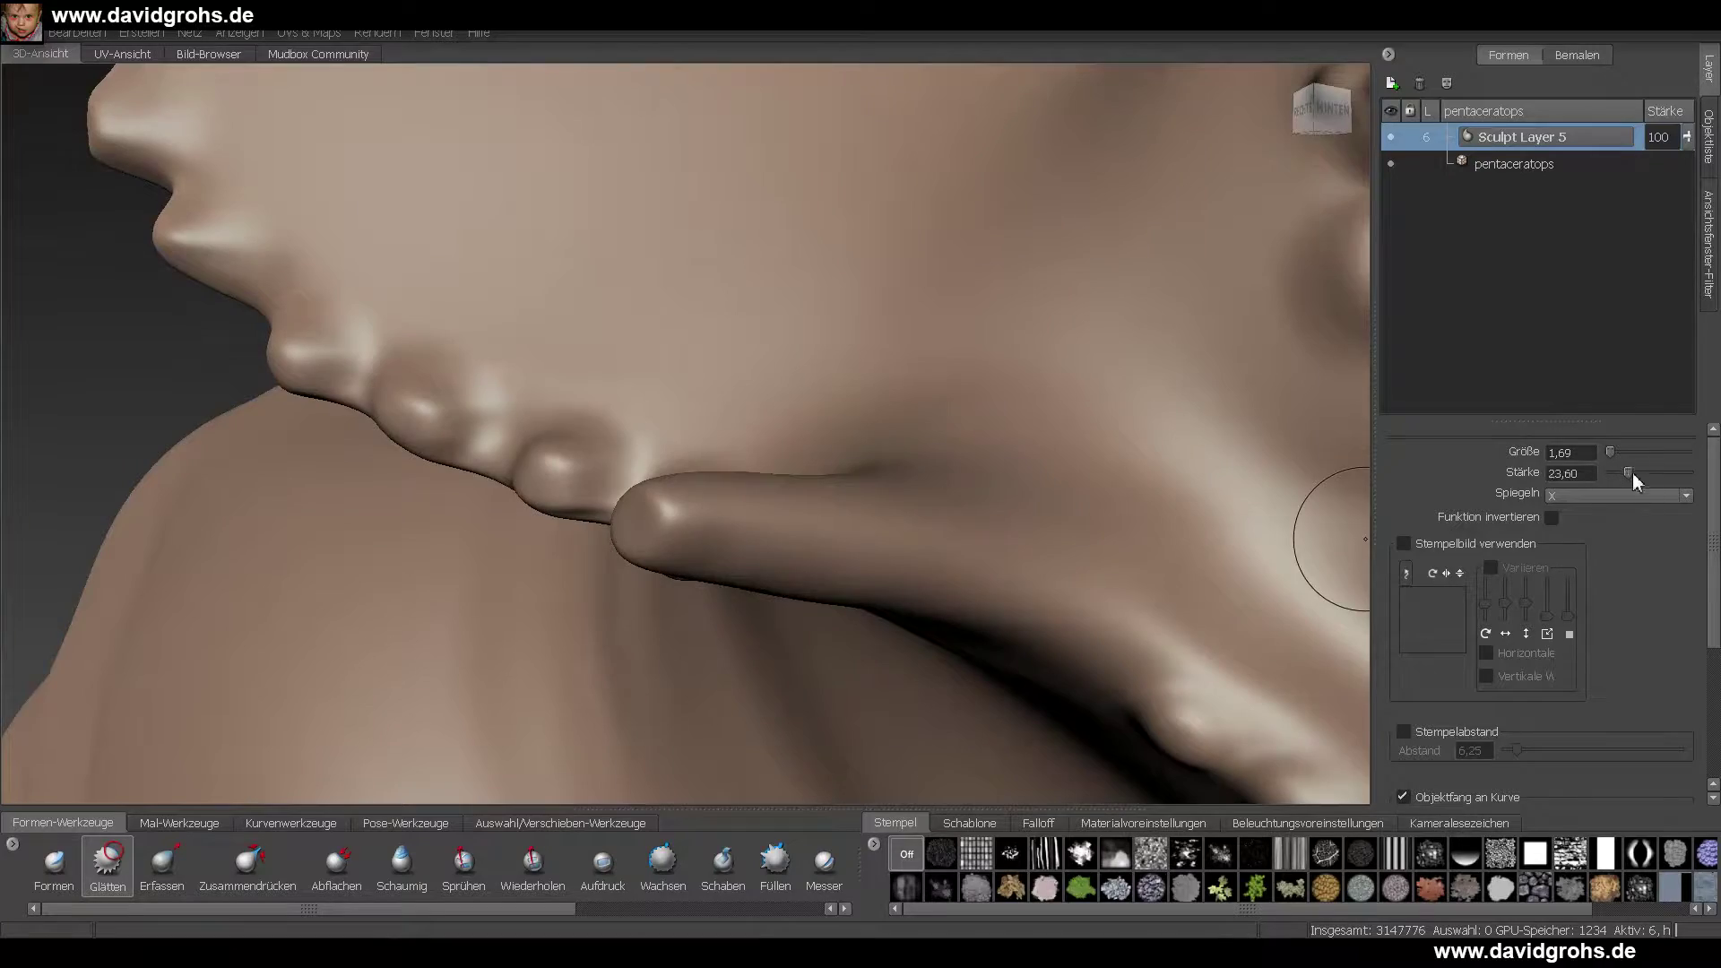
pyautogui.moveTo(1631, 474); pyautogui.dragTo(1645, 474)
pyautogui.keyDown('alt'); pyautogui.moveTo(896, 529); pyautogui.dragTo(1037, 502); pyautogui.keyUp('alt')
# - Smooth the shoulder area on the pentaceratops base layer at subdivision level 5, using size 16,31 and strength 8,70
pyautogui.press('pagedown')
pyautogui.click(1515, 164)
pyautogui.keyDown('alt'); pyautogui.moveTo(807, 537); pyautogui.dragTo(659, 602); pyautogui.keyUp('alt')
pyautogui.scroll(-8, 658, 601)
pyautogui.moveTo(745, 446)
pyautogui.keyDown('alt'); pyautogui.mouseDown()
pyautogui.moveTo(628, 502)
pyautogui.moveTo(559, 449)
pyautogui.mouseUp(); pyautogui.keyUp('alt')
pyautogui.moveTo(529, 506)
pyautogui.mouseDown()
pyautogui.moveTo(630, 511)
pyautogui.moveTo(646, 431)
pyautogui.moveTo(690, 573)
pyautogui.moveTo(662, 563)
pyautogui.mouseUp()
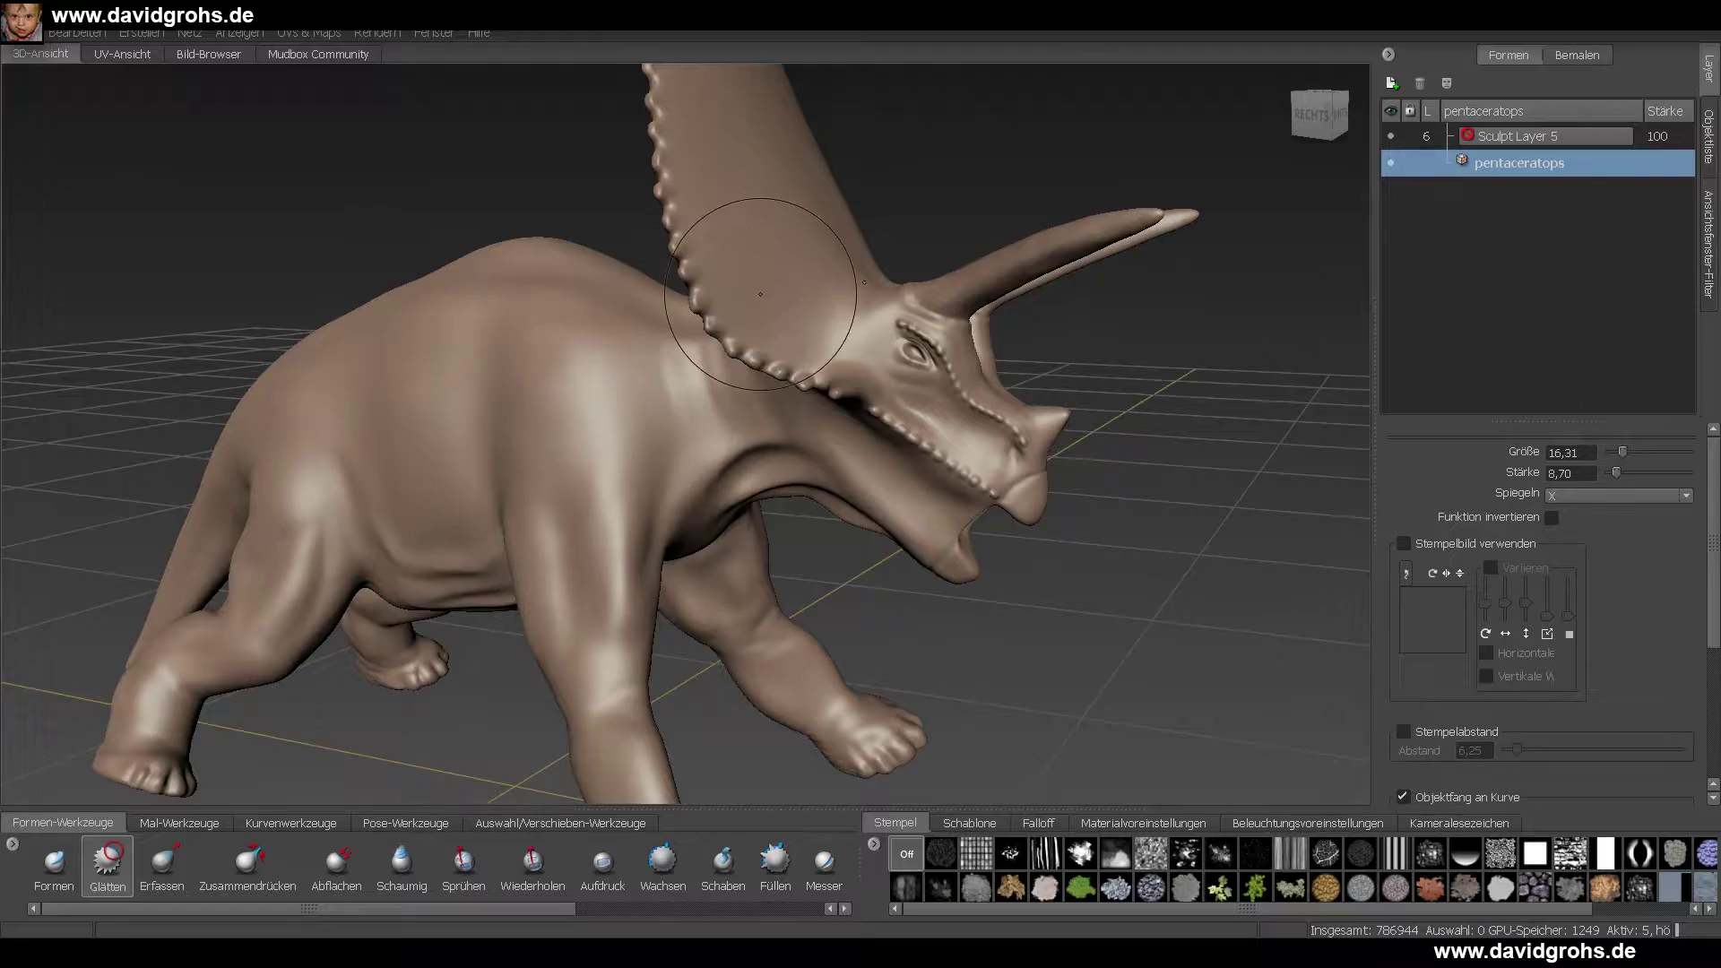
pyautogui.keyDown('alt'); pyautogui.moveTo(760, 294); pyautogui.dragTo(665, 345); pyautogui.keyUp('alt')
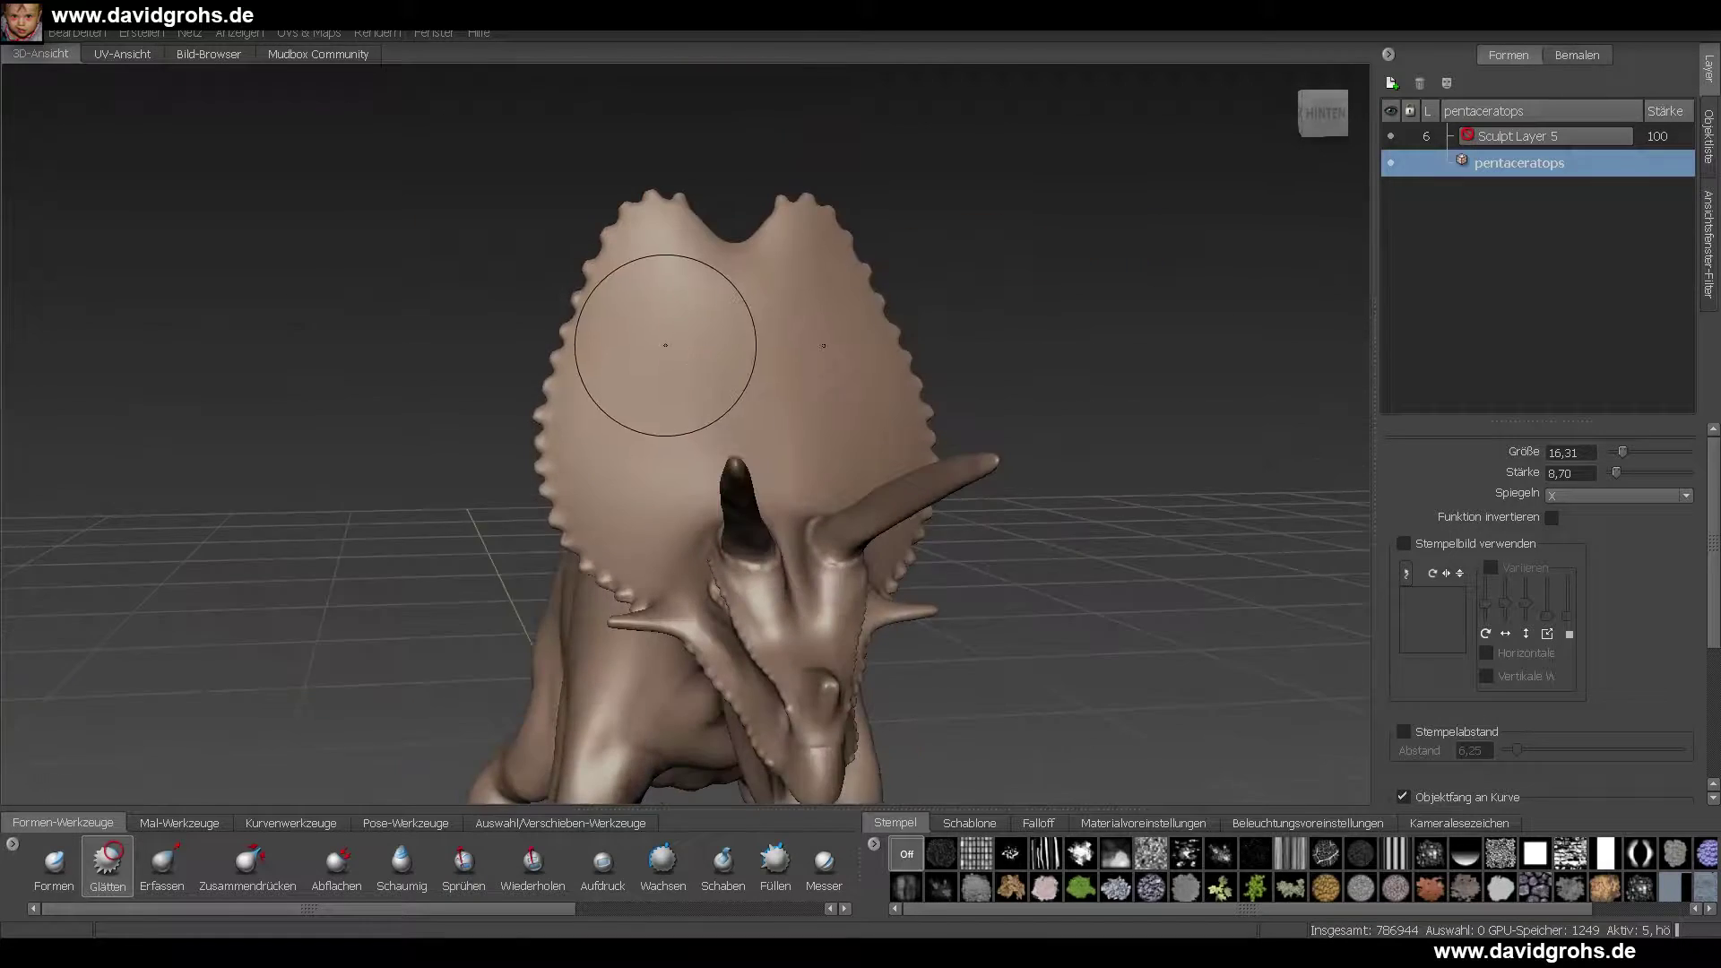
# - Shape the front surface of the frill with the Foamy (Schaumig) brush, undoing the first stroke
pyautogui.moveTo(634, 271)
pyautogui.keyDown('alt'); pyautogui.mouseDown()
pyautogui.moveTo(708, 395)
pyautogui.moveTo(763, 574)
pyautogui.moveTo(616, 171)
pyautogui.mouseUp(); pyautogui.keyUp('alt')
pyautogui.scroll(2, 699, 430)
pyautogui.click(402, 866)
pyautogui.hotkey('ctrl', 'z')
pyautogui.moveTo(604, 133)
pyautogui.mouseDown()
pyautogui.moveTo(606, 233)
pyautogui.moveTo(689, 618)
pyautogui.moveTo(606, 130)
pyautogui.mouseUp()
pyautogui.moveTo(646, 448)
pyautogui.keyDown('alt'); pyautogui.mouseDown()
pyautogui.moveTo(798, 499)
pyautogui.moveTo(878, 466)
pyautogui.mouseUp(); pyautogui.keyUp('alt')
pyautogui.moveTo(916, 358)
pyautogui.mouseDown()
pyautogui.moveTo(960, 492)
pyautogui.moveTo(741, 454)
pyautogui.moveTo(807, 462)
pyautogui.mouseUp()
# - Sculpt two lengthwise ridges on the frill's front and smooth them at size 5,84 and strength 70,80
pyautogui.click(55, 866)
pyautogui.moveTo(798, 314)
pyautogui.mouseDown()
pyautogui.moveTo(765, 314)
pyautogui.moveTo(784, 365)
pyautogui.moveTo(538, 314)
pyautogui.moveTo(493, 417)
pyautogui.moveTo(806, 349)
pyautogui.moveTo(347, 679)
pyautogui.mouseUp()
pyautogui.press('2')
pyautogui.moveTo(720, 569)
pyautogui.mouseDown()
pyautogui.moveTo(672, 293)
pyautogui.moveTo(712, 381)
pyautogui.mouseUp()
pyautogui.moveTo(712, 380)
pyautogui.keyDown('alt'); pyautogui.mouseDown()
pyautogui.moveTo(606, 592)
pyautogui.moveTo(813, 374)
pyautogui.mouseUp(); pyautogui.keyUp('alt')
pyautogui.moveTo(1638, 472); pyautogui.dragTo(1665, 473)
pyautogui.moveTo(771, 385)
pyautogui.keyDown('alt'); pyautogui.mouseDown()
pyautogui.moveTo(891, 422)
pyautogui.moveTo(896, 475)
pyautogui.mouseUp(); pyautogui.keyUp('alt')
pyautogui.moveTo(699, 430)
pyautogui.mouseDown()
pyautogui.moveTo(753, 680)
pyautogui.moveTo(685, 554)
pyautogui.moveTo(576, 253)
pyautogui.moveTo(761, 461)
pyautogui.moveTo(619, 627)
pyautogui.moveTo(595, 710)
pyautogui.mouseUp()
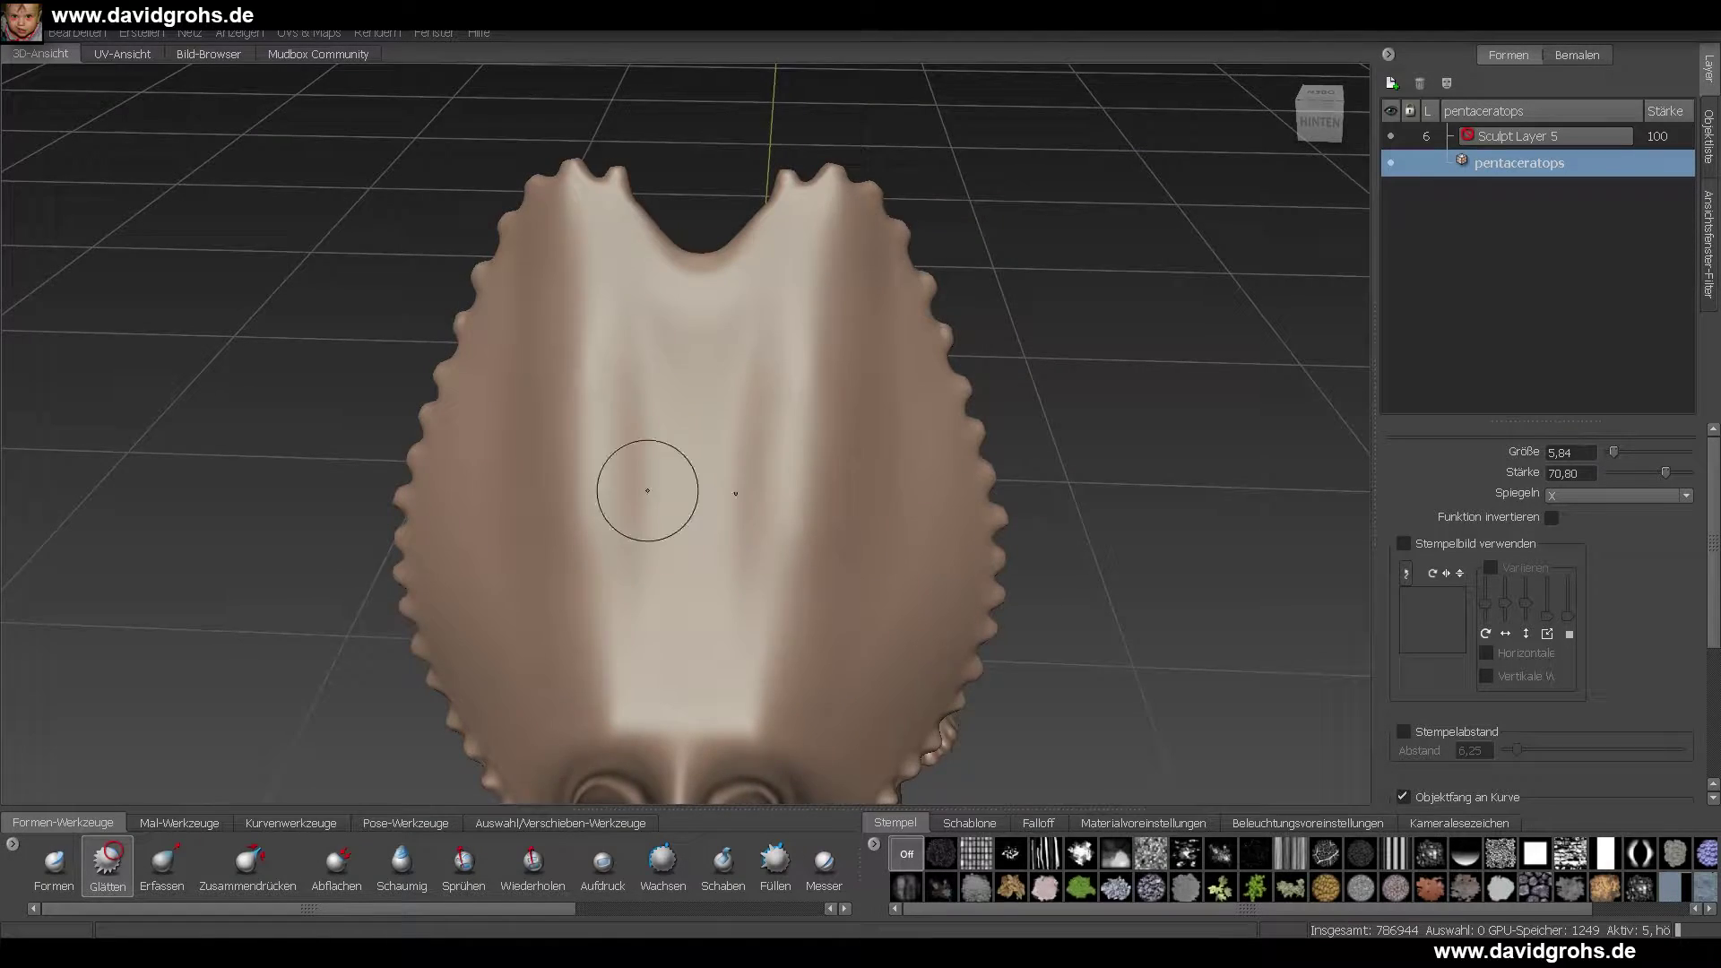
# - Soften the lengthwise frill ridges further with Smooth at size 11,13 and strength 100,00
pyautogui.keyDown('alt'); pyautogui.moveTo(647, 490); pyautogui.dragTo(823, 326); pyautogui.keyUp('alt')
pyautogui.keyDown('alt'); pyautogui.moveTo(461, 350); pyautogui.dragTo(718, 444); pyautogui.keyUp('alt')
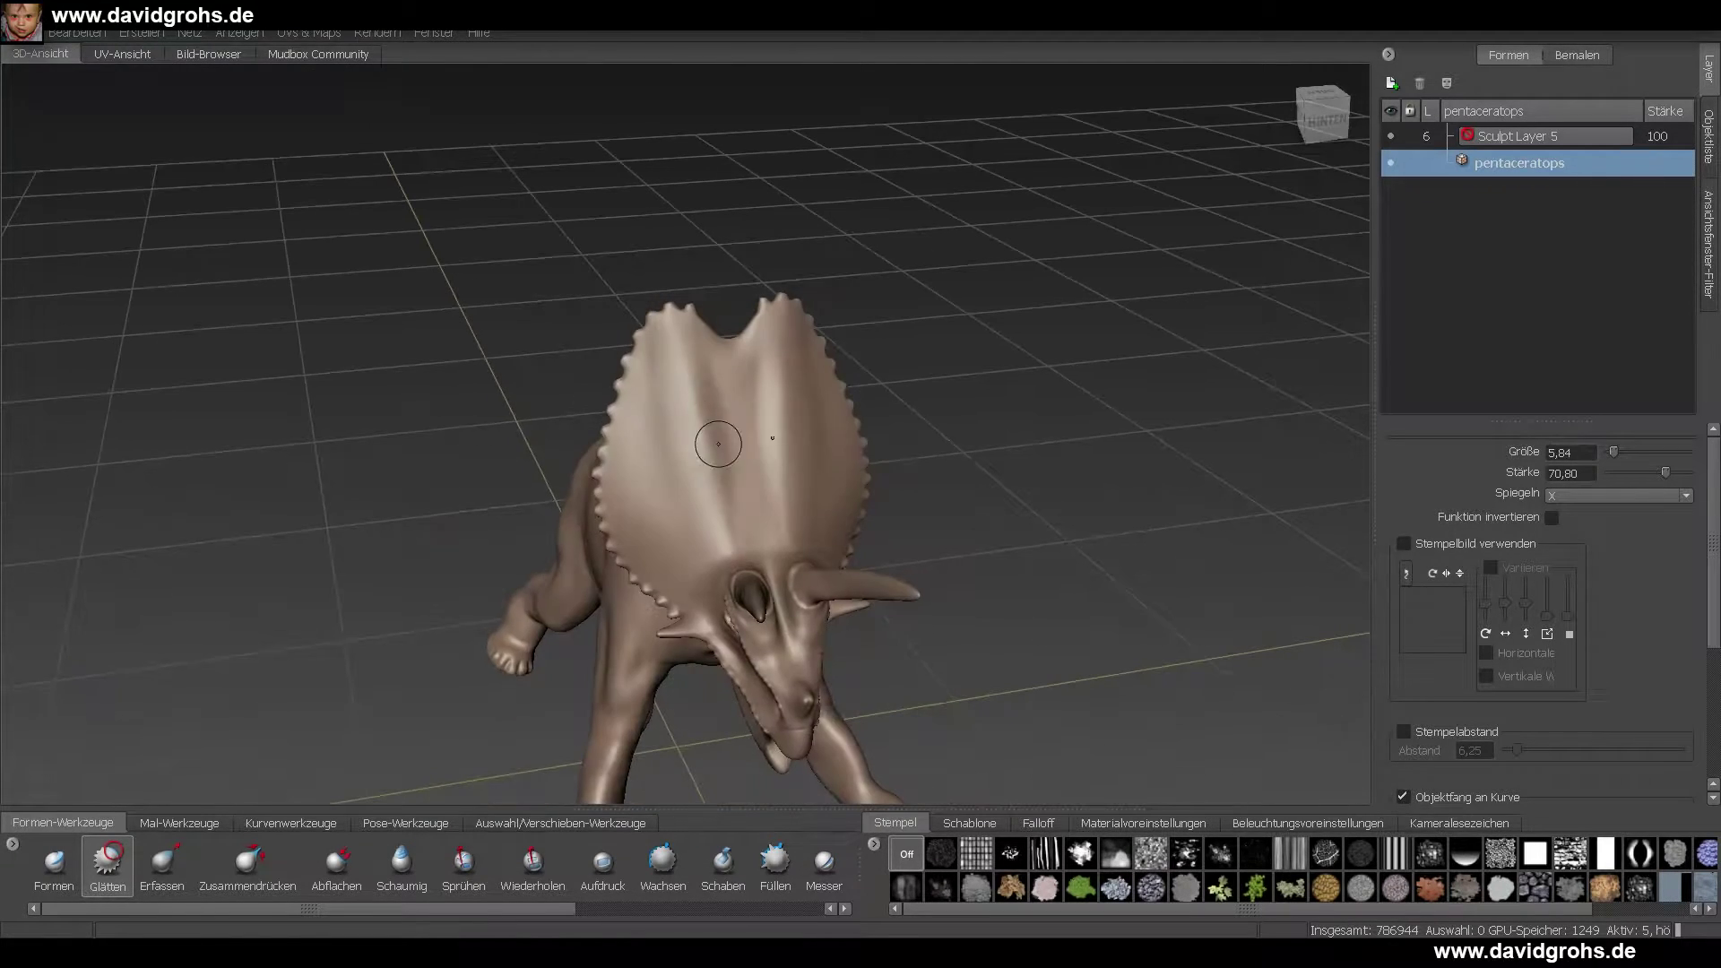
pyautogui.keyDown('alt'); pyautogui.moveTo(851, 463); pyautogui.dragTo(860, 514, button='right'); pyautogui.keyUp('alt')
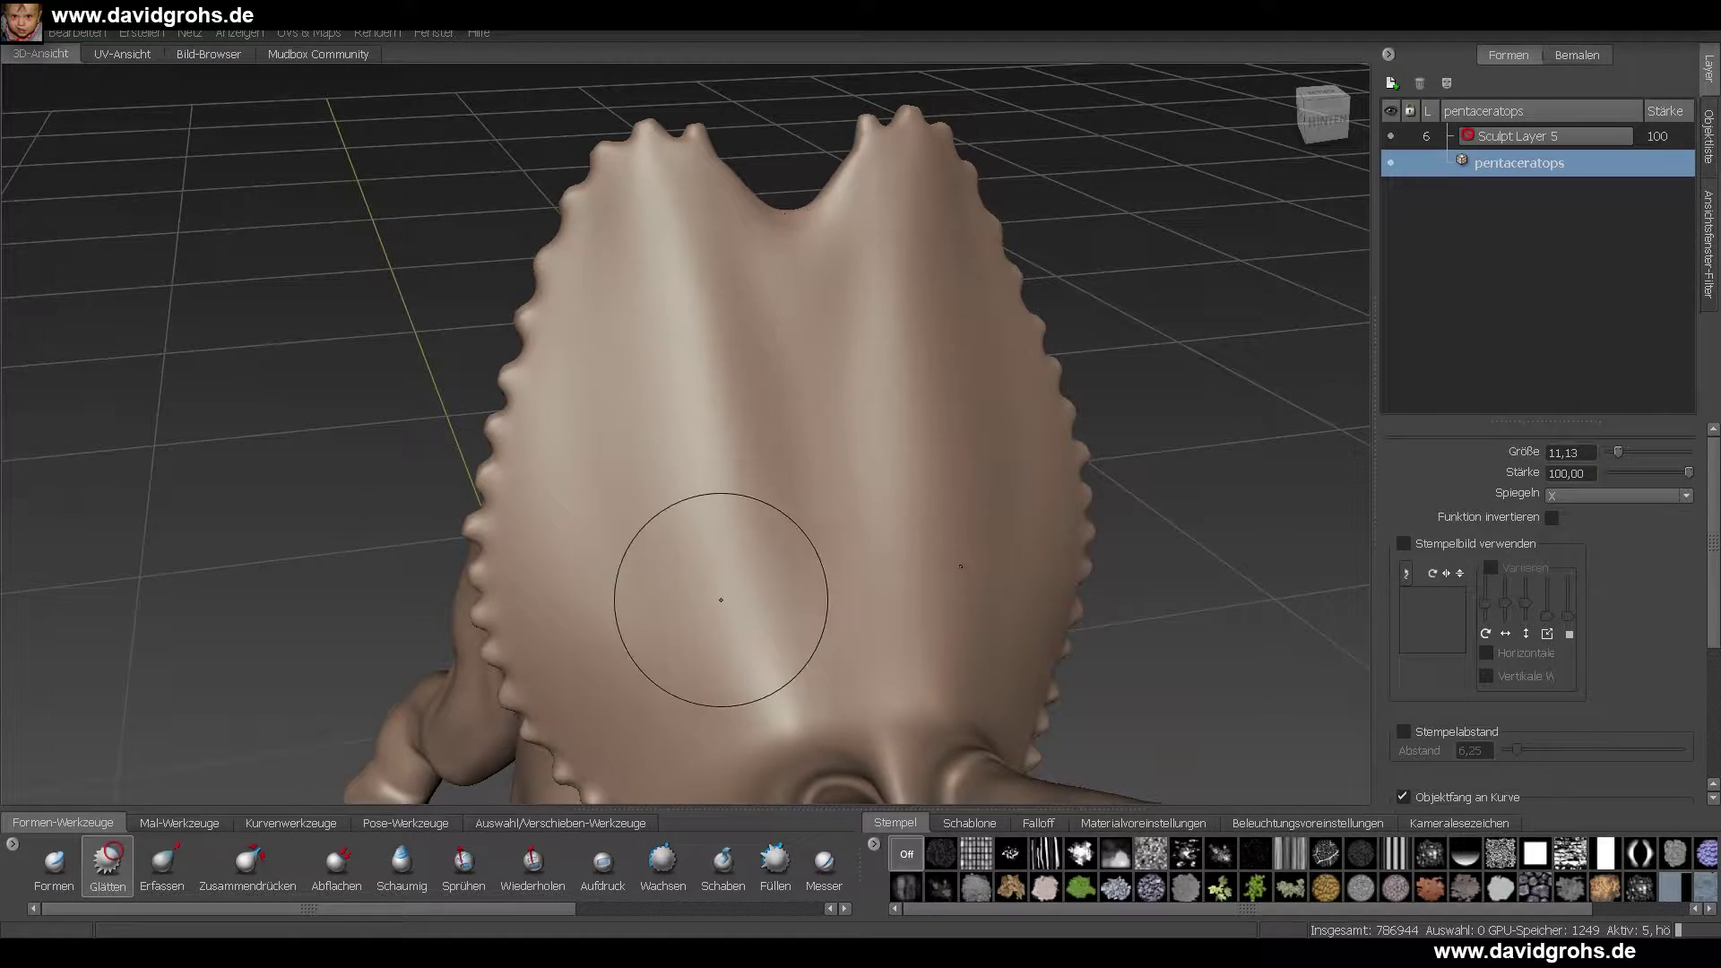
pyautogui.keyDown('alt'); pyautogui.moveTo(721, 599); pyautogui.dragTo(762, 573); pyautogui.keyUp('alt')
# - Add another sculpt layer at level 5 and deepen the frill's front with the inverted Foamy brush at size 22,60, strength 0,23
pyautogui.click(408, 876)
pyautogui.moveTo(717, 502)
pyautogui.keyDown('alt'); pyautogui.mouseDown()
pyautogui.moveTo(669, 457)
pyautogui.moveTo(690, 403)
pyautogui.mouseUp(); pyautogui.keyUp('alt')
pyautogui.click(1391, 83)
pyautogui.moveTo(681, 278); pyautogui.dragTo(735, 279)
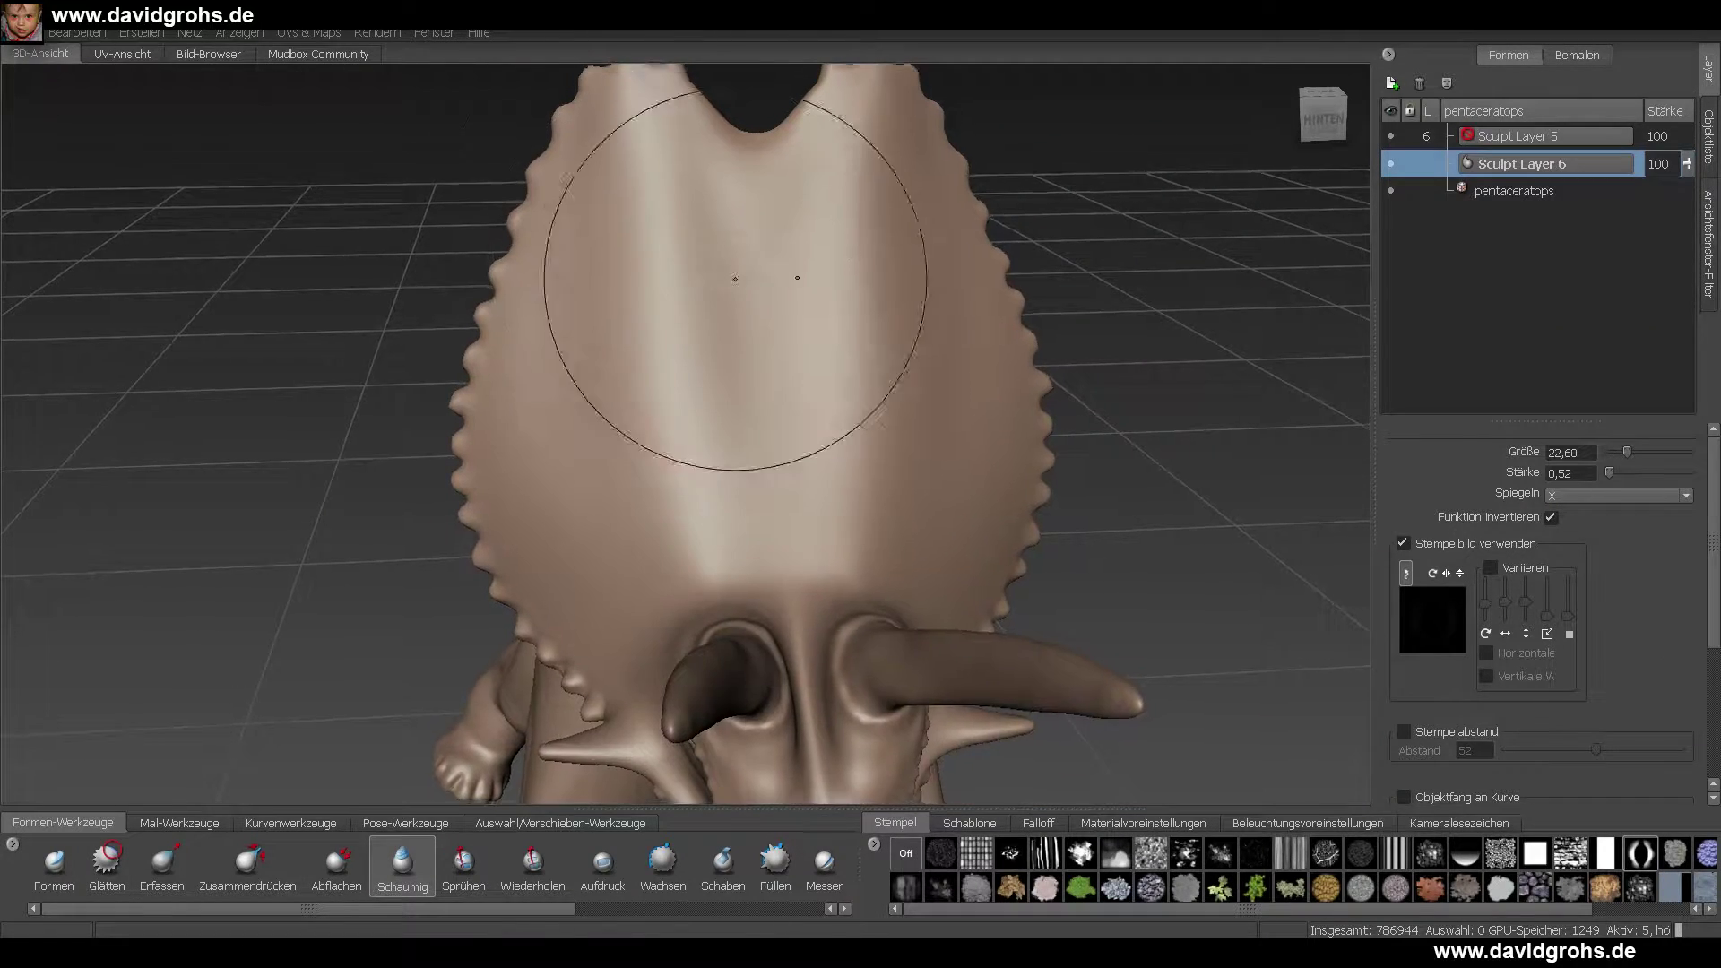
pyautogui.keyDown('alt'); pyautogui.moveTo(735, 278); pyautogui.dragTo(758, 344, button='middle'); pyautogui.keyUp('alt')
pyautogui.moveTo(665, 170); pyautogui.dragTo(692, 391)
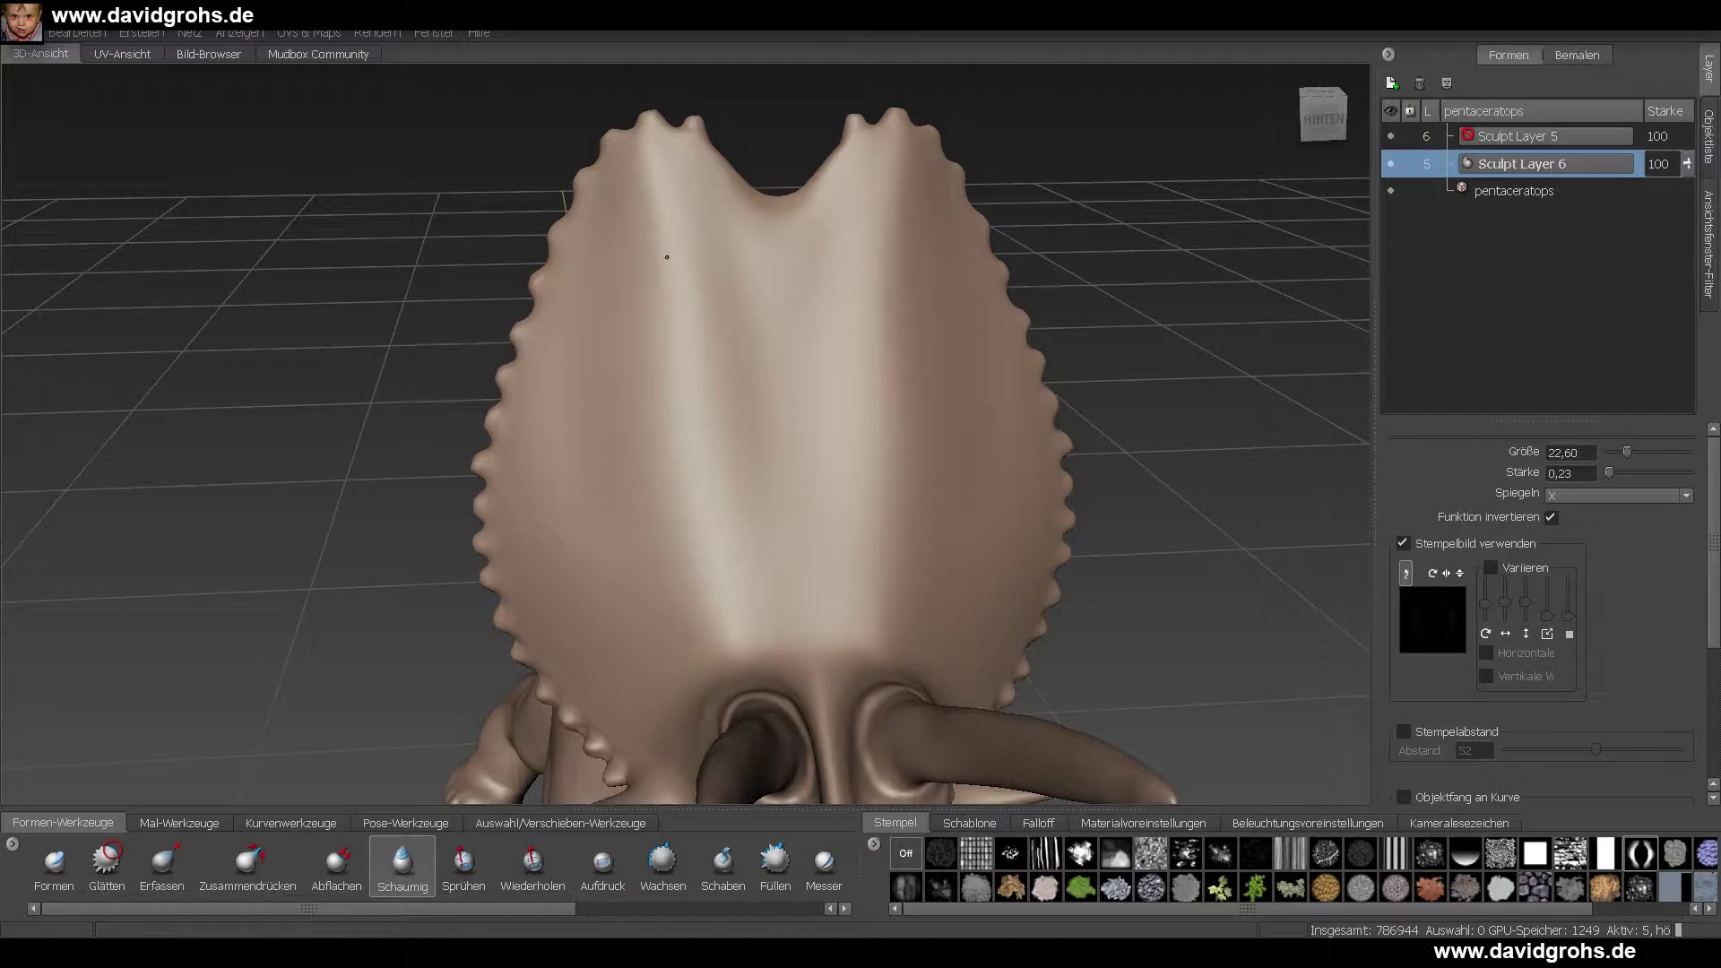
# - Try to form a ridge down the frill's centre line with the inverted Foamy brush at size 17,65 and strength 0,23
pyautogui.moveTo(729, 643)
pyautogui.keyDown('alt'); pyautogui.mouseDown()
pyautogui.moveTo(699, 230)
pyautogui.moveTo(724, 306)
pyautogui.moveTo(906, 367)
pyautogui.moveTo(959, 235)
pyautogui.moveTo(704, 385)
pyautogui.mouseUp(); pyautogui.keyUp('alt')
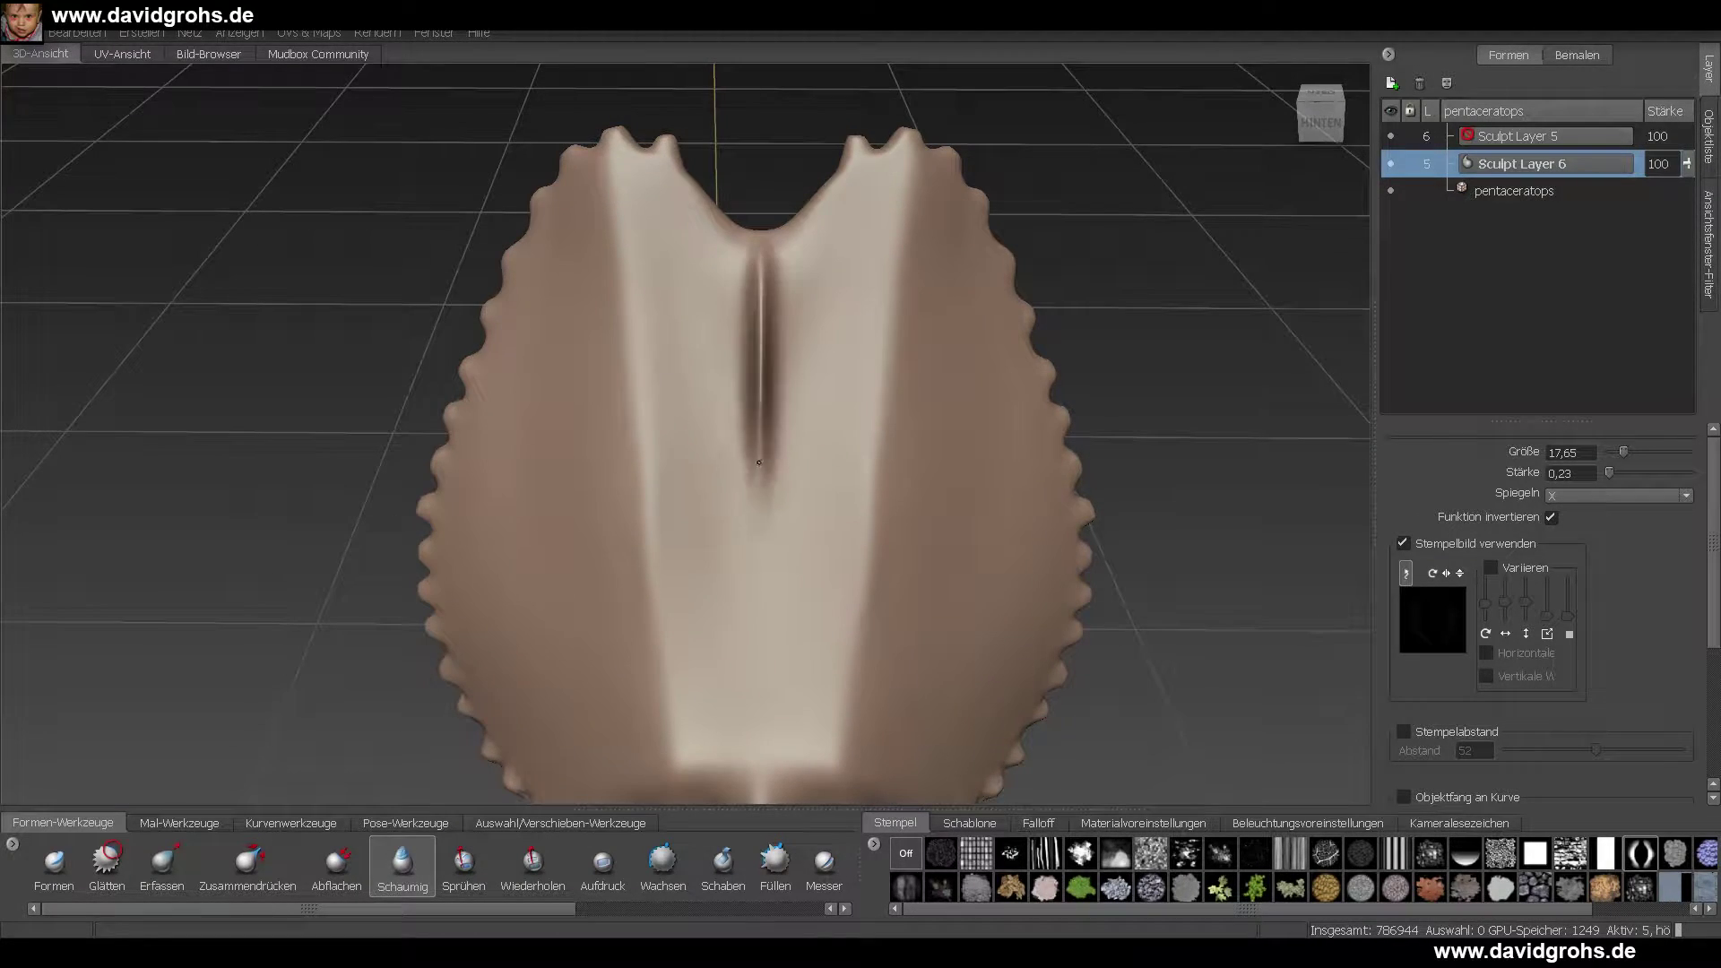
pyautogui.moveTo(759, 463); pyautogui.dragTo(760, 726)
pyautogui.keyDown('alt'); pyautogui.moveTo(795, 284); pyautogui.dragTo(730, 220); pyautogui.keyUp('alt')
pyautogui.hotkey('ctrl', 'z')
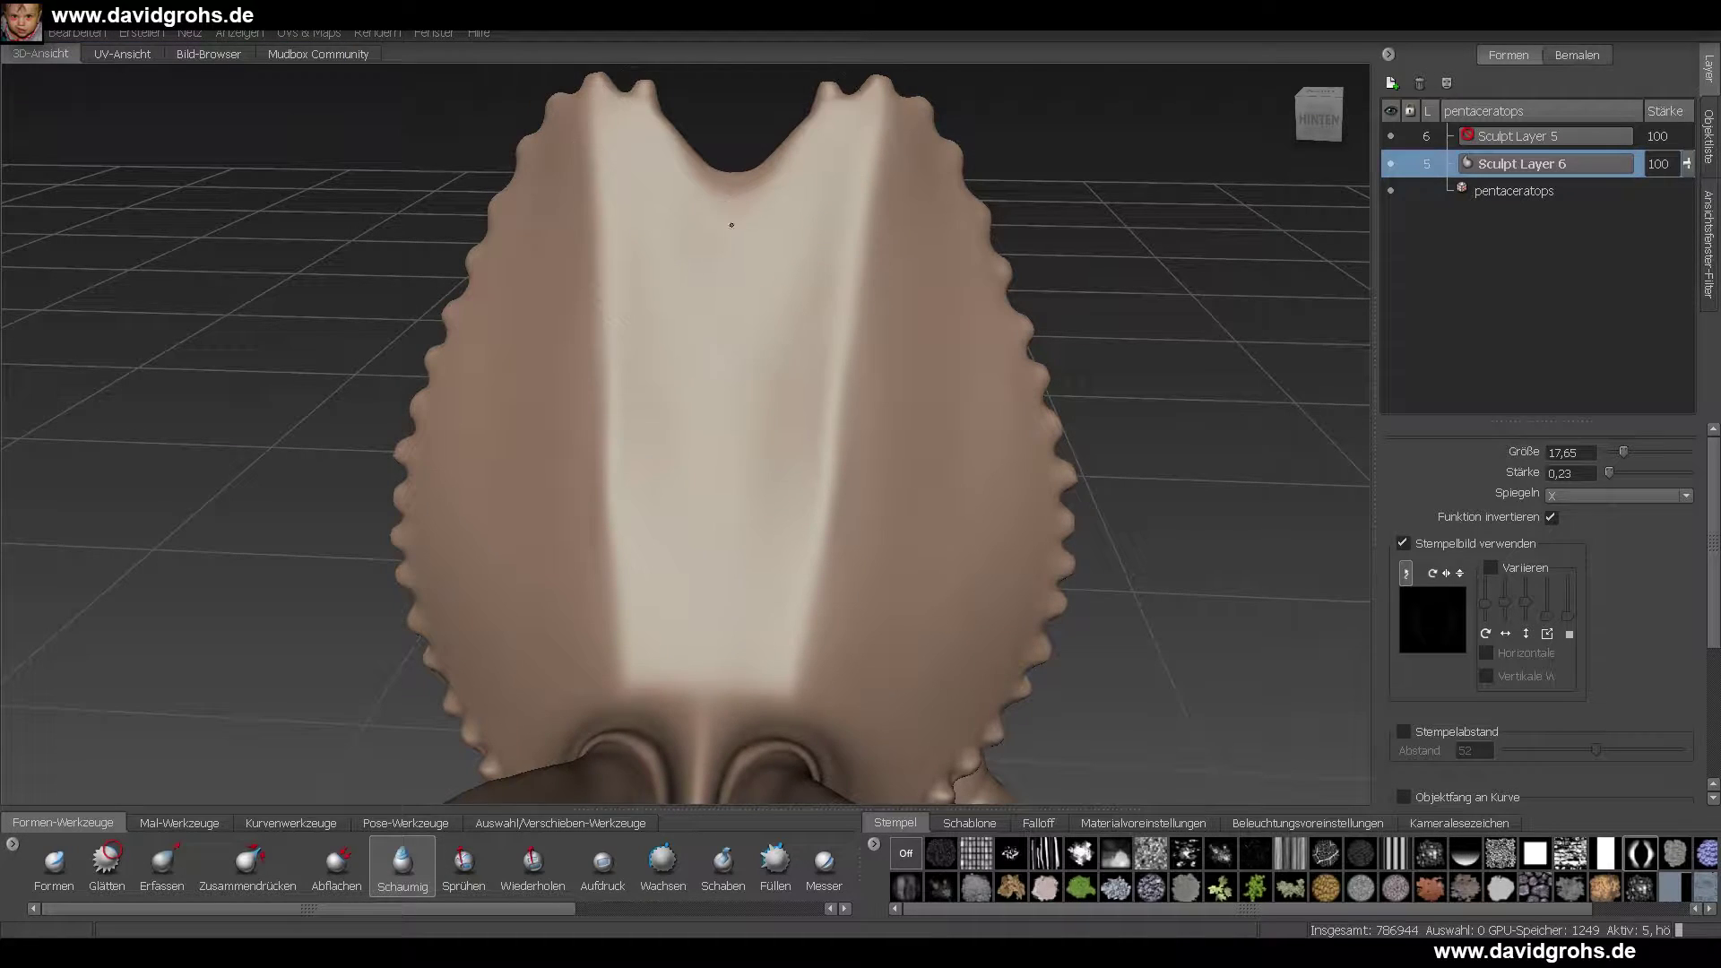
# - Form the central frill ridge again and smooth it at size 17,65, starting at strength 100,00 and then lowering the strength
pyautogui.keyDown('alt'); pyautogui.moveTo(703, 679); pyautogui.dragTo(811, 268); pyautogui.keyUp('alt')
pyautogui.press('shift')
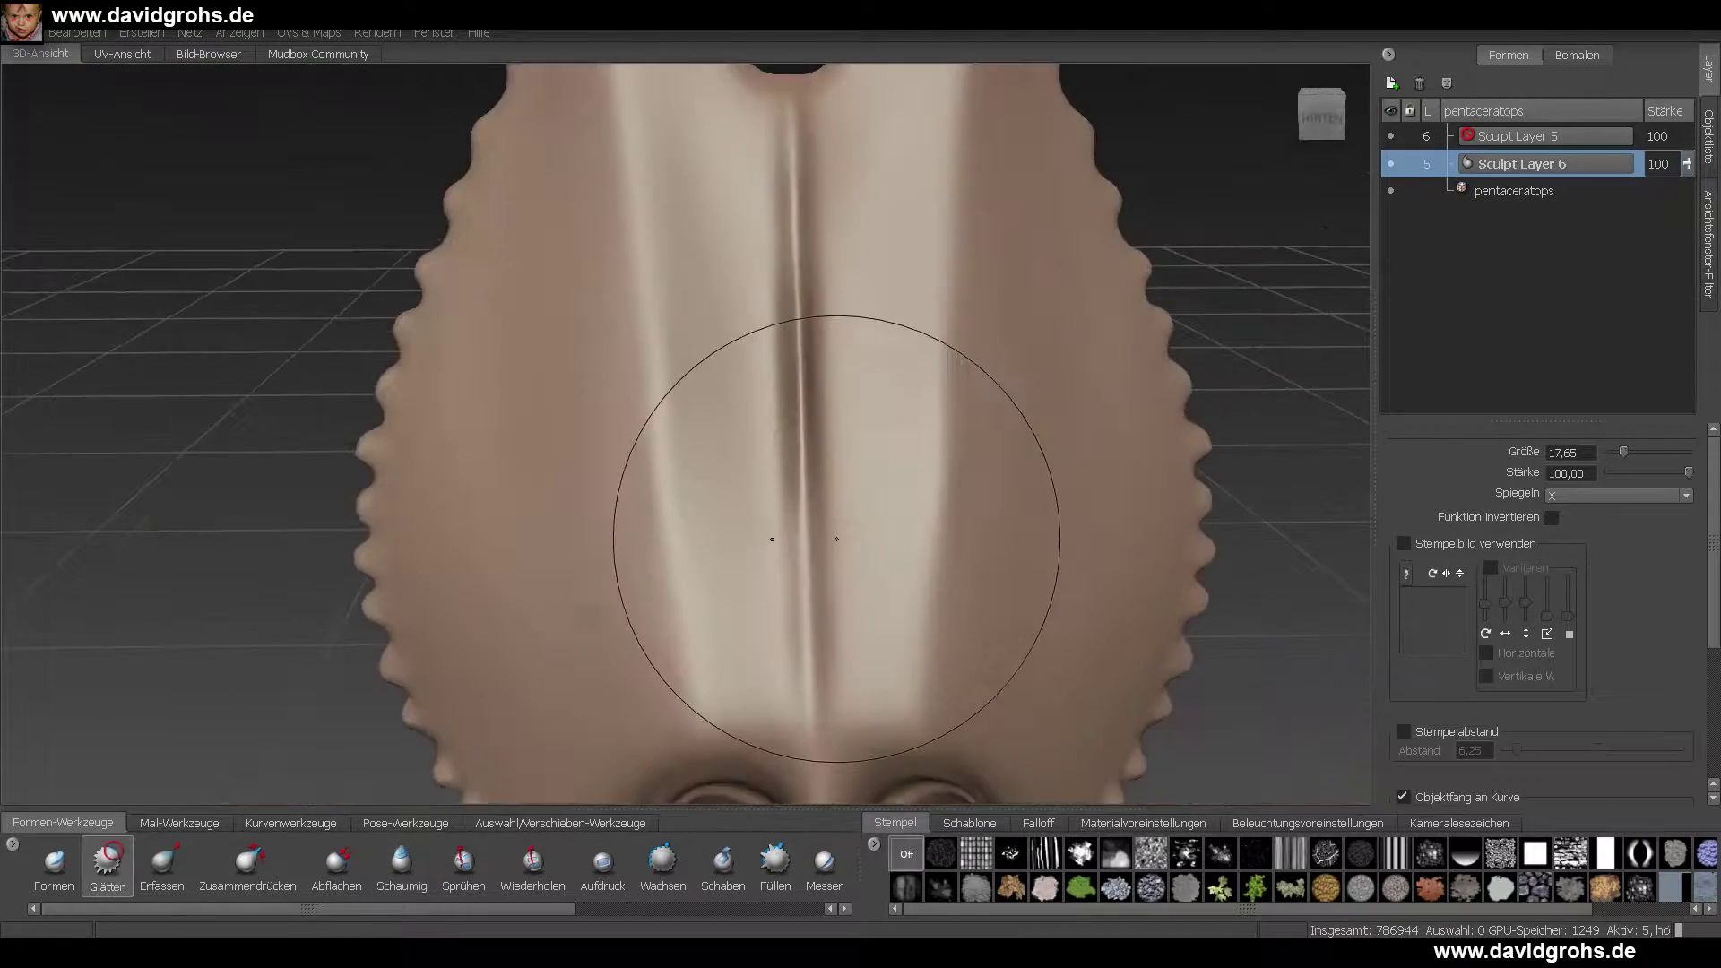
pyautogui.keyDown('alt'); pyautogui.moveTo(803, 475); pyautogui.dragTo(782, 543); pyautogui.keyUp('alt')
pyautogui.moveTo(782, 542); pyautogui.dragTo(789, 677)
pyautogui.keyDown('alt'); pyautogui.moveTo(788, 677); pyautogui.dragTo(807, 377); pyautogui.keyUp('alt')
pyautogui.moveTo(1688, 473); pyautogui.dragTo(1619, 472)
# - Adjust the shape of the frill with the Grab tool at size 27,22 and strength 49,50
pyautogui.moveTo(807, 448)
pyautogui.keyDown('alt'); pyautogui.mouseDown()
pyautogui.moveTo(1045, 511)
pyautogui.moveTo(752, 461)
pyautogui.moveTo(807, 403)
pyautogui.moveTo(713, 415)
pyautogui.moveTo(846, 385)
pyautogui.moveTo(730, 269)
pyautogui.moveTo(636, 395)
pyautogui.moveTo(502, 296)
pyautogui.moveTo(807, 304)
pyautogui.moveTo(762, 394)
pyautogui.mouseUp(); pyautogui.keyUp('alt')
pyautogui.click(163, 865)
pyautogui.scroll(2, 713, 416)
pyautogui.scroll(-3, 762, 394)
pyautogui.click(20, 33)
pyautogui.click(72, 133)
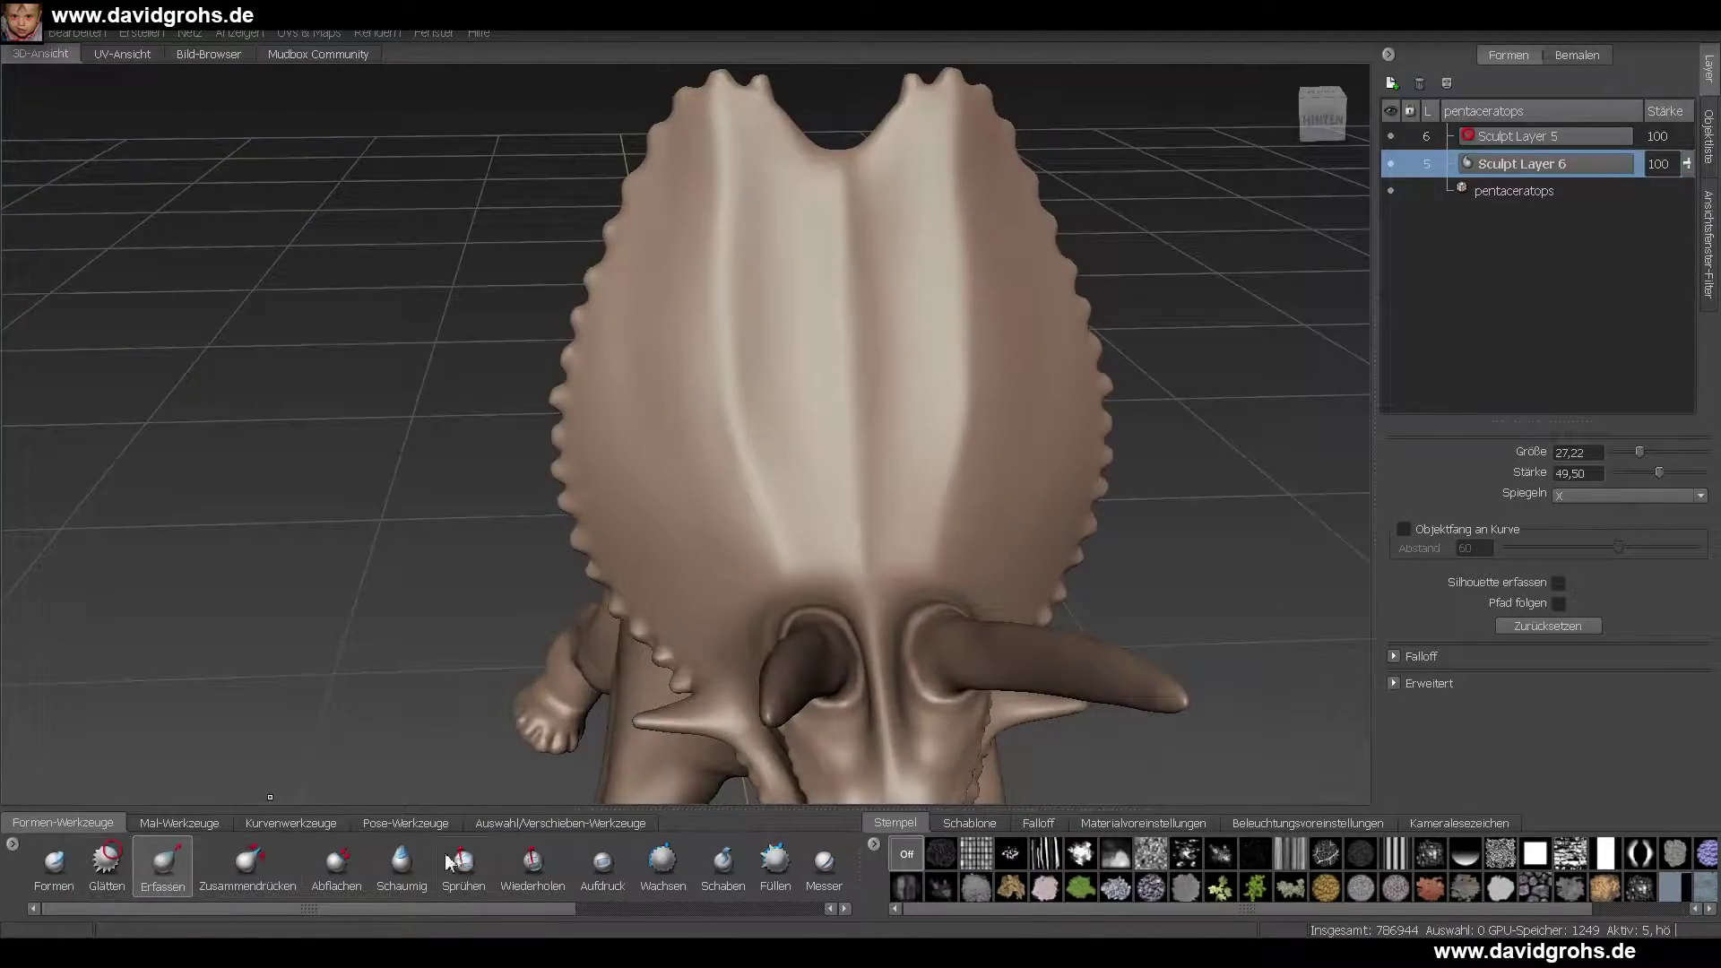
# - Tighten the frill ridges with the Pinch (Zusammendrücken) brush at size 12,65 and strength 50,60
pyautogui.press('4')
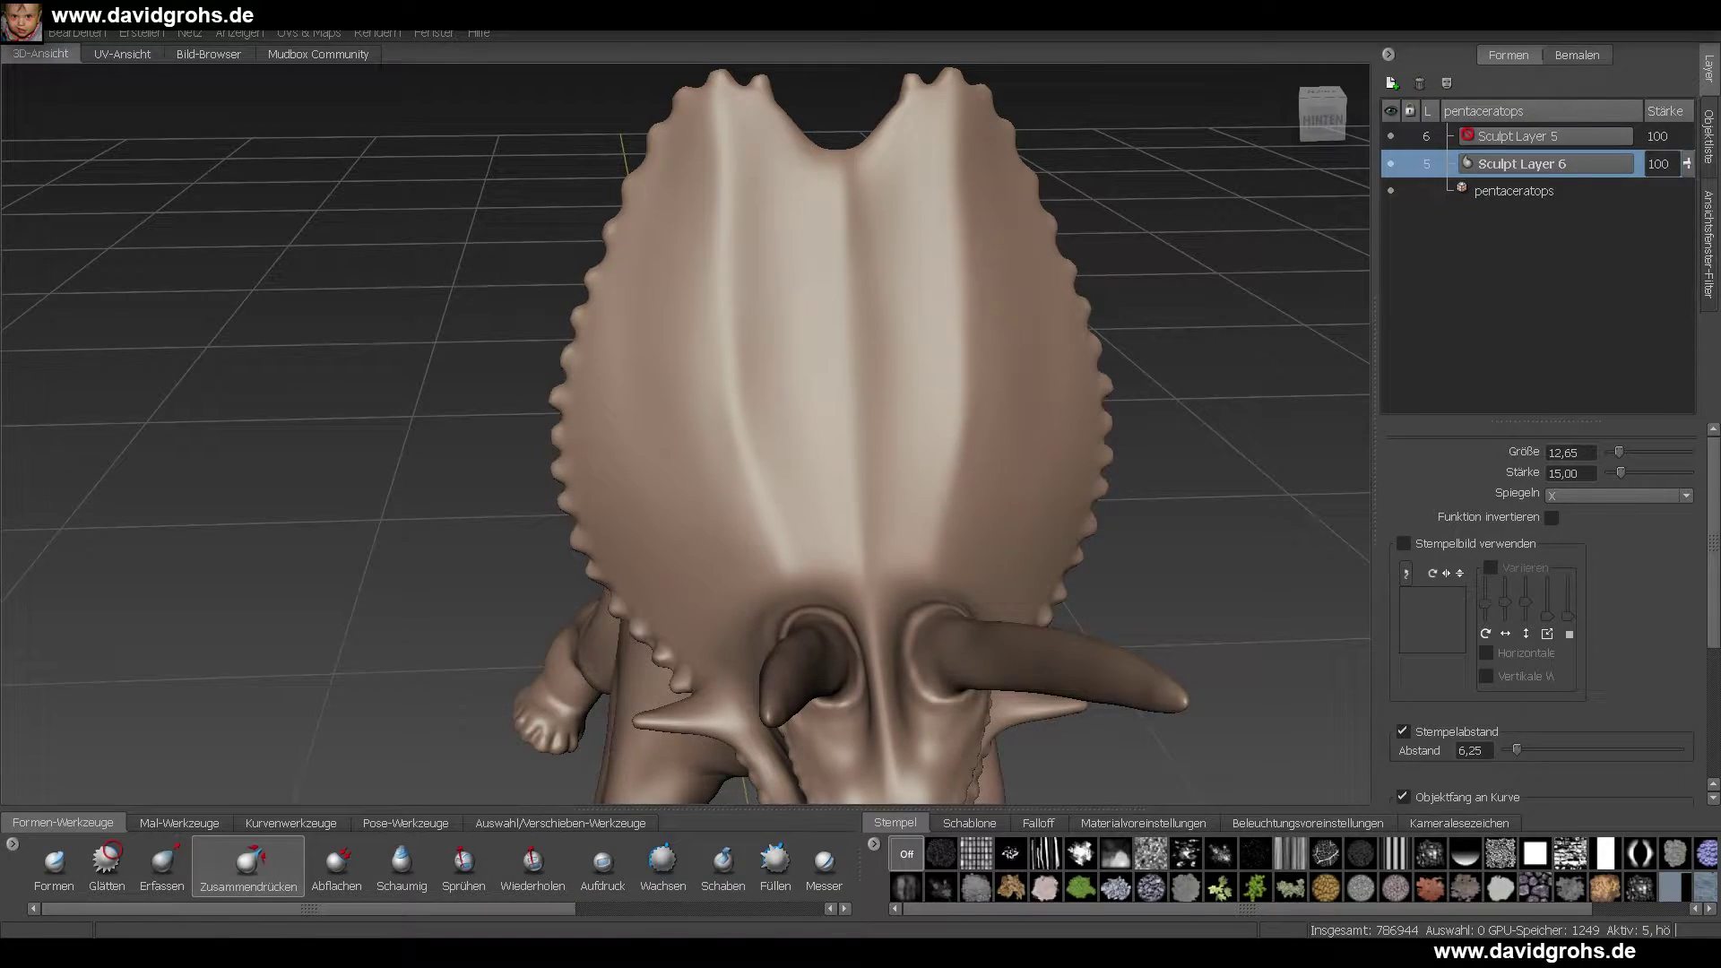
pyautogui.keyDown('alt'); pyautogui.moveTo(851, 489); pyautogui.dragTo(635, 509); pyautogui.keyUp('alt')
pyautogui.scroll(3, 635, 509)
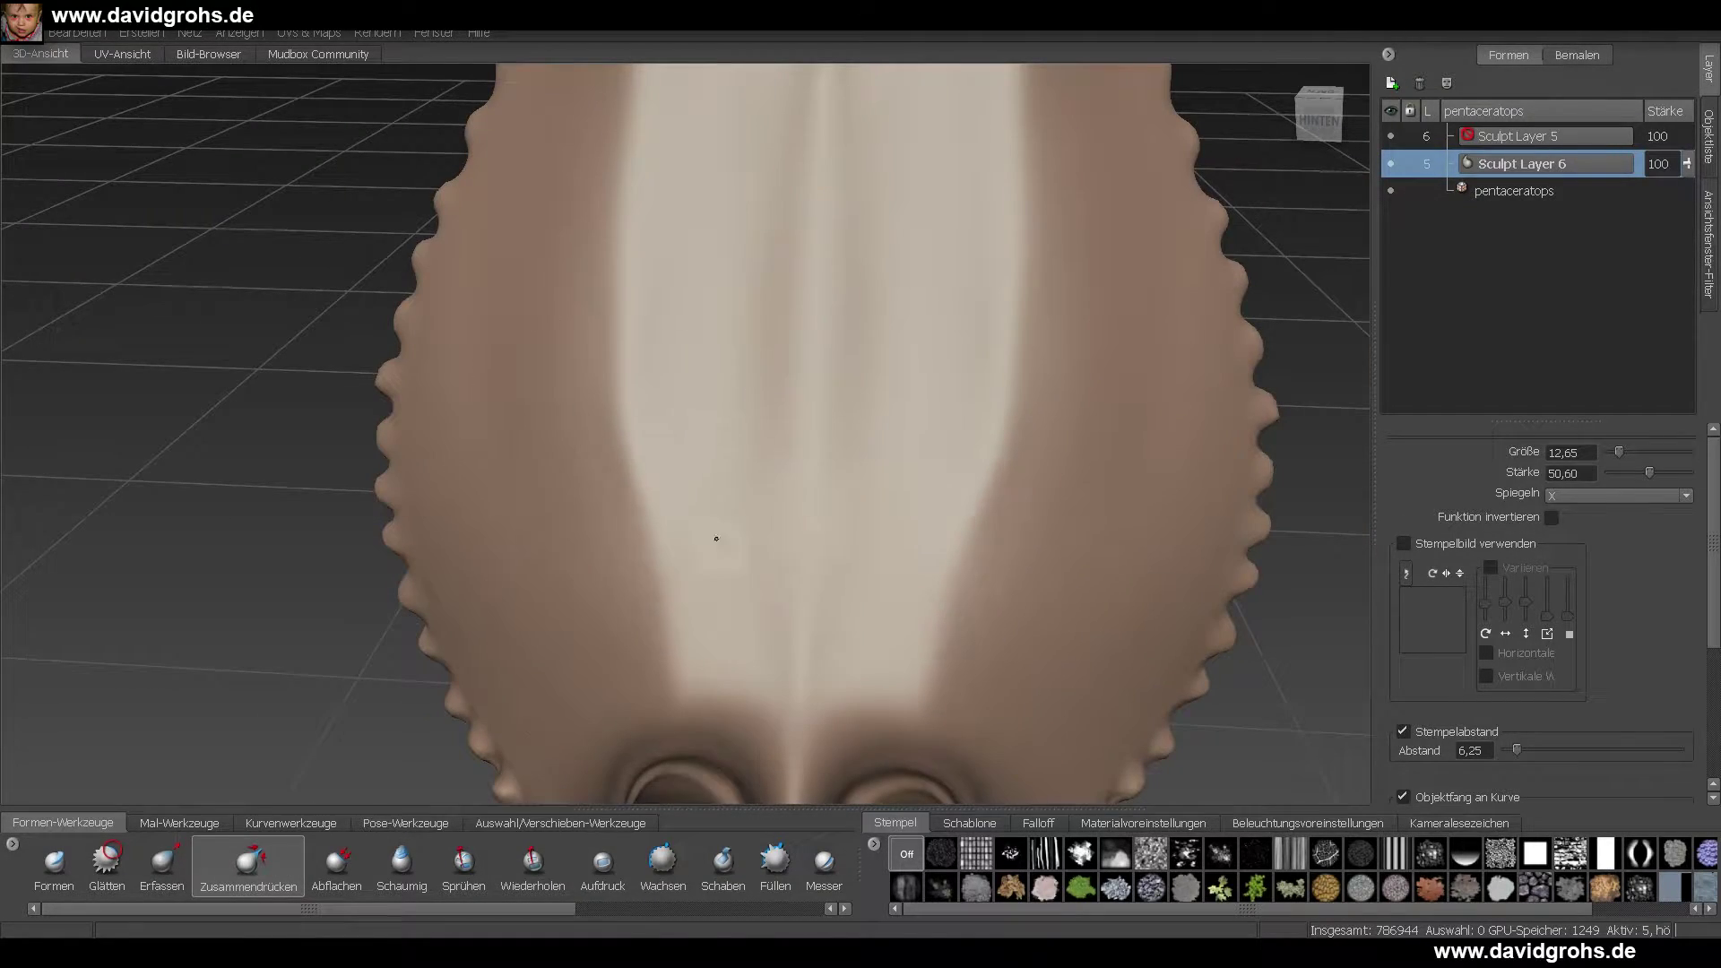
pyautogui.keyDown('alt'); pyautogui.moveTo(716, 539); pyautogui.dragTo(722, 458, button='middle'); pyautogui.keyUp('alt')
pyautogui.scroll(-5, 722, 457)
pyautogui.keyDown('alt'); pyautogui.moveTo(723, 457); pyautogui.dragTo(530, 545); pyautogui.keyUp('alt')
# - Pull the frill's side ridges into shape with Grab at size 12,65, using the wireframe display for reference
pyautogui.press('3')
pyautogui.press('w')
pyautogui.scroll(3, 729, 286)
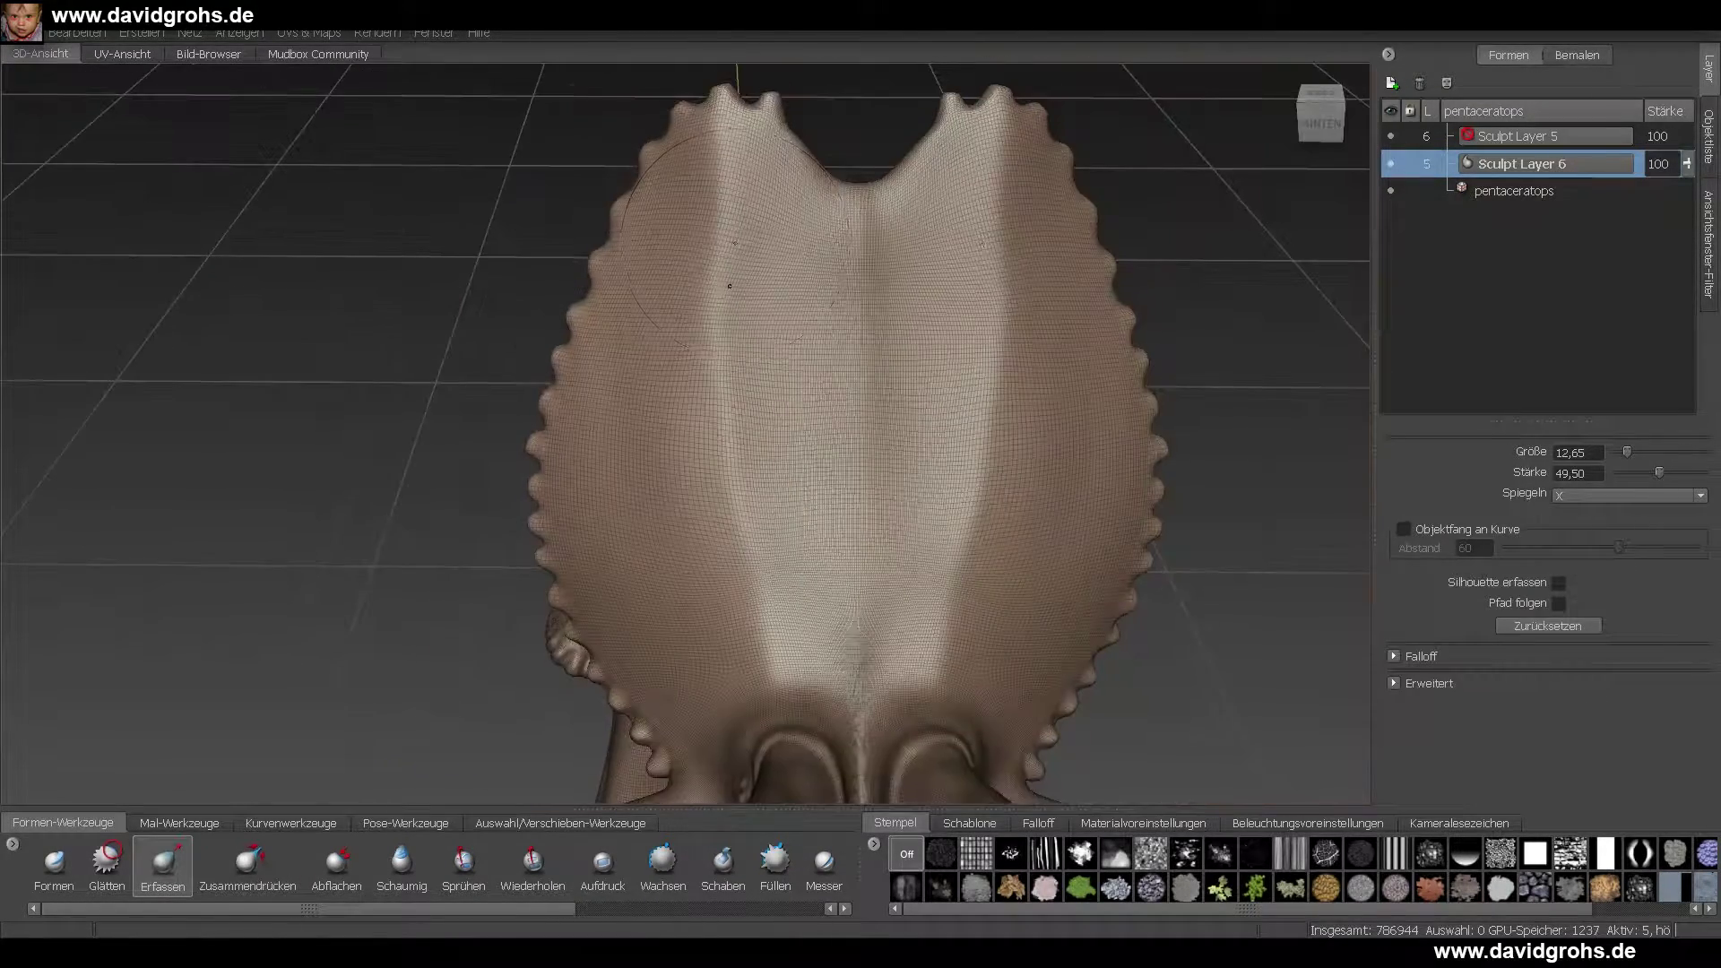
pyautogui.press('w')
pyautogui.scroll(-5, 761, 457)
pyautogui.keyDown('alt'); pyautogui.moveTo(761, 457); pyautogui.dragTo(651, 458); pyautogui.keyUp('alt')
pyautogui.scroll(5, 651, 458)
pyautogui.scroll(-3, 652, 459)
# - Try to sharpen the central ridge with inverted Foamy at size 10,79, strength 0,10, and Flatten at size 4,61, strength 2,20
pyautogui.press('1')
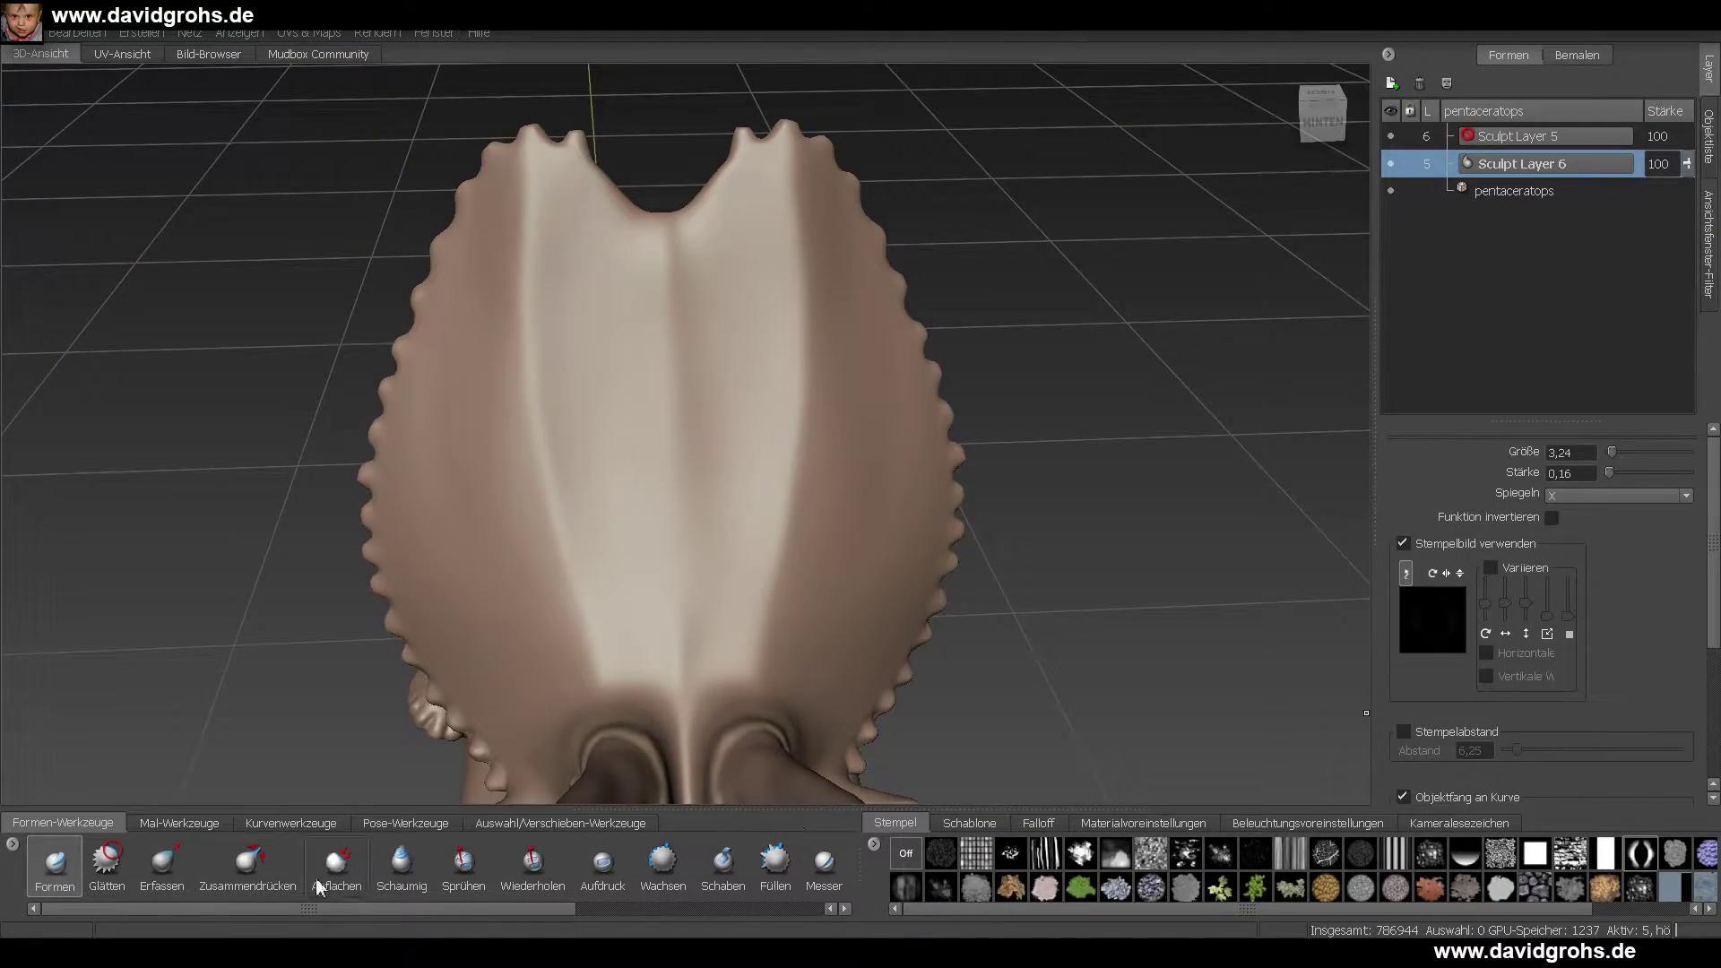
pyautogui.press('6')
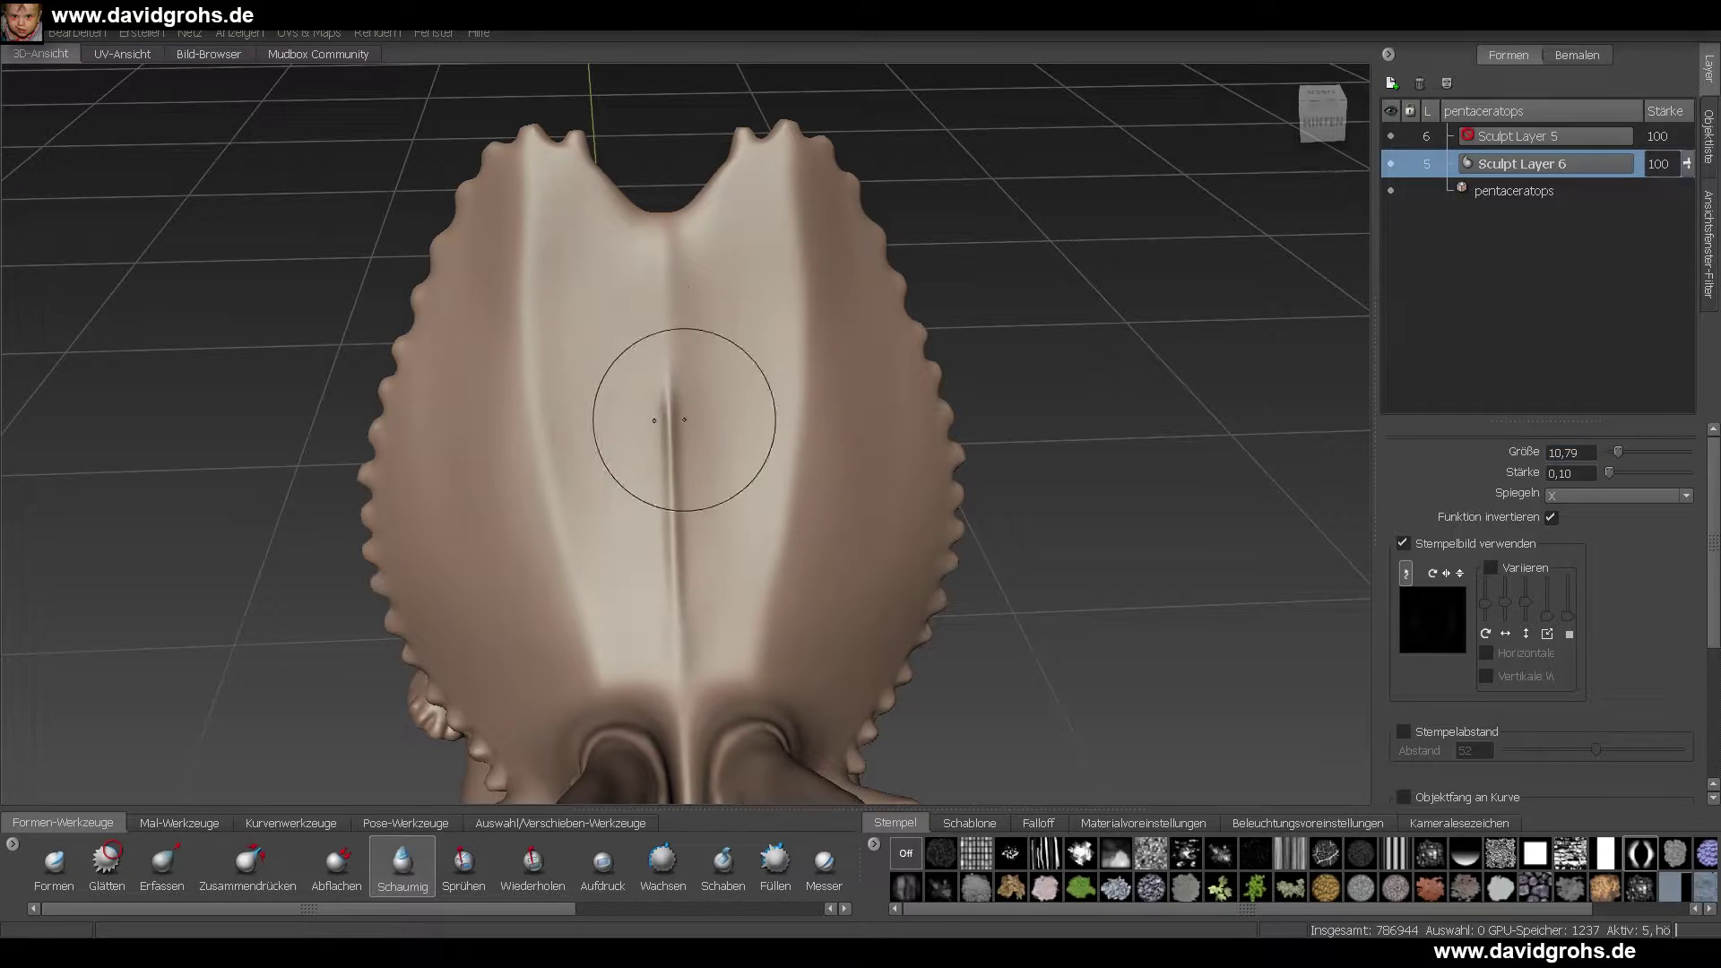
pyautogui.press('5')
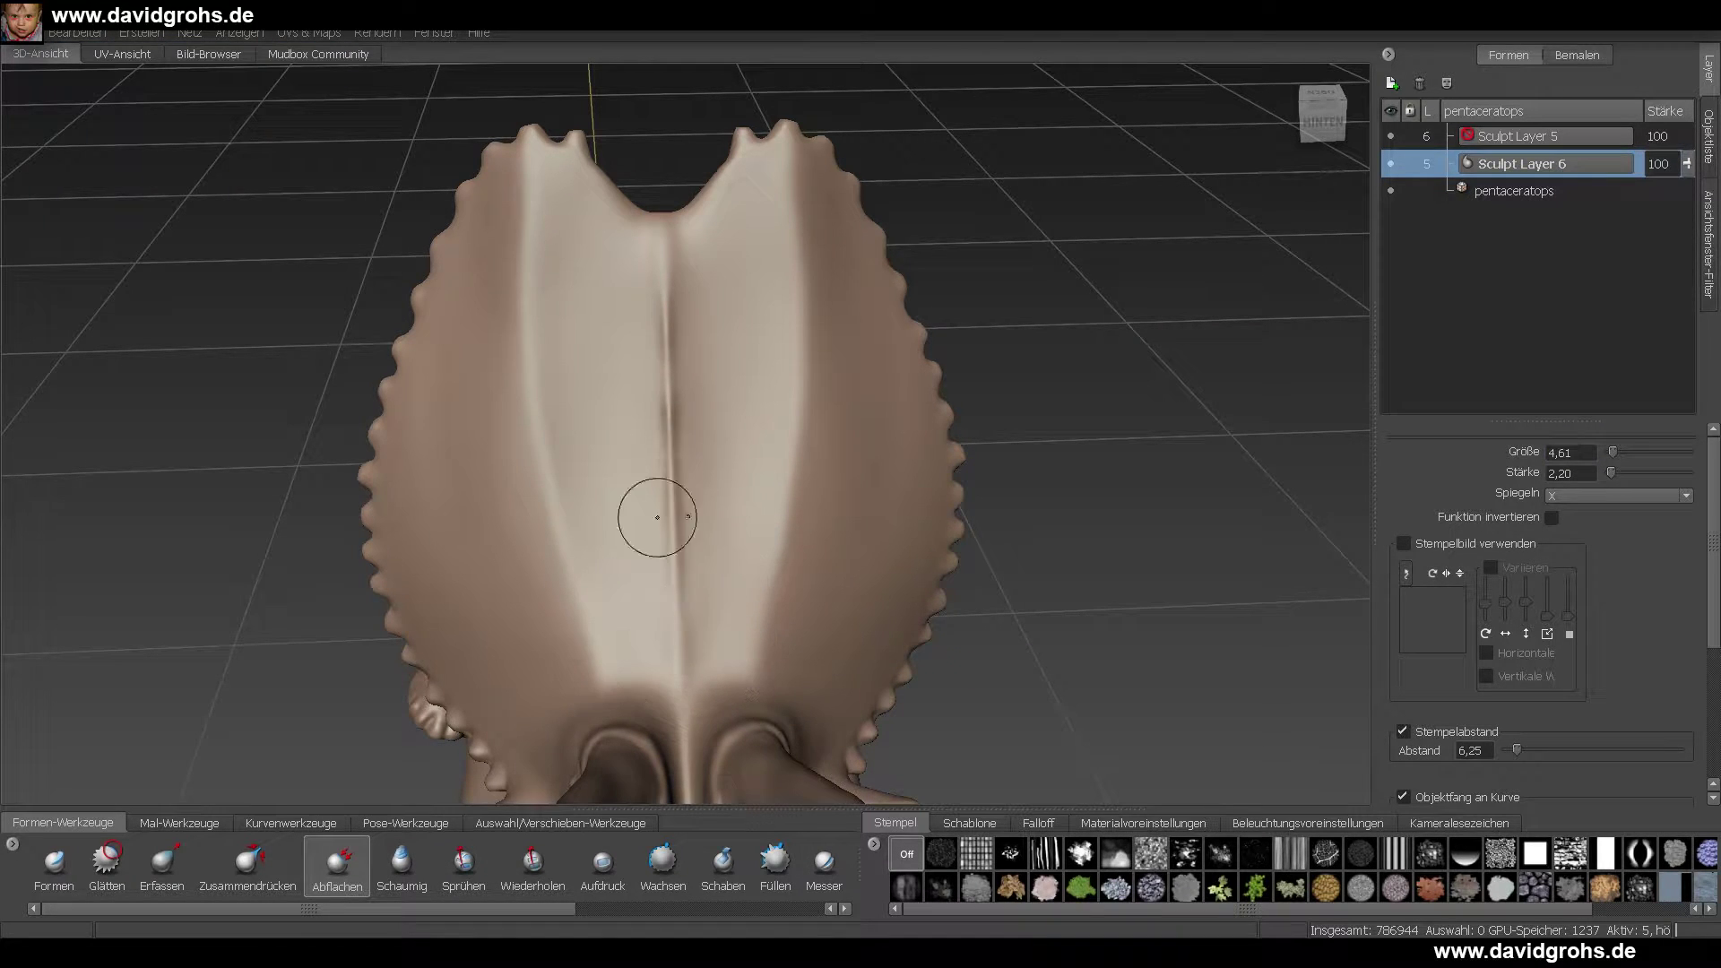
pyautogui.moveTo(657, 517); pyautogui.dragTo(658, 595)
pyautogui.keyDown('alt'); pyautogui.moveTo(659, 595); pyautogui.dragTo(657, 514); pyautogui.keyUp('alt')
pyautogui.click(78, 34)
pyautogui.click(92, 51)
pyautogui.click(78, 34)
pyautogui.click(92, 51)
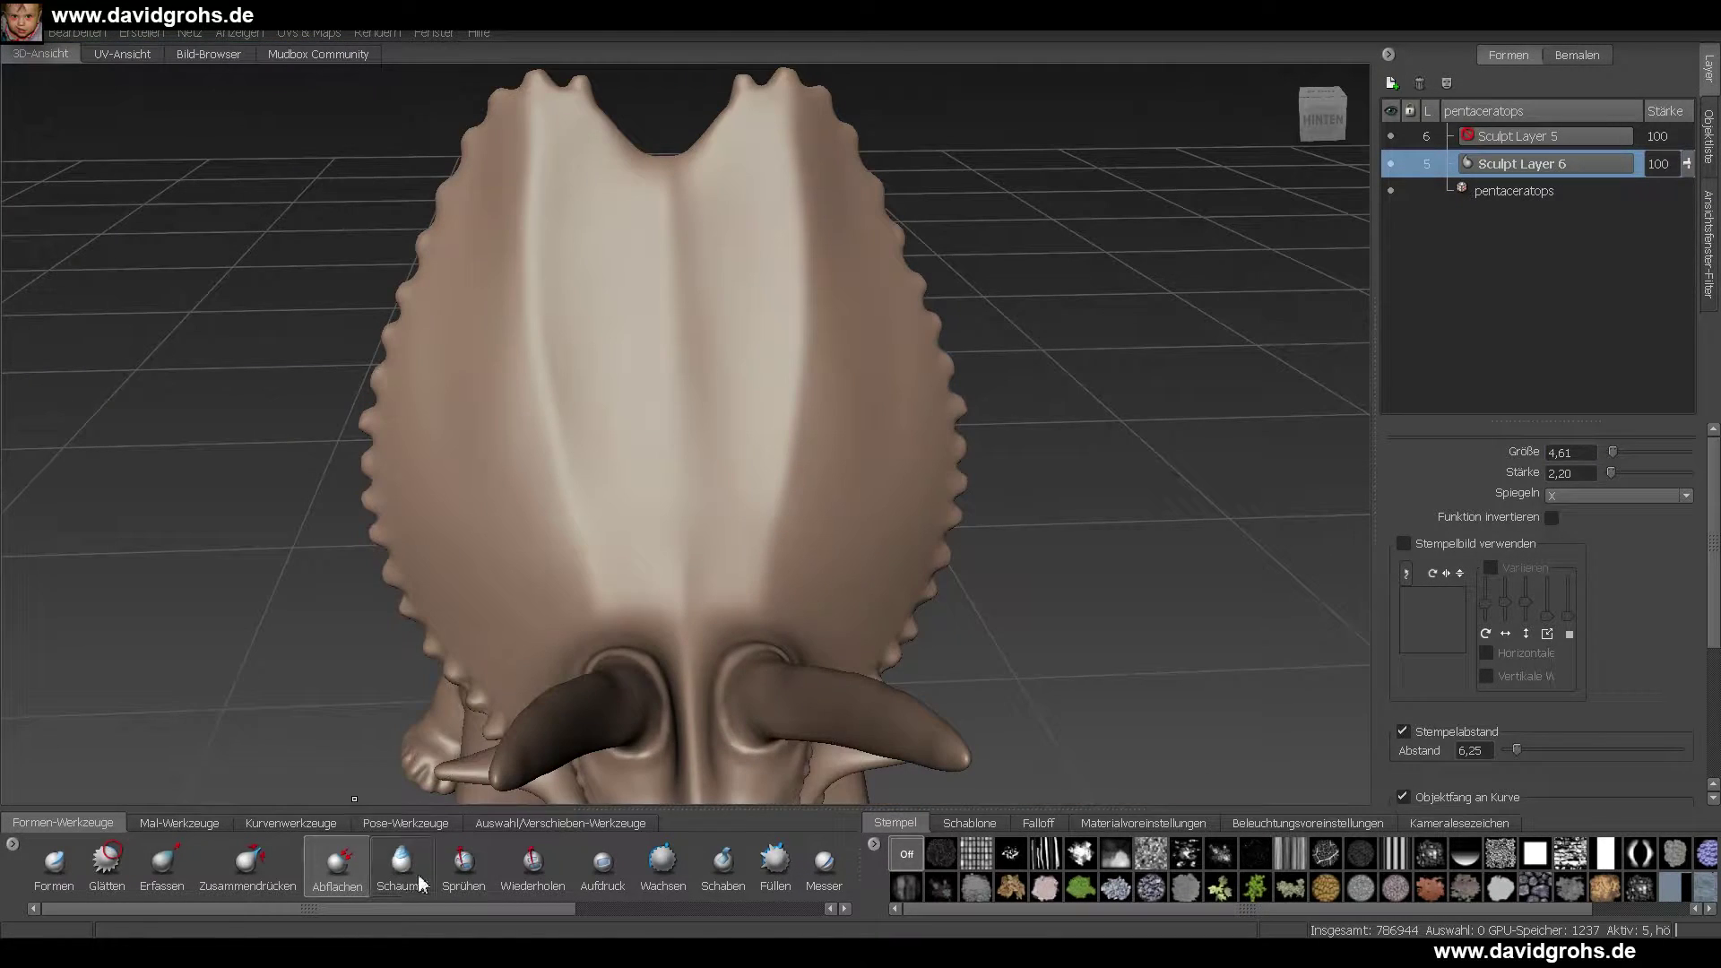
# - Define the frill's central ridge with the inverted Foamy brush at size 20,60 and strength 0,05
pyautogui.click(418, 884)
pyautogui.keyDown('alt'); pyautogui.moveTo(659, 444); pyautogui.dragTo(672, 475); pyautogui.keyUp('alt')
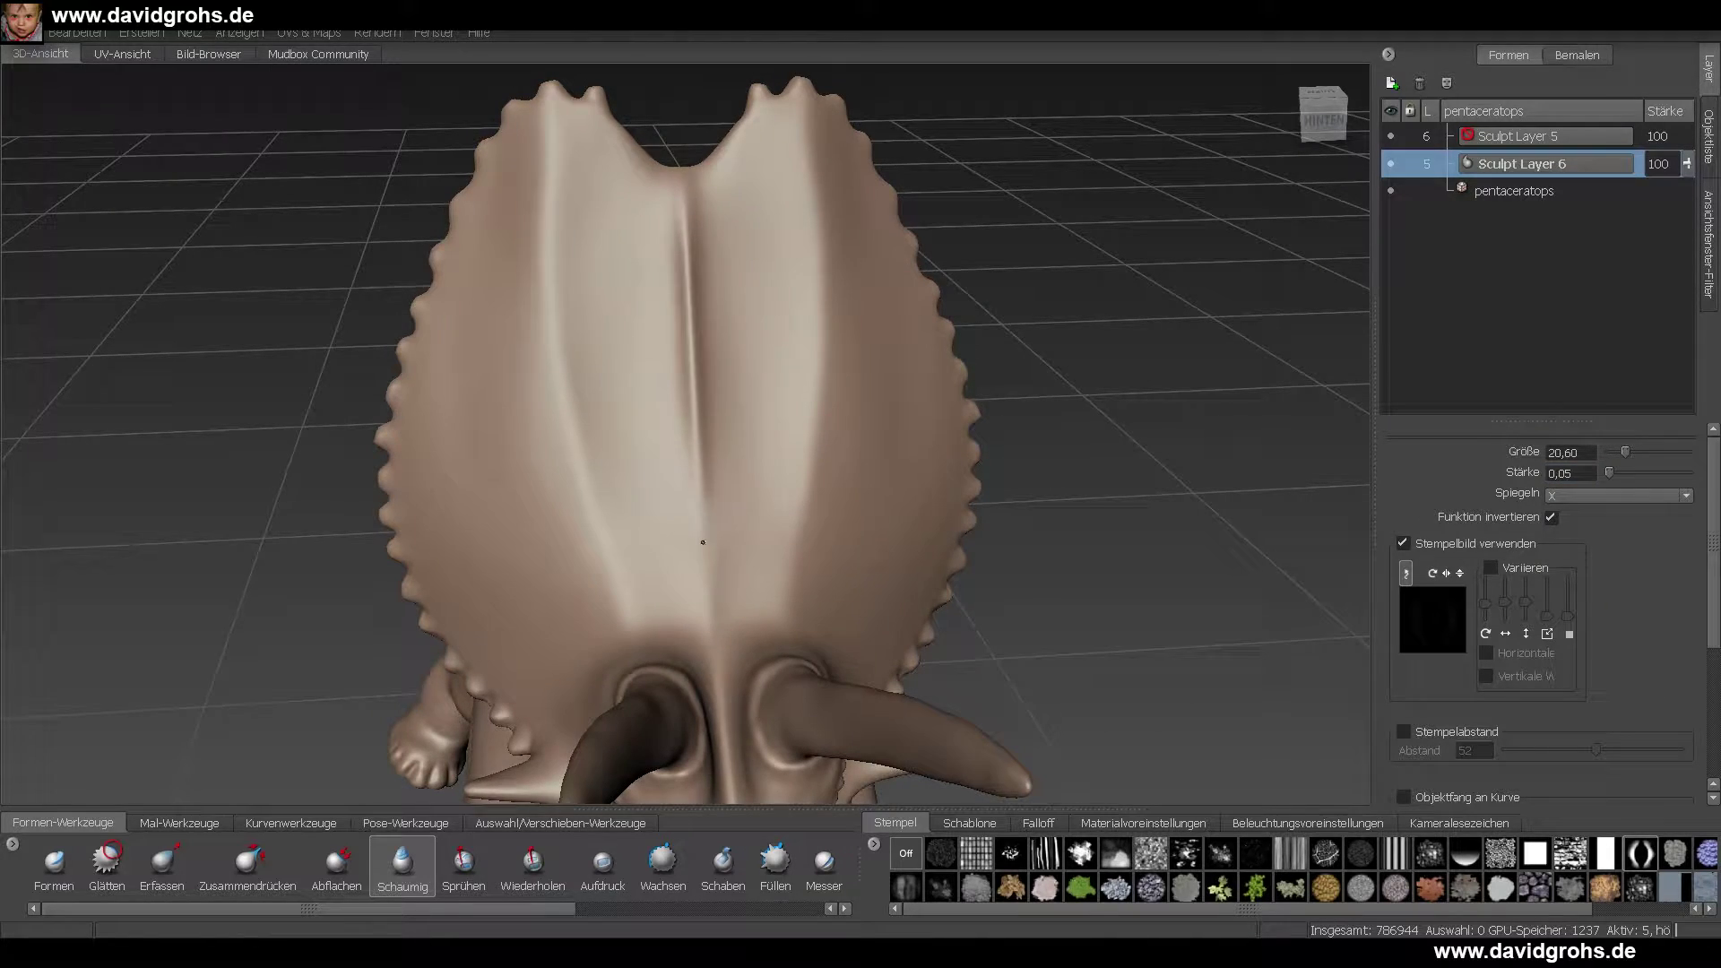
pyautogui.keyDown('alt'); pyautogui.moveTo(702, 542); pyautogui.dragTo(690, 552); pyautogui.keyUp('alt')
pyautogui.keyDown('alt'); pyautogui.moveTo(579, 492); pyautogui.dragTo(779, 587); pyautogui.keyUp('alt')
pyautogui.keyDown('alt'); pyautogui.moveTo(648, 85); pyautogui.dragTo(592, 448); pyautogui.keyUp('alt')
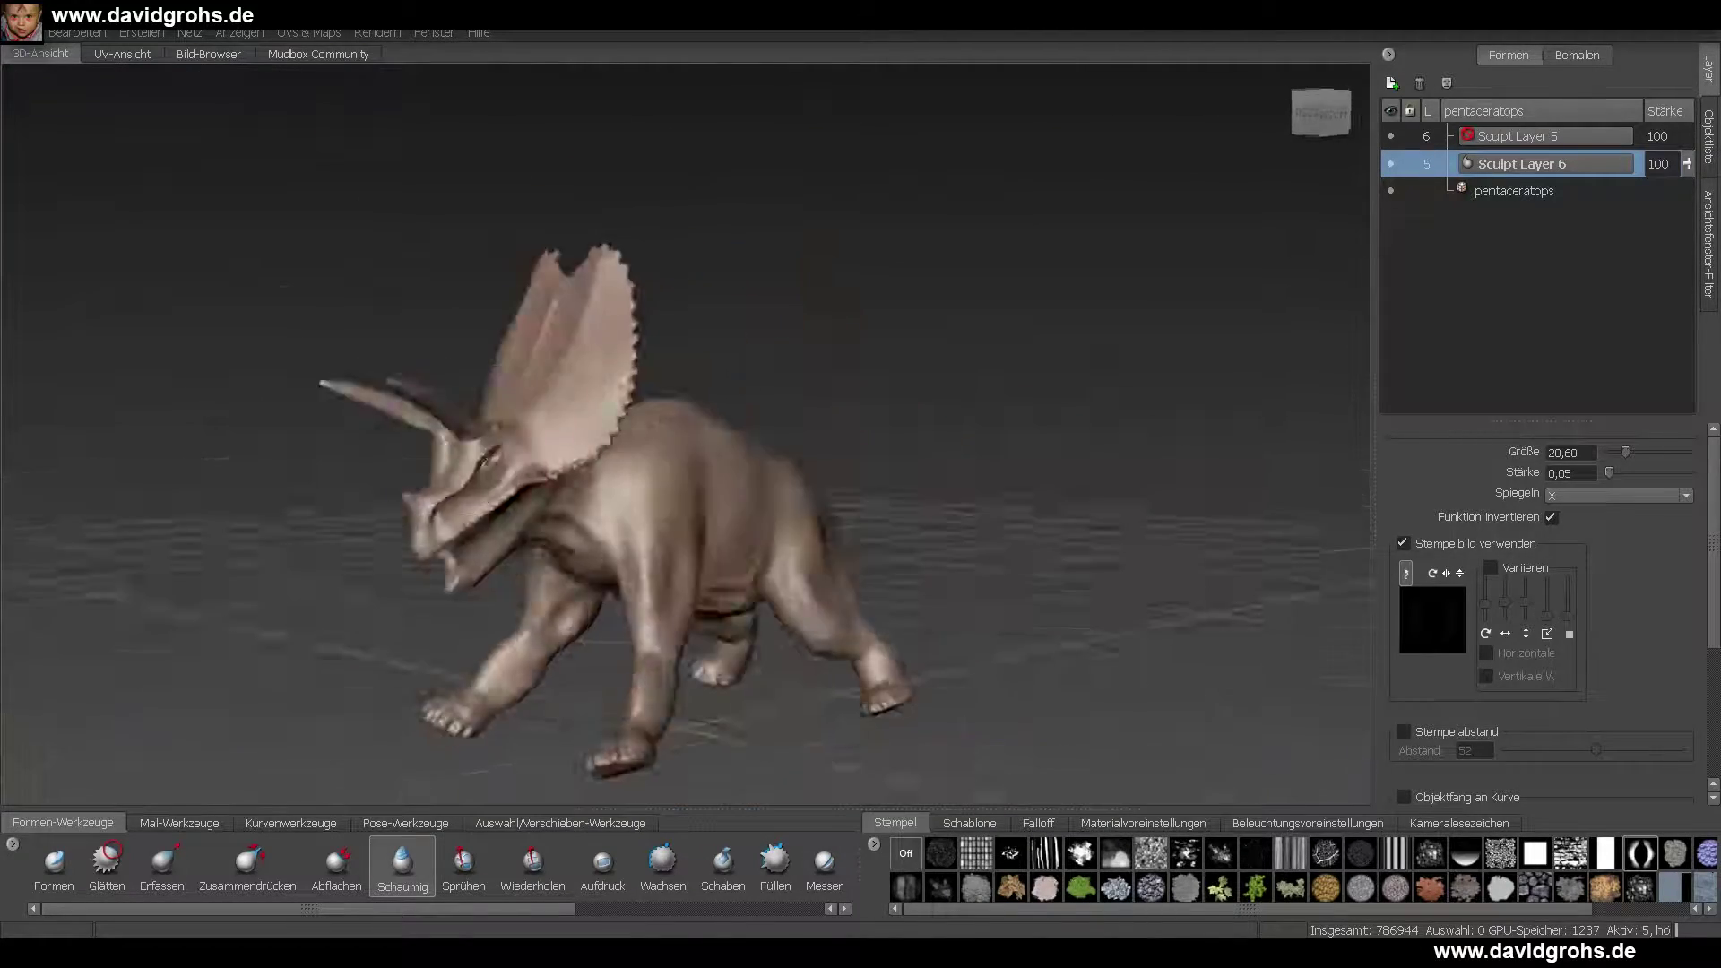
# - Turn off the Sculpt brush's stamp image and begin the scale row between the brow horns at size 1,28, strength 0,16
pyautogui.keyDown('alt'); pyautogui.moveTo(592, 448); pyautogui.dragTo(735, 502, button='right'); pyautogui.keyUp('alt')
pyautogui.keyDown('alt'); pyautogui.moveTo(735, 502); pyautogui.dragTo(645, 555); pyautogui.keyUp('alt')
pyautogui.keyDown('alt'); pyautogui.moveTo(645, 555); pyautogui.dragTo(770, 609, button='right'); pyautogui.keyUp('alt')
pyautogui.click(54, 862)
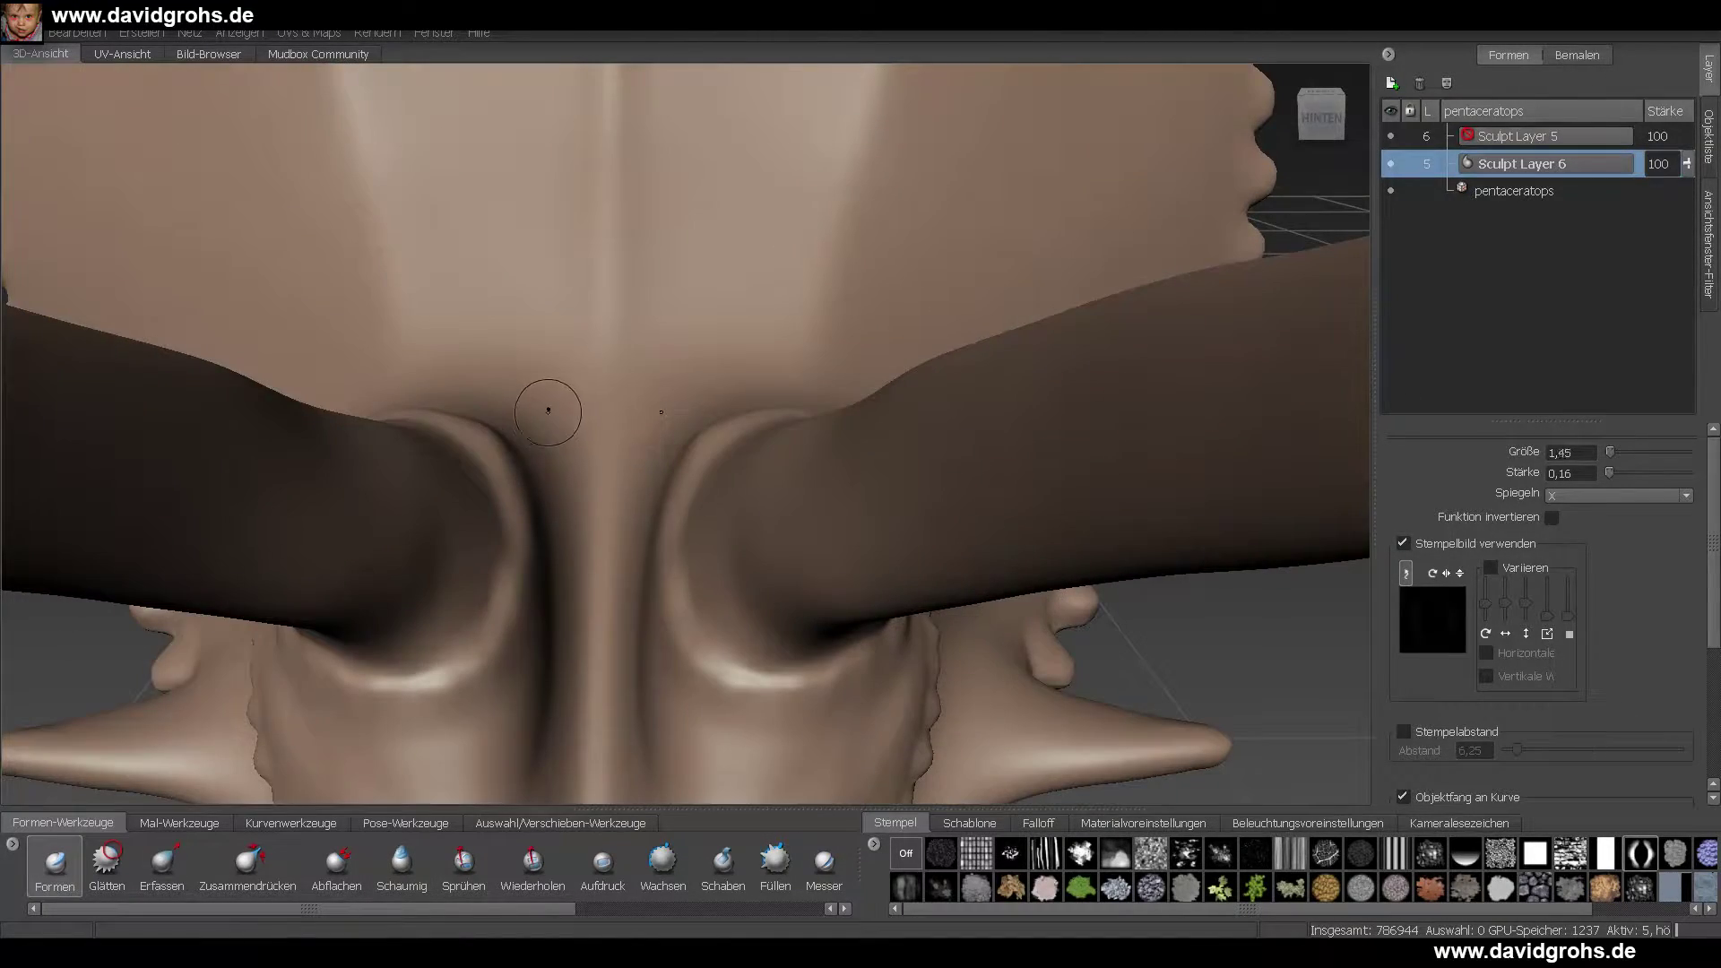
pyautogui.click(72, 36)
pyautogui.click(82, 53)
pyautogui.click(1402, 543)
pyautogui.keyDown('alt'); pyautogui.moveTo(618, 376); pyautogui.dragTo(576, 457); pyautogui.keyUp('alt')
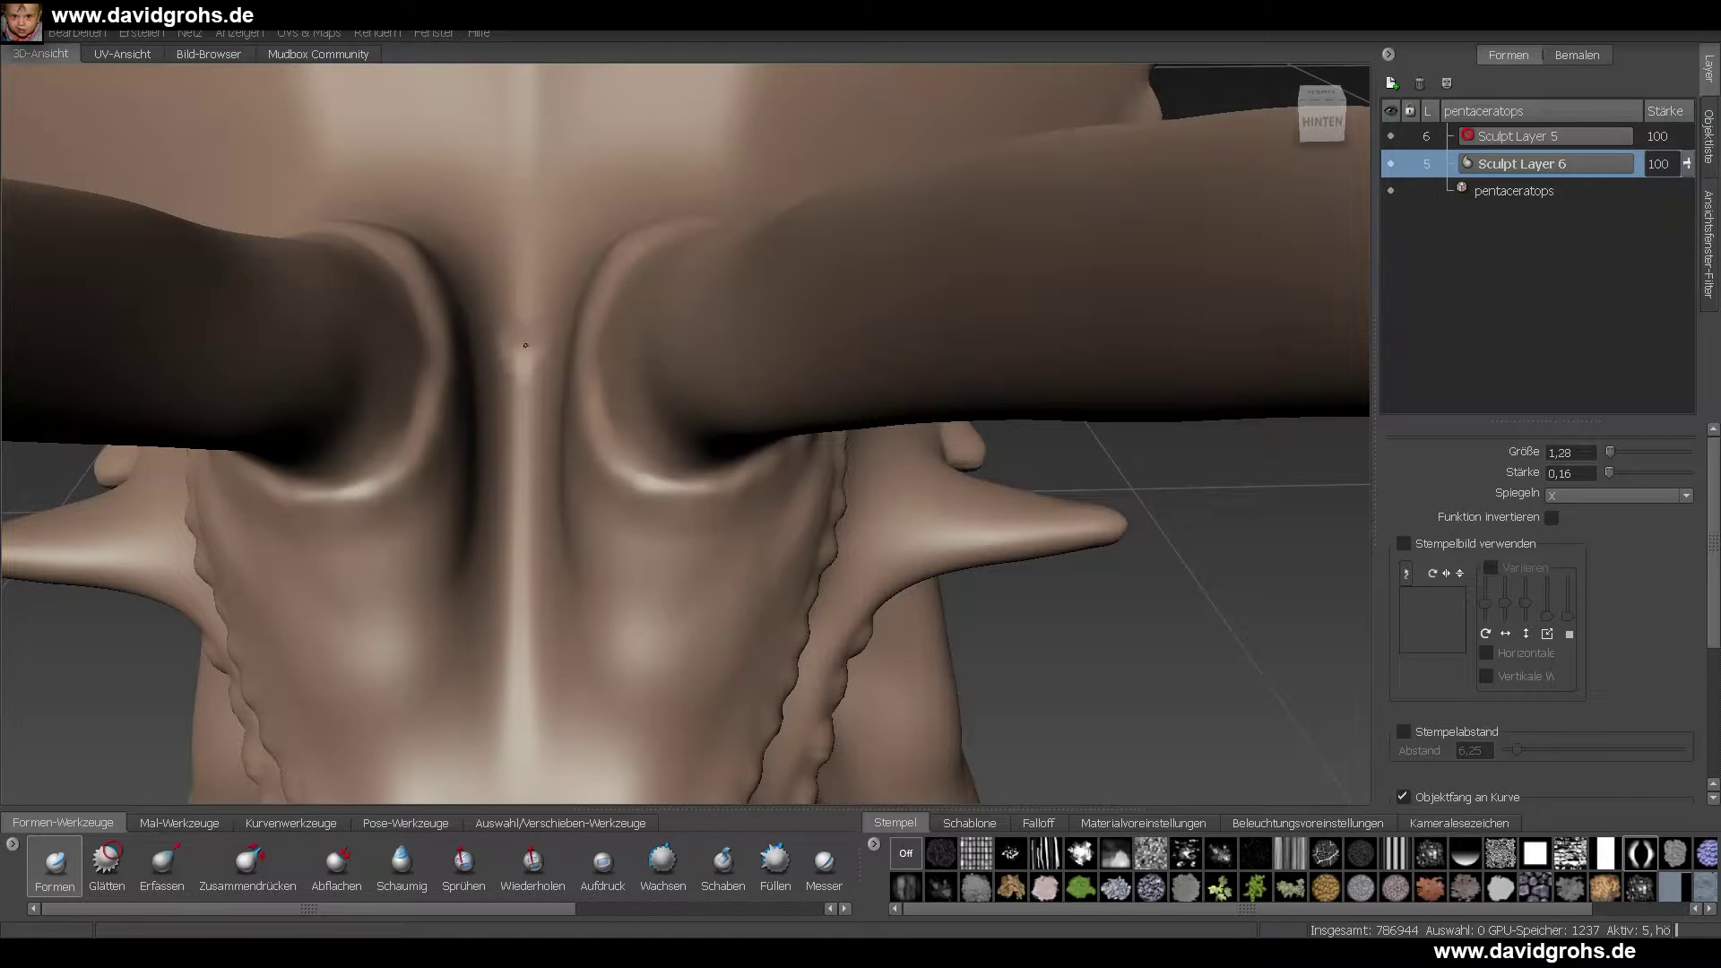
# - Continue the row of round scales up the central frill ridge to the upper notch, enlarging the Sculpt brush to size 2,17
pyautogui.keyDown('alt'); pyautogui.moveTo(525, 345); pyautogui.dragTo(553, 536); pyautogui.keyUp('alt')
pyautogui.keyDown('alt'); pyautogui.moveTo(553, 464); pyautogui.dragTo(606, 526); pyautogui.keyUp('alt')
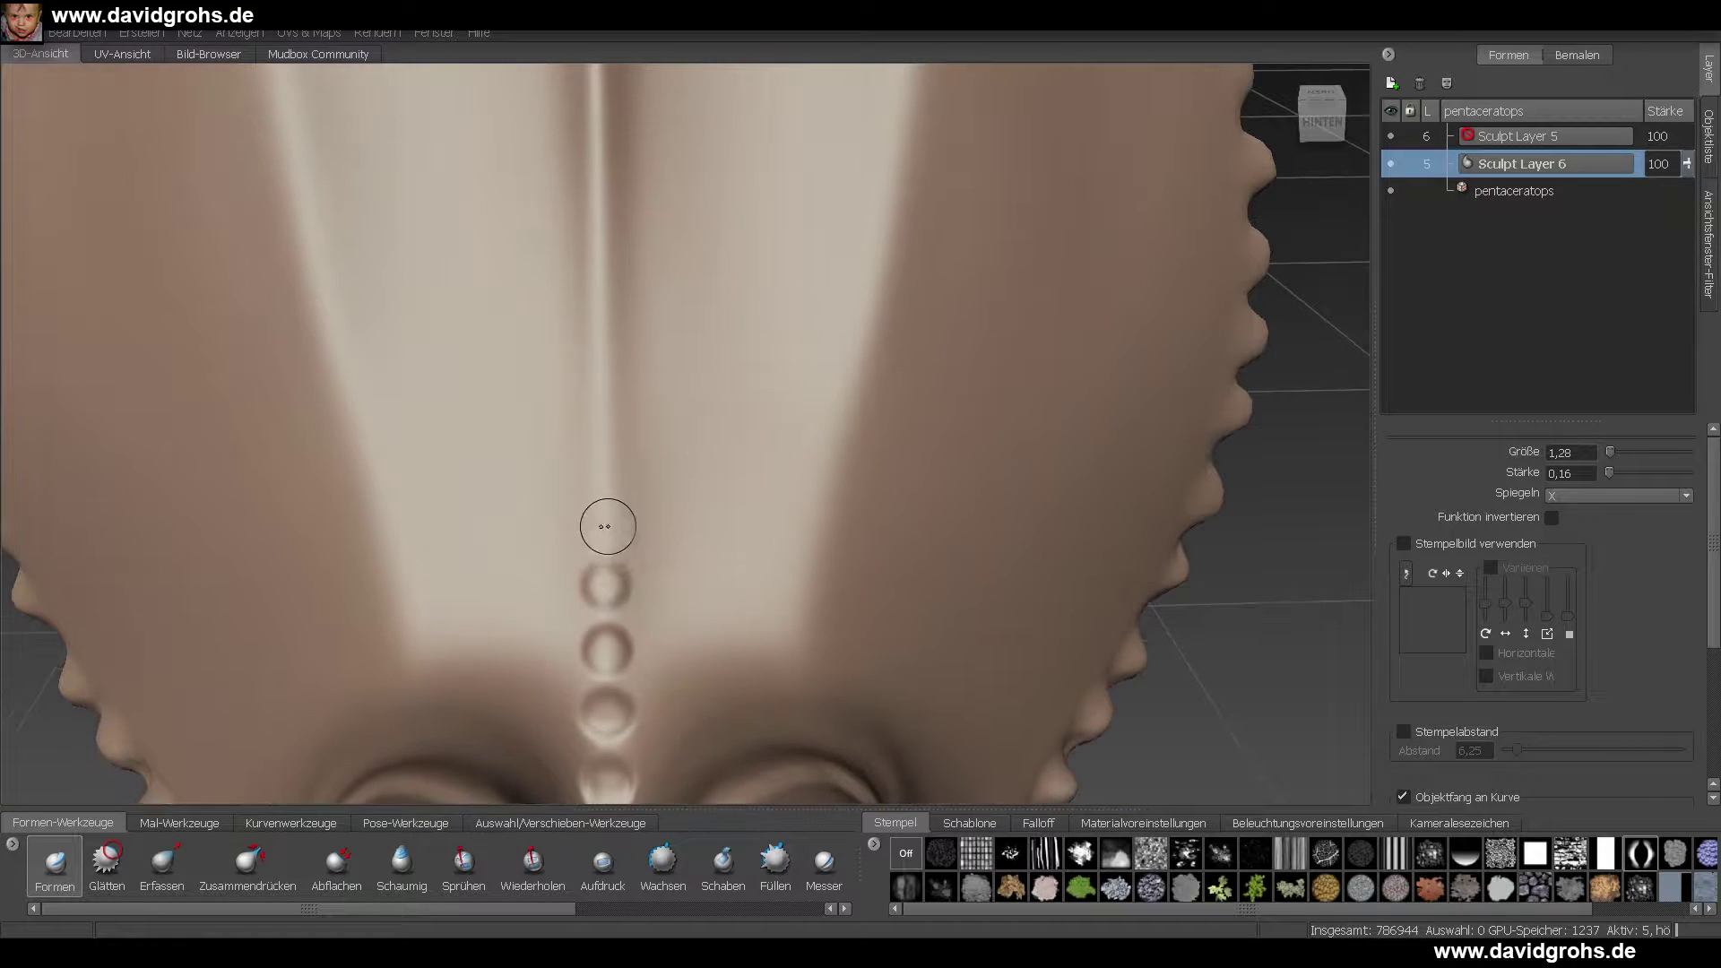
pyautogui.keyDown('alt'); pyautogui.moveTo(608, 385); pyautogui.dragTo(601, 584); pyautogui.keyUp('alt')
pyautogui.keyDown('alt'); pyautogui.moveTo(599, 472); pyautogui.dragTo(596, 495); pyautogui.keyUp('alt')
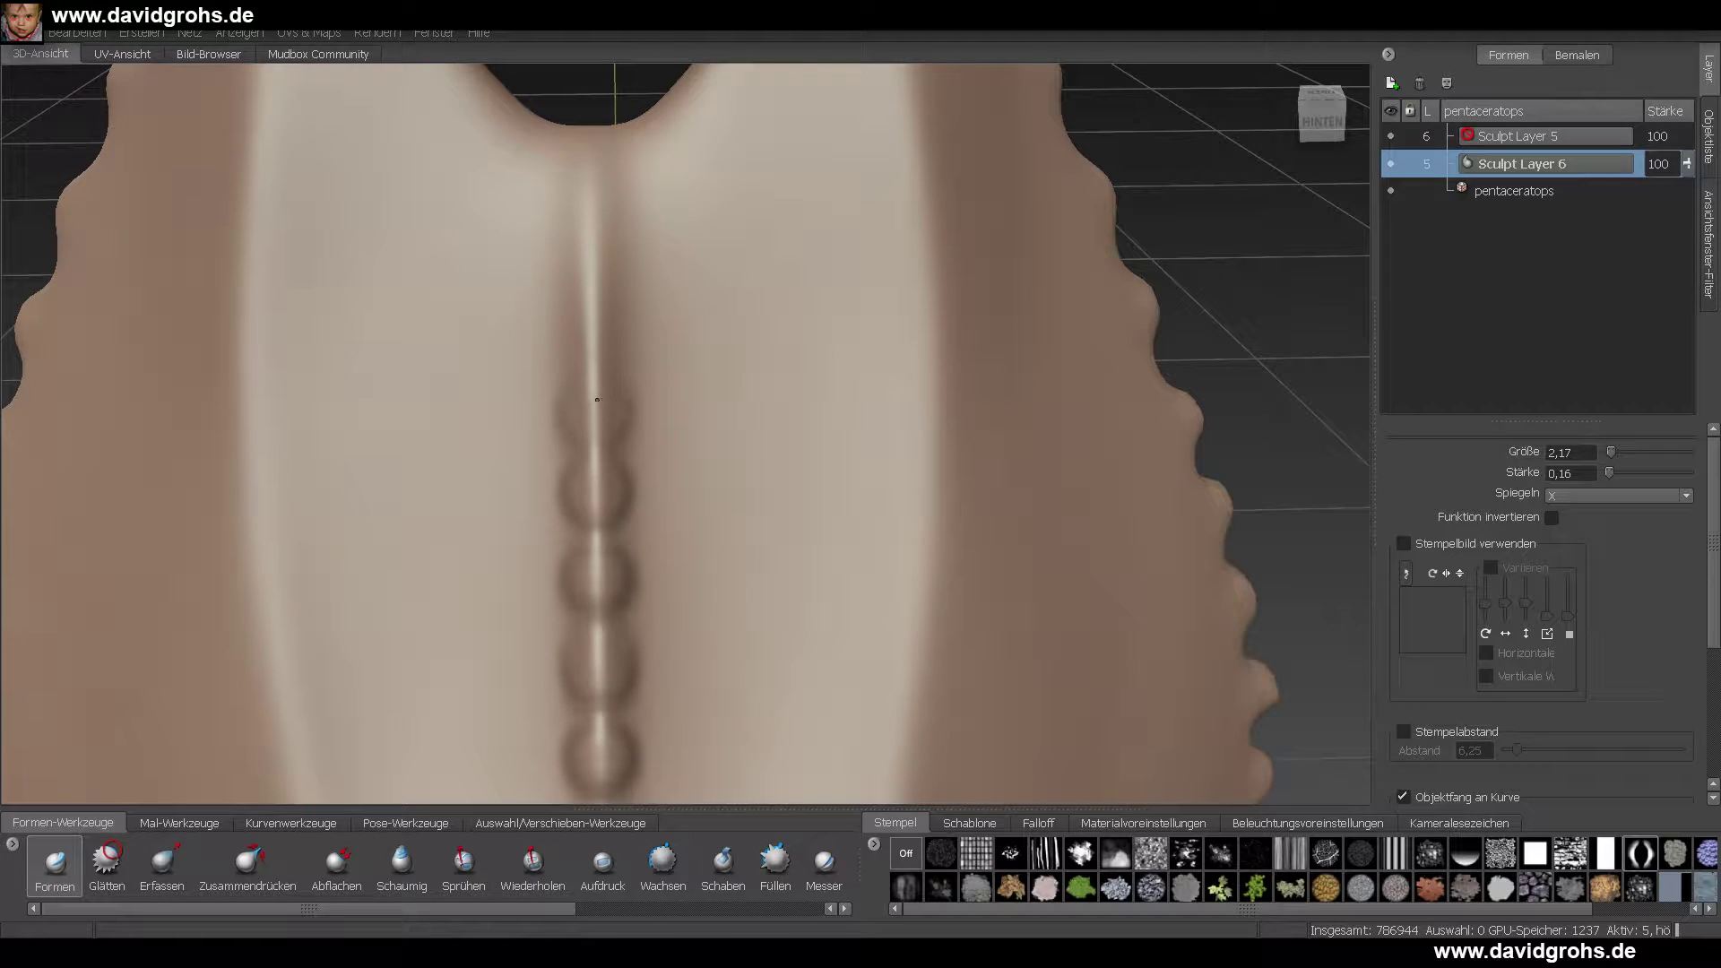
pyautogui.keyDown('alt'); pyautogui.moveTo(597, 400); pyautogui.dragTo(616, 476); pyautogui.keyUp('alt')
pyautogui.scroll(-5, 640, 385)
pyautogui.keyDown('alt'); pyautogui.moveTo(640, 385); pyautogui.dragTo(492, 470); pyautogui.keyUp('alt')
pyautogui.scroll(5, 492, 470)
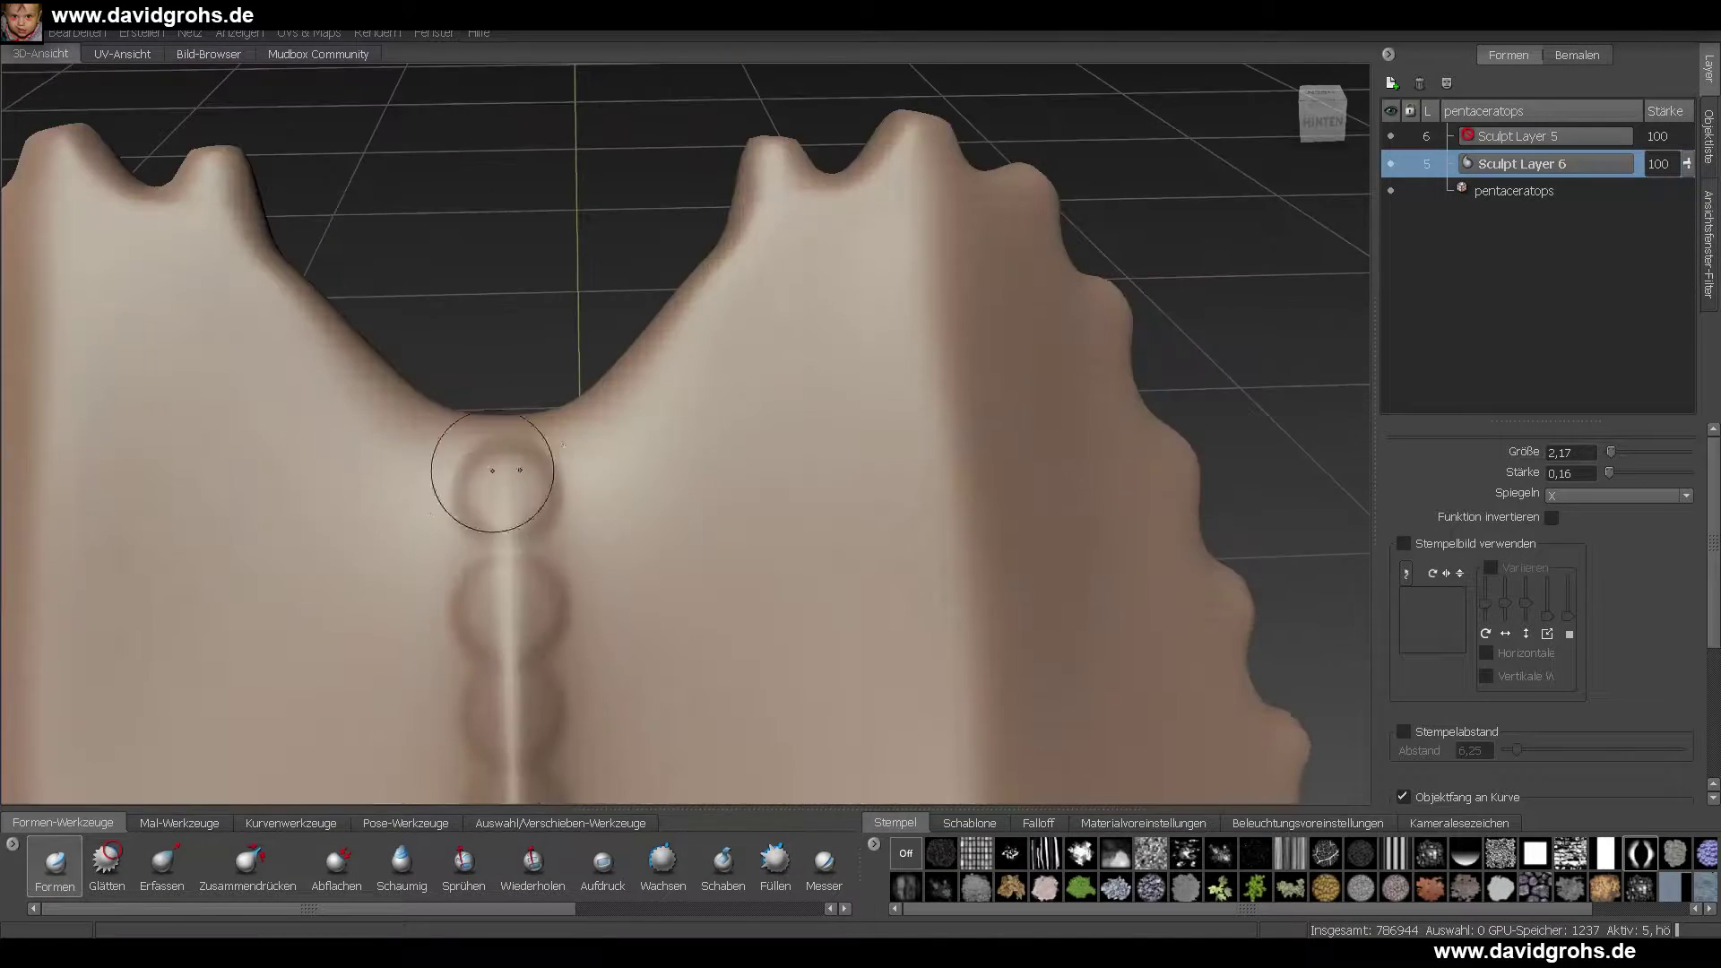
pyautogui.click(503, 618)
# - Add smaller bumps on the central ridge scales down to the brow horns with the Sculpt brush at size 1,04
pyautogui.keyDown('alt'); pyautogui.moveTo(509, 713); pyautogui.dragTo(558, 135, button='middle'); pyautogui.keyUp('alt')
pyautogui.keyDown('alt'); pyautogui.moveTo(563, 758); pyautogui.dragTo(553, 511, button='middle'); pyautogui.keyUp('alt')
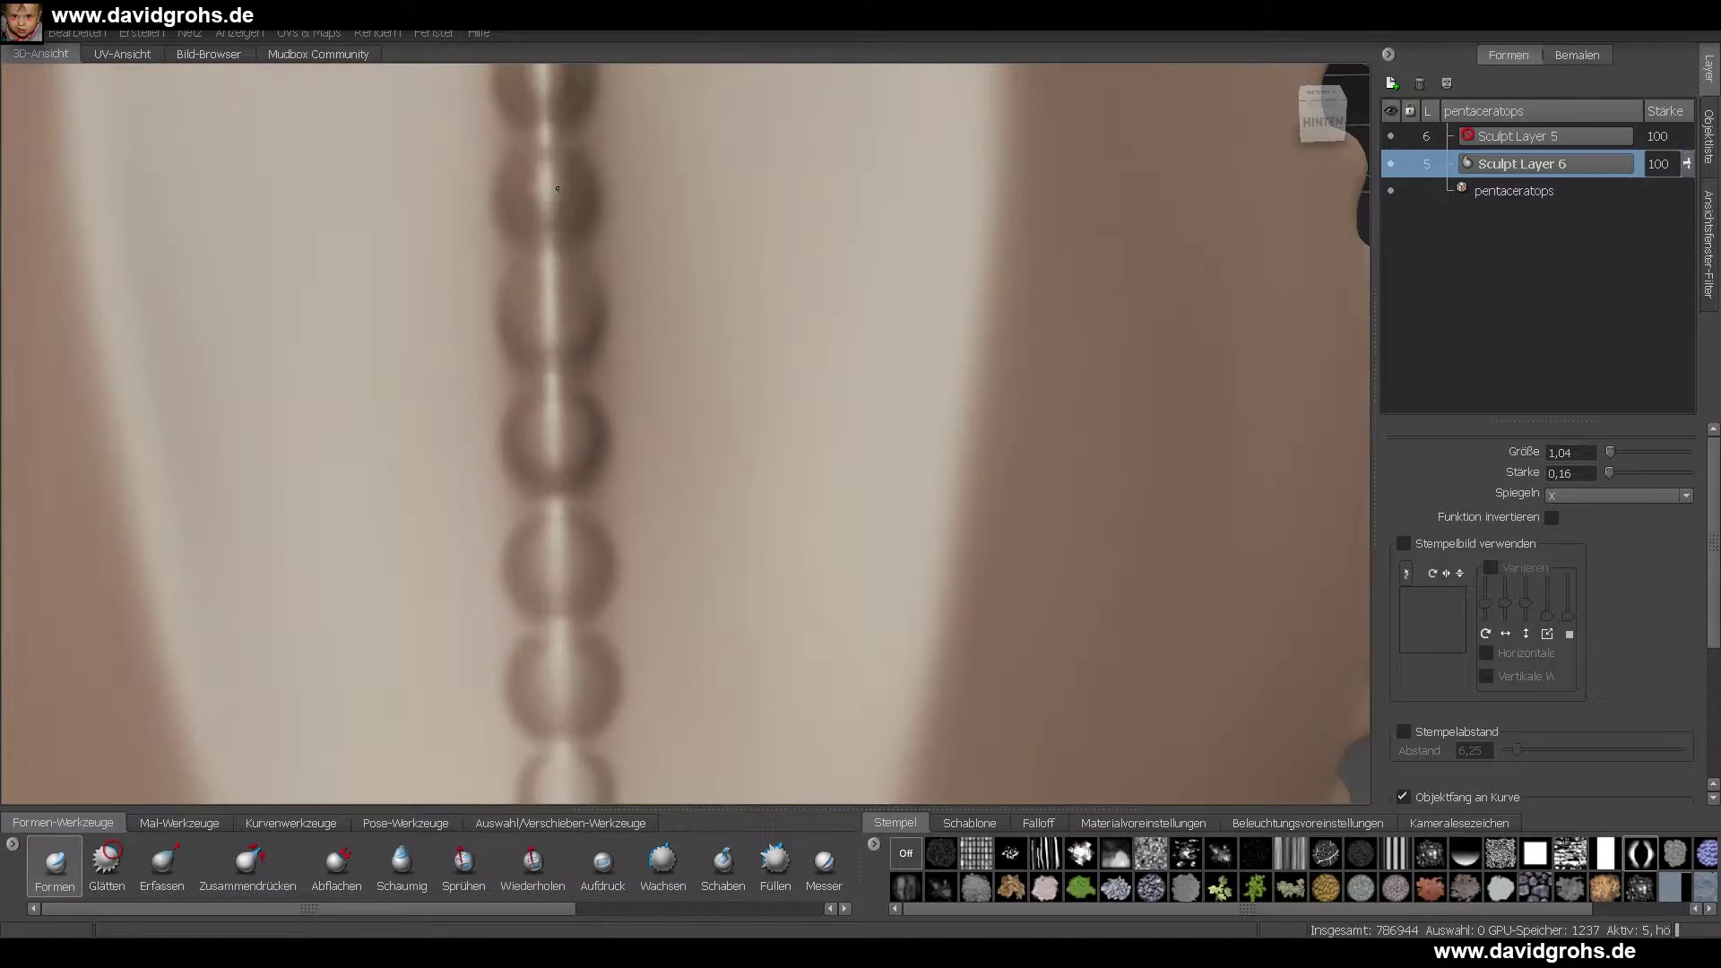
pyautogui.click(547, 222)
pyautogui.click(553, 341)
pyautogui.keyDown('alt'); pyautogui.moveTo(553, 341); pyautogui.dragTo(542, 298, button='right'); pyautogui.keyUp('alt')
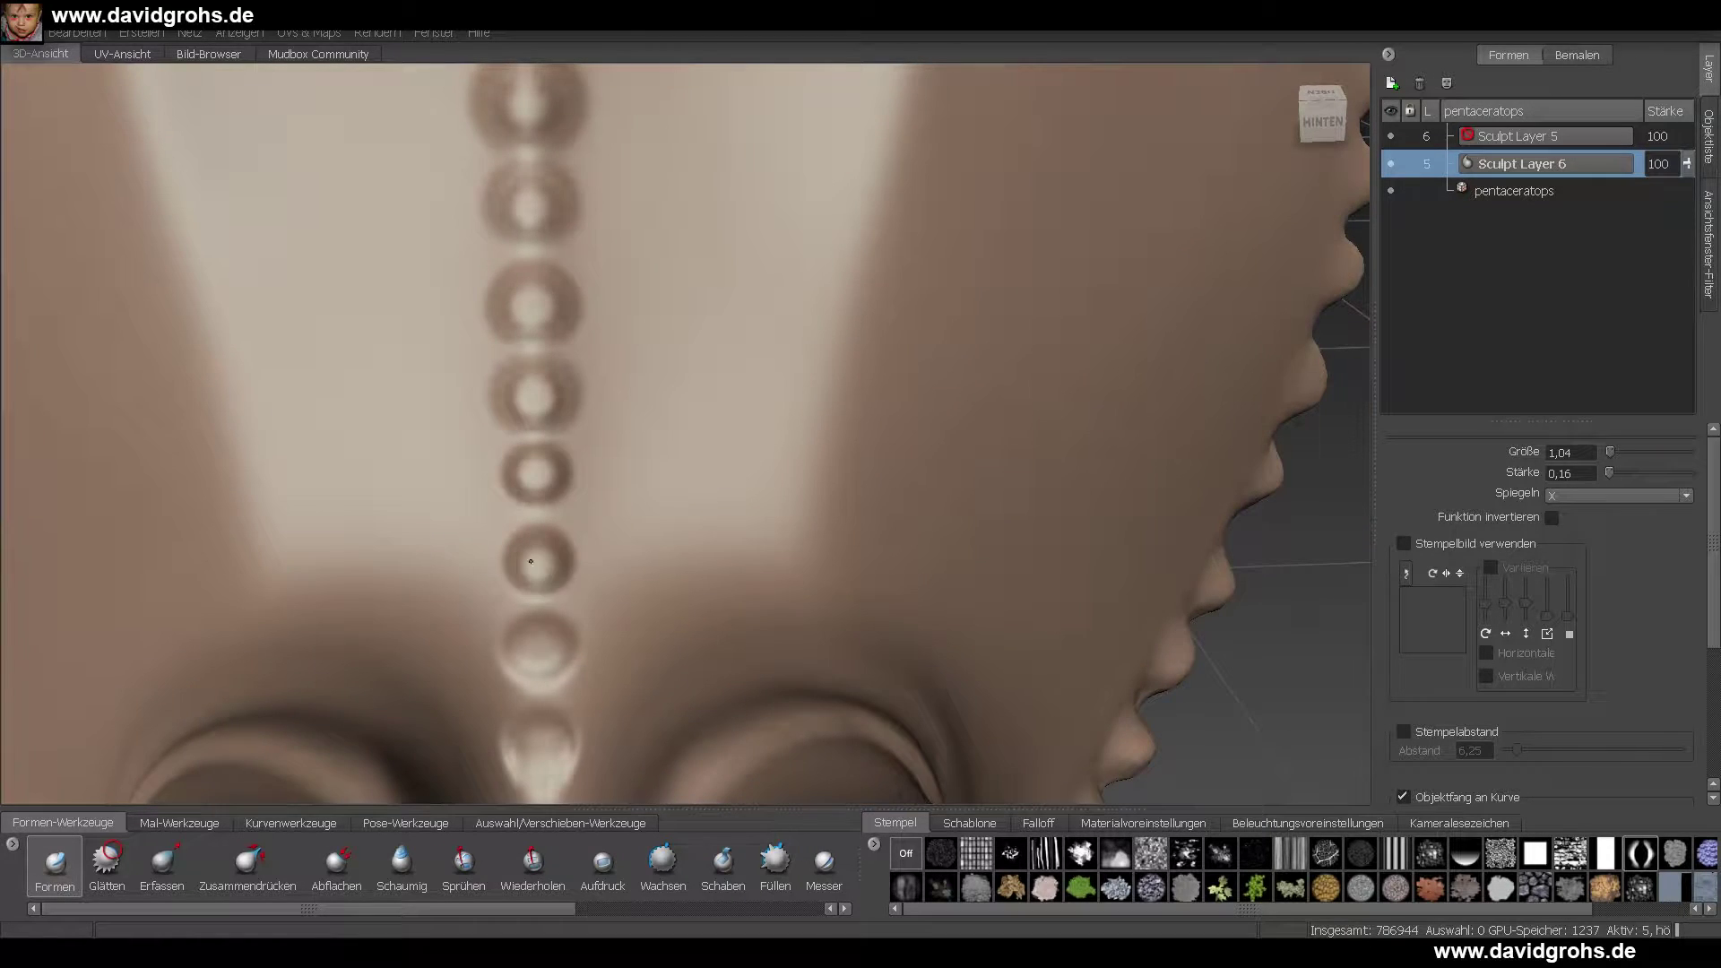
pyautogui.click(541, 640)
pyautogui.keyDown('alt'); pyautogui.moveTo(543, 640); pyautogui.dragTo(570, 468, button='middle'); pyautogui.keyUp('alt')
pyautogui.click(571, 551)
pyautogui.click(577, 656)
pyautogui.keyDown('alt'); pyautogui.moveTo(576, 656); pyautogui.dragTo(512, 534, button='right'); pyautogui.keyUp('alt')
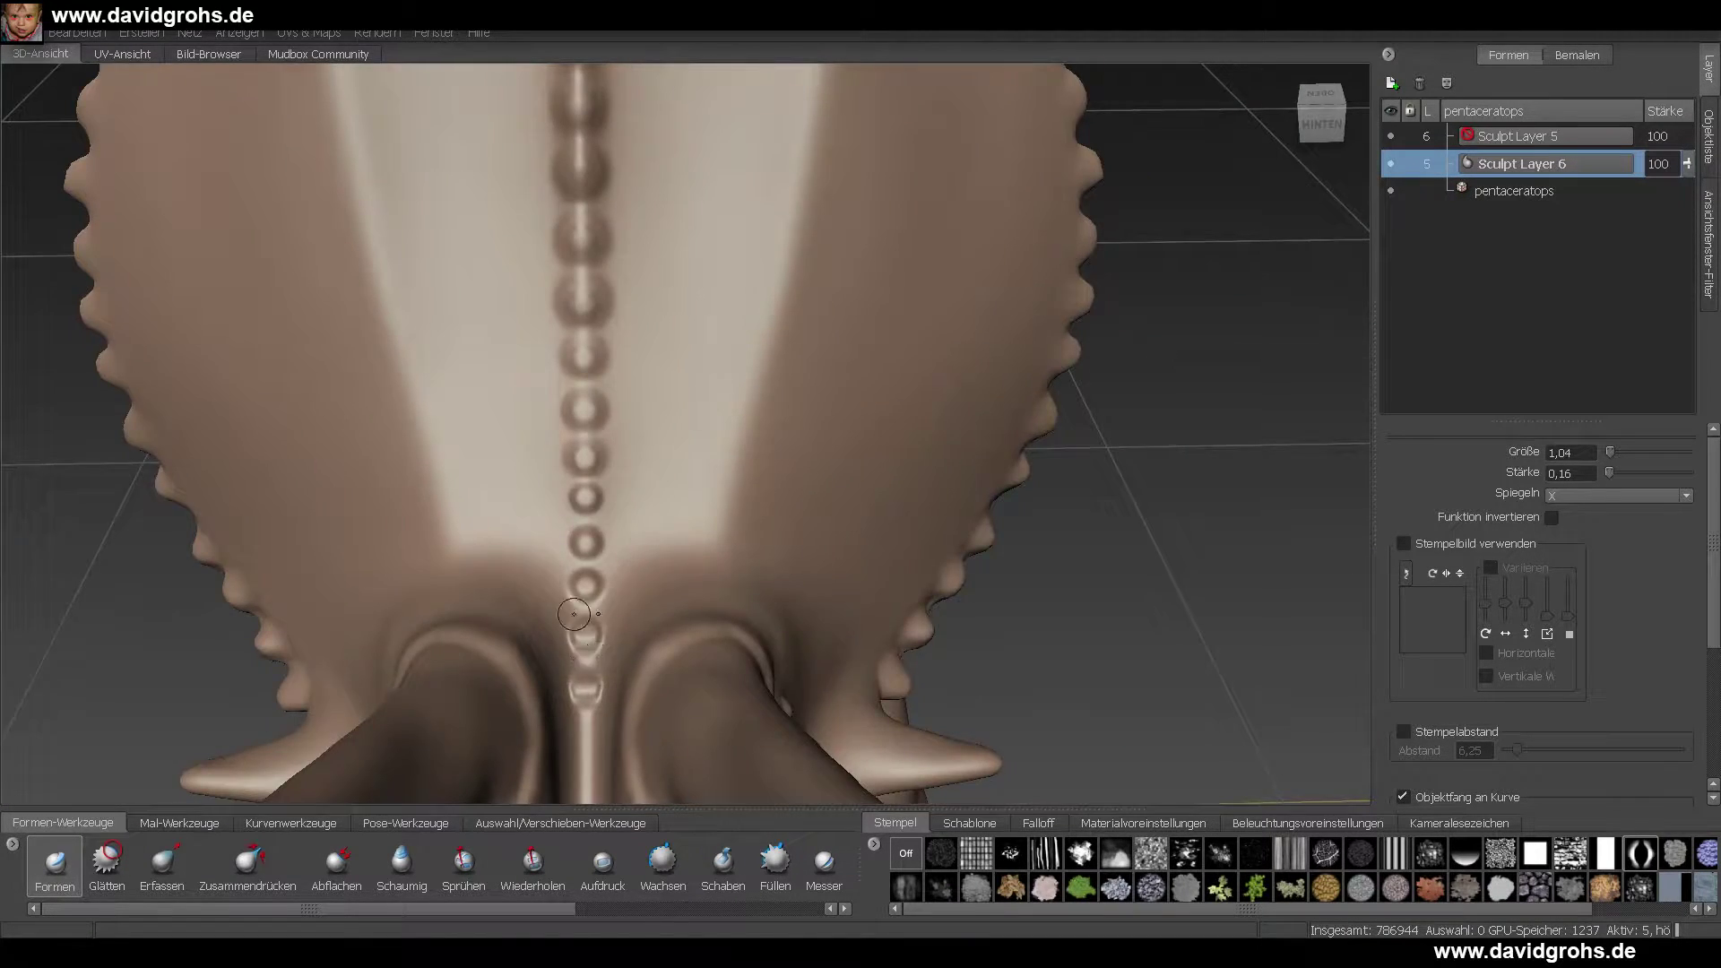
# - Add a mirrored row of round scales down the frill's side ridges with the Sculpt brush at size 1,33 and strength 0,16
pyautogui.moveTo(574, 614)
pyautogui.keyDown('alt'); pyautogui.mouseDown(button='right')
pyautogui.moveTo(568, 454)
pyautogui.moveTo(691, 553)
pyautogui.moveTo(618, 430)
pyautogui.mouseUp(button='right'); pyautogui.keyUp('alt')
pyautogui.keyDown('alt'); pyautogui.moveTo(618, 430); pyautogui.dragTo(466, 466); pyautogui.keyUp('alt')
pyautogui.keyDown('alt'); pyautogui.moveTo(466, 466); pyautogui.dragTo(399, 365, button='right'); pyautogui.keyUp('alt')
pyautogui.keyDown('alt'); pyautogui.moveTo(399, 364); pyautogui.dragTo(618, 381); pyautogui.keyUp('alt')
pyautogui.keyDown('alt'); pyautogui.moveTo(618, 381); pyautogui.dragTo(526, 373, button='right'); pyautogui.keyUp('alt')
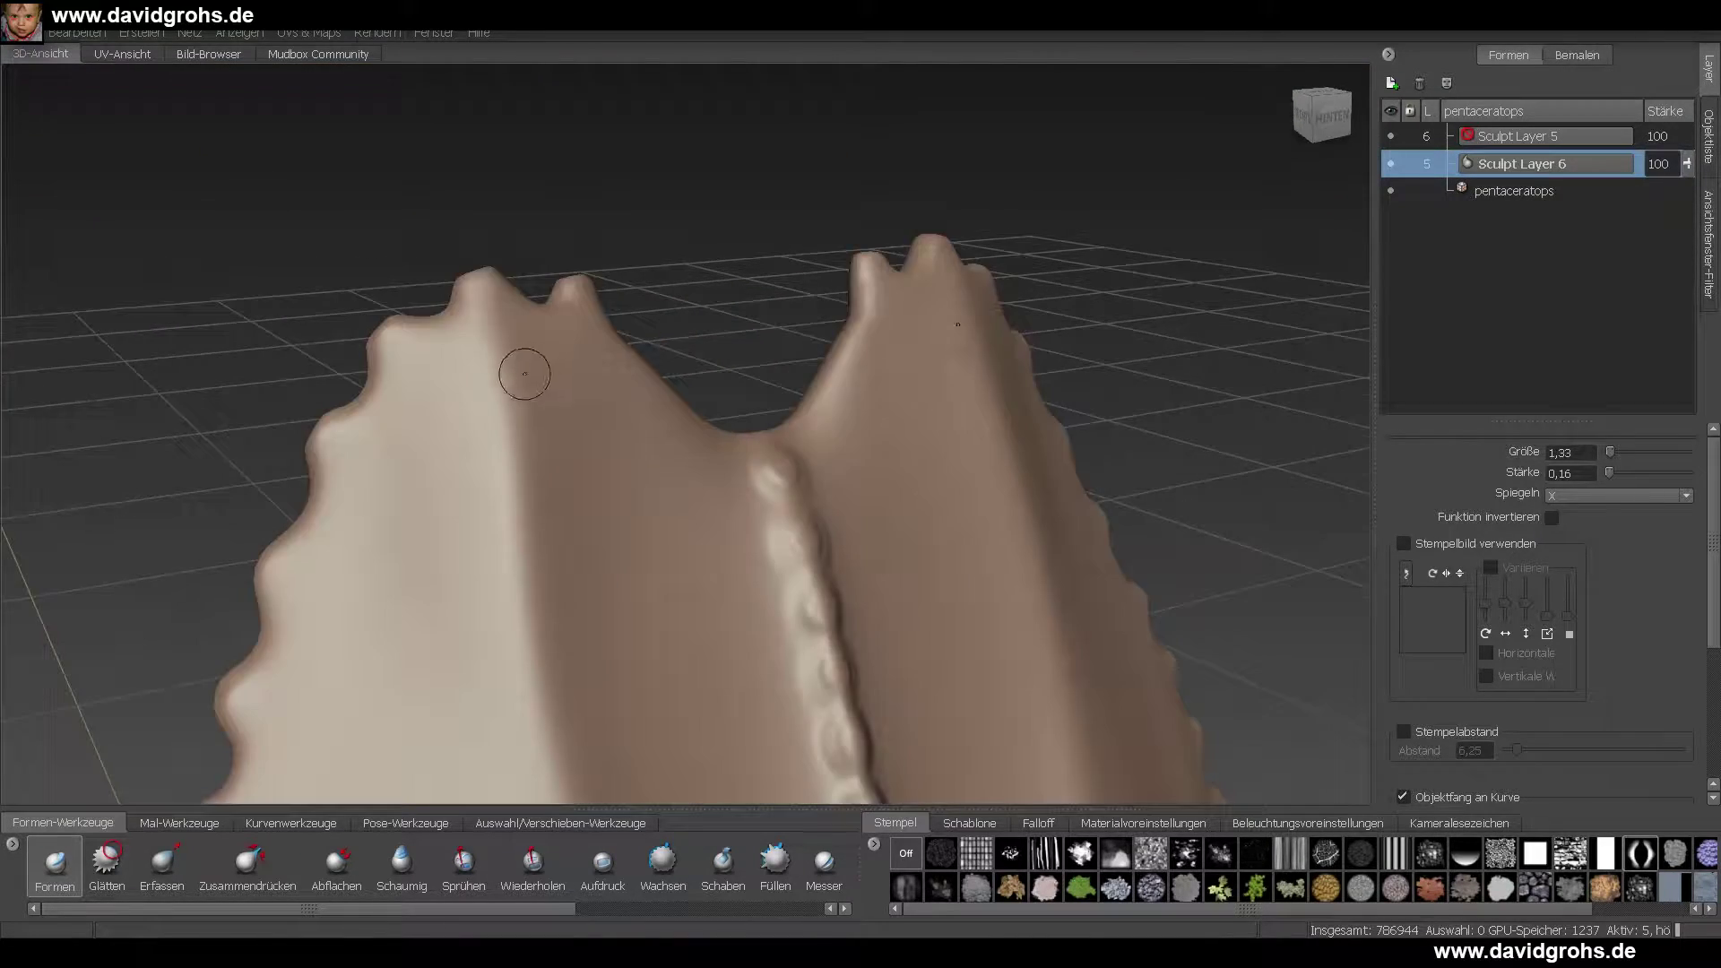
pyautogui.keyDown('alt'); pyautogui.moveTo(526, 373); pyautogui.dragTo(457, 386); pyautogui.keyUp('alt')
pyautogui.click(459, 389)
pyautogui.click(456, 582)
pyautogui.keyDown('alt'); pyautogui.moveTo(453, 649); pyautogui.dragTo(538, 411, button='middle'); pyautogui.keyUp('alt')
pyautogui.keyDown('alt'); pyautogui.moveTo(538, 484); pyautogui.dragTo(563, 212, button='middle'); pyautogui.keyUp('alt')
pyautogui.click(559, 214)
pyautogui.click(568, 269)
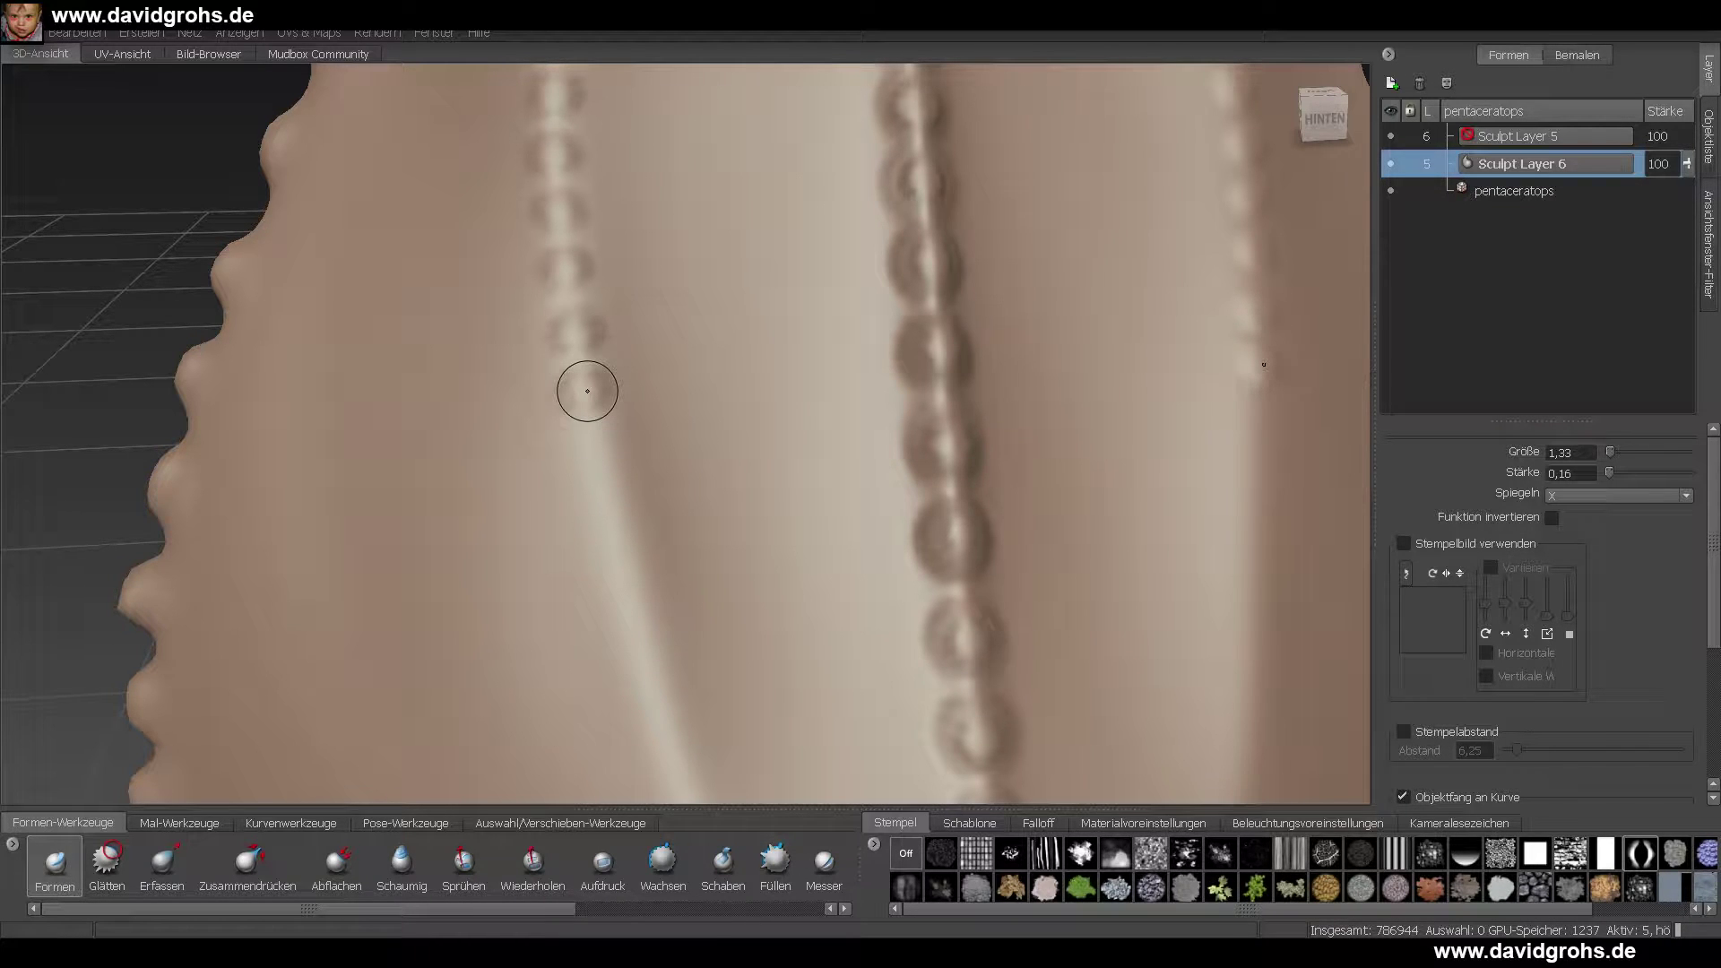
# - Continue the side ridge scales down the lower part of the frill toward the brow horns at size 1,33
pyautogui.moveTo(596, 441)
pyautogui.keyDown('alt'); pyautogui.mouseDown(button='middle')
pyautogui.moveTo(664, 384)
pyautogui.moveTo(619, 353)
pyautogui.moveTo(646, 274)
pyautogui.mouseUp(button='middle'); pyautogui.keyUp('alt')
pyautogui.click(664, 385)
pyautogui.click(645, 275)
pyautogui.click(660, 322)
pyautogui.click(674, 371)
pyautogui.keyDown('alt'); pyautogui.moveTo(704, 443); pyautogui.dragTo(672, 306, button='middle'); pyautogui.keyUp('alt')
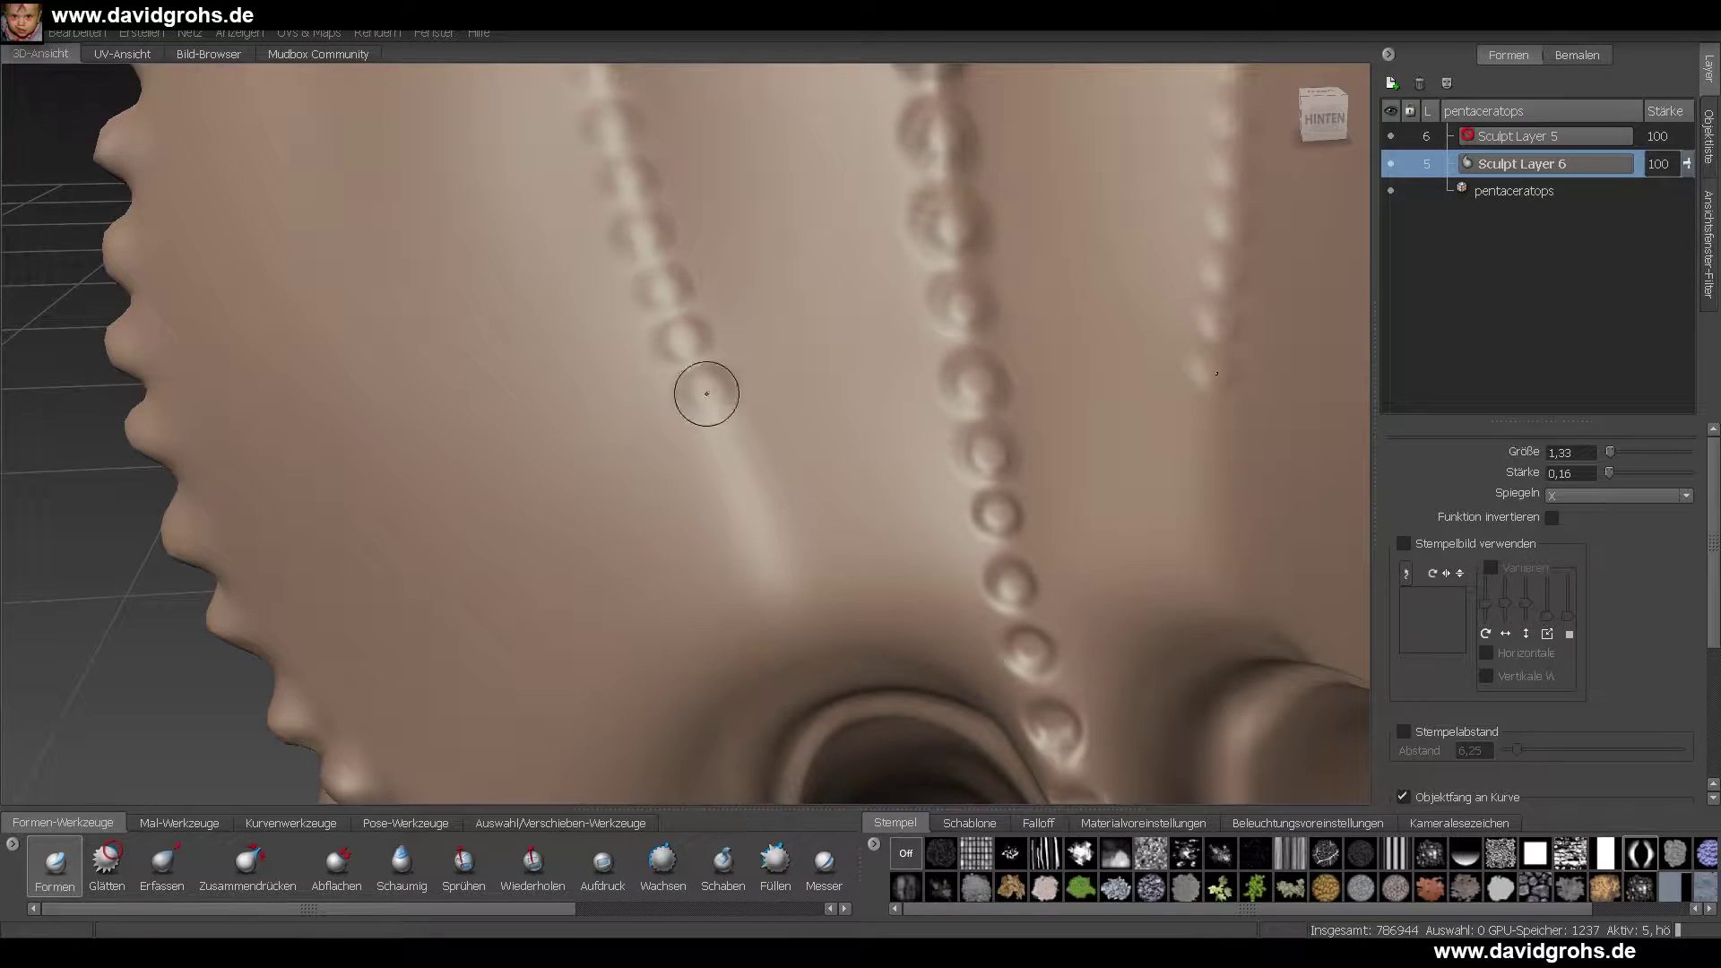
# - Define the side ridge scales at the frill's upper edge with the inverted Foamy brush at size 1,78 and strength 0,05
pyautogui.keyDown('alt'); pyautogui.moveTo(826, 684); pyautogui.dragTo(691, 392, button='right'); pyautogui.keyUp('alt')
pyautogui.keyDown('alt'); pyautogui.moveTo(691, 392); pyautogui.dragTo(642, 584); pyautogui.keyUp('alt')
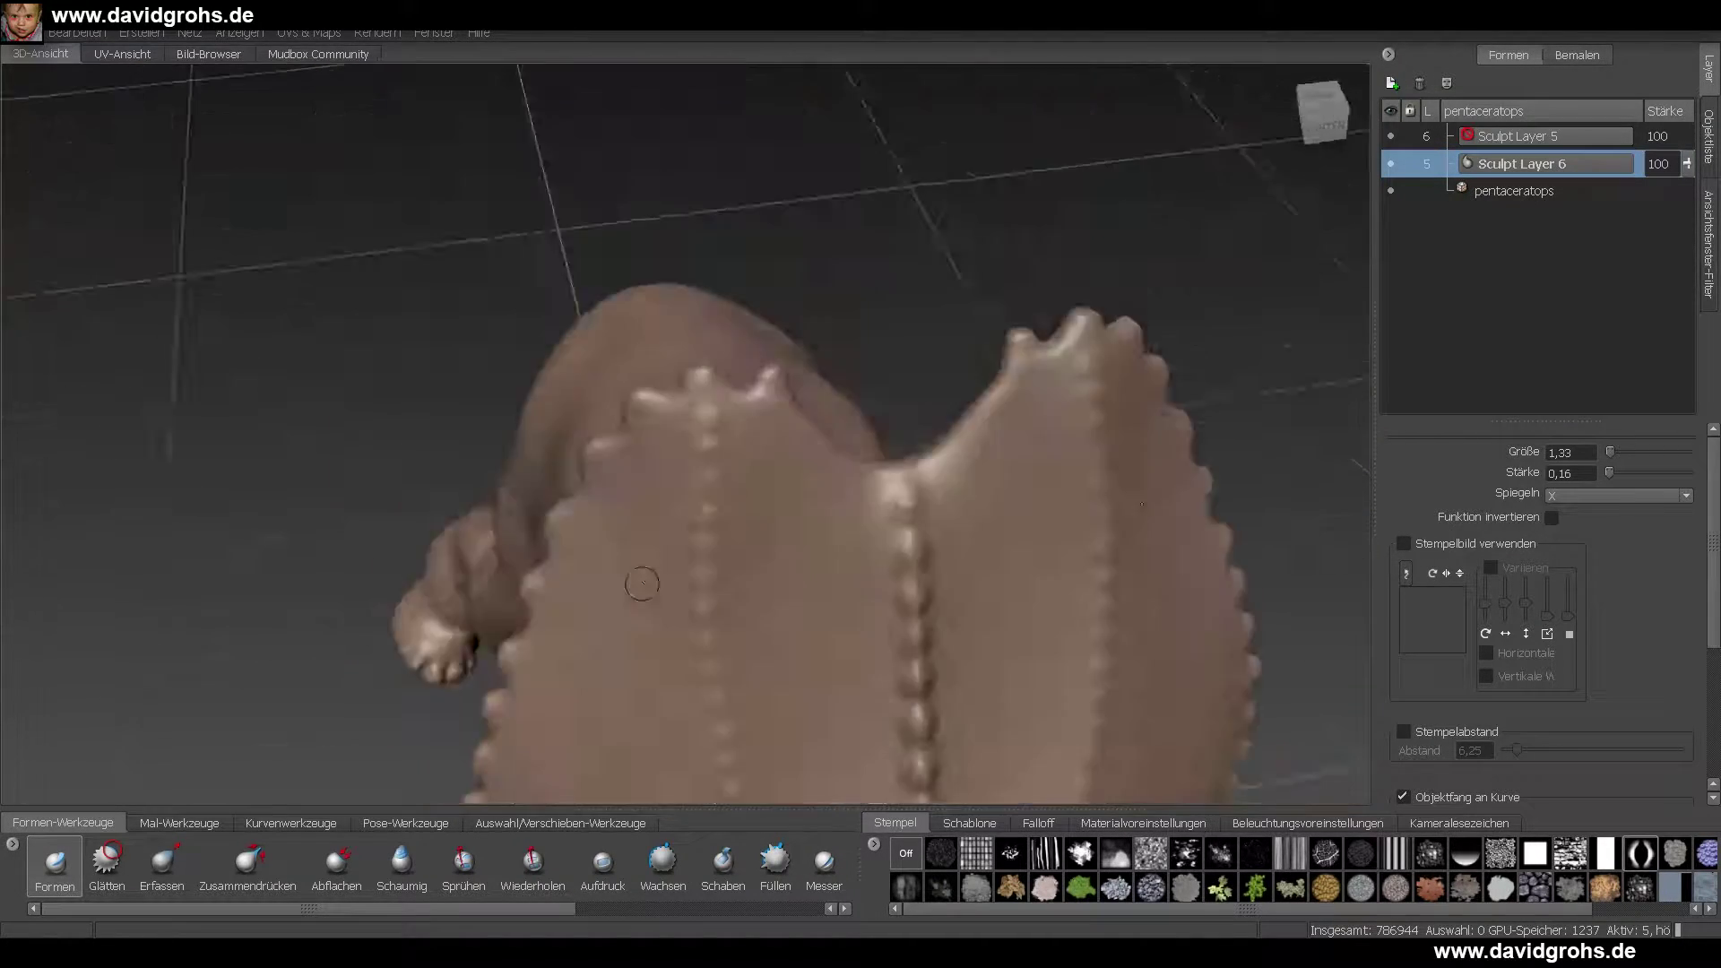
pyautogui.keyDown('alt'); pyautogui.moveTo(642, 583); pyautogui.dragTo(806, 538, button='right'); pyautogui.keyUp('alt')
pyautogui.click(402, 865)
pyautogui.keyDown('alt'); pyautogui.moveTo(1029, 535); pyautogui.dragTo(709, 570); pyautogui.keyUp('alt')
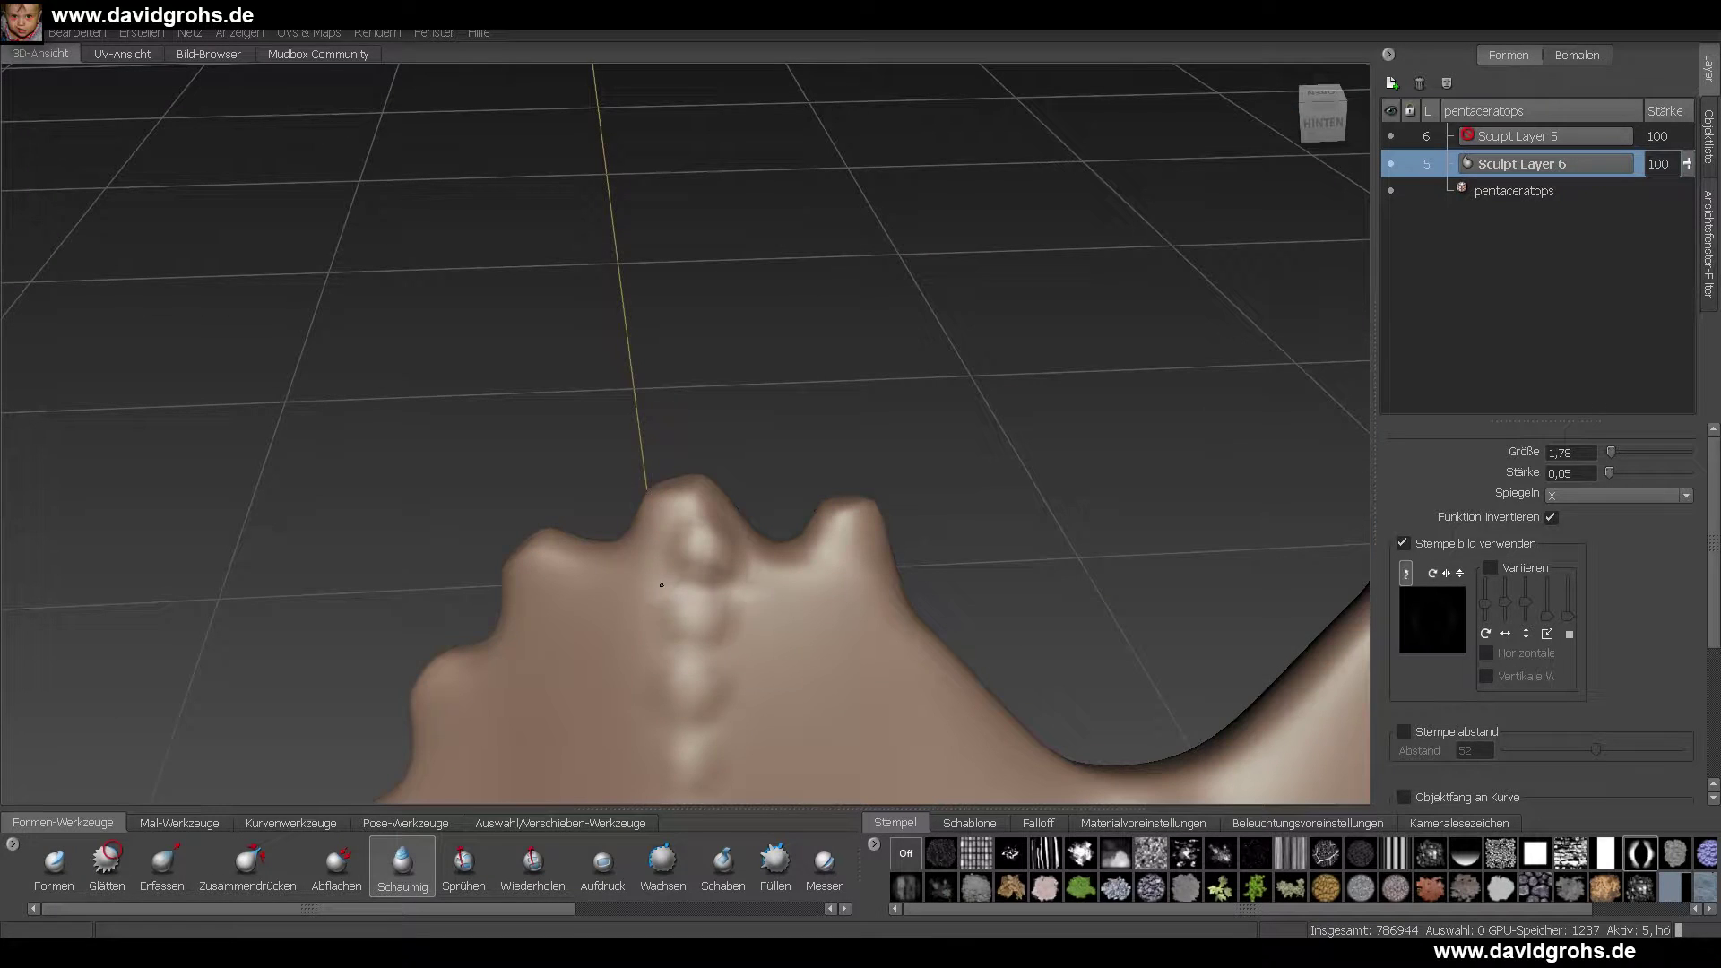
pyautogui.keyDown('alt'); pyautogui.moveTo(769, 649); pyautogui.dragTo(630, 430); pyautogui.keyUp('alt')
pyautogui.keyDown('alt'); pyautogui.moveTo(580, 532); pyautogui.dragTo(751, 383); pyautogui.keyUp('alt')
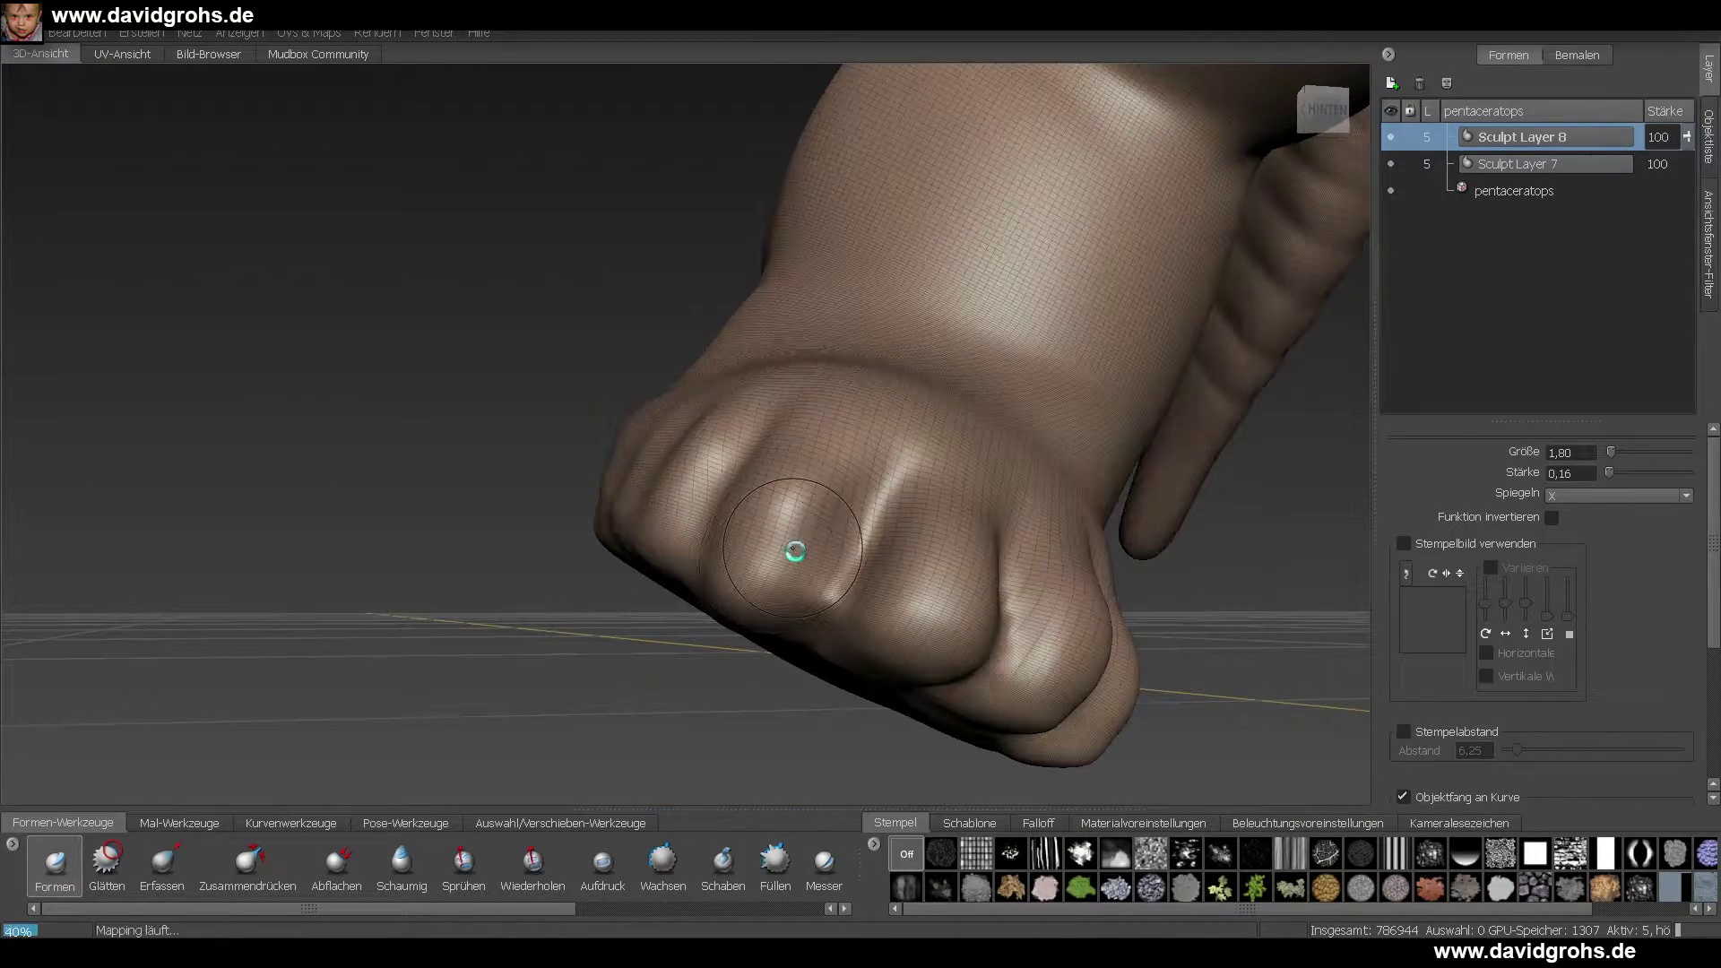
# - Add a sculpt layer on subdivision level 6 and form the hind foot's toenails with the Sculpt brush at size 0,99, strength 0,16
pyautogui.rightClick(1495, 273)
pyautogui.click(1516, 287)
pyautogui.moveTo(856, 574); pyautogui.dragTo(892, 591)
pyautogui.click(54, 866)
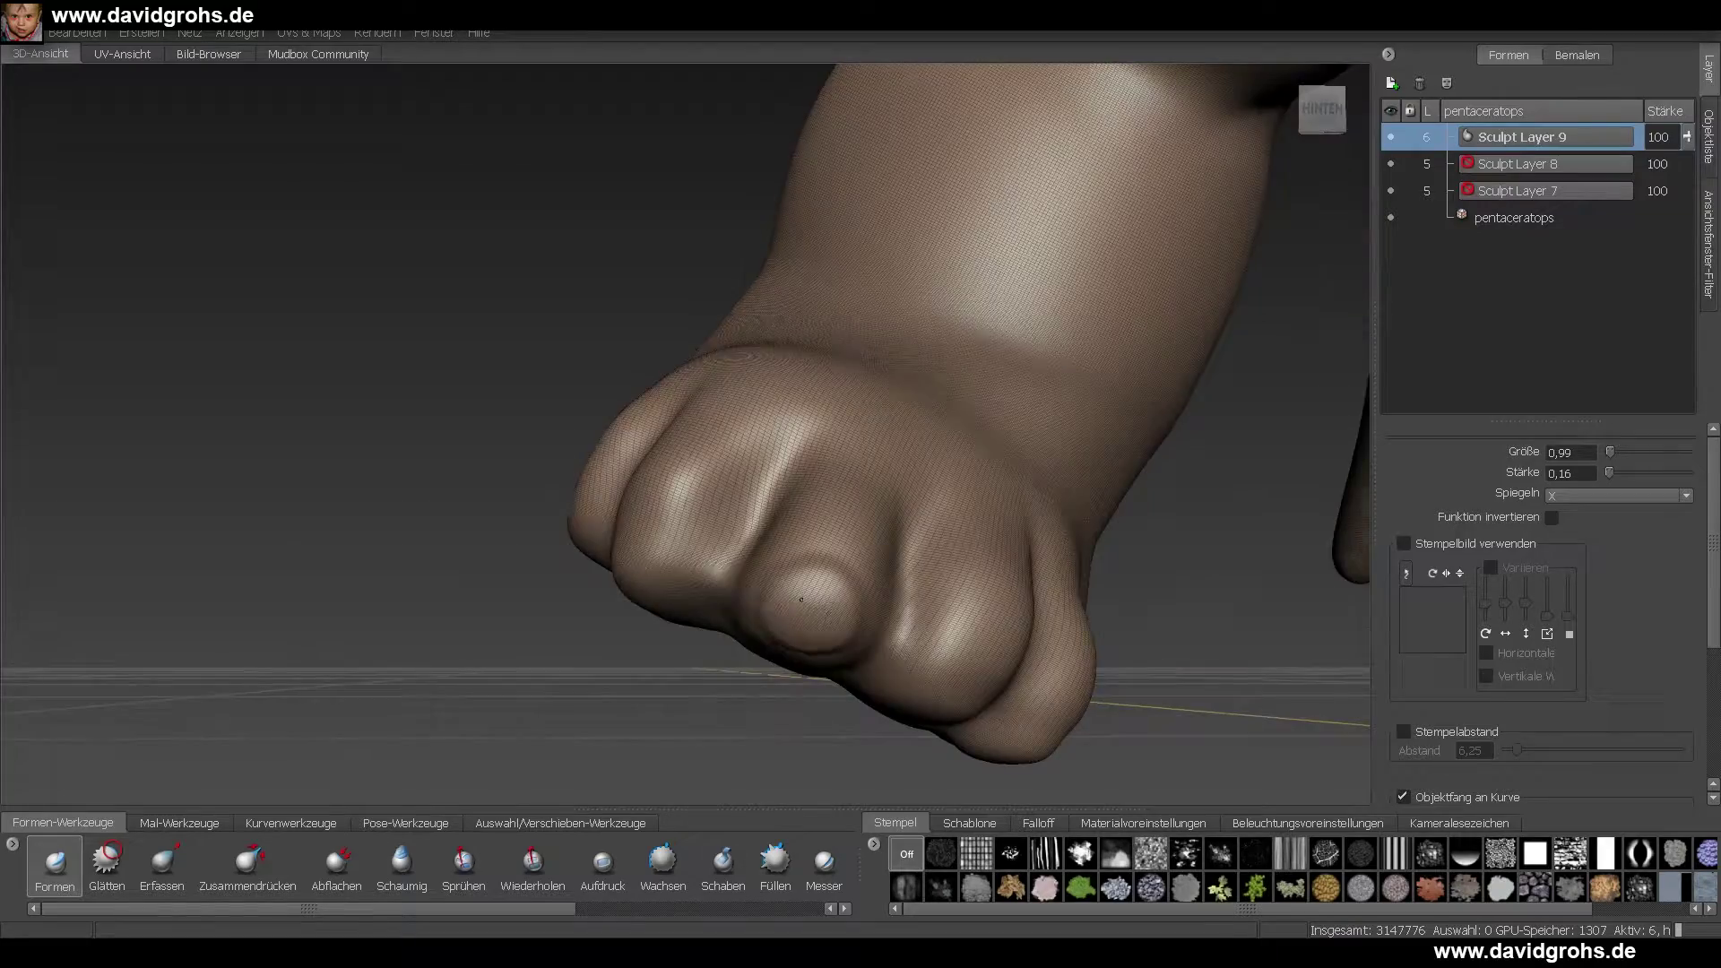
pyautogui.keyDown('alt'); pyautogui.moveTo(801, 599); pyautogui.dragTo(887, 592); pyautogui.keyUp('alt')
pyautogui.moveTo(811, 560)
pyautogui.mouseDown()
pyautogui.moveTo(833, 568)
pyautogui.moveTo(799, 603)
pyautogui.moveTo(583, 519)
pyautogui.moveTo(794, 574)
pyautogui.moveTo(732, 535)
pyautogui.moveTo(906, 556)
pyautogui.mouseUp()
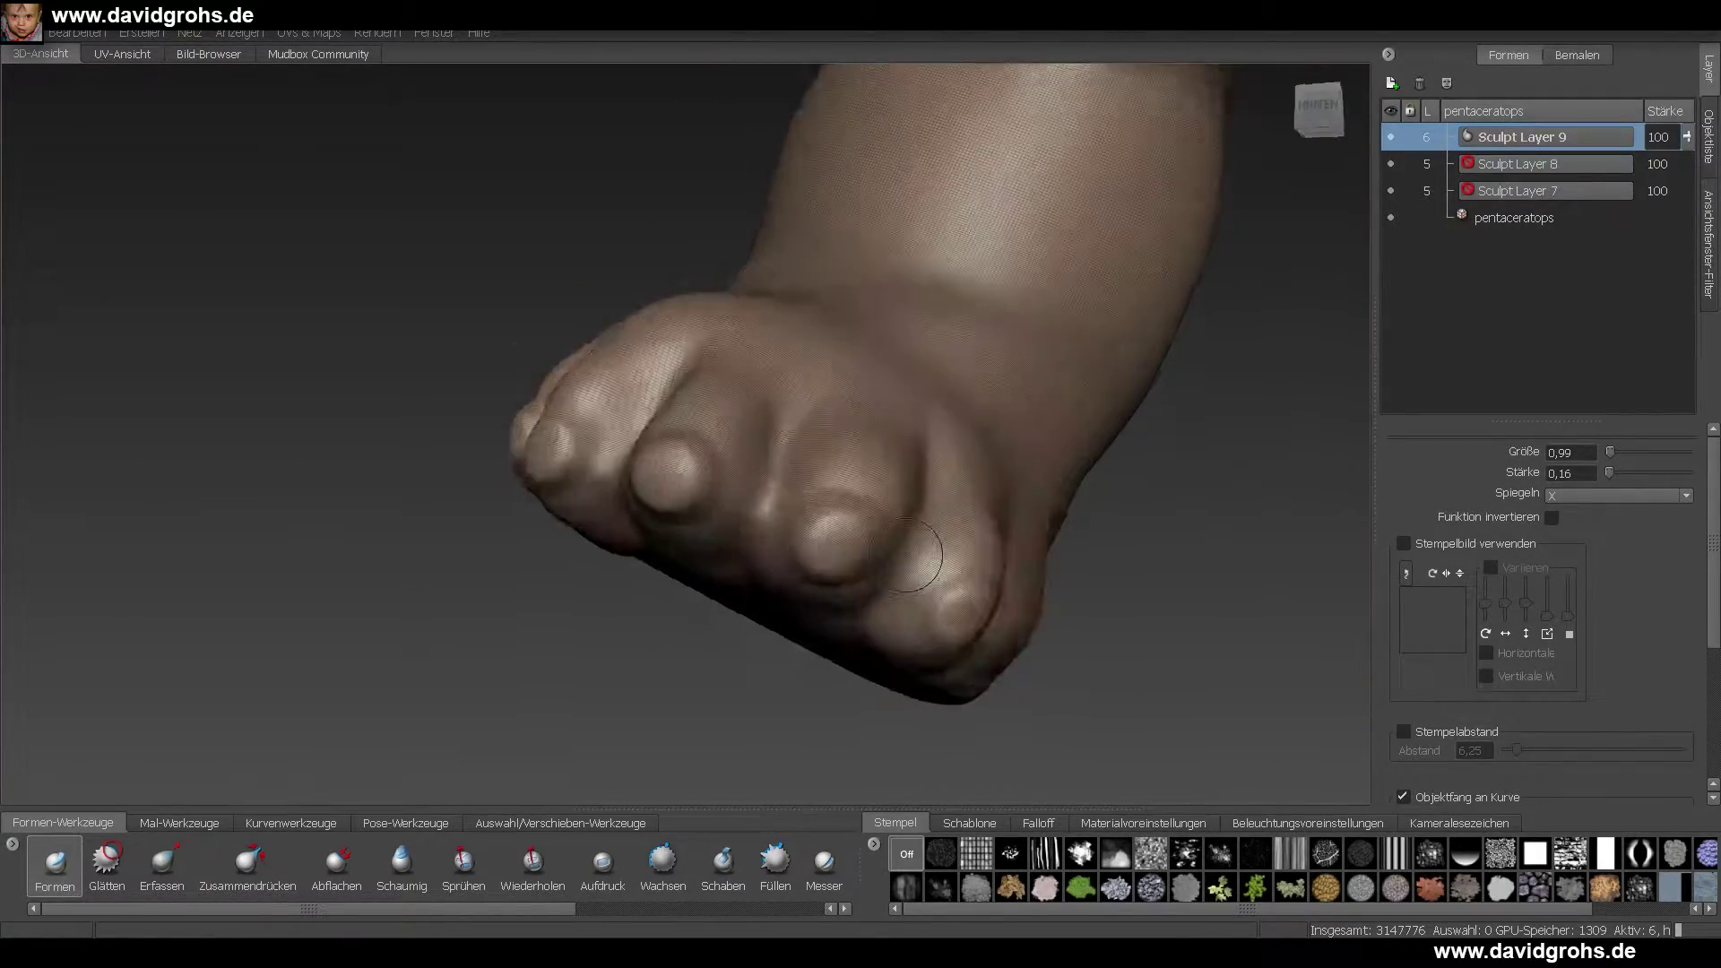
# - Save an incremented version of the scene
pyautogui.keyDown('alt'); pyautogui.moveTo(741, 567); pyautogui.dragTo(806, 502); pyautogui.keyUp('alt')
pyautogui.keyDown('alt'); pyautogui.moveTo(807, 502); pyautogui.dragTo(699, 467, button='right'); pyautogui.keyUp('alt')
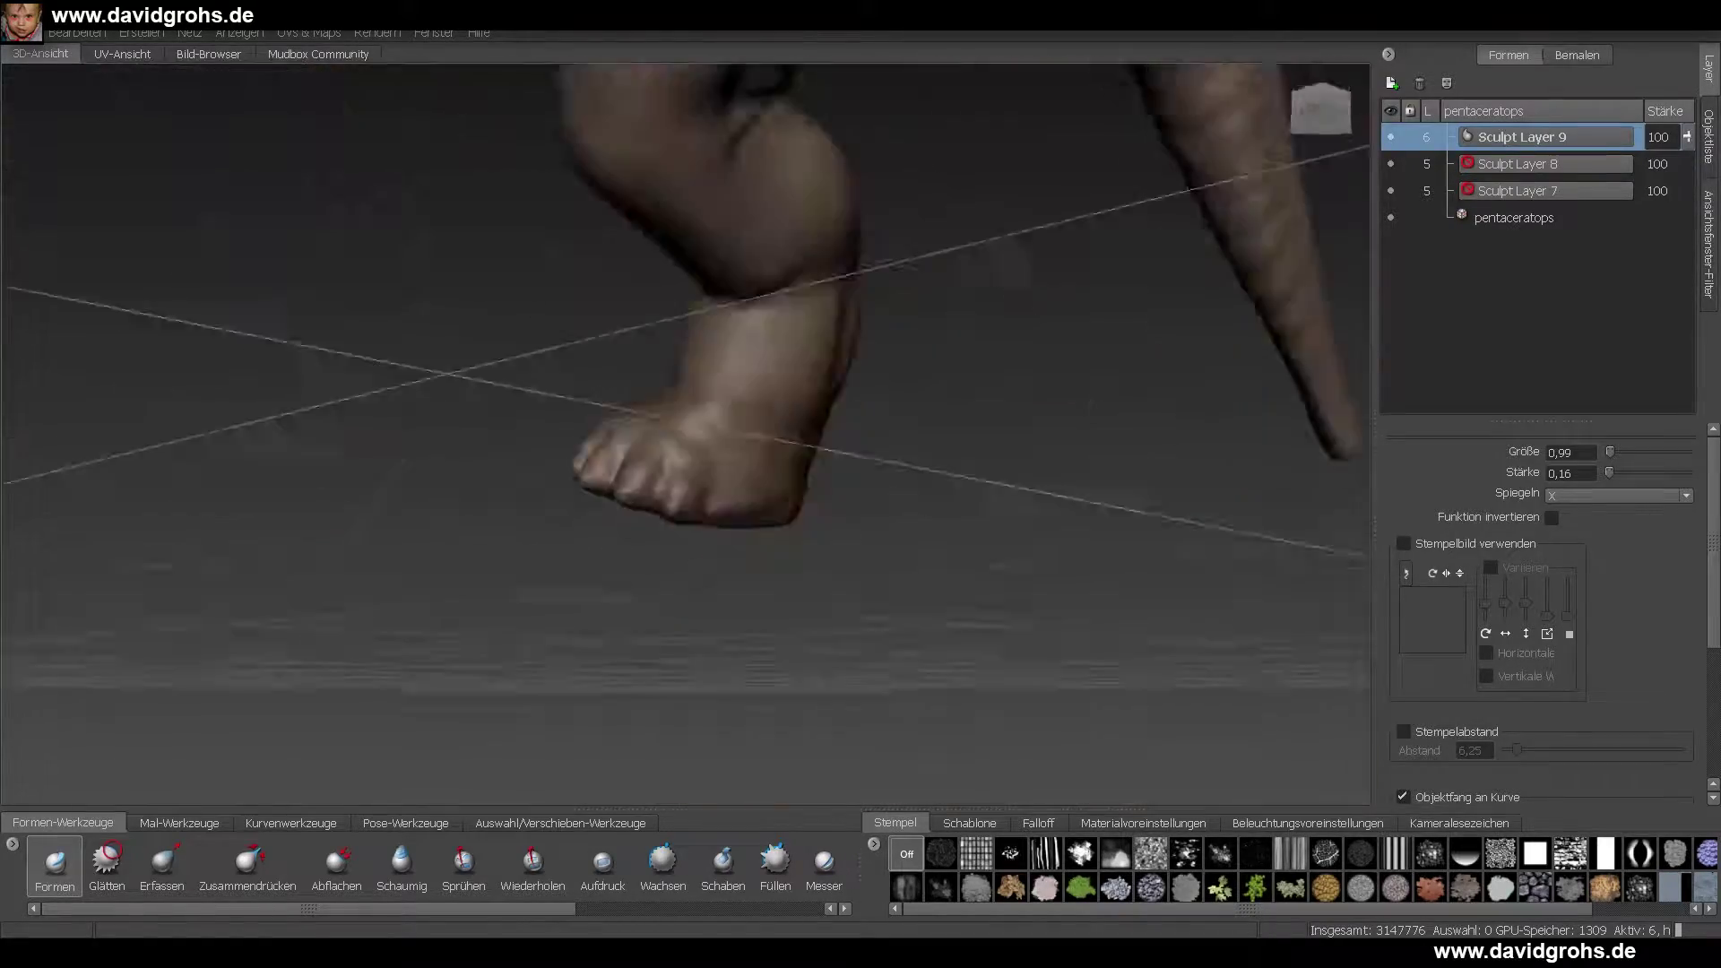
pyautogui.keyDown('alt'); pyautogui.moveTo(699, 466); pyautogui.dragTo(816, 387); pyautogui.keyUp('alt')
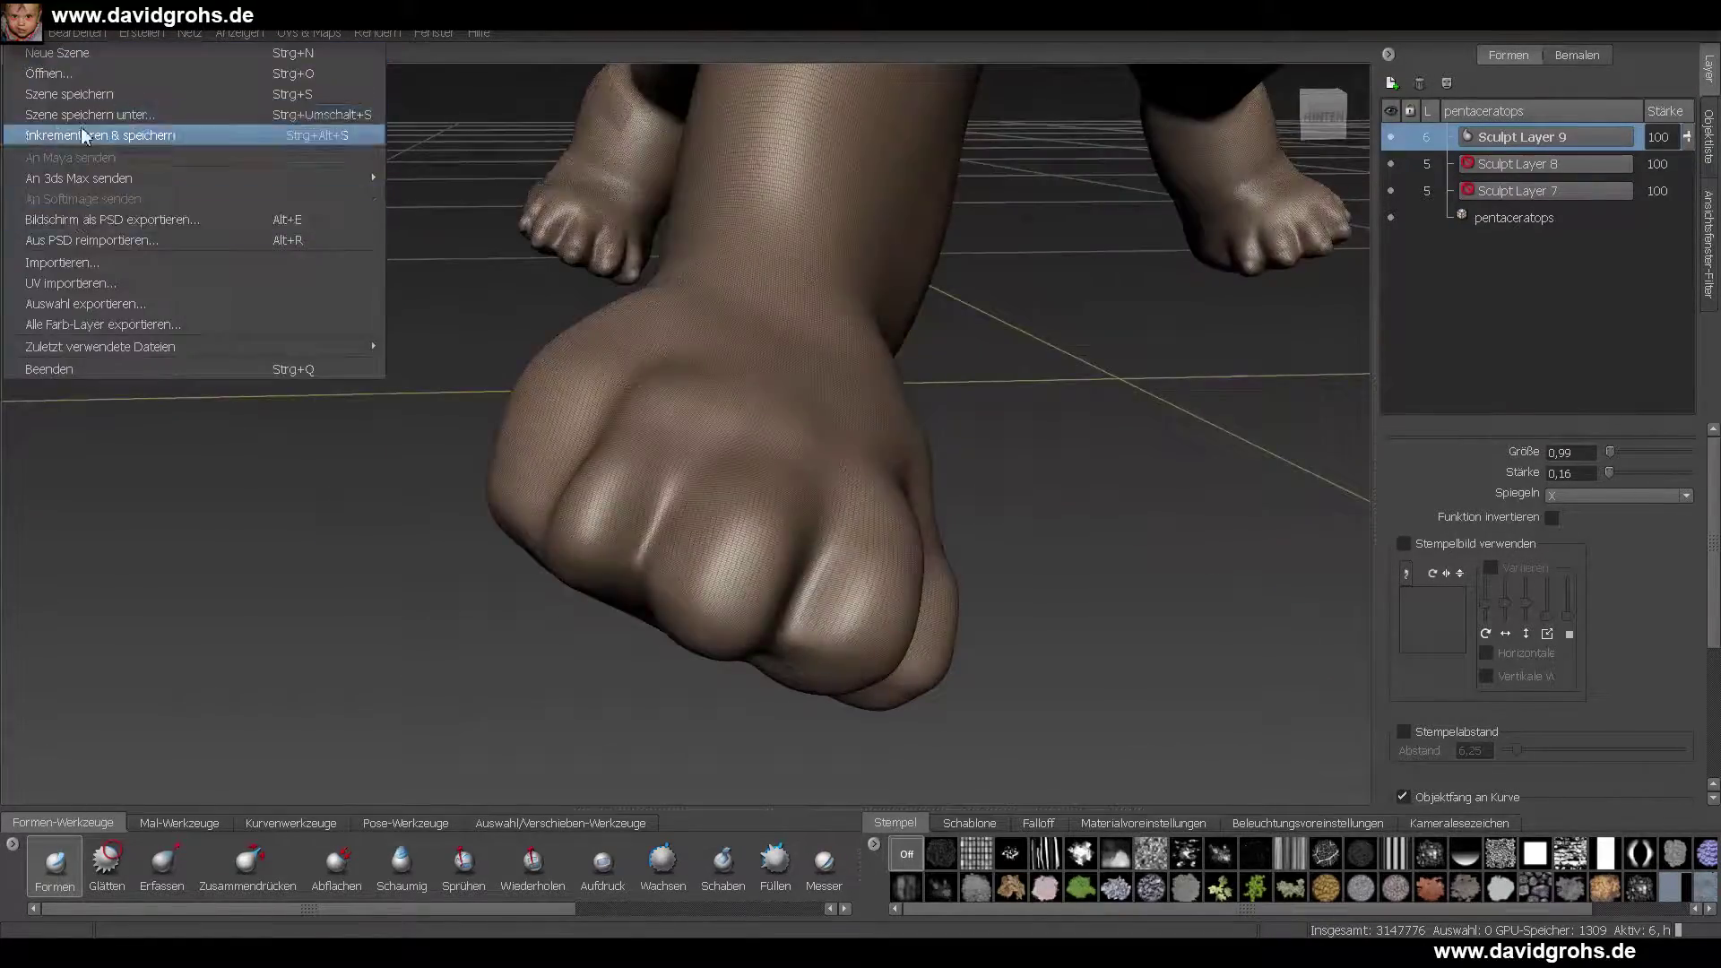
pyautogui.click(116, 131)
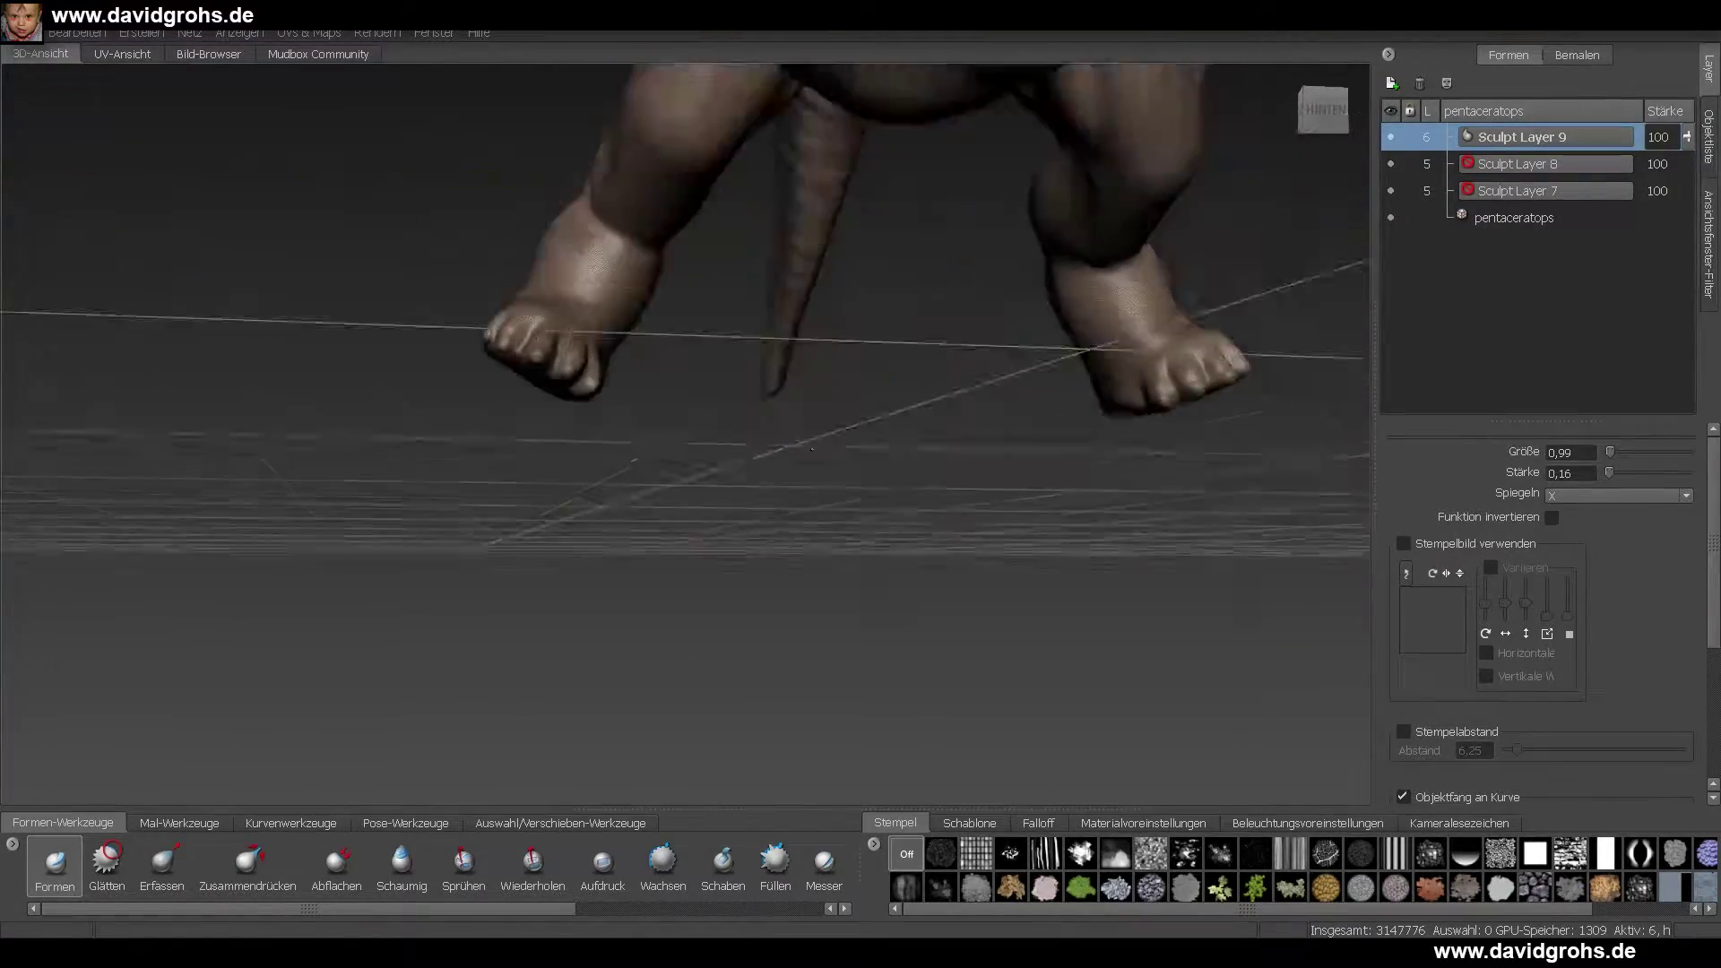
# - Form the toenails on the front feet with the Sculpt brush at size 0,99 and strength 0,16
pyautogui.keyDown('alt'); pyautogui.moveTo(812, 449); pyautogui.dragTo(771, 484); pyautogui.keyUp('alt')
pyautogui.keyDown('alt'); pyautogui.moveTo(771, 484); pyautogui.dragTo(842, 538, button='right'); pyautogui.keyUp('alt')
pyautogui.keyDown('alt'); pyautogui.moveTo(843, 538); pyautogui.dragTo(717, 511); pyautogui.keyUp('alt')
pyautogui.moveTo(441, 423); pyautogui.dragTo(448, 431)
pyautogui.moveTo(598, 479)
pyautogui.mouseDown()
pyautogui.moveTo(665, 526)
pyautogui.moveTo(538, 484)
pyautogui.mouseUp()
pyautogui.keyDown('alt'); pyautogui.moveTo(538, 484); pyautogui.dragTo(627, 449, button='right'); pyautogui.keyUp('alt')
pyautogui.moveTo(412, 405); pyautogui.dragTo(429, 439)
pyautogui.keyDown('alt'); pyautogui.moveTo(555, 466); pyautogui.dragTo(466, 430, button='right'); pyautogui.keyUp('alt')
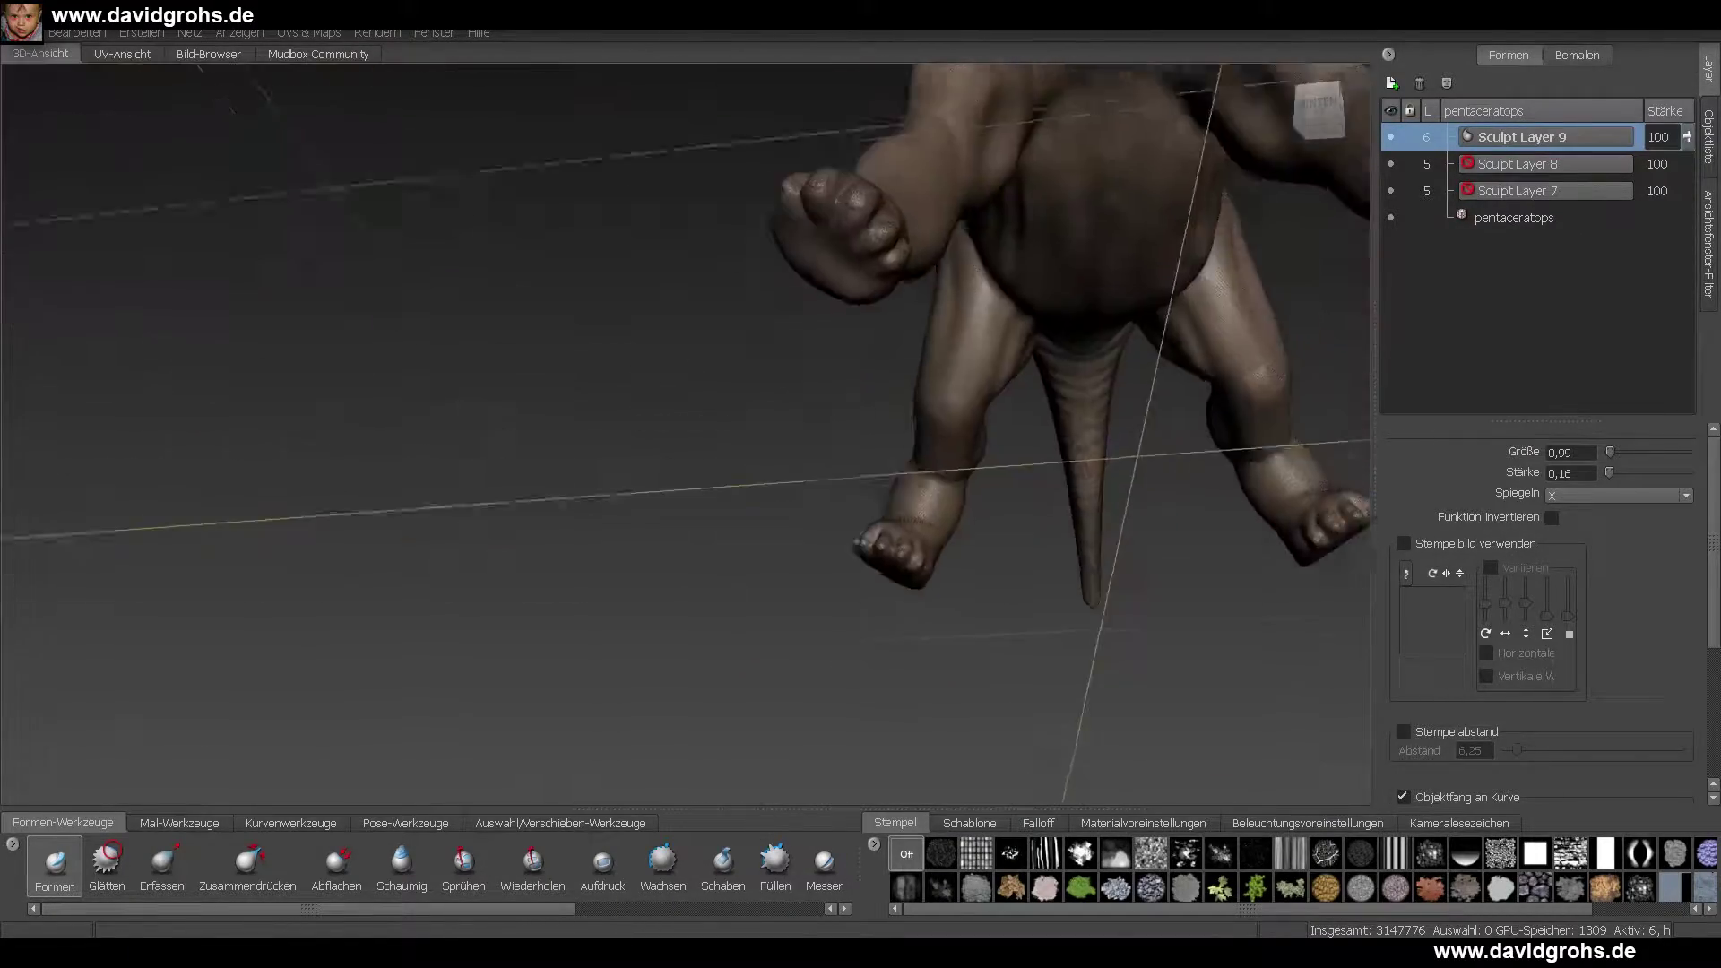
pyautogui.moveTo(682, 430)
pyautogui.keyDown('alt'); pyautogui.mouseDown()
pyautogui.moveTo(808, 352)
pyautogui.moveTo(905, 502)
pyautogui.mouseUp(); pyautogui.keyUp('alt')
pyautogui.moveTo(1107, 606)
pyautogui.mouseDown()
pyautogui.moveTo(941, 627)
pyautogui.moveTo(434, 385)
pyautogui.mouseUp()
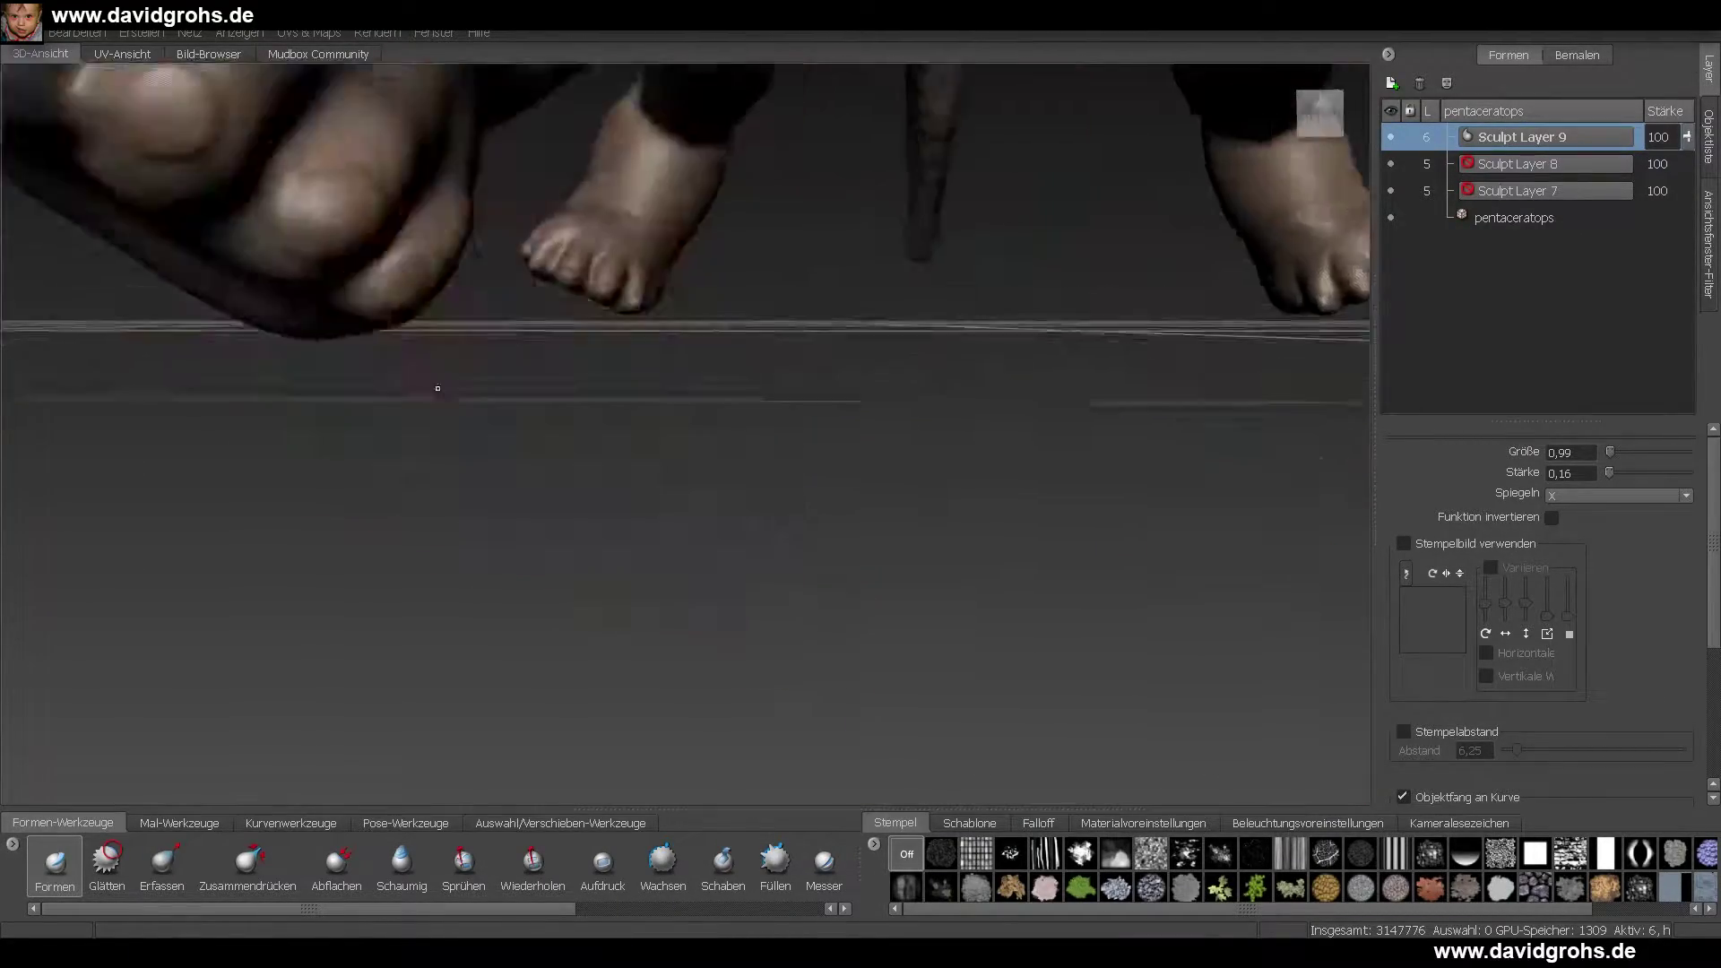
pyautogui.keyDown('alt'); pyautogui.moveTo(434, 385); pyautogui.dragTo(537, 430, button='right'); pyautogui.keyUp('alt')
pyautogui.moveTo(617, 443)
pyautogui.mouseDown()
pyautogui.moveTo(629, 453)
pyautogui.moveTo(592, 506)
pyautogui.mouseUp()
pyautogui.keyDown('alt'); pyautogui.moveTo(865, 305); pyautogui.dragTo(950, 394, button='right'); pyautogui.keyUp('alt')
# - Switch to the Grab brush and inspect the whole model's stance and silhouette from both sides
pyautogui.click(157, 878)
pyautogui.moveTo(891, 346)
pyautogui.keyDown('alt'); pyautogui.mouseDown()
pyautogui.moveTo(864, 353)
pyautogui.moveTo(905, 430)
pyautogui.moveTo(833, 574)
pyautogui.moveTo(735, 501)
pyautogui.moveTo(645, 377)
pyautogui.moveTo(562, 414)
pyautogui.moveTo(750, 393)
pyautogui.mouseUp(); pyautogui.keyUp('alt')
pyautogui.keyDown('alt'); pyautogui.moveTo(977, 394); pyautogui.dragTo(709, 385); pyautogui.keyUp('alt')
pyautogui.keyDown('alt'); pyautogui.moveTo(708, 386); pyautogui.dragTo(565, 484, button='right'); pyautogui.keyUp('alt')
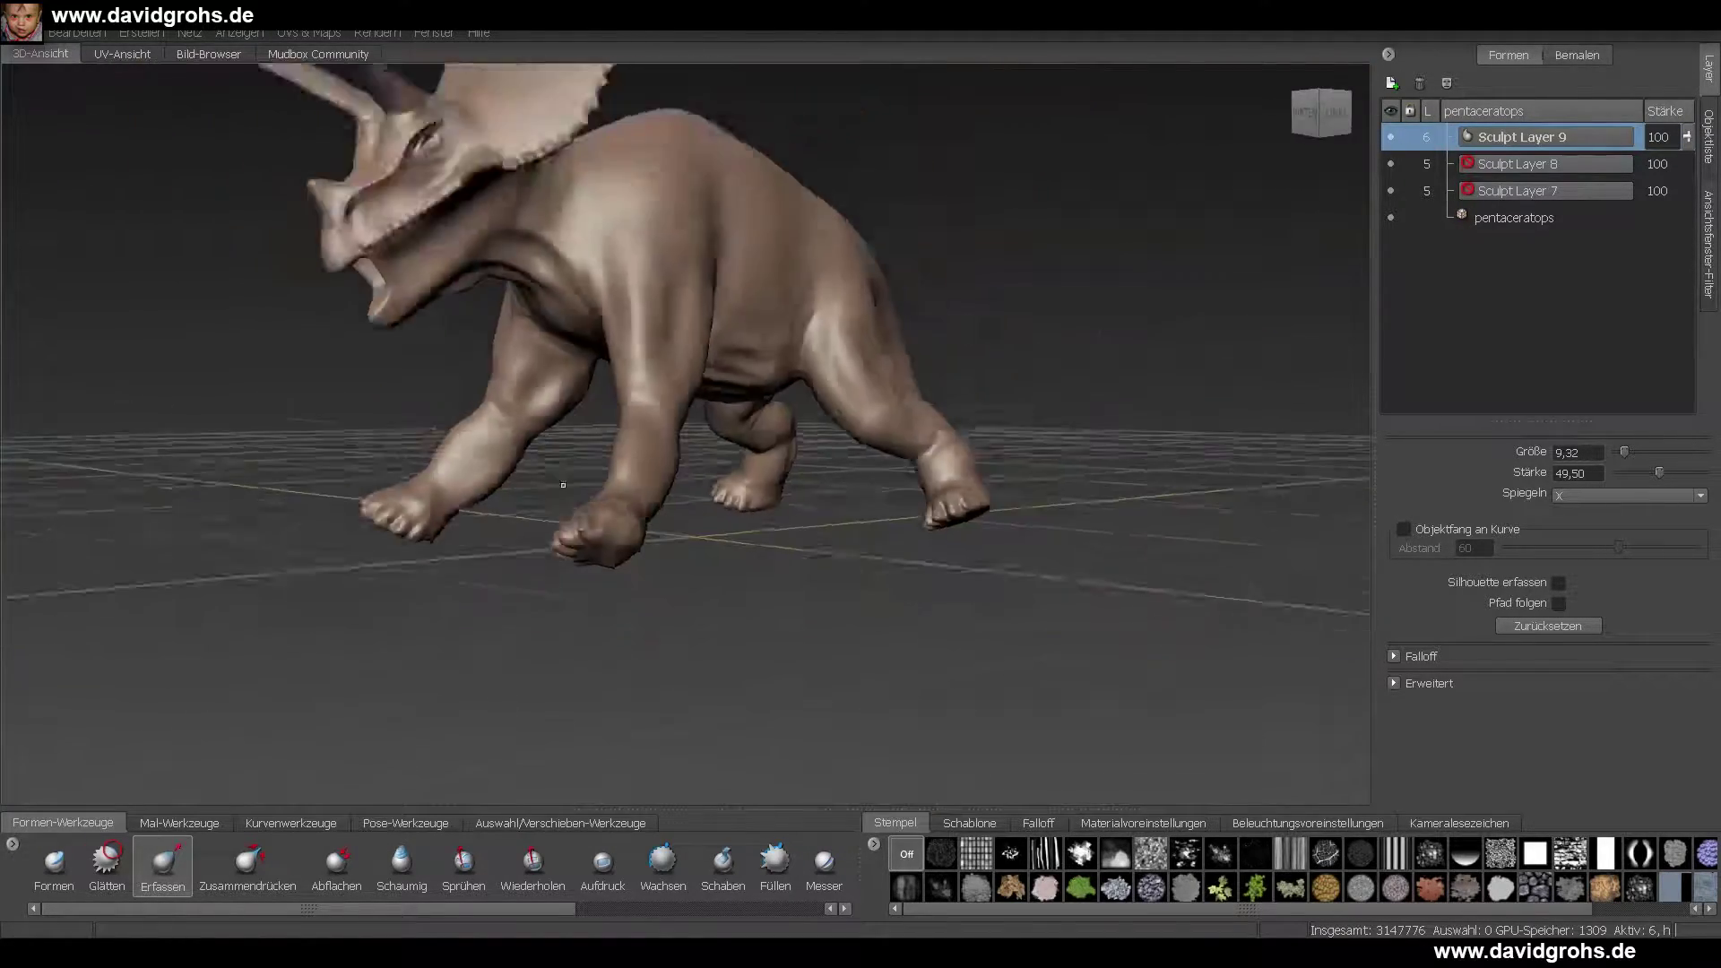
pyautogui.moveTo(564, 484)
pyautogui.keyDown('alt'); pyautogui.mouseDown()
pyautogui.moveTo(866, 514)
pyautogui.moveTo(687, 492)
pyautogui.moveTo(834, 488)
pyautogui.mouseUp(); pyautogui.keyUp('alt')
pyautogui.keyDown('alt'); pyautogui.moveTo(834, 488); pyautogui.dragTo(968, 448, button='right'); pyautogui.keyUp('alt')
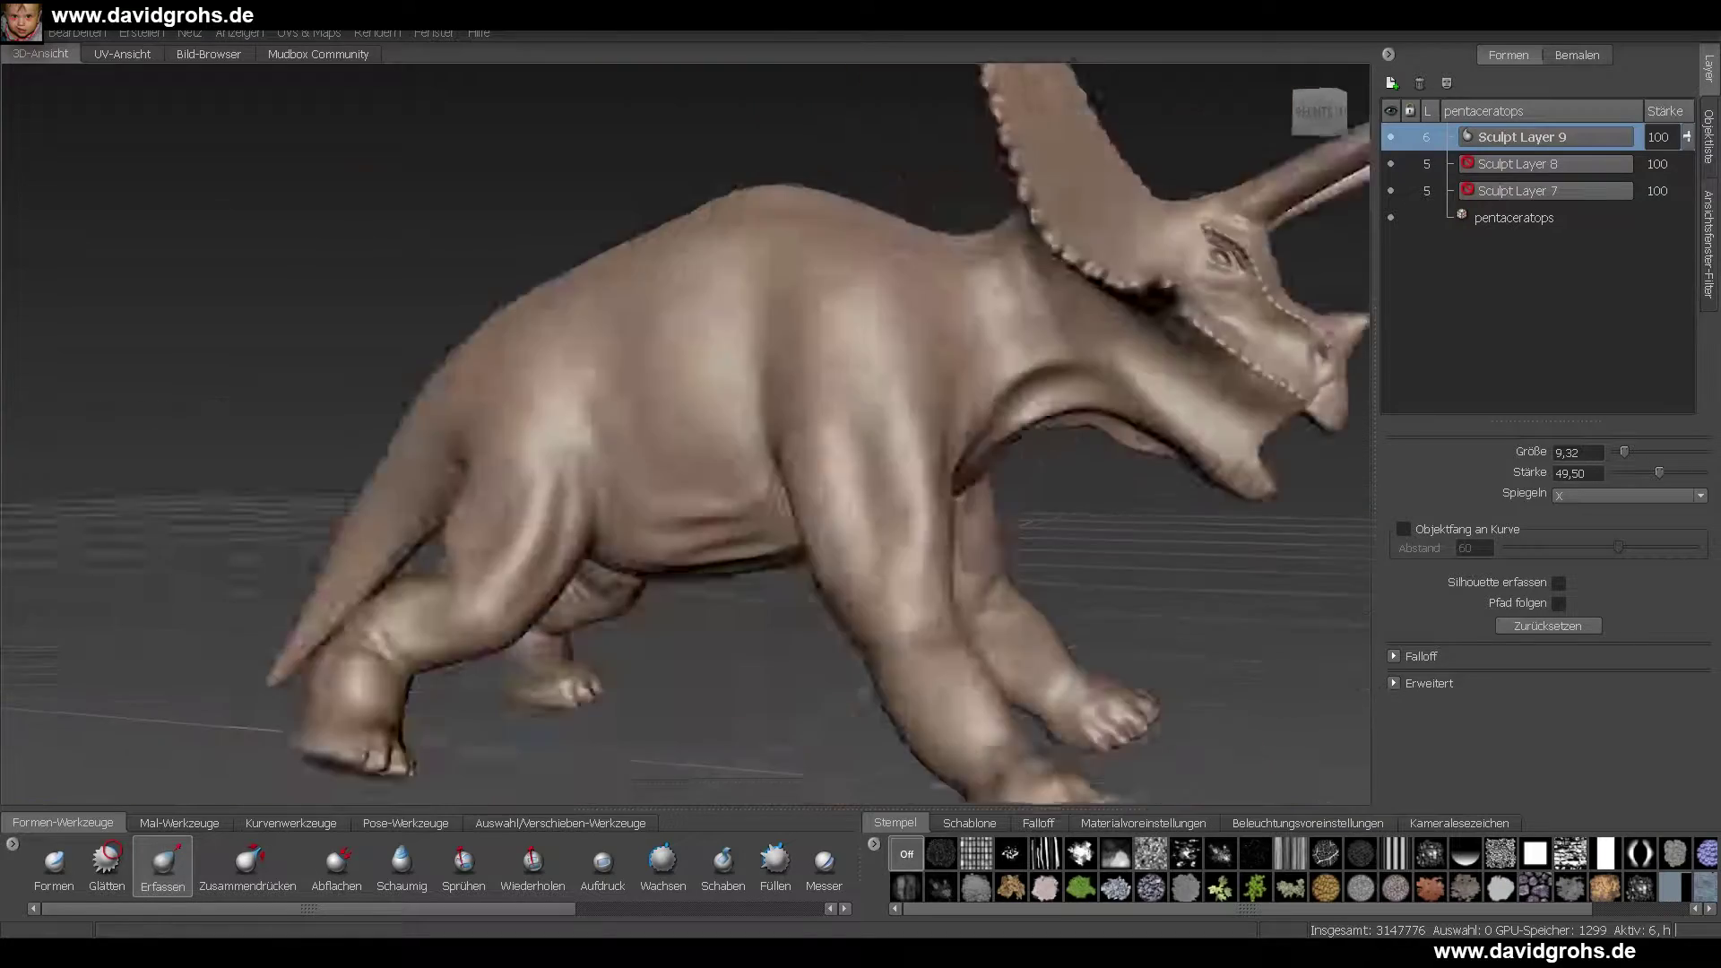
# - Save another incremented version of the scene and flatten all sculpt layers into the pentaceratops base mesh
pyautogui.keyDown('alt'); pyautogui.moveTo(968, 448); pyautogui.dragTo(573, 430, button='middle'); pyautogui.keyUp('alt')
pyautogui.keyDown('alt'); pyautogui.moveTo(573, 430); pyautogui.dragTo(771, 358, button='right'); pyautogui.keyUp('alt')
pyautogui.click(21, 33)
pyautogui.click(80, 138)
pyautogui.rightClick(1544, 143)
pyautogui.click(1593, 247)
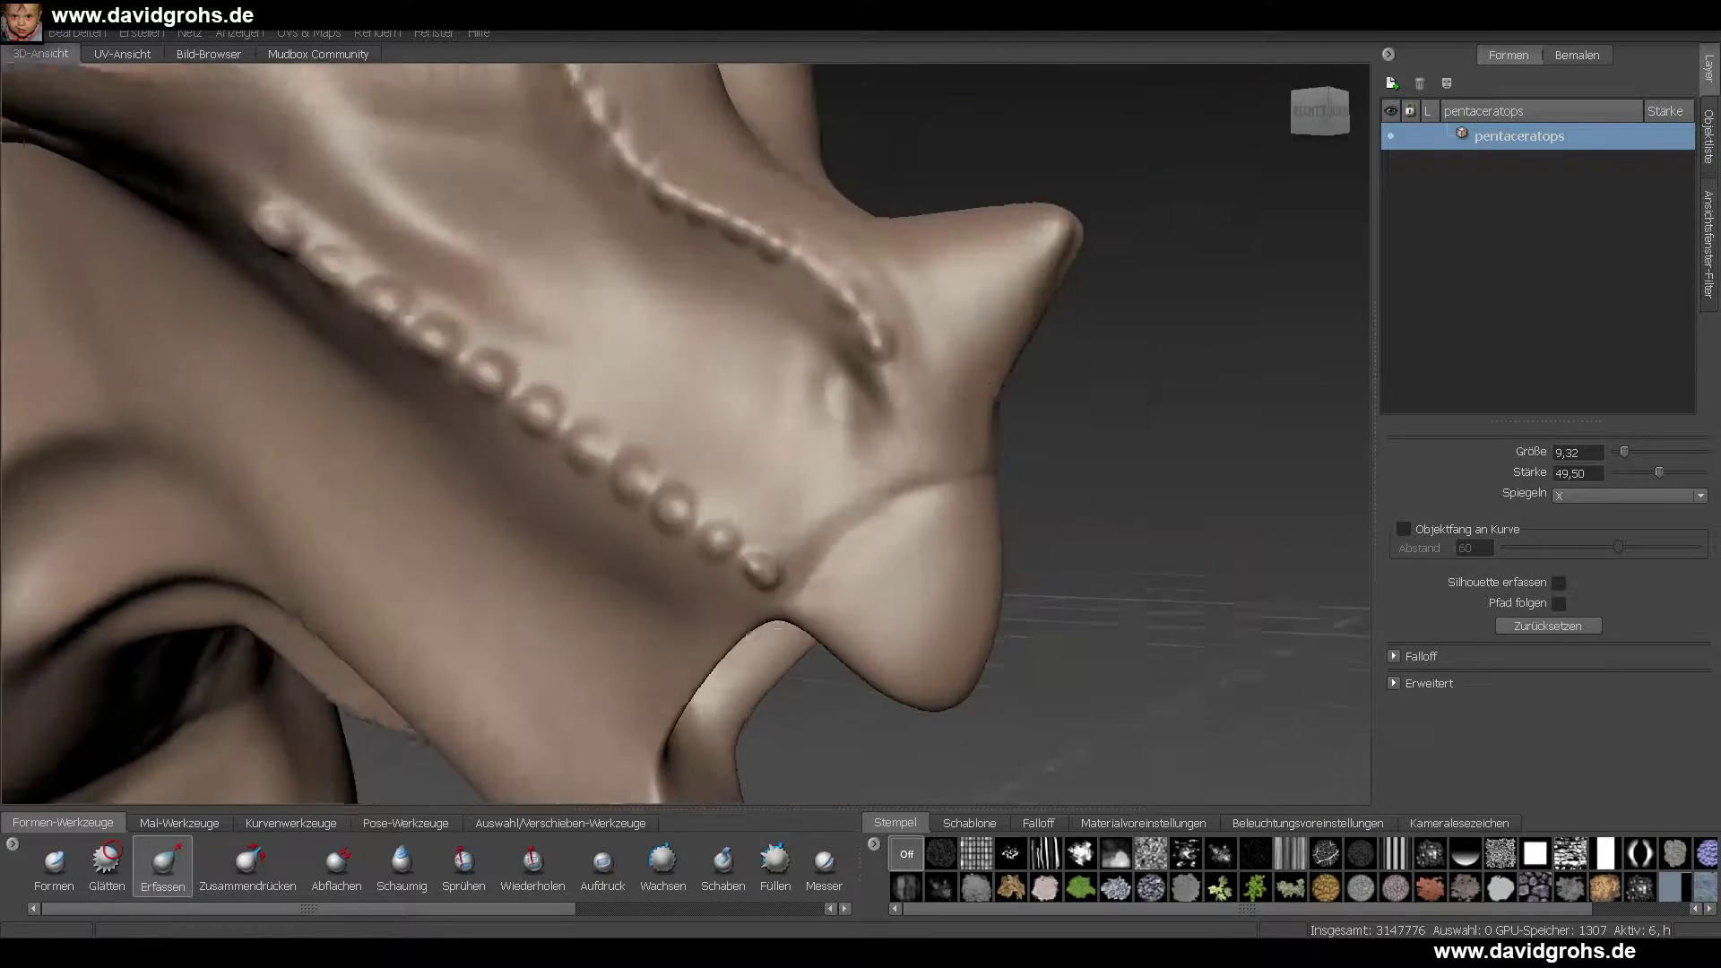
# - Raise curved wrinkle folds around the nostril with the Sculpt brush at size 1,25 and strength 0,16
pyautogui.keyDown('alt'); pyautogui.moveTo(861, 376); pyautogui.dragTo(884, 384, button='right'); pyautogui.keyUp('alt')
pyautogui.press('pageup')
pyautogui.keyDown('alt'); pyautogui.moveTo(798, 460); pyautogui.dragTo(940, 464, button='right'); pyautogui.keyUp('alt')
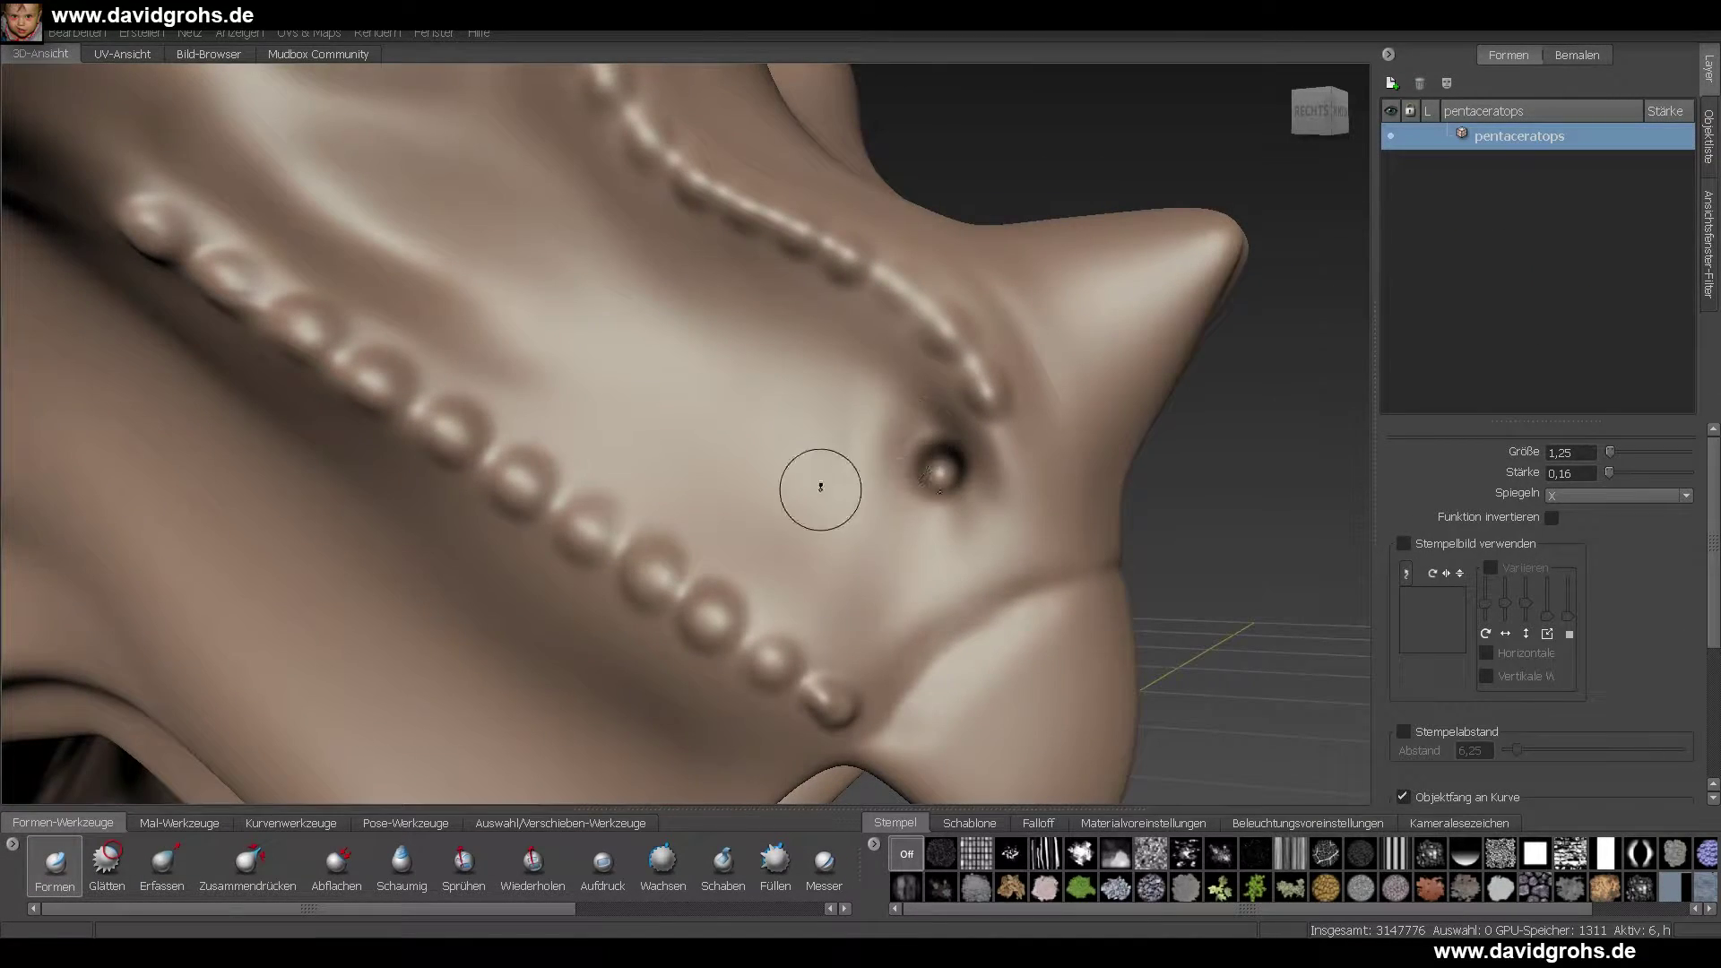
pyautogui.moveTo(883, 395); pyautogui.dragTo(1024, 538)
# - Soften the nostril wrinkles with the Smooth brush at size 0,96, raising its strength to 60,70
pyautogui.keyDown('shift'); pyautogui.moveTo(820, 439); pyautogui.dragTo(941, 574); pyautogui.keyUp('shift')
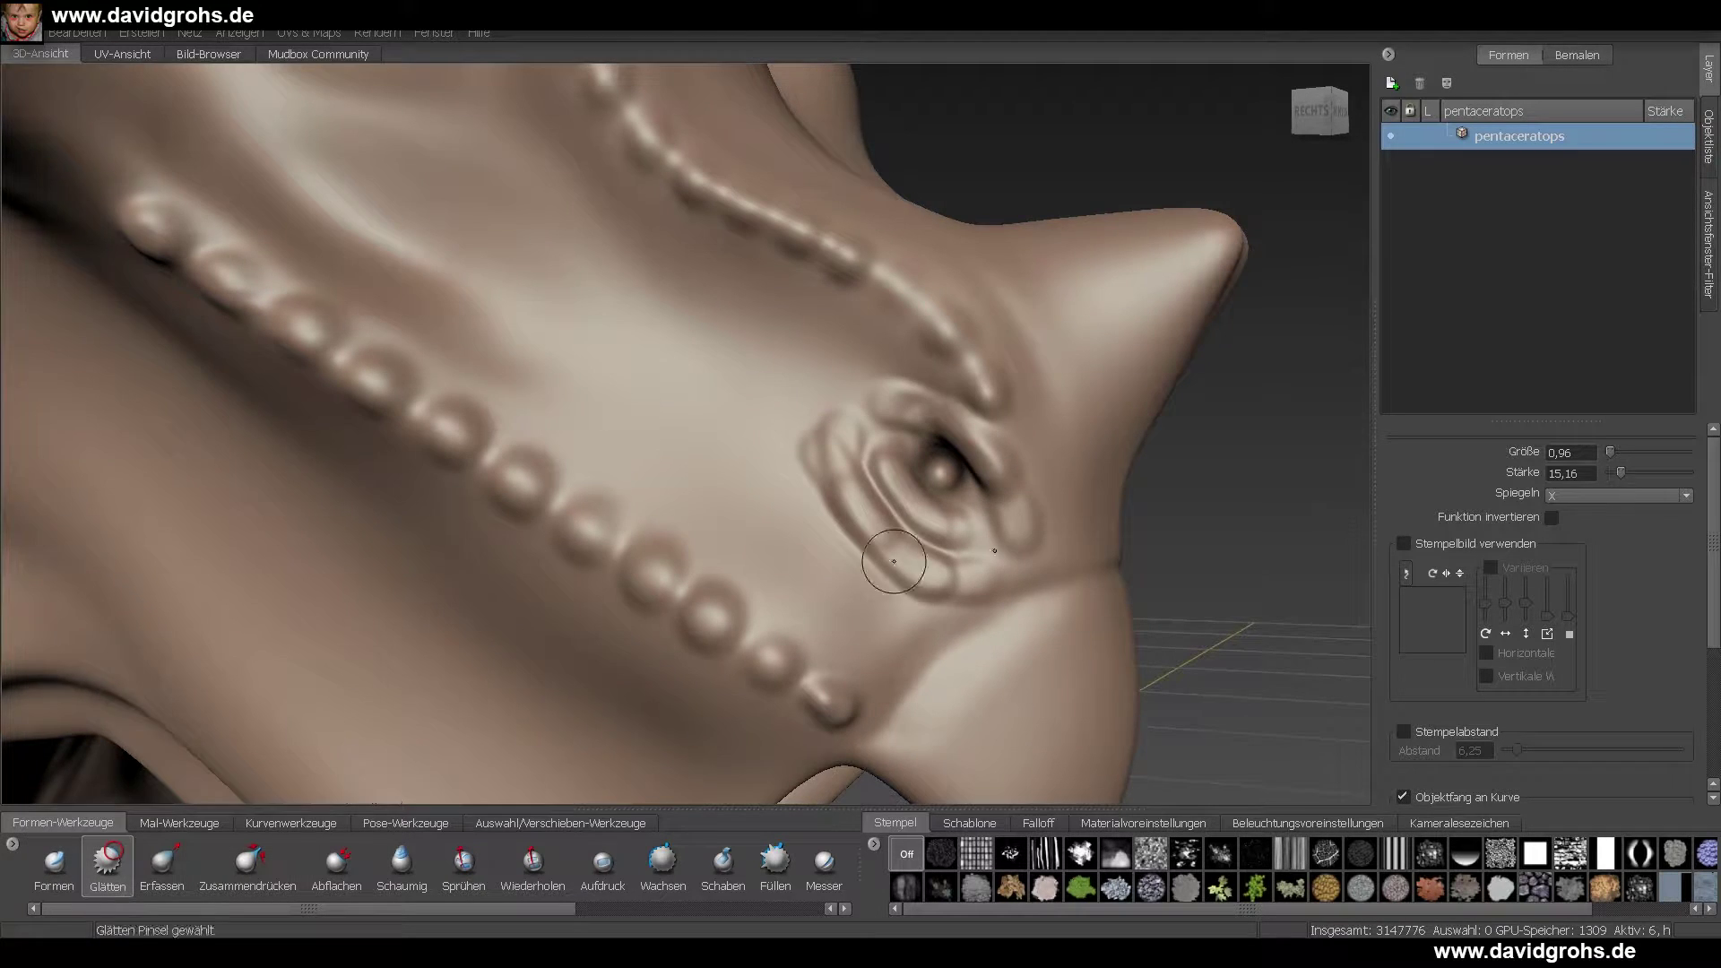
pyautogui.keyDown('alt'); pyautogui.moveTo(941, 484); pyautogui.dragTo(798, 513, button='middle'); pyautogui.keyUp('alt')
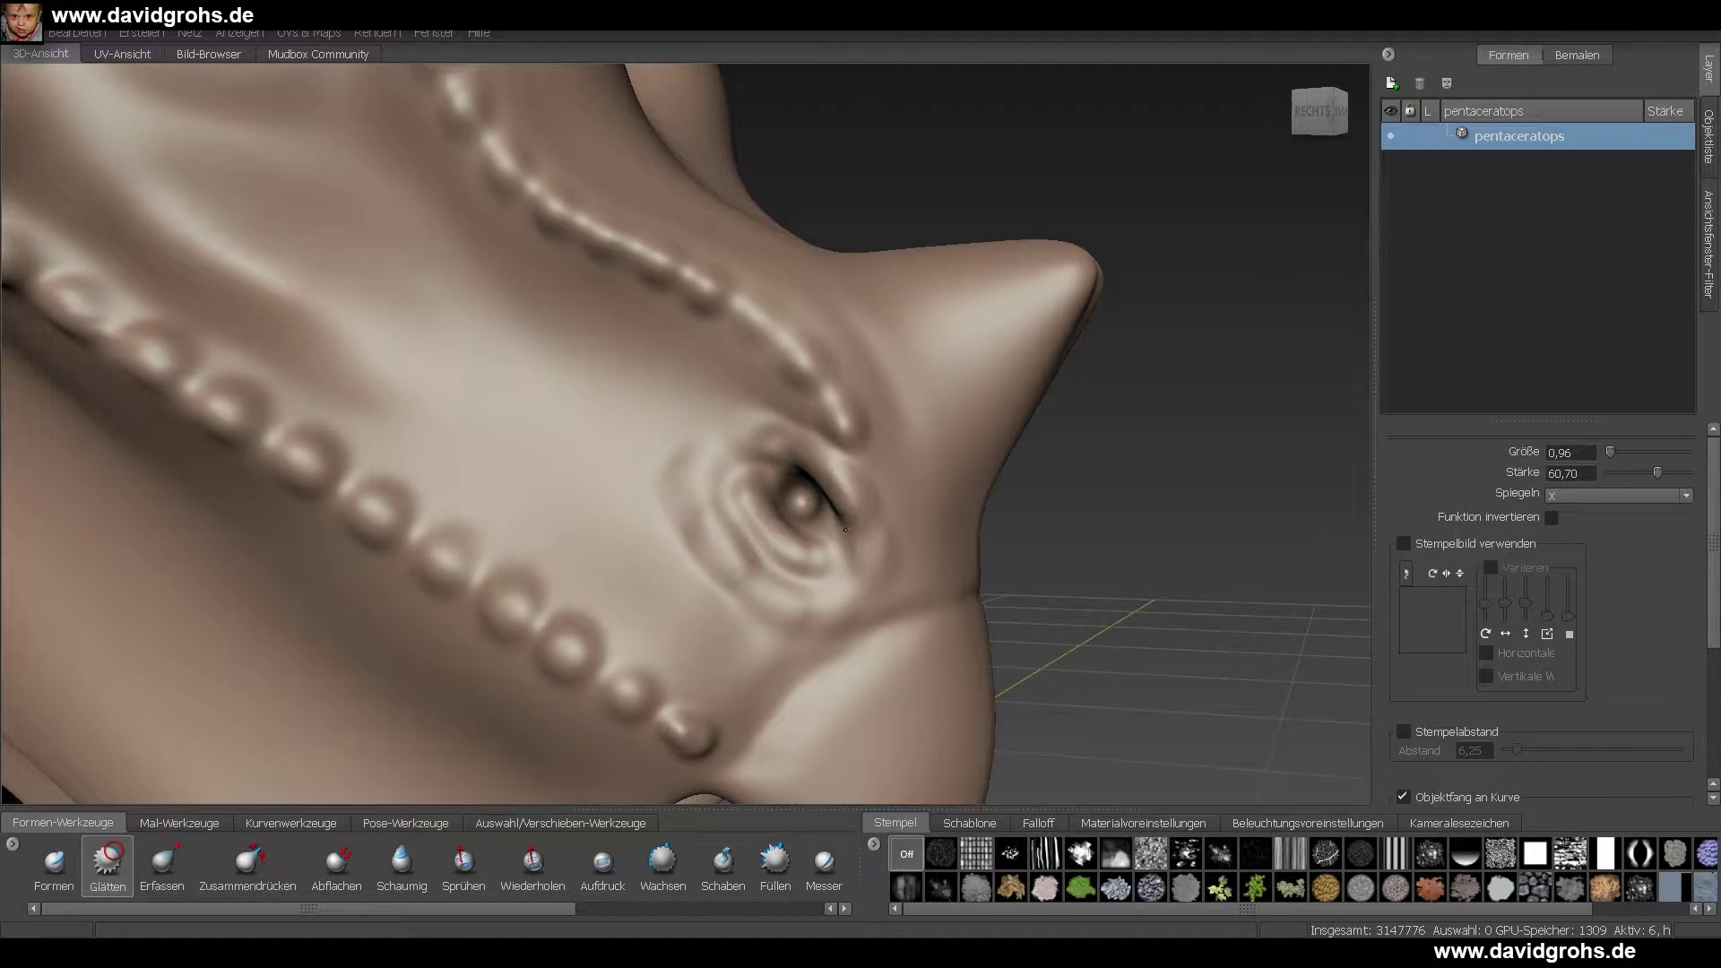
pyautogui.keyDown('alt'); pyautogui.moveTo(845, 529); pyautogui.dragTo(771, 533, button='right'); pyautogui.keyUp('alt')
pyautogui.keyDown('alt'); pyautogui.moveTo(664, 571); pyautogui.dragTo(768, 499, button='middle'); pyautogui.keyUp('alt')
pyautogui.keyDown('alt'); pyautogui.moveTo(768, 499); pyautogui.dragTo(905, 502, button='right'); pyautogui.keyUp('alt')
pyautogui.moveTo(708, 502); pyautogui.dragTo(770, 560)
pyautogui.keyDown('alt'); pyautogui.moveTo(770, 560); pyautogui.dragTo(700, 555, button='right'); pyautogui.keyUp('alt')
pyautogui.moveTo(771, 609); pyautogui.dragTo(896, 645)
pyautogui.moveTo(726, 330); pyautogui.dragTo(677, 359)
pyautogui.keyDown('alt'); pyautogui.moveTo(860, 348); pyautogui.dragTo(810, 350, button='right'); pyautogui.keyUp('alt')
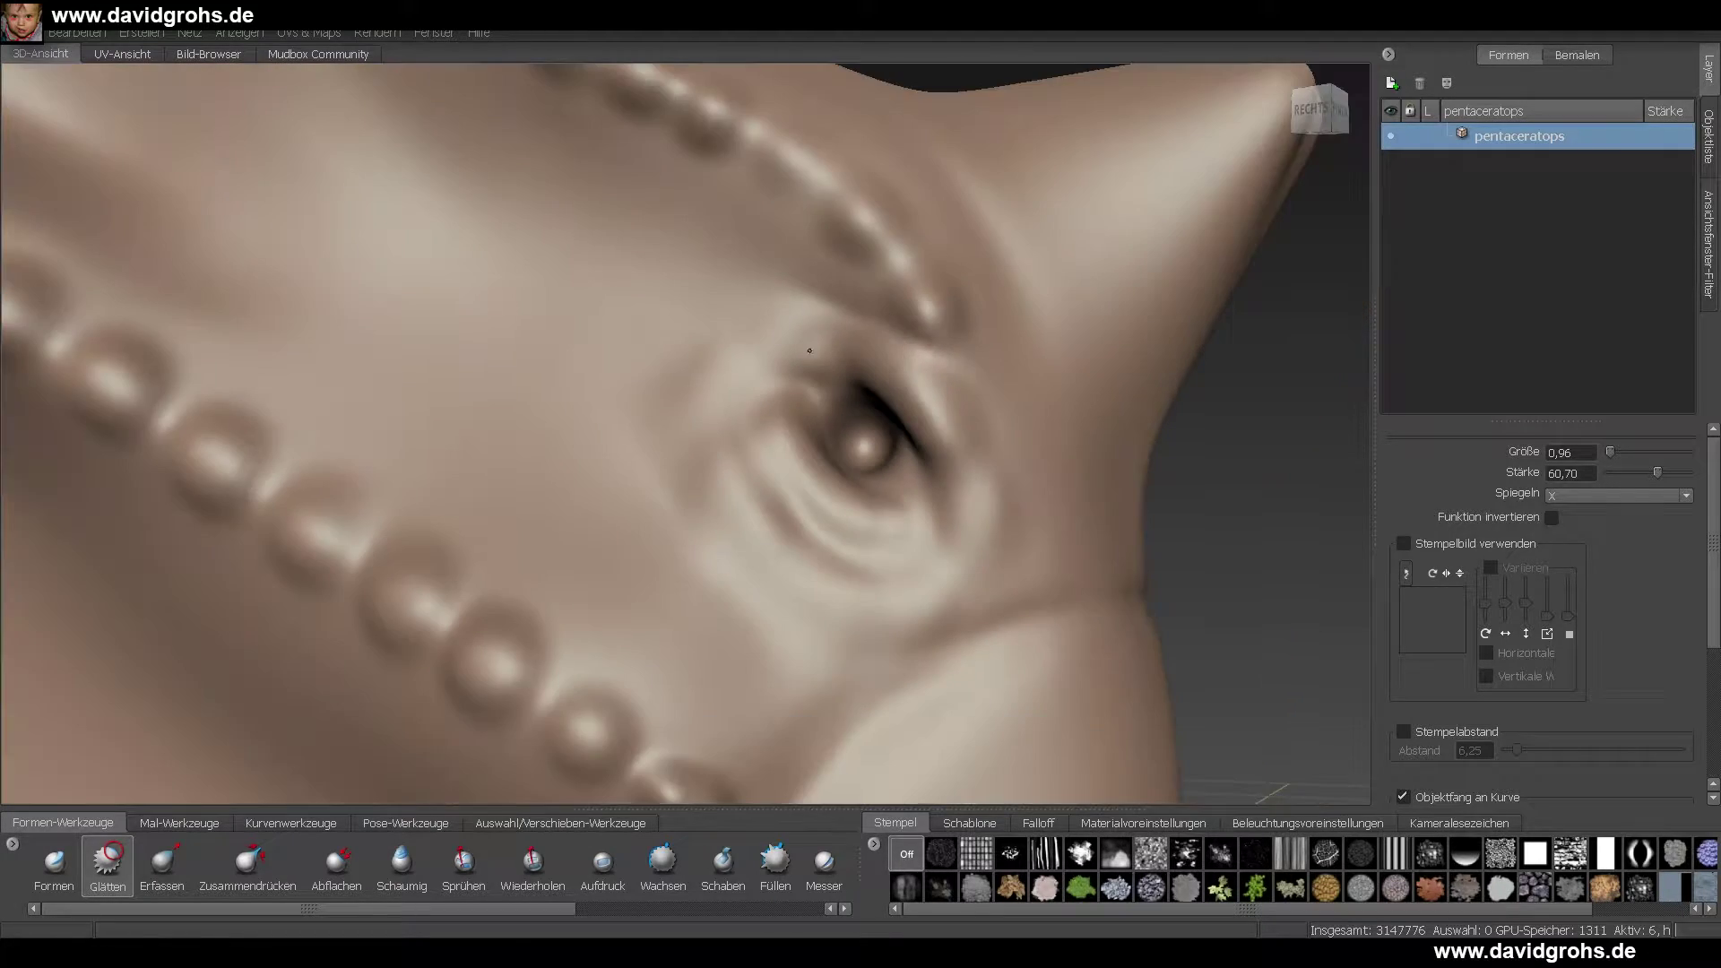
# - Carve broad skin folds around the eye with the inverted Foamy brush at size 3,54 and strength 0,14
pyautogui.keyDown('alt'); pyautogui.moveTo(801, 527); pyautogui.dragTo(682, 529, button='right'); pyautogui.keyUp('alt')
pyautogui.keyDown('alt'); pyautogui.moveTo(681, 466); pyautogui.dragTo(933, 546, button='middle'); pyautogui.keyUp('alt')
pyautogui.keyDown('alt'); pyautogui.moveTo(686, 296); pyautogui.dragTo(762, 628, button='middle'); pyautogui.keyUp('alt')
pyautogui.keyDown('alt'); pyautogui.moveTo(699, 627); pyautogui.dragTo(811, 638, button='right'); pyautogui.keyUp('alt')
pyautogui.moveTo(811, 638)
pyautogui.keyDown('alt'); pyautogui.mouseDown()
pyautogui.moveTo(649, 538)
pyautogui.moveTo(877, 527)
pyautogui.moveTo(664, 538)
pyautogui.mouseUp(); pyautogui.keyUp('alt')
pyautogui.click(402, 866)
pyautogui.moveTo(365, 430)
pyautogui.mouseDown()
pyautogui.moveTo(730, 615)
pyautogui.moveTo(537, 574)
pyautogui.moveTo(849, 557)
pyautogui.mouseUp()
pyautogui.keyDown('alt'); pyautogui.moveTo(848, 557); pyautogui.dragTo(860, 576, button='right'); pyautogui.keyUp('alt')
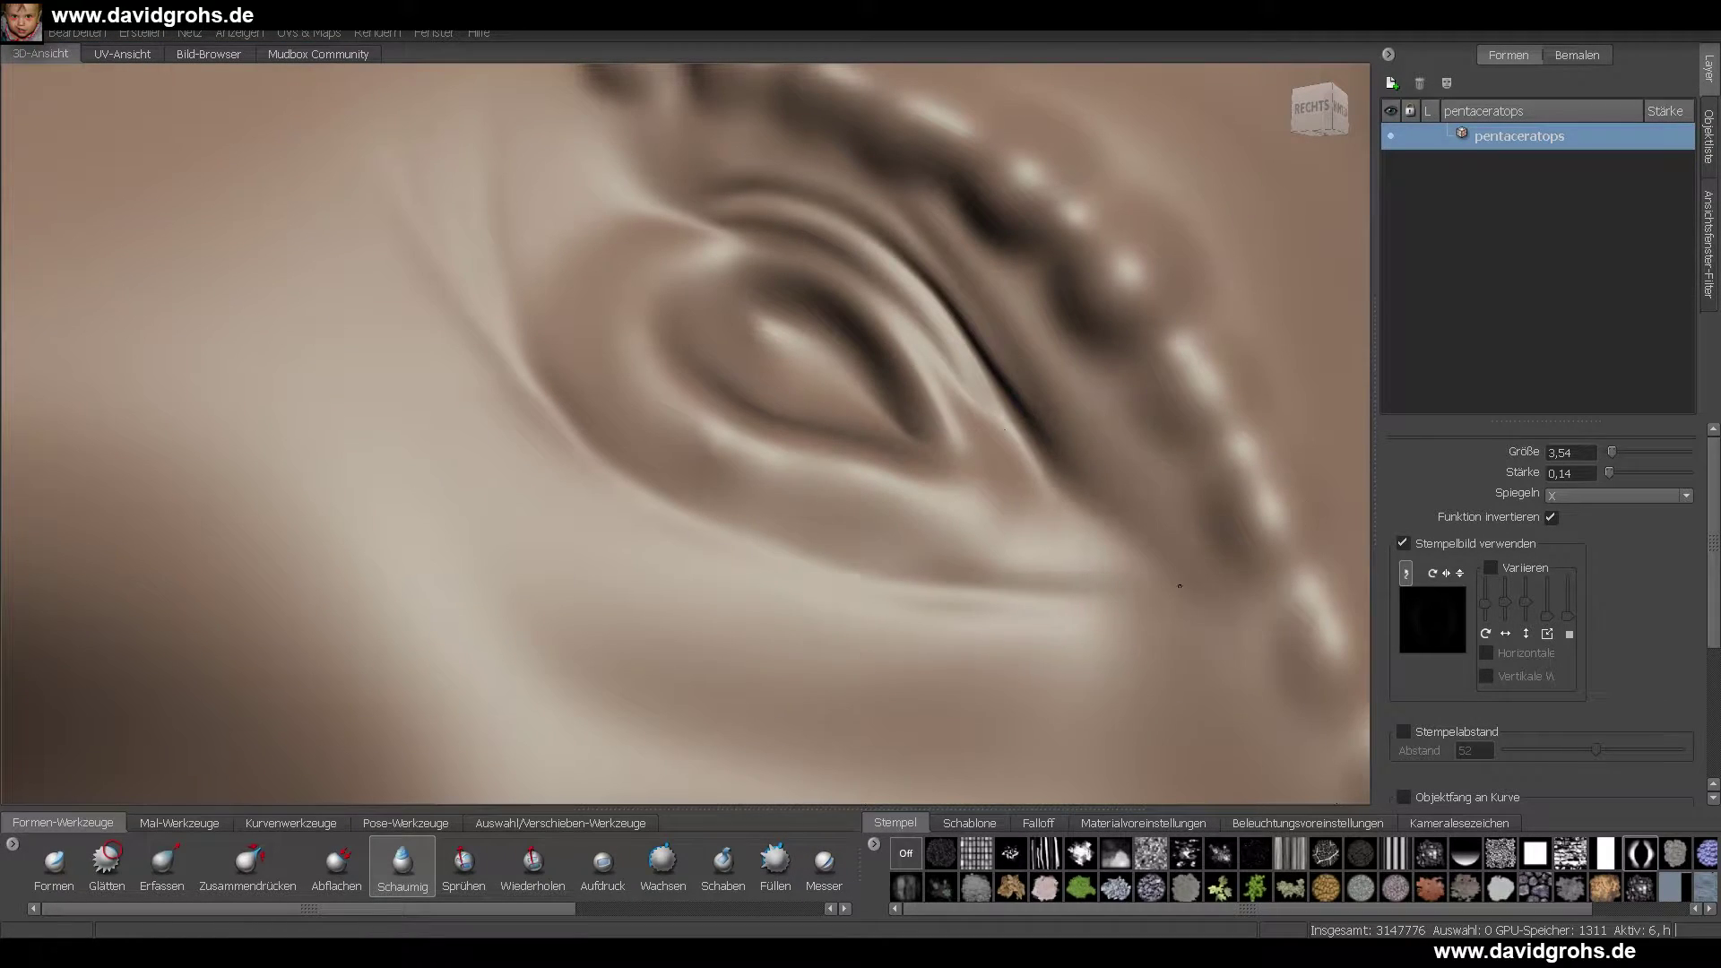
pyautogui.moveTo(461, 423); pyautogui.dragTo(1075, 681)
pyautogui.keyDown('alt'); pyautogui.moveTo(986, 645); pyautogui.dragTo(630, 511, button='right'); pyautogui.keyUp('alt')
pyautogui.keyDown('alt'); pyautogui.moveTo(631, 511); pyautogui.dragTo(573, 430); pyautogui.keyUp('alt')
pyautogui.keyDown('alt'); pyautogui.moveTo(573, 430); pyautogui.dragTo(684, 365, button='right'); pyautogui.keyUp('alt')
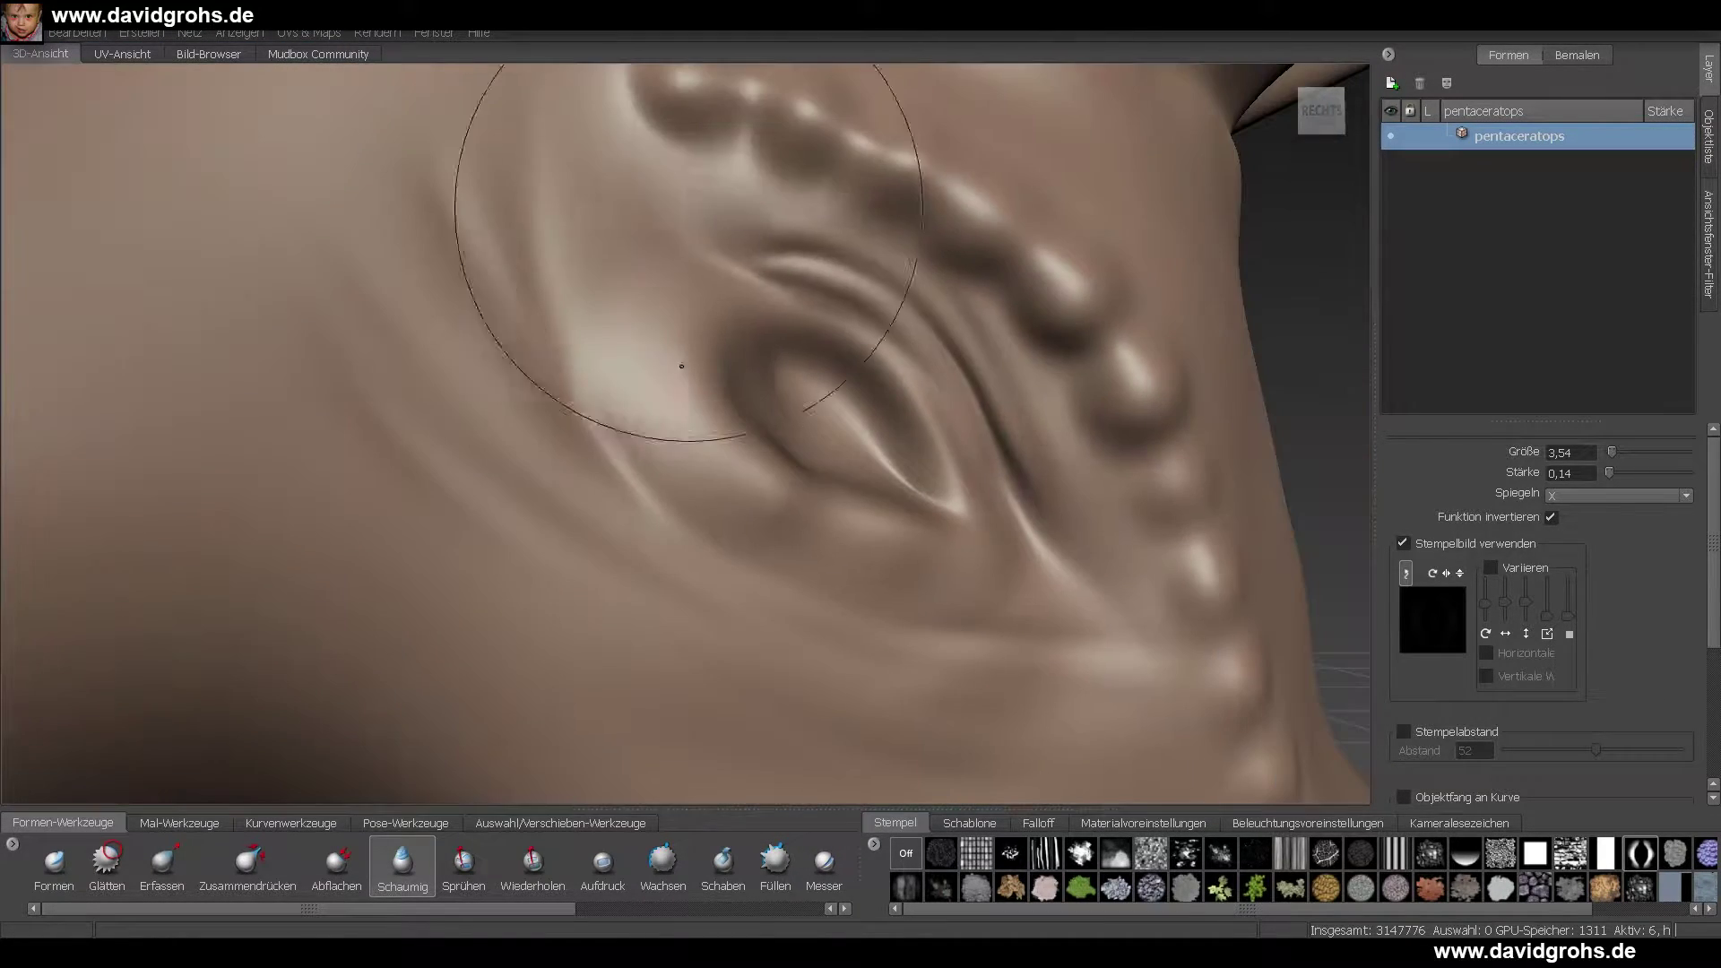
# - Add fine wrinkles beside and below the eye with the inverted Foamy brush at size 1,46 and strength 0,10
pyautogui.press('[')
pyautogui.moveTo(754, 528); pyautogui.dragTo(664, 525)
pyautogui.moveTo(905, 548); pyautogui.dragTo(659, 452)
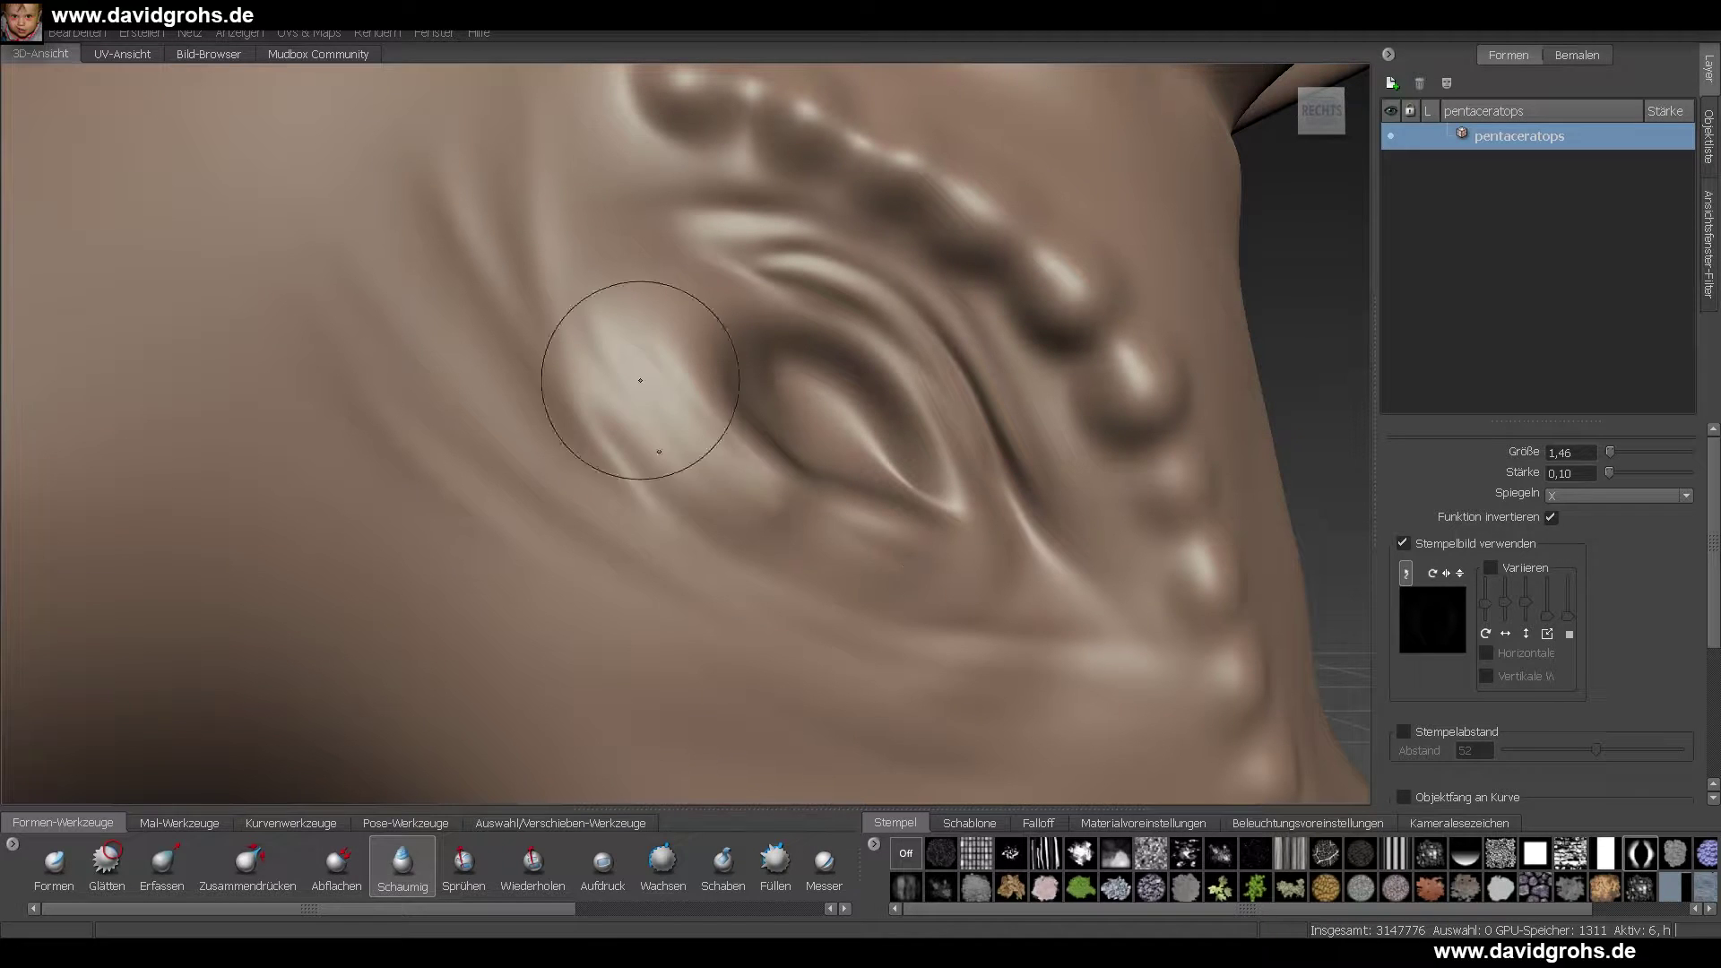
pyautogui.keyDown('alt'); pyautogui.moveTo(651, 284); pyautogui.dragTo(565, 270); pyautogui.keyUp('alt')
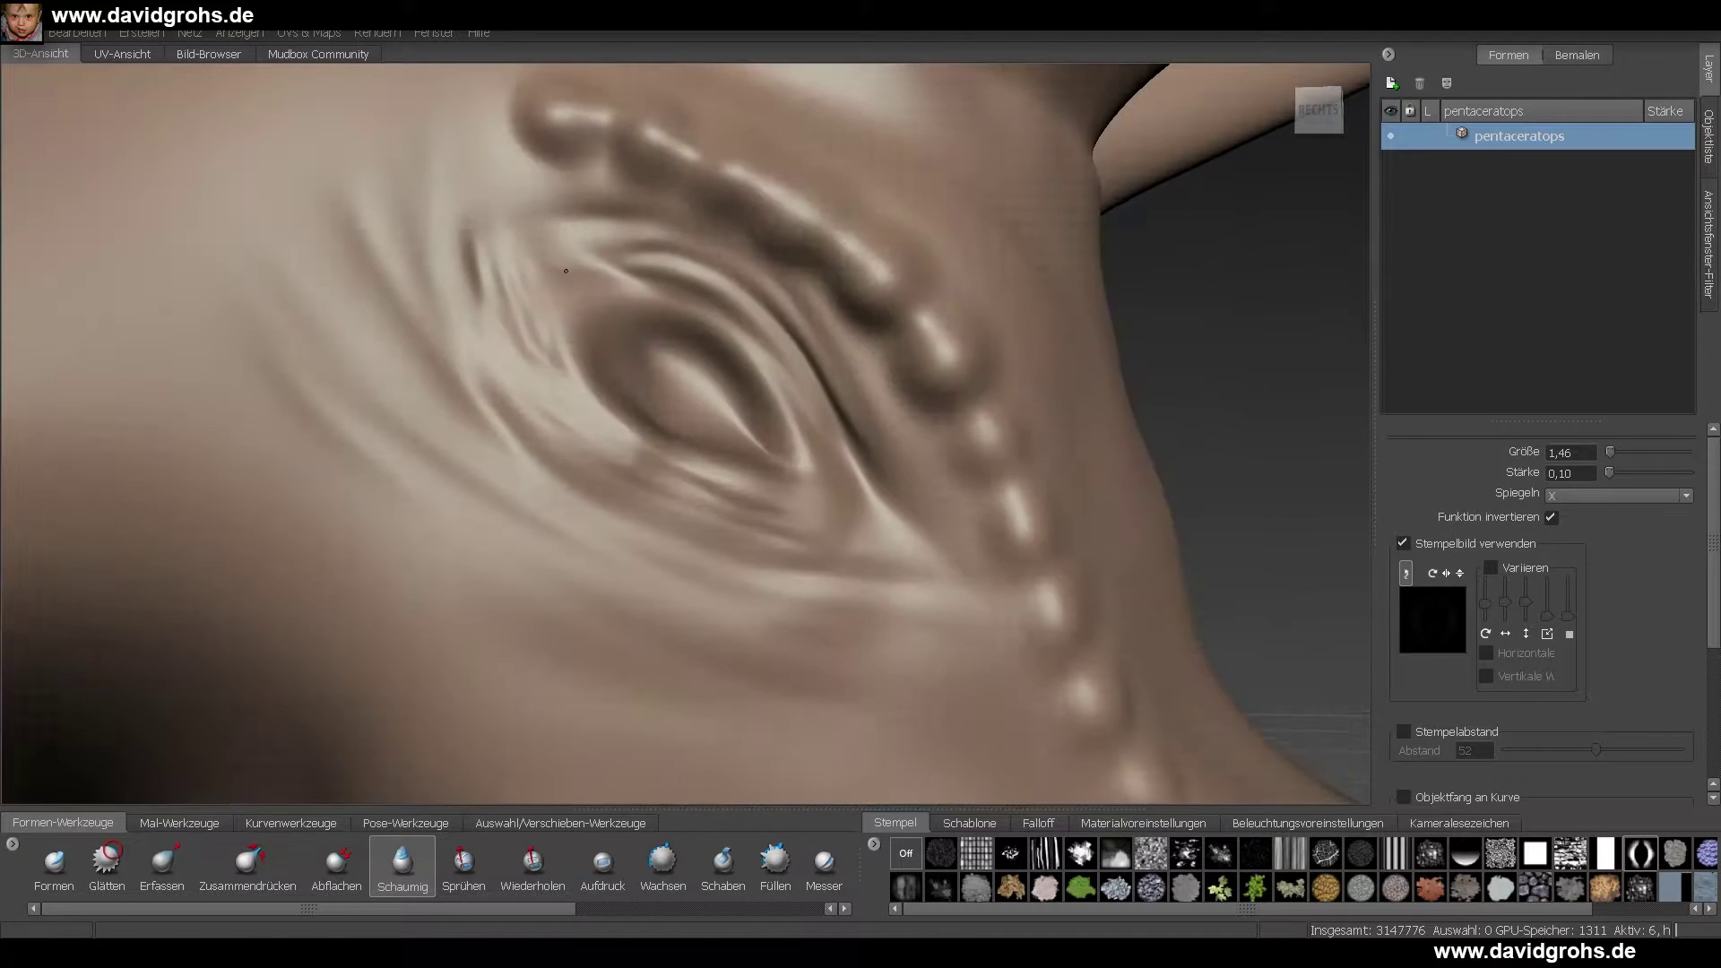
# - Soften the fine eye wrinkles with the Smooth brush at size 1,46 and strength 15, and check the whole model
pyautogui.moveTo(778, 393)
pyautogui.keyDown('alt'); pyautogui.mouseDown(button='right')
pyautogui.moveTo(538, 359)
pyautogui.moveTo(770, 386)
pyautogui.mouseUp(button='right'); pyautogui.keyUp('alt')
pyautogui.keyDown('shift'); pyautogui.moveTo(502, 359); pyautogui.dragTo(530, 275); pyautogui.keyUp('shift')
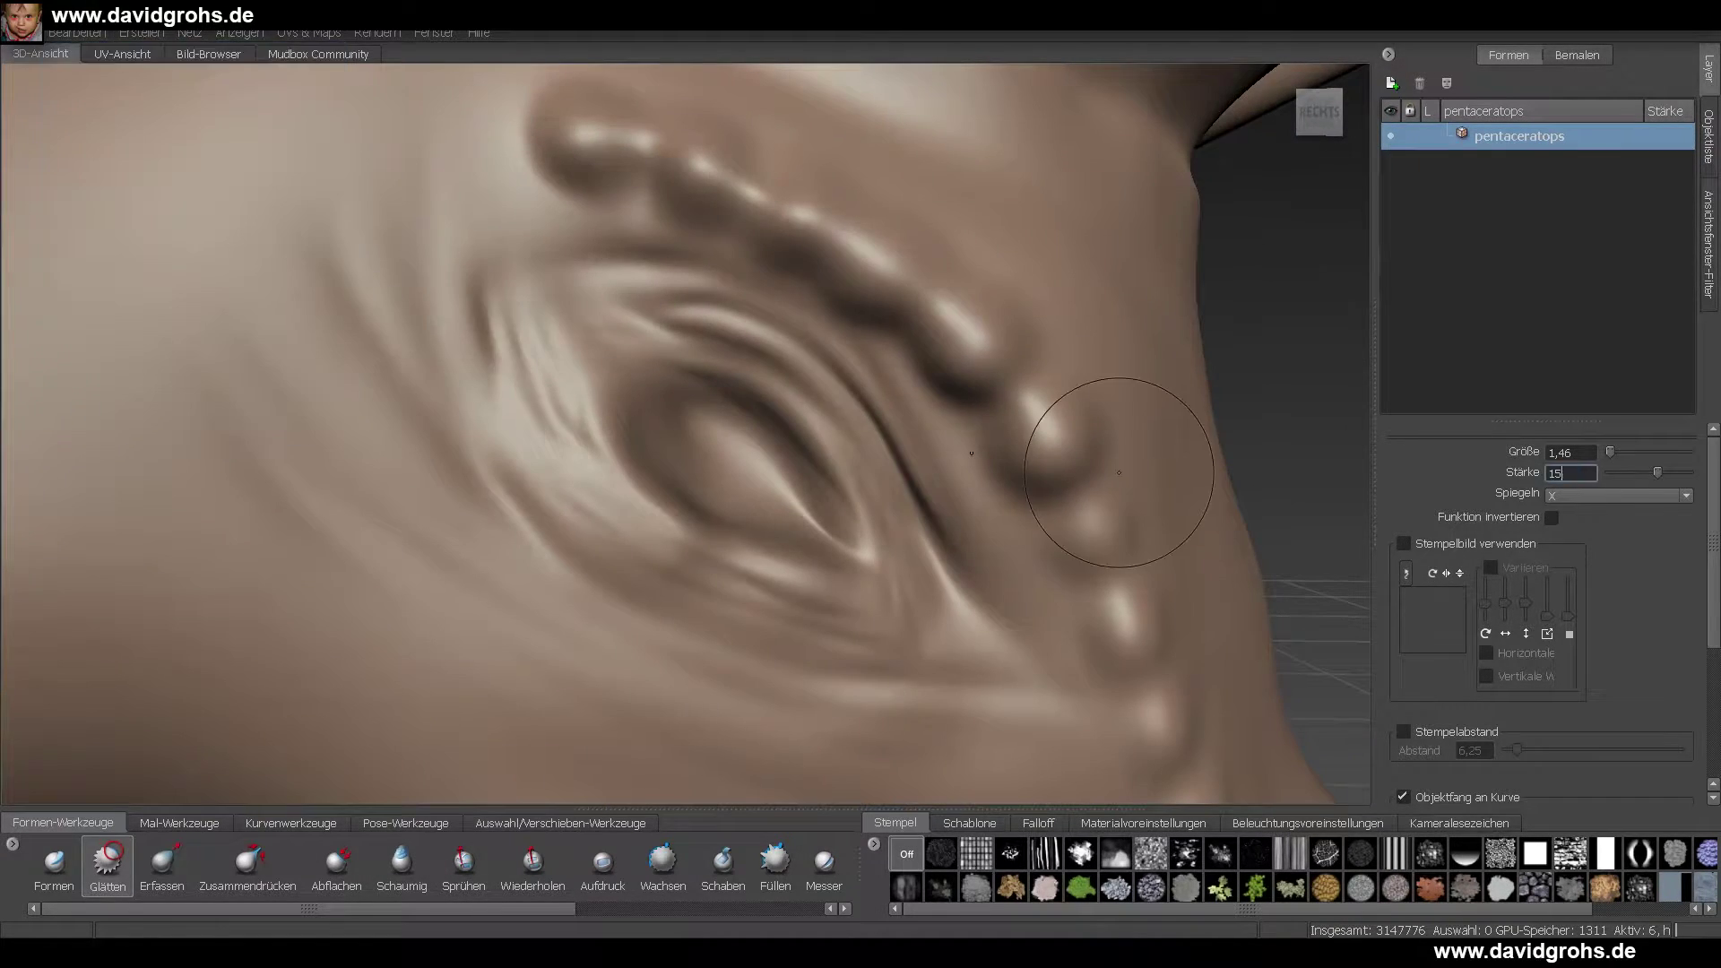
pyautogui.keyDown('alt'); pyautogui.moveTo(933, 620); pyautogui.dragTo(627, 547, button='right'); pyautogui.keyUp('alt')
pyautogui.keyDown('alt'); pyautogui.moveTo(627, 547); pyautogui.dragTo(892, 510); pyautogui.keyUp('alt')
pyautogui.keyDown('alt'); pyautogui.moveTo(893, 510); pyautogui.dragTo(717, 502, button='right'); pyautogui.keyUp('alt')
pyautogui.keyDown('alt'); pyautogui.moveTo(717, 501); pyautogui.dragTo(843, 502); pyautogui.keyUp('alt')
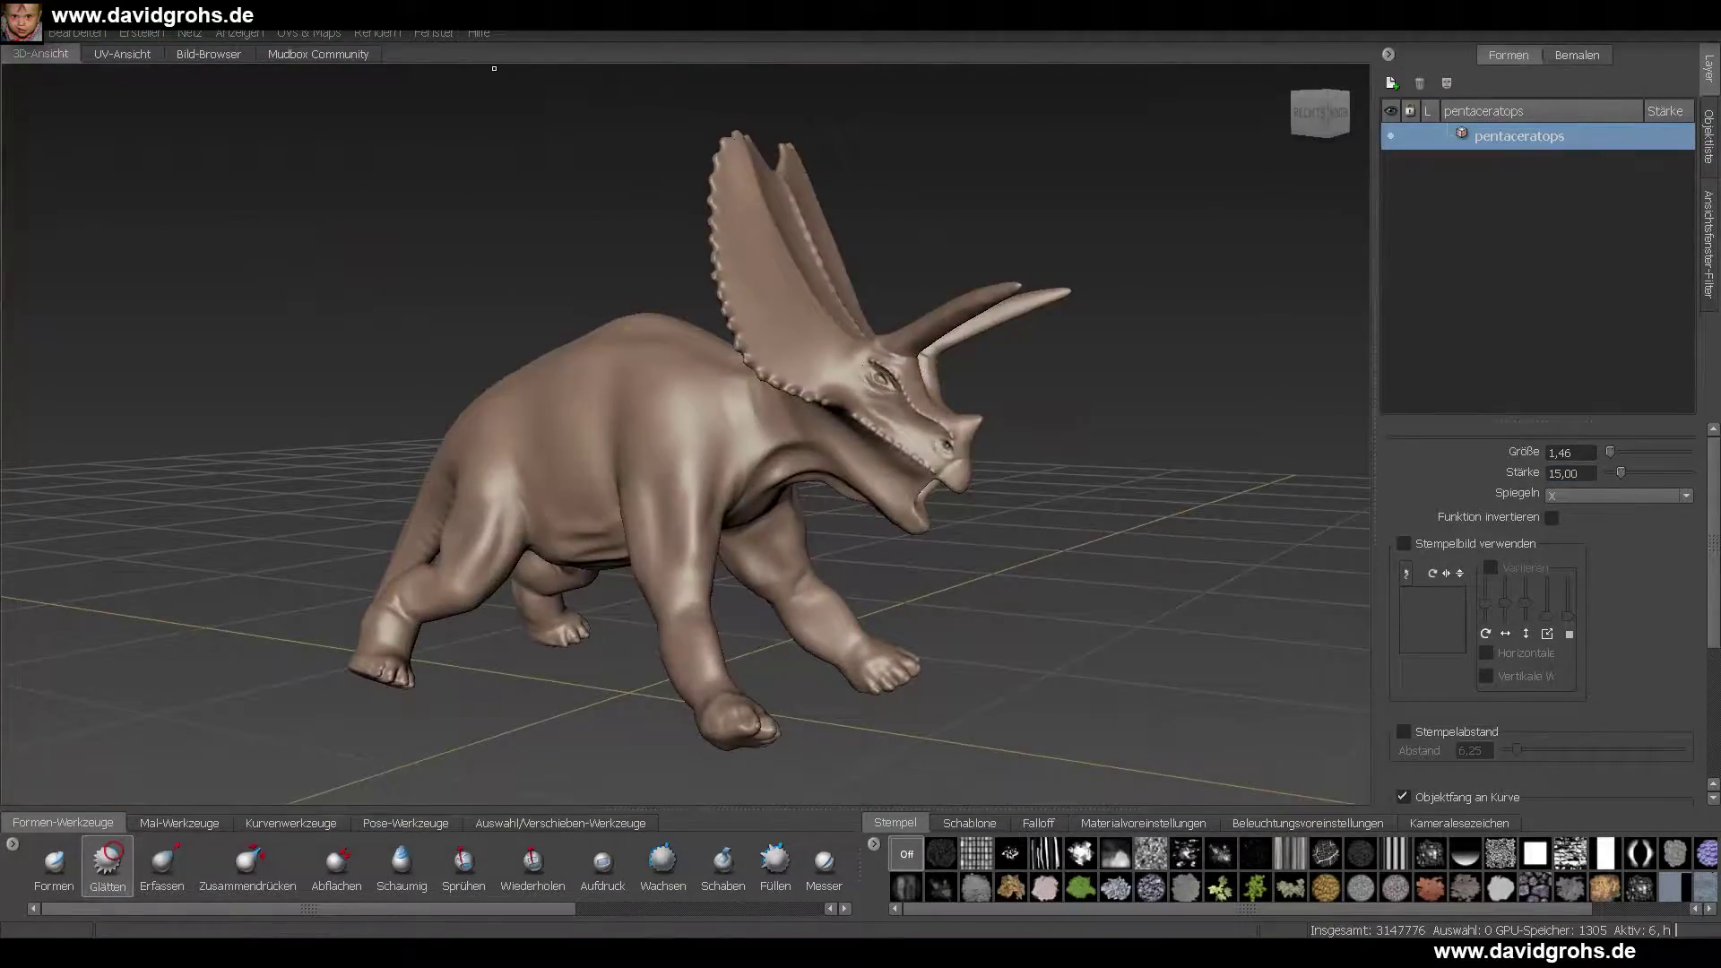
# - Save the scene as a new file
pyautogui.click(19, 33)
pyautogui.click(63, 115)
pyautogui.click(717, 531)
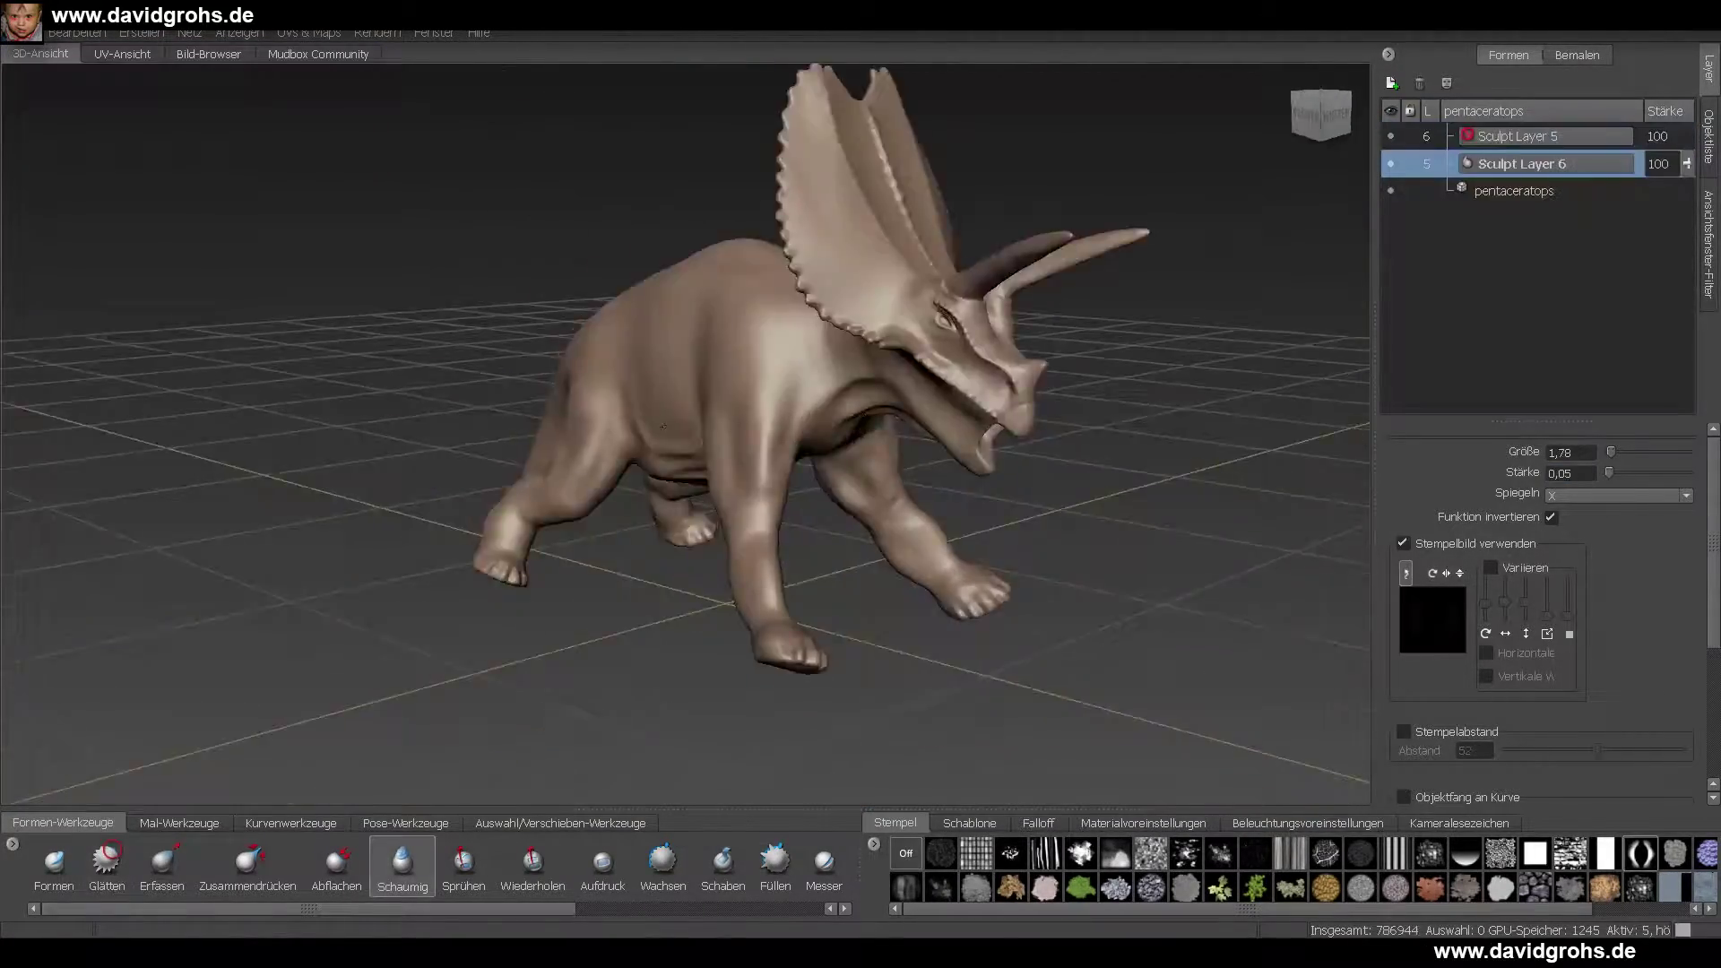
# - Carve creases at the tail's base with the inverted Foamy brush at size 6,67, strength 0,85, and smooth them at strength 41,60
pyautogui.keyDown('alt'); pyautogui.moveTo(681, 448); pyautogui.dragTo(747, 448); pyautogui.keyUp('alt')
pyautogui.keyDown('alt'); pyautogui.moveTo(747, 448); pyautogui.dragTo(747, 450, button='right'); pyautogui.keyUp('alt')
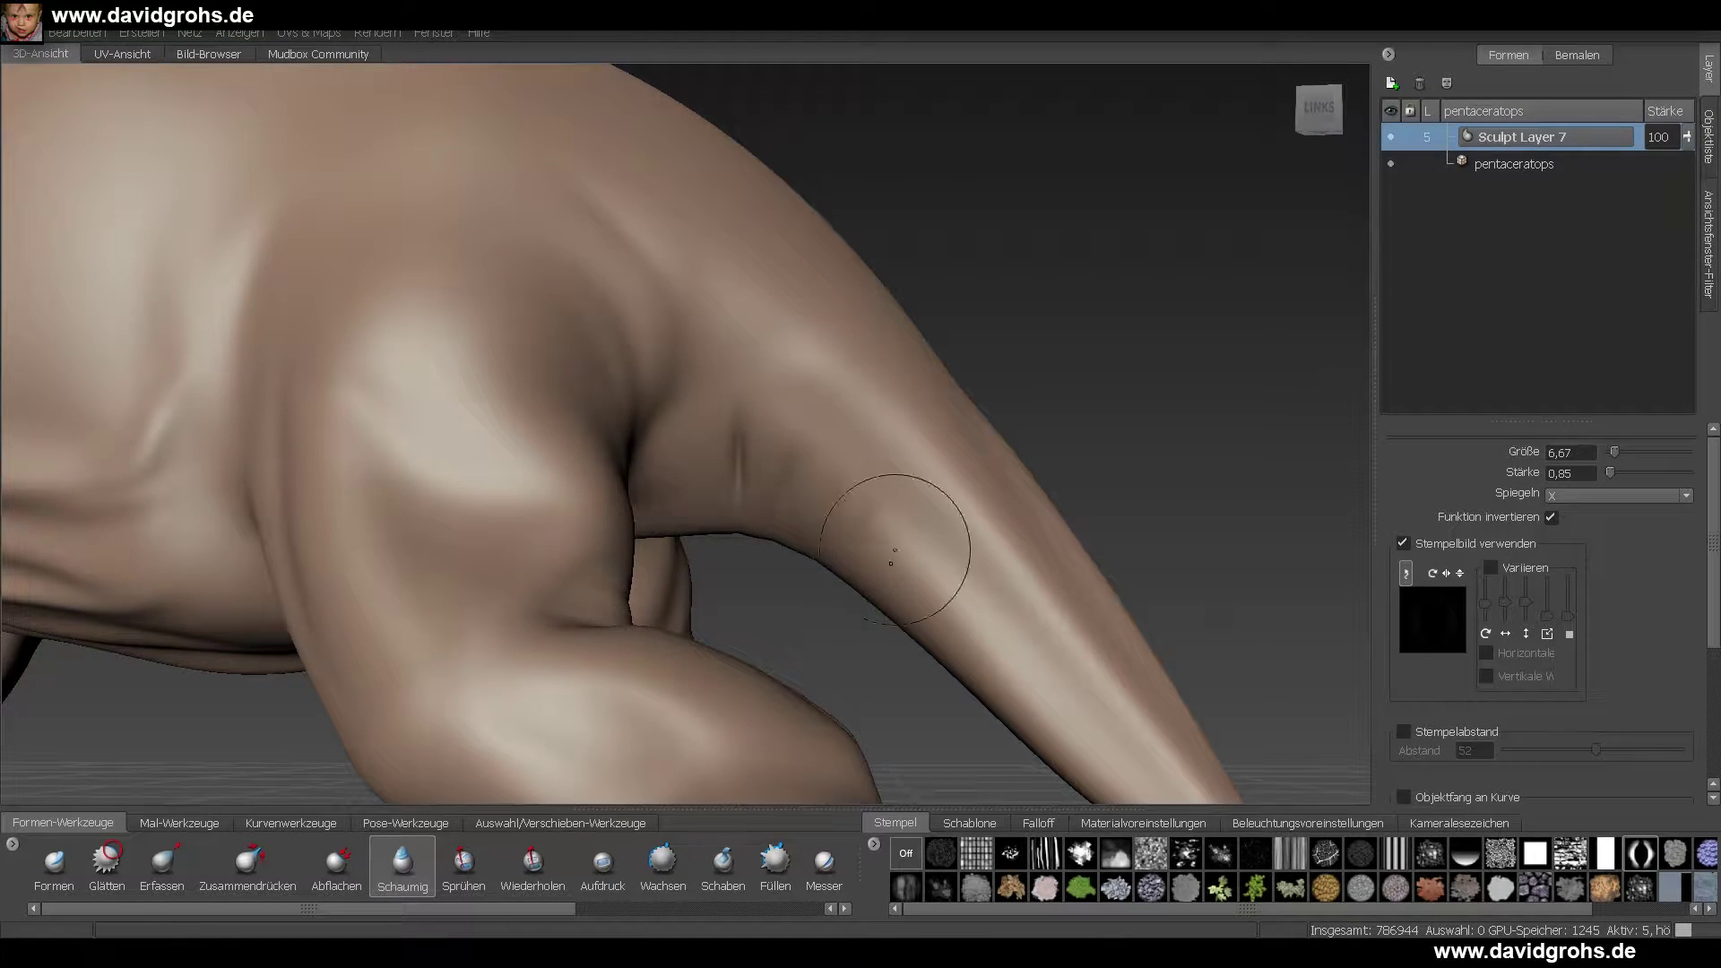
pyautogui.keyDown('alt'); pyautogui.moveTo(891, 556); pyautogui.dragTo(927, 531); pyautogui.keyUp('alt')
pyautogui.keyDown('alt'); pyautogui.moveTo(1056, 674); pyautogui.dragTo(1004, 663); pyautogui.keyUp('alt')
pyautogui.click(107, 865)
pyautogui.keyDown('alt'); pyautogui.moveTo(807, 448); pyautogui.dragTo(556, 430, button='right'); pyautogui.keyUp('alt')
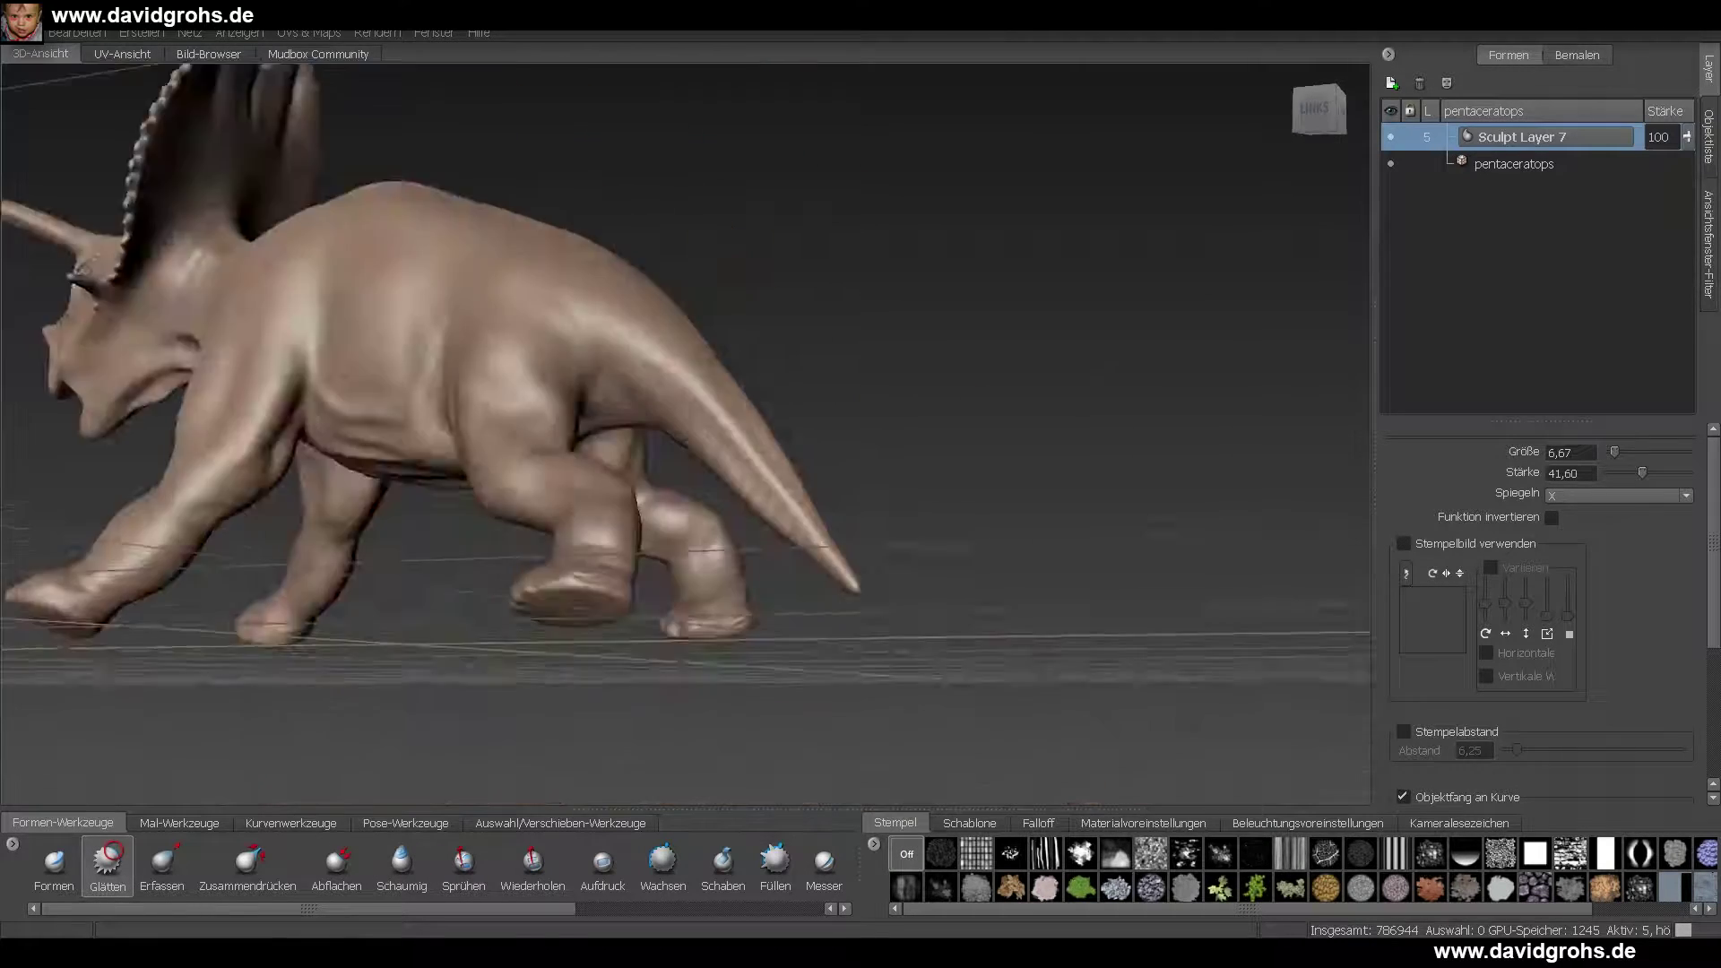
# - Sculpt folds along the tail's side and underside with the inverted Foamy brush at size 6,67, smoothing at strength 41,60
pyautogui.keyDown('alt'); pyautogui.moveTo(762, 403); pyautogui.dragTo(627, 431); pyautogui.keyUp('alt')
pyautogui.keyDown('alt'); pyautogui.moveTo(627, 431); pyautogui.dragTo(764, 497, button='right'); pyautogui.keyUp('alt')
pyautogui.press('6')
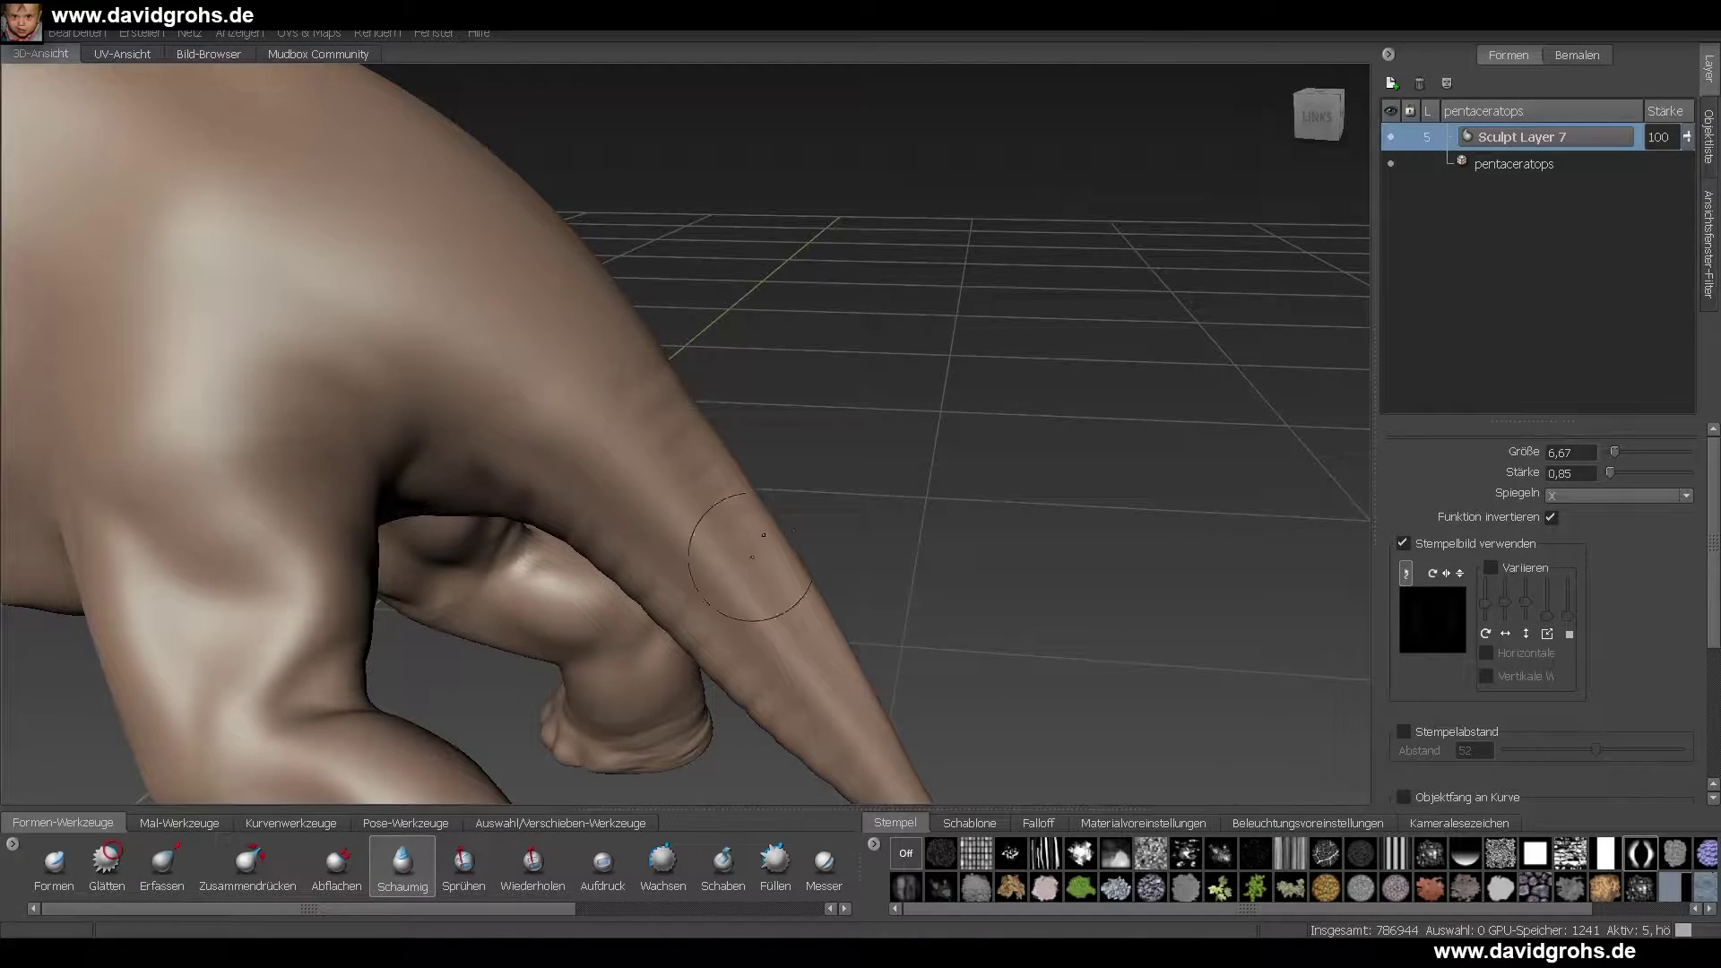
pyautogui.keyDown('alt'); pyautogui.moveTo(854, 627); pyautogui.dragTo(741, 593); pyautogui.keyUp('alt')
pyautogui.press('2')
pyautogui.keyDown('alt'); pyautogui.moveTo(691, 568); pyautogui.dragTo(607, 407, button='right'); pyautogui.keyUp('alt')
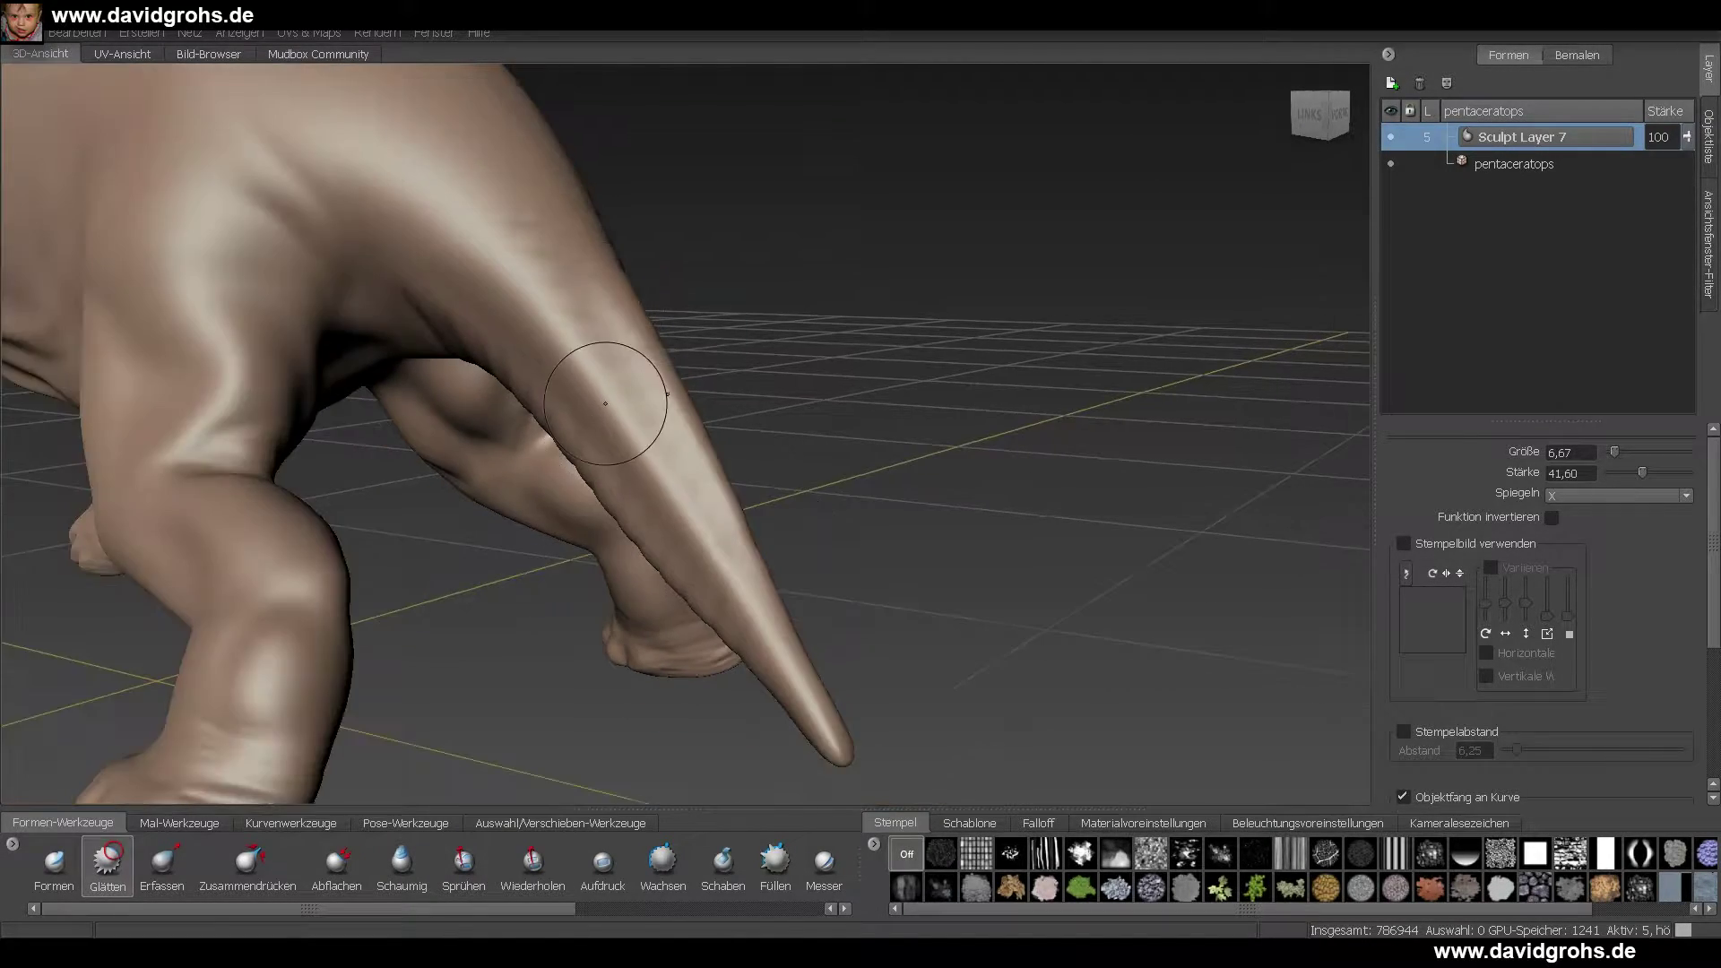
# - Extend the ring folds across the upper tail with the inverted Foamy brush at size 11,00 and strength 0,85
pyautogui.keyDown('alt'); pyautogui.moveTo(607, 407); pyautogui.dragTo(536, 448); pyautogui.keyUp('alt')
pyautogui.moveTo(502, 394)
pyautogui.keyDown('alt'); pyautogui.mouseDown(button='right')
pyautogui.moveTo(536, 364)
pyautogui.moveTo(535, 269)
pyautogui.mouseUp(button='right'); pyautogui.keyUp('alt')
pyautogui.keyDown('alt'); pyautogui.moveTo(535, 269); pyautogui.dragTo(788, 411, button='middle'); pyautogui.keyUp('alt')
pyautogui.press('6')
pyautogui.moveTo(788, 412)
pyautogui.keyDown('alt'); pyautogui.mouseDown()
pyautogui.moveTo(788, 503)
pyautogui.moveTo(878, 542)
pyautogui.mouseUp(); pyautogui.keyUp('alt')
pyautogui.moveTo(878, 543); pyautogui.dragTo(901, 549)
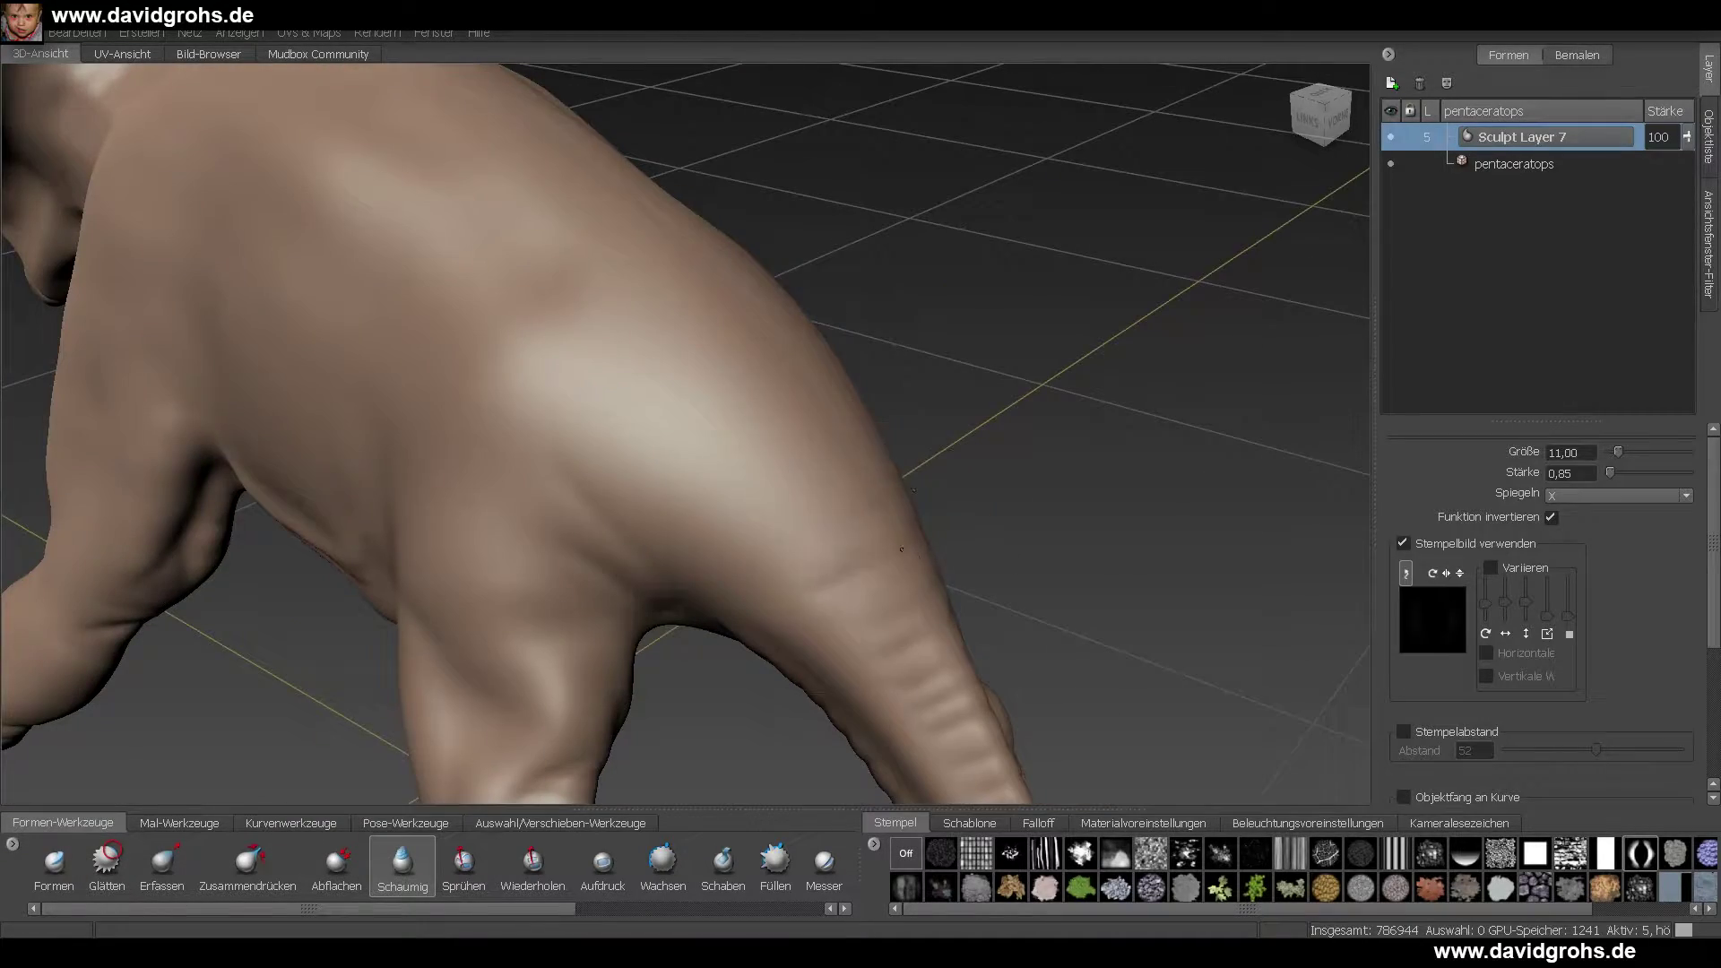
pyautogui.keyDown('alt'); pyautogui.moveTo(828, 359); pyautogui.dragTo(557, 334); pyautogui.keyUp('alt')
pyautogui.press('2')
pyautogui.keyDown('alt'); pyautogui.moveTo(557, 334); pyautogui.dragTo(502, 345, button='right'); pyautogui.keyUp('alt')
# - Add a new sculpt layer and raise the heel pad on the front foot's sole with the Sculpt brush at strength 0,16
pyautogui.keyDown('alt'); pyautogui.moveTo(502, 345); pyautogui.dragTo(916, 274); pyautogui.keyUp('alt')
pyautogui.keyDown('alt'); pyautogui.moveTo(717, 403); pyautogui.dragTo(597, 448); pyautogui.keyUp('alt')
pyautogui.scroll(5, 691, 384)
pyautogui.click(1391, 83)
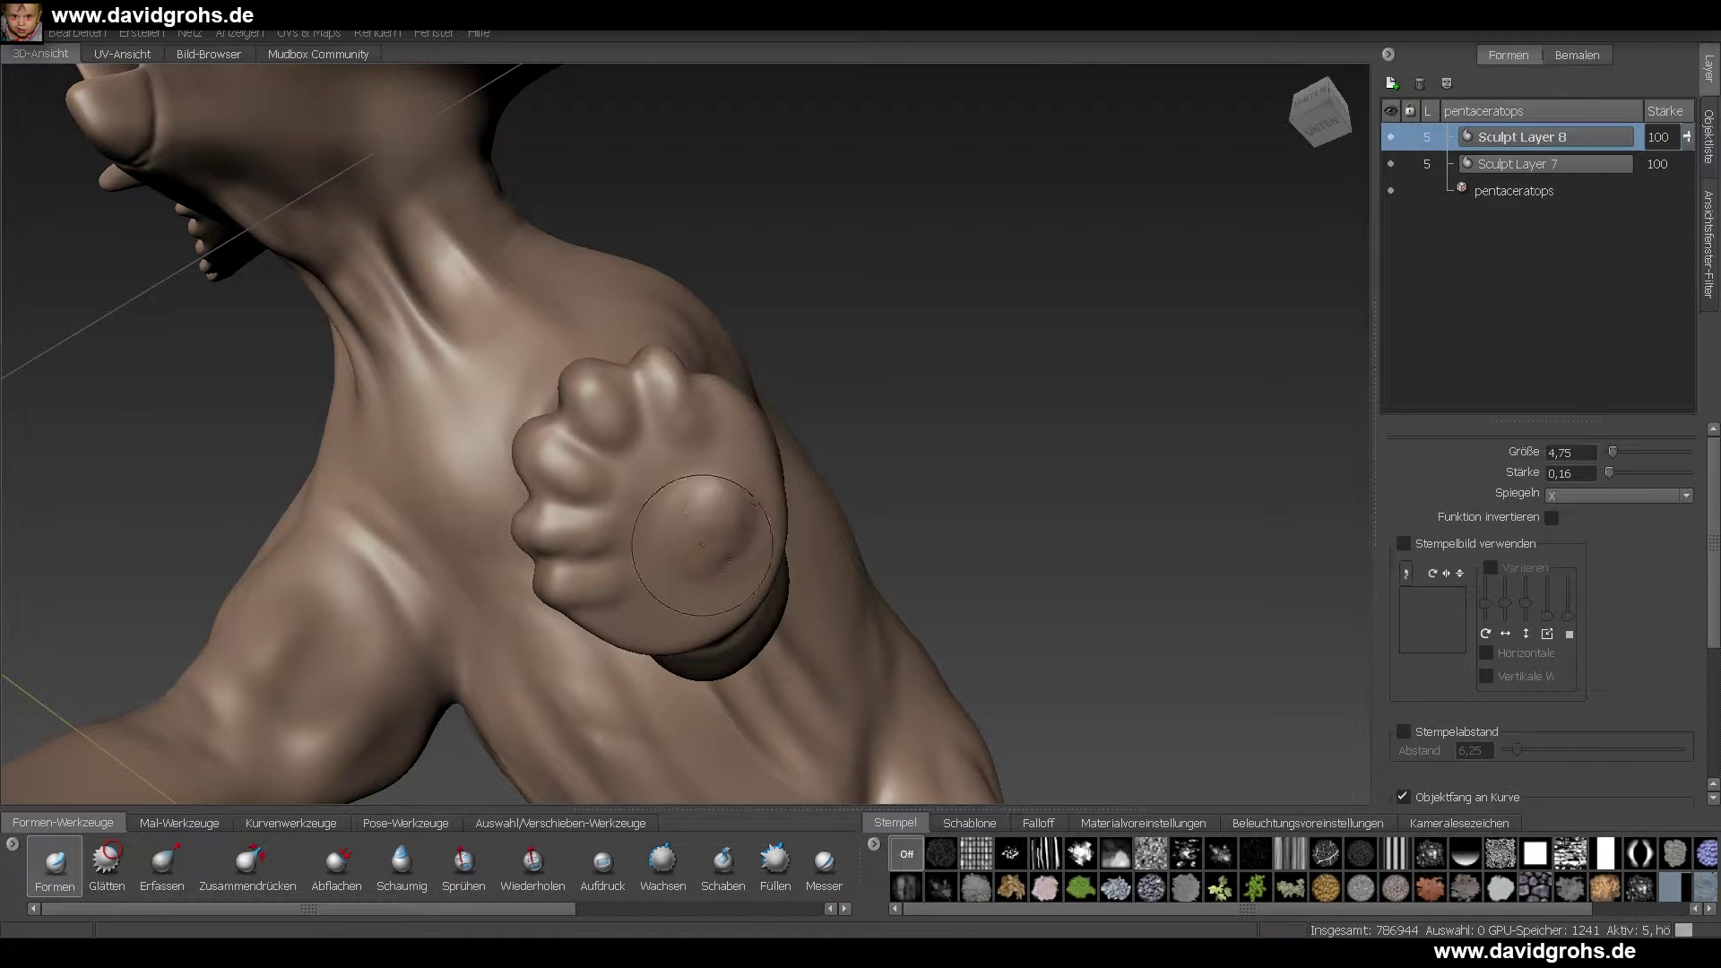
pyautogui.keyDown('alt'); pyautogui.moveTo(702, 544); pyautogui.dragTo(671, 581); pyautogui.keyUp('alt')
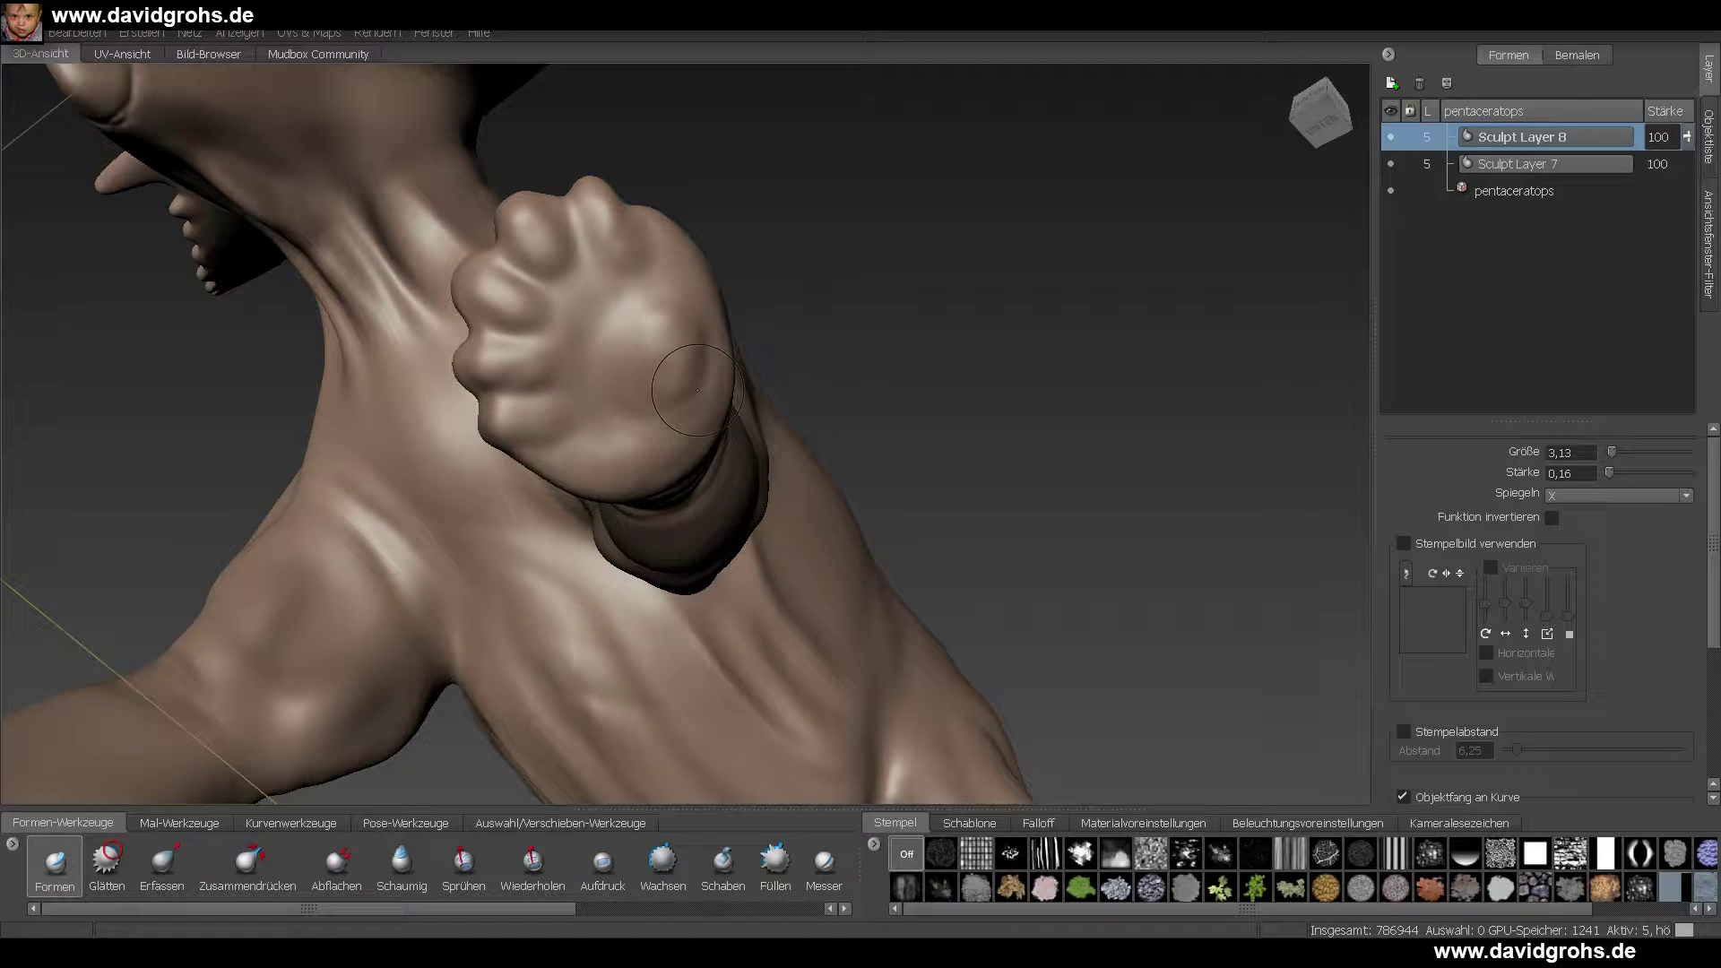
# - Smooth the front foot's sole pad with the Smooth brush at size 3,13 and strength 41,60
pyautogui.scroll(-10, 698, 390)
pyautogui.keyDown('alt'); pyautogui.moveTo(698, 390); pyautogui.dragTo(376, 541); pyautogui.keyUp('alt')
pyautogui.scroll(10, 375, 542)
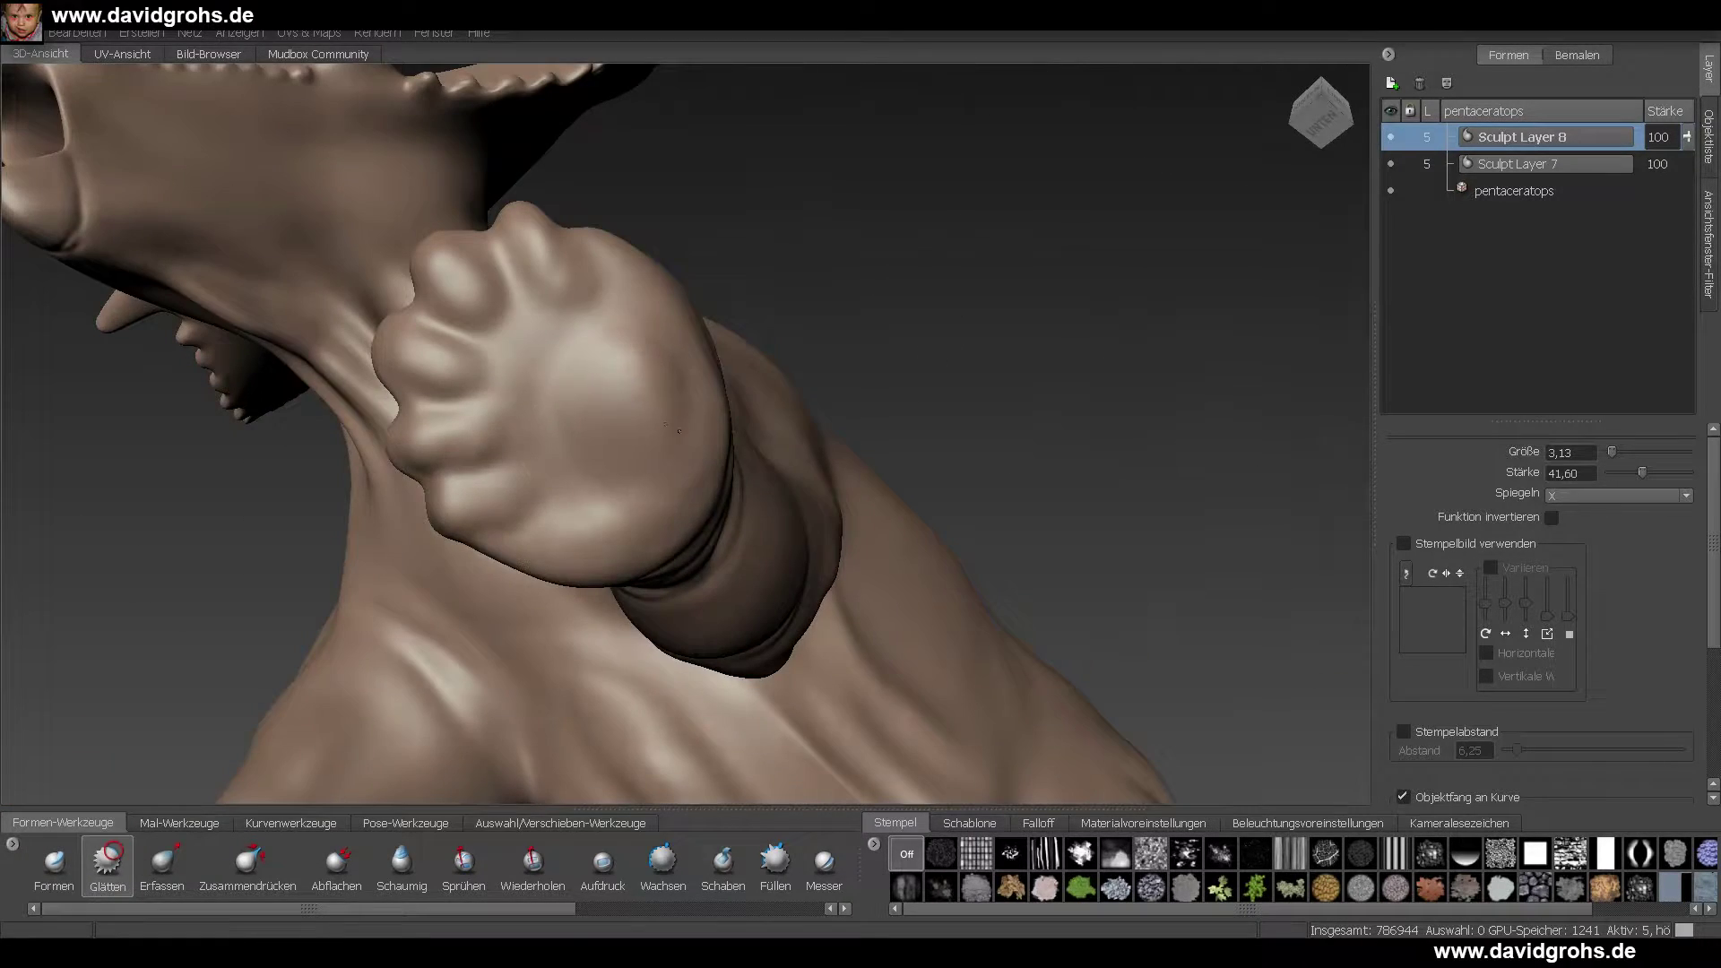
# - Even out the sole around the toe pads of the front foot with the Smooth brush at size 3,13
pyautogui.moveTo(590, 484)
pyautogui.mouseDown()
pyautogui.moveTo(576, 502)
pyautogui.moveTo(450, 526)
pyautogui.moveTo(587, 475)
pyautogui.moveTo(690, 539)
pyautogui.mouseUp()
pyautogui.scroll(-10, 587, 475)
pyautogui.scroll(10, 690, 539)
pyautogui.click(115, 869)
pyautogui.keyDown('alt'); pyautogui.moveTo(932, 573); pyautogui.dragTo(1045, 366); pyautogui.keyUp('alt')
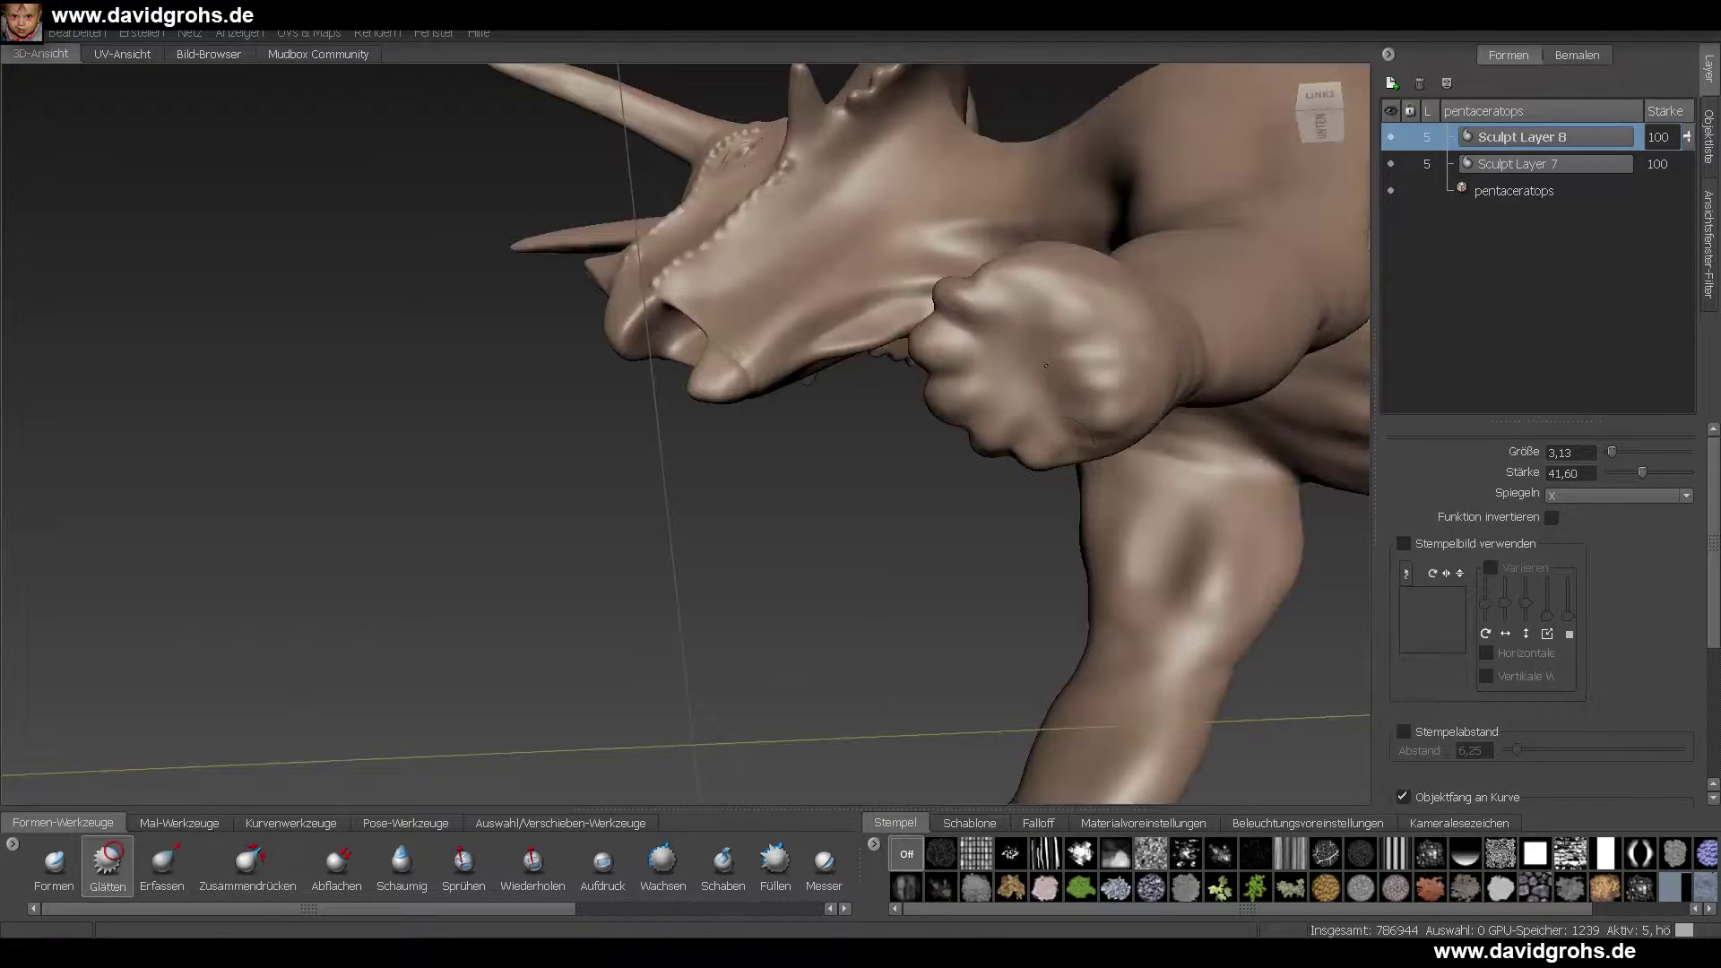
pyautogui.keyDown('alt'); pyautogui.moveTo(1055, 306); pyautogui.dragTo(1157, 430); pyautogui.keyUp('alt')
pyautogui.scroll(-10, 1156, 430)
pyautogui.scroll(10, 574, 466)
# - Undo the last brush stroke on the foot's heel and return to the Smooth brush
pyautogui.moveTo(573, 466)
pyautogui.keyDown('alt'); pyautogui.mouseDown()
pyautogui.moveTo(529, 233)
pyautogui.moveTo(618, 448)
pyautogui.moveTo(834, 757)
pyautogui.moveTo(645, 466)
pyautogui.moveTo(537, 457)
pyautogui.moveTo(717, 233)
pyautogui.mouseUp(); pyautogui.keyUp('alt')
pyautogui.click(53, 871)
pyautogui.click(79, 34)
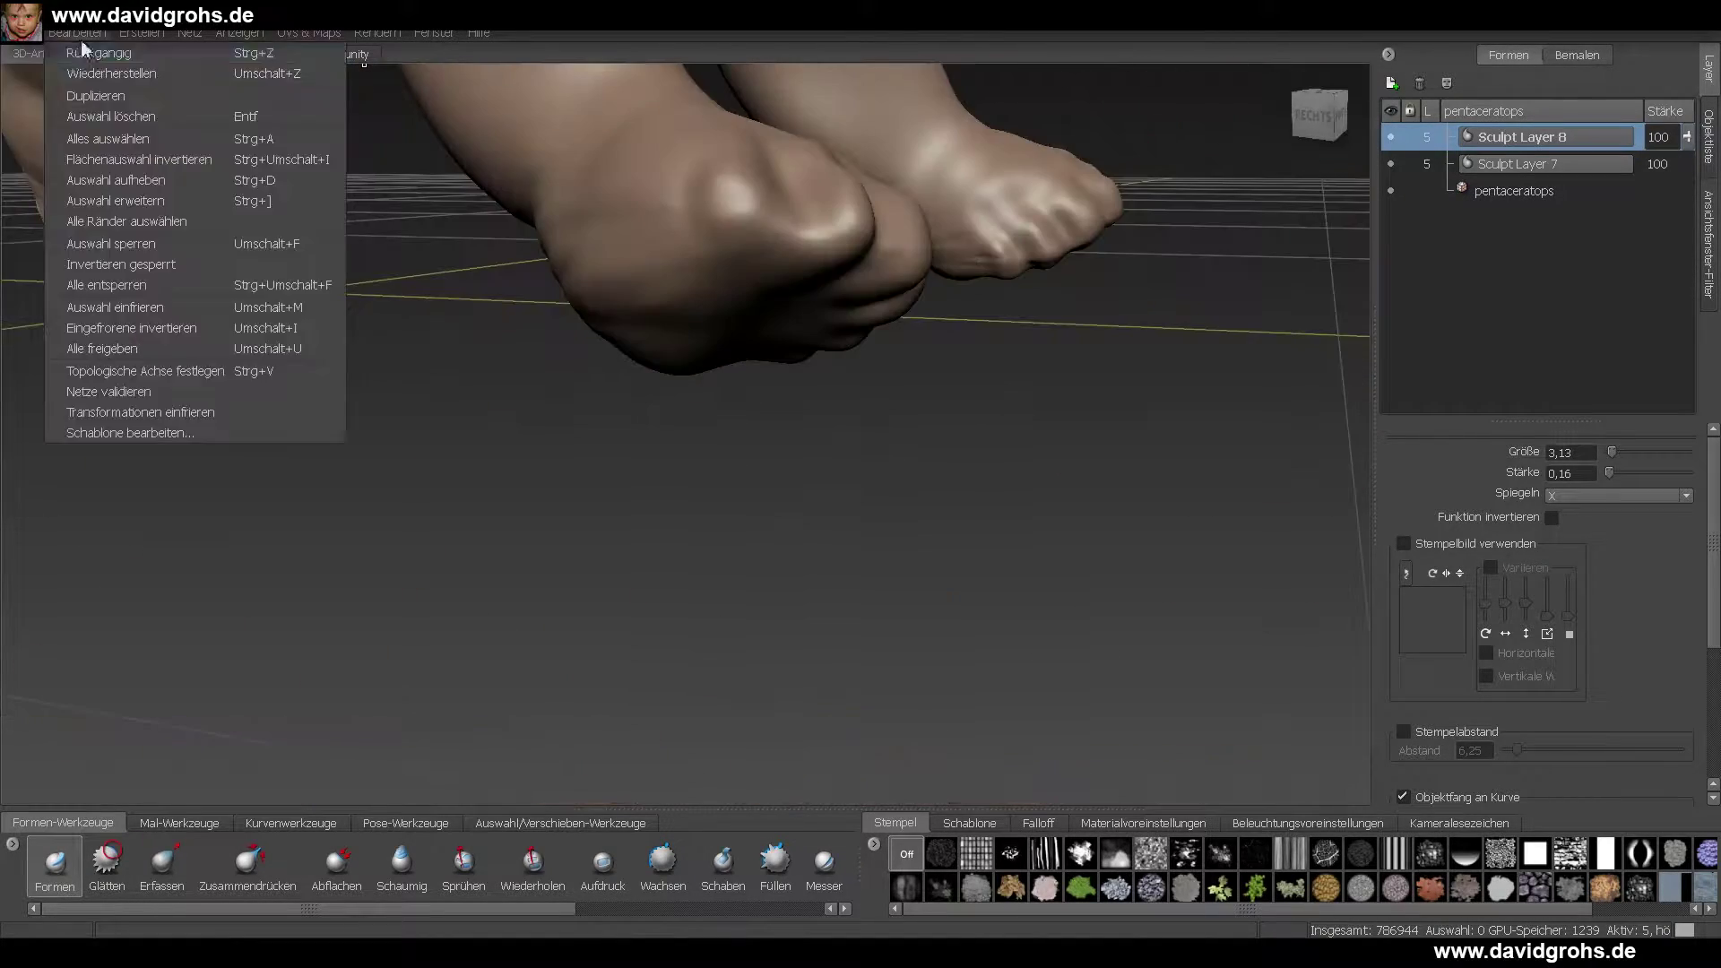
pyautogui.click(87, 54)
pyautogui.click(106, 870)
pyautogui.keyDown('alt'); pyautogui.moveTo(735, 295); pyautogui.dragTo(645, 376); pyautogui.keyUp('alt')
pyautogui.scroll(-5, 806, 280)
# - Sculpt skin folds on the flank before the hind leg with the inverted Foamy brush at size 7,12 and strength 0,85, smoothing at 41,60
pyautogui.click(401, 868)
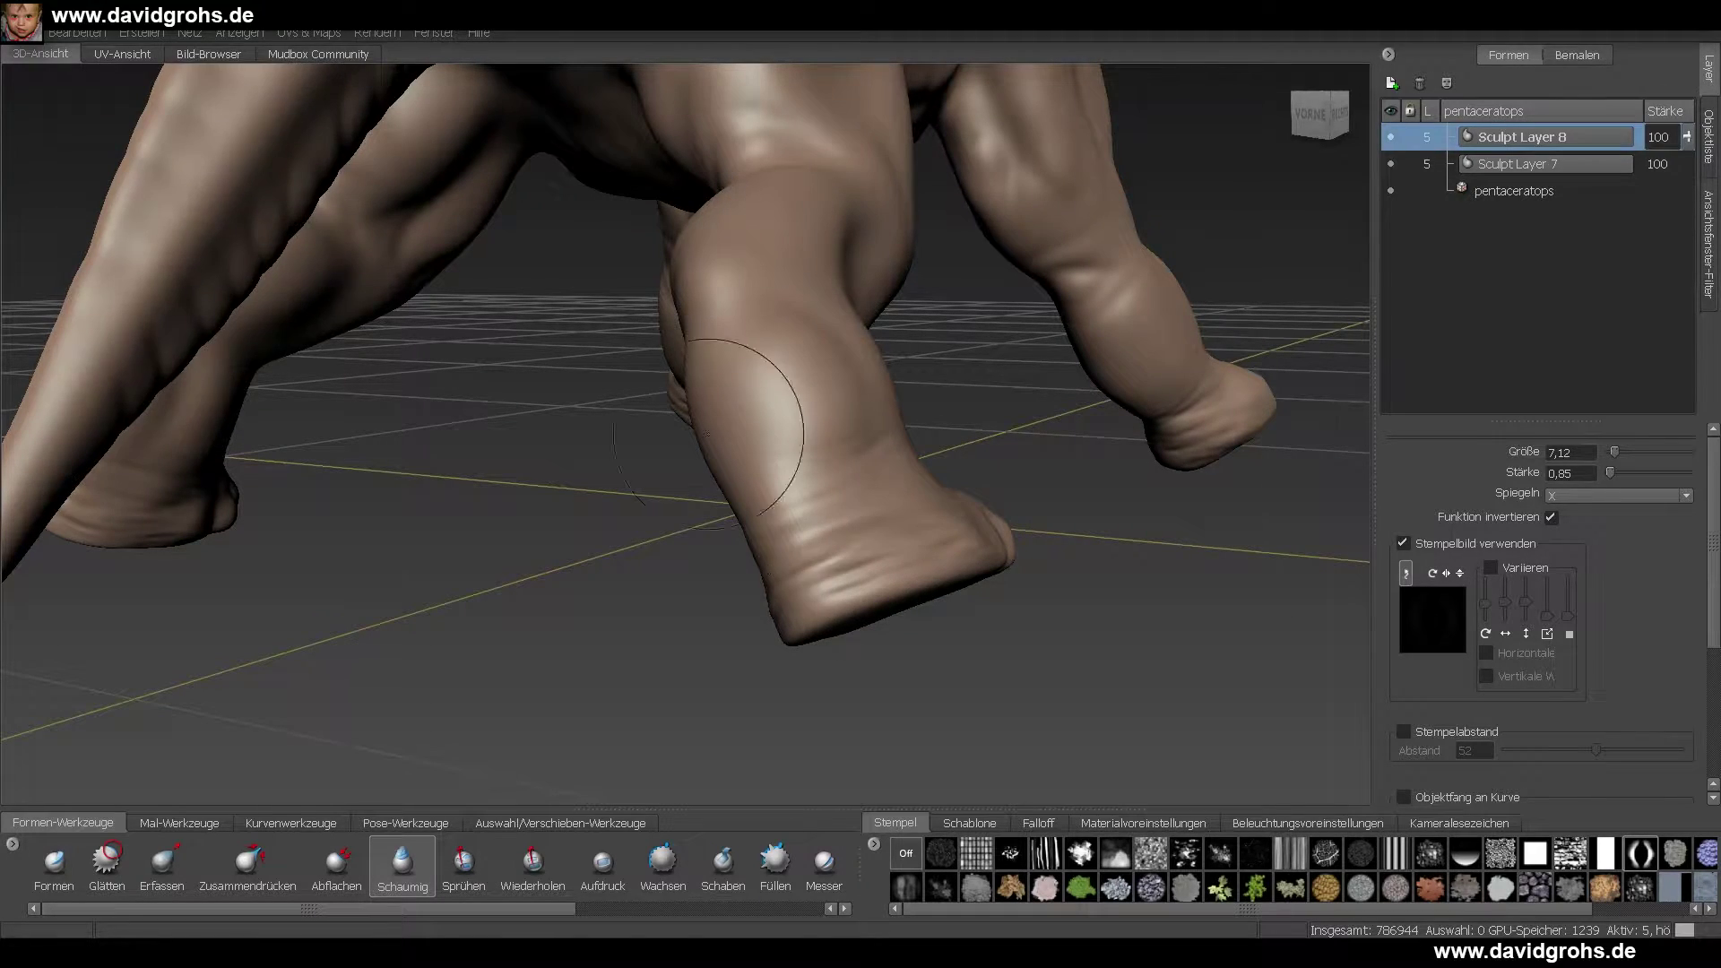
pyautogui.keyDown('alt'); pyautogui.moveTo(741, 482); pyautogui.dragTo(627, 466); pyautogui.keyUp('alt')
pyautogui.moveTo(595, 354); pyautogui.dragTo(620, 498)
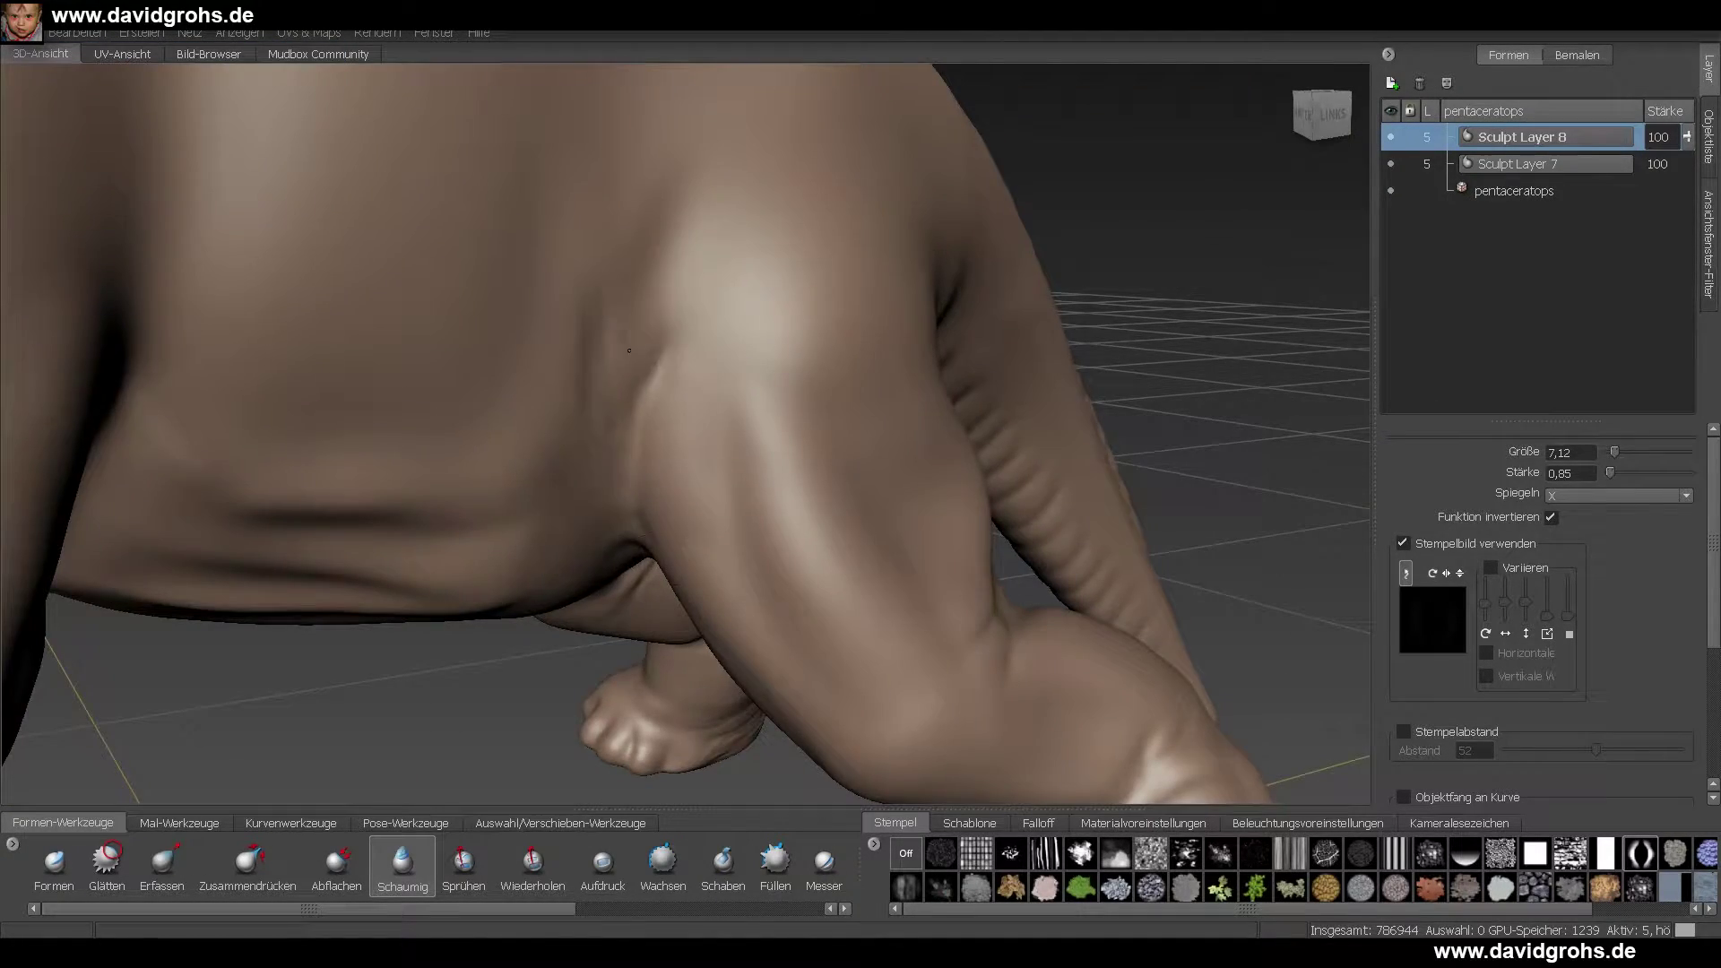
pyautogui.keyDown('alt'); pyautogui.moveTo(629, 350); pyautogui.dragTo(574, 385); pyautogui.keyUp('alt')
pyautogui.click(106, 866)
pyautogui.moveTo(466, 376)
pyautogui.keyDown('alt'); pyautogui.mouseDown()
pyautogui.moveTo(376, 350)
pyautogui.moveTo(356, 370)
pyautogui.moveTo(504, 391)
pyautogui.mouseUp(); pyautogui.keyUp('alt')
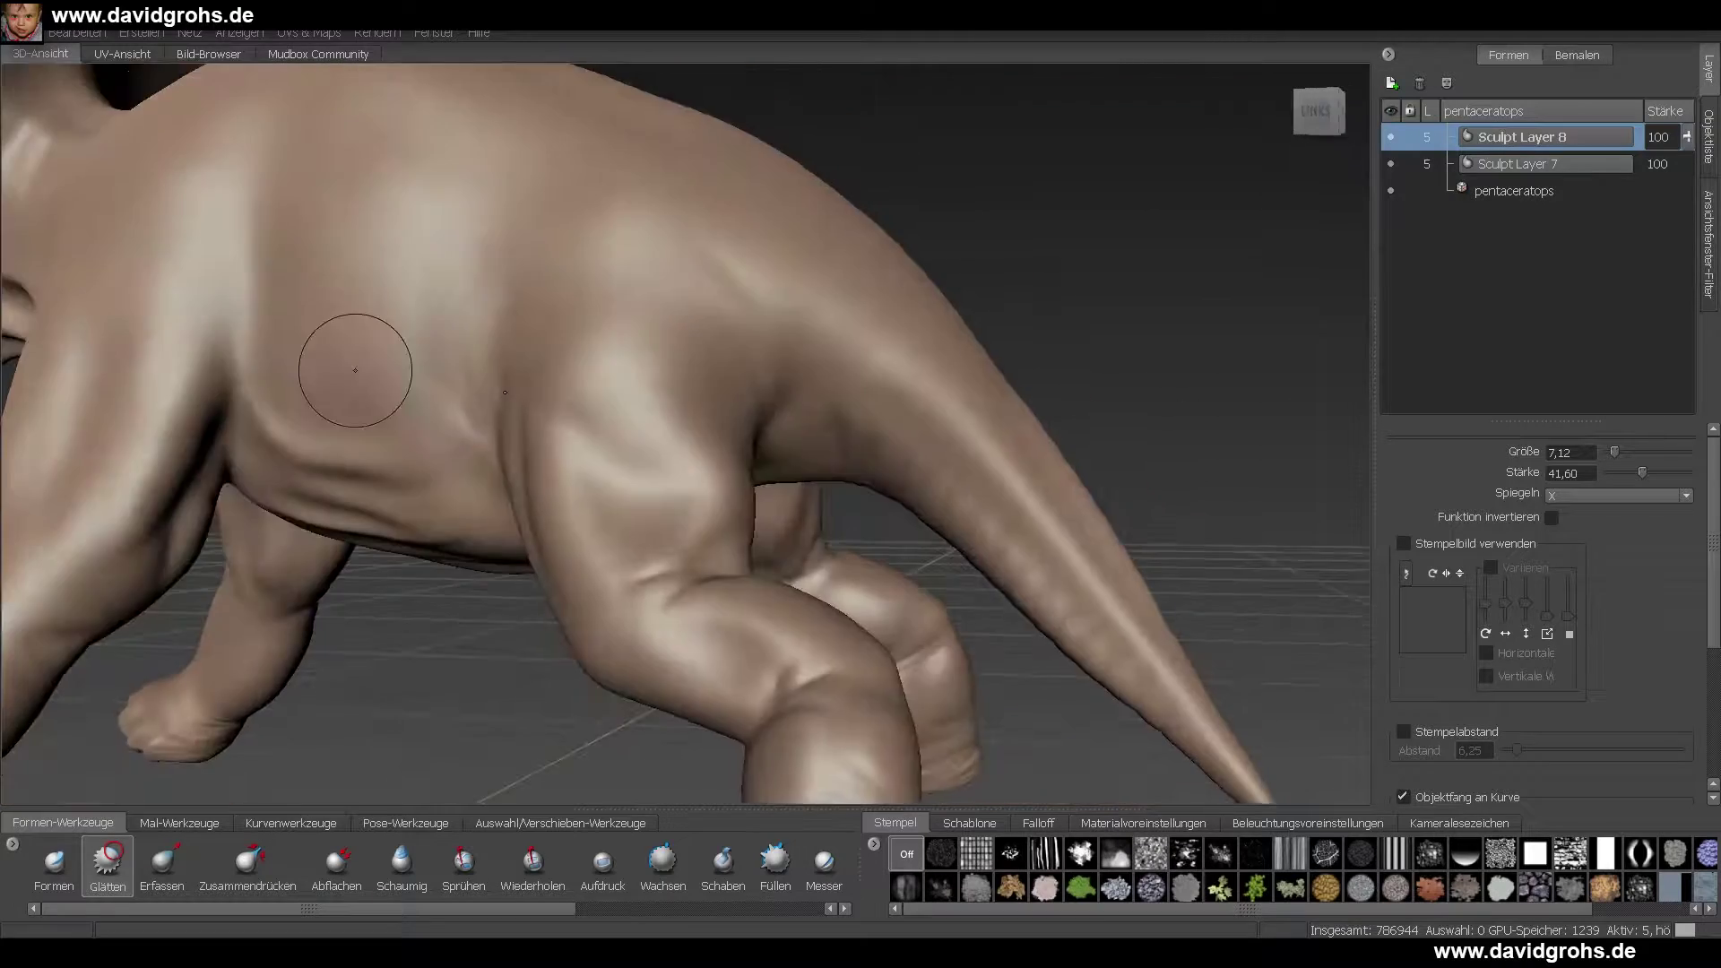
pyautogui.keyDown('alt'); pyautogui.moveTo(505, 392); pyautogui.dragTo(771, 461, button='right'); pyautogui.keyUp('alt')
# - Refine the creases around the shoulder and flank with the inverted Foamy brush at size 7,12 and strength 0,42
pyautogui.press('6')
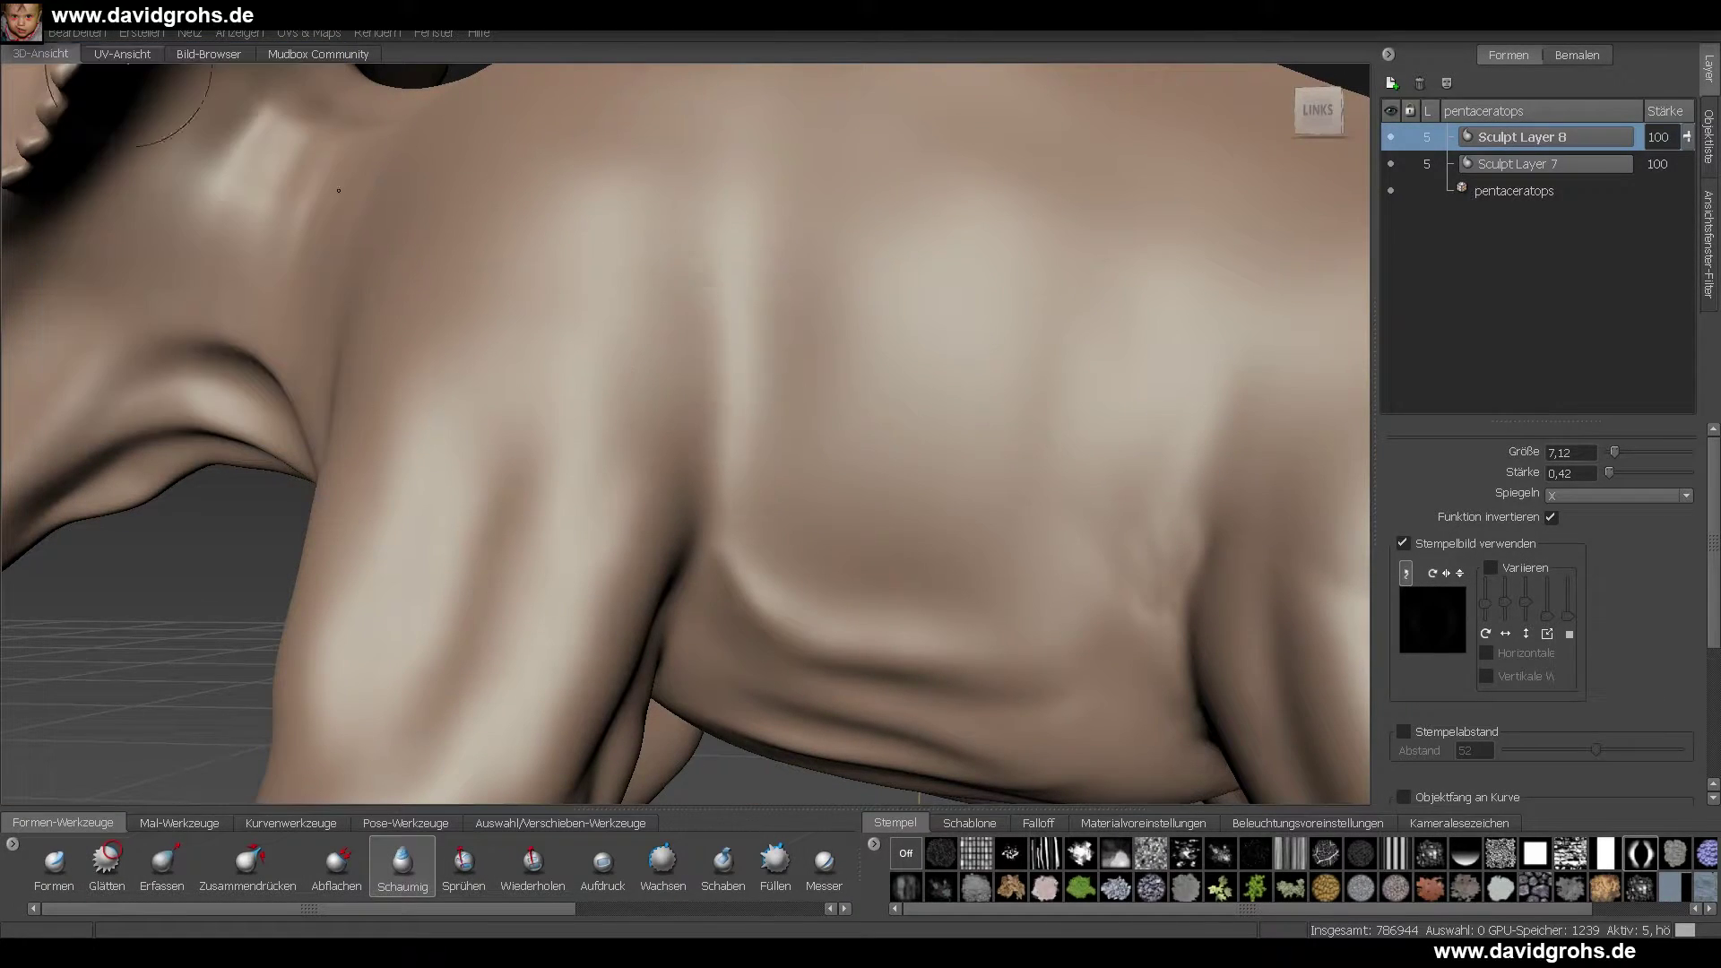
pyautogui.keyDown('alt'); pyautogui.moveTo(748, 294); pyautogui.dragTo(717, 359, button='right'); pyautogui.keyUp('alt')
pyautogui.keyDown('alt'); pyautogui.moveTo(762, 386); pyautogui.dragTo(717, 377); pyautogui.keyUp('alt')
pyautogui.keyDown('alt'); pyautogui.moveTo(717, 376); pyautogui.dragTo(821, 314, button='right'); pyautogui.keyUp('alt')
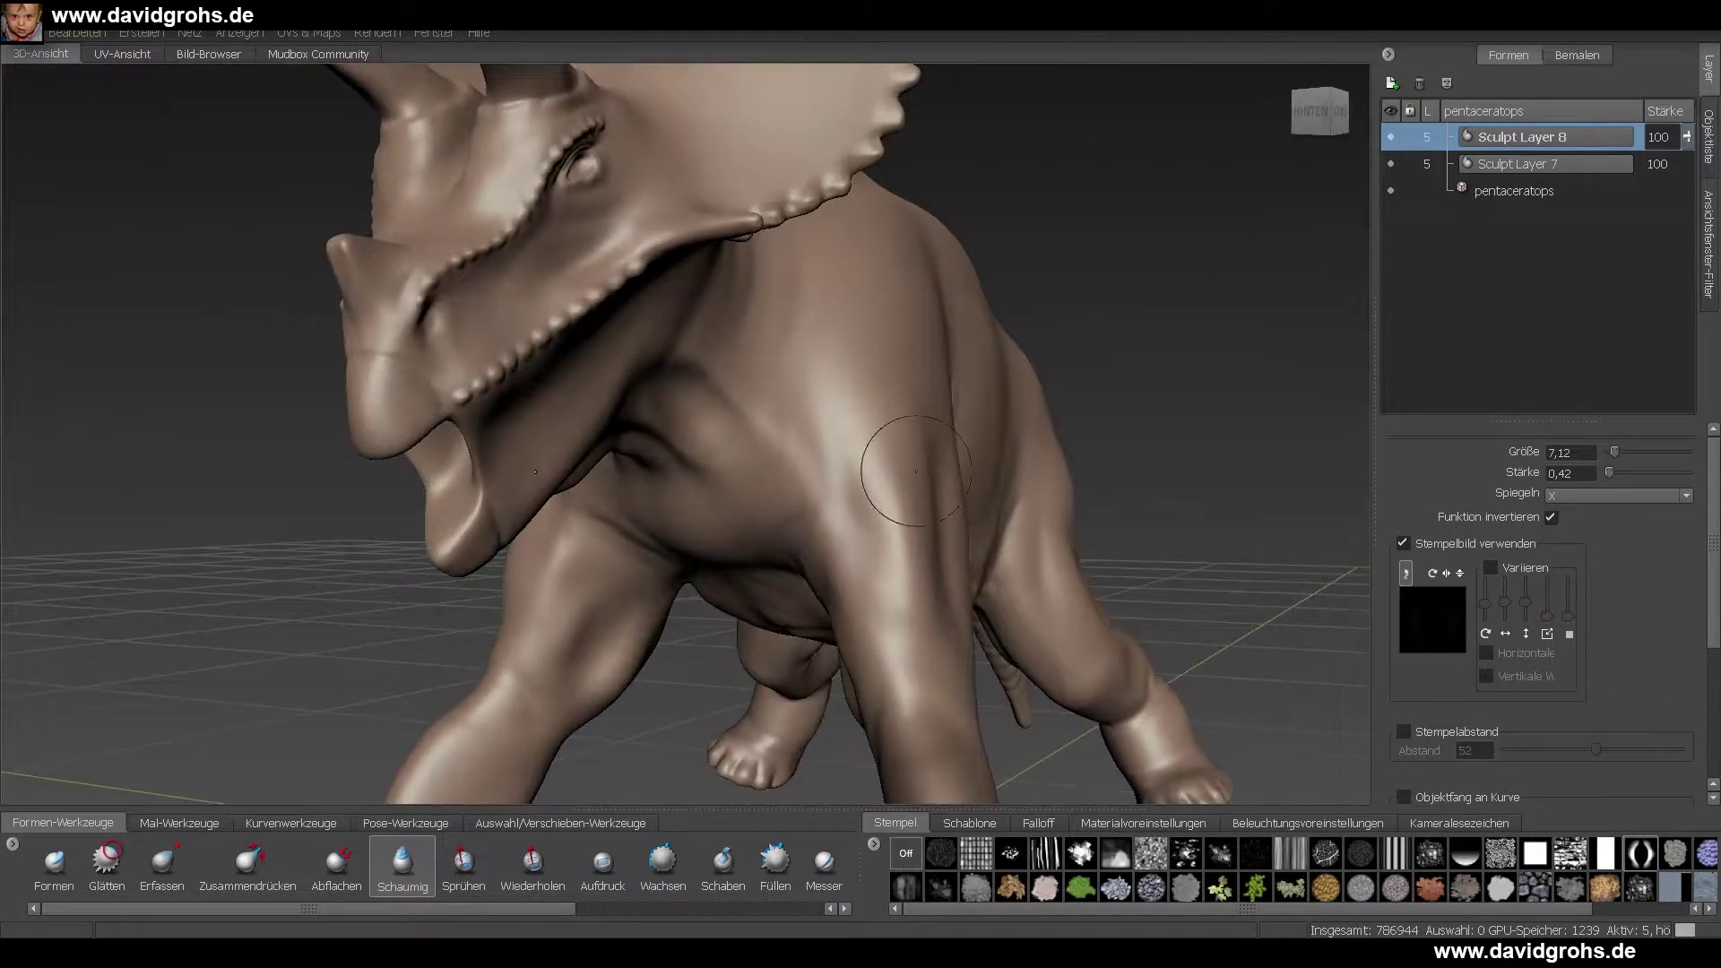
pyautogui.keyDown('alt'); pyautogui.moveTo(830, 251); pyautogui.dragTo(470, 650); pyautogui.keyUp('alt')
# - Soften the shoulder and flank folds with the Smooth brush at size 8,91 and strength 15,16
pyautogui.press('2')
pyautogui.keyDown('alt'); pyautogui.moveTo(821, 322); pyautogui.dragTo(681, 313, button='right'); pyautogui.keyUp('alt')
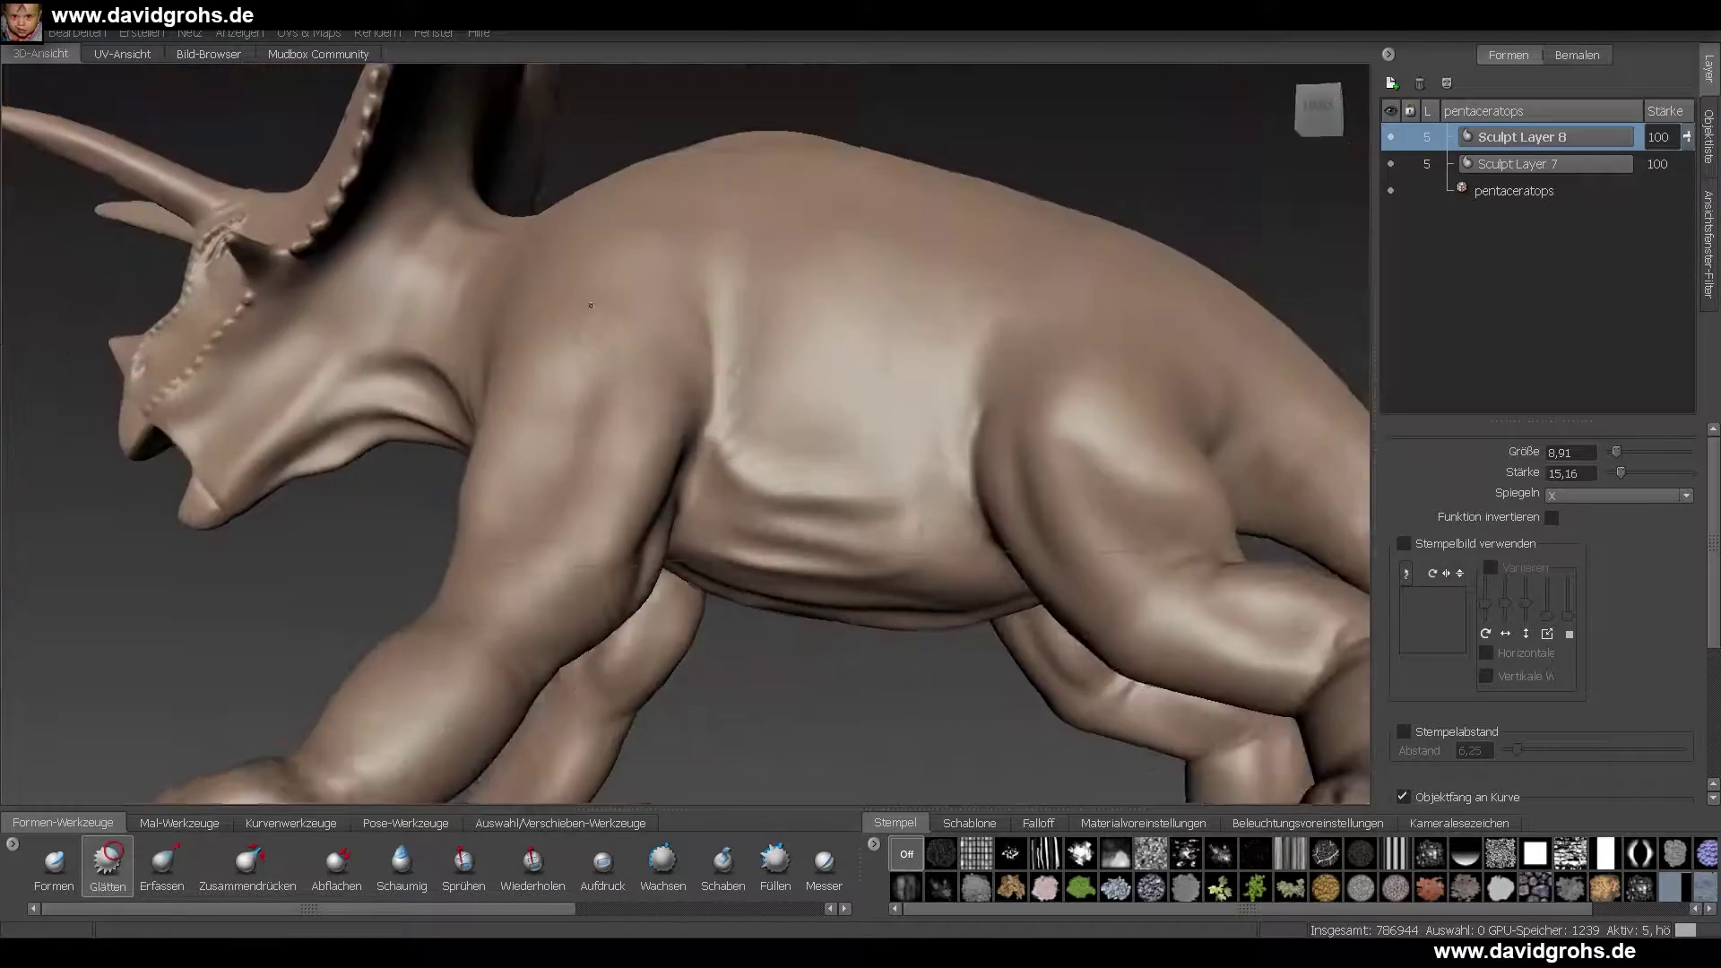
pyautogui.keyDown('alt'); pyautogui.moveTo(681, 313); pyautogui.dragTo(448, 224); pyautogui.keyUp('alt')
pyautogui.keyDown('alt'); pyautogui.moveTo(449, 224); pyautogui.dragTo(628, 314, button='right'); pyautogui.keyUp('alt')
pyautogui.keyDown('alt'); pyautogui.moveTo(628, 313); pyautogui.dragTo(574, 359); pyautogui.keyUp('alt')
# - Extend the folds around the tail's base and underside with the inverted Foamy brush at size 8,91 and strength 0,42
pyautogui.click(464, 867)
pyautogui.press('6')
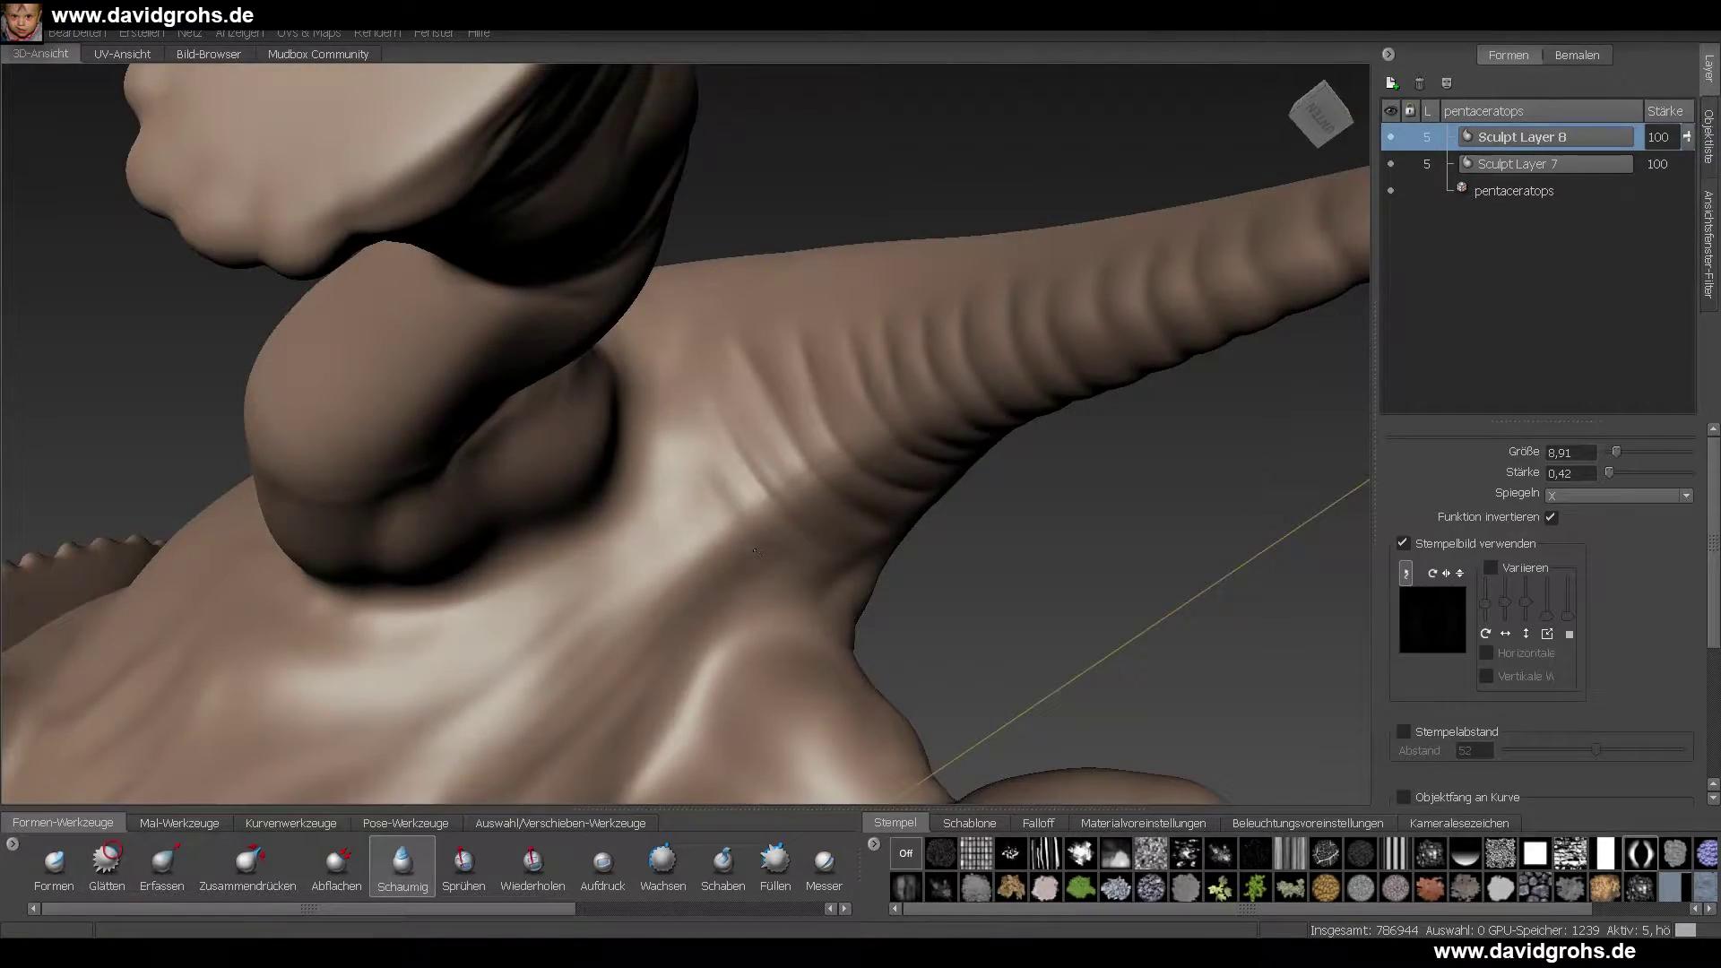
pyautogui.keyDown('alt'); pyautogui.moveTo(932, 395); pyautogui.dragTo(1127, 662); pyautogui.keyUp('alt')
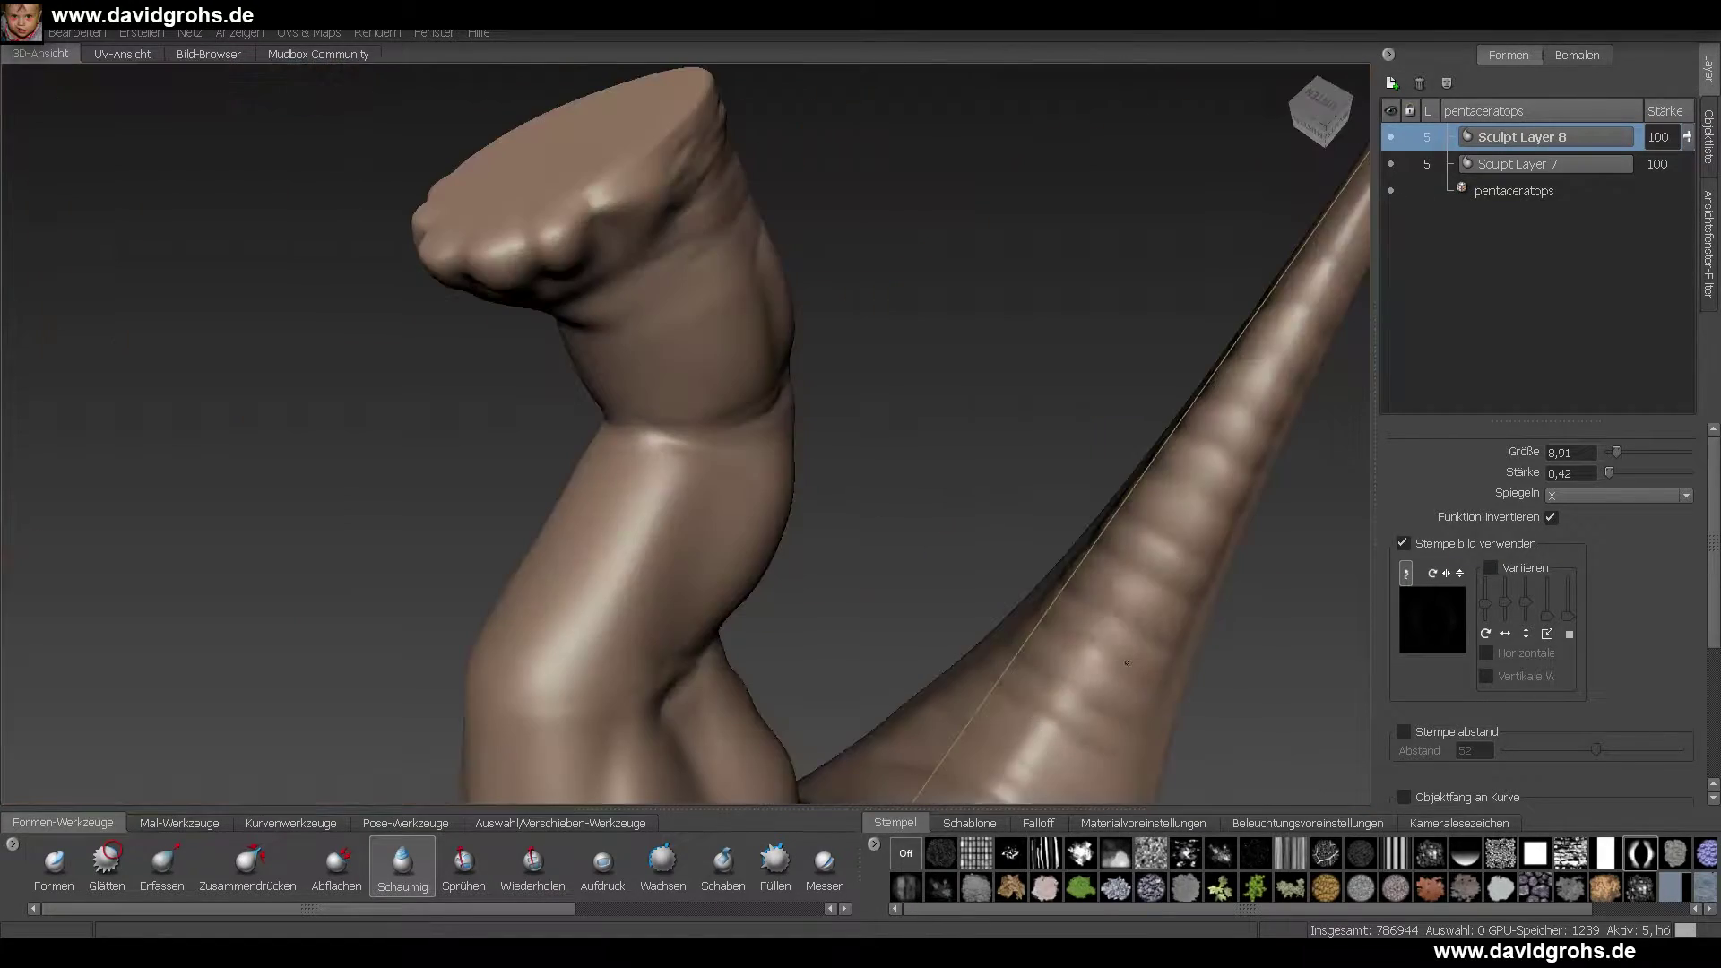
pyautogui.keyDown('alt'); pyautogui.moveTo(1235, 497); pyautogui.dragTo(1012, 556); pyautogui.keyUp('alt')
pyautogui.keyDown('alt'); pyautogui.moveTo(1013, 556); pyautogui.dragTo(661, 434, button='right'); pyautogui.keyUp('alt')
pyautogui.keyDown('alt'); pyautogui.moveTo(661, 434); pyautogui.dragTo(986, 430); pyautogui.keyUp('alt')
pyautogui.keyDown('alt'); pyautogui.moveTo(986, 430); pyautogui.dragTo(838, 404, button='right'); pyautogui.keyUp('alt')
pyautogui.keyDown('alt'); pyautogui.moveTo(773, 420); pyautogui.dragTo(502, 354); pyautogui.keyUp('alt')
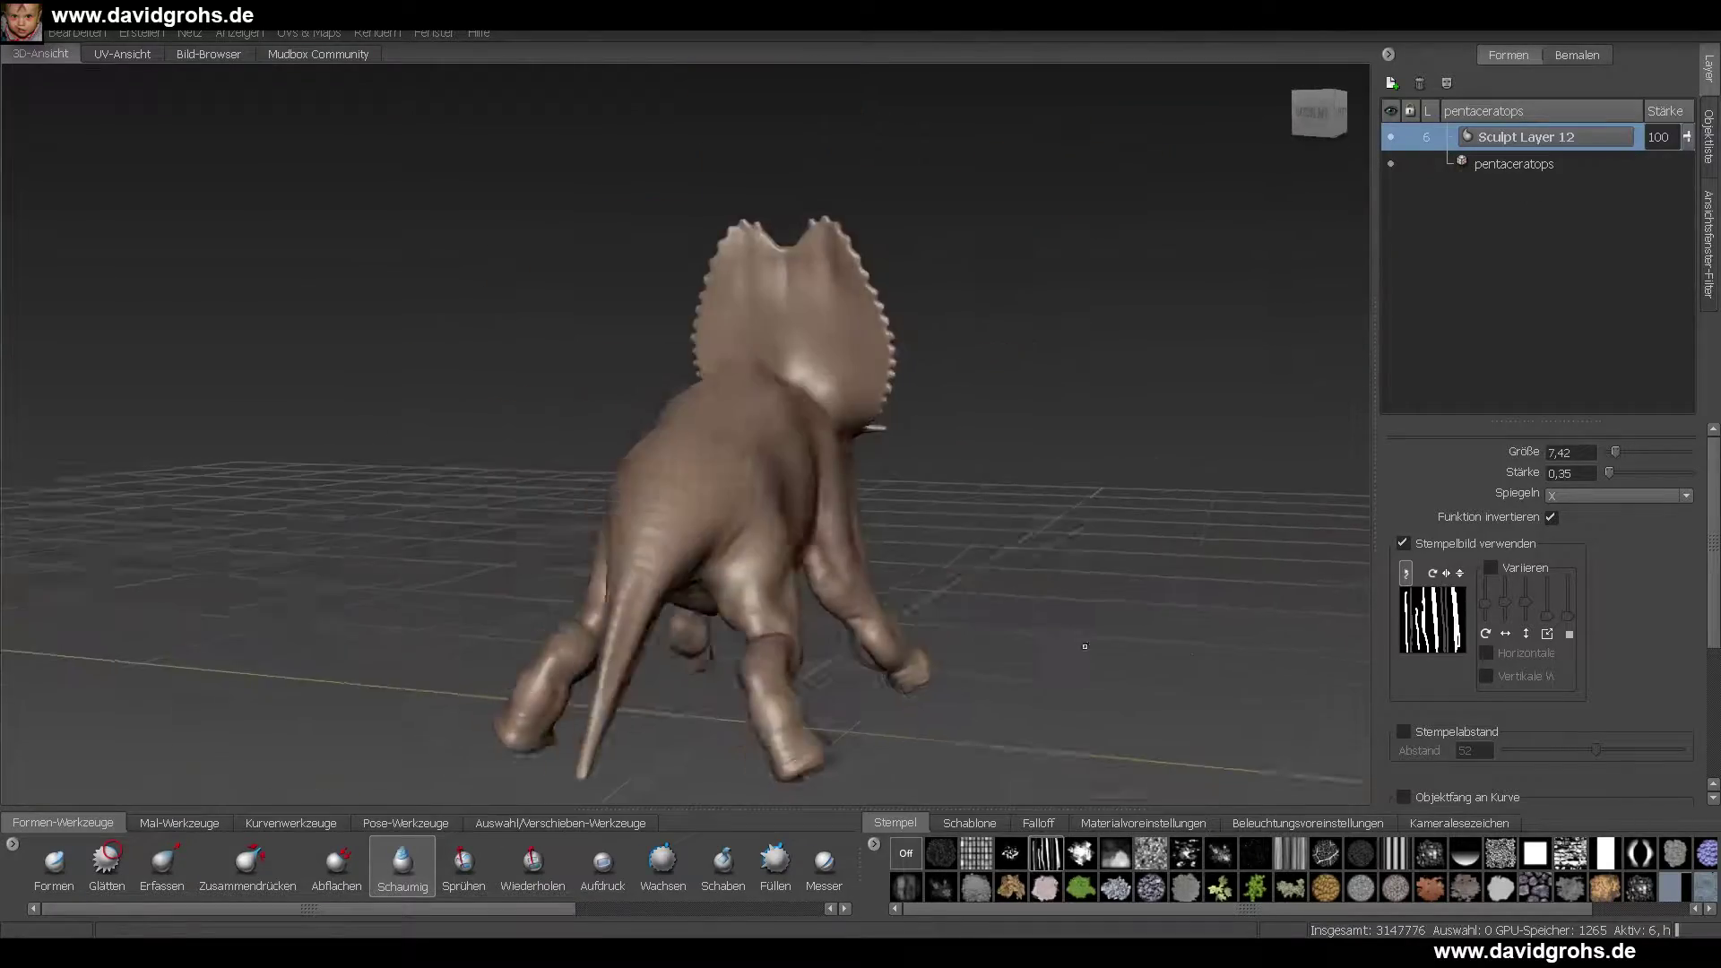
# - Freeze the cheek and brow scale rows, nostril, eyes, horns, frill scales and beak with the Freeze brush at strength 100
pyautogui.keyDown('alt'); pyautogui.moveTo(1084, 646); pyautogui.dragTo(878, 628); pyautogui.keyUp('alt')
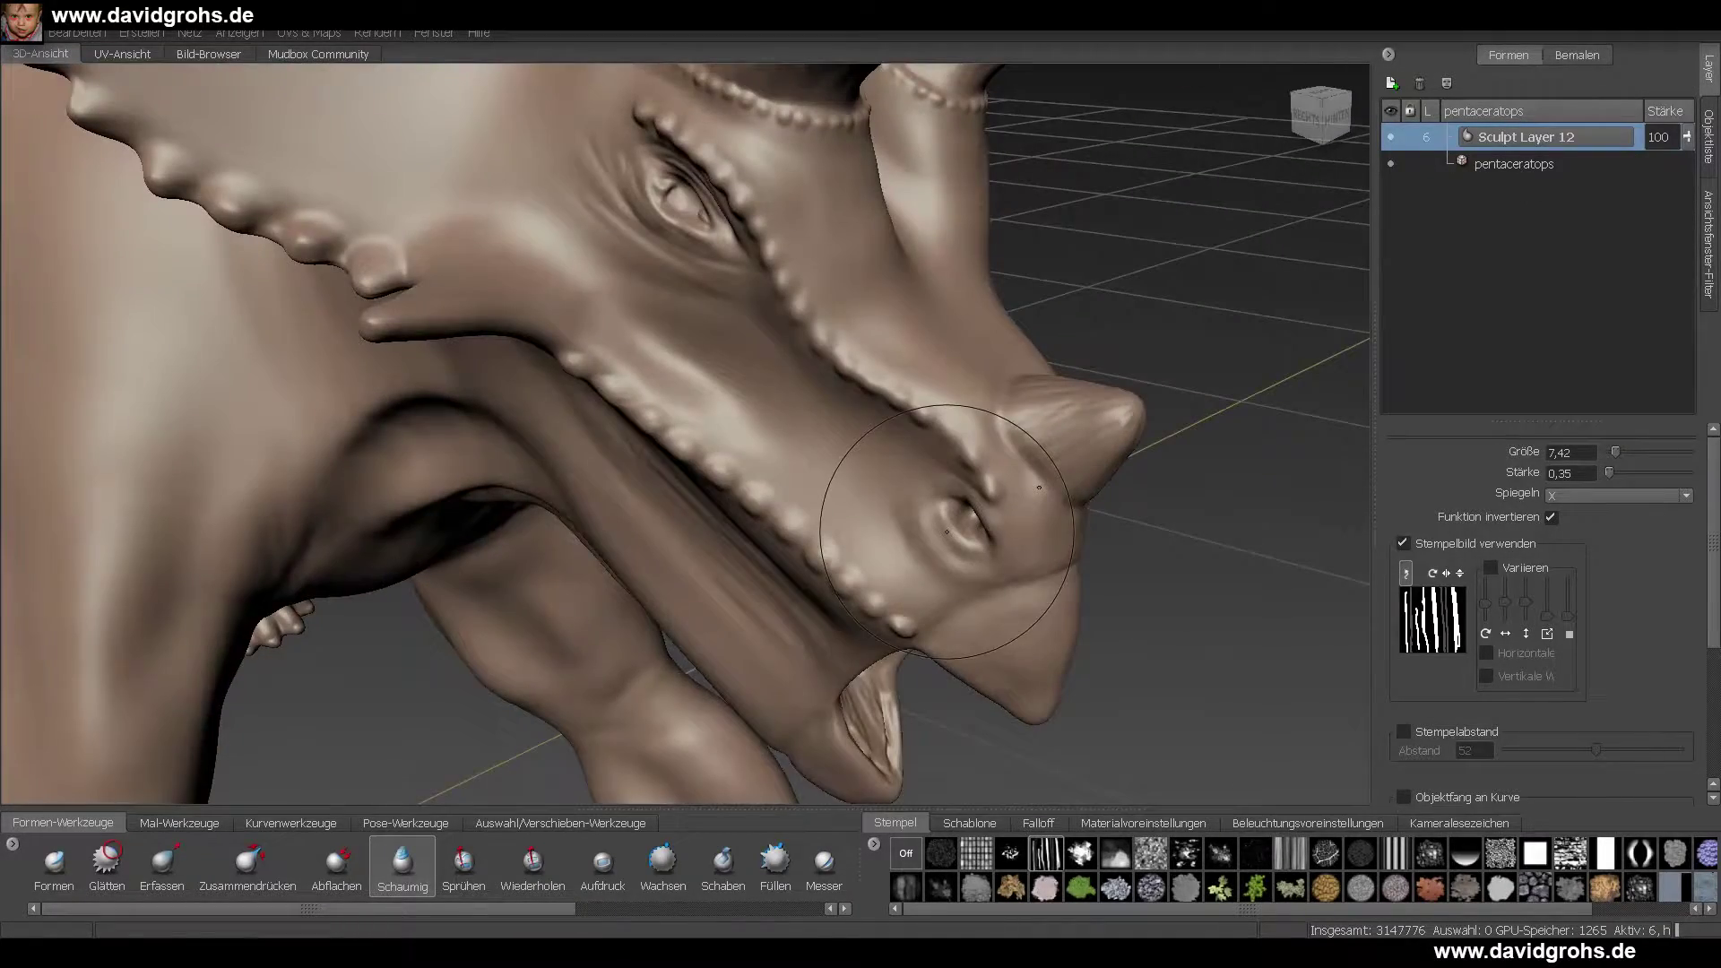
pyautogui.keyDown('alt'); pyautogui.moveTo(958, 521); pyautogui.dragTo(914, 439); pyautogui.keyUp('alt')
pyautogui.keyDown('alt'); pyautogui.moveTo(915, 439); pyautogui.dragTo(1031, 448, button='right'); pyautogui.keyUp('alt')
pyautogui.keyDown('alt'); pyautogui.moveTo(1031, 448); pyautogui.dragTo(1102, 466); pyautogui.keyUp('alt')
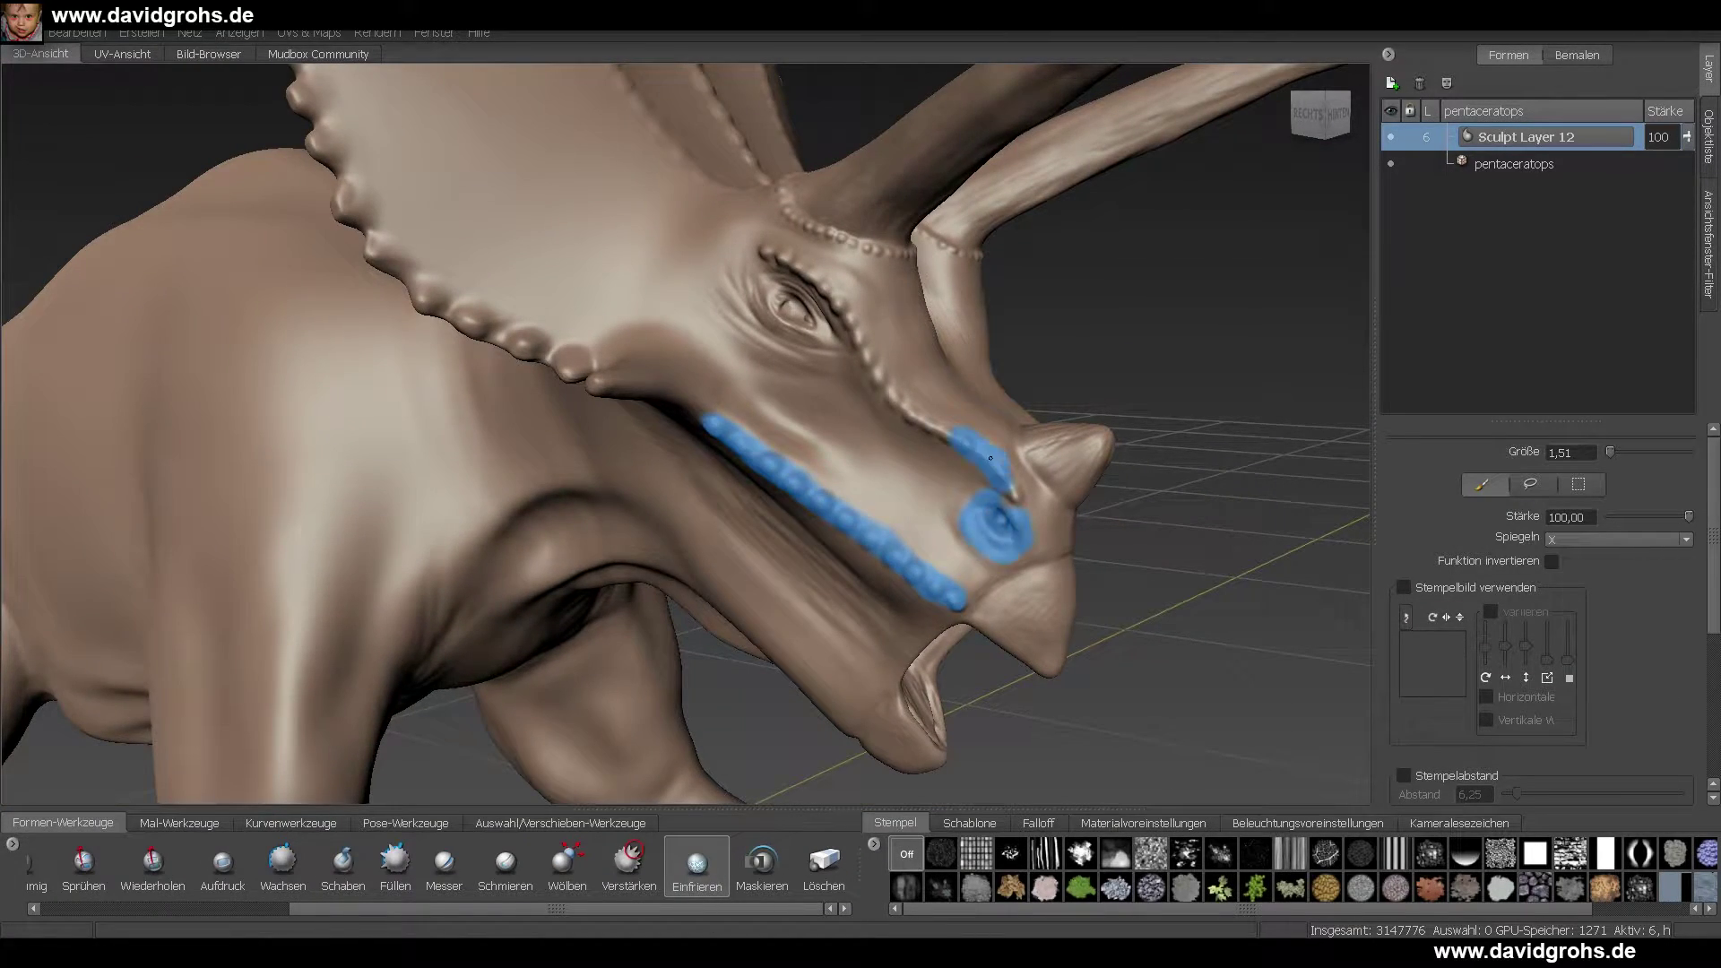
pyautogui.keyDown('alt'); pyautogui.moveTo(990, 458); pyautogui.dragTo(981, 484); pyautogui.keyUp('alt')
pyautogui.keyDown('alt'); pyautogui.moveTo(982, 484); pyautogui.dragTo(1039, 502, button='right'); pyautogui.keyUp('alt')
pyautogui.moveTo(1031, 561); pyautogui.dragTo(963, 513)
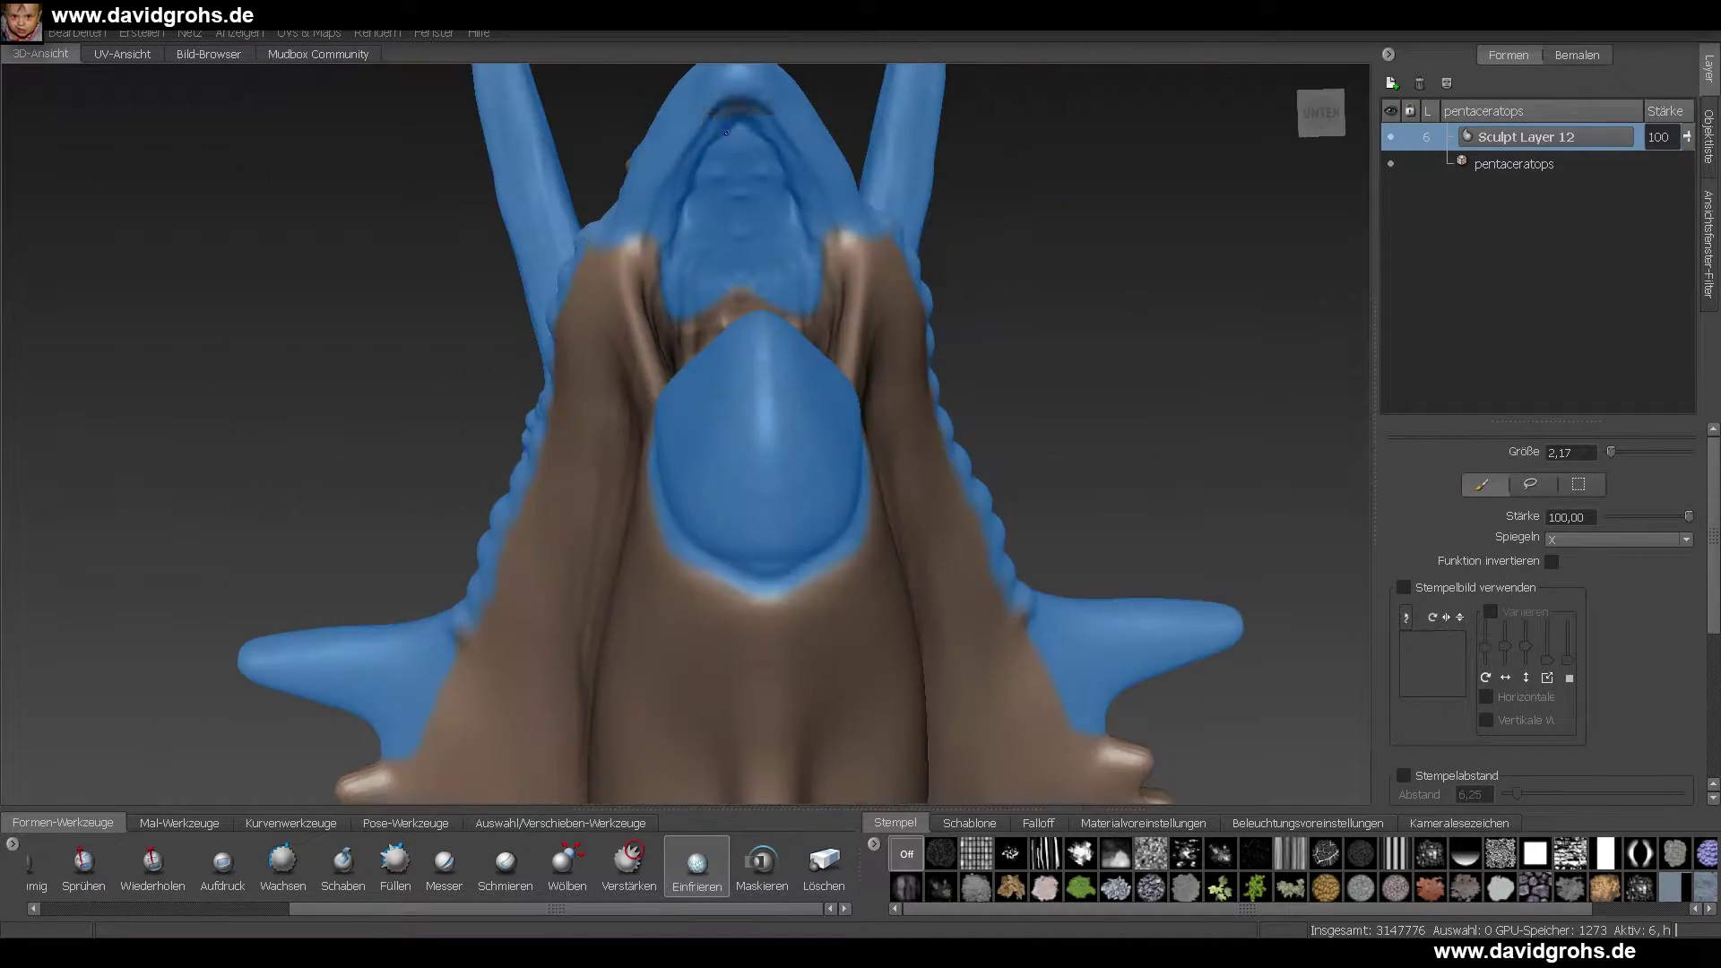
# - Extend the frozen area along the side of the lower jaw with the Freeze brush at size 2,17 and strength 100
pyautogui.keyDown('alt'); pyautogui.moveTo(726, 133); pyautogui.dragTo(726, 480); pyautogui.keyUp('alt')
pyautogui.keyDown('alt'); pyautogui.moveTo(458, 186); pyautogui.dragTo(727, 372); pyautogui.keyUp('alt')
pyautogui.moveTo(784, 112)
pyautogui.keyDown('alt'); pyautogui.mouseDown()
pyautogui.moveTo(627, 314)
pyautogui.moveTo(437, 507)
pyautogui.mouseUp(); pyautogui.keyUp('alt')
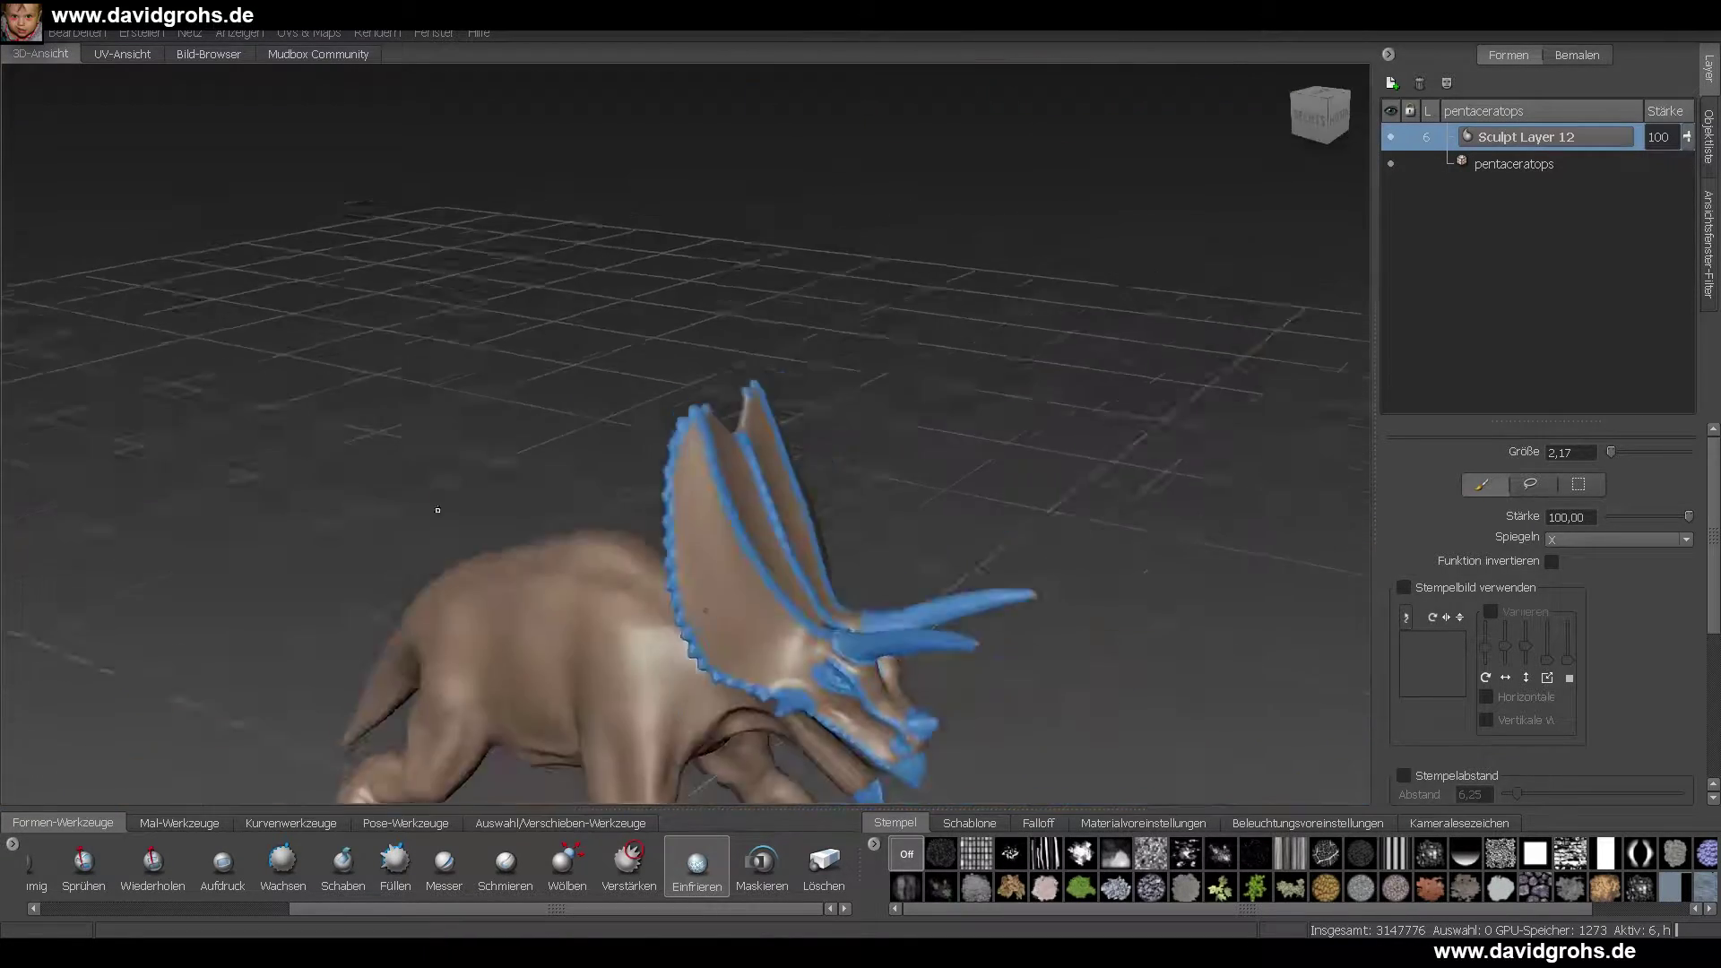
pyautogui.keyDown('alt'); pyautogui.moveTo(437, 507); pyautogui.dragTo(708, 475, button='right'); pyautogui.keyUp('alt')
pyautogui.moveTo(688, 455); pyautogui.dragTo(893, 595)
pyautogui.keyDown('alt'); pyautogui.moveTo(896, 609); pyautogui.dragTo(807, 538, button='right'); pyautogui.keyUp('alt')
pyautogui.keyDown('alt'); pyautogui.moveTo(807, 538); pyautogui.dragTo(765, 516); pyautogui.keyUp('alt')
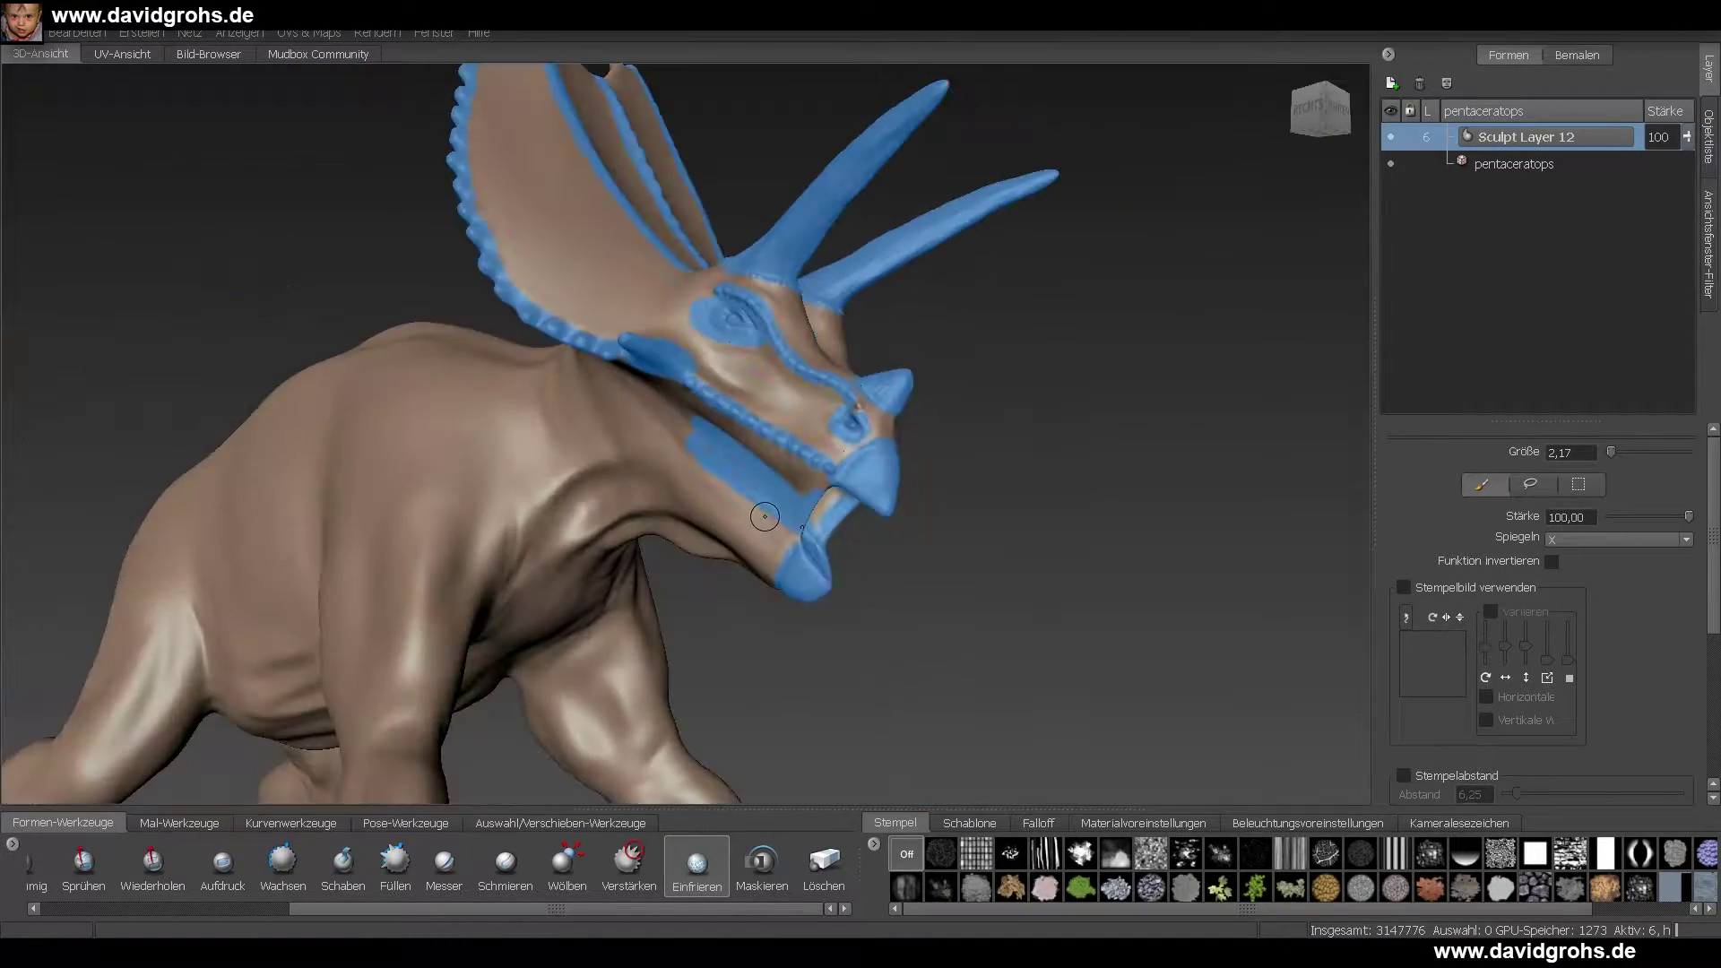
pyautogui.keyDown('alt'); pyautogui.moveTo(764, 516); pyautogui.dragTo(906, 520, button='right'); pyautogui.keyUp('alt')
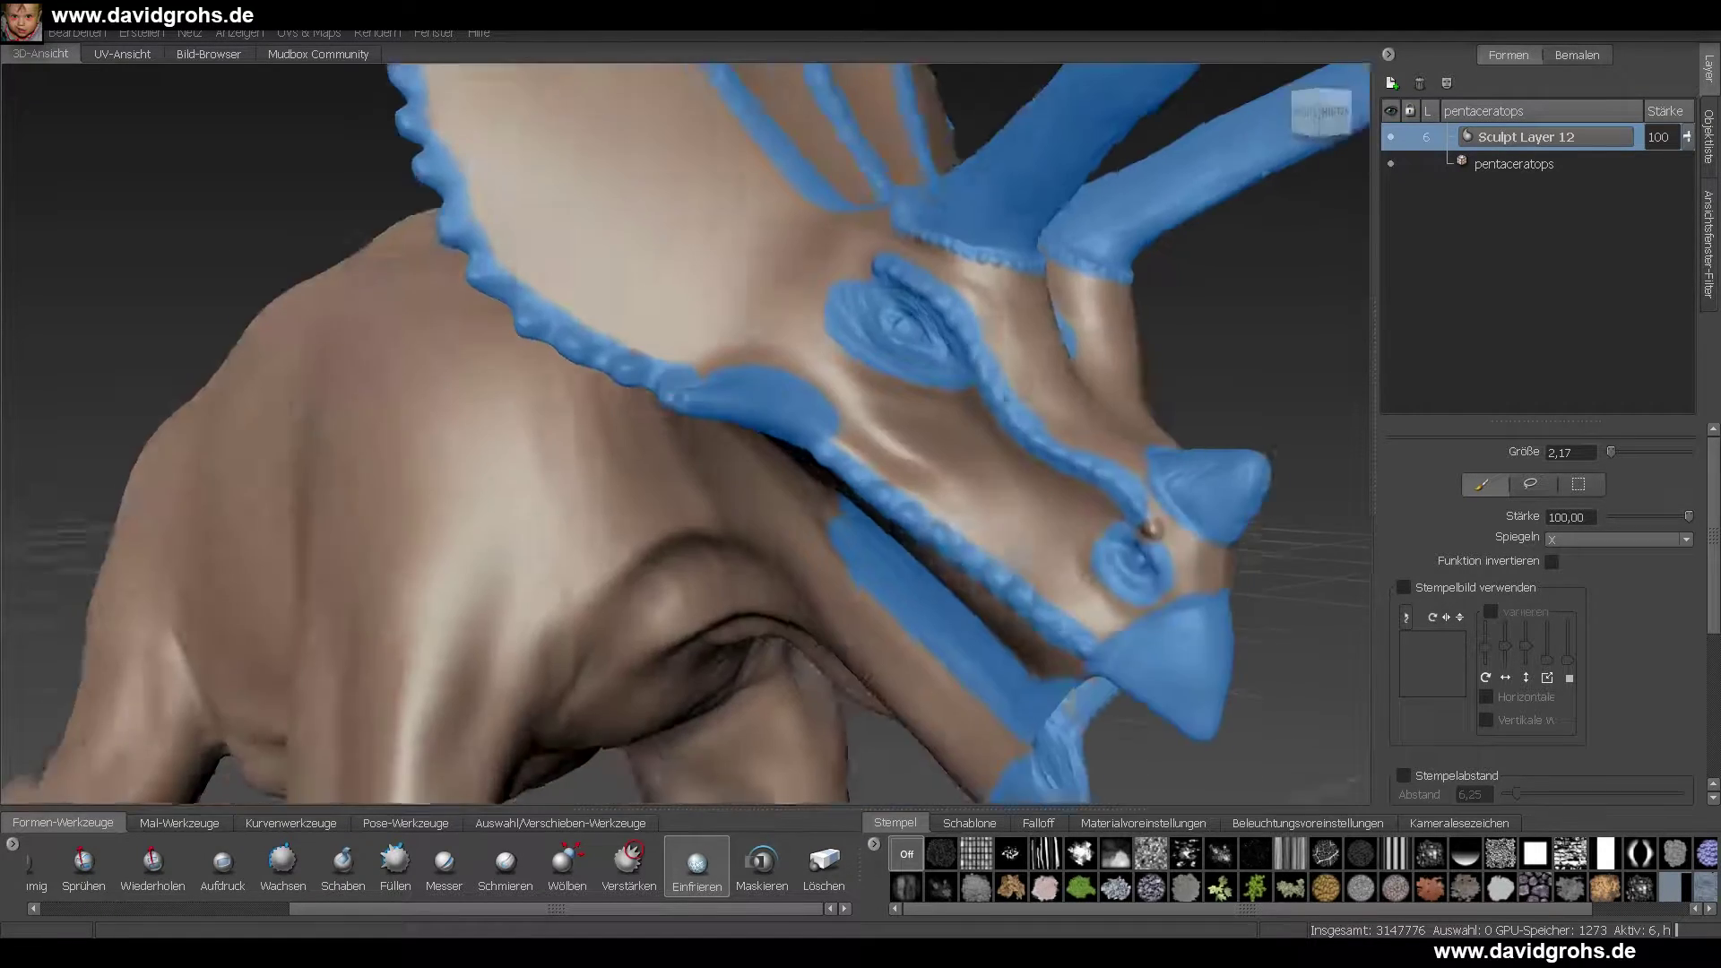
pyautogui.keyDown('alt'); pyautogui.moveTo(905, 520); pyautogui.dragTo(806, 546); pyautogui.keyUp('alt')
# - Try stamping dotted skin bumps onto the snout with the inverted Foamy brush at size 11,95
pyautogui.moveTo(643, 909); pyautogui.dragTo(395, 909)
pyautogui.click(399, 871)
pyautogui.keyDown('alt'); pyautogui.moveTo(829, 533); pyautogui.dragTo(986, 664, button='right'); pyautogui.keyUp('alt')
pyautogui.click(77, 34)
pyautogui.click(99, 52)
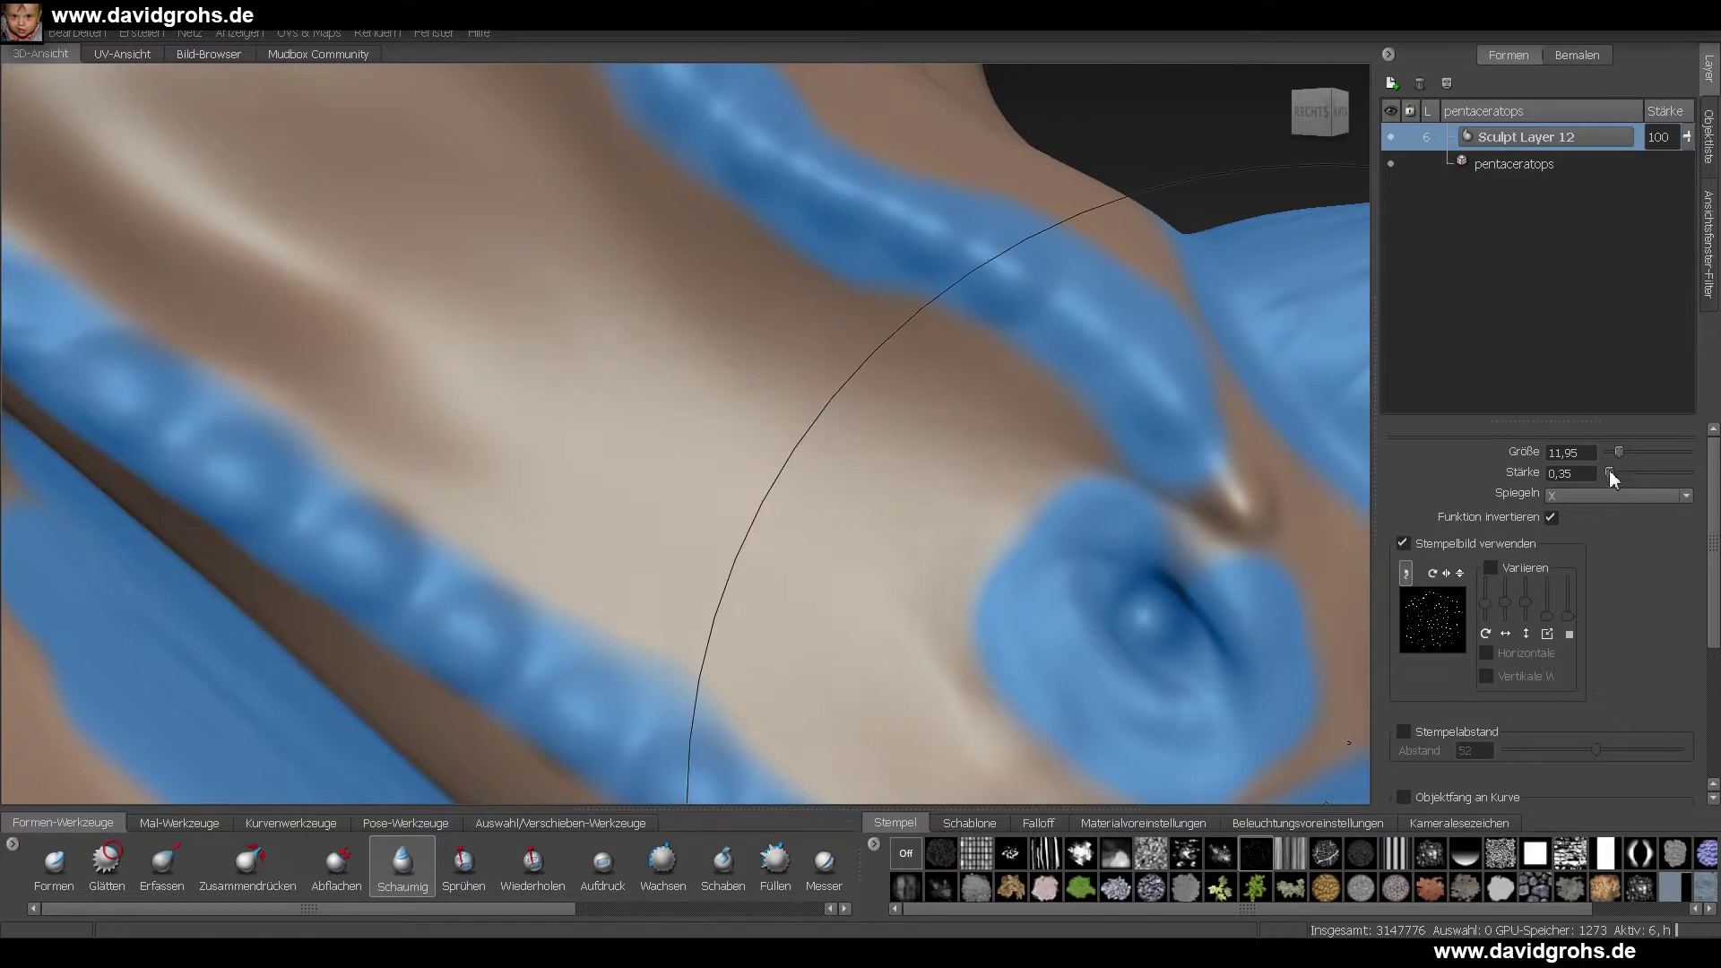
pyautogui.moveTo(1609, 473); pyautogui.dragTo(1616, 472)
pyautogui.moveTo(896, 556); pyautogui.dragTo(753, 466)
pyautogui.keyDown('alt'); pyautogui.moveTo(896, 538); pyautogui.dragTo(648, 202, button='right'); pyautogui.keyUp('alt')
pyautogui.click(77, 33)
pyautogui.click(99, 52)
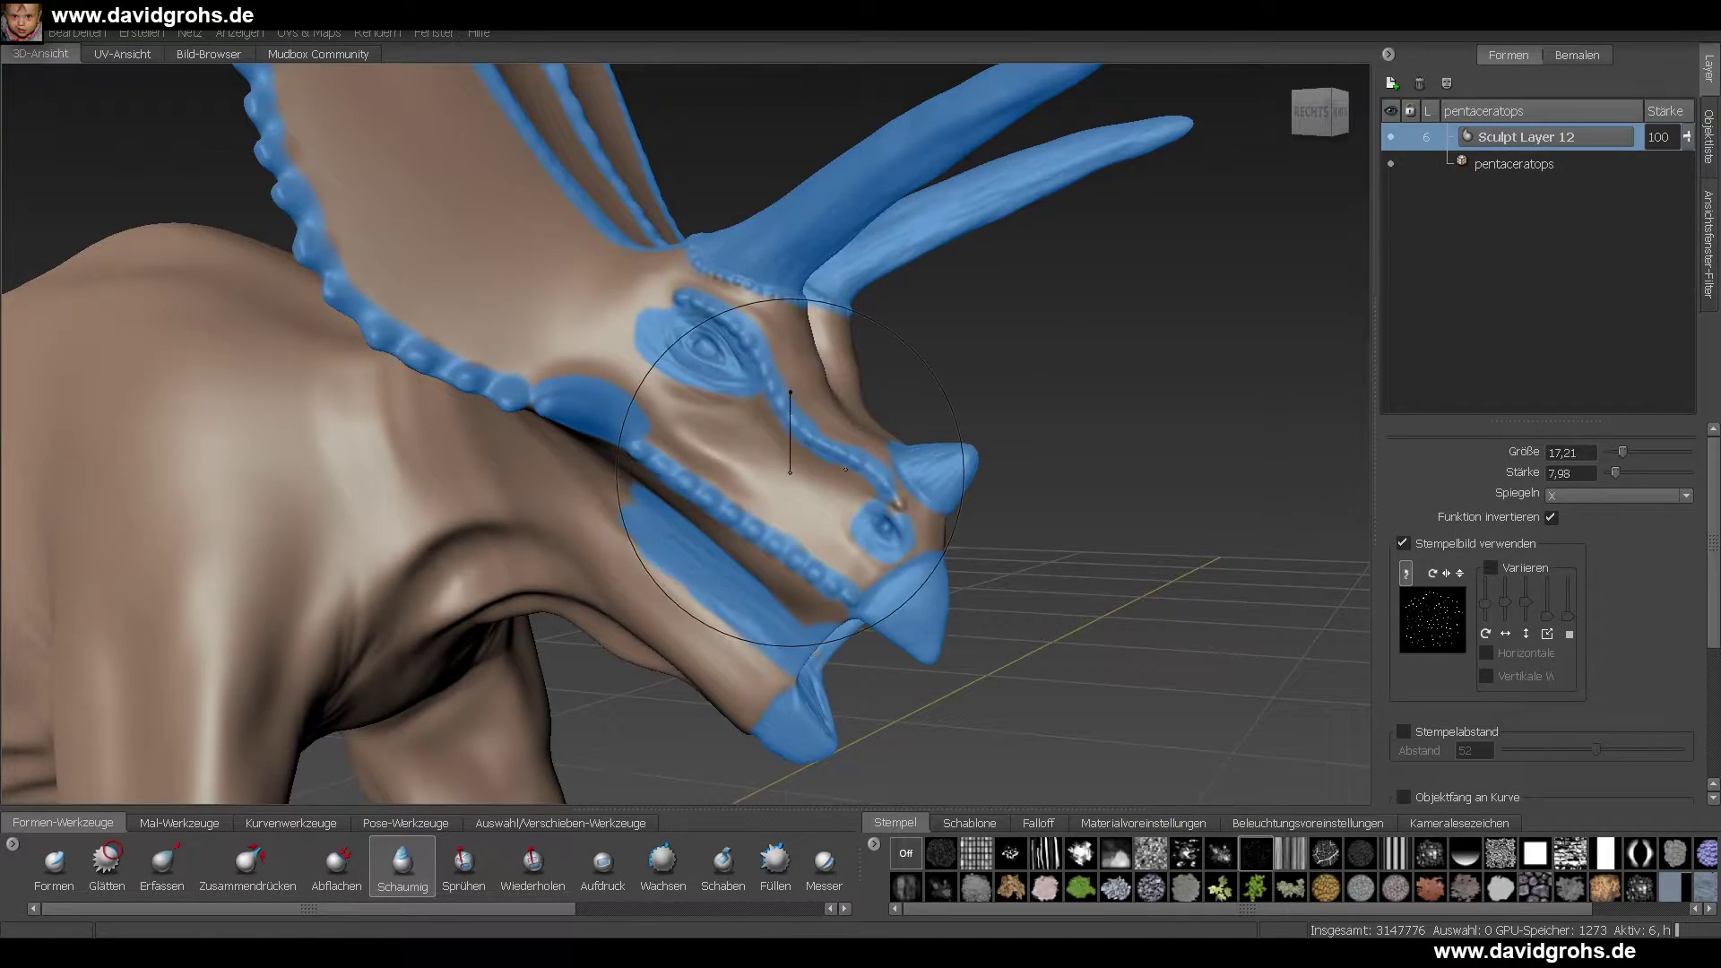
# - Enable a stamp spacing of 52 and test the dotted stamp on the cheek with the Foamy brush at size 17,21 and strength 4,36
pyautogui.moveTo(790, 472); pyautogui.dragTo(790, 508)
pyautogui.keyDown('alt'); pyautogui.moveTo(789, 508); pyautogui.dragTo(883, 556, button='right'); pyautogui.keyUp('alt')
pyautogui.keyDown('alt'); pyautogui.moveTo(883, 555); pyautogui.dragTo(862, 566); pyautogui.keyUp('alt')
pyautogui.keyDown('alt'); pyautogui.moveTo(390, 206); pyautogui.dragTo(711, 577); pyautogui.keyUp('alt')
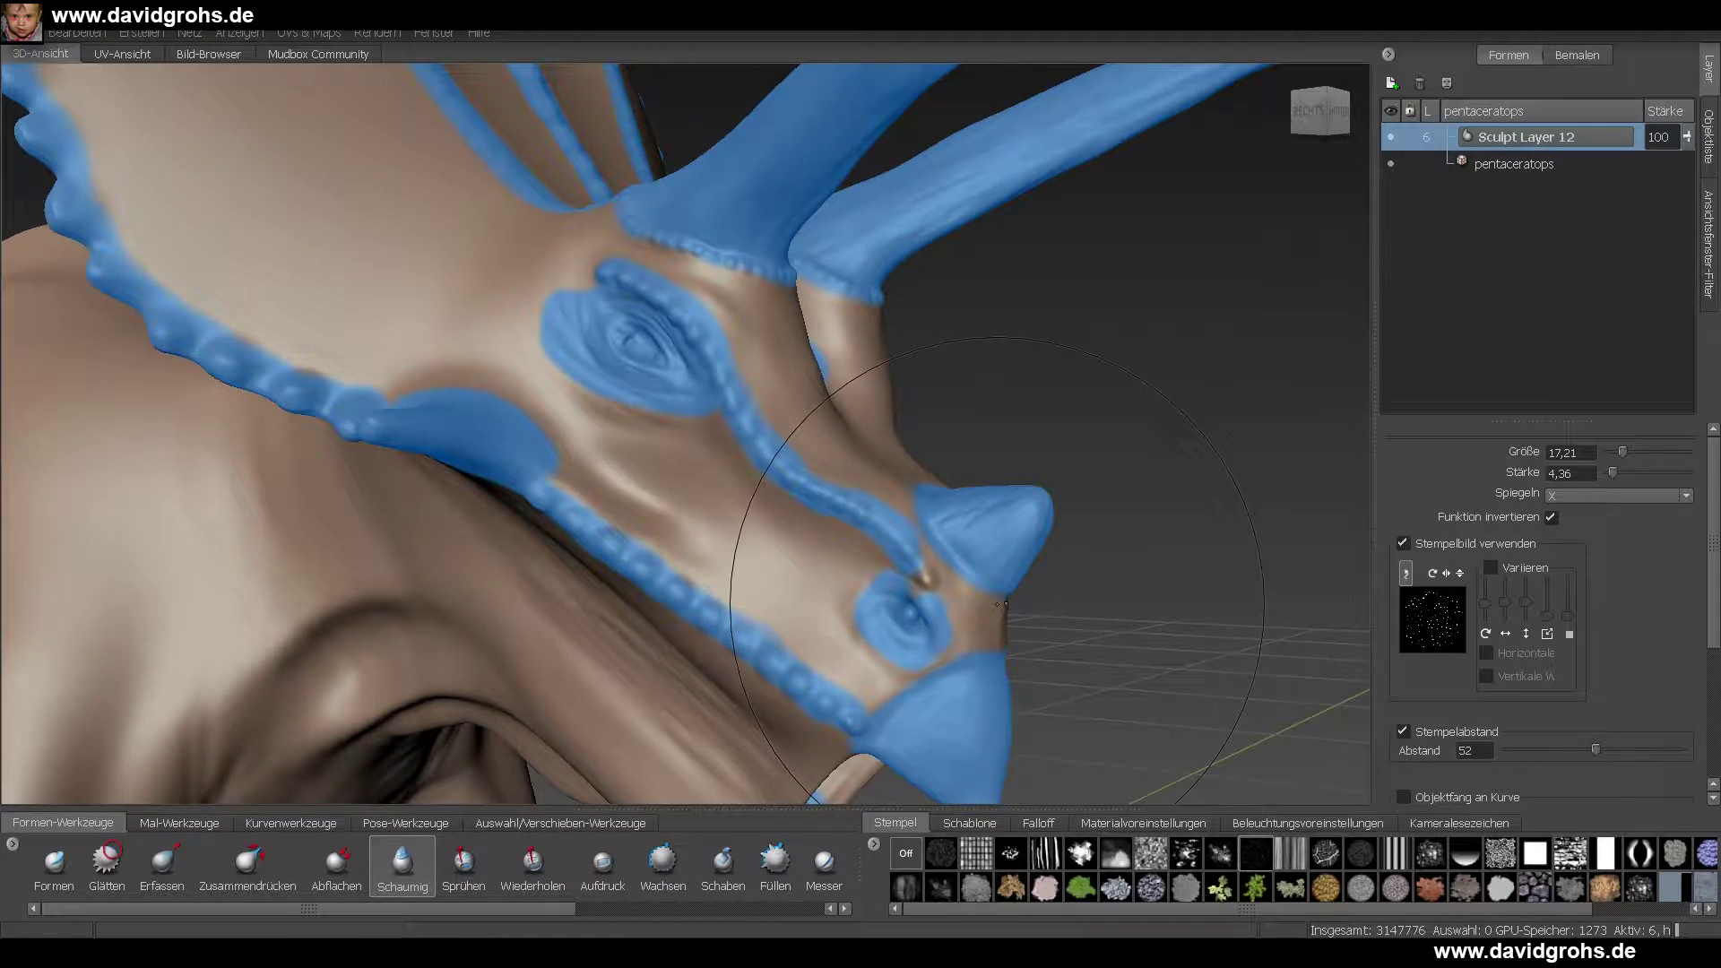
pyautogui.keyDown('alt'); pyautogui.moveTo(996, 603); pyautogui.dragTo(892, 552); pyautogui.keyUp('alt')
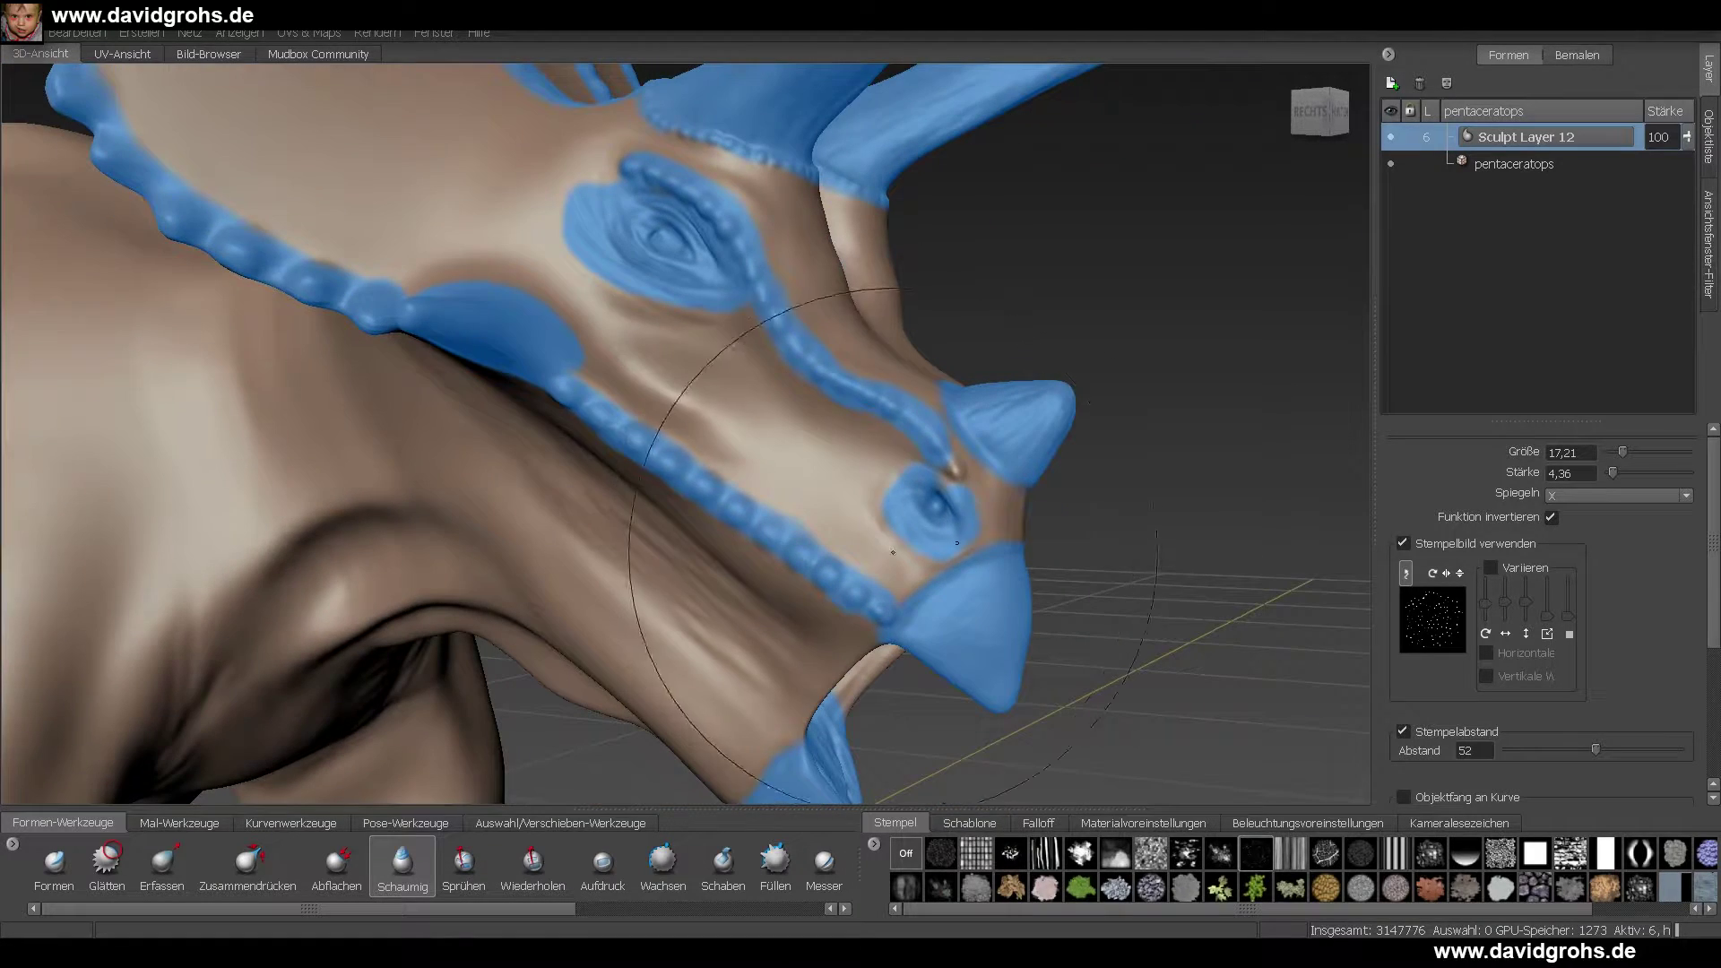
pyautogui.keyDown('alt'); pyautogui.moveTo(828, 449); pyautogui.dragTo(1052, 561, button='middle'); pyautogui.keyUp('alt')
pyautogui.keyDown('alt'); pyautogui.moveTo(600, 298); pyautogui.dragTo(551, 313); pyautogui.keyUp('alt')
# - Try stamping bumps across the face and frill at size 32,30 and strength 7,13, and undo them
pyautogui.keyDown('alt'); pyautogui.moveTo(925, 478); pyautogui.dragTo(818, 491, button='right'); pyautogui.keyUp('alt')
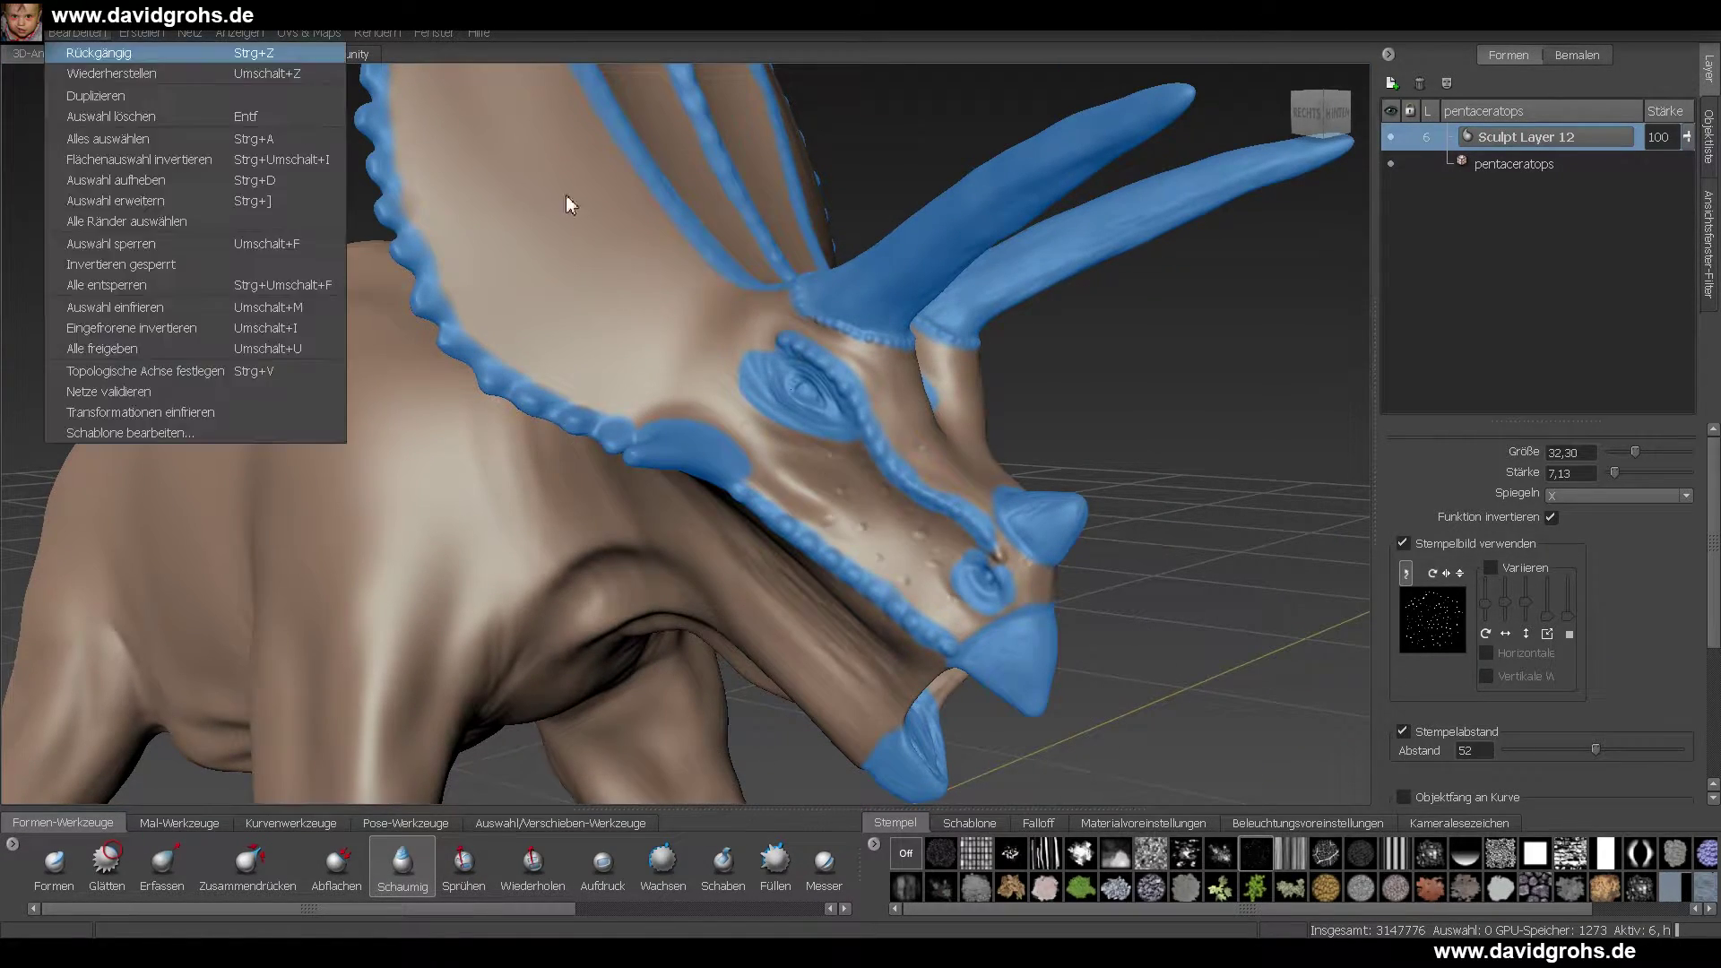
pyautogui.keyDown('alt'); pyautogui.moveTo(567, 195); pyautogui.dragTo(749, 610); pyautogui.keyUp('alt')
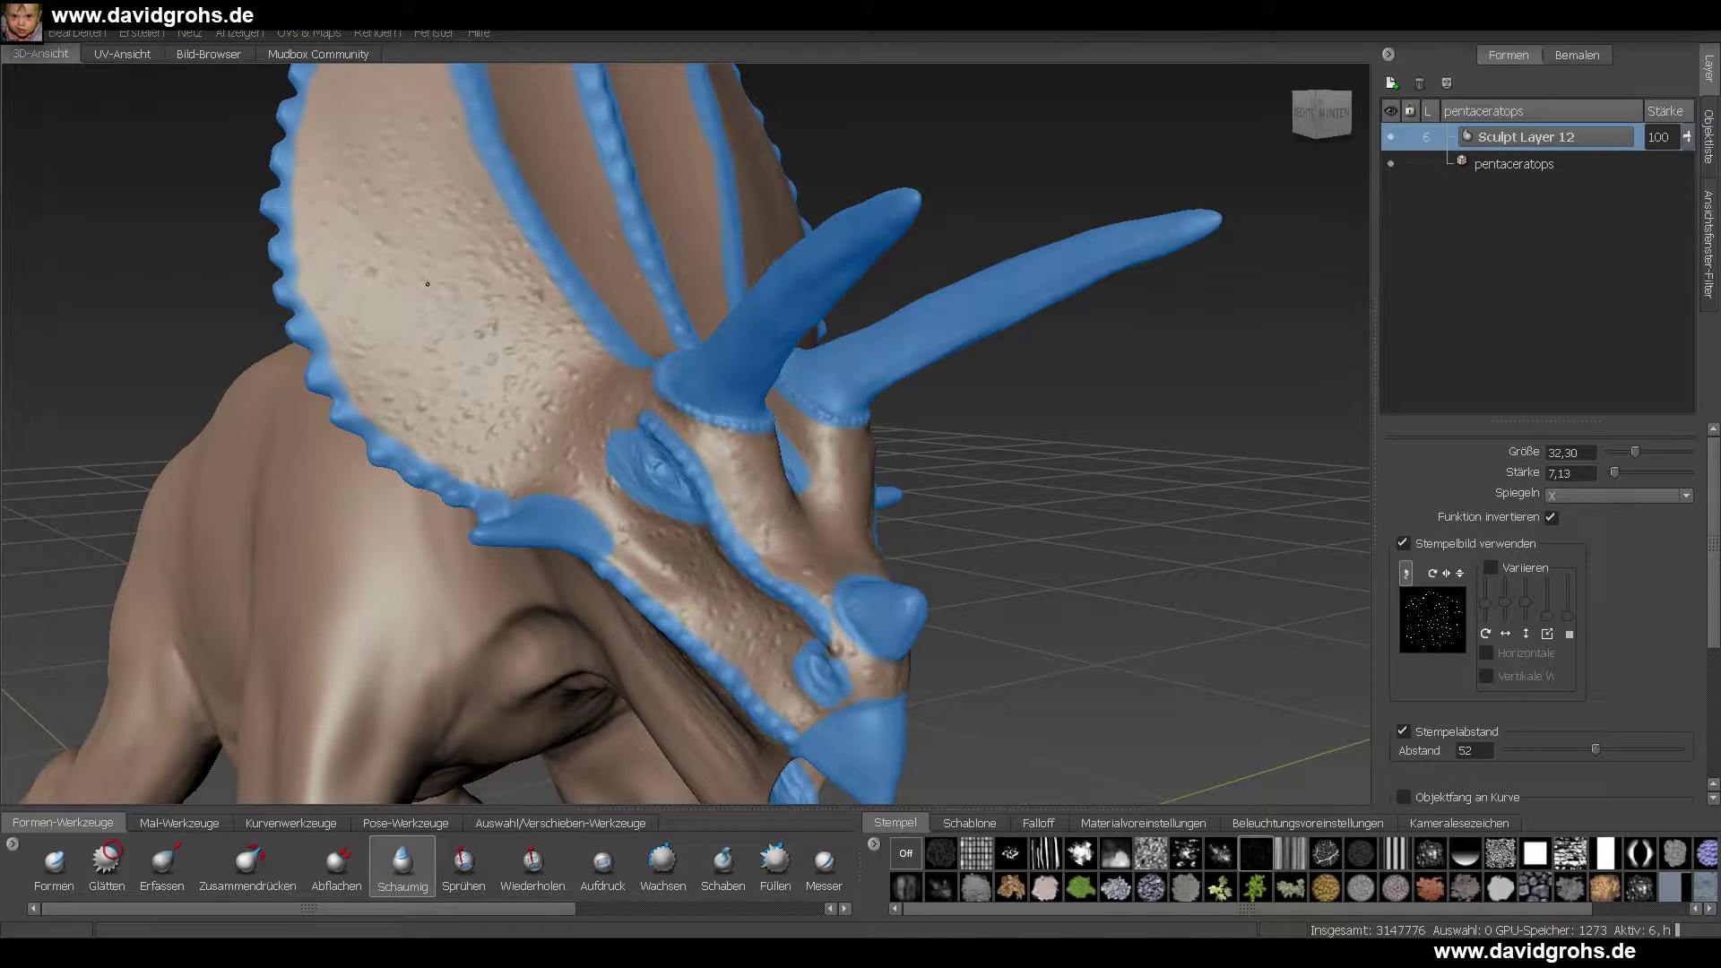
pyautogui.keyDown('alt'); pyautogui.moveTo(428, 284); pyautogui.dragTo(544, 415); pyautogui.keyUp('alt')
pyautogui.click(77, 34)
pyautogui.click(85, 54)
pyautogui.keyDown('alt'); pyautogui.moveTo(627, 574); pyautogui.dragTo(538, 296, button='middle'); pyautogui.keyUp('alt')
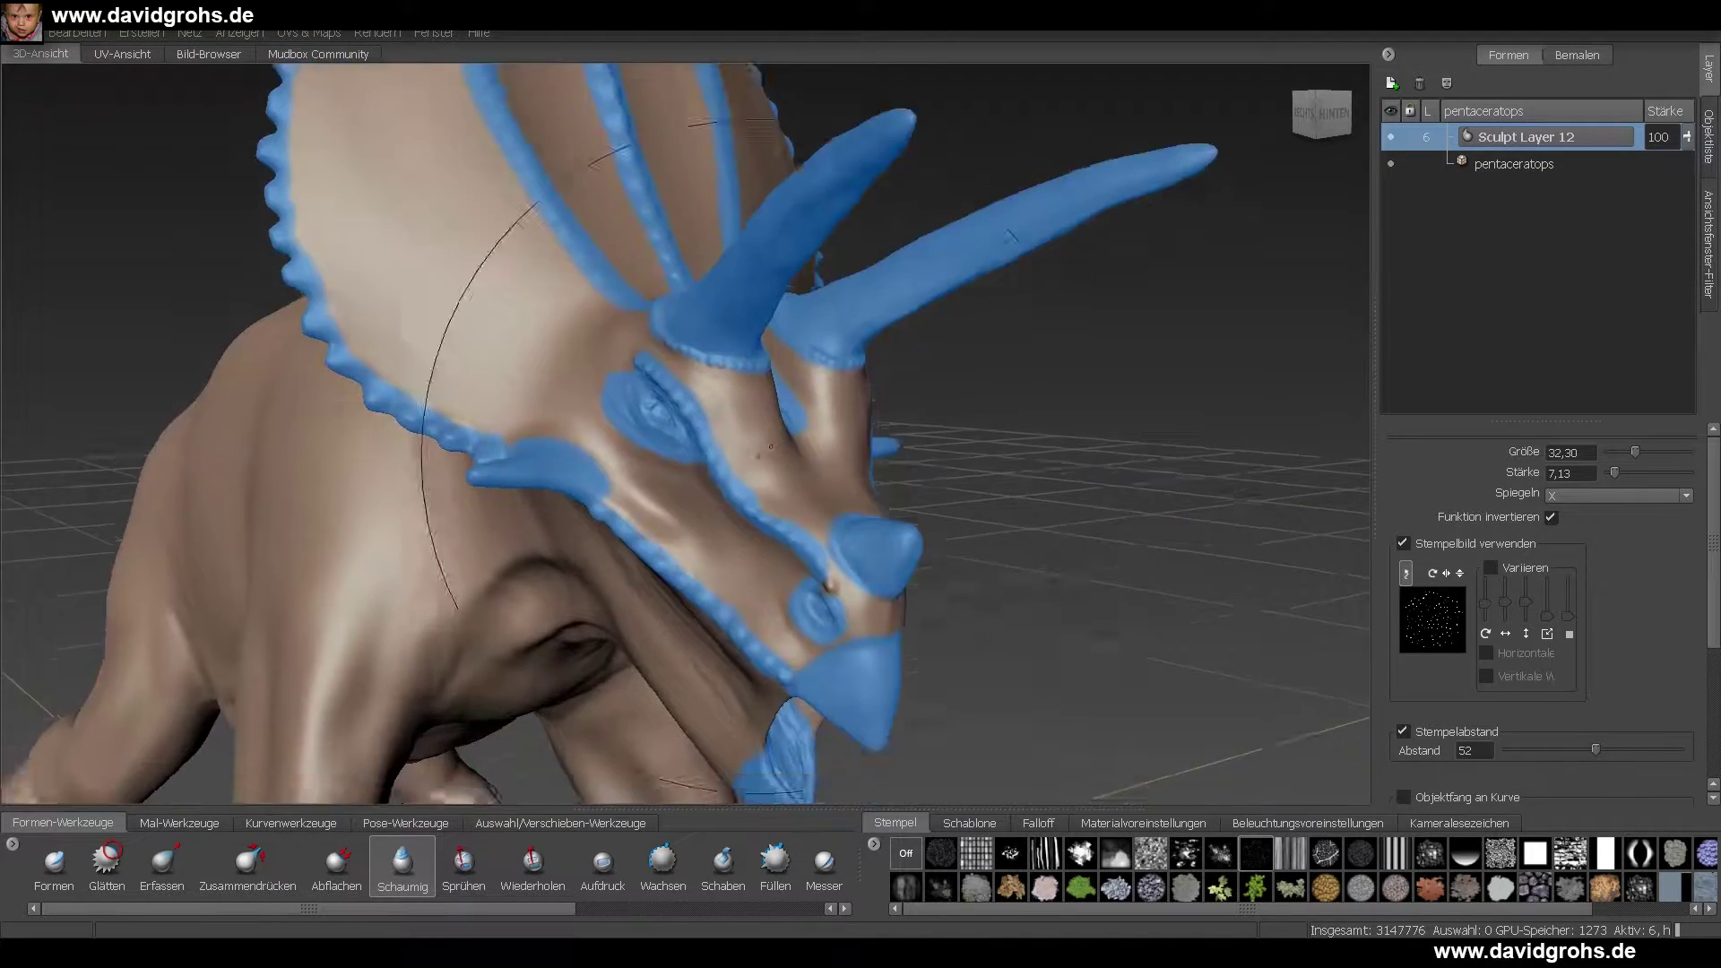
# - Replace Sculpt Layer 12 with a new sculpt layer
pyautogui.keyDown('alt'); pyautogui.moveTo(538, 359); pyautogui.dragTo(610, 376); pyautogui.keyUp('alt')
pyautogui.rightClick(1500, 146)
pyautogui.click(1528, 190)
pyautogui.rightClick(1471, 221)
pyautogui.click(1500, 245)
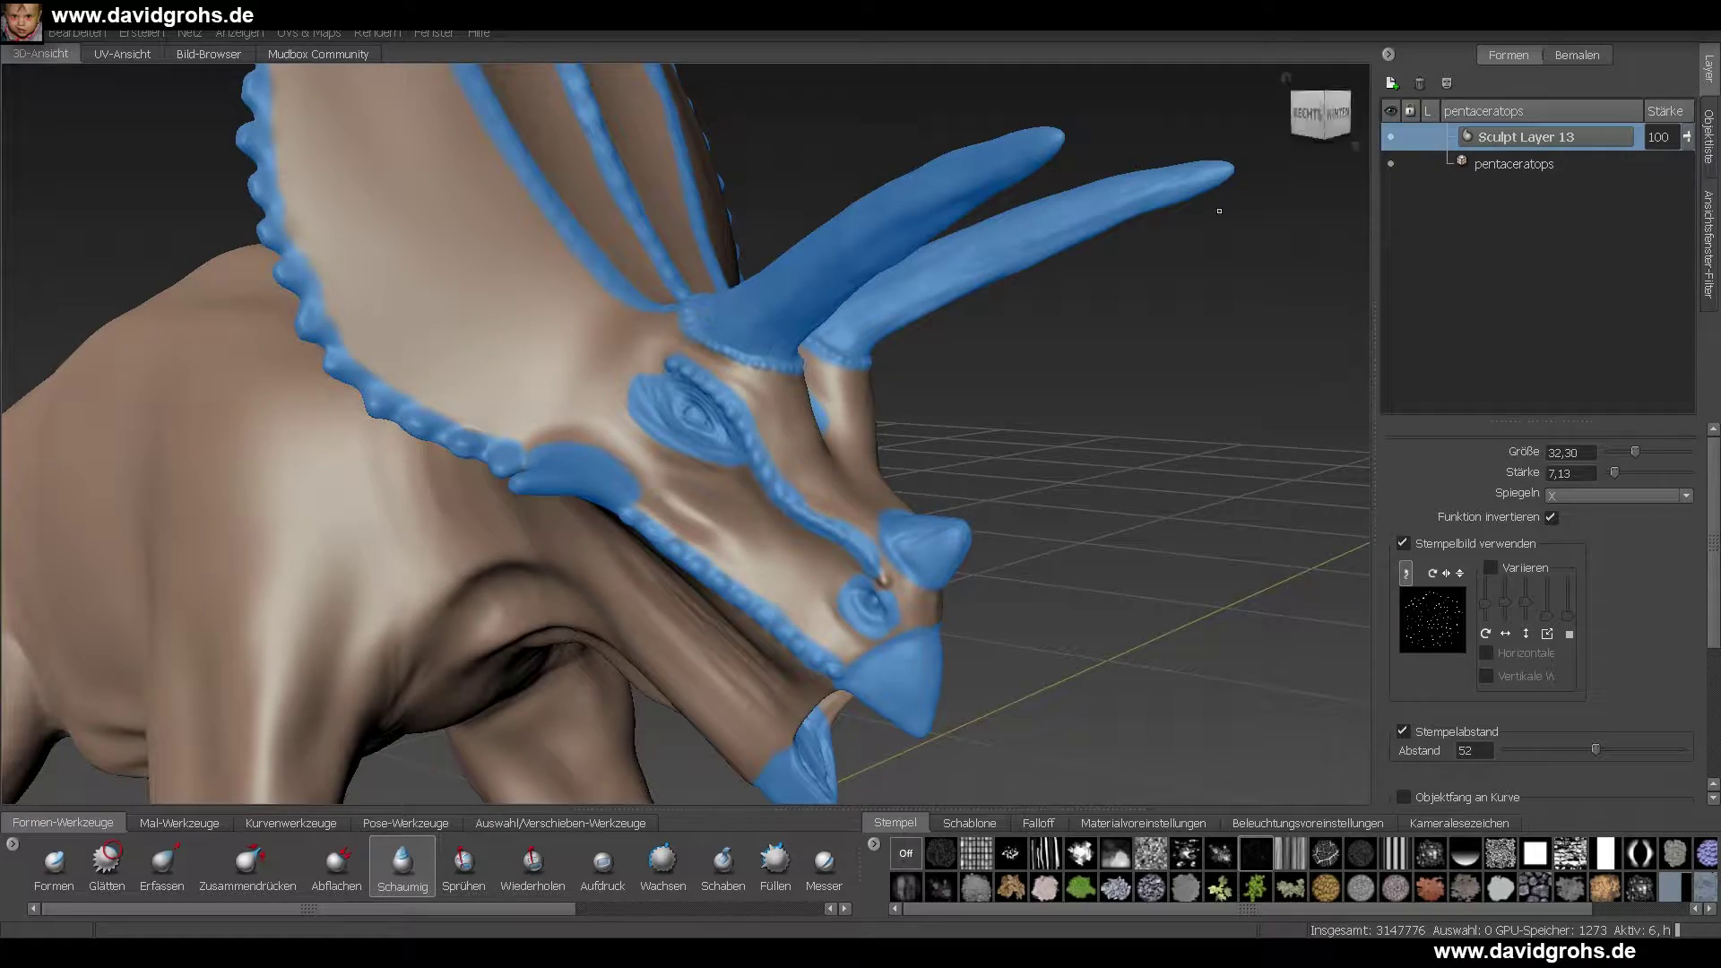
# - Stamp skin bumps over the face and frill front with the inverted Foamy brush at size 32,30, strength 7,13 and spacing 52
pyautogui.keyDown('alt'); pyautogui.moveTo(834, 502); pyautogui.dragTo(834, 542); pyautogui.keyUp('alt')
pyautogui.keyDown('alt'); pyautogui.moveTo(829, 542); pyautogui.dragTo(717, 575, button='middle'); pyautogui.keyUp('alt')
pyautogui.click(717, 575)
pyautogui.keyDown('alt'); pyautogui.moveTo(352, 304); pyautogui.dragTo(405, 406); pyautogui.keyUp('alt')
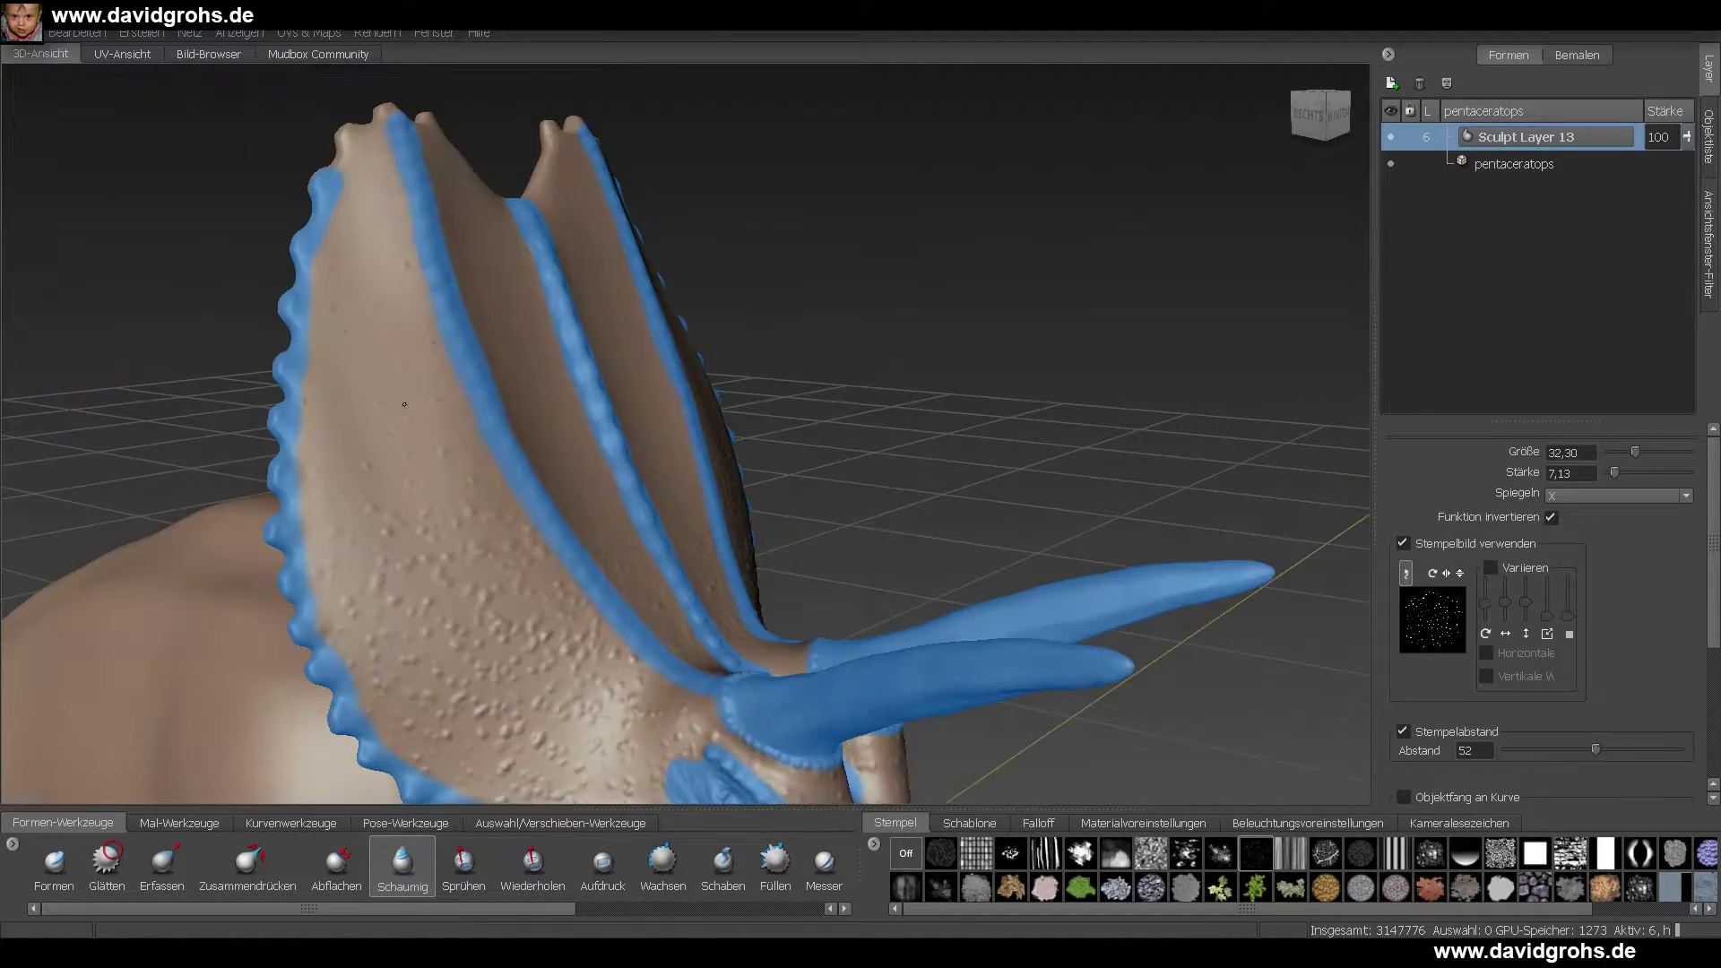
pyautogui.keyDown('alt'); pyautogui.moveTo(406, 563); pyautogui.dragTo(435, 399, button='middle'); pyautogui.keyUp('alt')
pyautogui.moveTo(717, 376)
pyautogui.keyDown('alt'); pyautogui.mouseDown()
pyautogui.moveTo(538, 466)
pyautogui.moveTo(627, 403)
pyautogui.mouseUp(); pyautogui.keyUp('alt')
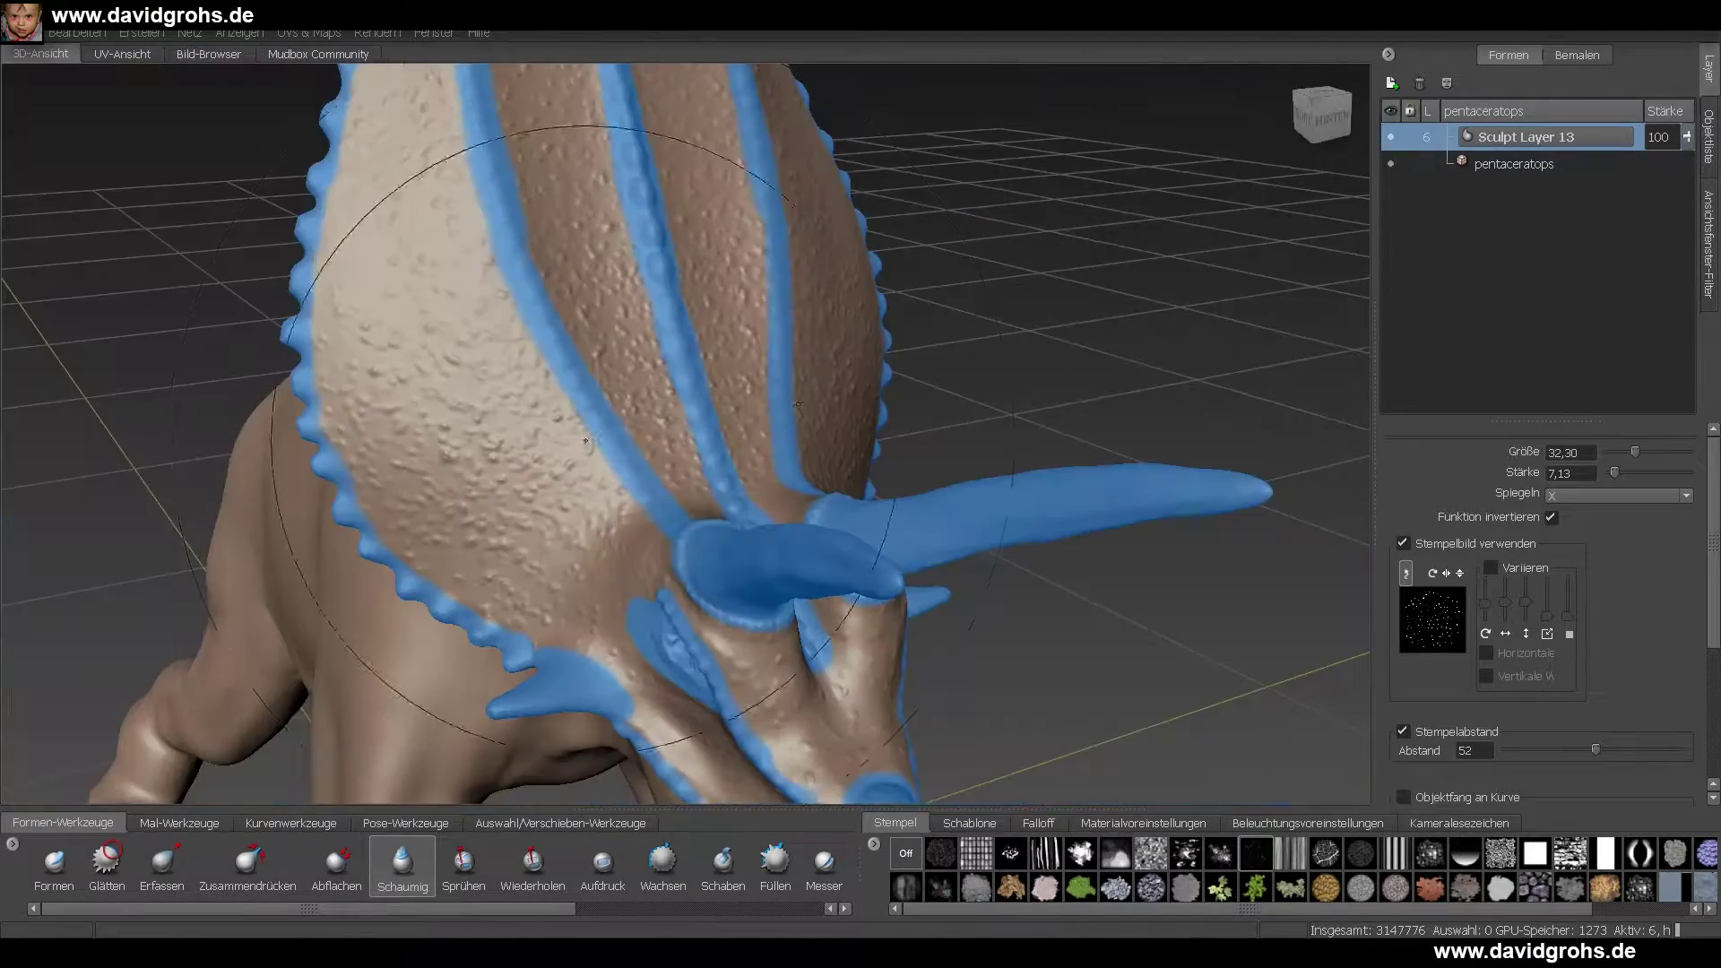
pyautogui.keyDown('alt'); pyautogui.moveTo(439, 708); pyautogui.dragTo(511, 627); pyautogui.keyUp('alt')
pyautogui.moveTo(511, 628)
pyautogui.keyDown('alt'); pyautogui.mouseDown(button='right')
pyautogui.moveTo(517, 743)
pyautogui.moveTo(614, 554)
pyautogui.mouseUp(button='right'); pyautogui.keyUp('alt')
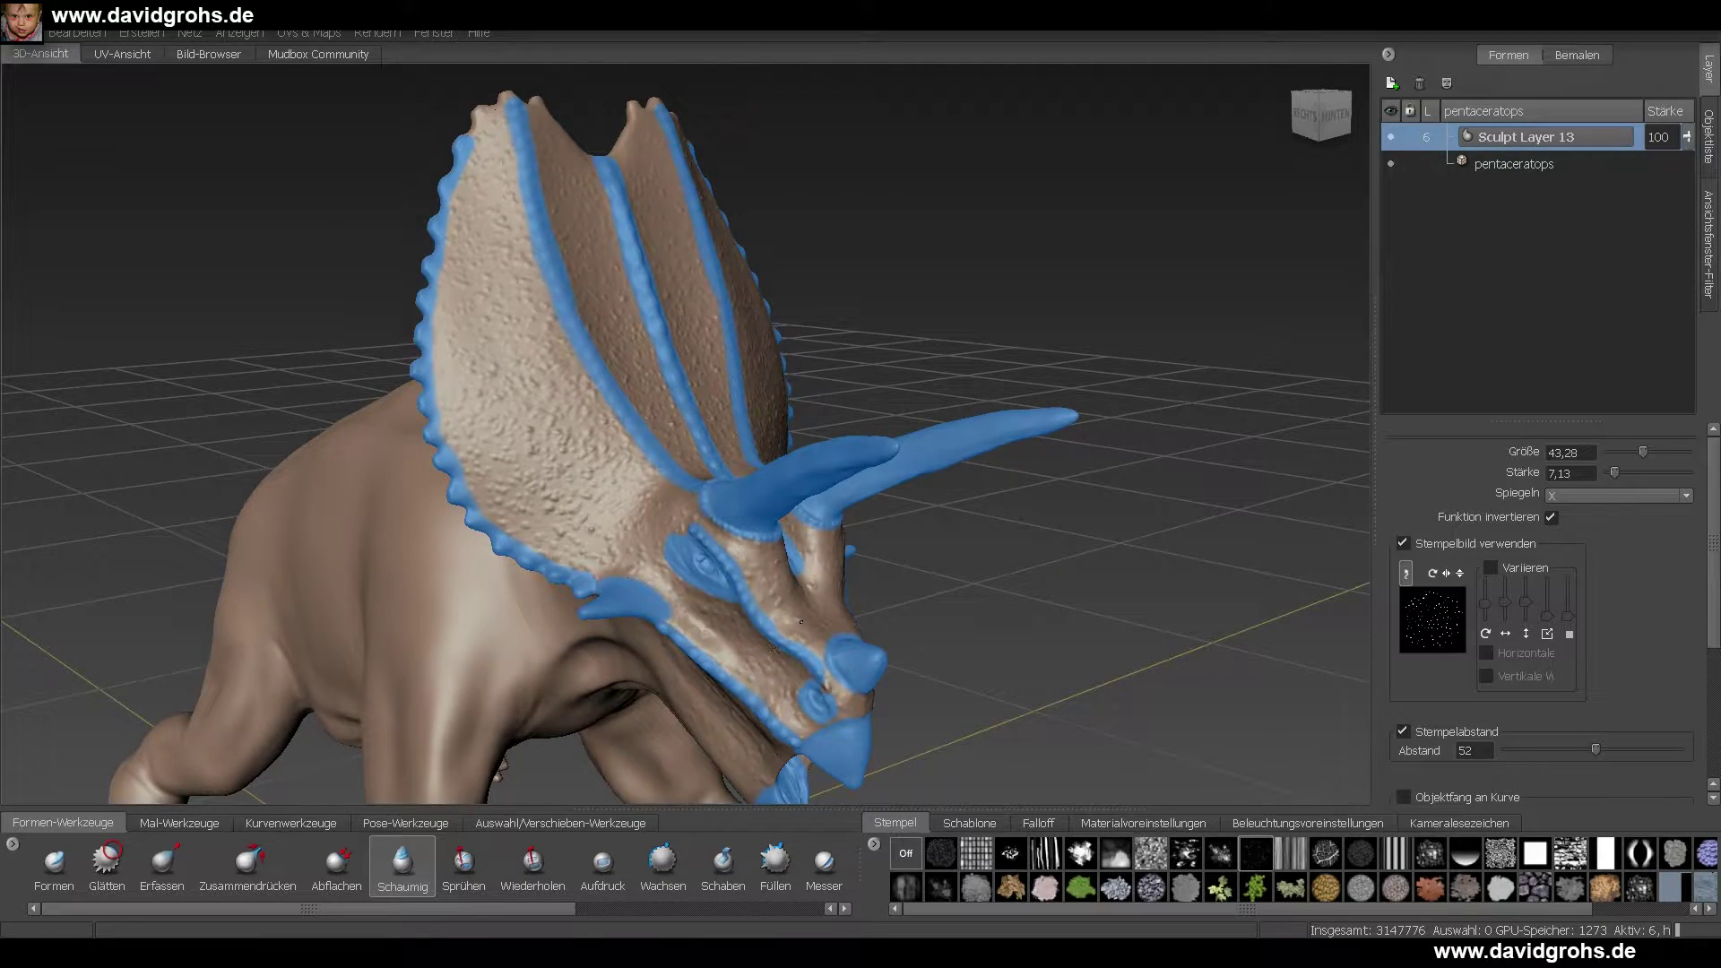
# - Cover the back of the frill with skin bumps using the Foamy brush at size 43,28 and strength 7,13
pyautogui.keyDown('alt'); pyautogui.moveTo(801, 622); pyautogui.dragTo(791, 620); pyautogui.keyUp('alt')
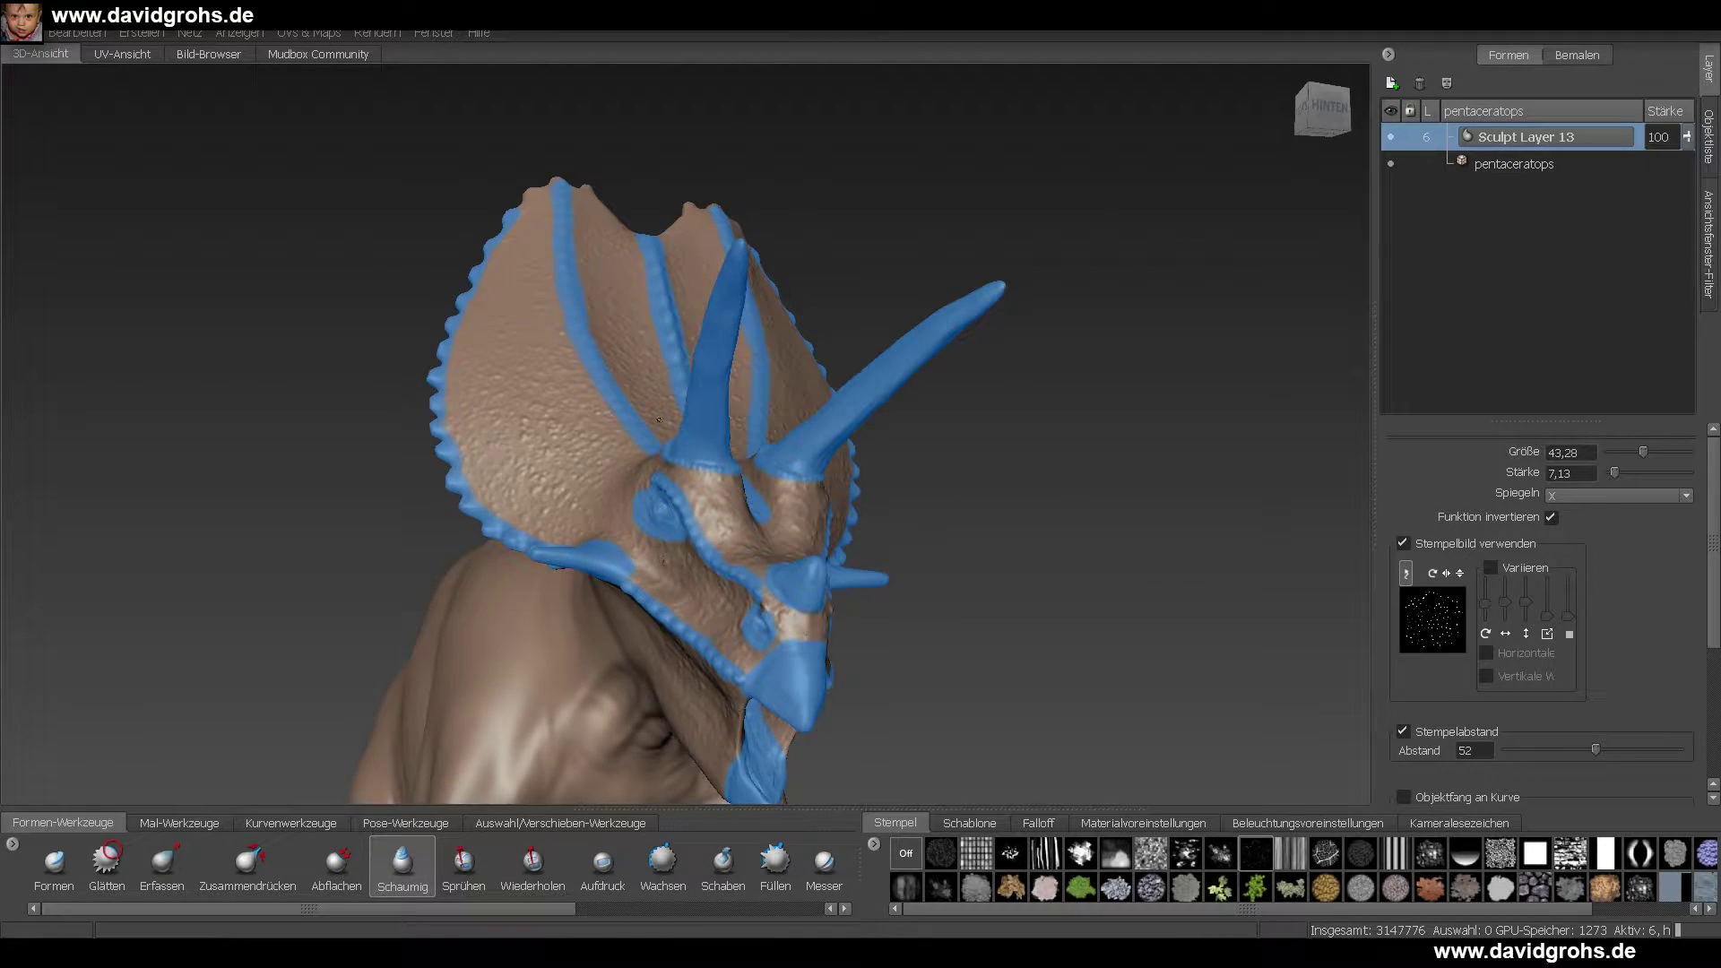
pyautogui.keyDown('alt'); pyautogui.moveTo(660, 418); pyautogui.dragTo(535, 326); pyautogui.keyUp('alt')
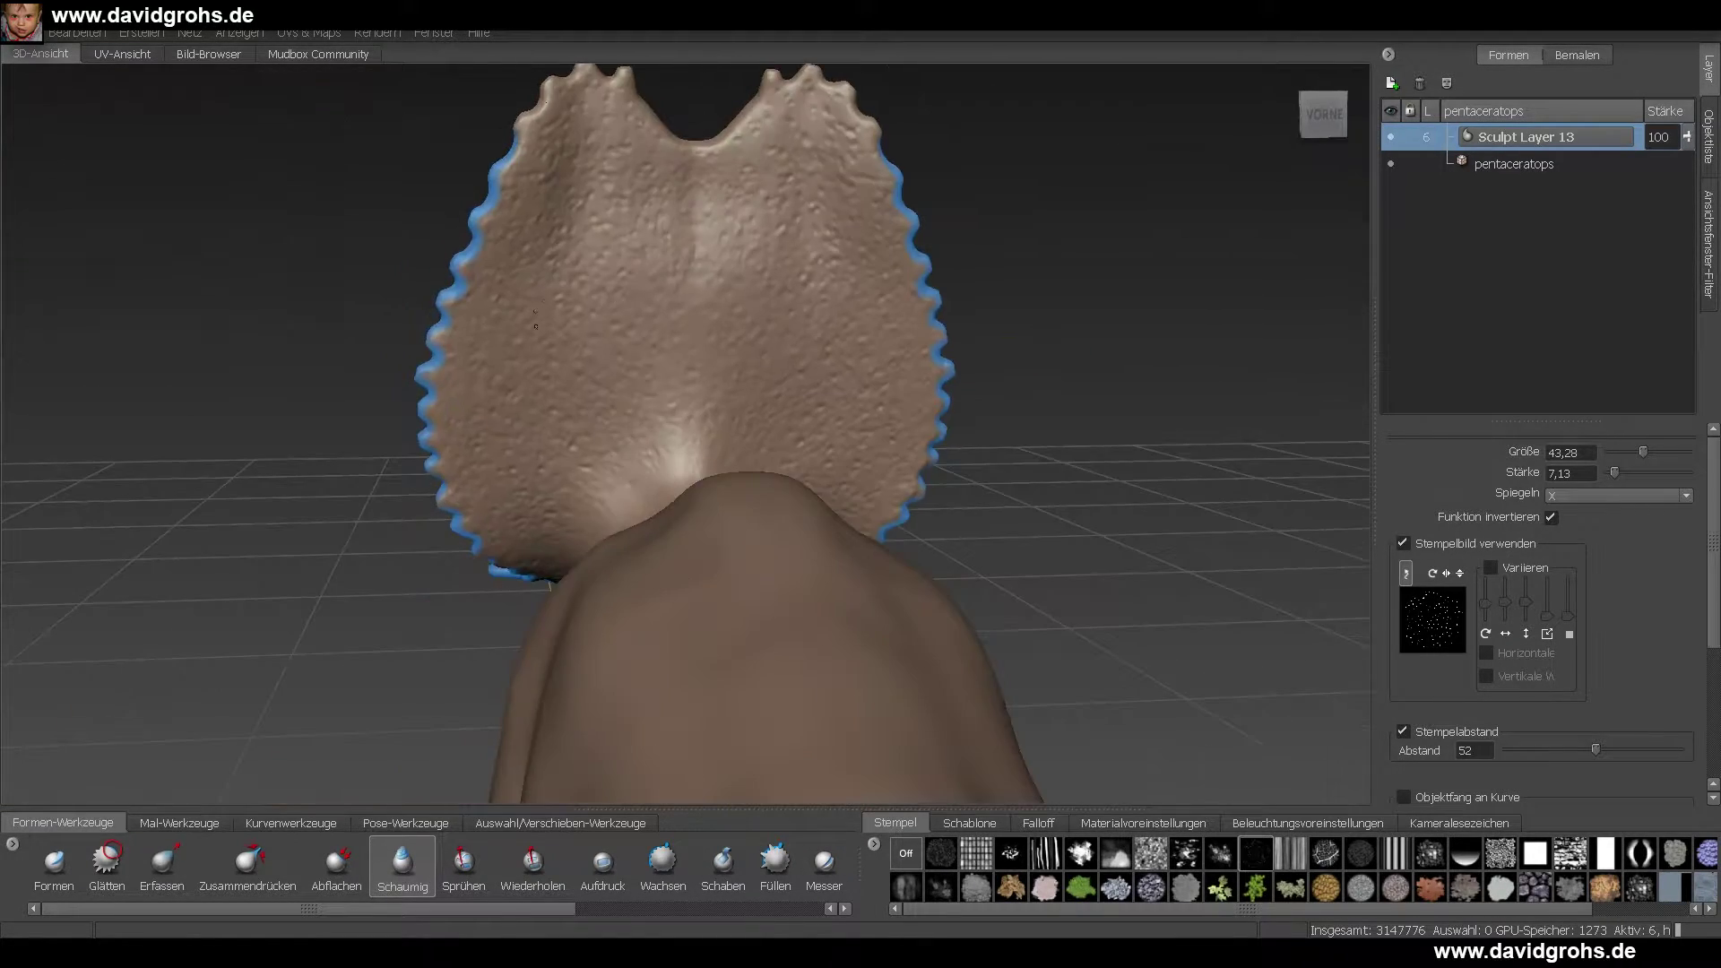
pyautogui.keyDown('alt'); pyautogui.moveTo(599, 230); pyautogui.dragTo(932, 296); pyautogui.keyUp('alt')
pyautogui.keyDown('alt'); pyautogui.moveTo(807, 430); pyautogui.dragTo(735, 555, button='right'); pyautogui.keyUp('alt')
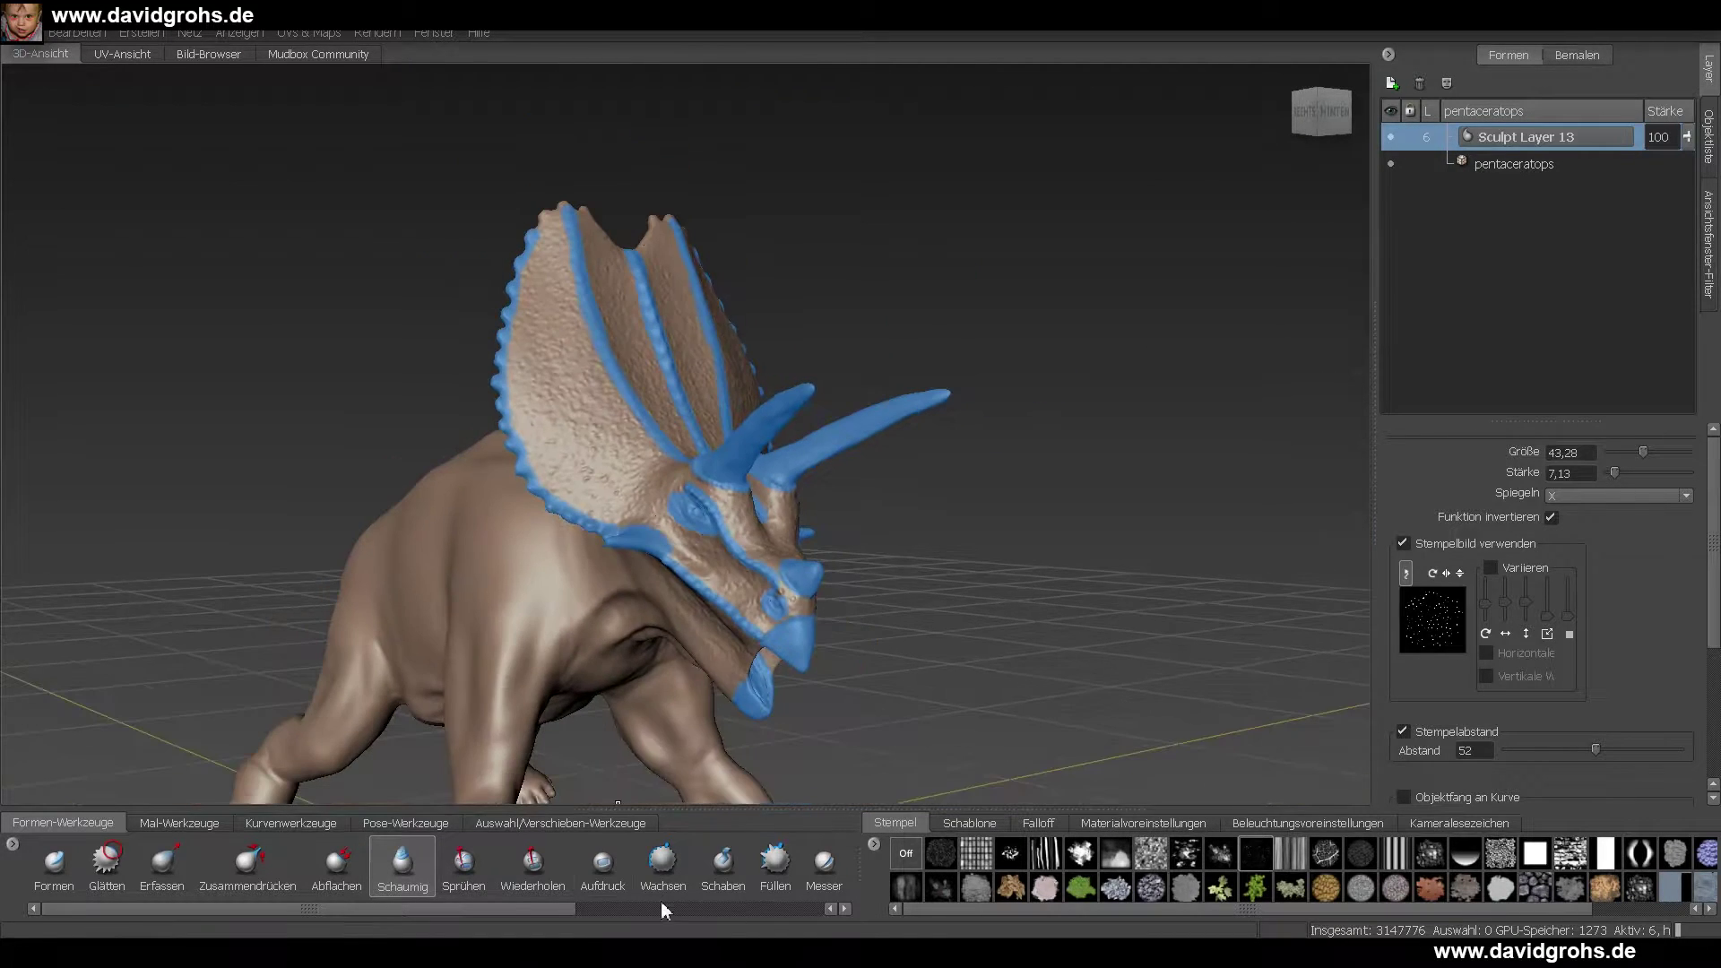
# - Set the Freeze tool to lasso mode and unfreeze all frozen areas of the head
pyautogui.click(660, 909)
pyautogui.click(696, 868)
pyautogui.keyDown('alt'); pyautogui.moveTo(580, 565); pyautogui.dragTo(658, 582); pyautogui.keyUp('alt')
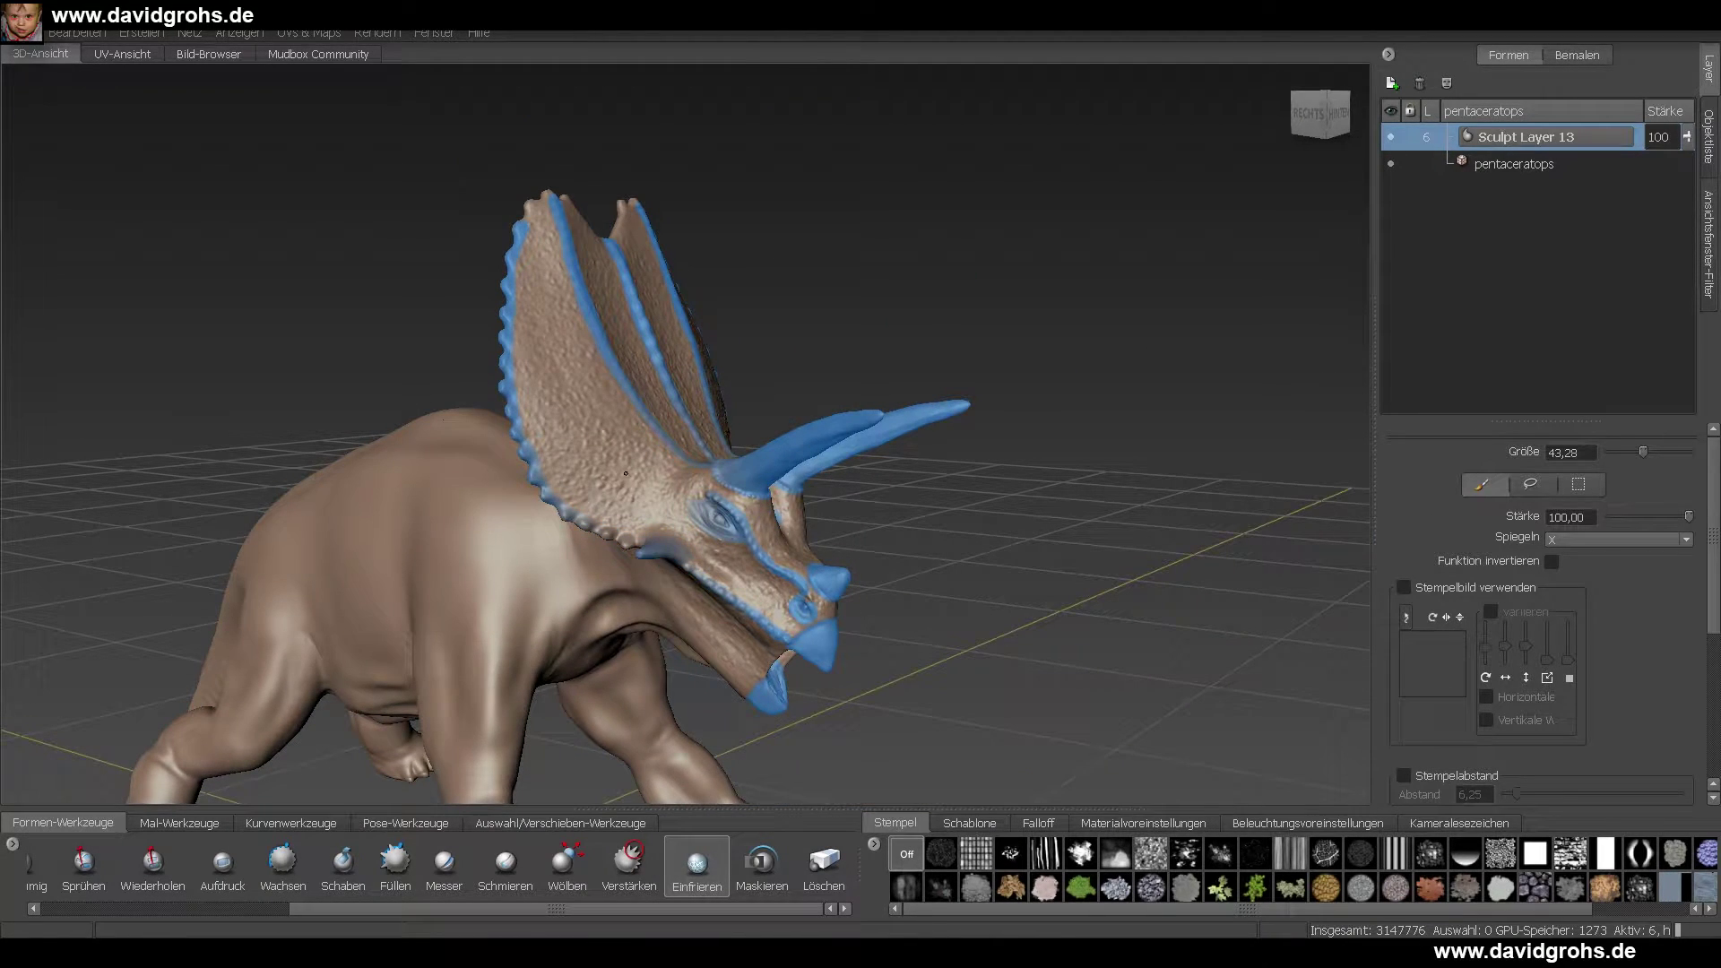
pyautogui.click(1530, 485)
pyautogui.scroll(-2, 907, 638)
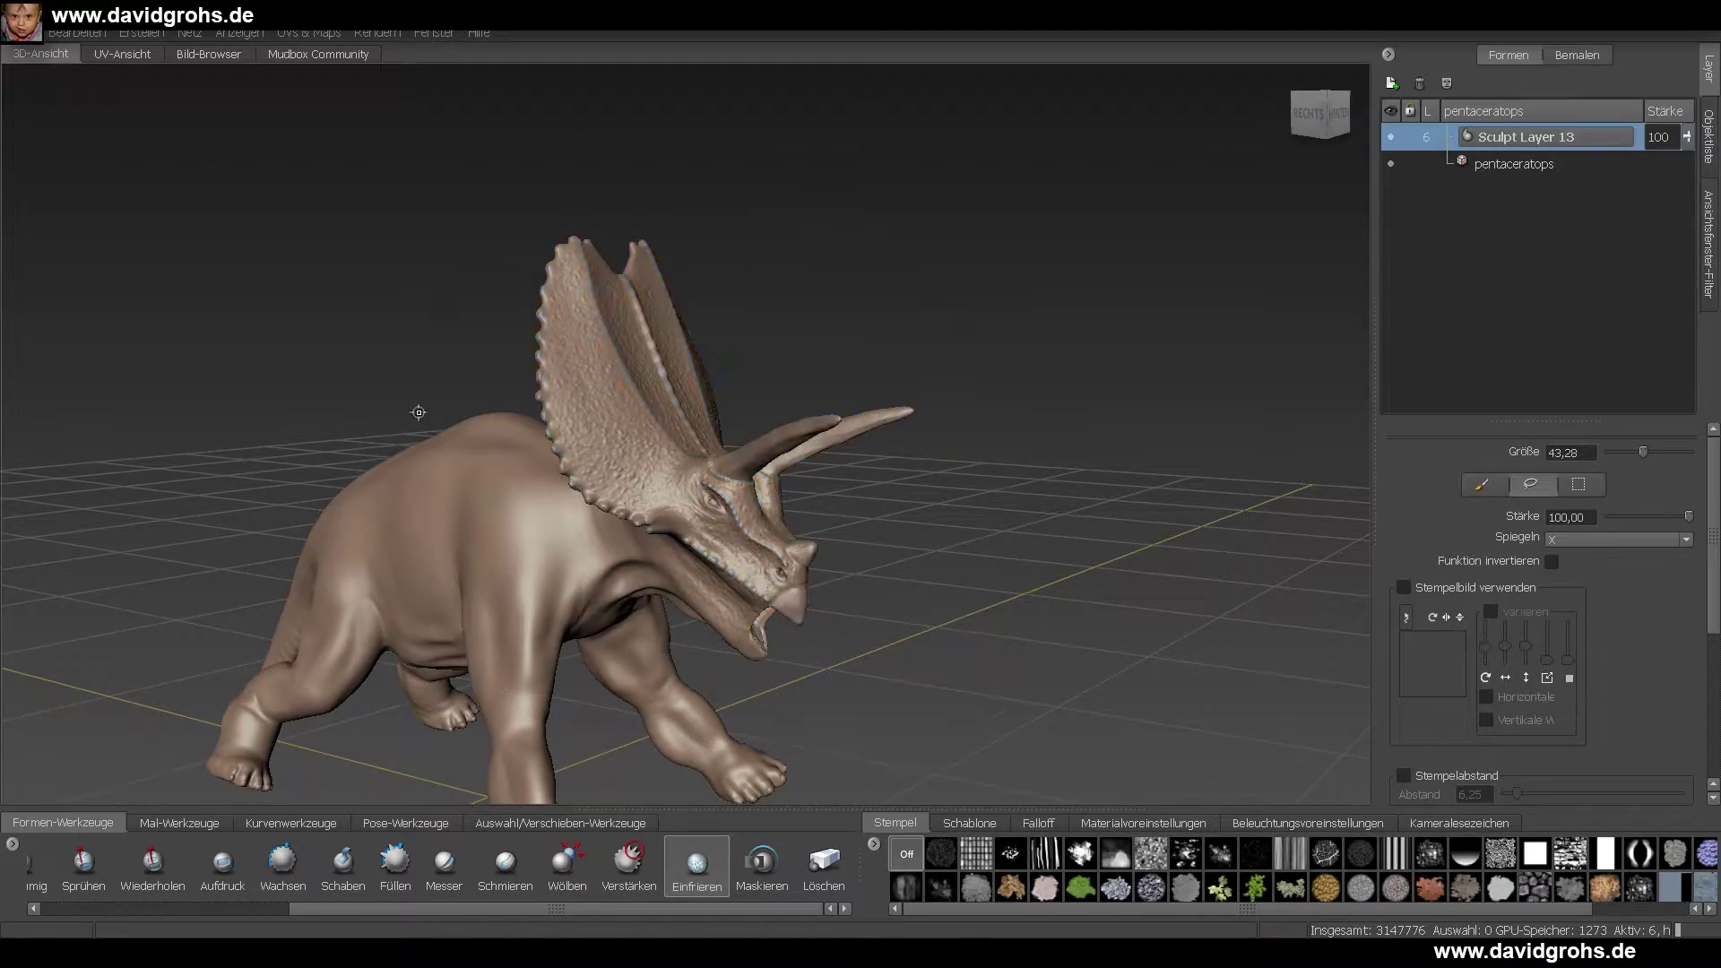
# - Add new sculpt layers above the bump layer and save the scene
pyautogui.keyDown('alt'); pyautogui.moveTo(419, 413); pyautogui.dragTo(556, 449, button='right'); pyautogui.keyUp('alt')
pyautogui.moveTo(555, 448)
pyautogui.keyDown('alt'); pyautogui.mouseDown()
pyautogui.moveTo(708, 448)
pyautogui.moveTo(555, 520)
pyautogui.moveTo(648, 492)
pyautogui.mouseUp(); pyautogui.keyUp('alt')
pyautogui.scroll(-4, 619, 491)
pyautogui.keyDown('alt'); pyautogui.moveTo(618, 491); pyautogui.dragTo(977, 361, button='middle'); pyautogui.keyUp('alt')
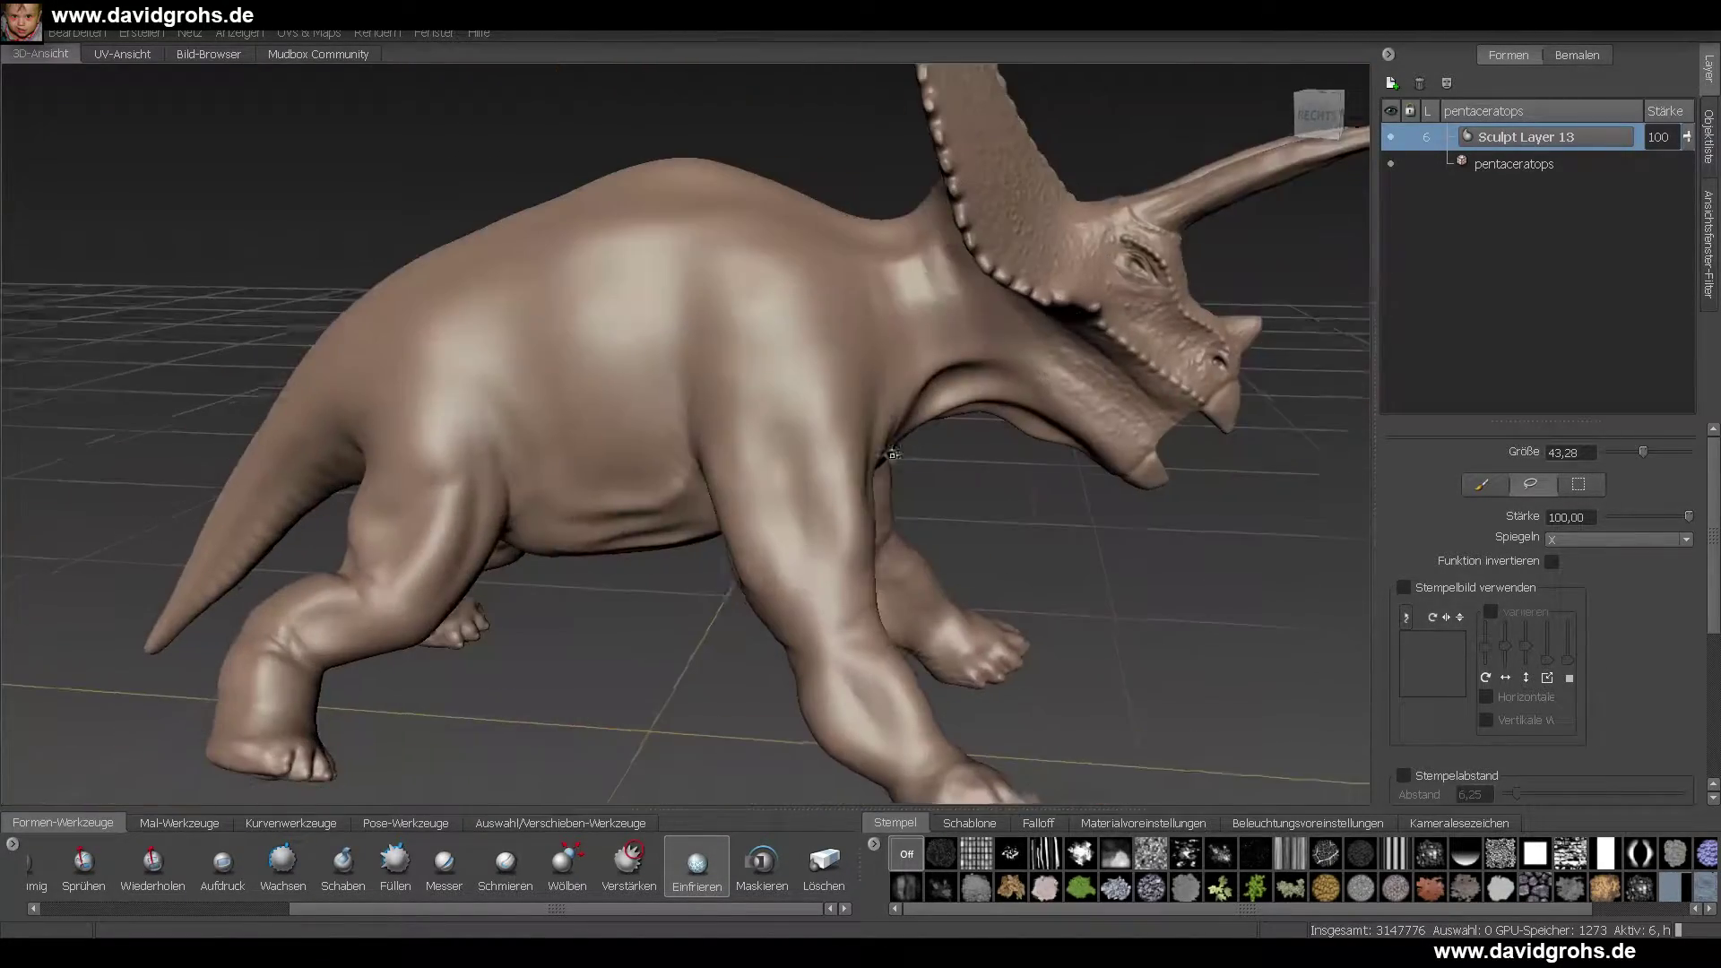
pyautogui.rightClick(1474, 244)
pyautogui.click(1519, 256)
pyautogui.click(22, 34)
pyautogui.click(81, 114)
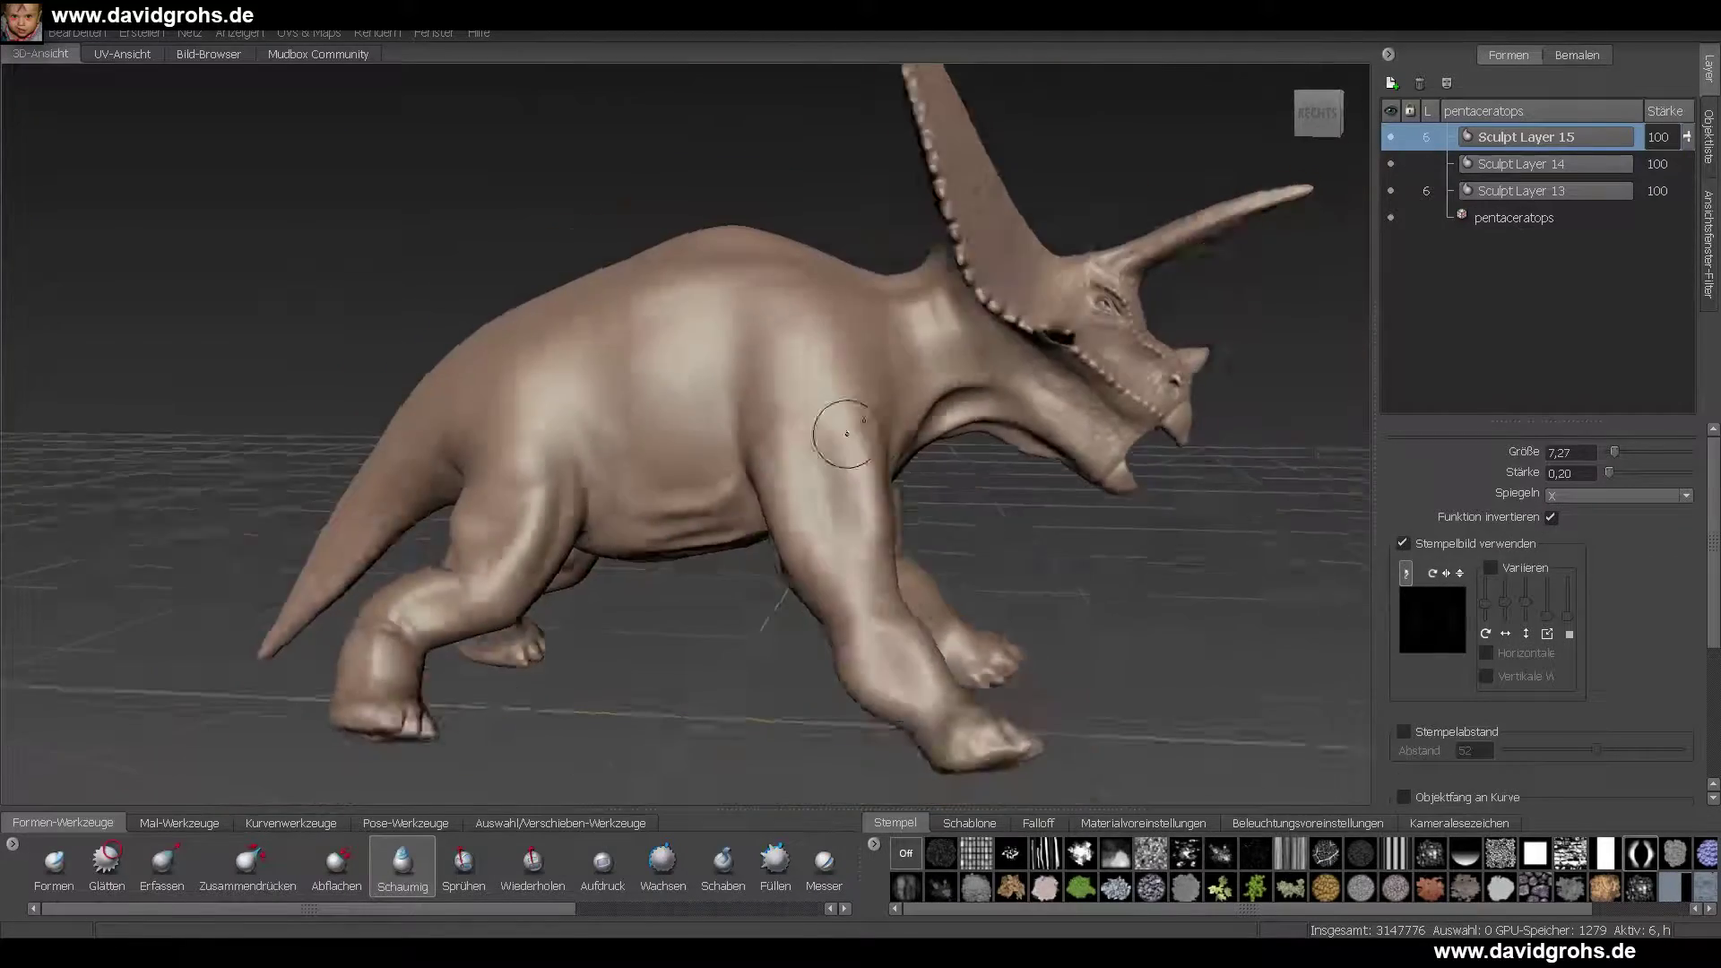
# - Refine the folds across the chest and shoulders with the inverted Foamy brush at size 5,05 and strength 0,20
pyautogui.keyDown('alt'); pyautogui.moveTo(818, 176); pyautogui.dragTo(735, 193); pyautogui.keyUp('alt')
pyautogui.scroll(4, 681, 403)
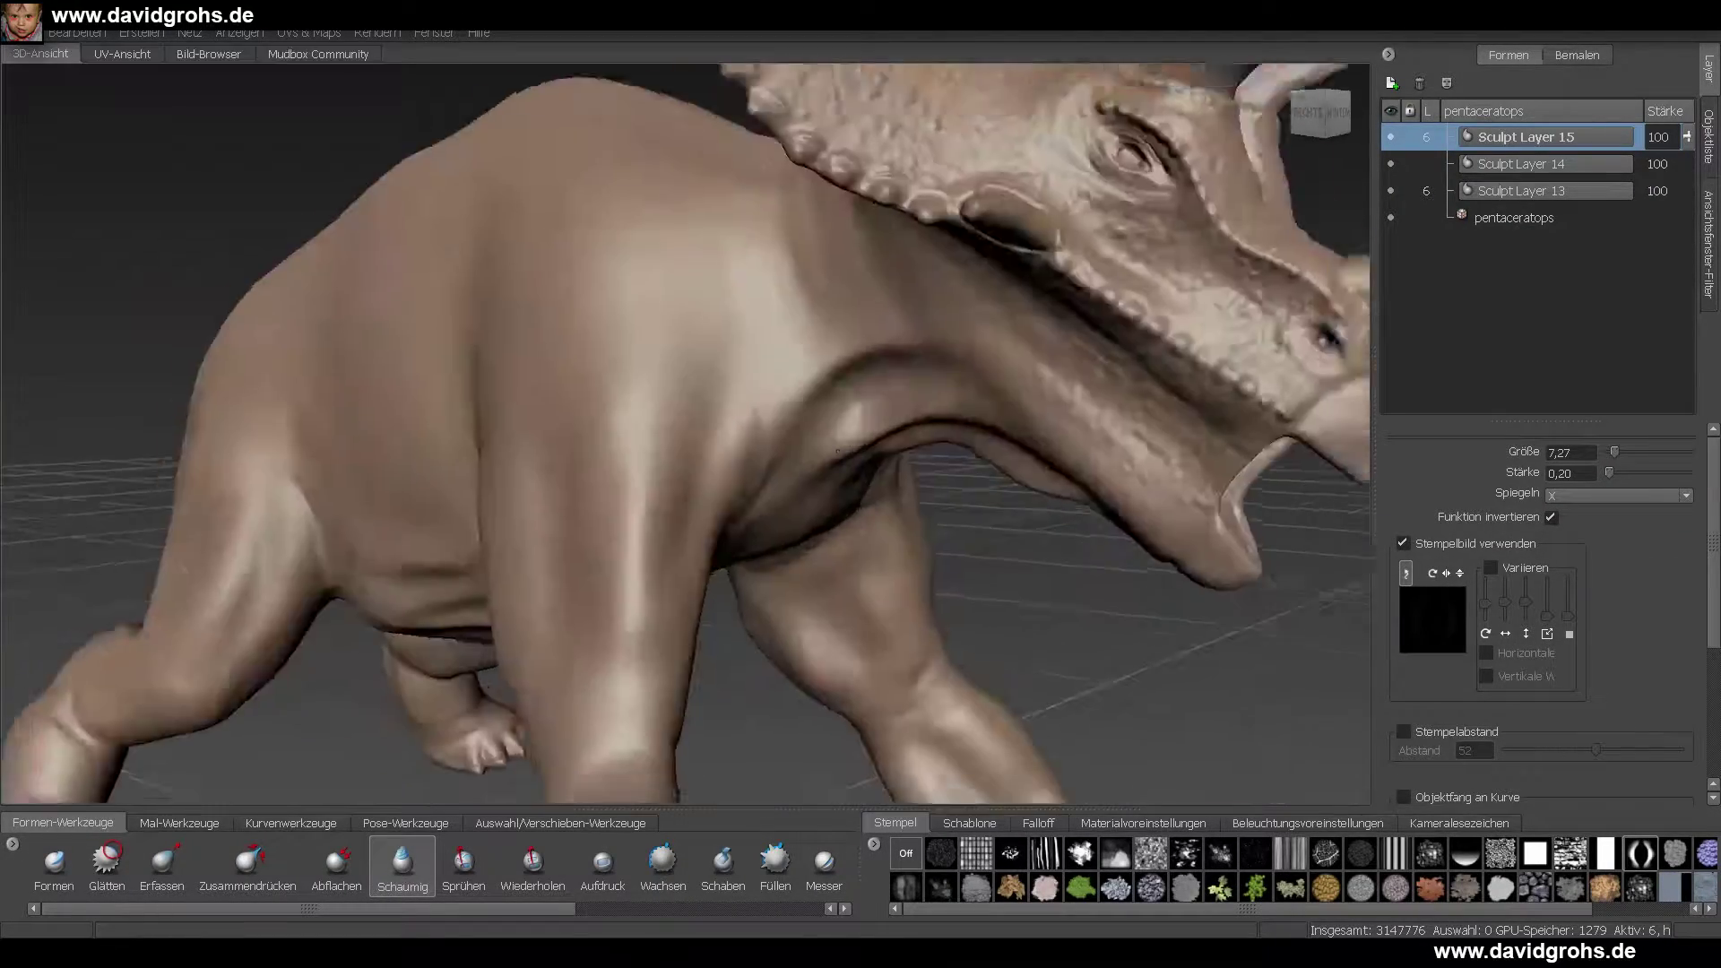
pyautogui.keyDown('alt'); pyautogui.moveTo(986, 529); pyautogui.dragTo(713, 419); pyautogui.keyUp('alt')
pyautogui.moveTo(911, 493)
pyautogui.keyDown('alt'); pyautogui.mouseDown()
pyautogui.moveTo(860, 502)
pyautogui.moveTo(807, 573)
pyautogui.mouseUp(); pyautogui.keyUp('alt')
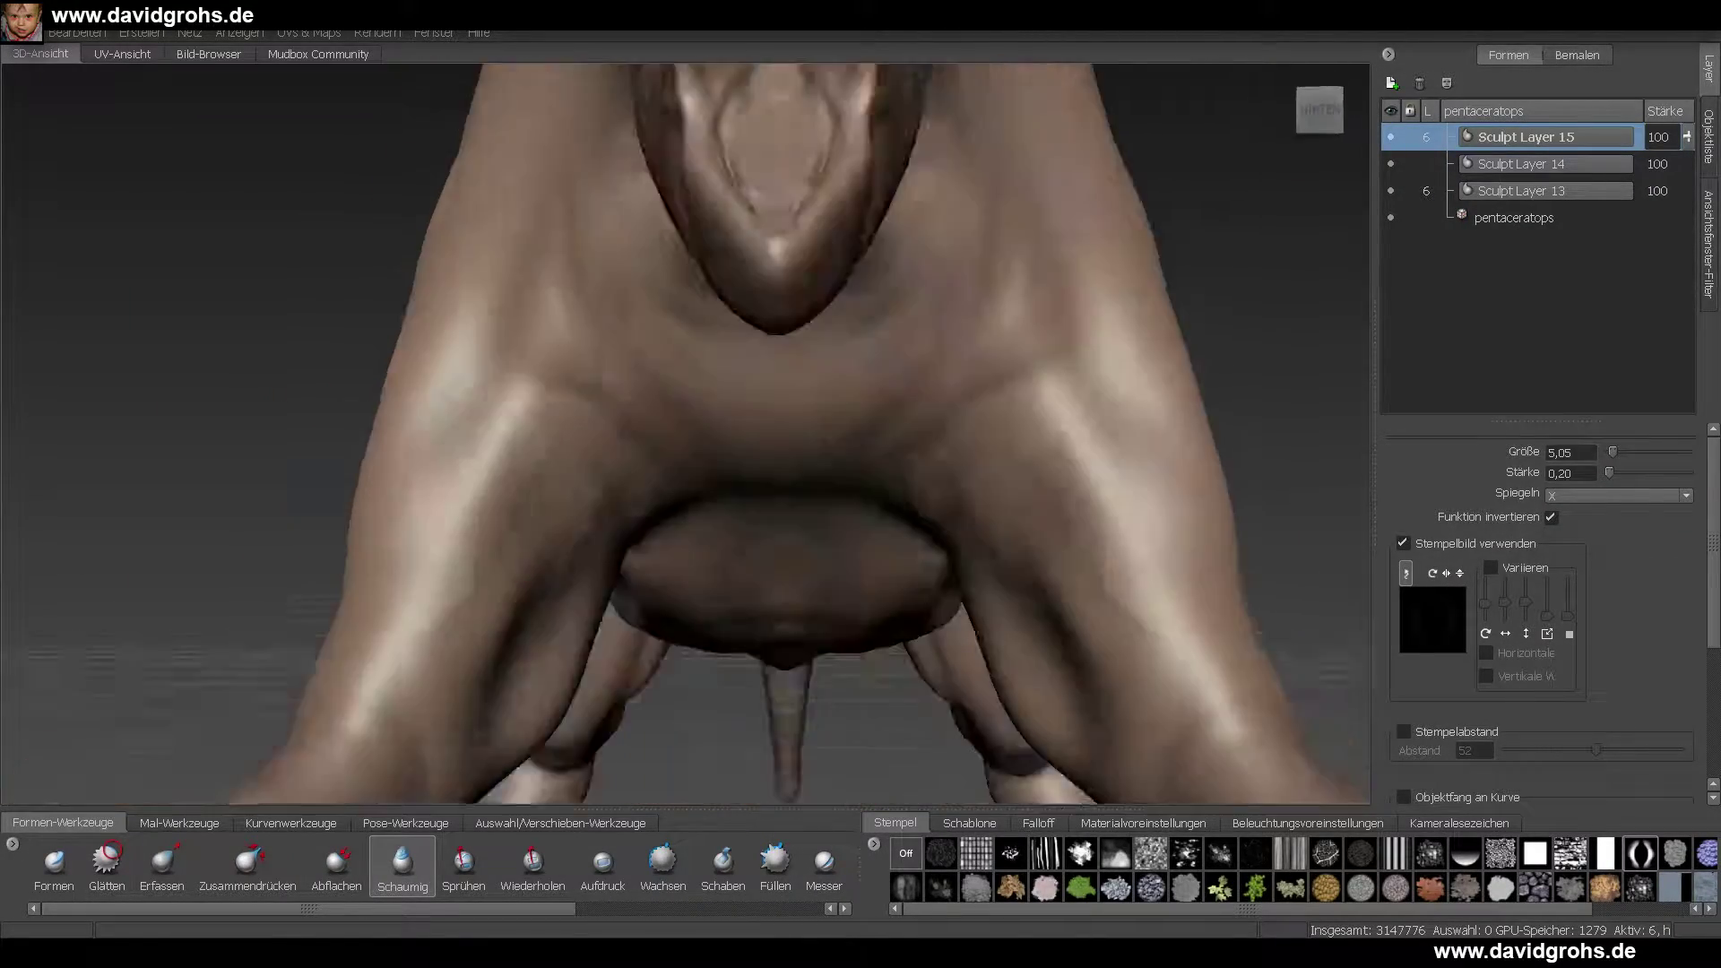
pyautogui.keyDown('alt'); pyautogui.moveTo(663, 430); pyautogui.dragTo(811, 331); pyautogui.keyUp('alt')
pyautogui.moveTo(785, 555)
pyautogui.mouseDown()
pyautogui.moveTo(848, 402)
pyautogui.moveTo(748, 439)
pyautogui.moveTo(491, 364)
pyautogui.mouseUp()
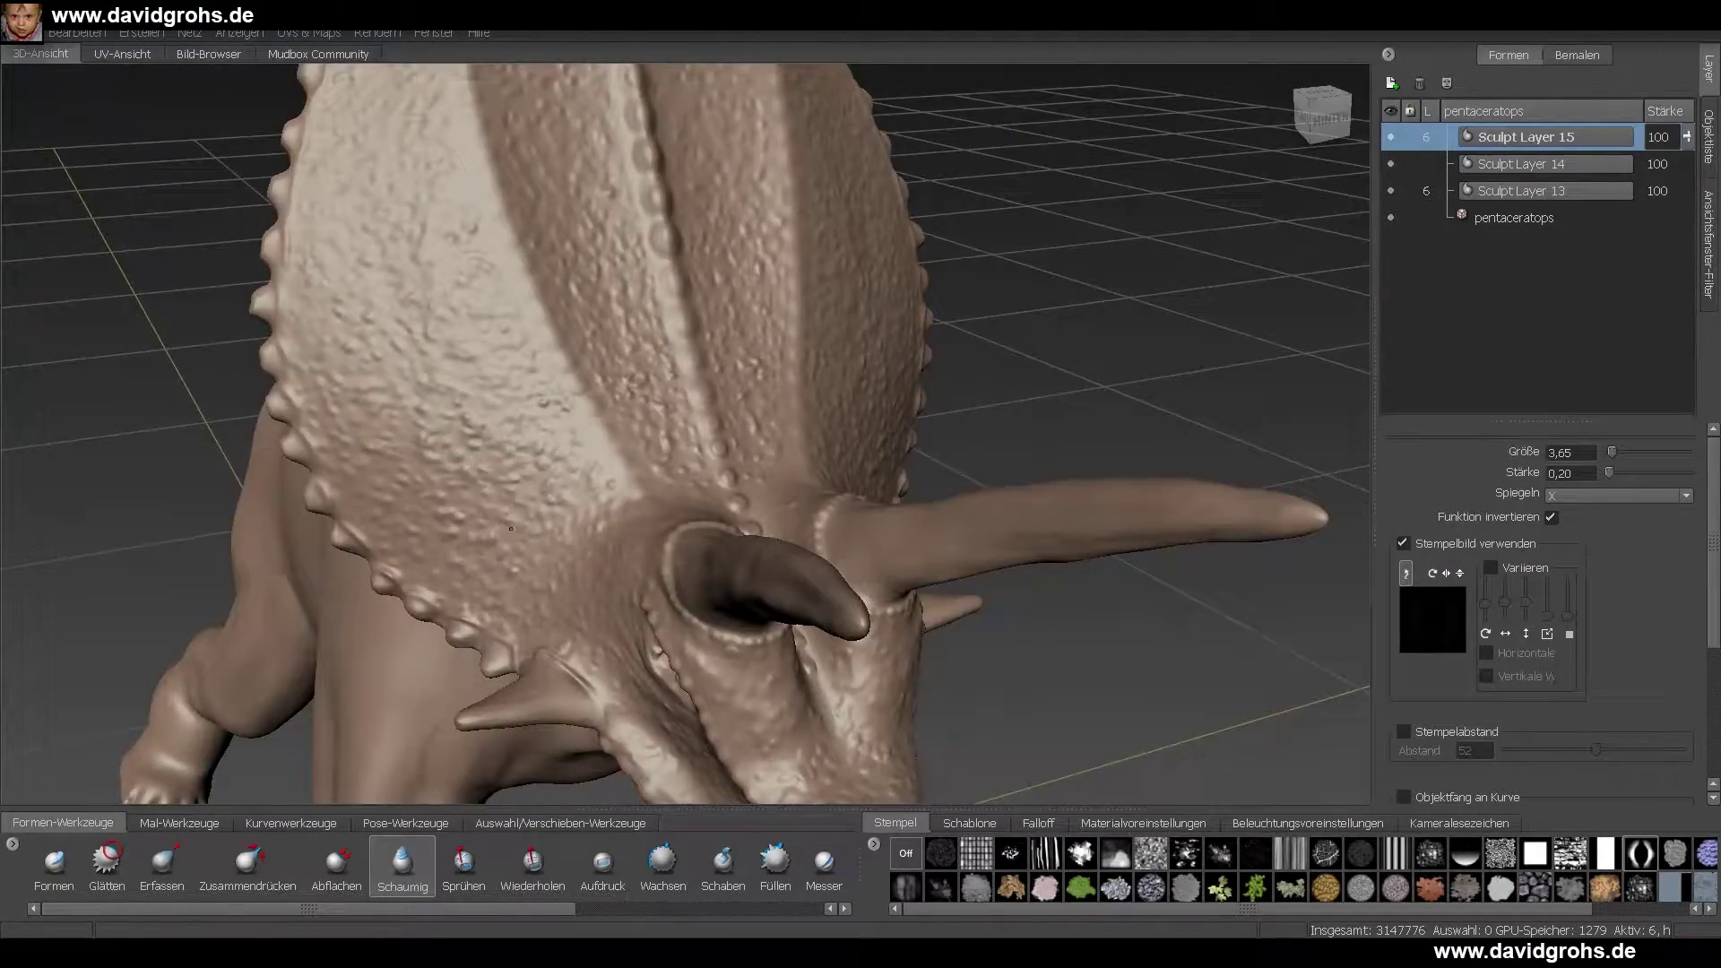
# - Work over the skin around the brow horn bases with the Foamy brush at size 3,65 and strength 0,20
pyautogui.keyDown('alt'); pyautogui.moveTo(511, 527); pyautogui.dragTo(771, 620); pyautogui.keyUp('alt')
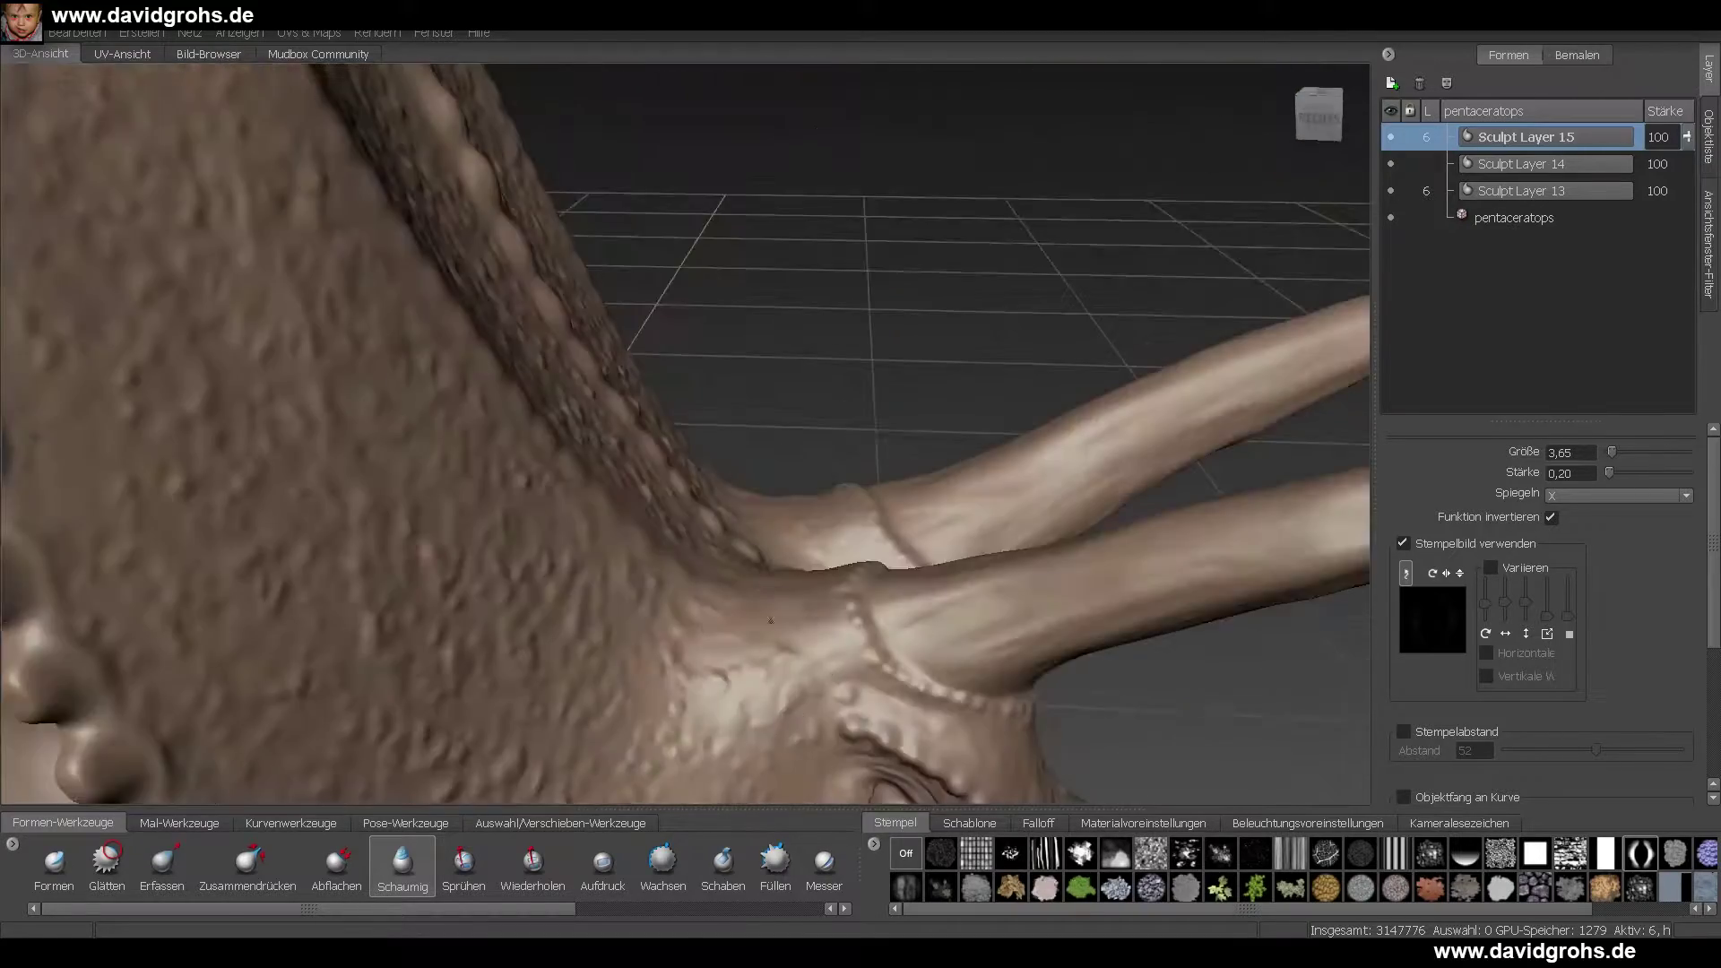
pyautogui.keyDown('alt'); pyautogui.moveTo(771, 620); pyautogui.dragTo(451, 550, button='right'); pyautogui.keyUp('alt')
pyautogui.keyDown('alt'); pyautogui.moveTo(597, 538); pyautogui.dragTo(74, 79, button='right'); pyautogui.keyUp('alt')
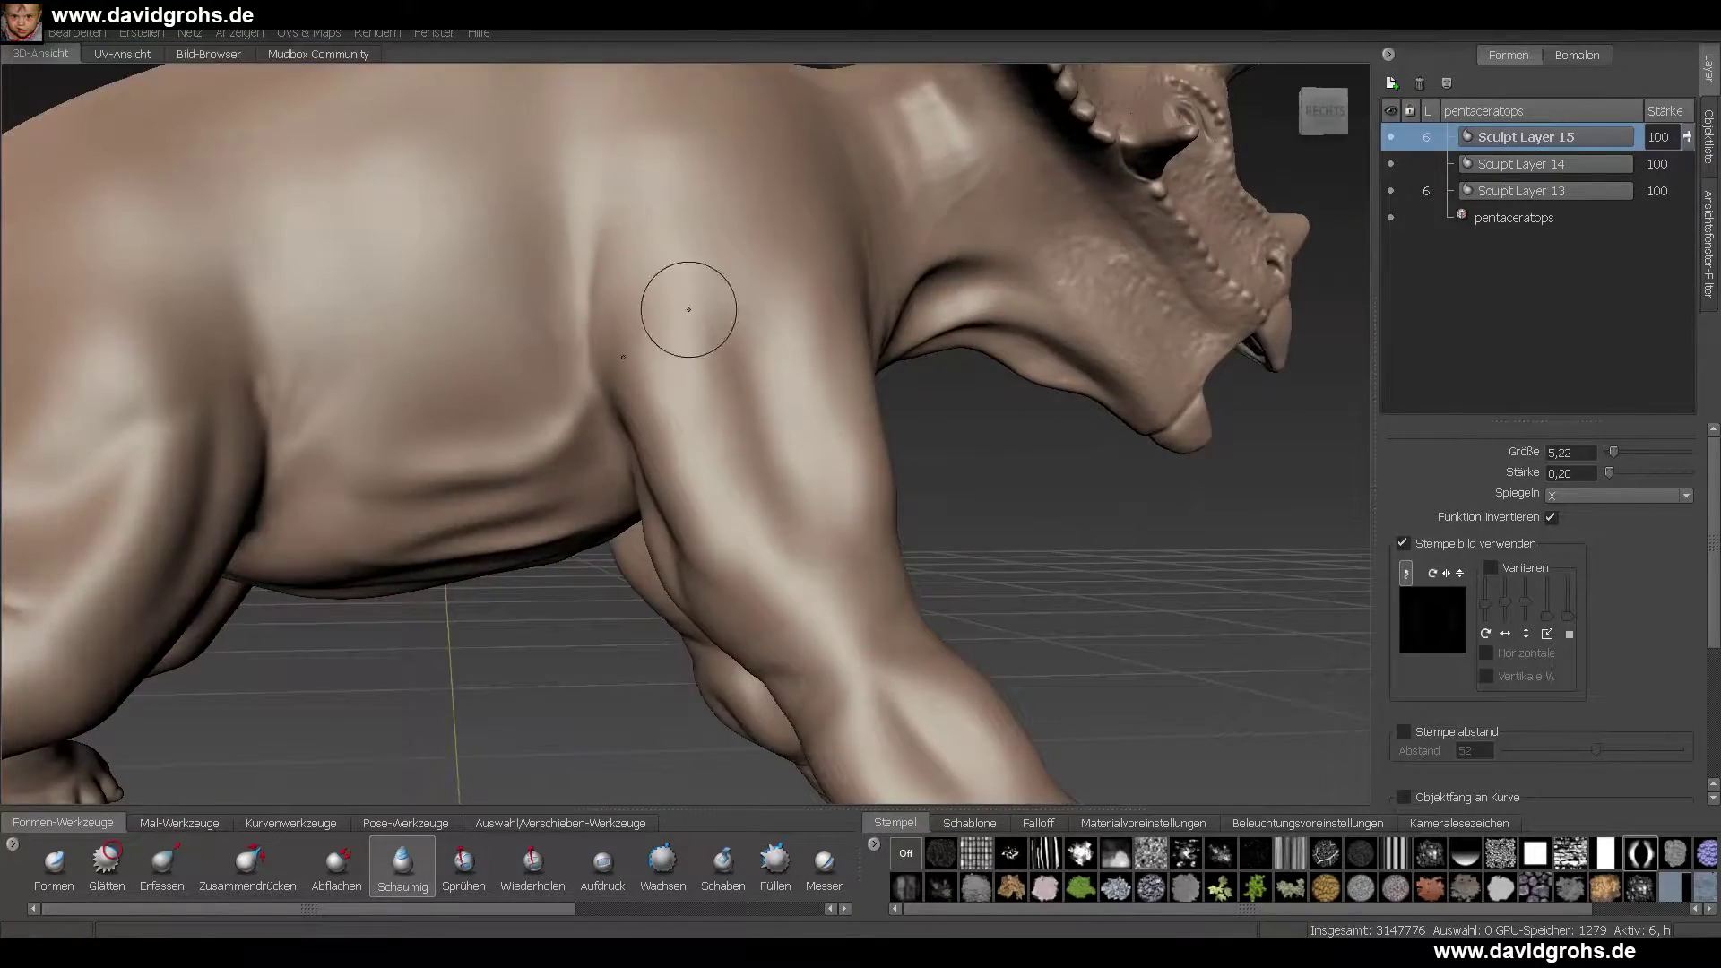
# - Deepen the muscle folds on the upper foreleg with the inverted Foamy brush at size 5,22 and strength 0,35
pyautogui.keyDown('alt'); pyautogui.moveTo(689, 309); pyautogui.dragTo(634, 373, button='right'); pyautogui.keyUp('alt')
pyautogui.keyDown('alt'); pyautogui.moveTo(634, 373); pyautogui.dragTo(815, 364); pyautogui.keyUp('alt')
pyautogui.keyDown('alt'); pyautogui.moveTo(815, 365); pyautogui.dragTo(933, 577, button='right'); pyautogui.keyUp('alt')
pyautogui.keyDown('alt'); pyautogui.moveTo(933, 576); pyautogui.dragTo(735, 294); pyautogui.keyUp('alt')
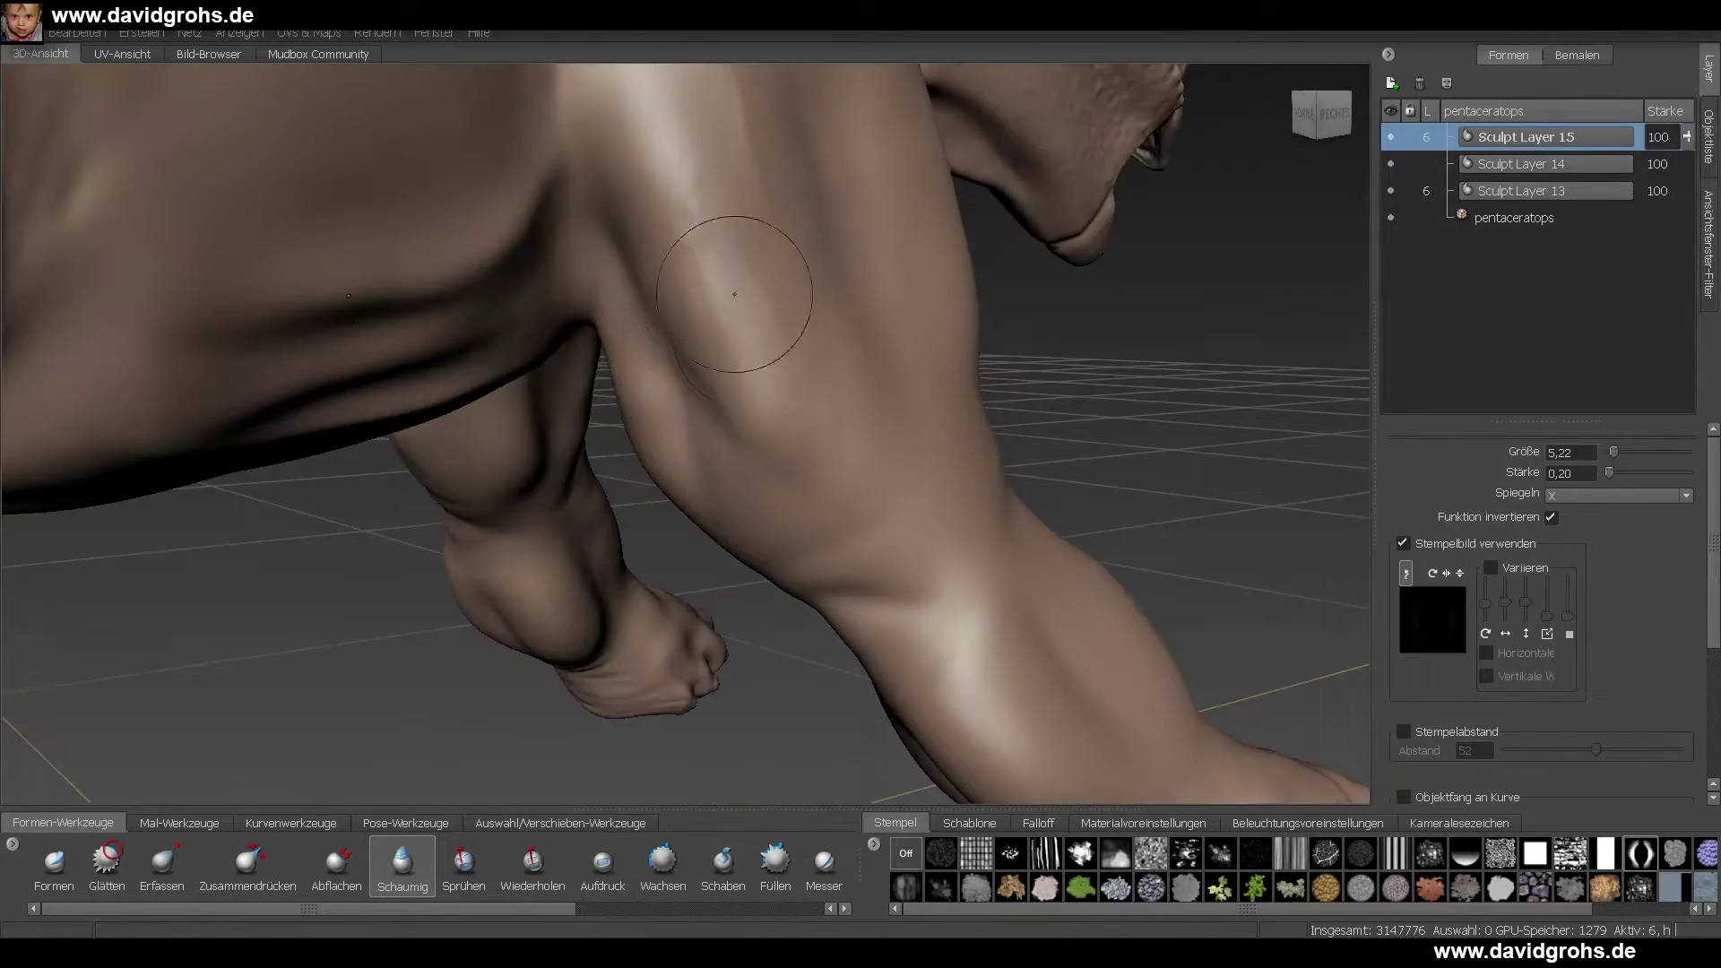
pyautogui.keyDown('alt'); pyautogui.moveTo(756, 393); pyautogui.dragTo(914, 341); pyautogui.keyUp('alt')
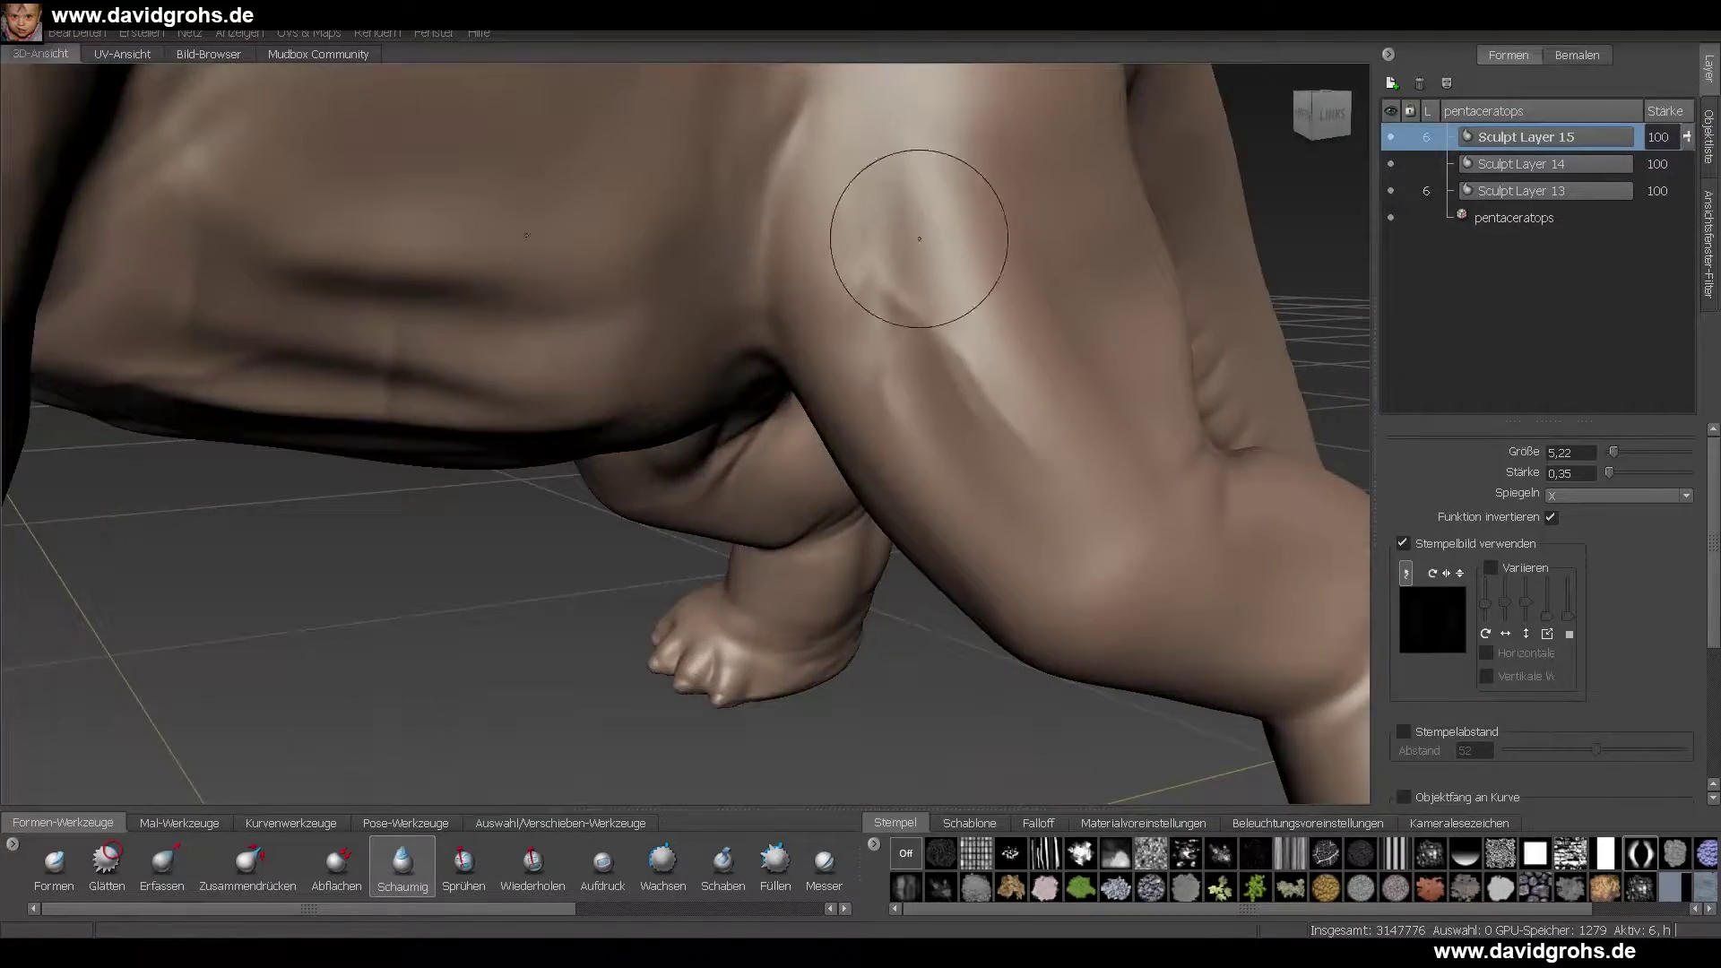
# - Flatten all sculpt layers into the pentaceratops base mesh
pyautogui.moveTo(918, 238)
pyautogui.keyDown('alt'); pyautogui.mouseDown()
pyautogui.moveTo(469, 287)
pyautogui.moveTo(841, 570)
pyautogui.mouseUp(); pyautogui.keyUp('alt')
pyautogui.keyDown('alt'); pyautogui.moveTo(865, 454); pyautogui.dragTo(574, 431); pyautogui.keyUp('alt')
pyautogui.rightClick(1419, 133)
pyautogui.click(1499, 249)
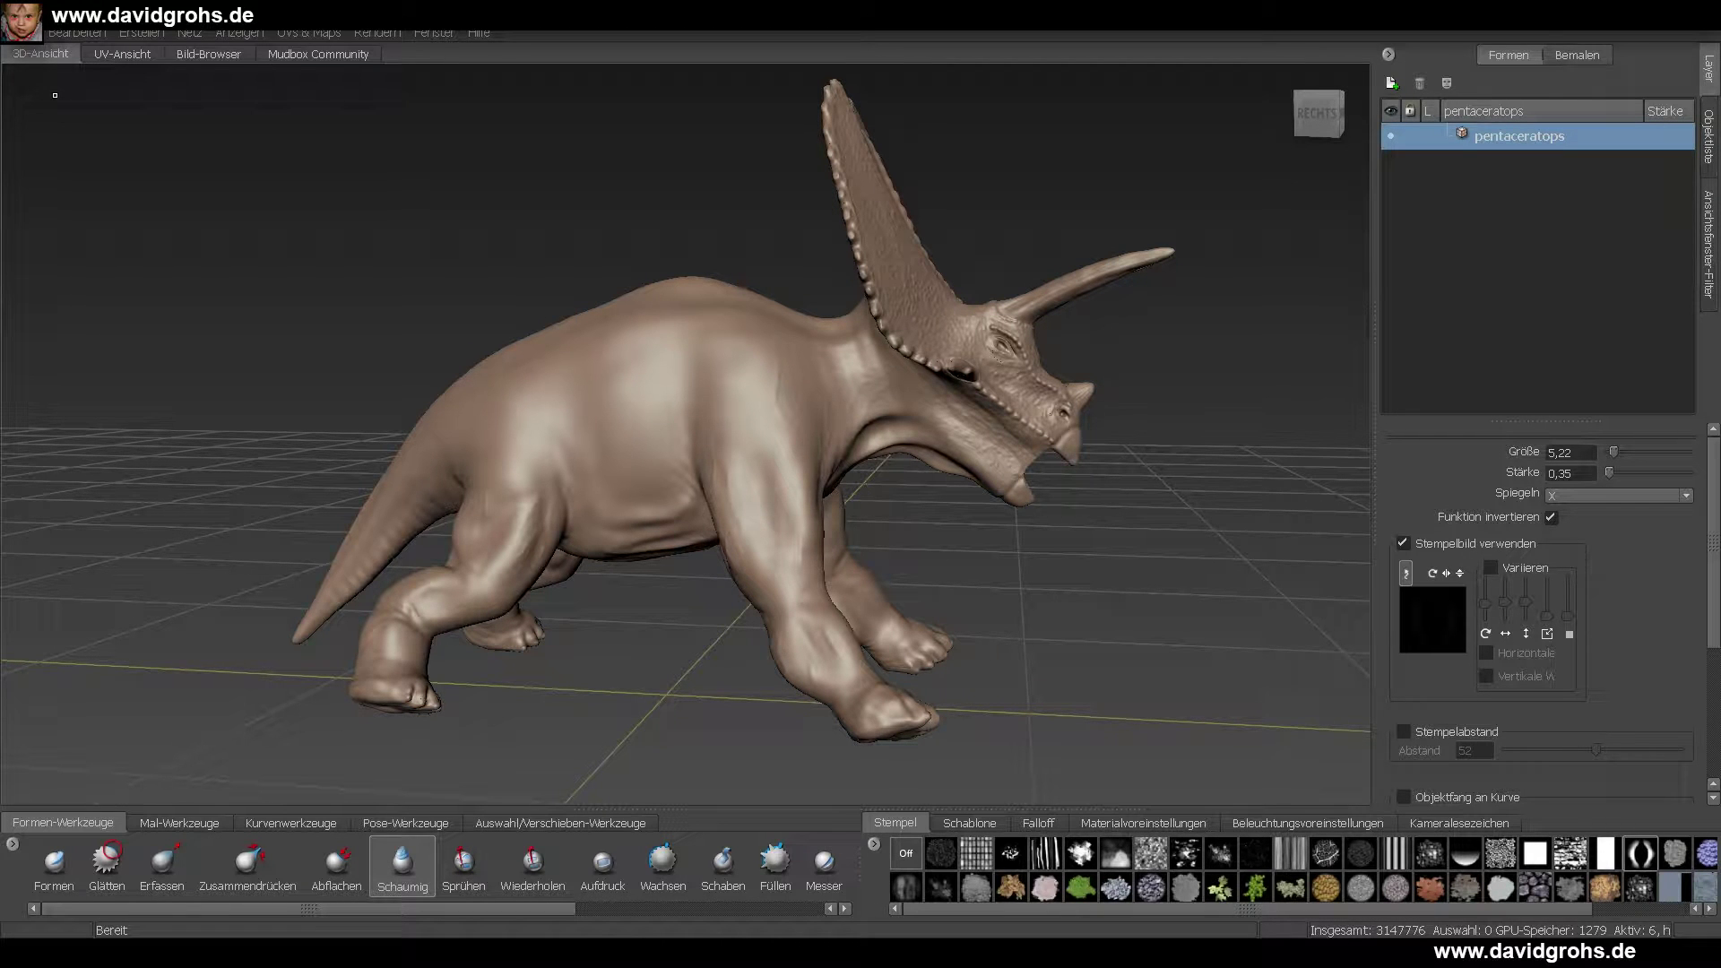
# - Refine the creases at the horn bases with the Foamy brush at size 1,93 and strength 0,08, and subdivide the model to level 7
pyautogui.keyDown('alt'); pyautogui.moveTo(628, 421); pyautogui.dragTo(771, 484); pyautogui.keyUp('alt')
pyautogui.moveTo(627, 466)
pyautogui.keyDown('alt'); pyautogui.mouseDown(button='right')
pyautogui.moveTo(771, 484)
pyautogui.moveTo(749, 507)
pyautogui.moveTo(808, 499)
pyautogui.moveTo(591, 484)
pyautogui.mouseUp(button='right'); pyautogui.keyUp('alt')
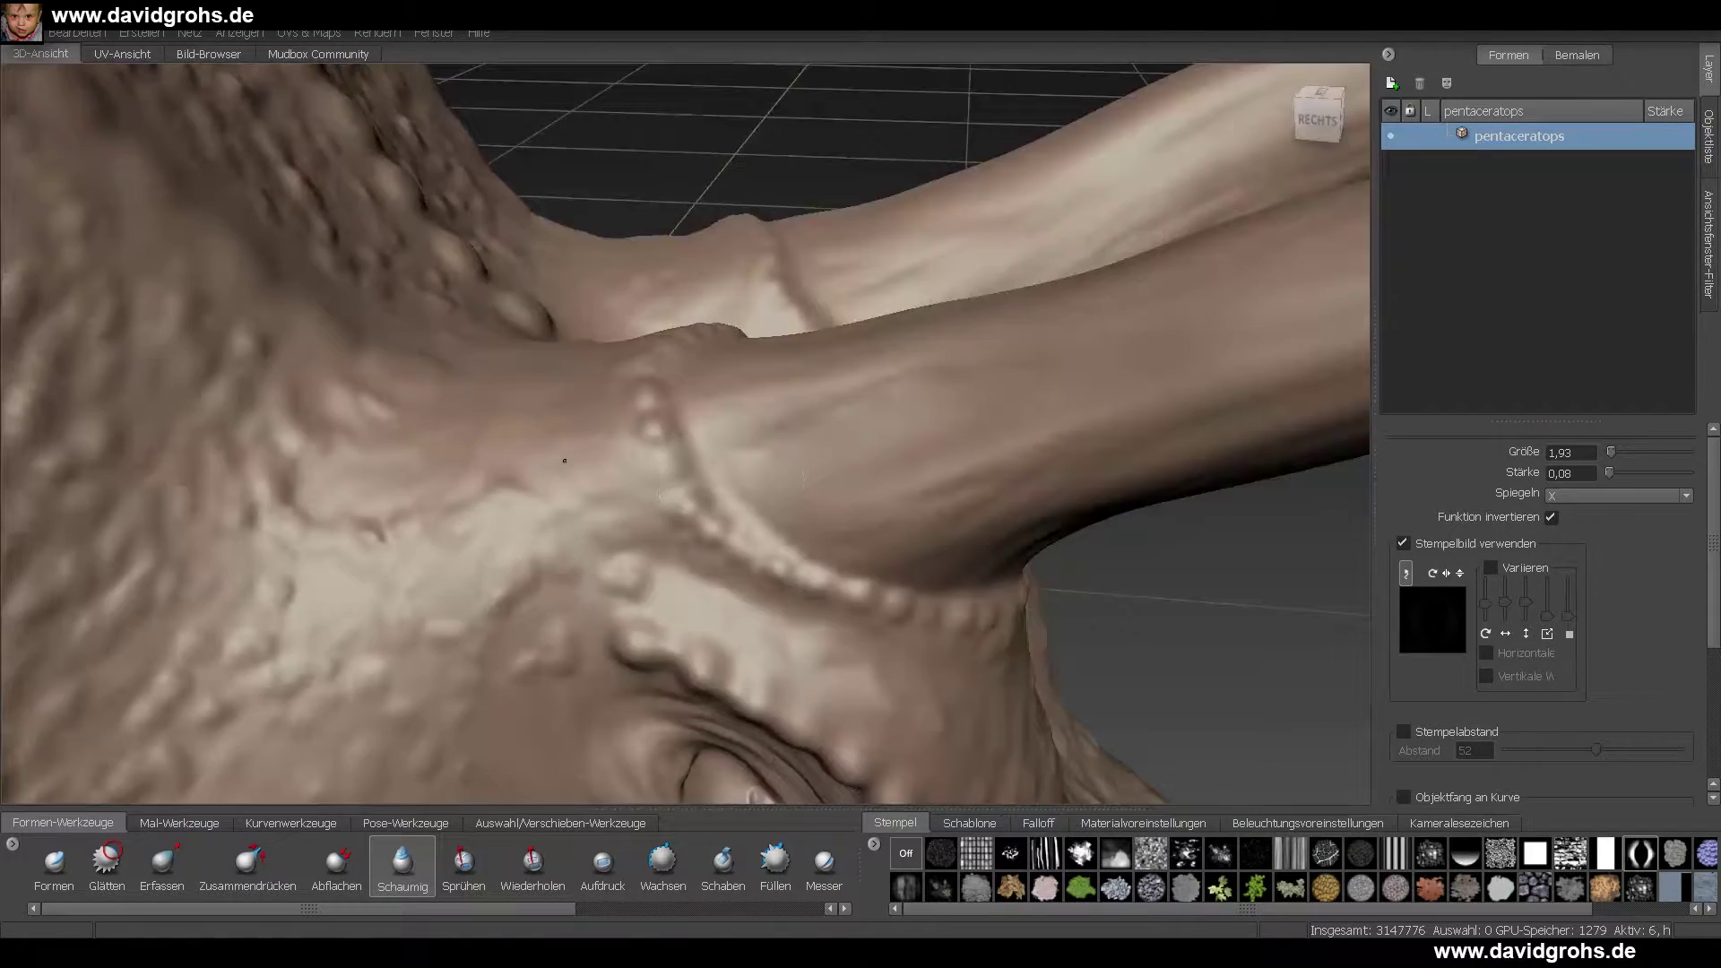
pyautogui.keyDown('alt'); pyautogui.moveTo(717, 466); pyautogui.dragTo(823, 433); pyautogui.keyUp('alt')
pyautogui.keyDown('alt'); pyautogui.moveTo(828, 454); pyautogui.dragTo(744, 448, button='right'); pyautogui.keyUp('alt')
pyautogui.keyDown('alt'); pyautogui.moveTo(744, 448); pyautogui.dragTo(780, 654, button='middle'); pyautogui.keyUp('alt')
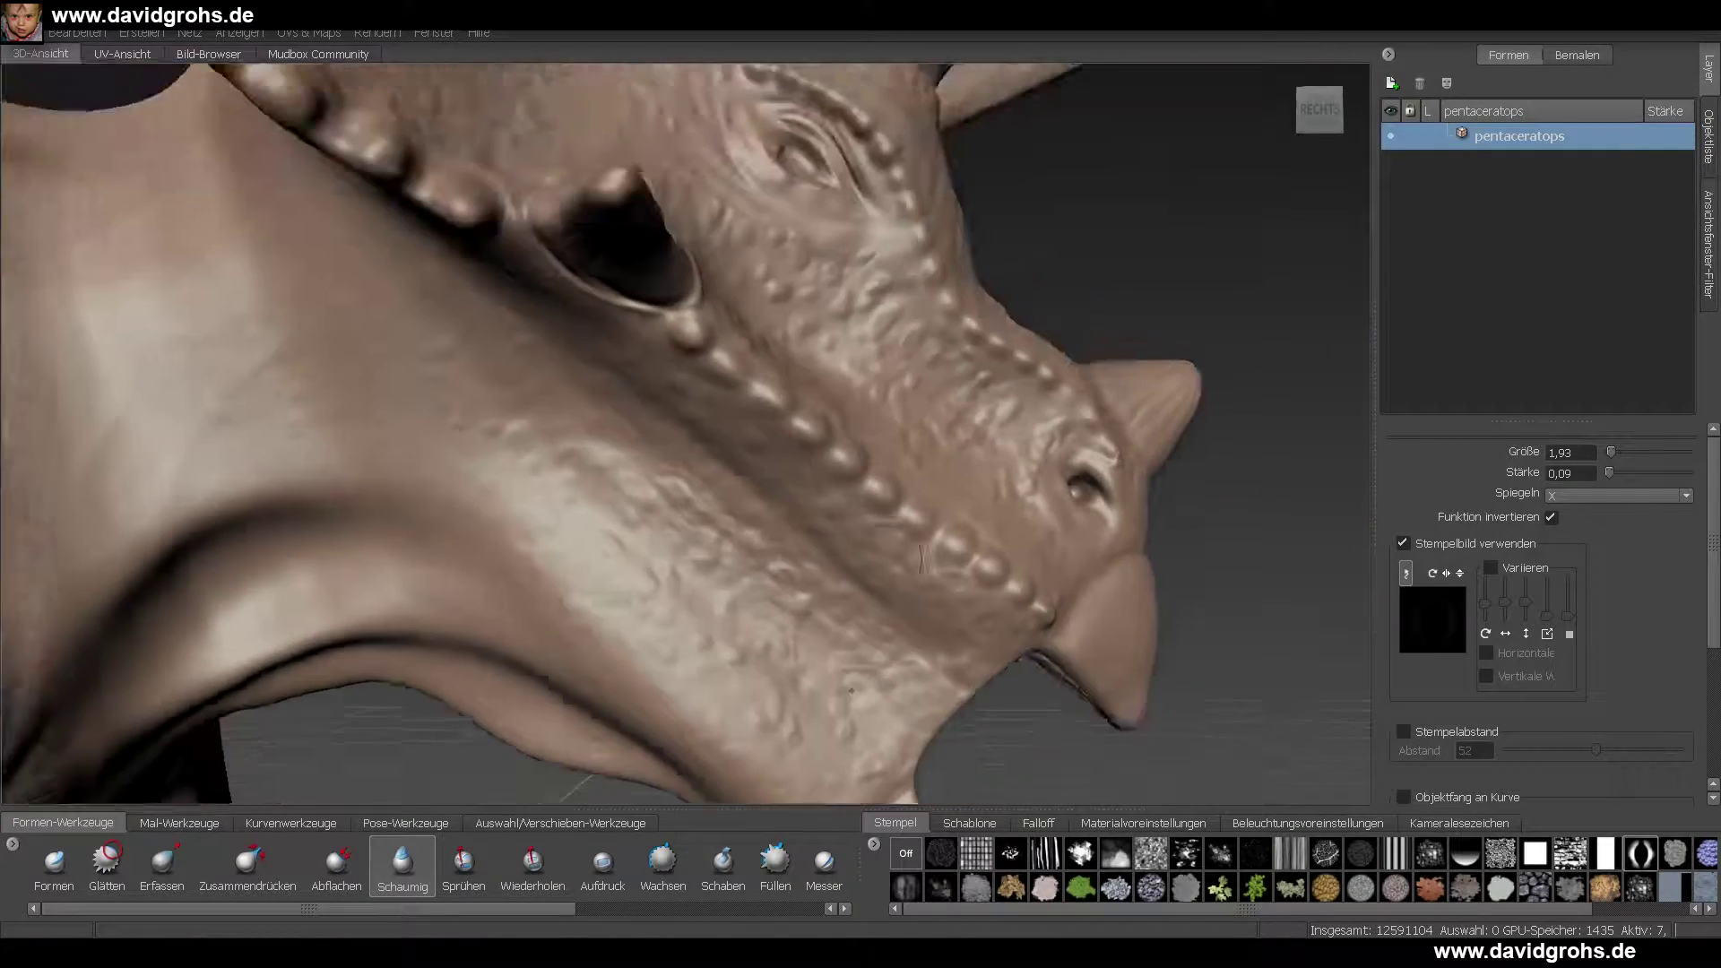
# - Detail the skin on the cheek and around the eye and horn base with the Foamy brush at size 1,93 and strength 0,09
pyautogui.keyDown('alt'); pyautogui.moveTo(717, 484); pyautogui.dragTo(861, 493, button='right'); pyautogui.keyUp('alt')
pyautogui.keyDown('alt'); pyautogui.moveTo(942, 628); pyautogui.dragTo(627, 663); pyautogui.keyUp('alt')
pyautogui.keyDown('alt'); pyautogui.moveTo(628, 502); pyautogui.dragTo(770, 502, button='right'); pyautogui.keyUp('alt')
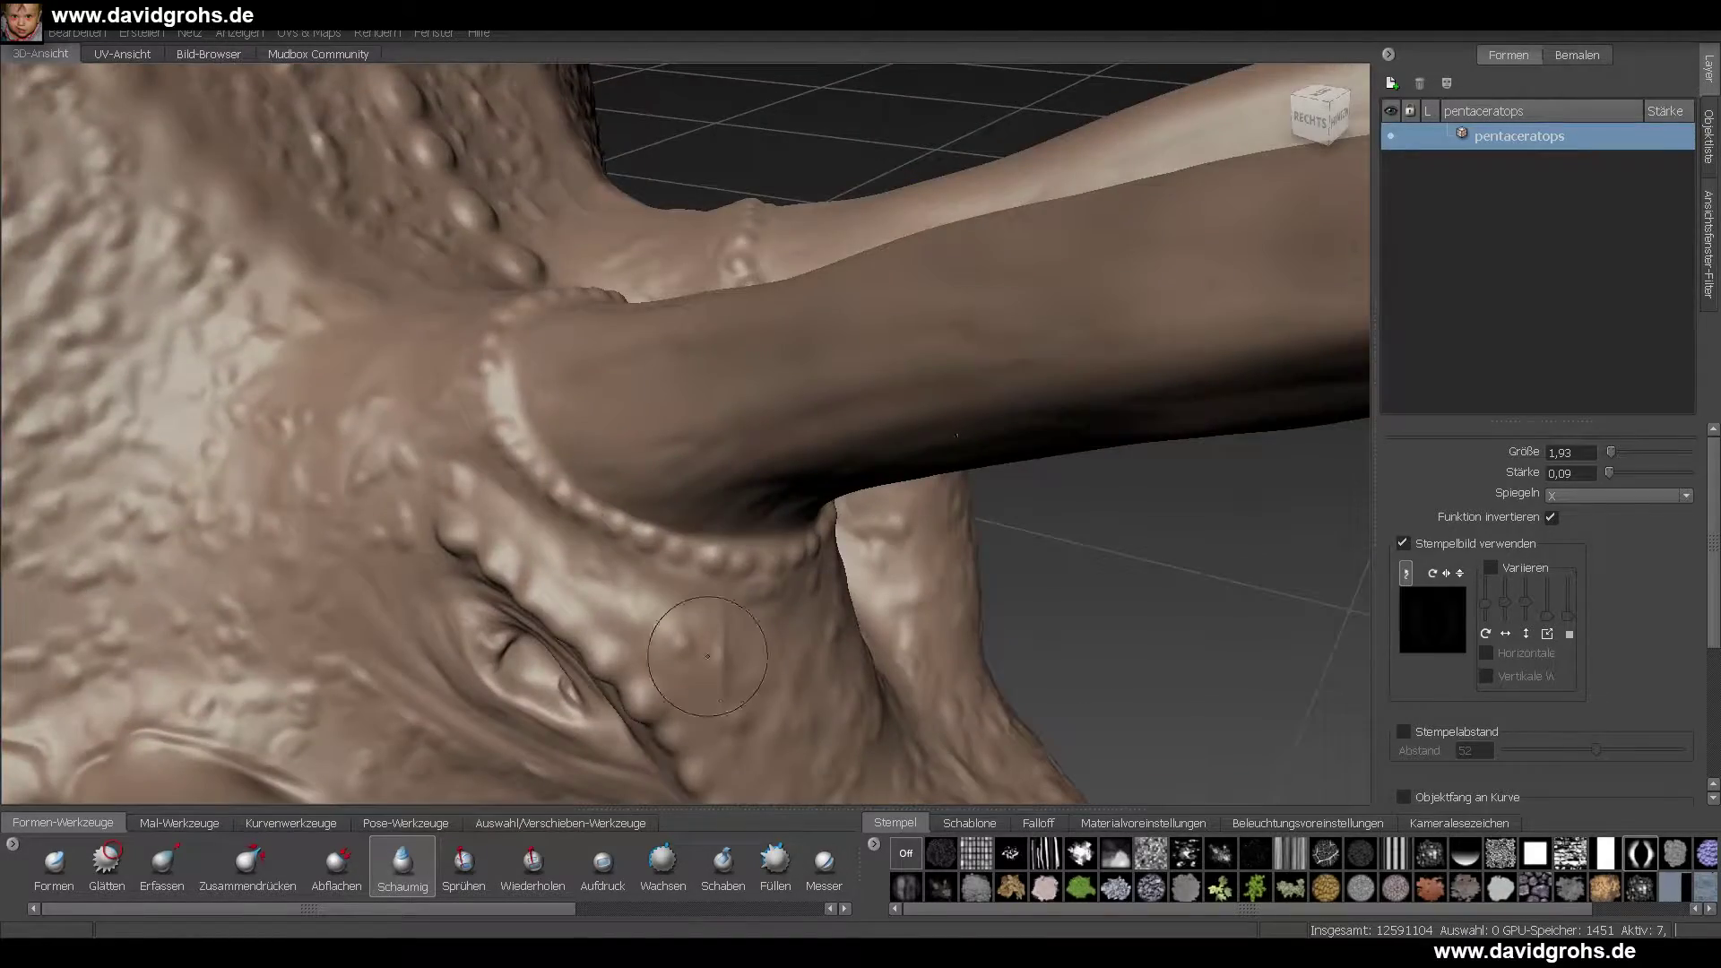
pyautogui.keyDown('alt'); pyautogui.moveTo(699, 699); pyautogui.dragTo(668, 427); pyautogui.keyUp('alt')
# - Carve fine creases into the shoulder and upper foreleg with the inverted Foamy brush at size 1,93 and strength 0,09
pyautogui.keyDown('alt'); pyautogui.moveTo(668, 427); pyautogui.dragTo(327, 439, button='right'); pyautogui.keyUp('alt')
pyautogui.keyDown('alt'); pyautogui.moveTo(326, 438); pyautogui.dragTo(627, 296, button='middle'); pyautogui.keyUp('alt')
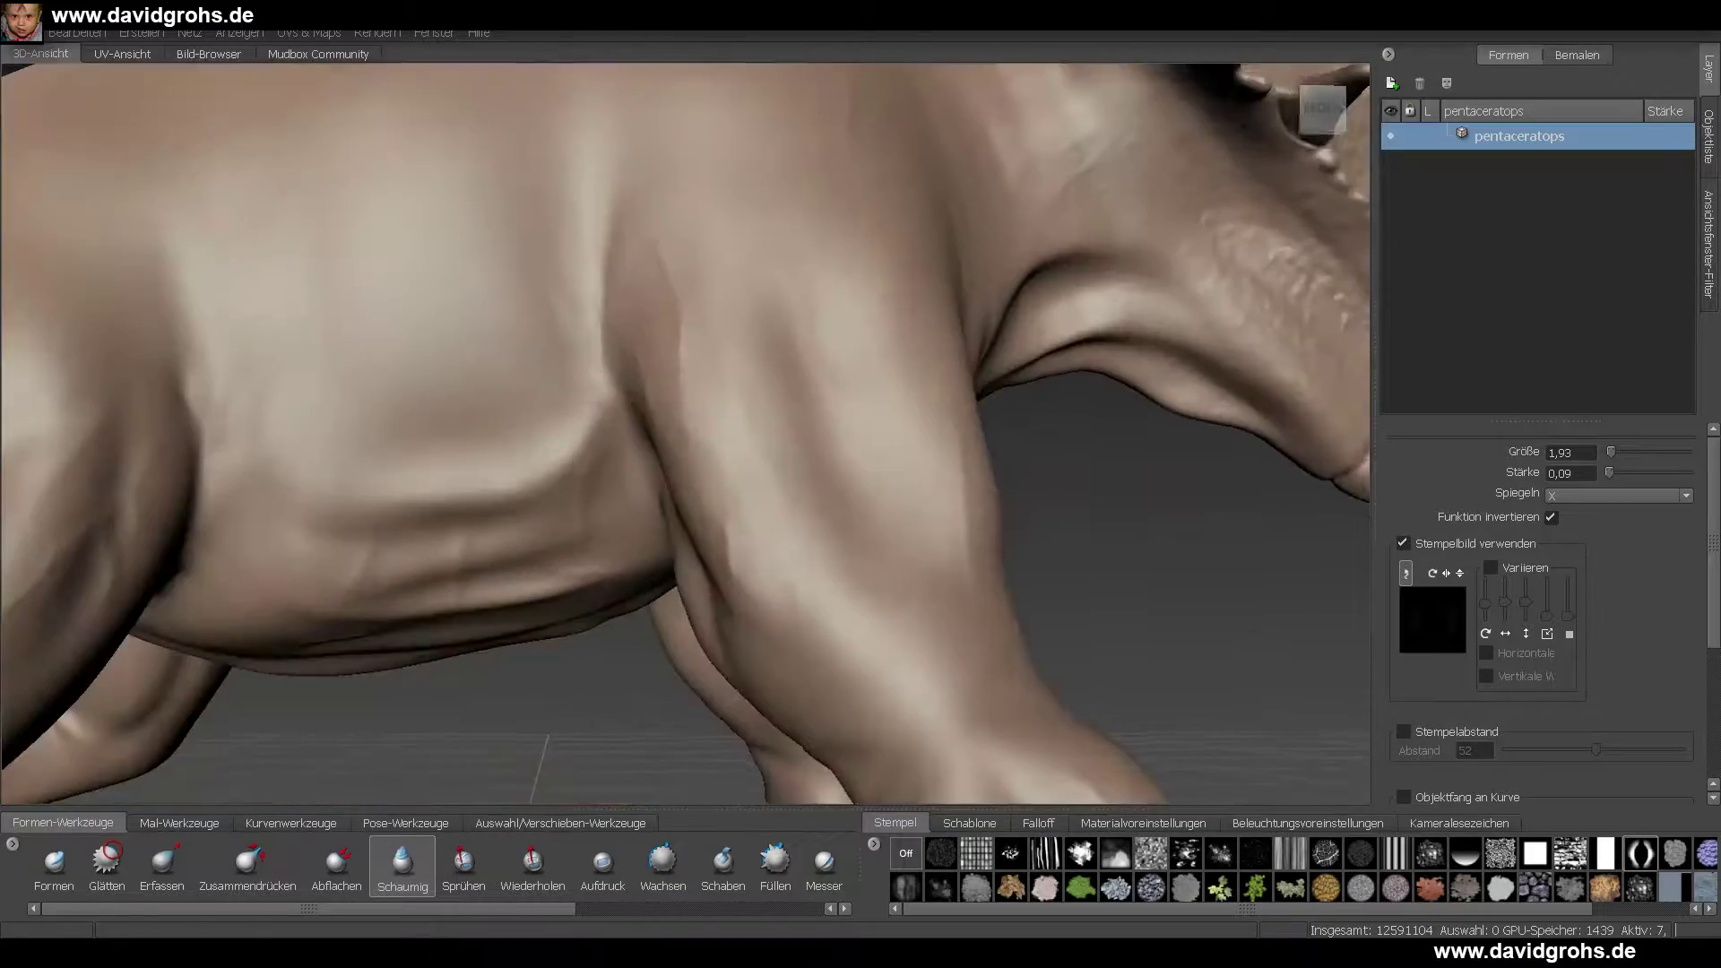
pyautogui.keyDown('alt'); pyautogui.moveTo(628, 296); pyautogui.dragTo(906, 339); pyautogui.keyUp('alt')
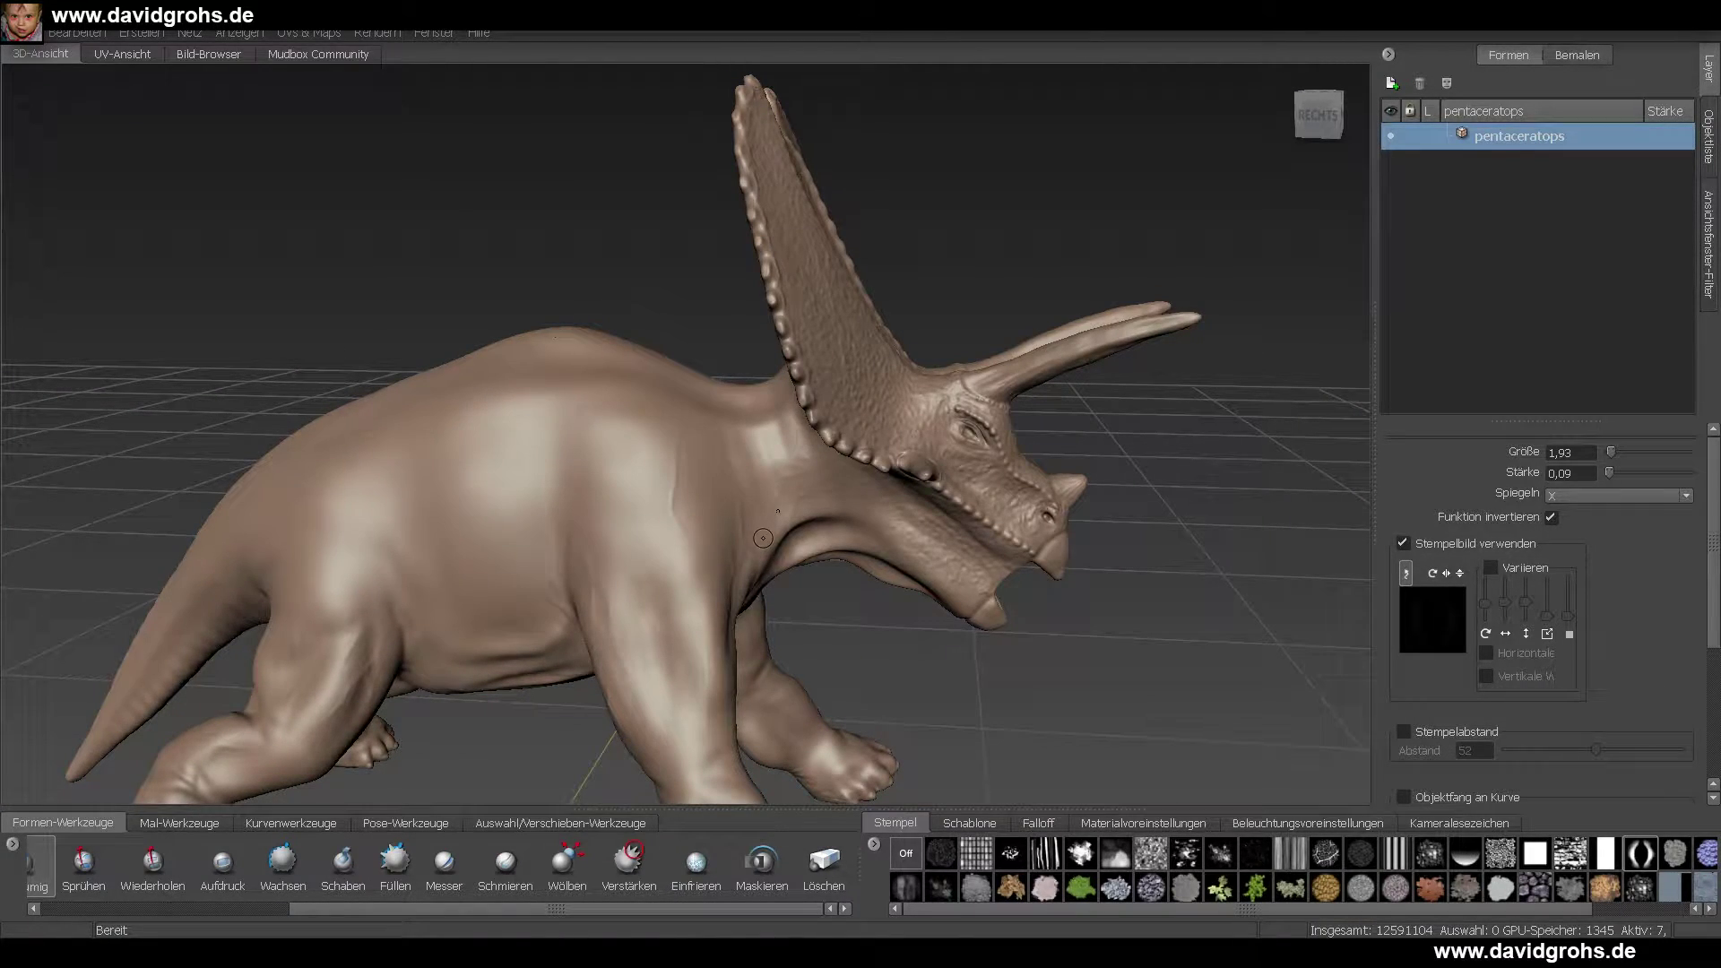
pyautogui.keyDown('alt'); pyautogui.moveTo(763, 539); pyautogui.dragTo(771, 337); pyautogui.keyUp('alt')
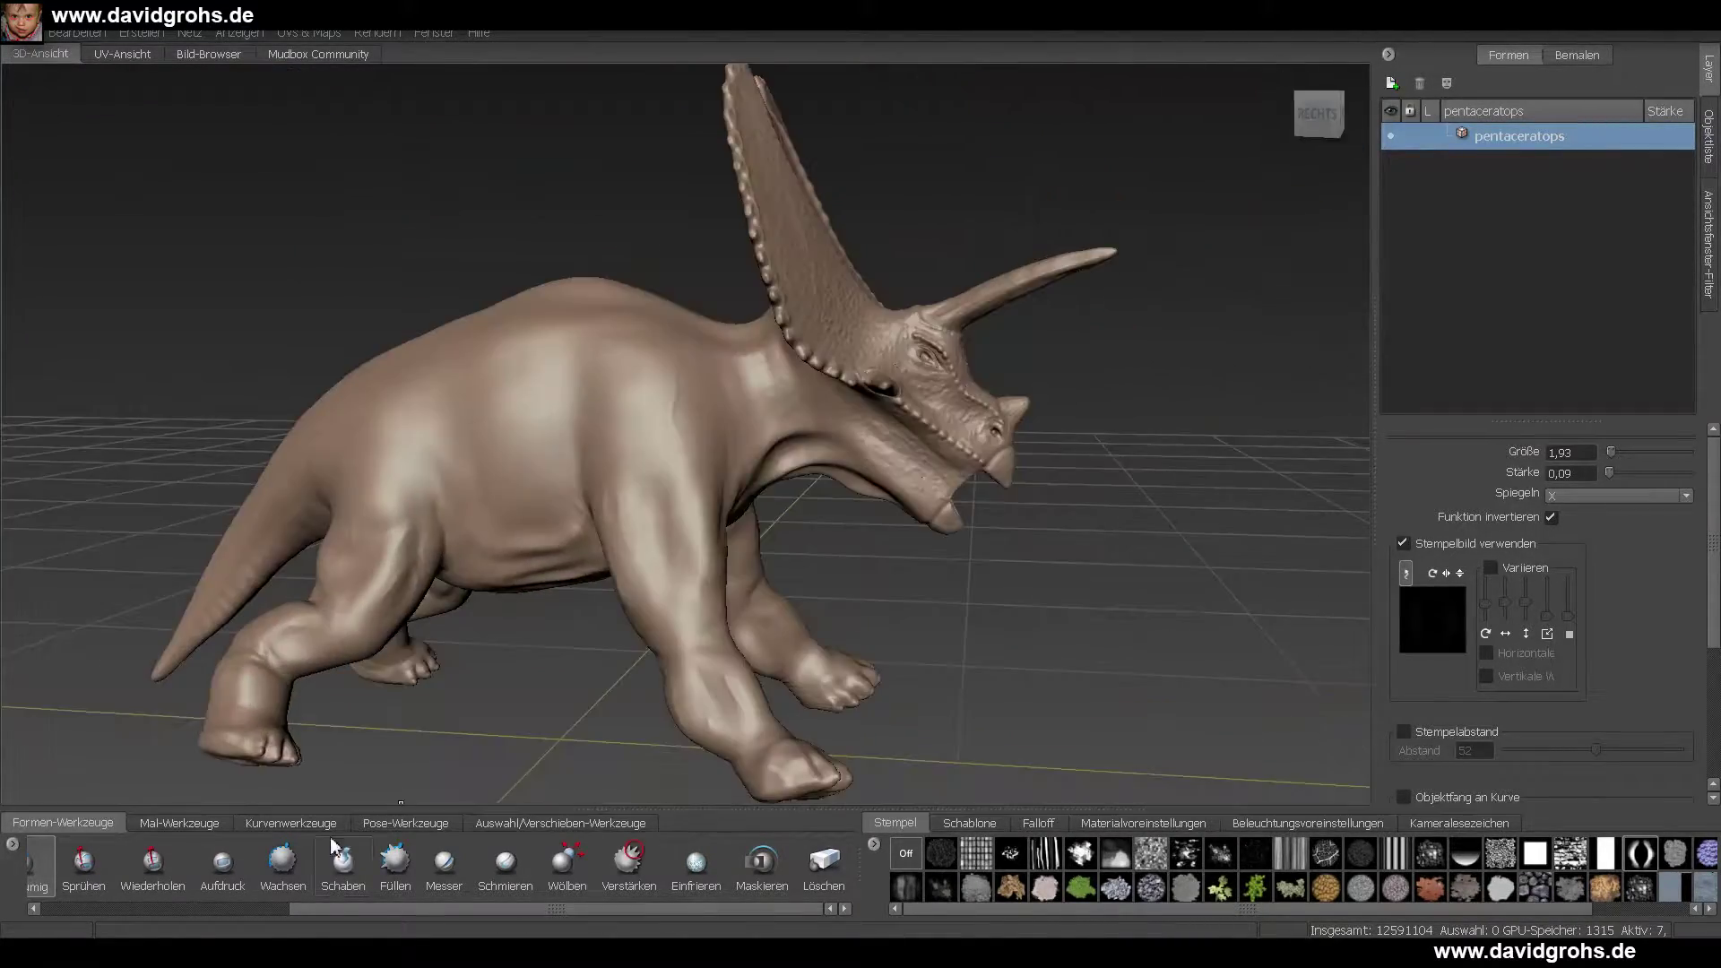
# - Add a new sculpt layer above the flattened mesh and save the scene
pyautogui.click(1392, 83)
pyautogui.click(697, 862)
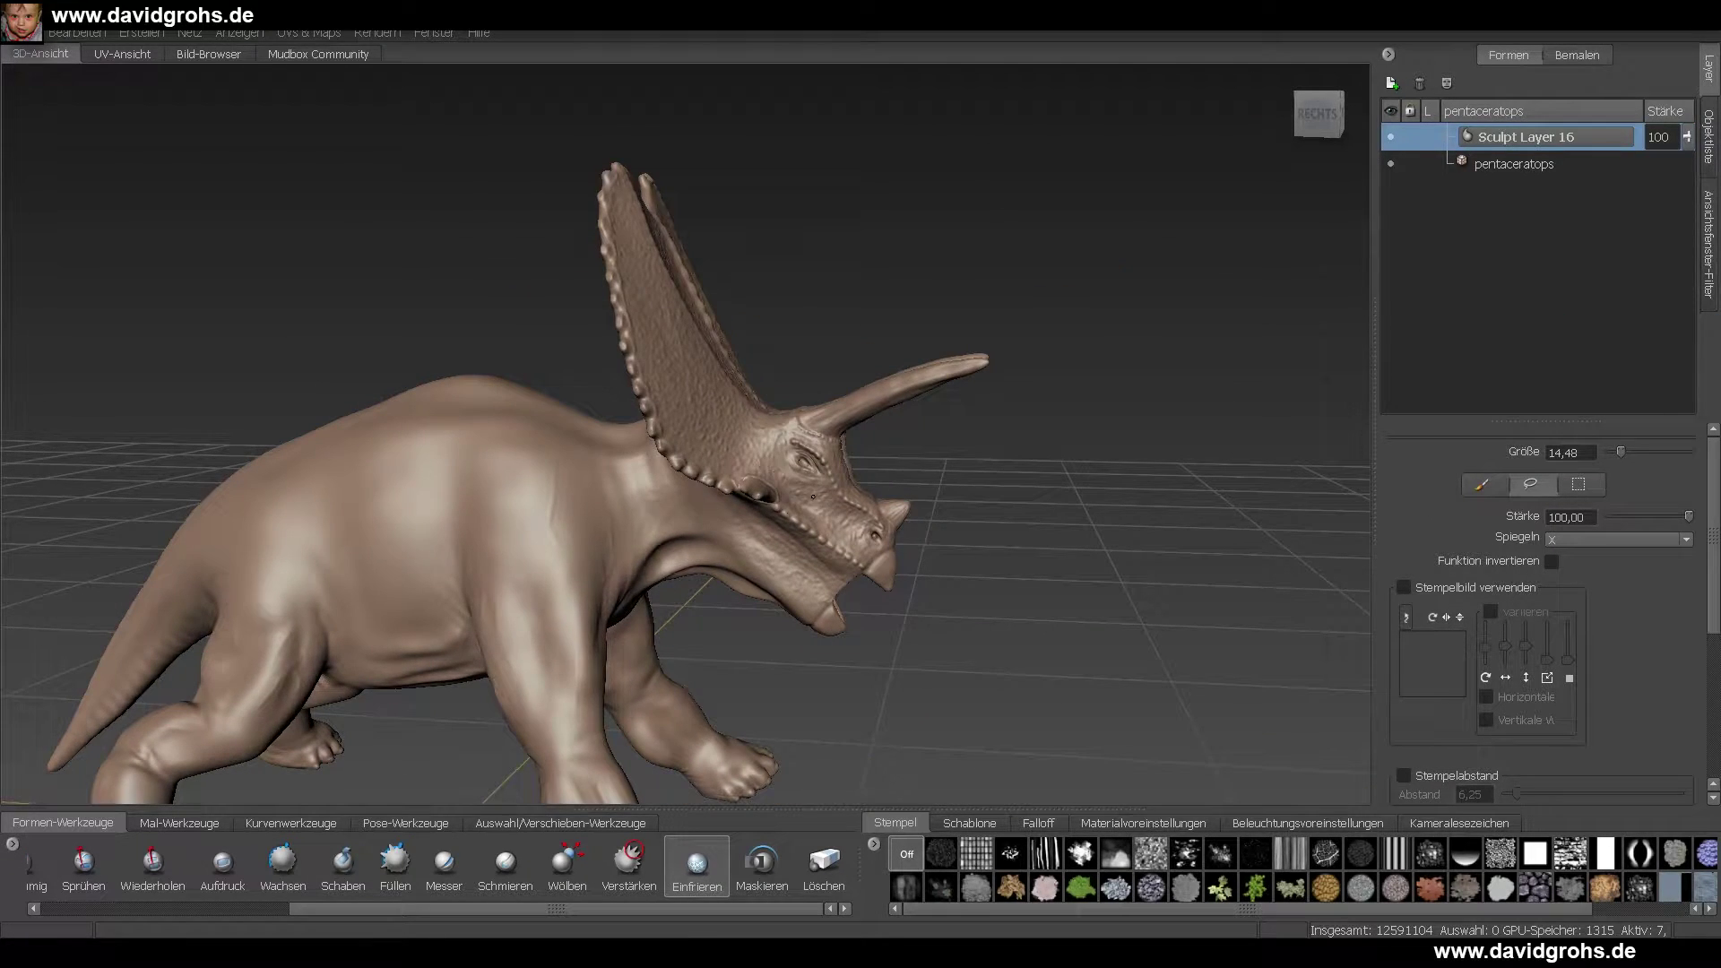
pyautogui.keyDown('alt'); pyautogui.moveTo(812, 496); pyautogui.dragTo(728, 282); pyautogui.keyUp('alt')
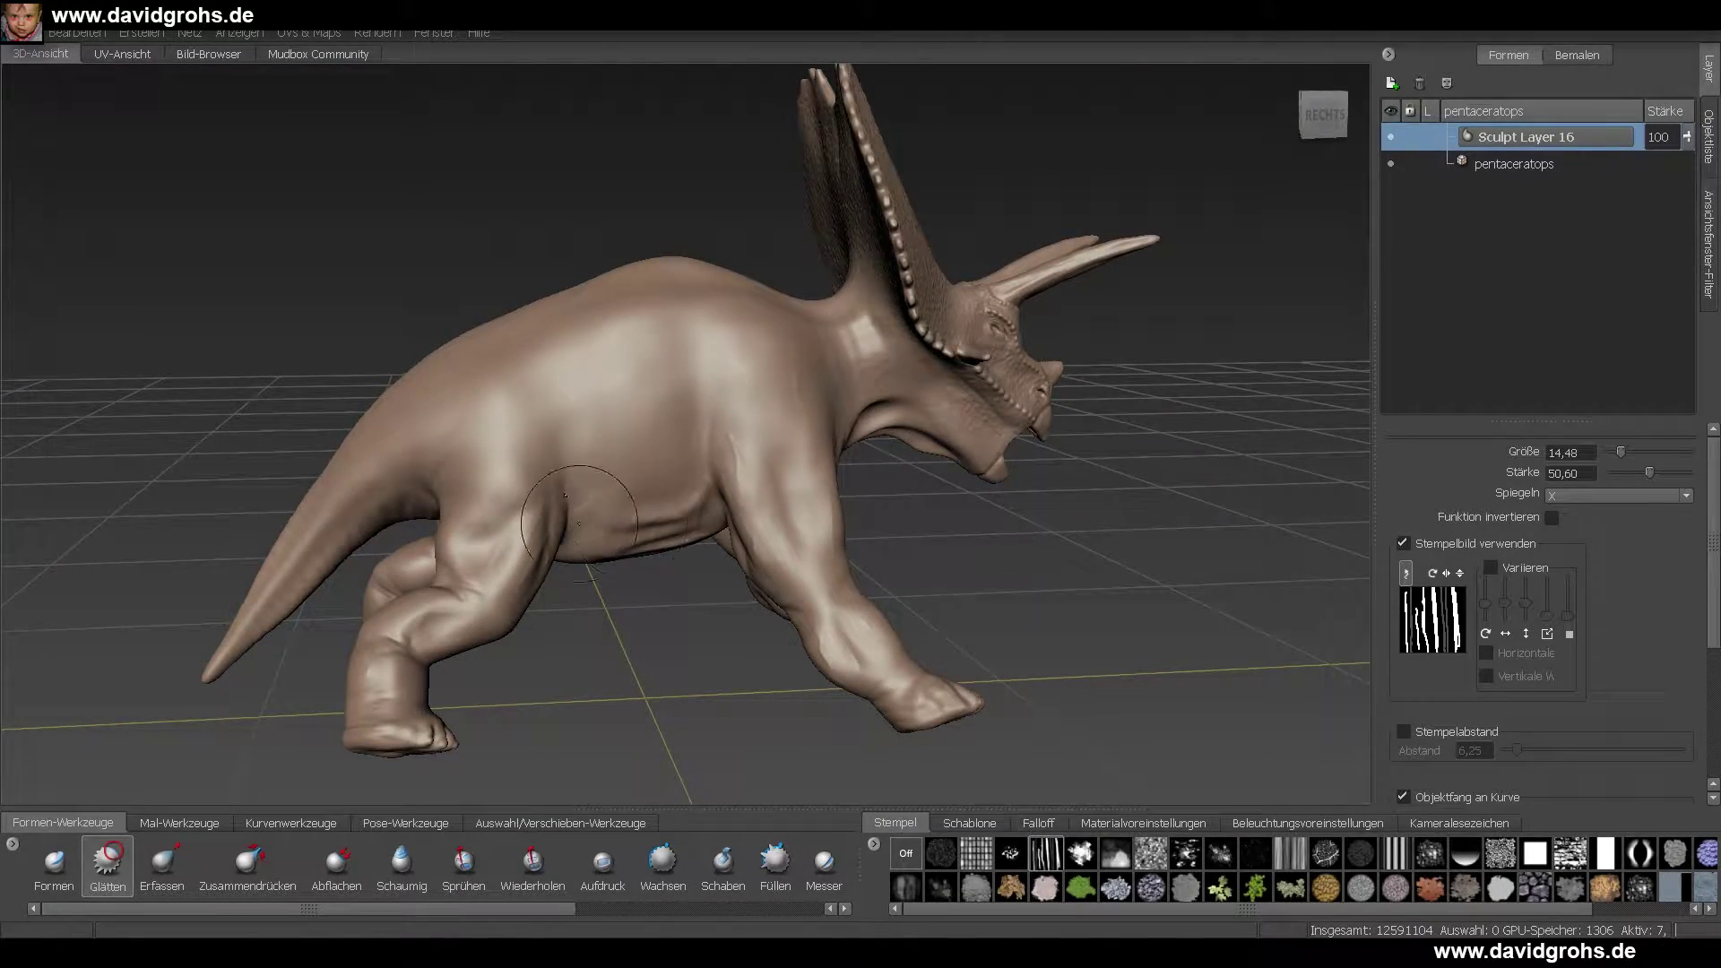
pyautogui.keyDown('alt'); pyautogui.moveTo(579, 521); pyautogui.dragTo(544, 538); pyautogui.keyUp('alt')
pyautogui.click(20, 33)
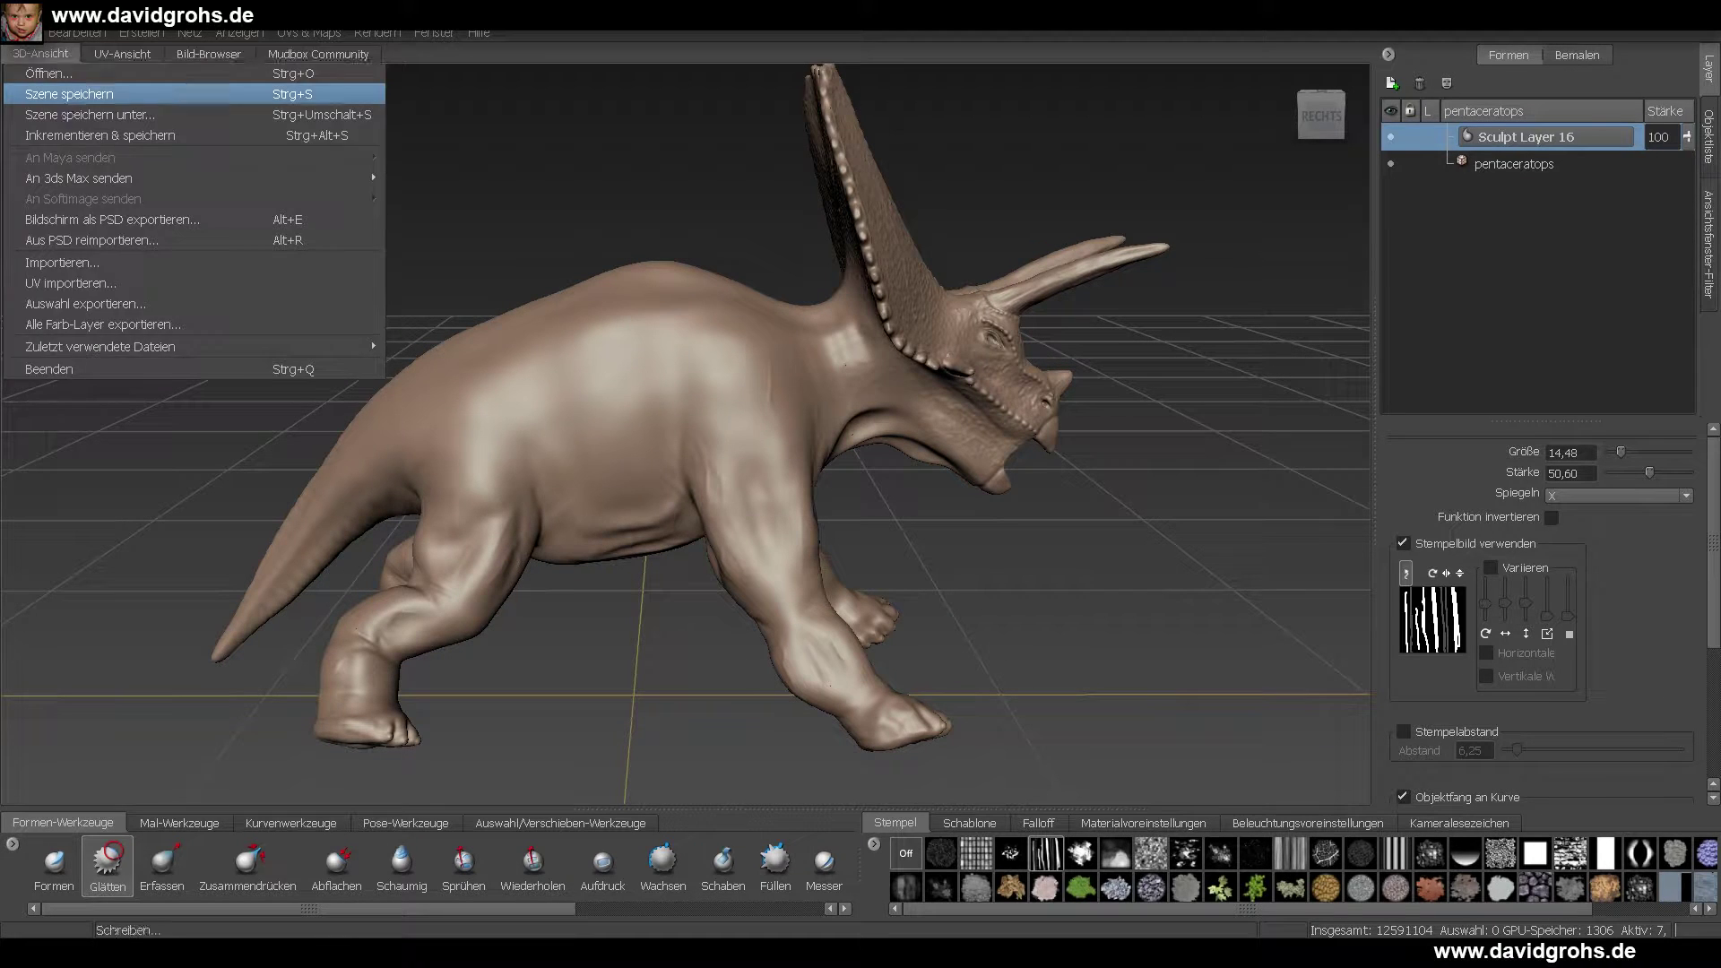
pyautogui.click(59, 92)
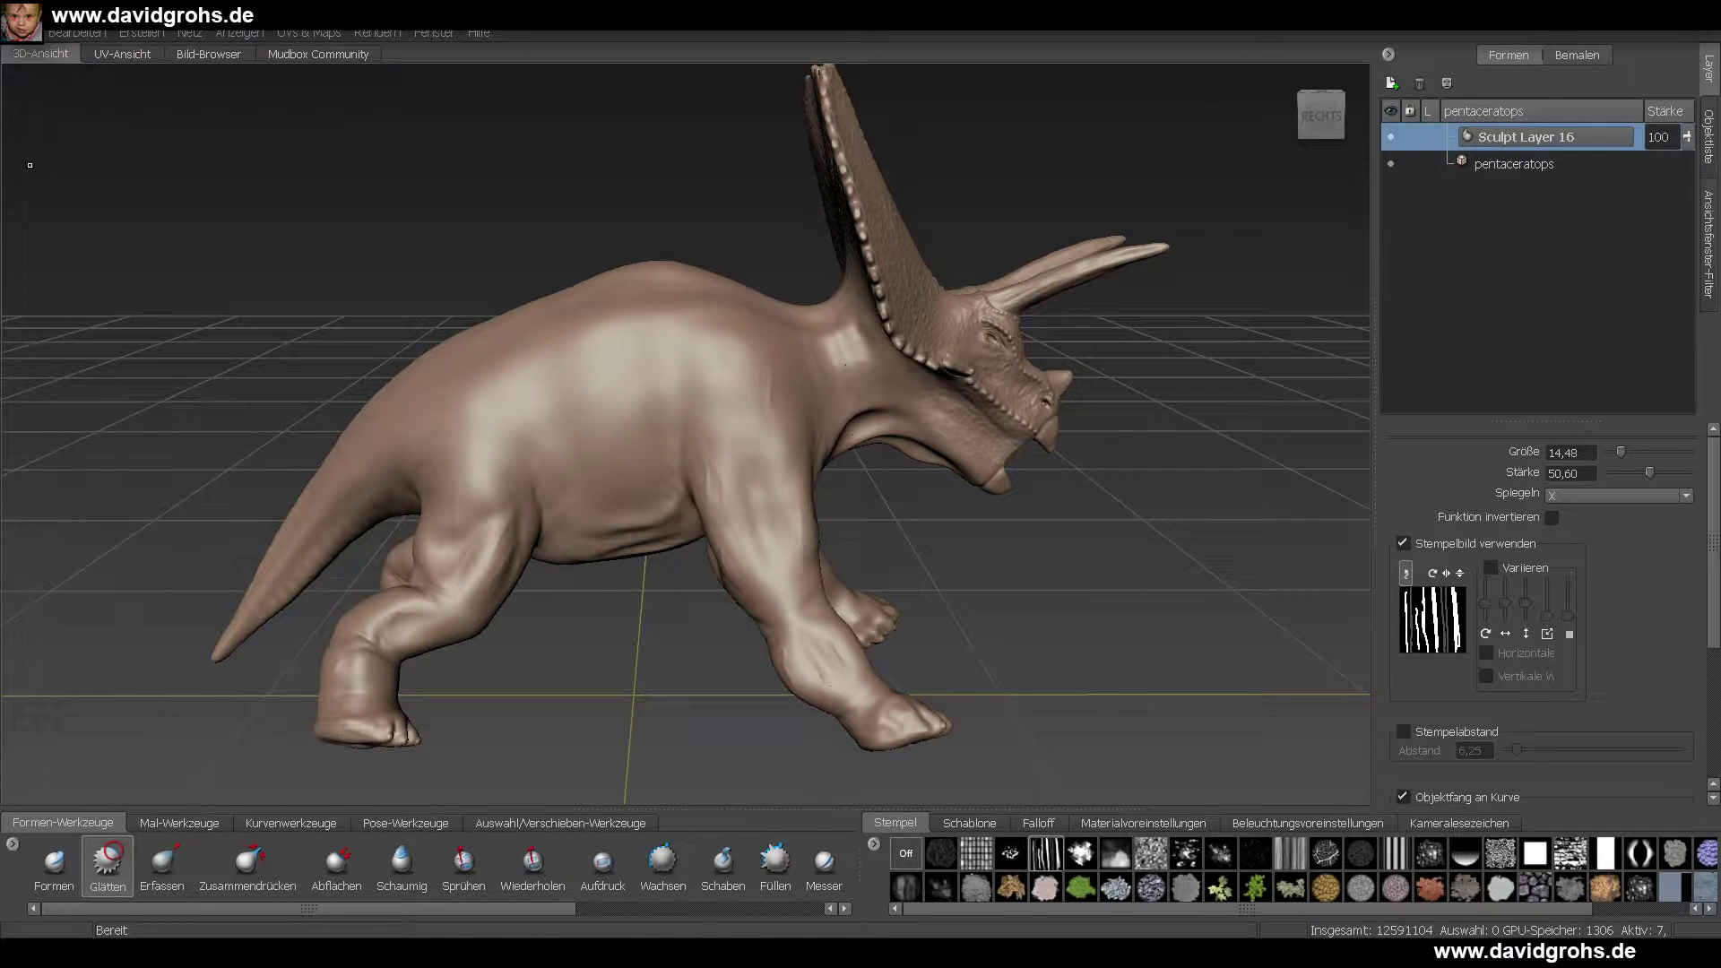
# - Set up the inverted Foamy brush with the cobblestone stamp, strength 10,00 and stamp spacing 52
pyautogui.moveTo(612, 419)
pyautogui.keyDown('alt'); pyautogui.mouseDown()
pyautogui.moveTo(489, 399)
pyautogui.moveTo(453, 372)
pyautogui.moveTo(686, 395)
pyautogui.moveTo(651, 453)
pyautogui.moveTo(551, 480)
pyautogui.mouseUp(); pyautogui.keyUp('alt')
pyautogui.click(1531, 889)
pyautogui.keyDown('alt'); pyautogui.moveTo(573, 502); pyautogui.dragTo(717, 502, button='right'); pyautogui.keyUp('alt')
pyautogui.click(402, 865)
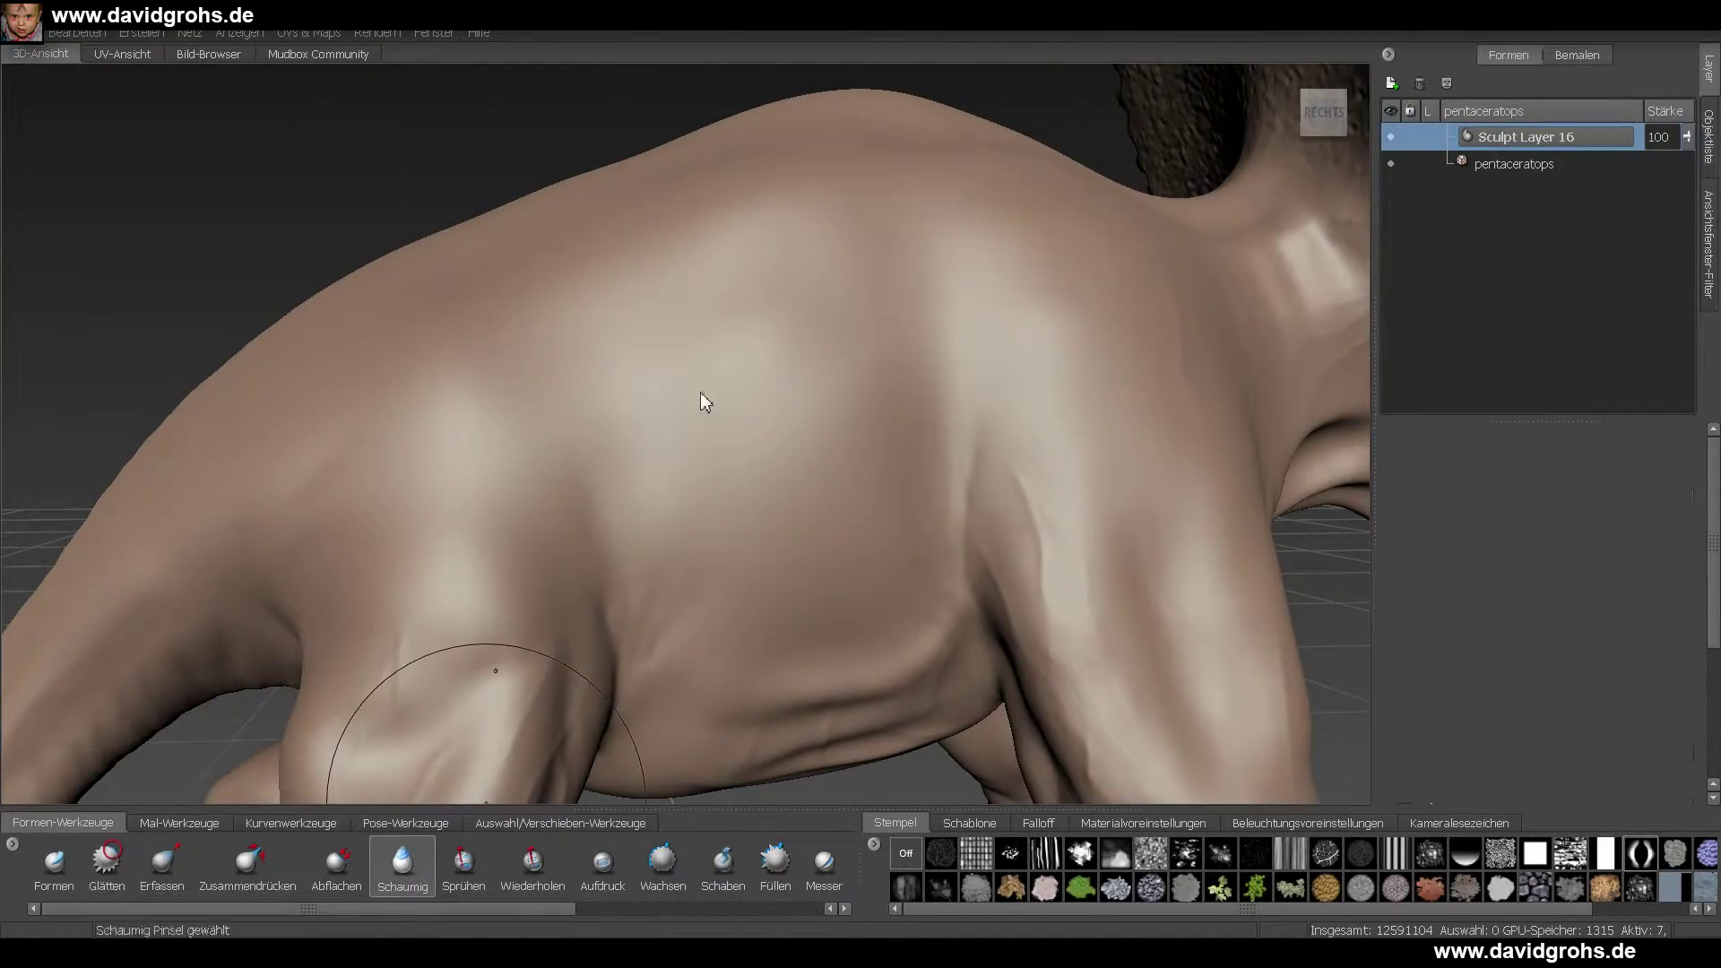
pyautogui.moveTo(757, 438)
pyautogui.keyDown('alt'); pyautogui.mouseDown()
pyautogui.moveTo(788, 457)
pyautogui.moveTo(770, 441)
pyautogui.mouseUp(); pyautogui.keyUp('alt')
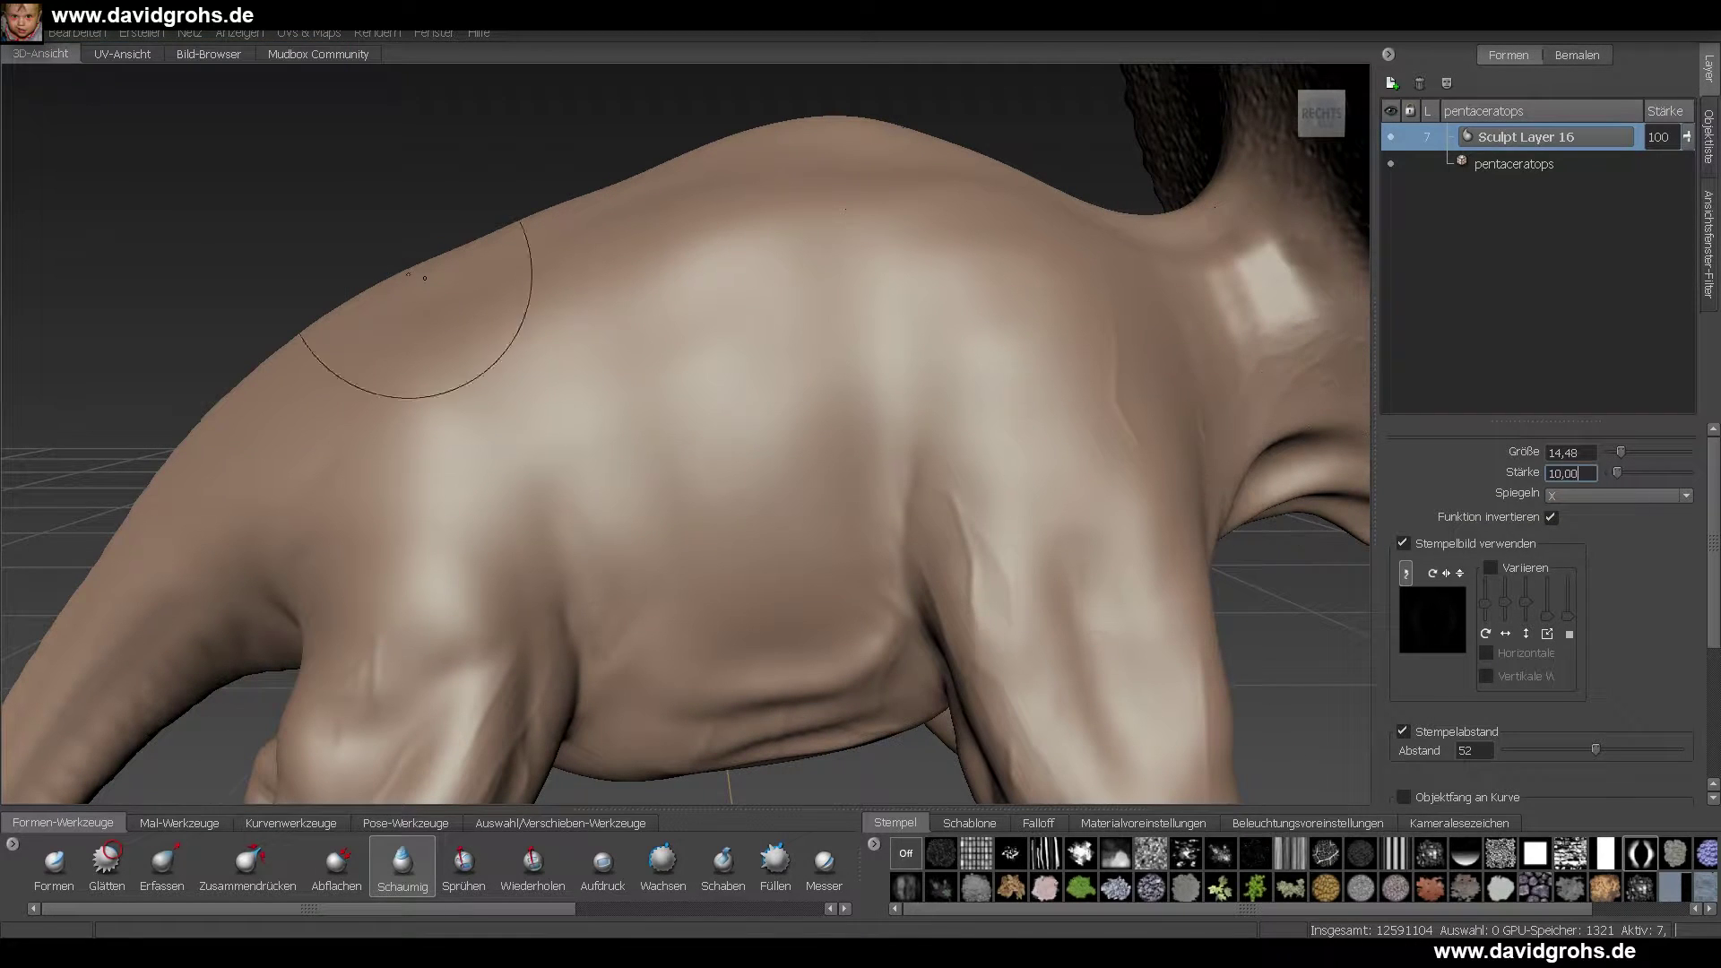
# - Try the cobblestone stamp on the flank at size 6,31 and strength 15,23, and undo the stroke
pyautogui.keyDown('alt'); pyautogui.moveTo(697, 491); pyautogui.dragTo(724, 399, button='right'); pyautogui.keyUp('alt')
pyautogui.moveTo(788, 457)
pyautogui.mouseDown()
pyautogui.moveTo(1031, 385)
pyautogui.moveTo(896, 538)
pyautogui.mouseUp()
pyautogui.keyDown('alt'); pyautogui.moveTo(717, 502); pyautogui.dragTo(359, 511, button='right'); pyautogui.keyUp('alt')
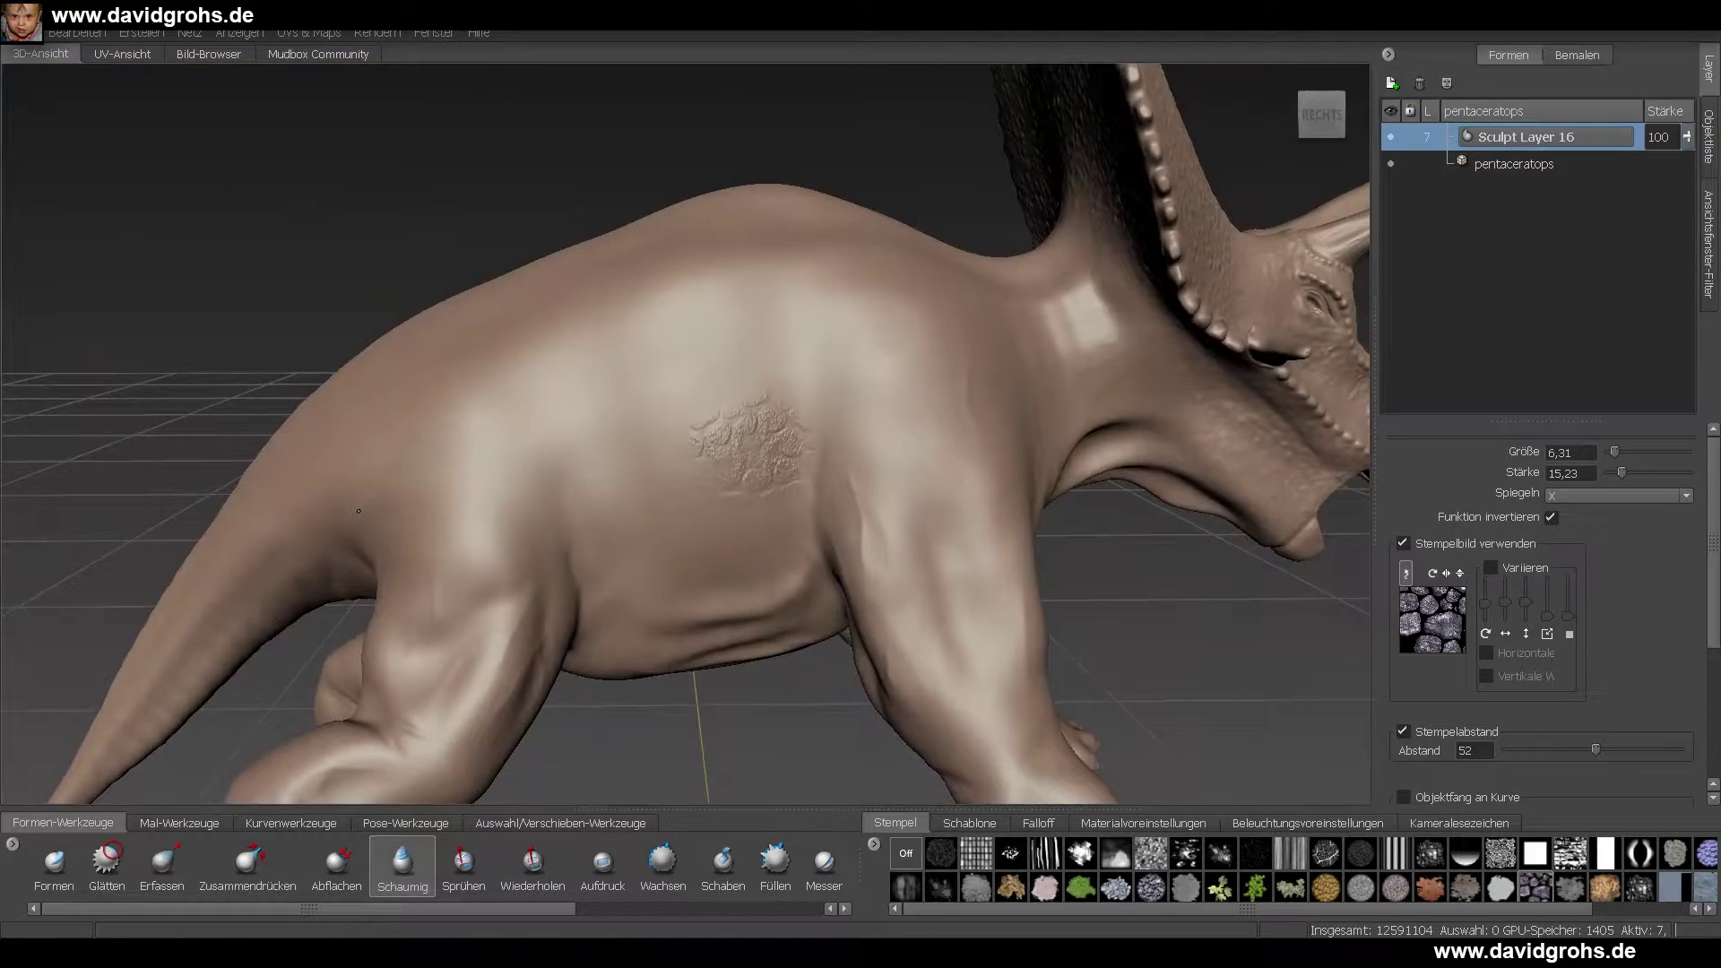
pyautogui.hotkey('ctrl', 'z')
# - Reduce the Foamy brush size to 3,71 and set the stamp spacing to 75
pyautogui.keyDown('alt'); pyautogui.moveTo(520, 408); pyautogui.dragTo(648, 369, button='right'); pyautogui.keyUp('alt')
pyautogui.doubleClick(1467, 751)
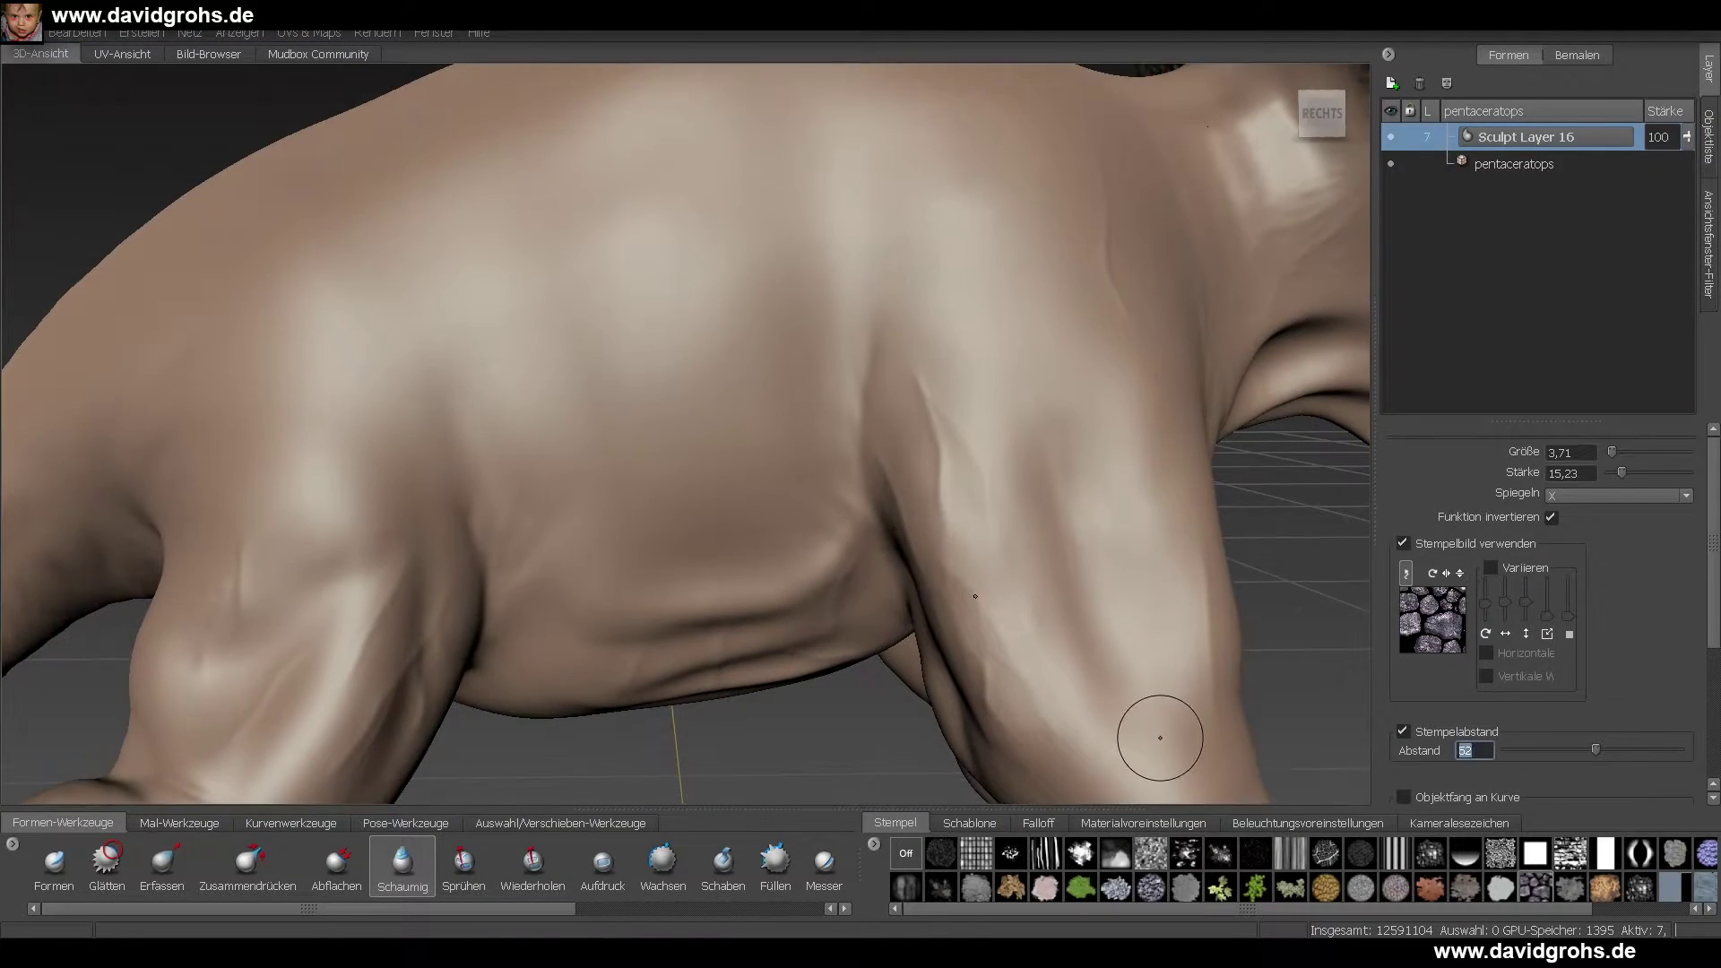
pyautogui.write('75')
pyautogui.press('Return')
# - Try stamping cobblestone texture over the flank at size 3,71 with spacing 75, and undo the strokes
pyautogui.keyDown('alt'); pyautogui.moveTo(480, 439); pyautogui.dragTo(525, 436, button='right'); pyautogui.keyUp('alt')
pyautogui.keyDown('alt'); pyautogui.moveTo(815, 481); pyautogui.dragTo(573, 484, button='right'); pyautogui.keyUp('alt')
pyautogui.keyDown('alt'); pyautogui.moveTo(574, 484); pyautogui.dragTo(538, 448); pyautogui.keyUp('alt')
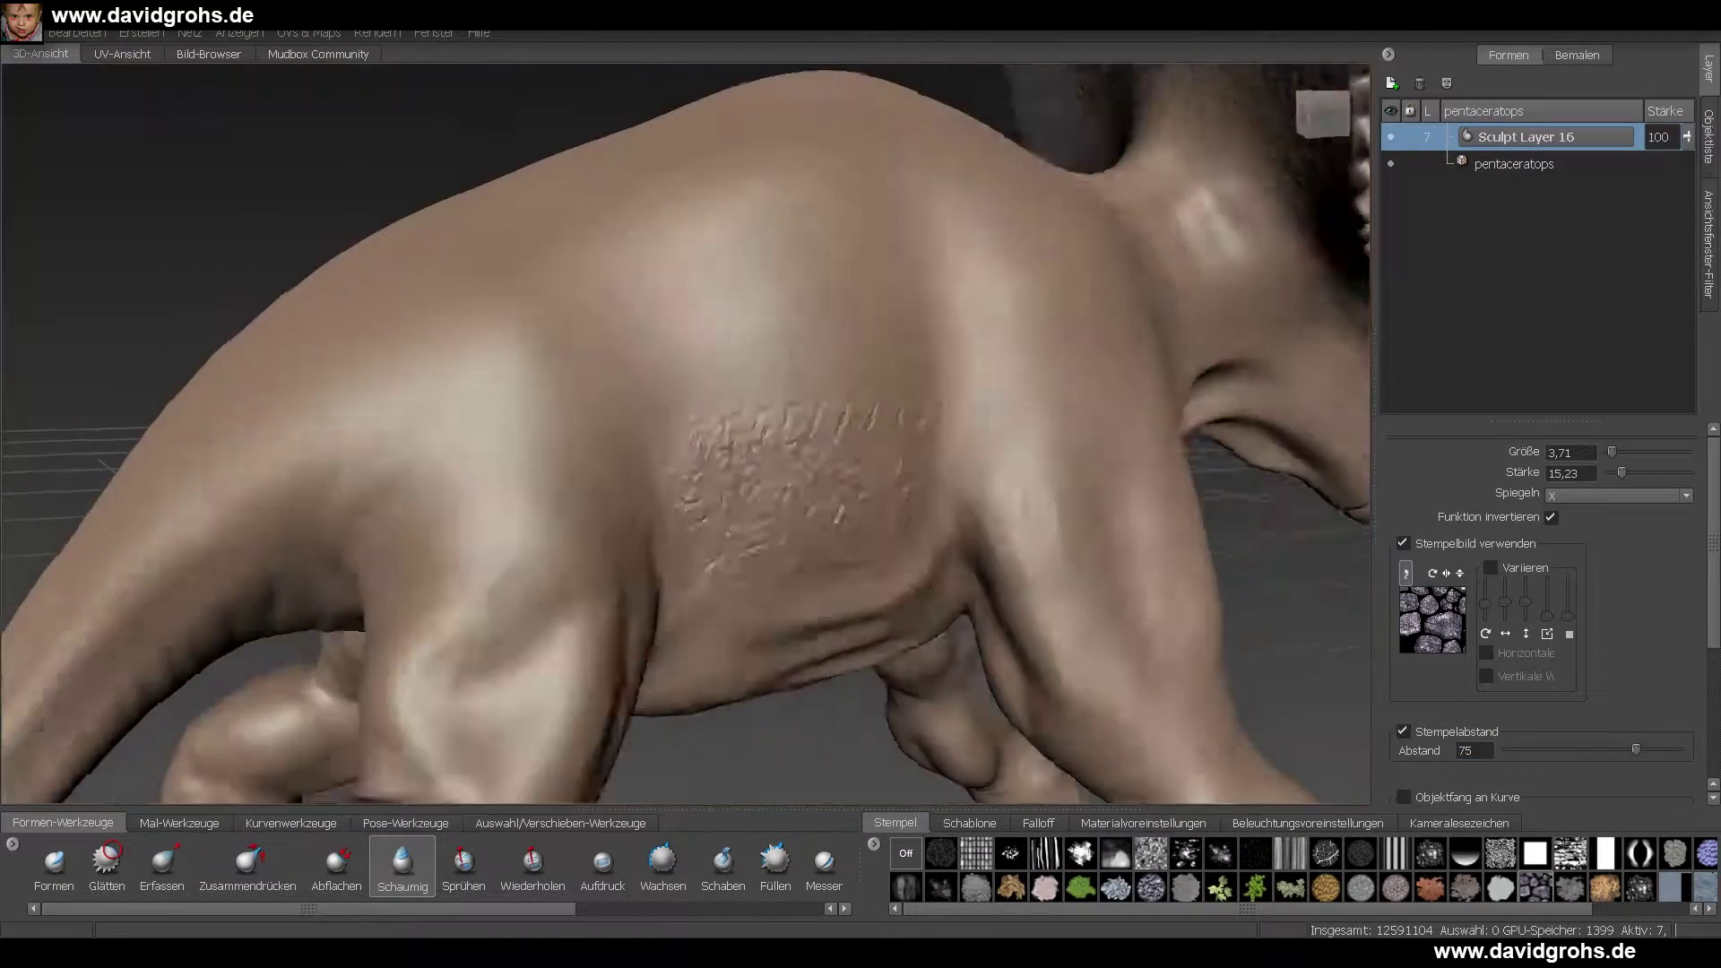
pyautogui.hotkey('ctrl', 'z')
pyautogui.keyDown('alt'); pyautogui.moveTo(537, 403); pyautogui.dragTo(629, 393, button='right'); pyautogui.keyUp('alt')
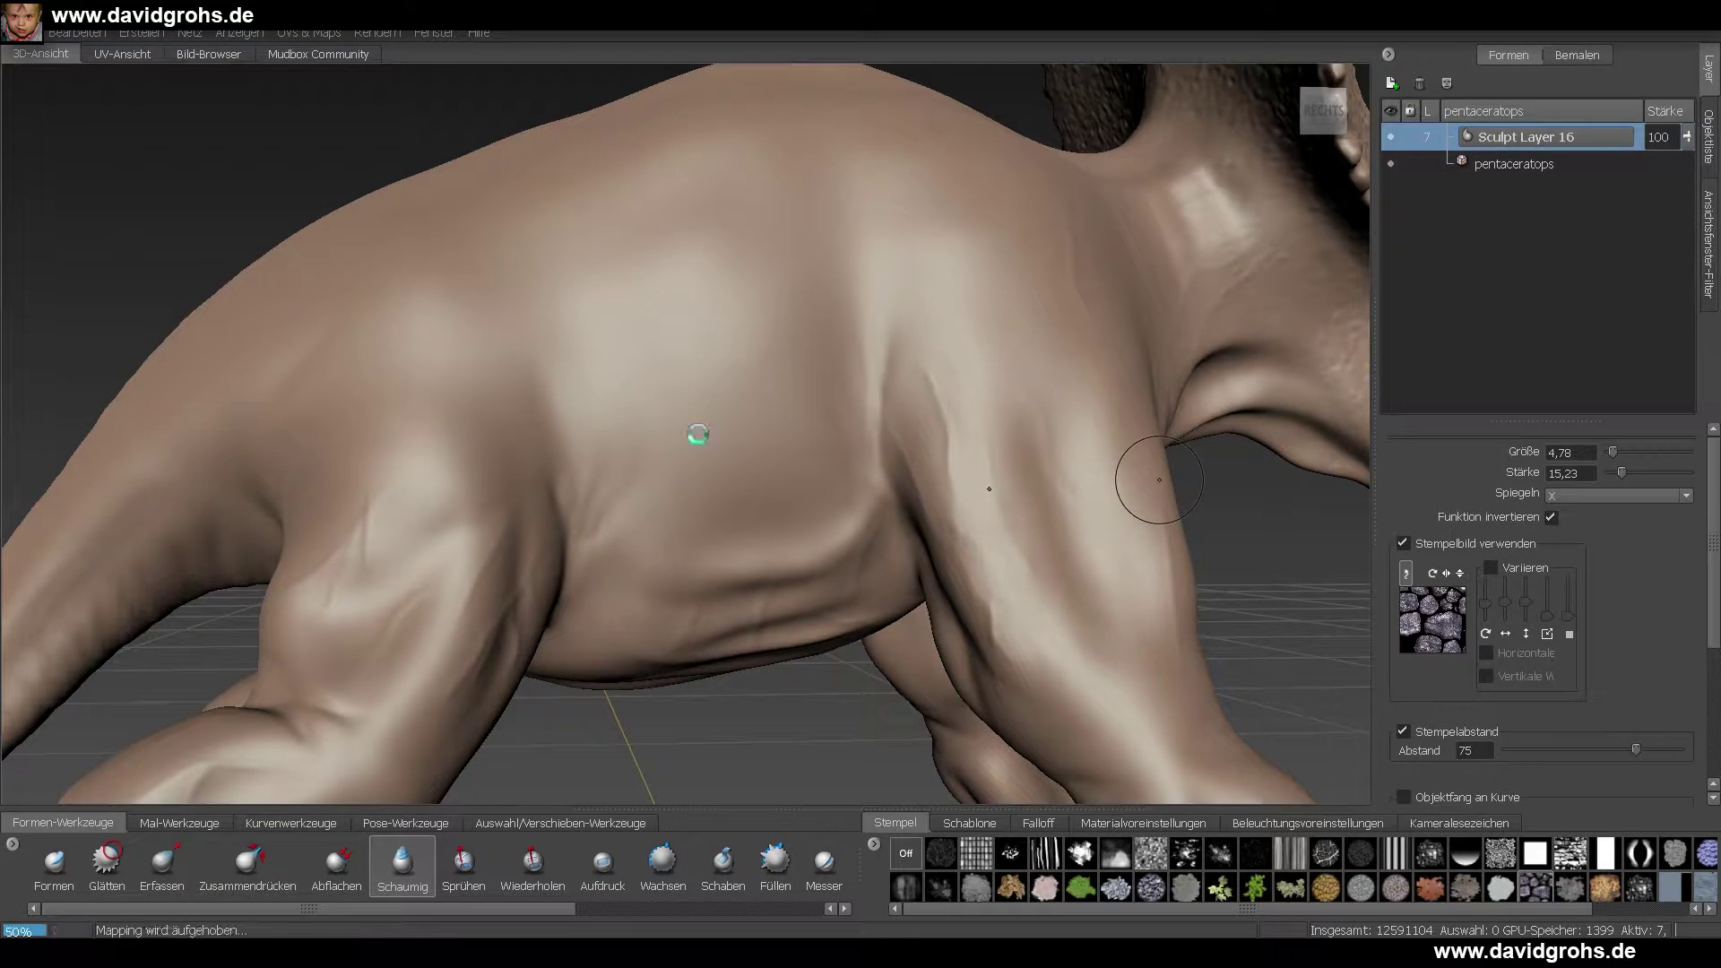
# - Add another sculpt layer and stamp cobblestone skin texture over the flank and back at level 6, size 4,78 and strength 15,23
pyautogui.click(1391, 83)
pyautogui.moveTo(585, 388); pyautogui.dragTo(612, 404)
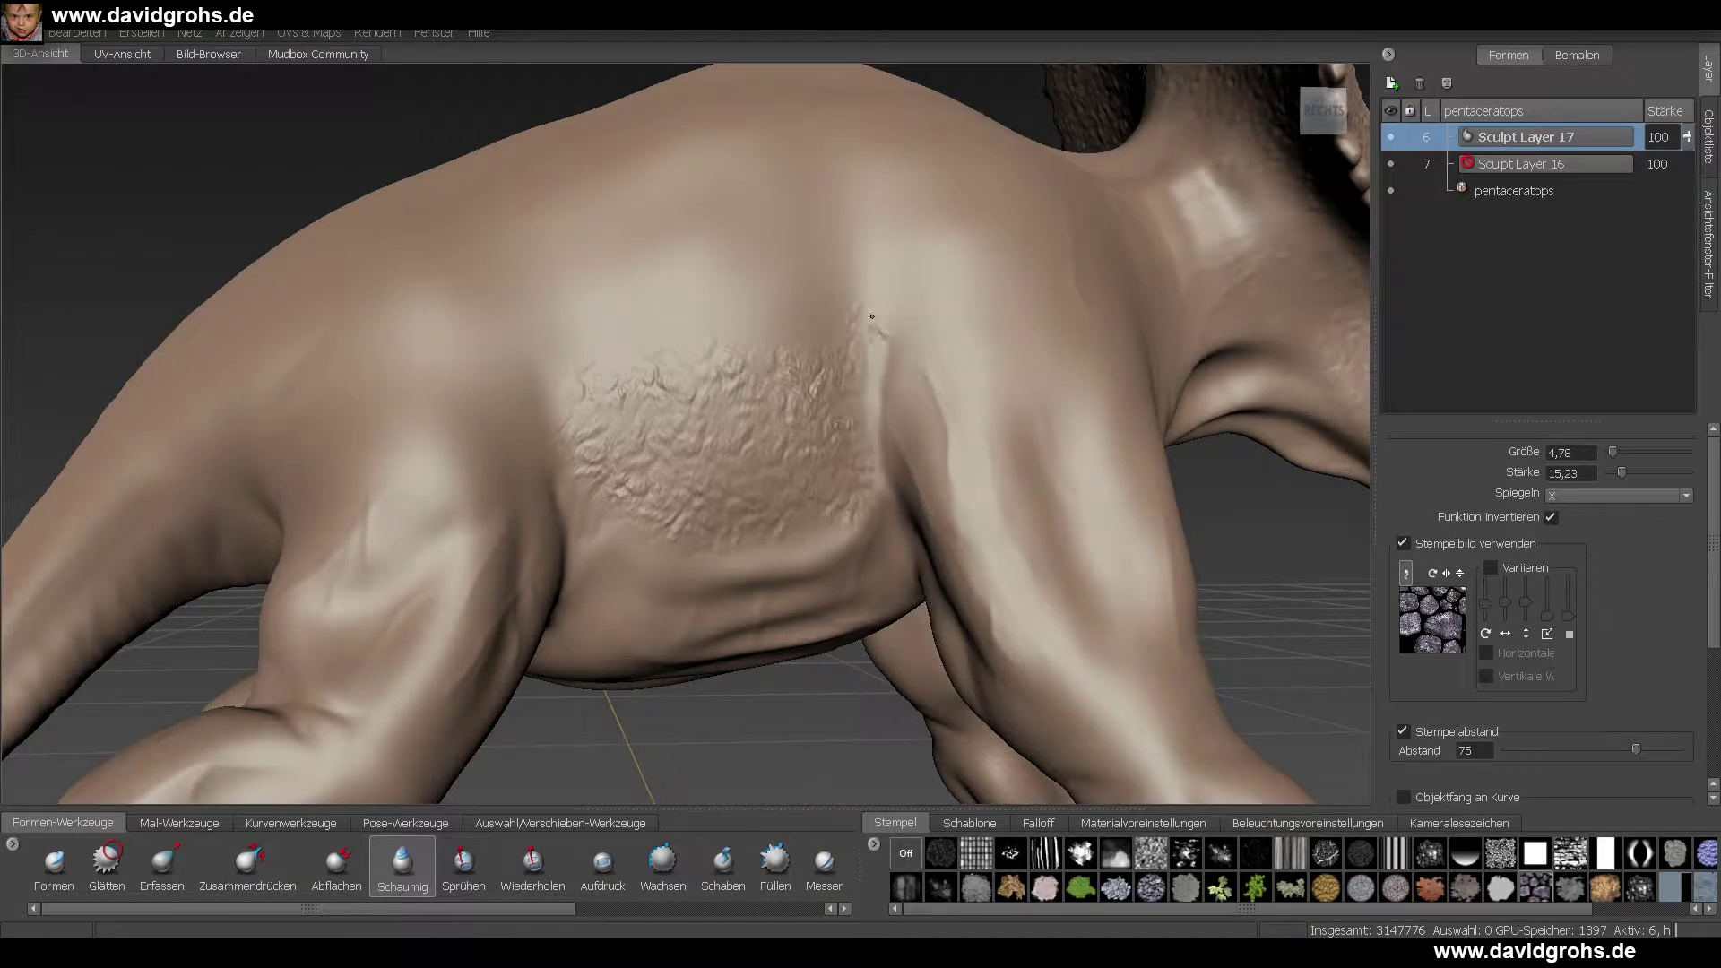
pyautogui.keyDown('alt'); pyautogui.moveTo(872, 316); pyautogui.dragTo(785, 392); pyautogui.keyUp('alt')
pyautogui.keyDown('alt'); pyautogui.moveTo(781, 281); pyautogui.dragTo(976, 348); pyautogui.keyUp('alt')
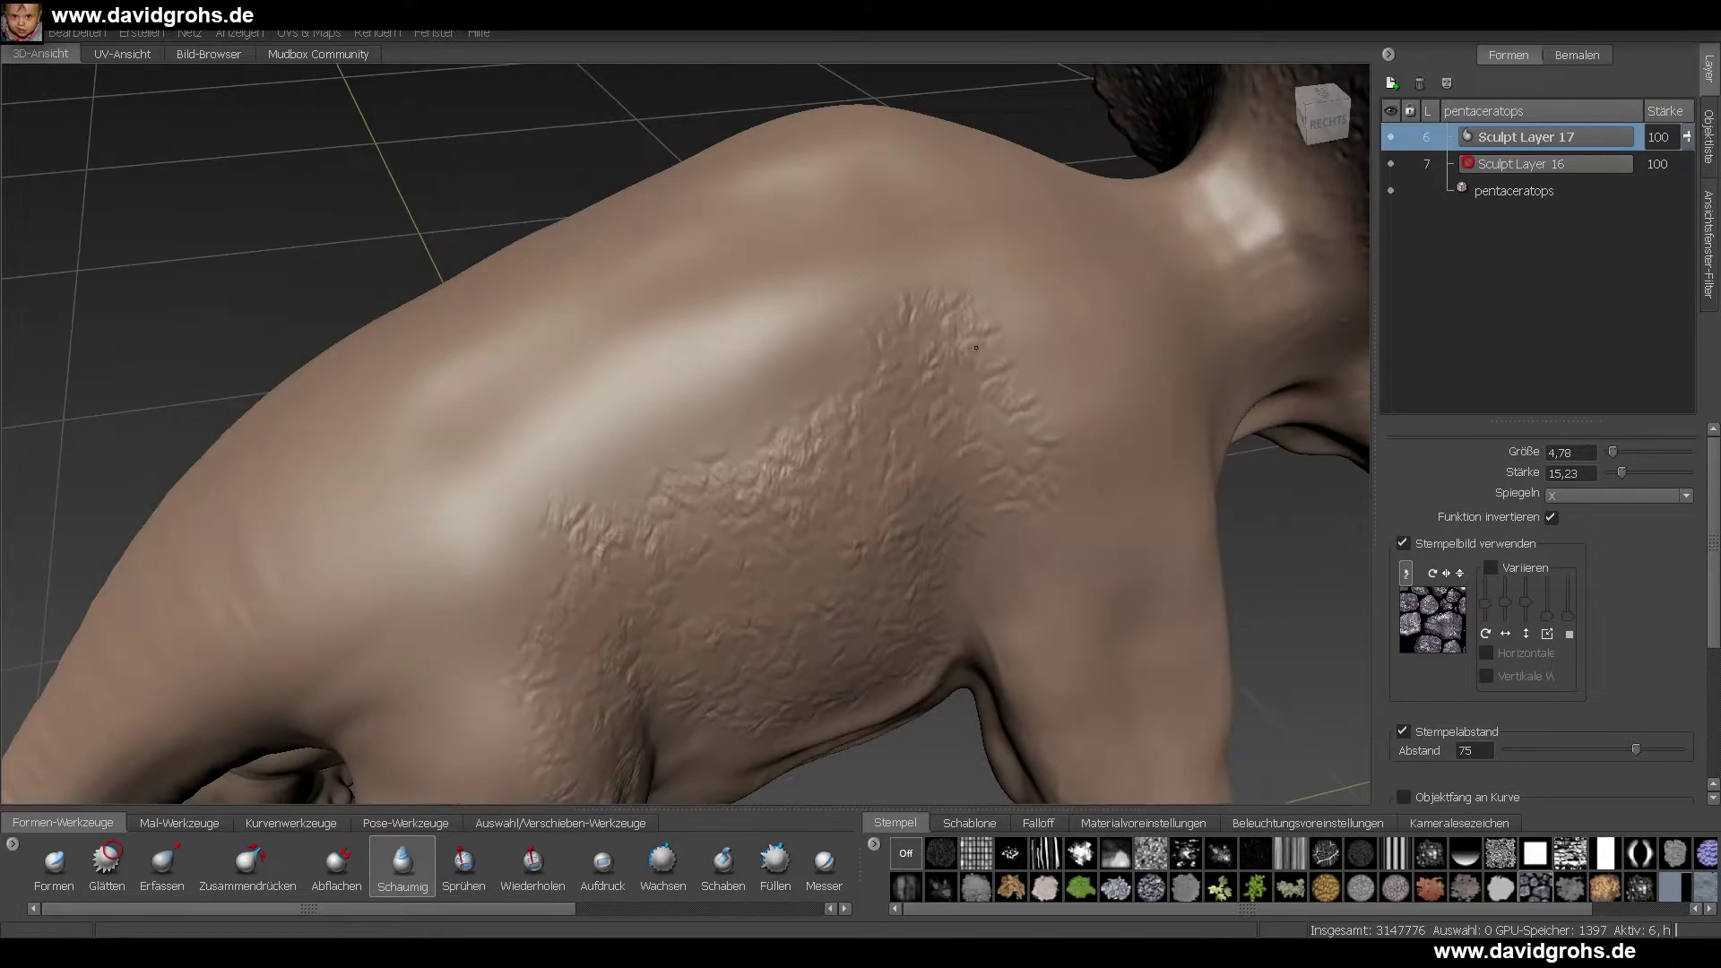
pyautogui.keyDown('alt'); pyautogui.moveTo(494, 408); pyautogui.dragTo(966, 321); pyautogui.keyUp('alt')
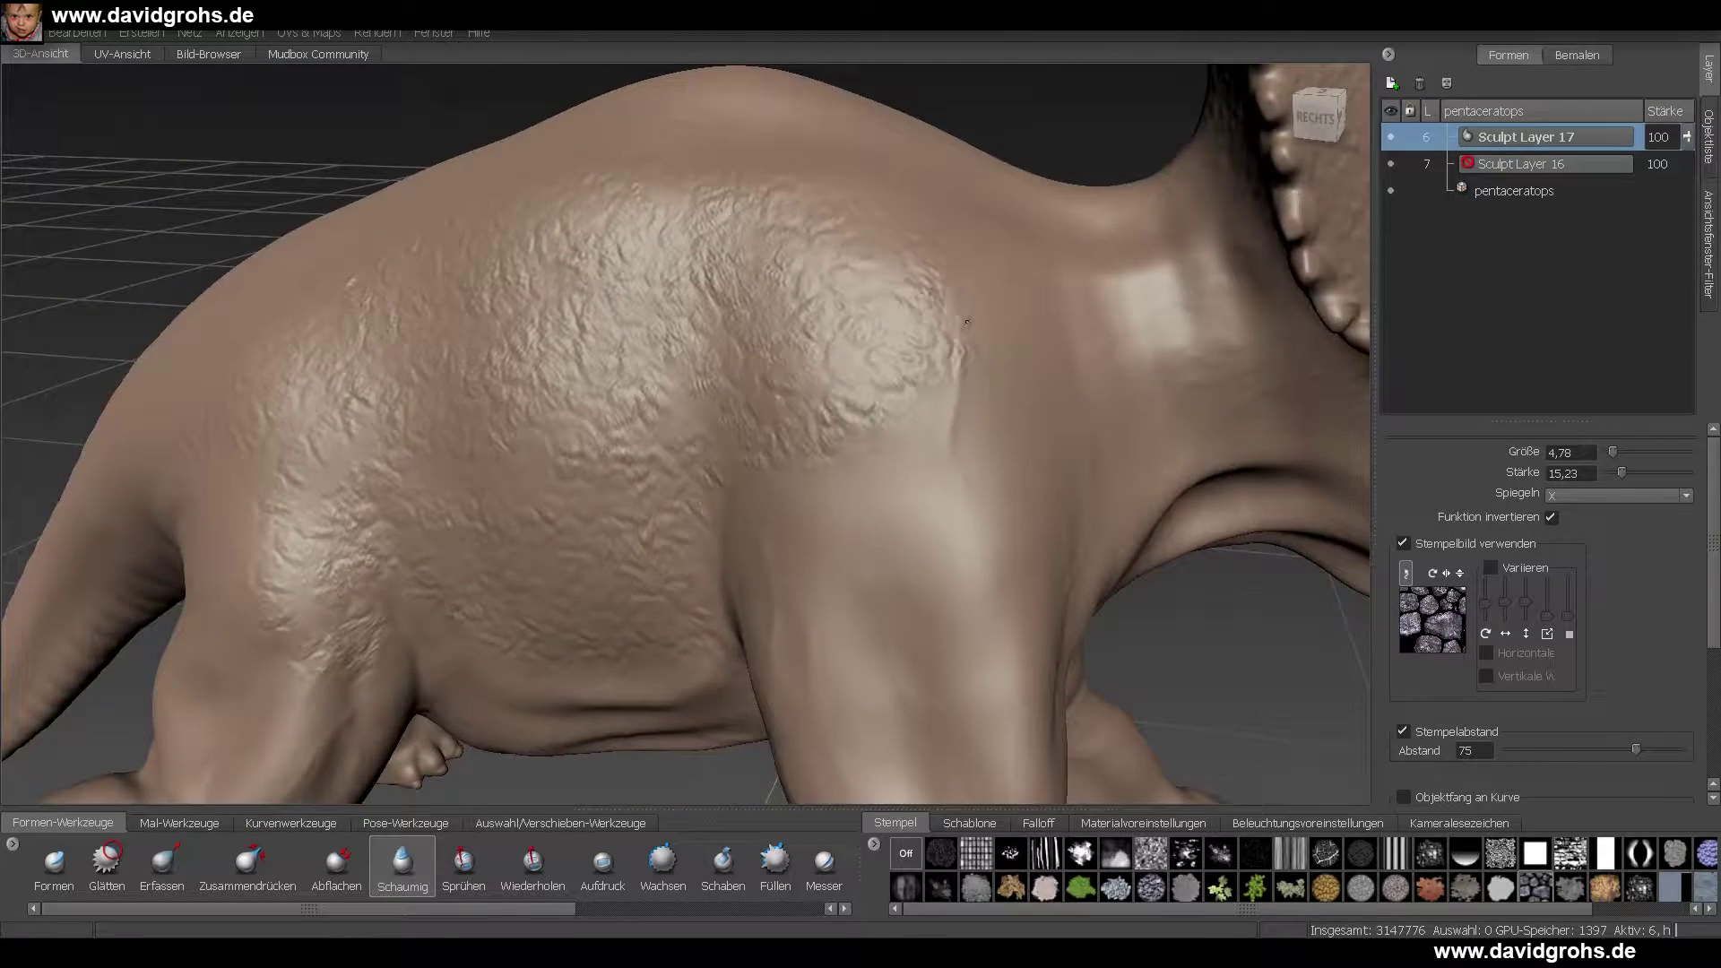
# - Extend the cobblestone skin texture over the shoulder and upper foreleg with the Foamy brush at size 4,78
pyautogui.keyDown('alt'); pyautogui.moveTo(857, 504); pyautogui.dragTo(699, 460); pyautogui.keyUp('alt')
pyautogui.keyDown('alt'); pyautogui.moveTo(883, 672); pyautogui.dragTo(681, 645); pyautogui.keyUp('alt')
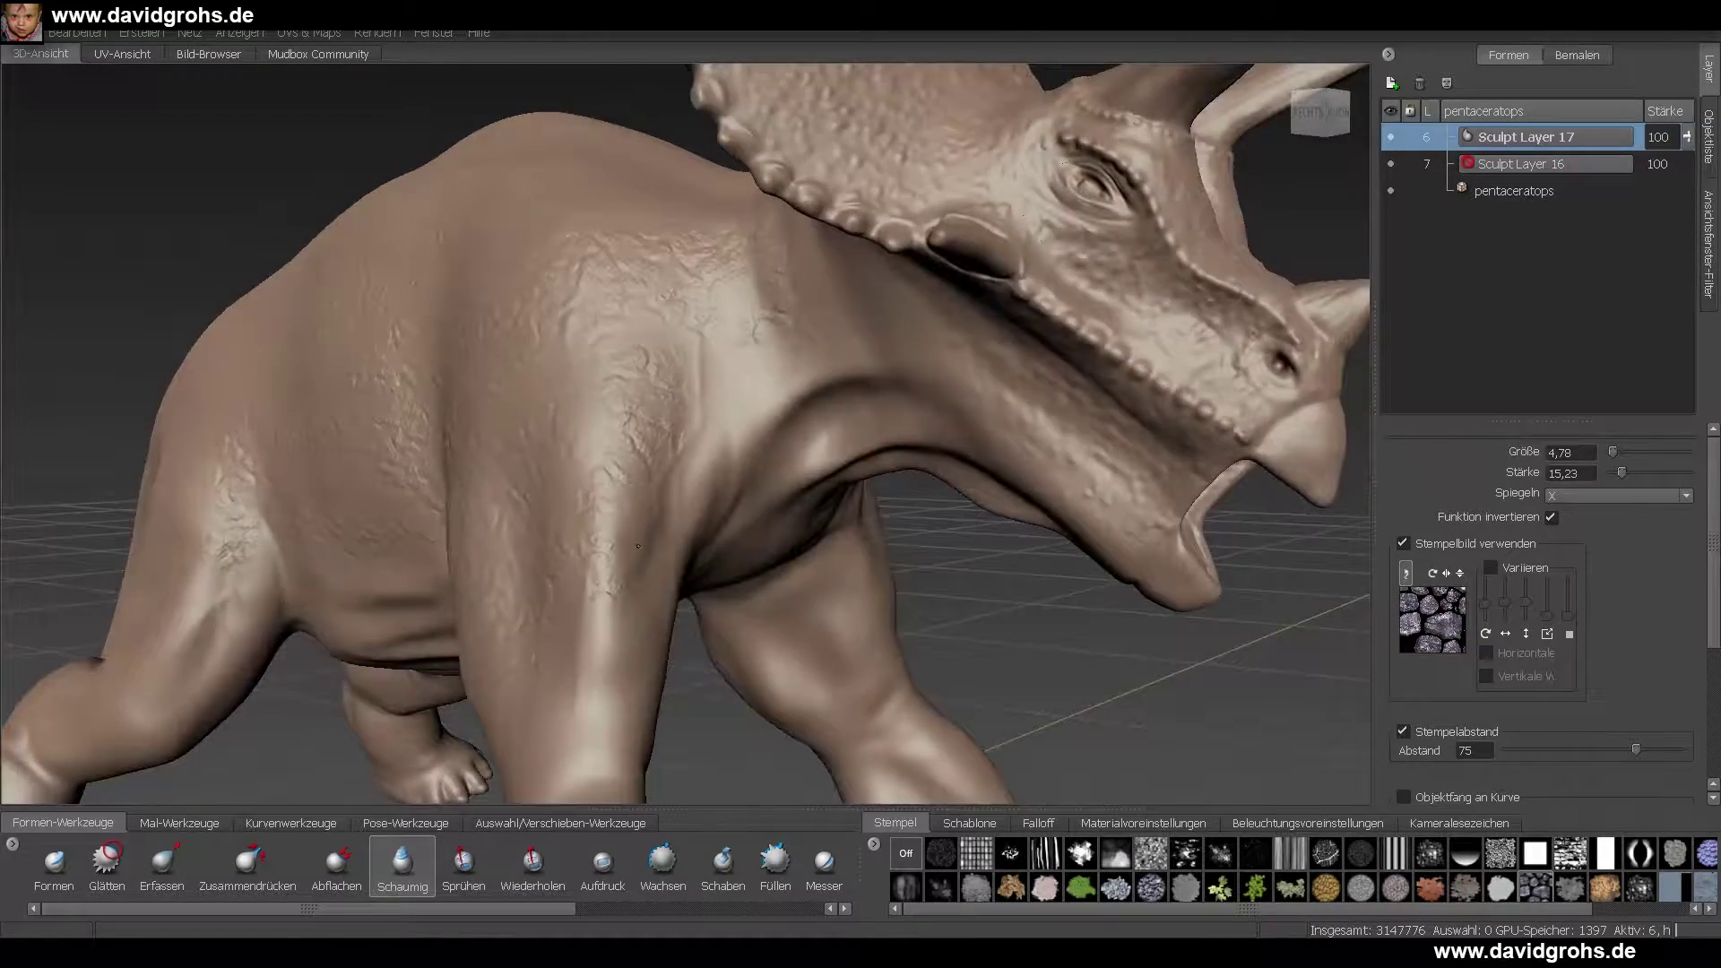
pyautogui.keyDown('alt'); pyautogui.moveTo(682, 556); pyautogui.dragTo(861, 538); pyautogui.keyUp('alt')
pyautogui.keyDown('alt'); pyautogui.moveTo(627, 573); pyautogui.dragTo(619, 431); pyautogui.keyUp('alt')
# - Cover the belly with cobblestone skin texture using the Foamy brush at size 4,78 and strength 15,23
pyautogui.moveTo(408, 358); pyautogui.dragTo(310, 462)
pyautogui.keyDown('alt'); pyautogui.moveTo(691, 400); pyautogui.dragTo(332, 413); pyautogui.keyUp('alt')
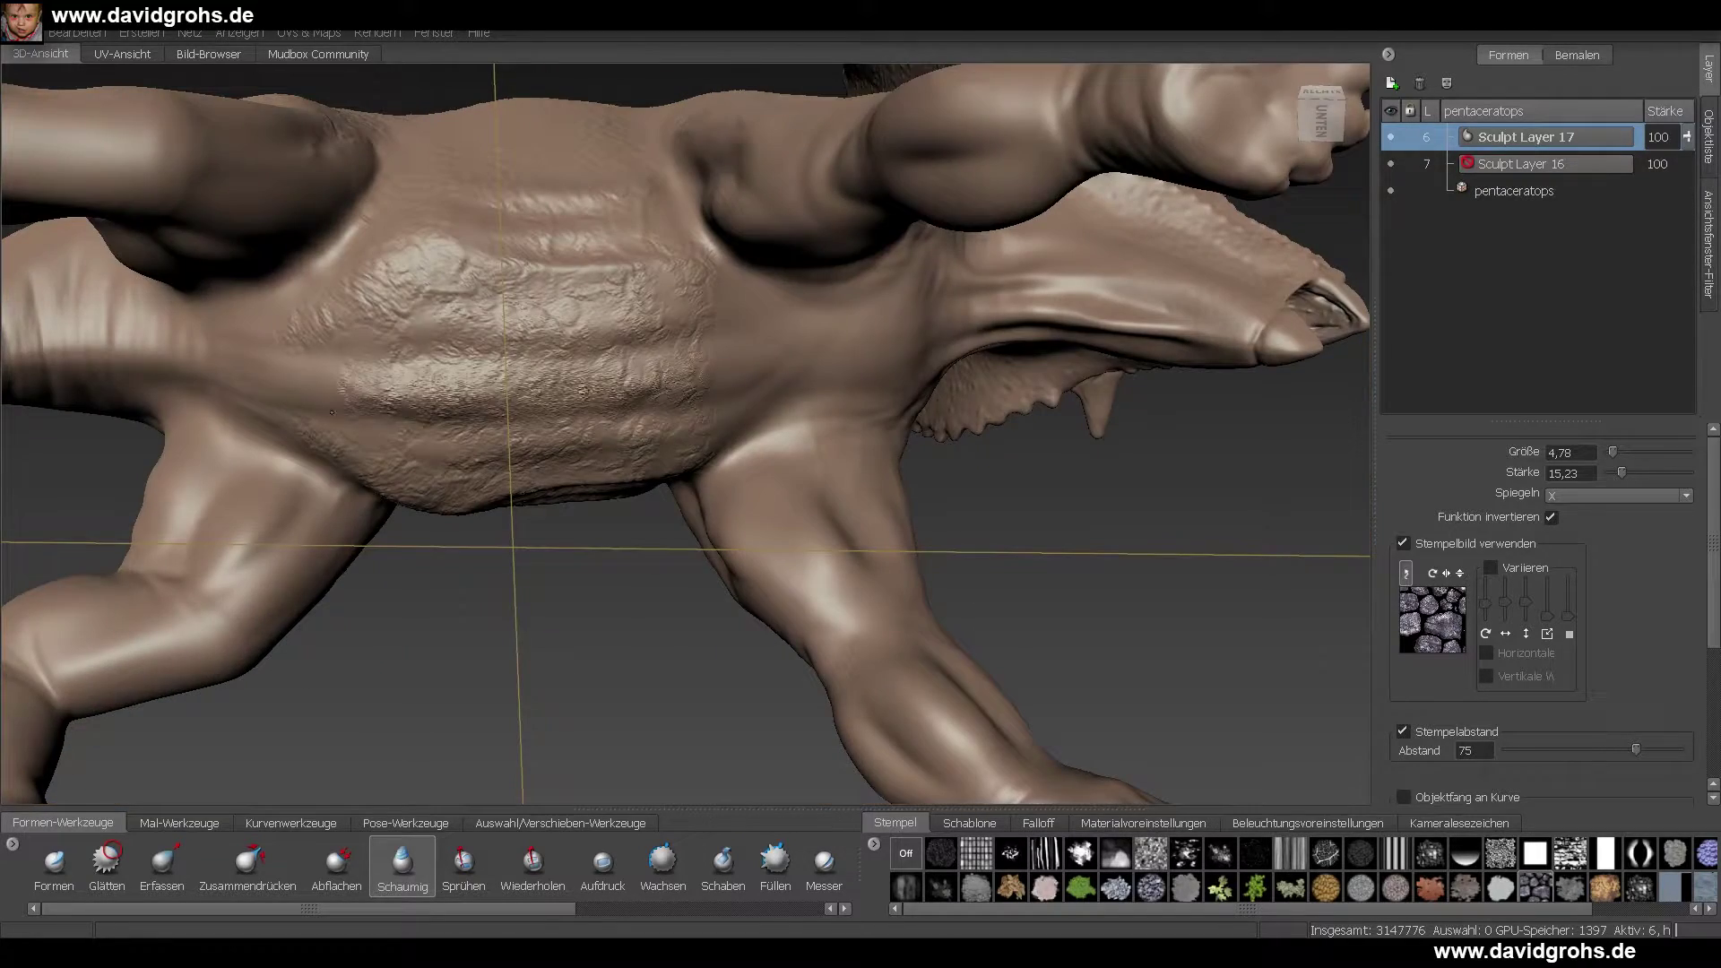
pyautogui.keyDown('alt'); pyautogui.moveTo(807, 377); pyautogui.dragTo(505, 505); pyautogui.keyUp('alt')
pyautogui.moveTo(551, 446); pyautogui.dragTo(573, 538)
# - Stamp cobblestone skin texture over the hind thigh and the base of the tail with the Foamy brush at size 3,97
pyautogui.keyDown('alt'); pyautogui.moveTo(628, 537); pyautogui.dragTo(430, 574); pyautogui.keyUp('alt')
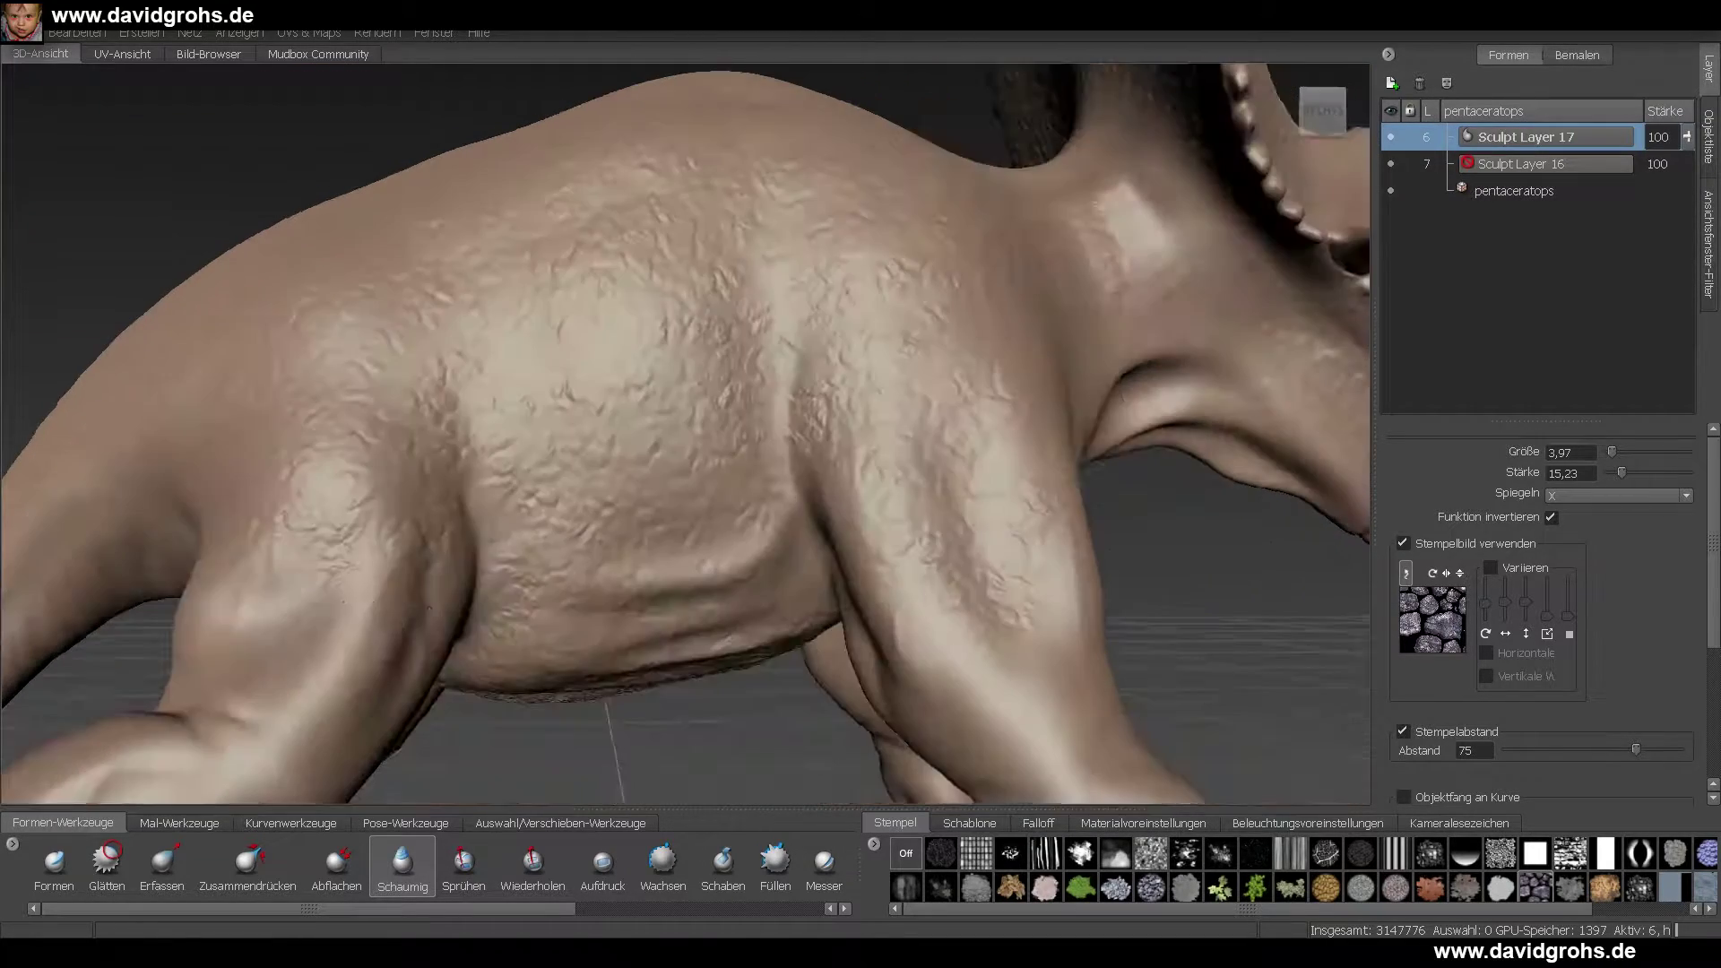
pyautogui.keyDown('alt'); pyautogui.moveTo(336, 695); pyautogui.dragTo(696, 452); pyautogui.keyUp('alt')
pyautogui.keyDown('alt'); pyautogui.moveTo(963, 583); pyautogui.dragTo(688, 365); pyautogui.keyUp('alt')
pyautogui.keyDown('alt'); pyautogui.moveTo(688, 585); pyautogui.dragTo(471, 417); pyautogui.keyUp('alt')
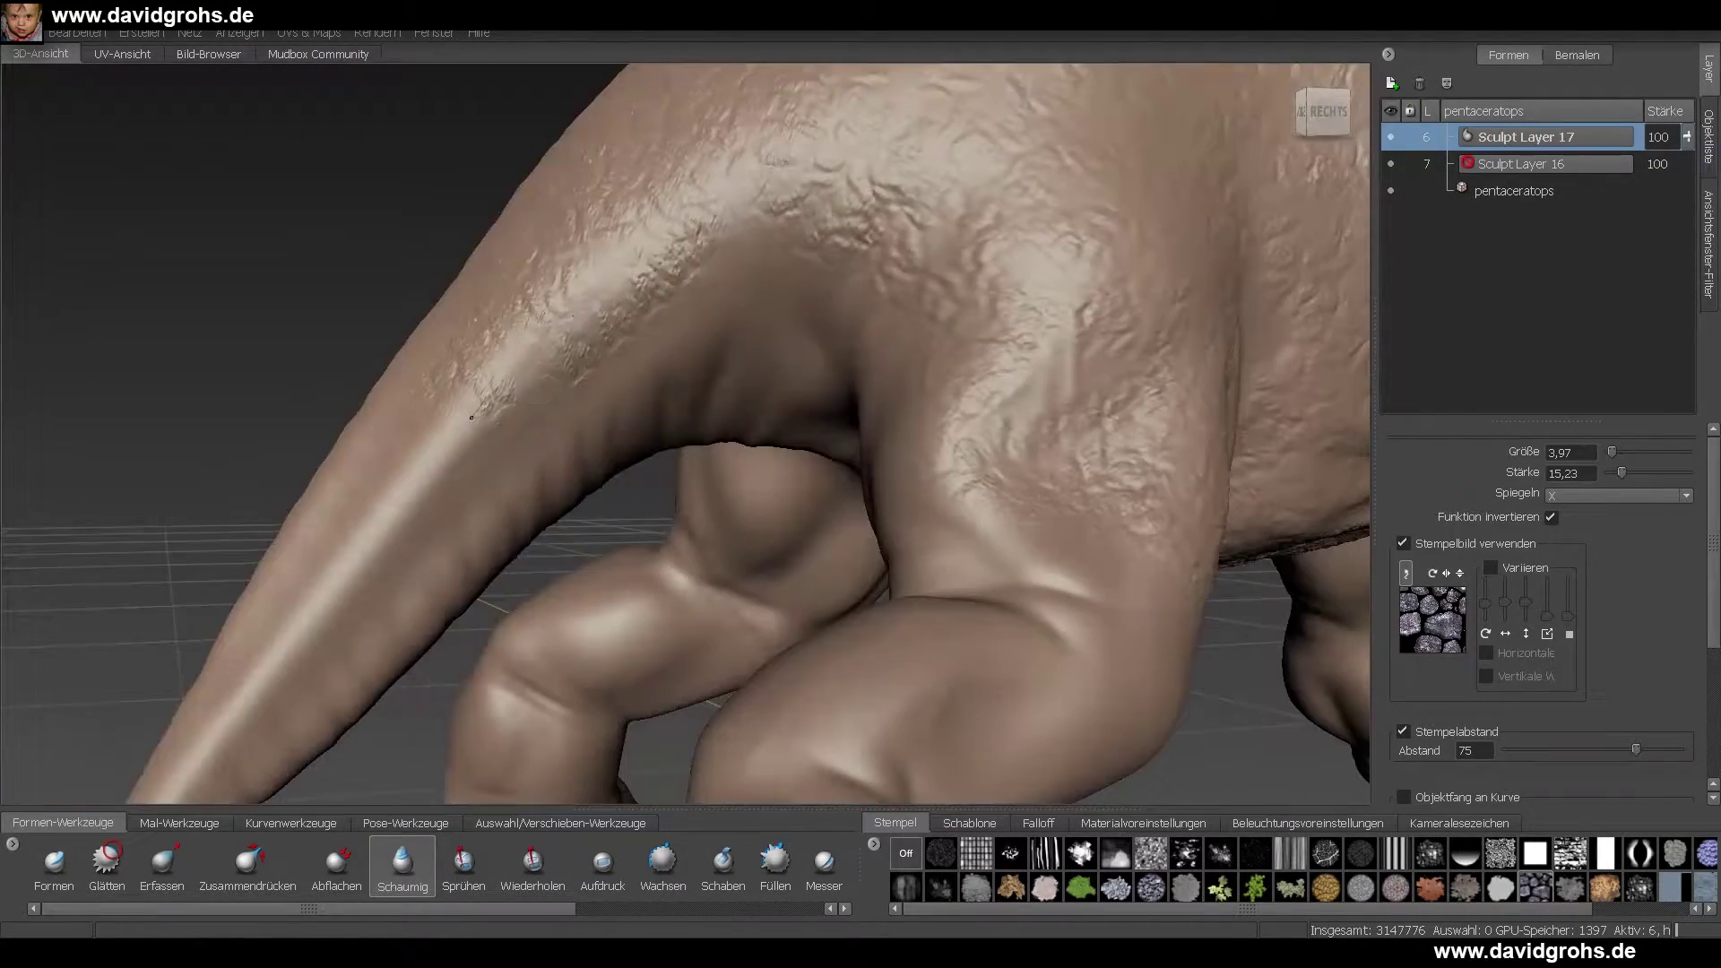
pyautogui.scroll(-5, 684, 414)
pyautogui.keyDown('alt'); pyautogui.moveTo(971, 484); pyautogui.dragTo(699, 448); pyautogui.keyUp('alt')
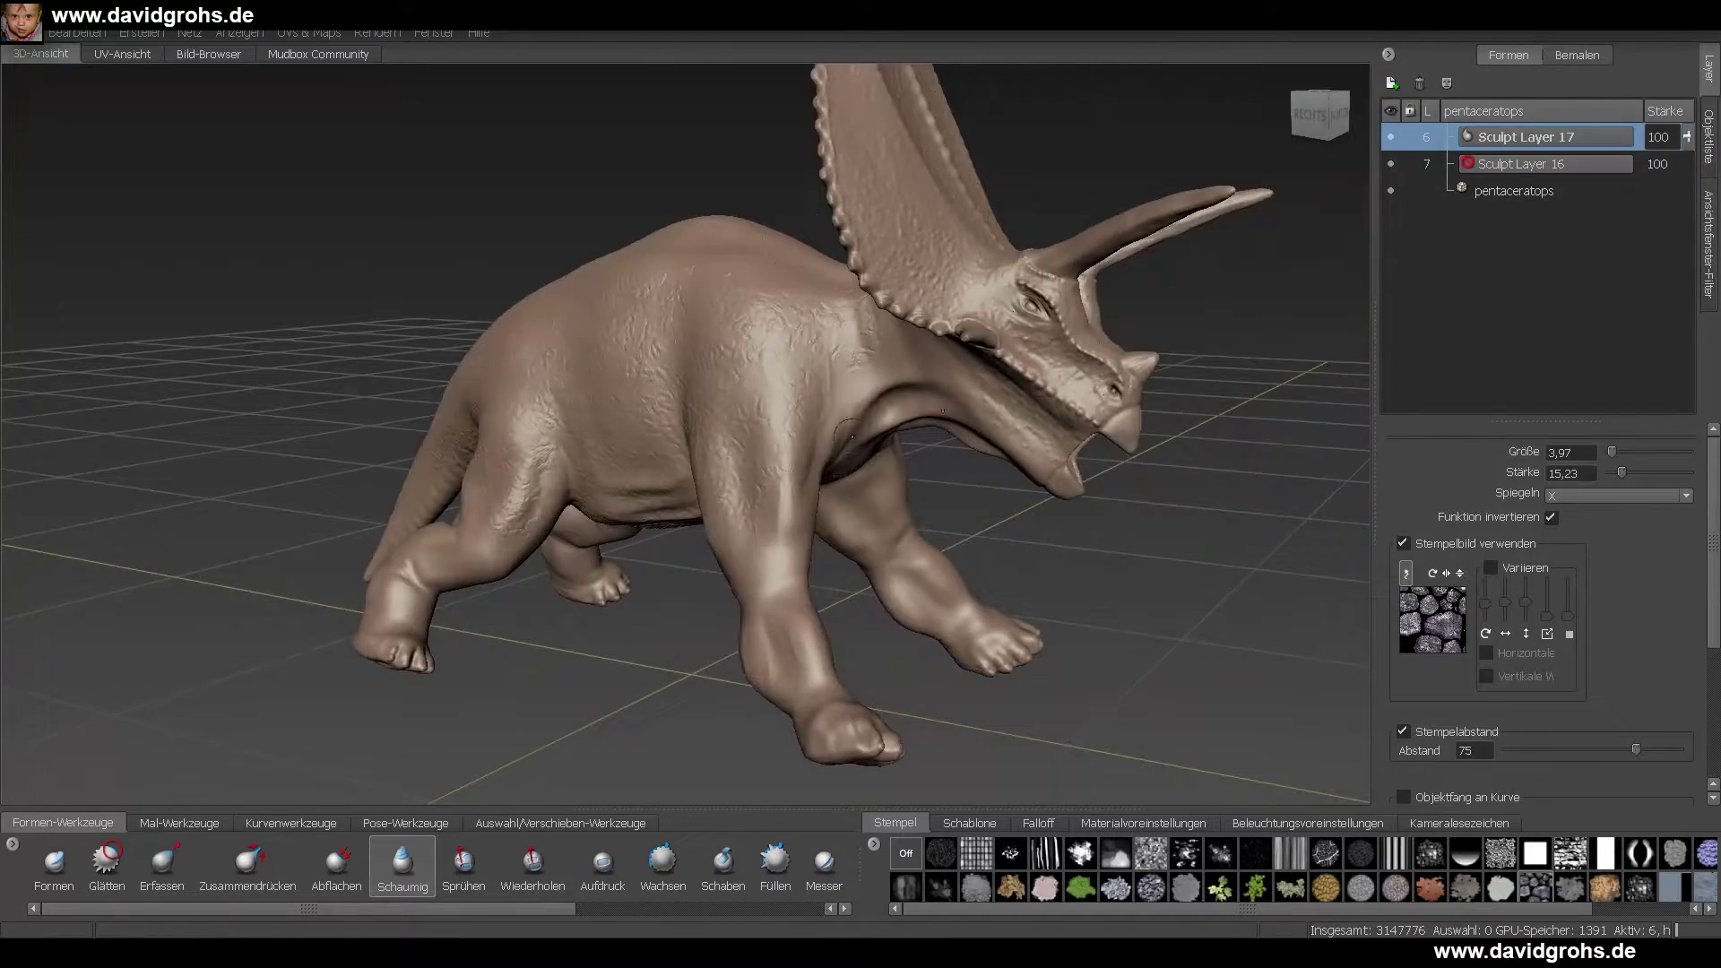
# - Stamp cobblestone skin texture down the foreleg with the Foamy brush at size 7,46 and strength 15,23
pyautogui.keyDown('alt'); pyautogui.moveTo(520, 431); pyautogui.dragTo(607, 436); pyautogui.keyUp('alt')
pyautogui.scroll(3, 1033, 661)
pyautogui.moveTo(1034, 660); pyautogui.dragTo(1067, 661)
pyautogui.moveTo(1034, 660)
pyautogui.keyDown('alt'); pyautogui.mouseDown()
pyautogui.moveTo(762, 609)
pyautogui.moveTo(595, 377)
pyautogui.moveTo(842, 403)
pyautogui.mouseUp(); pyautogui.keyUp('alt')
pyautogui.scroll(3, 842, 404)
pyautogui.moveTo(1085, 654); pyautogui.dragTo(1013, 530)
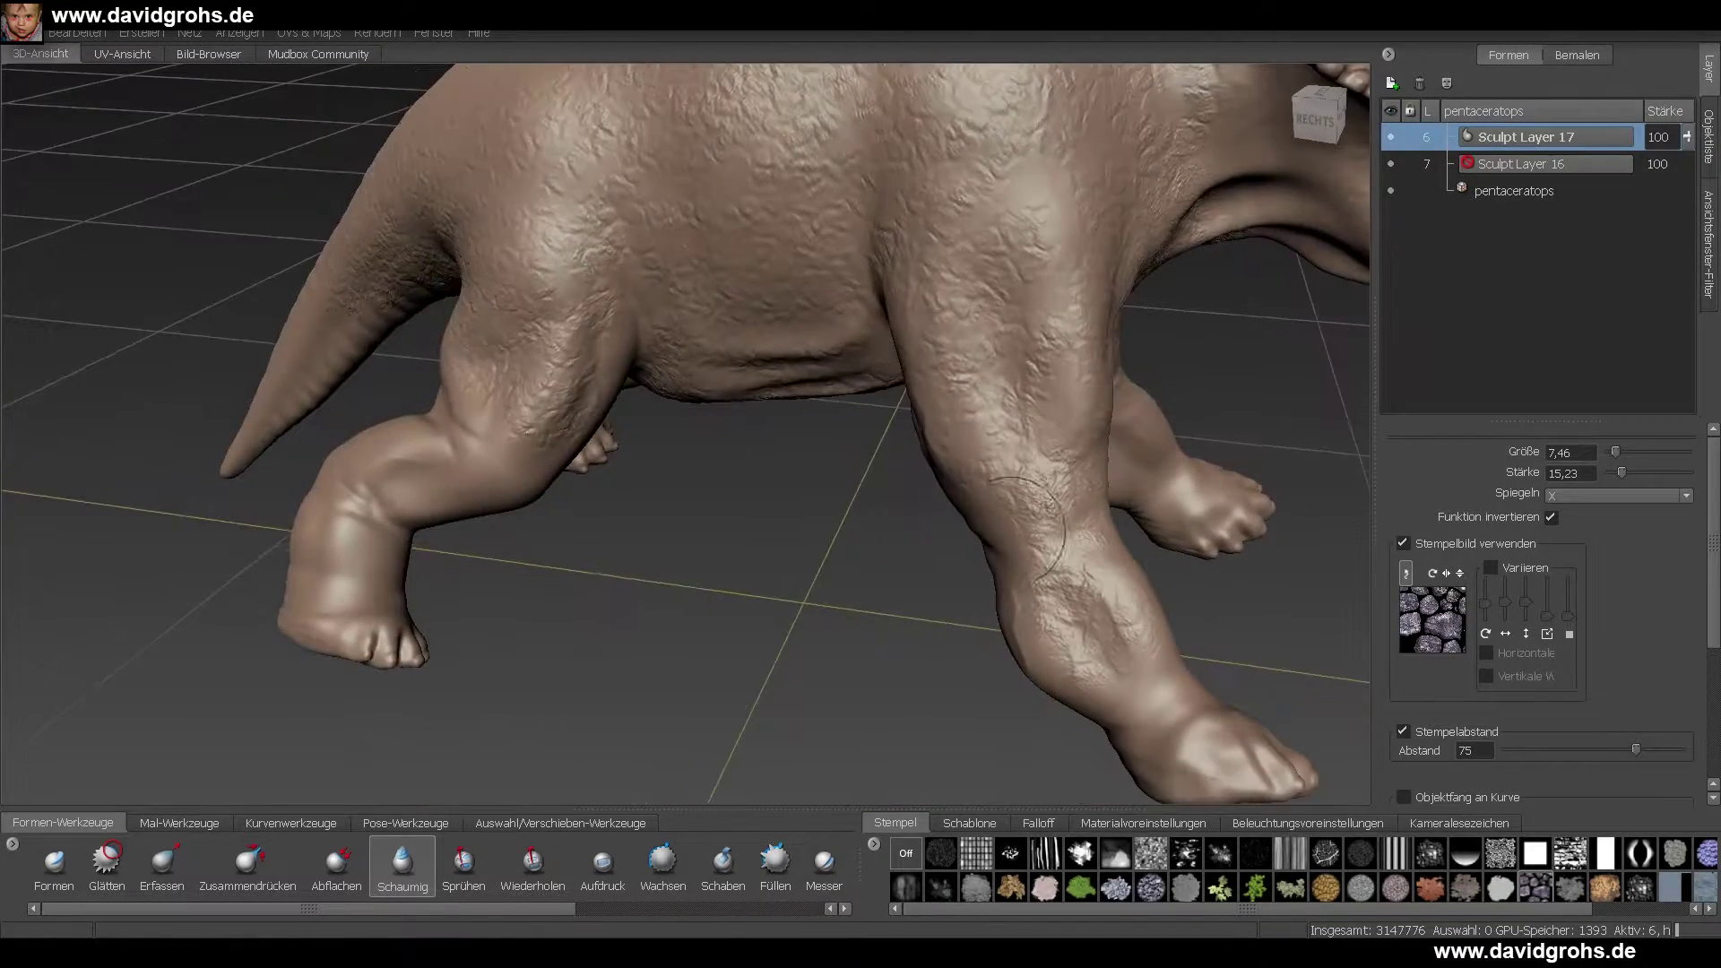
# - Choose the clustered-pebble stamp and texture the hind thigh and knee with the Foamy brush at size 5,47 and strength 15,23
pyautogui.scroll(-3, 1657, 894)
pyautogui.click(1525, 887)
pyautogui.keyDown('alt'); pyautogui.moveTo(807, 537); pyautogui.dragTo(771, 440); pyautogui.keyUp('alt')
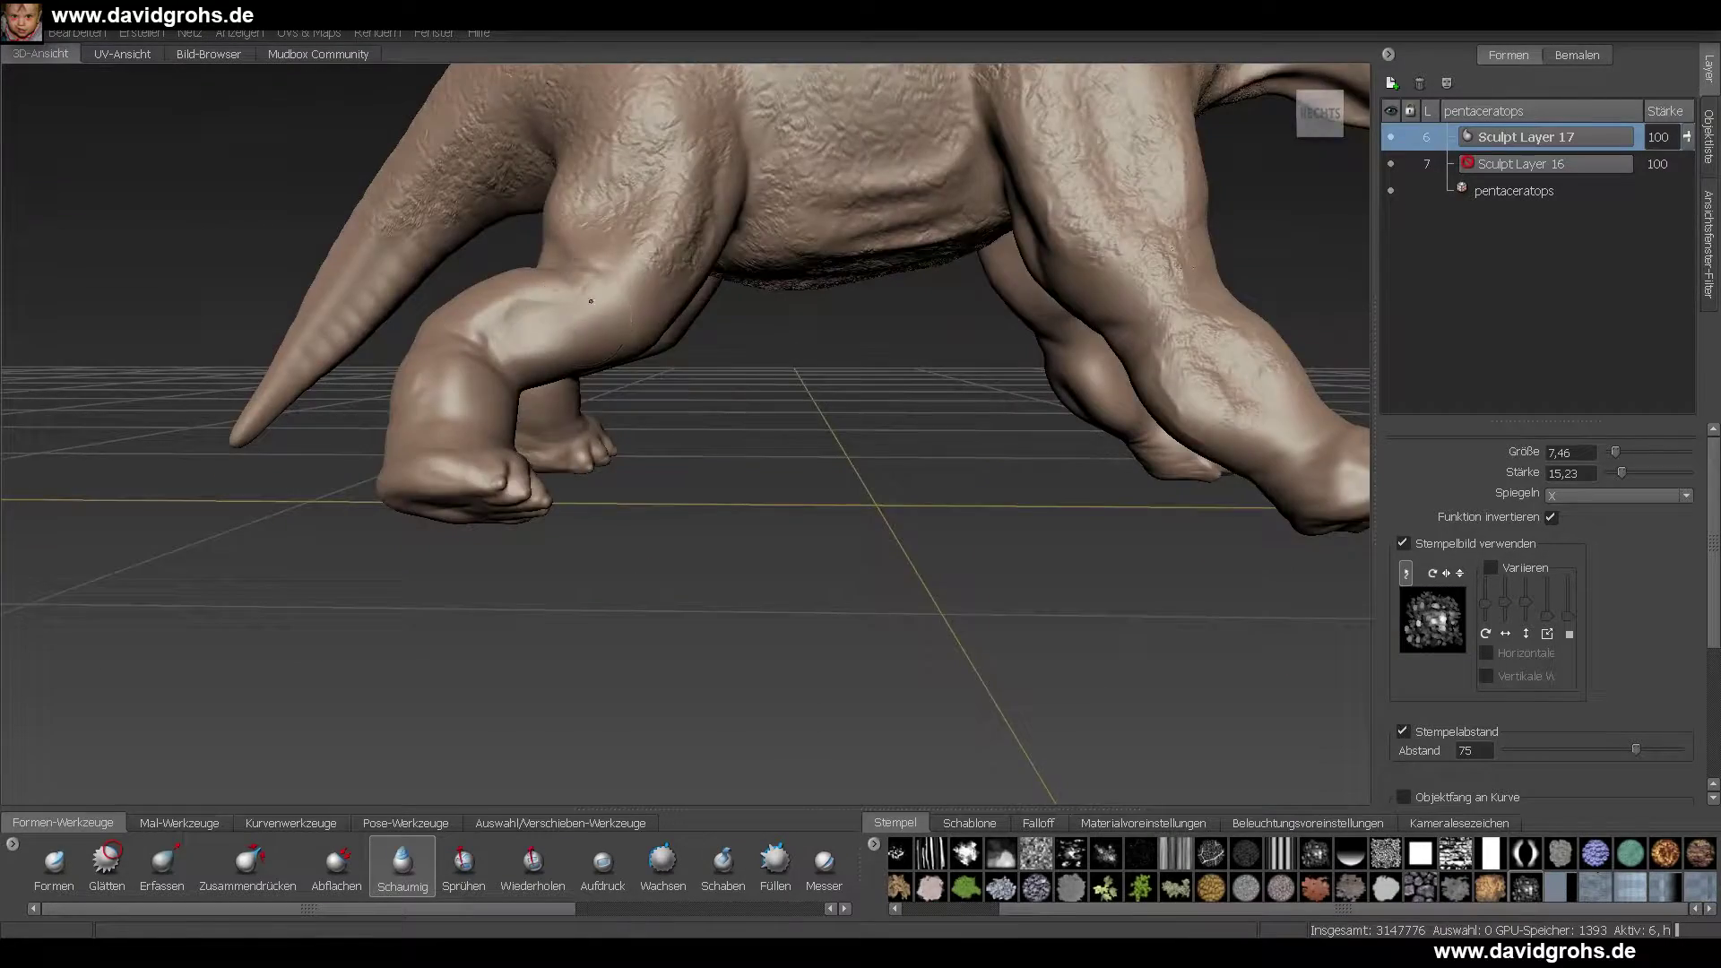
pyautogui.scroll(4, 574, 404)
pyautogui.moveTo(574, 421); pyautogui.dragTo(636, 289)
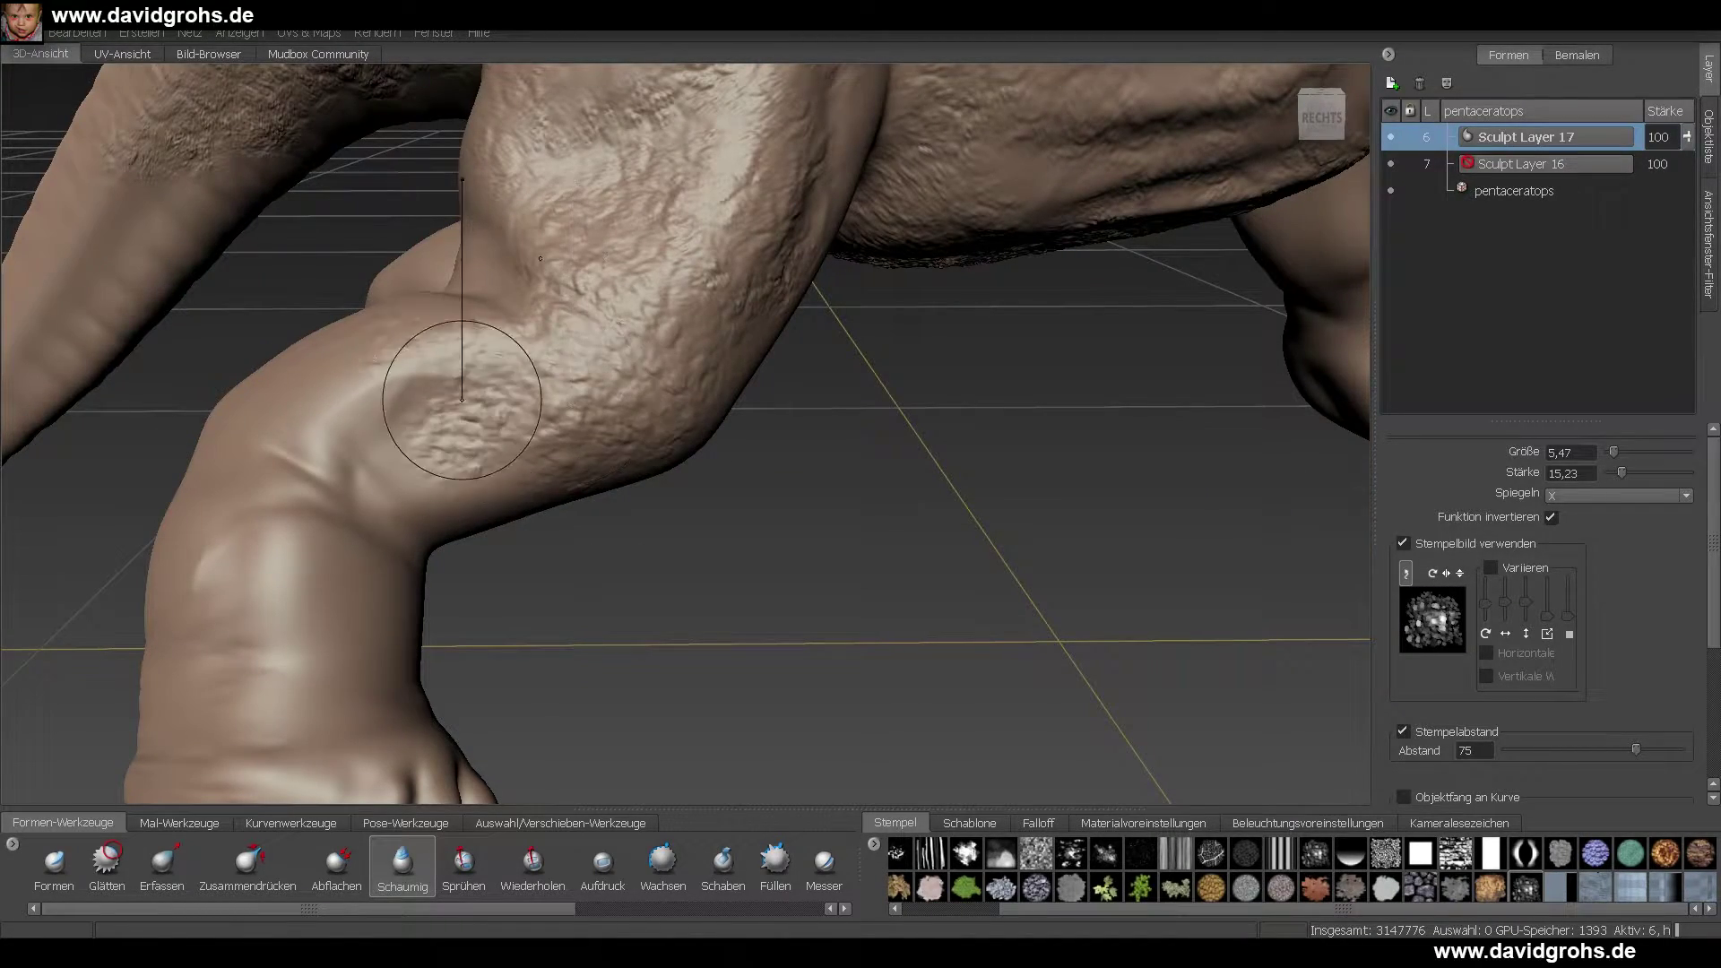
pyautogui.moveTo(541, 258); pyautogui.dragTo(536, 327)
pyautogui.scroll(-4, 537, 403)
# - Stamp pebble texture on the lower hind leg with the Foamy brush at strength 8,11 and toggle Sculpt Layer 17 to check it
pyautogui.moveTo(762, 448)
pyautogui.keyDown('alt'); pyautogui.mouseDown()
pyautogui.moveTo(573, 439)
pyautogui.moveTo(861, 520)
pyautogui.moveTo(717, 430)
pyautogui.moveTo(896, 385)
pyautogui.mouseUp(); pyautogui.keyUp('alt')
pyautogui.scroll(5, 968, 371)
pyautogui.scroll(-4, 968, 371)
pyautogui.keyDown('alt'); pyautogui.moveTo(897, 502); pyautogui.dragTo(761, 385, button='middle'); pyautogui.keyUp('alt')
pyautogui.keyDown('alt'); pyautogui.moveTo(762, 502); pyautogui.dragTo(977, 448); pyautogui.keyUp('alt')
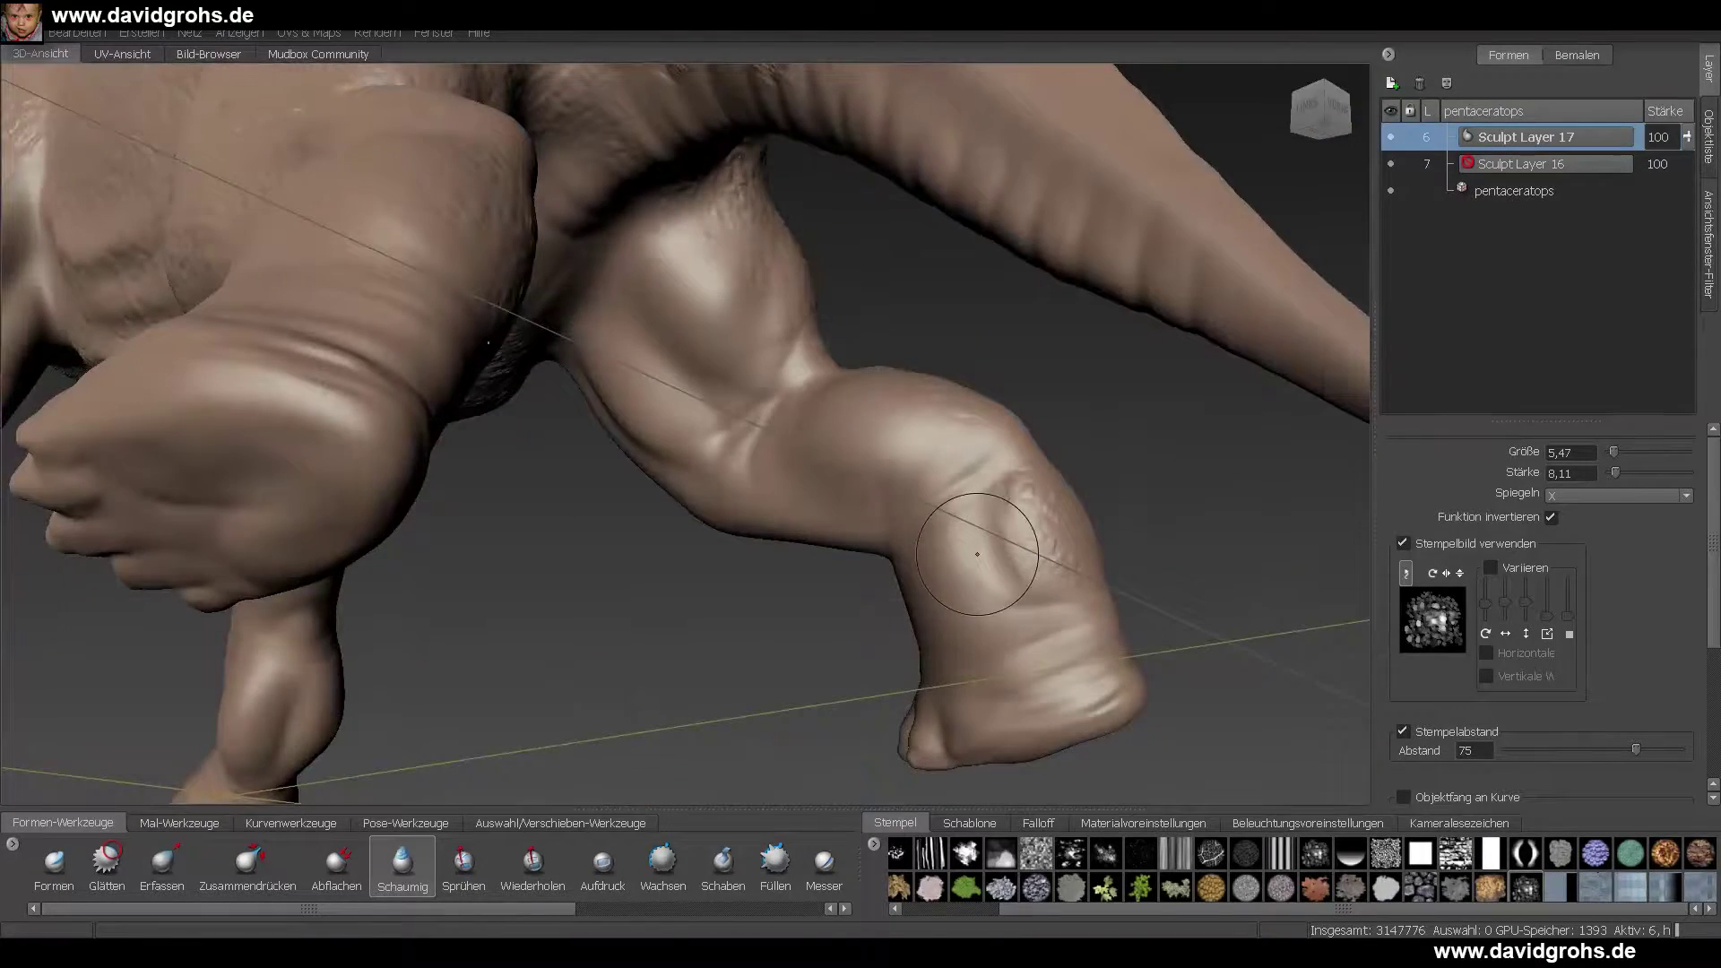
pyautogui.keyDown('alt'); pyautogui.moveTo(963, 611); pyautogui.dragTo(806, 502); pyautogui.keyUp('alt')
pyautogui.moveTo(999, 583)
pyautogui.mouseDown()
pyautogui.moveTo(679, 323)
pyautogui.moveTo(753, 395)
pyautogui.moveTo(896, 323)
pyautogui.mouseUp()
pyautogui.scroll(4, 717, 358)
pyautogui.keyDown('alt'); pyautogui.moveTo(681, 304); pyautogui.dragTo(699, 403); pyautogui.keyUp('alt')
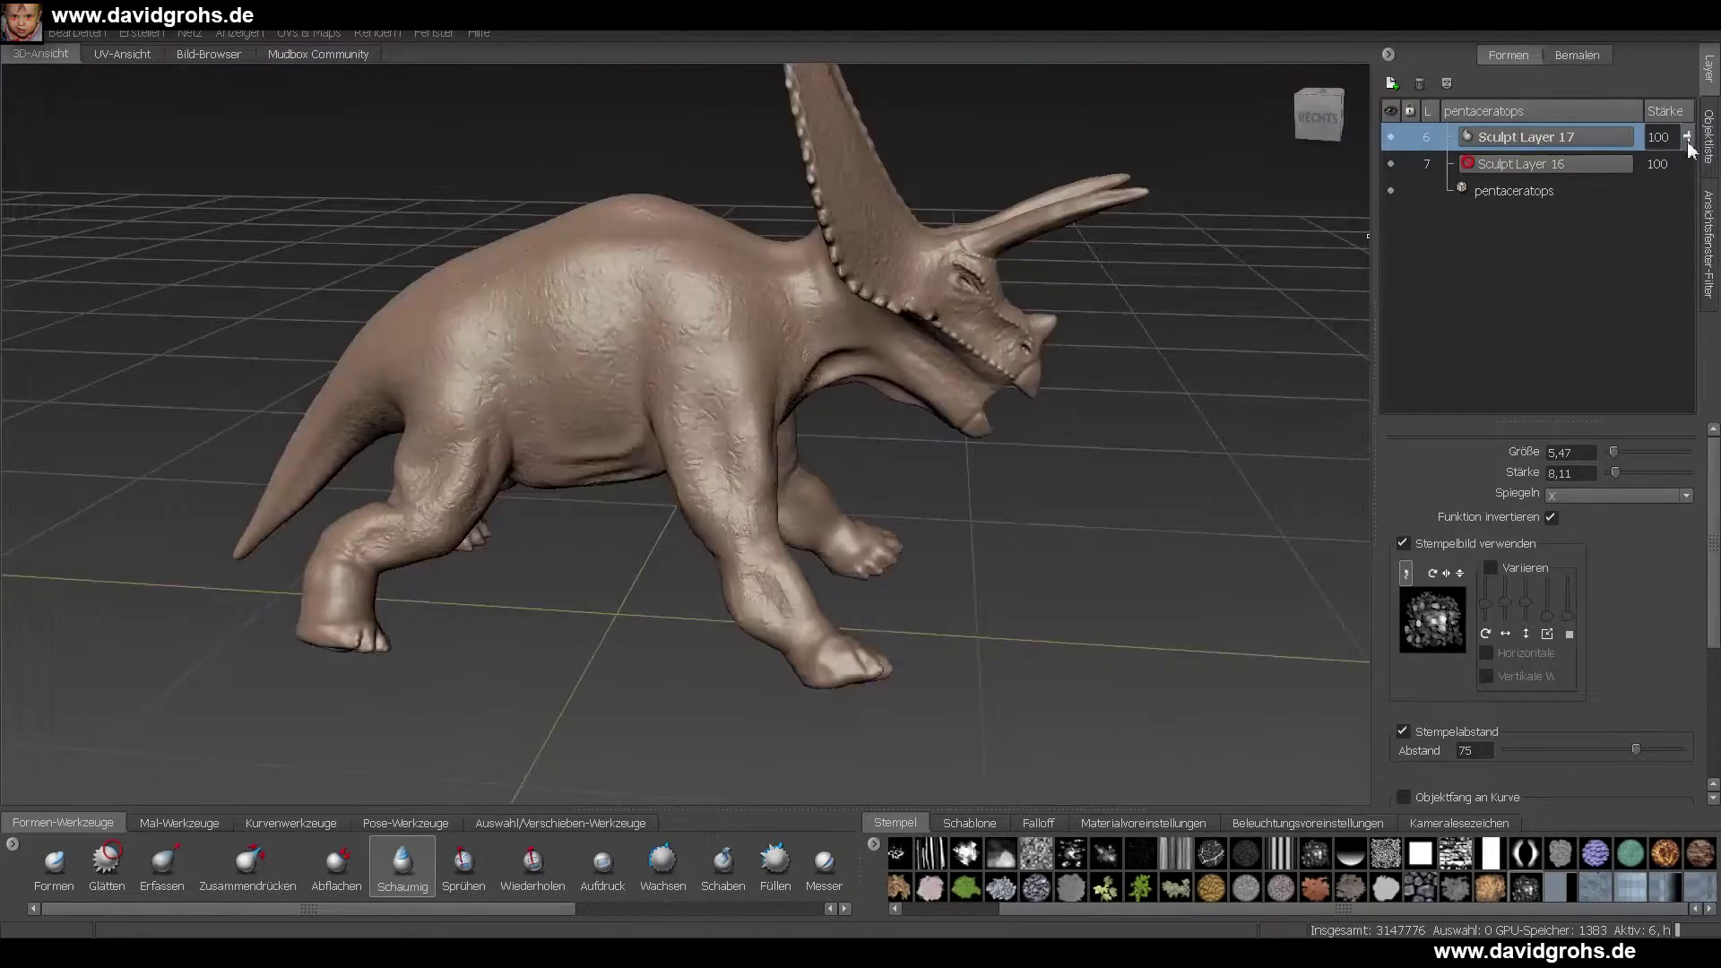
pyautogui.click(1391, 138)
# - Stamp pebble skin texture along the tail with the Foamy brush at size 5,47 and strength 8,11
pyautogui.moveTo(771, 466)
pyautogui.keyDown('alt'); pyautogui.mouseDown()
pyautogui.moveTo(634, 518)
pyautogui.moveTo(771, 538)
pyautogui.moveTo(949, 641)
pyautogui.moveTo(900, 544)
pyautogui.moveTo(807, 501)
pyautogui.mouseUp(); pyautogui.keyUp('alt')
pyautogui.keyDown('alt'); pyautogui.moveTo(807, 502); pyautogui.dragTo(681, 538, button='right'); pyautogui.keyUp('alt')
pyautogui.keyDown('alt'); pyautogui.moveTo(681, 538); pyautogui.dragTo(975, 459); pyautogui.keyUp('alt')
pyautogui.keyDown('alt'); pyautogui.moveTo(974, 460); pyautogui.dragTo(1112, 502, button='right'); pyautogui.keyUp('alt')
pyautogui.moveTo(519, 615); pyautogui.dragTo(771, 502)
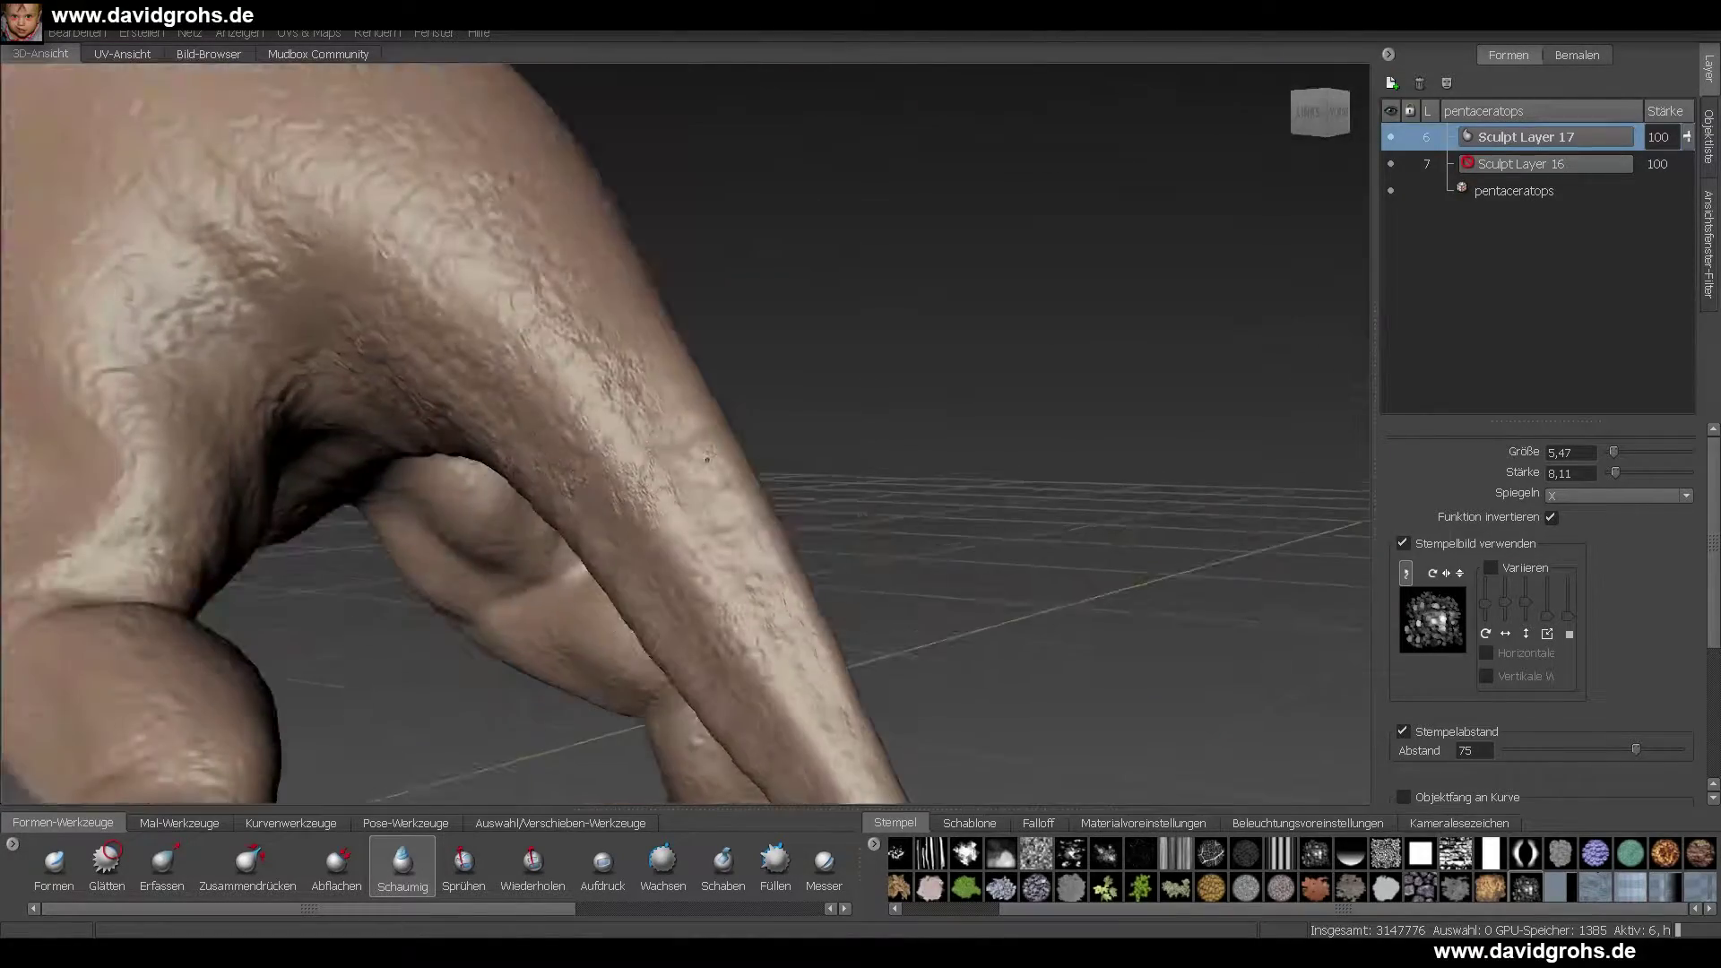
pyautogui.moveTo(771, 502)
pyautogui.keyDown('alt'); pyautogui.mouseDown(button='right')
pyautogui.moveTo(445, 434)
pyautogui.moveTo(627, 466)
pyautogui.mouseUp(button='right'); pyautogui.keyUp('alt')
pyautogui.keyDown('alt'); pyautogui.moveTo(628, 466); pyautogui.dragTo(770, 395); pyautogui.keyUp('alt')
pyautogui.keyDown('alt'); pyautogui.moveTo(860, 269); pyautogui.dragTo(771, 399, button='middle'); pyautogui.keyUp('alt')
pyautogui.moveTo(770, 399)
pyautogui.mouseDown()
pyautogui.moveTo(805, 362)
pyautogui.moveTo(410, 627)
pyautogui.moveTo(769, 333)
pyautogui.moveTo(1058, 398)
pyautogui.moveTo(1144, 353)
pyautogui.mouseUp()
# - Save the sculpted pentaceratops scene to a file
pyautogui.rightClick(1440, 142)
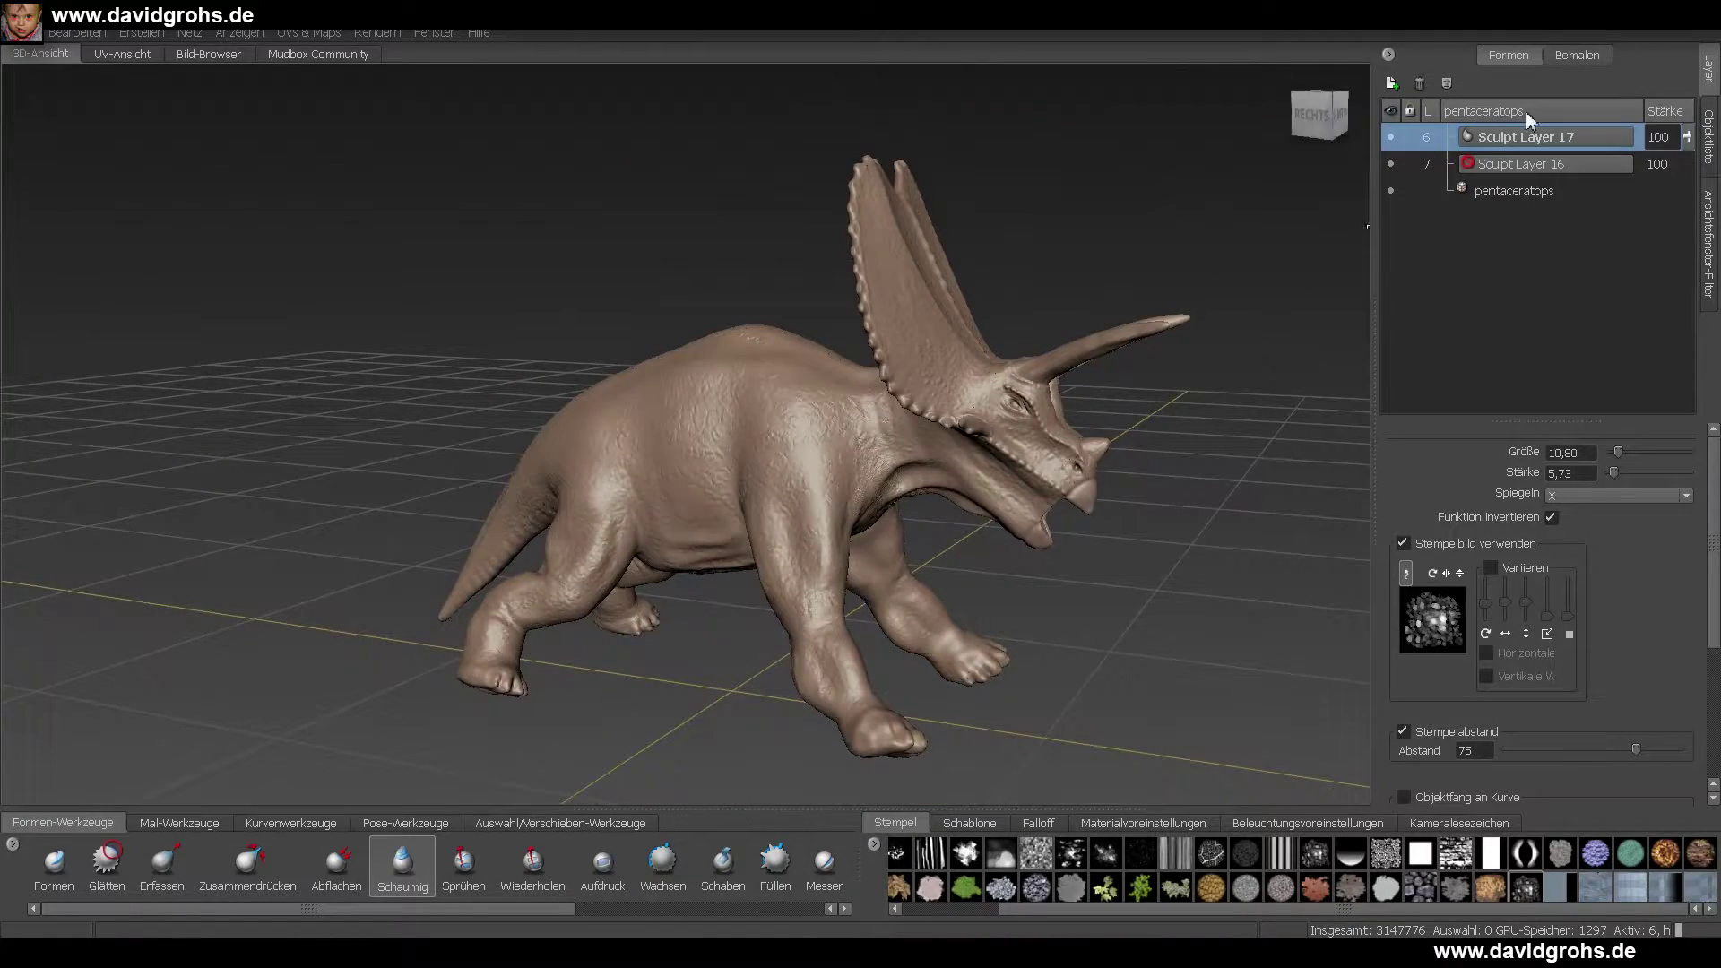
pyautogui.click(20, 34)
pyautogui.click(70, 94)
pyautogui.click(89, 115)
pyautogui.click(713, 532)
pyautogui.press('Return')
# - Create a Diffuse paint layer named diffuse_8K at size 8192, stored as TIFF [8 Bit, RGBA]
pyautogui.keyDown('alt'); pyautogui.moveTo(735, 448); pyautogui.dragTo(950, 441); pyautogui.keyUp('alt')
pyautogui.rightClick(1437, 259)
pyautogui.click(1470, 270)
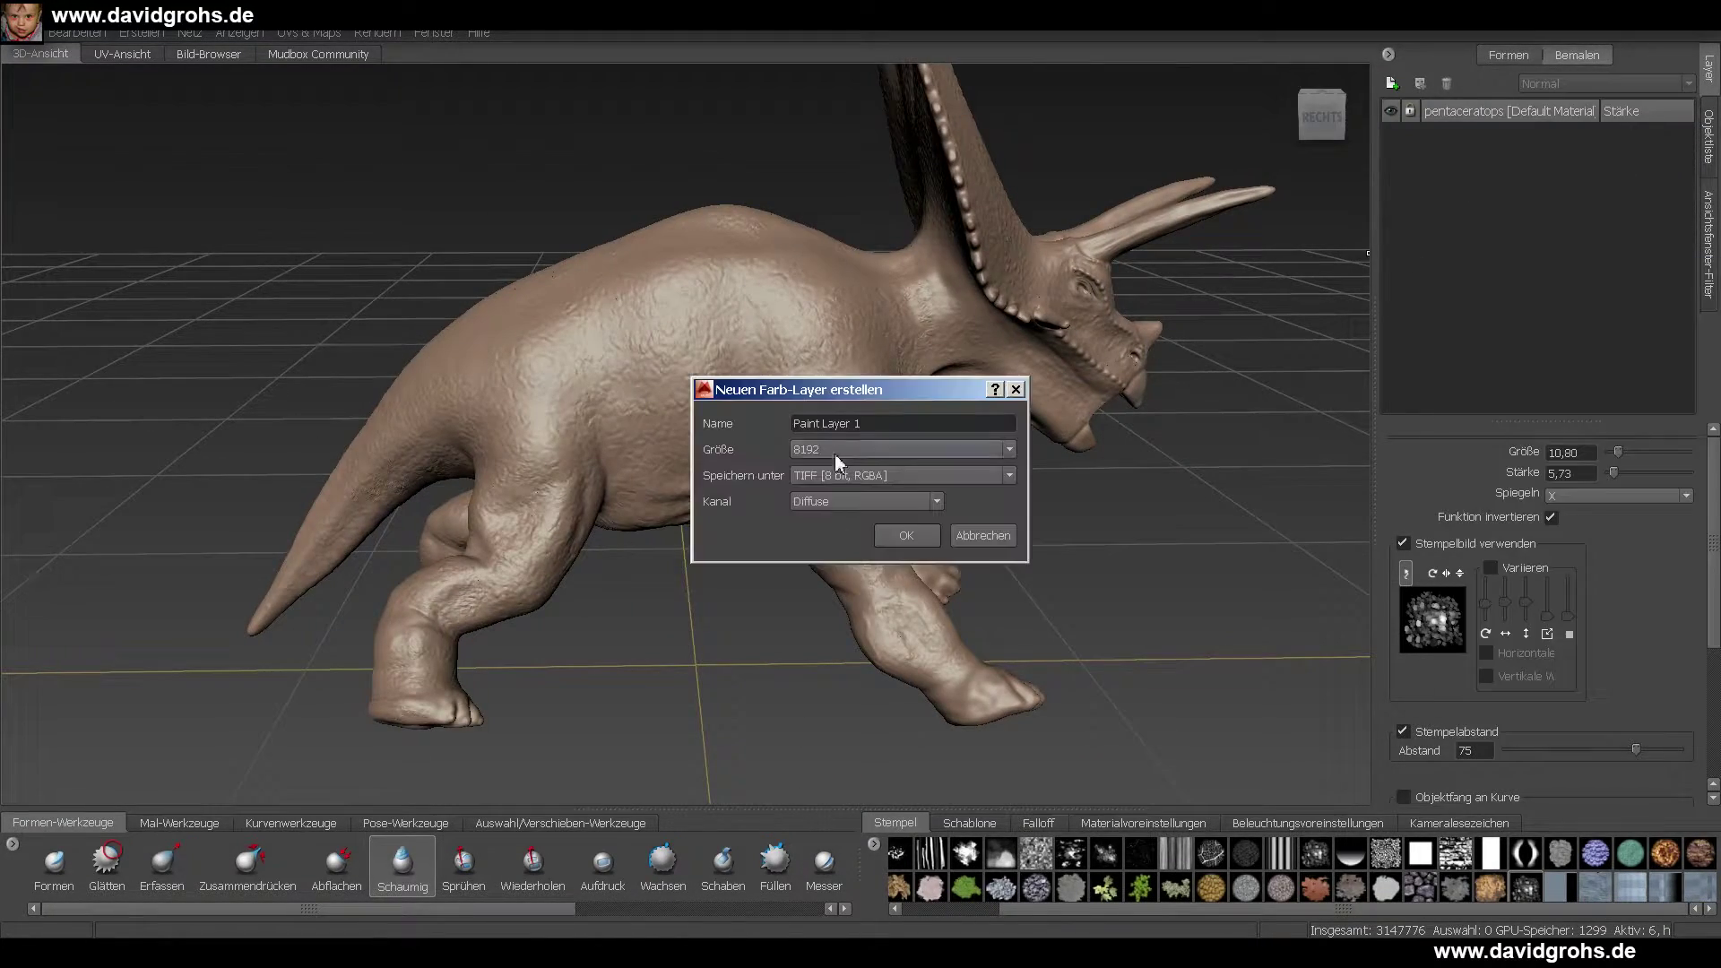
pyautogui.write('diffuse_8K')
pyautogui.click(904, 536)
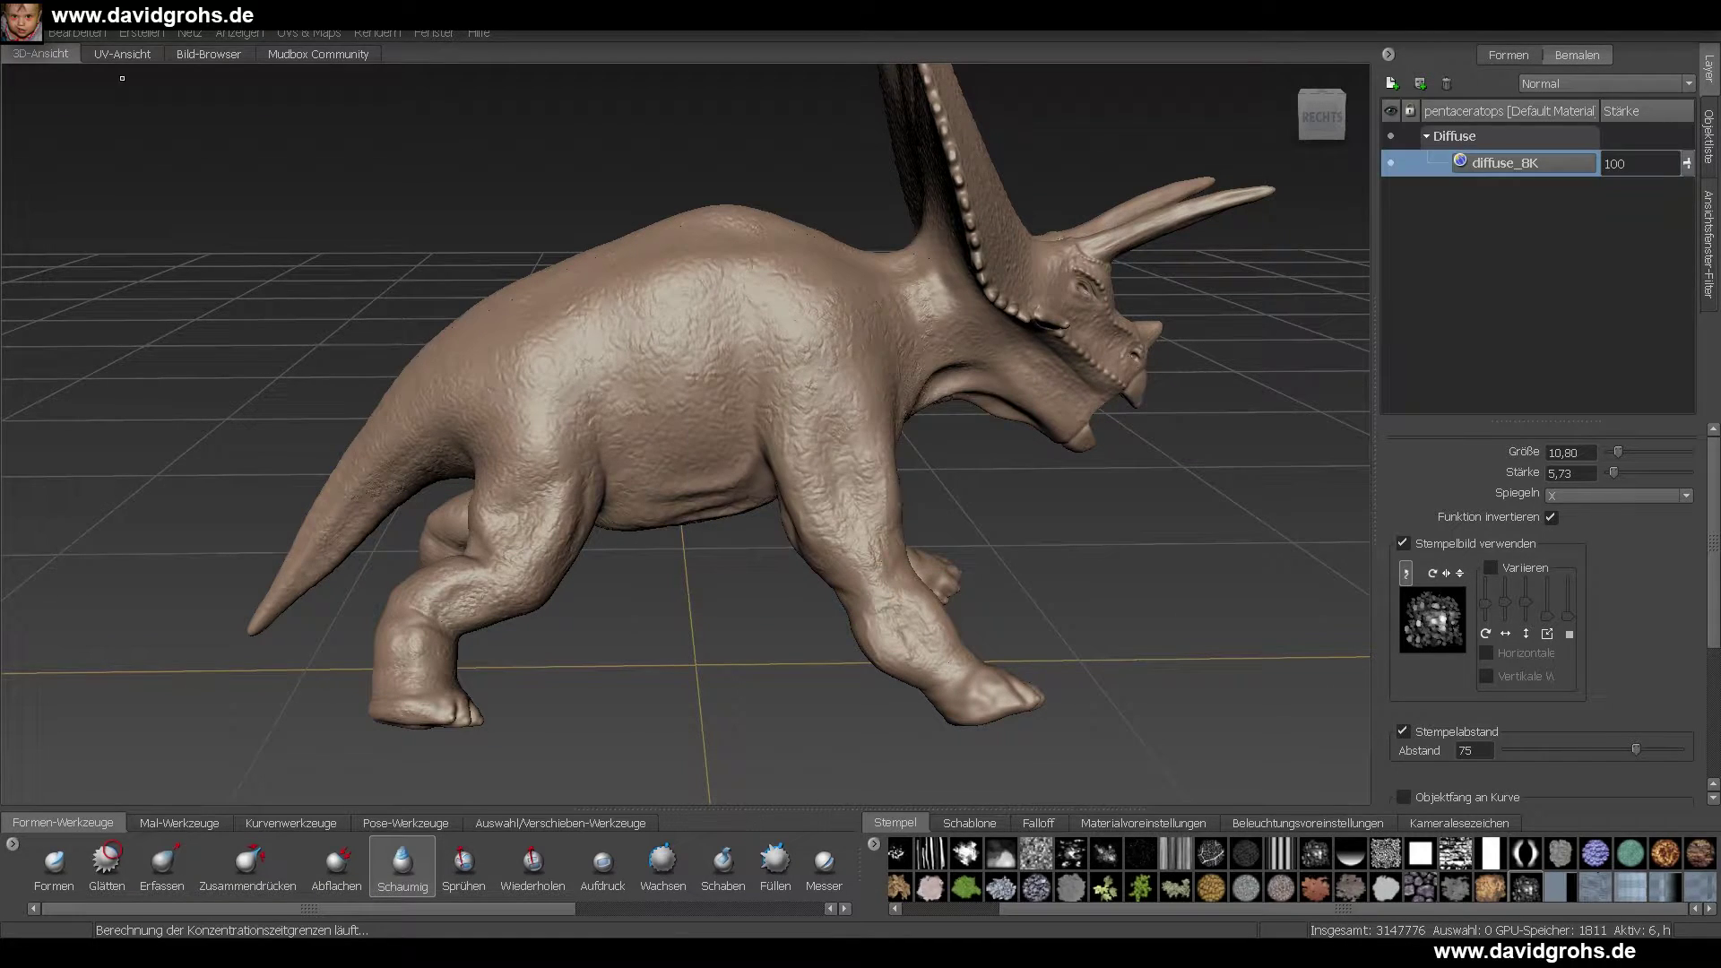
# - Save the reference photo as a JPEG at quality 12 (Maximal) with the standard baseline format
pyautogui.hotkey('ctrl', 's')
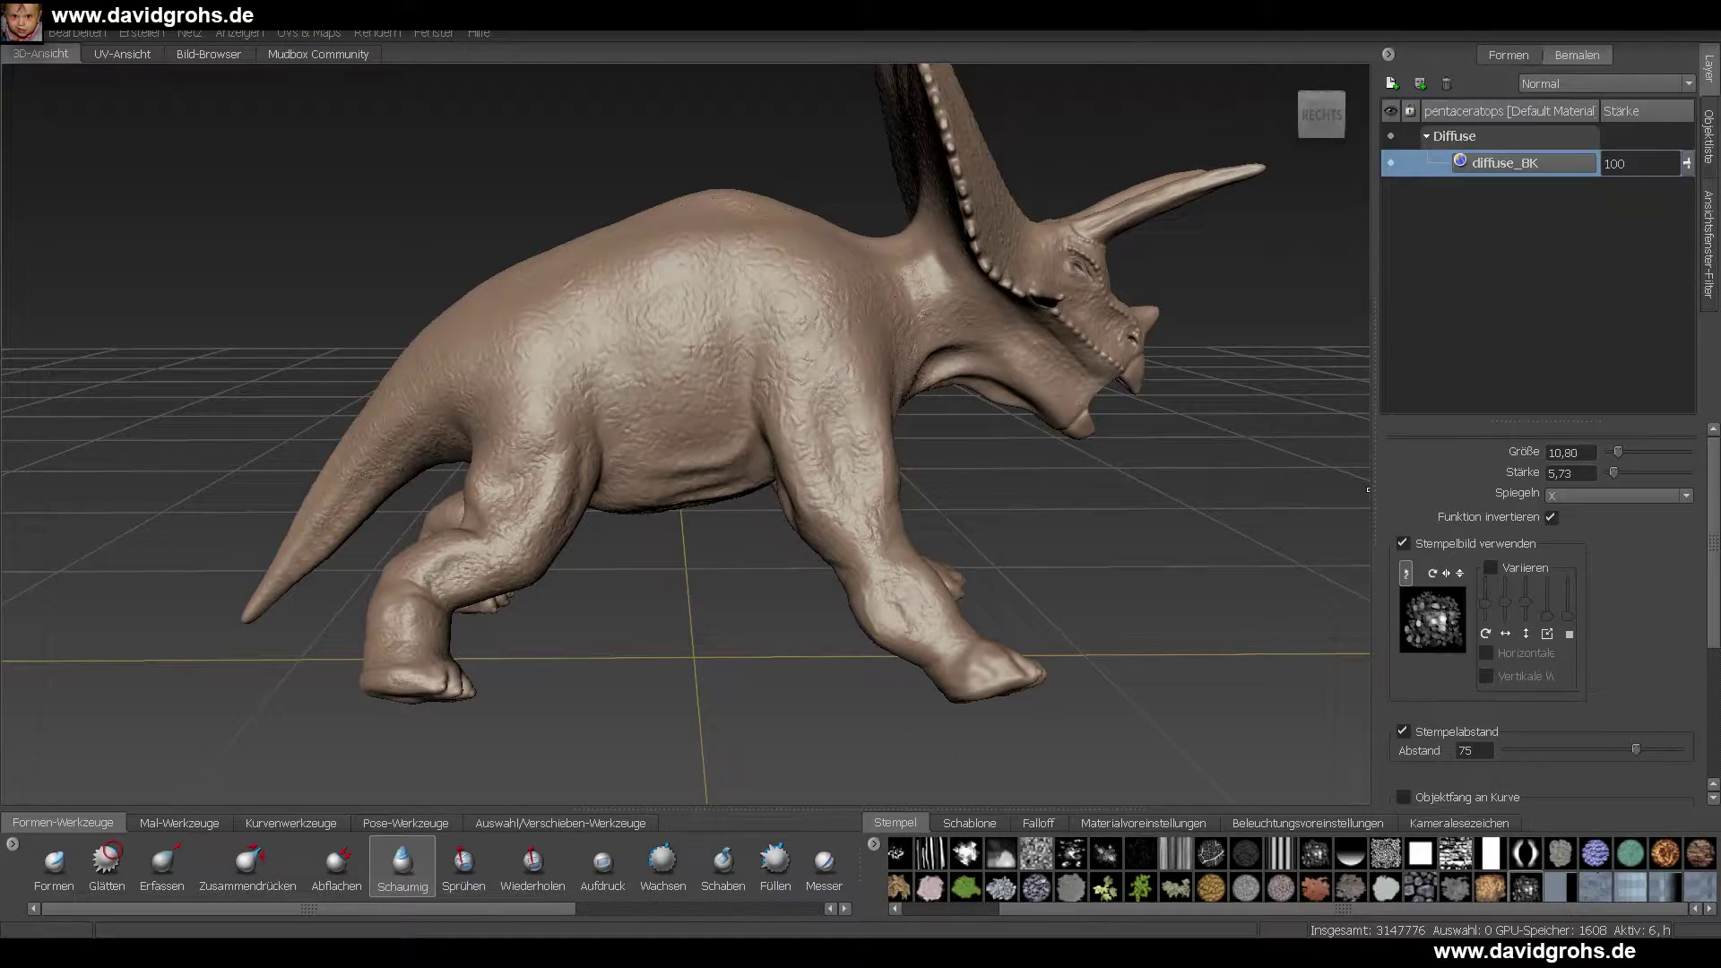
pyautogui.click(929, 456)
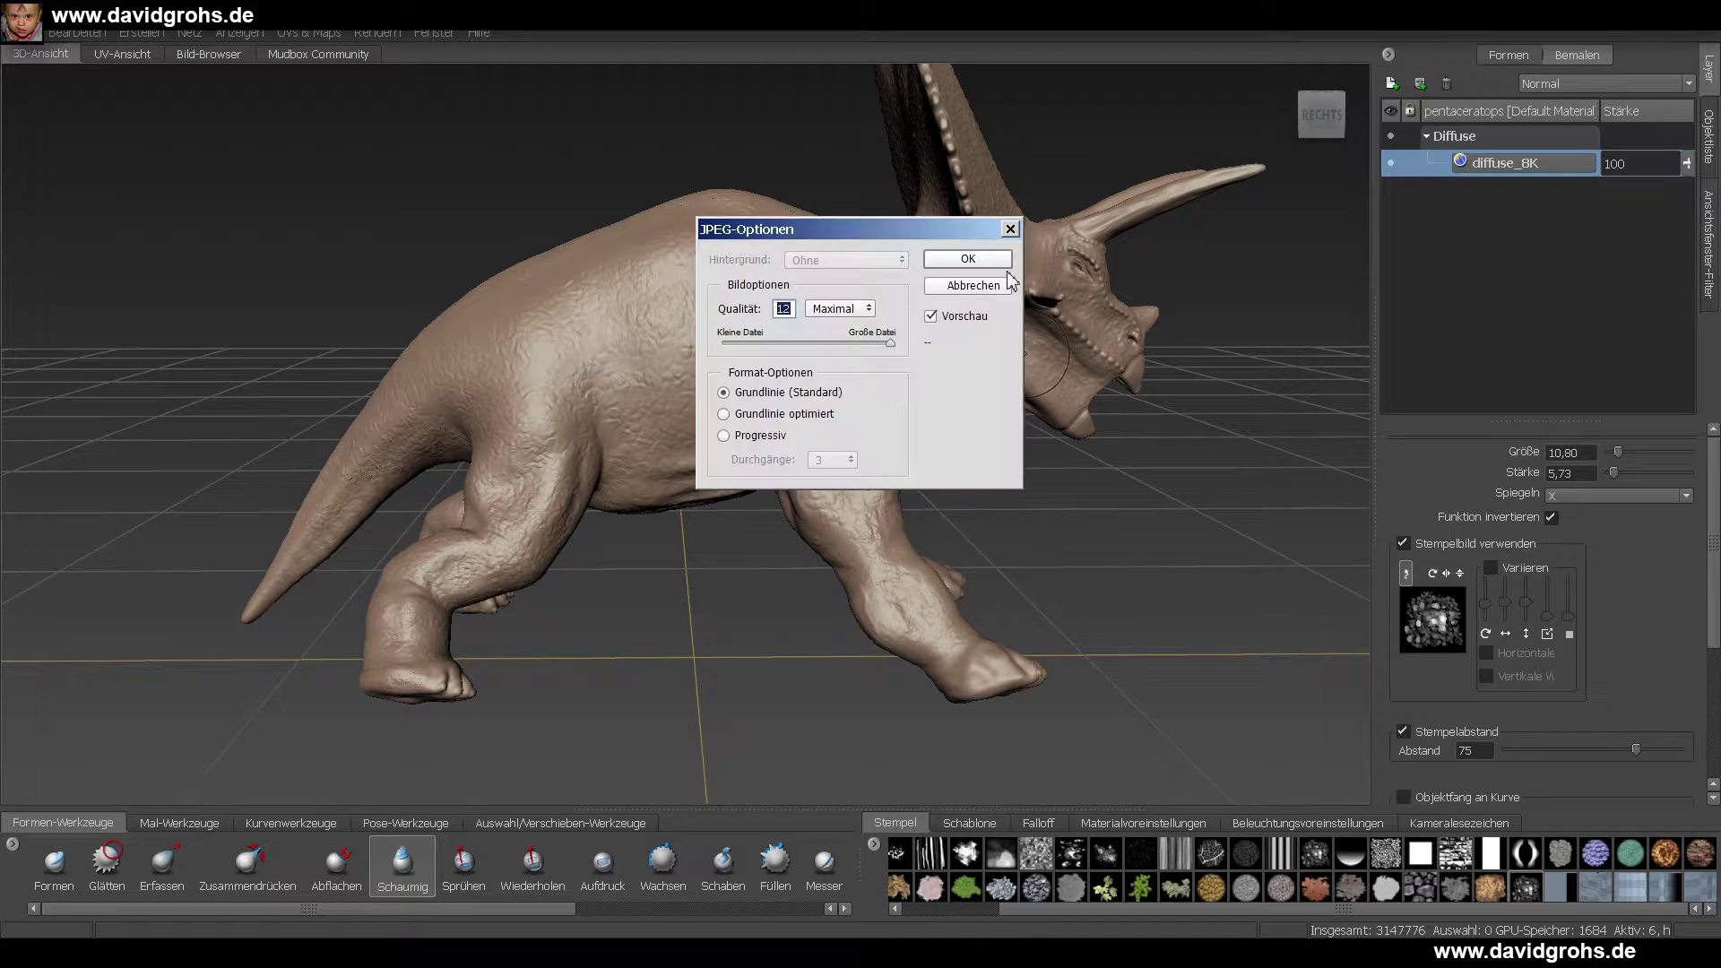
pyautogui.click(1000, 259)
# - Point the image browser to the textures folder inside E:\MAX\Pentaceratops
pyautogui.click(230, 58)
pyautogui.click(757, 124)
pyautogui.click(629, 340)
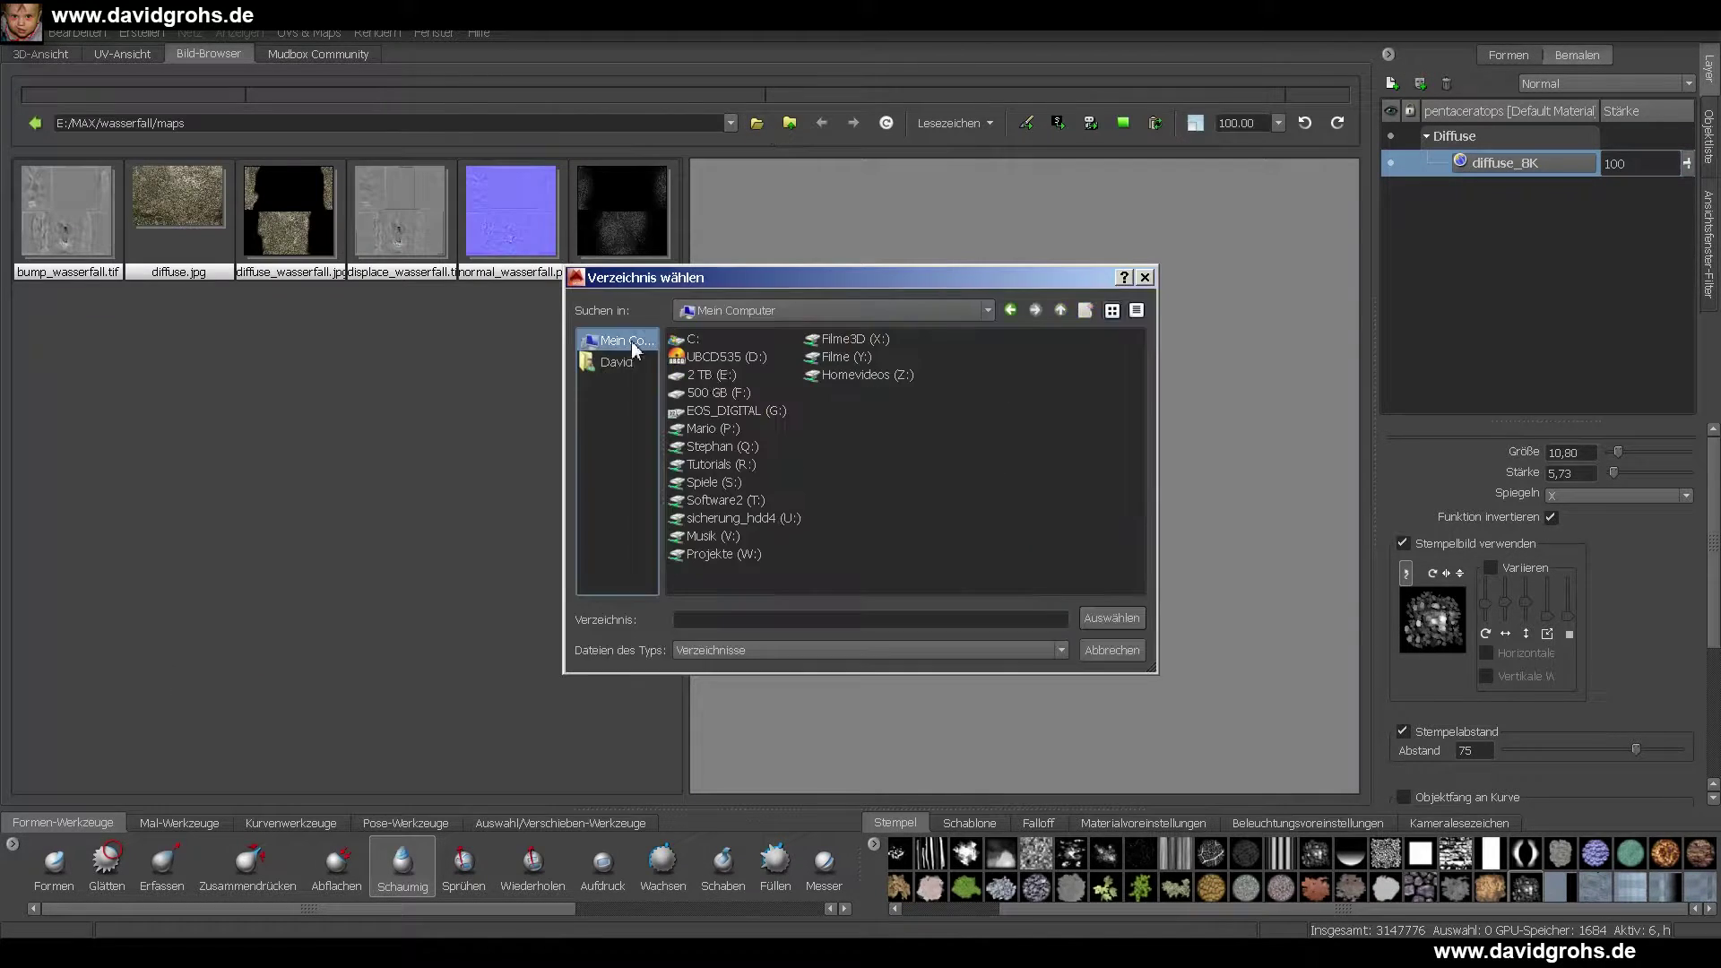
pyautogui.doubleClick(722, 379)
pyautogui.doubleClick(702, 501)
pyautogui.scroll(-1, 986, 447)
pyautogui.doubleClick(1040, 450)
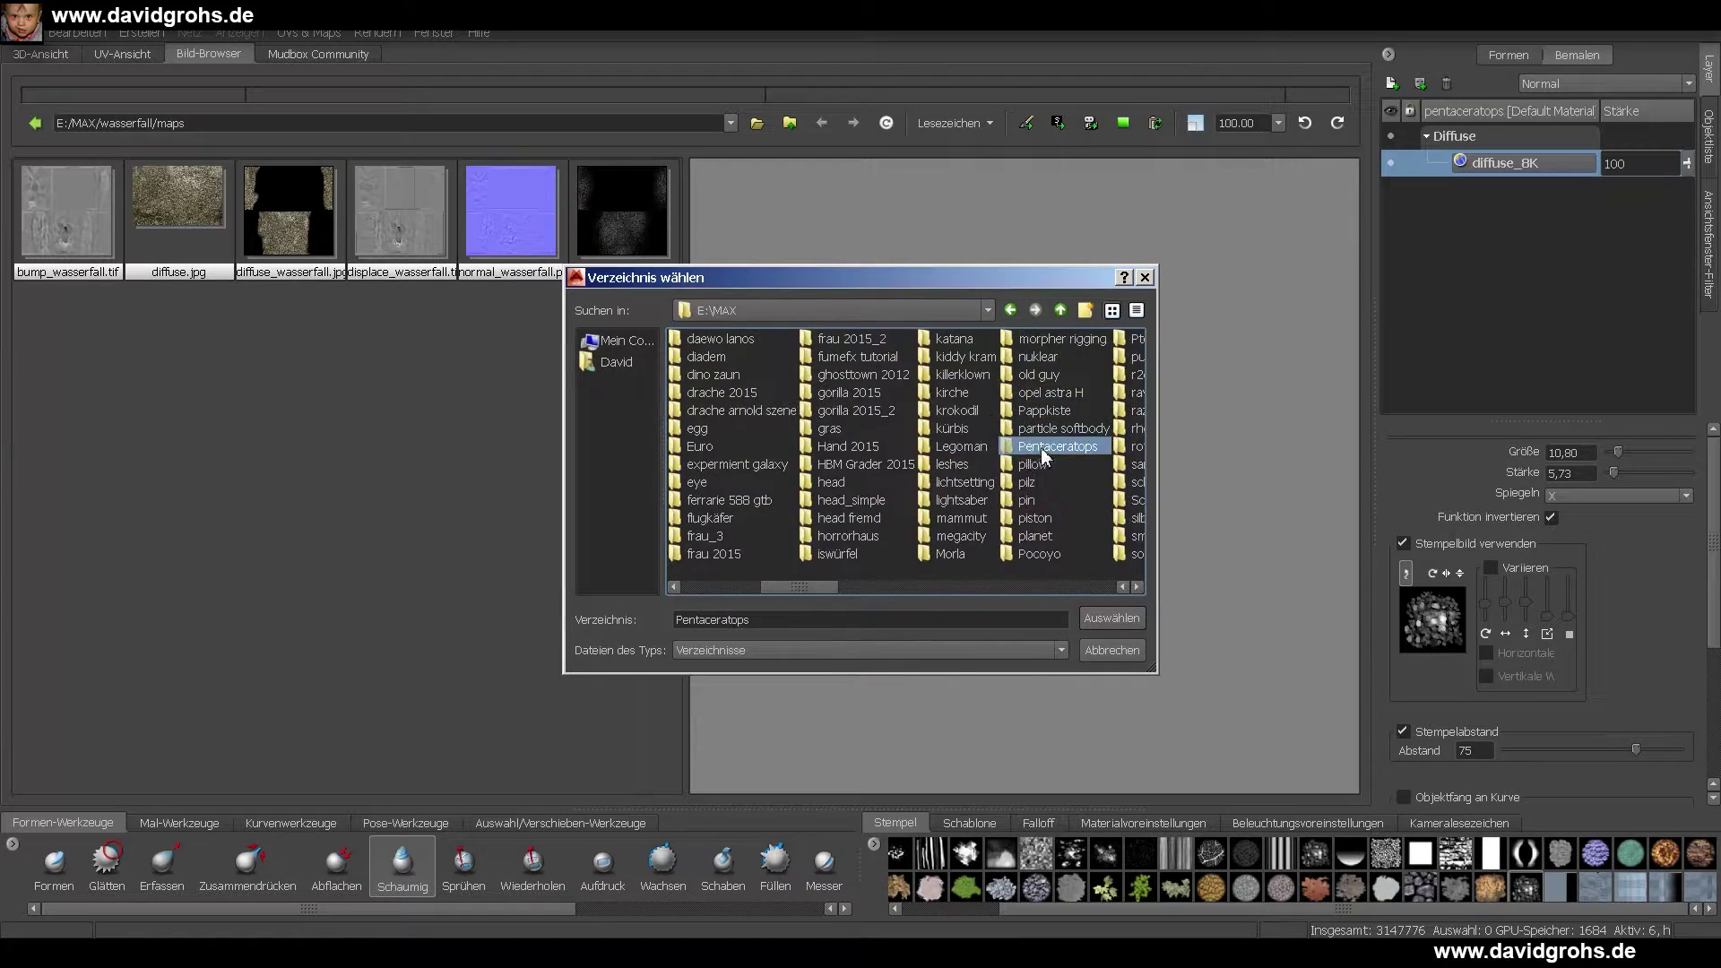
pyautogui.doubleClick(708, 356)
pyautogui.click(1109, 618)
# - Load the dinosaur photo IMG_7523.jpg as a stencil and scale, rotate and move it to match the model's side view
pyautogui.click(70, 215)
pyautogui.click(40, 55)
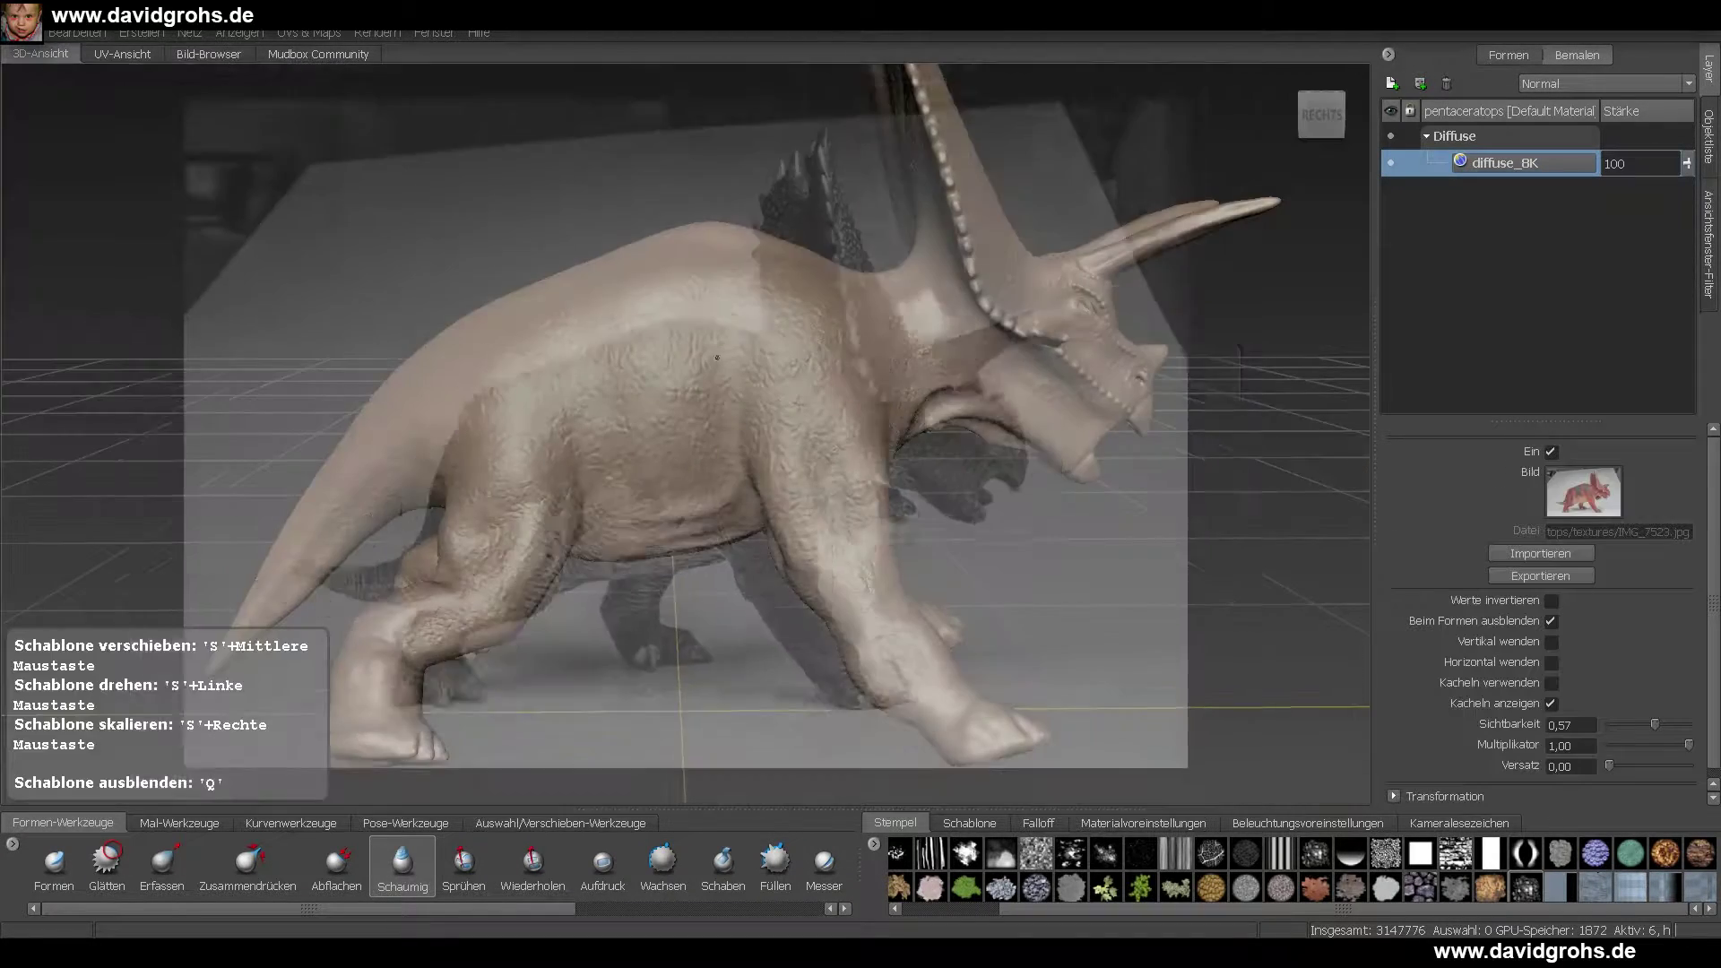
pyautogui.moveTo(807, 310); pyautogui.dragTo(795, 314, button='right')
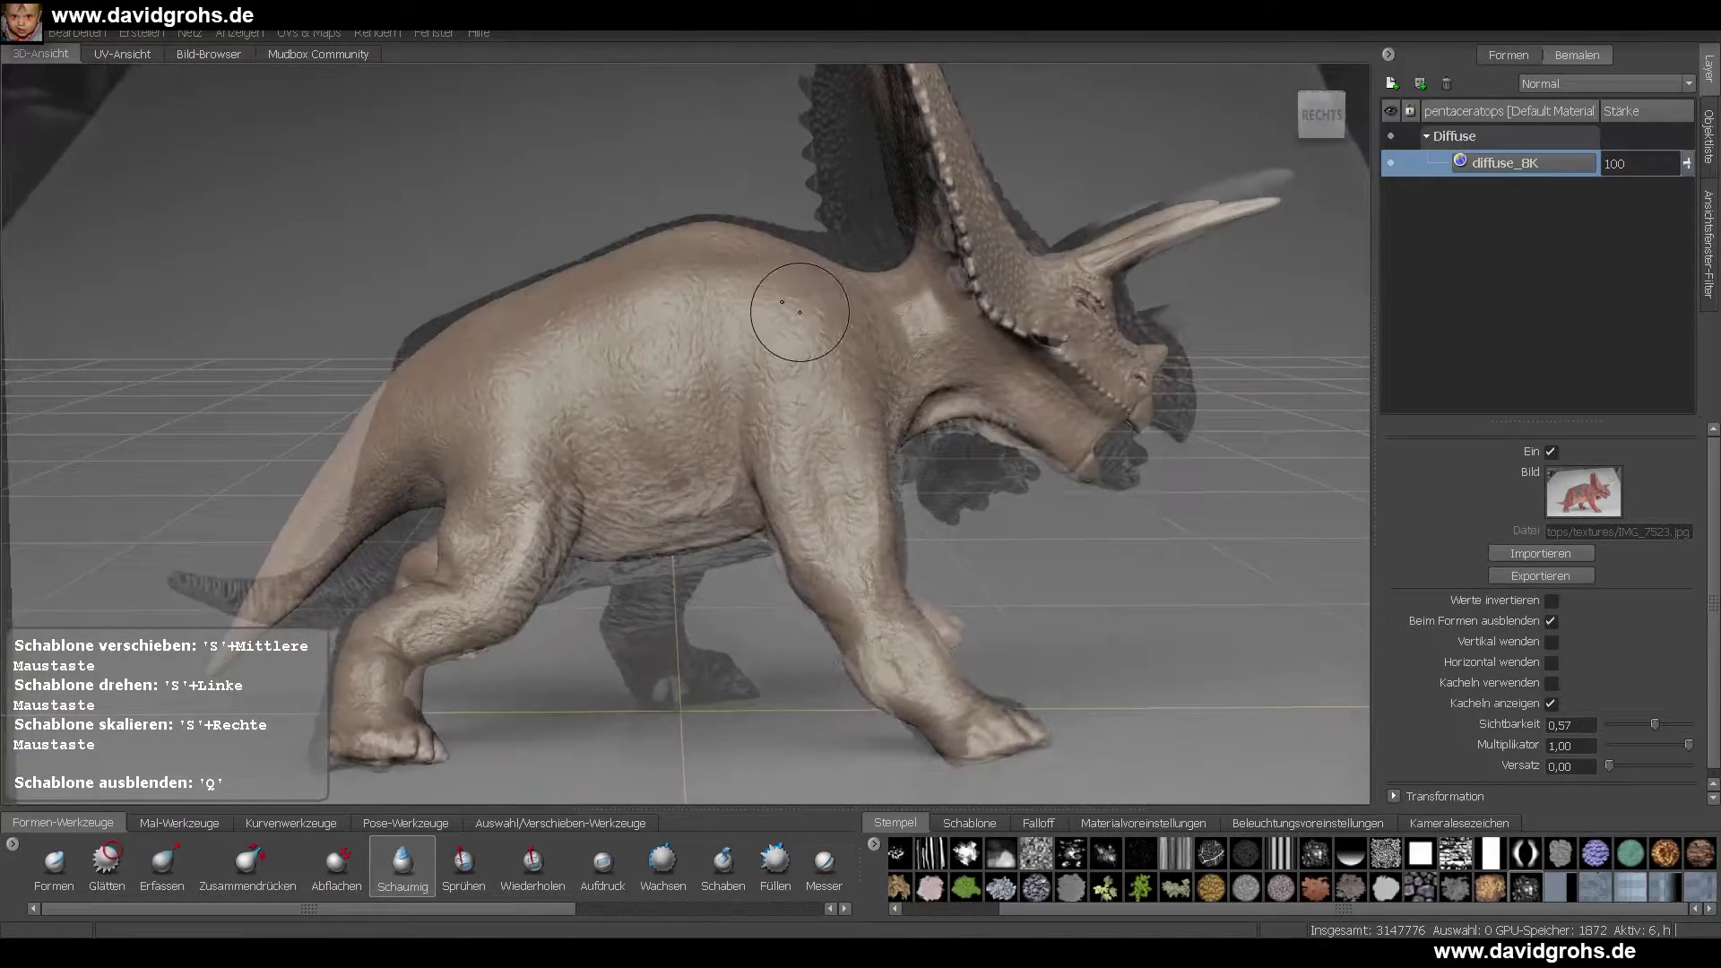
pyautogui.moveTo(796, 314); pyautogui.dragTo(798, 304)
pyautogui.moveTo(798, 305); pyautogui.dragTo(768, 304, button='middle')
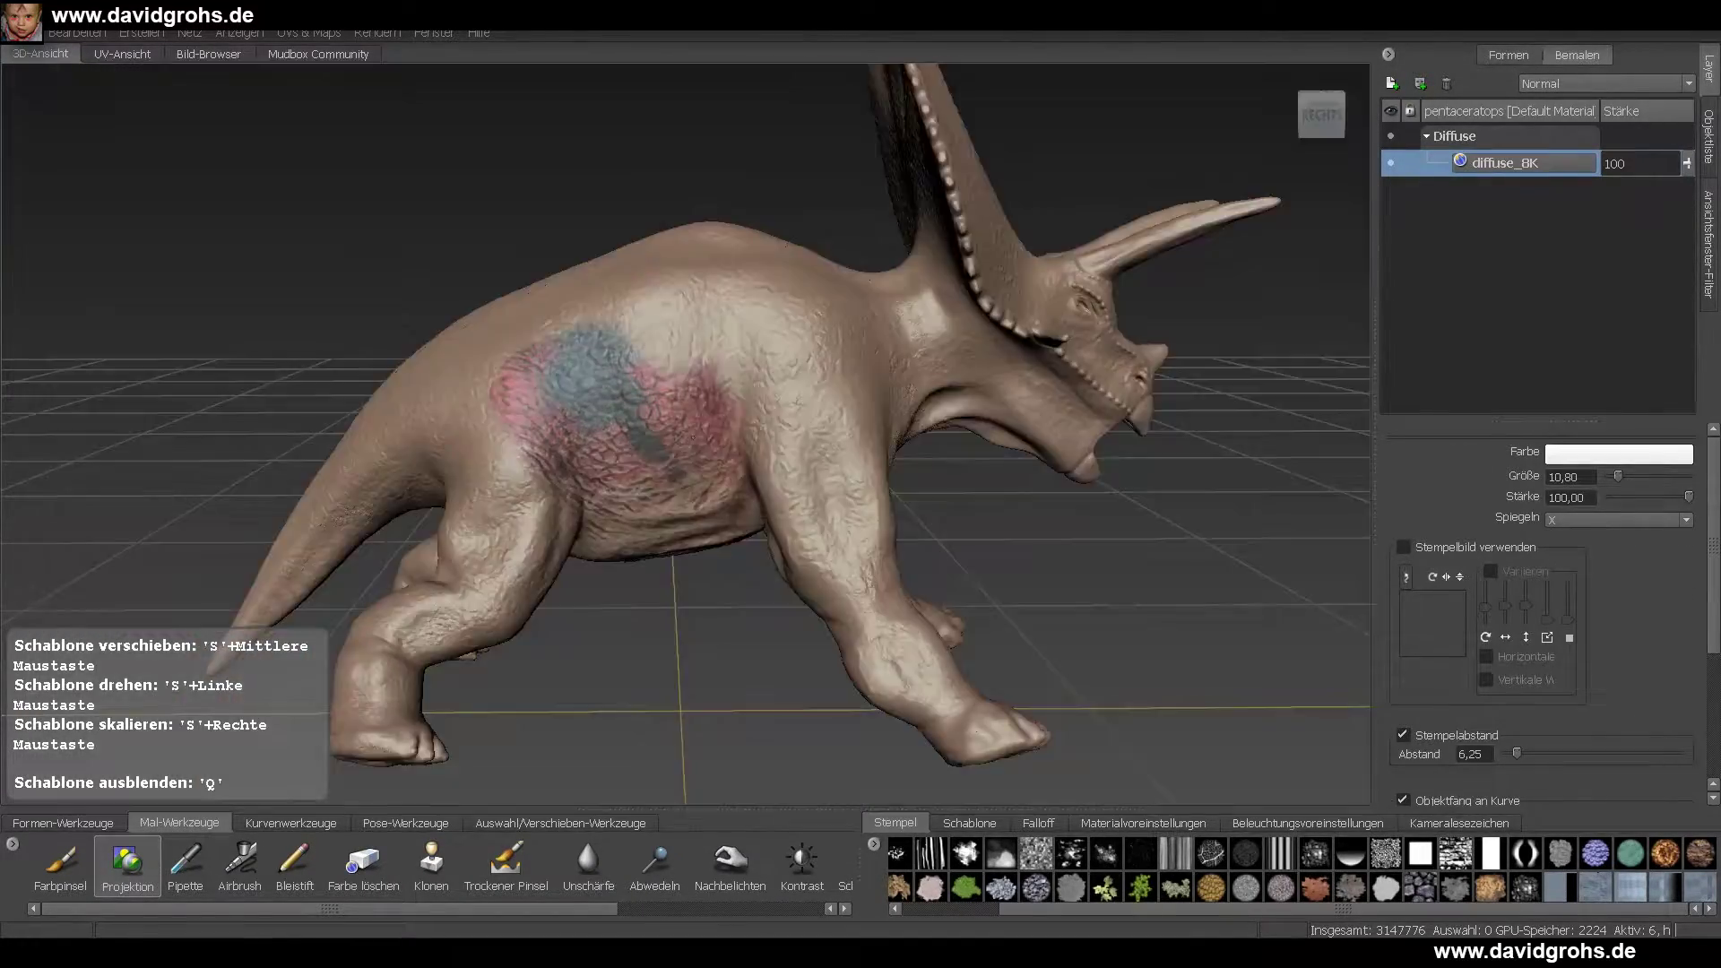
# - Project the photo's red and grey skin onto the back, shoulder, upper foreleg and thigh with the Projection brush at size 10,80
pyautogui.moveTo(726, 239)
pyautogui.mouseDown()
pyautogui.moveTo(538, 278)
pyautogui.moveTo(484, 310)
pyautogui.mouseUp()
pyautogui.moveTo(799, 380)
pyautogui.mouseDown()
pyautogui.moveTo(838, 448)
pyautogui.moveTo(762, 466)
pyautogui.mouseUp()
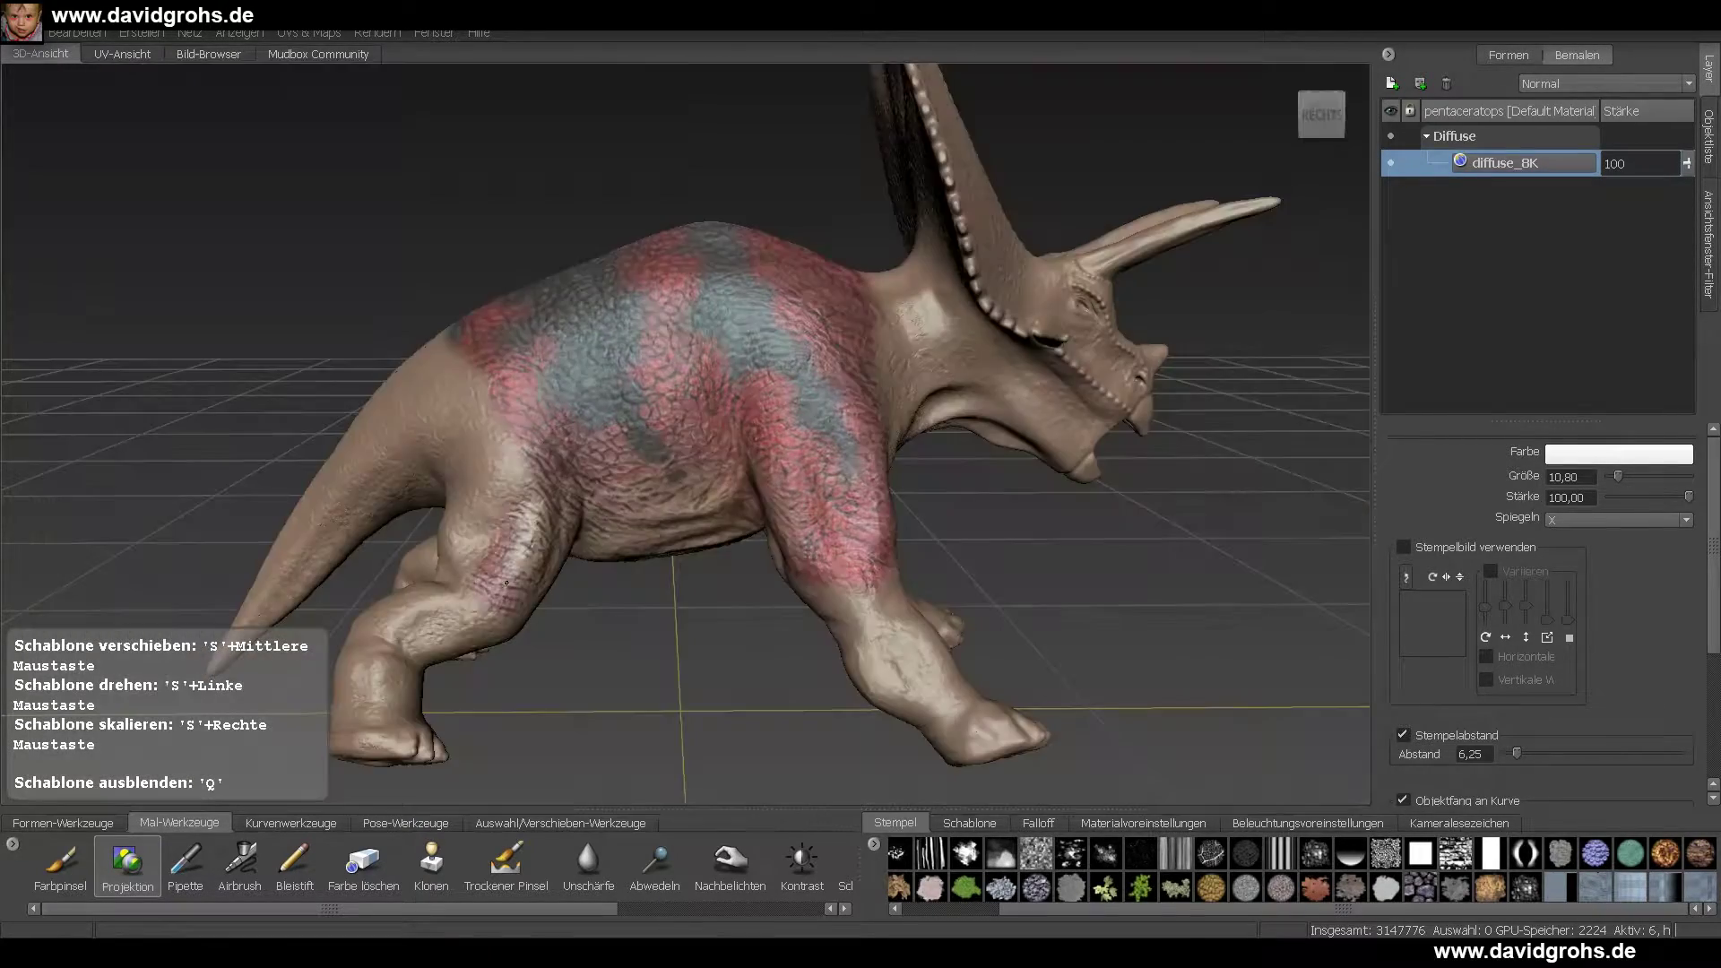
pyautogui.moveTo(573, 458)
pyautogui.mouseDown()
pyautogui.moveTo(520, 538)
pyautogui.moveTo(451, 433)
pyautogui.moveTo(537, 448)
pyautogui.mouseUp()
# - Realign the model with the photo stencil and project its skin colours onto the neck and lower jaw
pyautogui.keyDown('alt'); pyautogui.moveTo(985, 430); pyautogui.dragTo(1022, 430, button='middle'); pyautogui.keyUp('alt')
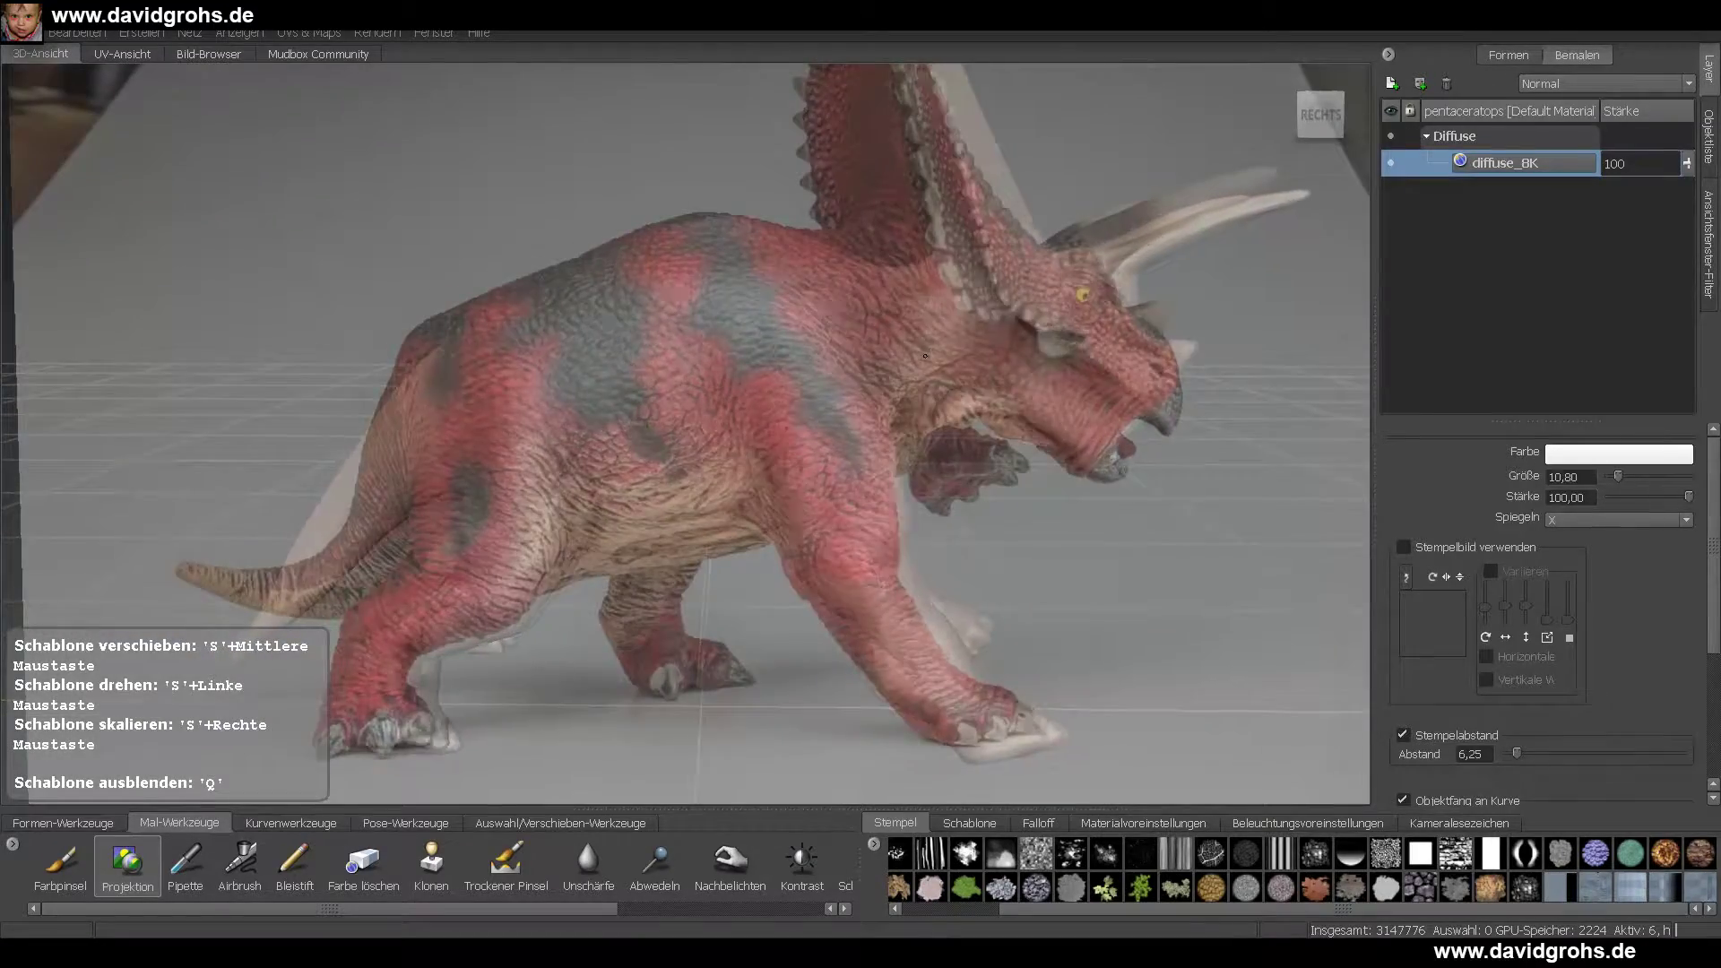
pyautogui.moveTo(1041, 394); pyautogui.dragTo(1089, 434)
pyautogui.moveTo(1124, 374); pyautogui.dragTo(1139, 385)
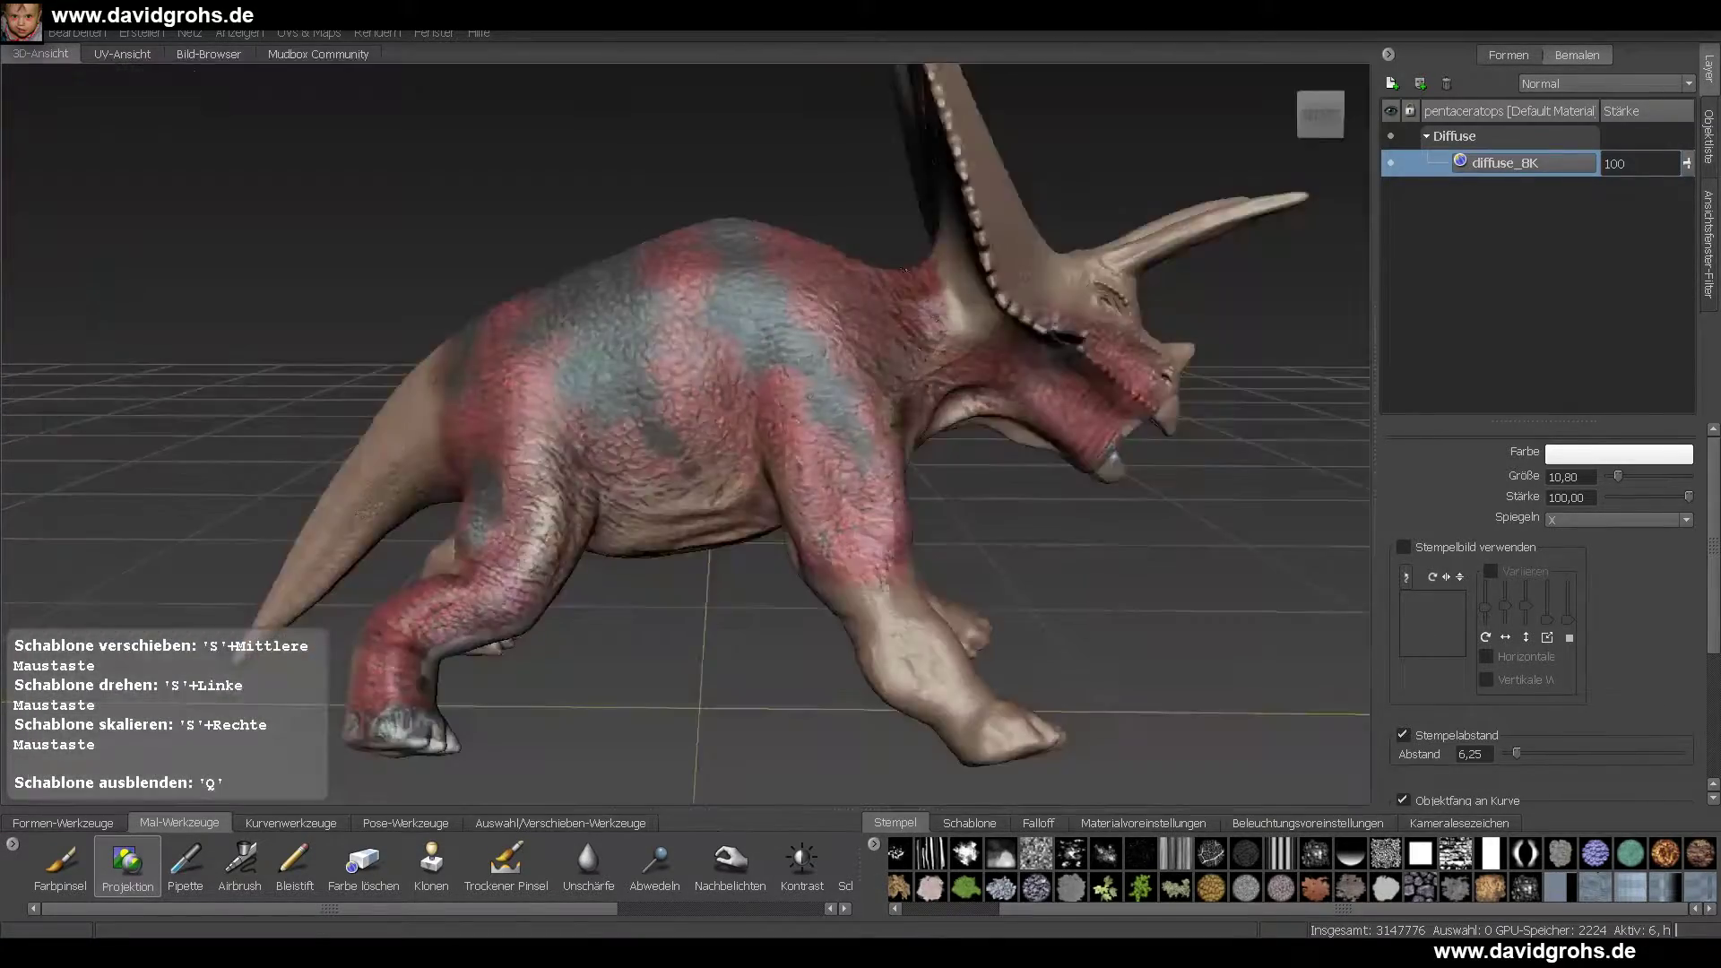
# - Zoom in on the head and scale and move the photo stencil until its eye and snout match the model
pyautogui.keyDown('alt'); pyautogui.moveTo(1134, 381); pyautogui.dragTo(829, 444, button='middle'); pyautogui.keyUp('alt')
pyautogui.keyDown('alt'); pyautogui.moveTo(829, 443); pyautogui.dragTo(935, 423, button='right'); pyautogui.keyUp('alt')
pyautogui.moveTo(935, 423); pyautogui.dragTo(861, 492, button='middle')
pyautogui.moveTo(860, 492); pyautogui.dragTo(1157, 448, button='right')
pyautogui.moveTo(1156, 448); pyautogui.dragTo(968, 528, button='middle')
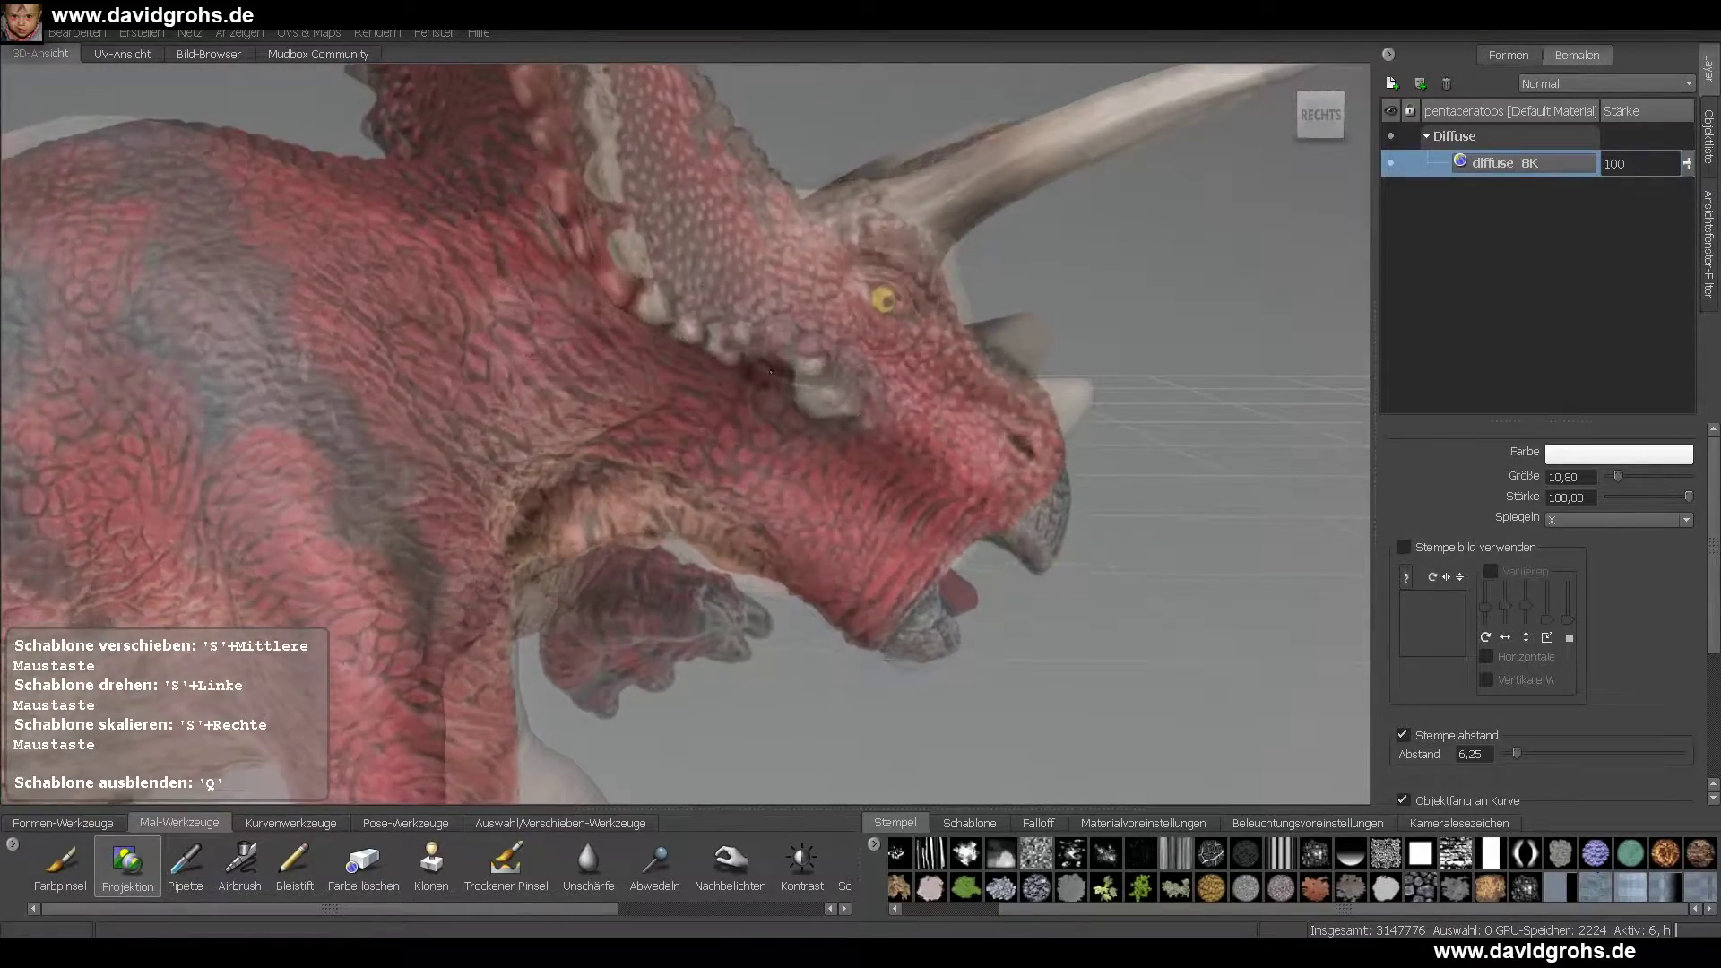
pyautogui.press('q')
pyautogui.press('q')
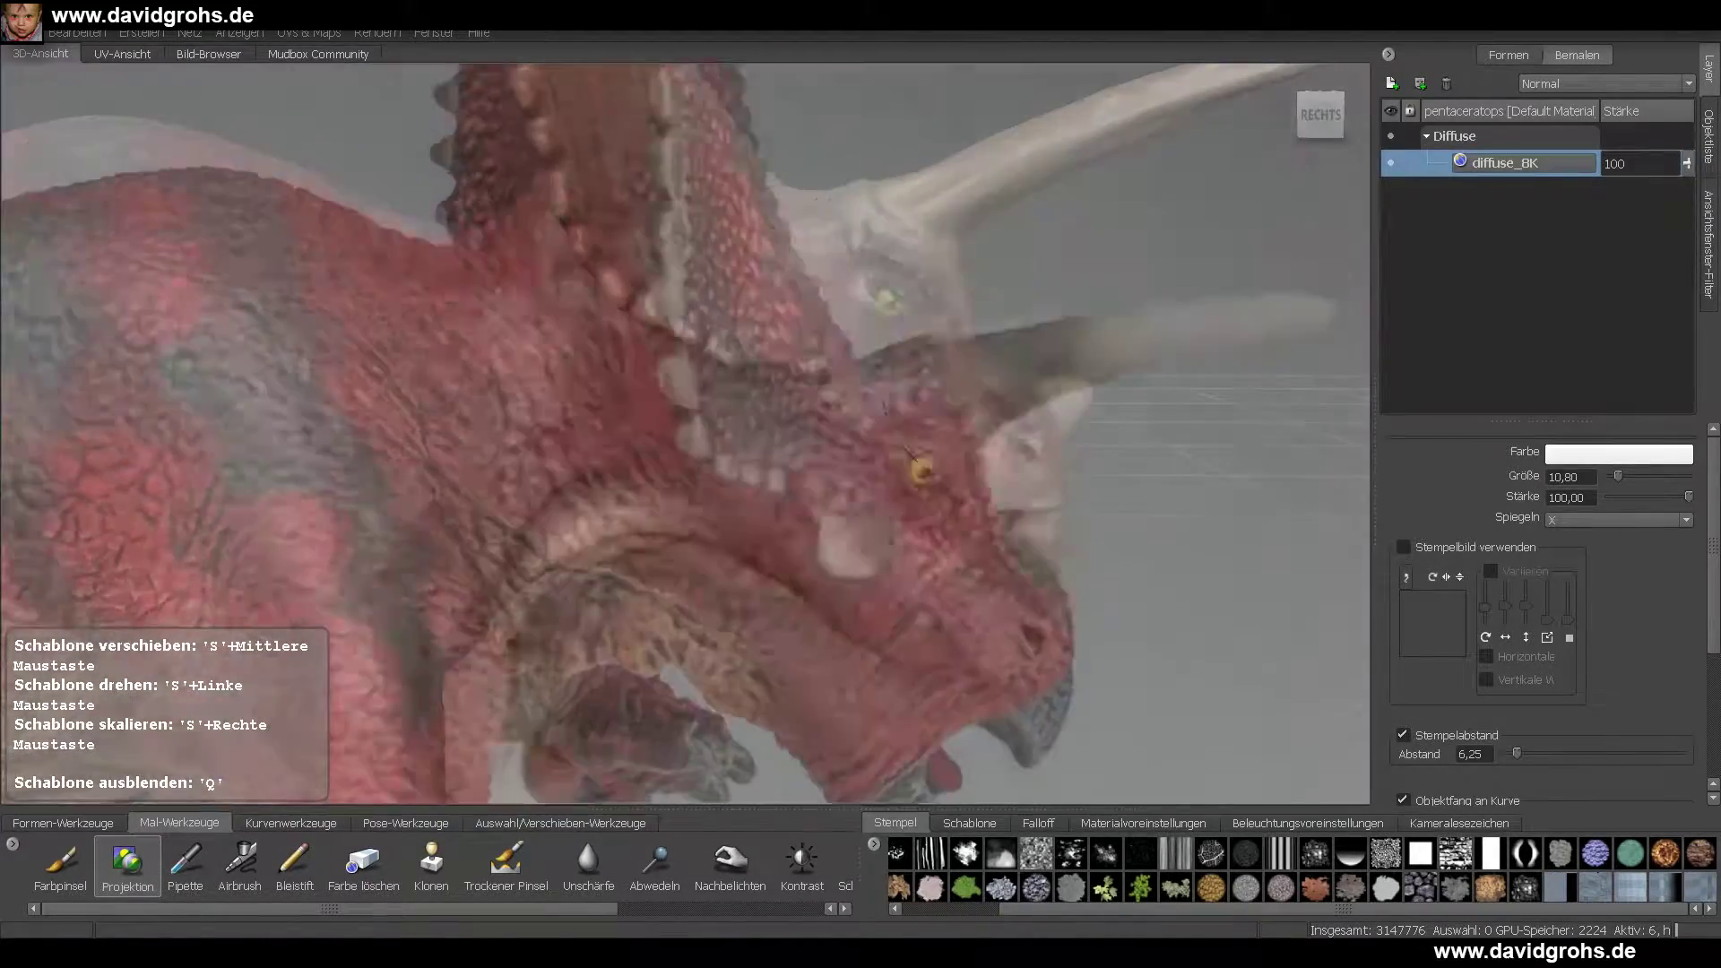
pyautogui.moveTo(896, 663); pyautogui.dragTo(924, 518, button='middle')
pyautogui.press('q')
pyautogui.press('q')
# - Project the photo onto the face and lower frill with the Projection brush at size 7,13, hiding and showing the stencil to compare
pyautogui.moveTo(950, 538); pyautogui.dragTo(884, 520)
pyautogui.press('q')
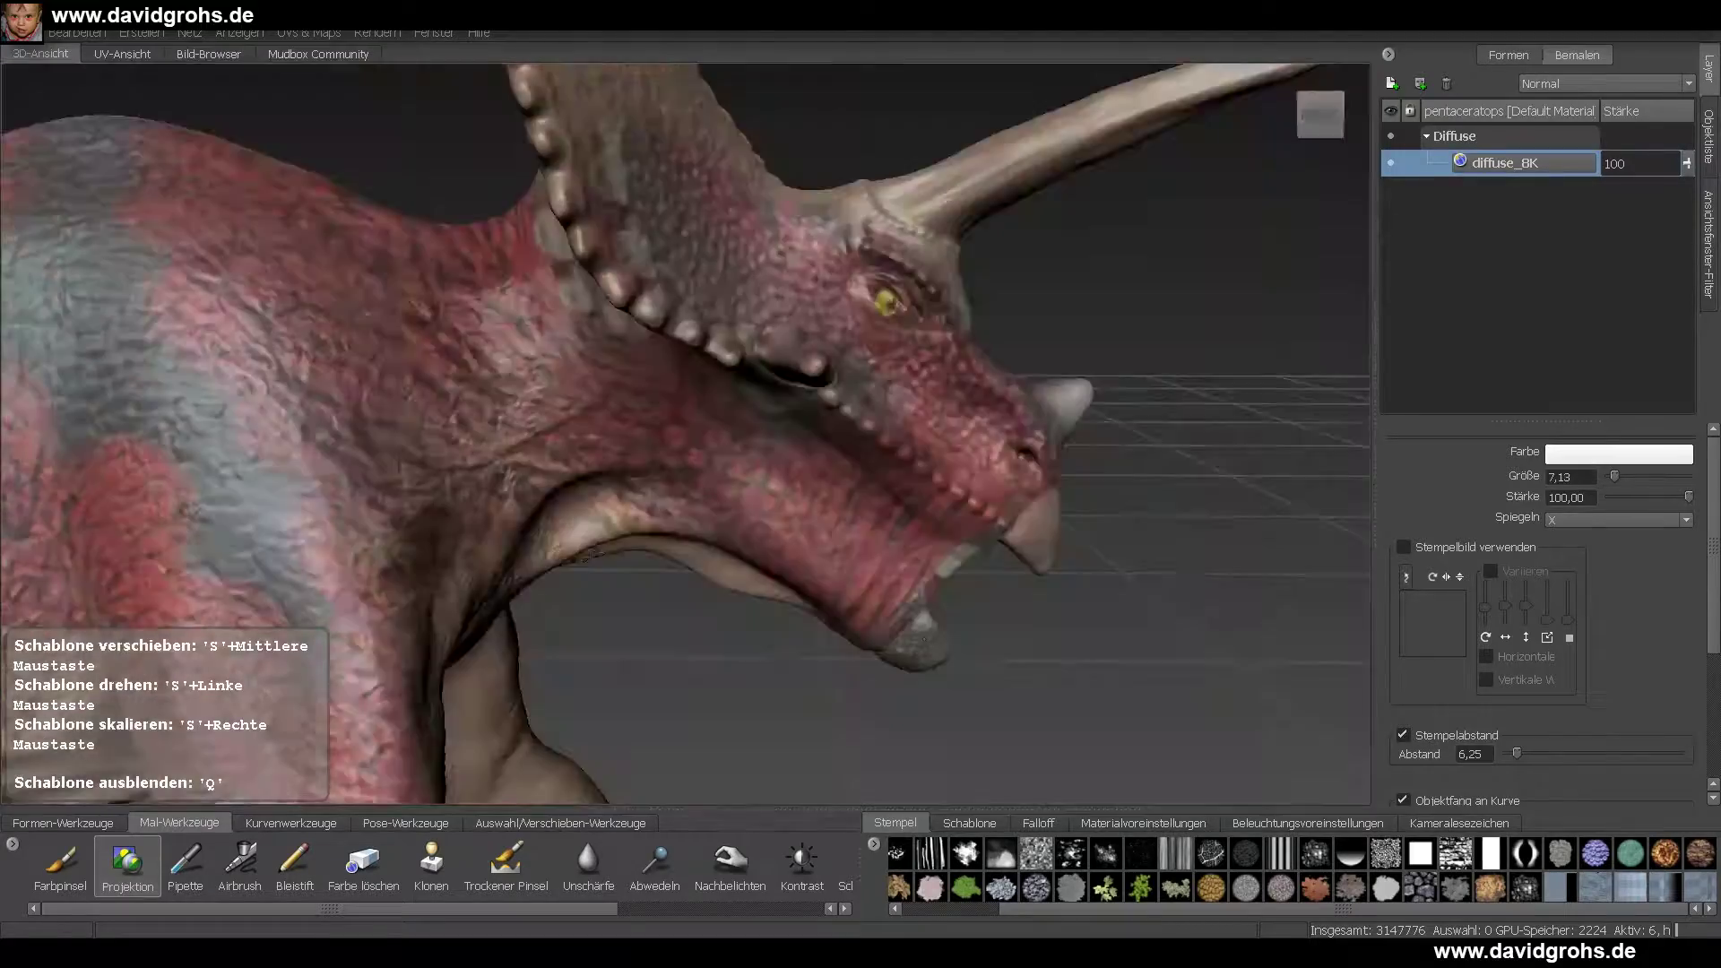
pyautogui.press('q')
pyautogui.press('q')
pyautogui.press('q')
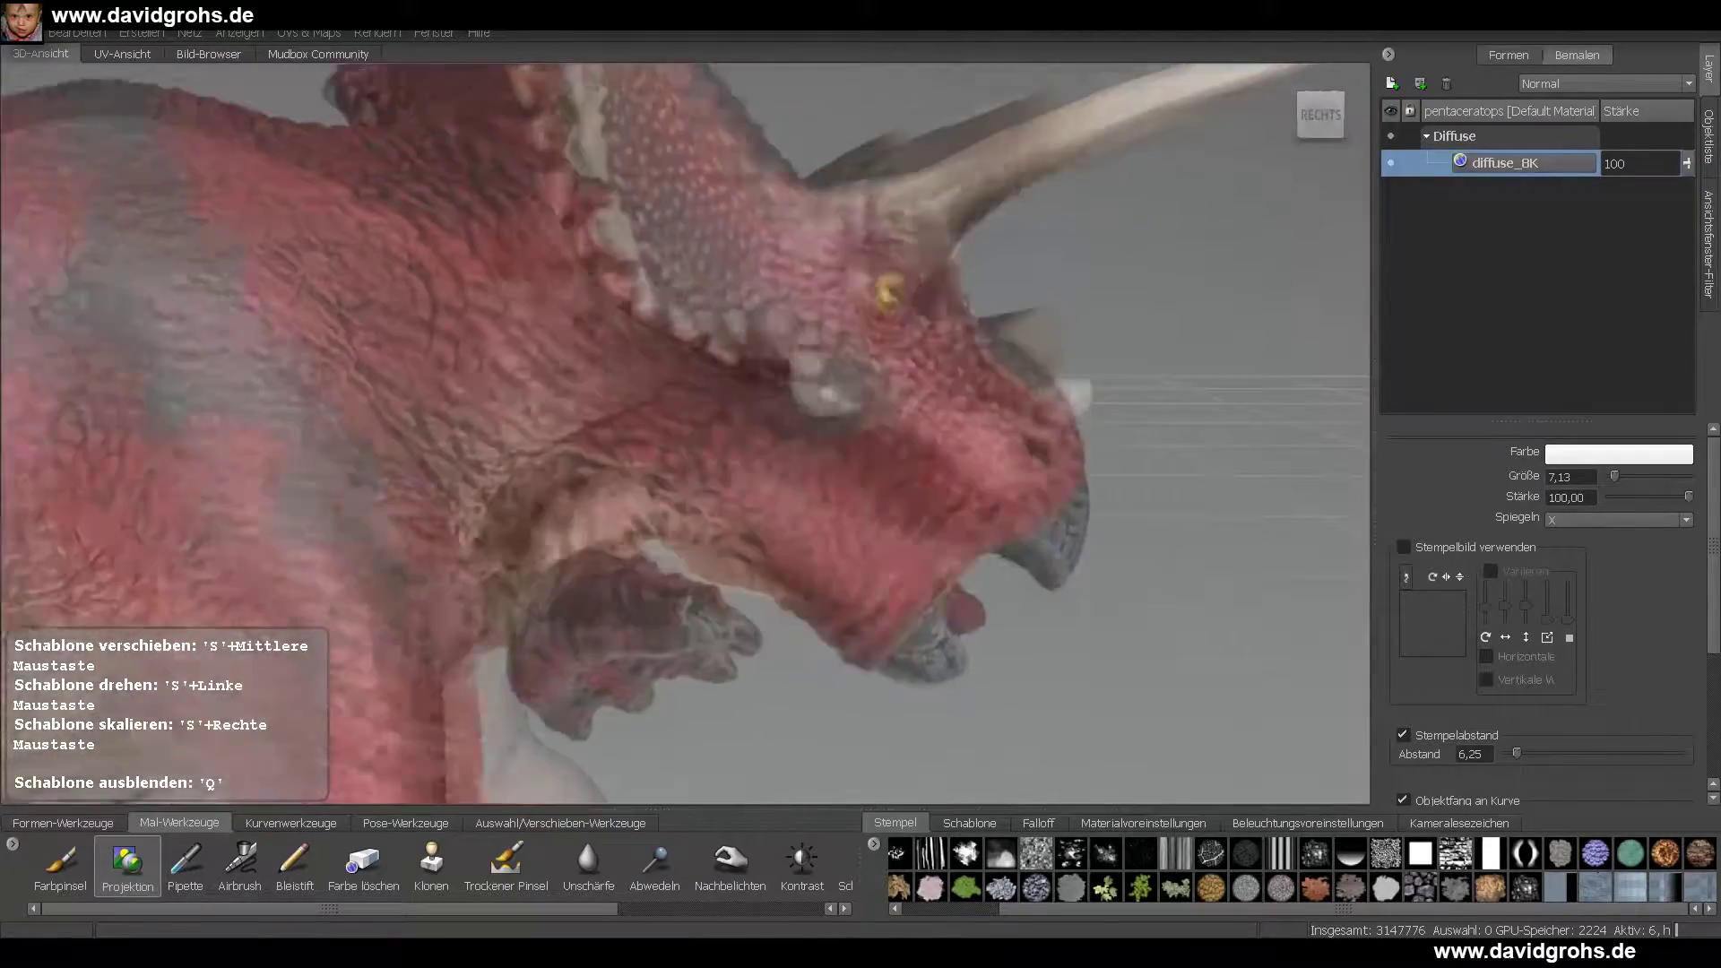
pyautogui.press('q')
pyautogui.press('q')
pyautogui.press('q')
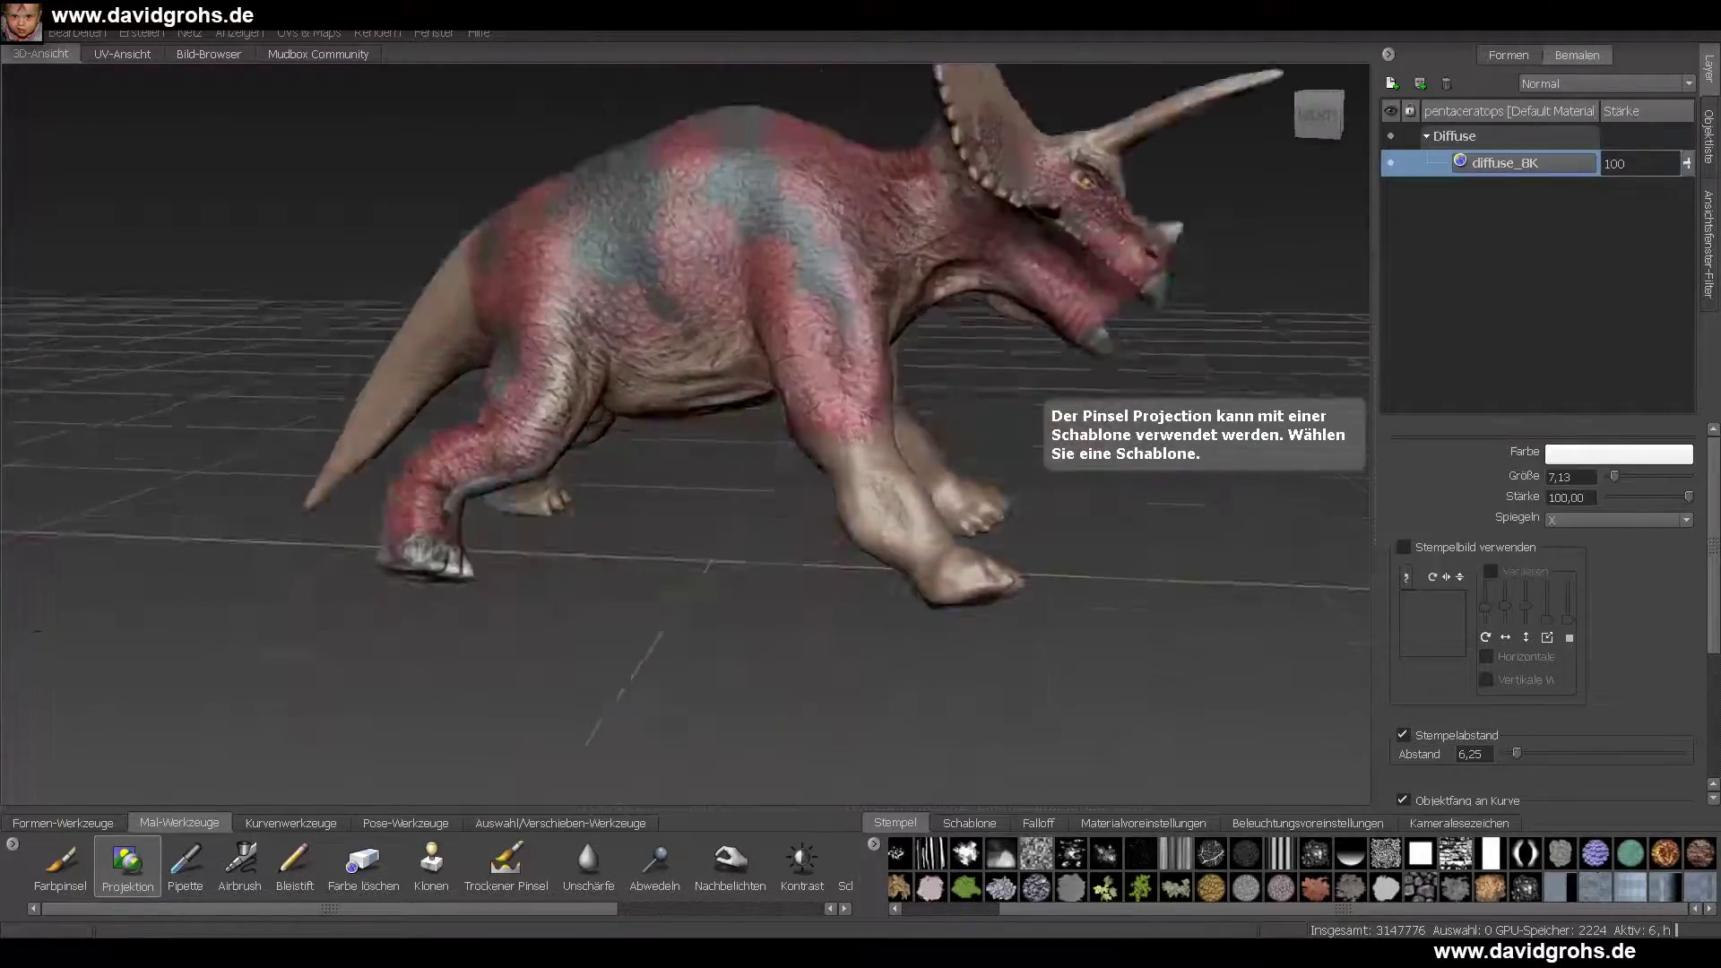
# - Fit the photo stencil to the foreleg and project its skin colours down to the front foot
pyautogui.press('q')
pyautogui.moveTo(974, 404); pyautogui.dragTo(853, 469, button='right')
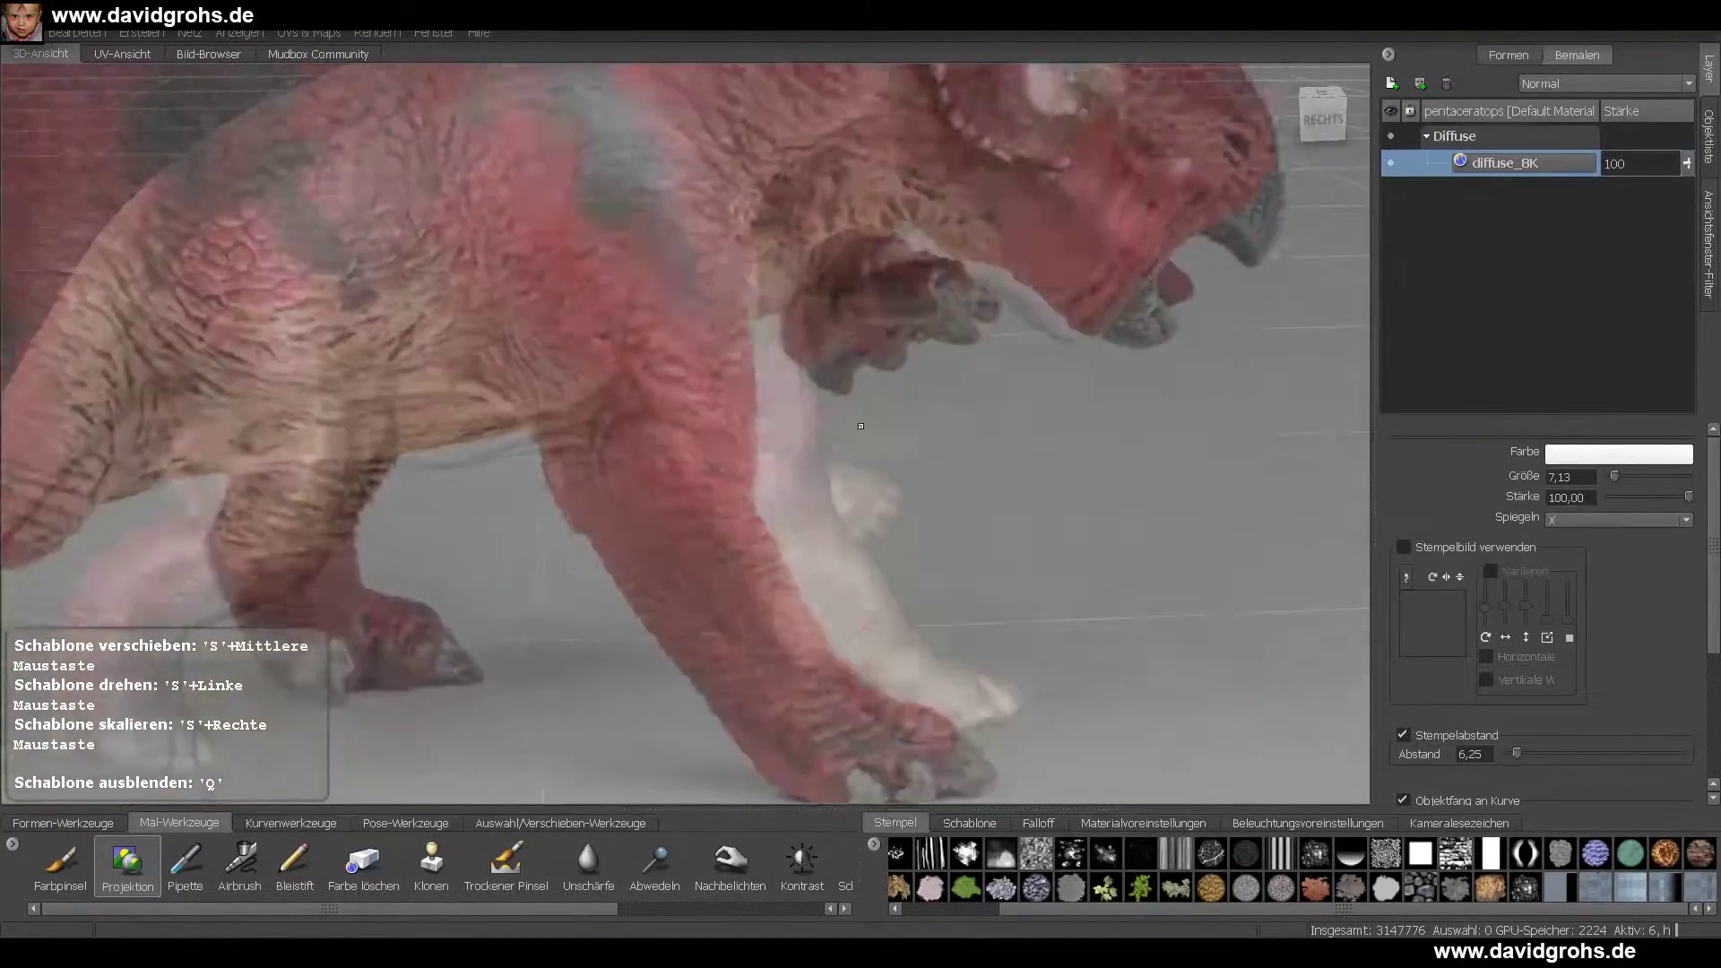
pyautogui.moveTo(853, 470); pyautogui.dragTo(918, 435, button='middle')
pyautogui.moveTo(751, 386); pyautogui.dragTo(795, 641)
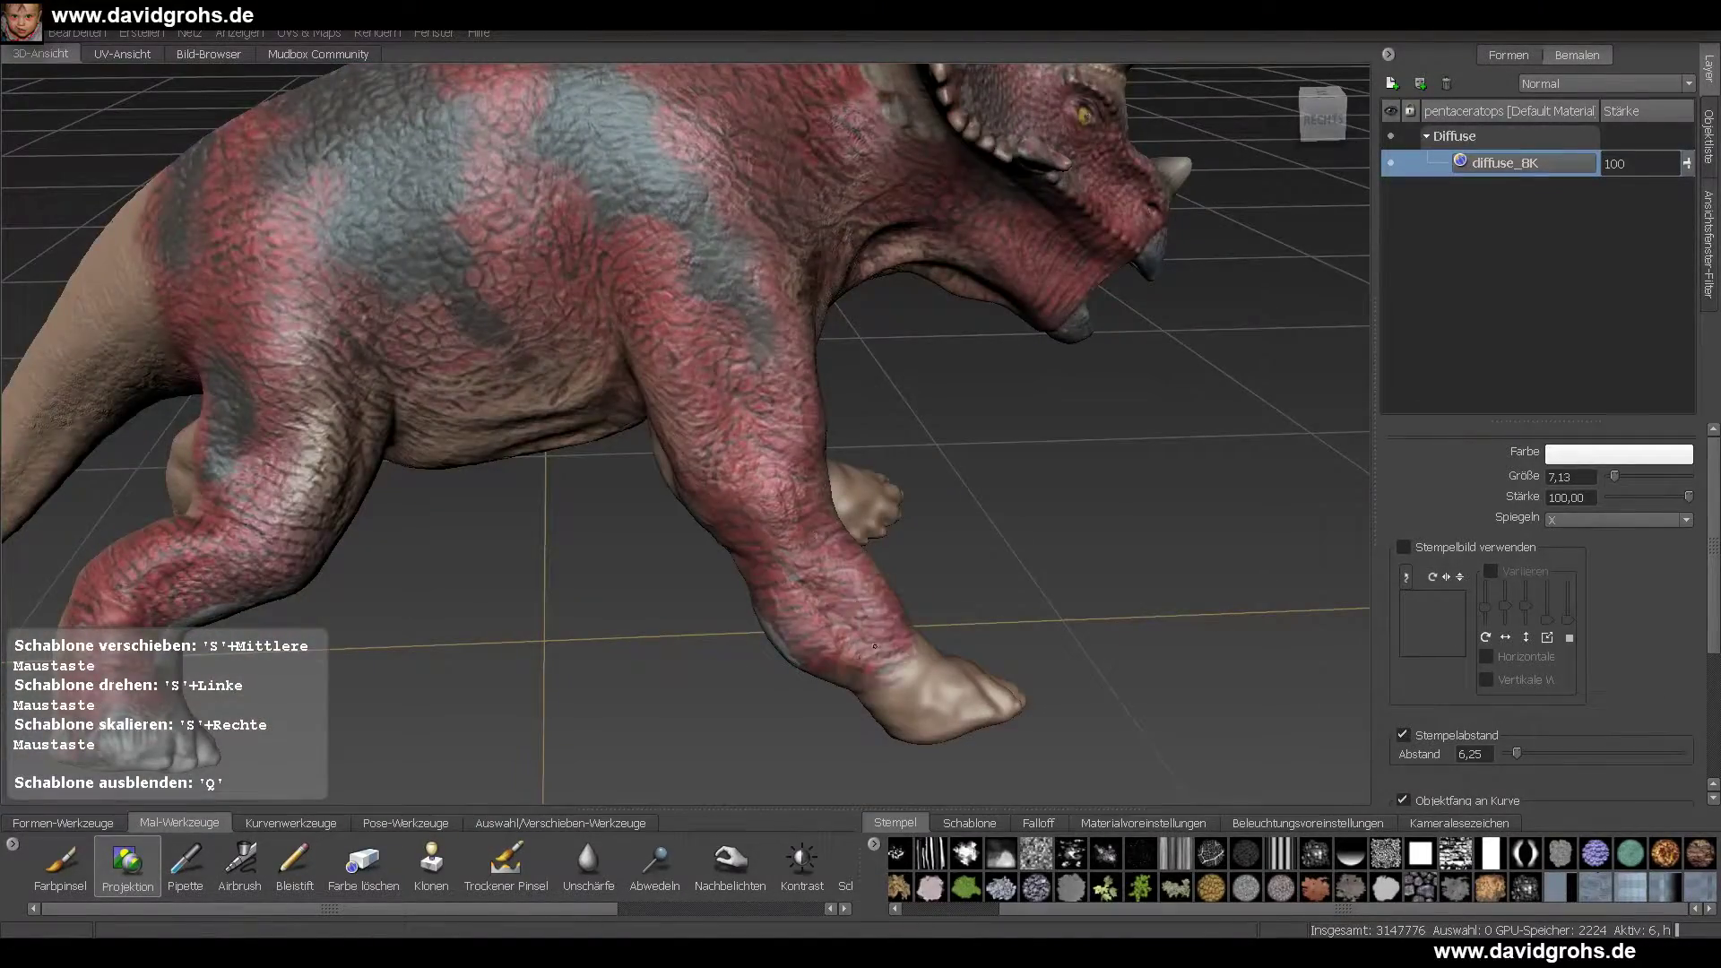
pyautogui.press('q')
pyautogui.press('q')
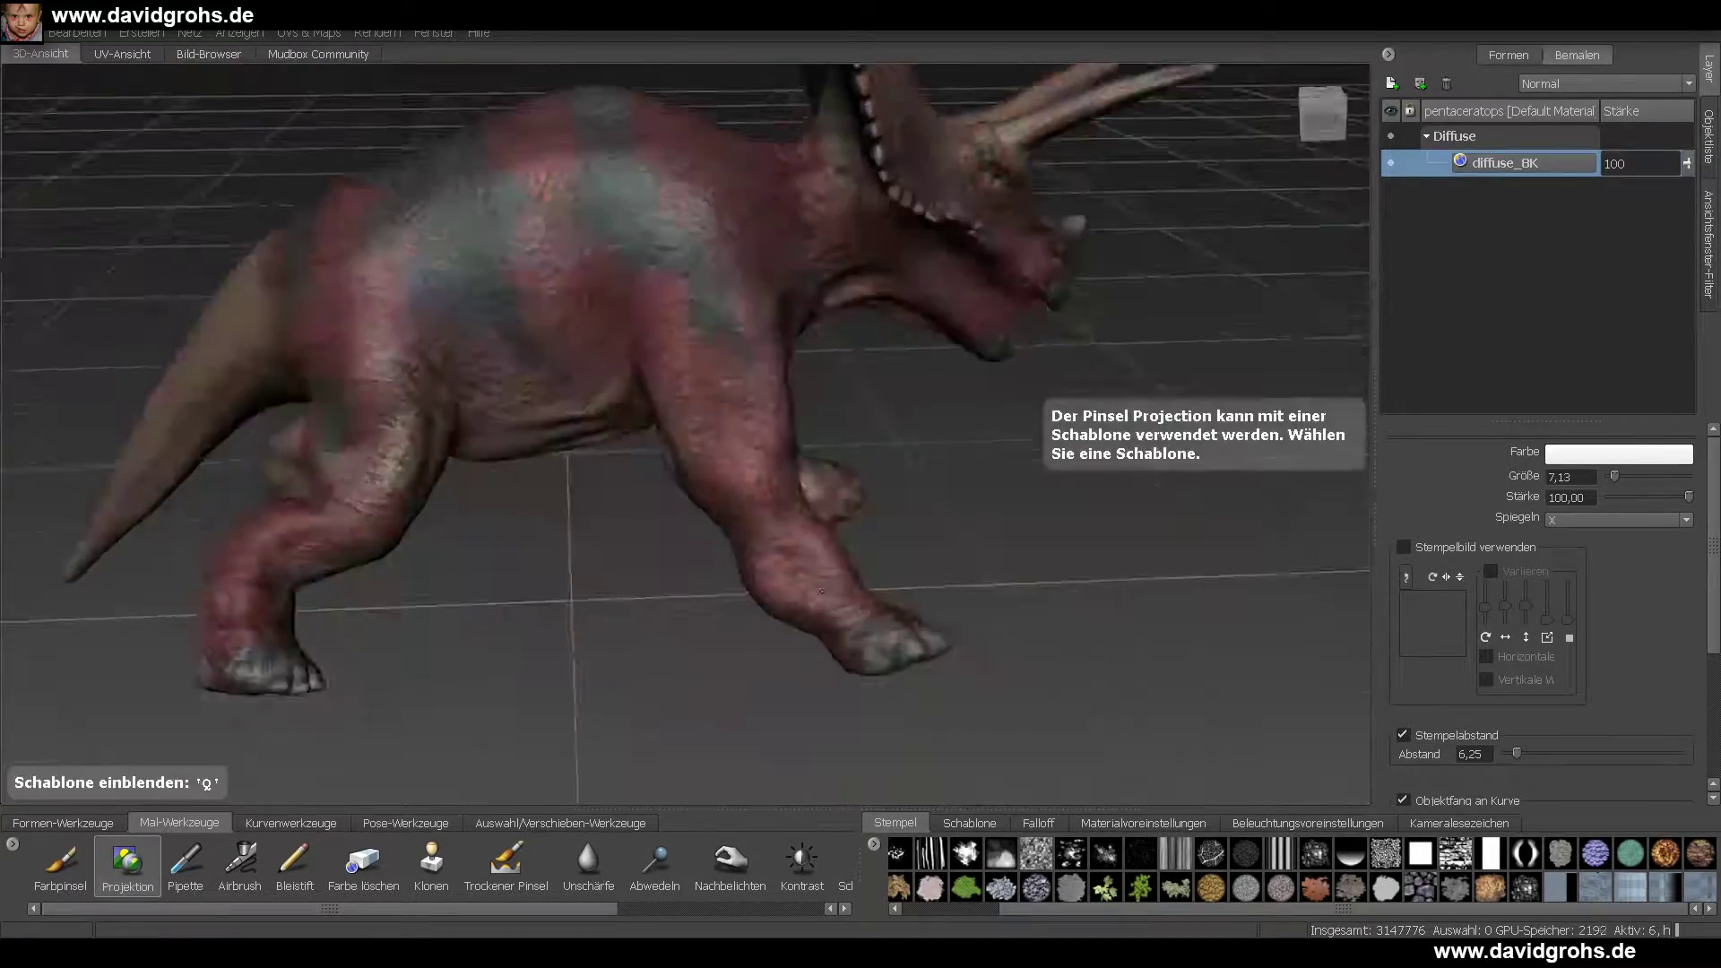
# - Check the projected colours on the body and save the painted scene using Save As
pyautogui.keyDown('alt'); pyautogui.moveTo(531, 446); pyautogui.dragTo(681, 439); pyautogui.keyUp('alt')
pyautogui.scroll(5, 681, 439)
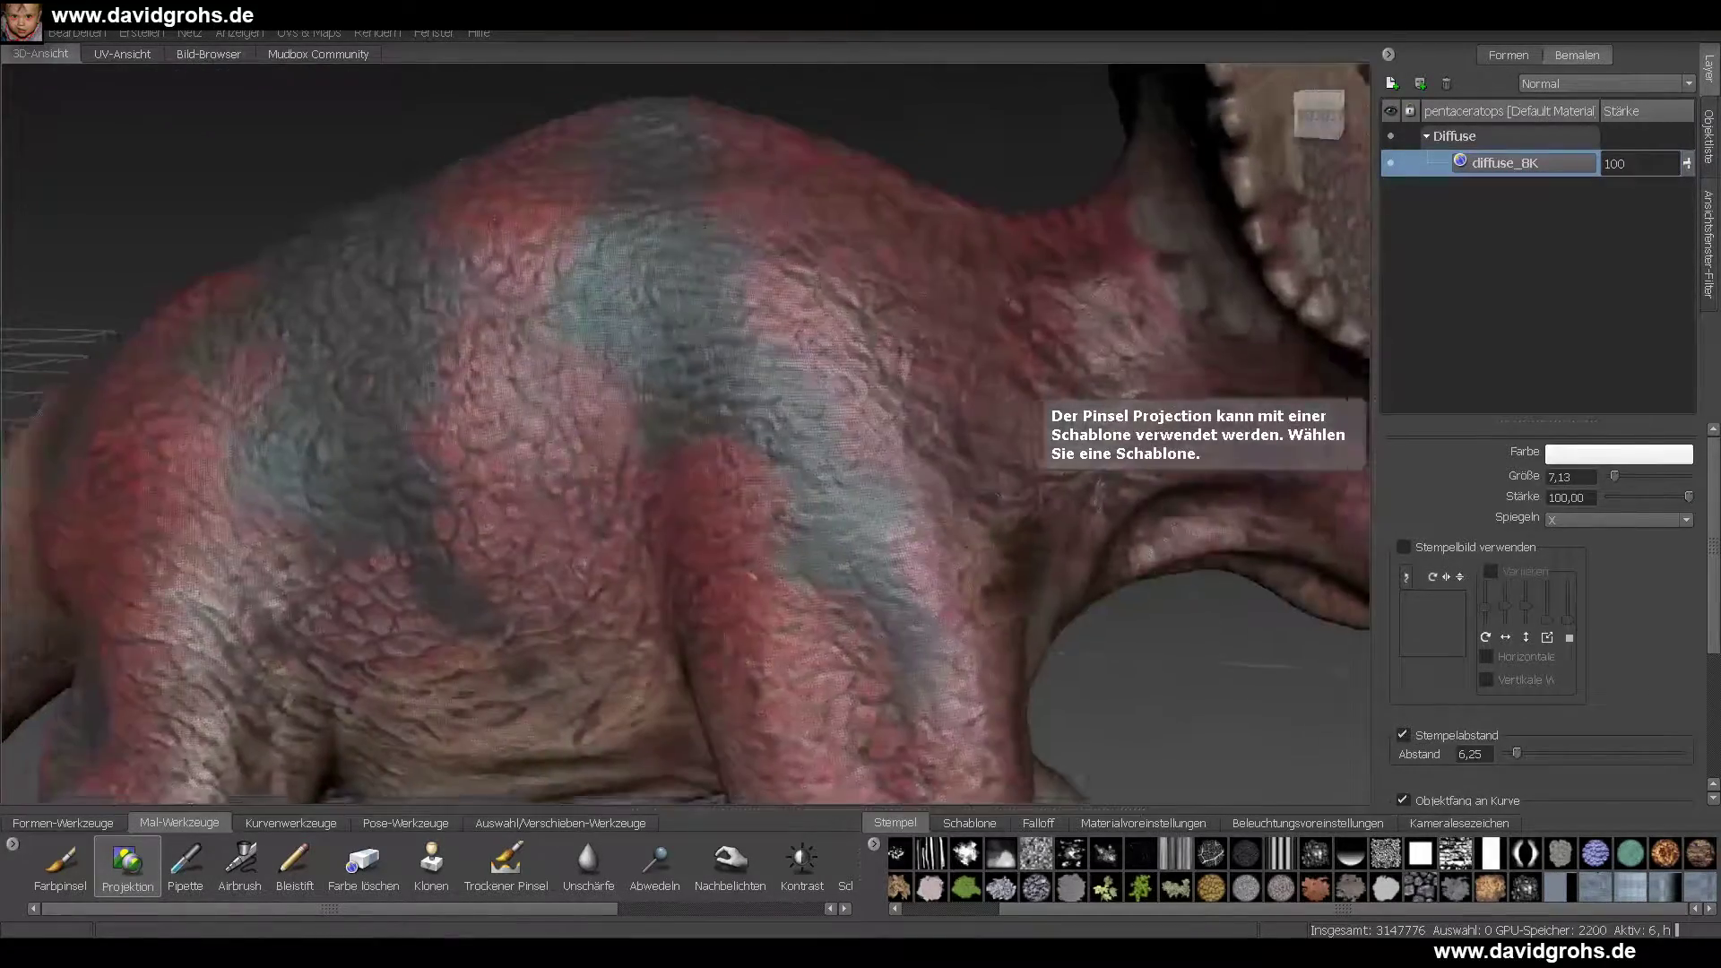
pyautogui.scroll(-5, 681, 439)
pyautogui.hotkey('ctrl', 'shift', 's')
pyautogui.press('Return')
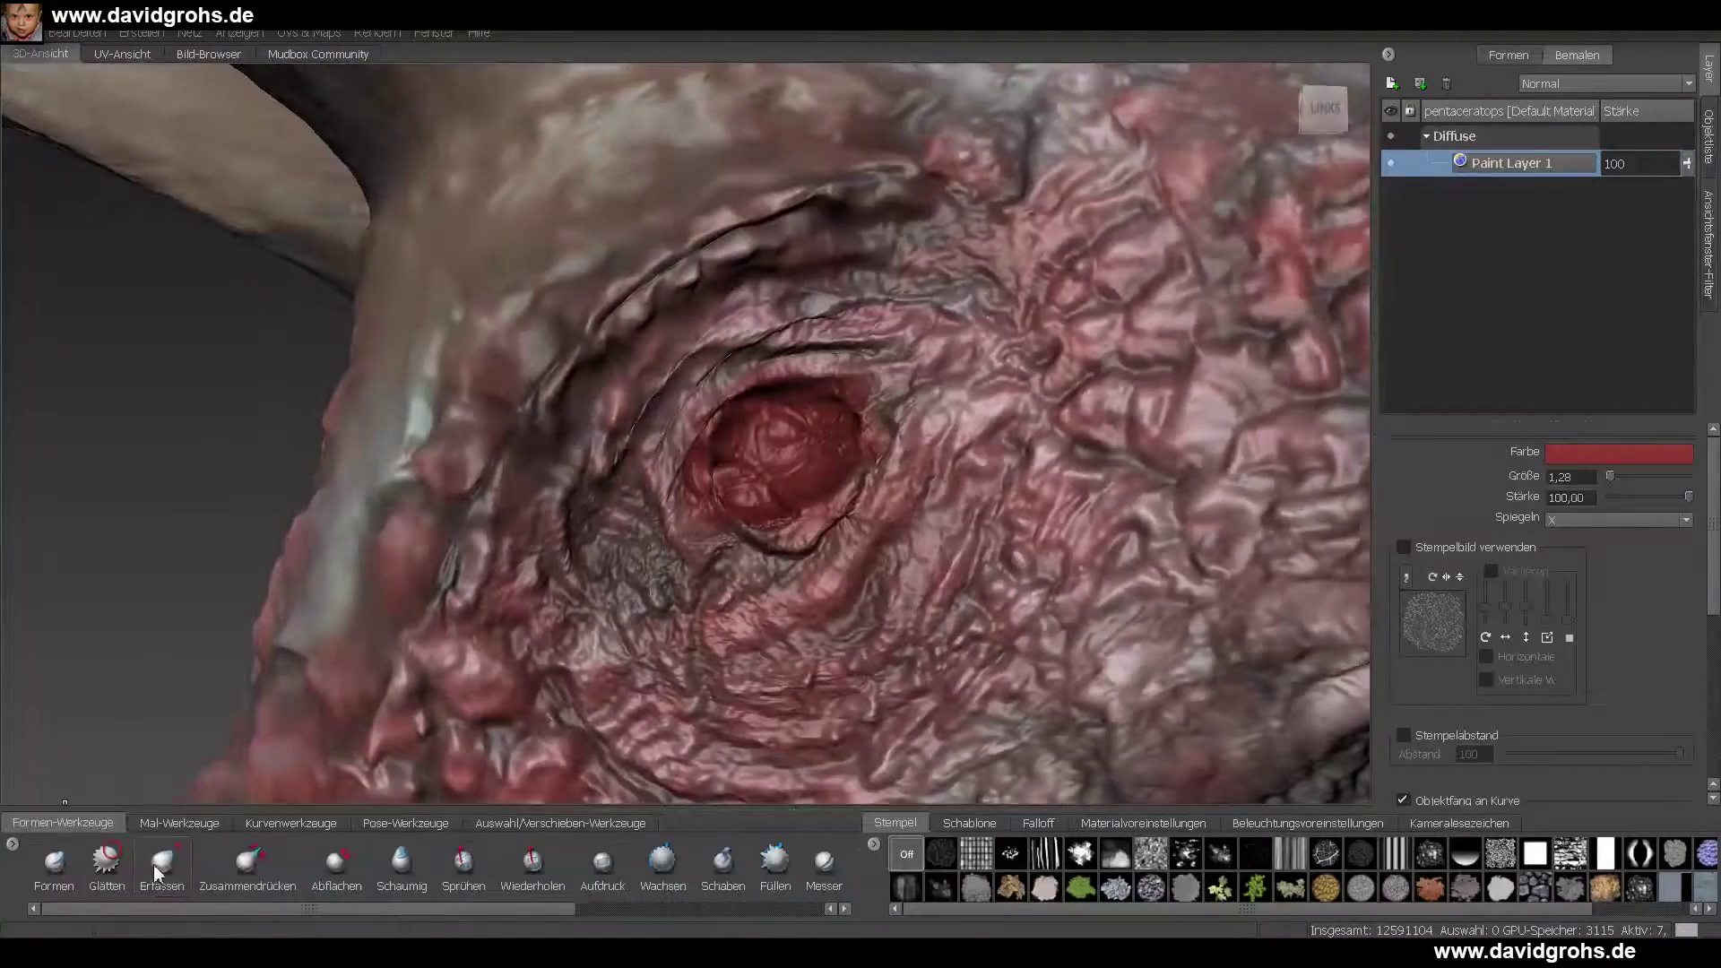
# - Activate the Smooth tool and examine the sculpted detail around the eye socket, cheek and beak
pyautogui.click(106, 862)
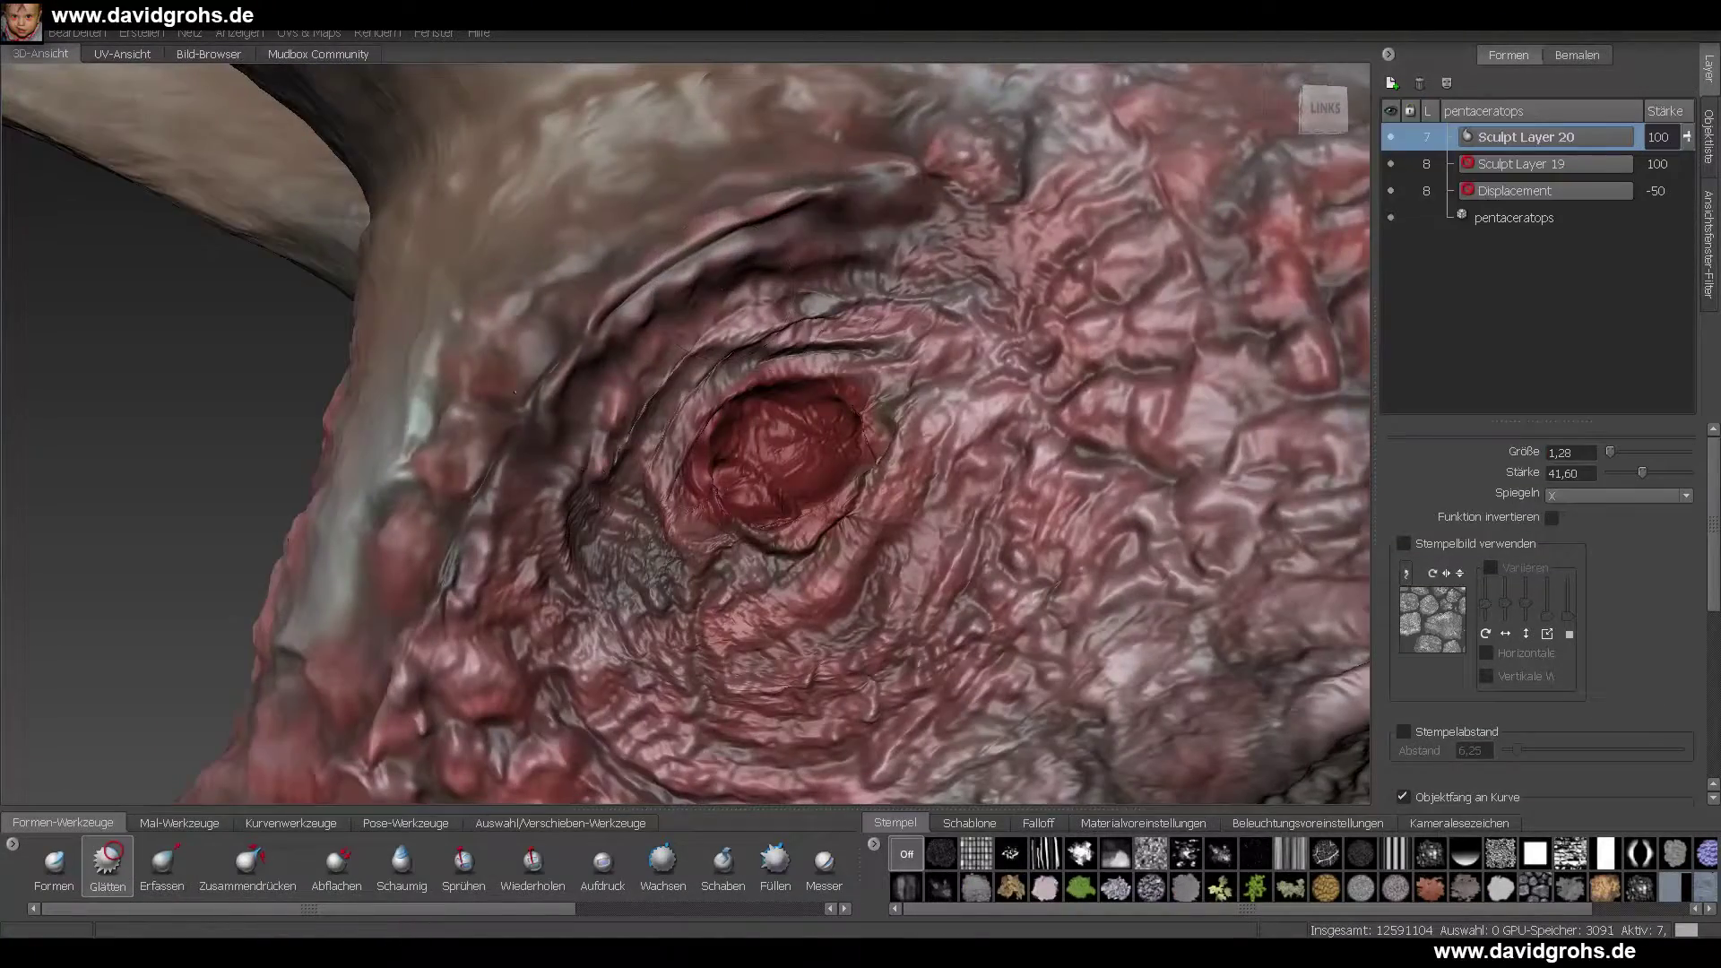
pyautogui.scroll(-3, 751, 550)
pyautogui.keyDown('alt'); pyautogui.moveTo(751, 551); pyautogui.dragTo(941, 538); pyautogui.keyUp('alt')
pyautogui.scroll(4, 717, 493)
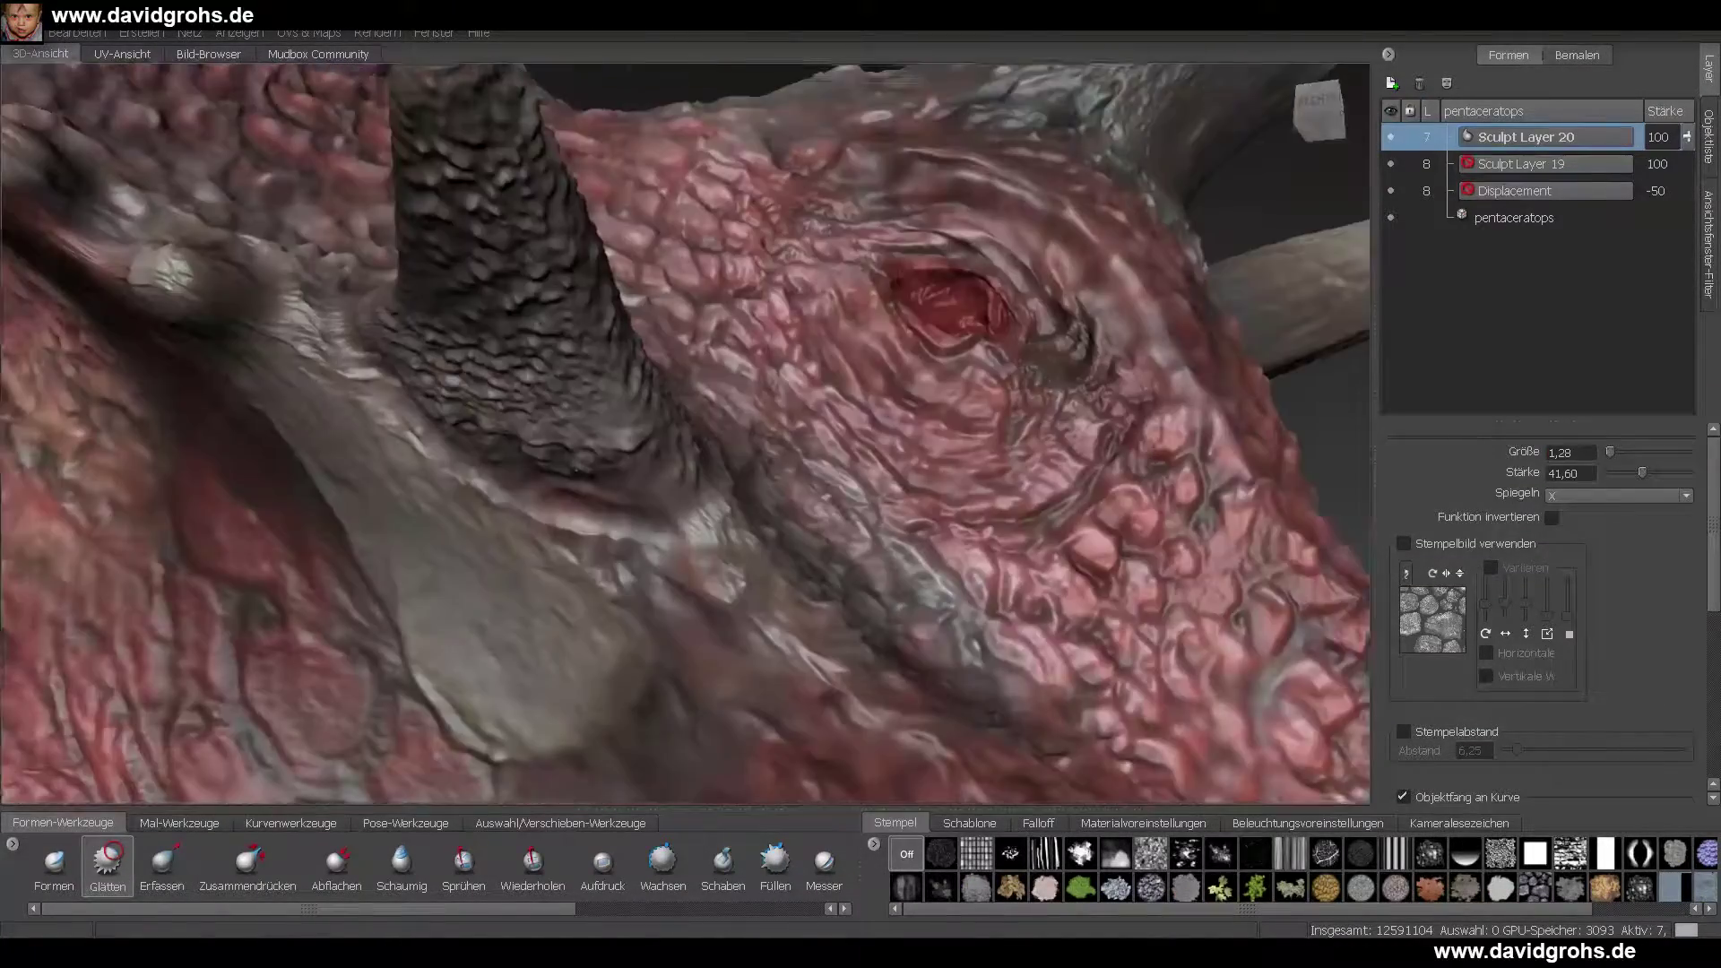
pyautogui.scroll(-5, 627, 537)
pyautogui.keyDown('alt'); pyautogui.moveTo(627, 537); pyautogui.dragTo(269, 770); pyautogui.keyUp('alt')
pyautogui.scroll(4, 591, 538)
# - Examine the beak, frill spikes and brow horns with the Grab tool at size 2,61 and mirroring off
pyautogui.click(162, 865)
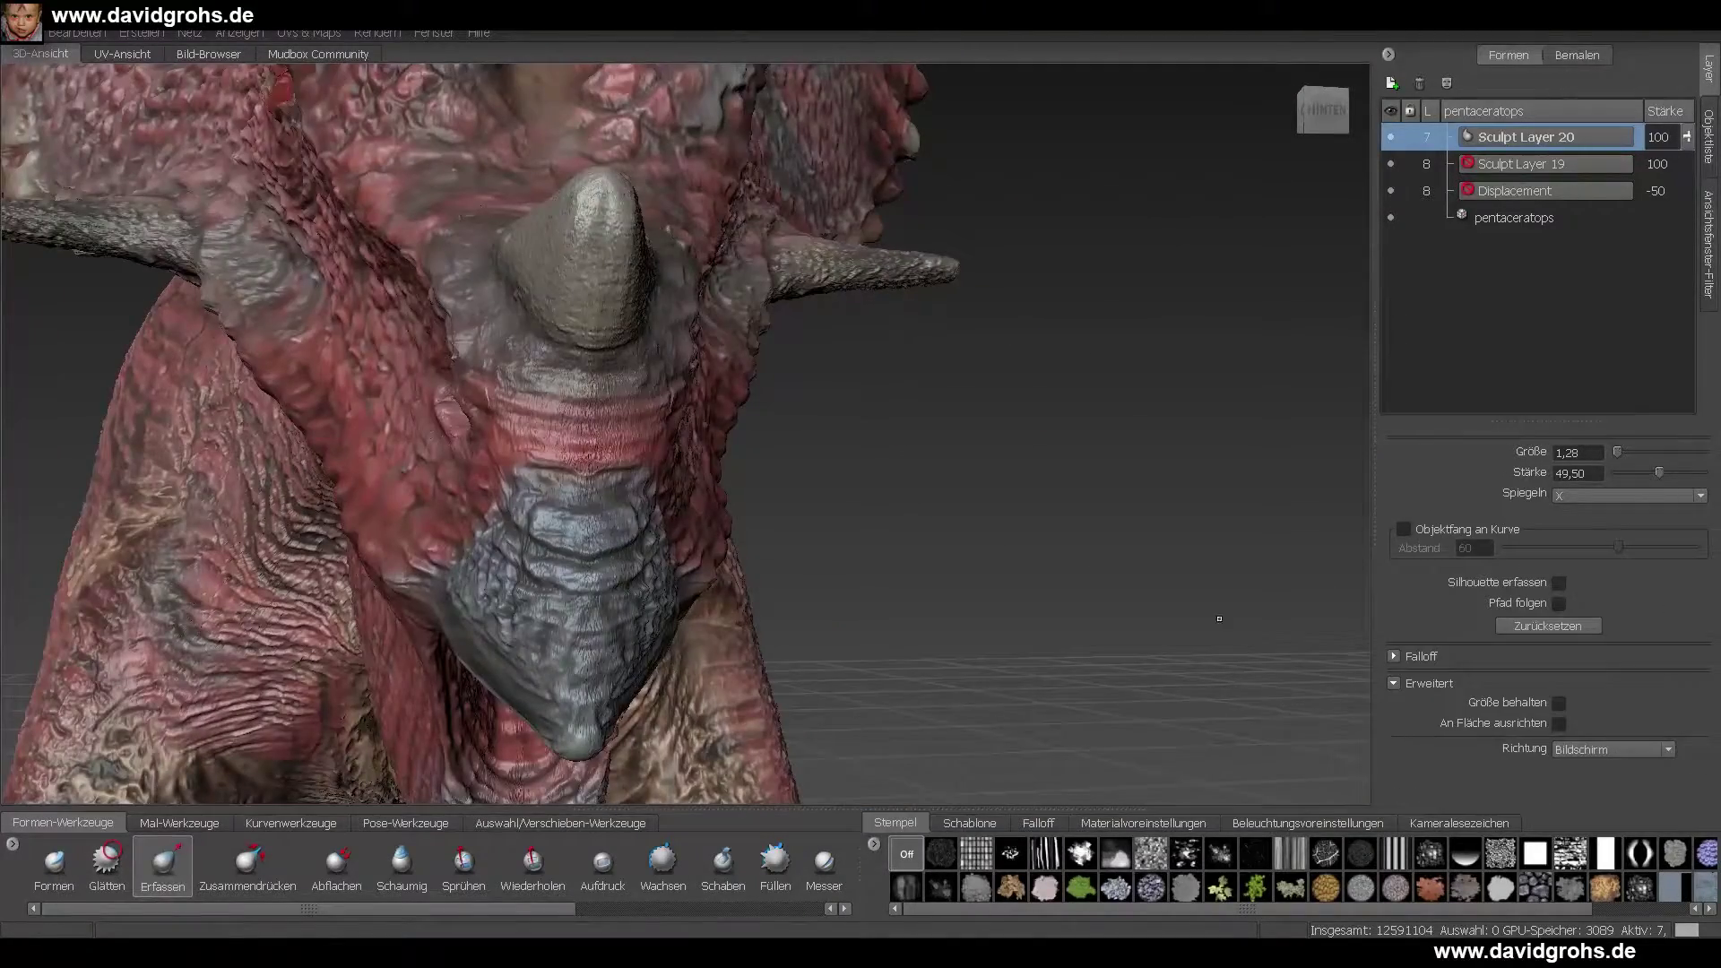
pyautogui.moveTo(569, 453)
pyautogui.keyDown('alt'); pyautogui.mouseDown()
pyautogui.moveTo(385, 448)
pyautogui.moveTo(349, 359)
pyautogui.moveTo(771, 340)
pyautogui.moveTo(403, 422)
pyautogui.mouseUp(); pyautogui.keyUp('alt')
pyautogui.keyDown('alt'); pyautogui.moveTo(861, 394); pyautogui.dragTo(574, 502); pyautogui.keyUp('alt')
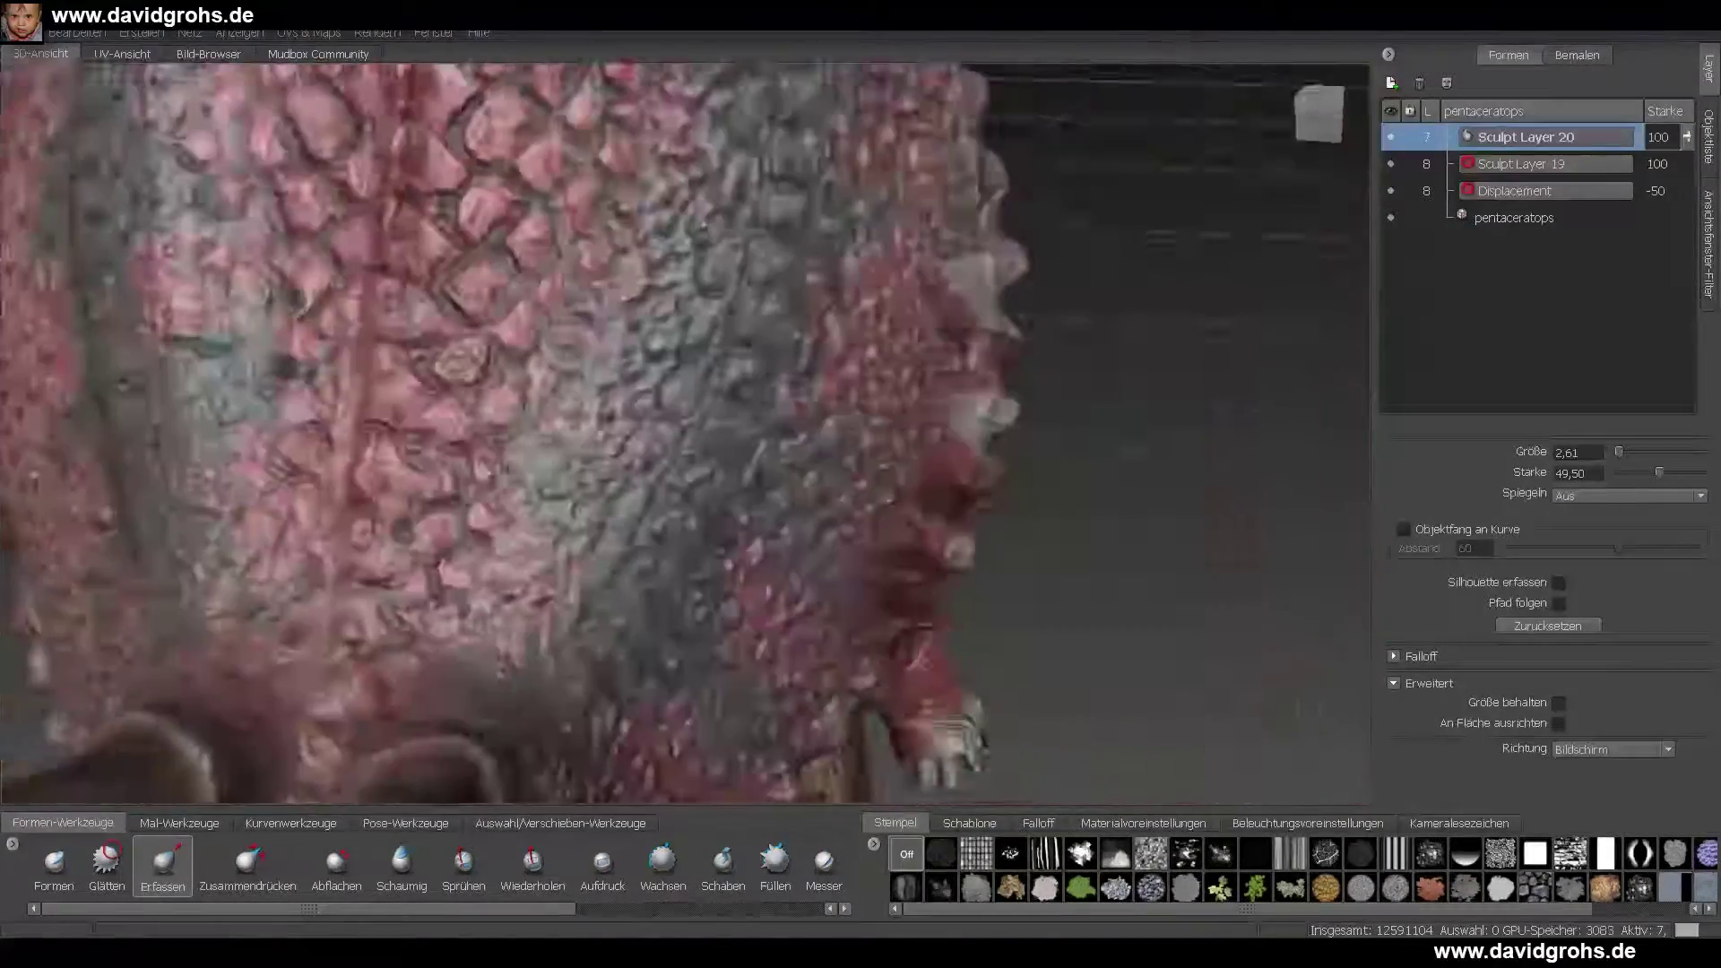
pyautogui.scroll(-4, 682, 448)
pyautogui.keyDown('alt'); pyautogui.moveTo(681, 448); pyautogui.dragTo(430, 467); pyautogui.keyUp('alt')
pyautogui.scroll(4, 681, 449)
pyautogui.keyDown('alt'); pyautogui.moveTo(933, 385); pyautogui.dragTo(1007, 469); pyautogui.keyUp('alt')
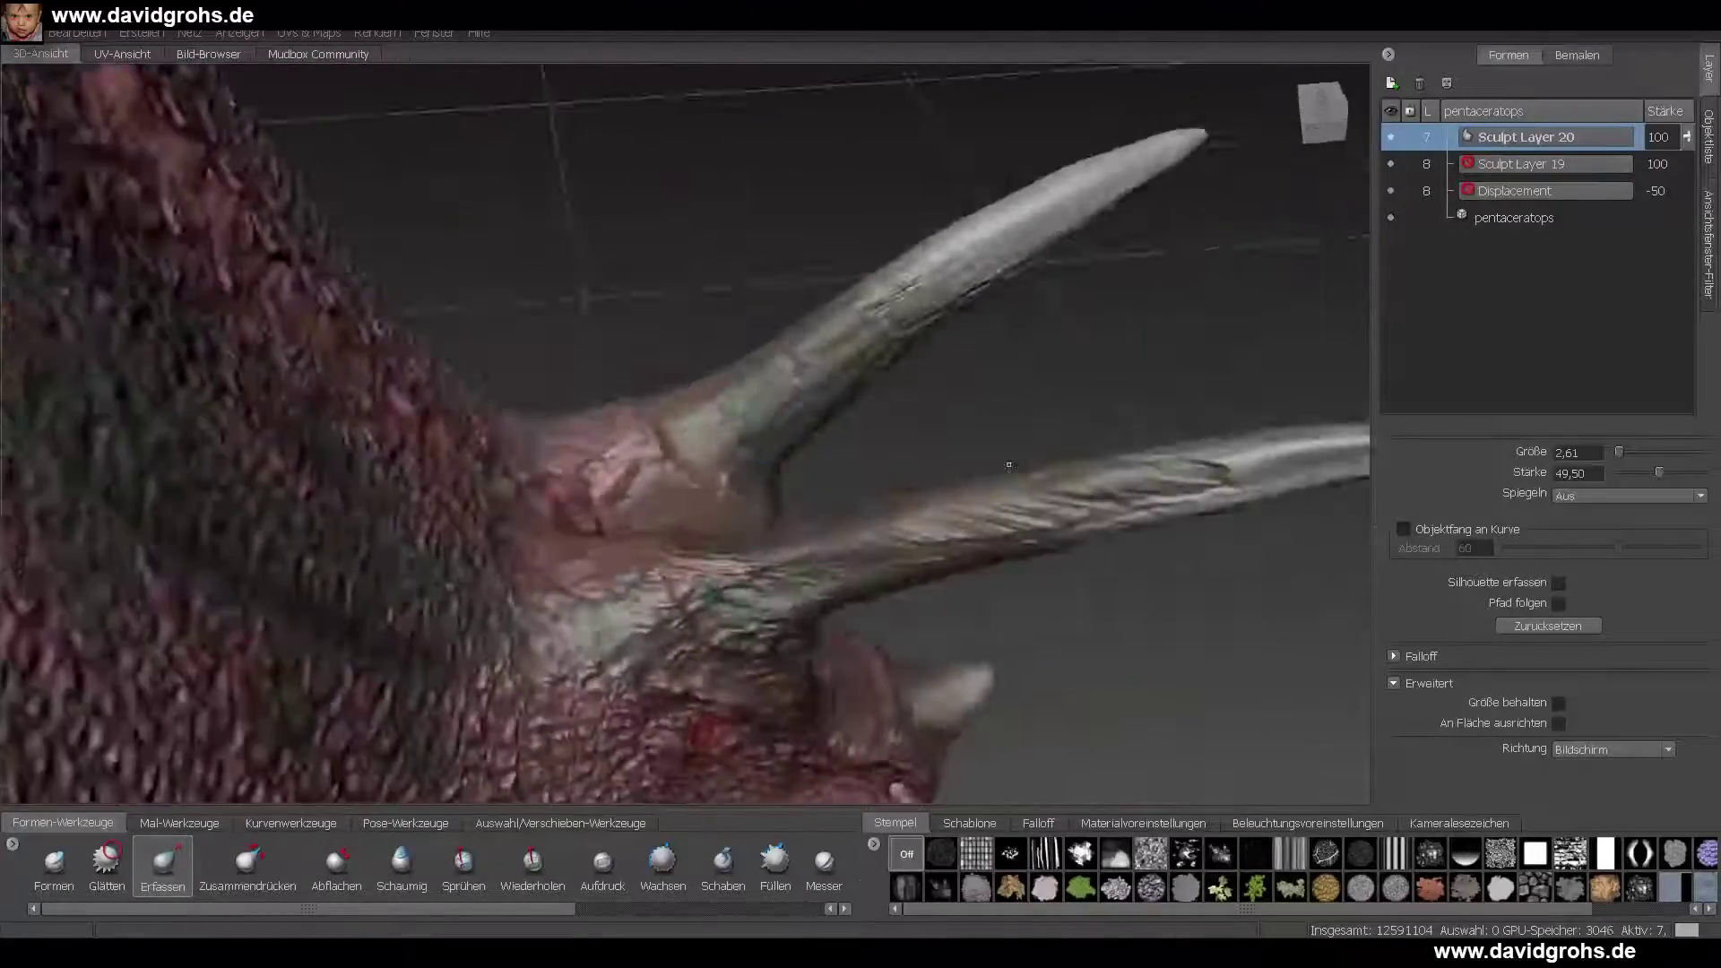
pyautogui.scroll(3, 896, 448)
# - Retouch the skin colours around the brow horn bases with the Clone tool at size 2,61 and strength 18,00, mirrored across X
pyautogui.click(179, 822)
pyautogui.click(432, 865)
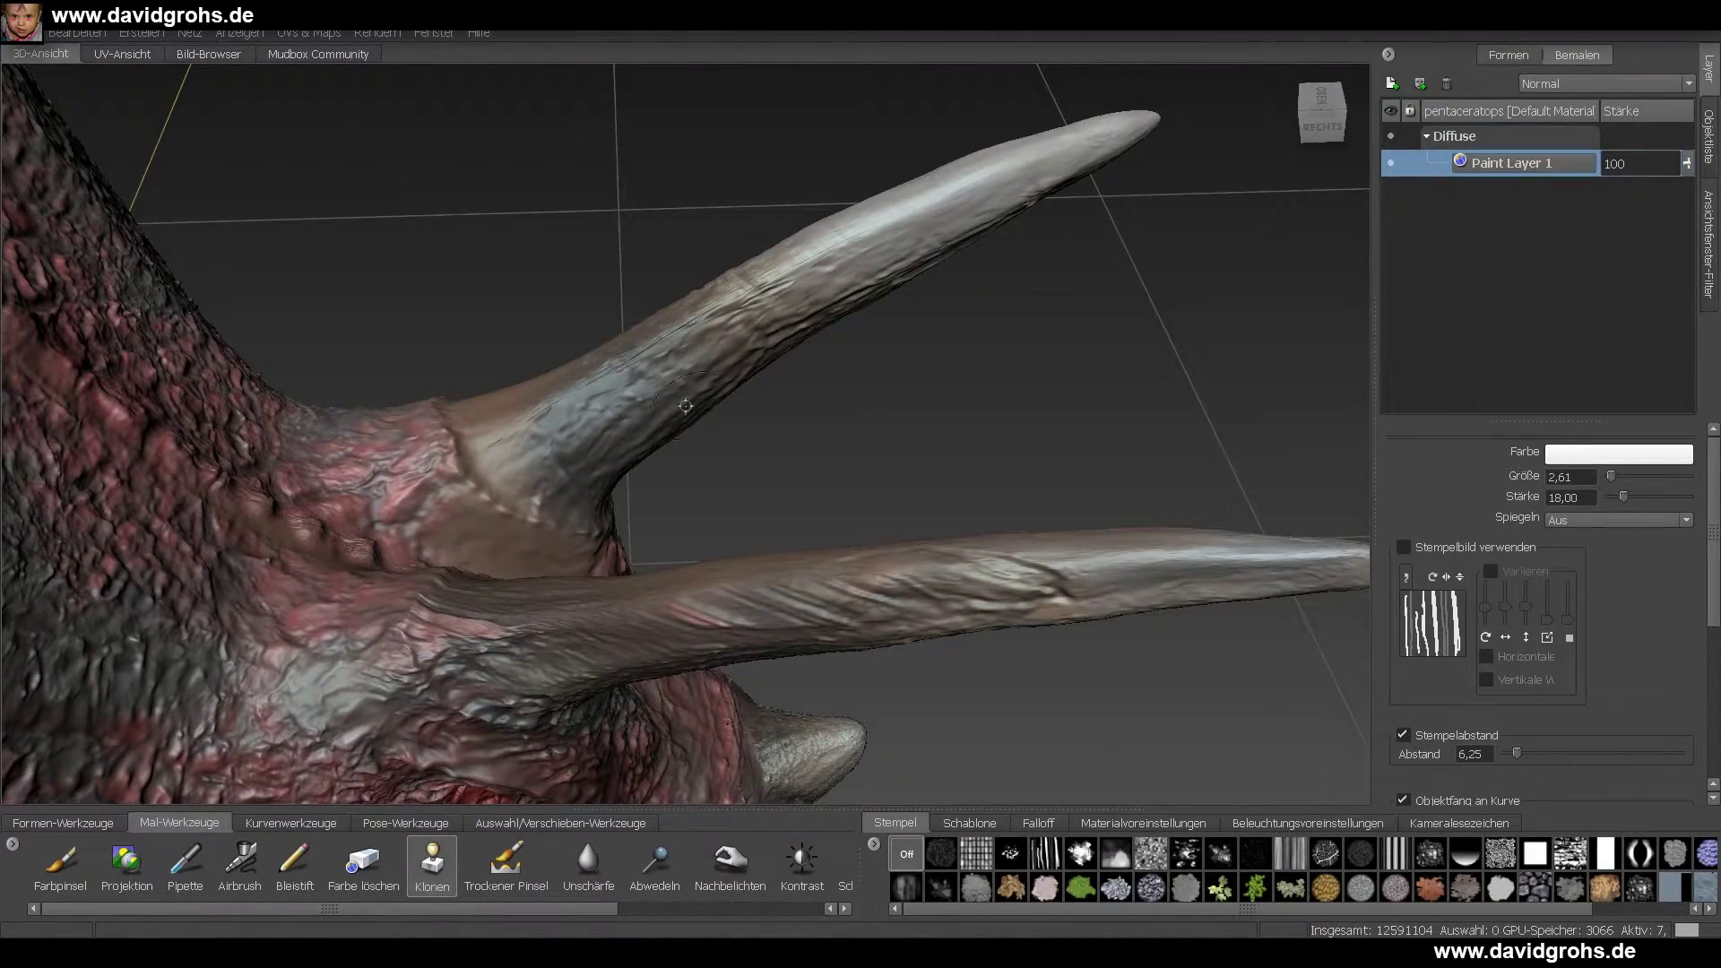
pyautogui.moveTo(1026, 555)
pyautogui.keyDown('alt'); pyautogui.mouseDown()
pyautogui.moveTo(620, 547)
pyautogui.moveTo(649, 520)
pyautogui.moveTo(389, 542)
pyautogui.mouseUp(); pyautogui.keyUp('alt')
pyautogui.press('x')
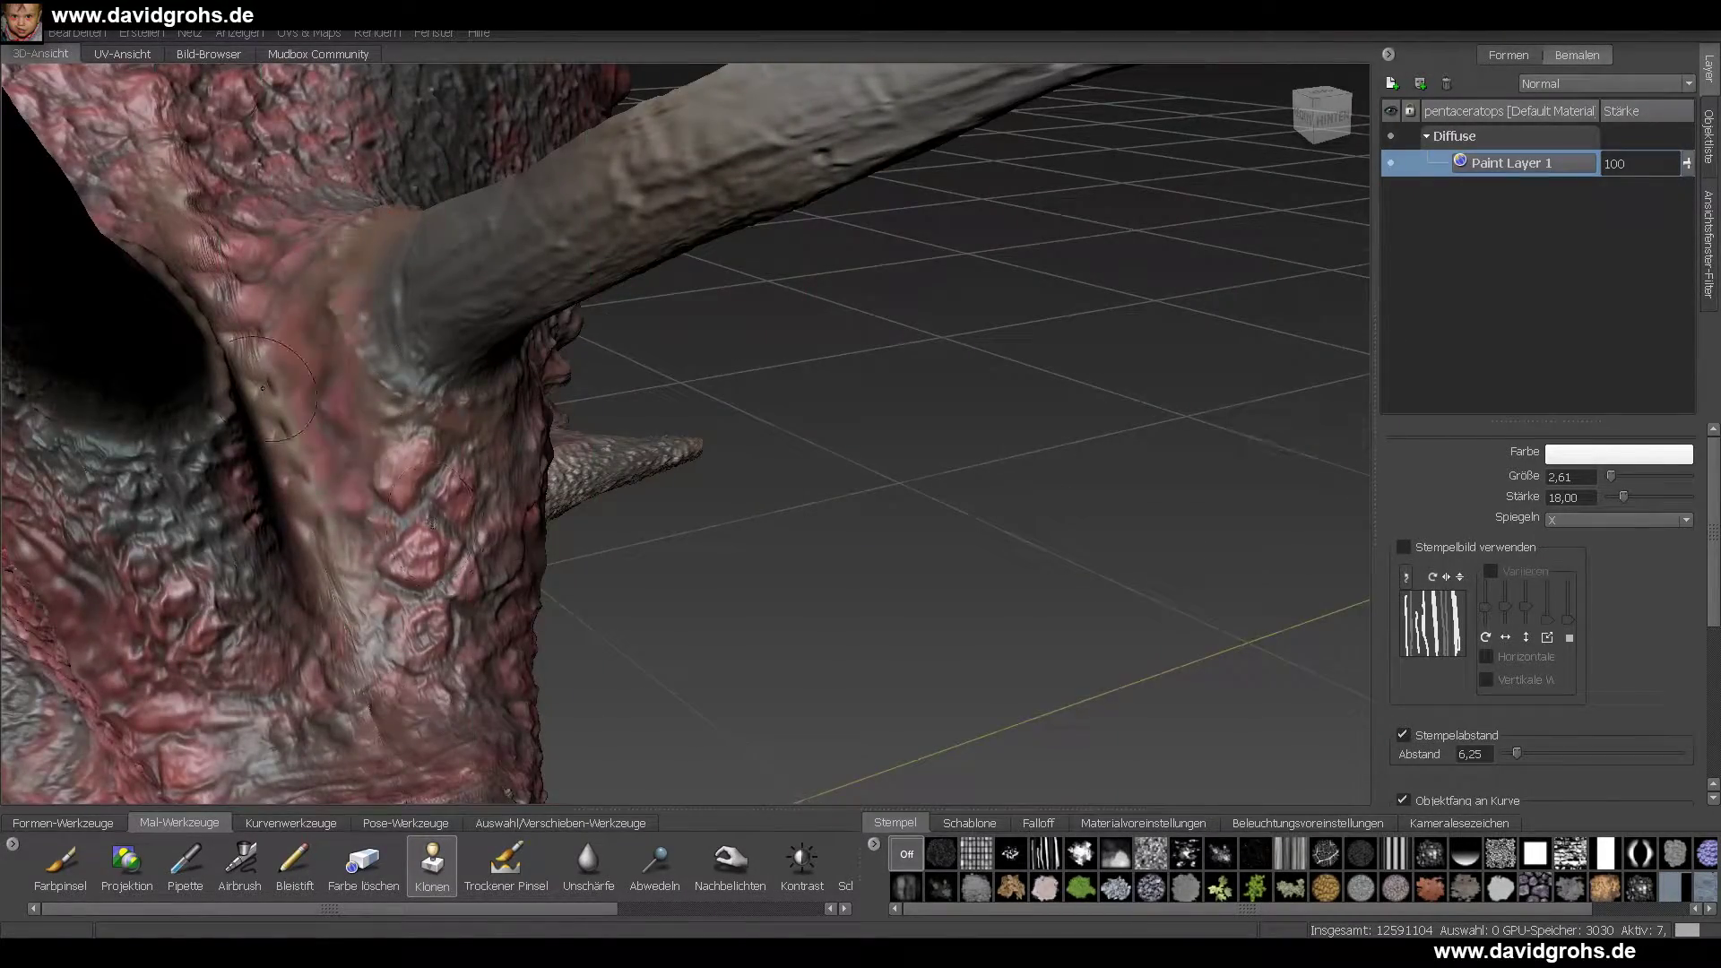
pyautogui.keyDown('alt'); pyautogui.moveTo(262, 388); pyautogui.dragTo(468, 712); pyautogui.keyUp('alt')
pyautogui.keyDown('alt'); pyautogui.moveTo(592, 695); pyautogui.dragTo(412, 583); pyautogui.keyUp('alt')
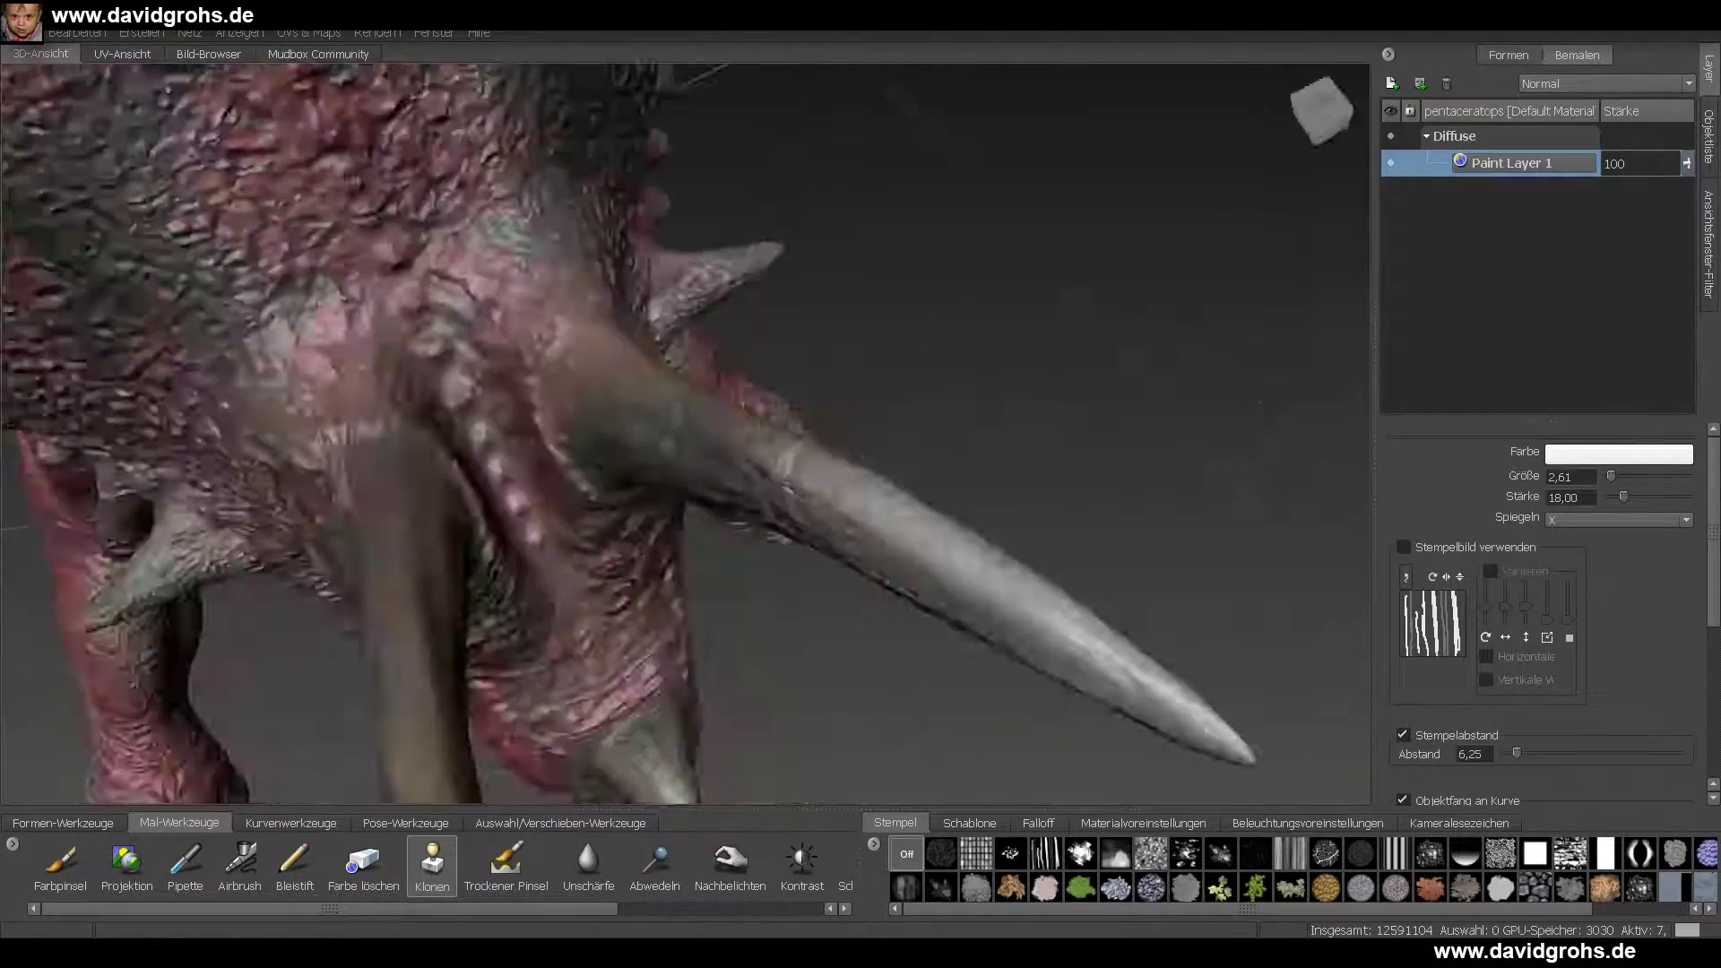
pyautogui.keyDown('alt'); pyautogui.moveTo(681, 573); pyautogui.dragTo(269, 359); pyautogui.keyUp('alt')
pyautogui.keyDown('alt'); pyautogui.moveTo(681, 430); pyautogui.dragTo(502, 431, button='right'); pyautogui.keyUp('alt')
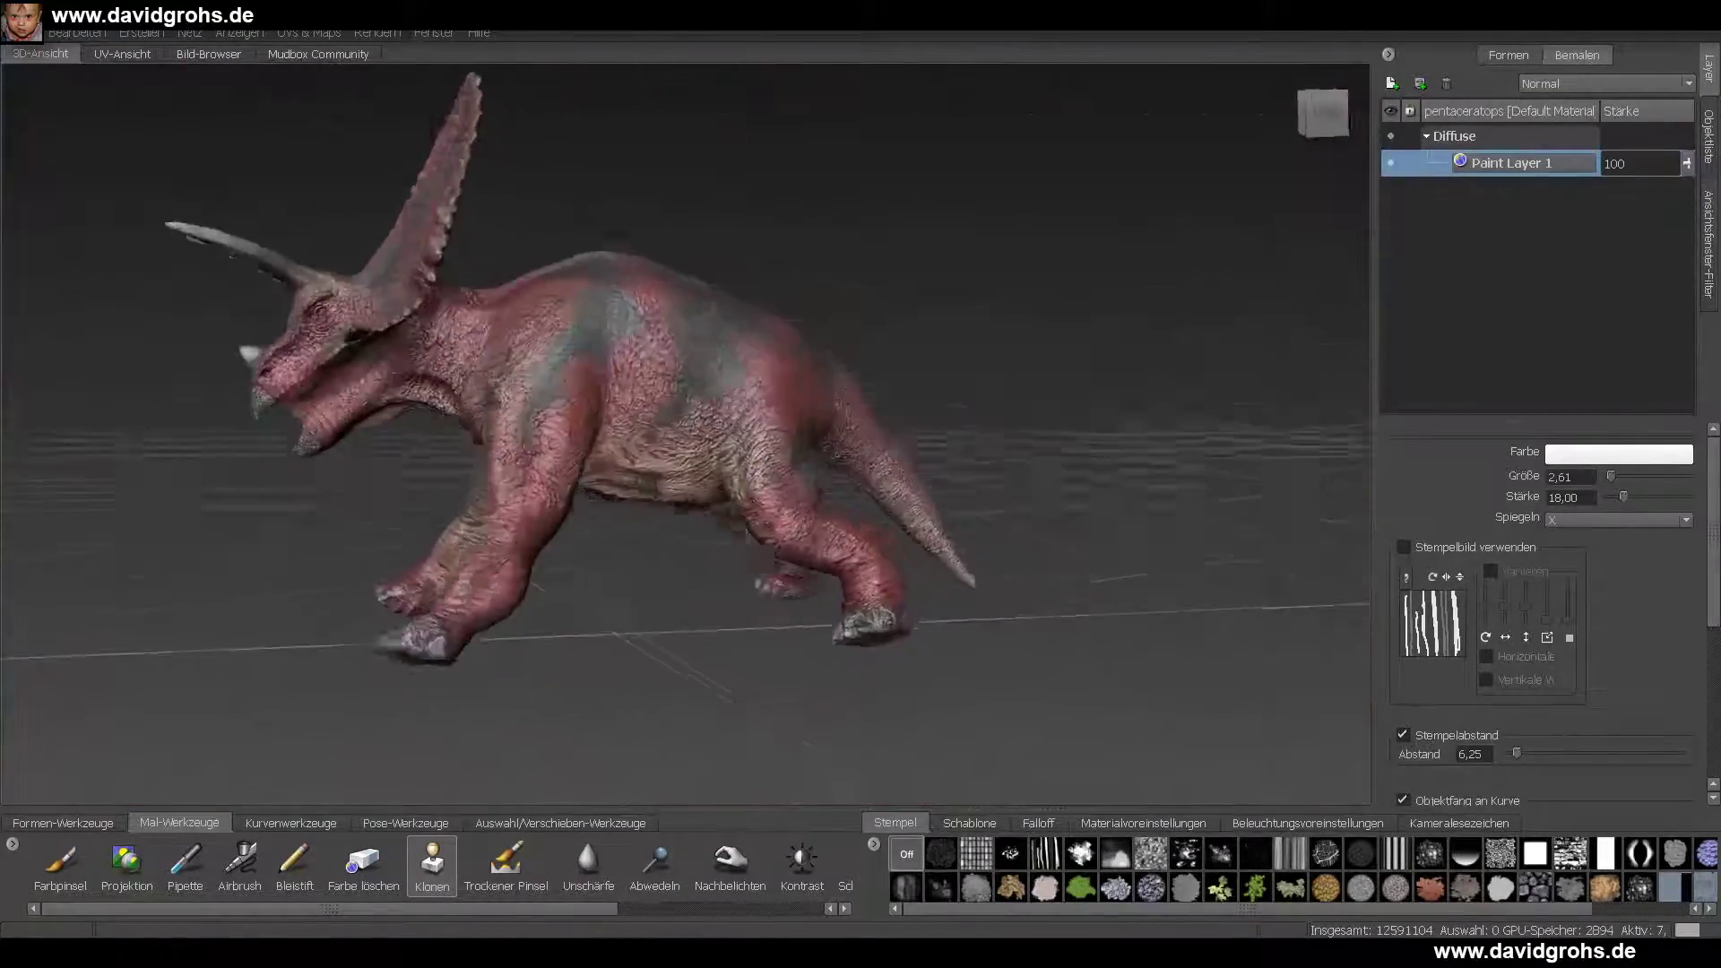
# - Clone pale grey nail colour onto the toes of the front foot at size 2,61 and strength 18,00
pyautogui.keyDown('alt'); pyautogui.moveTo(807, 430); pyautogui.dragTo(323, 439); pyautogui.keyUp('alt')
pyautogui.keyDown('alt'); pyautogui.moveTo(538, 449); pyautogui.dragTo(852, 448, button='right'); pyautogui.keyUp('alt')
pyautogui.keyDown('alt'); pyautogui.moveTo(851, 449); pyautogui.dragTo(888, 403); pyautogui.keyUp('alt')
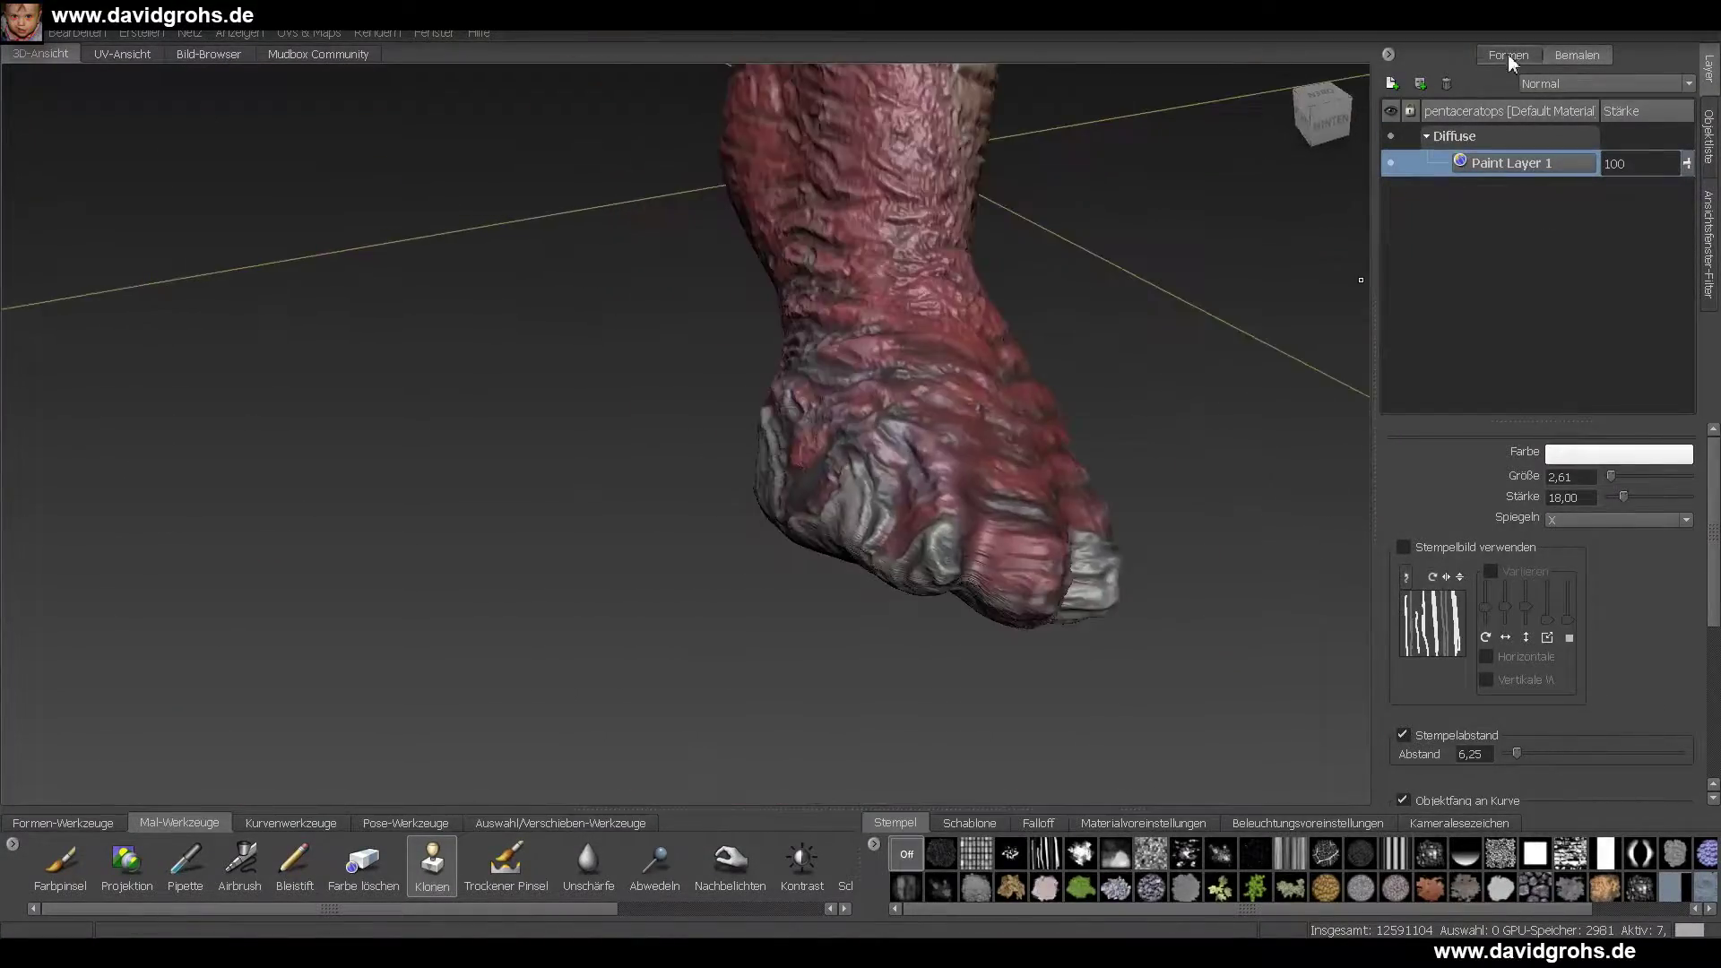
pyautogui.click(1509, 64)
pyautogui.moveTo(681, 448)
pyautogui.keyDown('alt'); pyautogui.mouseDown()
pyautogui.moveTo(807, 430)
pyautogui.moveTo(914, 332)
pyautogui.moveTo(1075, 332)
pyautogui.mouseUp(); pyautogui.keyUp('alt')
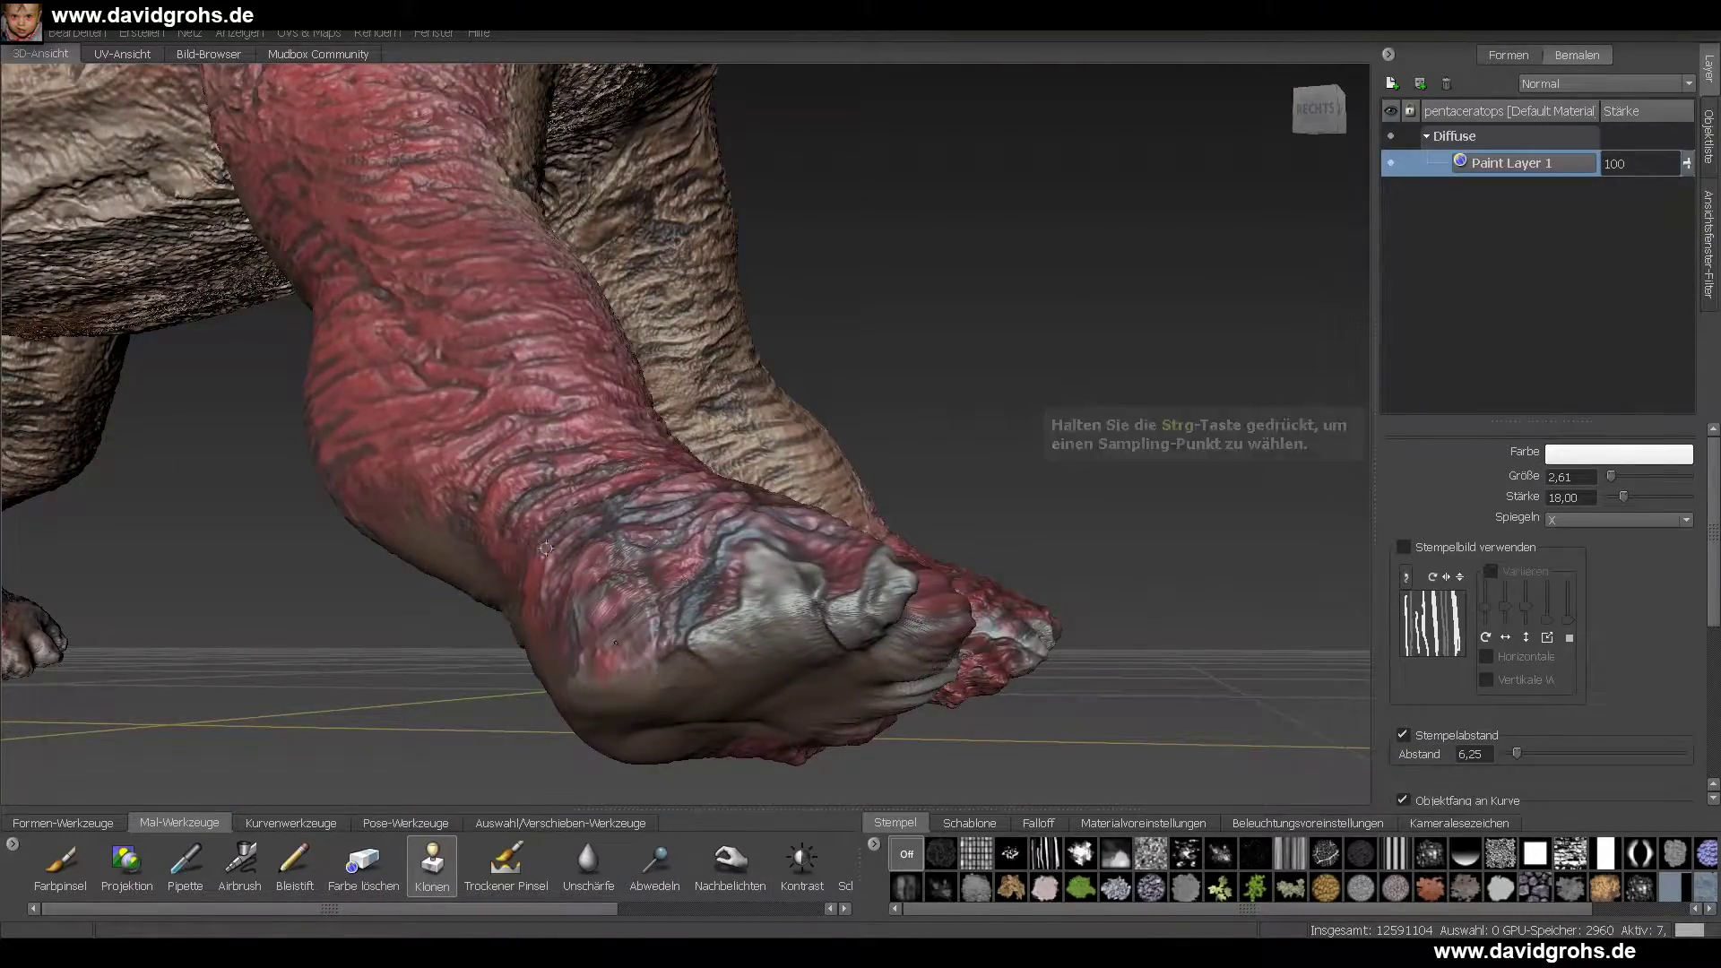
pyautogui.keyDown('alt'); pyautogui.moveTo(616, 642); pyautogui.dragTo(386, 609); pyautogui.keyUp('alt')
pyautogui.keyDown('alt'); pyautogui.moveTo(627, 611); pyautogui.dragTo(804, 611, button='right'); pyautogui.keyUp('alt')
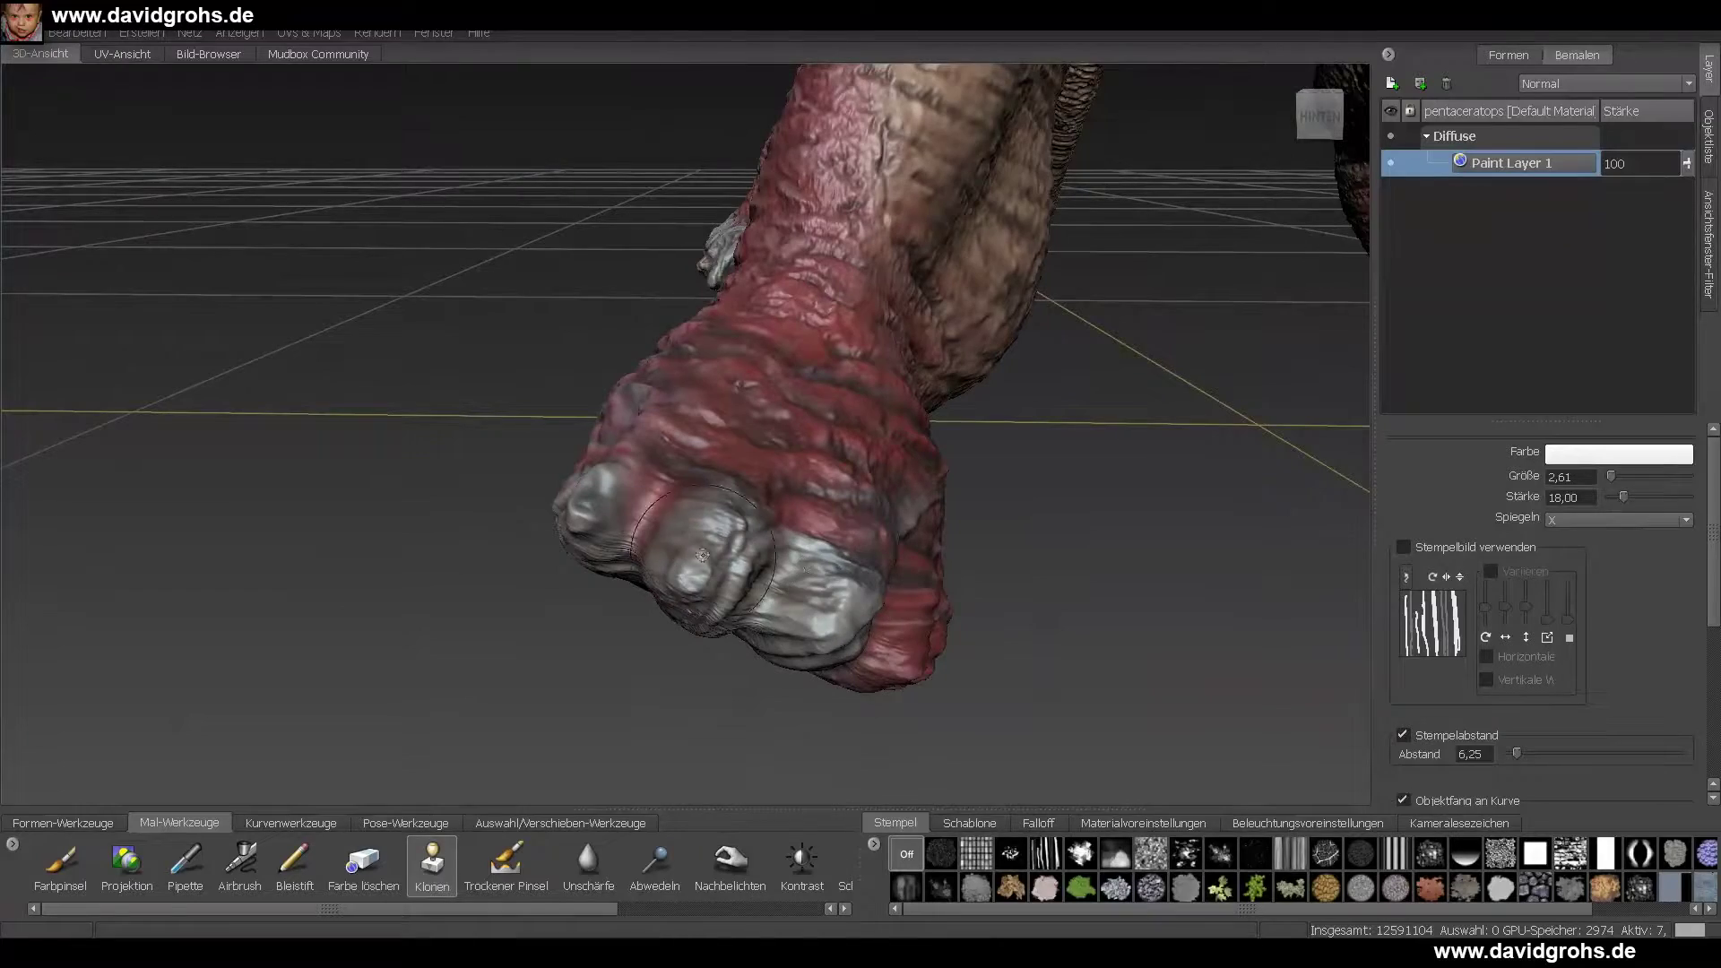
# - Extend the grey nail colour over the remaining red toes of the front foot with the Clone tool
pyautogui.keyDown('alt'); pyautogui.moveTo(702, 554); pyautogui.dragTo(817, 414); pyautogui.keyUp('alt')
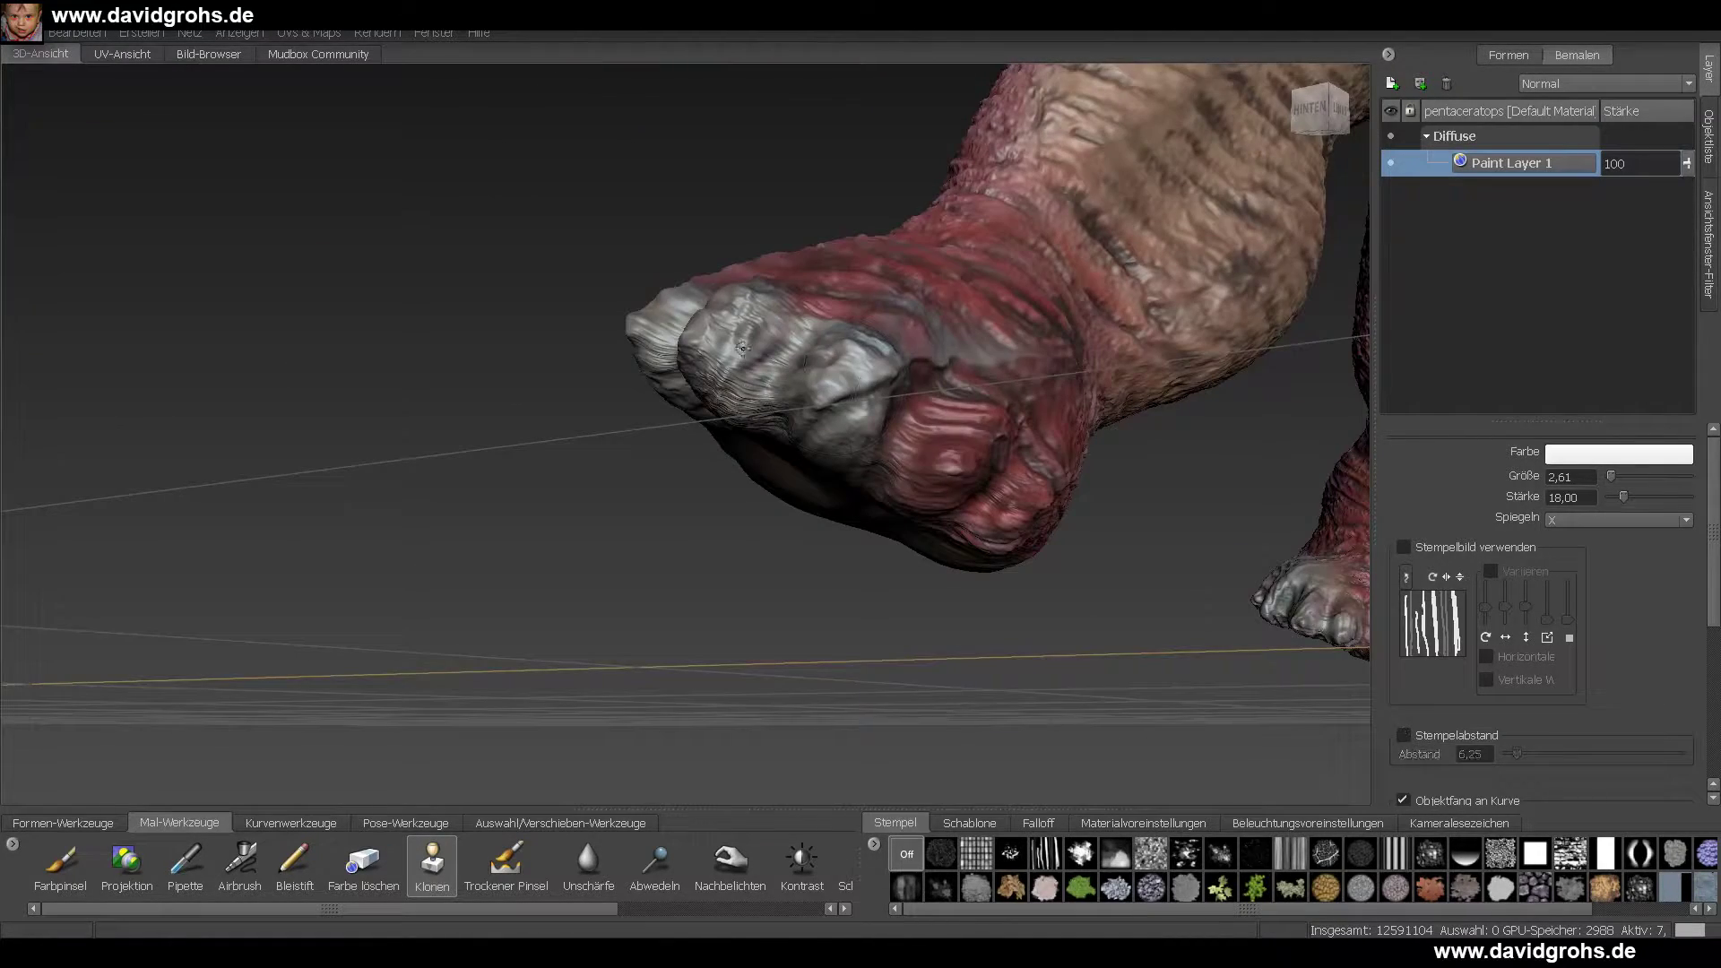
pyautogui.keyDown('alt'); pyautogui.moveTo(949, 439); pyautogui.dragTo(804, 340); pyautogui.keyUp('alt')
pyautogui.keyDown('alt'); pyautogui.moveTo(656, 446); pyautogui.dragTo(511, 449, button='right'); pyautogui.keyUp('alt')
pyautogui.keyDown('alt'); pyautogui.moveTo(510, 448); pyautogui.dragTo(619, 546); pyautogui.keyUp('alt')
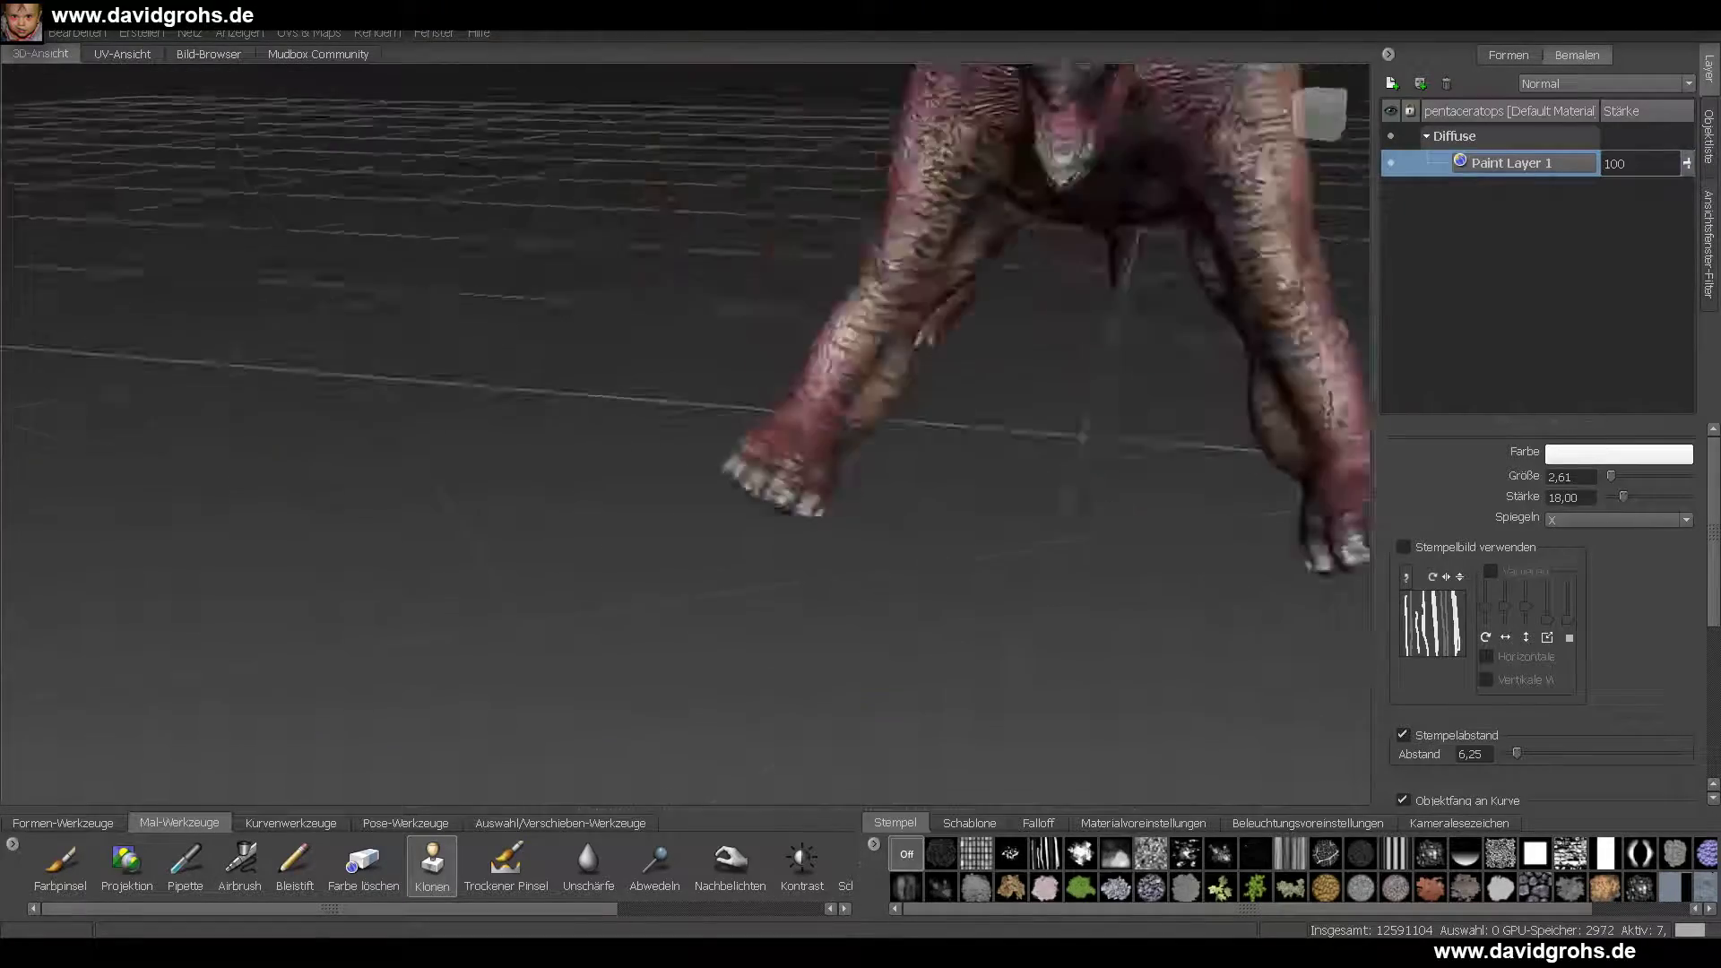
pyautogui.keyDown('alt'); pyautogui.moveTo(618, 547); pyautogui.dragTo(717, 574, button='right'); pyautogui.keyUp('alt')
pyautogui.keyDown('alt'); pyautogui.moveTo(717, 574); pyautogui.dragTo(740, 469); pyautogui.keyUp('alt')
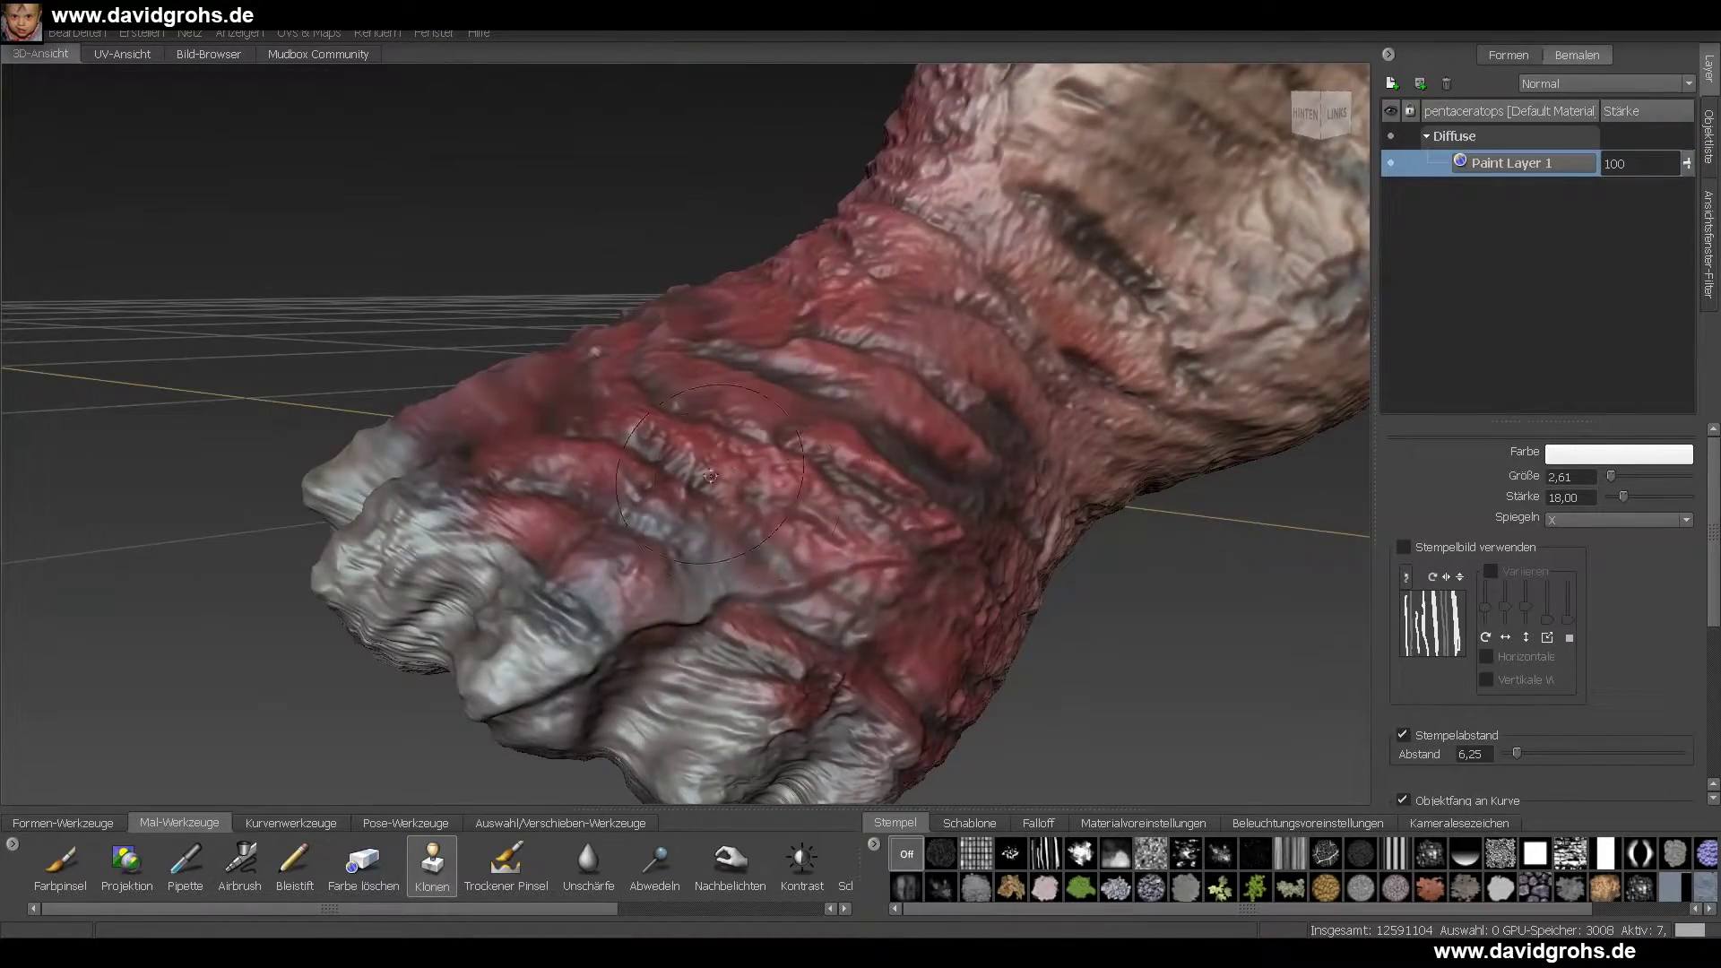
# - Smooth the sculpted detail on the front foot and toes with the Smooth tool at size 1,75 and strength 41,60
pyautogui.press('2')
pyautogui.moveTo(725, 593); pyautogui.dragTo(623, 627)
pyautogui.keyDown('alt'); pyautogui.moveTo(623, 627); pyautogui.dragTo(487, 565, button='right'); pyautogui.keyUp('alt')
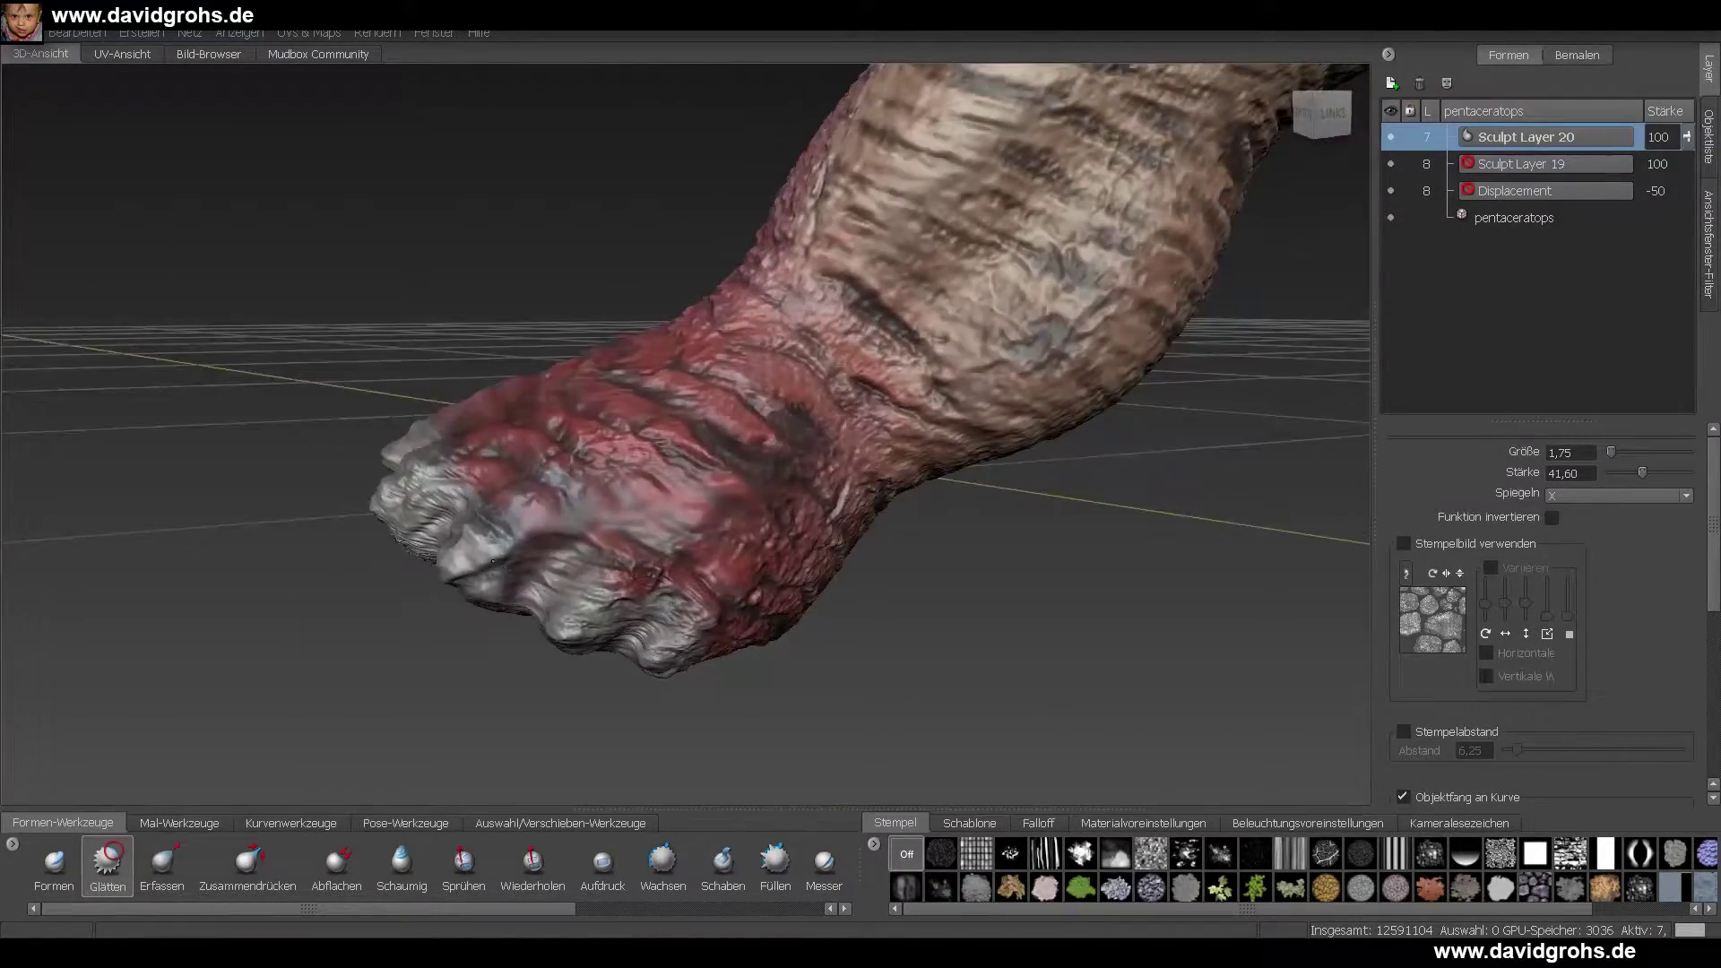
pyautogui.keyDown('alt'); pyautogui.moveTo(487, 565); pyautogui.dragTo(726, 623); pyautogui.keyUp('alt')
pyautogui.keyDown('alt'); pyautogui.moveTo(726, 622); pyautogui.dragTo(700, 592, button='right'); pyautogui.keyUp('alt')
pyautogui.keyDown('alt'); pyautogui.moveTo(699, 591); pyautogui.dragTo(806, 502); pyautogui.keyUp('alt')
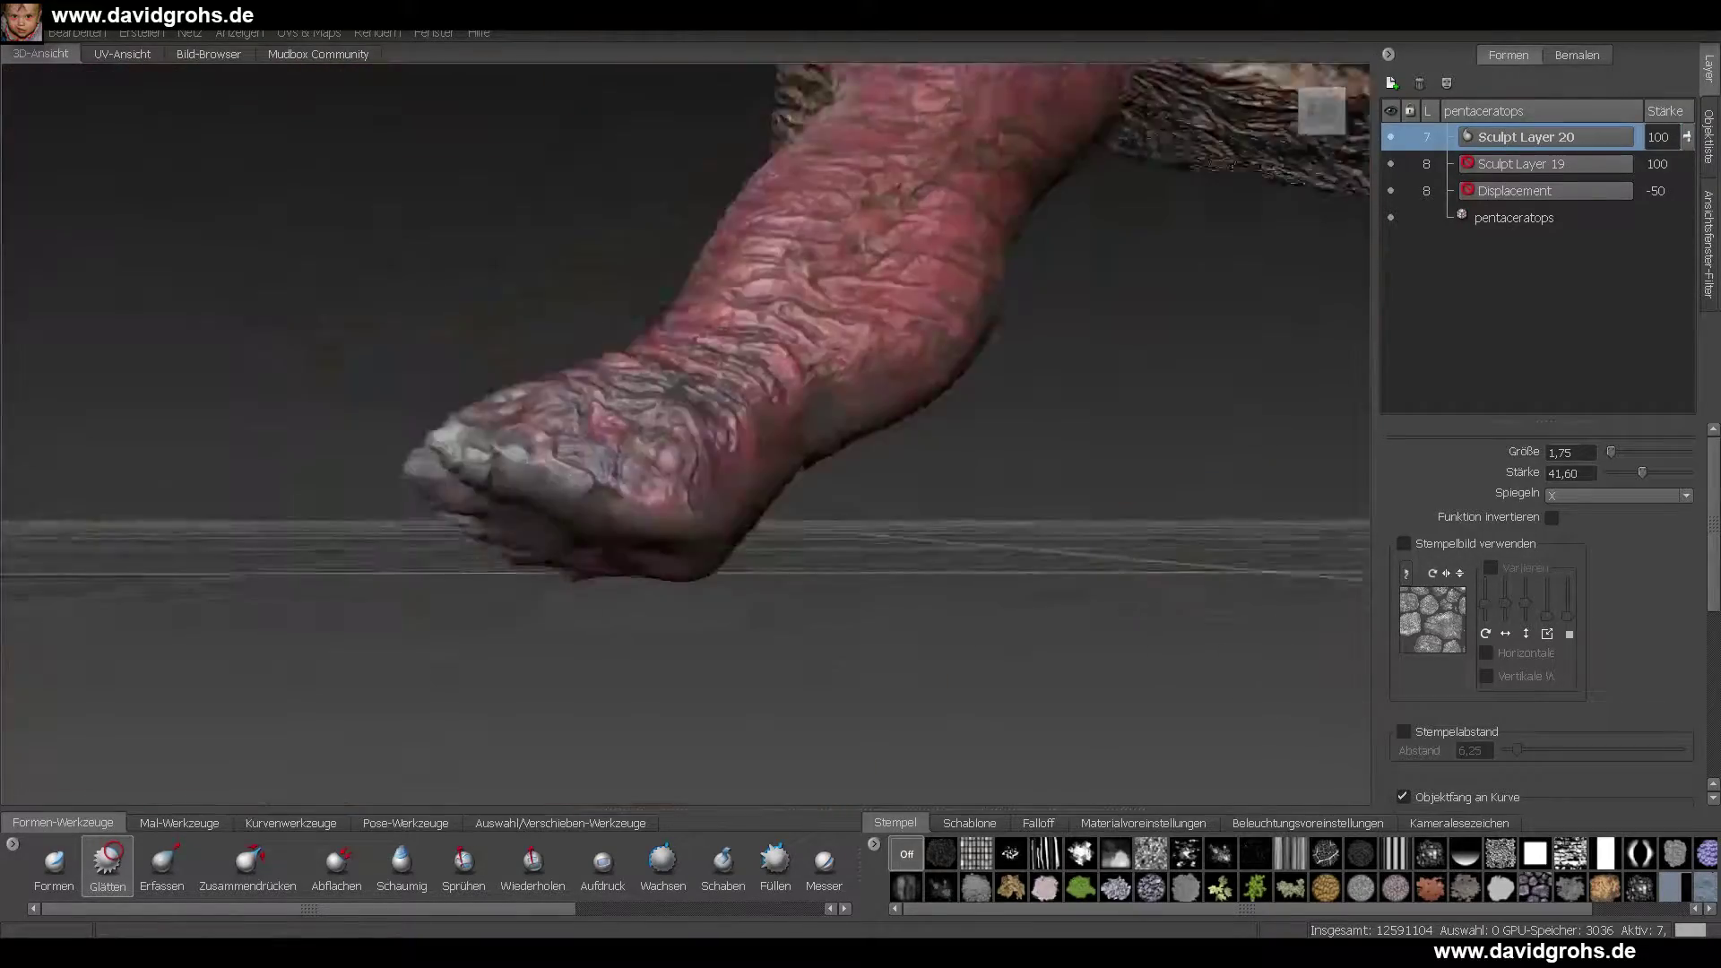
pyautogui.keyDown('alt'); pyautogui.moveTo(807, 501); pyautogui.dragTo(699, 484, button='right'); pyautogui.keyUp('alt')
pyautogui.moveTo(699, 484)
pyautogui.keyDown('alt'); pyautogui.mouseDown()
pyautogui.moveTo(861, 493)
pyautogui.moveTo(806, 430)
pyautogui.mouseUp(); pyautogui.keyUp('alt')
pyautogui.keyDown('alt'); pyautogui.moveTo(806, 431); pyautogui.dragTo(887, 448, button='right'); pyautogui.keyUp('alt')
# - Clone skin colours over the blank patches on the lower leg and hind leg at size 4,01 and strength 18,00
pyautogui.click(180, 823)
pyautogui.moveTo(887, 448)
pyautogui.keyDown('alt'); pyautogui.mouseDown()
pyautogui.moveTo(851, 502)
pyautogui.moveTo(427, 466)
pyautogui.mouseUp(); pyautogui.keyUp('alt')
pyautogui.click(448, 873)
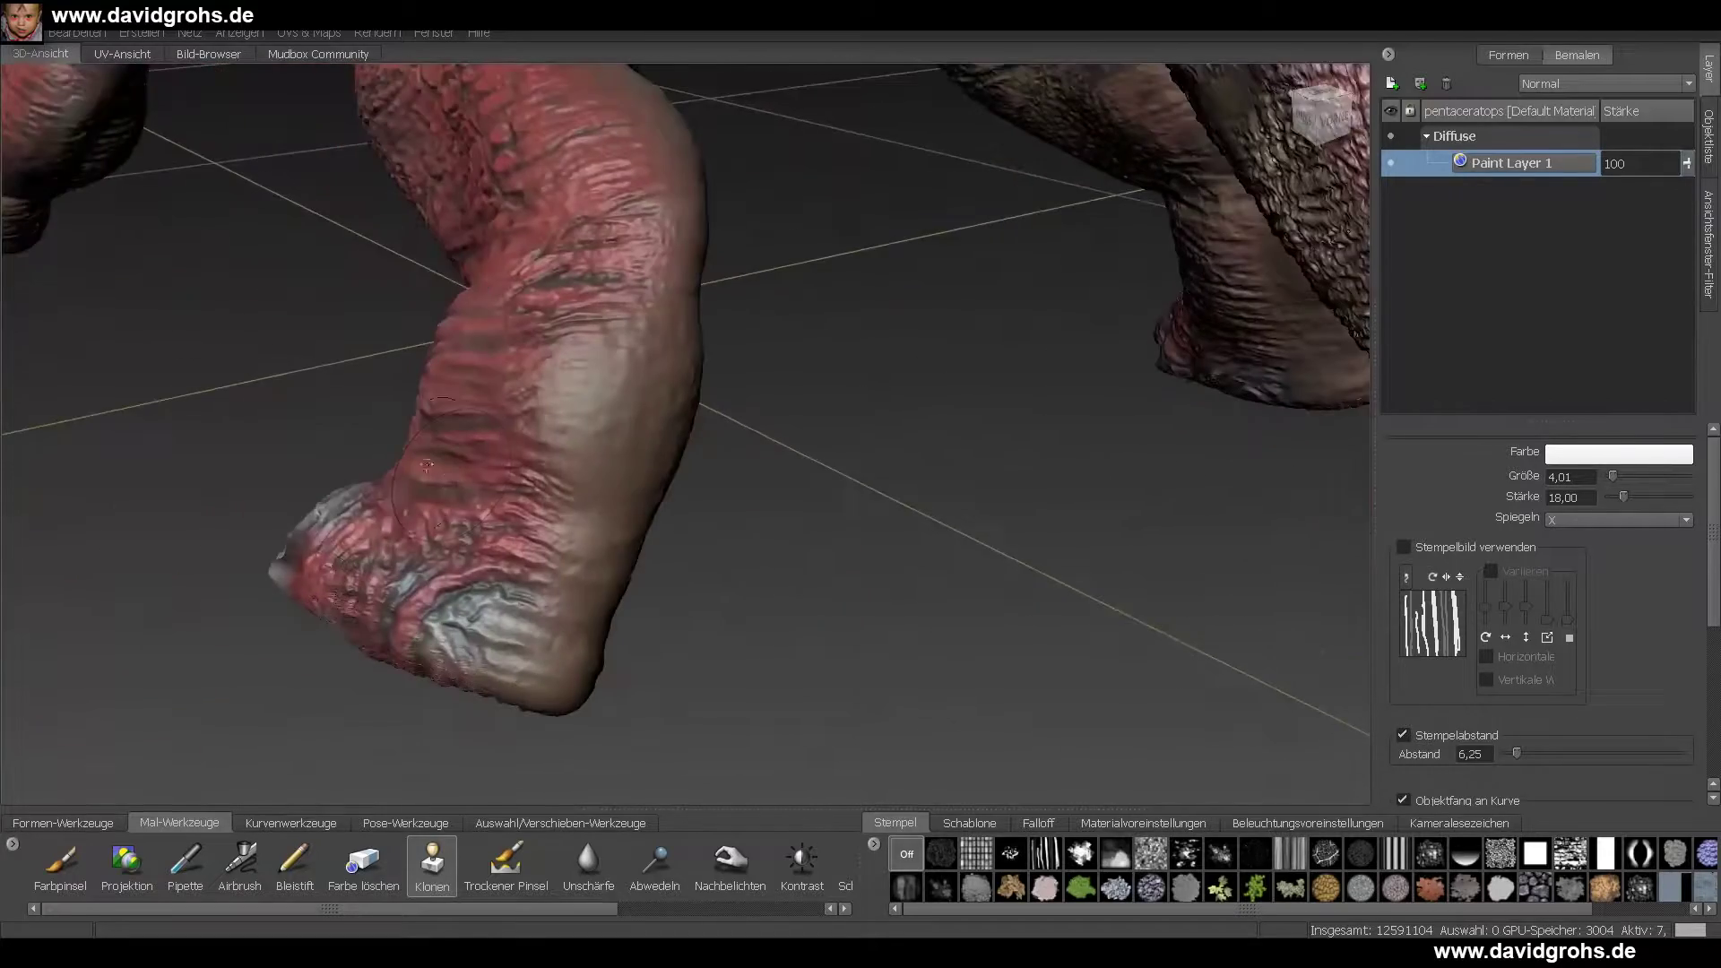
pyautogui.moveTo(602, 446)
pyautogui.keyDown('alt'); pyautogui.mouseDown()
pyautogui.moveTo(558, 360)
pyautogui.moveTo(513, 410)
pyautogui.moveTo(410, 427)
pyautogui.mouseUp(); pyautogui.keyUp('alt')
pyautogui.keyDown('alt'); pyautogui.moveTo(432, 581); pyautogui.dragTo(556, 708); pyautogui.keyUp('alt')
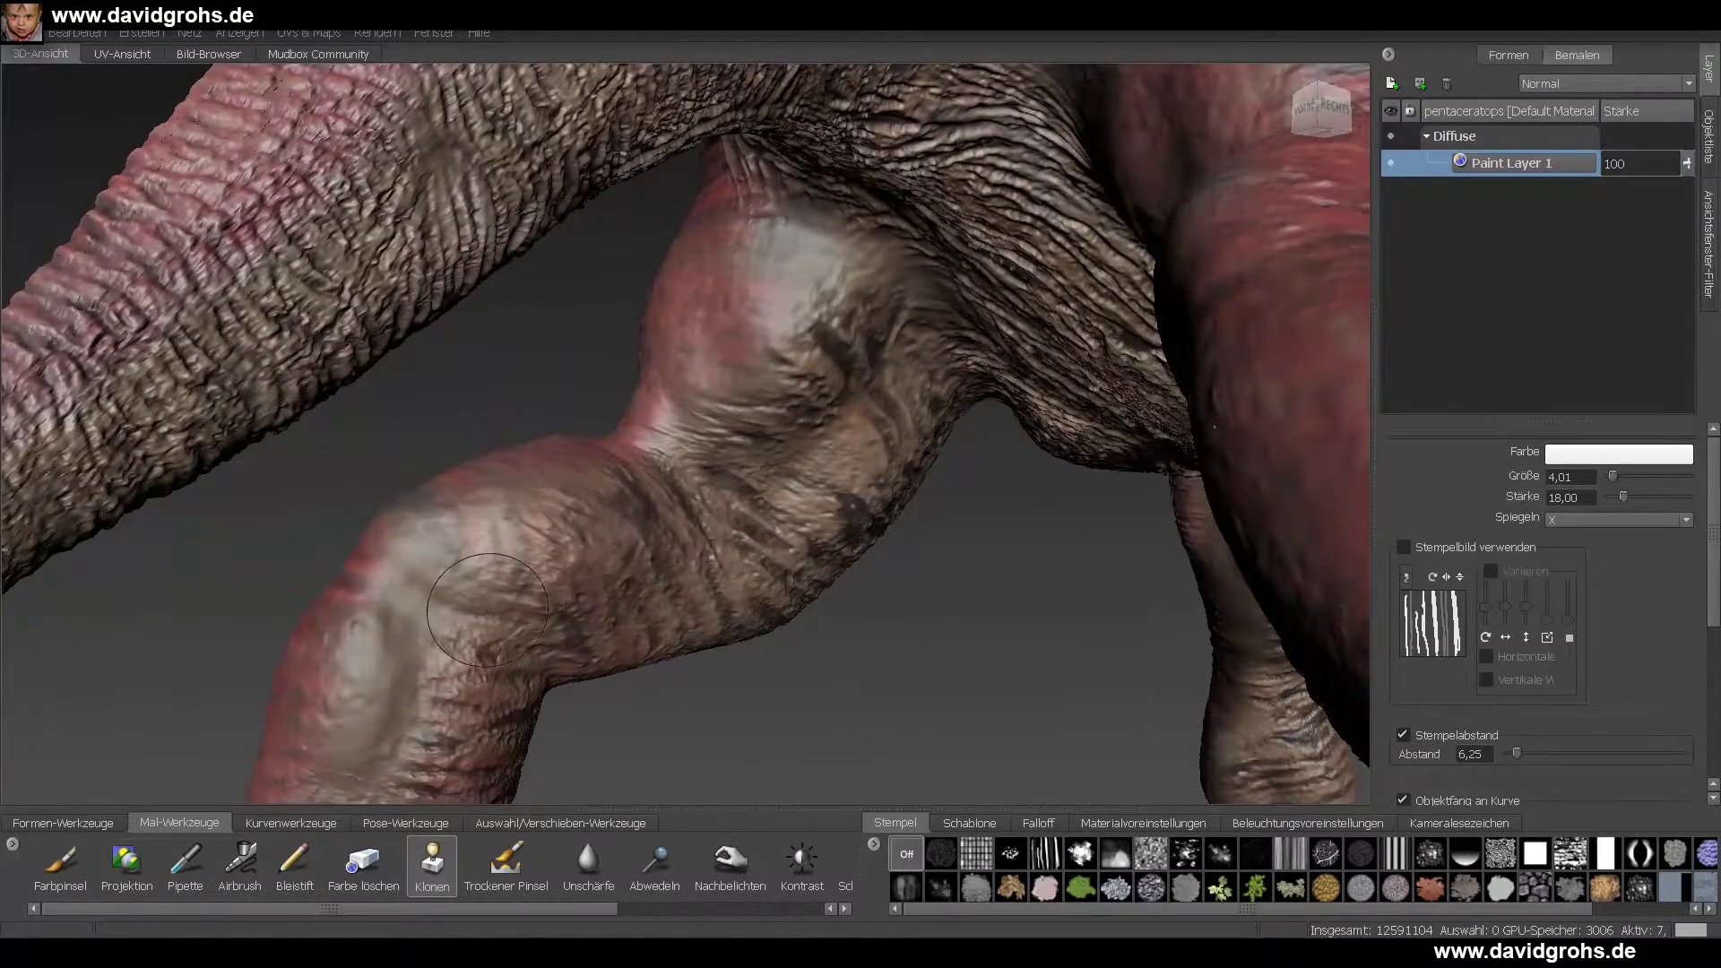
# - Smooth the toes of the hind foot at size 2,24, raising the Smooth tool's strength to 79,80
pyautogui.keyDown('alt'); pyautogui.moveTo(489, 610); pyautogui.dragTo(703, 380, button='middle'); pyautogui.keyUp('alt')
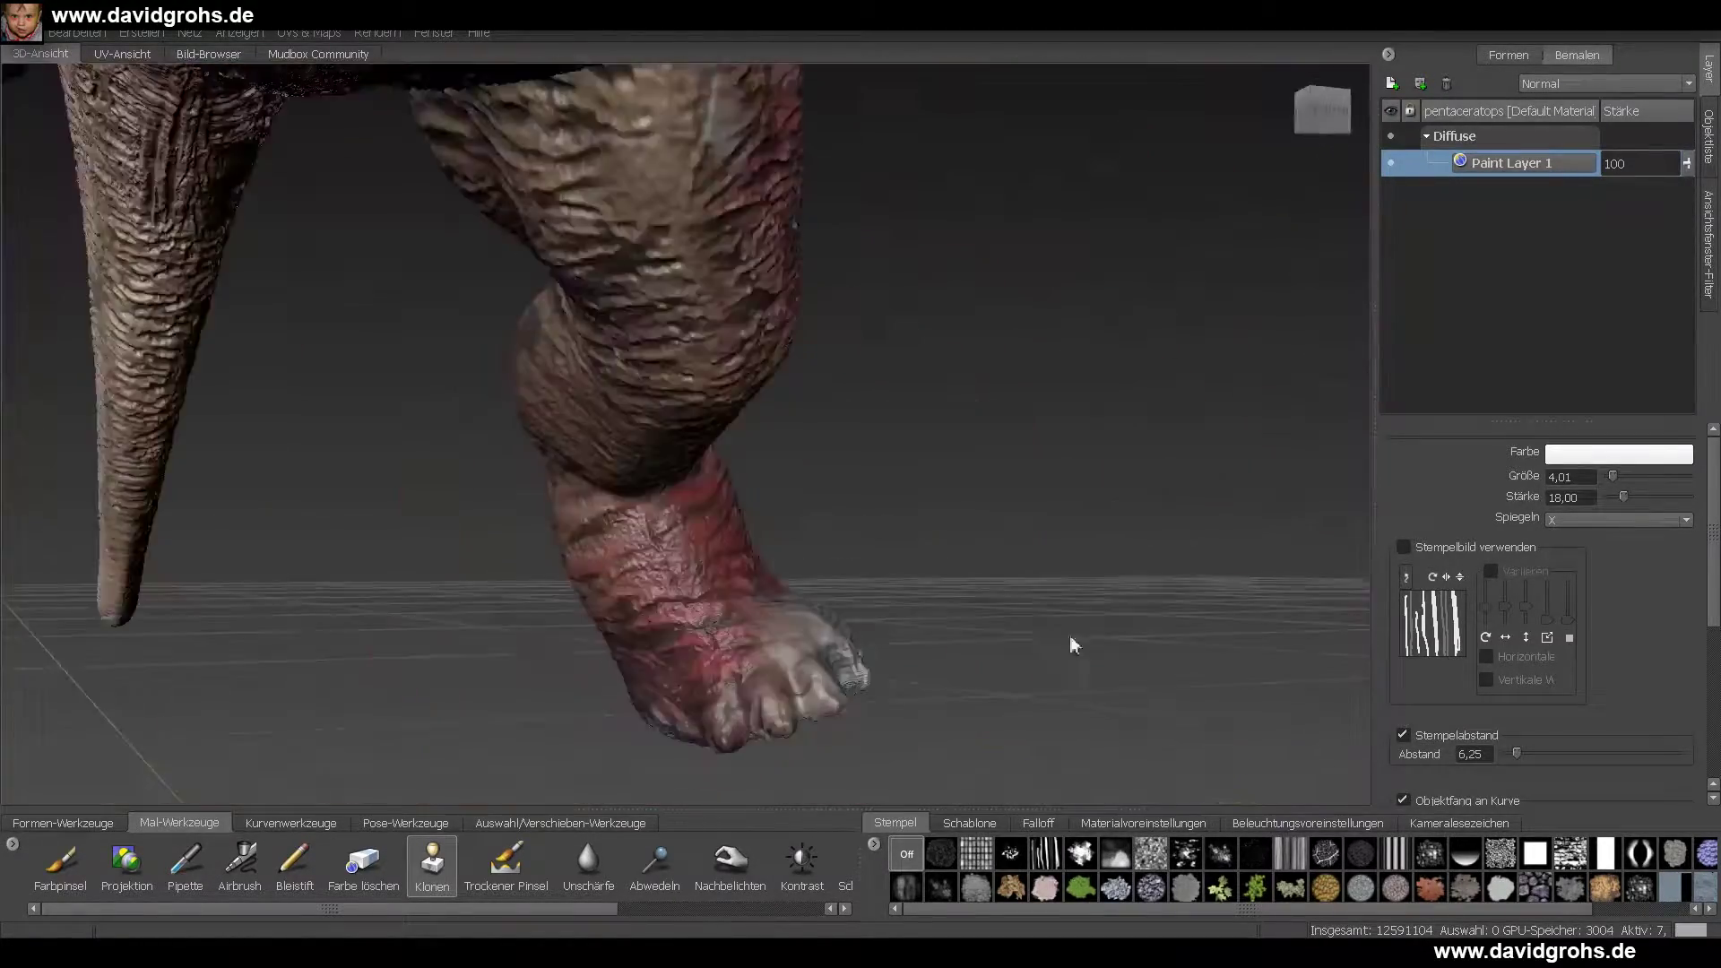
pyautogui.keyDown('alt'); pyautogui.moveTo(1076, 642); pyautogui.dragTo(968, 574); pyautogui.keyUp('alt')
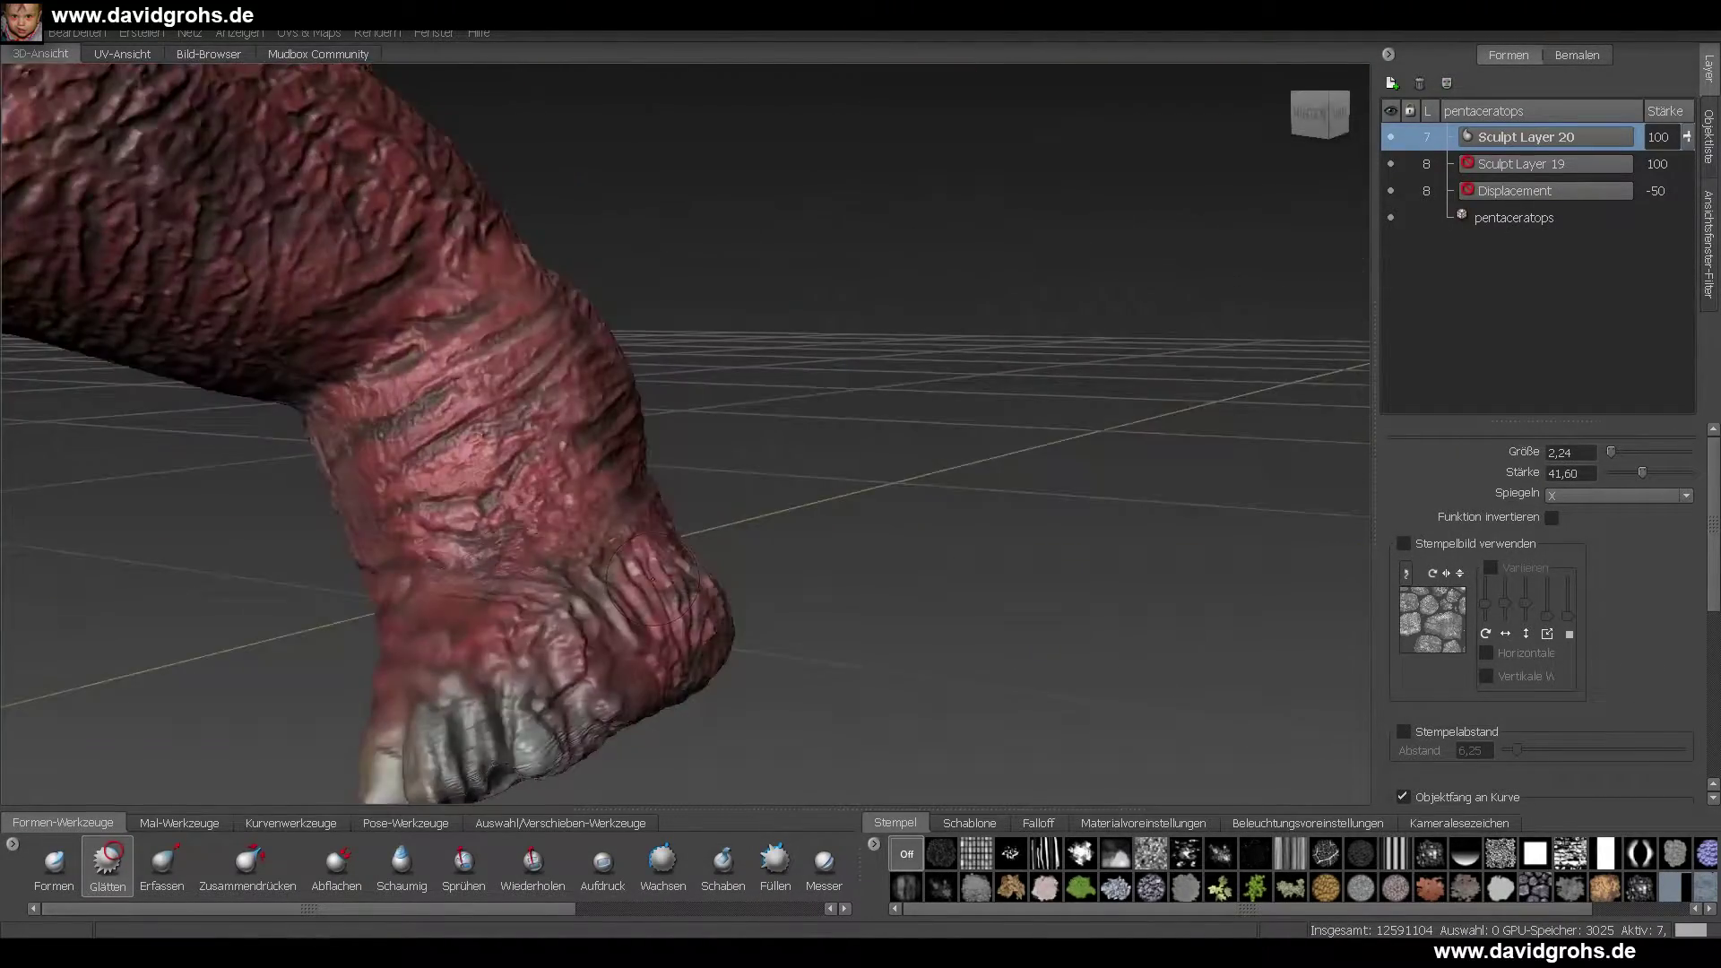
pyautogui.keyDown('alt'); pyautogui.moveTo(653, 579); pyautogui.dragTo(557, 468); pyautogui.keyUp('alt')
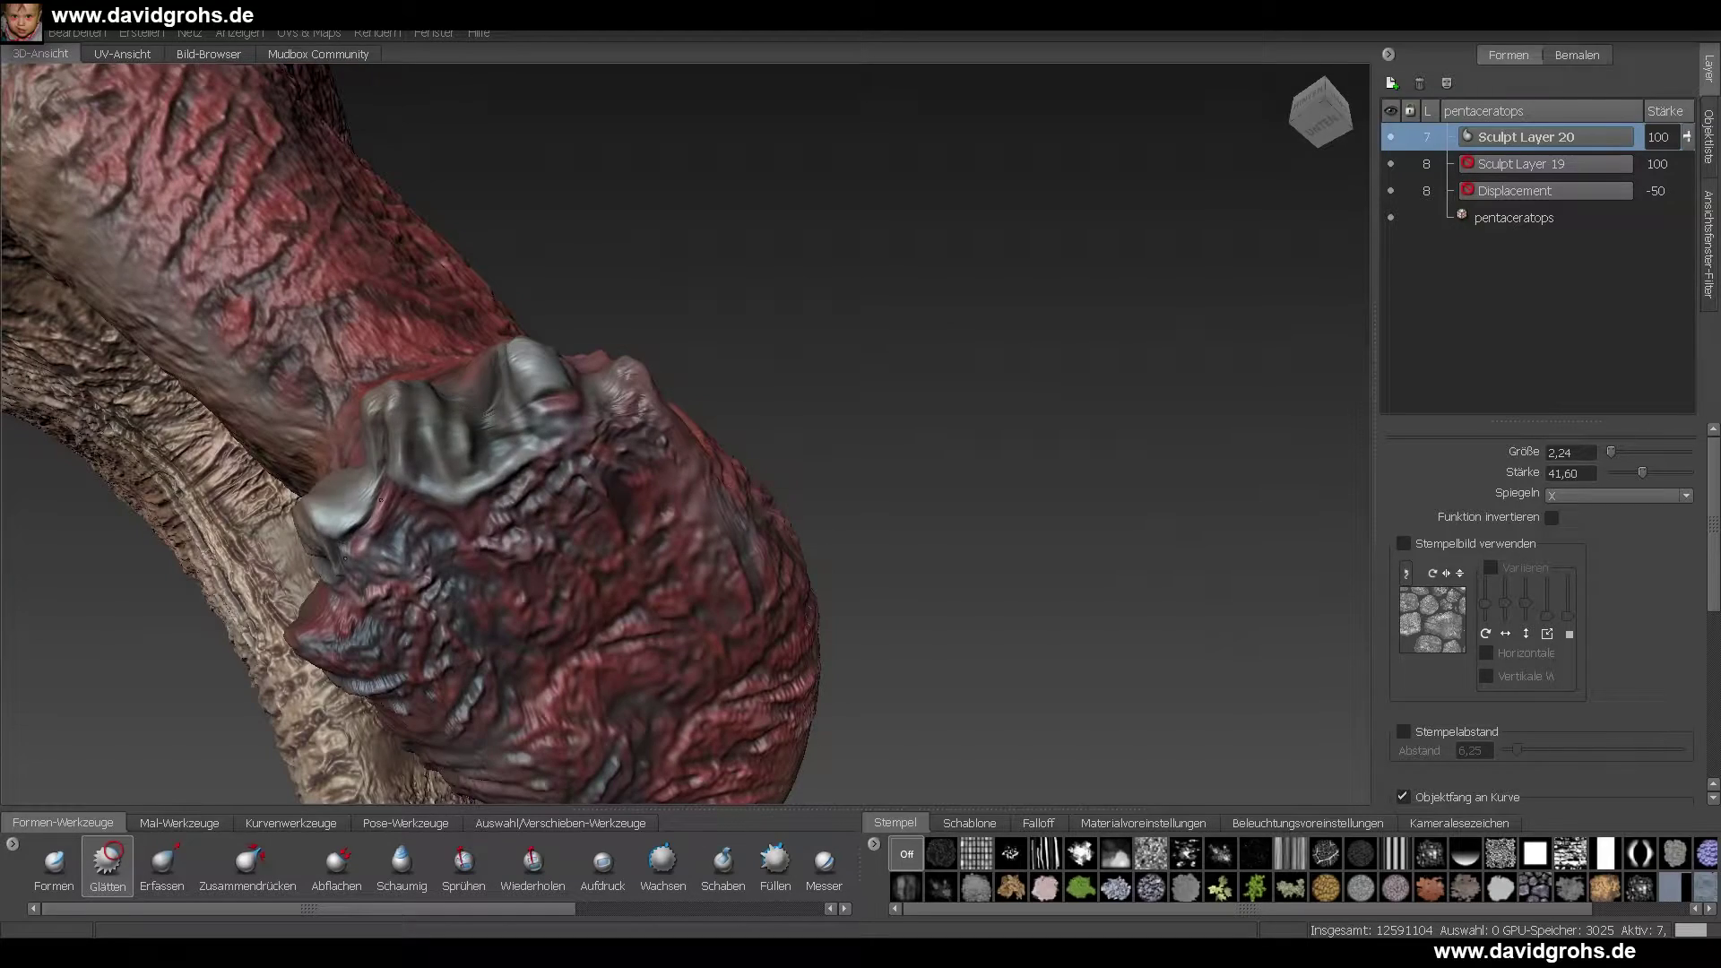
pyautogui.keyDown('alt'); pyautogui.moveTo(626, 414); pyautogui.dragTo(556, 426); pyautogui.keyUp('alt')
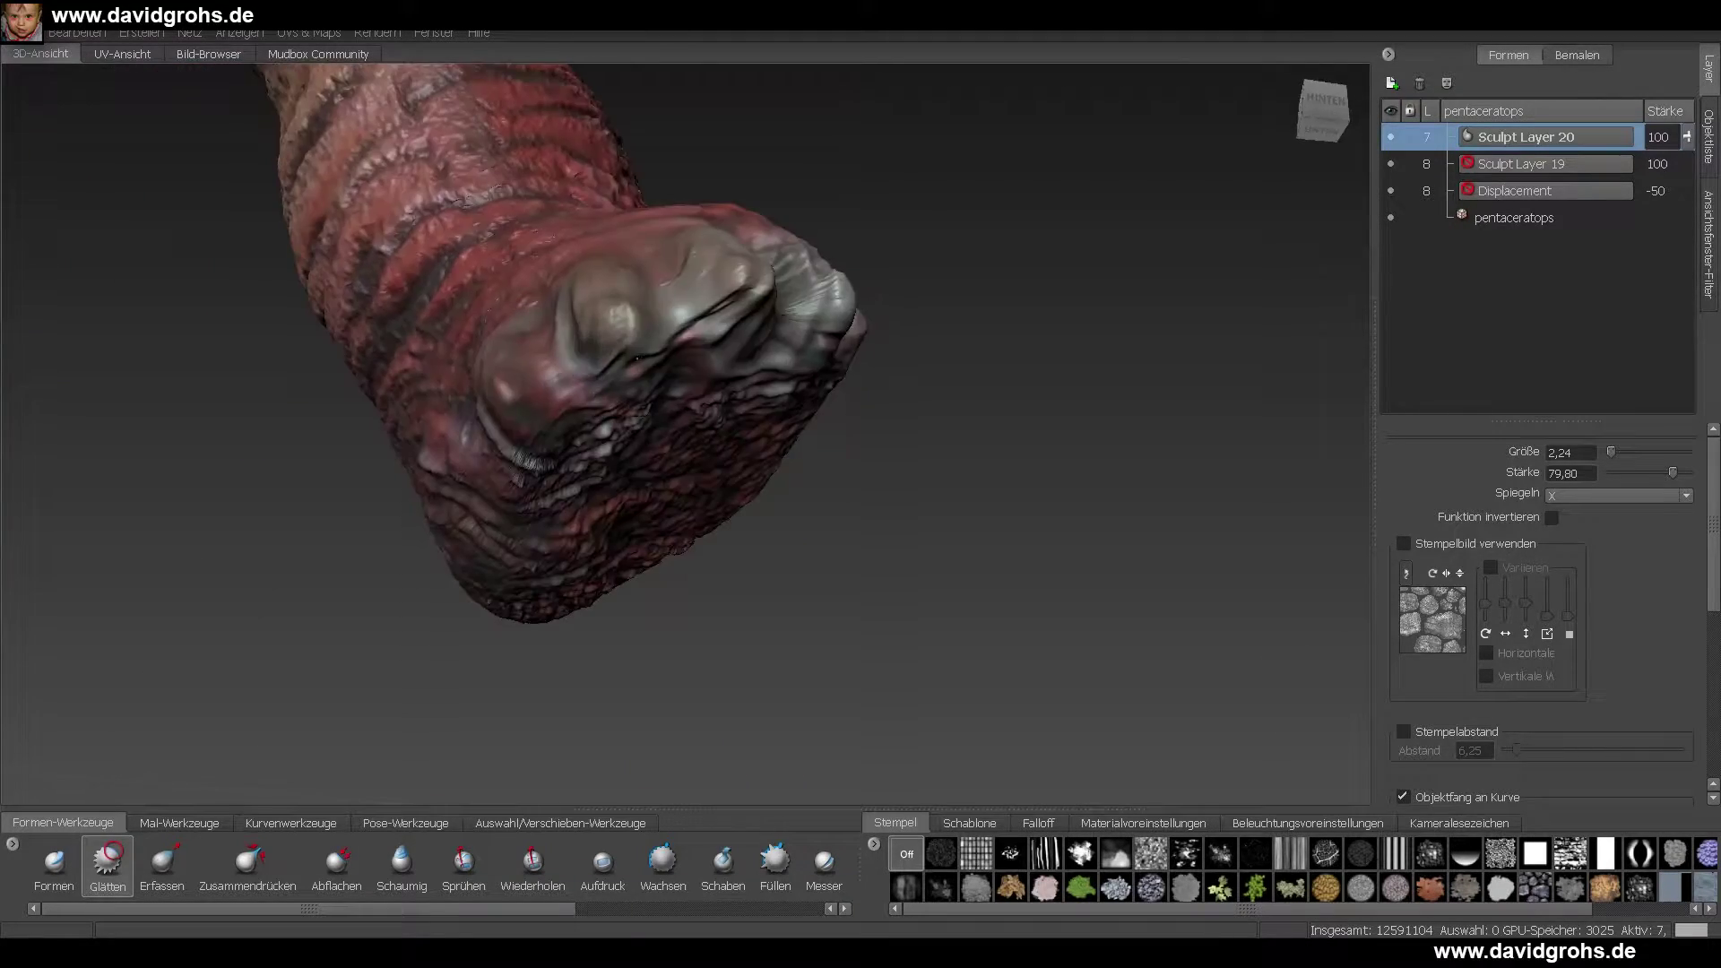
# - Clone nail and skin colours over the hind foot's toes at size 2,24 and strength 18,00
pyautogui.keyDown('alt'); pyautogui.moveTo(637, 359); pyautogui.dragTo(596, 518); pyautogui.keyUp('alt')
pyautogui.click(179, 823)
pyautogui.click(432, 865)
pyautogui.keyDown('alt'); pyautogui.moveTo(632, 425); pyautogui.dragTo(577, 475); pyautogui.keyUp('alt')
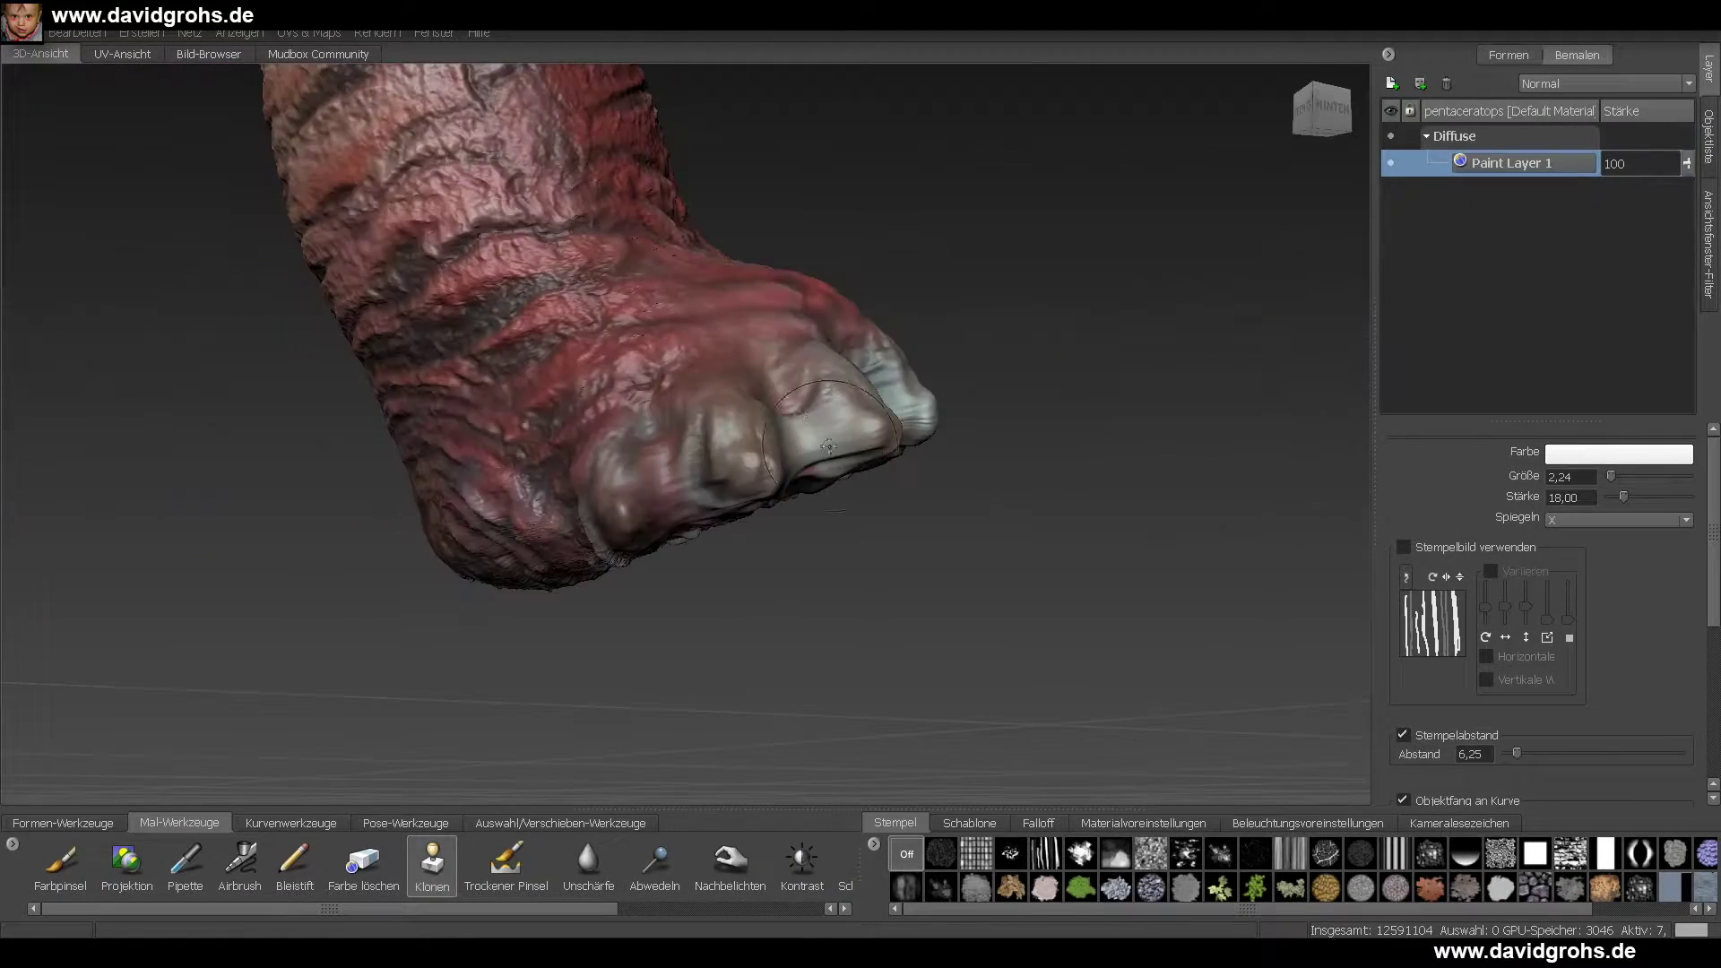
pyautogui.keyDown('alt'); pyautogui.moveTo(724, 470); pyautogui.dragTo(512, 509); pyautogui.keyUp('alt')
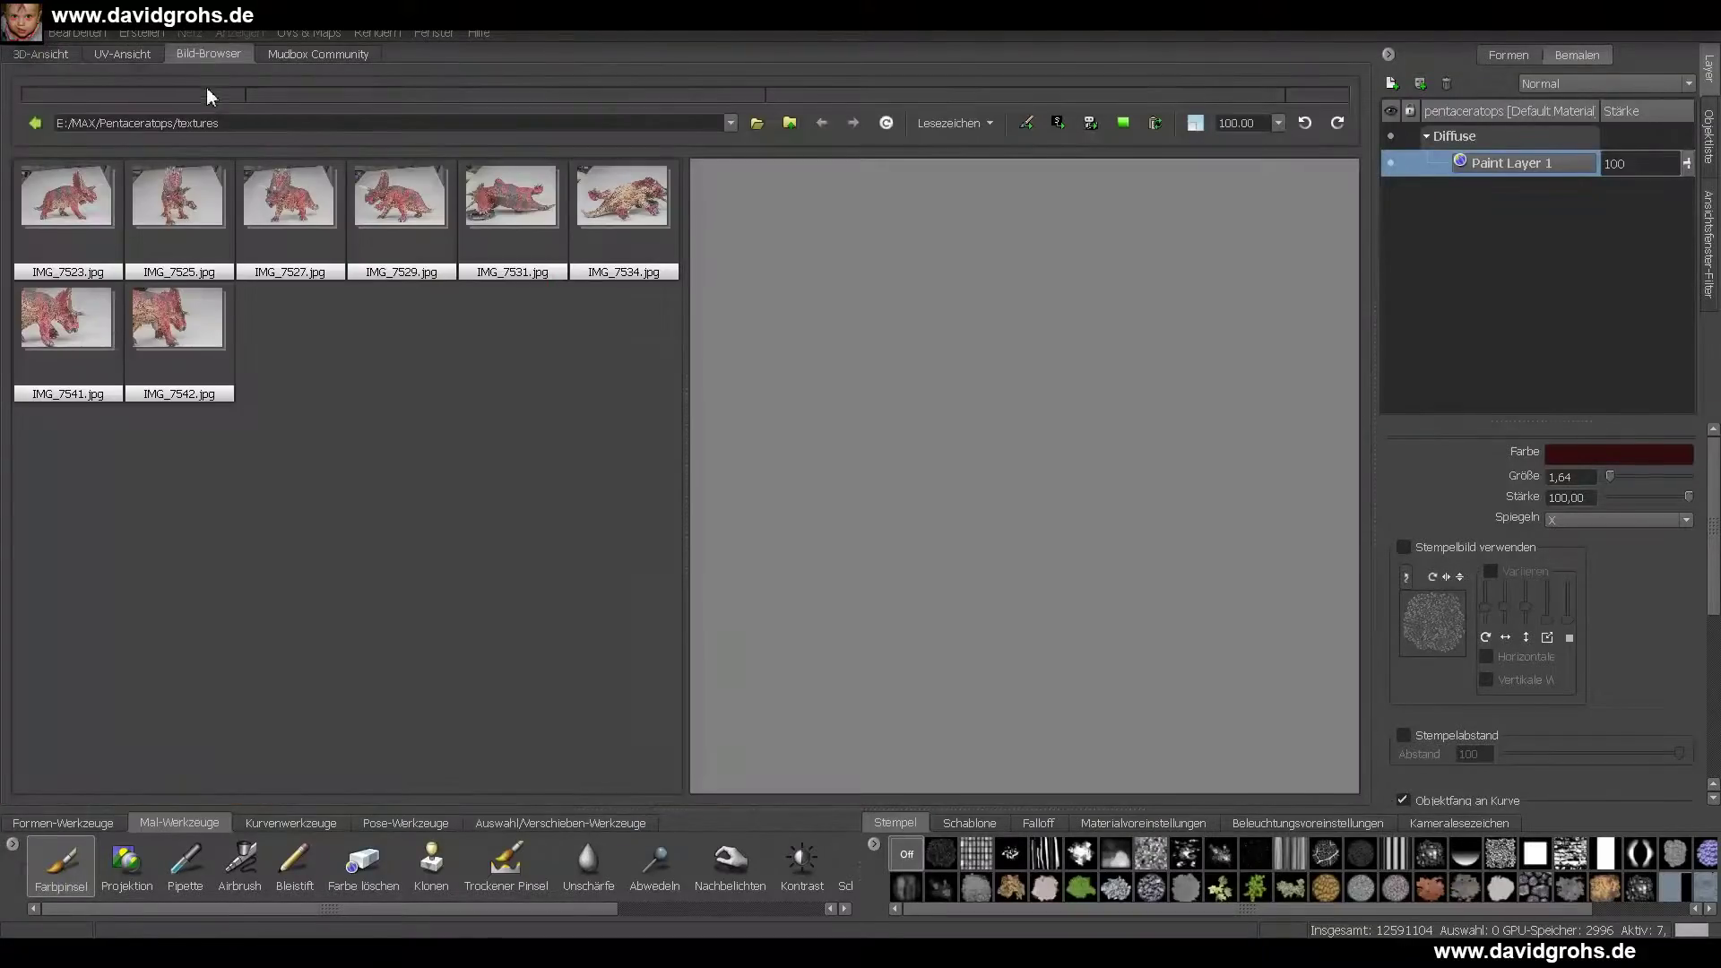
# - Project a reference photo's colours through a stencil onto the underside and clone-retouch the inner legs at size 4,74 and strength 47,20
pyautogui.click(1059, 126)
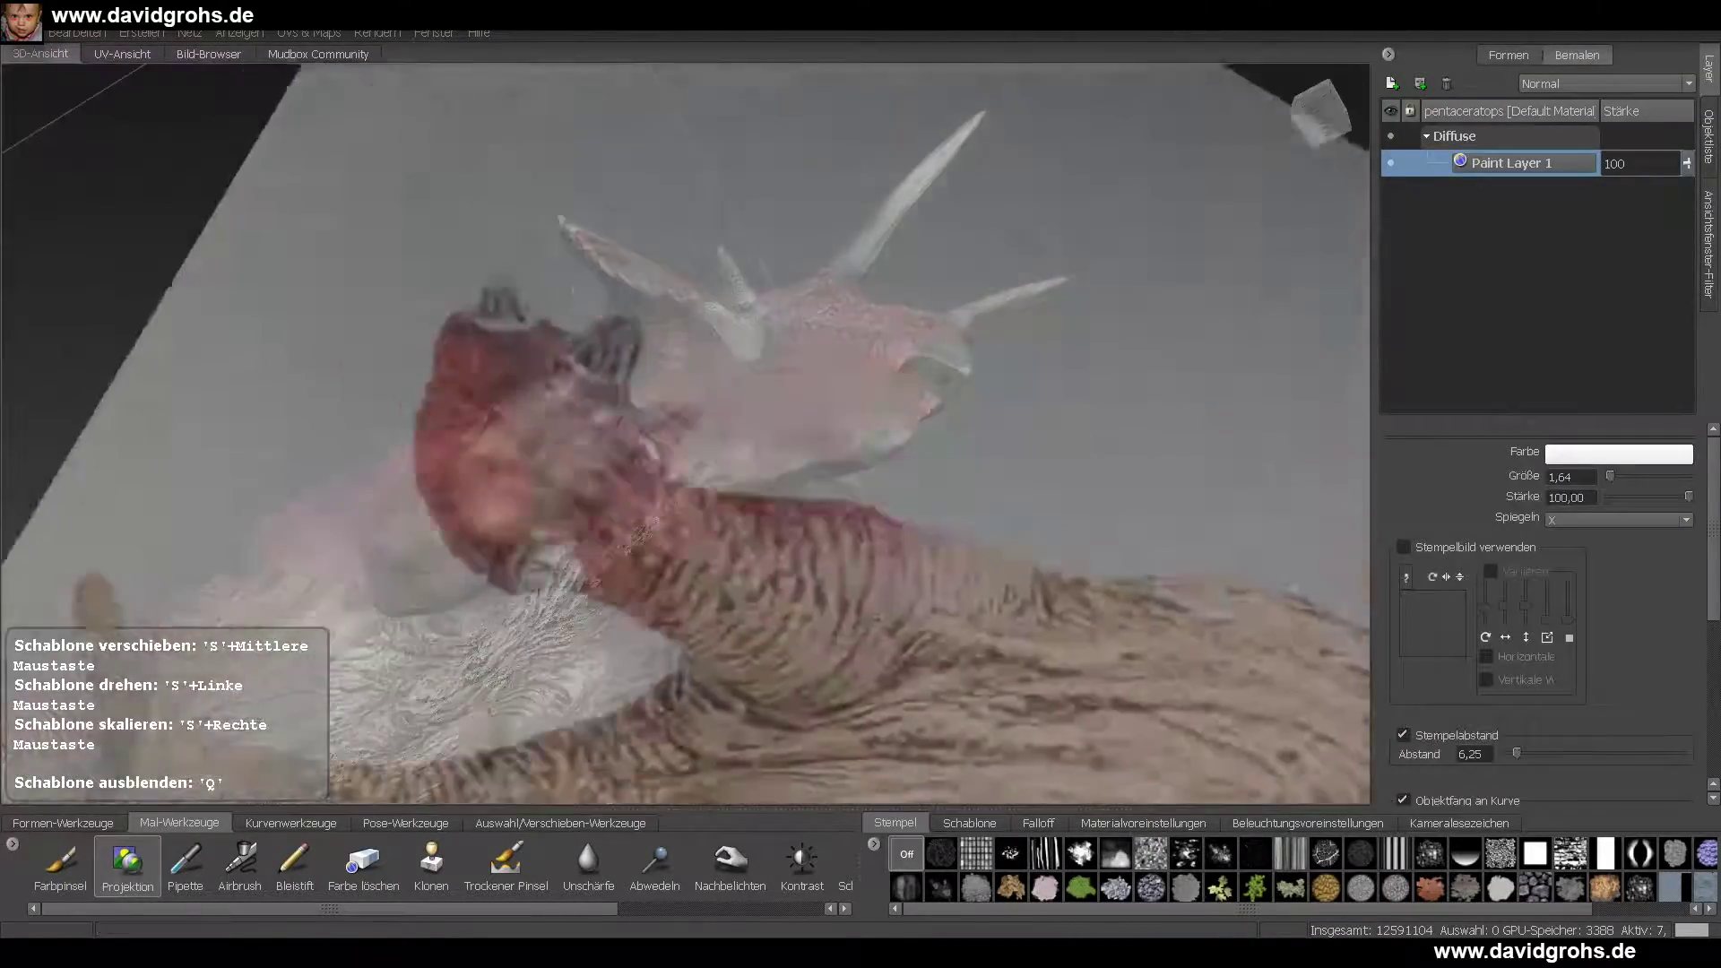
pyautogui.press('q')
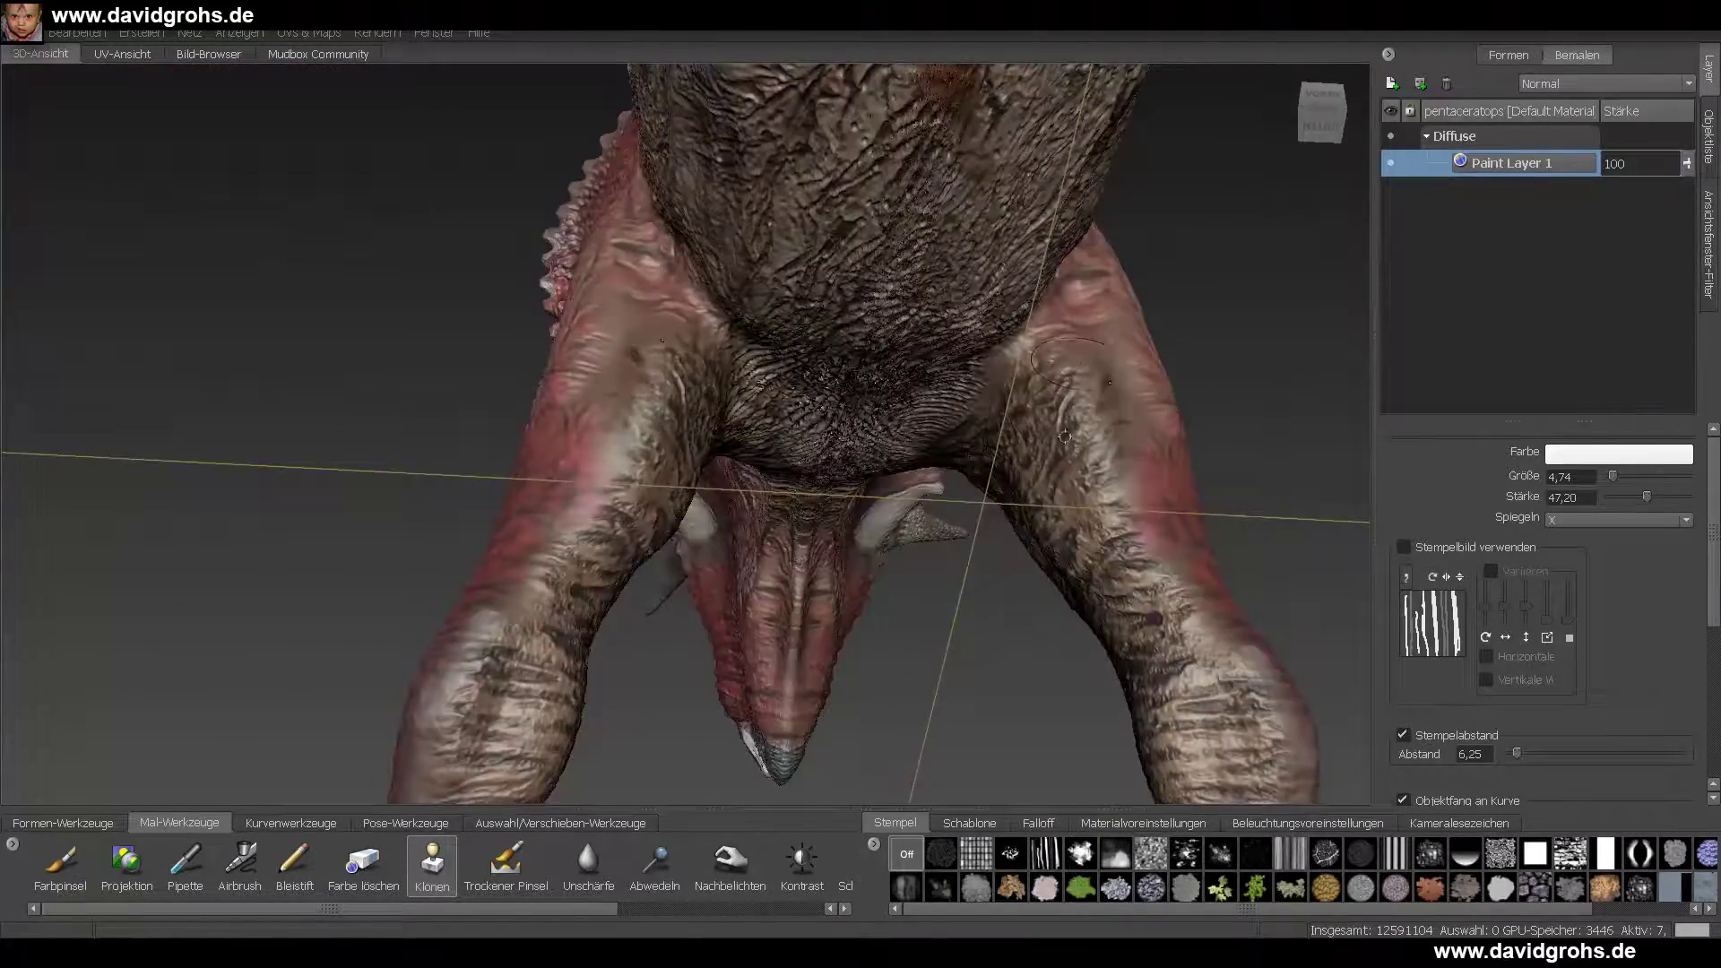
pyautogui.keyDown('alt'); pyautogui.moveTo(1068, 363); pyautogui.dragTo(1029, 388); pyautogui.keyUp('alt')
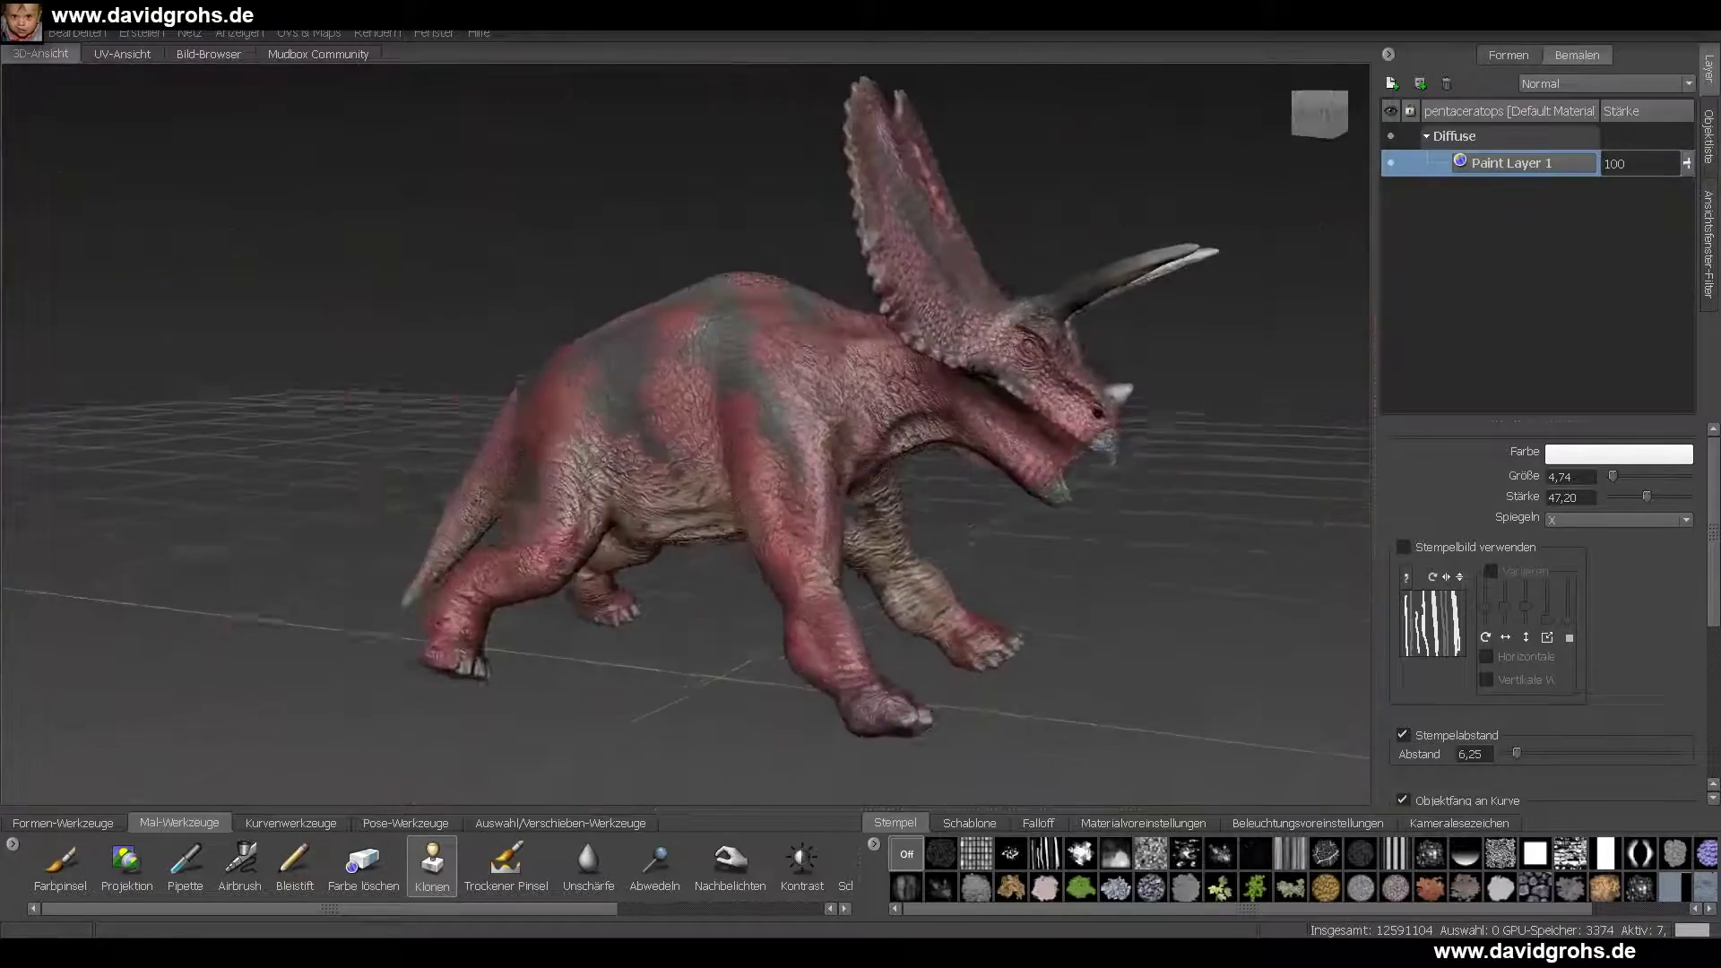
# - Save the painted scene
pyautogui.click(20, 32)
pyautogui.click(72, 100)
pyautogui.press('Return')
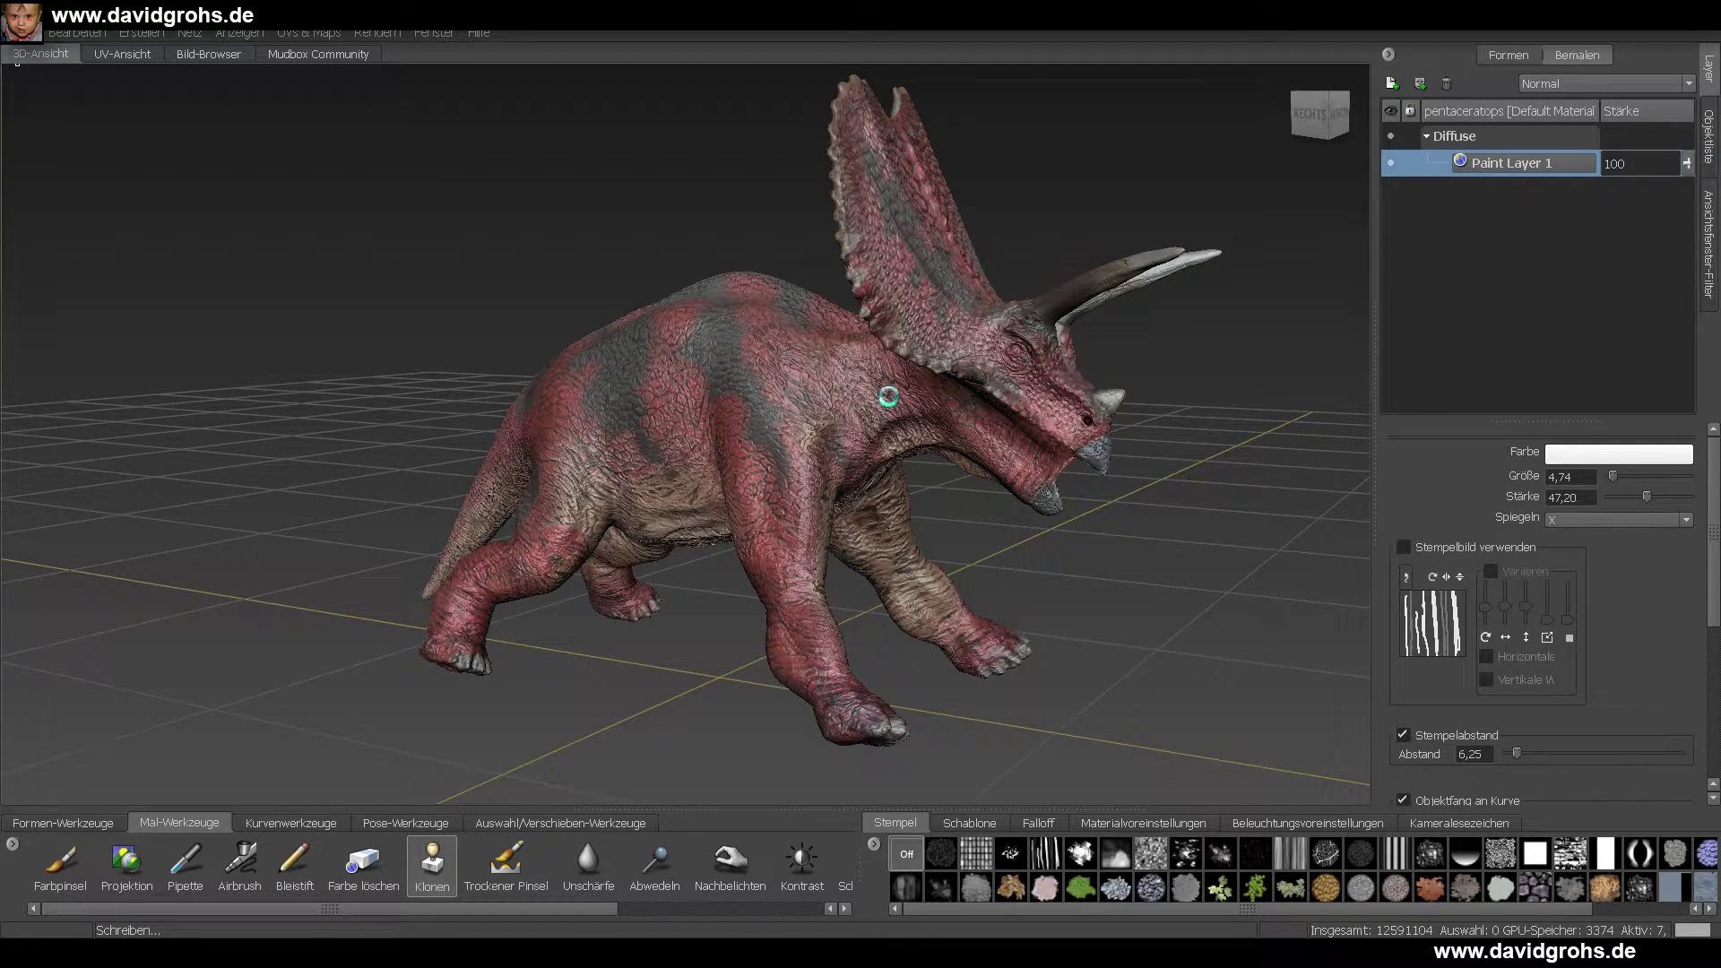
# - Create a Specular paint layer at 8192 as TIFF [8 bit, RGBA] and cover the body with a dark colour using the Paint Brush
pyautogui.click(834, 502)
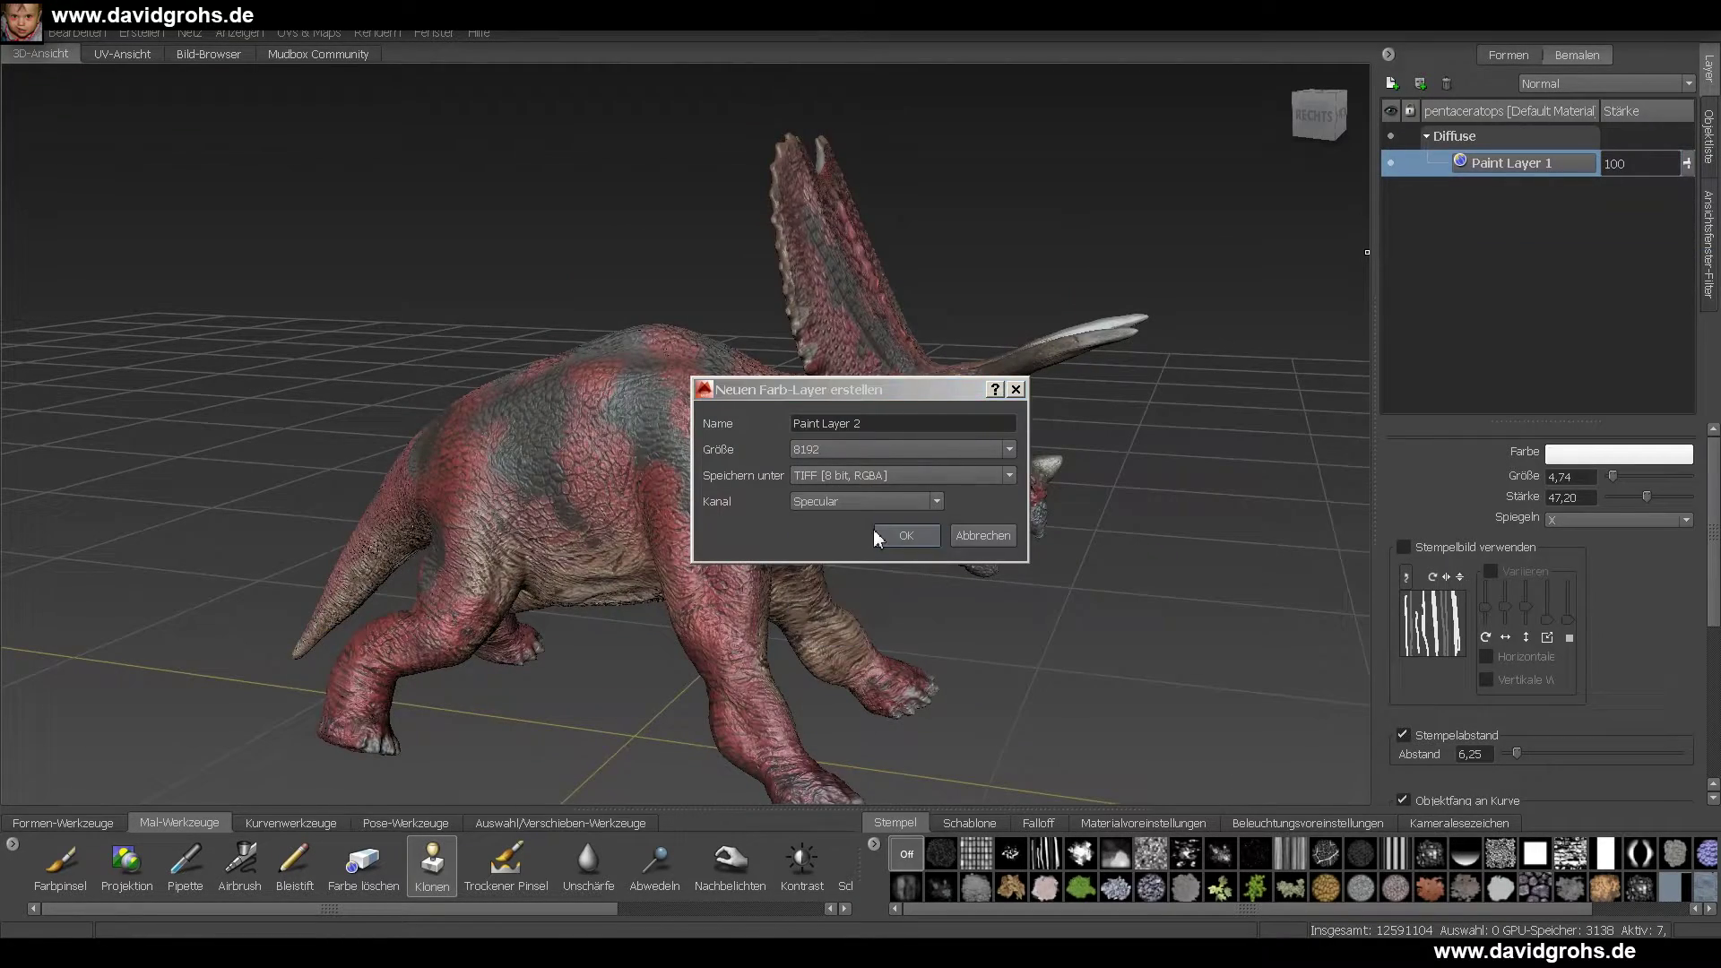
pyautogui.click(907, 535)
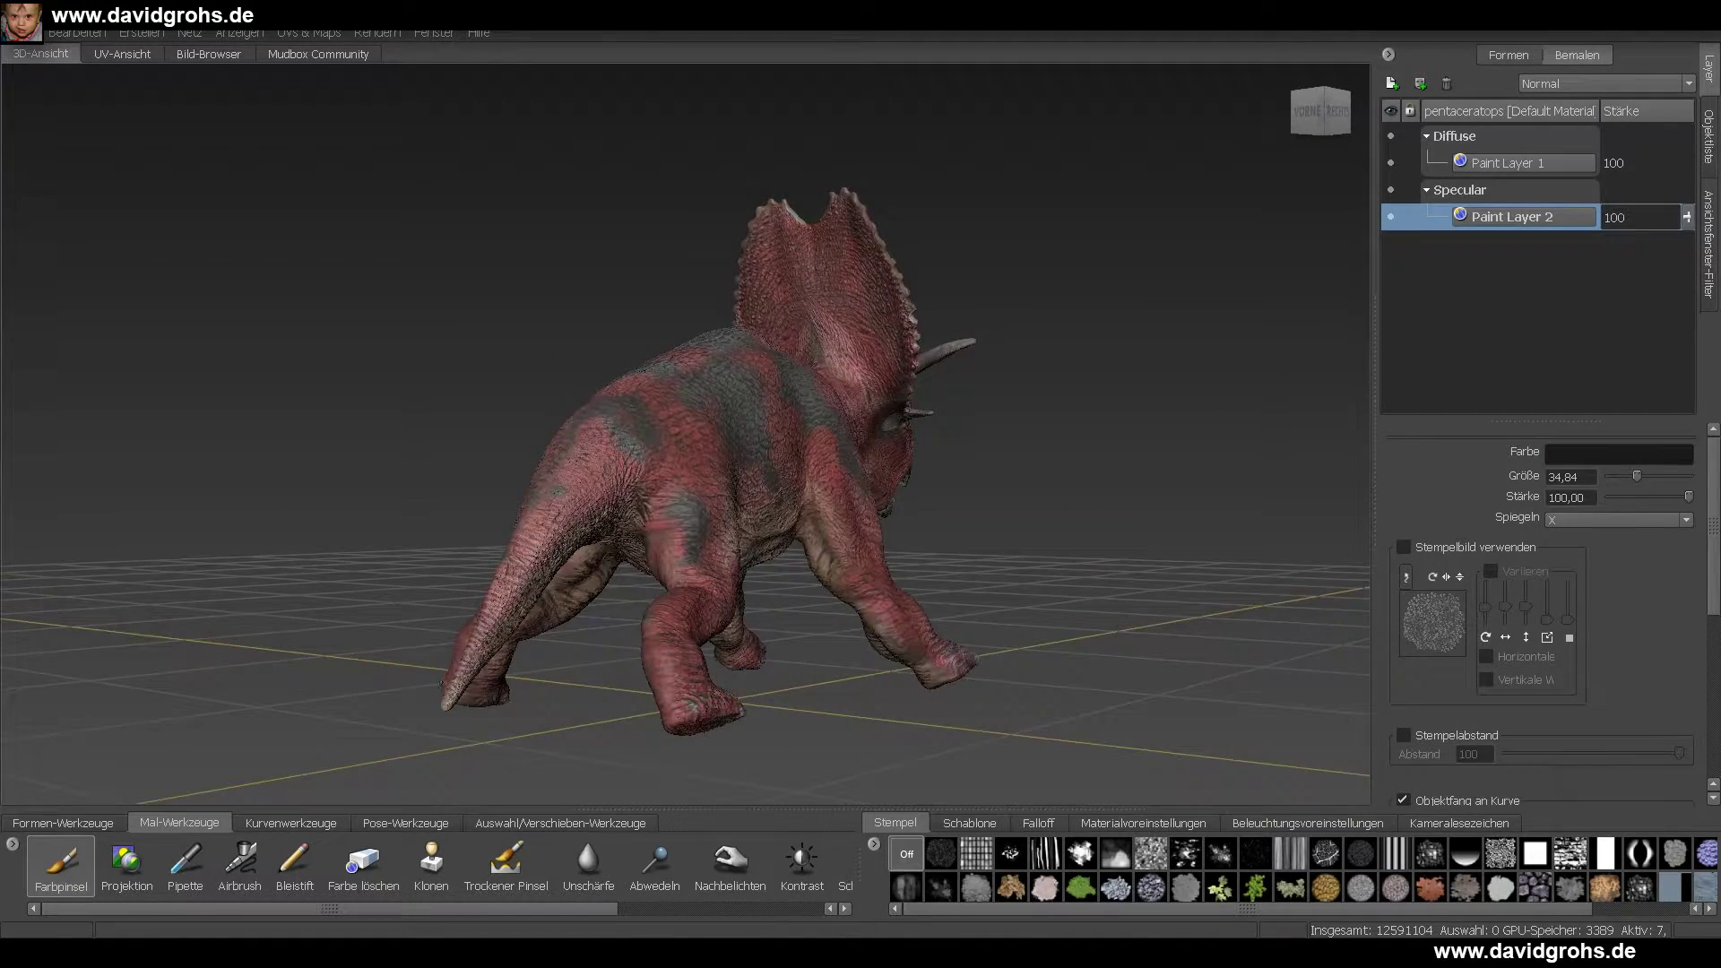
pyautogui.keyDown('alt'); pyautogui.moveTo(717, 448); pyautogui.dragTo(628, 488); pyautogui.keyUp('alt')
pyautogui.keyDown('alt'); pyautogui.moveTo(1254, 619); pyautogui.dragTo(823, 640); pyautogui.keyUp('alt')
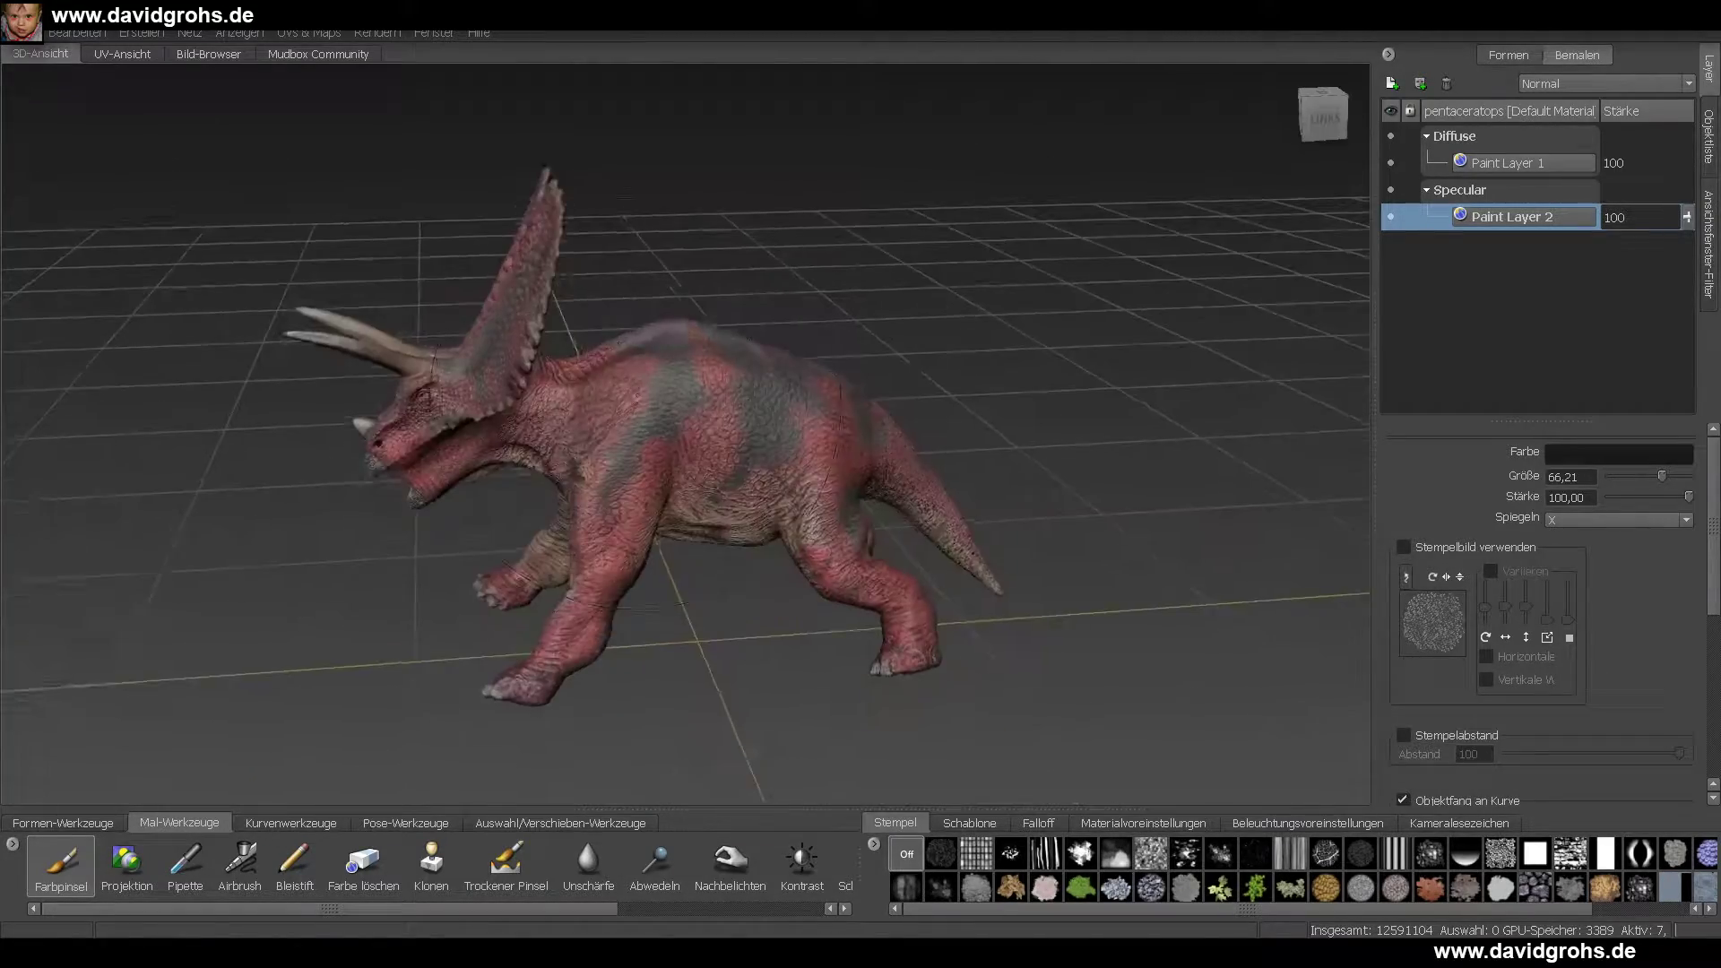
# - Activate the diffuse Paint Layer 1 for cloning on the frill and undo the last stroke
pyautogui.click(431, 862)
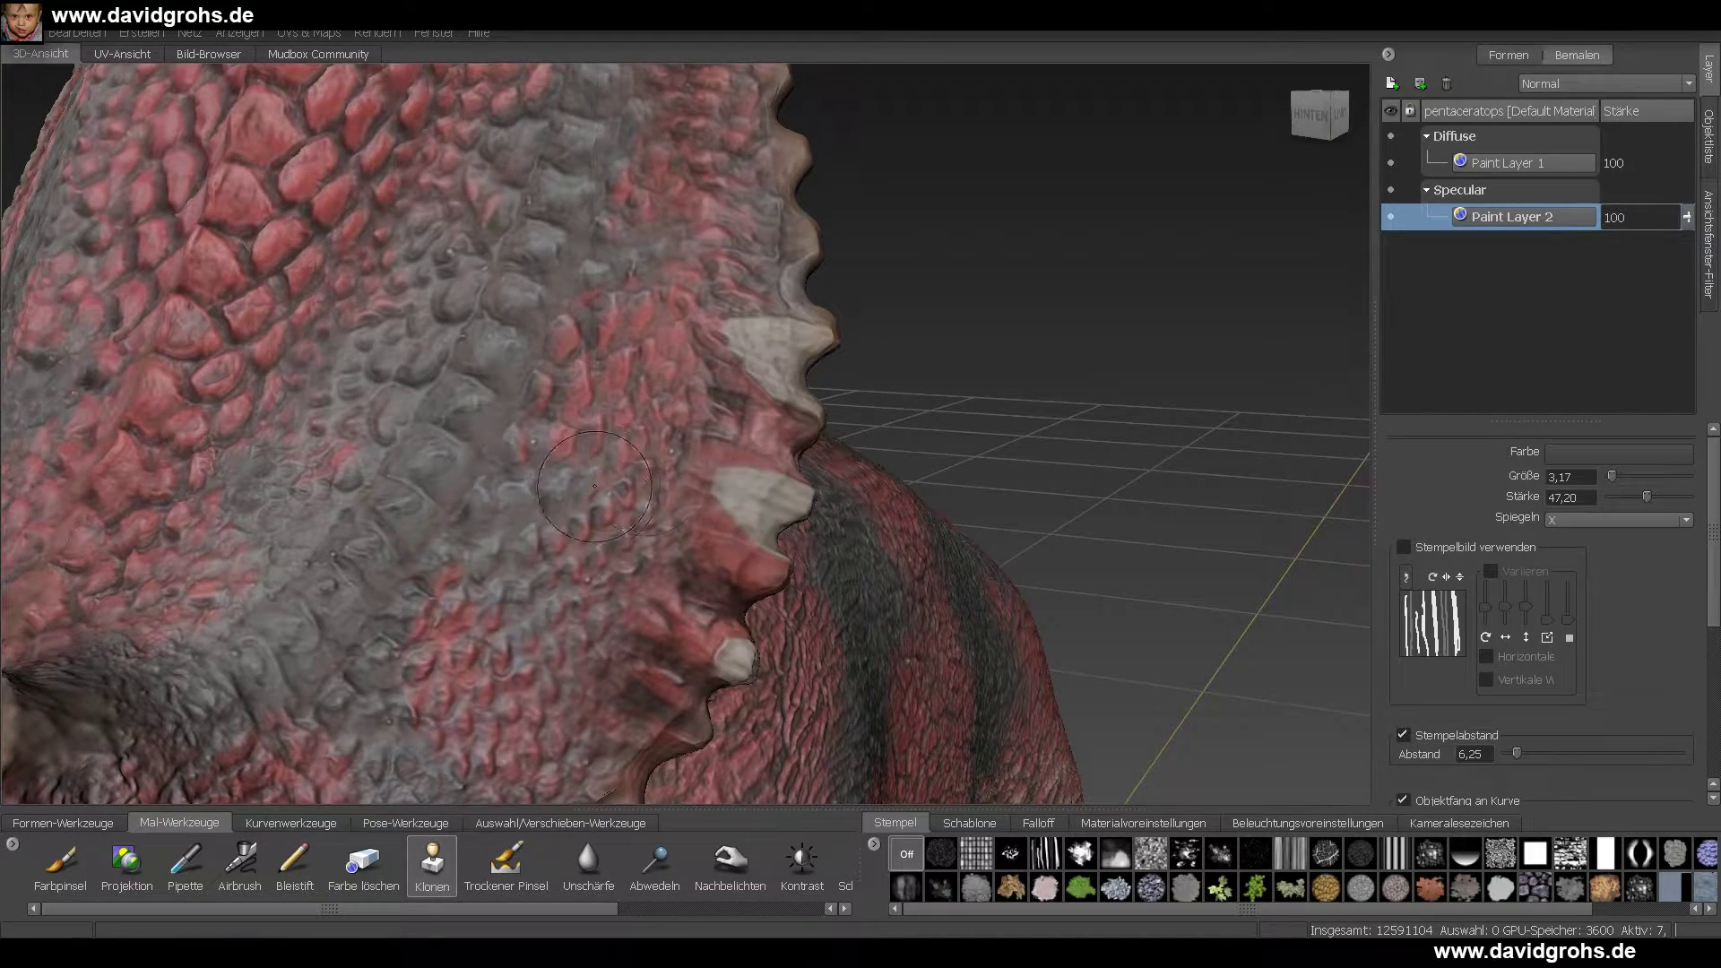
pyautogui.click(1403, 735)
pyautogui.moveTo(661, 472)
pyautogui.keyDown('alt'); pyautogui.mouseDown()
pyautogui.moveTo(574, 457)
pyautogui.moveTo(773, 524)
pyautogui.moveTo(627, 484)
pyautogui.mouseUp(); pyautogui.keyUp('alt')
pyautogui.click(1440, 167)
pyautogui.click(79, 34)
pyautogui.click(108, 56)
pyautogui.click(431, 864)
# - Clone skin colours along the frill's scalloped edge at size 2,30 and strength 47,20, mirrored across X
pyautogui.keyDown('ctrl'); pyautogui.click(717, 518); pyautogui.keyUp('ctrl')
pyautogui.keyDown('alt'); pyautogui.moveTo(627, 484); pyautogui.dragTo(574, 511, button='right'); pyautogui.keyUp('alt')
pyautogui.keyDown('alt'); pyautogui.moveTo(573, 511); pyautogui.dragTo(664, 538); pyautogui.keyUp('alt')
pyautogui.keyDown('alt'); pyautogui.moveTo(627, 515); pyautogui.dragTo(685, 502, button='right'); pyautogui.keyUp('alt')
pyautogui.keyDown('alt'); pyautogui.moveTo(686, 502); pyautogui.dragTo(607, 452); pyautogui.keyUp('alt')
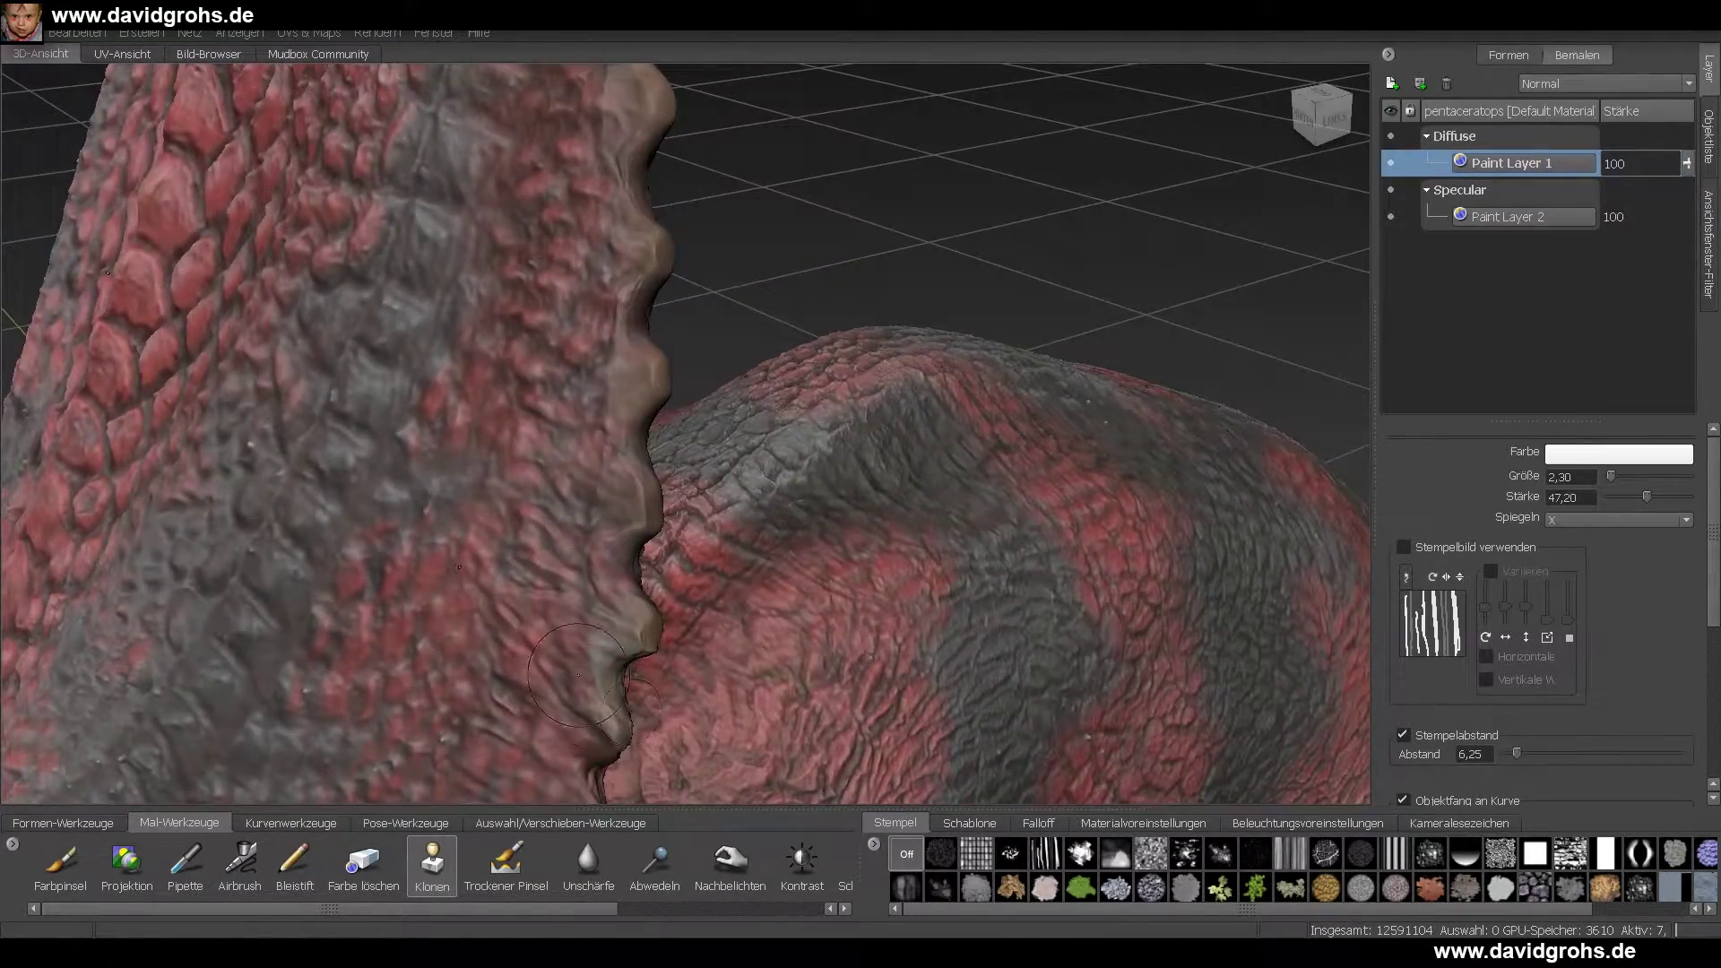
pyautogui.keyDown('alt'); pyautogui.moveTo(578, 675); pyautogui.dragTo(654, 659); pyautogui.keyUp('alt')
pyautogui.keyDown('alt'); pyautogui.moveTo(654, 658); pyautogui.dragTo(582, 583, button='right'); pyautogui.keyUp('alt')
# - Paint the frill edge spikes brown with the Paint Brush at size 2,30 and strength 7,00, with mirroring off
pyautogui.keyDown('alt'); pyautogui.moveTo(699, 359); pyautogui.dragTo(699, 403); pyautogui.keyUp('alt')
pyautogui.click(1584, 536)
pyautogui.keyDown('alt'); pyautogui.moveTo(699, 403); pyautogui.dragTo(807, 359, button='right'); pyautogui.keyUp('alt')
pyautogui.keyDown('alt'); pyautogui.moveTo(811, 301); pyautogui.dragTo(758, 556); pyautogui.keyUp('alt')
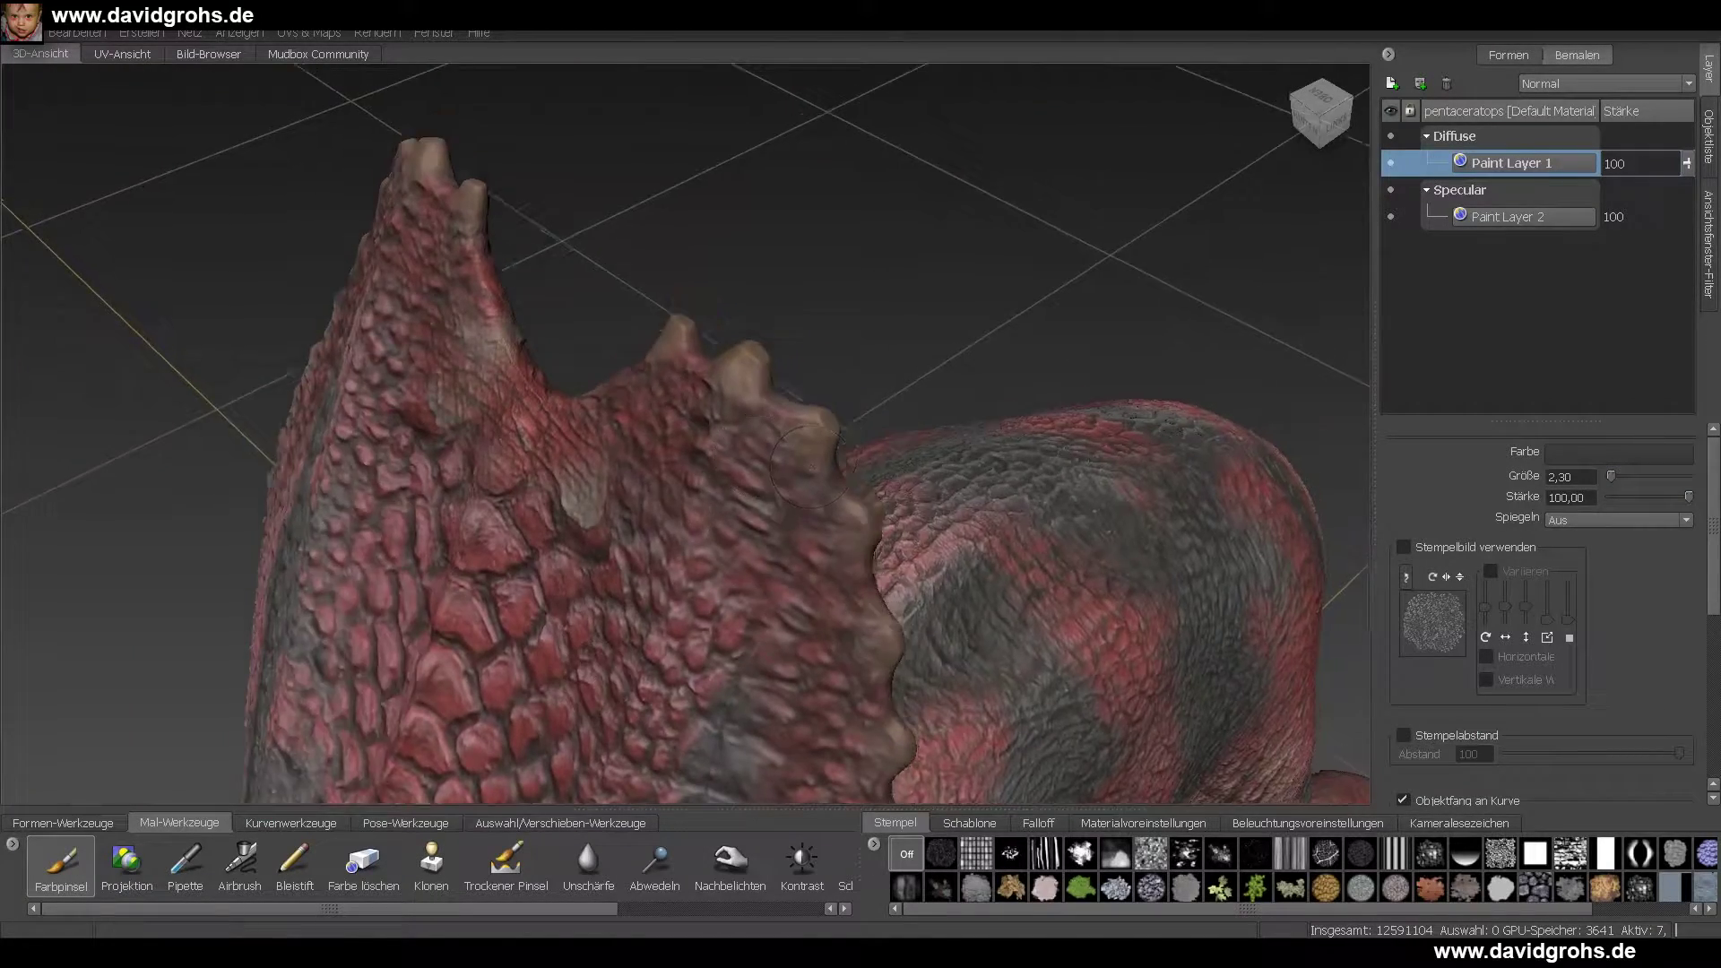
pyautogui.keyDown('alt'); pyautogui.moveTo(808, 463); pyautogui.dragTo(755, 428); pyautogui.keyUp('alt')
pyautogui.click(98, 53)
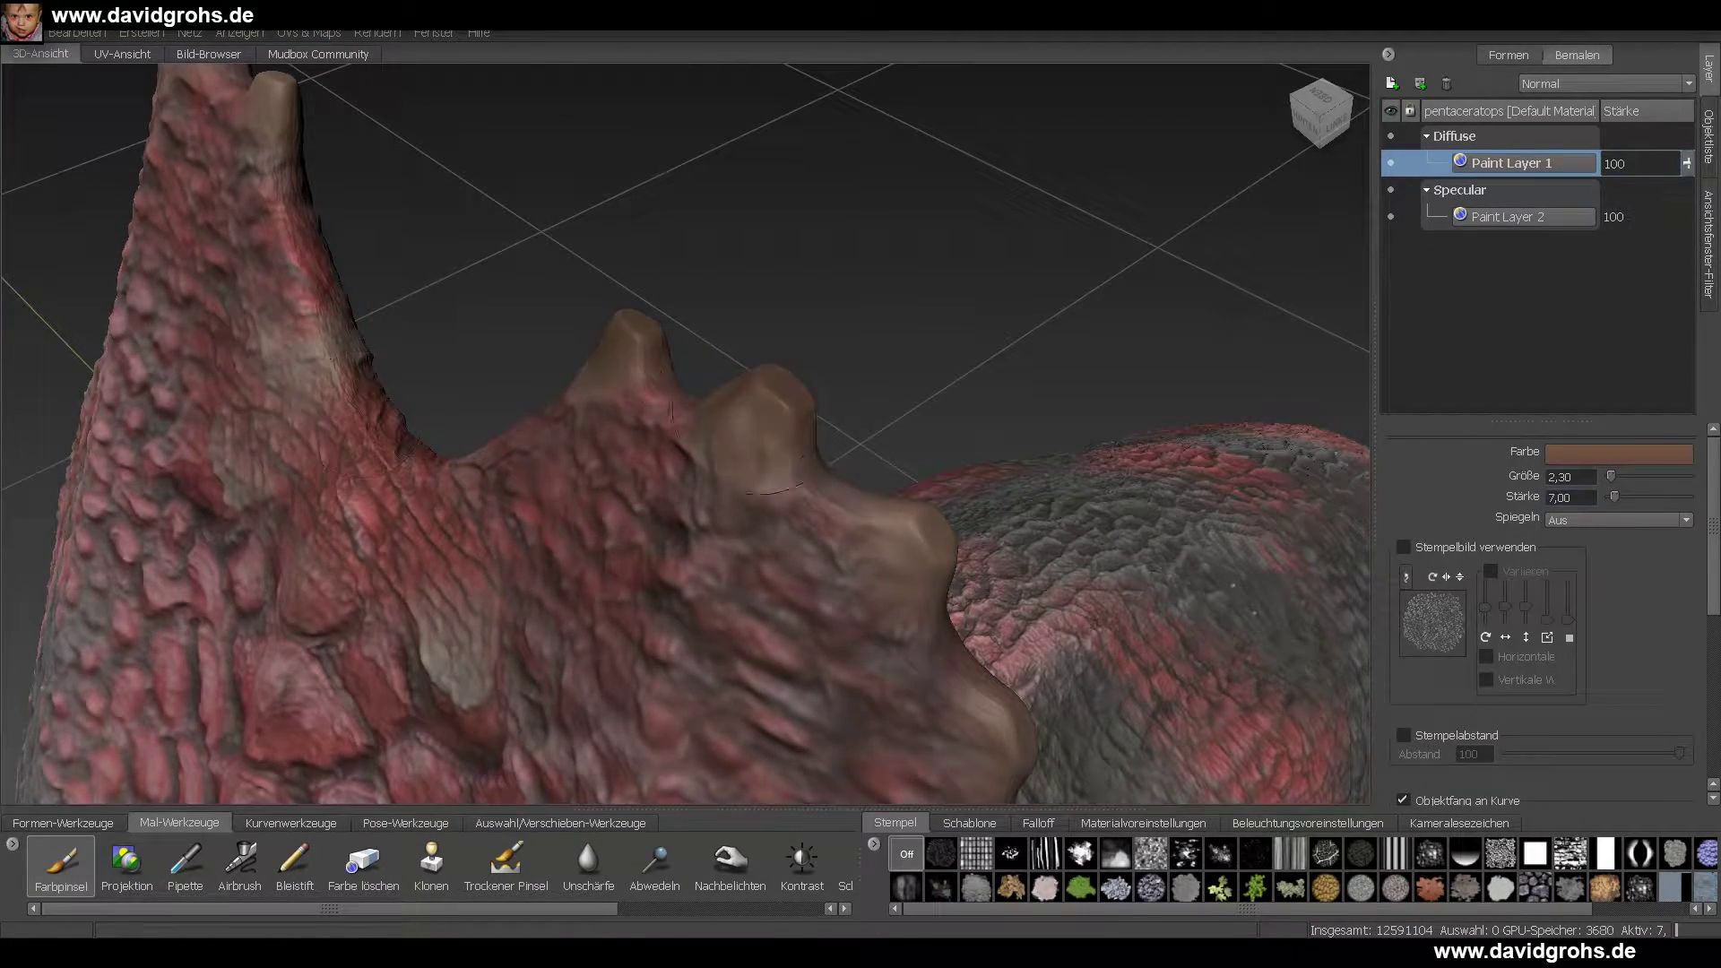
pyautogui.keyDown('alt'); pyautogui.moveTo(753, 414); pyautogui.dragTo(726, 90, button='middle'); pyautogui.keyUp('alt')
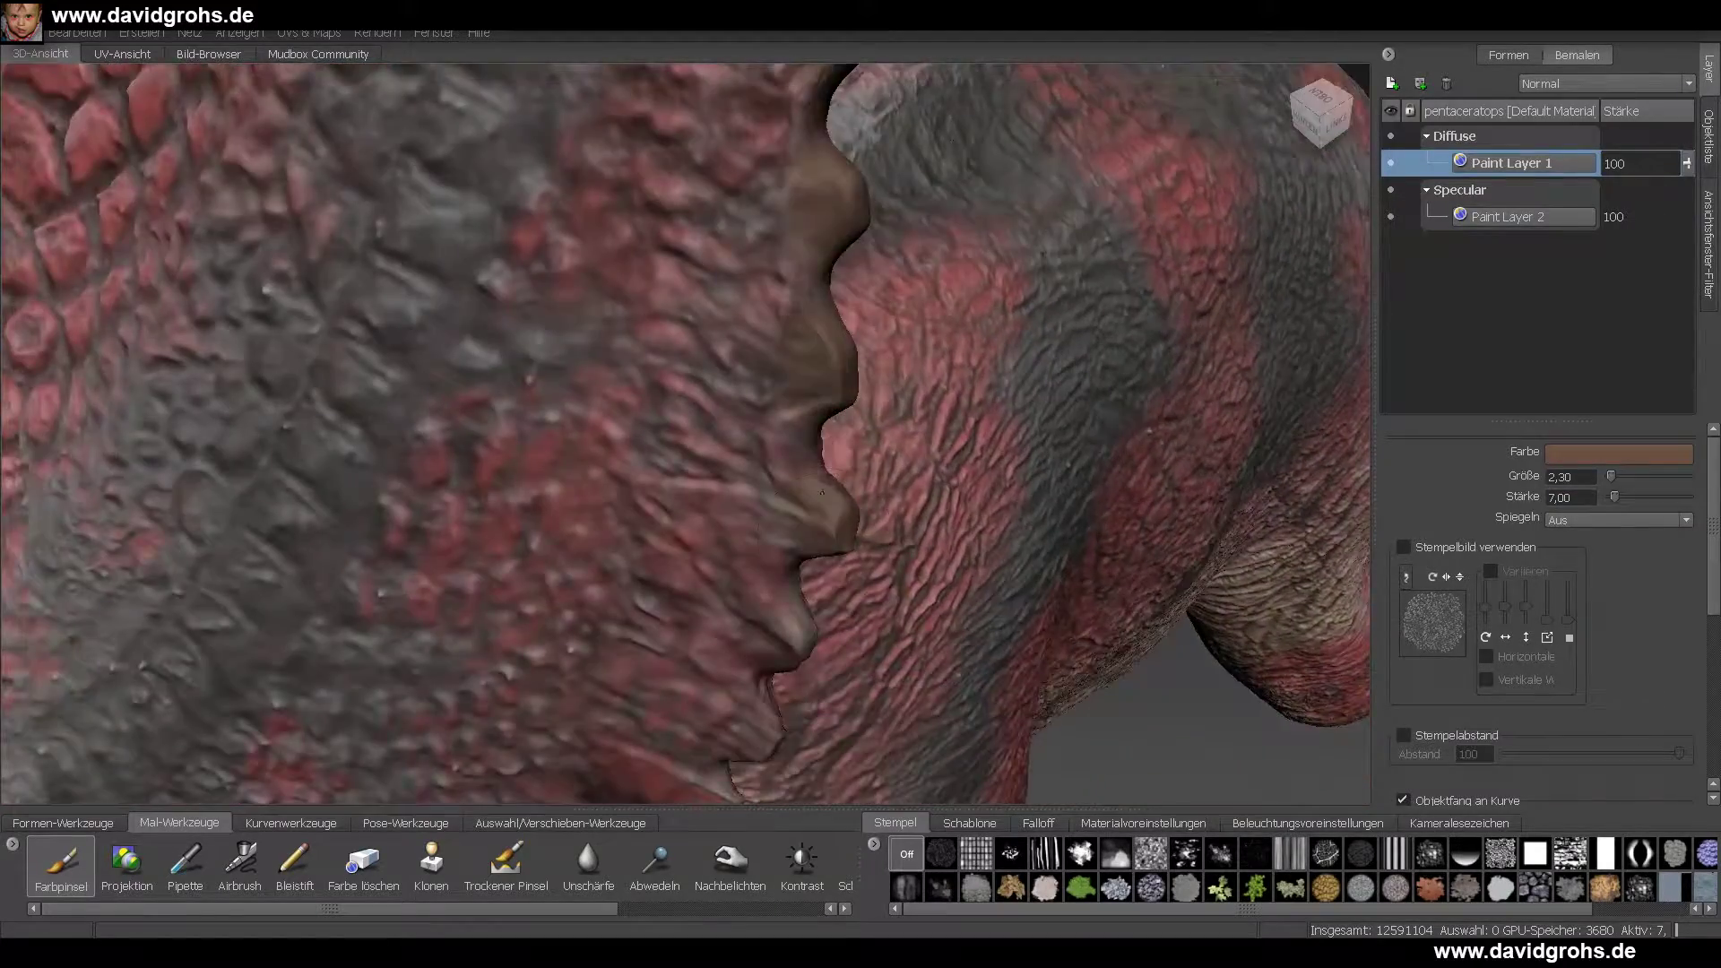
pyautogui.keyDown('alt'); pyautogui.moveTo(822, 493); pyautogui.dragTo(552, 549); pyautogui.keyUp('alt')
# - Undo the last brush stroke and continue painting brown around the cheek horn and lower frill spikes
pyautogui.click(77, 34)
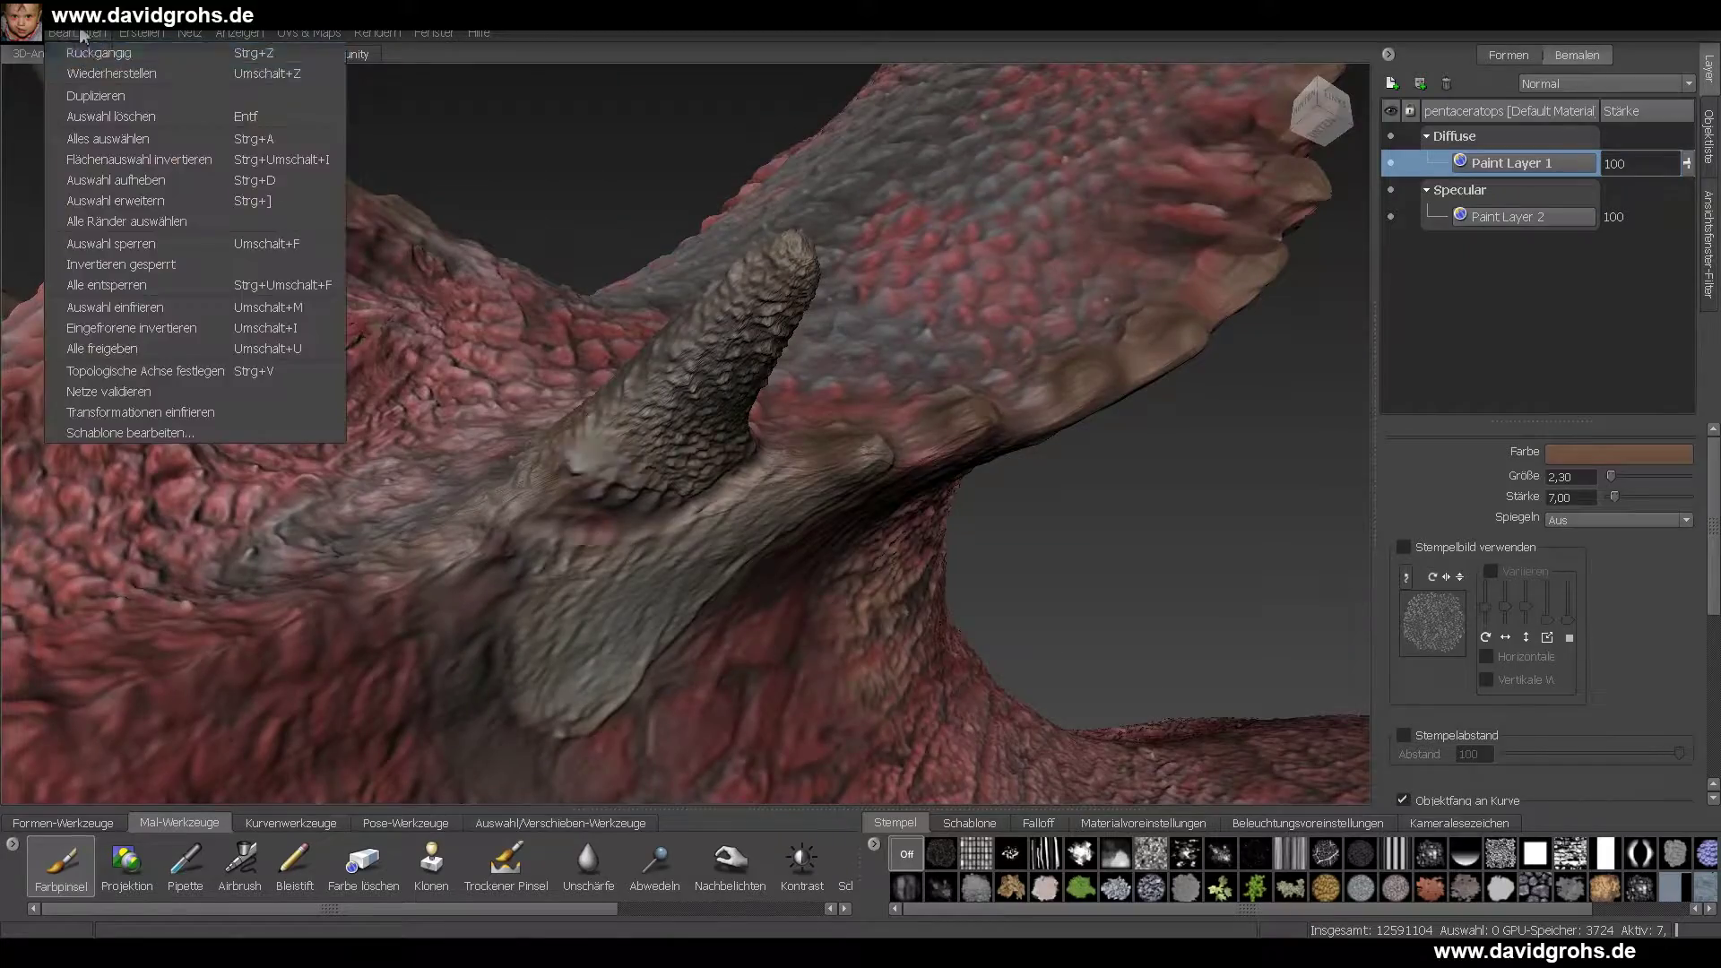
pyautogui.click(88, 54)
pyautogui.keyDown('alt'); pyautogui.moveTo(628, 448); pyautogui.dragTo(714, 599); pyautogui.keyUp('alt')
pyautogui.moveTo(715, 413)
pyautogui.keyDown('alt'); pyautogui.mouseDown()
pyautogui.moveTo(995, 338)
pyautogui.moveTo(861, 395)
pyautogui.moveTo(806, 466)
pyautogui.mouseUp(); pyautogui.keyUp('alt')
pyautogui.moveTo(717, 547); pyautogui.dragTo(860, 573)
# - Tint the toenails brown with the Paint Brush at size 2,30 and strength 3,00, mirrored across X
pyautogui.moveTo(627, 431)
pyautogui.keyDown('alt'); pyautogui.mouseDown()
pyautogui.moveTo(726, 343)
pyautogui.moveTo(807, 403)
pyautogui.moveTo(1031, 466)
pyautogui.moveTo(1448, 541)
pyautogui.mouseUp(); pyautogui.keyUp('alt')
pyautogui.keyDown('alt'); pyautogui.moveTo(689, 482); pyautogui.dragTo(1184, 463); pyautogui.keyUp('alt')
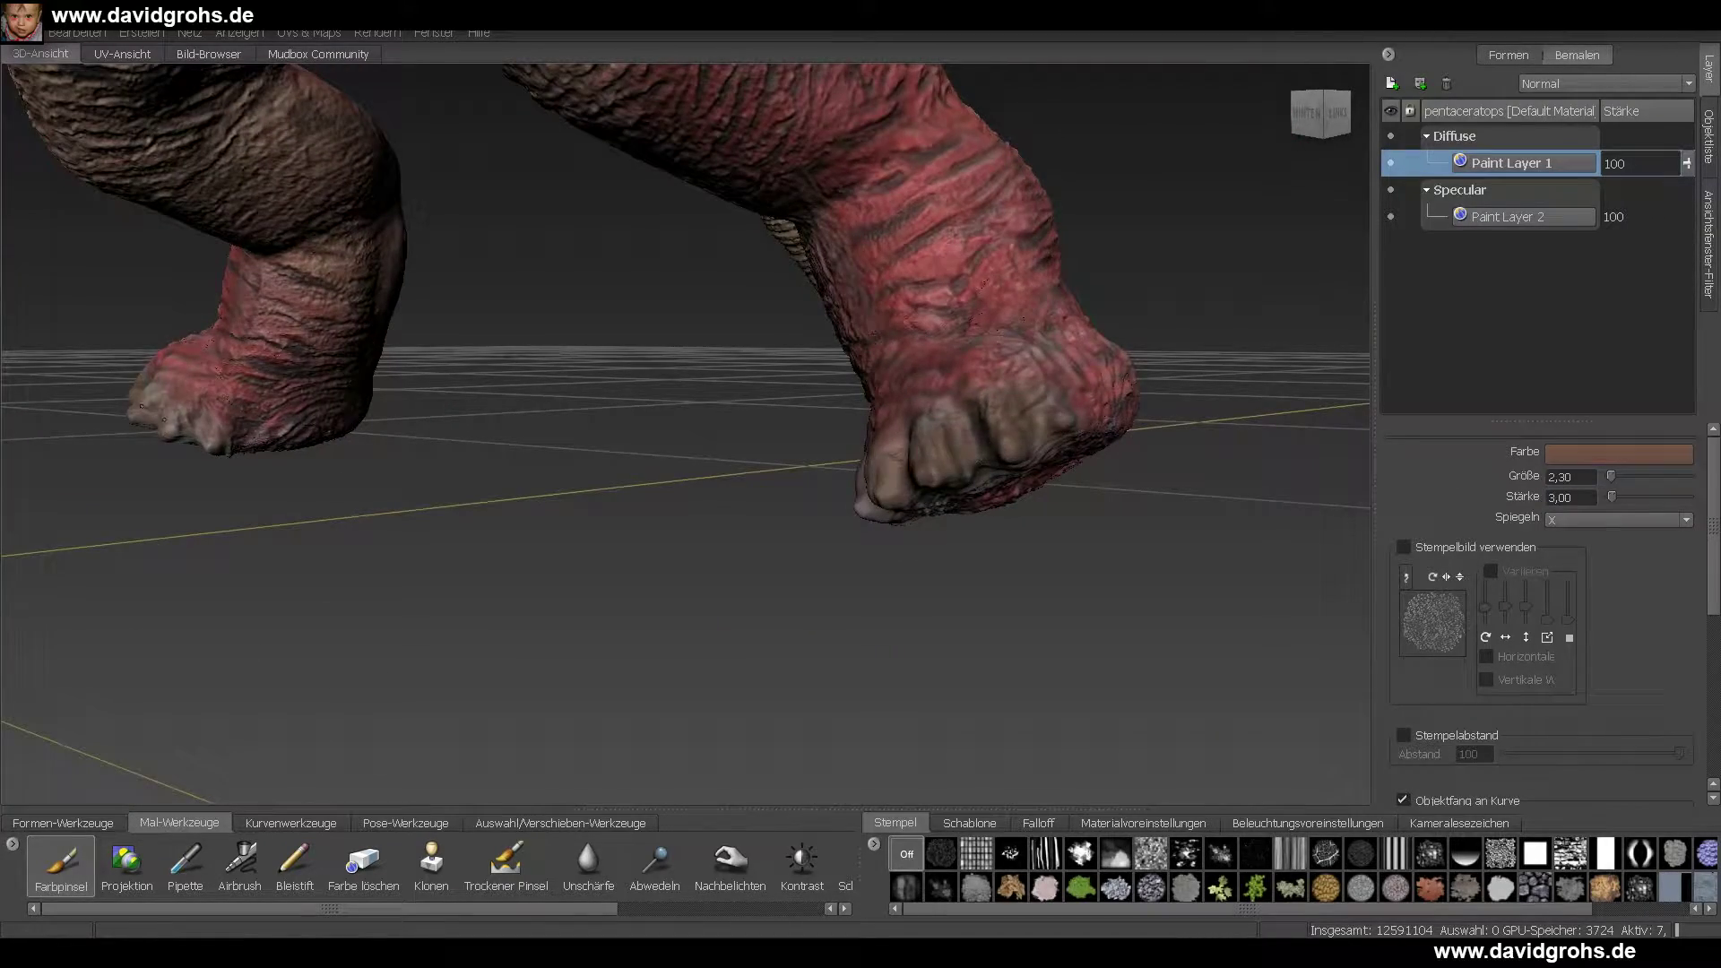
pyautogui.keyDown('alt'); pyautogui.moveTo(908, 462); pyautogui.dragTo(628, 430, button='right'); pyautogui.keyUp('alt')
pyautogui.keyDown('alt'); pyautogui.moveTo(627, 431); pyautogui.dragTo(968, 547); pyautogui.keyUp('alt')
# - Save the painted scene under a file name with the number 7
pyautogui.click(20, 34)
pyautogui.click(40, 111)
pyautogui.moveTo(723, 531); pyautogui.dragTo(711, 538)
pyautogui.write('7')
pyautogui.press('Return')
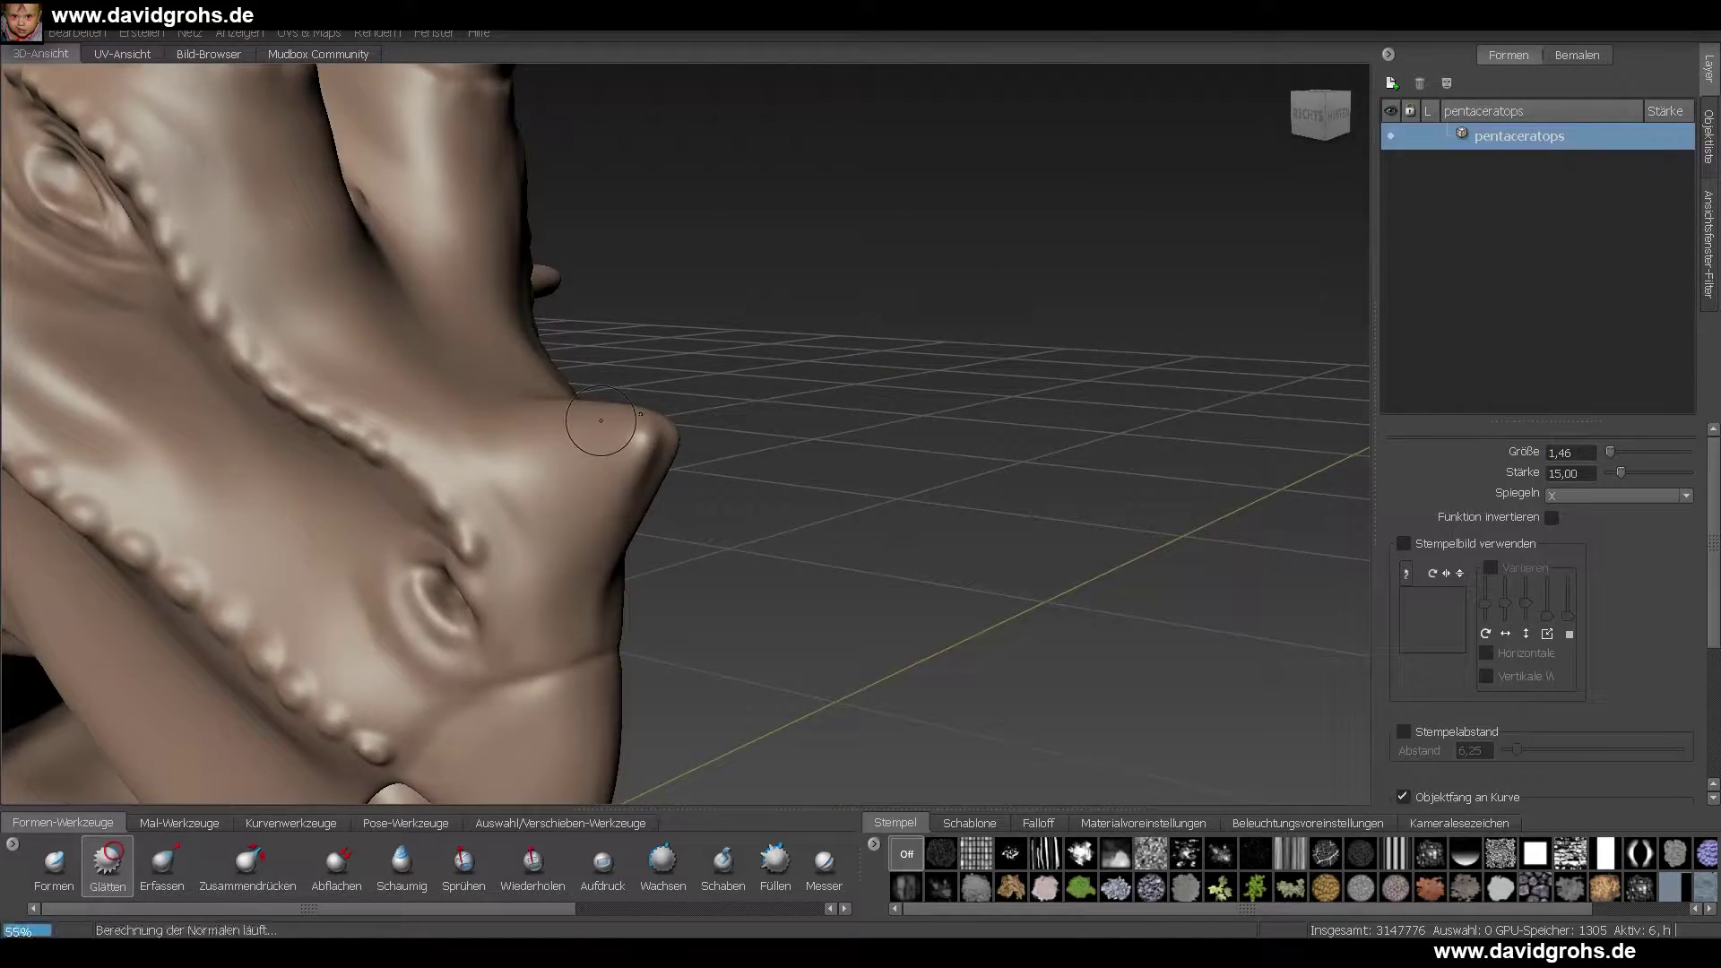
# - Lower the mesh's subdivision level and raise the Smooth tool's strength for the snout area
pyautogui.keyDown('alt'); pyautogui.moveTo(600, 420); pyautogui.dragTo(547, 434); pyautogui.keyUp('alt')
pyautogui.press('pagedown')
pyautogui.keyDown('alt'); pyautogui.moveTo(466, 484); pyautogui.dragTo(502, 488, button='right'); pyautogui.keyUp('alt')
pyautogui.keyDown('alt'); pyautogui.moveTo(538, 403); pyautogui.dragTo(610, 408, button='right'); pyautogui.keyUp('alt')
pyautogui.moveTo(1621, 473); pyautogui.dragTo(1650, 472)
pyautogui.keyDown('alt'); pyautogui.moveTo(762, 448); pyautogui.dragTo(937, 495); pyautogui.keyUp('alt')
# - Sculpt the snout and beak surface with the Foamy brush, working around the head
pyautogui.click(402, 868)
pyautogui.moveTo(936, 496)
pyautogui.keyDown('alt'); pyautogui.mouseDown(button='middle')
pyautogui.moveTo(802, 484)
pyautogui.moveTo(810, 471)
pyautogui.mouseUp(button='middle'); pyautogui.keyUp('alt')
pyautogui.moveTo(804, 613); pyautogui.dragTo(874, 574)
pyautogui.keyDown('alt'); pyautogui.moveTo(873, 574); pyautogui.dragTo(770, 538, button='right'); pyautogui.keyUp('alt')
pyautogui.moveTo(770, 538)
pyautogui.keyDown('alt'); pyautogui.mouseDown()
pyautogui.moveTo(681, 502)
pyautogui.moveTo(789, 718)
pyautogui.moveTo(861, 637)
pyautogui.mouseUp(); pyautogui.keyUp('alt')
pyautogui.keyDown('alt'); pyautogui.moveTo(860, 637); pyautogui.dragTo(717, 538, button='right'); pyautogui.keyUp('alt')
pyautogui.keyDown('alt'); pyautogui.moveTo(787, 244); pyautogui.dragTo(842, 502); pyautogui.keyUp('alt')
pyautogui.keyDown('alt'); pyautogui.moveTo(842, 502); pyautogui.dragTo(918, 627, button='right'); pyautogui.keyUp('alt')
pyautogui.keyDown('alt'); pyautogui.moveTo(918, 626); pyautogui.dragTo(681, 448); pyautogui.keyUp('alt')
pyautogui.keyDown('alt'); pyautogui.moveTo(592, 484); pyautogui.dragTo(682, 555); pyautogui.keyUp('alt')
pyautogui.keyDown('alt'); pyautogui.moveTo(682, 555); pyautogui.dragTo(553, 442, button='right'); pyautogui.keyUp('alt')
pyautogui.moveTo(553, 442)
pyautogui.keyDown('alt'); pyautogui.mouseDown()
pyautogui.moveTo(580, 500)
pyautogui.moveTo(887, 415)
pyautogui.moveTo(1177, 514)
pyautogui.moveTo(914, 626)
pyautogui.moveTo(910, 645)
pyautogui.mouseUp(); pyautogui.keyUp('alt')
# - Pull the tip of the lower beak into shape with the Grab tool at size 6,46 and strength 49,50, mirrored across X
pyautogui.press('3')
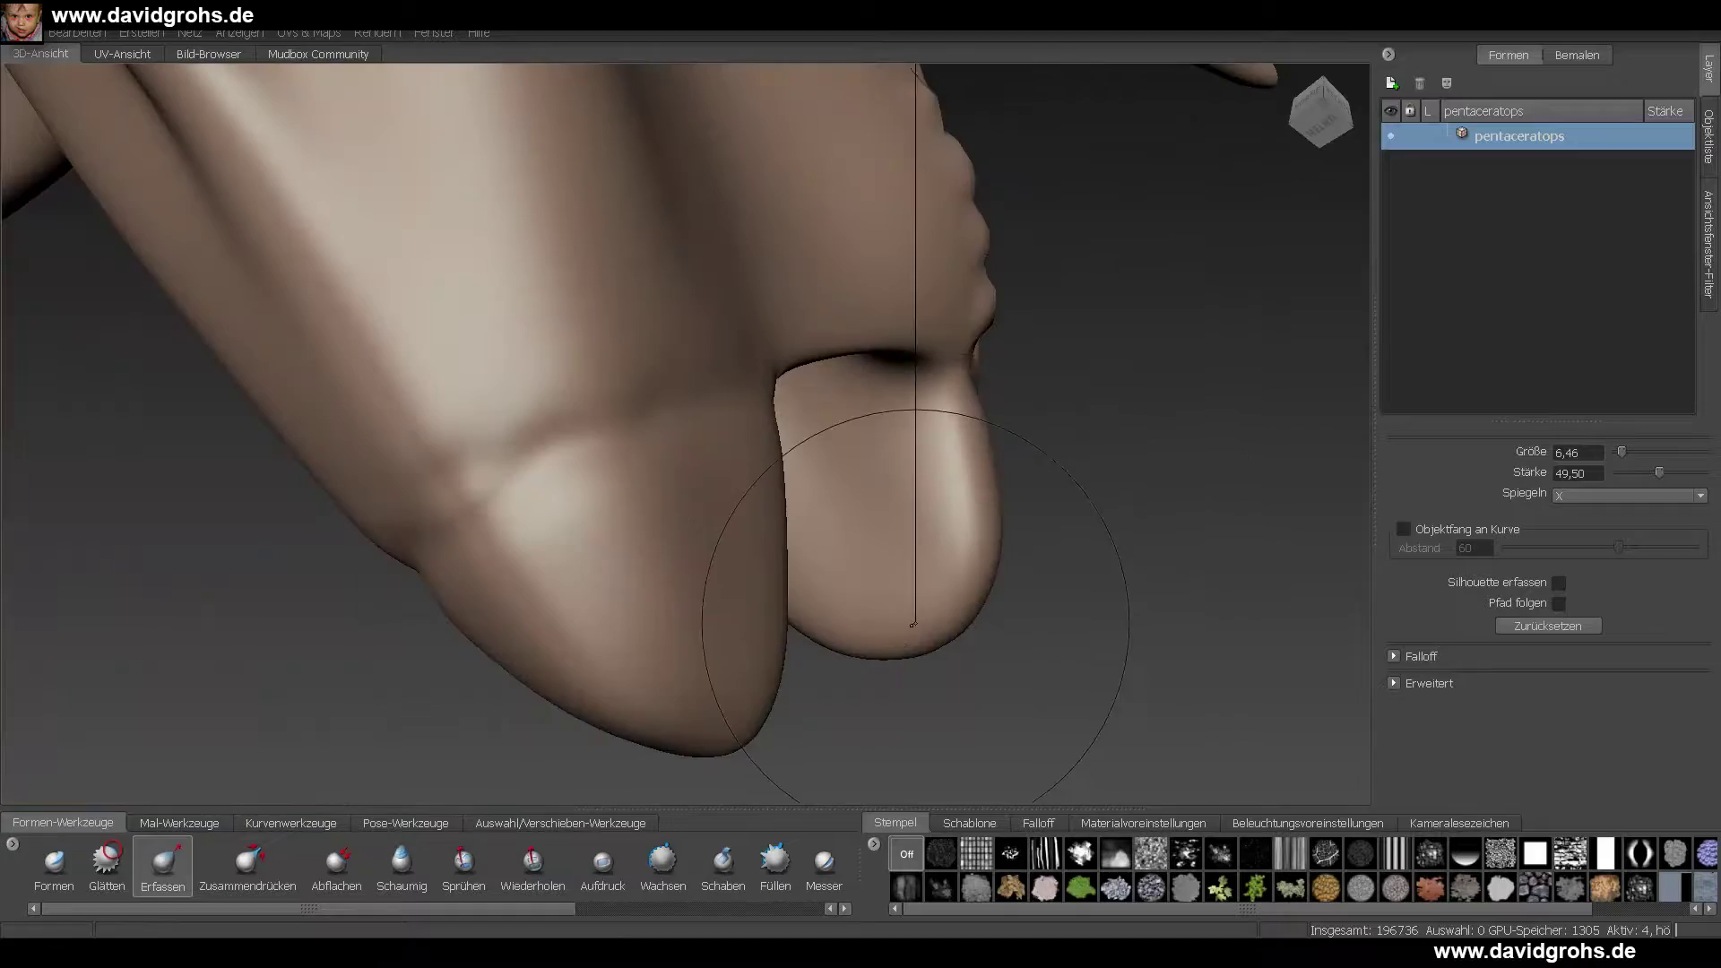
pyautogui.moveTo(909, 645)
pyautogui.keyDown('alt'); pyautogui.mouseDown()
pyautogui.moveTo(914, 502)
pyautogui.moveTo(896, 574)
pyautogui.mouseUp(); pyautogui.keyUp('alt')
pyautogui.moveTo(901, 627); pyautogui.dragTo(904, 654)
pyautogui.keyDown('alt'); pyautogui.moveTo(903, 654); pyautogui.dragTo(826, 539, button='right'); pyautogui.keyUp('alt')
pyautogui.moveTo(826, 540)
pyautogui.keyDown('alt'); pyautogui.mouseDown()
pyautogui.moveTo(771, 556)
pyautogui.moveTo(817, 533)
pyautogui.moveTo(792, 545)
pyautogui.mouseUp(); pyautogui.keyUp('alt')
# - Raise the subdivision level and carve the lower beak and mouth corner with the inverted Foamy brush at size 4,42 and strength 0,10
pyautogui.press('6')
pyautogui.keyDown('alt'); pyautogui.moveTo(792, 545); pyautogui.dragTo(717, 439, button='right'); pyautogui.keyUp('alt')
pyautogui.keyDown('alt'); pyautogui.moveTo(717, 439); pyautogui.dragTo(865, 475); pyautogui.keyUp('alt')
pyautogui.press('pageup')
pyautogui.keyDown('alt'); pyautogui.moveTo(865, 475); pyautogui.dragTo(941, 556, button='right'); pyautogui.keyUp('alt')
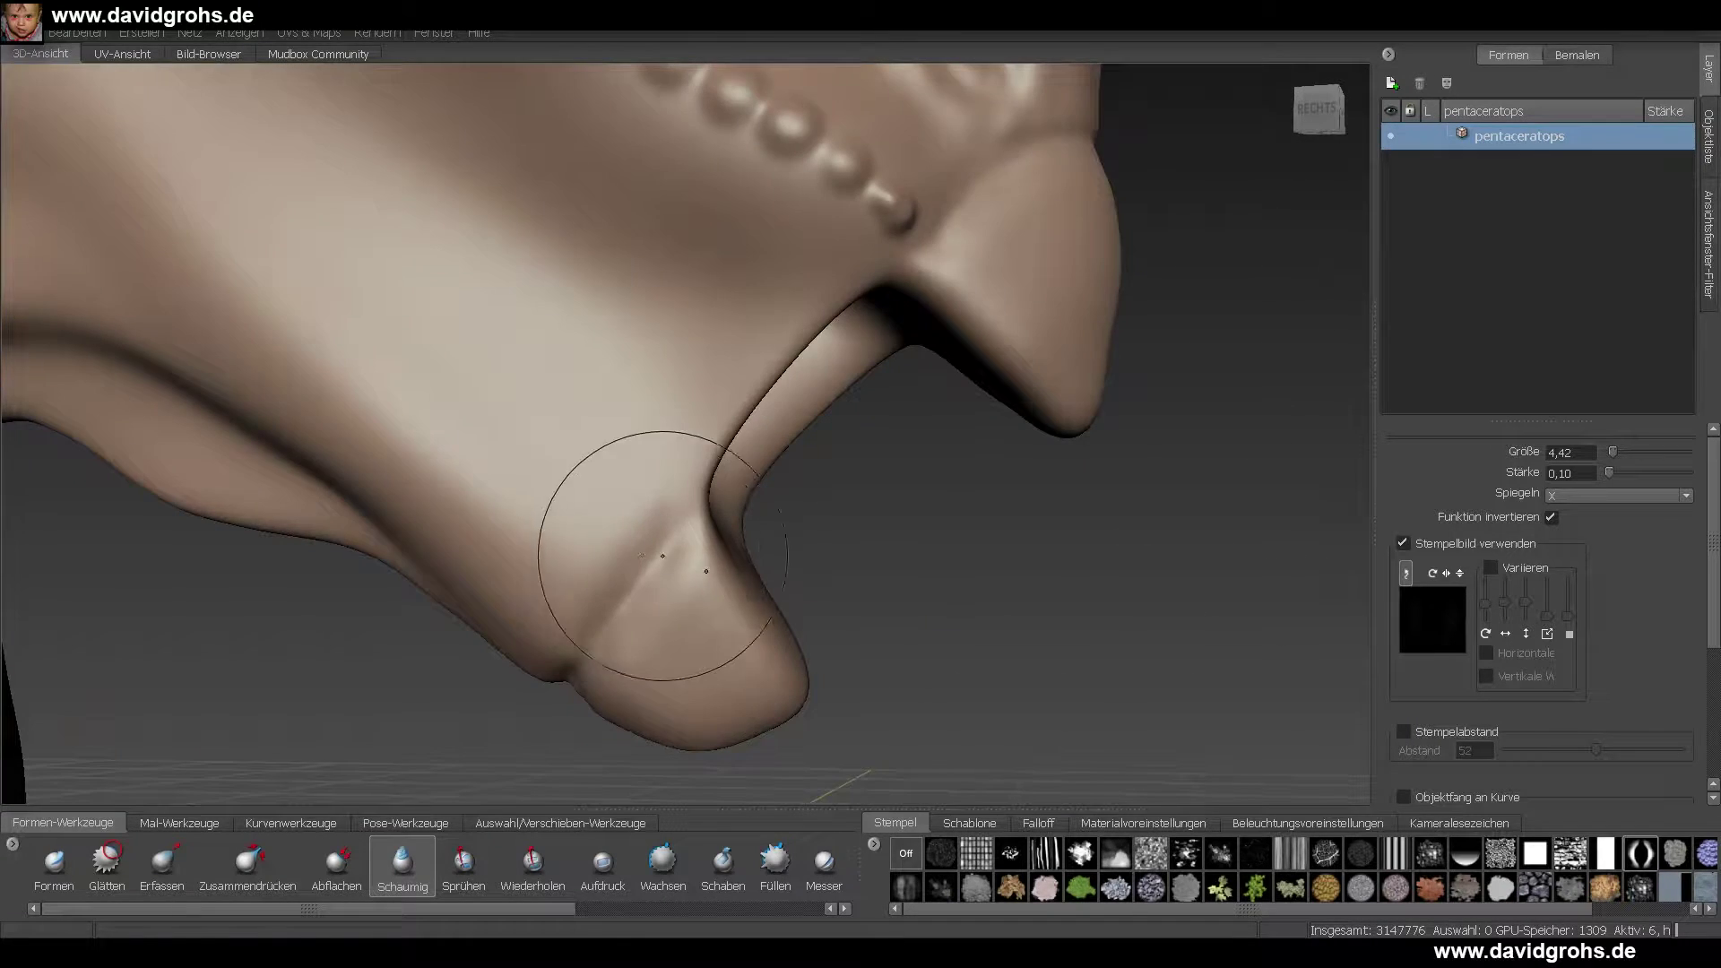
pyautogui.keyDown('alt'); pyautogui.moveTo(663, 556); pyautogui.dragTo(582, 563); pyautogui.keyUp('alt')
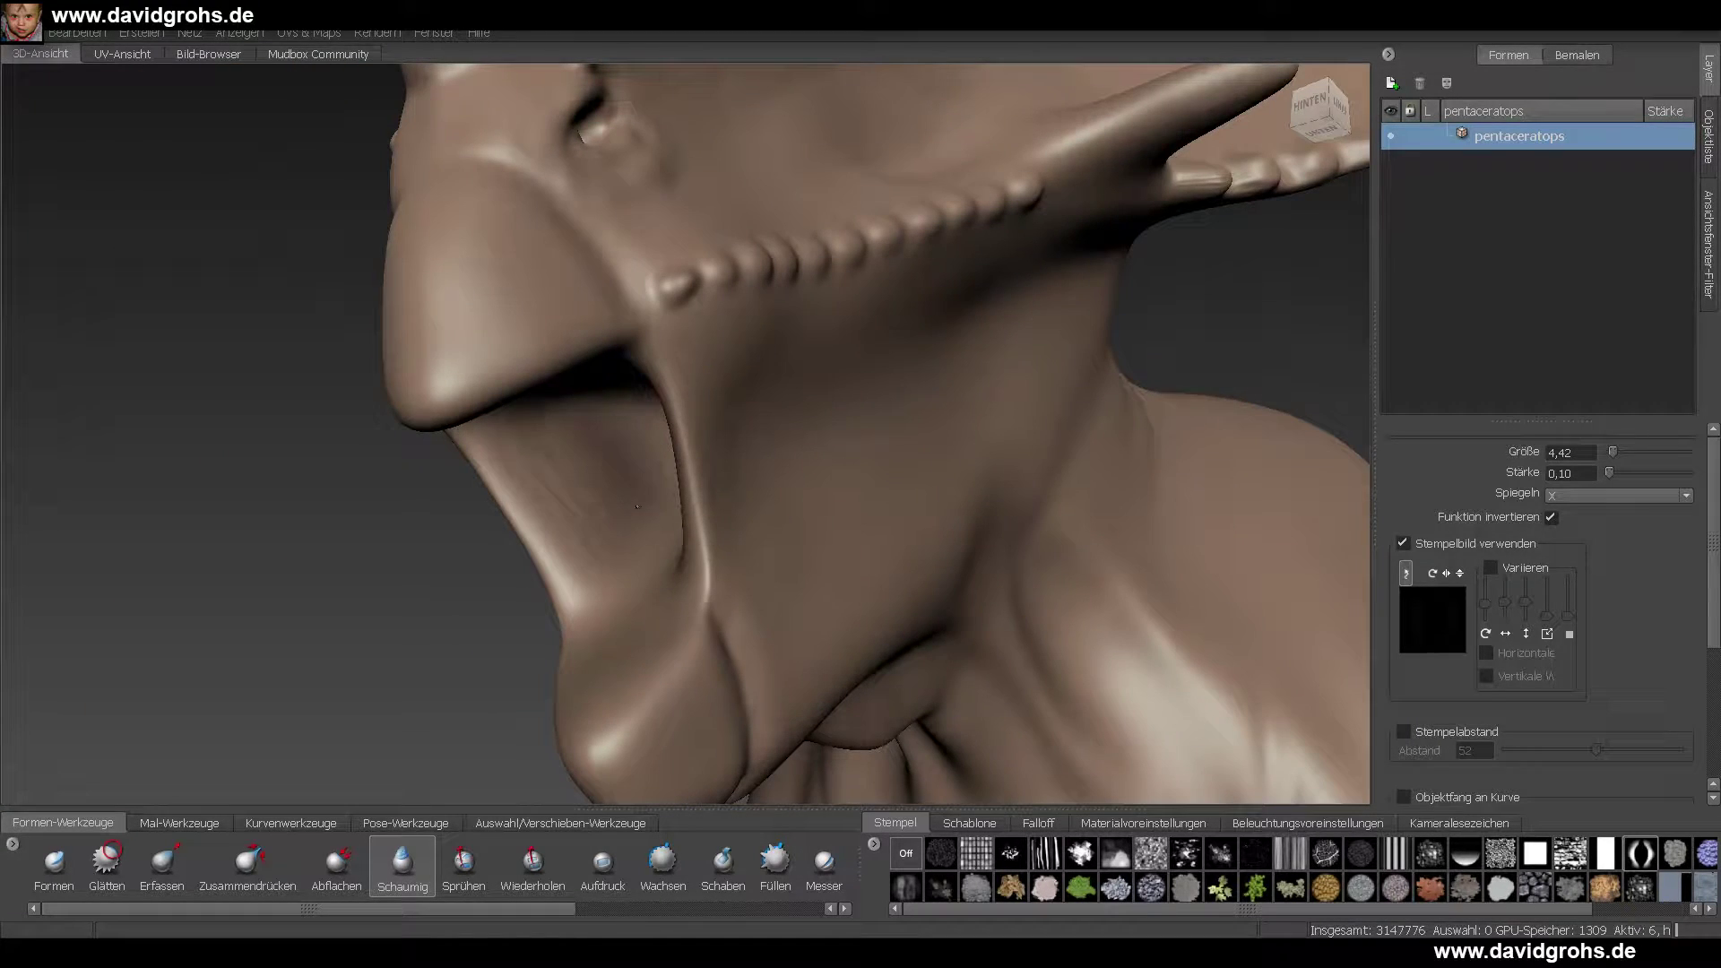
pyautogui.keyDown('alt'); pyautogui.moveTo(507, 469); pyautogui.dragTo(804, 439); pyautogui.keyUp('alt')
pyautogui.keyDown('alt'); pyautogui.moveTo(693, 563); pyautogui.dragTo(647, 591); pyautogui.keyUp('alt')
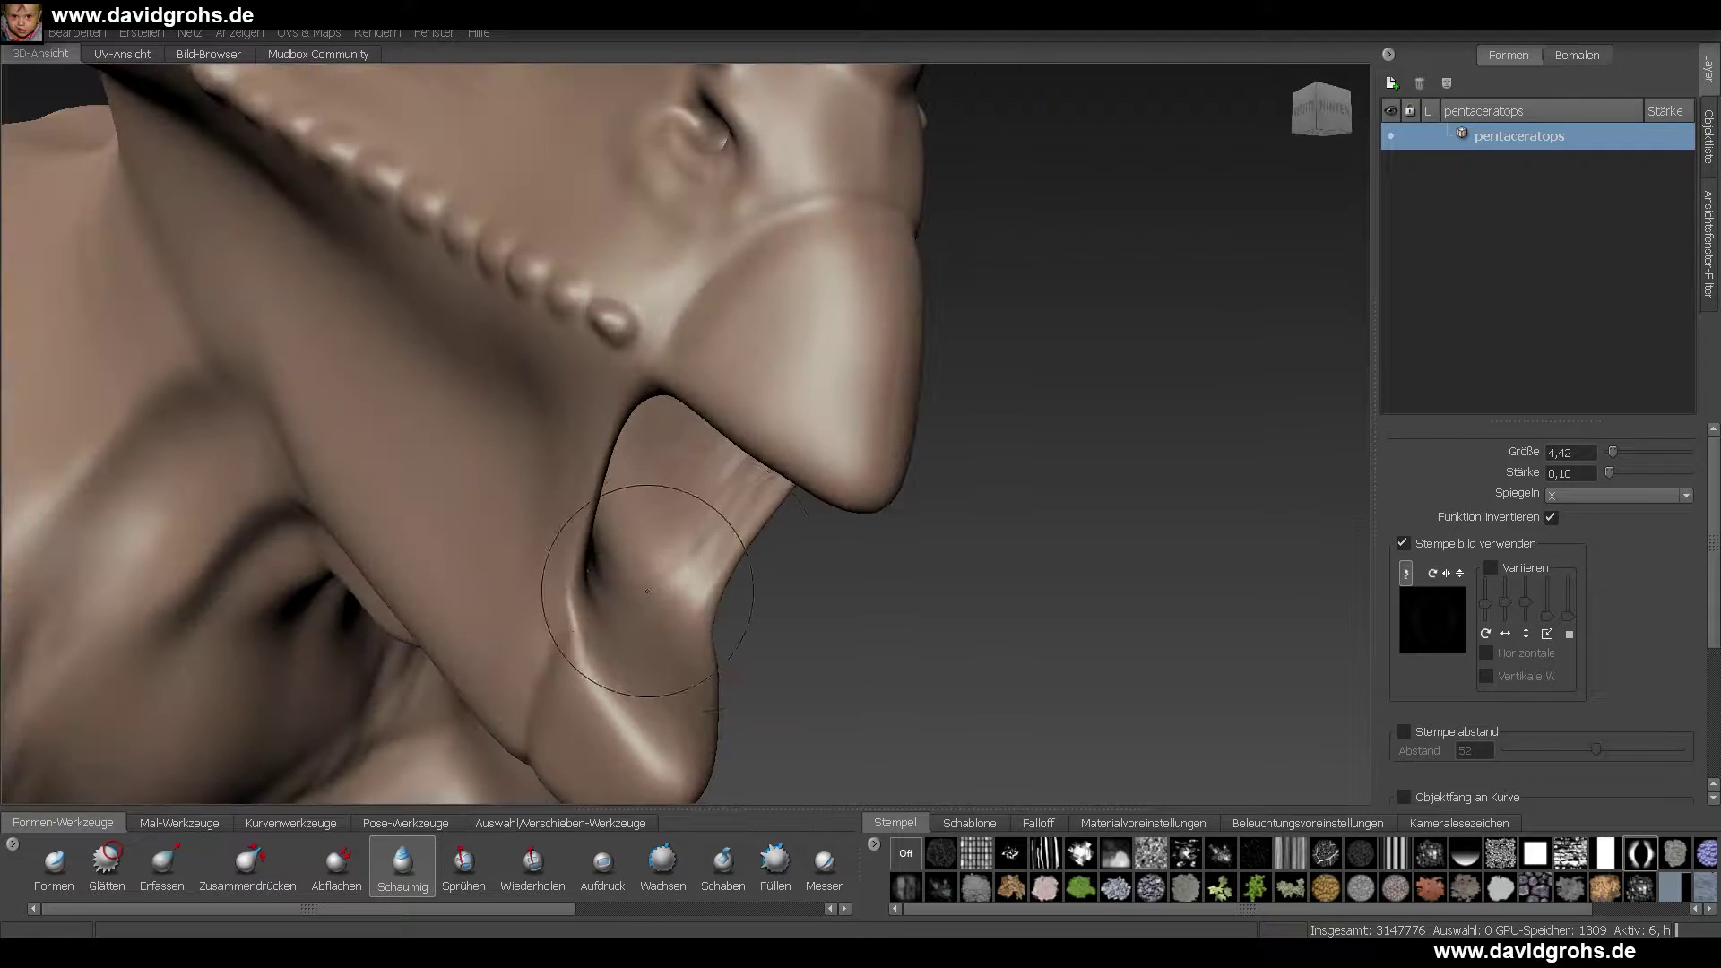
pyautogui.keyDown('alt'); pyautogui.moveTo(633, 526); pyautogui.dragTo(653, 496); pyautogui.keyUp('alt')
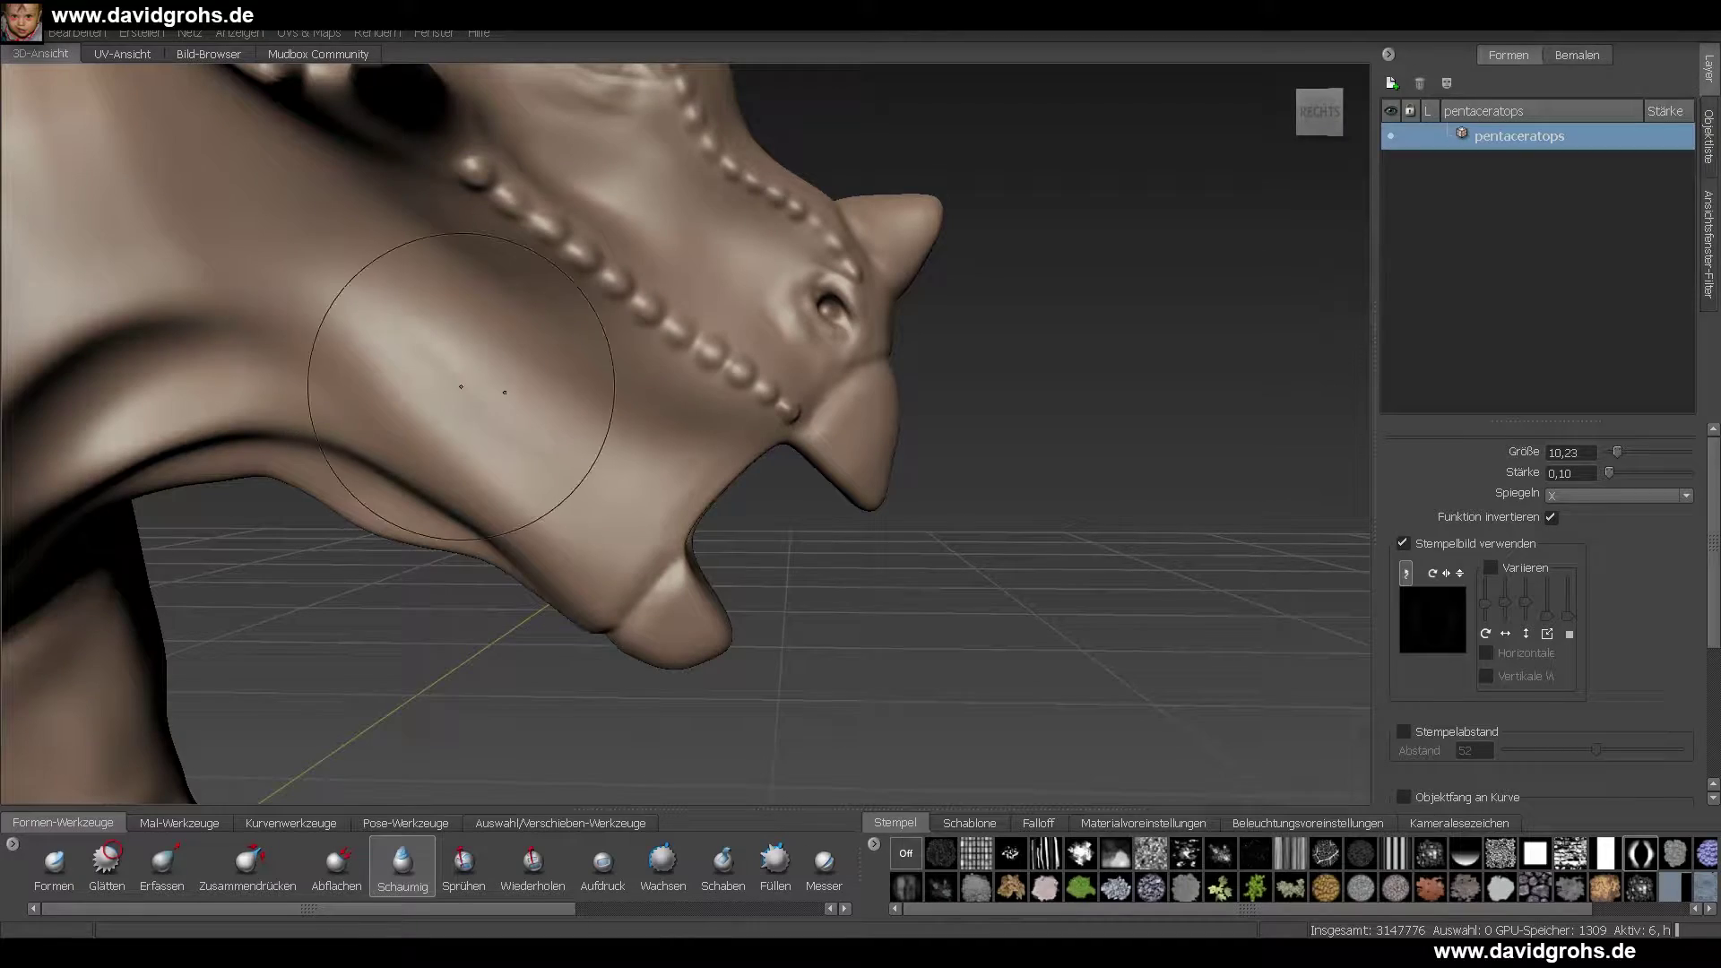
# - Refine the cheek with the inverted Foamy brush at size 10,23 and smooth the lower beak edge
pyautogui.moveTo(461, 387)
pyautogui.keyDown('alt'); pyautogui.mouseDown()
pyautogui.moveTo(763, 578)
pyautogui.moveTo(725, 555)
pyautogui.mouseUp(); pyautogui.keyUp('alt')
pyautogui.keyDown('shift'); pyautogui.moveTo(726, 555); pyautogui.dragTo(641, 578); pyautogui.keyUp('shift')
pyautogui.keyDown('alt'); pyautogui.moveTo(747, 652); pyautogui.dragTo(716, 492); pyautogui.keyUp('alt')
pyautogui.keyDown('alt'); pyautogui.moveTo(716, 491); pyautogui.dragTo(561, 484, button='right'); pyautogui.keyUp('alt')
# - Sculpt the sole of the hind foot with the Sculpt brush at size 5,35 and strength 0,16, mirrored across X
pyautogui.keyDown('alt'); pyautogui.moveTo(561, 484); pyautogui.dragTo(753, 322); pyautogui.keyUp('alt')
pyautogui.keyDown('alt'); pyautogui.moveTo(753, 322); pyautogui.dragTo(803, 526, button='right'); pyautogui.keyUp('alt')
pyautogui.keyDown('alt'); pyautogui.moveTo(803, 526); pyautogui.dragTo(825, 394); pyautogui.keyUp('alt')
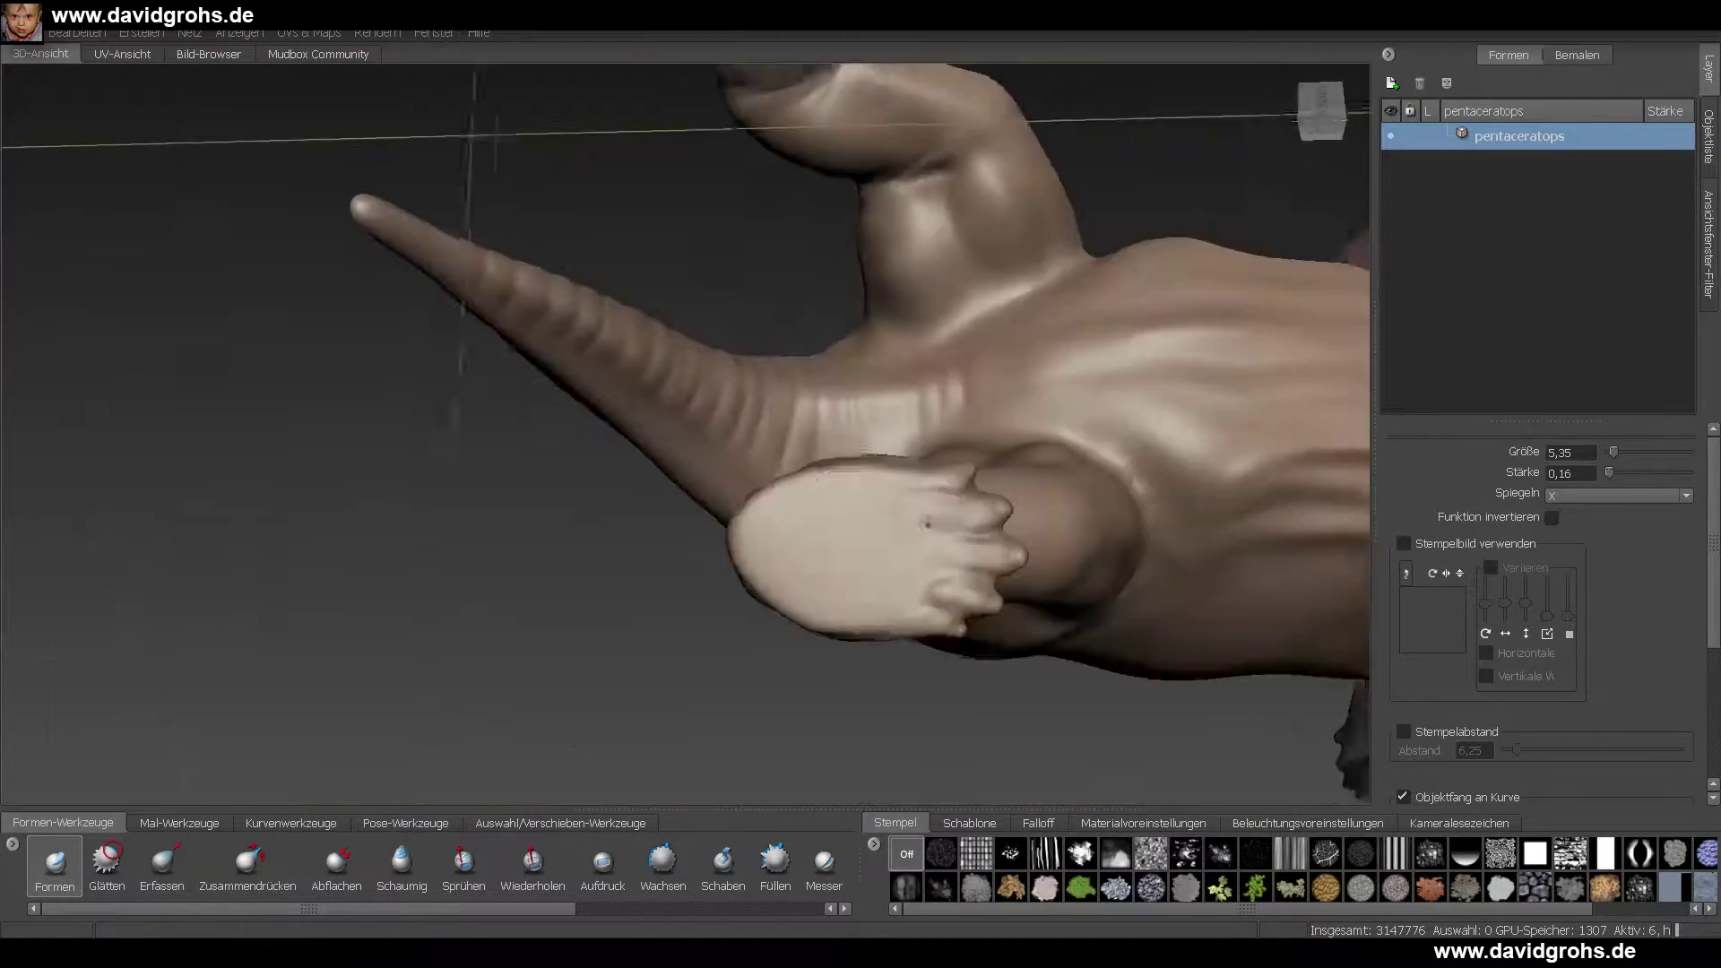
pyautogui.keyDown('alt'); pyautogui.moveTo(824, 395); pyautogui.dragTo(985, 579, button='right'); pyautogui.keyUp('alt')
pyautogui.moveTo(855, 589)
pyautogui.mouseDown()
pyautogui.moveTo(986, 708)
pyautogui.moveTo(897, 574)
pyautogui.moveTo(684, 664)
pyautogui.moveTo(627, 502)
pyautogui.mouseUp()
# - Shape the foot and its underside with the Flatten tool at strength 2,20 and the Grab tool, mirrored across X
pyautogui.click(337, 866)
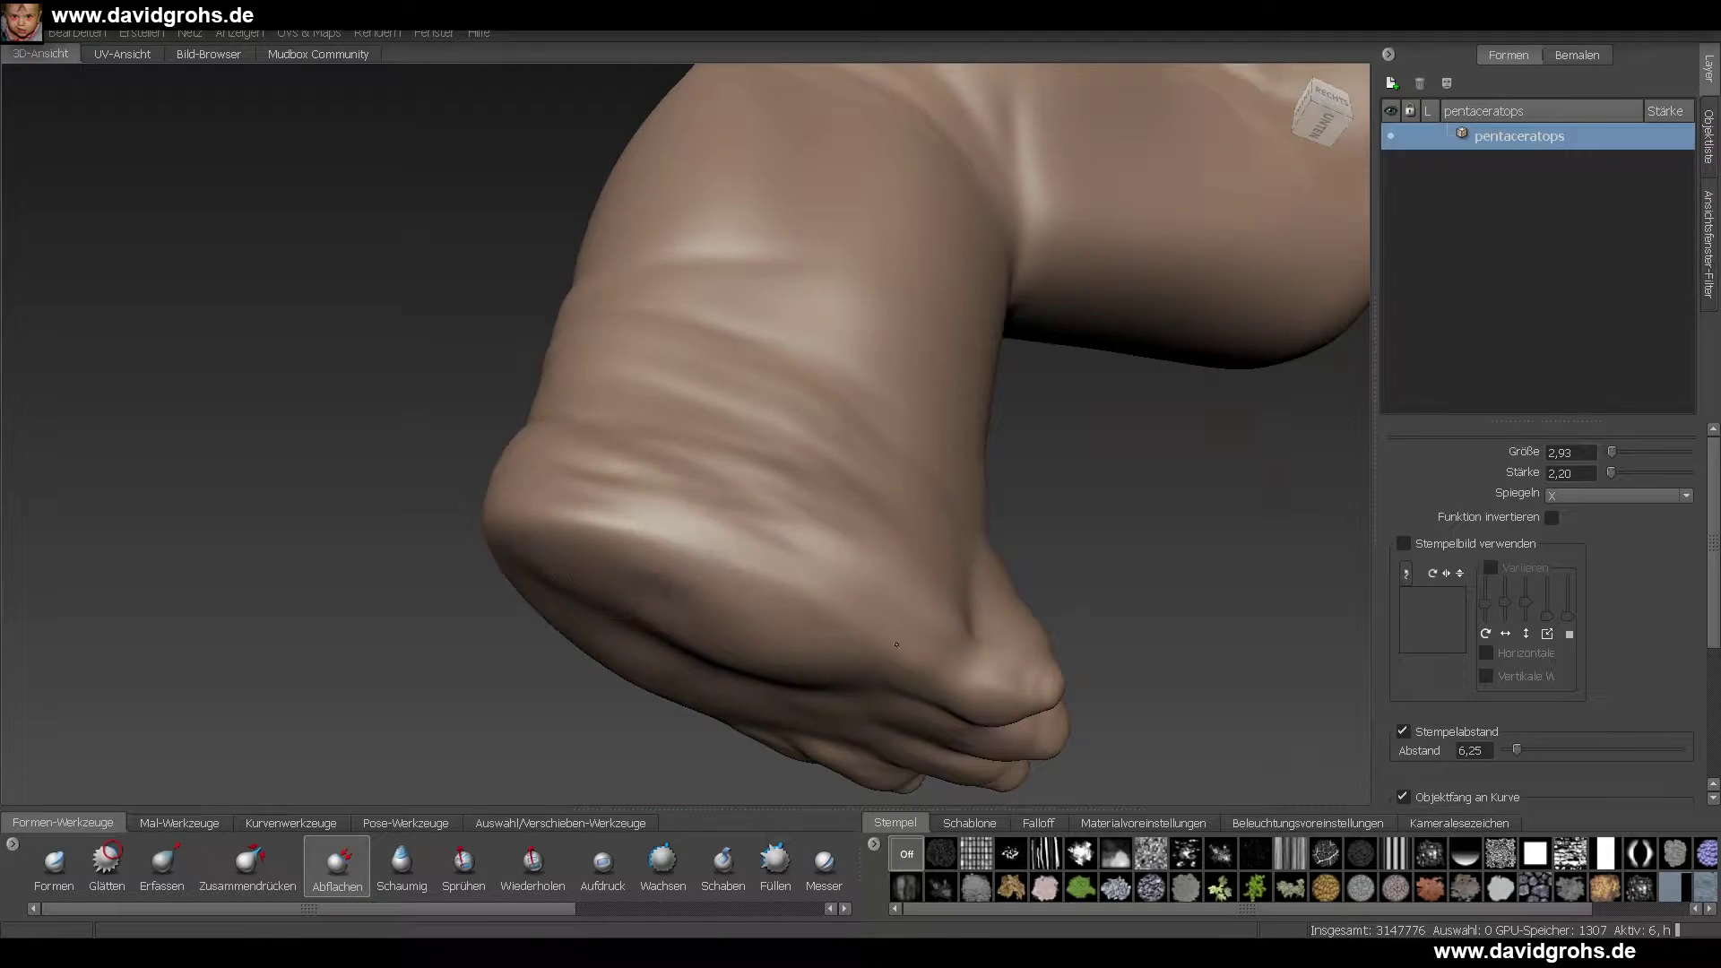
pyautogui.keyDown('alt'); pyautogui.moveTo(896, 645); pyautogui.dragTo(788, 448, button='right'); pyautogui.keyUp('alt')
pyautogui.moveTo(789, 448)
pyautogui.keyDown('alt'); pyautogui.mouseDown()
pyautogui.moveTo(772, 595)
pyautogui.moveTo(780, 430)
pyautogui.moveTo(809, 490)
pyautogui.moveTo(968, 538)
pyautogui.moveTo(645, 556)
pyautogui.moveTo(717, 502)
pyautogui.mouseUp(); pyautogui.keyUp('alt')
pyautogui.click(162, 866)
pyautogui.moveTo(741, 588)
pyautogui.keyDown('alt'); pyautogui.mouseDown()
pyautogui.moveTo(663, 739)
pyautogui.moveTo(941, 627)
pyautogui.moveTo(860, 603)
pyautogui.mouseUp(); pyautogui.keyUp('alt')
pyautogui.keyDown('alt'); pyautogui.moveTo(861, 604); pyautogui.dragTo(770, 466, button='right'); pyautogui.keyUp('alt')
pyautogui.click(337, 866)
pyautogui.keyDown('alt'); pyautogui.moveTo(681, 502); pyautogui.dragTo(627, 385); pyautogui.keyUp('alt')
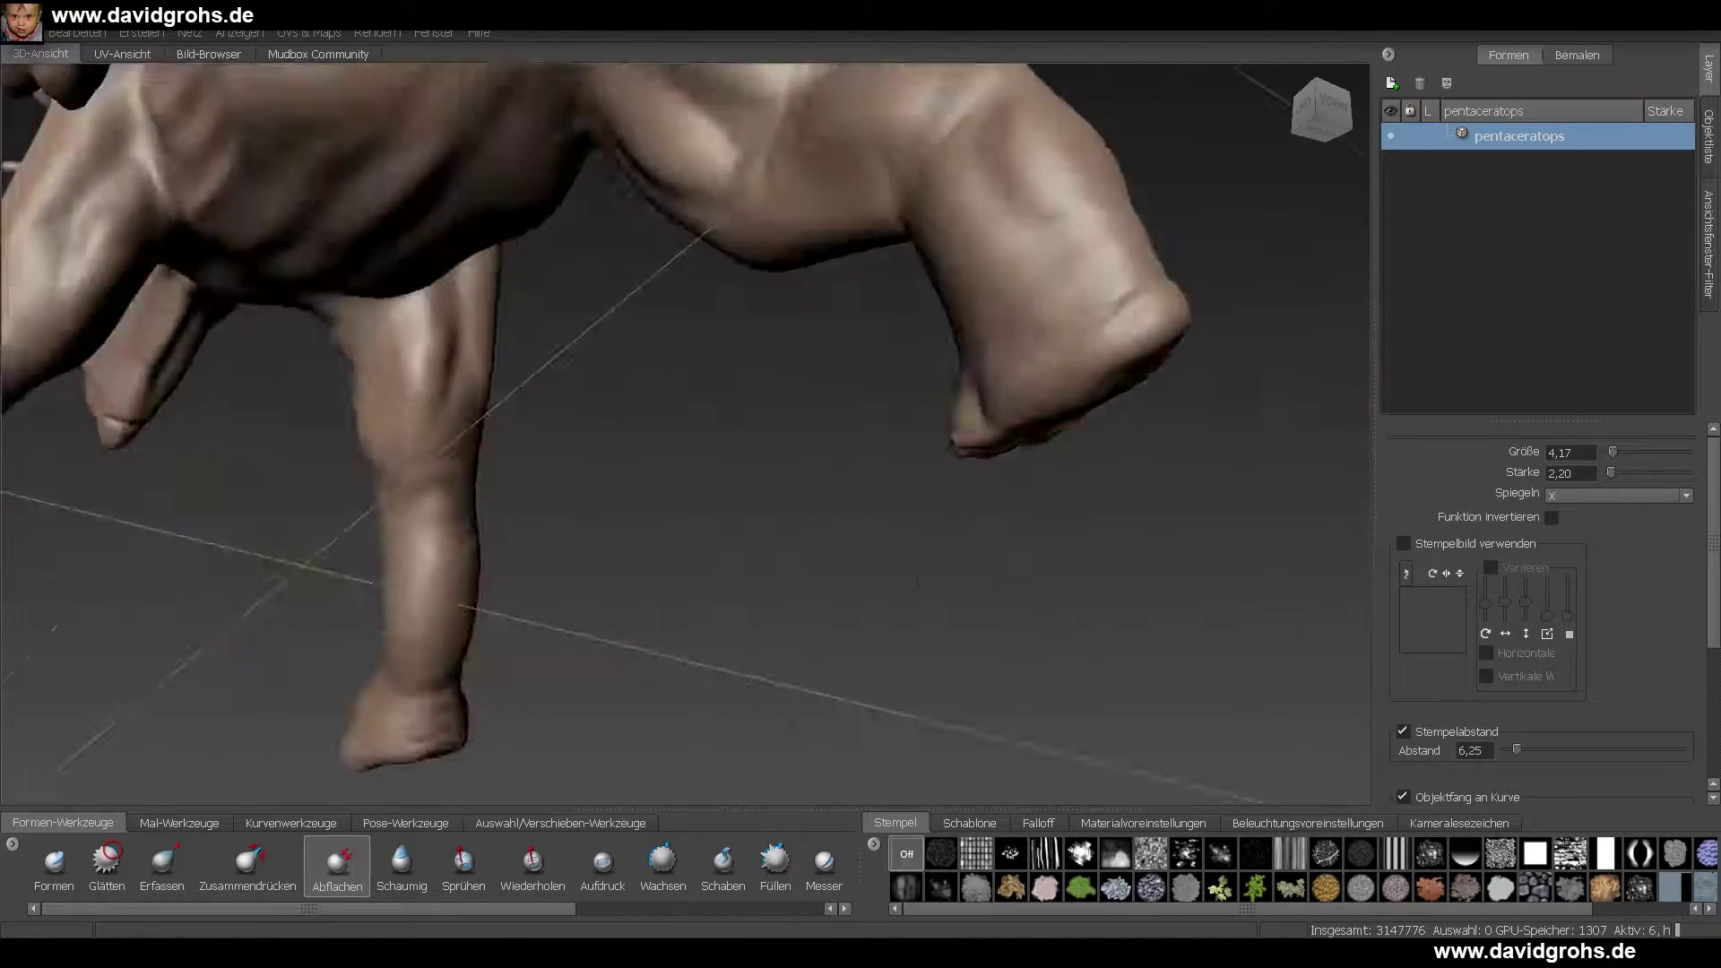
pyautogui.keyDown('alt'); pyautogui.moveTo(628, 385); pyautogui.dragTo(502, 449, button='right'); pyautogui.keyUp('alt')
pyautogui.keyDown('alt'); pyautogui.moveTo(501, 448); pyautogui.dragTo(573, 502); pyautogui.keyUp('alt')
# - Switch to 3ds Max, expand the first layer in the Layer Explorer, check the textured model and bring the explorer back up
pyautogui.click(20, 33)
pyautogui.click(72, 134)
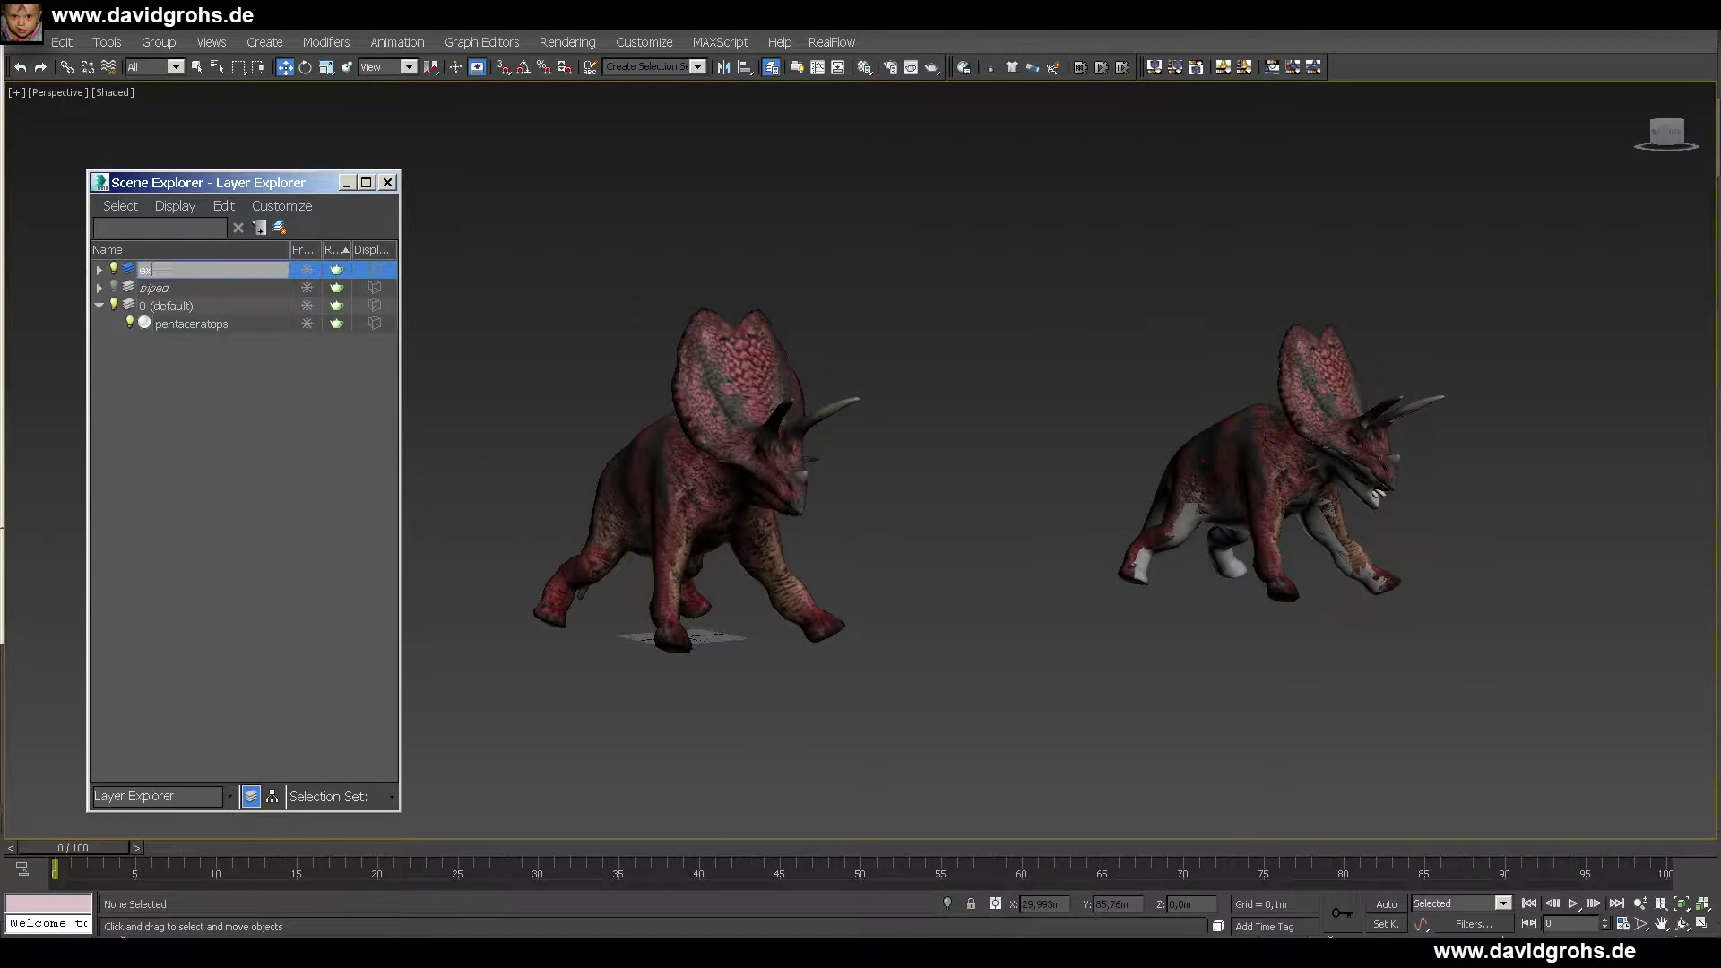
pyautogui.click(99, 270)
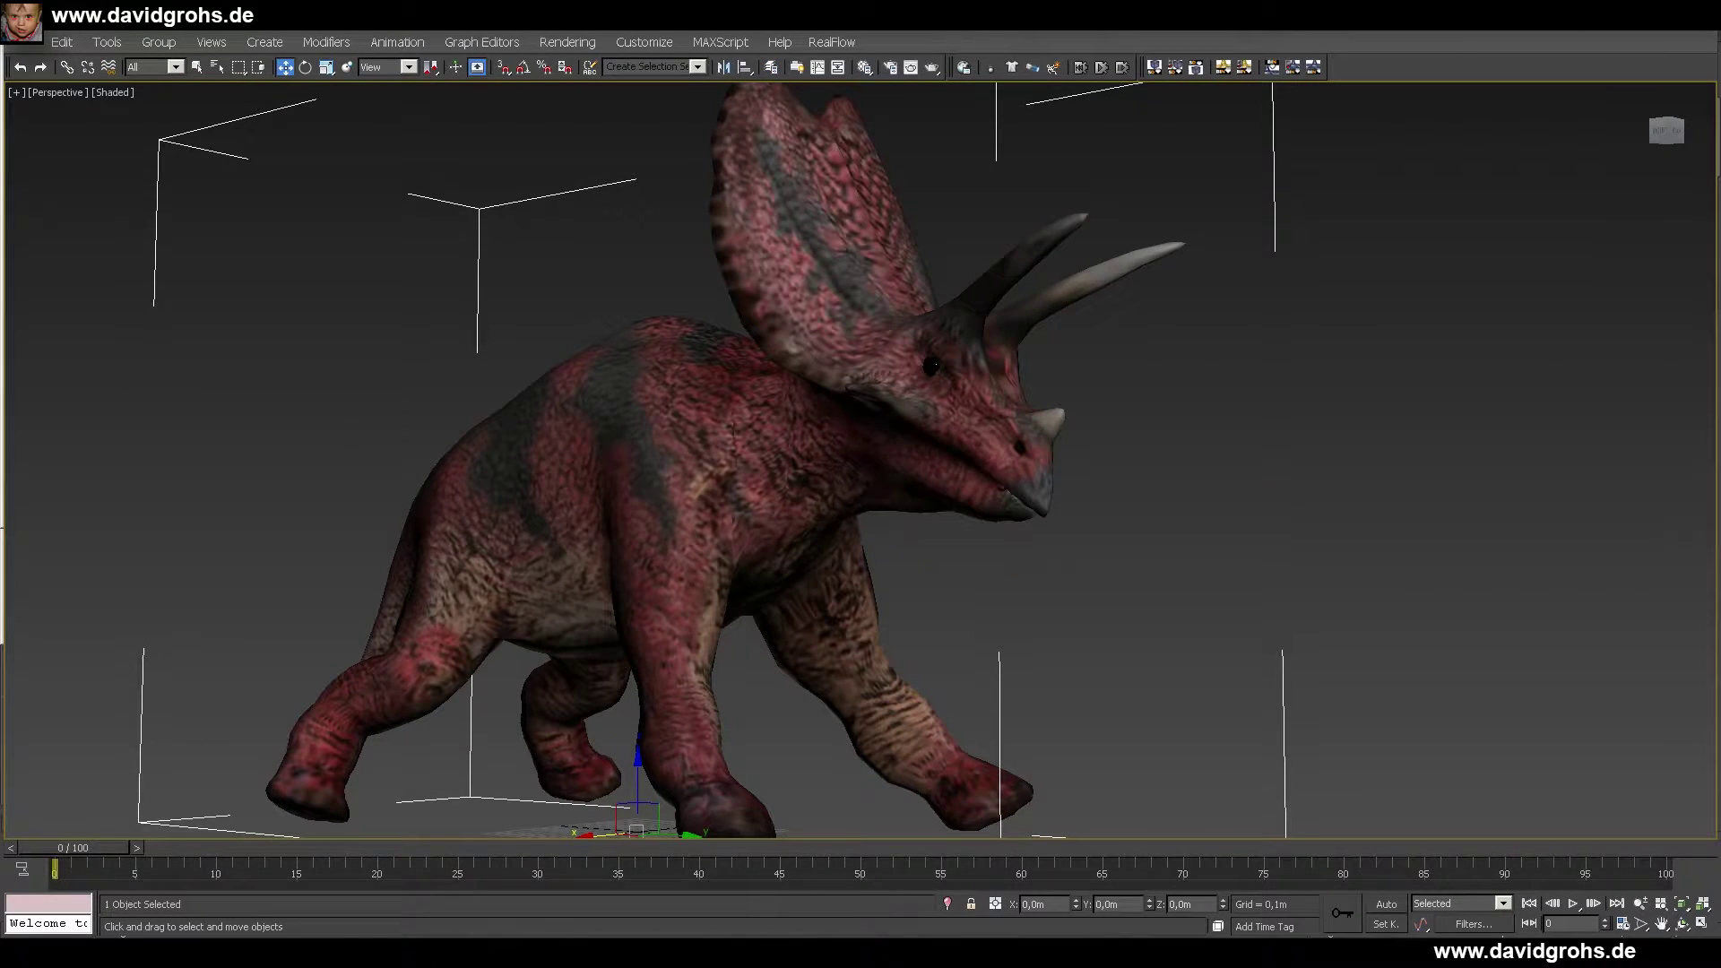
pyautogui.keyDown('alt'); pyautogui.moveTo(1717, 475); pyautogui.dragTo(787, 517, button='middle'); pyautogui.keyUp('alt')
pyautogui.scroll(-3, 787, 517)
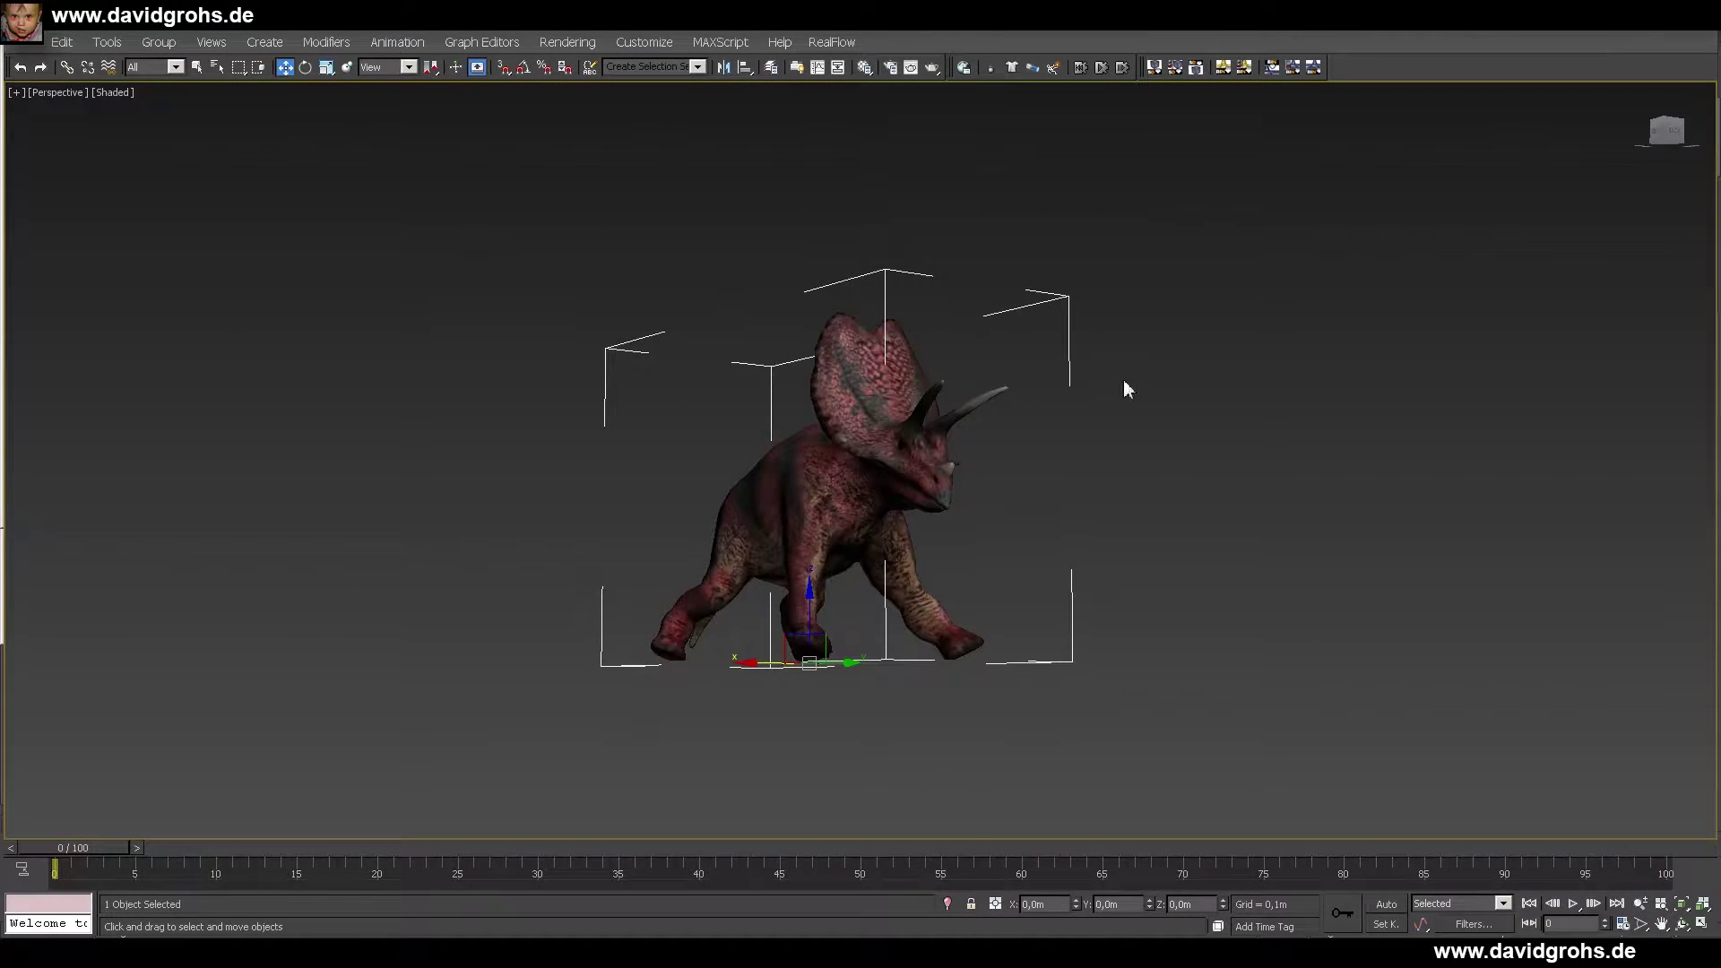
pyautogui.click(772, 68)
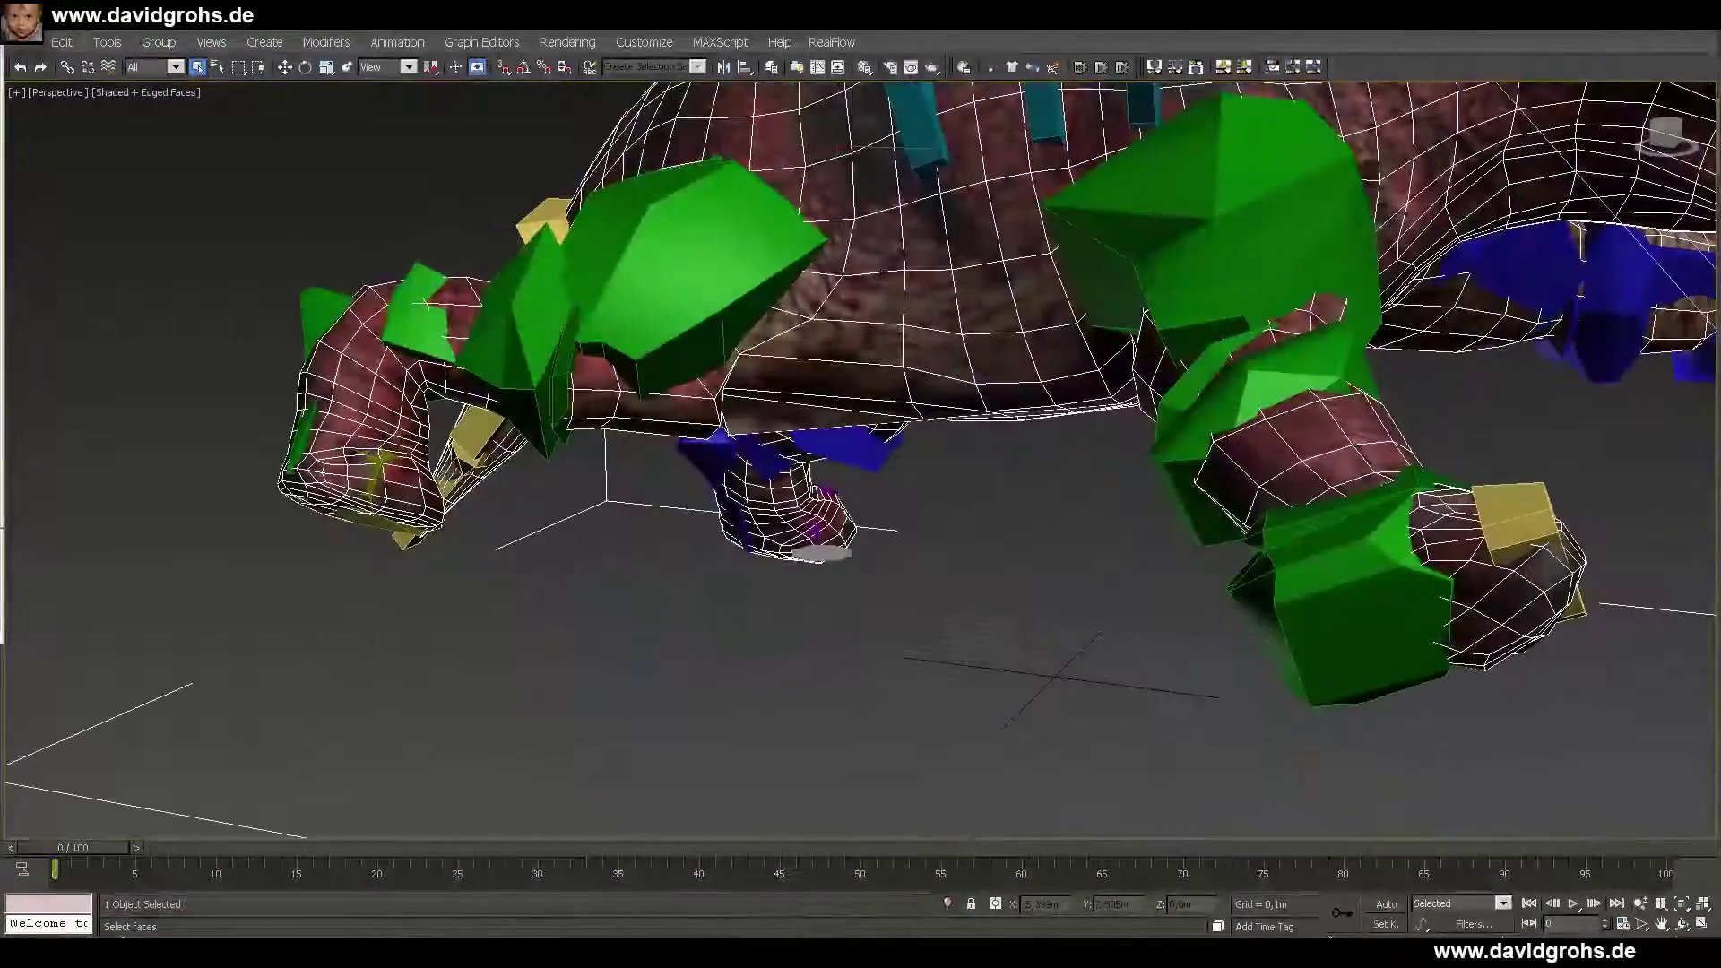
# - Examine how the biped bones sit inside the legs, tail and belly mesh, comparing shaded and wireframe display
pyautogui.keyDown('alt'); pyautogui.moveTo(1529, 587); pyautogui.dragTo(1597, 589, button='middle'); pyautogui.keyUp('alt')
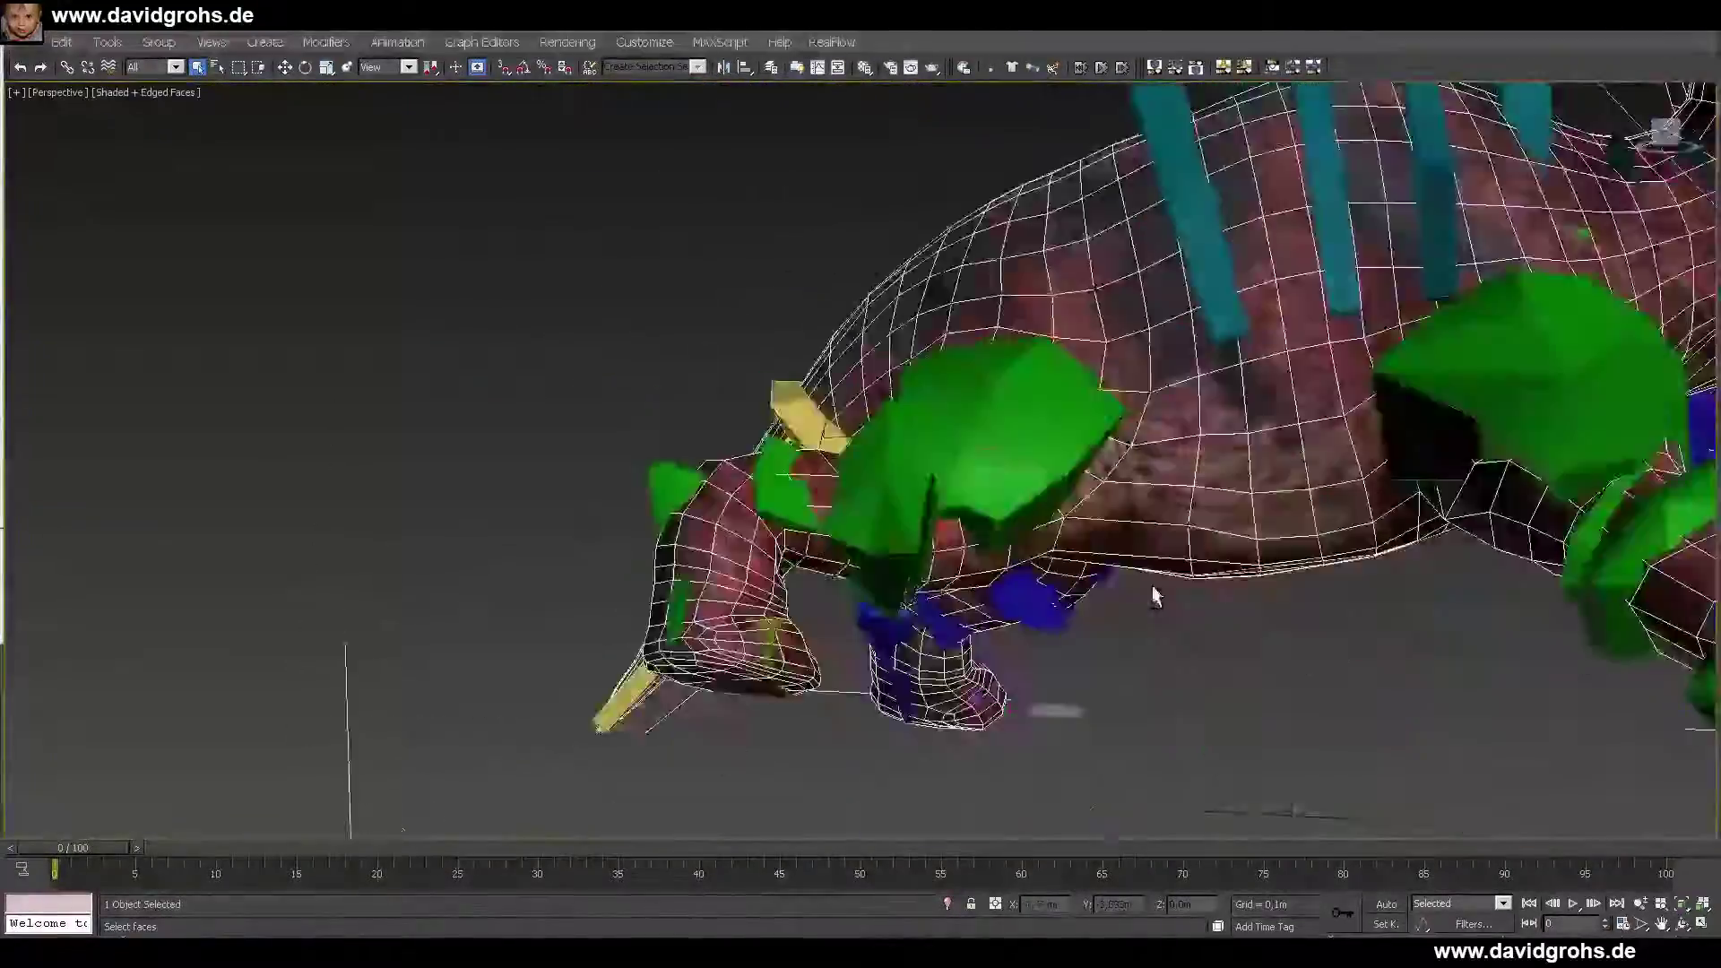
pyautogui.keyDown('alt'); pyautogui.moveTo(1155, 596); pyautogui.dragTo(1084, 484, button='middle'); pyautogui.keyUp('alt')
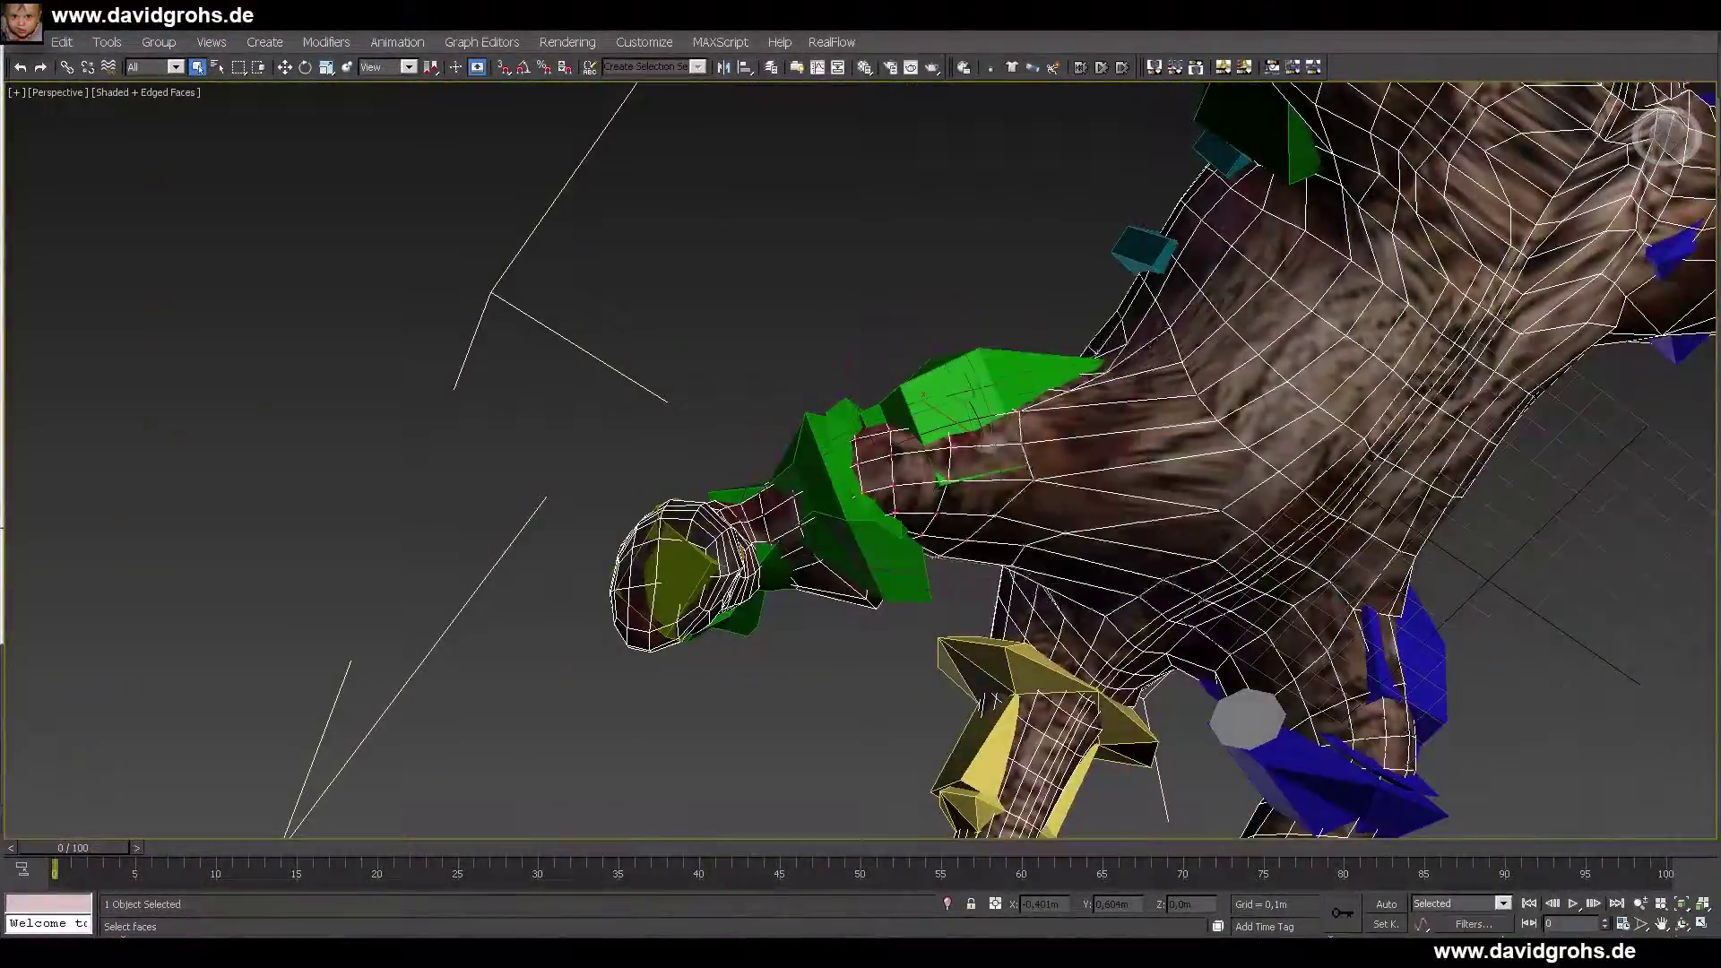
pyautogui.keyDown('alt'); pyautogui.moveTo(993, 444); pyautogui.dragTo(932, 538, button='middle'); pyautogui.keyUp('alt')
pyautogui.press('F3')
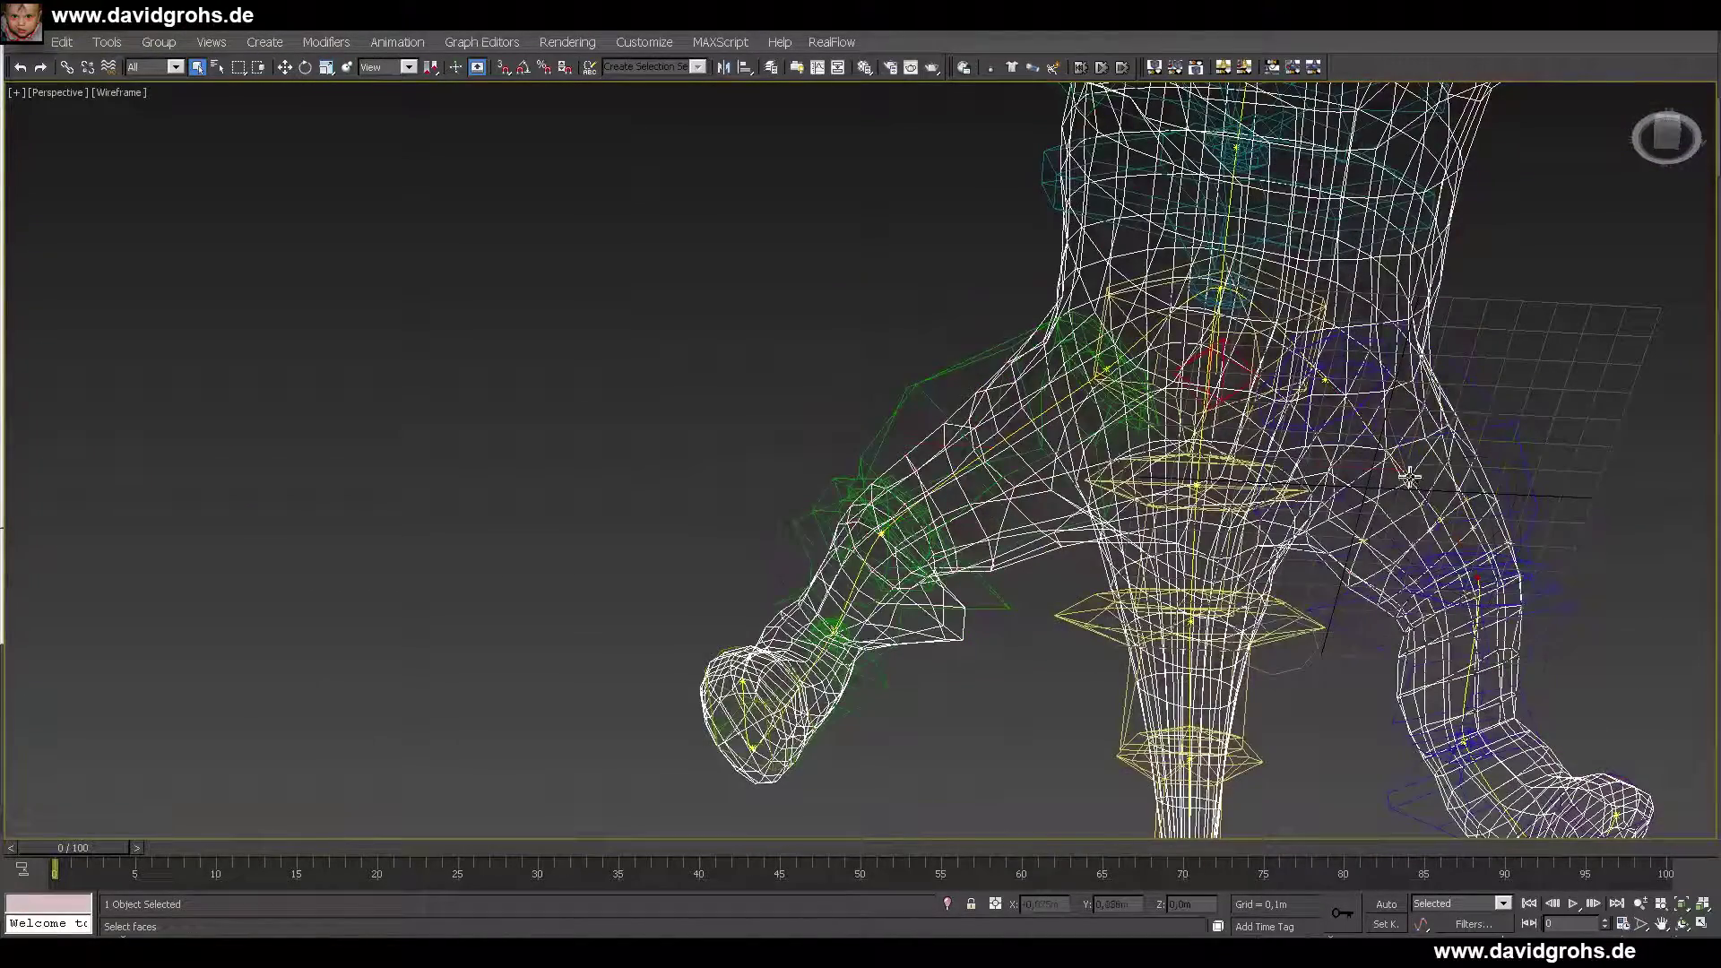
pyautogui.press('F3')
pyautogui.keyDown('alt'); pyautogui.moveTo(1027, 432); pyautogui.dragTo(1058, 435, button='middle'); pyautogui.keyUp('alt')
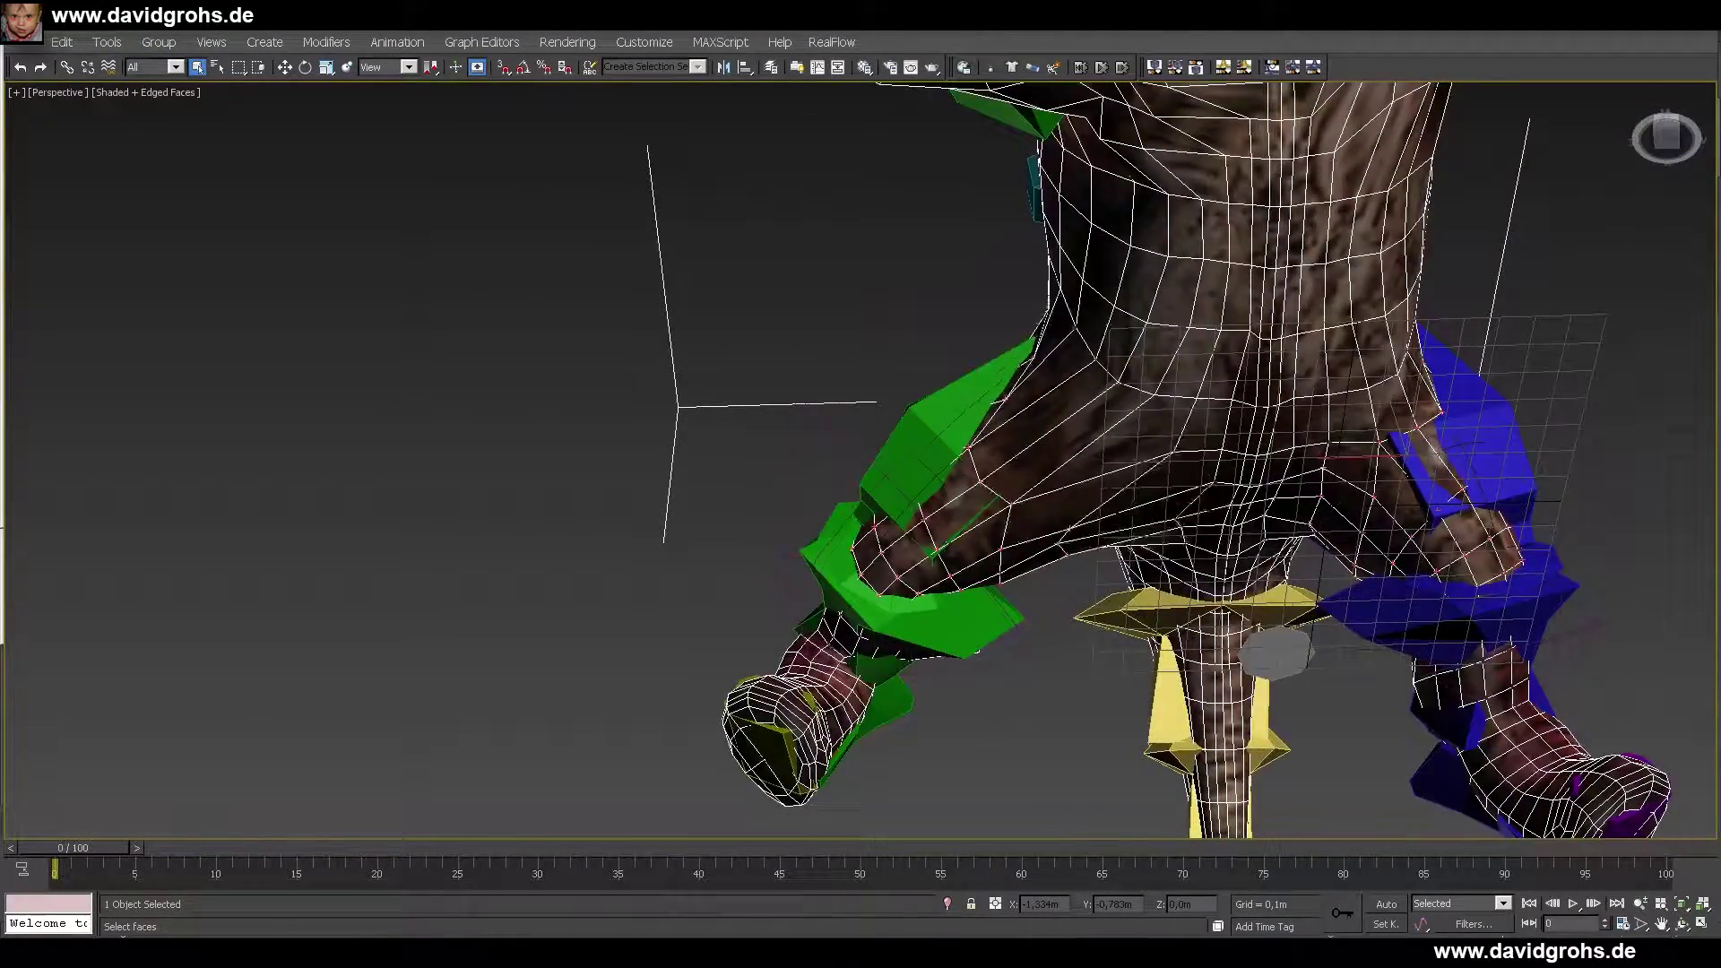
pyautogui.moveTo(1278, 652)
pyautogui.keyDown('alt'); pyautogui.mouseDown(button='middle')
pyautogui.moveTo(1288, 484)
pyautogui.moveTo(1291, 647)
pyautogui.moveTo(1111, 381)
pyautogui.moveTo(1210, 404)
pyautogui.moveTo(1353, 510)
pyautogui.moveTo(1354, 450)
pyautogui.moveTo(1222, 576)
pyautogui.moveTo(1322, 304)
pyautogui.moveTo(1385, 309)
pyautogui.mouseUp(button='middle'); pyautogui.keyUp('alt')
pyautogui.press('F3')
pyautogui.press('F3')
pyautogui.press('F3')
pyautogui.press('F3')
pyautogui.press('F3')
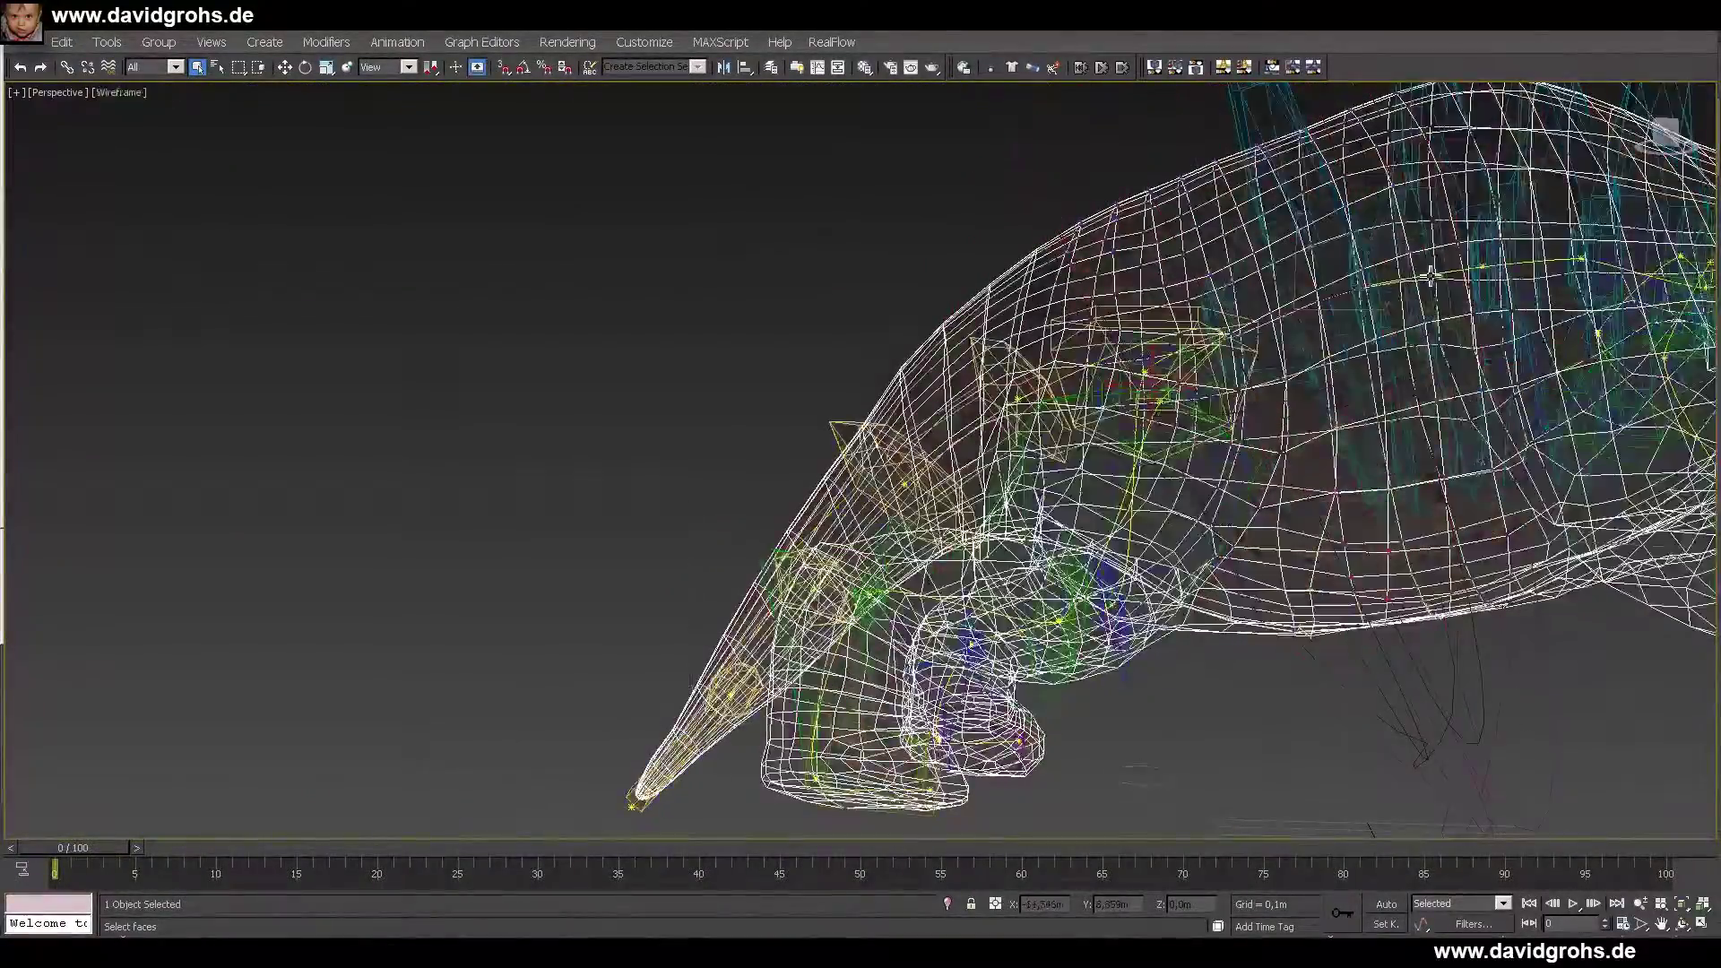
pyautogui.press('F3')
pyautogui.scroll(-3, 1336, 441)
pyautogui.keyDown('alt'); pyautogui.moveTo(1337, 441); pyautogui.dragTo(1437, 484, button='middle'); pyautogui.keyUp('alt')
pyautogui.scroll(5, 1436, 484)
pyautogui.press('F3')
# - Rotate the thigh bone of the blue hind leg and move that leg's toe bone
pyautogui.click(1346, 460)
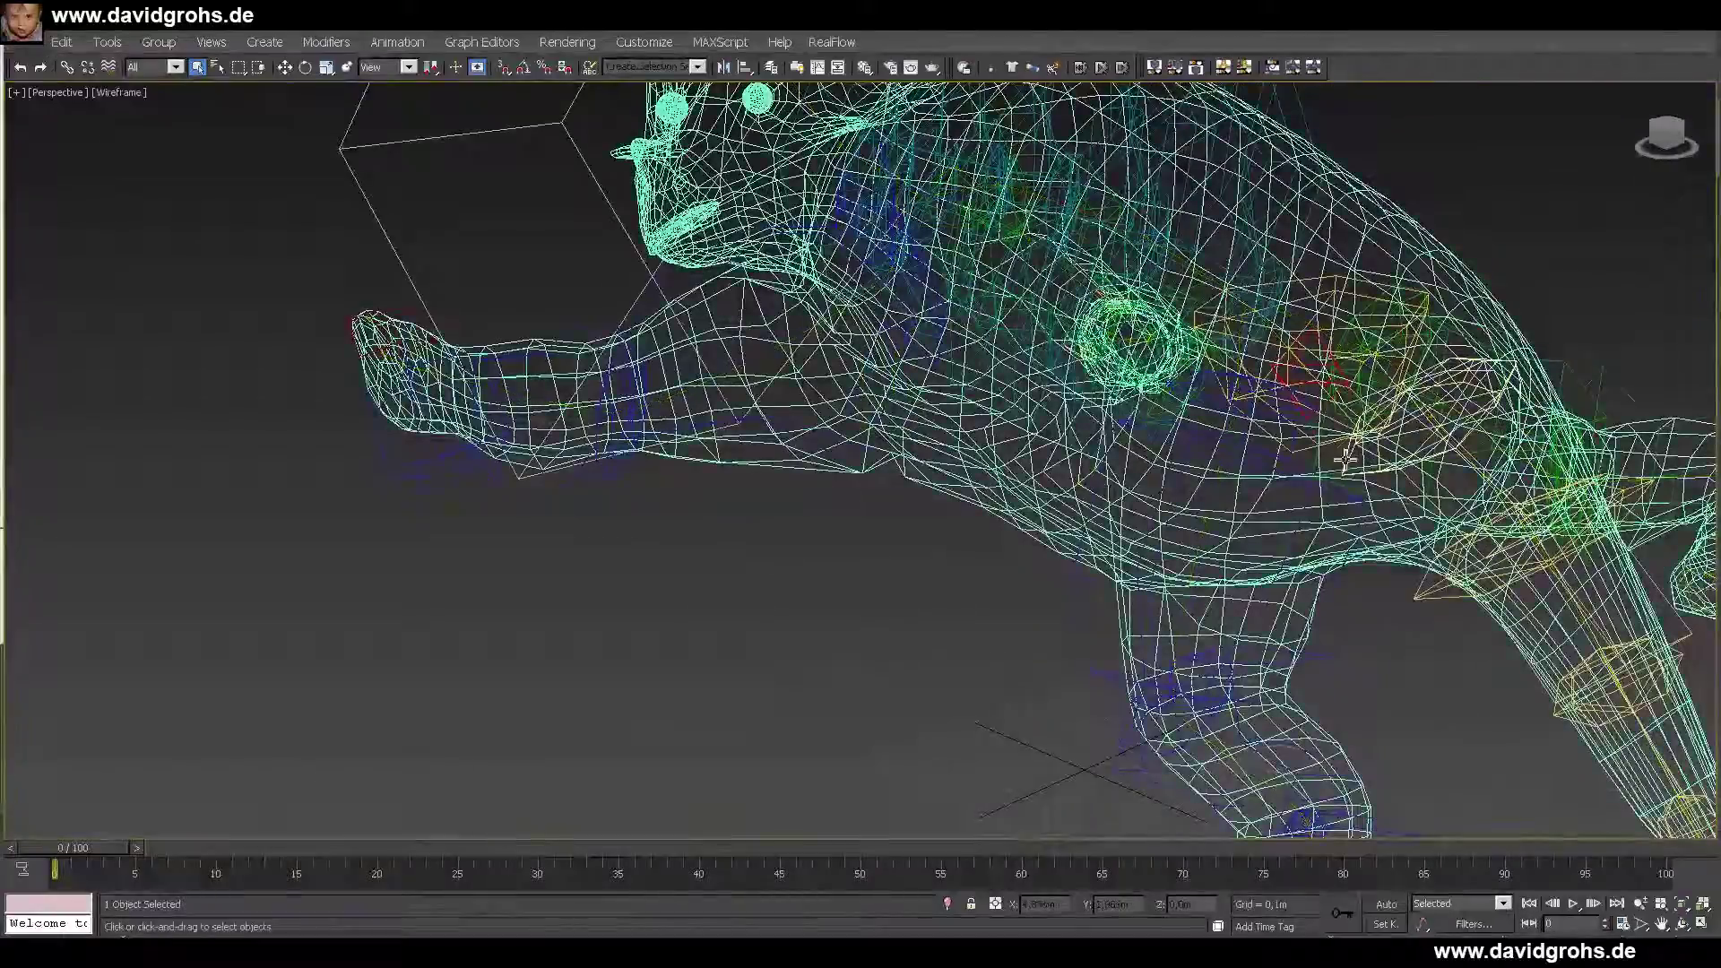
pyautogui.press('F3')
pyautogui.press('e')
pyautogui.moveTo(1344, 468)
pyautogui.keyDown('alt'); pyautogui.mouseDown(button='middle')
pyautogui.moveTo(1441, 526)
pyautogui.moveTo(1174, 430)
pyautogui.mouseUp(button='middle'); pyautogui.keyUp('alt')
pyautogui.moveTo(1159, 404); pyautogui.dragTo(1156, 331)
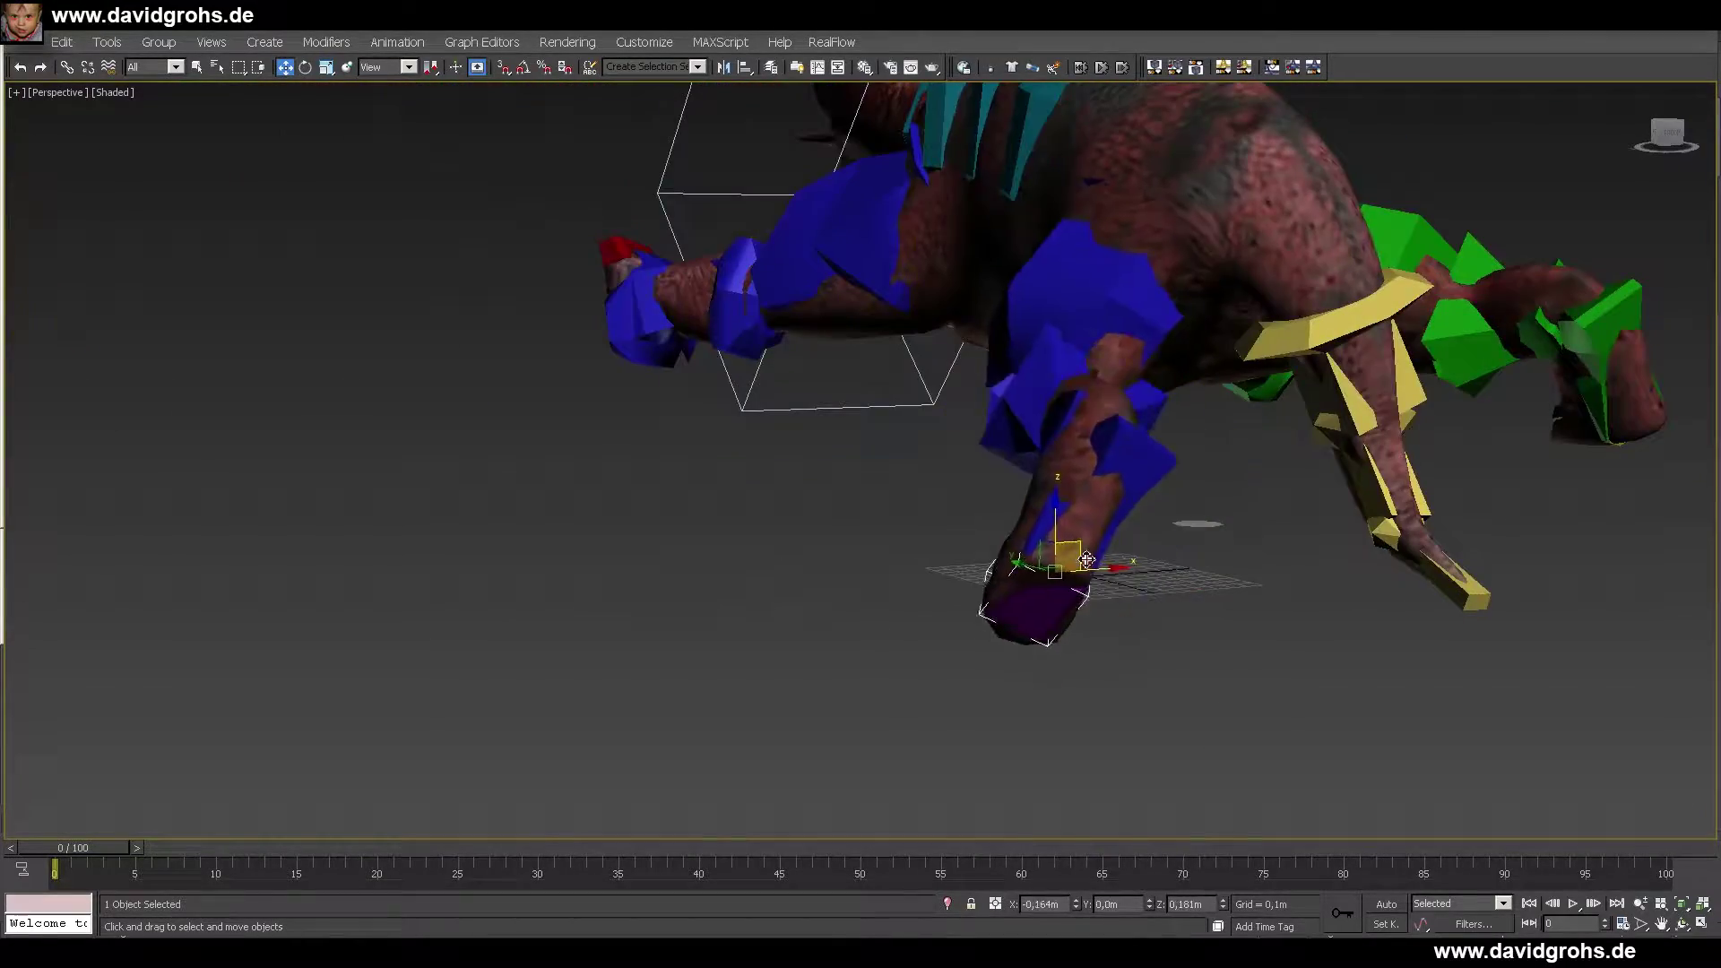
pyautogui.moveTo(1138, 556); pyautogui.dragTo(1246, 615)
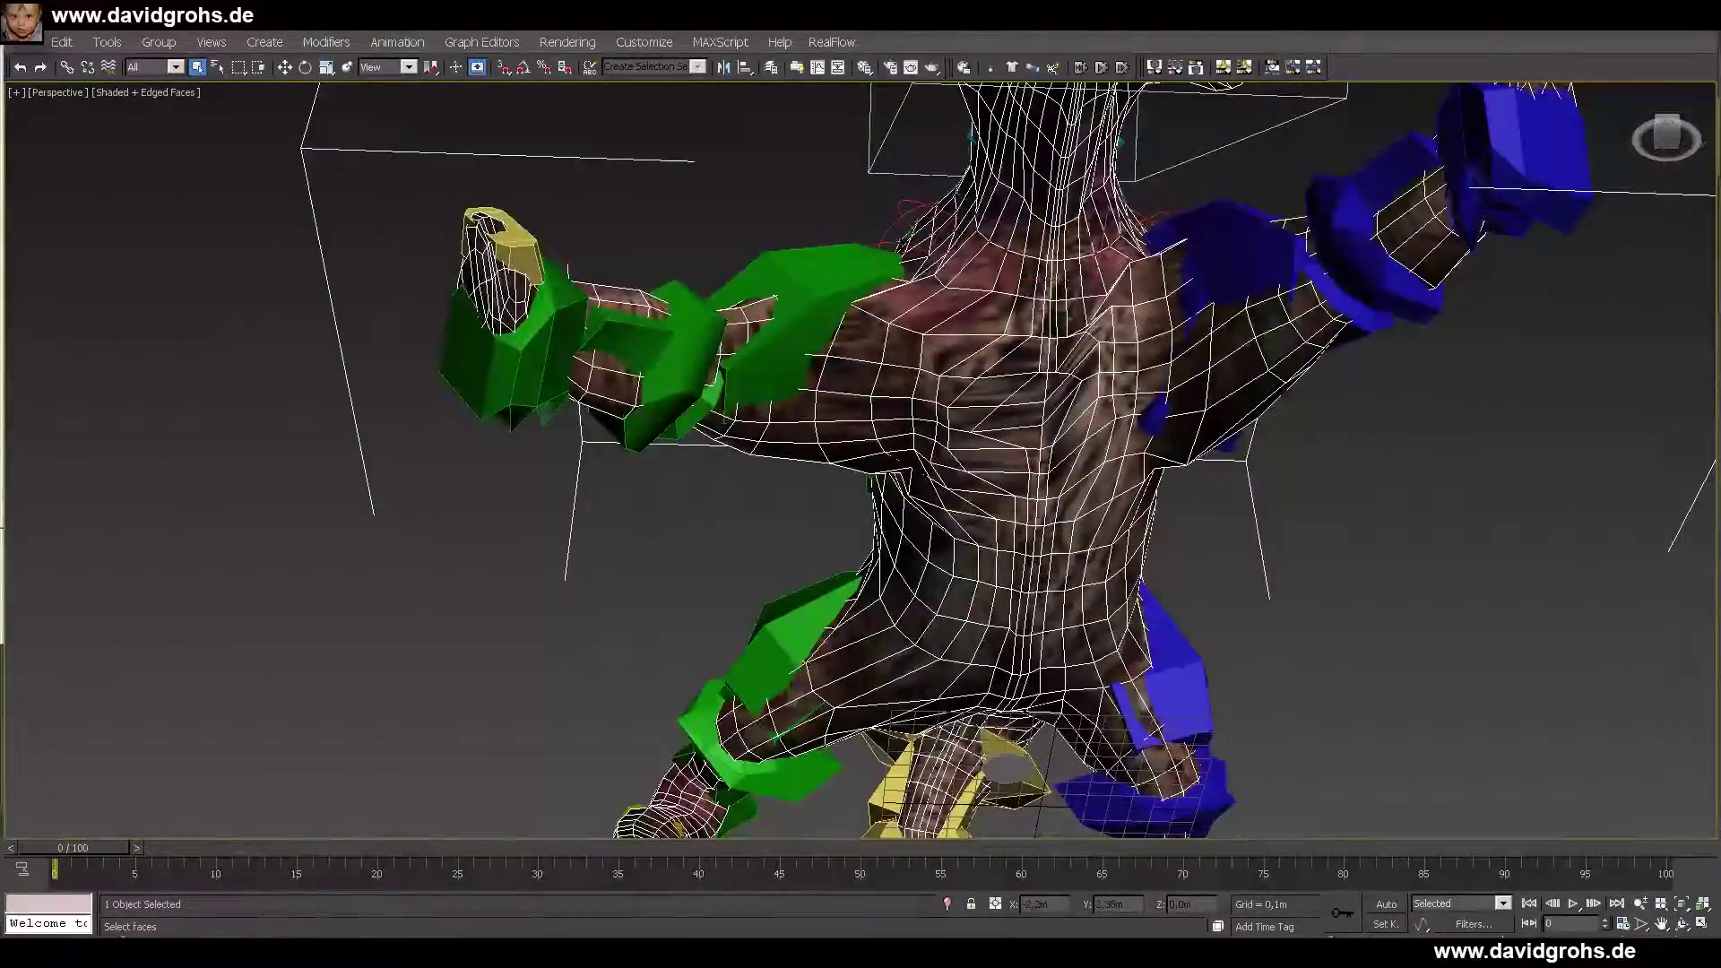
# - Inspect the bone placement in the front legs, torso and spine from several sides, in wireframe and shaded display
pyautogui.press('F3')
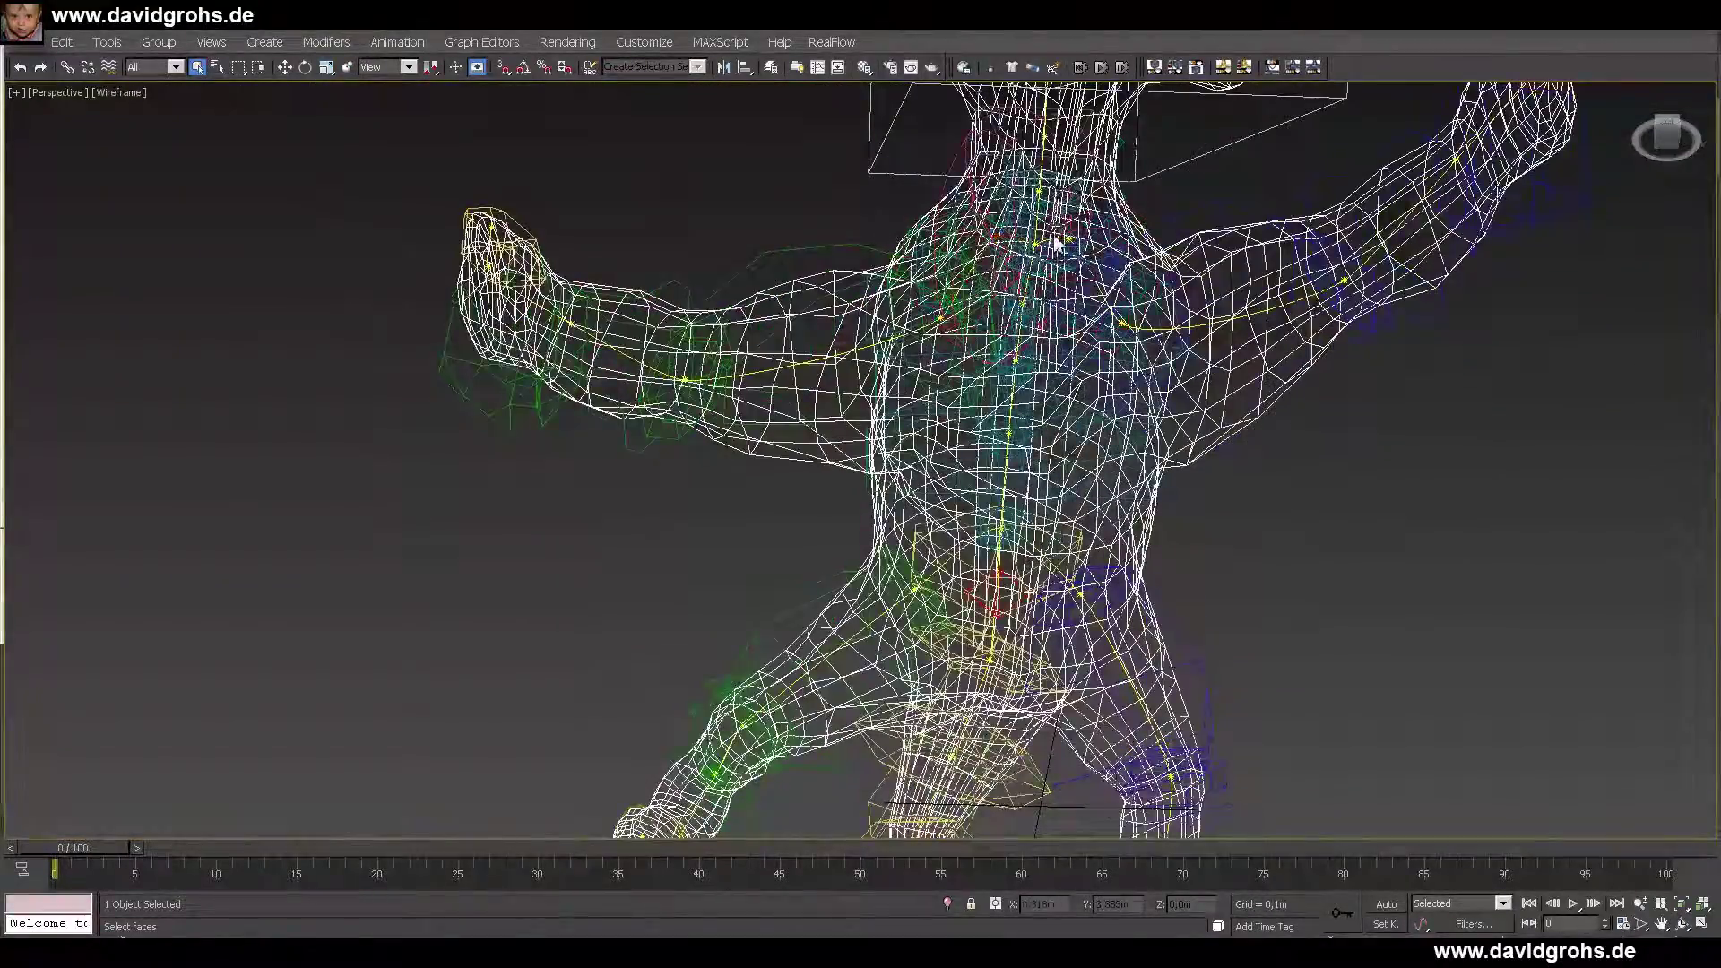
pyautogui.press('F3')
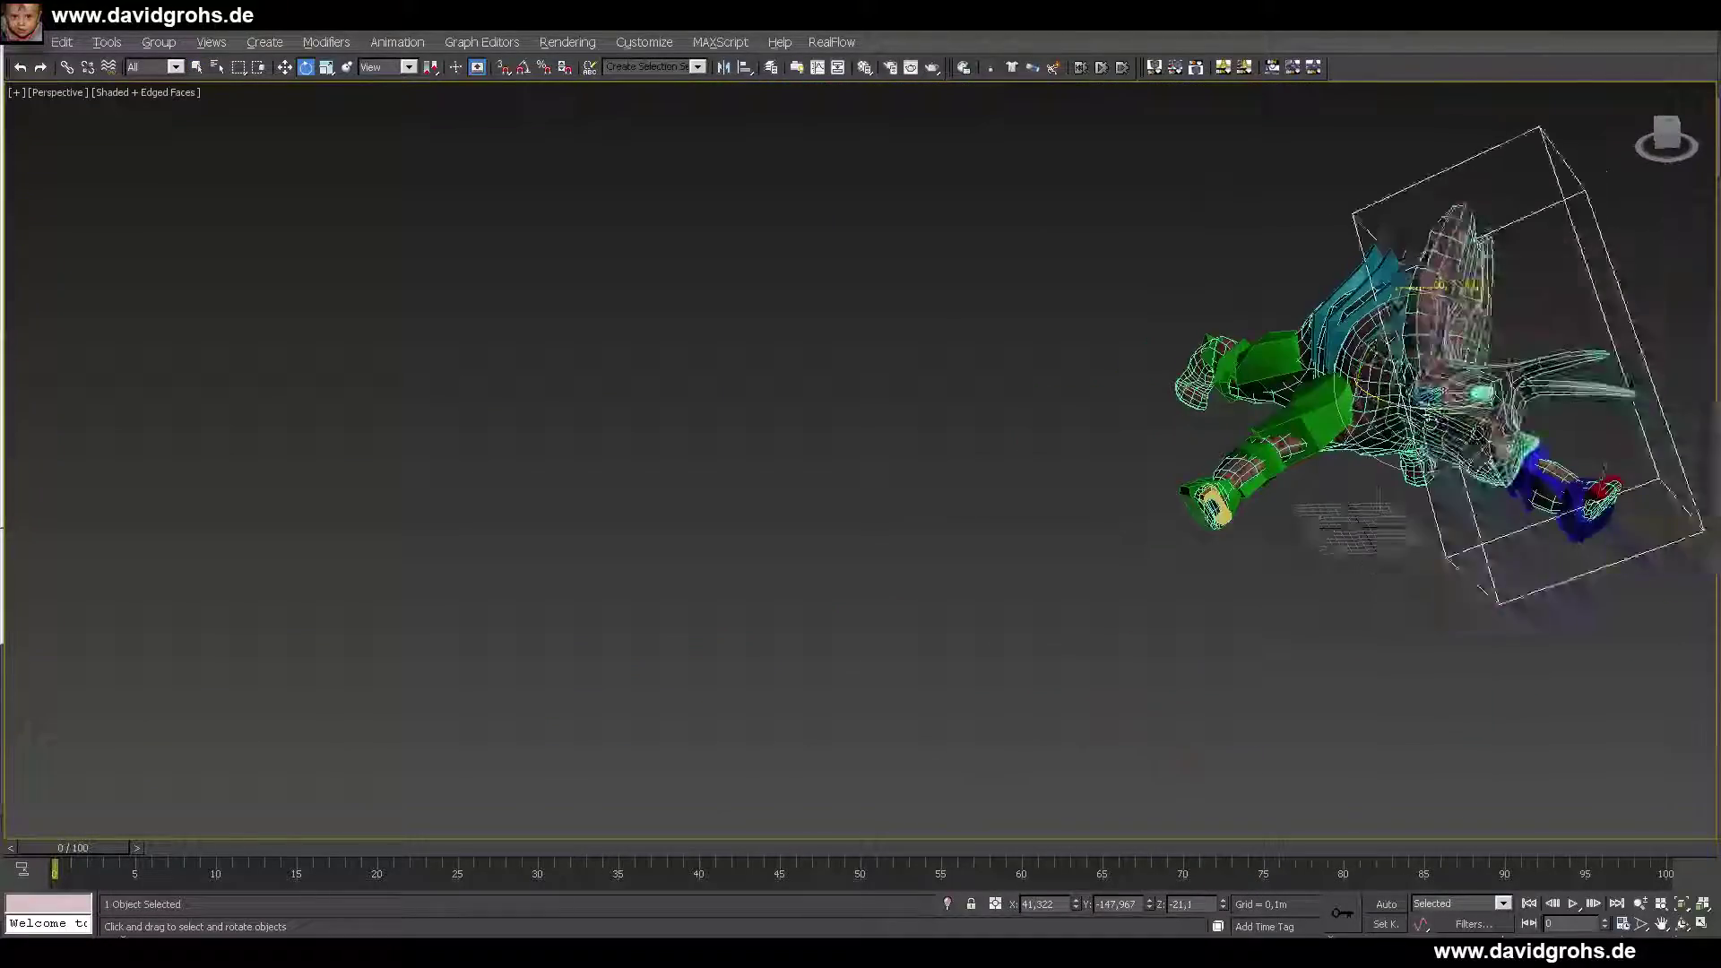
pyautogui.keyDown('alt'); pyautogui.moveTo(1380, 497); pyautogui.dragTo(1493, 476, button='middle'); pyautogui.keyUp('alt')
pyautogui.click(1271, 320)
pyautogui.keyDown('alt'); pyautogui.moveTo(1272, 320); pyautogui.dragTo(1605, 376, button='middle'); pyautogui.keyUp('alt')
pyautogui.keyDown('alt'); pyautogui.moveTo(1318, 525); pyautogui.dragTo(1228, 413, button='middle'); pyautogui.keyUp('alt')
pyautogui.click(1212, 381)
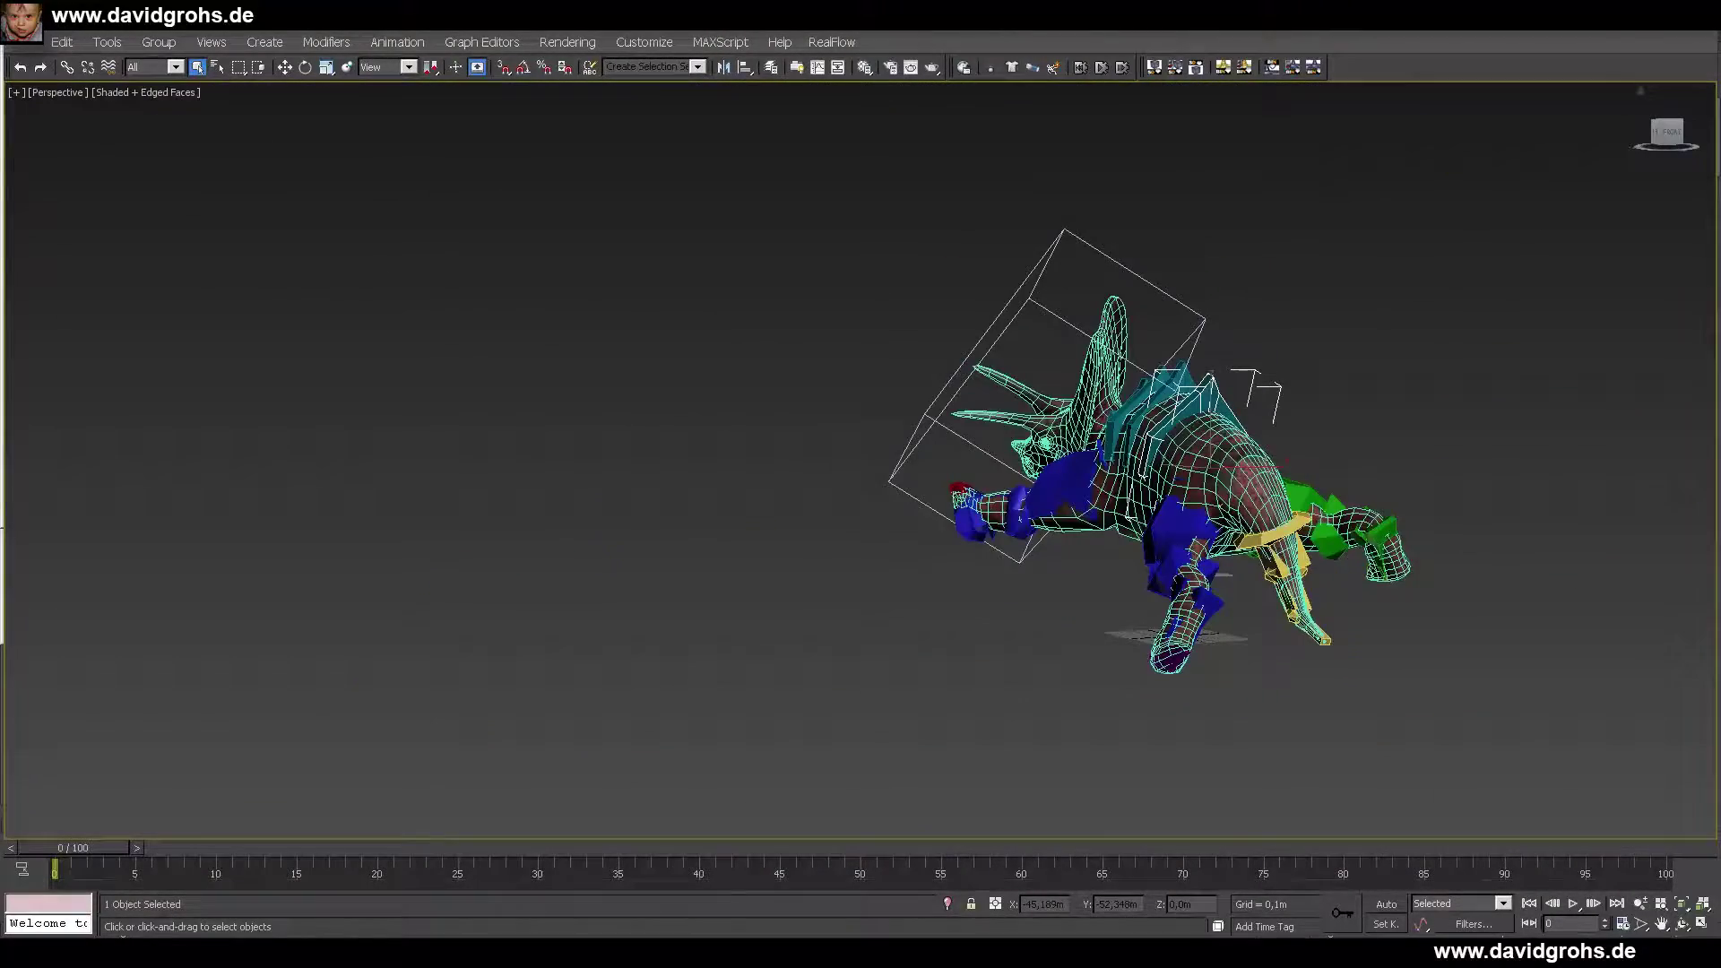
pyautogui.moveTo(1324, 462); pyautogui.dragTo(701, 427, button='middle')
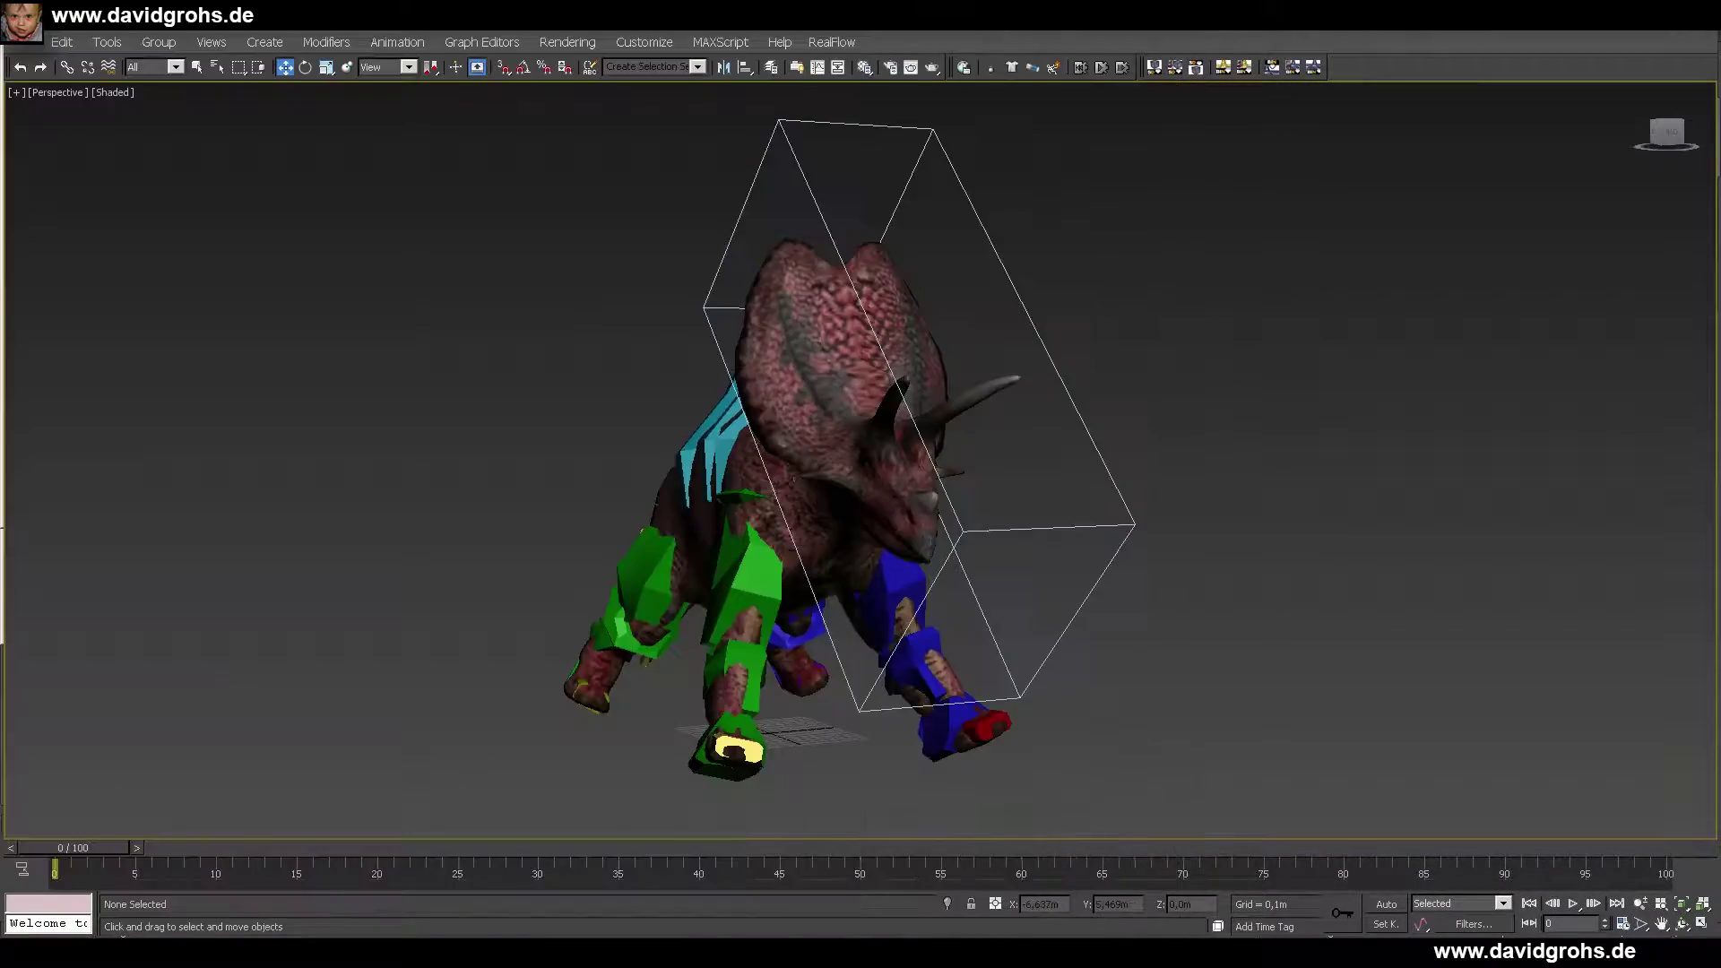
pyautogui.keyDown('alt'); pyautogui.moveTo(701, 427); pyautogui.dragTo(950, 395, button='middle'); pyautogui.keyUp('alt')
pyautogui.scroll(3, 1033, 404)
# - Select both hind thigh bones and rotate them together in the Local reference coordinate system
pyautogui.click(1335, 591)
pyautogui.keyDown('alt'); pyautogui.moveTo(1335, 591); pyautogui.dragTo(1491, 476, button='middle'); pyautogui.keyUp('alt')
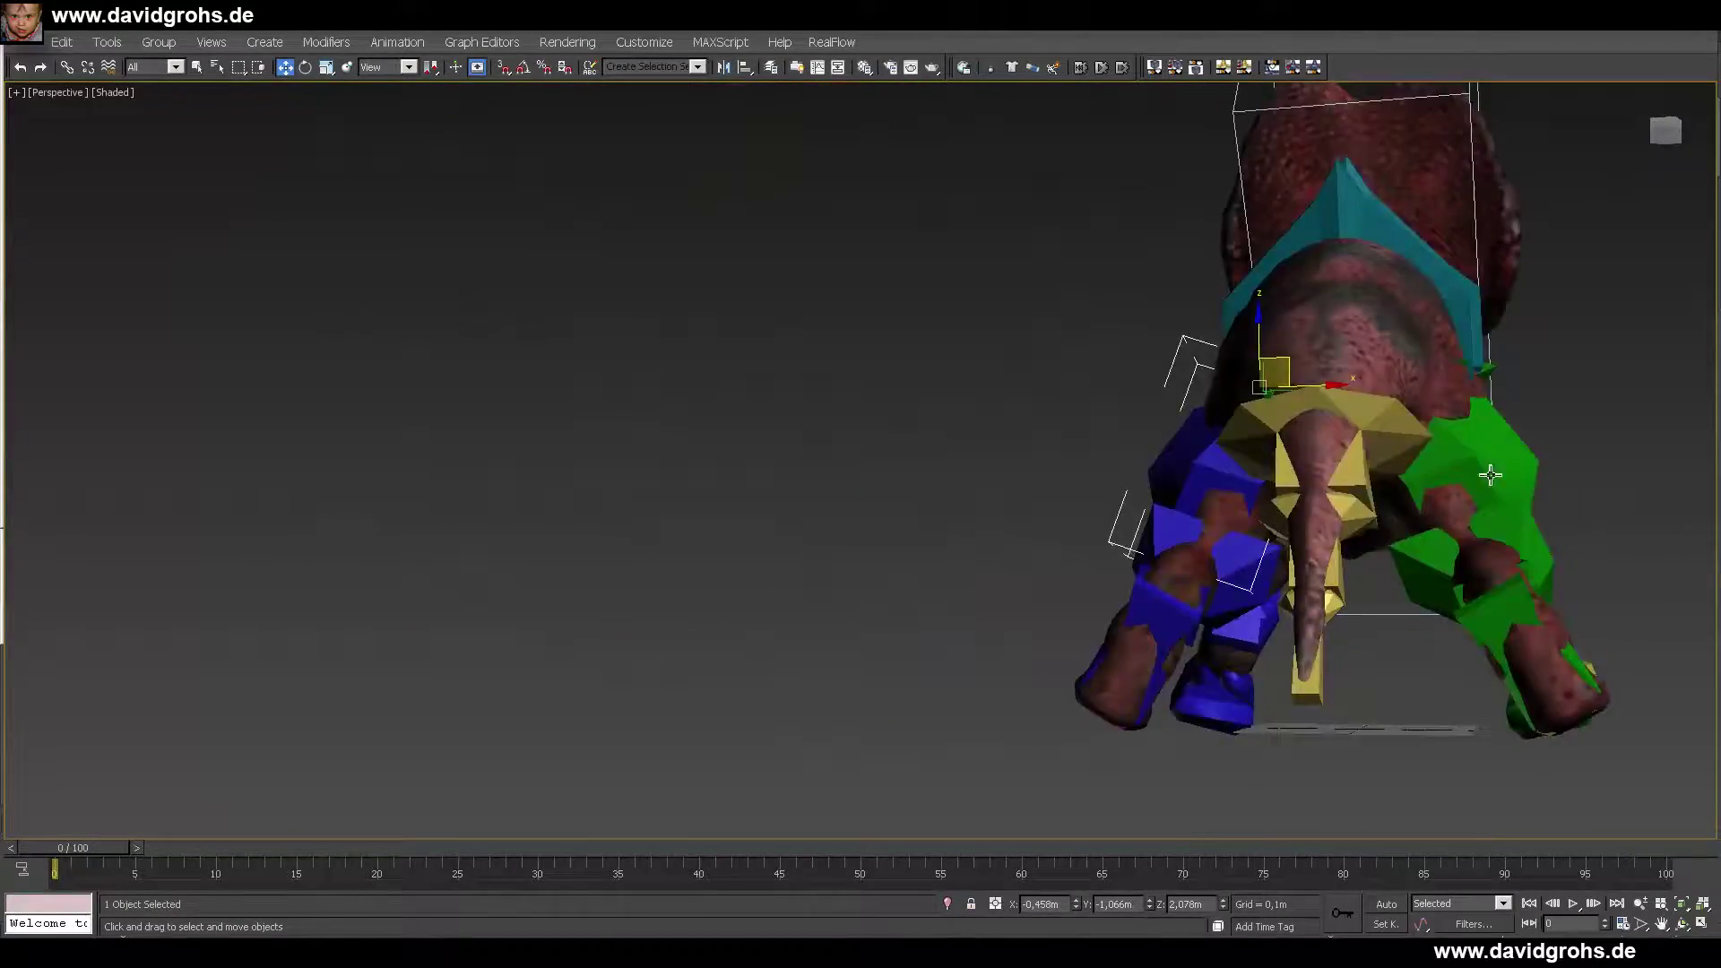
pyautogui.keyDown('ctrl'); pyautogui.click(1490, 476); pyautogui.keyUp('ctrl')
pyautogui.press('e')
pyautogui.click(409, 68)
pyautogui.click(376, 128)
pyautogui.moveTo(1205, 449); pyautogui.dragTo(1183, 441)
# - Select the matching lower hind leg bones on both sides and rotate them together
pyautogui.click(1197, 685)
pyautogui.keyDown('ctrl'); pyautogui.click(1367, 690); pyautogui.keyUp('ctrl')
pyautogui.moveTo(1275, 670); pyautogui.dragTo(1255, 628)
# - Select the foot bone of the blue hind leg and adjust its rotation from the side
pyautogui.keyDown('alt'); pyautogui.moveTo(1255, 627); pyautogui.dragTo(574, 511, button='middle'); pyautogui.keyUp('alt')
pyautogui.scroll(4, 1255, 681)
pyautogui.click(897, 678)
pyautogui.press('w')
pyautogui.keyDown('alt'); pyautogui.moveTo(910, 657); pyautogui.dragTo(1156, 574, button='middle'); pyautogui.keyUp('alt')
pyautogui.click(1210, 457)
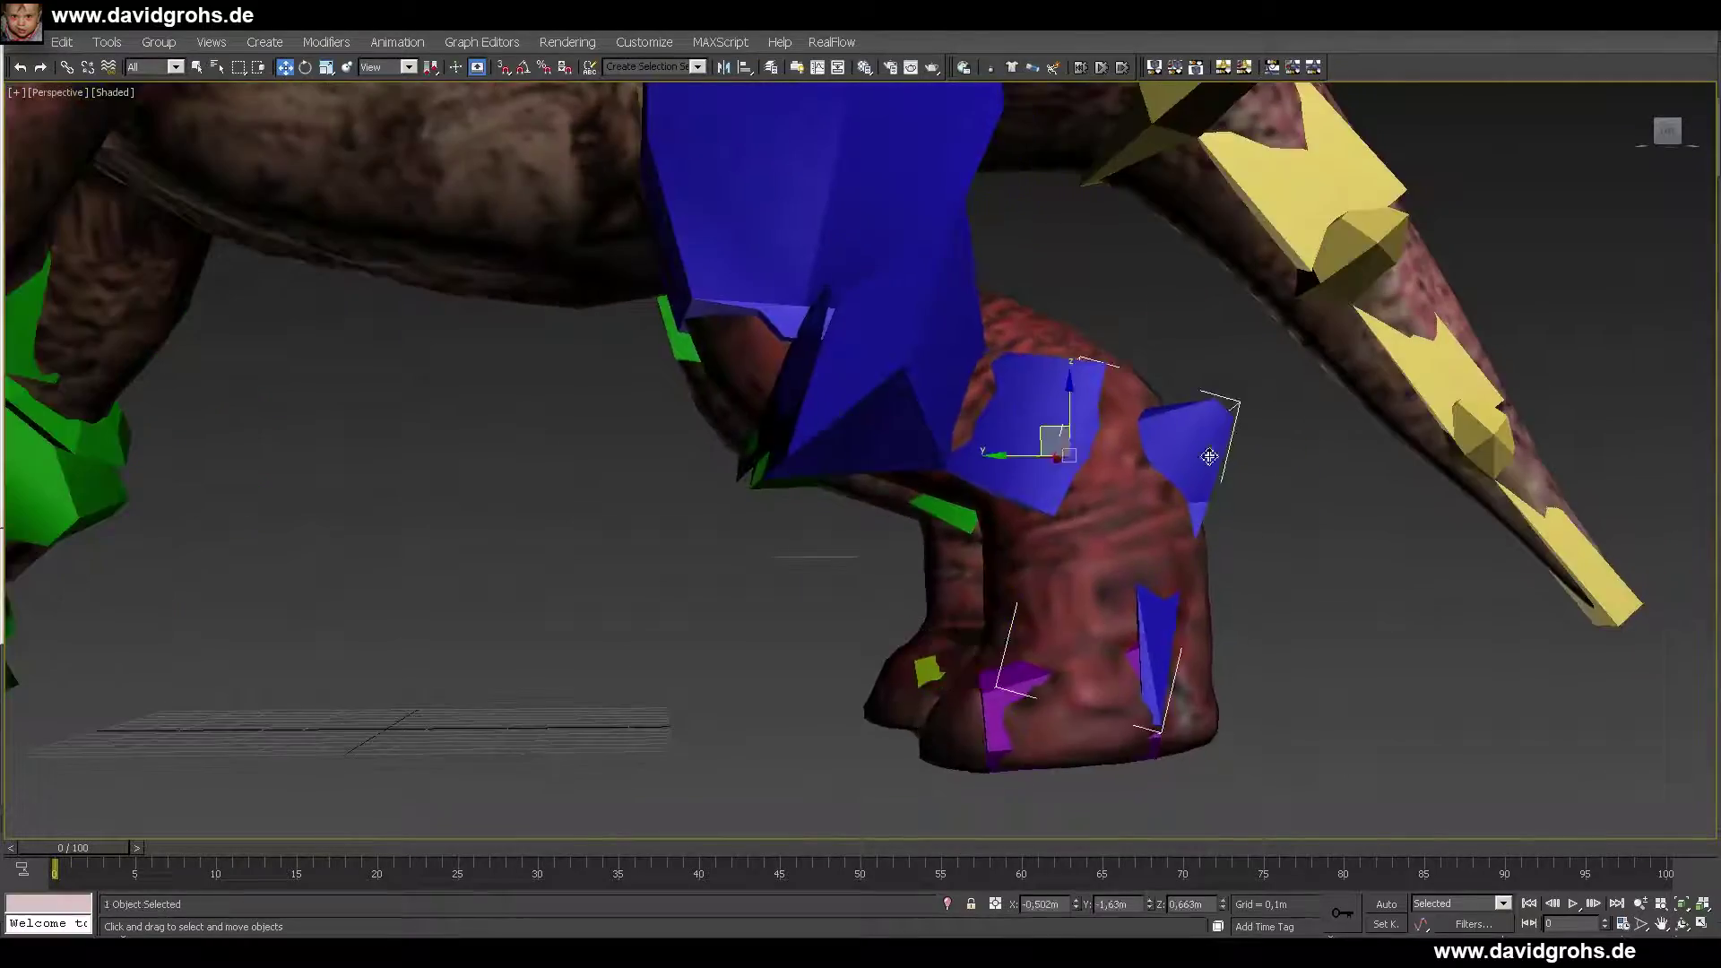
pyautogui.keyDown('alt'); pyautogui.moveTo(1210, 458); pyautogui.dragTo(1138, 520, button='middle'); pyautogui.keyUp('alt')
pyautogui.press('e')
pyautogui.moveTo(1142, 520); pyautogui.dragTo(1156, 541)
pyautogui.keyDown('alt'); pyautogui.moveTo(1156, 542); pyautogui.dragTo(962, 447, button='middle'); pyautogui.keyUp('alt')
# - Rotate the next bone of the rig and move the green front foot bone forward
pyautogui.scroll(-5, 961, 447)
pyautogui.click(903, 377)
pyautogui.keyDown('alt'); pyautogui.moveTo(902, 376); pyautogui.dragTo(995, 310, button='middle'); pyautogui.keyUp('alt')
pyautogui.moveTo(995, 310); pyautogui.dragTo(999, 254)
pyautogui.scroll(4, 968, 531)
pyautogui.keyDown('alt'); pyautogui.moveTo(999, 254); pyautogui.dragTo(841, 386, button='middle'); pyautogui.keyUp('alt')
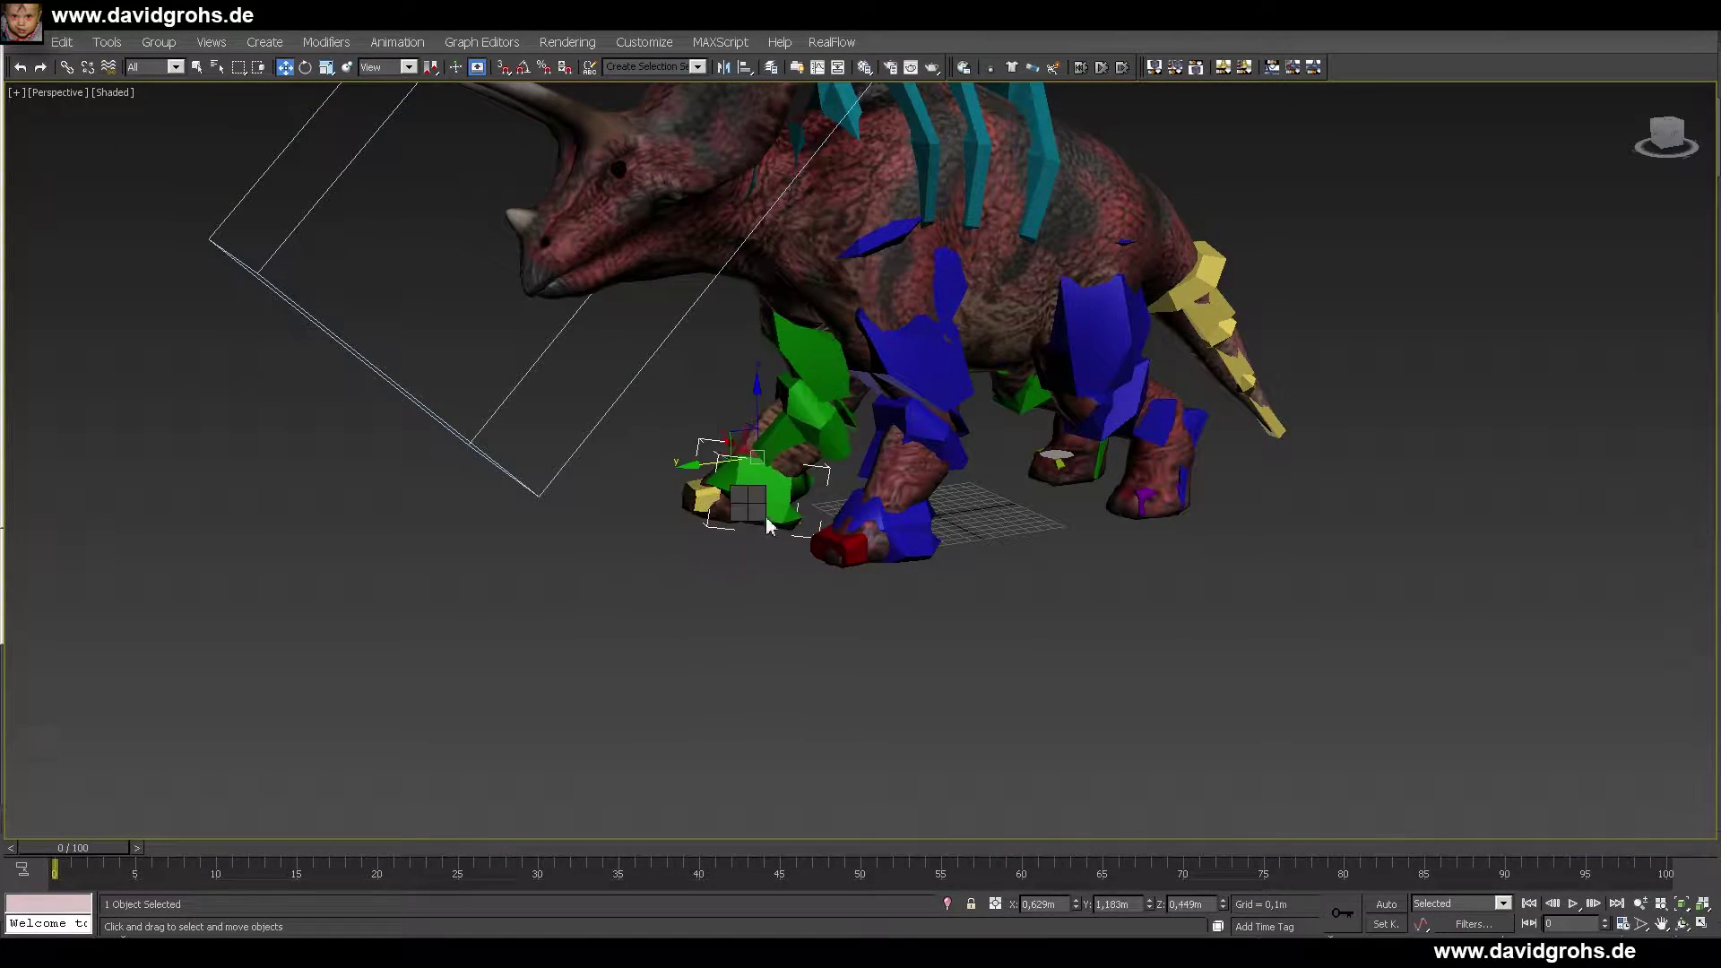
pyautogui.keyDown('alt'); pyautogui.moveTo(722, 513); pyautogui.dragTo(902, 471, button='middle'); pyautogui.keyUp('alt')
pyautogui.moveTo(902, 470); pyautogui.dragTo(933, 471)
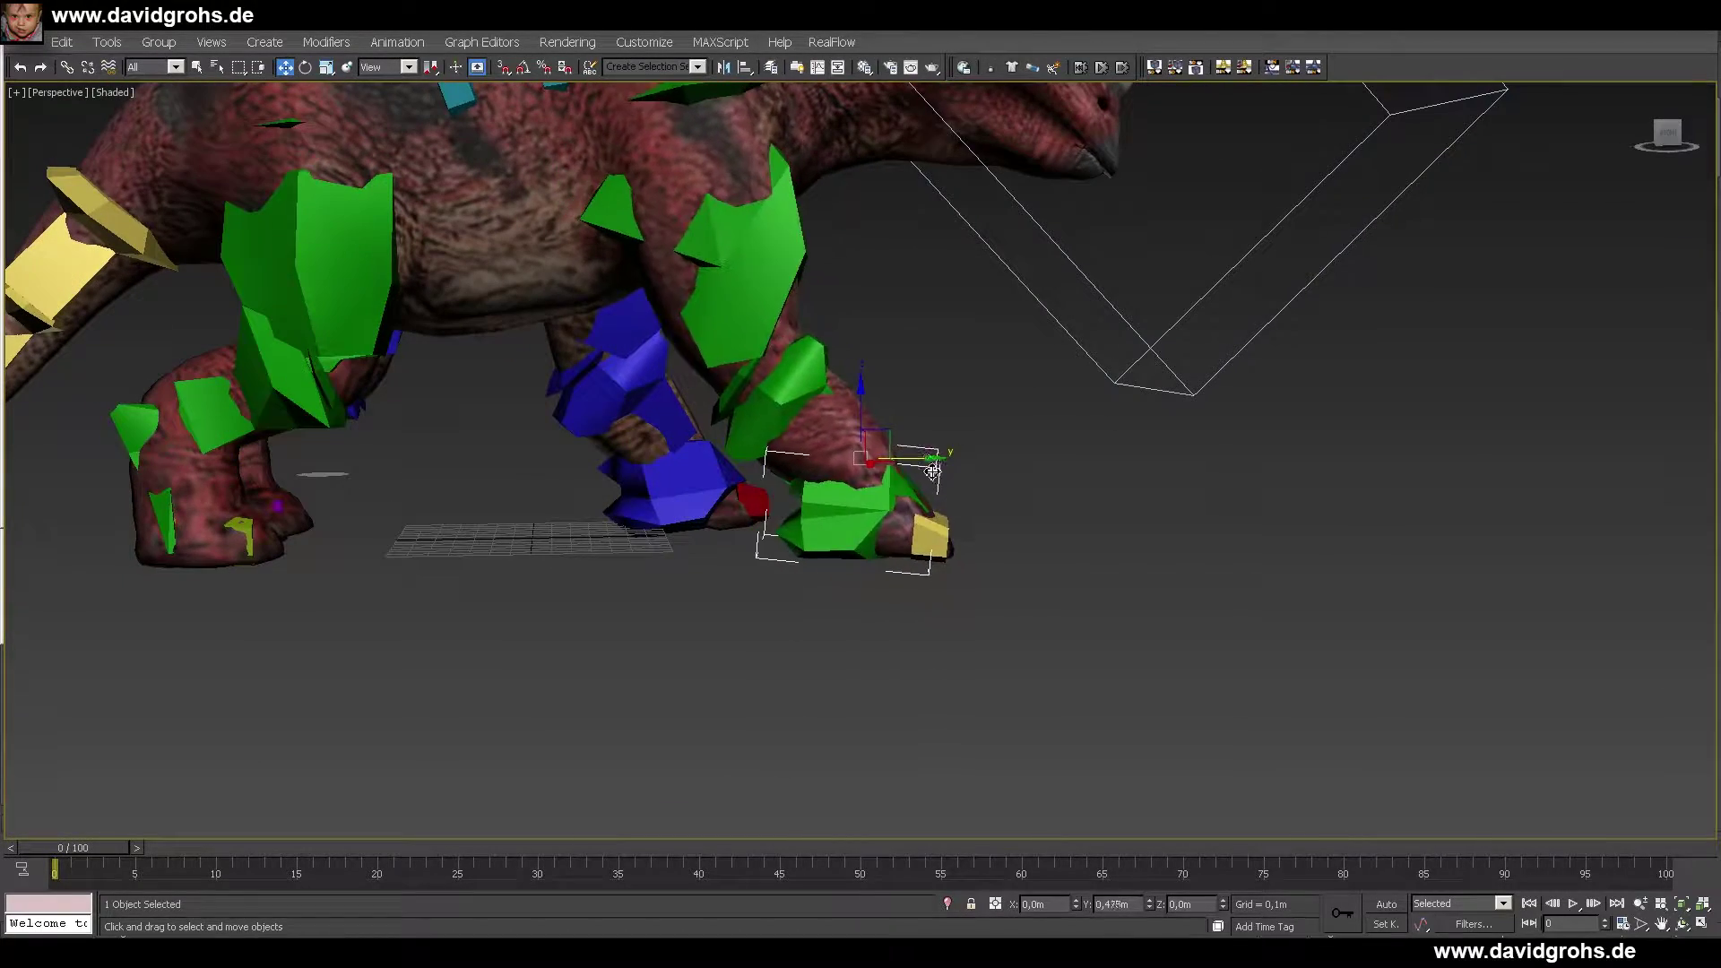
# - Rotate the upper bone of the green front leg about 6 degrees around its local Y axis
pyautogui.press('e')
pyautogui.keyDown('alt'); pyautogui.moveTo(897, 475); pyautogui.dragTo(885, 430, button='middle'); pyautogui.keyUp('alt')
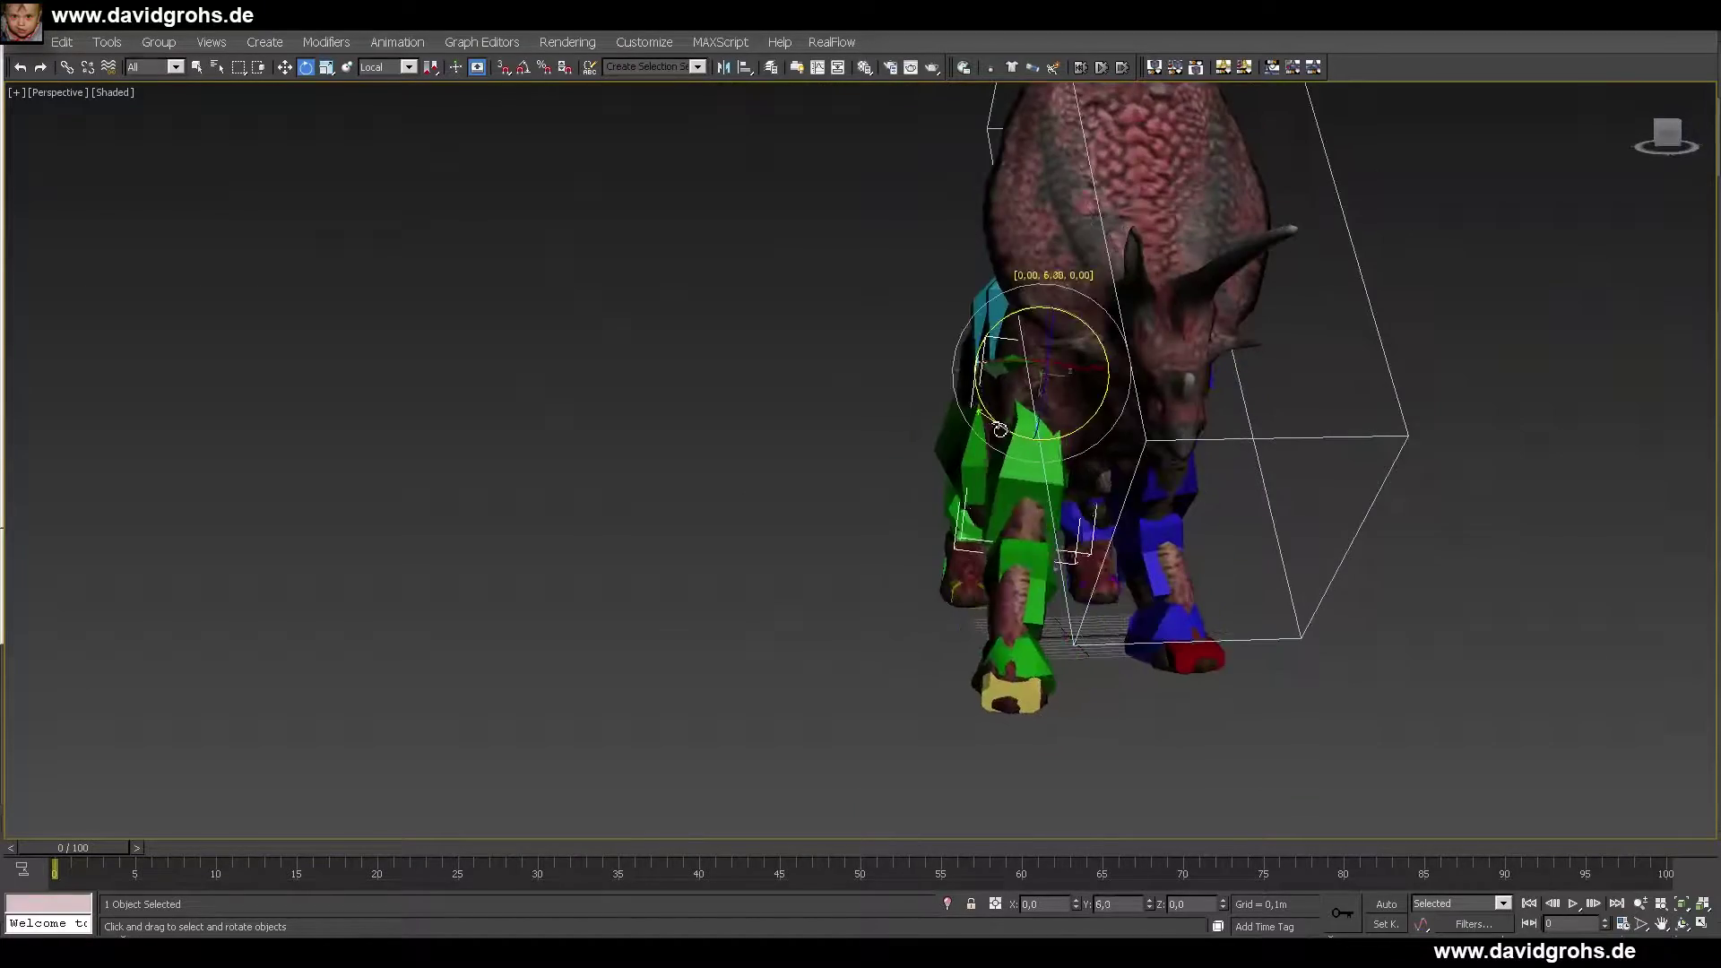
pyautogui.moveTo(1000, 431); pyautogui.dragTo(1004, 433)
pyautogui.keyDown('alt'); pyautogui.moveTo(1004, 433); pyautogui.dragTo(1246, 466, button='middle'); pyautogui.keyUp('alt')
# - Select the green front foot bone and adjust its height above the ground
pyautogui.click(1106, 646)
pyautogui.keyDown('alt'); pyautogui.moveTo(1165, 619); pyautogui.dragTo(780, 538, button='middle'); pyautogui.keyUp('alt')
pyautogui.scroll(4, 1058, 618)
pyautogui.press('w')
pyautogui.moveTo(1137, 566); pyautogui.dragTo(1138, 543)
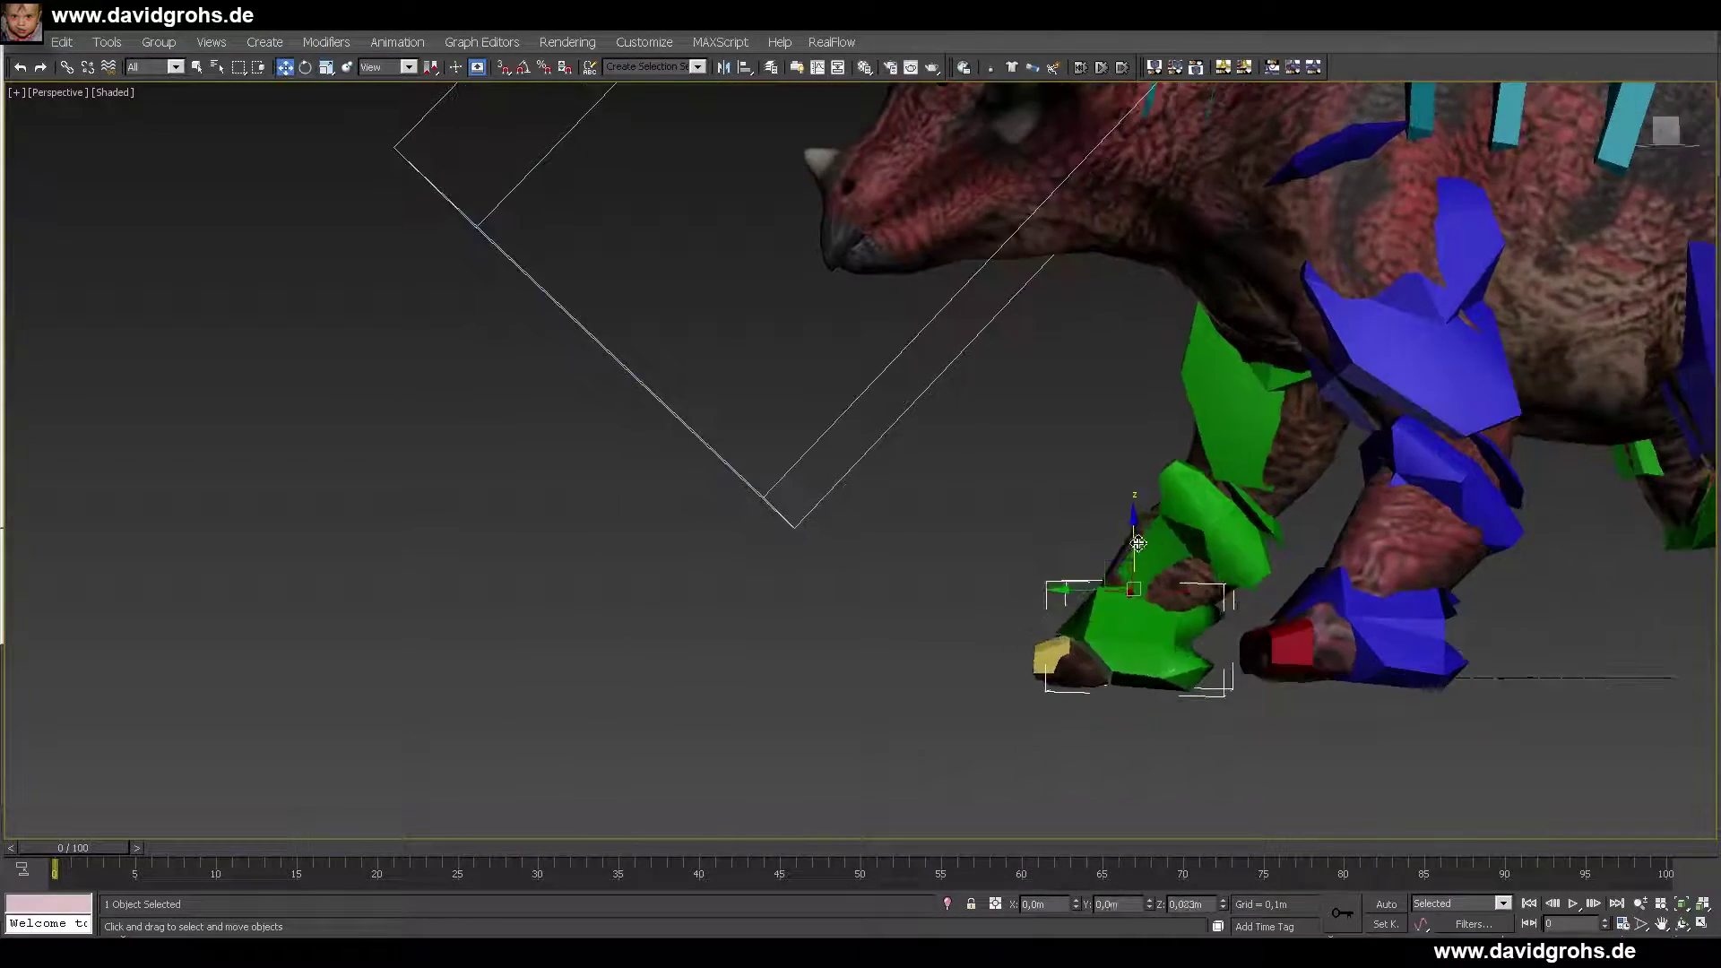
pyautogui.keyDown('alt'); pyautogui.moveTo(1131, 563); pyautogui.dragTo(1173, 548, button='middle'); pyautogui.keyUp('alt')
pyautogui.moveTo(1120, 538); pyautogui.dragTo(1119, 571)
# - Shift the green front foot bone lengthwise and rotate it about 5 degrees around its local Z axis
pyautogui.keyDown('alt'); pyautogui.moveTo(1118, 571); pyautogui.dragTo(1194, 574, button='middle'); pyautogui.keyUp('alt')
pyautogui.moveTo(1194, 574); pyautogui.dragTo(1221, 577)
pyautogui.press('e')
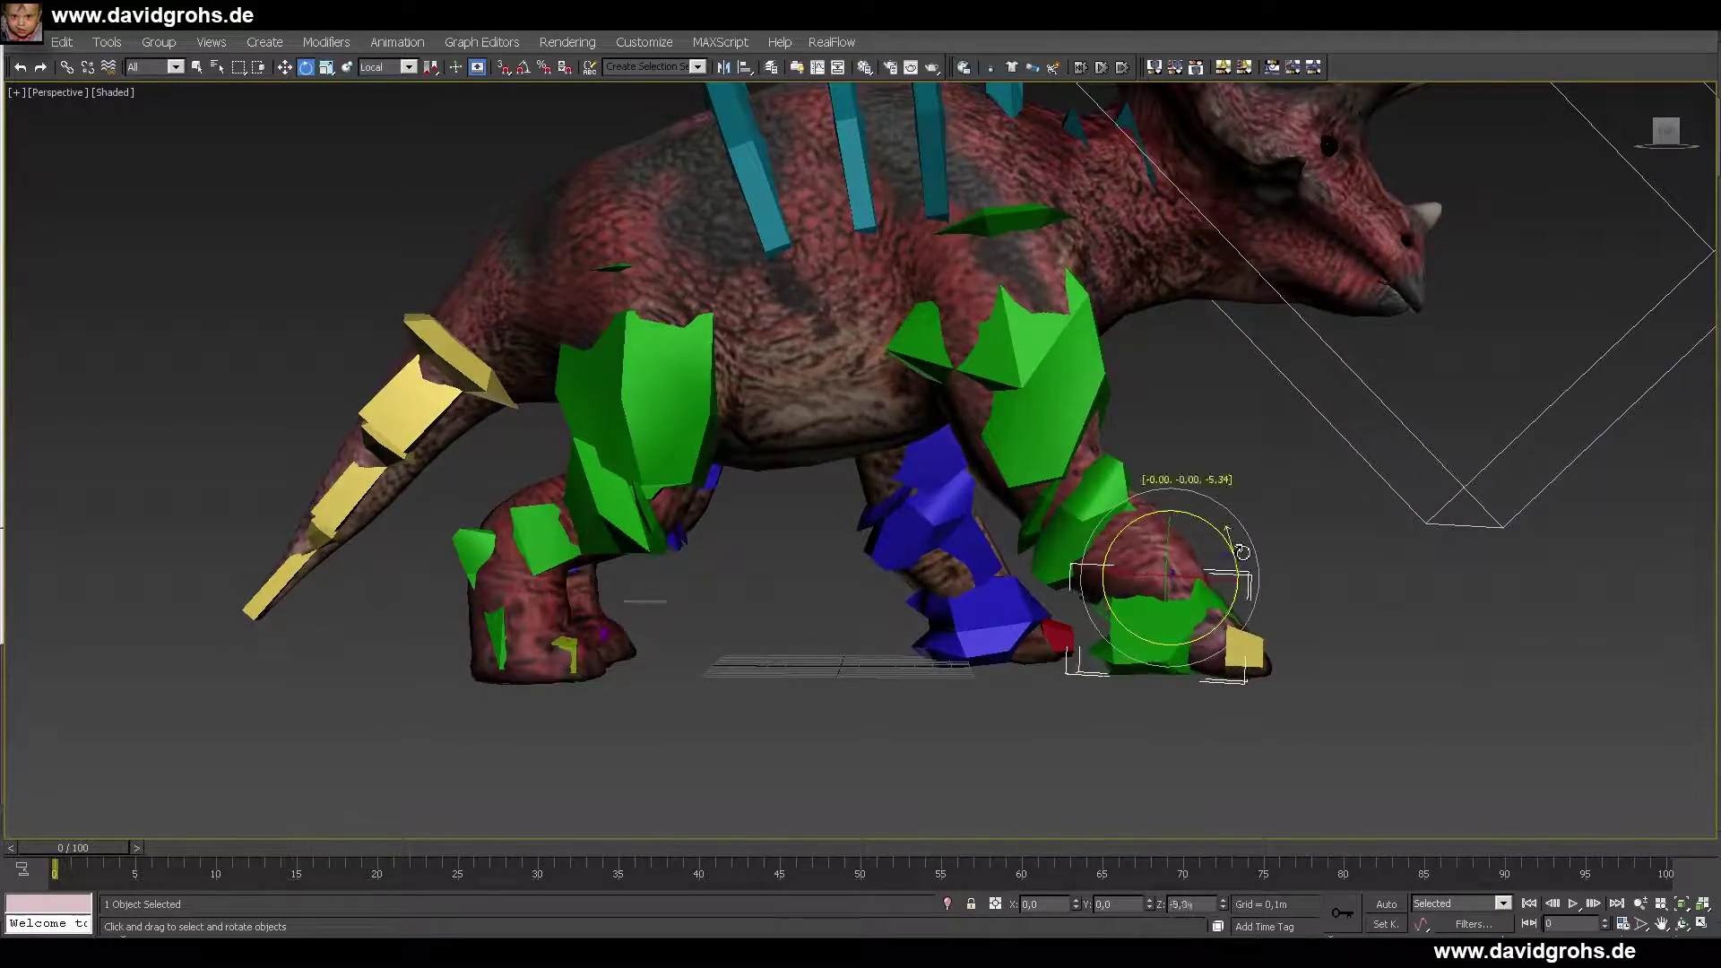
pyautogui.keyDown('alt'); pyautogui.moveTo(1233, 549); pyautogui.dragTo(1192, 552, button='middle'); pyautogui.keyUp('alt')
pyautogui.press('w')
pyautogui.moveTo(1192, 552); pyautogui.dragTo(1186, 553)
pyautogui.keyDown('alt'); pyautogui.moveTo(1186, 553); pyautogui.dragTo(950, 543, button='middle'); pyautogui.keyUp('alt')
# - Pick the neck bones behind the frill and rotate the neck
pyautogui.press('e')
pyautogui.keyDown('alt'); pyautogui.moveTo(1277, 399); pyautogui.dragTo(1131, 445, button='middle'); pyautogui.keyUp('alt')
pyautogui.click(1109, 387)
pyautogui.keyDown('ctrl'); pyautogui.click(1065, 381); pyautogui.keyUp('ctrl')
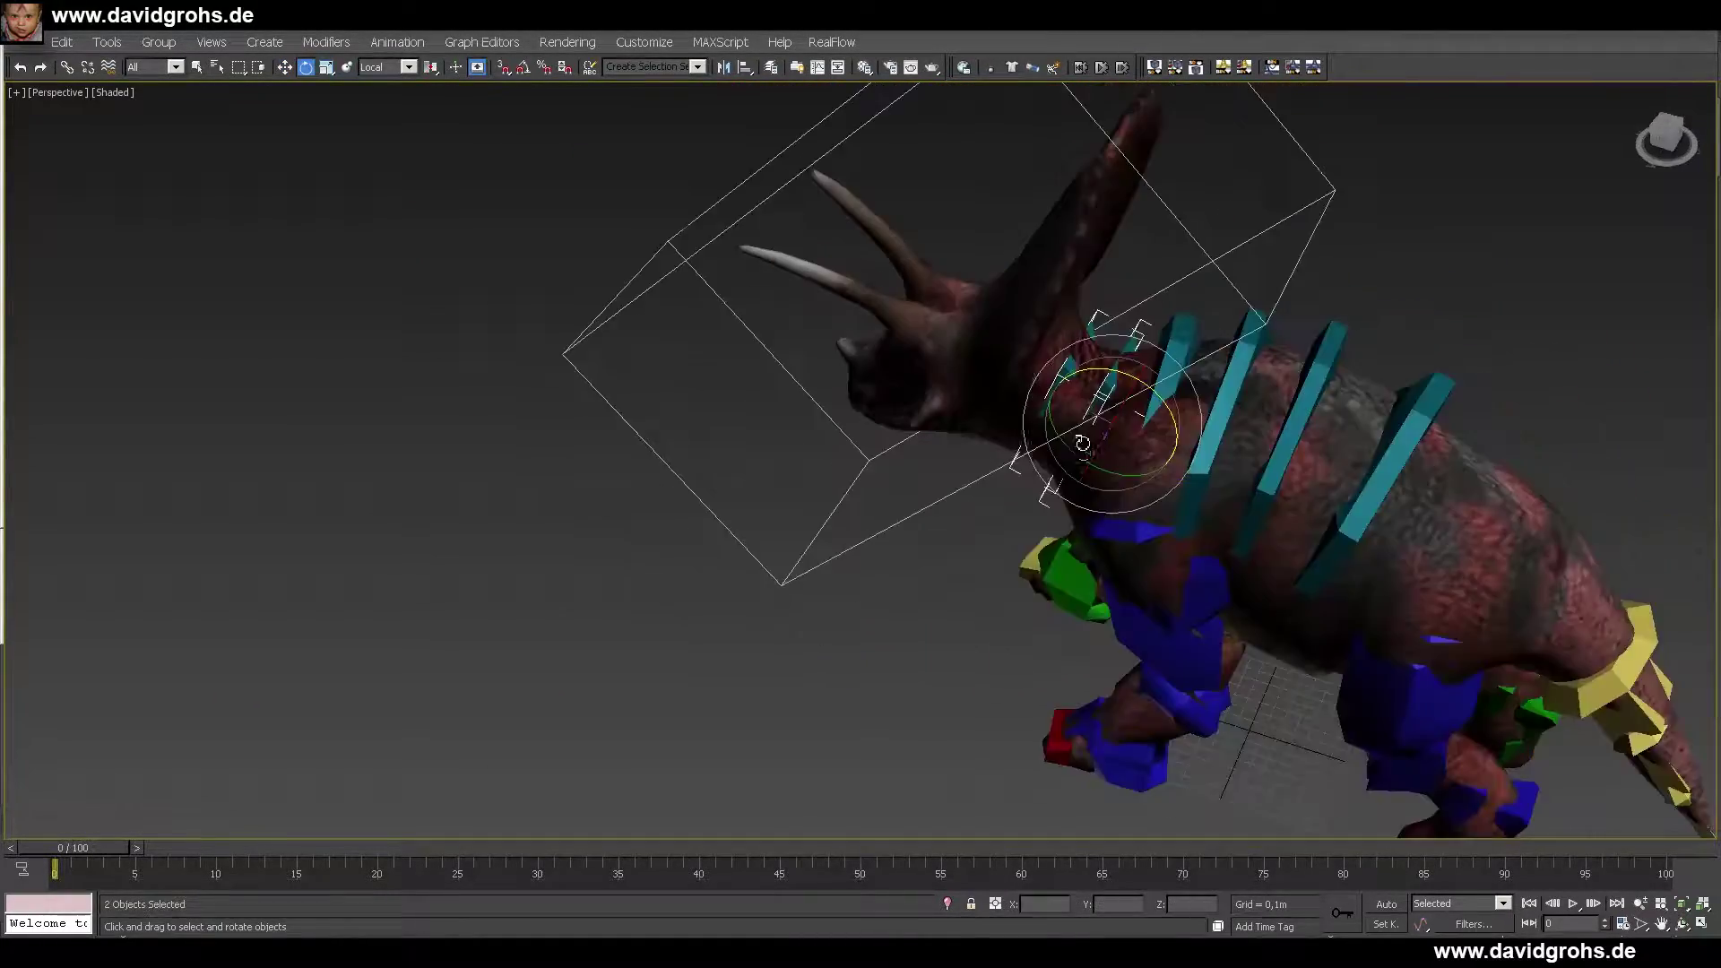
pyautogui.scroll(3, 1156, 295)
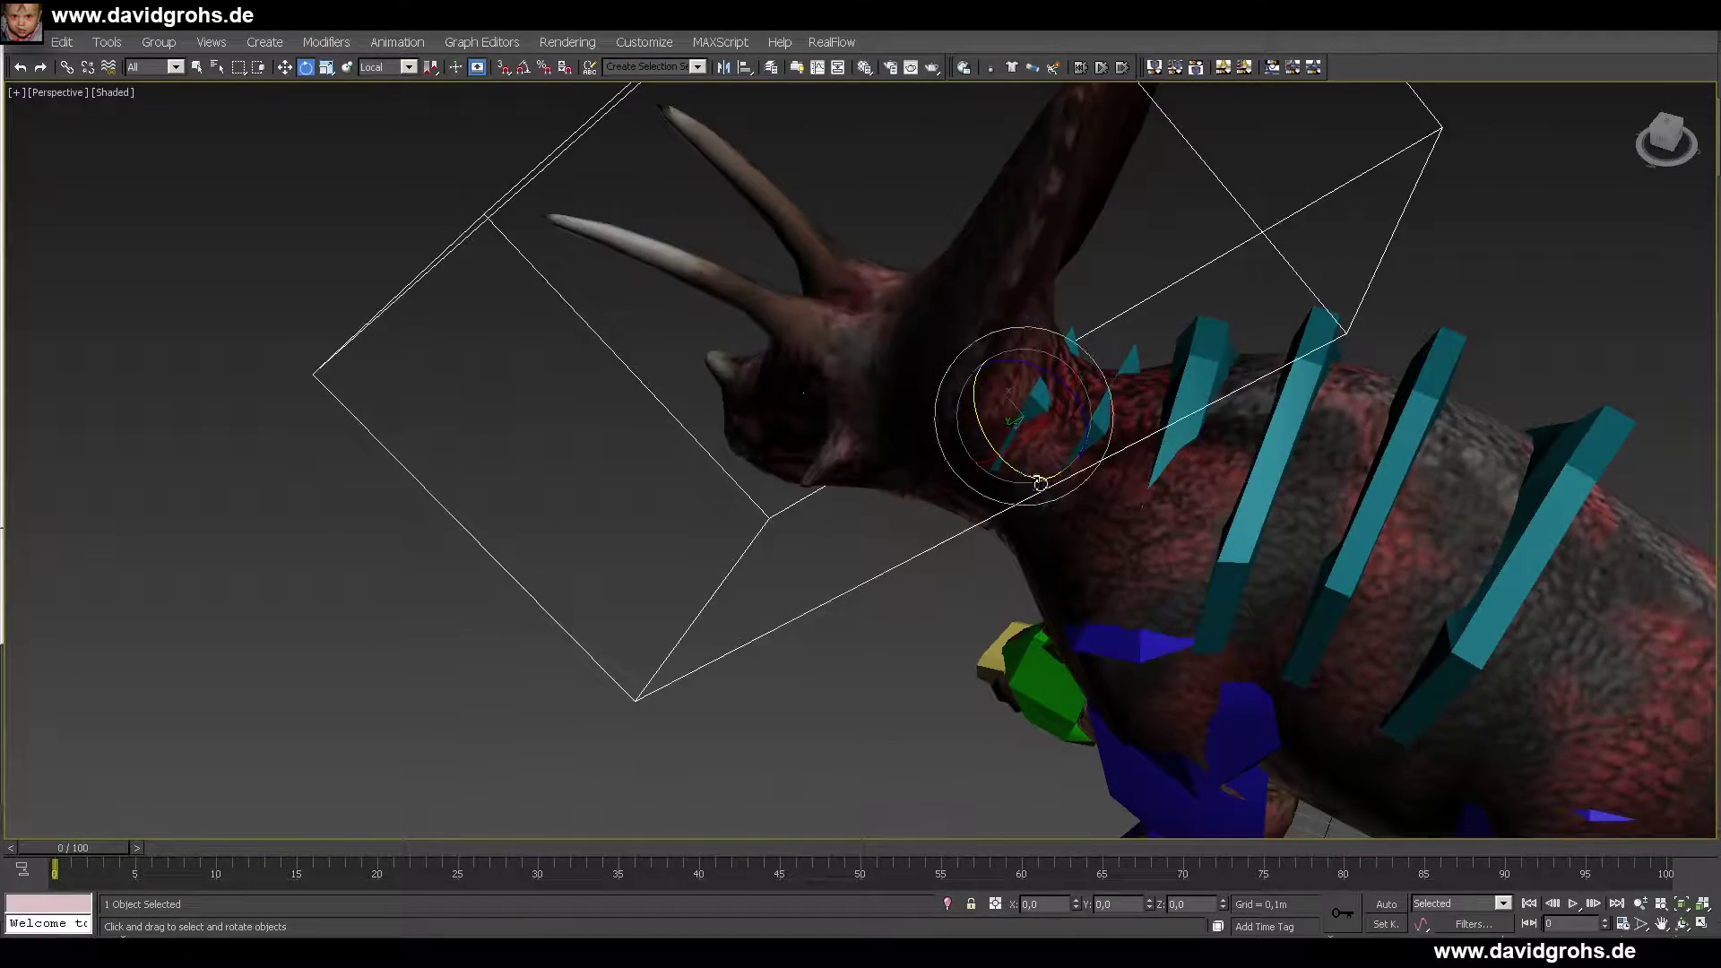
pyautogui.moveTo(1040, 483)
pyautogui.mouseDown()
pyautogui.moveTo(1065, 502)
pyautogui.moveTo(1031, 473)
pyautogui.moveTo(1052, 476)
pyautogui.mouseUp()
# - Select the head bone and rotate it slightly, checking the reference coordinate system
pyautogui.click(409, 67)
pyautogui.click(375, 81)
pyautogui.keyDown('alt'); pyautogui.moveTo(708, 466); pyautogui.dragTo(1036, 361, button='middle'); pyautogui.keyUp('alt')
pyautogui.click(720, 351)
pyautogui.moveTo(700, 380); pyautogui.dragTo(704, 384)
pyautogui.keyDown('alt'); pyautogui.moveTo(782, 484); pyautogui.dragTo(764, 536, button='middle'); pyautogui.keyUp('alt')
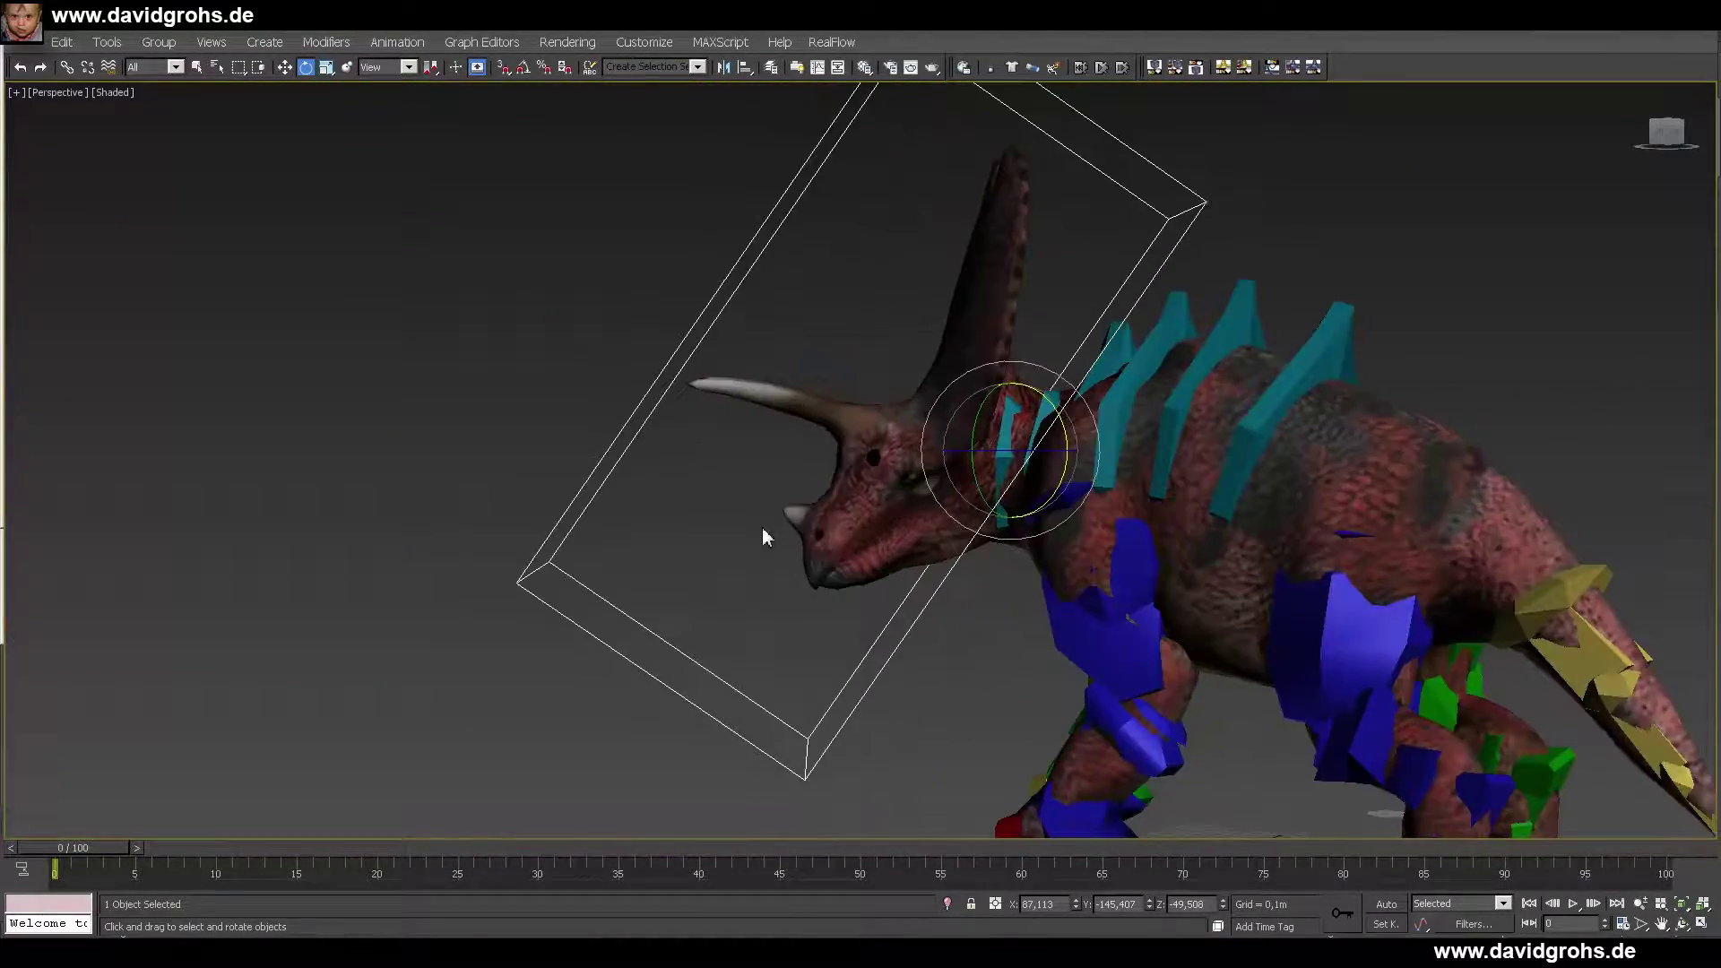
# - Select the blue front foot bone, rotate it and lift the foot off the ground
pyautogui.keyDown('alt'); pyautogui.moveTo(876, 532); pyautogui.dragTo(1079, 684, button='middle'); pyautogui.keyUp('alt')
pyautogui.click(1091, 699)
pyautogui.moveTo(1079, 683); pyautogui.dragTo(1049, 717)
pyautogui.click(1064, 738)
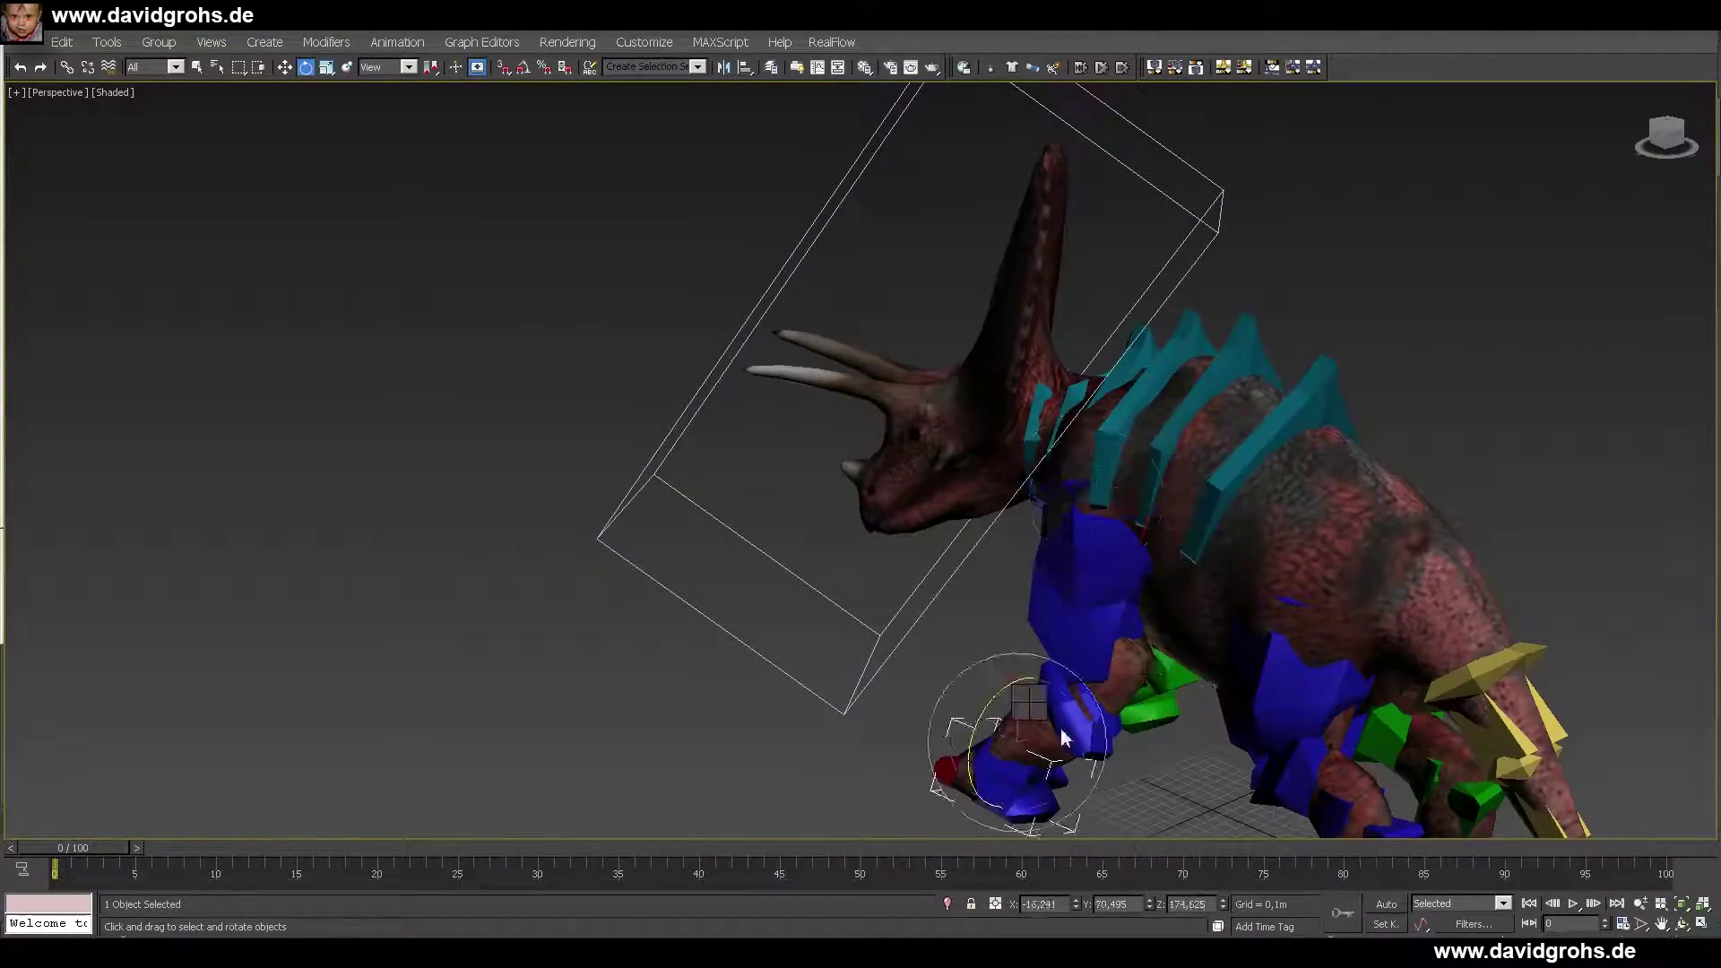
pyautogui.keyDown('alt'); pyautogui.moveTo(1064, 738); pyautogui.dragTo(1031, 655, button='middle'); pyautogui.keyUp('alt')
pyautogui.press('w')
pyautogui.moveTo(1013, 627); pyautogui.dragTo(986, 546)
pyautogui.keyDown('alt'); pyautogui.moveTo(987, 546); pyautogui.dragTo(1024, 507, button='middle'); pyautogui.keyUp('alt')
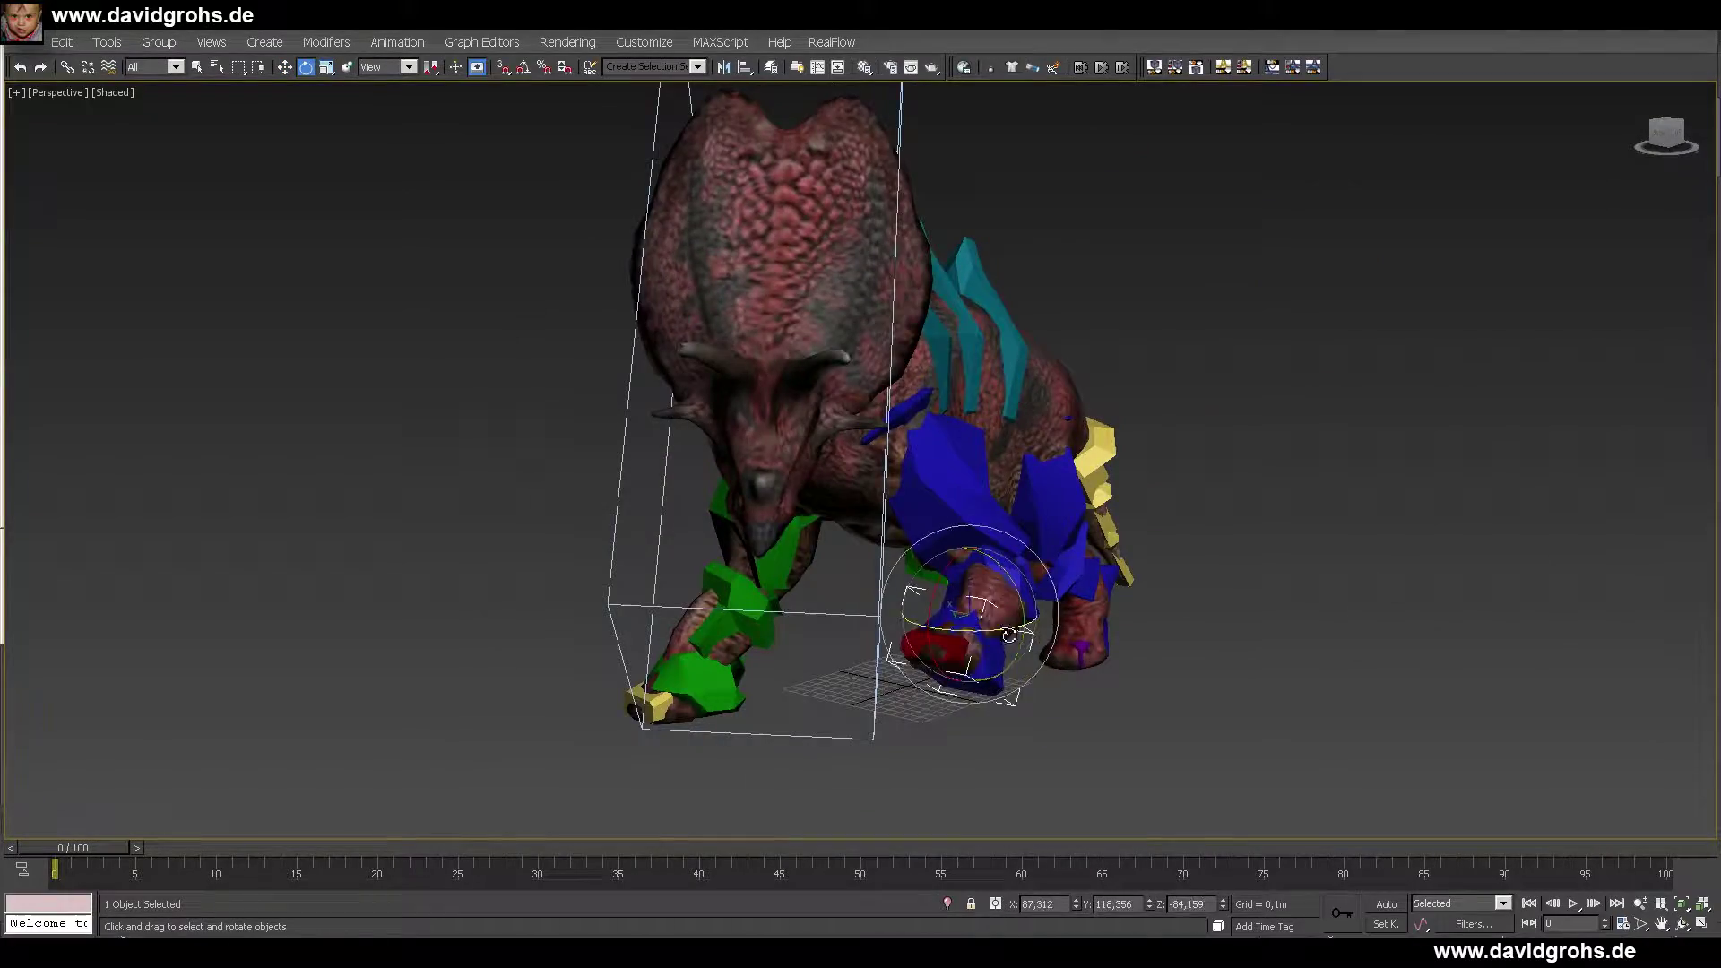
# - Fine-tune the rotation of the raised blue front foot and check the bones of that leg
pyautogui.moveTo(1009, 634); pyautogui.dragTo(995, 627)
pyautogui.keyDown('alt'); pyautogui.moveTo(995, 628); pyautogui.dragTo(949, 411, button='middle'); pyautogui.keyUp('alt')
pyautogui.click(949, 411)
pyautogui.click(977, 722)
pyautogui.moveTo(915, 538)
pyautogui.keyDown('alt'); pyautogui.mouseDown(button='middle')
pyautogui.moveTo(1015, 639)
pyautogui.moveTo(1202, 600)
pyautogui.moveTo(1014, 684)
pyautogui.moveTo(1117, 642)
pyautogui.moveTo(1115, 593)
pyautogui.mouseUp(button='middle'); pyautogui.keyUp('alt')
pyautogui.press('w')
# - Select the pentaceratops mesh through its wireframe display and isolate it in shaded view
pyautogui.press('F3')
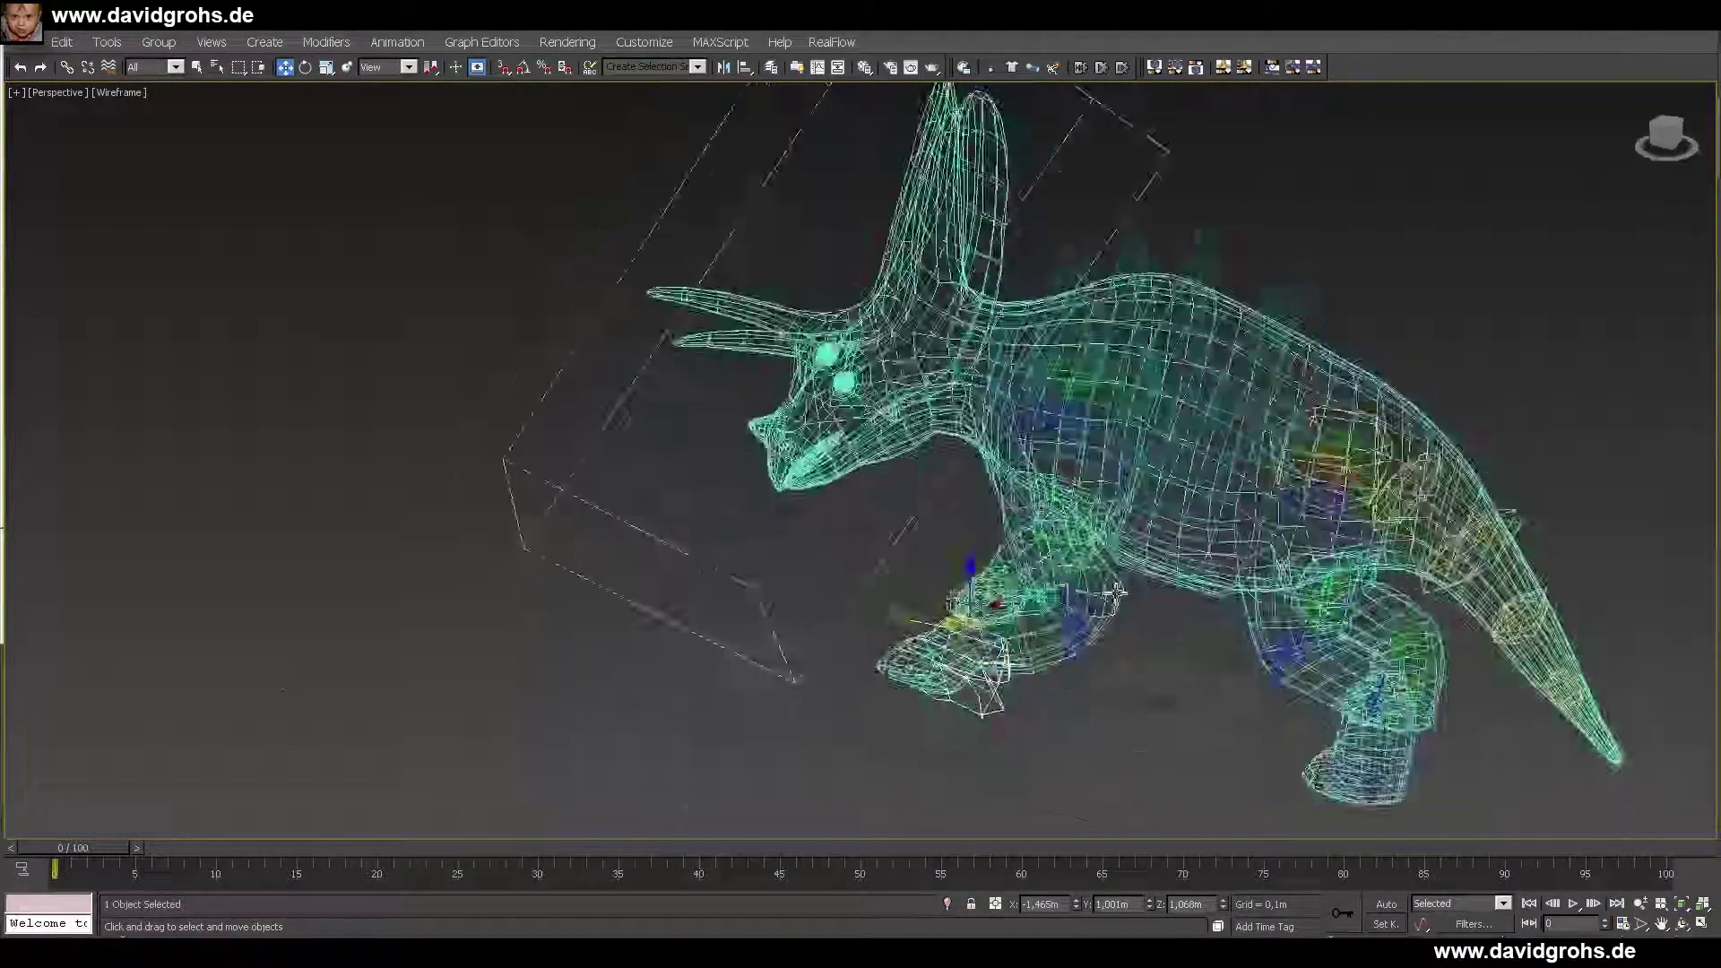
pyautogui.click(1116, 592)
pyautogui.scroll(5, 1115, 592)
pyautogui.press('F3')
pyautogui.hotkey('alt', 'q')
pyautogui.scroll(6, 861, 610)
pyautogui.moveTo(860, 610)
pyautogui.keyDown('alt'); pyautogui.mouseDown(button='middle')
pyautogui.moveTo(848, 569)
pyautogui.moveTo(923, 646)
pyautogui.mouseUp(button='middle'); pyautogui.keyUp('alt')
# - Enter envelope editing for the mesh's skinning and pick envelopes in the torso area, comparing wireframe and shaded display
pyautogui.press('1')
pyautogui.press('F3')
pyautogui.click(1010, 219)
pyautogui.press('F3')
pyautogui.keyDown('alt'); pyautogui.moveTo(960, 376); pyautogui.dragTo(951, 355, button='middle'); pyautogui.keyUp('alt')
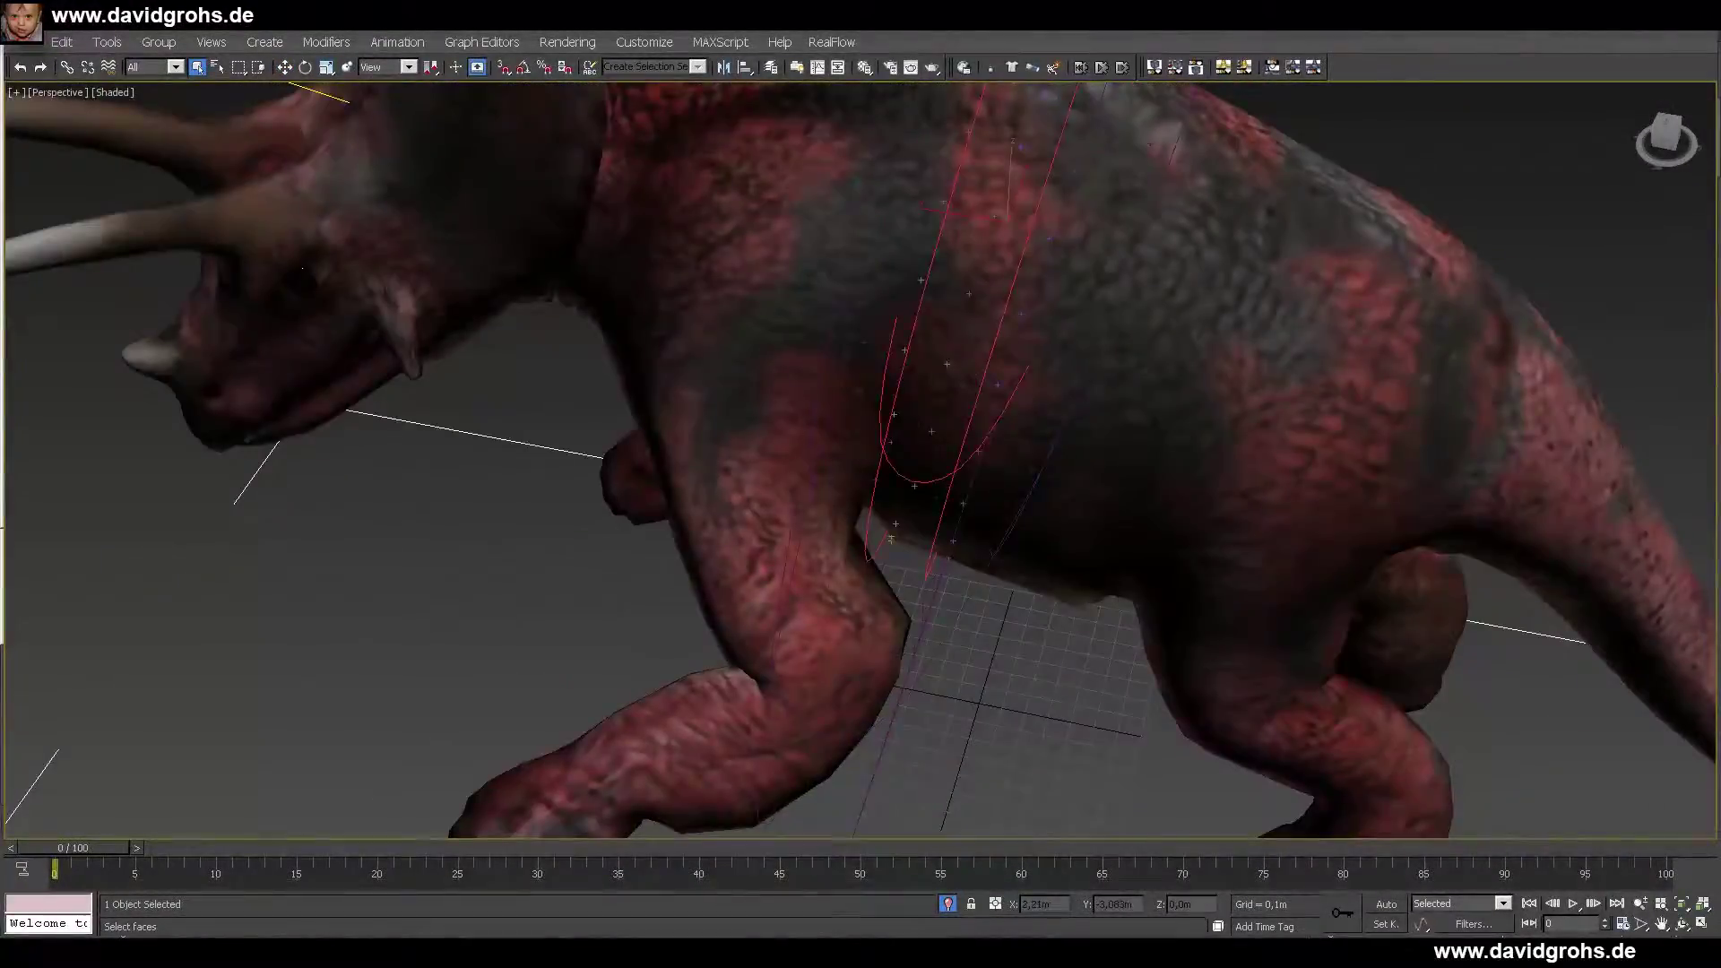
pyautogui.press('F3')
pyautogui.click(892, 199)
pyautogui.press('F3')
pyautogui.press('F3')
pyautogui.press('F3')
# - Examine the posed pentaceratops mesh from the front and sides for deformation problems
pyautogui.moveTo(1210, 476)
pyautogui.keyDown('alt'); pyautogui.mouseDown(button='middle')
pyautogui.moveTo(882, 419)
pyautogui.moveTo(1126, 337)
pyautogui.moveTo(848, 600)
pyautogui.moveTo(1045, 567)
pyautogui.moveTo(756, 574)
pyautogui.moveTo(1011, 549)
pyautogui.mouseUp(button='middle'); pyautogui.keyUp('alt')
pyautogui.scroll(-4, 882, 429)
pyautogui.press('F3')
pyautogui.press('F3')
pyautogui.scroll(3, 882, 429)
pyautogui.scroll(-4, 1011, 548)
pyautogui.keyDown('alt'); pyautogui.moveTo(637, 206); pyautogui.dragTo(798, 173, button='middle'); pyautogui.keyUp('alt')
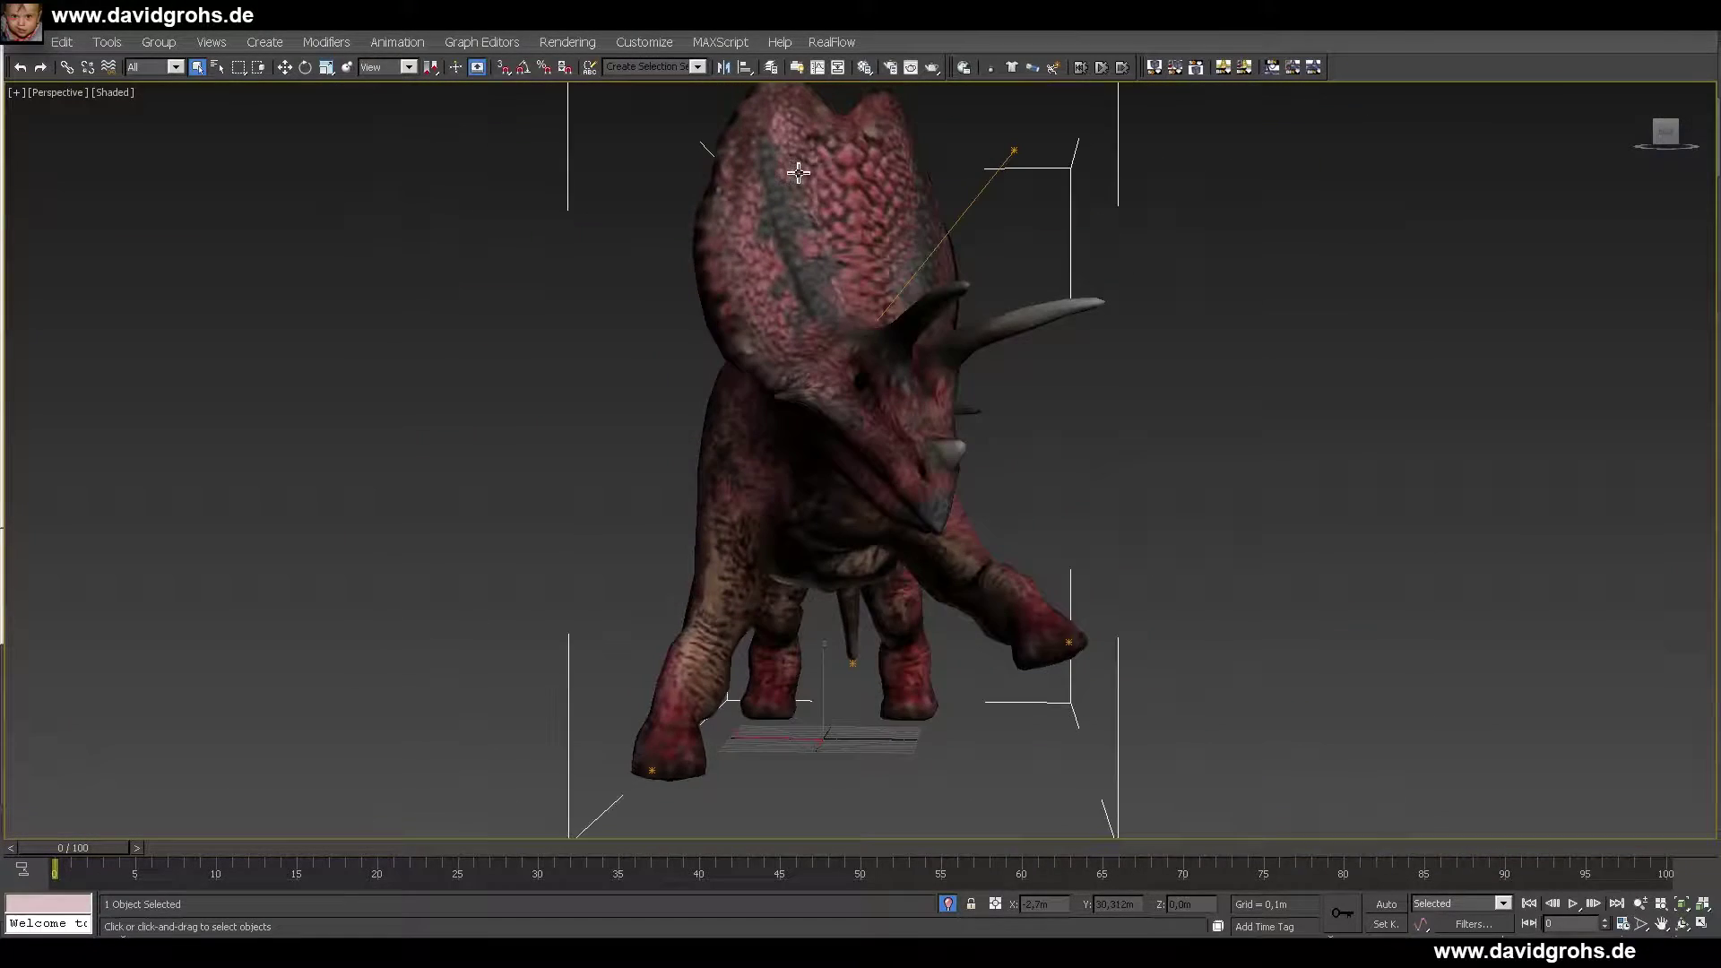
pyautogui.keyDown('alt'); pyautogui.moveTo(1291, 496); pyautogui.dragTo(1131, 496, button='middle'); pyautogui.keyUp('alt')
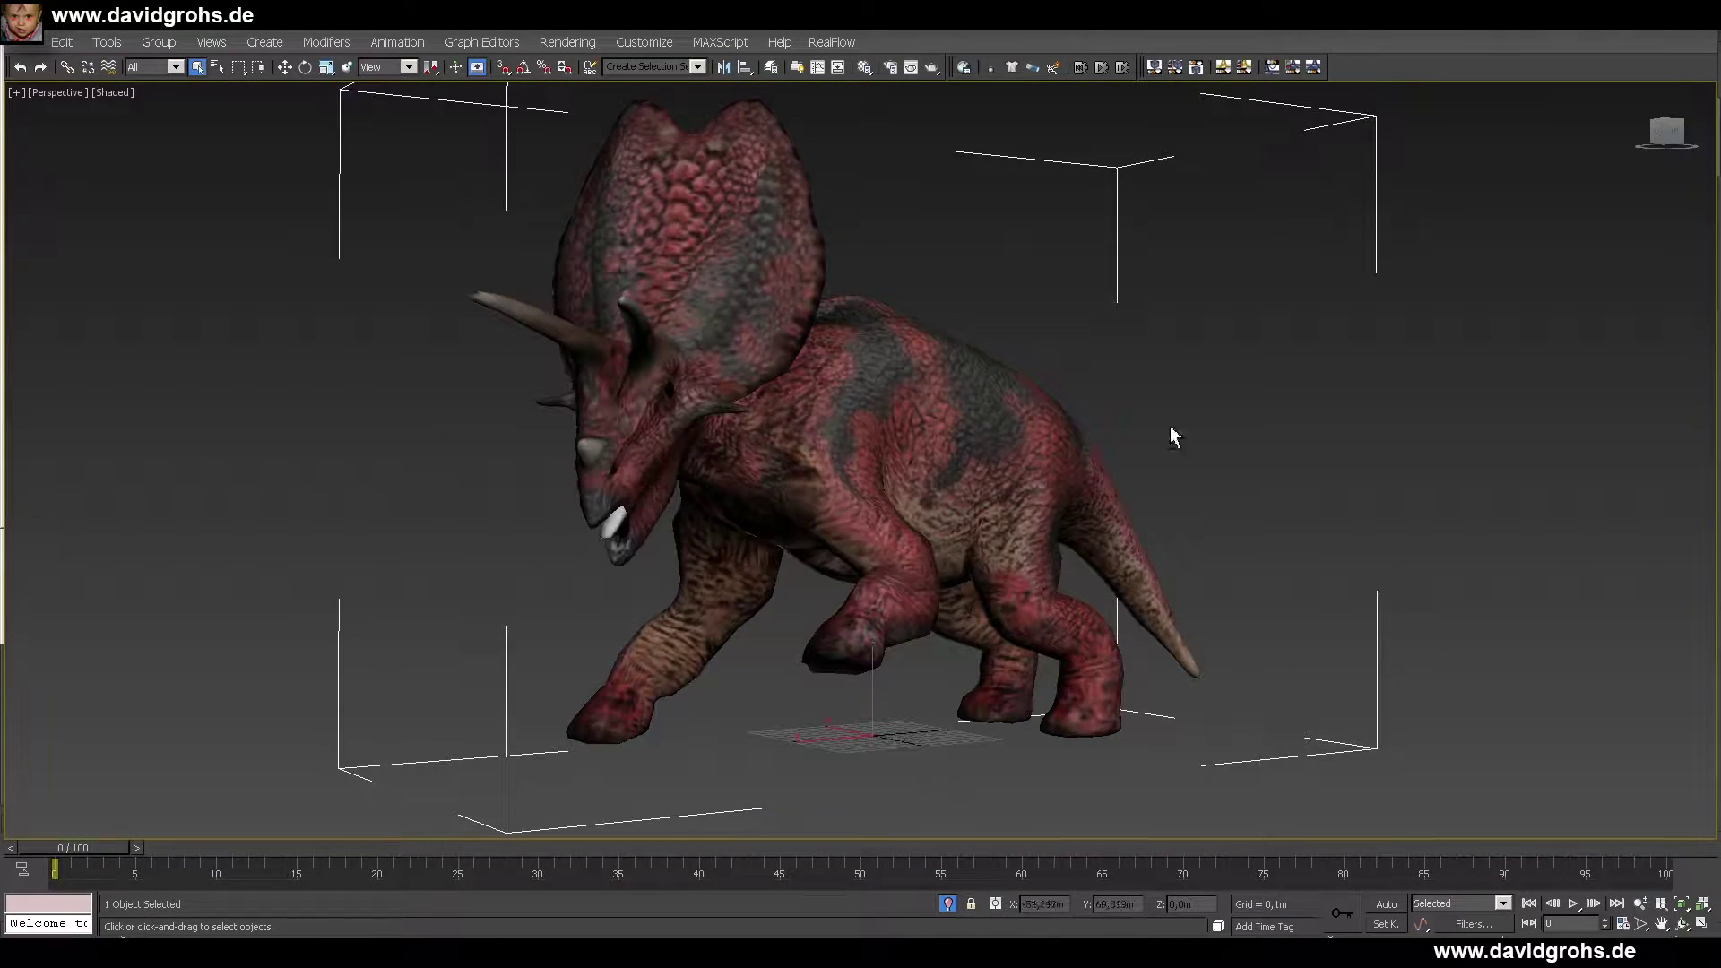
pyautogui.keyDown('alt'); pyautogui.moveTo(1171, 429); pyautogui.dragTo(892, 446, button='middle'); pyautogui.keyUp('alt')
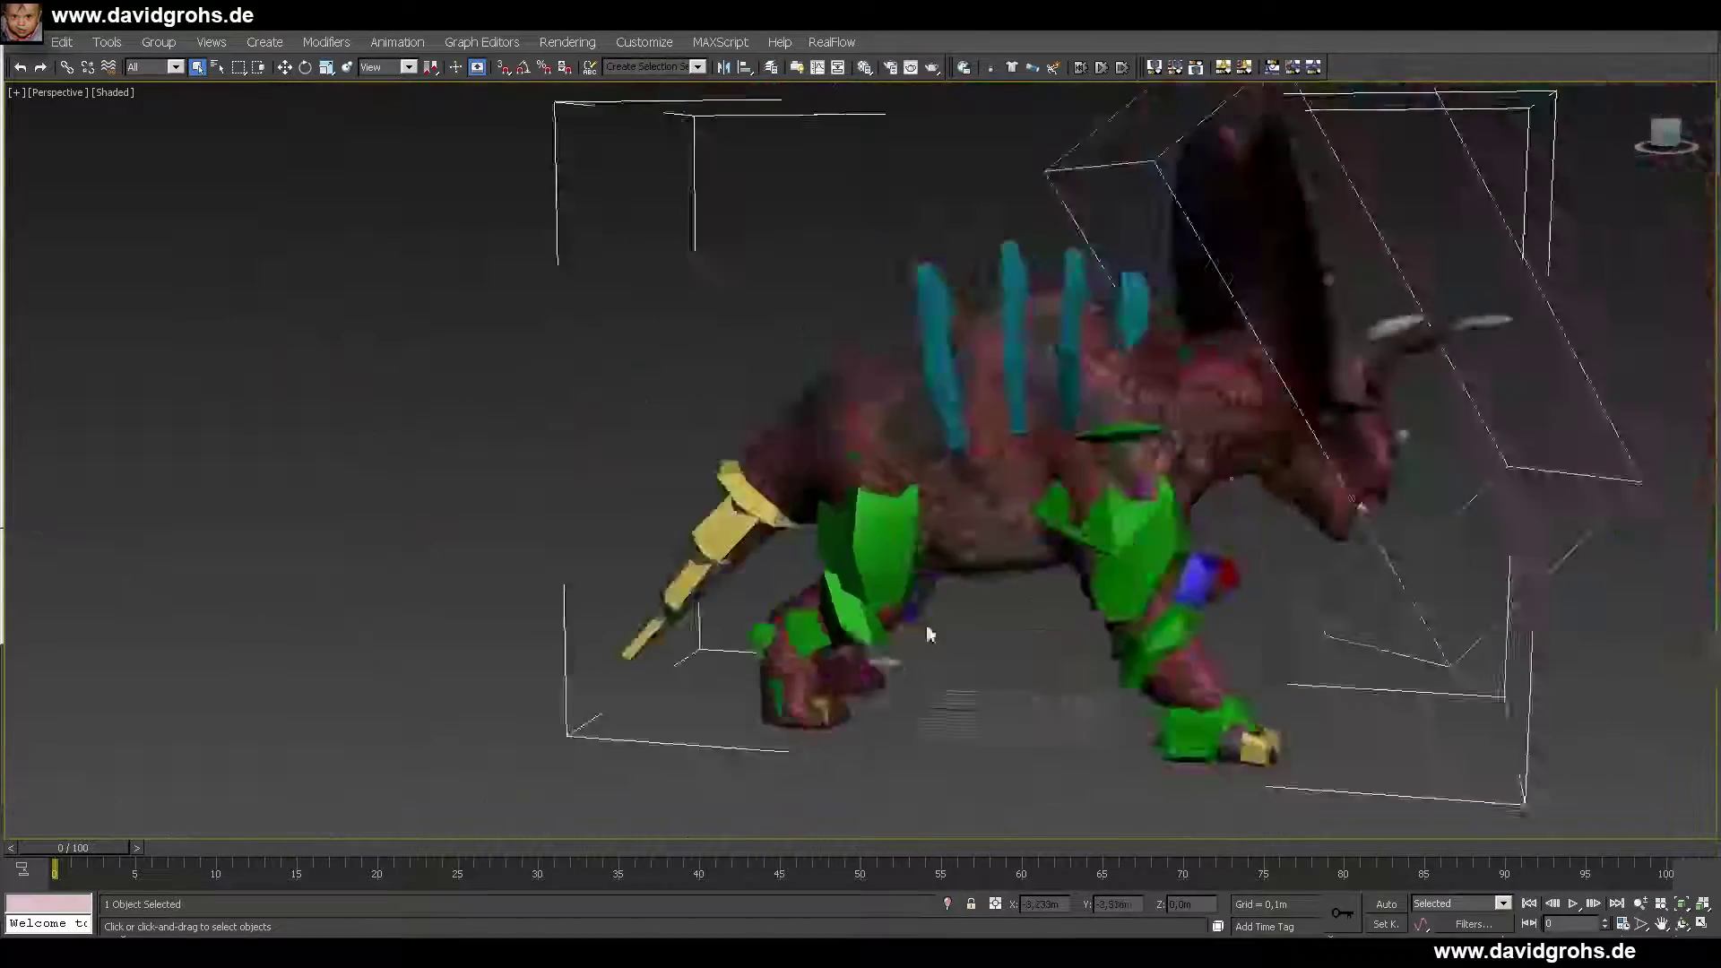
# - Select the tail tip bones and rotate them in the local coordinate system to bend the end of the tail backward
pyautogui.keyDown('alt'); pyautogui.moveTo(926, 626); pyautogui.dragTo(1096, 612, button='middle'); pyautogui.keyUp('alt')
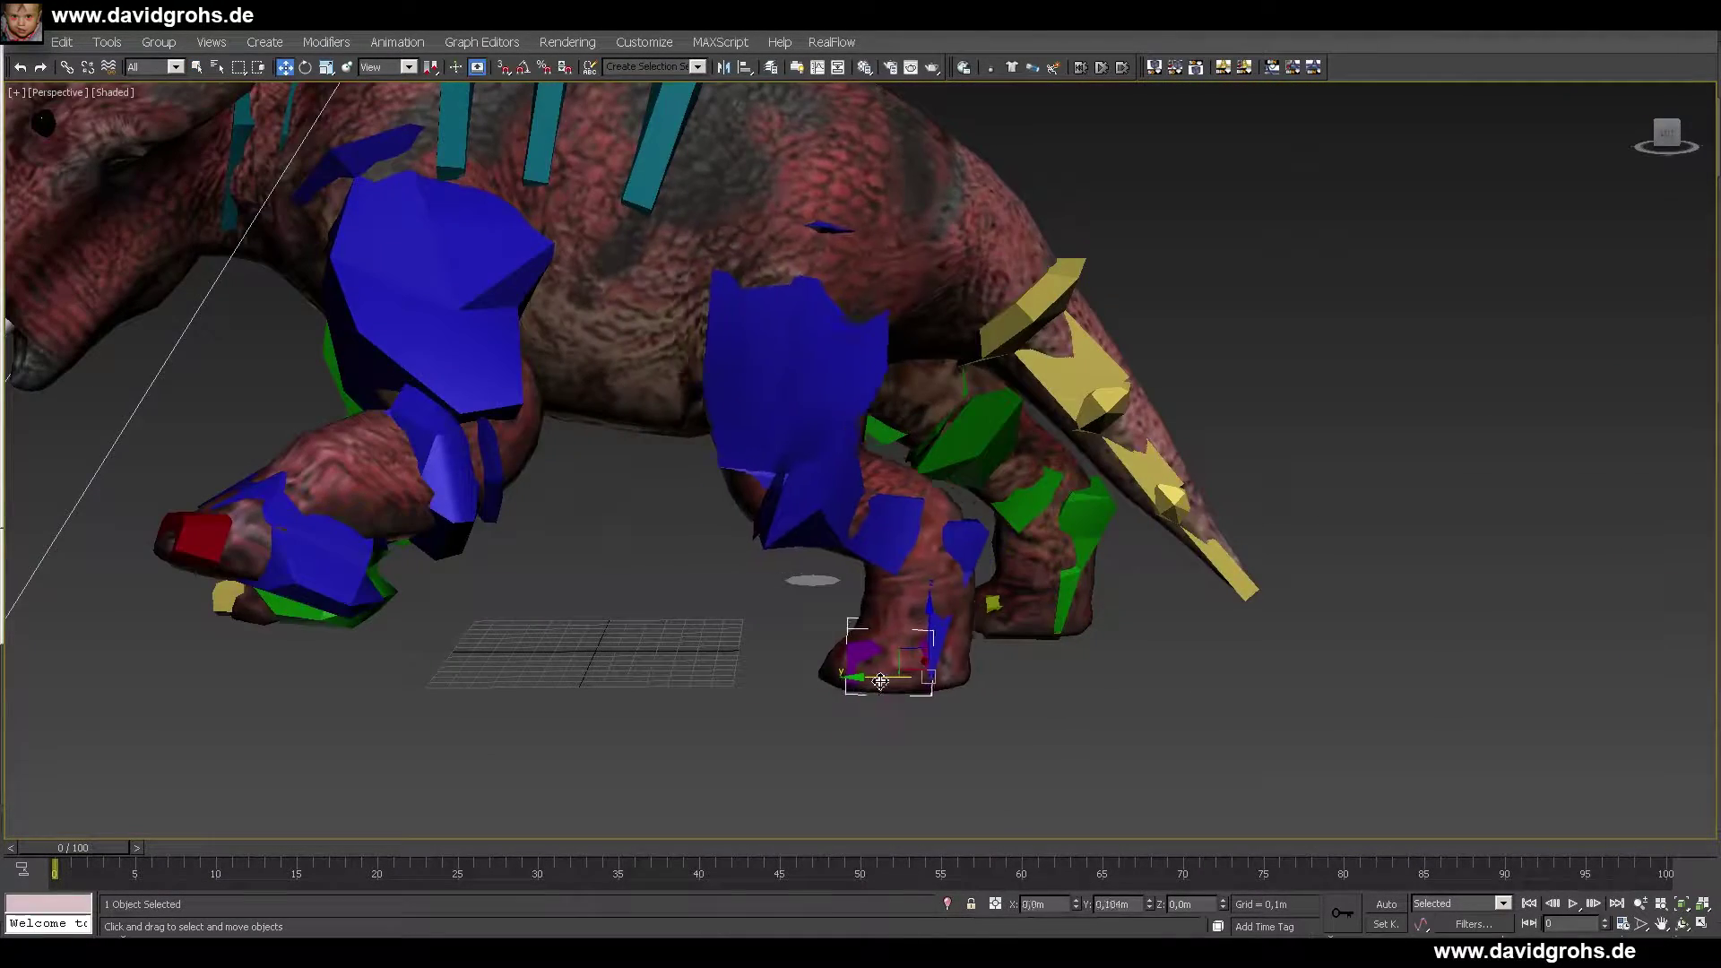
pyautogui.moveTo(1022, 439); pyautogui.dragTo(1027, 464)
pyautogui.click(1071, 708)
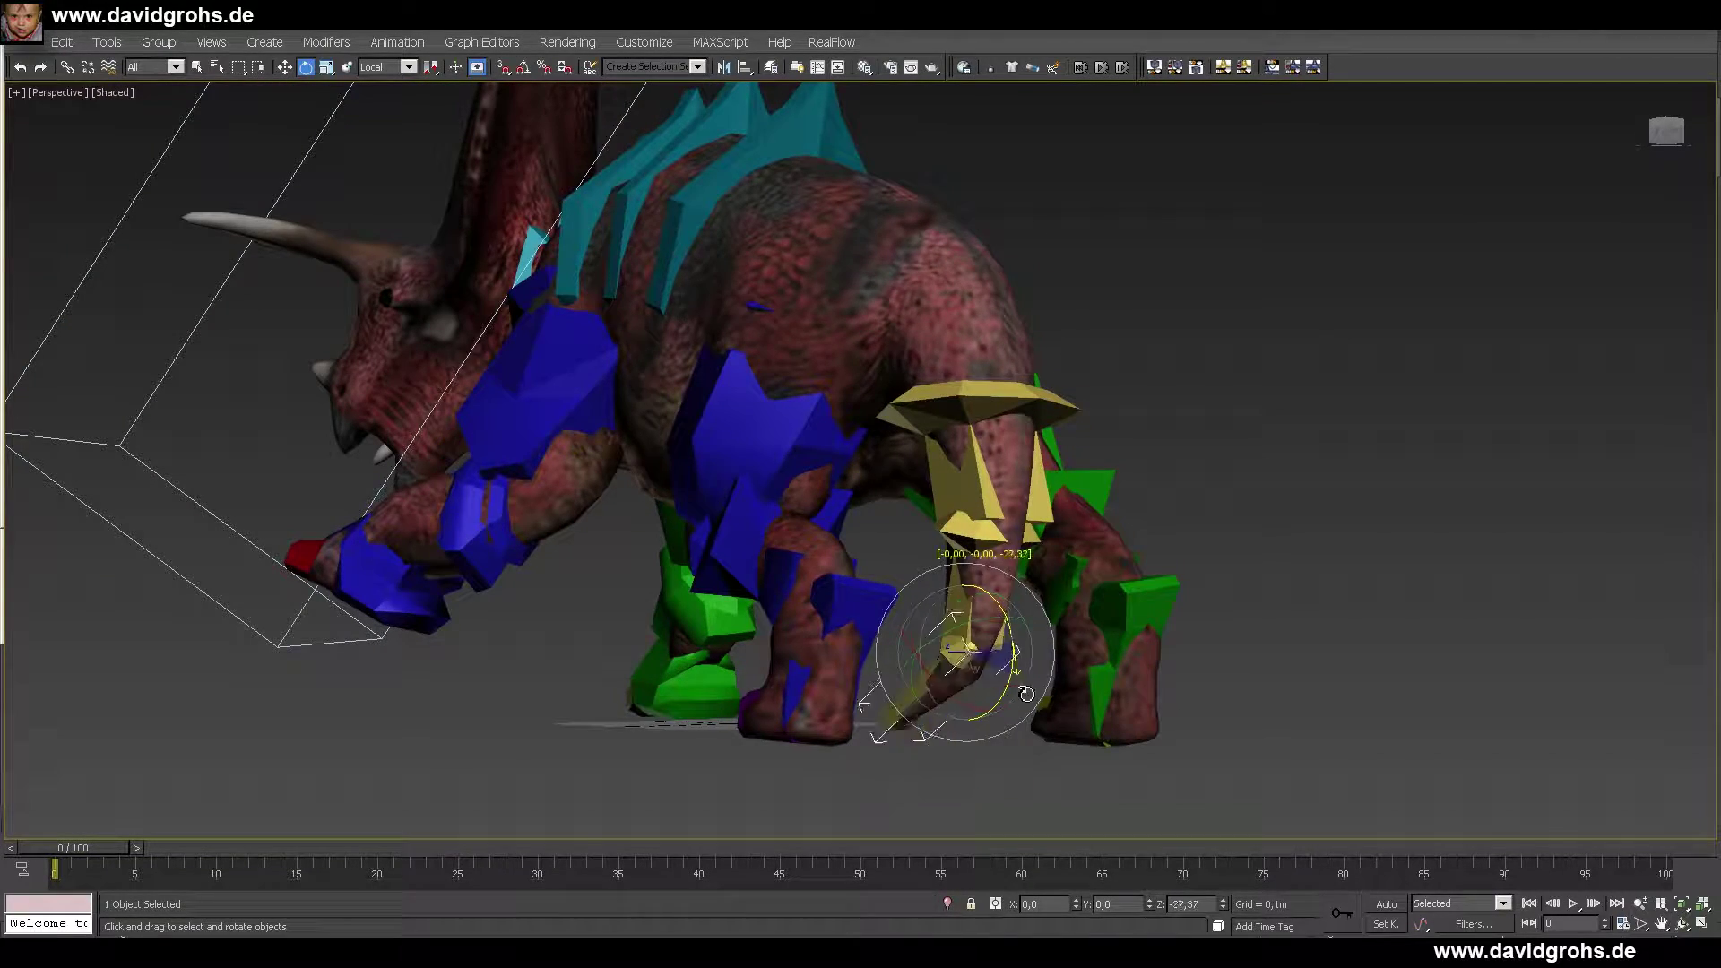
pyautogui.moveTo(1015, 603); pyautogui.dragTo(1005, 609)
pyautogui.keyDown('alt'); pyautogui.moveTo(999, 578); pyautogui.dragTo(1057, 566, button='middle'); pyautogui.keyUp('alt')
pyautogui.moveTo(1052, 560); pyautogui.dragTo(1056, 511)
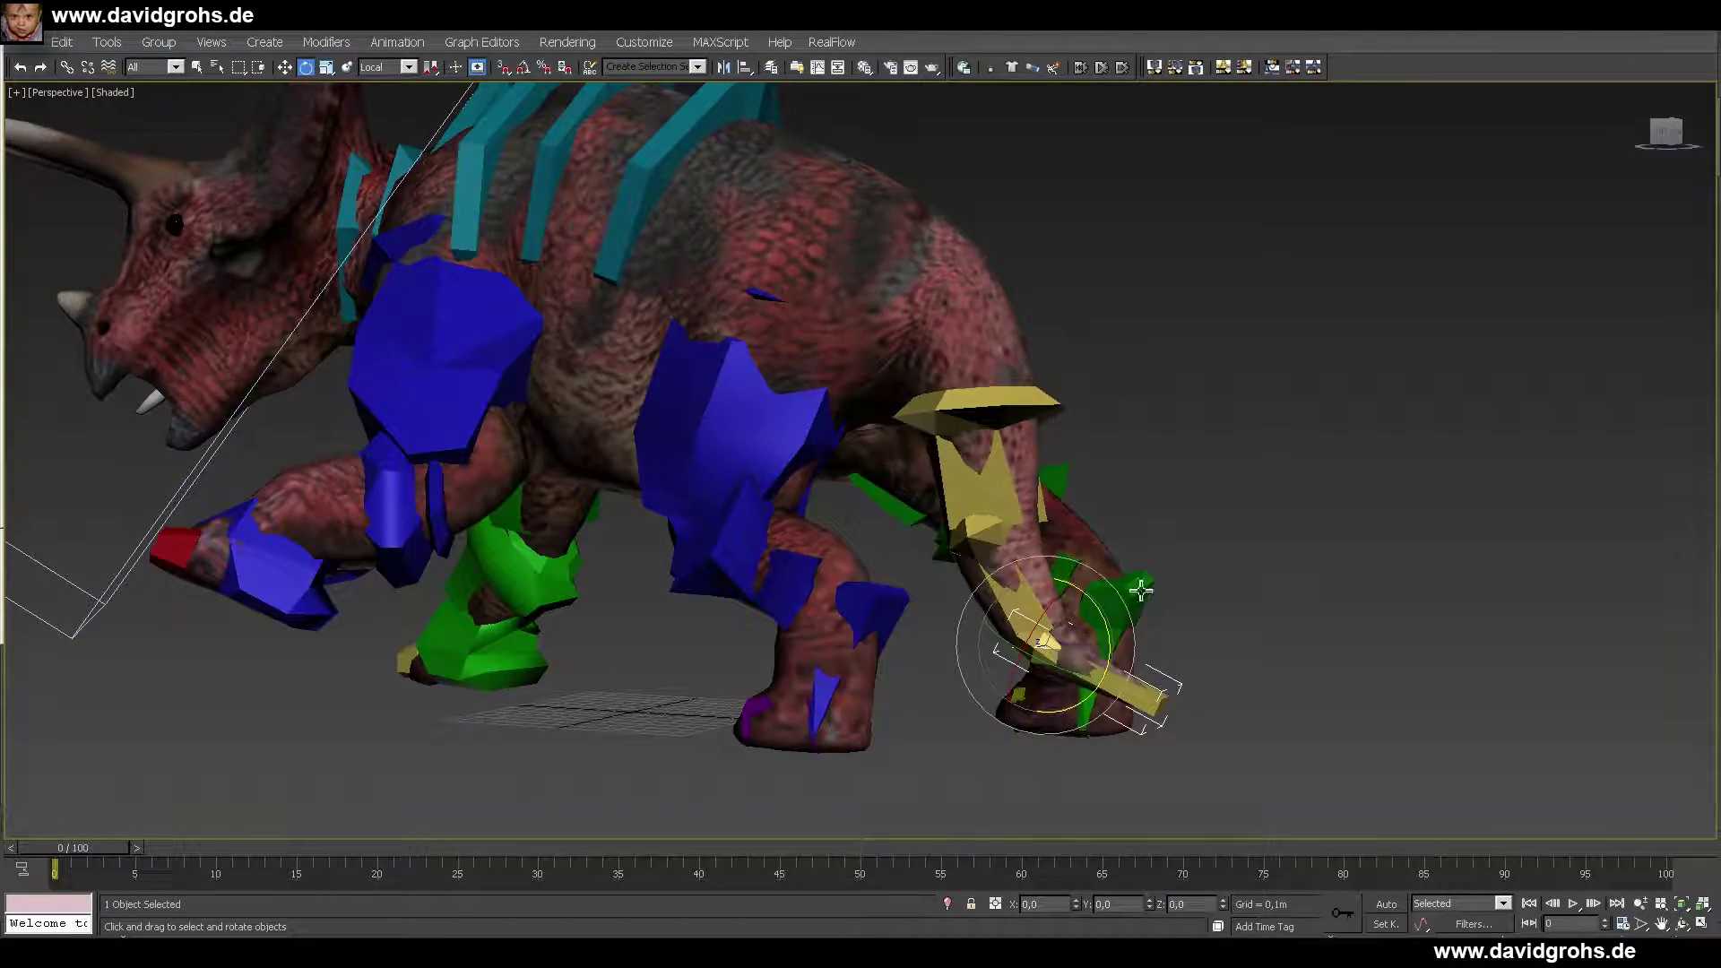
# - Select the middle tail bones from behind and rotate them to swing the tail sideways toward the blue hind leg
pyautogui.keyDown('alt'); pyautogui.moveTo(1141, 590); pyautogui.dragTo(1008, 609, button='middle'); pyautogui.keyUp('alt')
pyautogui.click(1013, 464)
pyautogui.moveTo(1009, 536); pyautogui.dragTo(1053, 536)
pyautogui.click(1067, 546)
pyautogui.moveTo(1045, 649); pyautogui.dragTo(1001, 645)
pyautogui.moveTo(1076, 500); pyautogui.dragTo(1063, 548)
pyautogui.click(953, 647)
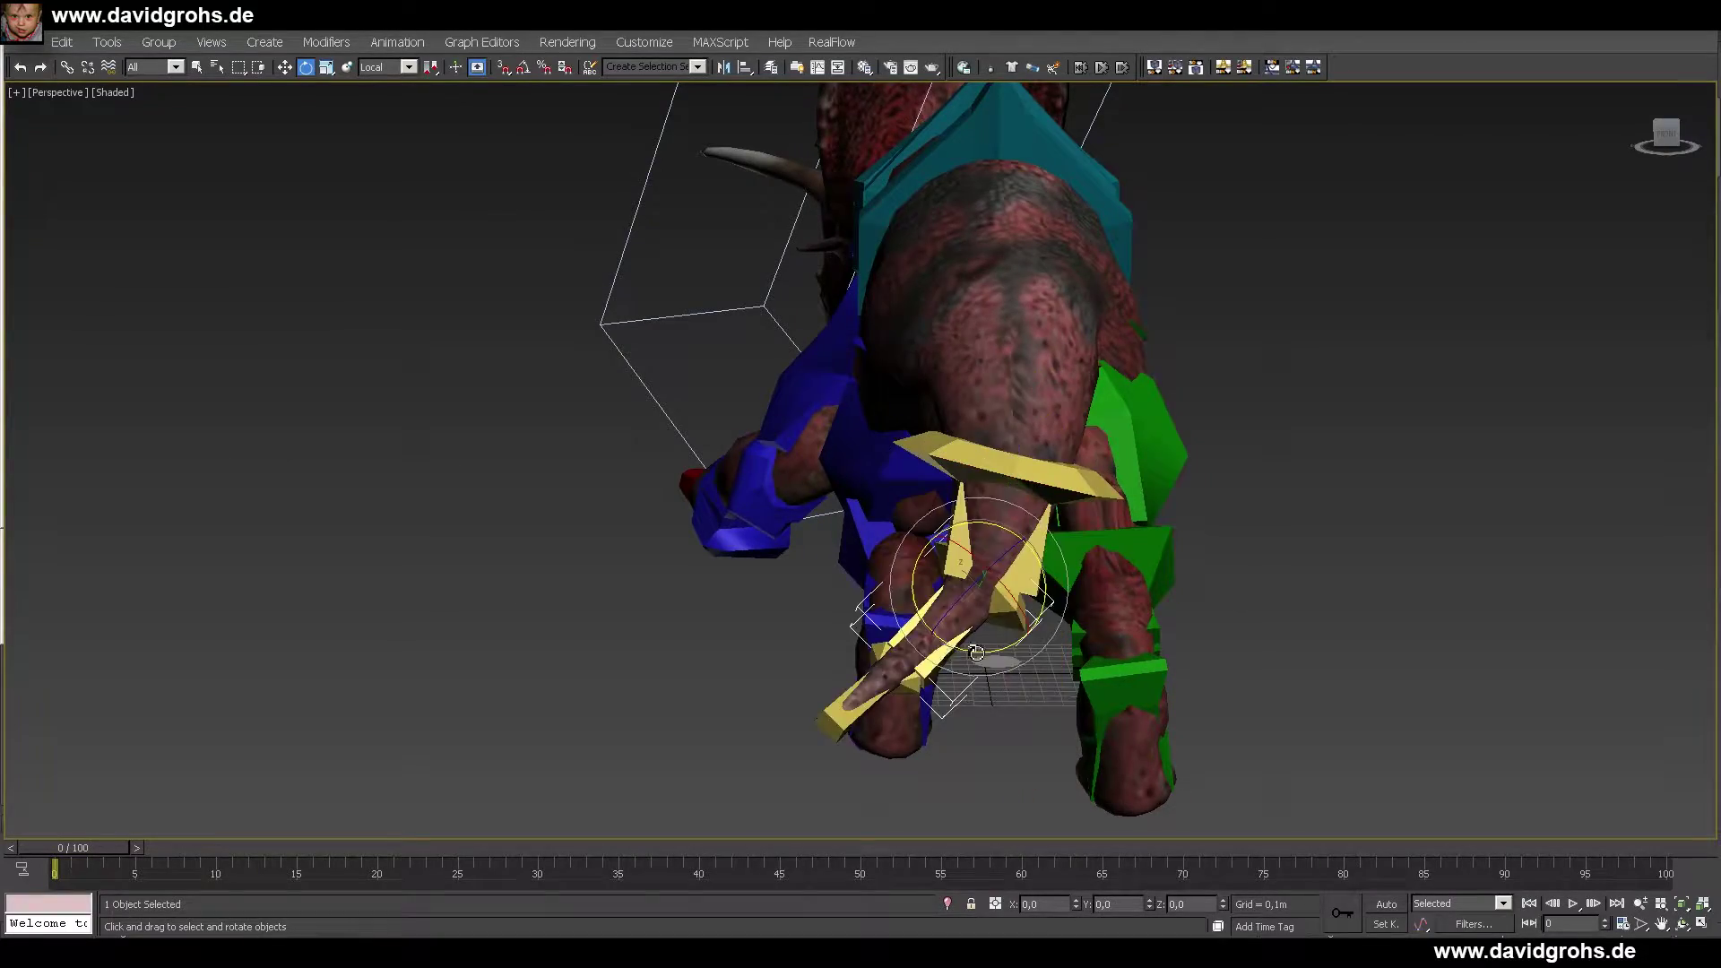
# - Select the four tail bones and rotate them around their local Z axis, then adjust the tail's base bone
pyautogui.keyDown('alt'); pyautogui.moveTo(1053, 745); pyautogui.dragTo(1121, 628, button='middle'); pyautogui.keyUp('alt')
pyautogui.press('F3')
pyautogui.click(950, 484)
pyautogui.press('F3')
pyautogui.moveTo(1036, 491); pyautogui.dragTo(1044, 470)
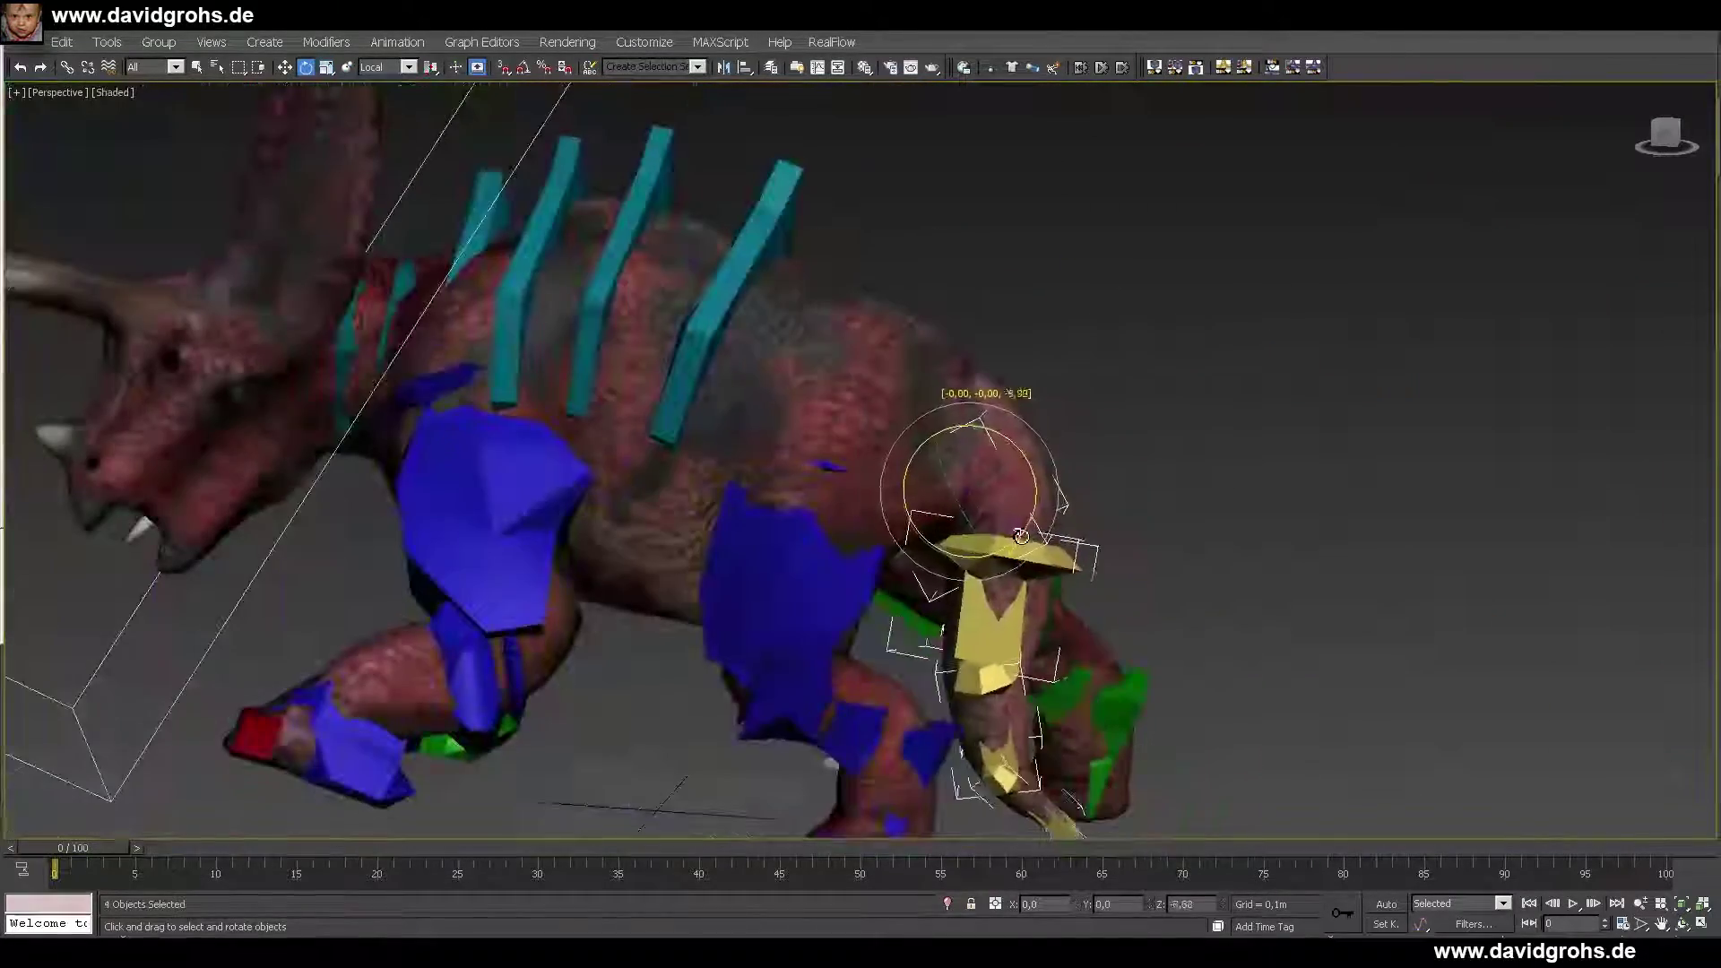
pyautogui.click(1004, 549)
pyautogui.moveTo(1071, 563); pyautogui.dragTo(1080, 543)
# - Check the whole posed pentaceratops and save the scene
pyautogui.scroll(-3, 1081, 544)
pyautogui.moveTo(1003, 655); pyautogui.dragTo(1171, 565, button='middle')
pyautogui.keyDown('alt'); pyautogui.moveTo(932, 574); pyautogui.dragTo(813, 595, button='middle'); pyautogui.keyUp('alt')
pyautogui.scroll(-2, 977, 588)
pyautogui.click(21, 38)
pyautogui.click(75, 219)
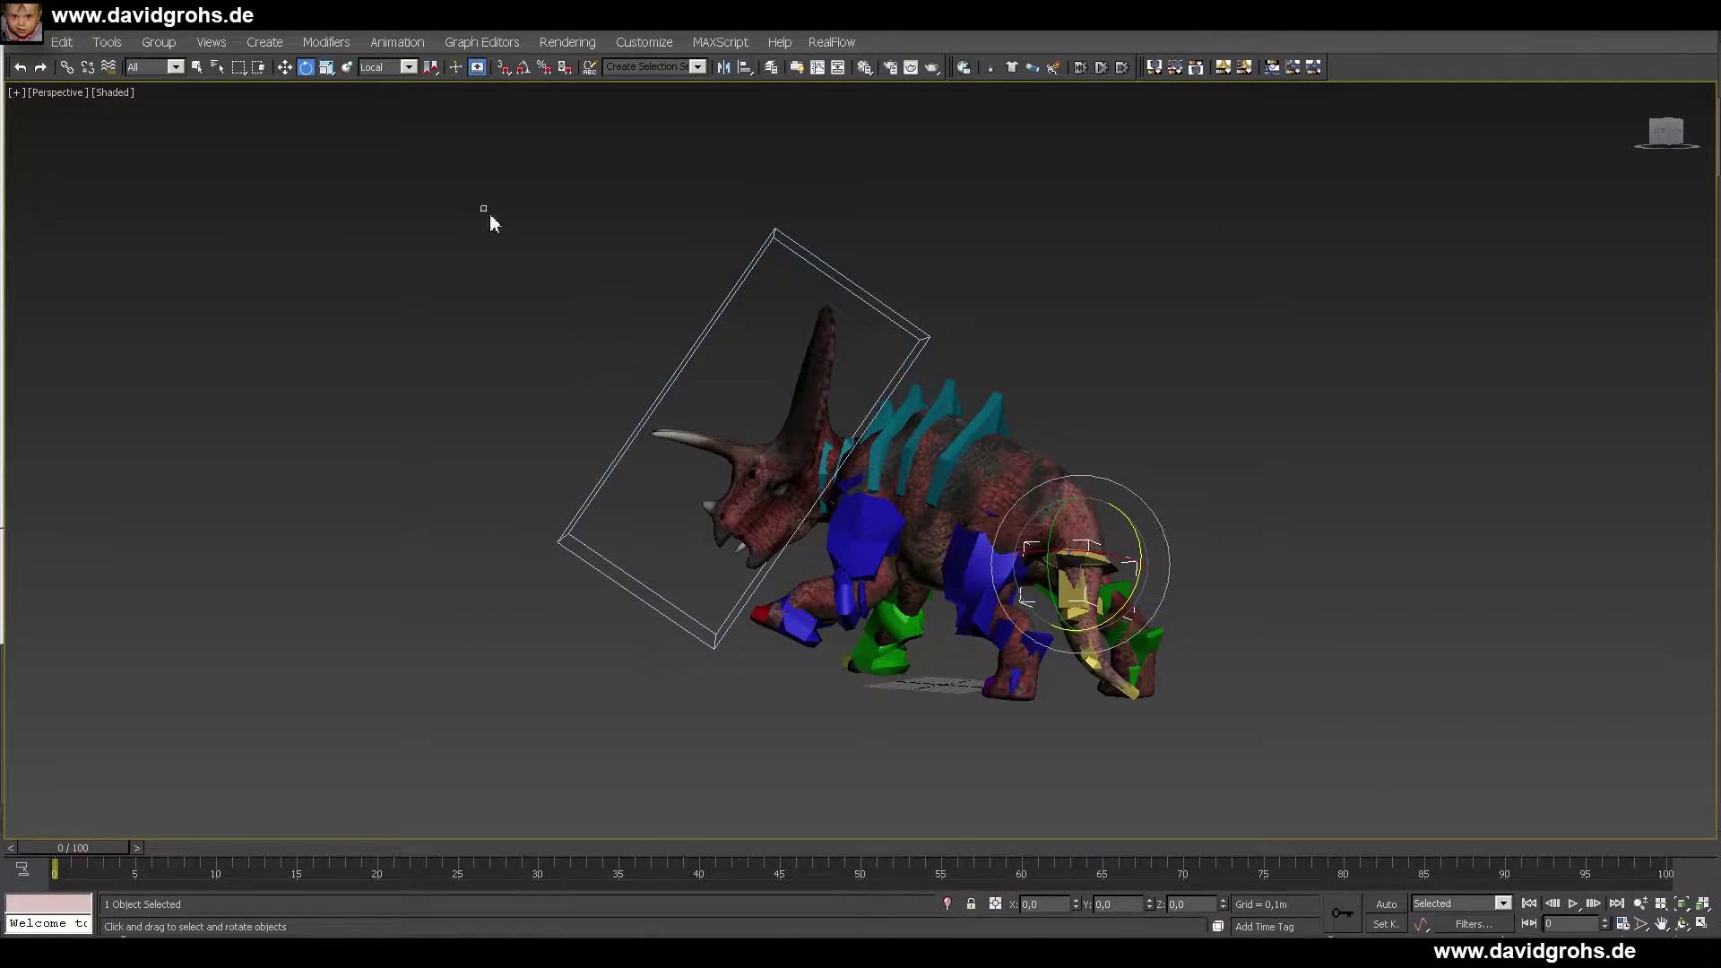
pyautogui.press('w')
pyautogui.moveTo(1336, 415)
pyautogui.keyDown('alt'); pyautogui.mouseDown(button='middle')
pyautogui.moveTo(995, 399)
pyautogui.moveTo(1060, 468)
pyautogui.moveTo(1136, 466)
pyautogui.moveTo(1287, 520)
pyautogui.mouseUp(button='middle'); pyautogui.keyUp('alt')
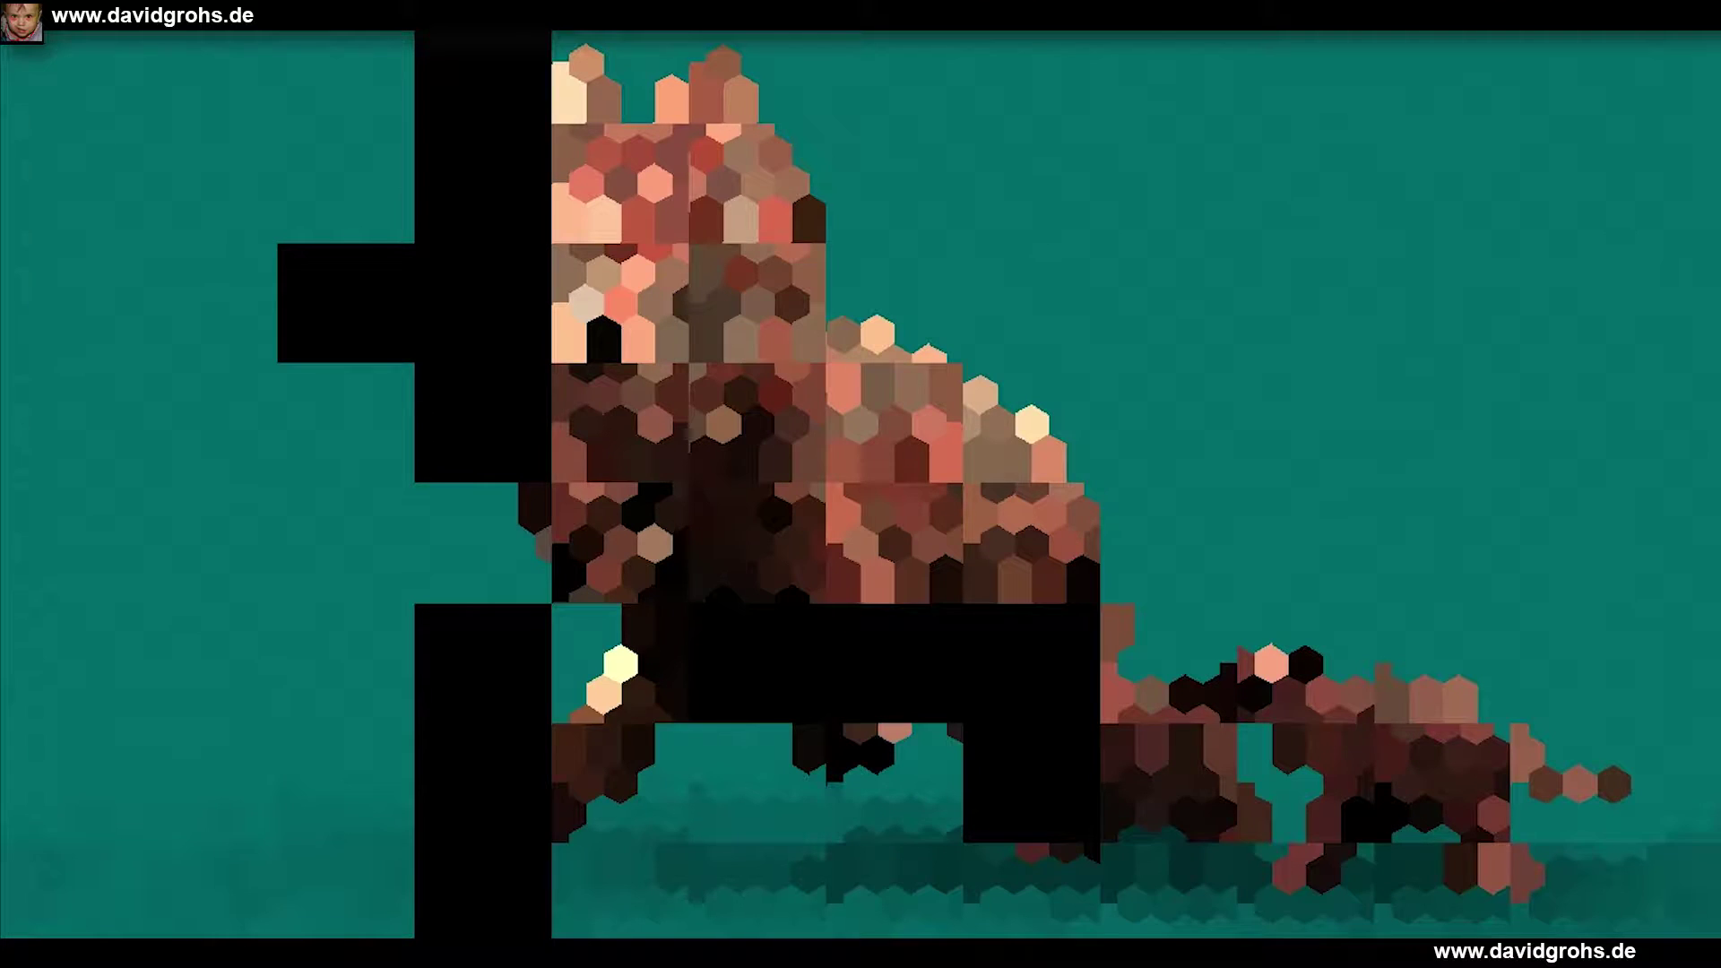